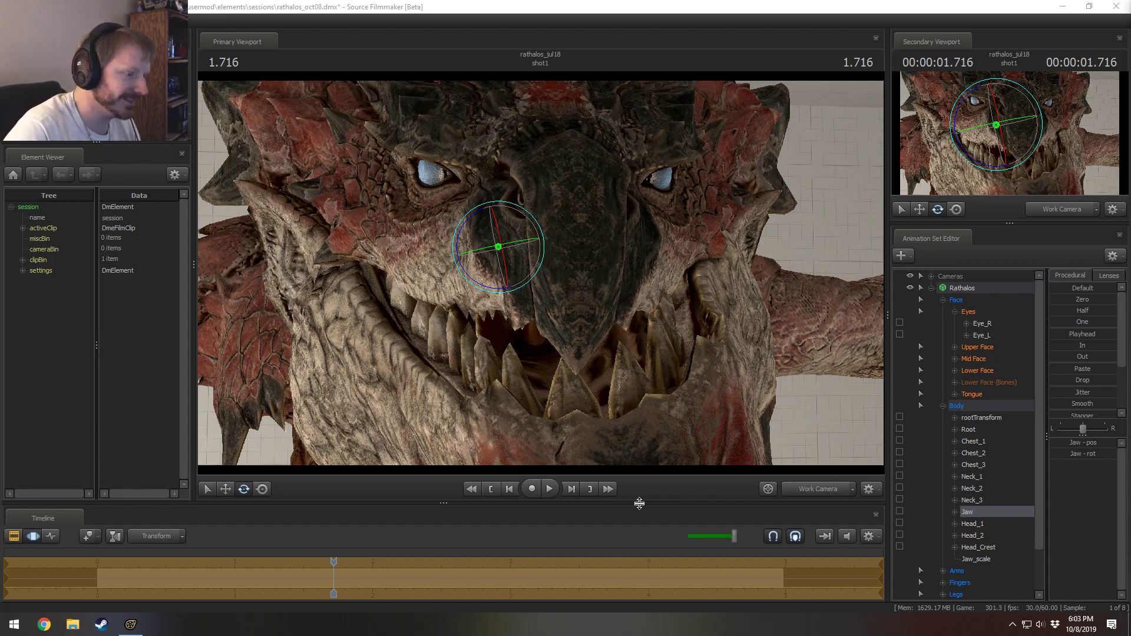
Step: Compare the dragon's mouth poses by stepping backward and forward through the recent jaw rotation changes
click(660, 379)
key(ctrl)
key(ctrl+z)
key(ctrl+z)
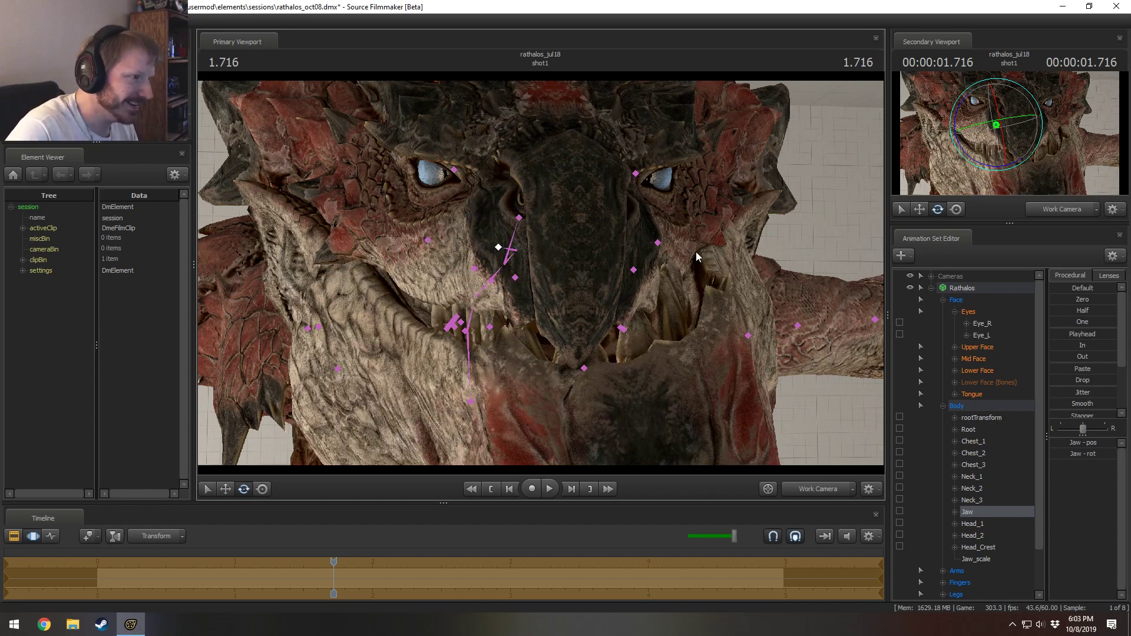
key(ctrl+y)
key(ctrl+y)
key(ctrl+z)
key(ctrl+y)
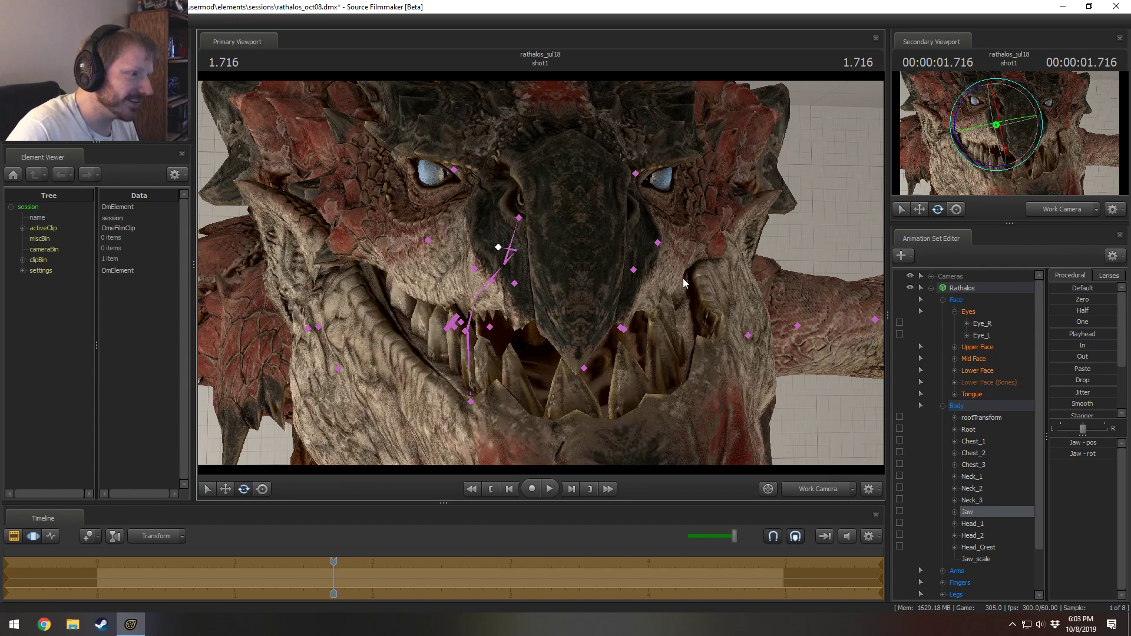
key(ctrl+z)
key(ctrl+z)
key(ctrl+z)
key(ctrl+z)
key(ctrl+y)
key(ctrl+y)
key(ctrl+z)
key(ctrl+y)
key(ctrl+y)
key(ctrl+y)
key(ctrl+y)
key(ctrl+y)
key(ctrl+y)
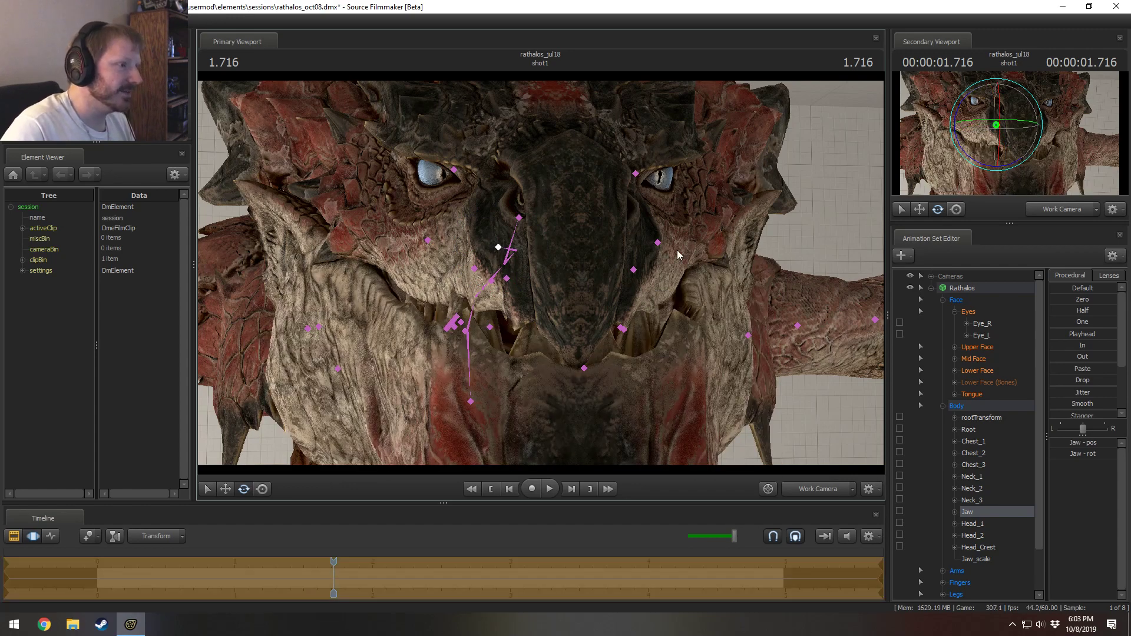
Step: Undo the series of jaw and pose edits back to the wide-open mouth pose
drag(540, 245, 539, 273)
key(s)
key(ctrl+z)
key(ctrl+z)
key(ctrl+z)
key(ctrl+z)
key(ctrl+z)
key(ctrl+z)
key(ctrl+z)
key(ctrl+z)
key(ctrl+z)
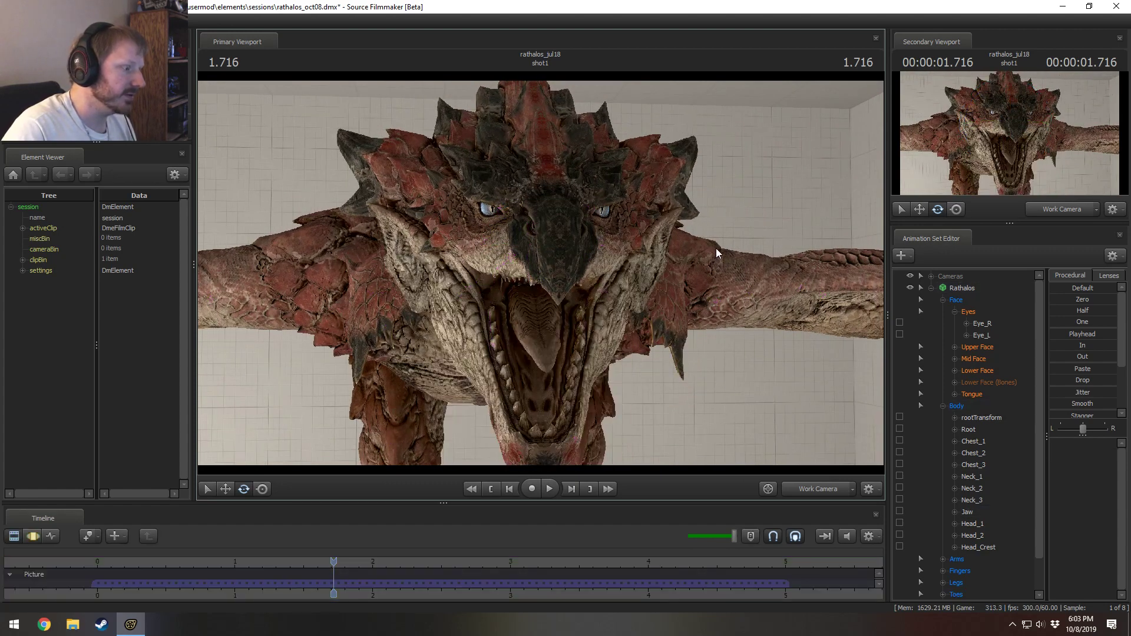
key(ctrl+z)
key(ctrl+z)
key(ctrl+z)
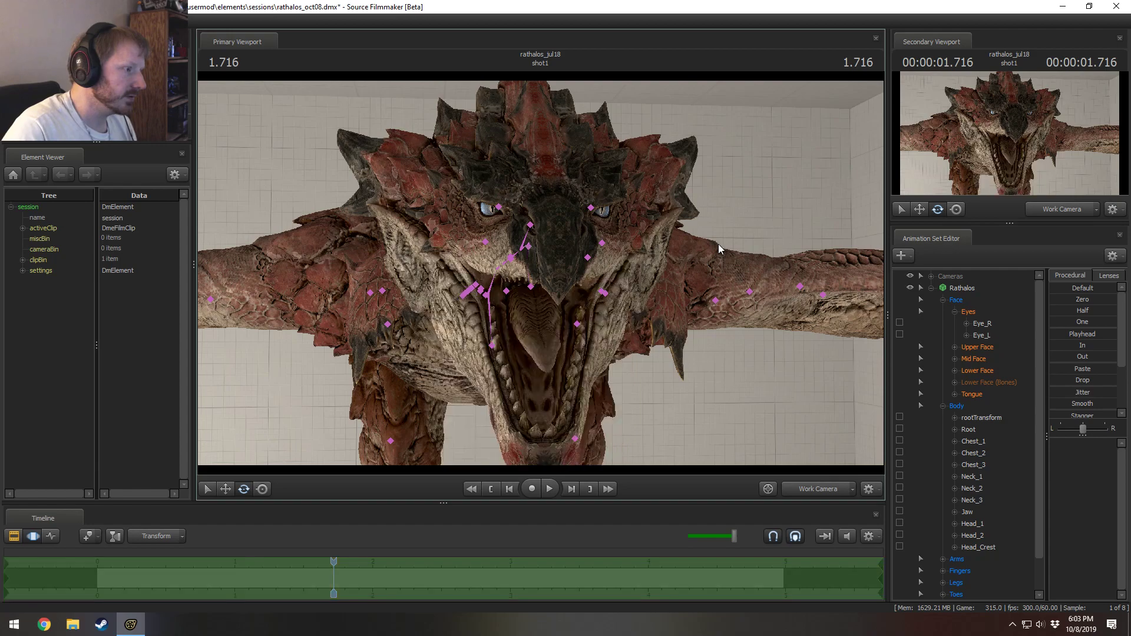
Step: Collapse the Face and Body control groups of the Rathalos animation set
drag(718, 244, 682, 339)
key(a)
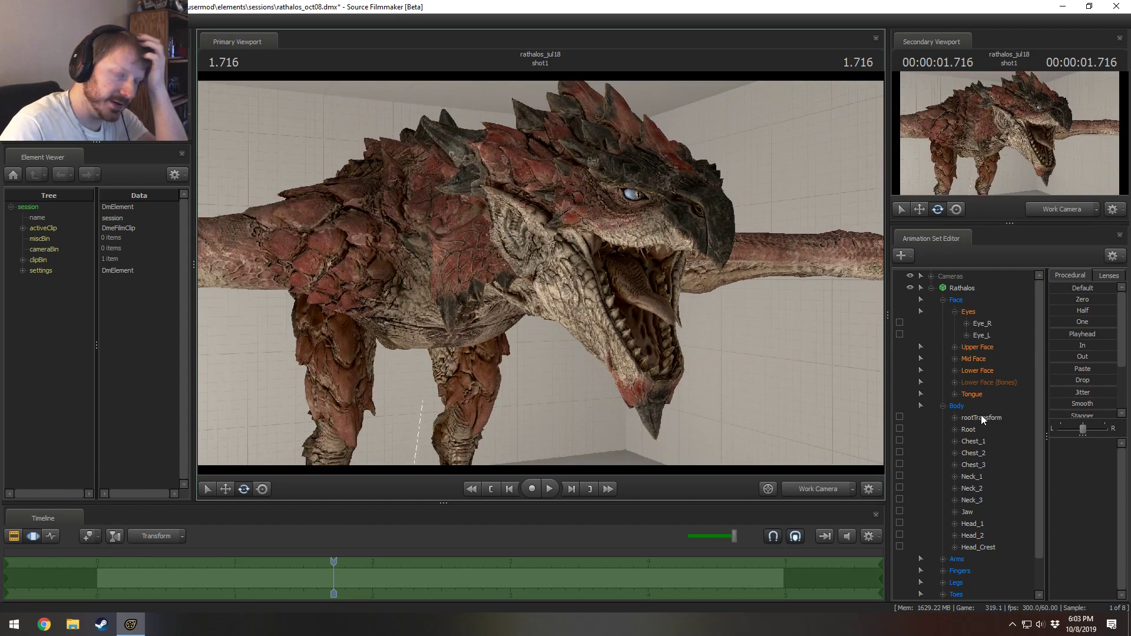
key(s)
drag(686, 359, 816, 340)
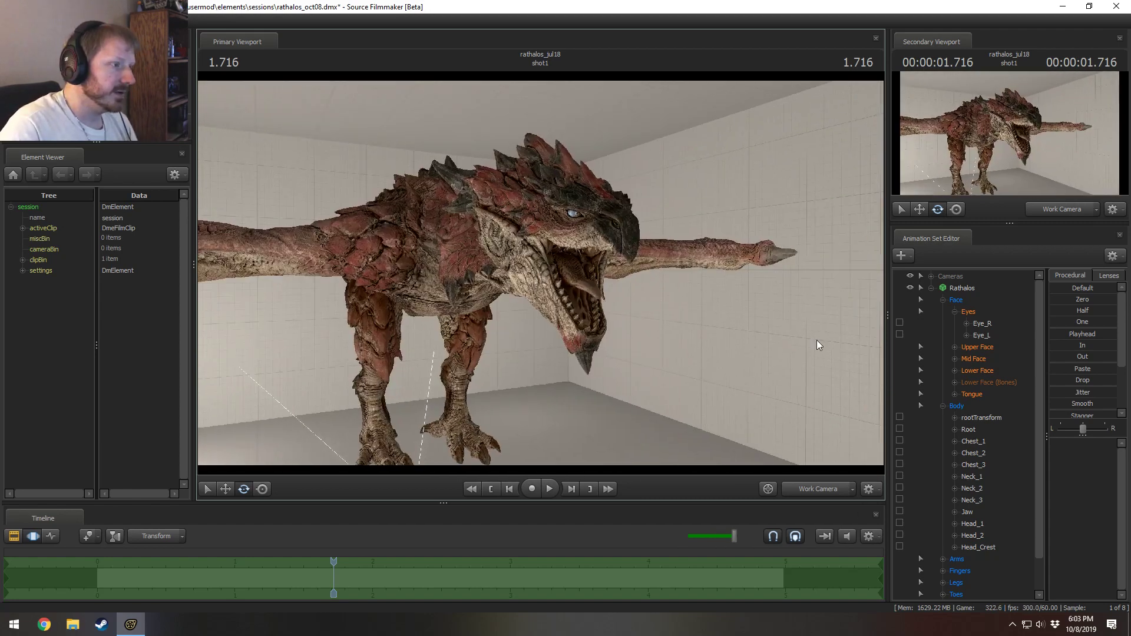
click(942, 300)
click(943, 311)
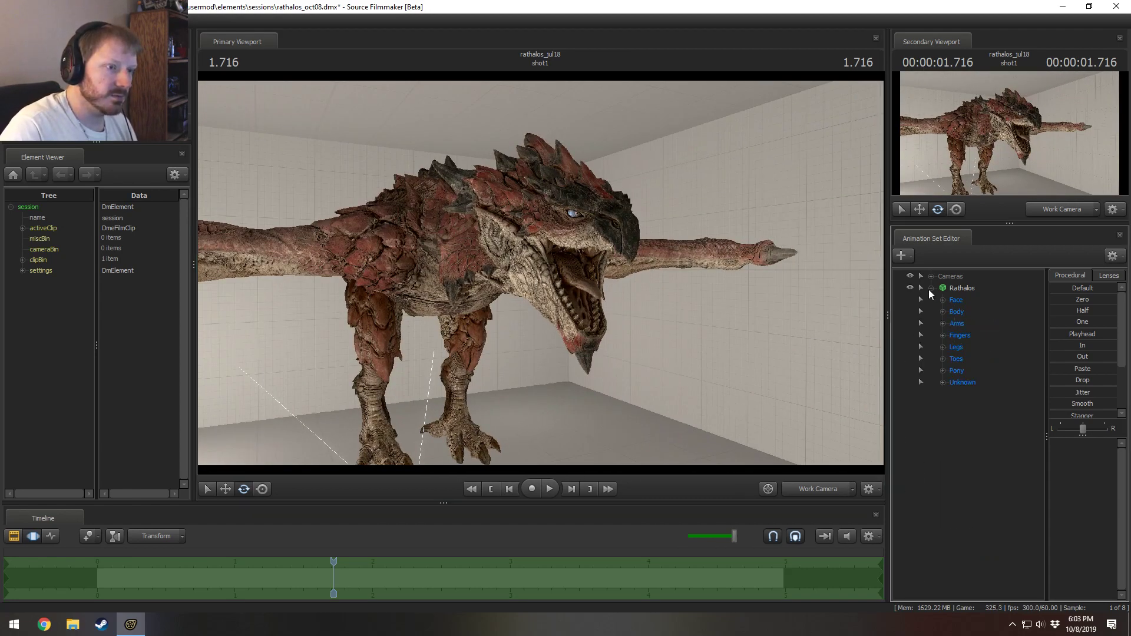
mouse_move(562, 341)
mouse_down()
mouse_move(554, 333)
mouse_move(563, 342)
mouse_up()
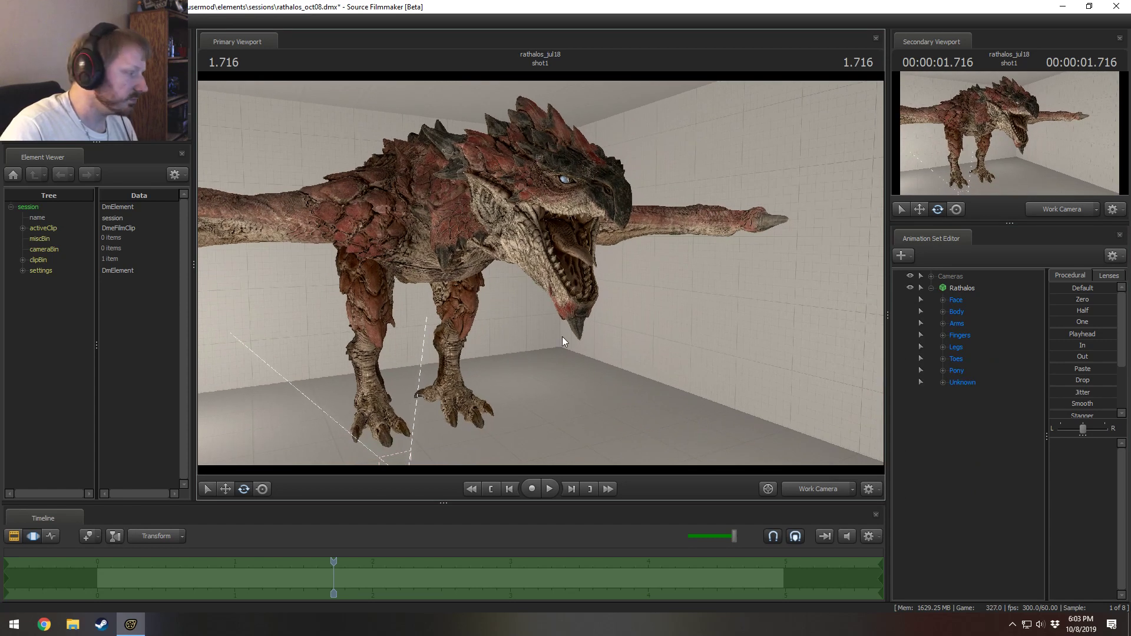
Step: Enlarge the timeline, switch it to clip editing and move the answerready05.wav dialog clip to start at about 2 seconds
drag(712, 504, 712, 460)
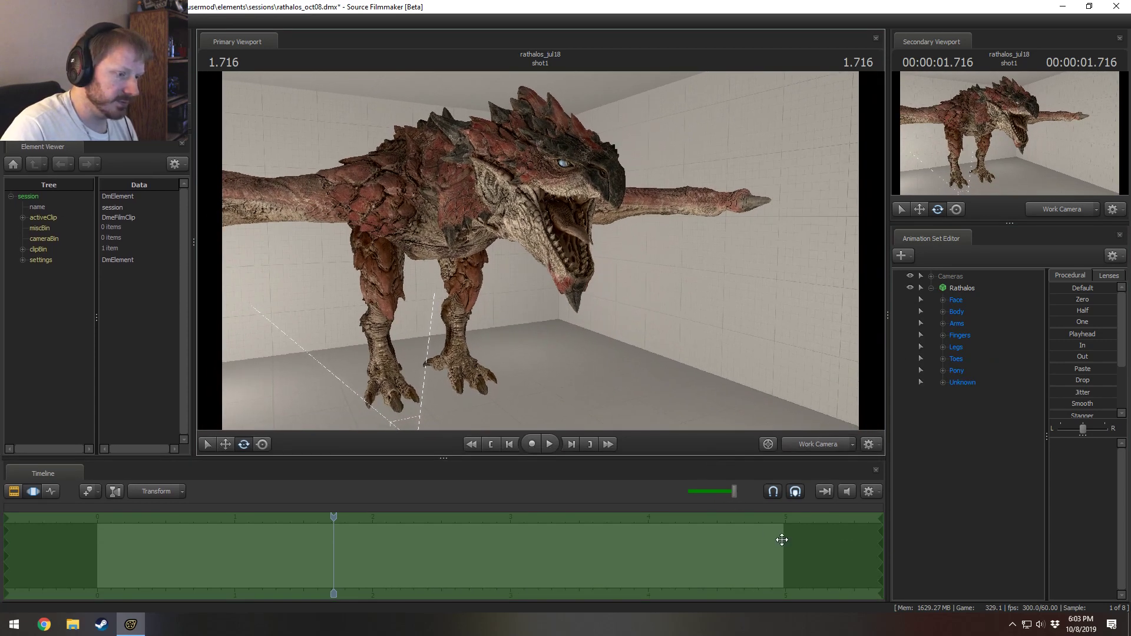
double_click(782, 539)
drag(874, 544, 881, 568)
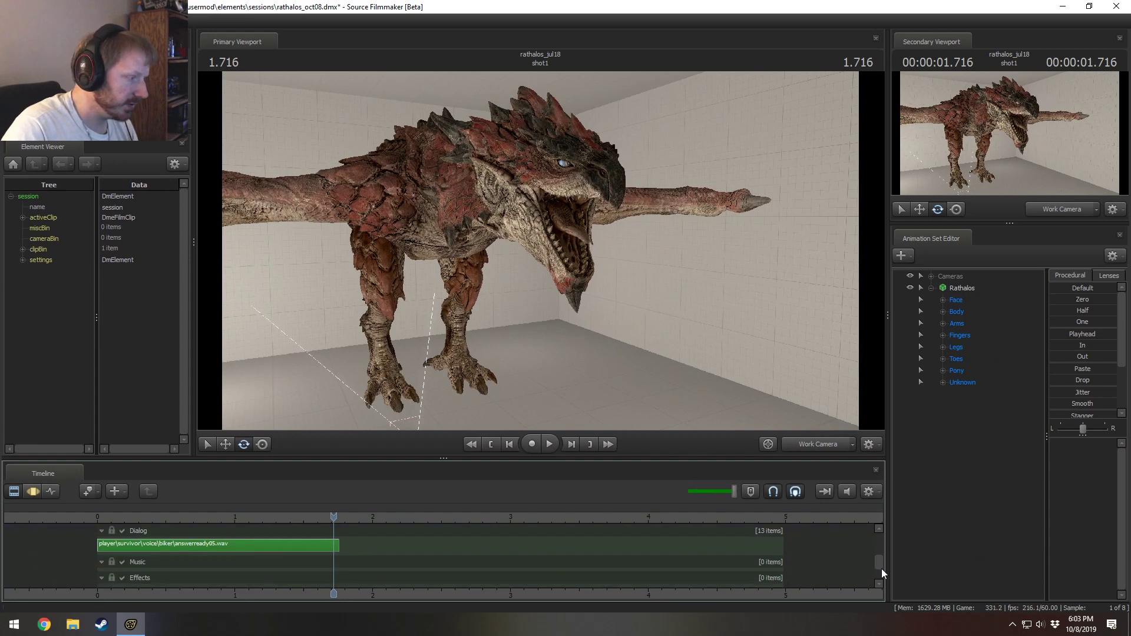
middle_drag(263, 600, 422, 578)
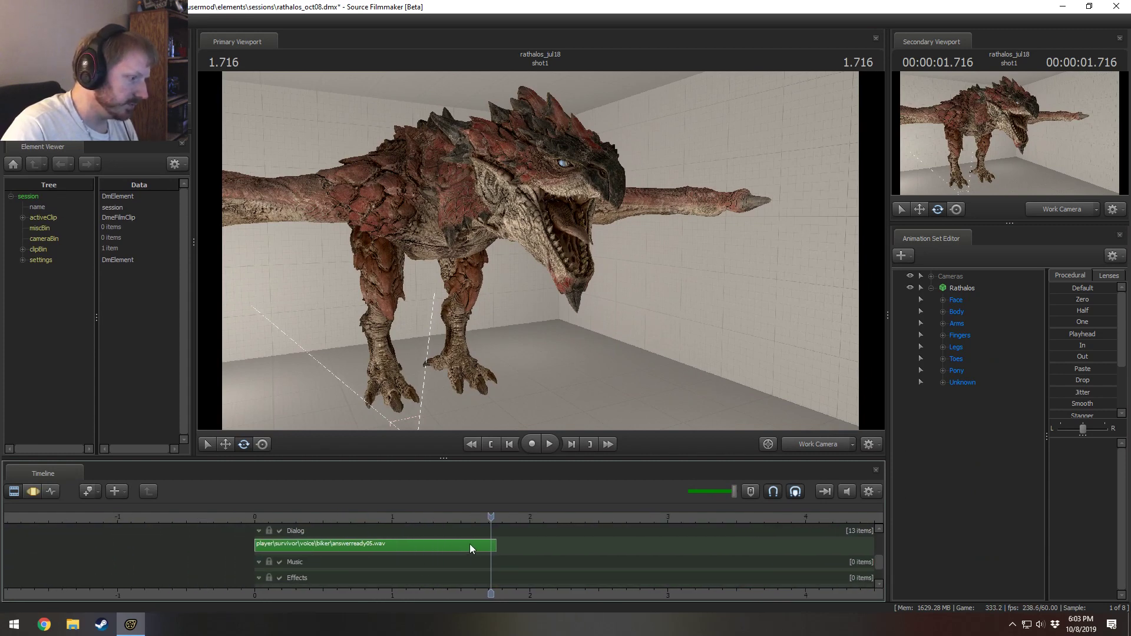
click(233, 517)
drag(306, 545, 571, 542)
Step: Play the moved dialog clip, starting playback from 1.6 seconds and stopping after the clip ends
click(476, 517)
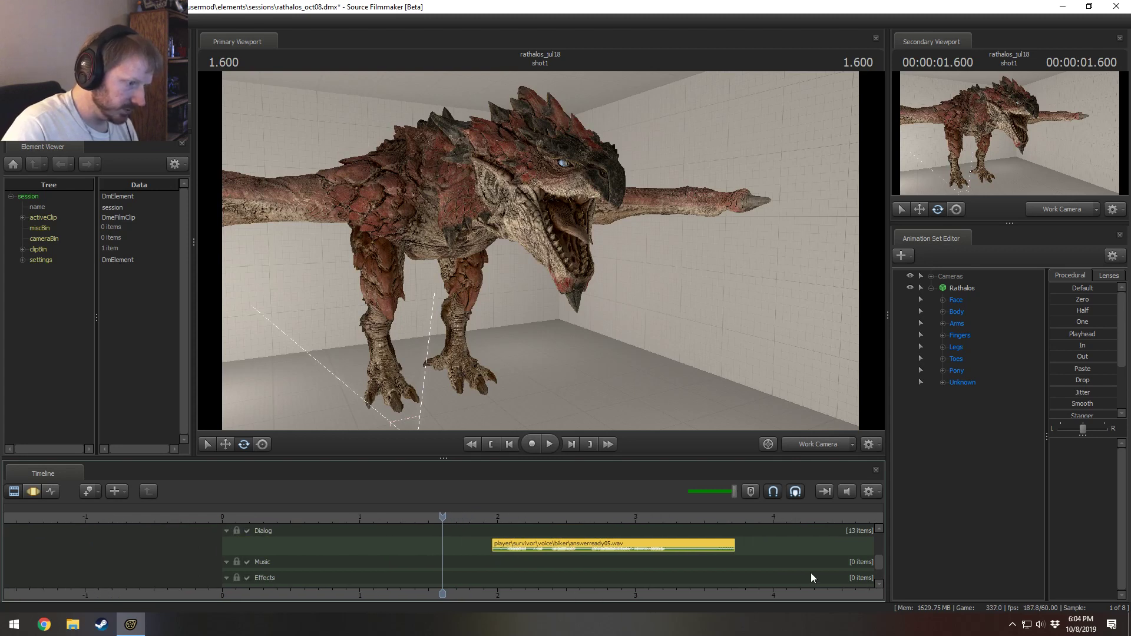
key(space)
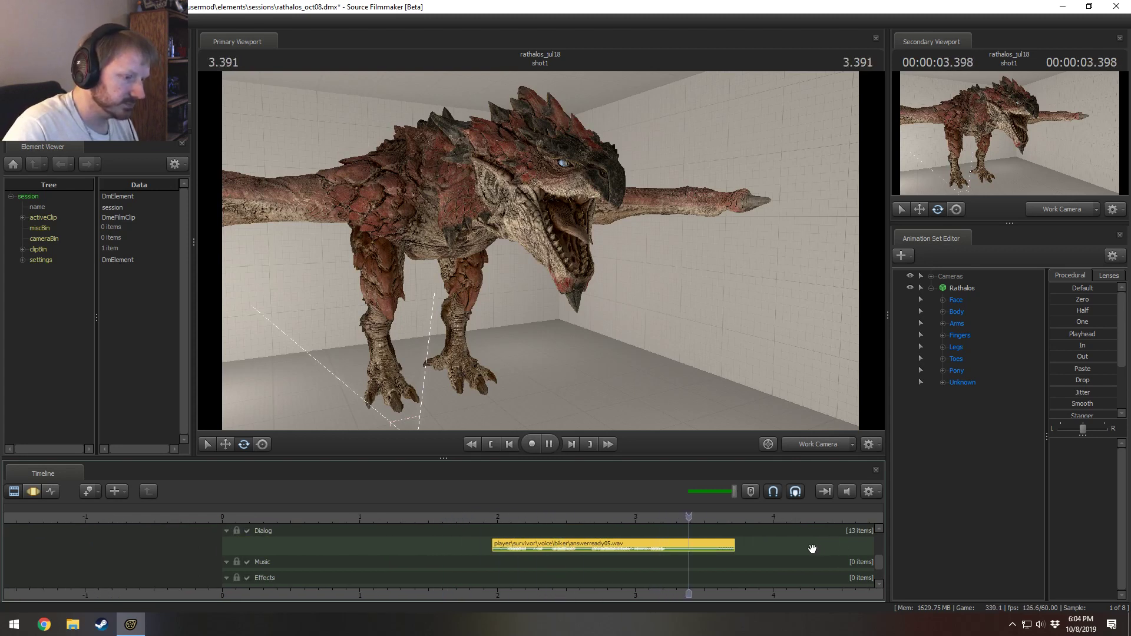
key(space)
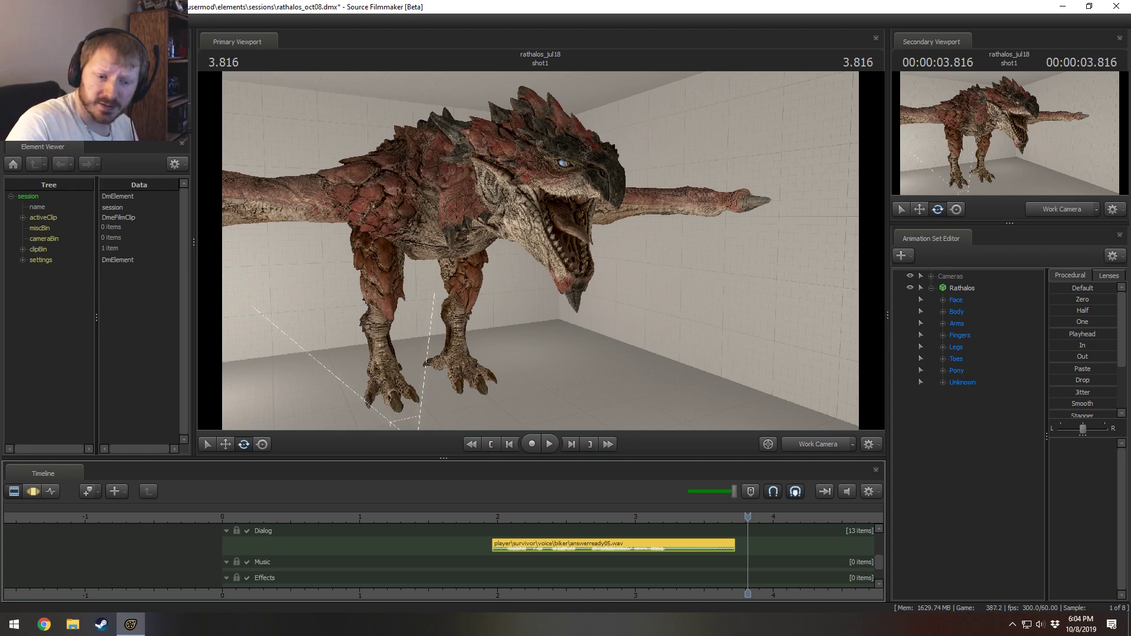
Step: Bring a Chrome window onto the screen and search Google for elmer fudd
drag(1130, 177, 540, 153)
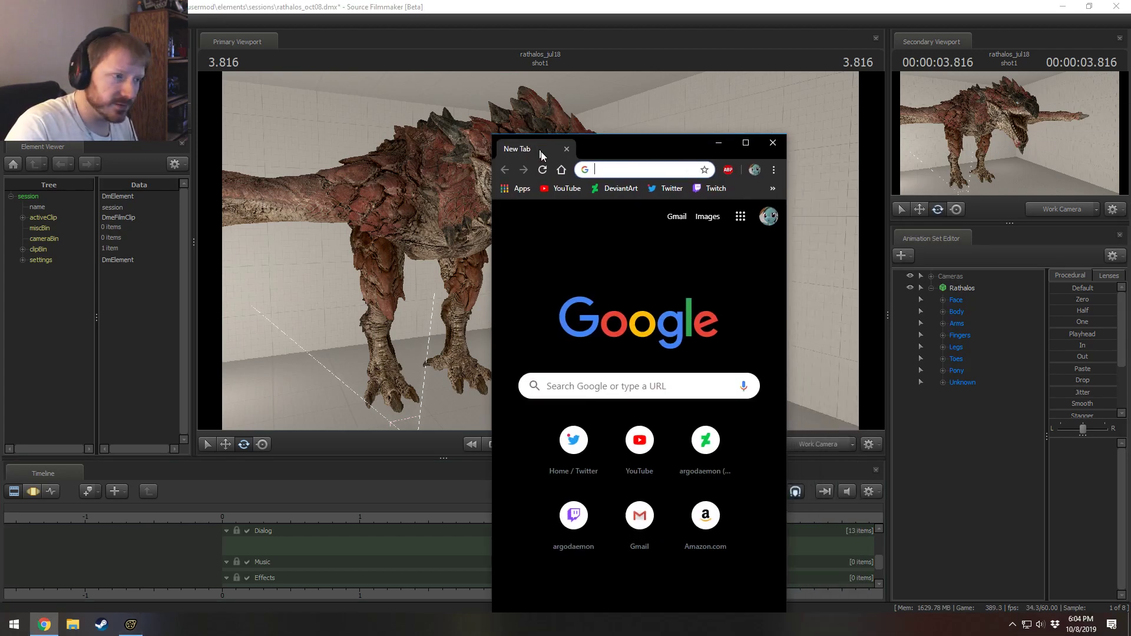
click(573, 378)
text(em)
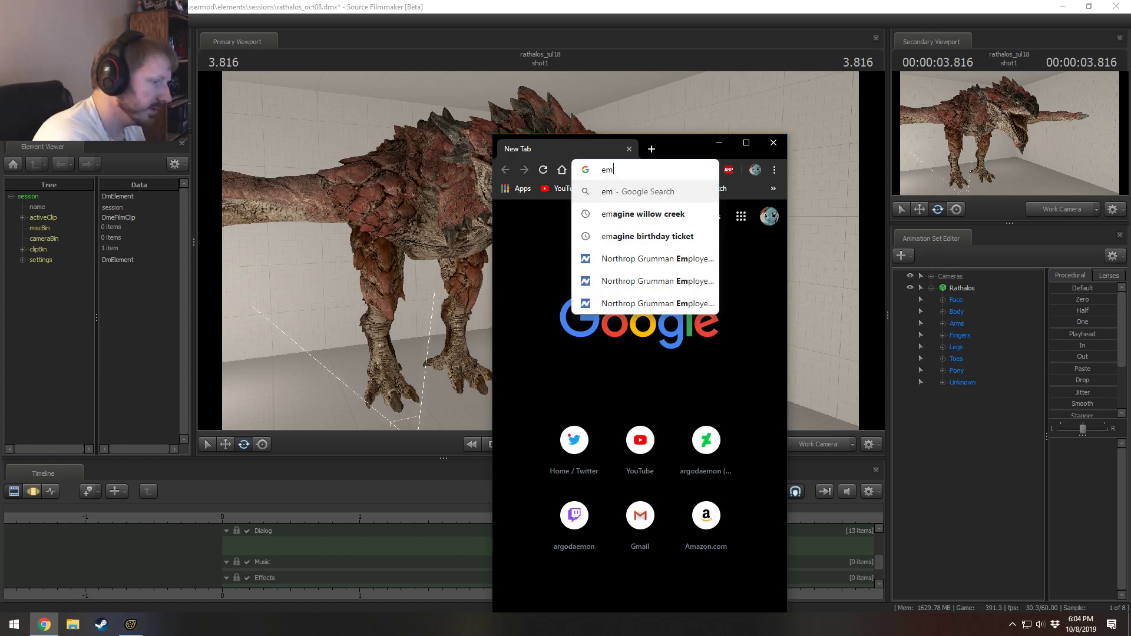
key(BackSpace)
text(lmer)
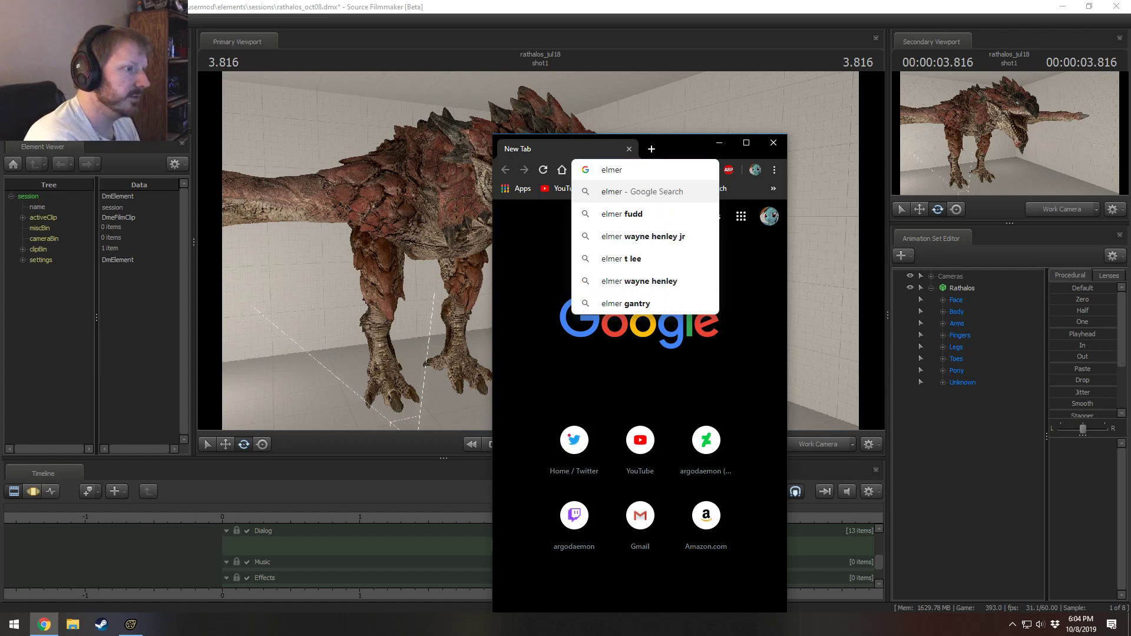
text( fud)
key(Return)
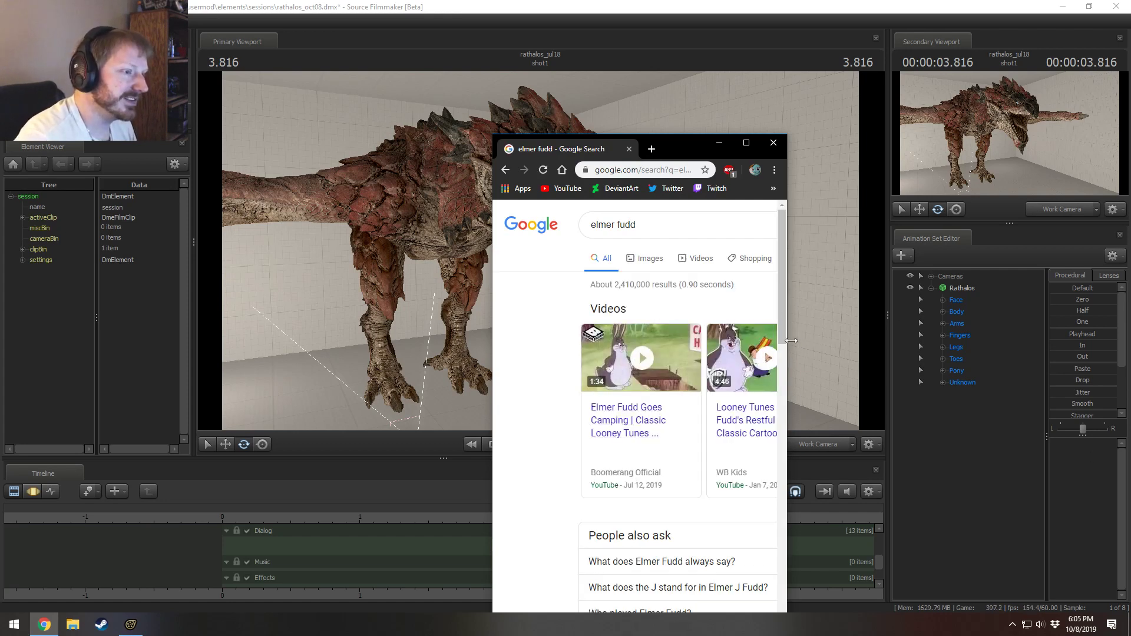
Step: Widen the browser window and look through the Elmer Fudd image results
drag(790, 341, 880, 341)
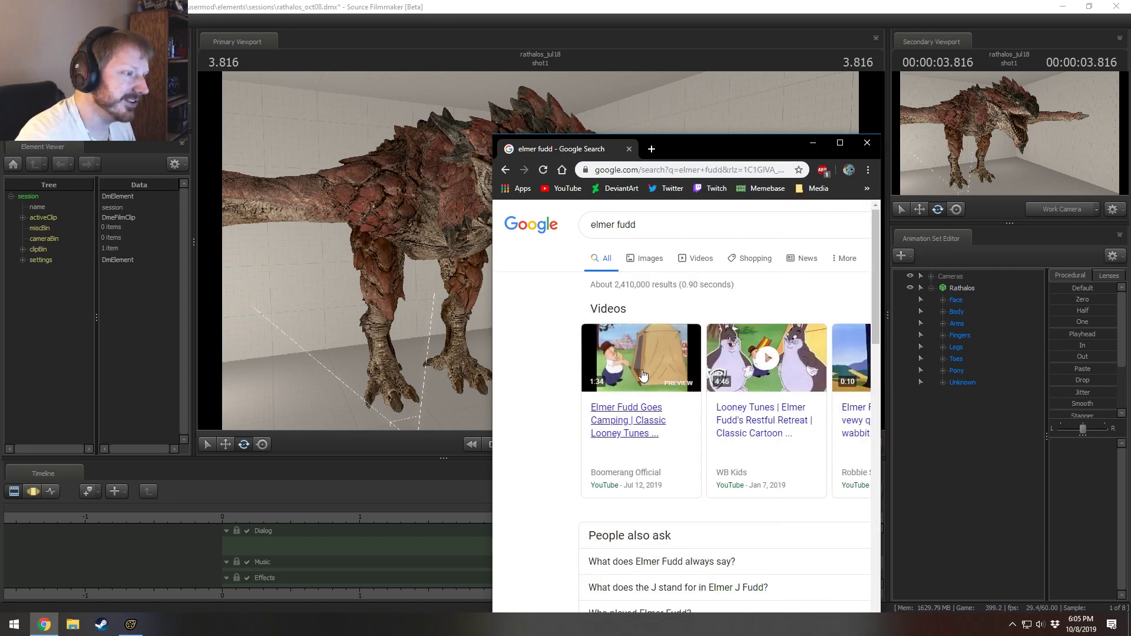
click(653, 260)
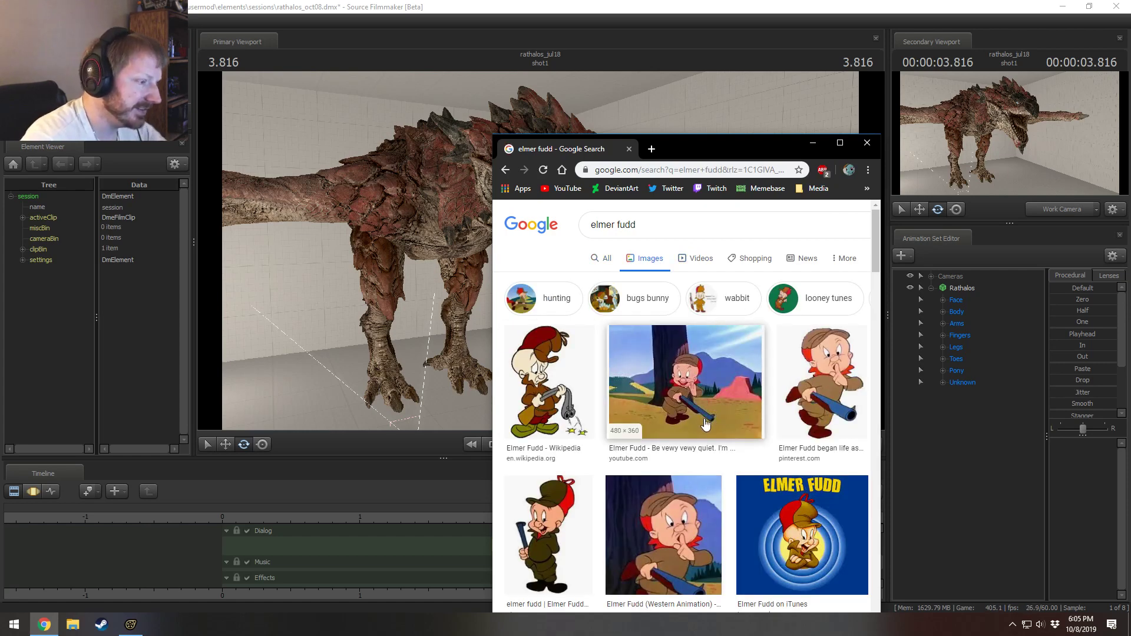
scroll(554, 497, down, 1)
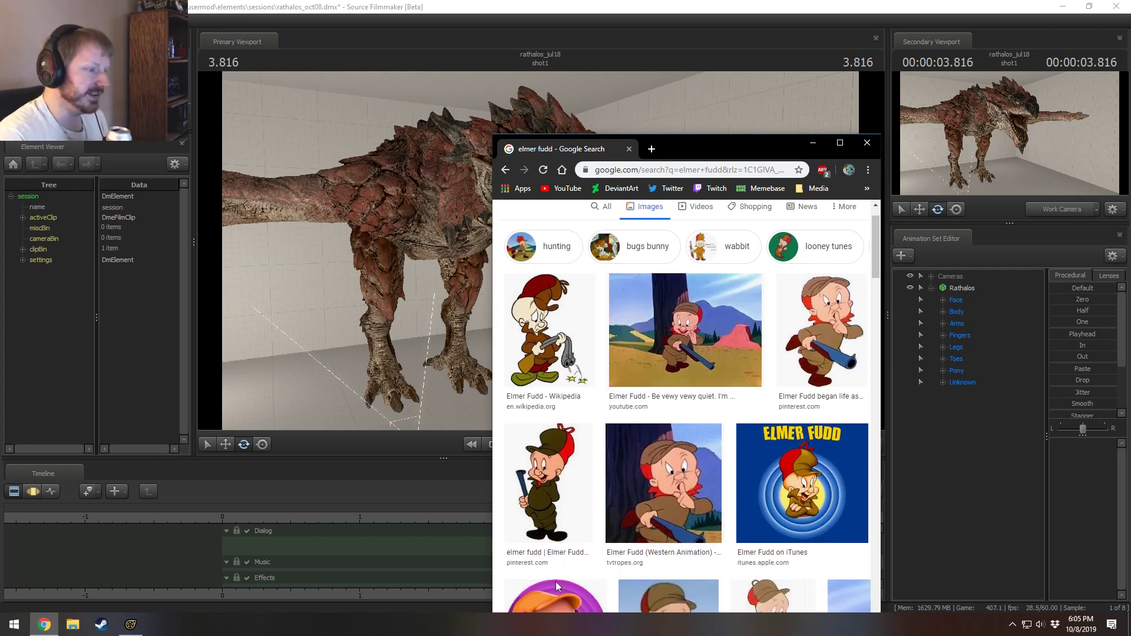
scroll(669, 504, down, 2)
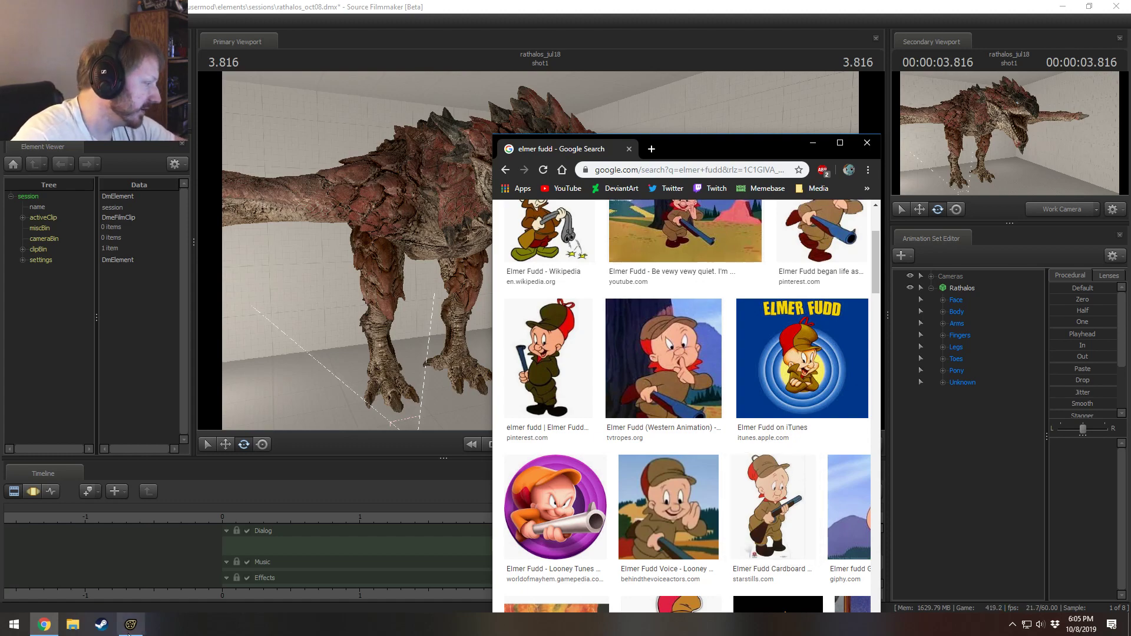
Step: Switch to Steam and open the Source Filmmaker workshop
click(94, 628)
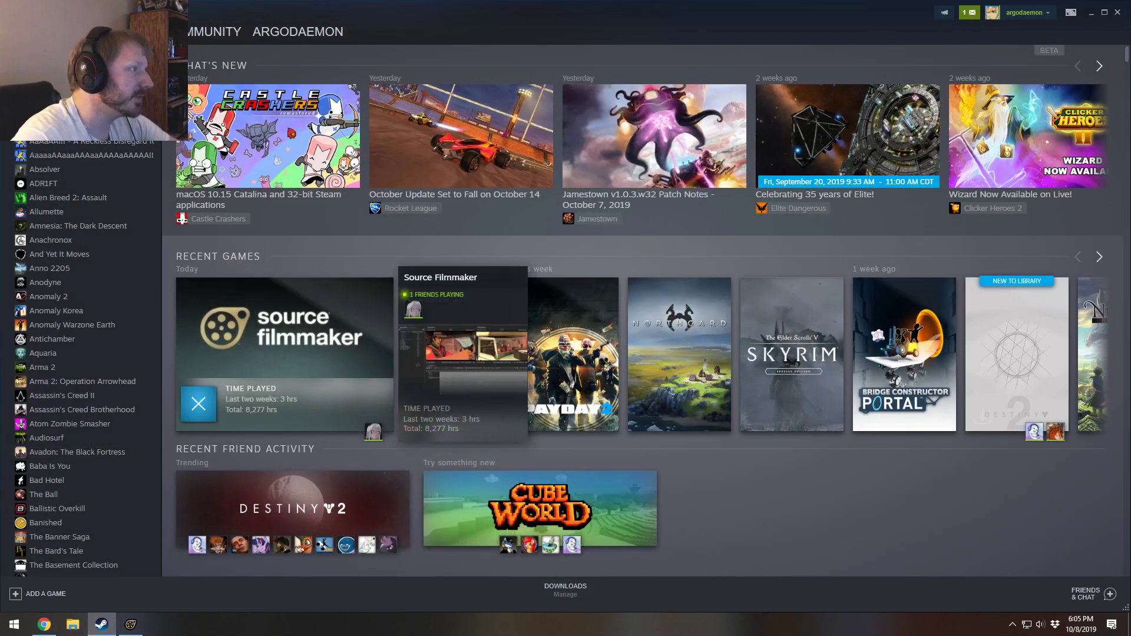
click(183, 75)
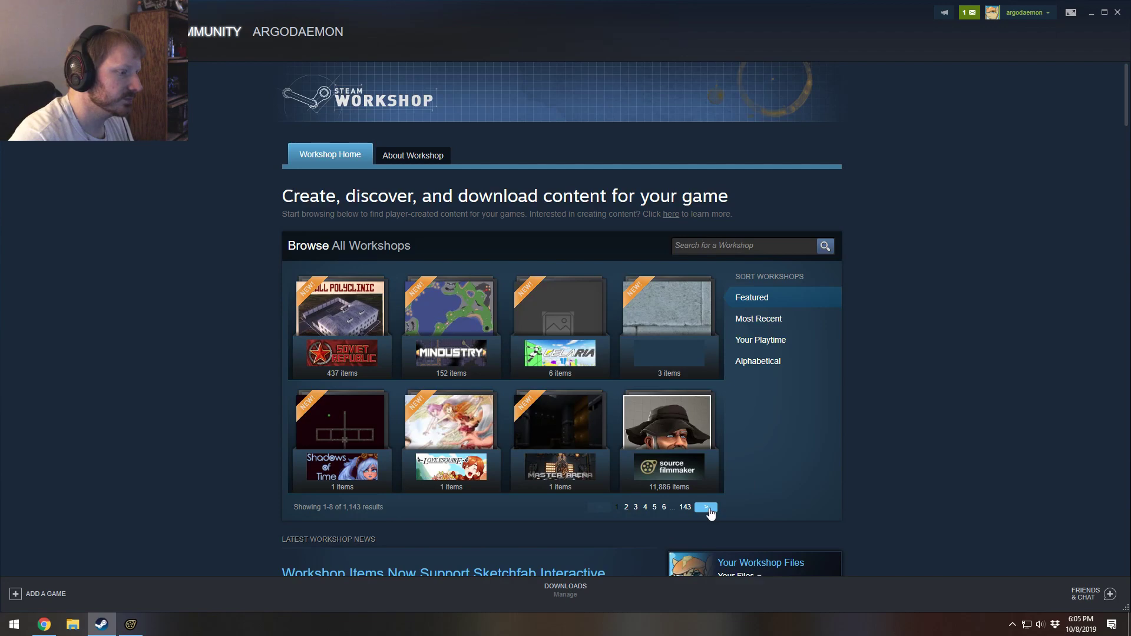
click(681, 429)
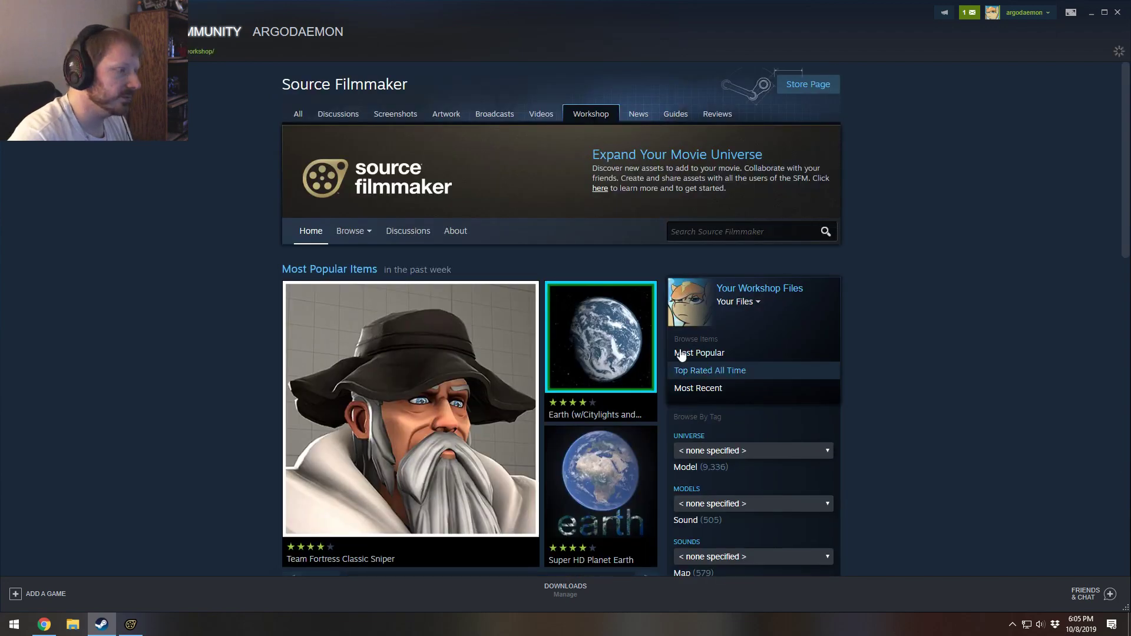
scroll(589, 353, down, 1)
scroll(648, 294, up, 1)
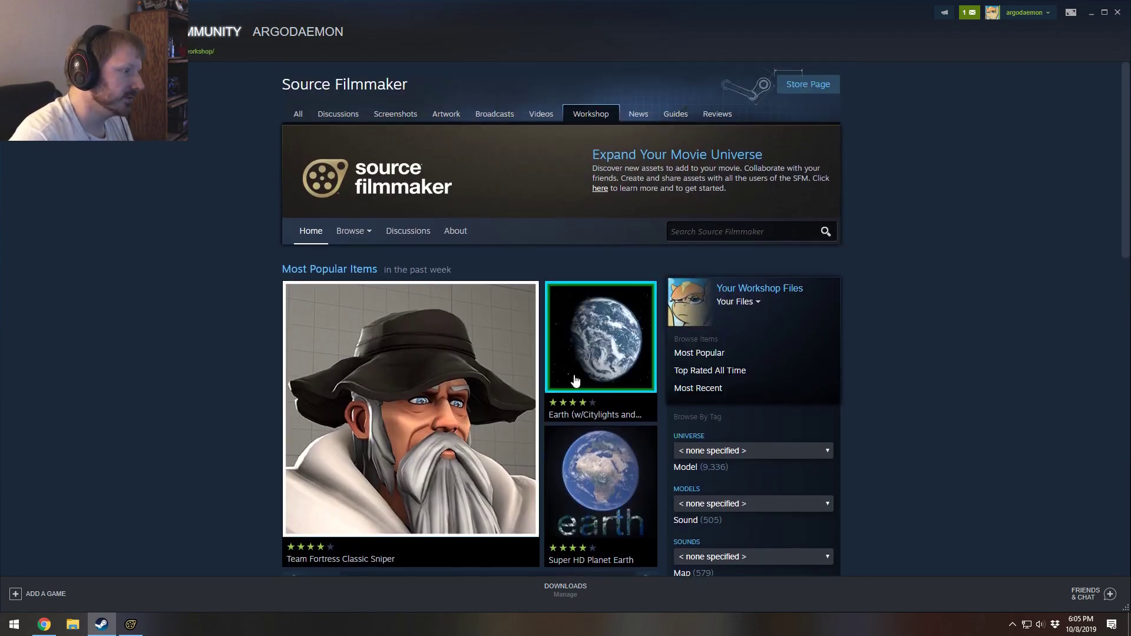
Step: Search the Source Filmmaker workshop for fudd
click(739, 231)
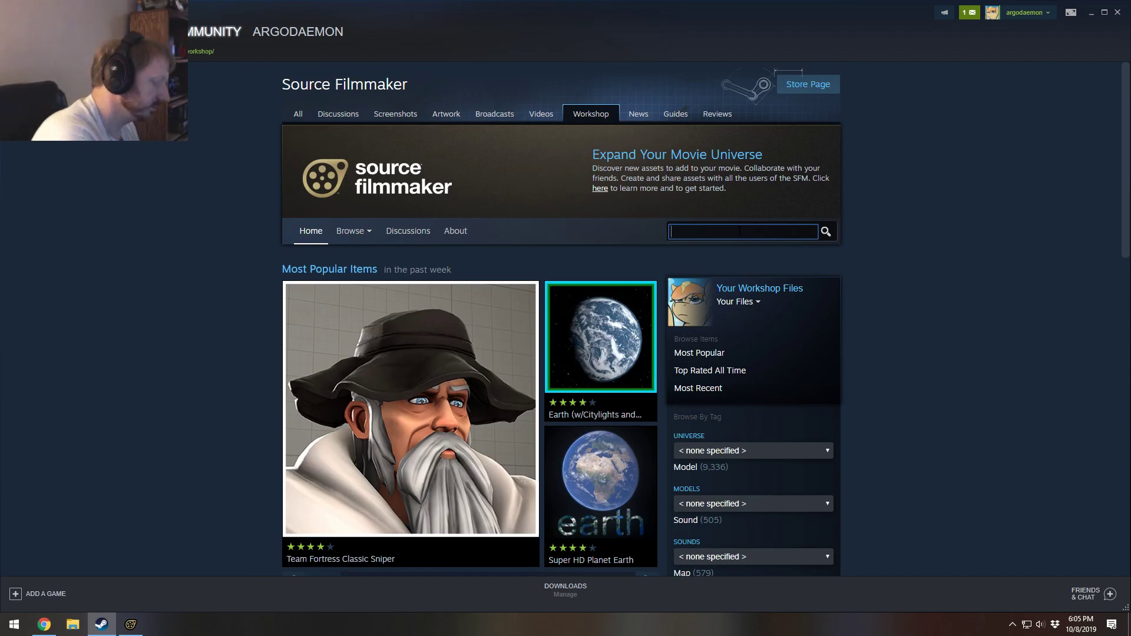
text(fudd)
key(Return)
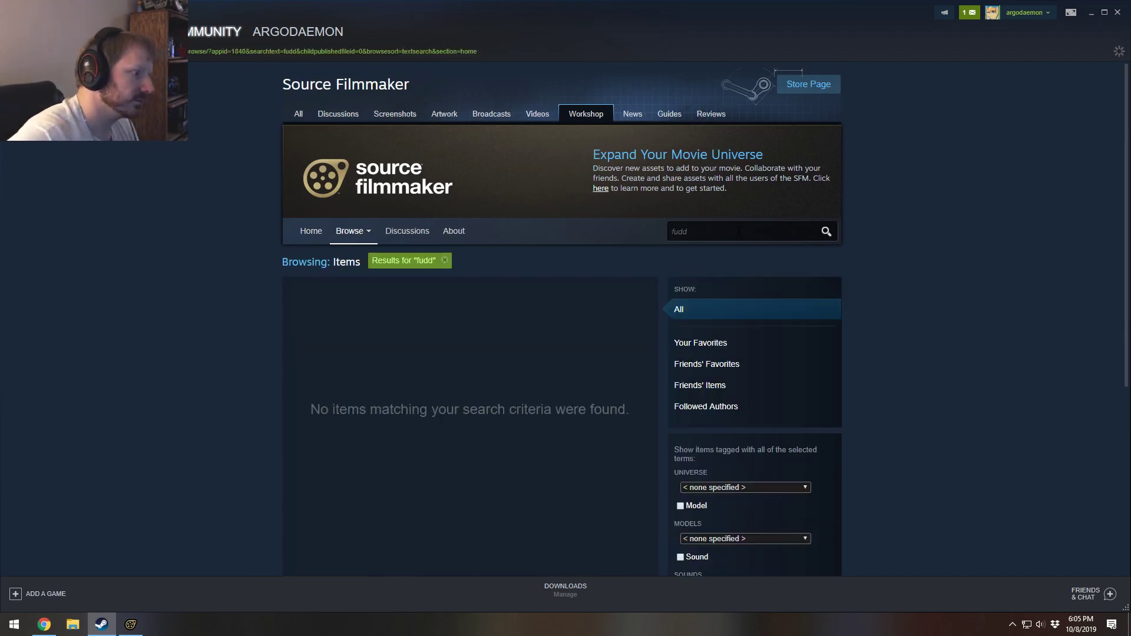
Step: Search the Source Filmmaker workshop for hat and look through the first page of results for a suitable model
drag(715, 223, 666, 226)
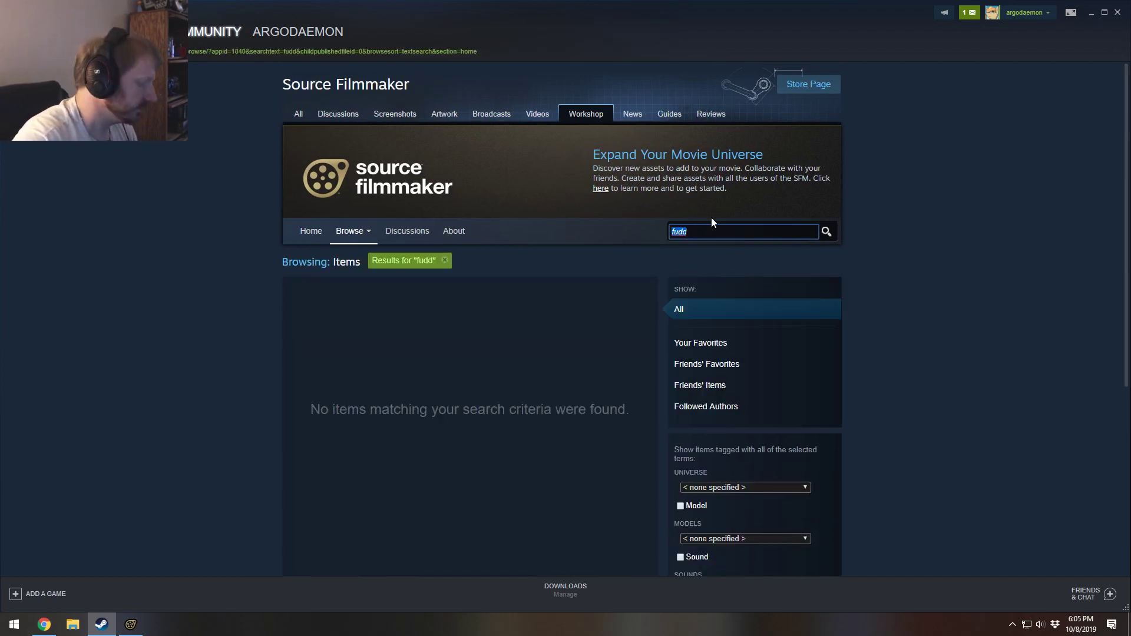
text(hat)
key(Return)
scroll(980, 320, down, 10)
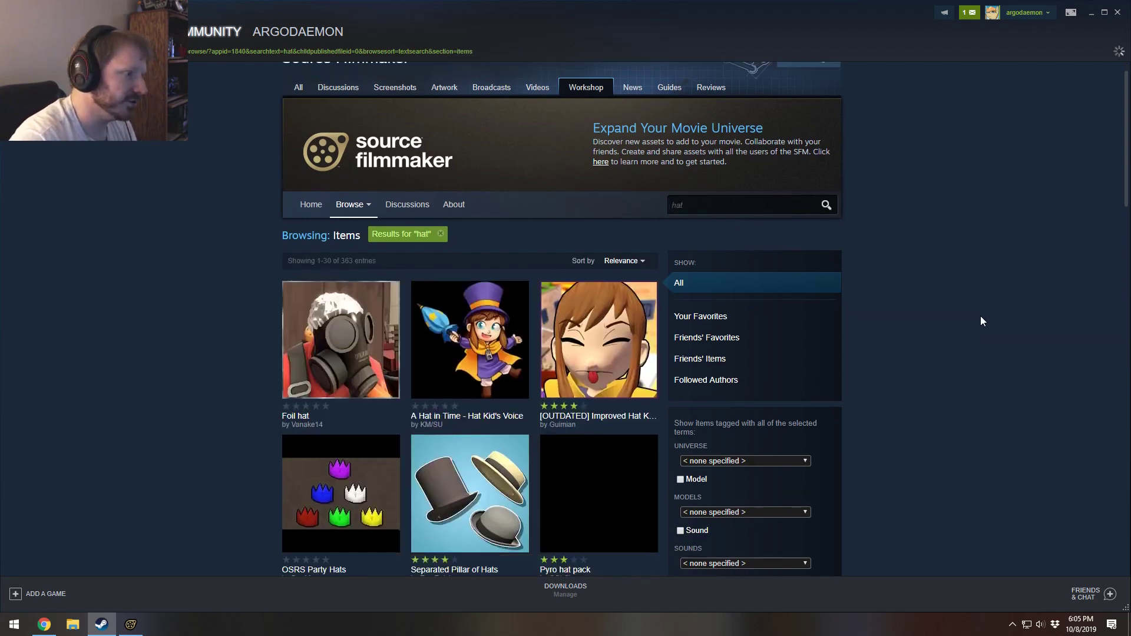
scroll(981, 321, down, 2)
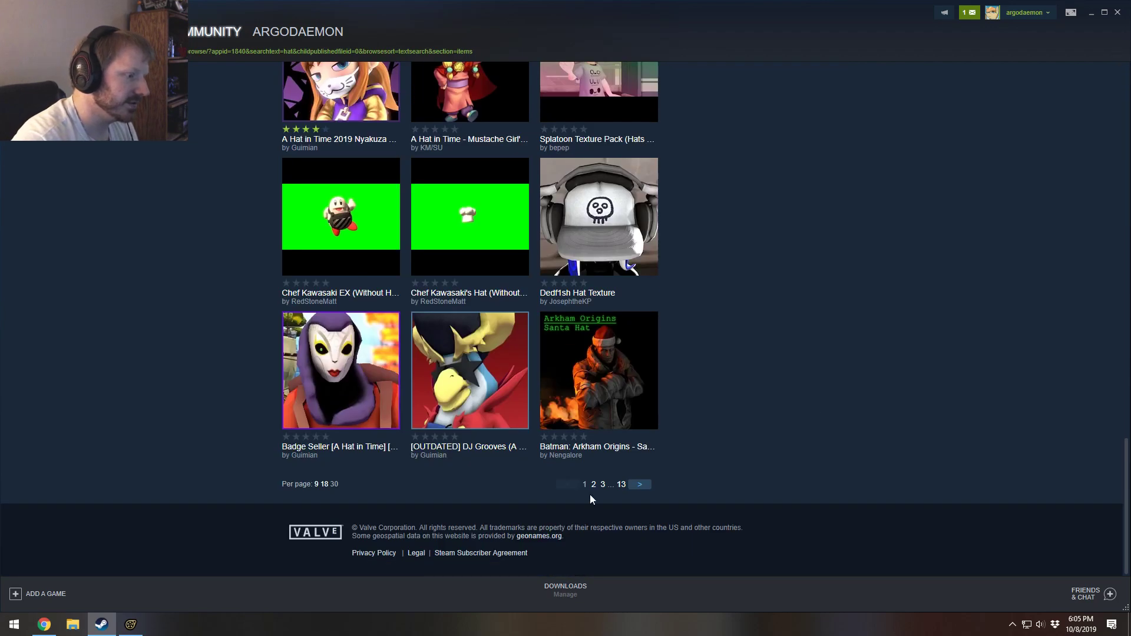
scroll(648, 469, up, 3)
scroll(663, 457, up, 6)
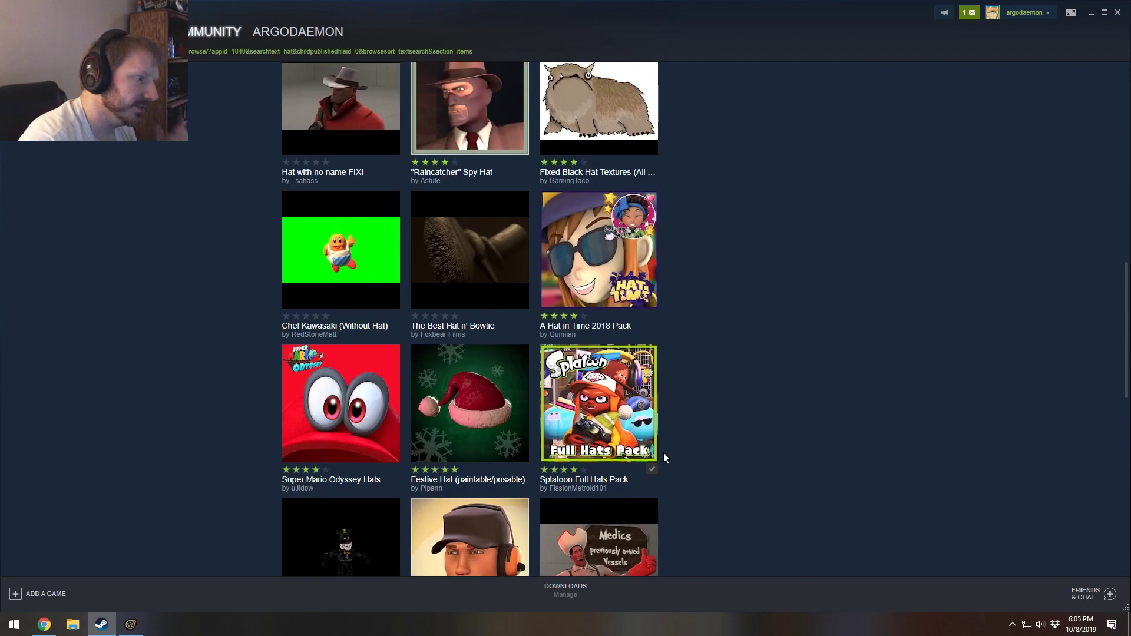
scroll(683, 442, up, 2)
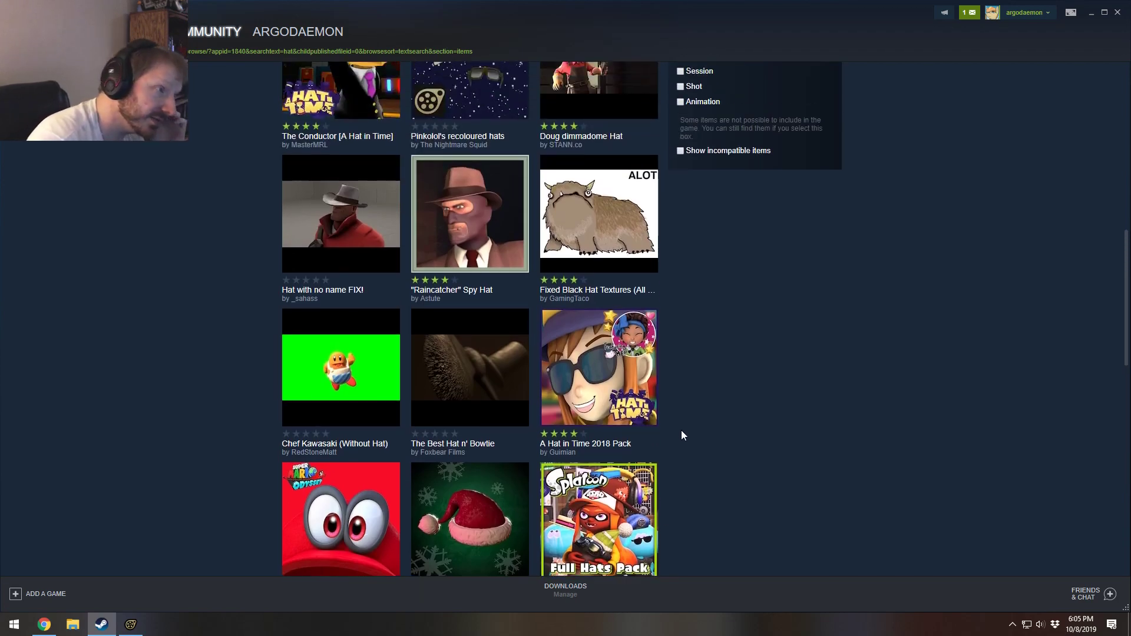
scroll(683, 430, up, 8)
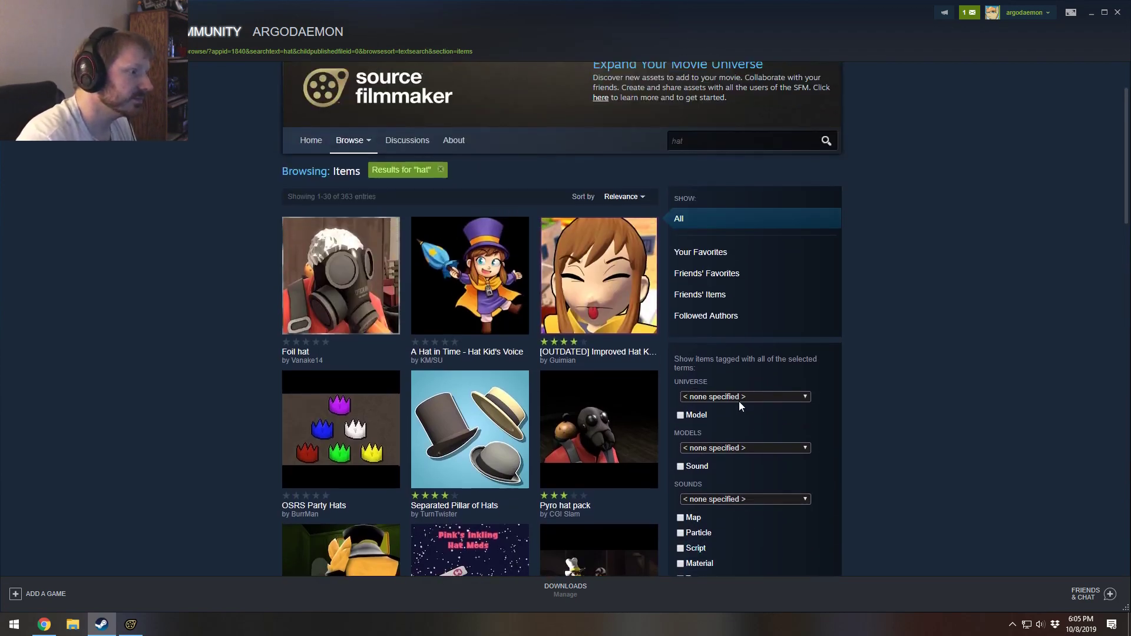
Step: Look through the rest of the first page of hat results for a suitable model
scroll(738, 401, up, 2)
scroll(436, 544, down, 8)
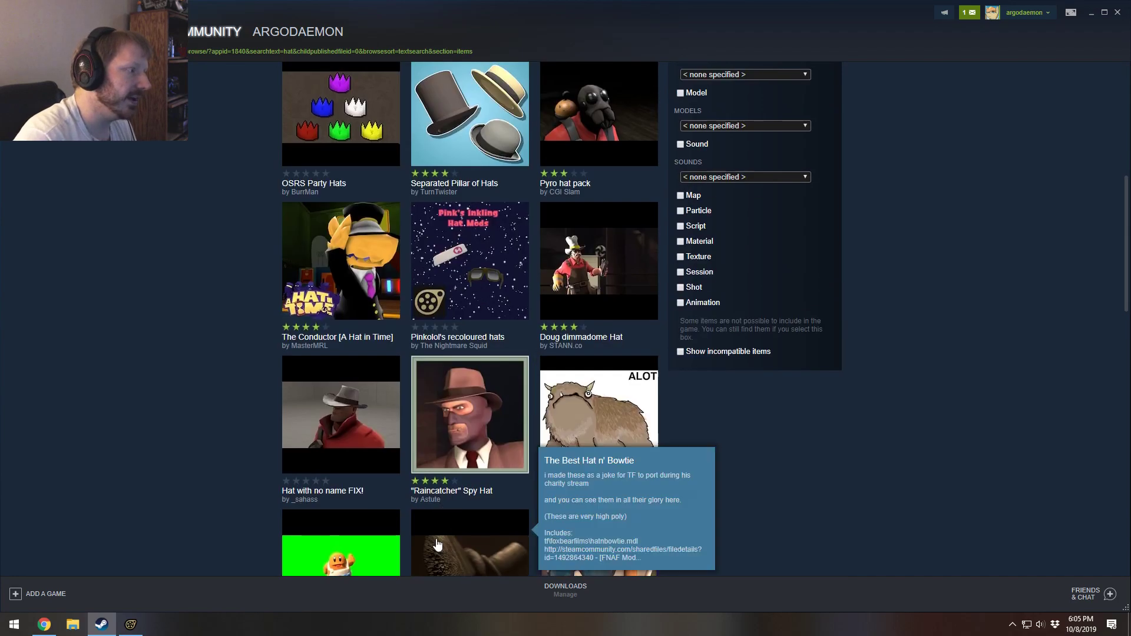
scroll(437, 544, down, 15)
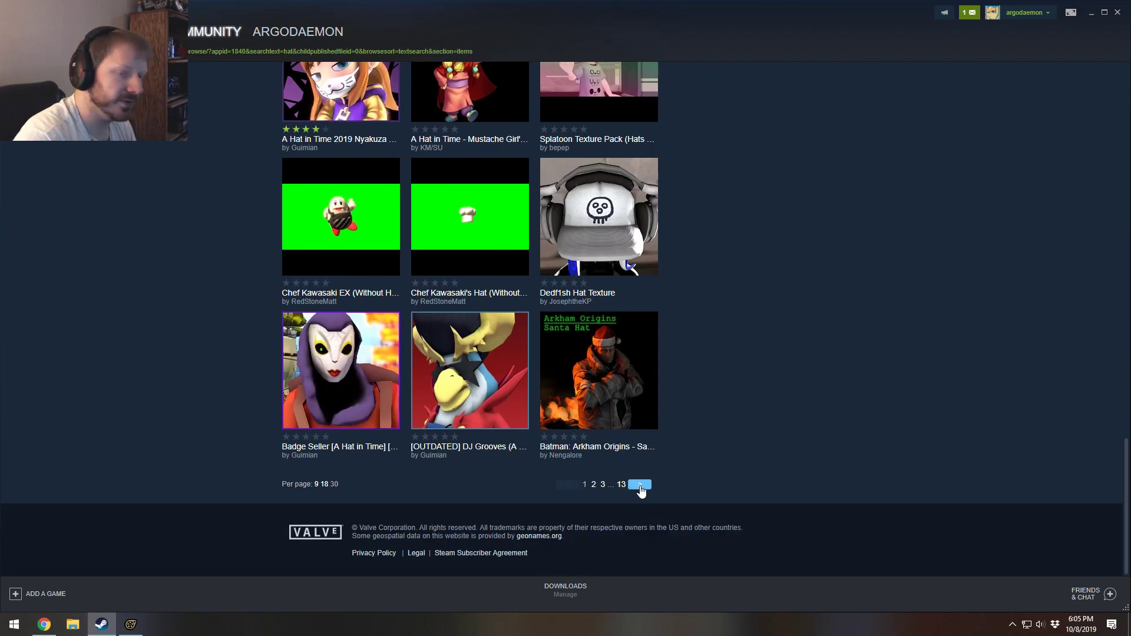
Step: Open the second page of hat results and look through it for a suitable hunting cap
click(640, 486)
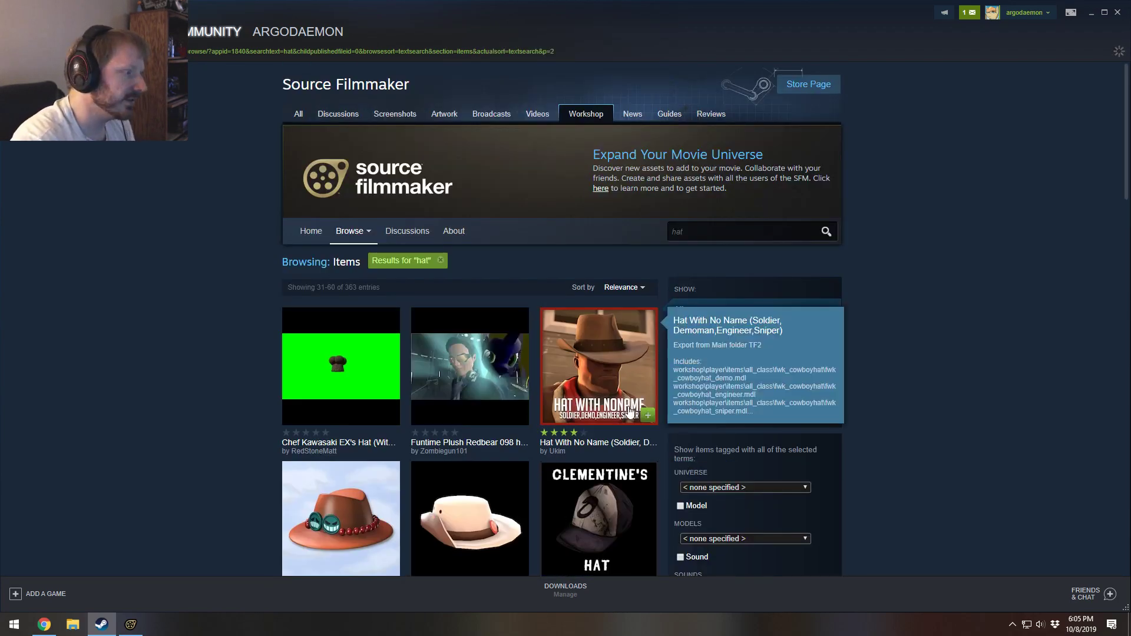
scroll(954, 318, down, 5)
scroll(916, 286, down, 4)
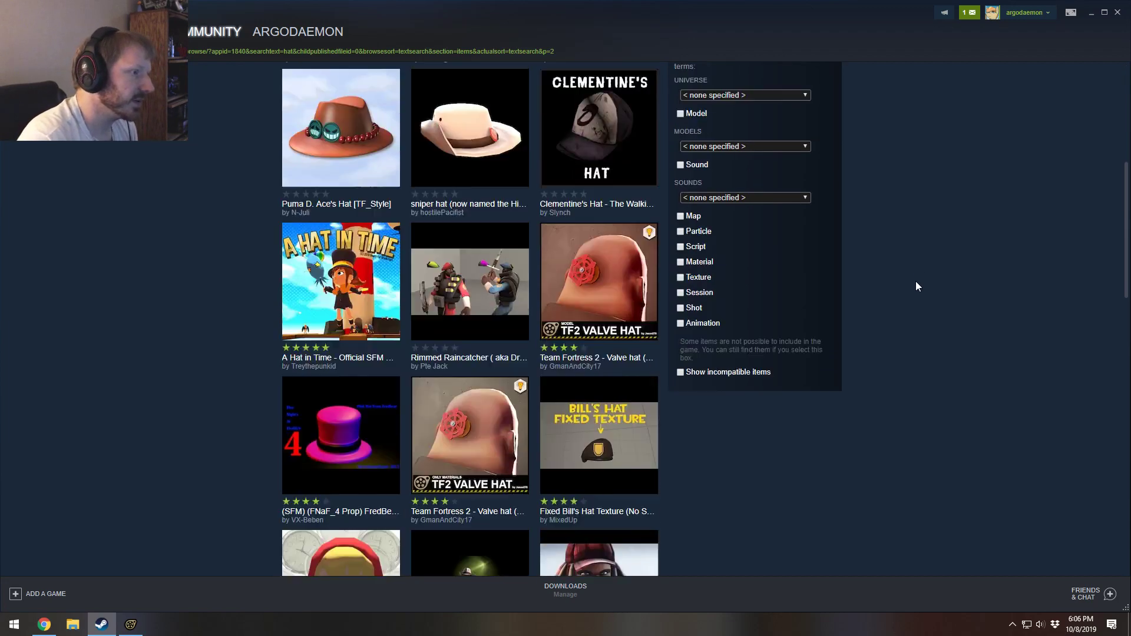
scroll(918, 283, down, 7)
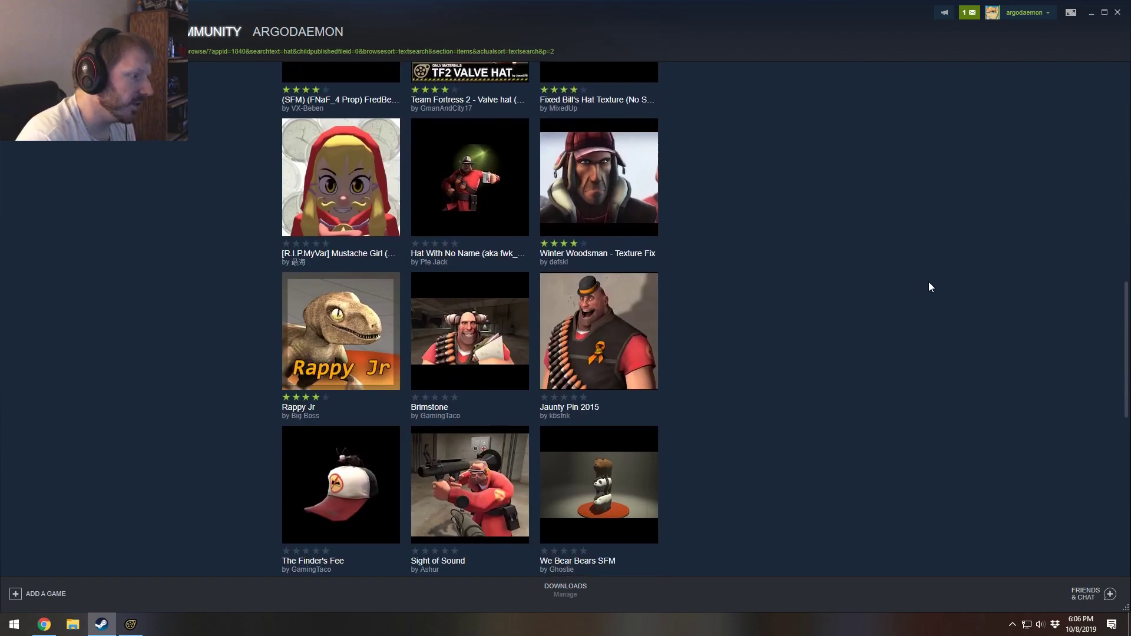
scroll(926, 288, down, 4)
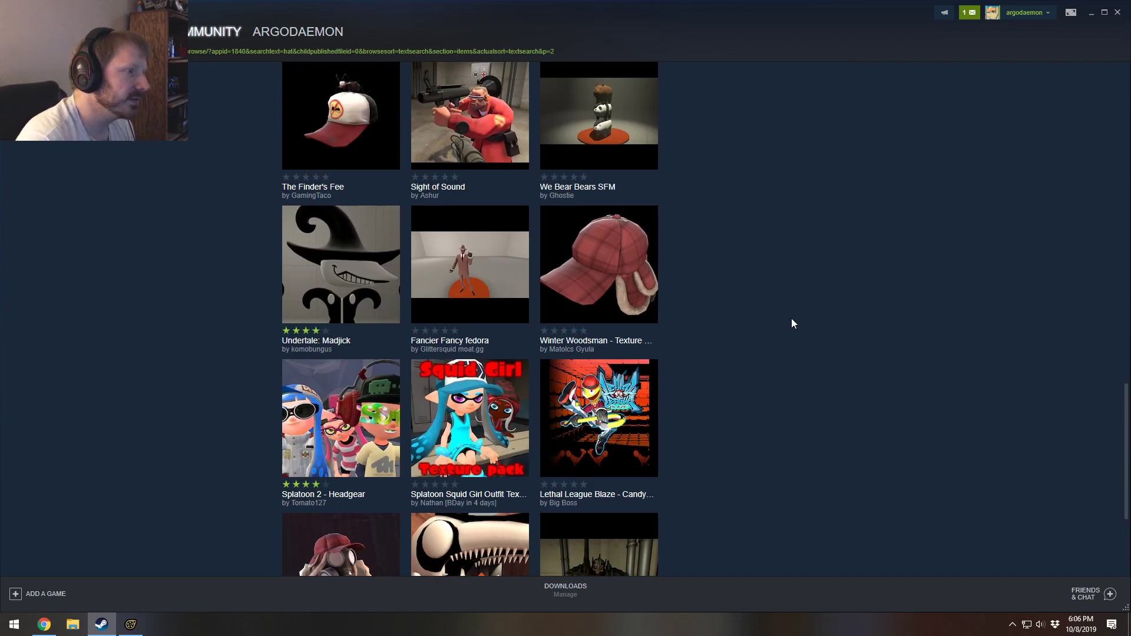
scroll(786, 325, down, 4)
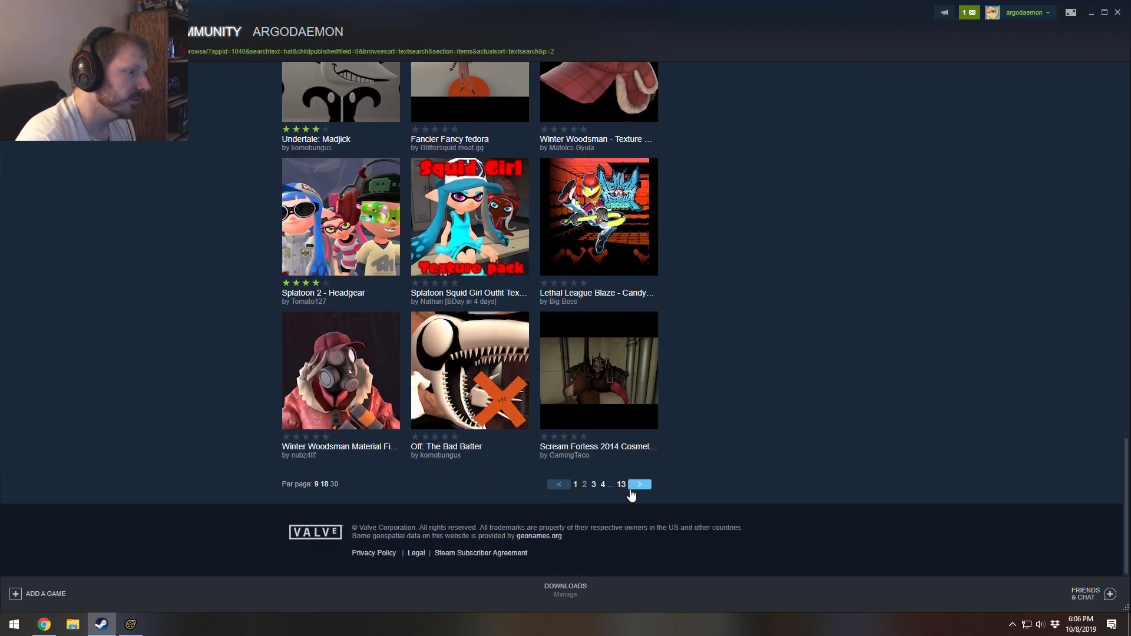
Step: Return to the second results page and open the Winter Woodsman Material Fixes (VTF Only) item to read its description
click(639, 485)
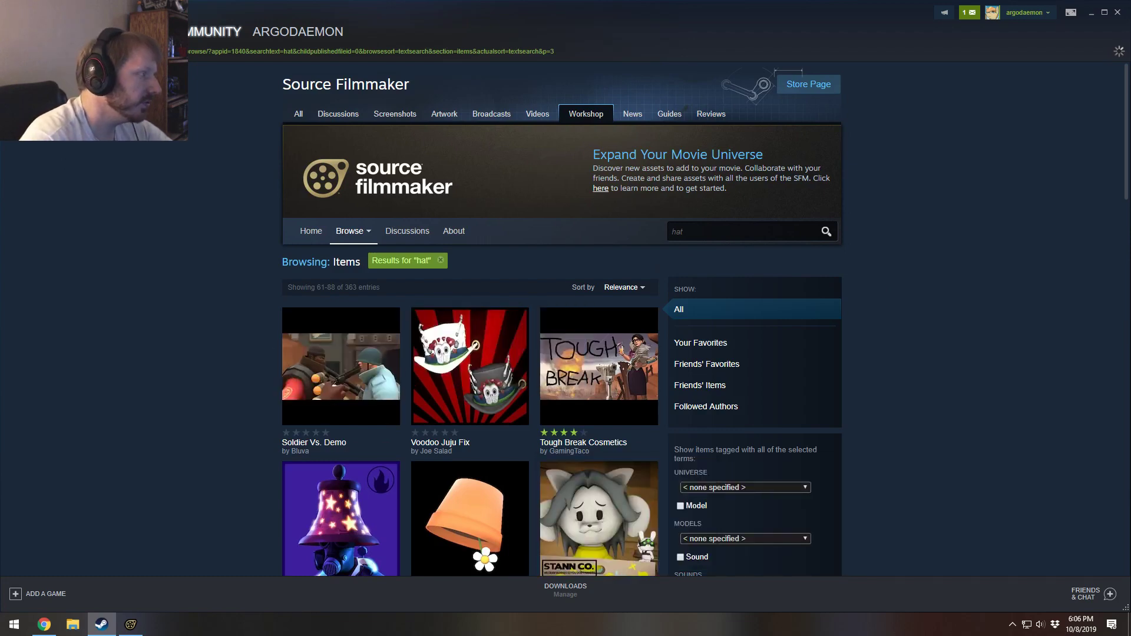
key(alt+Left)
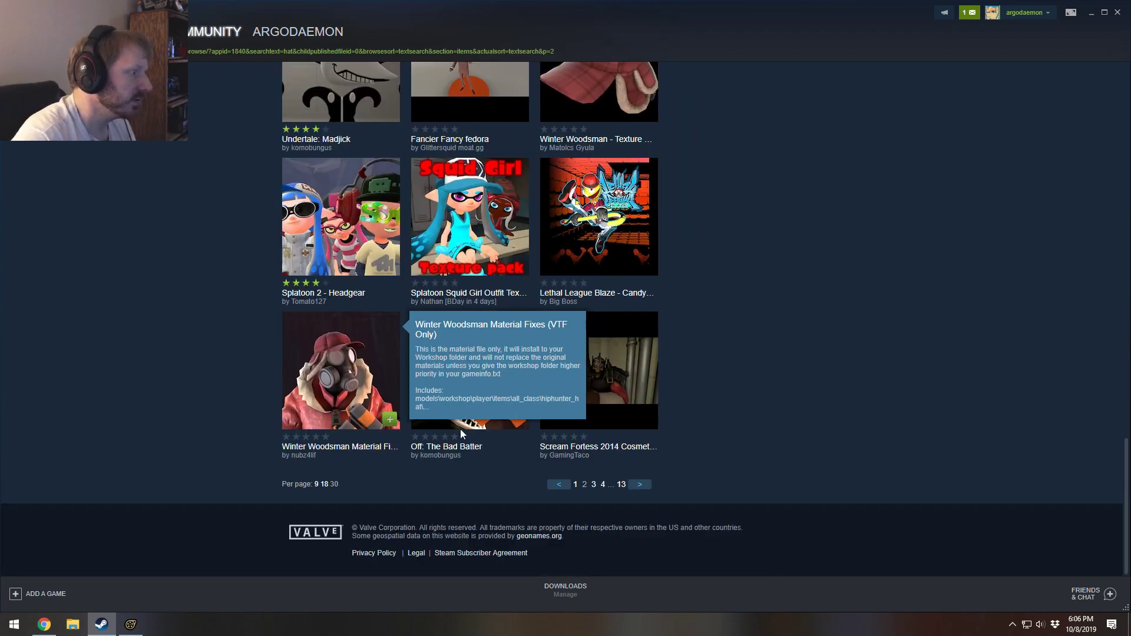
mouse_move(371, 390)
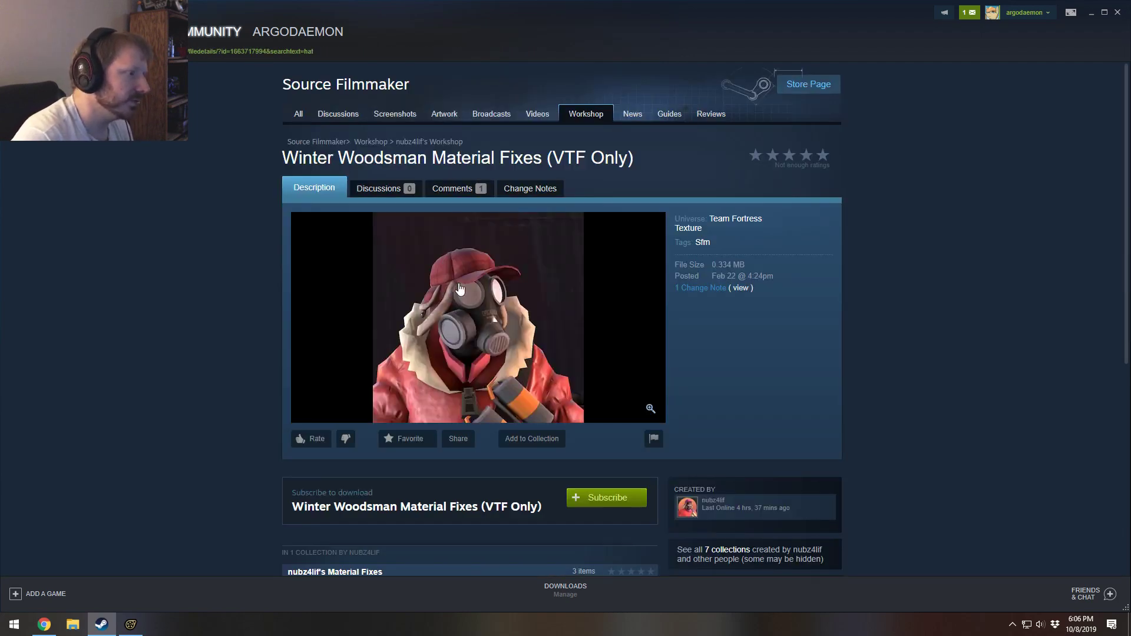
scroll(472, 376, down, 3)
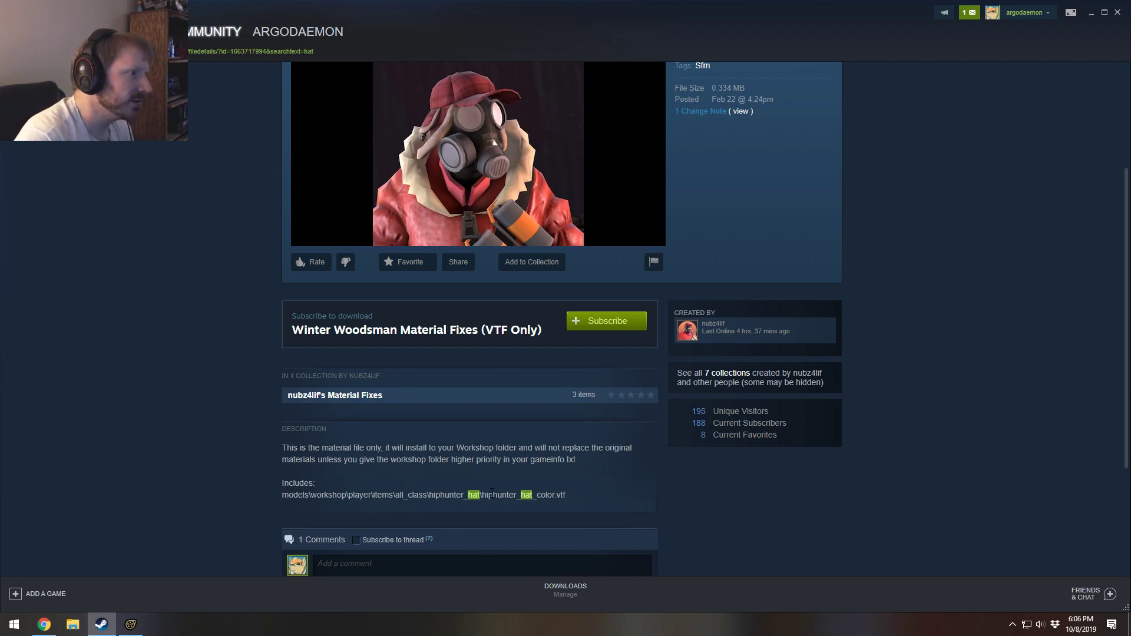
Step: Subscribe to the Winter Woodsman Material Fixes (VTF Only) item, cancel the subscription, and recheck the item's included files
click(592, 326)
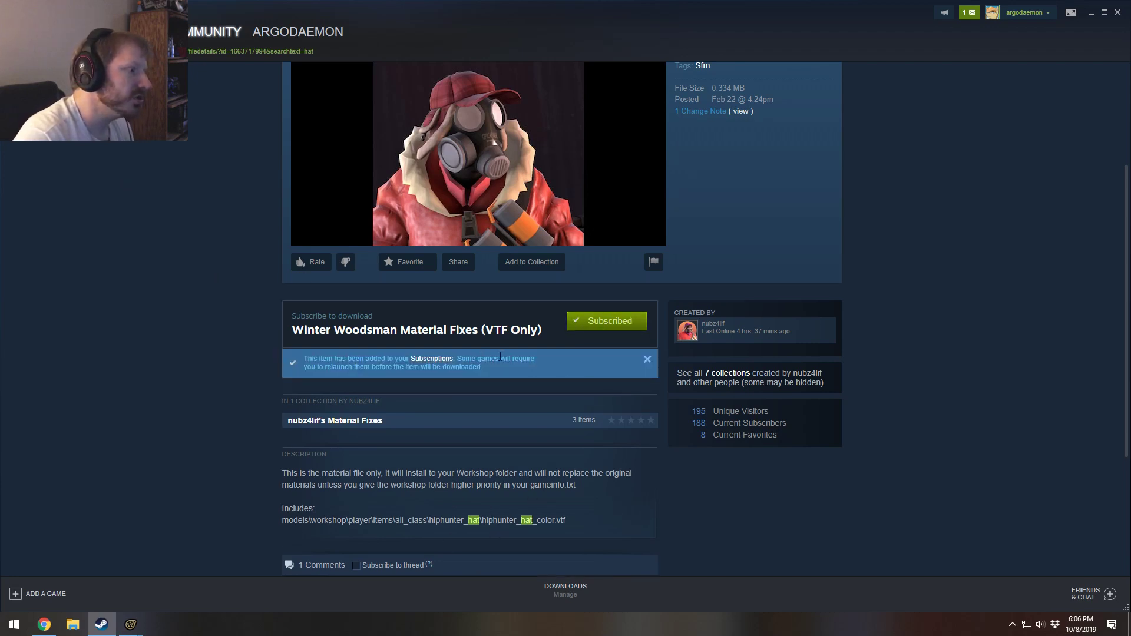
click(609, 320)
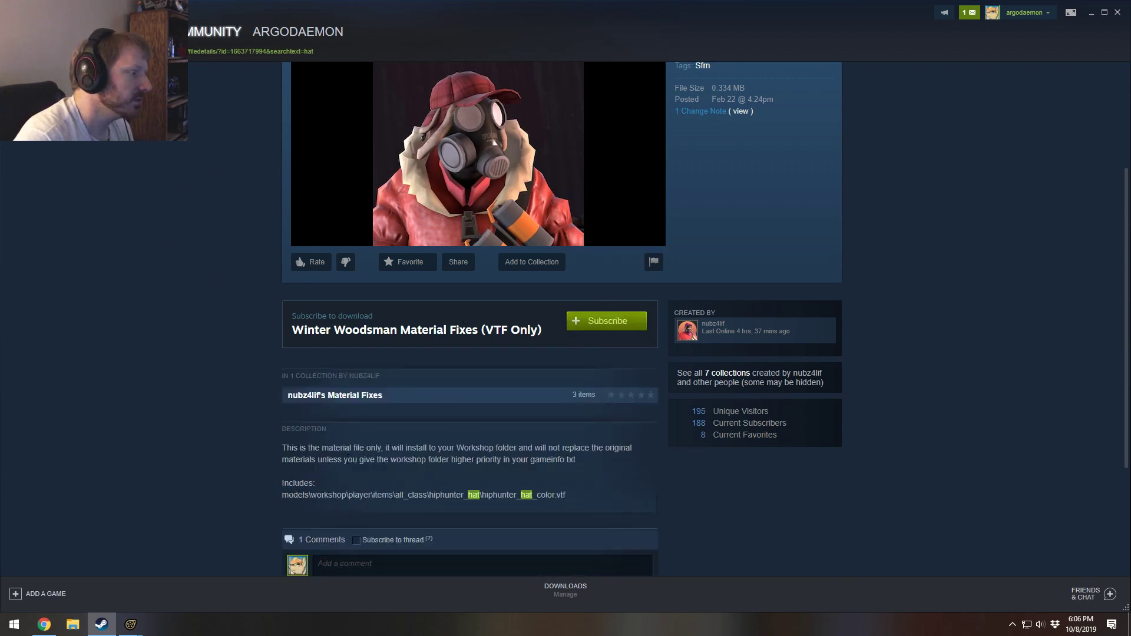
scroll(386, 437, down, 1)
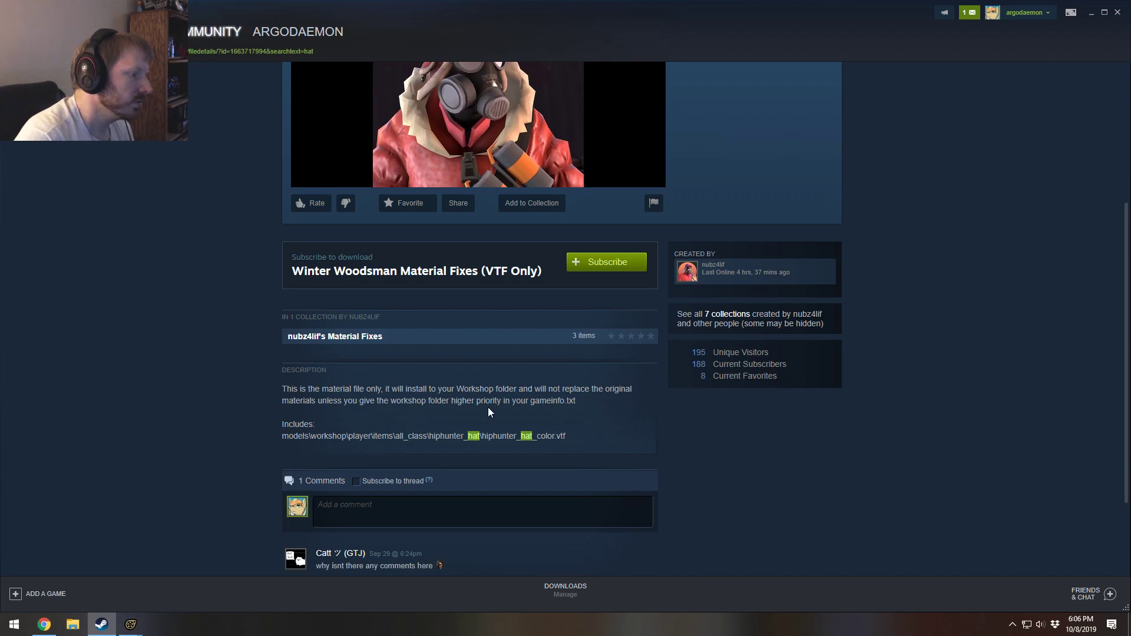
Step: Go back to the hat results and look through their third page
key(alt+Left)
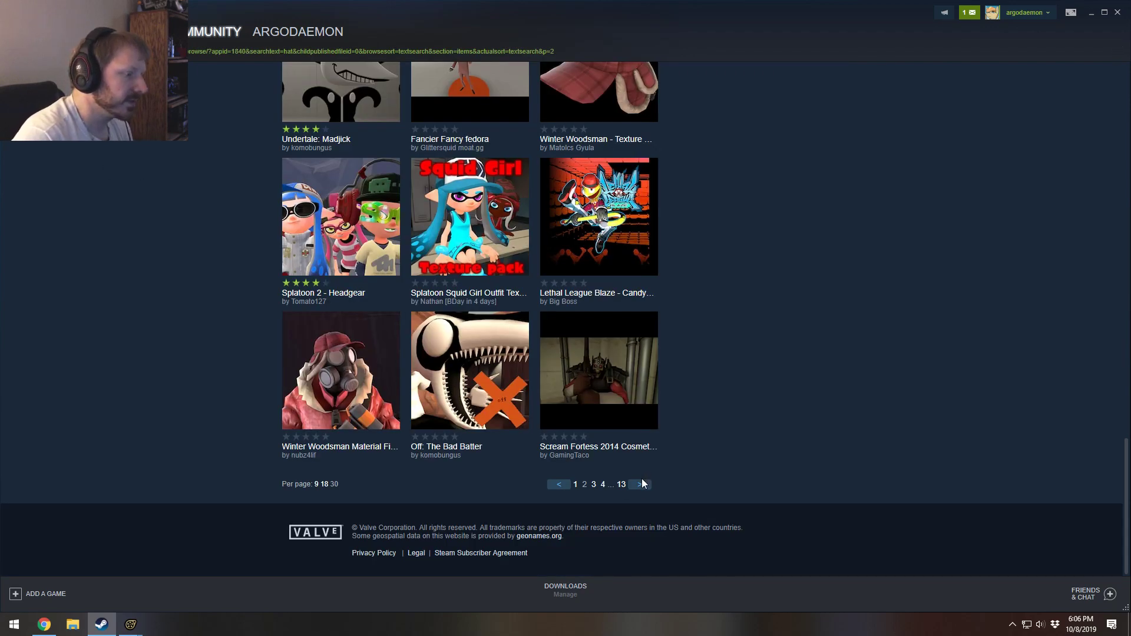
click(640, 485)
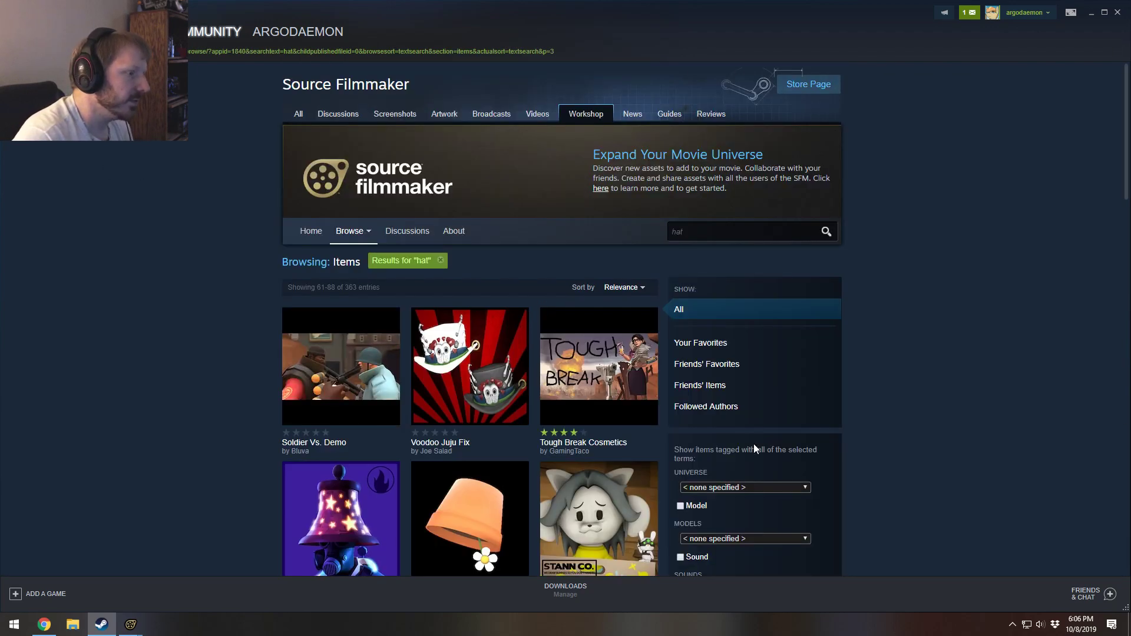
scroll(754, 447, down, 4)
scroll(717, 424, down, 2)
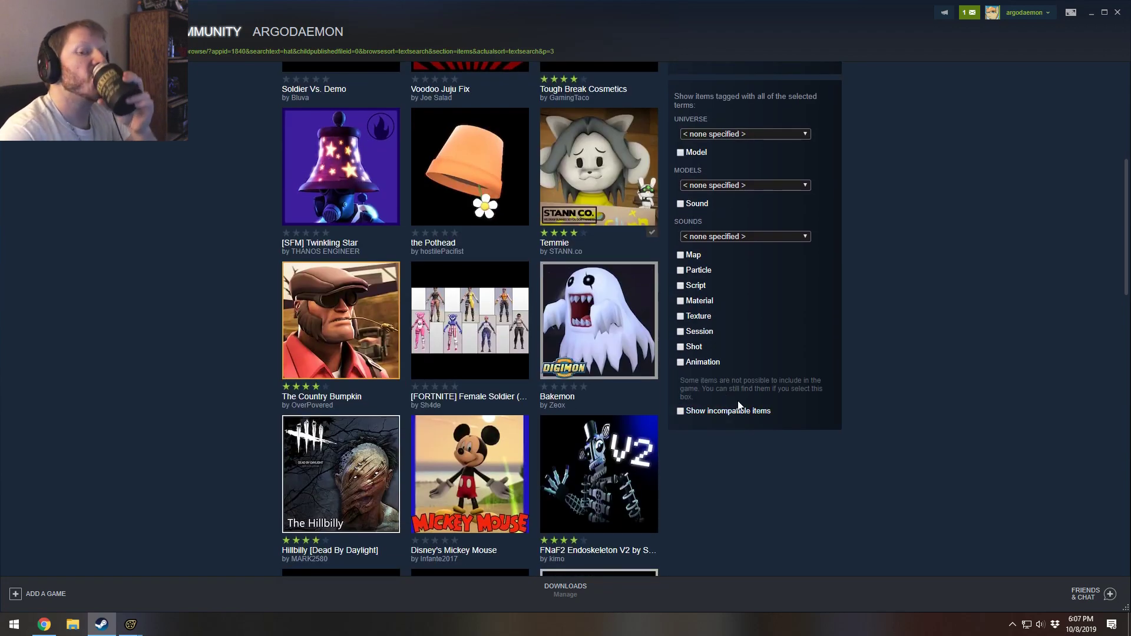
scroll(773, 415, down, 5)
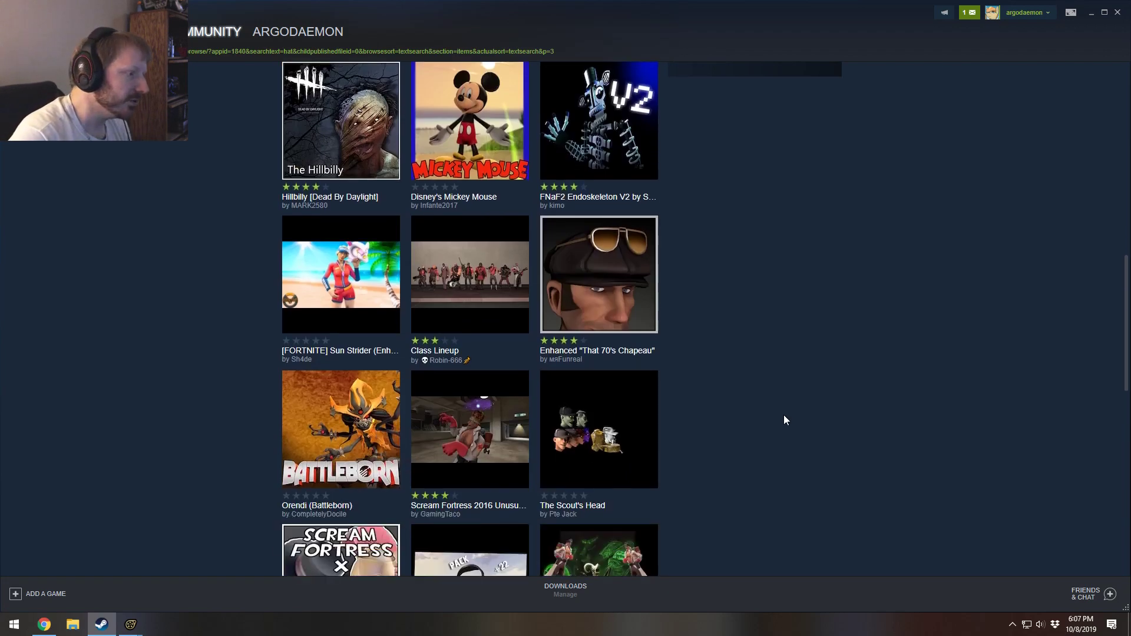
scroll(783, 415, down, 7)
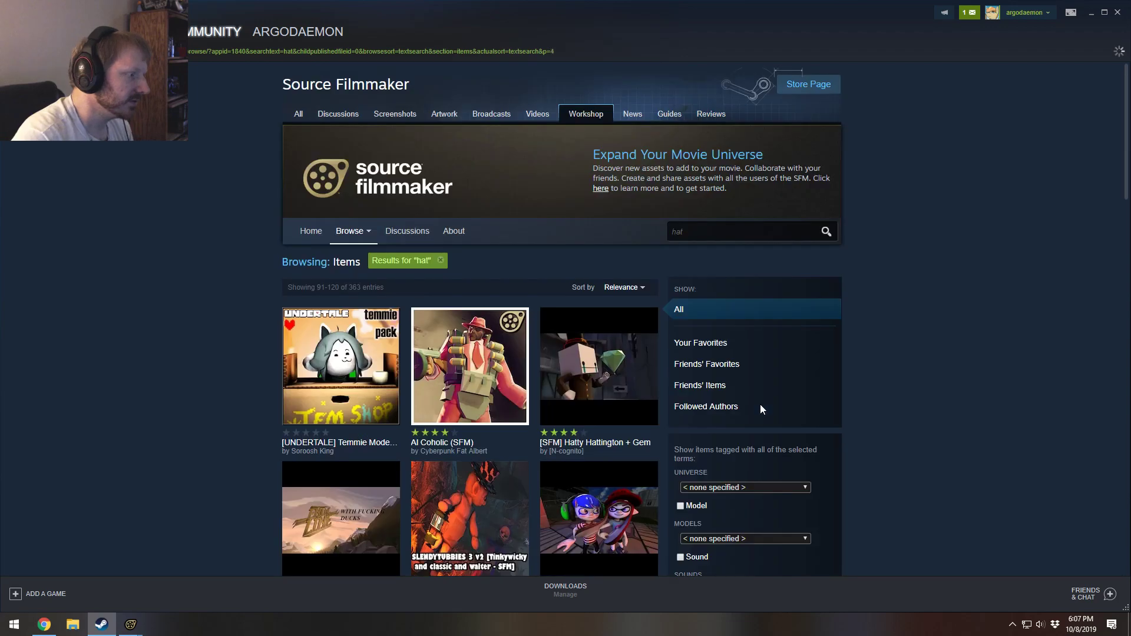
Step: Look through the fourth page of hat results for a suitable model
scroll(787, 401, down, 6)
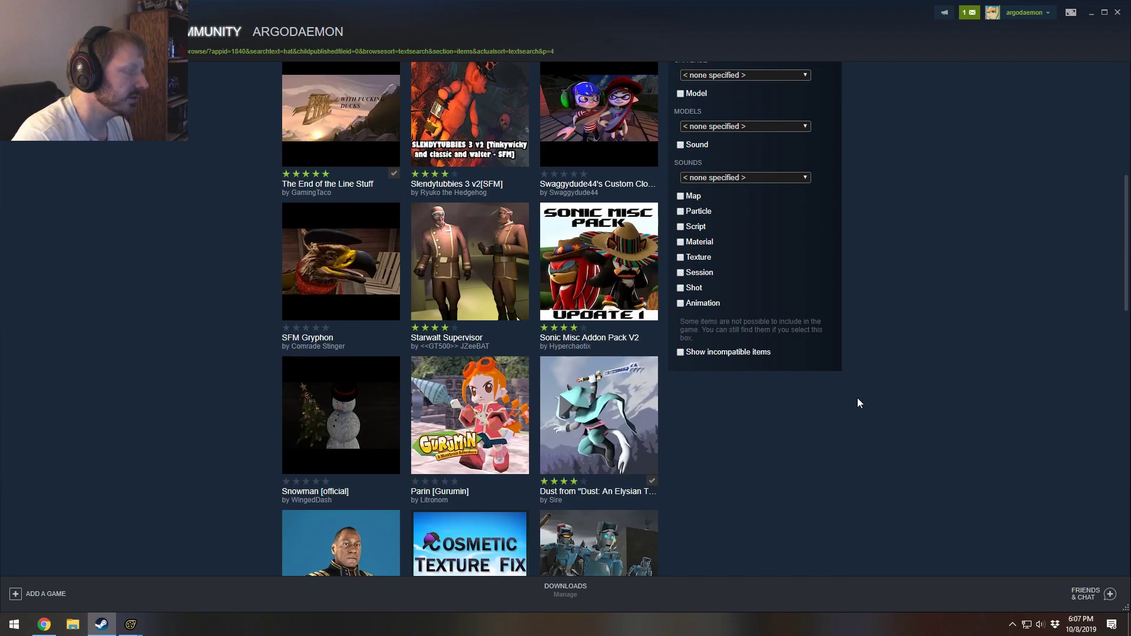
scroll(858, 399, down, 4)
scroll(857, 398, down, 9)
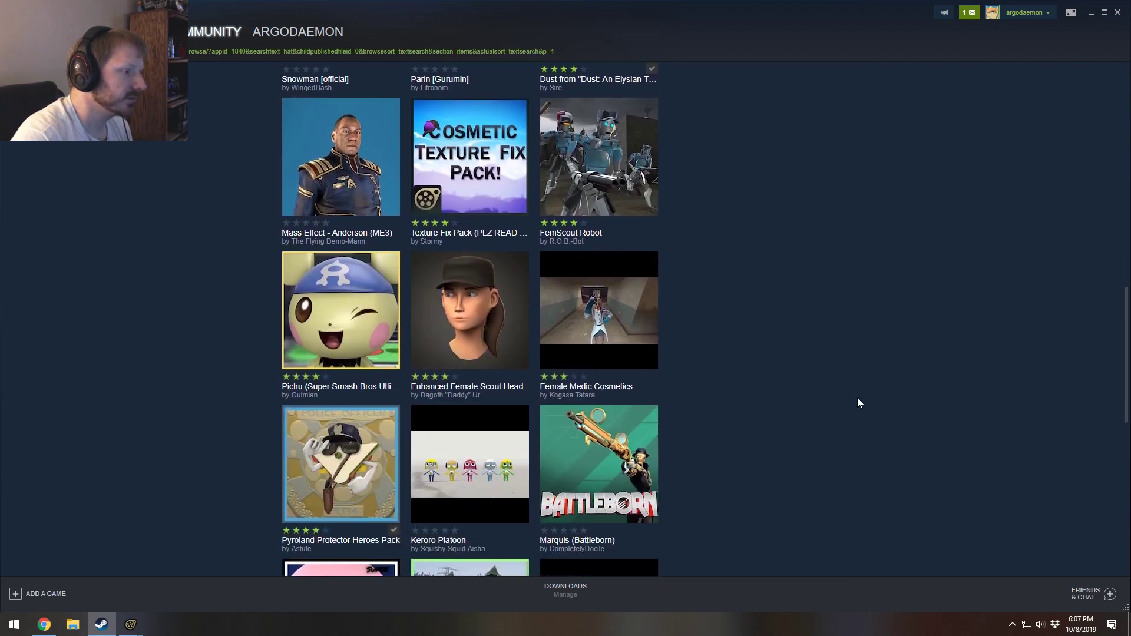
scroll(855, 416, down, 2)
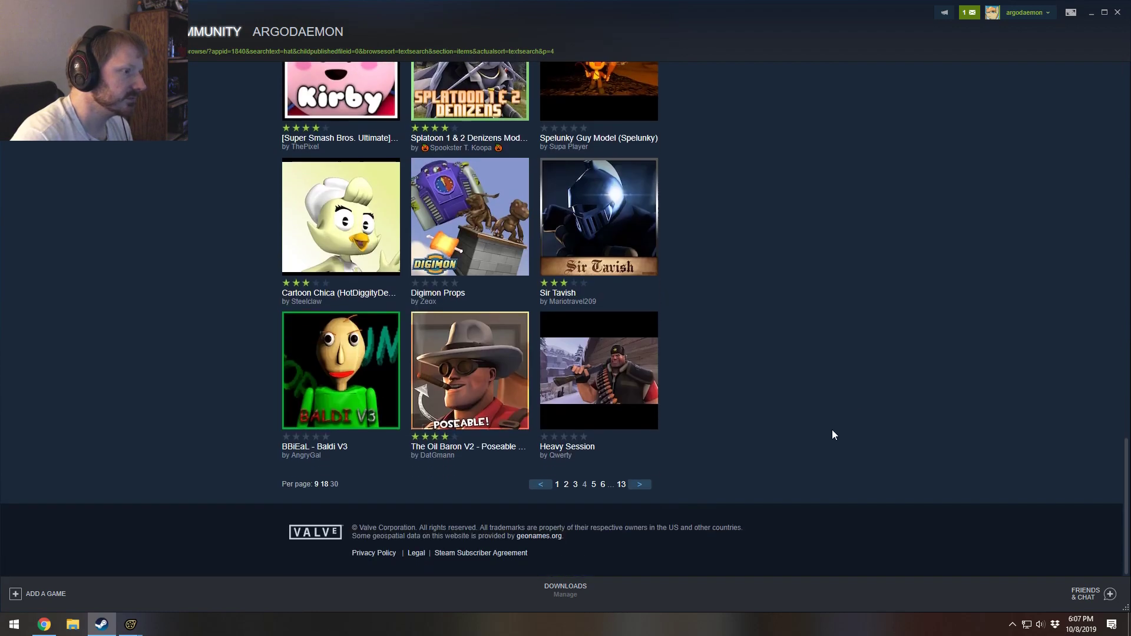
Step: Look through the fifth page and the upper part of the sixth page of hat results
click(646, 488)
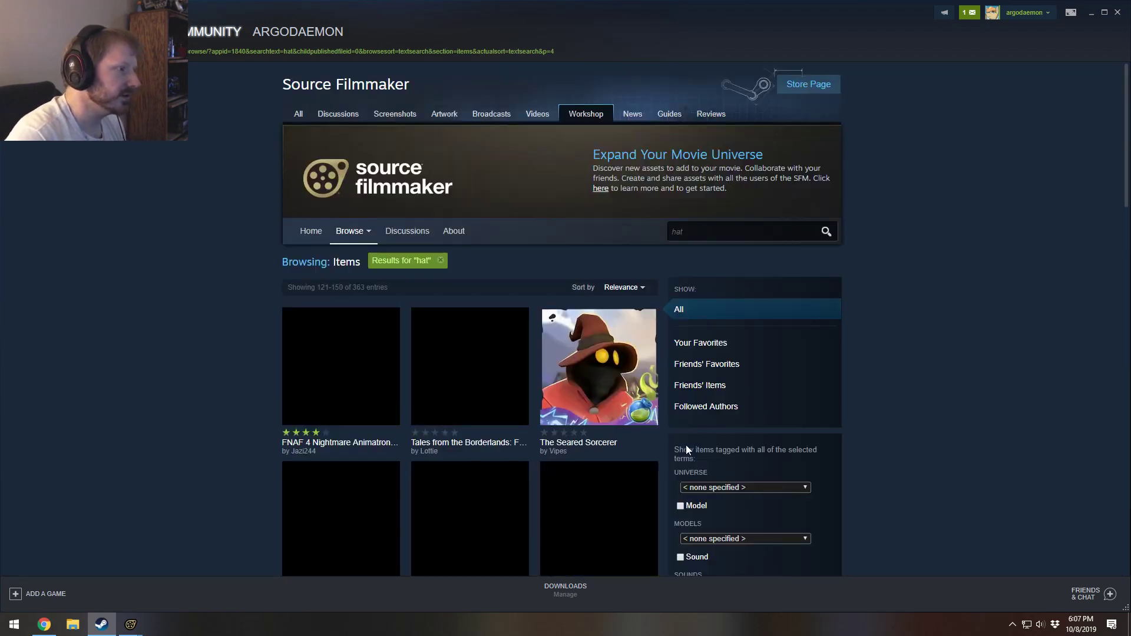
scroll(989, 348, down, 3)
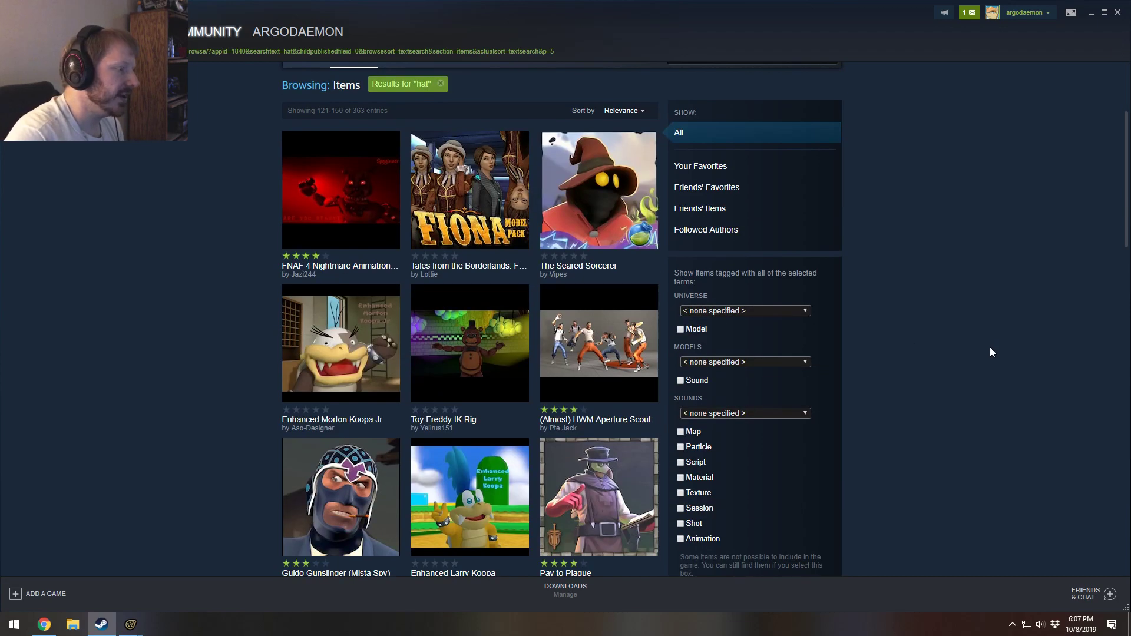
scroll(984, 351, down, 3)
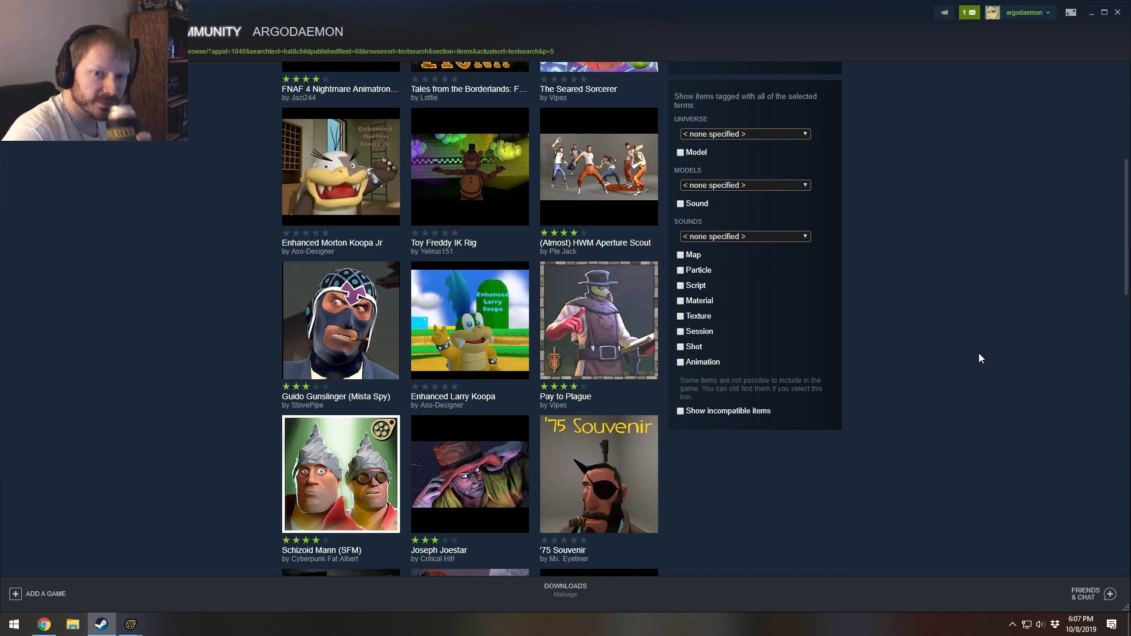
scroll(978, 357, down, 6)
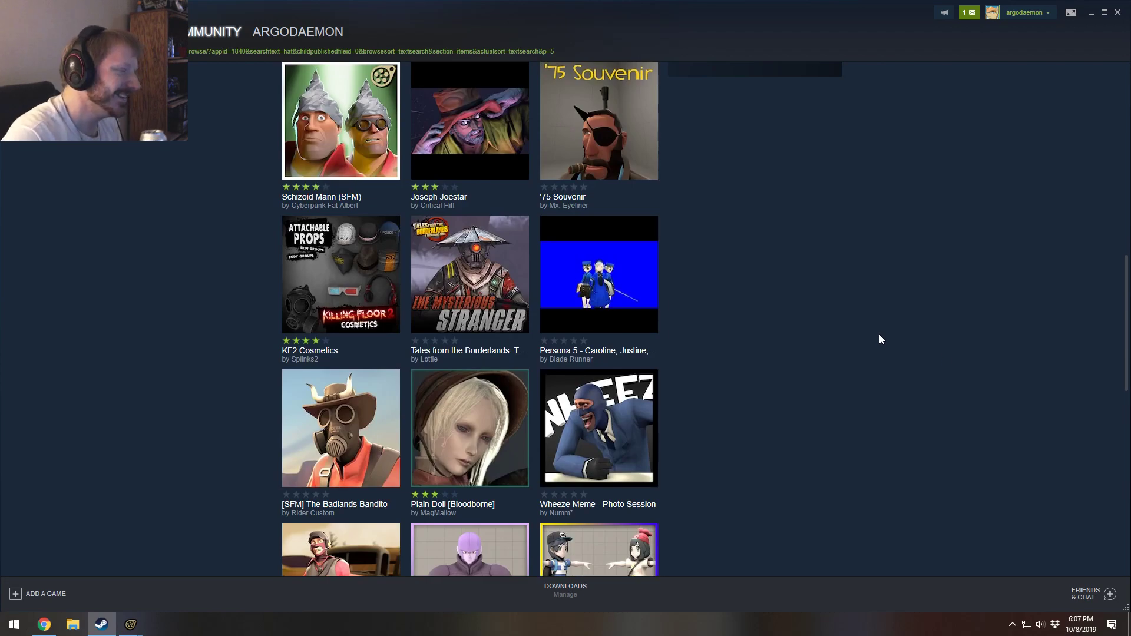
scroll(588, 206, down, 6)
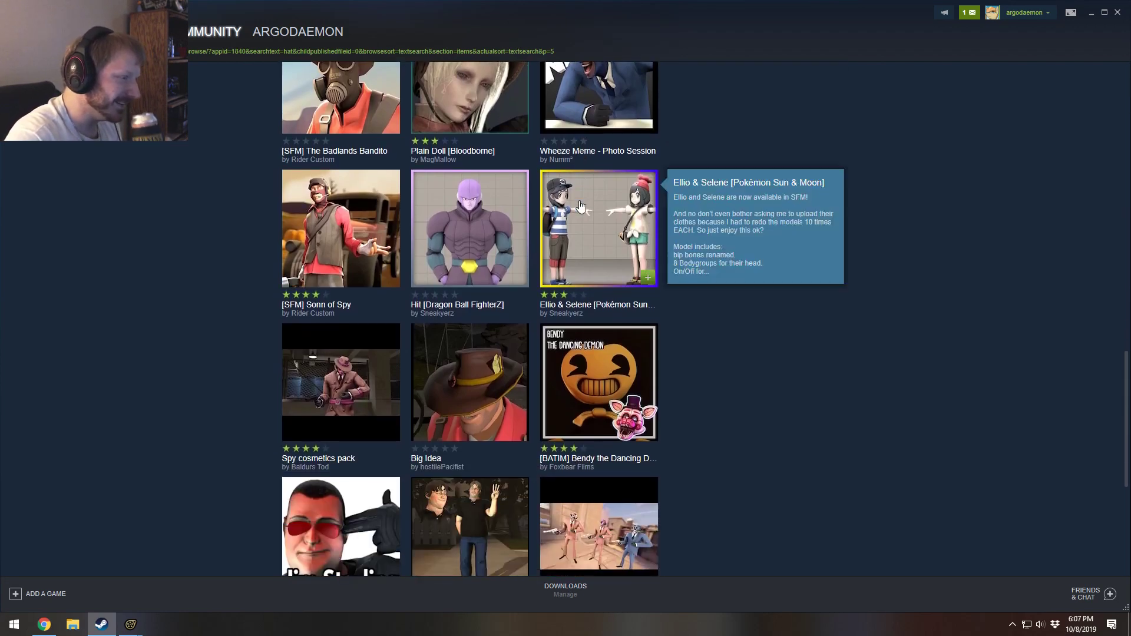
scroll(588, 206, down, 5)
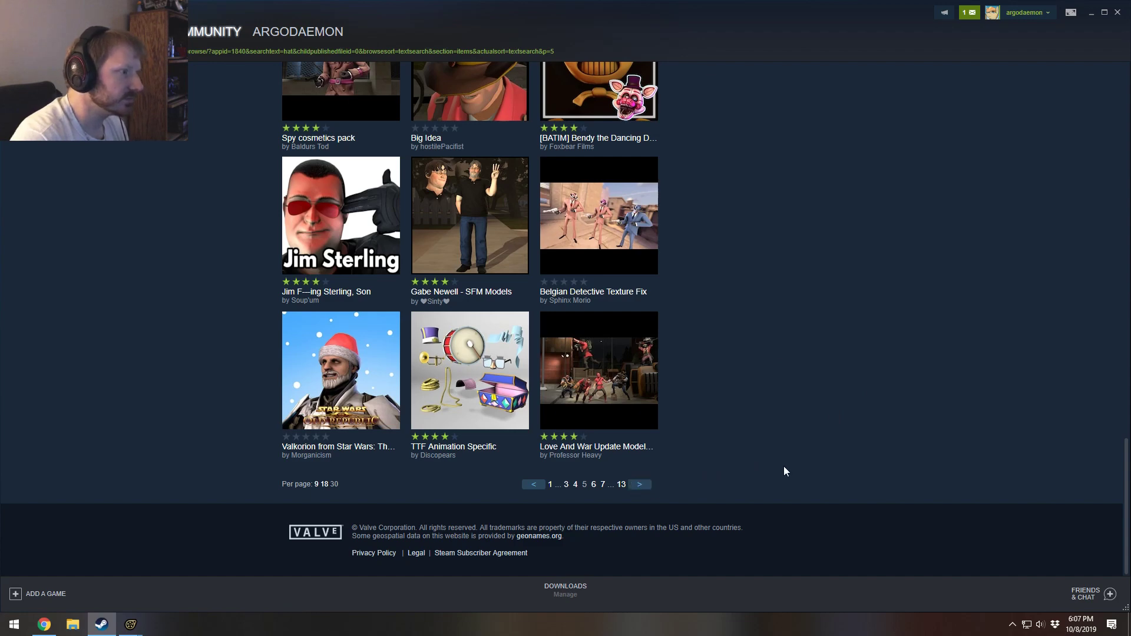
scroll(789, 452, down, 4)
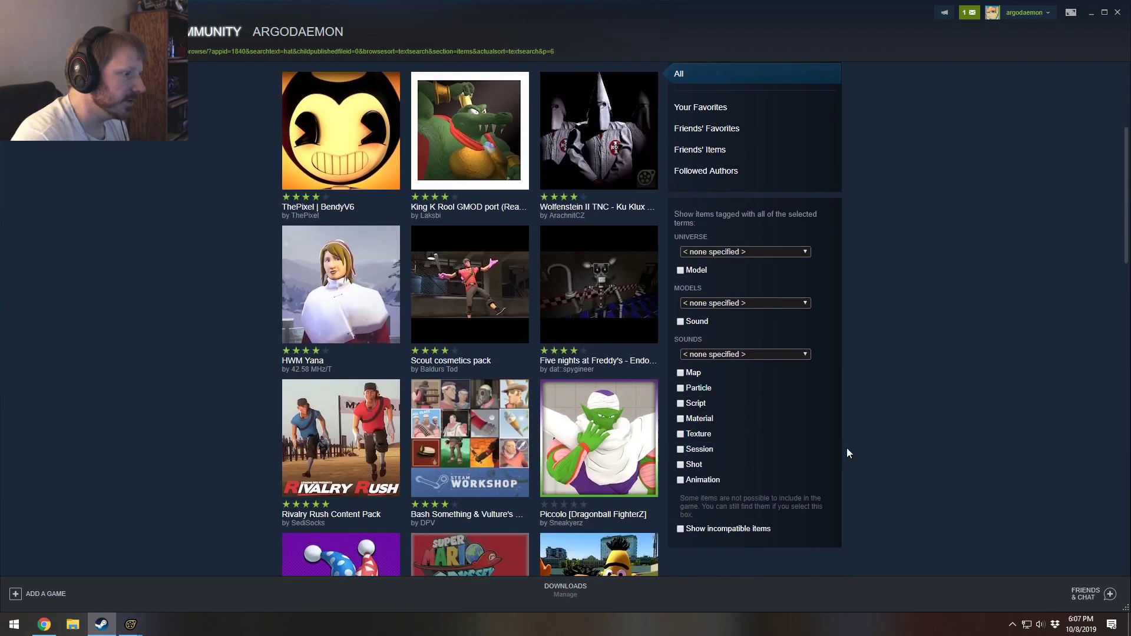
scroll(881, 448, down, 4)
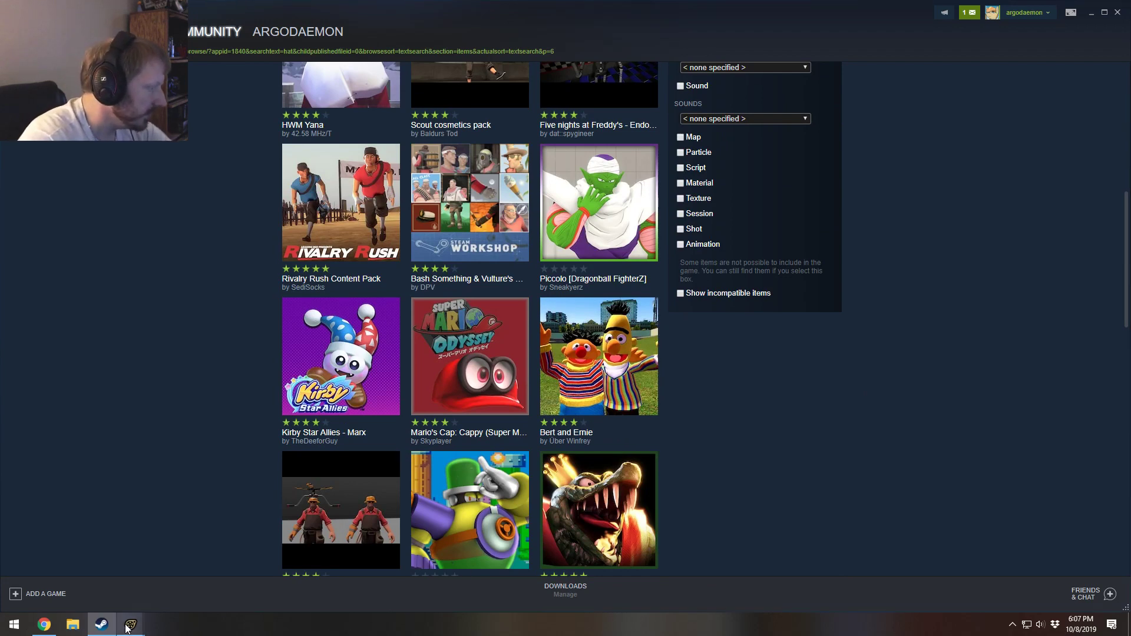
Step: Switch to Source Filmmaker, download the queued Winter Woodsman Material Fixes (VTF Only) workshop file, and dismiss the completion notice
mouse_move(131, 624)
click(191, 564)
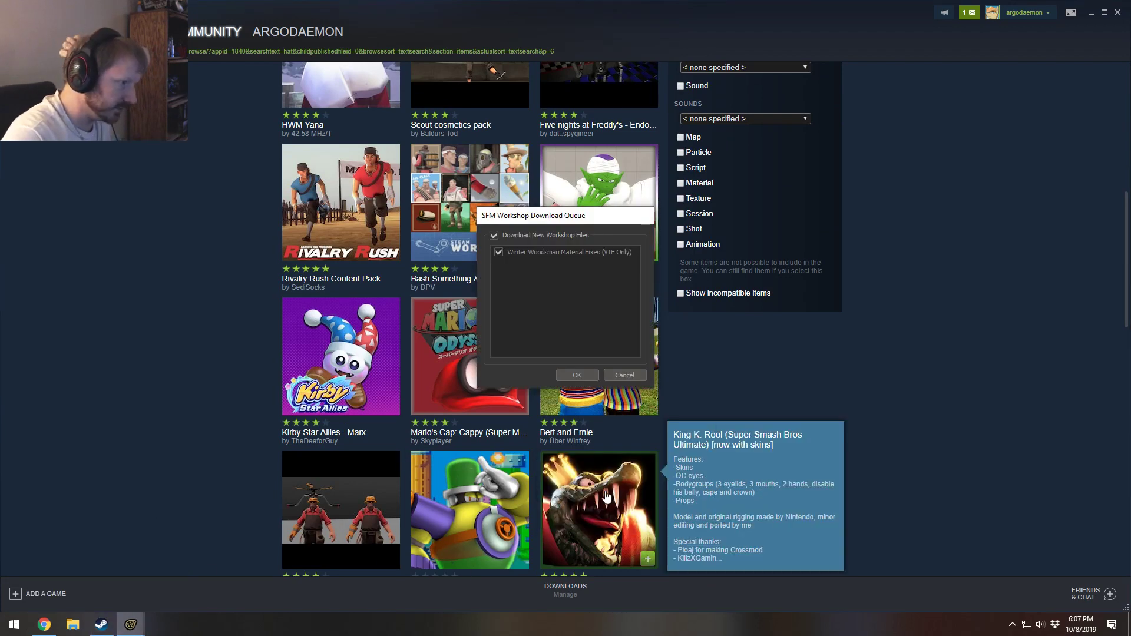
click(585, 376)
click(565, 318)
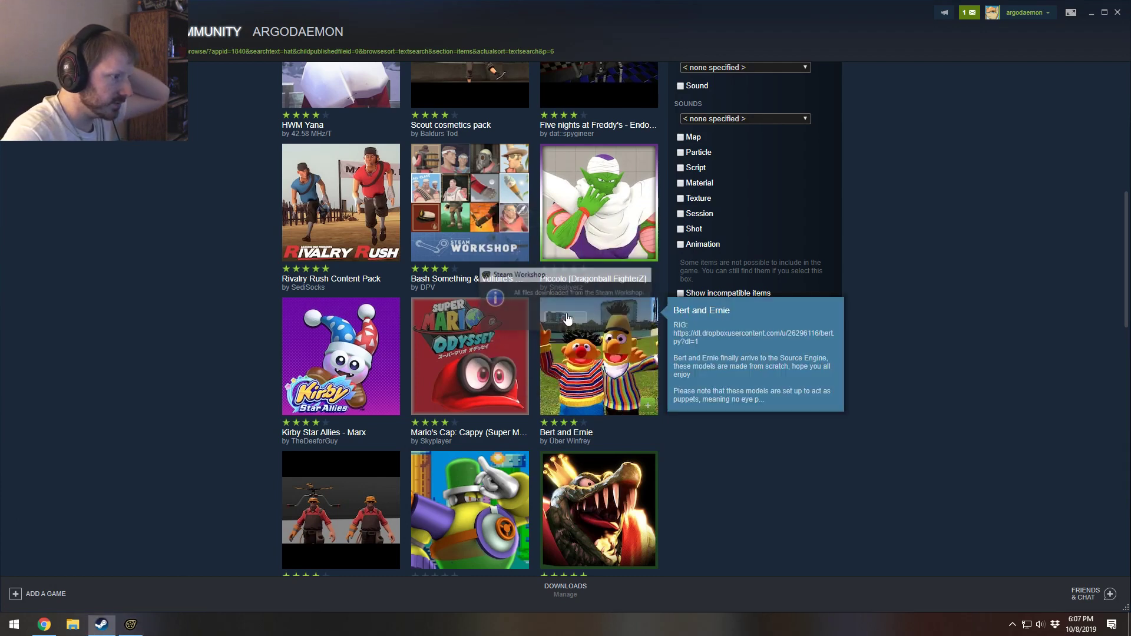
Step: Switch to Source Filmmaker, start creating an animation set for a new model, and filter the model files by "ush"
click(131, 625)
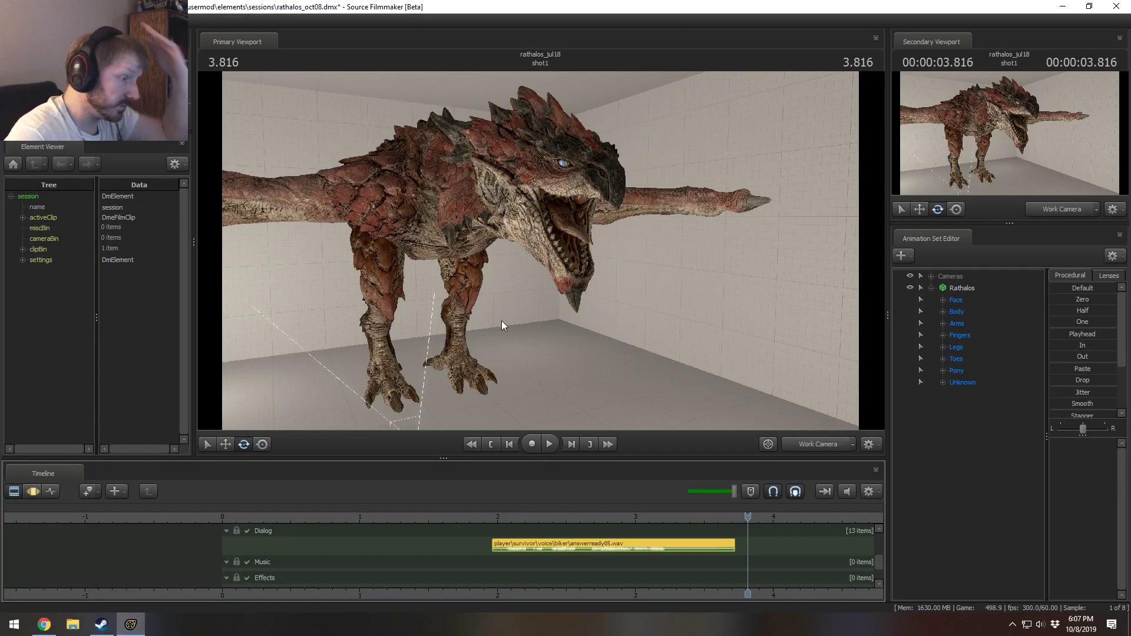
right_click(954, 411)
click(1001, 437)
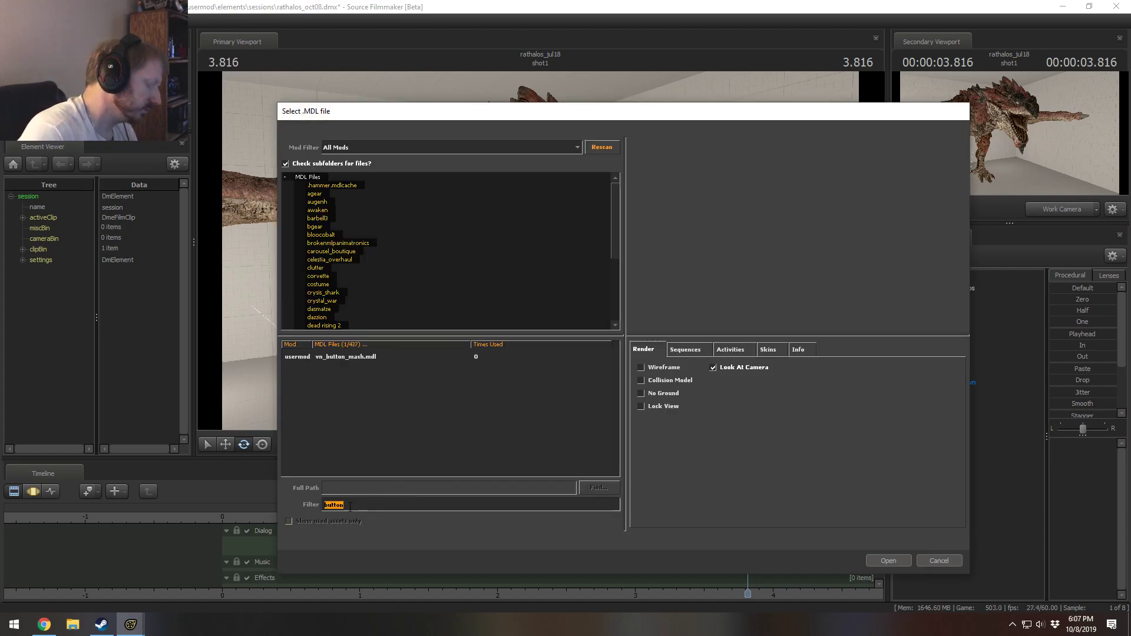
text(usunk)
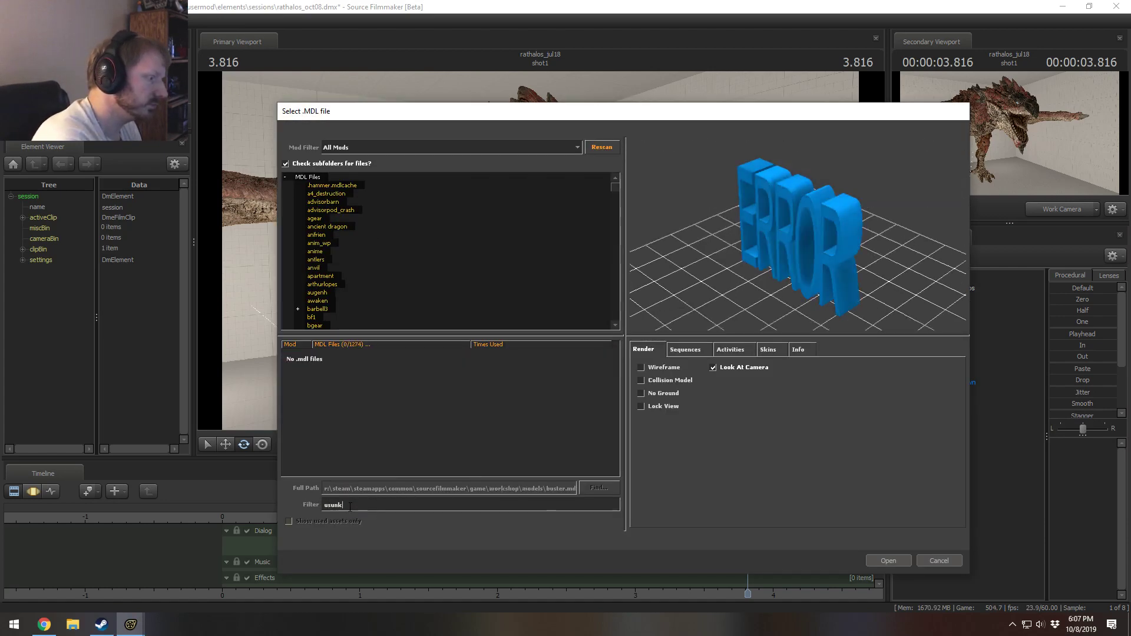
key(BackSpace)
key(BackSpace)
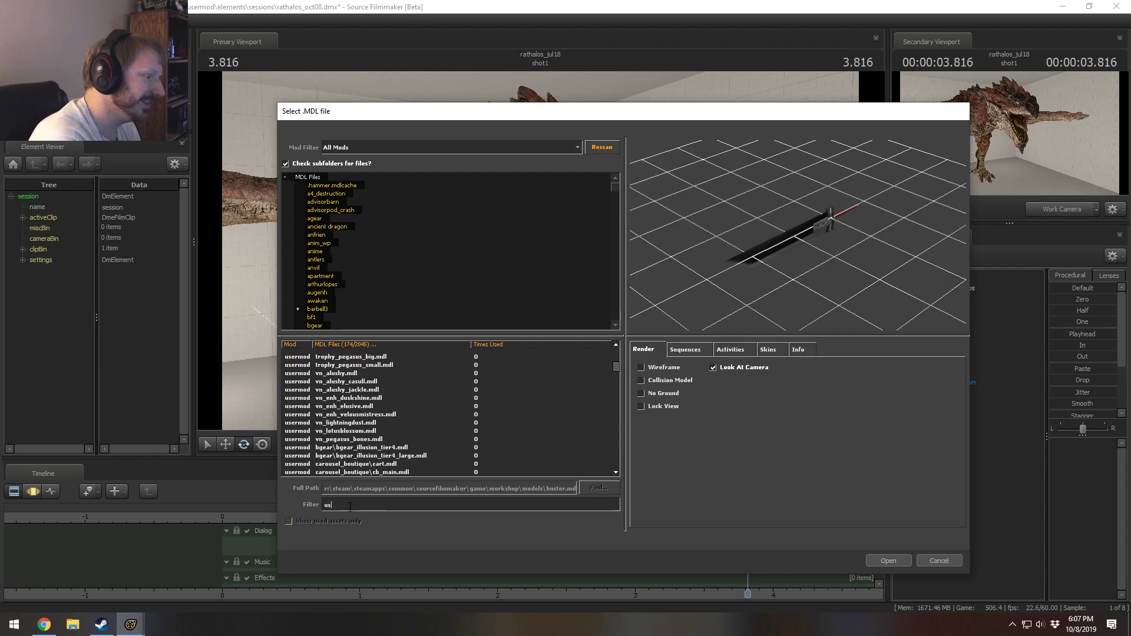
text(h)
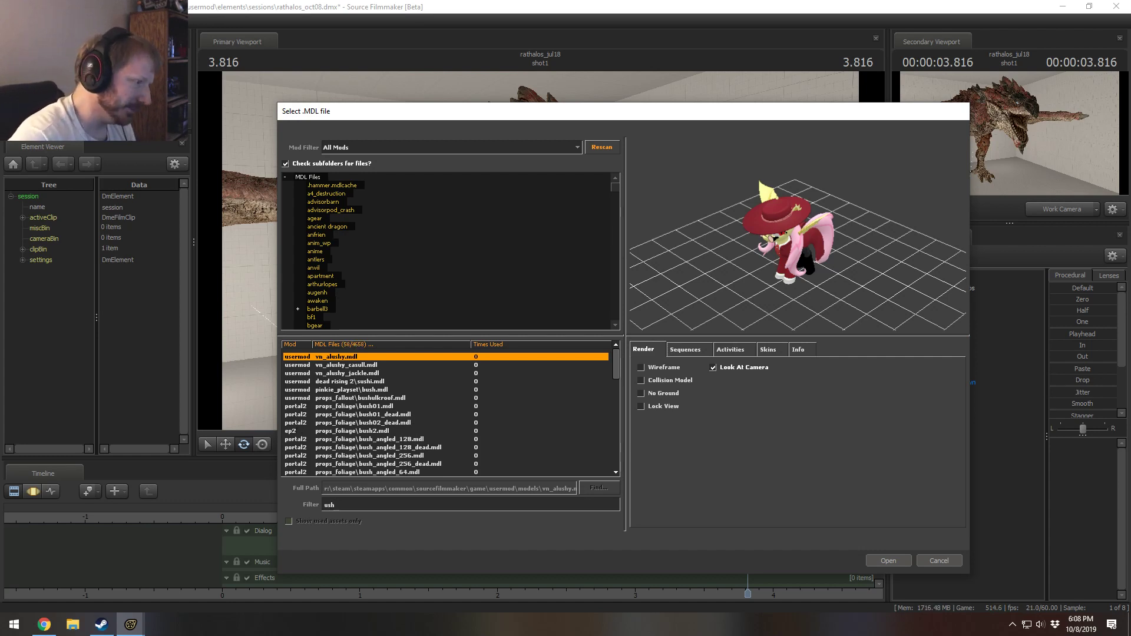
Step: Look through the foliage and gameplay prop models in the filtered list, previewing the large bushy hedgerow model
scroll(427, 401, down, 5)
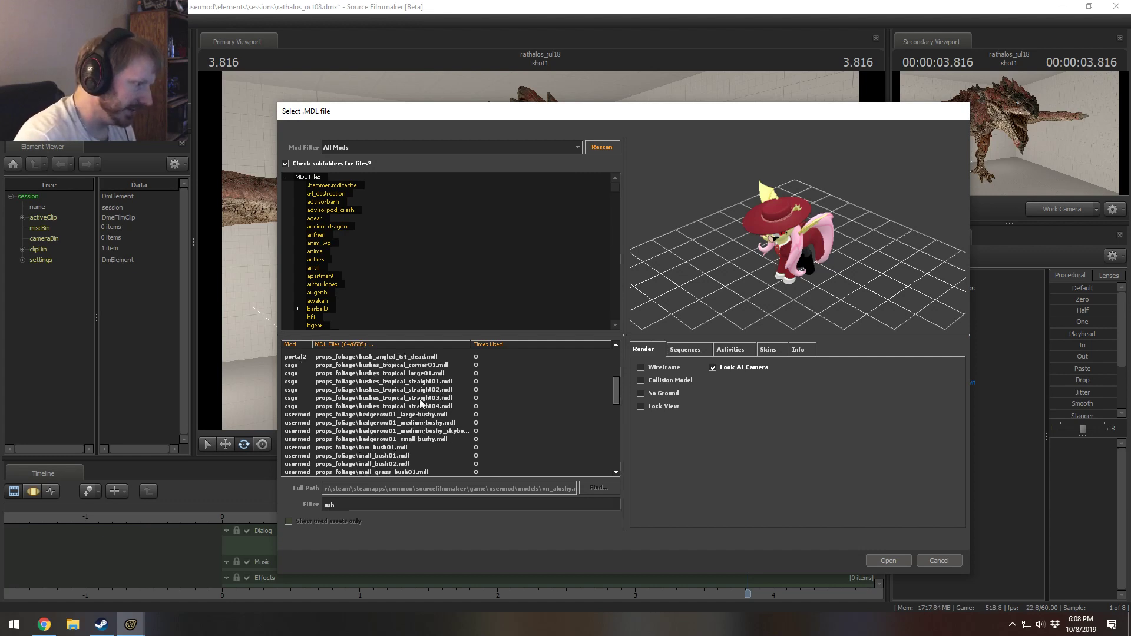
click(367, 415)
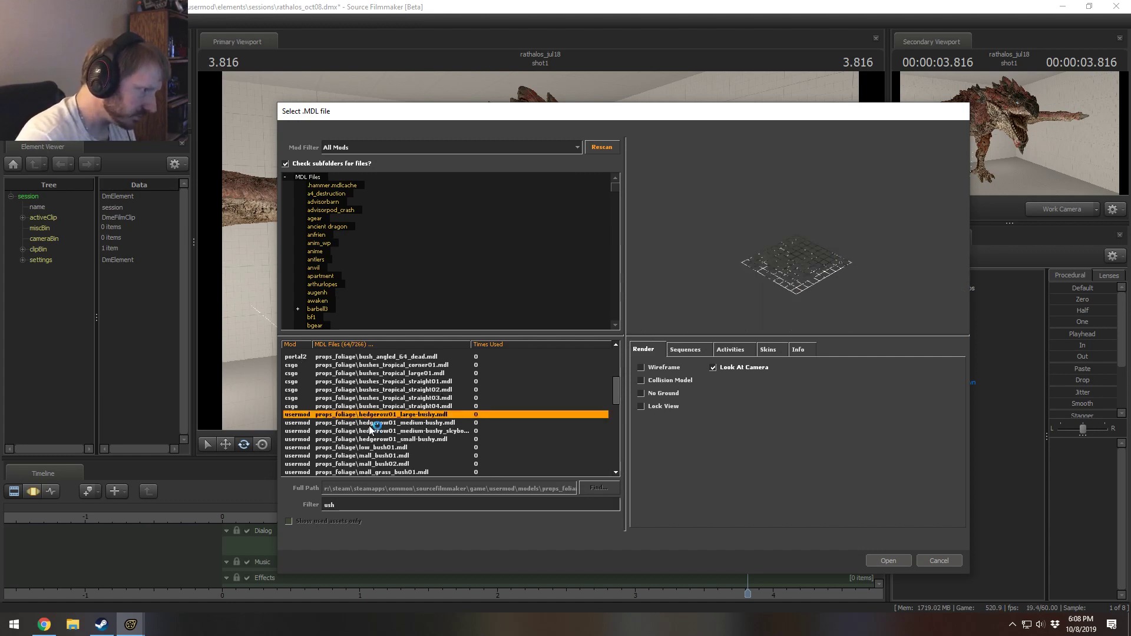
scroll(379, 435, down, 3)
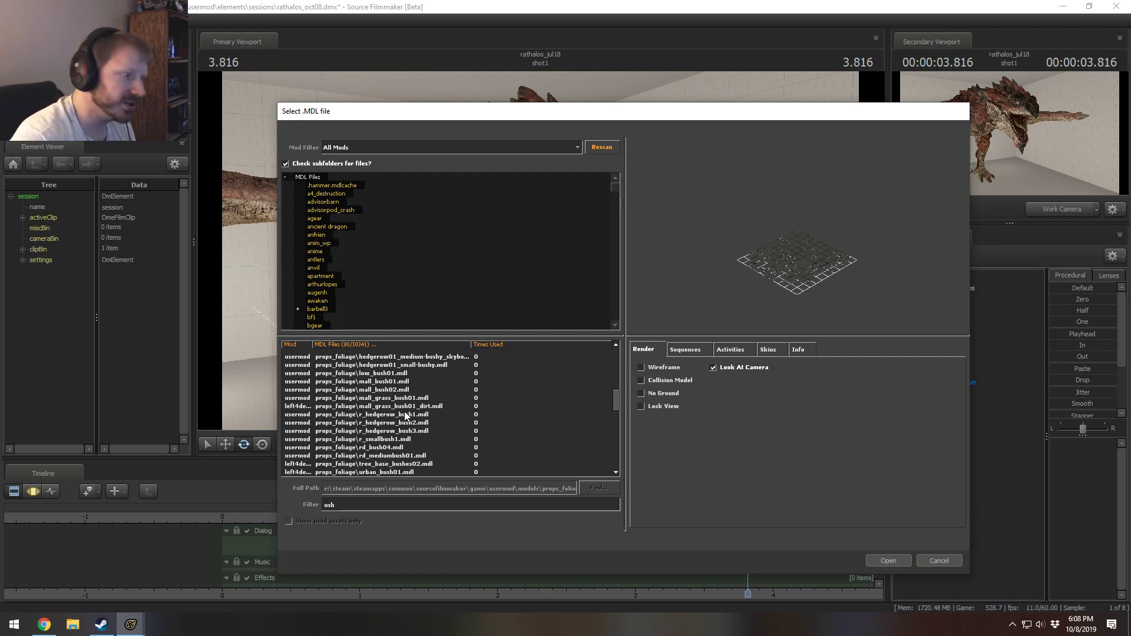
scroll(412, 418, down, 4)
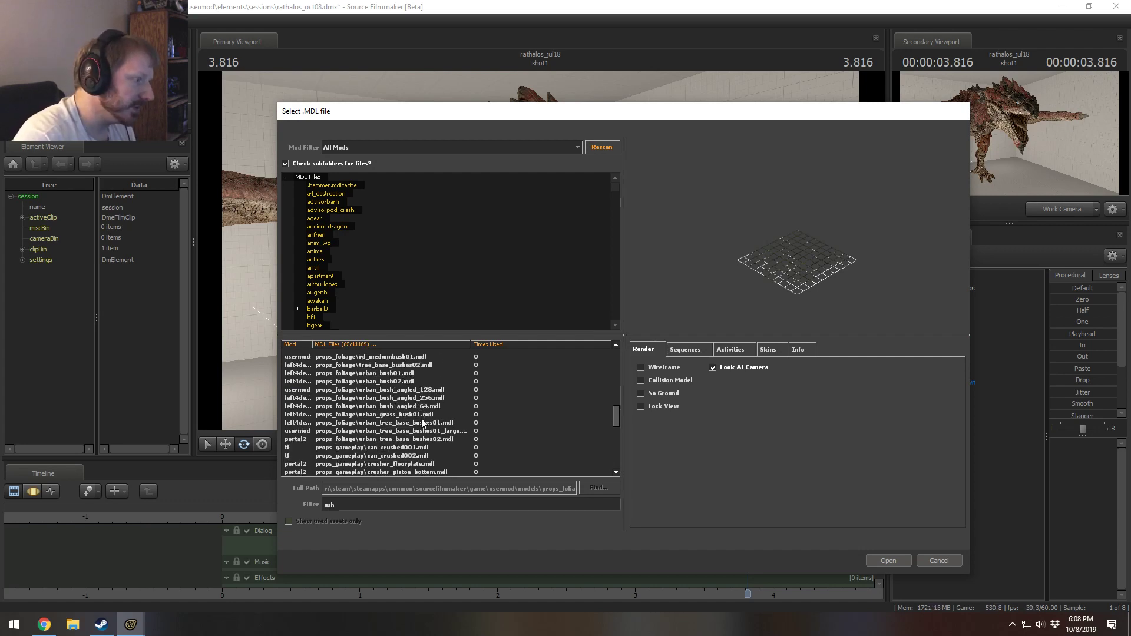
scroll(411, 432, down, 1)
scroll(412, 430, down, 5)
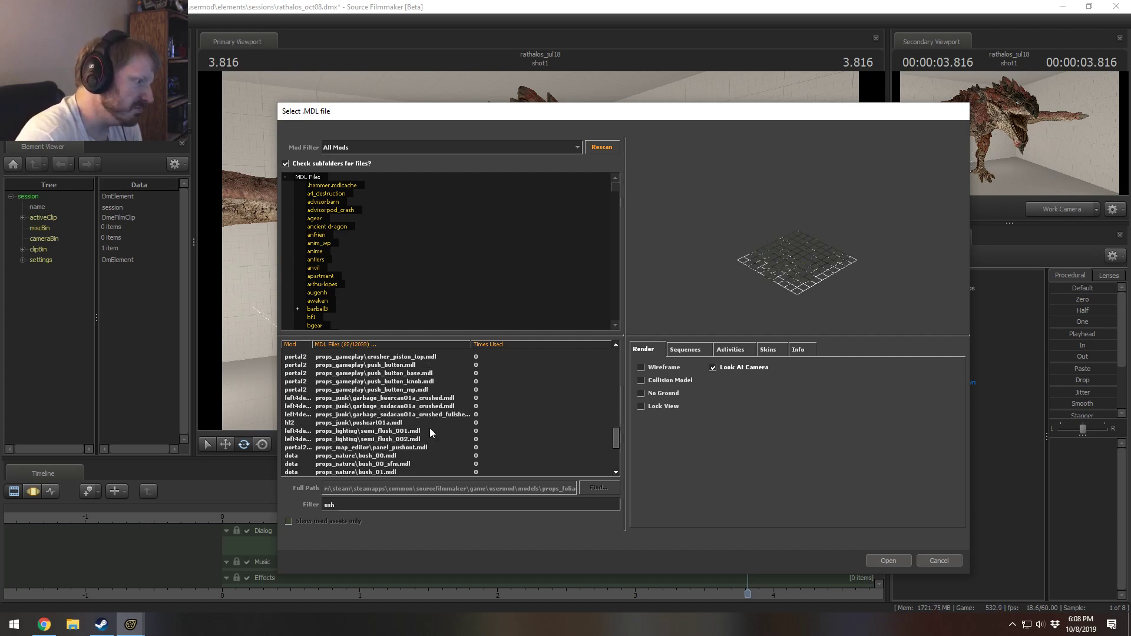
Step: Preview the toothbrush, push knife, morel and wild mushroom models in the filtered list
click(380, 440)
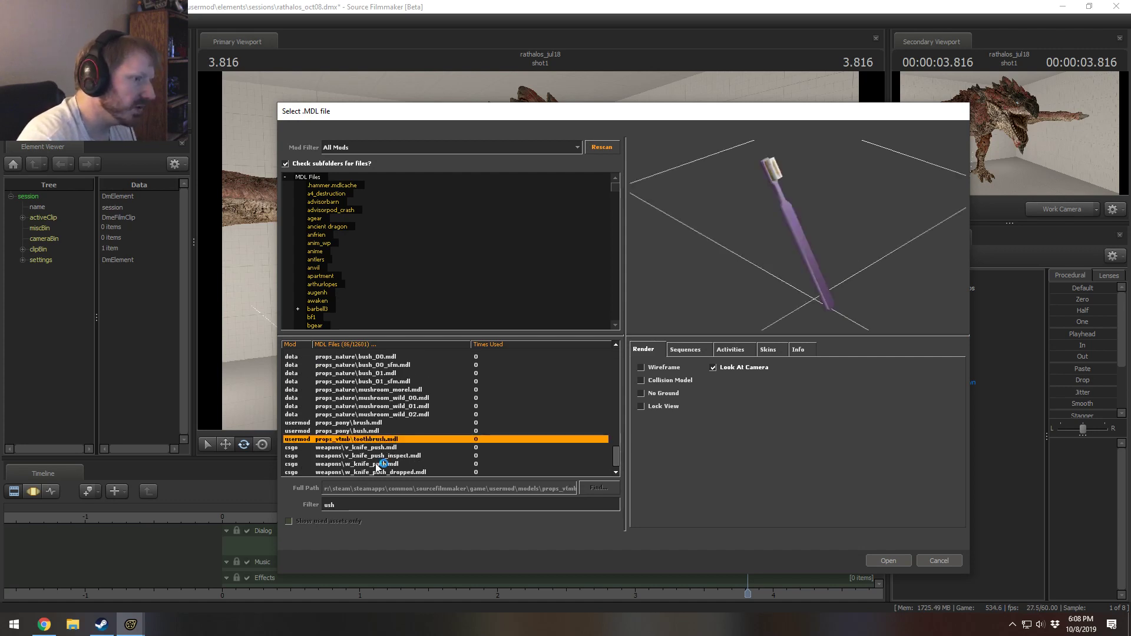
click(380, 463)
click(373, 423)
click(364, 406)
click(364, 389)
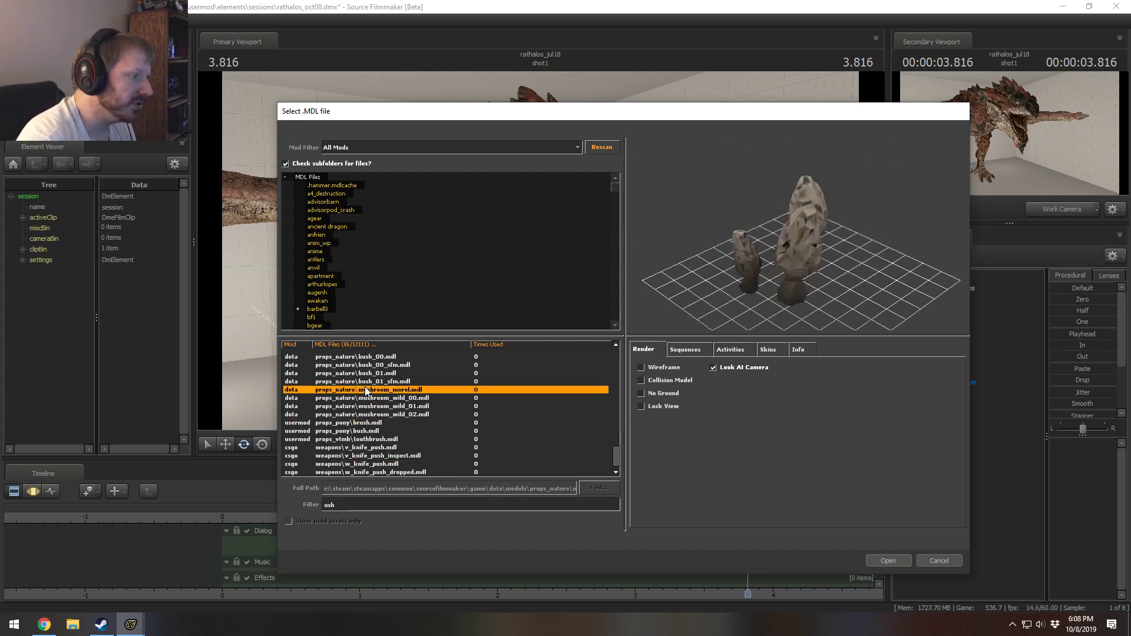
click(366, 414)
scroll(374, 452, down, 1)
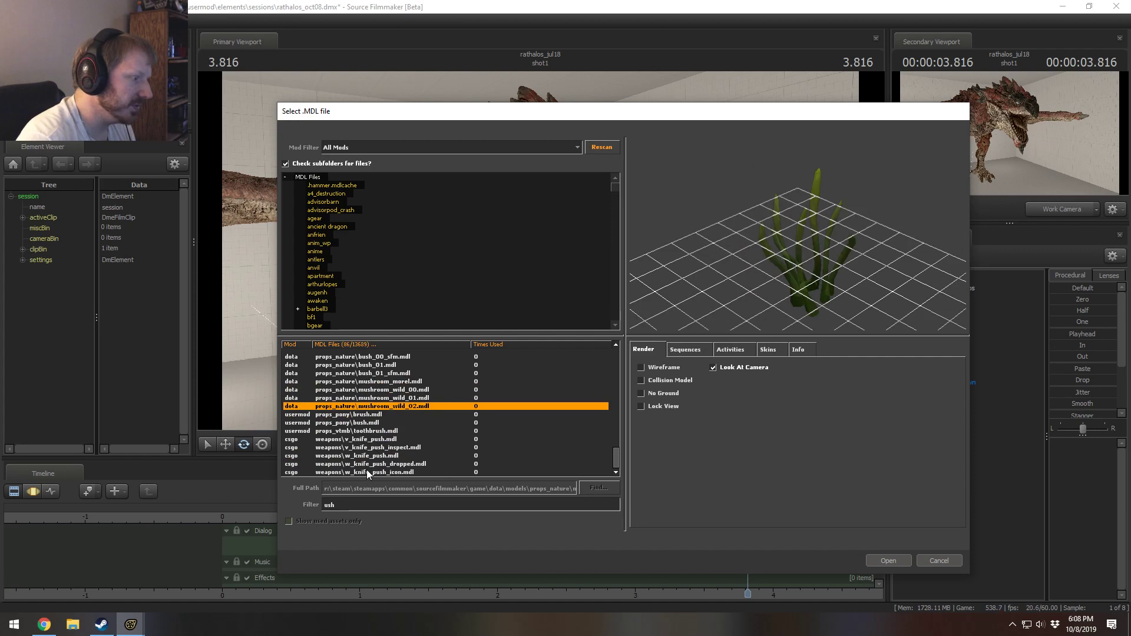
click(366, 471)
click(389, 365)
click(370, 389)
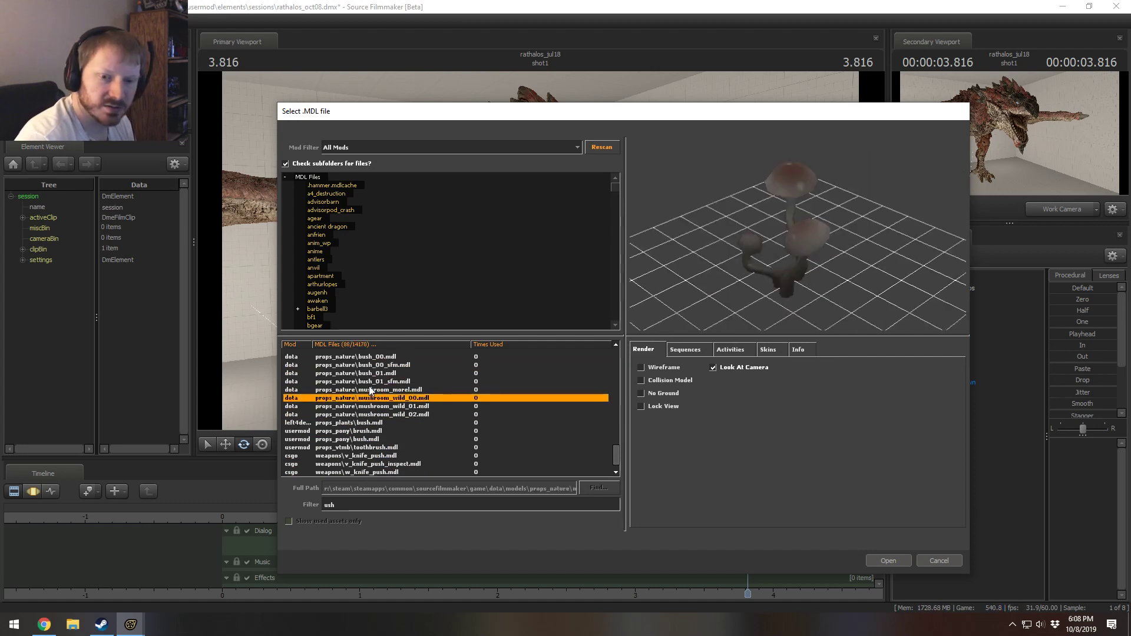
Step: Check the nature bush, crushed fire exit, flush light, pushcart, push button and crushed storage shelf models
scroll(377, 387, up, 2)
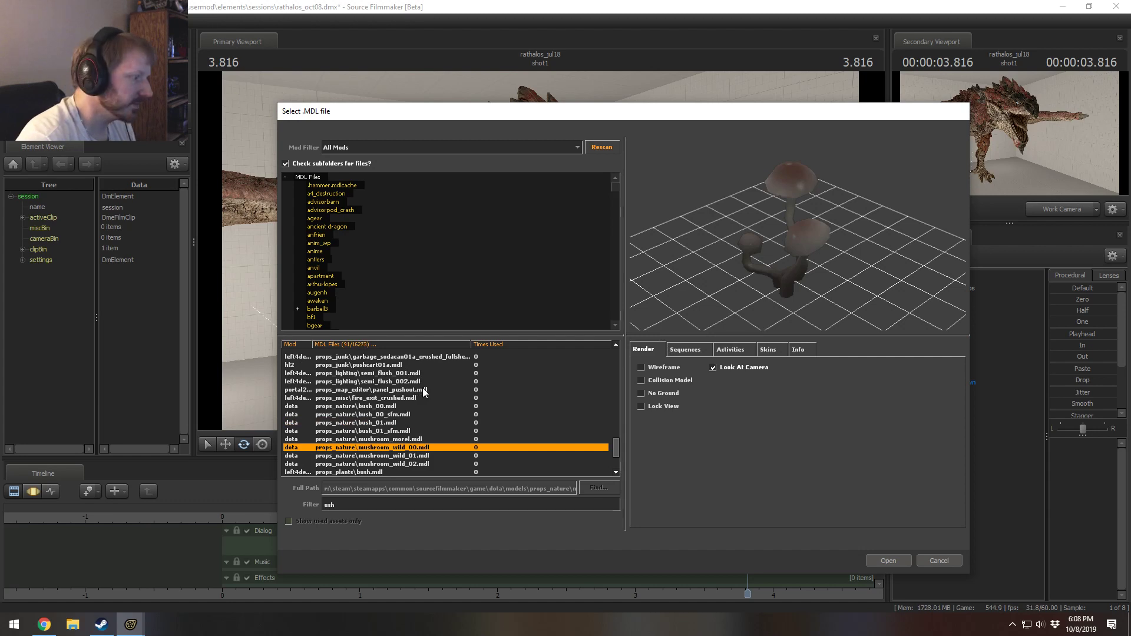
click(355, 430)
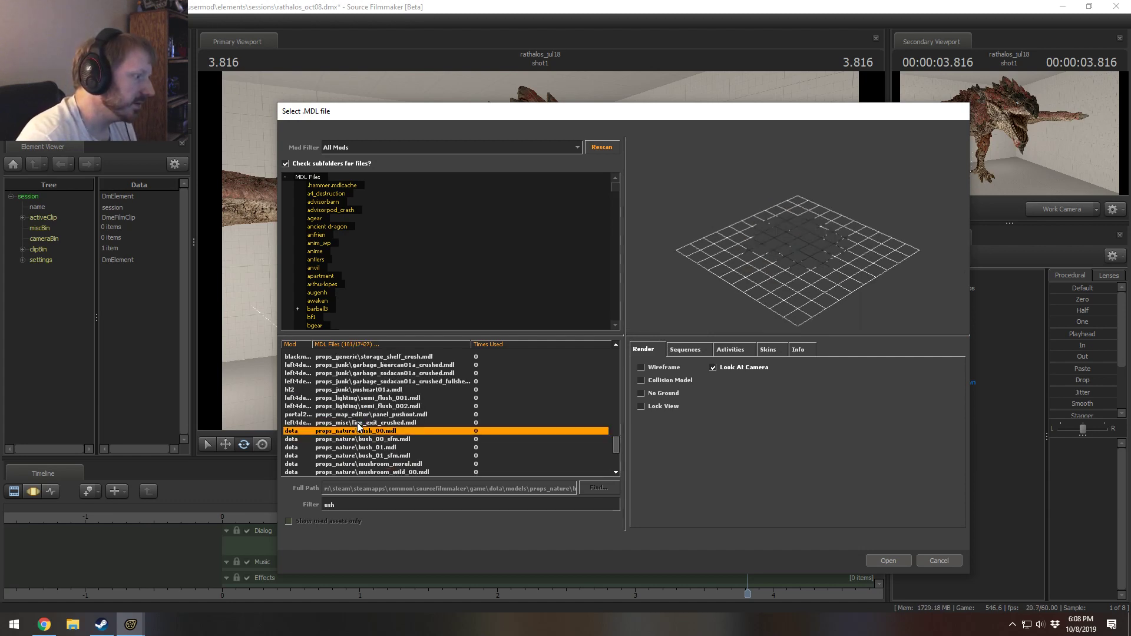
click(360, 422)
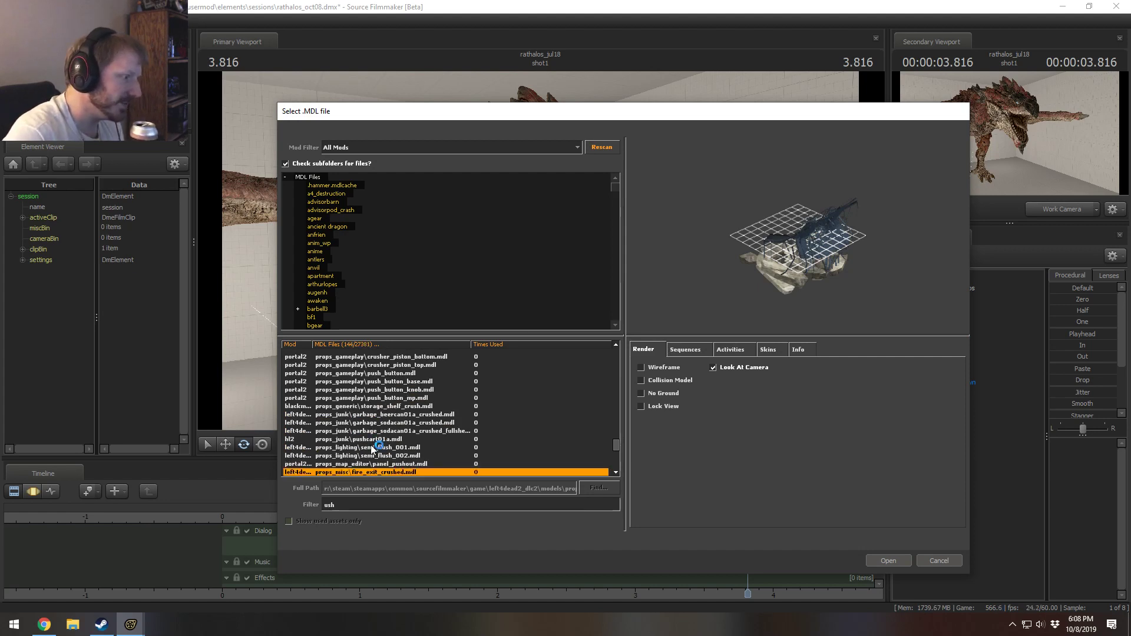
click(373, 447)
click(377, 439)
click(393, 398)
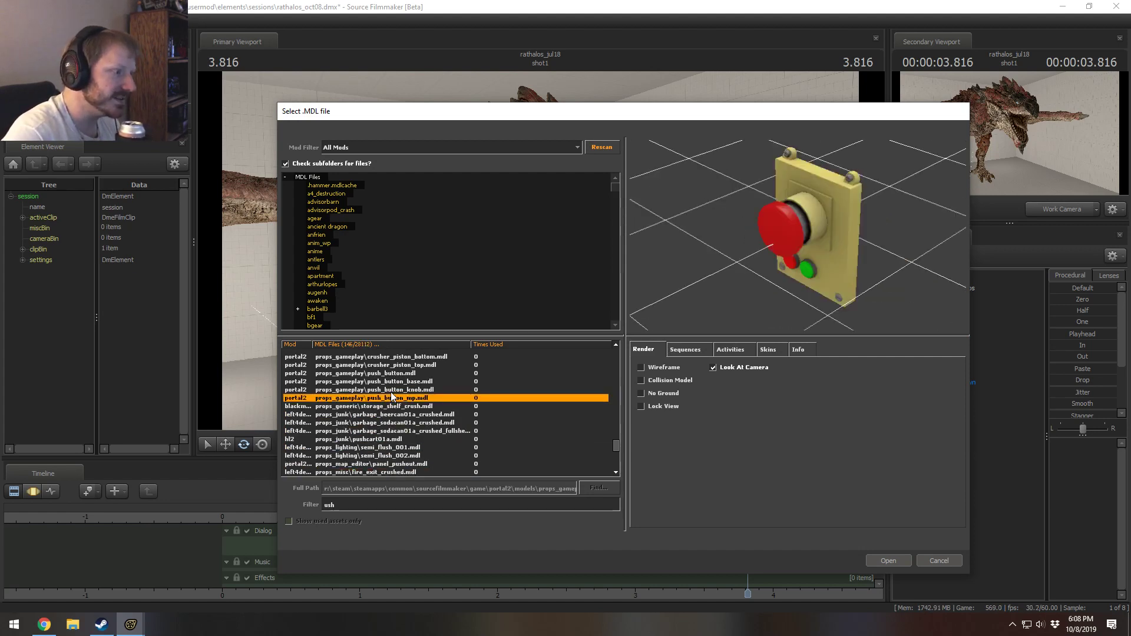
click(387, 406)
click(380, 366)
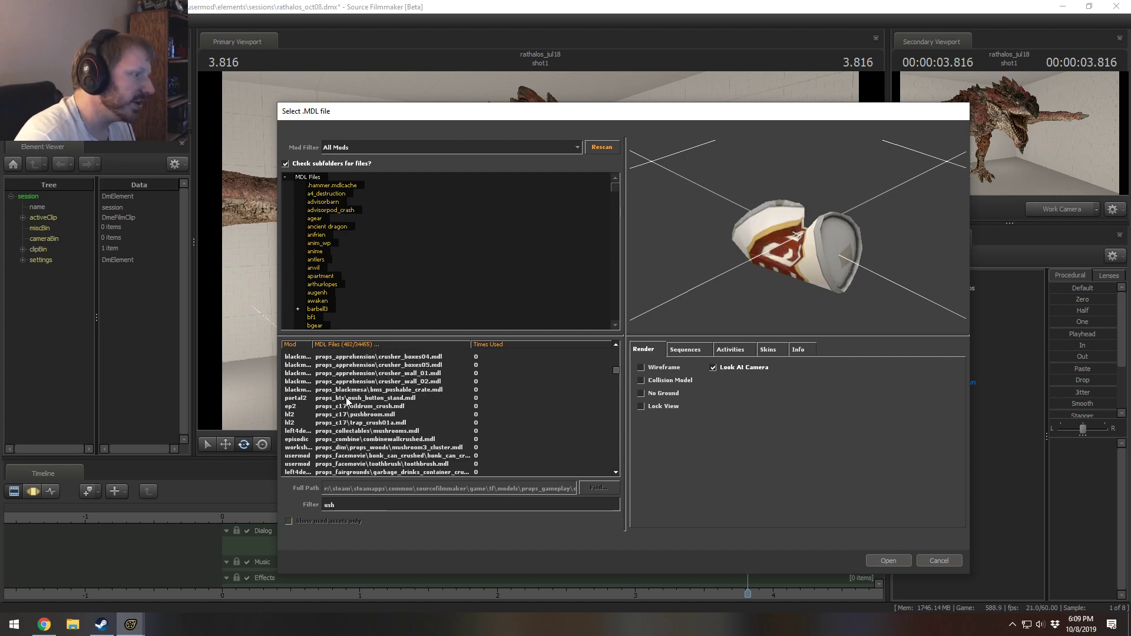
Step: Preview the filtered models from the push button stand through the crushed fairground drinks container
click(360, 398)
click(384, 406)
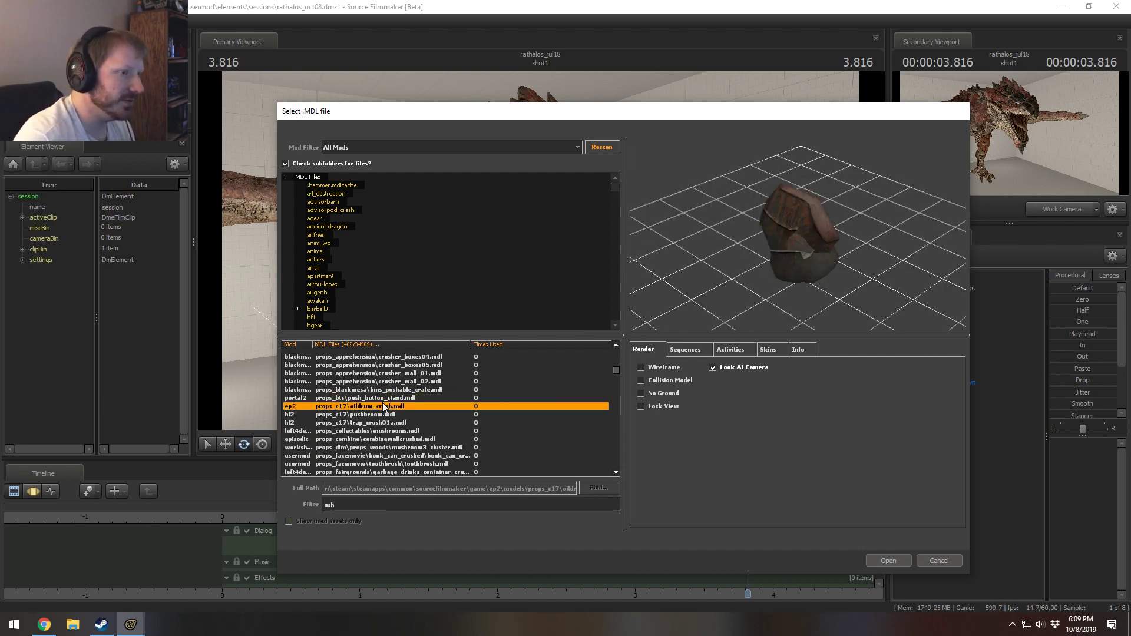
key(Down)
key(Down)
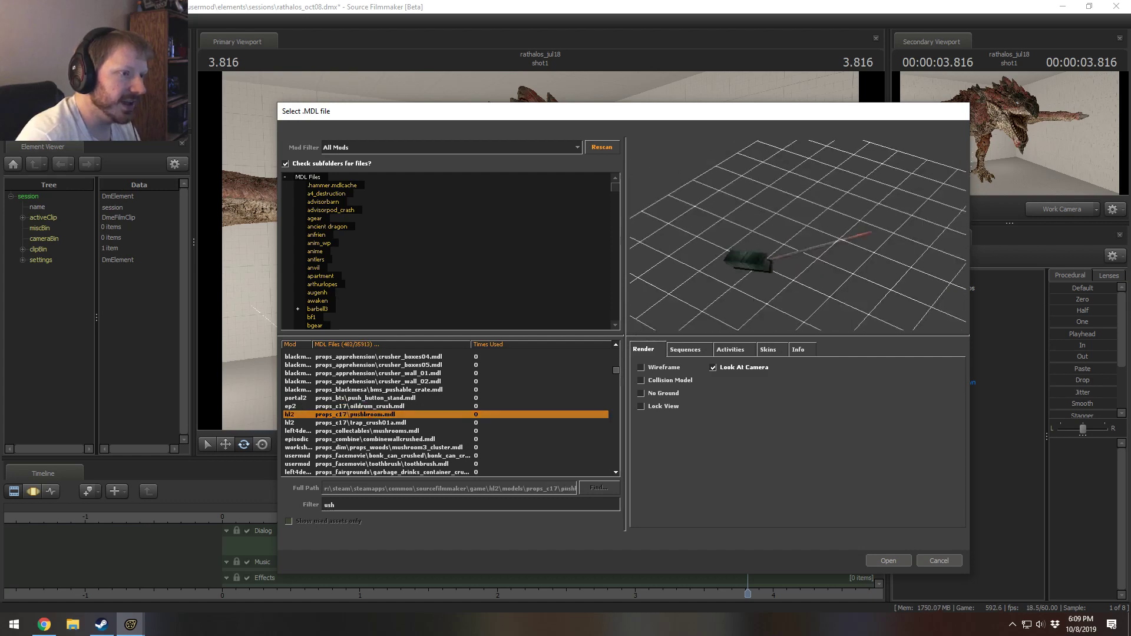
key(Down)
key(Down)
key(Down)
key(Down)
key(Down)
key(Down)
key(Down)
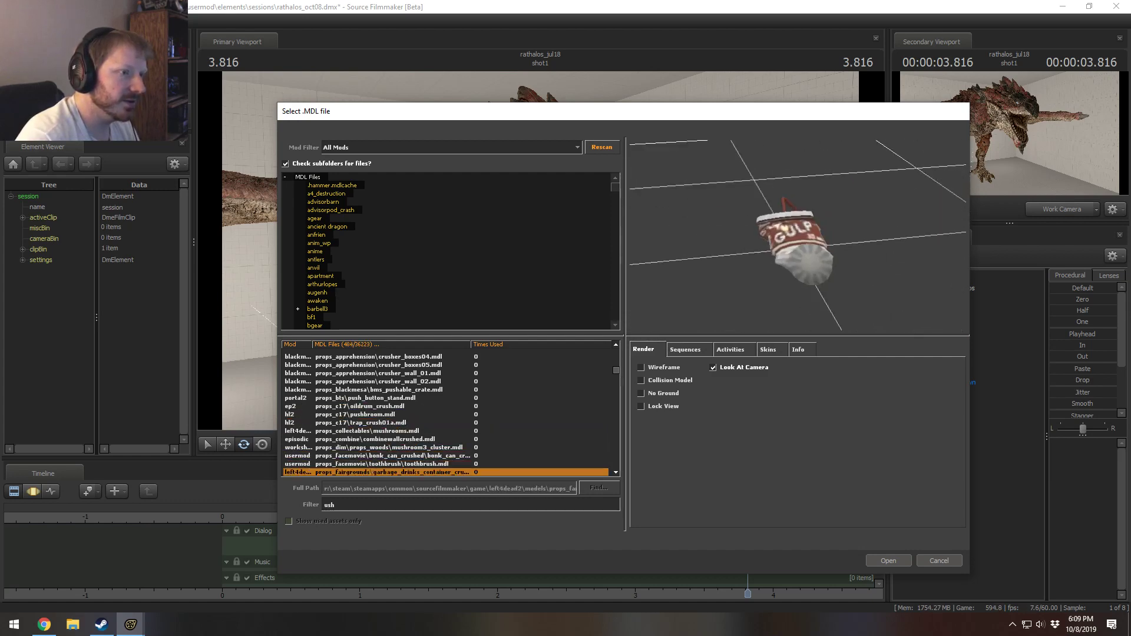
Step: Preview the following foliage models, from the angled bushes to the straight tropical bushes
key(Down)
key(Down)
key(Down)
key(Down)
key(Down)
key(Down)
key(Down)
key(Down)
key(Down)
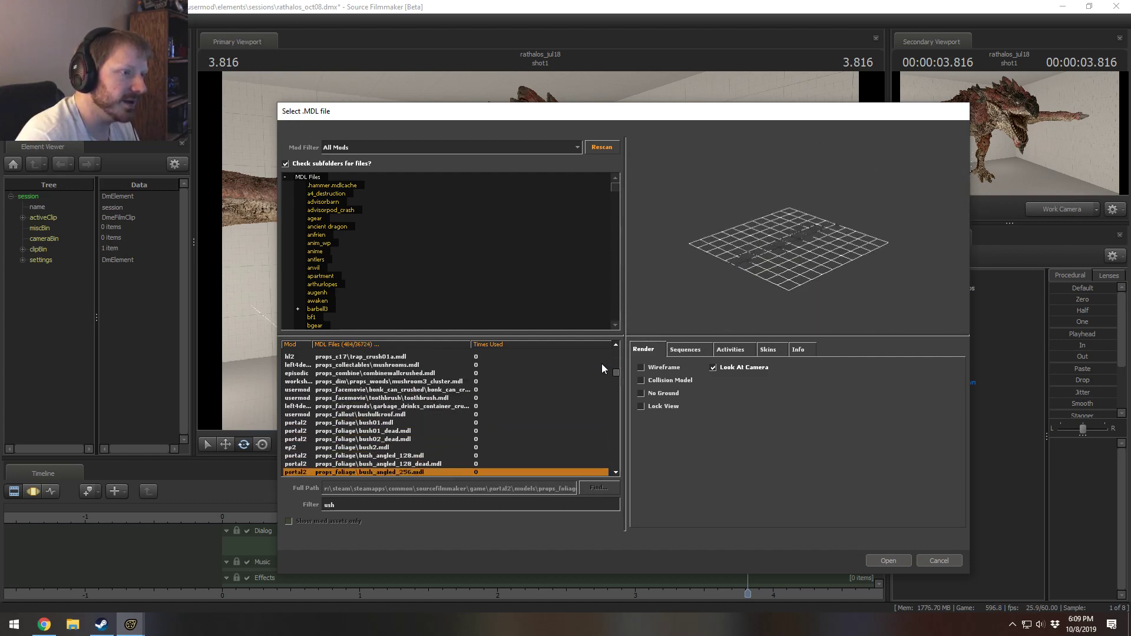
key(Down)
key(Down)
key(Down)
key(Down)
key(Down)
key(Down)
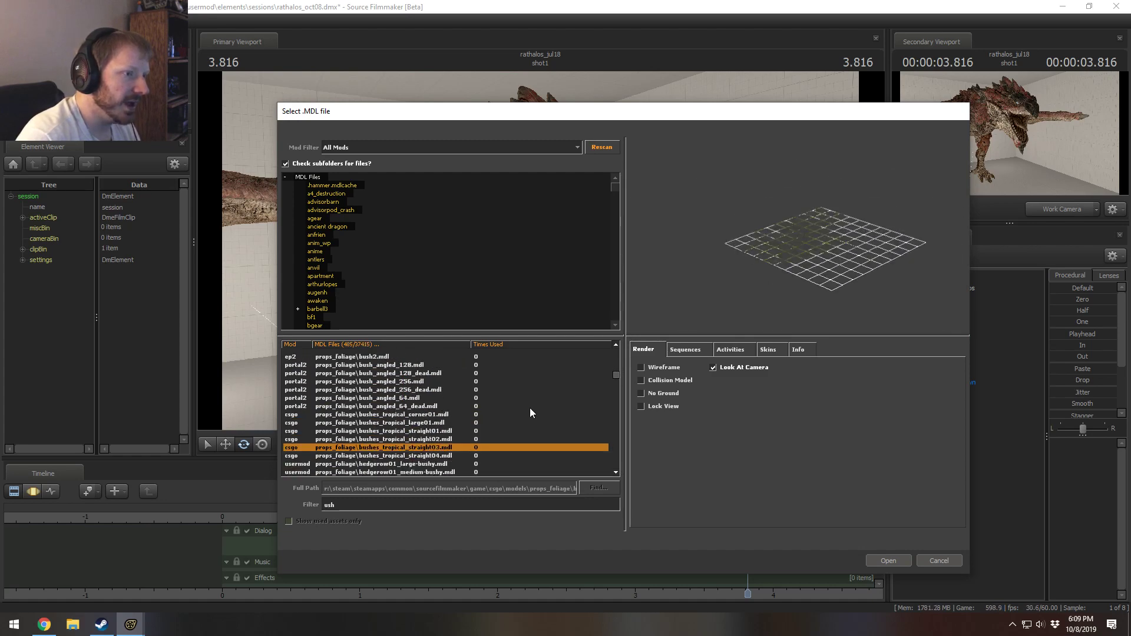
Step: Preview the hedgerow and mall bush models, and look through the rest of the filtered list toward its end
scroll(436, 417, down, 2)
key(Down)
key(Down)
key(Down)
key(Down)
key(Down)
key(Down)
key(Down)
key(Down)
key(Down)
key(Down)
key(Down)
key(Down)
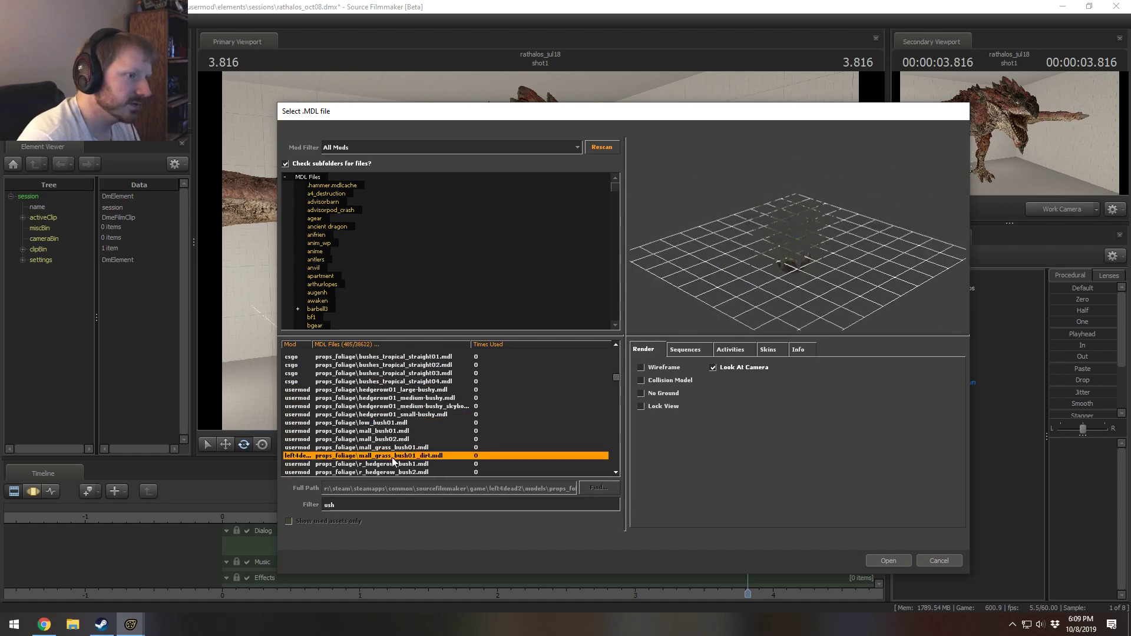
key(Down)
scroll(412, 463, down, 4)
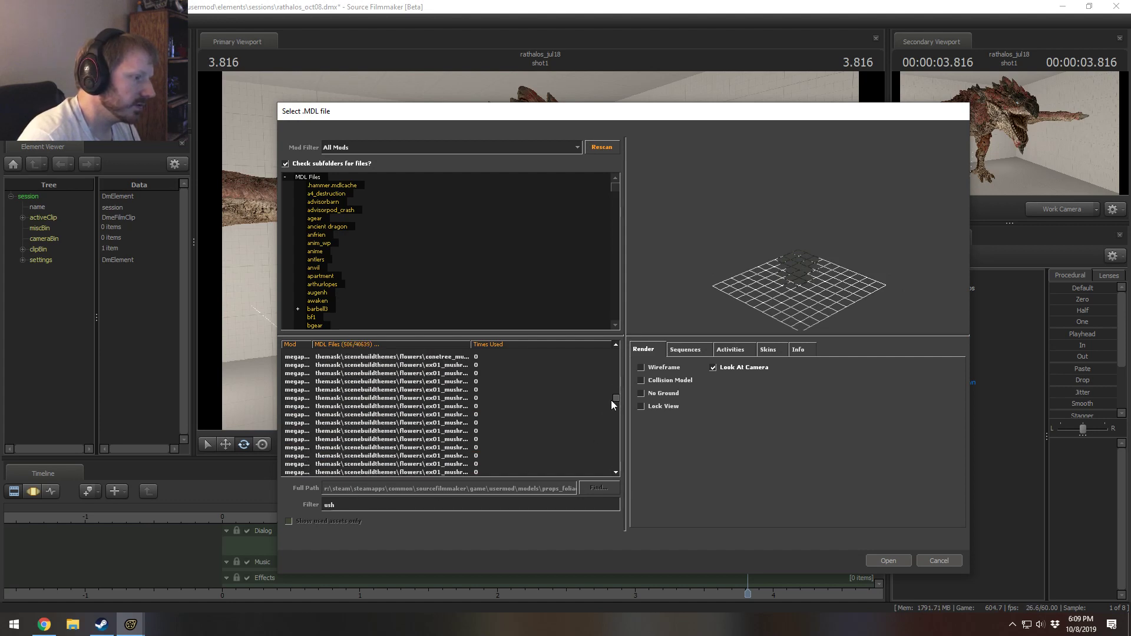
drag(615, 398, 617, 478)
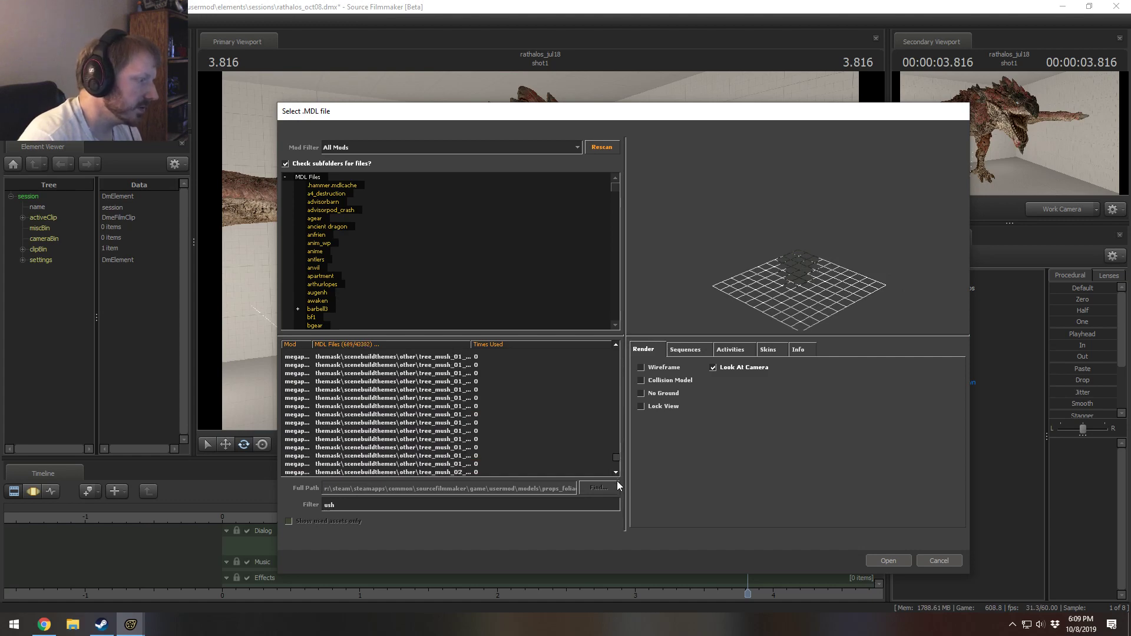
Step: Switch to Chrome and check the hat's spelling in a new tab, correcting the search text to "ushanka"
click(44, 624)
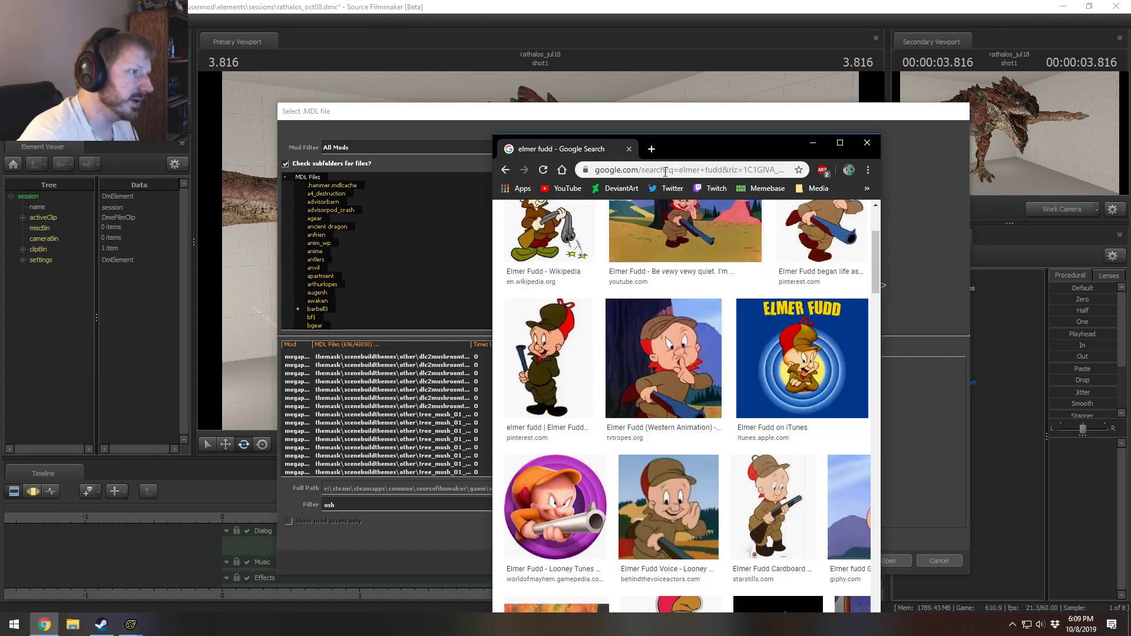
click(650, 148)
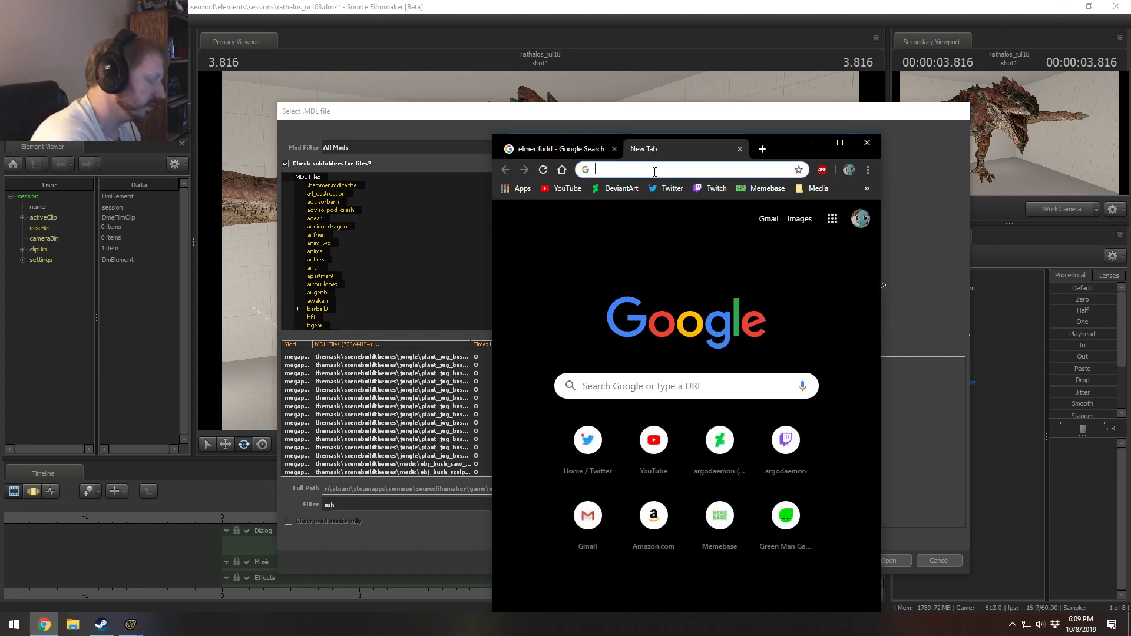
text(ushu)
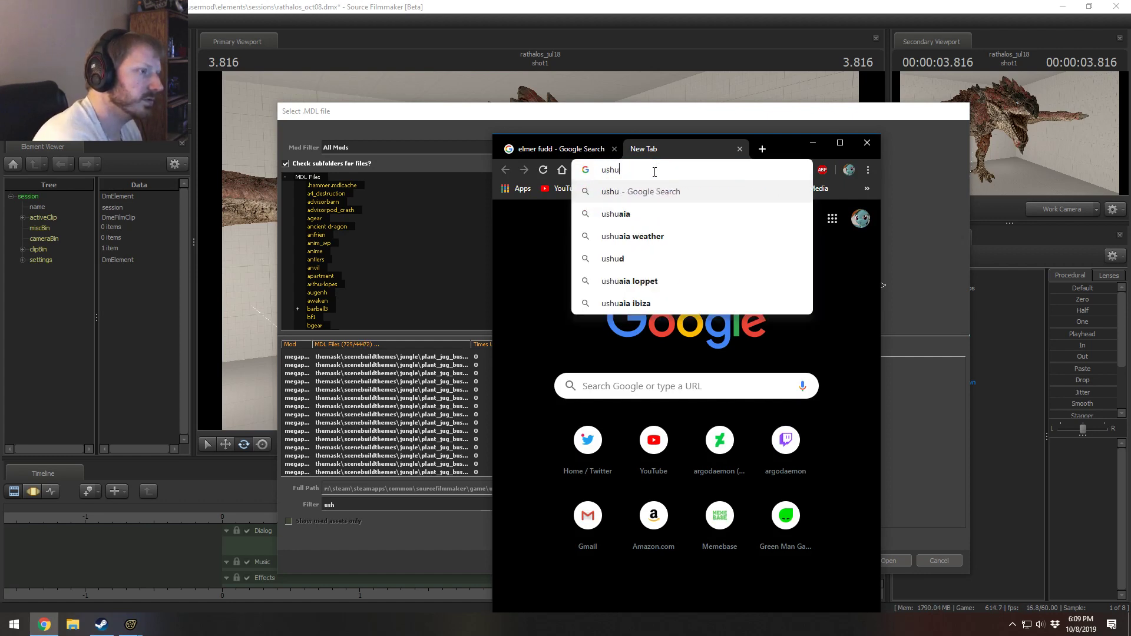
text(nka)
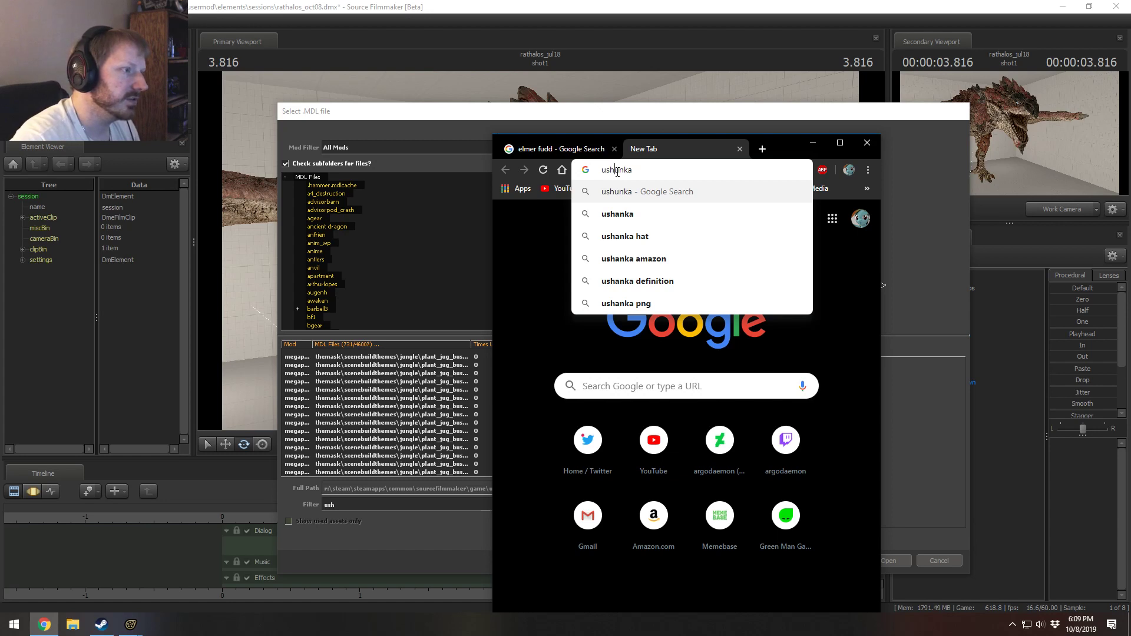
drag(616, 172, 620, 172)
text(a)
key(ctrl+a)
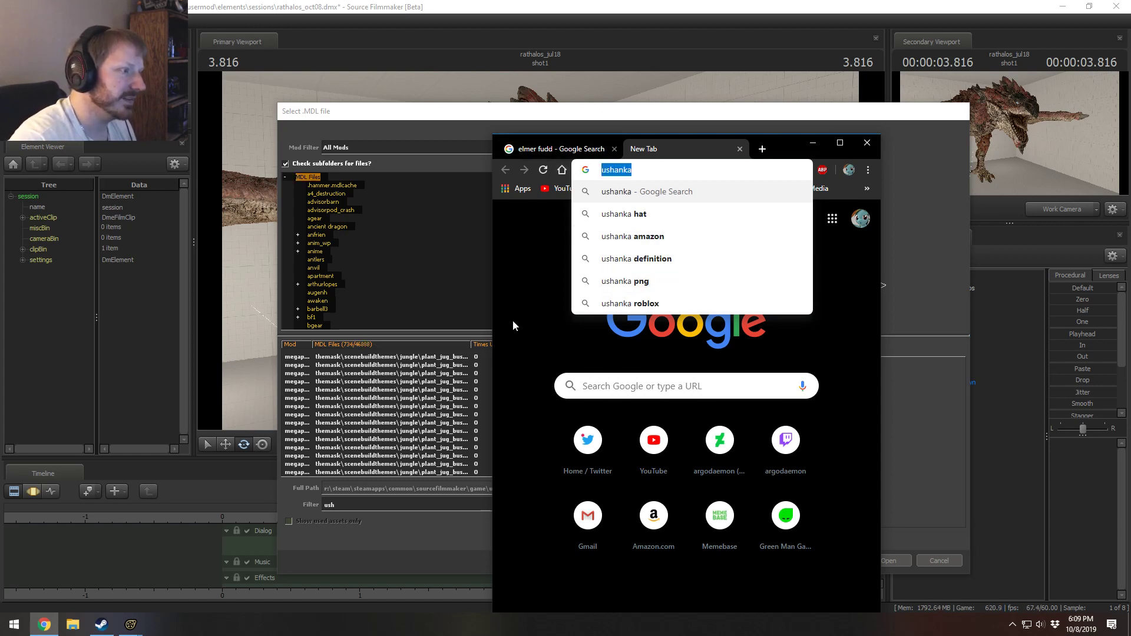
Step: Return to the model browser in Source Filmmaker and change the filter to "ushanka"
click(360, 509)
drag(359, 509, 314, 507)
text(ushanka)
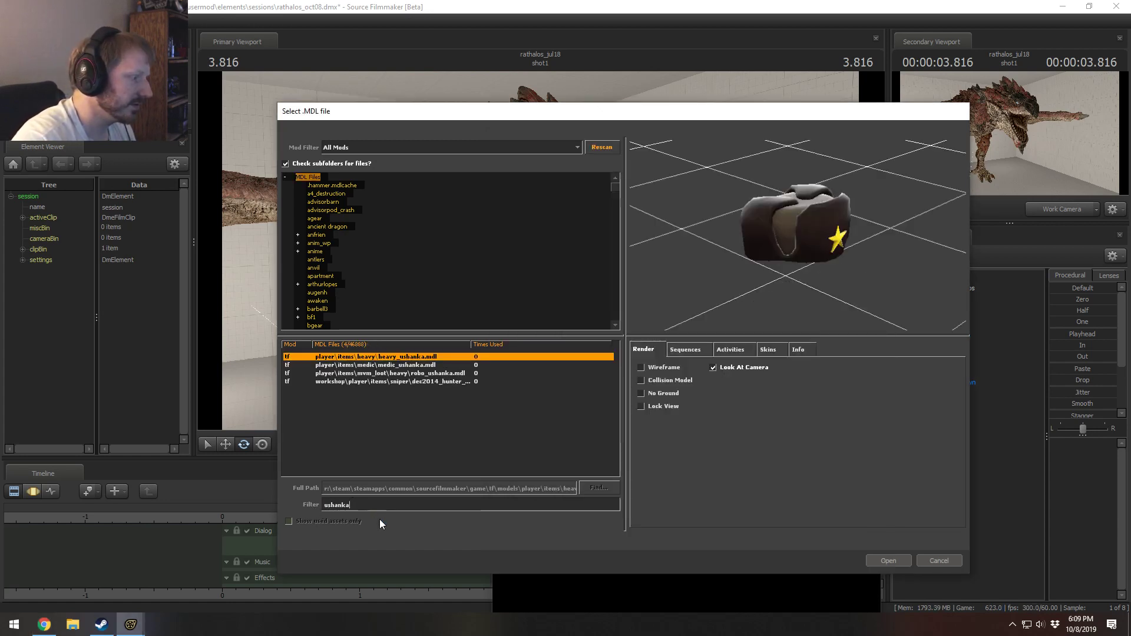
Step: Examine the heavy ushanka from the front and compare it with the medic and robo ushanka models
drag(729, 221, 553, 320)
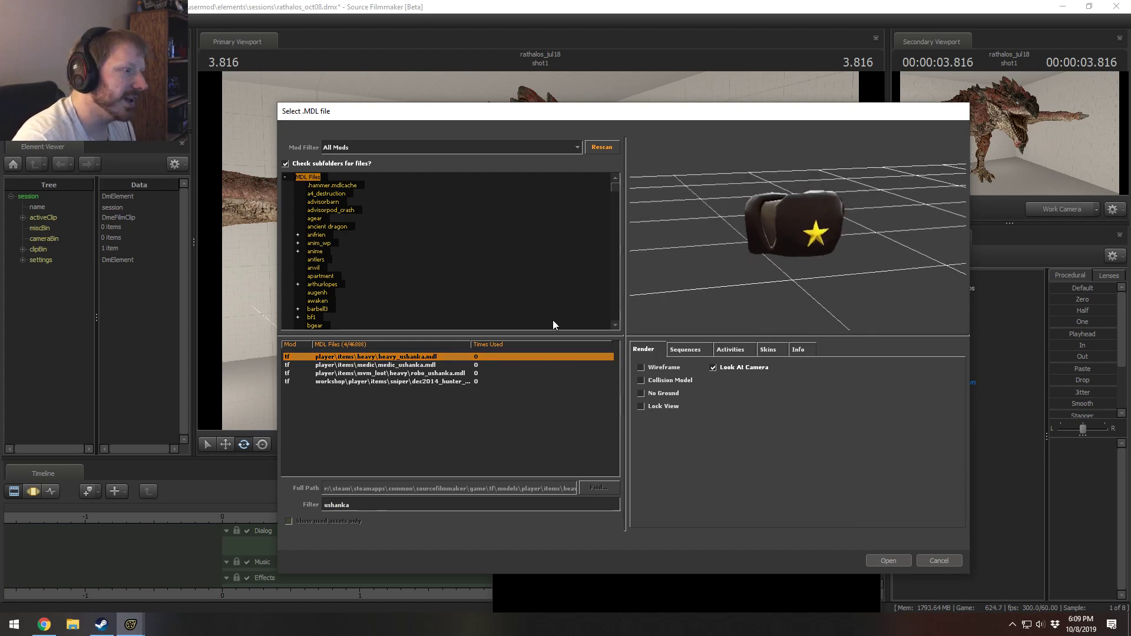
click(422, 366)
click(428, 373)
click(430, 357)
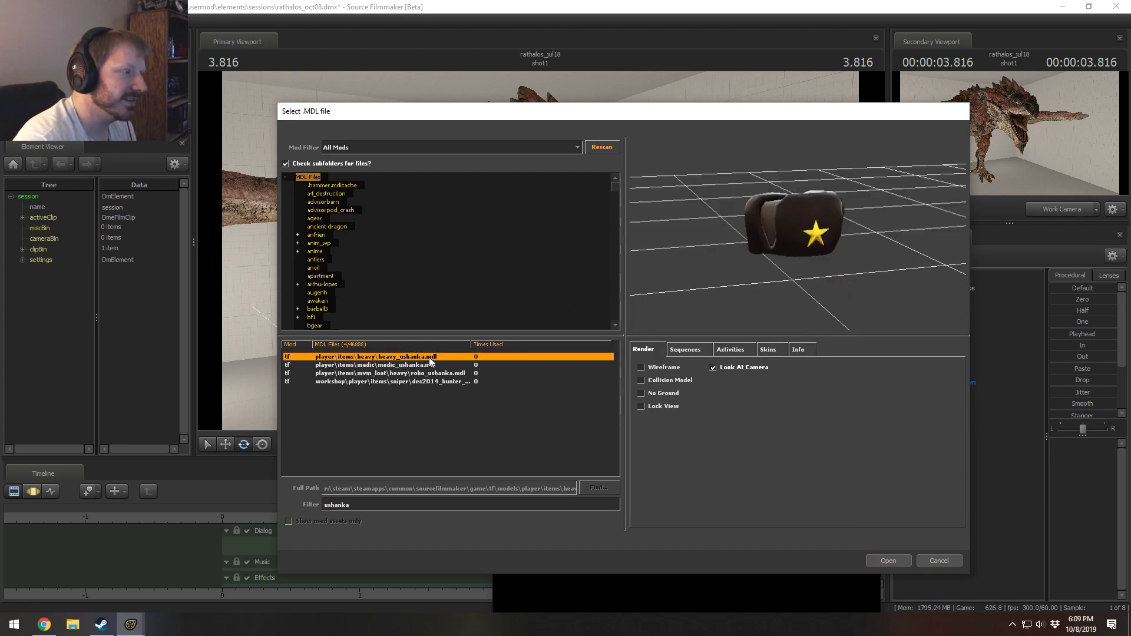
Step: Compare the medic, heavy and robo ushanka models in the preview once more
click(428, 365)
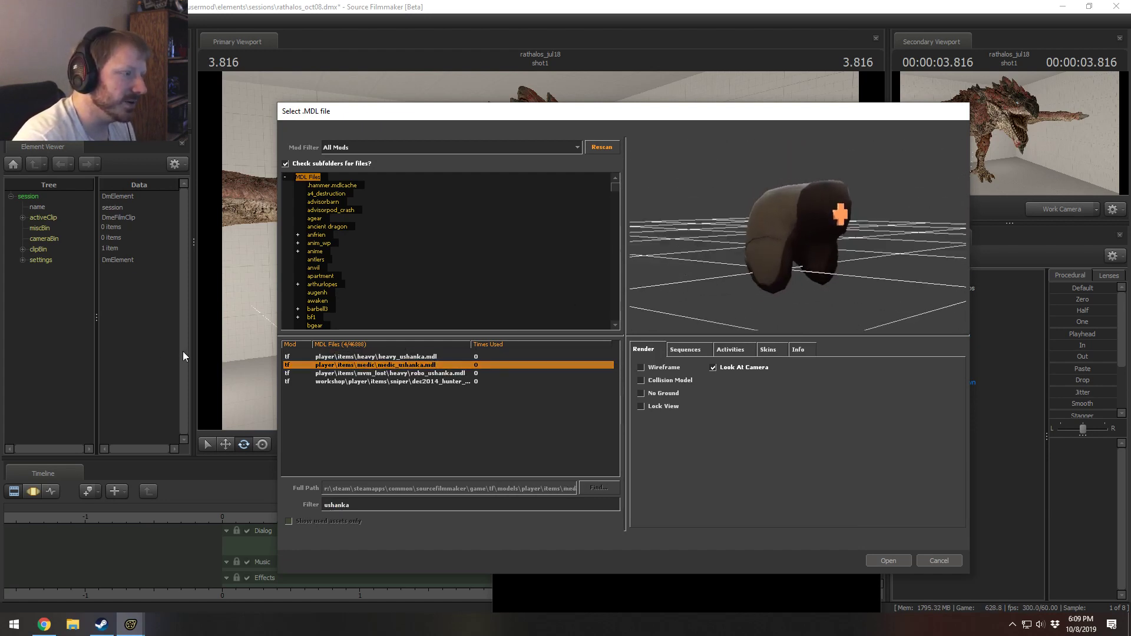
click(427, 357)
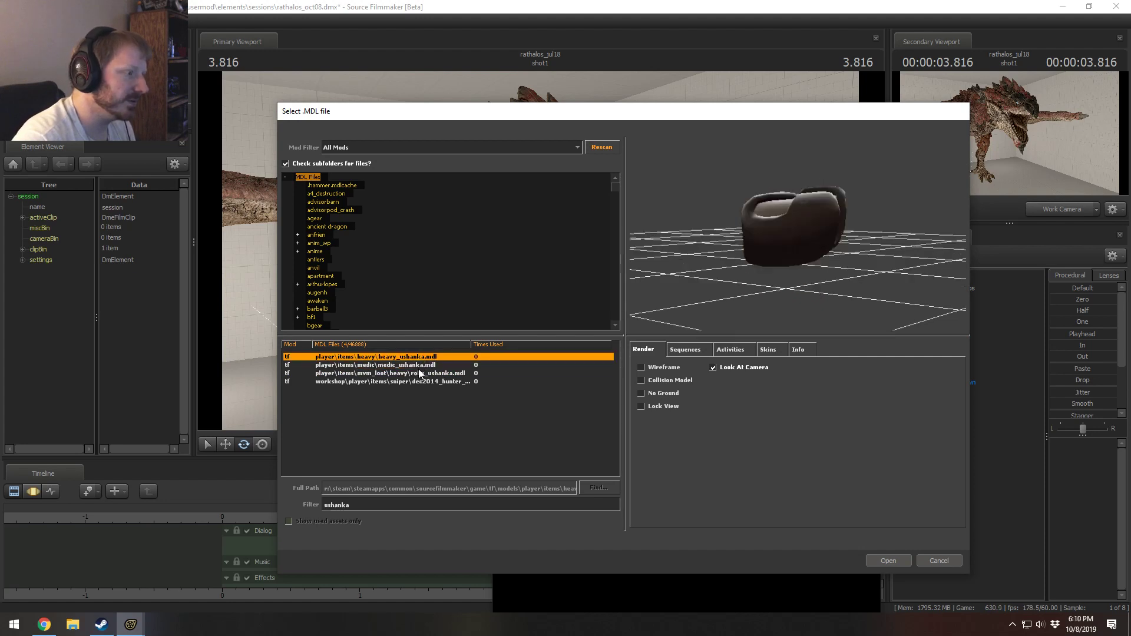
click(419, 373)
drag(743, 299, 742, 300)
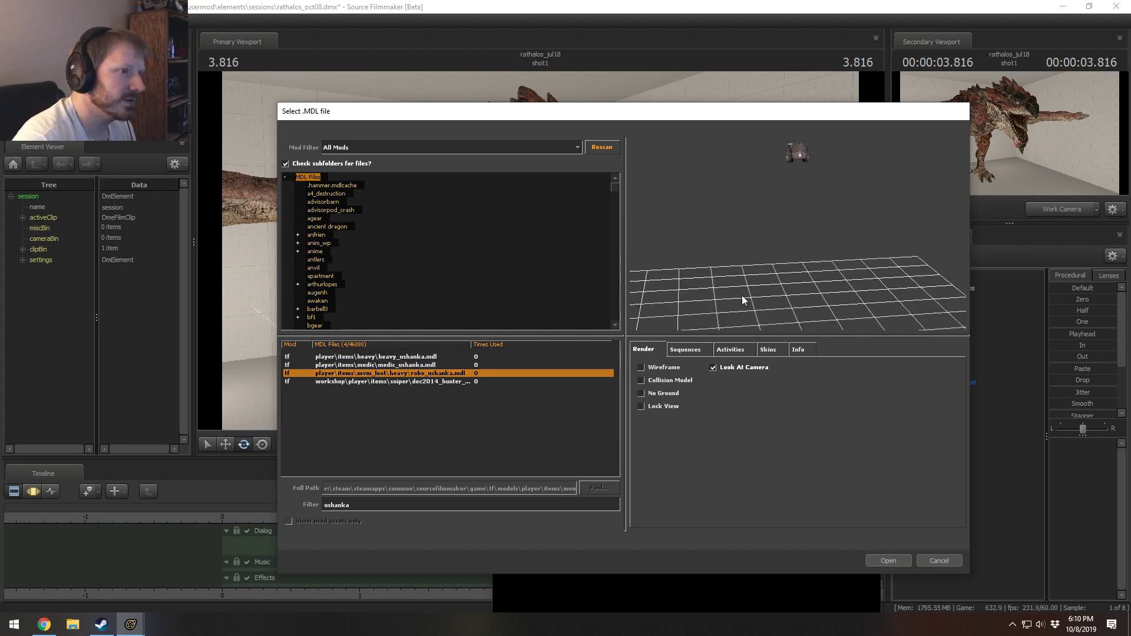
Step: Examine the sniper's dec2014 hunter ushanka up close from the front, and return to the medic ushanka
click(427, 381)
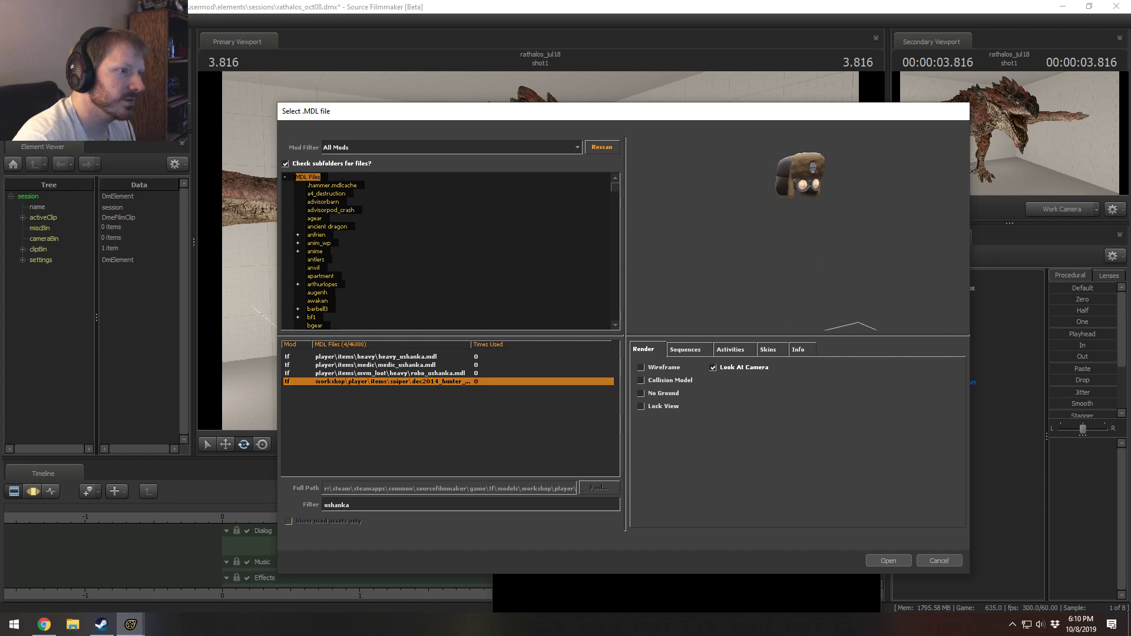
drag(822, 237, 832, 236)
right_drag(821, 236, 822, 204)
mouse_move(821, 237)
mouse_down()
mouse_move(827, 265)
mouse_move(836, 253)
mouse_up()
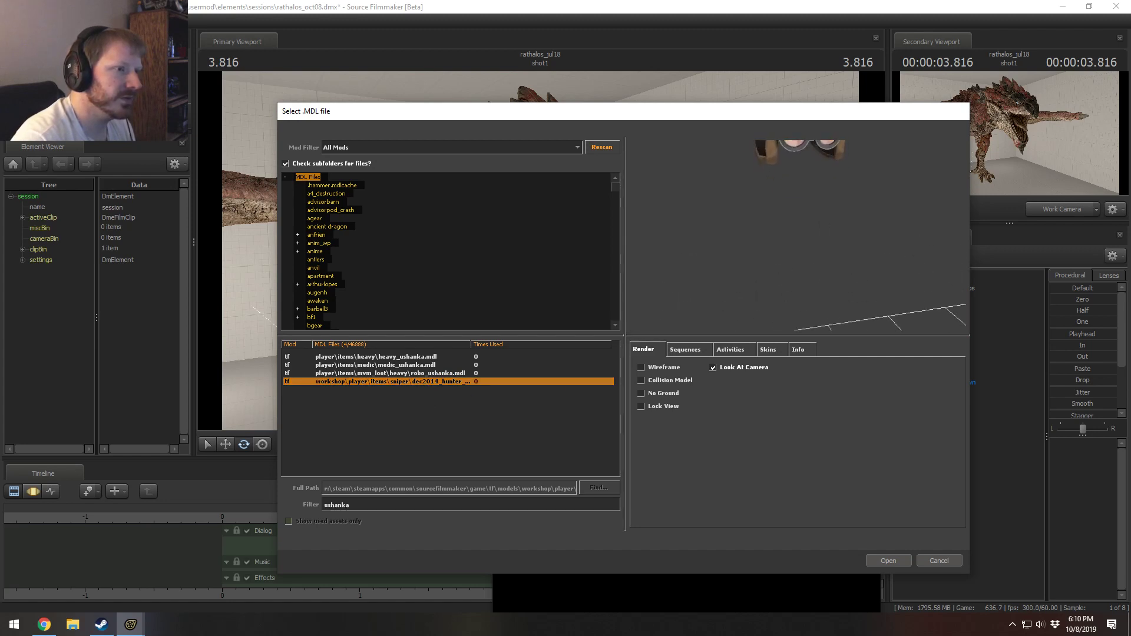
middle_drag(824, 147, 830, 184)
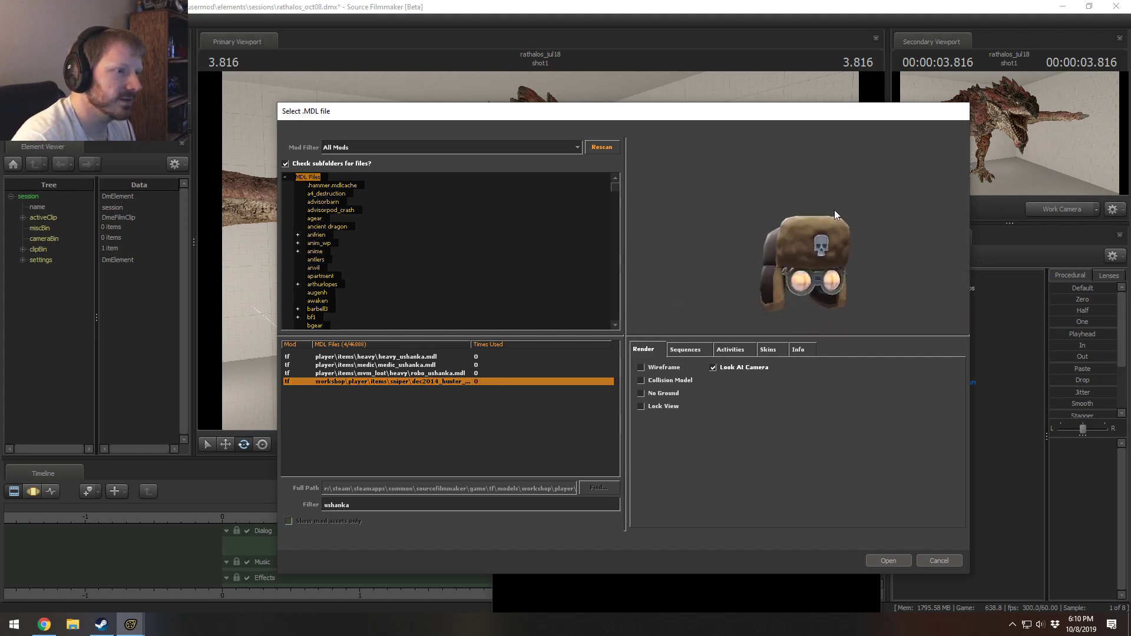
mouse_move(835, 210)
mouse_down()
mouse_move(867, 218)
mouse_move(842, 224)
mouse_up()
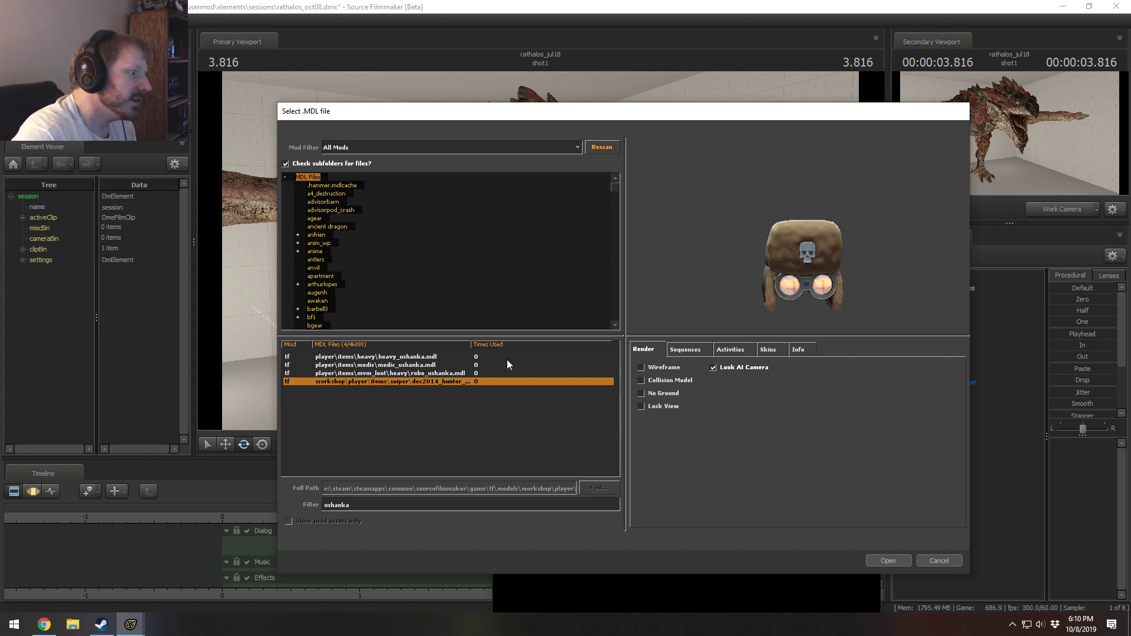
click(384, 364)
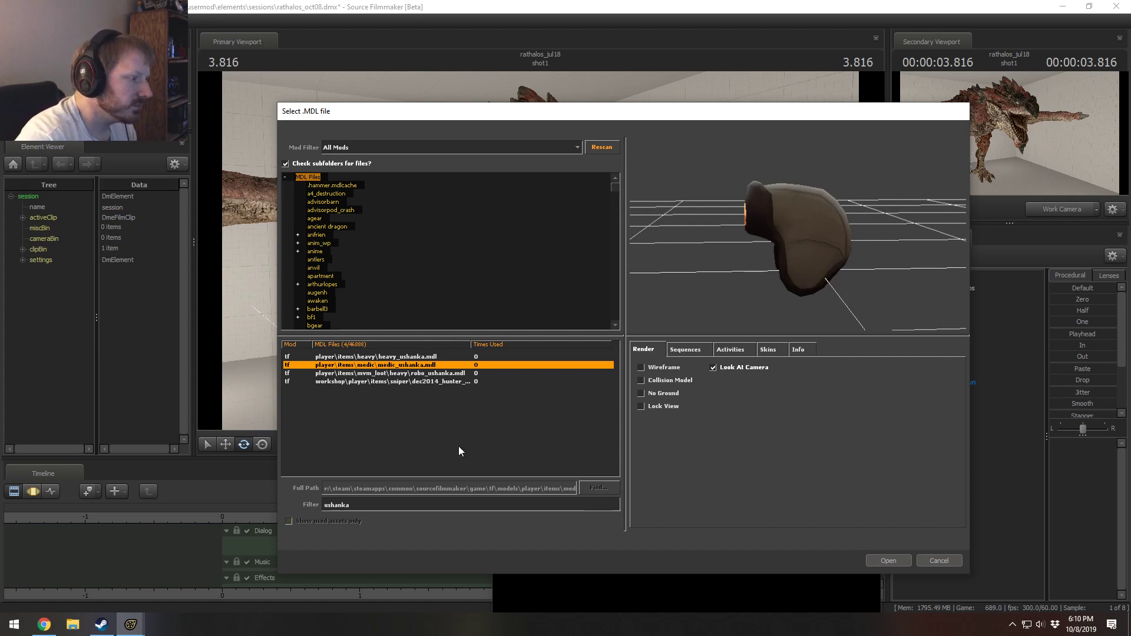
Step: Switch to Steam and look through the rest of page 6 of the Source Filmmaker Workshop results for "hat"
click(101, 624)
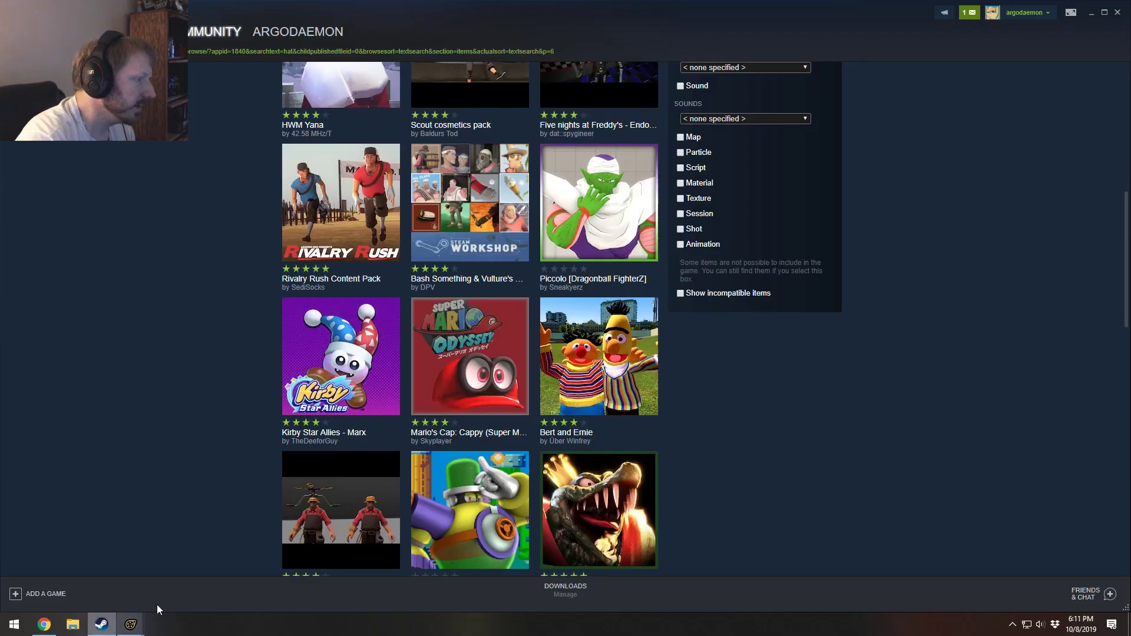
scroll(644, 483, down, 5)
scroll(644, 483, down, 6)
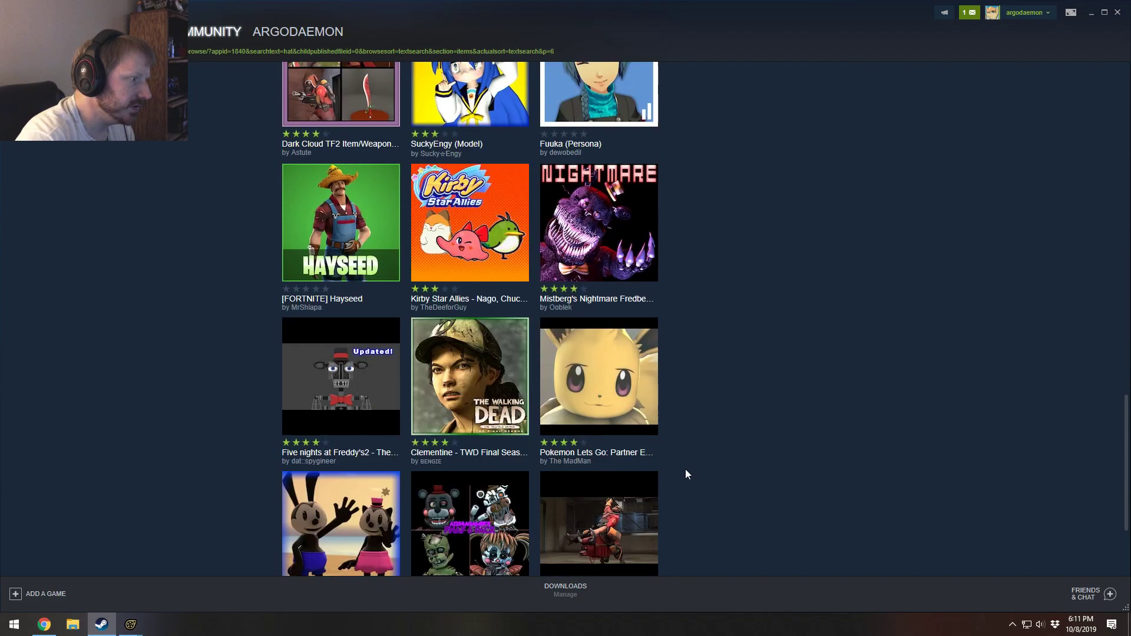
mouse_move(341, 227)
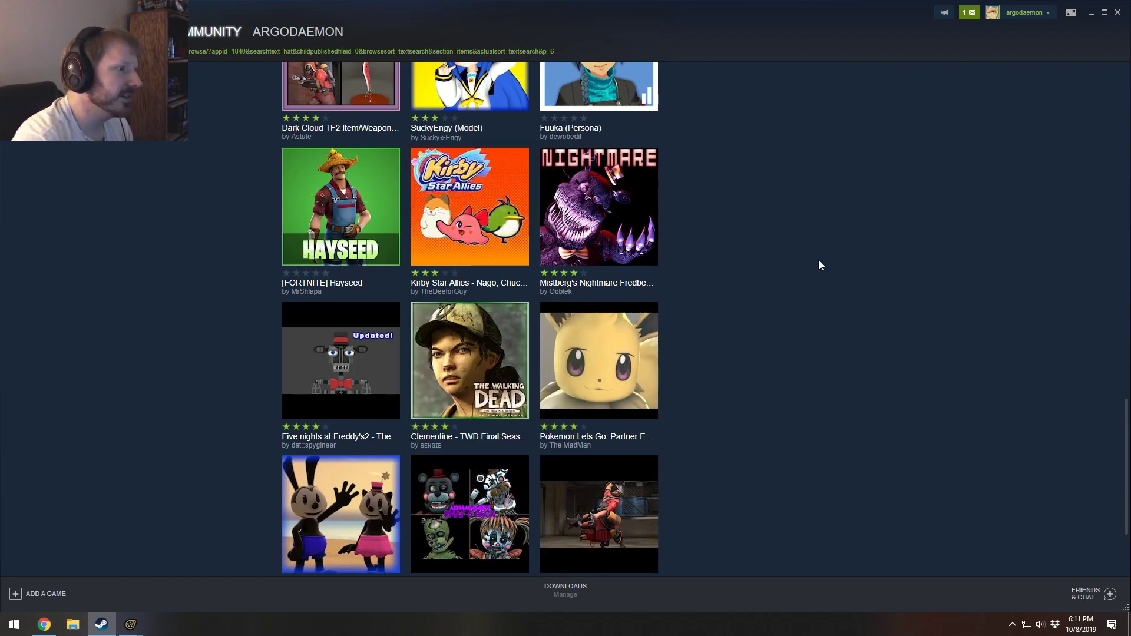
scroll(737, 285, down, 2)
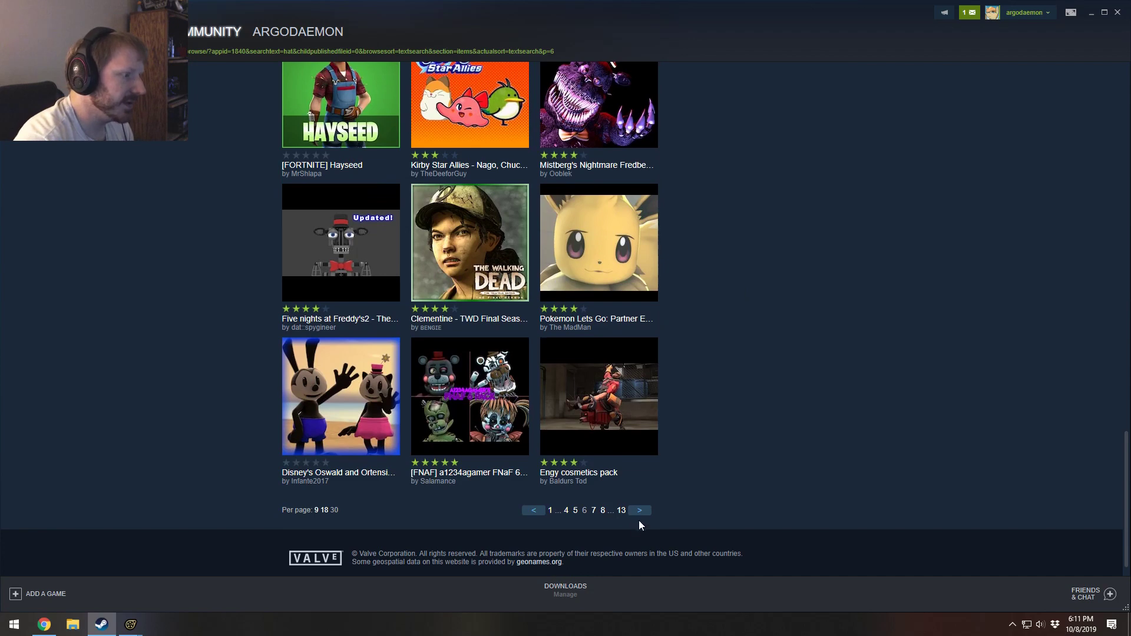
Step: Go to page 7 of the "hat" results and look through all its items for a suitable hat
click(640, 510)
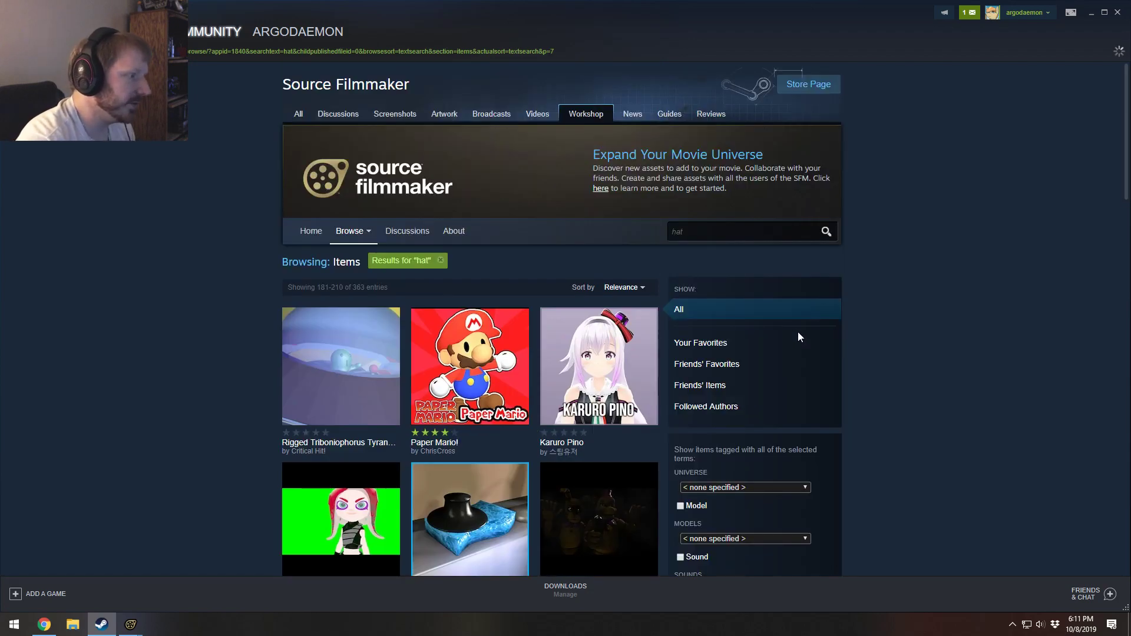
scroll(799, 337, down, 6)
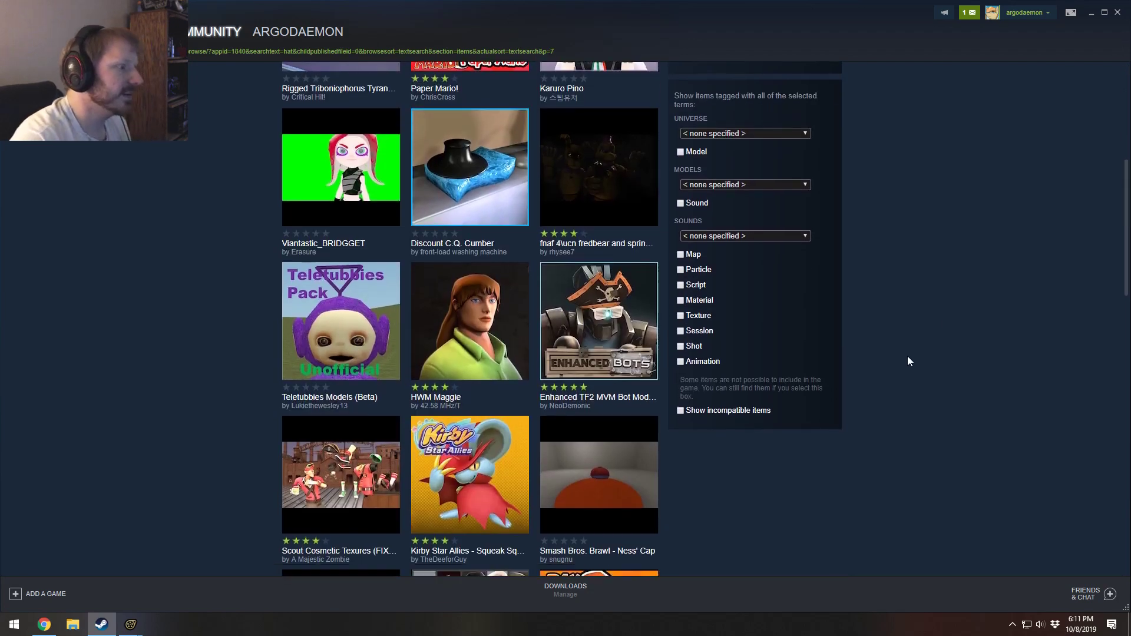
scroll(883, 370, down, 4)
scroll(859, 378, up, 2)
scroll(851, 385, down, 2)
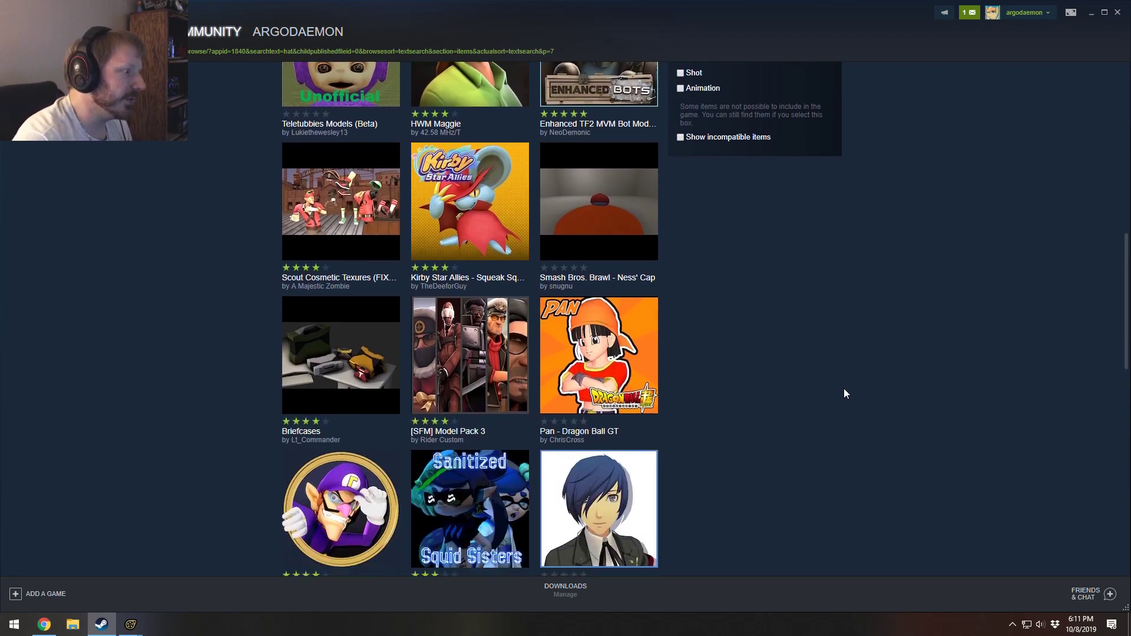
scroll(843, 394, down, 8)
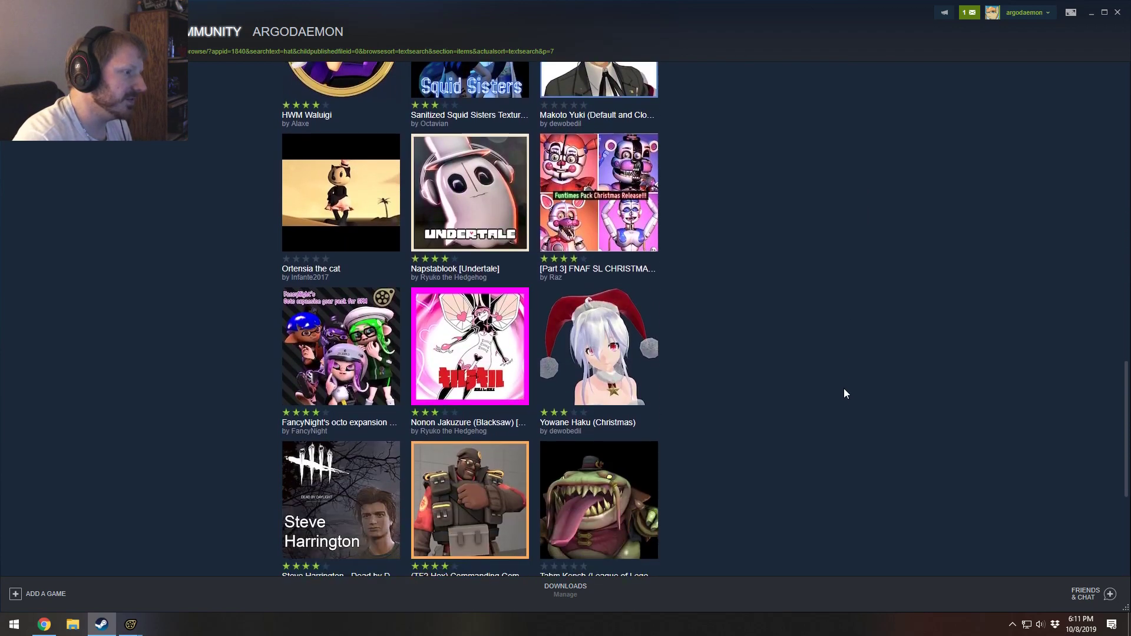
scroll(843, 394, down, 5)
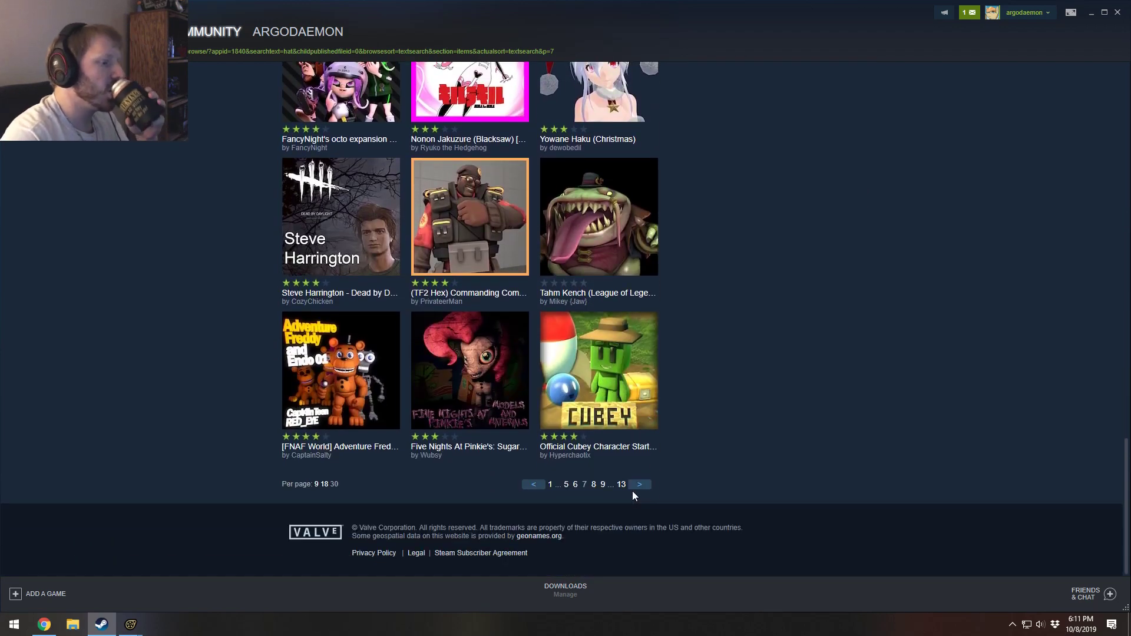
Step: Look through page 8 of the Workshop "hat" results down to its end
click(639, 484)
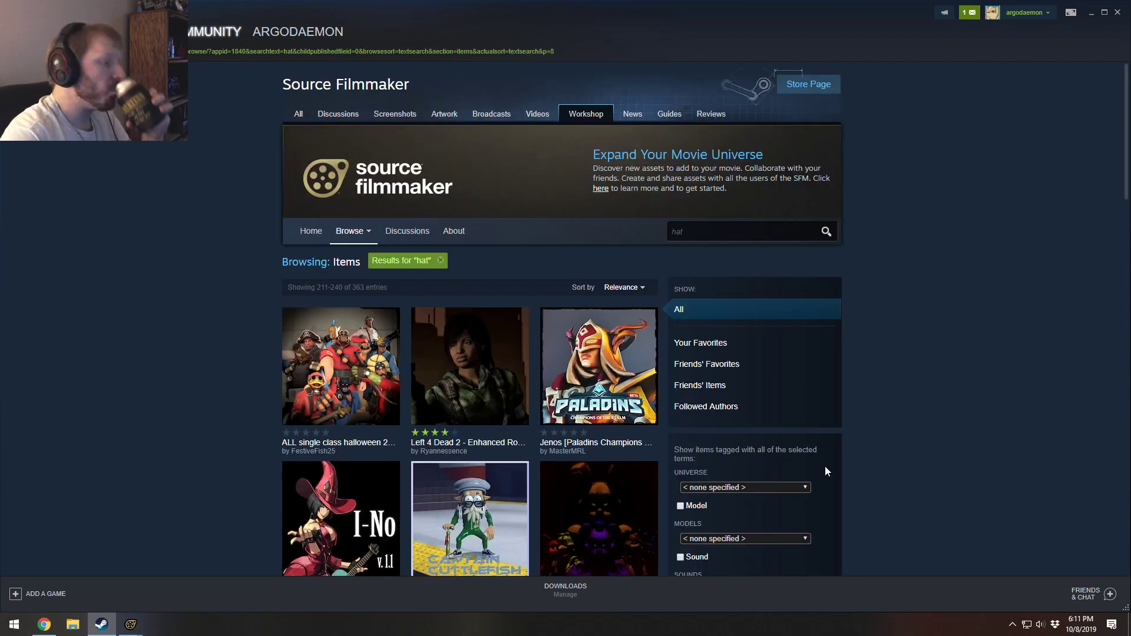
scroll(940, 413, down, 5)
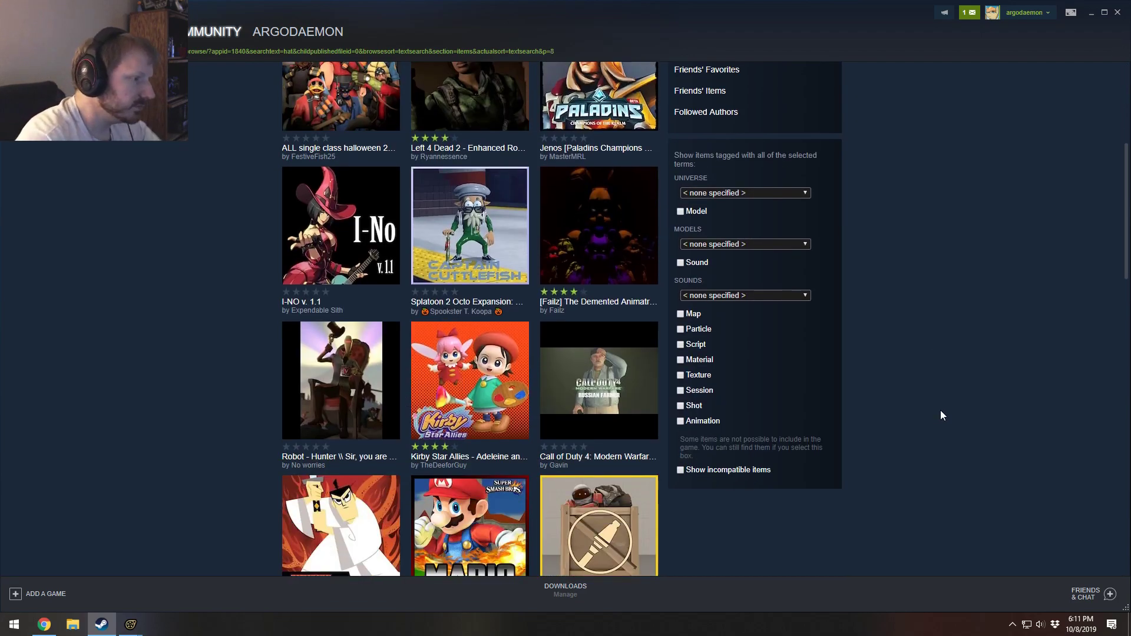
scroll(941, 411, down, 5)
scroll(940, 411, down, 10)
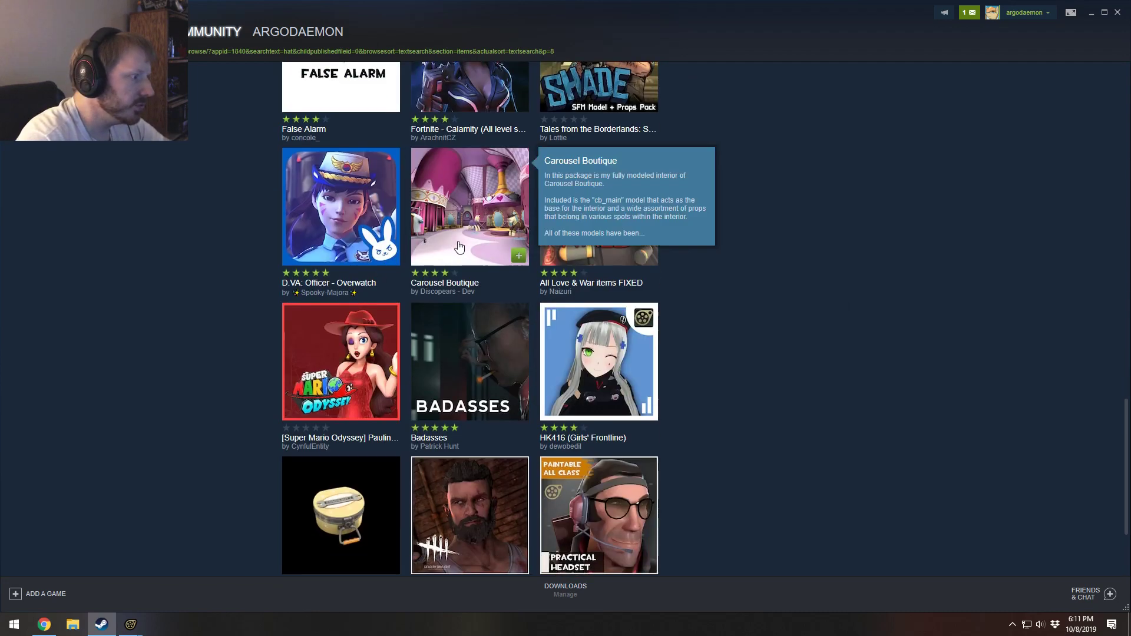
scroll(747, 374, down, 3)
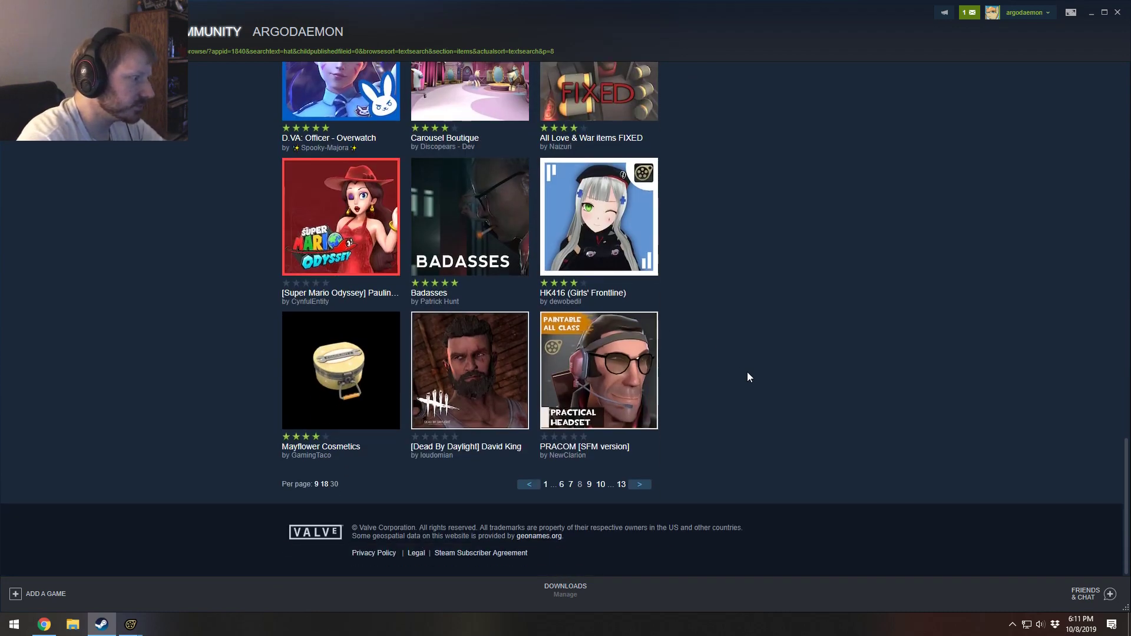
Step: Continue to page 9 of the "hat" results and check every item on it for a suitable hat
click(644, 488)
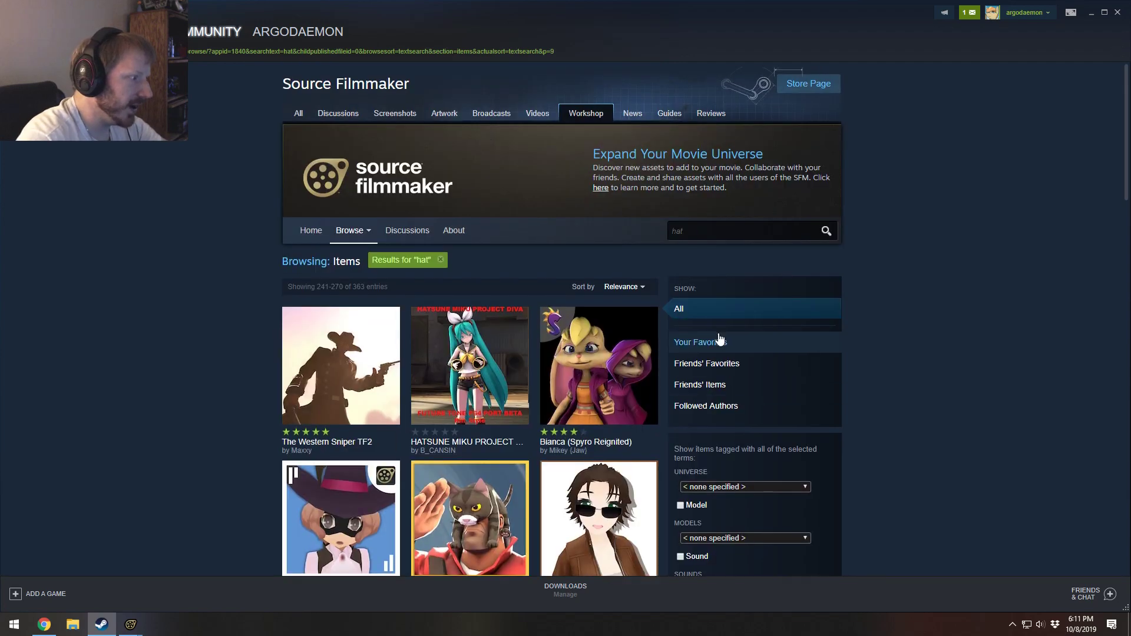
scroll(719, 337, down, 3)
mouse_move(469, 336)
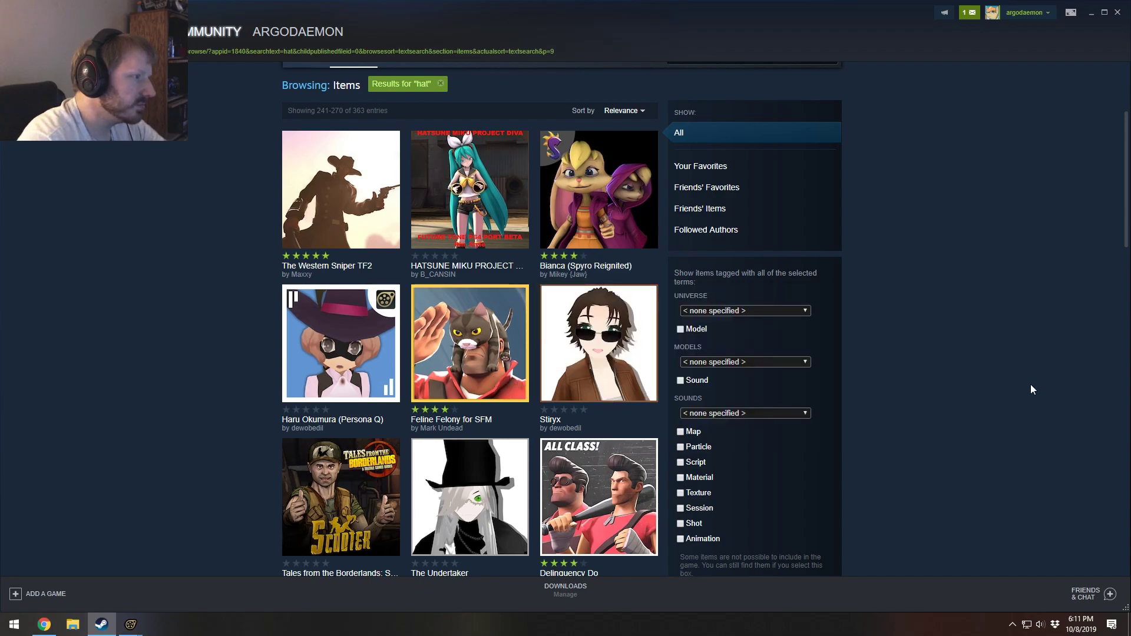
scroll(1033, 386, down, 7)
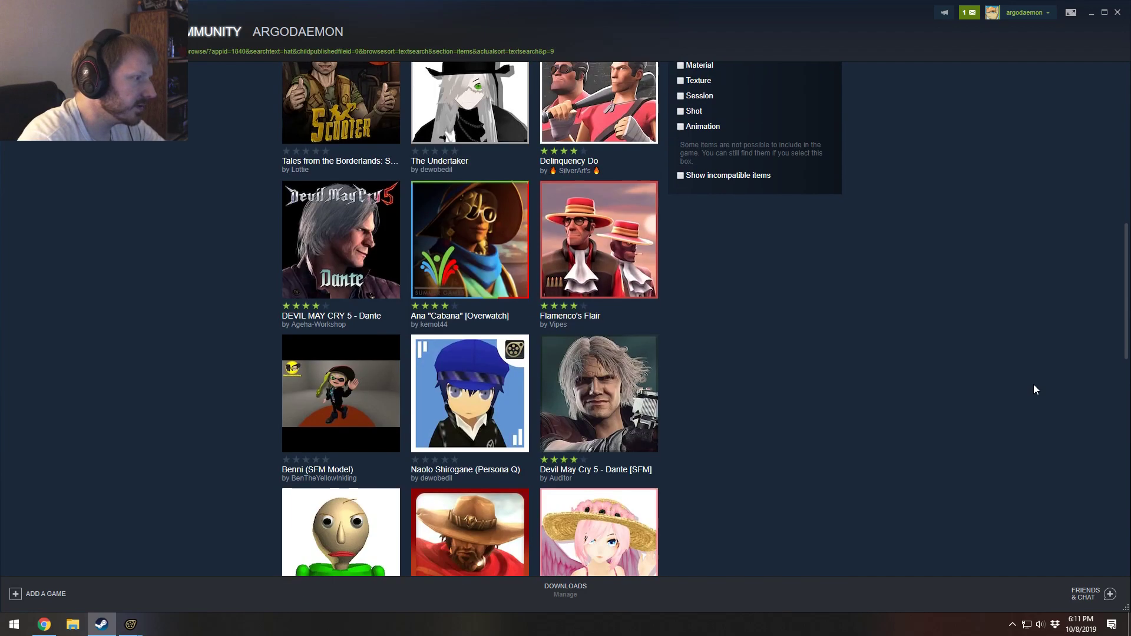
scroll(1033, 384, down, 10)
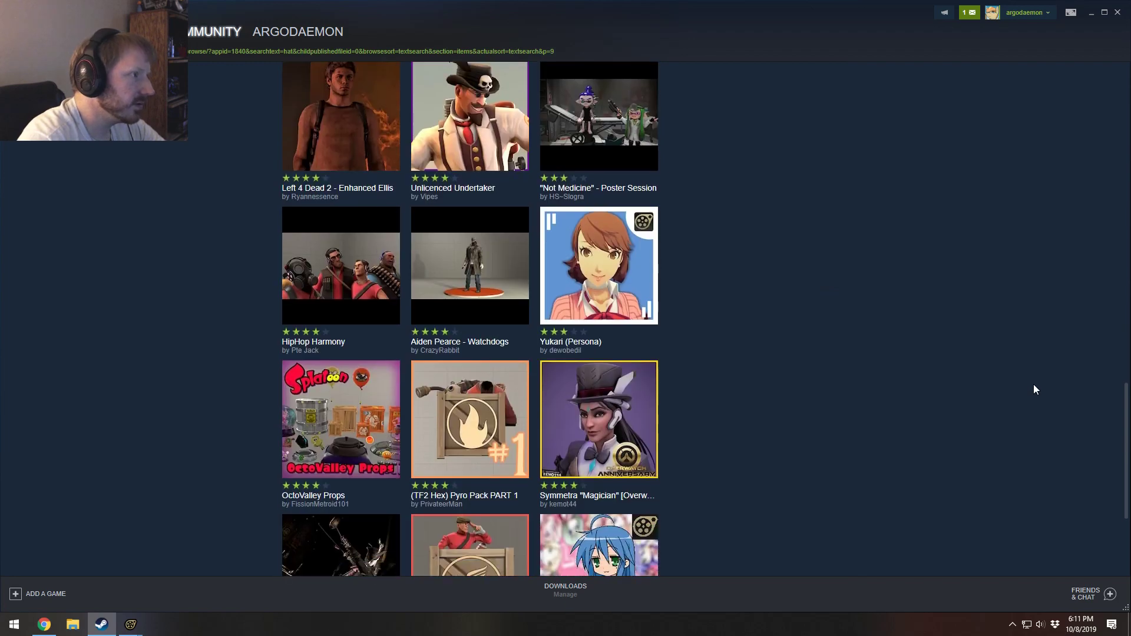
scroll(1033, 384, down, 4)
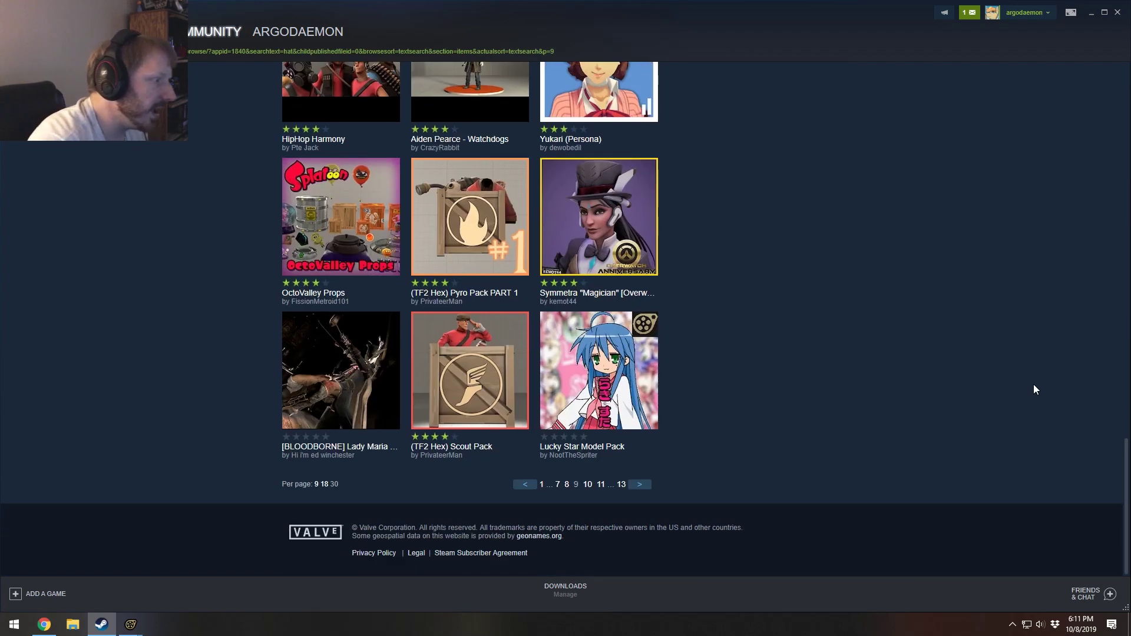
Step: Open page 10 of the Workshop "hat" results and look through its items
click(639, 485)
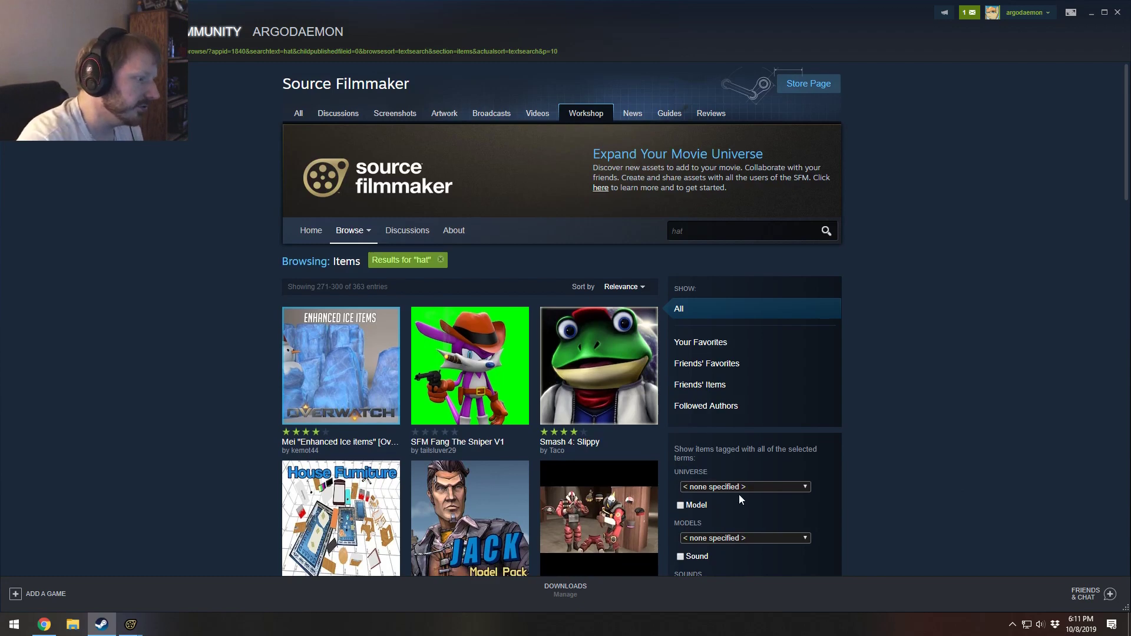
scroll(785, 391, down, 6)
scroll(919, 300, down, 9)
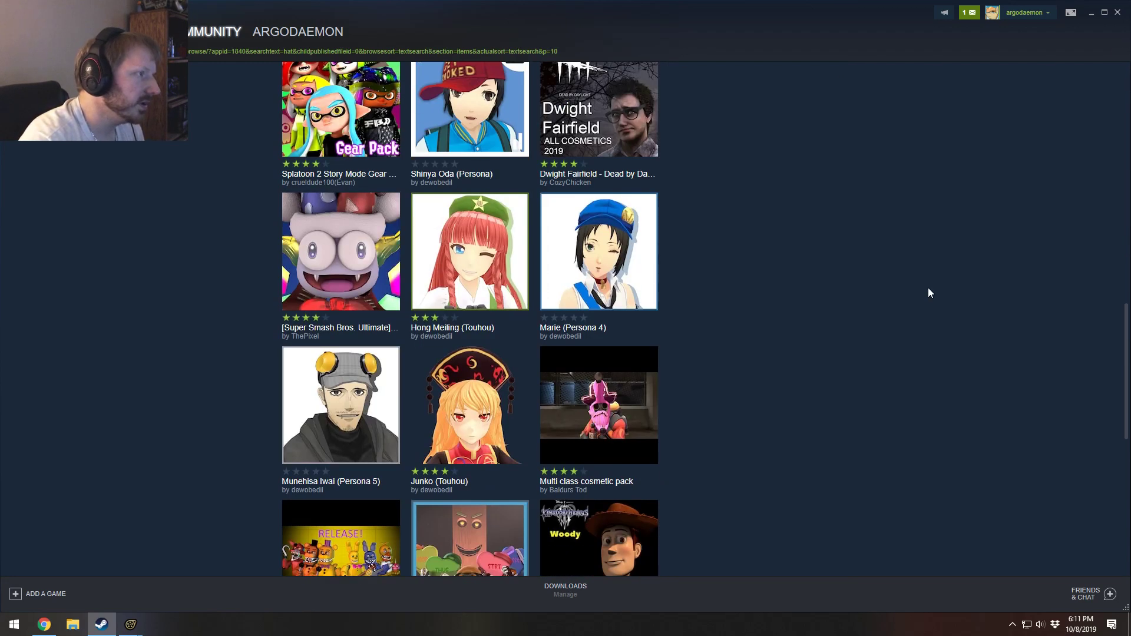
scroll(928, 292, down, 8)
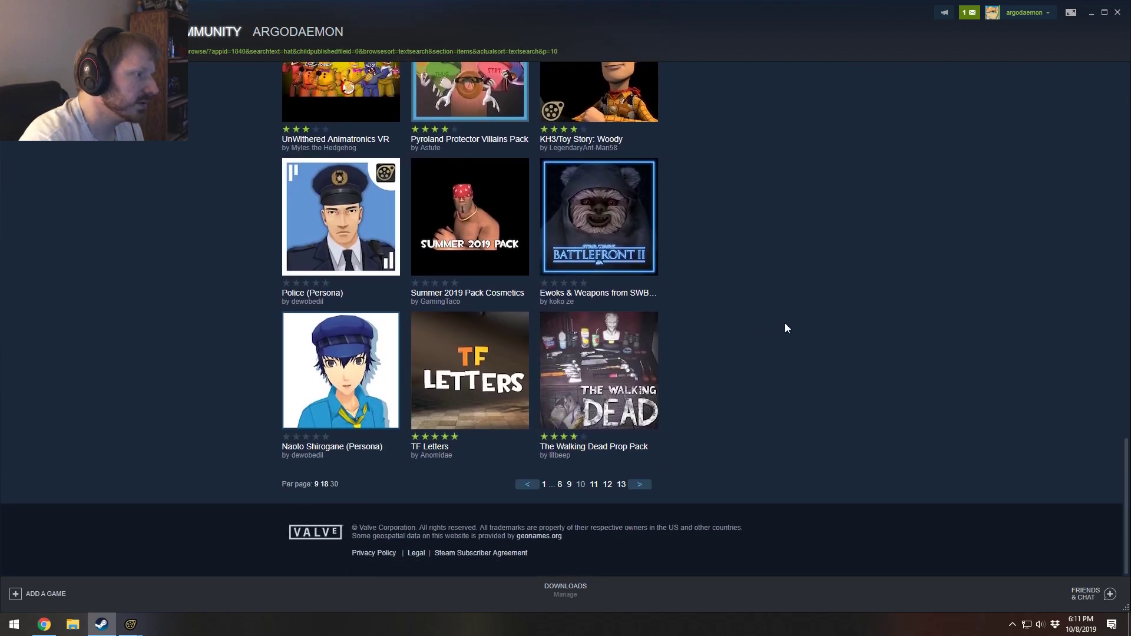
Step: Return to Source Filmmaker and close the model browser without loading a model
click(1087, 14)
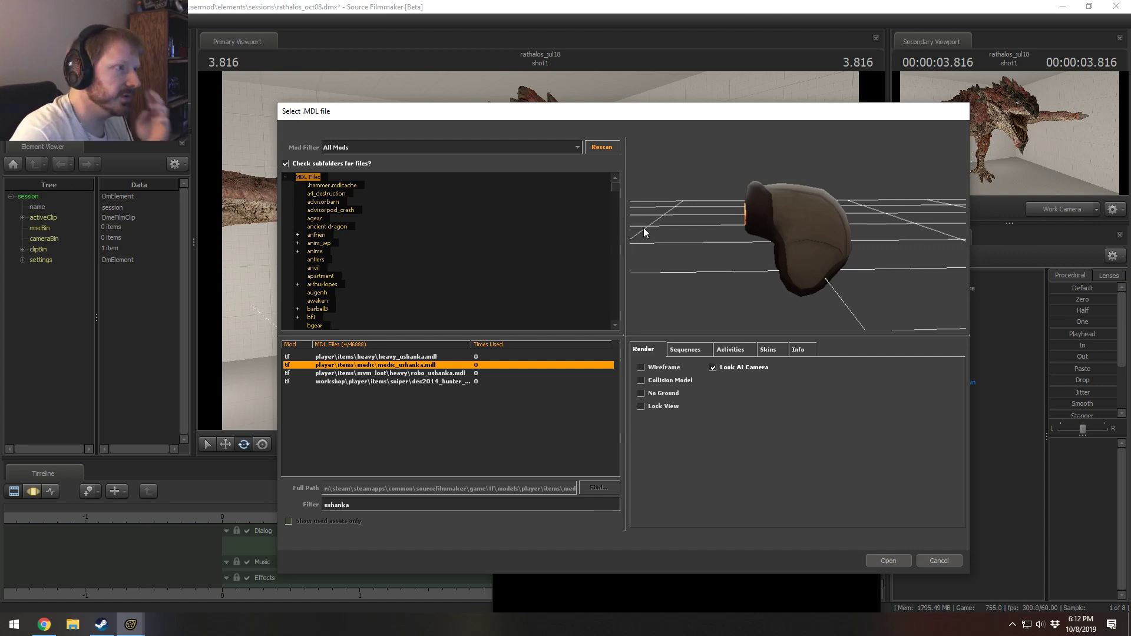
click(941, 560)
drag(538, 287, 539, 259)
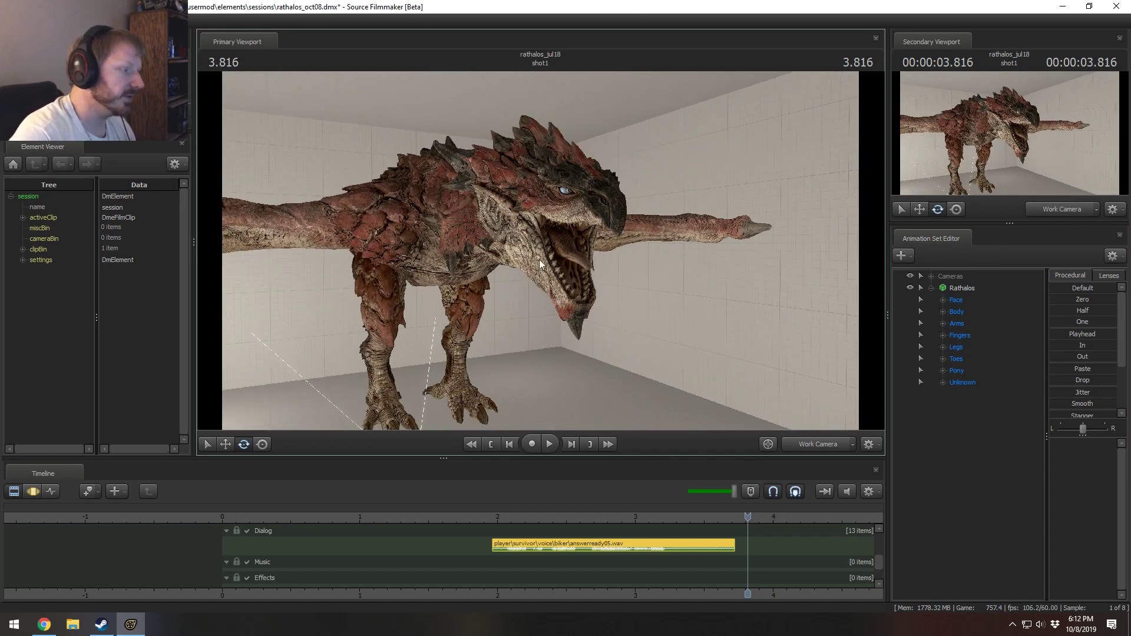
Step: Play the answerready05.wav dialog clip twice from just before its start, stopping playback near its end each time
click(487, 518)
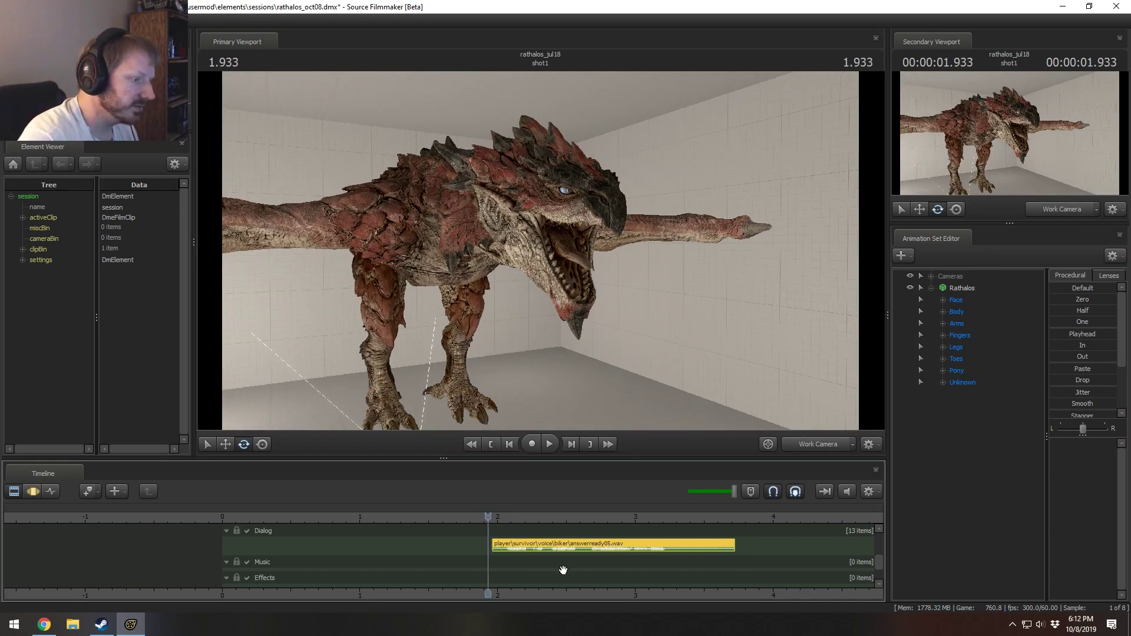
key(space)
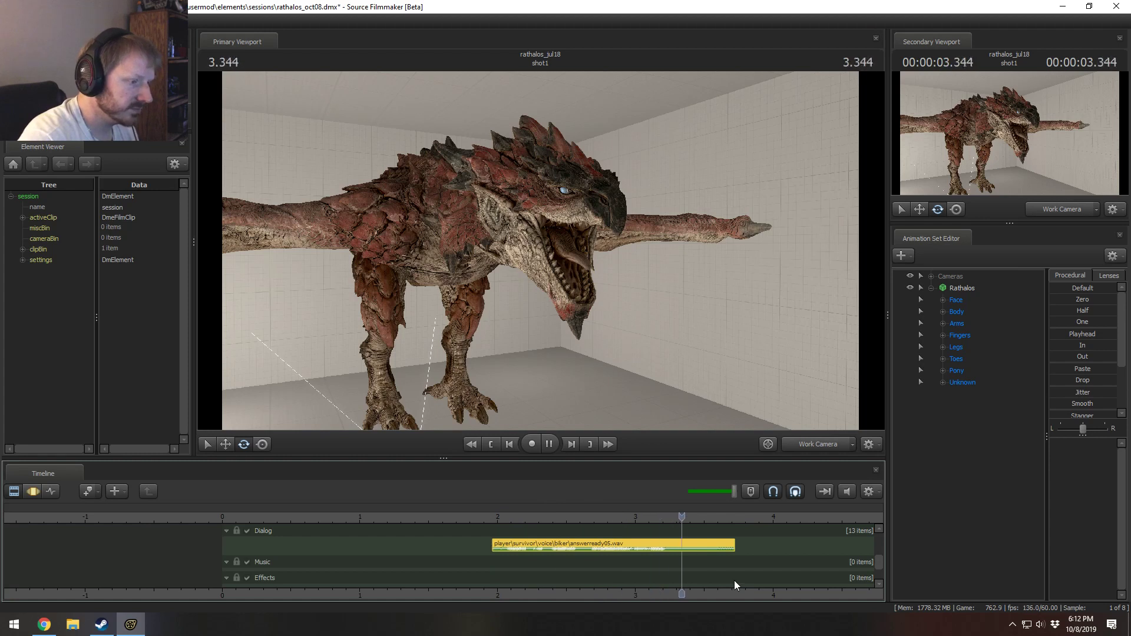
key(space)
drag(651, 519, 739, 518)
click(474, 518)
key(space)
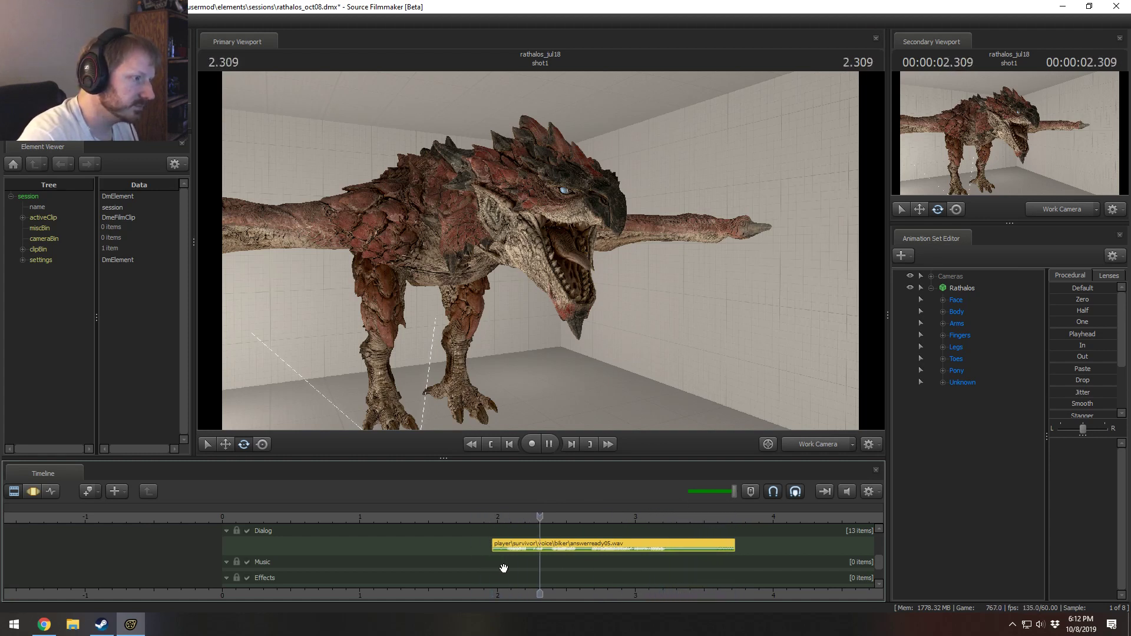
key(space)
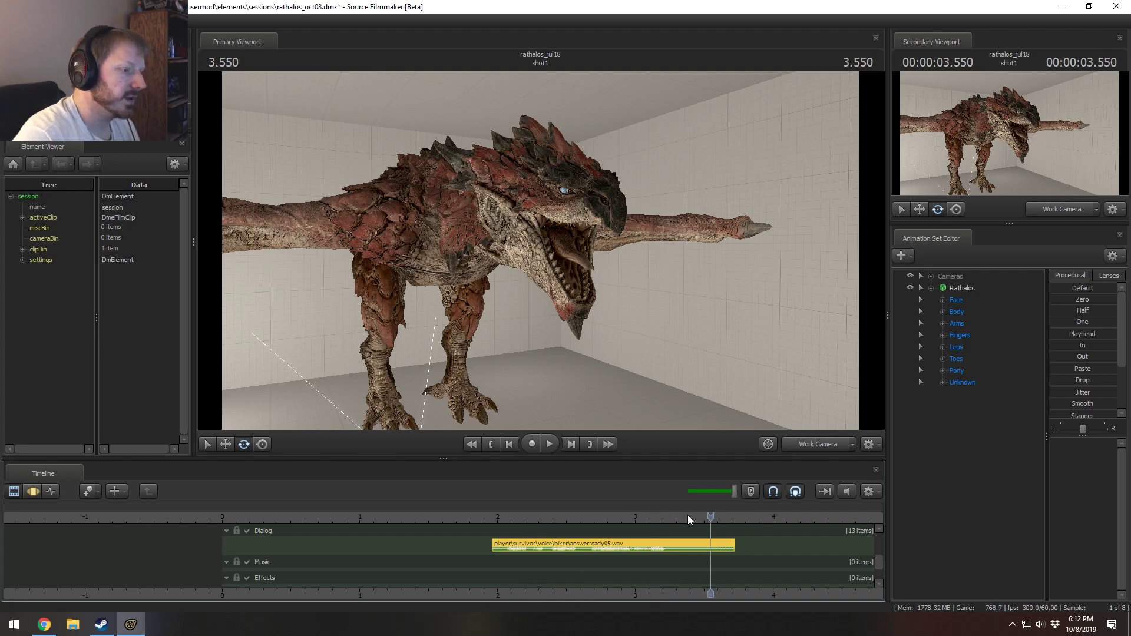
Step: Move the playhead to 0.766, enter motion editing and rotate the Rathalos Jaw bone partly closed
drag(688, 517, 550, 517)
drag(571, 352, 540, 251)
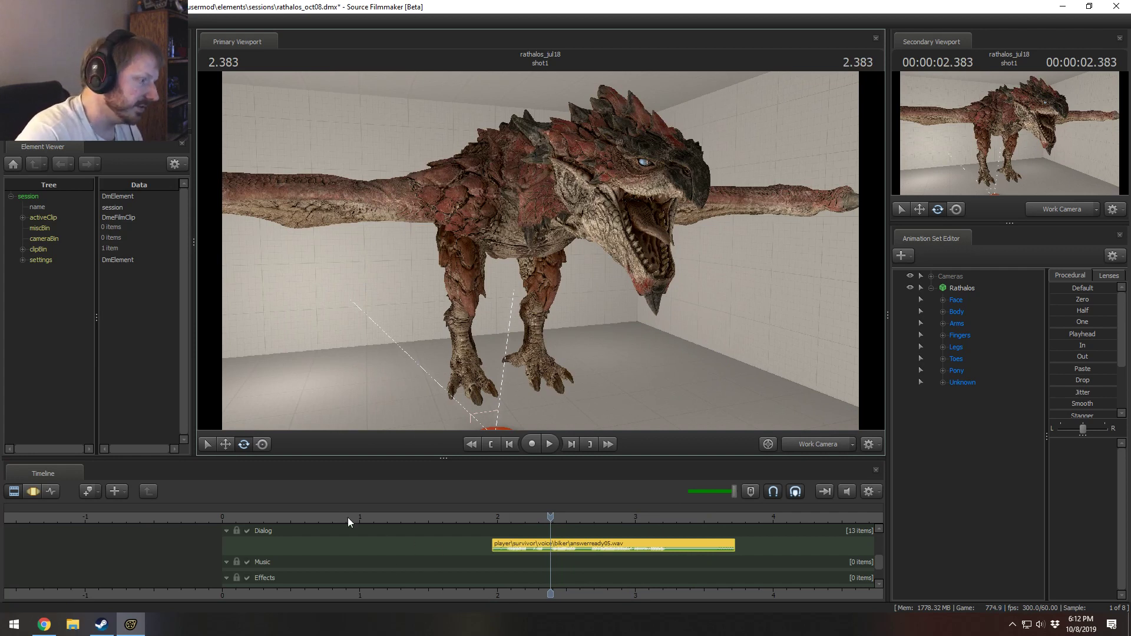
click(328, 517)
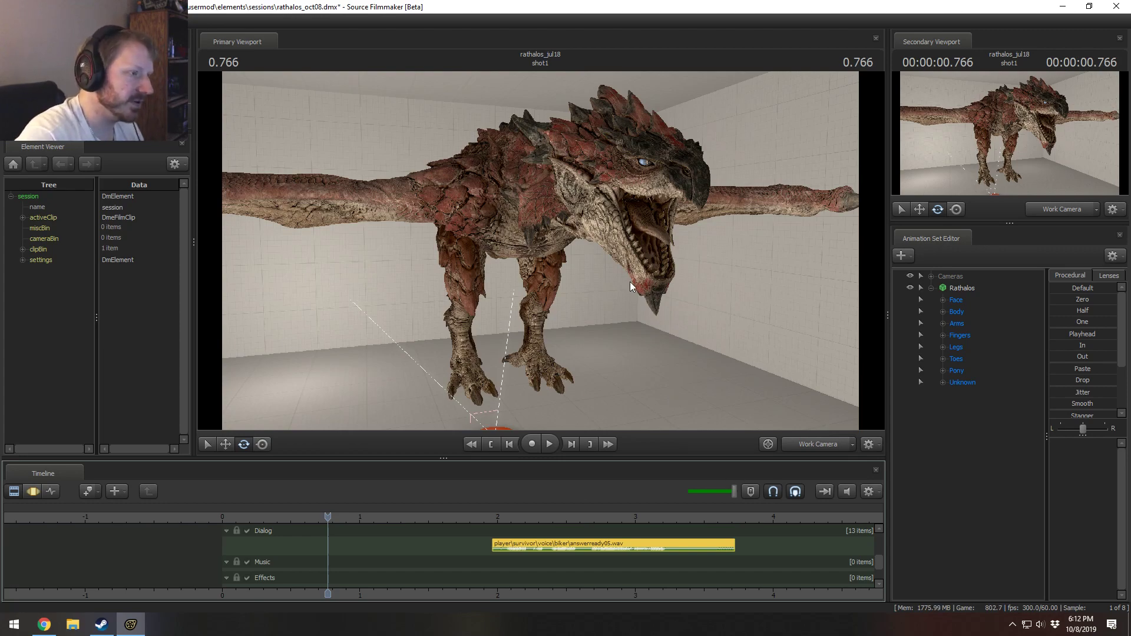
drag(679, 315, 434, 232)
key(F3)
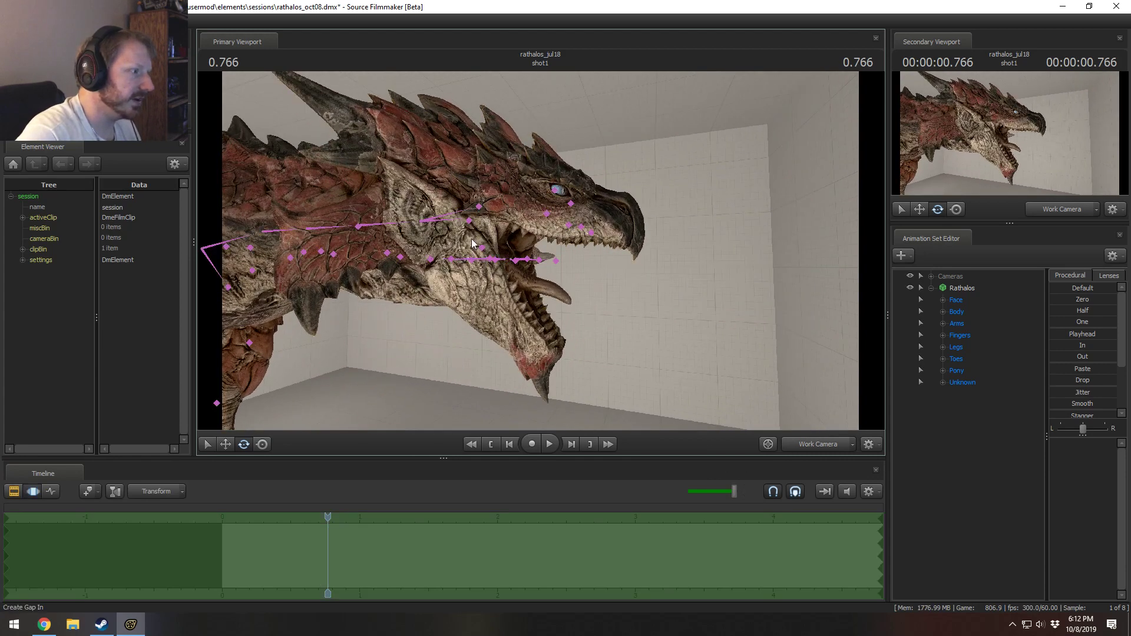
click(469, 222)
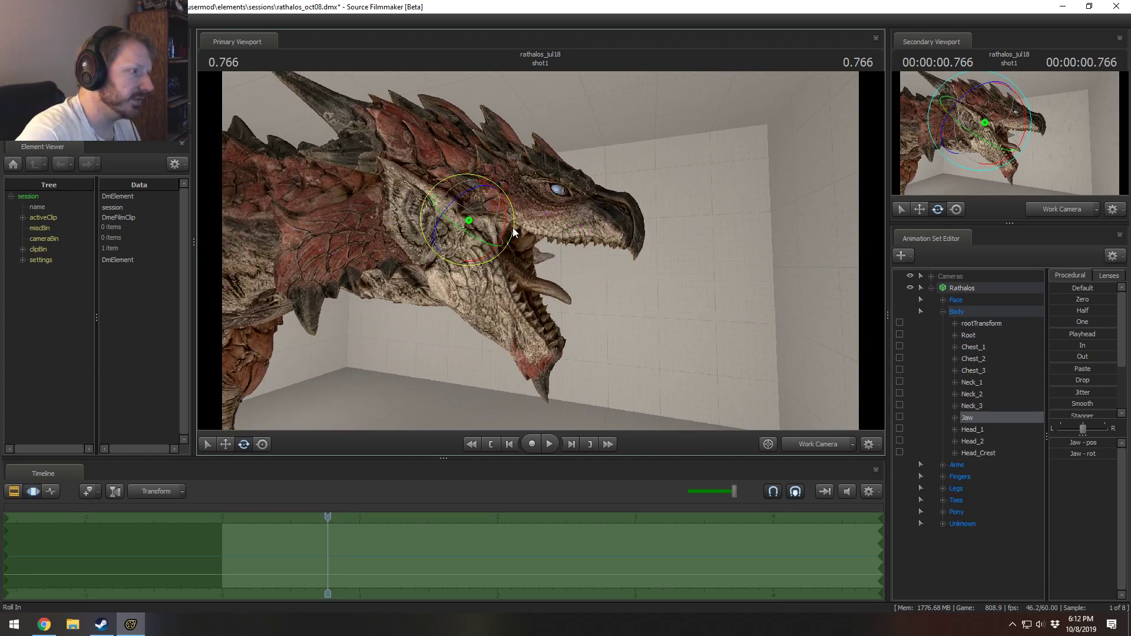
drag(507, 230, 516, 244)
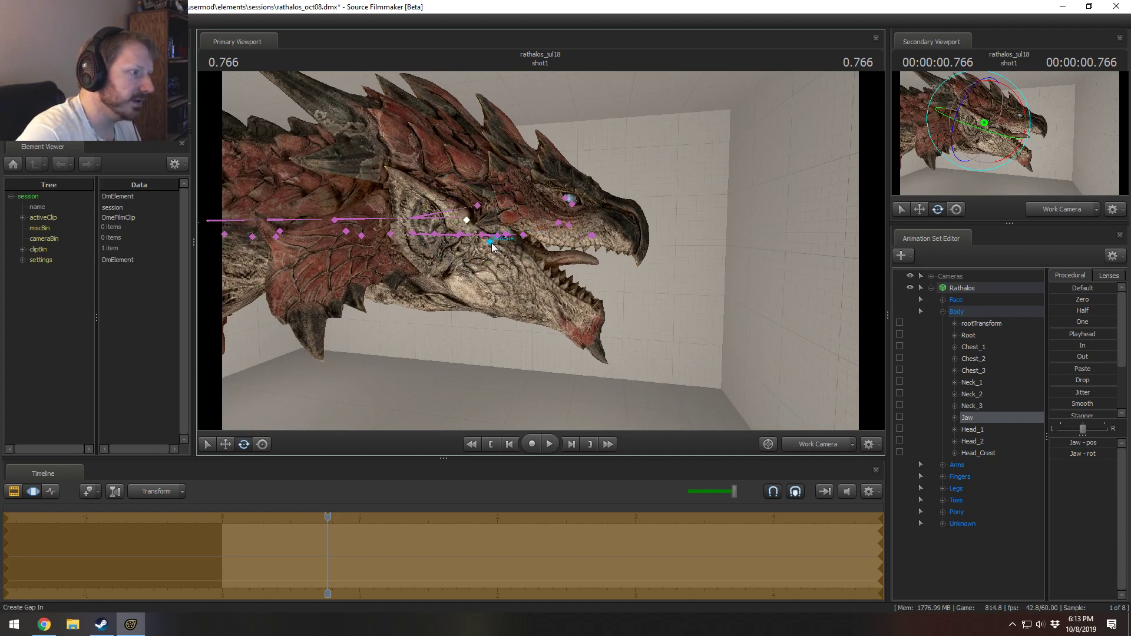
Step: Rotate the Tongue bone down inside the mouth, and rotate the Jaw bone up until the mouth is fully closed
click(491, 242)
drag(532, 253, 539, 271)
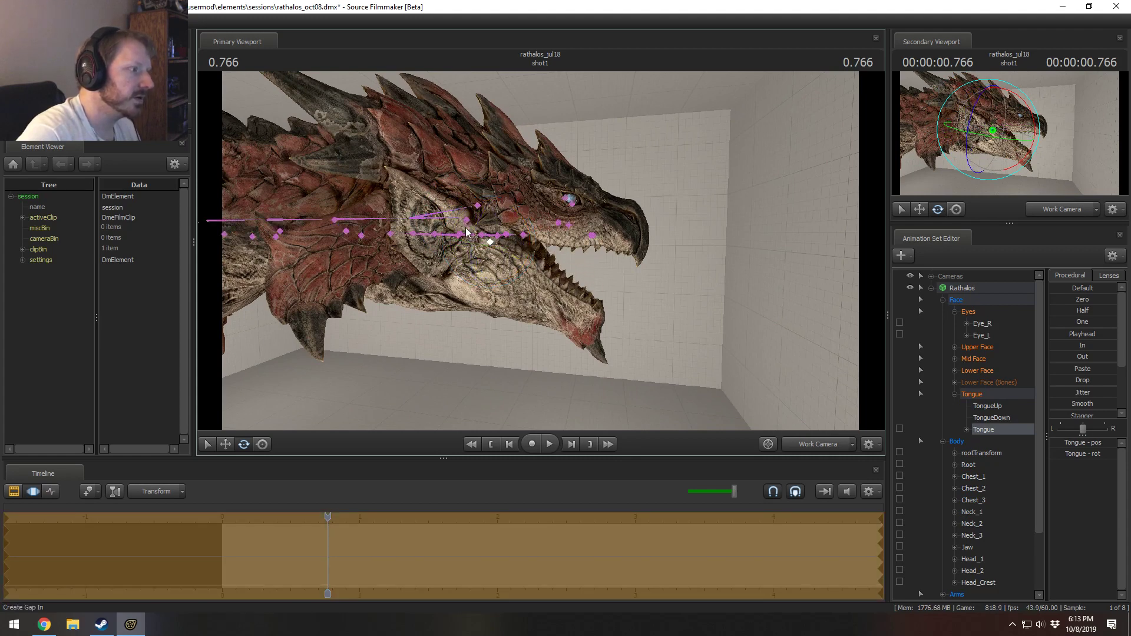
click(466, 227)
drag(505, 220, 896, 20)
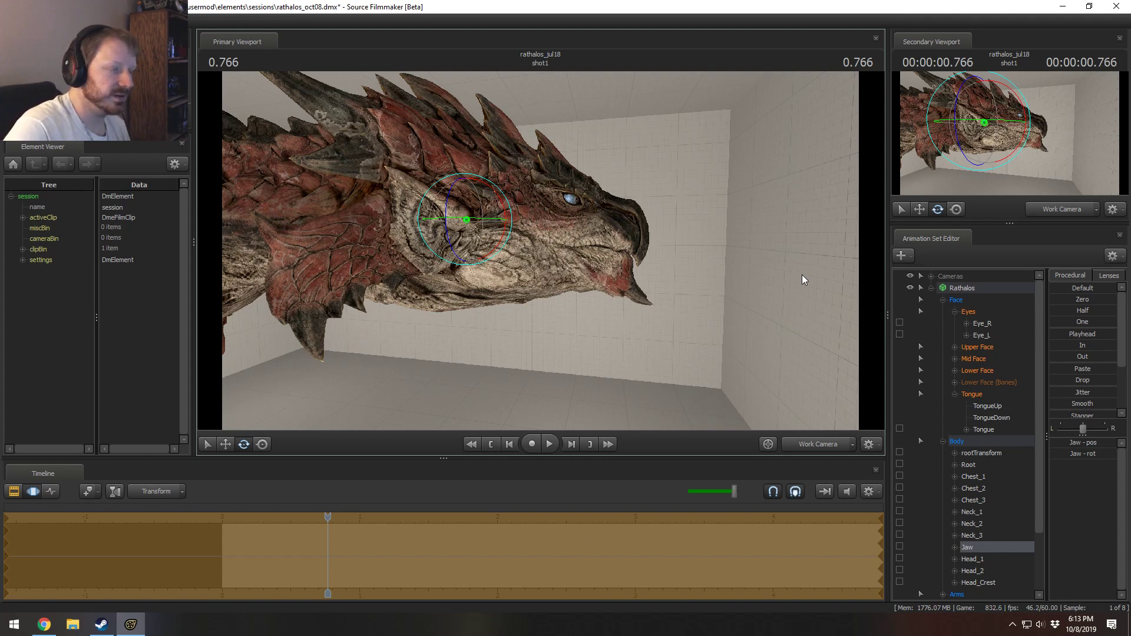
key(F2)
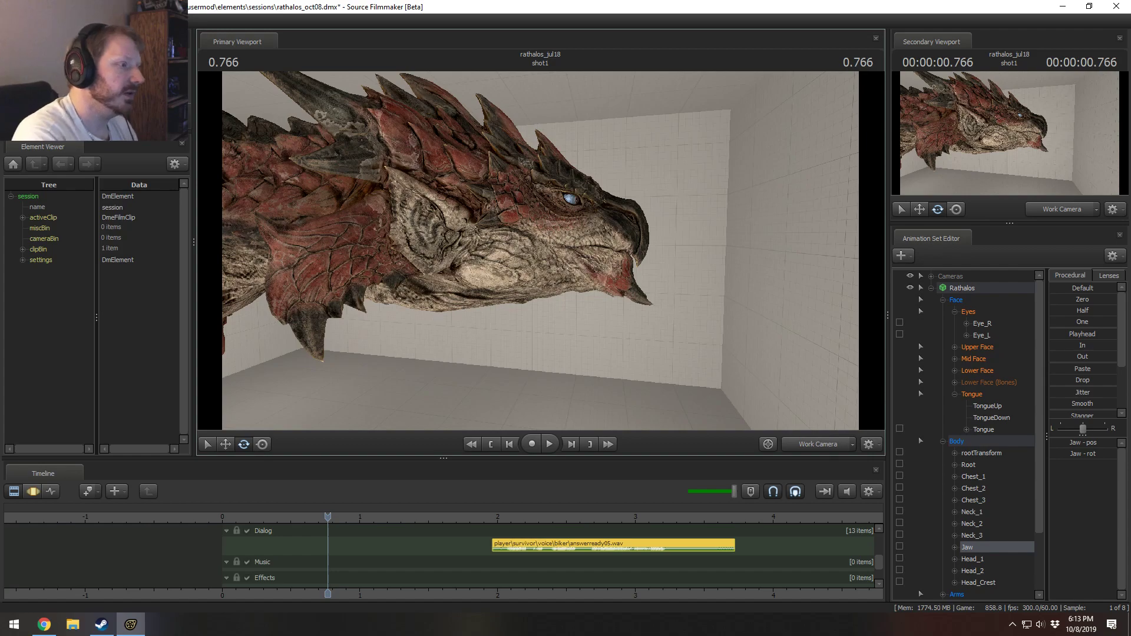
Step: Try rotating the Rathalos jaw wide open and shifting the Jaw bone with the Move manipulator
drag(578, 193, 760, 183)
key(w)
key(s)
drag(583, 255, 485, 311)
key(F3)
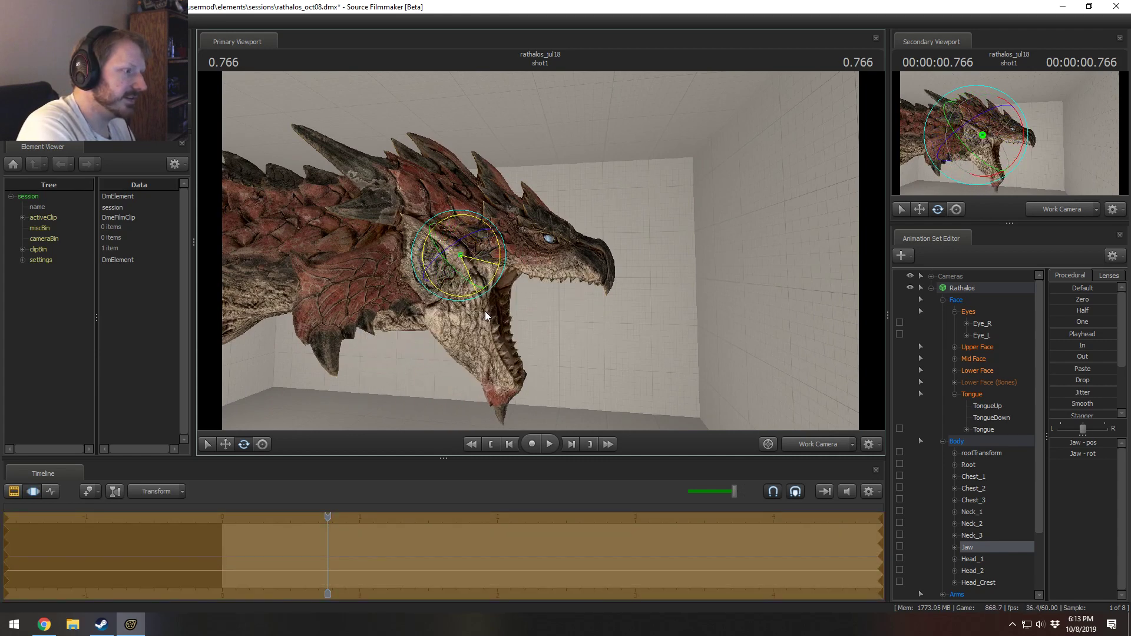
key(w)
drag(466, 257, 574, 190)
key(e)
key(w)
drag(507, 209, 533, 206)
key(w)
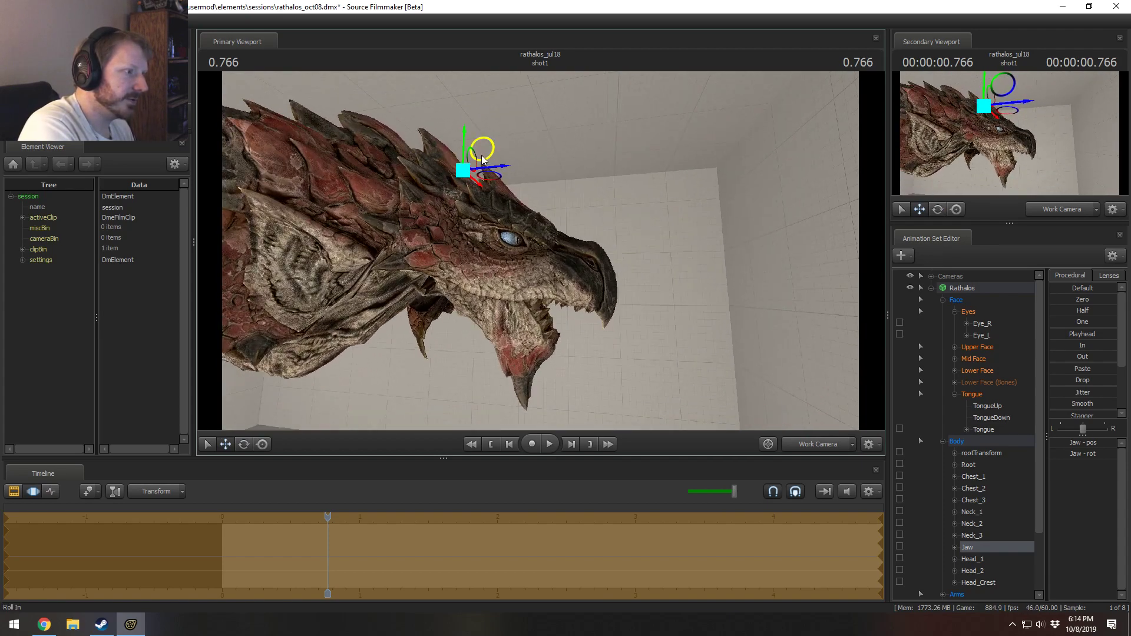
drag(481, 157, 506, 274)
Step: Try rotating the jaw around a manipulator offset from its bone, and undo the jaw changes
key(e)
key(r)
key(e)
drag(575, 276, 433, 236)
drag(540, 255, 612, 251)
alt+drag(612, 250, 659, 257)
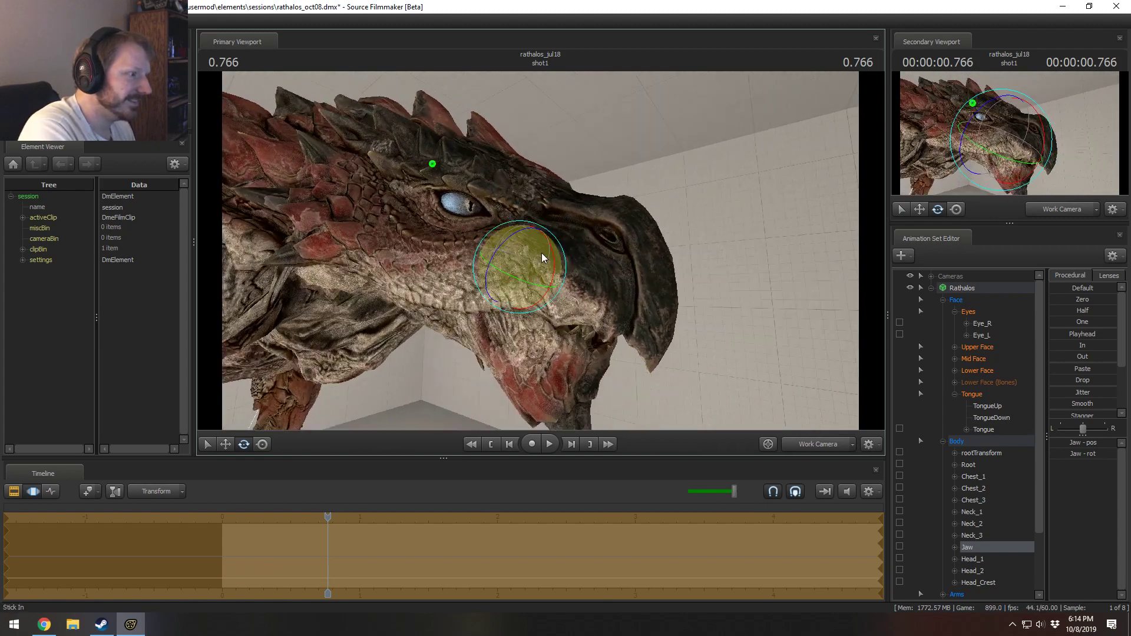
drag(545, 252, 557, 232)
key(ctrl+z)
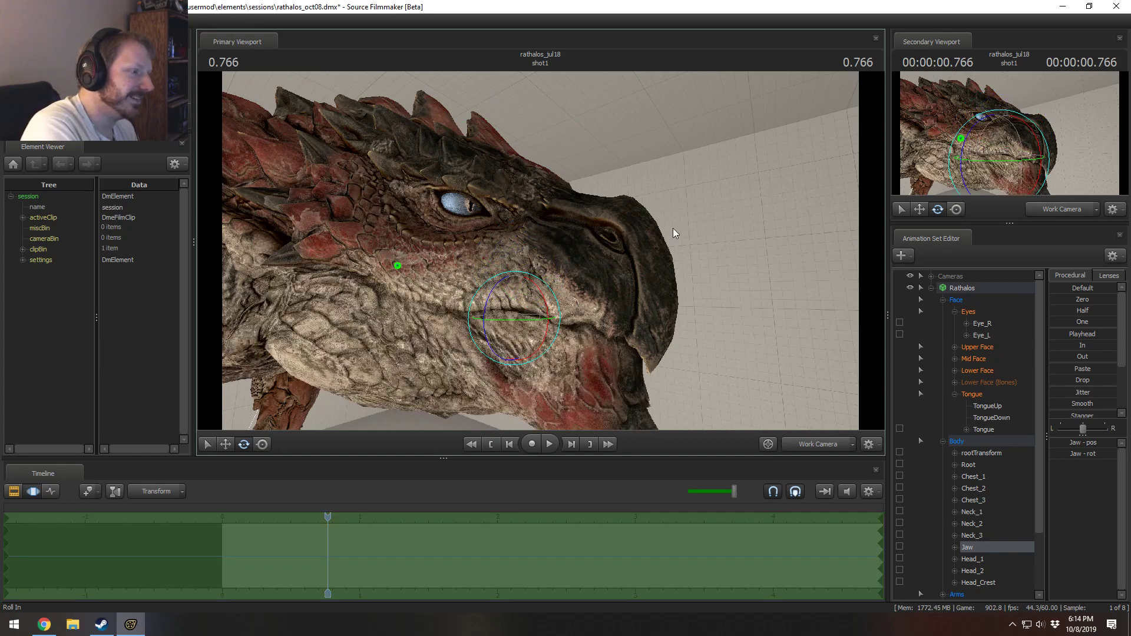
Step: Reset the Jaw bone's offset manipulator to the jaw joint and return to the clip editor
alt+drag(672, 229, 514, 284)
key(r)
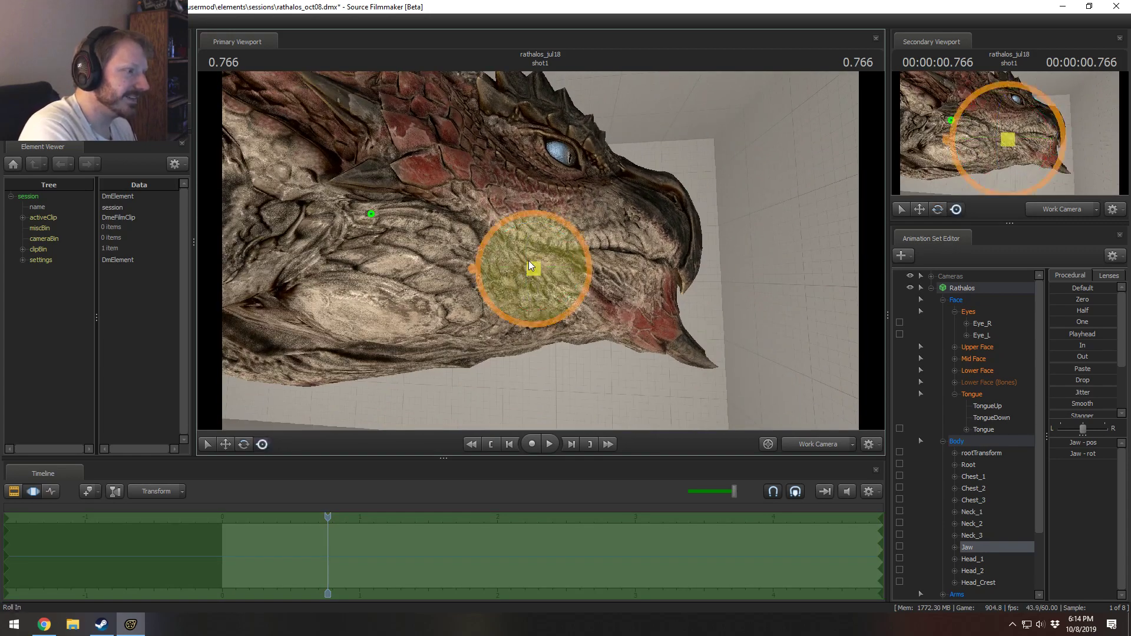
click(472, 270)
alt+right_drag(478, 270, 576, 196)
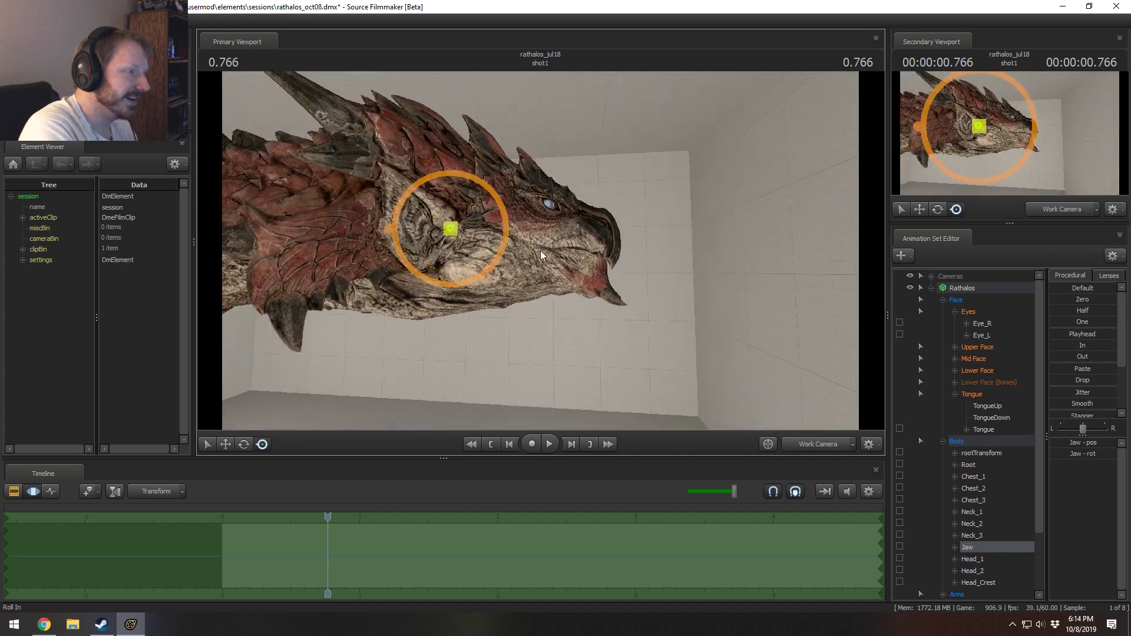
key(e)
alt+drag(592, 289, 585, 313)
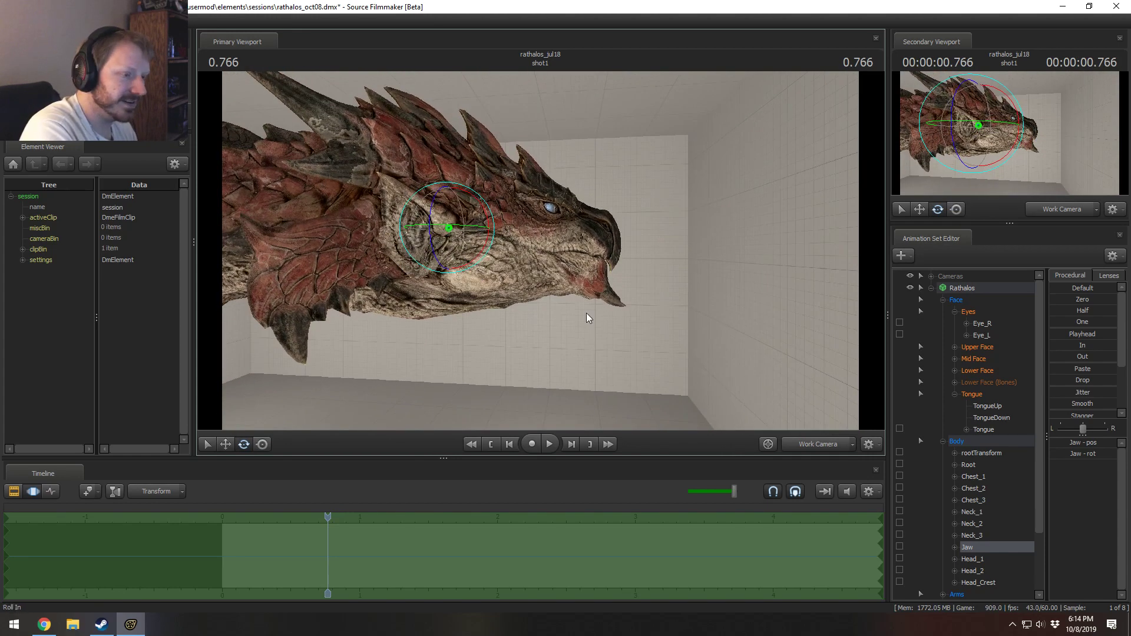
key(F2)
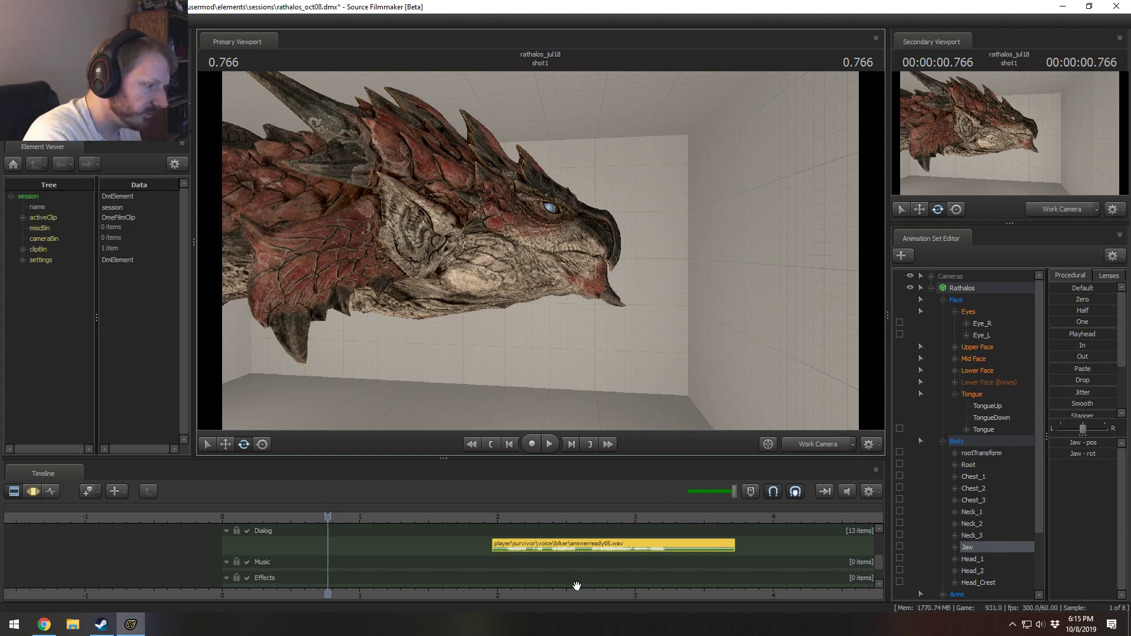
middle_drag(610, 578, 532, 567)
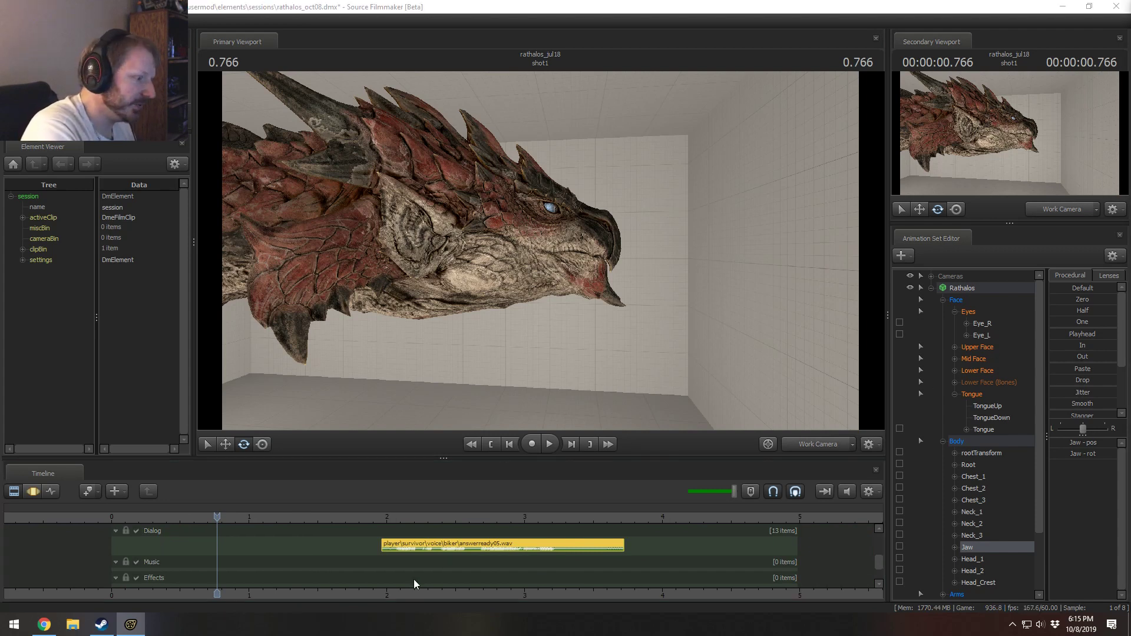
middle_drag(602, 579, 599, 578)
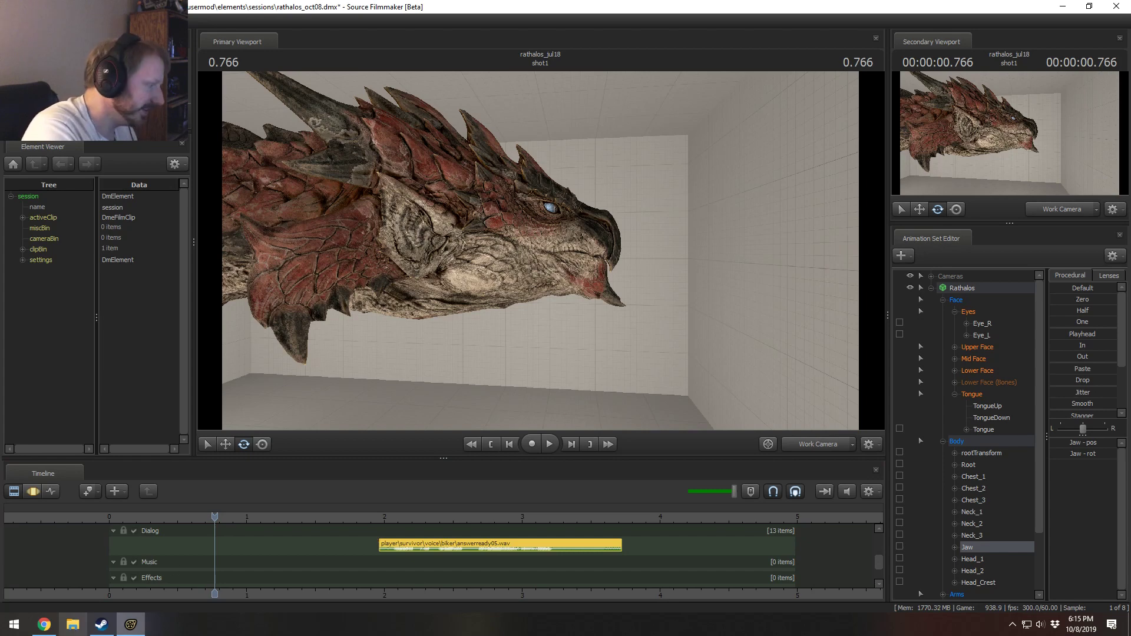
click(44, 624)
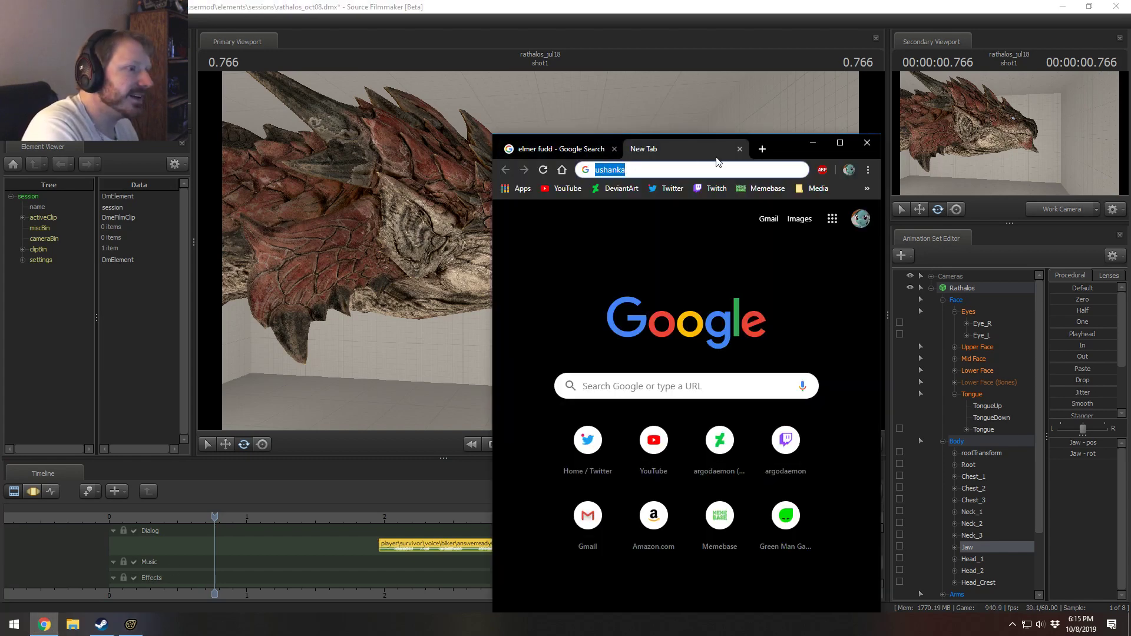
click(812, 144)
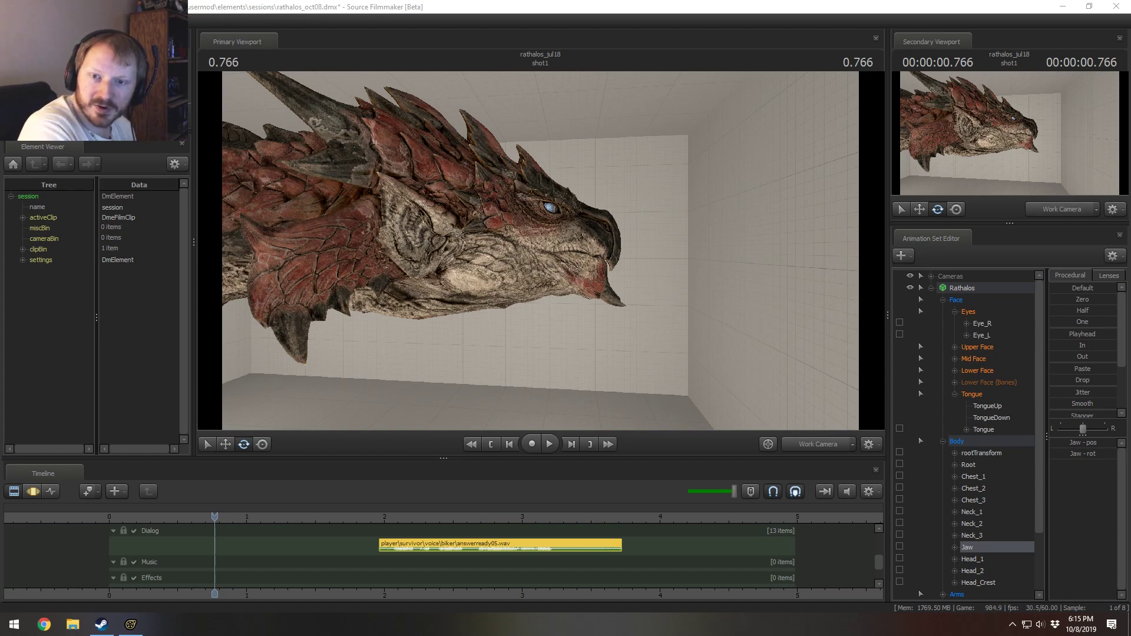
Step: Bring up the DeviantArt inbox in the browser, read several received messages, and return to Source Filmmaker
drag(1130, 162, 75, 114)
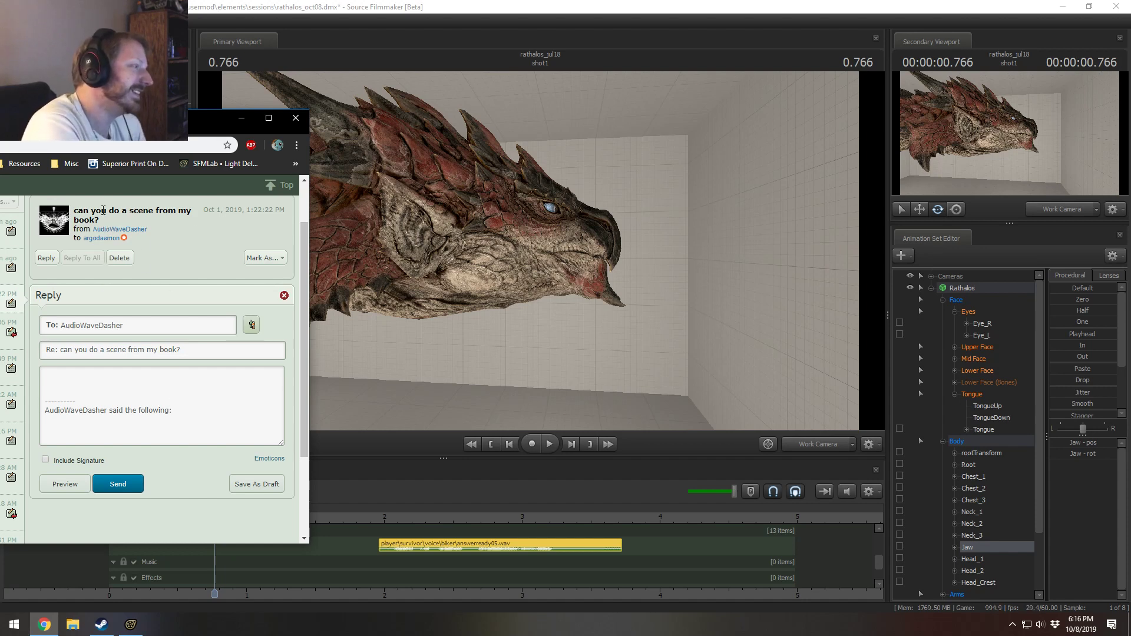
drag(103, 118, 186, 148)
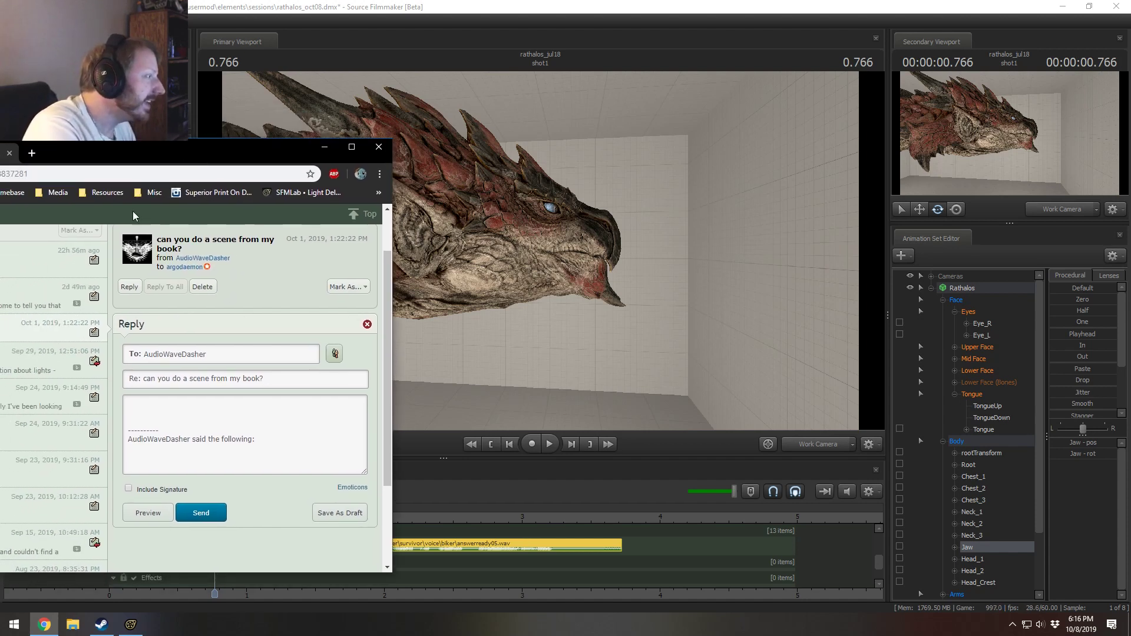
click(32, 260)
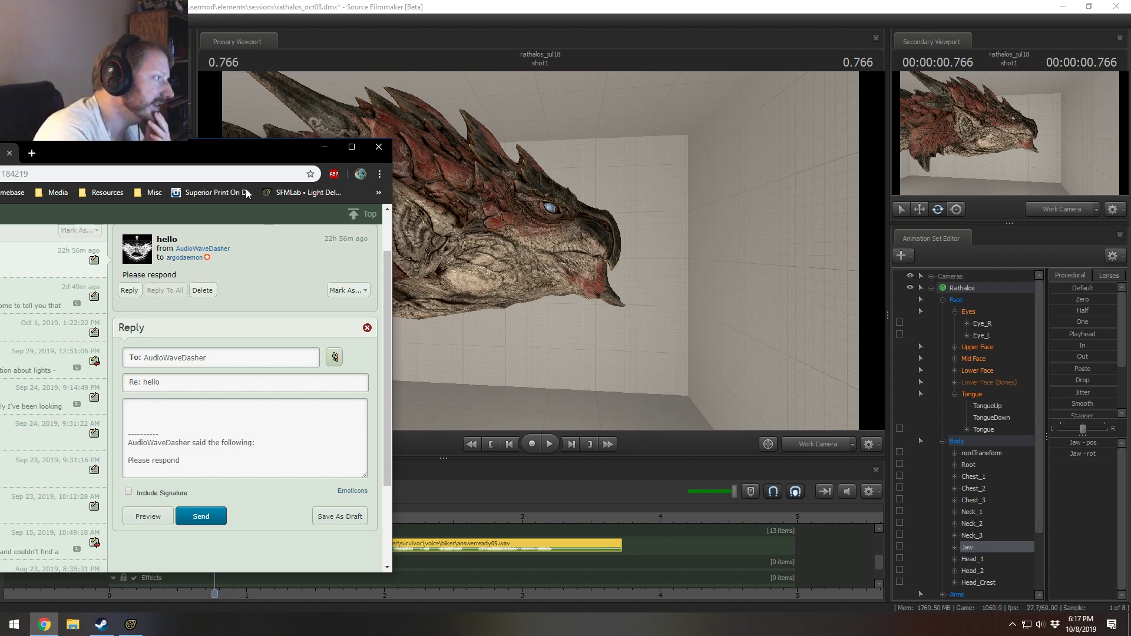
drag(239, 149, 1130, 193)
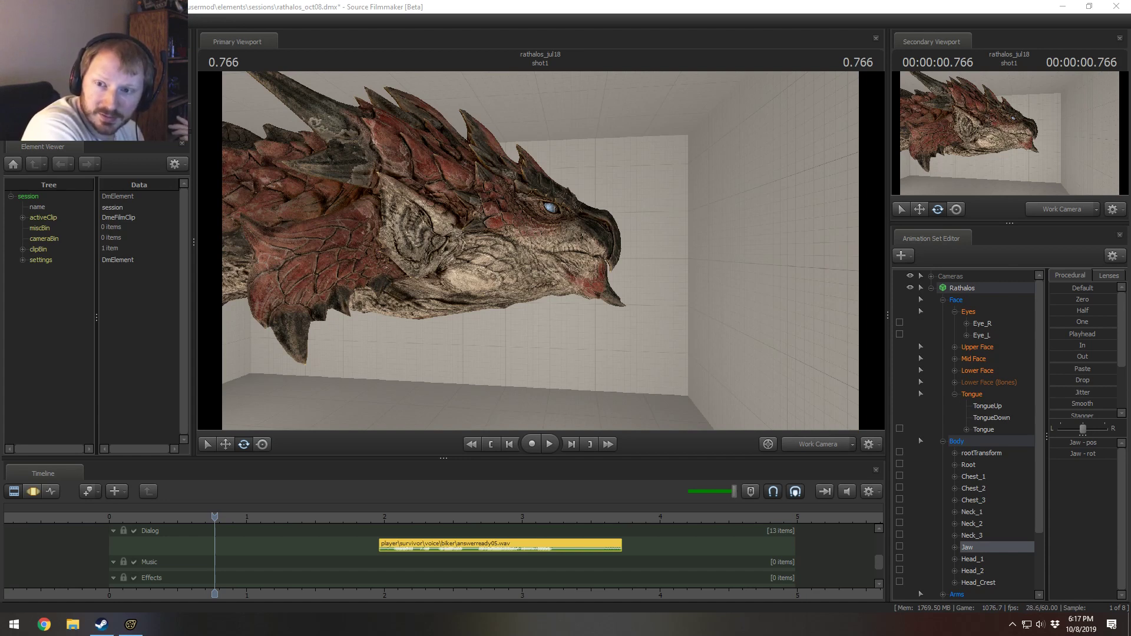
drag(1130, 139, 167, 143)
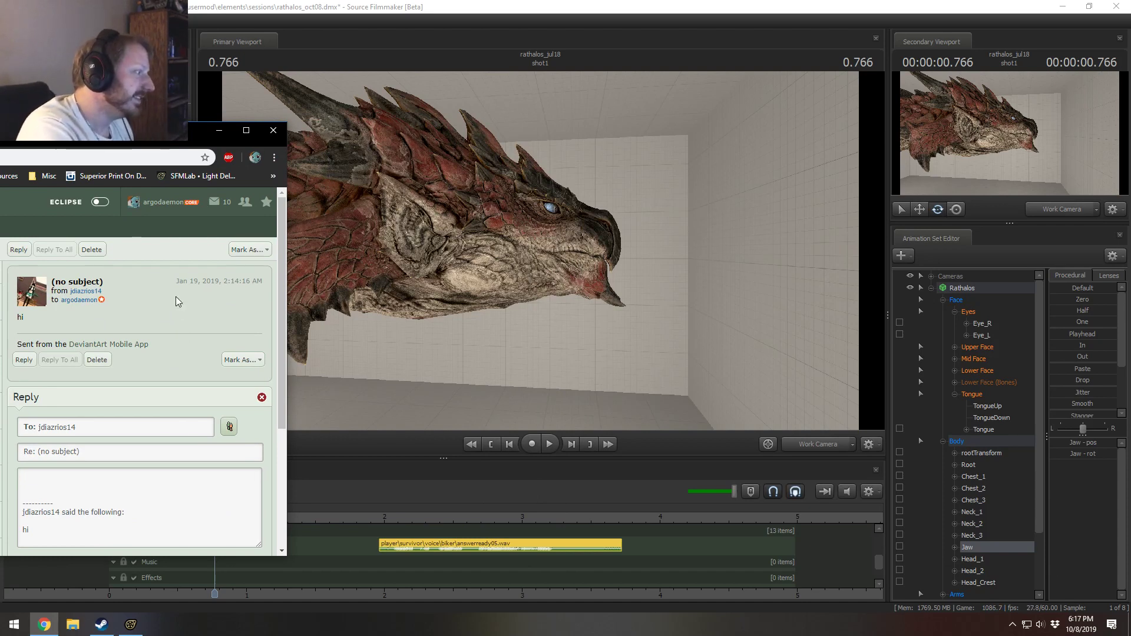
drag(134, 136, 1130, 148)
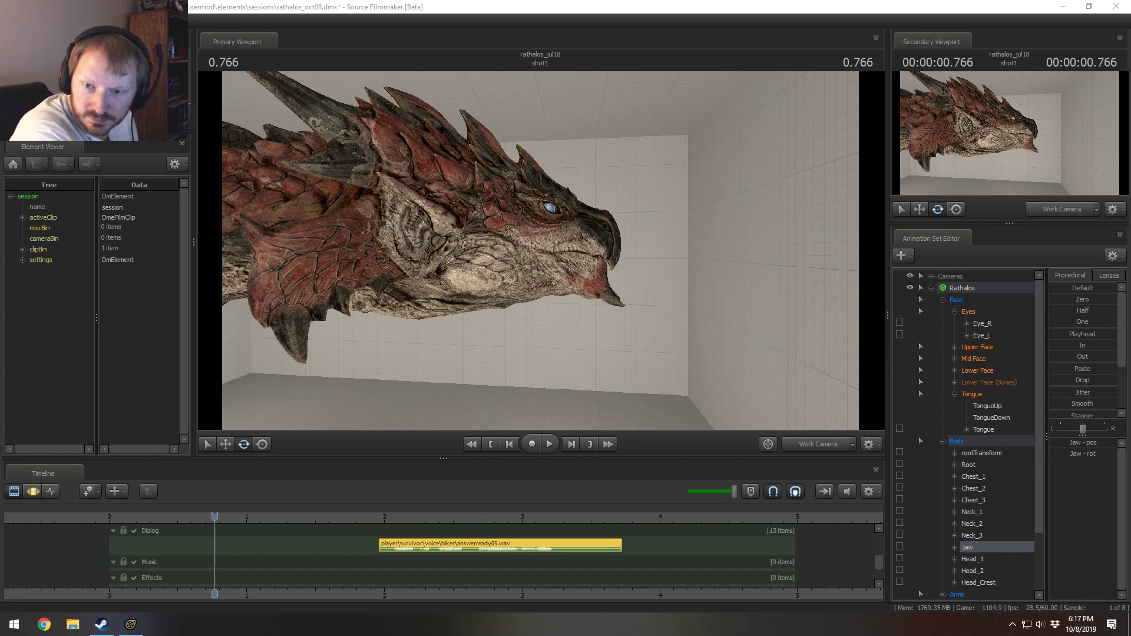
drag(1130, 136, 159, 111)
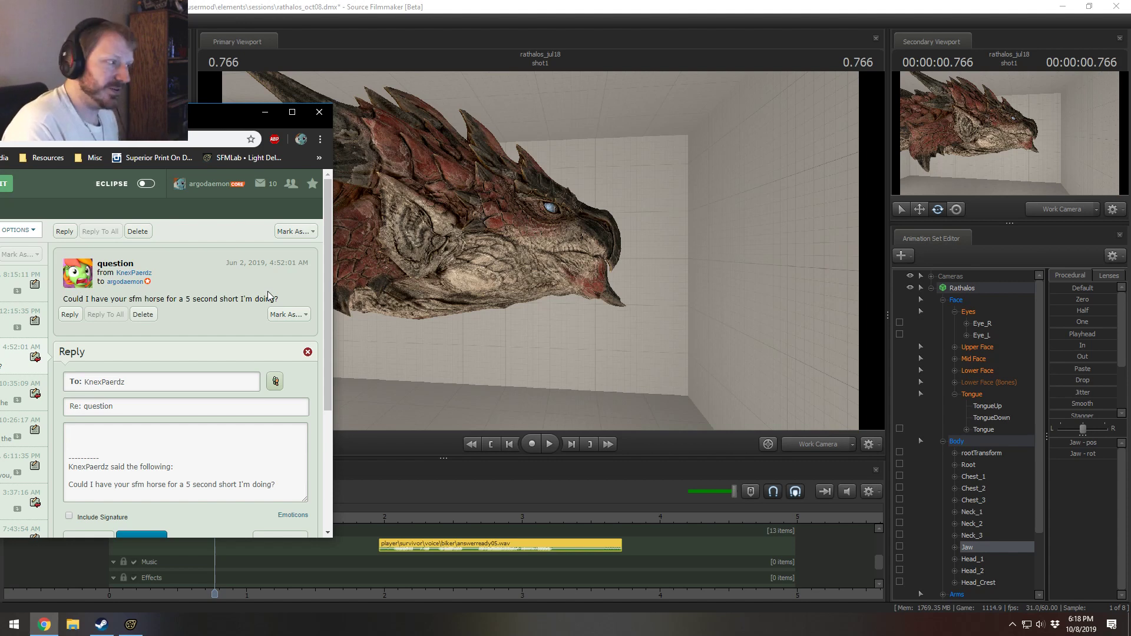
click(312, 112)
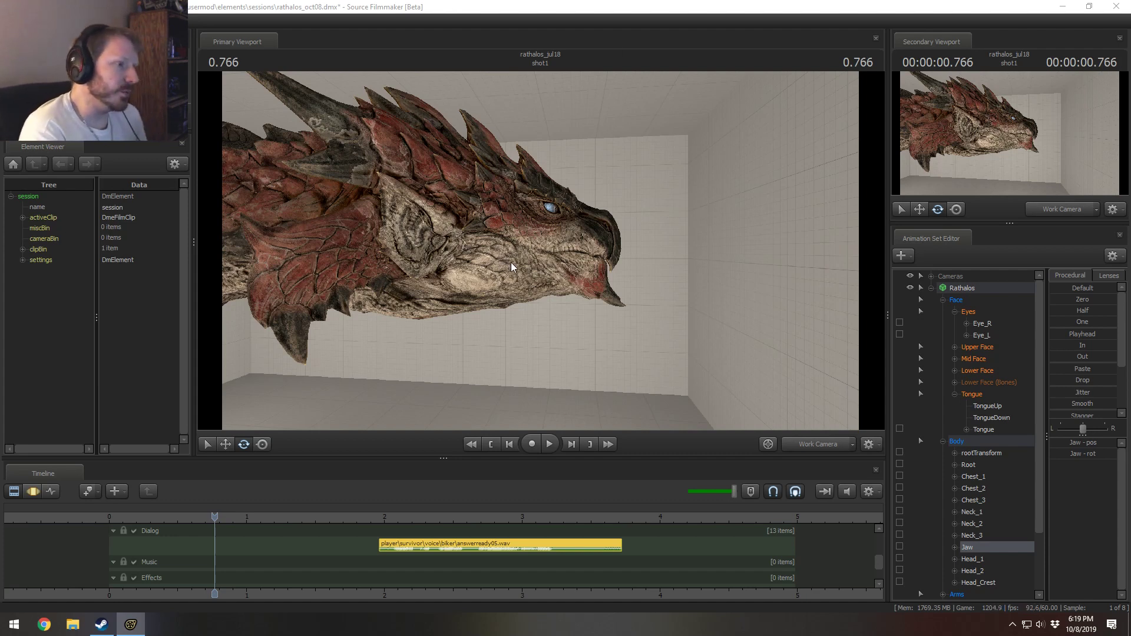
Step: Frame the Rathalos head in the primary viewport and collapse the Face, Body and Rathalos groups in the animation set list
drag(524, 299, 540, 251)
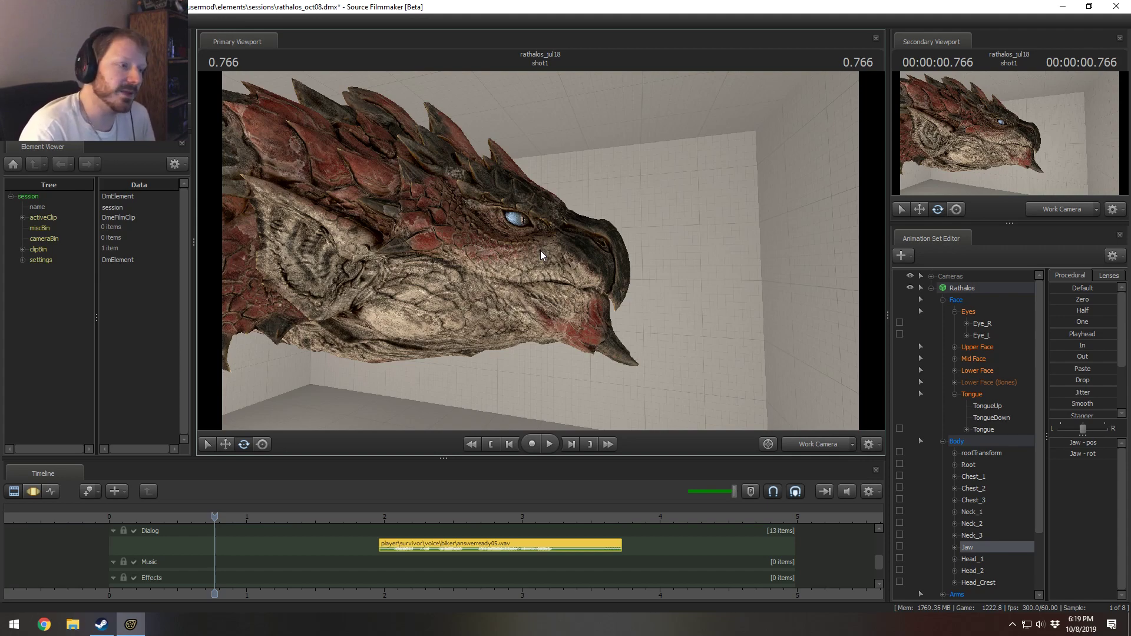
mouse_move(541, 251)
mouse_down()
mouse_move(541, 262)
mouse_move(541, 231)
mouse_move(546, 246)
mouse_up()
drag(671, 308, 540, 251)
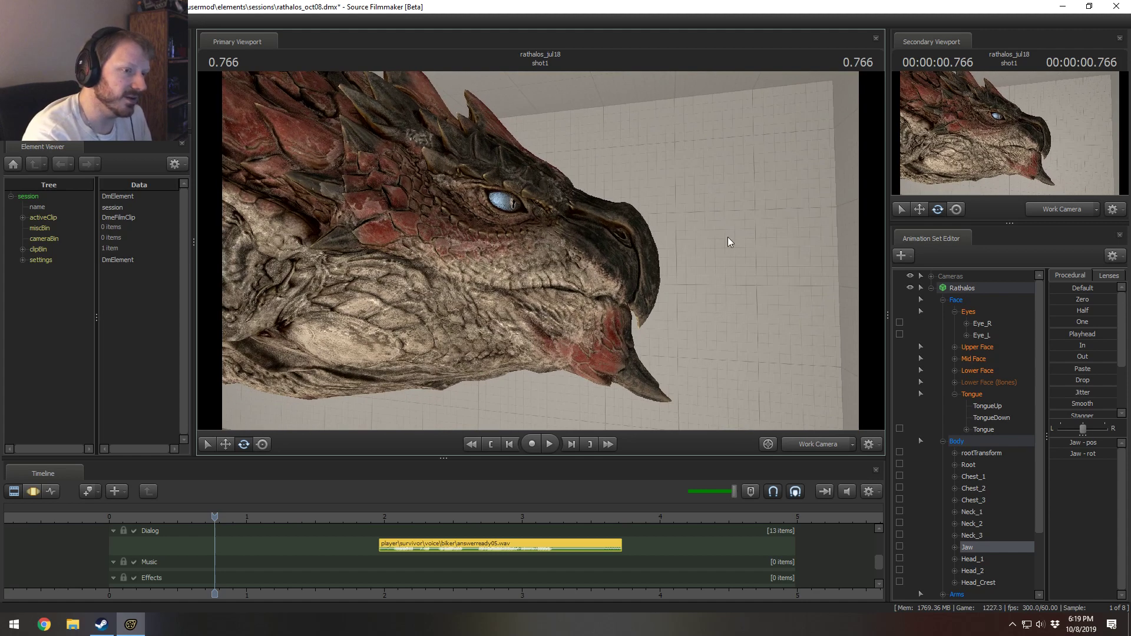
click(943, 300)
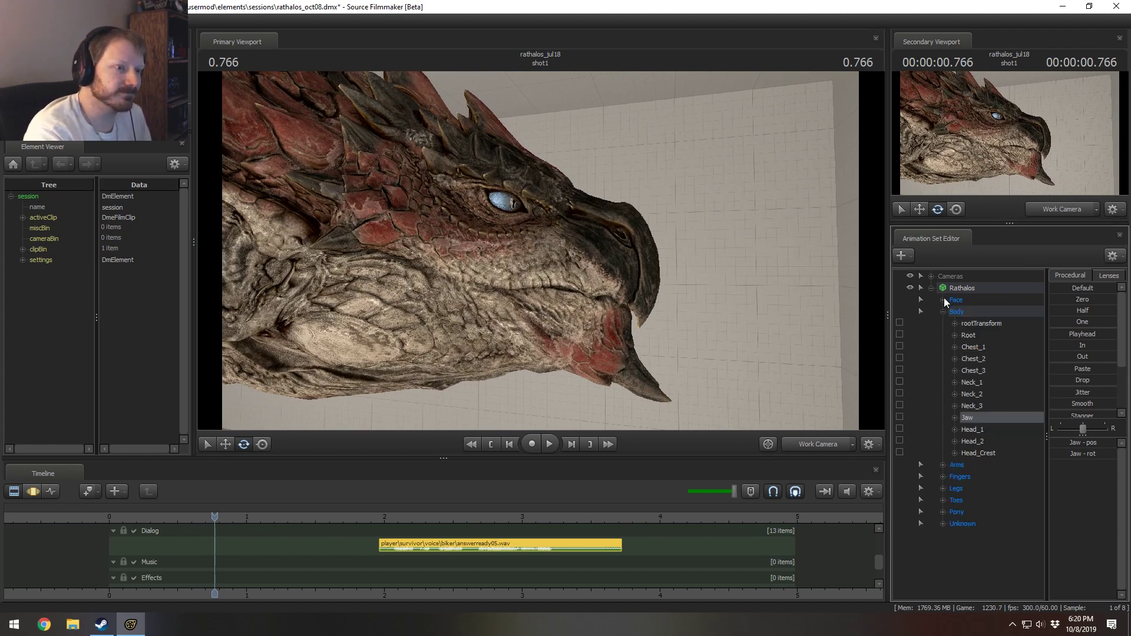
click(943, 311)
click(930, 288)
mouse_move(607, 303)
mouse_down()
mouse_move(607, 348)
mouse_move(603, 289)
mouse_up()
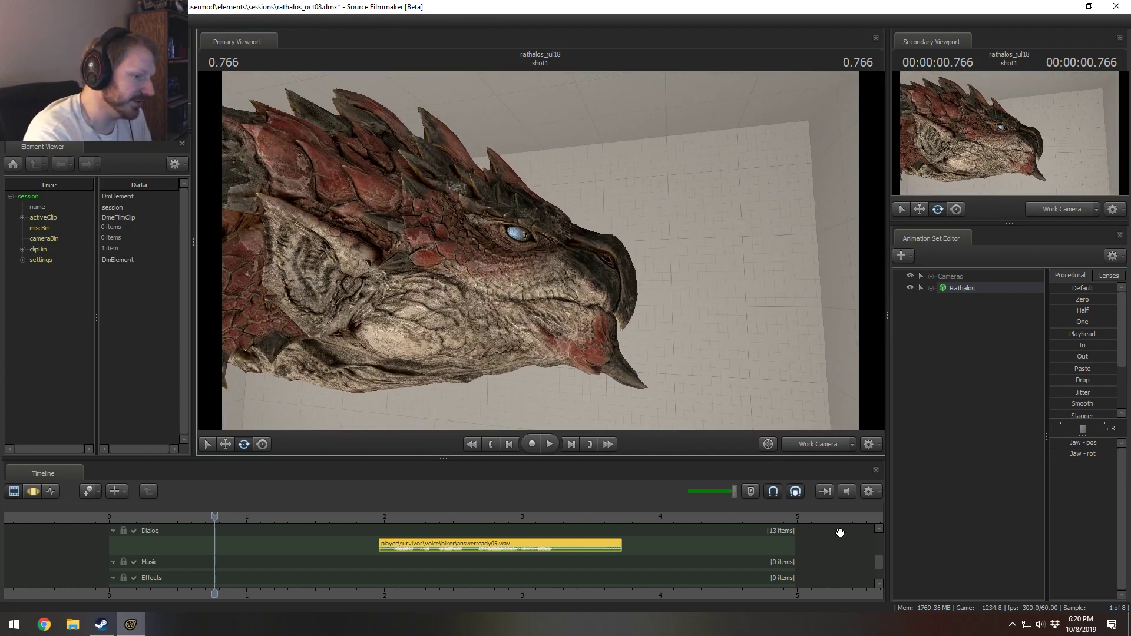
Step: Select shot1 on the Picture track, play from 0.766 to 2.383, and switch to motion editing
drag(877, 557, 882, 517)
click(168, 574)
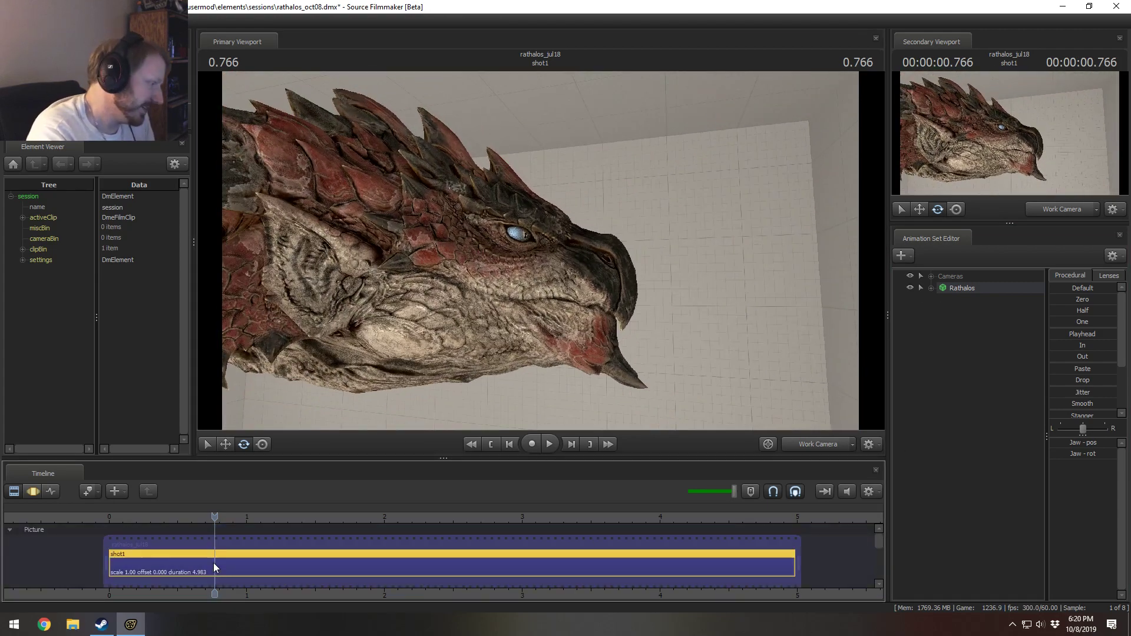
key(space)
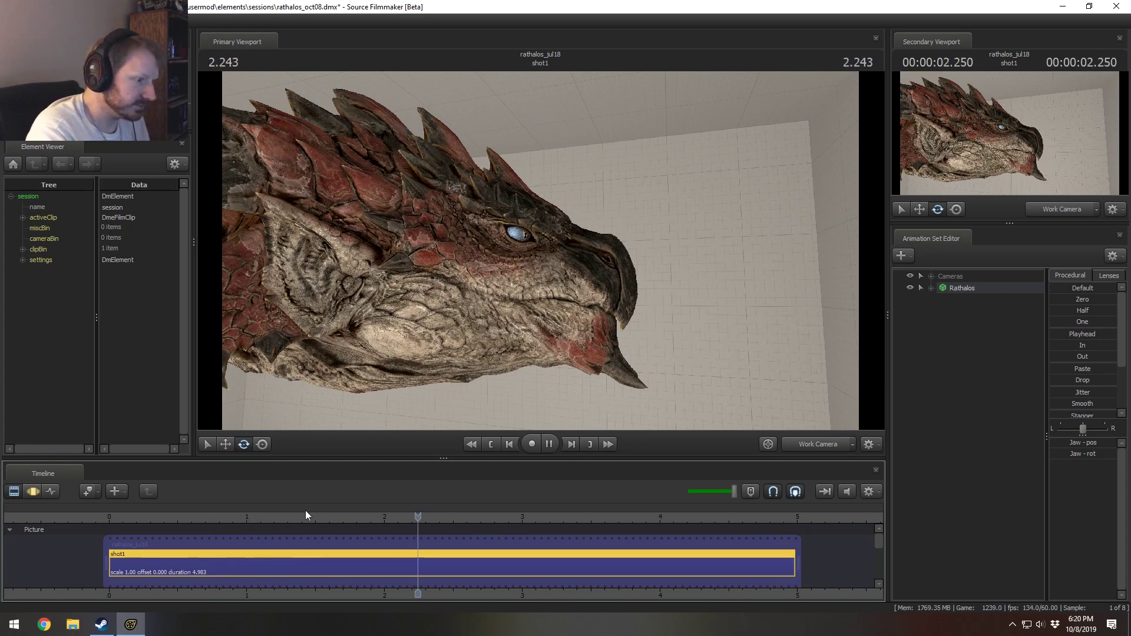
key(space)
key(F3)
scroll(440, 562, up, 2)
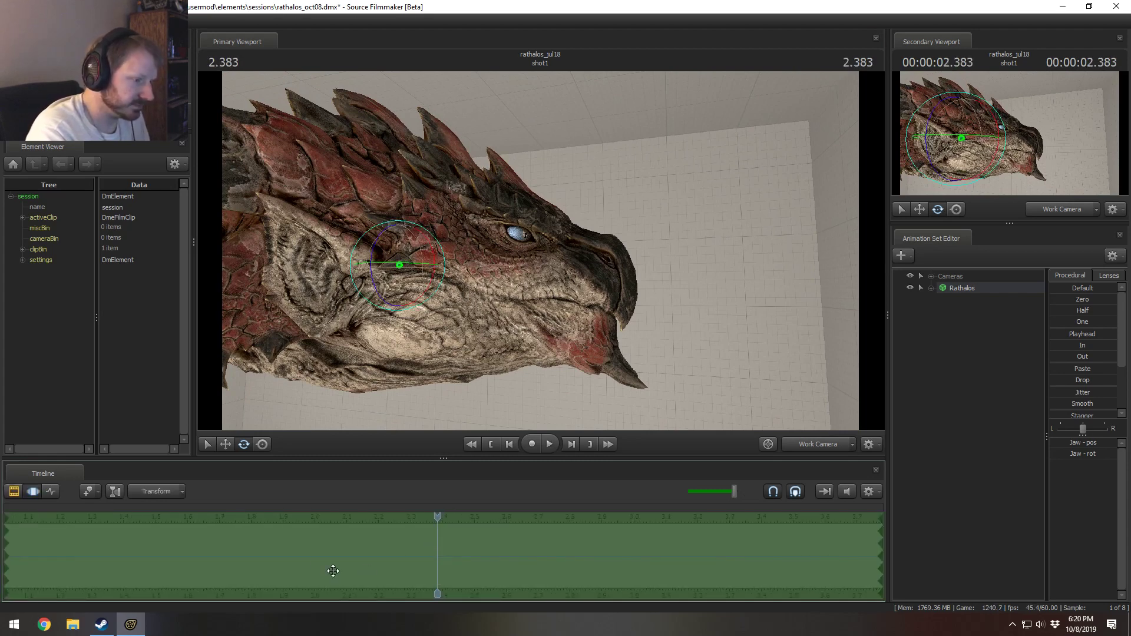
Step: Clear the full-length time selection and move the playhead to about 2.083 in the motion editor
mouse_move(333, 570)
mouse_down()
mouse_move(346, 560)
mouse_move(302, 556)
mouse_move(336, 558)
mouse_up()
key(Escape)
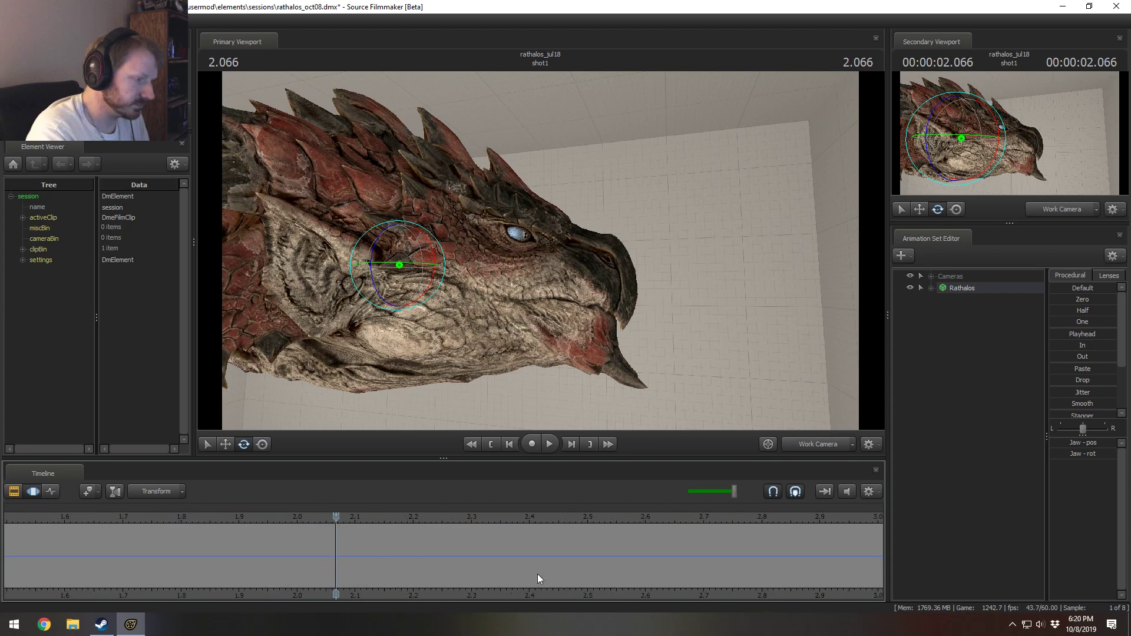
key(F2)
scroll(879, 541, down, 3)
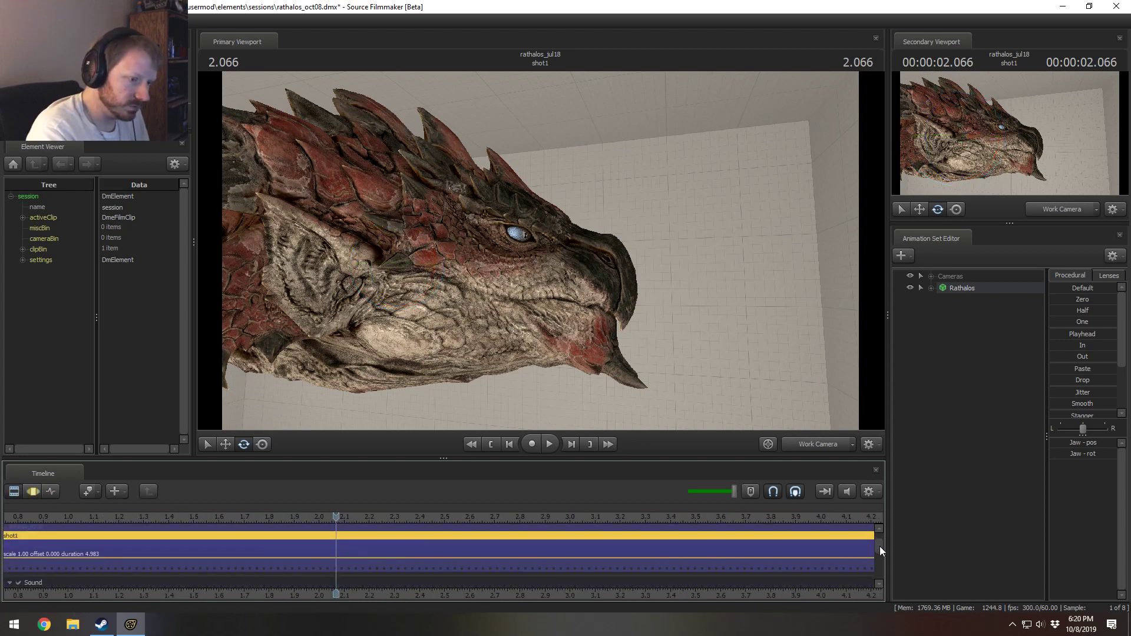
key(F4)
scroll(353, 544, up, 2)
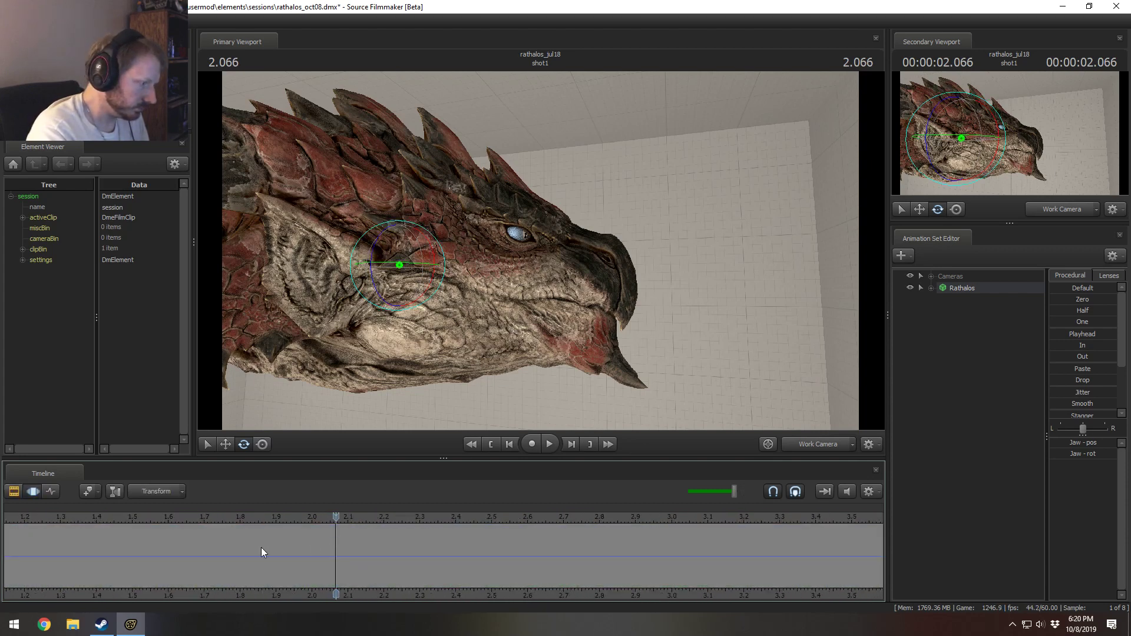
mouse_move(271, 546)
mouse_down()
mouse_move(345, 555)
mouse_move(333, 554)
mouse_move(341, 543)
mouse_up()
scroll(347, 556, up, 1)
scroll(368, 556, down, 2)
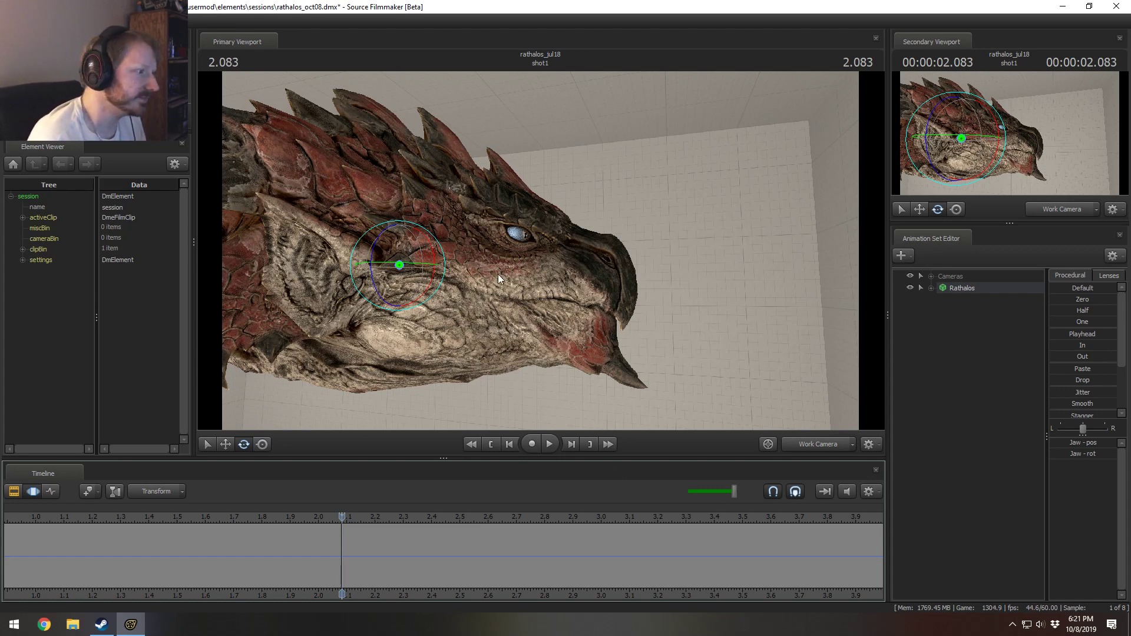
Step: Create a short time selection centred near 2.083 with falloffs reaching from about 1.98 to 2.17
scroll(296, 554, up, 2)
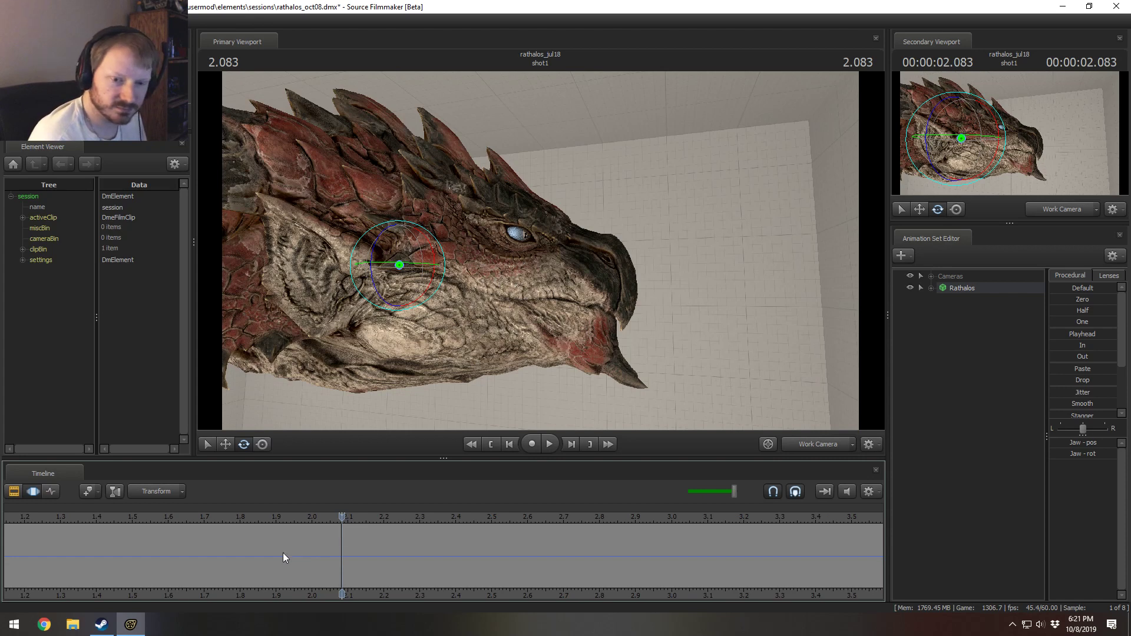
drag(297, 543, 324, 520)
scroll(335, 553, up, 3)
click(374, 557)
scroll(325, 521, up, 2)
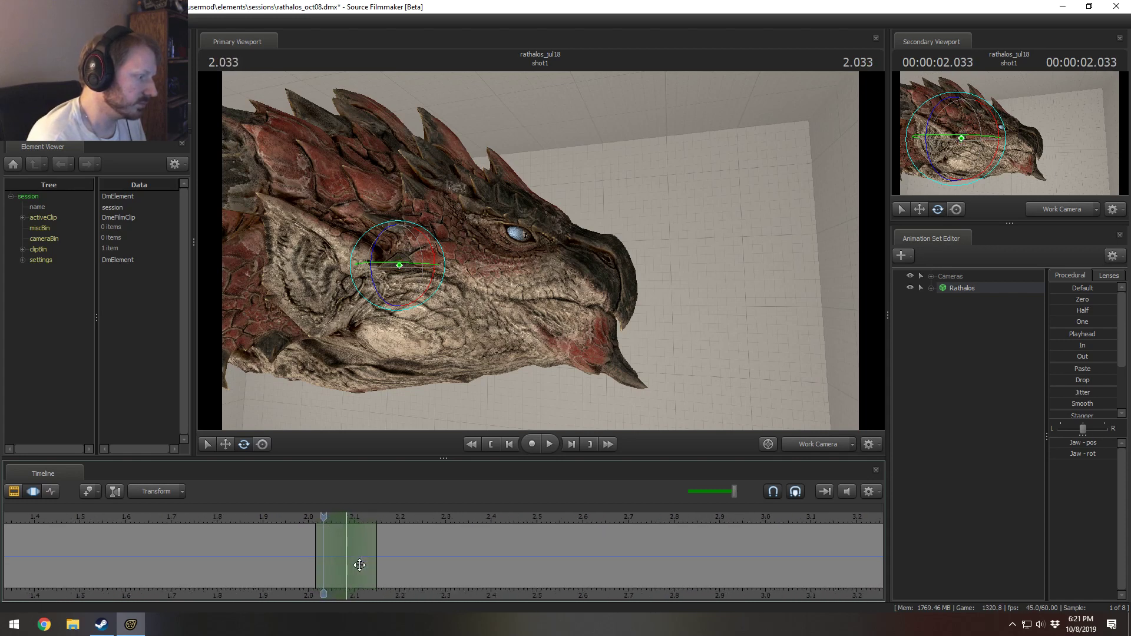
scroll(360, 565, down, 5)
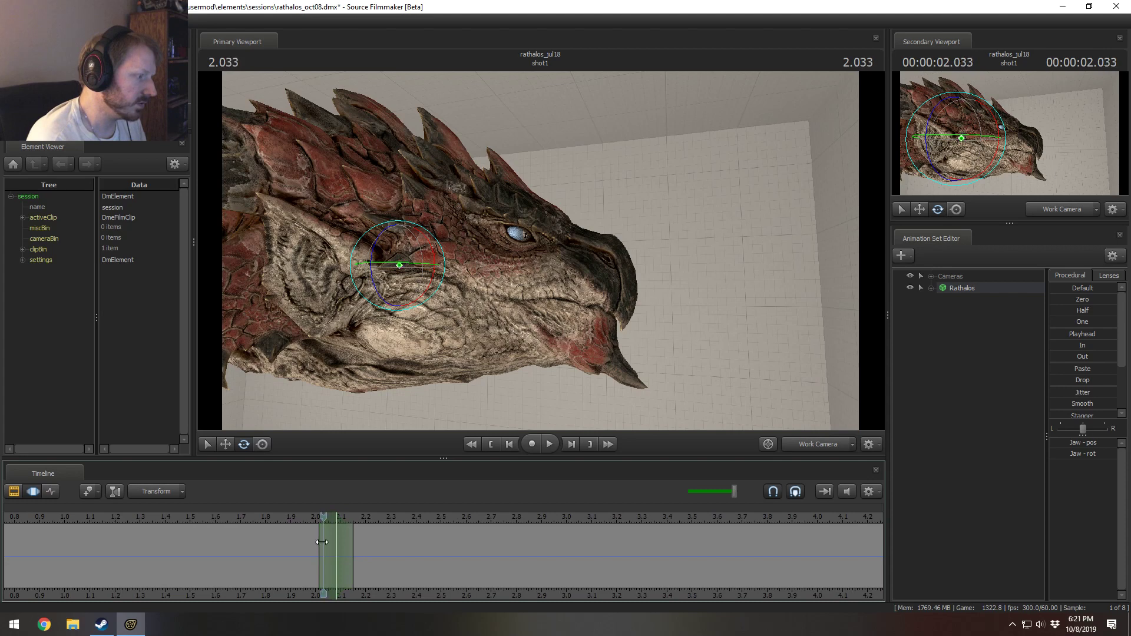
drag(321, 542, 313, 542)
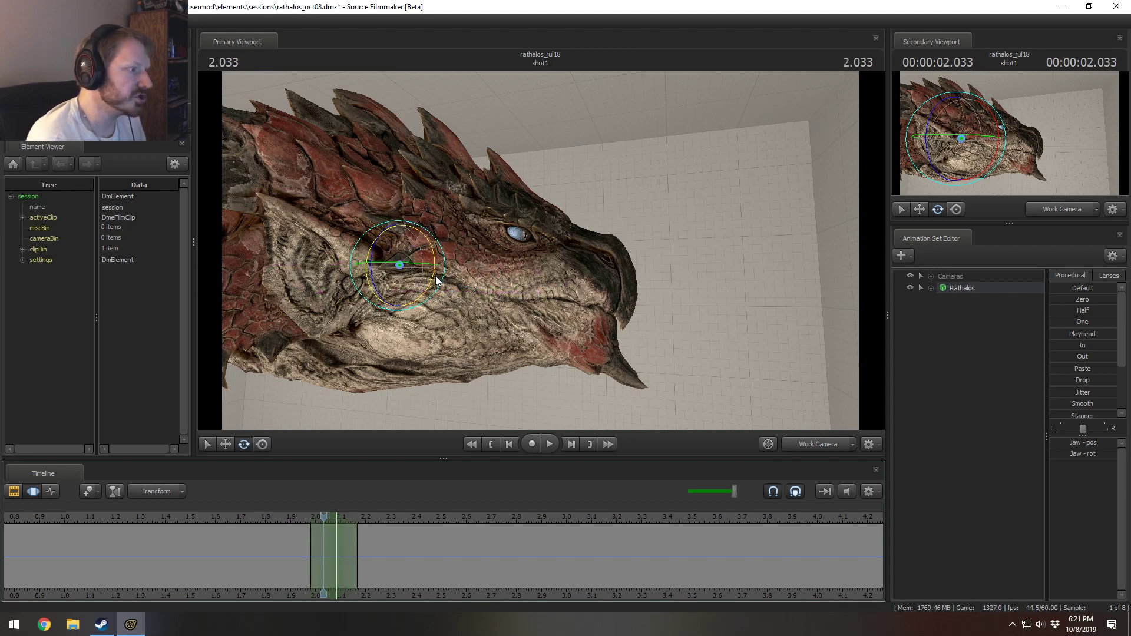
Step: Expand the Rathalos Face and Body groups, collapse Tongue, and make the Eyes, Upper Face and Mid Face groups unselectable
click(930, 287)
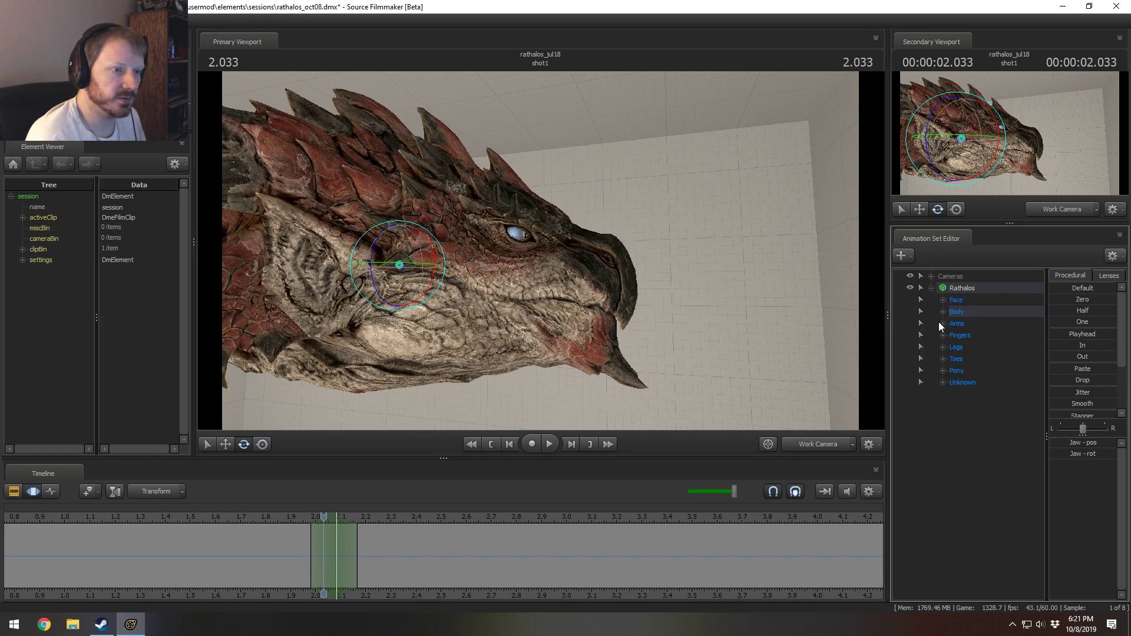
click(942, 300)
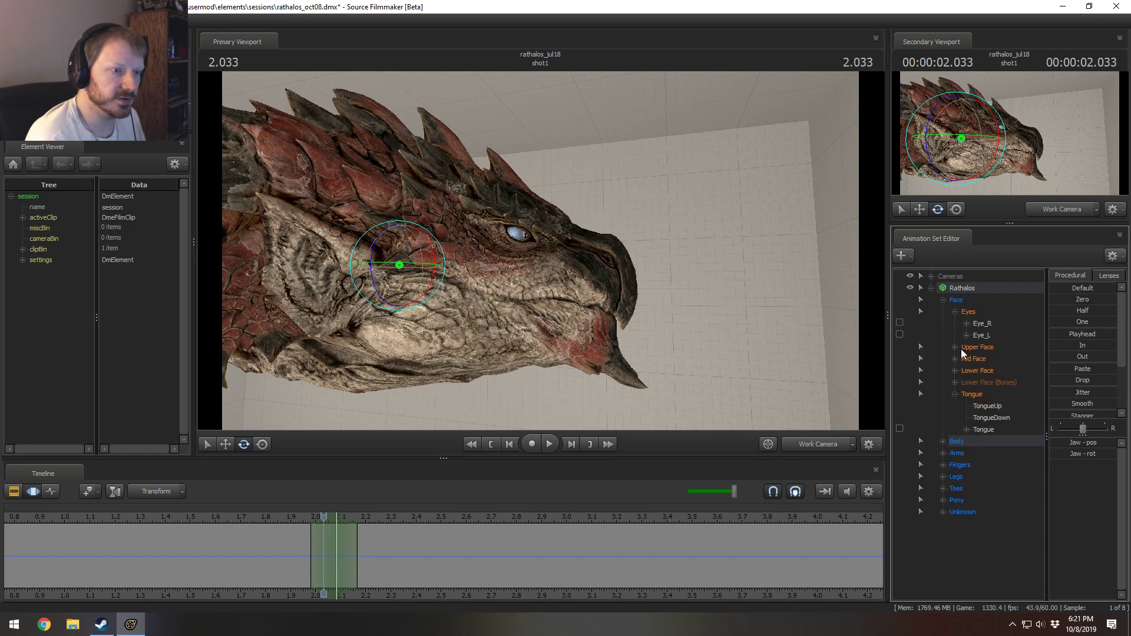
click(942, 441)
scroll(954, 518, down, 2)
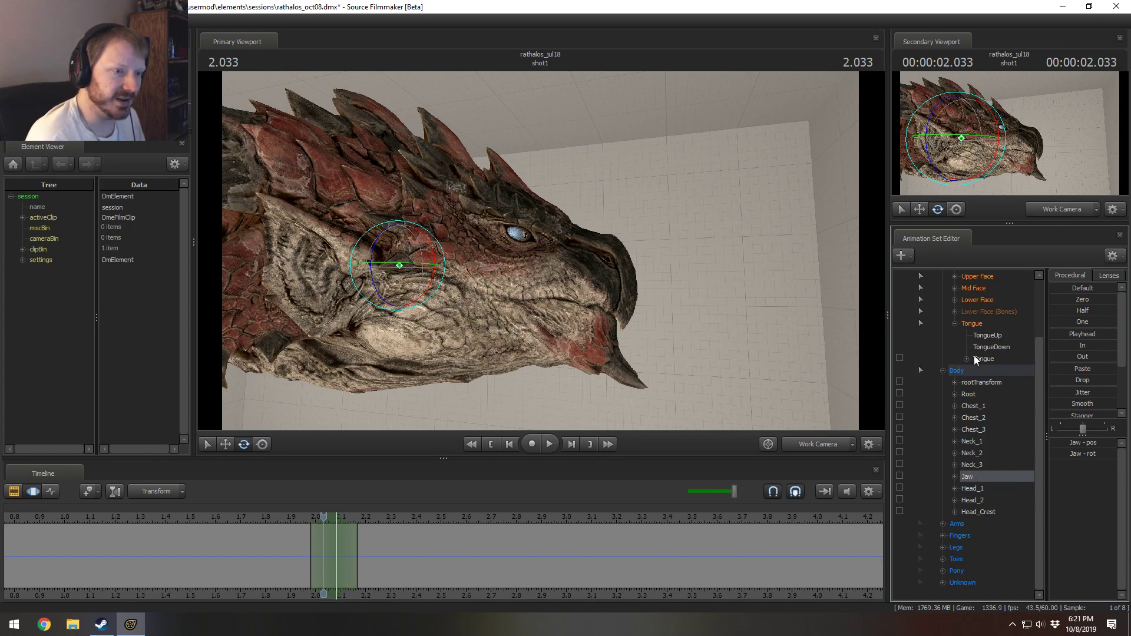
scroll(974, 355, up, 1)
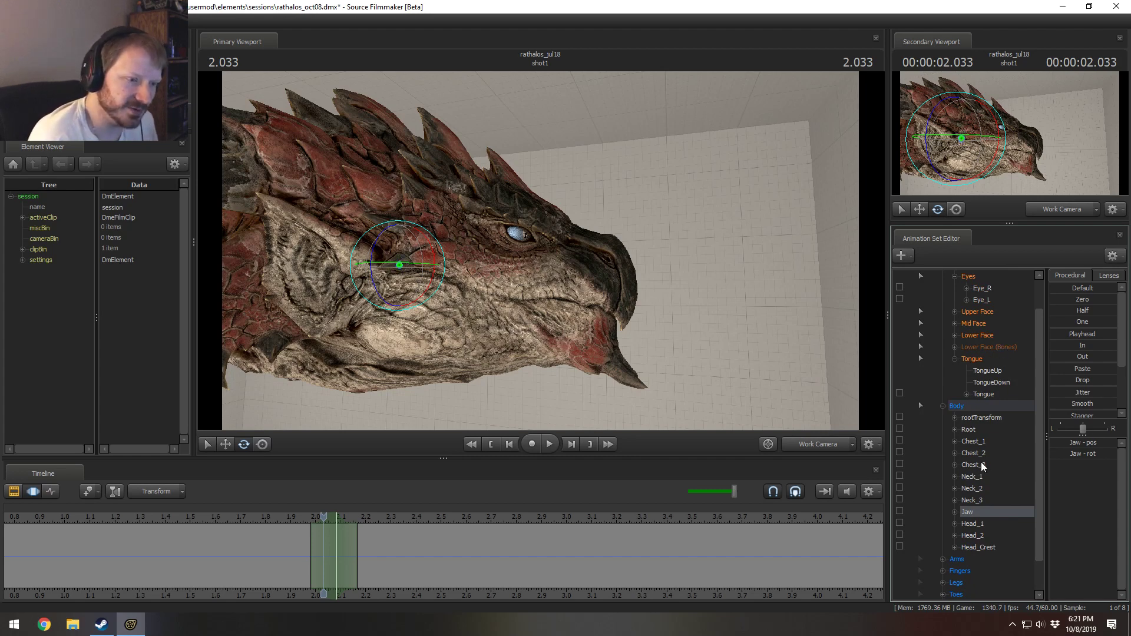
scroll(955, 512, up, 1)
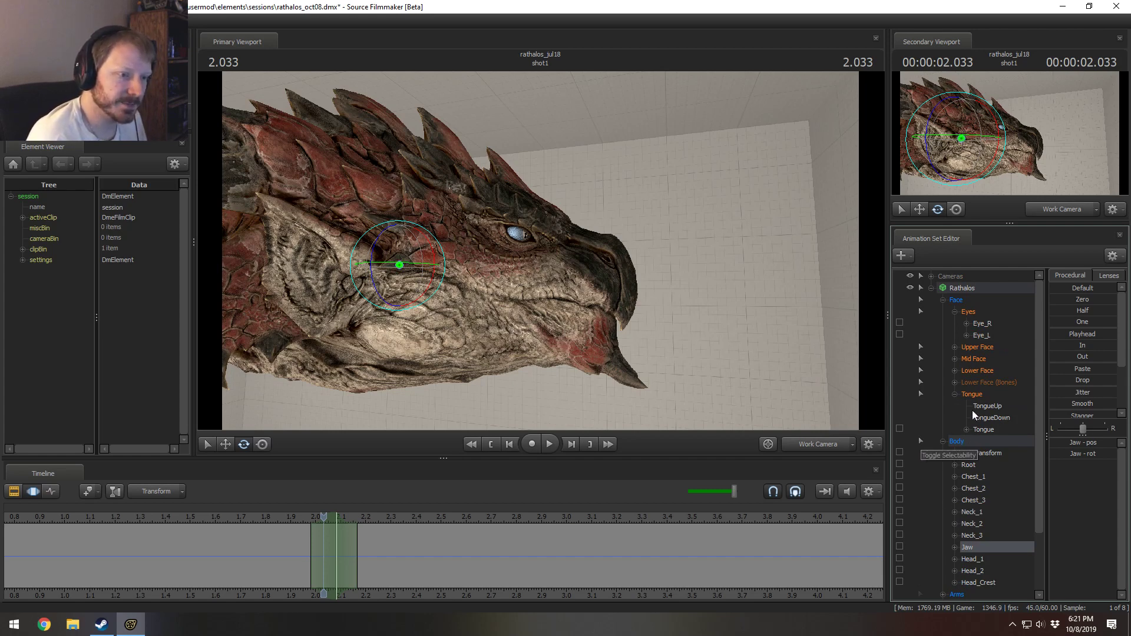
click(956, 393)
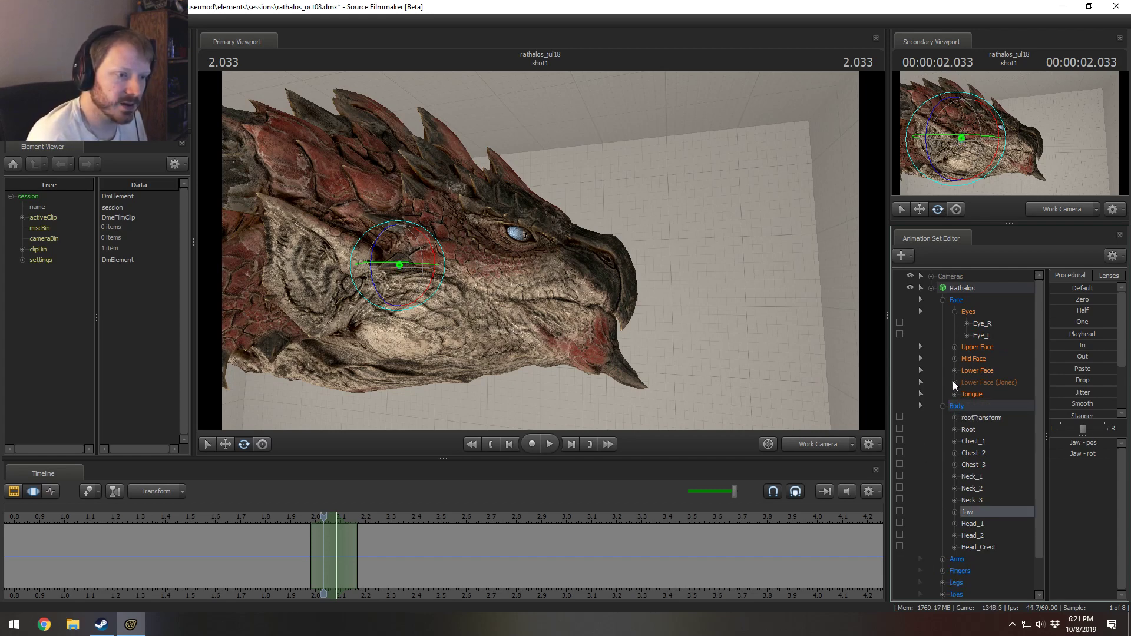
click(920, 358)
click(921, 346)
click(921, 311)
key(ctrl)
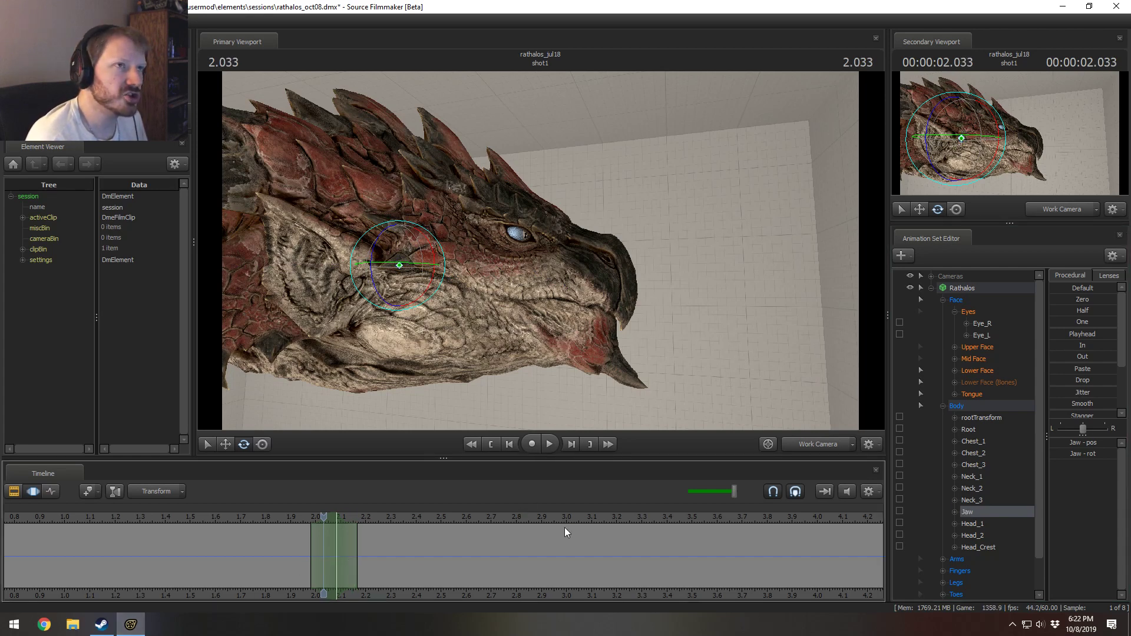
Step: Raise the Lower Face Pucker and LipsOut sliders within the time selection, checking the mouth shape at 2.083
click(979, 369)
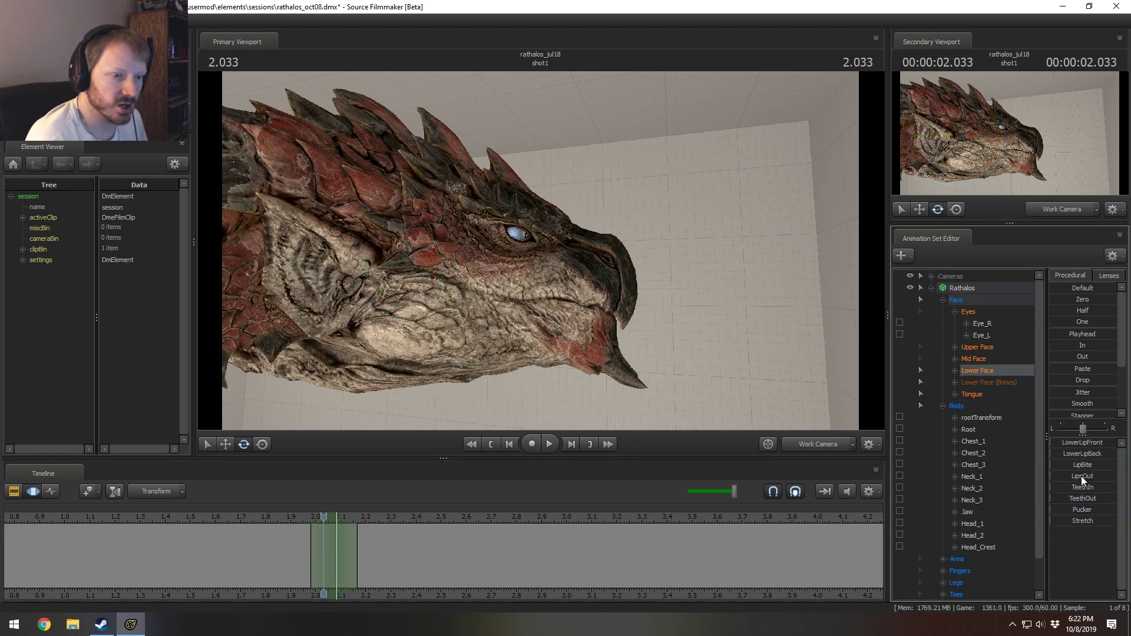
mouse_move(1081, 509)
mouse_down()
mouse_move(1094, 509)
mouse_move(1074, 509)
mouse_up()
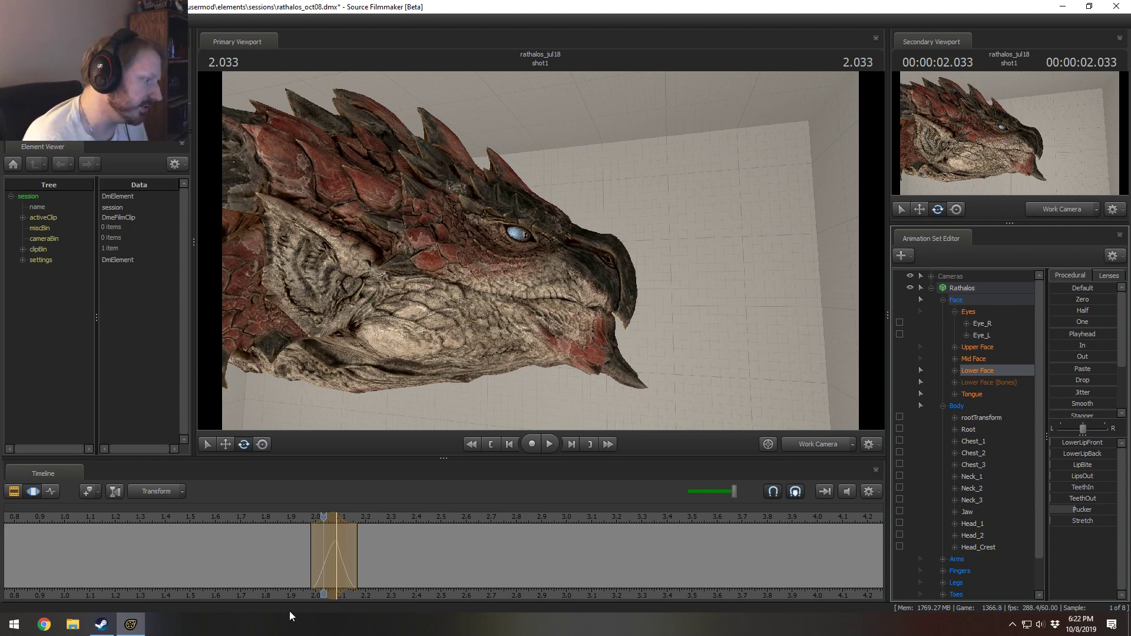
drag(291, 525, 336, 532)
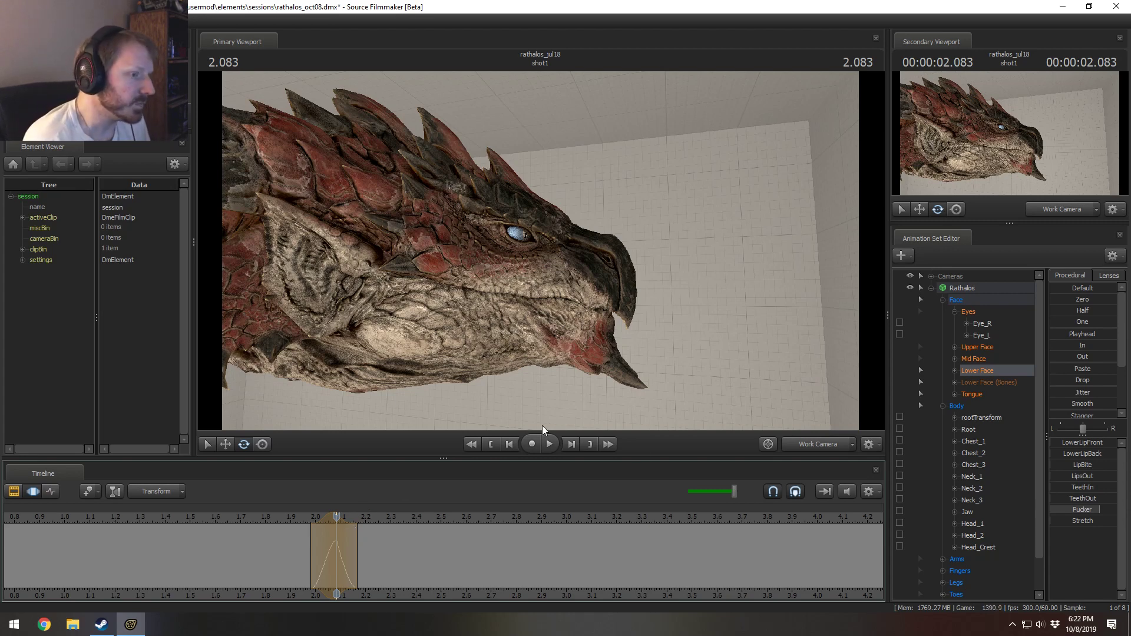
drag(279, 568, 336, 567)
click(956, 371)
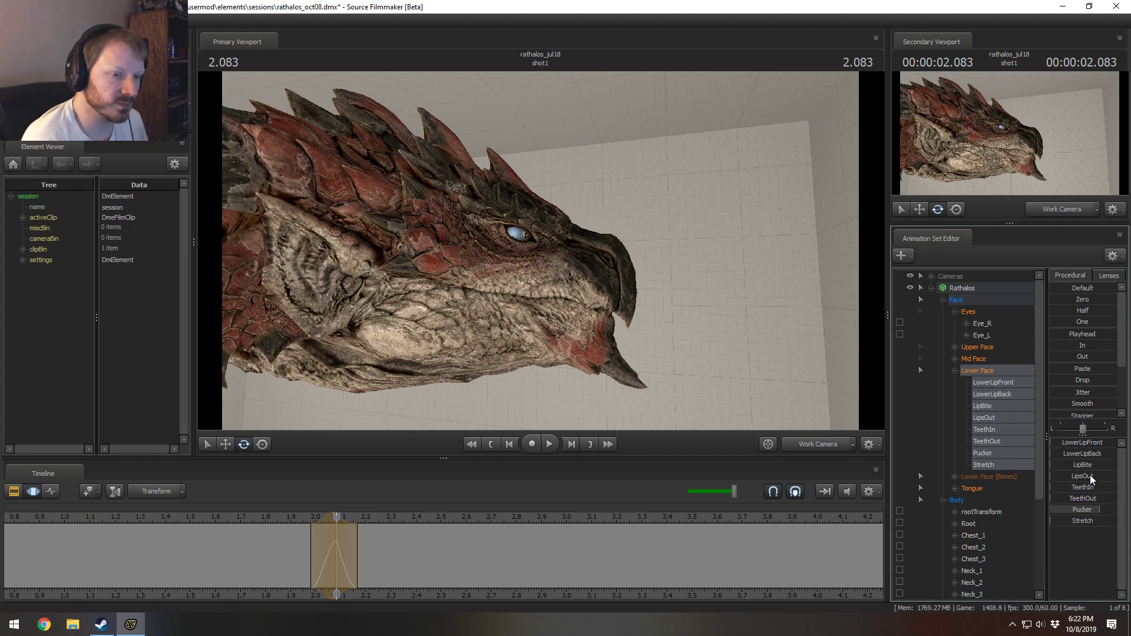
drag(1090, 475, 1086, 508)
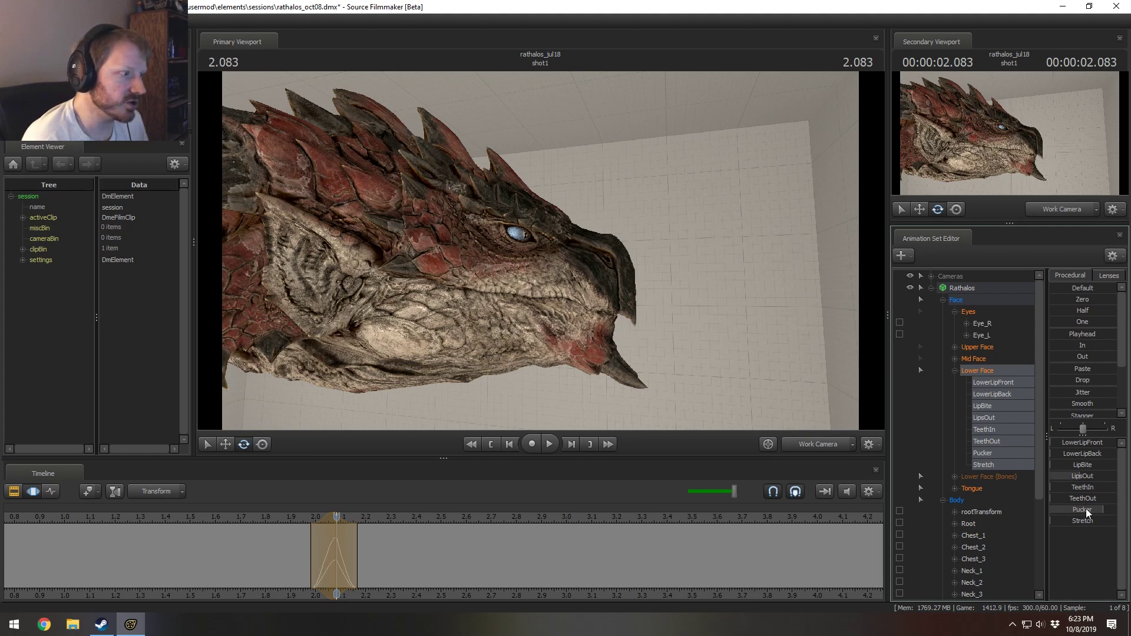
Step: Rotate the Lip_Upper_Left_2 and Lip_Upper_Right_2 bones slightly at 2.083, and adjust the Lower Face TeethOut slider
click(527, 294)
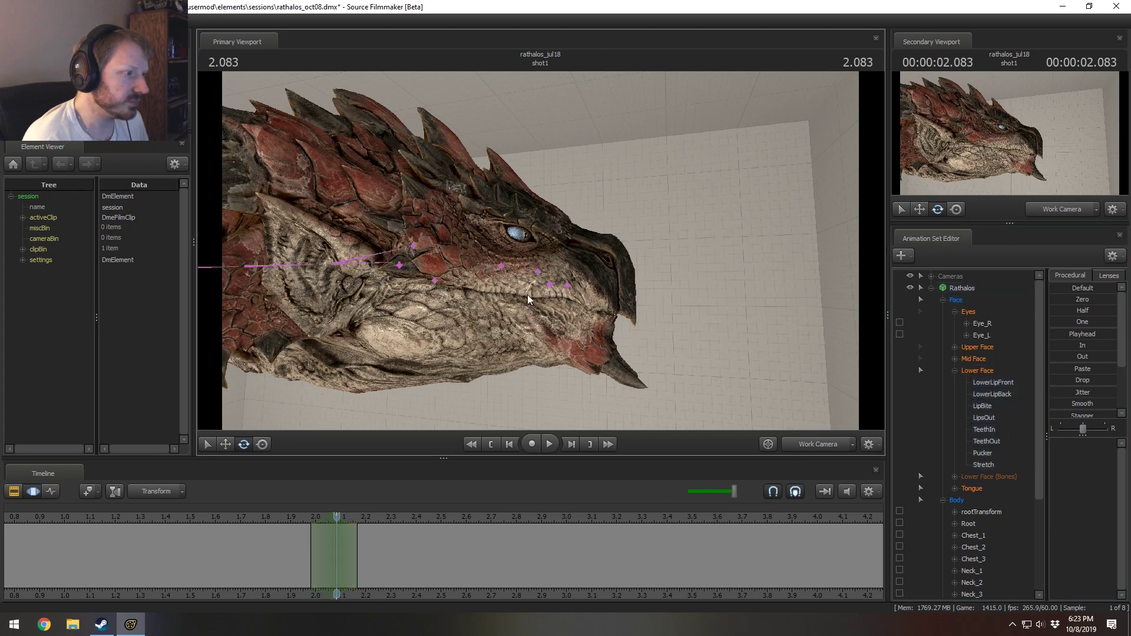
drag(595, 289, 581, 318)
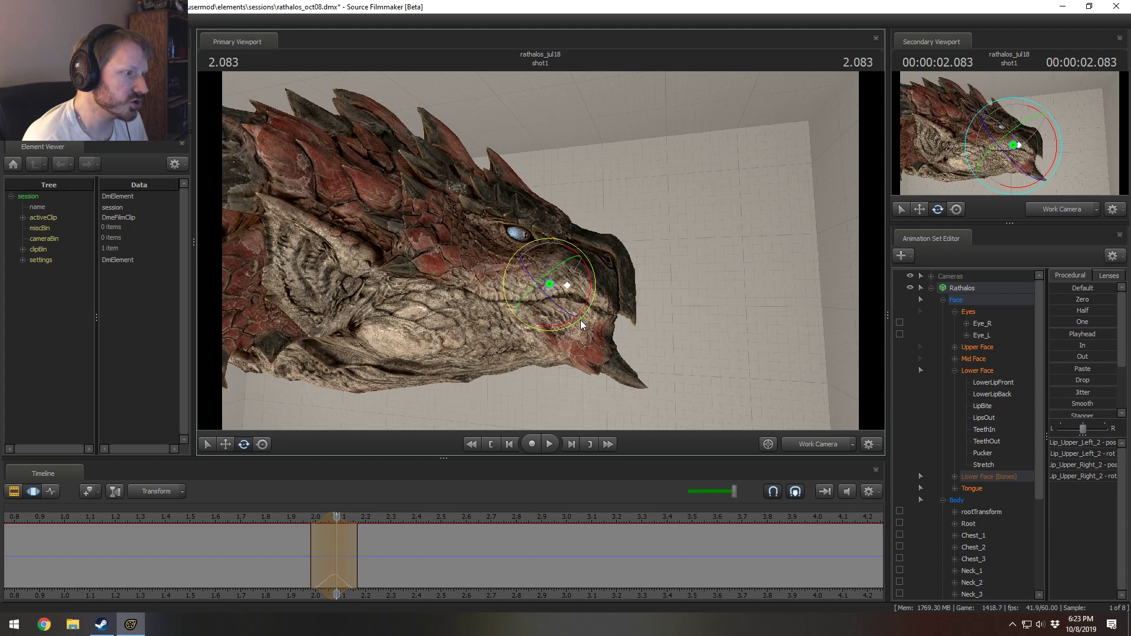
click(976, 370)
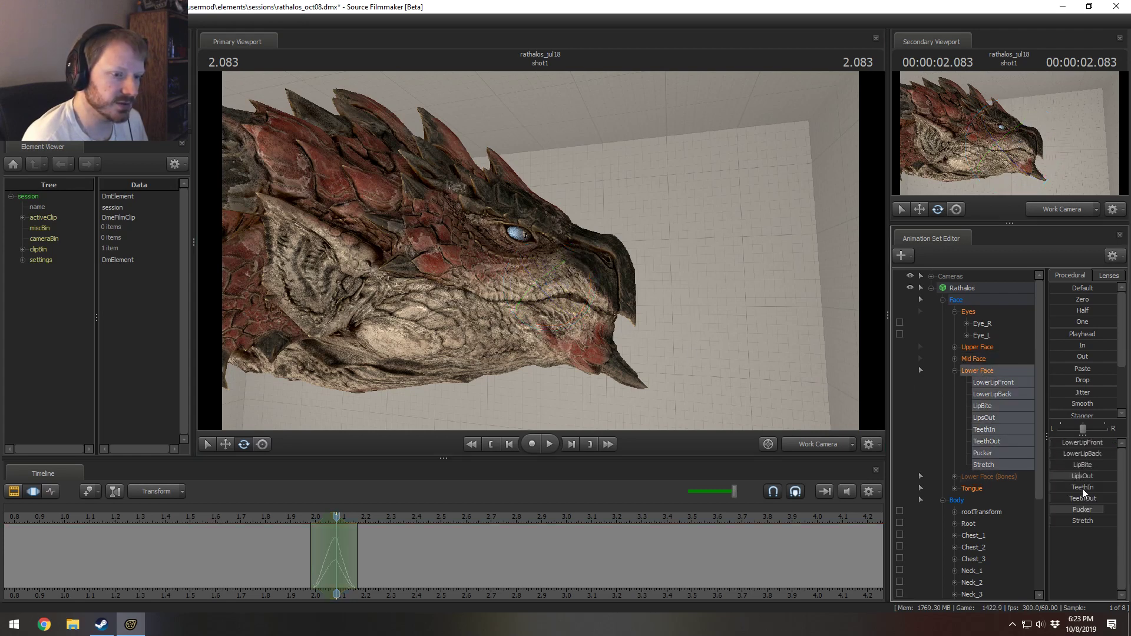
drag(1079, 499, 1110, 500)
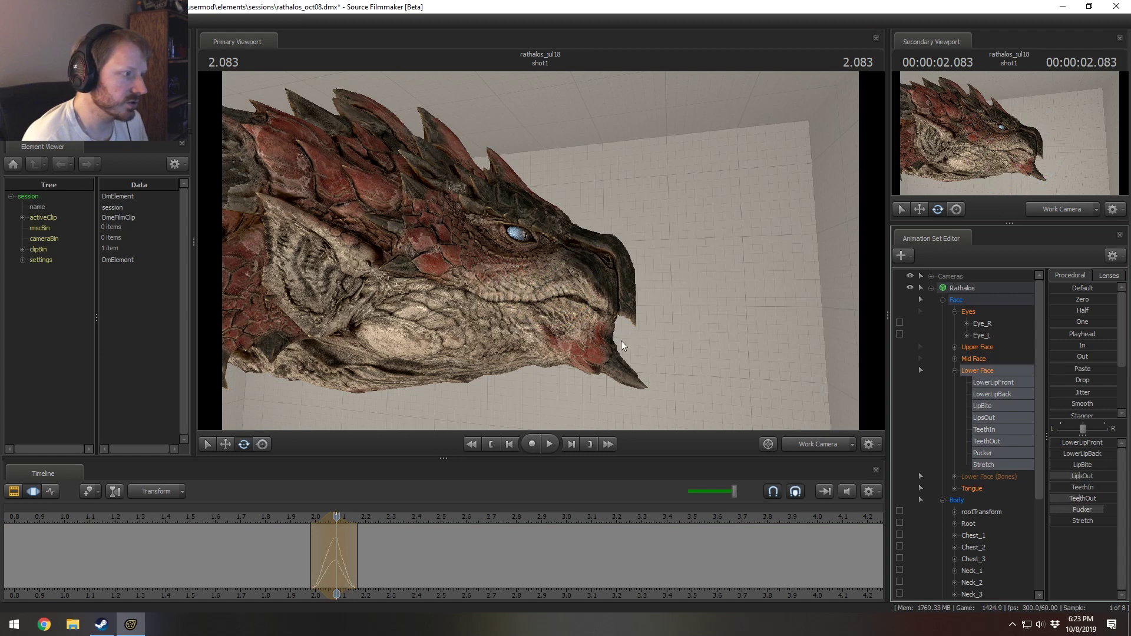
Step: Select the Jaw bone and rotate it slightly open at 2.083
key(ctrl)
ctrl+click(400, 265)
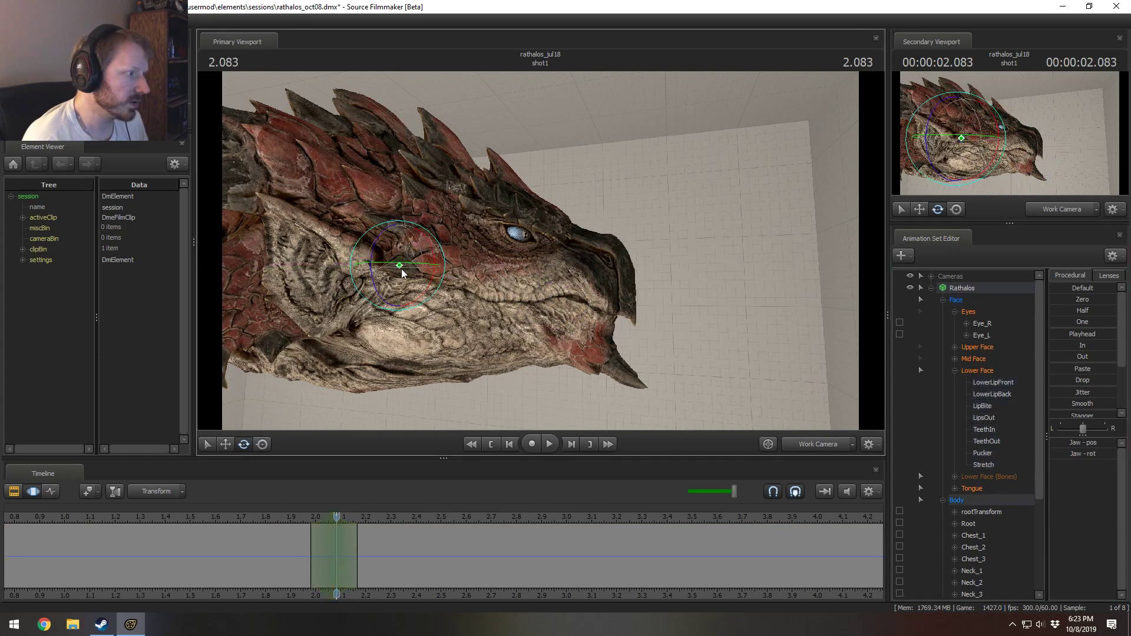
drag(436, 280, 438, 281)
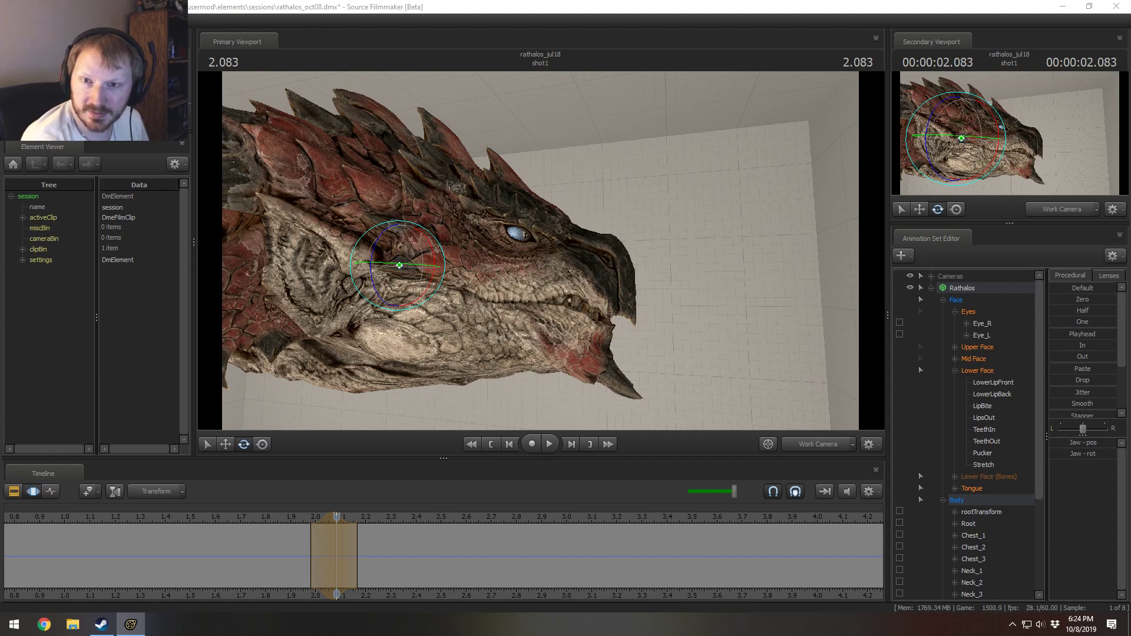
Step: View the Heritage Exposition sofa photos on 4seating.com in the browser, close it, and return to Source Filmmaker
drag(1130, 153, 716, 91)
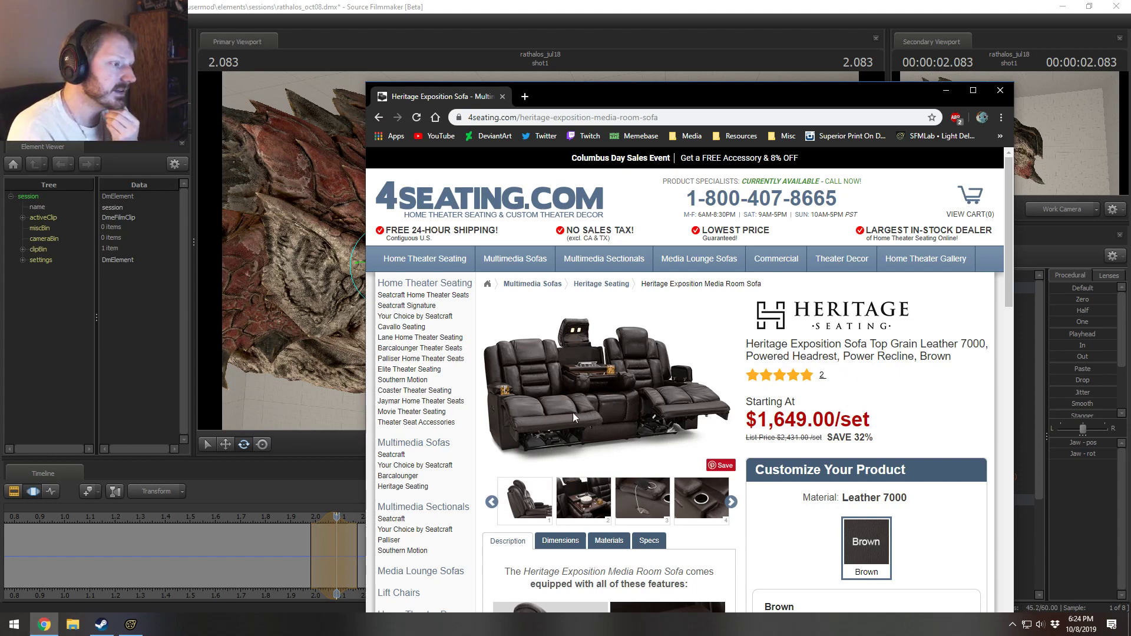
click(583, 500)
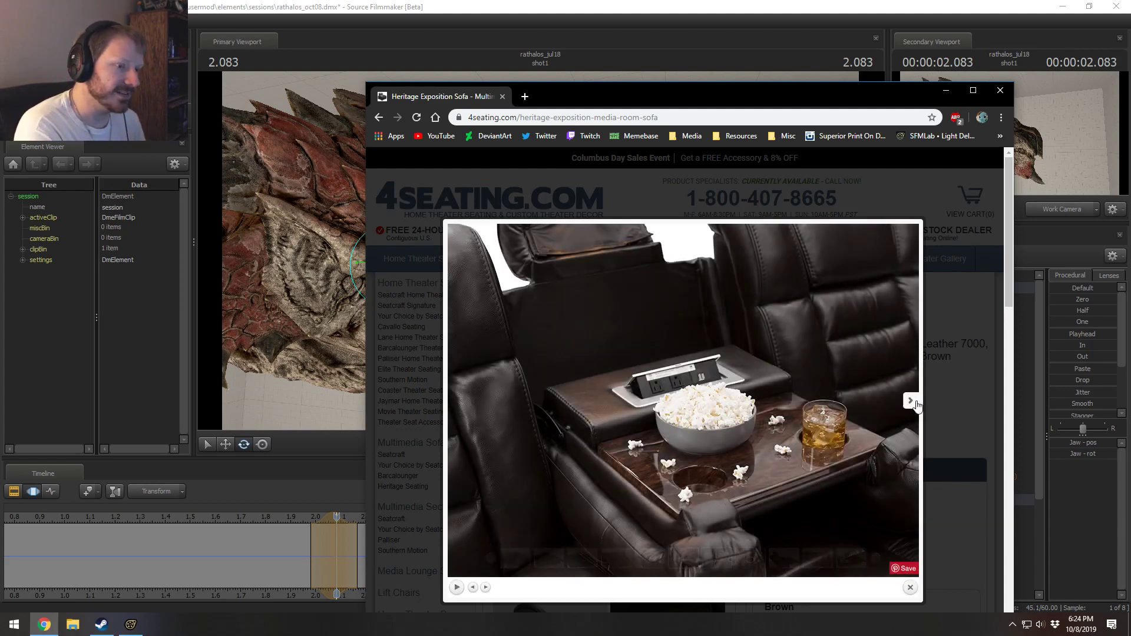
click(911, 400)
click(914, 405)
click(912, 403)
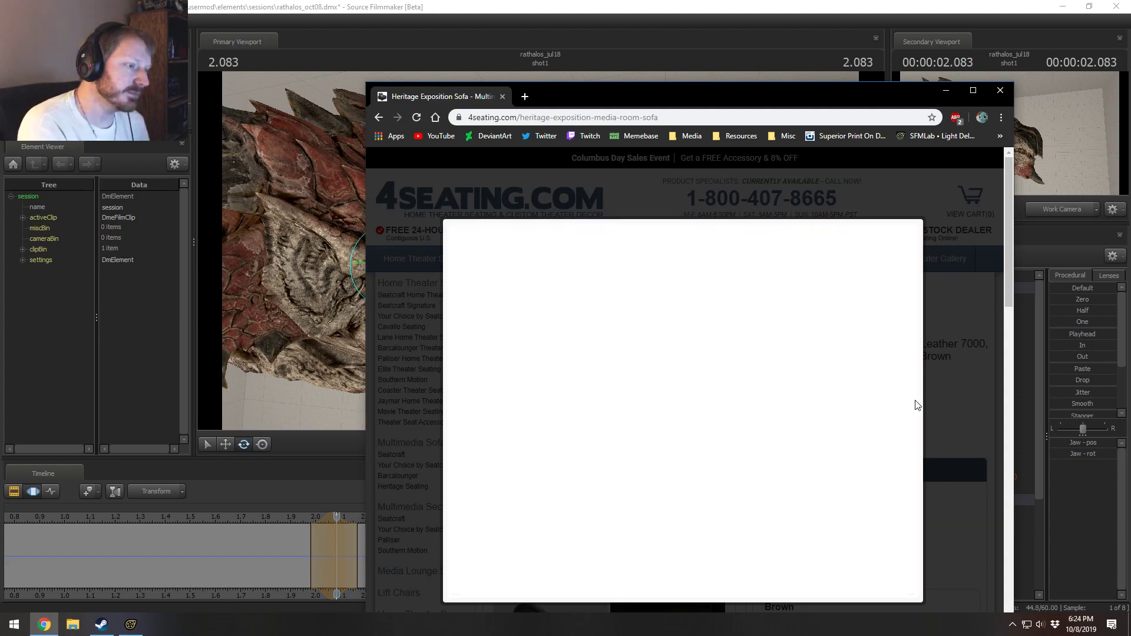
click(912, 402)
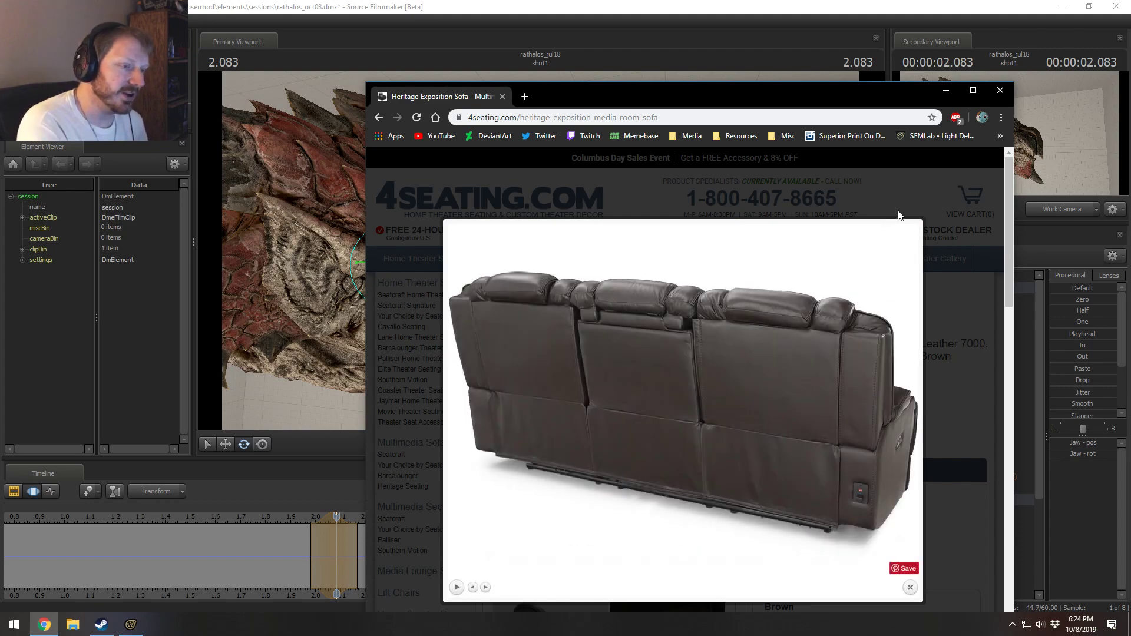
click(936, 172)
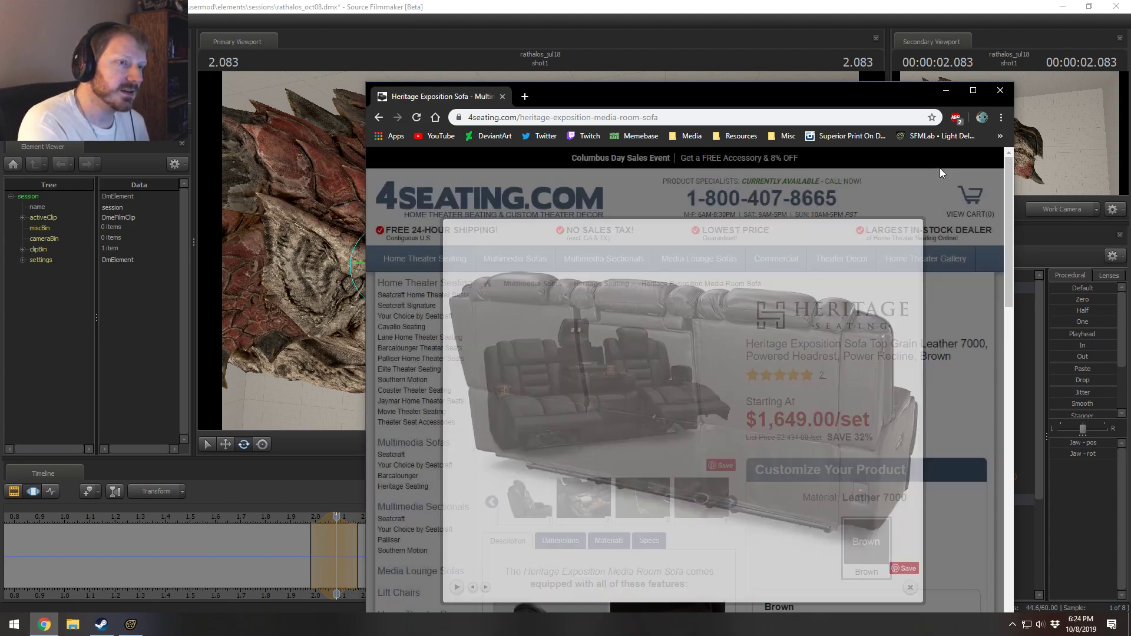
click(999, 88)
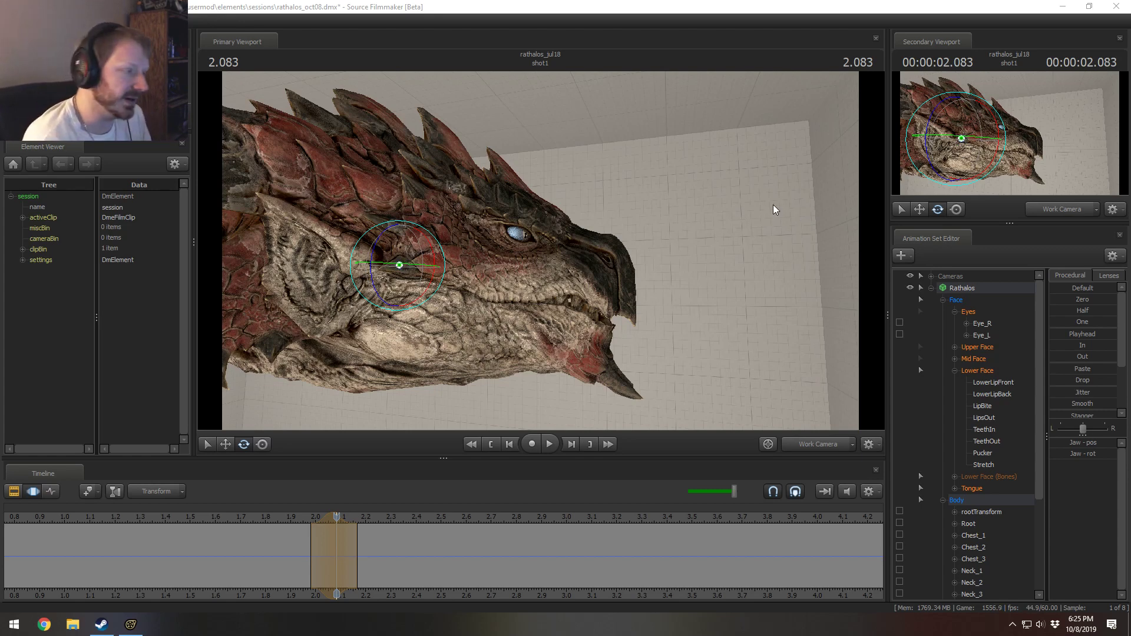
Step: Scrub the timeline between about 2.03 and 2.30 to preview the jaw and lip movement
middle_drag(274, 527, 337, 531)
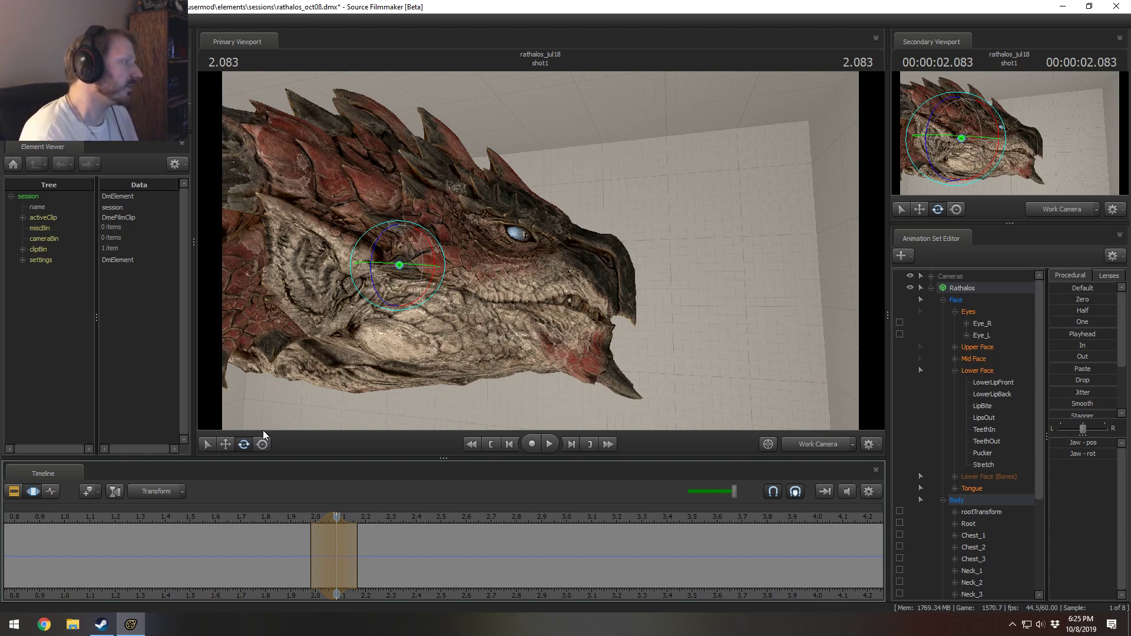
drag(291, 517, 323, 520)
key(shift)
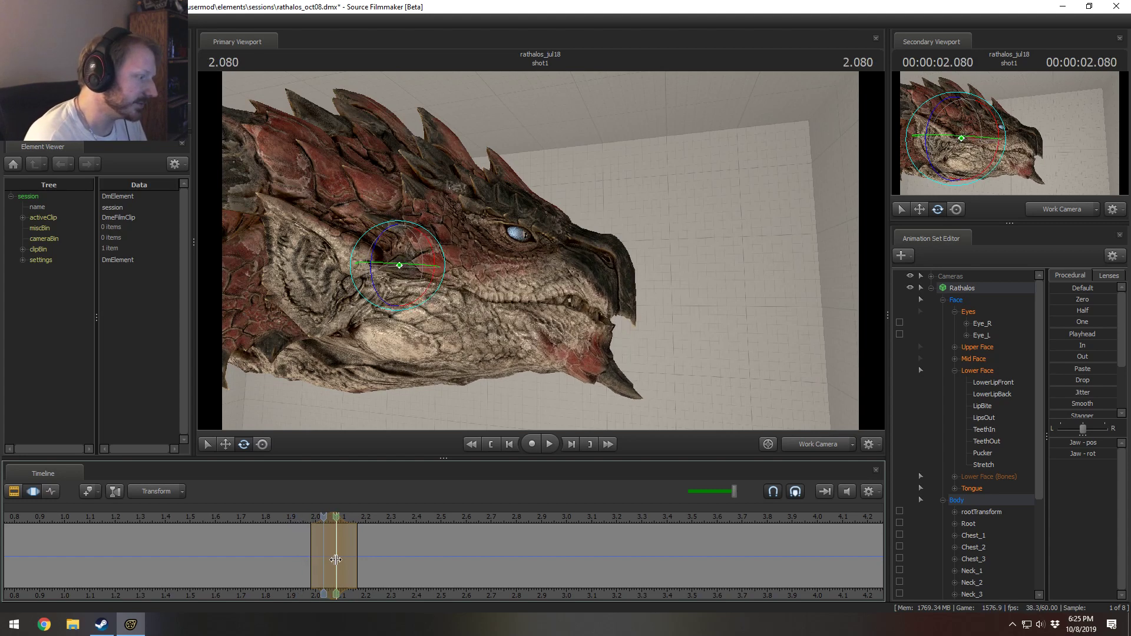
key(shift)
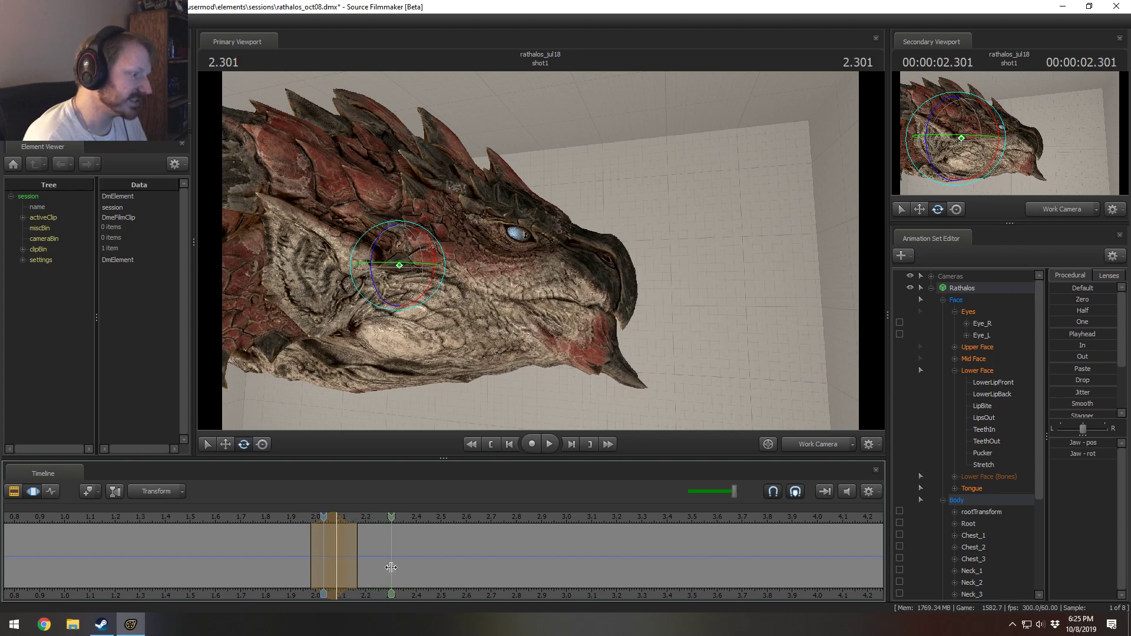
Step: Place a time selection around 2.300 spanning about 2.21 to 2.38 and preview the motion from about 1.90 to 2.30
shift+click(391, 567)
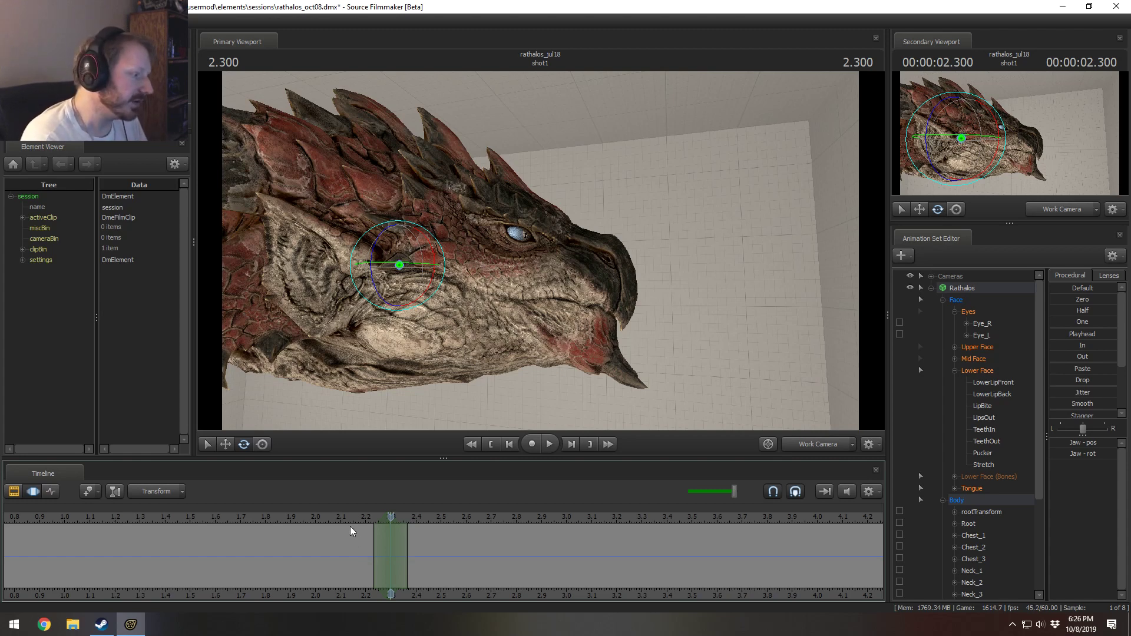
key(Left)
key(Right)
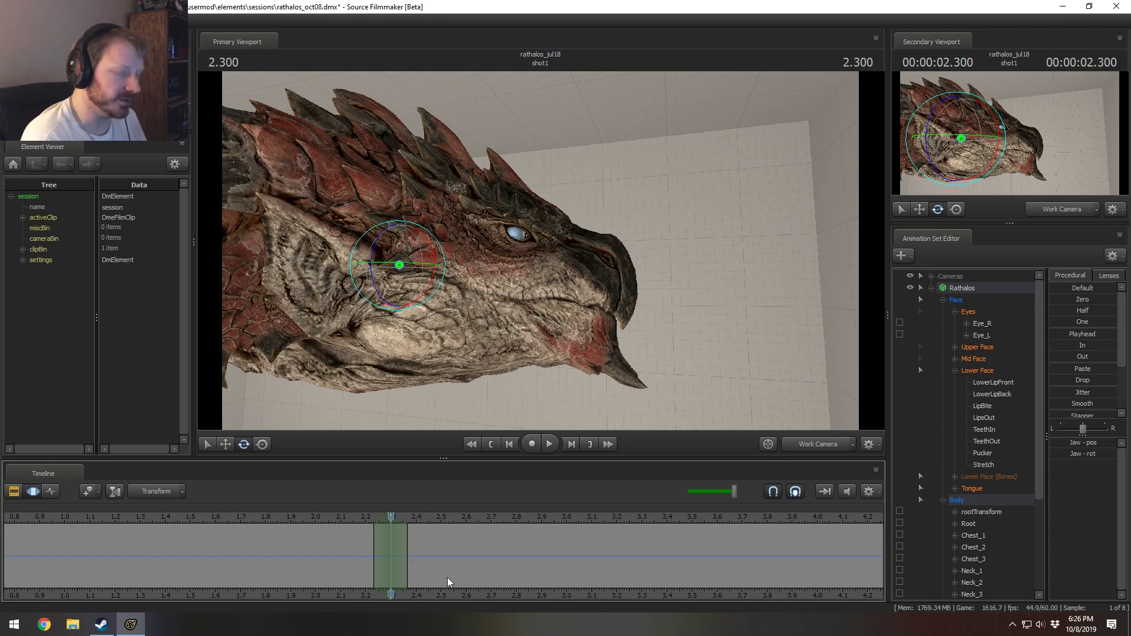
click(292, 515)
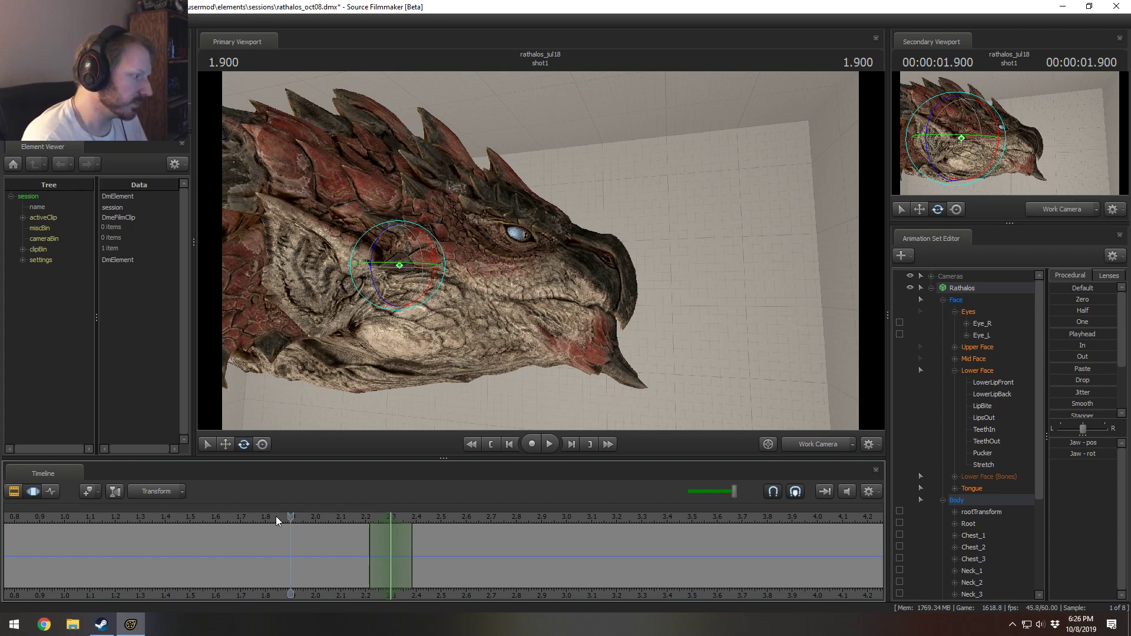
drag(275, 516, 391, 529)
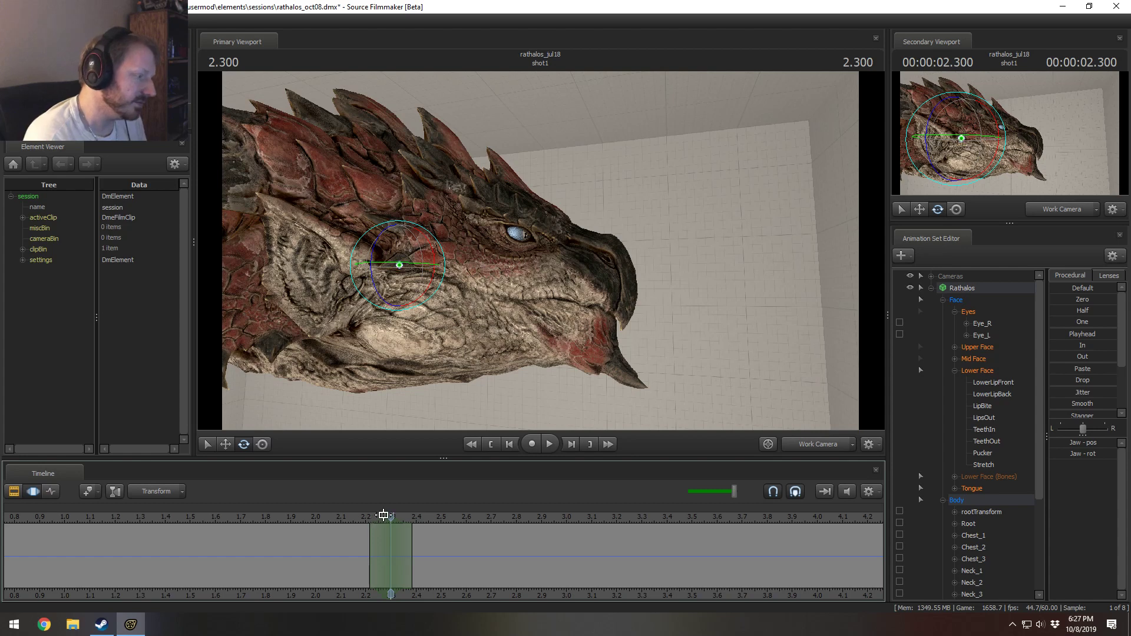
drag(374, 516, 390, 516)
Step: Raise the Lower Face Stretch and TeethOut sliders slightly at 2.300
click(996, 370)
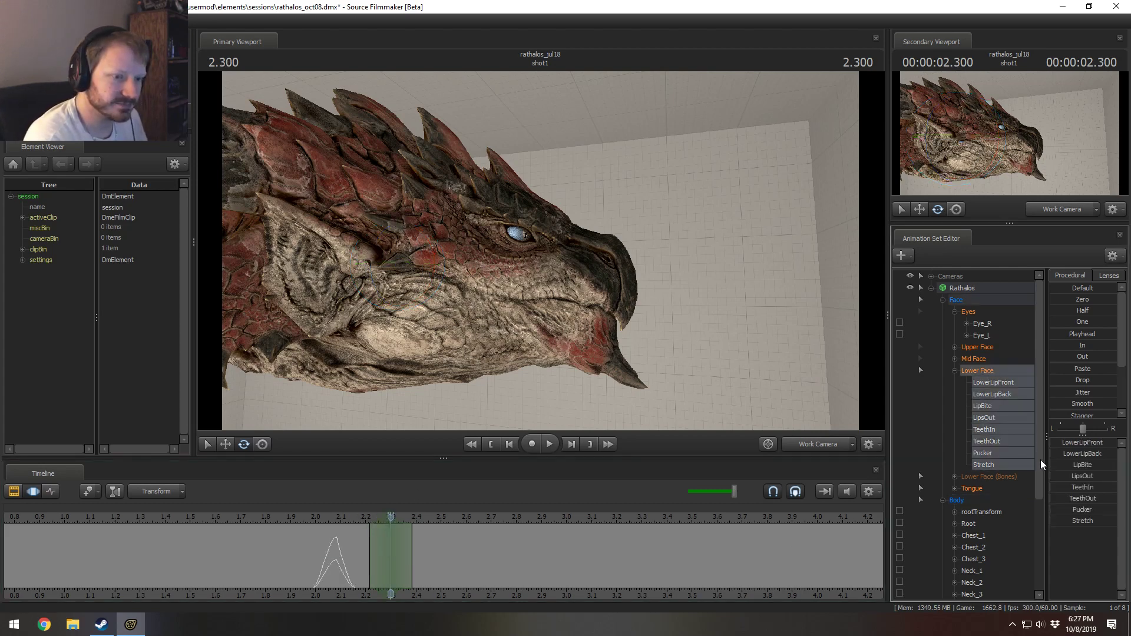
drag(1080, 510, 1101, 522)
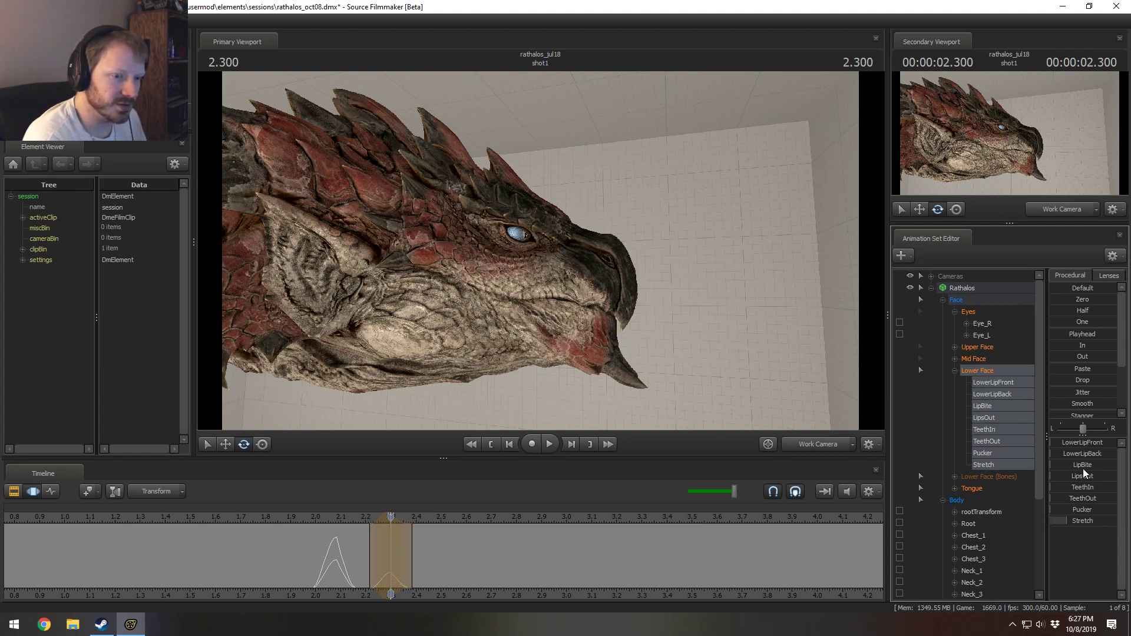
drag(1082, 499, 1095, 499)
Step: Select the Jaw bone and rotate it slightly open at 2.300
click(402, 264)
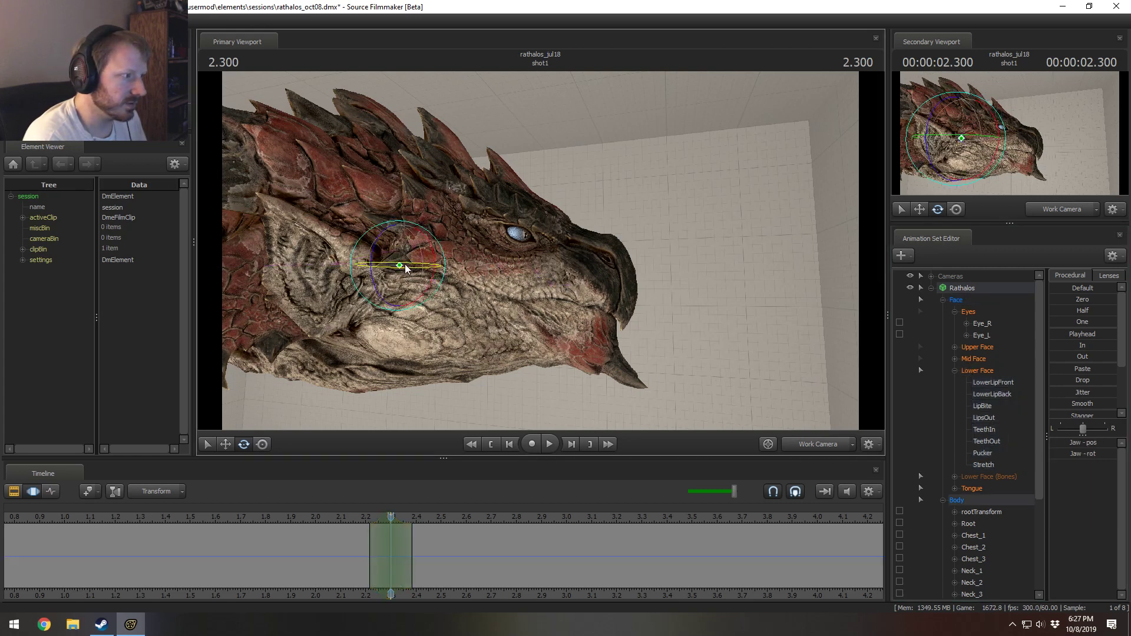
drag(438, 278, 435, 281)
key(ctrl+z)
key(ctrl+z)
key(ctrl+z)
key(ctrl+z)
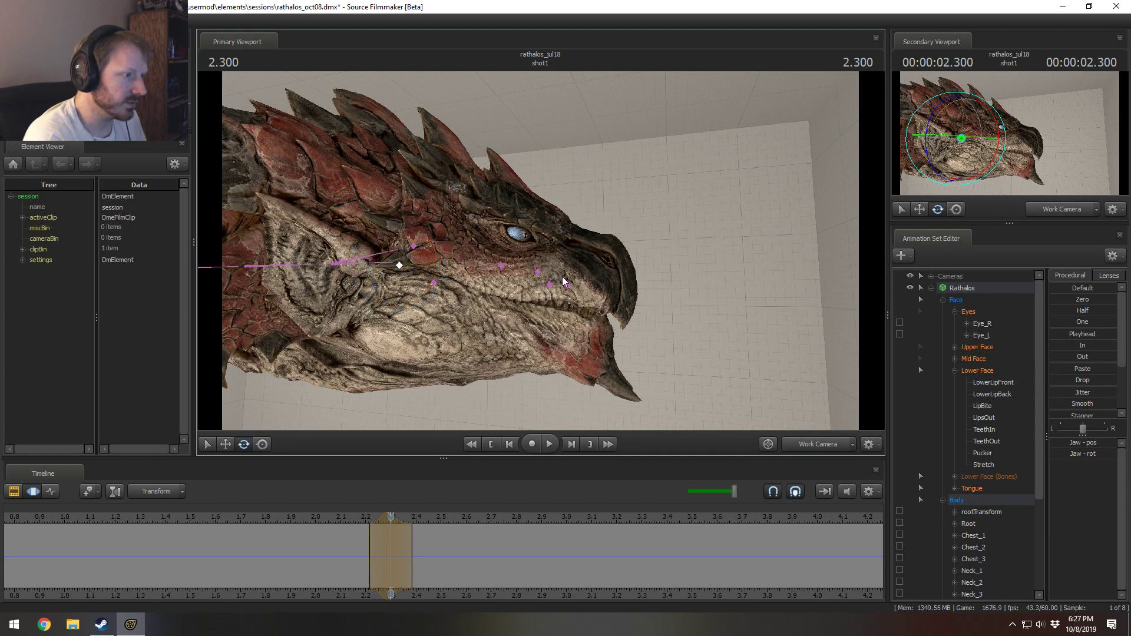
Step: Adjust the Lower Face LowerLipBack and LowerLipFront sliders at 2.300 so the lower lip exposes the teeth
click(538, 271)
click(549, 285)
drag(580, 267, 592, 281)
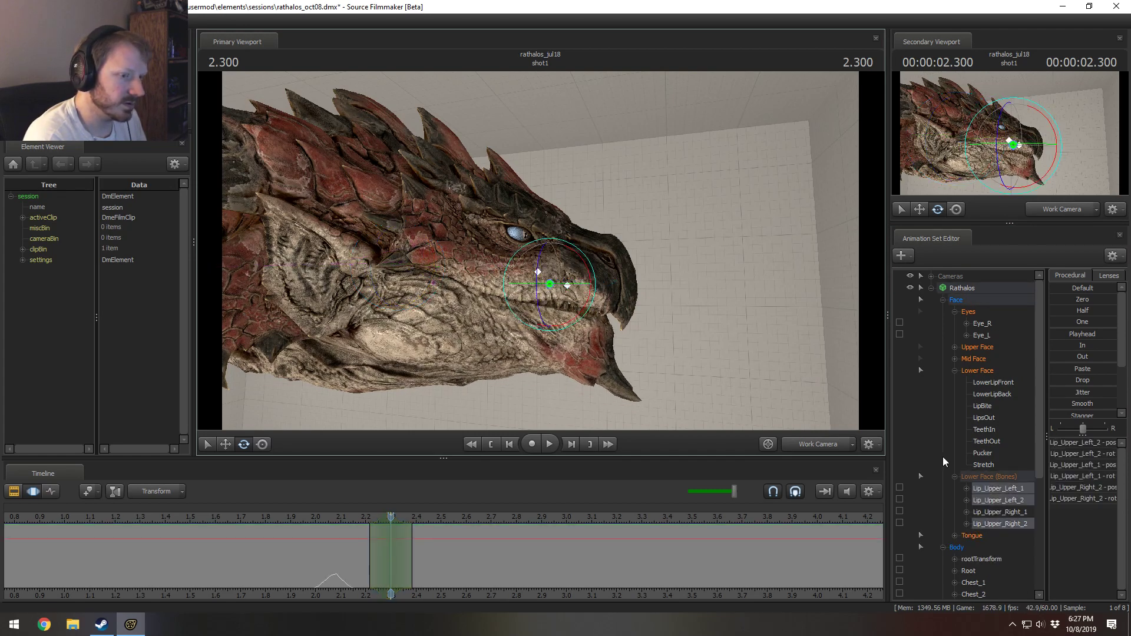
click(977, 371)
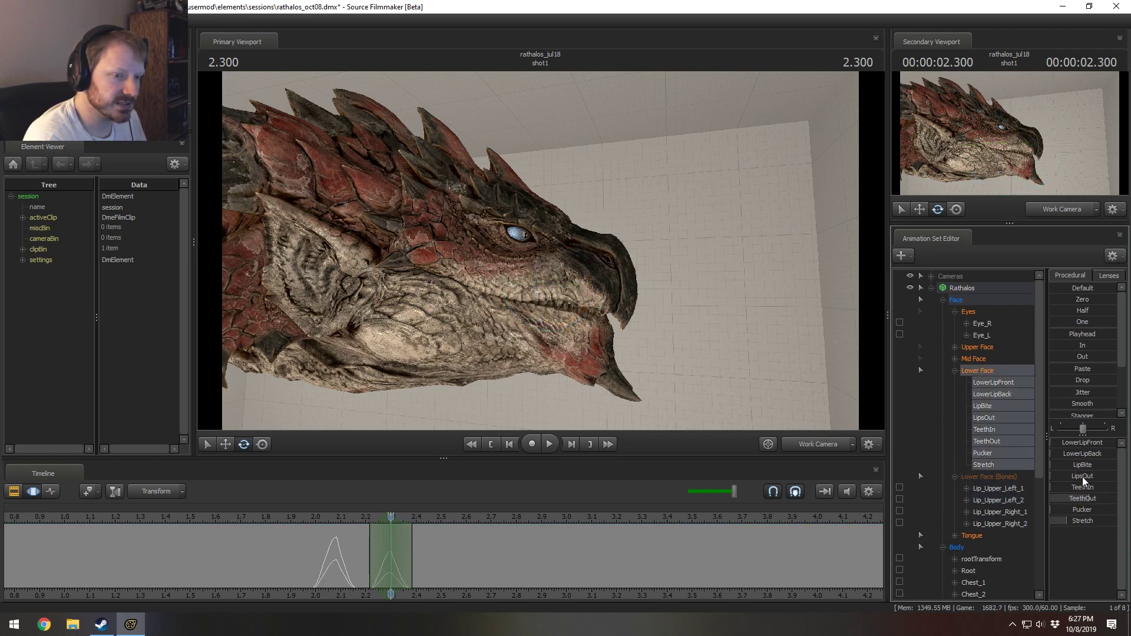
drag(1087, 454, 1085, 443)
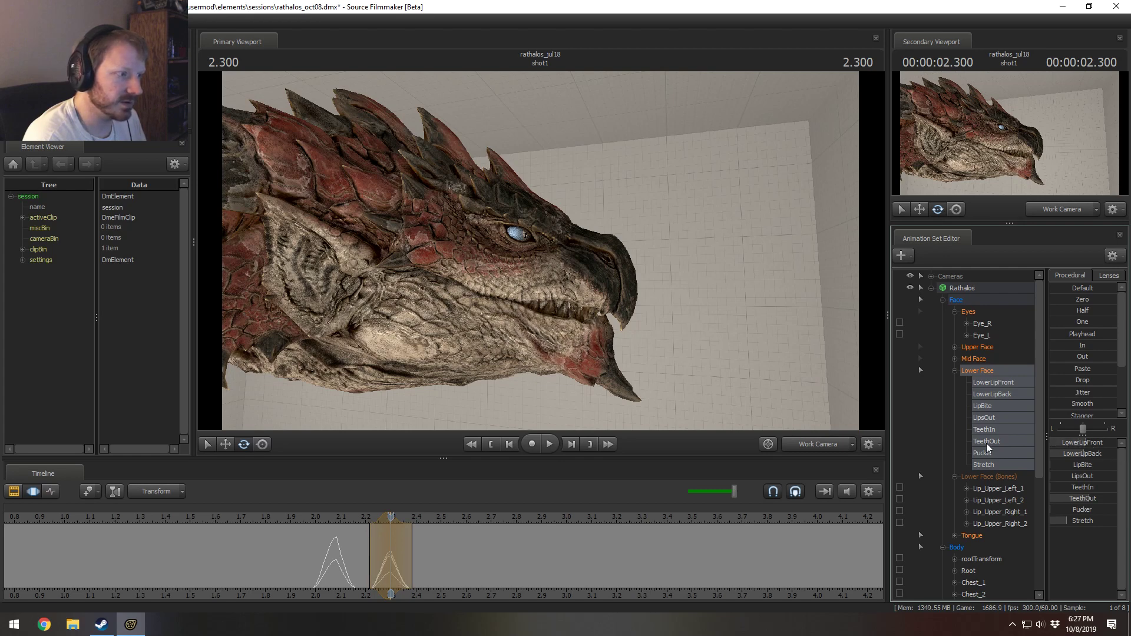
Step: Move the Lip_Upper_Left_2 and Lip_Upper_Right_2 bones upward at 2.300 to bare the upper teeth
ctrl+drag(591, 282, 571, 244)
key(w)
key(e)
key(w)
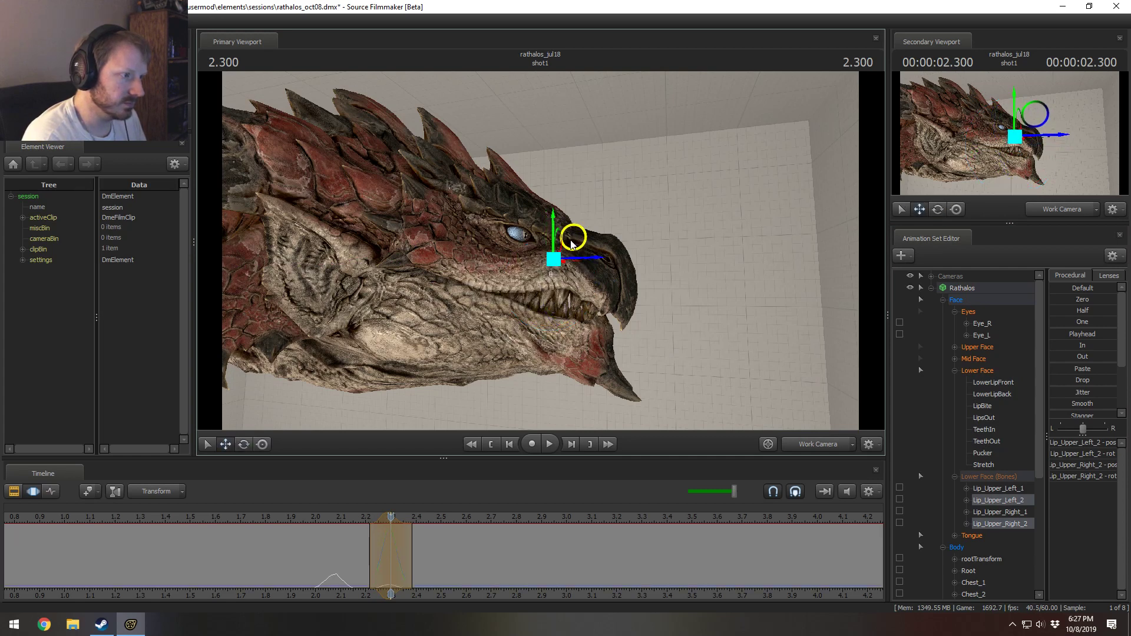
Step: Extend the trailing falloff of the lip shapes to about 2.53 and select the Lower Face sliders and lip bones together
drag(351, 583, 411, 555)
click(975, 481)
ctrl+click(972, 371)
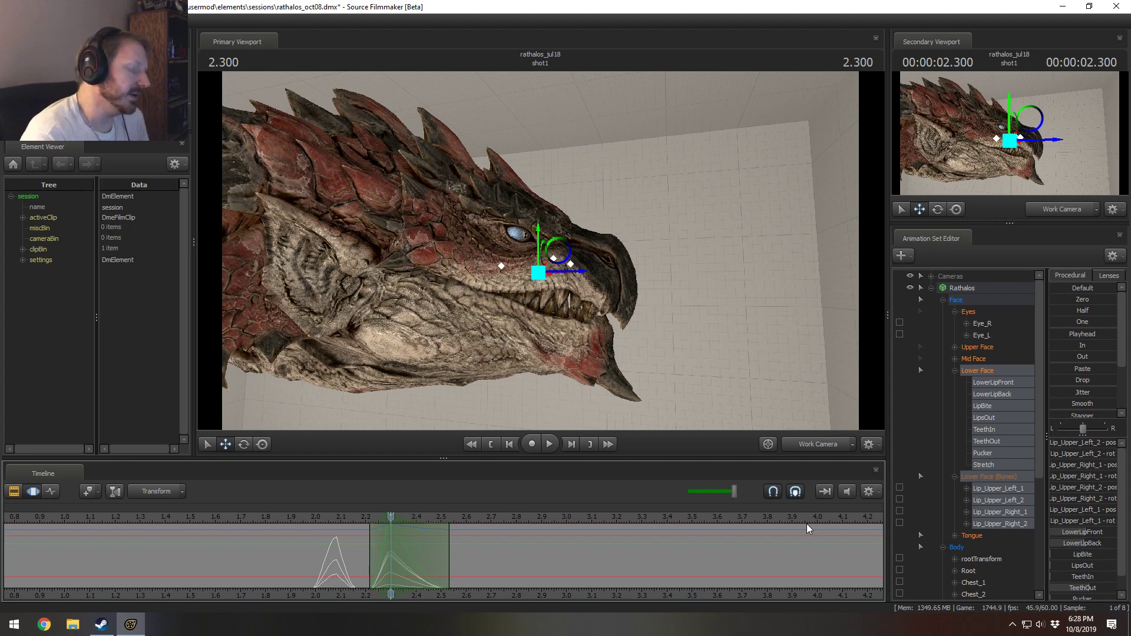
Step: Rotate the Jaw bone wide open at 2.166 using a time selection from about 2.07 to 2.32
click(341, 524)
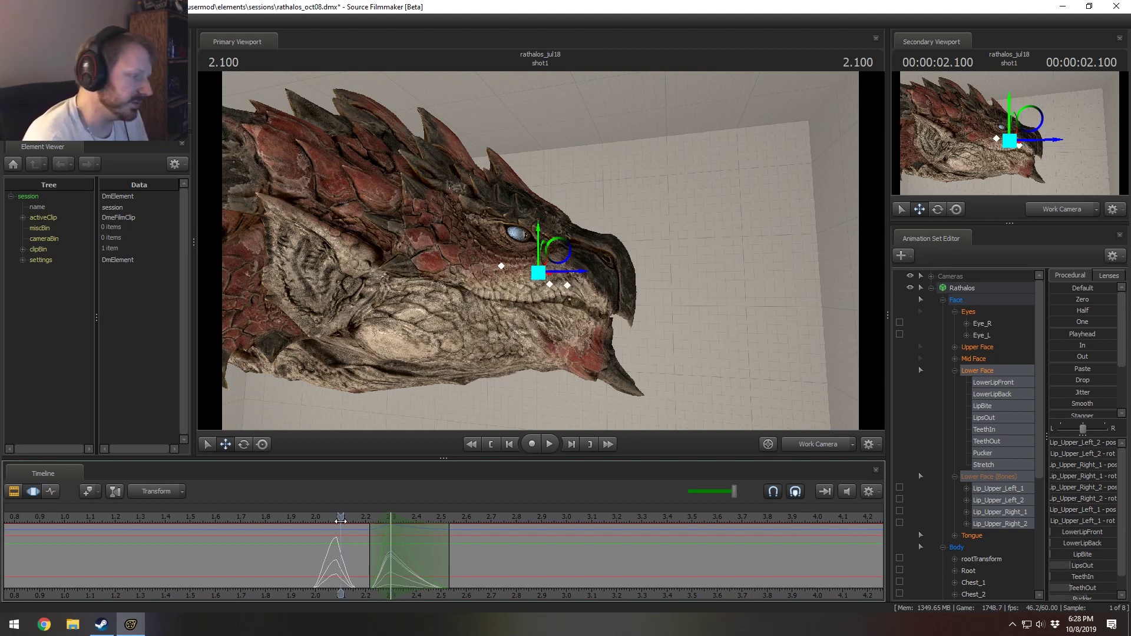
drag(341, 520, 395, 546)
click(360, 530)
scroll(358, 540, up, 5)
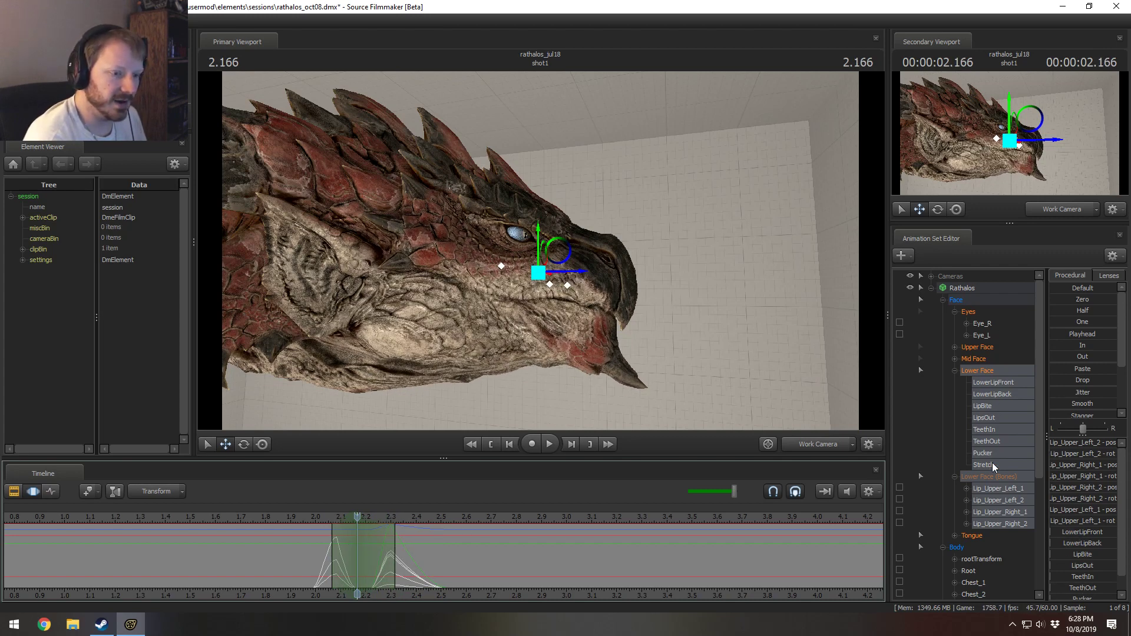
click(974, 373)
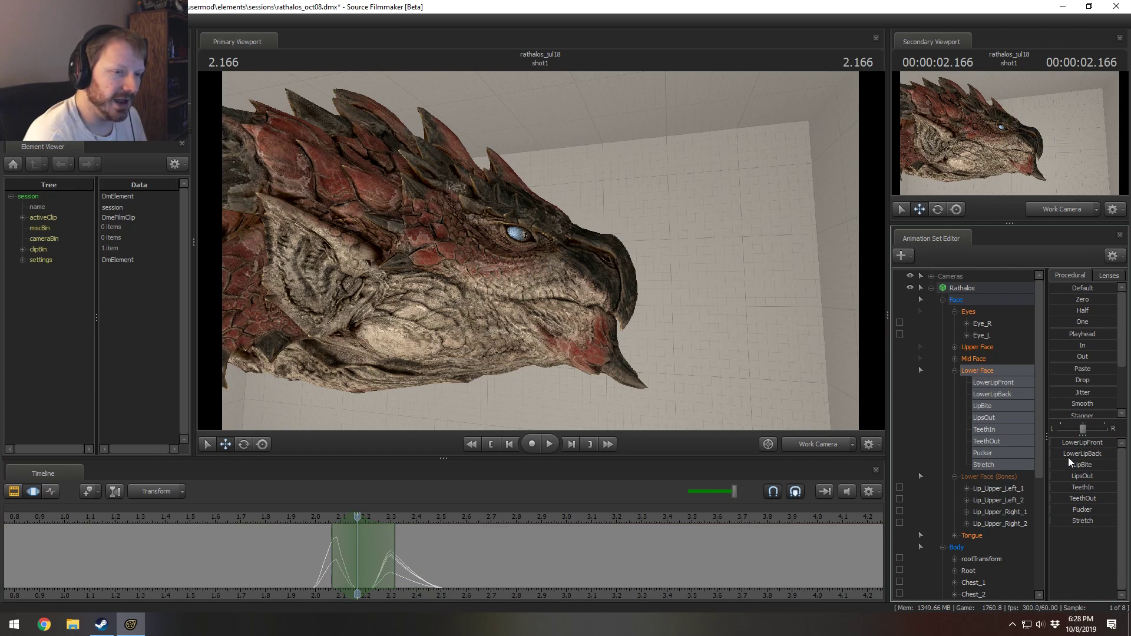
click(399, 266)
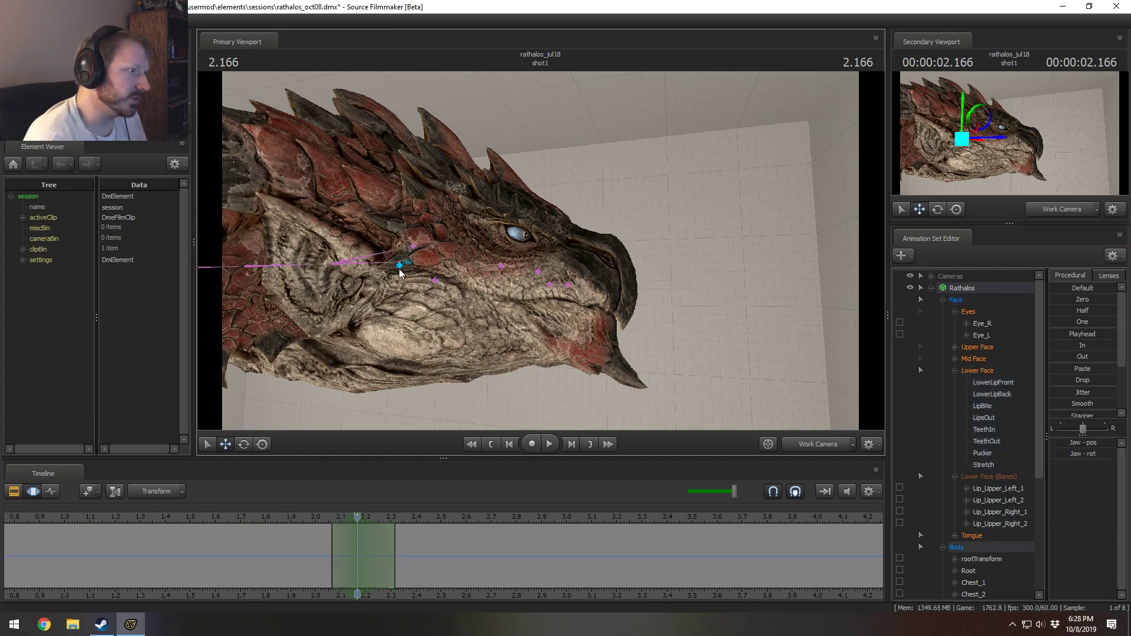
key(e)
drag(429, 249, 433, 263)
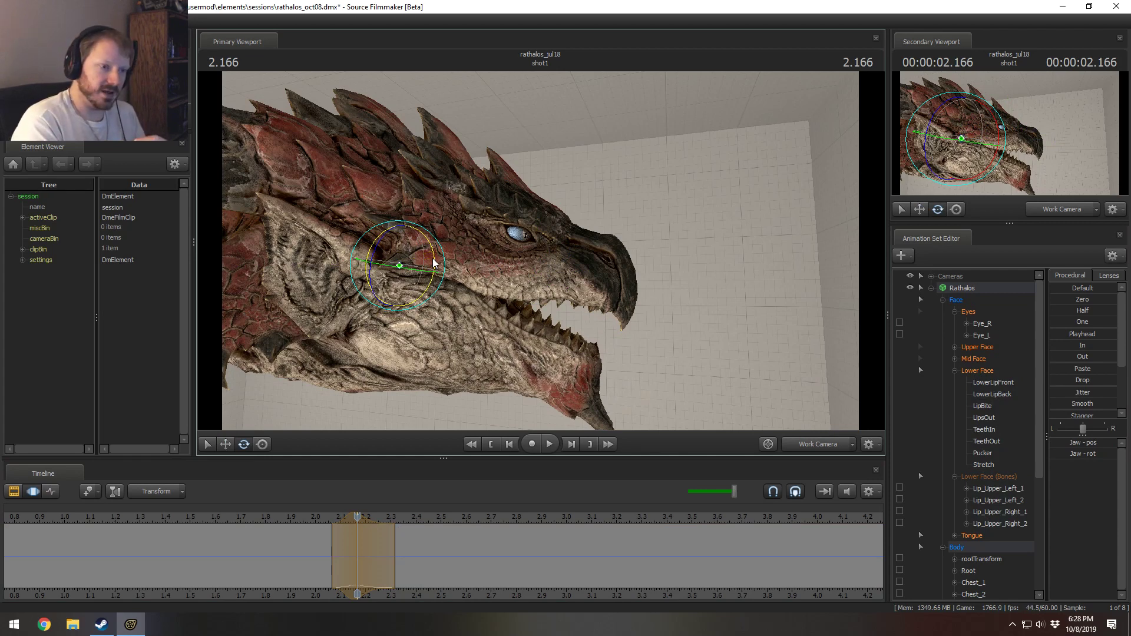
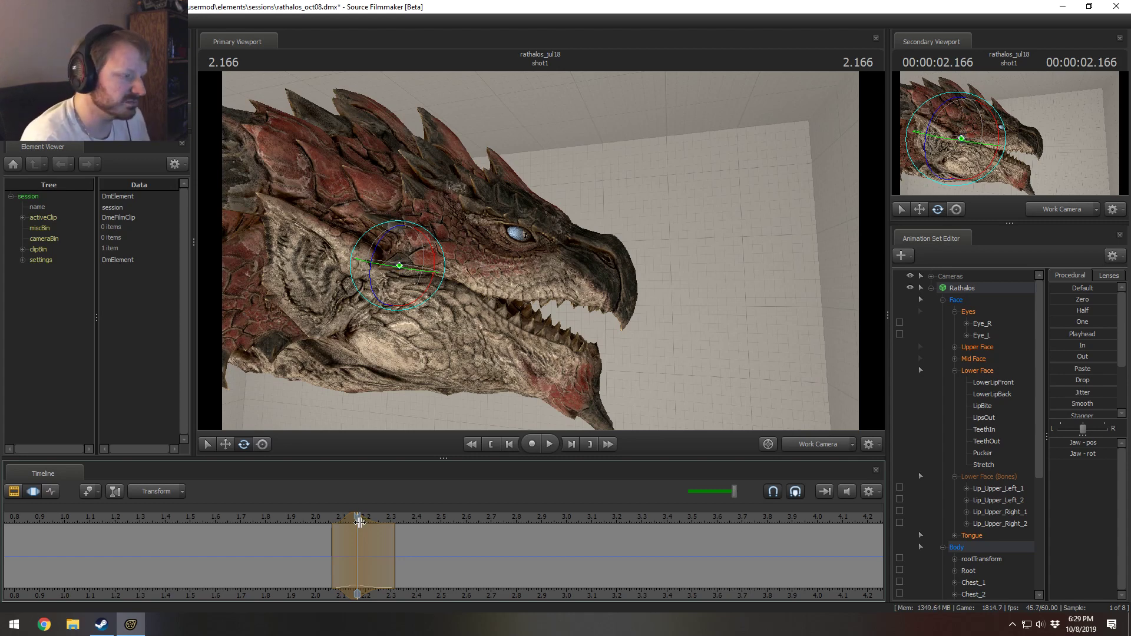
Step: Scrub and play back the timeline from about 2.0 to 2.5 to check the jaw and lip timing
mouse_move(311, 518)
mouse_down()
mouse_move(361, 519)
mouse_move(327, 537)
mouse_move(381, 542)
mouse_move(326, 547)
mouse_move(388, 561)
mouse_move(403, 550)
mouse_move(352, 555)
mouse_move(396, 566)
mouse_move(360, 569)
mouse_move(392, 569)
mouse_up()
click(315, 526)
key(space)
key(space)
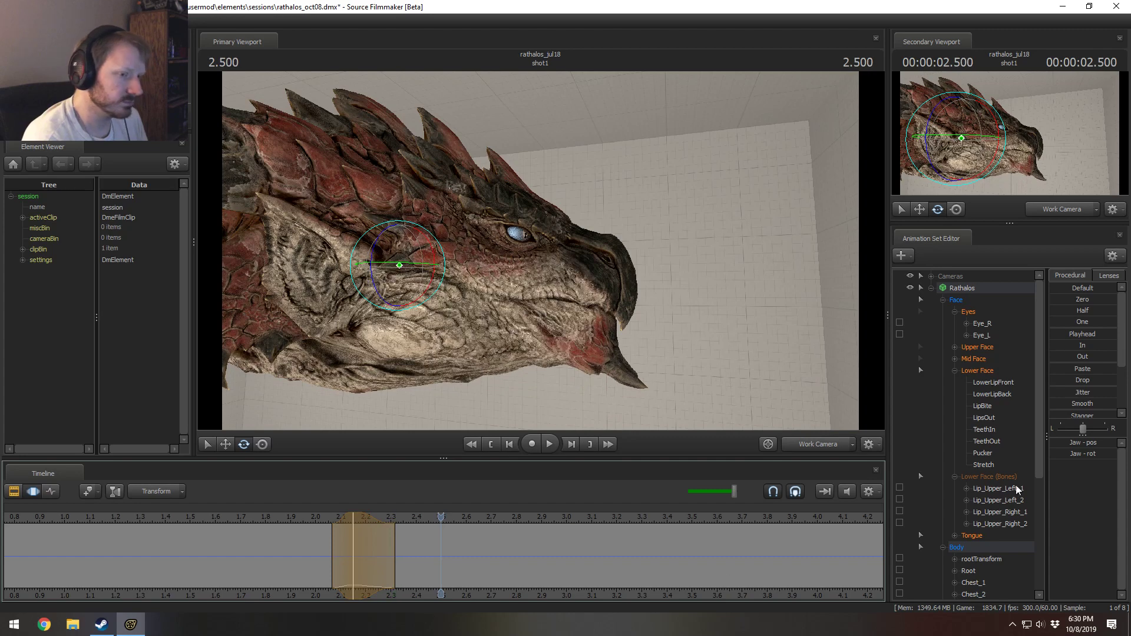
Step: Select the Lower Face sliders together with the four upper lip bones and preview the mouth shapes between about 1.95 and 2.25
drag(983, 369, 995, 523)
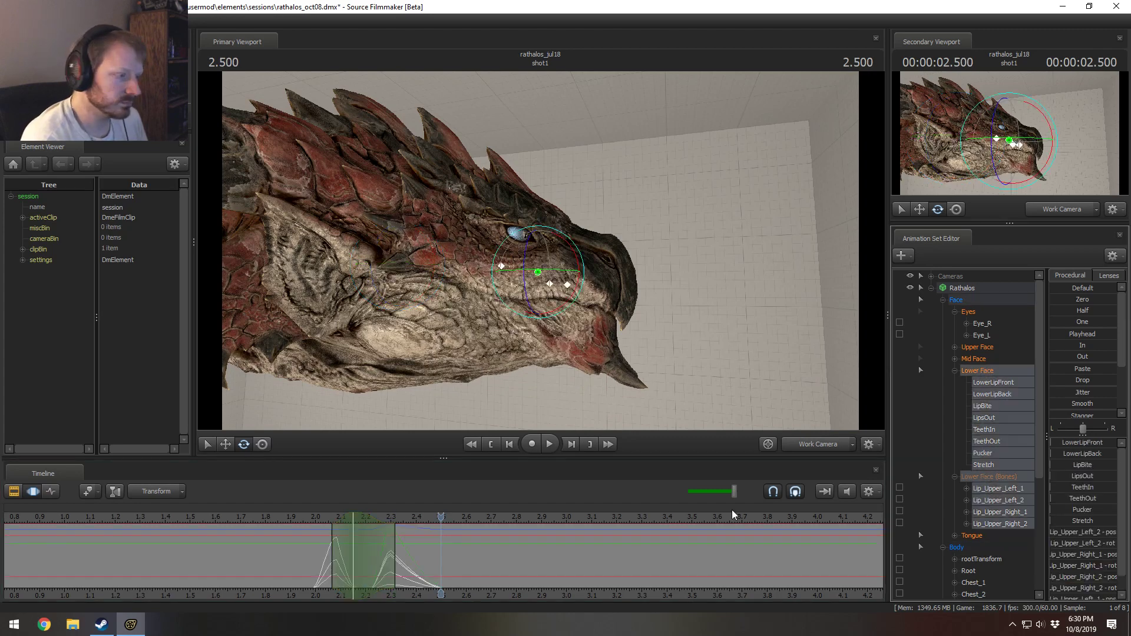
drag(390, 556, 358, 547)
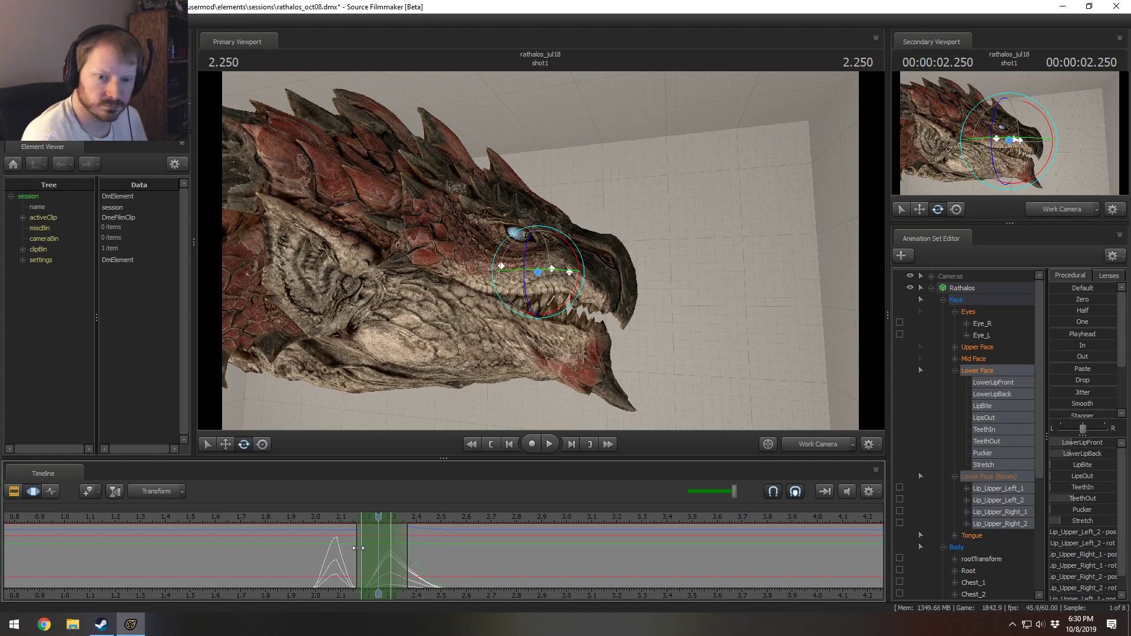
click(303, 517)
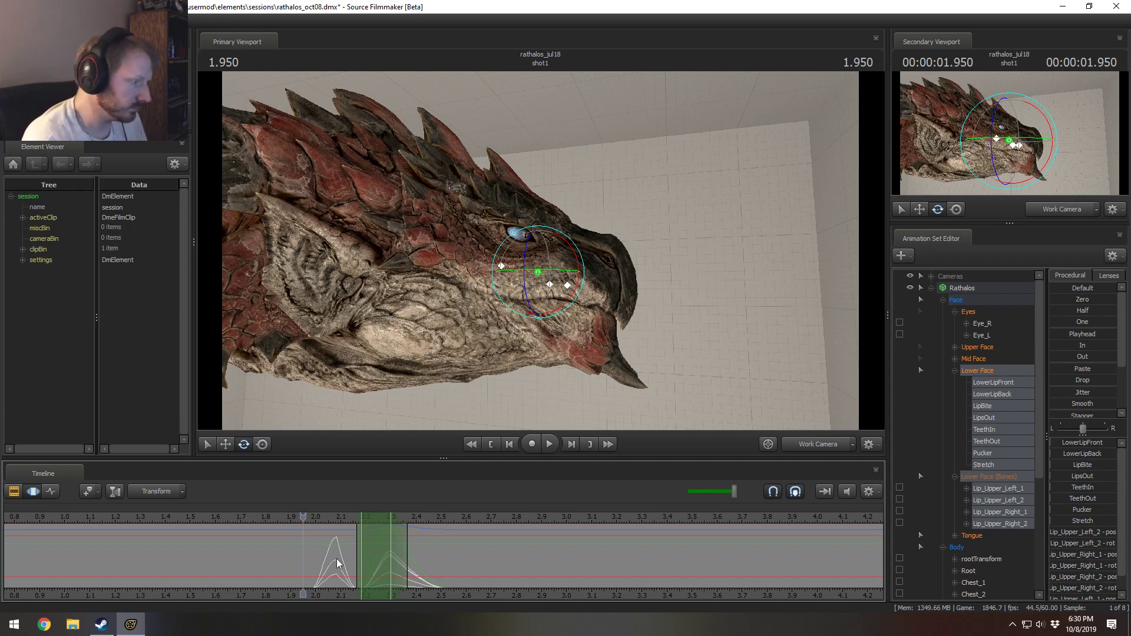
key(shift)
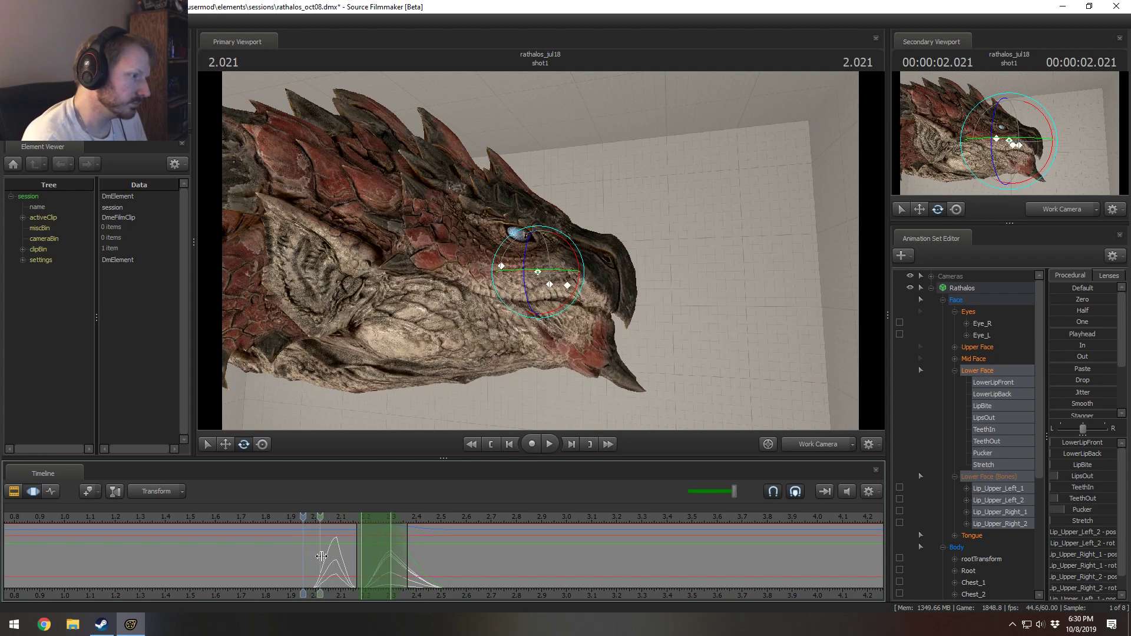
Step: Try to raise the Pucker slider at 2.116 within a time selection from about 2.03 to 2.25
click(346, 557)
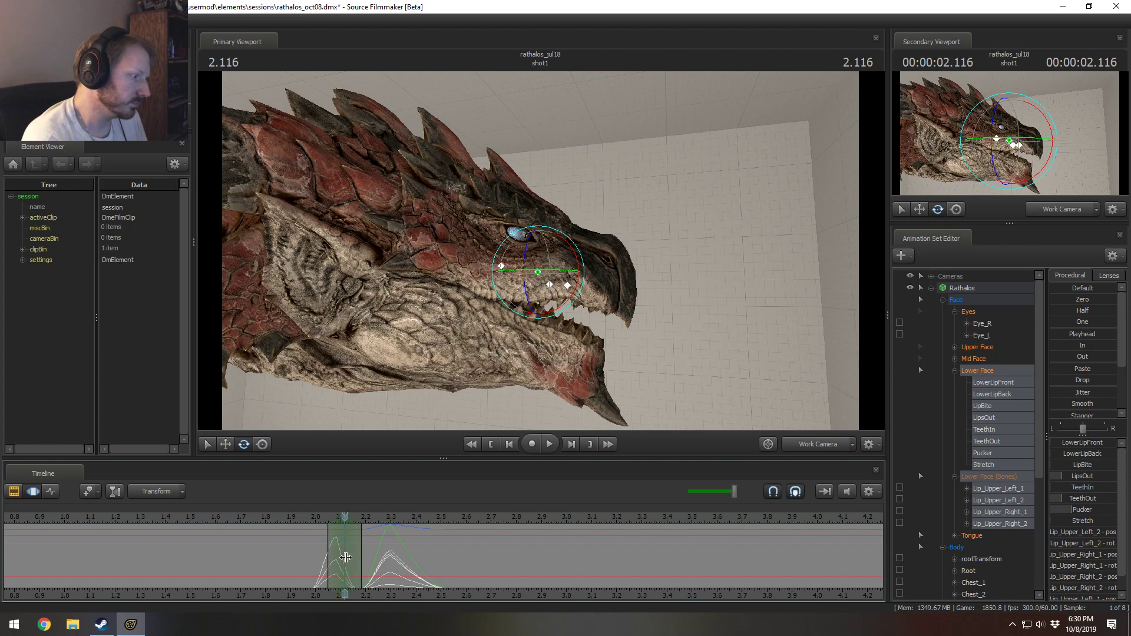
scroll(347, 557, up, 1)
drag(363, 559, 376, 561)
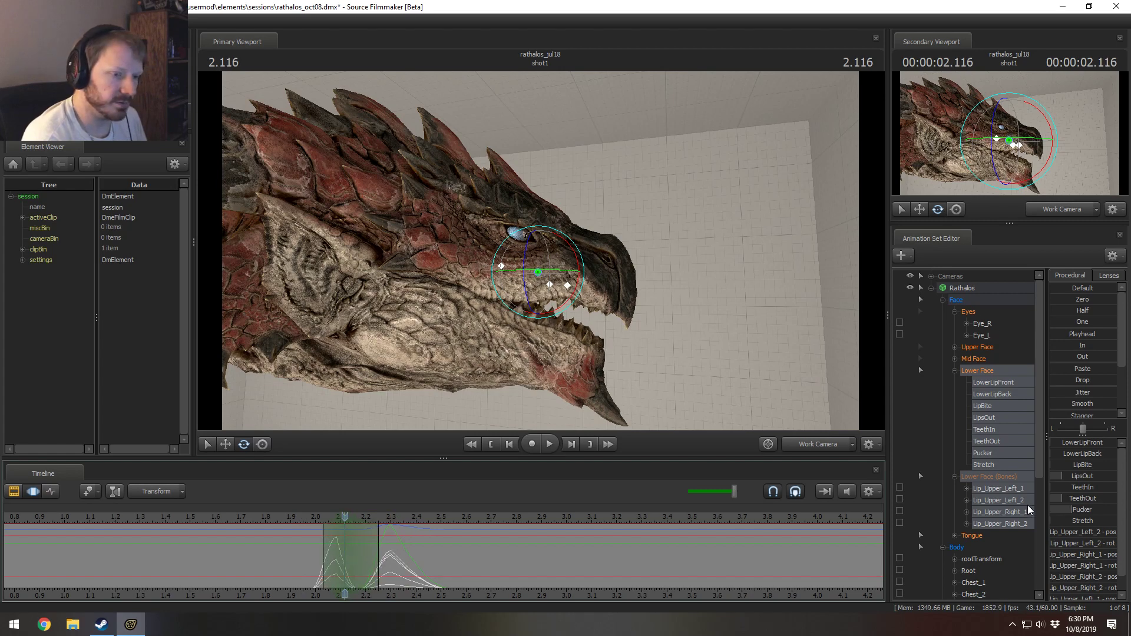
drag(1082, 511, 1110, 524)
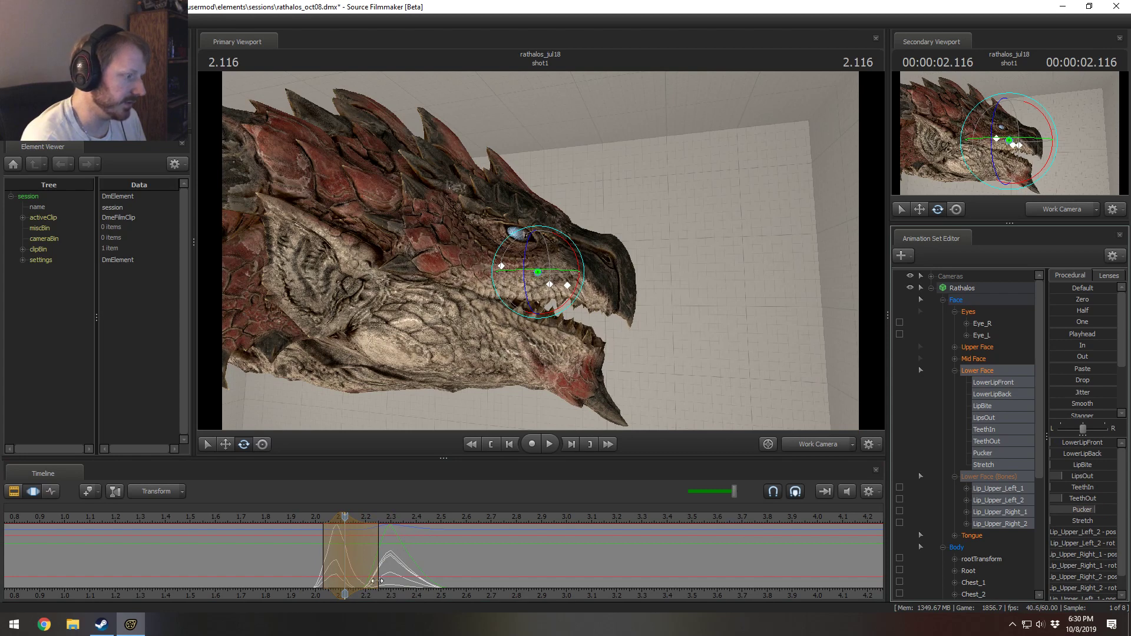
mouse_move(357, 561)
mouse_down()
mouse_move(381, 563)
mouse_move(348, 554)
mouse_move(365, 559)
mouse_up()
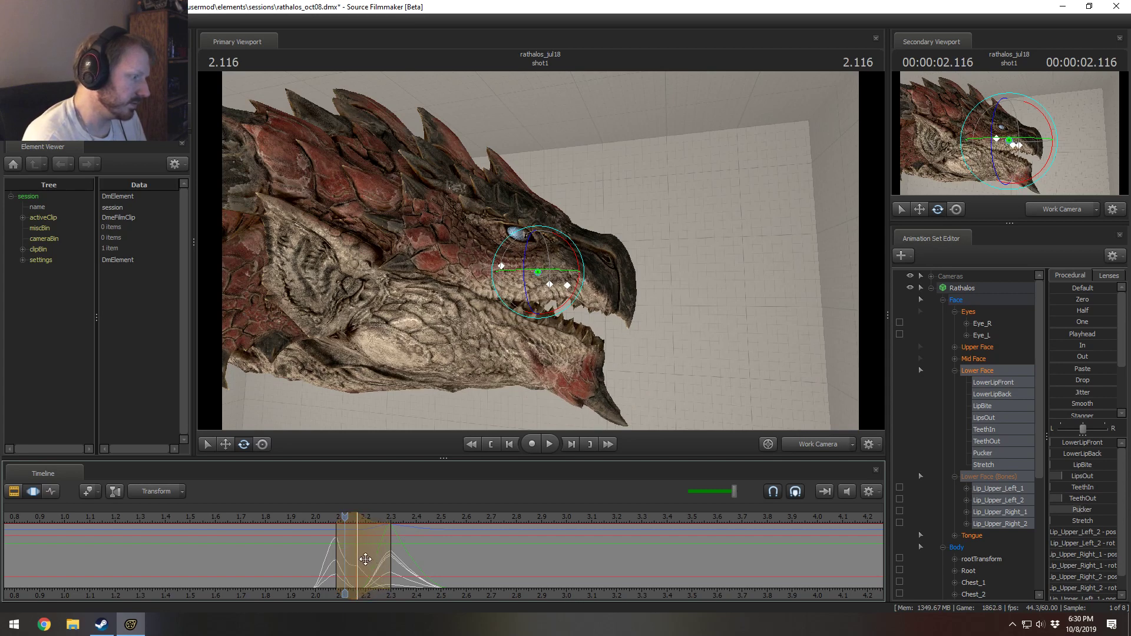
key(shift)
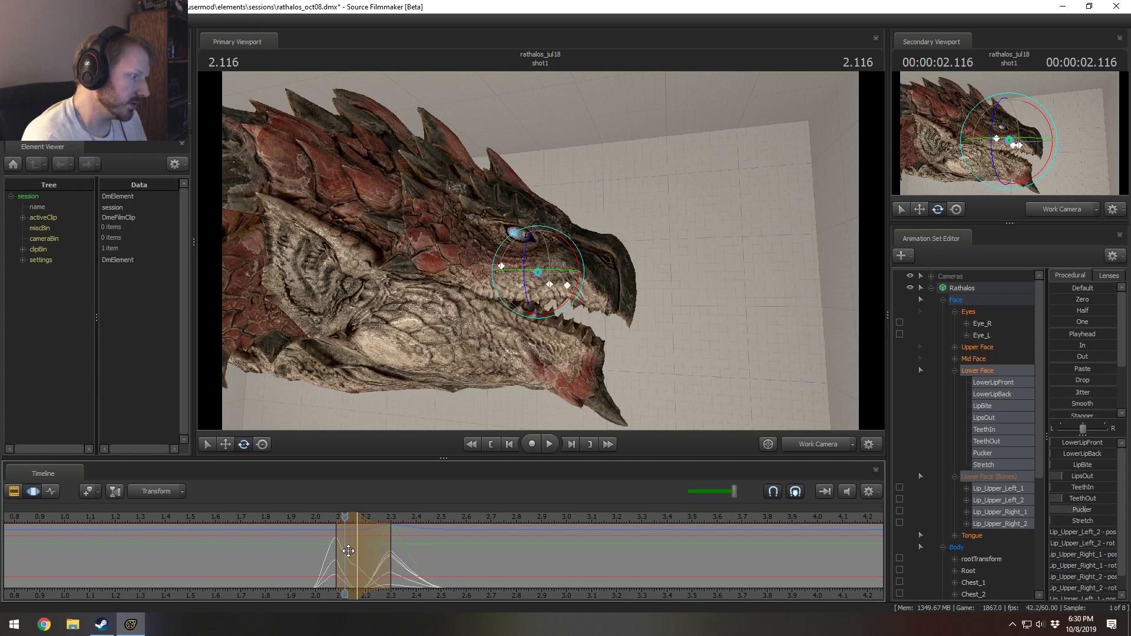
key(Return)
Step: Raise the Pucker slider at 2.133 using a time selection from about 2.07 to 2.32
shift+click(349, 551)
scroll(349, 551, up, 3)
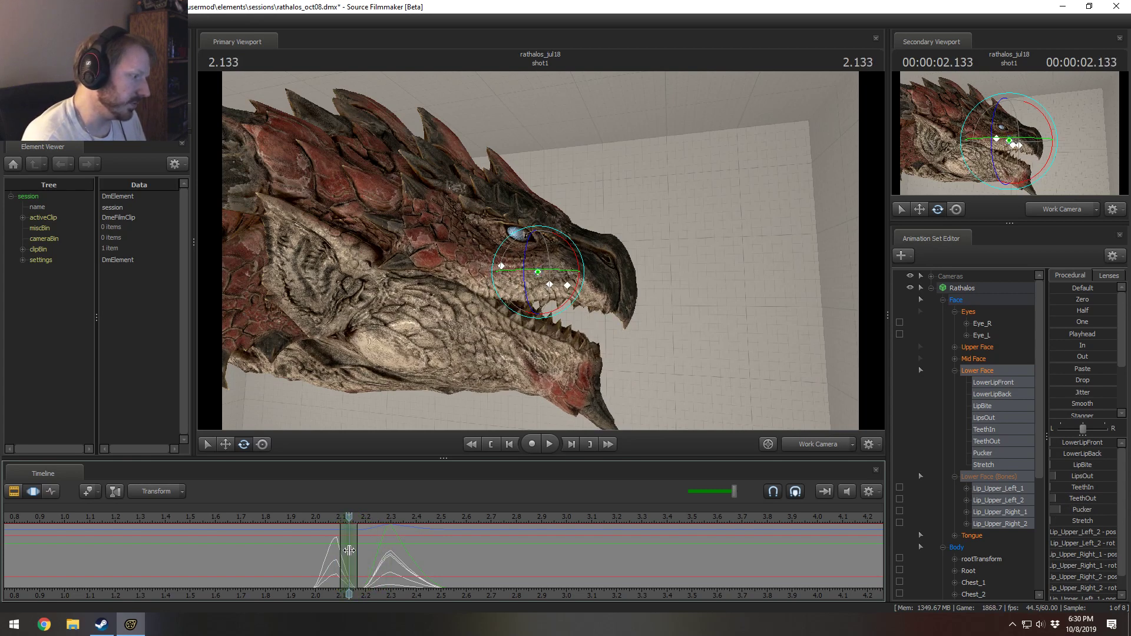
drag(365, 554, 394, 554)
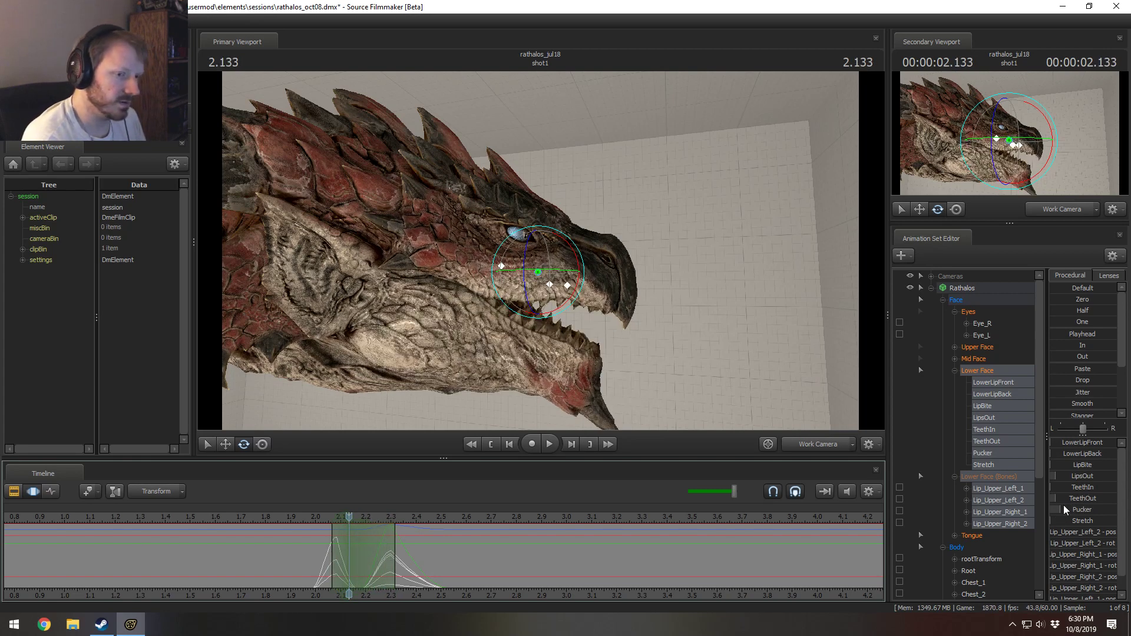
drag(1063, 507, 1081, 508)
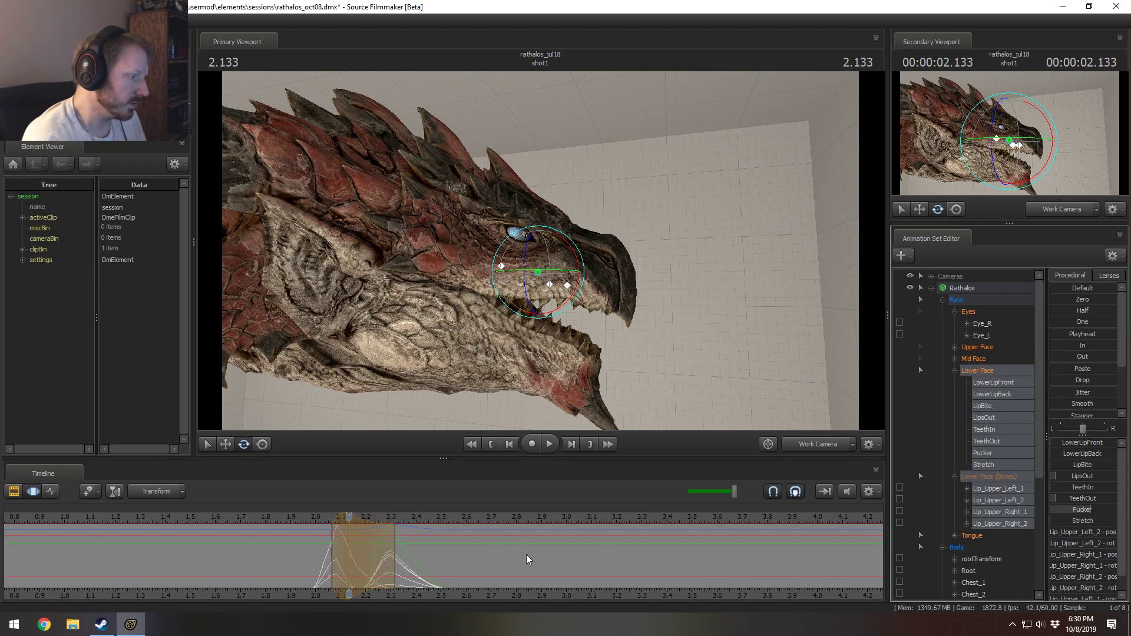
Step: Raise the Pucker slider further around 2.150 and refit the time selection to about 2.07 to 2.30
drag(343, 547, 348, 547)
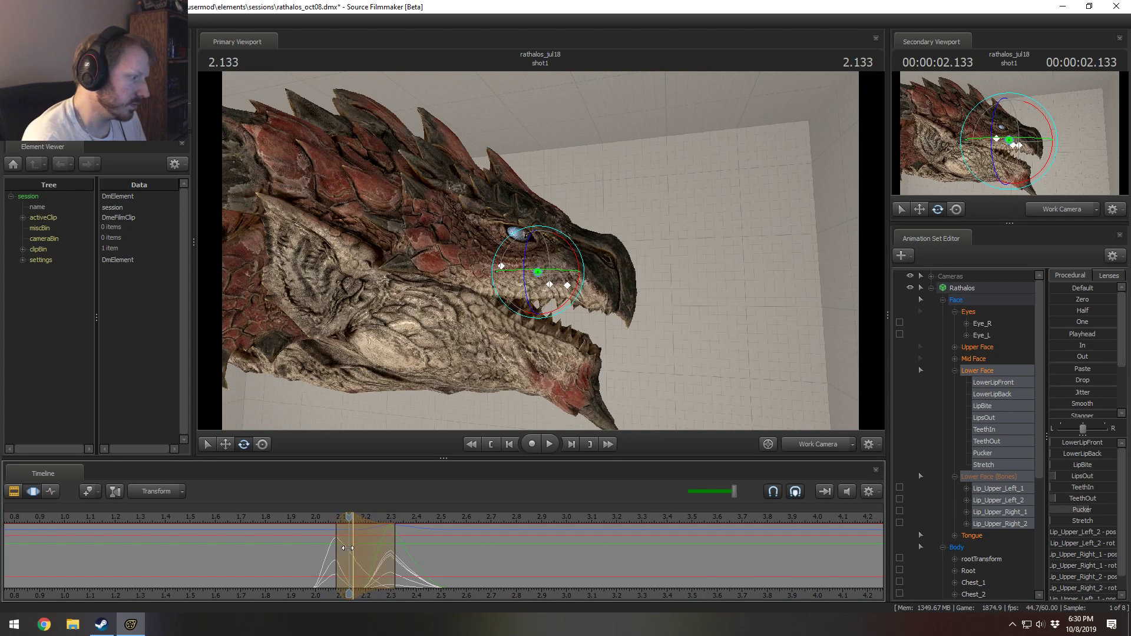
drag(1077, 510, 1109, 509)
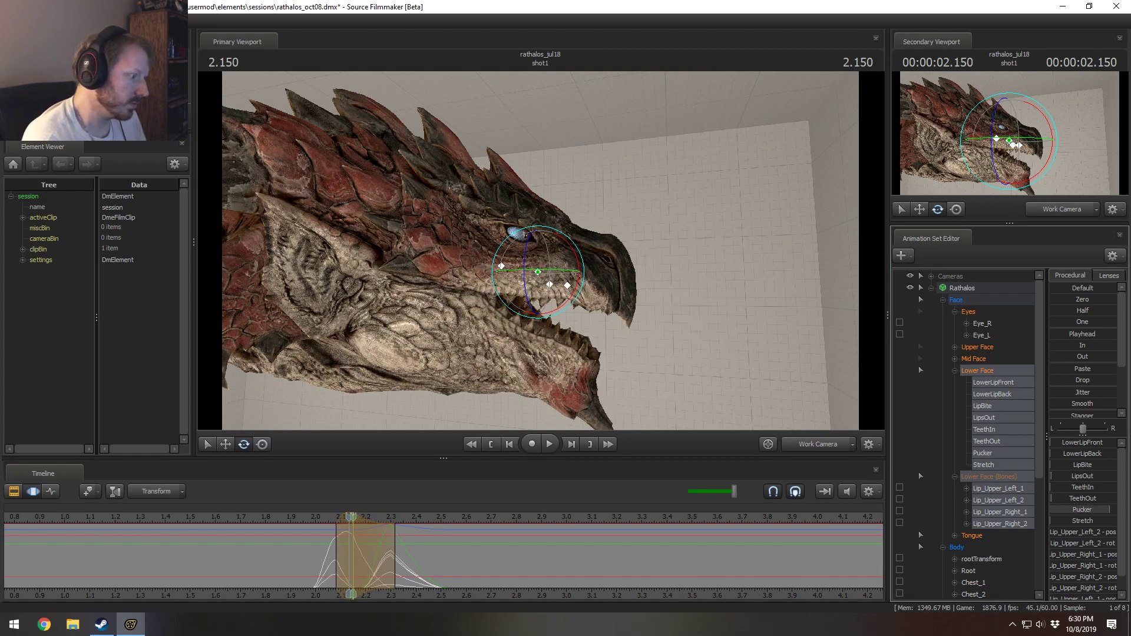
drag(326, 579, 375, 580)
drag(337, 516, 332, 544)
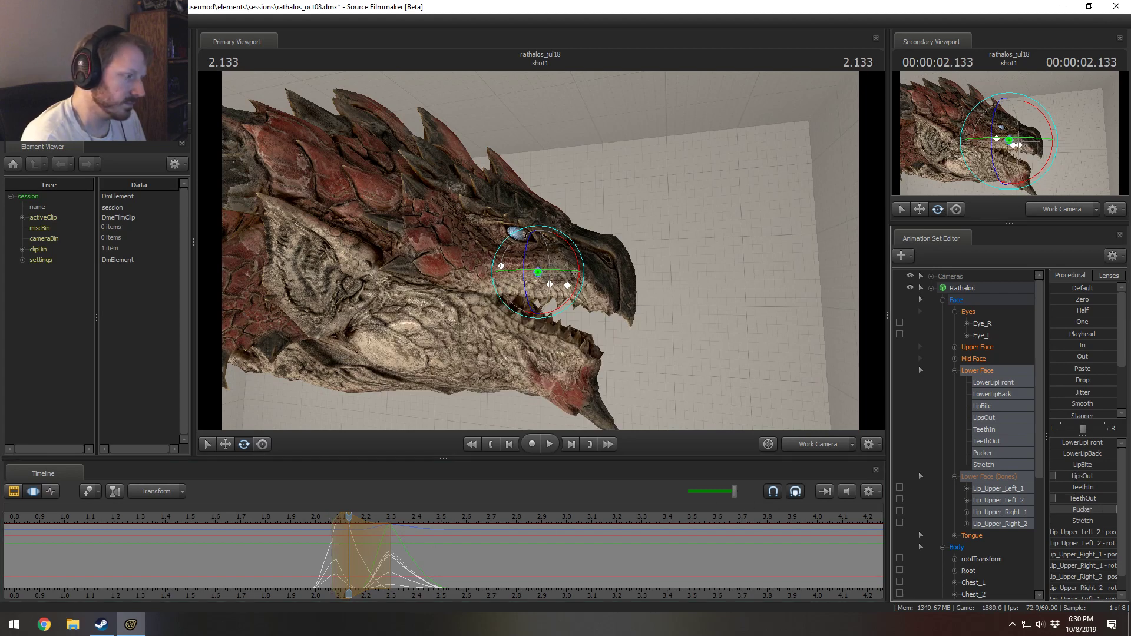
Step: Undo the last Pucker change and readjust it at 2.133, and raise Stretch at 2.266 using a time selection from about 2.13 to 2.40
key(ctrl+z)
drag(1067, 513, 1095, 514)
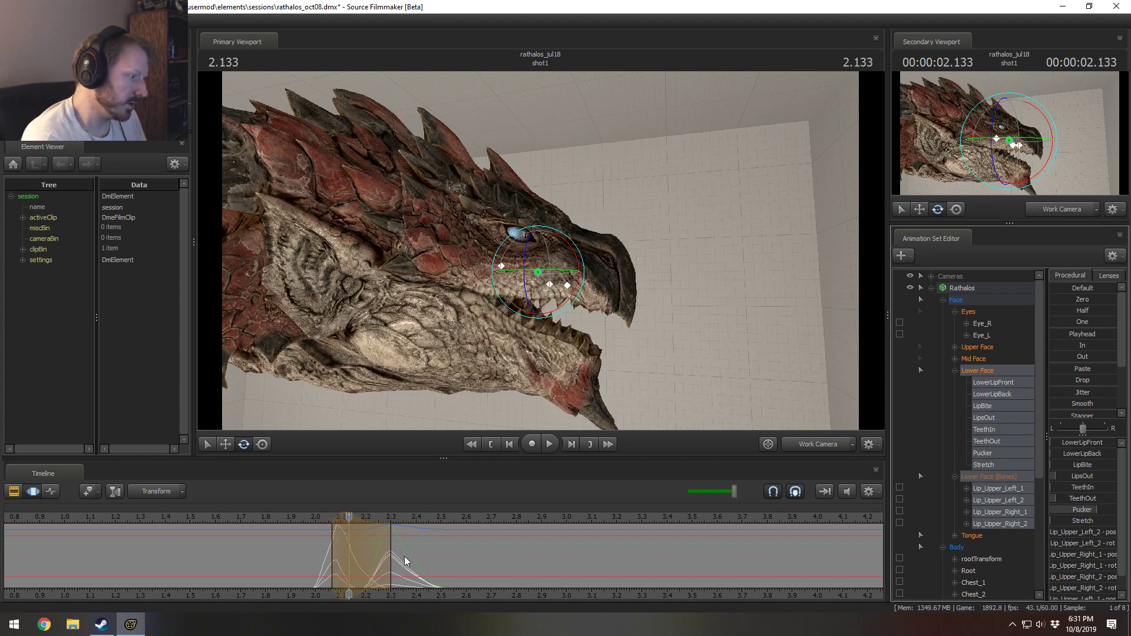
drag(349, 564, 454, 579)
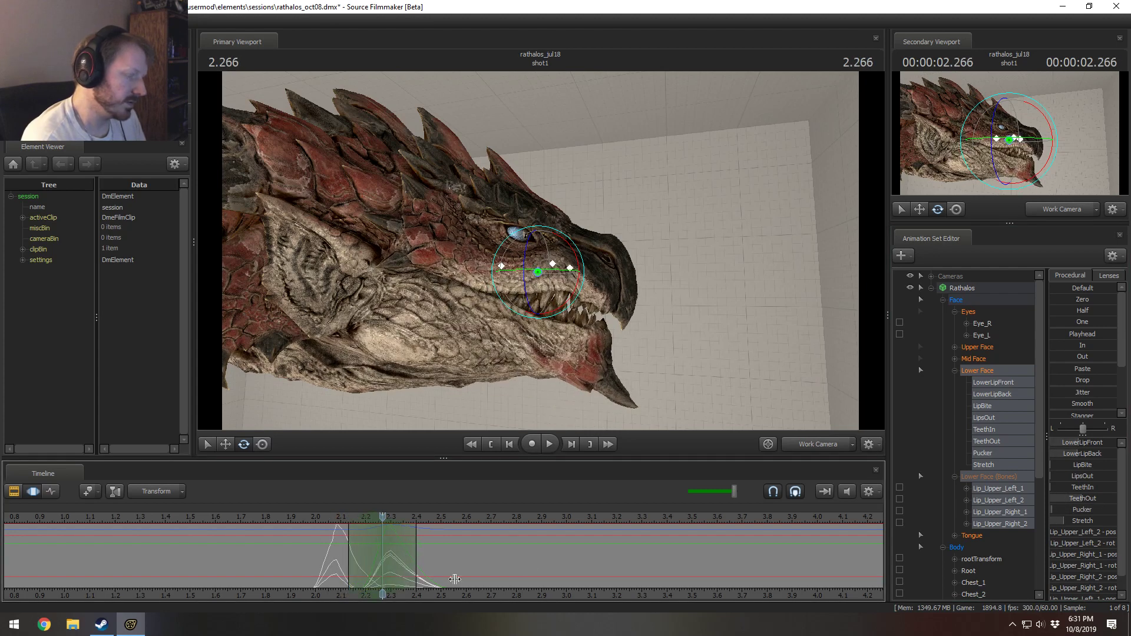
drag(1078, 521, 1105, 520)
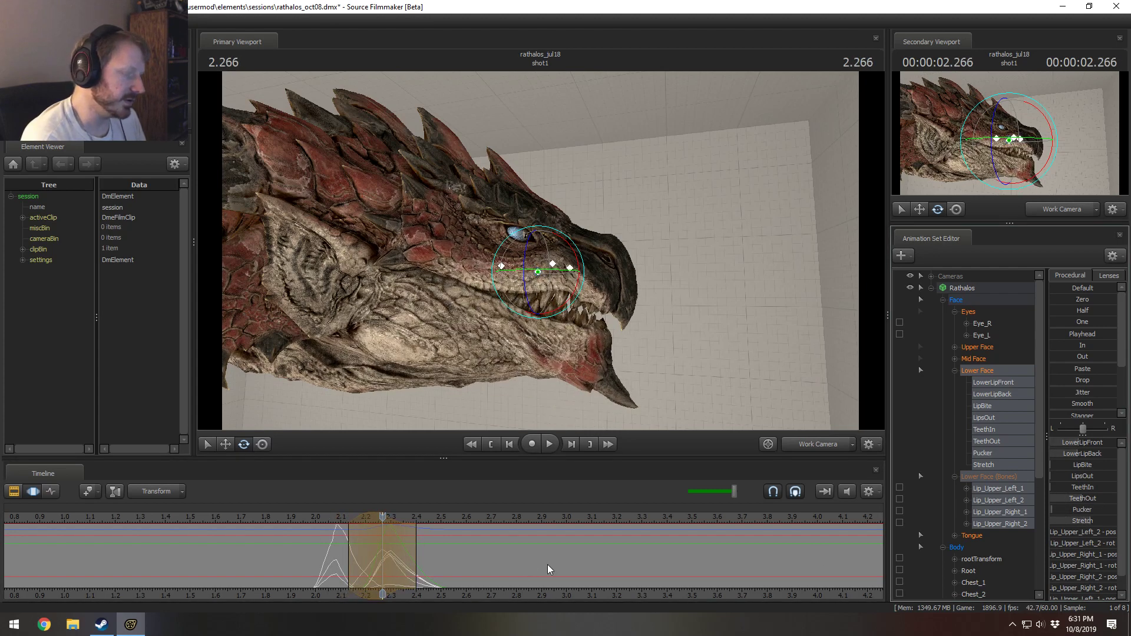
Step: Raise the LowerLipFront slider slightly at 2.150 using a time selection from about 2.03 to 2.27
drag(331, 553, 355, 558)
click(351, 555)
scroll(356, 559, down, 1)
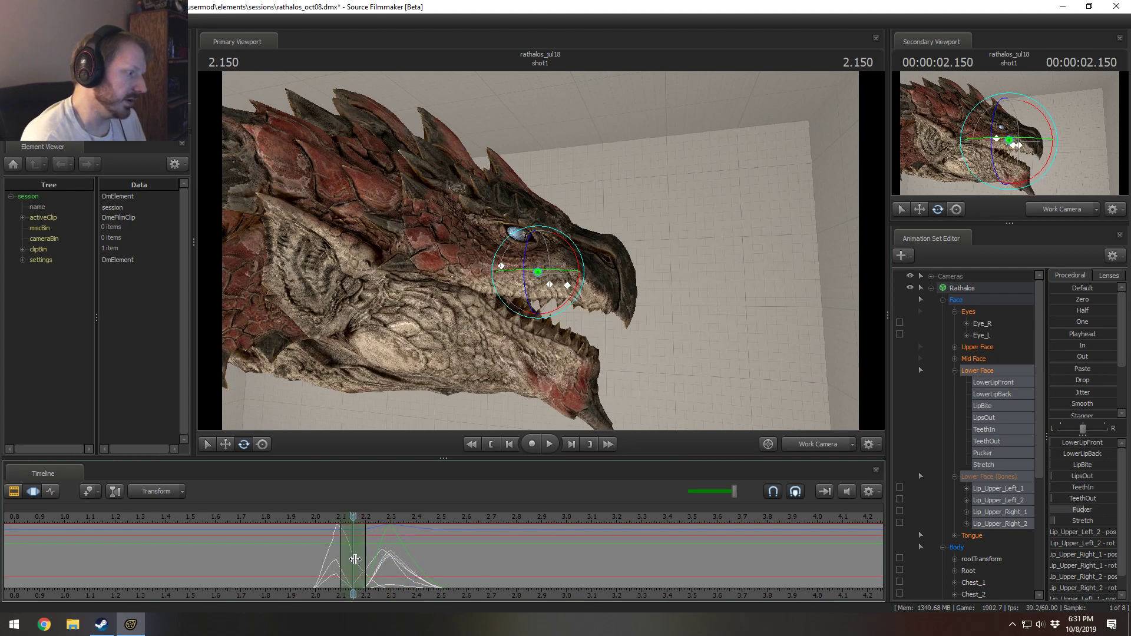
scroll(355, 559, up, 3)
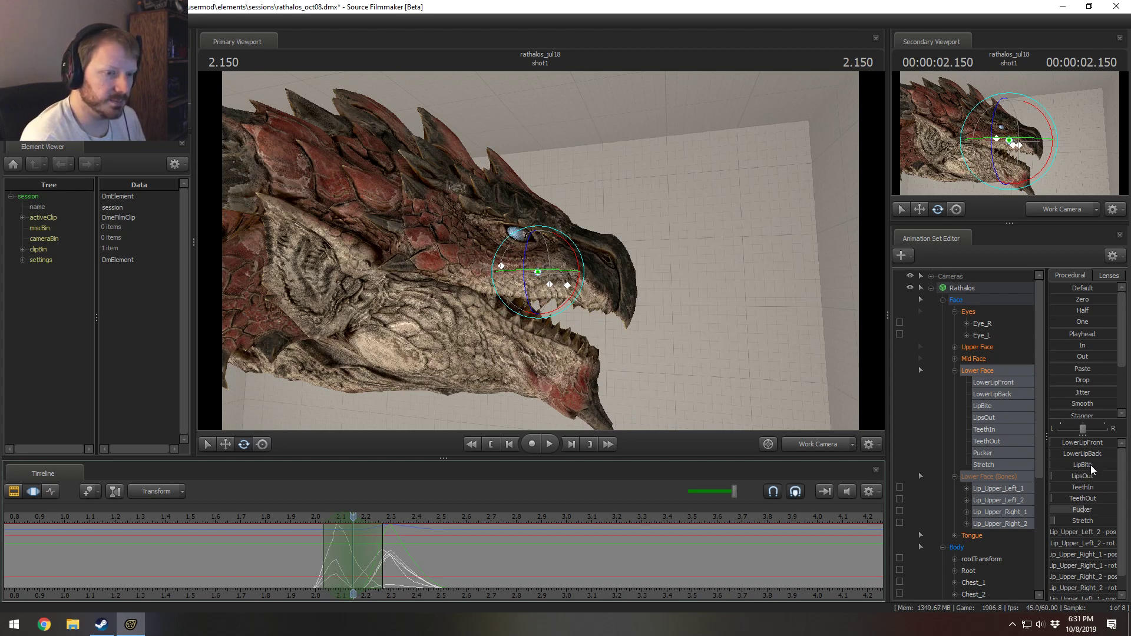
drag(1088, 444, 1096, 444)
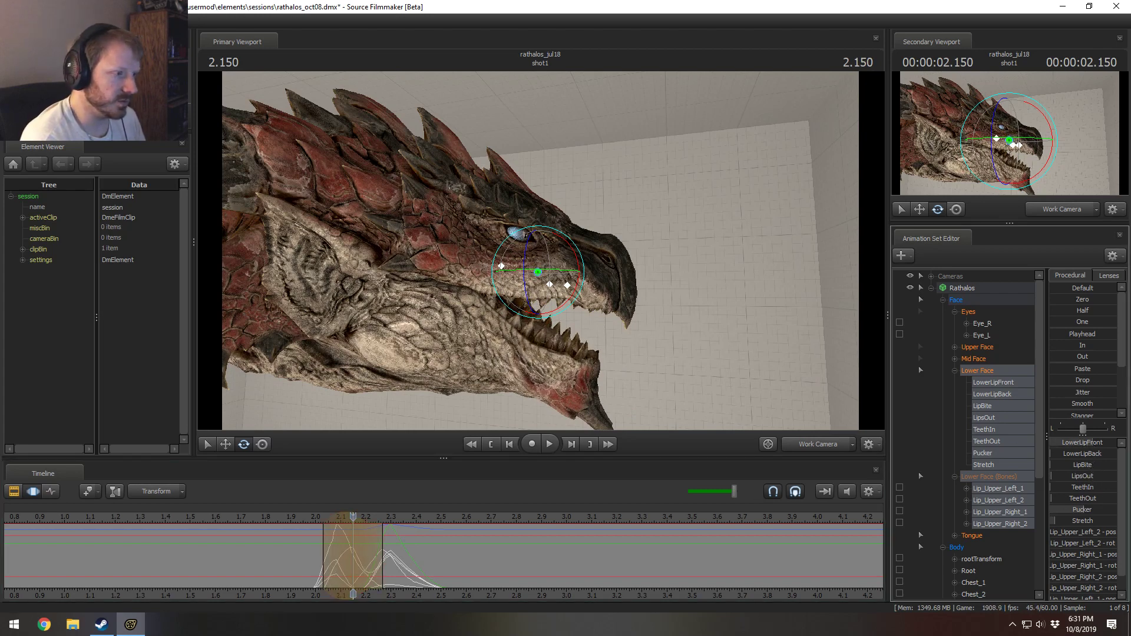
Step: Try to raise the LowerLipBack slider at 2.150 within a time selection from about 2.01 to 2.28, and undo the attempt
click(333, 547)
mouse_move(333, 548)
mouse_down()
mouse_move(378, 548)
mouse_move(334, 544)
mouse_move(353, 548)
mouse_up()
key(Escape)
shift+scroll(340, 545, up, 3)
key(Escape)
shift+scroll(353, 549, up, 5)
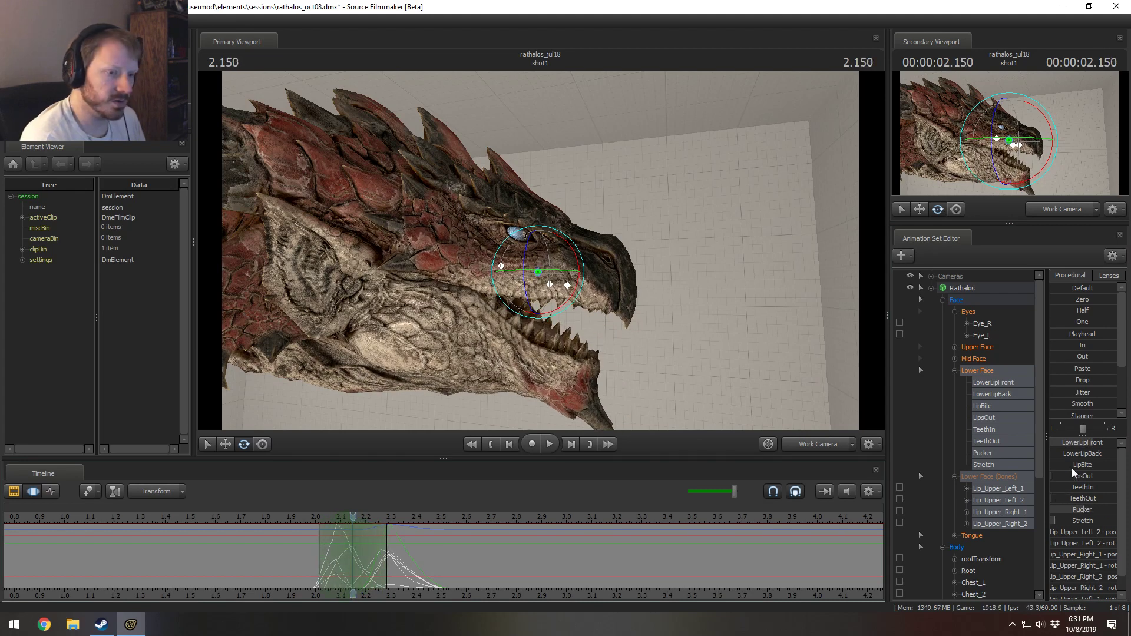
drag(1085, 452, 1096, 476)
key(ctrl+z)
key(ctrl+z)
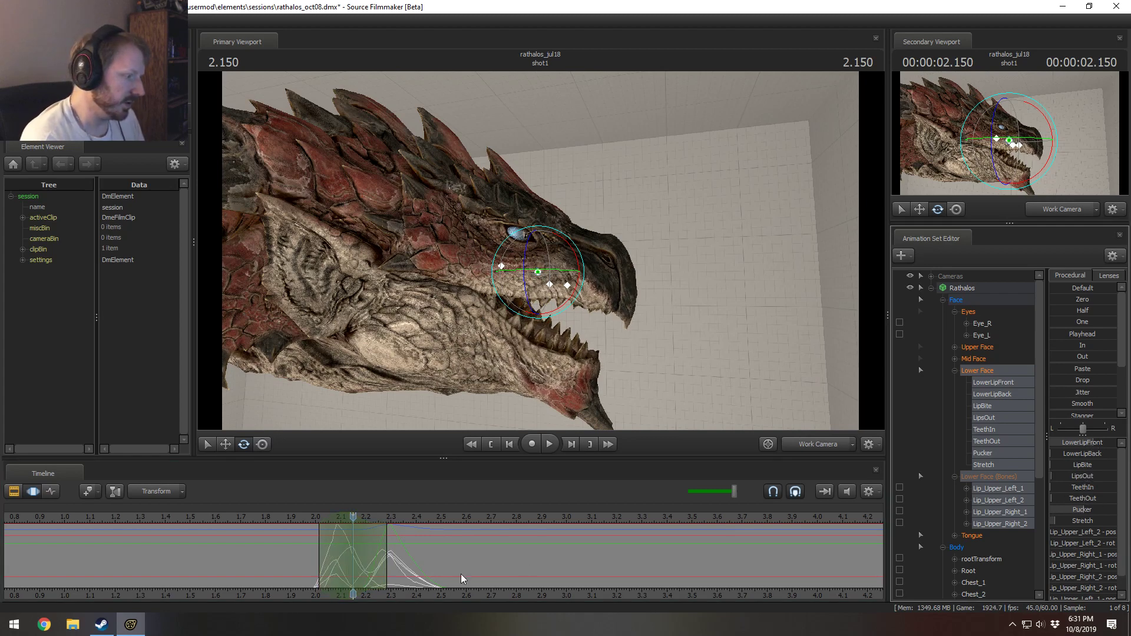
Step: Raise the LipsOut slider at 2.166 using a selection from about 2.08 to 2.30, and extend the selection to about 2.07 to 2.40
drag(353, 559, 391, 560)
key(Escape)
shift+scroll(357, 561, up, 4)
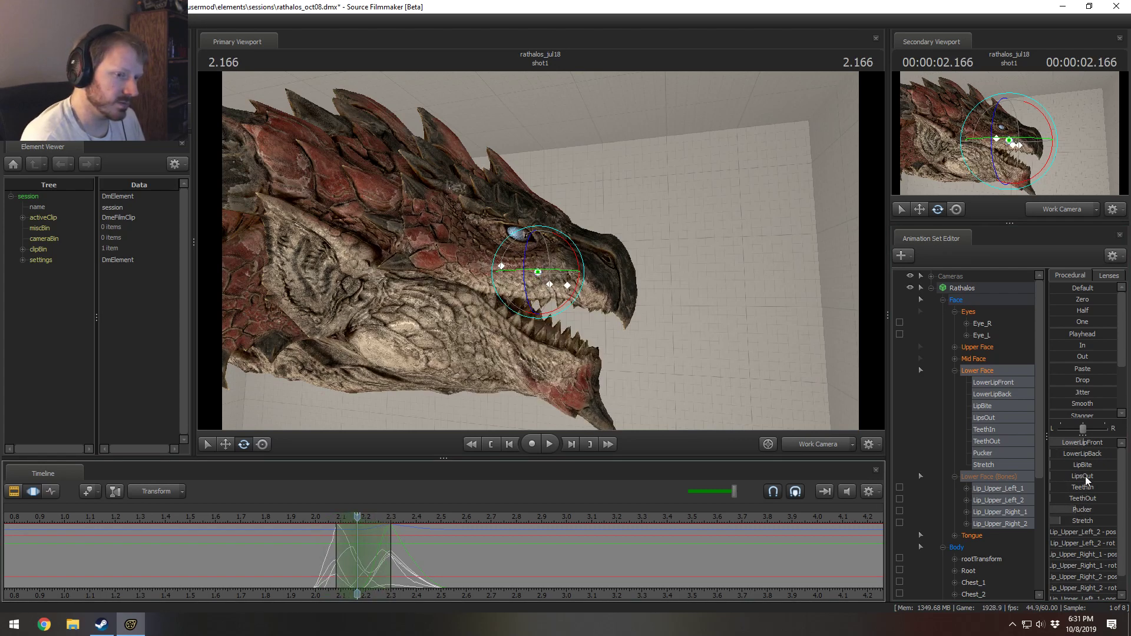
drag(1089, 477, 1095, 477)
drag(336, 569, 416, 579)
click(331, 569)
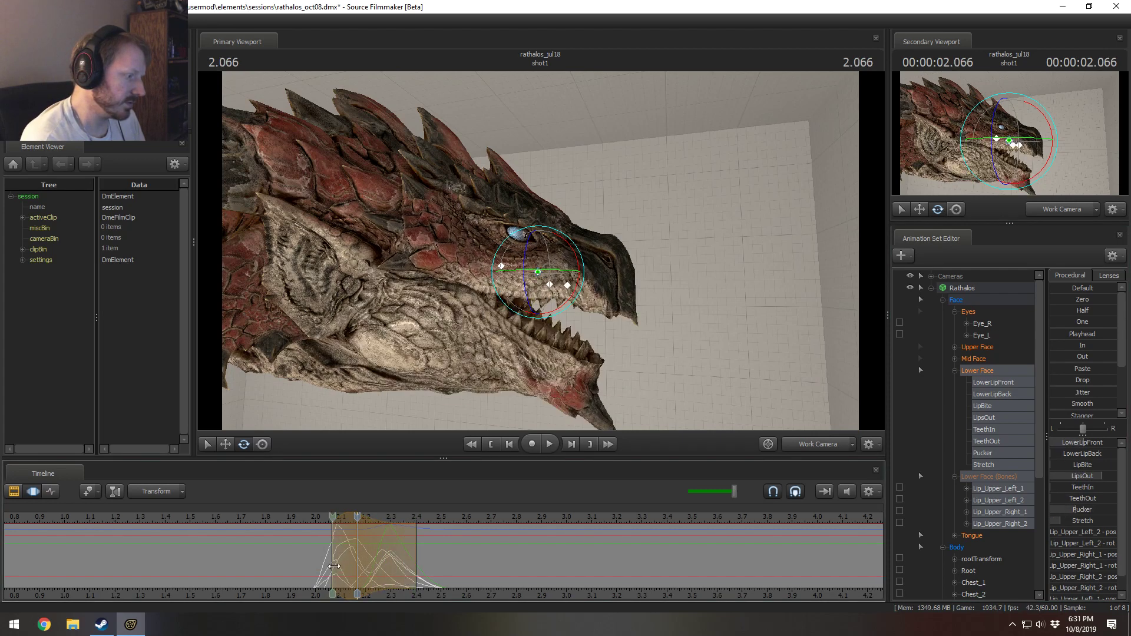
Step: Raise the LowerLipBack slider at 2.233 using a selection from about 2.12 to 2.38, extend its end to about 2.42 and play it back
drag(331, 568, 412, 571)
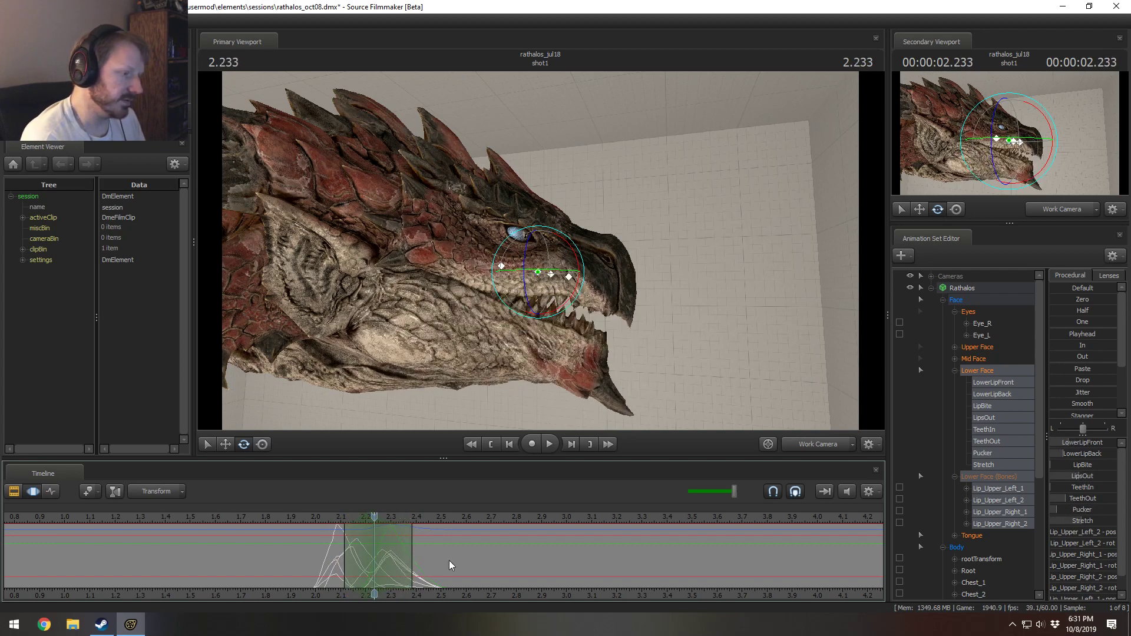
drag(1078, 455, 1124, 469)
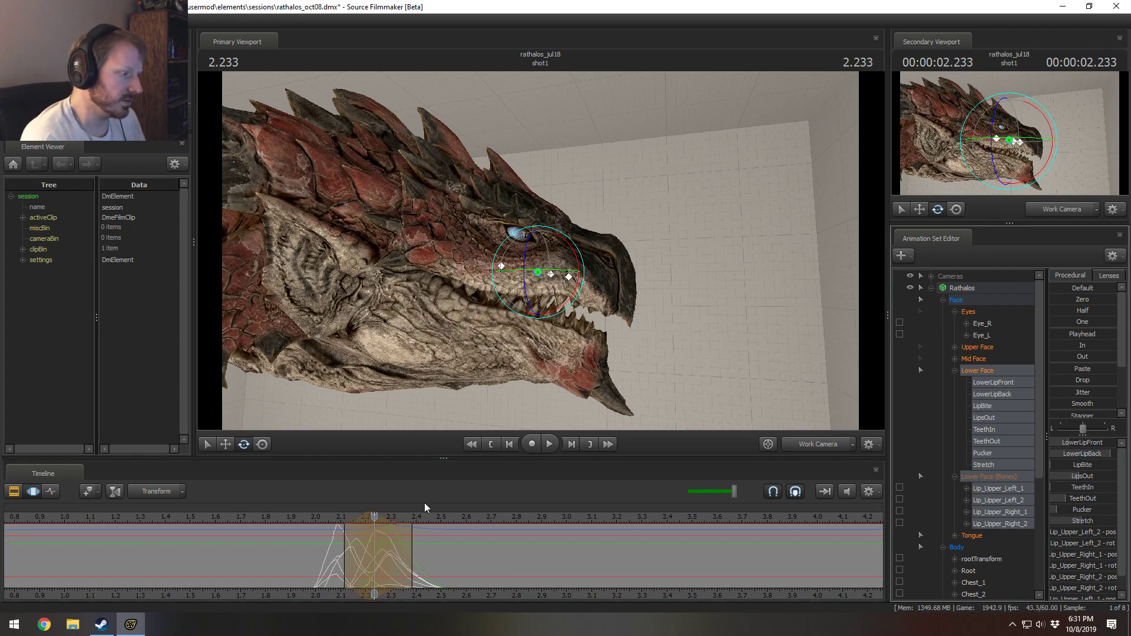
drag(323, 547, 427, 567)
click(283, 520)
key(space)
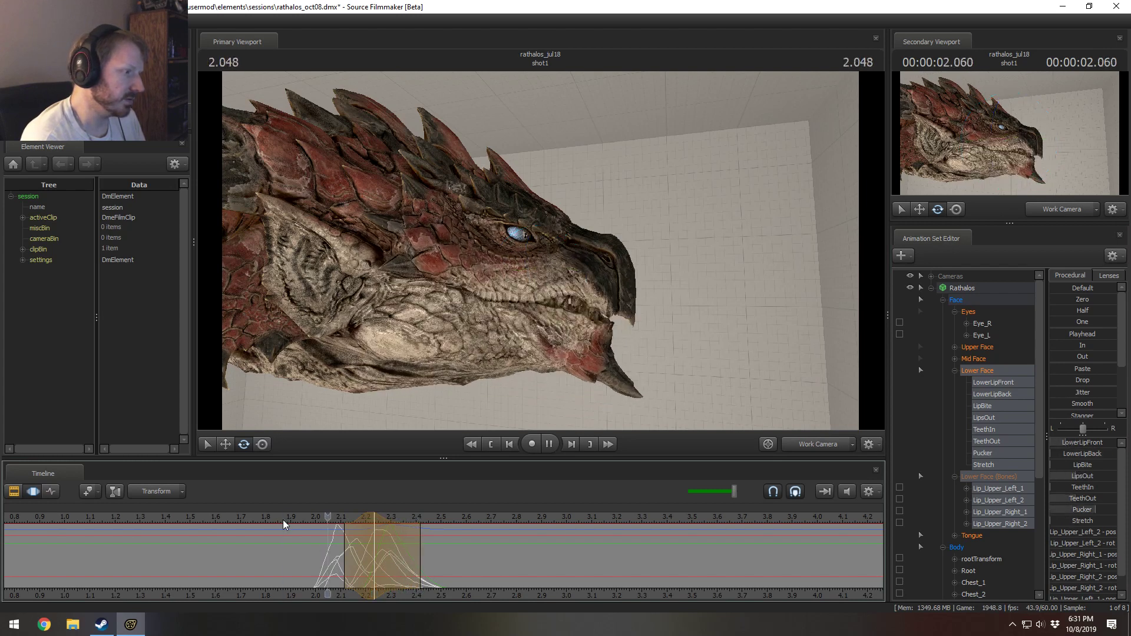
key(space)
Step: Retime the selected lip movement to span about 2.10 to 2.52, play it back, and clear the time selection
drag(413, 554, 470, 555)
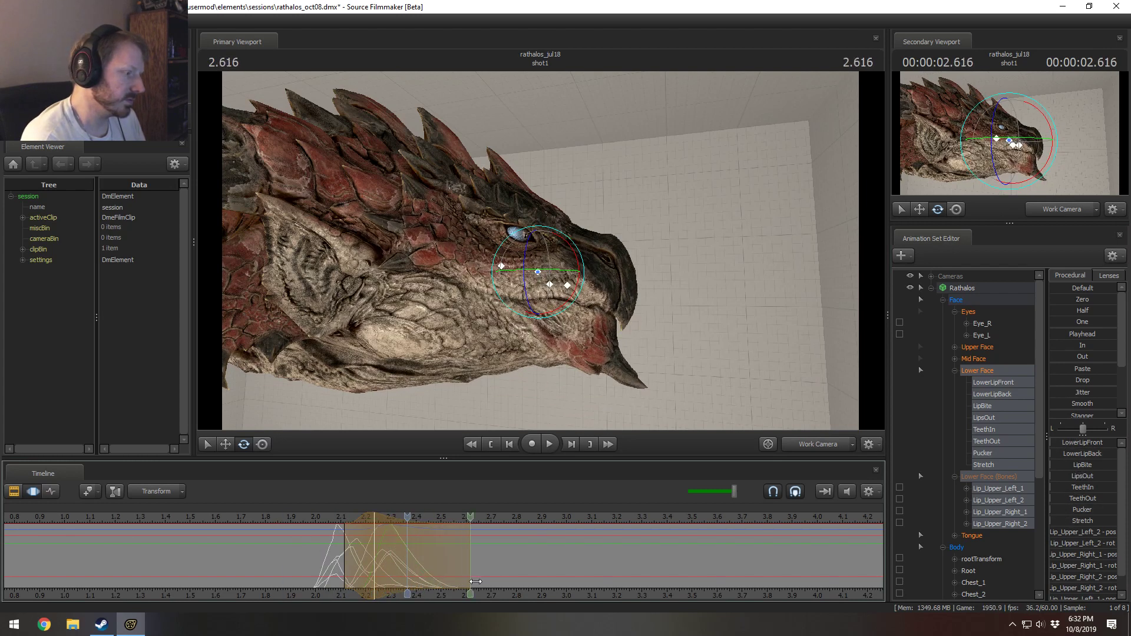
key(space)
key(space)
key(3)
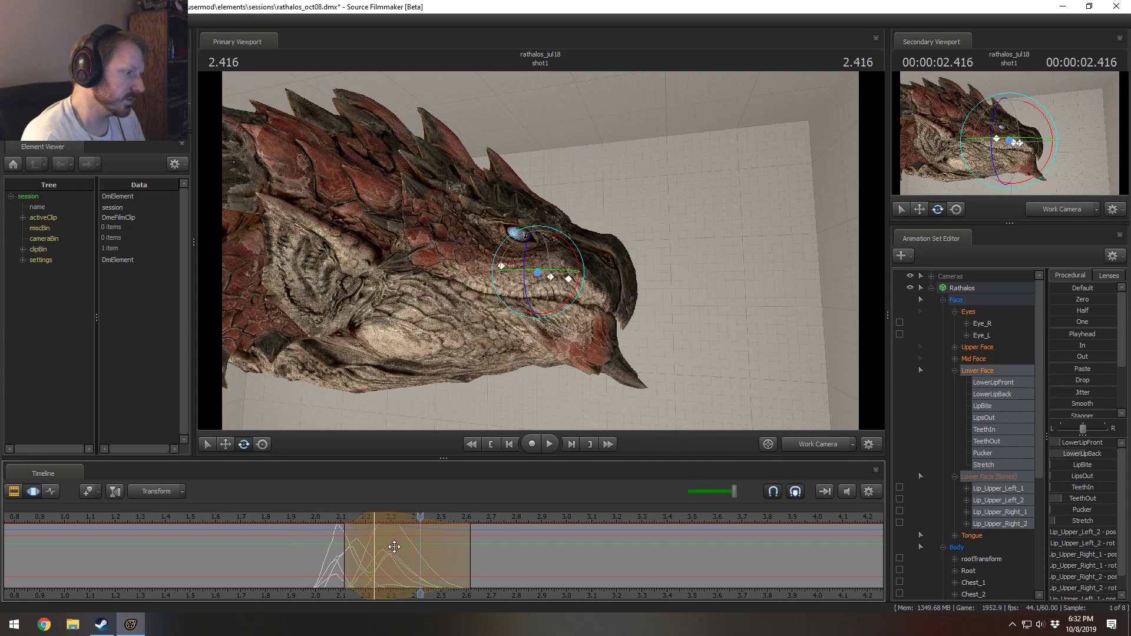
click(312, 513)
key(space)
key(space)
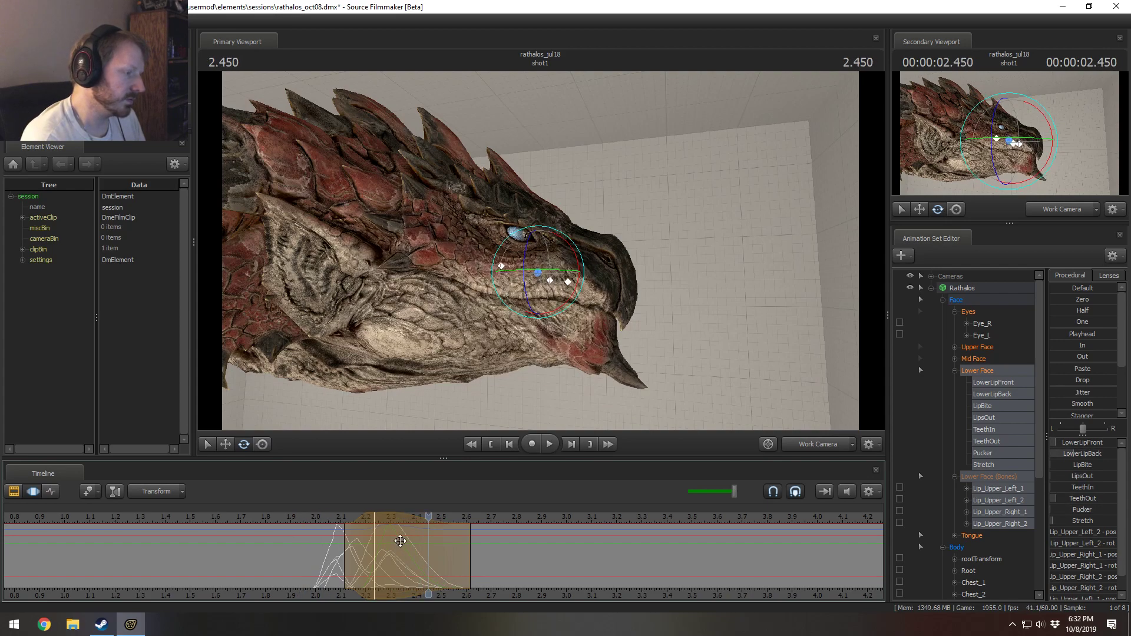
drag(396, 526, 393, 526)
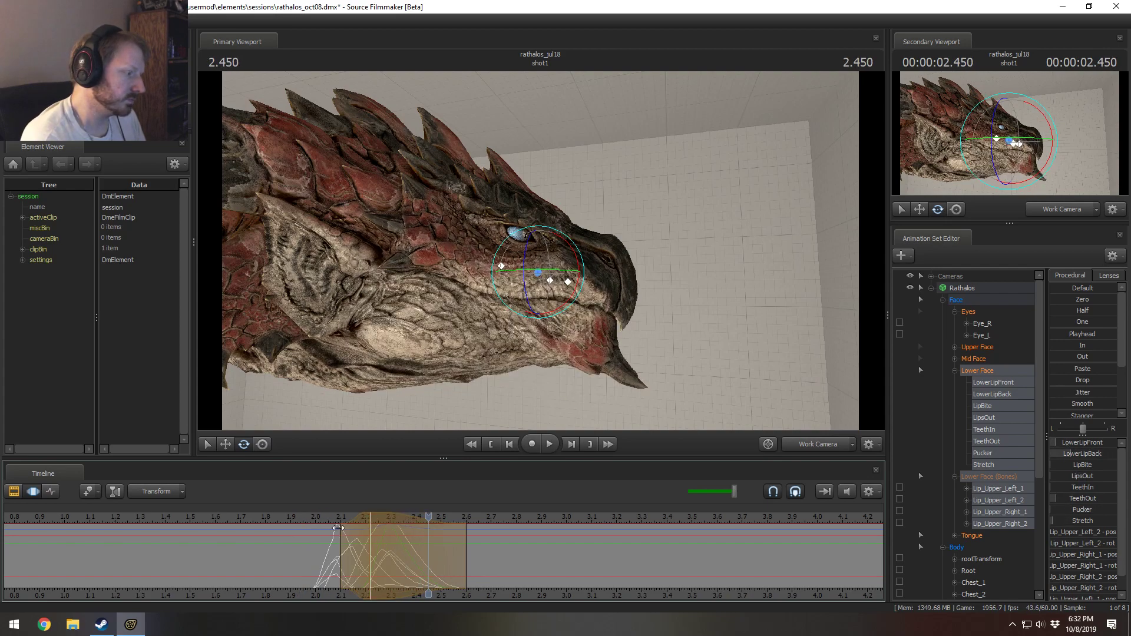
drag(458, 553, 444, 552)
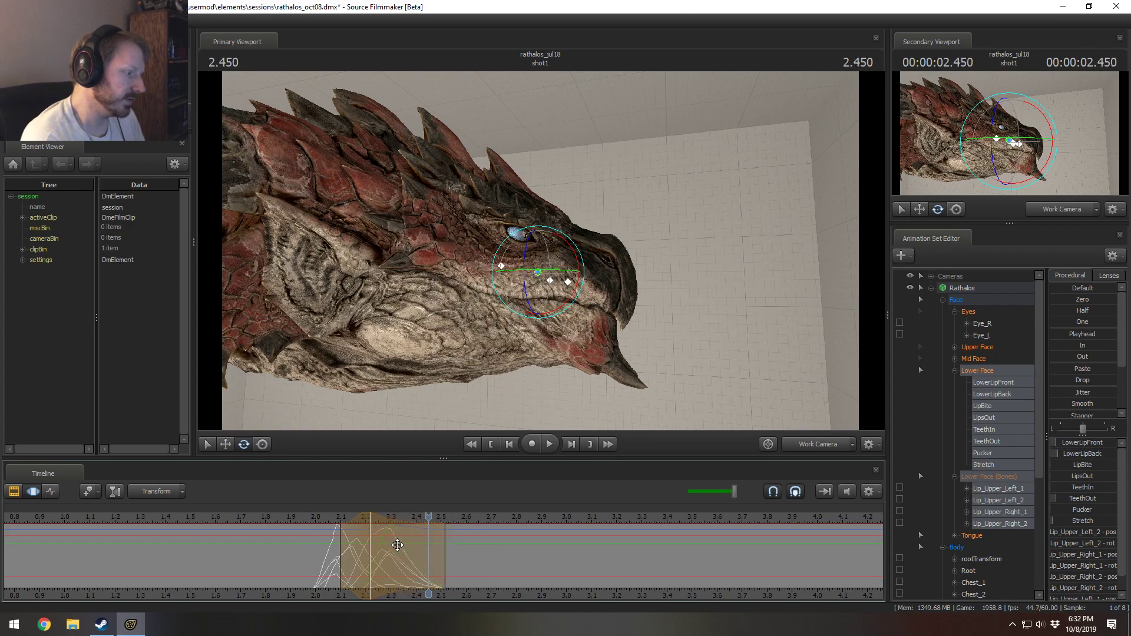
key(space)
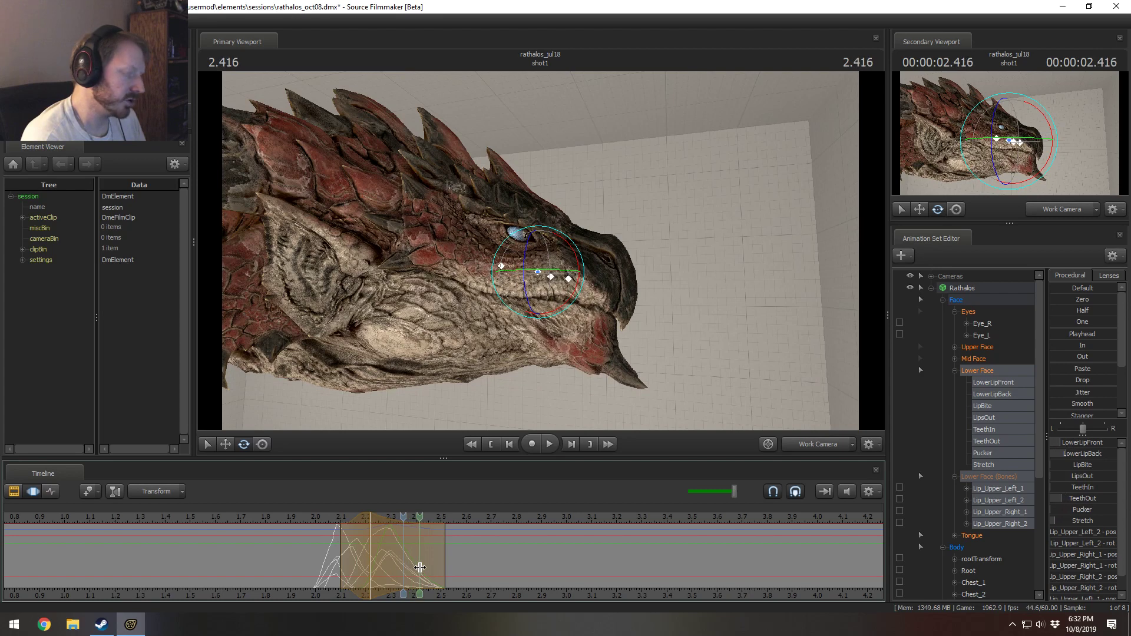
shift+click(420, 568)
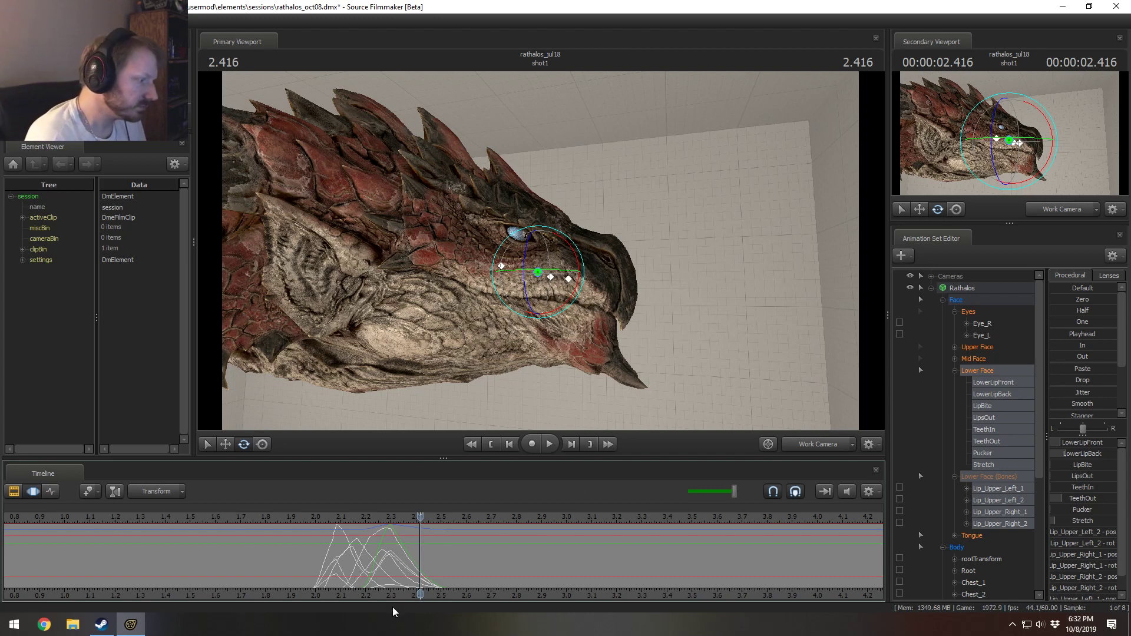
Step: Raise the Pucker slider at 2.450 using a time selection from about 2.32 to 2.58
mouse_move(421, 567)
mouse_down()
mouse_move(393, 565)
mouse_move(433, 568)
mouse_move(429, 579)
mouse_up()
scroll(429, 579, up, 4)
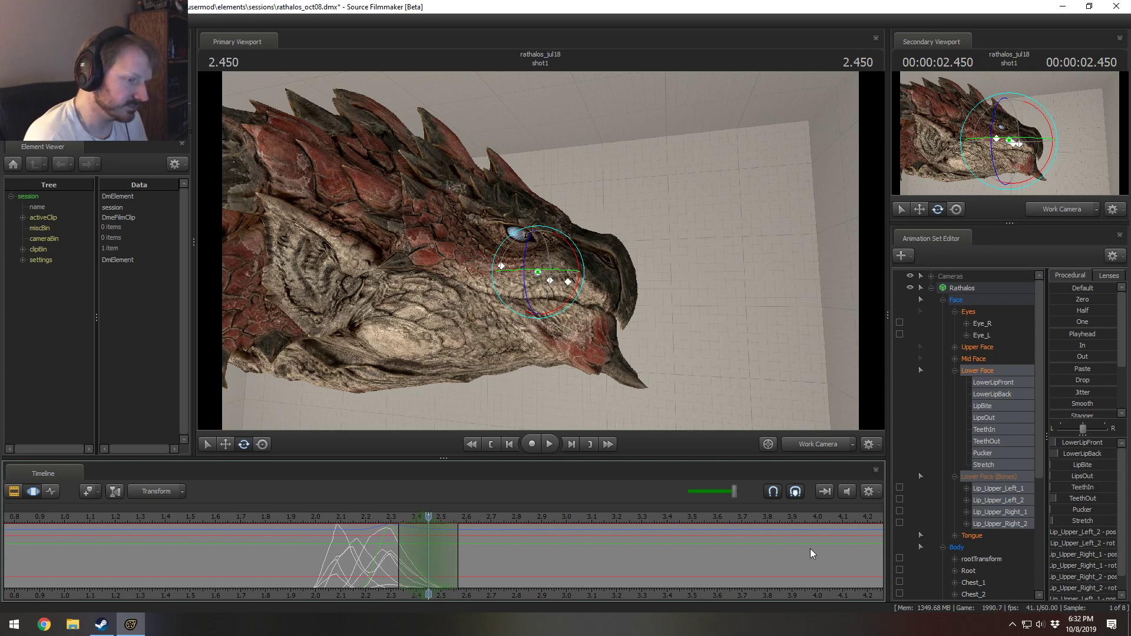
scroll(419, 549, up, 1)
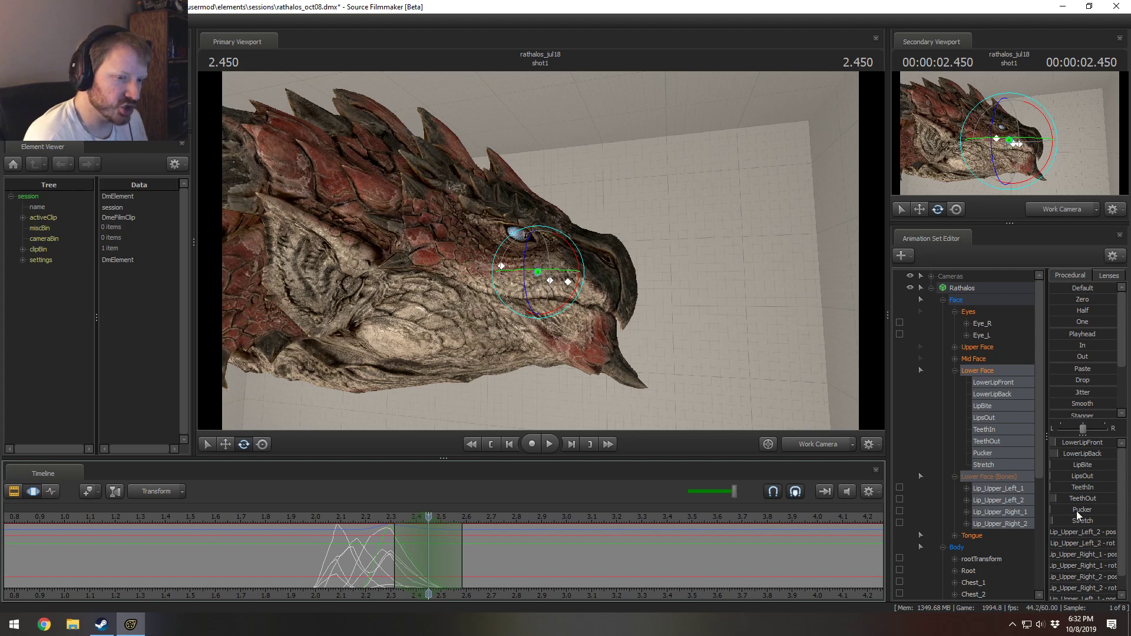
drag(1076, 510, 1122, 528)
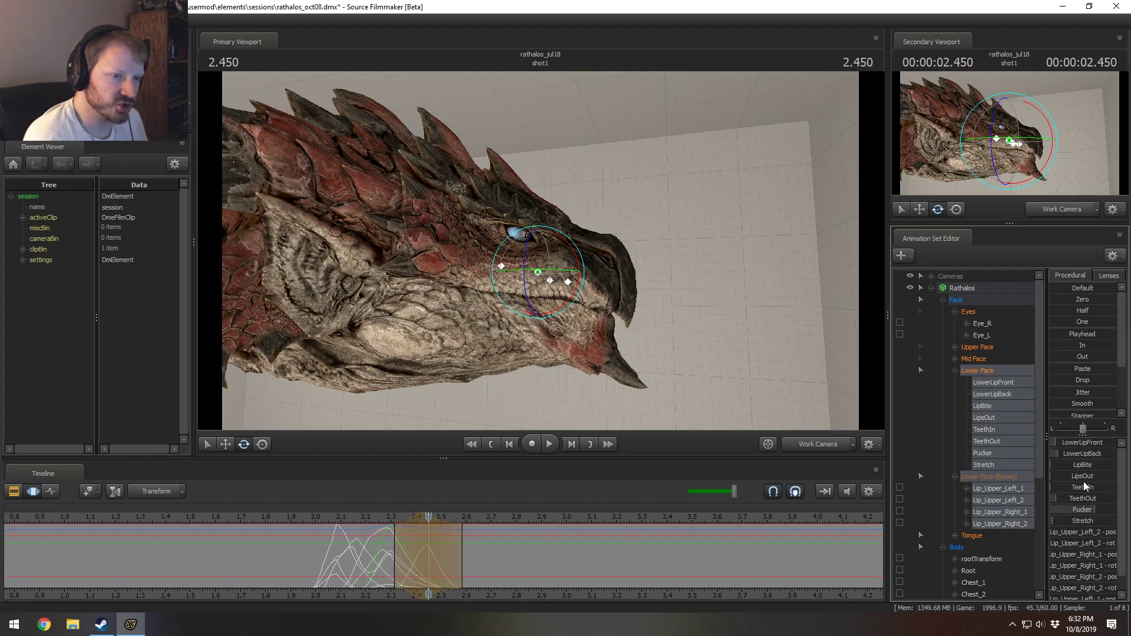
drag(1091, 505, 1099, 506)
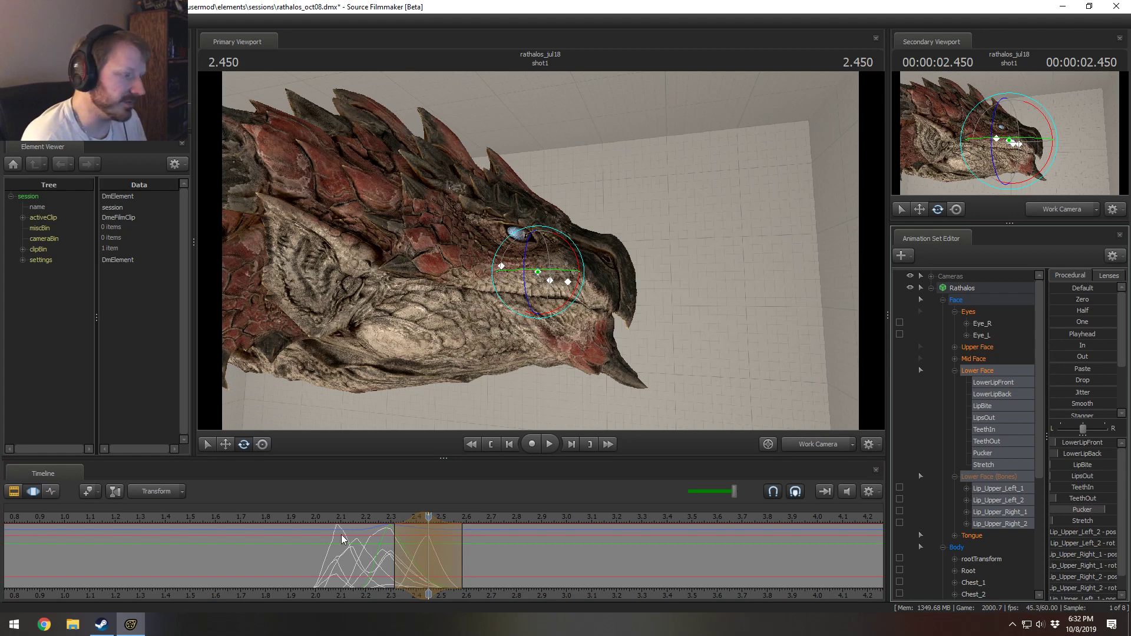
Step: Blend the selected mouth controls between about 2.32 and 2.58 toward the playhead pose at 2.083, and return to 2.450
click(308, 519)
drag(334, 530, 337, 531)
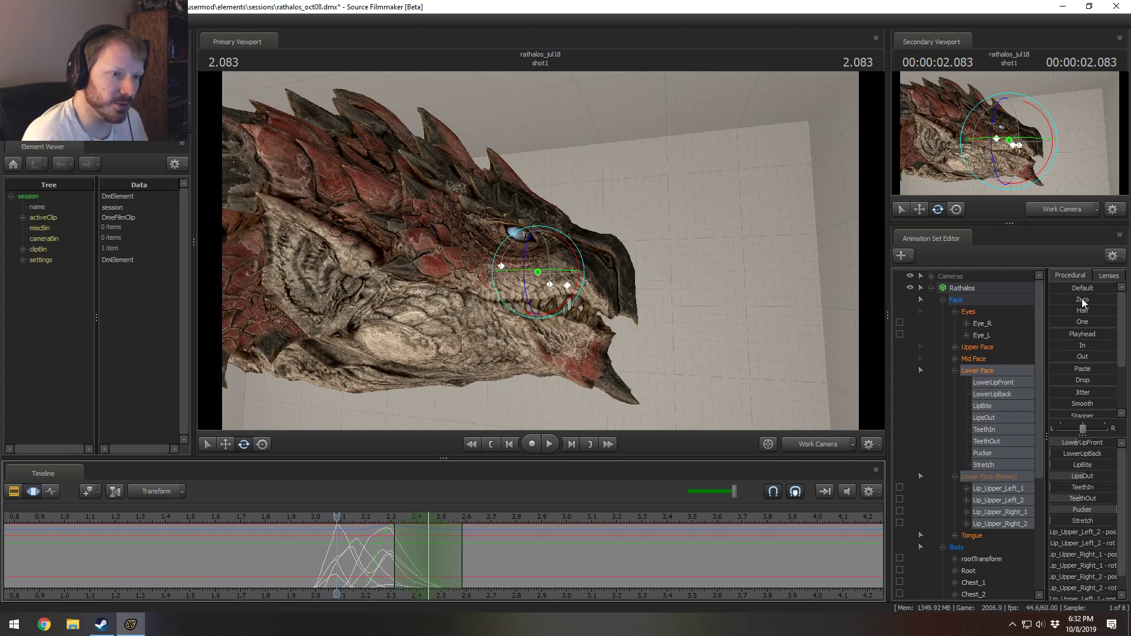
drag(1084, 336, 1116, 334)
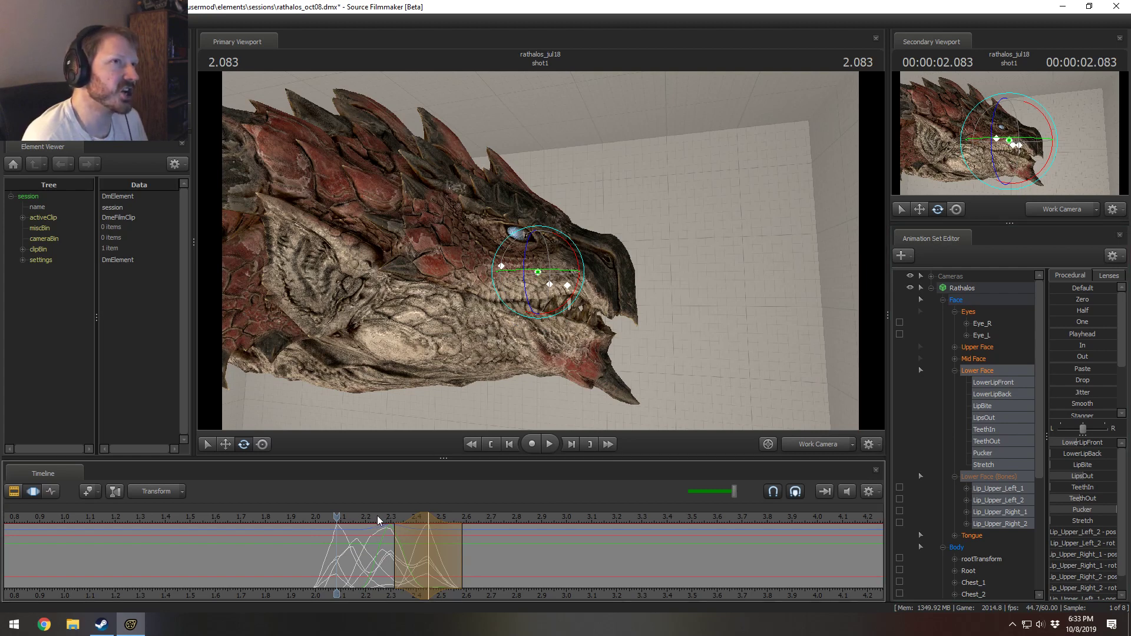
drag(377, 515, 426, 525)
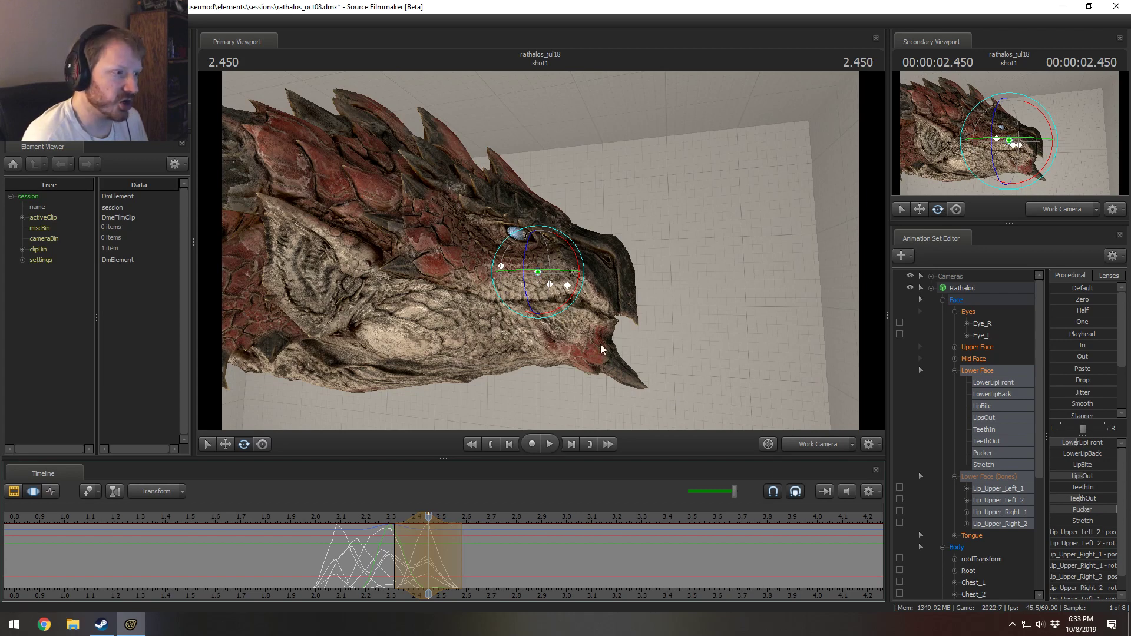
Step: Undo a trial raise of LowerLipFront at 2.450 and raise the LipBite slider instead
drag(1070, 442, 1110, 442)
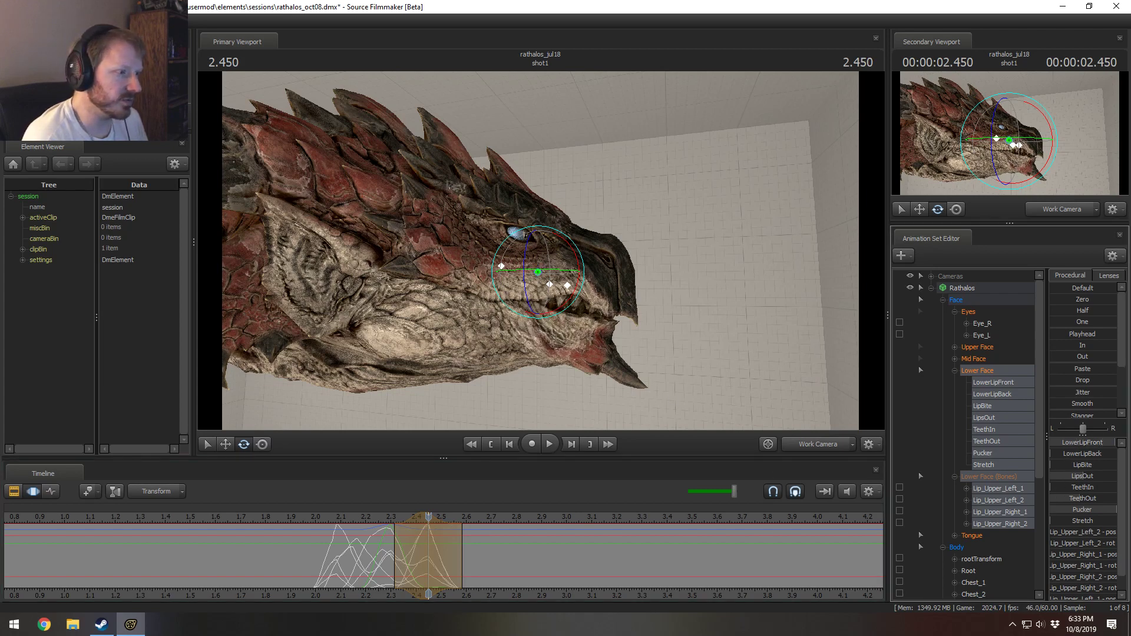
key(ctrl+z)
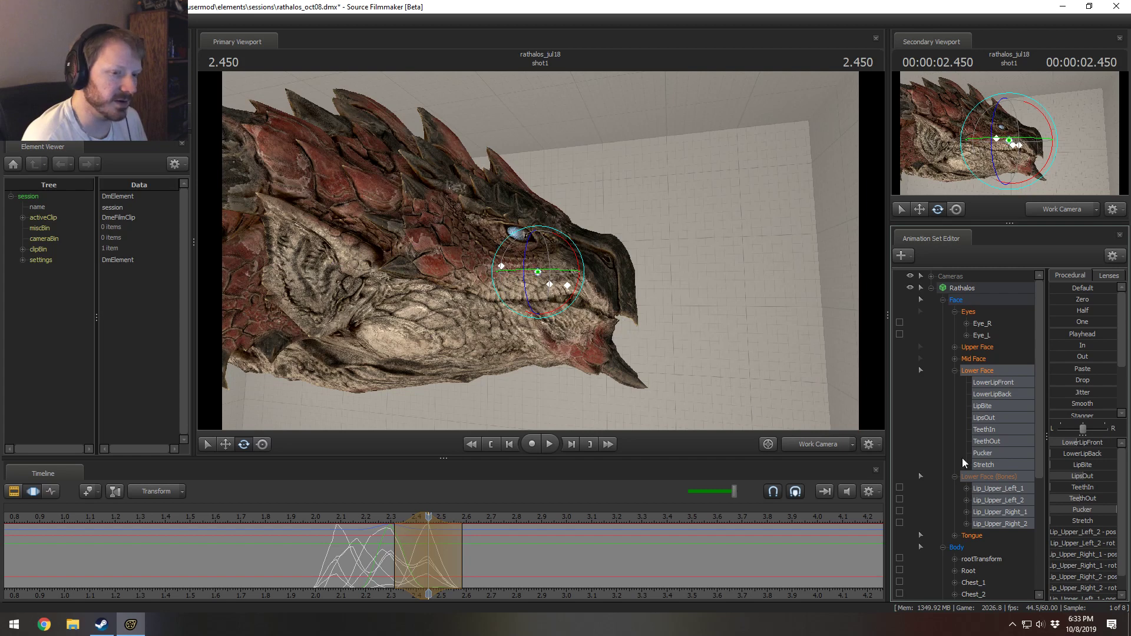
drag(1060, 464, 1088, 464)
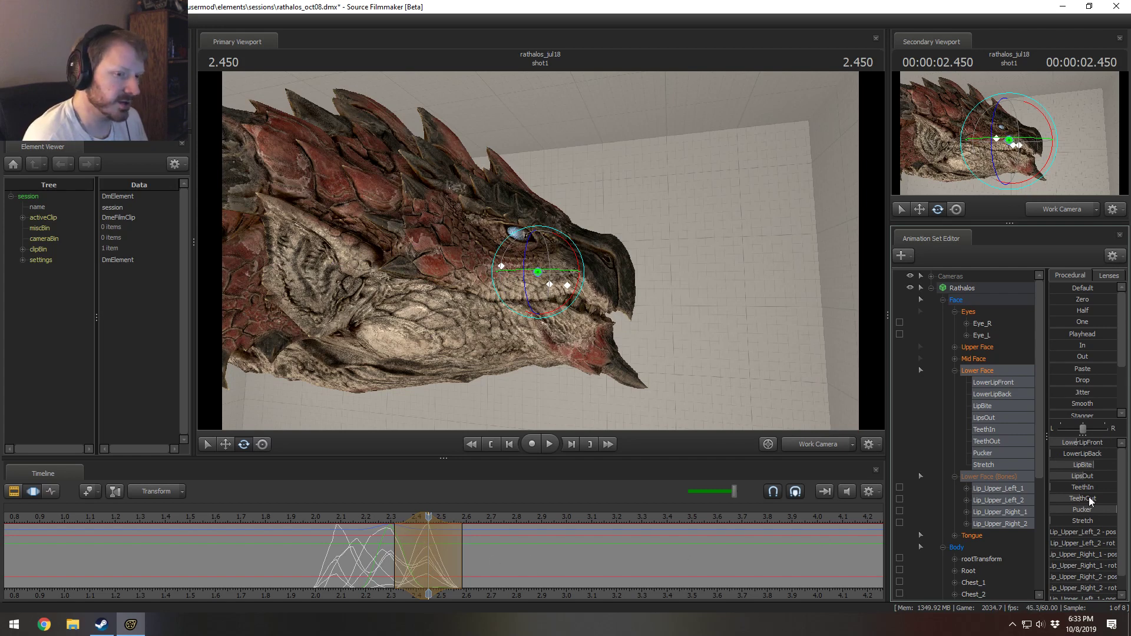
Step: Raise the Pucker slider at 2.666 using a time selection from about 2.53 to 2.78, and undo a trial LipBite adjustment
mouse_move(352, 573)
mouse_down()
mouse_move(429, 566)
mouse_move(415, 554)
mouse_move(486, 565)
mouse_move(437, 566)
mouse_move(481, 568)
mouse_move(454, 560)
mouse_up()
scroll(481, 570, up, 5)
click(510, 562)
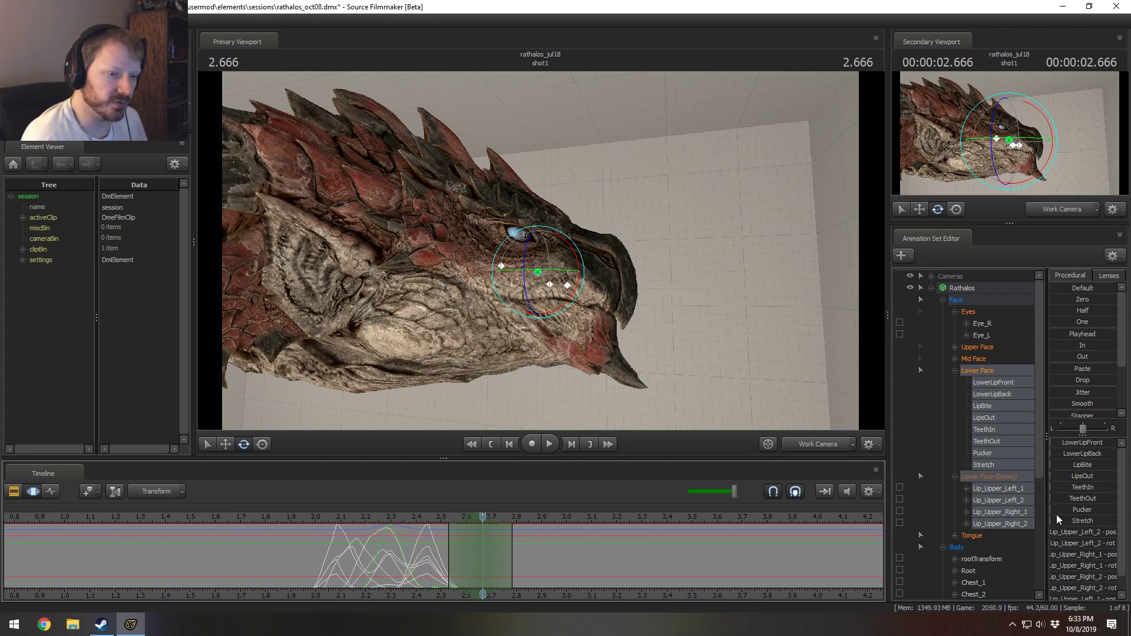
drag(1078, 512, 1104, 512)
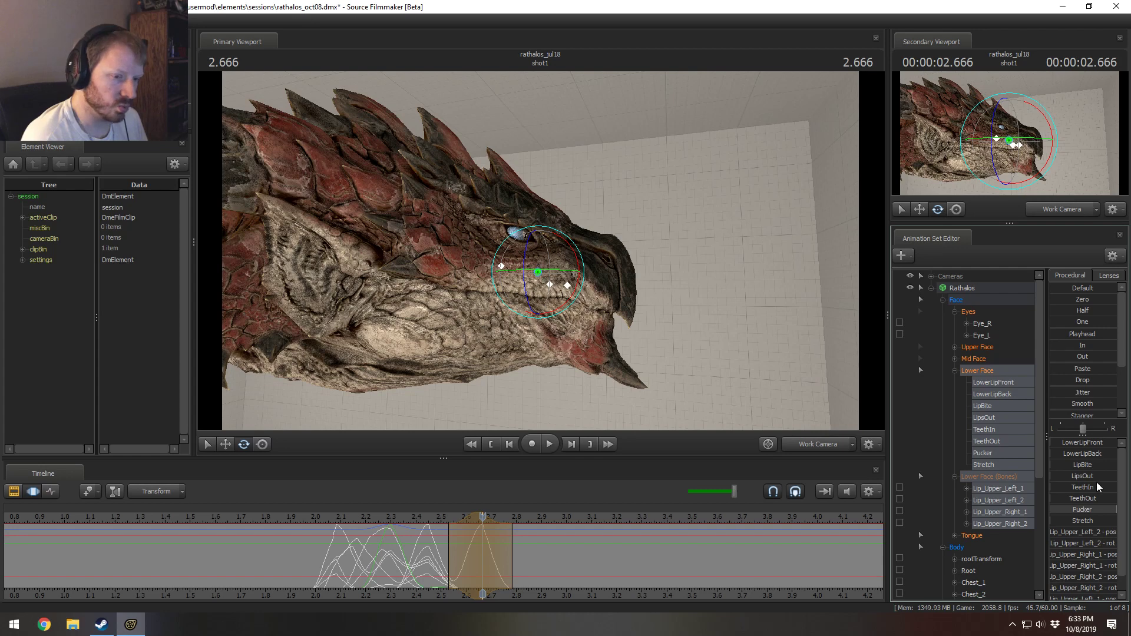
mouse_move(1092, 464)
mouse_down()
mouse_move(1129, 474)
mouse_move(1082, 510)
mouse_up()
key(ctrl+z)
Step: Rotate the front upper lip bones, Lip_Upper_Left_2 and Lip_Upper_Right_2, at 2.666 and move them down over the teeth
mouse_move(575, 276)
ctrl+mouse_down()
mouse_move(549, 285)
mouse_move(579, 284)
mouse_move(578, 254)
mouse_move(567, 285)
mouse_move(578, 243)
mouse_move(590, 249)
ctrl+mouse_up()
key(w)
key(ctrl+z)
key(e)
key(ctrl+z)
key(w)
key(ctrl+z)
key(e)
drag(586, 303, 596, 280)
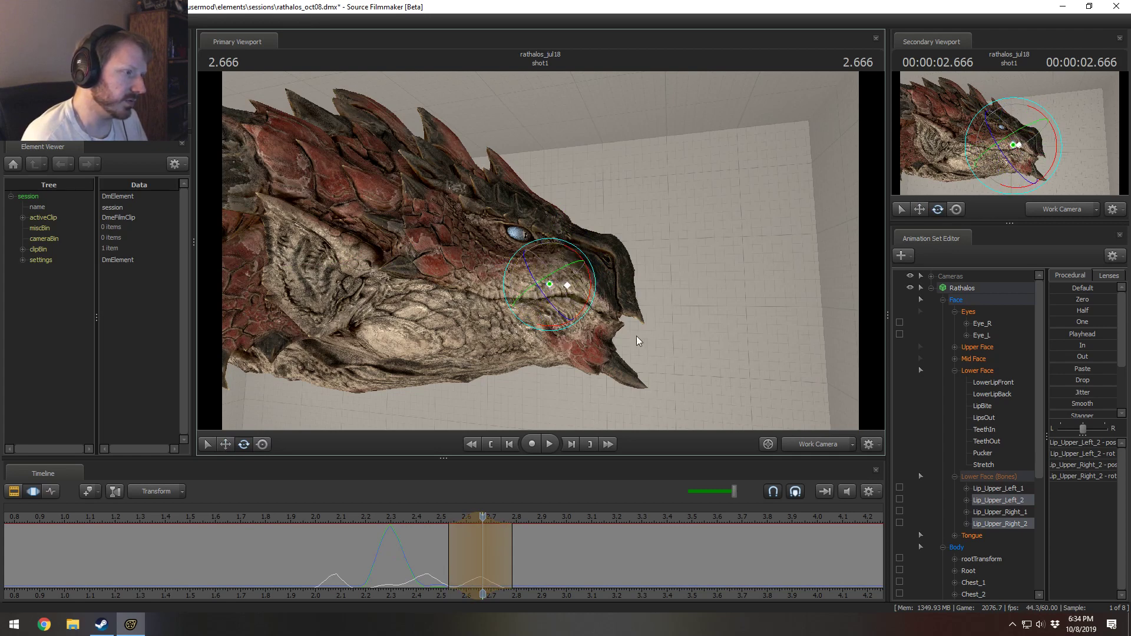
key(w)
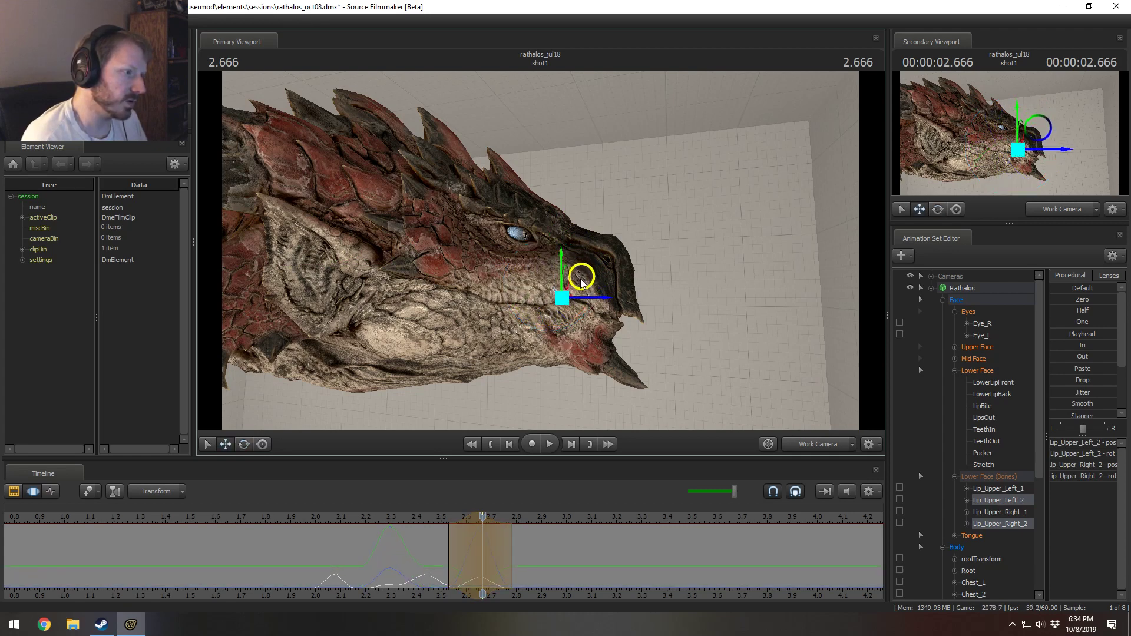
drag(580, 280, 576, 279)
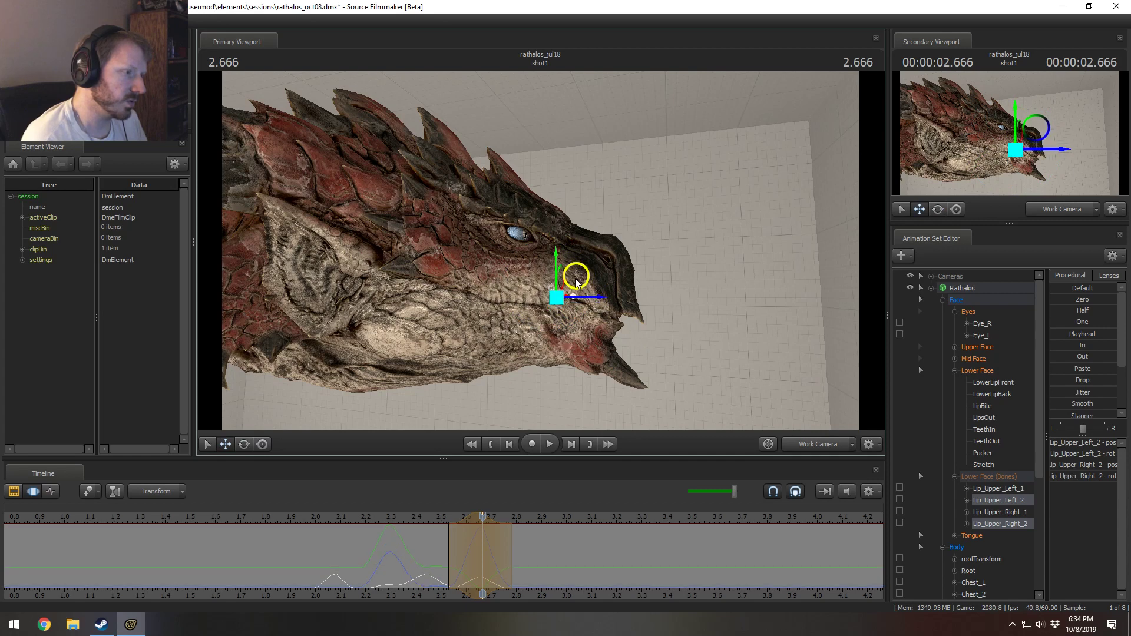
Step: Rotate the Jaw bone slightly open at 2.666 using the time selection from about 2.53 to 2.78
click(435, 282)
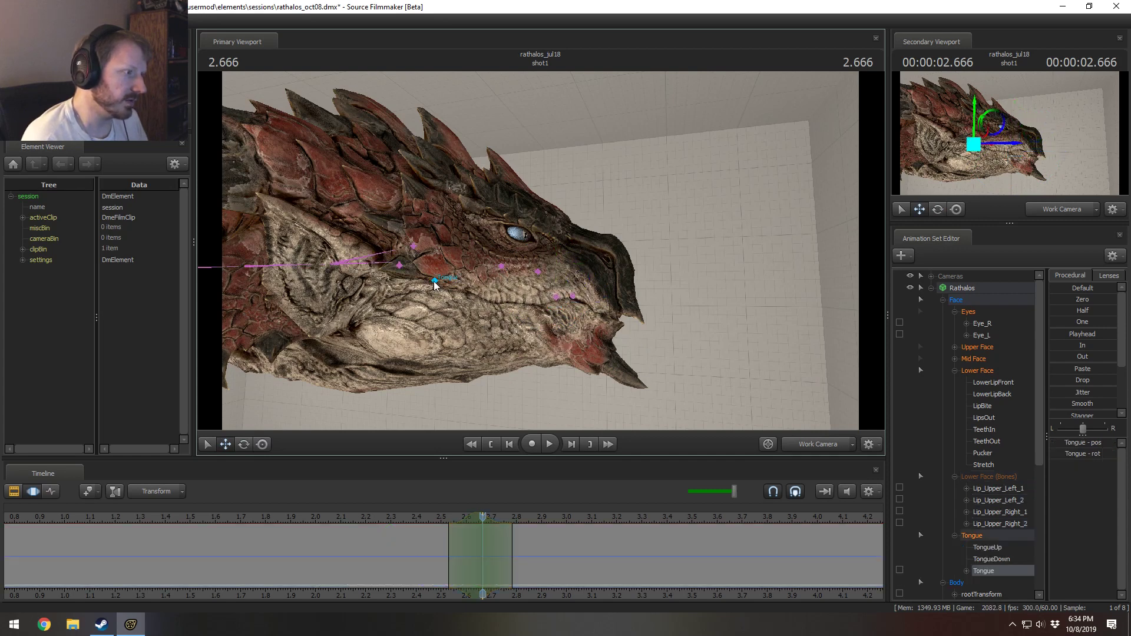
click(400, 264)
key(e)
drag(435, 265, 446, 272)
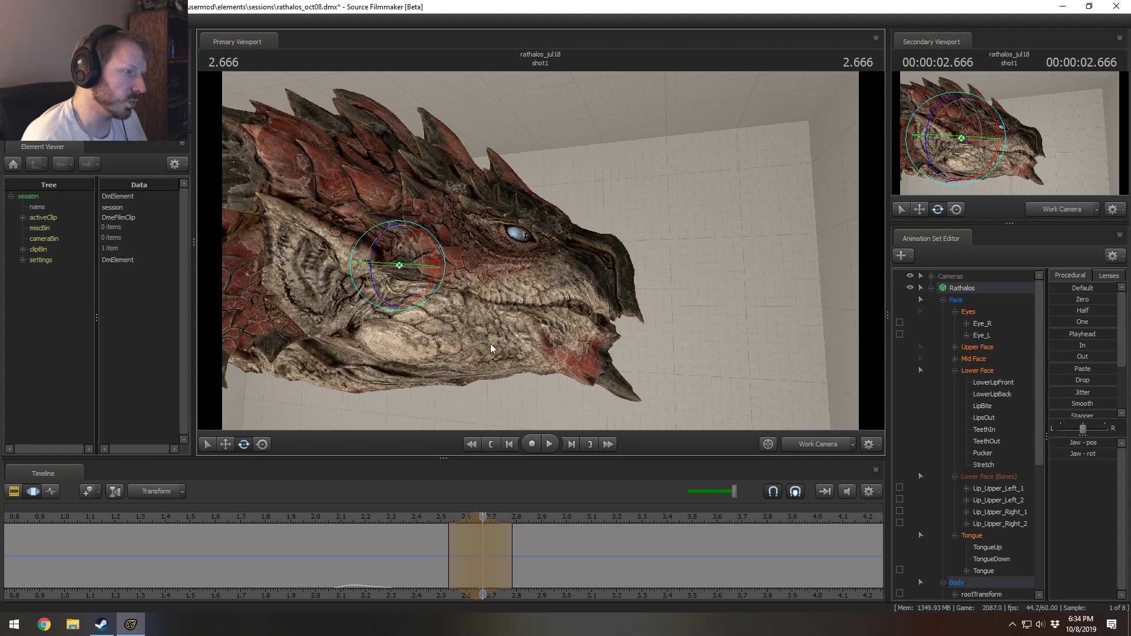
Step: Rotate the jaw open at 2.583 using a time selection from about 2.46 to 2.70, and play back the mouth movement
drag(413, 556, 462, 567)
key(Escape)
click(462, 566)
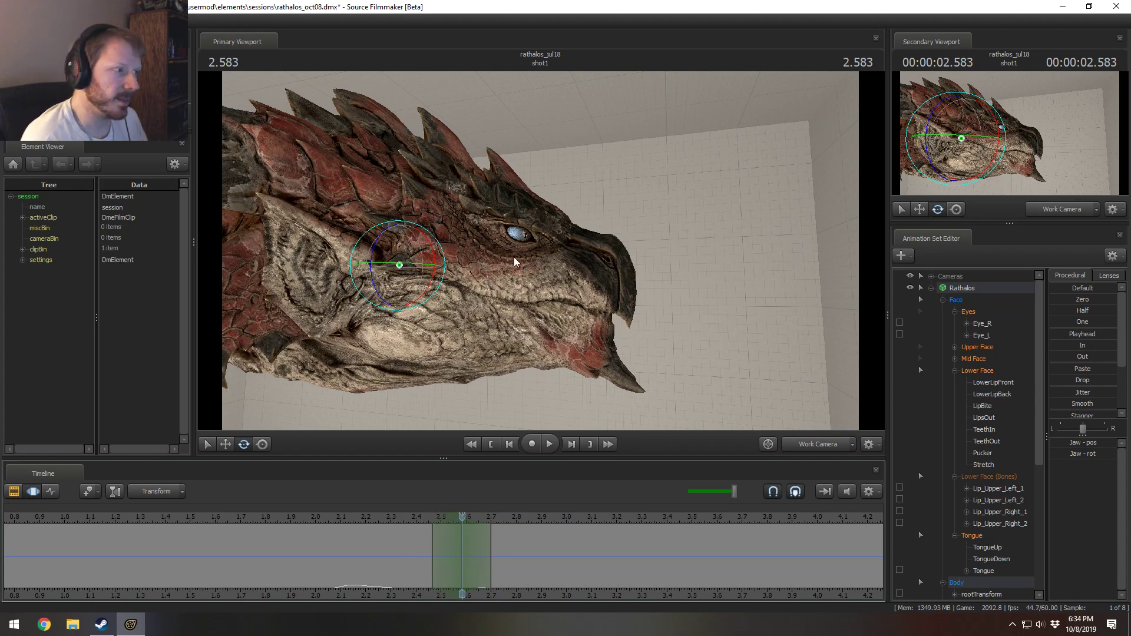
drag(439, 279, 443, 288)
drag(386, 553, 461, 556)
drag(442, 516, 456, 555)
click(297, 524)
key(space)
key(space)
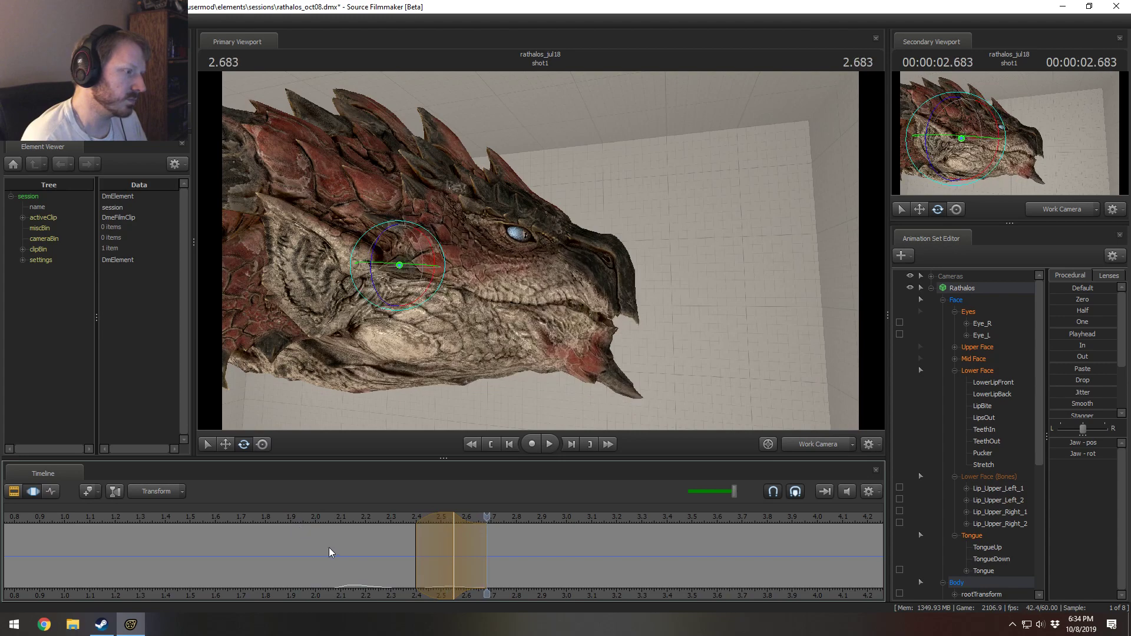
Step: Retime the lower-face, upper lip bone and jaw animation from about 2.36 onward so the last mouth shape falls earlier
drag(361, 557, 449, 571)
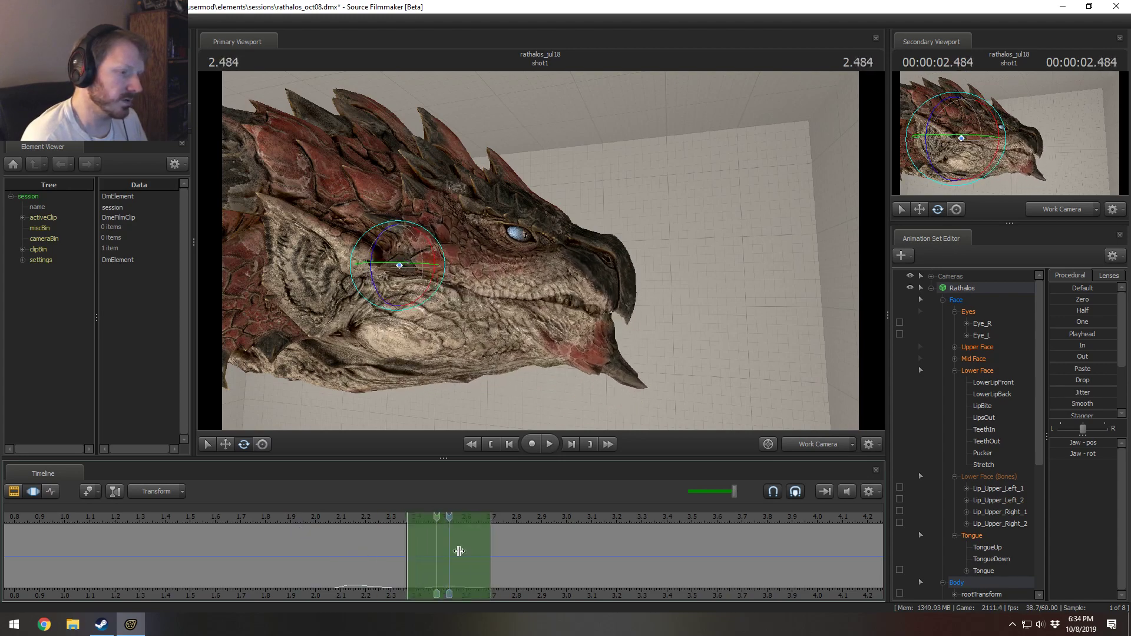
click(954, 312)
click(977, 347)
ctrl+click(969, 454)
scroll(978, 557, down, 3)
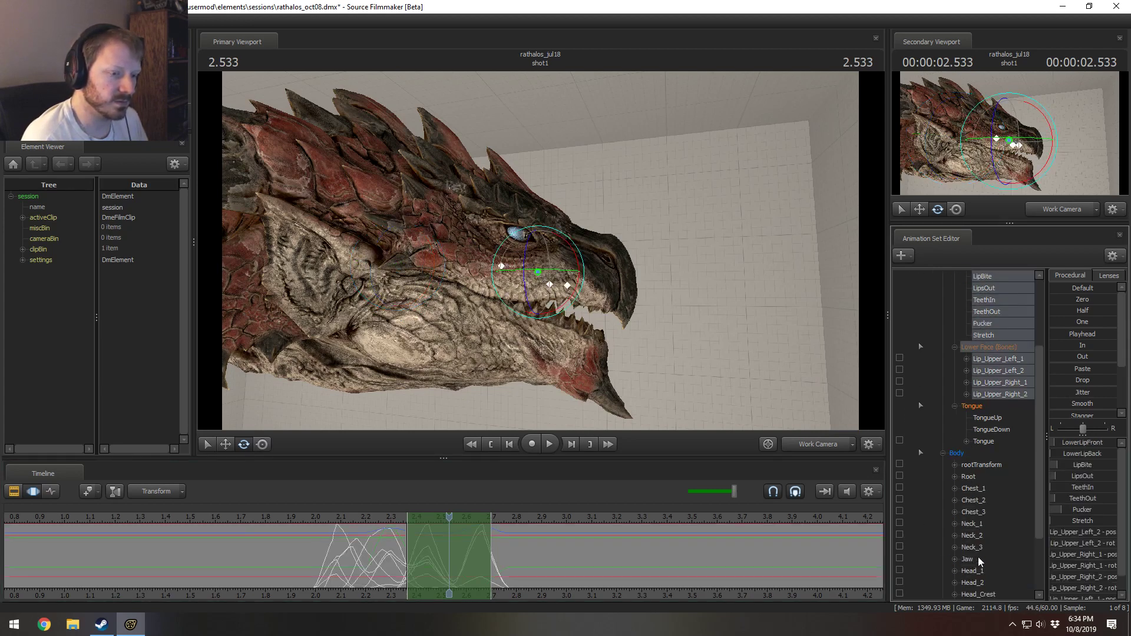
click(976, 557)
mouse_move(491, 561)
mouse_down()
mouse_move(514, 562)
mouse_move(498, 560)
mouse_up()
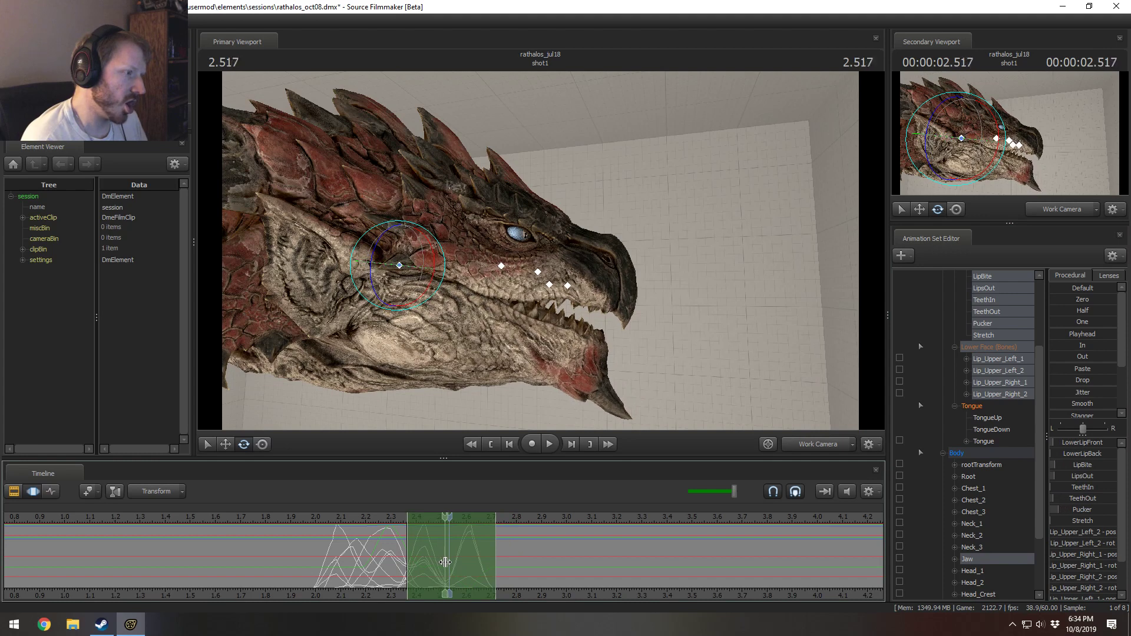
Step: Rotate the front upper lip bones at 2.533 using a time selection from about 2.43 to 2.63
click(449, 563)
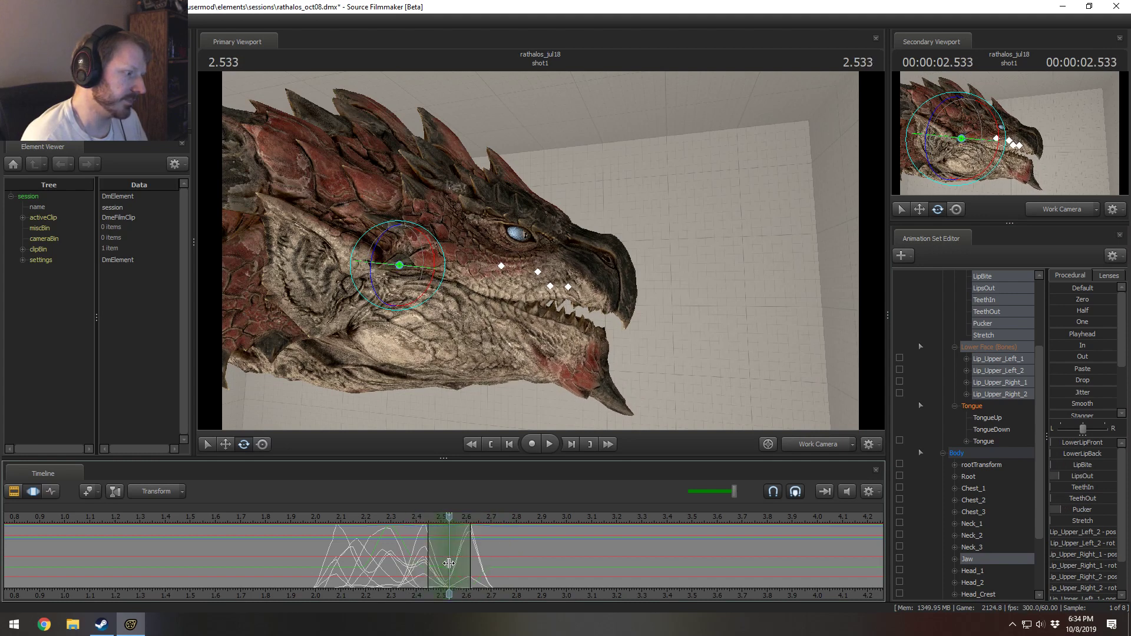
click(651, 242)
mouse_move(588, 282)
ctrl+mouse_down()
mouse_move(568, 250)
mouse_move(583, 307)
ctrl+mouse_up()
key(w)
key(e)
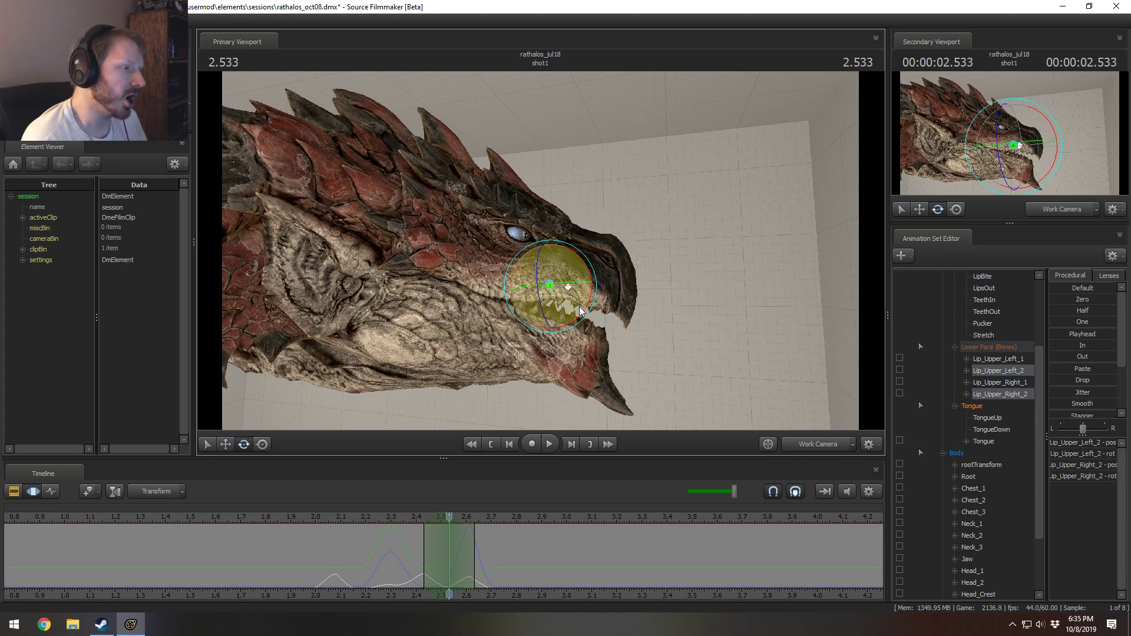
drag(590, 274, 592, 292)
key(w)
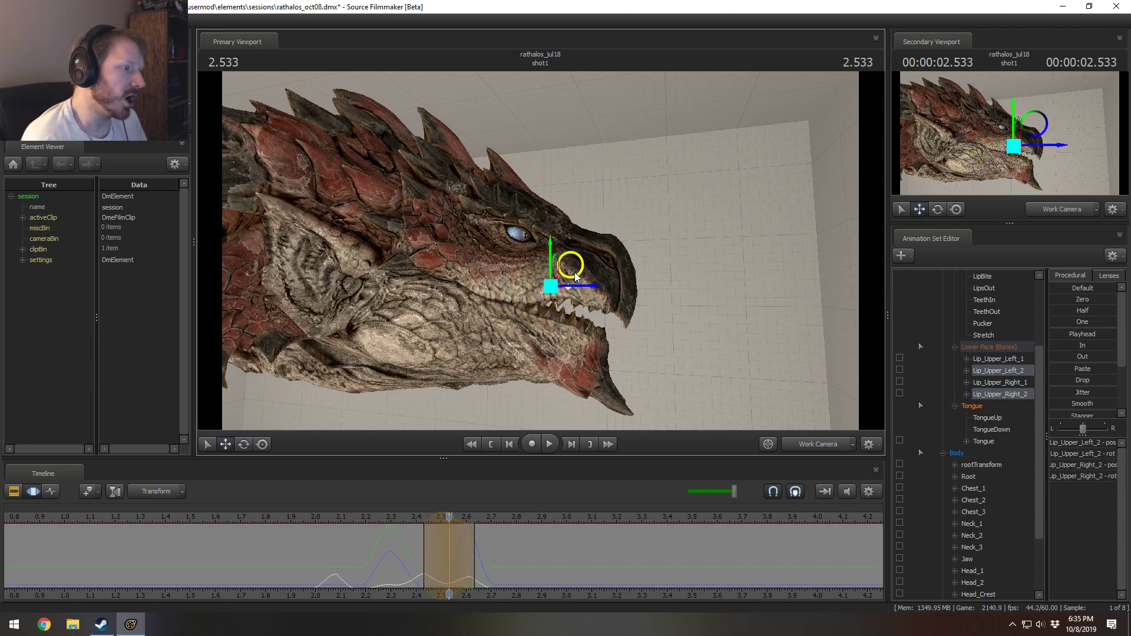
Step: Raise the front upper lip bones at 2.500, and rotate and lower them at 2.583 with a selection from about 2.46 to 2.70
mouse_move(435, 533)
mouse_down()
mouse_move(423, 543)
mouse_move(457, 551)
mouse_move(426, 546)
mouse_move(457, 546)
mouse_move(435, 517)
mouse_move(442, 555)
mouse_move(459, 560)
mouse_move(439, 548)
mouse_move(454, 544)
mouse_move(431, 517)
mouse_move(444, 539)
mouse_up()
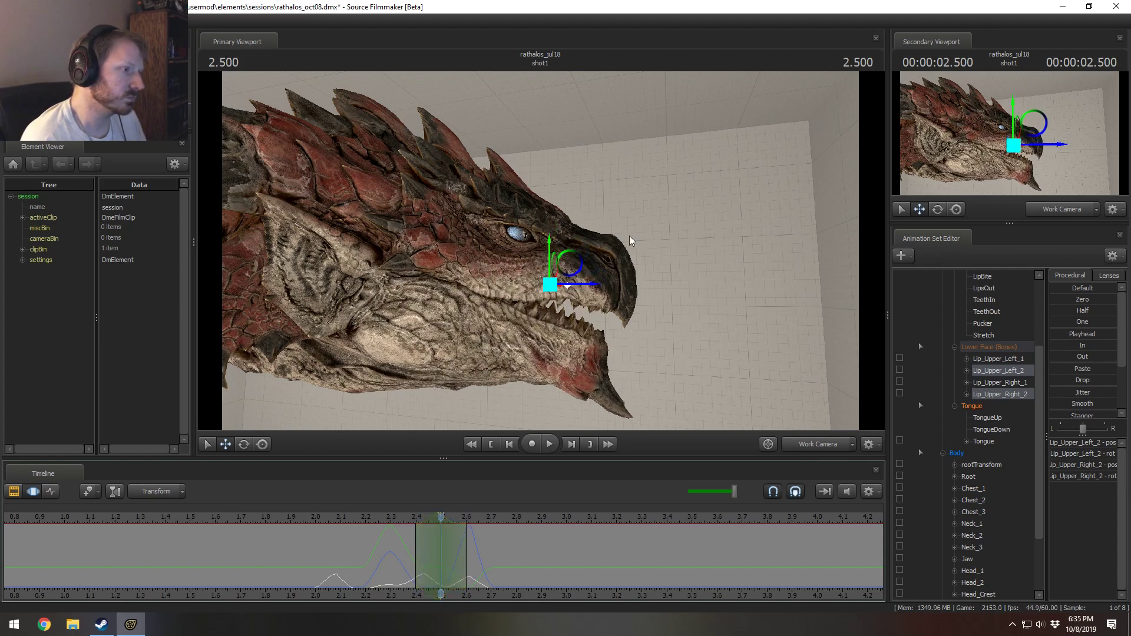
drag(566, 272, 561, 259)
drag(444, 562, 461, 563)
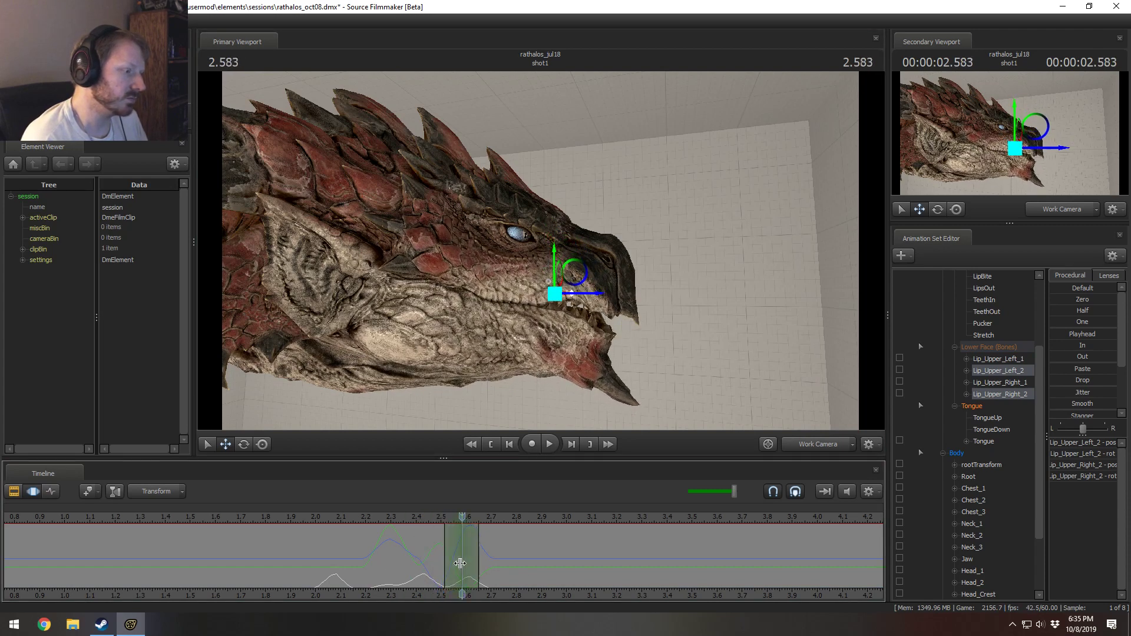
key(e)
drag(595, 273, 600, 309)
key(w)
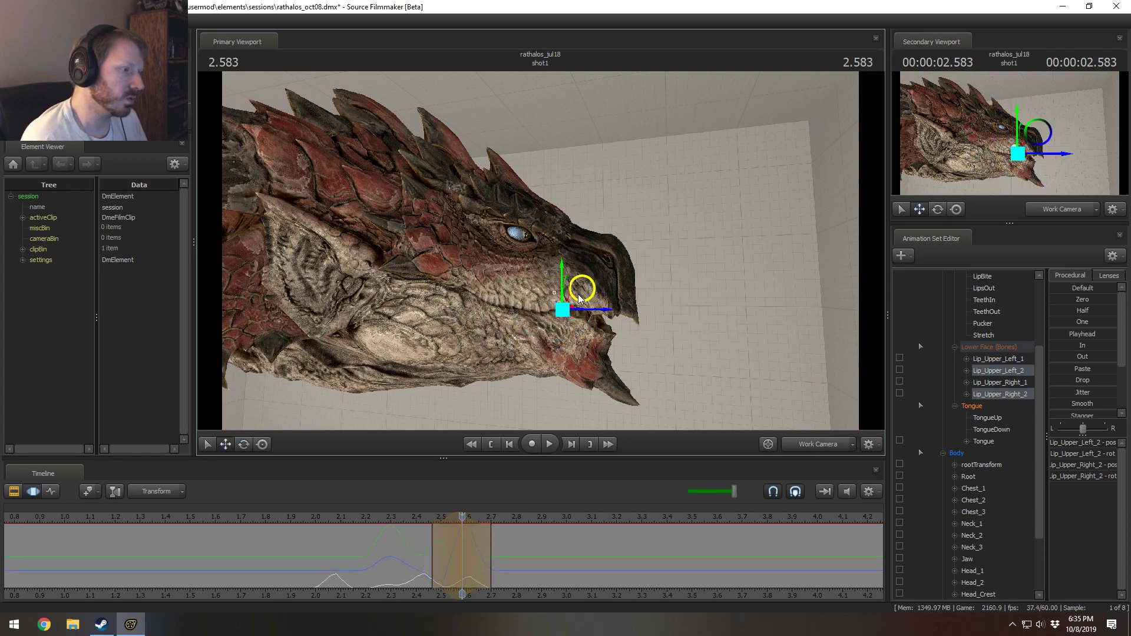
Step: Raise the LowerLipBack slider at 2.516 using a time selection from about 2.40 to 2.63, and play back the result
key(shift)
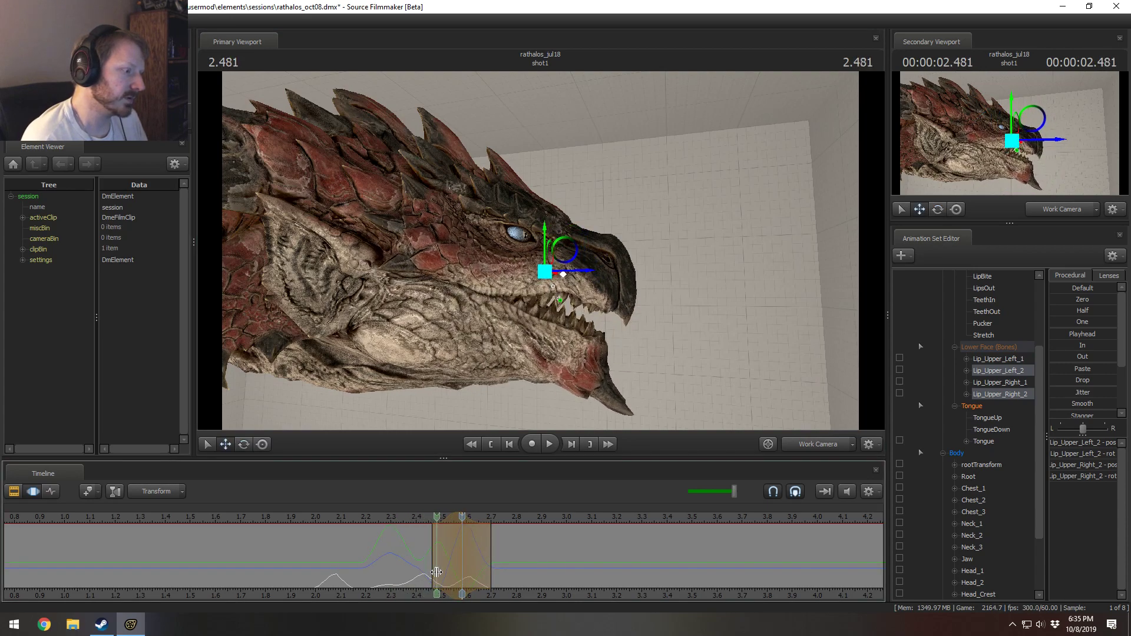
click(433, 575)
shift+scroll(444, 568, up, 3)
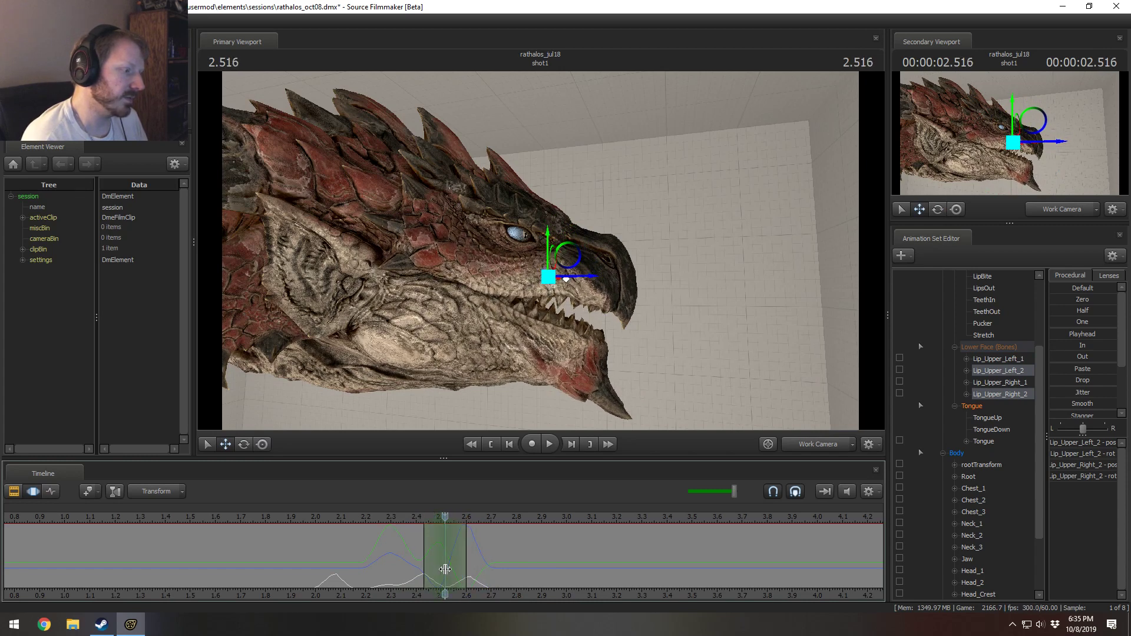
scroll(1014, 339, up, 1)
scroll(1013, 335, up, 3)
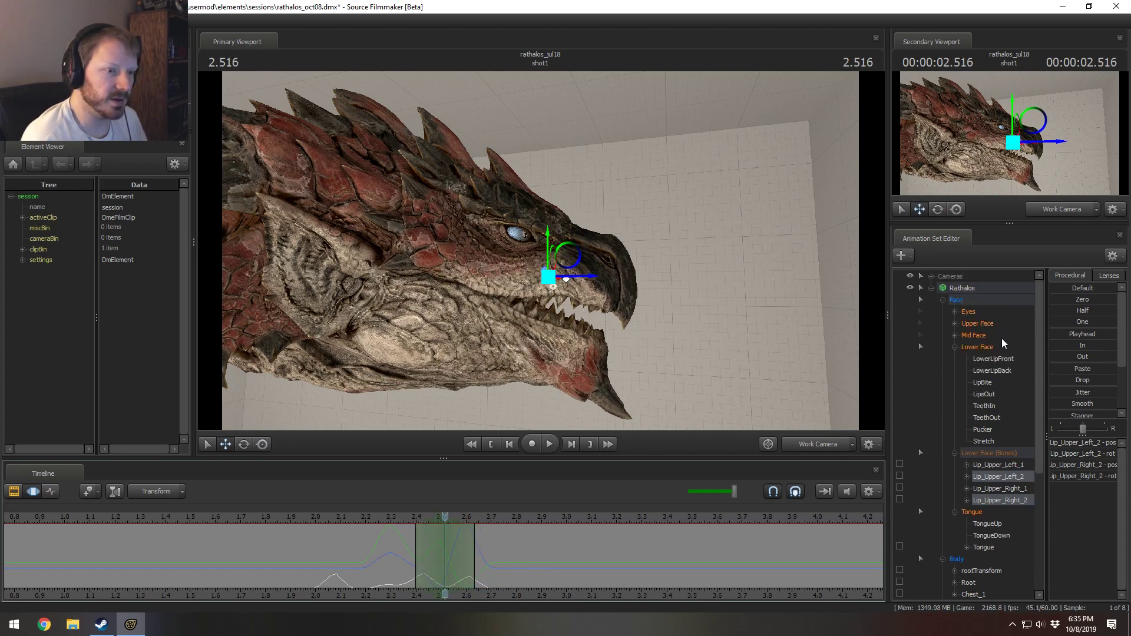
click(979, 348)
drag(1084, 451, 1104, 451)
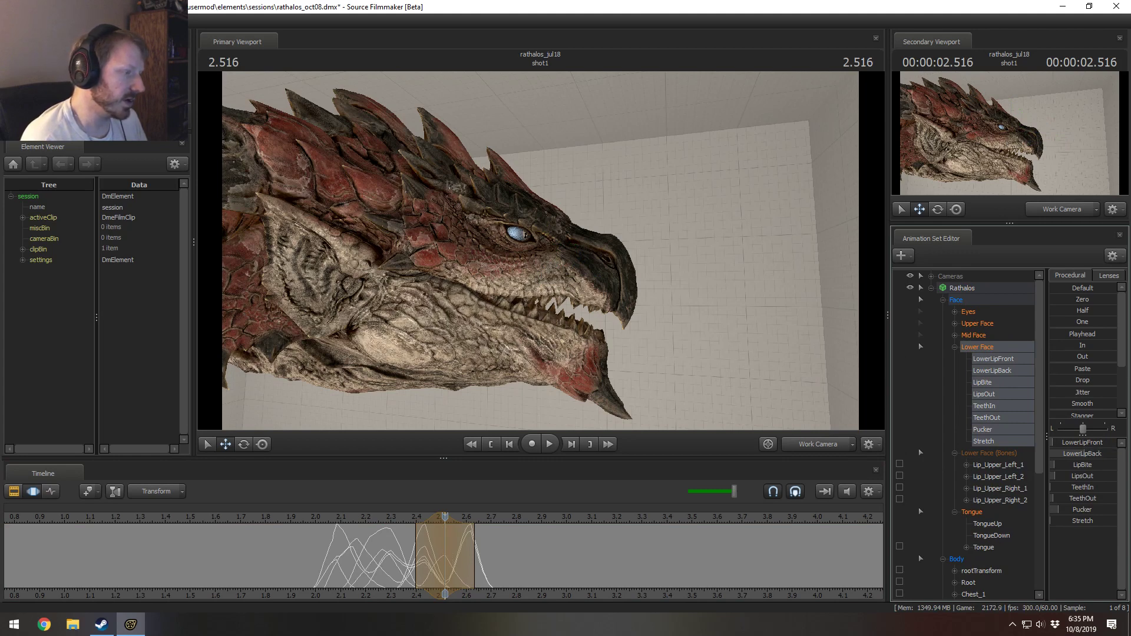
drag(368, 521, 465, 566)
key(space)
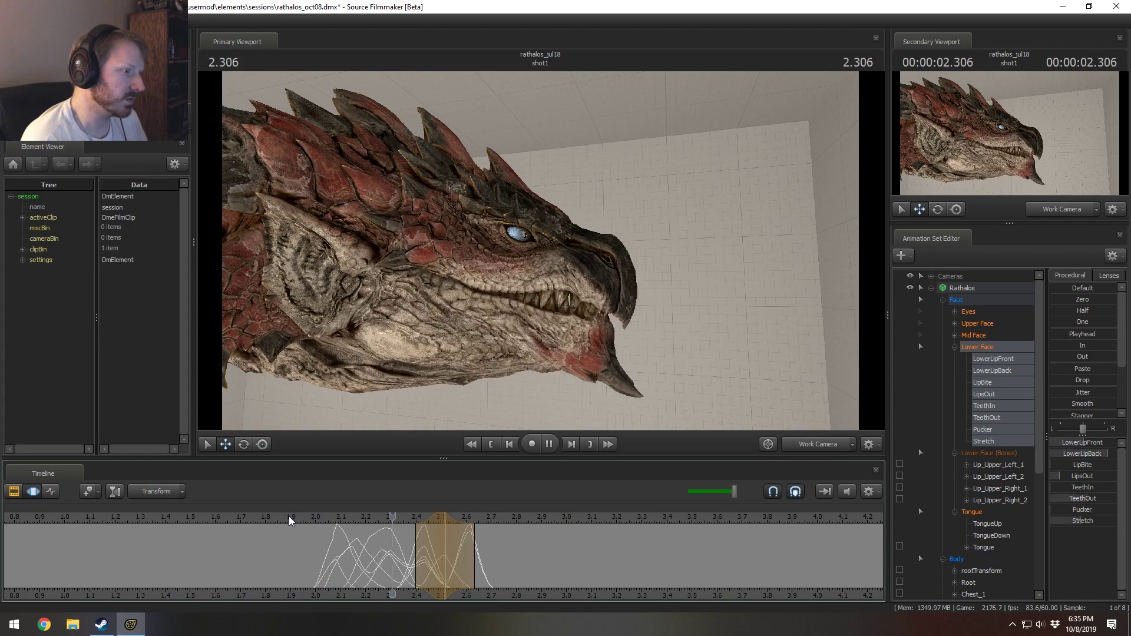
drag(361, 549, 466, 518)
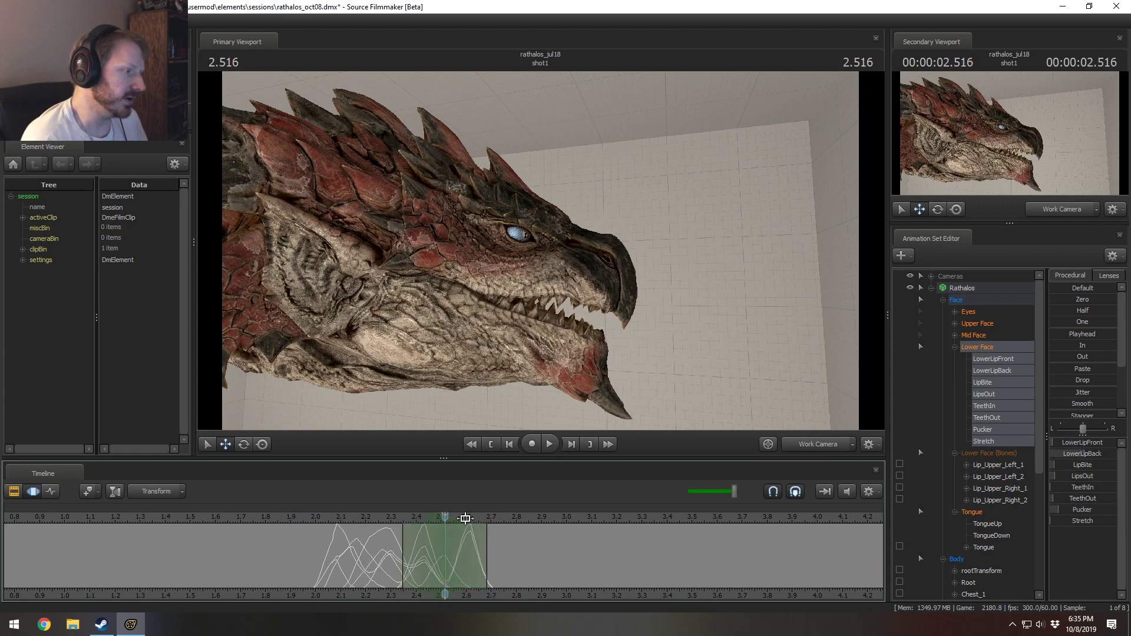
Step: Open the jaw wider and reposition it at 2.516 using a time selection from about 2.35 to 2.68, and play back the result
click(397, 271)
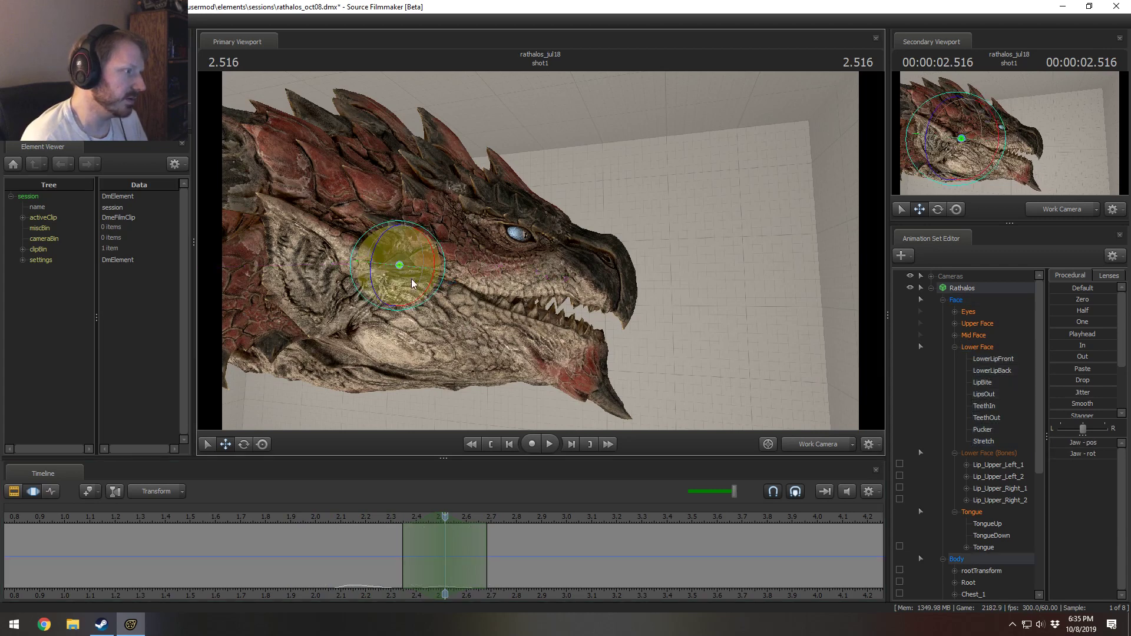
drag(434, 288, 435, 299)
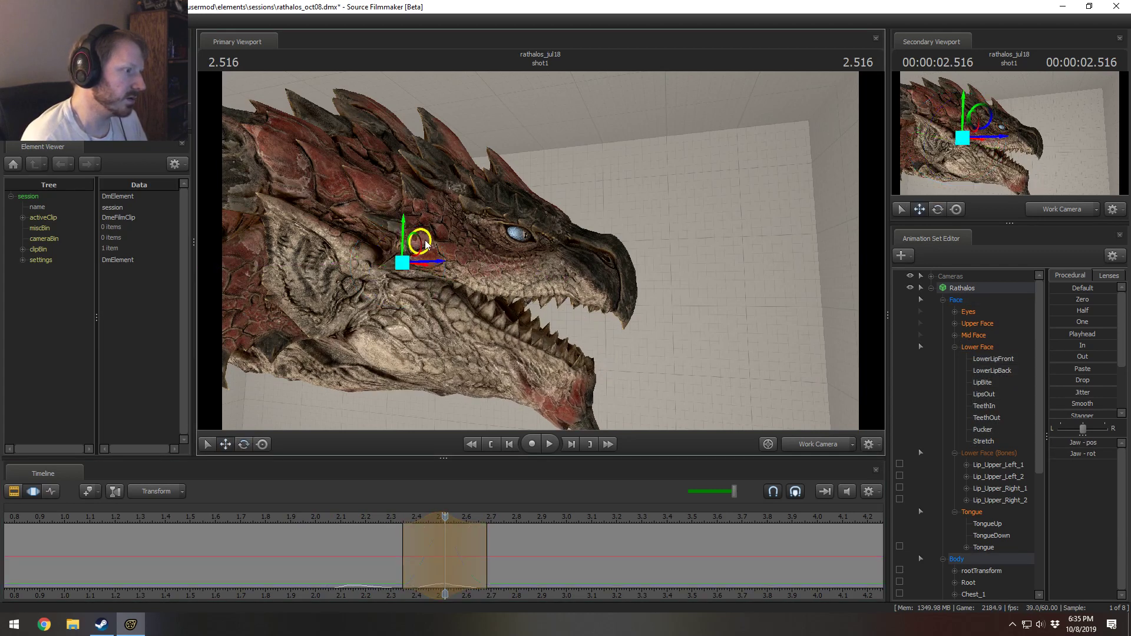
drag(357, 555, 455, 550)
mouse_move(478, 555)
mouse_down()
mouse_move(417, 555)
mouse_move(466, 573)
mouse_up()
click(347, 521)
key(space)
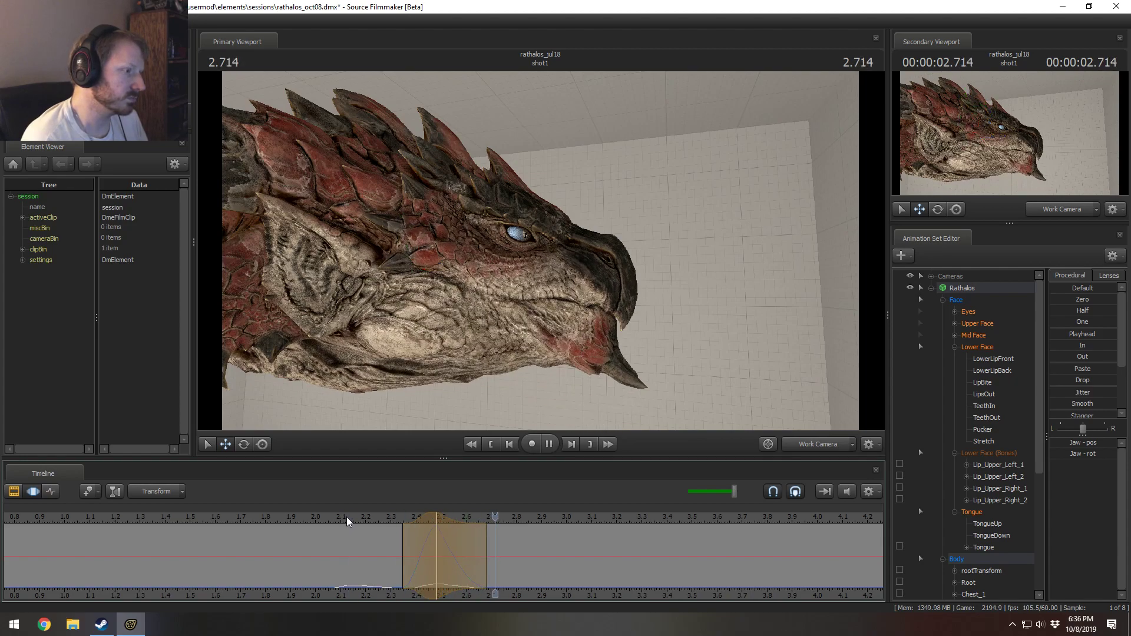
Step: Pull the jaw back at 2.366 using a time selection from about 2.18 to 2.55 with a held middle, and play it back
drag(406, 556, 424, 577)
scroll(419, 579, up, 3)
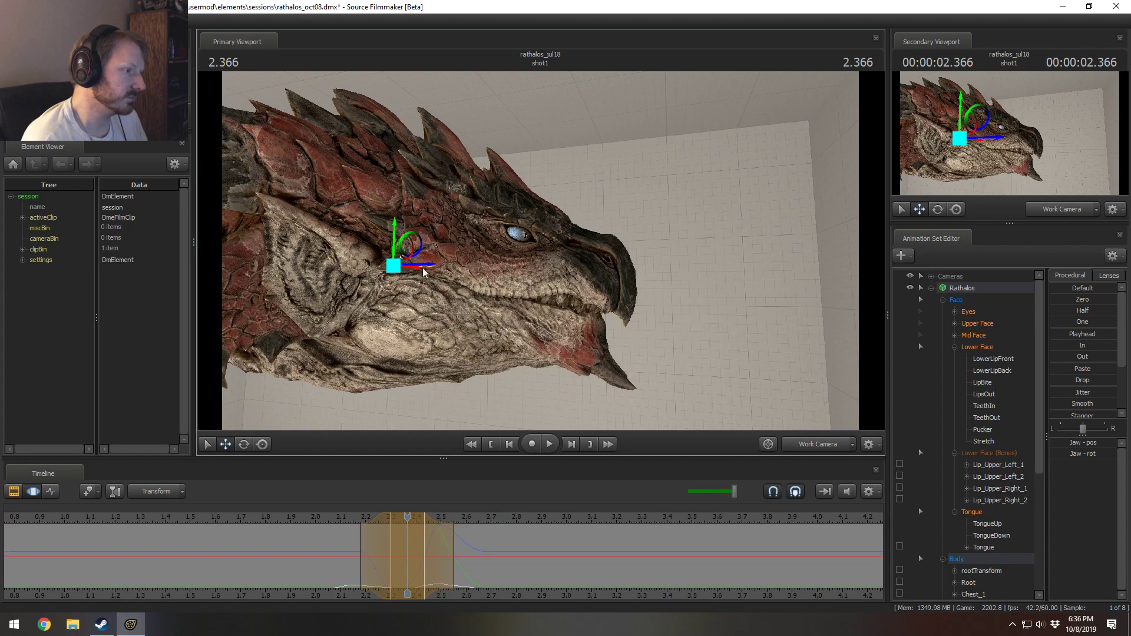
drag(323, 571, 470, 569)
key(space)
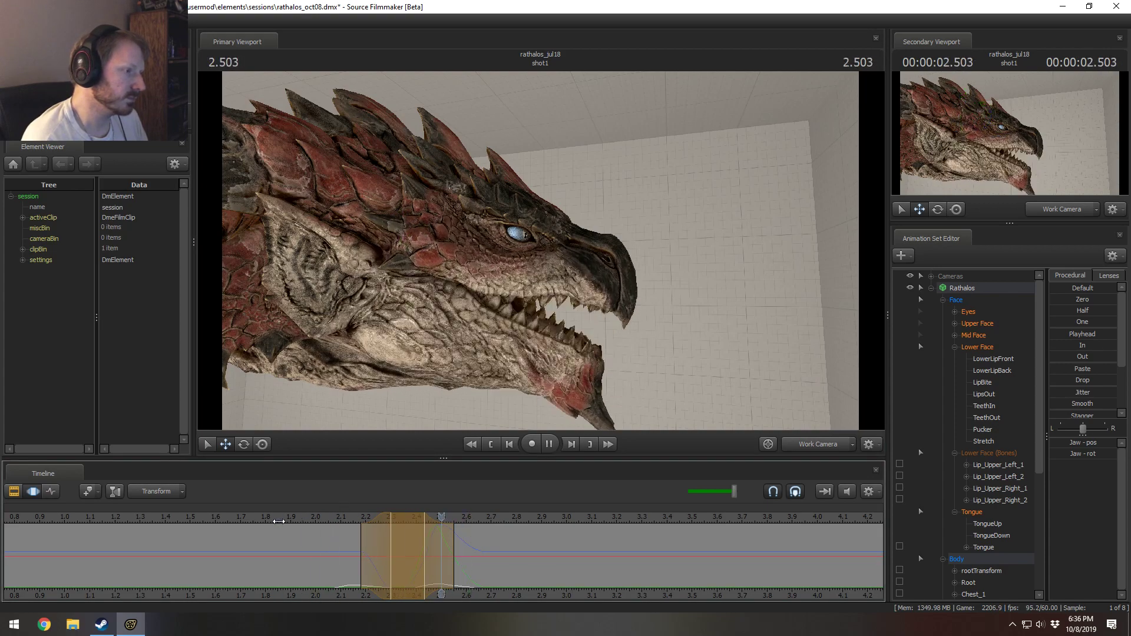
Step: Adjust the jaw position at 2.616 using a time selection from about 2.43 to 2.80, and play the line back
drag(318, 537, 442, 565)
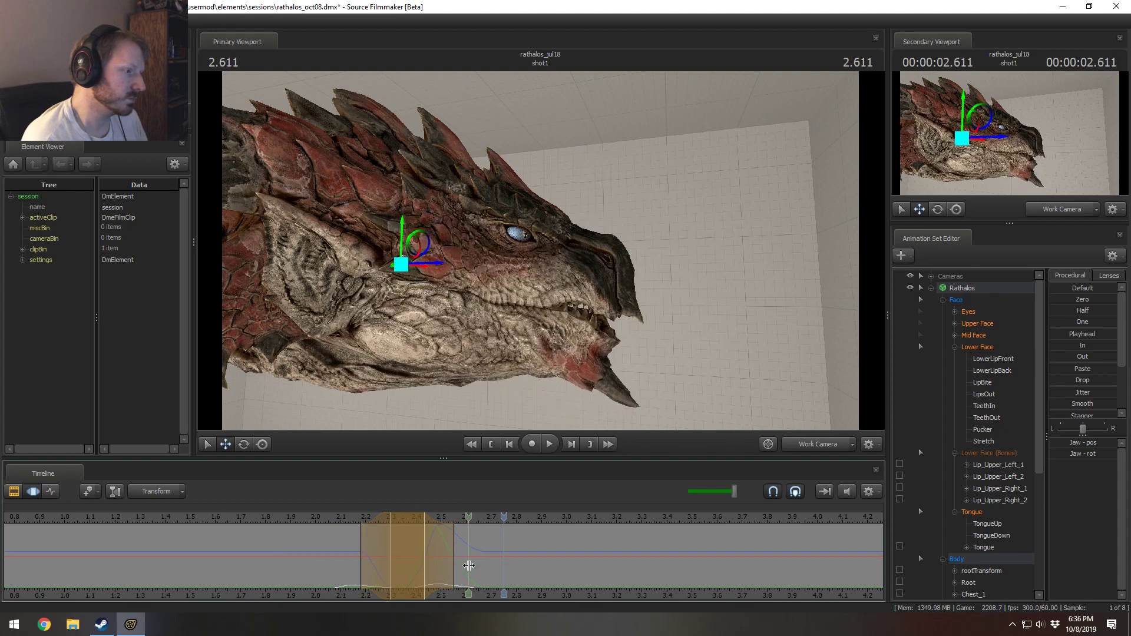
click(470, 566)
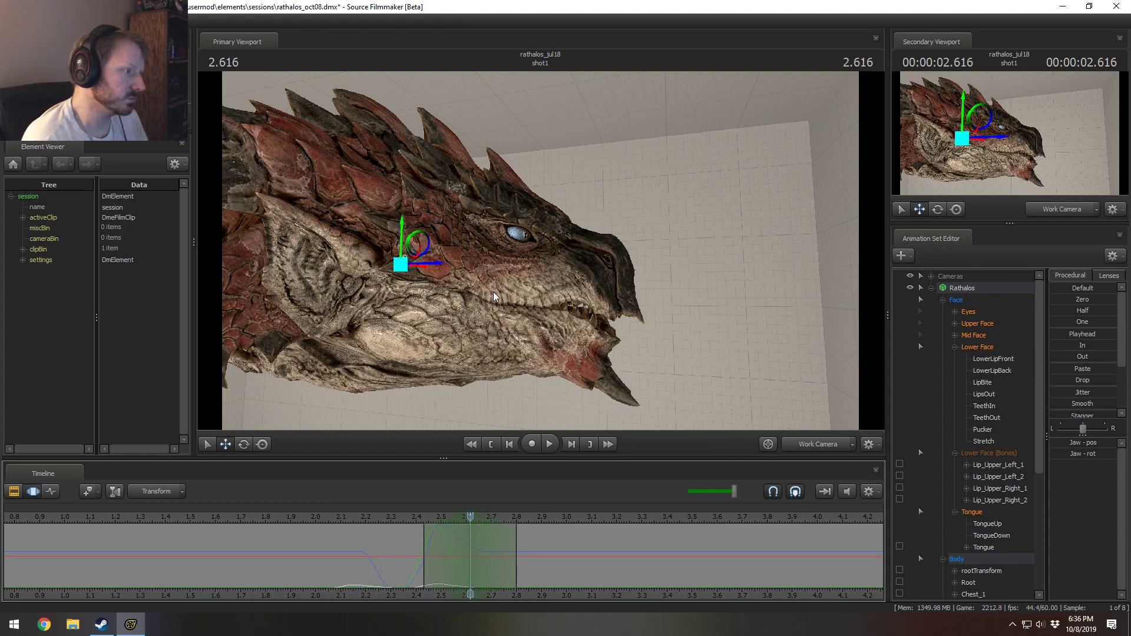
drag(341, 545, 465, 577)
click(240, 518)
key(space)
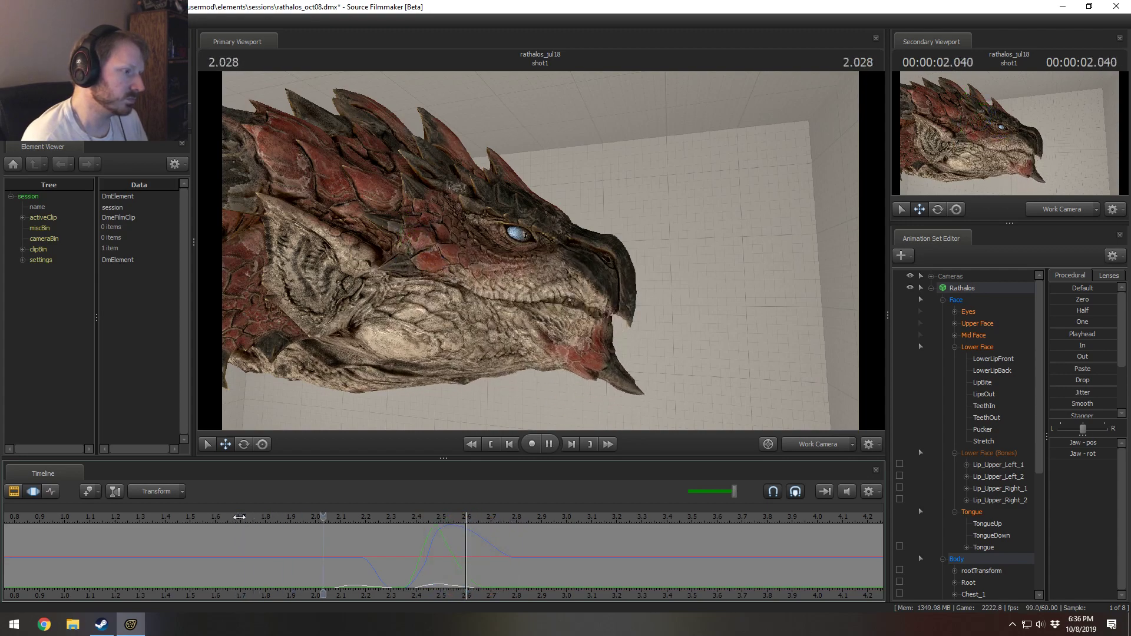
Step: Move the jaw forward at 2.083 using a time selection from about 1.96 to 2.28
click(349, 568)
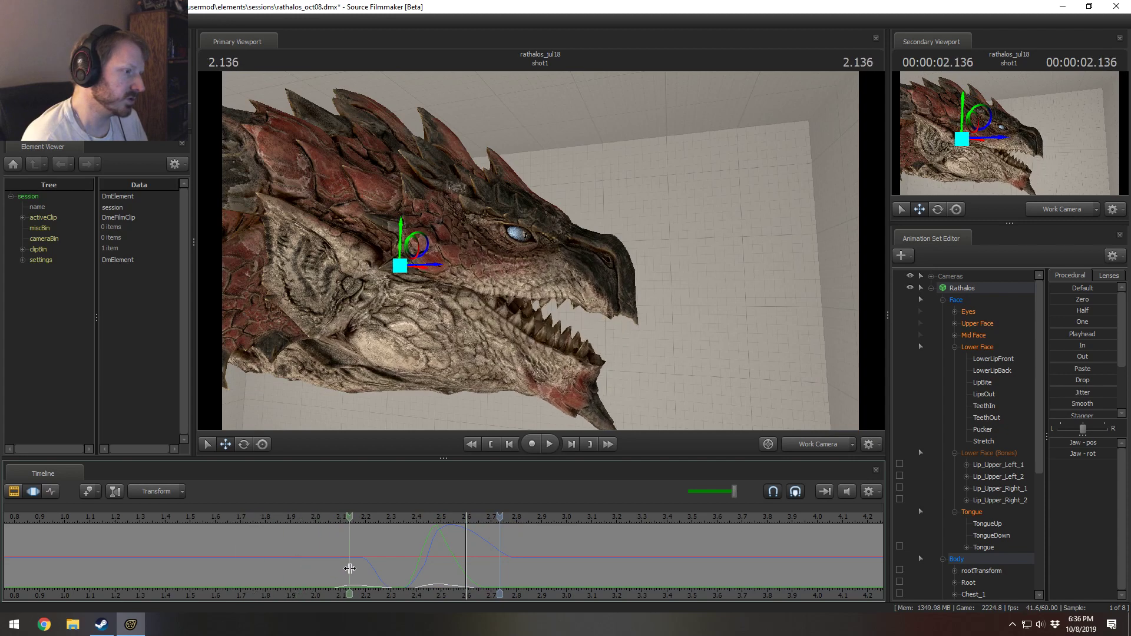
drag(350, 569, 386, 556)
shift+click(335, 570)
shift+scroll(336, 570, up, 4)
drag(430, 261, 435, 267)
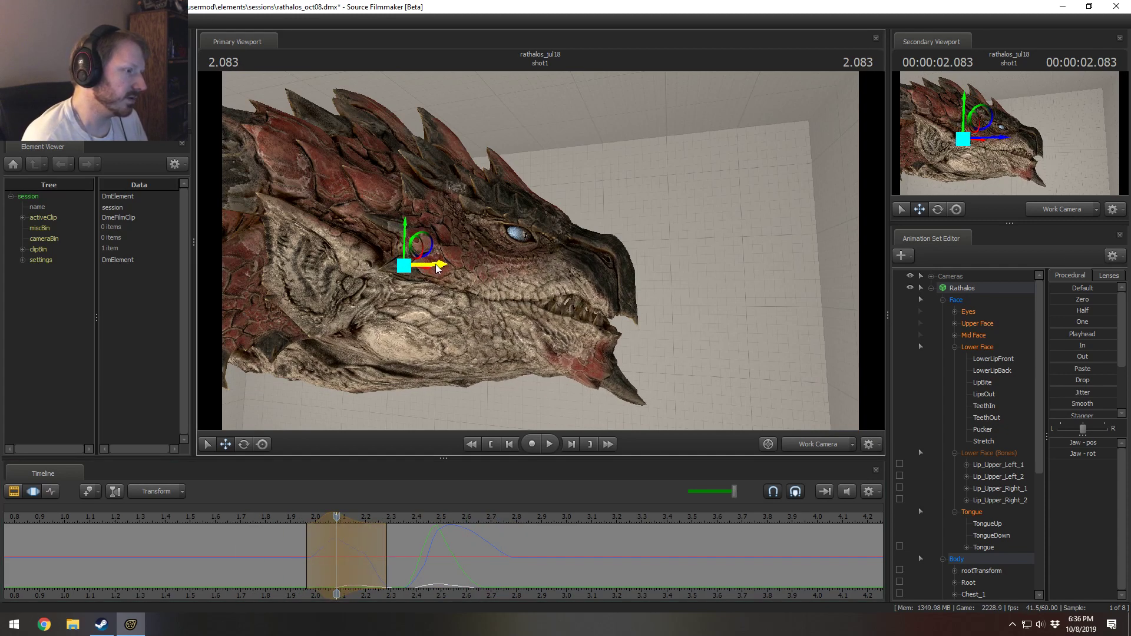
Step: Move the jaw back at 2.200 using a time selection from about 2.07 to 2.33, and play the line from about 1.85
drag(323, 552, 365, 570)
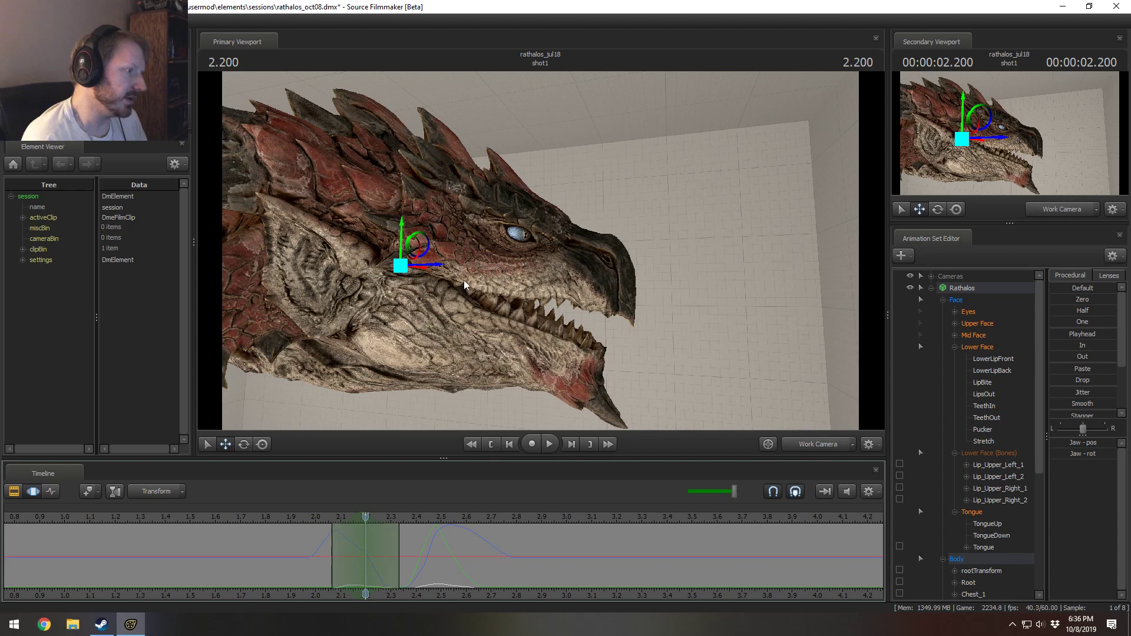
drag(437, 269, 434, 268)
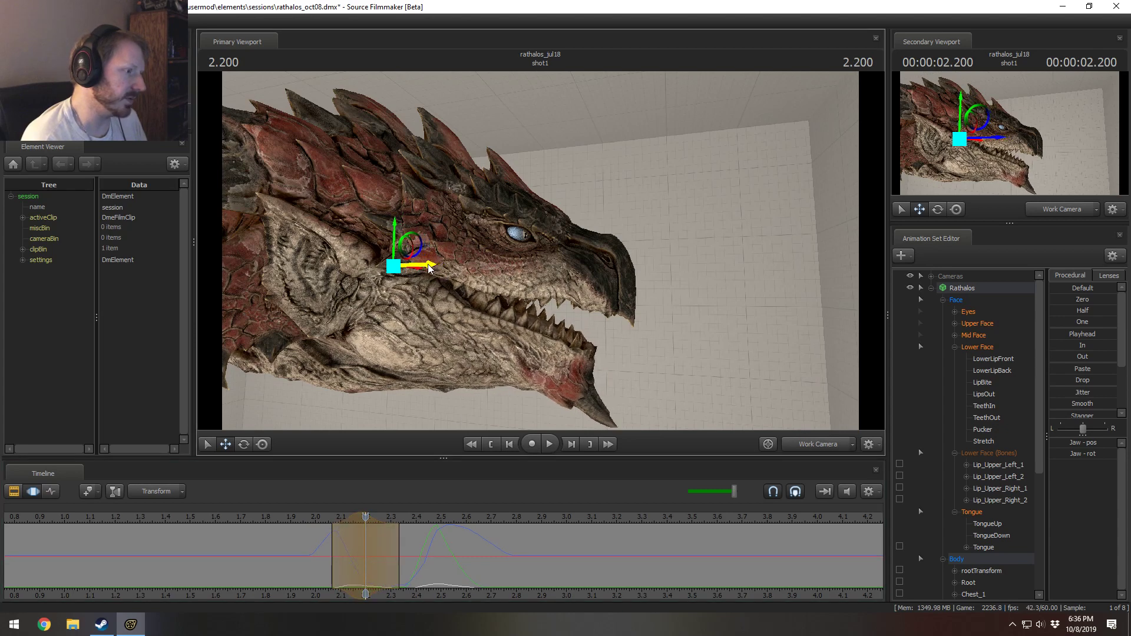
mouse_move(313, 557)
mouse_down()
mouse_move(351, 569)
mouse_move(398, 569)
mouse_move(351, 558)
mouse_move(476, 563)
mouse_move(377, 534)
mouse_up()
click(274, 514)
key(space)
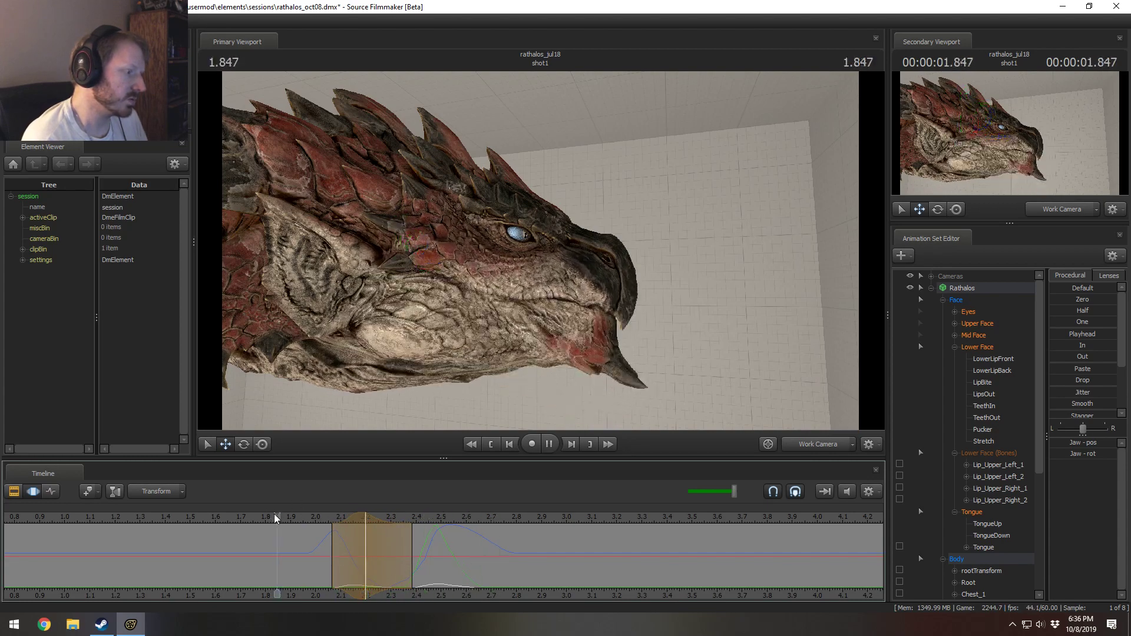
Step: Select the jaw, Lower Face controls and lower-face bones together, with a time selection from about 2.60 to 2.87 centred on 2.750
key(space)
drag(345, 530, 516, 567)
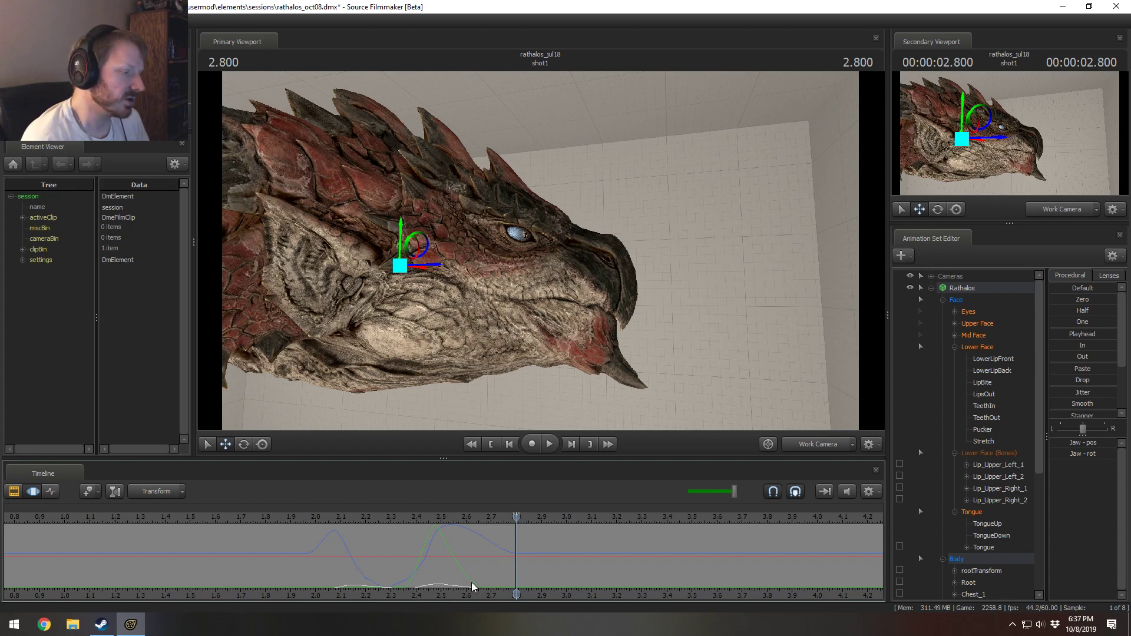
drag(472, 585, 533, 553)
scroll(502, 572, up, 5)
drag(368, 521, 414, 540)
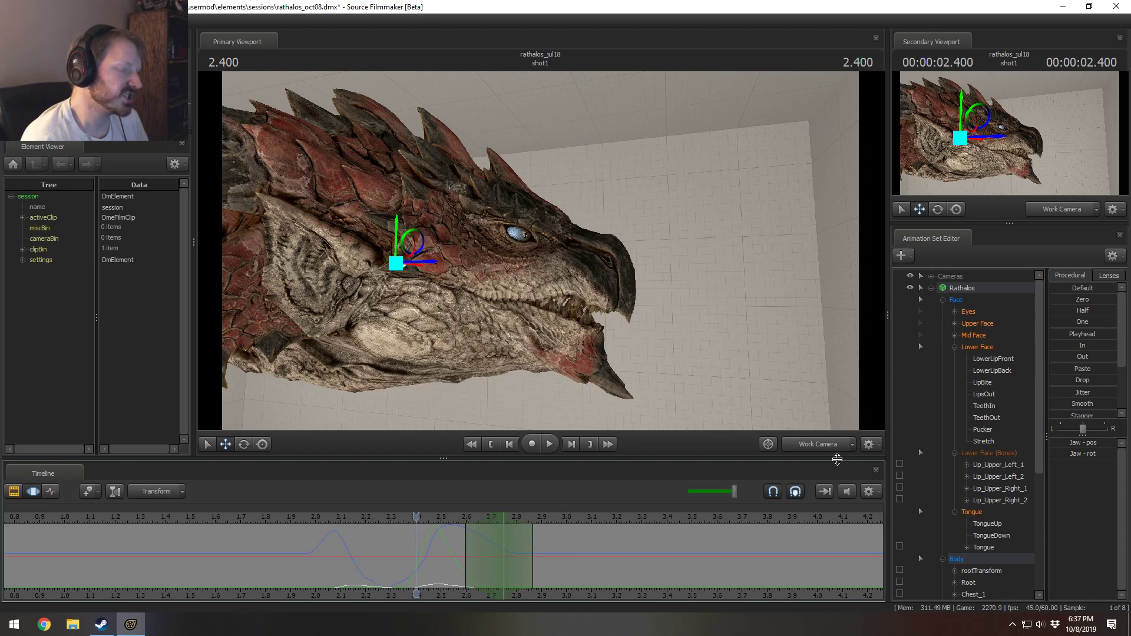
click(979, 453)
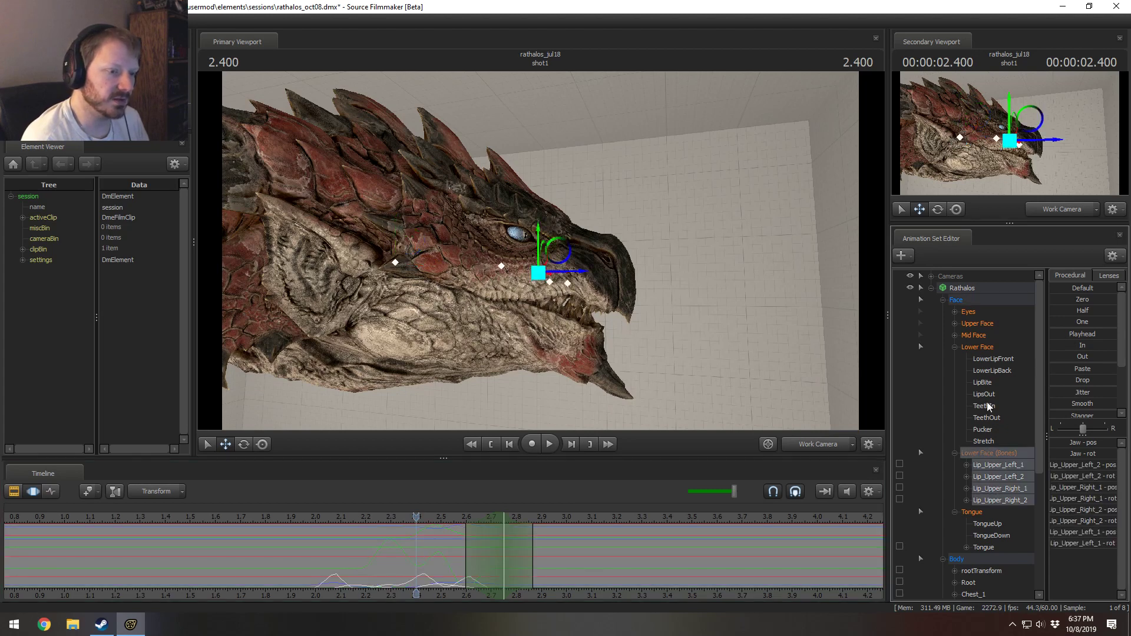
ctrl+click(983, 350)
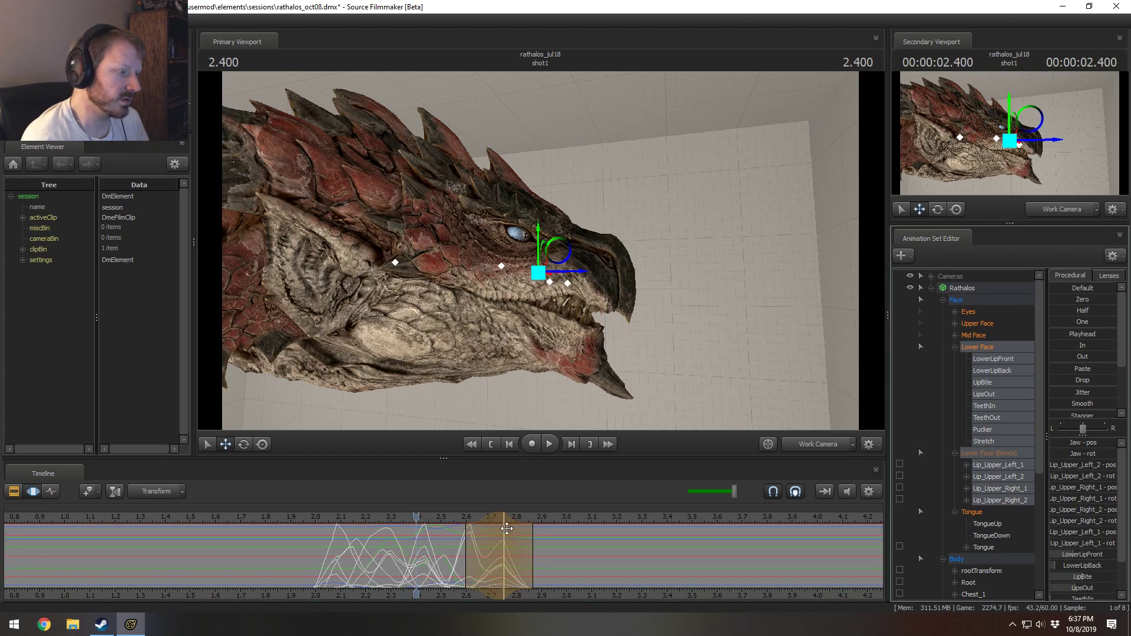
Step: Blend the mouth pose from 2.400 into the time selection around 2.750 for the jaw, lower-face controls and lip bones
drag(432, 519, 504, 532)
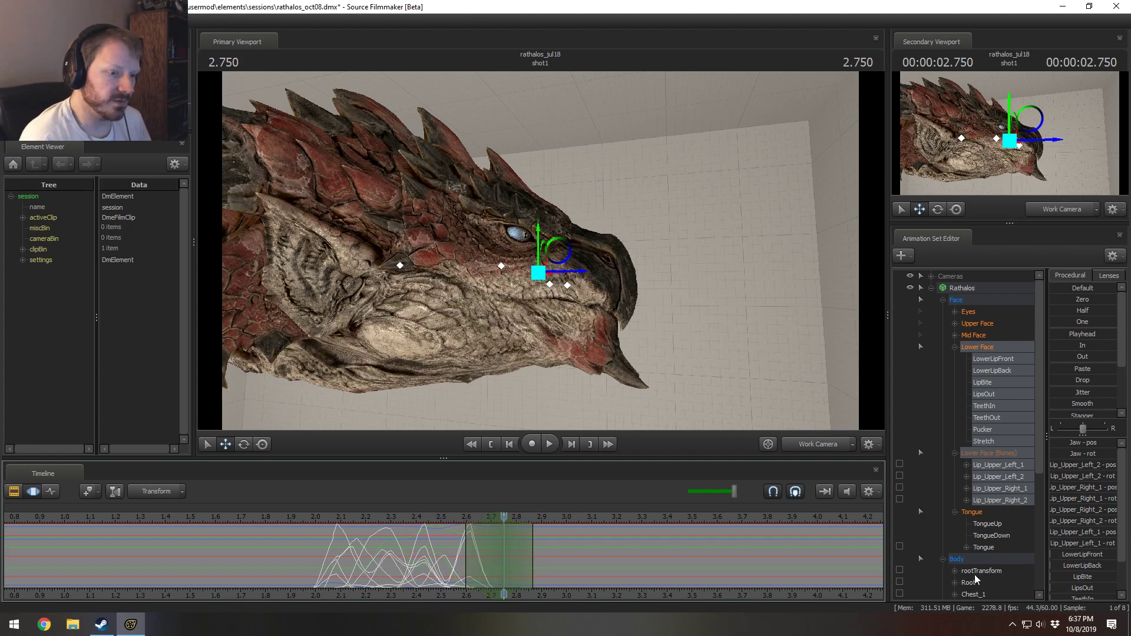
scroll(974, 574, down, 6)
click(954, 523)
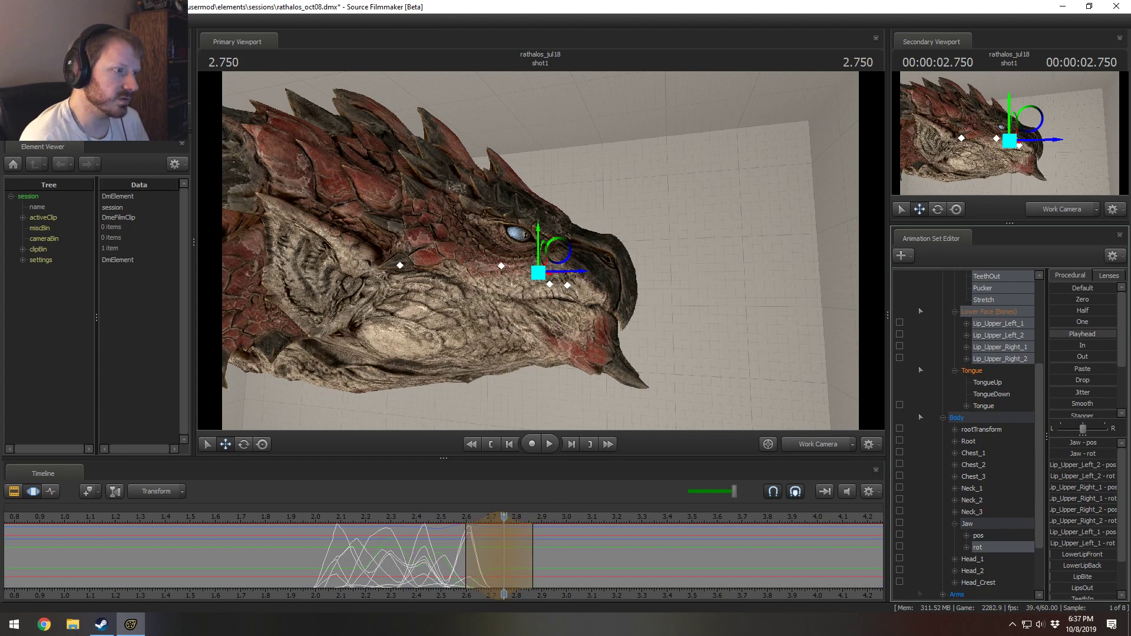
mouse_move(424, 527)
mouse_down()
mouse_move(403, 530)
mouse_move(417, 534)
mouse_up()
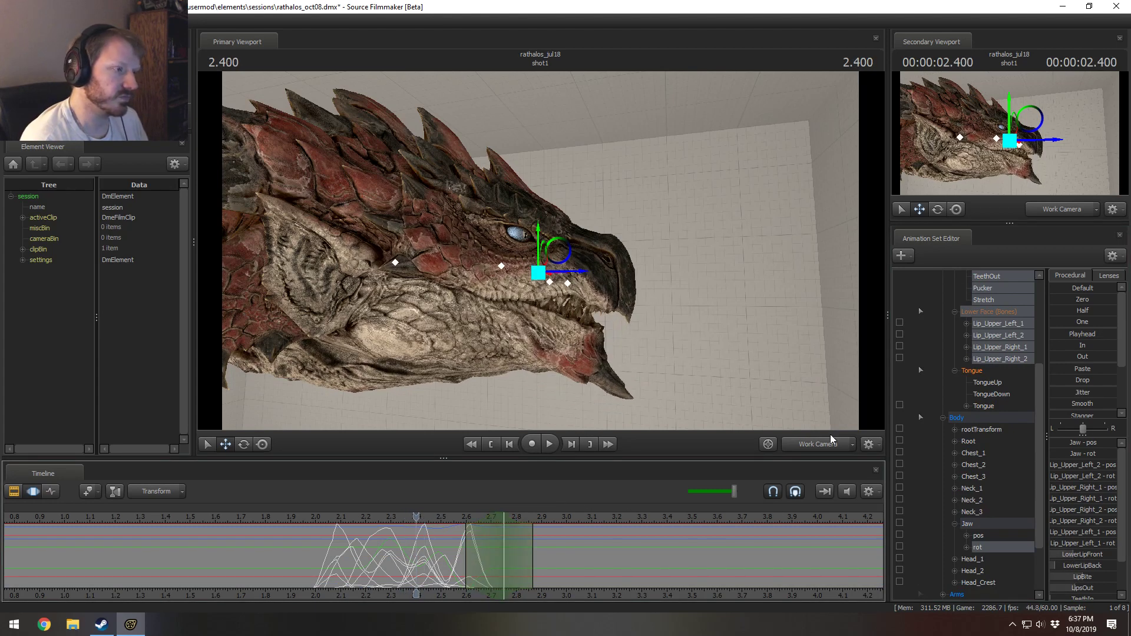
drag(1060, 334, 1116, 334)
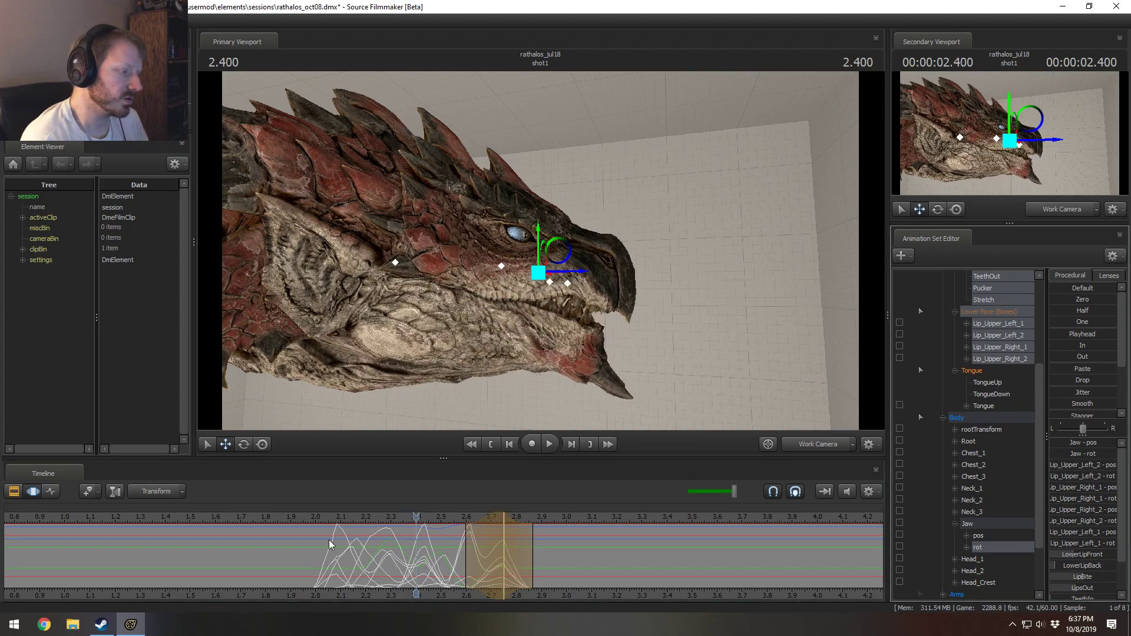
Step: Rotate the jaw open at 2.850 using a time selection from about 2.73 to 2.97
mouse_move(407, 545)
mouse_down()
mouse_move(501, 550)
mouse_move(444, 518)
mouse_move(502, 529)
mouse_move(495, 550)
mouse_move(530, 550)
mouse_up()
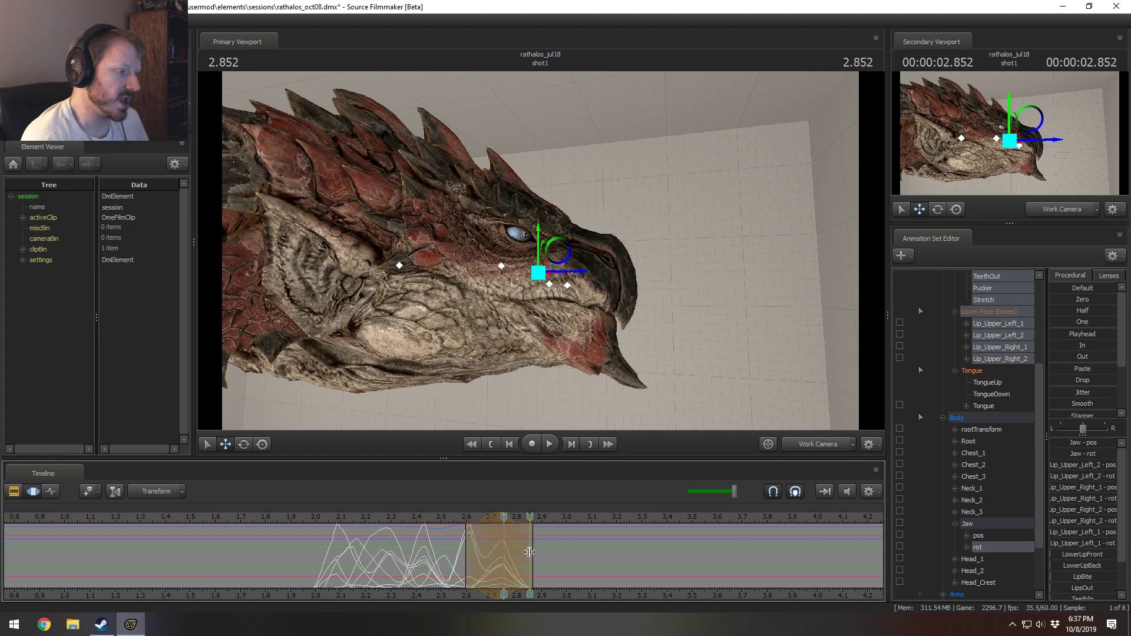
click(528, 550)
scroll(529, 550, up, 3)
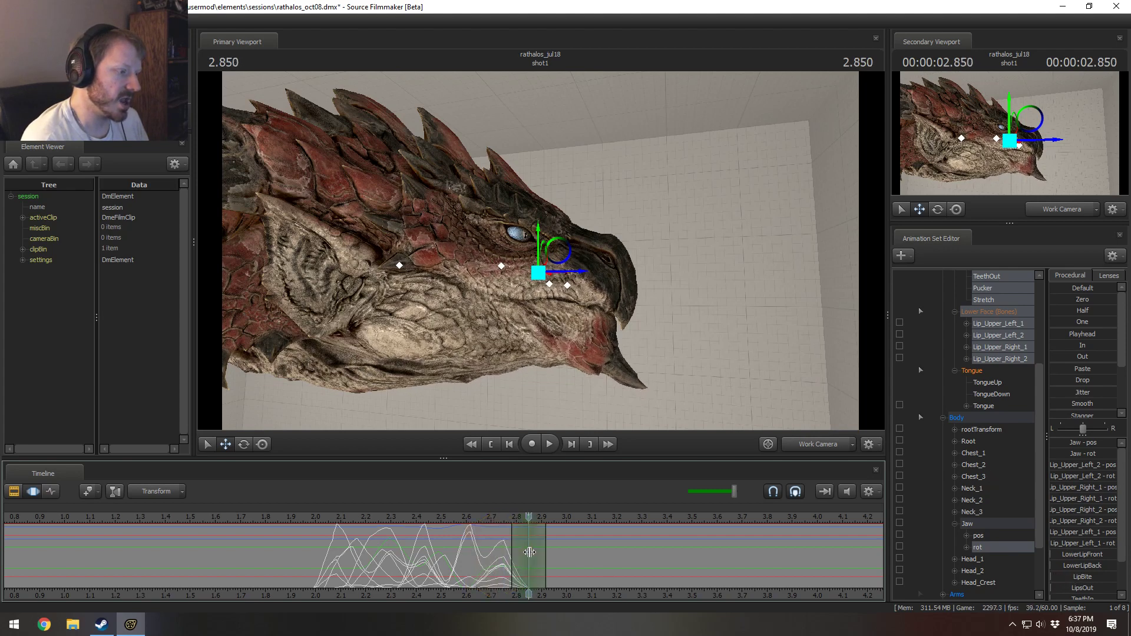
ctrl+click(399, 266)
key(e)
drag(433, 275, 438, 290)
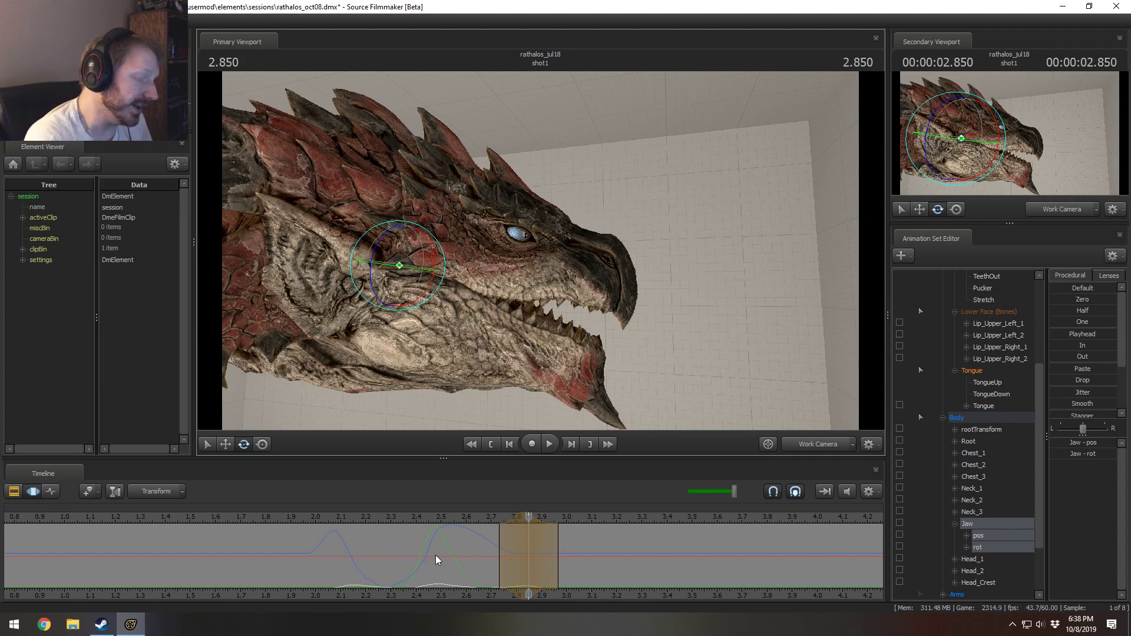
Step: Raise TeethOut, Stretch, LowerLipFront and the upper lip bones at 2.983 using a time selection from about 2.83 to 3.13
mouse_move(434, 554)
mouse_down()
mouse_move(521, 574)
mouse_move(506, 576)
mouse_move(562, 582)
mouse_move(562, 572)
mouse_up()
scroll(562, 572, up, 4)
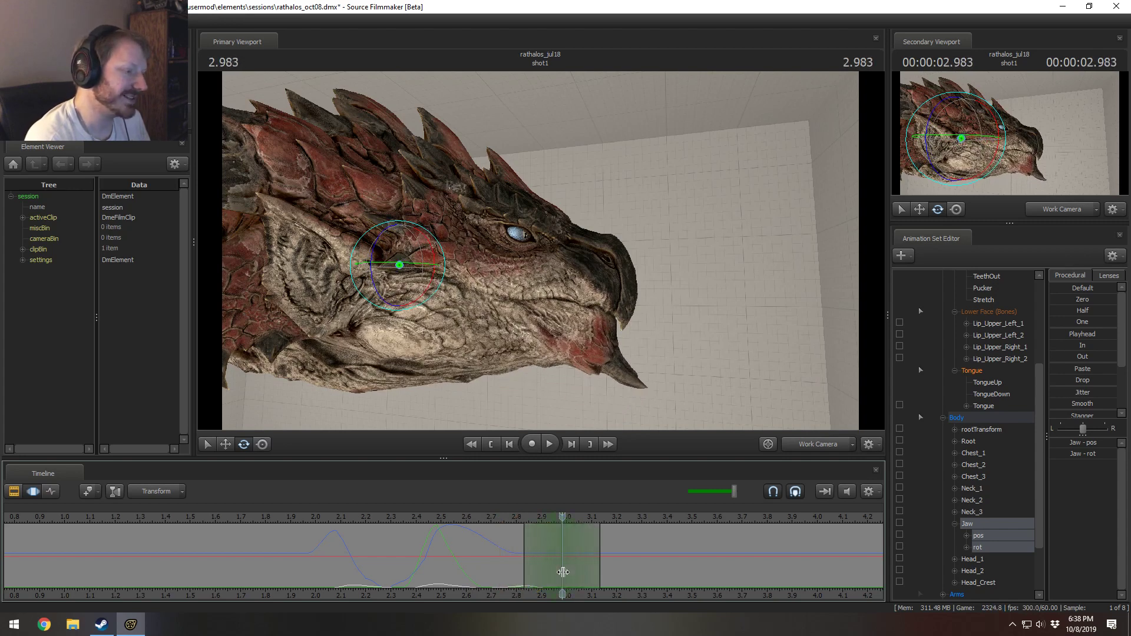
scroll(973, 414, up, 4)
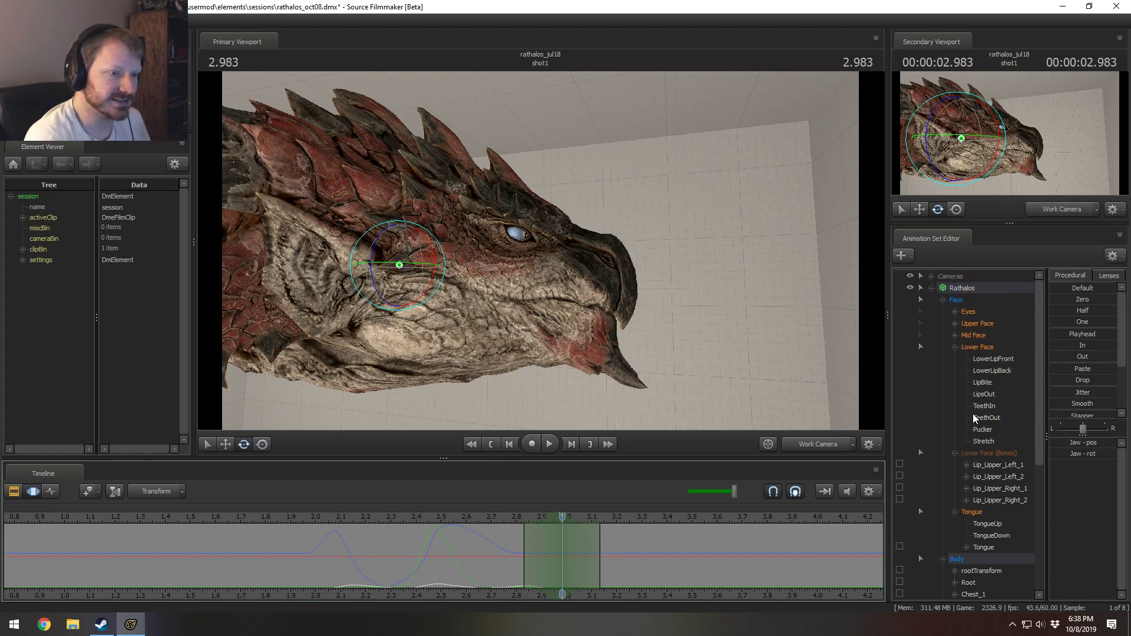
click(982, 347)
ctrl+click(1002, 454)
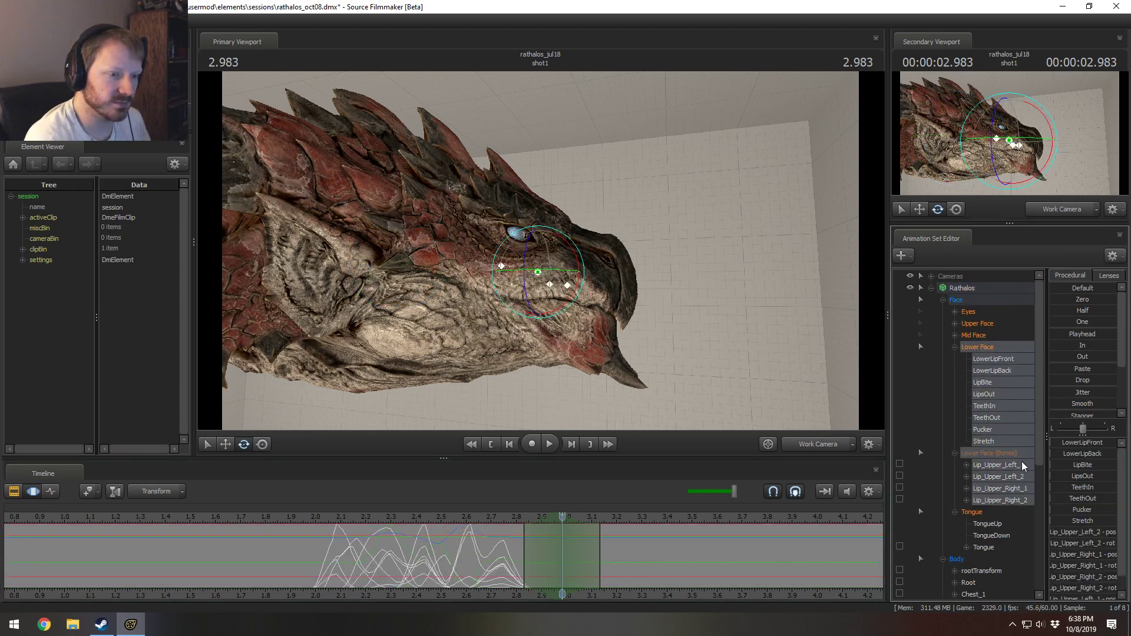
click(982, 347)
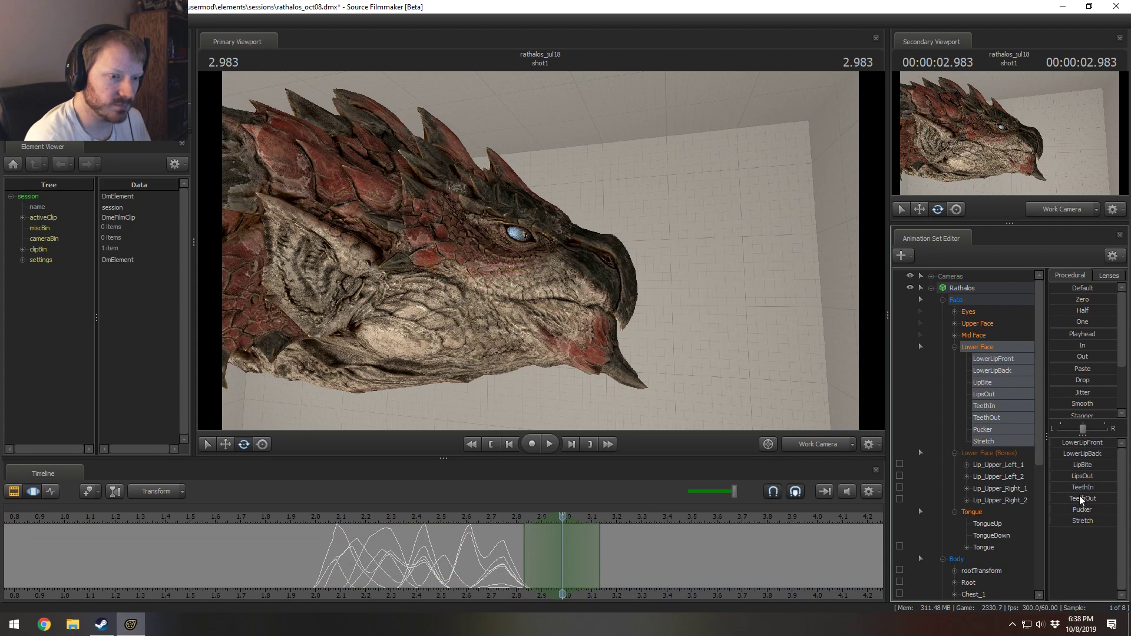
mouse_move(1086, 502)
mouse_down()
mouse_move(1097, 501)
mouse_move(1093, 521)
mouse_up()
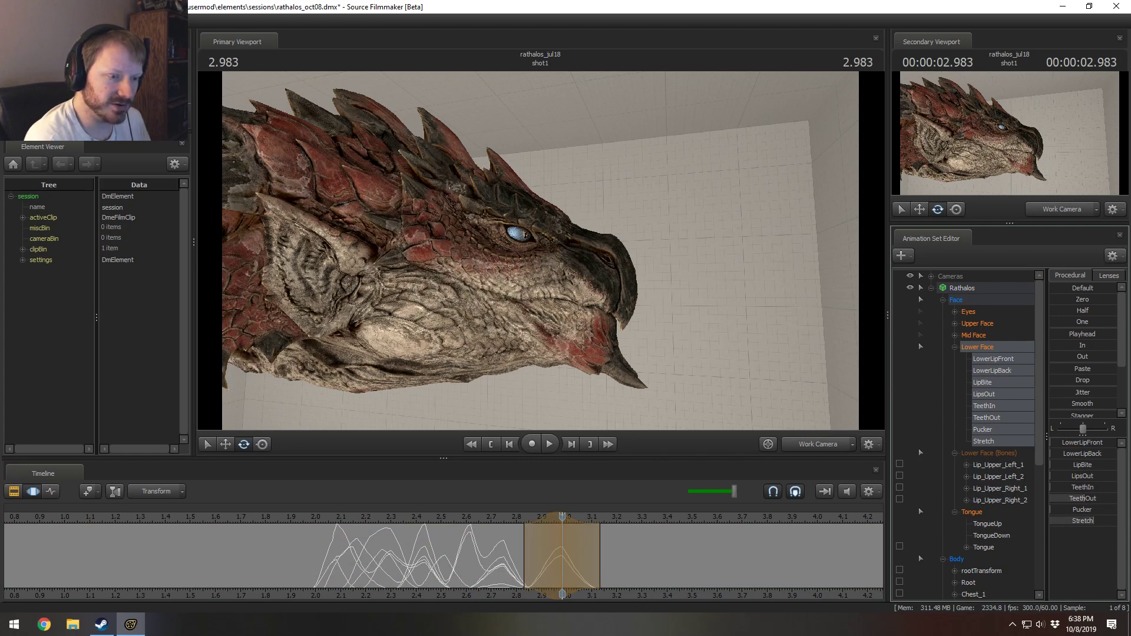
drag(1087, 446, 1111, 455)
mouse_move(524, 258)
ctrl+mouse_down()
mouse_move(616, 312)
mouse_move(570, 235)
ctrl+mouse_up()
key(w)
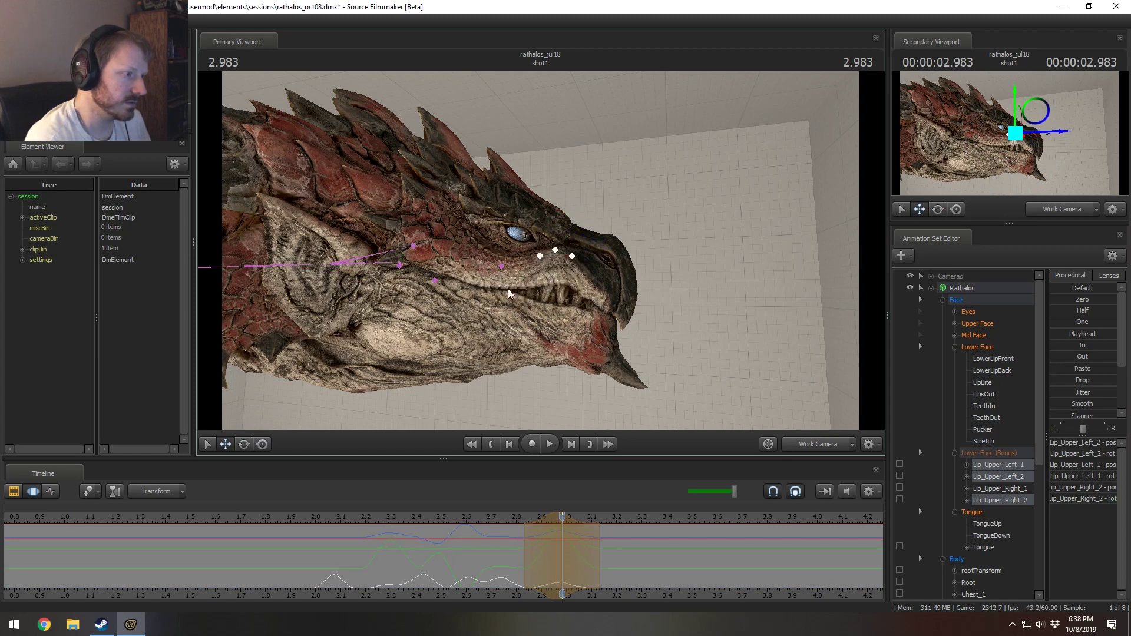
Step: Rotate the jaw slightly open and raise LowerLipBack at 2.983
click(399, 266)
key(e)
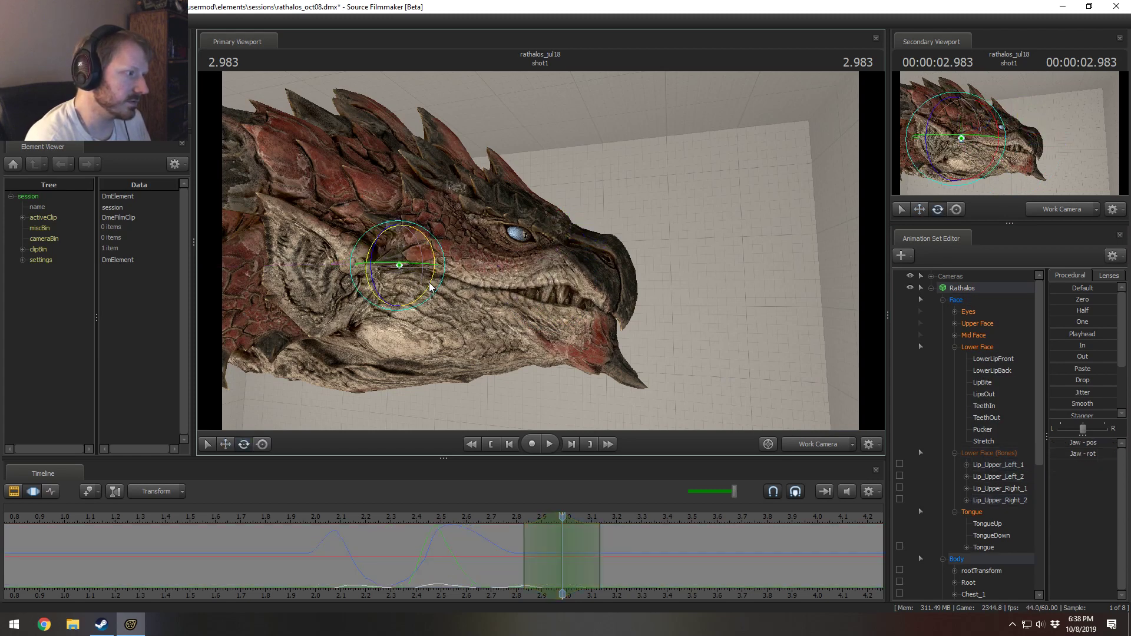
drag(436, 276, 433, 285)
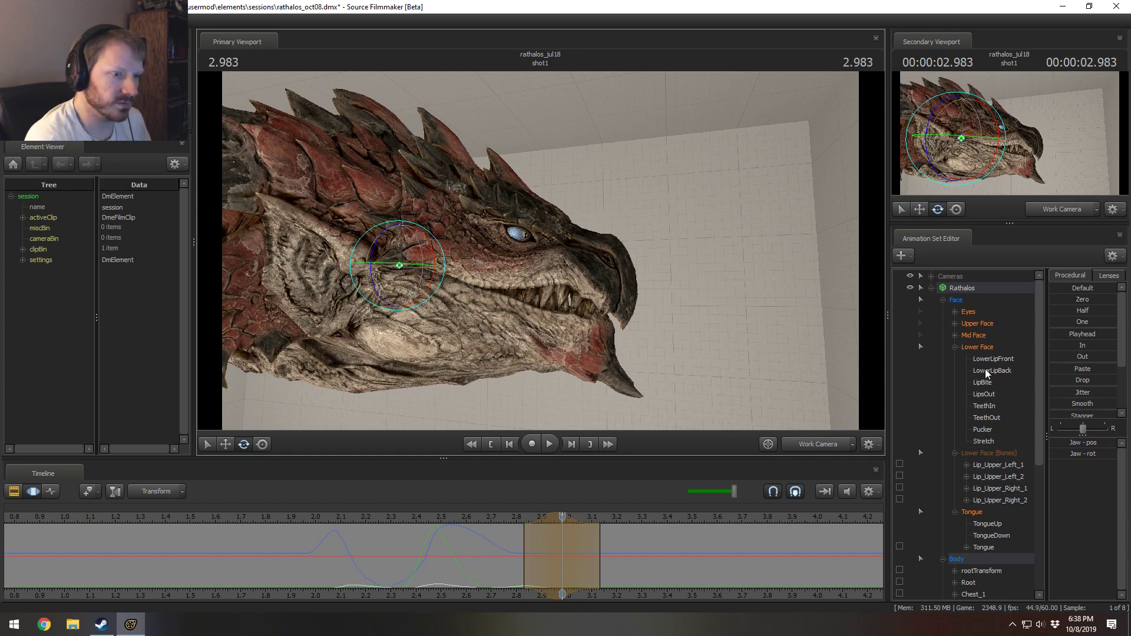
click(990, 350)
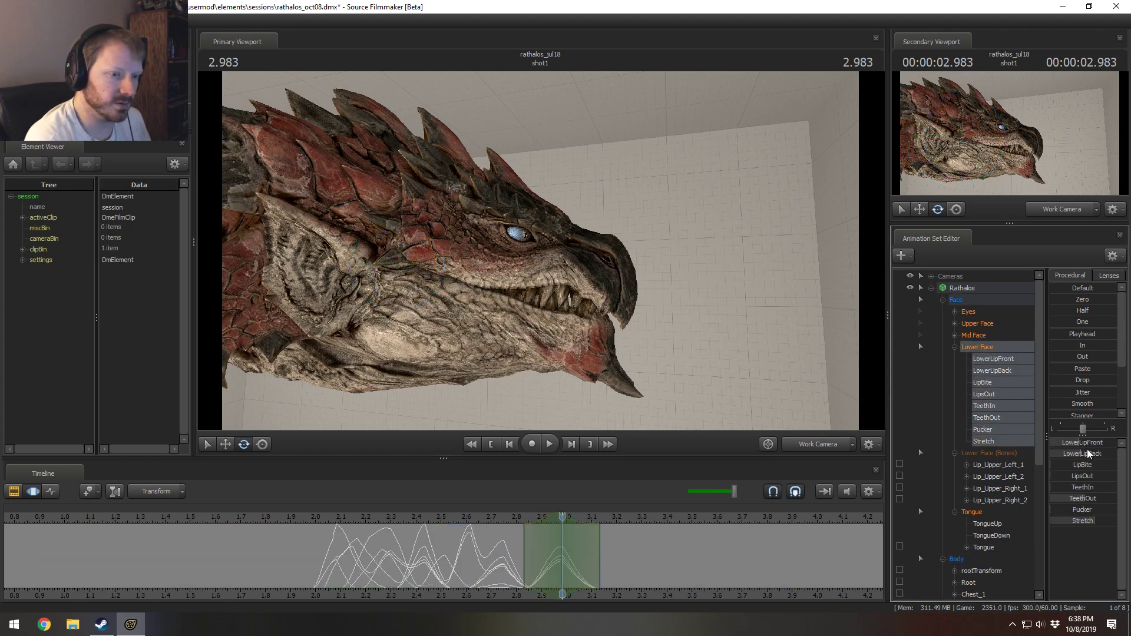
drag(1086, 453, 1108, 453)
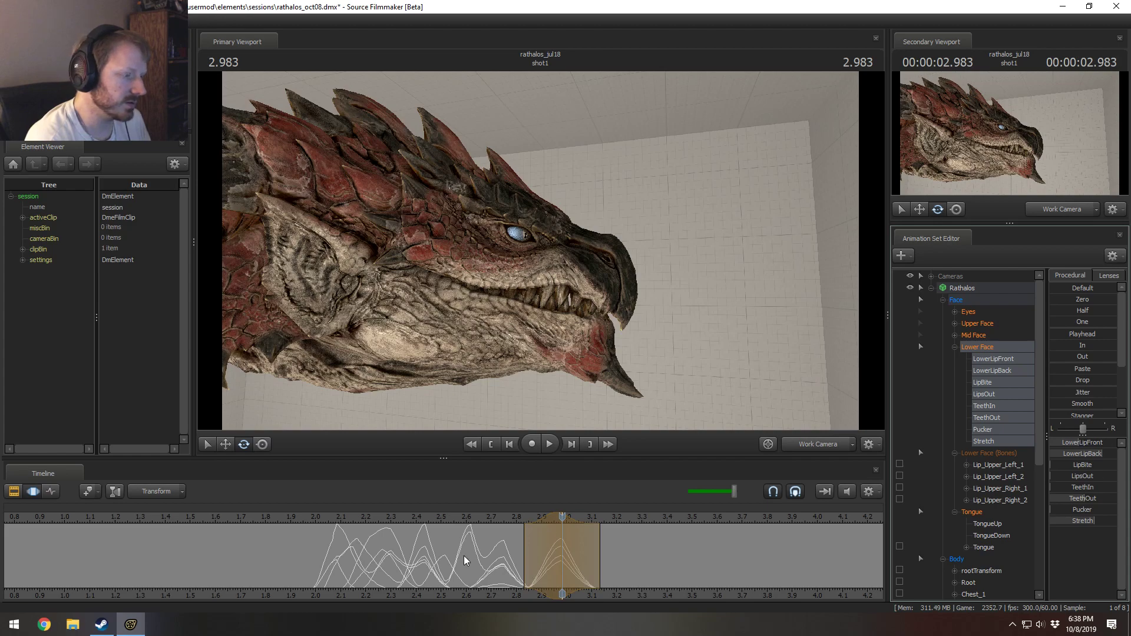
Step: Raise Pucker strongly at 2.833 using a time selection from about 2.73 to 2.98
key(shift)
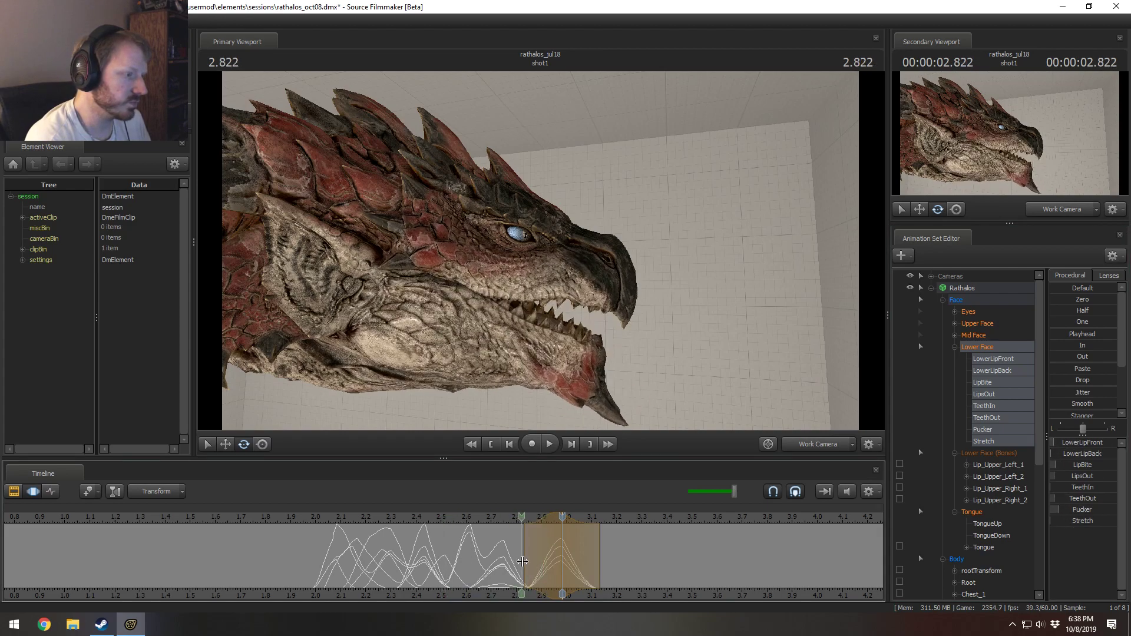
shift+click(525, 562)
scroll(525, 562, up, 3)
drag(559, 563, 570, 569)
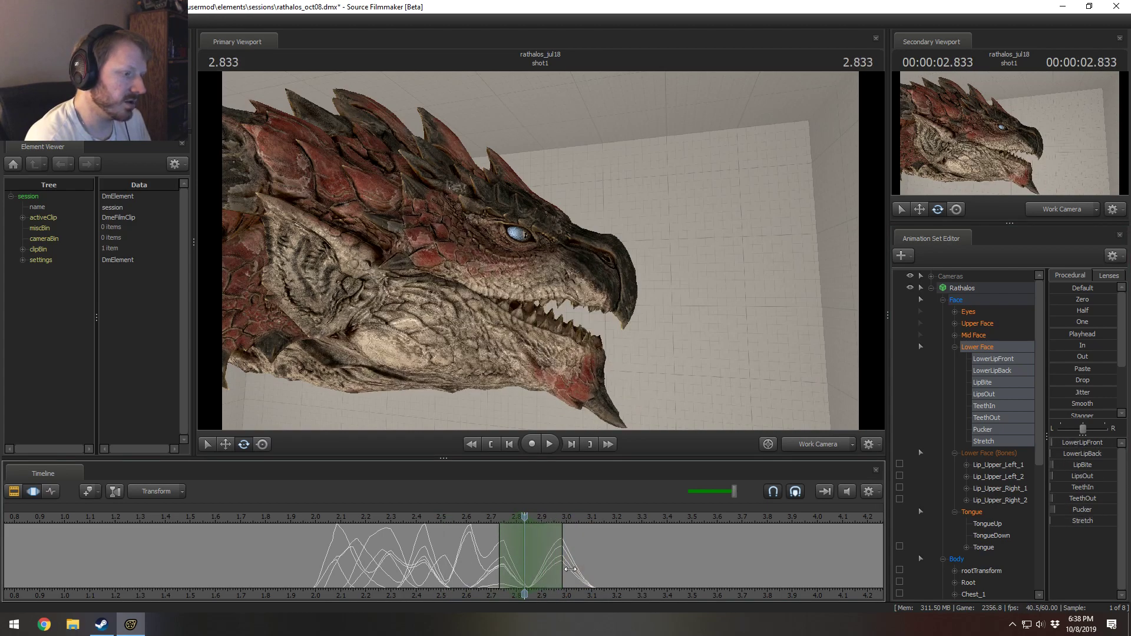
drag(1051, 511, 1111, 507)
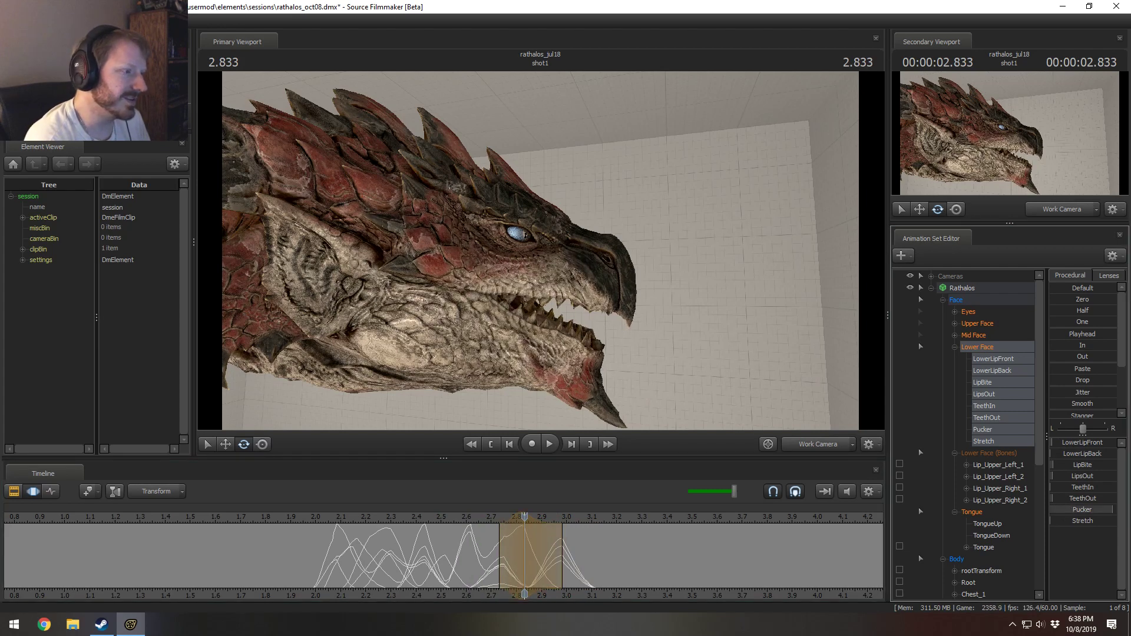
Step: Adjust the Up_Upper_Left_2 and Up_Upper_Right_2 lip bones at 2.800 using a time selection from about 2.68 to 2.97
key(shift)
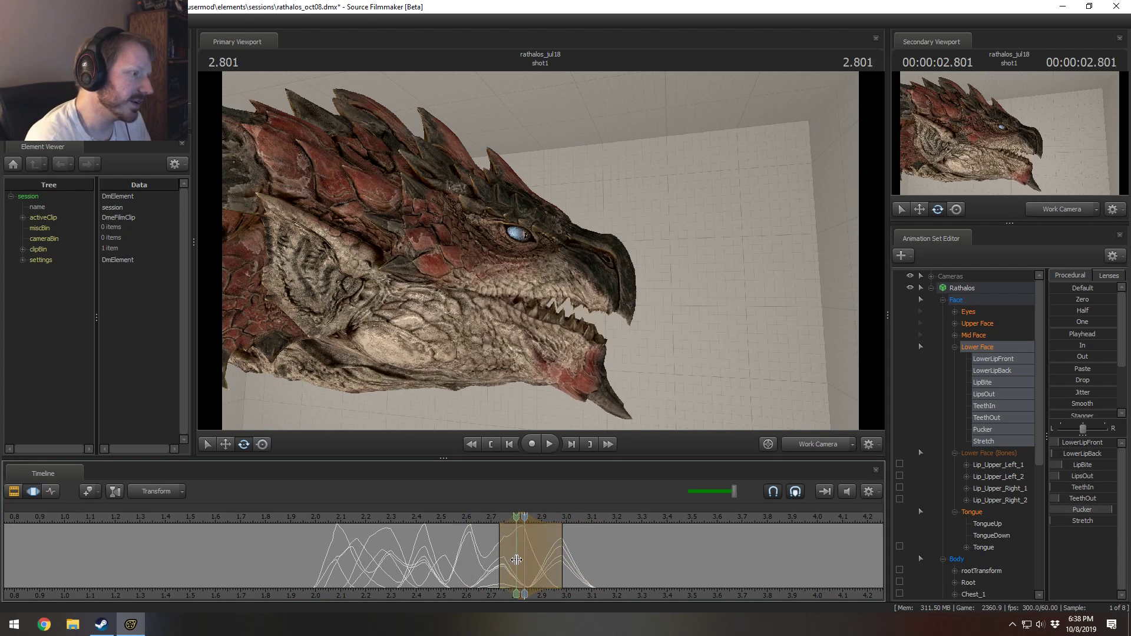
shift+click(516, 556)
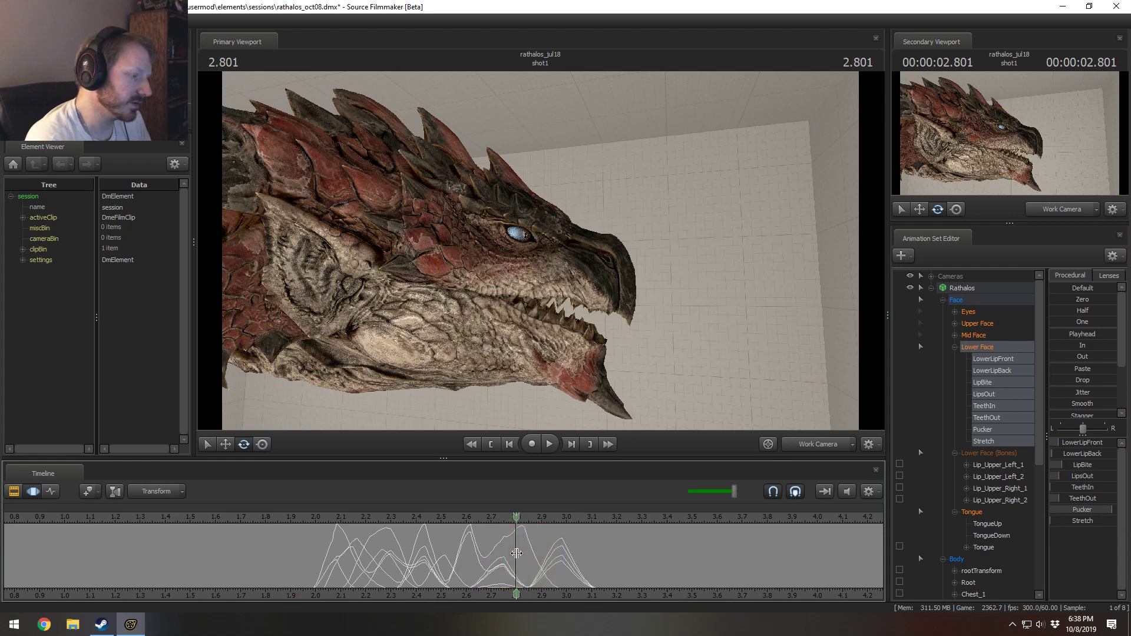
scroll(520, 556, up, 1)
drag(547, 551, 557, 549)
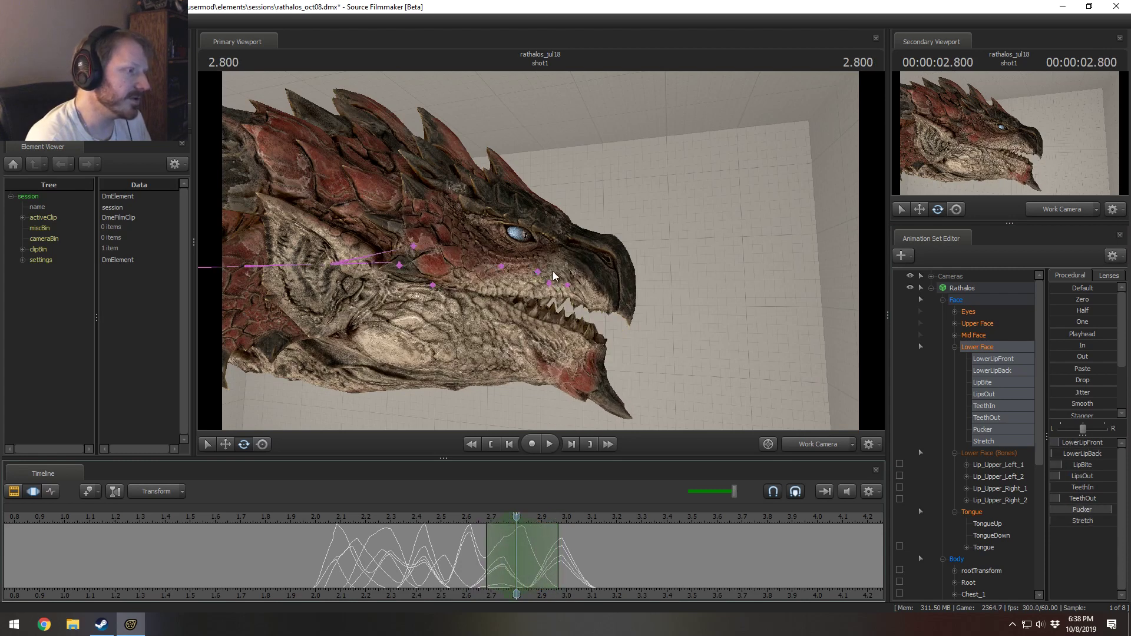
ctrl+drag(542, 276, 581, 287)
key(w)
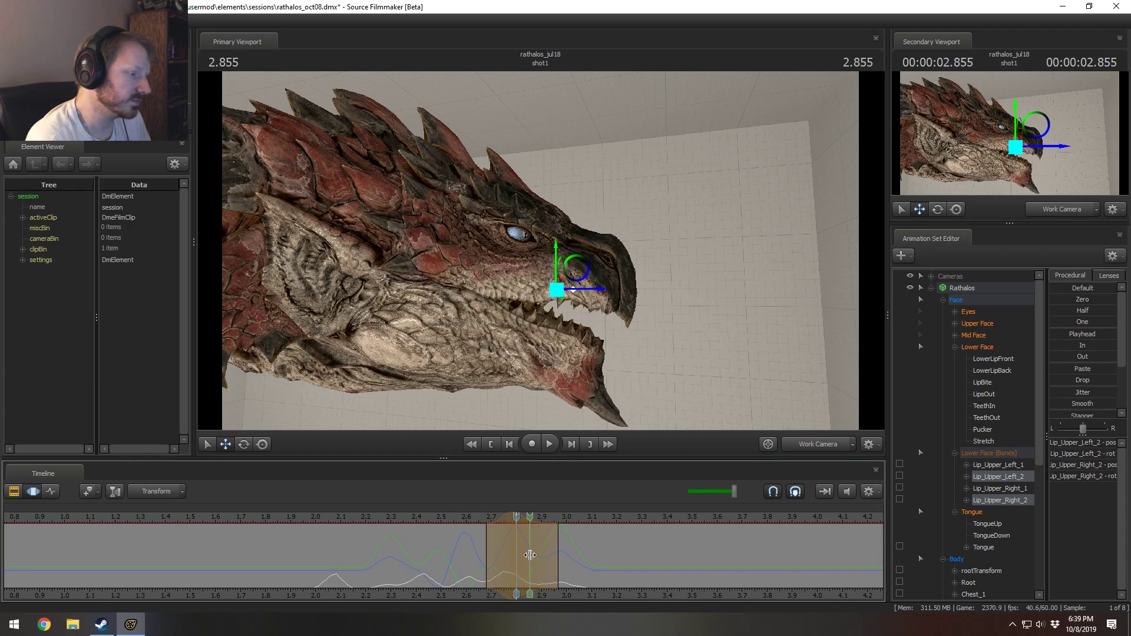
Step: Play the line back from about 2.13 and again from about 1.94 to check the mouth motion
drag(500, 519, 492, 518)
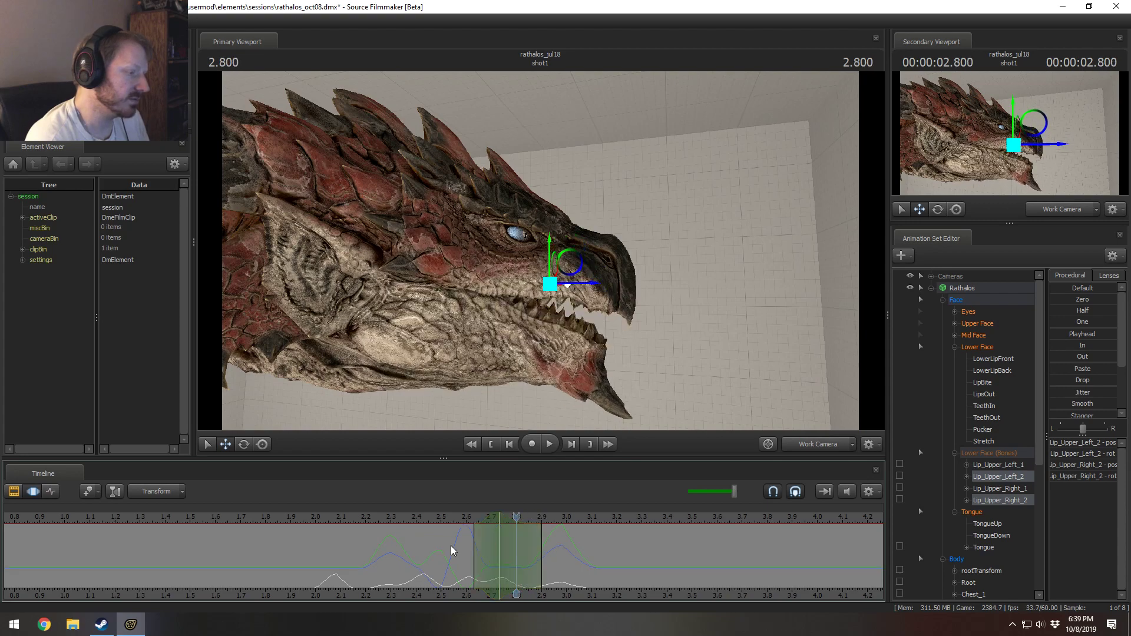
click(348, 517)
key(space)
key(space)
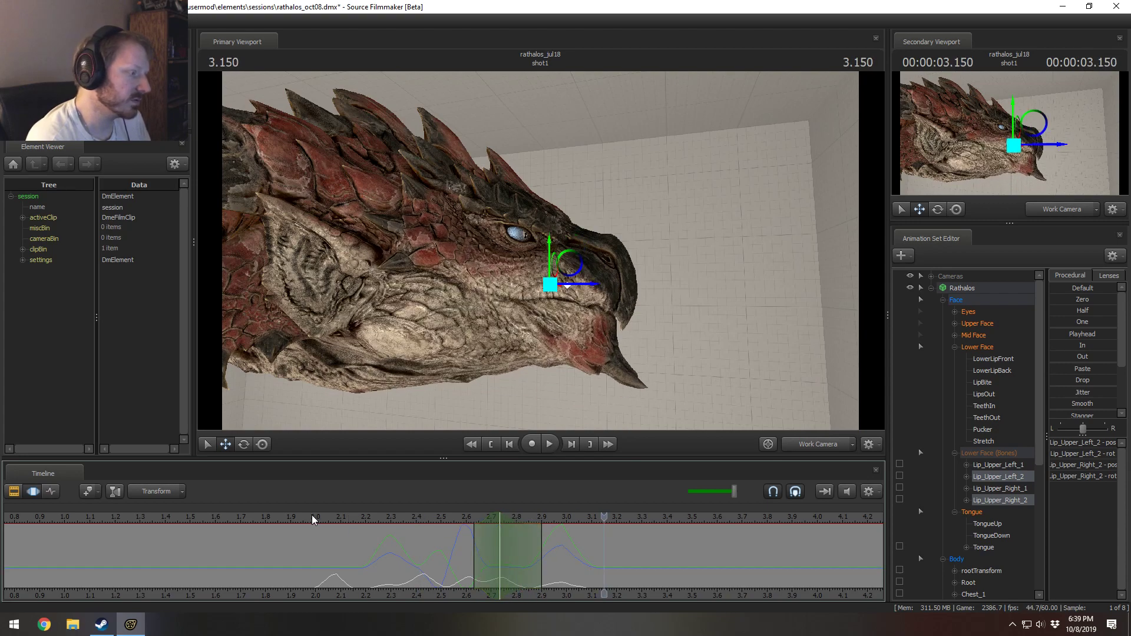
click(302, 518)
key(space)
key(space)
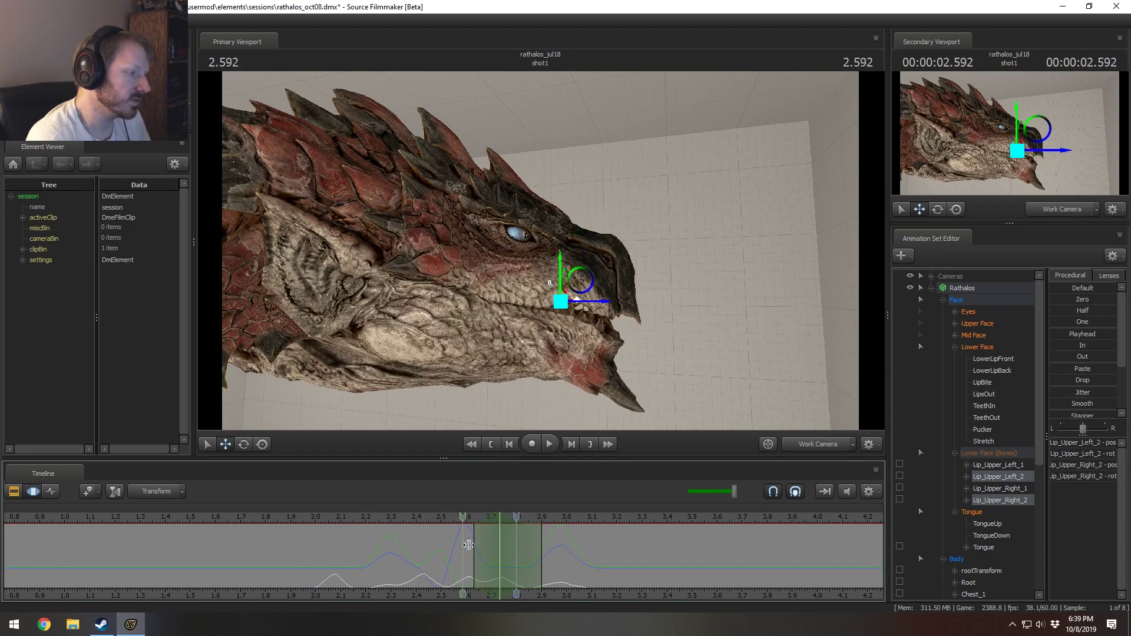
Step: Rotate the jaw partly closed and shift it down and forward at 2.816 using a time selection from about 2.66 to 2.97
shift+click(519, 560)
shift+scroll(519, 560, up, 3)
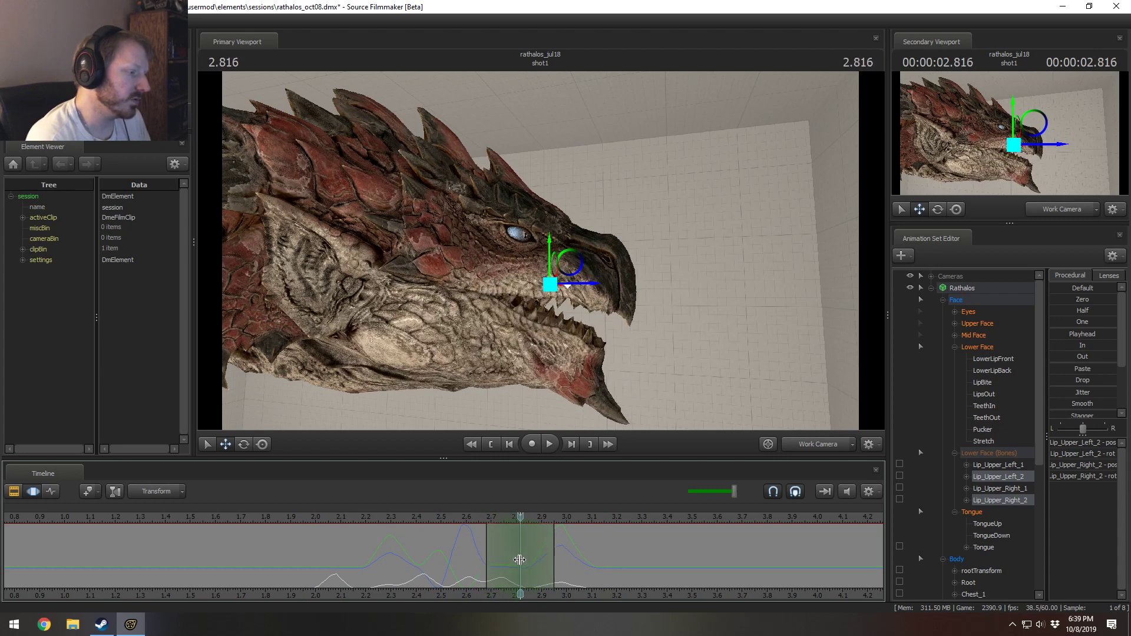
click(398, 265)
key(e)
mouse_move(419, 271)
mouse_down()
mouse_move(439, 279)
mouse_move(421, 260)
mouse_up()
key(w)
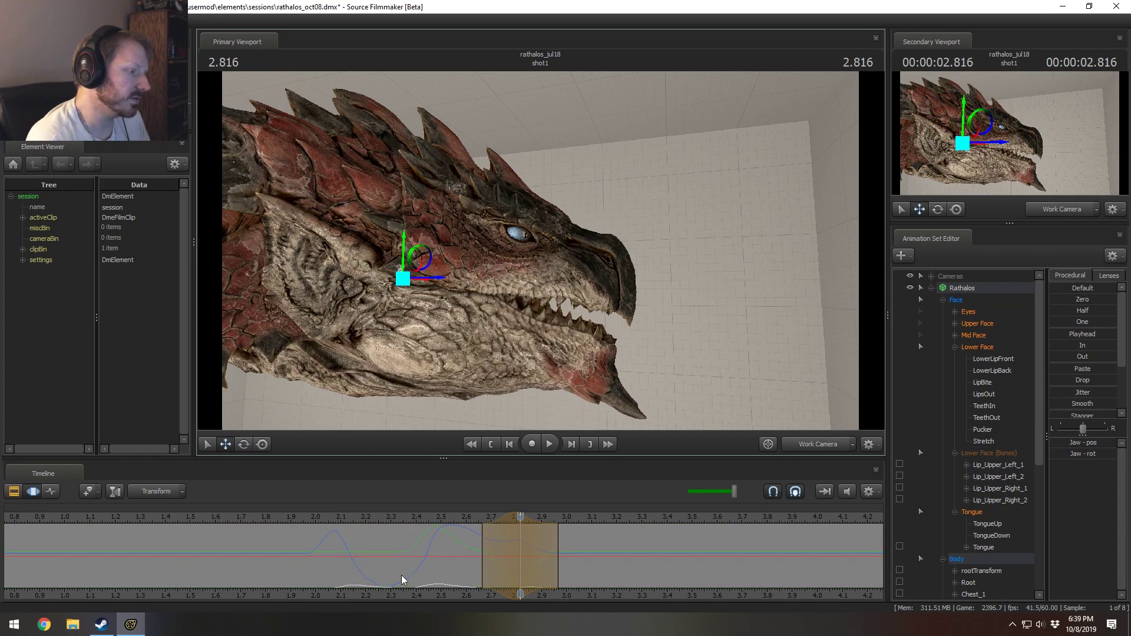
Step: Rotate the jaw slightly further open at 2.883 using a time selection from about 2.77 to 3.00, and scrub ahead to about 2.93
drag(402, 580, 536, 566)
key(e)
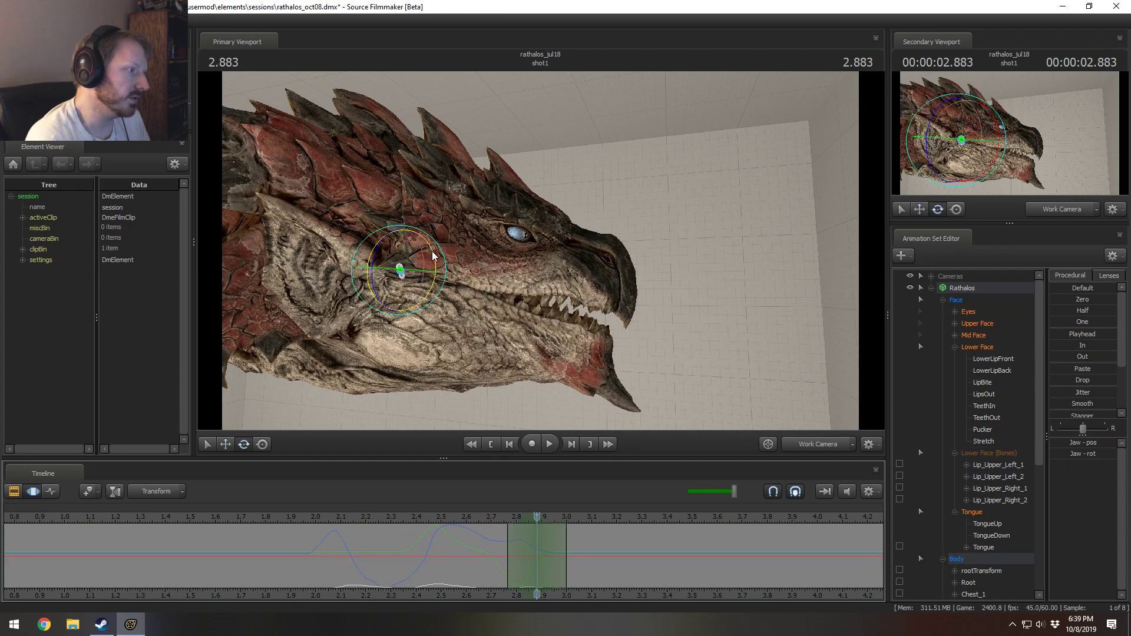
drag(433, 251, 436, 258)
drag(500, 558, 550, 567)
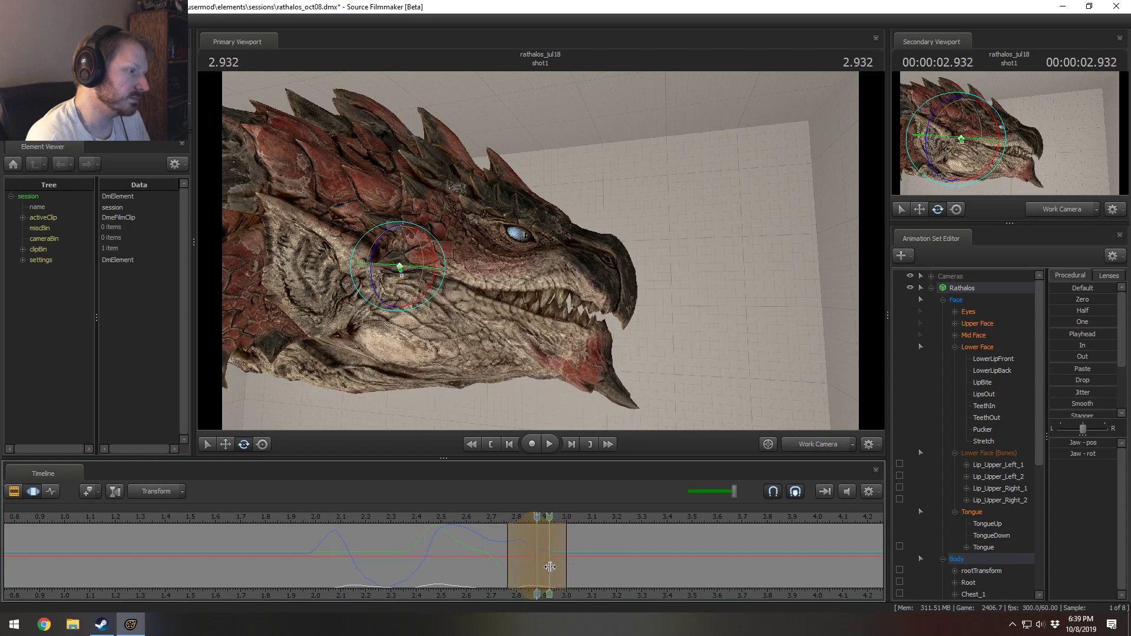
Step: Slide the jaw back slightly around 2.966 s using a widened time selection, and play the motion back from about 2 s
shift+click(558, 570)
shift+scroll(558, 570, up, 5)
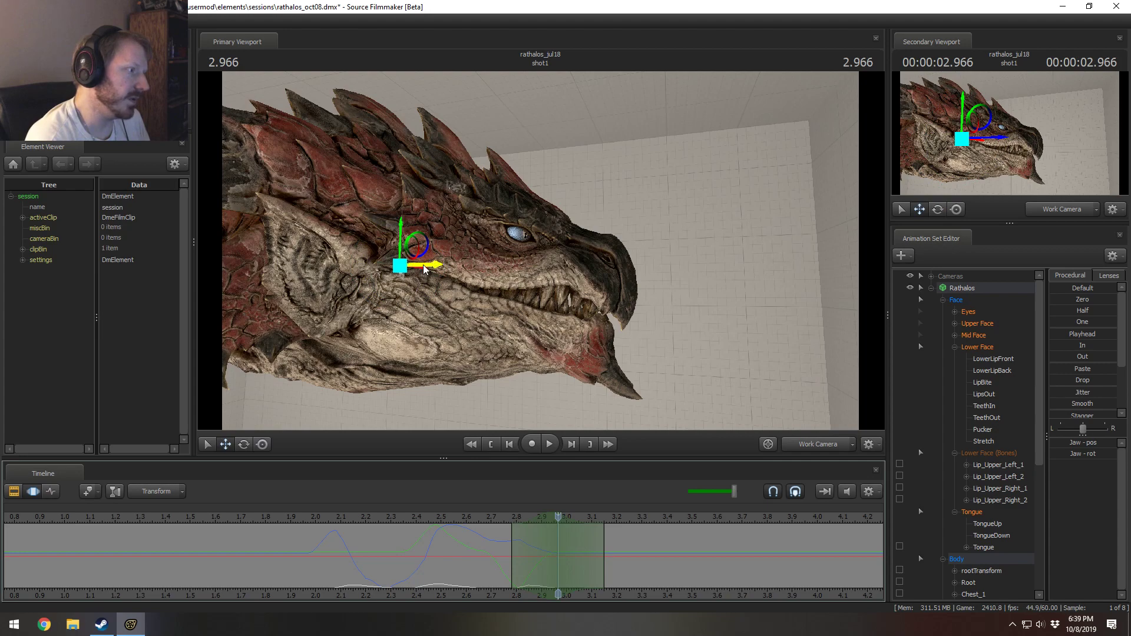
drag(424, 268, 421, 269)
drag(472, 556, 369, 517)
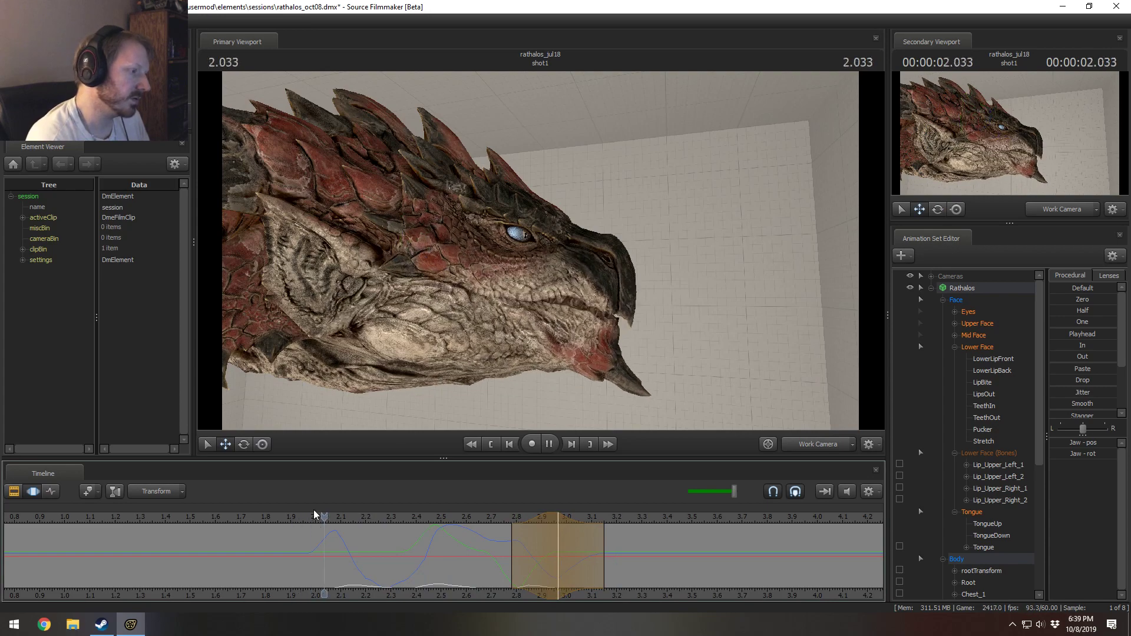
key(space)
click(480, 559)
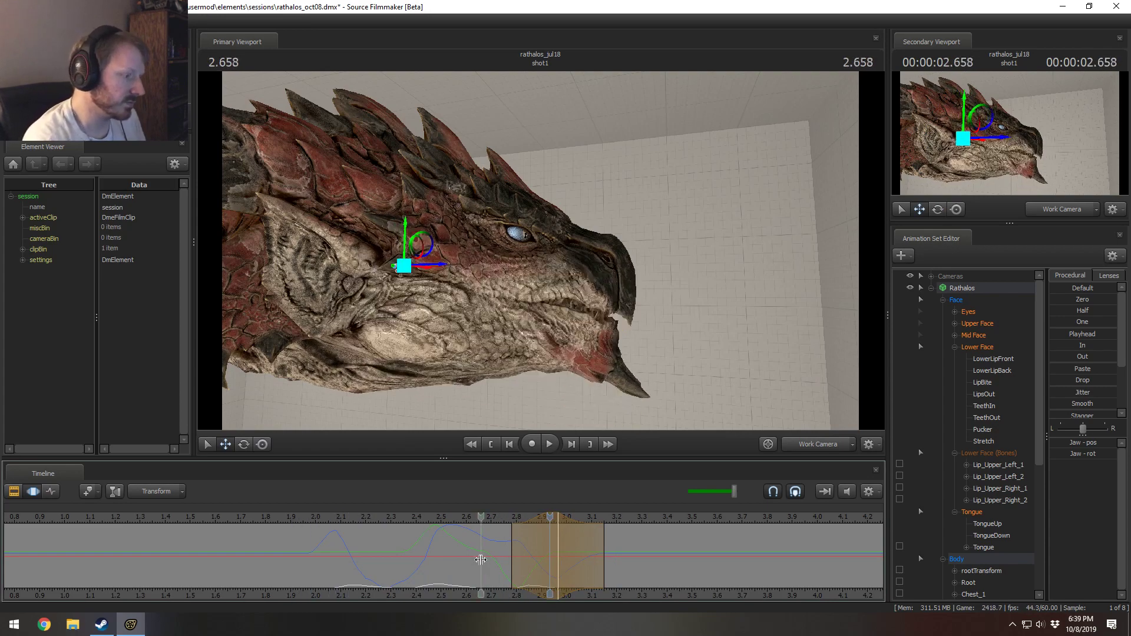
drag(480, 560, 532, 565)
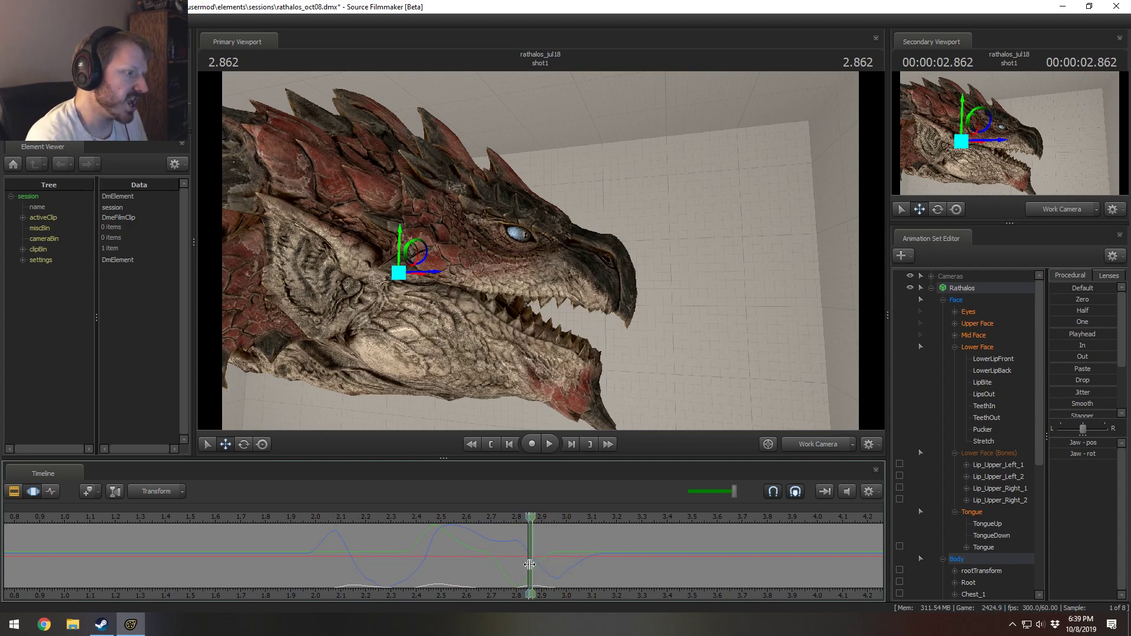
Step: Set a widened time selection around 2.533 s and raise the Lower Face TeethIn control there
drag(529, 564, 447, 564)
click(450, 563)
scroll(450, 563, up, 5)
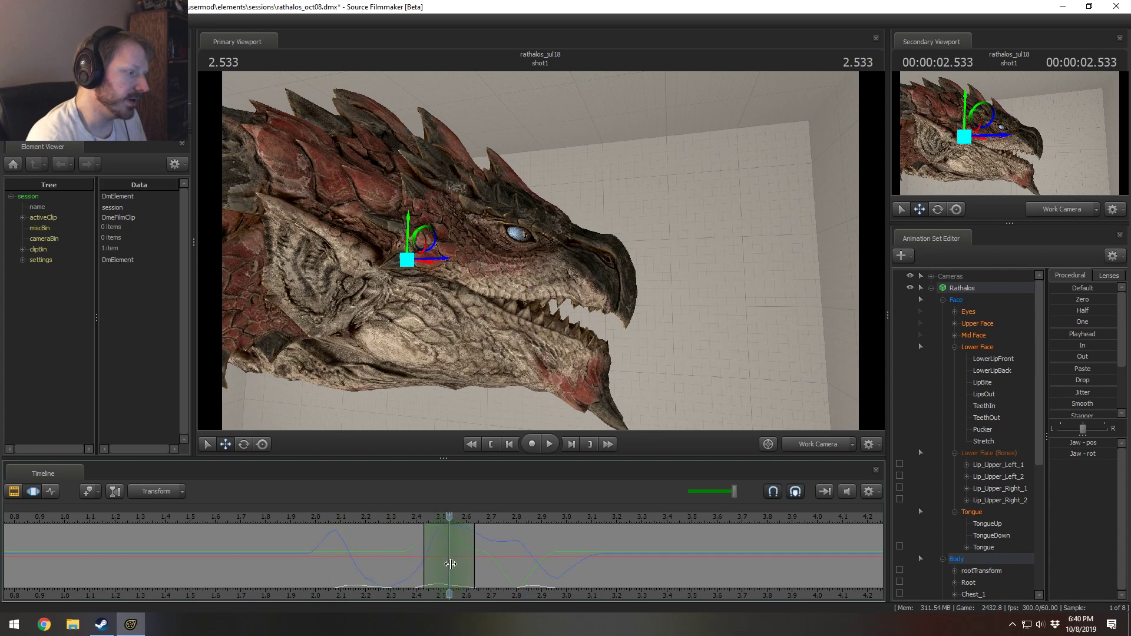
click(1001, 350)
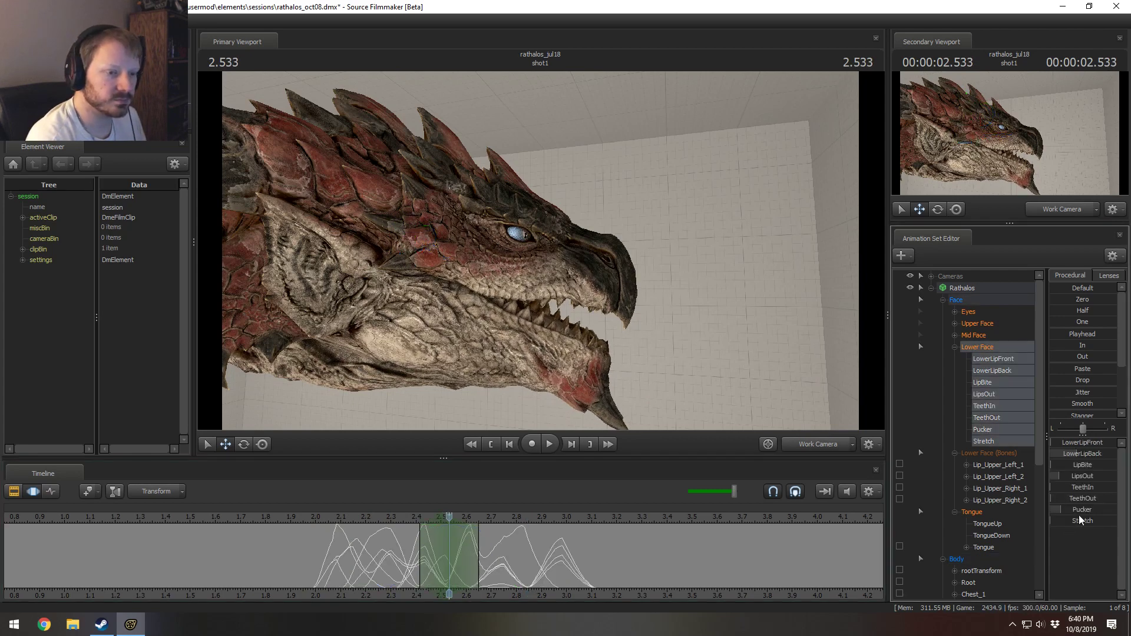
drag(1083, 489, 1117, 489)
Step: Place the time selection around 2.866 s and raise the TeethIn control there as well
drag(439, 548, 533, 580)
key(Escape)
click(532, 580)
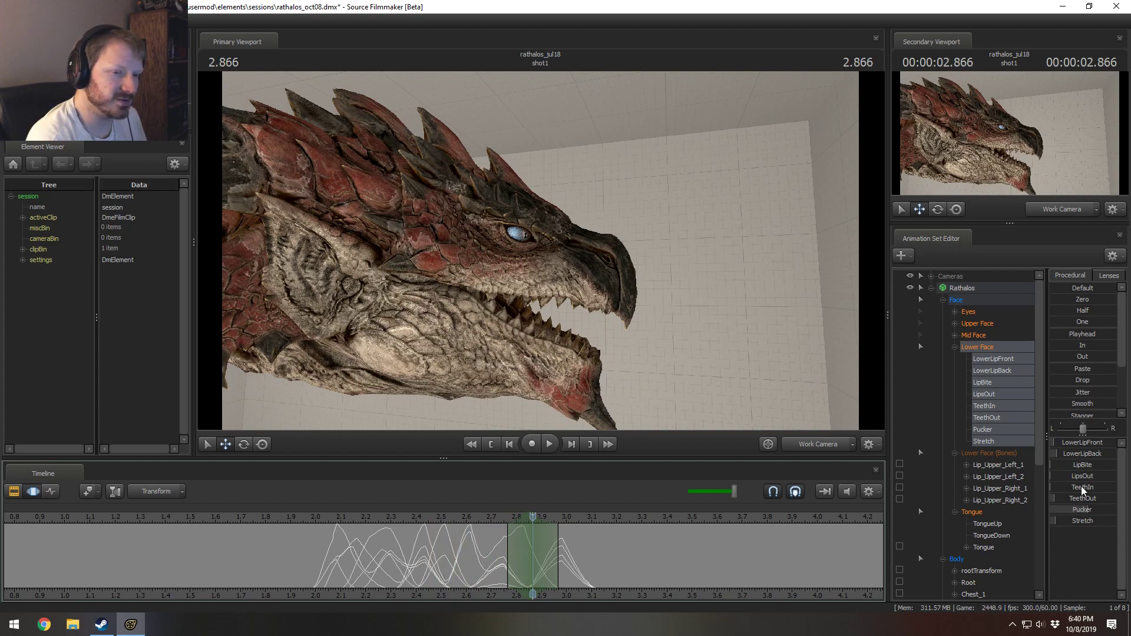
drag(1080, 485, 1096, 487)
Step: Blend the 2.350 s pose of the Lower Face controls, upper lip bones and jaw rotation into a time selection around 3.116 s
drag(516, 538, 596, 549)
middle_drag(610, 589, 415, 576)
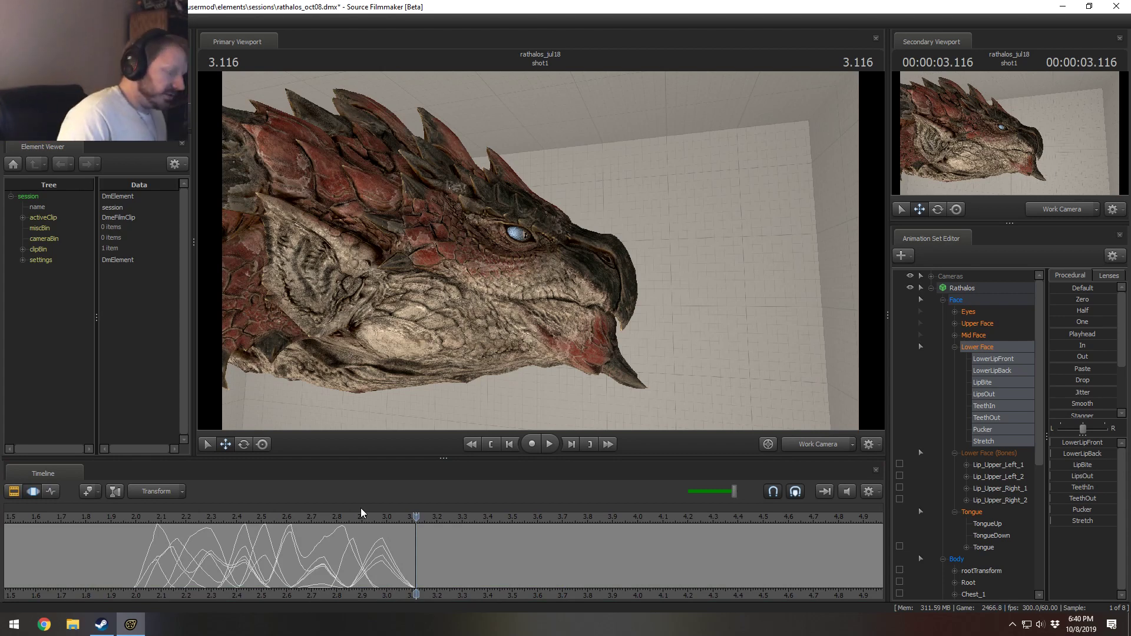
drag(177, 528, 218, 525)
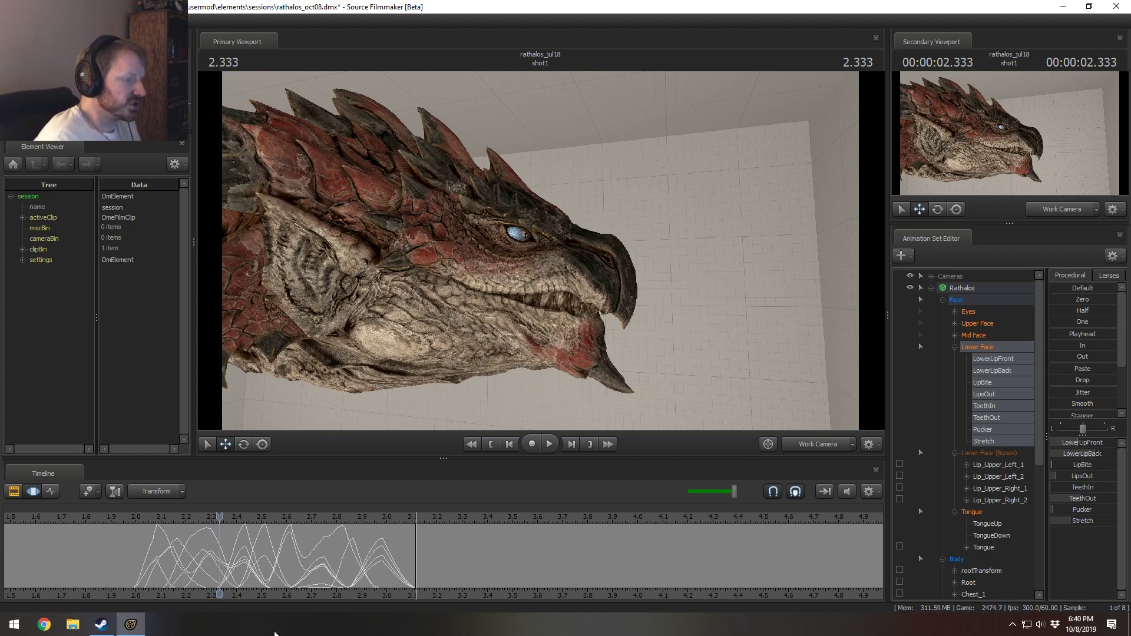
drag(222, 519, 224, 521)
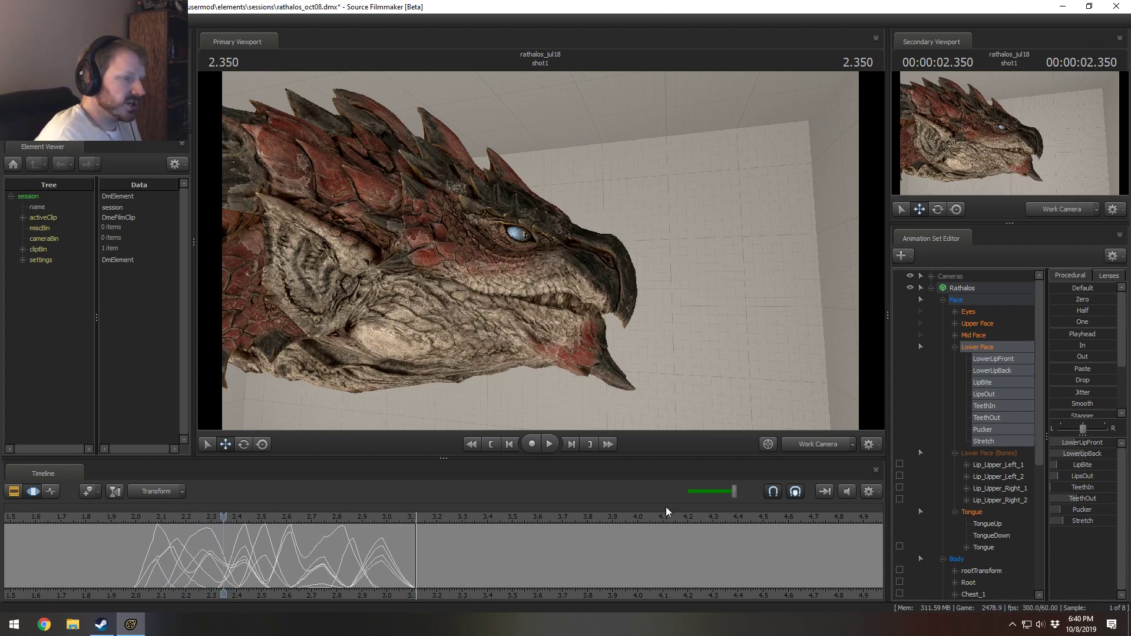
click(991, 453)
scroll(985, 518, down, 3)
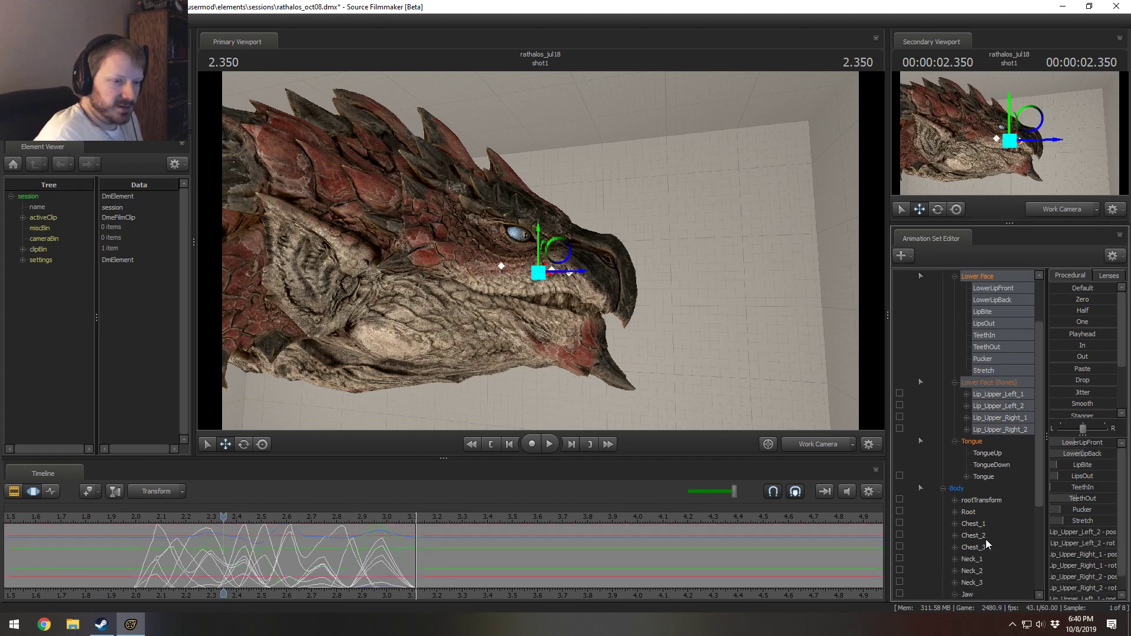
click(988, 578)
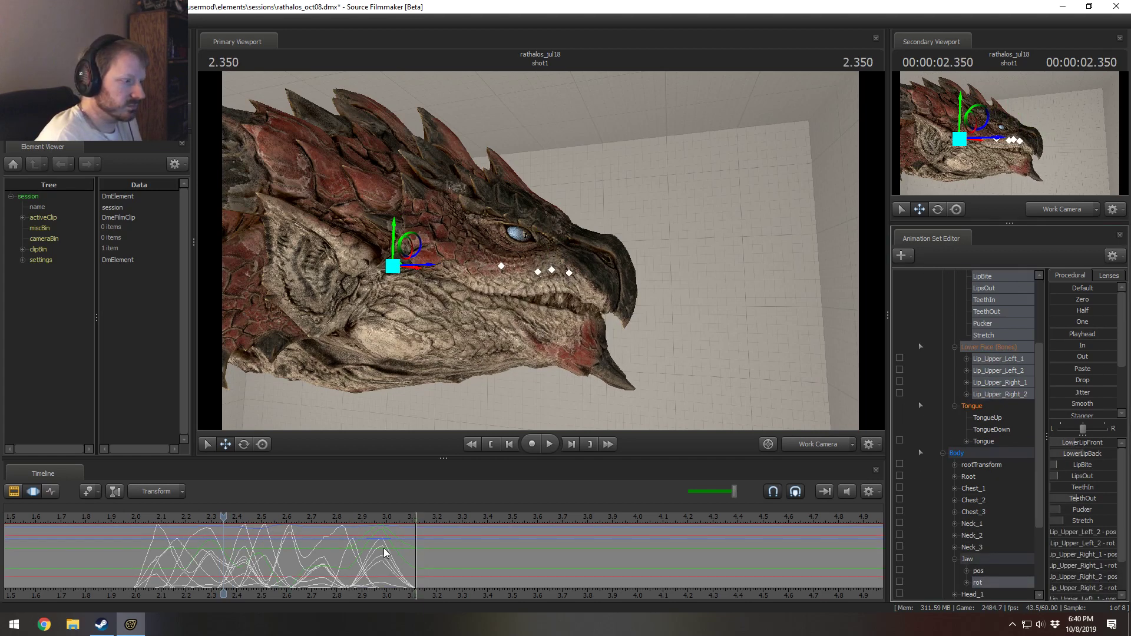
scroll(413, 550, up, 5)
key(shift)
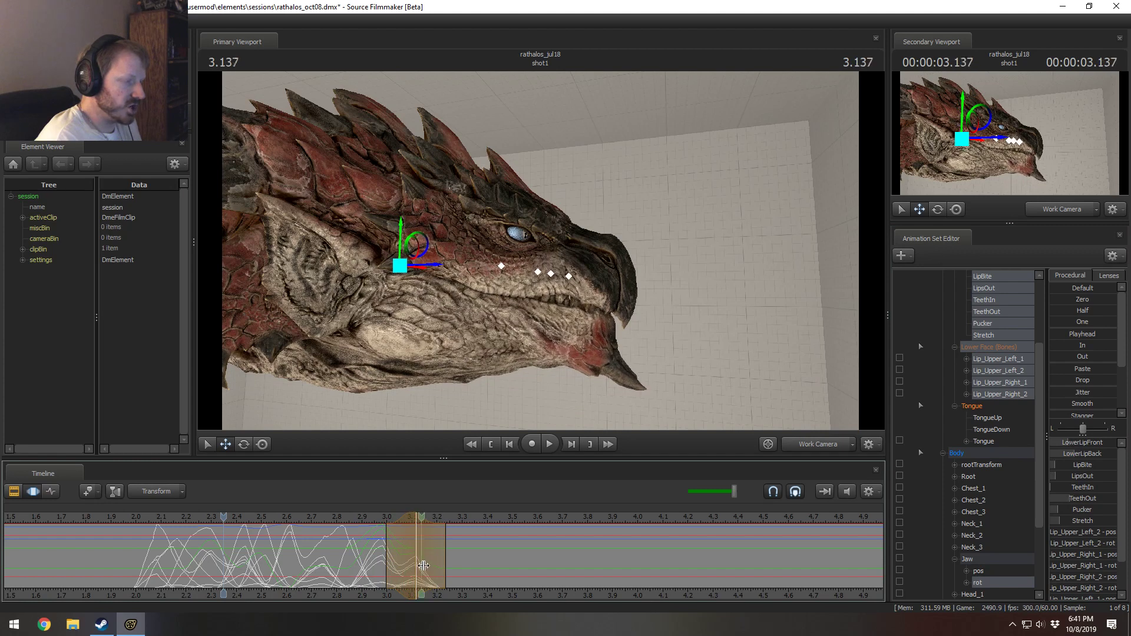
Step: Select only the jaw bone and rotate it open around 3.216 s, undoing the first attempt and redoing it
click(439, 566)
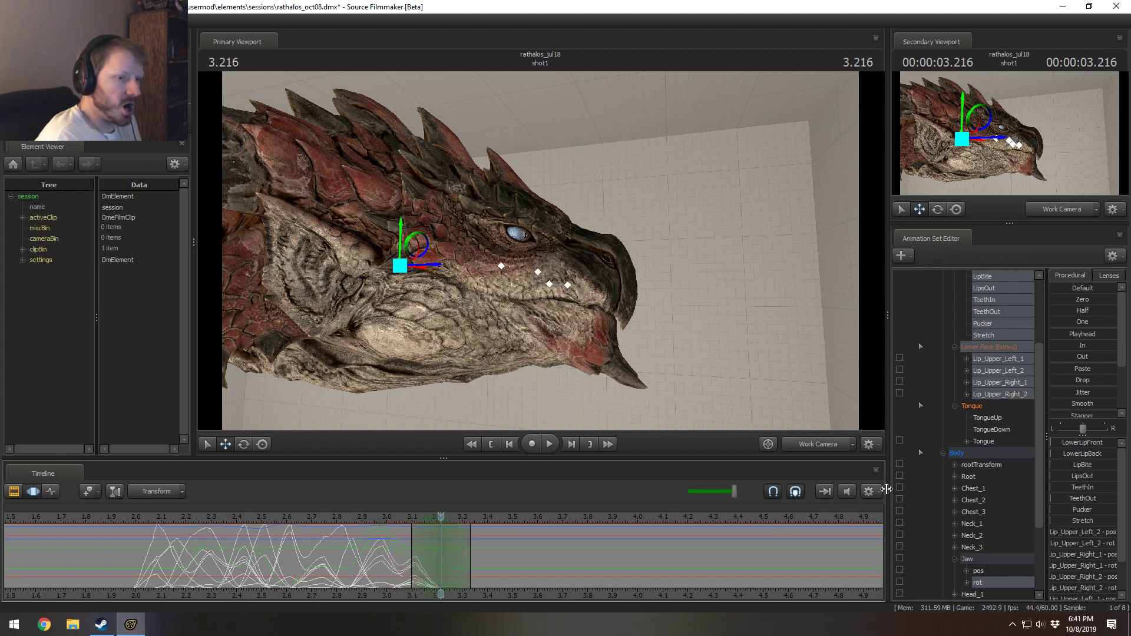
click(400, 266)
key(e)
drag(425, 269, 442, 281)
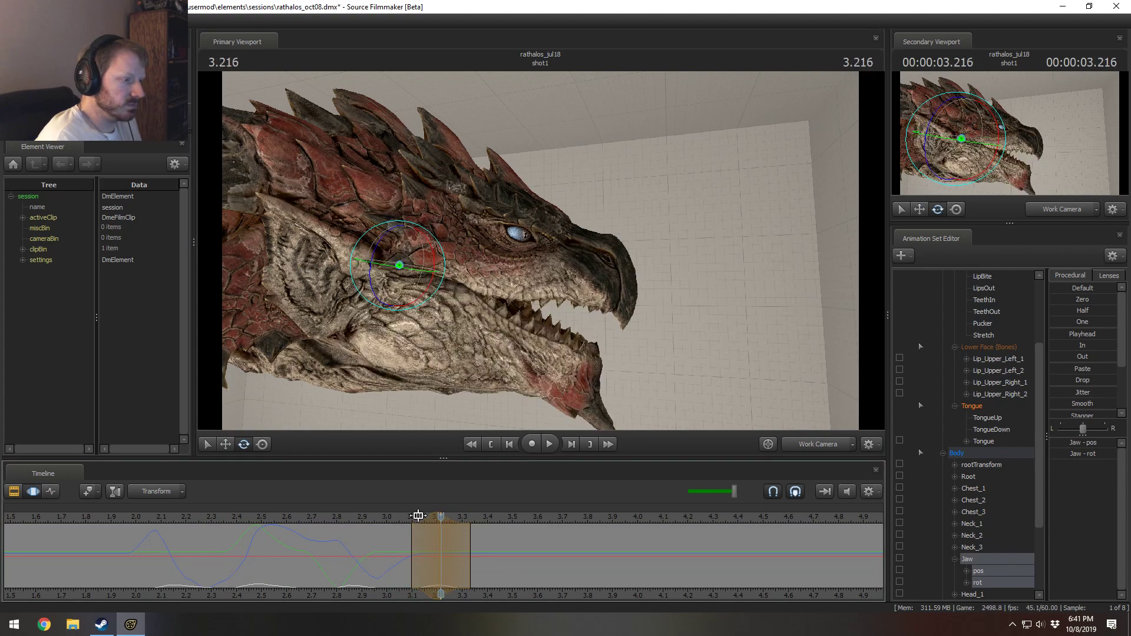
key(ctrl+z)
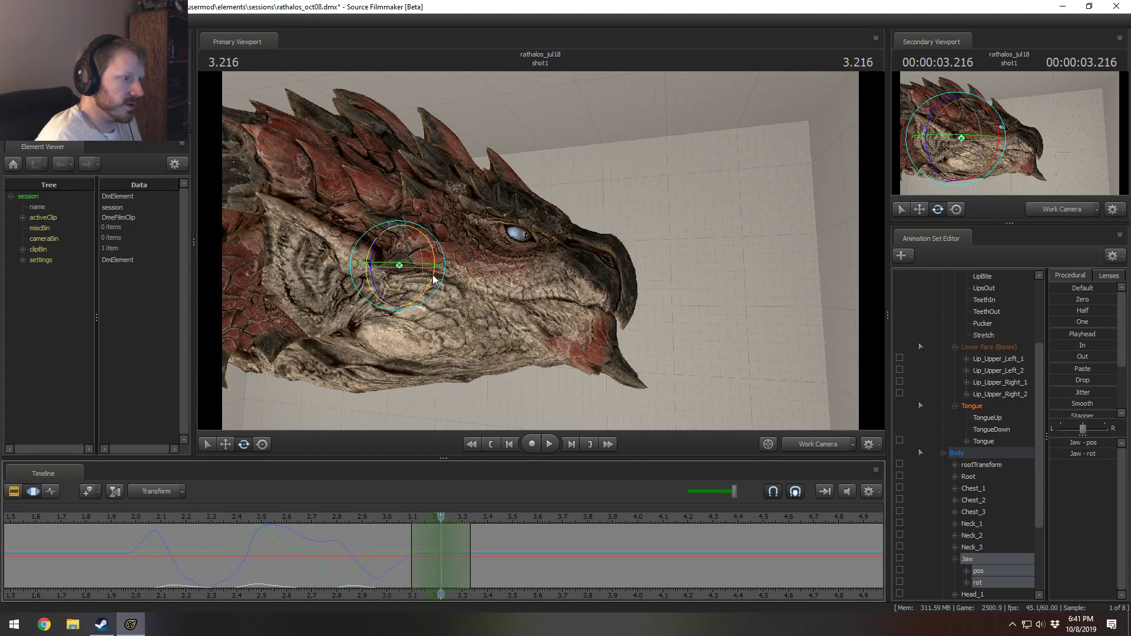
drag(434, 279, 436, 279)
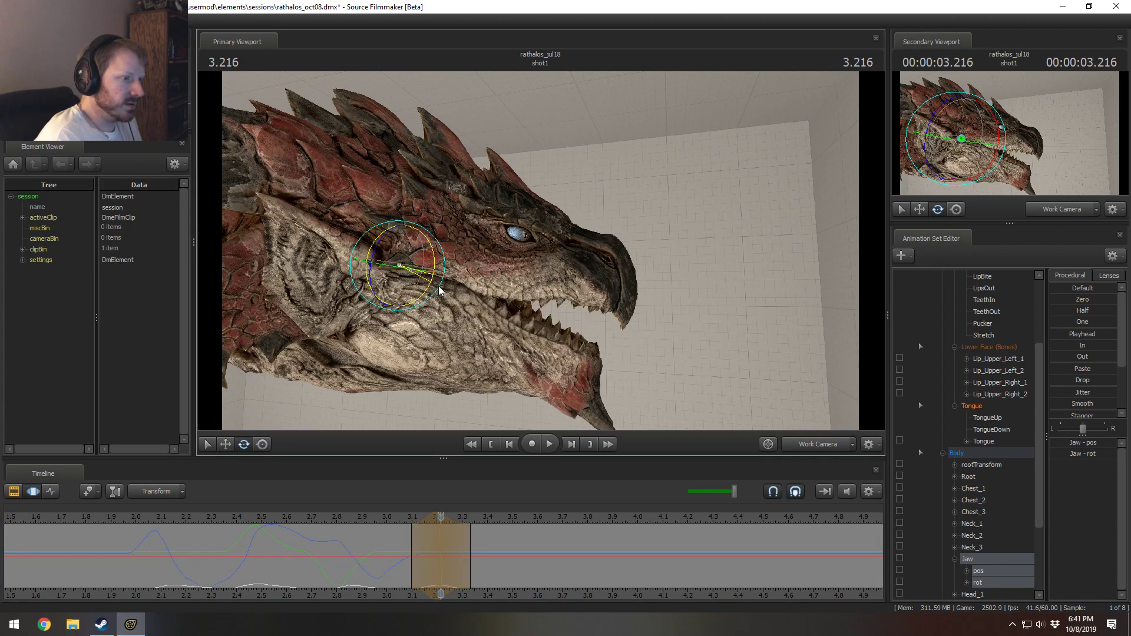
drag(442, 289, 443, 289)
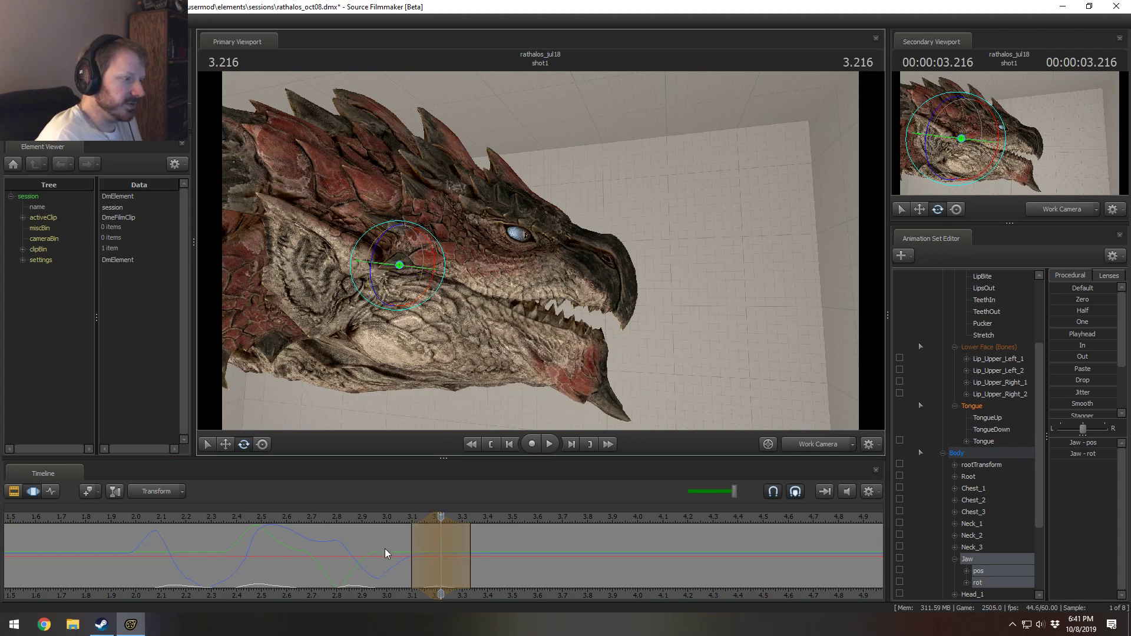
Step: Refine the jaw's open rotation around 3.216 s and adjust its position while checking the nearby frames
drag(386, 553, 442, 516)
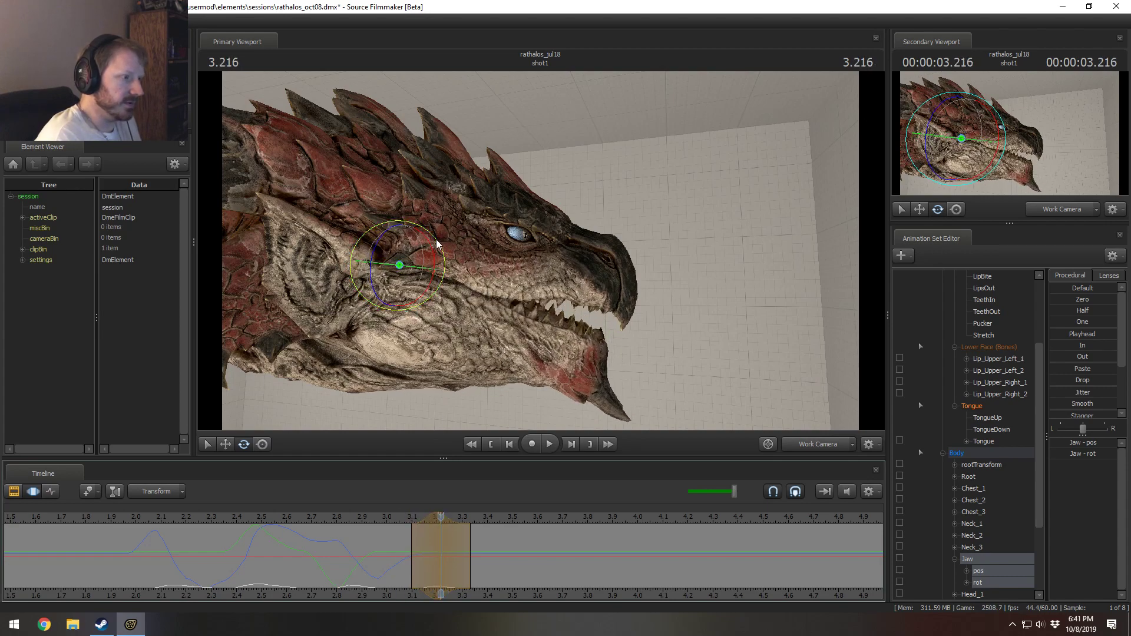
drag(434, 251, 437, 252)
drag(401, 551, 424, 552)
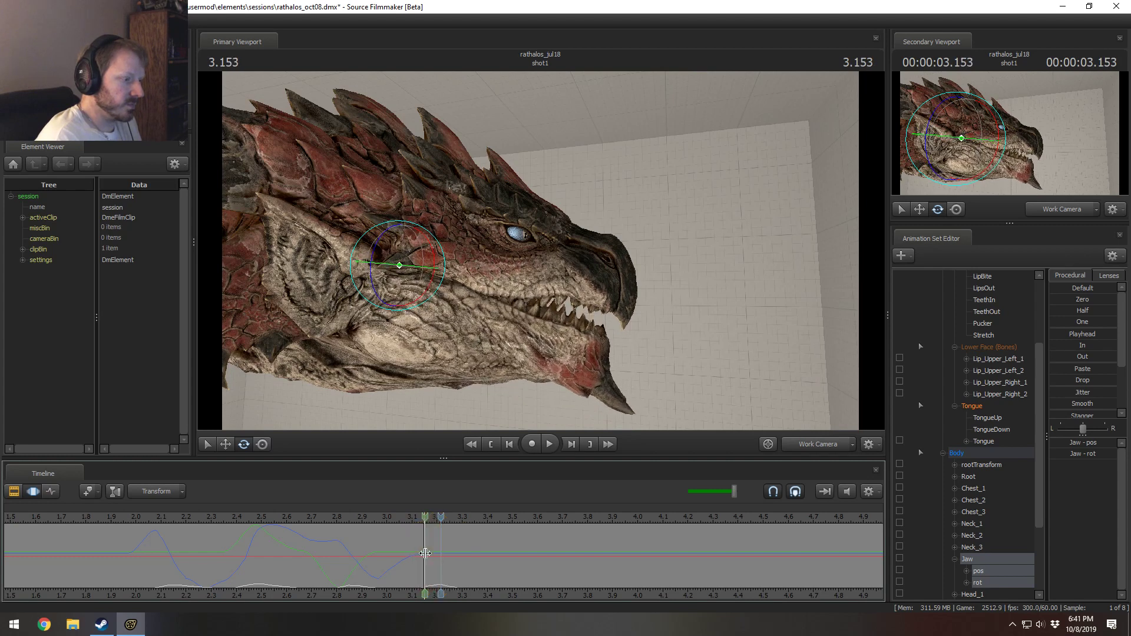
key(w)
drag(433, 266, 430, 313)
Step: Select the Lower Face controls and raise Pucker in a time selection around 3.100 s
mouse_move(401, 554)
mouse_down()
mouse_move(449, 559)
mouse_move(403, 561)
mouse_move(416, 561)
mouse_up()
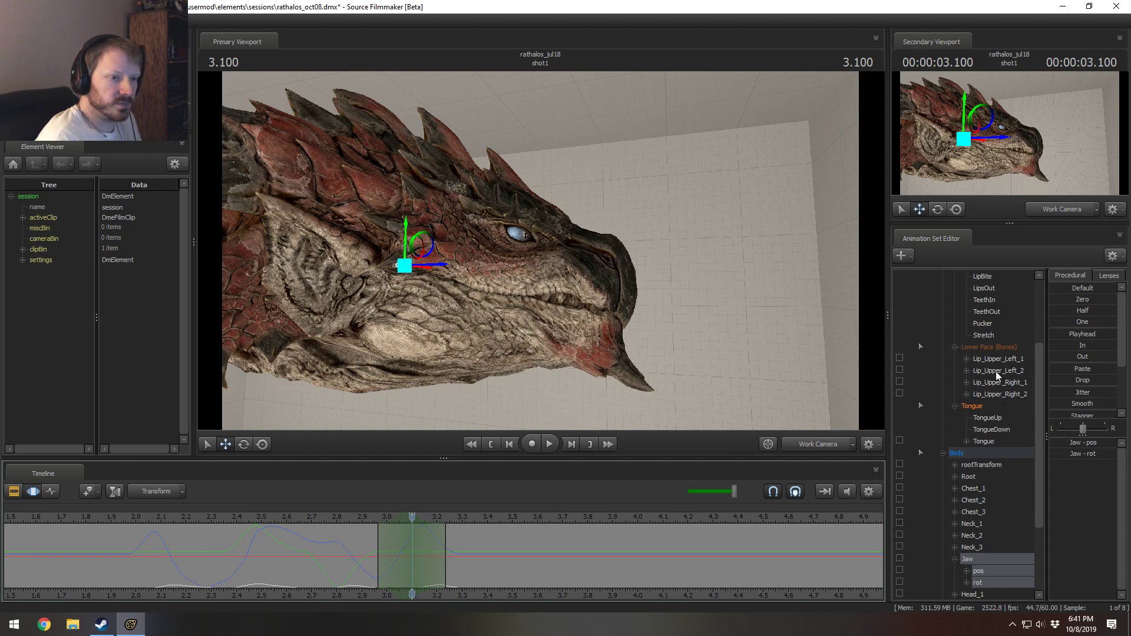
scroll(995, 371, up, 3)
click(975, 347)
drag(1070, 507, 1107, 509)
Step: Raise the Stretch control around 3.216 s and the LipBite control around 3.316 s
drag(366, 546, 440, 556)
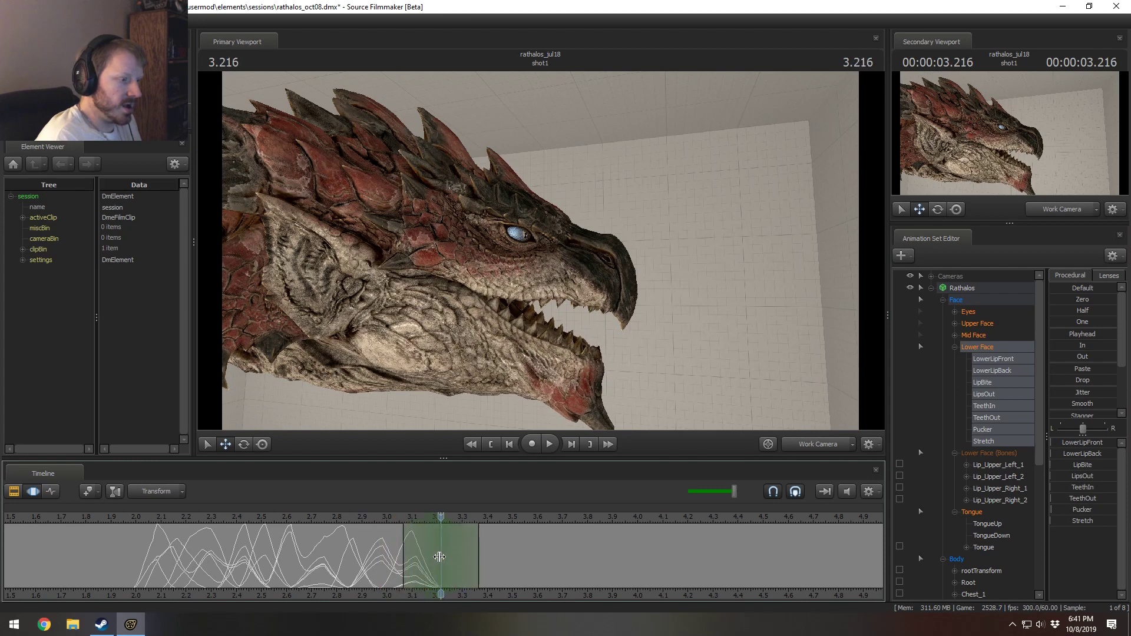
drag(1081, 519, 1115, 518)
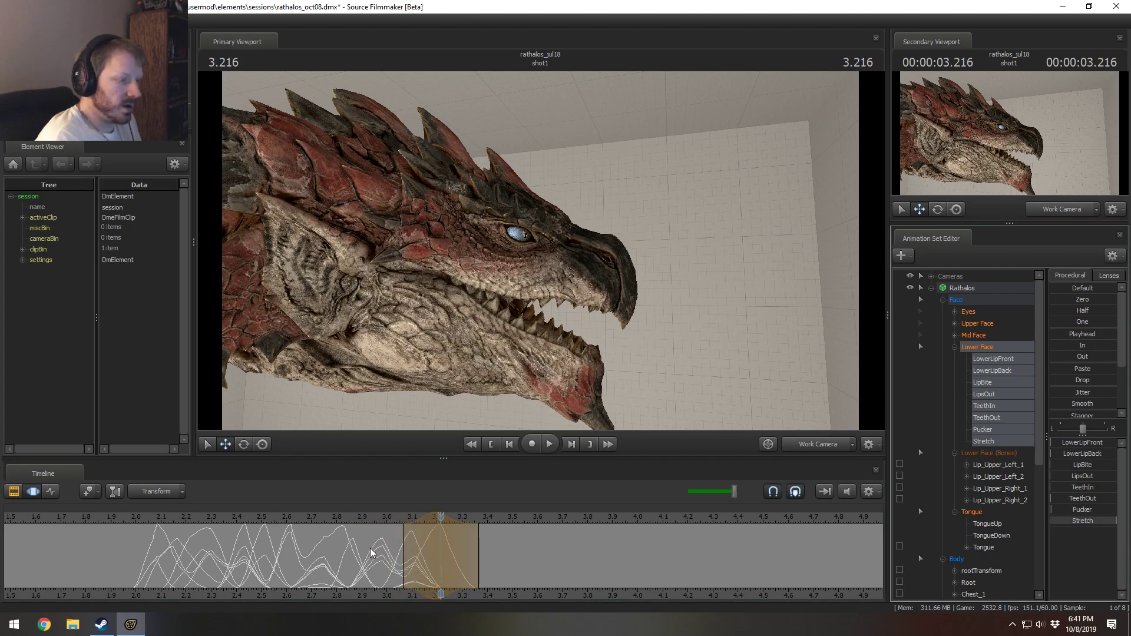
drag(371, 552, 466, 577)
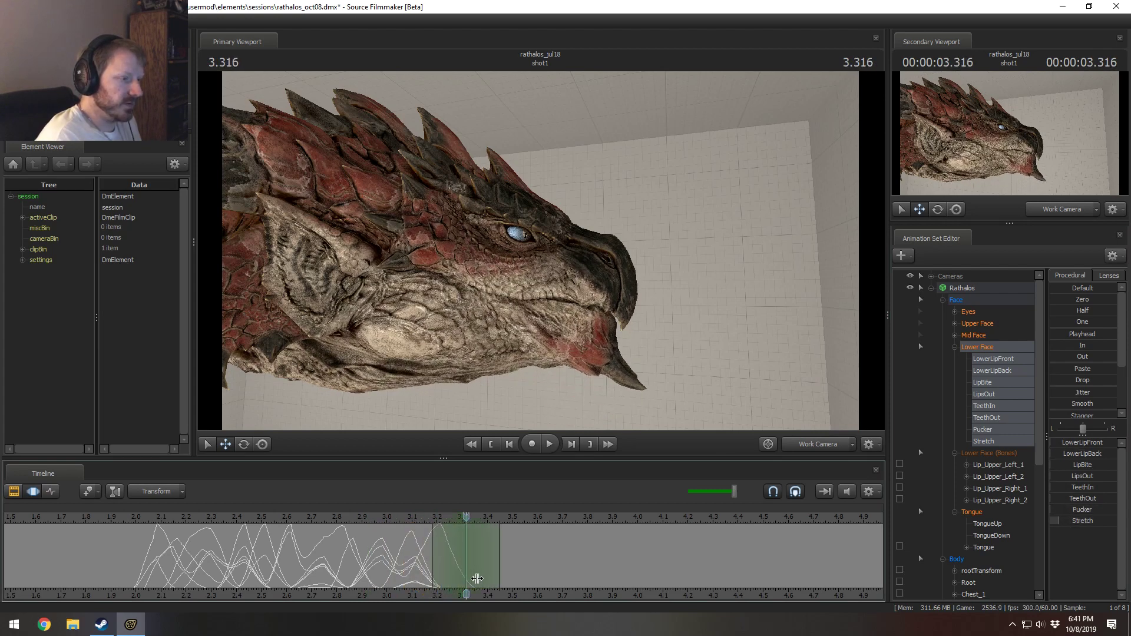
drag(1078, 464, 1096, 464)
Step: Rotate the jaw bone slightly further closed and slide it back around 3.316 s
click(399, 264)
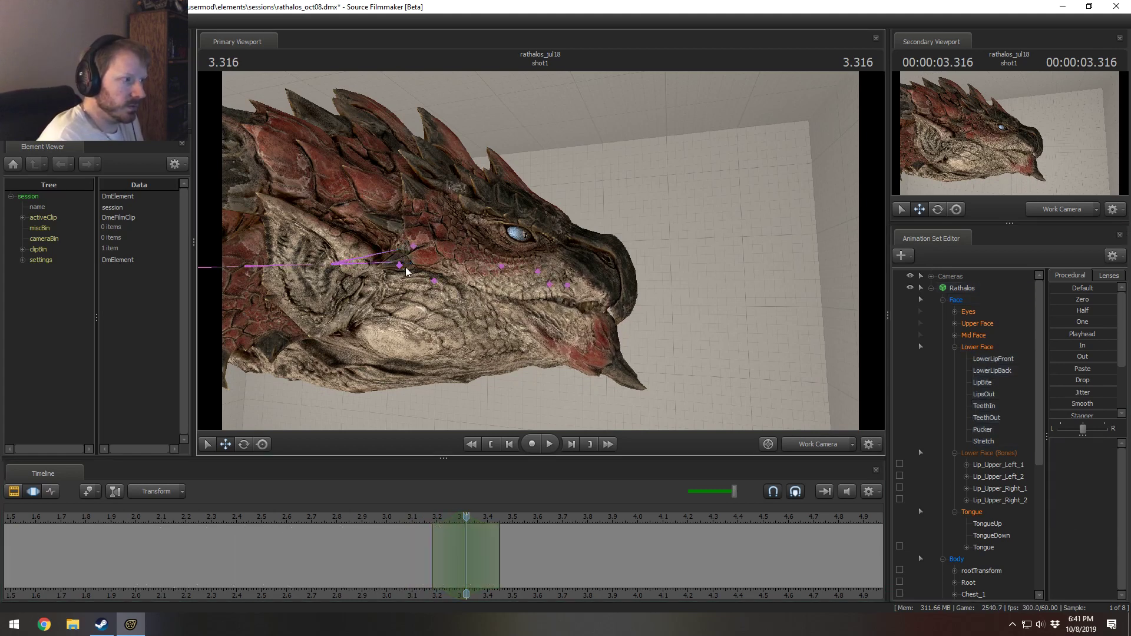
key(e)
drag(433, 274, 428, 267)
key(w)
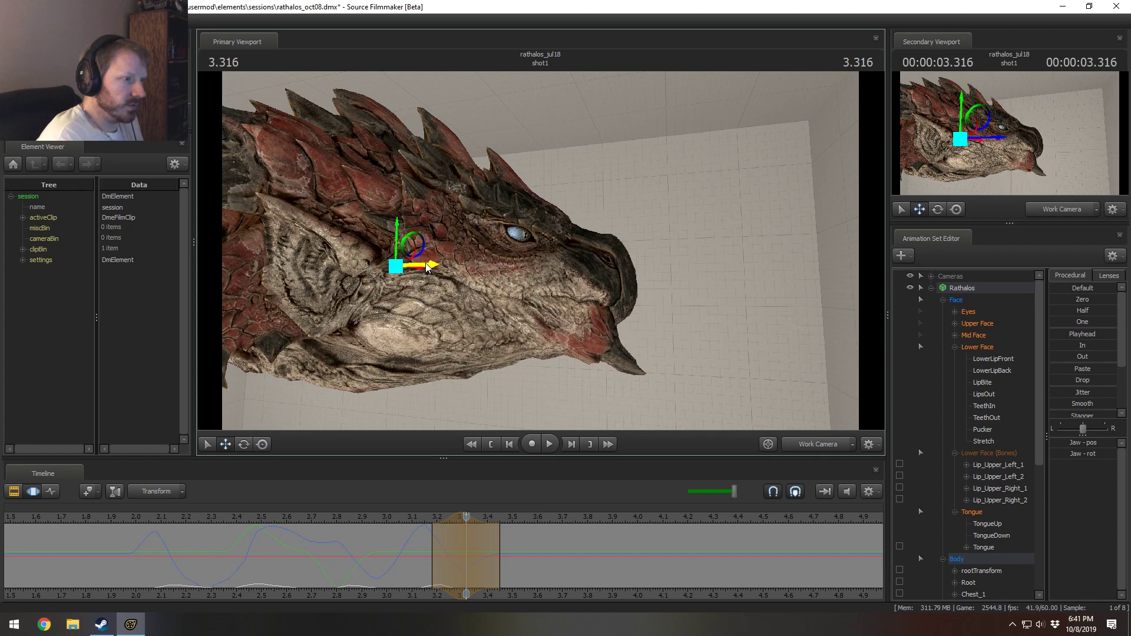
Step: Reposition the Lip_Upper_Left_2 and Lip_Upper_Right_2 bones together around 3.316 s and check the motion
mouse_move(537, 277)
ctrl+mouse_down()
mouse_move(607, 297)
mouse_move(589, 334)
ctrl+mouse_up()
key(e)
key(w)
drag(566, 266, 565, 271)
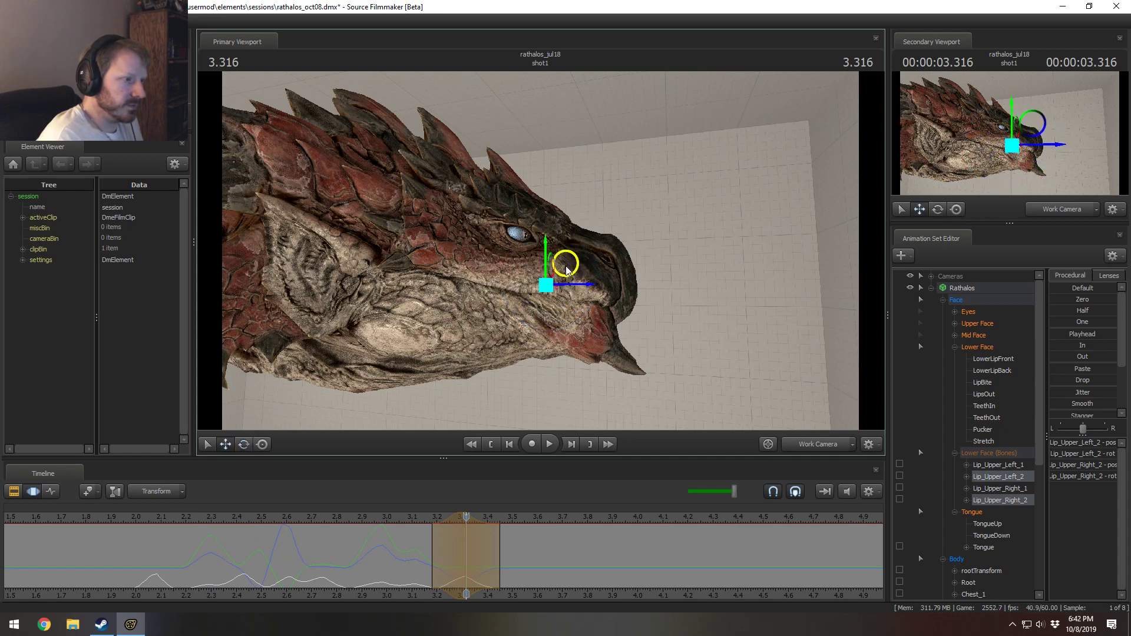
drag(420, 547, 458, 565)
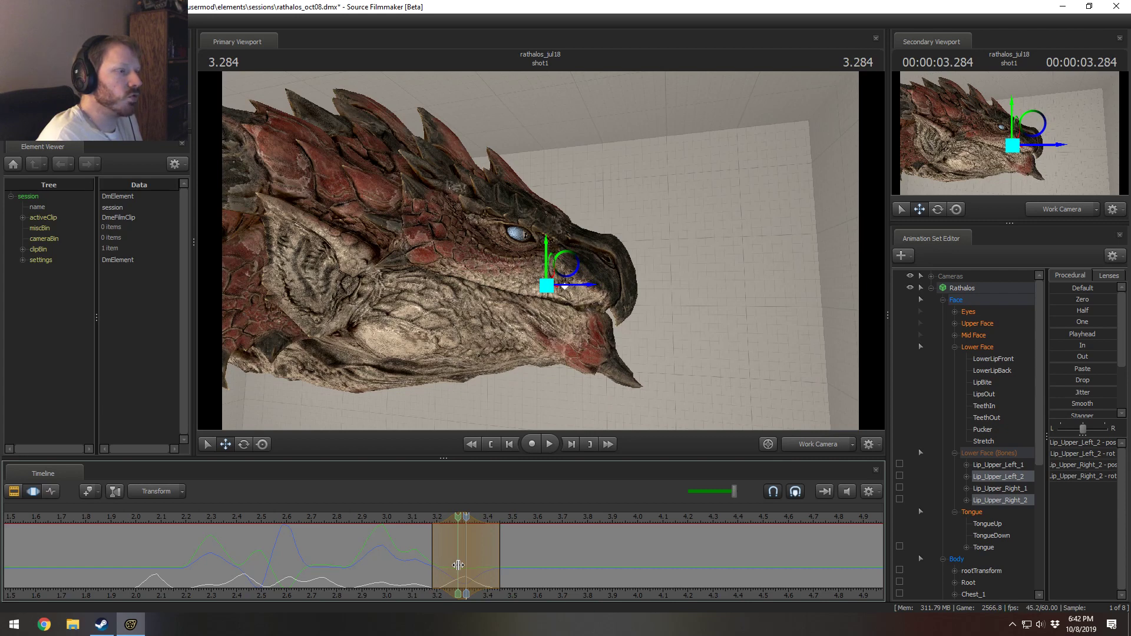
Step: Blend the 2.383 s pose of the Lower Face controls, upper lip bones and jaw rotation into a widened time selection around 3.42 s
drag(458, 565, 492, 568)
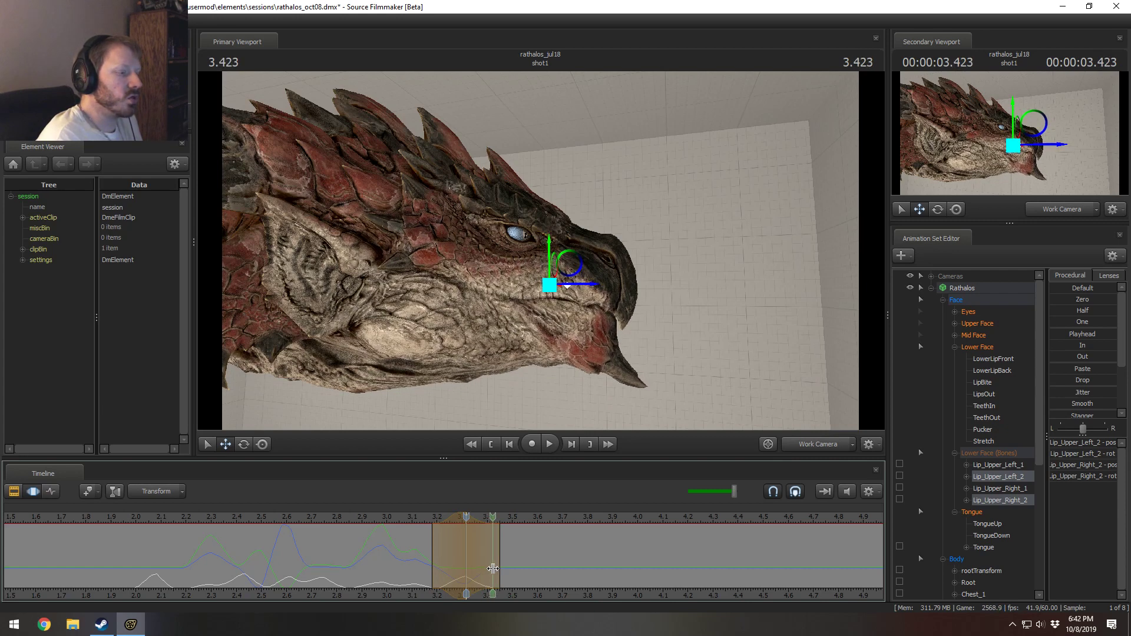
key(Escape)
shift+scroll(493, 568, up, 3)
shift+scroll(492, 568, up, 1)
drag(437, 542, 233, 541)
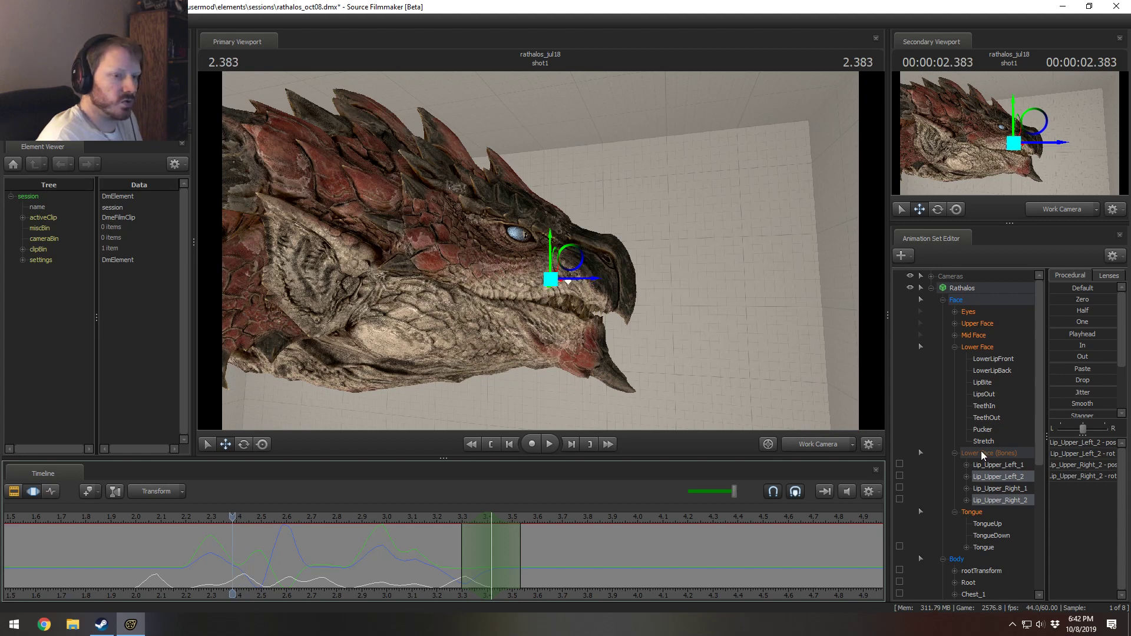
click(991, 347)
ctrl+click(996, 452)
scroll(989, 543, down, 3)
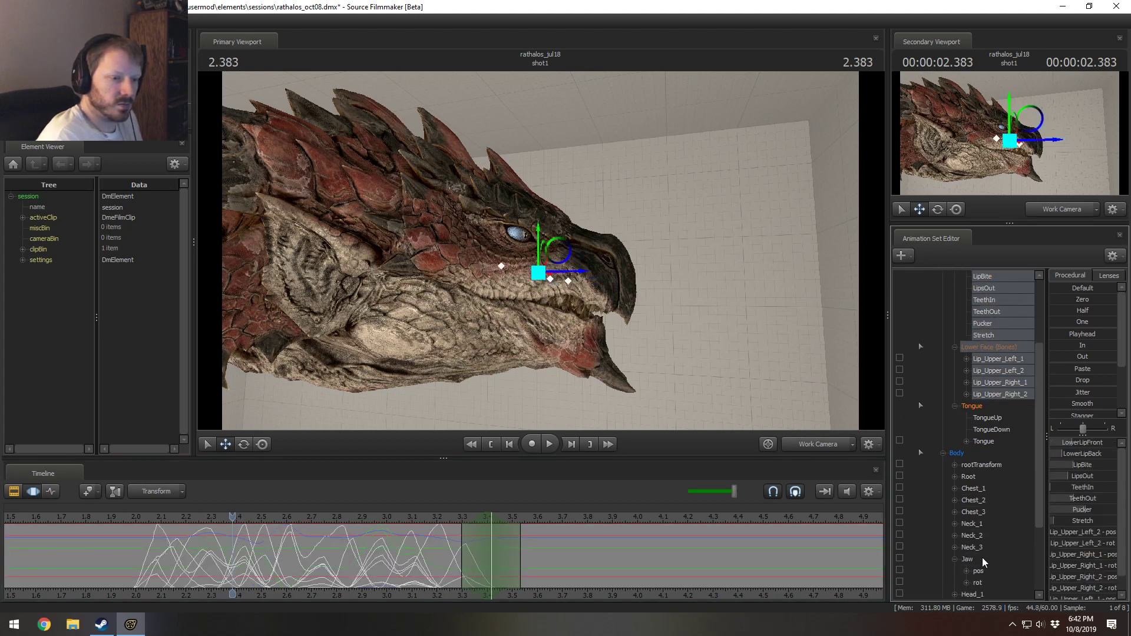
ctrl+click(981, 581)
click(1076, 338)
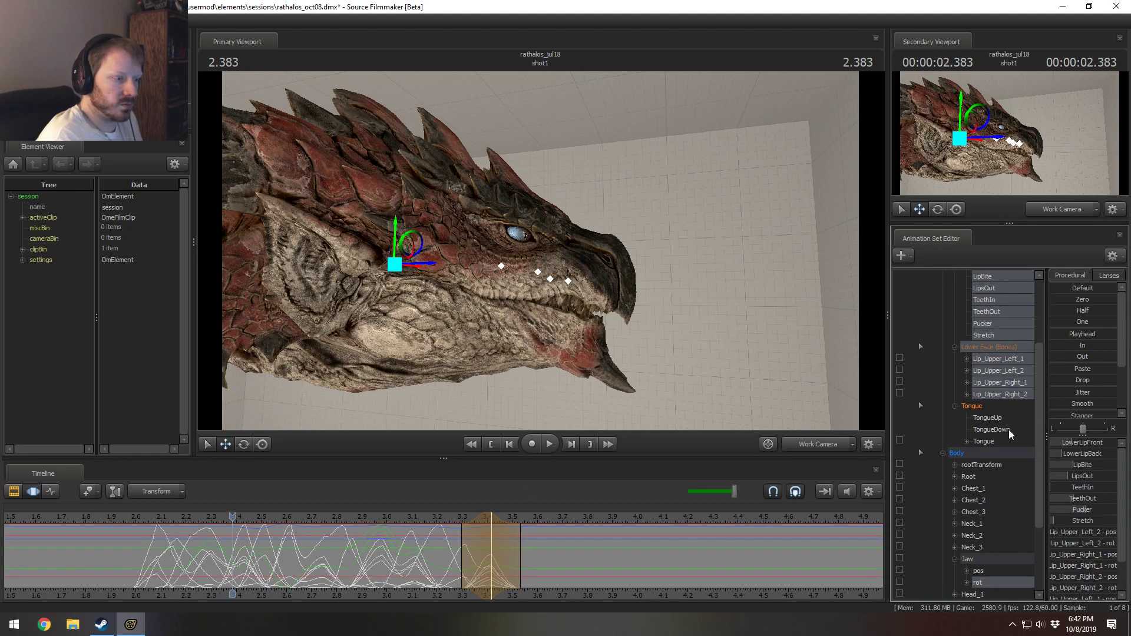
Step: Shift the blended time selection slightly earlier and set a new time selection at 3.500 s
drag(415, 562, 488, 563)
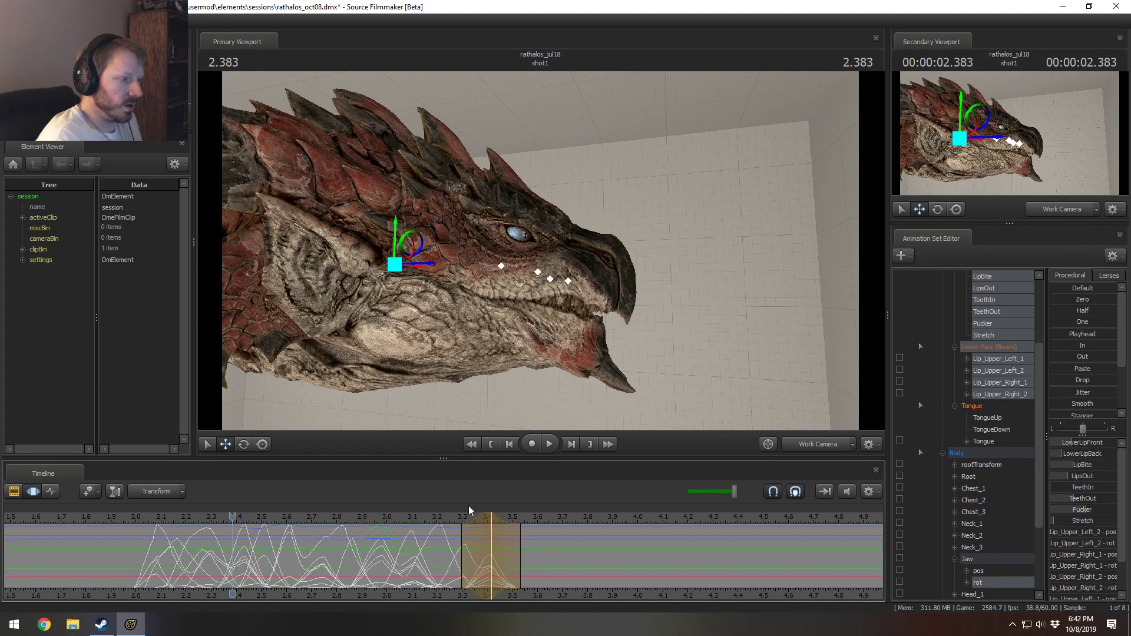
drag(474, 513, 470, 513)
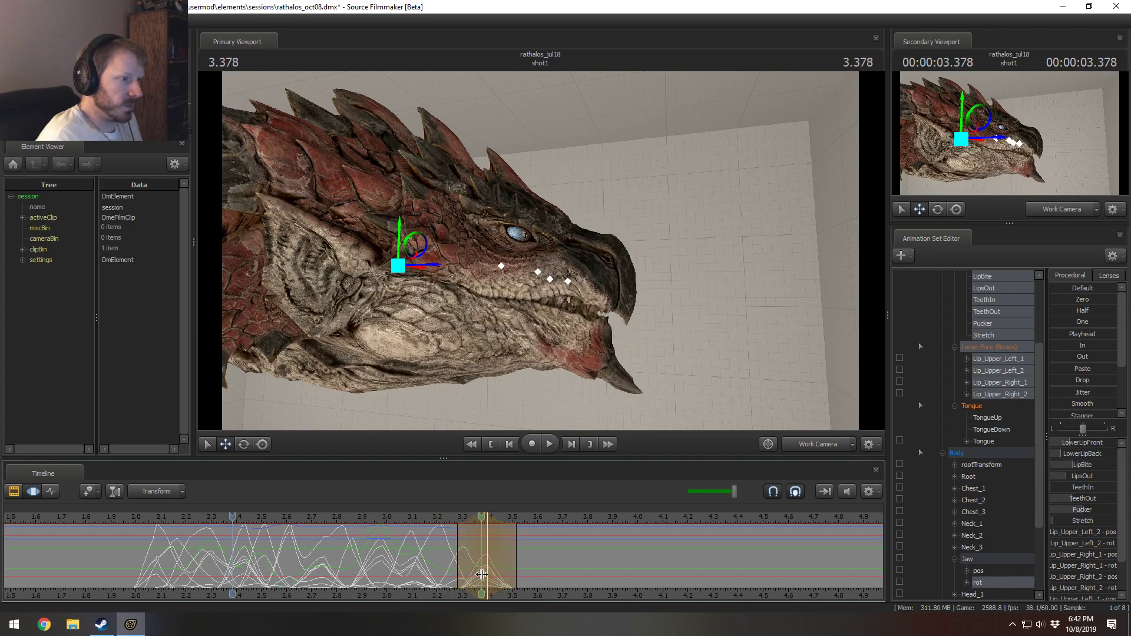
click(512, 517)
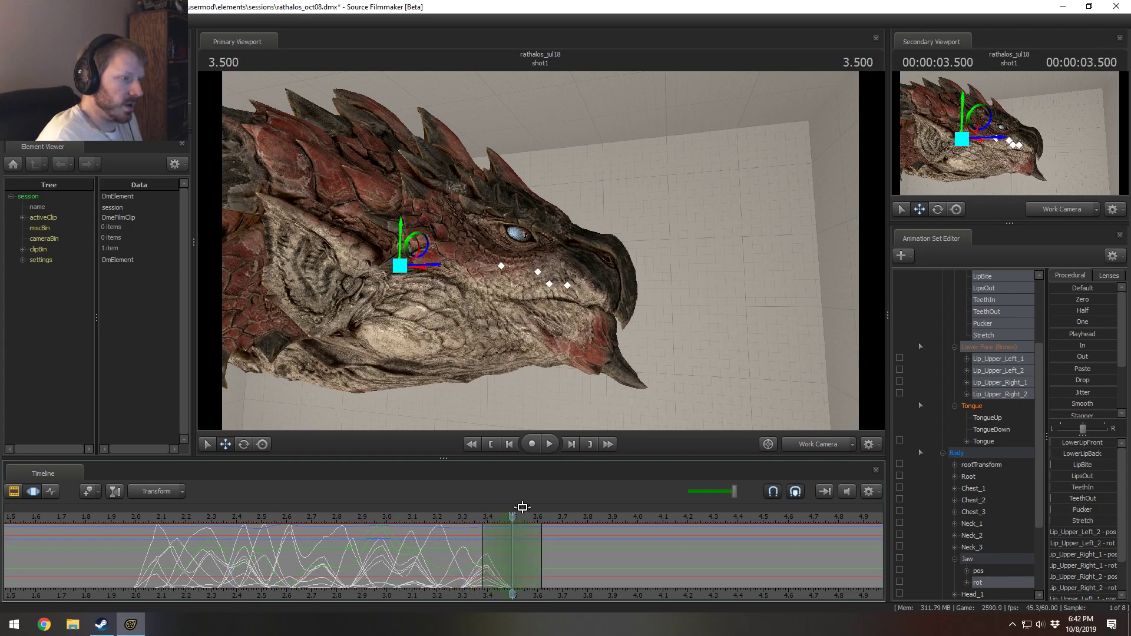
Step: Rotate the jaw bone open at 3.500 s
key(e)
click(400, 267)
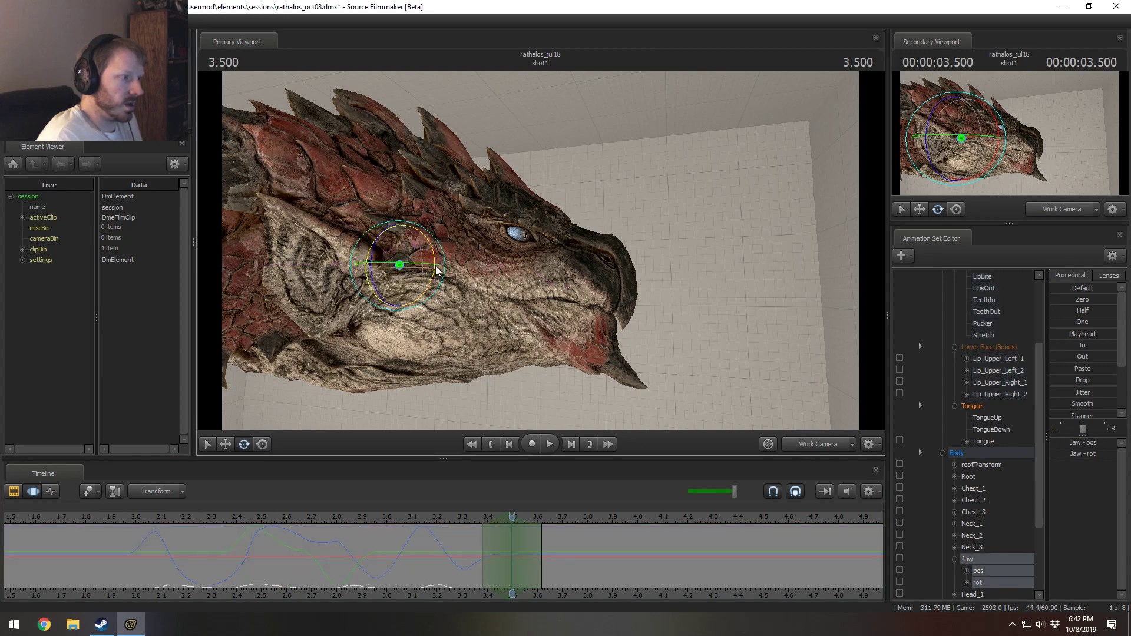
drag(437, 270, 437, 272)
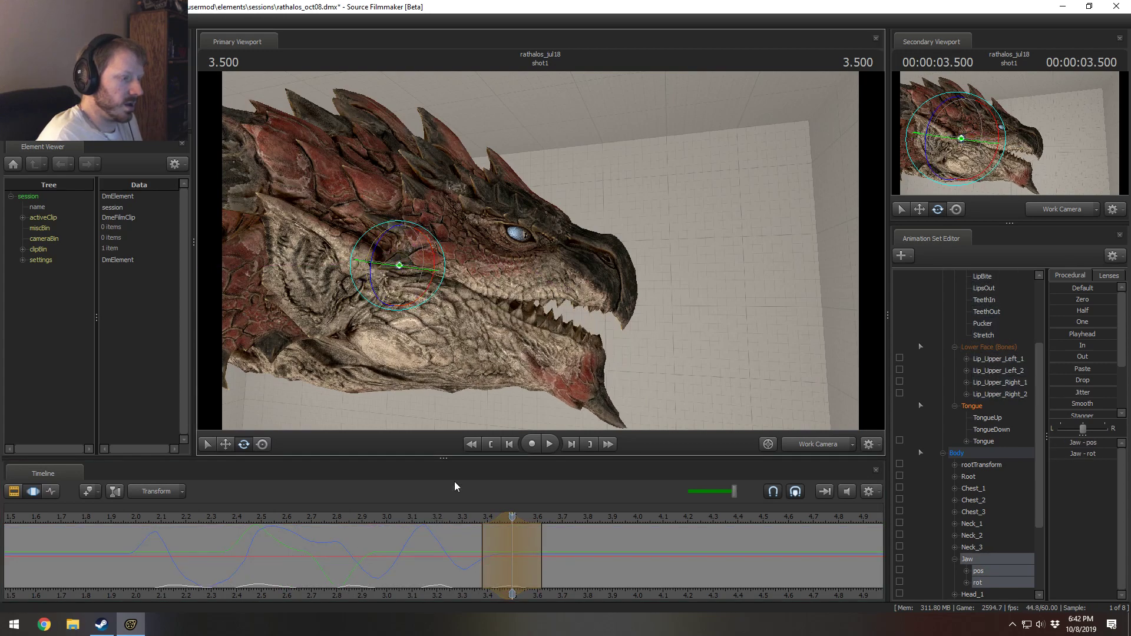
middle_drag(457, 567, 536, 577)
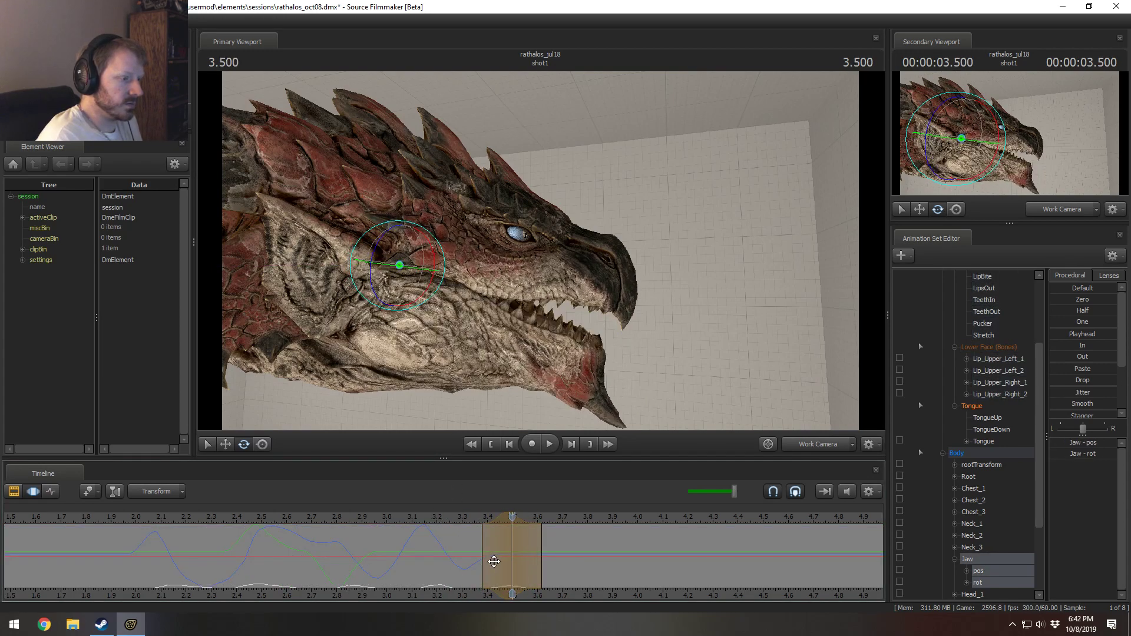
middle_drag(437, 561, 544, 571)
Step: Blend the 2.983 s pose of the Lower Face controls, upper lip bones and jaw rotation into a widened time selection around 3.633 s
drag(567, 569, 618, 564)
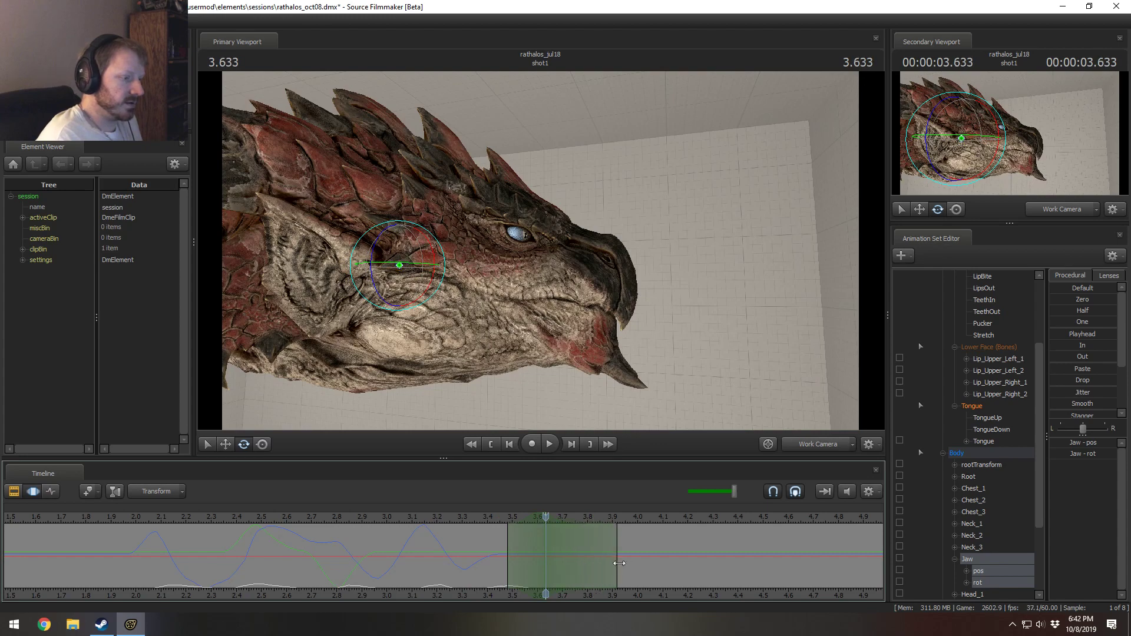
drag(178, 518, 383, 534)
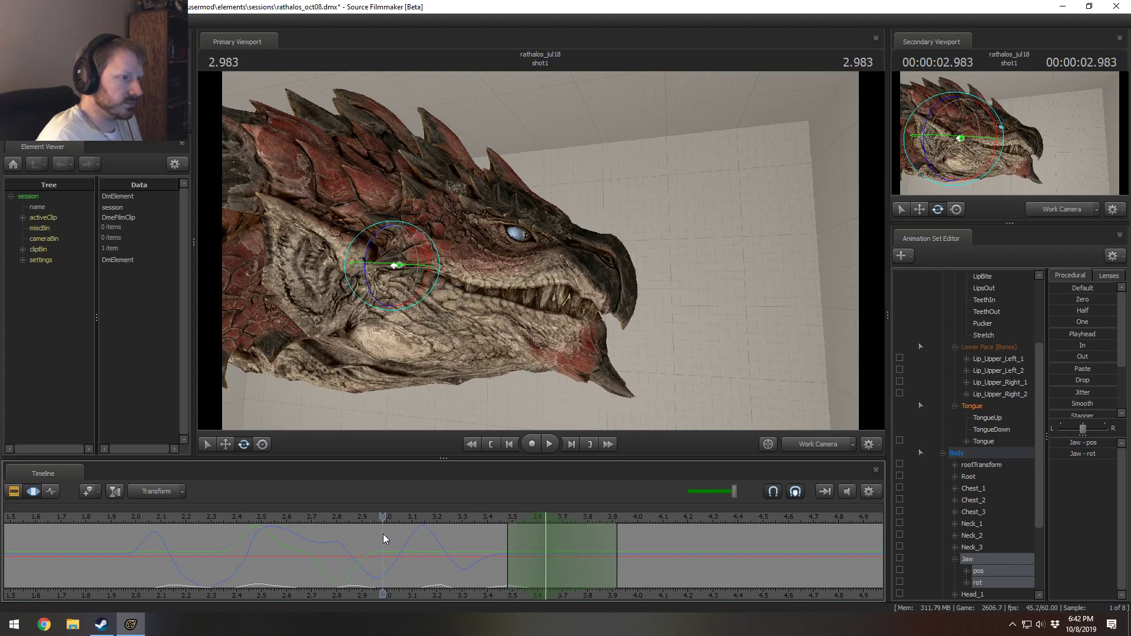
click(992, 347)
scroll(992, 345, up, 3)
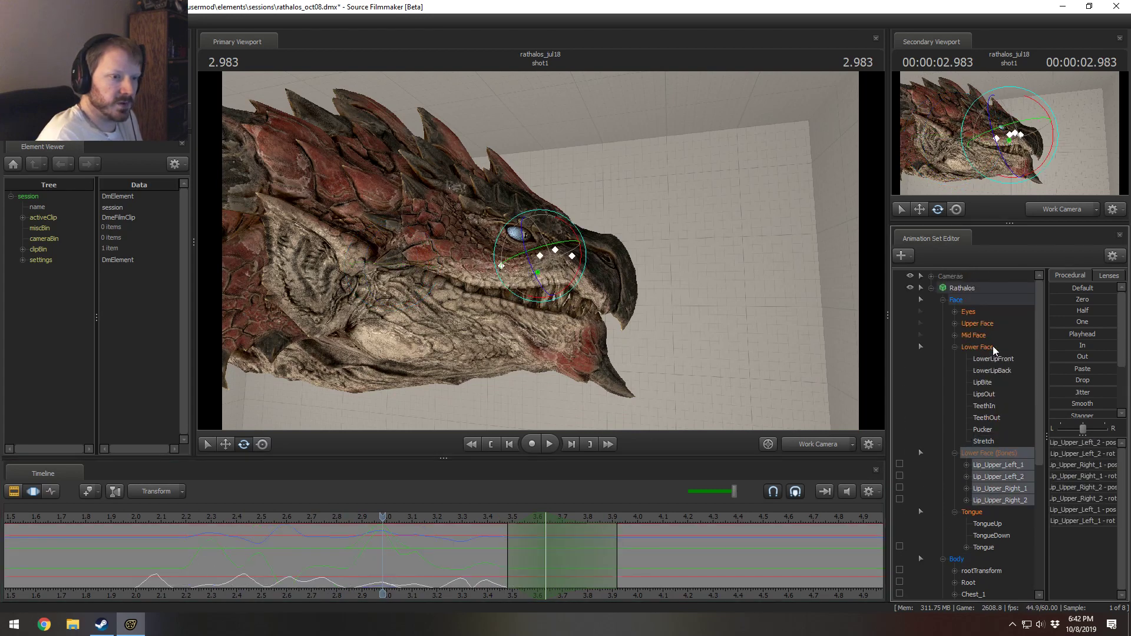
ctrl+click(989, 347)
scroll(1010, 465, down, 3)
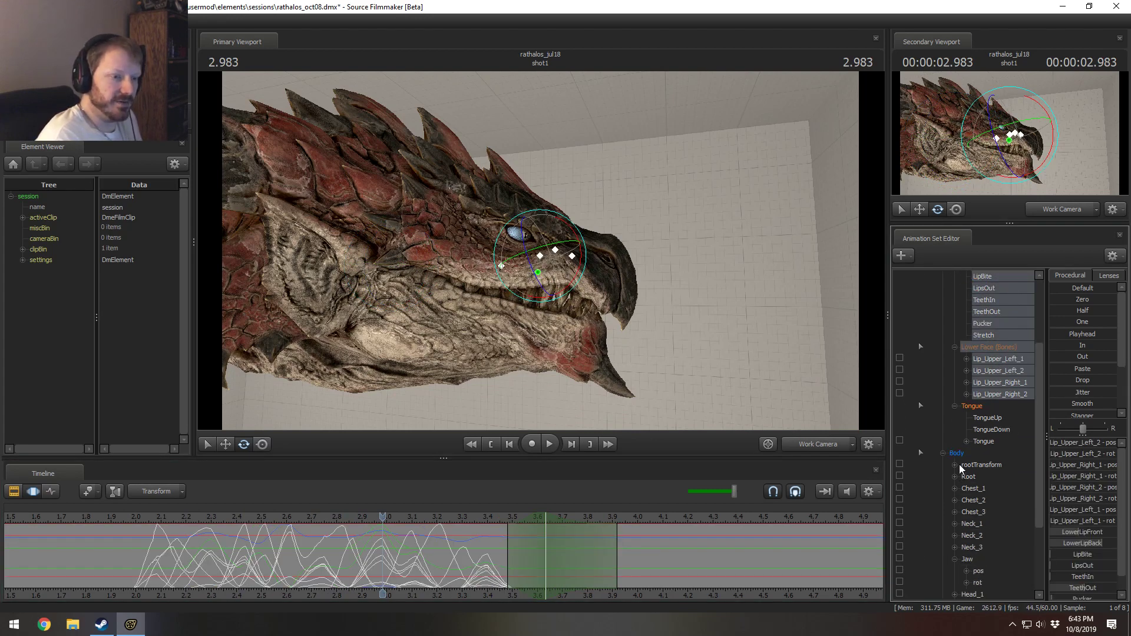
ctrl+click(983, 582)
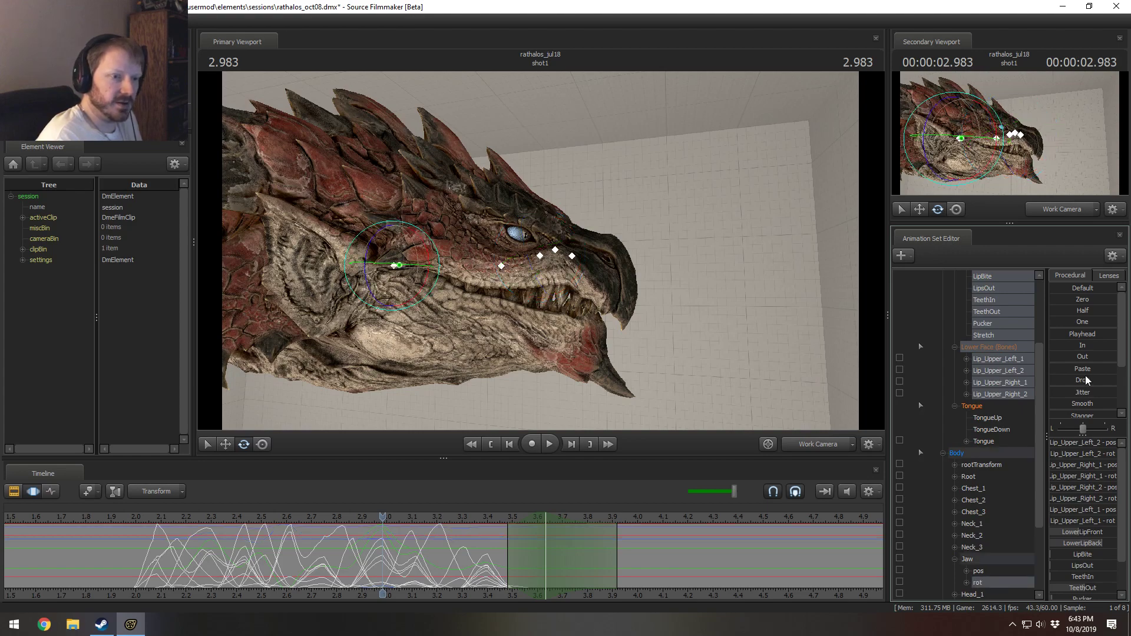
click(1074, 345)
key(space)
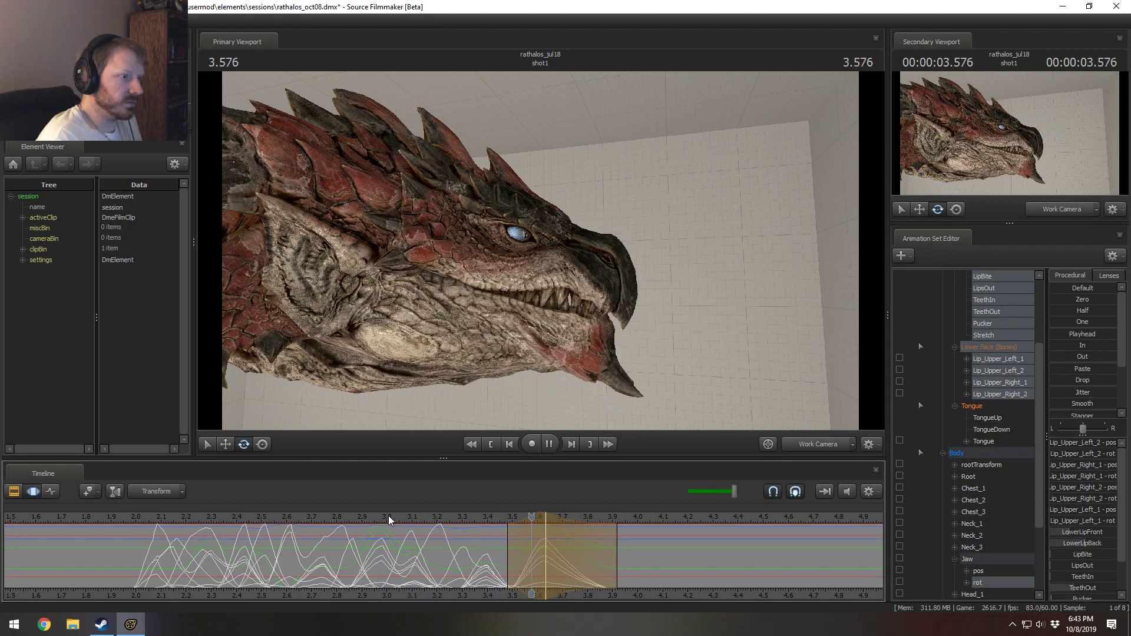
Step: Shift the blended time selection slightly earlier, extend its falloff to about 4.8 s and play back the motion
key(space)
drag(538, 516, 523, 515)
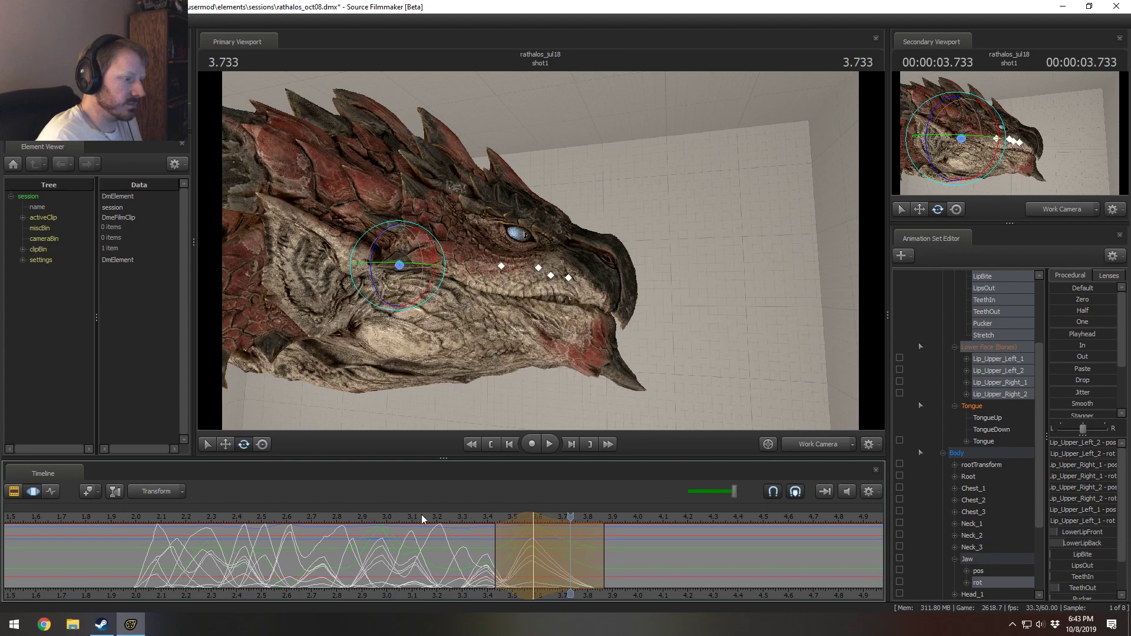
key(space)
key(space)
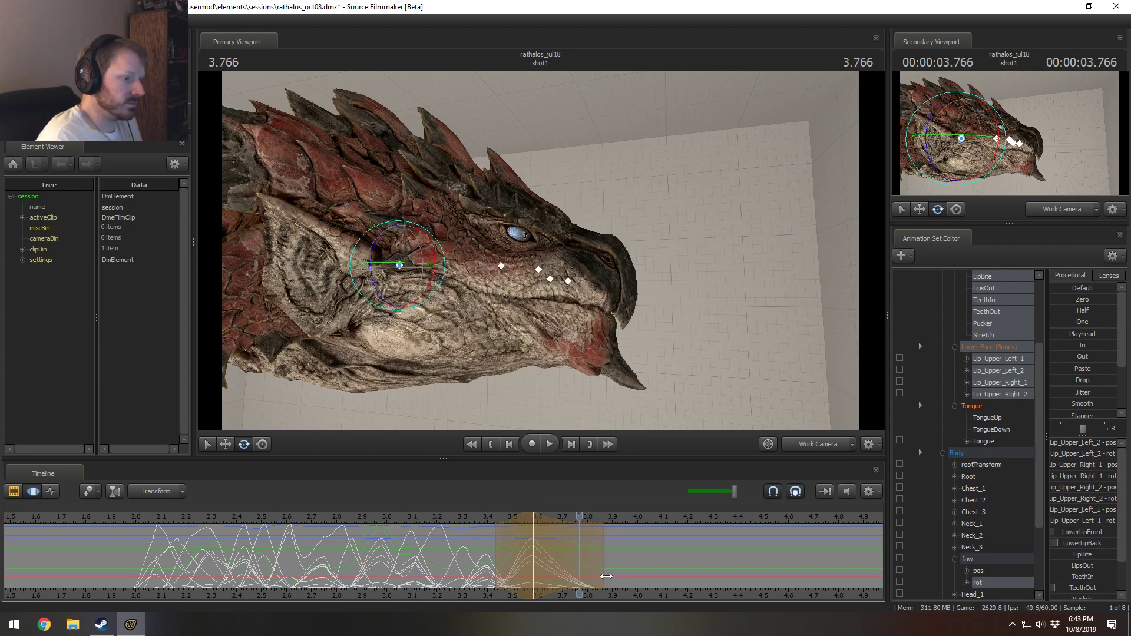
drag(606, 576, 838, 576)
key(space)
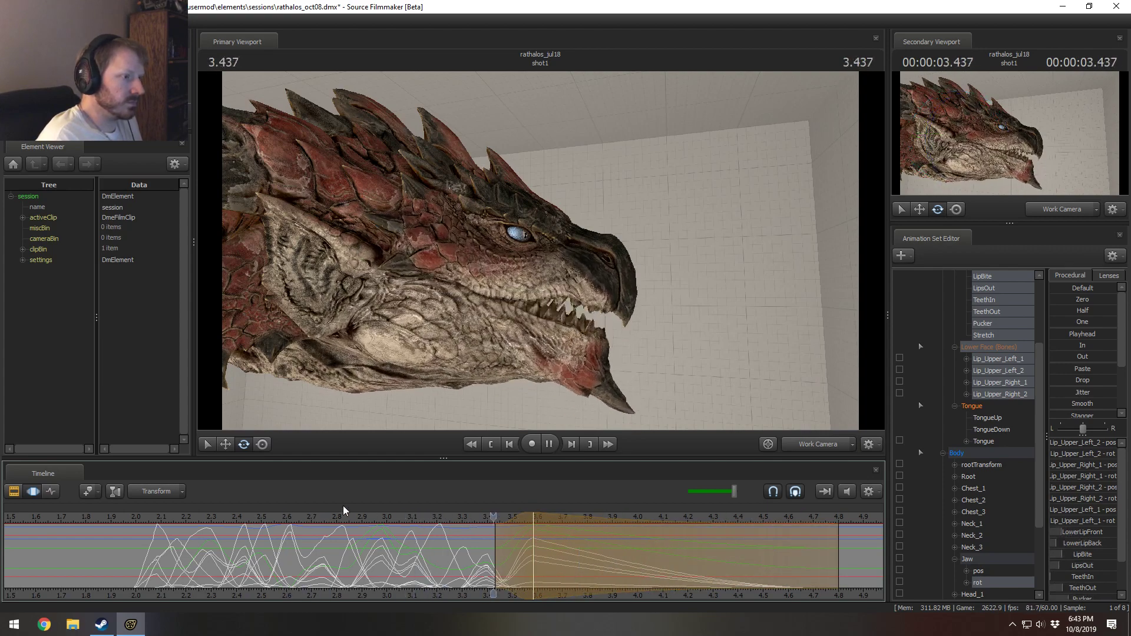
click(82, 517)
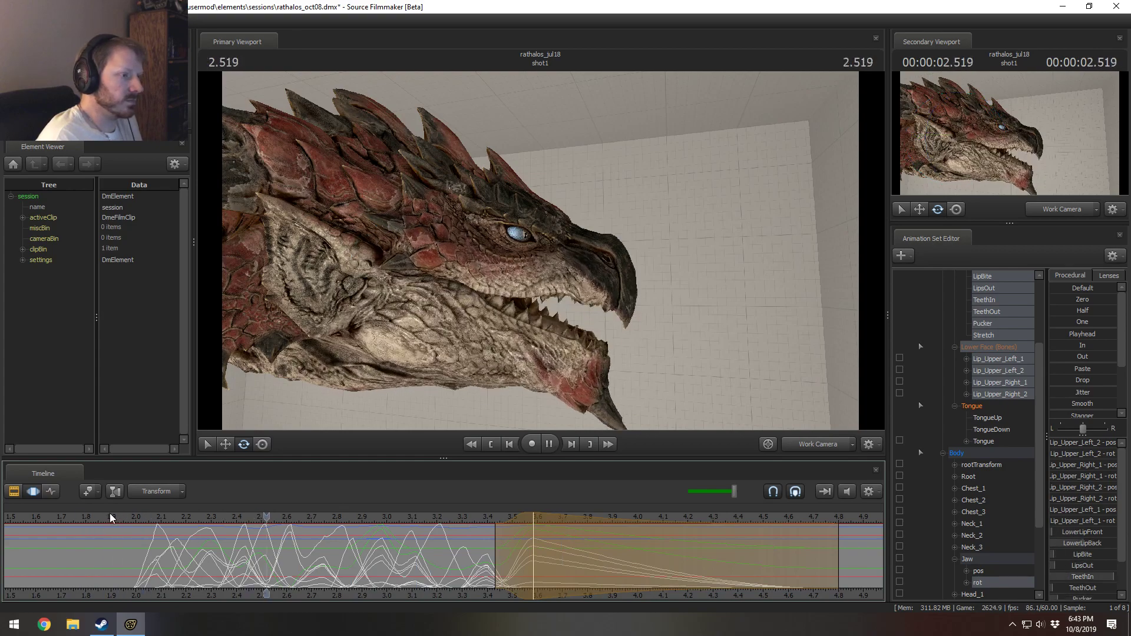
key(space)
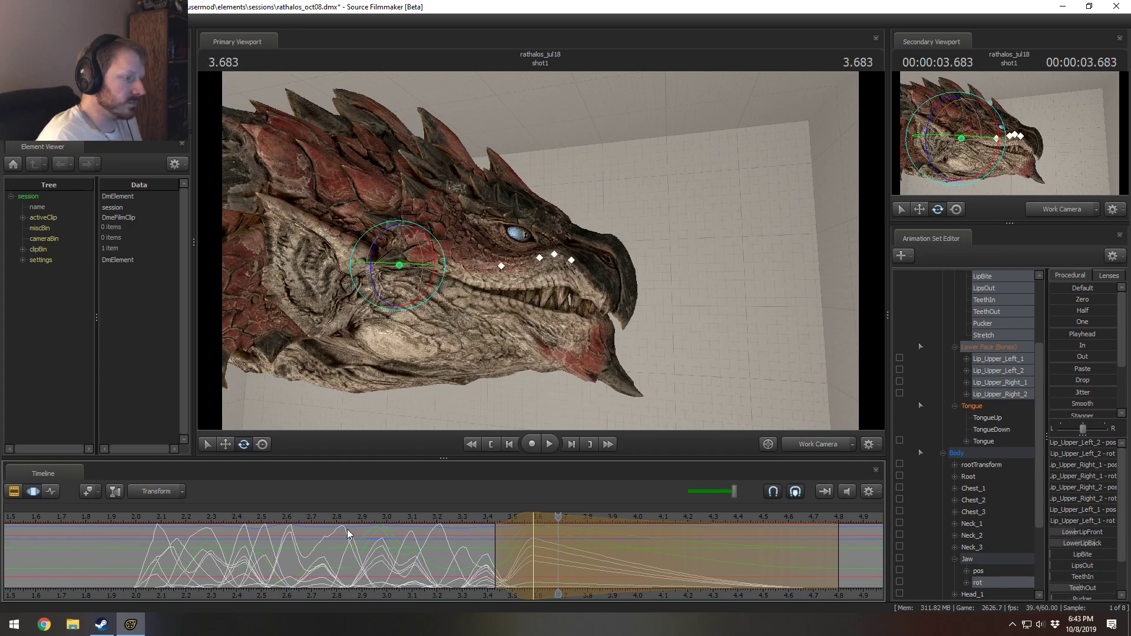
Step: Slide the jaw bone slightly back within a time selection around 3.250 s
drag(348, 533, 428, 579)
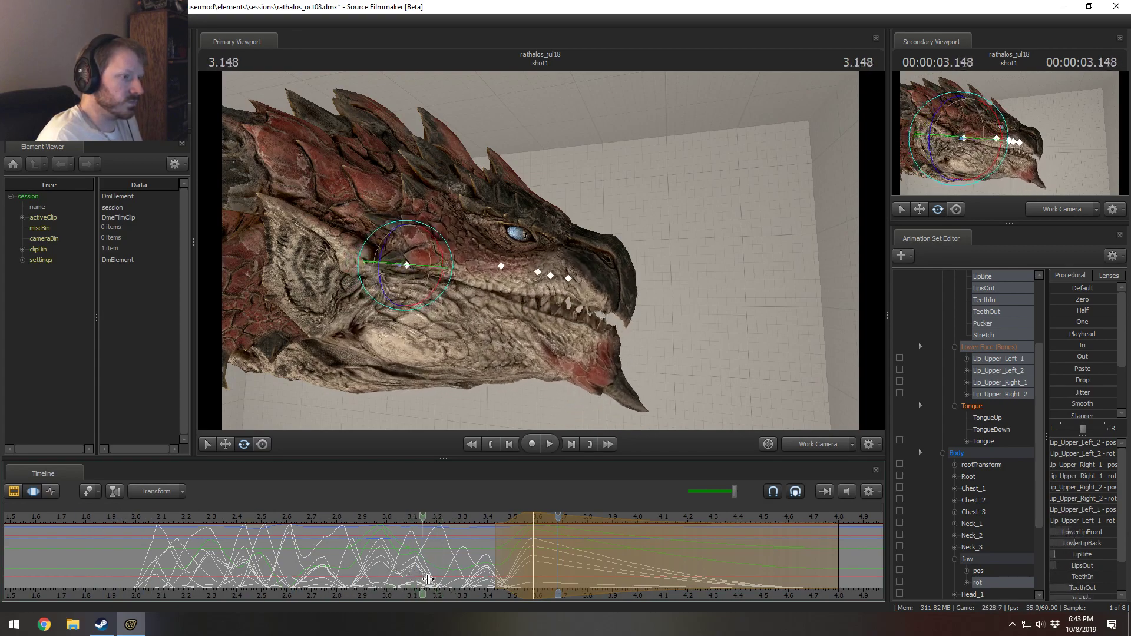
shift+click(445, 578)
shift+scroll(445, 579, up, 4)
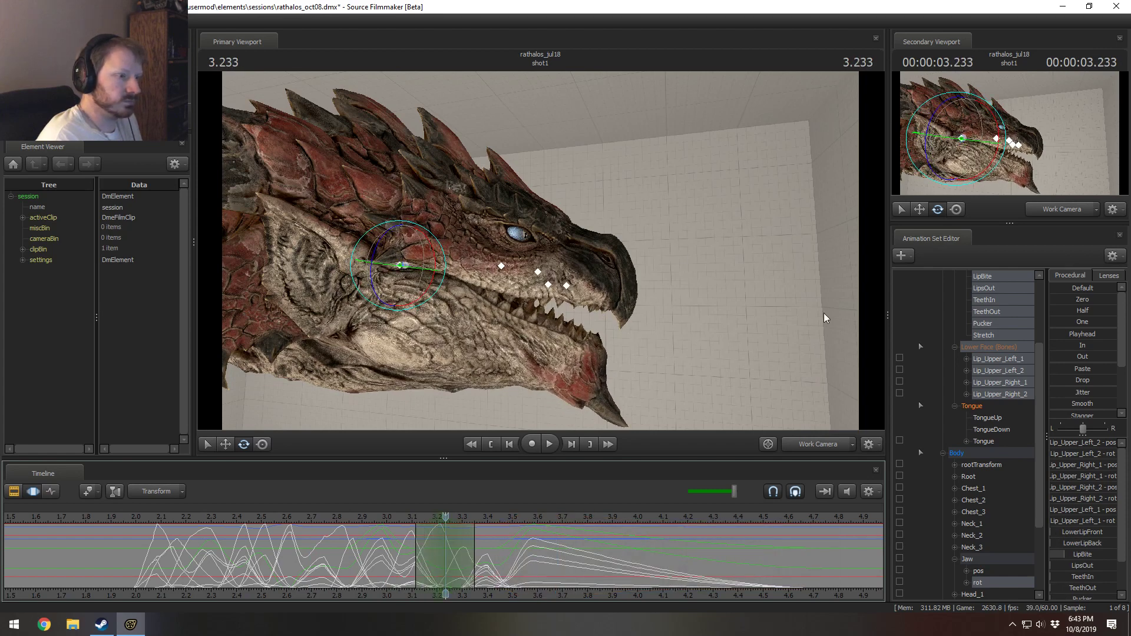
click(400, 264)
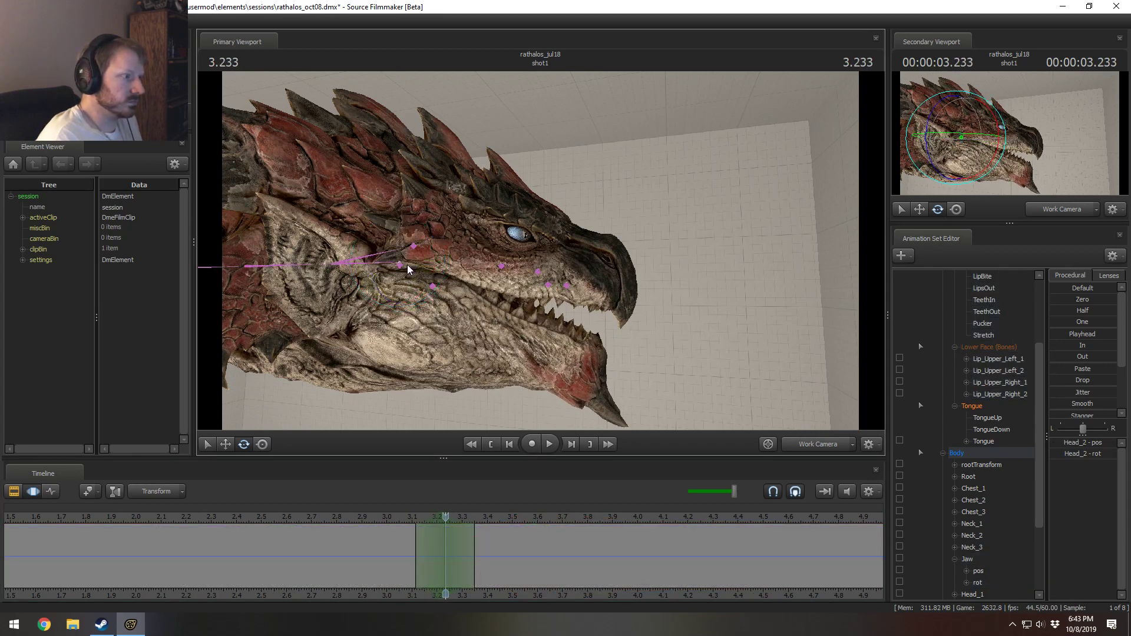
click(406, 265)
click(436, 567)
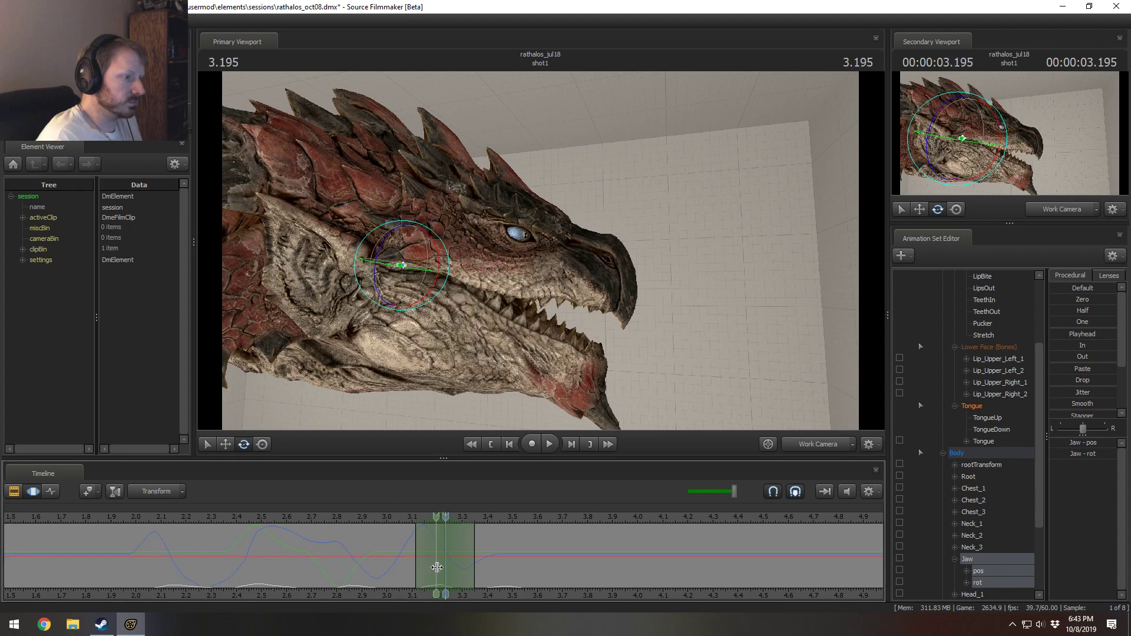
shift+click(449, 575)
shift+scroll(449, 575, up, 4)
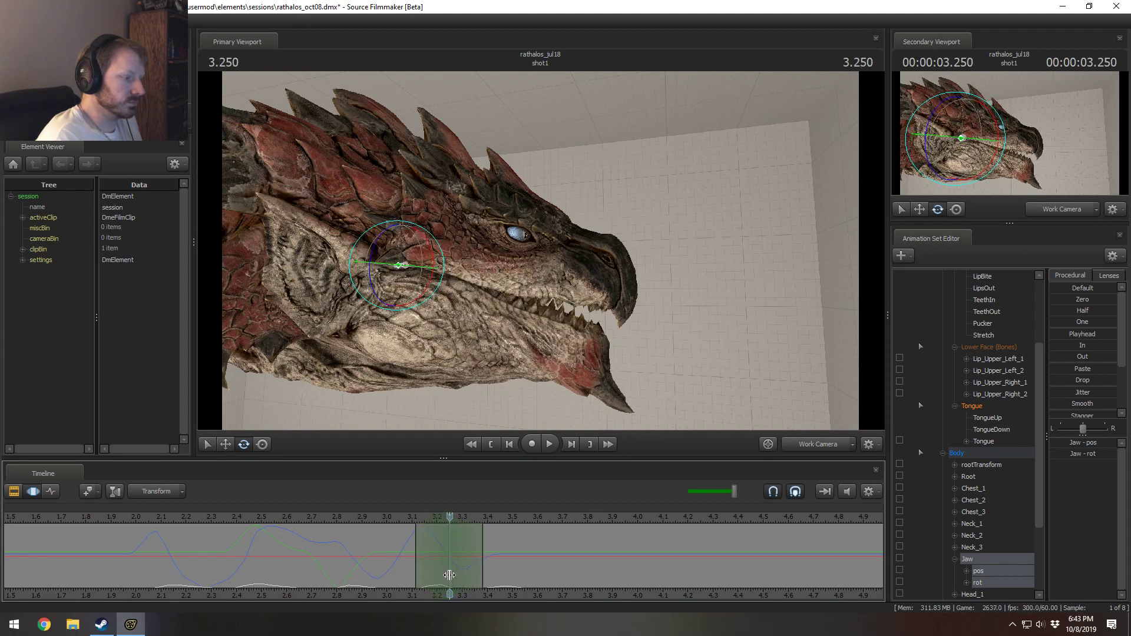
key(w)
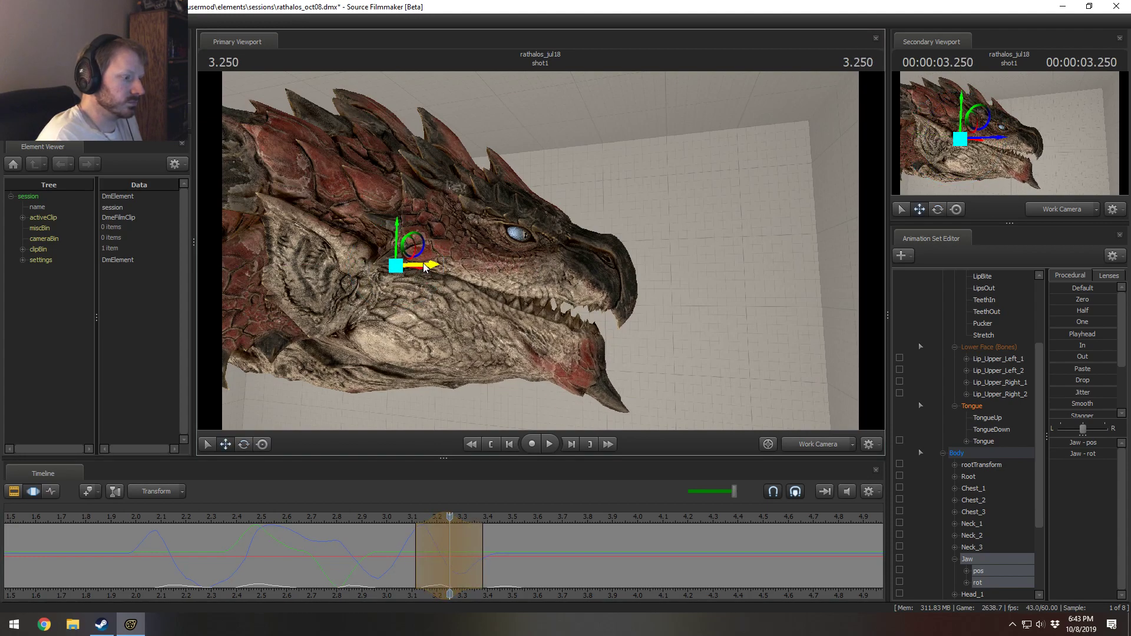
Step: Slide the jaw bone slightly forward within a time selection around 3.38 s
shift+click(483, 568)
scroll(484, 569, up, 3)
drag(510, 574, 533, 543)
drag(440, 272, 447, 272)
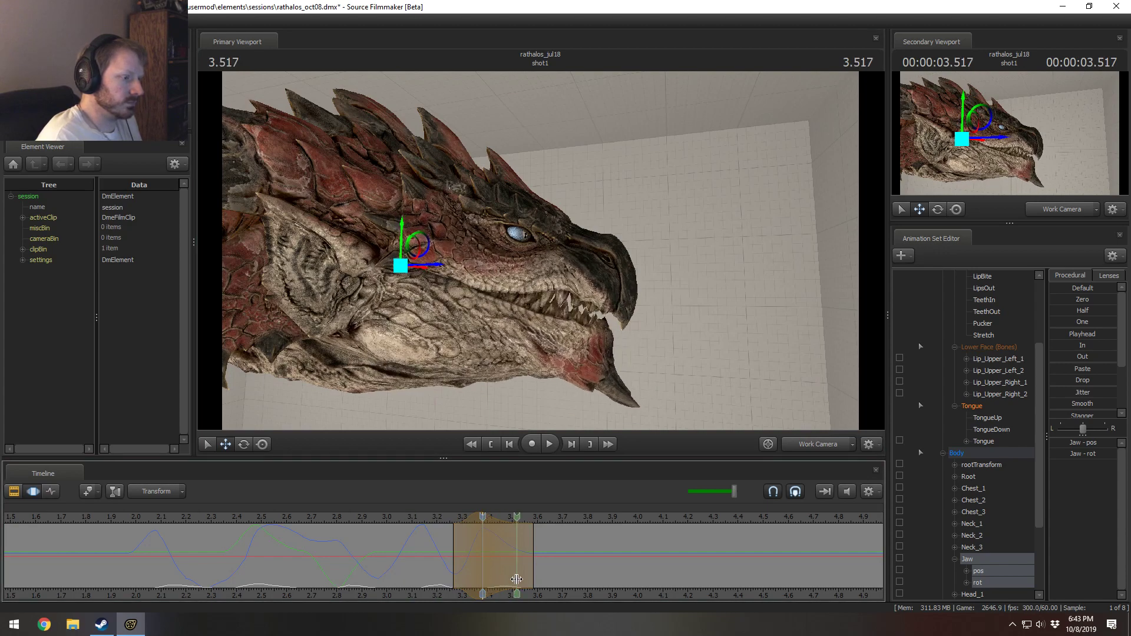
Step: Slide the jaw bone slightly back at 3.566 s within a time selection extended to about 4.1 s
shift+click(515, 578)
scroll(514, 579, up, 3)
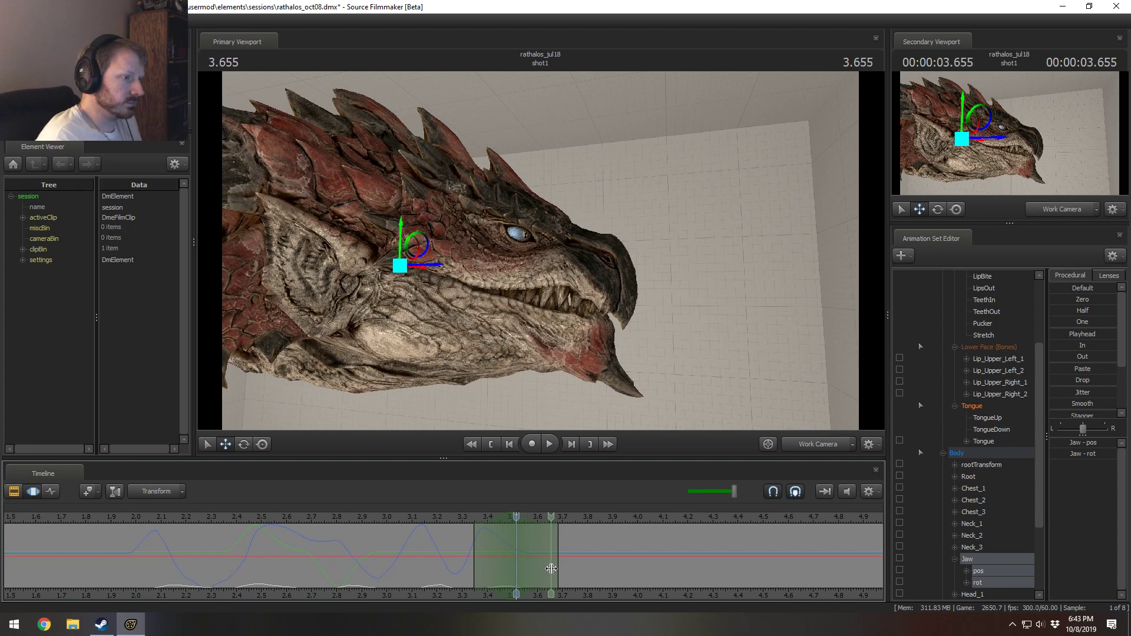
click(530, 568)
scroll(531, 568, up, 3)
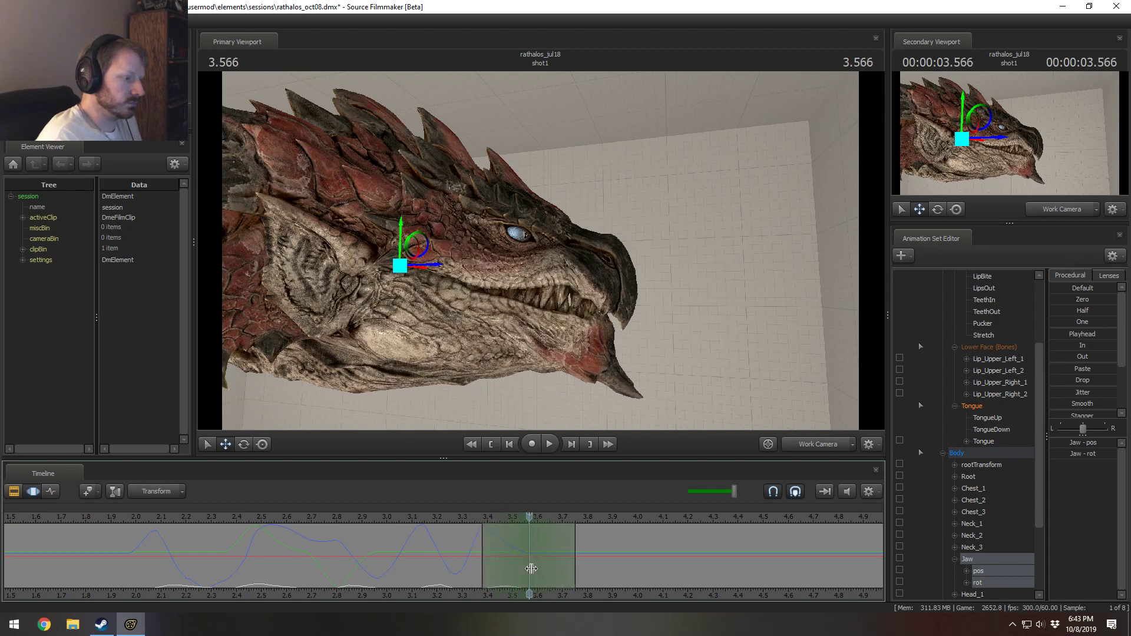
drag(579, 552, 670, 580)
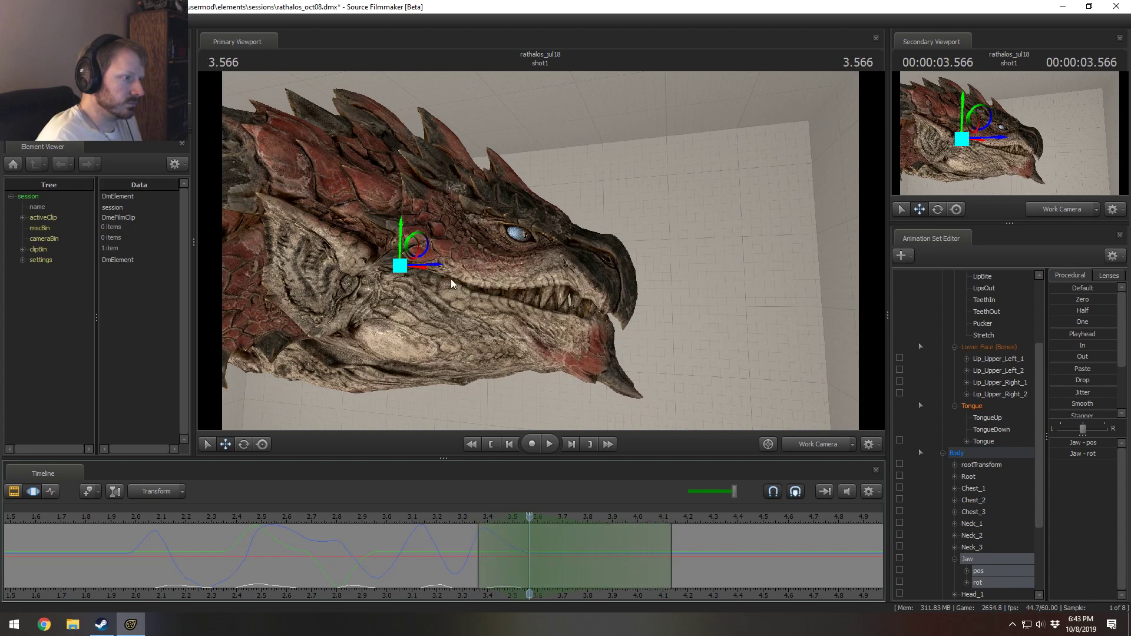
drag(434, 268, 433, 266)
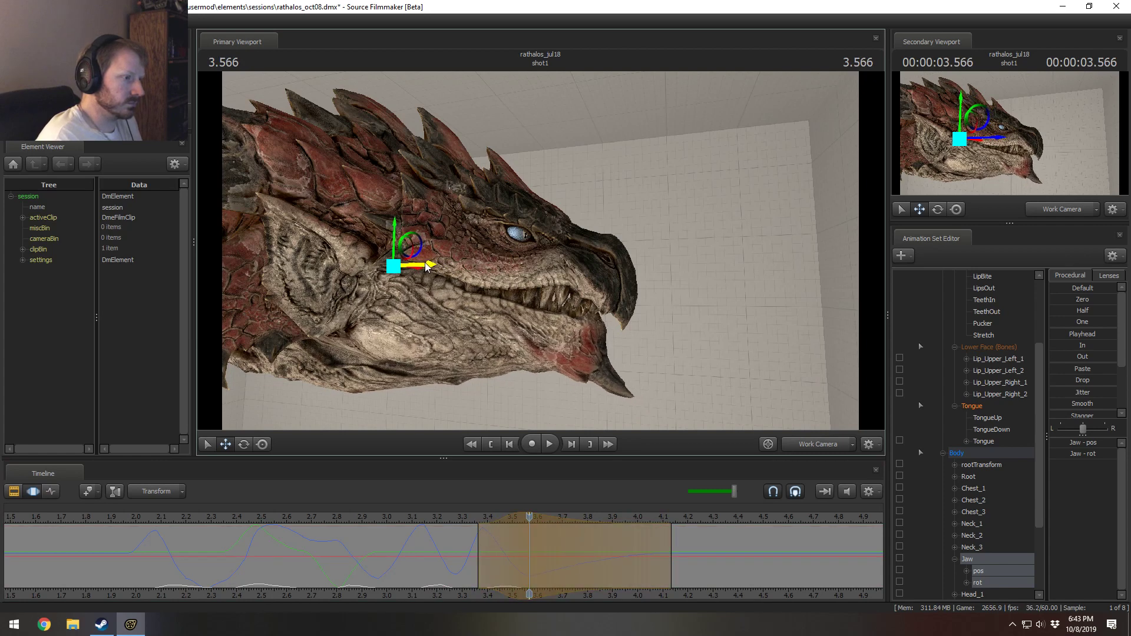
drag(452, 362, 431, 269)
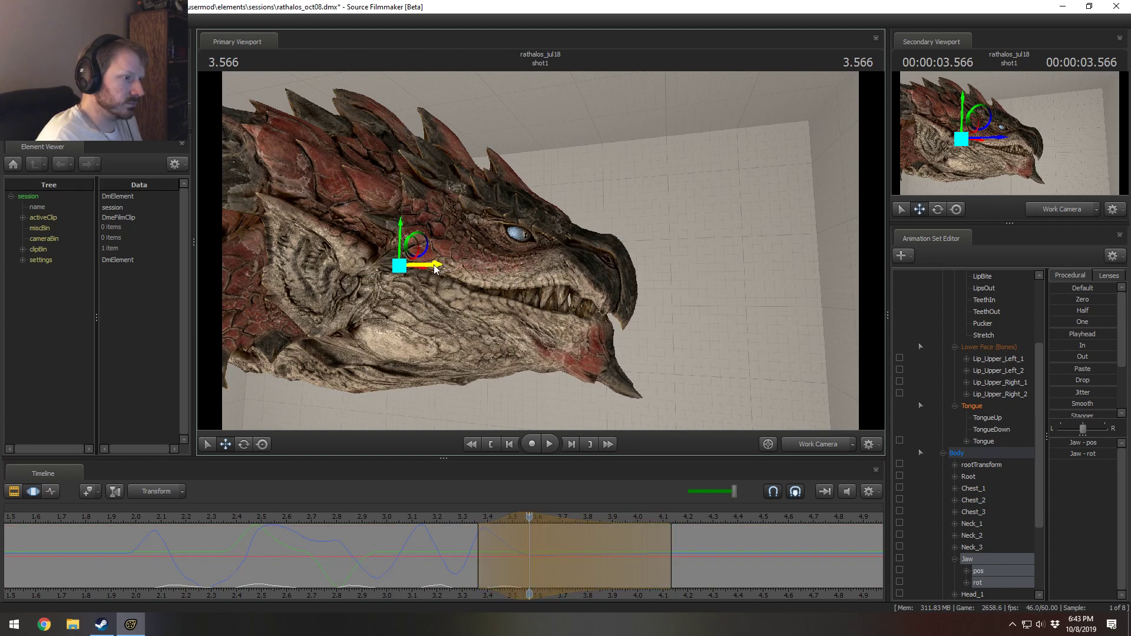
Step: Play back the mouth animation from the start of the motion and save the session
click(198, 517)
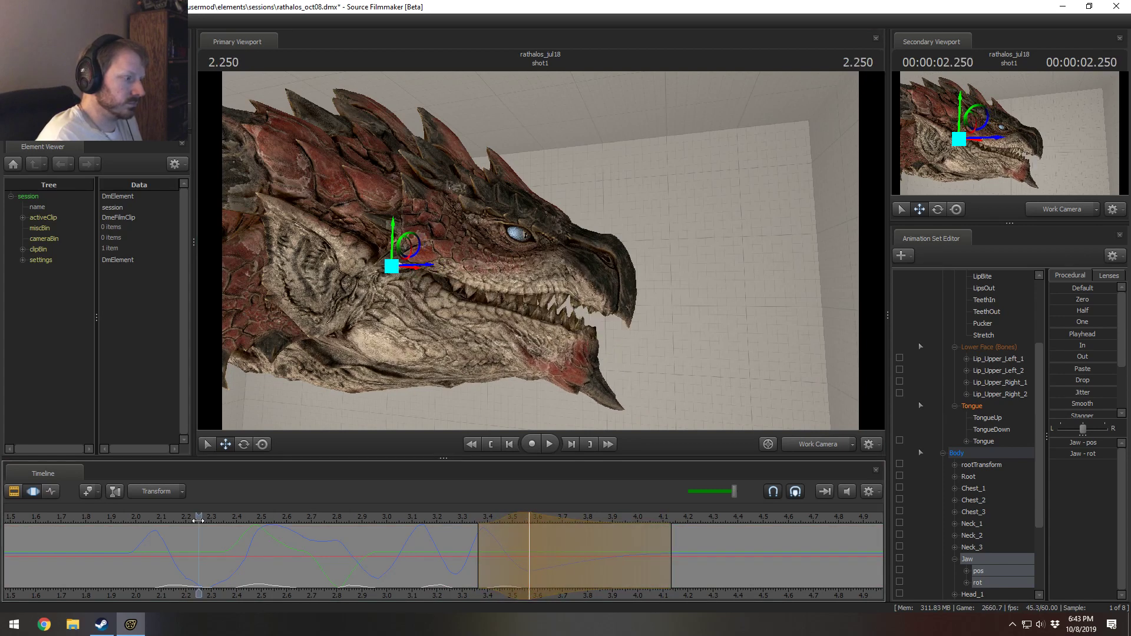
key(space)
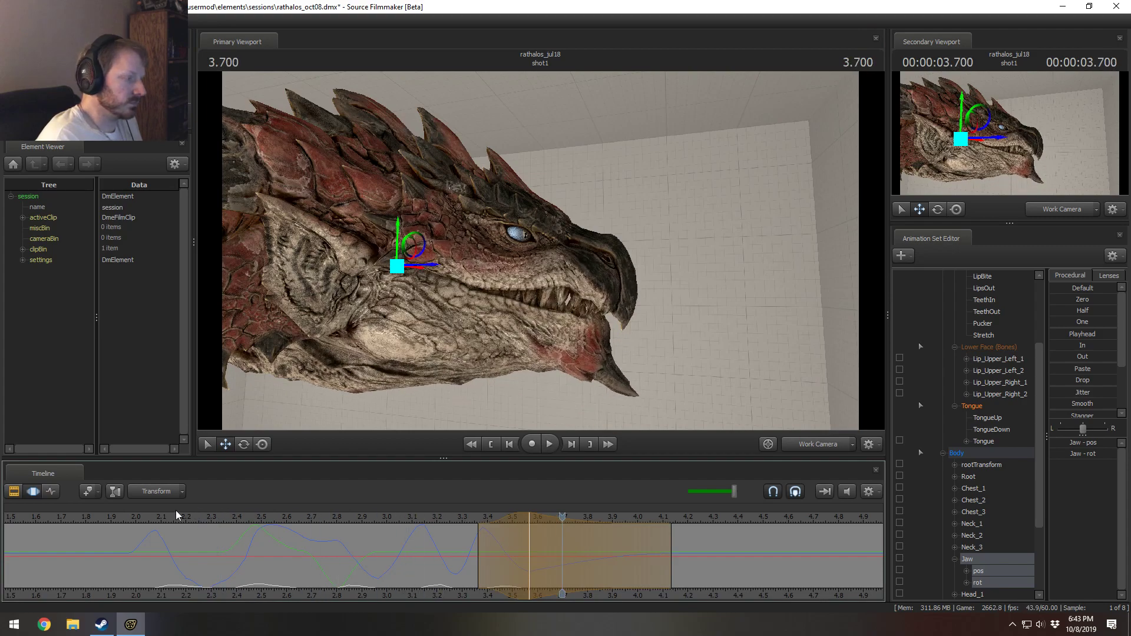
click(123, 512)
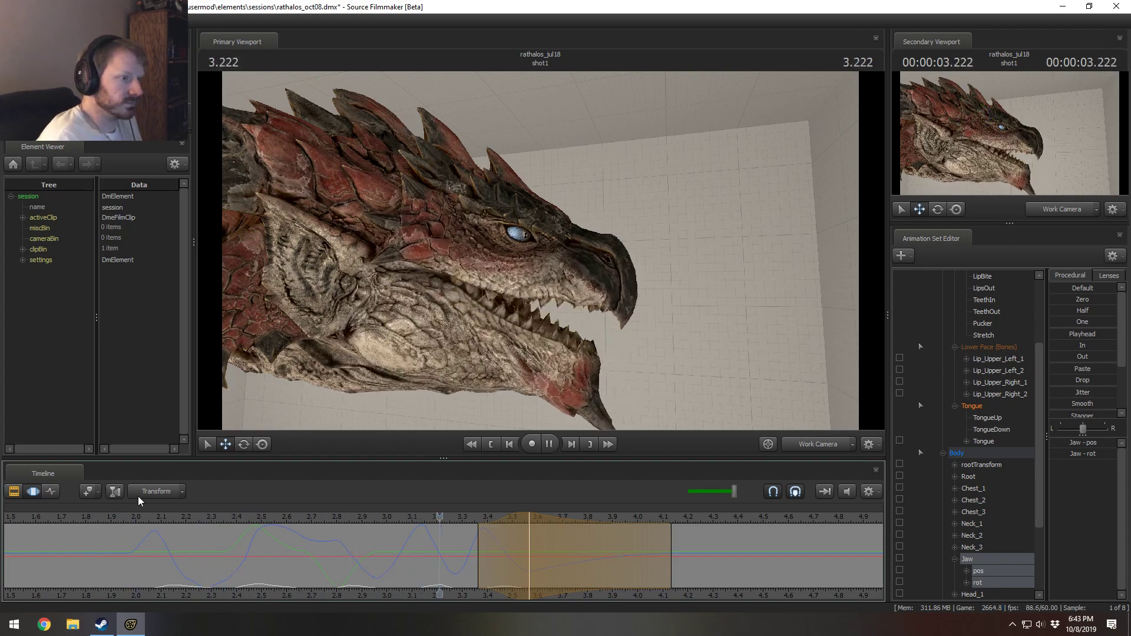
click(77, 522)
key(space)
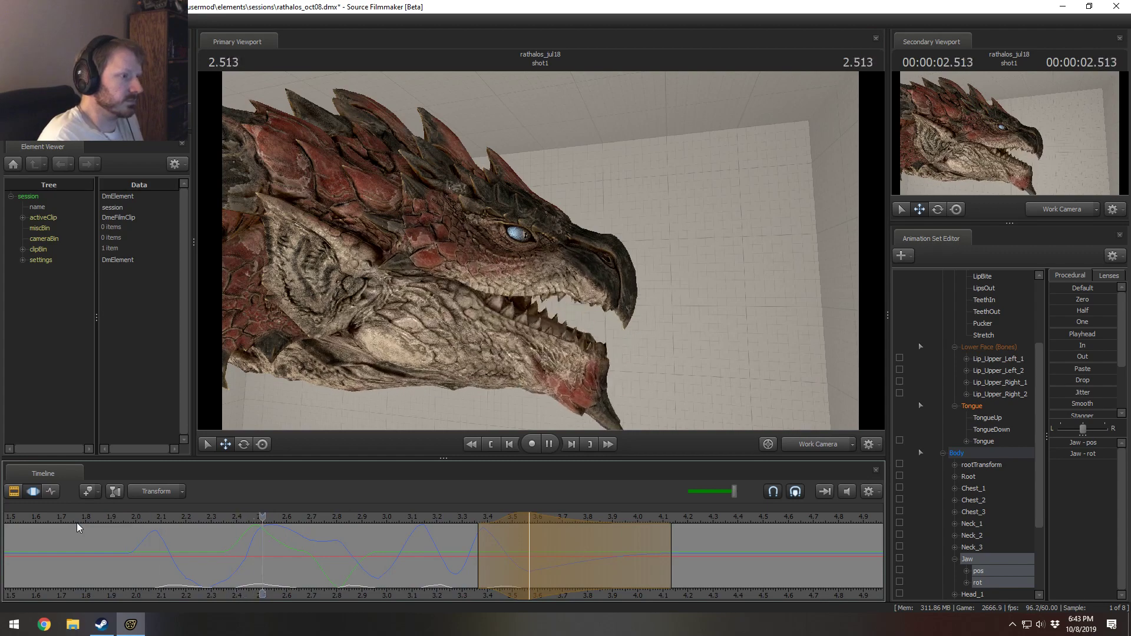
key(space)
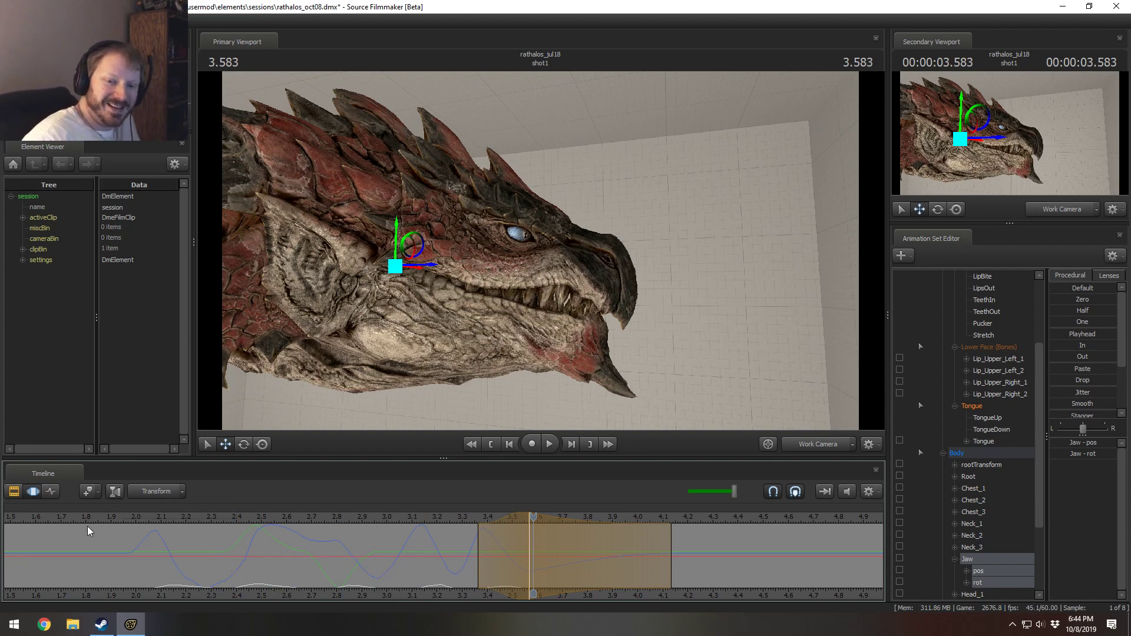
key(ctrl+s)
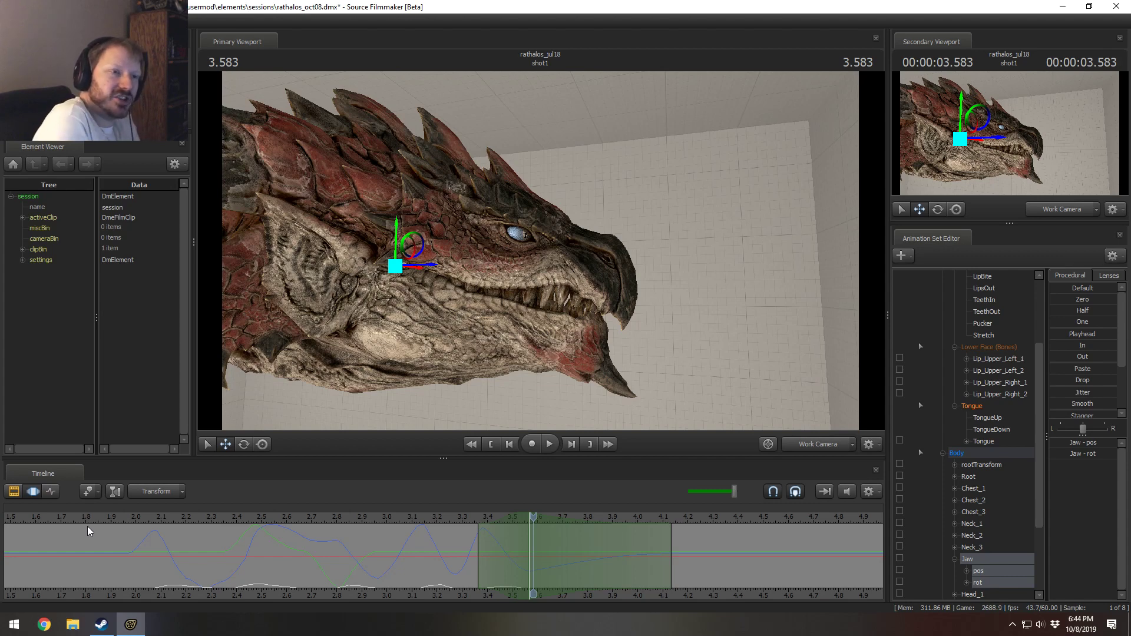
Step: Raise the TongueUp control fully and slide the Tongue bone forward within a time selection around 2.100 s
drag(151, 548, 162, 556)
scroll(161, 556, up, 3)
key(ctrl)
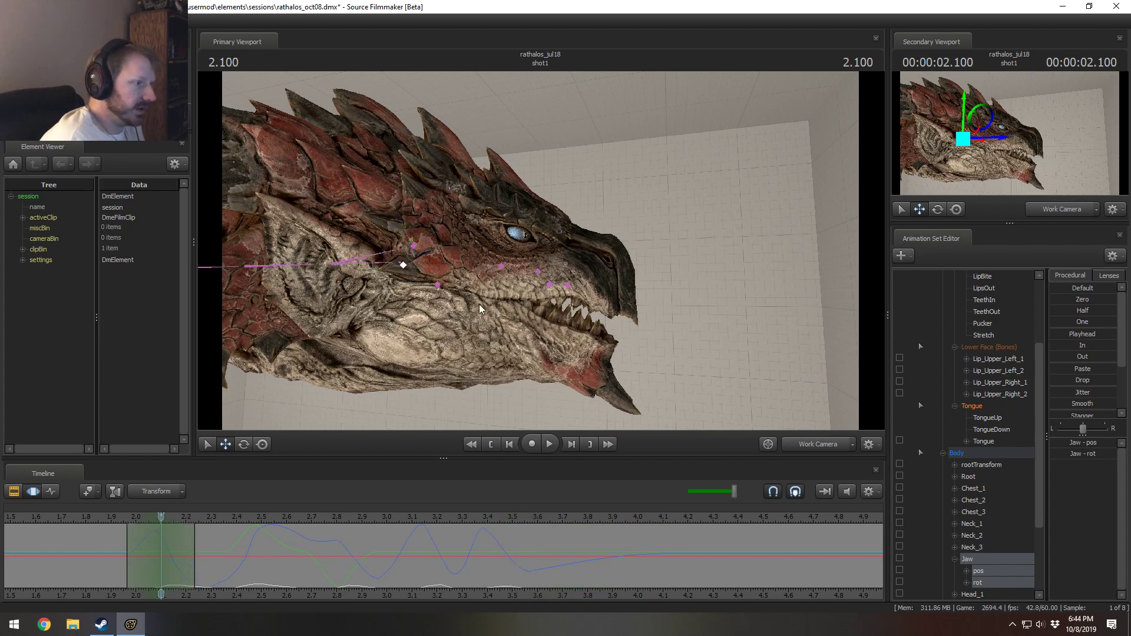
ctrl+click(436, 286)
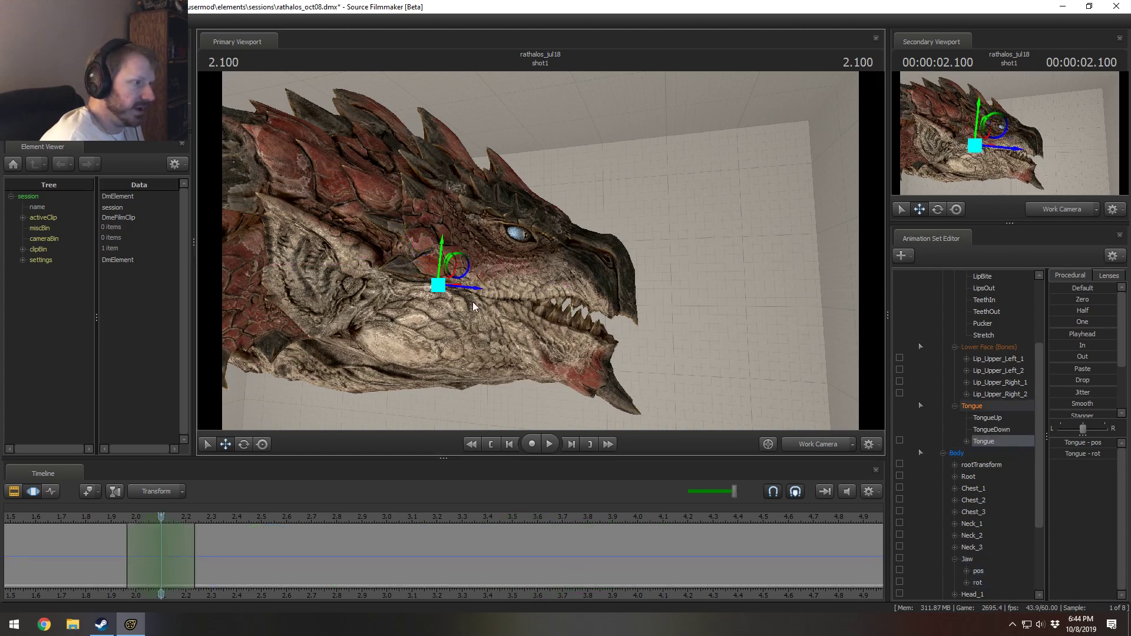
ctrl+click(994, 418)
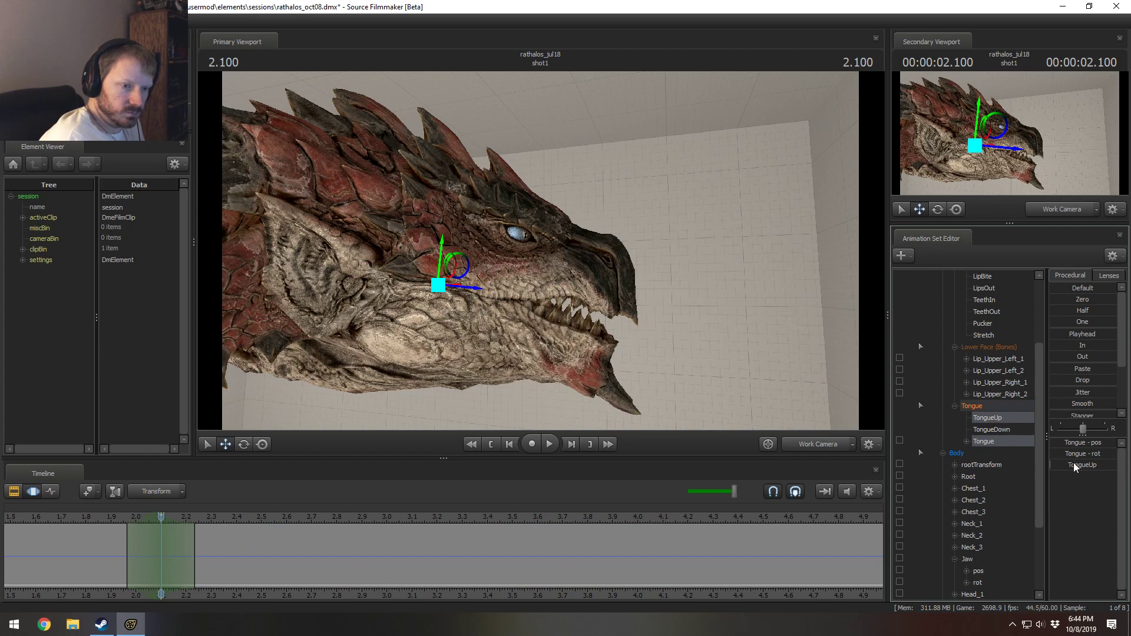
drag(1073, 462, 1105, 462)
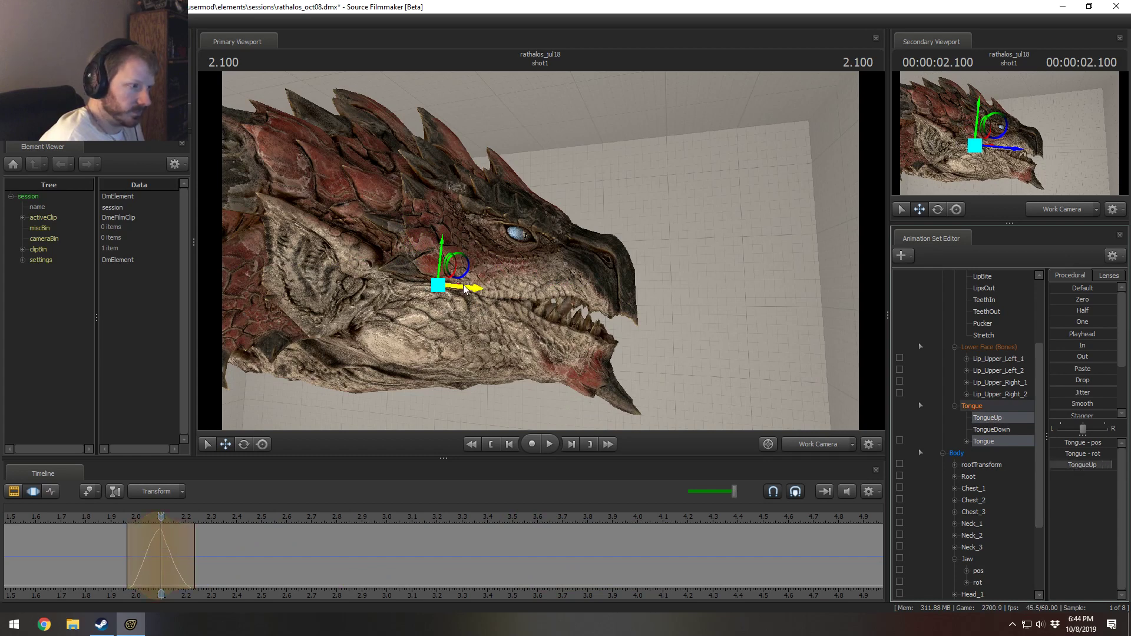
drag(465, 289, 486, 306)
Step: Slide the Tongue bone back and rotate it slightly within a time selection around 2.516 s
middle_drag(142, 539, 264, 544)
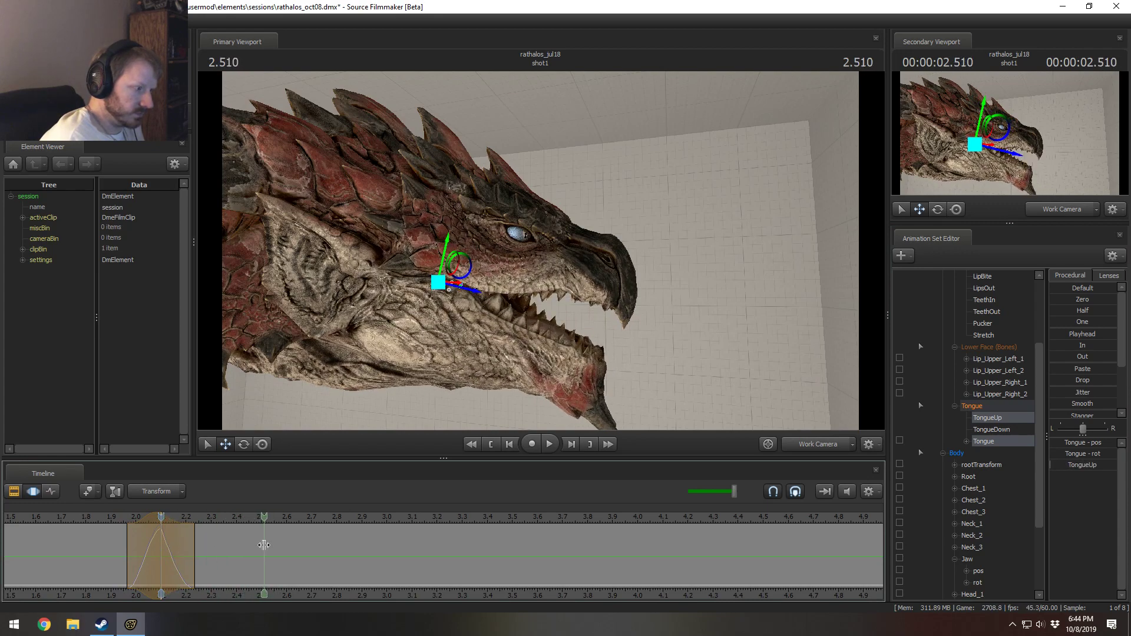
click(264, 545)
alt+drag(622, 328, 546, 254)
mouse_move(464, 269)
mouse_down()
mouse_move(450, 259)
mouse_move(466, 287)
mouse_up()
key(e)
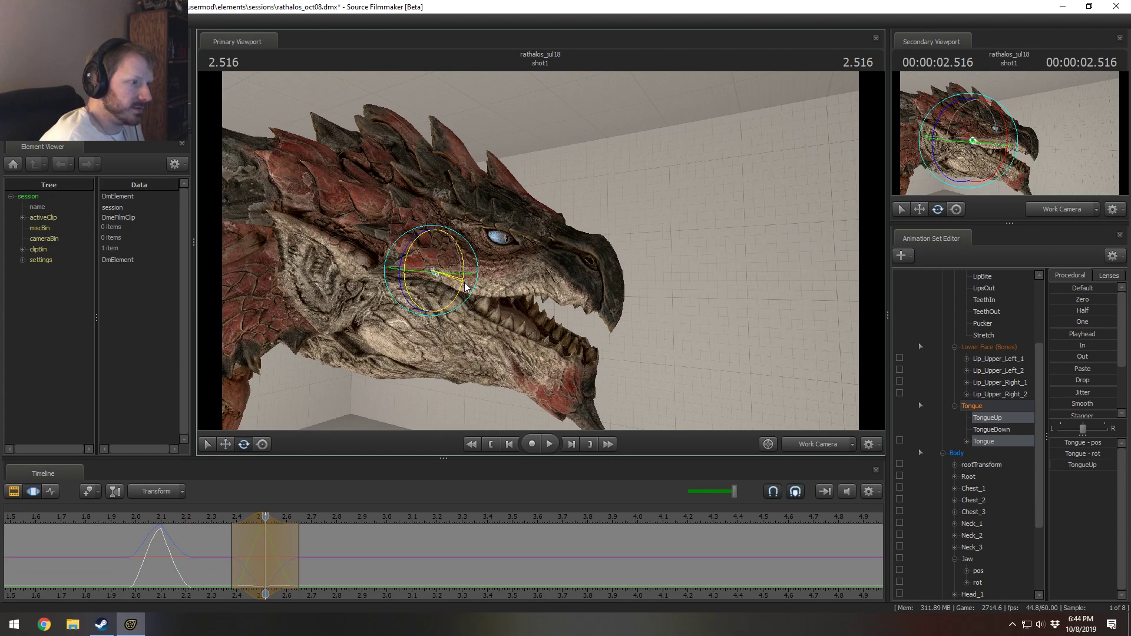
Step: Raise TongueUp about halfway and slide the Tongue bone slightly forward within a time selection around 2.783 s
drag(202, 566, 332, 575)
key(Escape)
scroll(332, 575, up, 5)
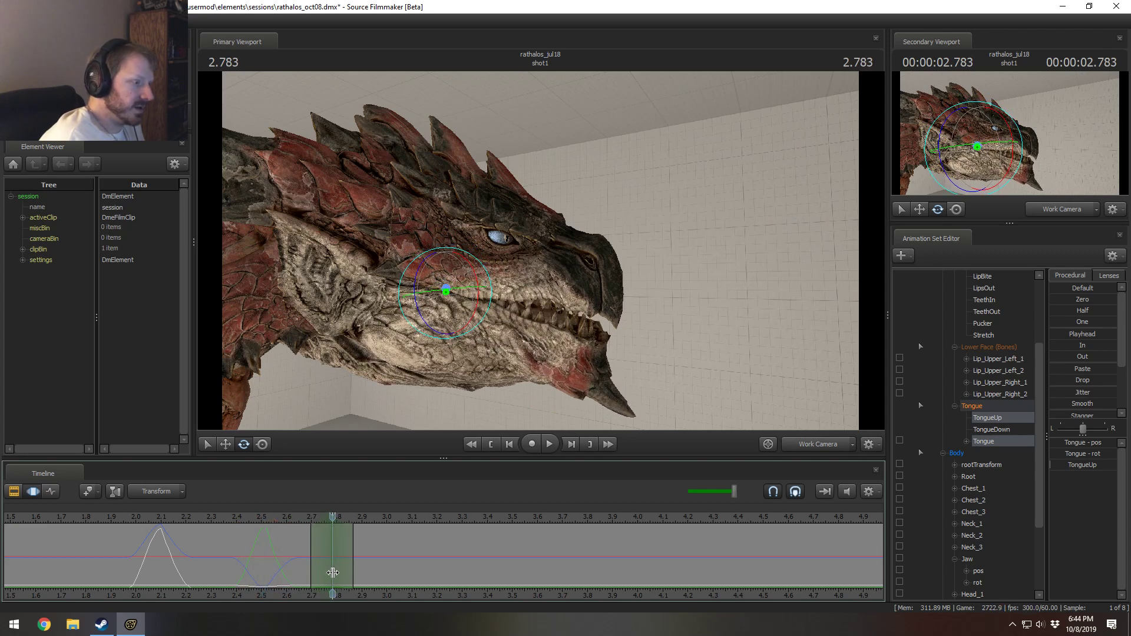
alt+drag(540, 250, 539, 257)
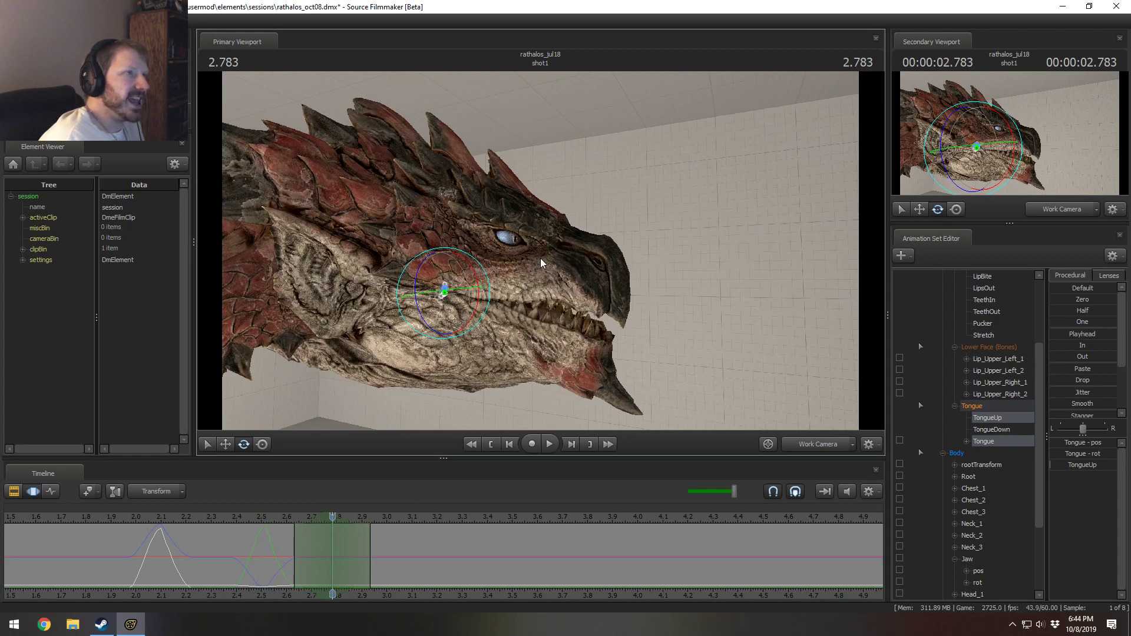
alt+drag(692, 313, 541, 250)
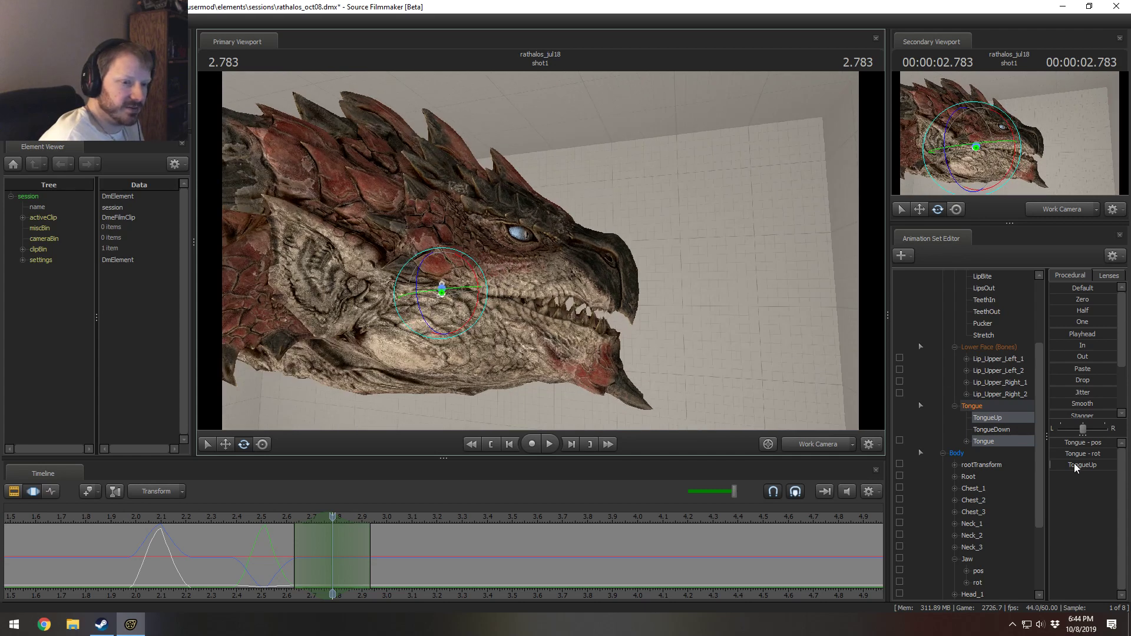
drag(1074, 465, 1086, 465)
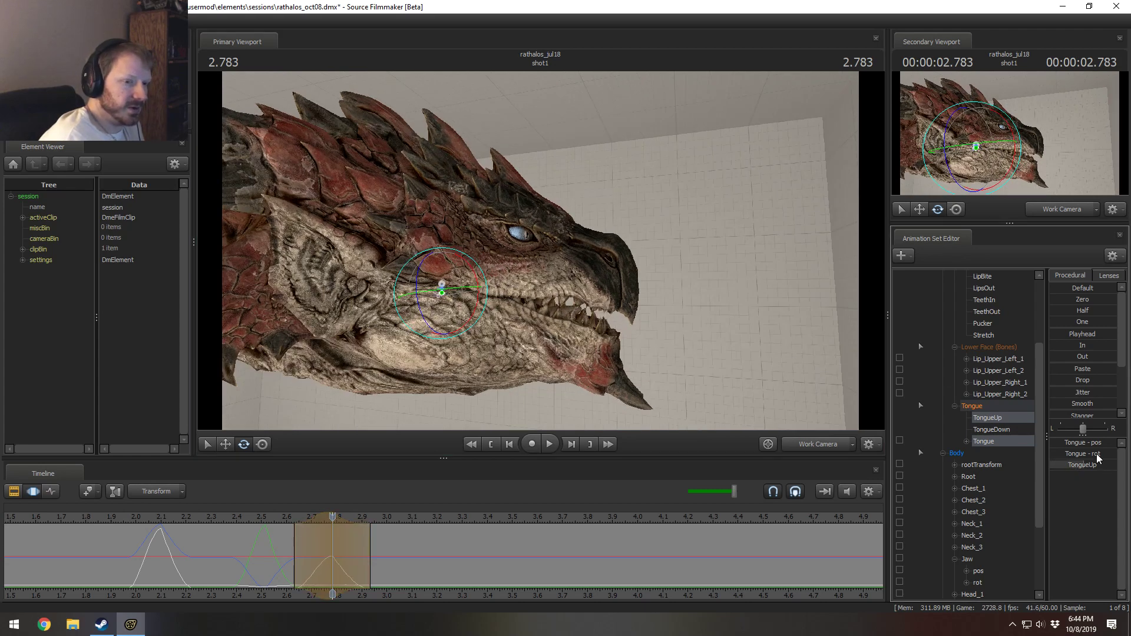
key(w)
alt+drag(656, 365, 526, 248)
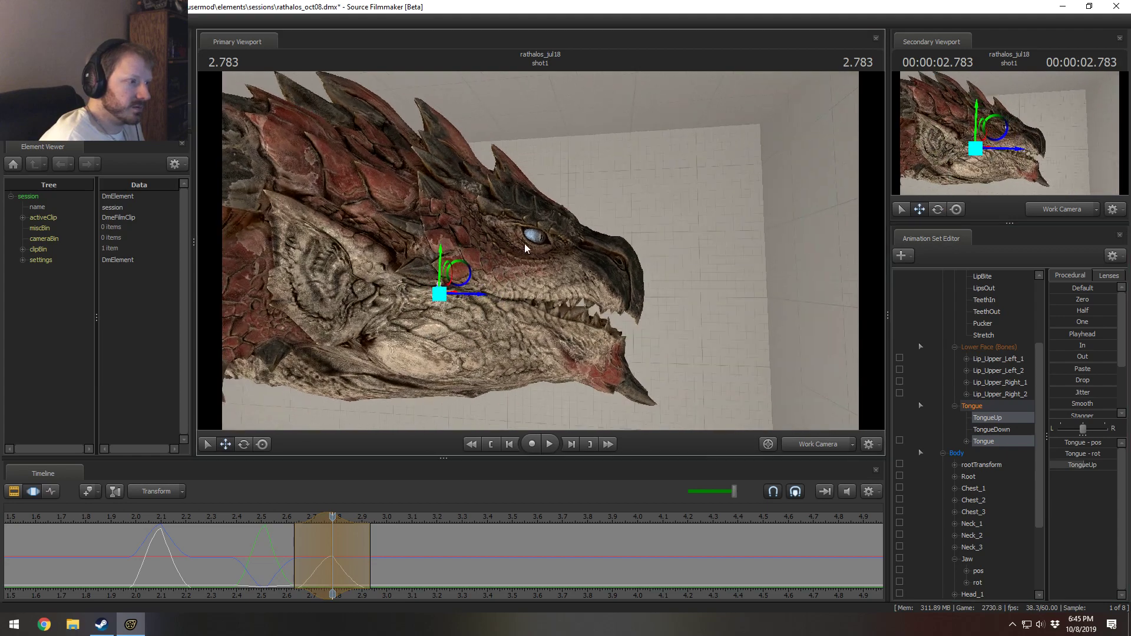
drag(464, 277, 474, 280)
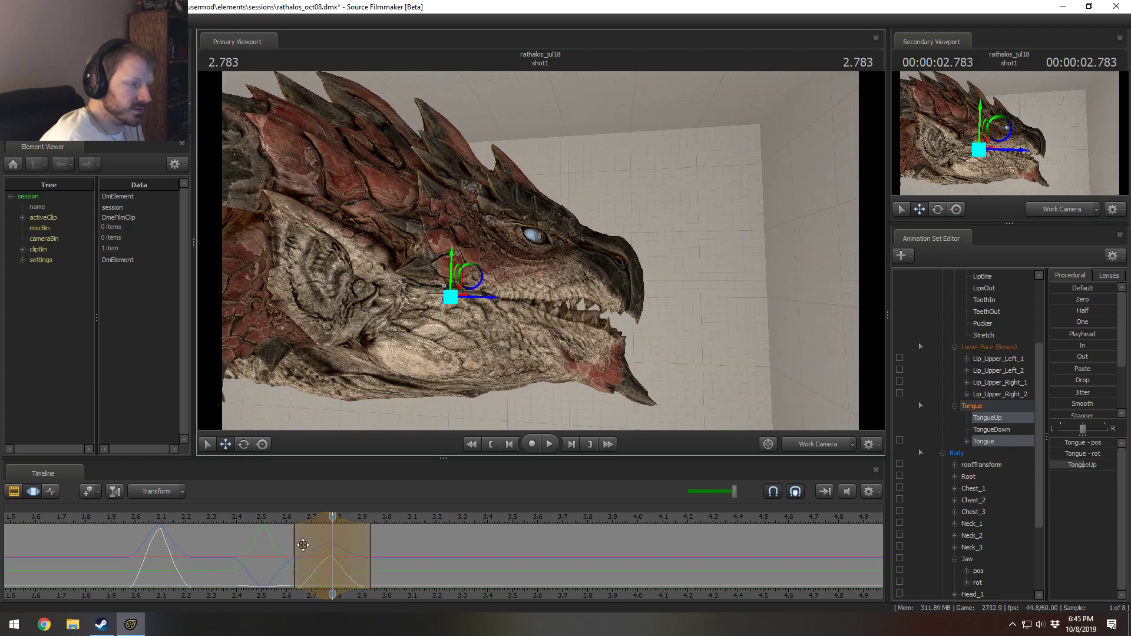
Step: Apply the tongue pose from 2.100 s to a time selection around 3.016 s, extending its falloff to about 3.3 s
key(shift)
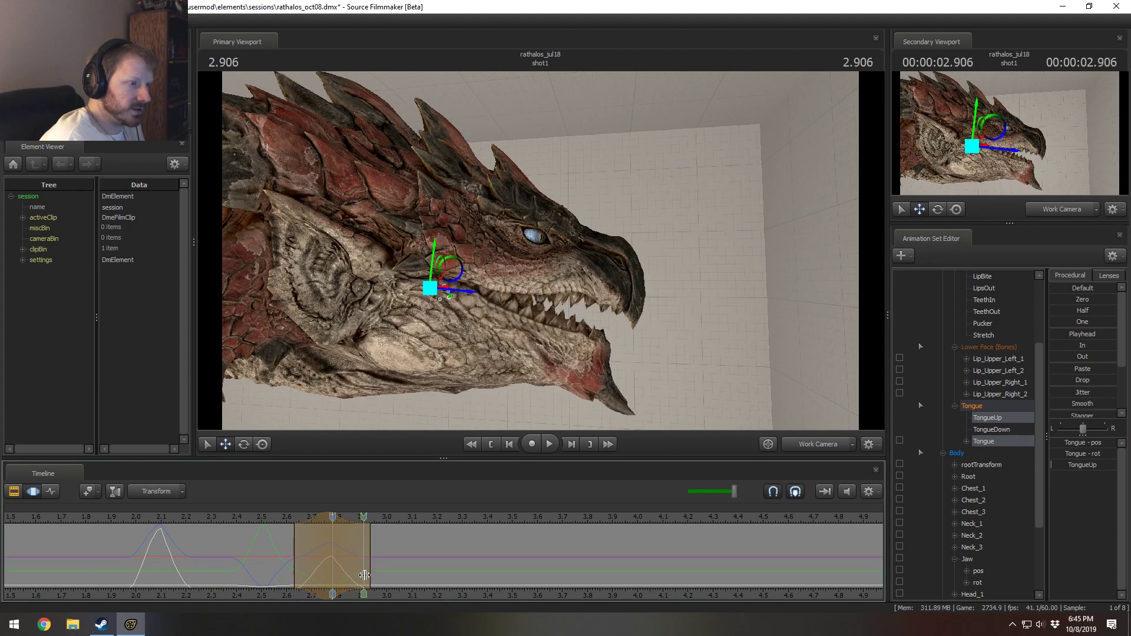
shift+click(391, 572)
shift+scroll(391, 572, up, 4)
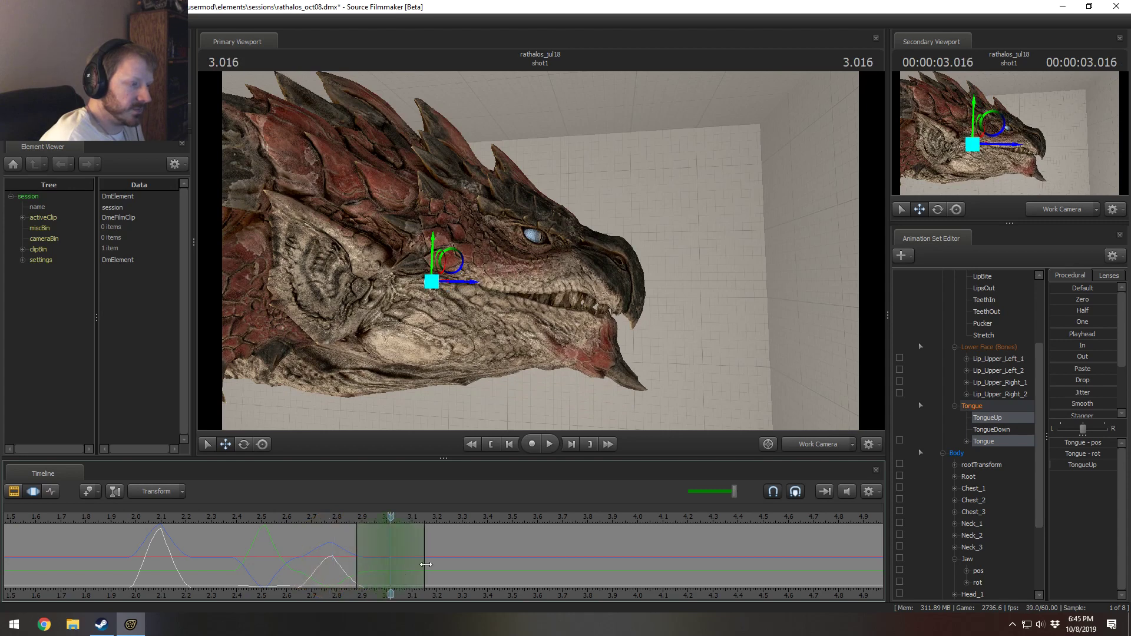
drag(425, 564, 440, 565)
click(161, 518)
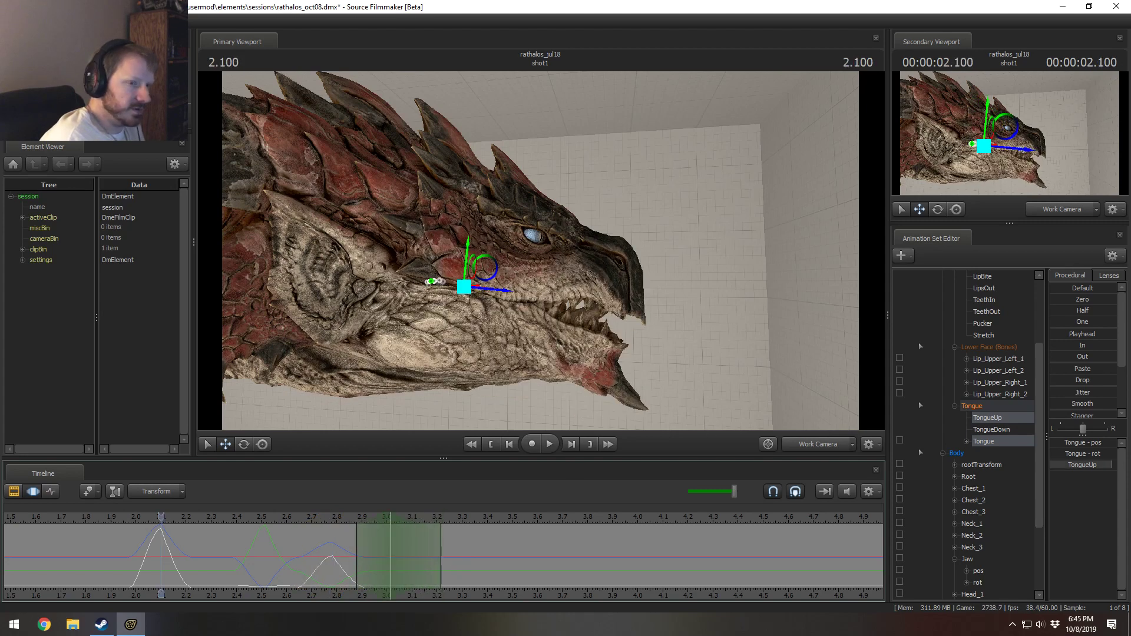
drag(1063, 334, 1116, 334)
key(shift)
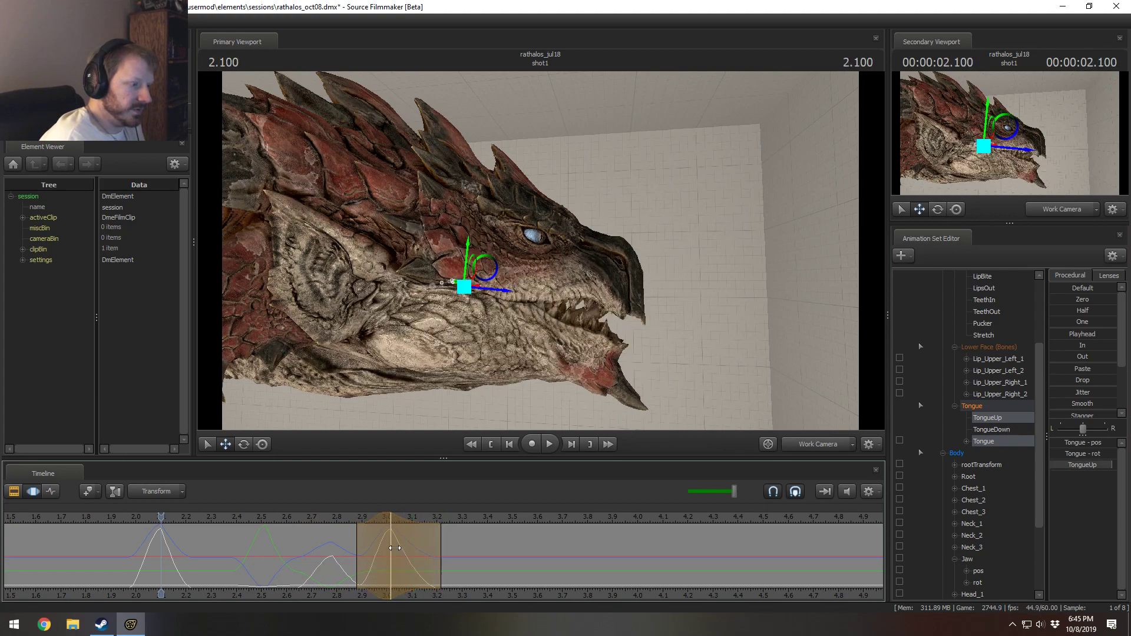
key(shift)
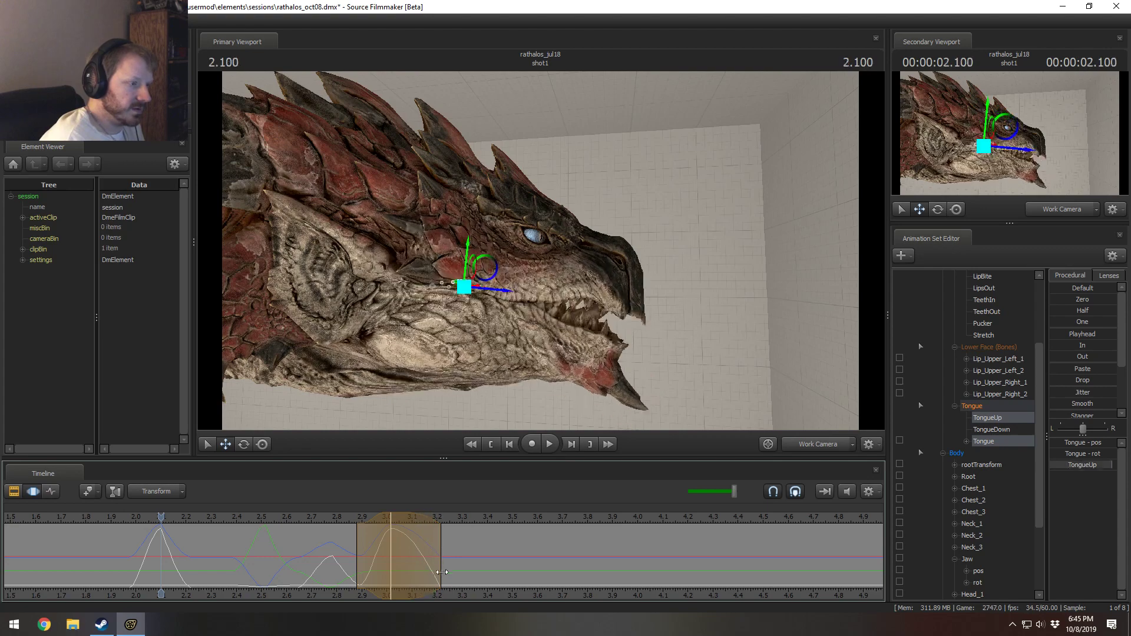
drag(447, 571, 473, 571)
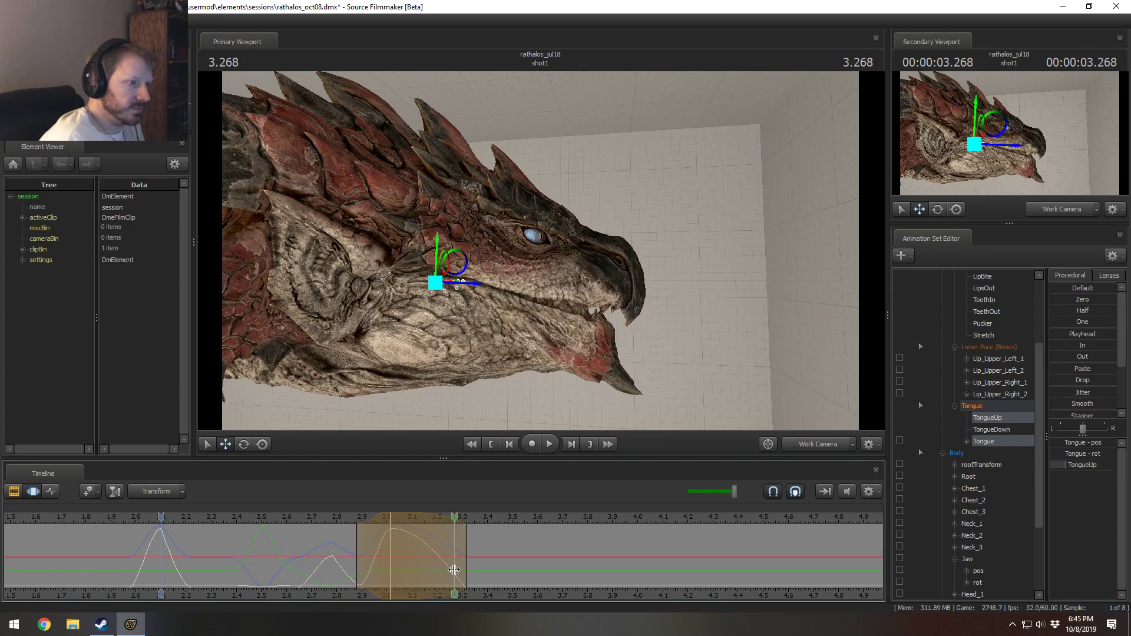
Step: Apply the tongue pose from about 3.0 s to a time selection around 3.42 s
shift+click(496, 573)
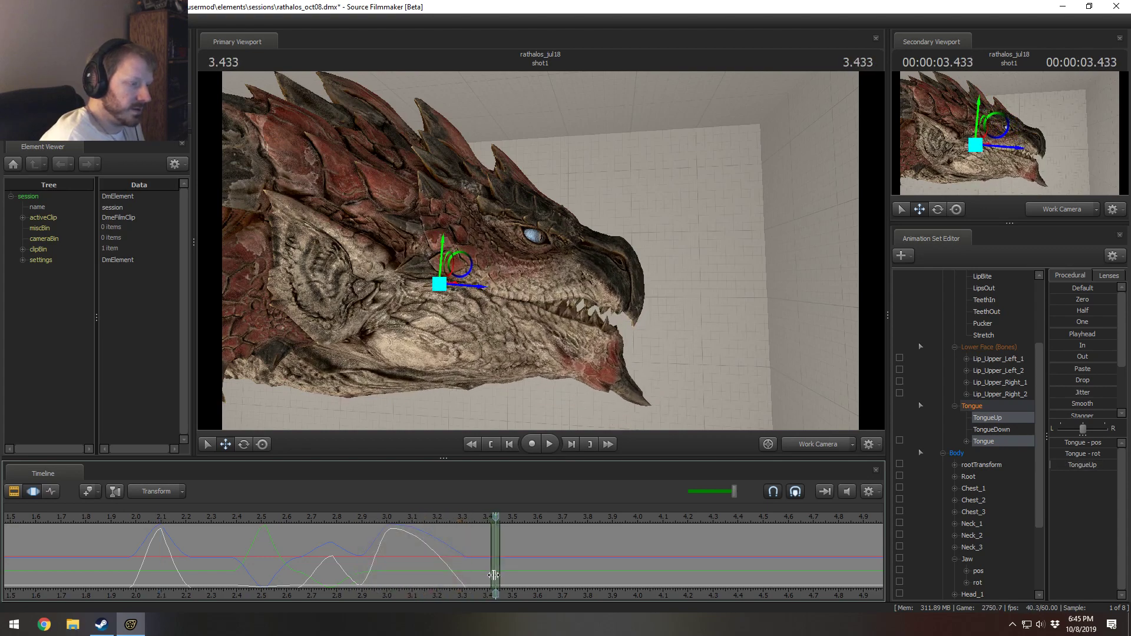
drag(521, 560, 546, 534)
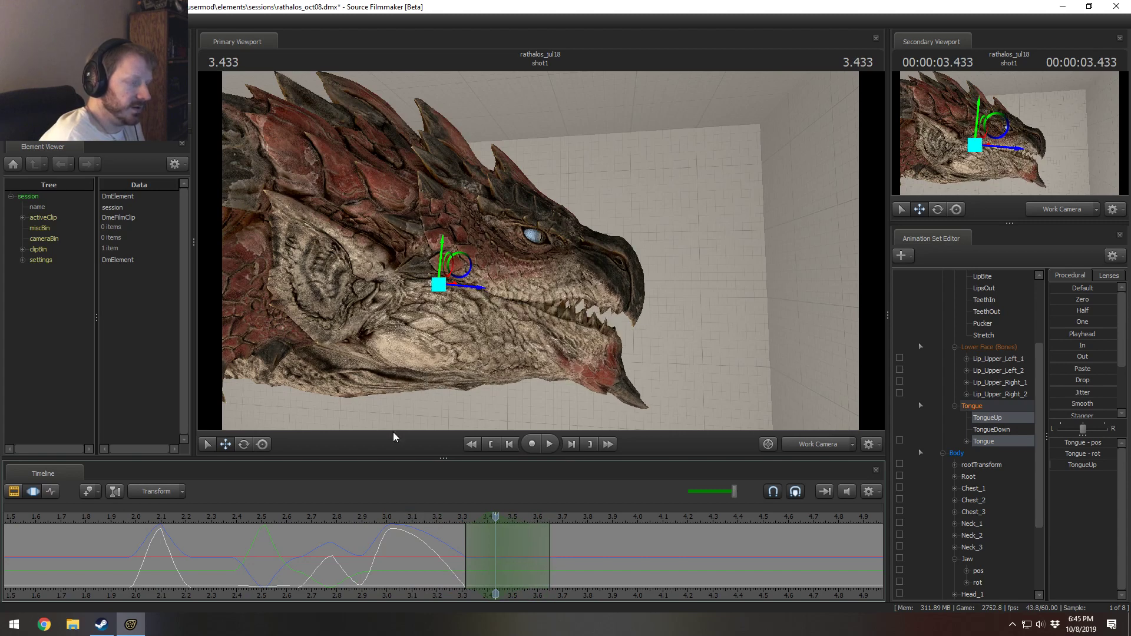
click(386, 517)
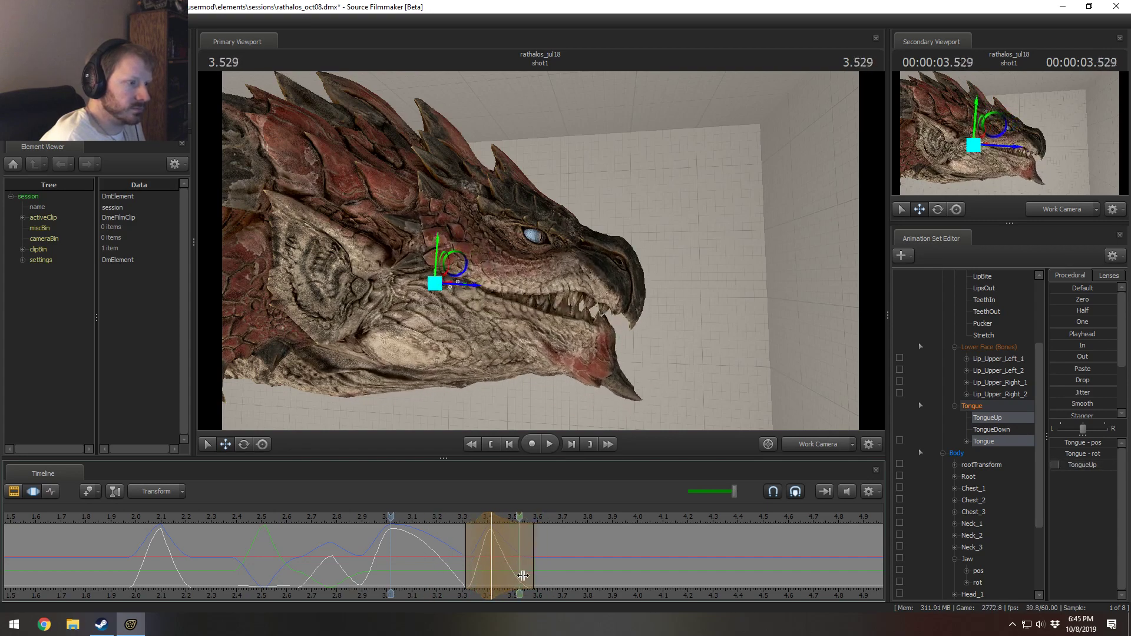
Step: Play back the mouth animation from just before 2 s to review the tongue movement
click(122, 522)
key(space)
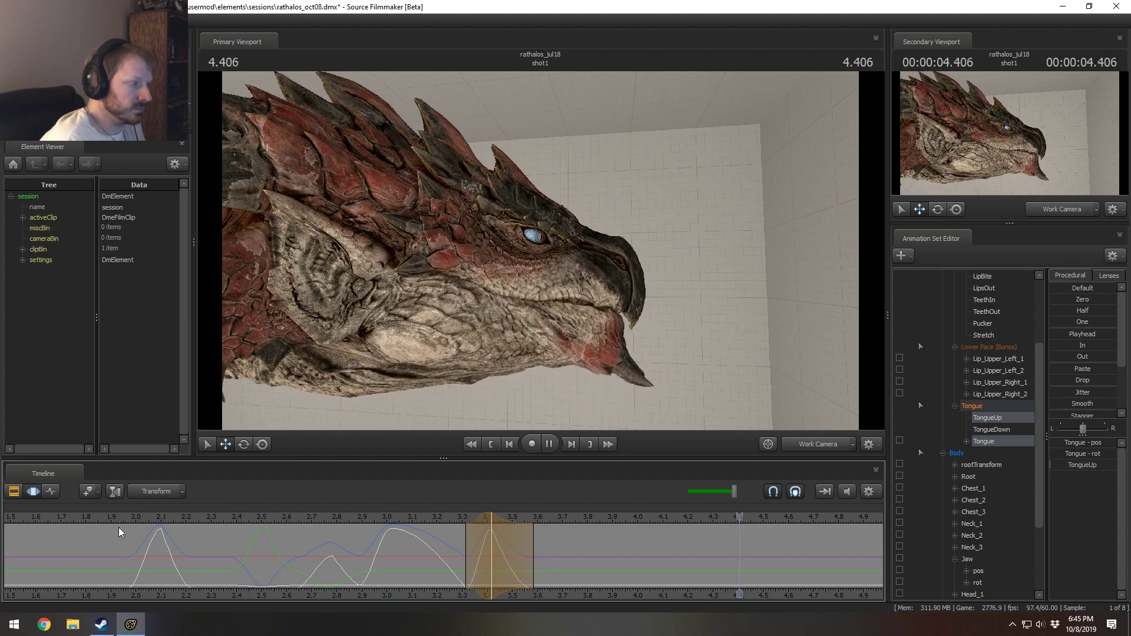
click(118, 528)
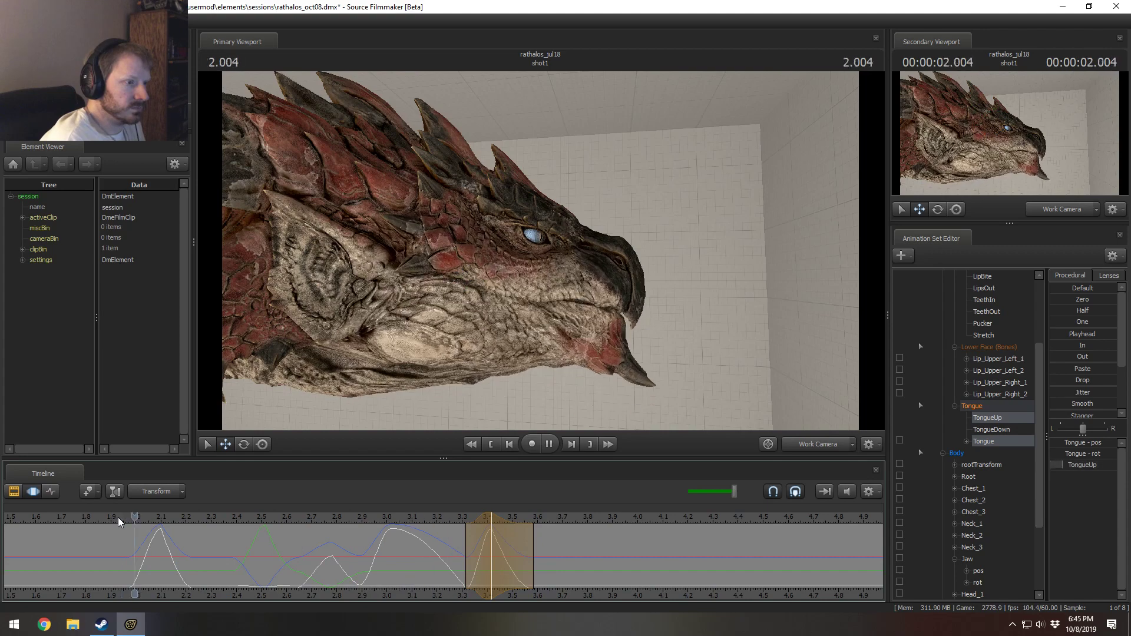
key(space)
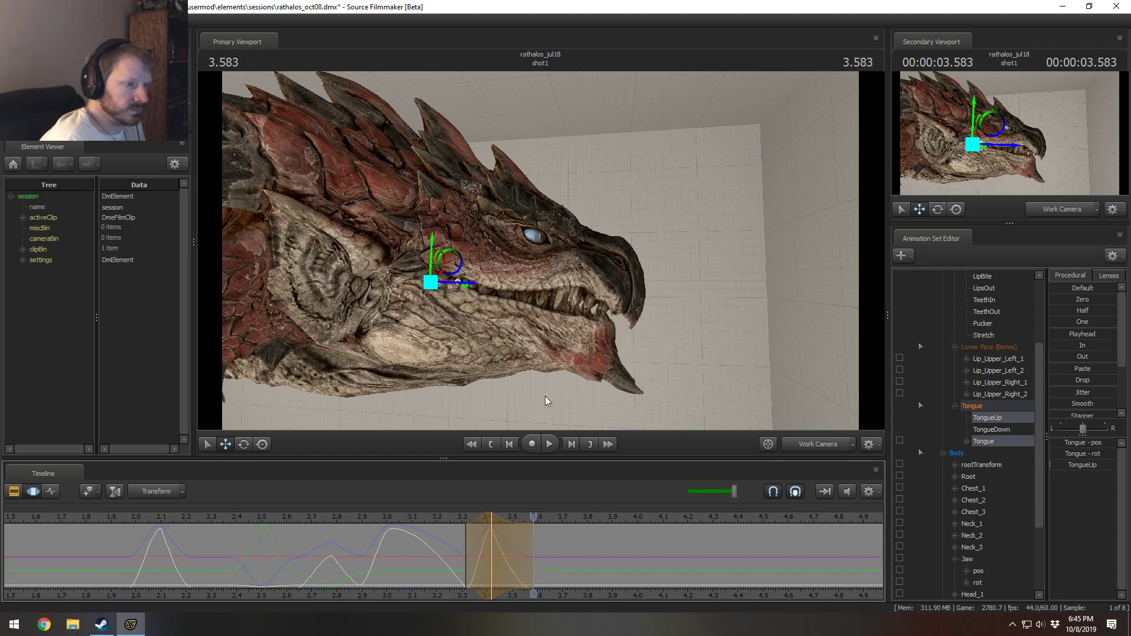
Step: Smooth the LipsOut control within a time selection from about 2.35 to 2.83 s
scroll(995, 440, up, 3)
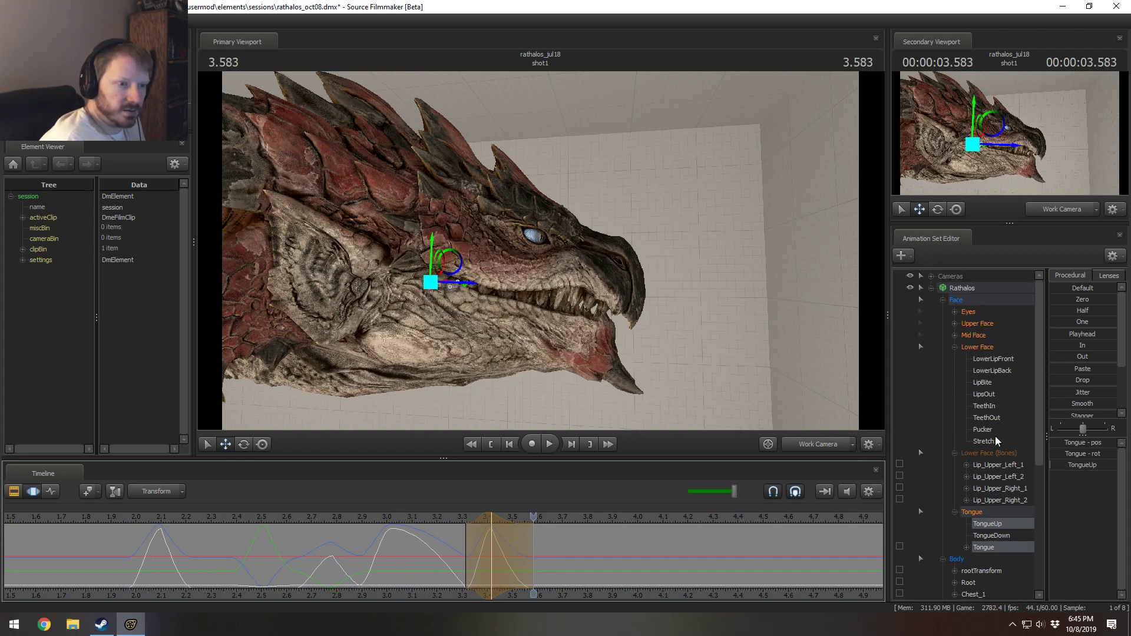
click(995, 394)
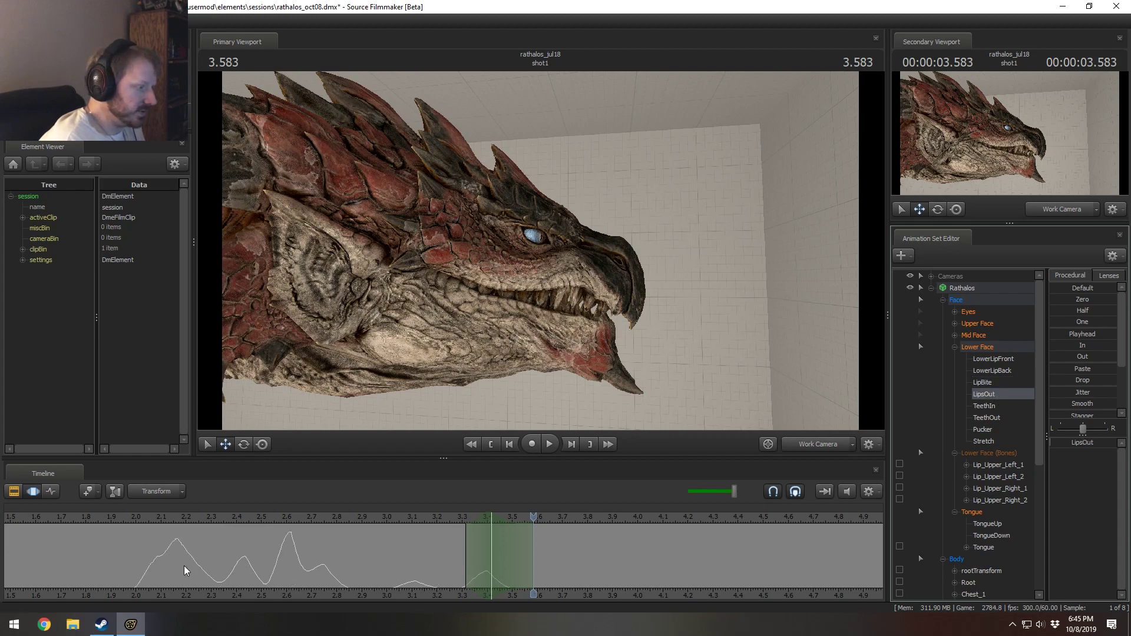
drag(161, 566, 223, 582)
drag(223, 582, 312, 550)
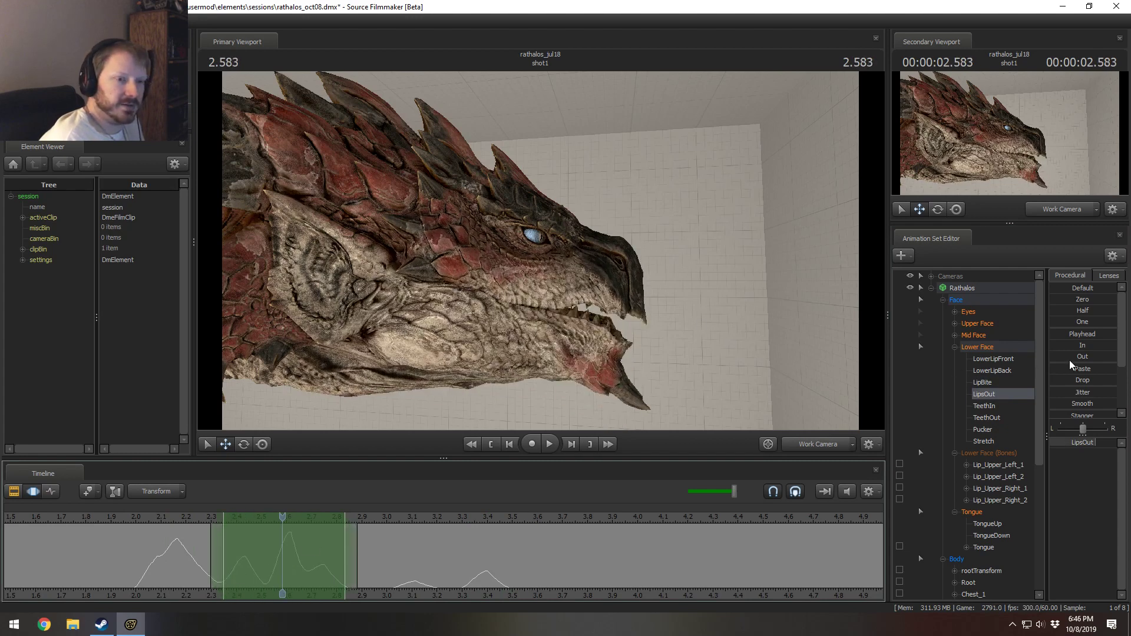
drag(1078, 404, 1107, 404)
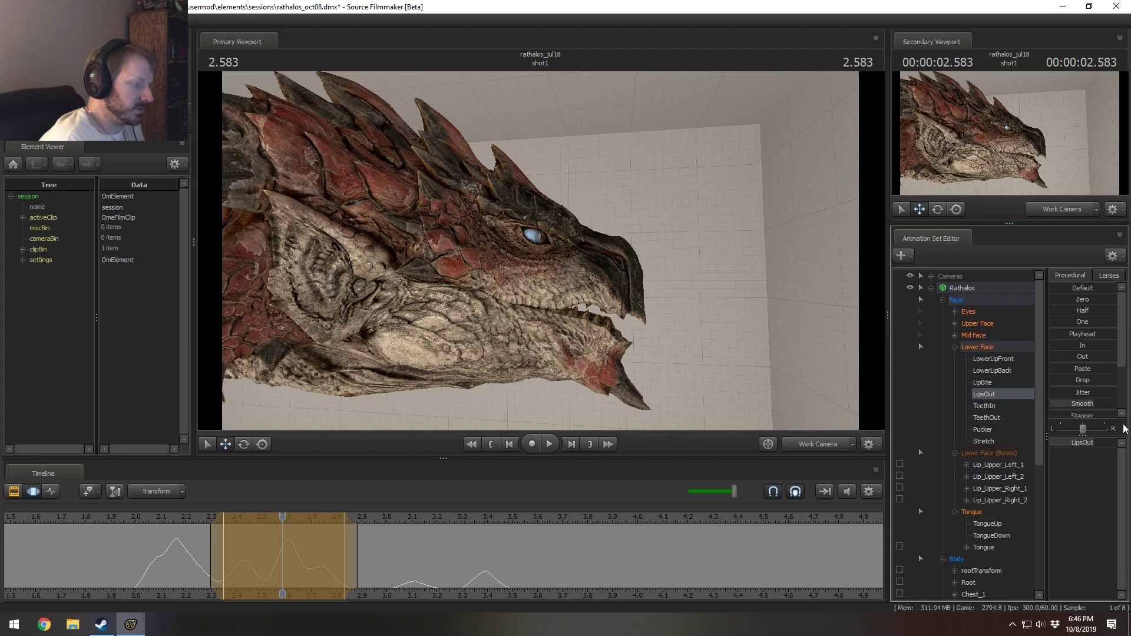
Step: Play back the animation from 2.000 s to check the smoothed lip motion
key(space)
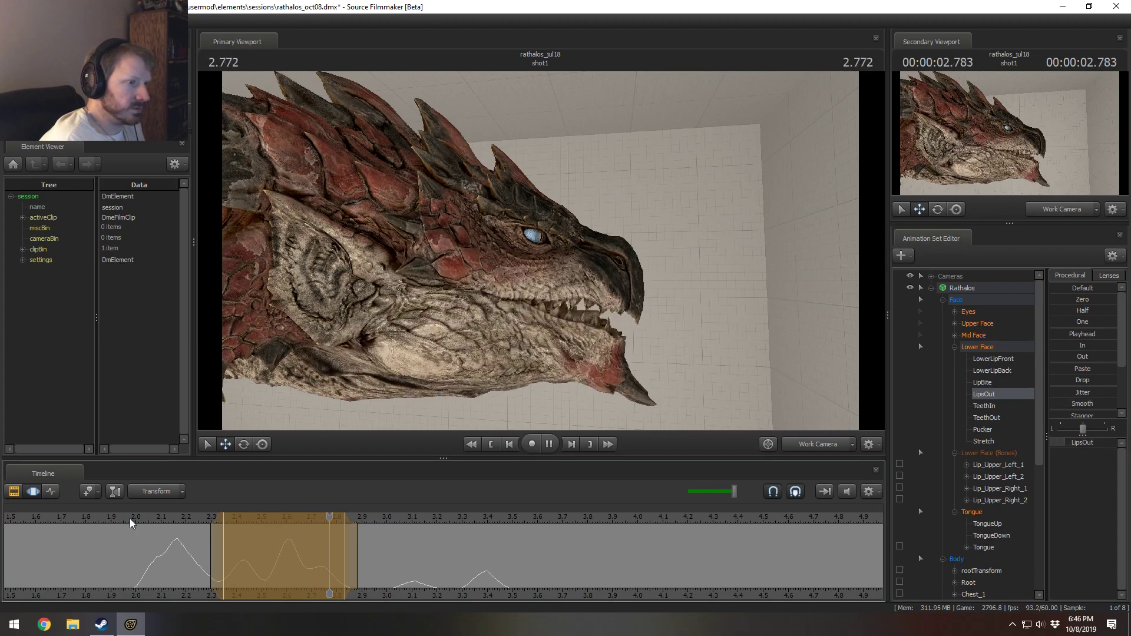
click(135, 521)
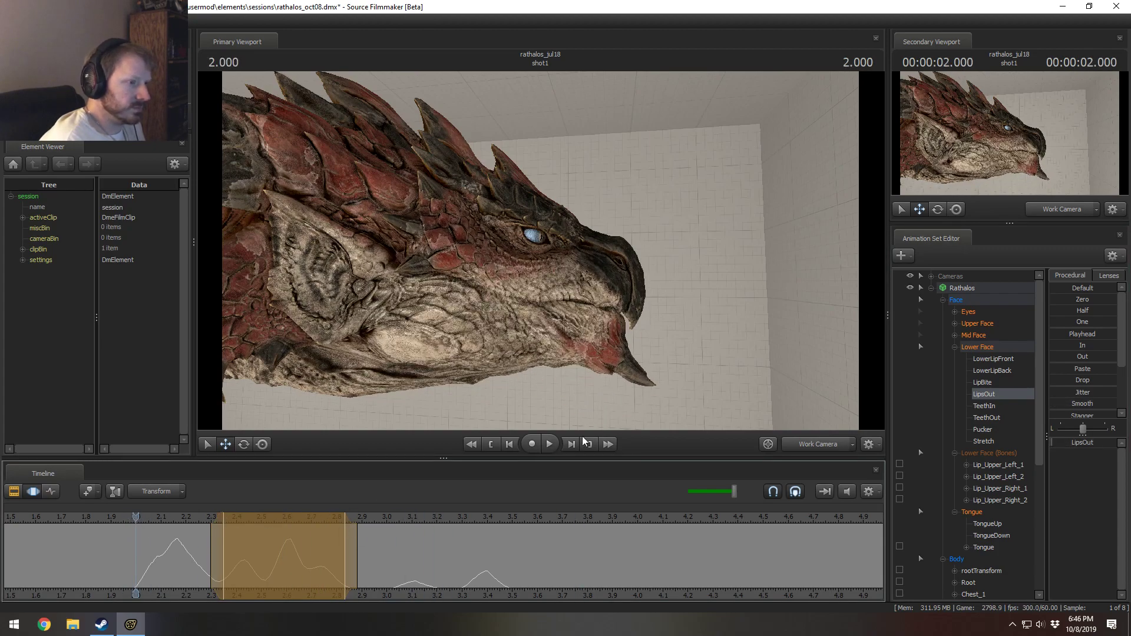
key(space)
key(space)
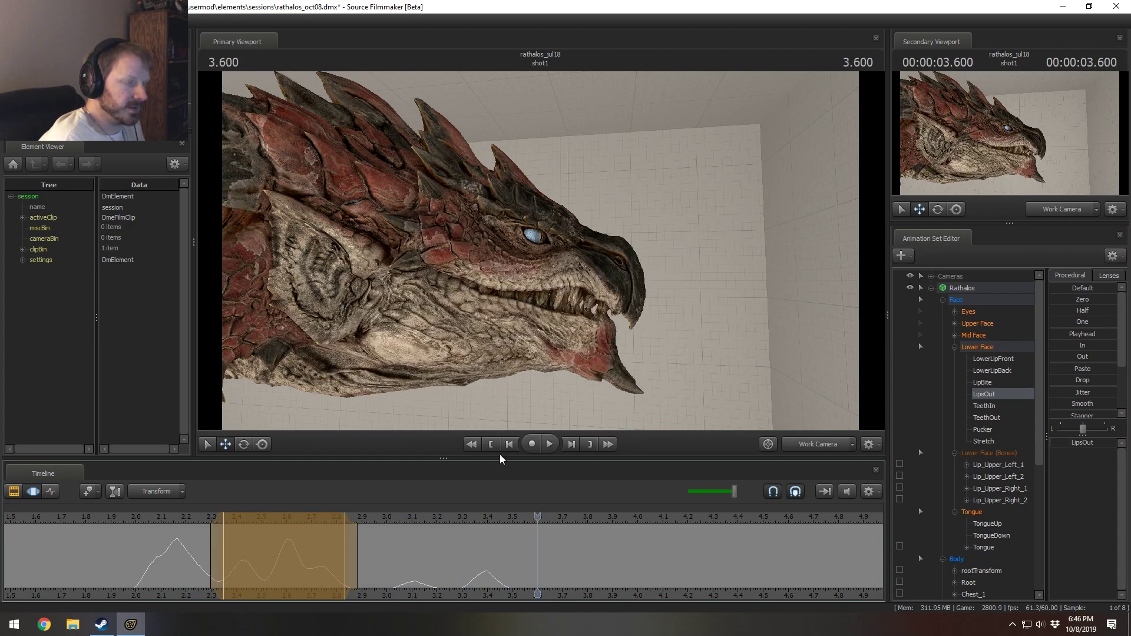
Step: Smooth the LipsOut peak within a narrow time selection around 2.616 s
key(F2)
key(F3)
mouse_move(299, 564)
mouse_down()
mouse_move(234, 565)
mouse_move(308, 568)
mouse_move(290, 568)
mouse_up()
key(Escape)
scroll(290, 569, up, 4)
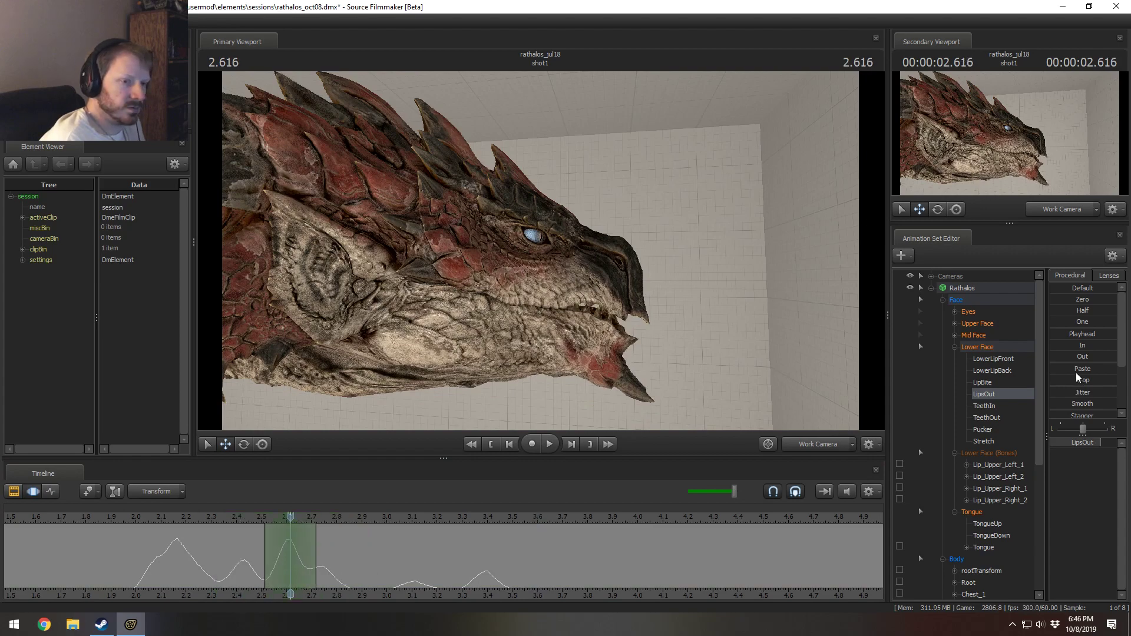
drag(1077, 403, 1111, 403)
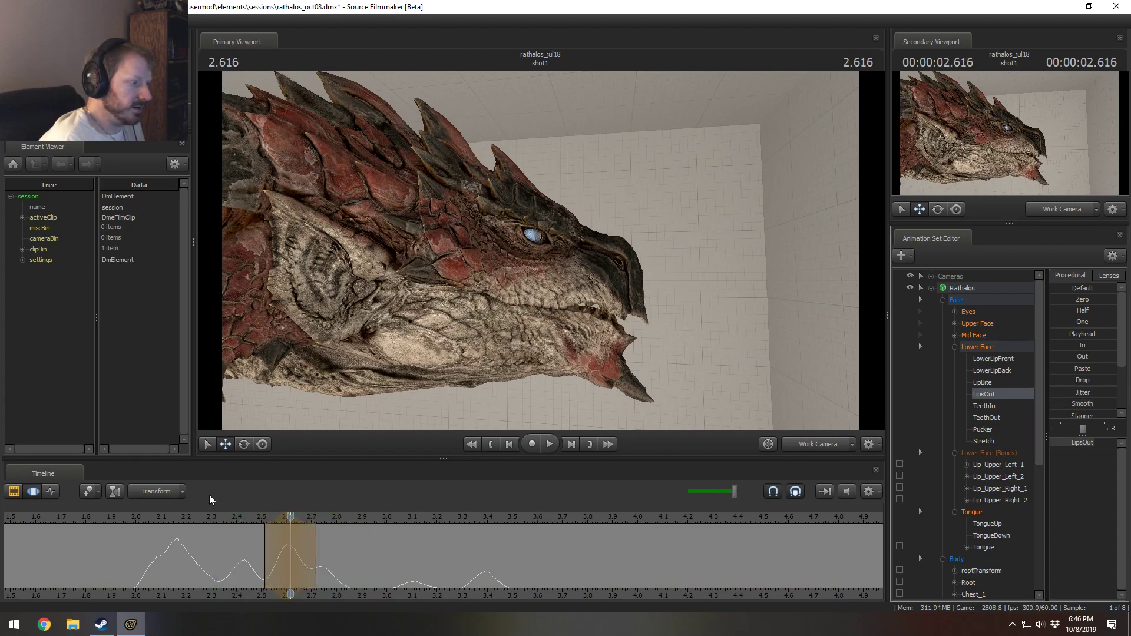
Step: Replay the mouth animation from about 2 s, then from about 1.8 s, to review the softened LipsOut peak
drag(202, 516, 143, 514)
key(space)
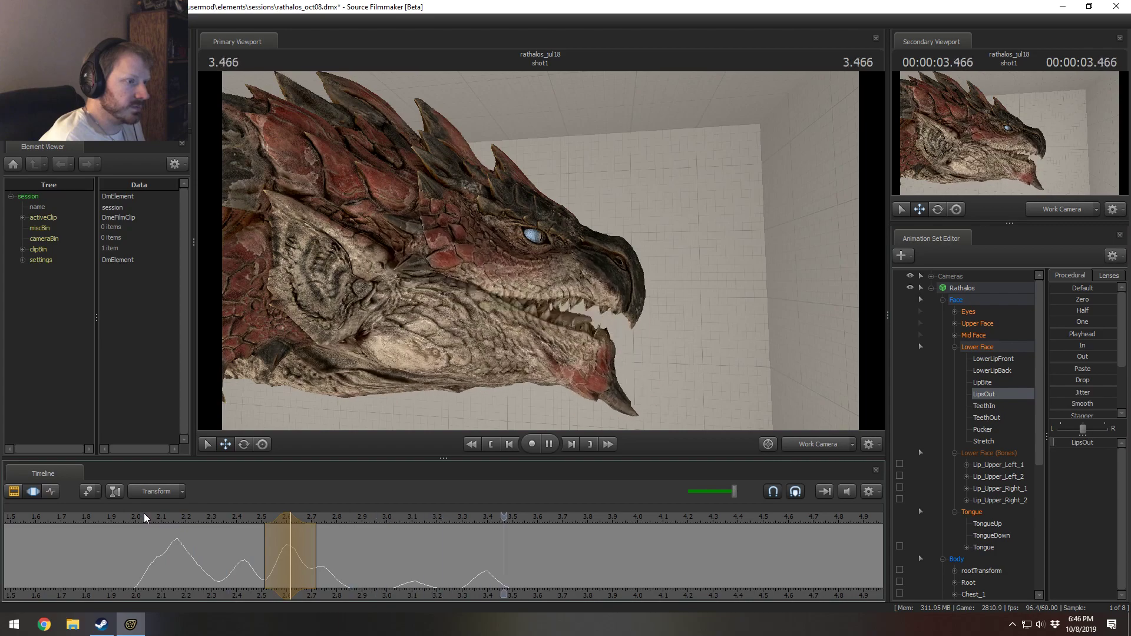
key(space)
click(83, 516)
key(space)
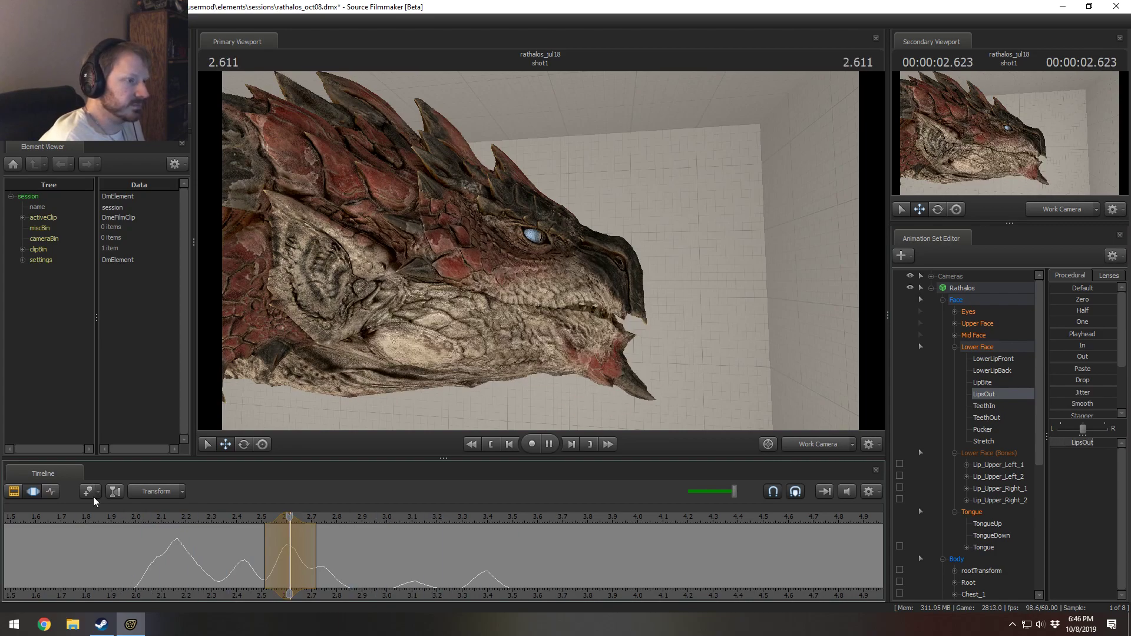
Step: Stop playback, frame the whole Rathalos in the work camera, and save the session
key(space)
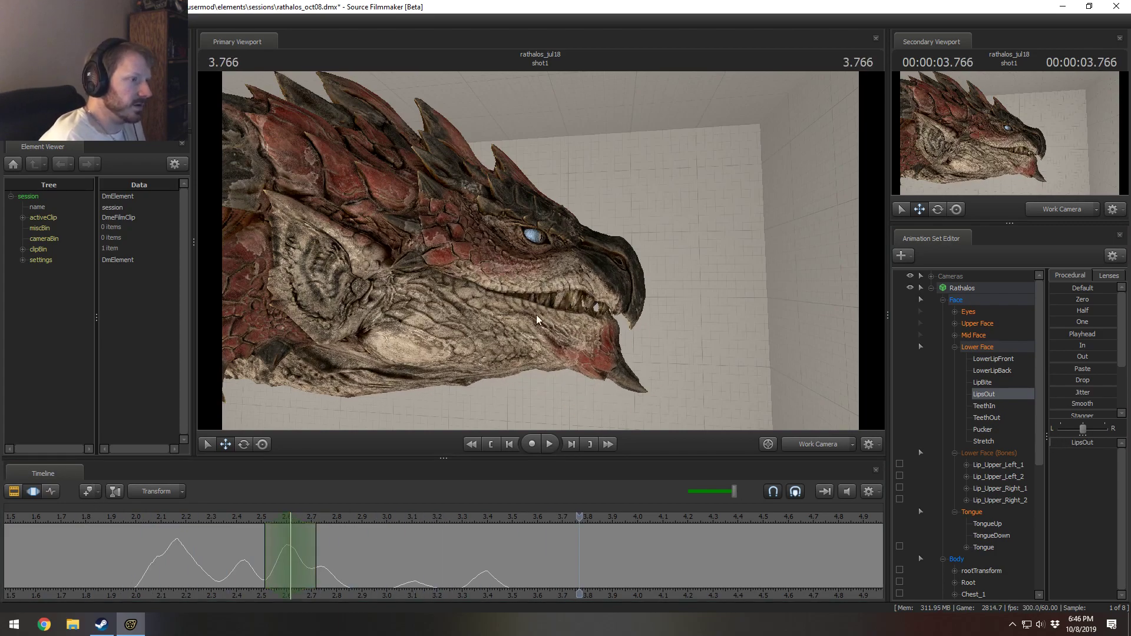
drag(537, 320, 507, 251)
key(ctrl+s)
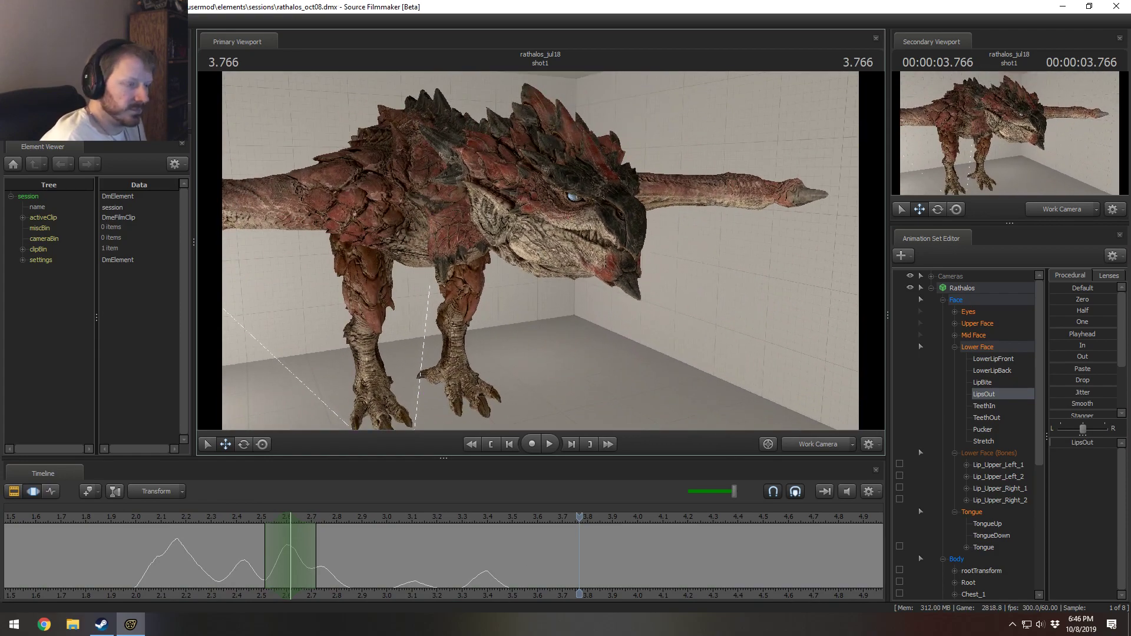
Step: Move the playhead to about 0.150 s, collapse the Rathalos controls, and save the session
scroll(435, 533, down, 5)
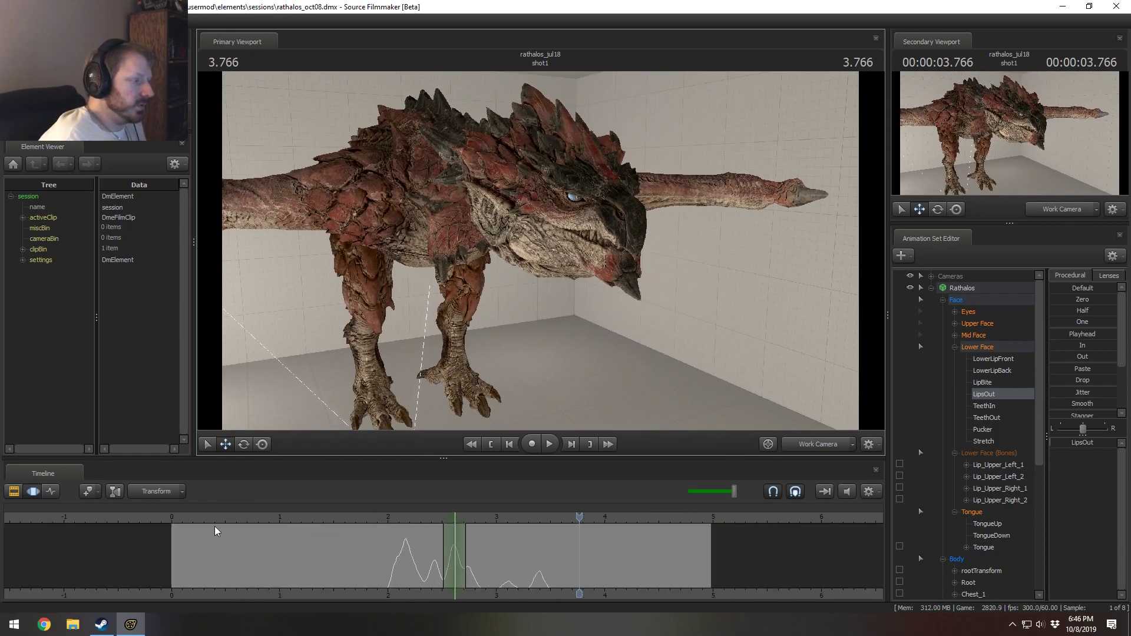
click(187, 517)
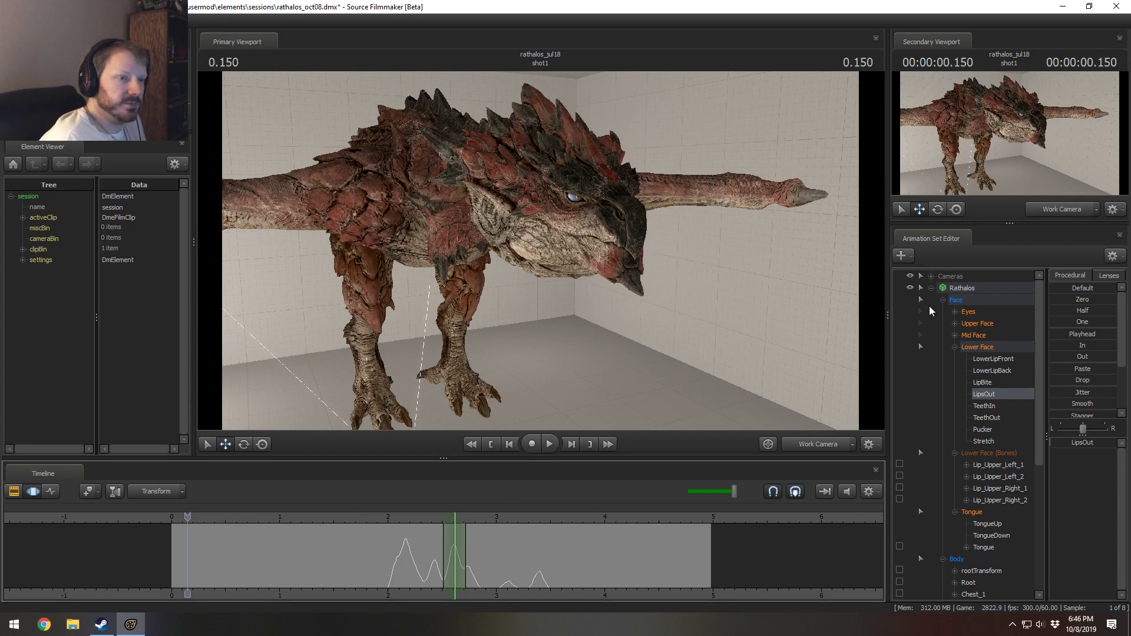
click(930, 288)
key(ctrl+s)
Step: Put the Rathalos animation set into a new group and rename that group Actors
right_click(943, 340)
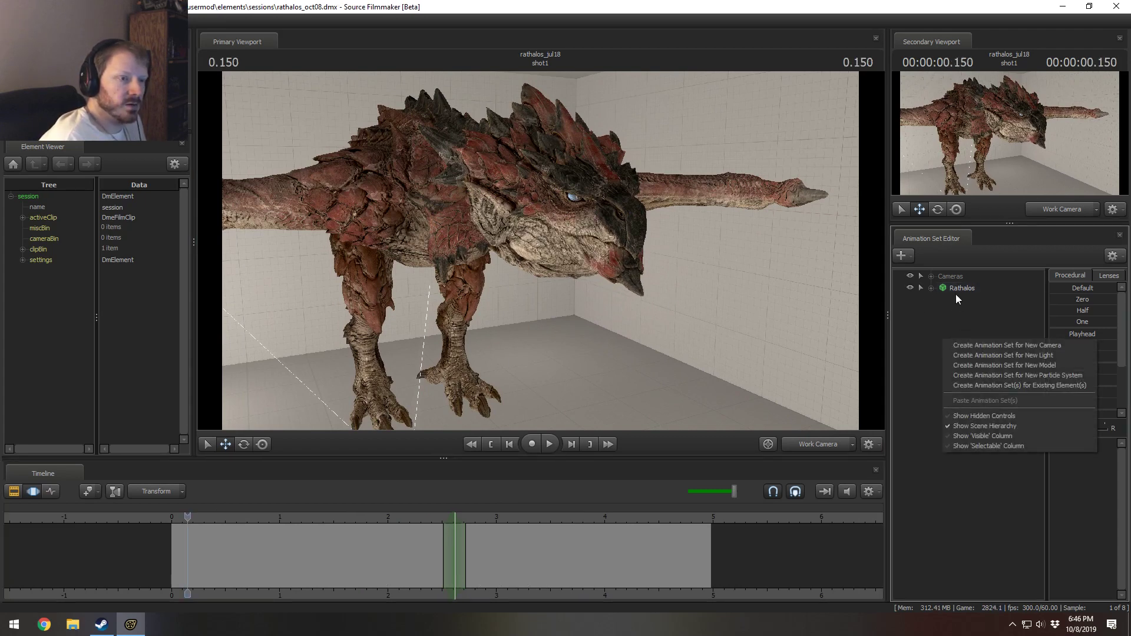
right_click(956, 292)
click(977, 327)
right_click(966, 287)
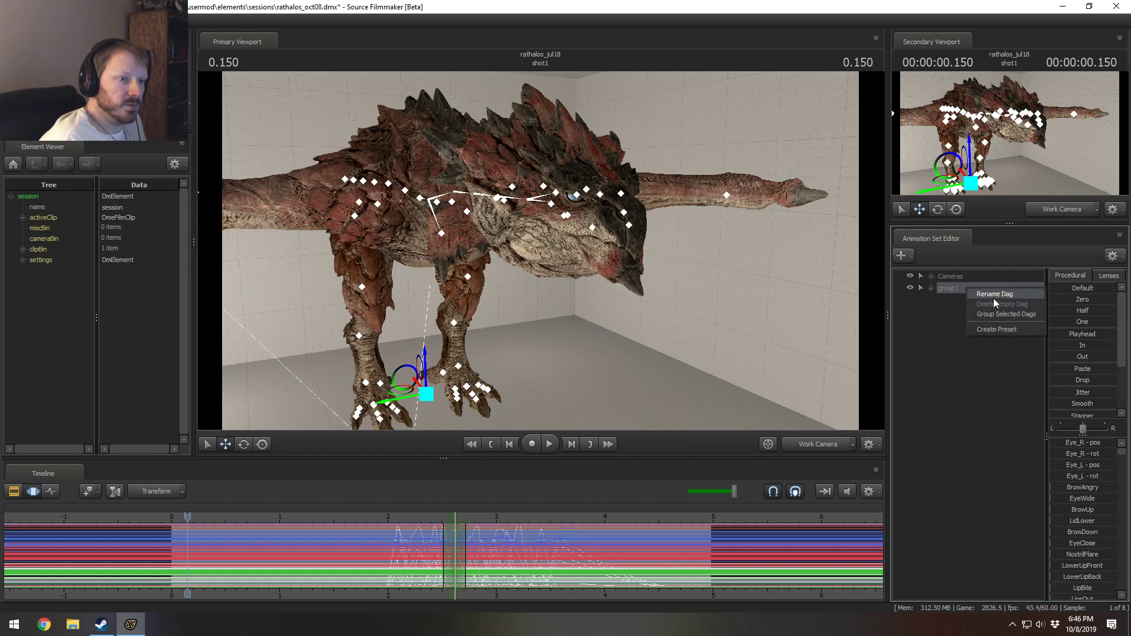
click(994, 294)
text(Actors)
key(Return)
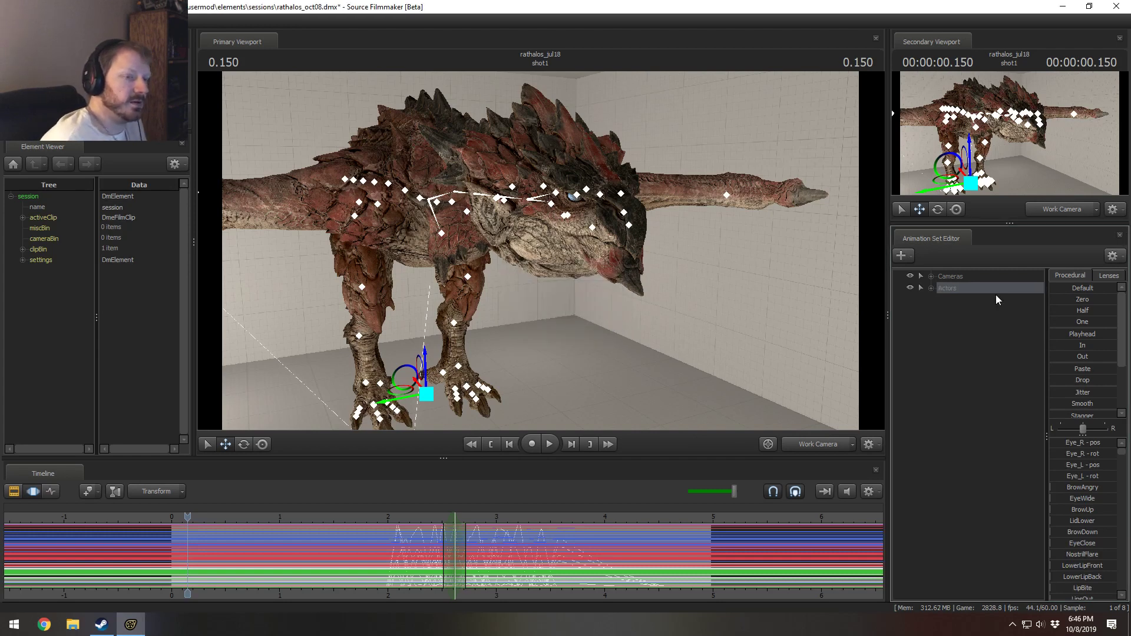
Step: Start creating an animation set for a new model and filter the model list by "shotgun"
right_click(981, 313)
right_click(939, 341)
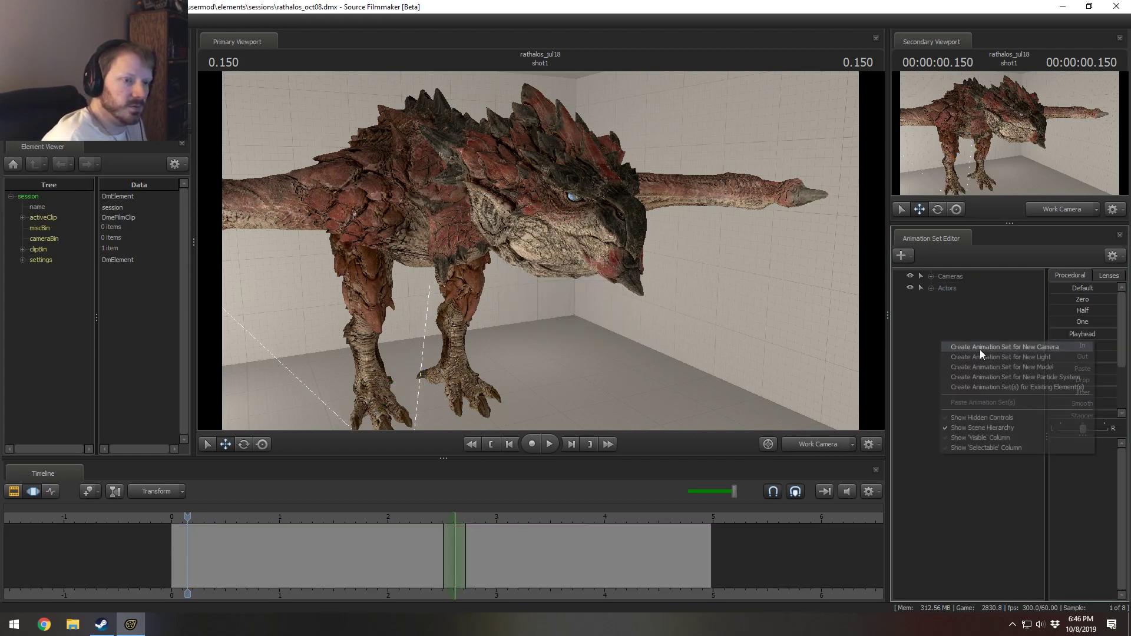
click(996, 370)
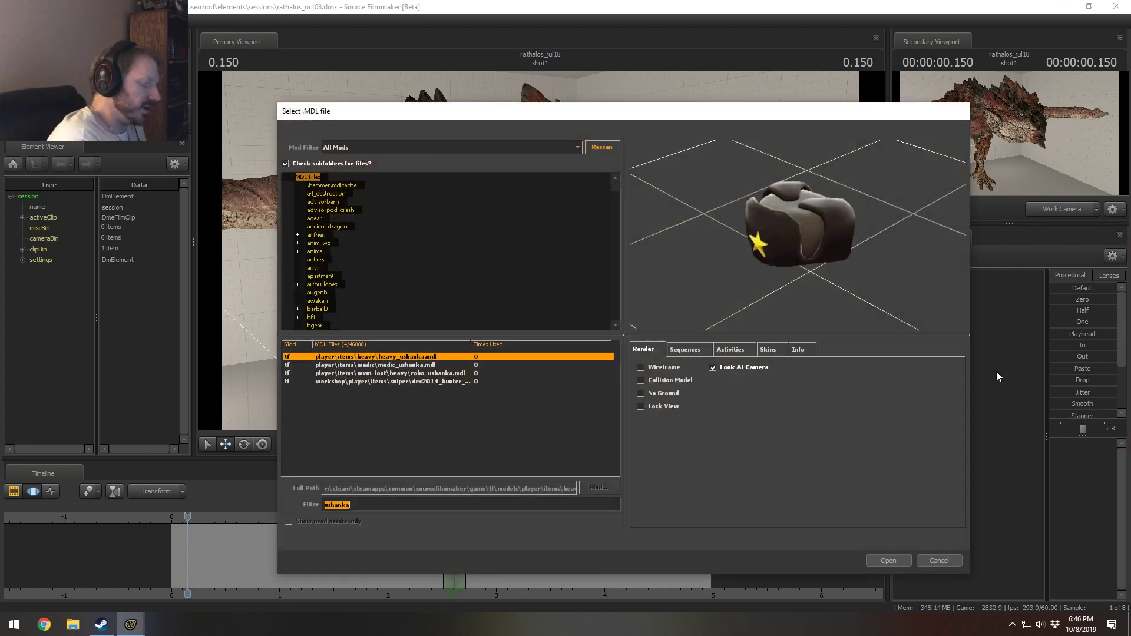
text(shotgun)
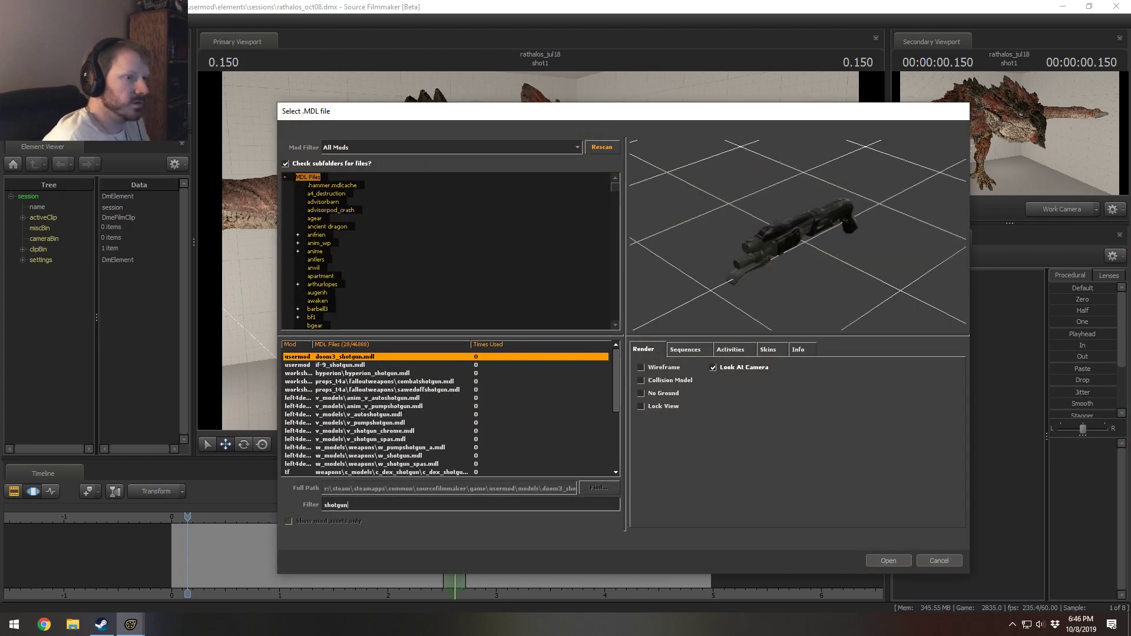
Step: Preview the listed shotgun models from doom3_shotgun.mdl down to w_shotgun_spas.mdl, and examine the latter up close
drag(878, 227, 824, 212)
key(Down)
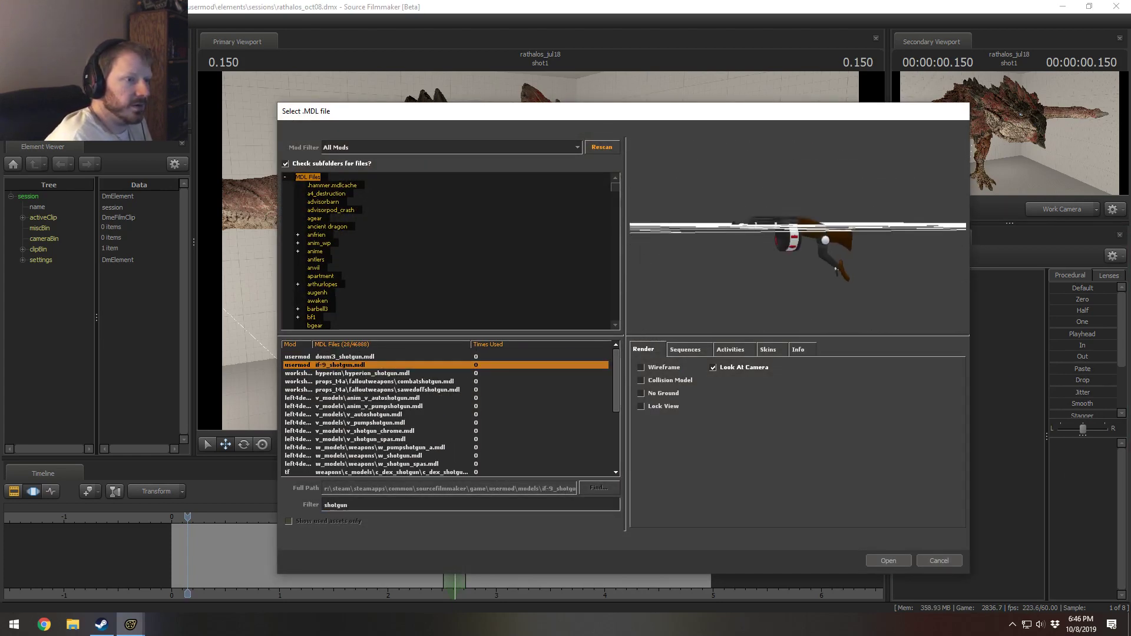
key(Down)
key(Down)
key(Down)
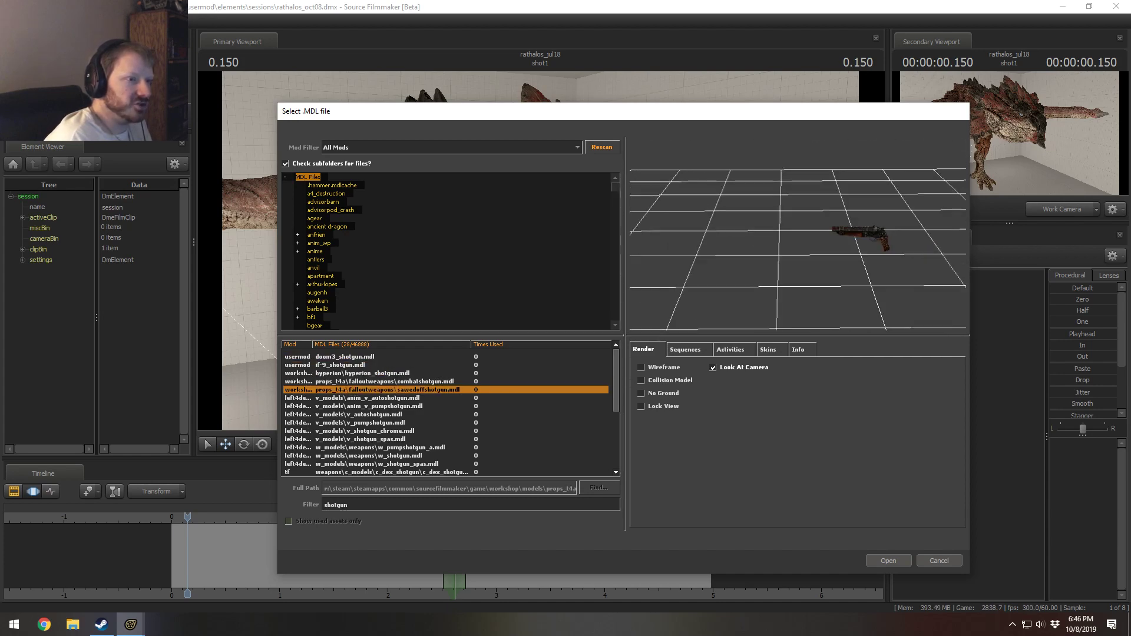
key(Down)
key(Down)
key(Down)
key(Down)
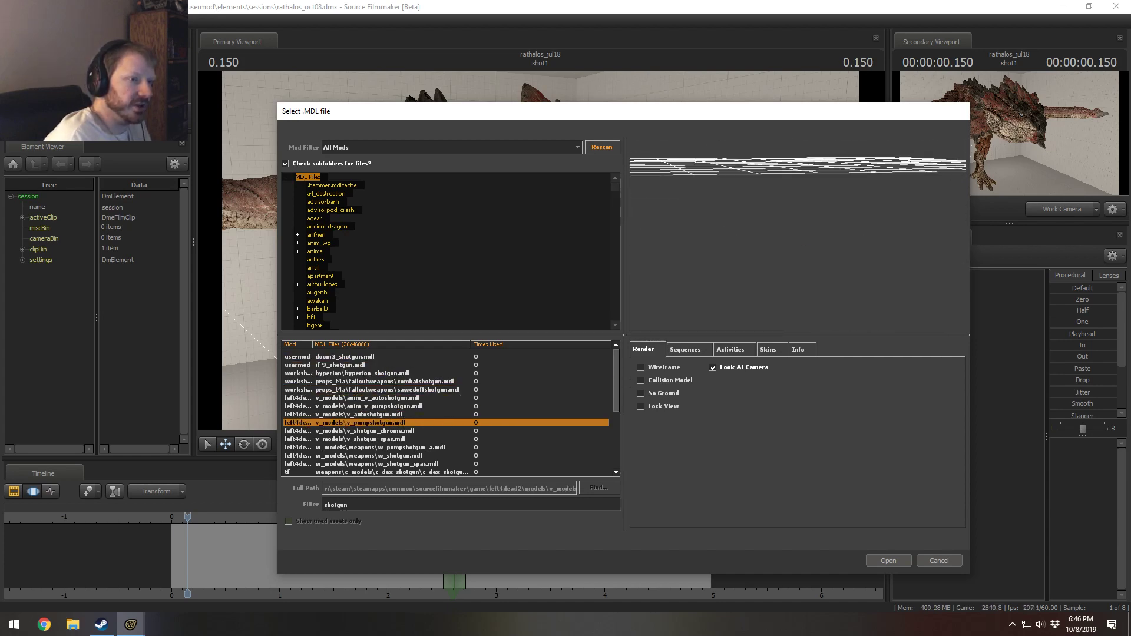
key(Down)
key(Down)
key(Down)
key(Down)
key(Down)
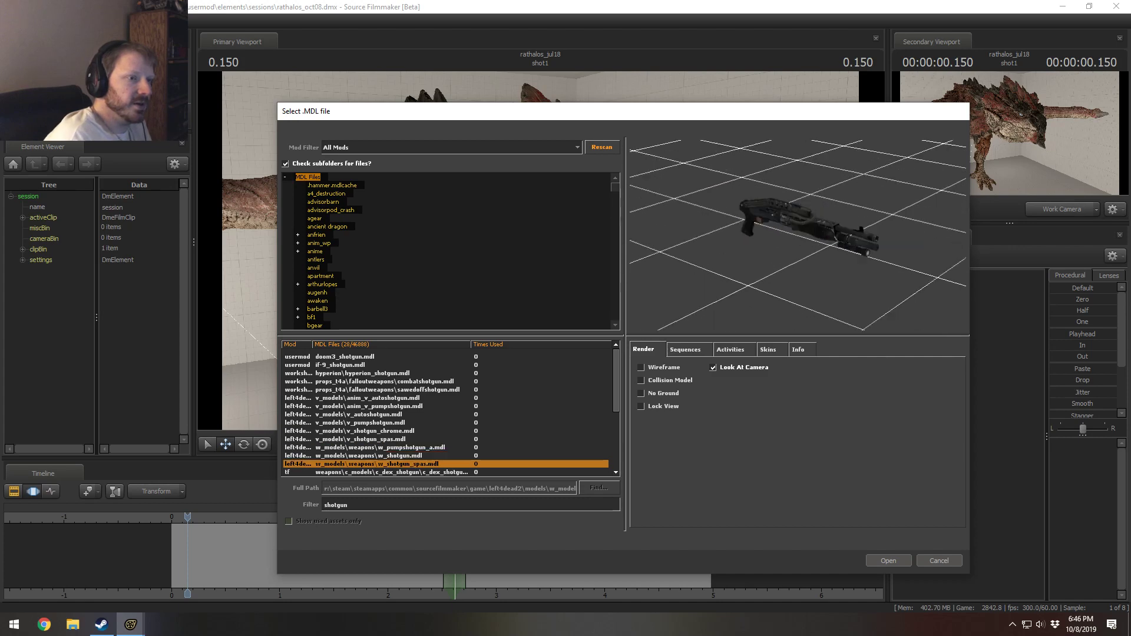
drag(798, 235, 768, 224)
right_drag(797, 235, 797, 200)
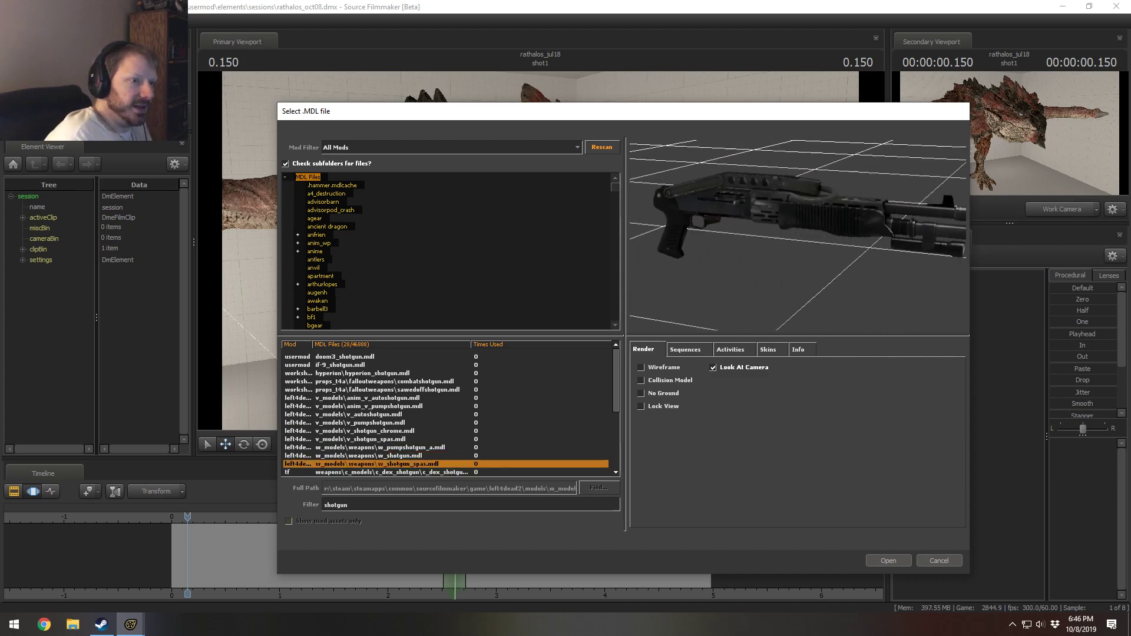
drag(797, 235, 848, 206)
Step: Preview the remaining shotgun models in the list down to the tf weapons\w_models\w_shotgun.mdl
key(Down)
key(Down)
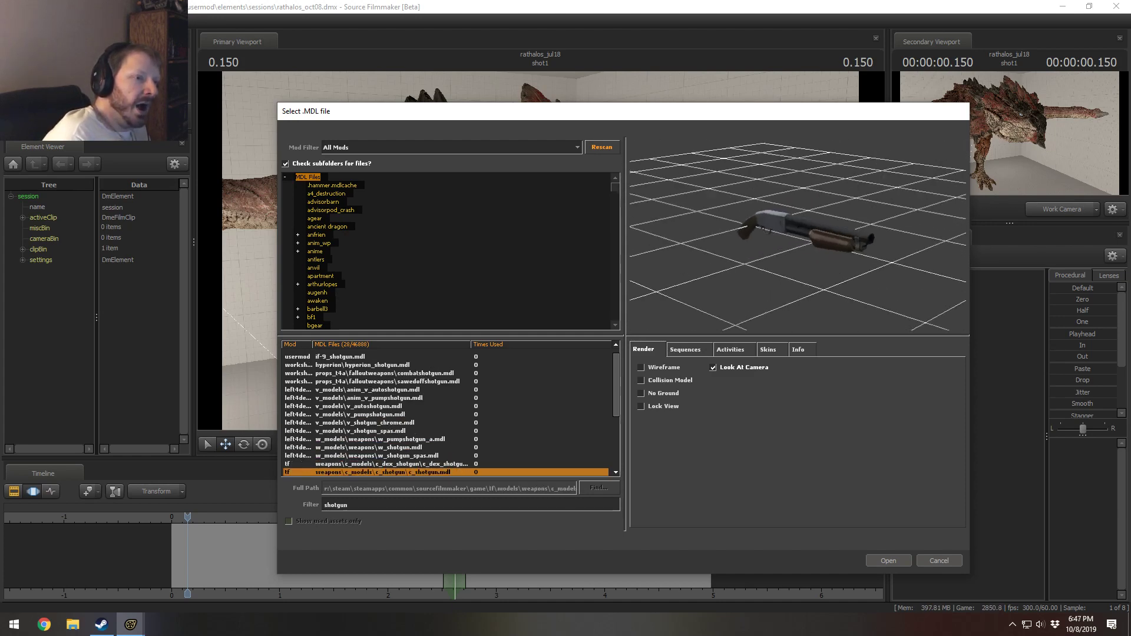
key(Down)
key(Down)
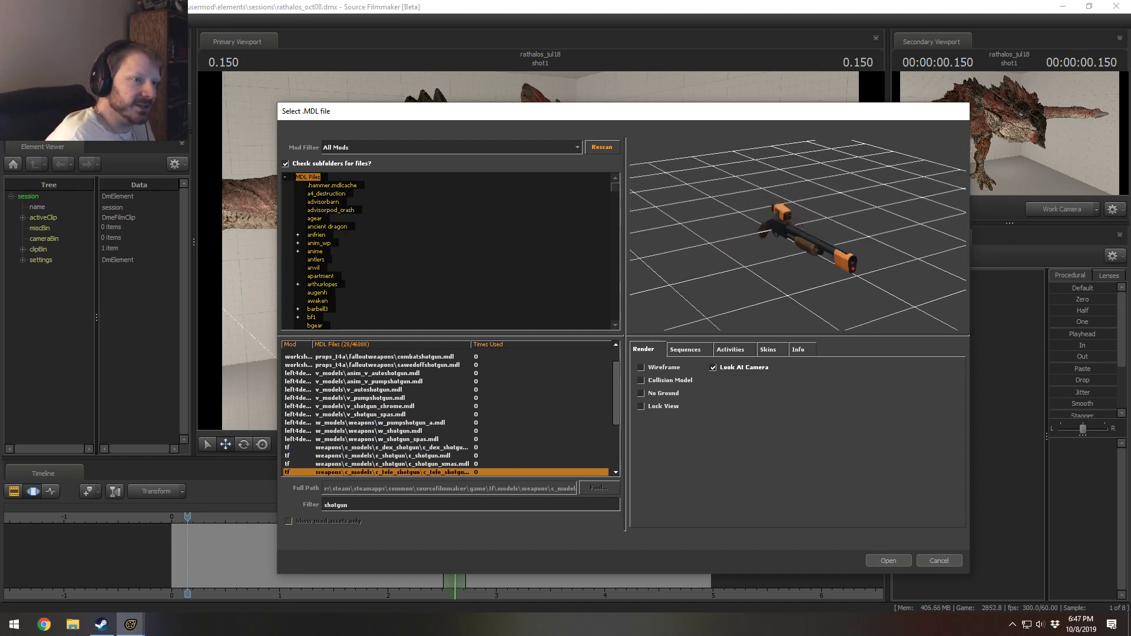
key(Down)
key(Down)
key(Down)
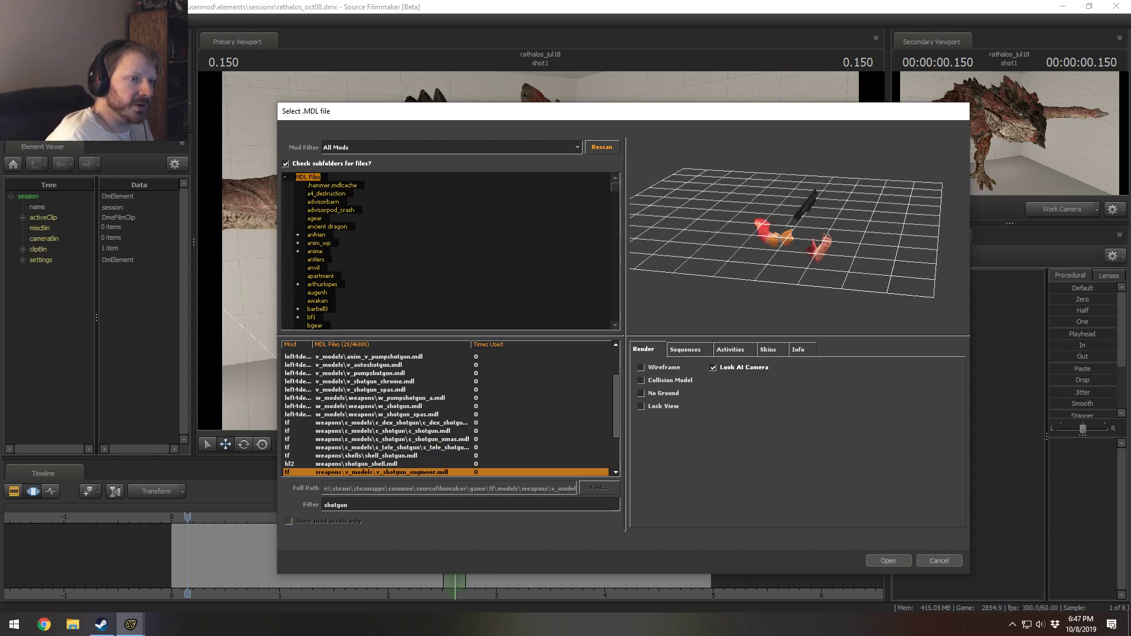
key(Down)
key(Down)
key(Down)
key(Down)
key(Down)
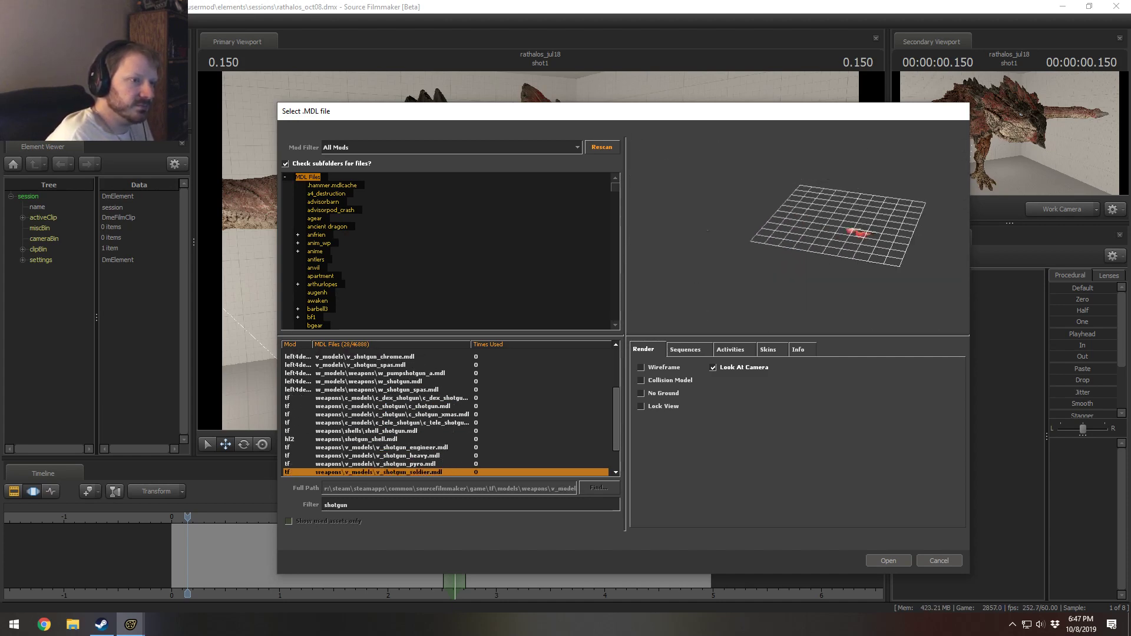
key(Down)
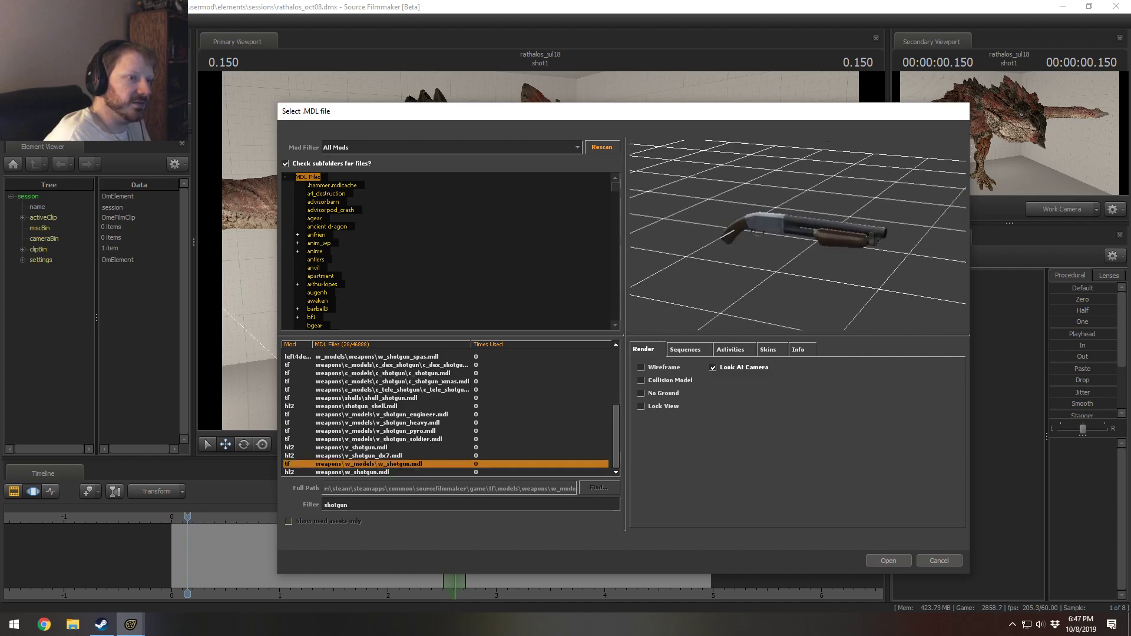
Step: Examine the tf w_shotgun.mdl in wireframe with its collision model, then restore the normal shaded preview
click(660, 369)
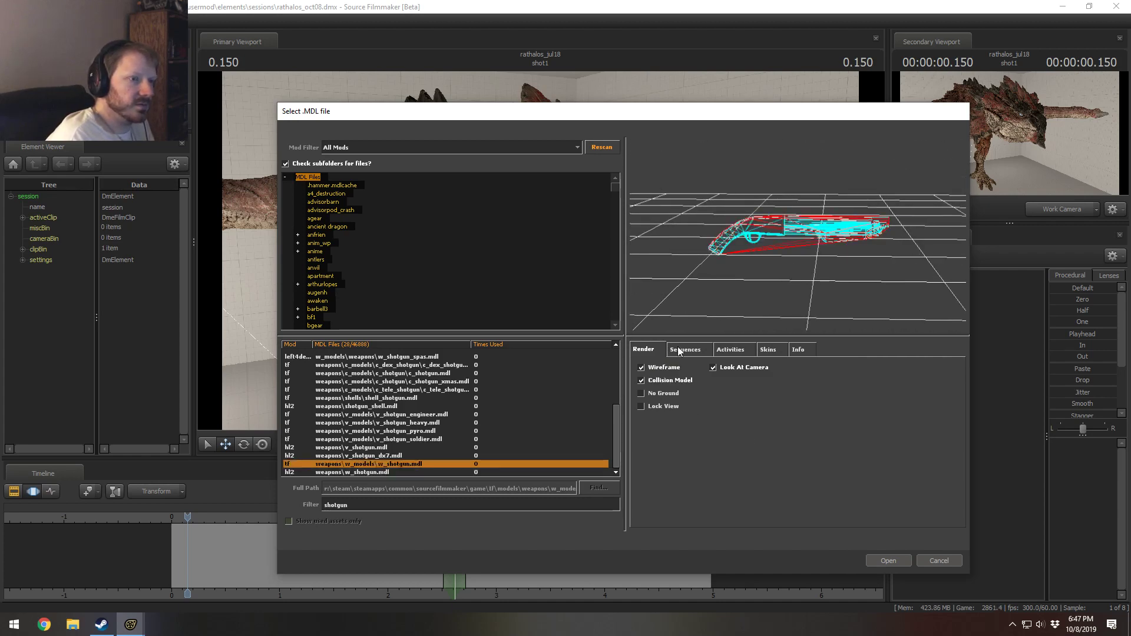
click(653, 381)
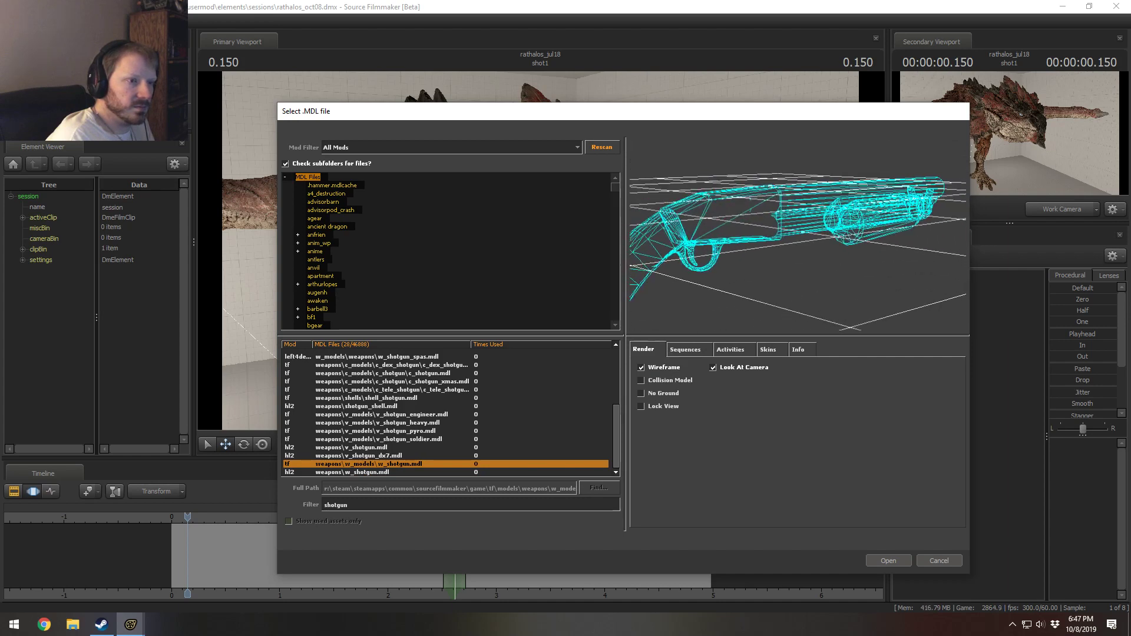
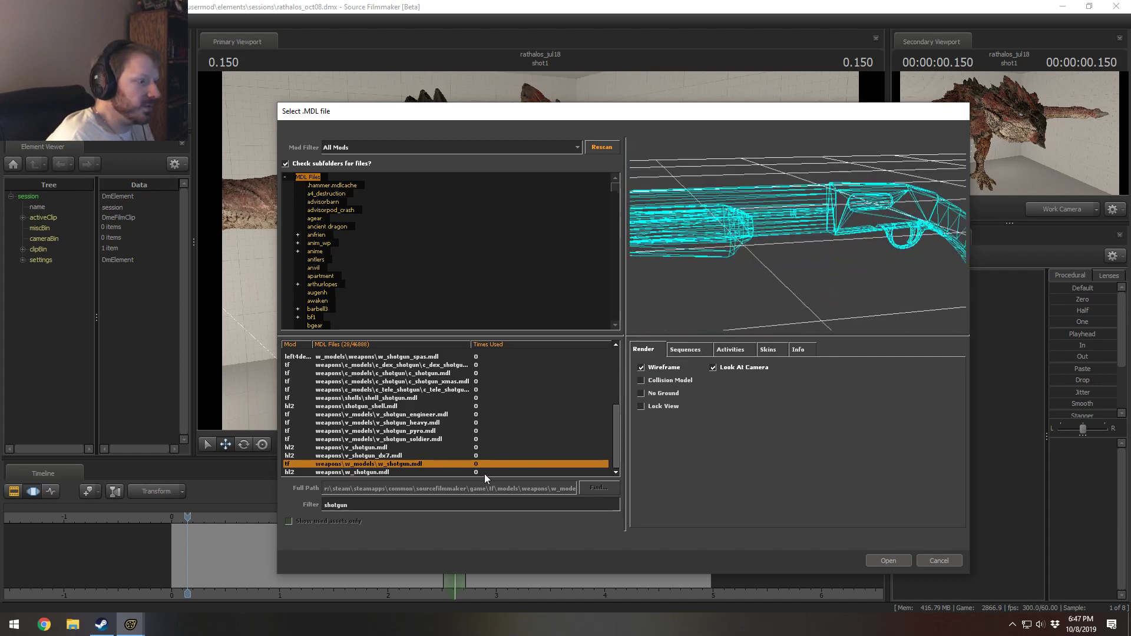
click(374, 472)
click(375, 464)
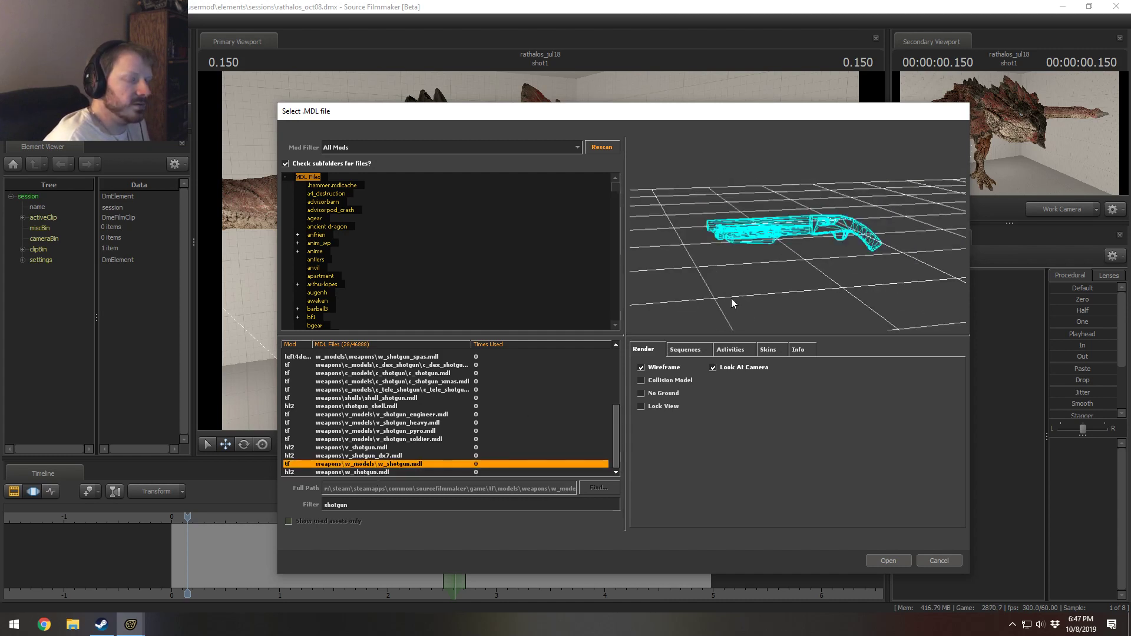
click(665, 368)
Step: Preview the hl2 weapons\w_shotgun.mdl and examine it up close from several angles
click(359, 472)
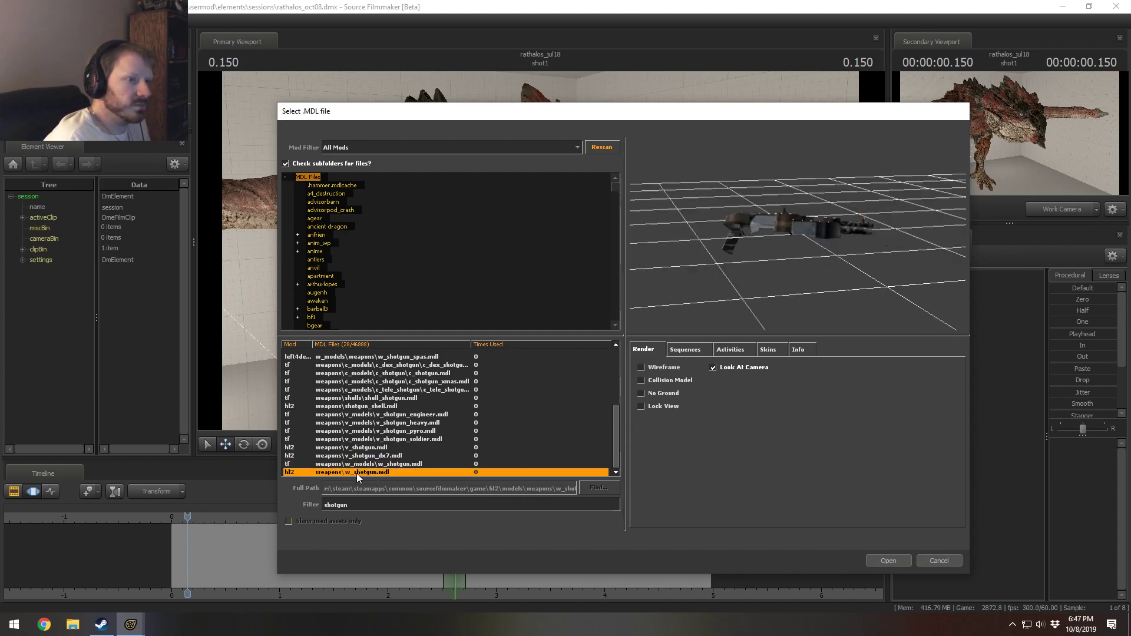
drag(758, 279, 731, 300)
right_drag(731, 300, 730, 236)
drag(730, 235, 794, 260)
Step: Add the tf weapons\w_models\w_shotgun.mdl to the scene and expand its Other and Unknown control groups
click(393, 464)
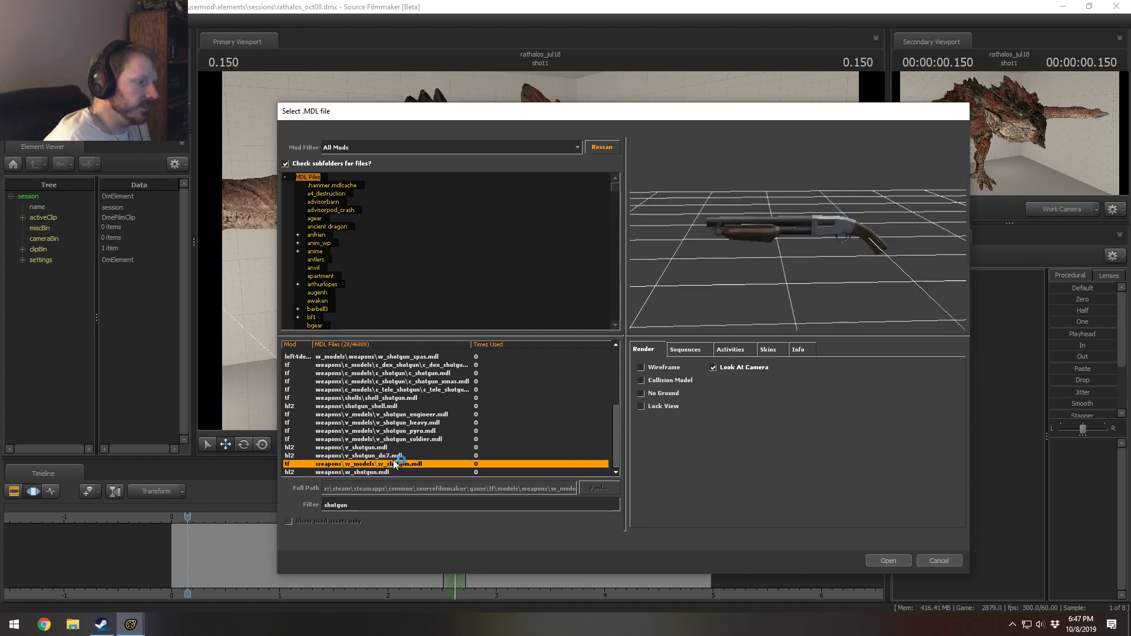
click(888, 560)
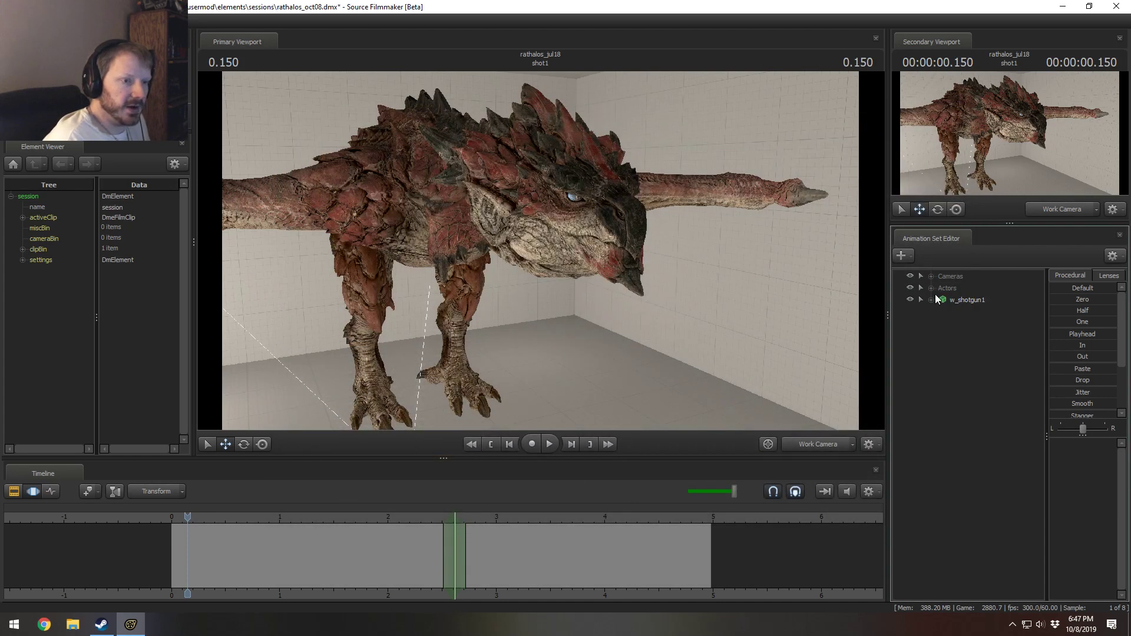
click(942, 335)
click(942, 323)
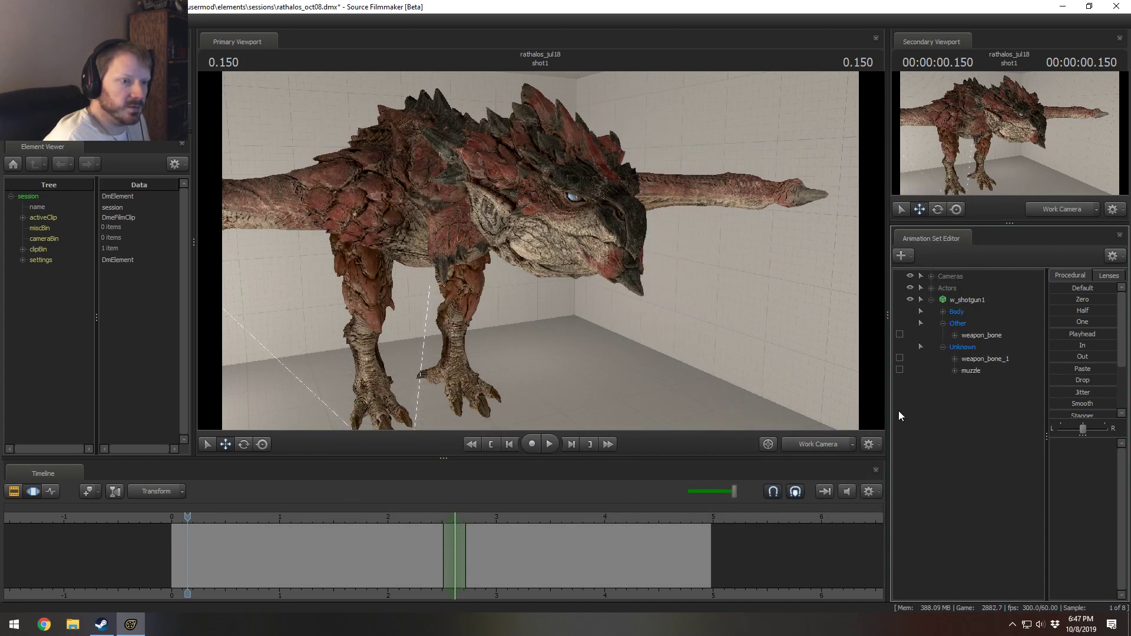
Step: Select the whole w_shotgun1 animation set in the motion editor and raise the shotgun above the red floor disc
ctrl+click(810, 443)
drag(574, 252, 539, 263)
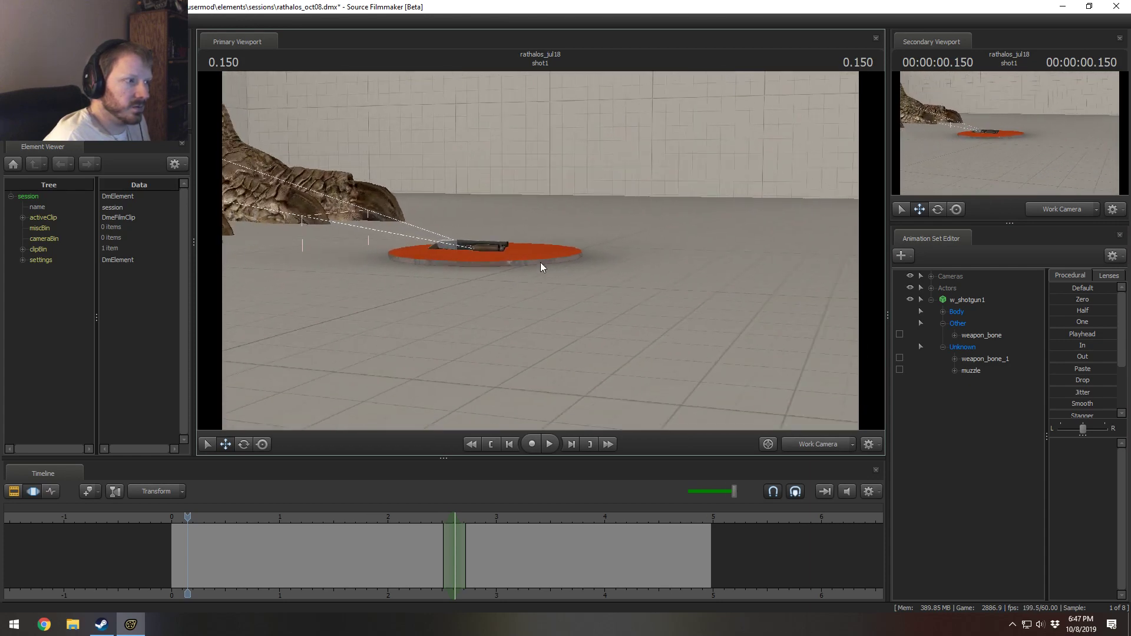
key(ctrl+a)
key(F2)
click(967, 300)
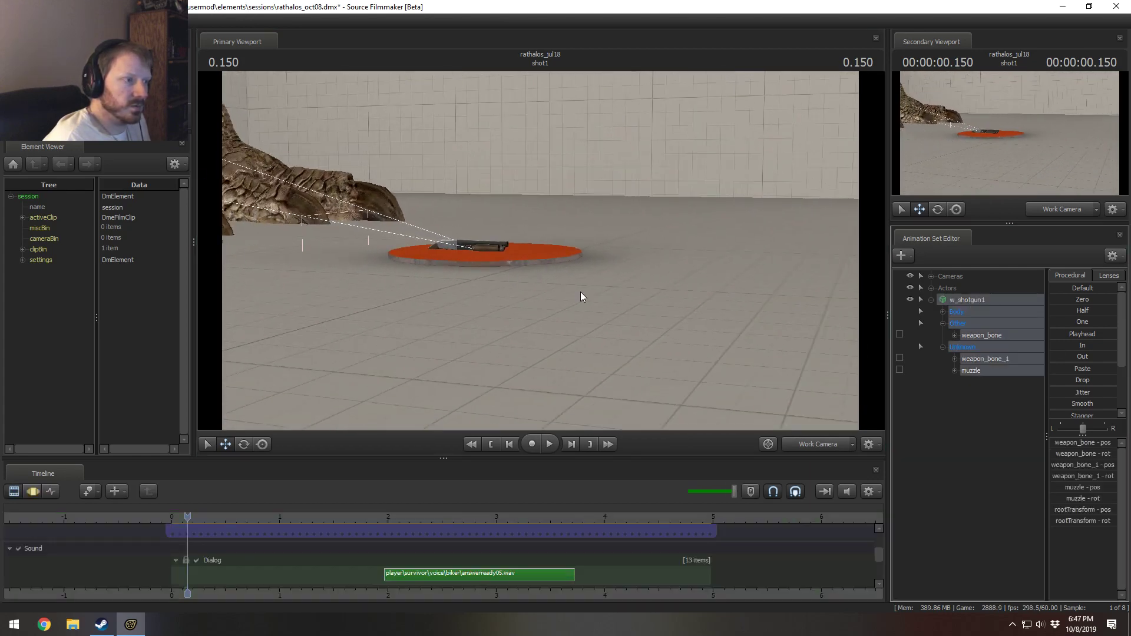
key(F3)
drag(413, 227, 413, 228)
key(f)
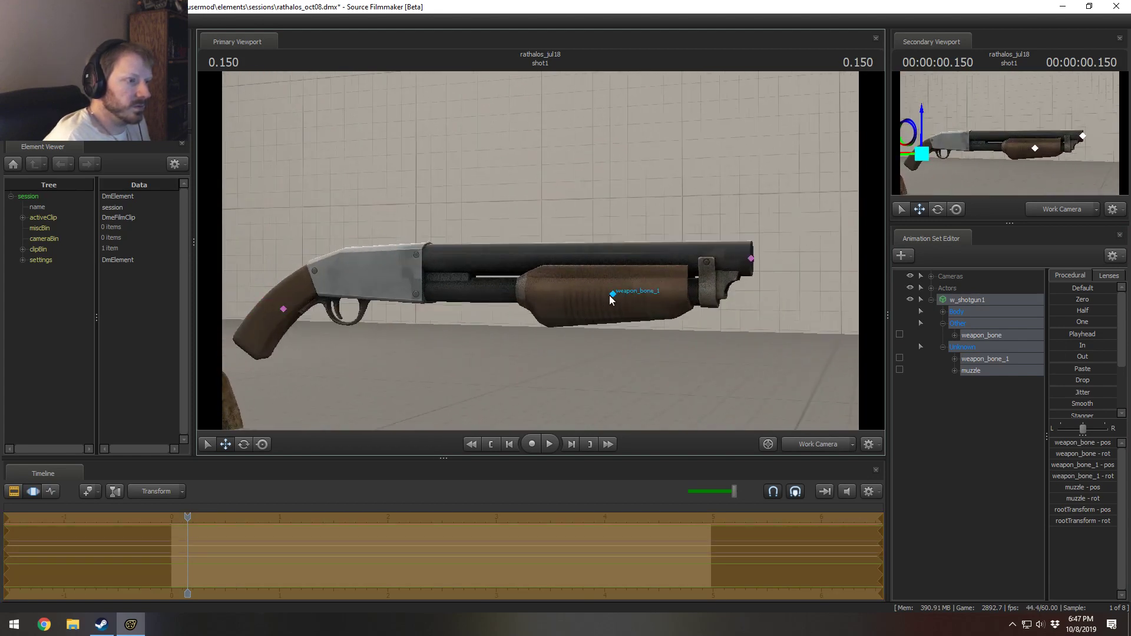
Step: Try moving the shotgun's pump control weapon_bone_1 along the barrel, and undo the move
click(612, 293)
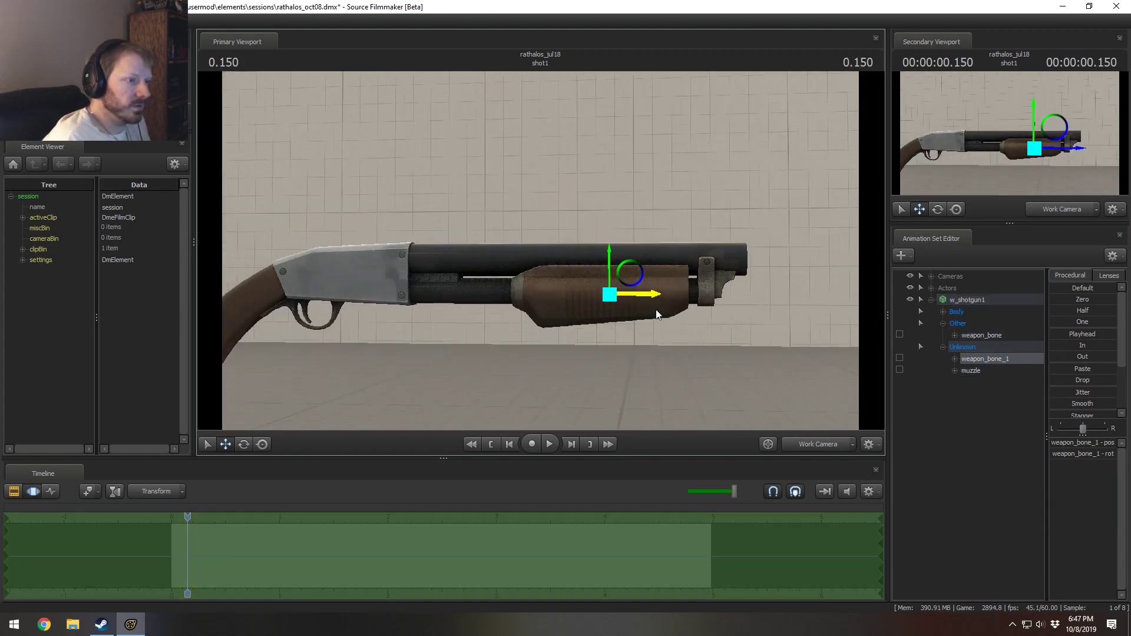
drag(647, 300, 656, 327)
key(ctrl+z)
alt+drag(794, 267, 525, 247)
alt+right_drag(525, 247, 561, 251)
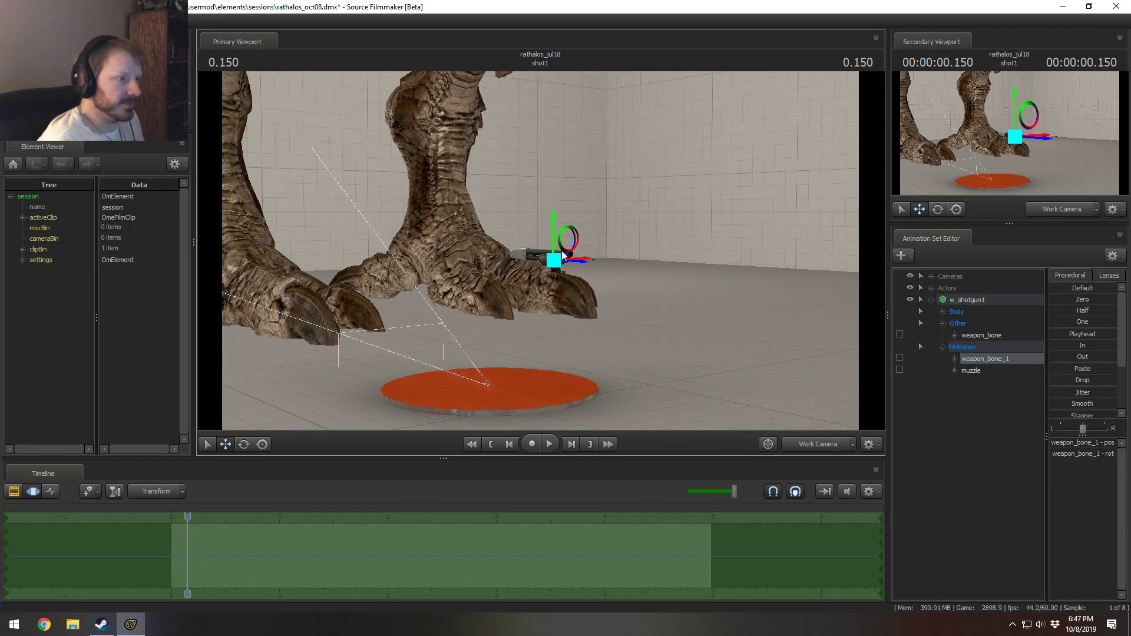
alt+drag(582, 242, 622, 277)
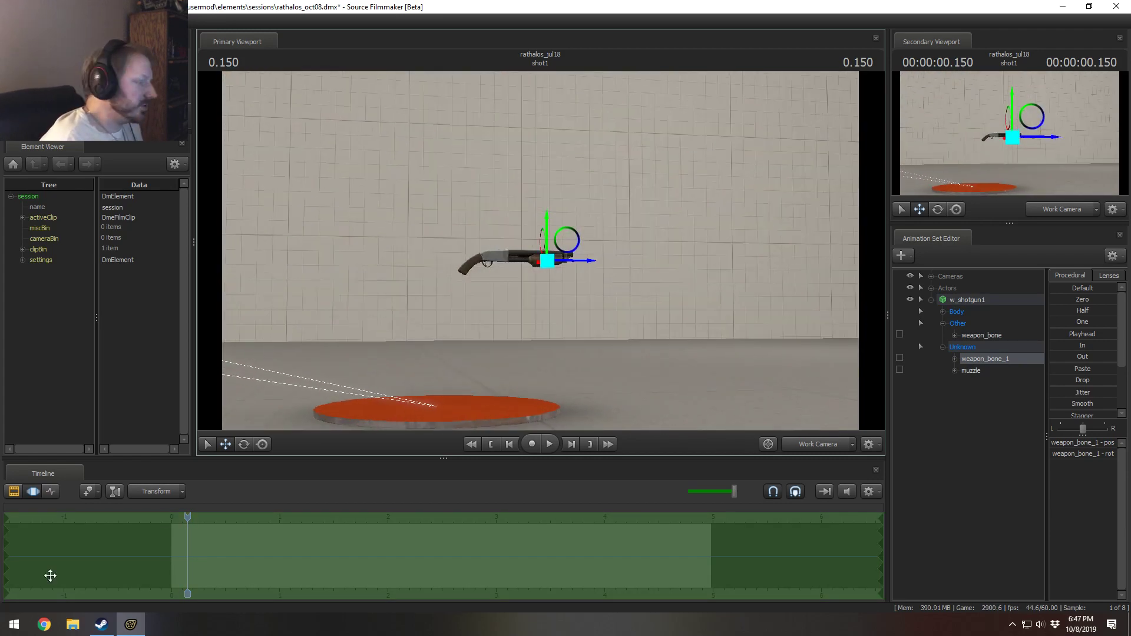
Step: Switch to the Source Filmmaker Workshop in Steam and search its items for "shotgun"
click(101, 624)
scroll(674, 337, up, 4)
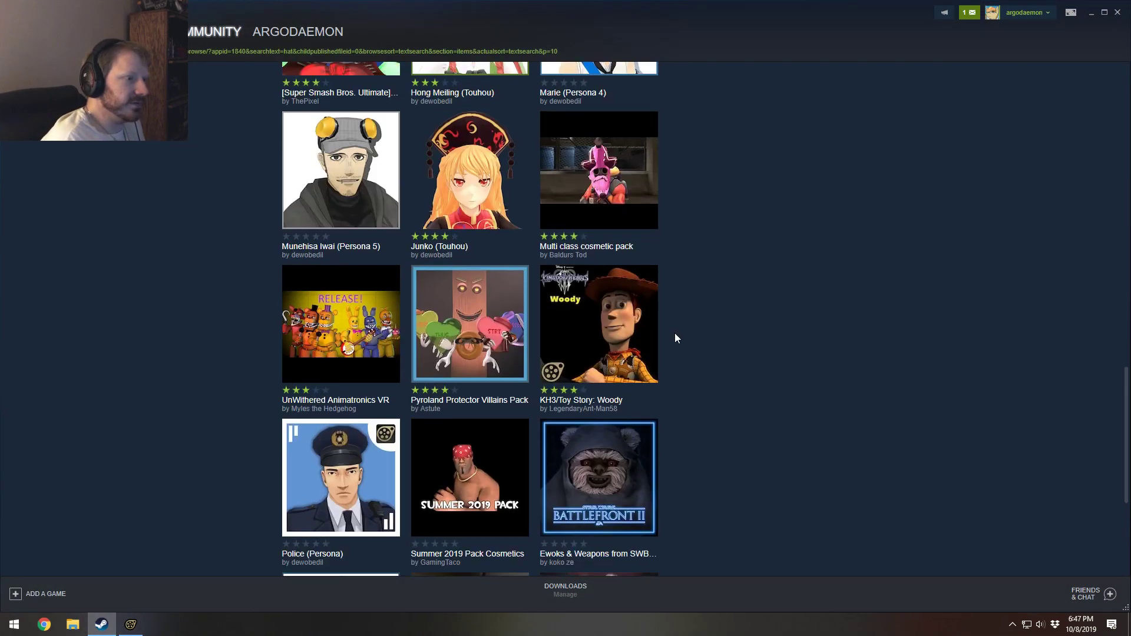
scroll(677, 335, up, 15)
drag(730, 238, 639, 221)
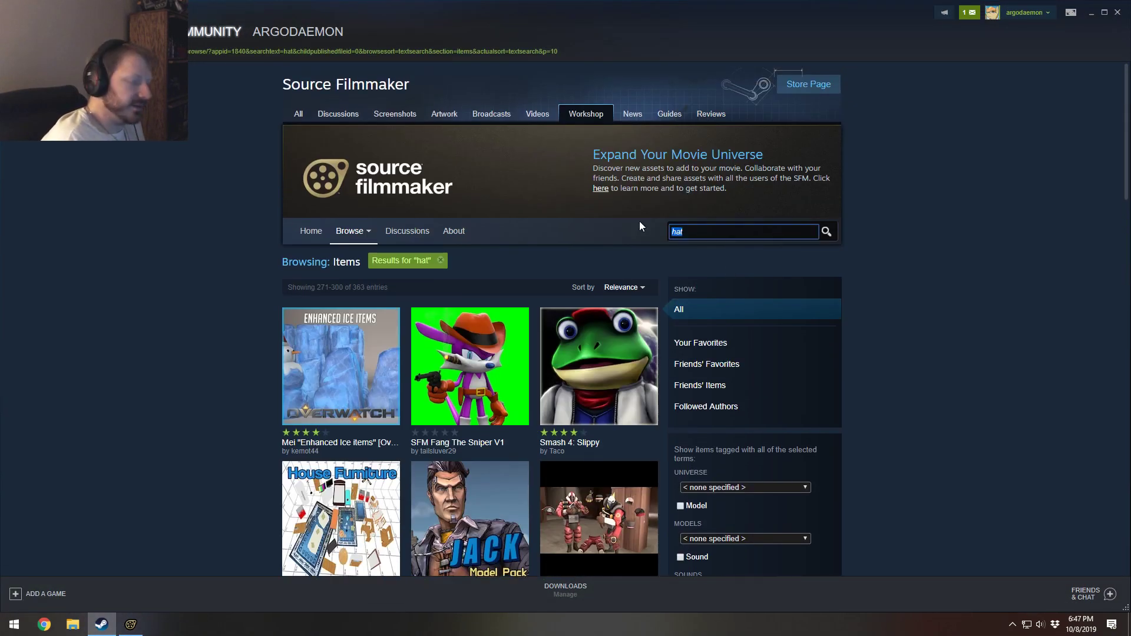
text(shotgun)
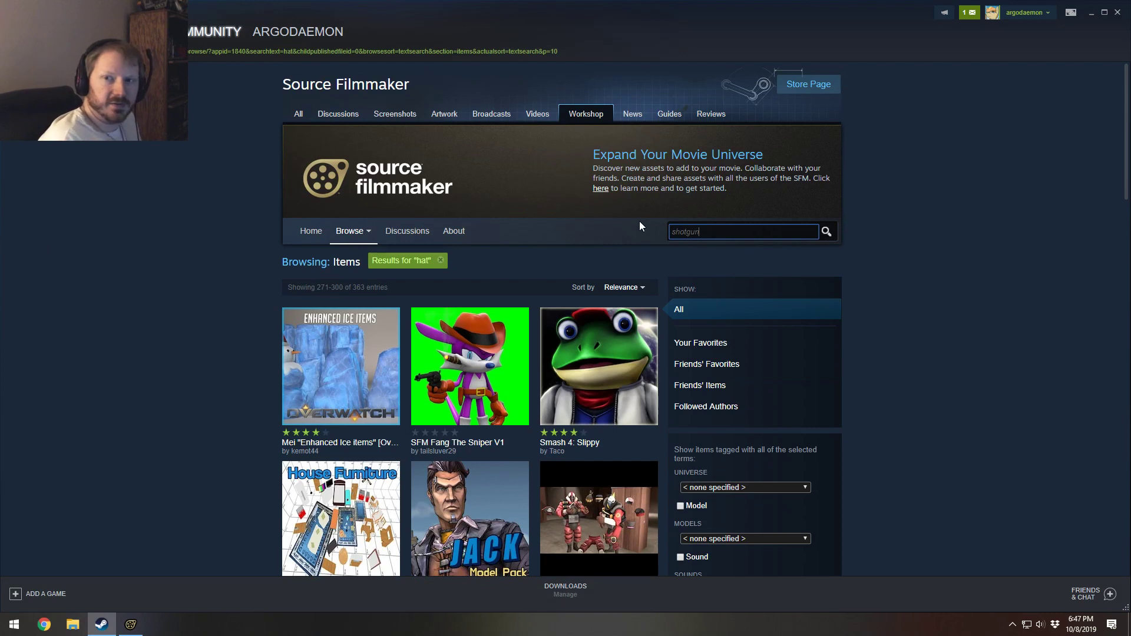
key(Return)
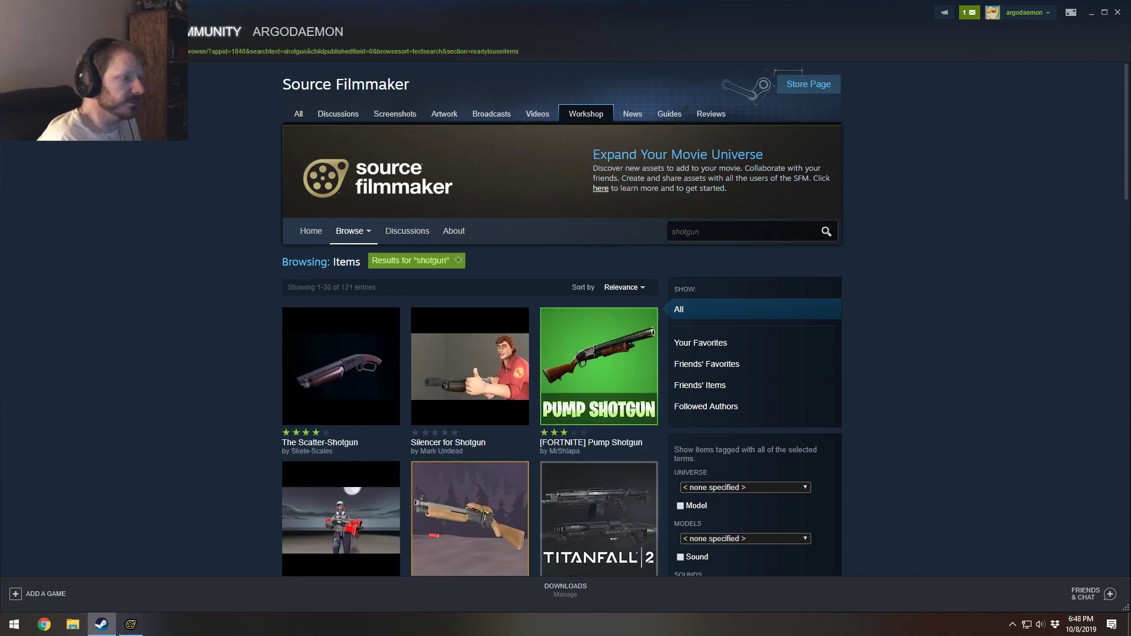
Step: Examine the first page of shotgun results for a suitable model and continue to the second page
mouse_move(568, 387)
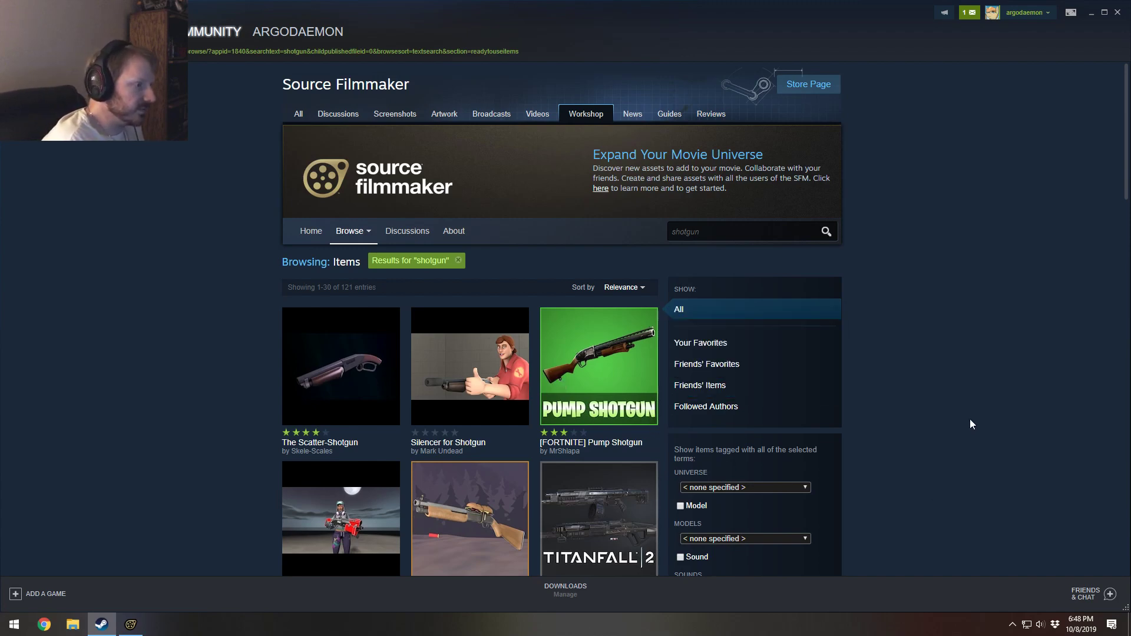
scroll(978, 436, down, 5)
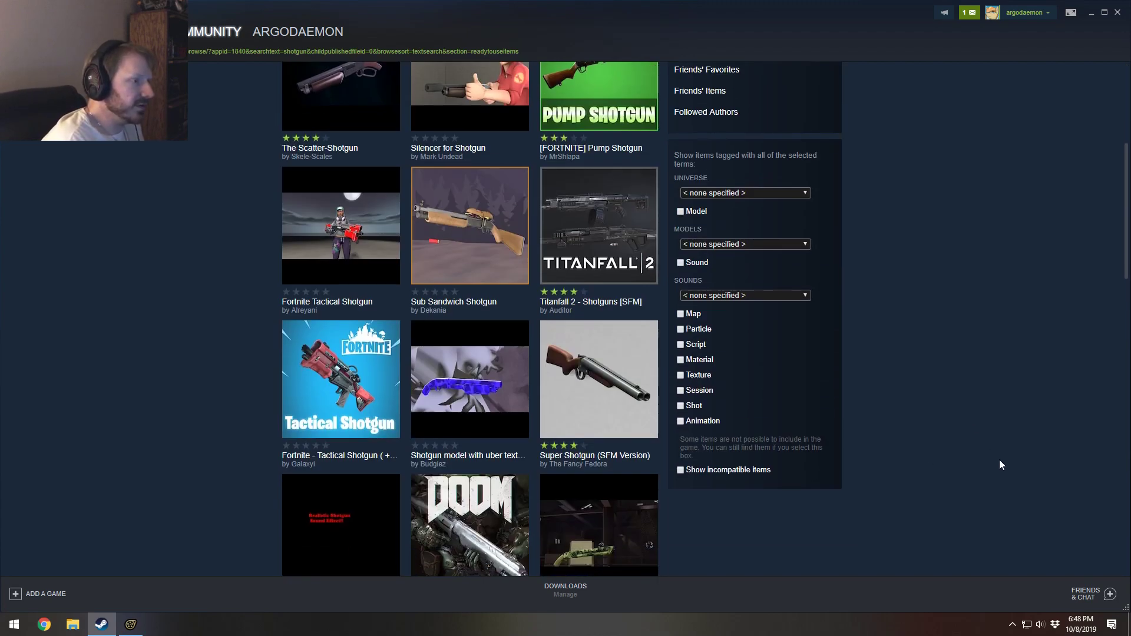
scroll(1010, 467, up, 4)
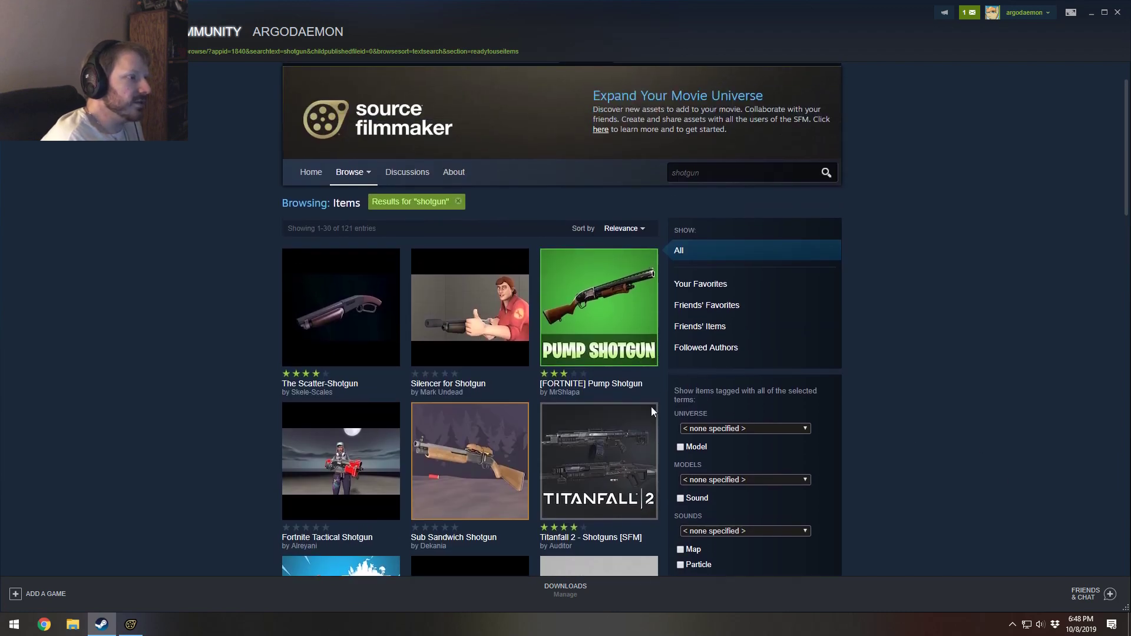
mouse_move(471, 320)
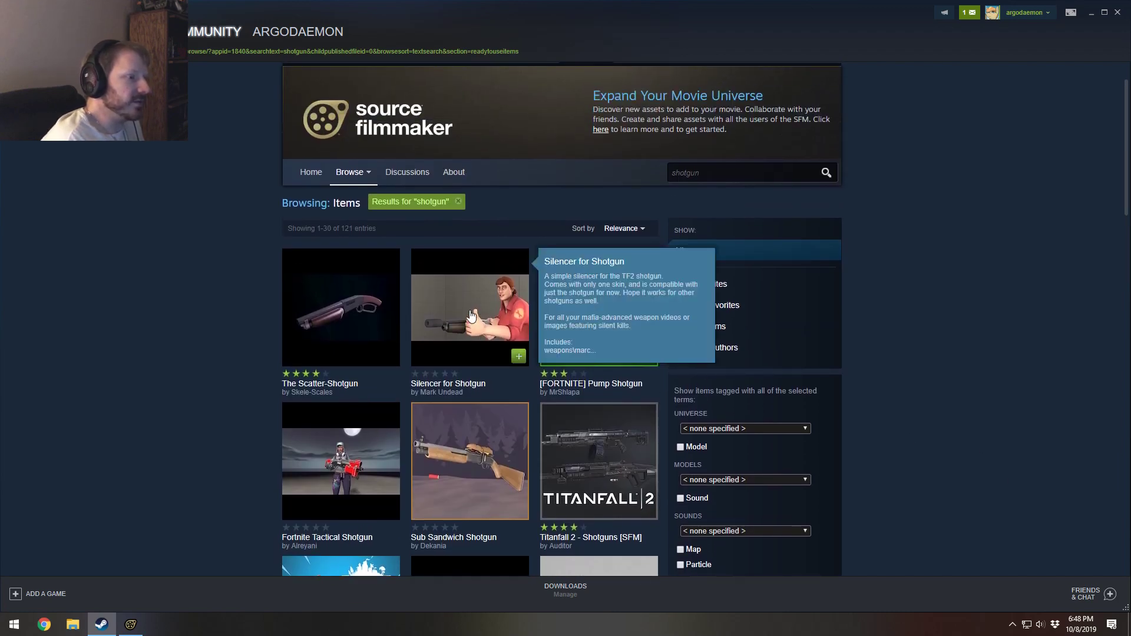
scroll(943, 403, down, 5)
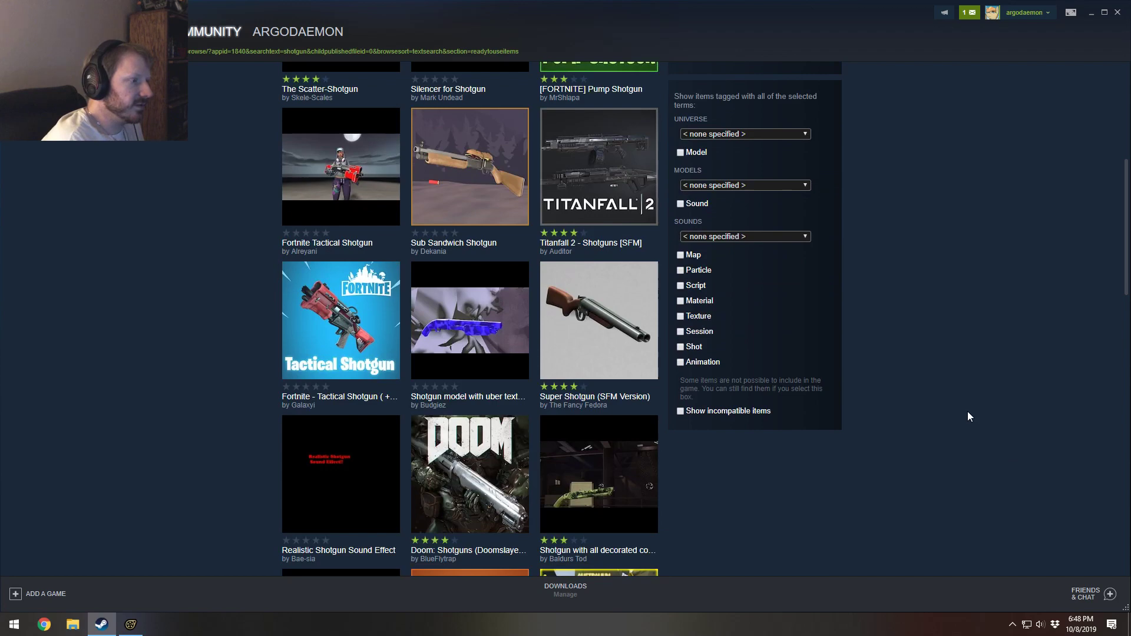
scroll(972, 413, down, 2)
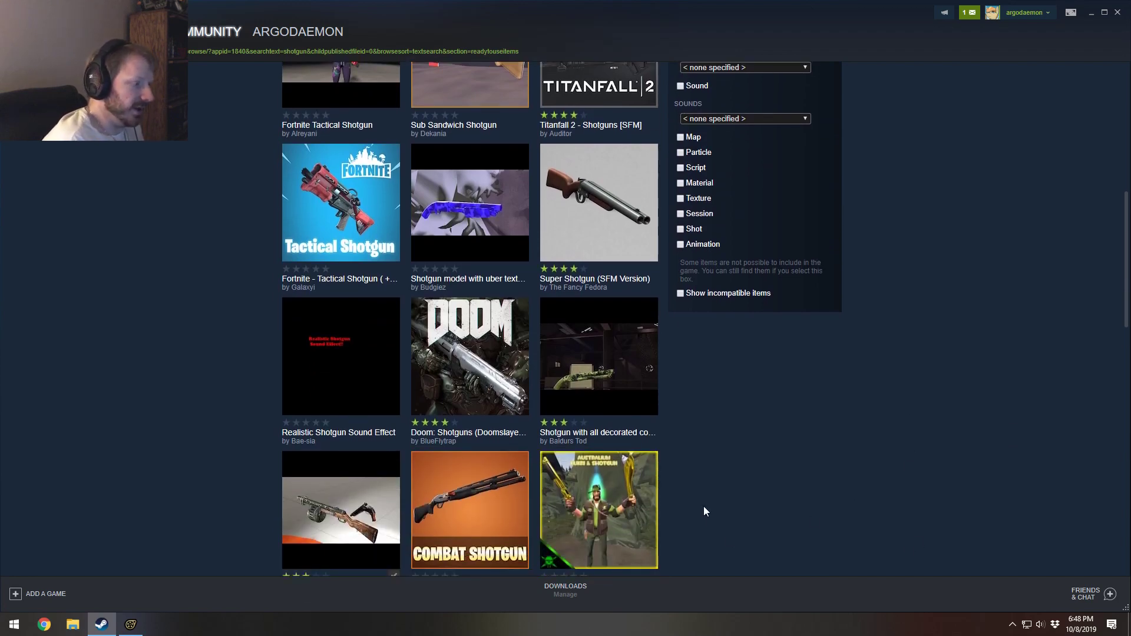
scroll(703, 506, down, 6)
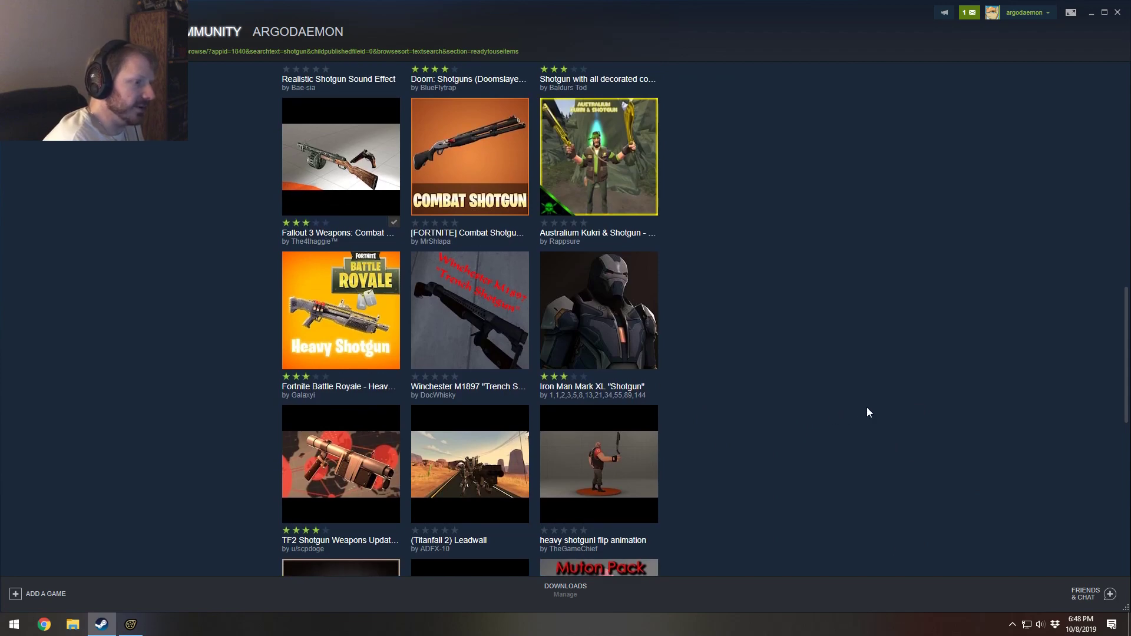
scroll(867, 413, down, 3)
scroll(875, 413, down, 3)
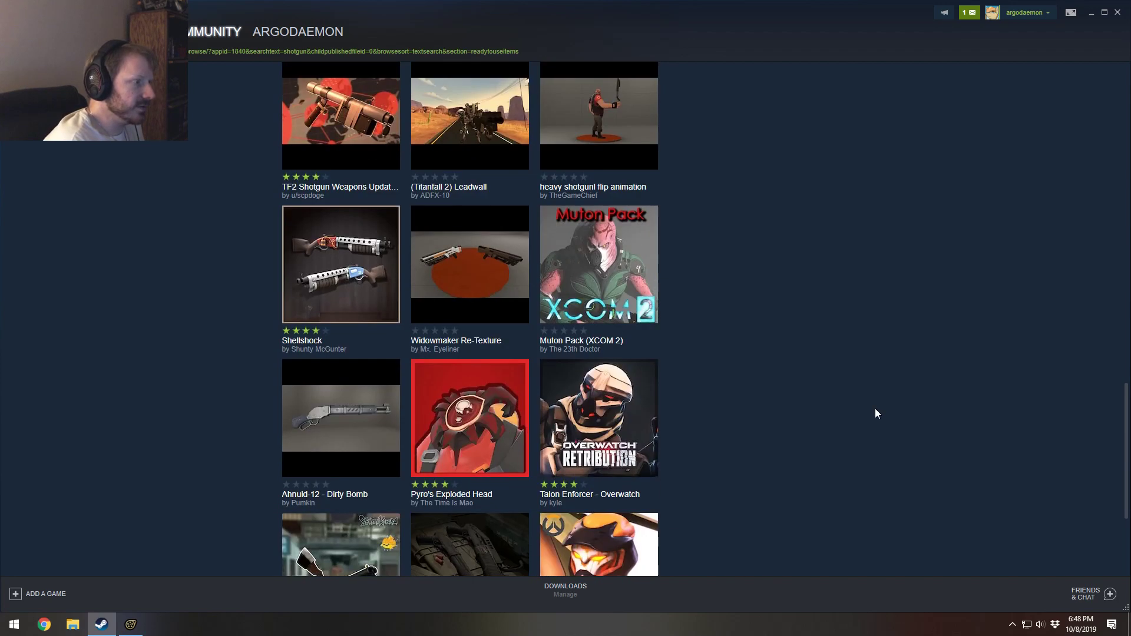
scroll(879, 413, down, 3)
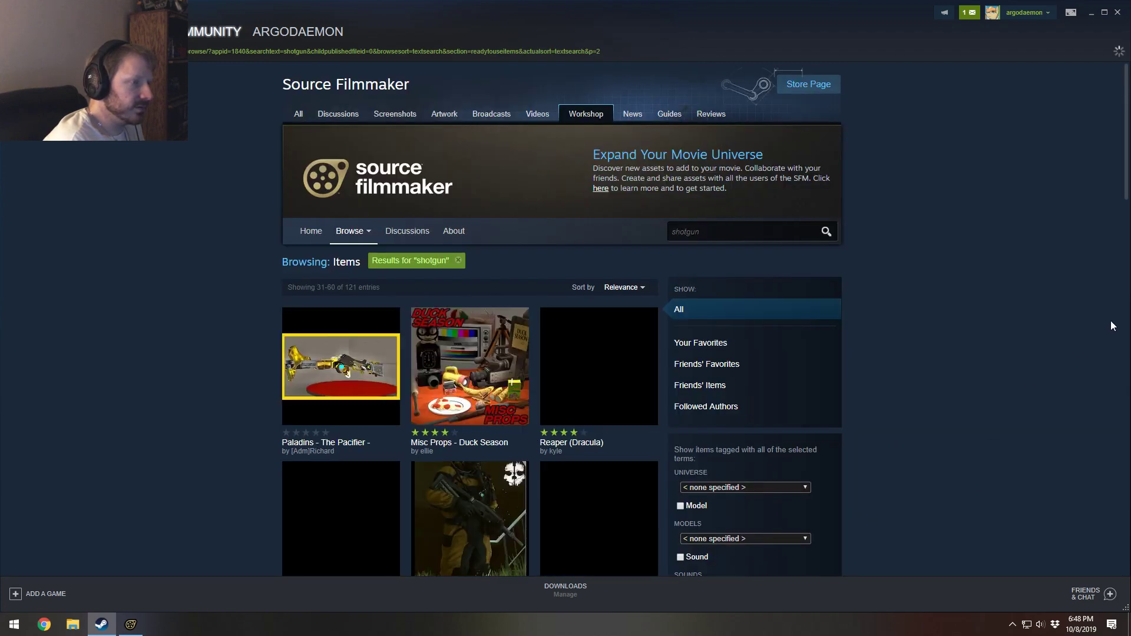
Step: Look through the second page of shotgun results and open the third page
scroll(1070, 377, down, 6)
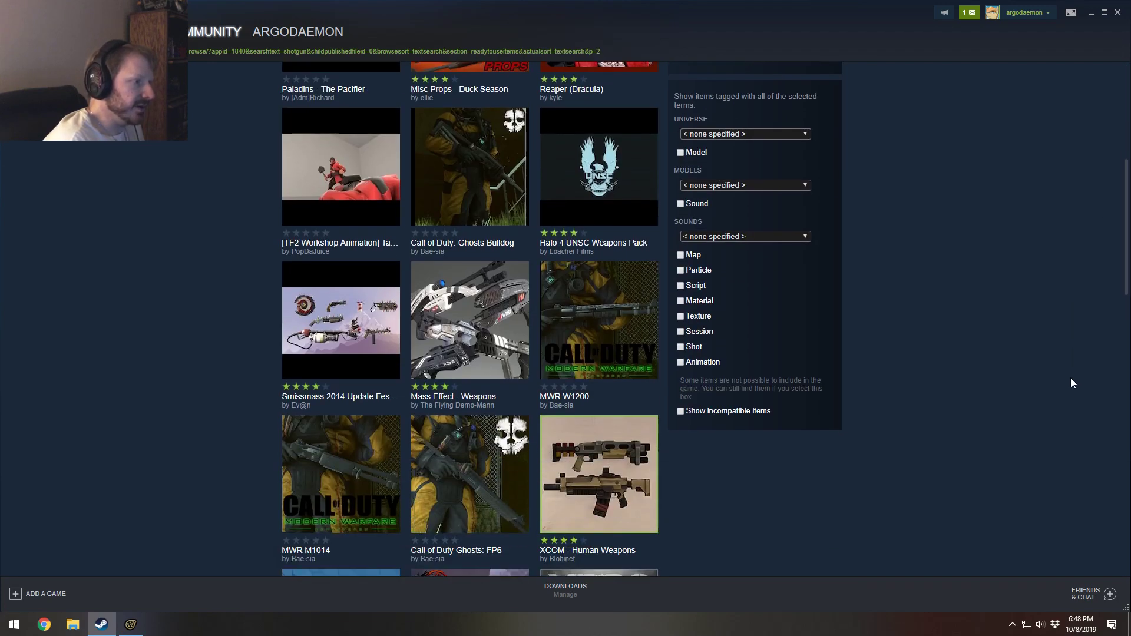
scroll(1070, 382, down, 3)
scroll(1071, 389, down, 4)
scroll(1072, 388, down, 2)
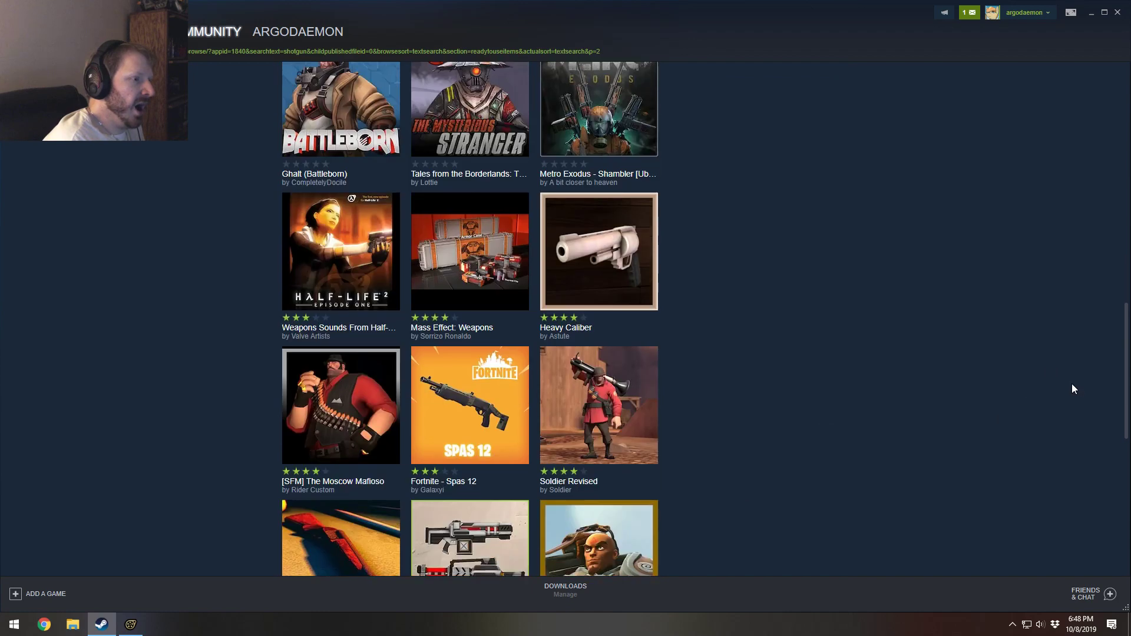
scroll(1072, 389, down, 6)
scroll(830, 442, down, 2)
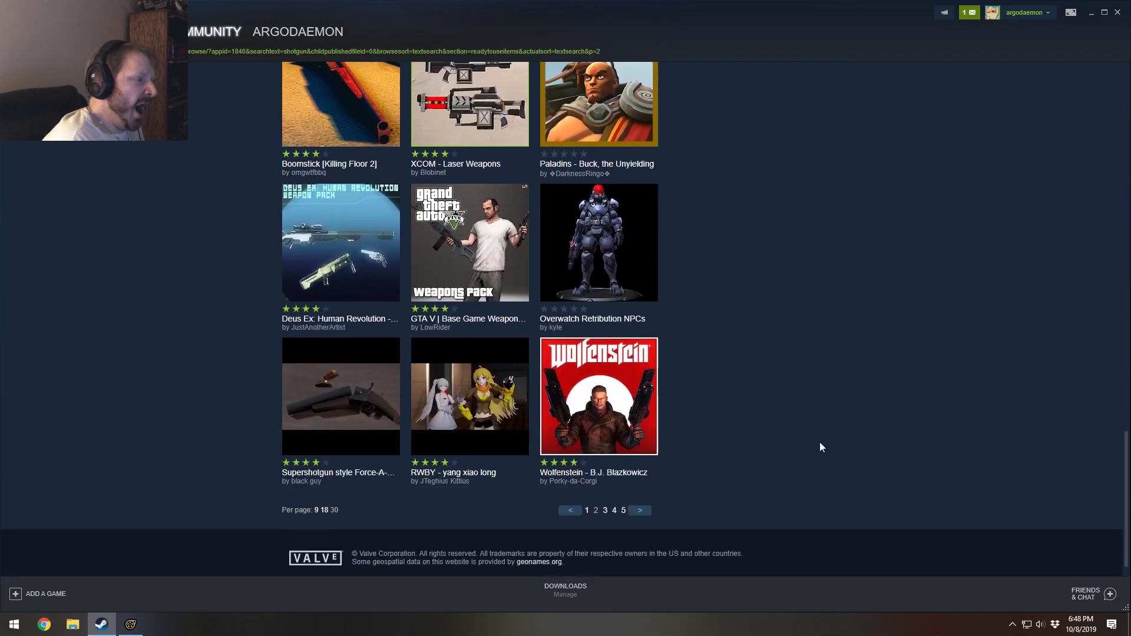
click(641, 509)
Step: Look through the third and fourth pages of shotgun results and open the fifth page
scroll(507, 460, down, 5)
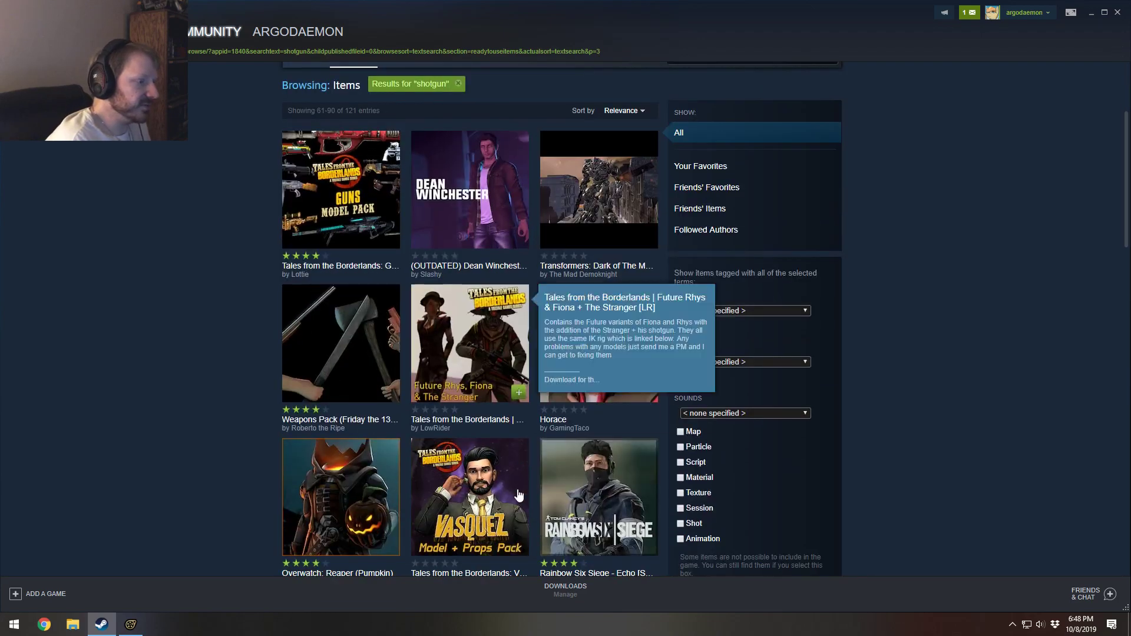
scroll(531, 479, down, 6)
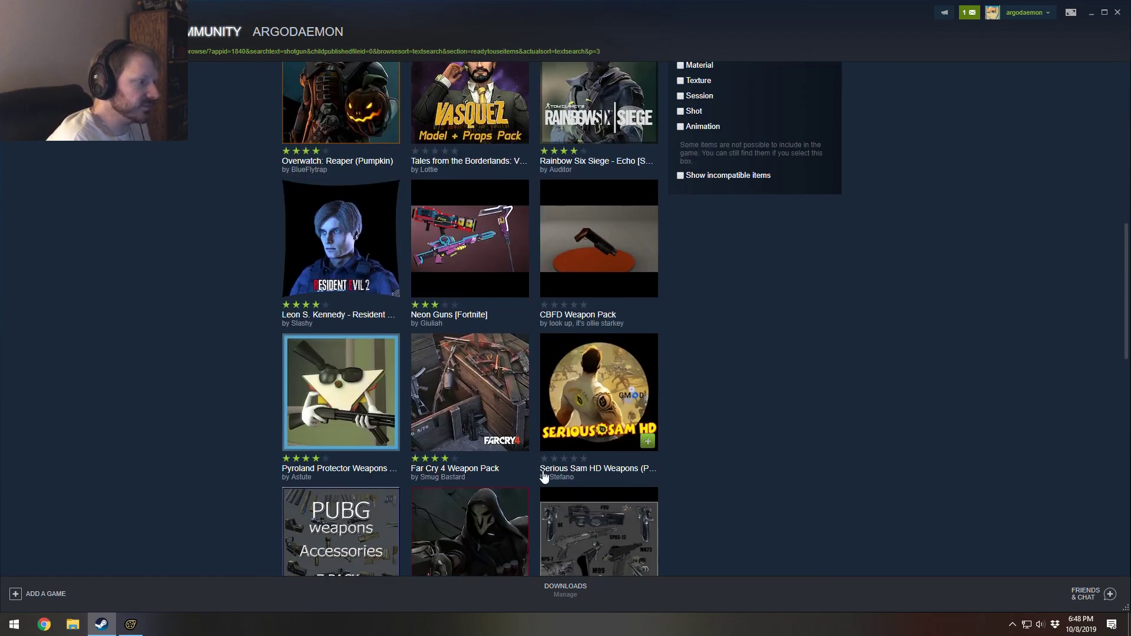
scroll(543, 476, down, 10)
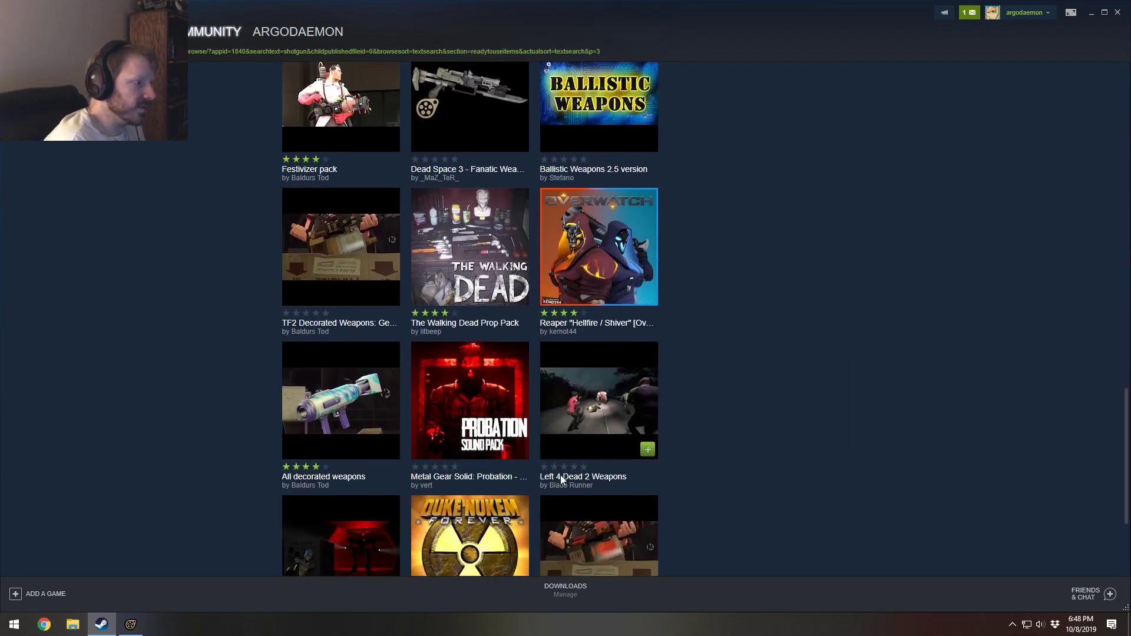
scroll(563, 479, down, 3)
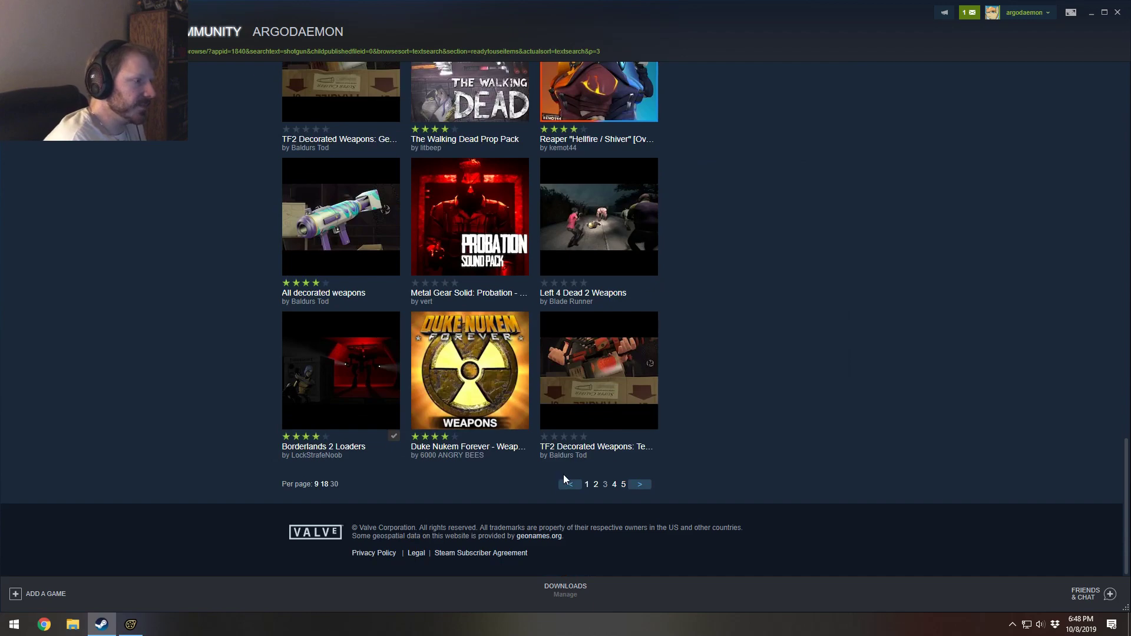
click(635, 486)
scroll(635, 487, down, 3)
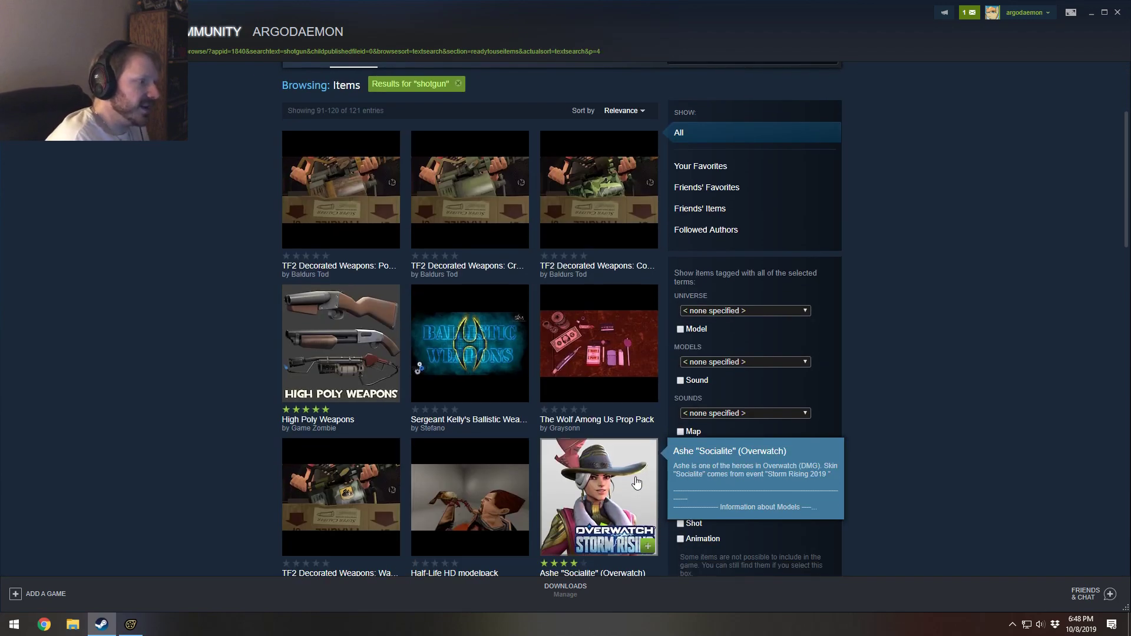
scroll(987, 236, down, 4)
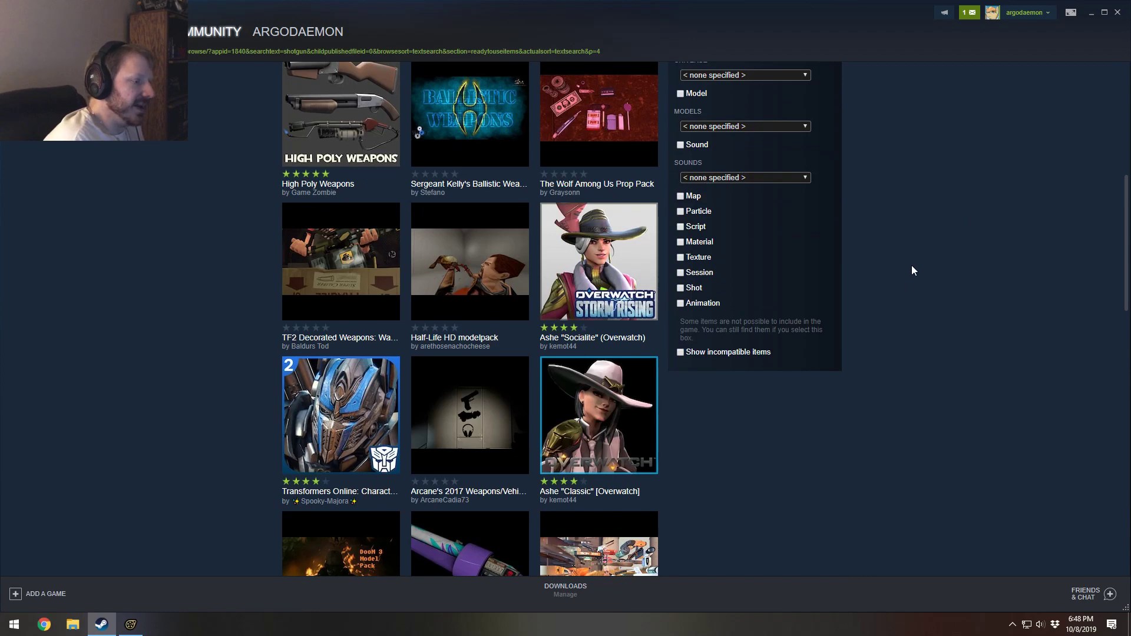
scroll(911, 271, down, 3)
scroll(896, 252, down, 4)
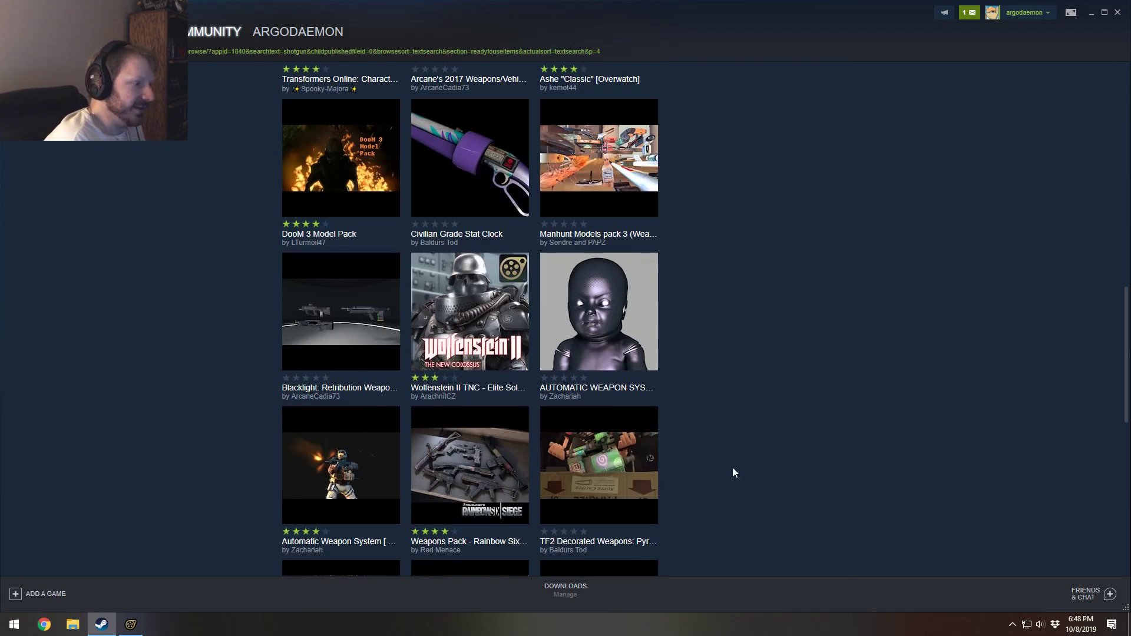
scroll(678, 524, down, 7)
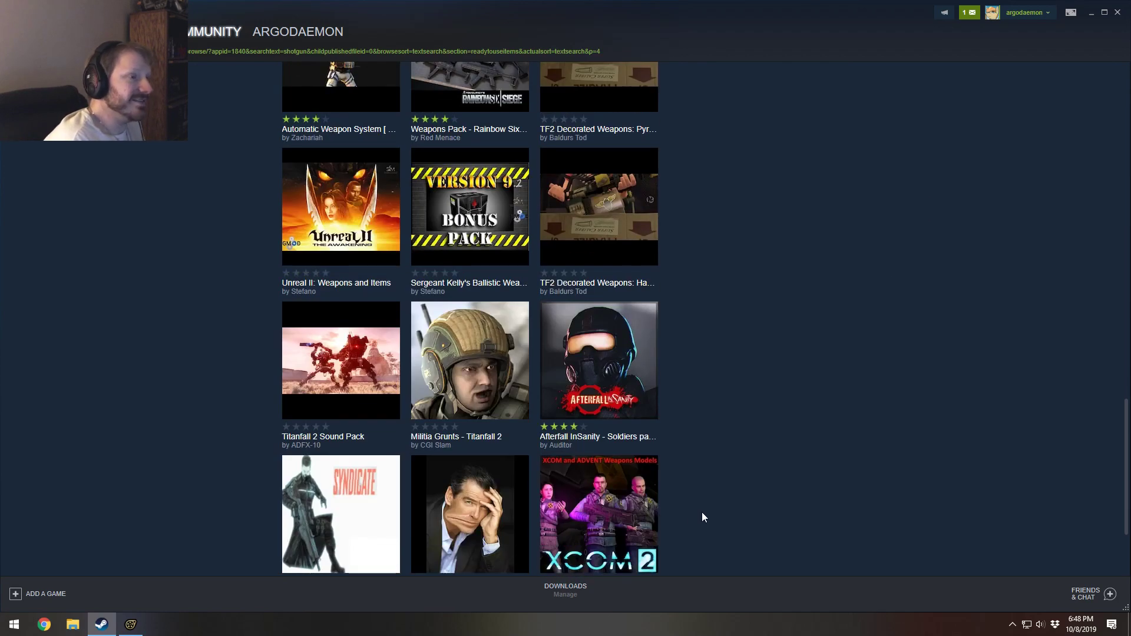
scroll(702, 512, down, 3)
click(641, 484)
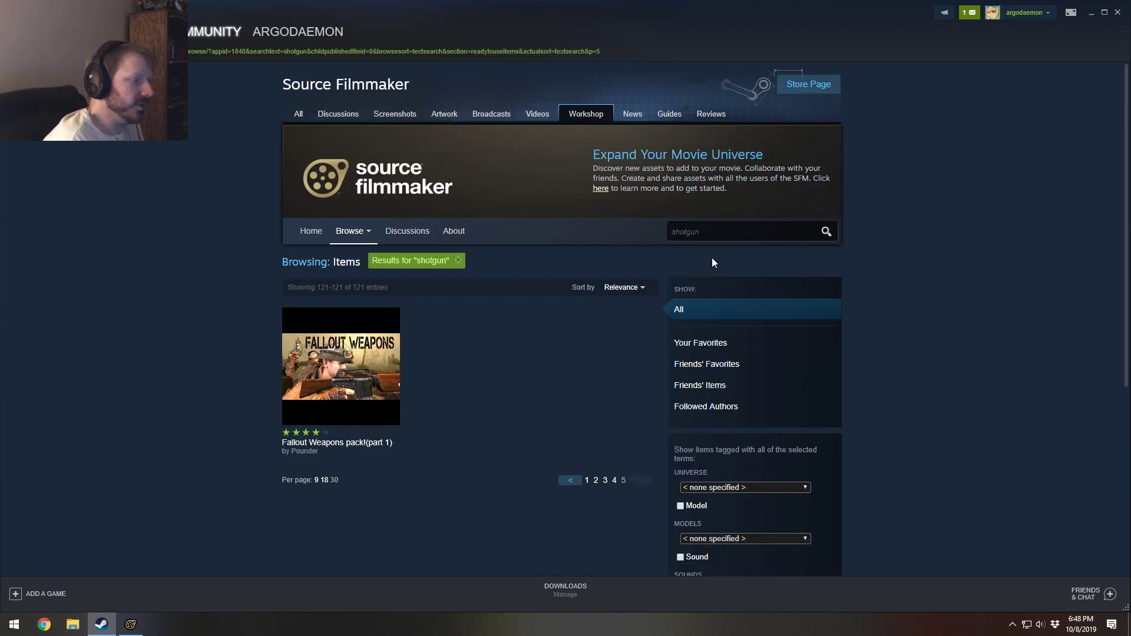
Step: Return to Source Filmmaker and add a scale control to the weapon_bone transform of w_shotgun1
click(1089, 15)
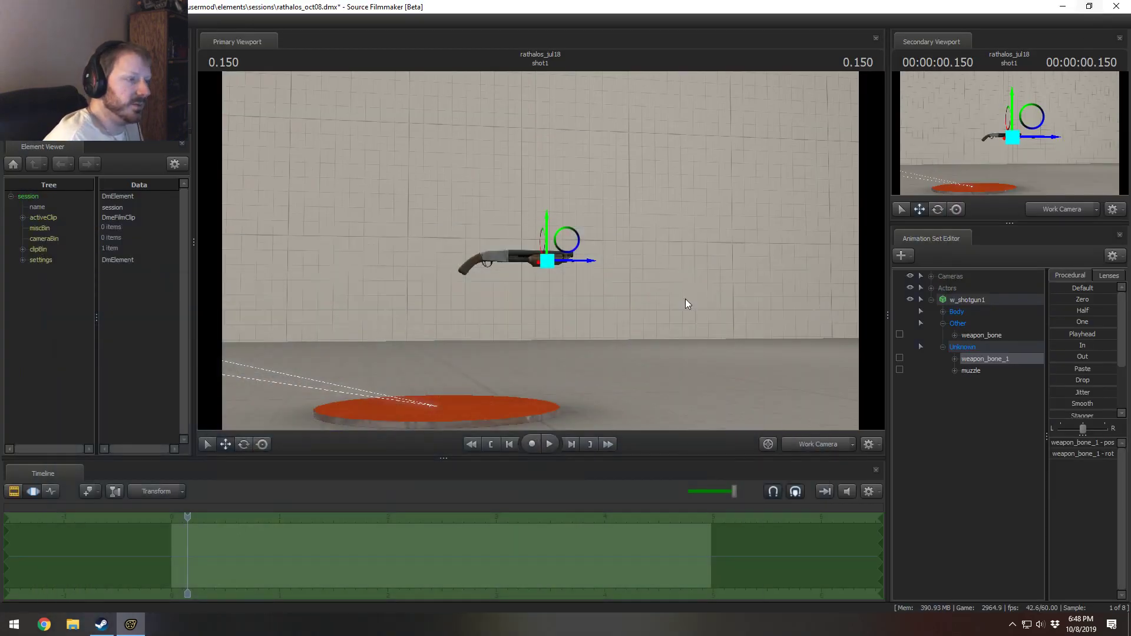
key(w)
key(s)
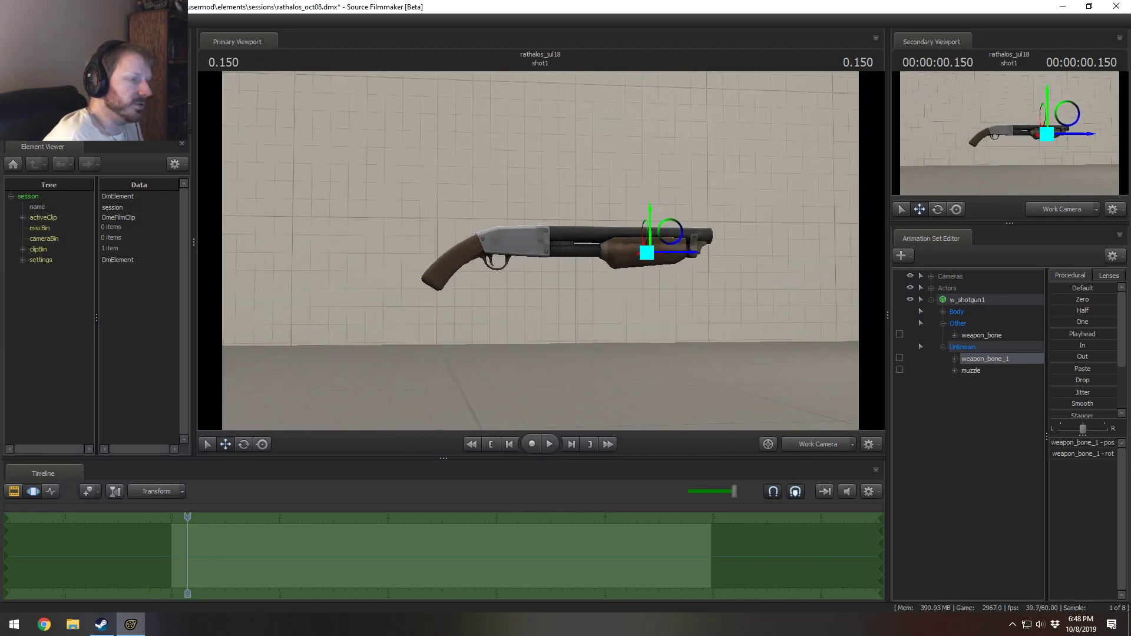
key(s)
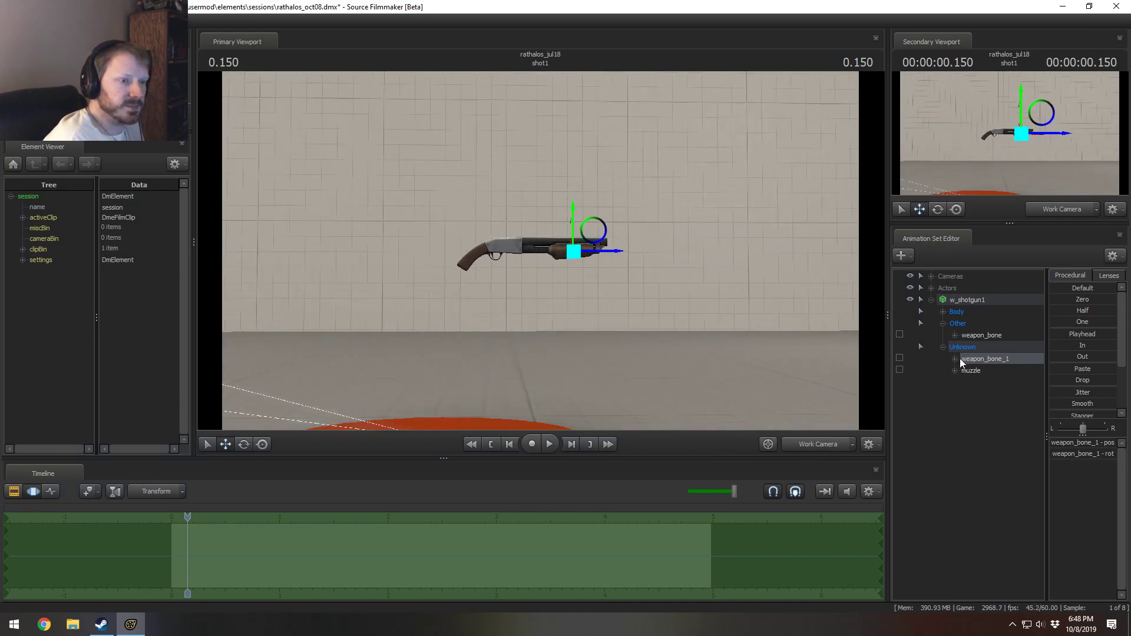
click(965, 324)
right_click(981, 331)
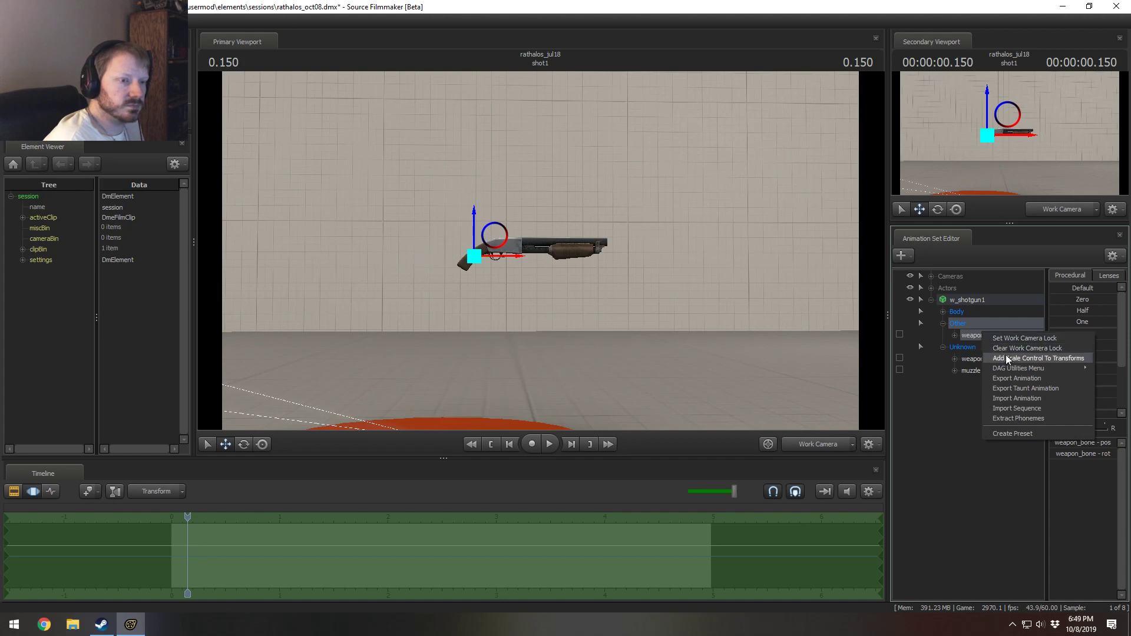
click(1008, 358)
Step: Enlarge the shotgun with its weapon_bone_scale control and compare its size with the Rathalos
click(993, 347)
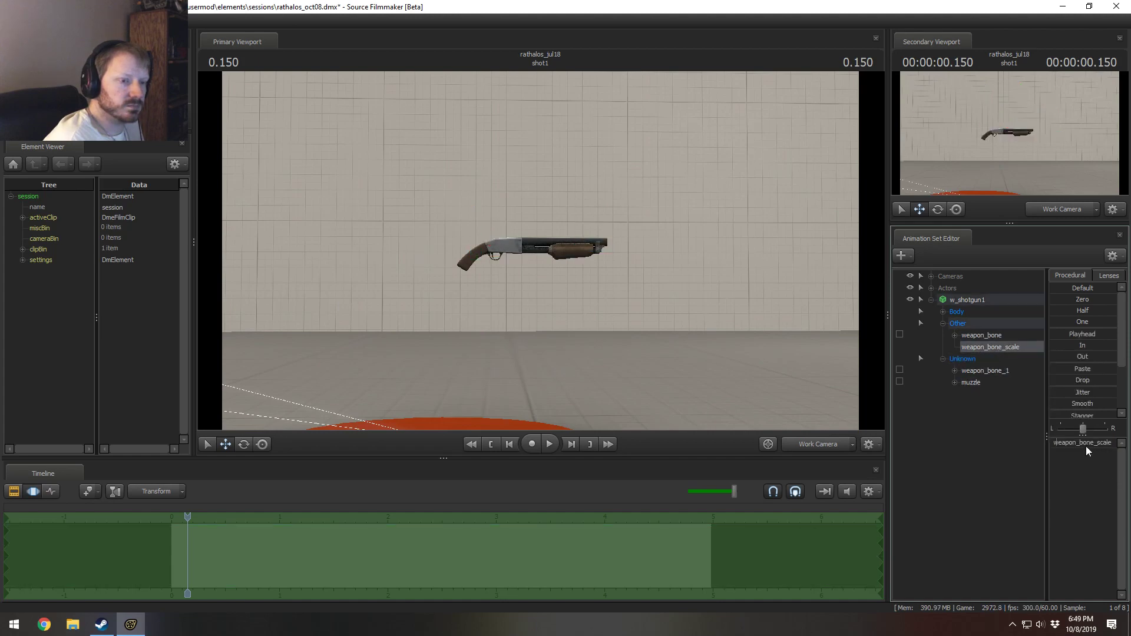
drag(1086, 447, 1113, 447)
key(s)
drag(685, 342, 483, 229)
key(s)
key(w)
key(s)
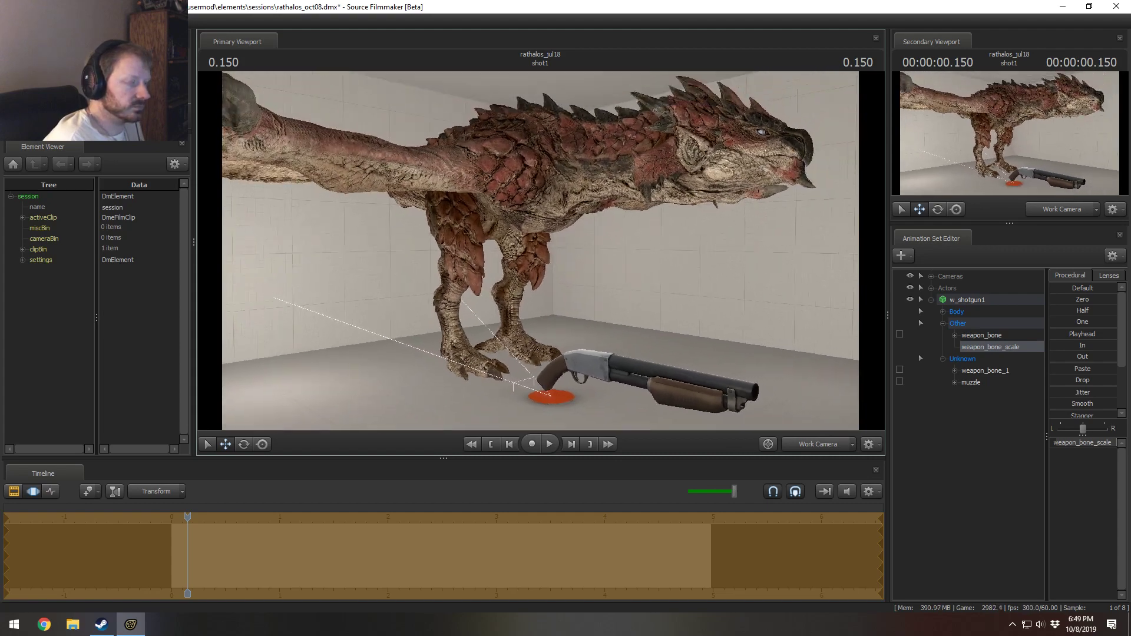
key(s)
Step: Select all Rathalos control groups in the Actors group, leaving out the Face group and the Jaw bone
click(970, 301)
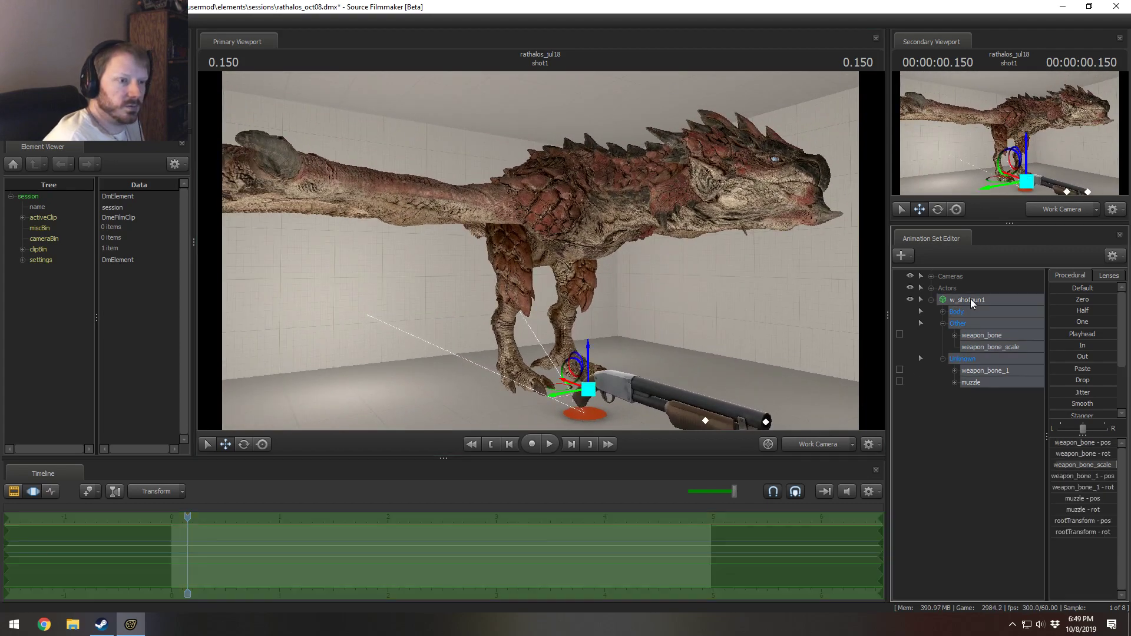
click(942, 311)
click(930, 287)
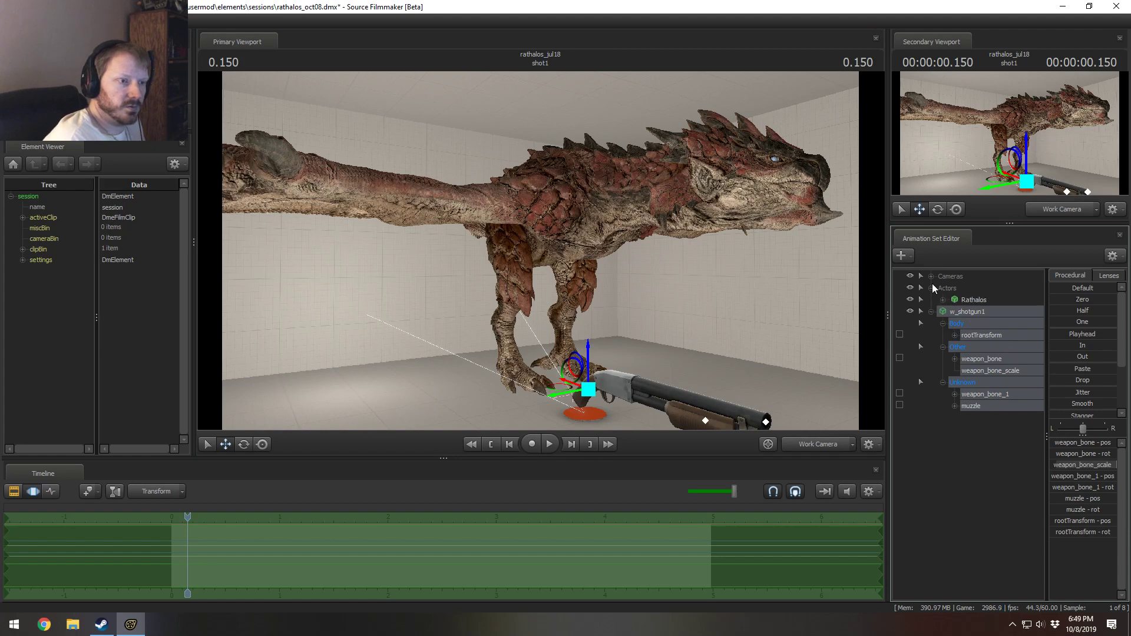
click(942, 299)
click(974, 299)
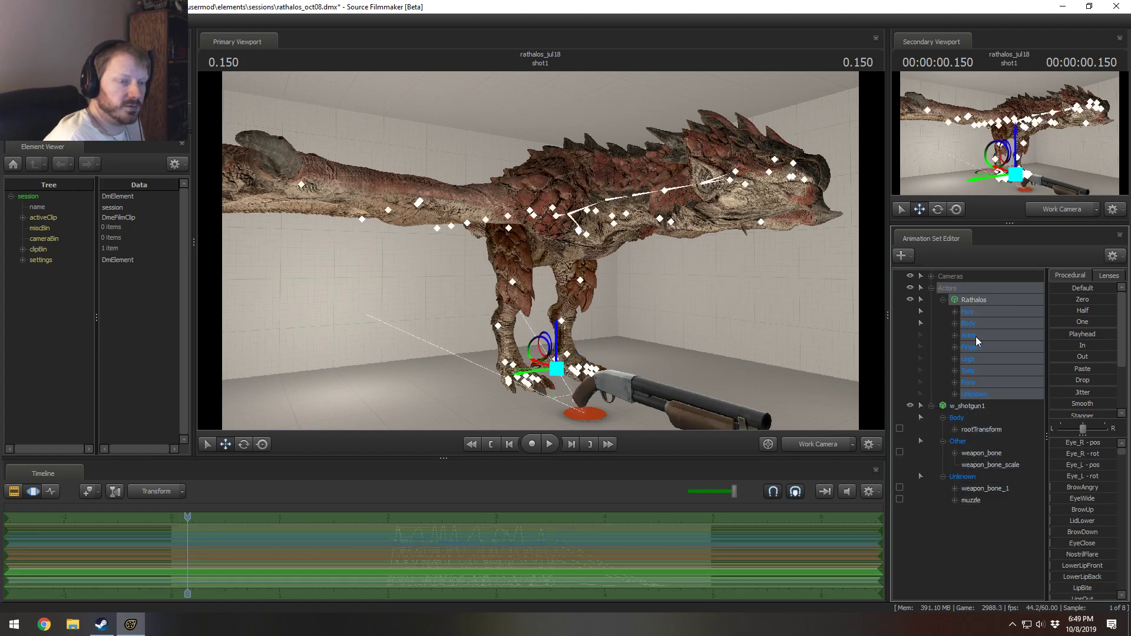
click(955, 312)
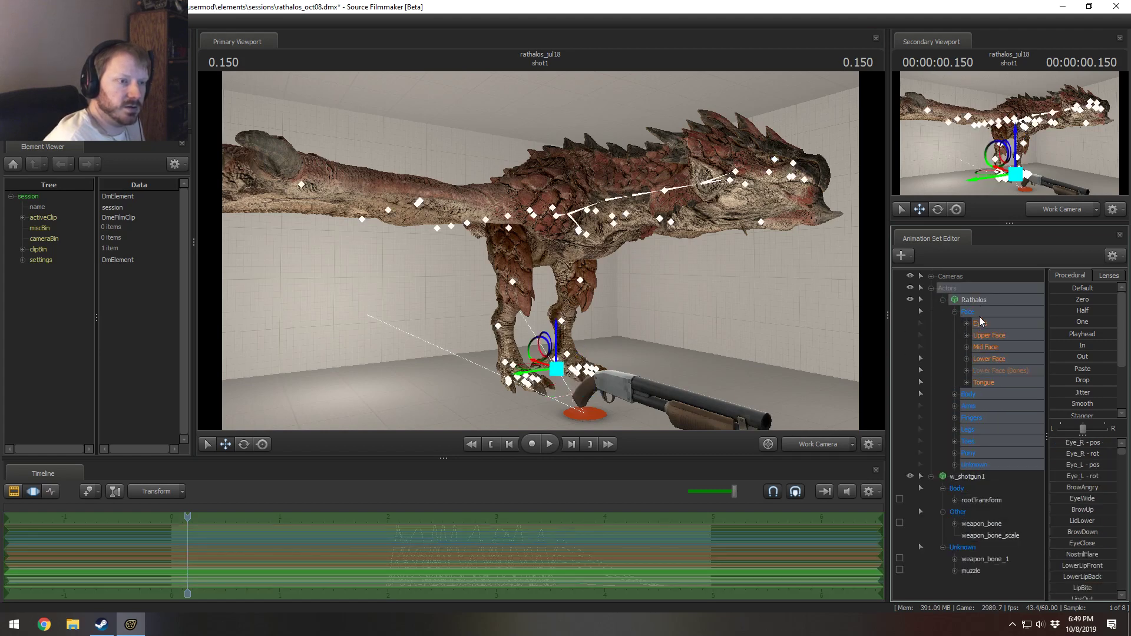
click(952, 394)
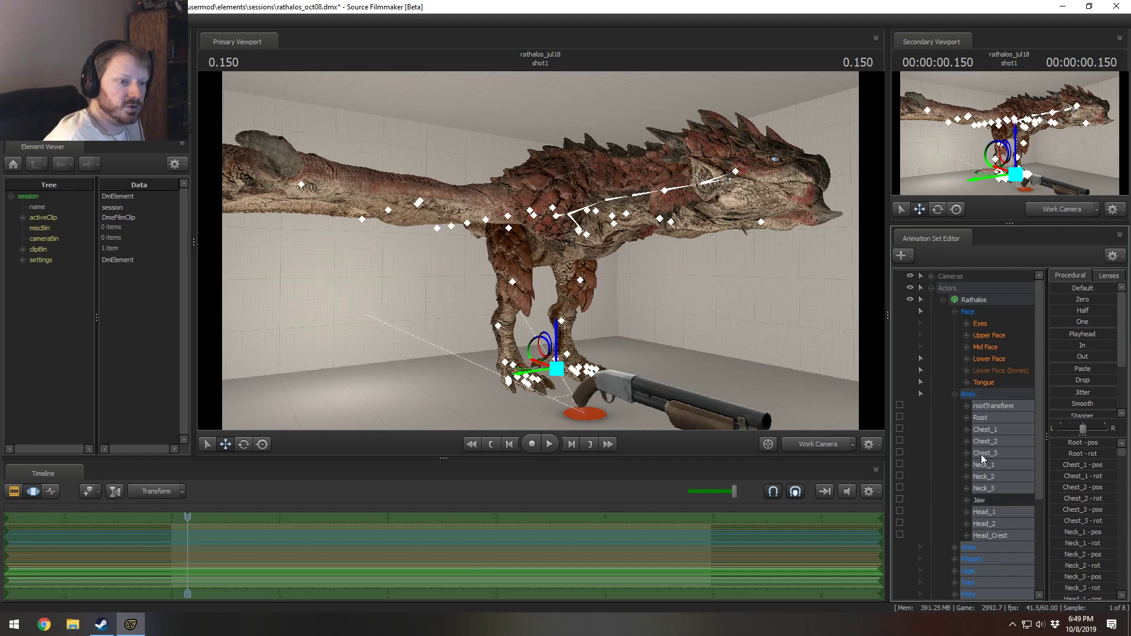
click(954, 394)
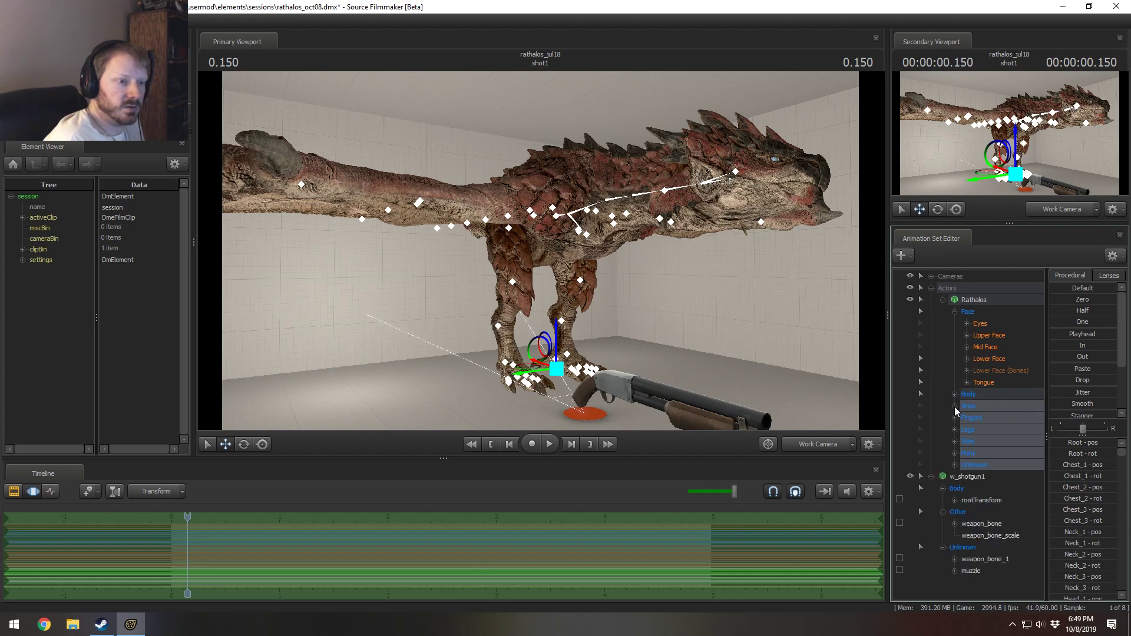
click(954, 405)
right_click(985, 425)
click(1013, 464)
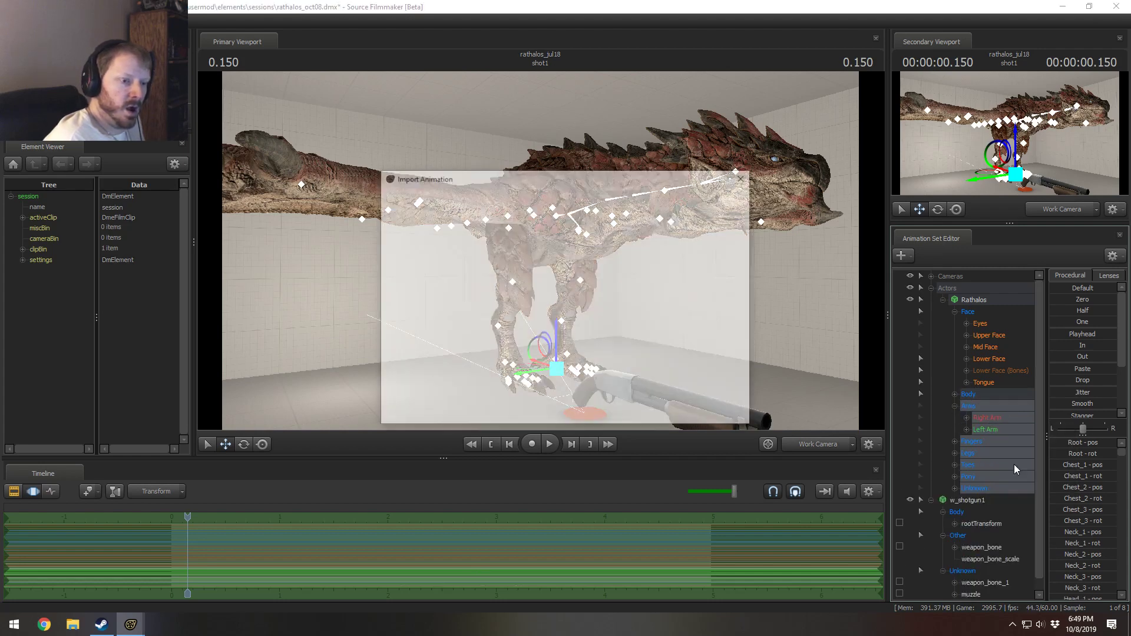
click(720, 419)
Step: Import the Rathian_idle sequence onto the selected Rathalos body controls
right_click(957, 476)
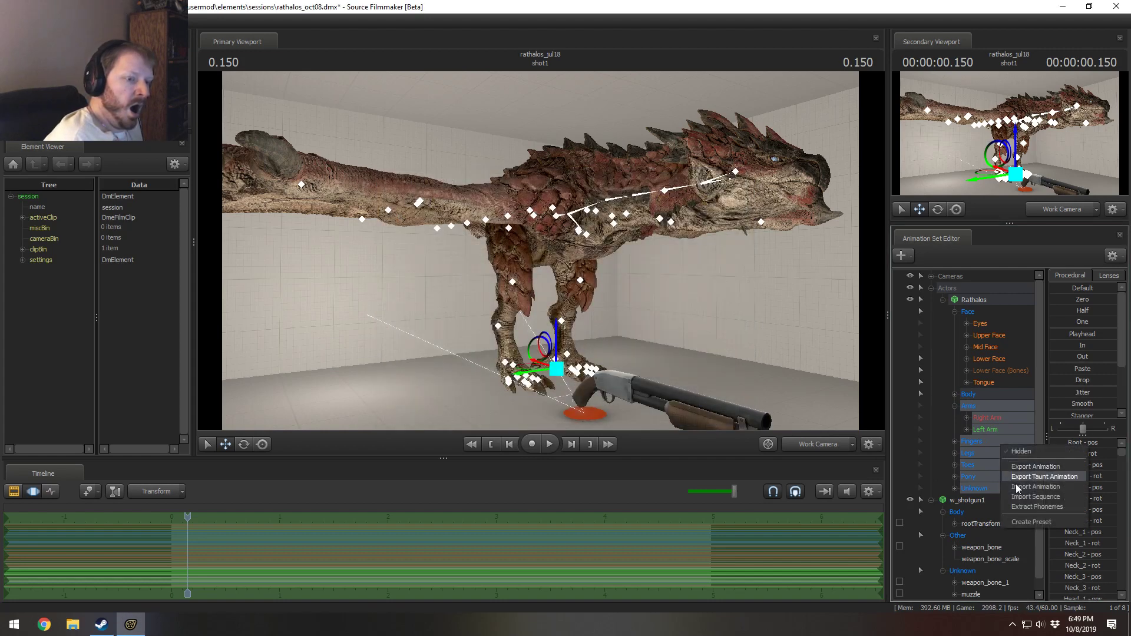
click(1039, 498)
click(472, 338)
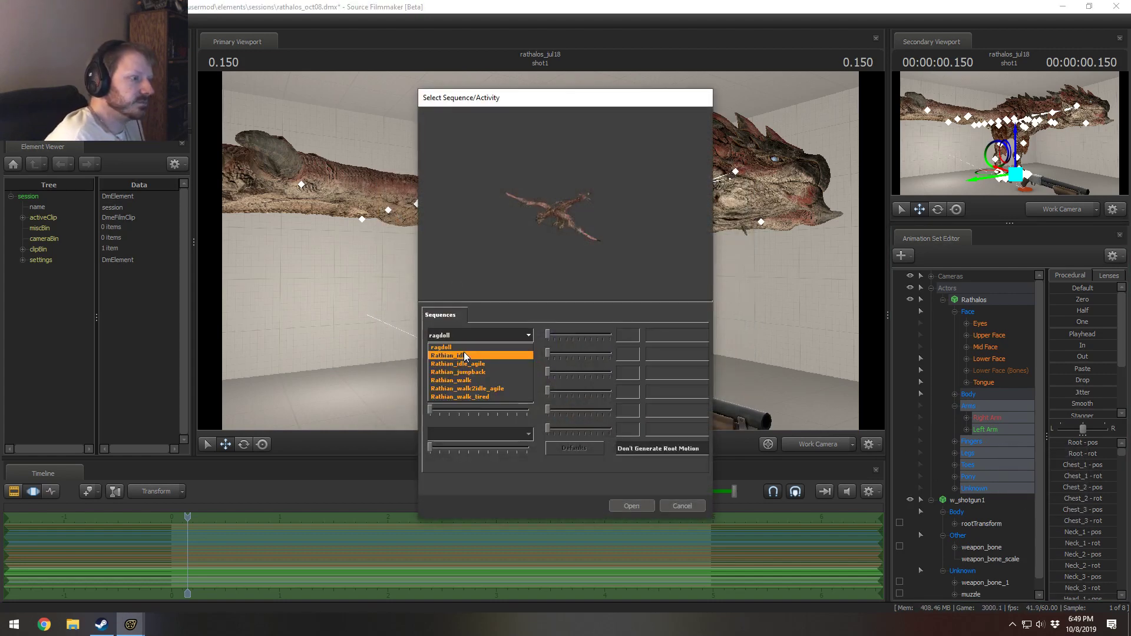
click(463, 356)
click(624, 502)
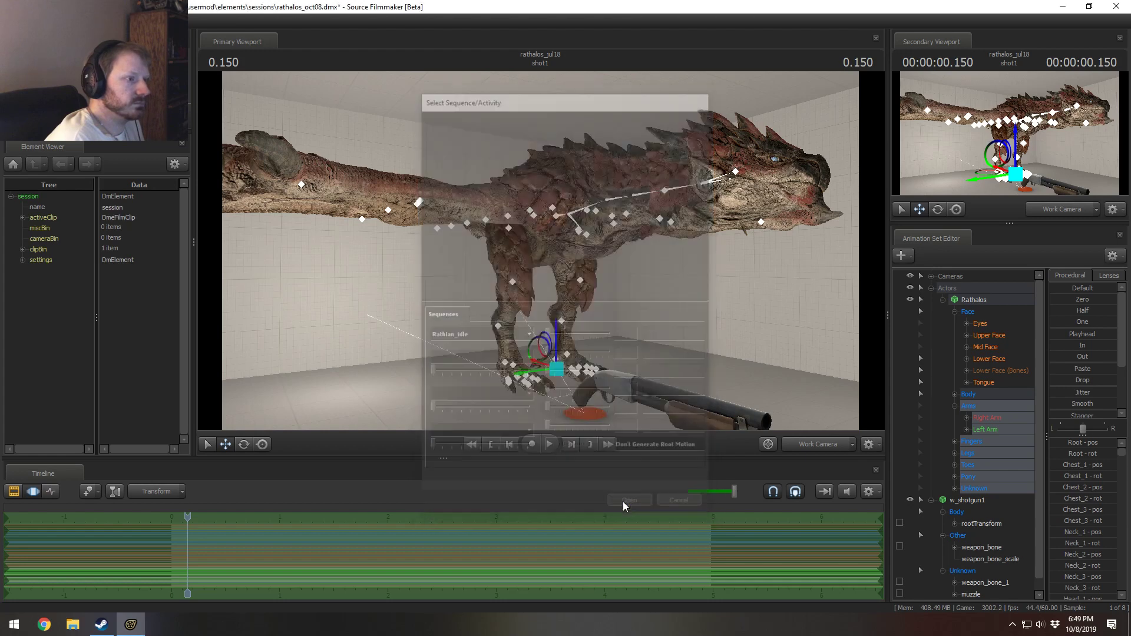
Step: Play the shot to check the idle pose together with the mouth animation, and stop at 3.550
key(F2)
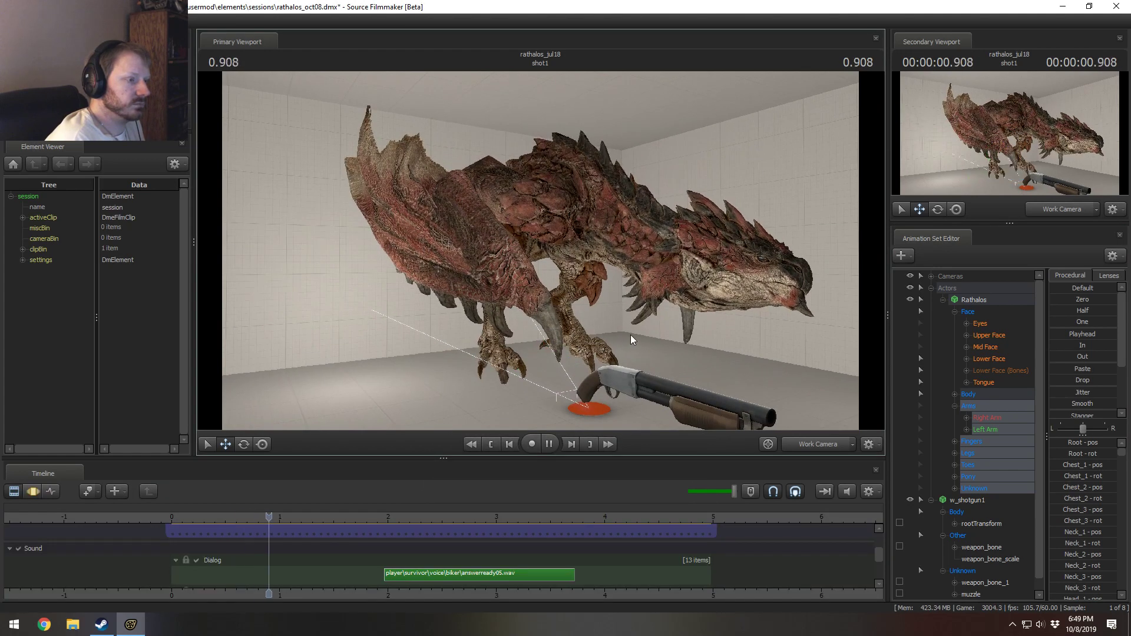
key(F3)
key(F2)
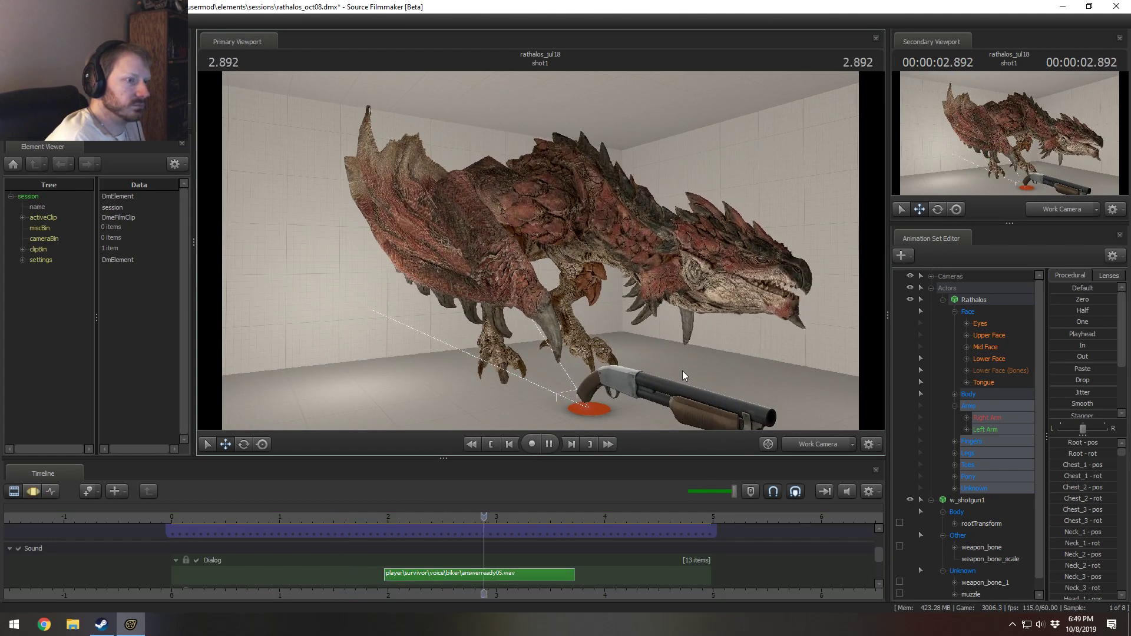
key(space)
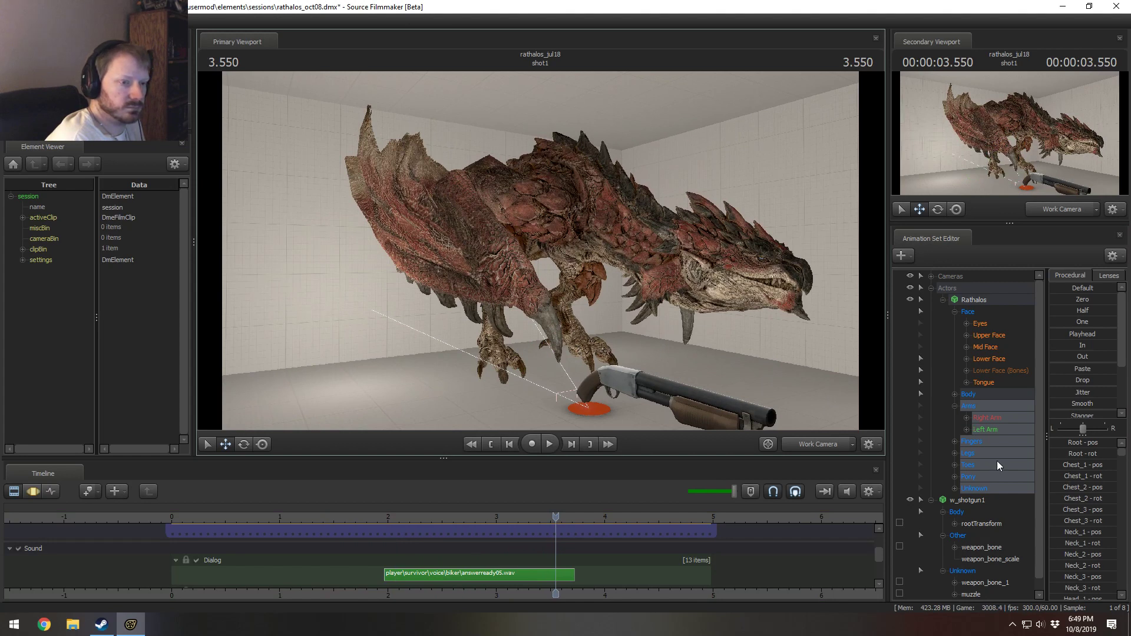
Step: Adjust the position of Rathalos's Head_2 bone across the whole shot so the eyes fit their sockets
scroll(958, 524, down, 1)
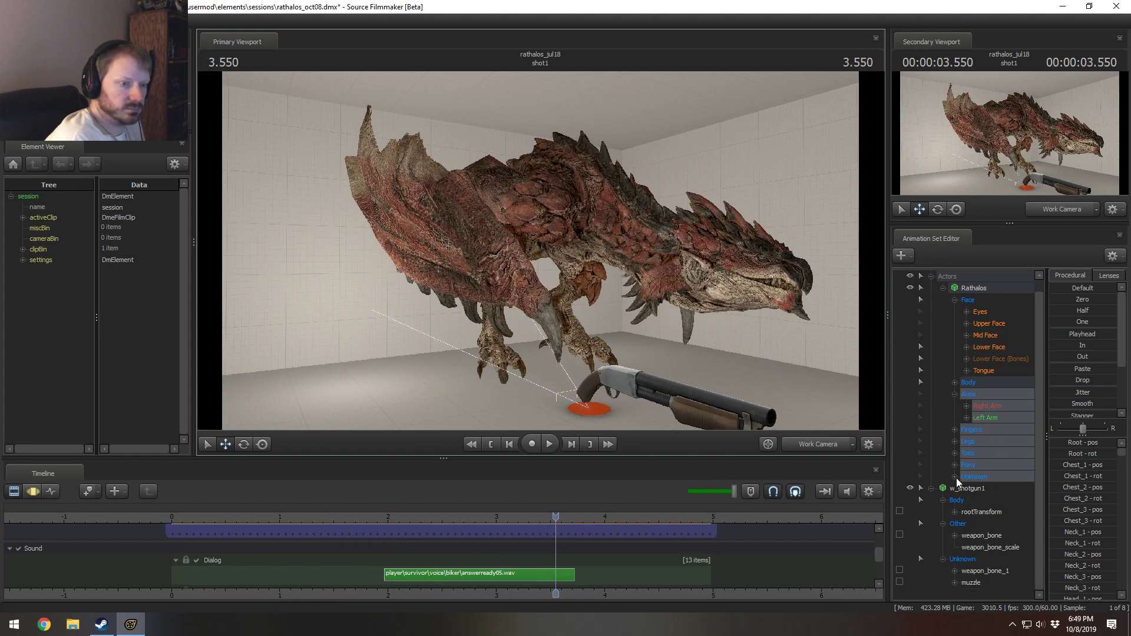
click(954, 382)
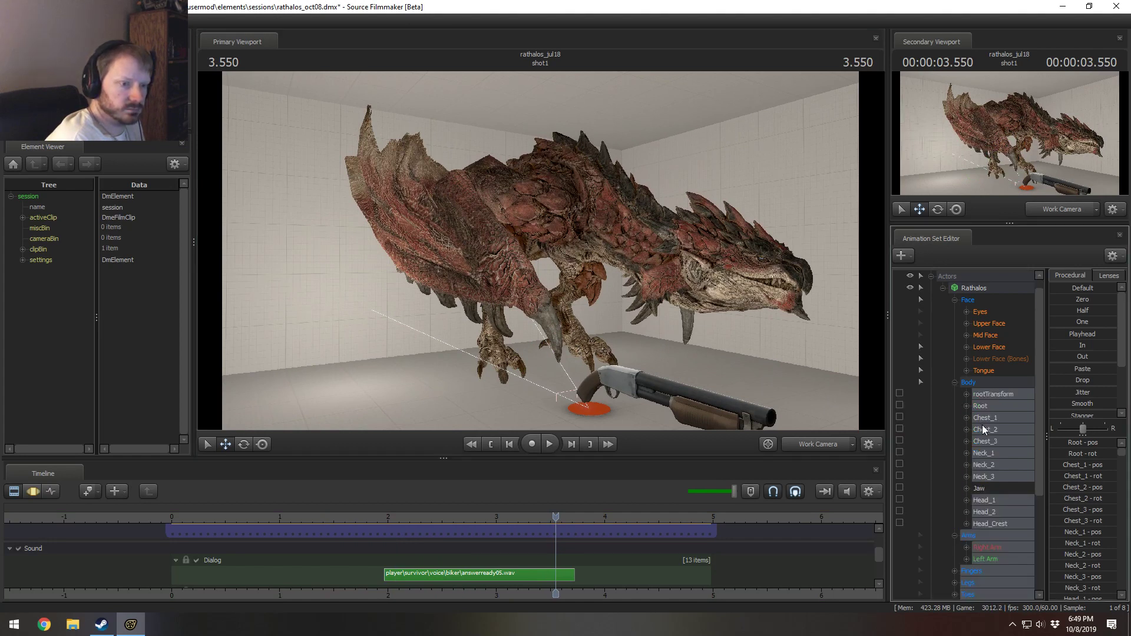
click(989, 511)
drag(706, 306, 812, 300)
key(w)
key(w)
mouse_move(540, 250)
mouse_down()
mouse_move(530, 242)
mouse_move(540, 250)
mouse_up()
key(F3)
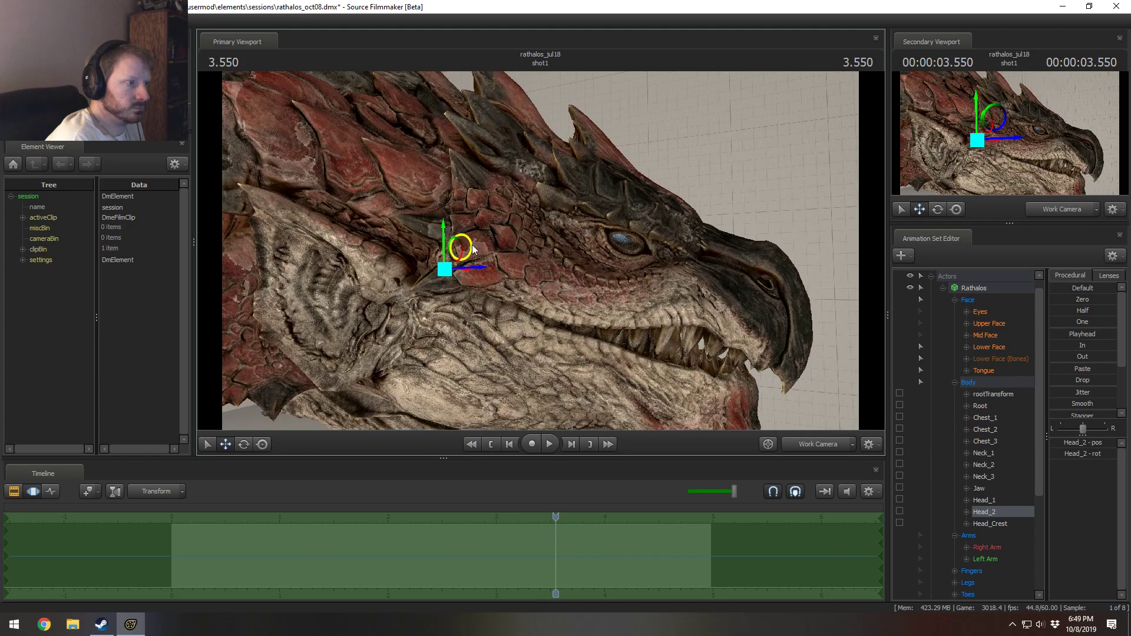
drag(472, 245, 335, 235)
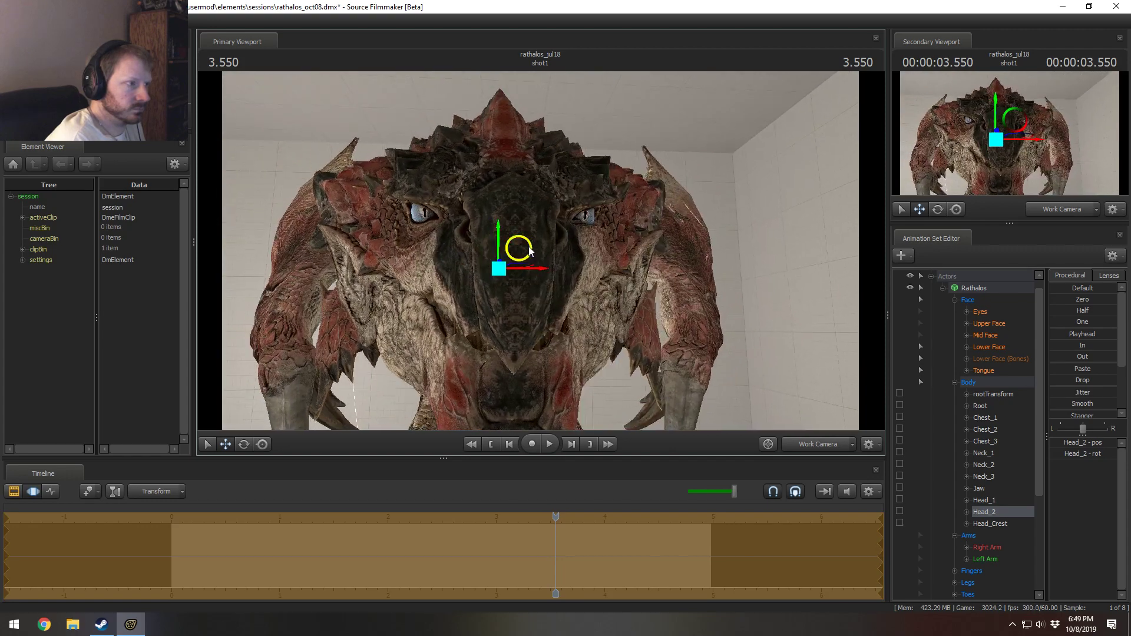
drag(497, 236, 498, 237)
Step: Examine the eye fit from both sides of the head near the end of the shot and at 3.716
mouse_move(548, 292)
alt+mouse_down()
mouse_move(448, 289)
mouse_move(549, 292)
mouse_move(534, 268)
mouse_move(560, 254)
mouse_move(532, 271)
mouse_move(545, 260)
mouse_move(529, 291)
mouse_move(543, 290)
alt+mouse_up()
key(space)
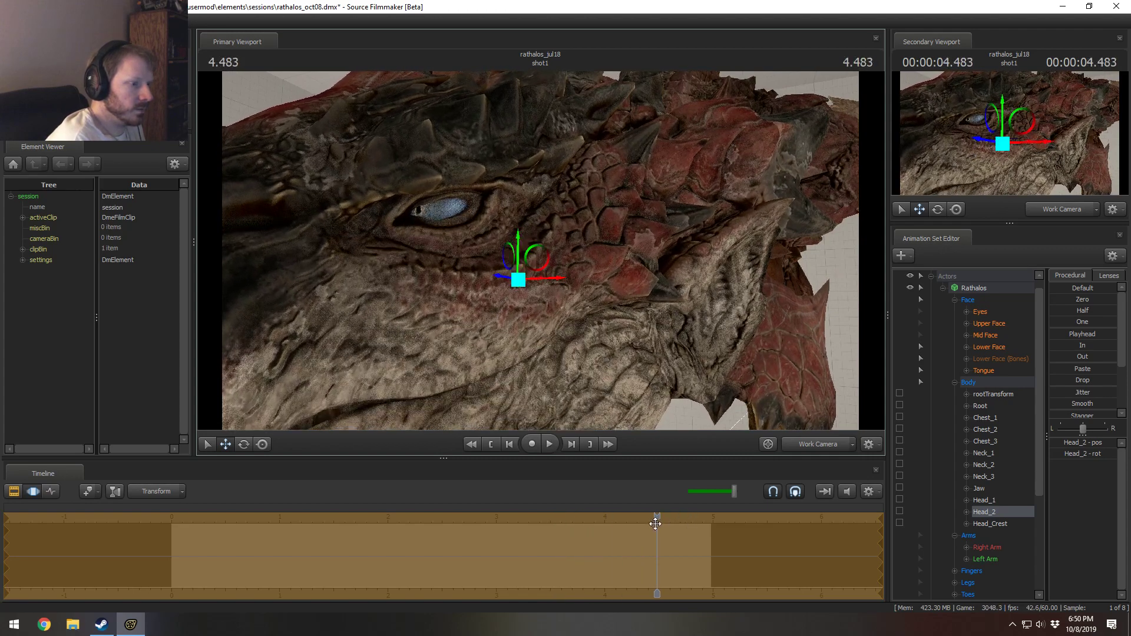
drag(547, 280, 766, 281)
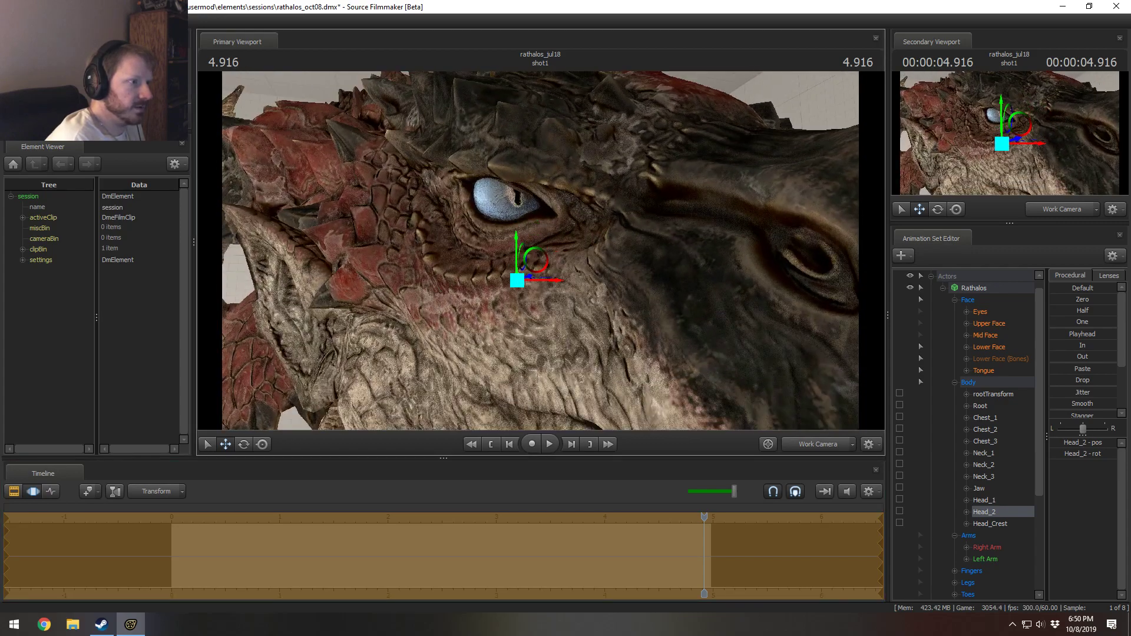
key(F2)
key(F3)
alt+drag(611, 194, 512, 327)
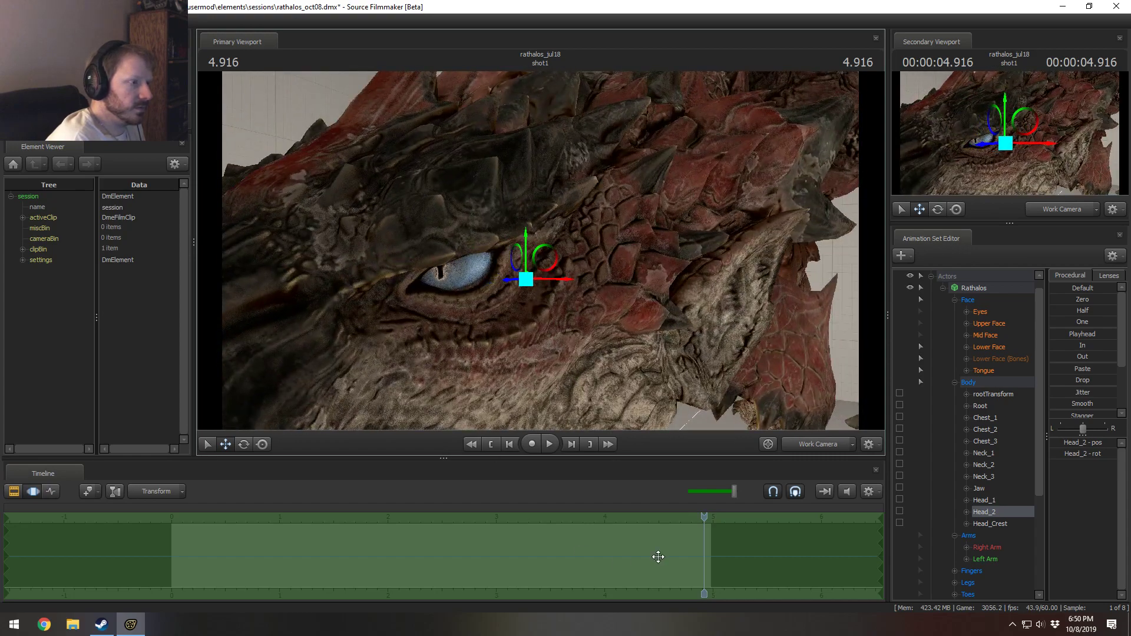
drag(658, 557, 573, 546)
key(s)
drag(540, 250, 421, 286)
drag(540, 253, 595, 251)
key(w)
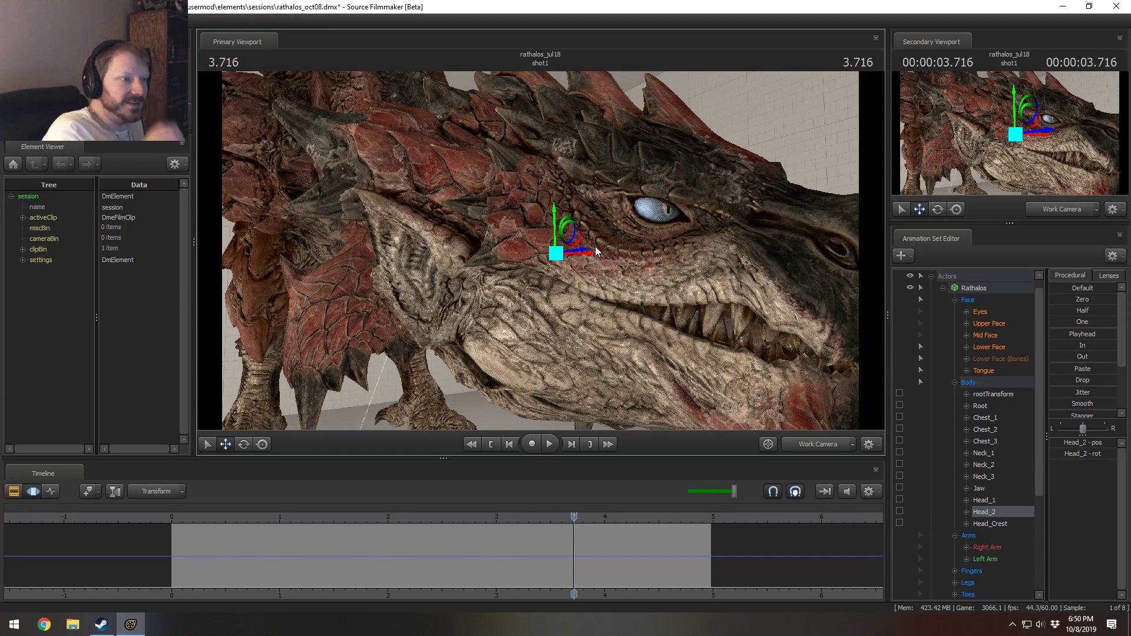
Step: Fine-tune the Head_2 position over the whole shot, checking both eyes from the sides and front
alt+drag(596, 252, 766, 254)
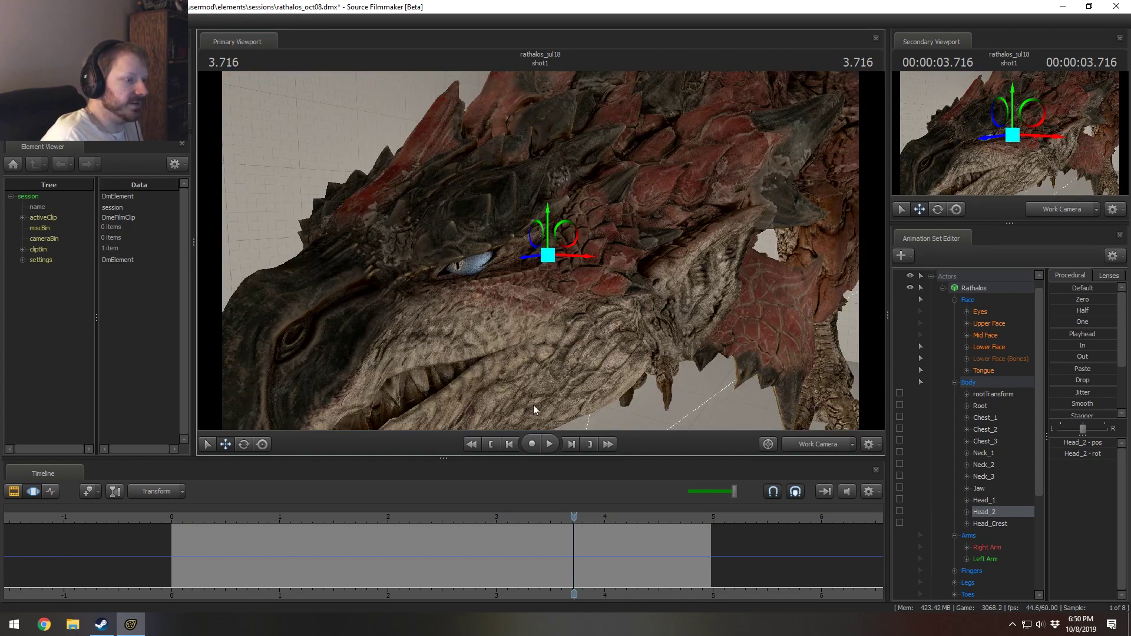
key(ctrl+a)
alt+drag(545, 369, 545, 223)
drag(586, 255, 539, 254)
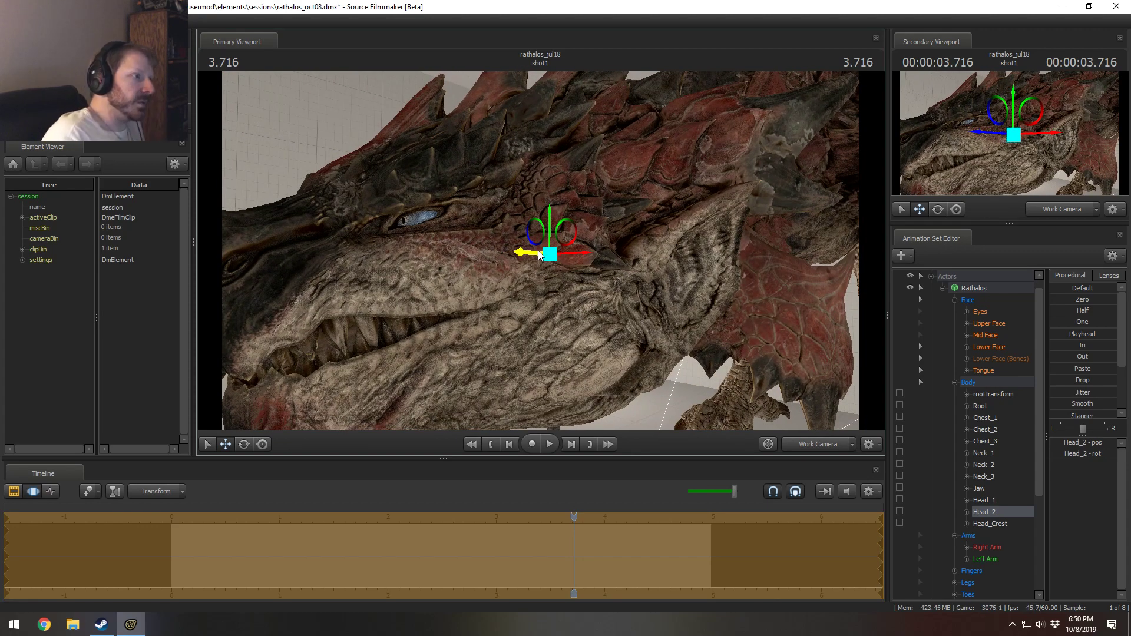
alt+drag(522, 269, 230, 265)
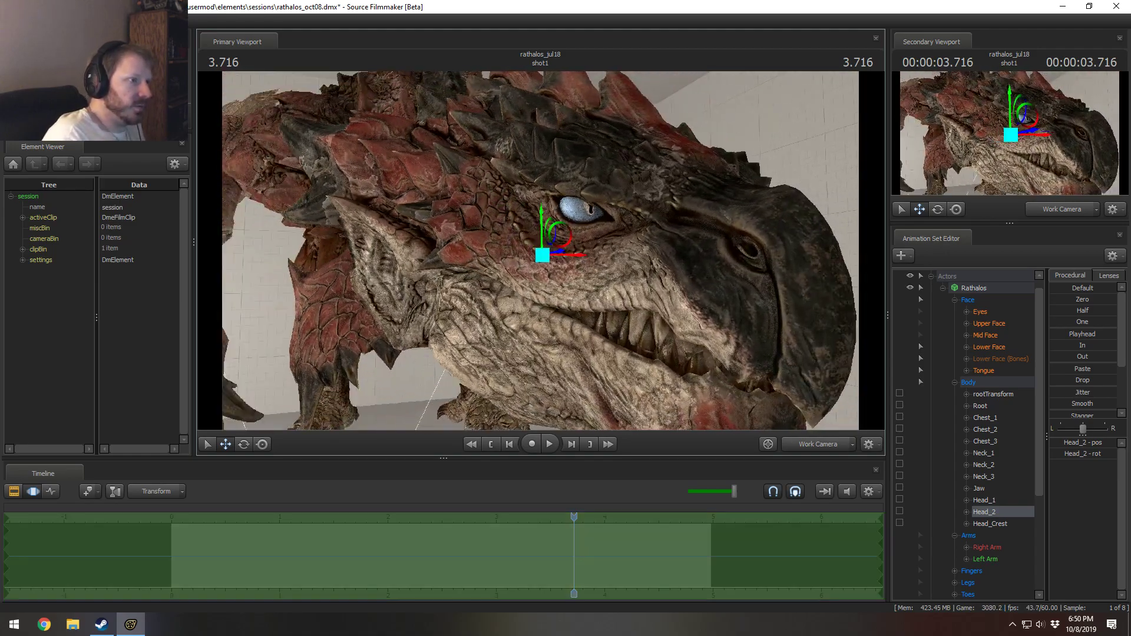
alt+drag(539, 256, 436, 260)
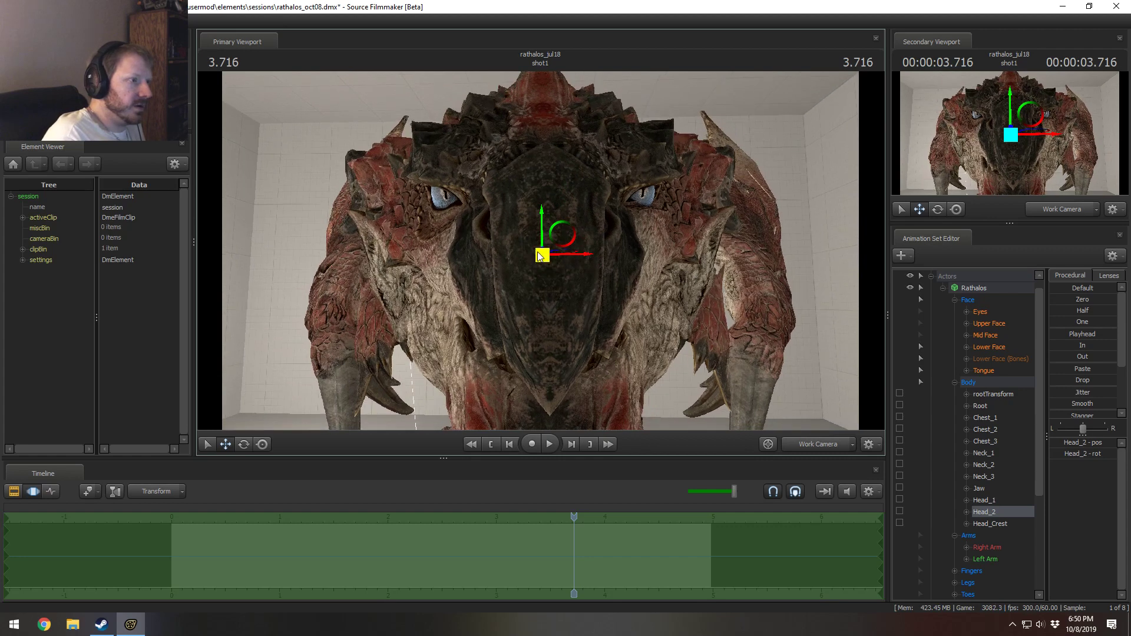
Step: Try moving Head_2 upward away from the eyeballs, and restore its position
drag(581, 253, 552, 200)
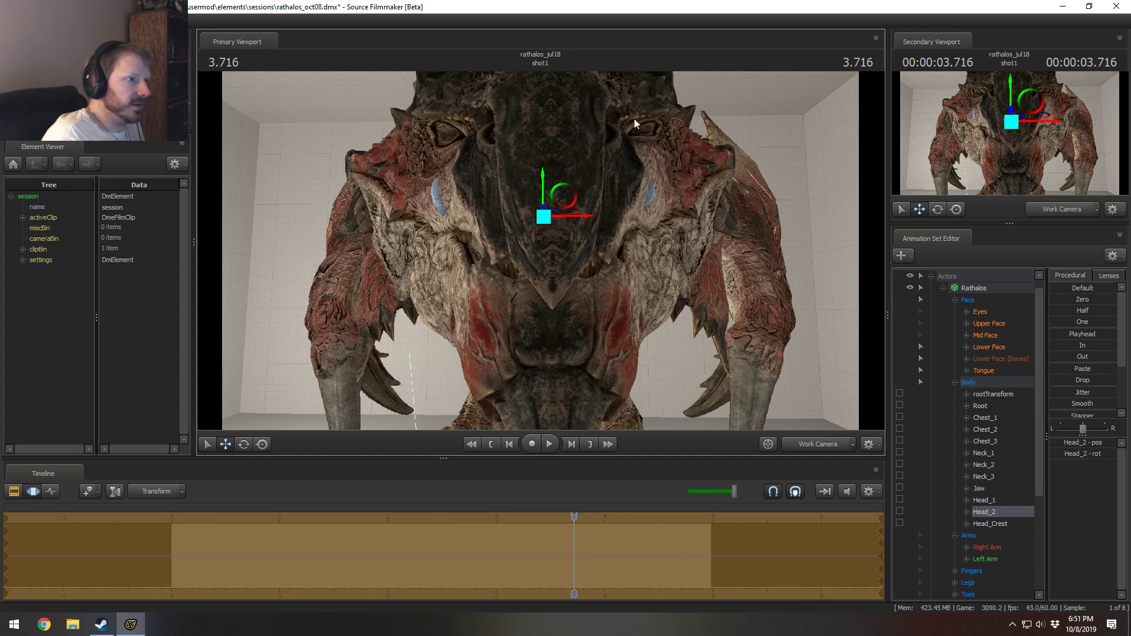
drag(653, 130, 623, 235)
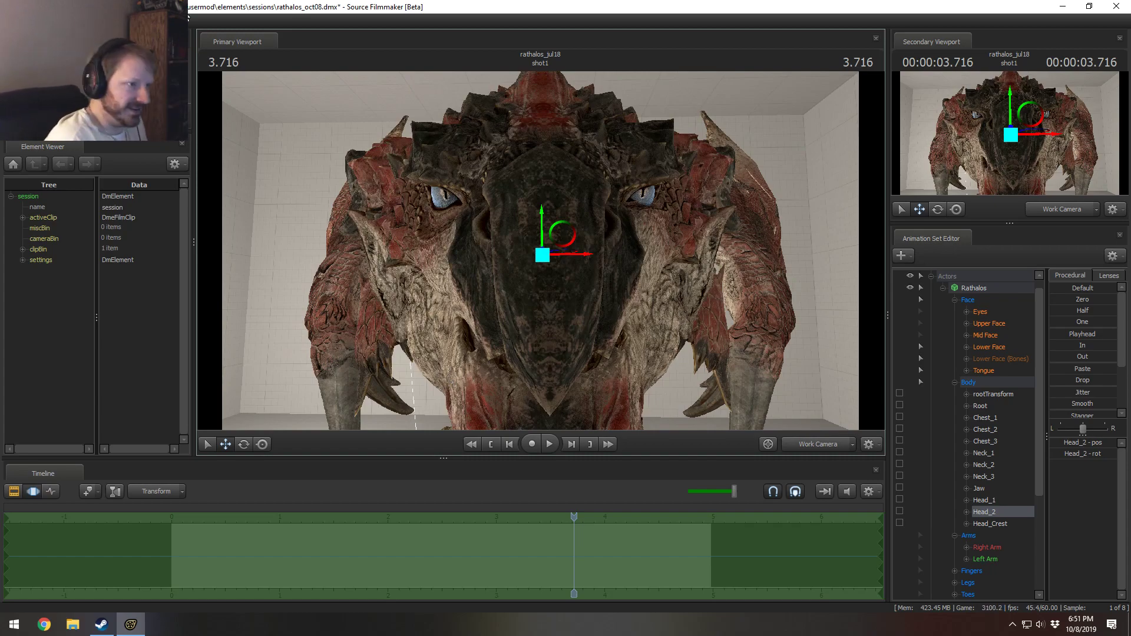
Step: Replay the talking section from a side close-up of the head, stopping at 3.633
alt+drag(309, 384, 540, 250)
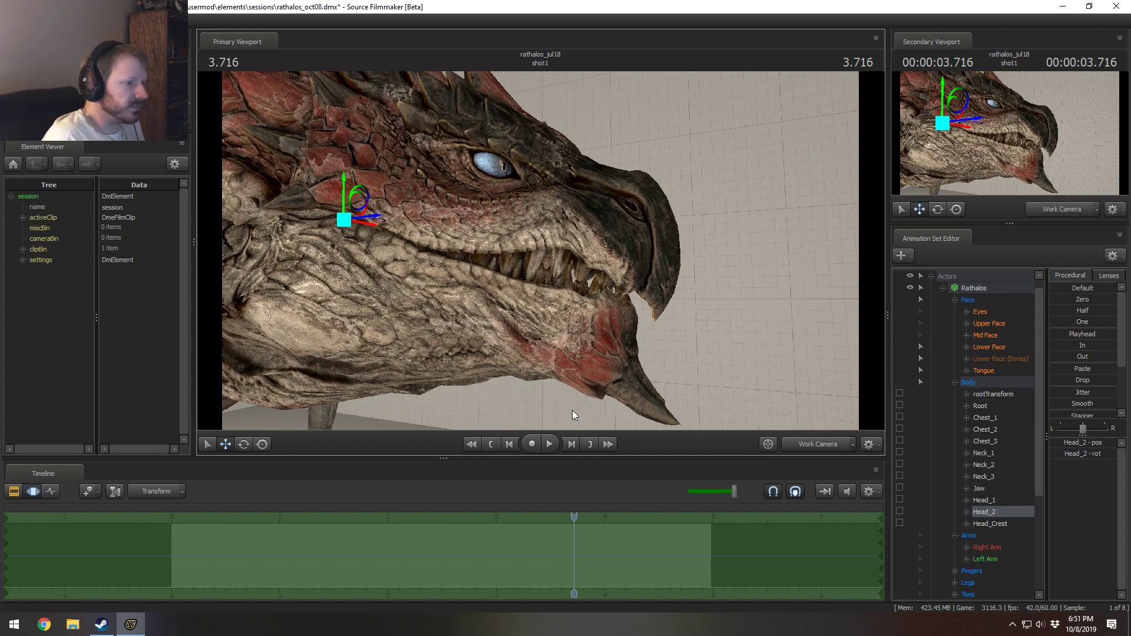
drag(499, 211, 540, 250)
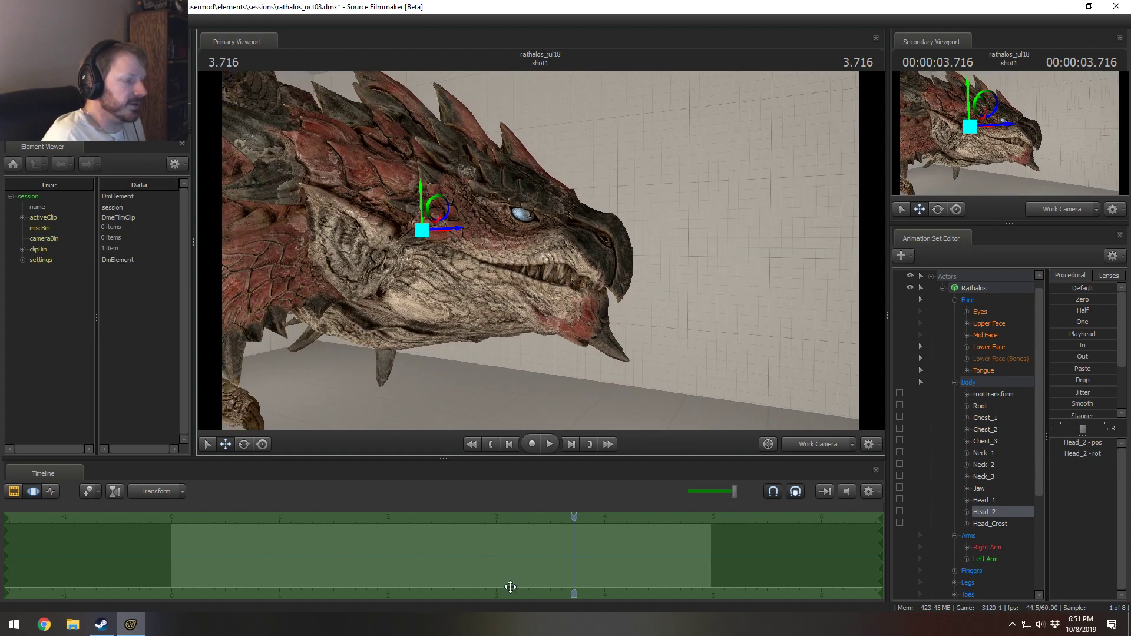
drag(579, 531, 288, 529)
key(space)
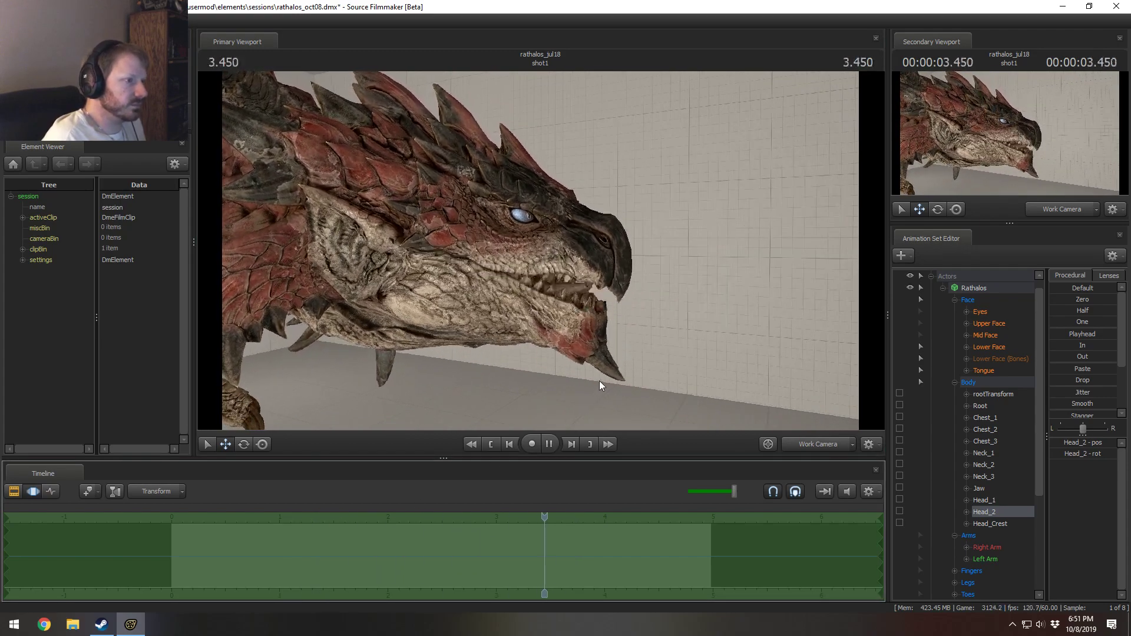
key(space)
Step: Activate the Rotate manipulator, select Rathalos's whole Body group, and collapse the Body and Arms groups
drag(540, 250, 550, 265)
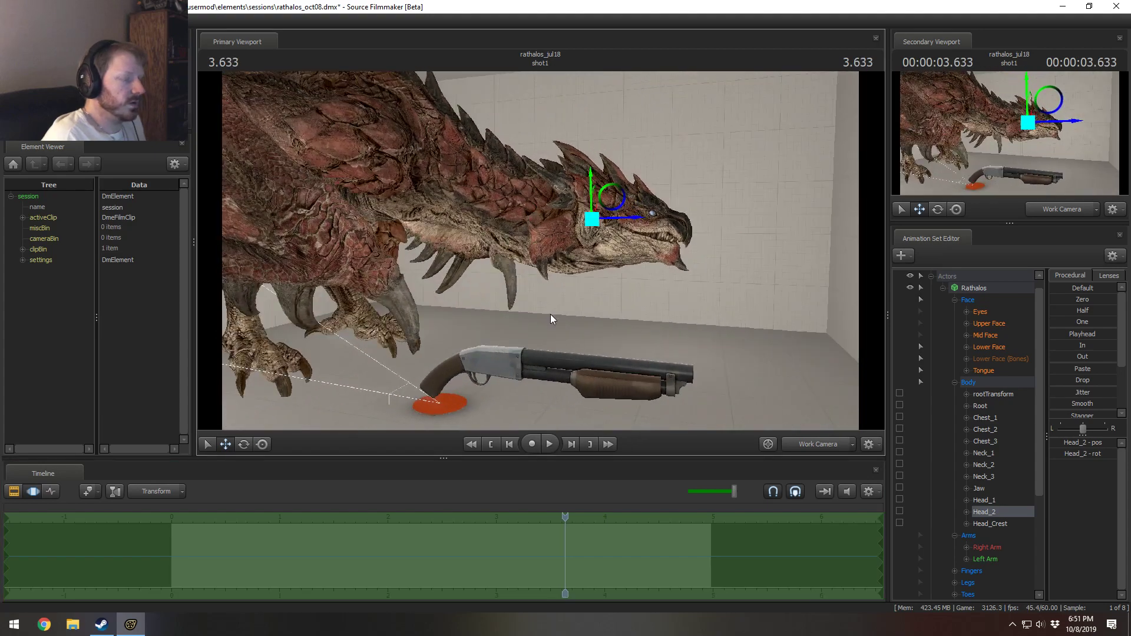
drag(550, 313, 541, 245)
ctrl+click(512, 209)
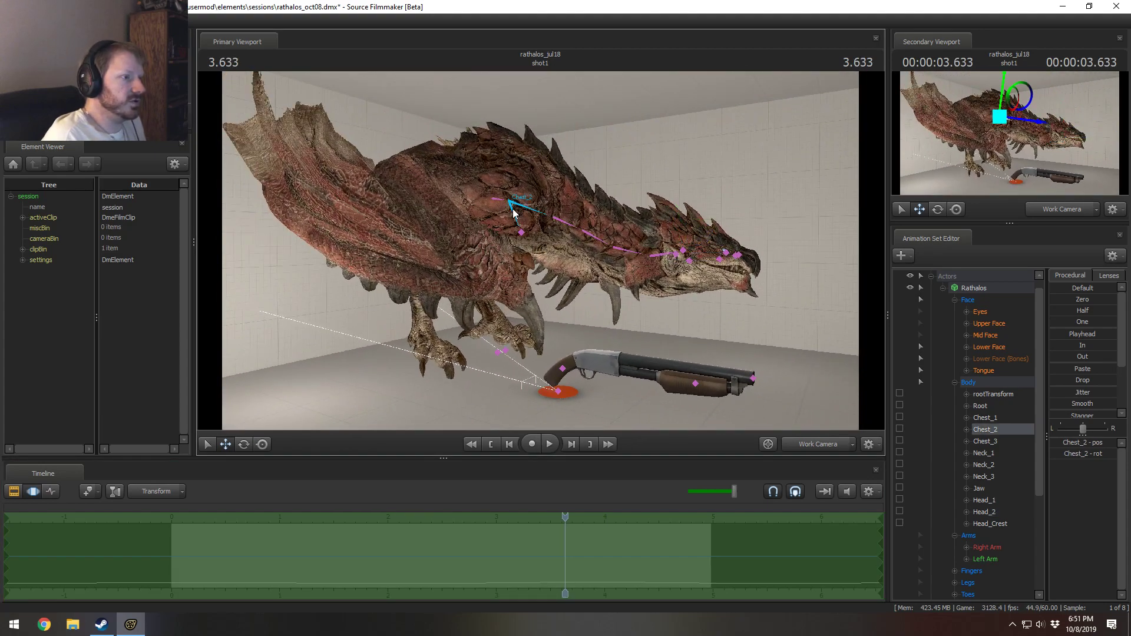
key(e)
ctrl+click(492, 202)
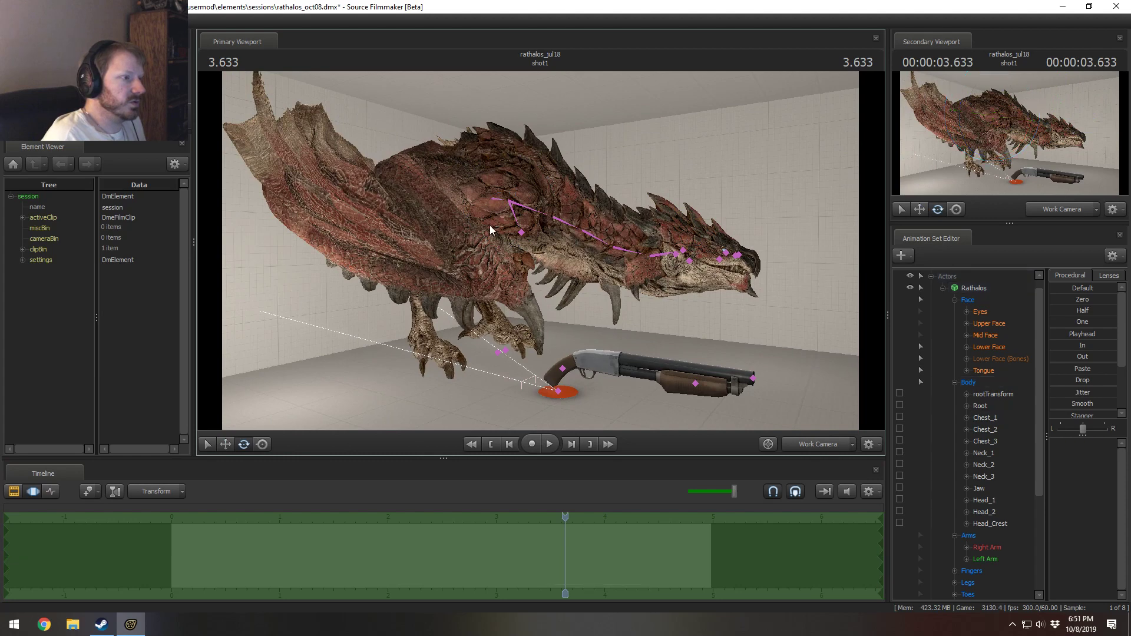
click(967, 382)
click(954, 382)
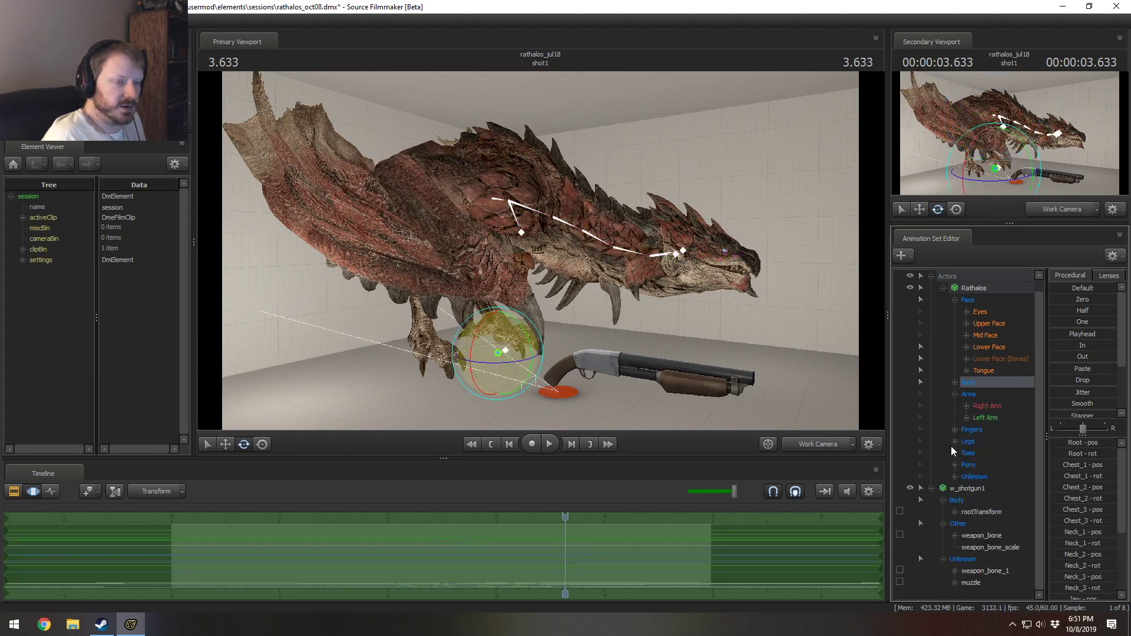
click(955, 394)
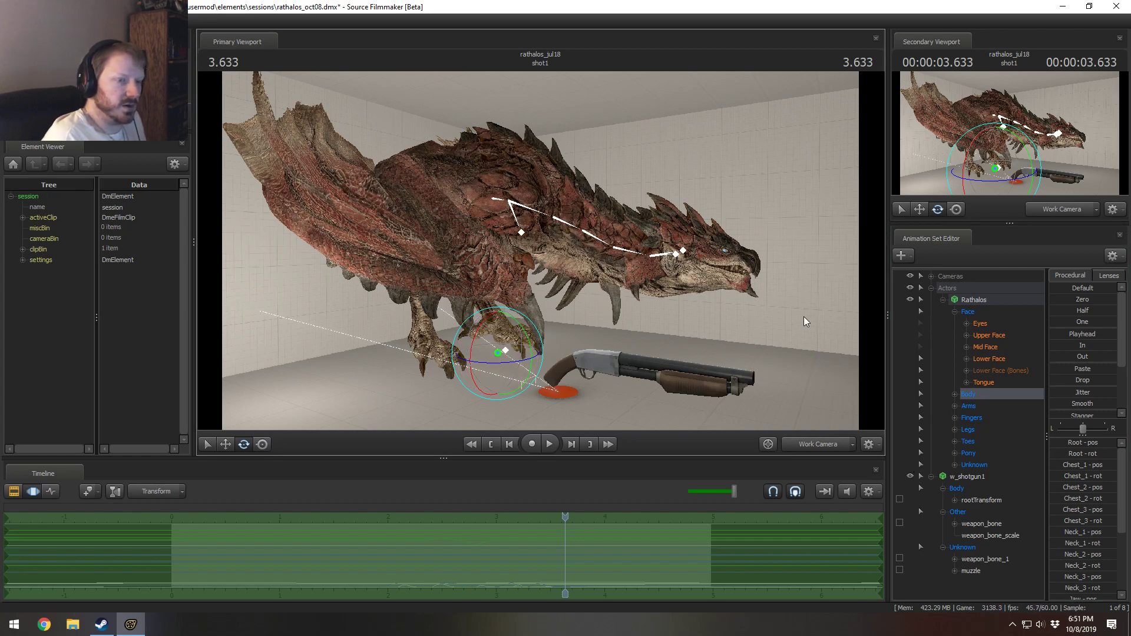
Step: Load a rig script file onto the Rathalos animation set, collapse w_shotgun1, and expand the rigged Rathalos control groups
click(994, 302)
right_click(982, 404)
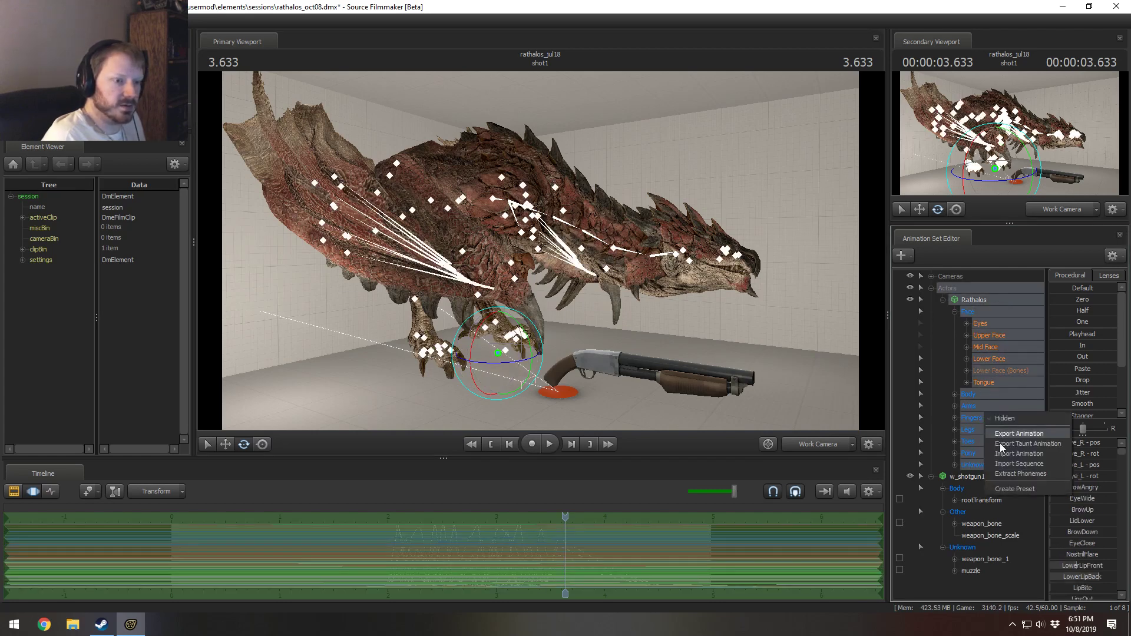
click(954, 394)
click(942, 300)
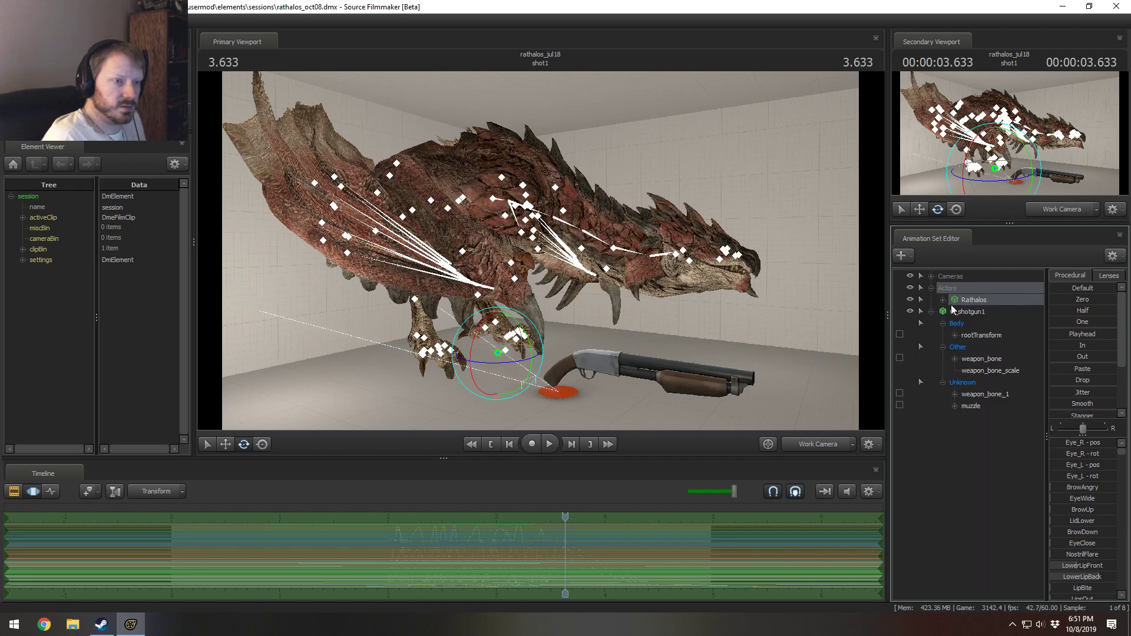
right_click(969, 306)
mouse_move(989, 442)
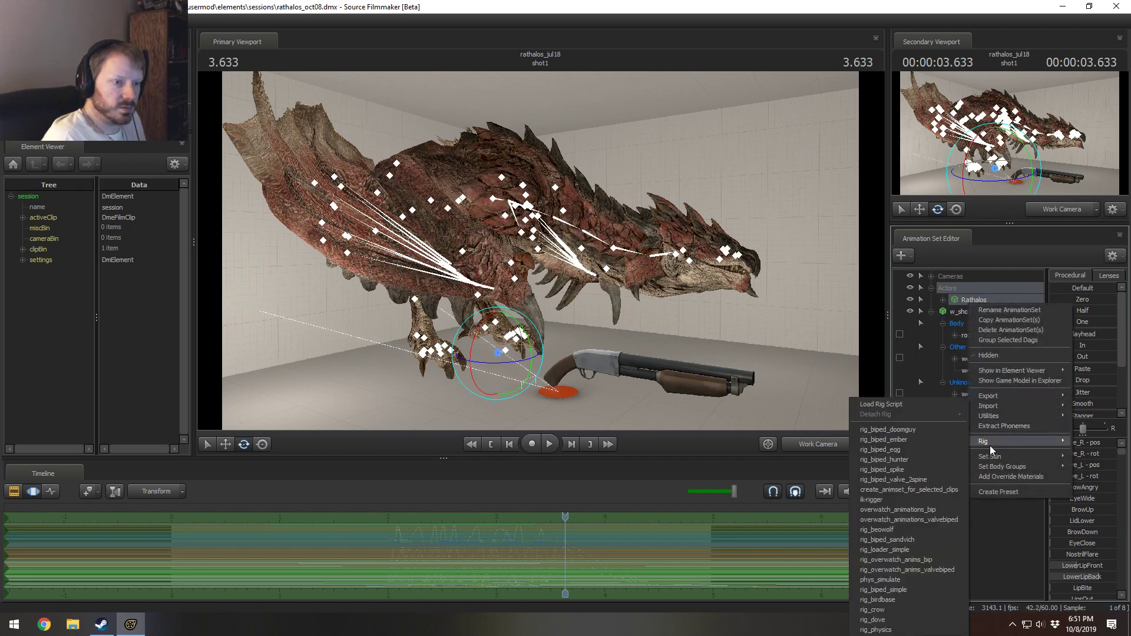
click(896, 404)
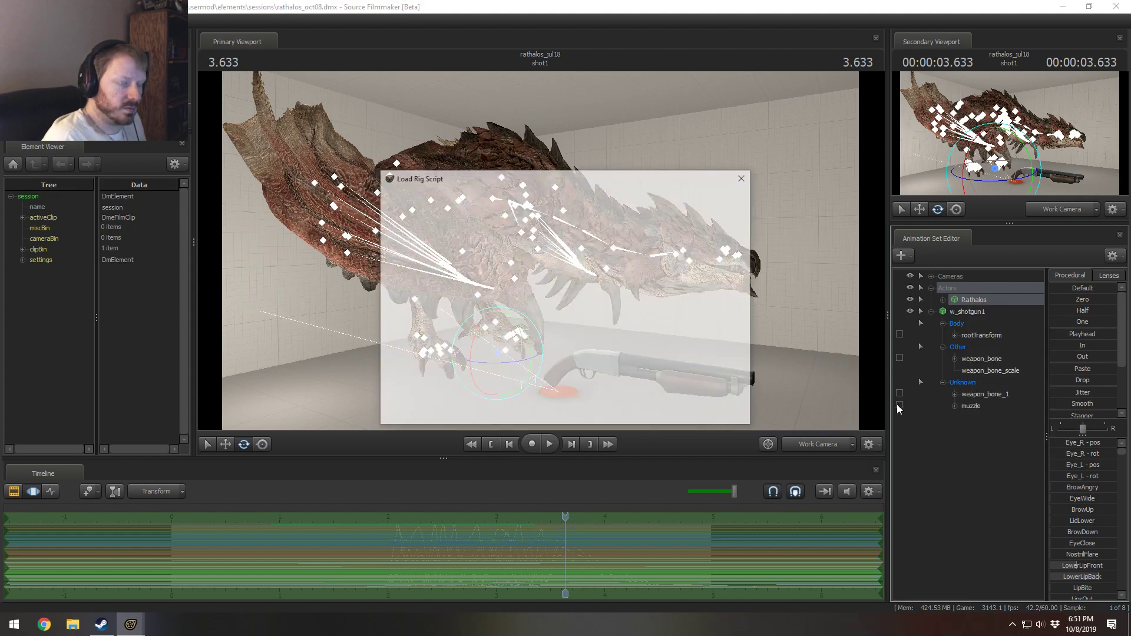
double_click(496, 292)
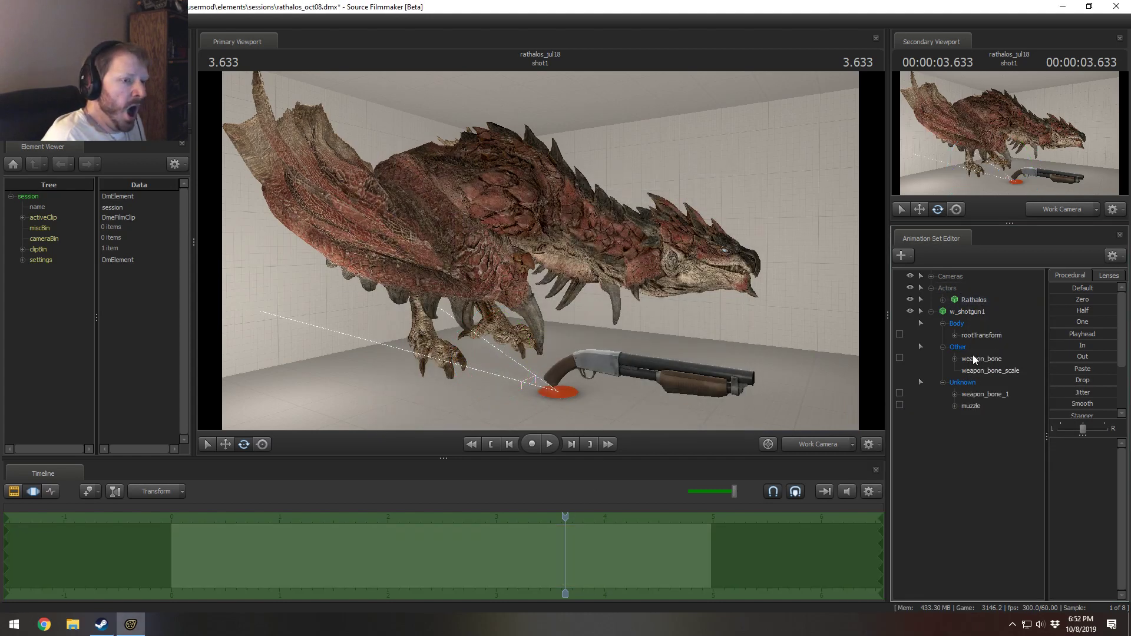
click(932, 311)
click(942, 300)
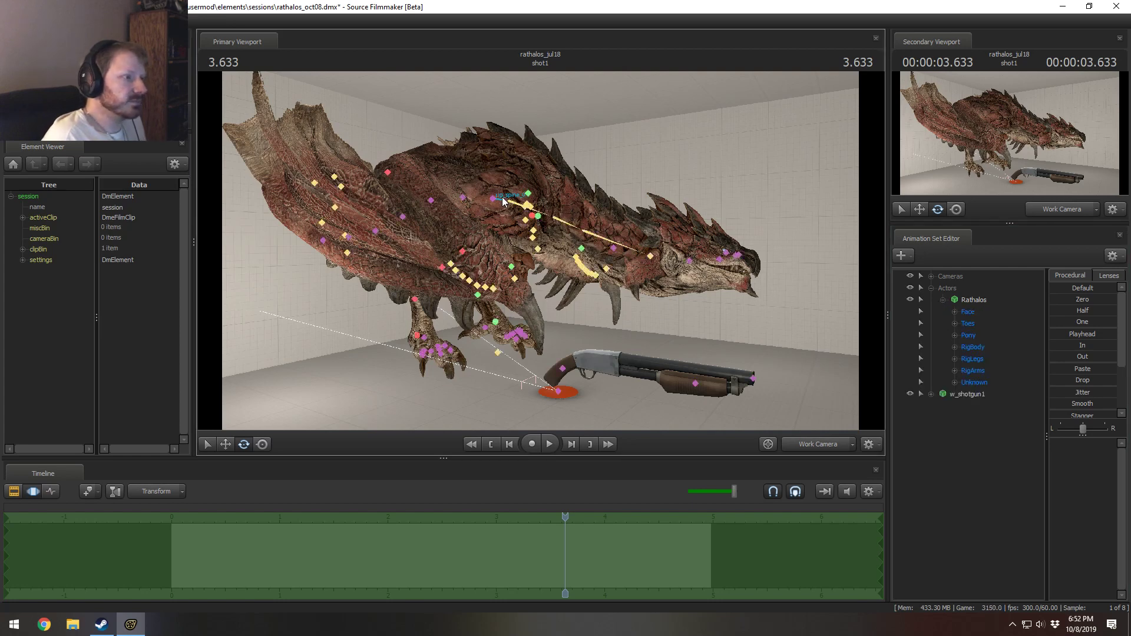
Step: Try repositioning Rathalos's torso with rig_spine_0, and undo the change
ctrl+click(500, 198)
drag(524, 211, 848, 348)
key(w)
alt+drag(695, 359, 514, 253)
key(ctrl+z)
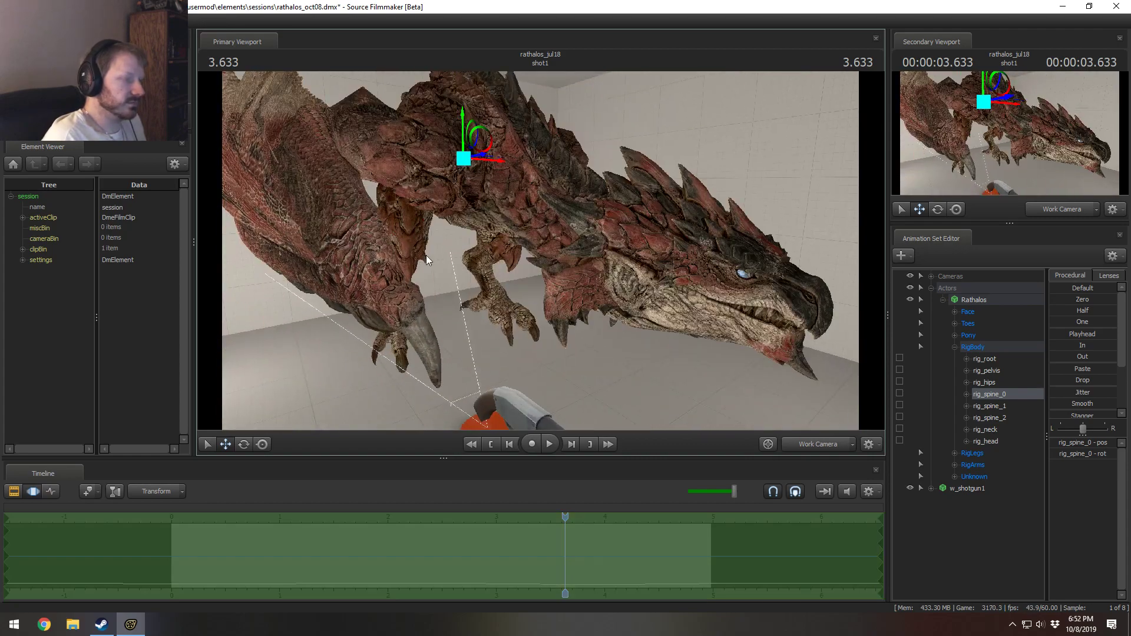
alt+drag(426, 260, 488, 185)
key(ctrl)
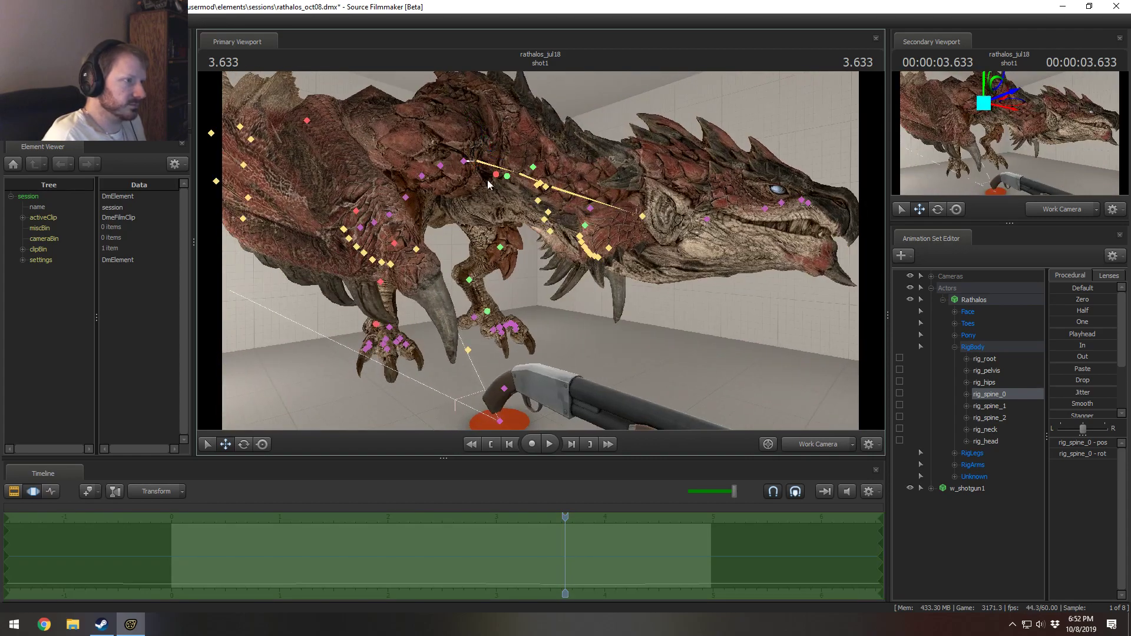
click(464, 162)
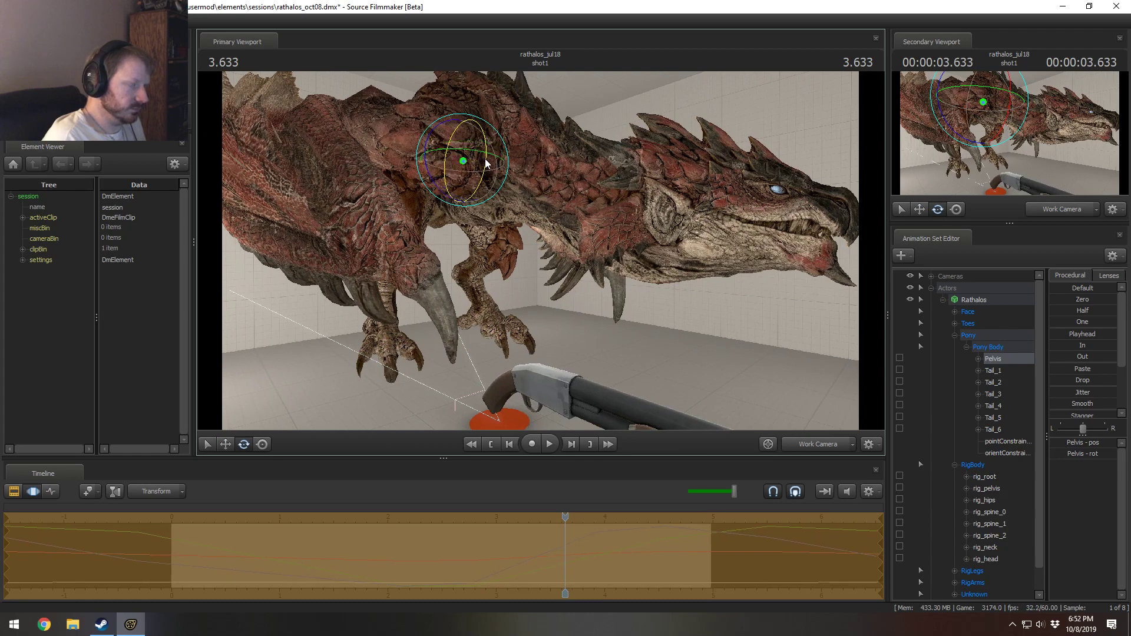
click(953, 336)
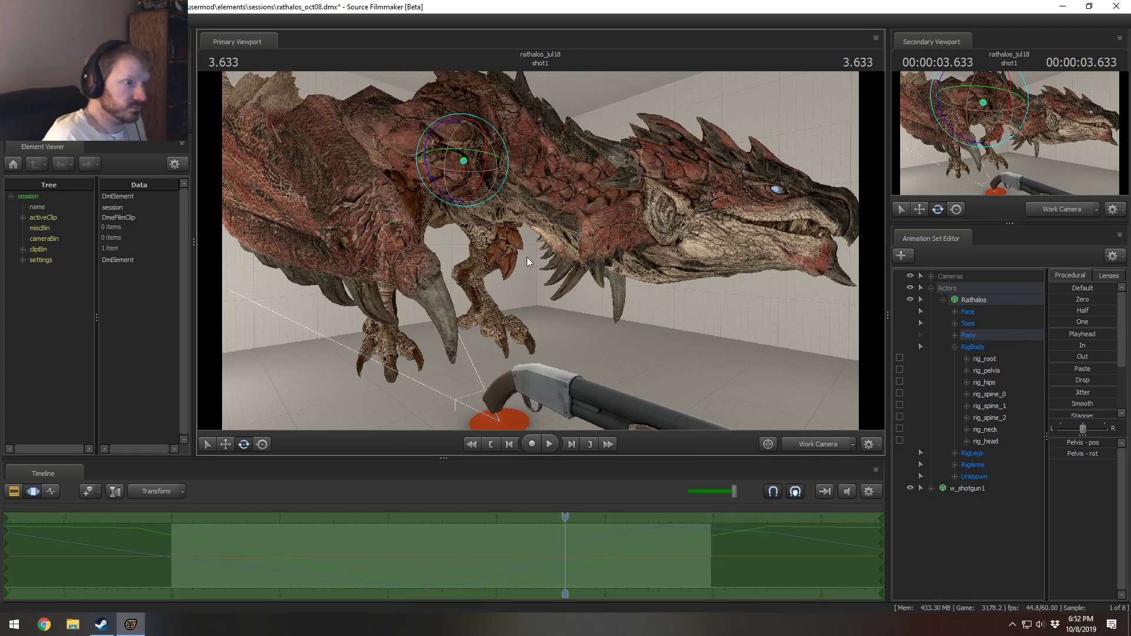
Step: Rotate and move rig_pelvis over the whole shot to rear Rathalos's body upward, checking the pose from several sides
click(987, 371)
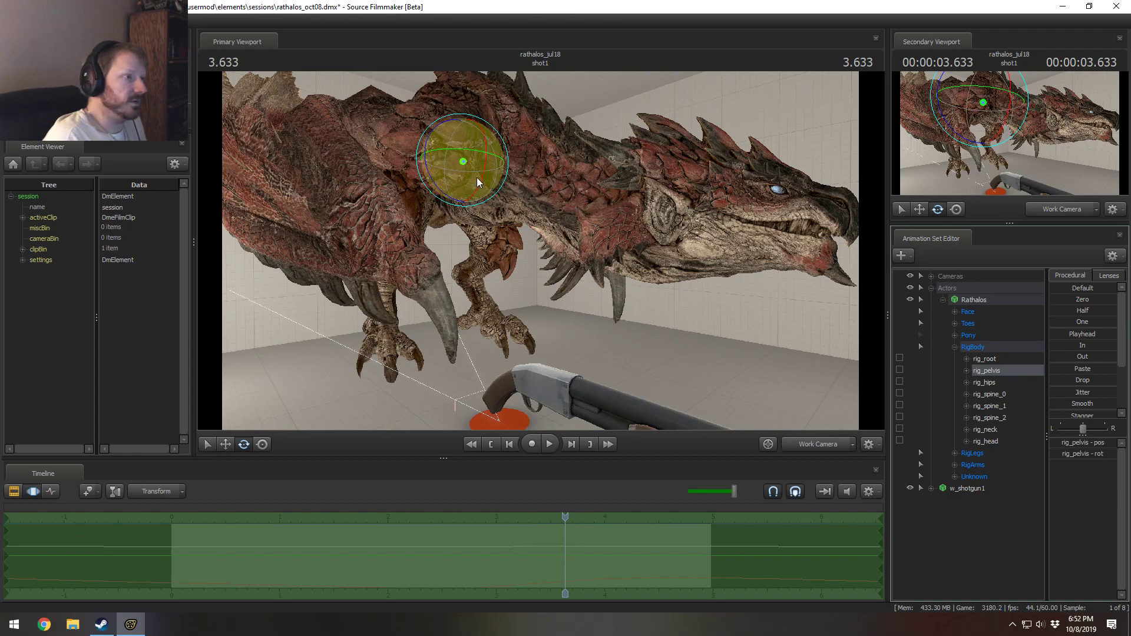
drag(480, 175, 439, 164)
key(ctrl+z)
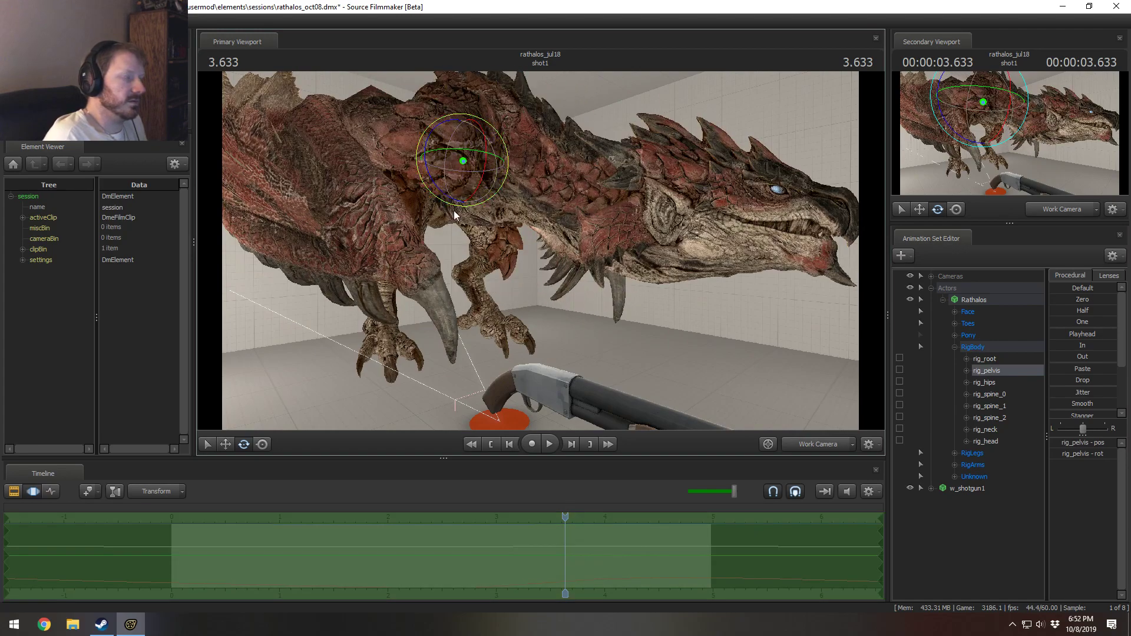
drag(454, 210, 521, 180)
key(w)
alt+drag(522, 181, 551, 247)
key(e)
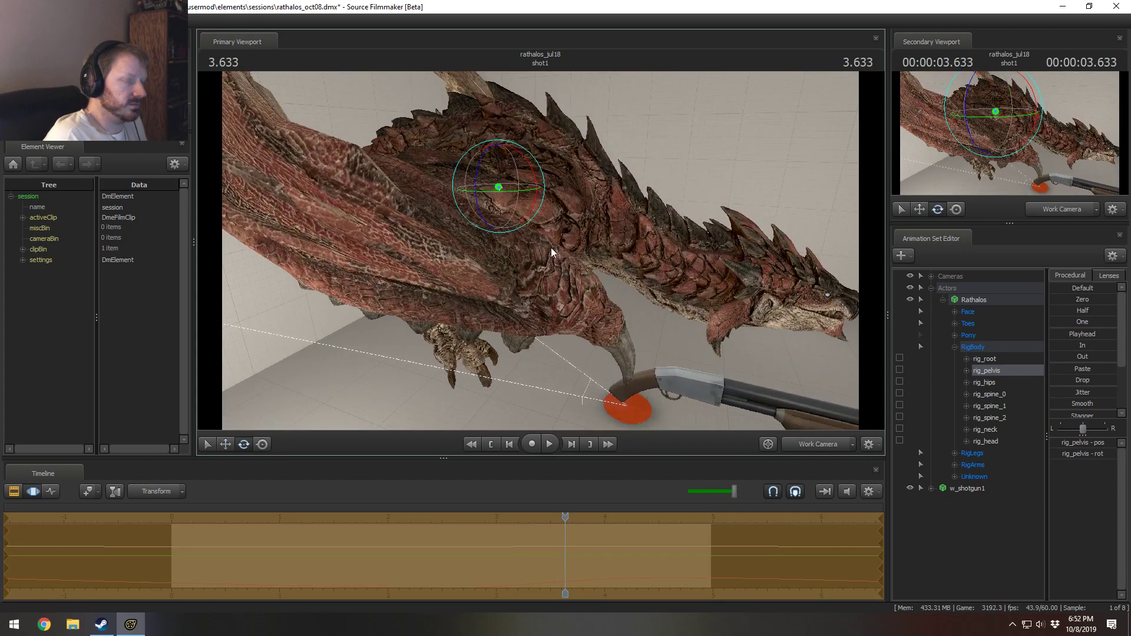
drag(535, 206, 518, 163)
alt+drag(627, 211, 540, 249)
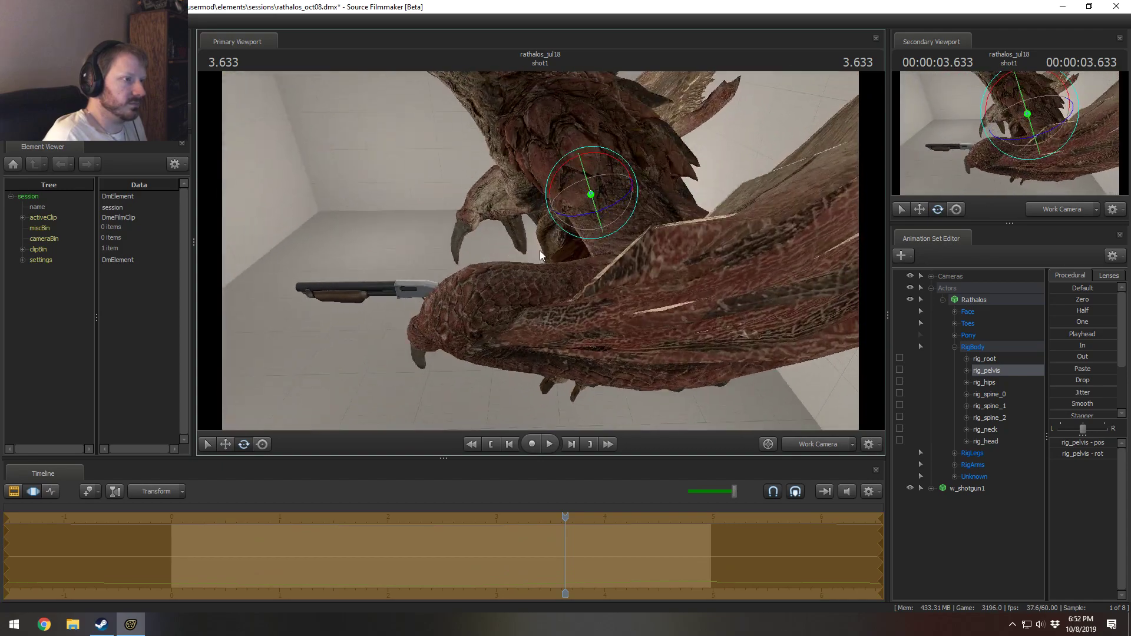
key(w)
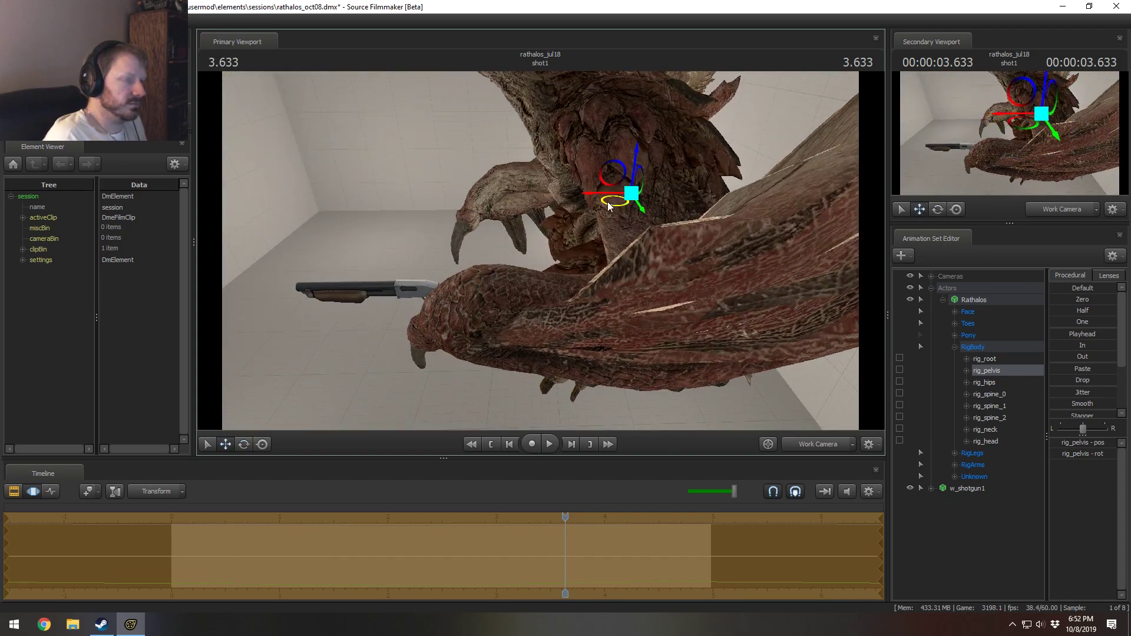
alt+drag(612, 202, 795, 202)
alt+drag(471, 202, 265, 139)
Step: Select rig_spine_2, rig_neck and rig_head together, set their rotation mode, and rotate them to bend the neck forward
key(ctrl)
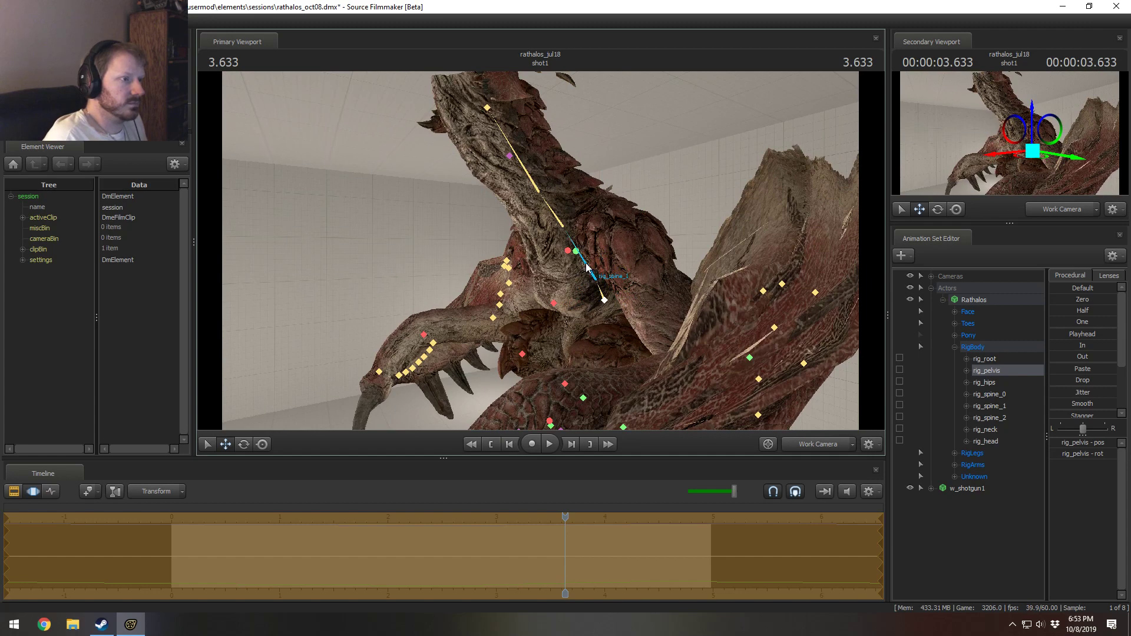
ctrl+click(556, 226)
right_click(528, 179)
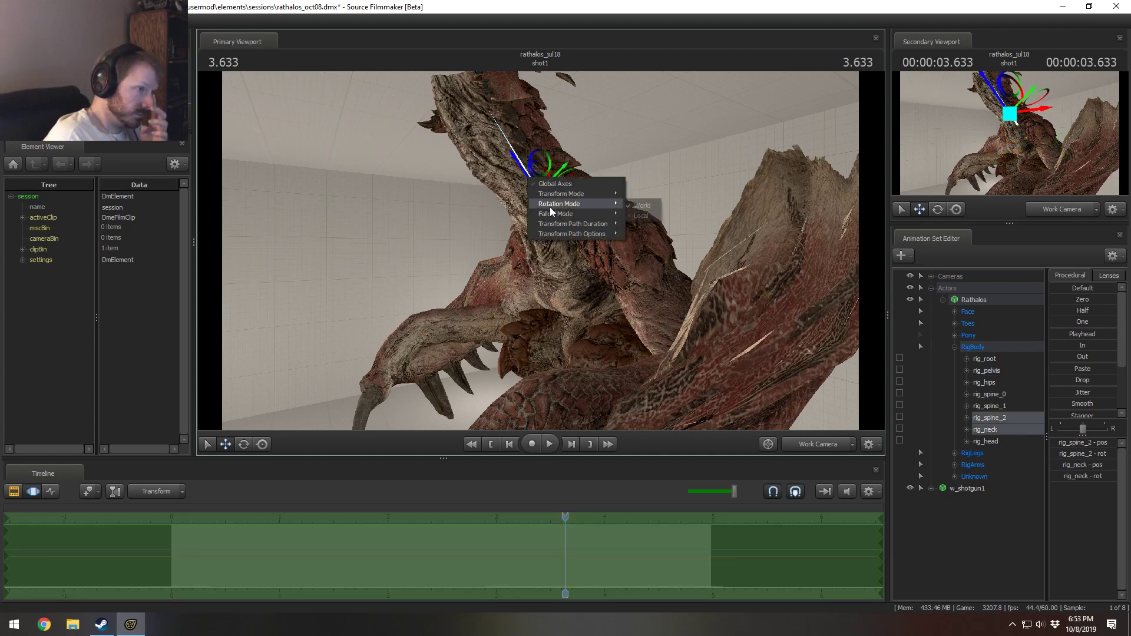
mouse_move(557, 213)
click(639, 206)
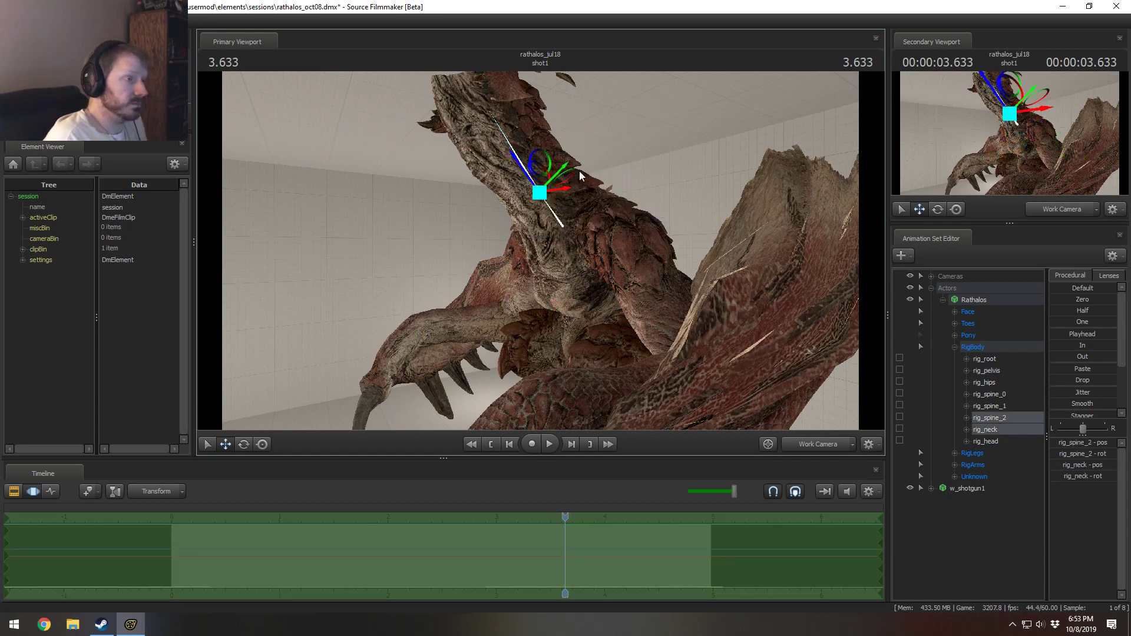
ctrl+click(486, 109)
key(e)
drag(467, 145, 474, 162)
Step: Rotate rig_neck and rig_head individually to bring Rathalos's head level and facing forward
key(ctrl)
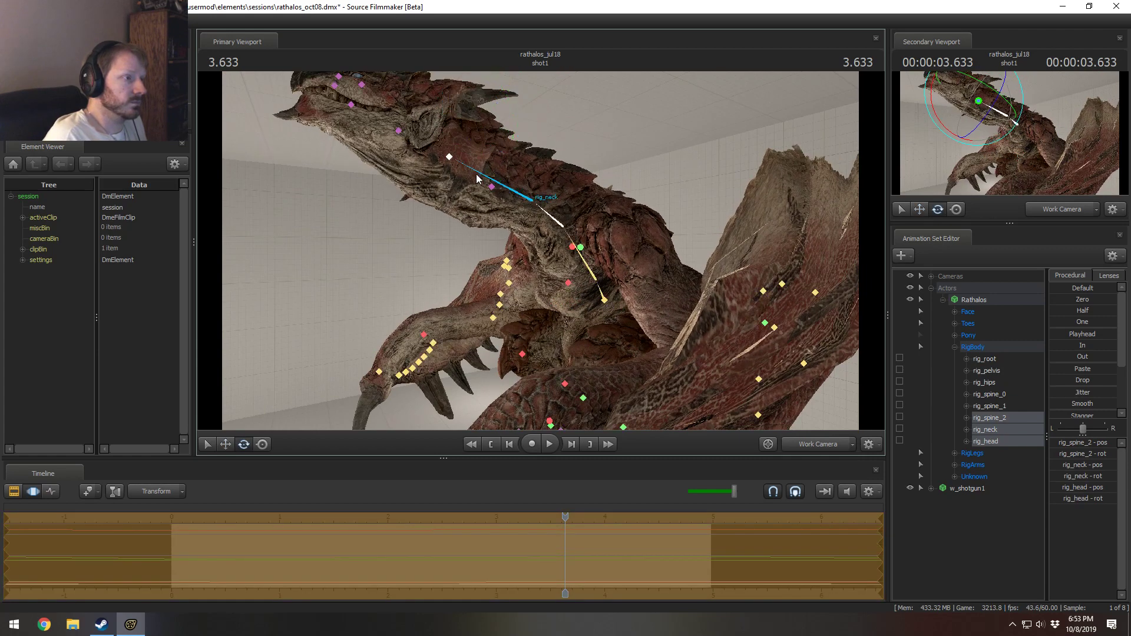
click(477, 179)
drag(483, 215, 577, 242)
key(ctrl)
click(445, 166)
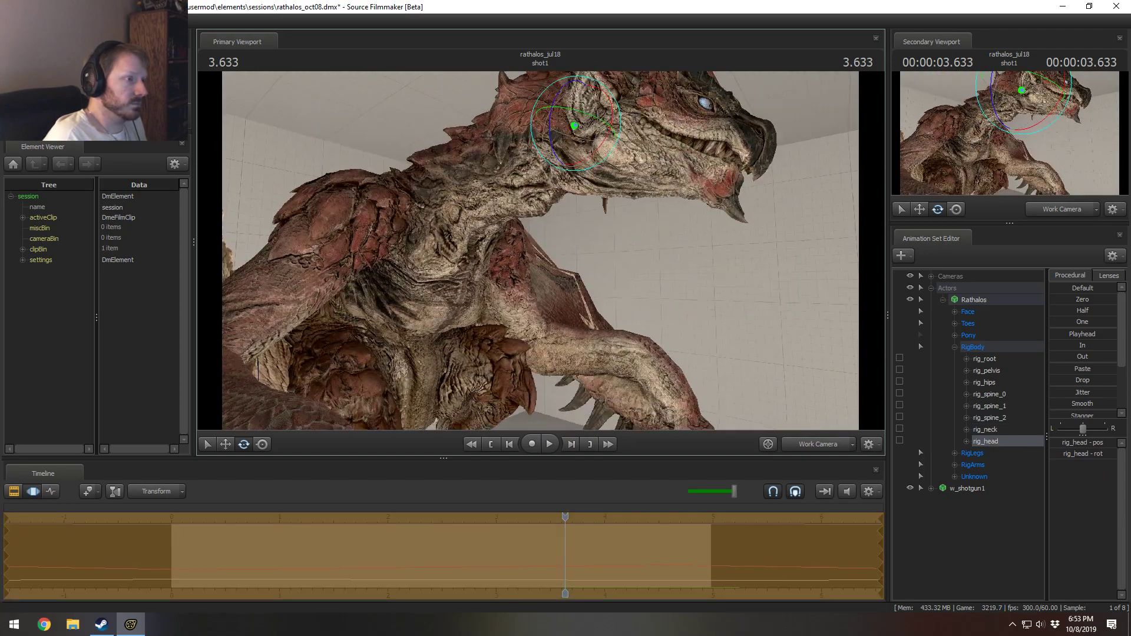
Step: Select rig_spine_2 and rig_neck together, and rotate them slightly to refine the neck's curve
alt+right_drag(577, 241, 577, 276)
alt+drag(577, 277, 531, 253)
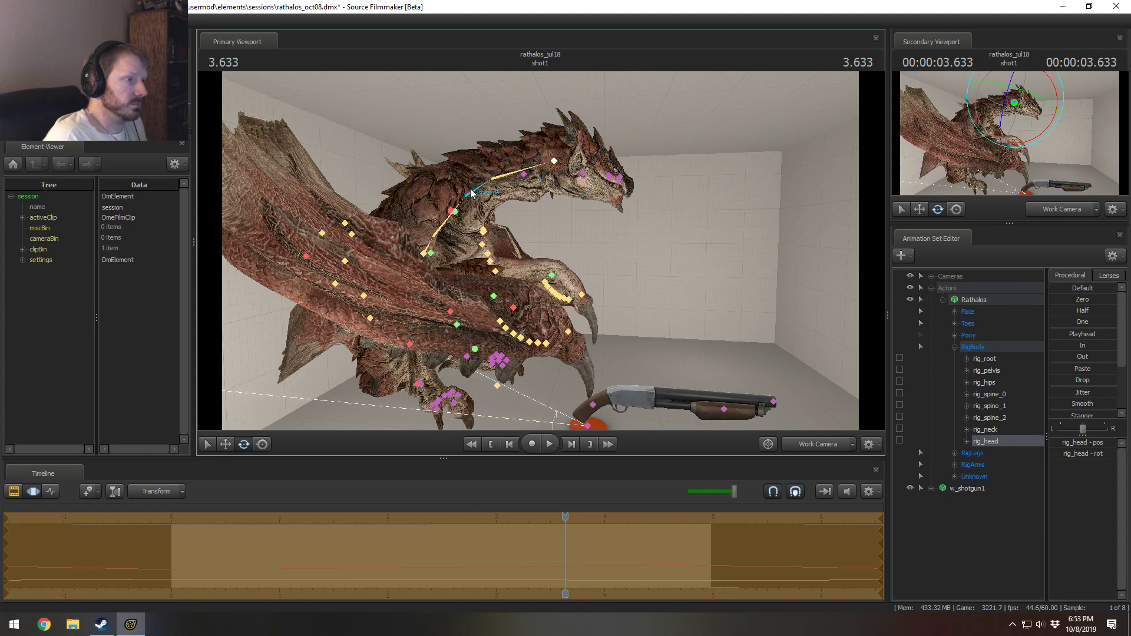
ctrl+click(476, 190)
ctrl+click(493, 180)
ctrl+click(494, 179)
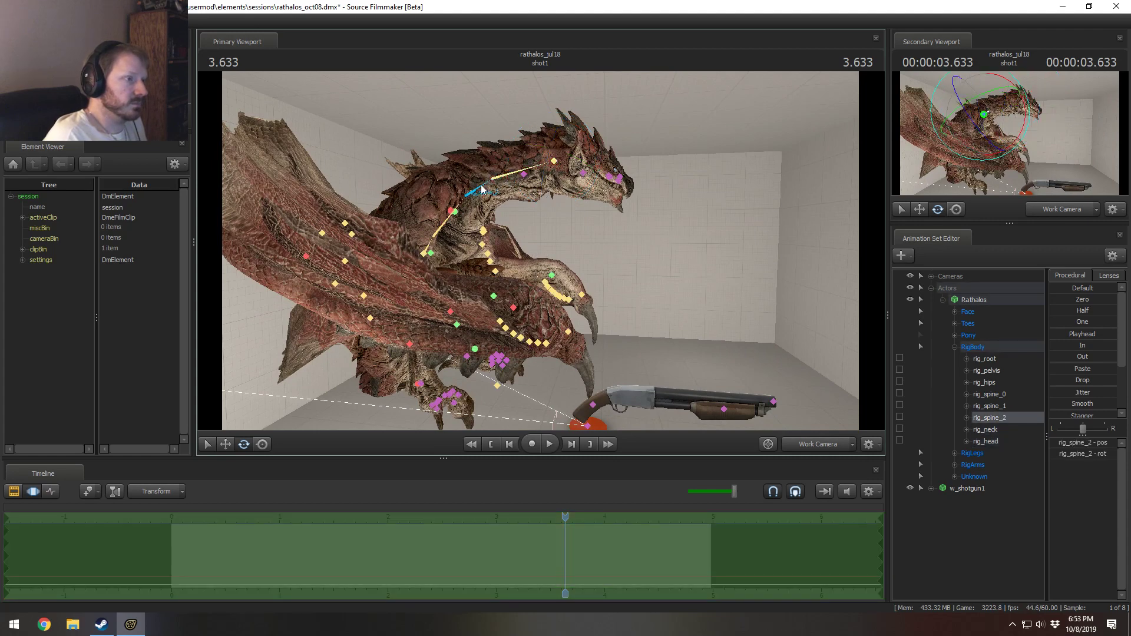
drag(523, 196, 518, 209)
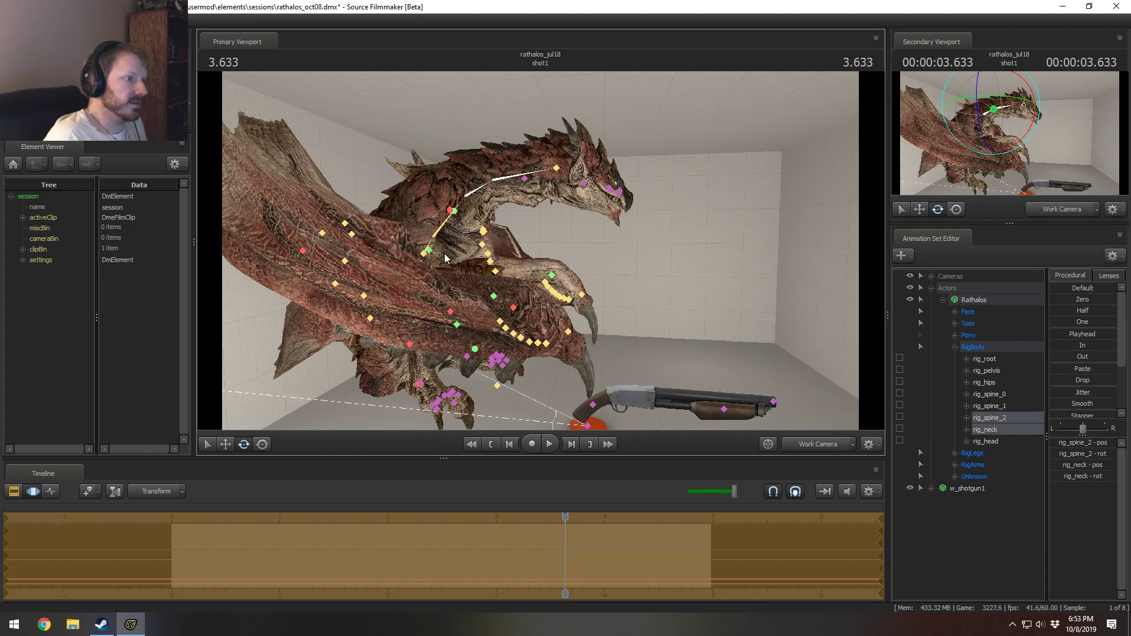
Step: Adjust the rig_pelvis position, and move the whole Rathalos down toward the floor and closer to the shotgun
click(987, 370)
alt+drag(583, 259, 541, 255)
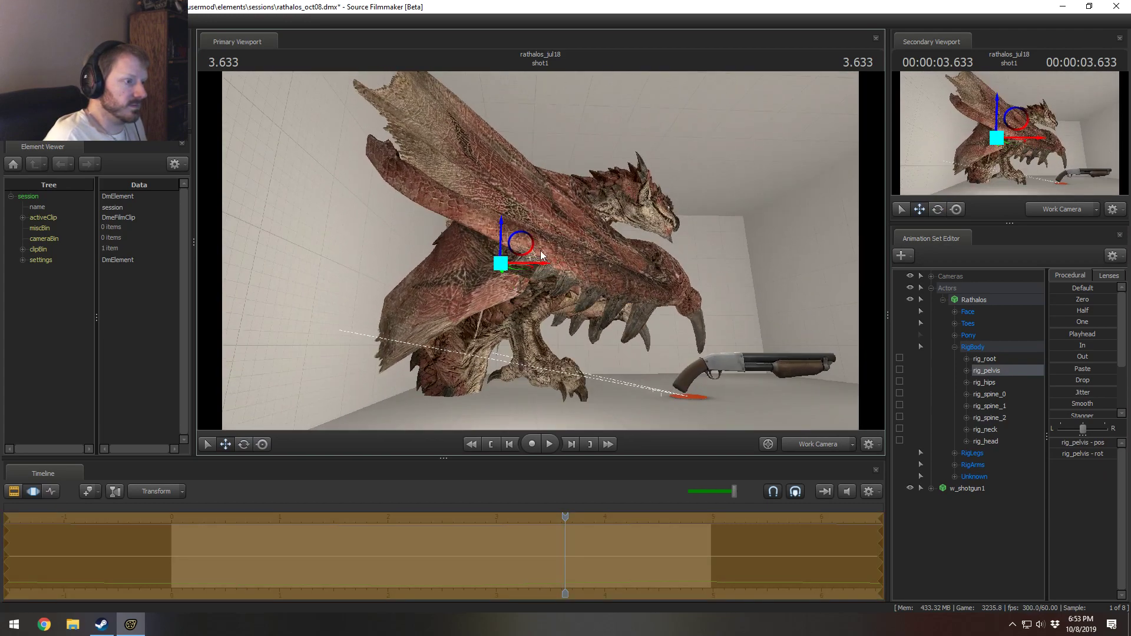
click(984, 300)
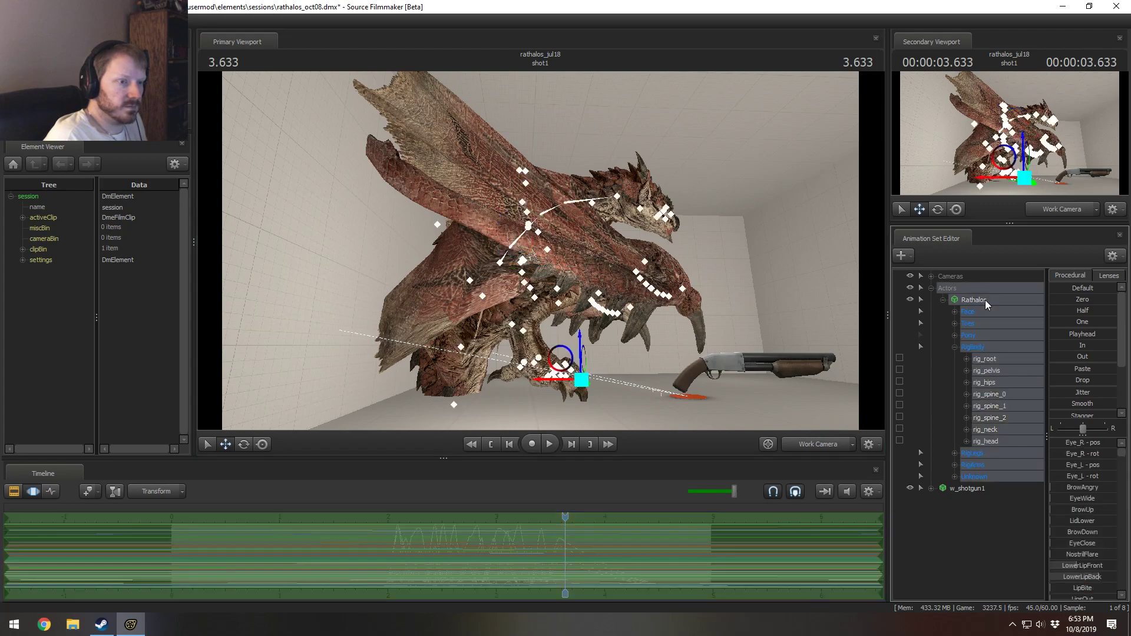
drag(580, 348, 540, 250)
key(ctrl+z)
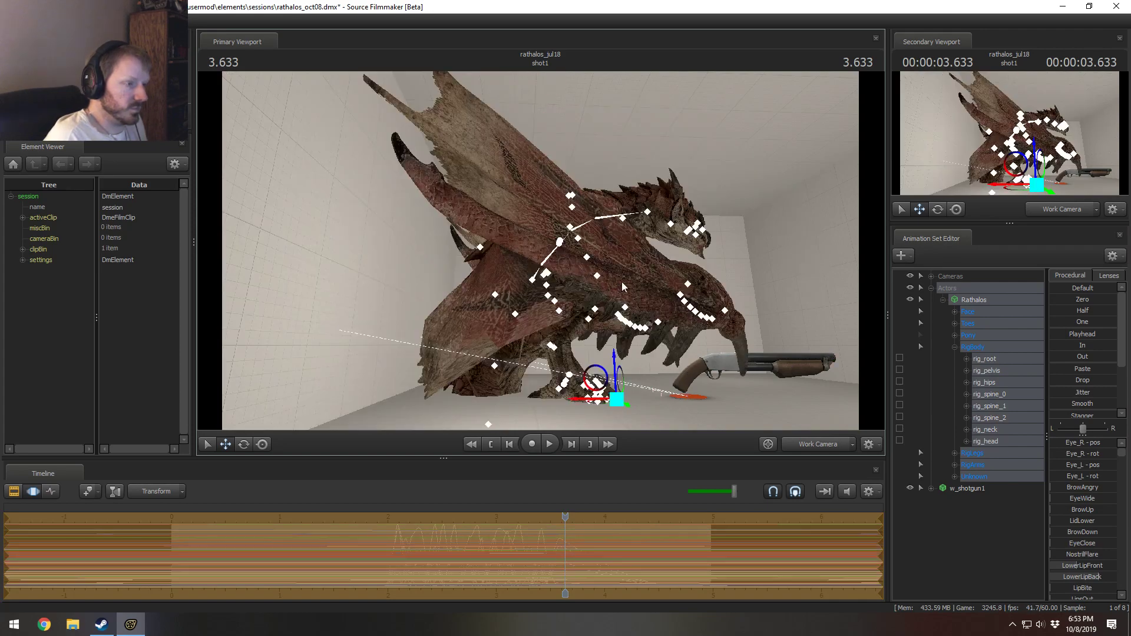
Step: Rotate the rig_toe_R and rig_toe_L controls to angle both feet against the floor
drag(620, 281, 536, 270)
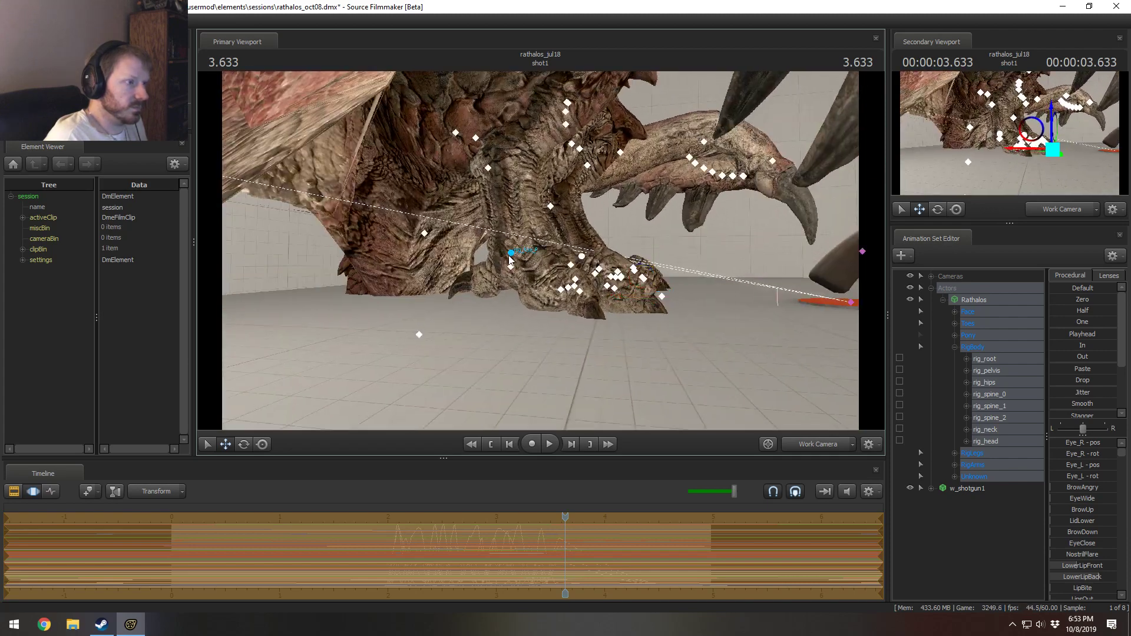
click(508, 263)
key(e)
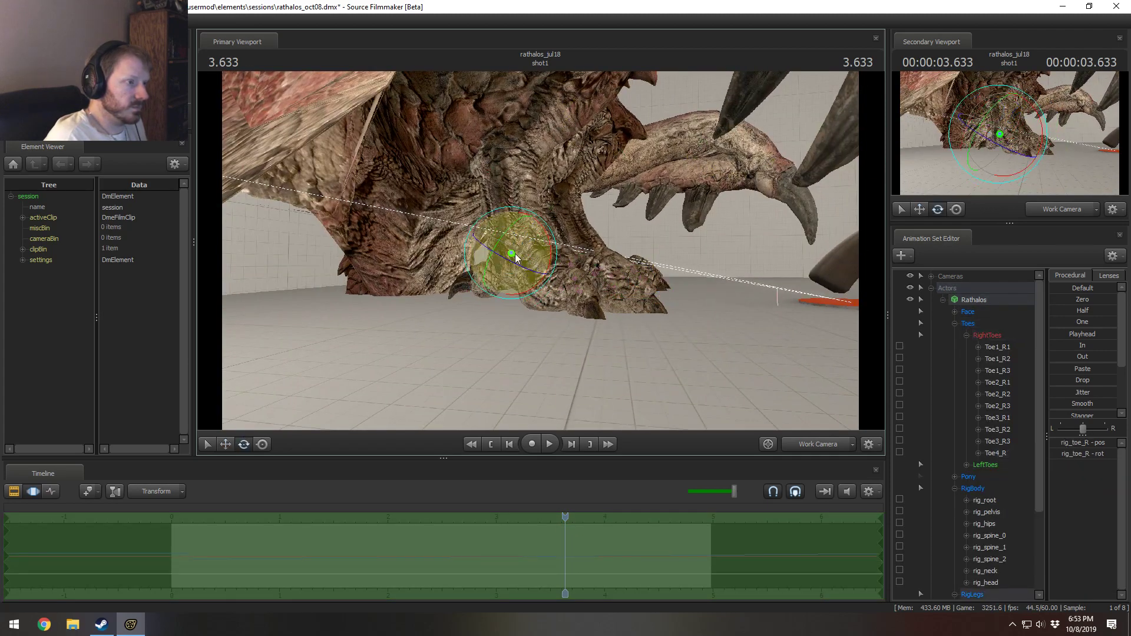
drag(548, 256, 549, 249)
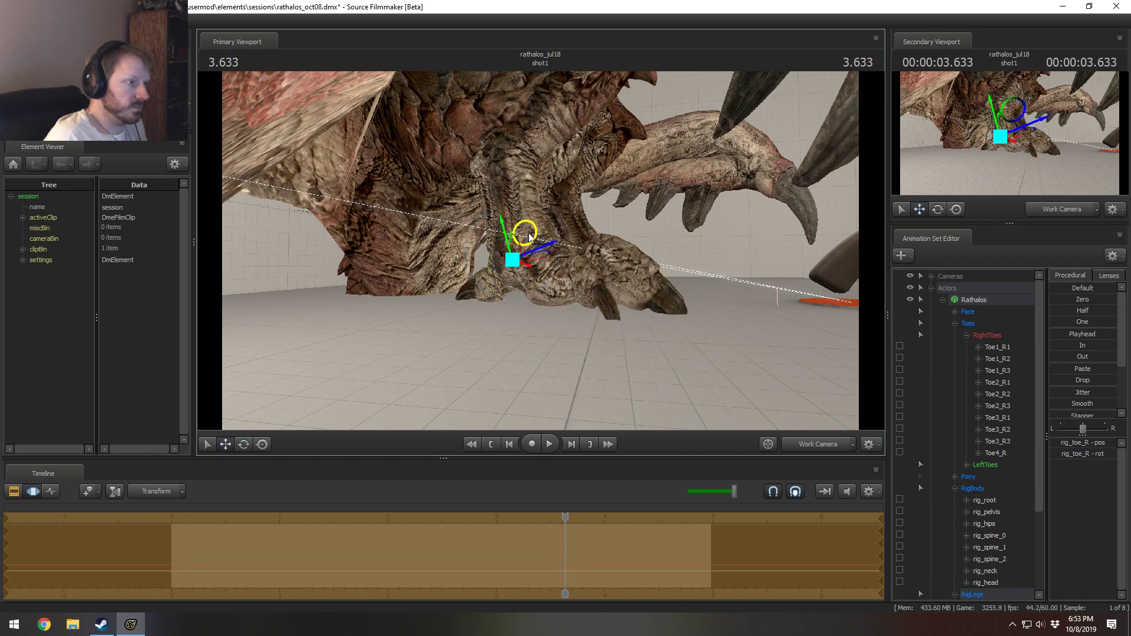
key(ctrl+z)
drag(517, 254, 534, 252)
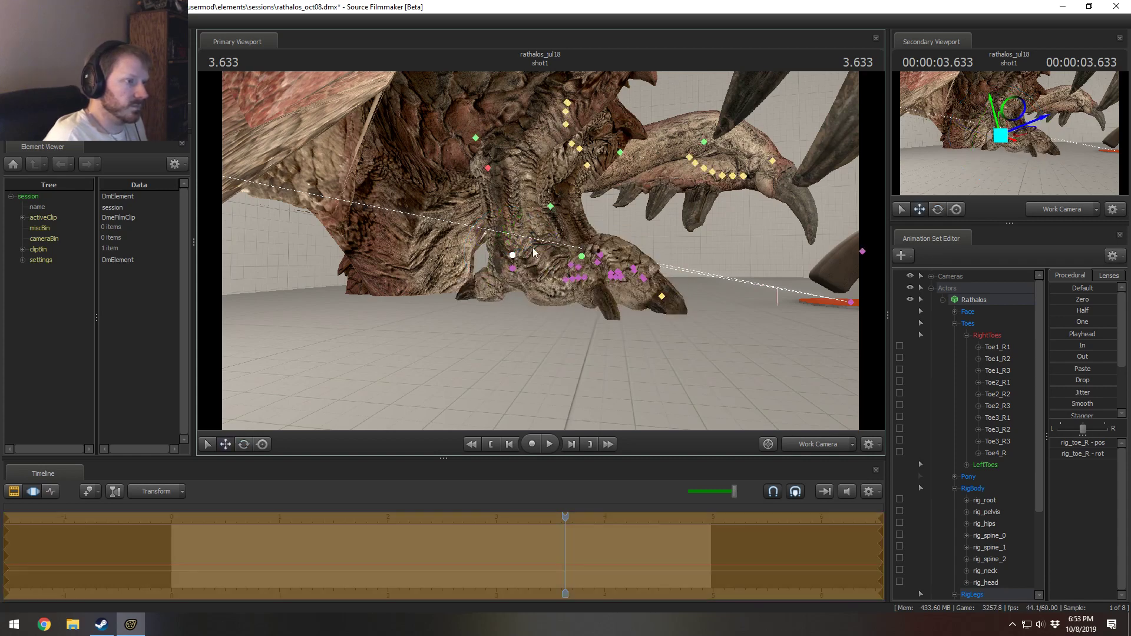
ctrl+click(581, 256)
key(e)
alt+drag(625, 256, 554, 217)
Step: Select rig_foot_L and rig_foot_R together, and move them vertically to set the feet at floor level
click(547, 205)
ctrl+click(425, 180)
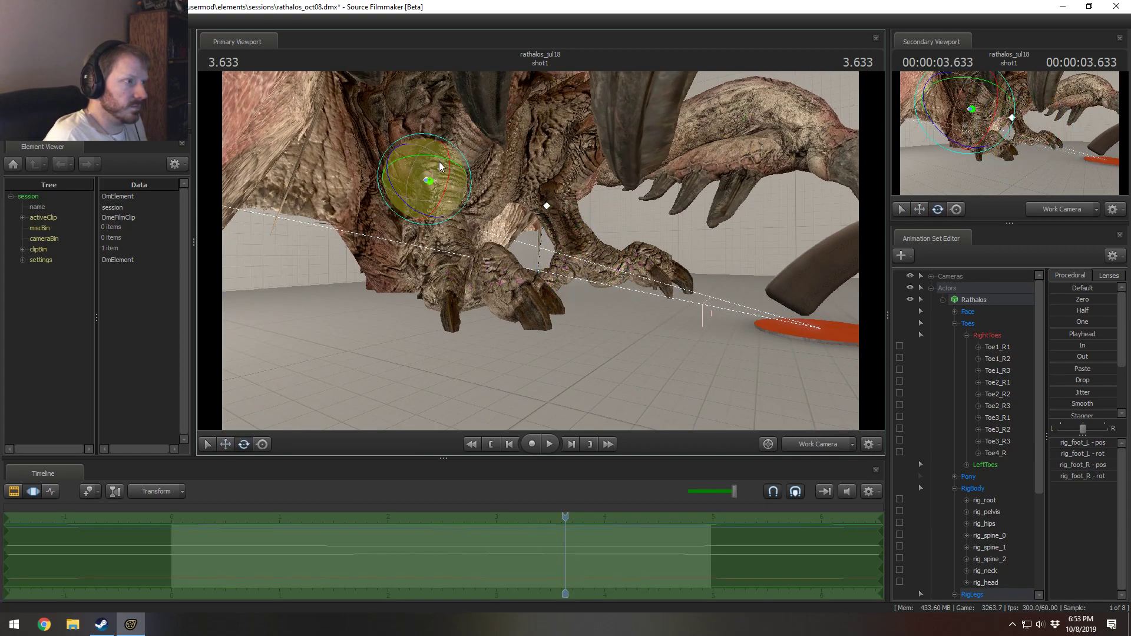
key(w)
drag(427, 171, 429, 160)
alt+drag(547, 295, 542, 292)
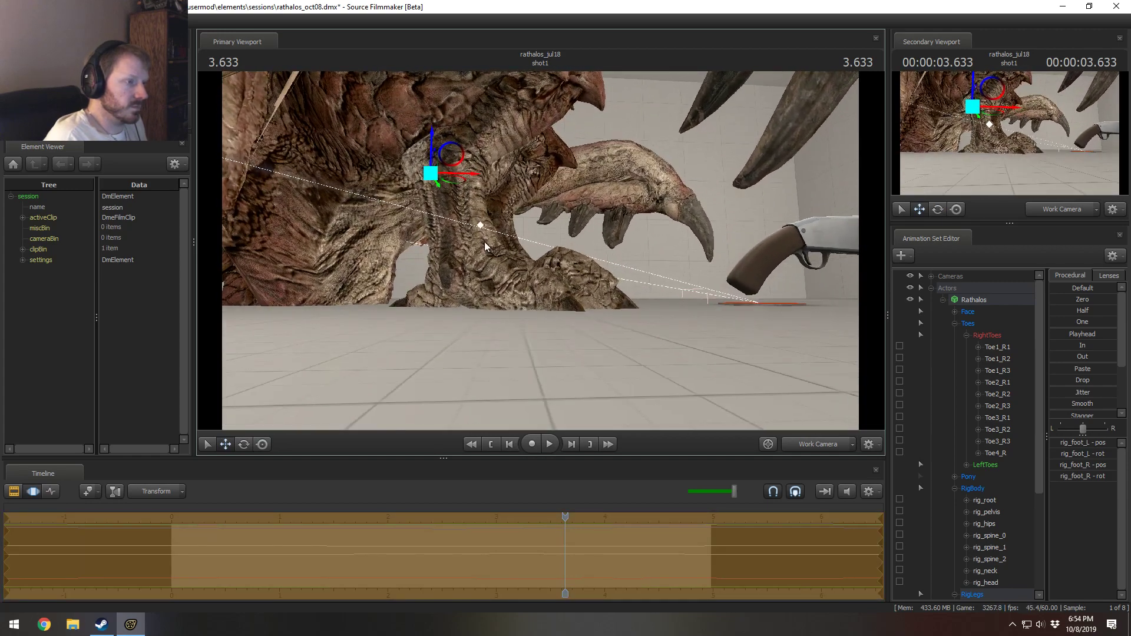
drag(434, 154, 617, 300)
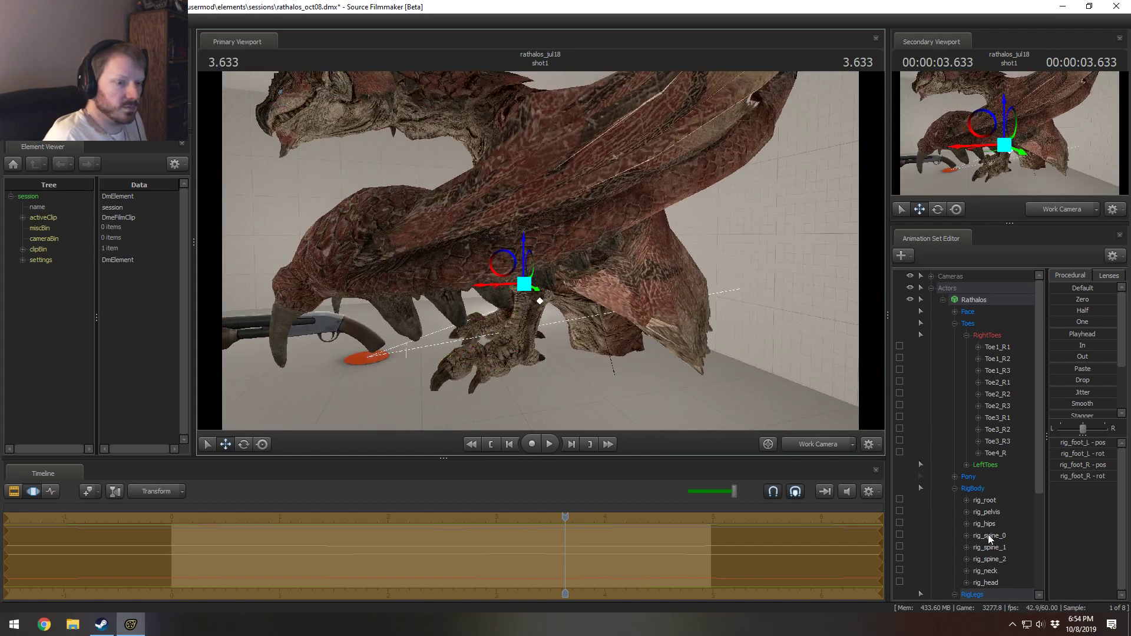
Step: Expand the Pony Body bones and rotate Tail_1 and Tail_2 to angle the base of the Rathalos's tail
scroll(986, 540, down, 4)
scroll(988, 347, up, 2)
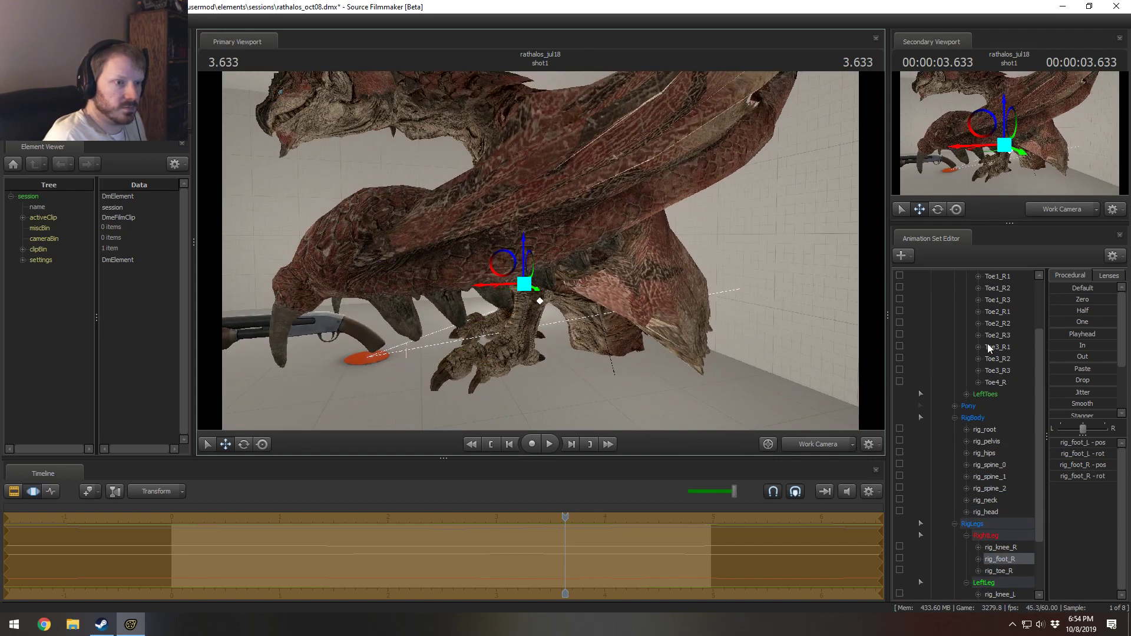
click(954, 418)
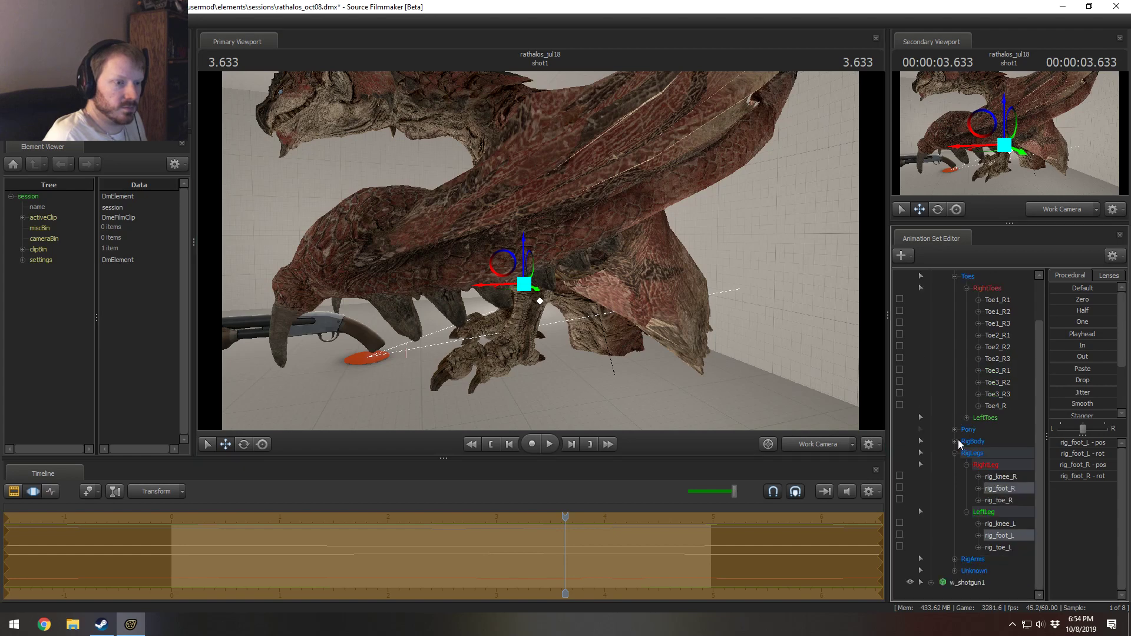
click(954, 430)
click(996, 465)
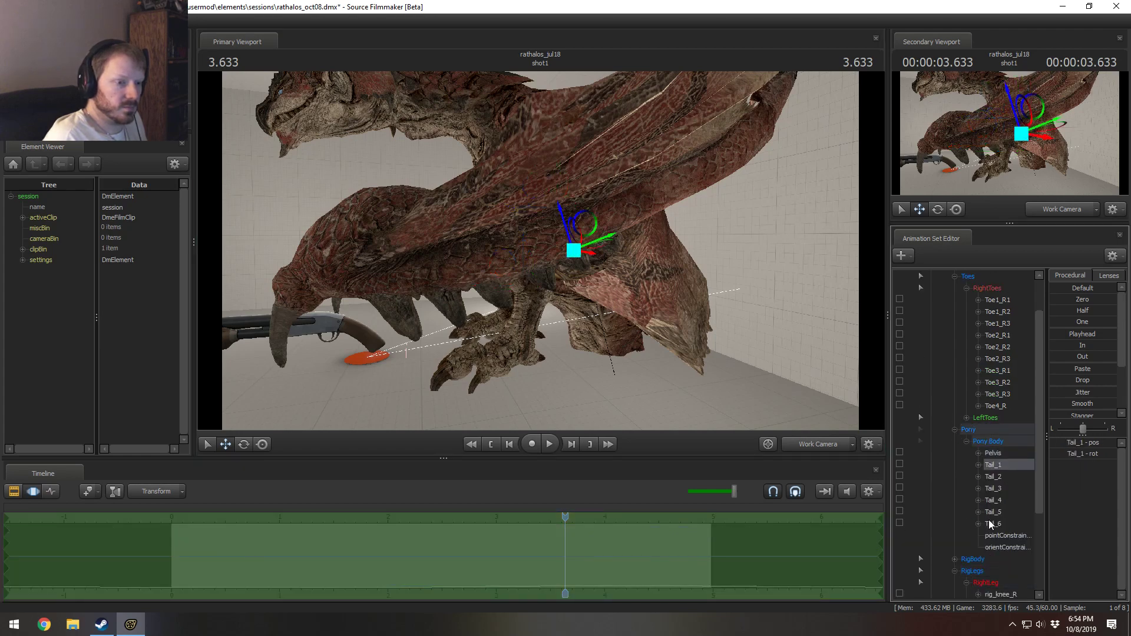
shift+click(989, 523)
alt+drag(732, 389, 583, 269)
ctrl+click(570, 249)
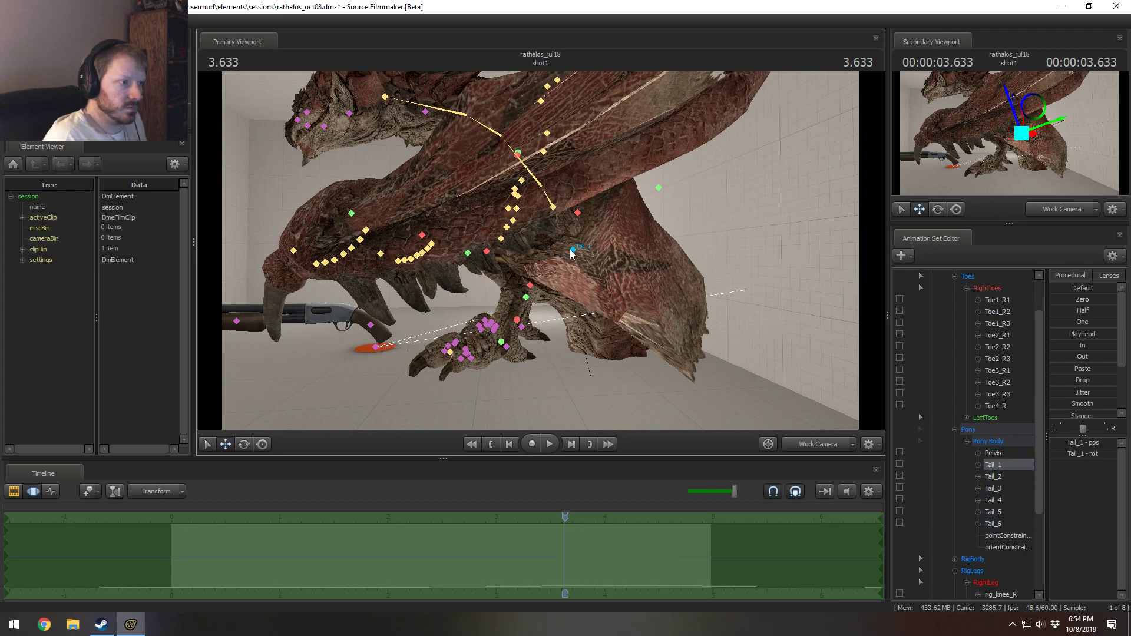
ctrl+click(995, 477)
key(e)
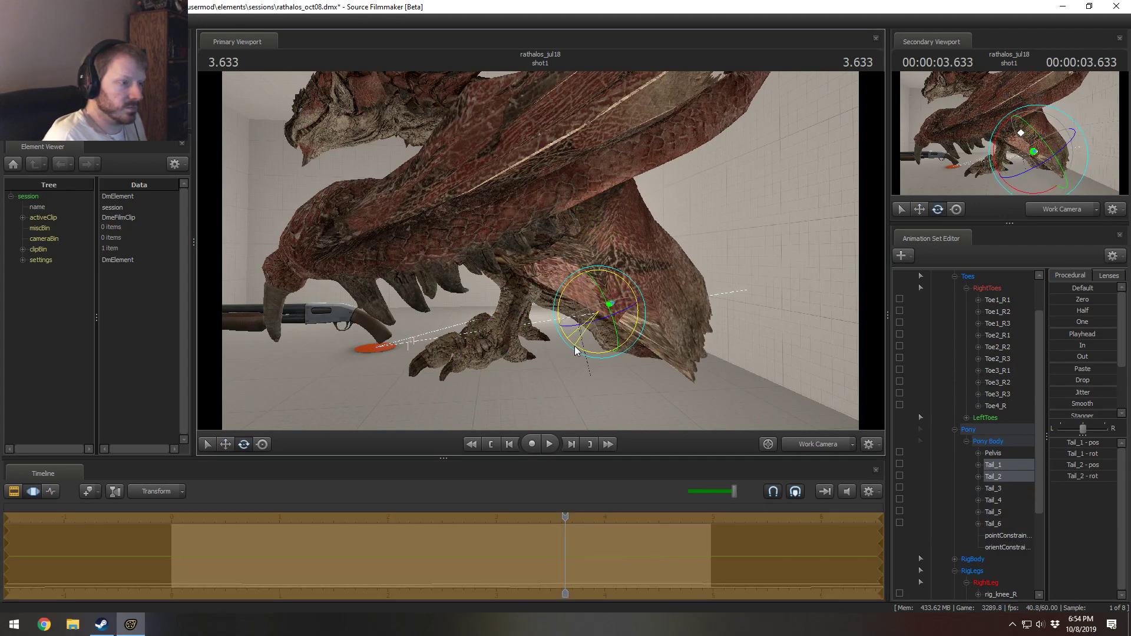
alt+drag(576, 350, 644, 302)
ctrl+click(610, 306)
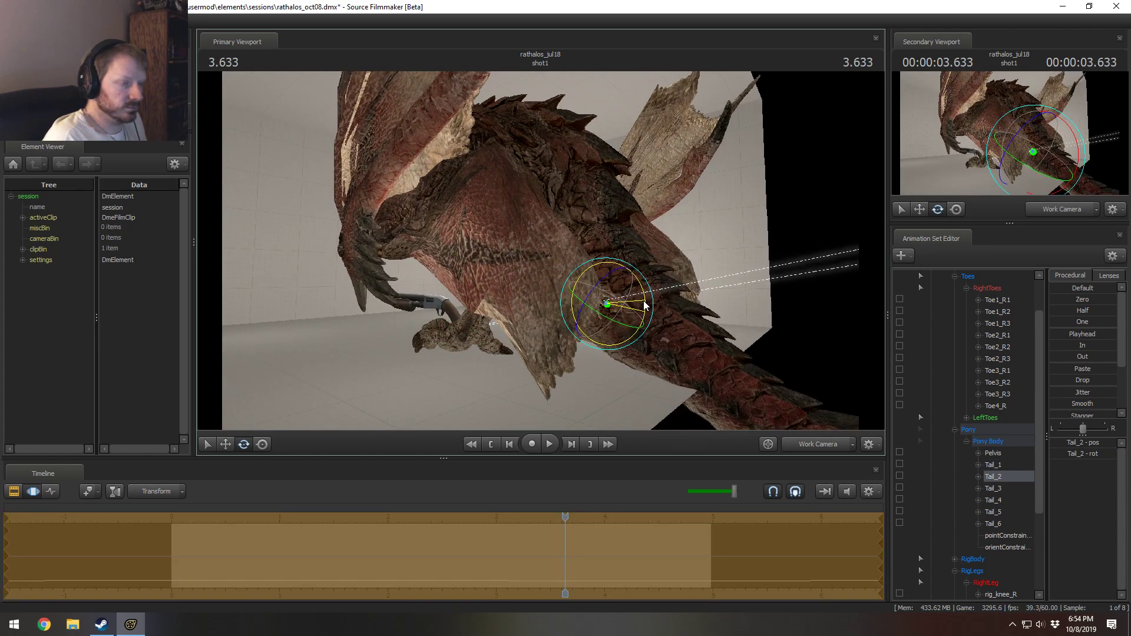
Step: Rotate the Tail_3 bone to level the rest of the tail with the floor
click(994, 488)
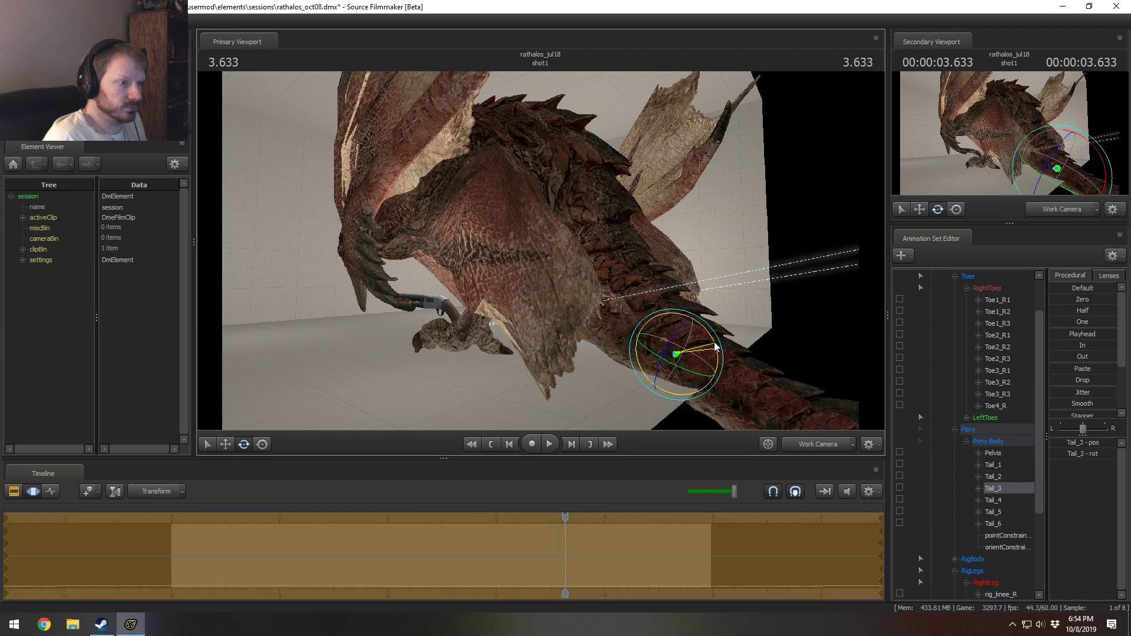
drag(710, 334, 707, 327)
alt+drag(593, 325, 592, 282)
key(w)
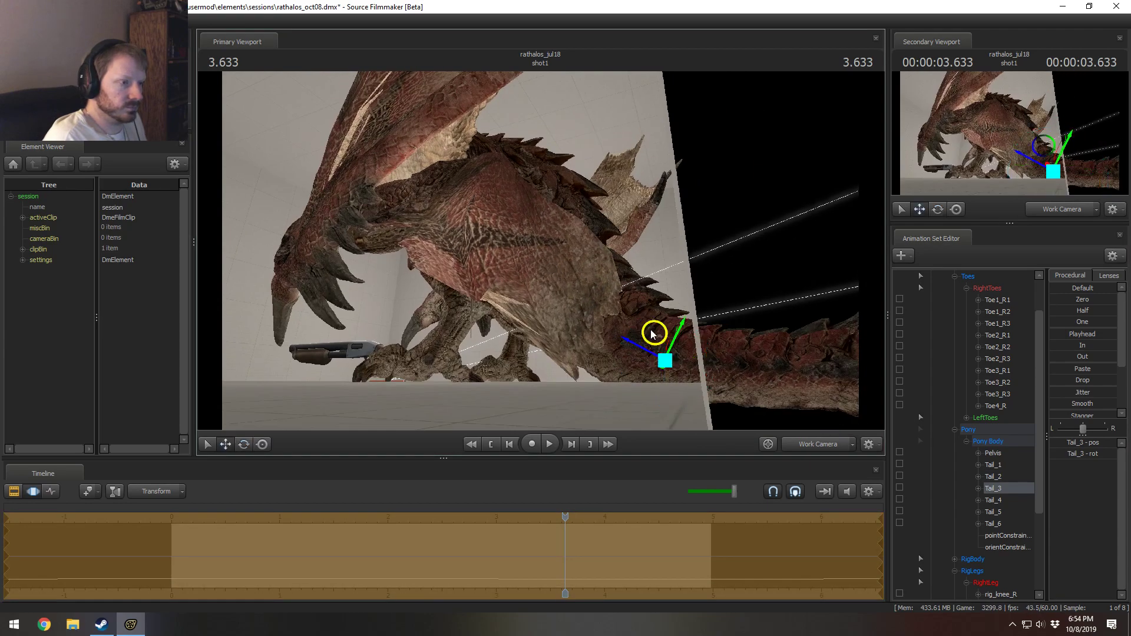
drag(651, 334, 655, 320)
alt+drag(627, 270, 618, 242)
Step: Play the shot and set the playhead back to 1.700 seconds, with the Rathalos viewed from its right side
key(space)
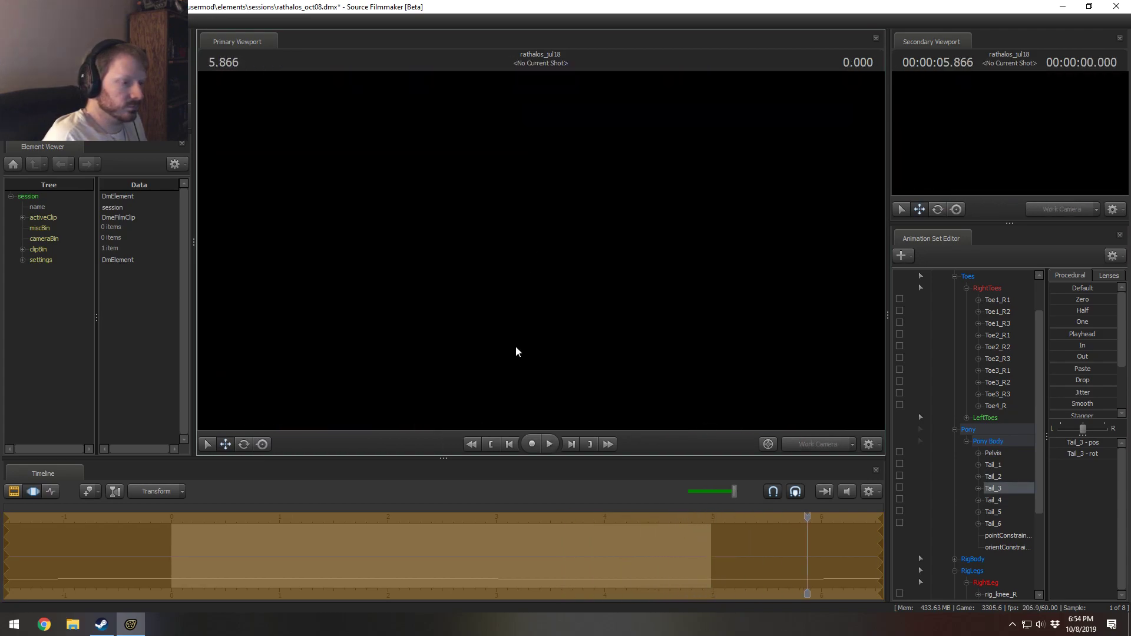
drag(807, 517, 355, 516)
alt+drag(527, 294, 448, 295)
alt+right_drag(569, 253, 540, 252)
mouse_move(540, 253)
alt+mouse_down()
mouse_move(435, 247)
mouse_move(541, 255)
alt+mouse_up()
alt+right_drag(540, 254, 513, 255)
mouse_move(512, 254)
alt+mouse_down()
mouse_move(556, 283)
mouse_move(524, 254)
alt+mouse_up()
Step: Select rig_hand_R, and move and rotate it to lower the folded right arm beside the body
key(ctrl)
ctrl+click(688, 275)
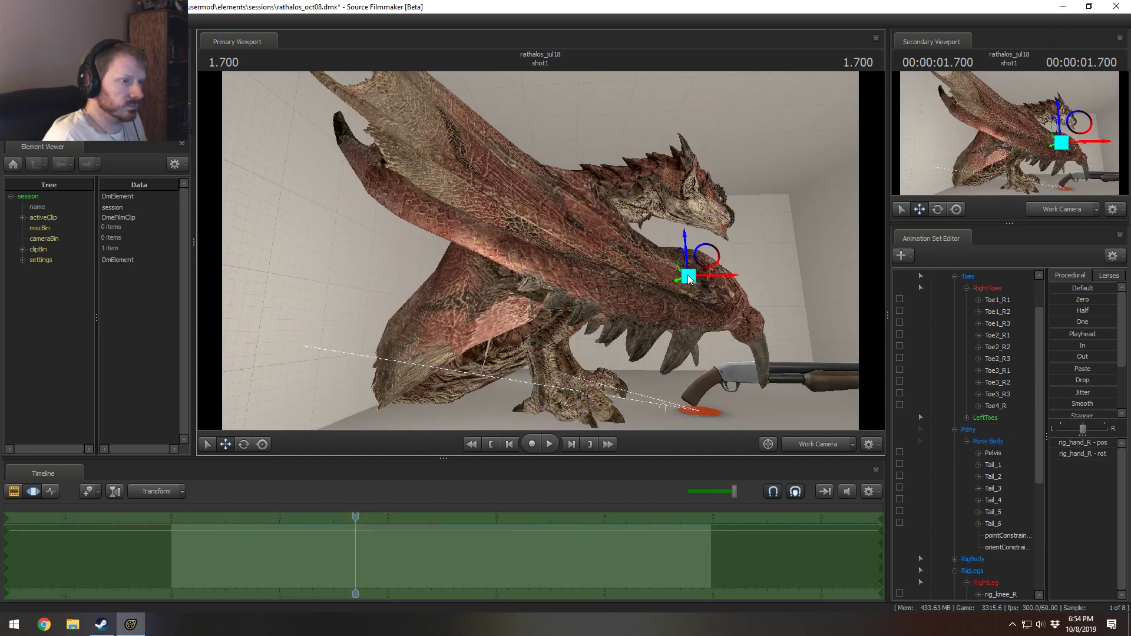
alt+drag(688, 276, 579, 314)
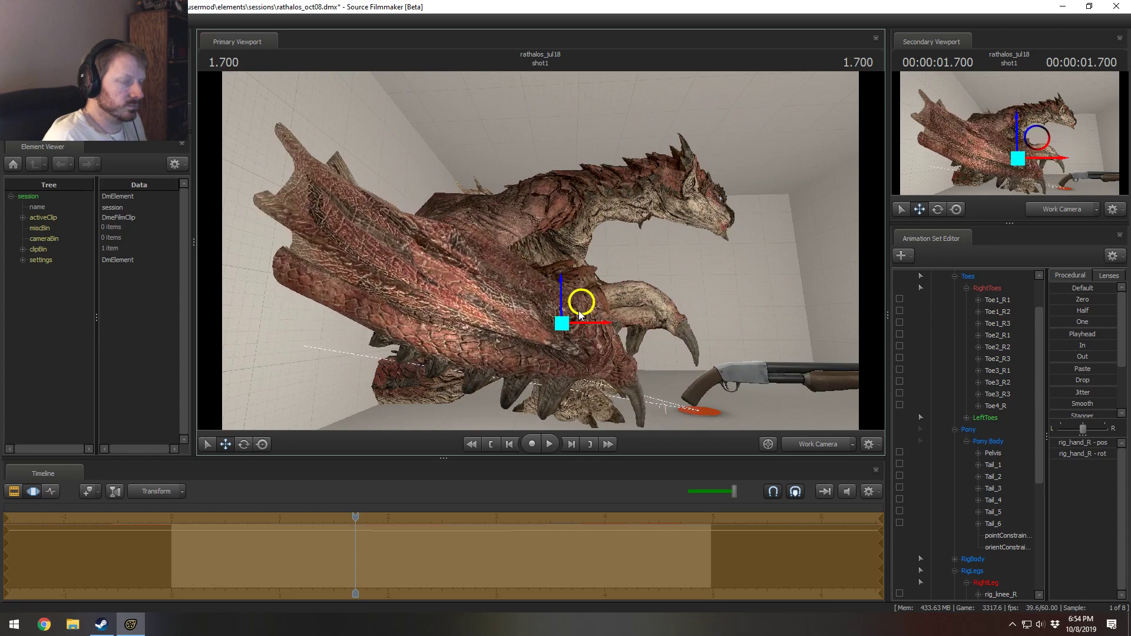
key(e)
drag(544, 368, 612, 269)
key(w)
alt+drag(613, 270, 598, 262)
Step: Select rig_hand_L, and rotate and move it to start lowering the left arm
alt+drag(675, 248, 522, 259)
ctrl+click(401, 293)
key(e)
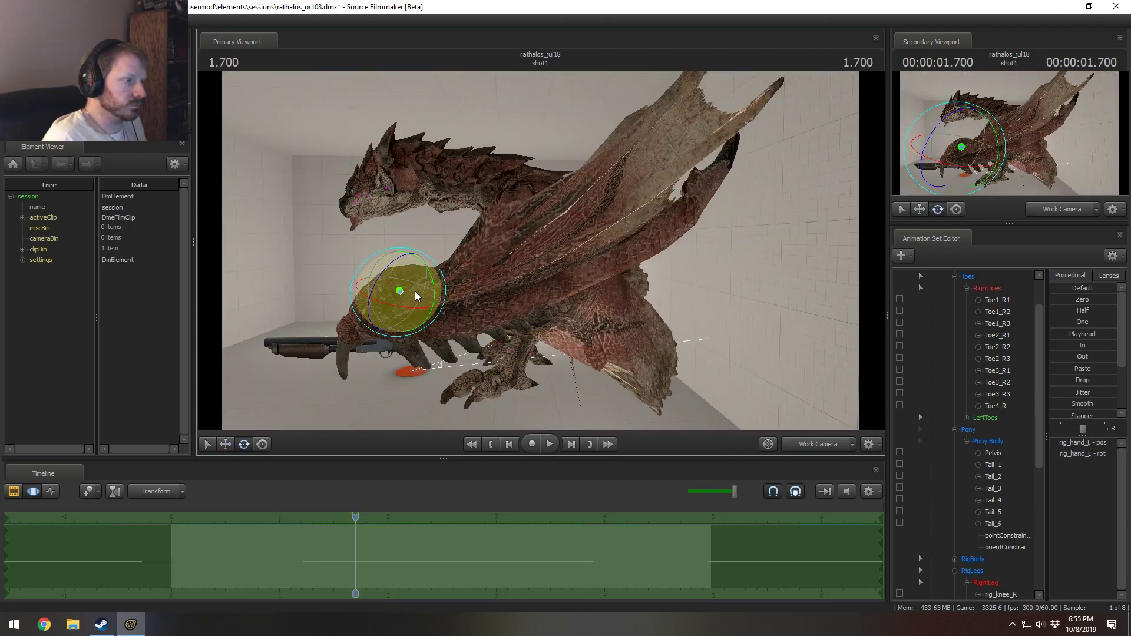
drag(433, 297, 438, 330)
alt+drag(525, 321, 545, 238)
key(w)
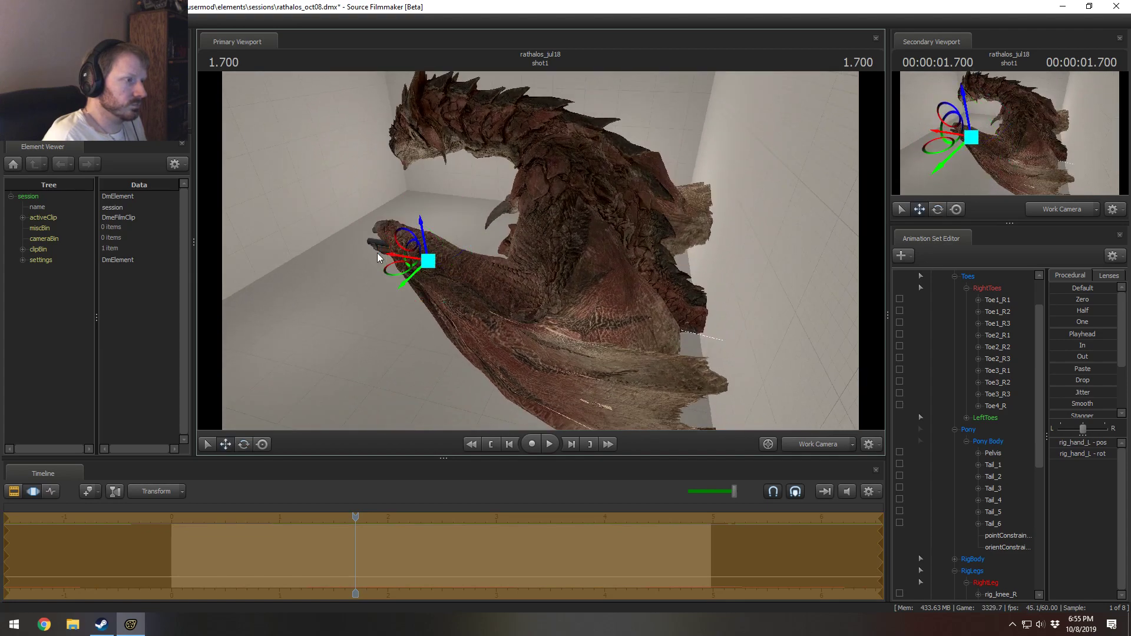
Step: Undo the last rig_hand_L change, and reposition and rotate the left hand beside the body to match the right arm
key(ctrl+z)
key(ctrl+z)
key(ctrl+y)
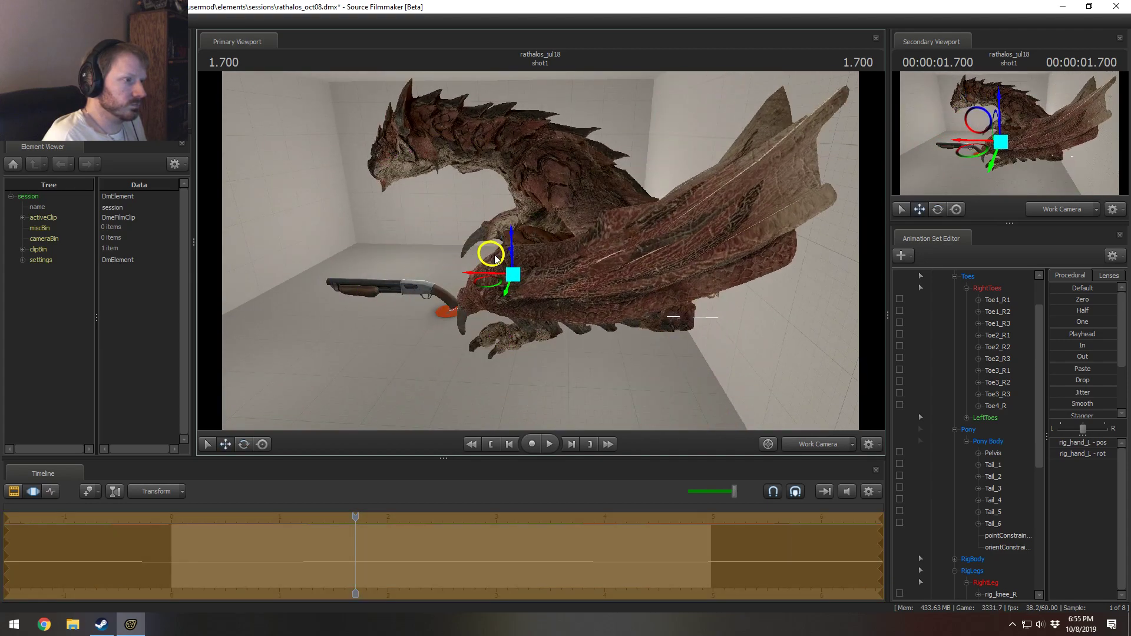
key(e)
mouse_move(533, 245)
mouse_down()
mouse_move(553, 271)
mouse_move(542, 250)
mouse_up()
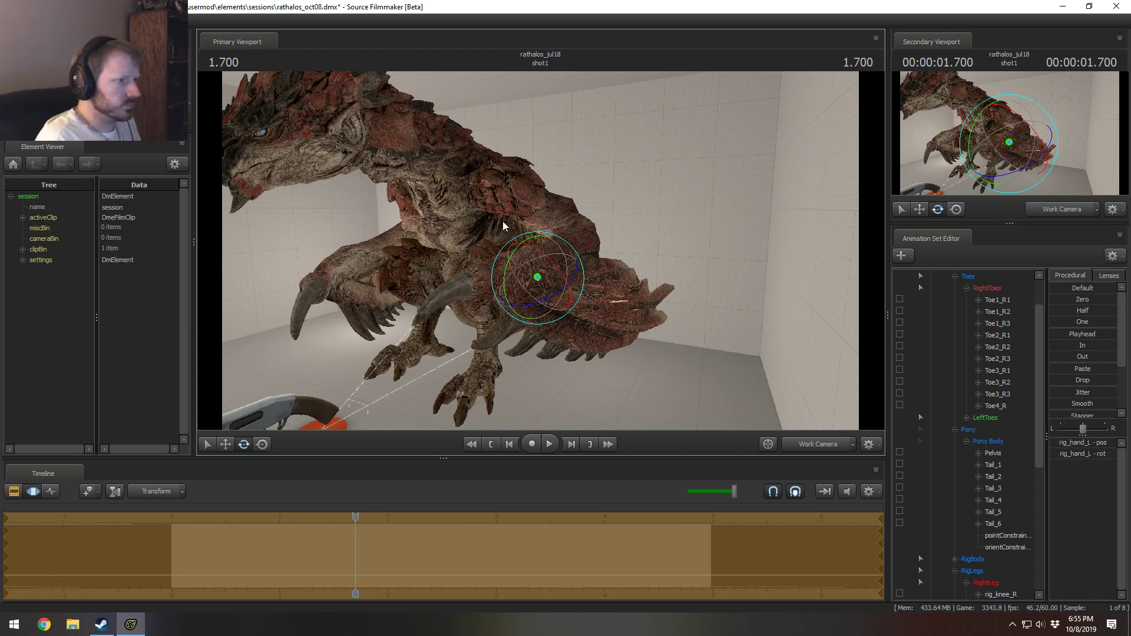
alt+drag(535, 296, 541, 256)
key(s)
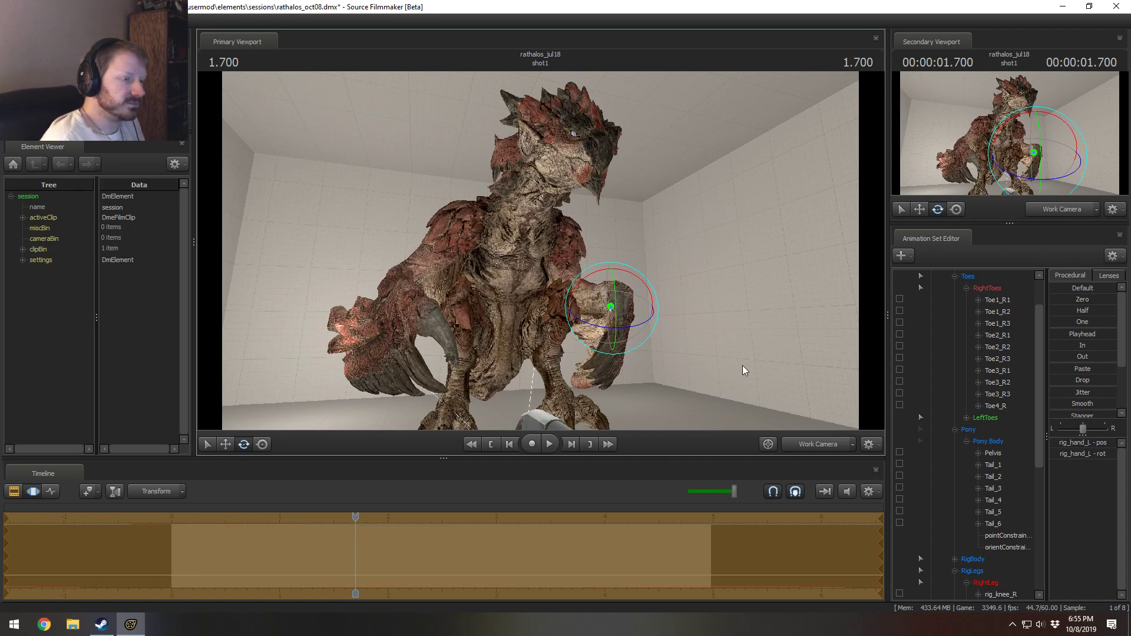
mouse_move(540, 251)
mouse_down()
mouse_move(532, 260)
mouse_move(541, 250)
mouse_up()
Step: Collapse the Pony, RigLegs, RigArms and Toes groups, and collapse the whole Rathalos animation set
key(F2)
key(F3)
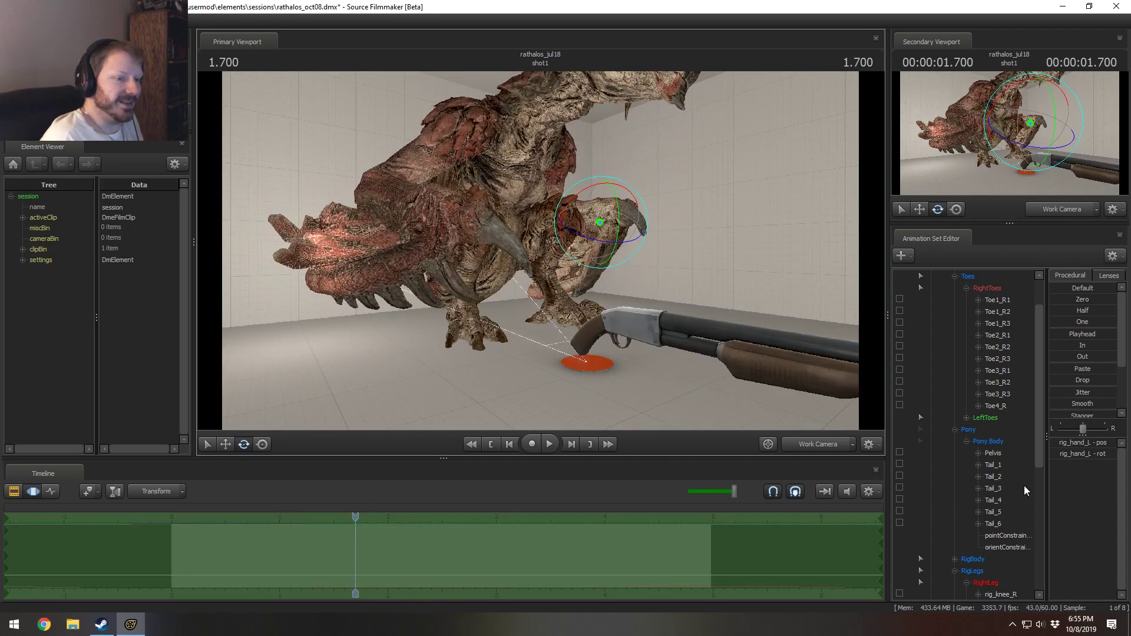
click(954, 429)
click(954, 453)
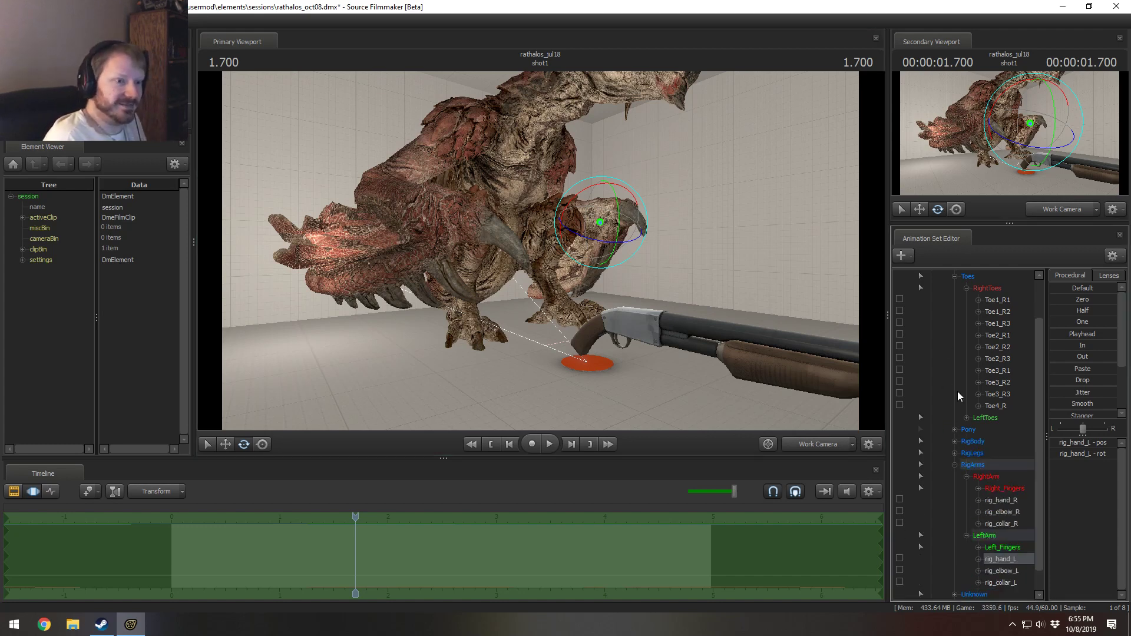
click(953, 461)
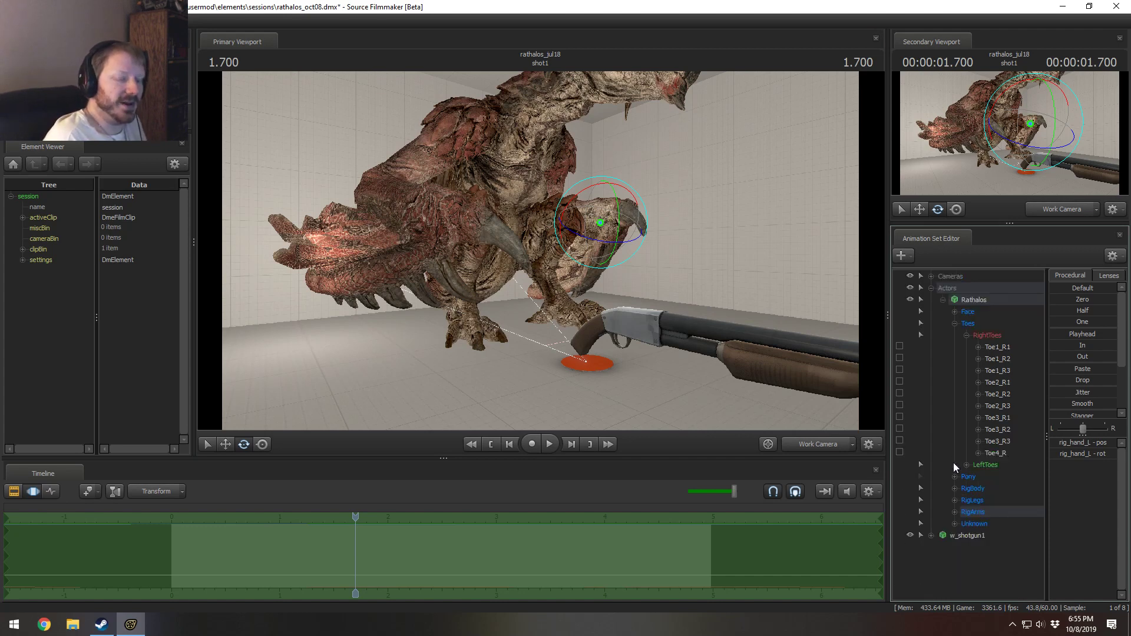
click(954, 323)
click(943, 301)
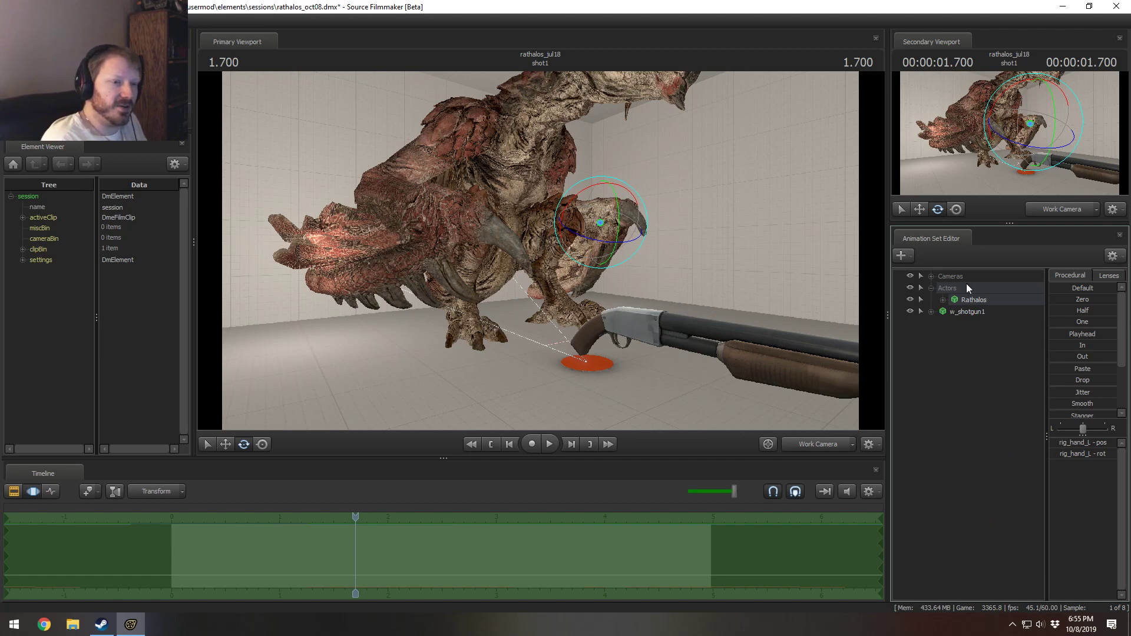
Step: Rename the w_shotgun1 animation set to Shotgun
double_click(980, 311)
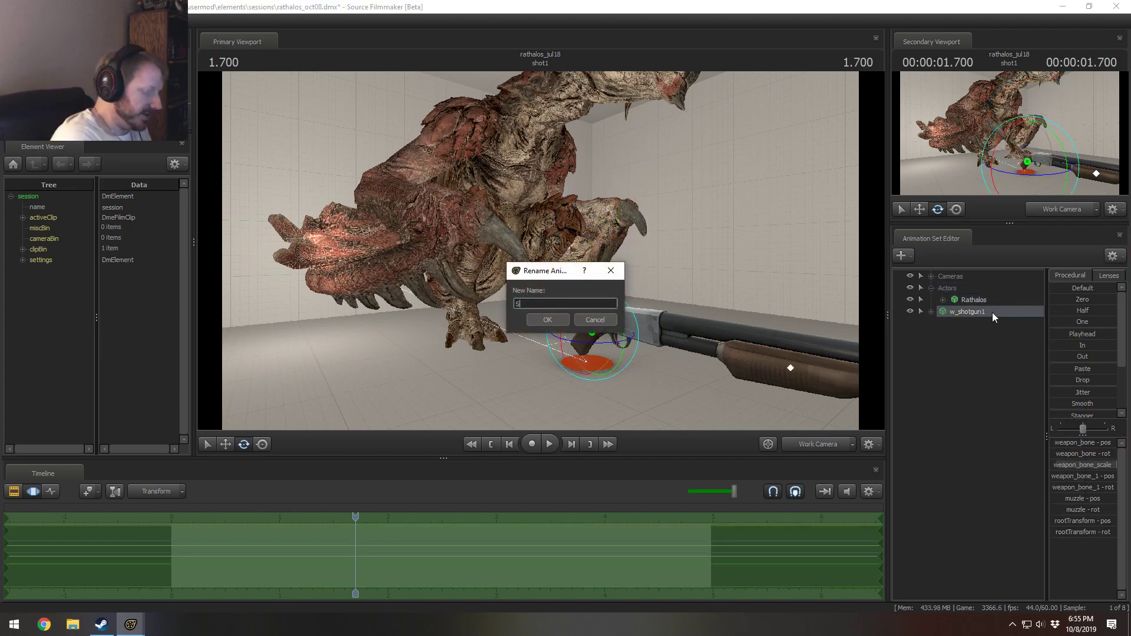
text(Shotgun)
key(Return)
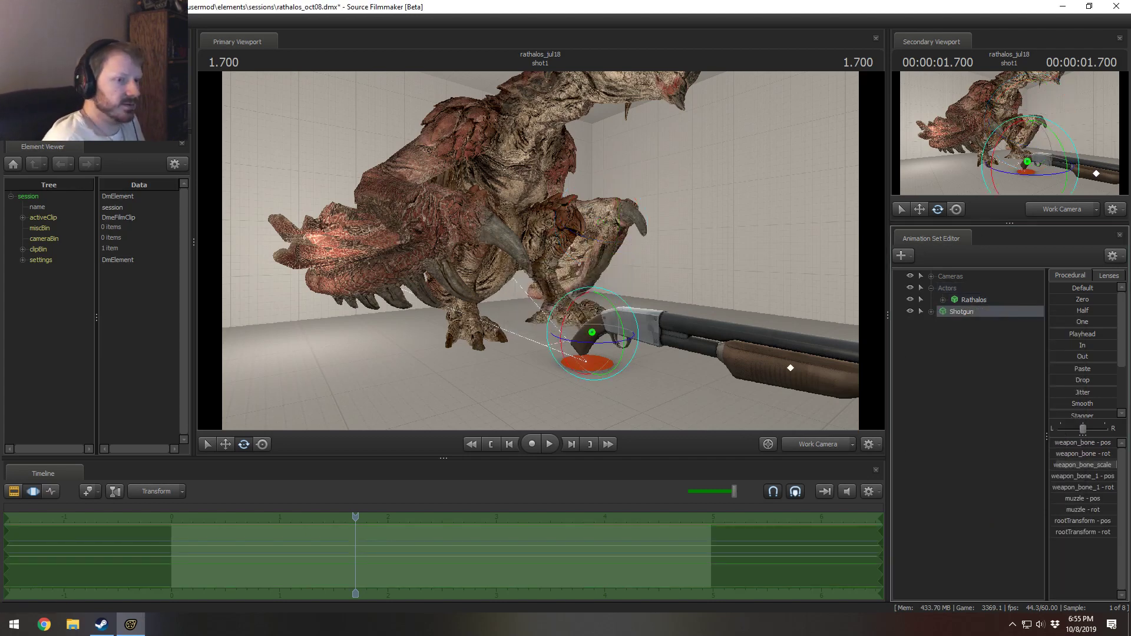
Step: Select the Shotgun's rootTransform, and rotate and move the gun so it points upward in front of the Rathalos
drag(813, 271, 808, 277)
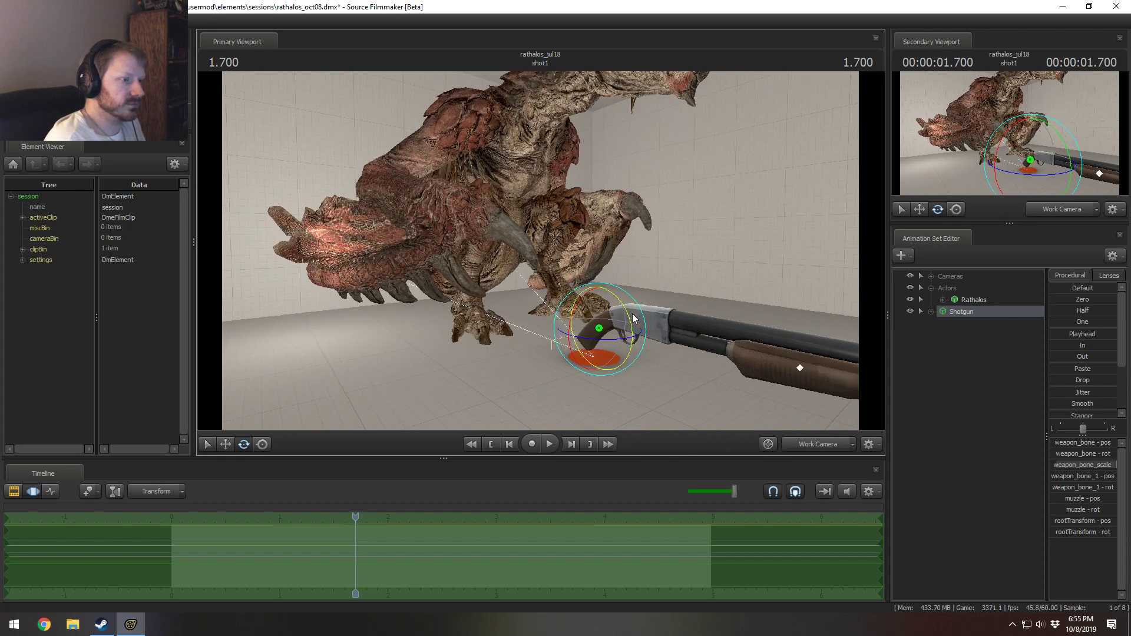
drag(629, 314, 670, 313)
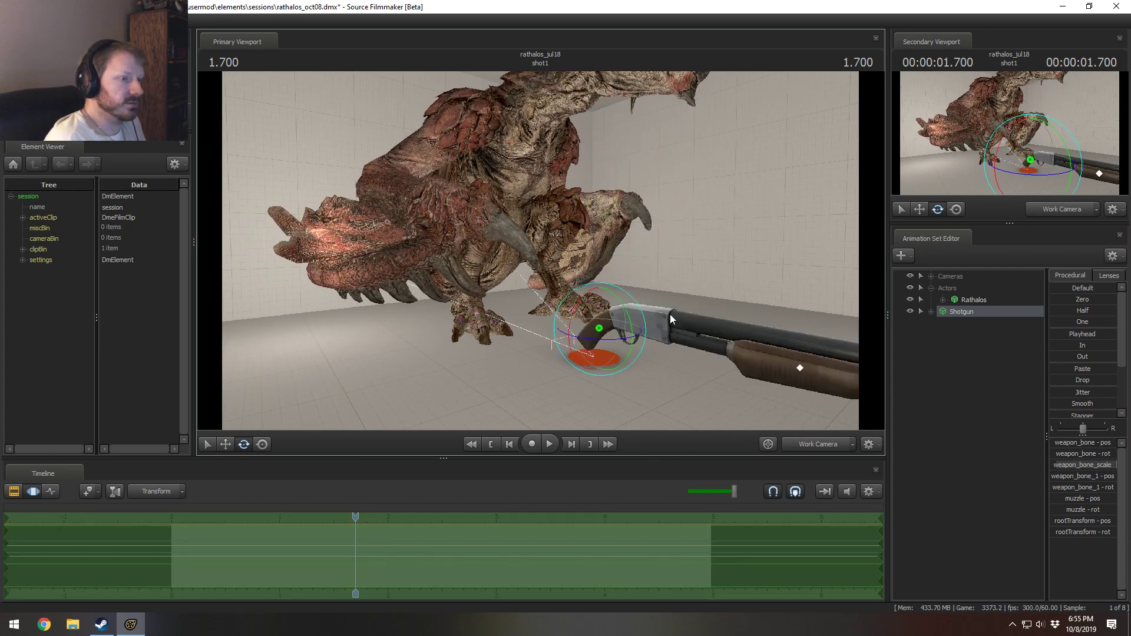
click(900, 330)
click(932, 311)
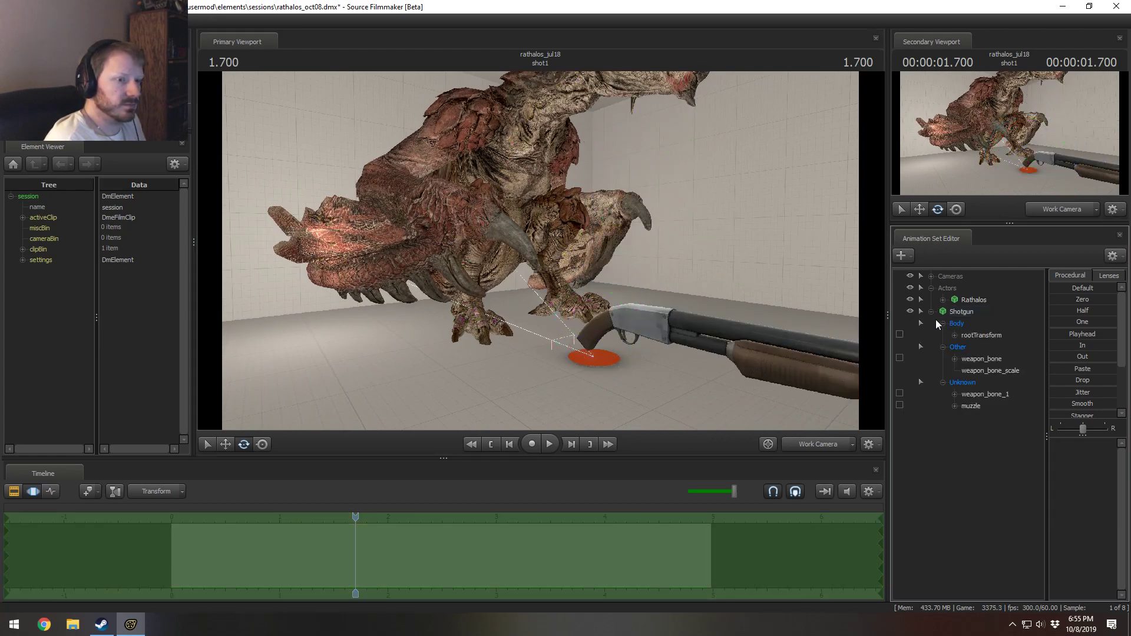
click(959, 335)
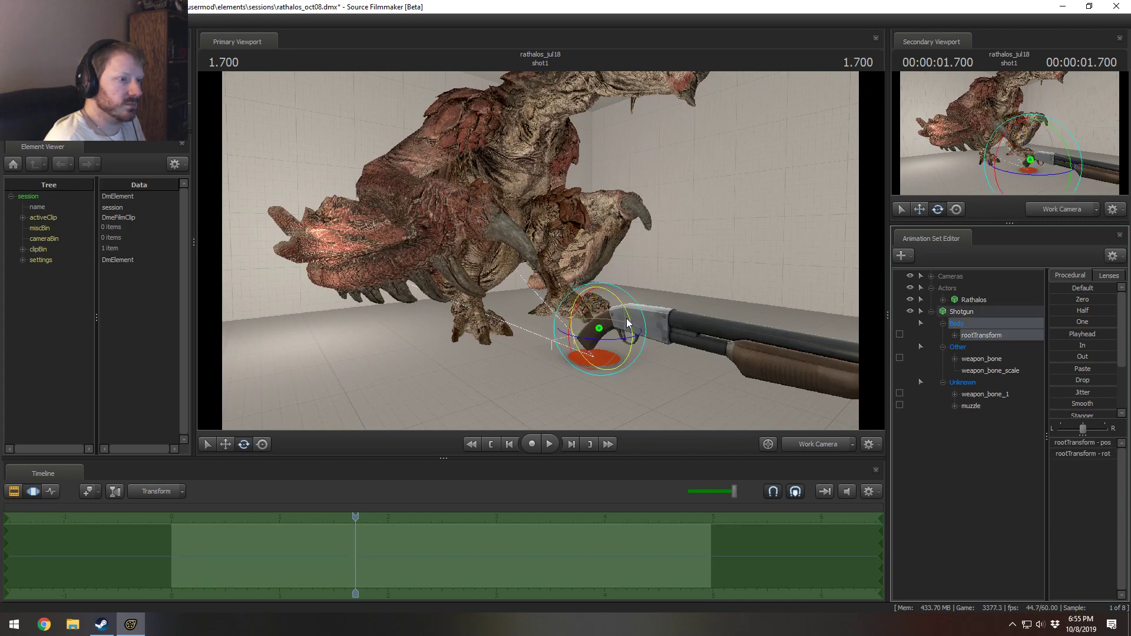
drag(627, 320, 541, 250)
key(w)
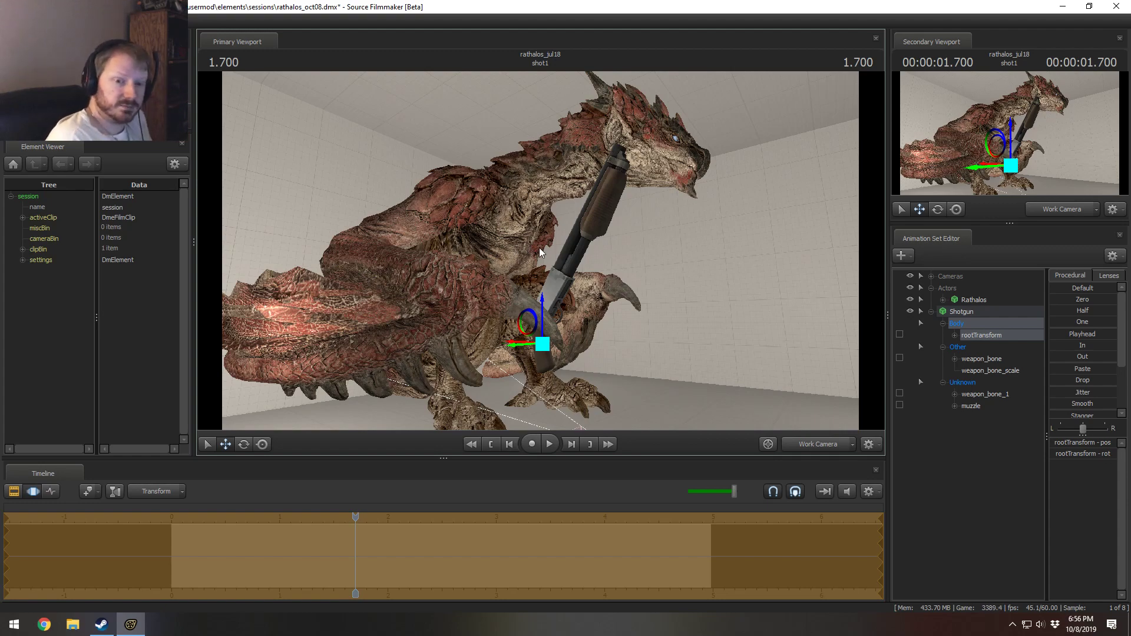
Step: Adjust the Shotgun's rootTransform position, and rotate it so the gun lies diagonally across the Rathalos's chest
alt+drag(657, 196, 548, 252)
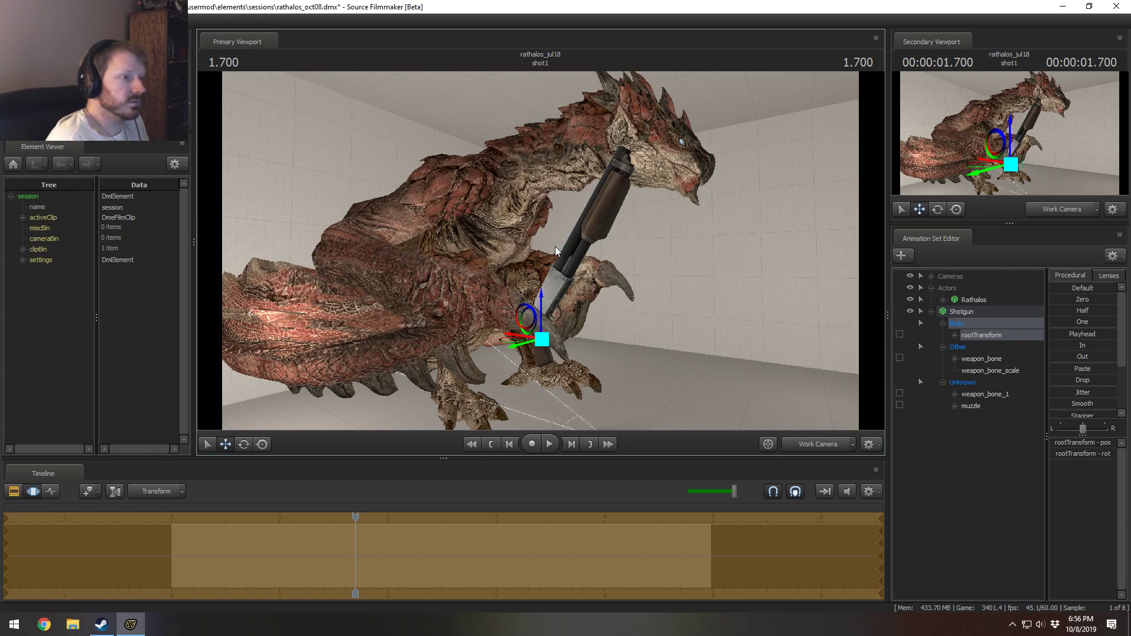
drag(606, 259, 540, 250)
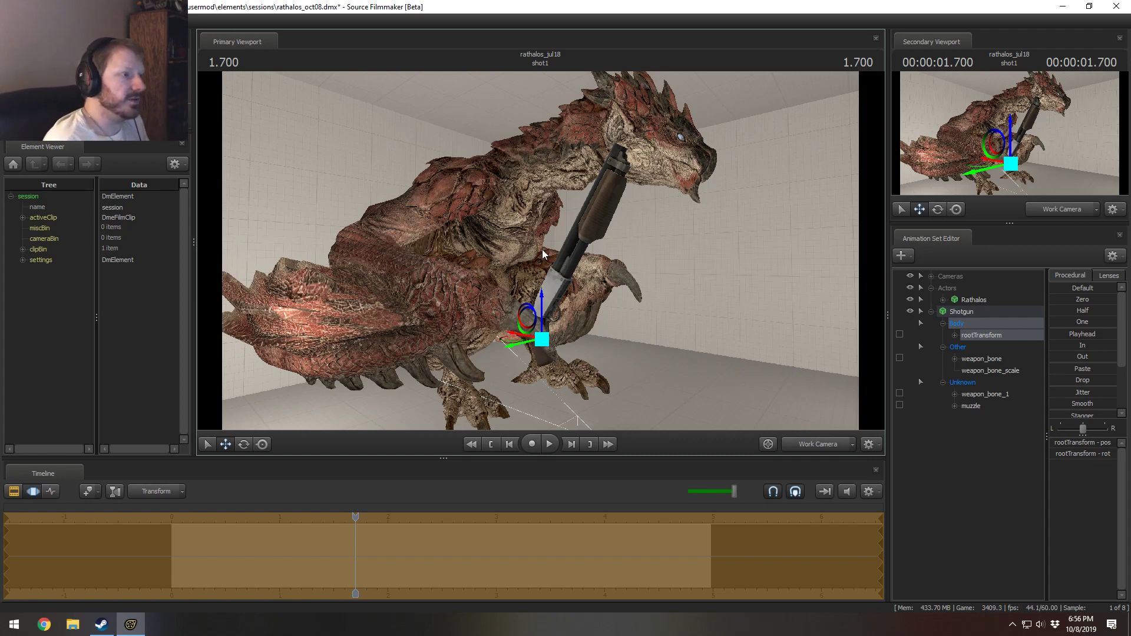
drag(673, 244, 538, 257)
key(e)
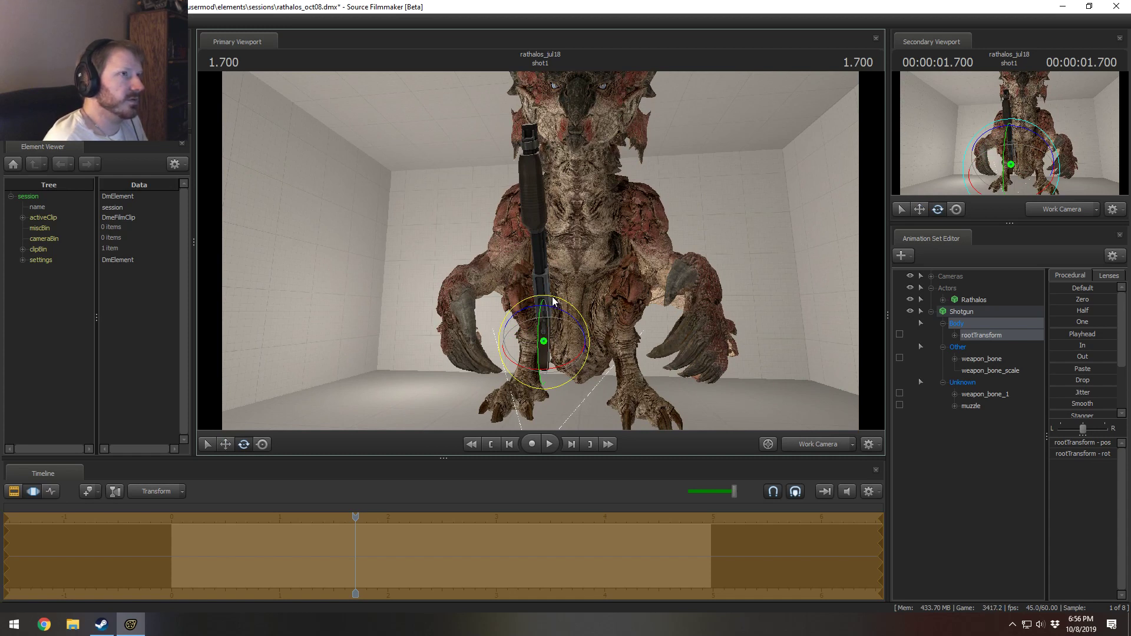
mouse_move(545, 336)
mouse_down()
mouse_move(592, 349)
mouse_move(563, 341)
mouse_up()
alt+drag(629, 315, 543, 243)
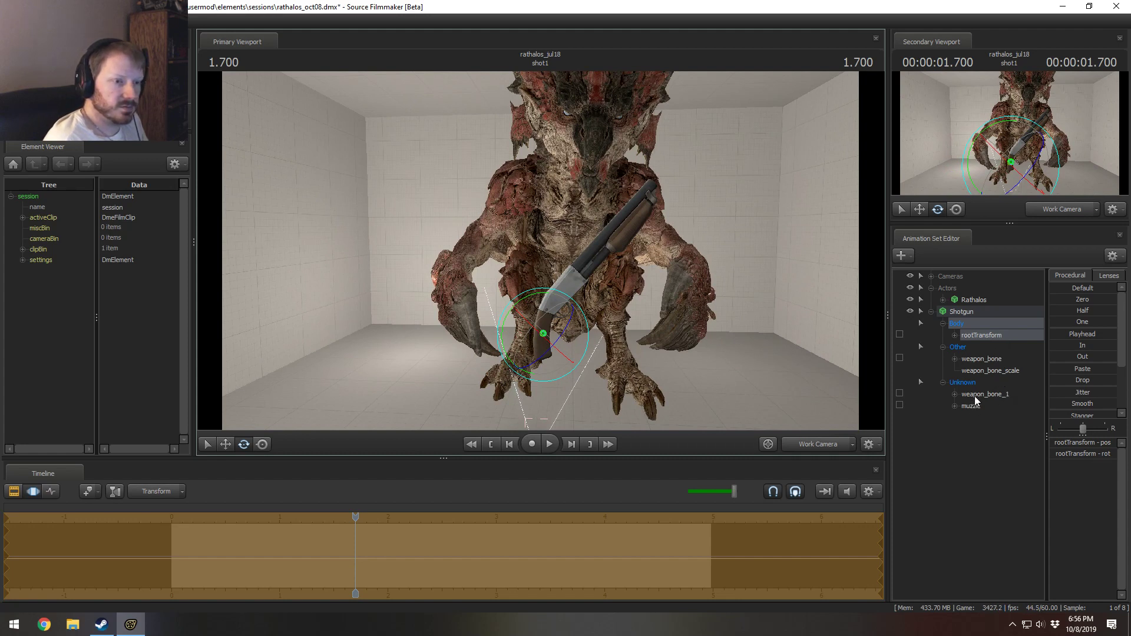
Step: Edit the maximum of weapon_bone_scale and raise its scale to enlarge the shotgun relative to the Rathalos
click(991, 371)
right_click(1081, 443)
click(1087, 461)
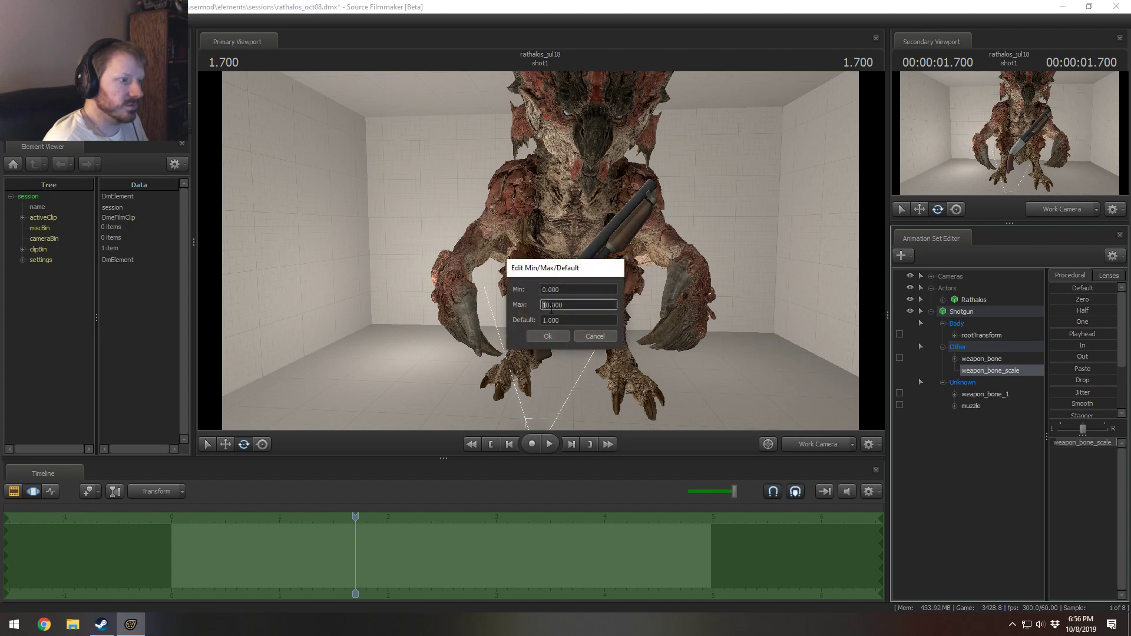
key(Return)
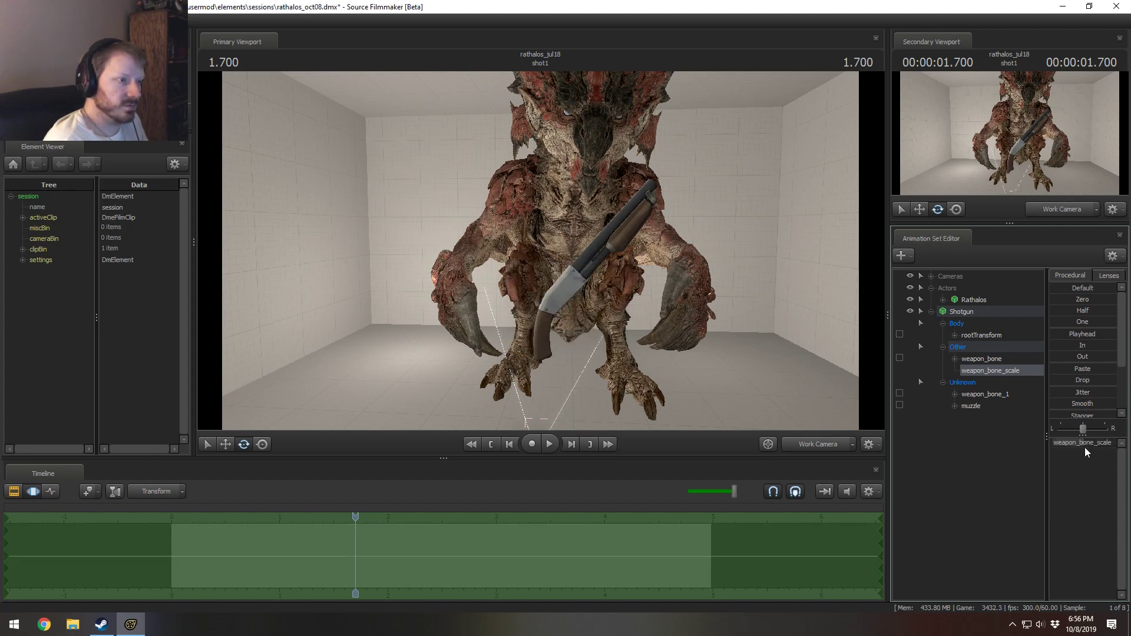
drag(1086, 443, 1110, 443)
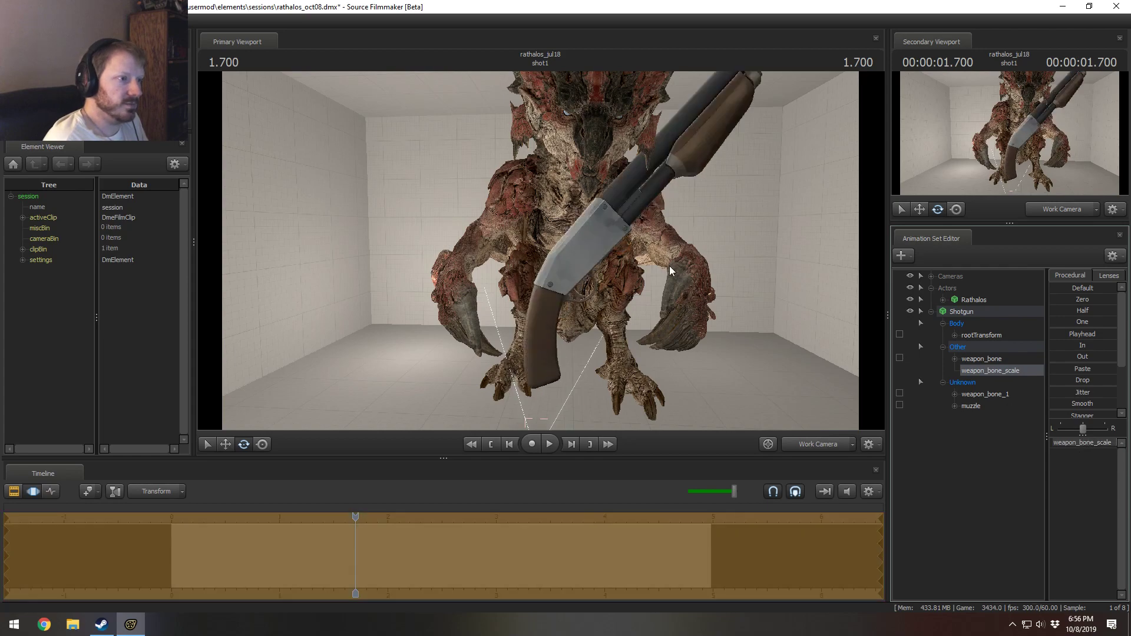
drag(669, 271, 540, 250)
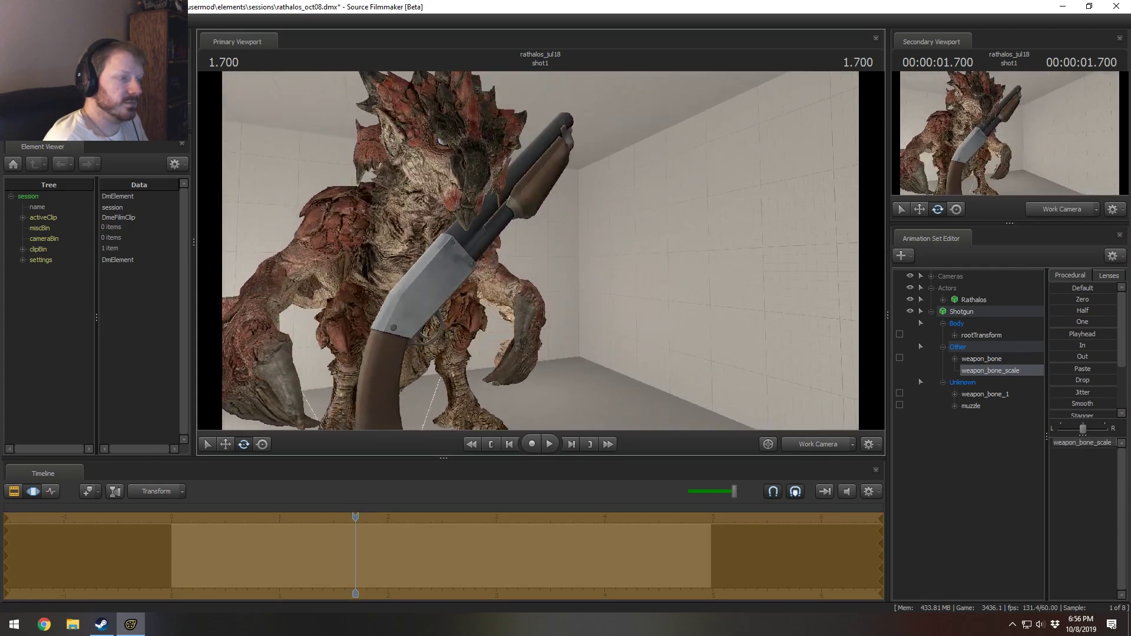
Step: Lower weapon_bone_scale slightly, and use weapon_bone to tilt the shotgun into a shallower diagonal across the Rathalos's chest
drag(1073, 443, 980, 426)
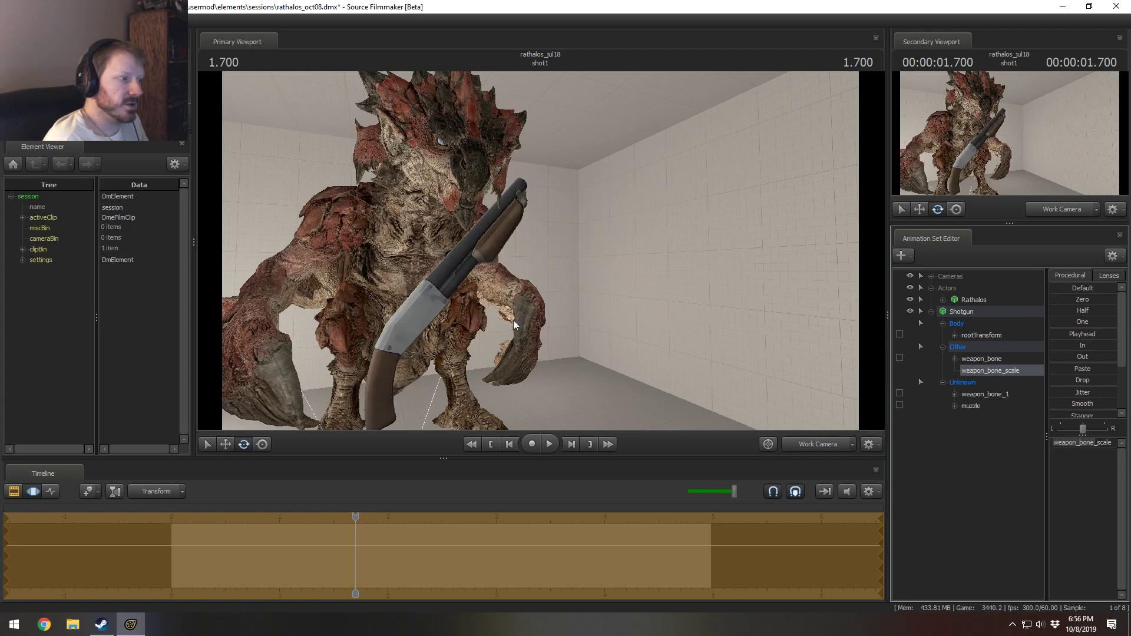
drag(585, 293, 603, 265)
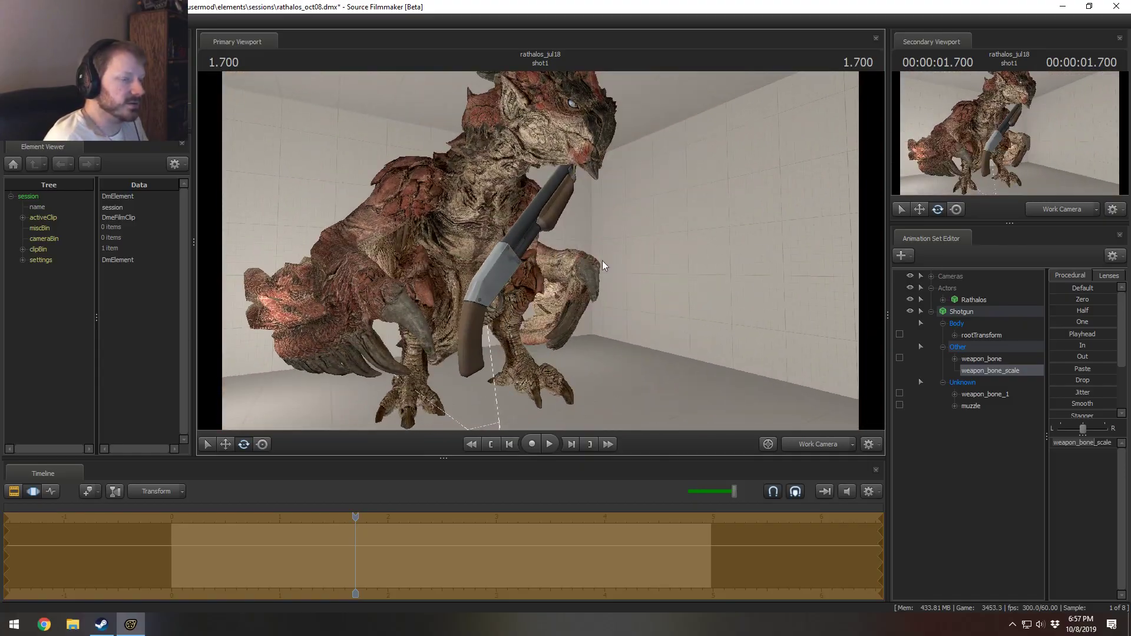
click(995, 359)
drag(462, 353, 449, 336)
alt+drag(524, 275, 432, 333)
key(w)
mouse_move(602, 271)
alt+mouse_down()
mouse_move(720, 271)
mouse_move(601, 266)
alt+mouse_up()
Step: Rotate and move the Rathalos's rig_hand_L so the left hand wraps around the shotgun's fore-end
key(ctrl)
ctrl+click(602, 282)
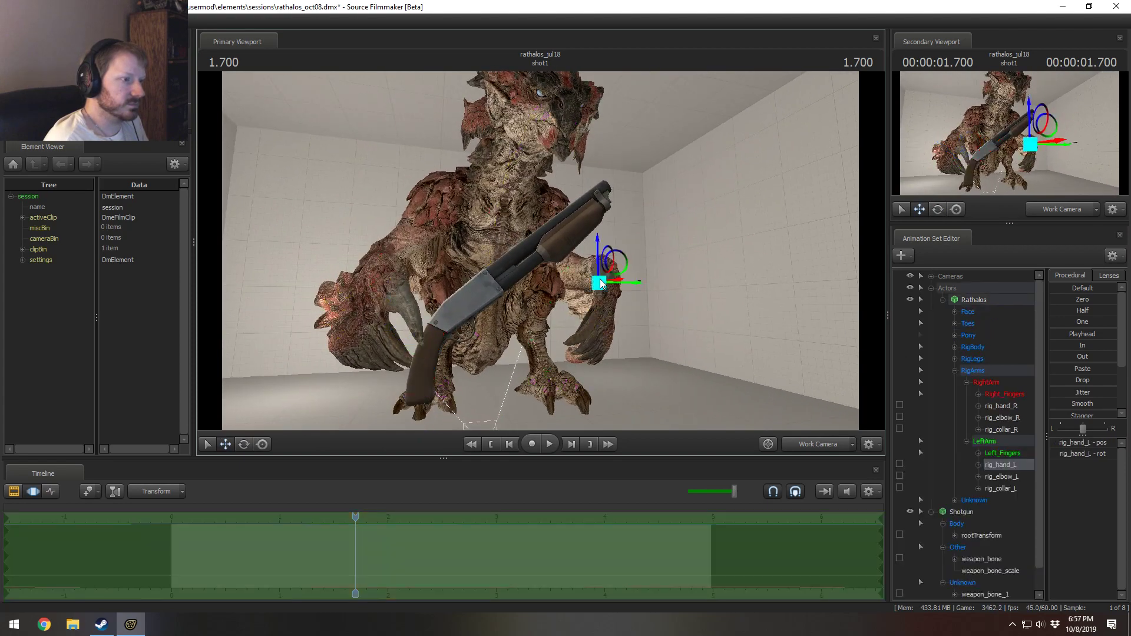
key(e)
key(w)
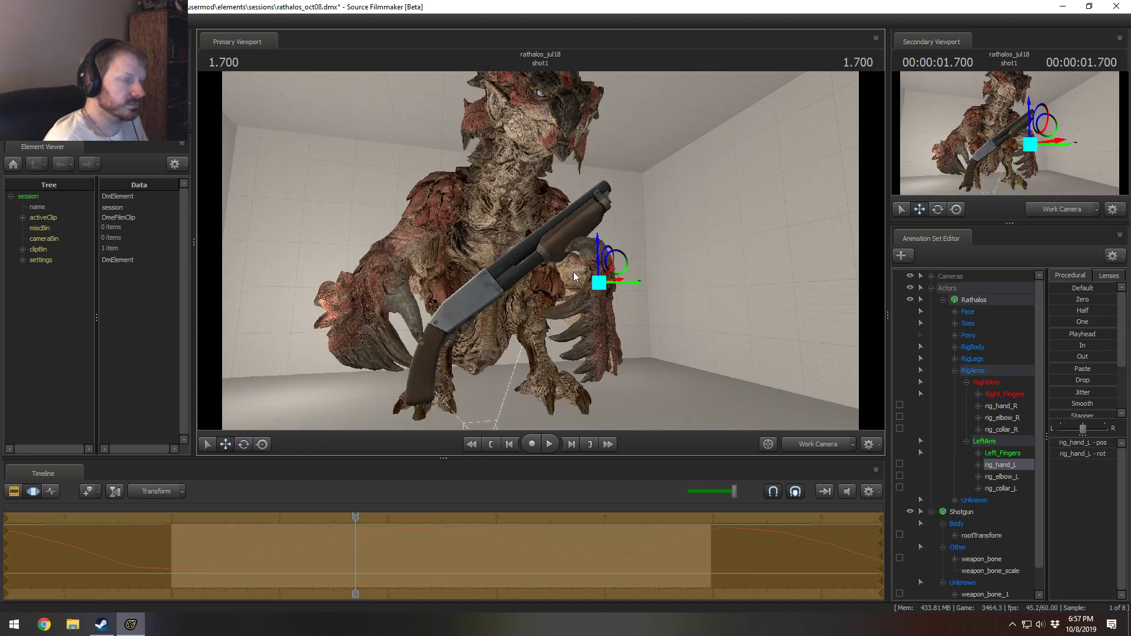
alt+drag(614, 272, 541, 263)
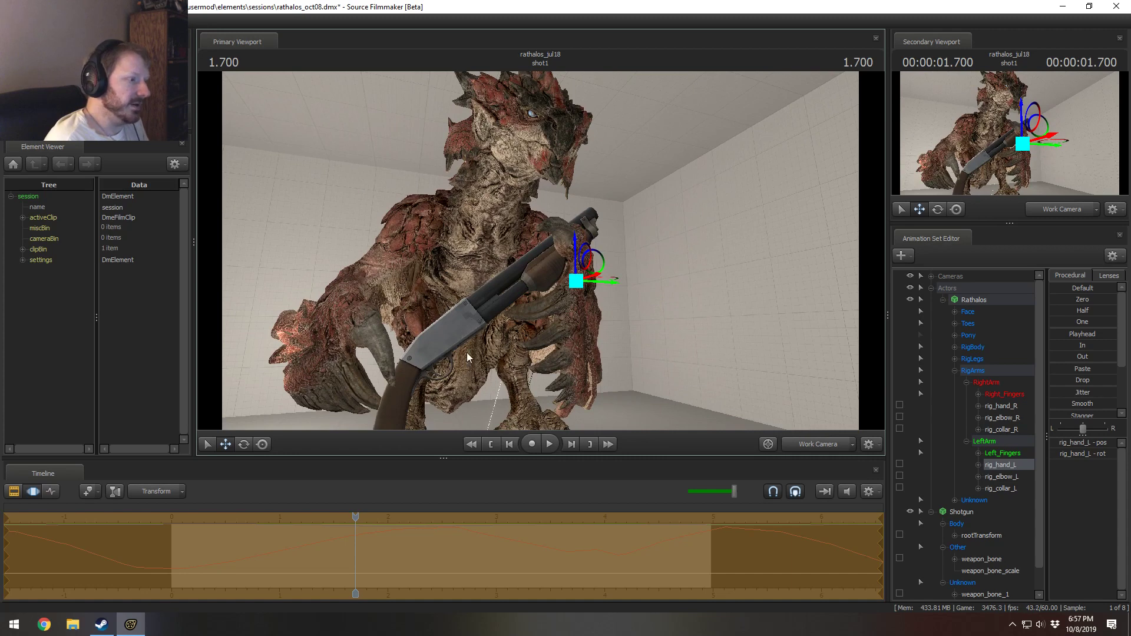
alt+middle_drag(467, 357, 475, 311)
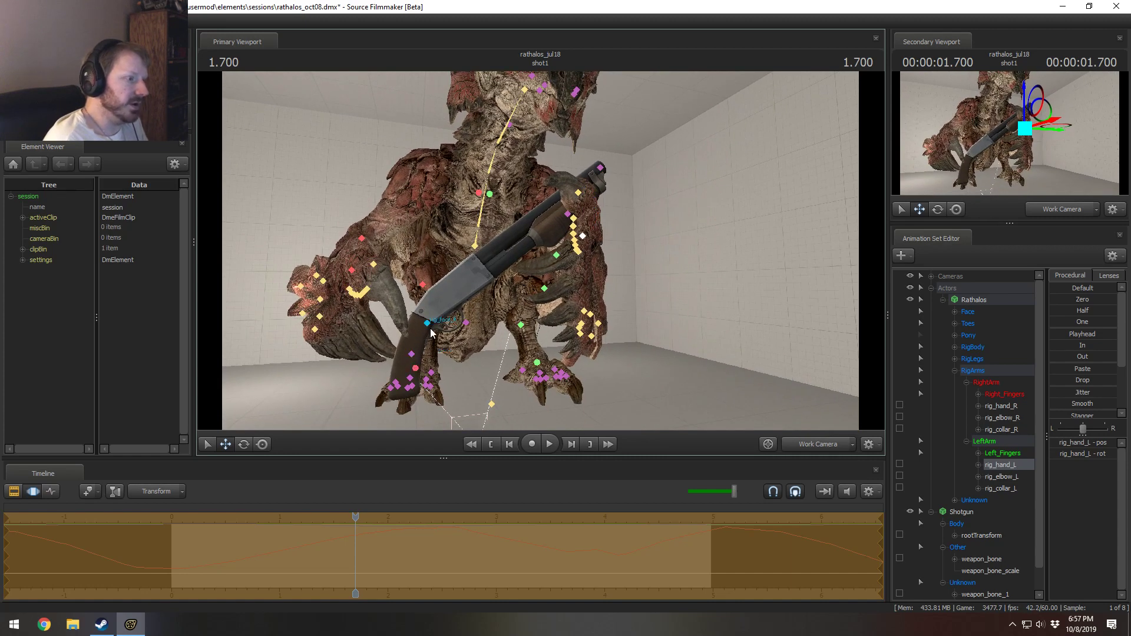
Step: Select the Shotgun's weapon_bone, and move and rotate it to bring the grip to the Rathalos's right hand
click(428, 324)
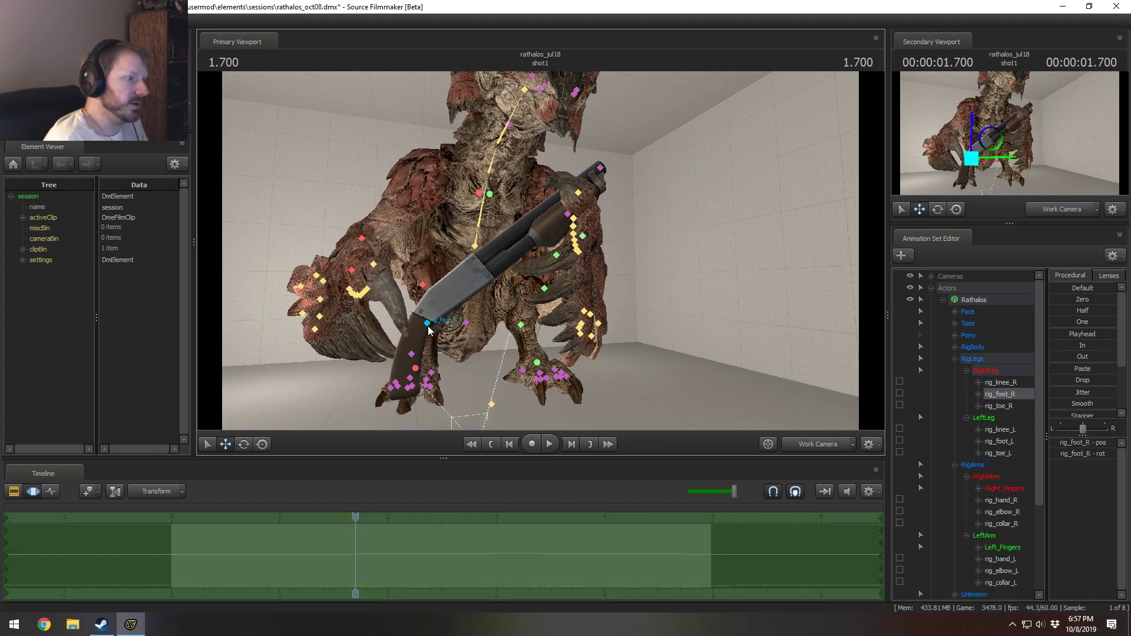
ctrl+click(413, 354)
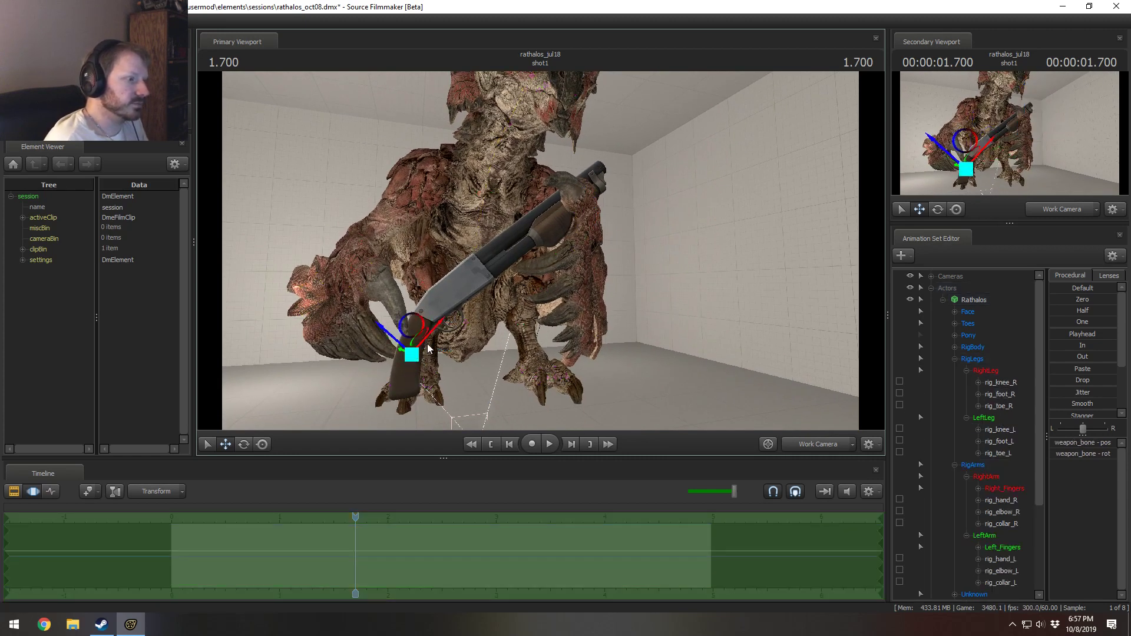
drag(420, 337, 495, 292)
key(e)
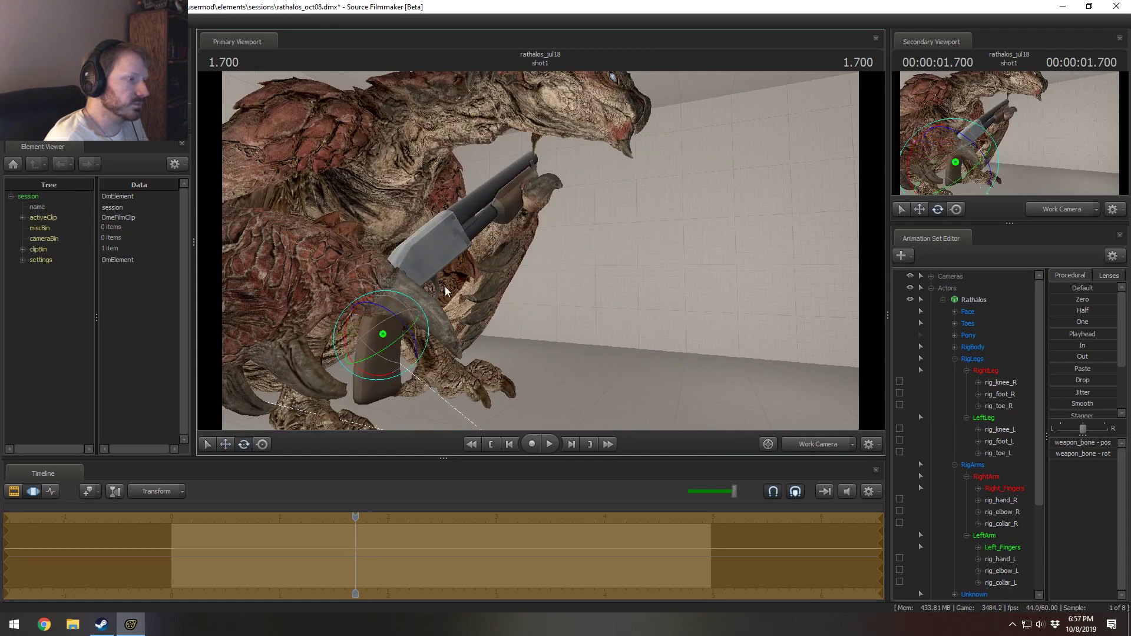
drag(390, 311, 553, 255)
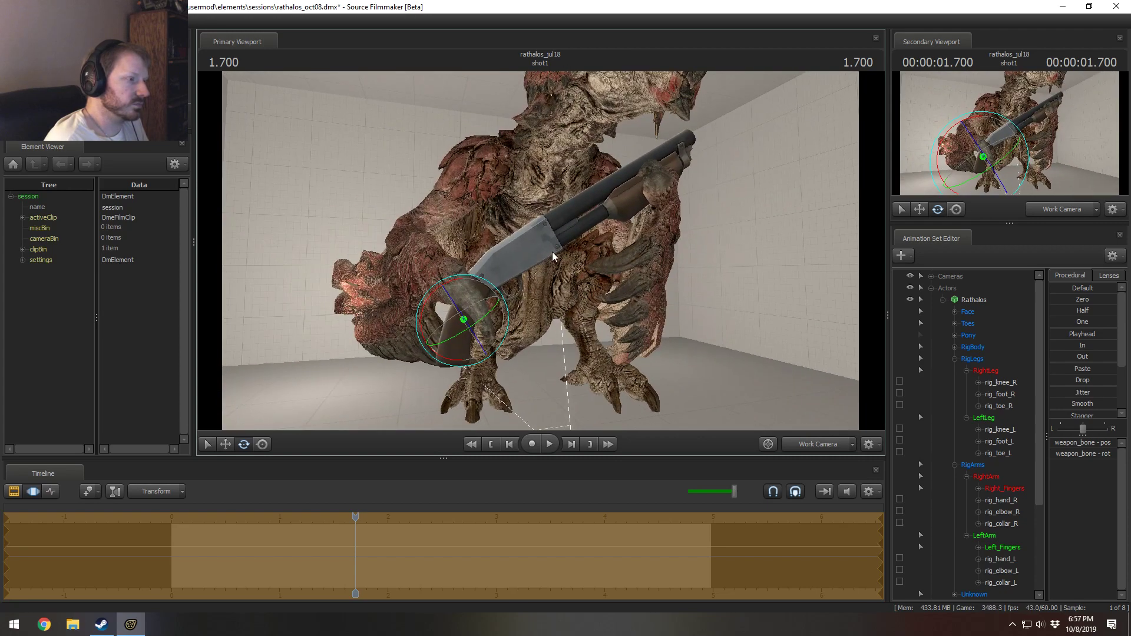
Step: Rotate RIG_Finger7_R1 on the Rathalos's right hand, and select the RIG_Finger2_R1 and RIG_Finger2_R2 controls
key(w)
ctrl+click(447, 268)
alt+drag(447, 269, 545, 252)
key(e)
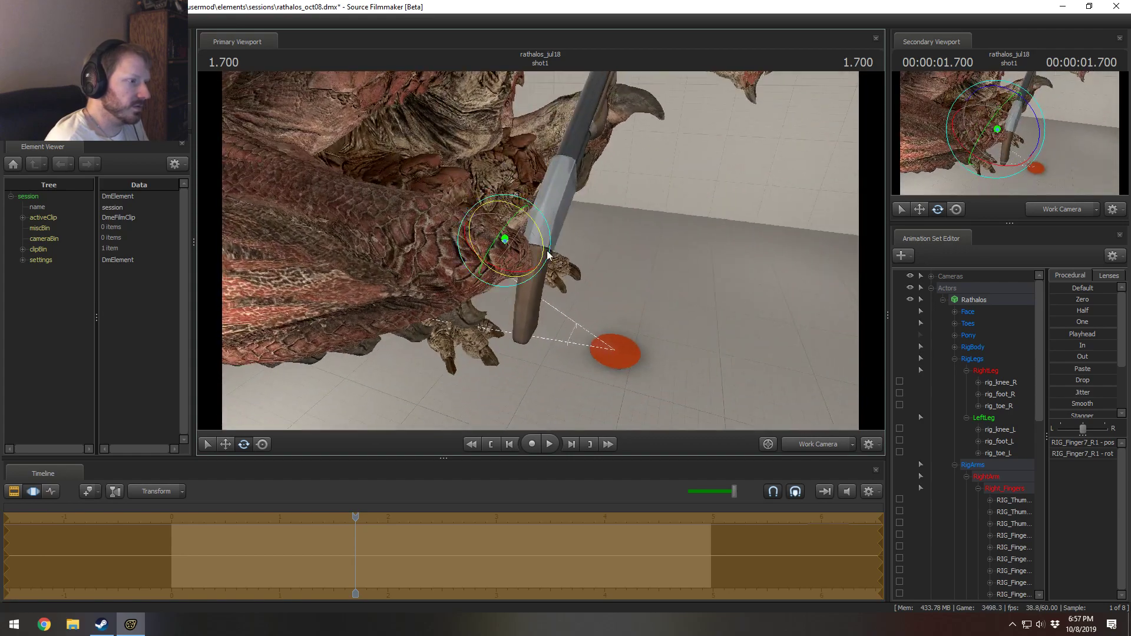
ctrl+click(459, 282)
alt+drag(459, 283, 547, 280)
ctrl+click(473, 269)
ctrl+click(540, 266)
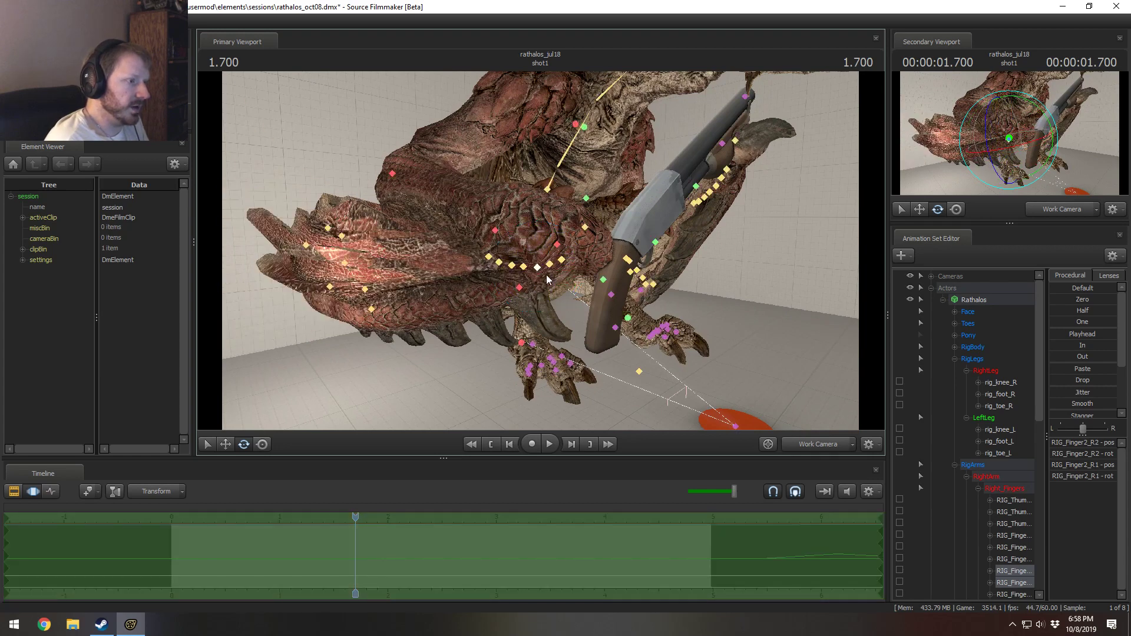
click(524, 288)
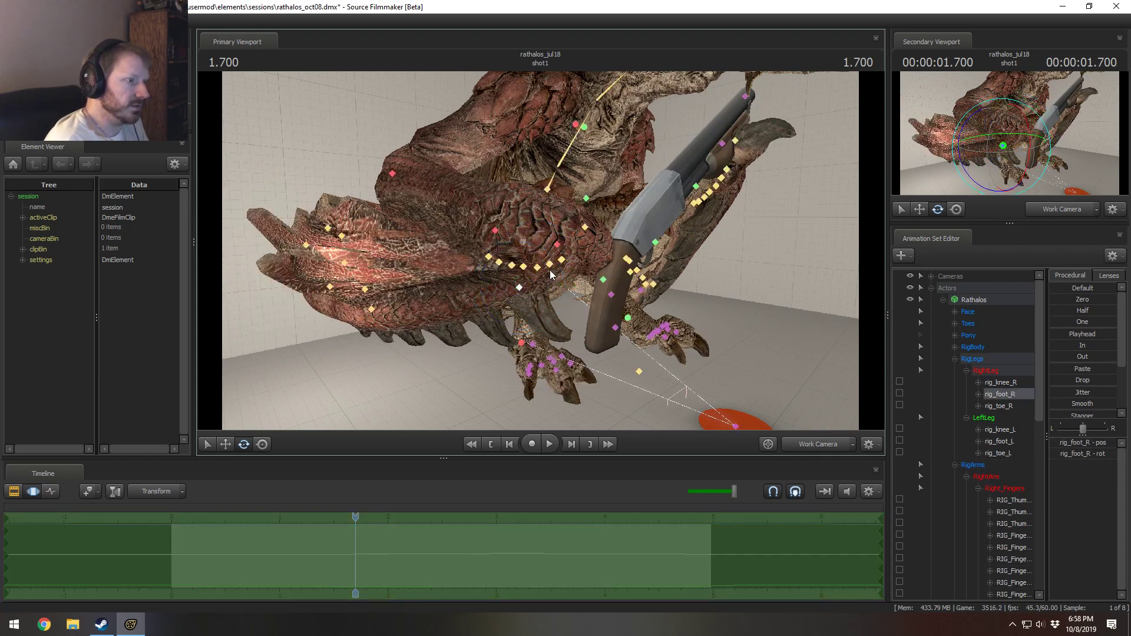
Step: Try to pose the right thumb by moving RIG_Thumb_R1 and RIG_Thumb_R2 toward the shotgun's grip
drag(565, 252, 492, 265)
mouse_move(572, 265)
mouse_down()
mouse_move(540, 263)
mouse_move(535, 250)
mouse_move(517, 263)
mouse_move(567, 268)
mouse_move(558, 263)
mouse_up()
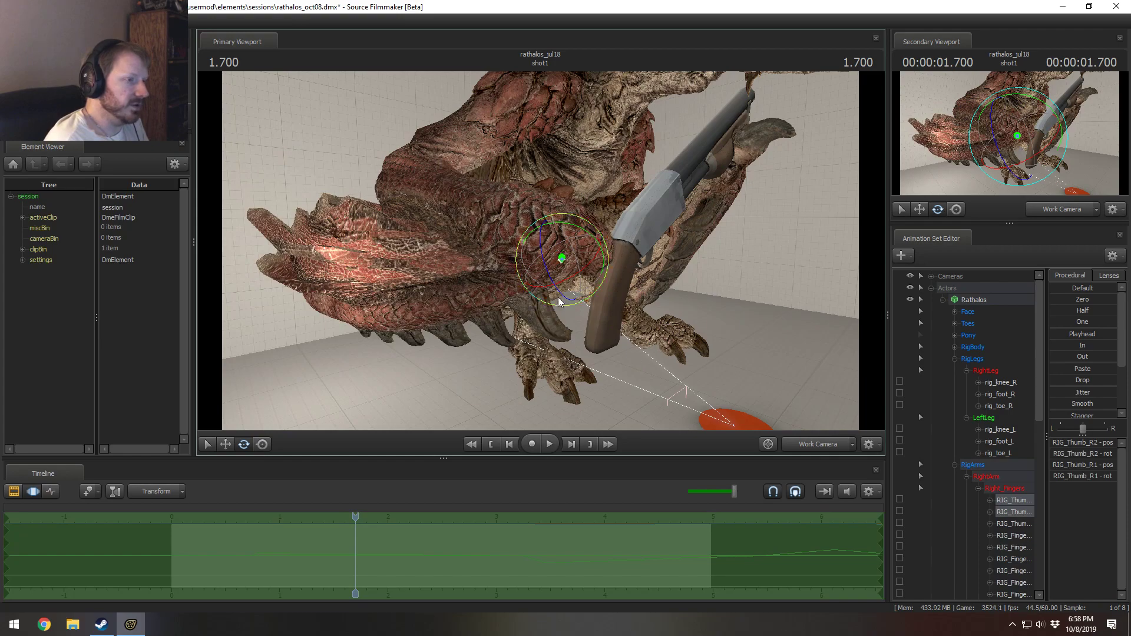
alt+drag(631, 261, 574, 254)
key(w)
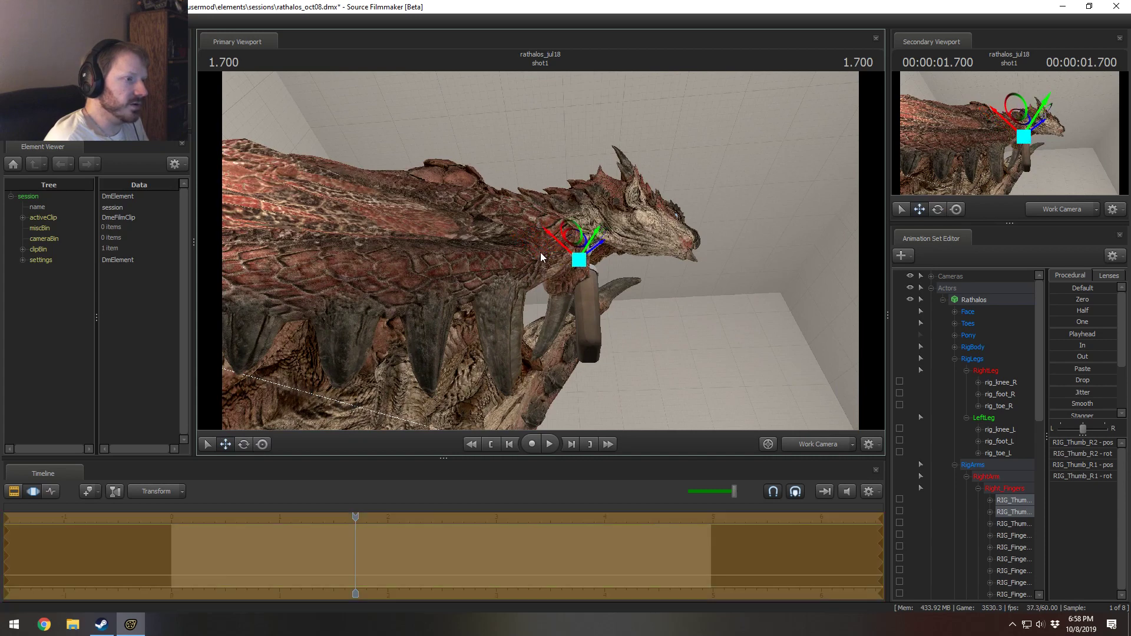
key(ctrl+z)
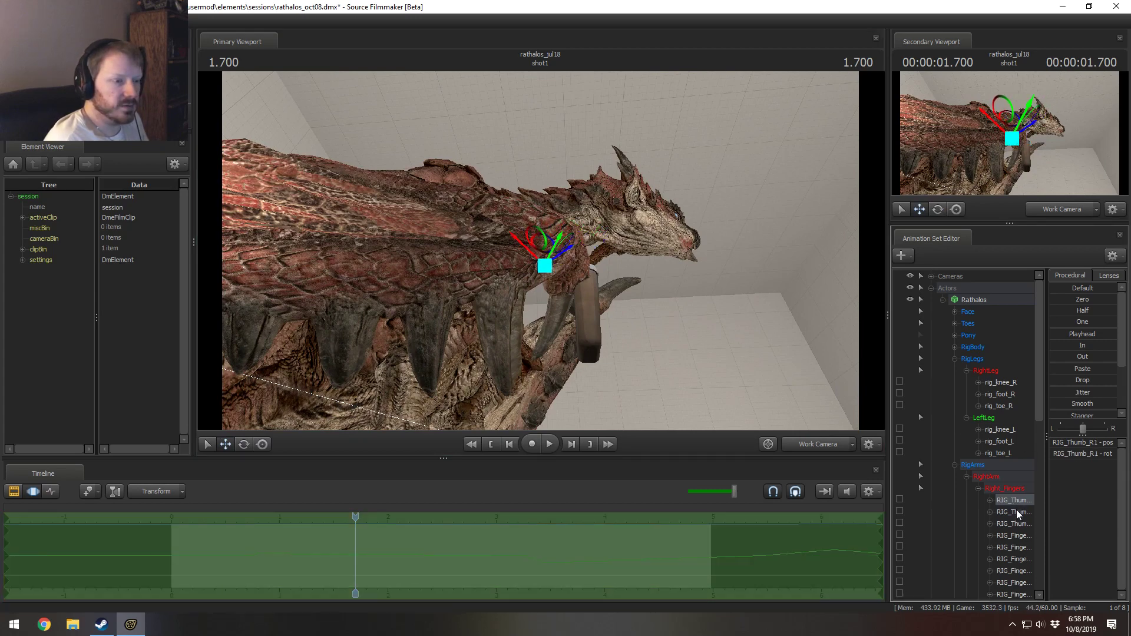
ctrl+click(1015, 512)
drag(543, 269, 619, 258)
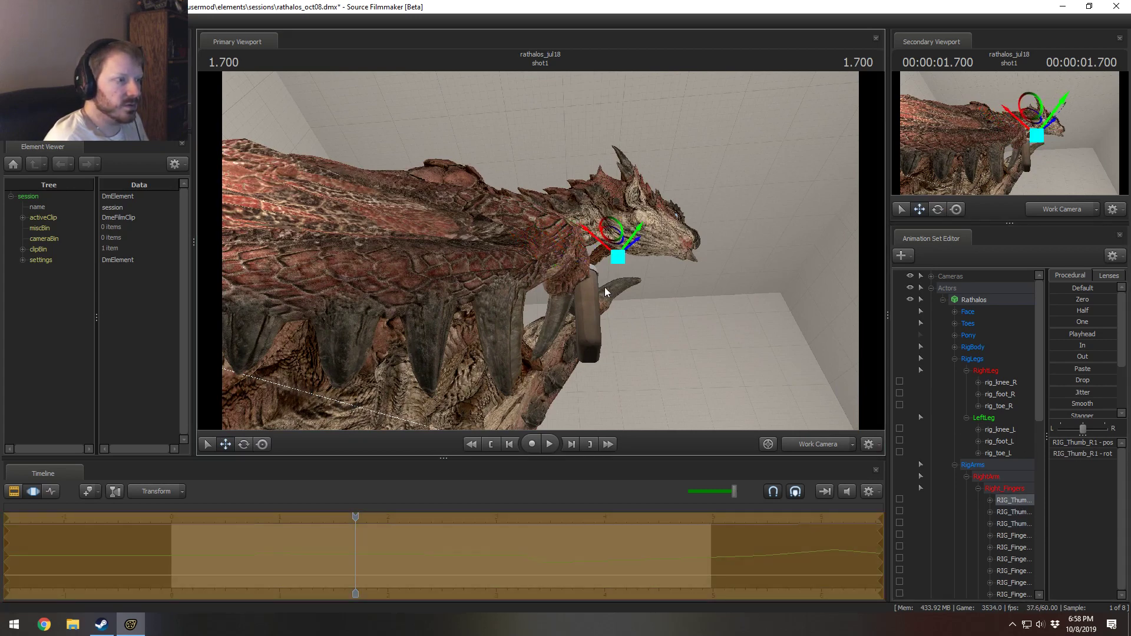
key(ctrl+z)
click(1015, 511)
drag(544, 268, 588, 266)
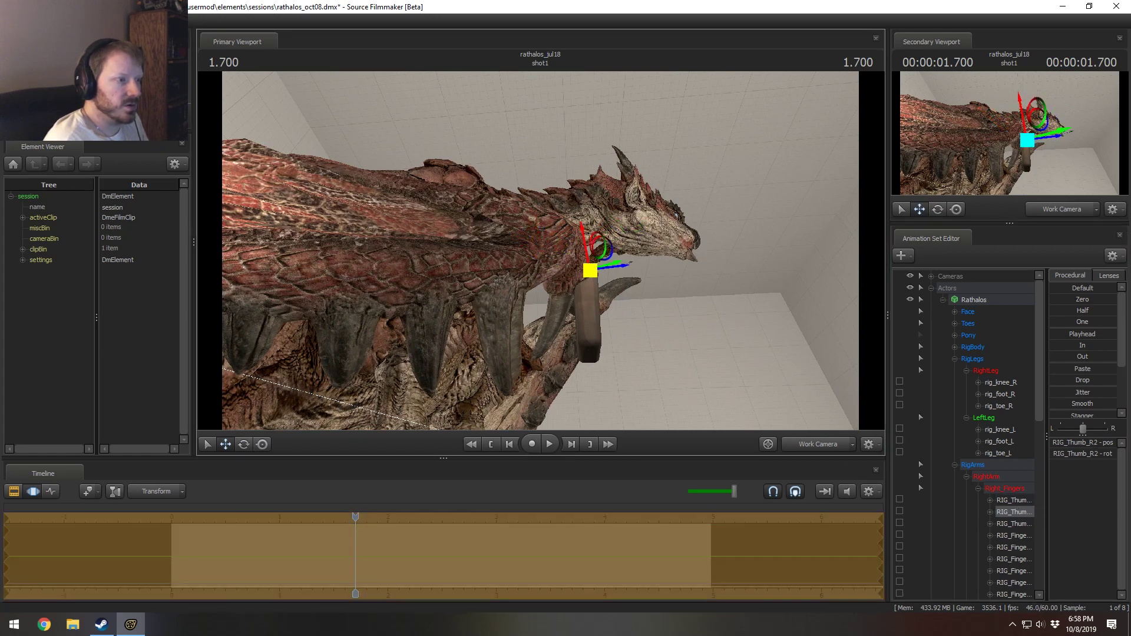
key(ctrl+z)
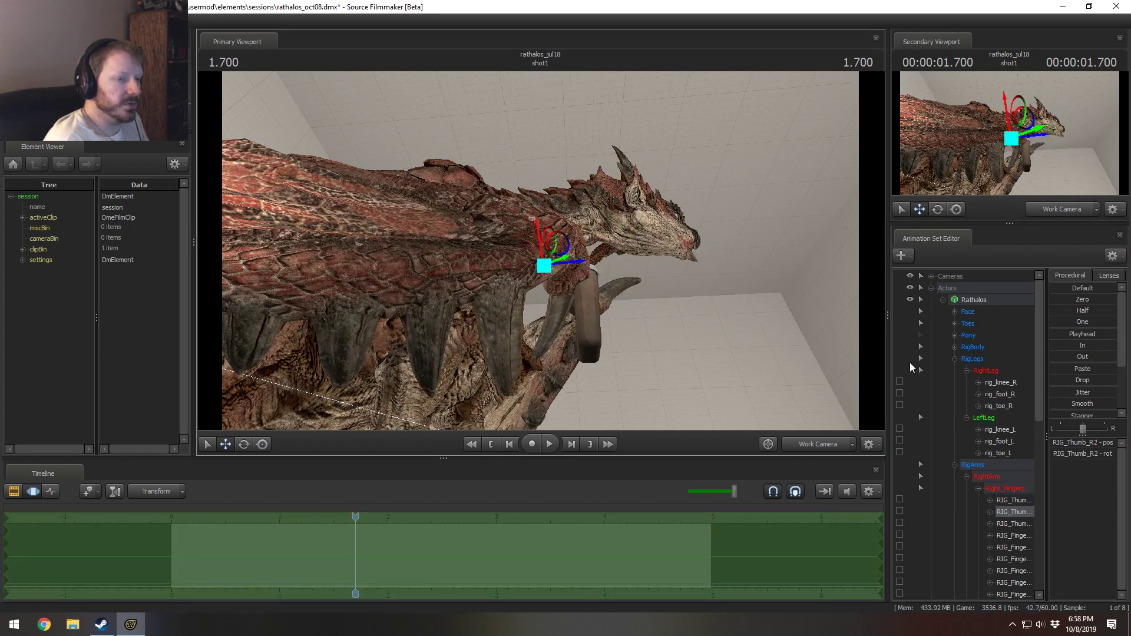
Step: Look through the Rathalos's body, leg and right finger rig controls in the animation set list
click(954, 347)
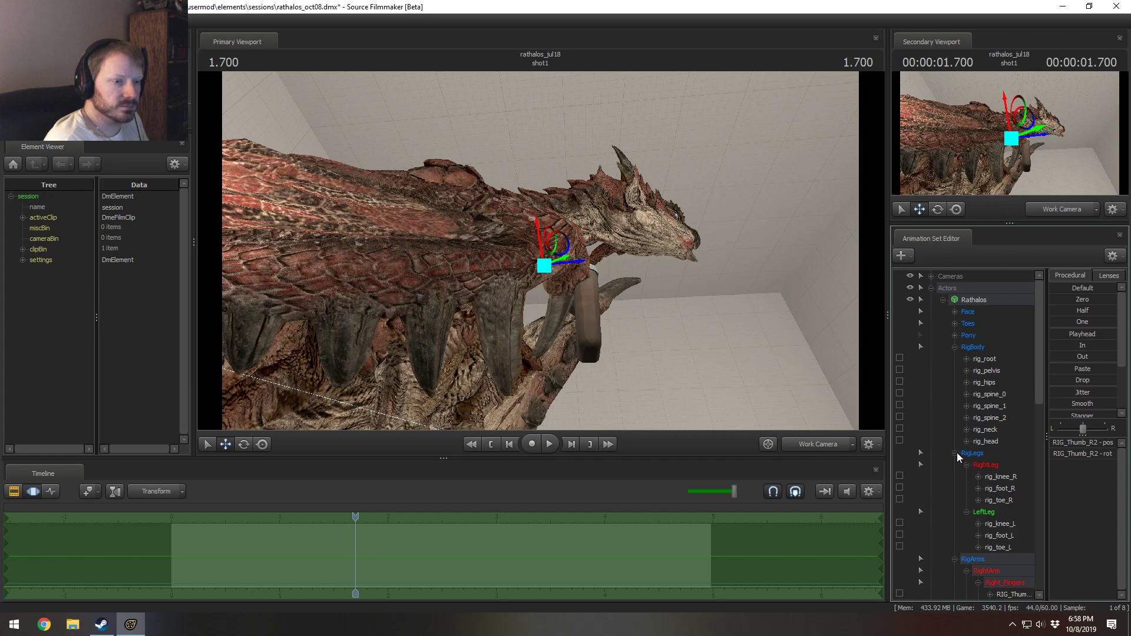
click(966, 465)
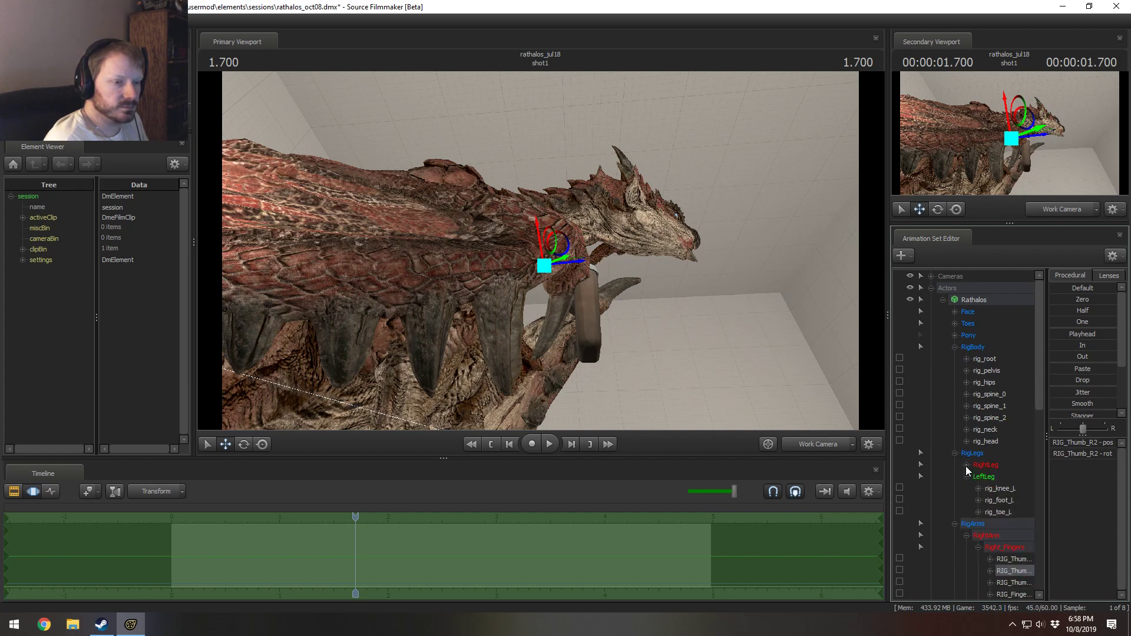
click(965, 476)
click(954, 453)
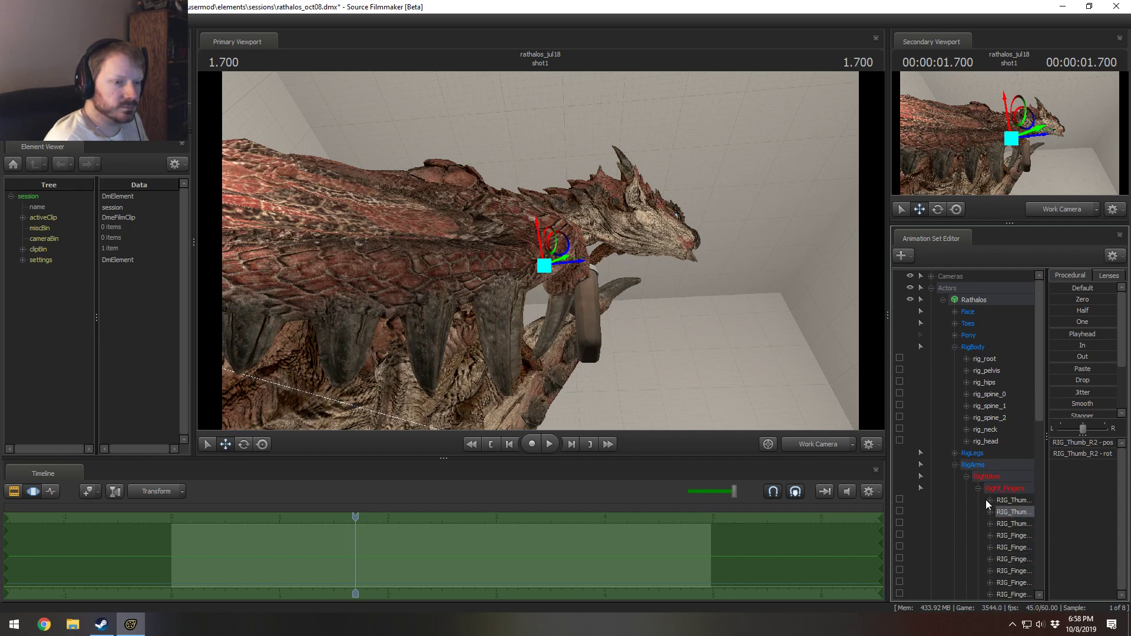
scroll(995, 506, down, 5)
drag(1042, 484, 1047, 484)
scroll(989, 511, up, 3)
scroll(987, 510, up, 2)
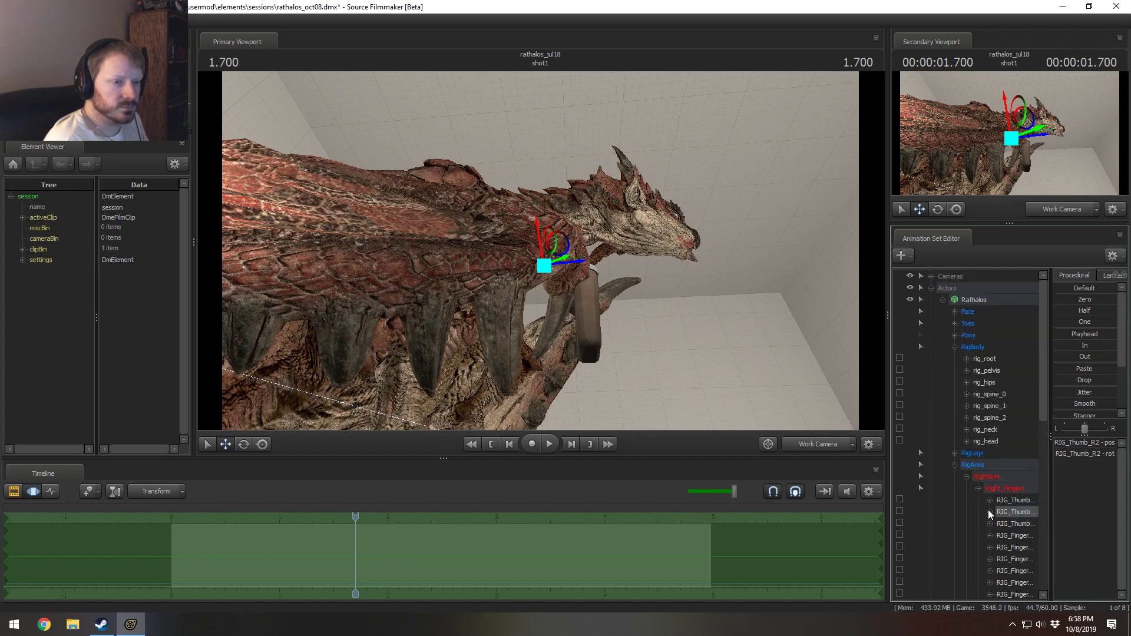
Step: Collapse the Rathalos's RigBody and RigArms groups, and show the hidden controls in the animation set list
click(955, 347)
drag(686, 318, 643, 302)
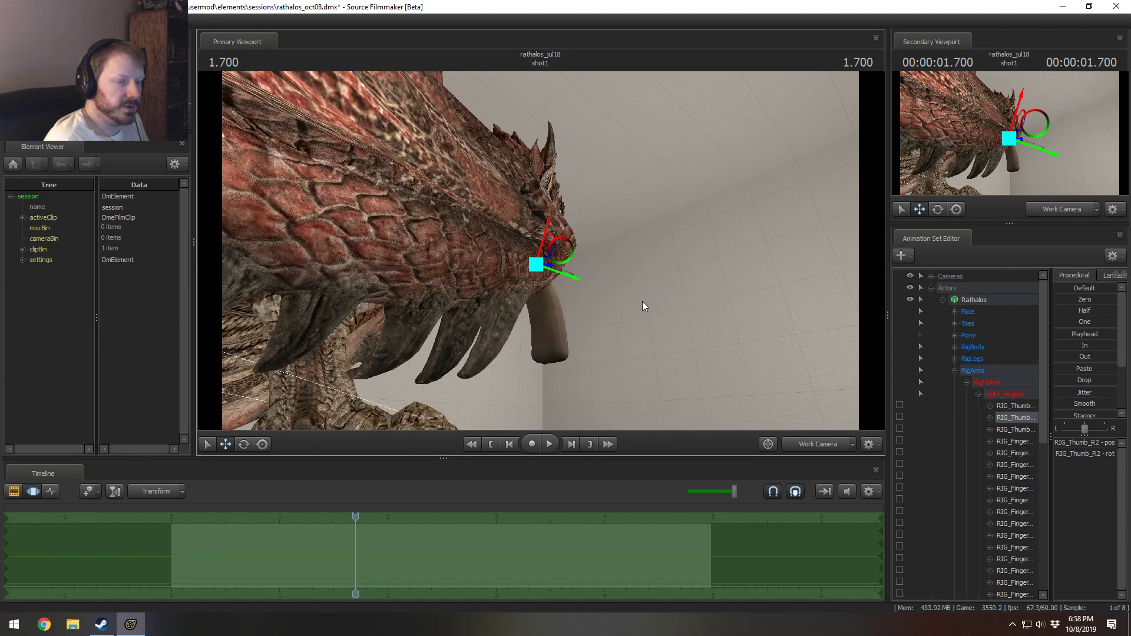
click(954, 370)
right_click(970, 538)
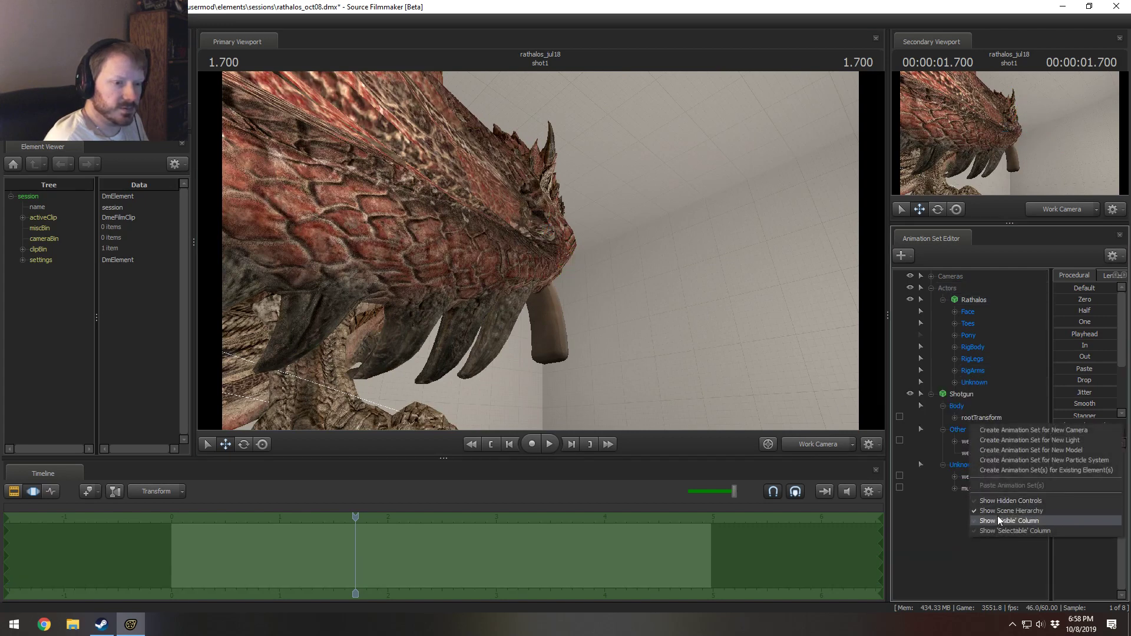
click(1005, 511)
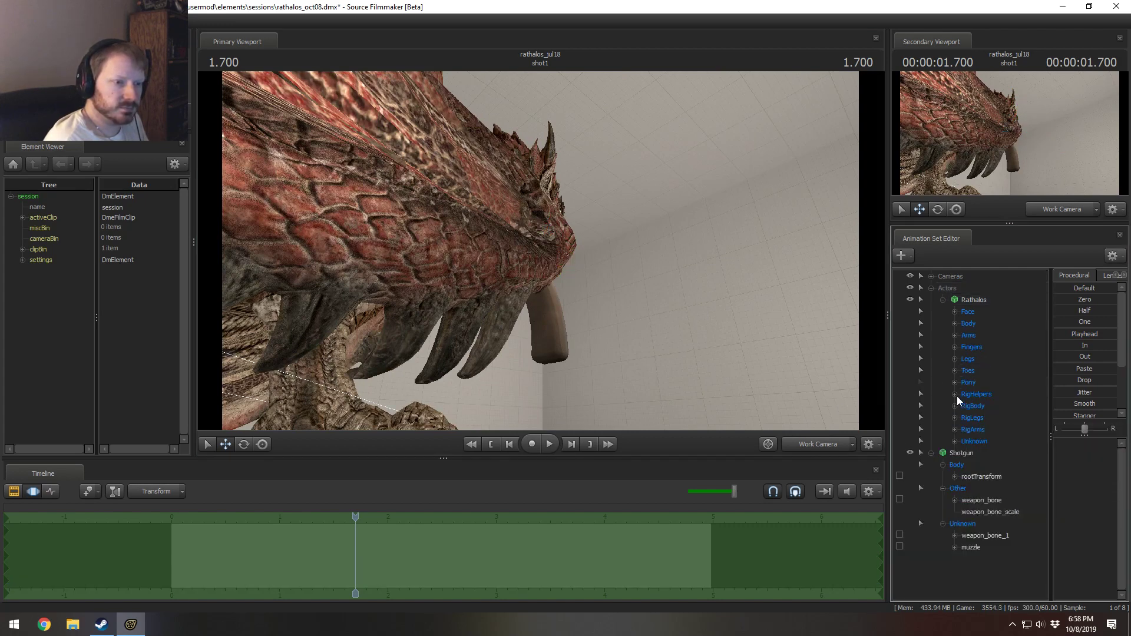
Step: Expand the Rathalos's RightFingers group, and try to pose the hand with Thumb_R1, Thumb_R2 and Finger1_R1
click(954, 348)
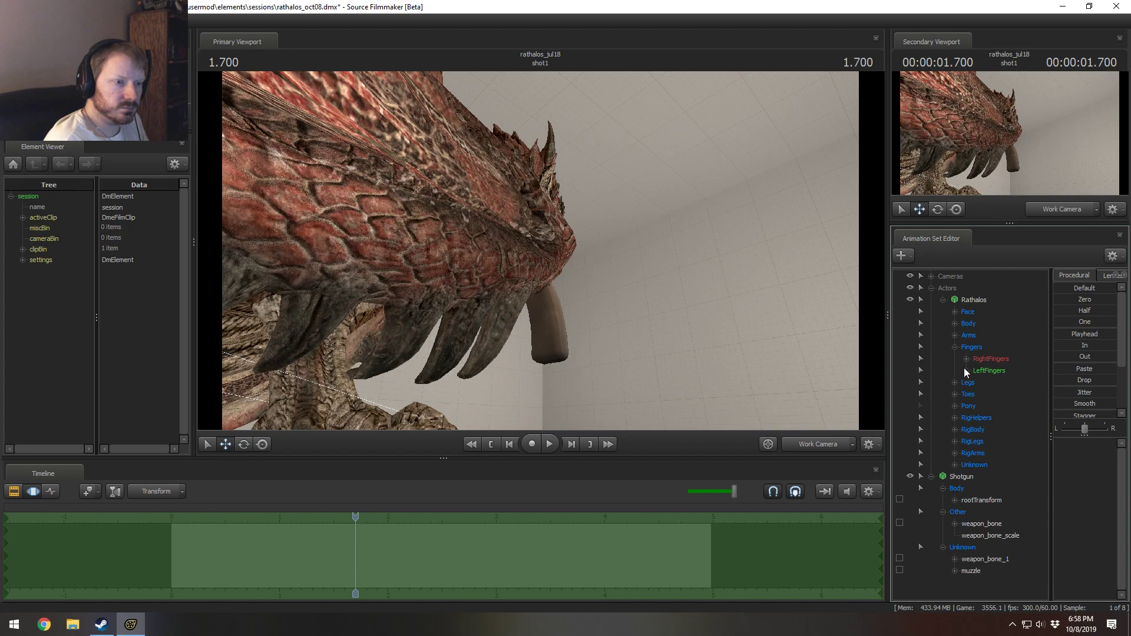
click(966, 358)
click(999, 371)
alt+drag(539, 259, 1043, 510)
key(e)
key(w)
click(1014, 381)
key(e)
key(w)
click(1001, 406)
key(ctrl+z)
Step: Select the hidden Finger7_R1 control, and move and rotate it near the shotgun's grip
scroll(980, 489, down, 4)
click(1001, 476)
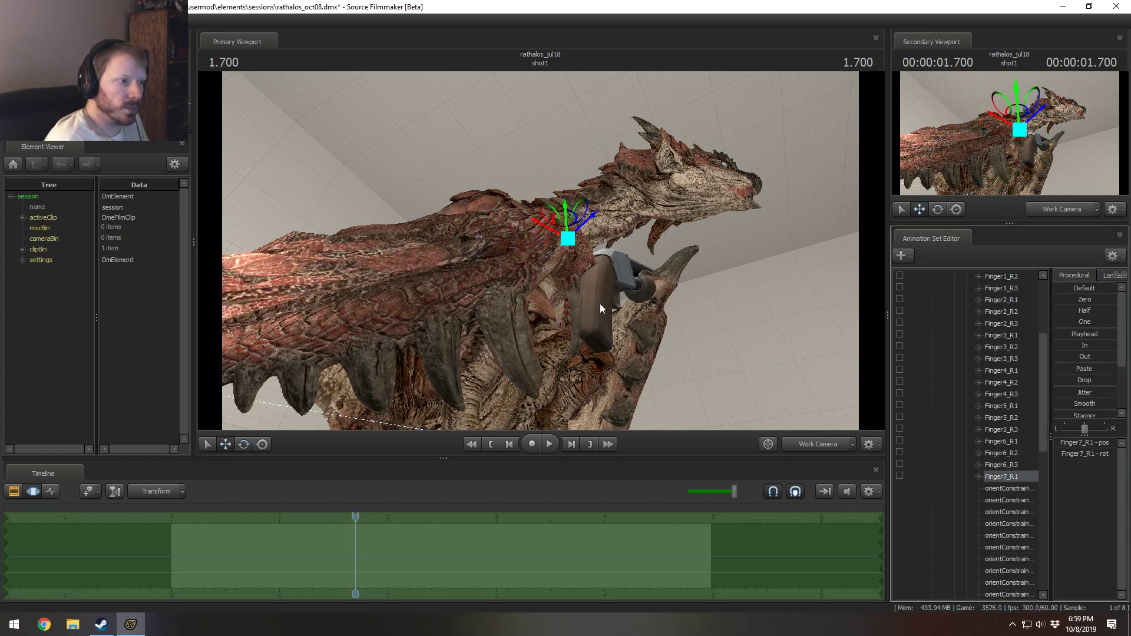
drag(567, 227, 539, 257)
key(w)
drag(559, 317, 582, 285)
key(e)
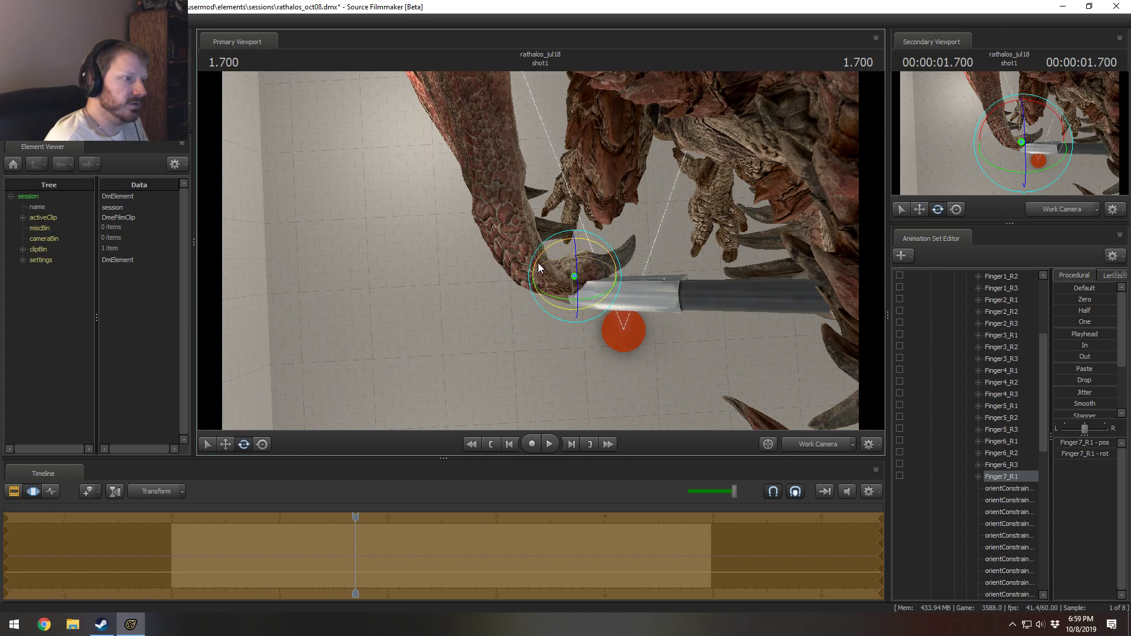
Step: Select RIG_Finger7_R1 on the right hand and rotate it beside the shotgun's grip
click(562, 287)
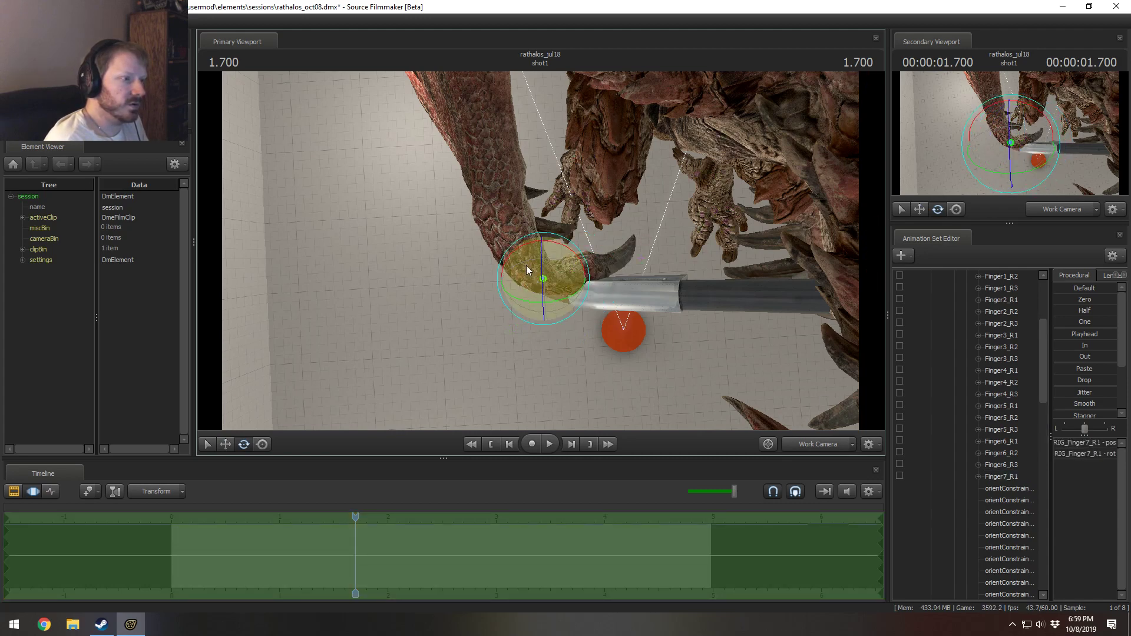
click(515, 277)
drag(577, 289, 540, 224)
mouse_move(561, 258)
alt+mouse_down()
mouse_move(472, 295)
mouse_move(436, 218)
mouse_move(540, 257)
alt+mouse_up()
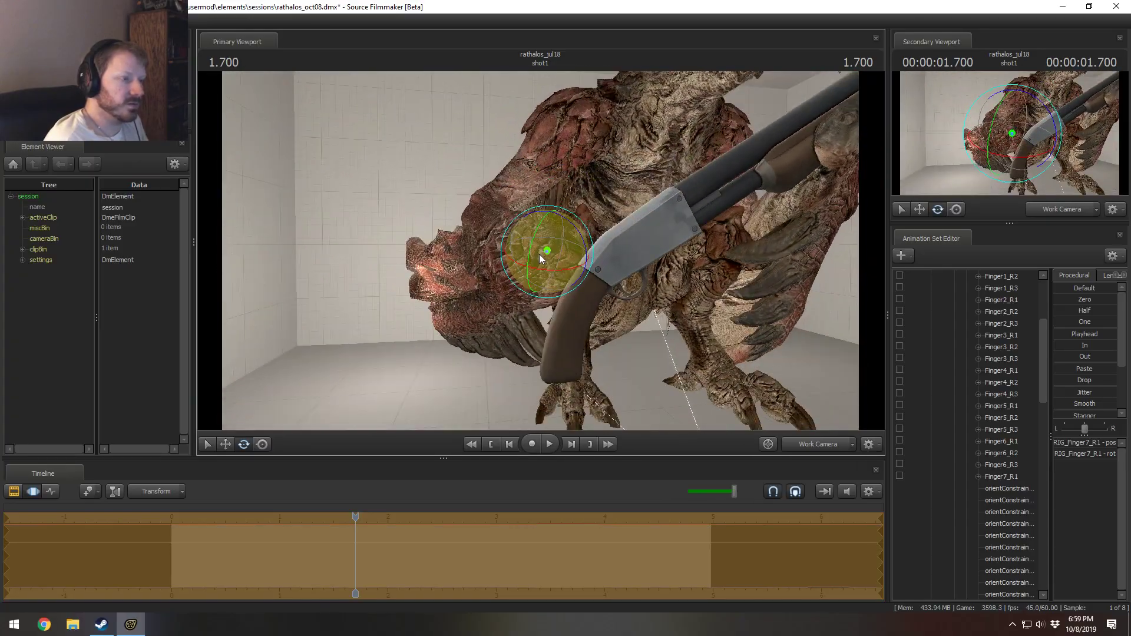
Step: Collapse the Rathalos's Fingers group, select the entire Shotgun, and move it back into the right hand
scroll(968, 406, up, 10)
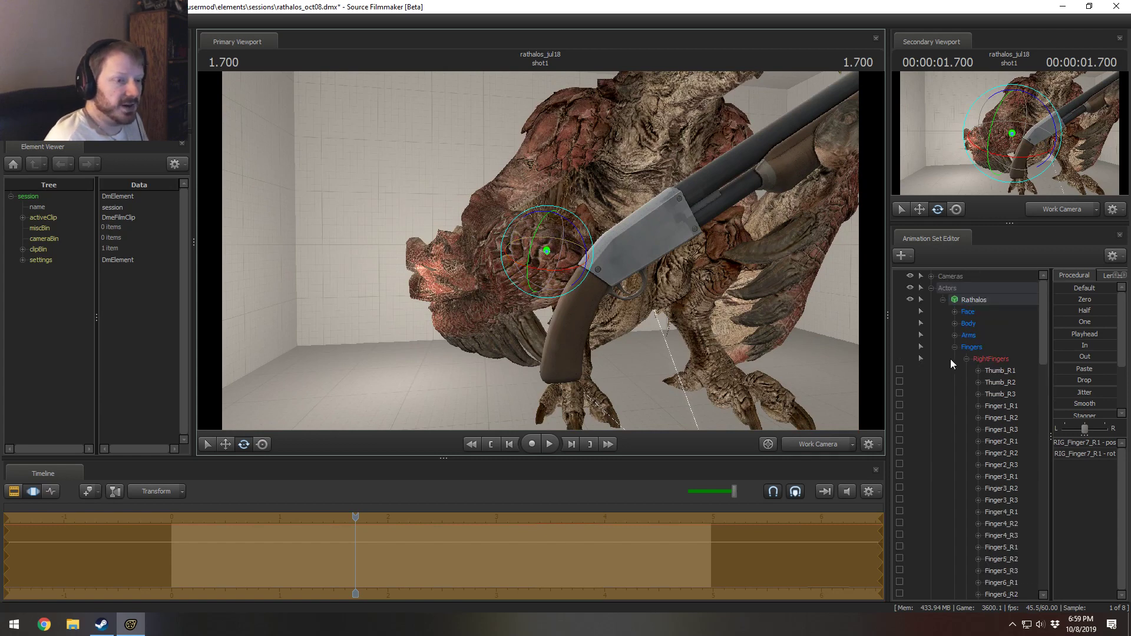
click(955, 430)
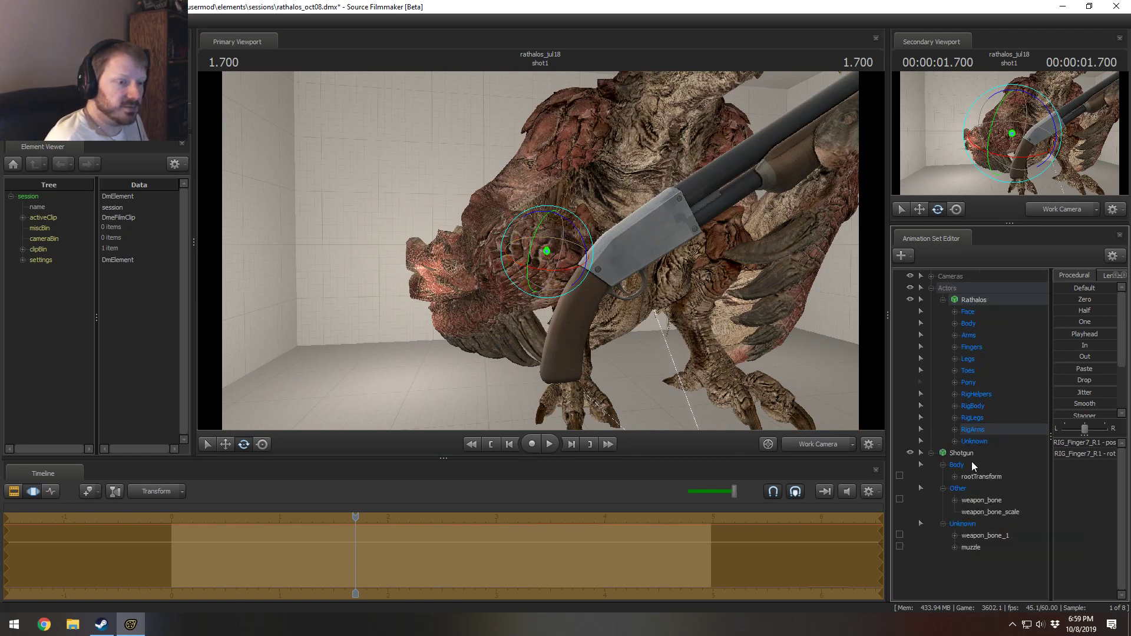
double_click(971, 462)
click(971, 457)
alt+drag(654, 330, 634, 273)
key(w)
drag(609, 235, 557, 231)
alt+drag(557, 230, 512, 94)
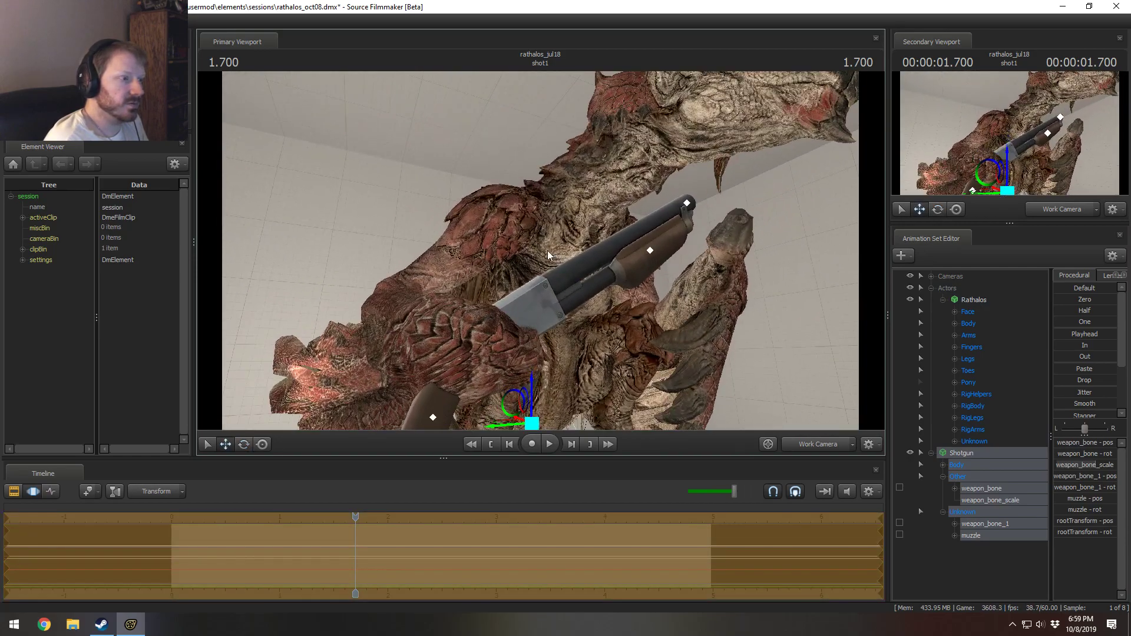
Step: Shift the Shotgun sideways across the chest so its grip emerges beneath the right palm
alt+drag(550, 255, 538, 306)
key(e)
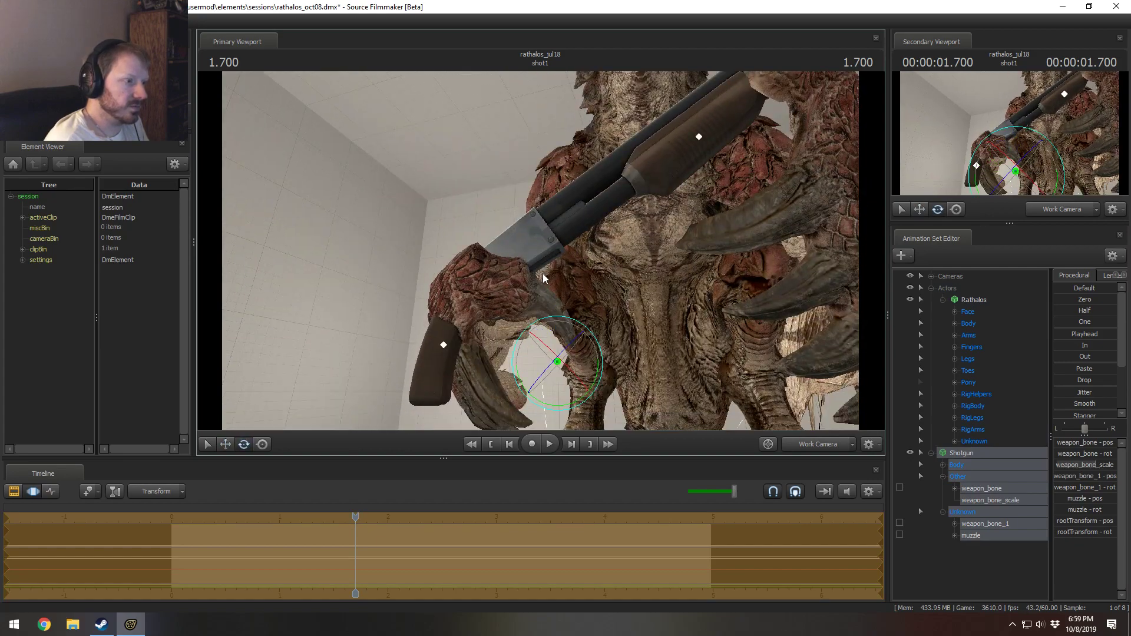
mouse_move(540, 261)
alt+mouse_down()
mouse_move(624, 277)
mouse_move(542, 265)
alt+mouse_up()
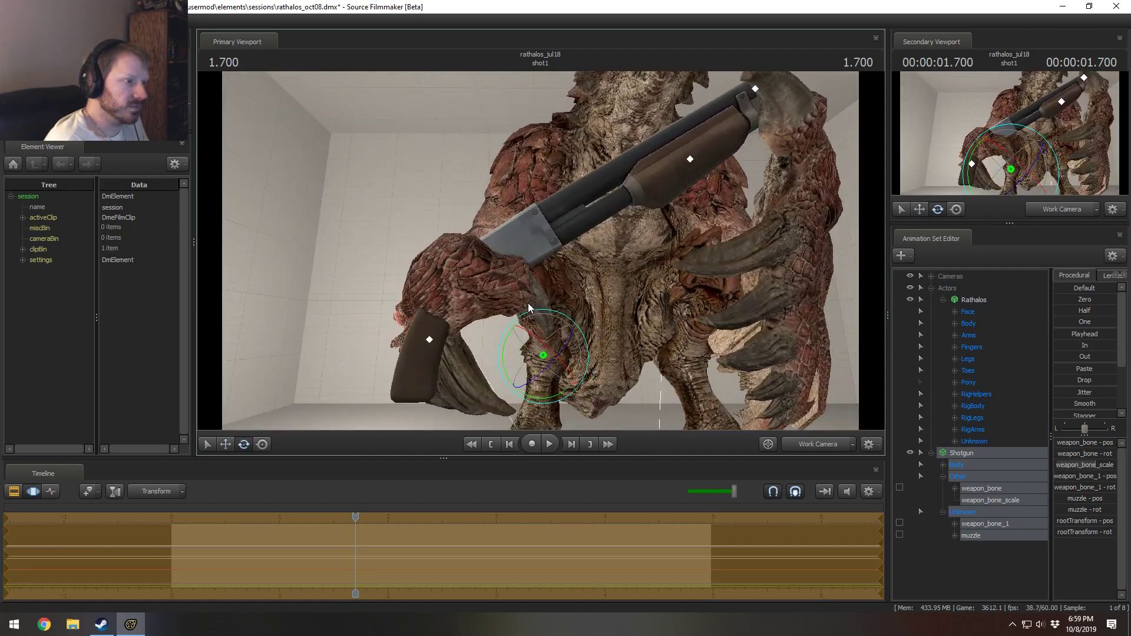
key(w)
drag(530, 339, 568, 328)
Step: Try to adjust RIG_Finger7_R1 on the right hand beside the shotgun's receiver, and undo the last change
key(ctrl)
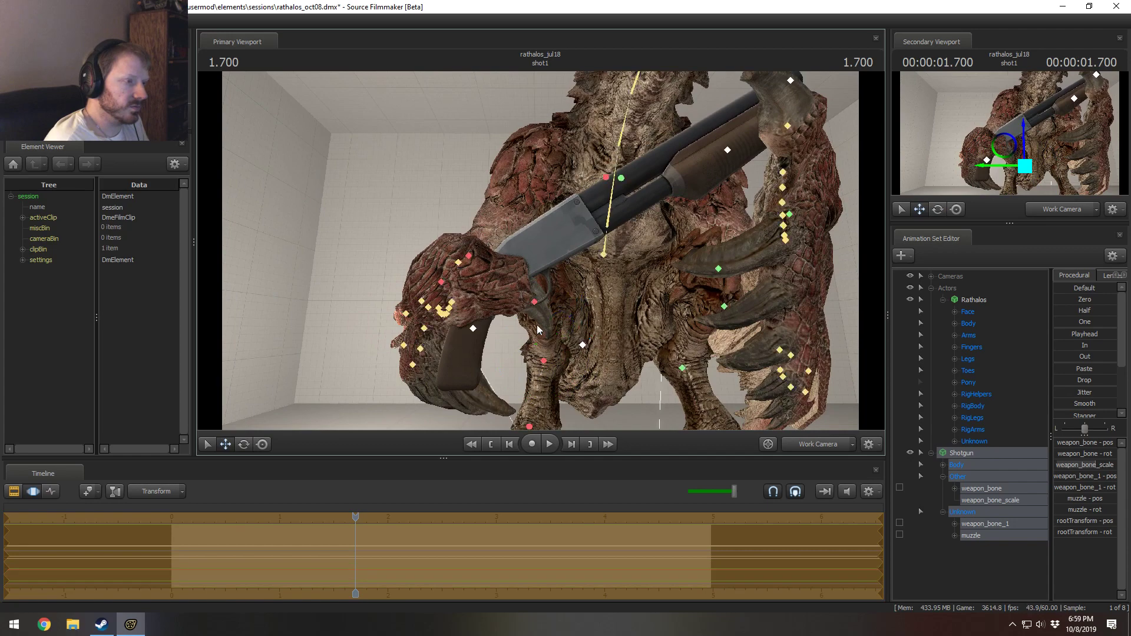
click(458, 262)
alt+drag(458, 261, 528, 250)
key(e)
key(w)
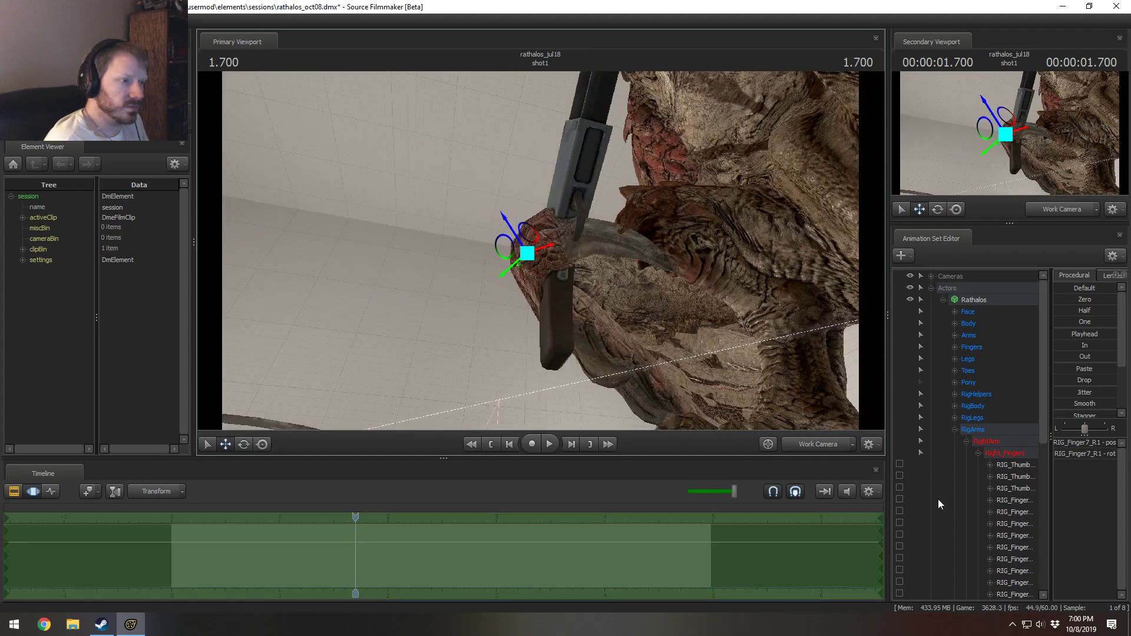
key(ctrl+z)
Step: Expand the Rathalos's Fingers group, select Finger7_R1 under RightFingers, and move it closer to the shotgun's receiver
scroll(986, 477, down, 6)
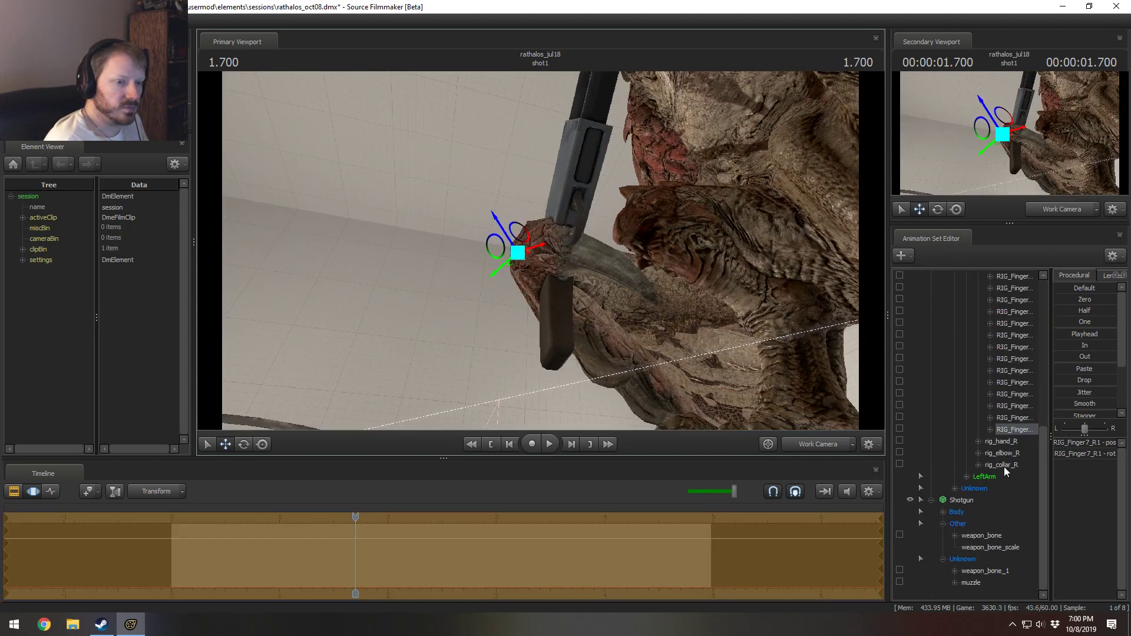
scroll(994, 547, up, 7)
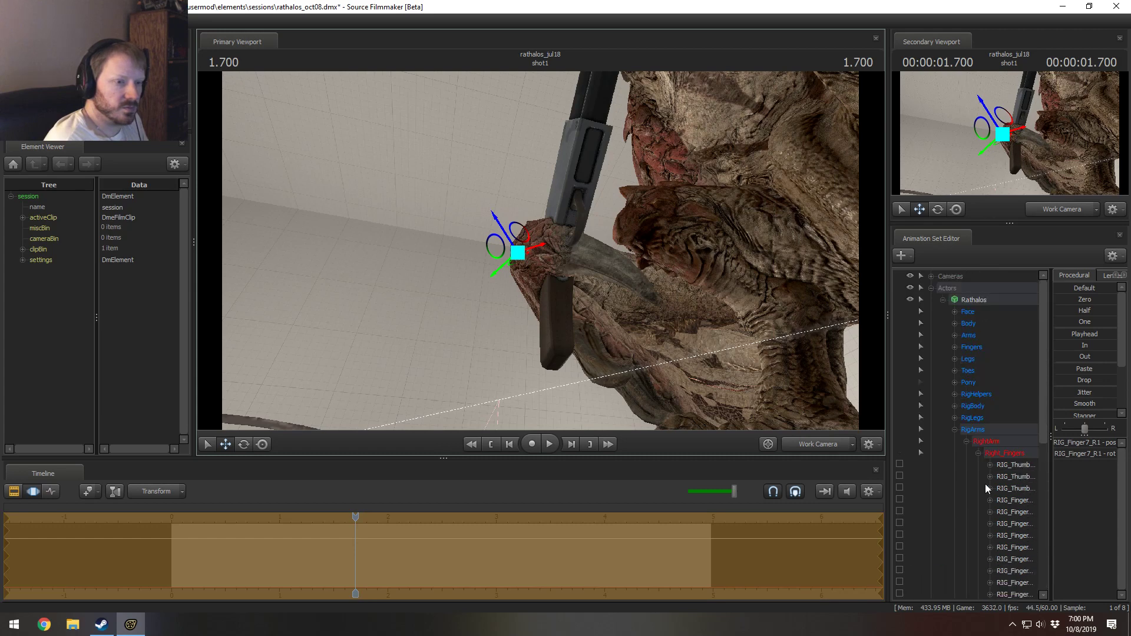
click(954, 348)
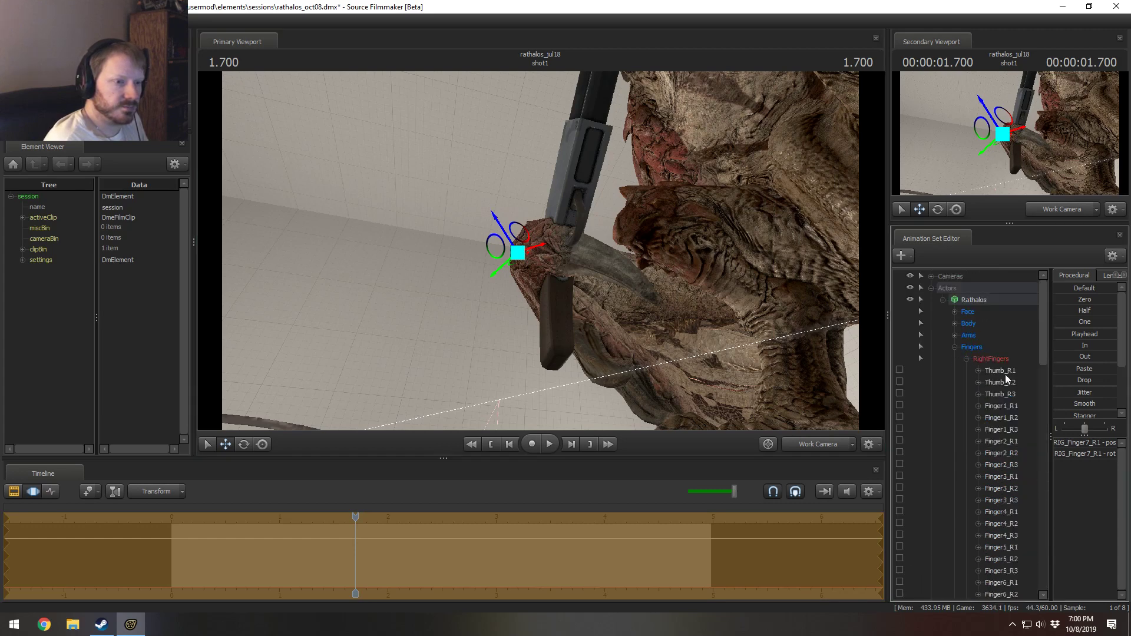
scroll(982, 521, down, 5)
click(1013, 440)
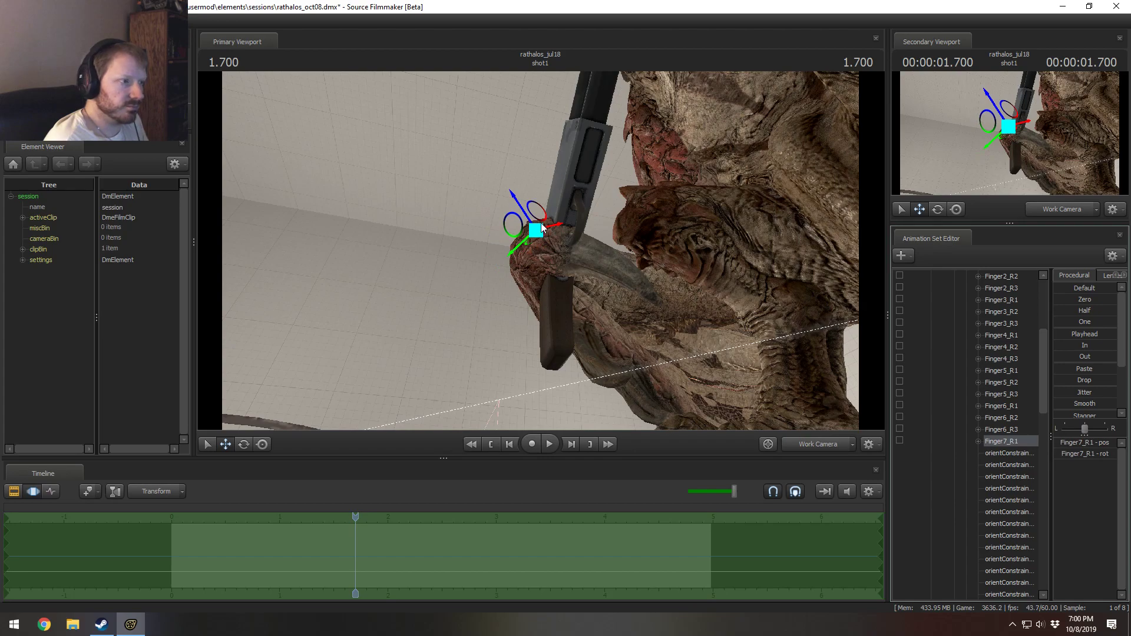
alt+drag(527, 234, 563, 249)
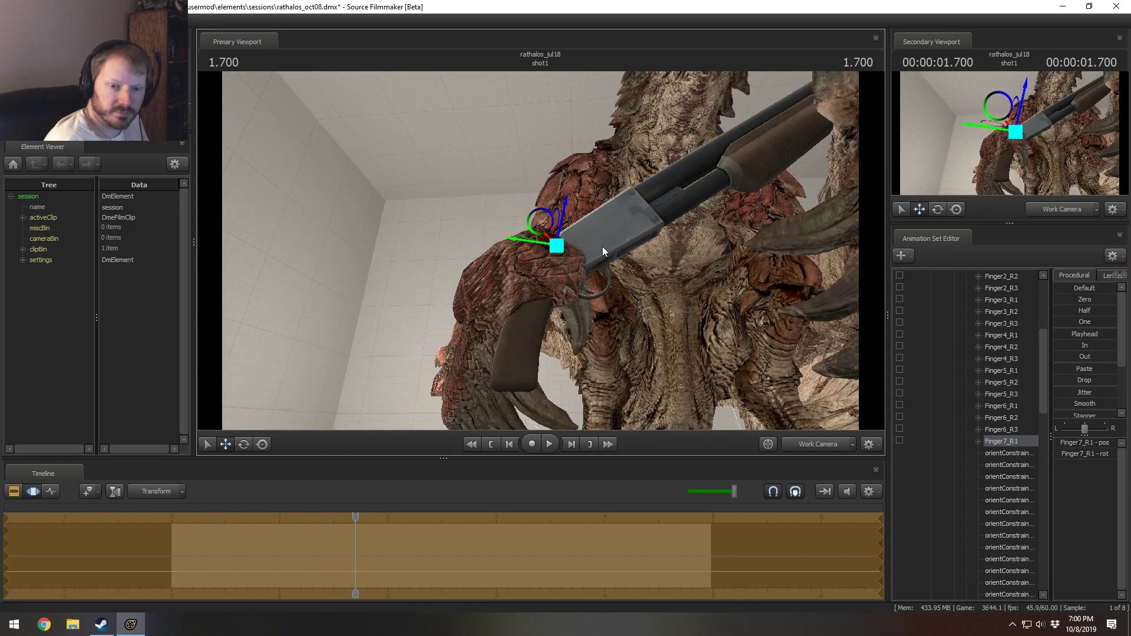
key(s)
drag(739, 213, 517, 299)
key(d)
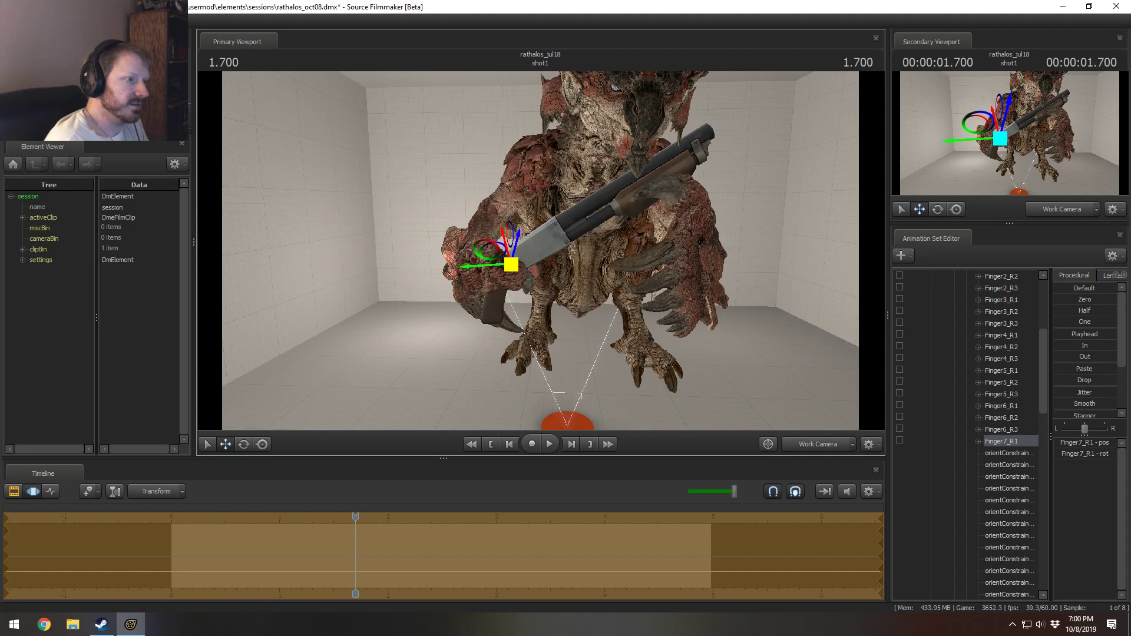
Step: Rotate RIG_Finger7_R1 on the right hand beside the shotgun's grip, and clear the selection
key(e)
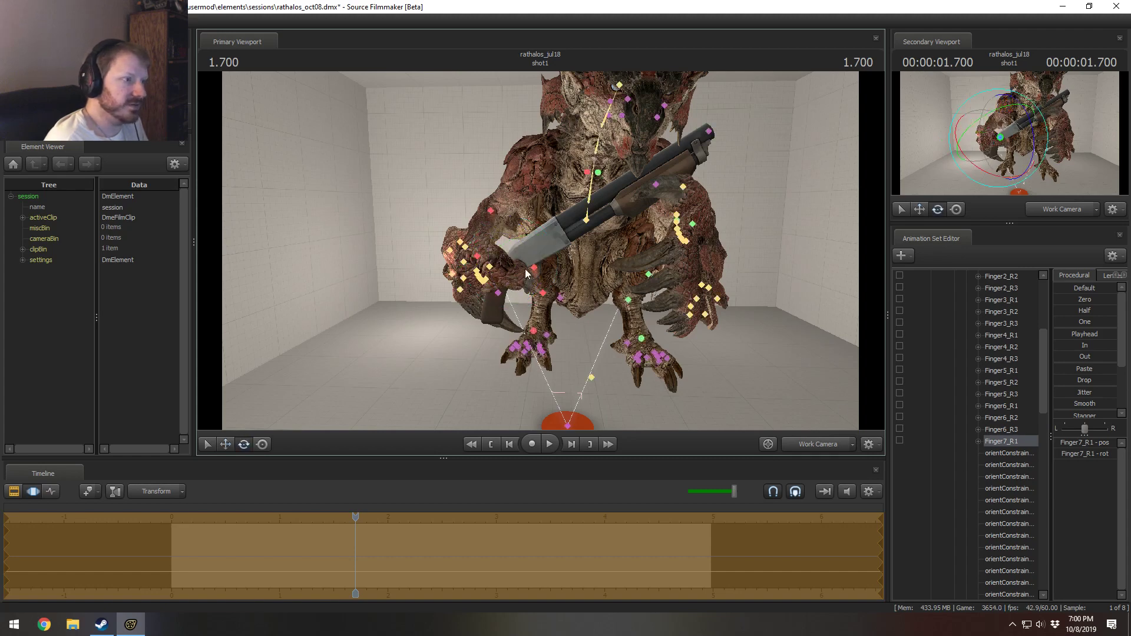
click(492, 263)
drag(535, 273, 573, 313)
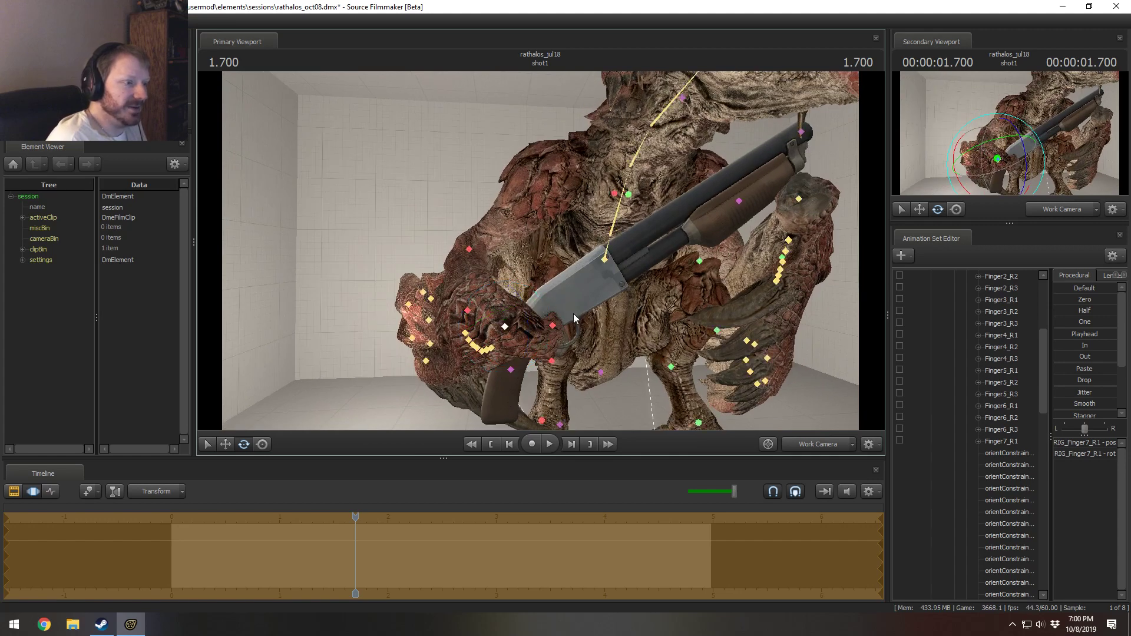
click(730, 380)
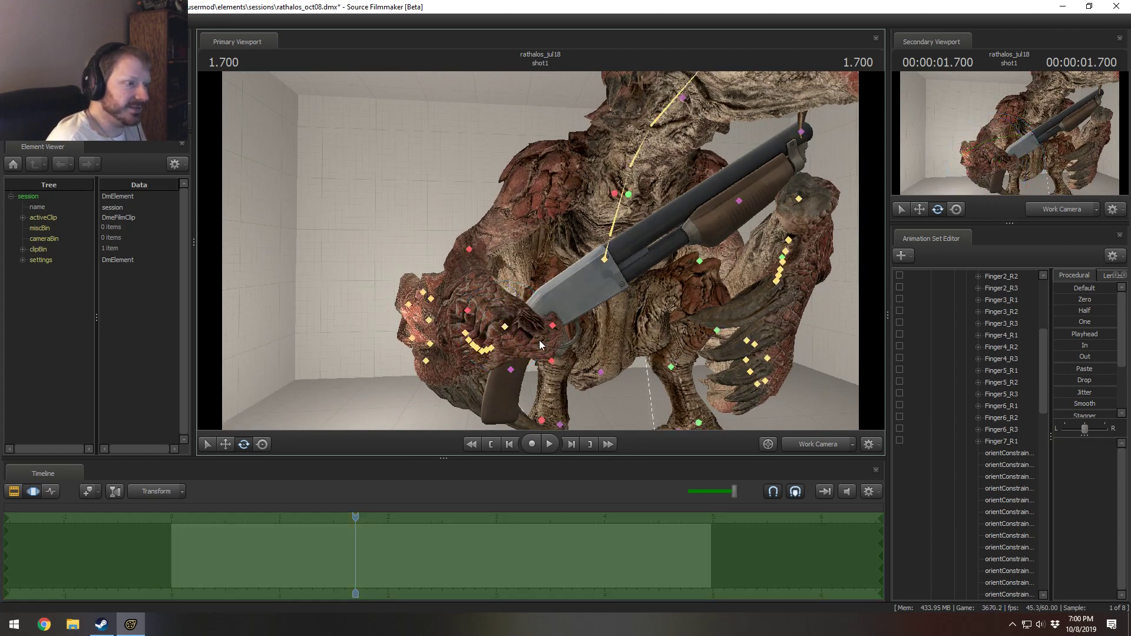
Step: Select the shotgun's weapon_bone and move the gun slightly toward the right palm
click(510, 370)
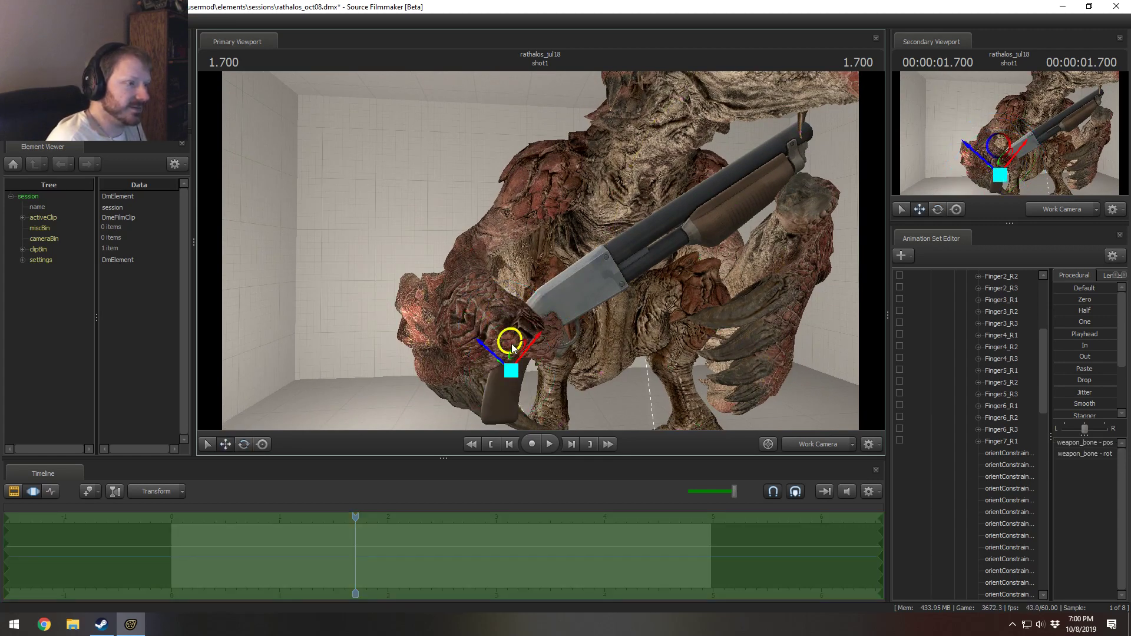
drag(510, 341, 498, 339)
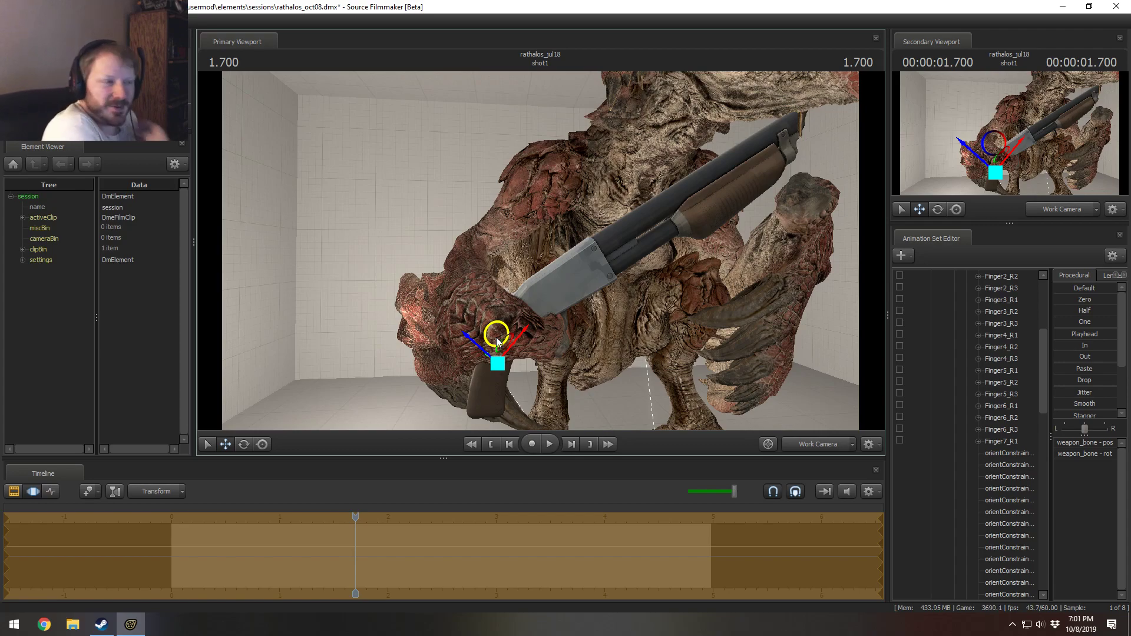
alt+drag(503, 217, 583, 259)
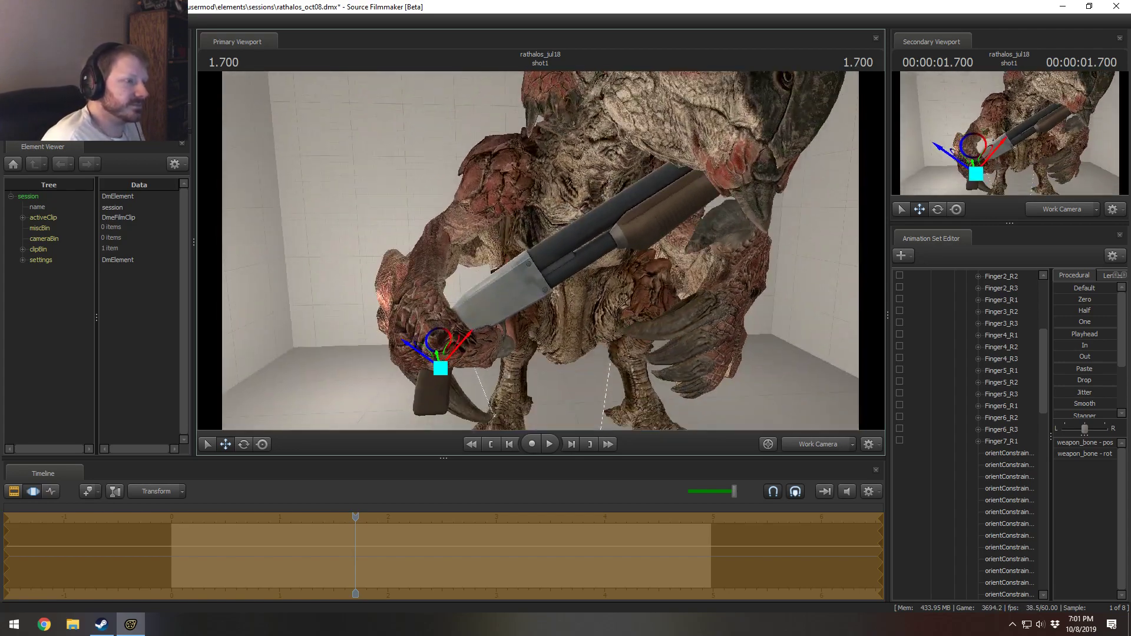
Step: Select rig_hand_R together with weapon_bone, and move the right hand and shotgun as one in front of the chest
key(ctrl)
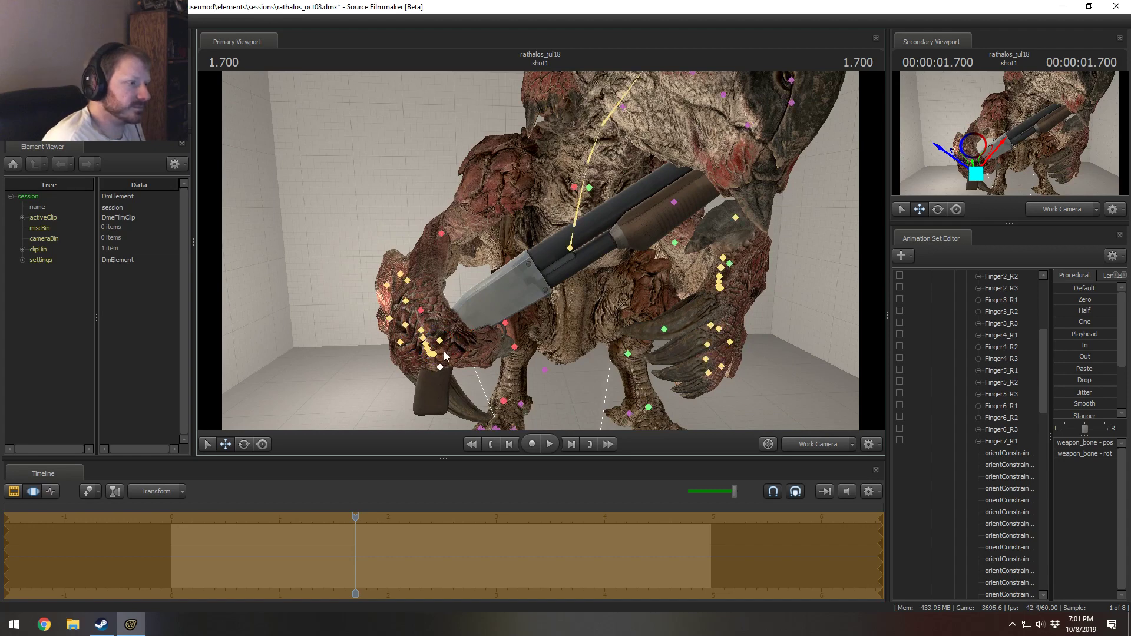
ctrl+click(419, 311)
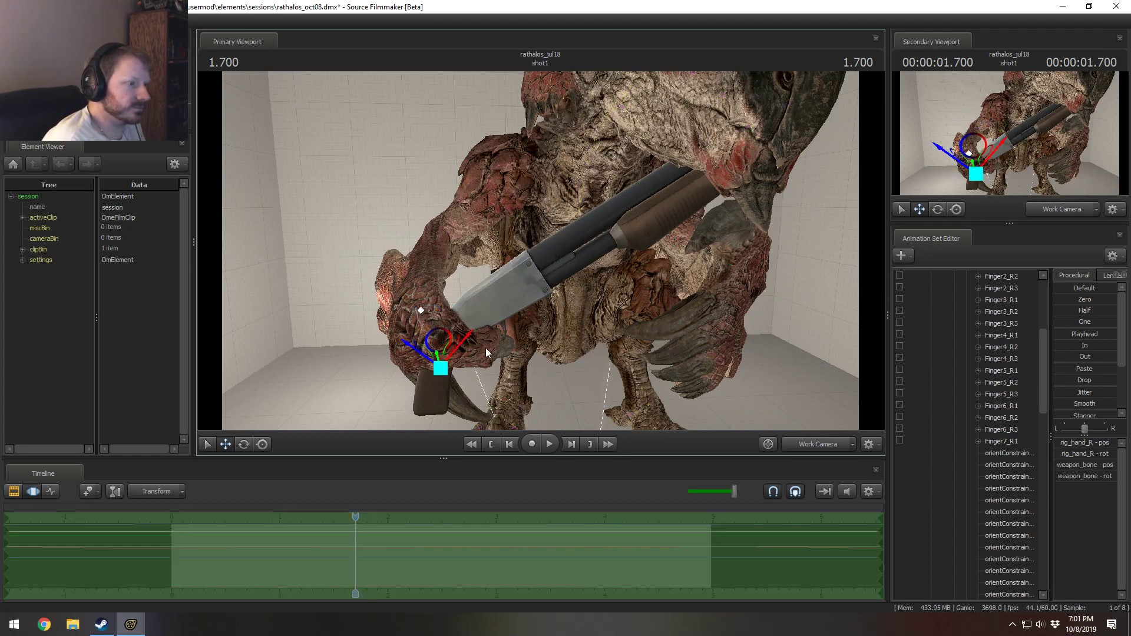
alt+drag(485, 348, 505, 275)
drag(422, 352, 462, 339)
alt+drag(462, 338, 535, 279)
alt+drag(466, 359, 528, 388)
key(e)
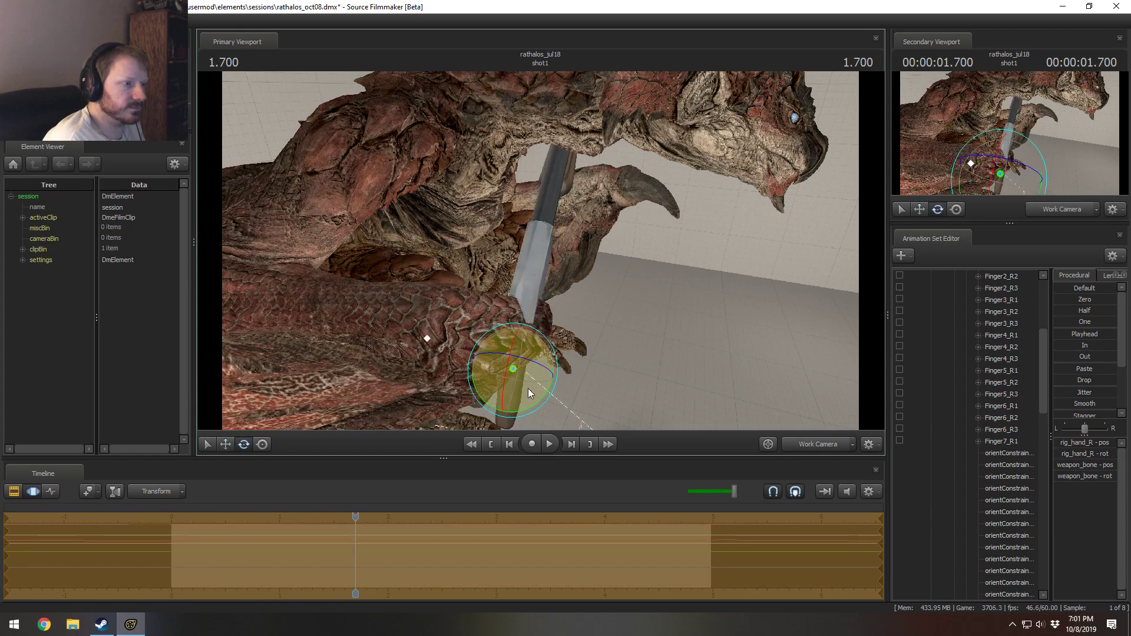
key(w)
drag(500, 353, 544, 356)
alt+drag(545, 356, 495, 347)
alt+drag(506, 264, 540, 250)
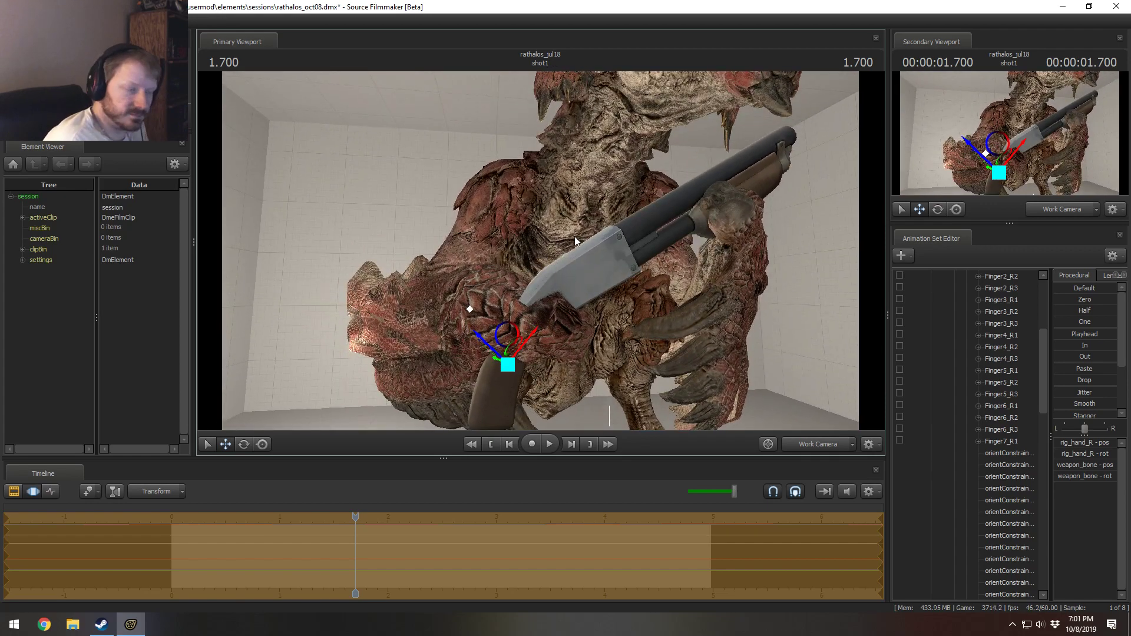
alt+drag(511, 341, 535, 249)
Step: Select weapon_bone alone and fine-tune the shotgun's position within the right hand's grip
ctrl+click(516, 343)
click(511, 336)
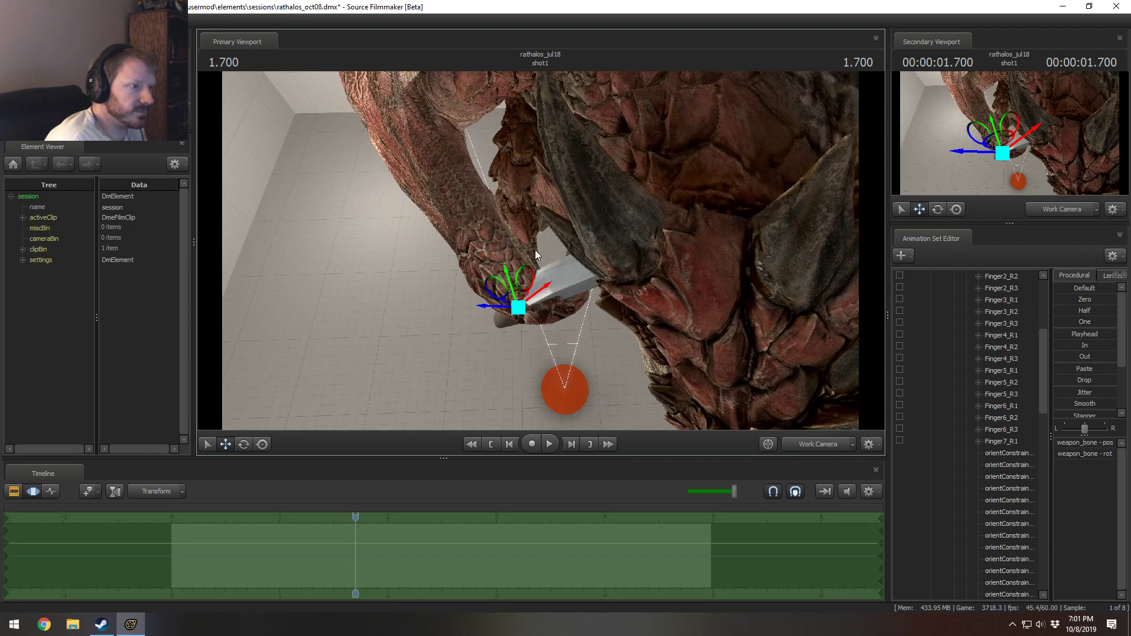
drag(519, 308, 448, 256)
alt+drag(525, 251, 550, 214)
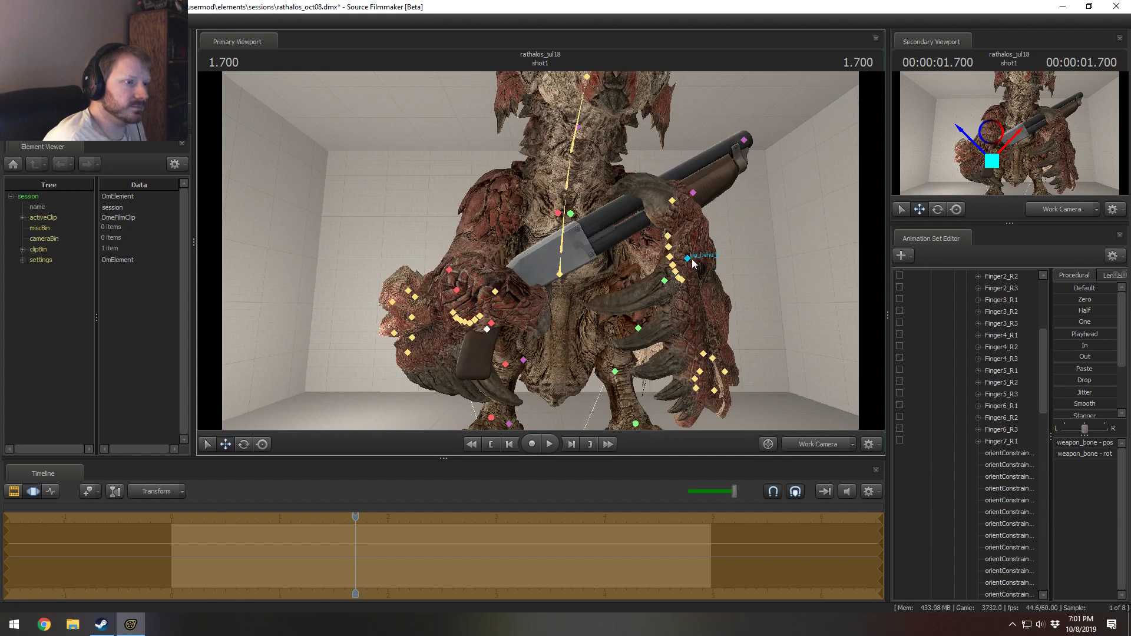
Step: Select rig_hand_L and move the left hand against the shotgun's wooden fore-end
click(687, 259)
key(e)
drag(694, 292, 680, 285)
key(ctrl+z)
alt+drag(754, 230, 652, 268)
key(w)
drag(723, 252, 684, 231)
Step: Select RIG_Finger7_L1 and rotate it around the shotgun's fore-end
key(ctrl)
click(700, 185)
drag(699, 184, 551, 255)
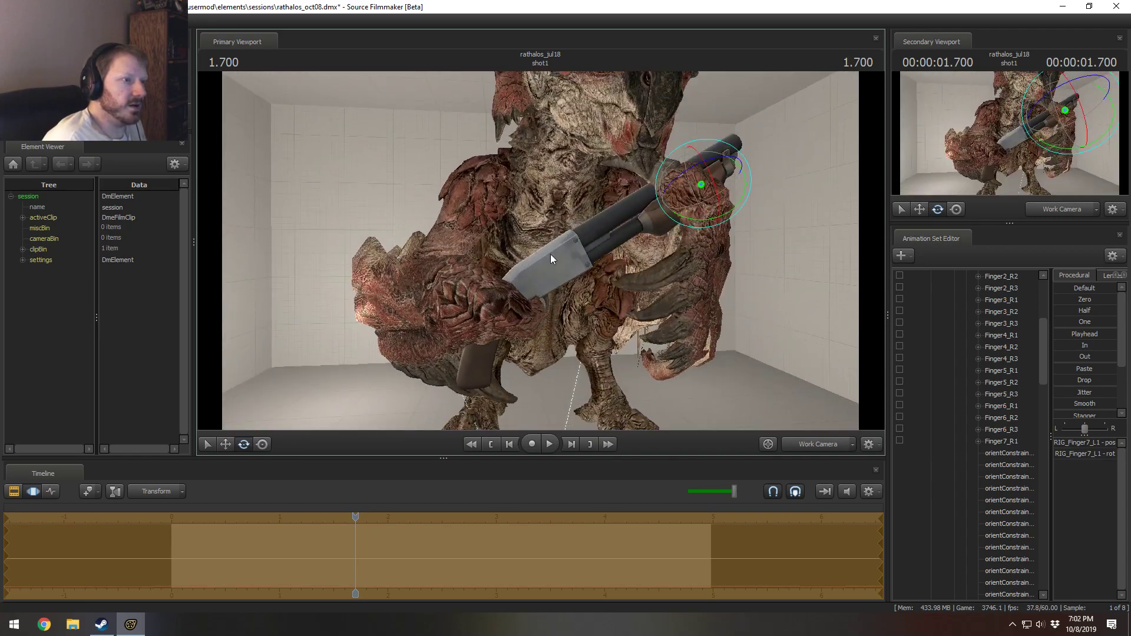
drag(707, 216, 540, 250)
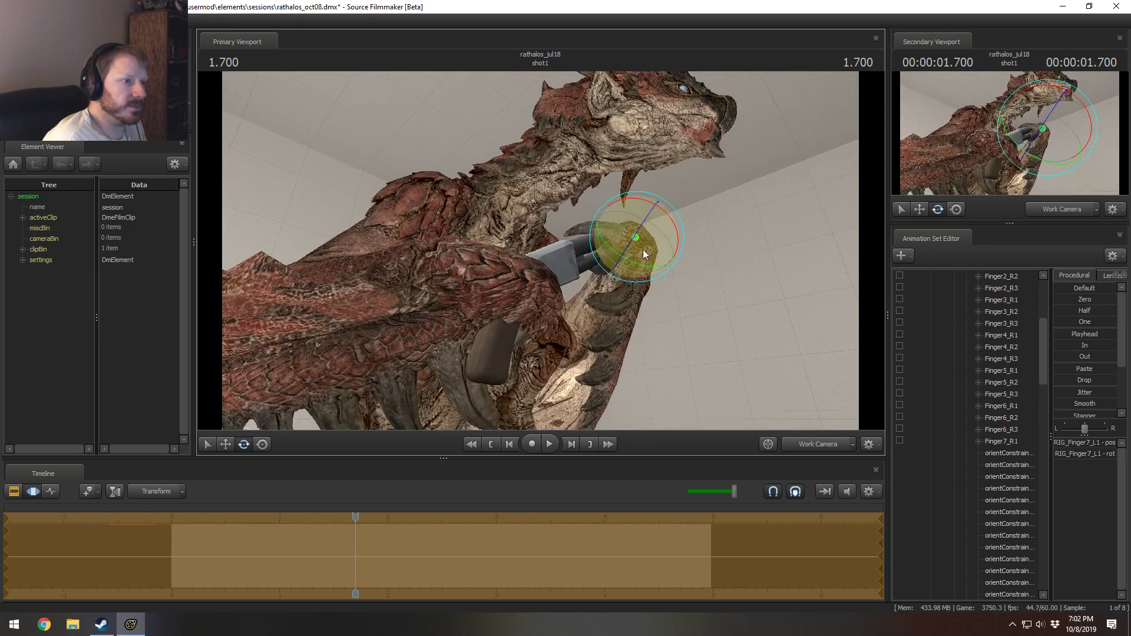
Step: Expand the LeftFingers group, check Thumb_L1, and select and move Finger7_L1 near the shotgun's fore-end
scroll(1001, 435, up, 10)
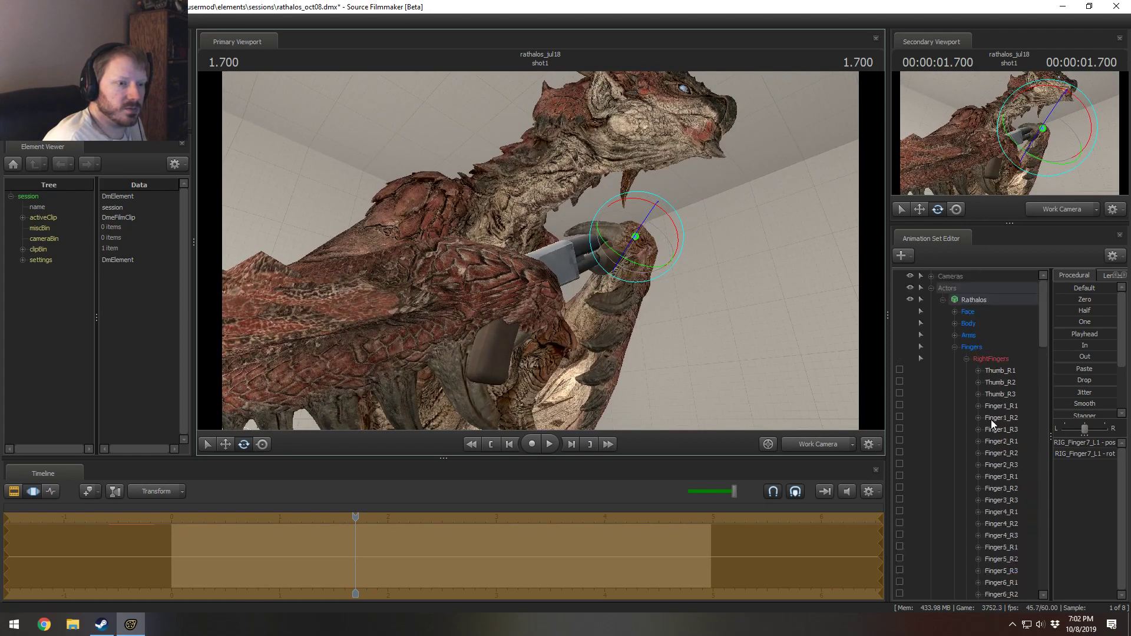
click(967, 371)
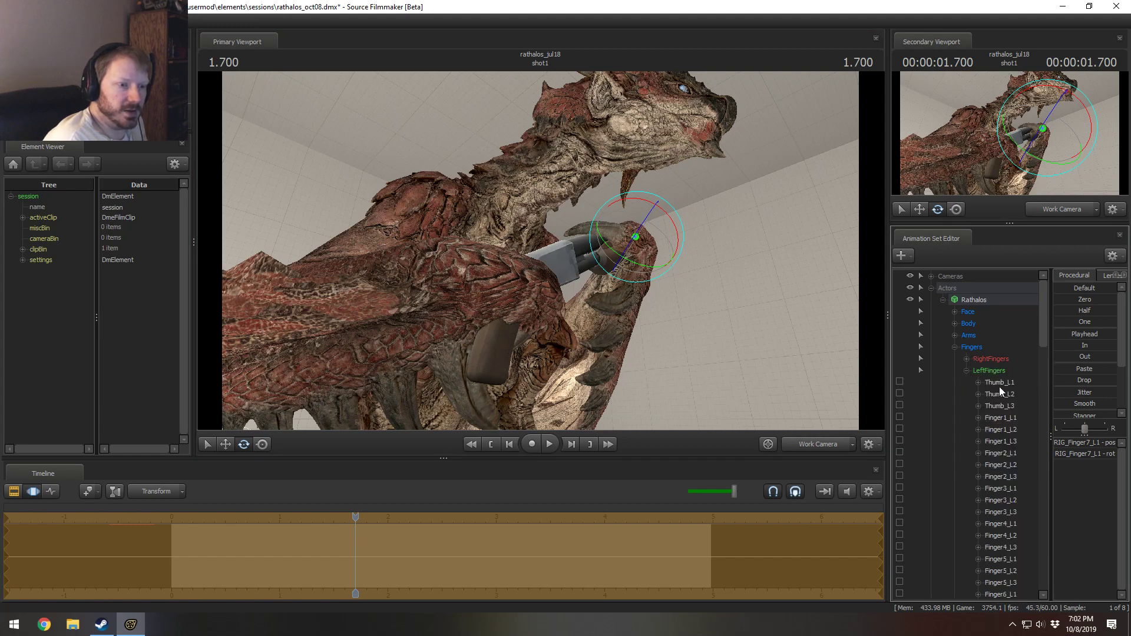
click(999, 383)
alt+drag(696, 267, 553, 249)
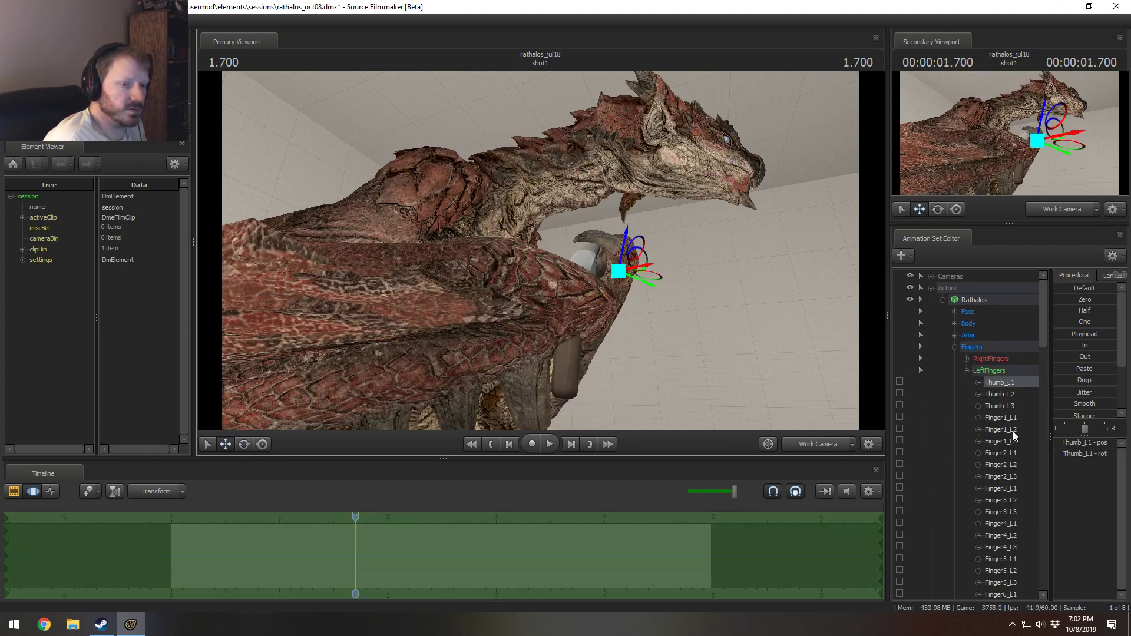
scroll(1004, 460, down, 6)
click(1000, 418)
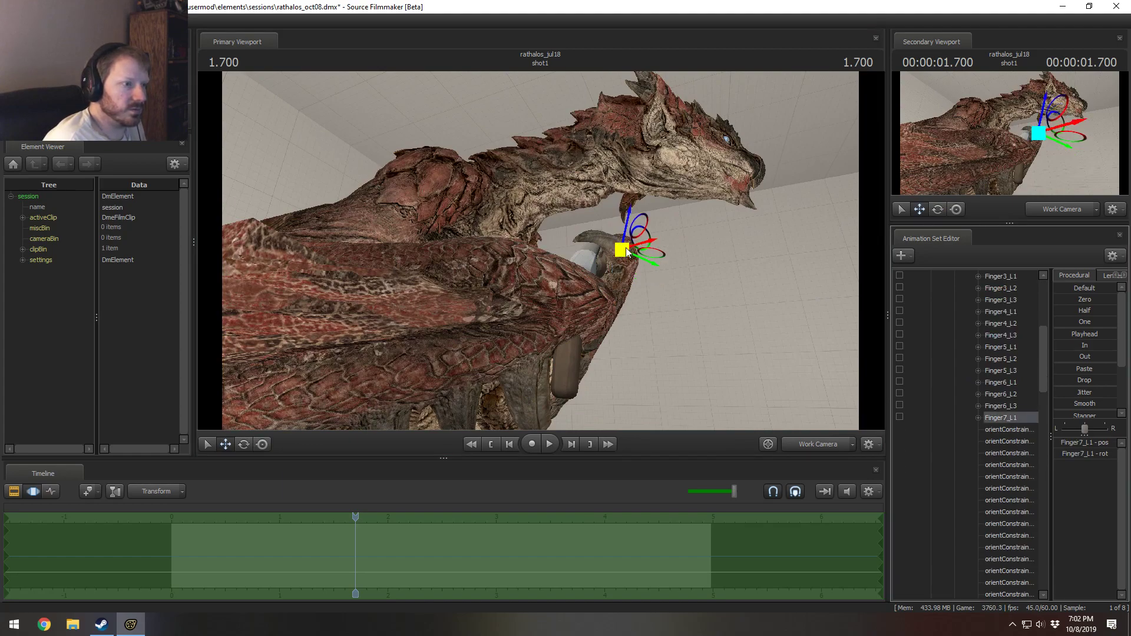
drag(625, 252, 553, 253)
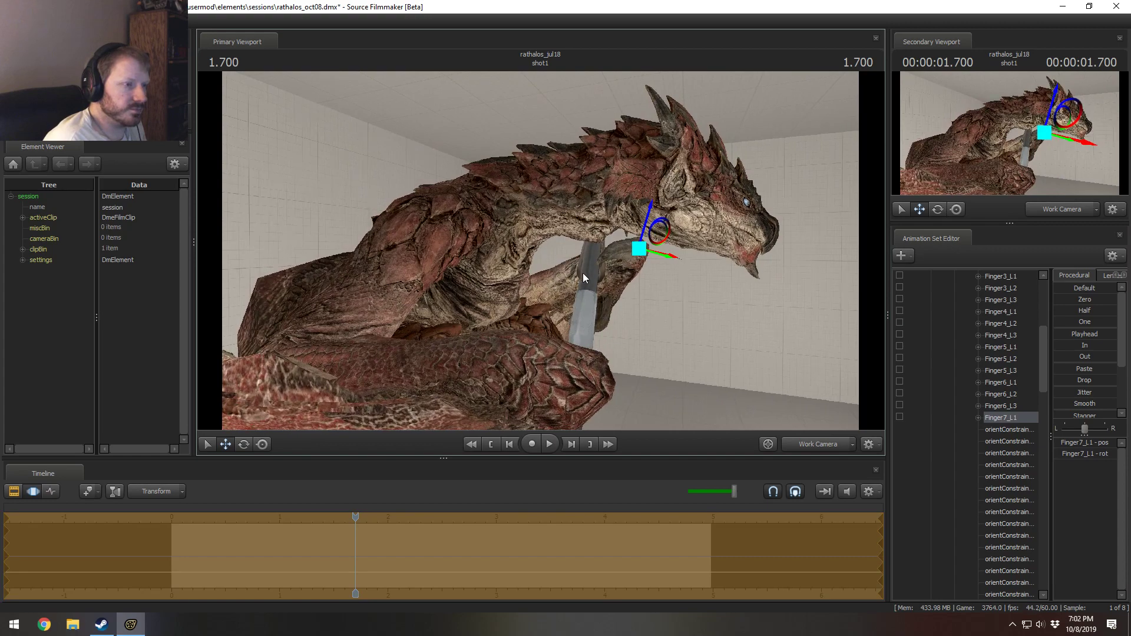
Step: Select rig_hand_L, move and rotate the left hand around the shotgun's fore-end, and clear the selection
key(ctrl)
alt+drag(626, 295, 542, 263)
key(ctrl)
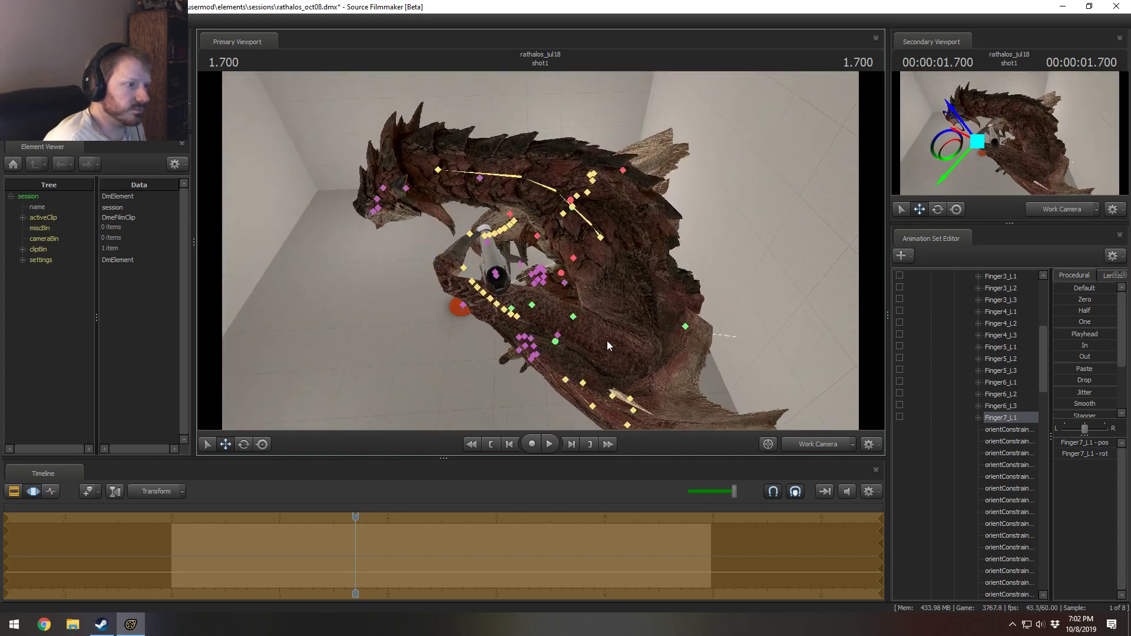
click(511, 308)
drag(504, 312, 541, 254)
key(e)
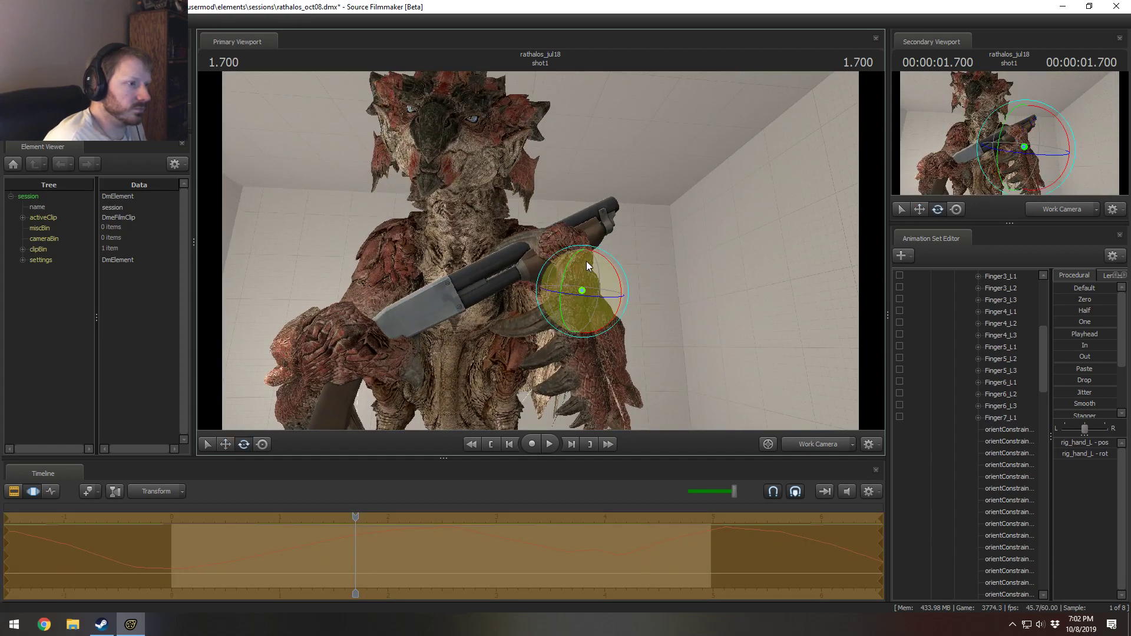
click(609, 278)
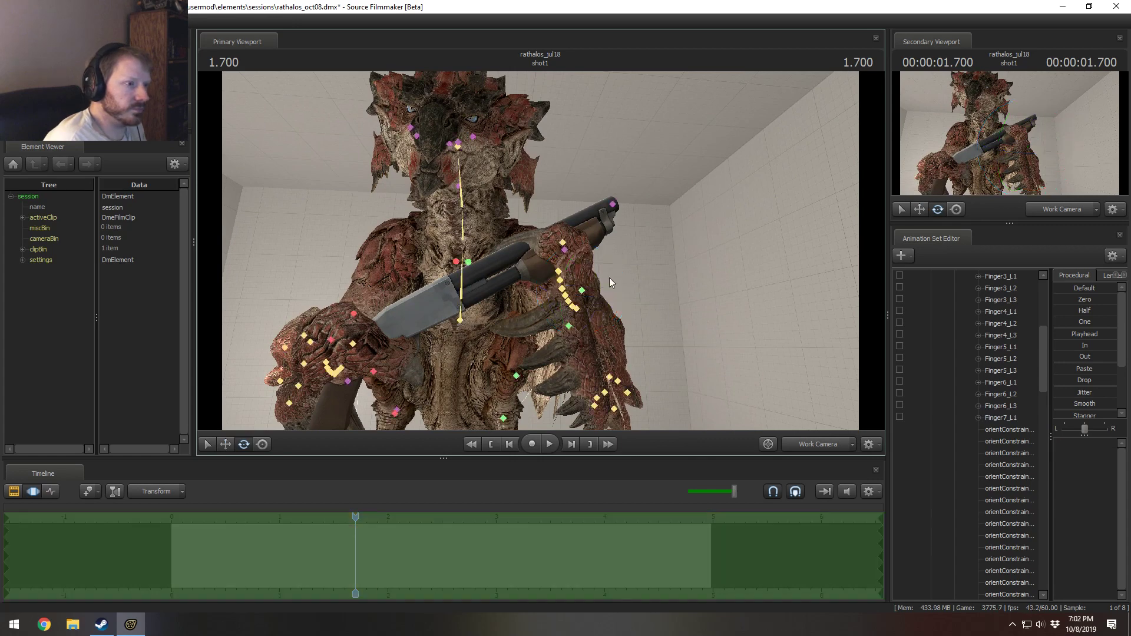
Step: Select RIG_Finger7_L1, rotate it slightly around the shotgun's fore-end, and check the left-hand grip from the side and front
click(582, 290)
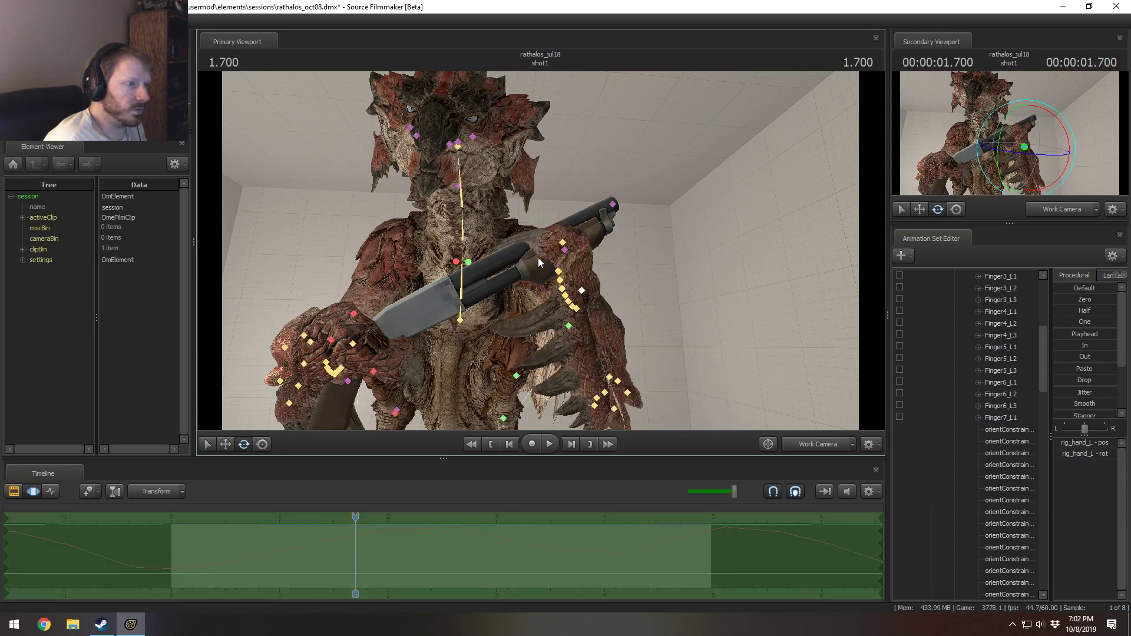
click(564, 250)
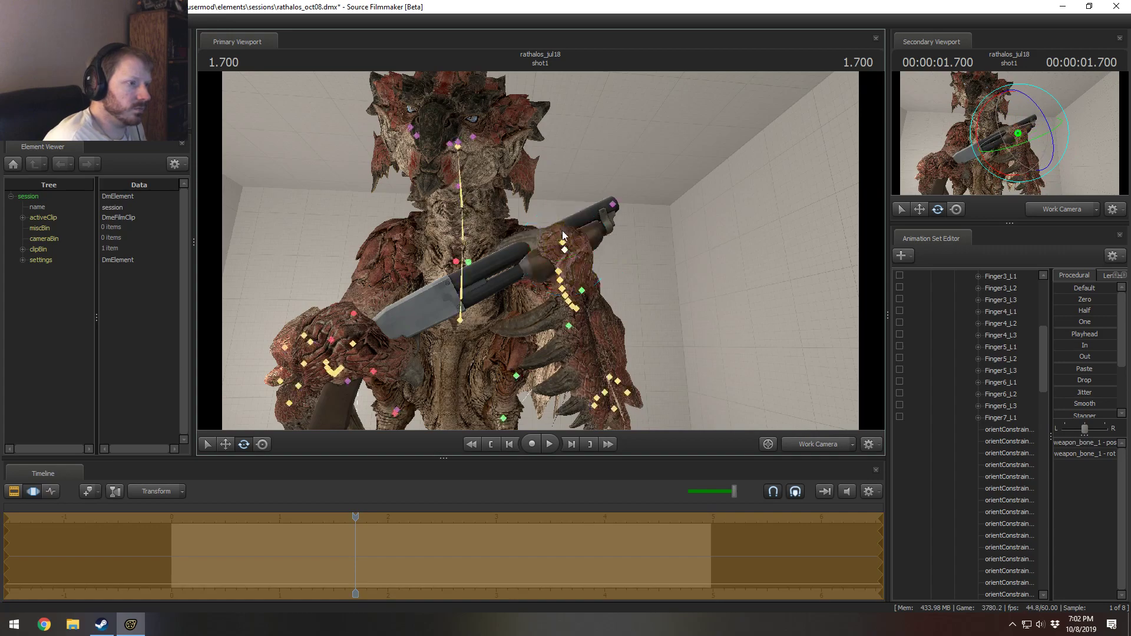
ctrl+click(561, 242)
drag(575, 217, 583, 226)
alt+drag(584, 227, 715, 241)
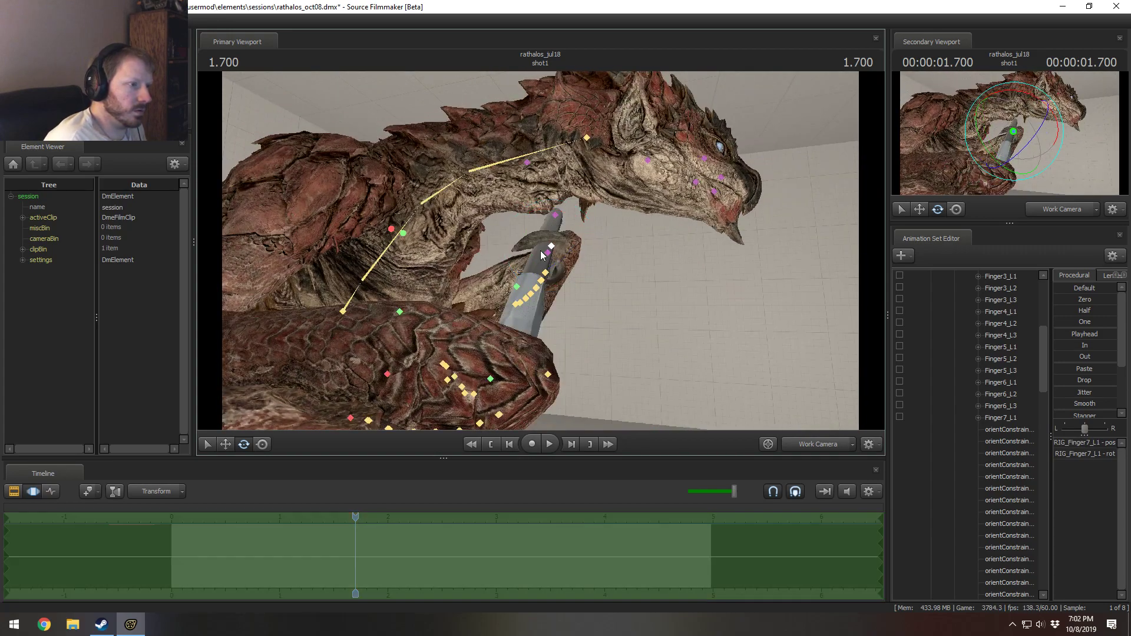
alt+drag(548, 252, 548, 219)
alt+drag(627, 229, 554, 259)
alt+right_drag(553, 259, 560, 283)
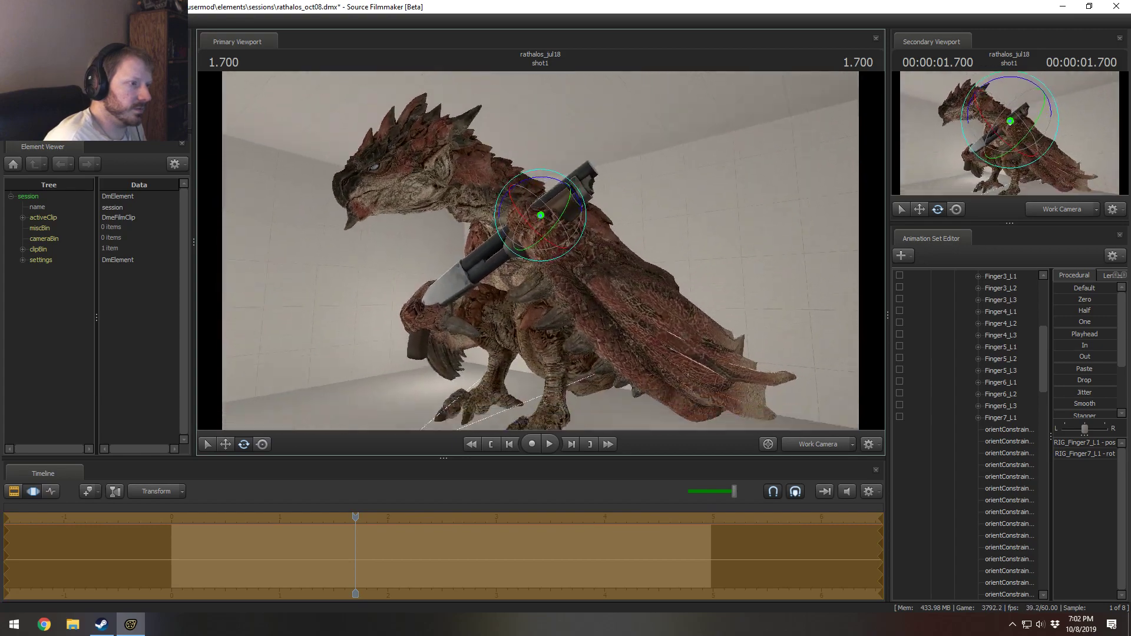
alt+drag(559, 282, 537, 246)
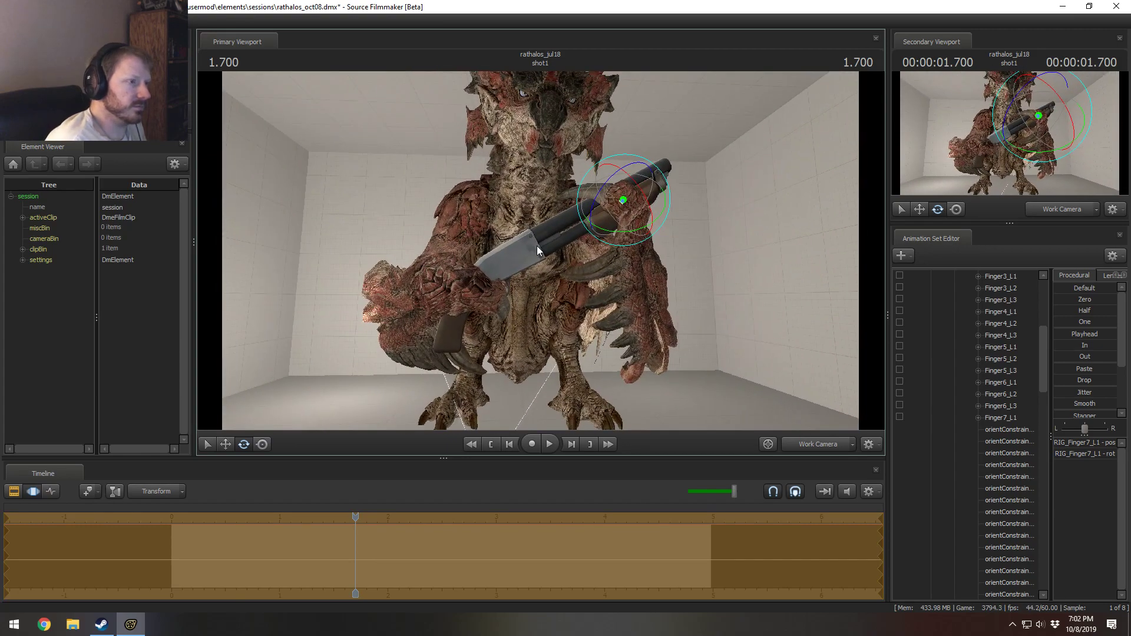
Step: Collapse the LeftFingers and Fingers groups in the Rathalos animation set
scroll(1004, 356, up, 6)
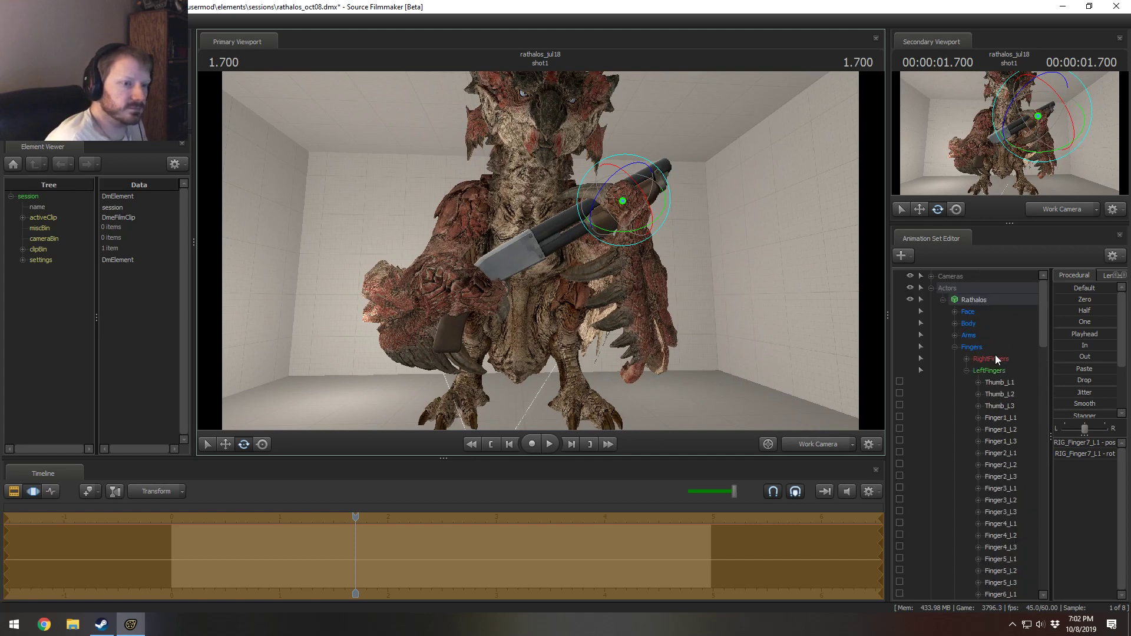
click(967, 372)
click(955, 347)
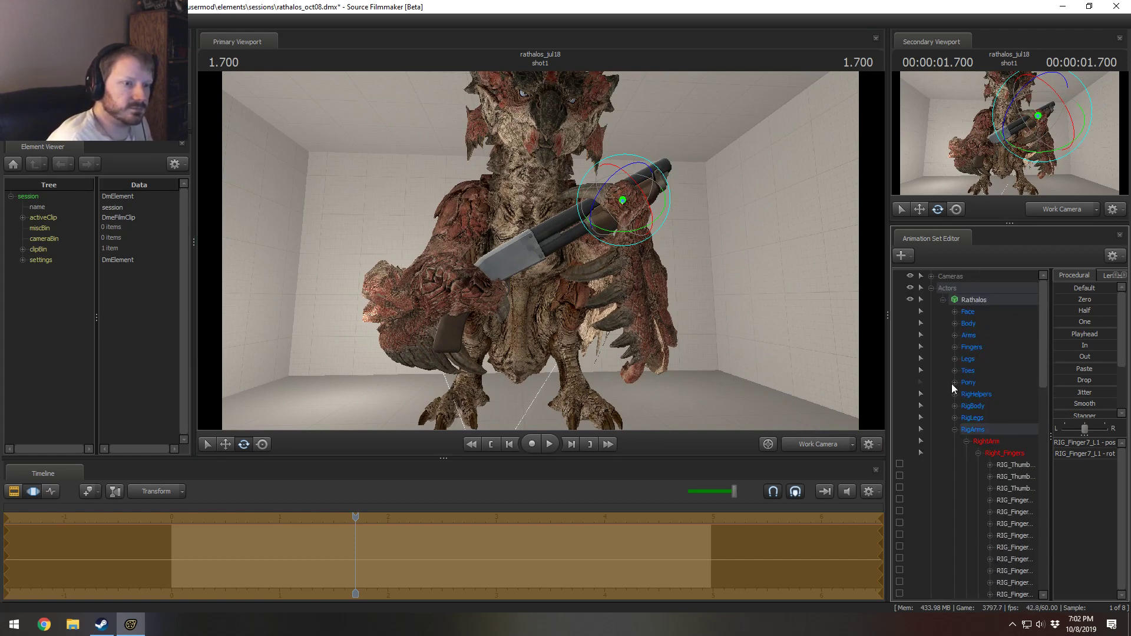
Step: Collapse the Cameras-to-Rathalos rig clutter in the animation set list and show the Main Camera's view in the primary viewport
click(953, 429)
click(943, 300)
click(931, 276)
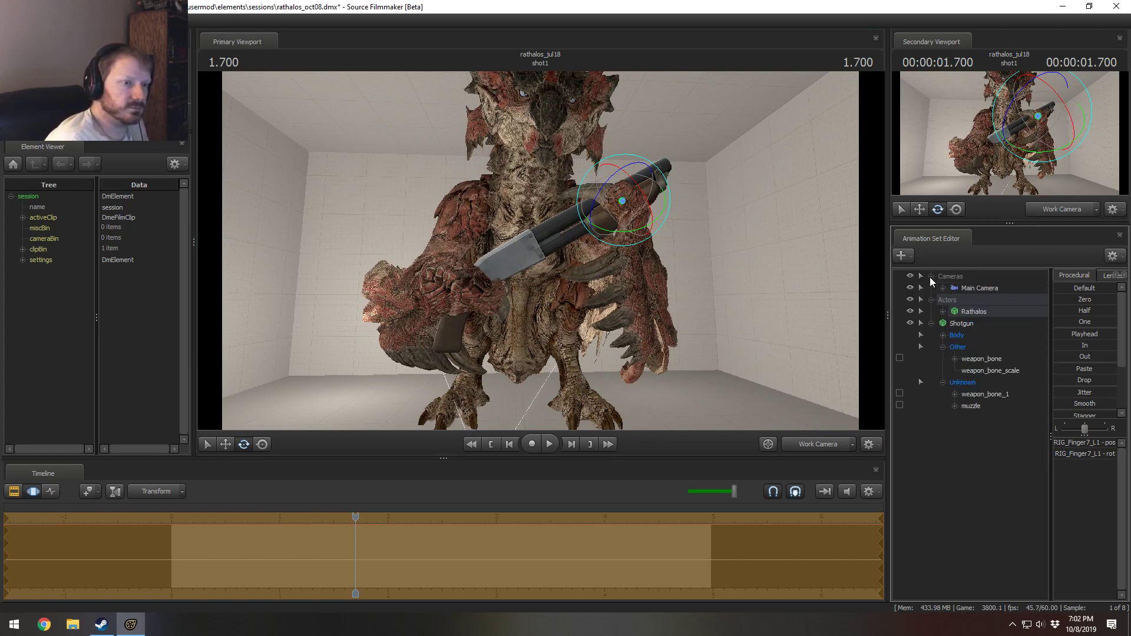
drag(929, 277, 582, 210)
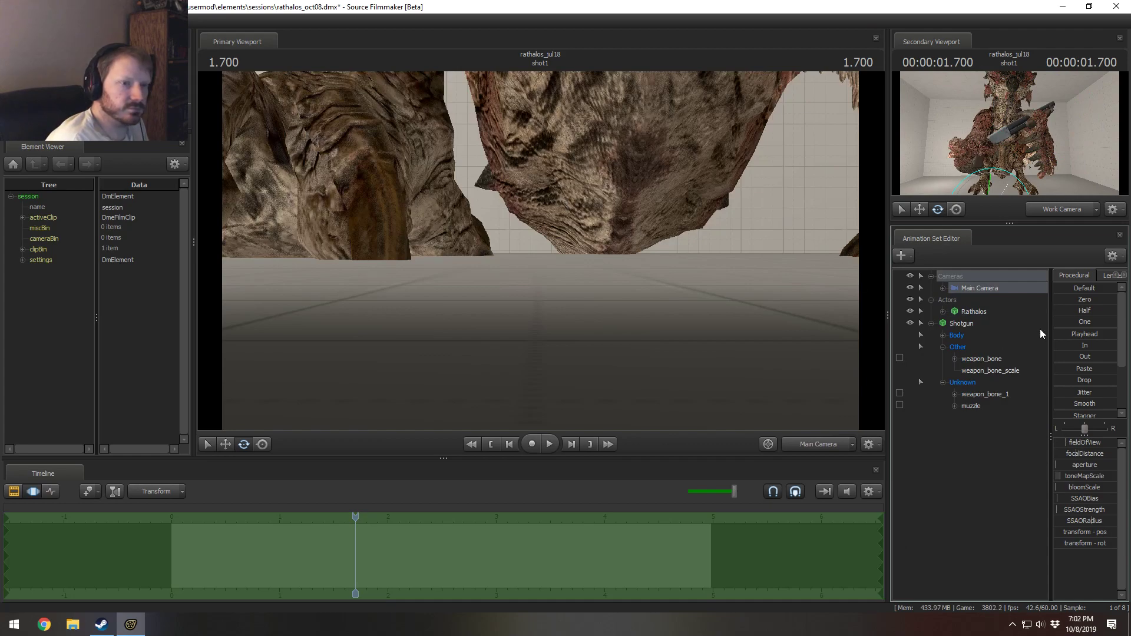
Step: Set the Main Camera's lens to 50 mm and frame the Rathalos's head and shotgun from a low angle
click(1106, 275)
click(1073, 355)
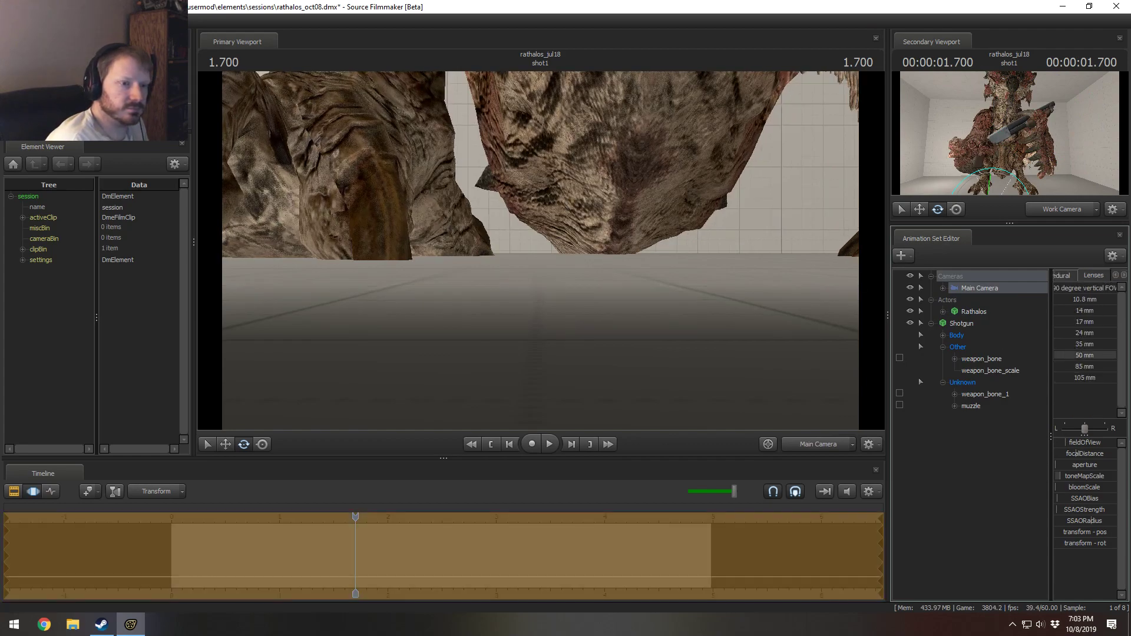
drag(677, 254, 695, 106)
key(s)
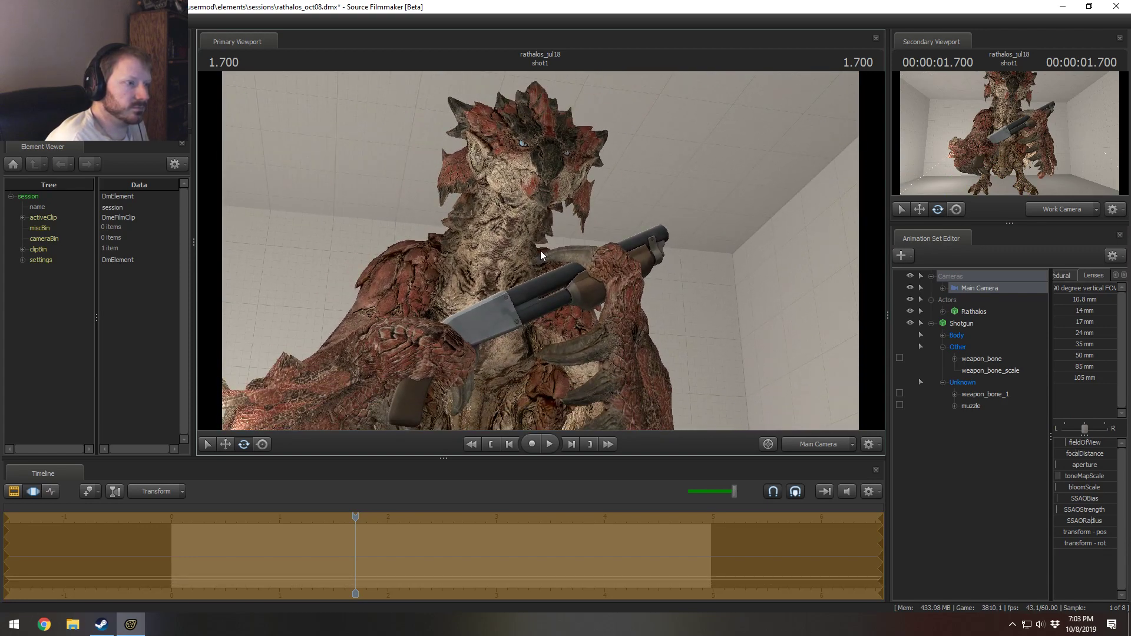
Step: Try an 85 mm lens on the Main Camera and reframe the Rathalos's head and shotgun
click(1083, 368)
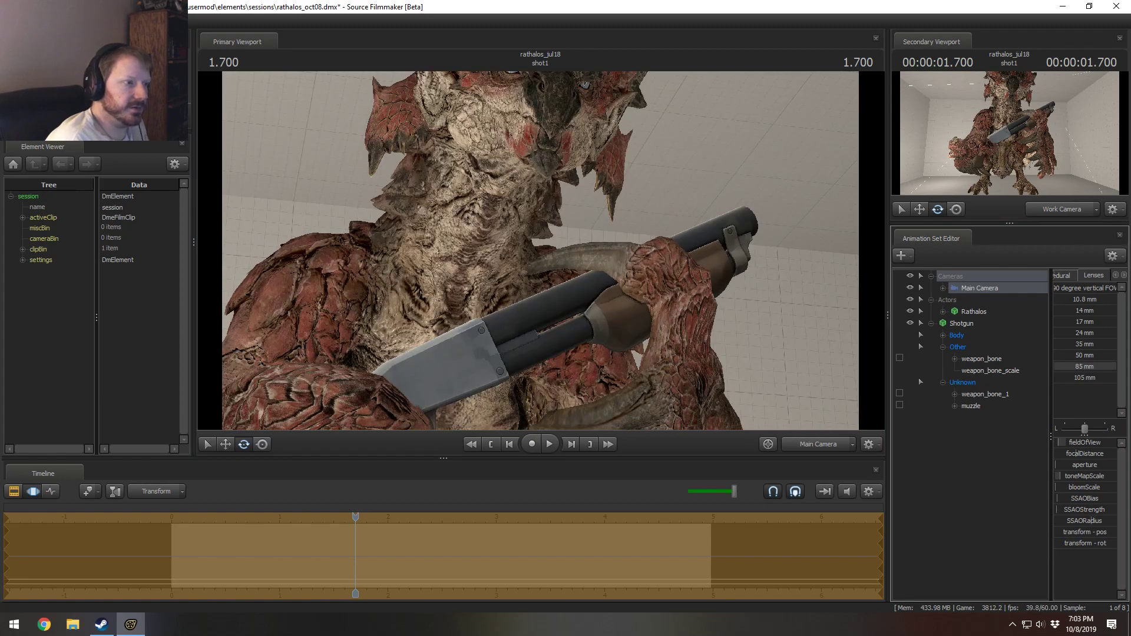
mouse_move(615, 337)
mouse_down()
mouse_move(614, 282)
mouse_move(614, 320)
mouse_up()
key(s)
key(s)
key(w)
drag(536, 260, 542, 255)
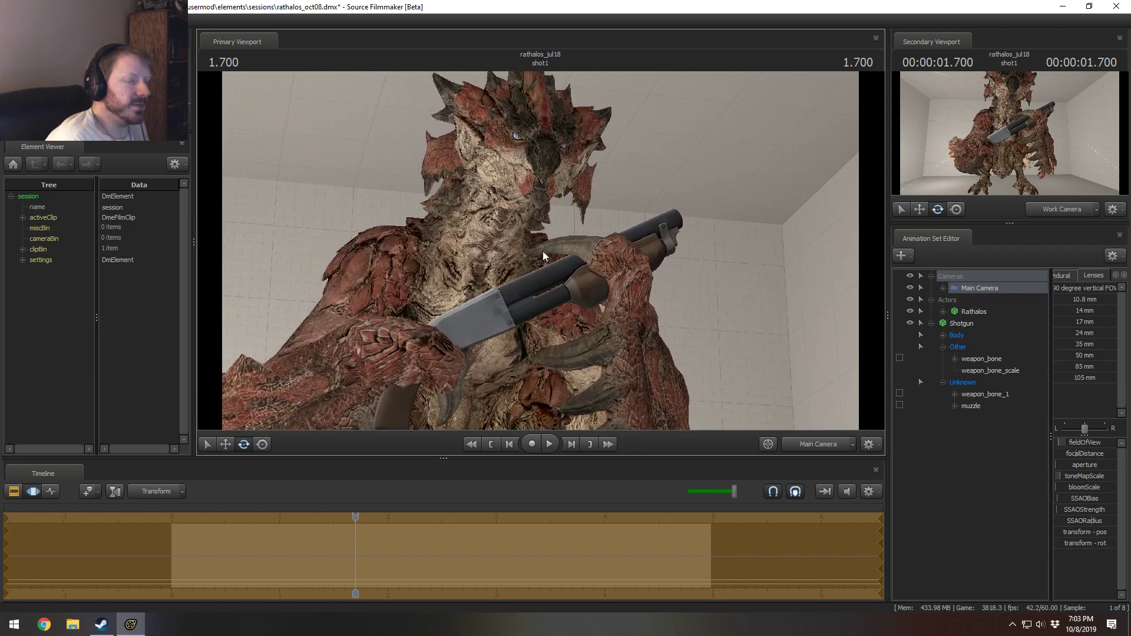
Step: Set the Main Camera's lens back to 50 mm and move the camera in closer on the Rathalos's upper body
double_click(1079, 356)
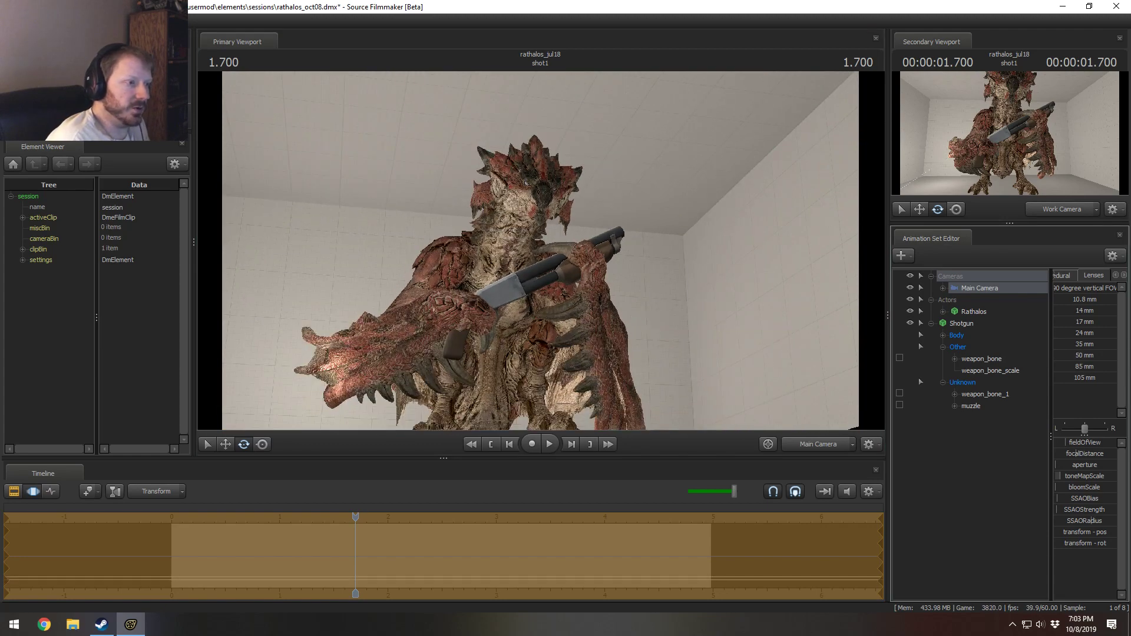
drag(613, 306, 619, 324)
key(w)
key(s)
drag(541, 254, 541, 253)
Step: Select the Rathalos's rig_head control in the viewport and rotate the head slightly
key(ctrl)
ctrl+click(474, 141)
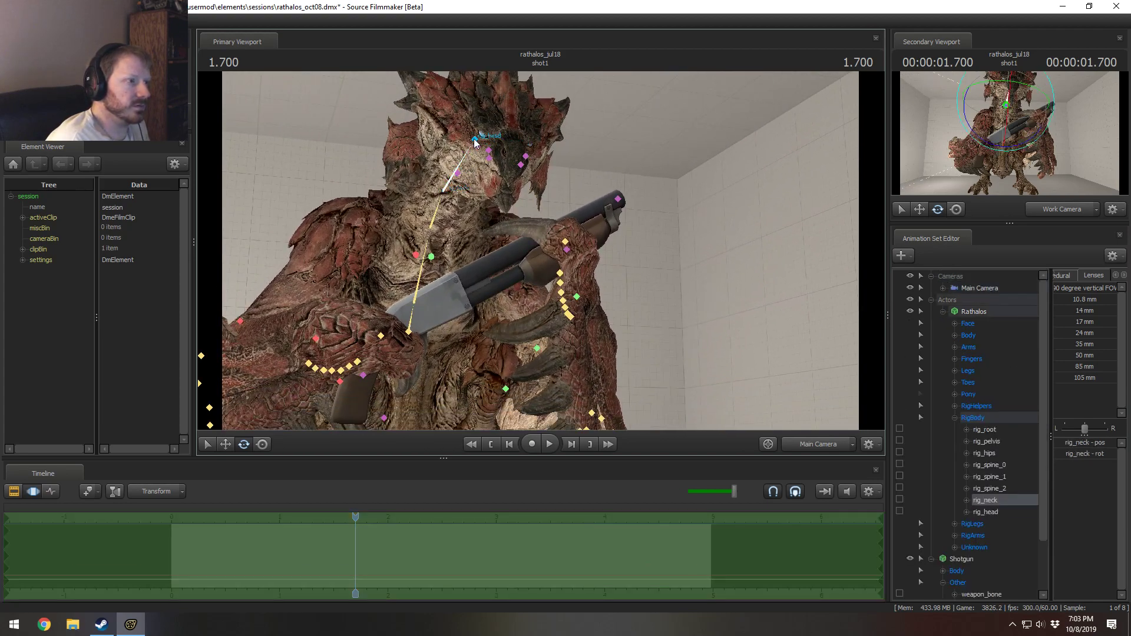
drag(482, 157, 483, 152)
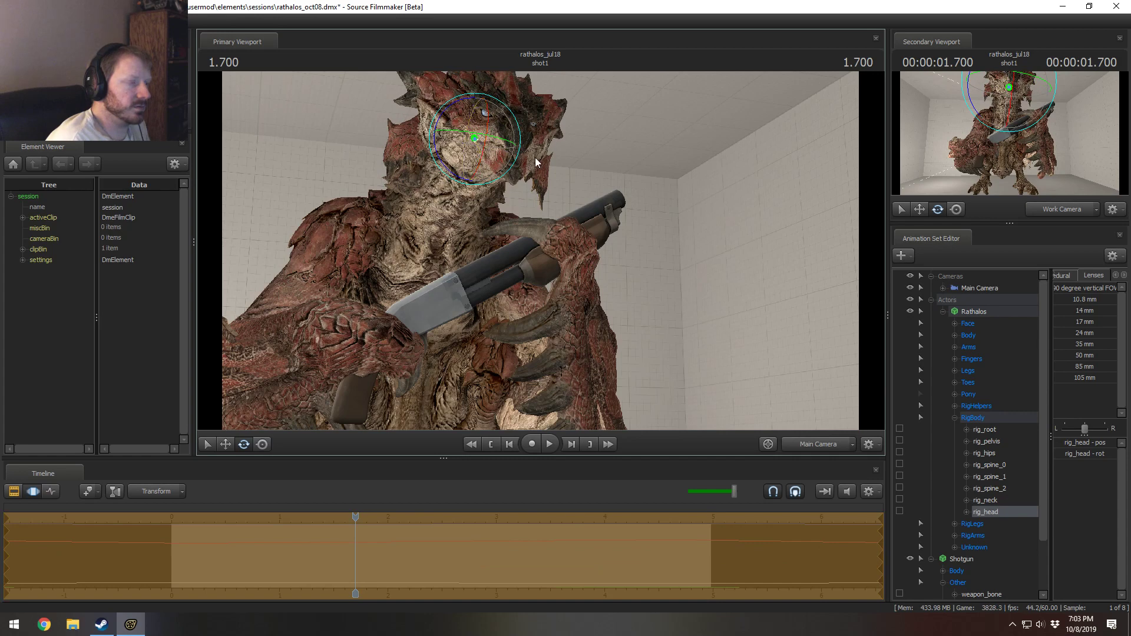
Step: Show the Work Camera in the primary viewport and the Main Camera in the secondary viewport, and enlarge the secondary viewport
click(807, 448)
drag(738, 314, 541, 246)
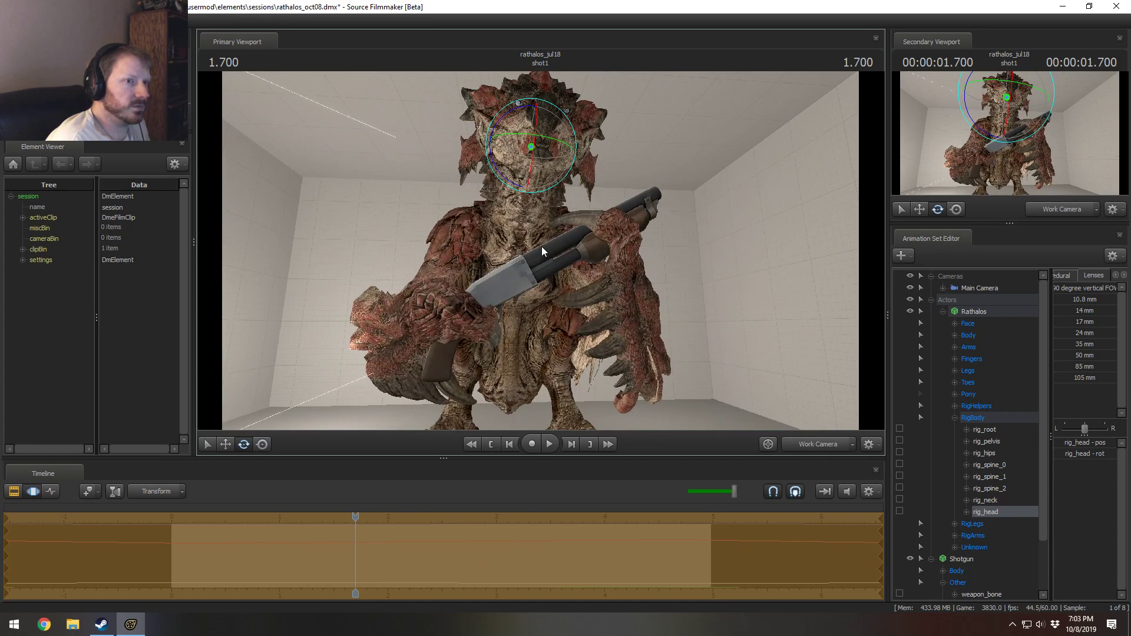
click(1064, 212)
drag(1005, 223, 1005, 252)
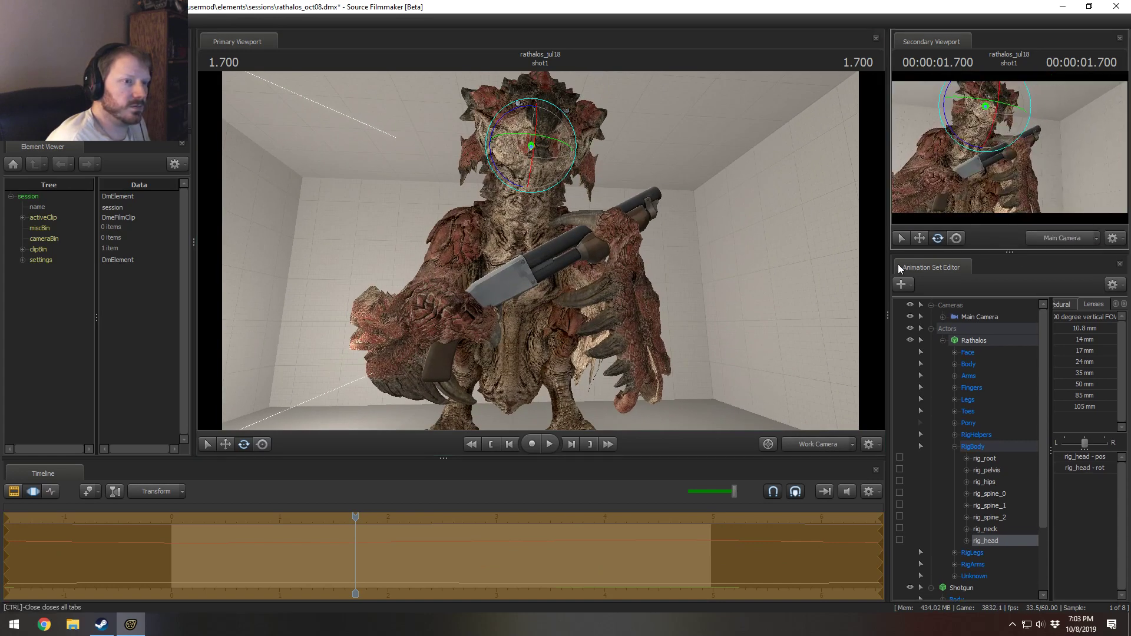
drag(888, 261, 837, 268)
Step: Move the playhead to about 2.03 seconds, select all time and finalise the pending head rotation
alt+drag(674, 252, 586, 336)
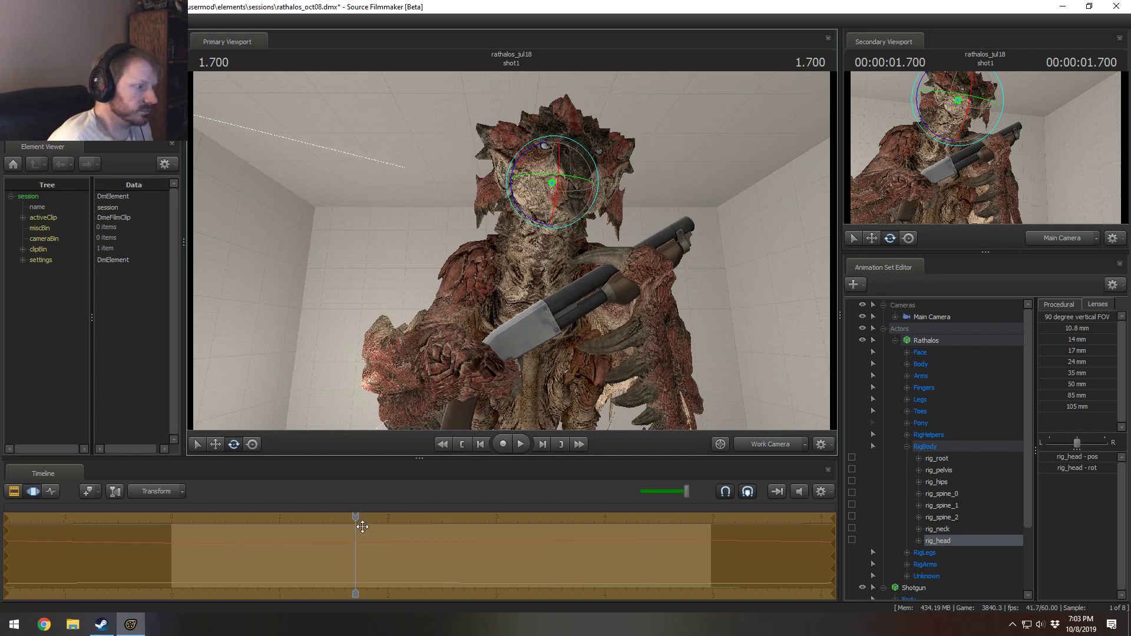
alt+drag(517, 426, 460, 432)
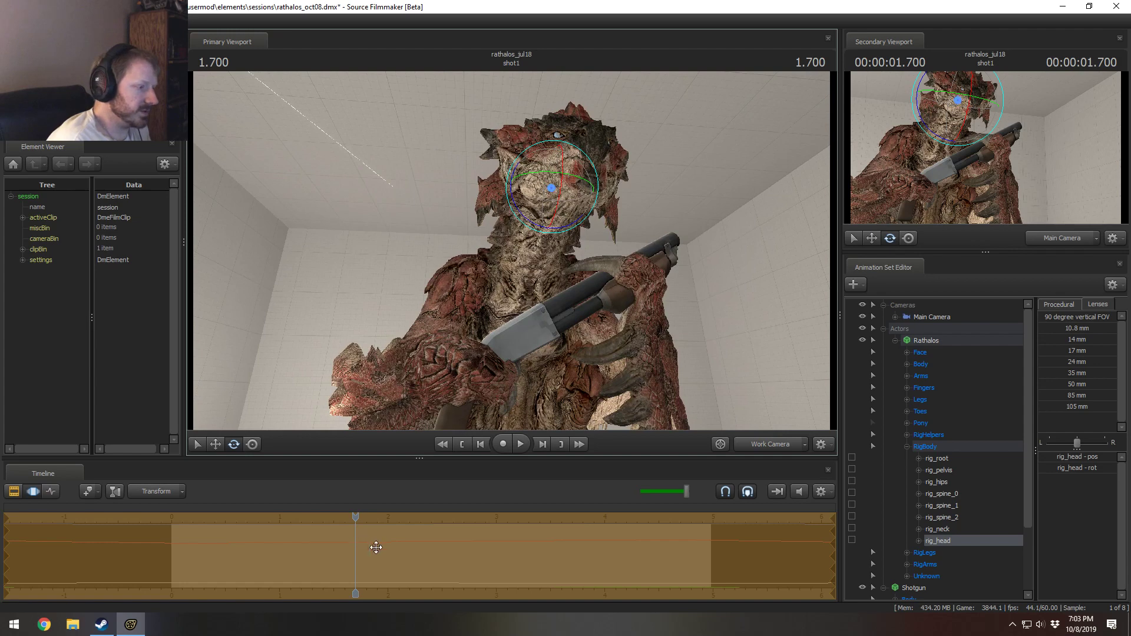
mouse_move(375, 547)
mouse_down()
mouse_move(446, 553)
mouse_move(391, 553)
mouse_up()
key(ctrl+a)
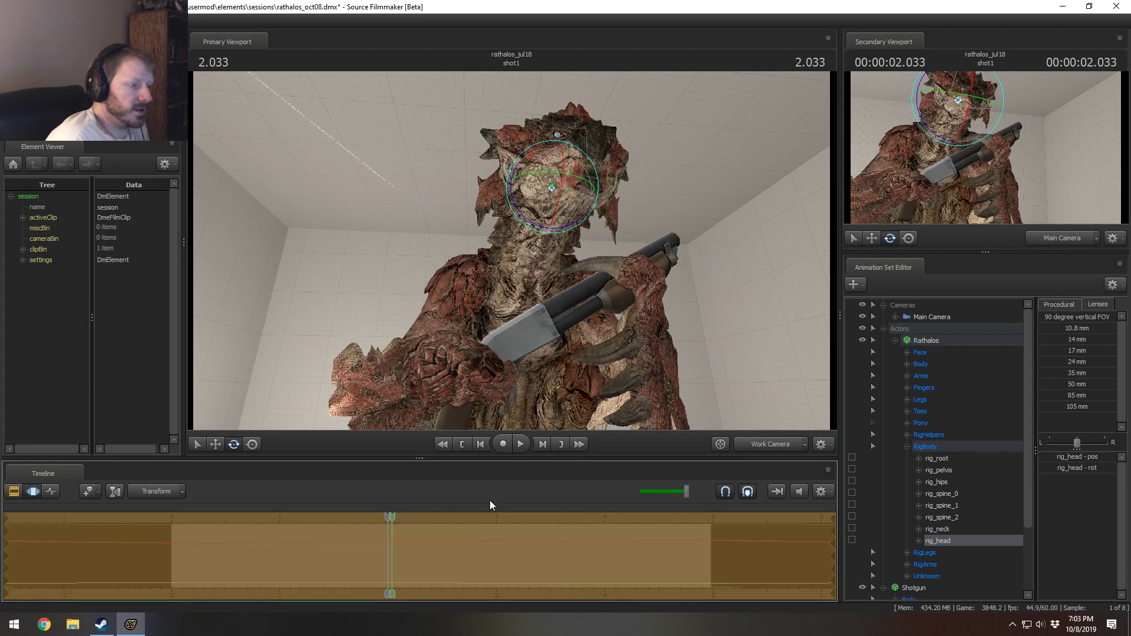
key(Return)
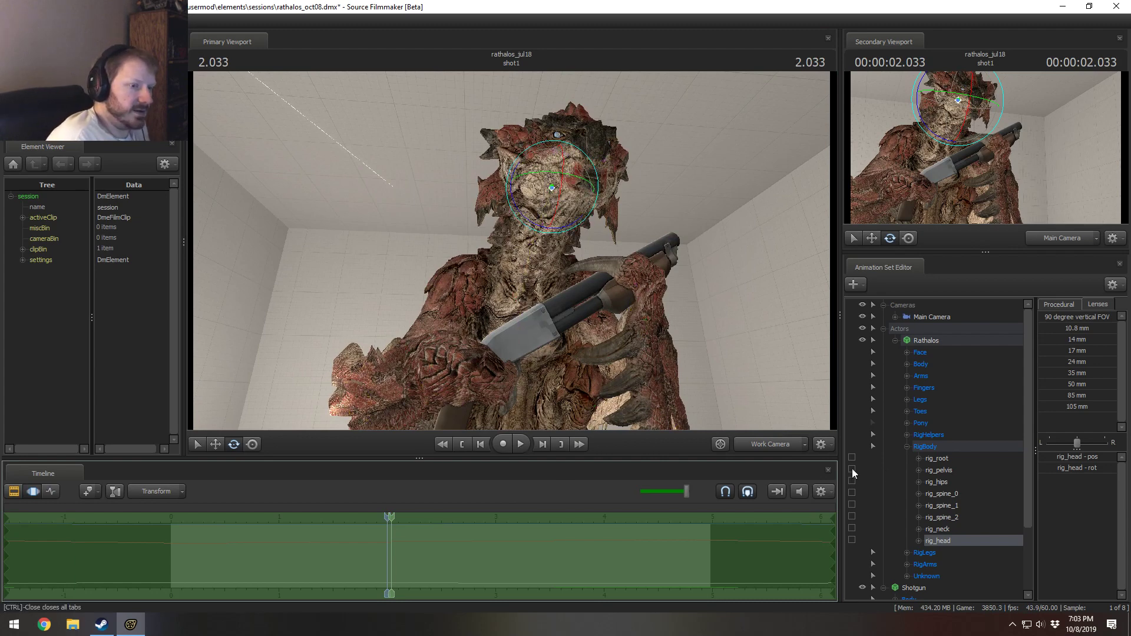
Step: Collapse the RigBody group, select the right hand's RIG_Finger7_R1 control and step the playhead to 2.000 seconds
click(907, 446)
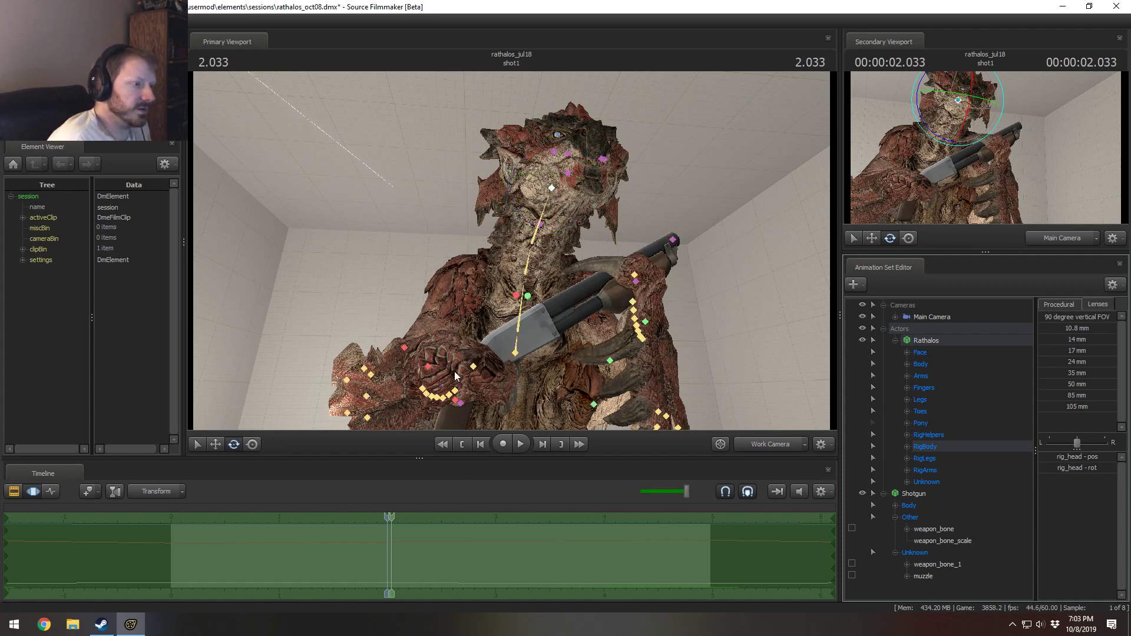
click(473, 367)
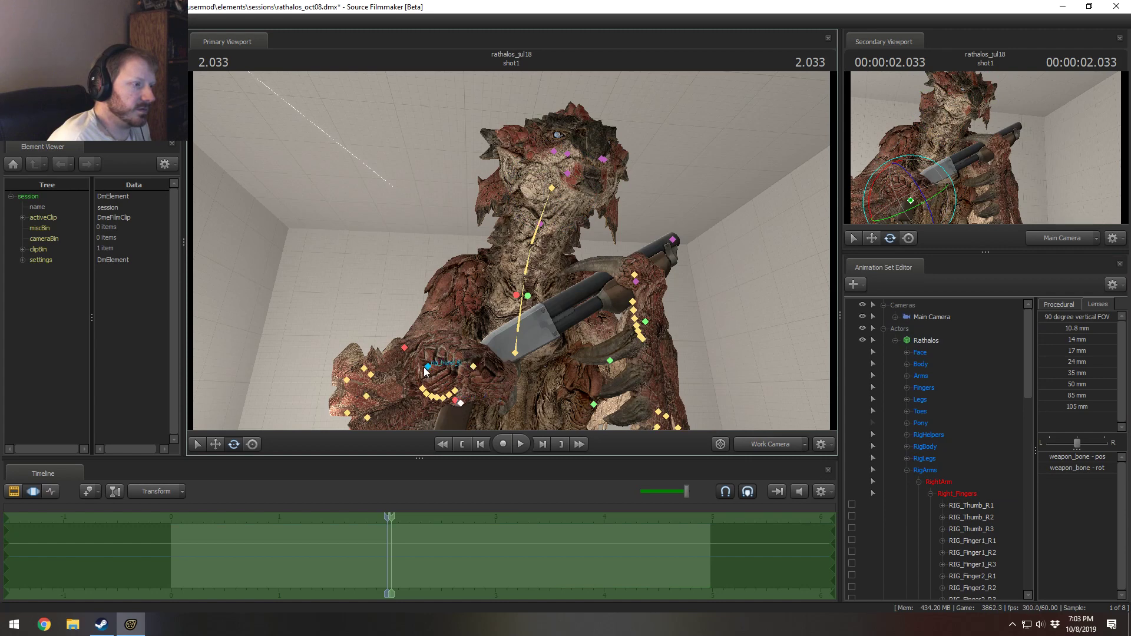
click(426, 370)
click(473, 367)
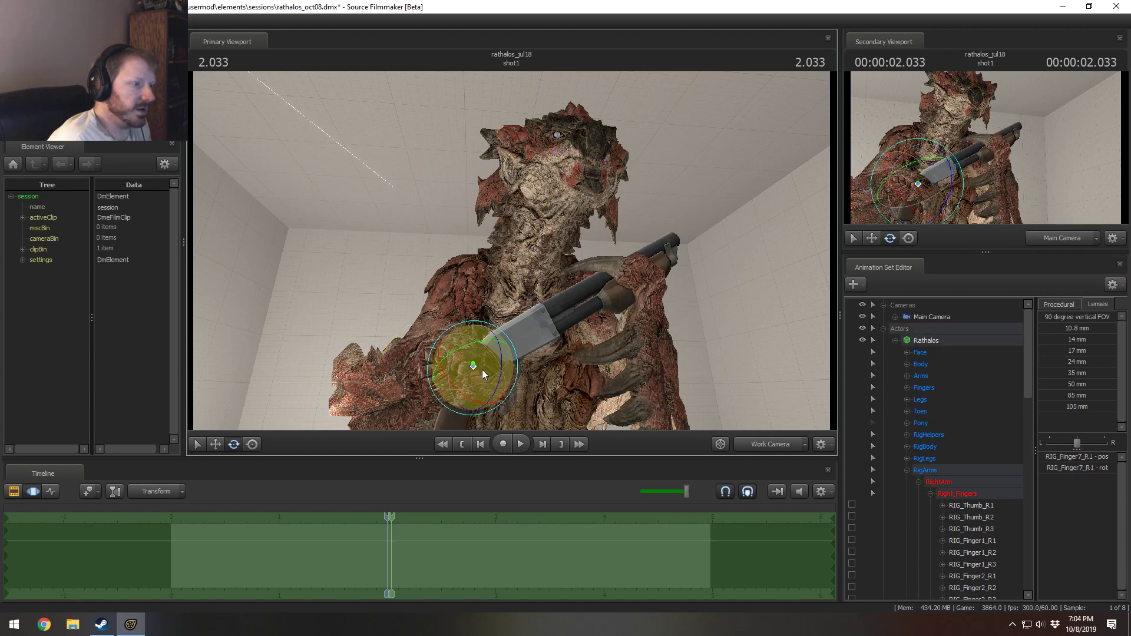
key(Left)
Step: Lock the shotgun's rootTransform to the Rathalos's RIG_Finger7_R1 control
scroll(966, 517, down, 10)
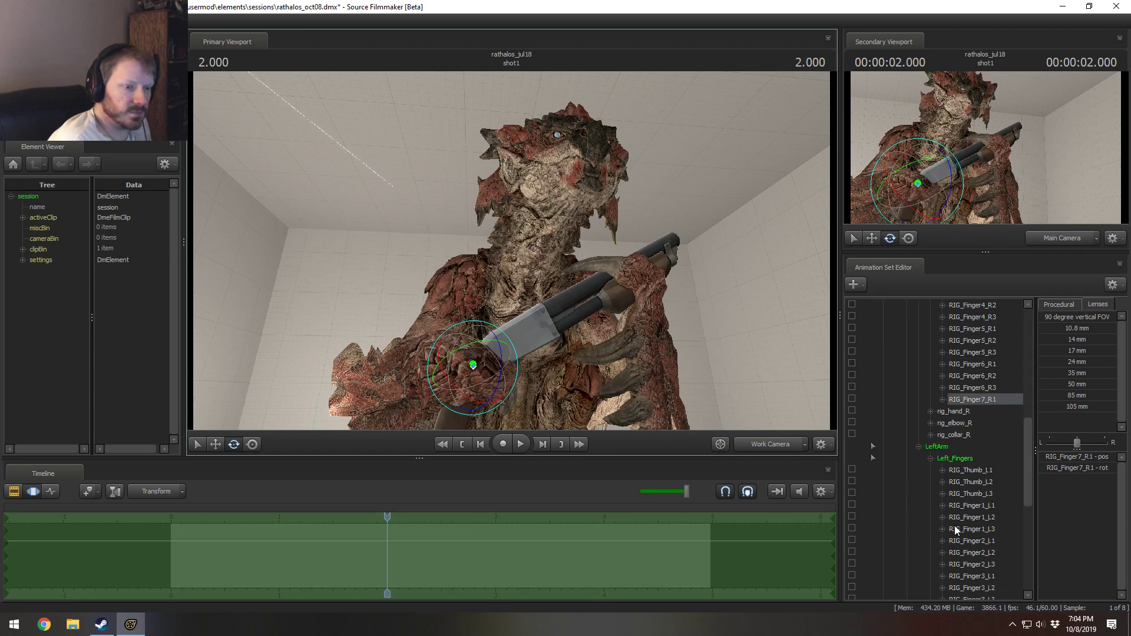
scroll(954, 524, down, 1)
scroll(957, 501, down, 7)
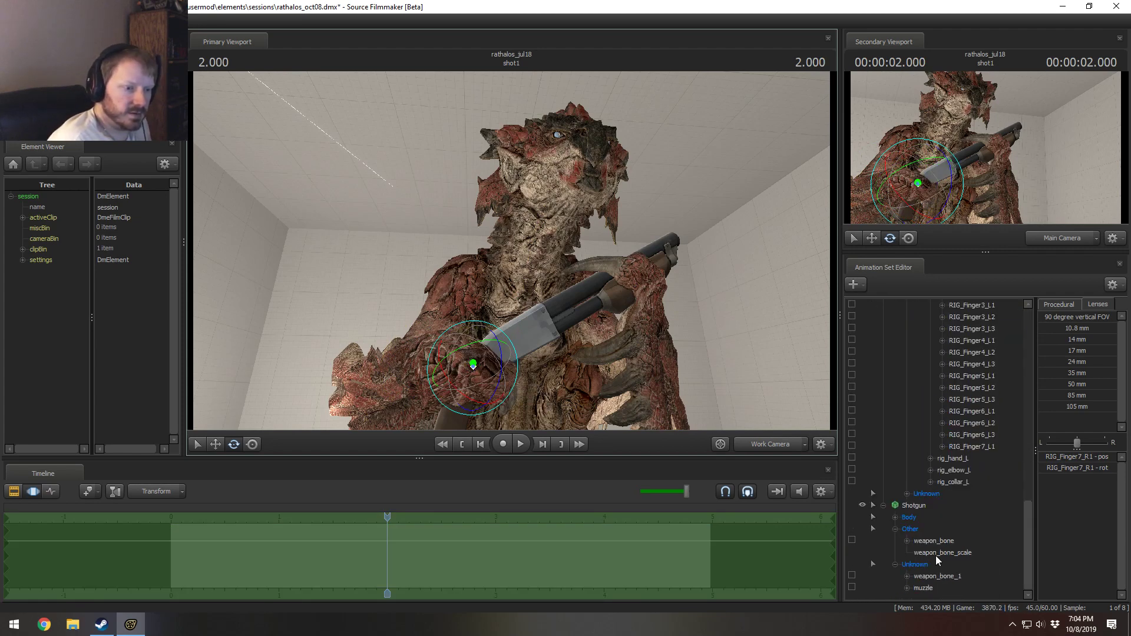
click(902, 521)
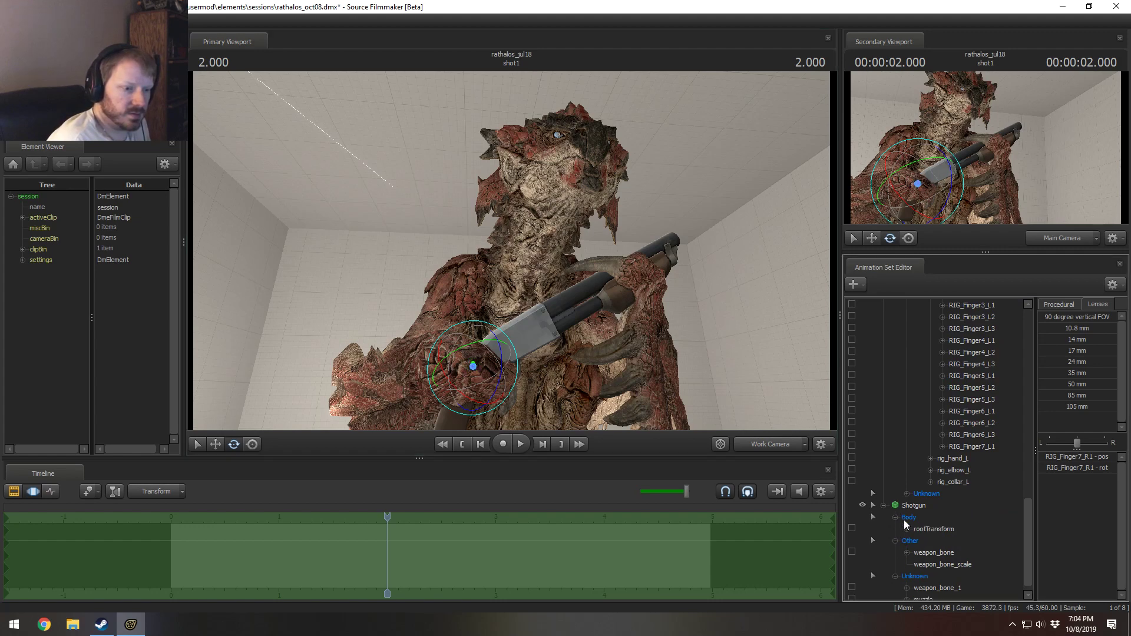
scroll(936, 518, up, 7)
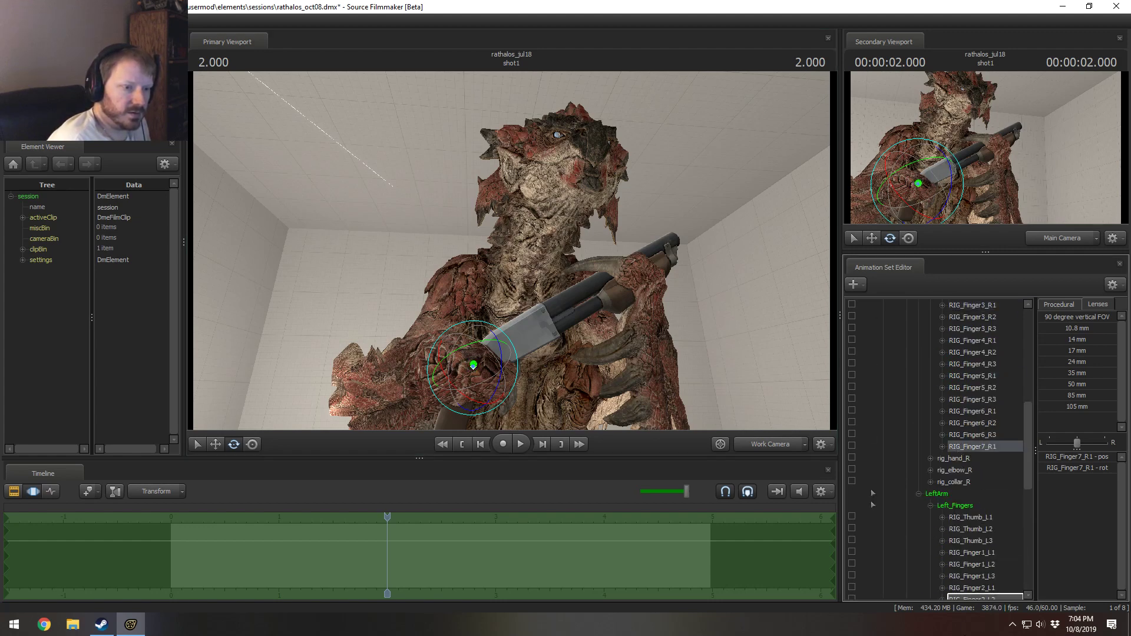
scroll(940, 516, down, 7)
click(940, 516)
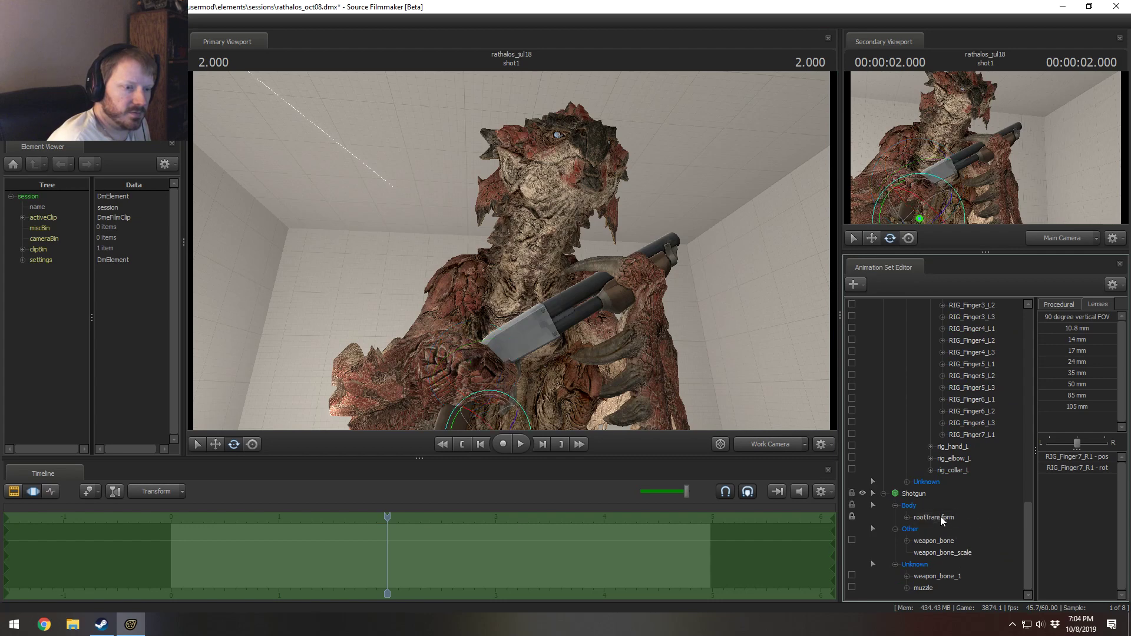
Step: Apply the Playhead preset at full strength to the shotgun's rootTransform
click(1058, 303)
drag(1058, 362, 1117, 362)
drag(594, 290, 583, 308)
Step: Play the shot from 2 seconds in the Clip Editor to review the motion, and return the playhead to 0.633 seconds
key(F2)
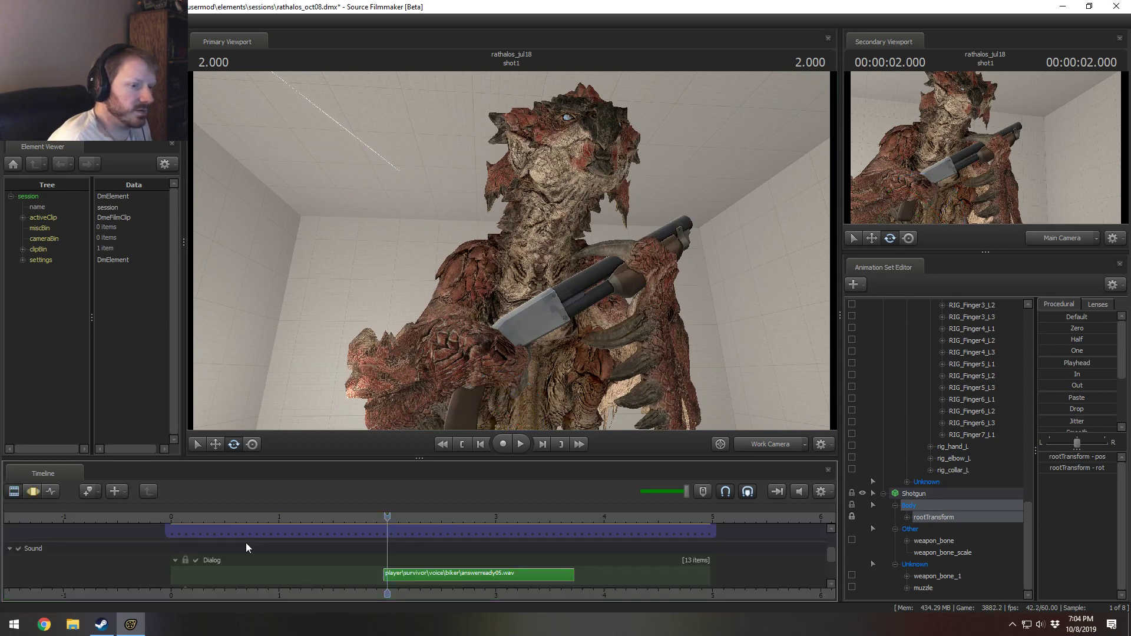
key(space)
key(space)
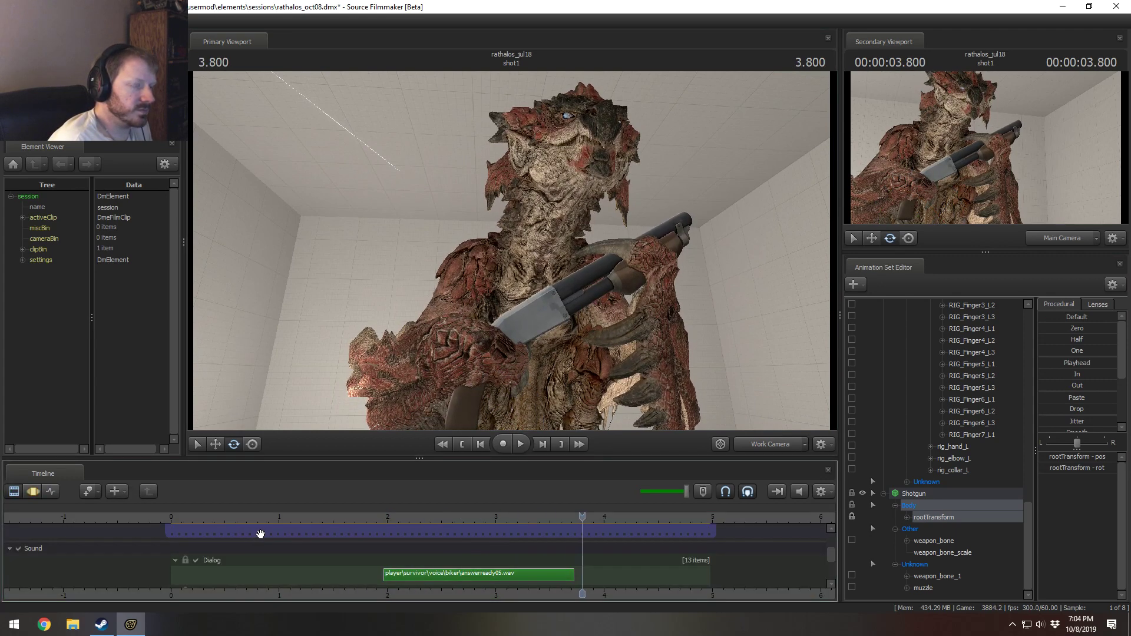
click(239, 517)
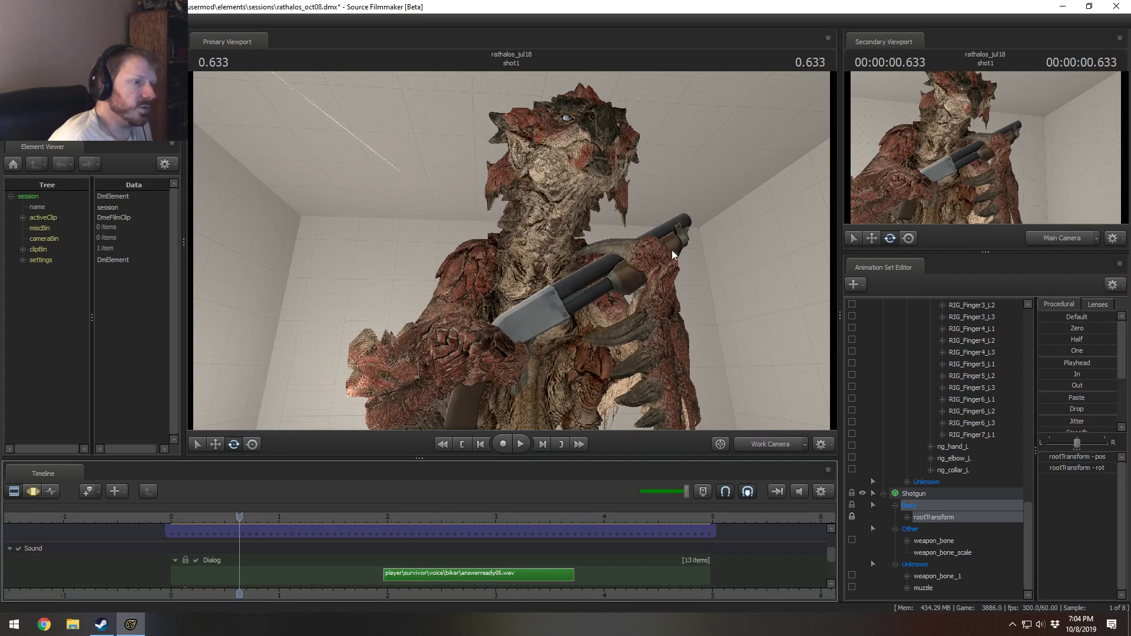
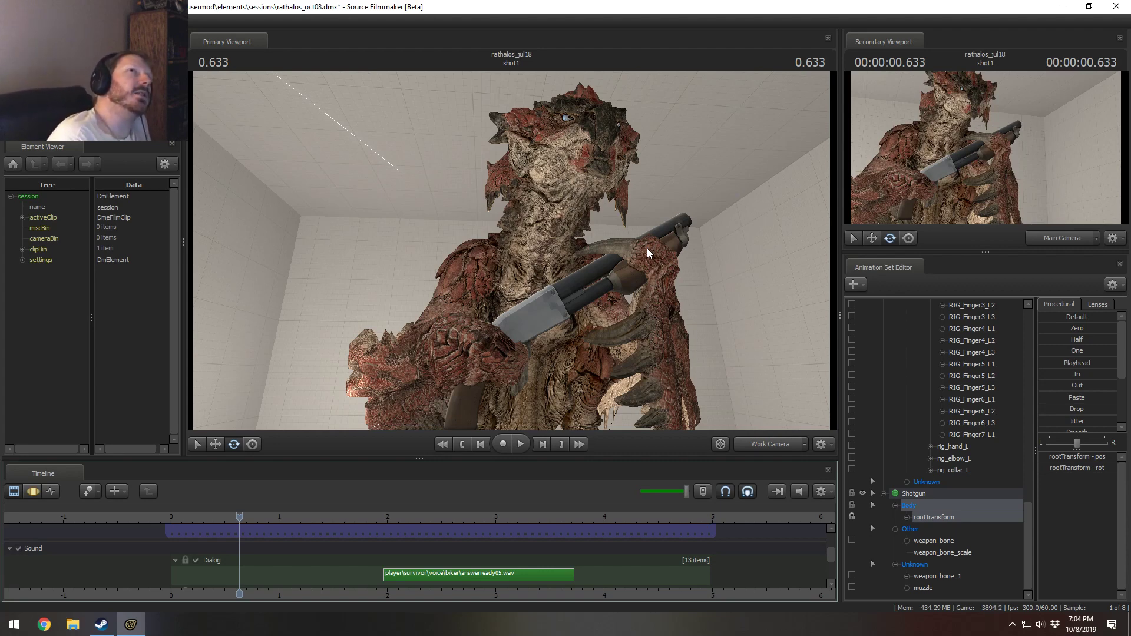
Step: Lock the Rathalos's rig_hand_L control to the shotgun's rootTransform in the Motion Editor and apply the Playhead preset to the hand
scroll(913, 421, up, 10)
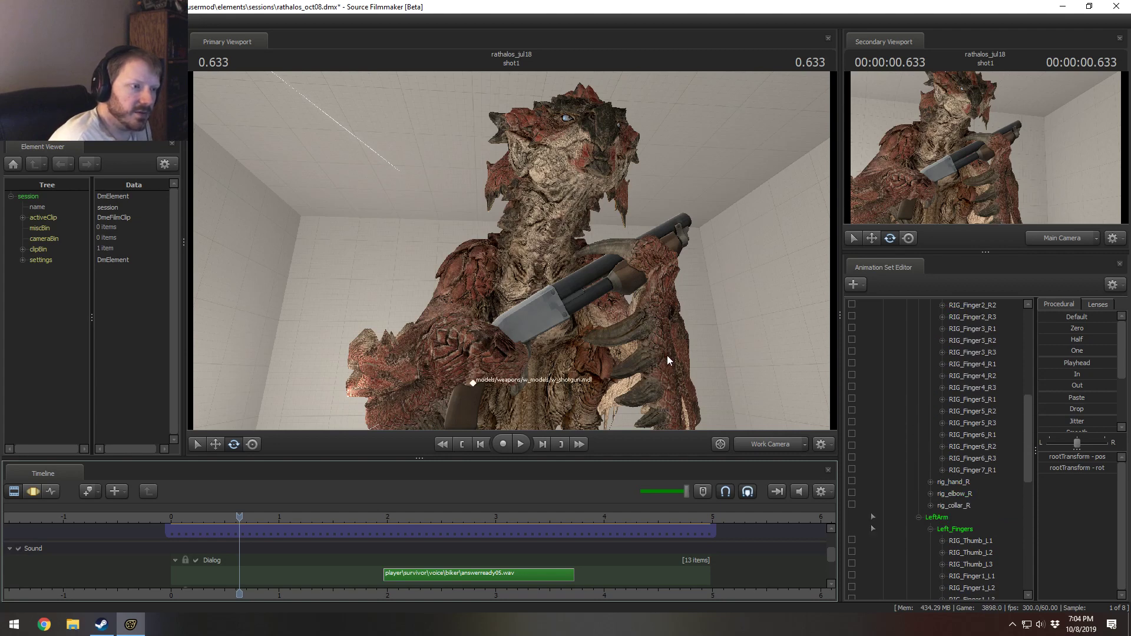
key(F3)
click(656, 303)
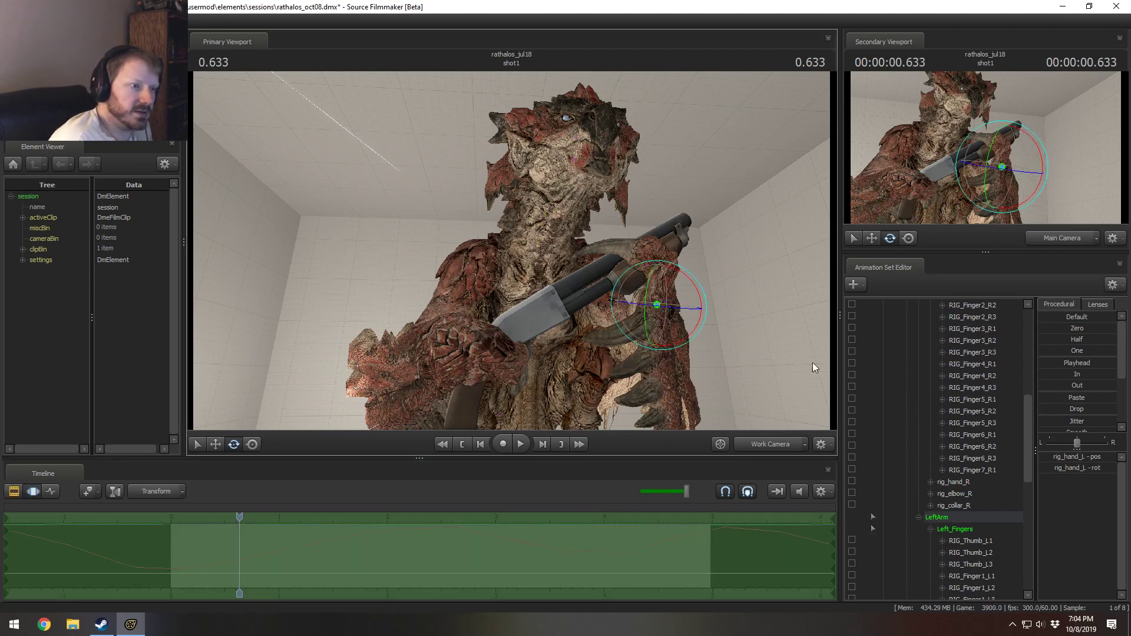
scroll(875, 501, down, 10)
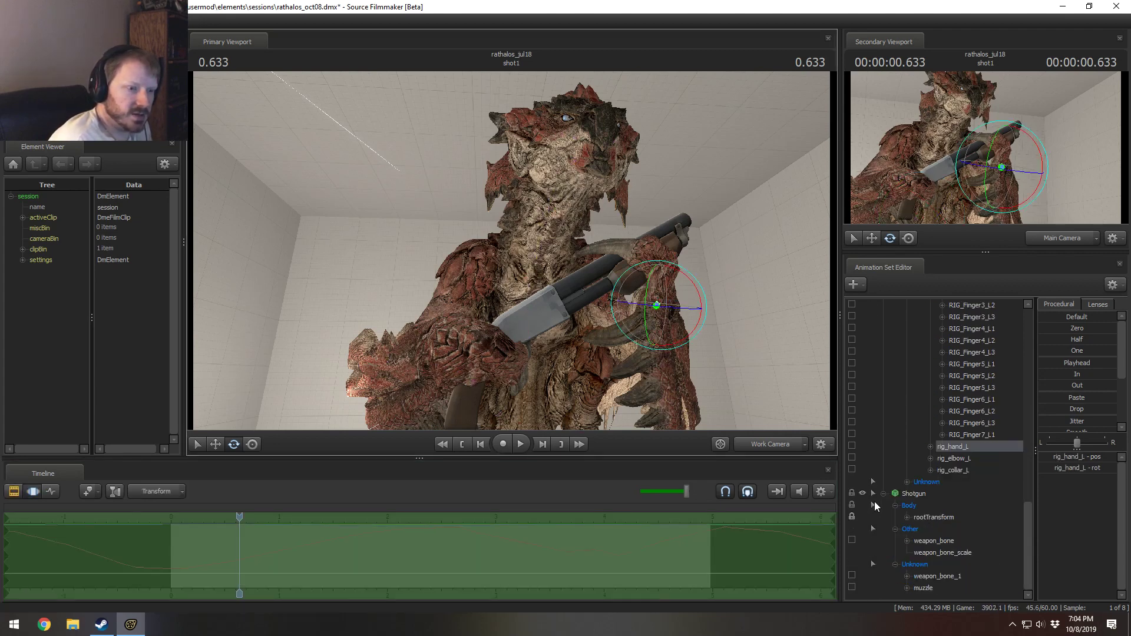
drag(934, 516, 954, 445)
click(954, 444)
key(p)
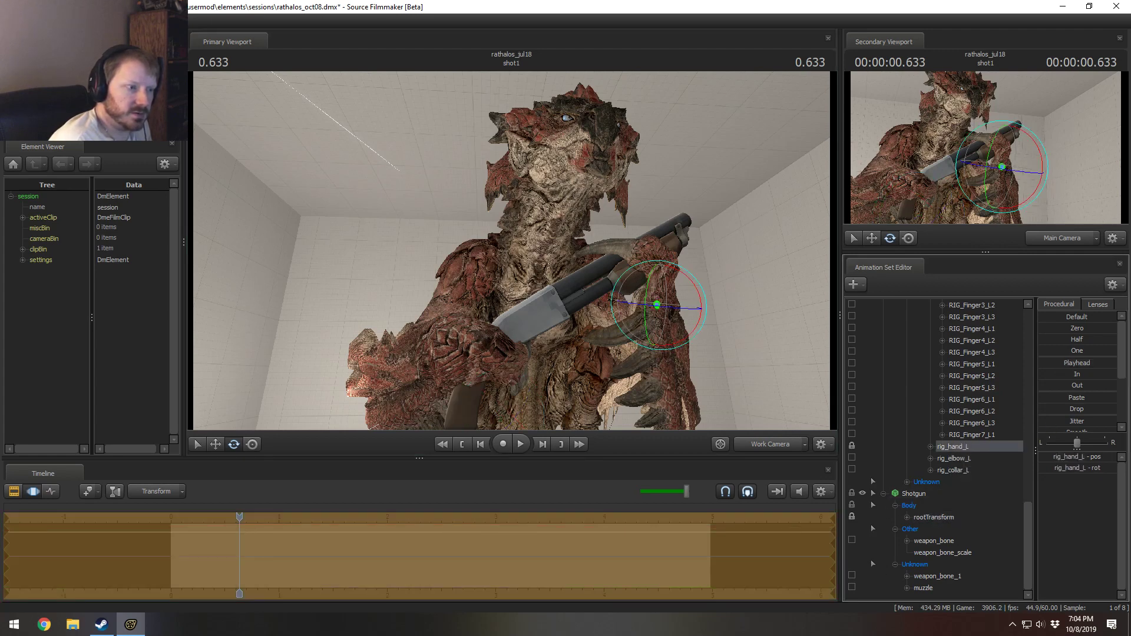
Step: Play the shot and scrub to 1.900 seconds to check how the left hand moves with the shotgun
key(space)
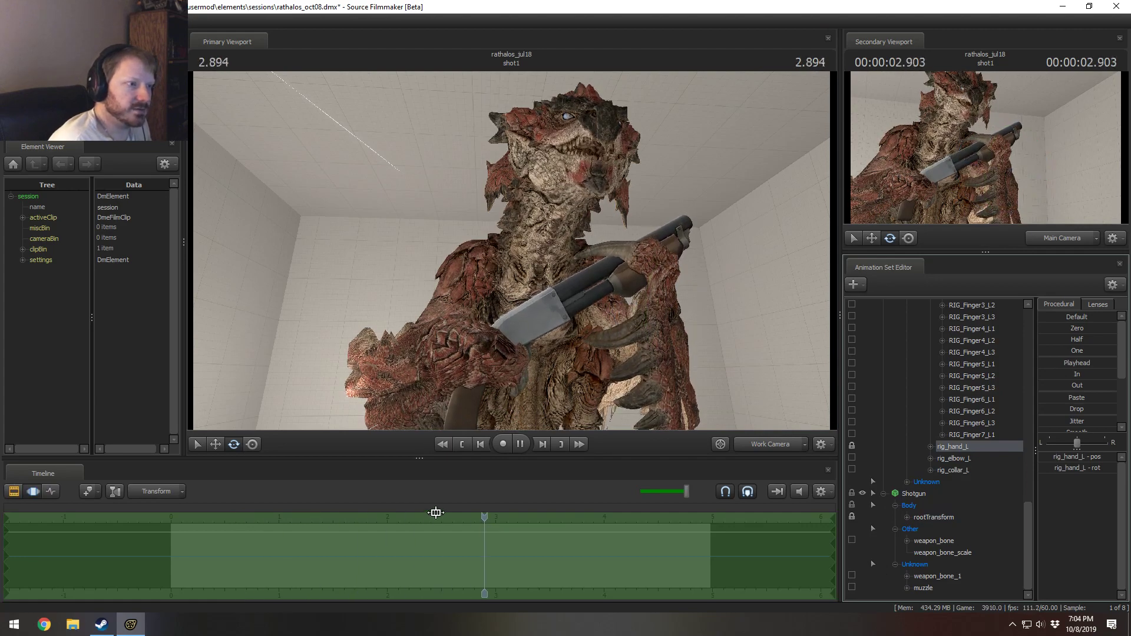
key(space)
alt+drag(573, 342, 504, 252)
drag(305, 554, 376, 562)
click(376, 562)
Step: Examine both hands' grip on the shotgun up close and from a distance at 1.900 seconds
alt+drag(383, 295, 517, 300)
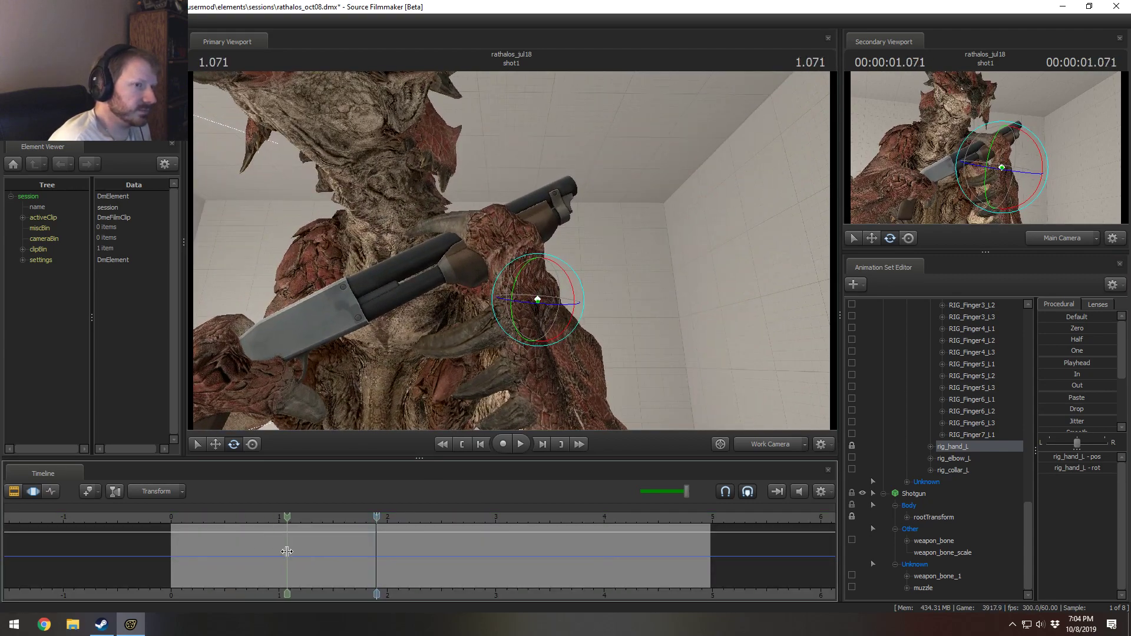
key(s)
drag(346, 415, 706, 315)
key(a)
key(w)
key(w)
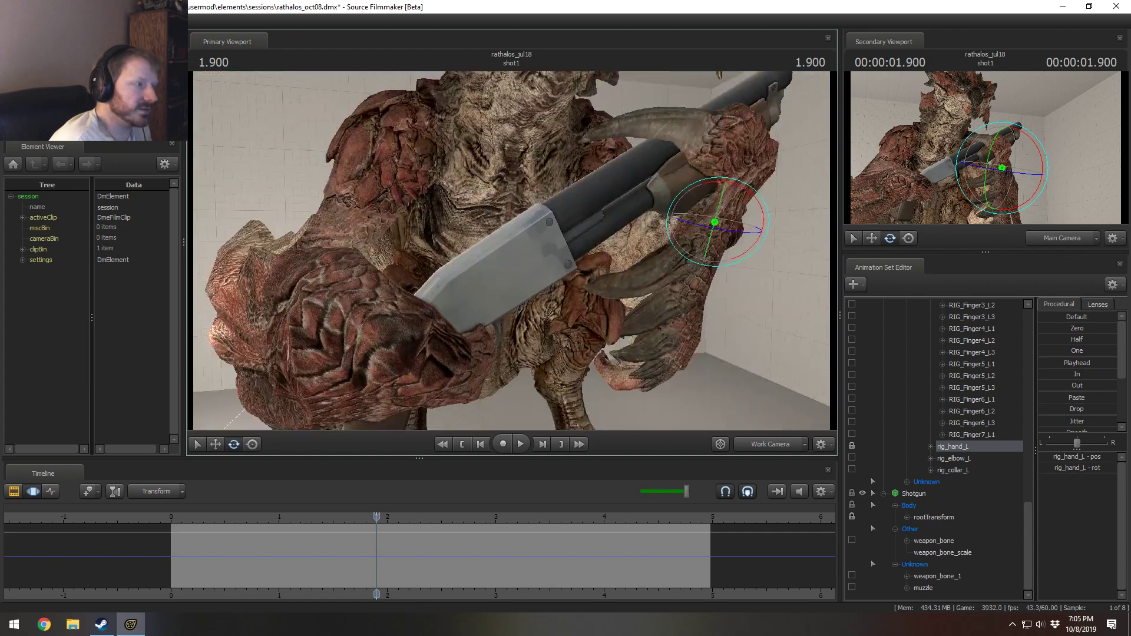
key(s)
mouse_move(511, 251)
mouse_down()
mouse_move(510, 298)
mouse_move(512, 232)
mouse_up()
key(s)
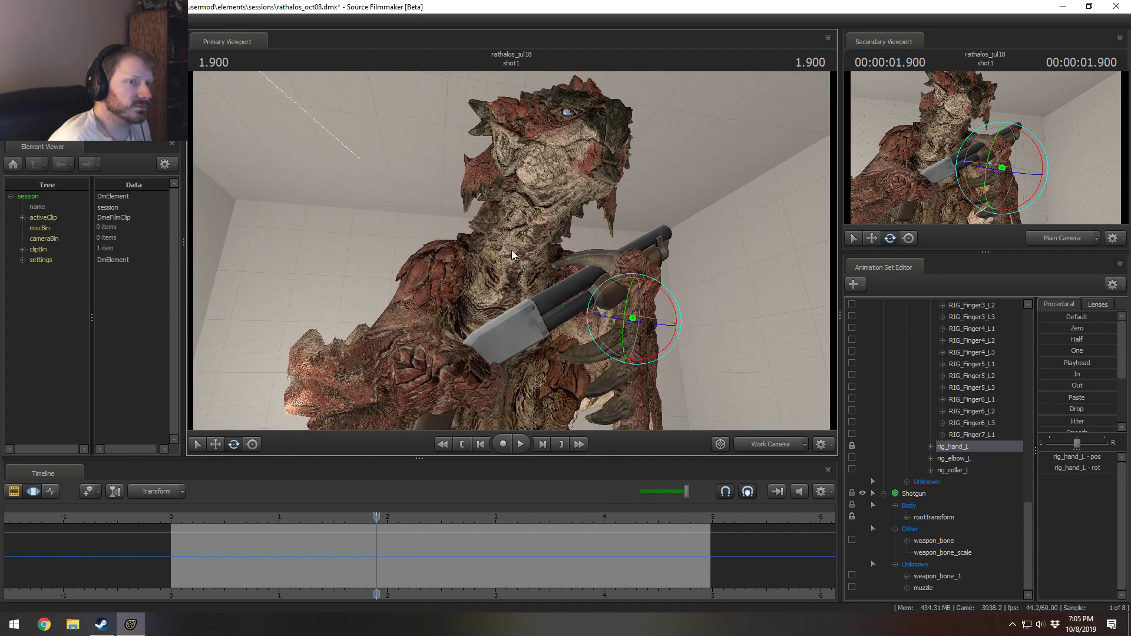
Step: Select the 1 to 2 second range on the Motion Editor timeline, with the playhead at 1.566 seconds
drag(380, 527, 340, 555)
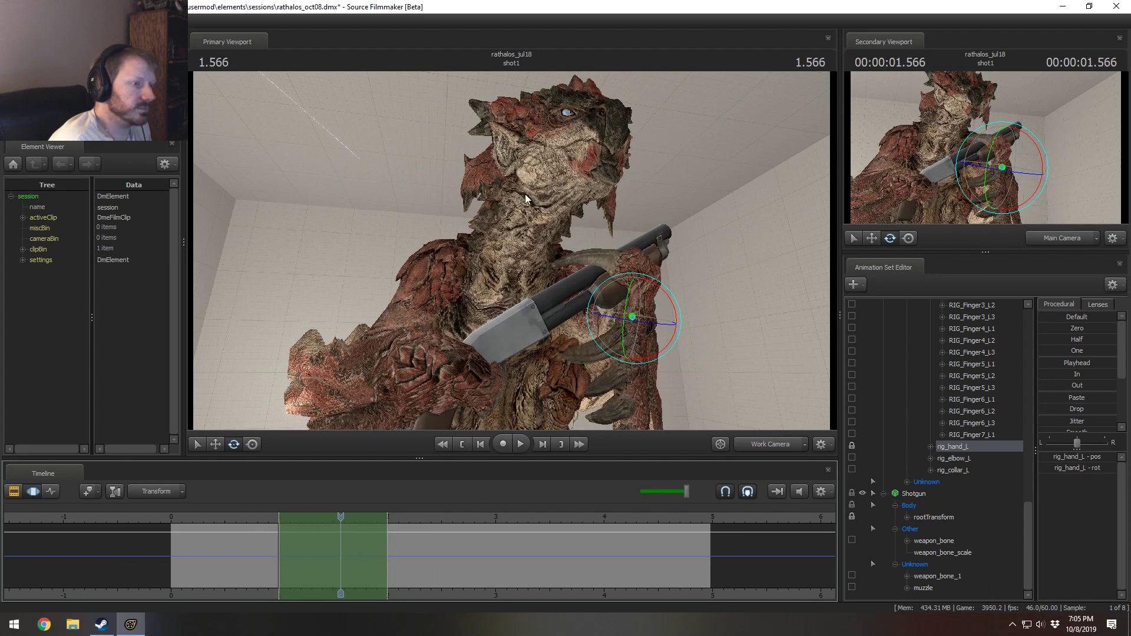
alt+drag(526, 199, 511, 252)
key(ctrl)
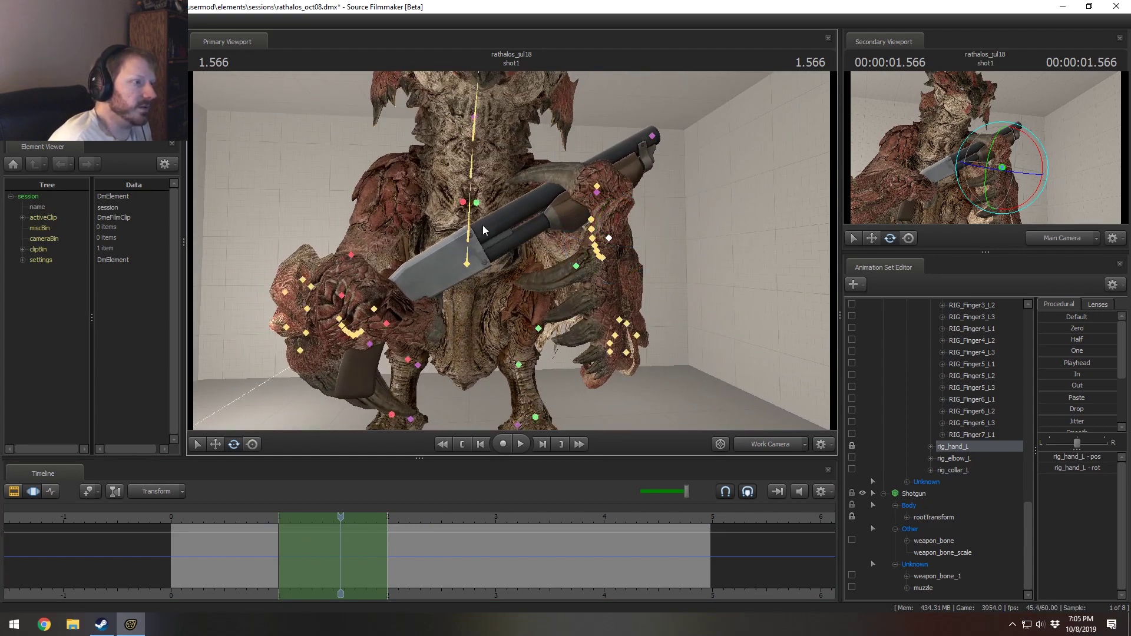
Step: Try to bend the Rathalos's torso by rotating rig_spine_0 and rig_spine_1 together
click(469, 253)
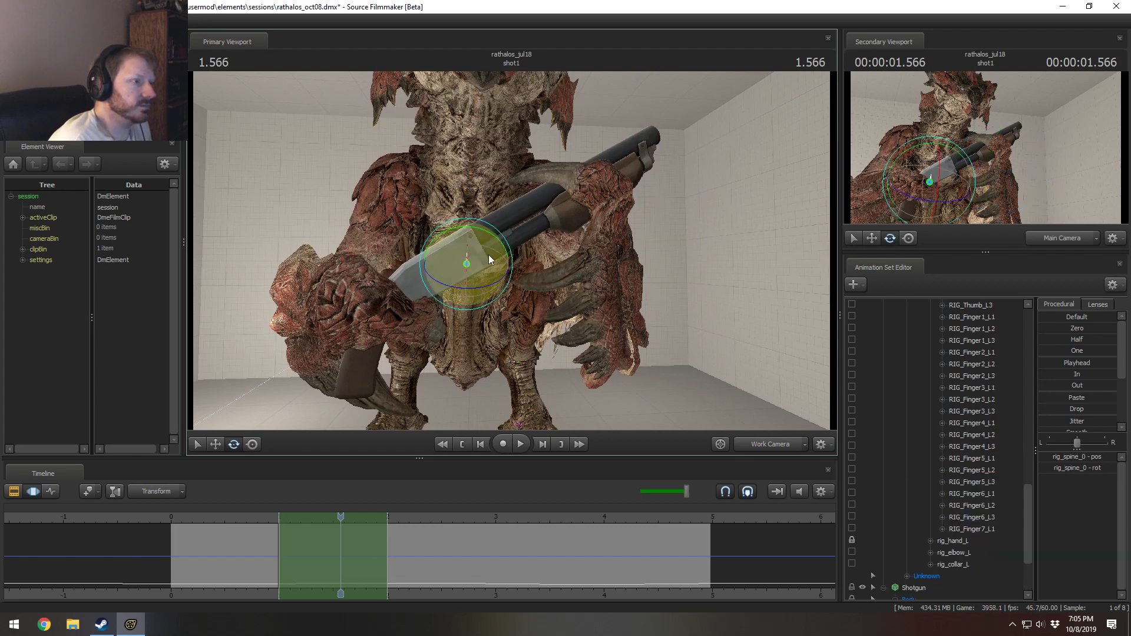
ctrl+shift+click(467, 212)
drag(476, 243, 483, 234)
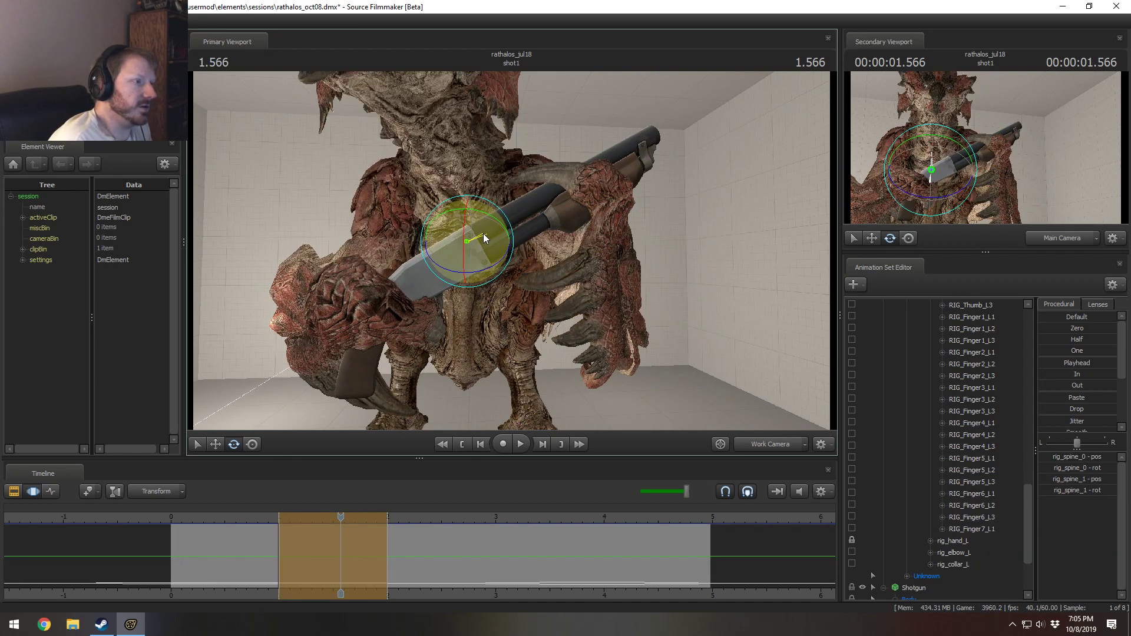
key(ctrl+z)
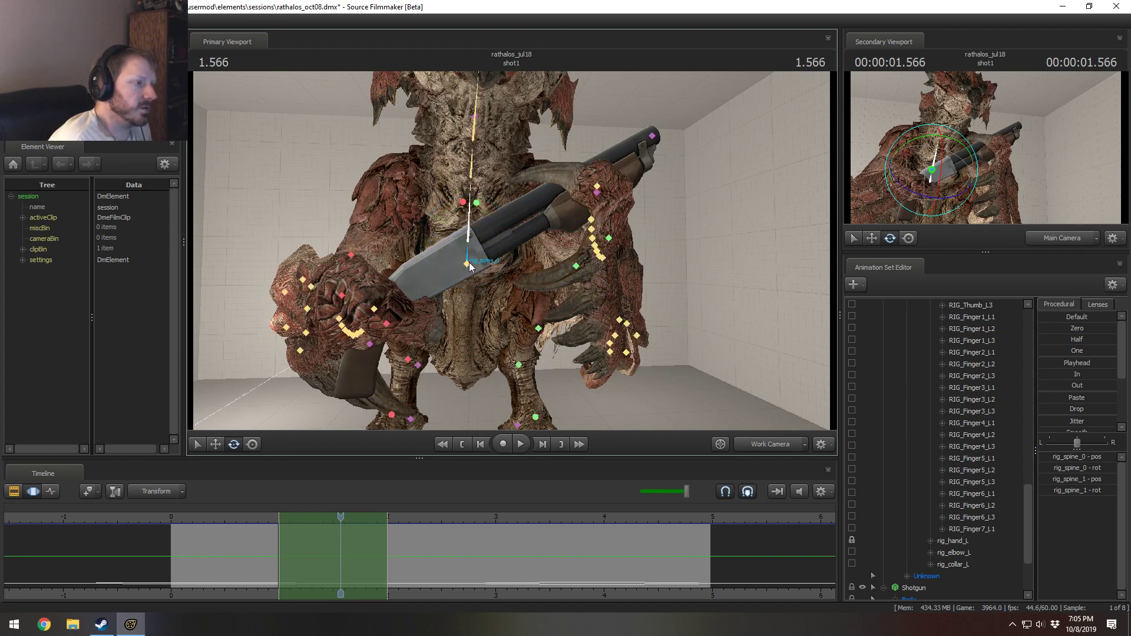
Step: Try to rotate rig_pelvis, rig_spine_0 and rig_spine_1 together to bend the whole torso
click(471, 270)
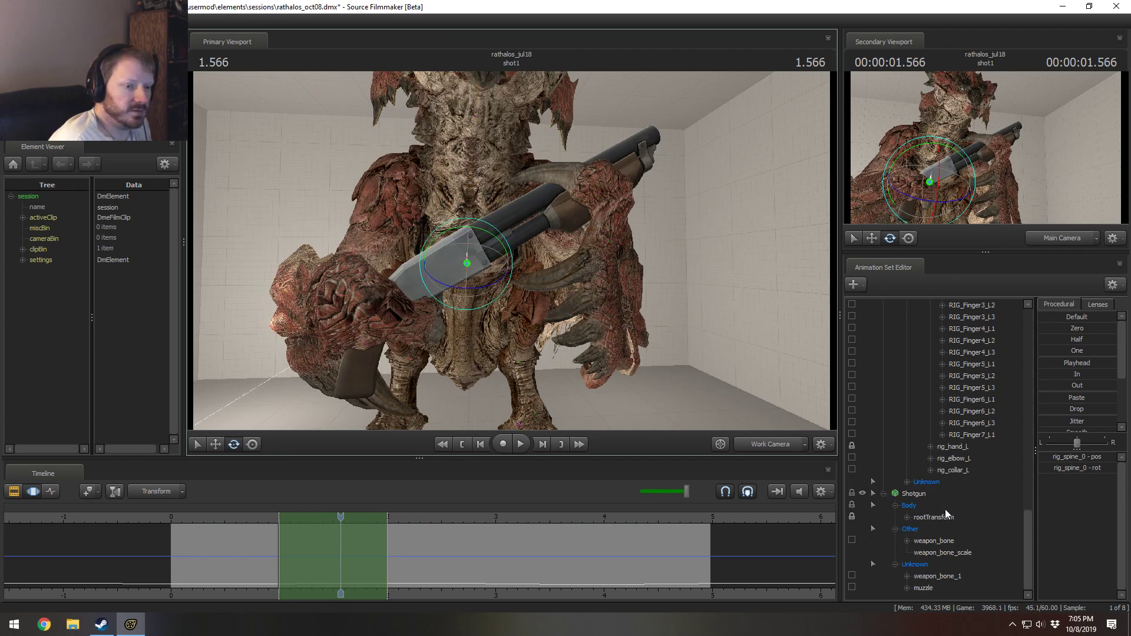
scroll(944, 509, up, 7)
scroll(965, 504, up, 9)
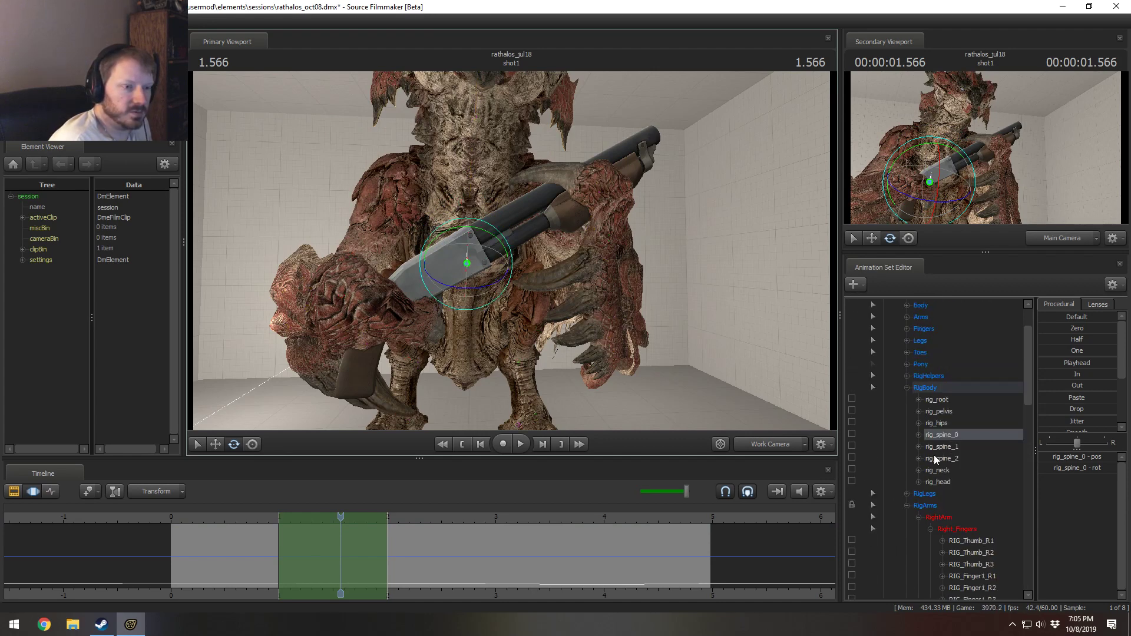
ctrl+click(938, 411)
ctrl+click(941, 446)
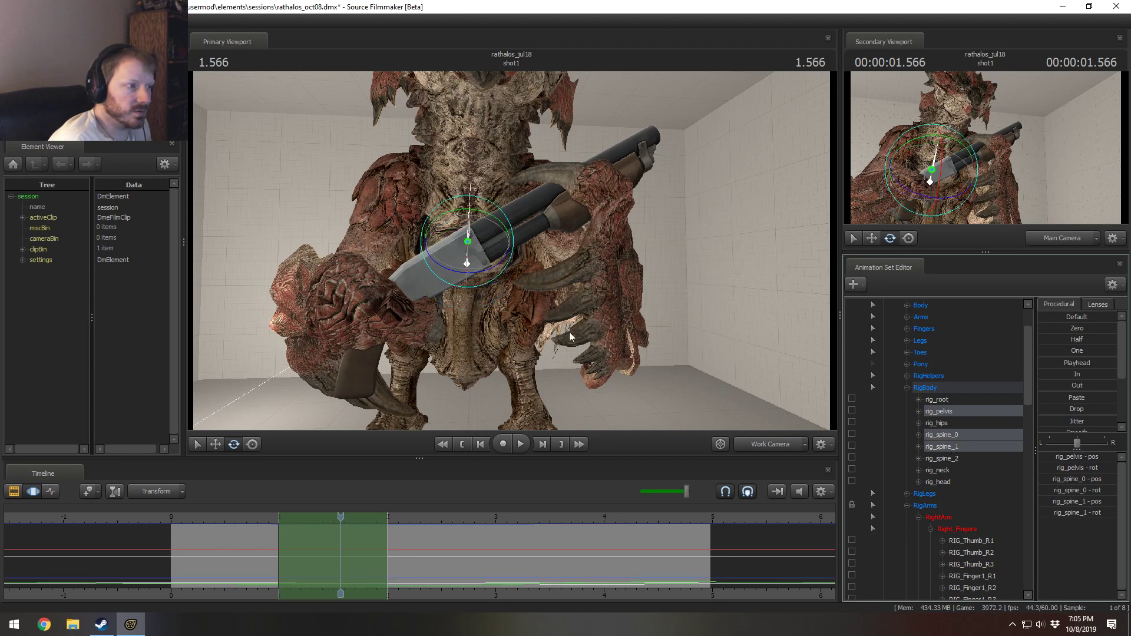
drag(498, 254, 487, 193)
key(ctrl+z)
key(ctrl+z)
Step: Rotate rig_neck and rig_head together within the 1 to 2 second range to change where the Rathalos faces
ctrl+click(472, 200)
ctrl+click(468, 151)
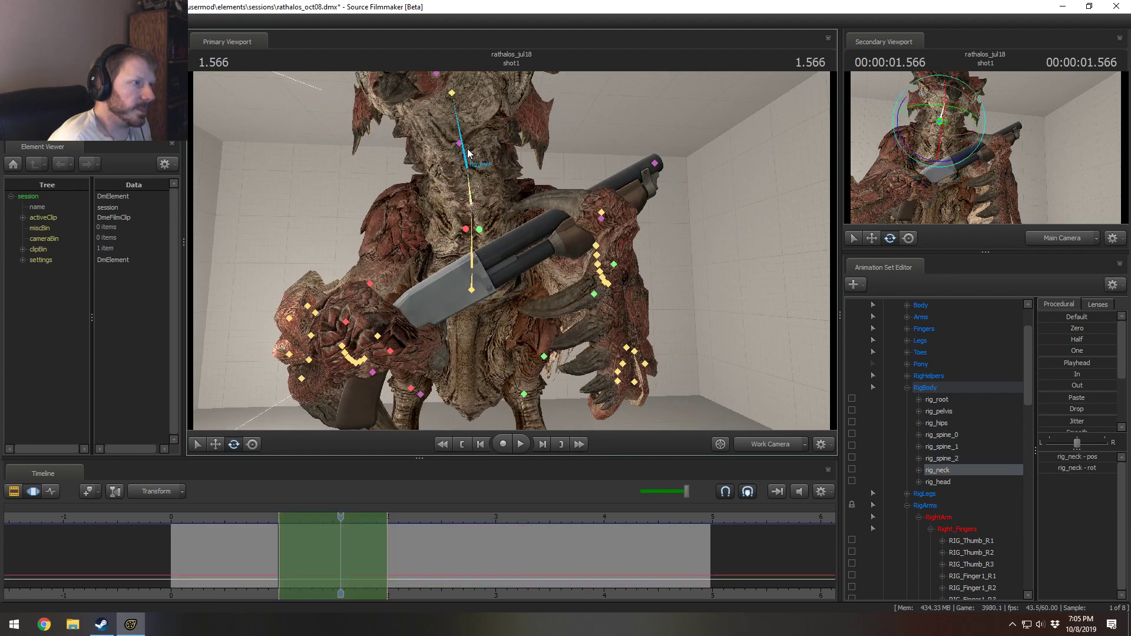
ctrl+click(451, 93)
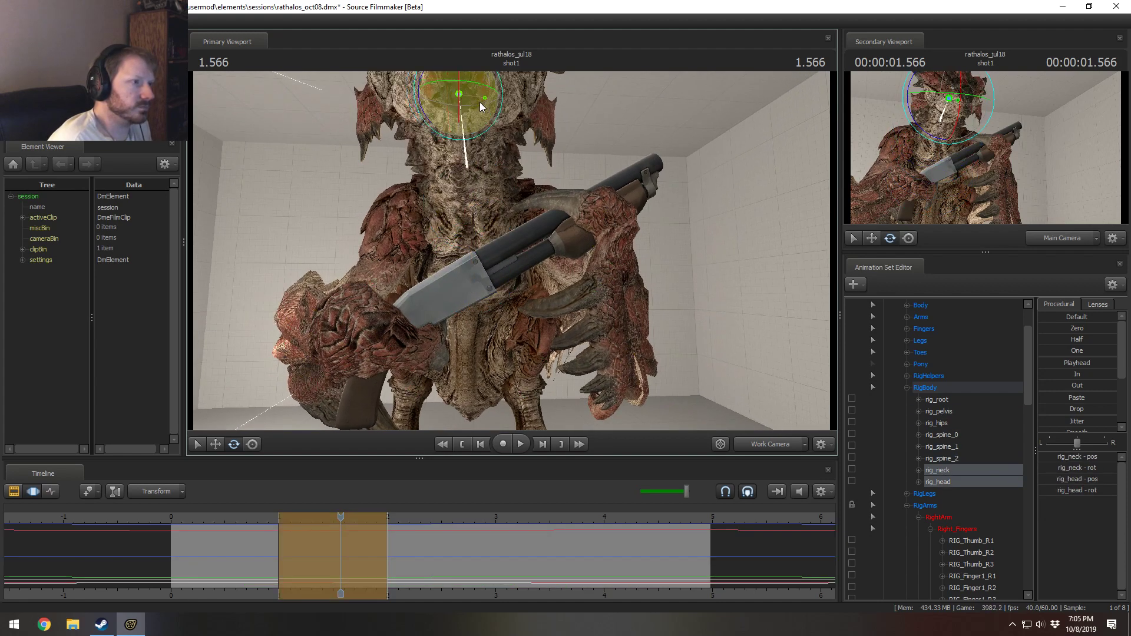
drag(480, 101, 503, 245)
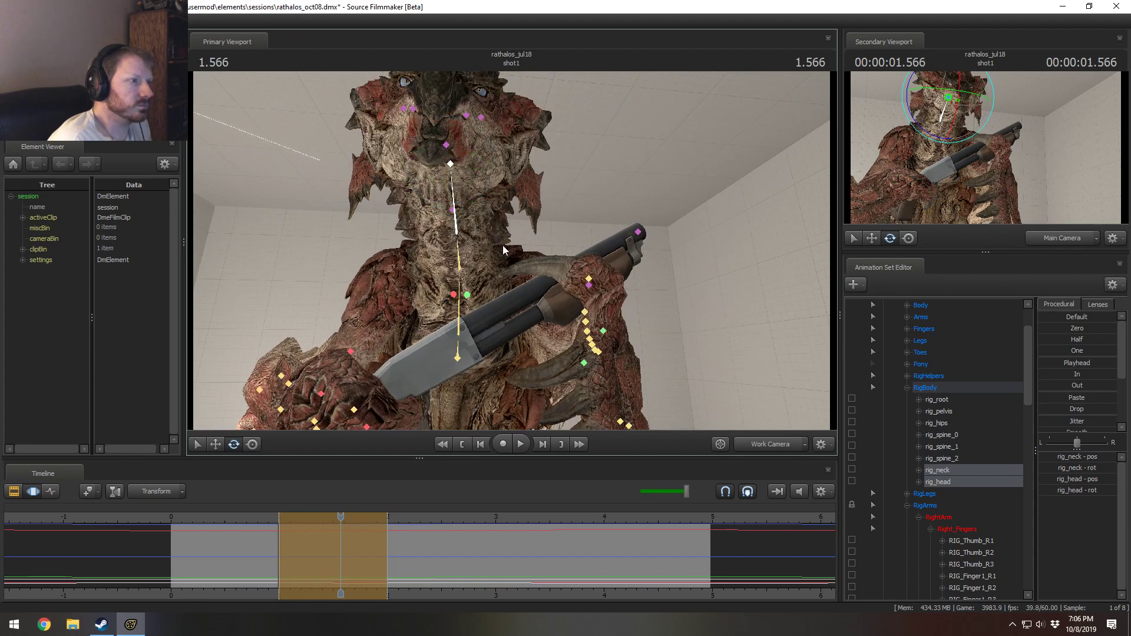
Step: Rotate rig_head at 1.166 seconds so the head turns and tilts to the side, and scrub to check its motion
click(452, 165)
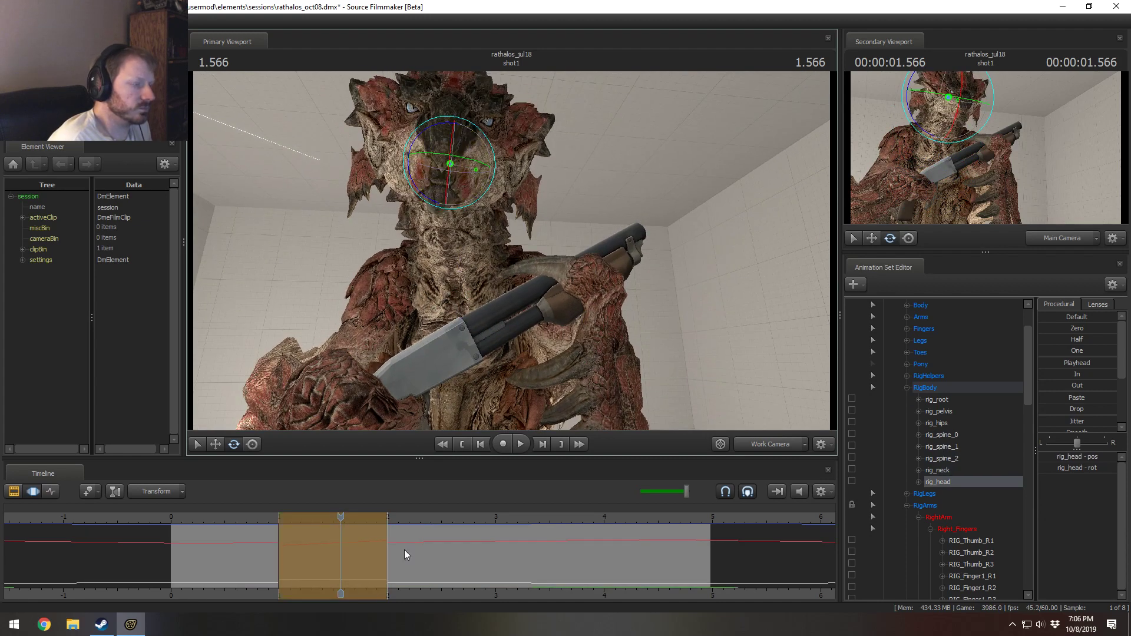
click(265, 518)
drag(267, 519, 305, 523)
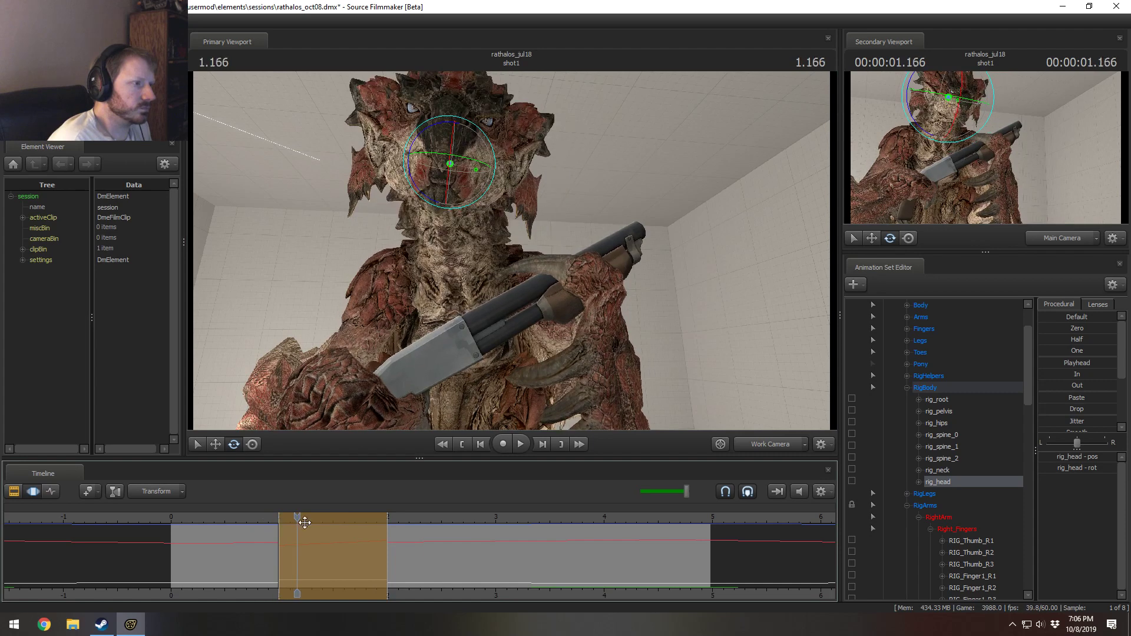
drag(458, 189, 481, 167)
drag(285, 536, 447, 539)
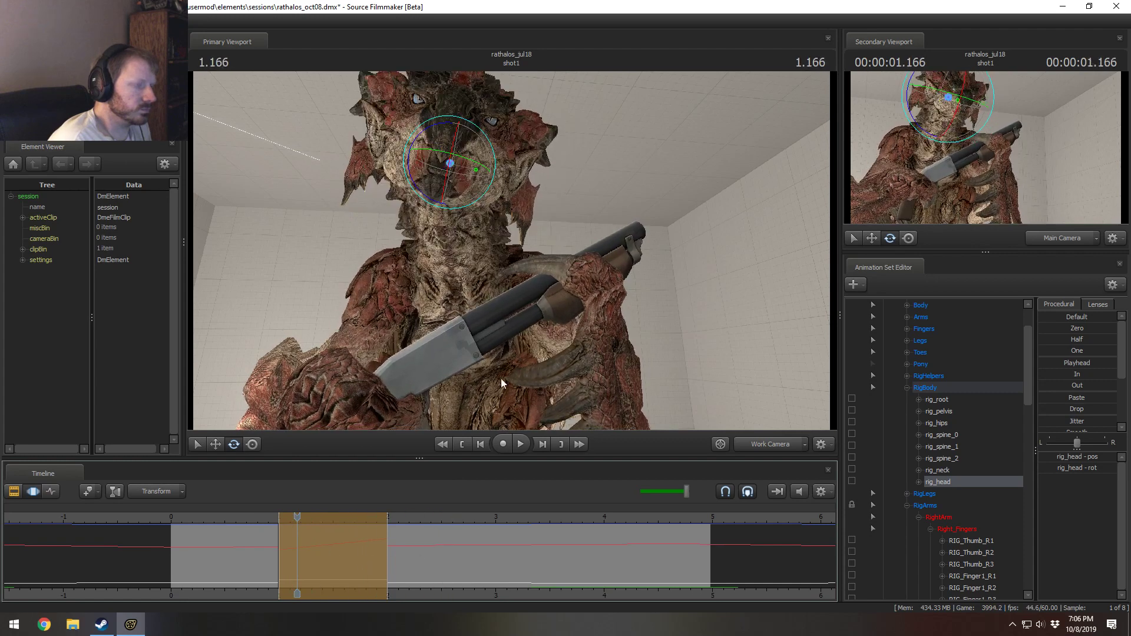
Step: Move and rotate rig_hand_R at 1.166 seconds to bring the right hand inward and angle the shotgun more steeply
drag(529, 291, 459, 378)
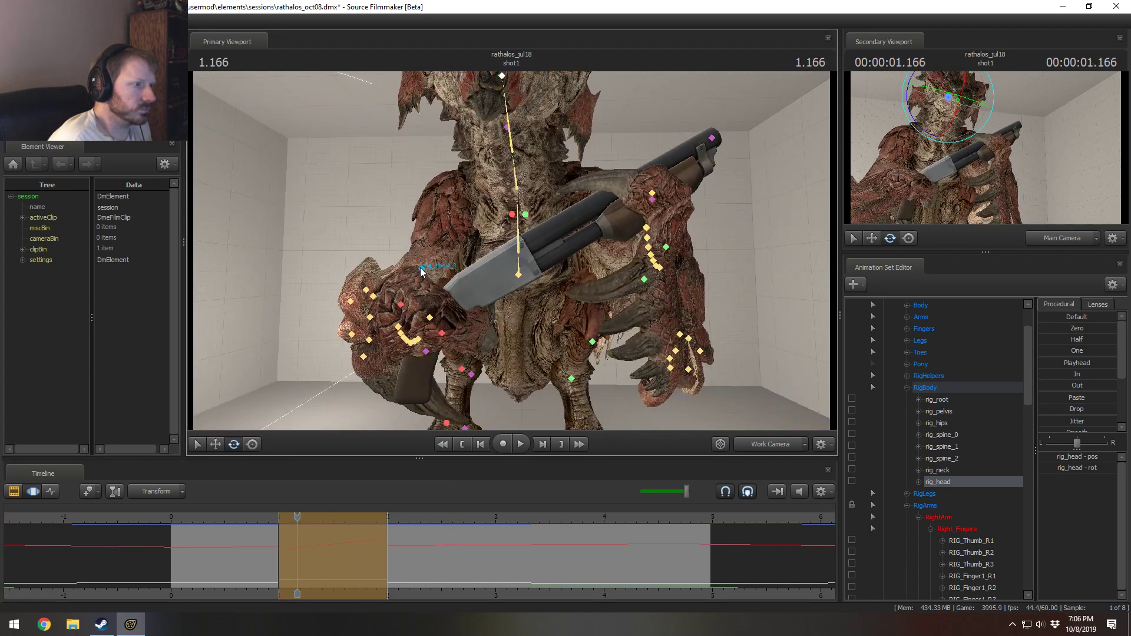
click(421, 270)
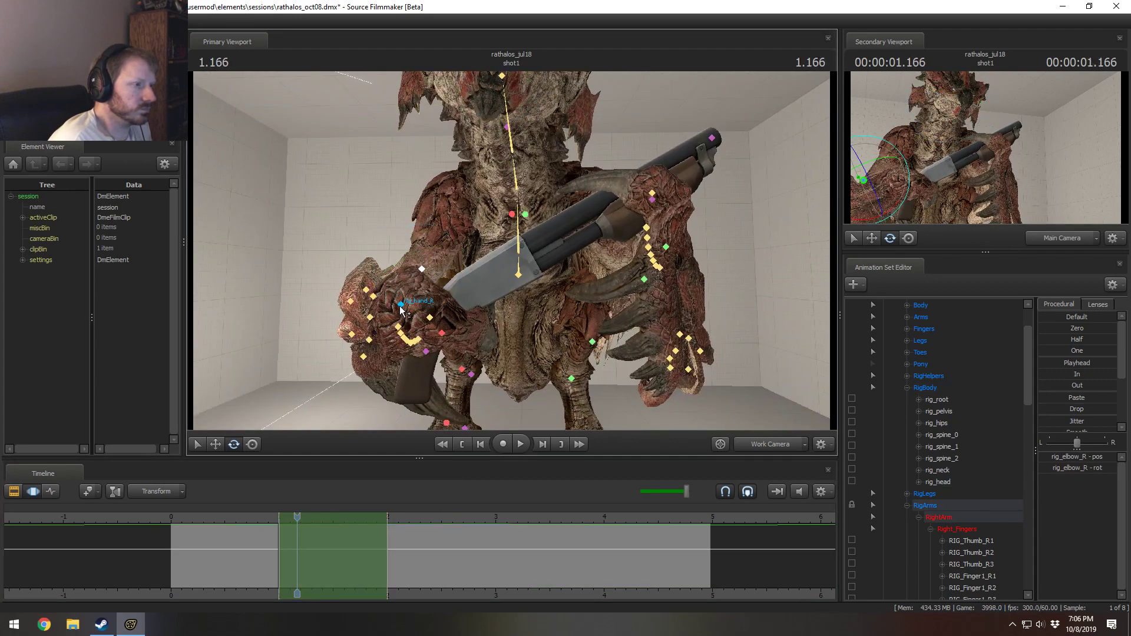
ctrl+click(400, 304)
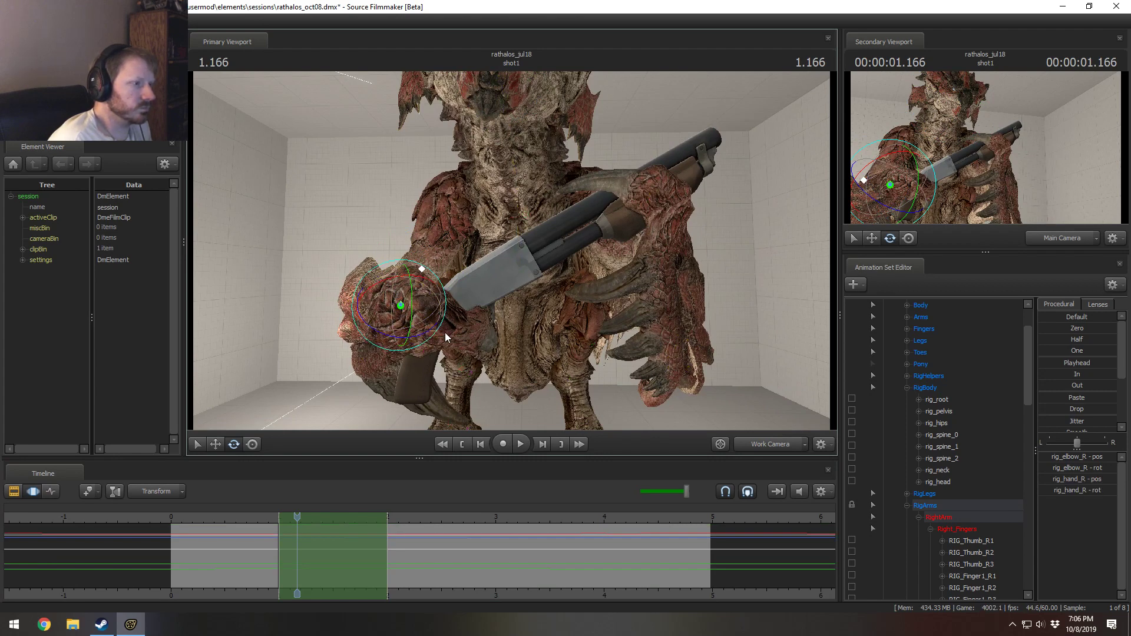
alt+drag(492, 312, 527, 268)
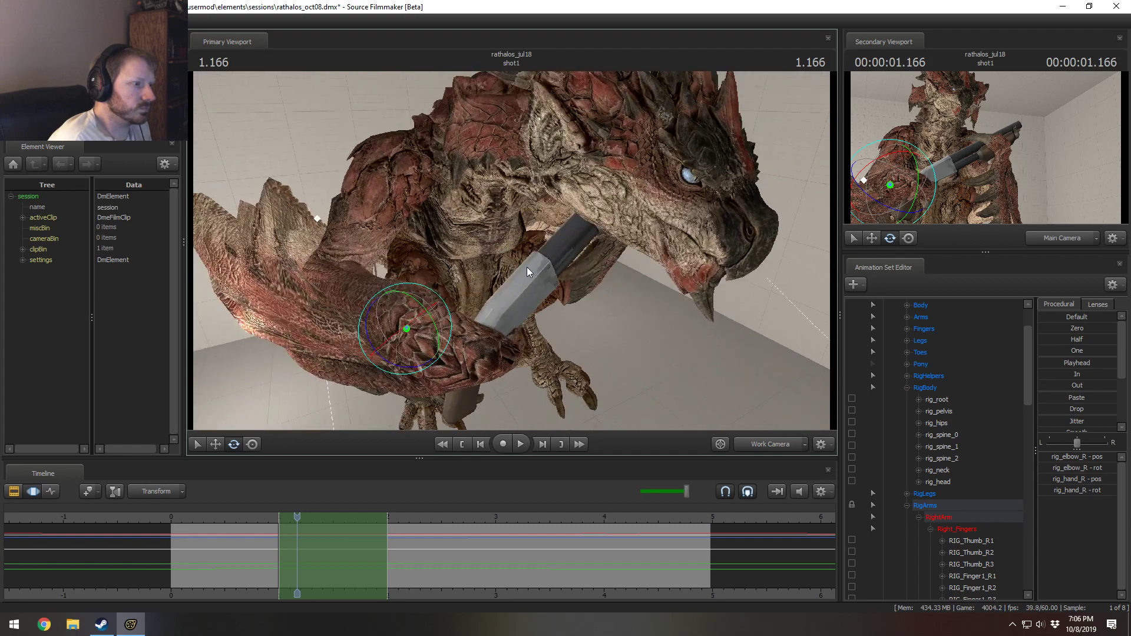
ctrl+click(406, 329)
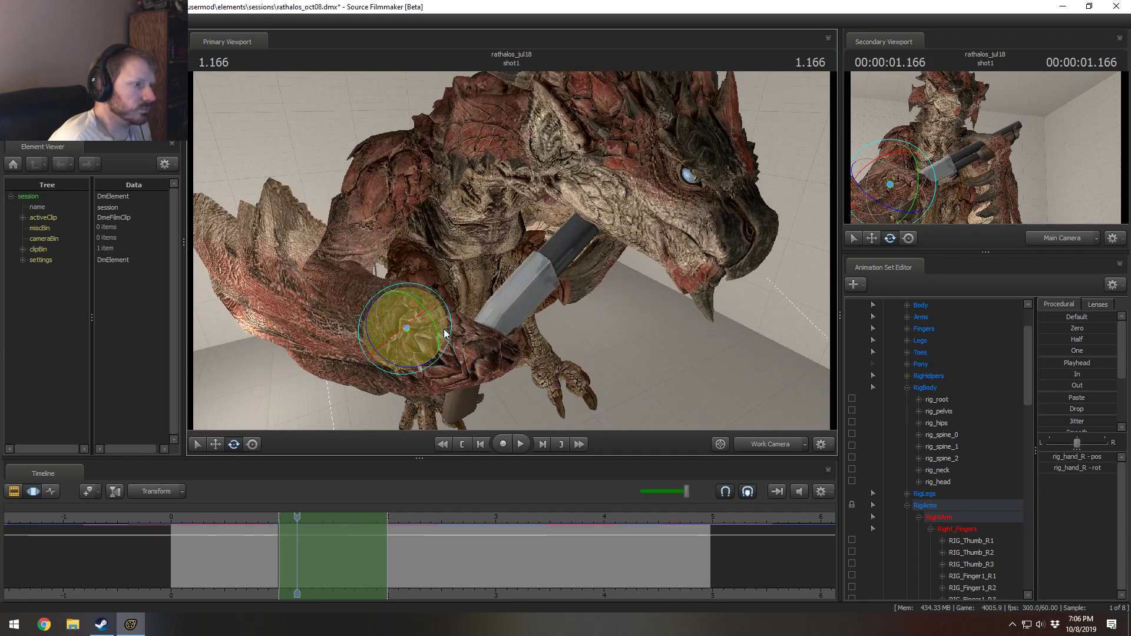
key(w)
drag(434, 338, 444, 300)
key(e)
key(w)
key(e)
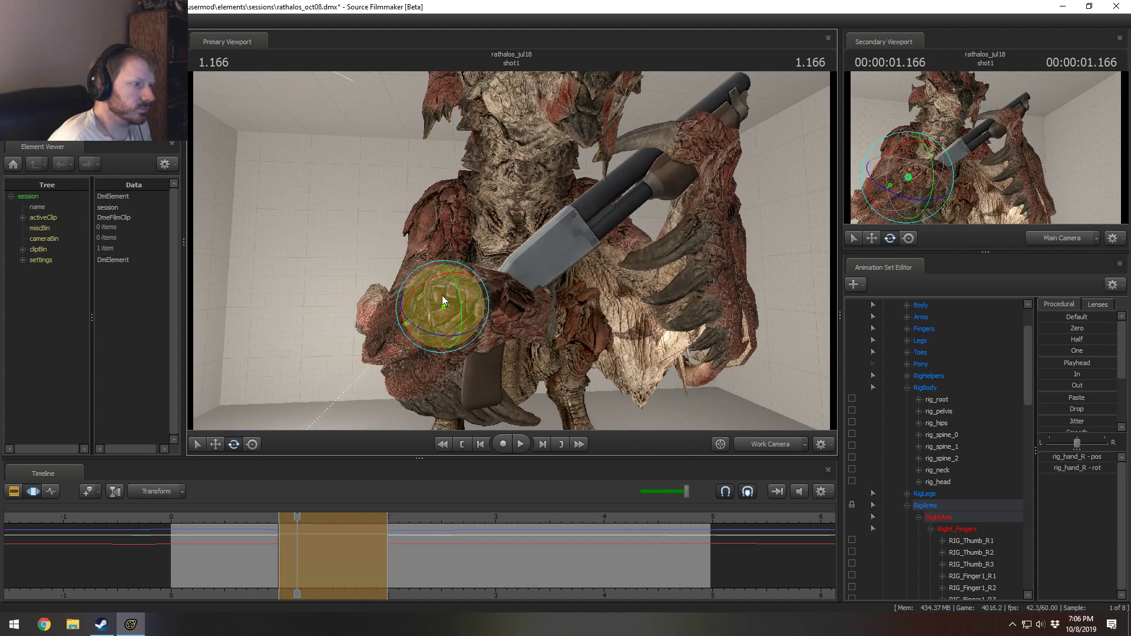
Step: Refine the position and rotation of rig_hand_R at 1.166 seconds, checking the shotgun grip from several angles and neighbouring frames
alt+drag(530, 271, 607, 295)
key(Left)
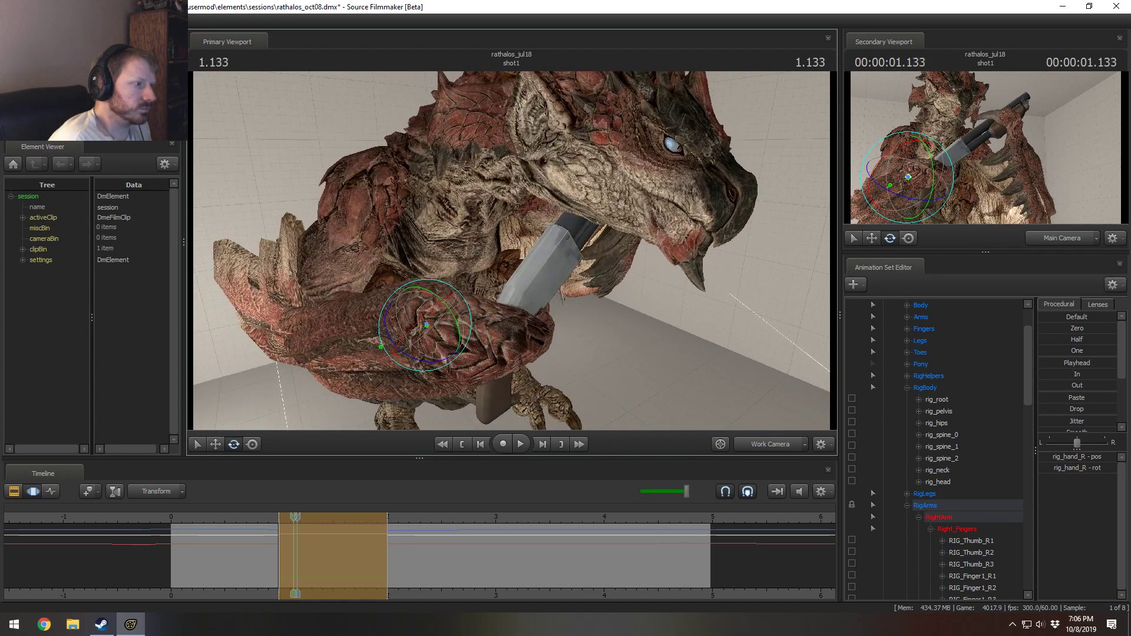
key(Right)
drag(263, 553, 296, 555)
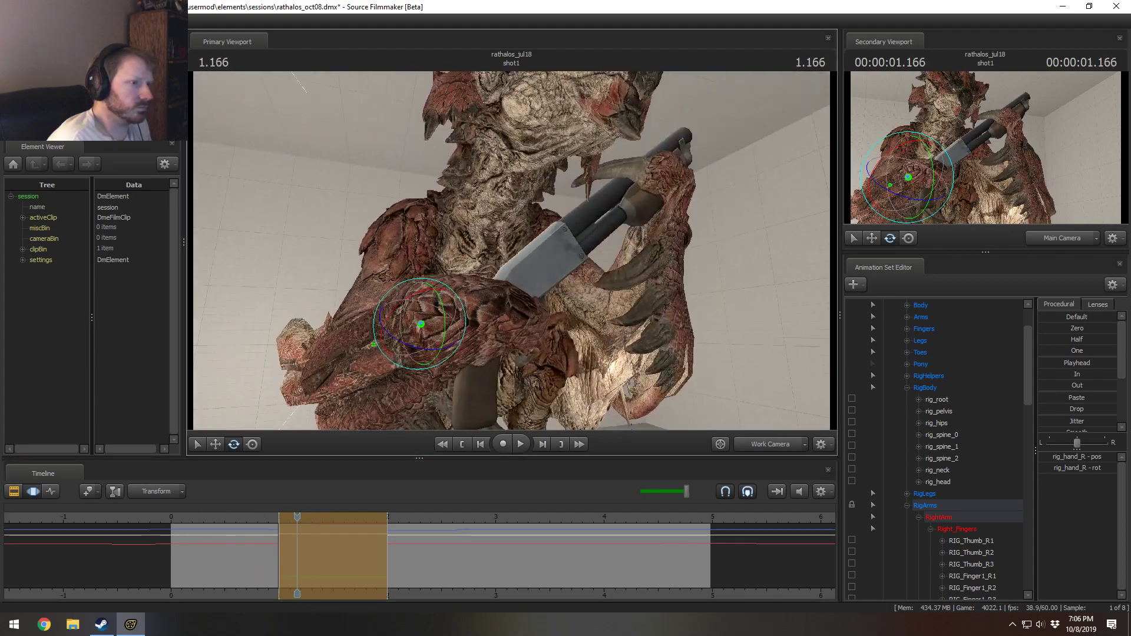
alt+drag(530, 212, 554, 246)
alt+right_drag(554, 247, 530, 294)
alt+drag(530, 294, 521, 328)
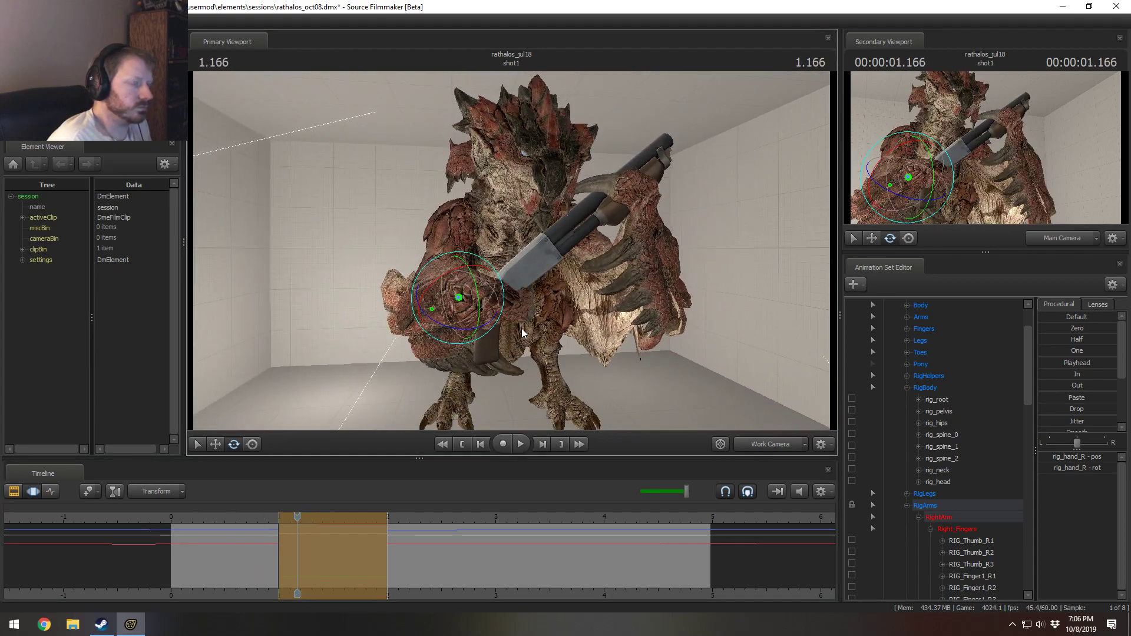
drag(458, 298, 471, 434)
key(w)
key(e)
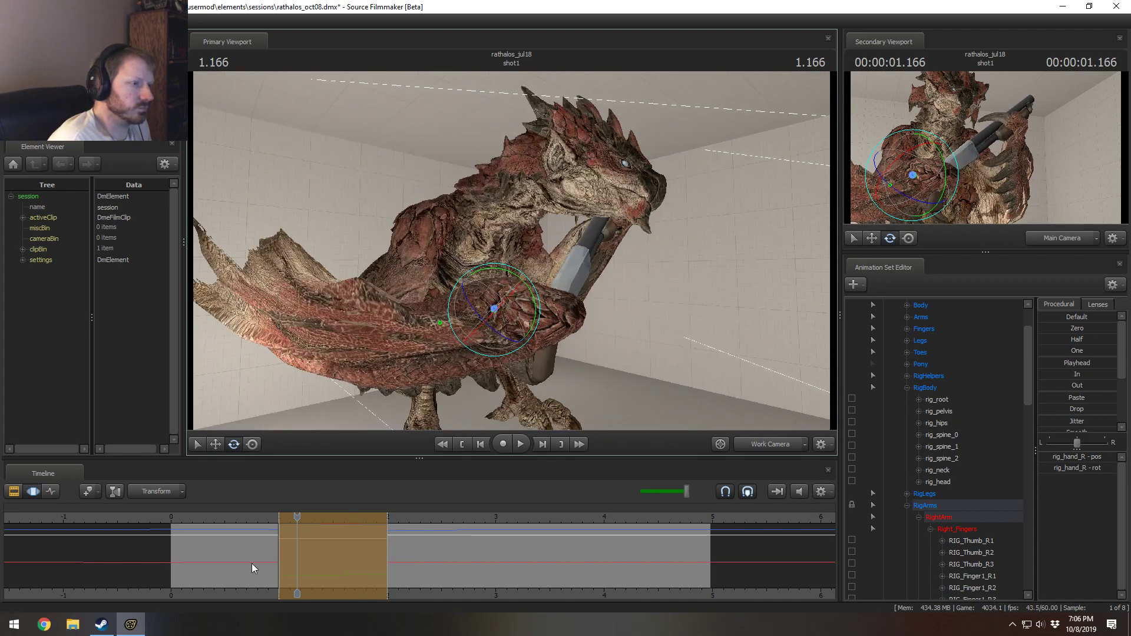
drag(252, 563, 297, 559)
alt+drag(642, 254, 586, 242)
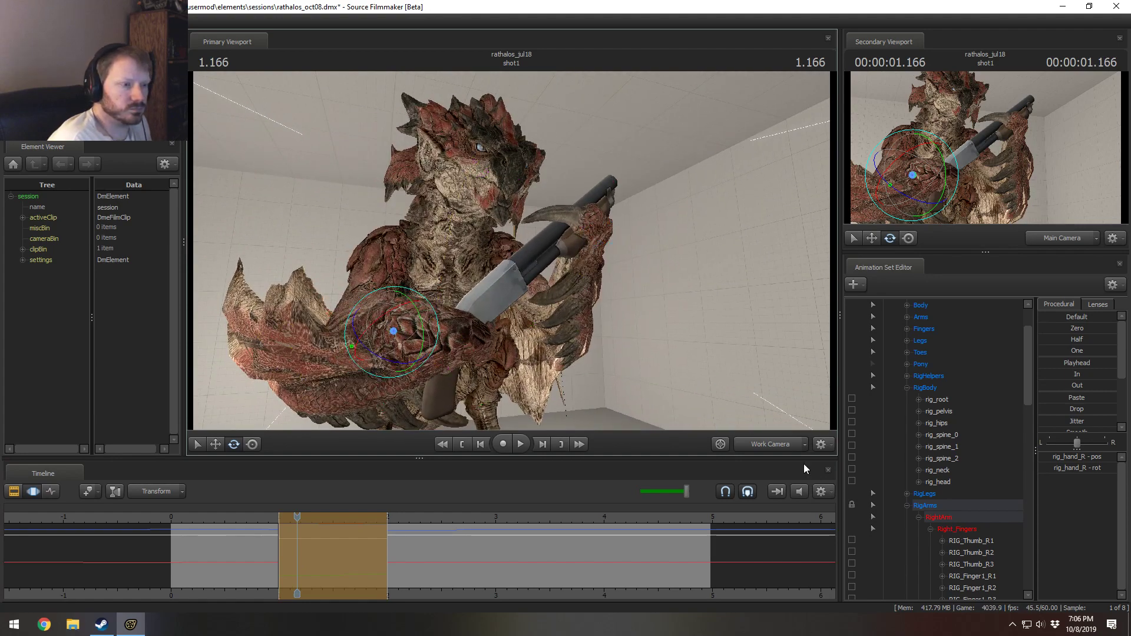
Step: Remove the existing lock from rig_hand_L and lock the left hand to the shotgun's weapon_bone
ctrl+click(581, 257)
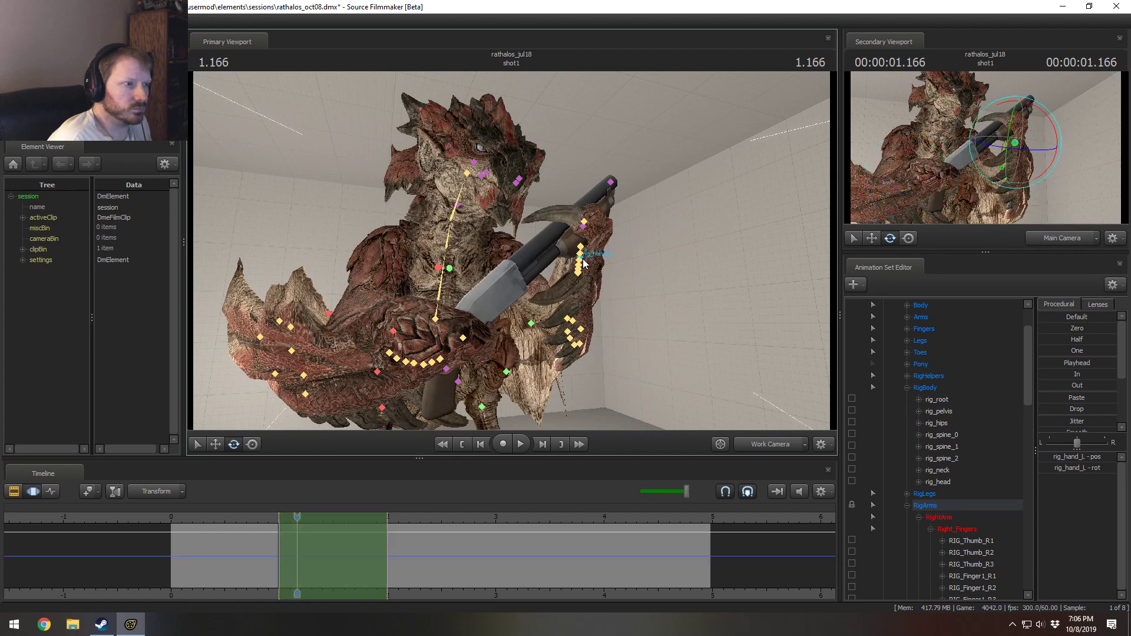
alt+drag(581, 258, 530, 251)
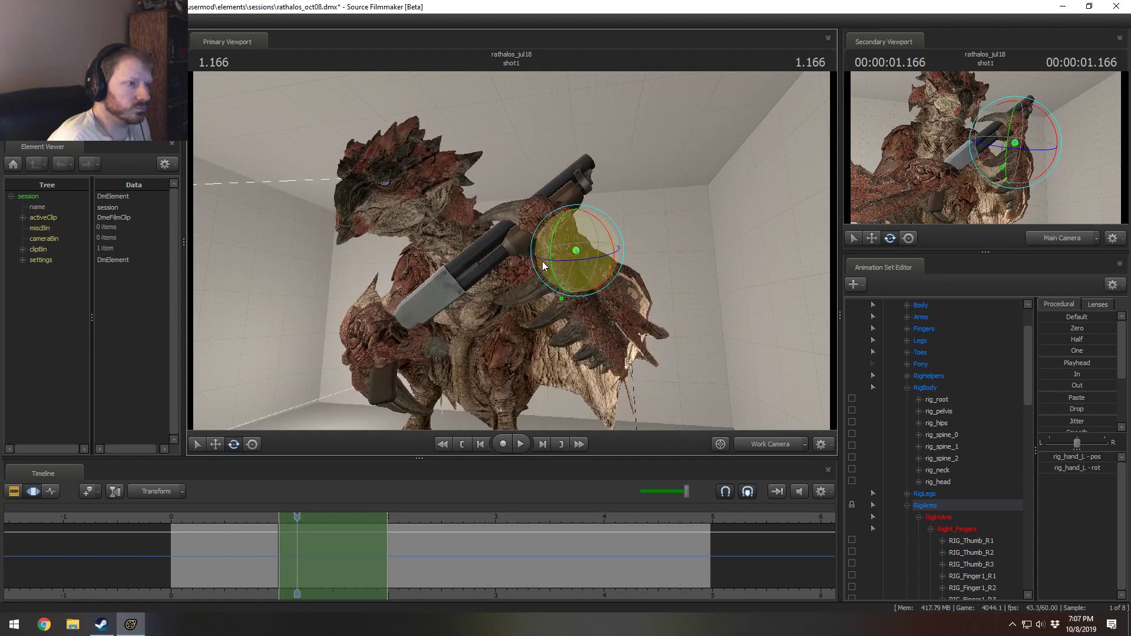
scroll(941, 518, down, 15)
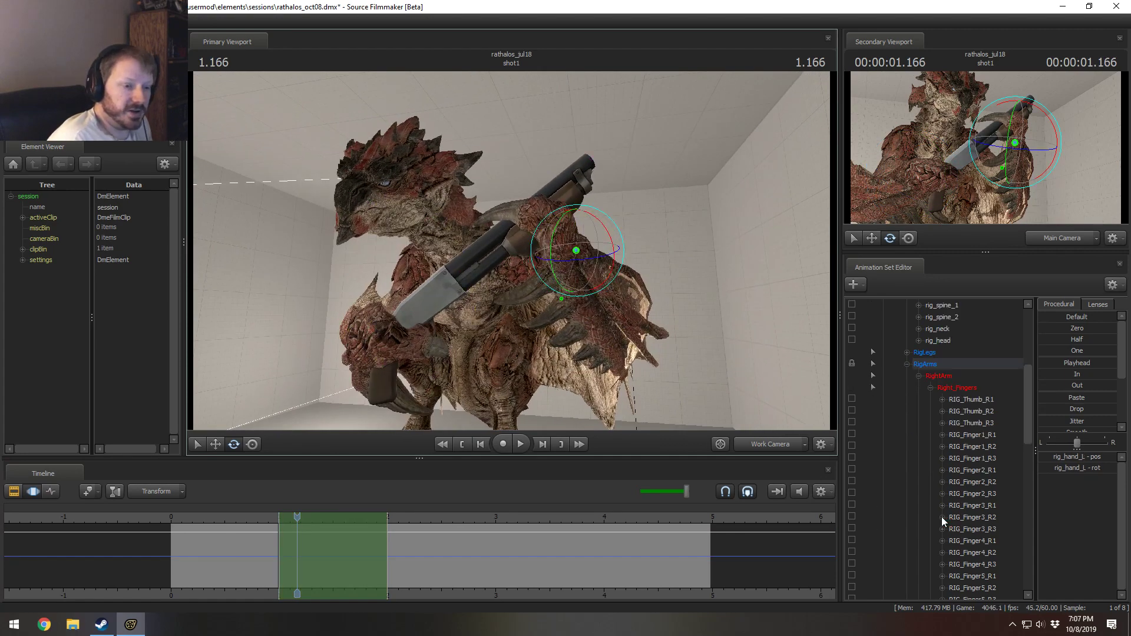
scroll(936, 526, down, 3)
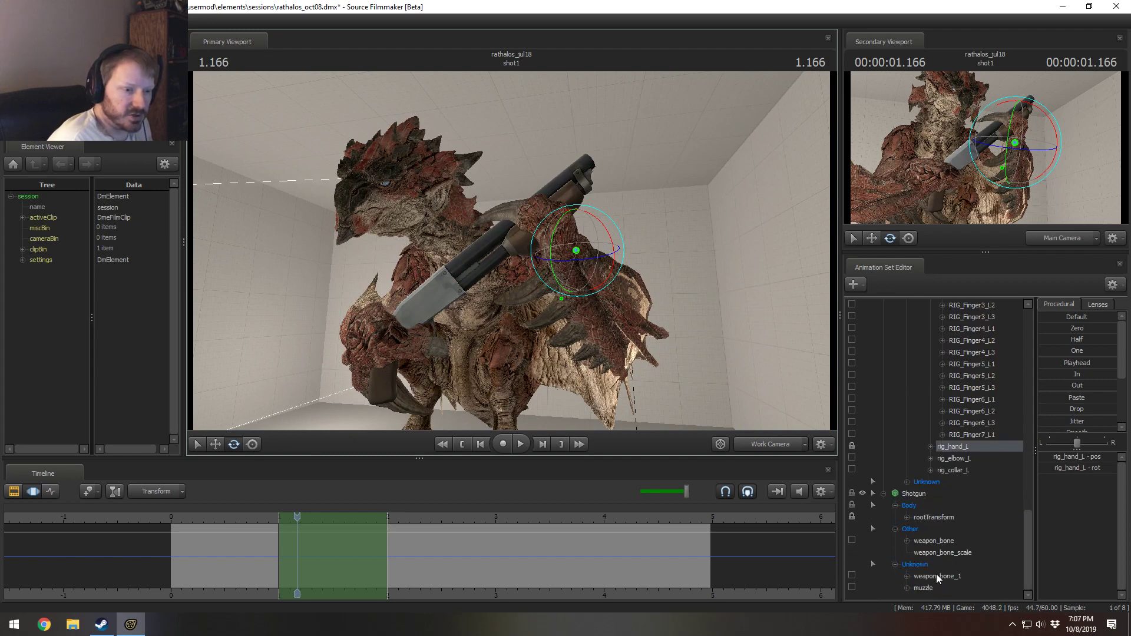
click(935, 576)
scroll(929, 559, up, 3)
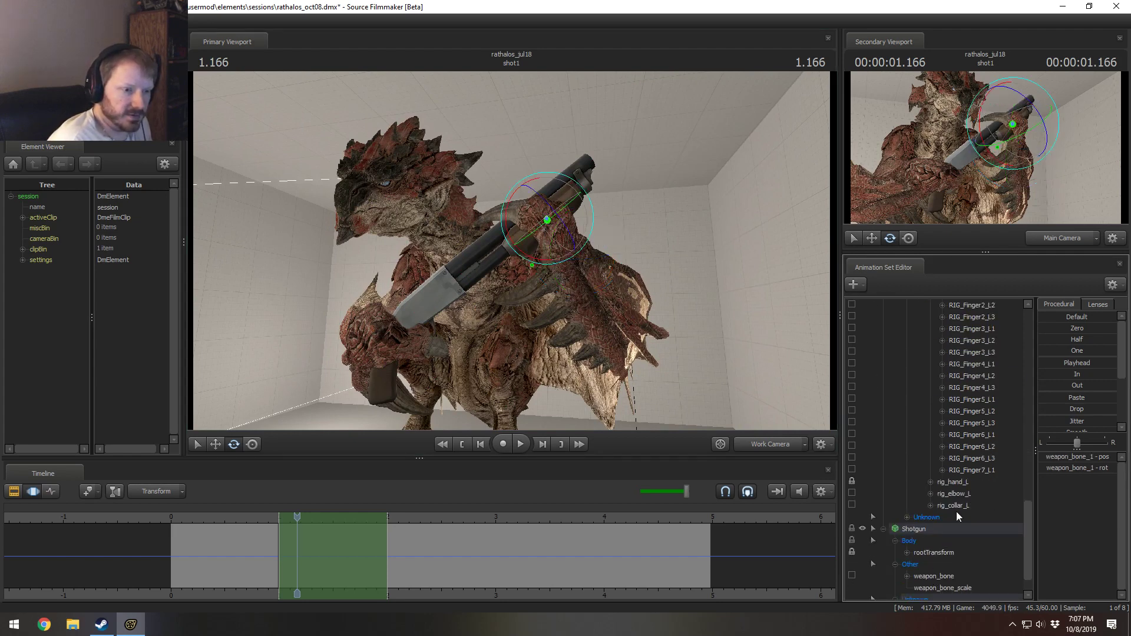
click(967, 481)
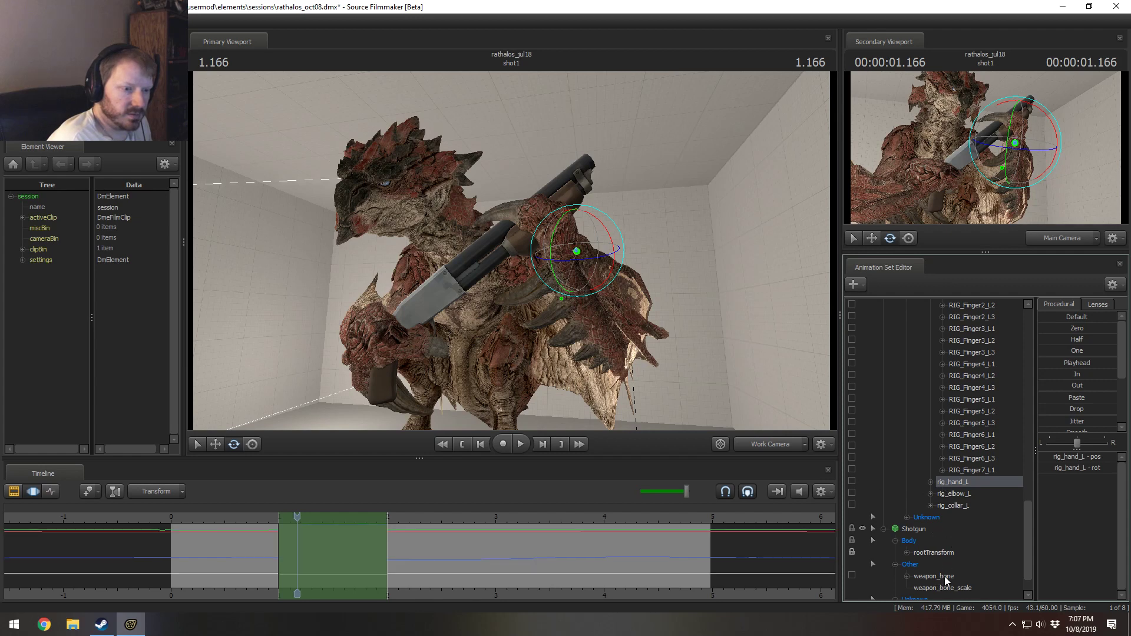
right_click(937, 478)
click(971, 484)
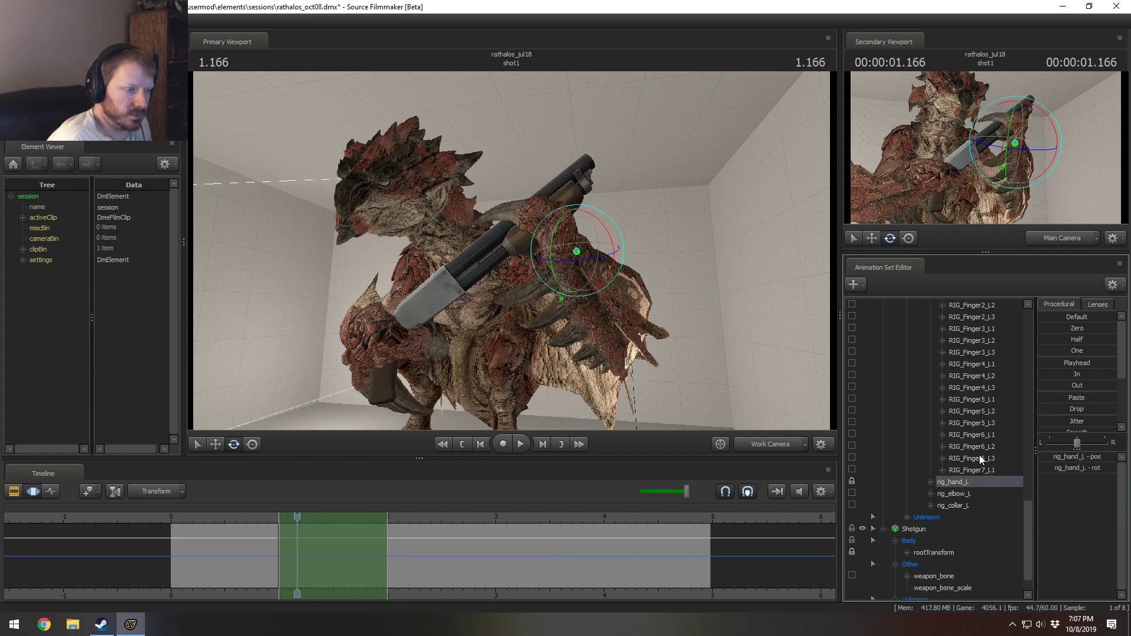
Step: Apply the Playhead preset to rig_hand_L across the entire timeline, and reselect the 1 to 2 second range
click(359, 549)
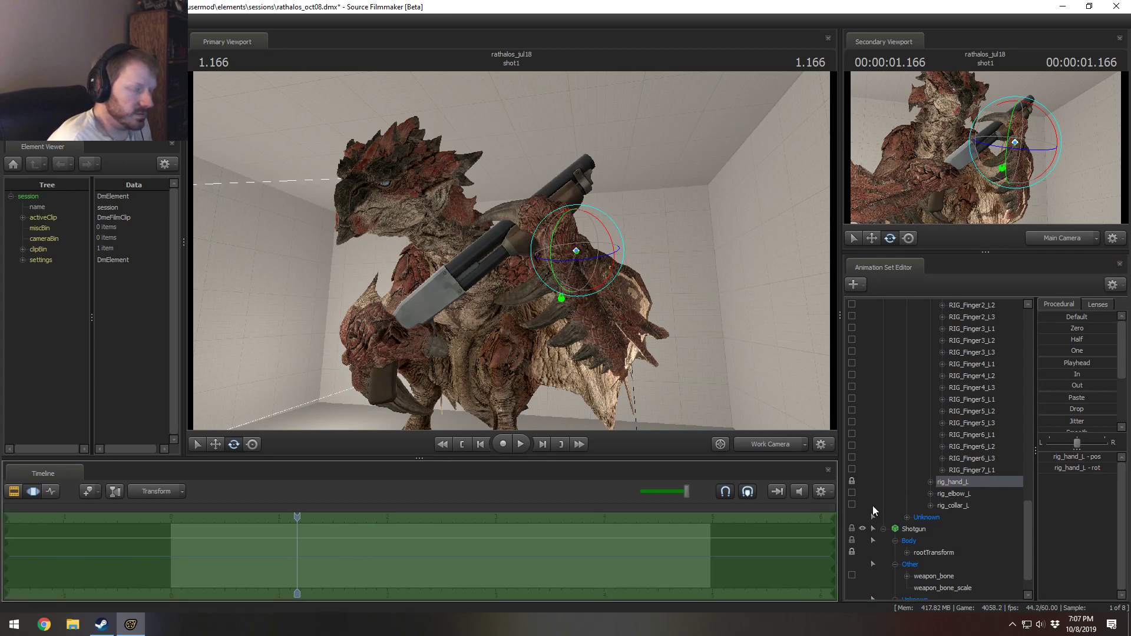
click(1052, 365)
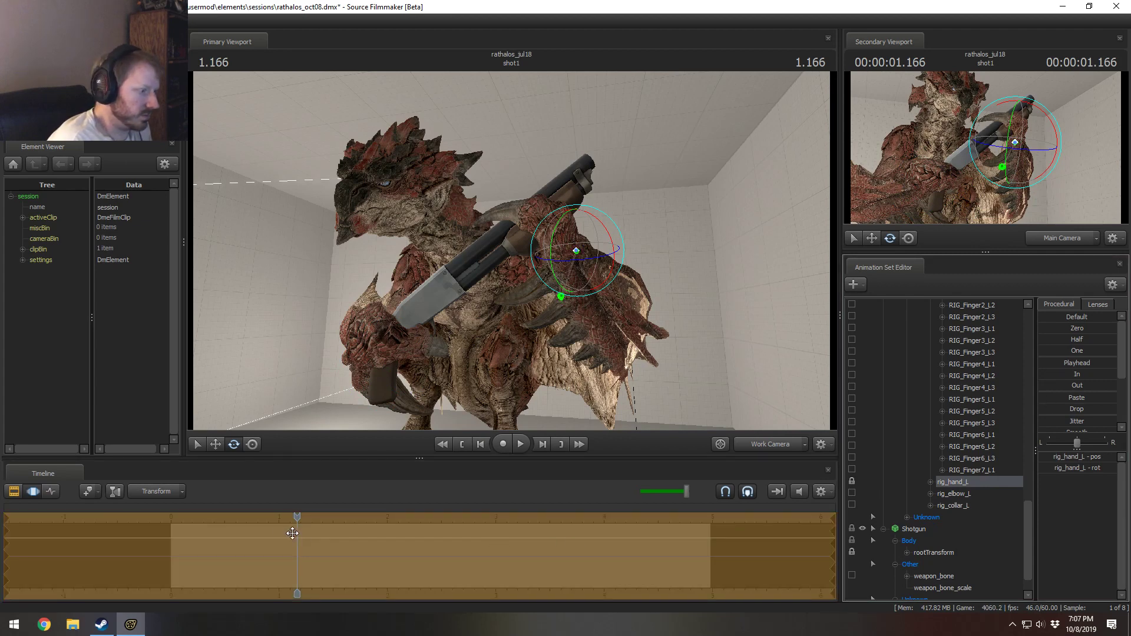
shift+drag(280, 533, 389, 555)
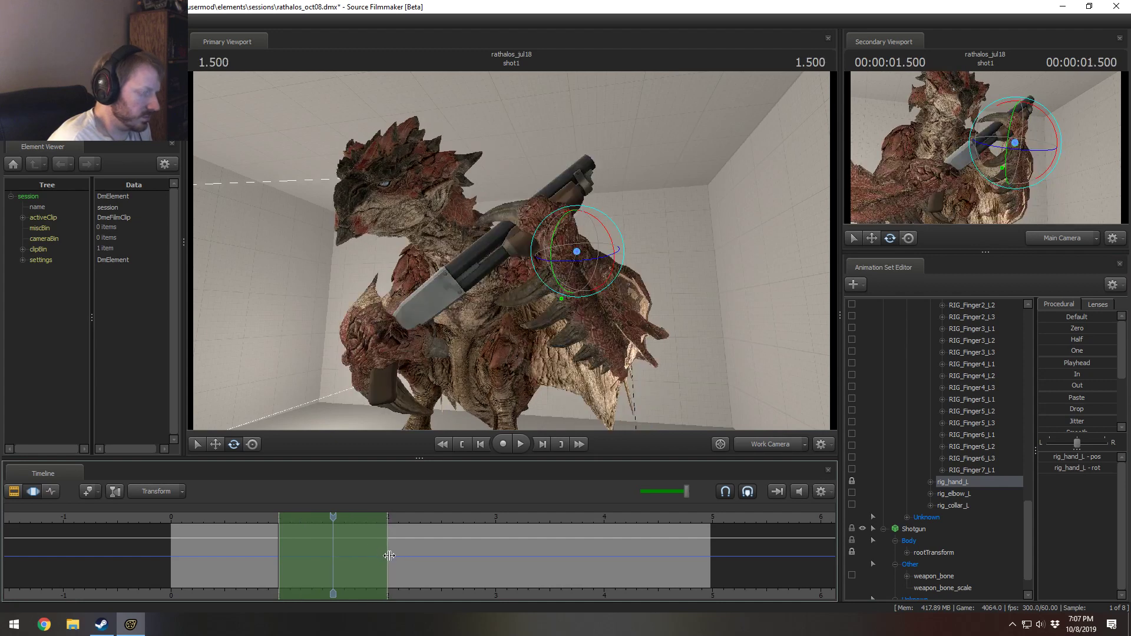
Step: Slide the shotgun's pump, weapon_bone_1, back along the barrel at 1.4 seconds over the 1 to 2 second range, and play back the motion
click(322, 523)
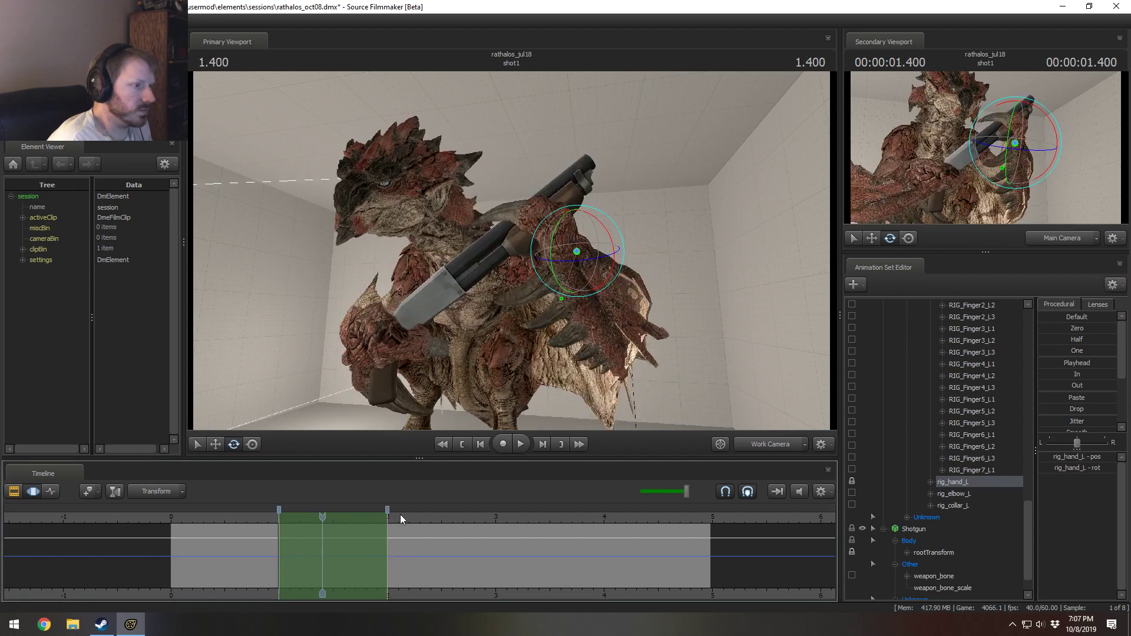
key(w)
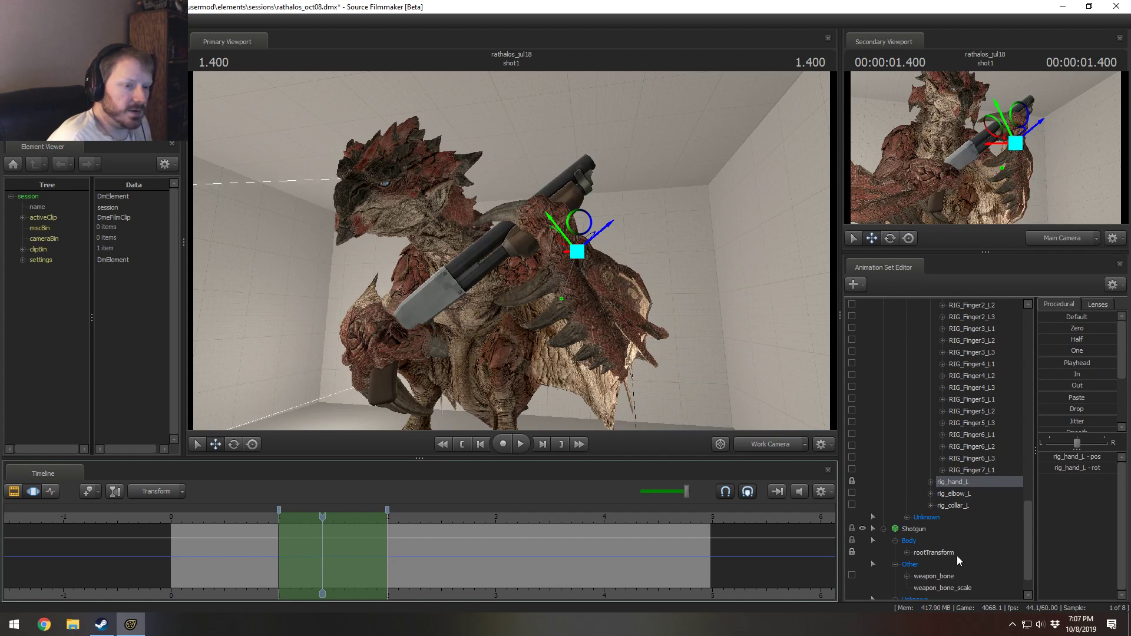
click(937, 576)
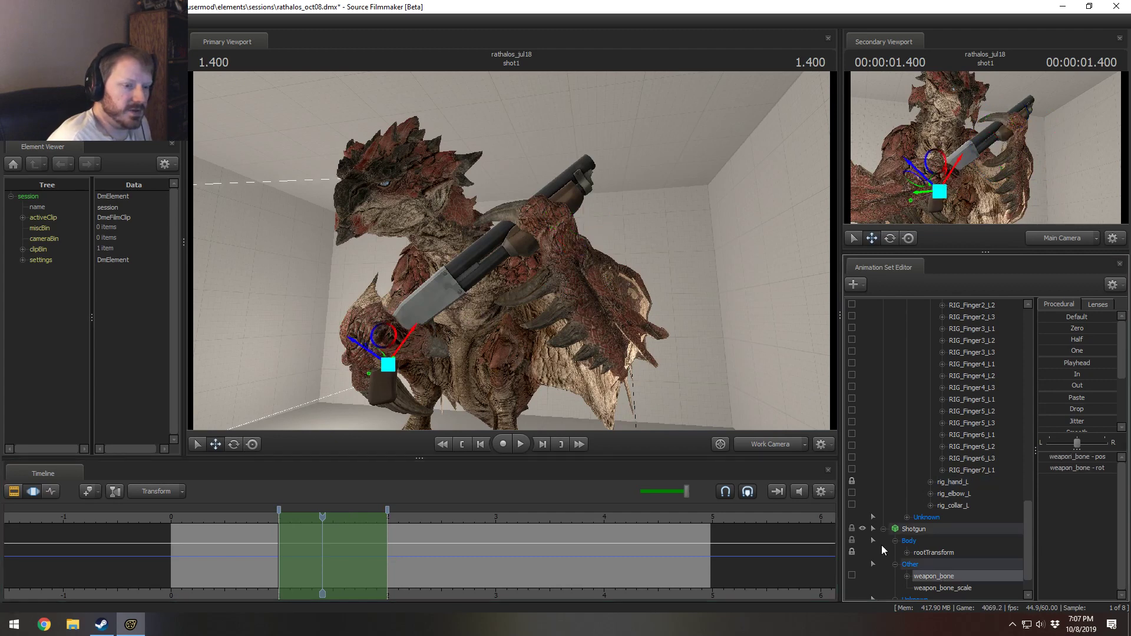
scroll(957, 567, down, 1)
click(948, 575)
alt+drag(533, 215, 555, 213)
key(ctrl+z)
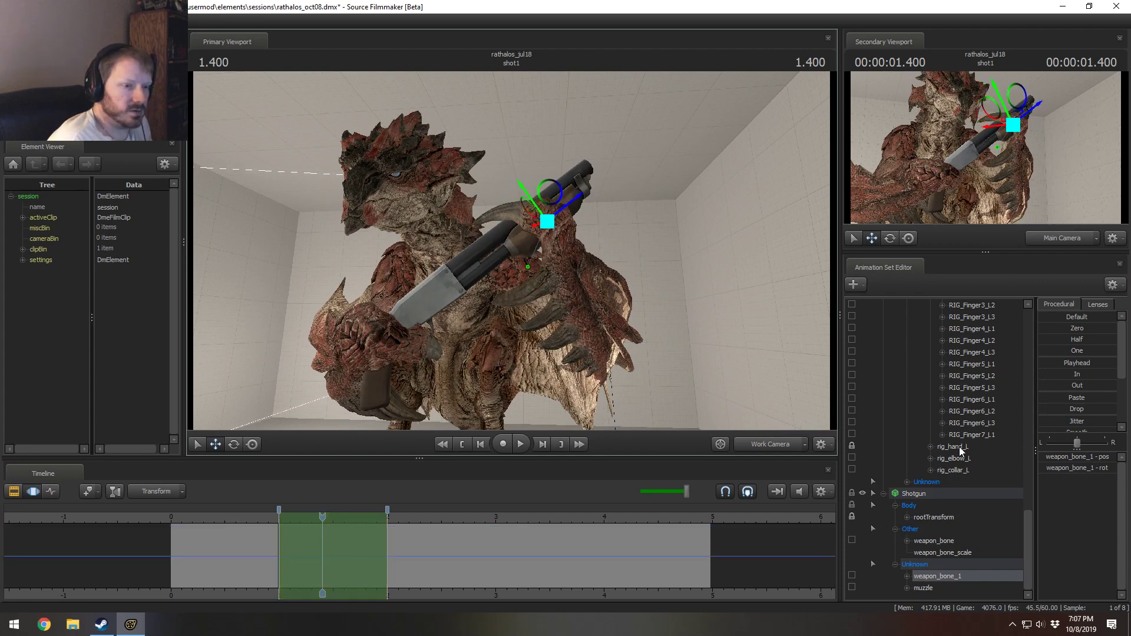
drag(564, 206, 511, 250)
key(ctrl+z)
click(971, 448)
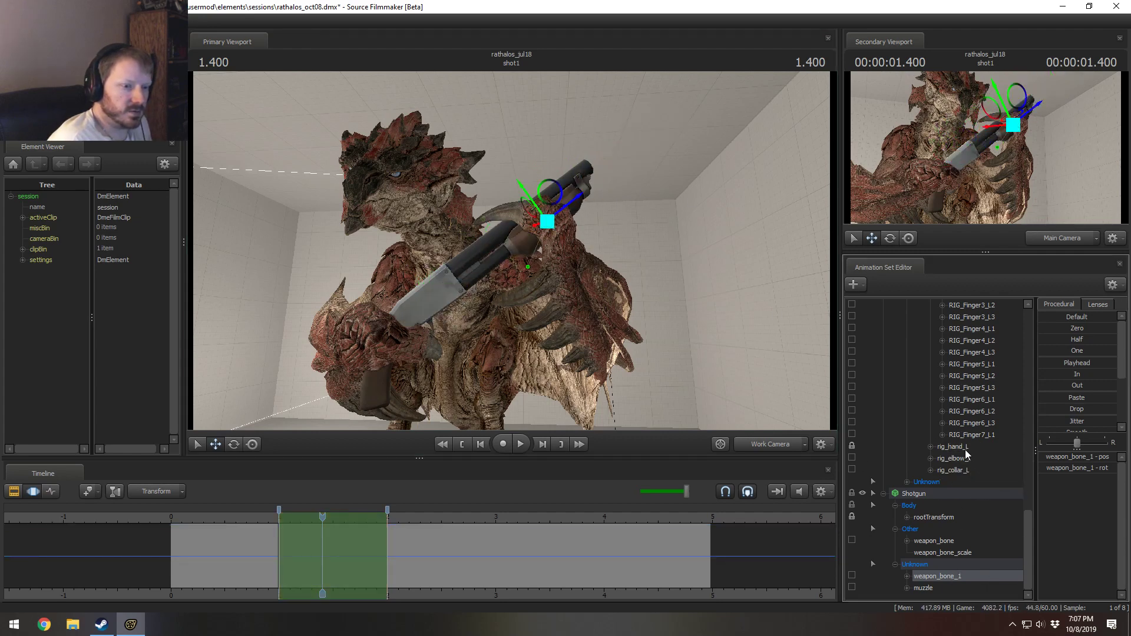
click(942, 577)
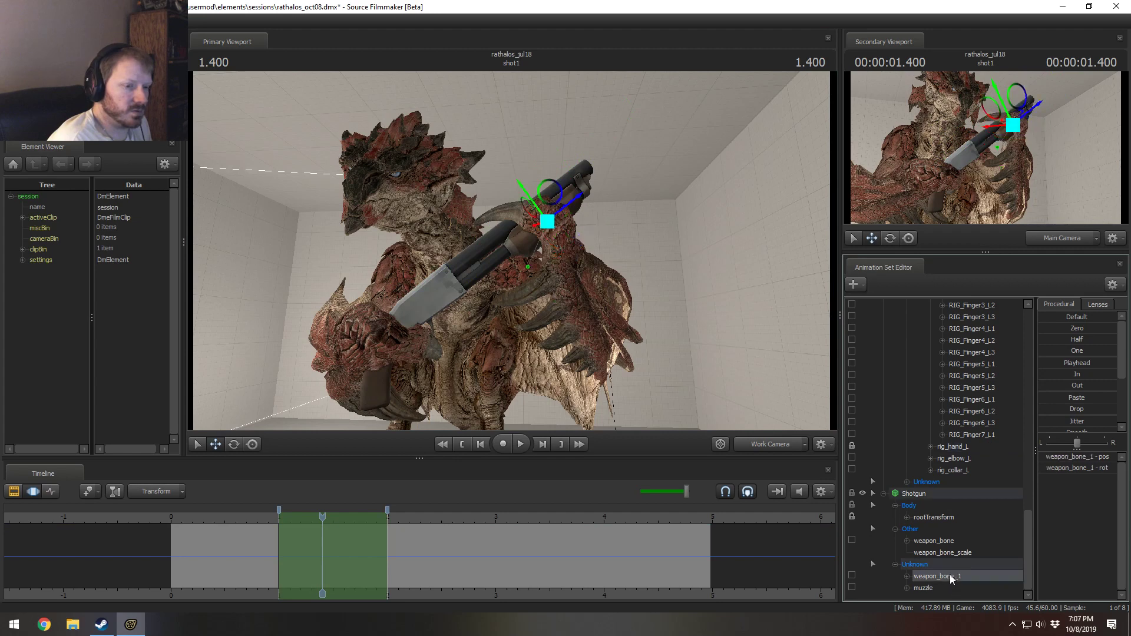
drag(566, 216, 526, 237)
click(230, 520)
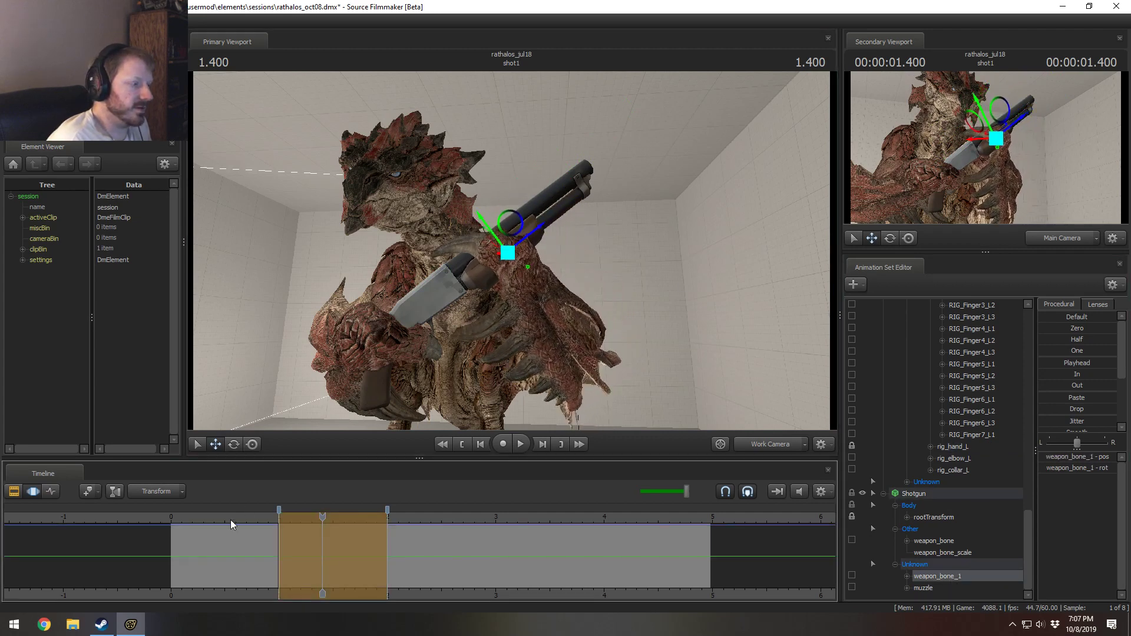
key(space)
key(space)
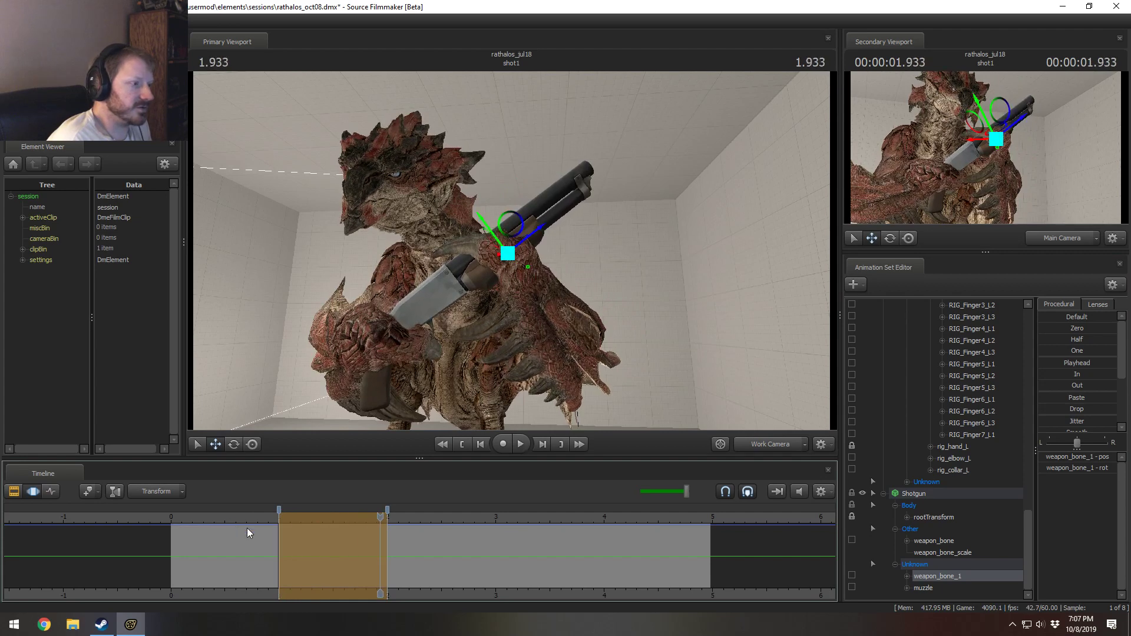
drag(256, 521, 307, 537)
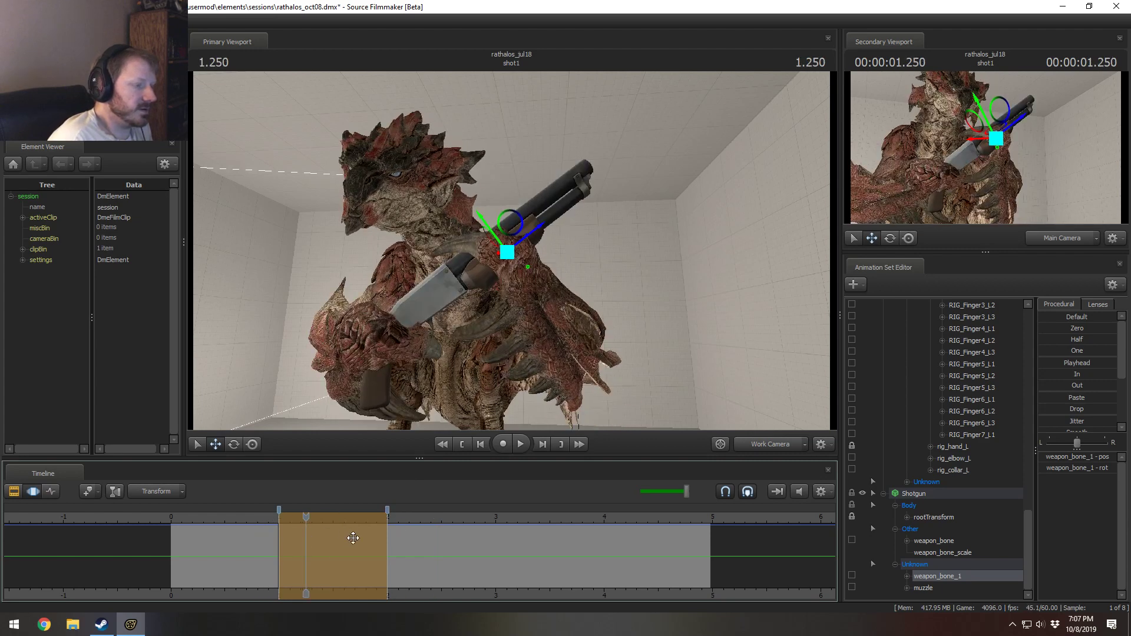
Step: Select all Rathalos controls except Face and rig_hand_L, and apply the Playhead preset from 2 seconds onward
shift+drag(388, 540, 1130, 518)
scroll(1016, 356, up, 20)
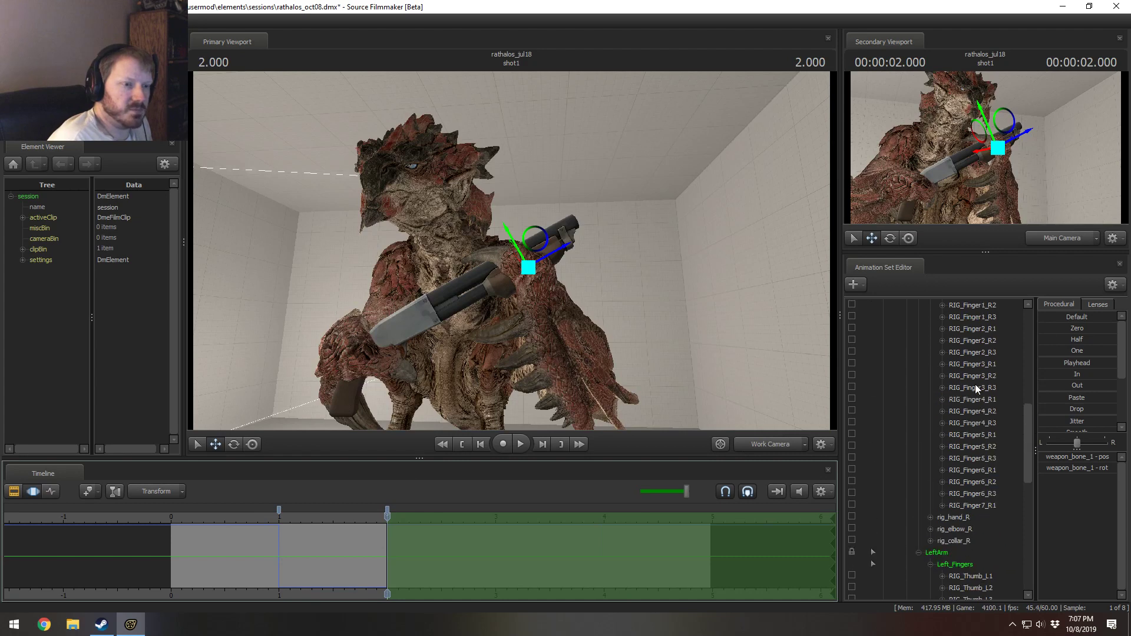
click(919, 341)
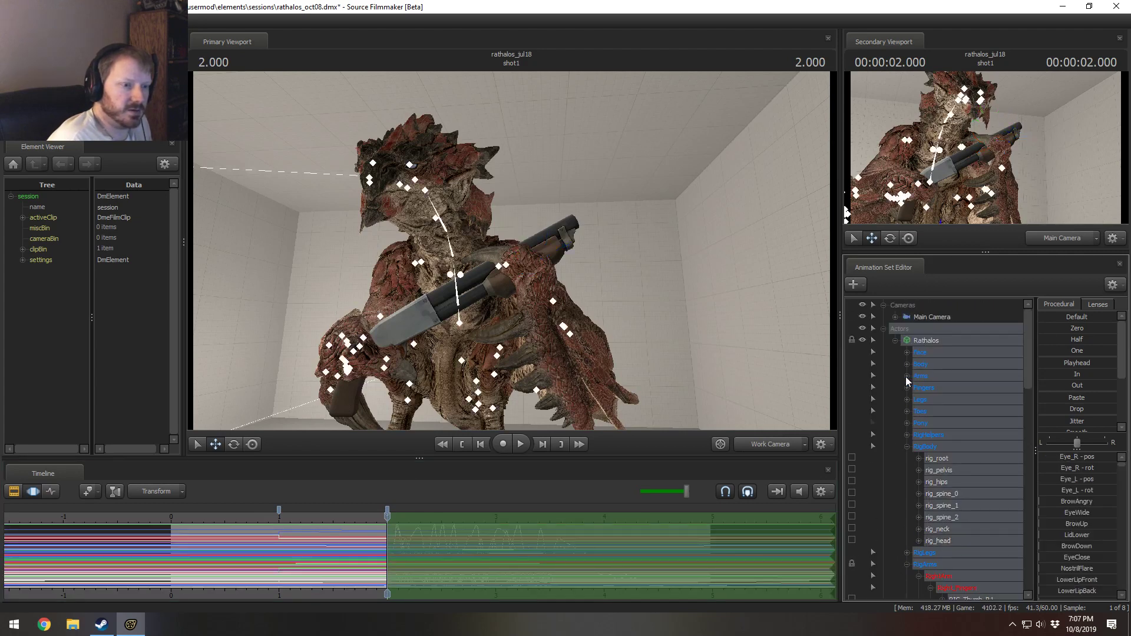
ctrl+click(922, 353)
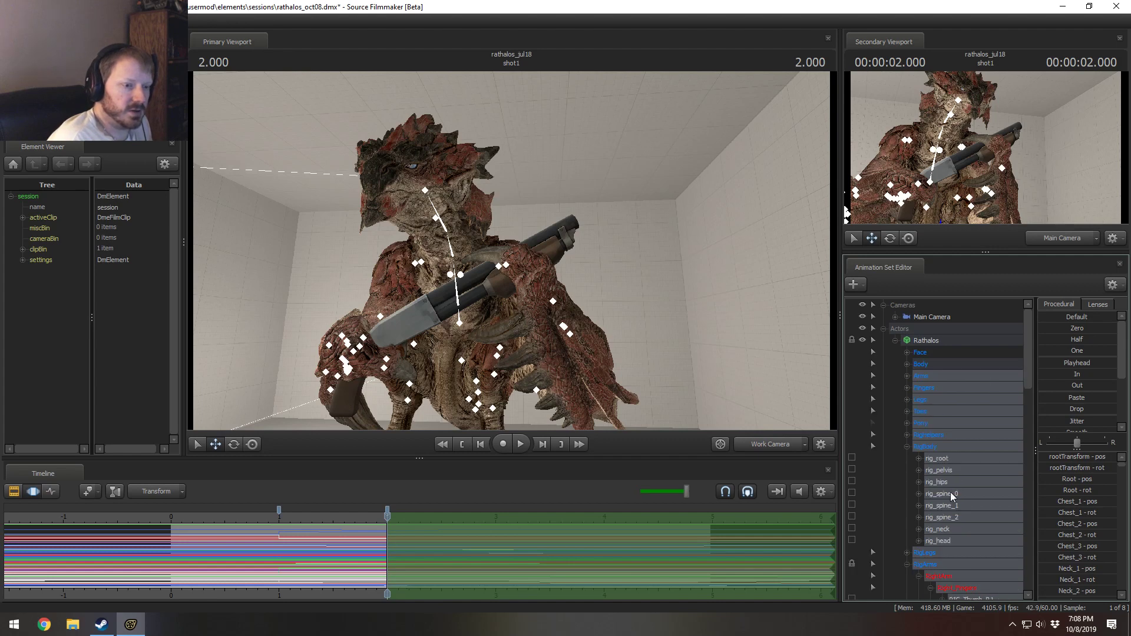
scroll(935, 507, down, 15)
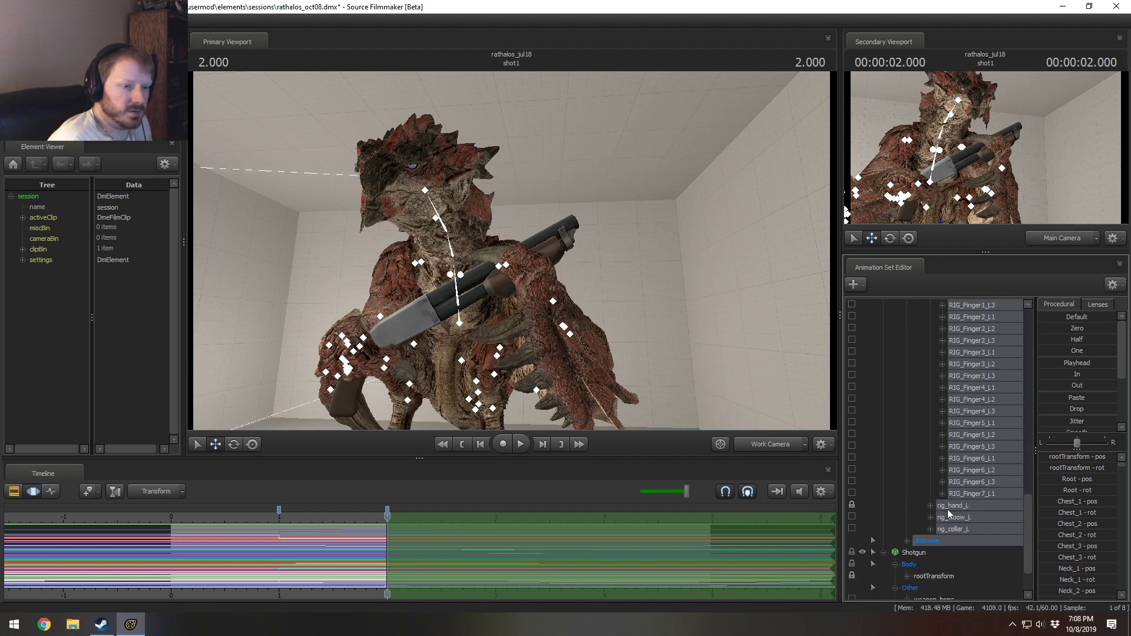
ctrl+click(949, 506)
click(1073, 363)
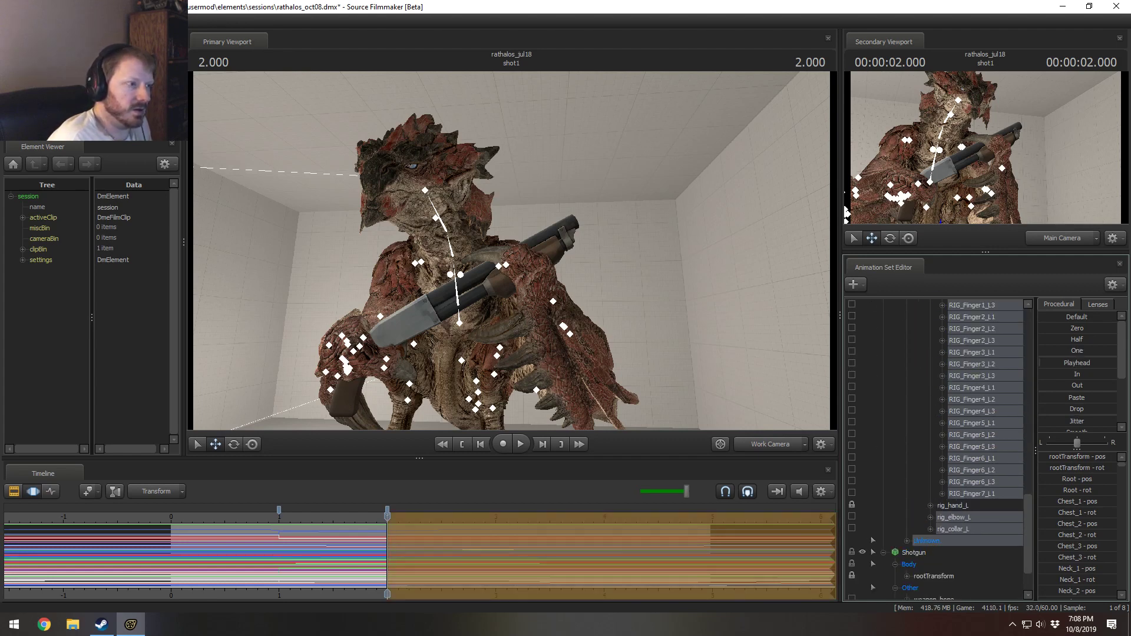
click(1073, 364)
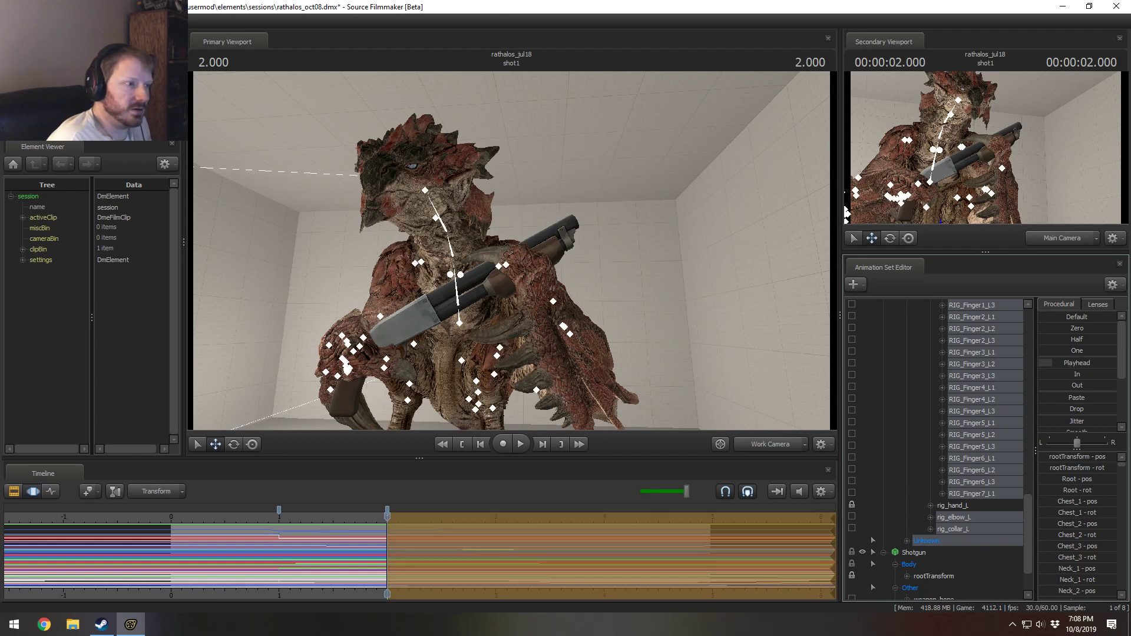
Step: Apply the Playhead preset with the pose at 1.75 seconds to the selected Rathalos controls from 2 seconds onward
click(236, 516)
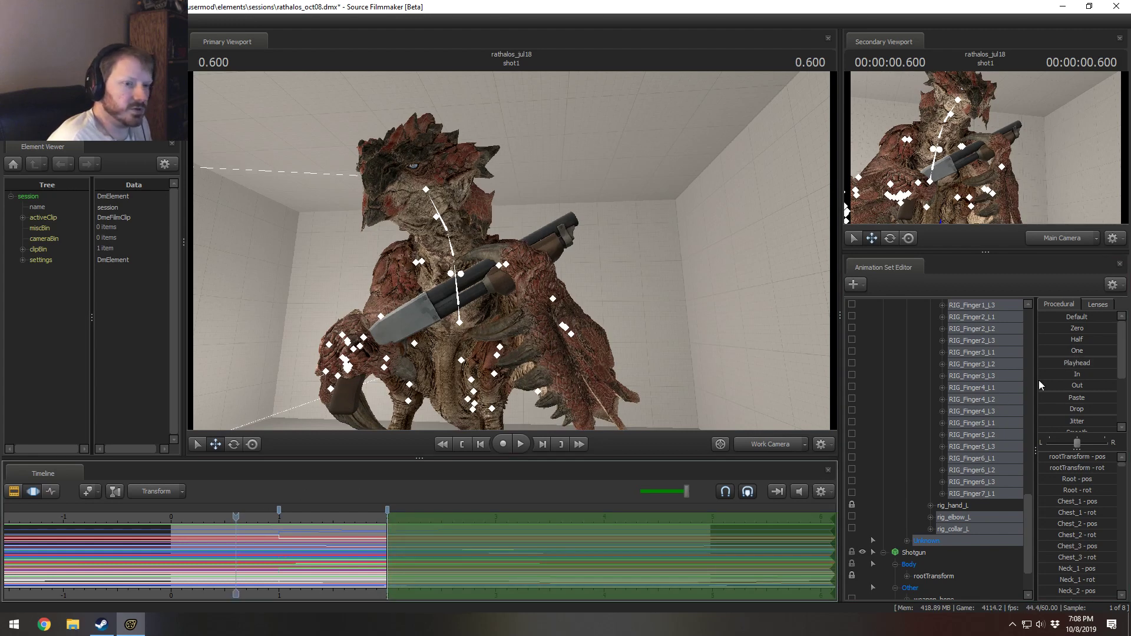
click(324, 517)
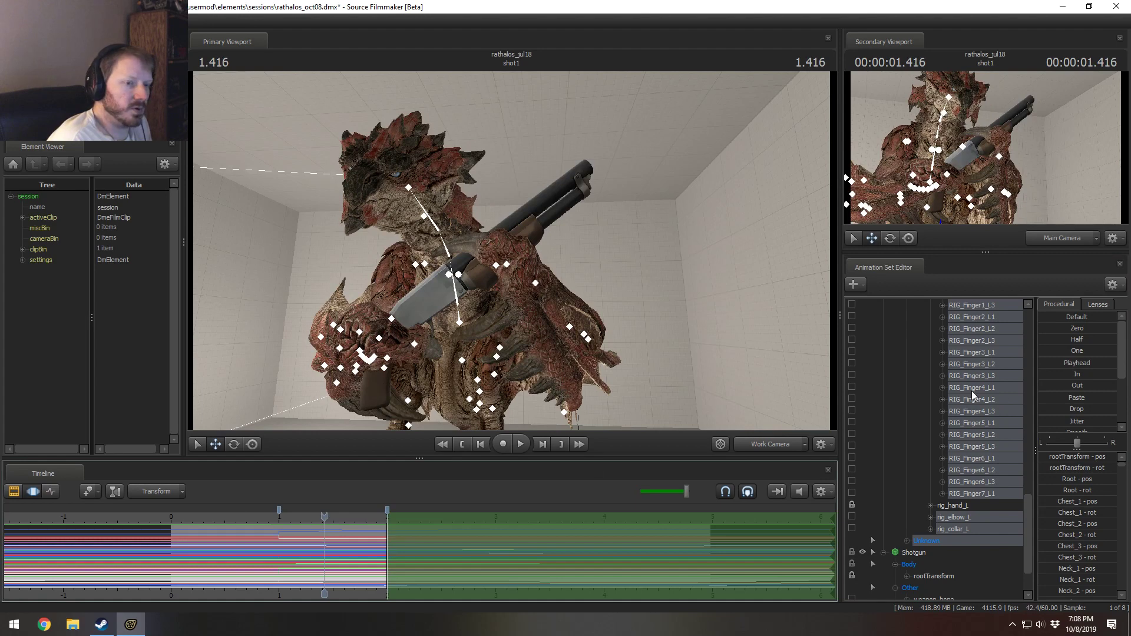
drag(301, 517, 360, 517)
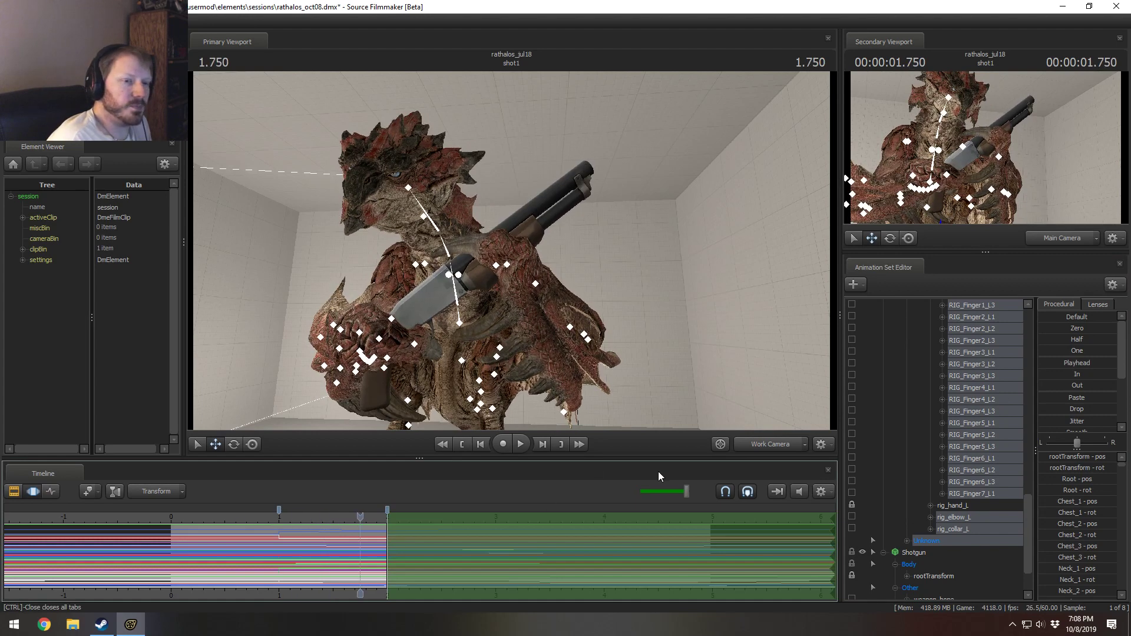
drag(1073, 362, 1113, 363)
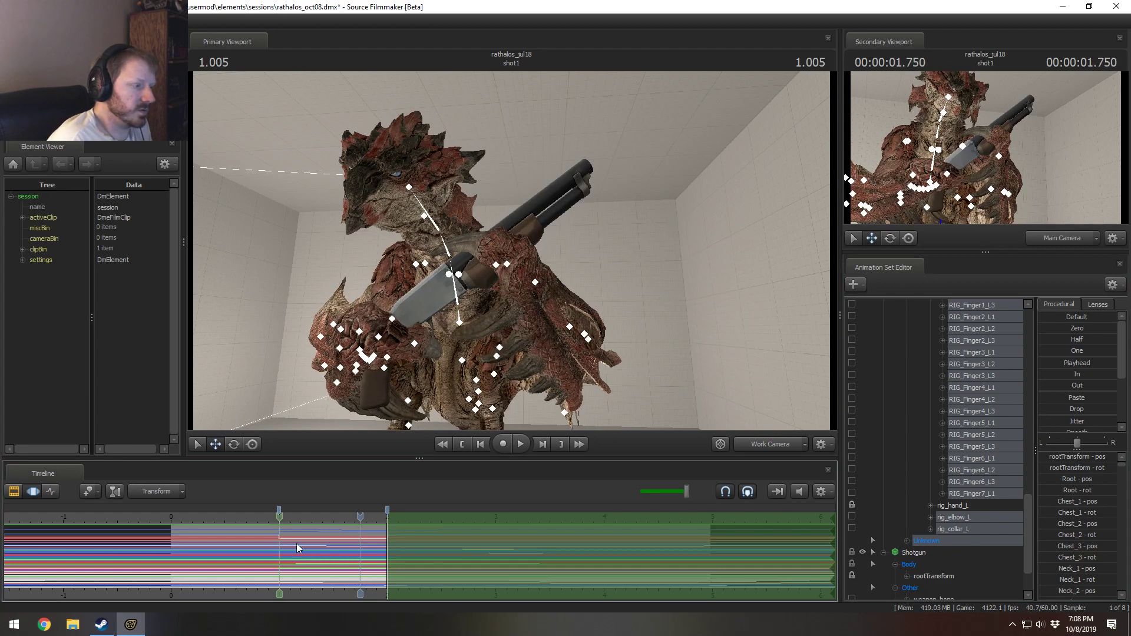
drag(1067, 362, 1113, 362)
Step: Play back the animation through the raised pose and examine the body, arms and shotgun grip from the front and side
click(234, 517)
key(space)
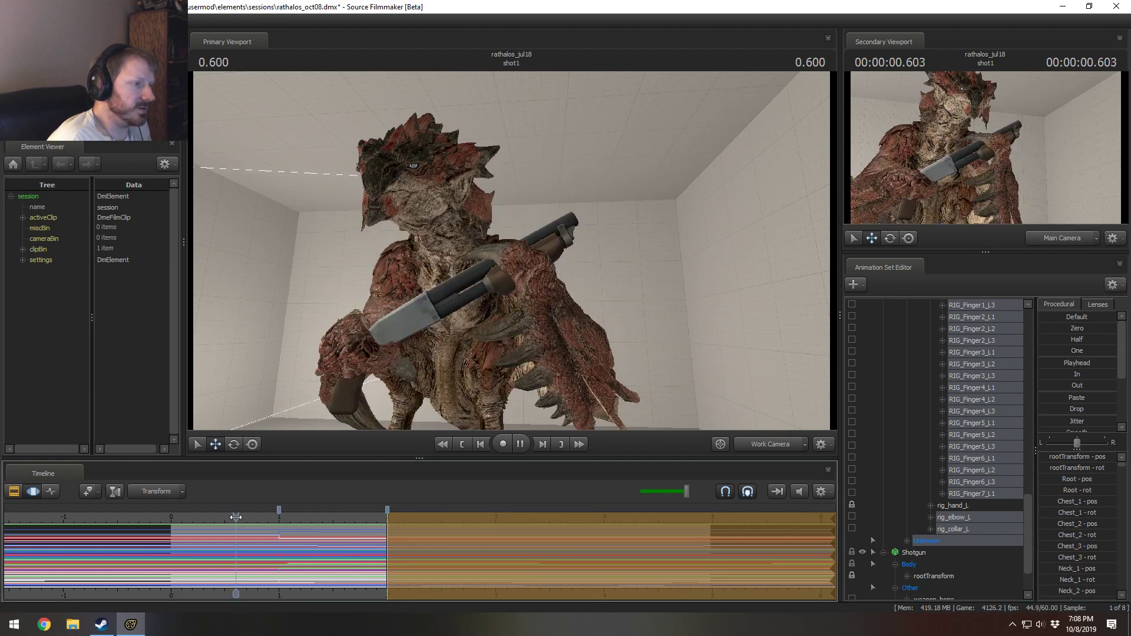
key(space)
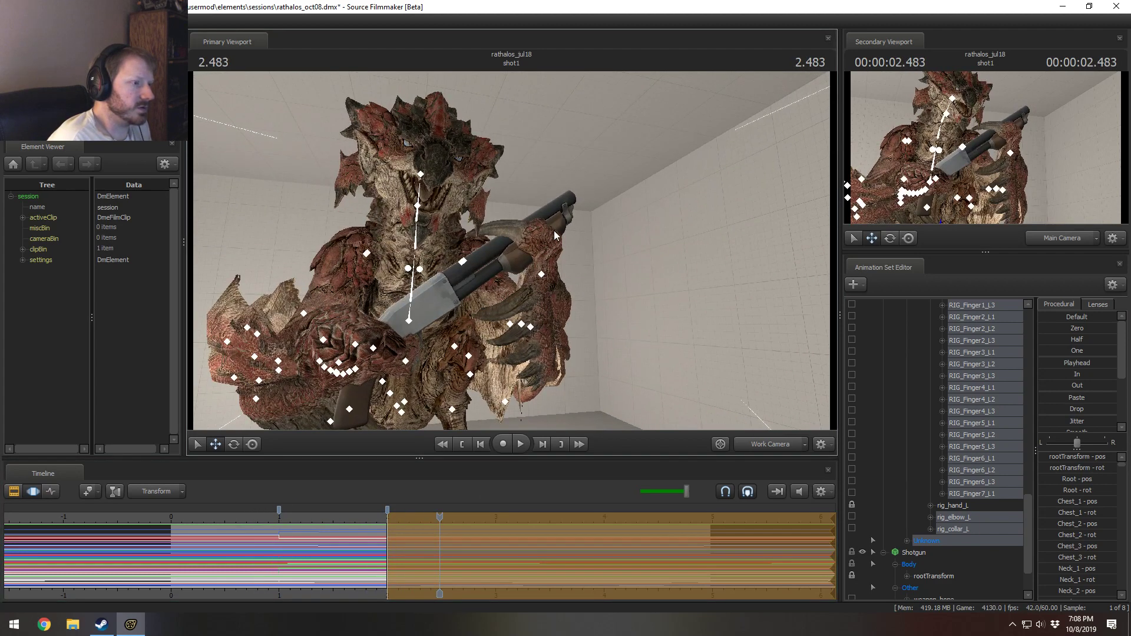
click(259, 518)
key(space)
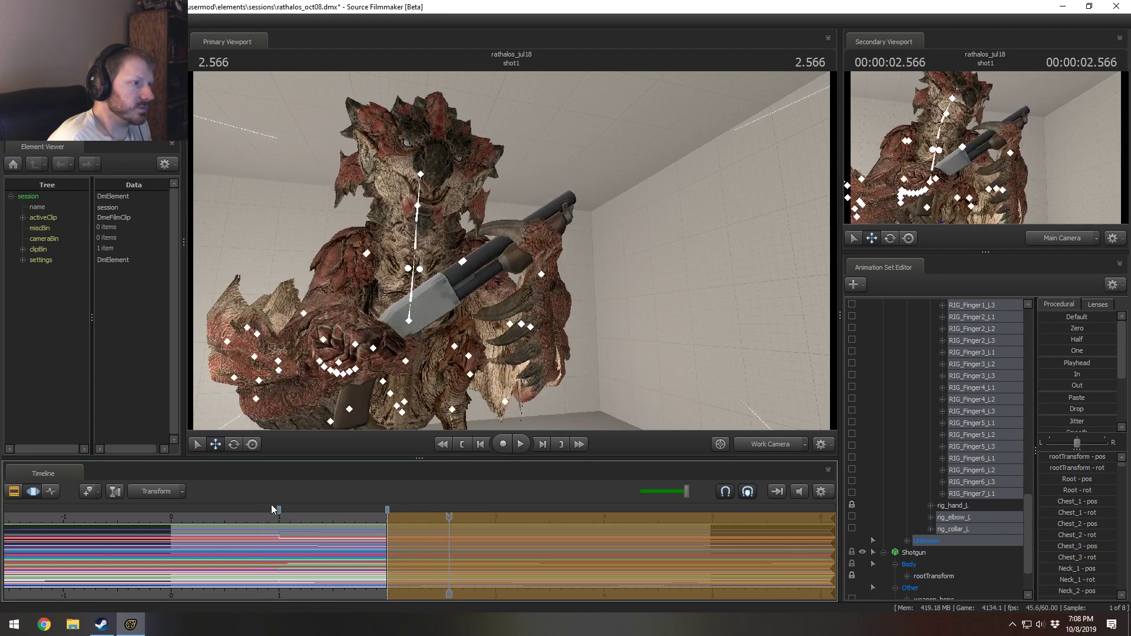
key(space)
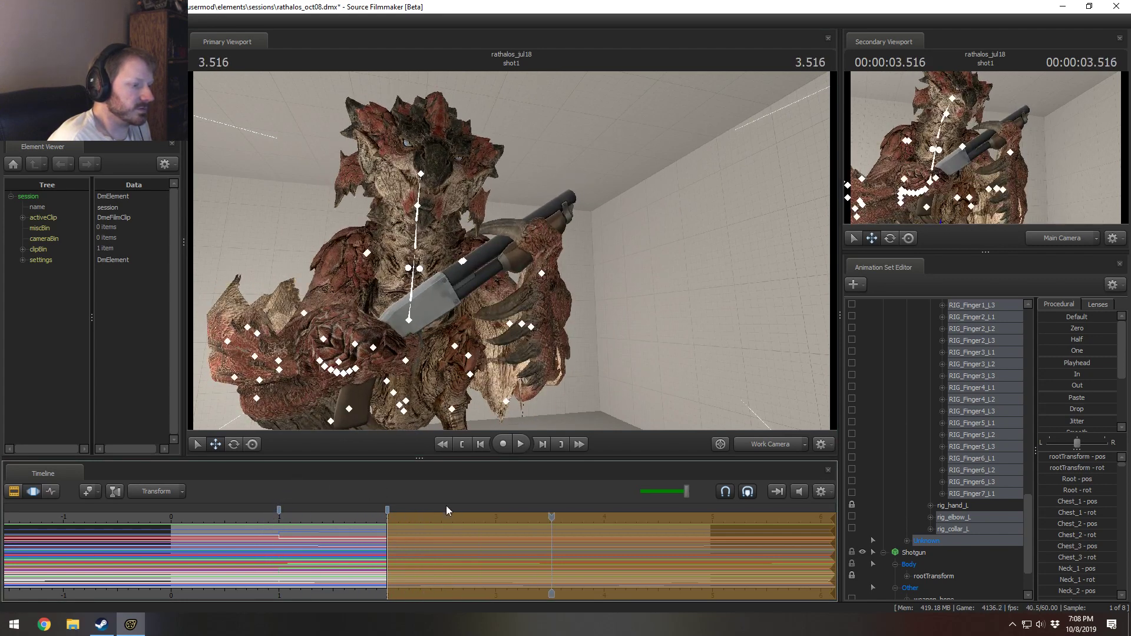
drag(466, 553, 531, 558)
key(space)
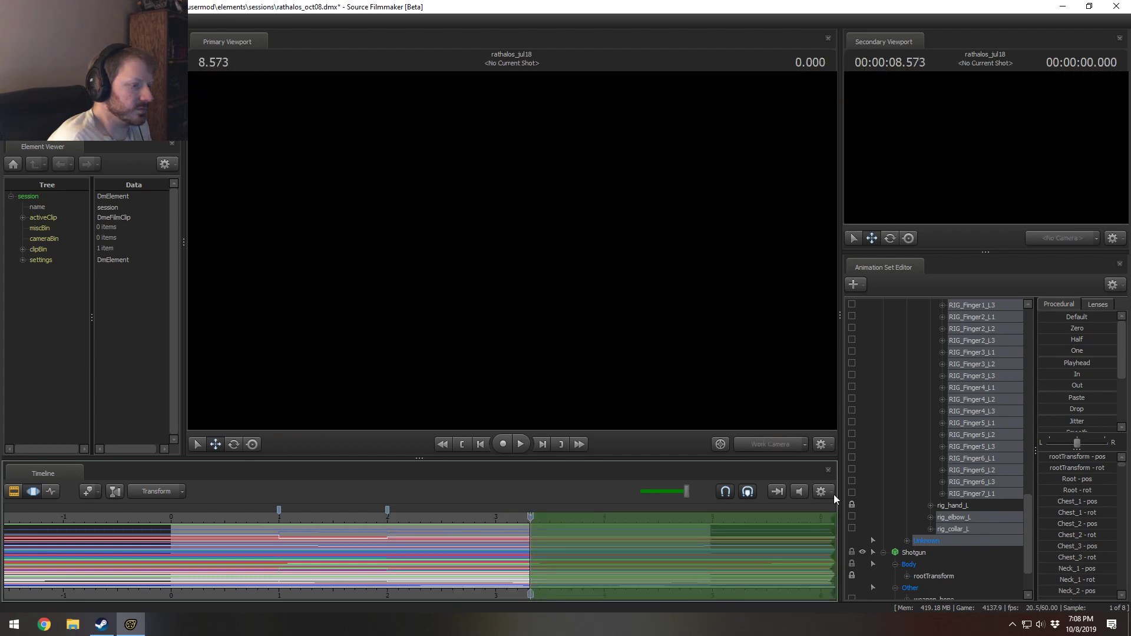
alt+drag(511, 250, 514, 257)
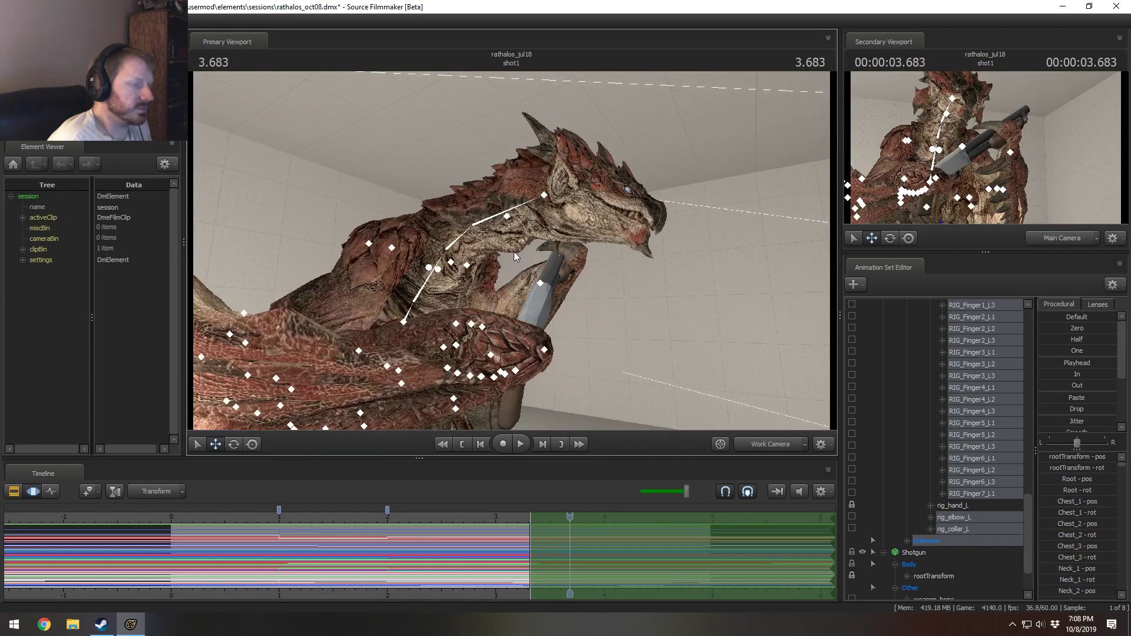
click(411, 311)
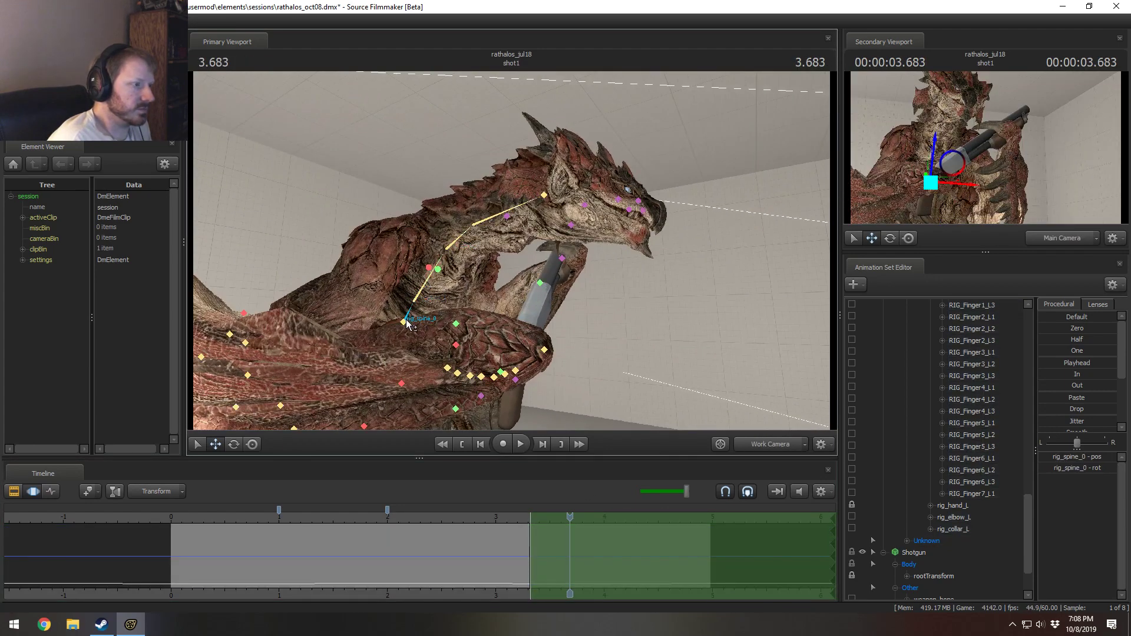
drag(396, 543, 436, 552)
key(space)
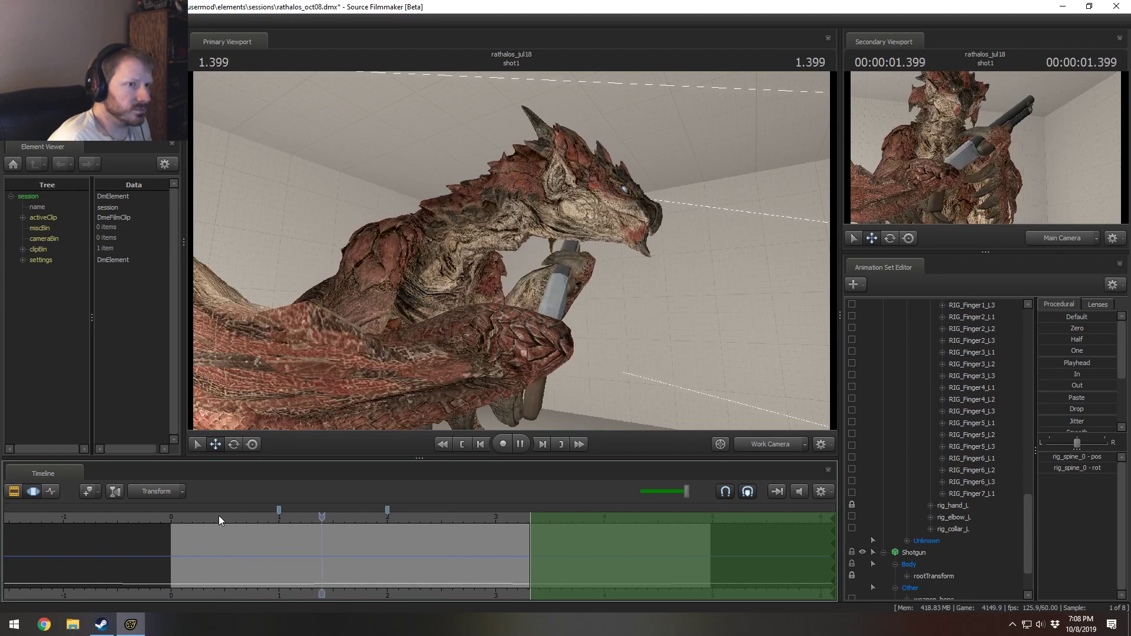
key(space)
Step: Select the 1 to 2 second range and rotate the neck and rig_head at 1.5 seconds to turn the head
drag(273, 535, 387, 553)
alt+drag(511, 219, 401, 219)
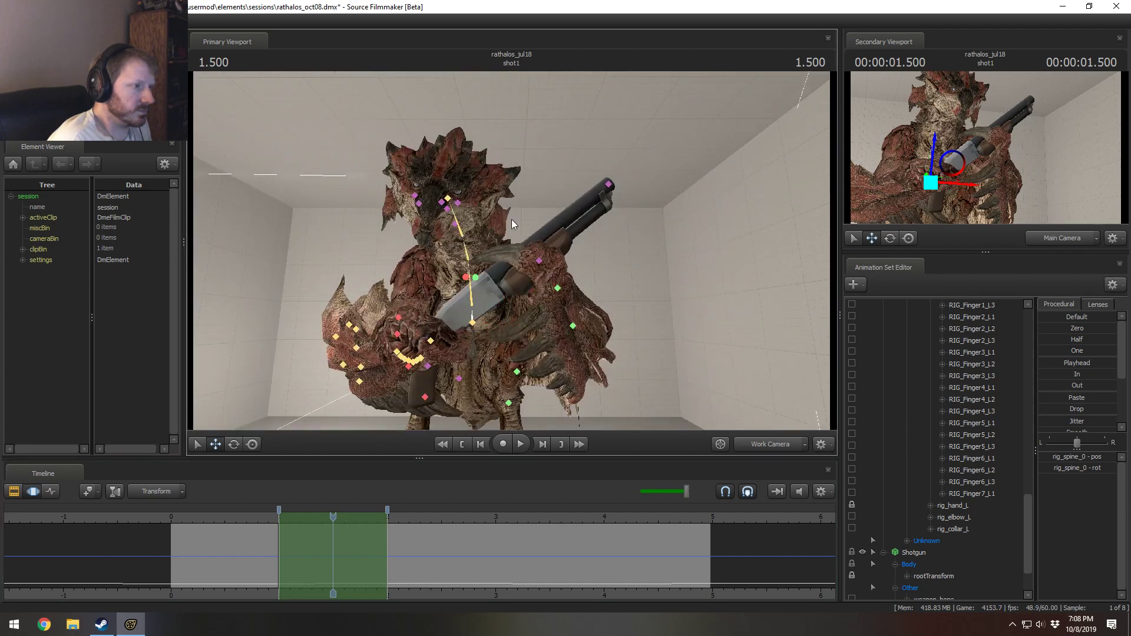
ctrl+click(464, 241)
ctrl+shift+click(462, 231)
key(e)
drag(469, 242, 456, 183)
ctrl+click(441, 193)
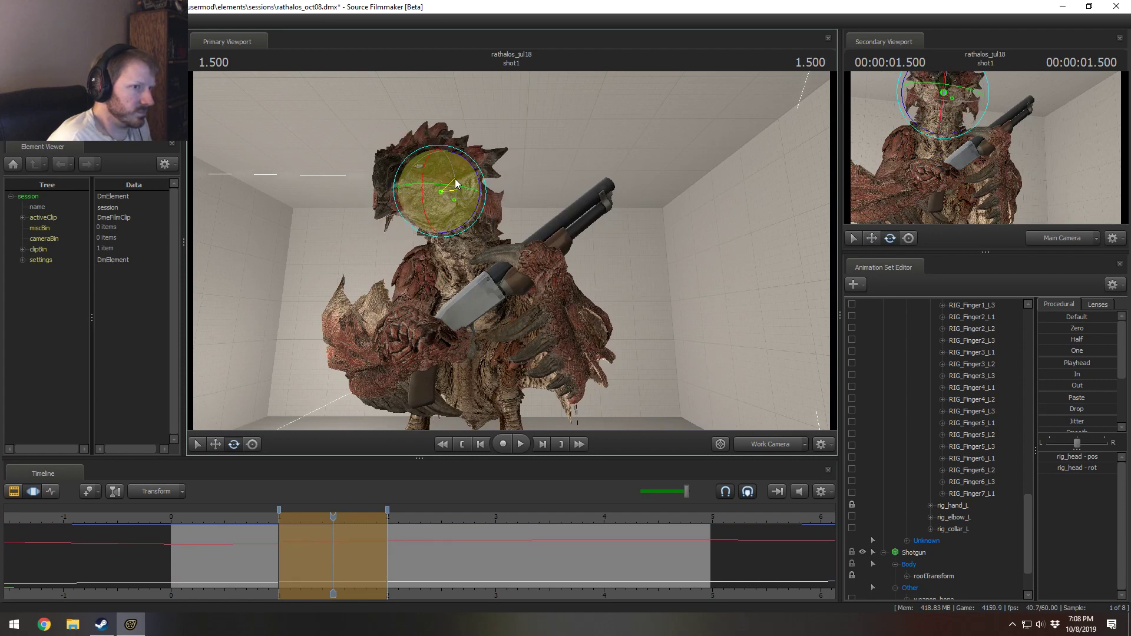
Step: Play back the head turn and refine the rotation of rig_head at 1.216 seconds
click(254, 516)
key(space)
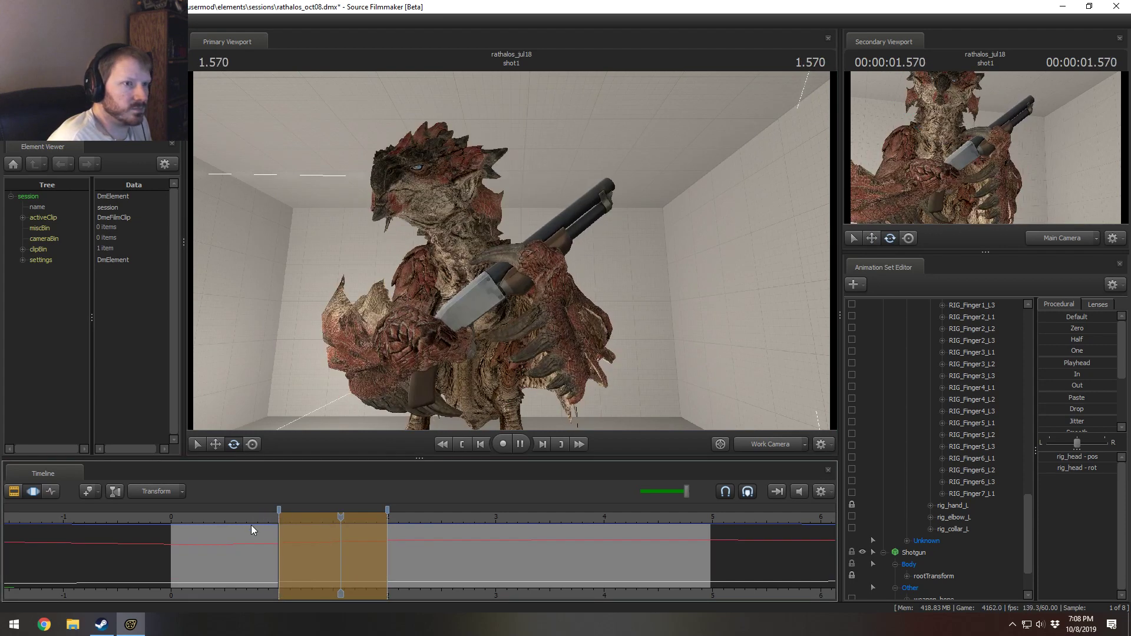
key(space)
drag(252, 517, 302, 517)
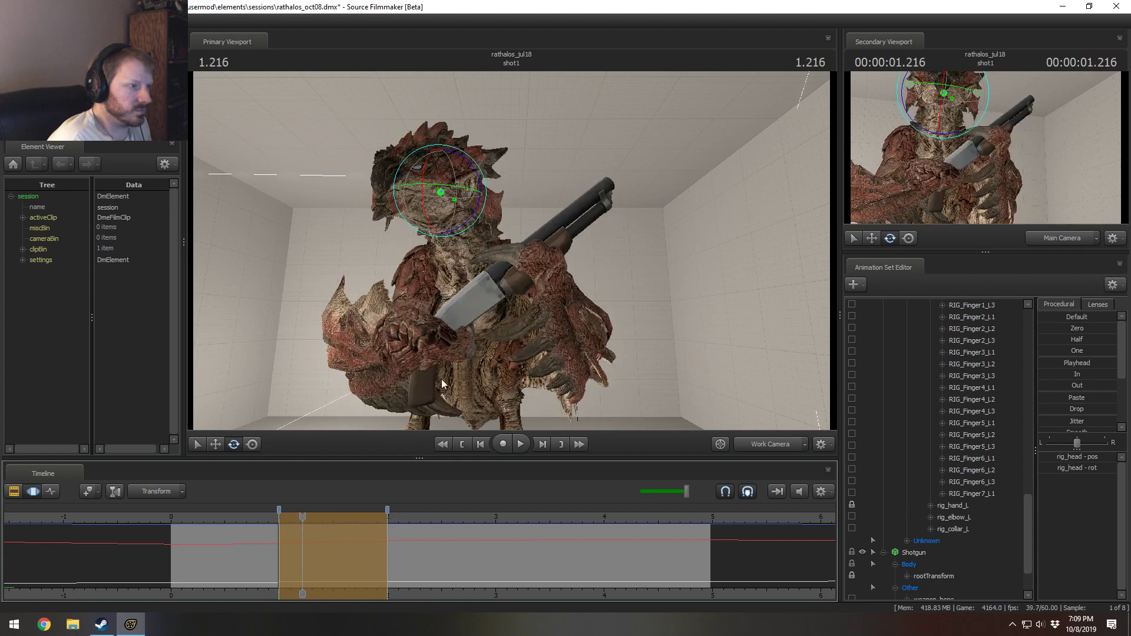
drag(464, 180, 447, 196)
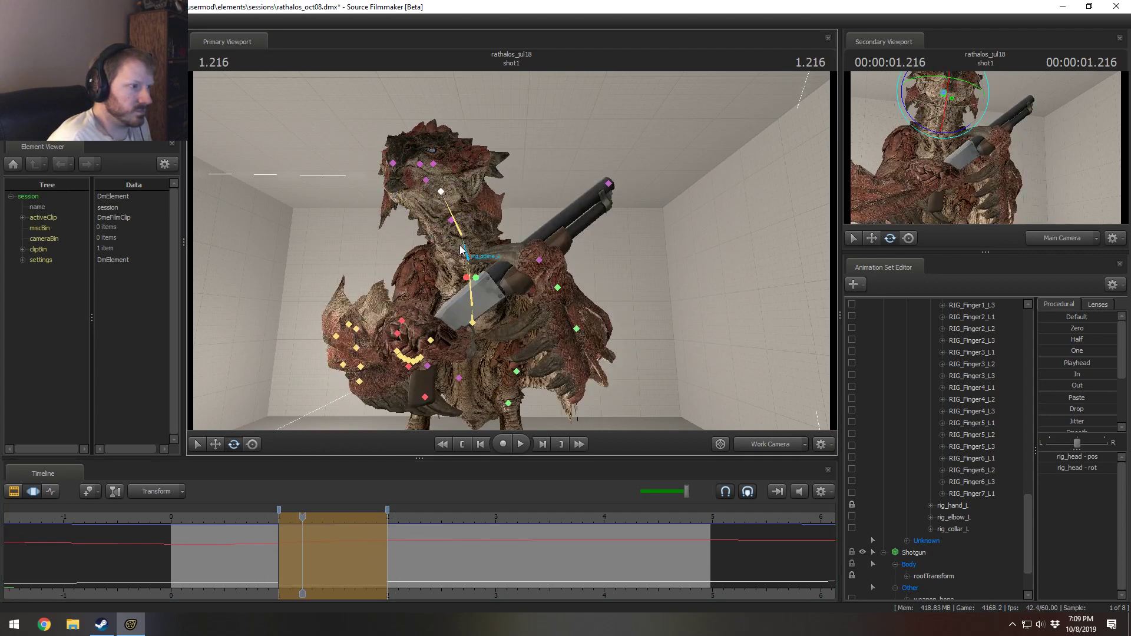
Step: Rotate rig_spine_1, rig_spine_2 and rig_neck together at 1.216 seconds to raise the neck and head
ctrl+click(467, 256)
ctrl+click(456, 225)
alt+drag(502, 267, 595, 267)
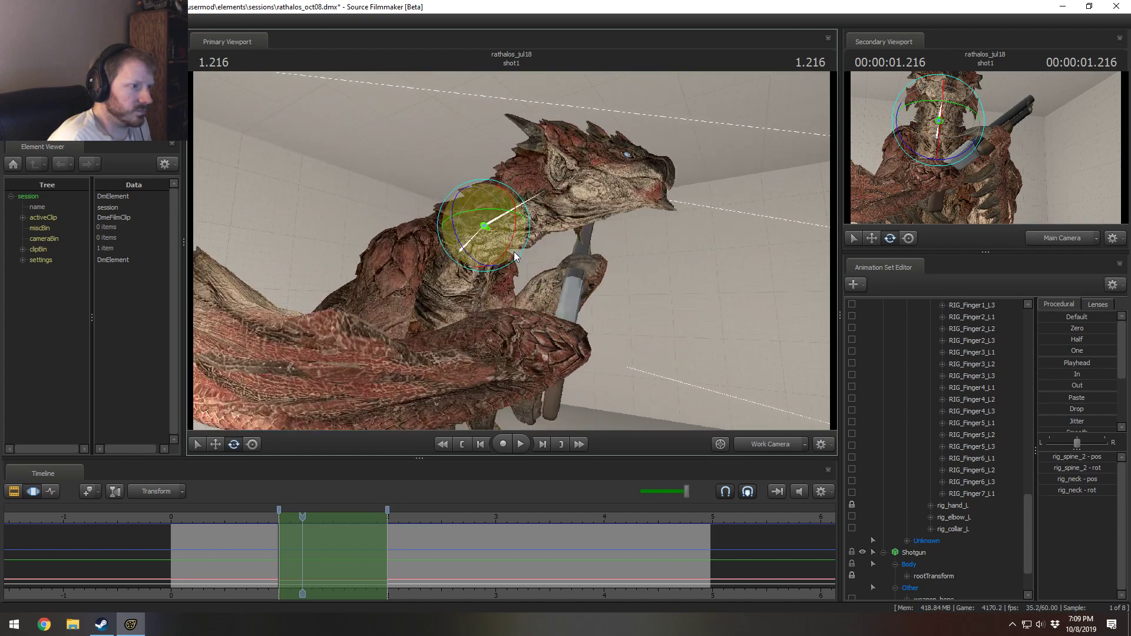
ctrl+click(461, 293)
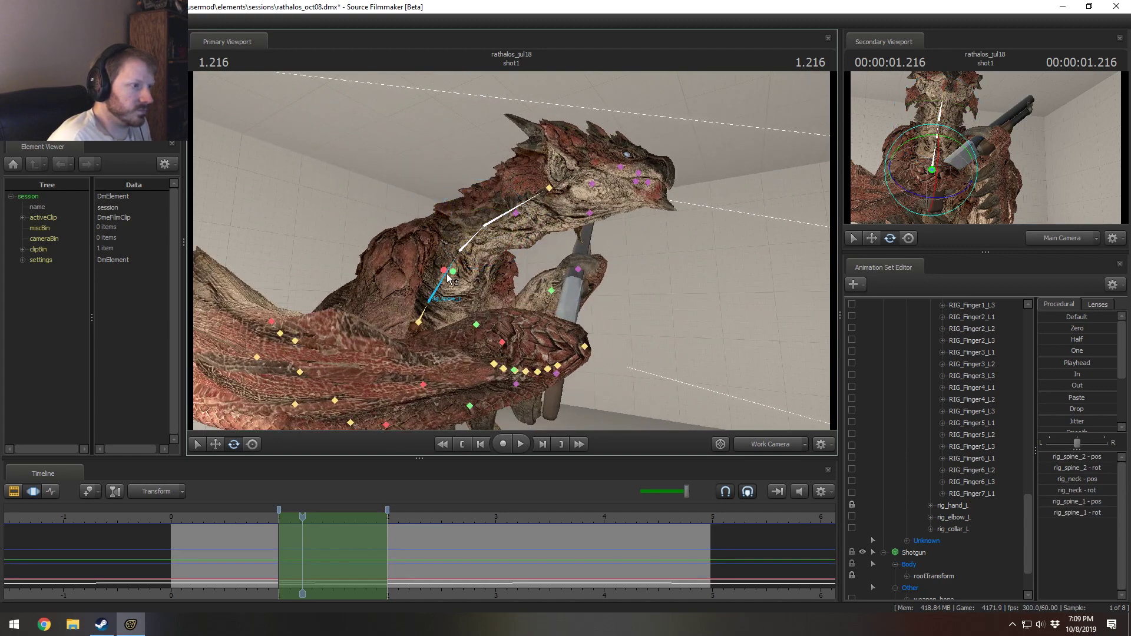
drag(459, 294, 457, 294)
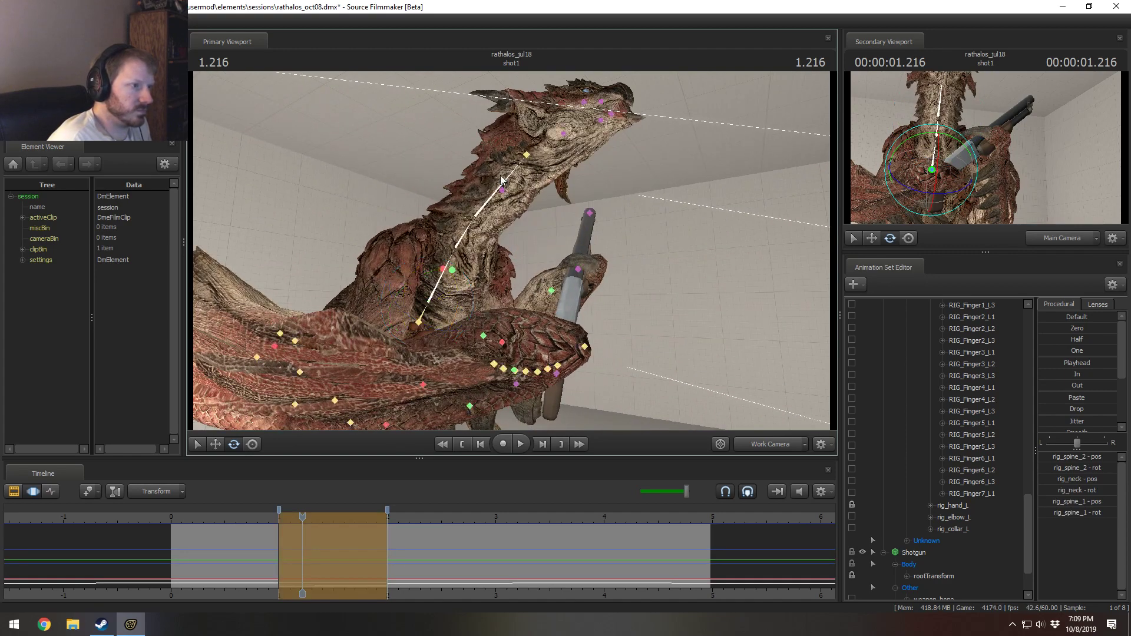
Step: Rotate rig_neck with rig_head and rig_spine_1 with rig_spine_2 at 1.216 seconds to curve the neck and dip the head
ctrl+click(525, 154)
ctrl+click(476, 217)
drag(503, 217, 475, 244)
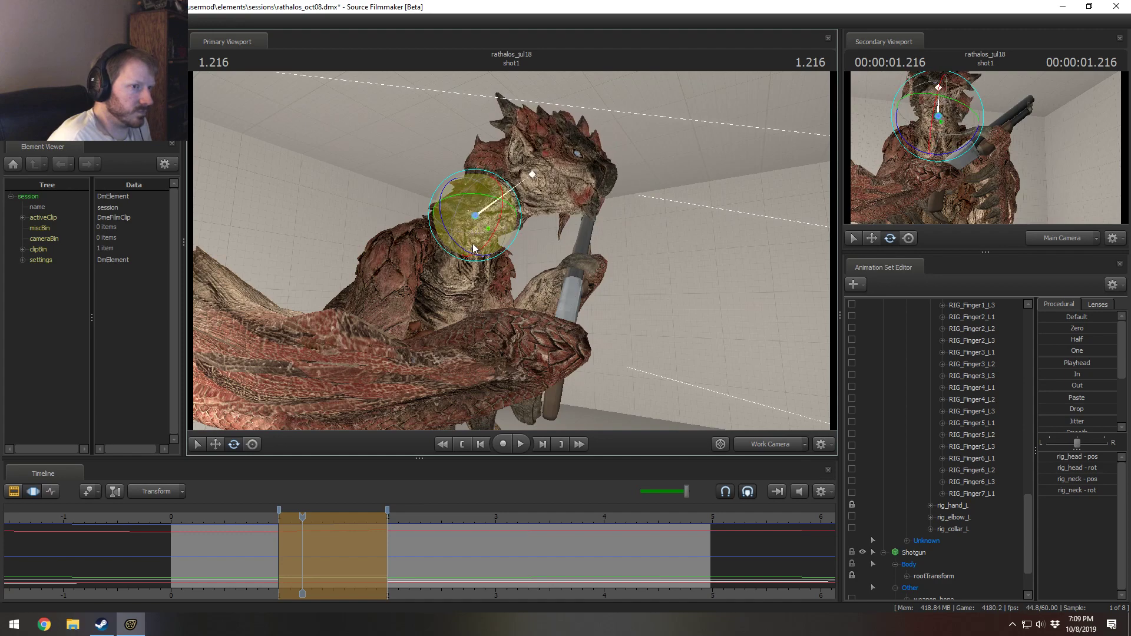
click(451, 270)
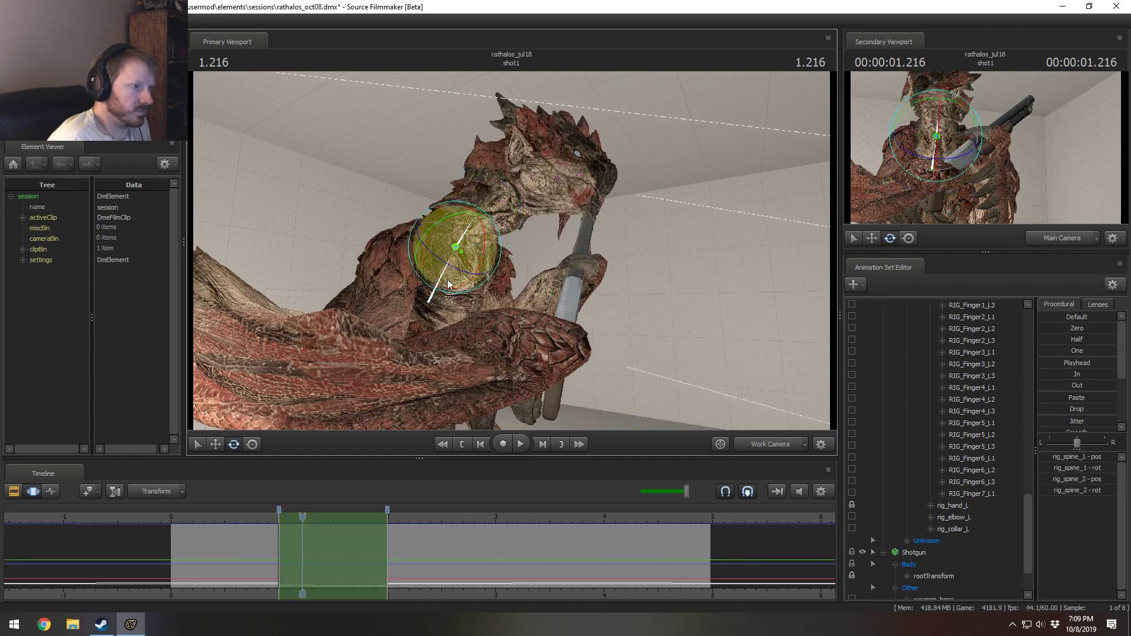
drag(451, 267, 453, 236)
Step: Select rig_collar_L and adjust its position and rotation at 1.216 seconds to reshape the left shoulder
click(464, 271)
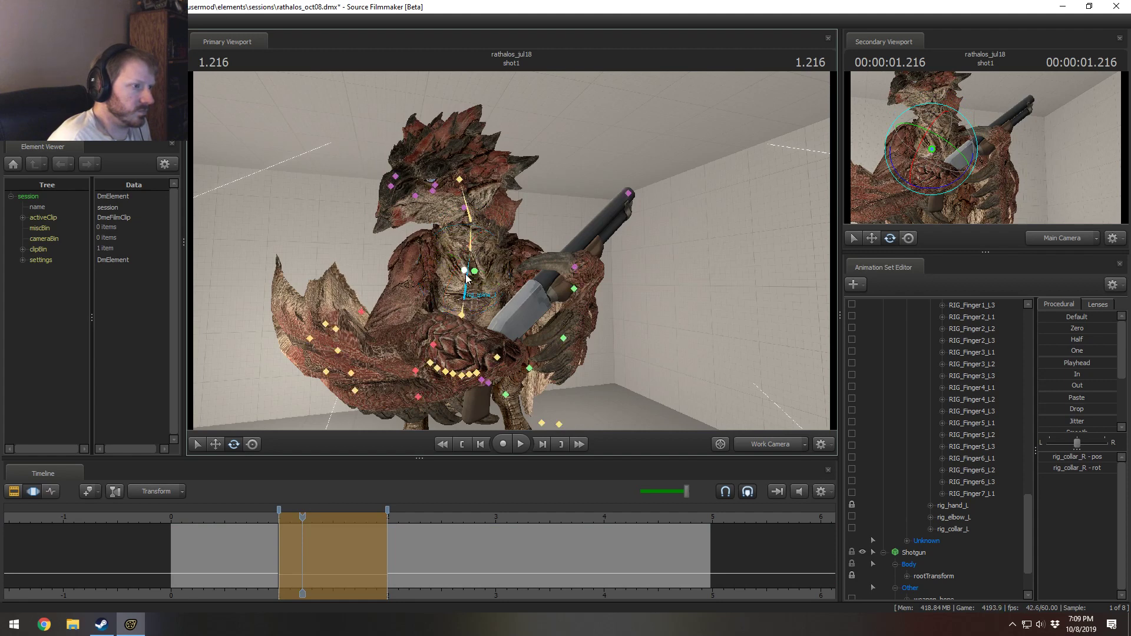
ctrl+click(475, 271)
key(w)
alt+drag(491, 244, 488, 246)
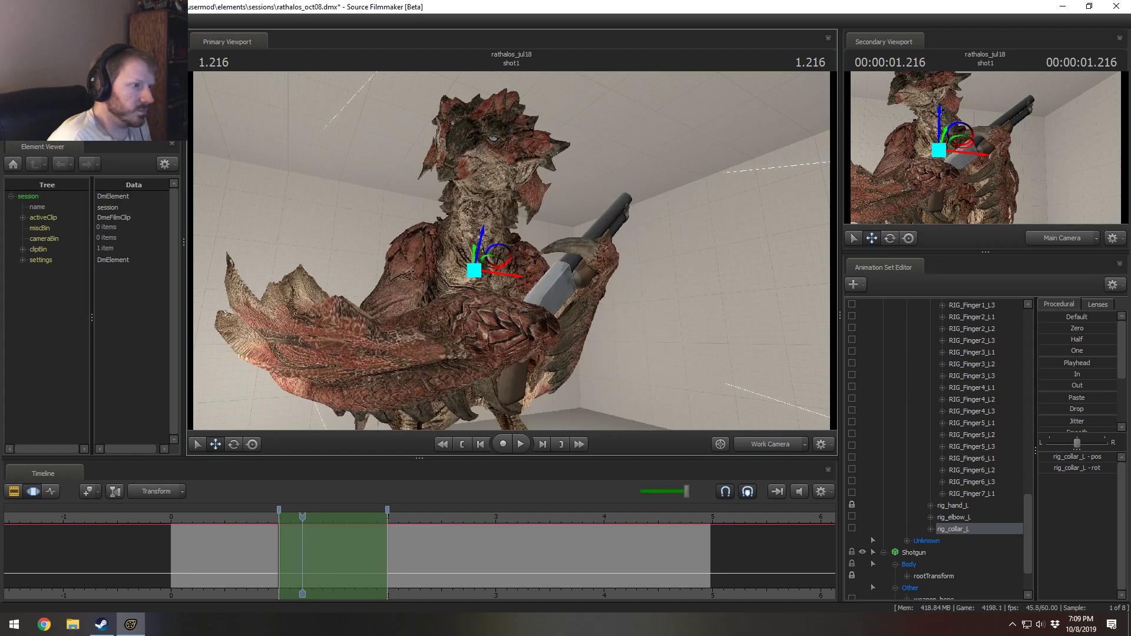
drag(476, 240, 515, 277)
key(e)
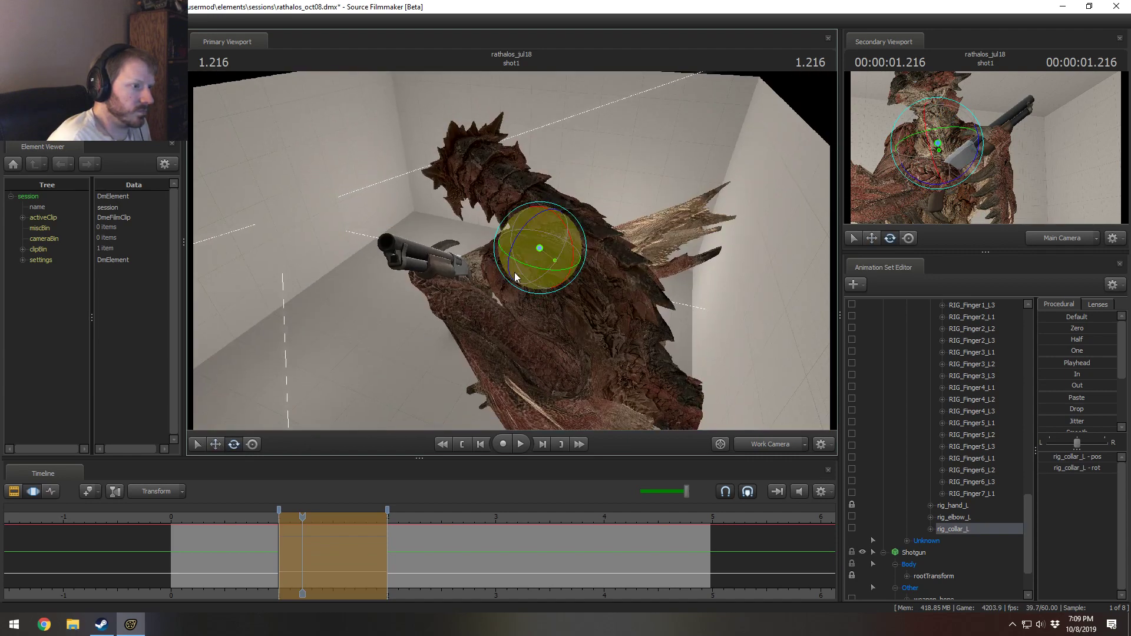
Step: Move rig_elbow_L at 1.216 seconds to reposition the left elbow beneath the shotgun
key(ctrl)
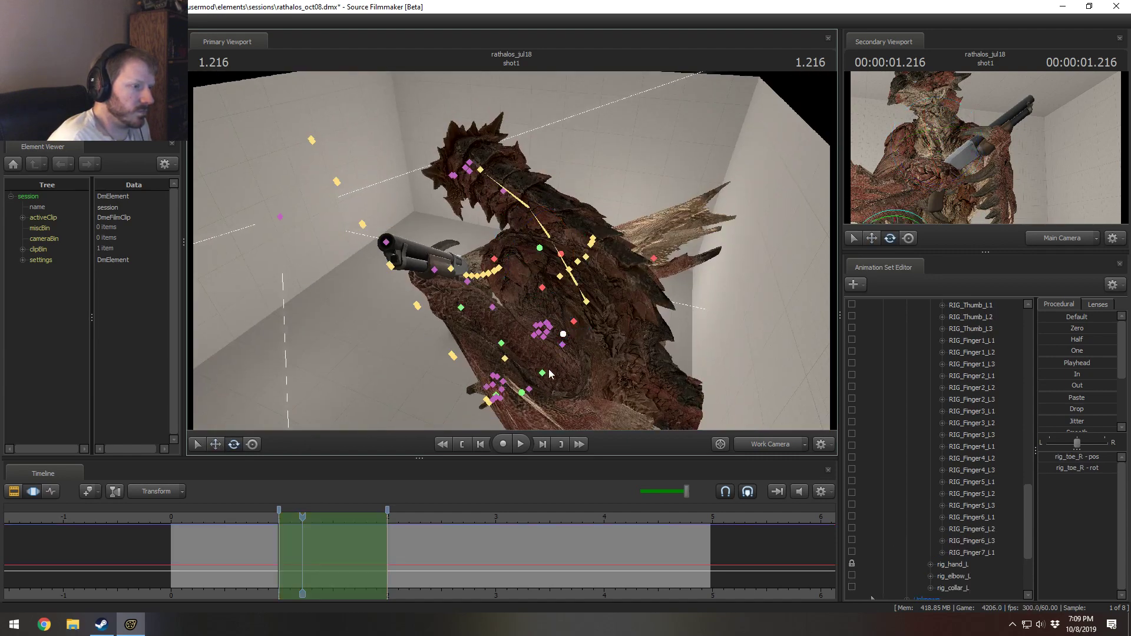
click(541, 373)
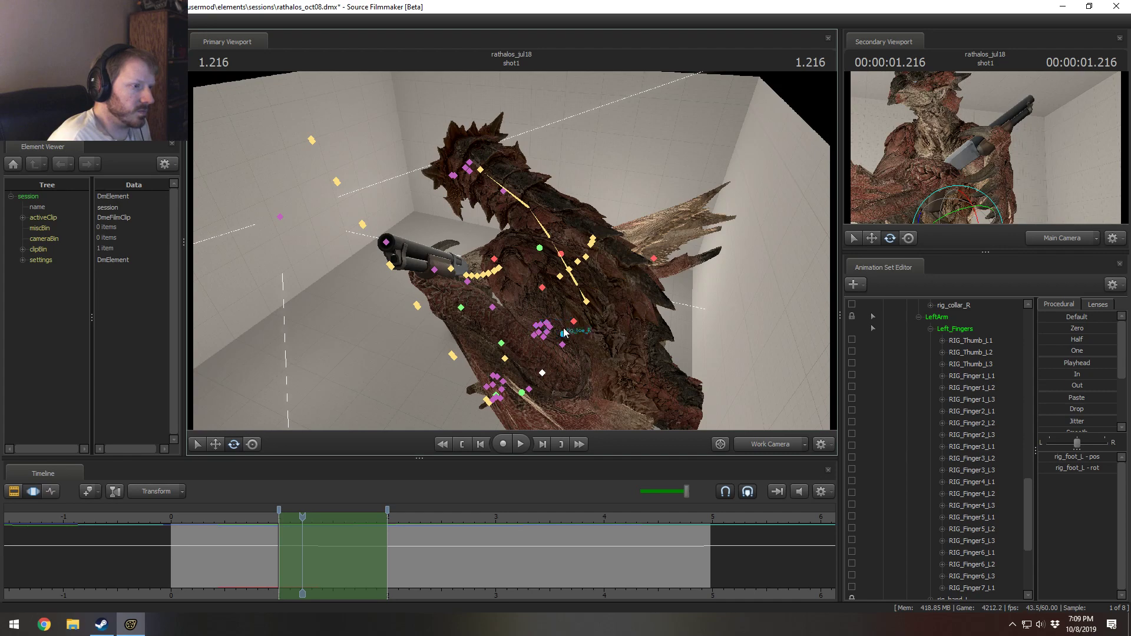
alt+drag(547, 289, 520, 258)
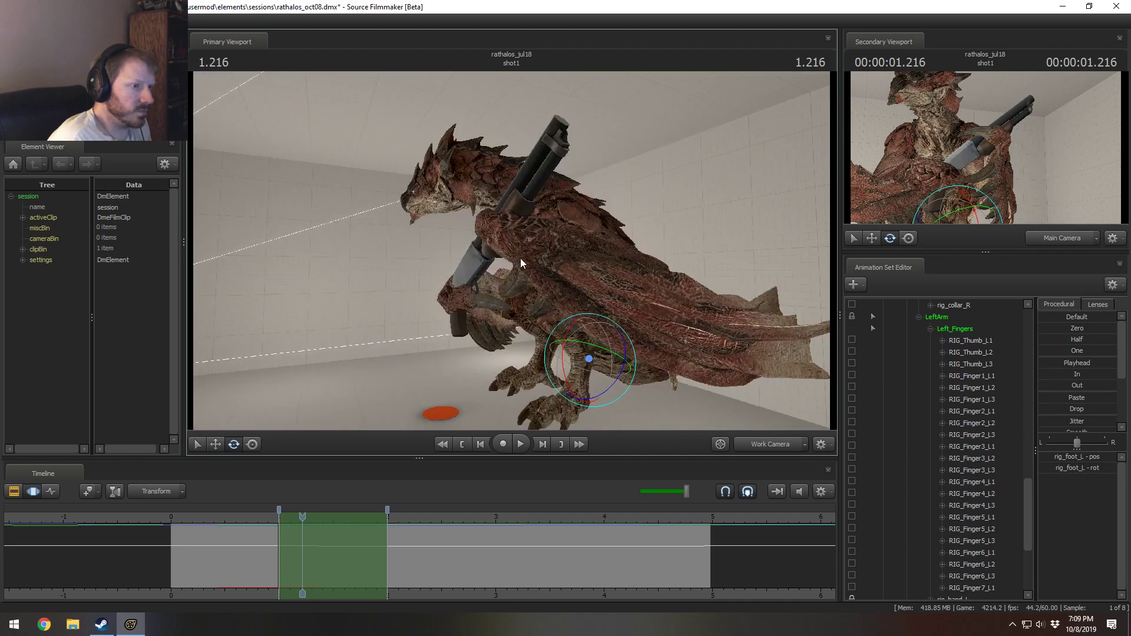
click(643, 298)
mouse_move(642, 337)
alt+mouse_down()
mouse_move(510, 256)
mouse_move(526, 229)
alt+mouse_up()
key(w)
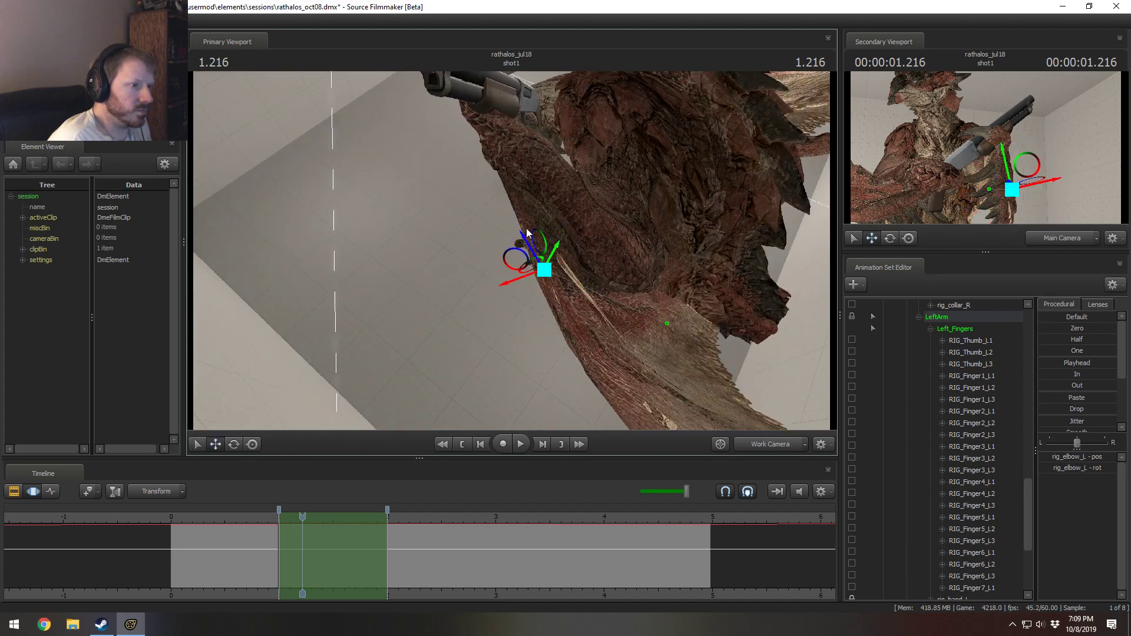
drag(540, 270, 501, 268)
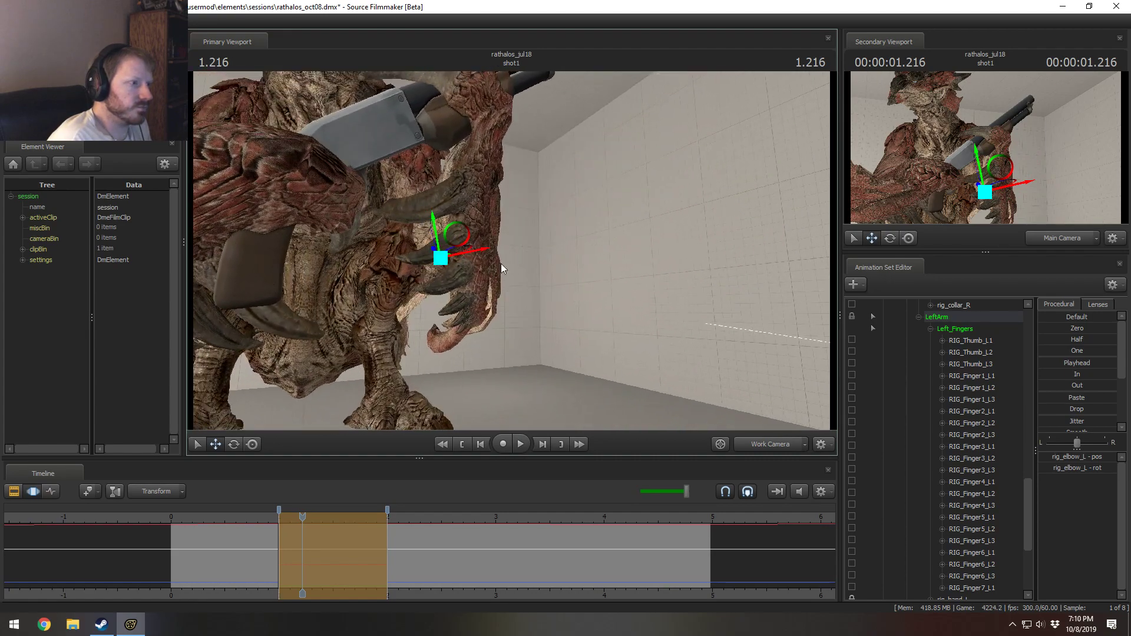
drag(455, 240, 477, 234)
Step: Play back the pump motion repeatedly and examine how the left elbow, arm and head move
key(s)
drag(661, 283, 653, 251)
click(257, 520)
key(space)
key(space)
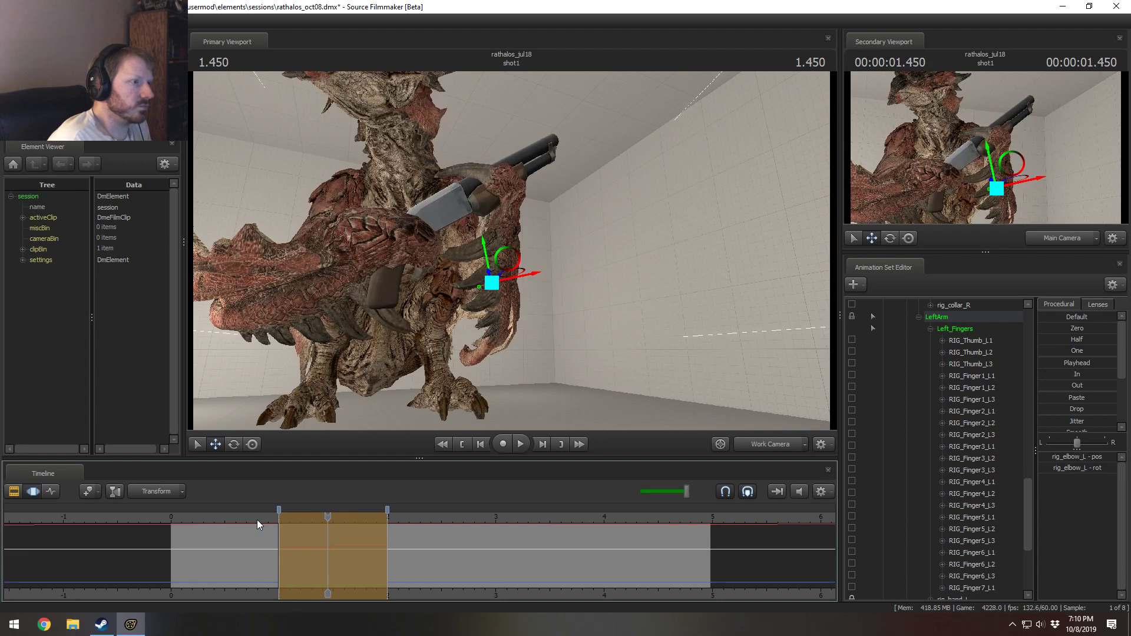
key(space)
key(space)
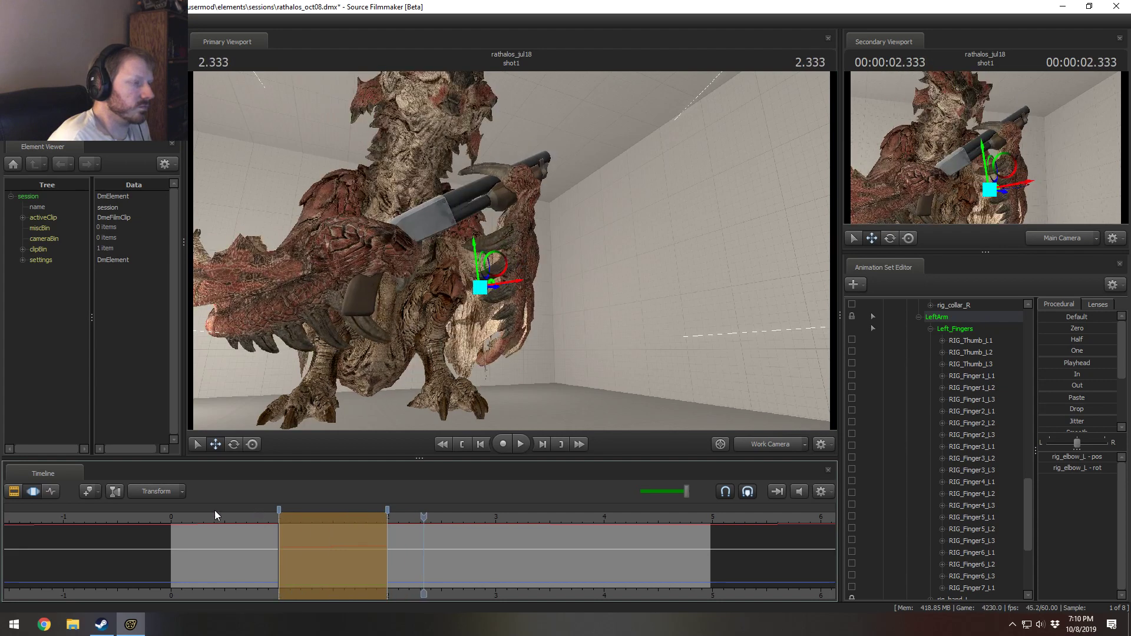
key(space)
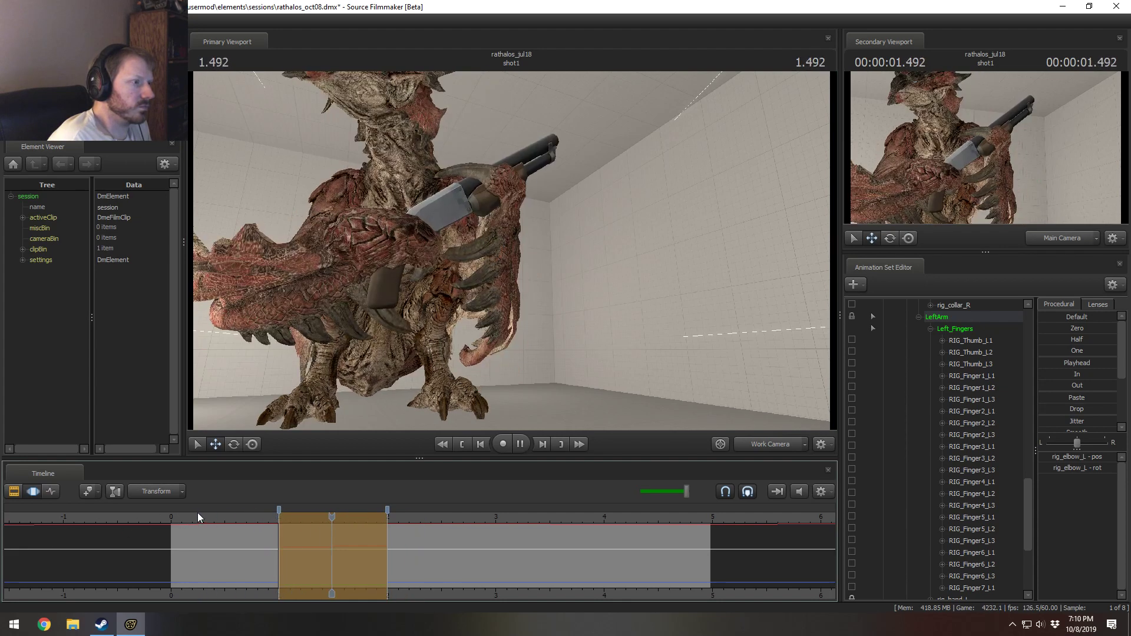
key(space)
drag(355, 231, 511, 250)
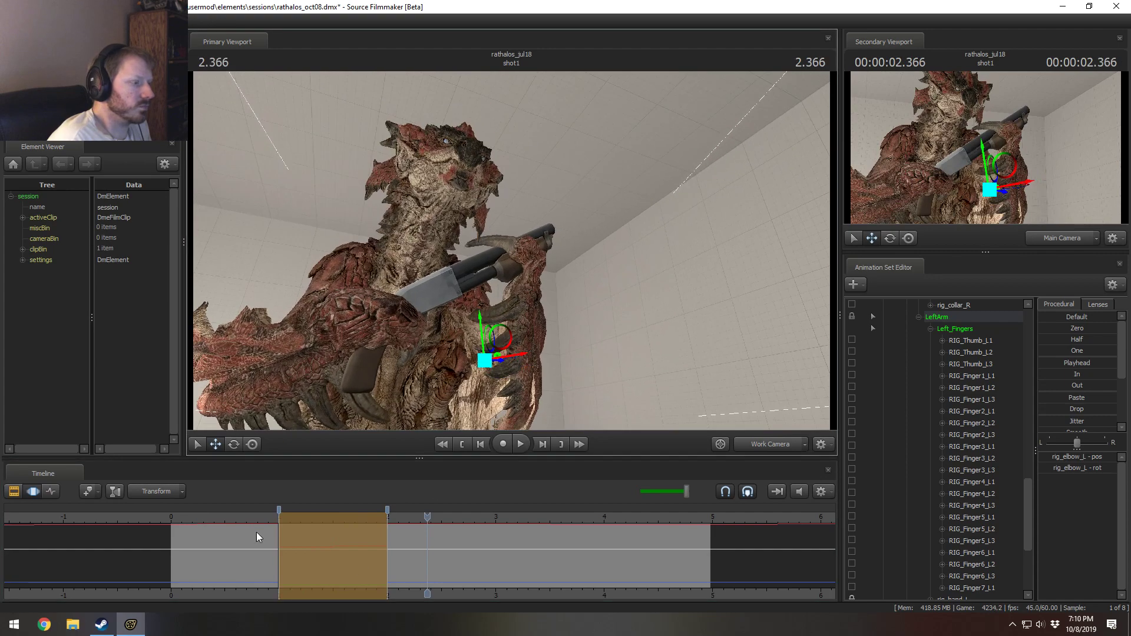
Step: Rotate rig_neck and rig_head together within the 1 to 2 second range and play back the result
drag(257, 532, 327, 526)
drag(388, 230, 463, 256)
ctrl+click(441, 261)
ctrl+click(439, 249)
key(e)
click(235, 522)
key(space)
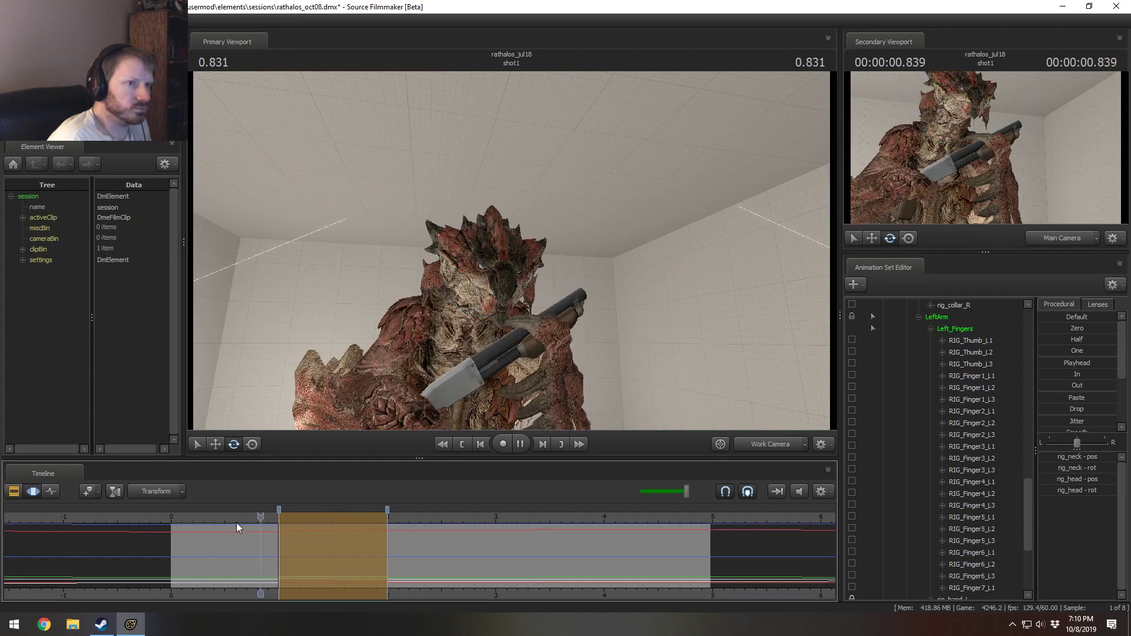
key(space)
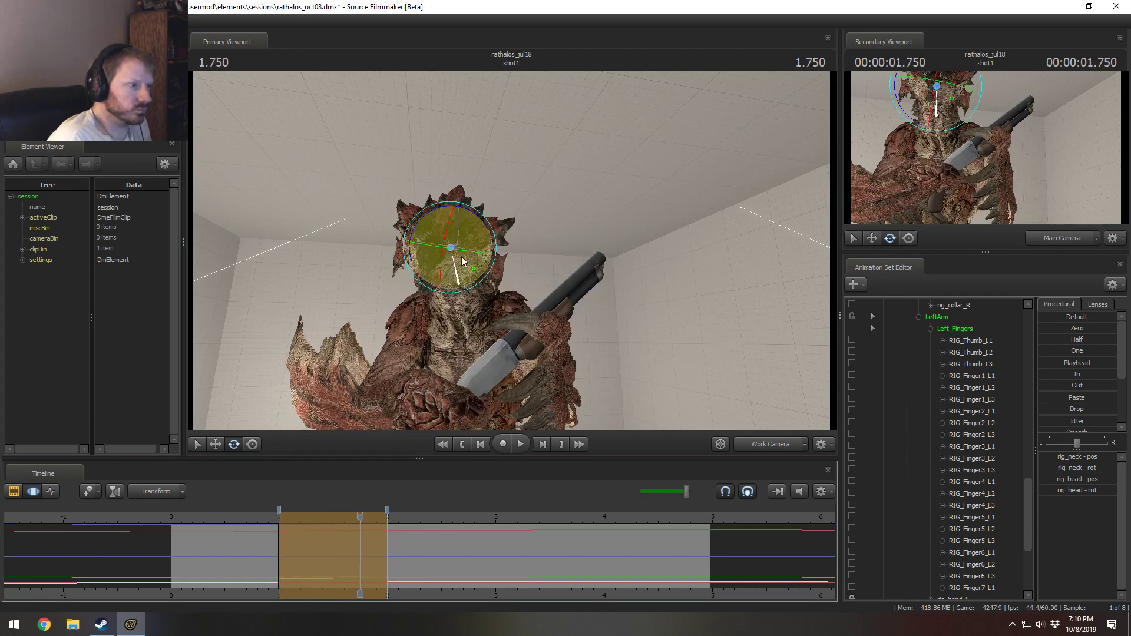
Step: Play back the head motion and refine the rotation of rig_head at 1.816 seconds
ctrl+click(451, 247)
drag(463, 238, 465, 280)
click(243, 518)
key(space)
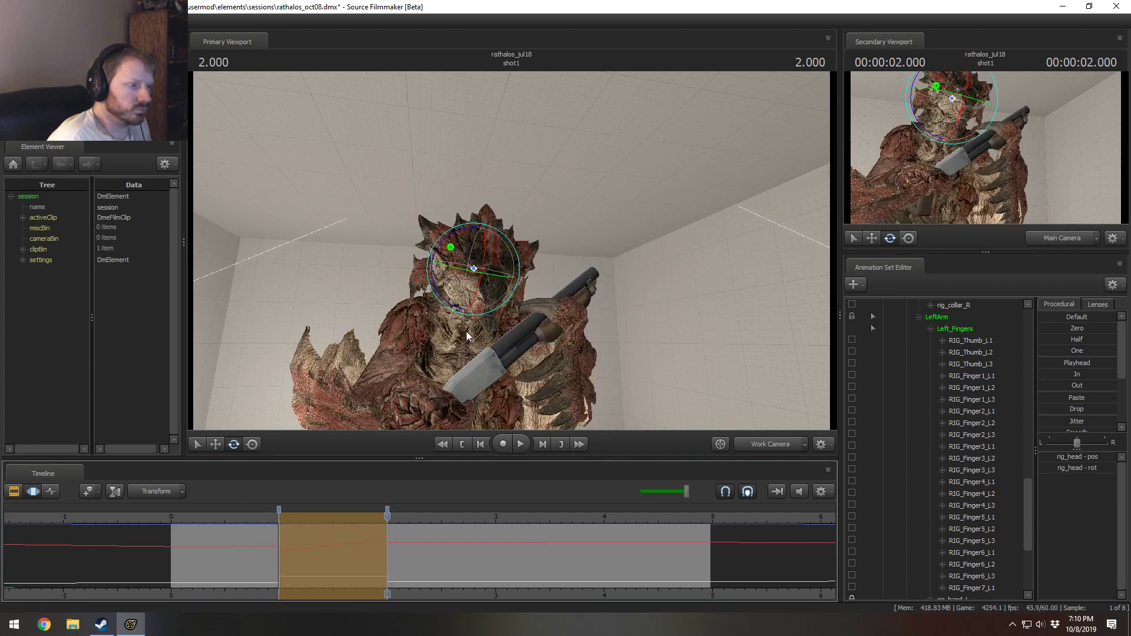
click(367, 540)
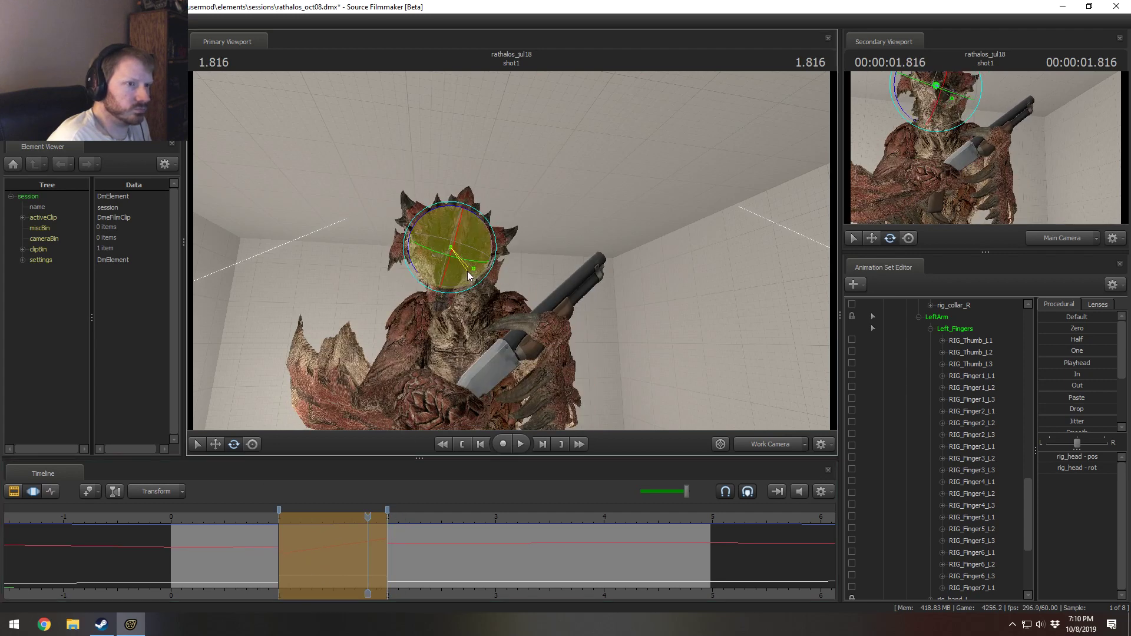
drag(465, 274, 471, 311)
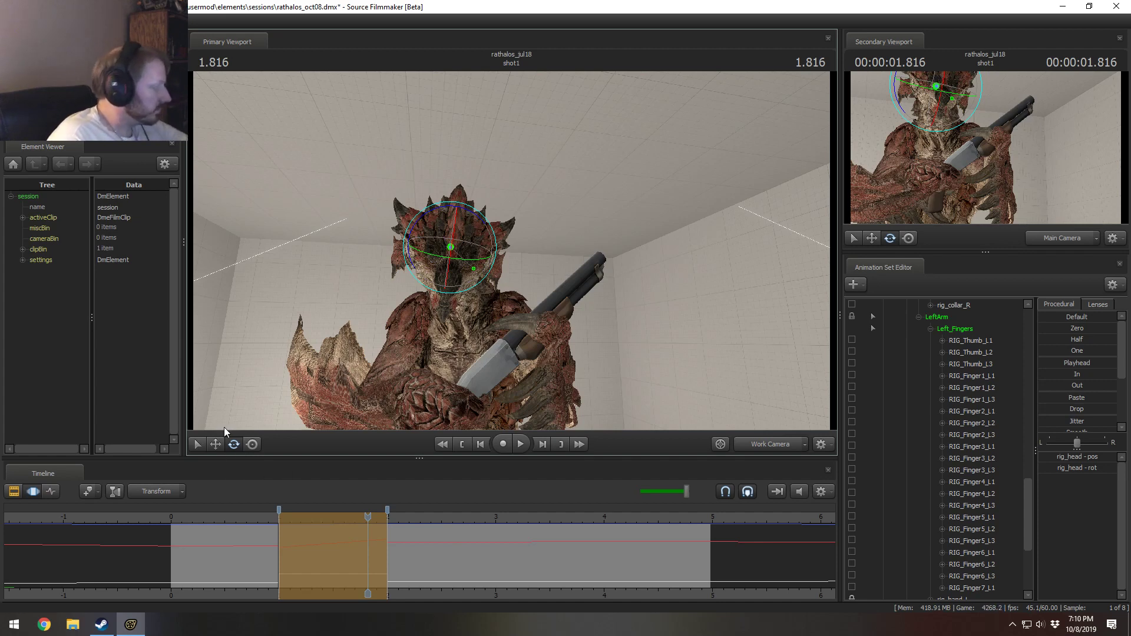
Step: Rotate rig_neck at 1.233 seconds to tilt the neck and head, checking the motion in playback
click(207, 516)
key(space)
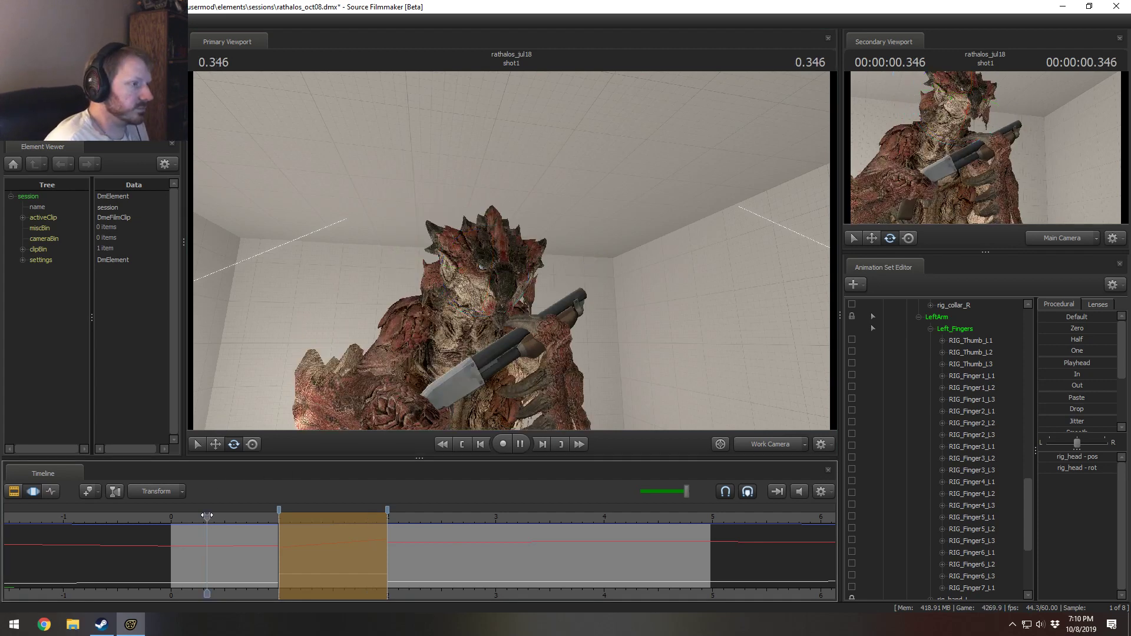
key(space)
alt+drag(483, 296, 487, 265)
click(465, 306)
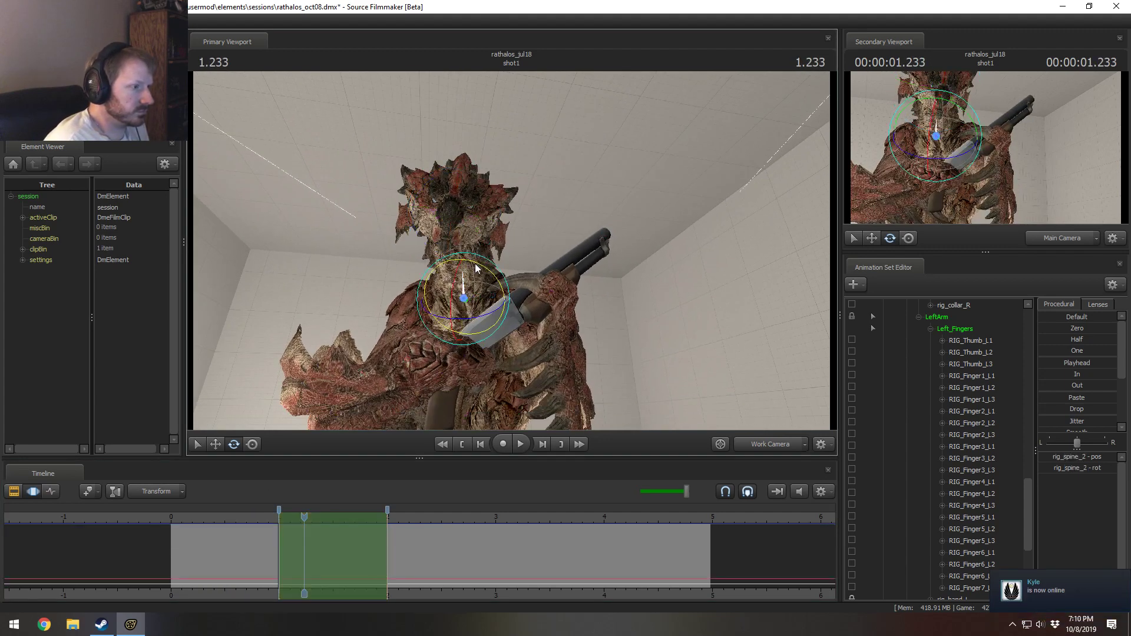
click(461, 259)
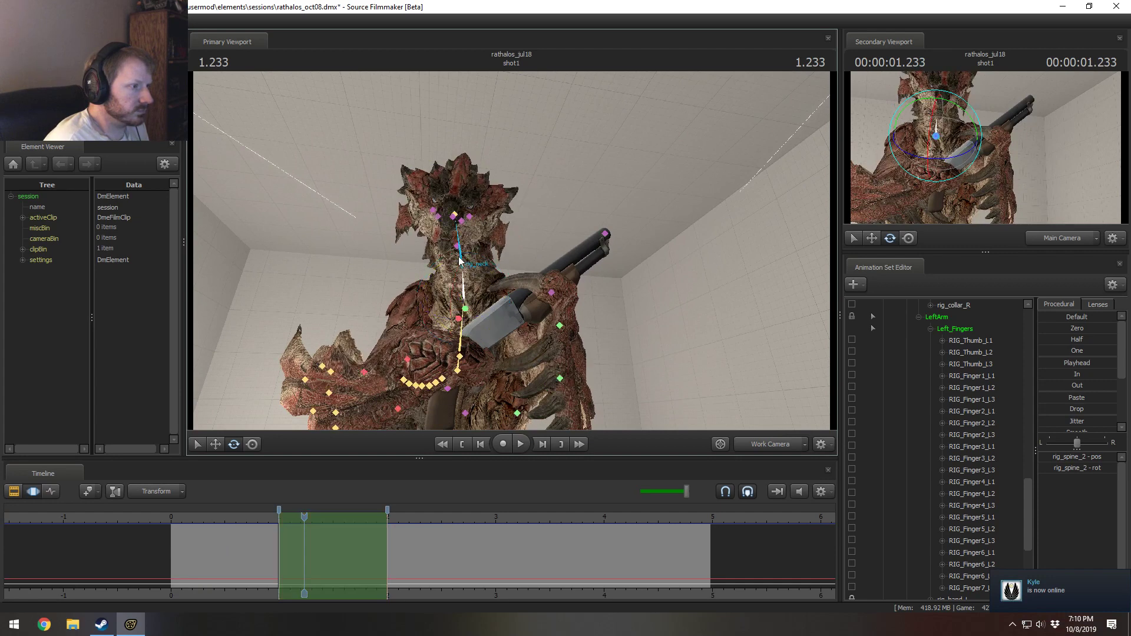
drag(479, 284, 496, 241)
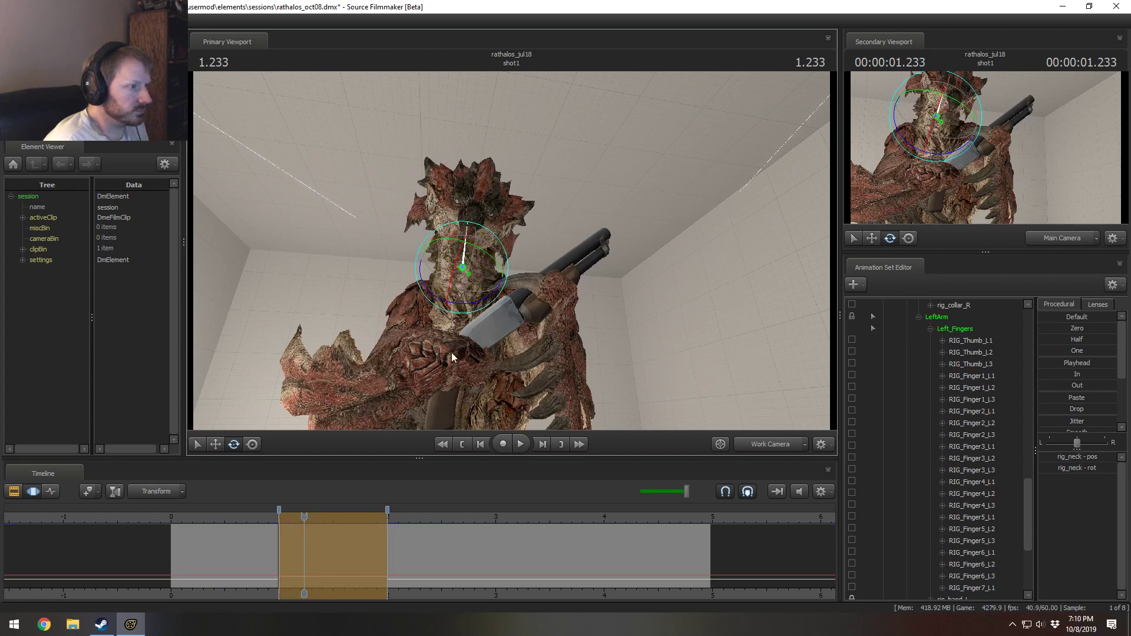
click(249, 517)
key(space)
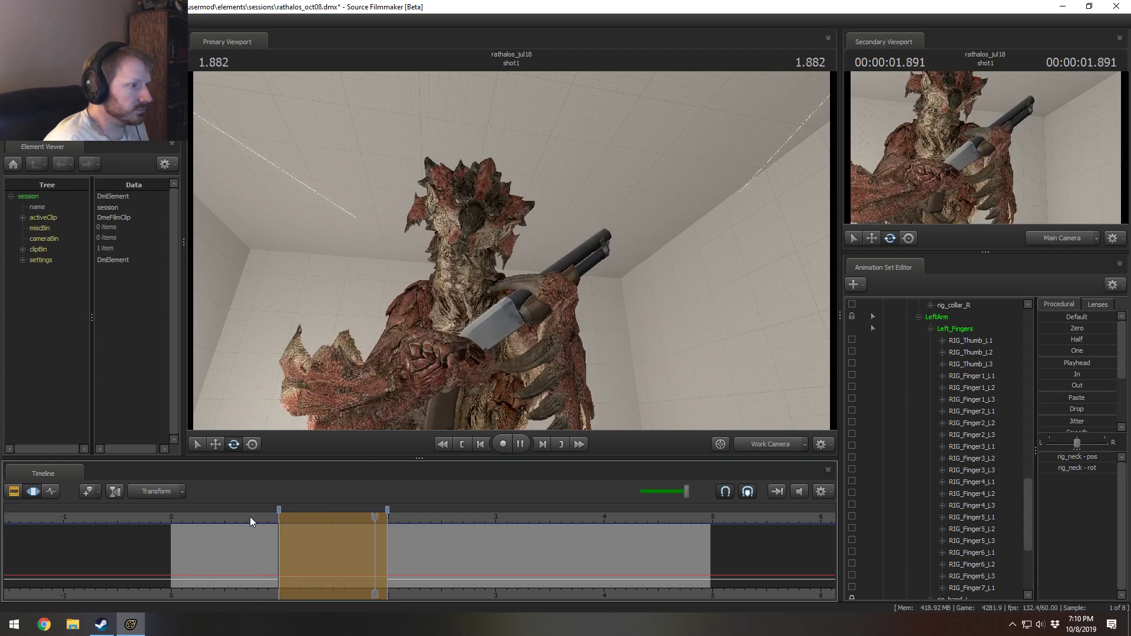
Step: Select the range from 2 seconds onward and rotate rig_neck and rig_head at 2.383 seconds to reorient the head
drag(261, 517, 1077, 450)
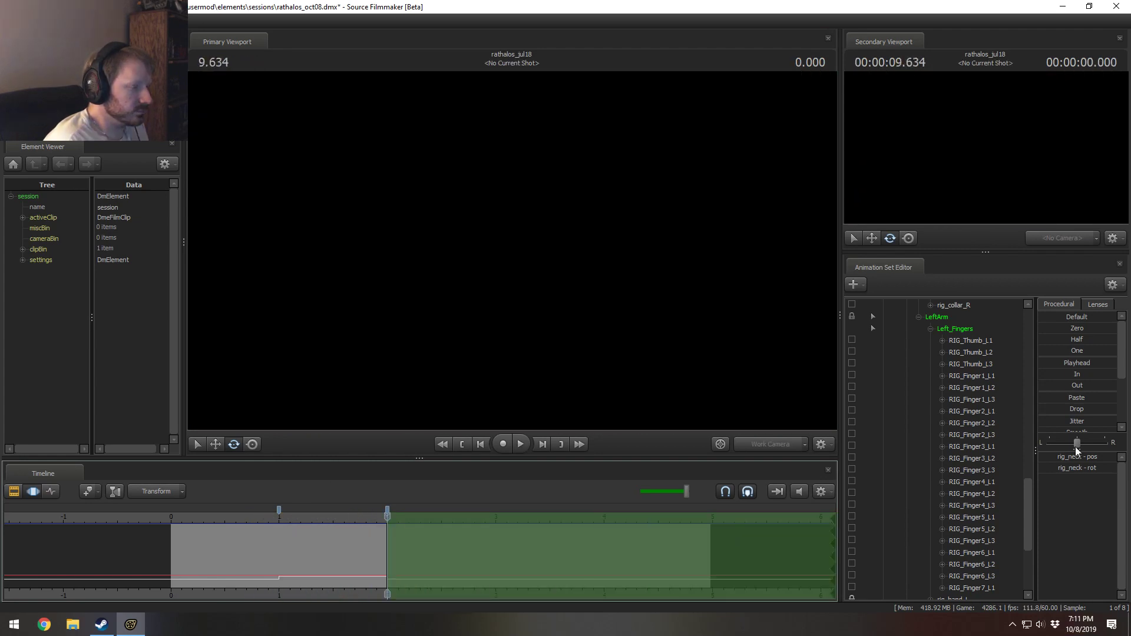
drag(390, 517, 429, 515)
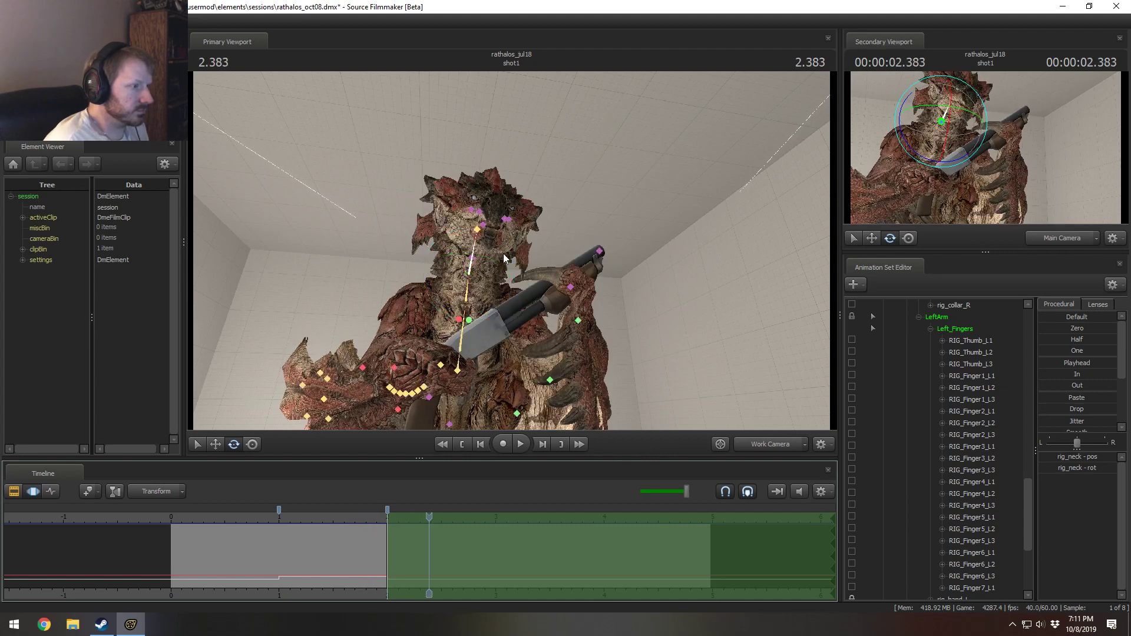
click(469, 285)
mouse_move(479, 282)
mouse_down()
mouse_move(479, 253)
mouse_move(475, 282)
mouse_up()
ctrl+click(467, 232)
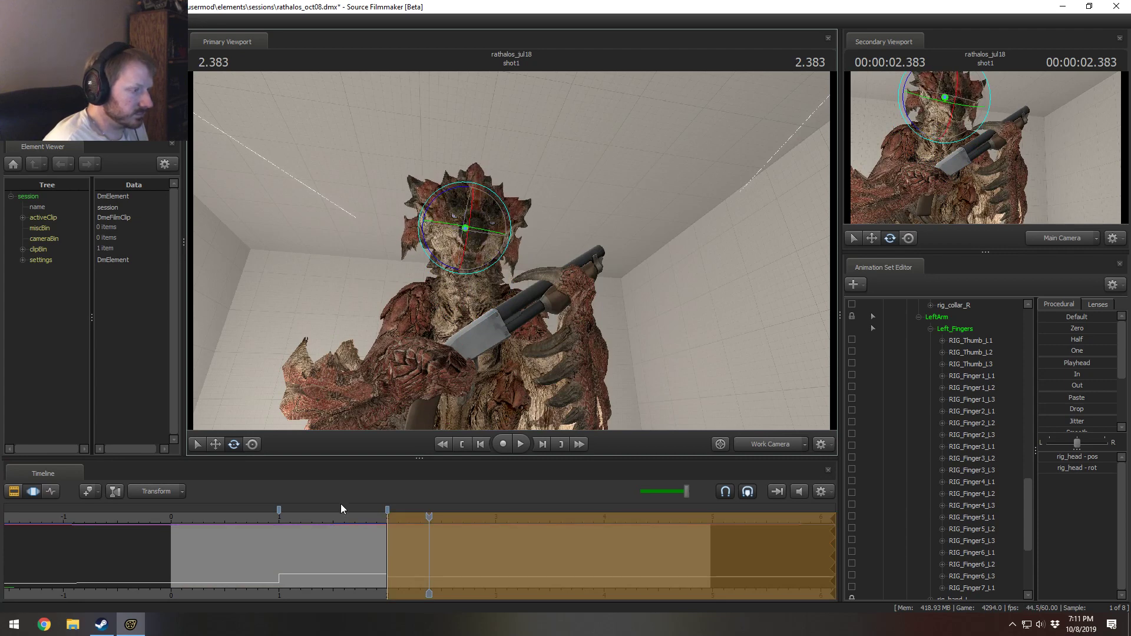
Step: Play back the animation across the 2 second mark and examine the head's transition into its new pose
click(323, 519)
key(space)
key(space)
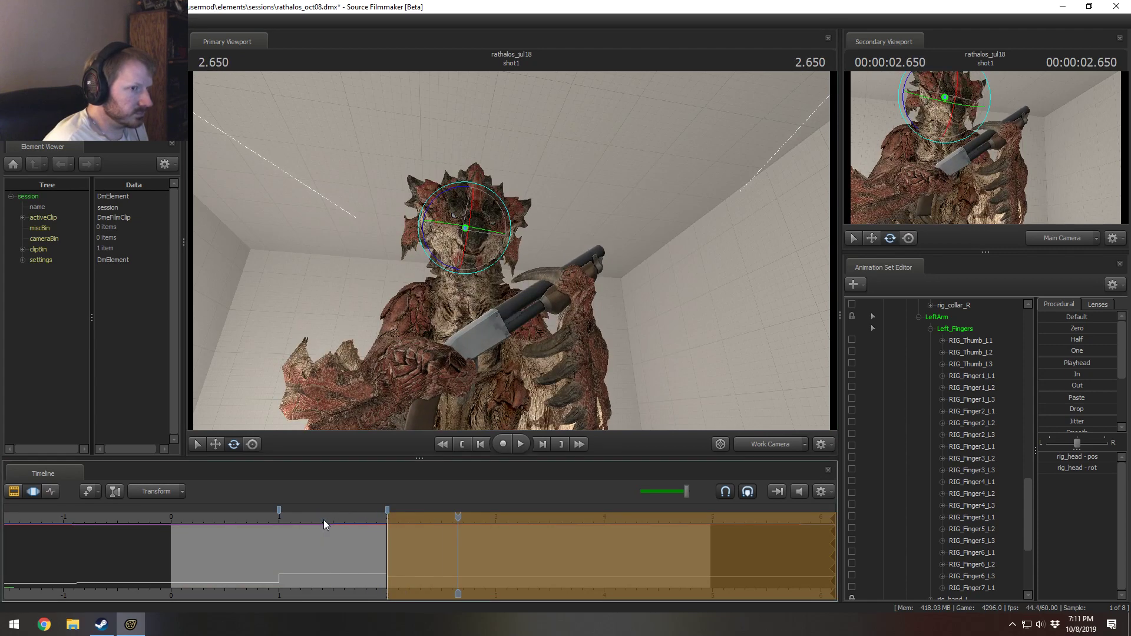
key(space)
key(space)
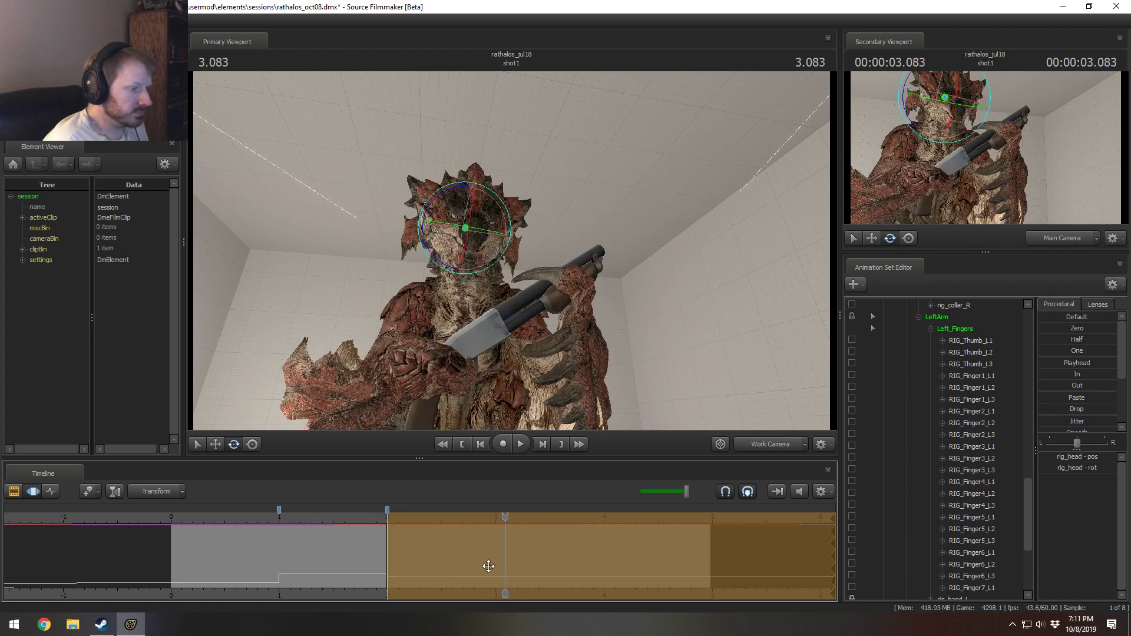
Step: Select the range from 3.450 seconds onward and rotate rig_pelvis to lean the body forward
key(shift)
click(544, 554)
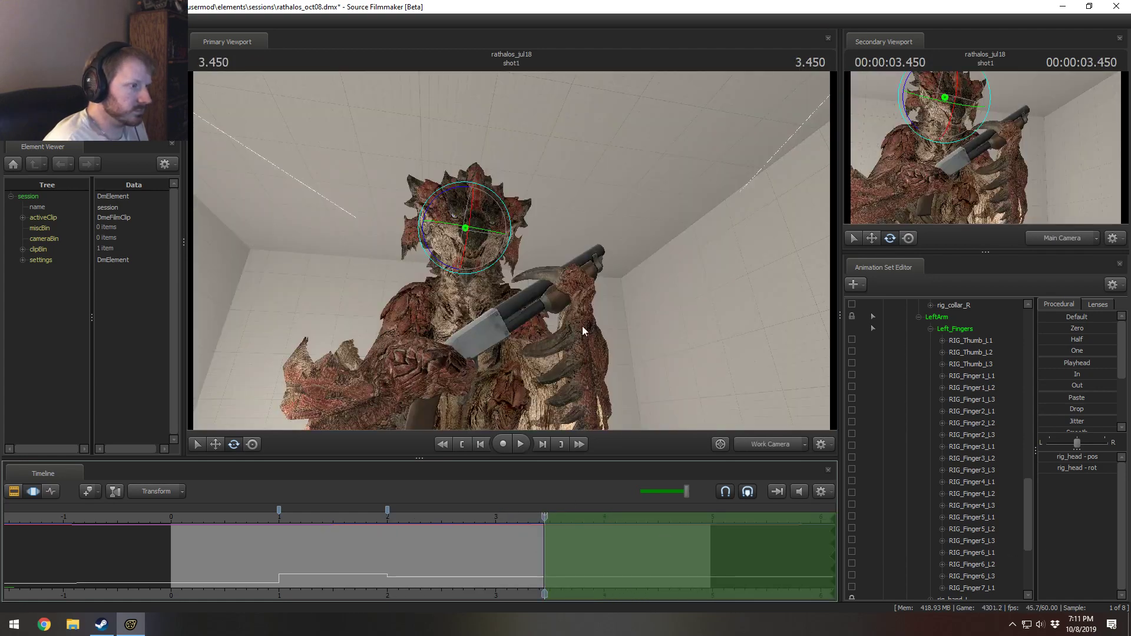
alt+drag(582, 327, 489, 301)
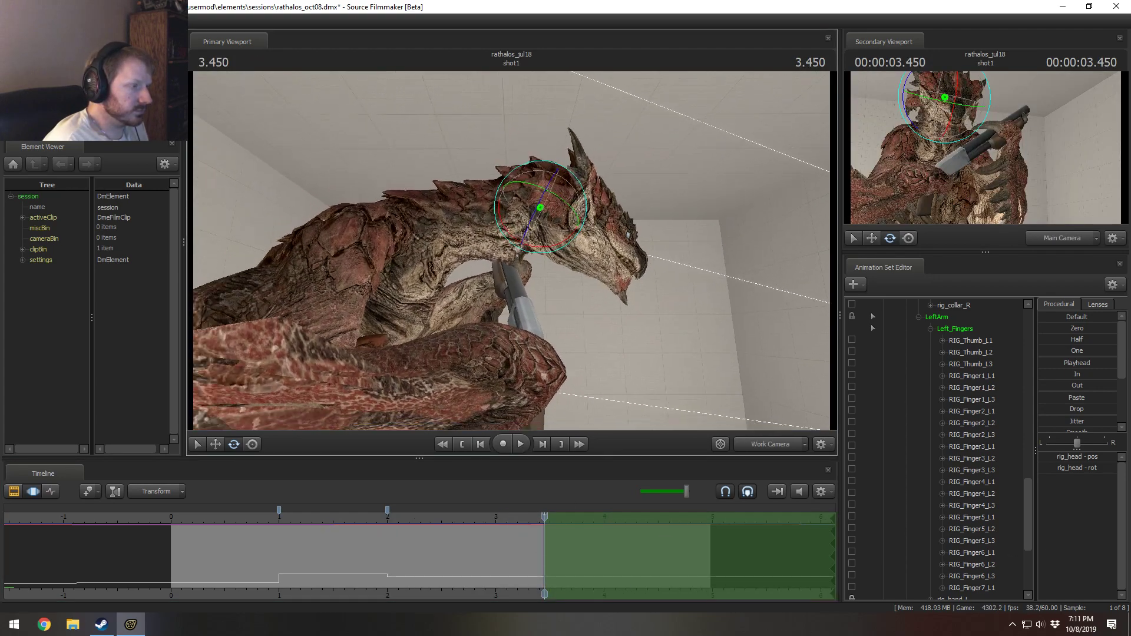
alt+right_drag(489, 301, 453, 289)
click(407, 278)
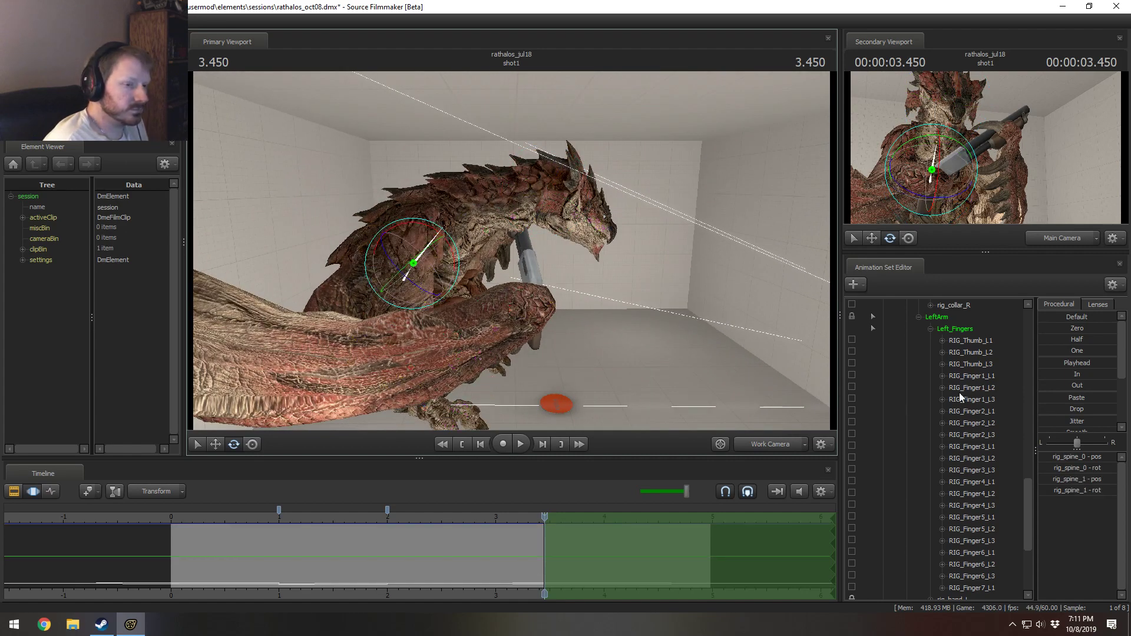
scroll(949, 425, up, 15)
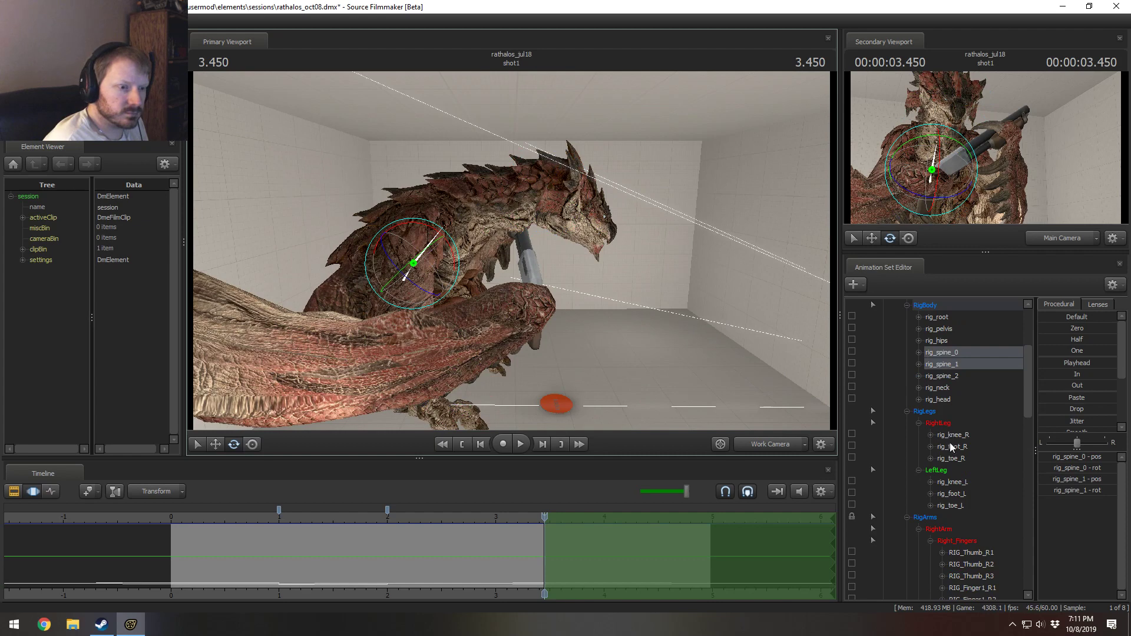
click(941, 328)
mouse_move(436, 261)
mouse_down()
mouse_move(439, 275)
mouse_move(431, 272)
mouse_up()
key(w)
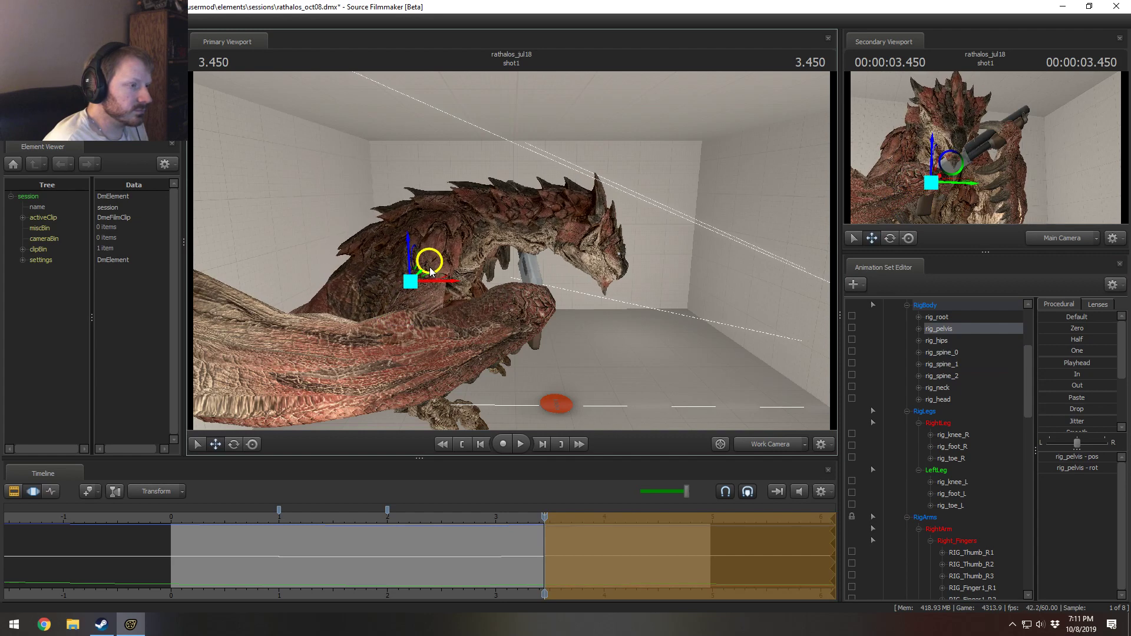
Step: Rotate rig_spine_2 and rig_neck together for the range from 3.450 seconds onward to bend the neck downward
key(ctrl)
ctrl+click(470, 233)
ctrl+shift+click(511, 219)
key(e)
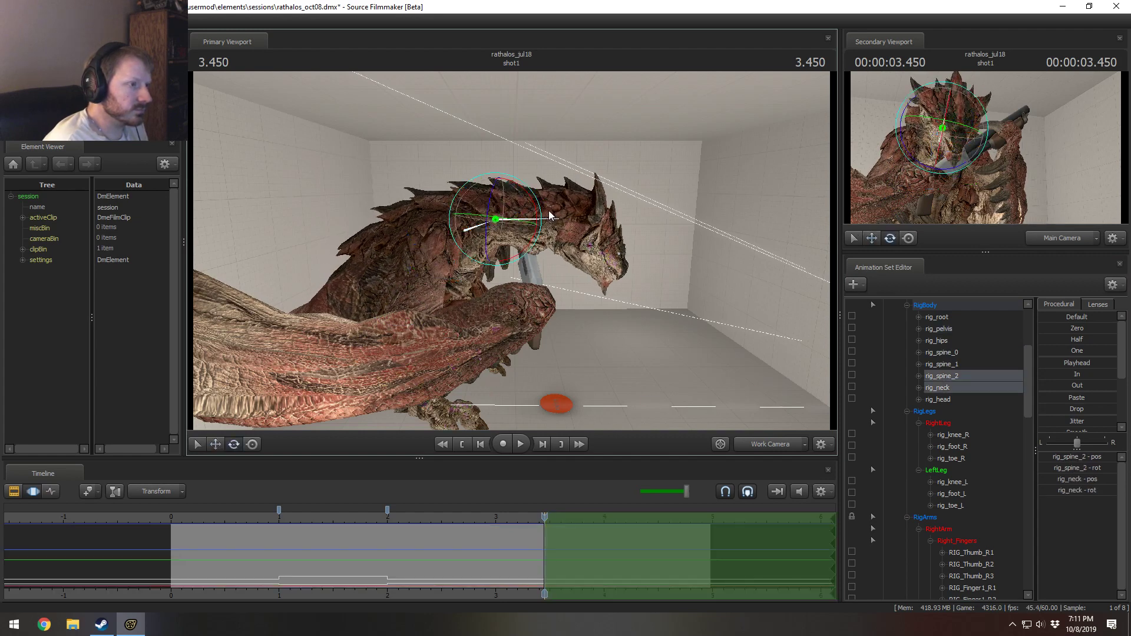
drag(534, 213, 547, 252)
key(ctrl)
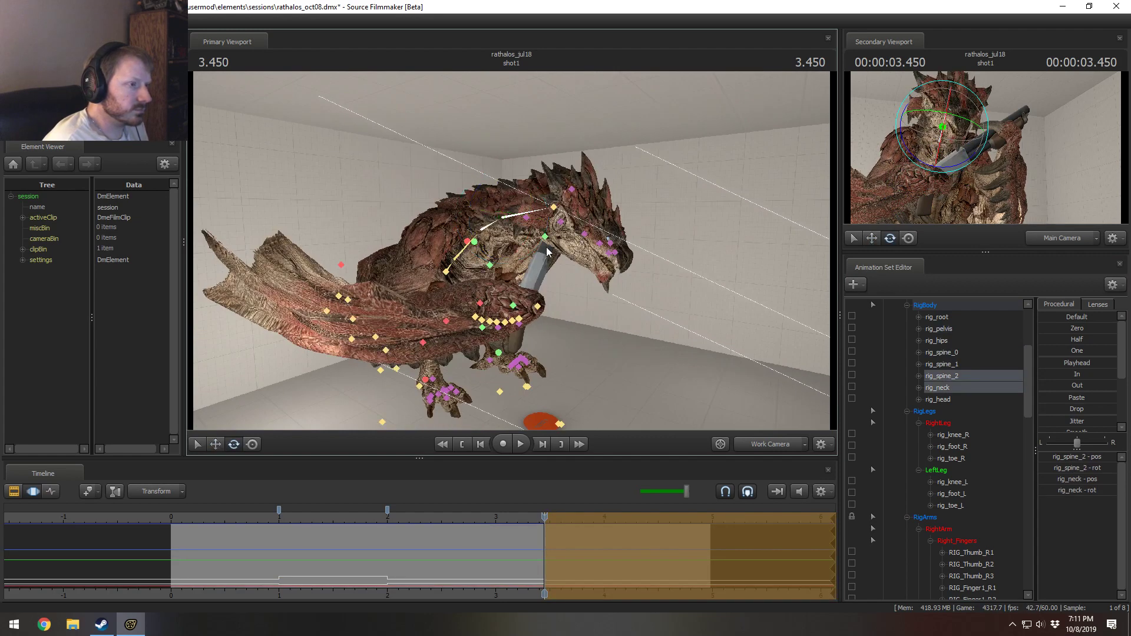
Step: Rotate rig_head and rig_neck at 3.450 seconds to balance the head's tilt, checking the motion in playback
ctrl+click(553, 207)
drag(593, 211, 595, 190)
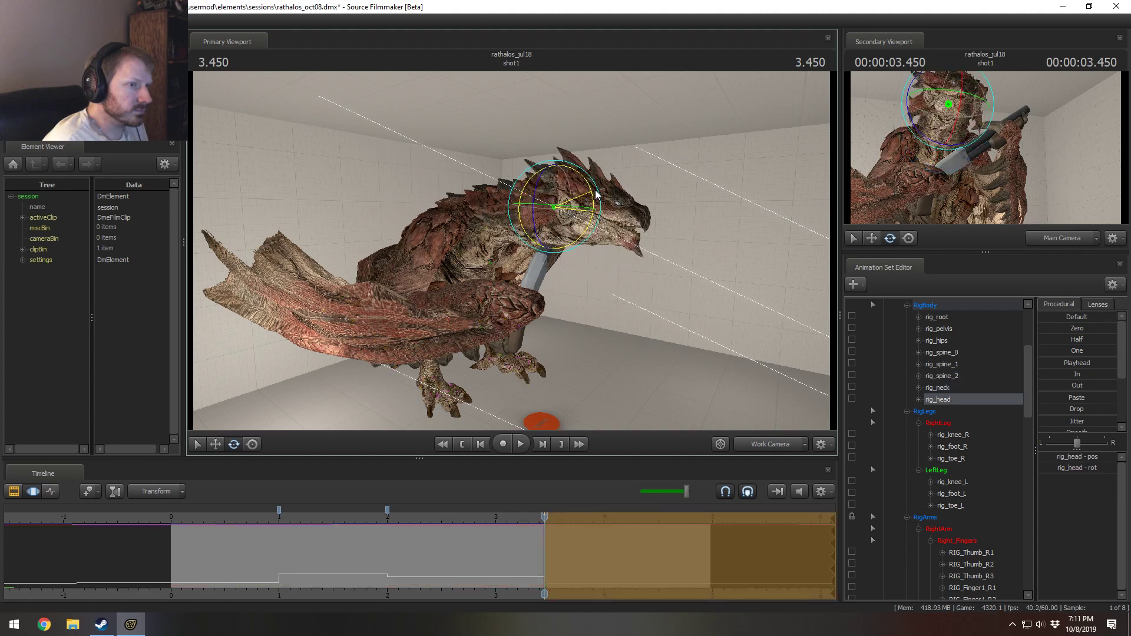
ctrl+click(501, 217)
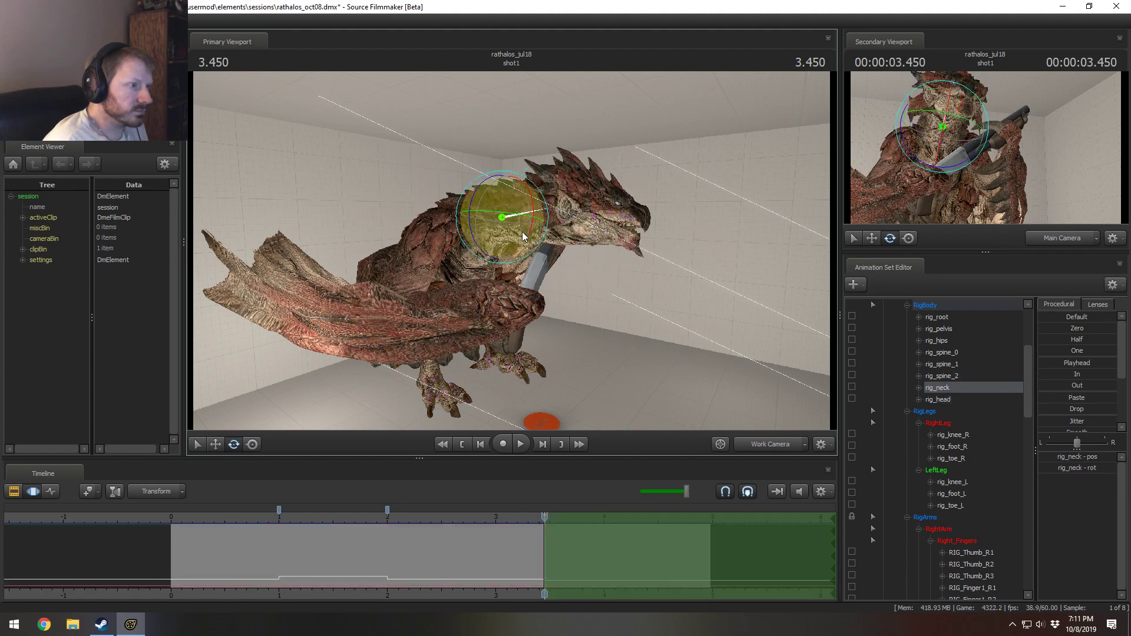
drag(520, 239, 547, 227)
key(ctrl)
ctrl+click(549, 212)
drag(571, 191, 576, 192)
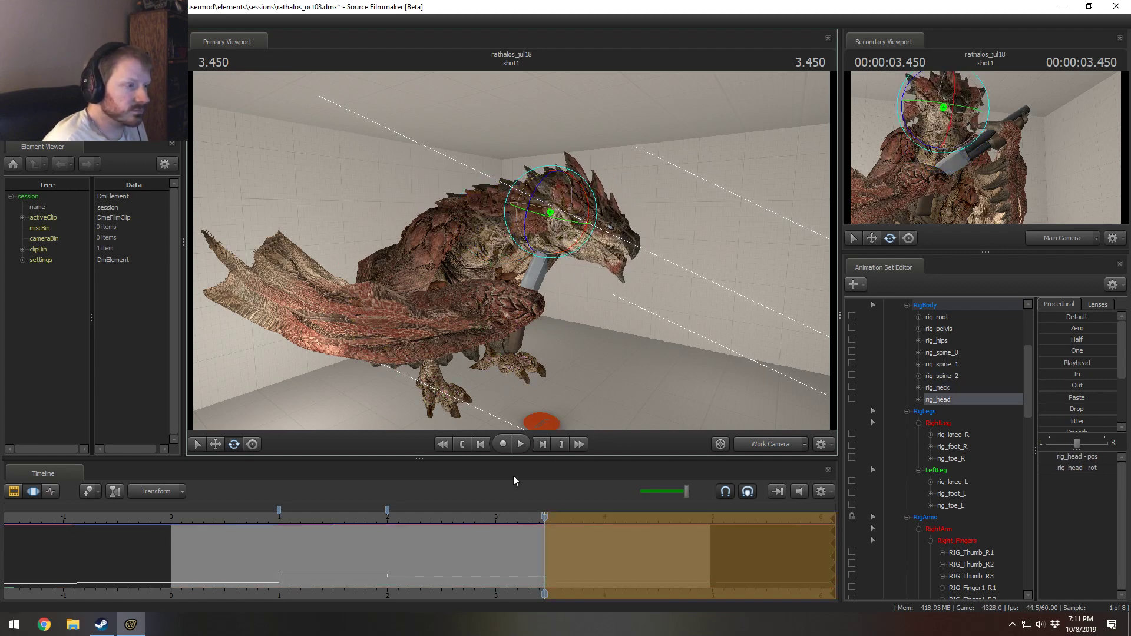
click(415, 517)
key(space)
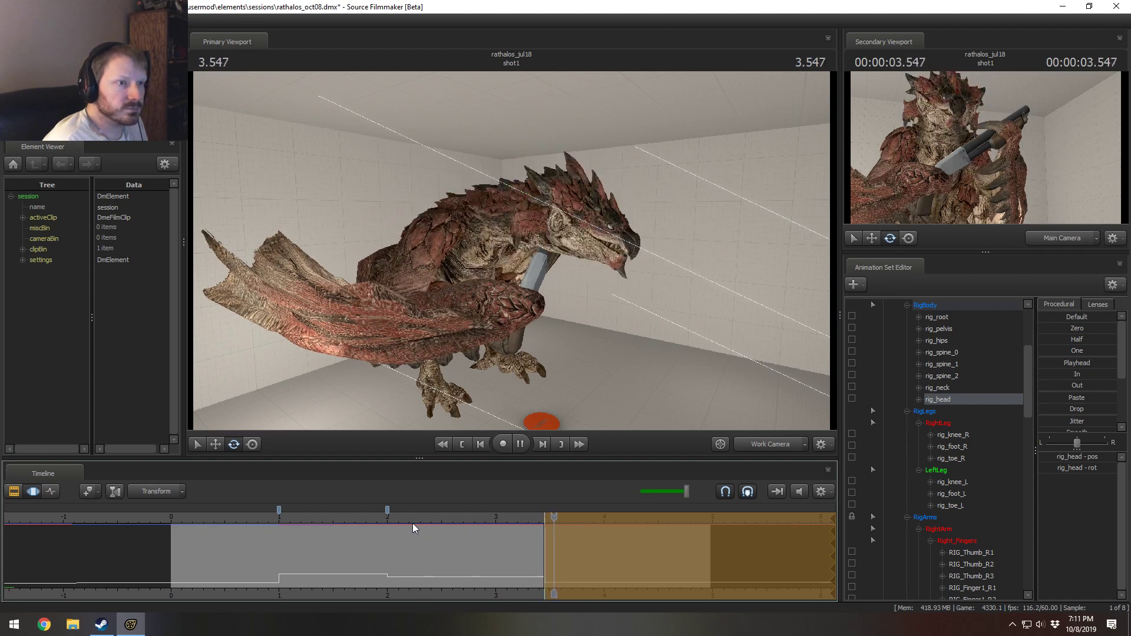
key(space)
Step: Move rig_hand_R at 3.800 seconds to lower the right hand and the shotgun with the leaning body
alt+drag(472, 283, 493, 273)
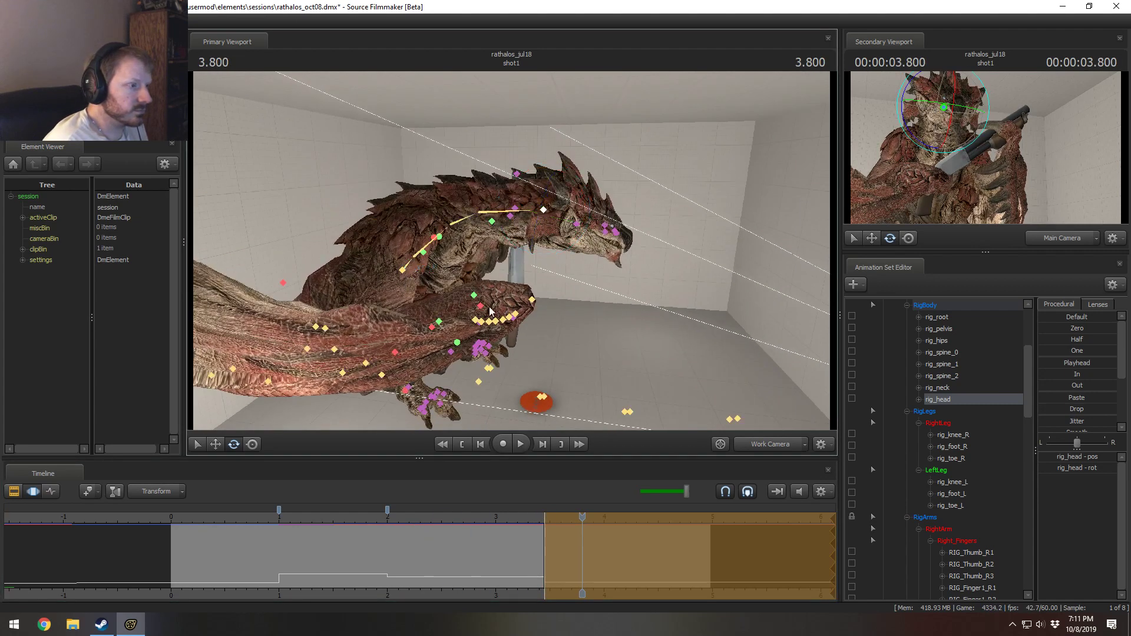
click(474, 295)
click(439, 321)
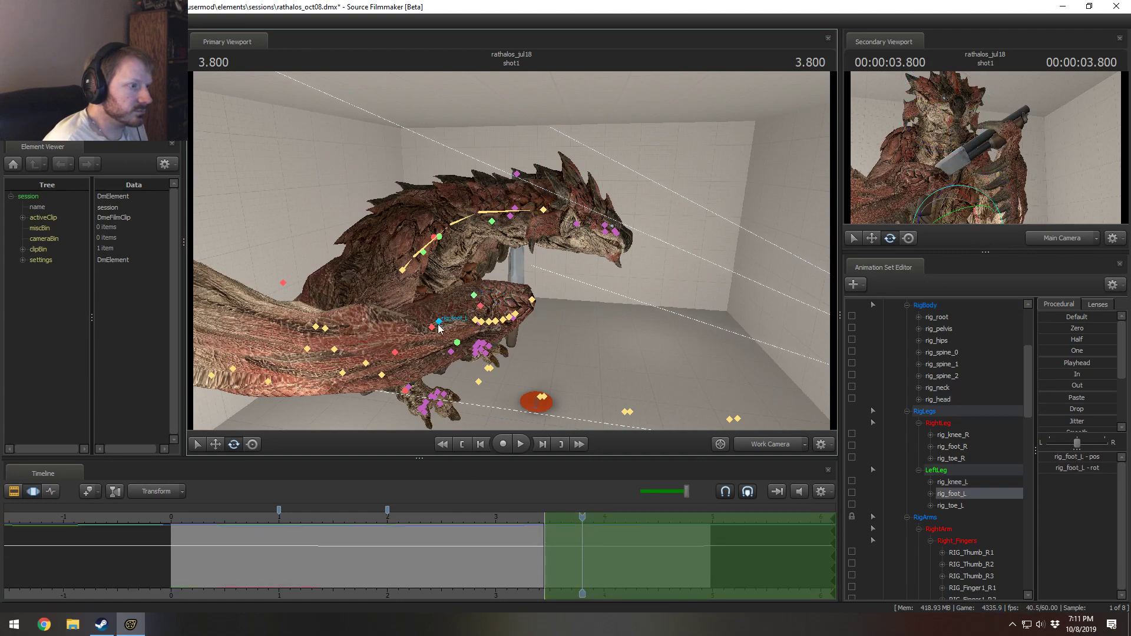
alt+drag(438, 321, 474, 278)
key(w)
click(452, 258)
key(e)
key(w)
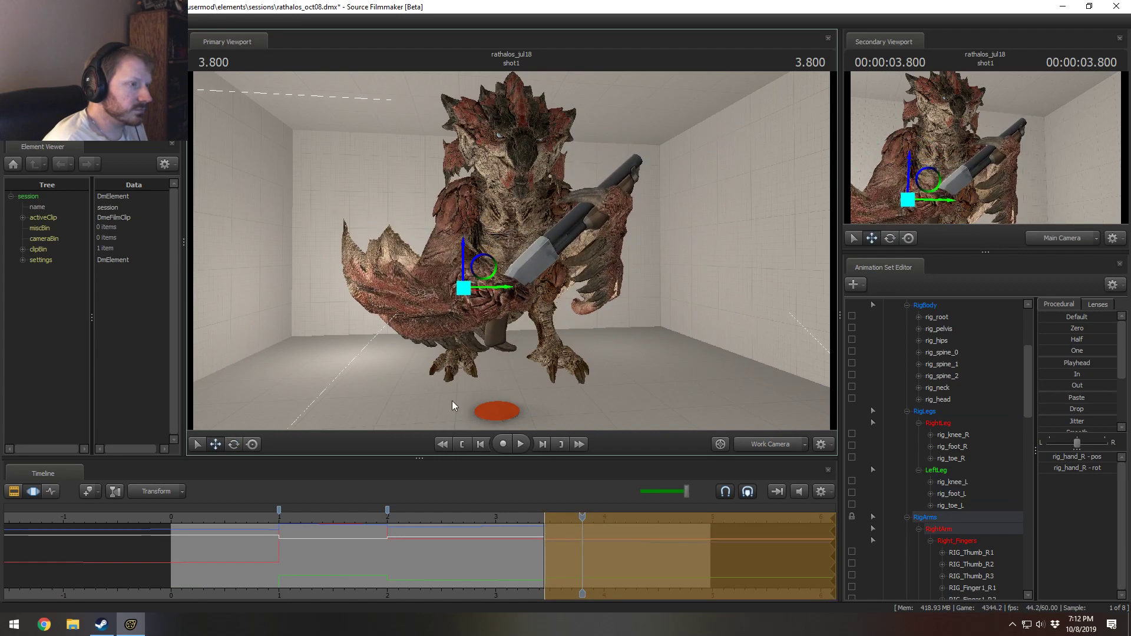
Step: Play back the animation across the 3.450 second mark from the front and examine the body and shotgun movement
key(Right)
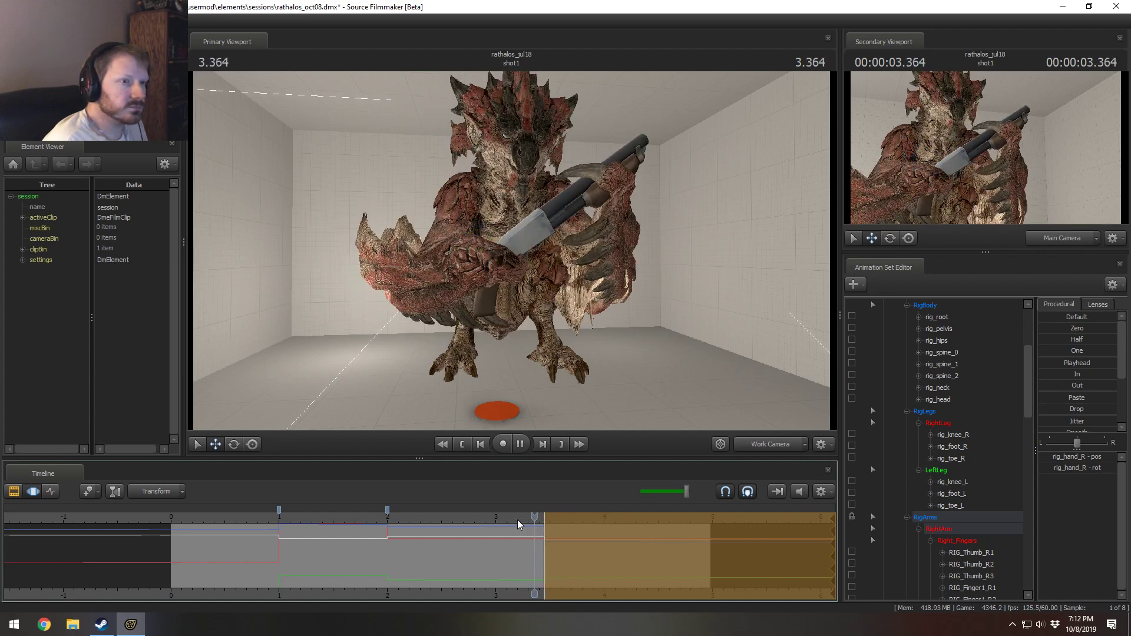
key(space)
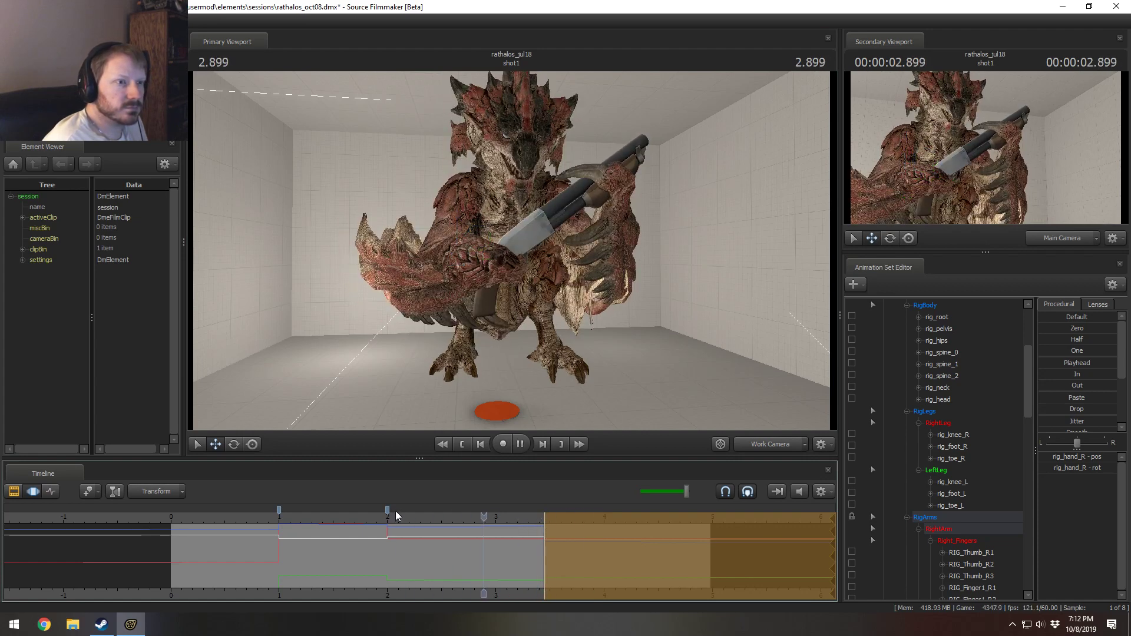
key(space)
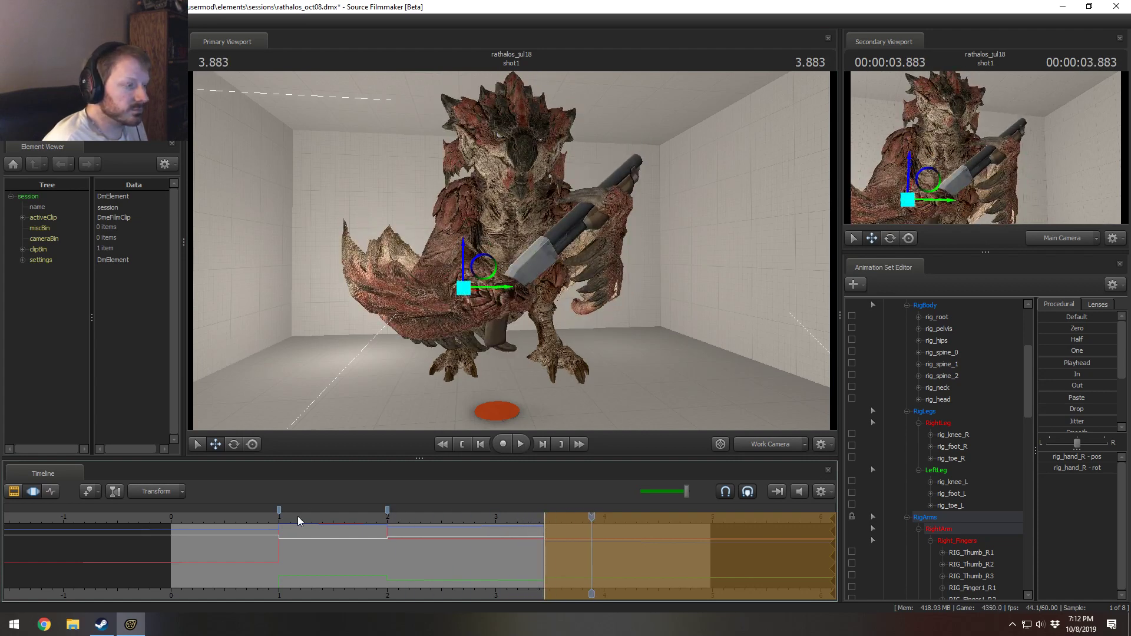
click(484, 527)
key(space)
key(space)
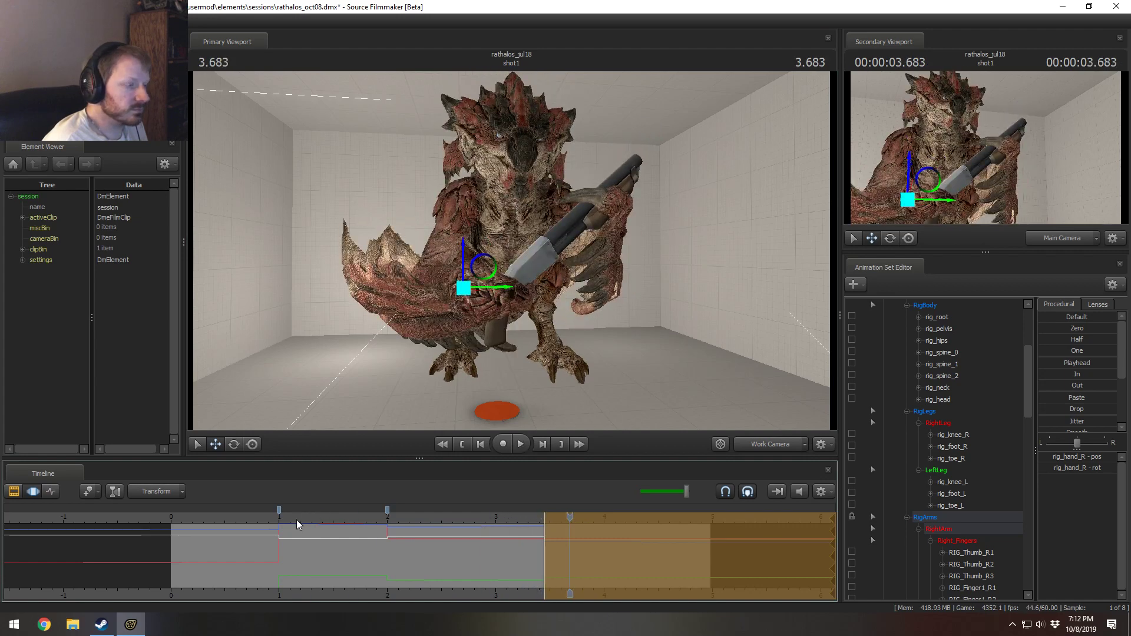
key(space)
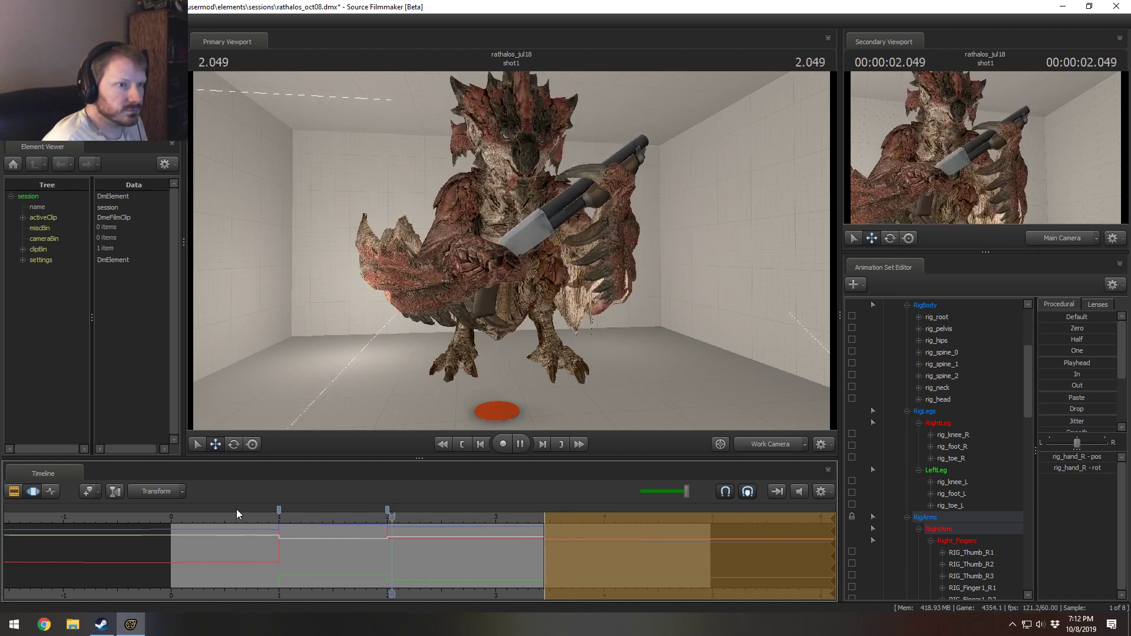
key(space)
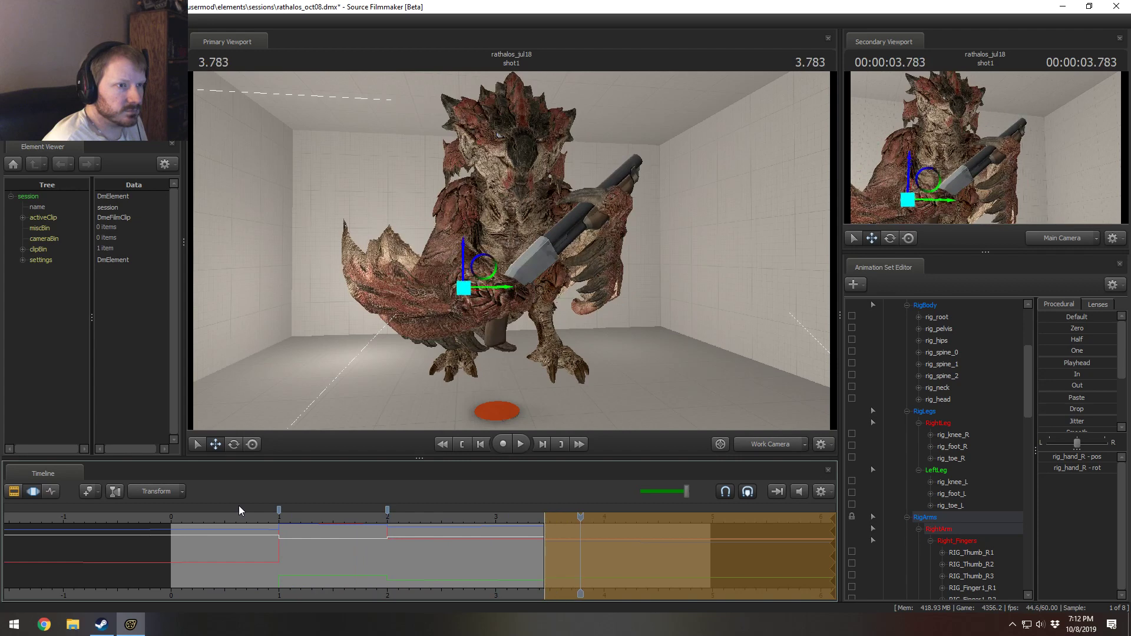
click(484, 520)
key(space)
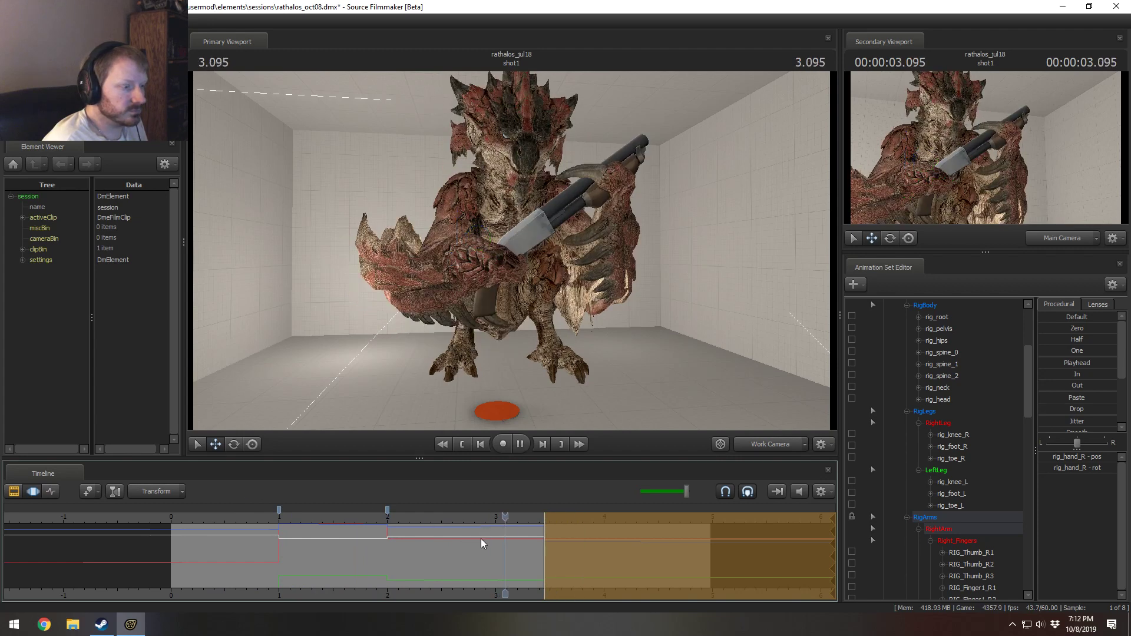
key(space)
Step: Select the range from about 2.9 to 3.450 seconds and rotate rig_neck and rig_head to adjust the head pose
shift+drag(481, 553, 546, 573)
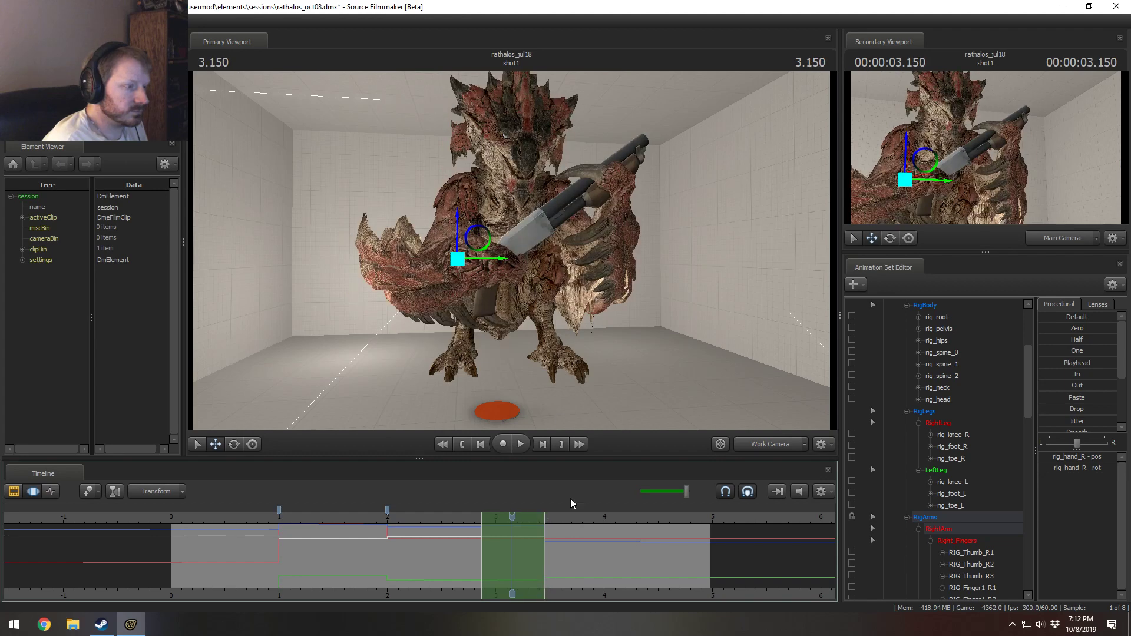
alt+drag(540, 252, 624, 254)
ctrl+click(498, 152)
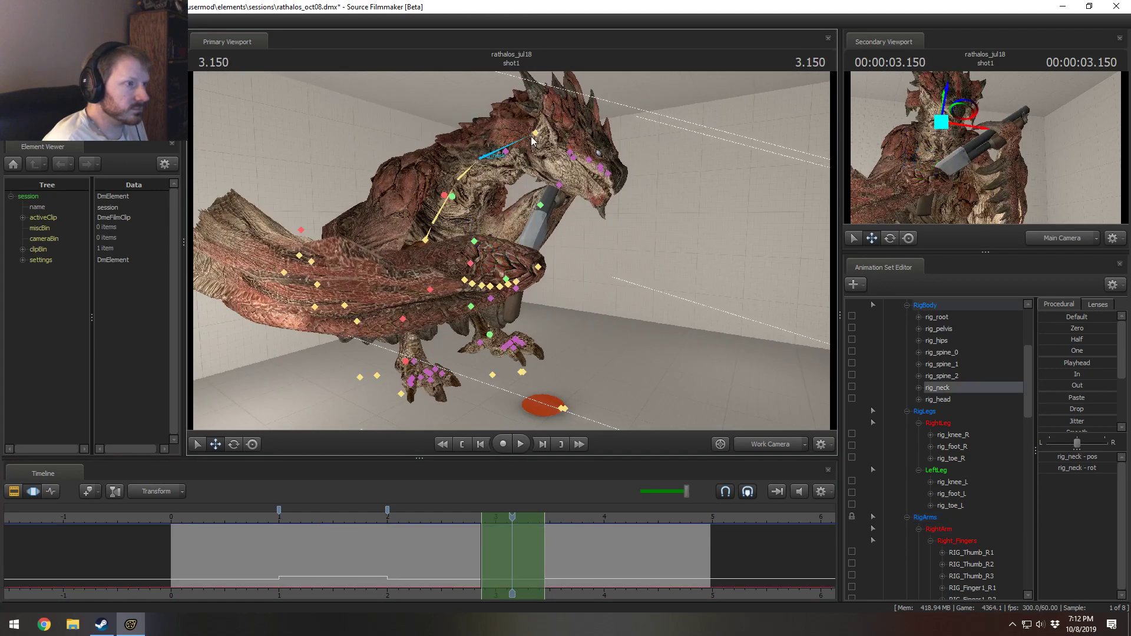
ctrl+shift+click(534, 133)
key(e)
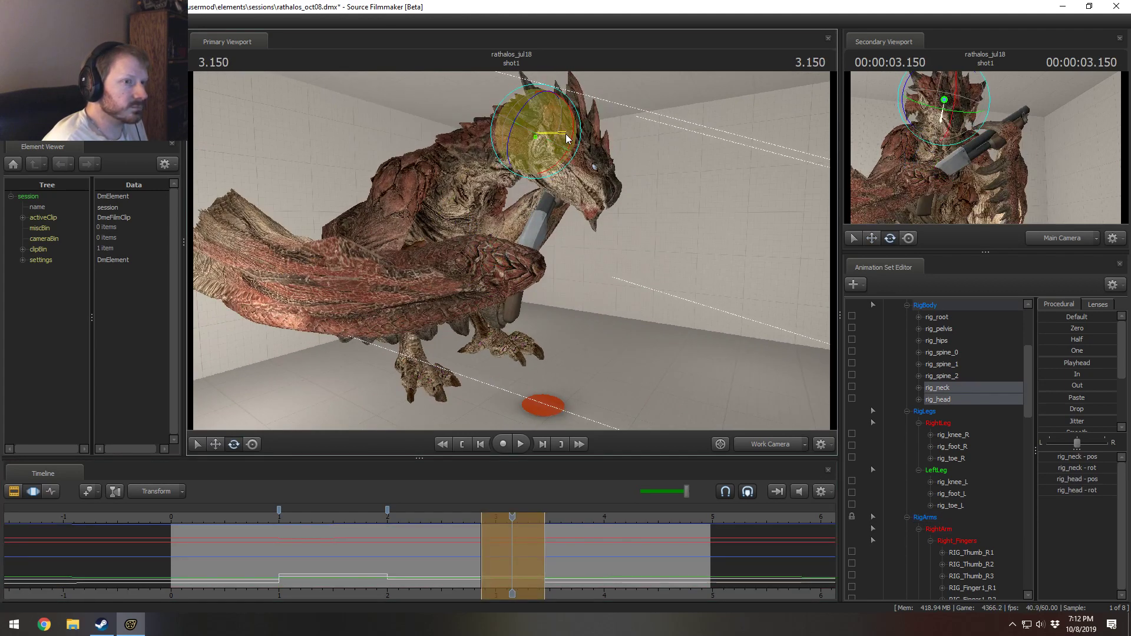
ctrl+click(534, 132)
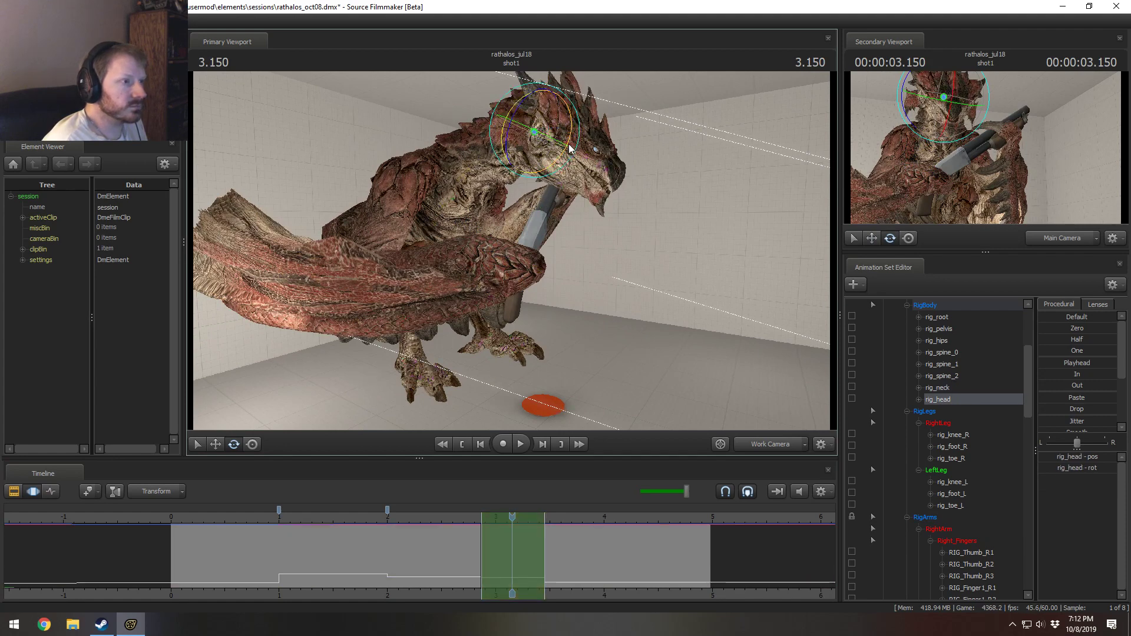
drag(570, 139, 574, 127)
Step: Play back the animation from before the adjusted range through 3.450 seconds and examine the head's motion
click(371, 520)
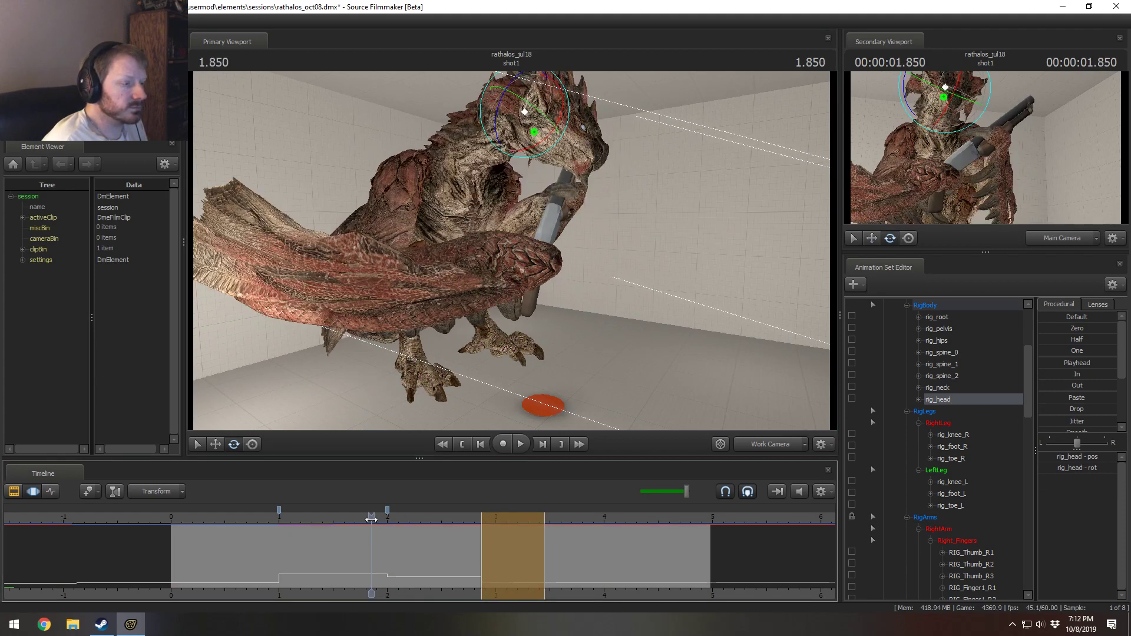
key(space)
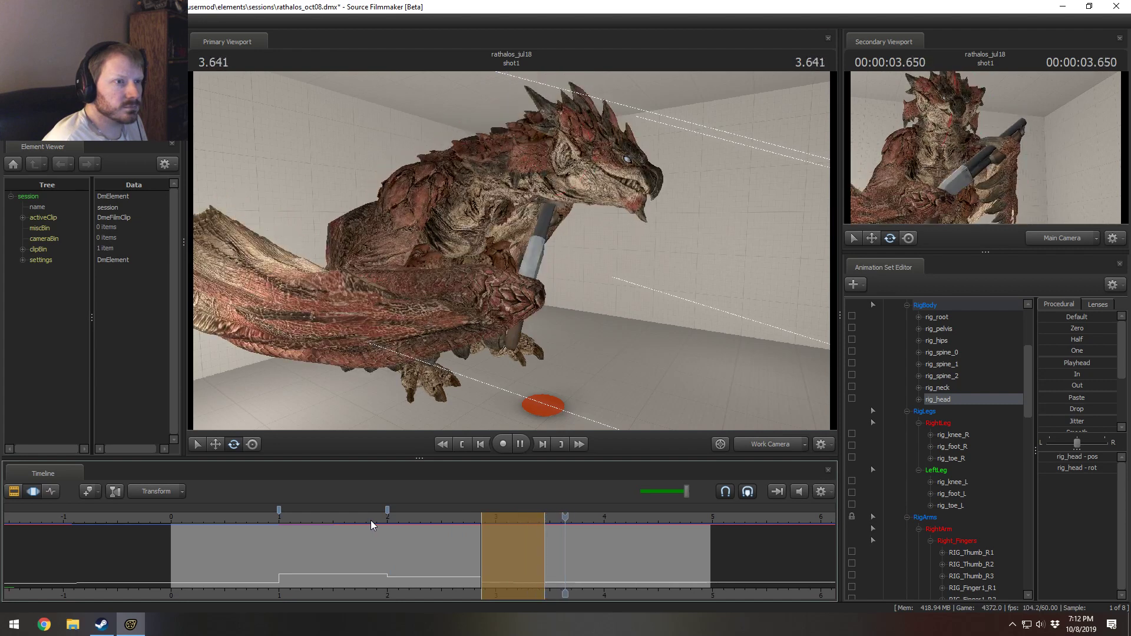
click(453, 522)
click(484, 524)
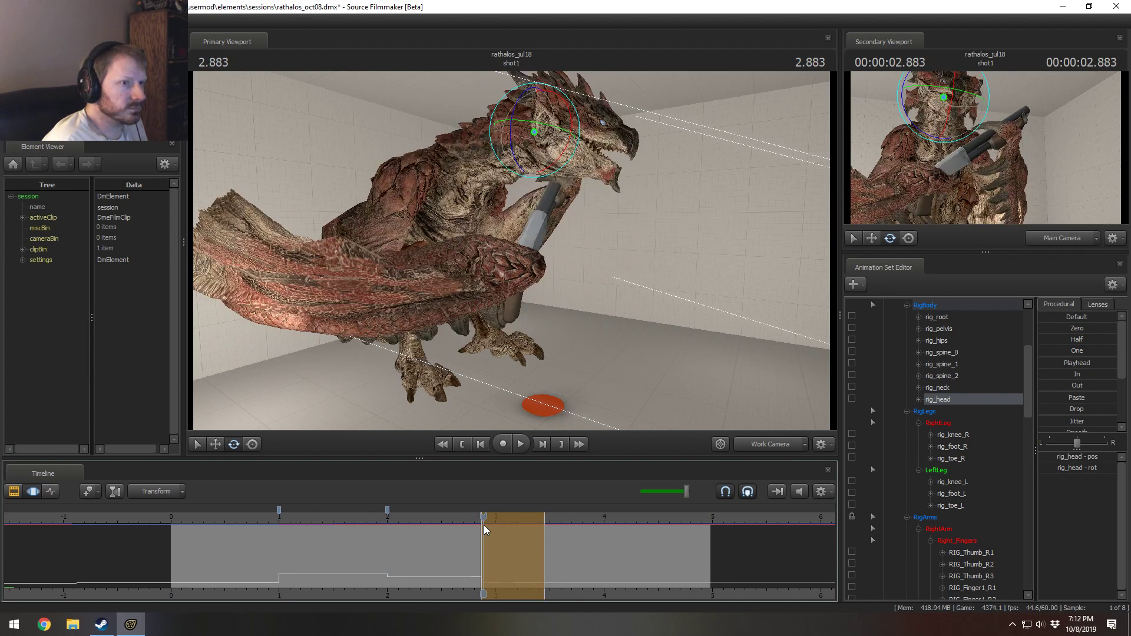
key(space)
key(space)
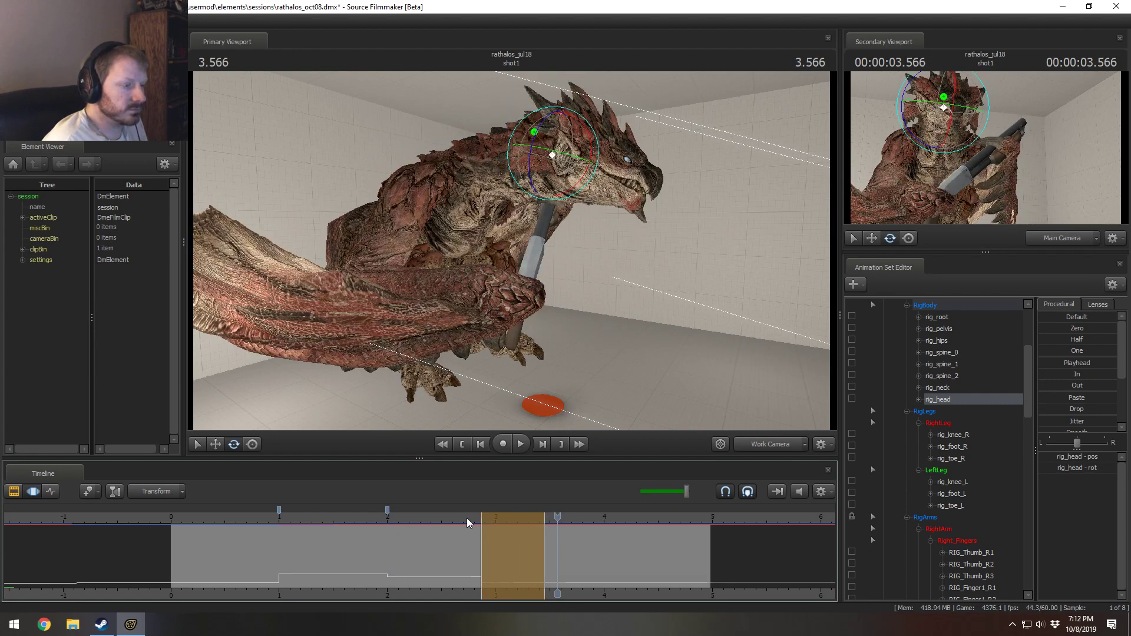
Step: Select the range from 3.450 seconds onward and rotate the lower spine and rig_head at 4.283 seconds to deepen the forward lean
drag(533, 530, 750, 517)
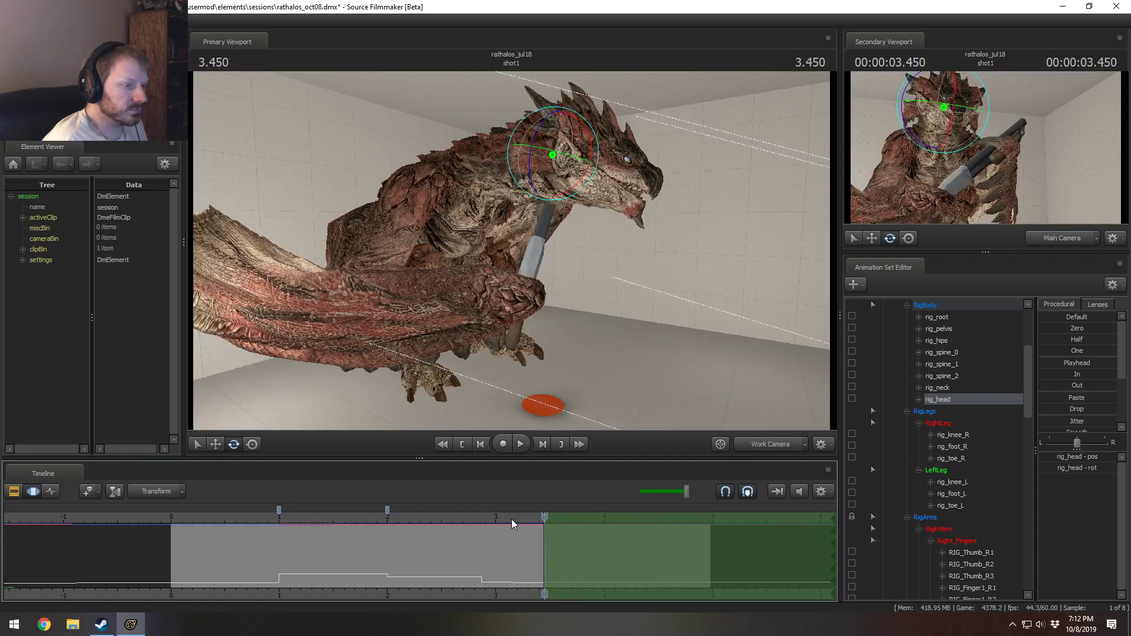
drag(544, 520, 635, 489)
alt+drag(533, 197, 515, 249)
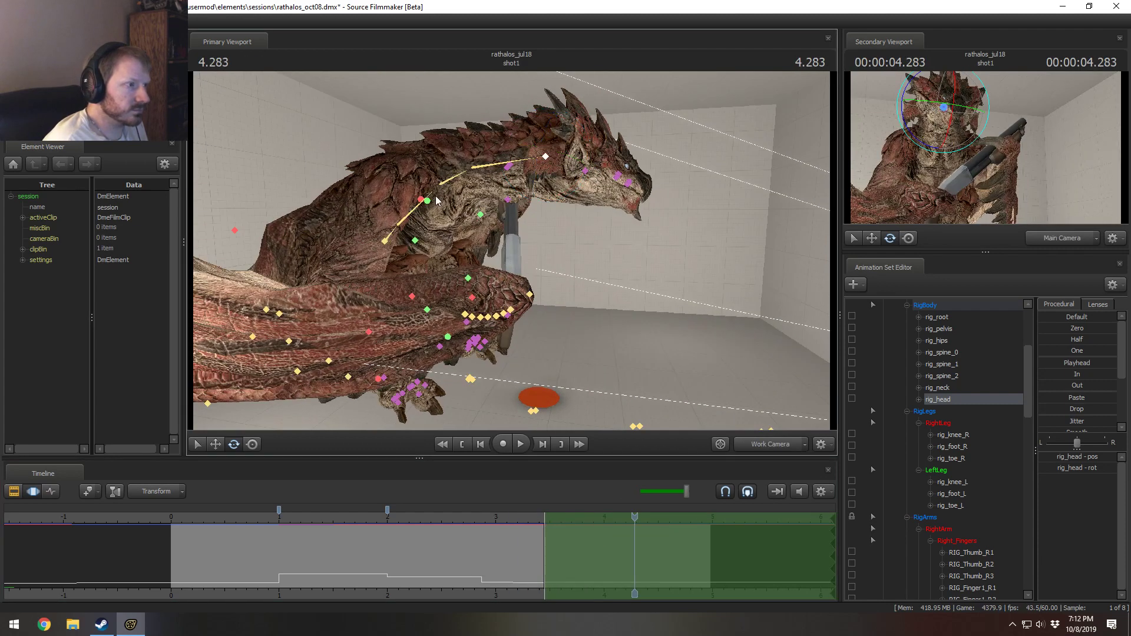
ctrl+click(398, 225)
drag(434, 209, 433, 220)
key(ctrl)
click(523, 176)
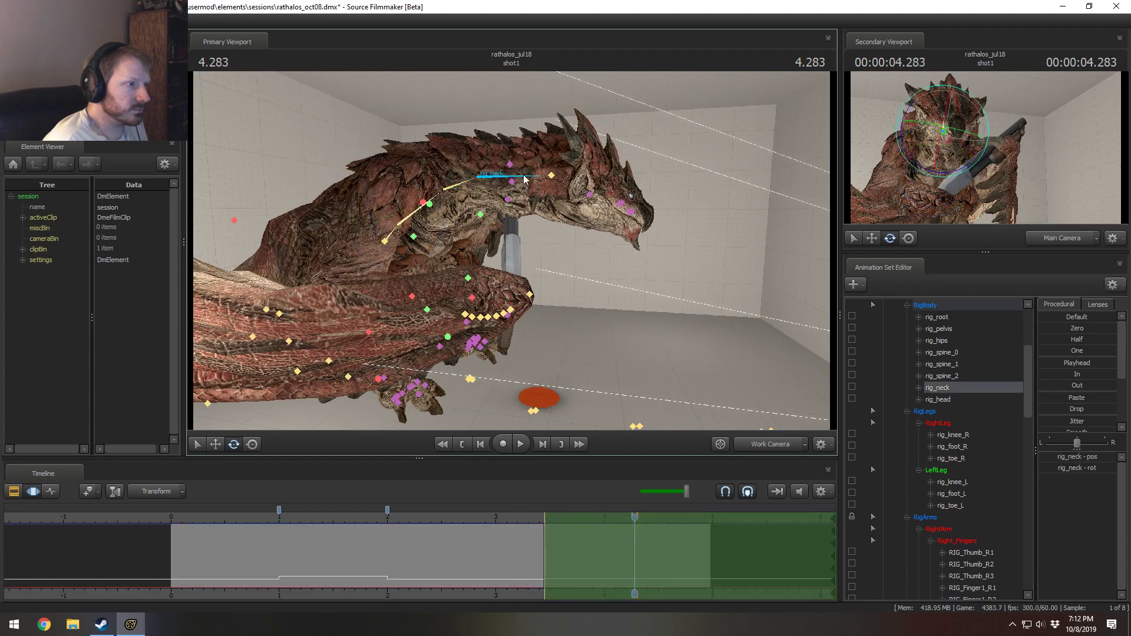
click(554, 177)
drag(592, 199, 596, 190)
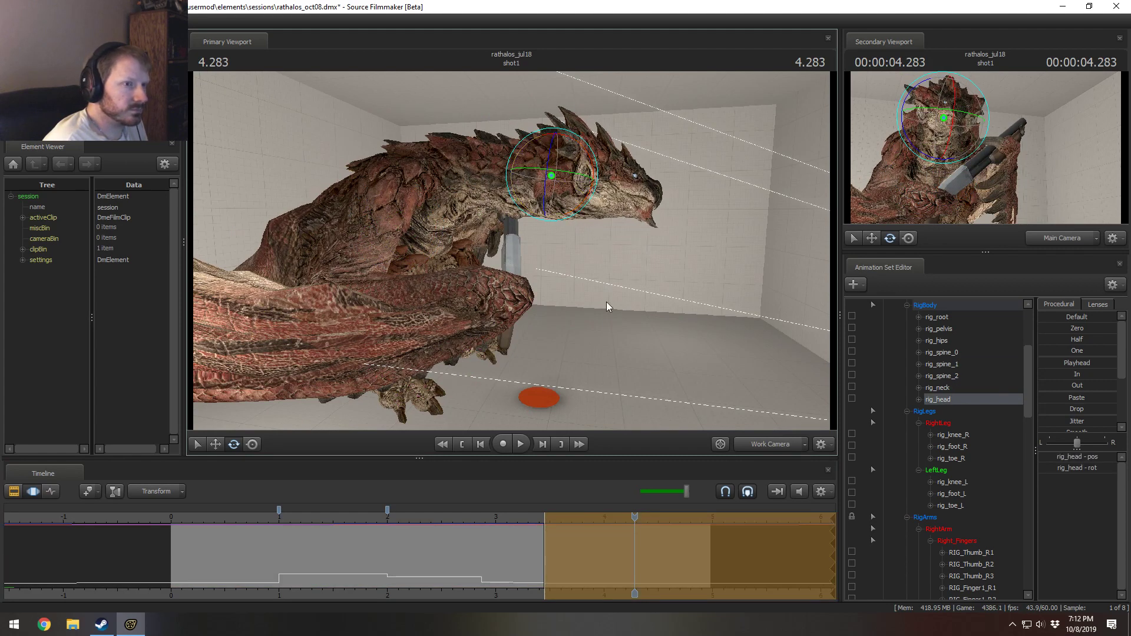
Step: Play back the animation across the 3.450 second mark and examine the deeper forward lean
click(499, 519)
key(space)
key(space)
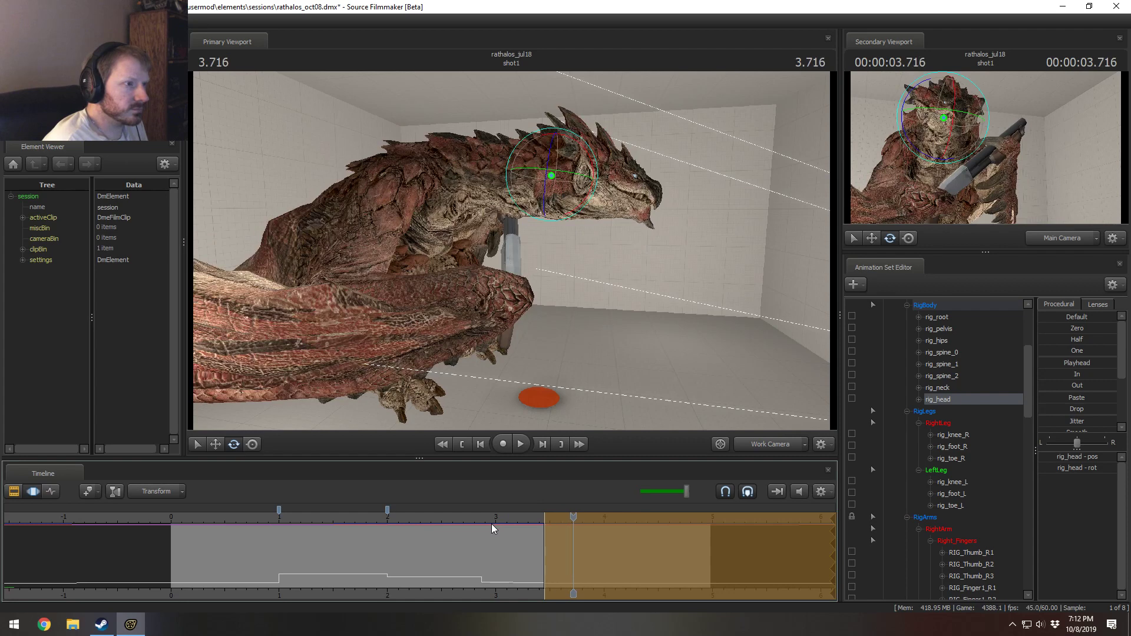
click(429, 519)
key(space)
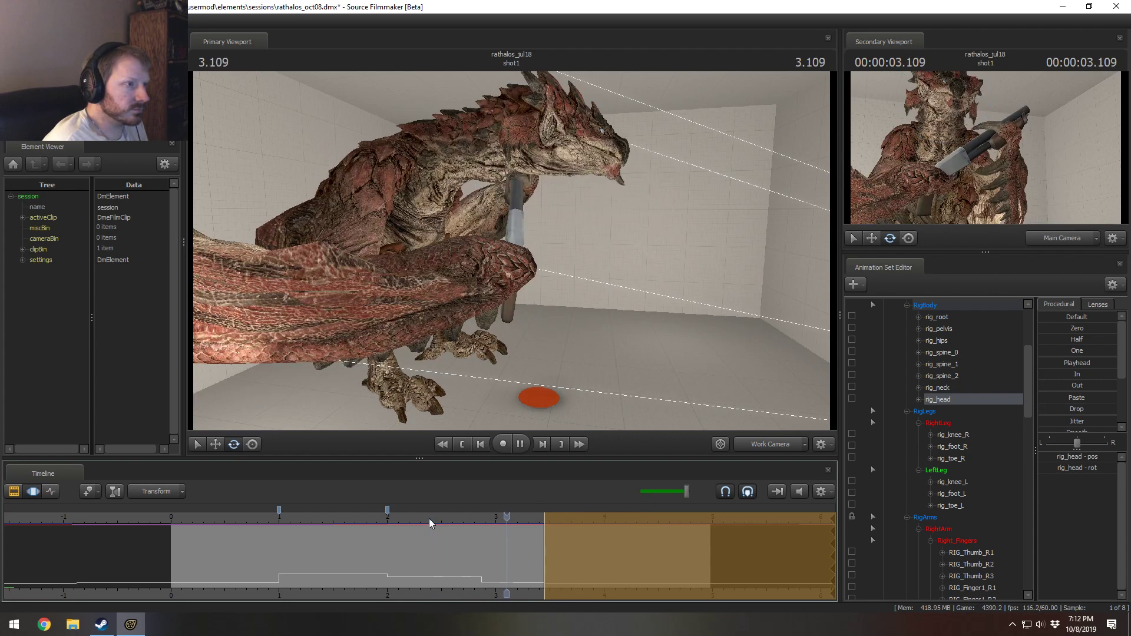
key(space)
Step: Select the range from about 2.9 to 3.450 seconds and bookmark both of its ends on the timeline
drag(482, 554, 543, 568)
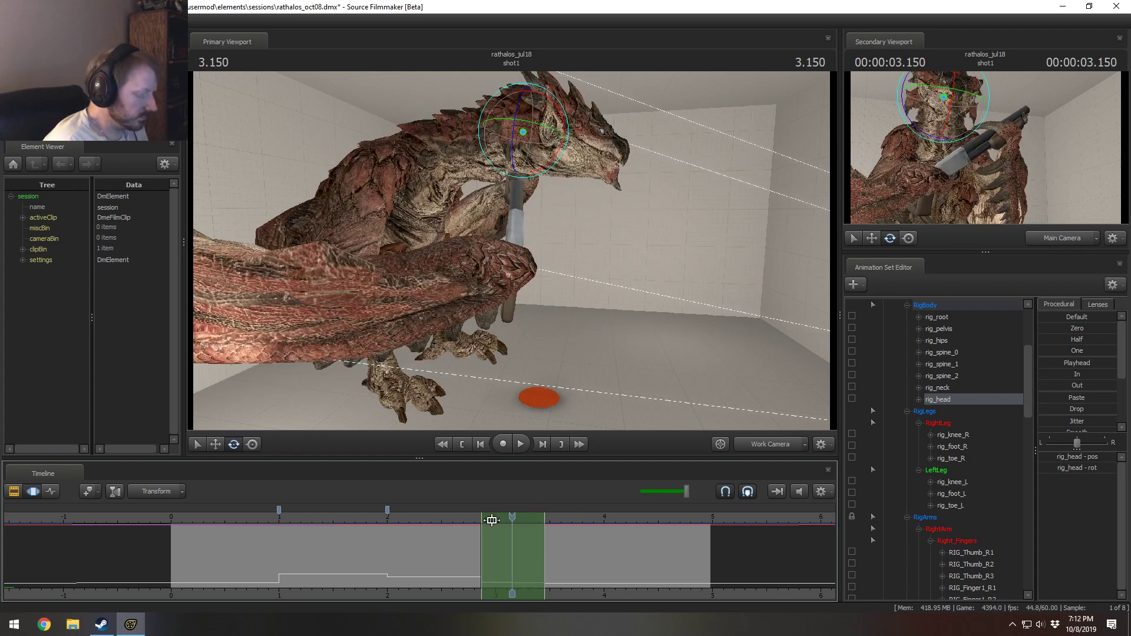
drag(510, 525, 513, 524)
key(ctrl)
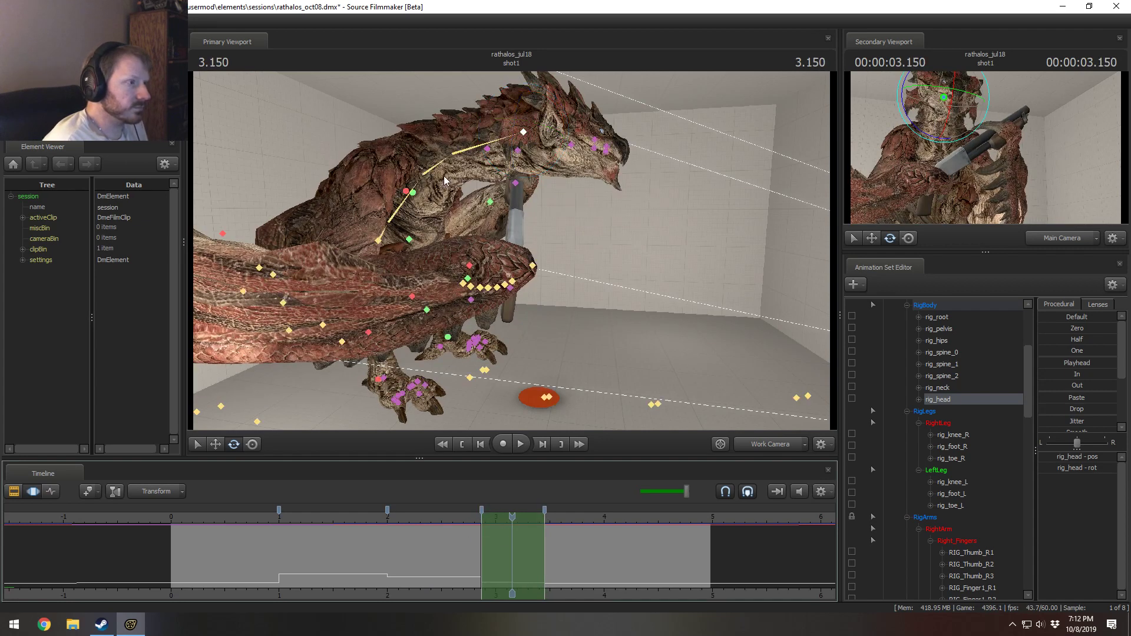
Step: Rotate rig_spine_0 and rig_spine_1 together, plus rig_neck, at 3.150 seconds to adjust the upper body and neck
ctrl+click(409, 223)
ctrl+click(384, 231)
ctrl+shift+click(401, 205)
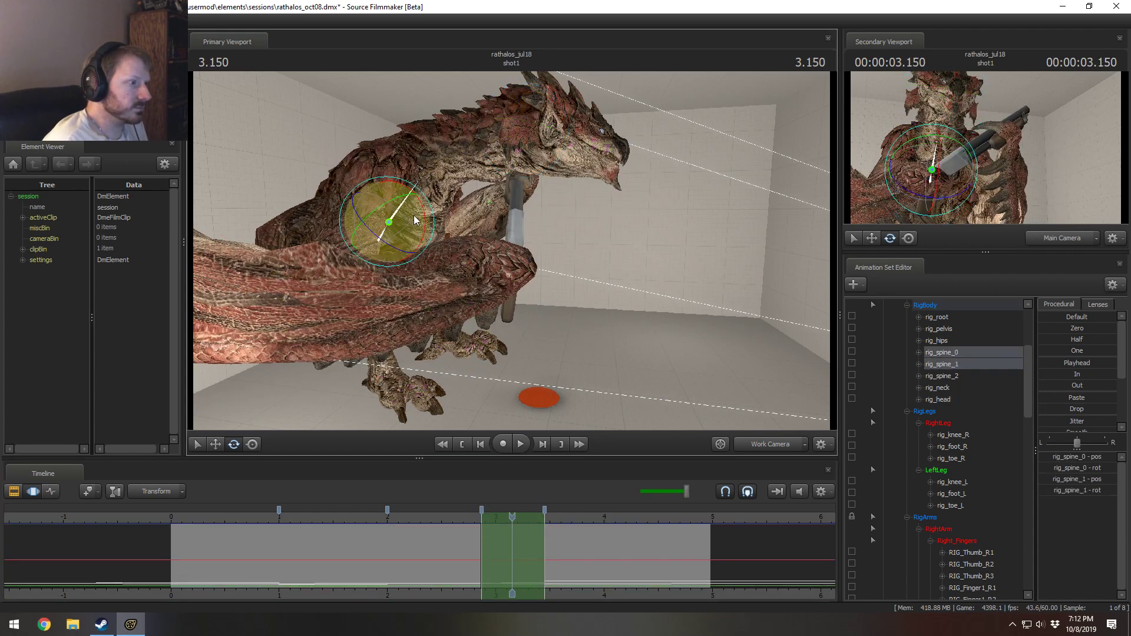
drag(424, 218, 425, 222)
ctrl+click(459, 160)
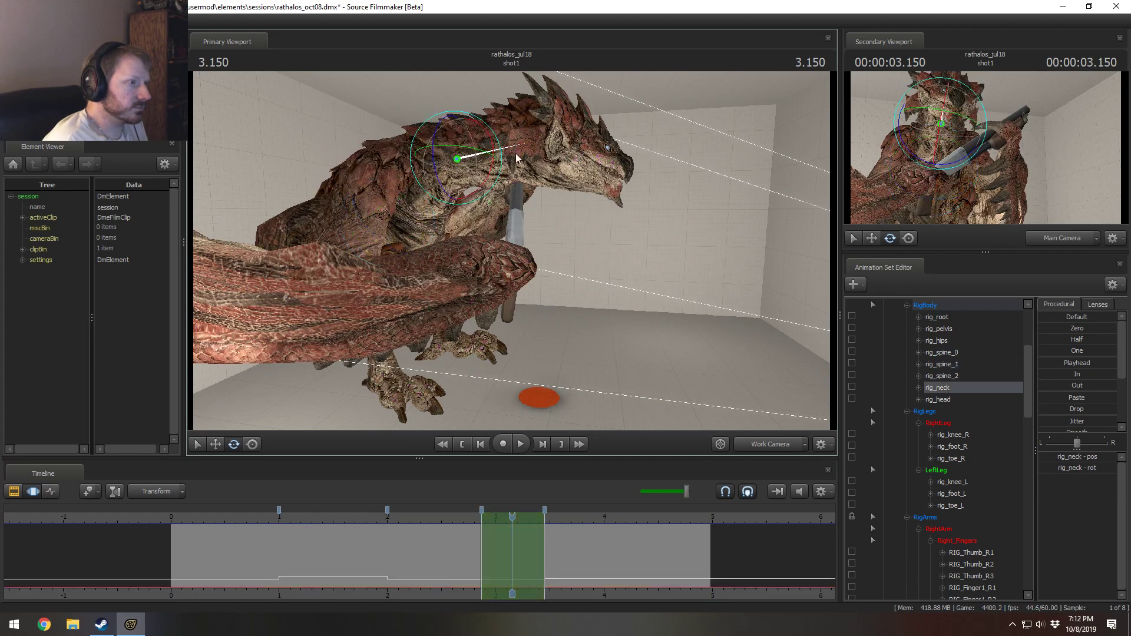
drag(494, 173, 495, 154)
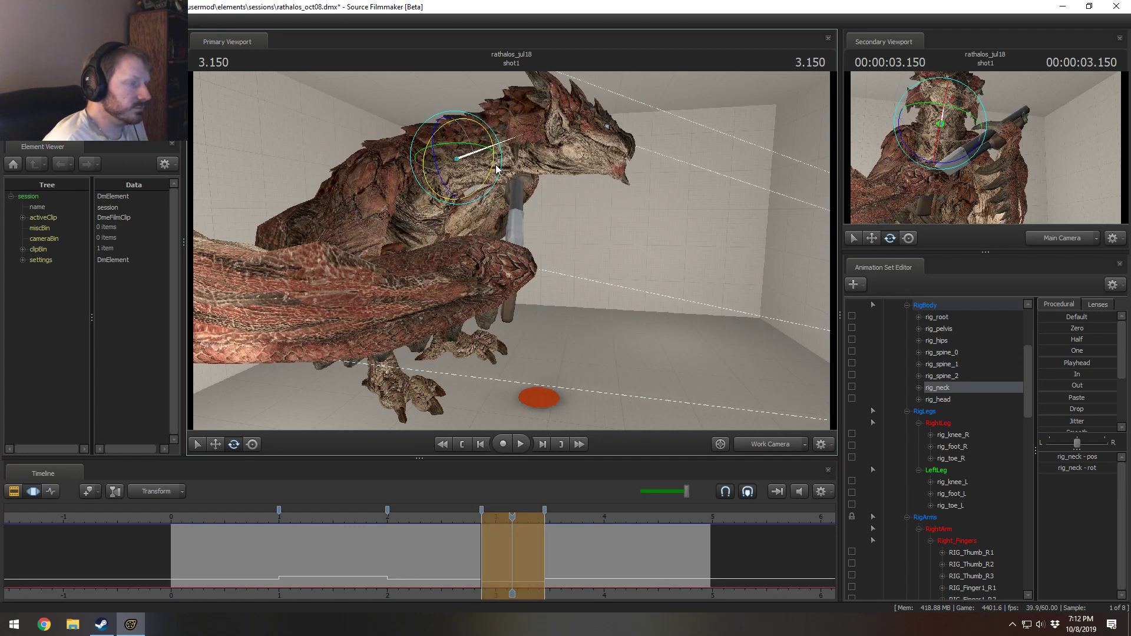
Step: Play back the animation from about 2.5 seconds in the Work Camera view, and again from about 0.4 seconds through the Main Camera
click(441, 520)
key(space)
key(space)
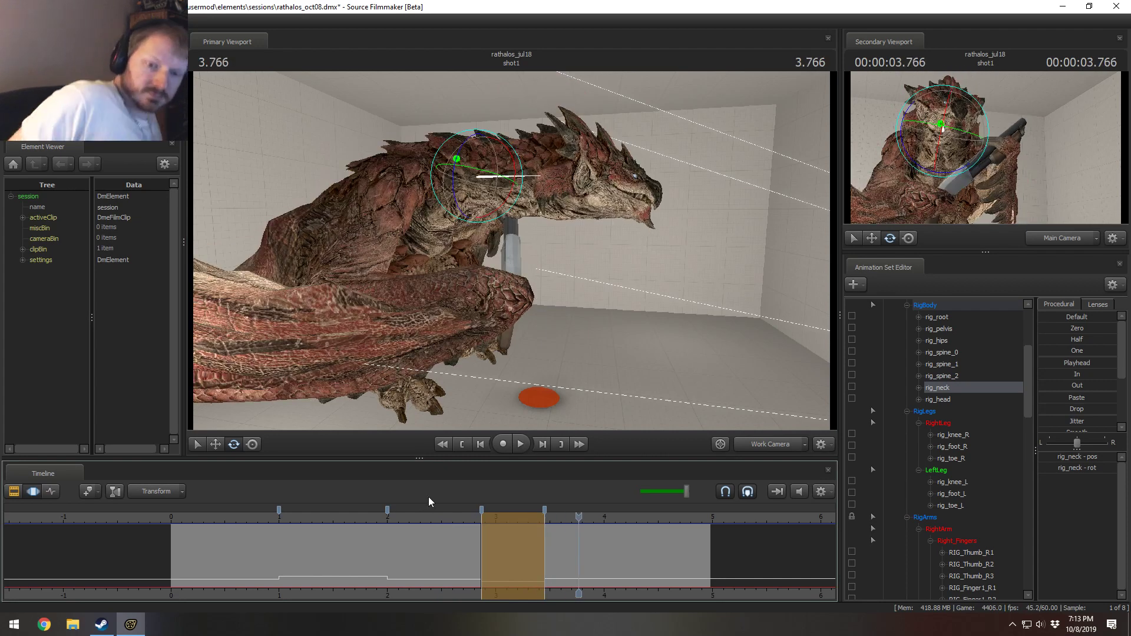
click(215, 516)
click(754, 440)
key(space)
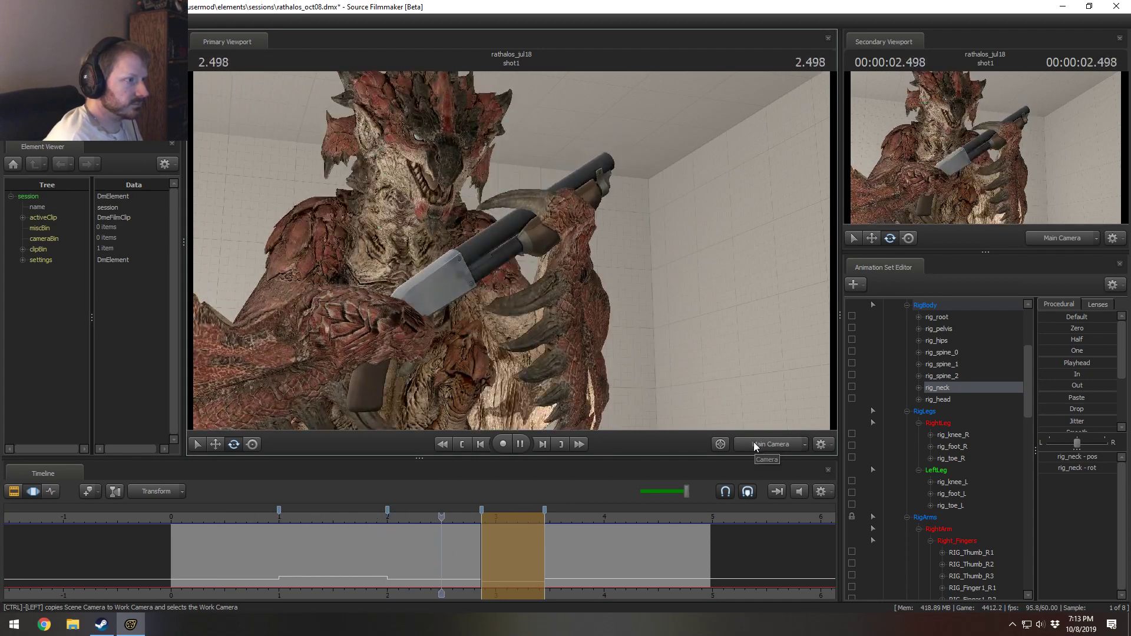
key(space)
key(space)
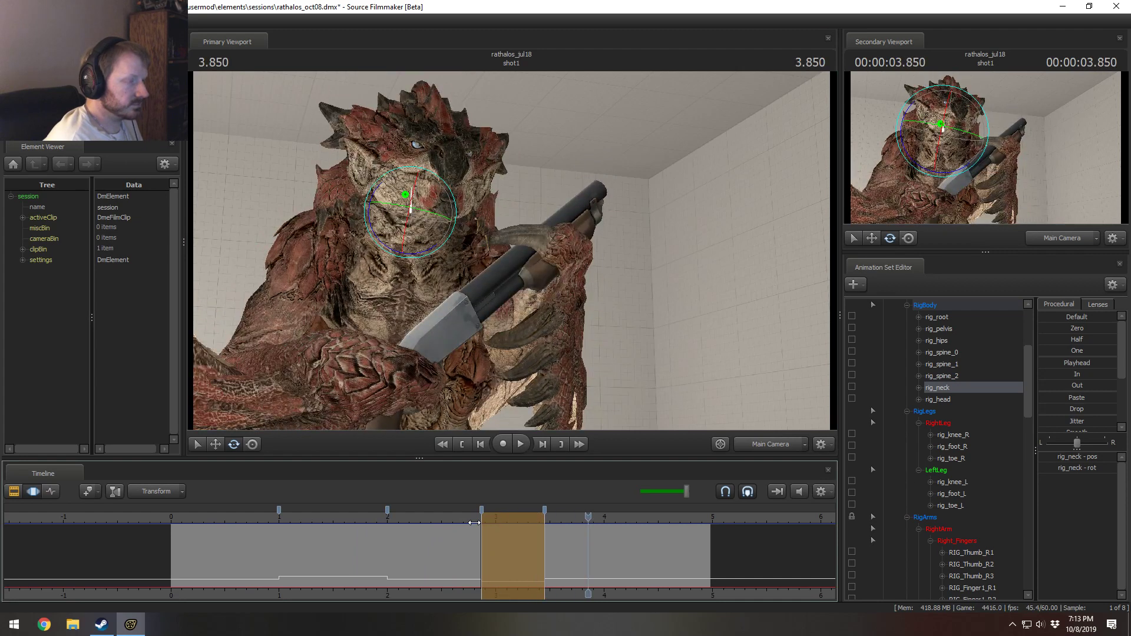
Step: Select the Main Camera animation set and reframe its view of the Rathalos across the entire timeline
scroll(969, 320, up, 4)
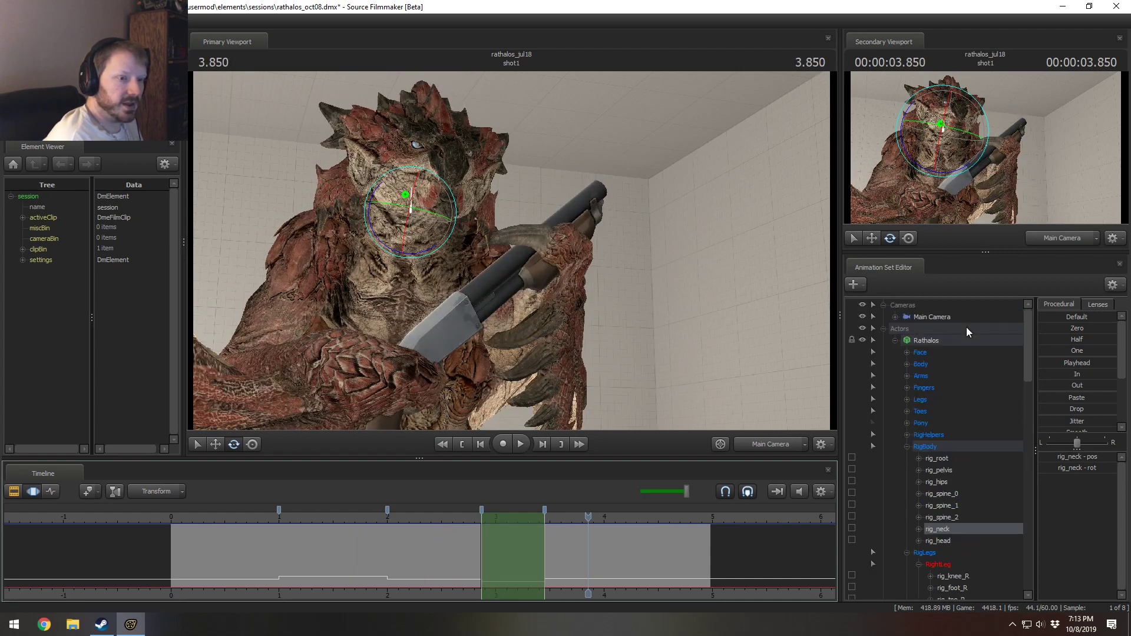
click(942, 317)
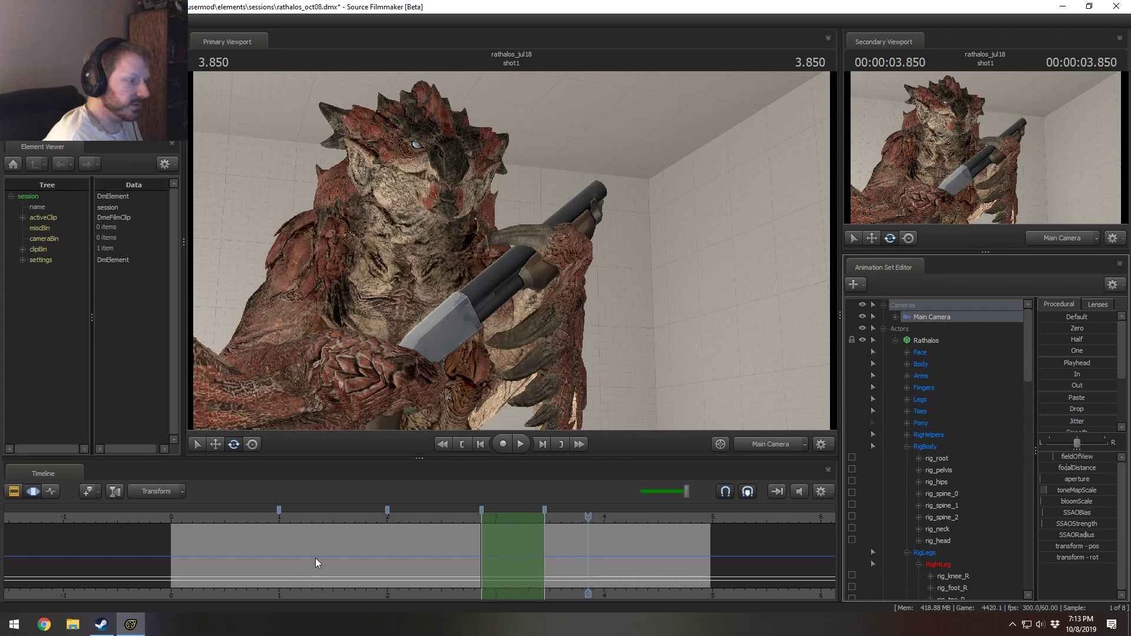
click(316, 562)
drag(225, 539, 433, 568)
mouse_move(512, 251)
mouse_down()
mouse_move(511, 227)
mouse_move(523, 247)
mouse_up()
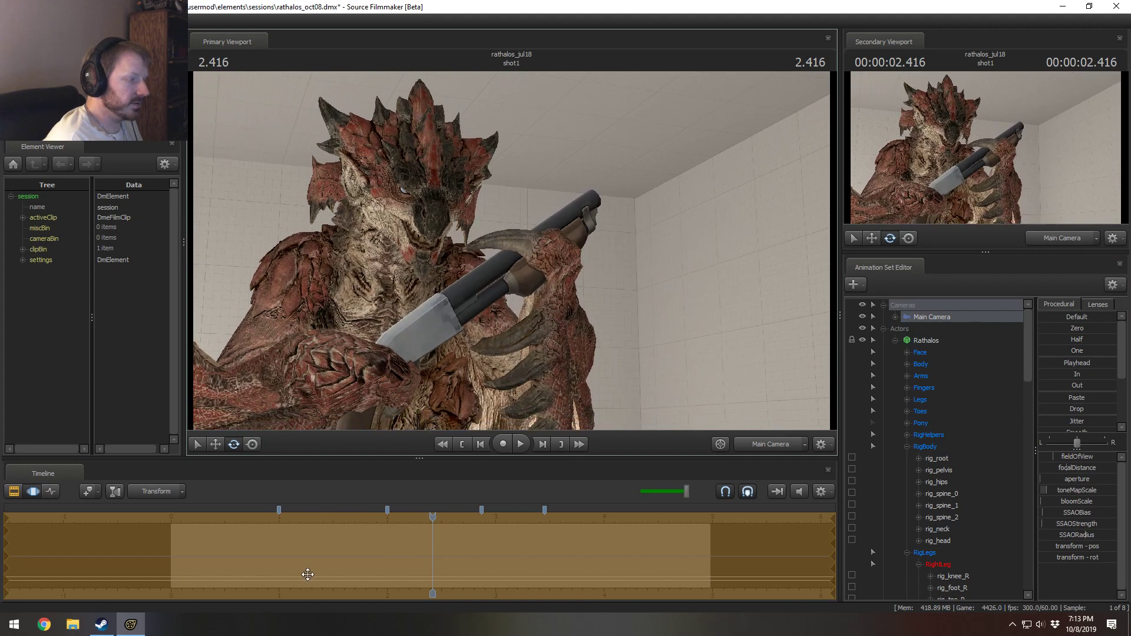
Step: Switch to the clip editor and play back the reframed shot with its dialog sound from about 0.5 seconds
key(F2)
click(229, 519)
key(space)
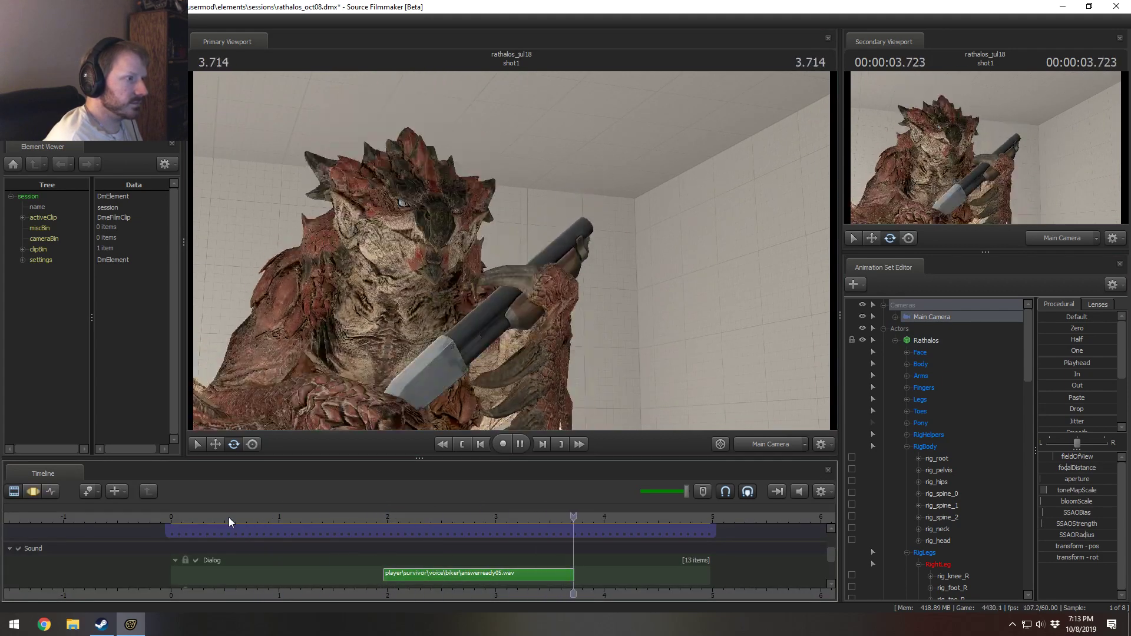
key(space)
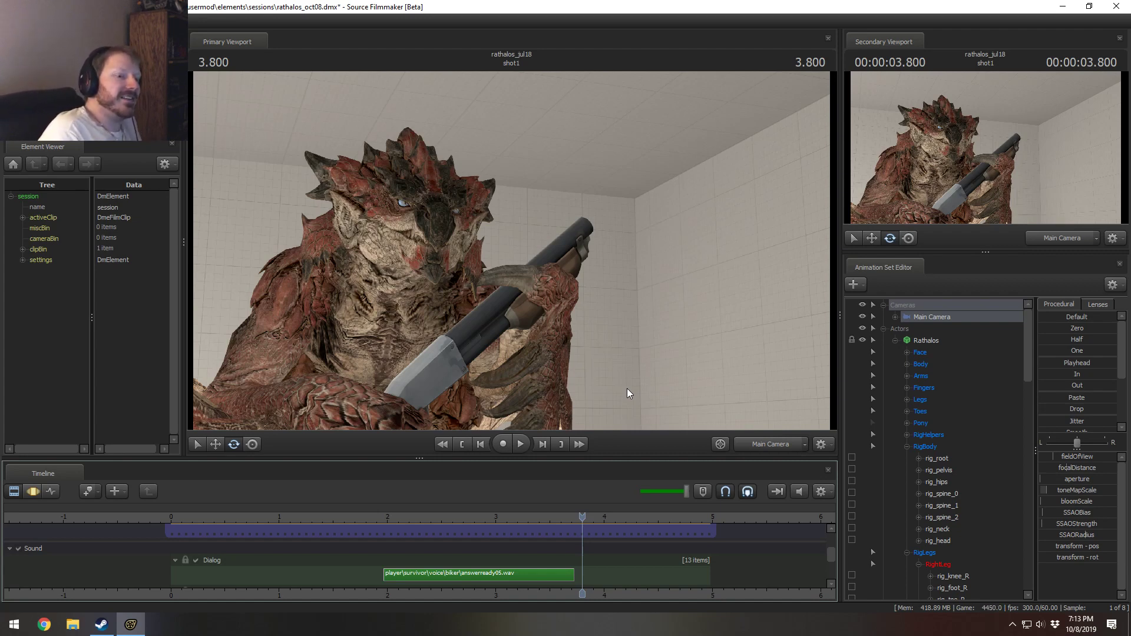
Step: Collapse the animation set groups and create an animation set for a new model, filtering the models for "rathian"
click(882, 328)
click(883, 339)
click(883, 305)
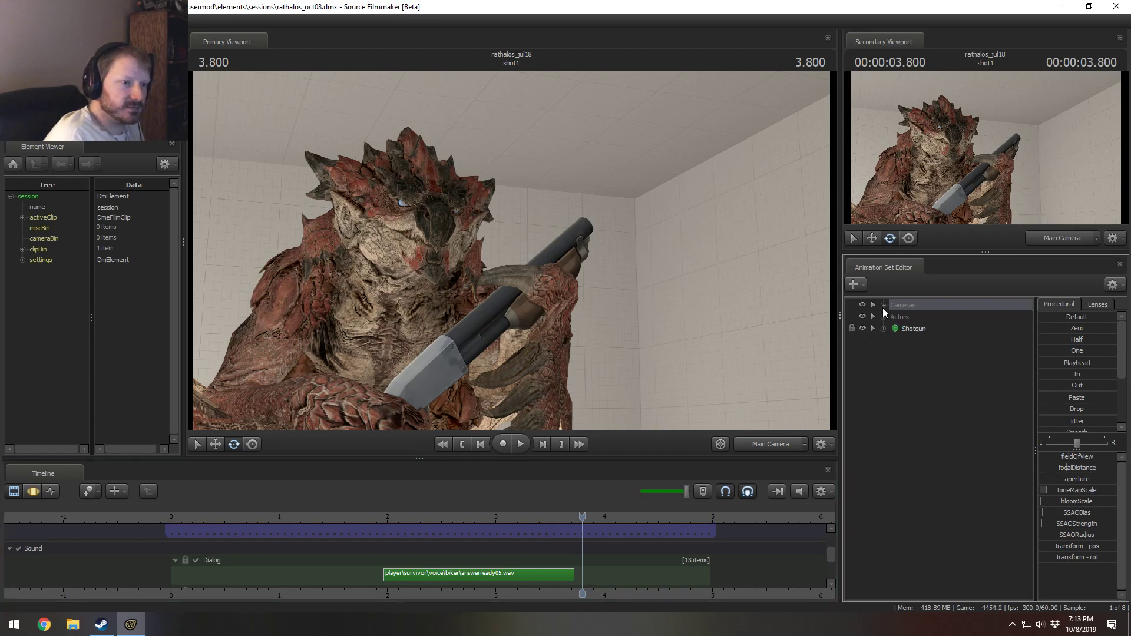
right_click(890, 393)
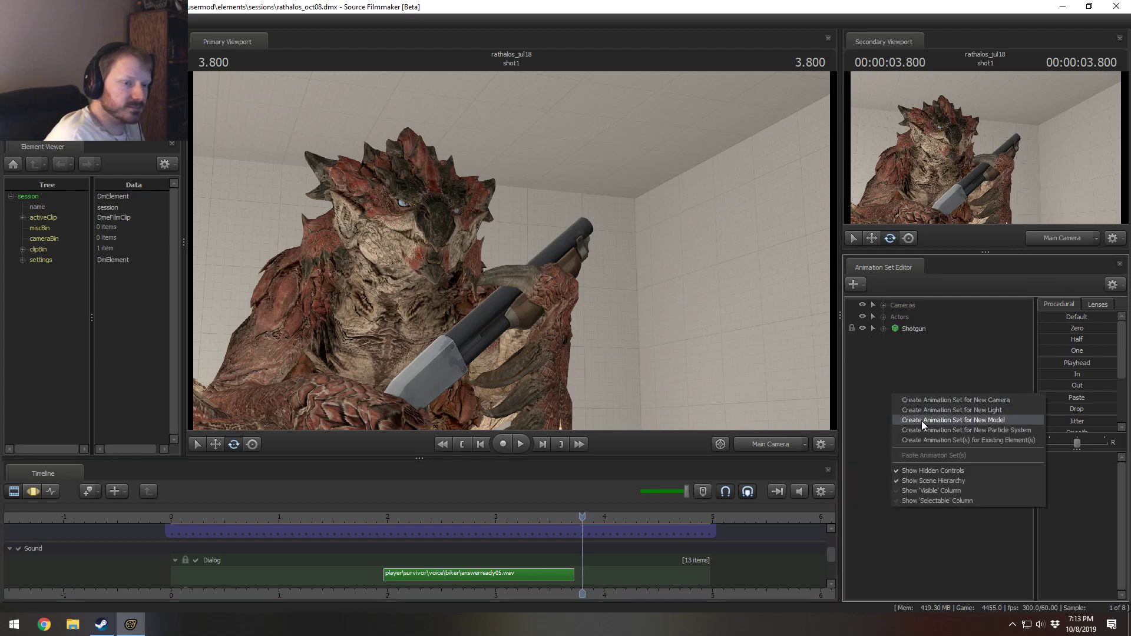
click(921, 420)
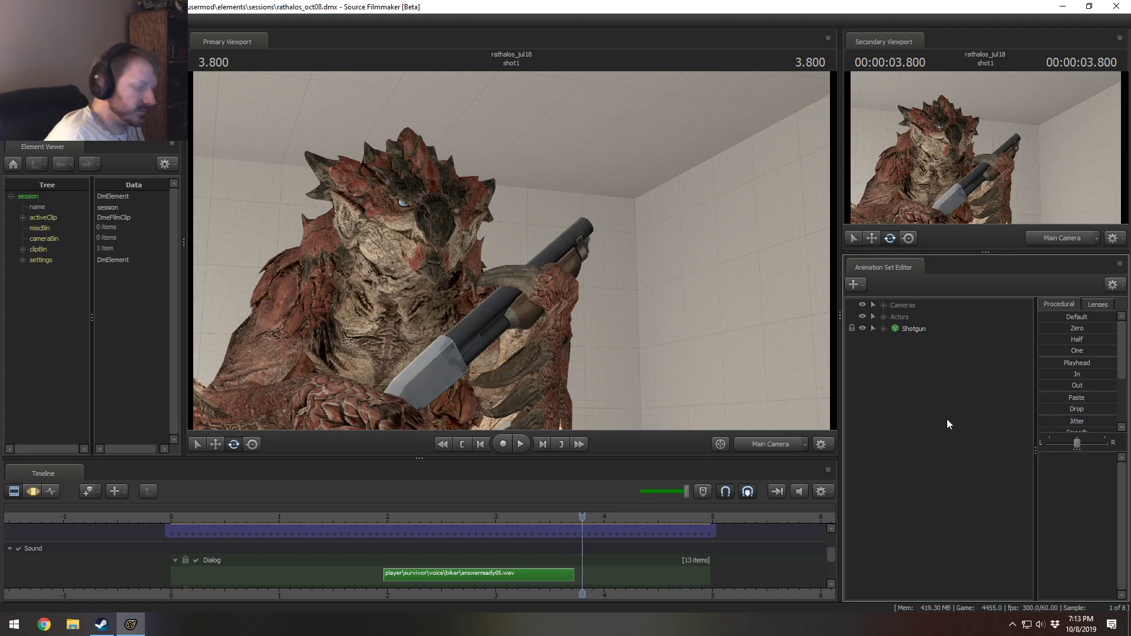
text(r)
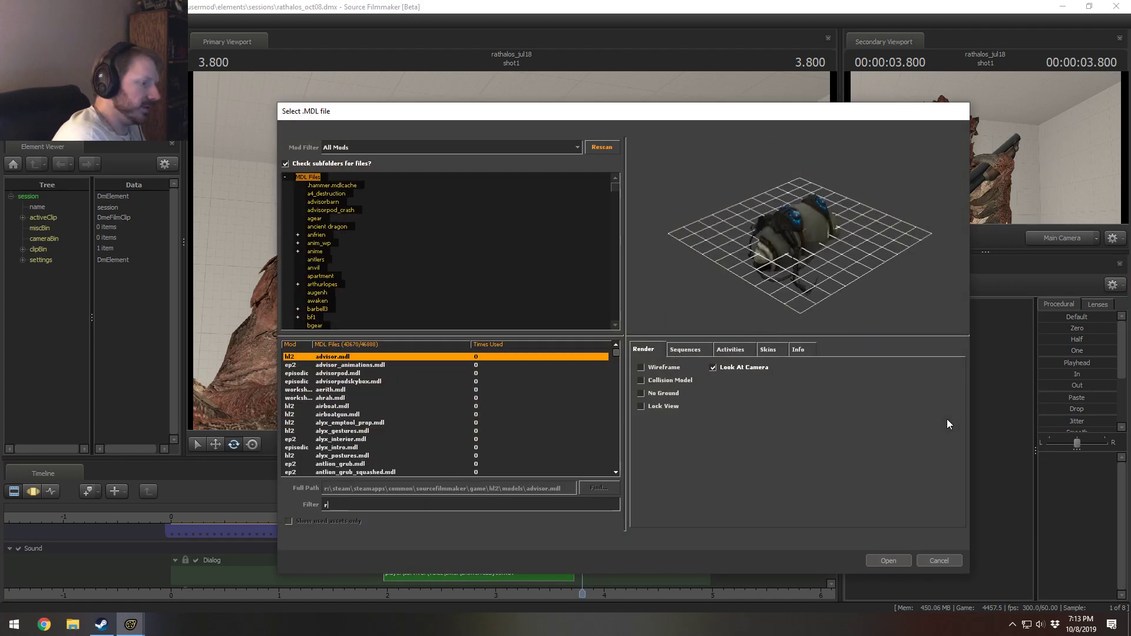
text(athian)
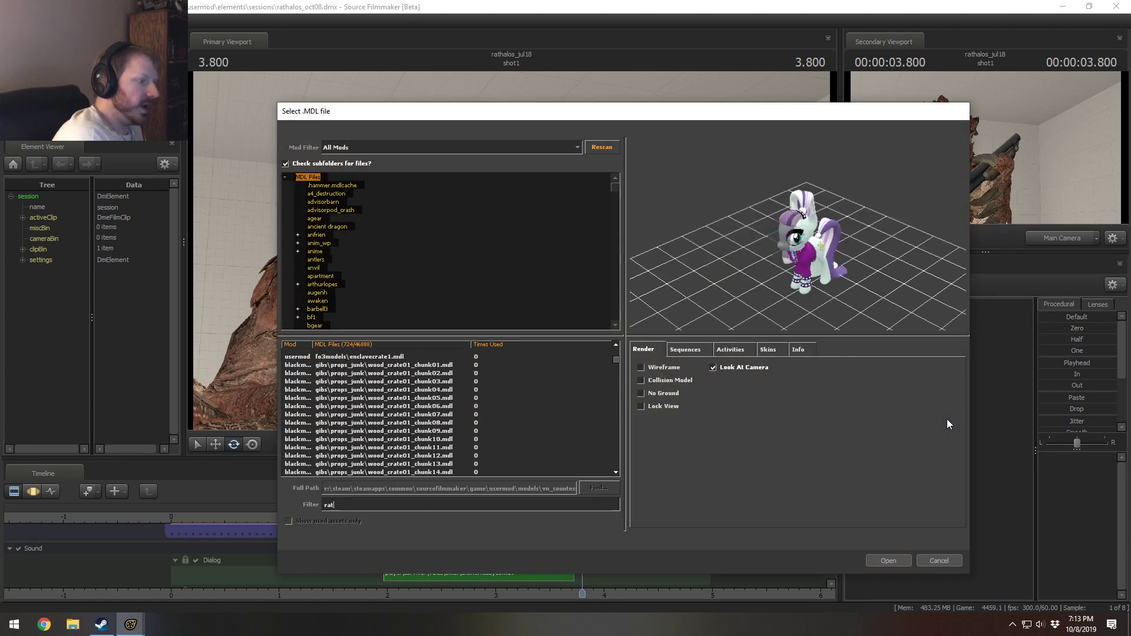
click(878, 557)
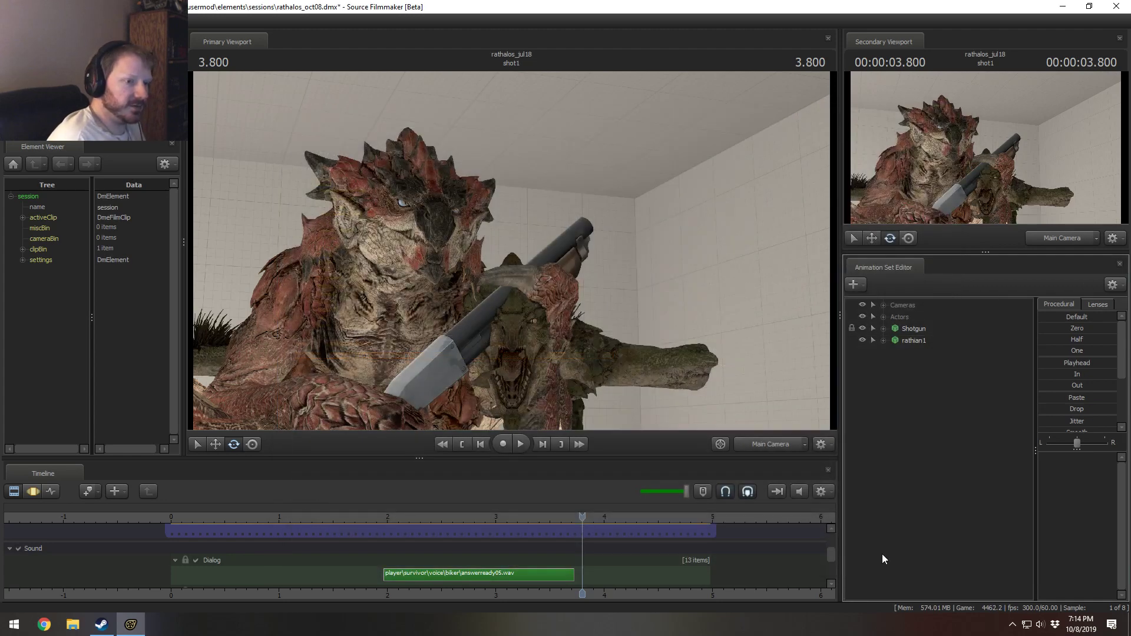
Step: Rename the rathian1 animation set to Rathian
right_click(925, 340)
click(940, 342)
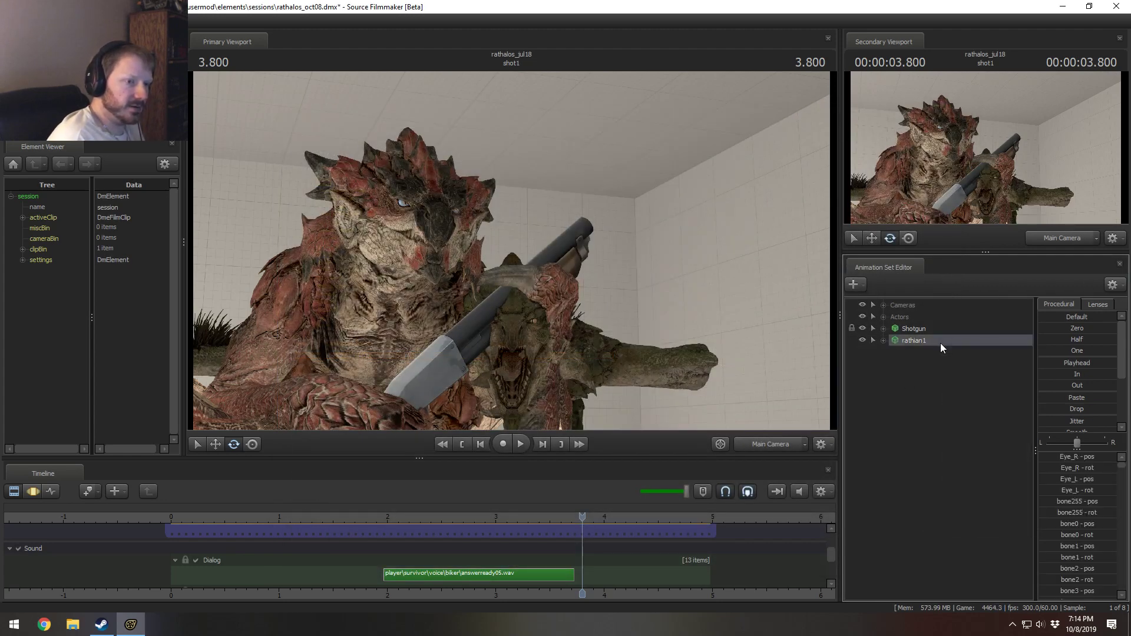
right_click(940, 342)
click(947, 348)
text(Rathi)
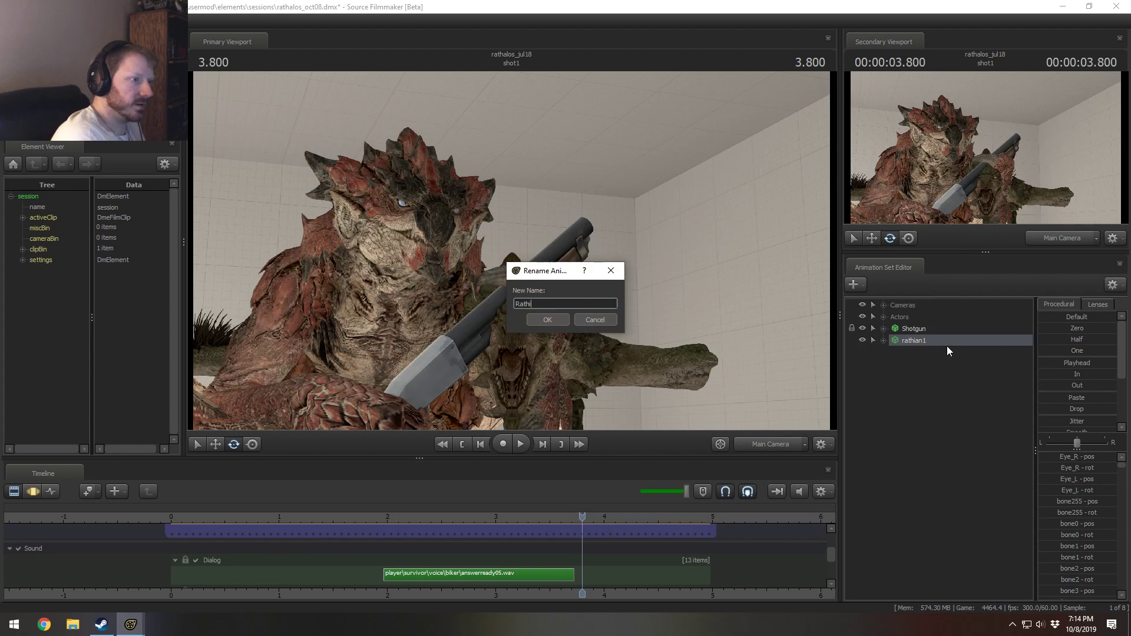
text(an)
key(Return)
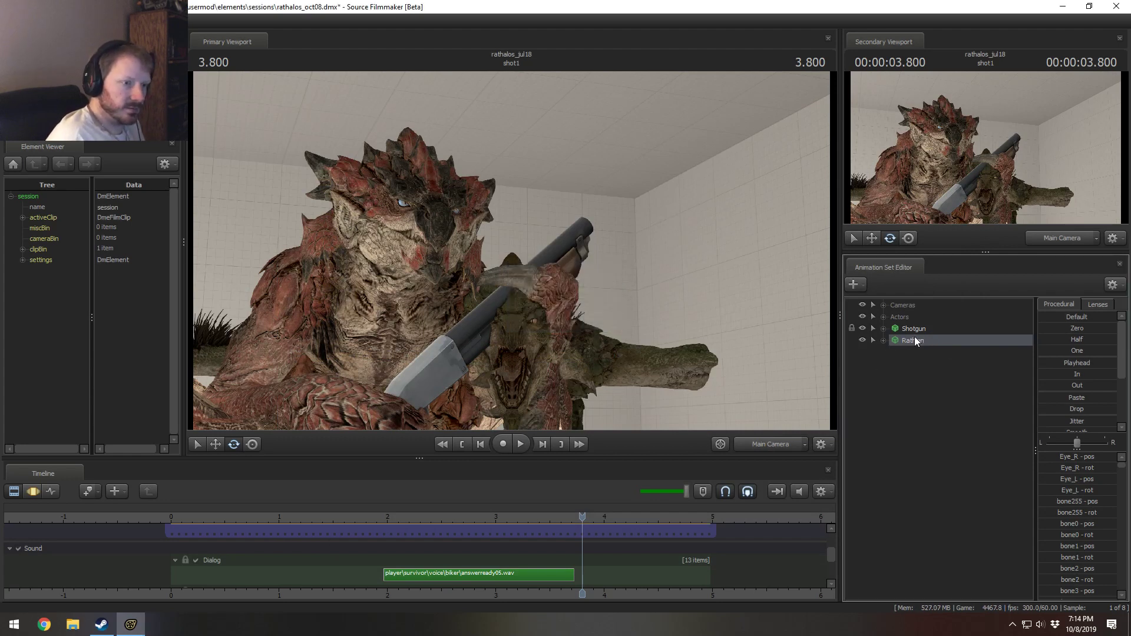
Step: Move the Rathian animation set into the Actors group and save the session
drag(914, 341, 910, 317)
right_click(907, 354)
click(882, 380)
key(ctrl+s)
Step: Open the new model browser, filter for "hunter", and preview the hunterbeta armor pieces and hair models
right_click(885, 376)
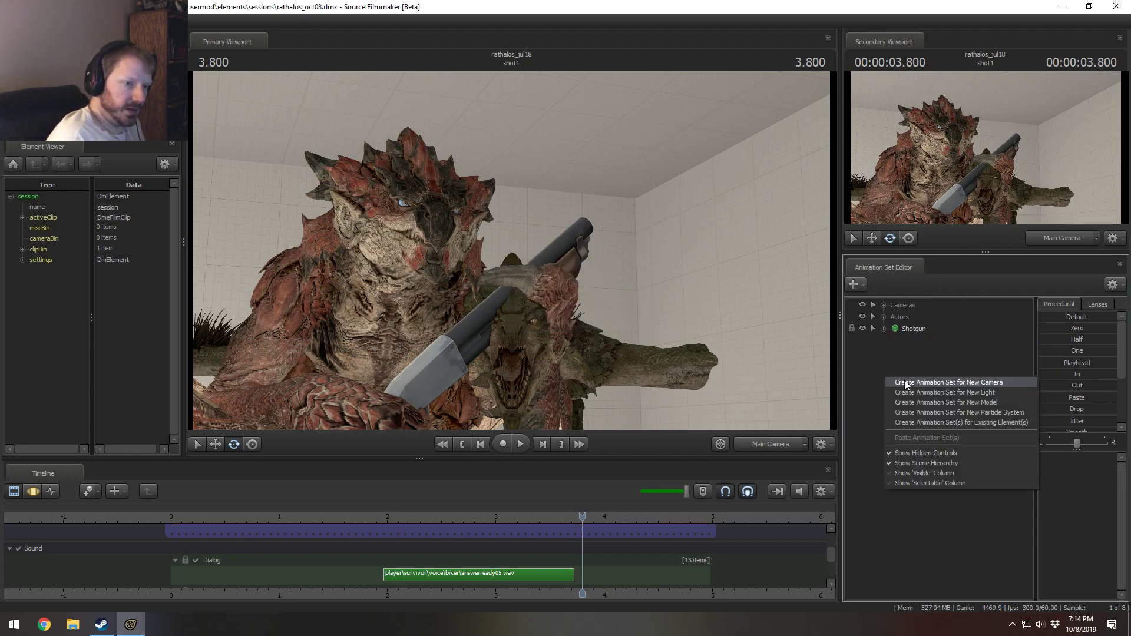
click(925, 402)
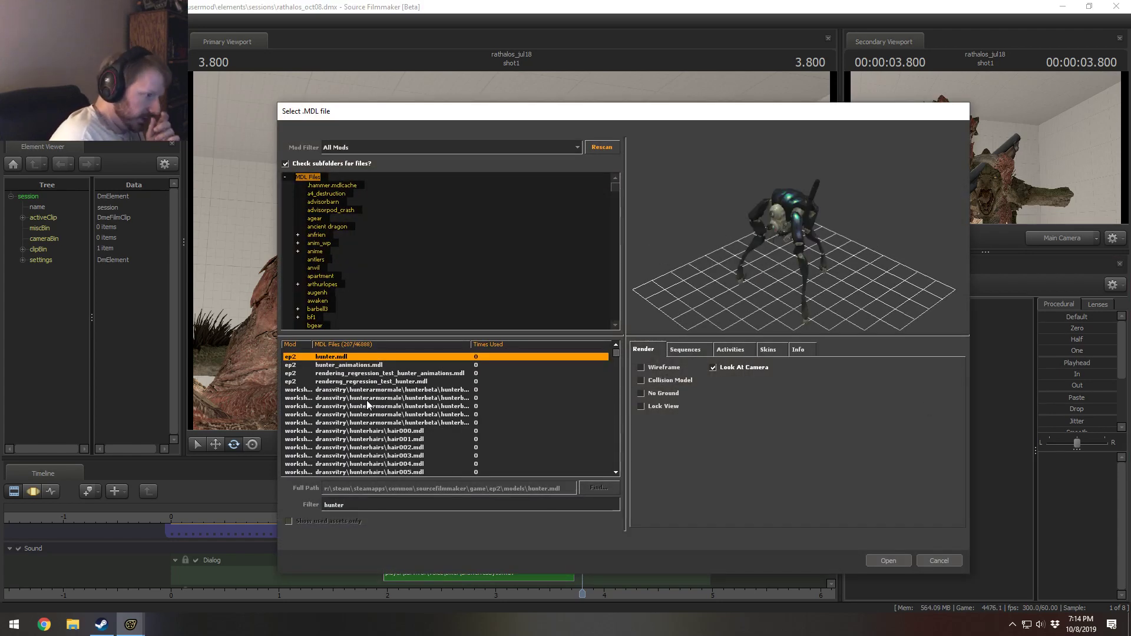
click(392, 389)
click(400, 406)
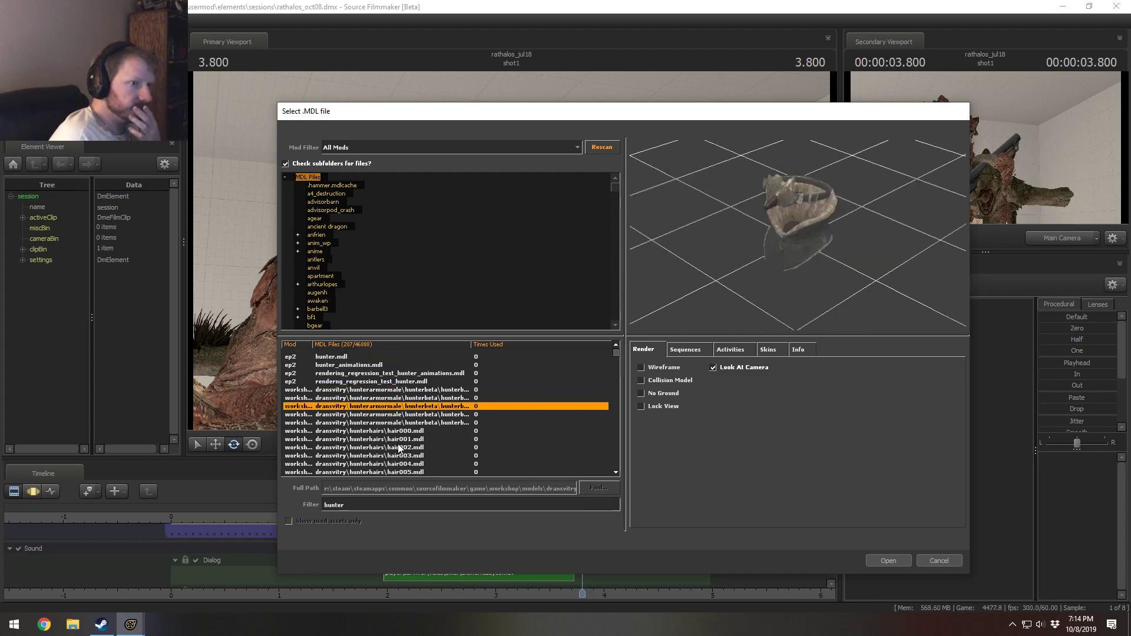
click(401, 446)
click(408, 431)
click(415, 422)
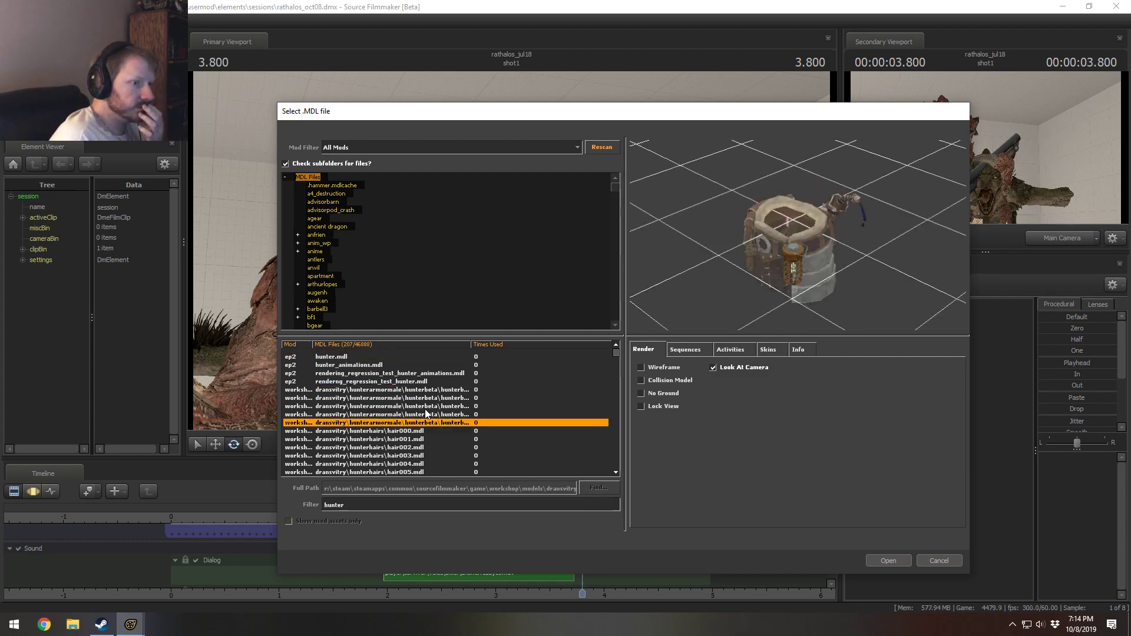
click(423, 414)
click(431, 398)
click(434, 389)
click(436, 381)
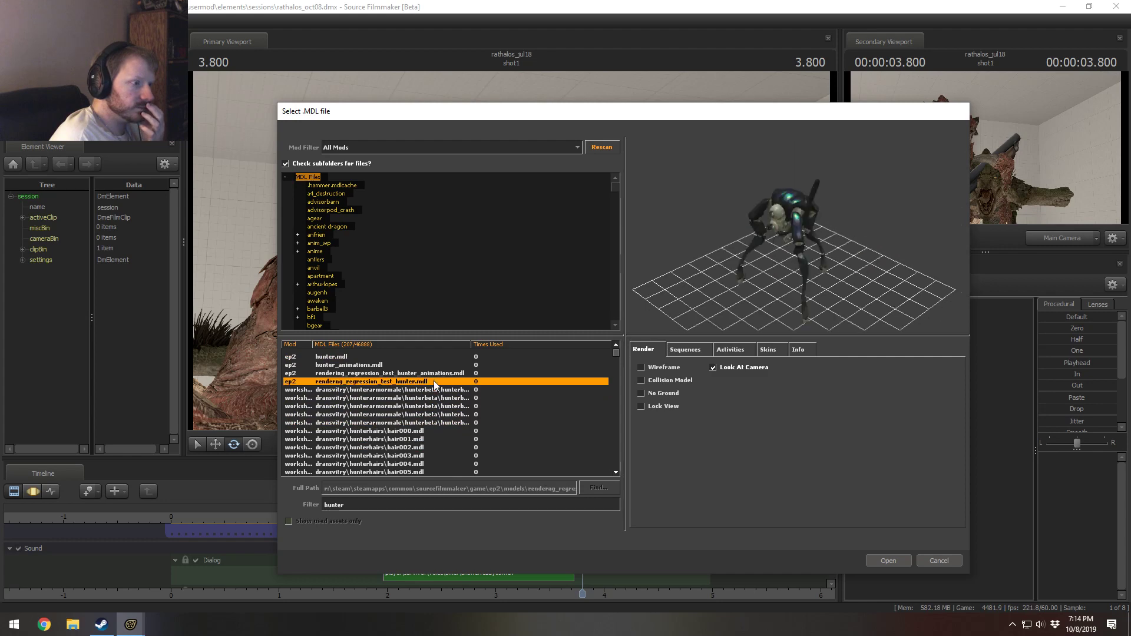
click(430, 390)
drag(676, 291, 631, 323)
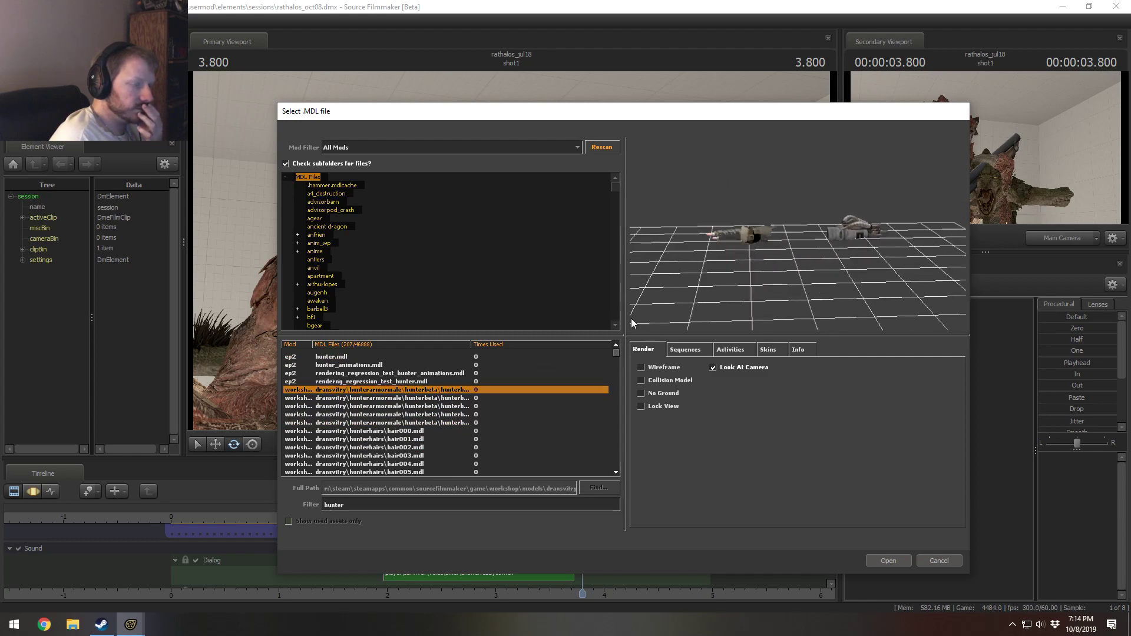
click(394, 430)
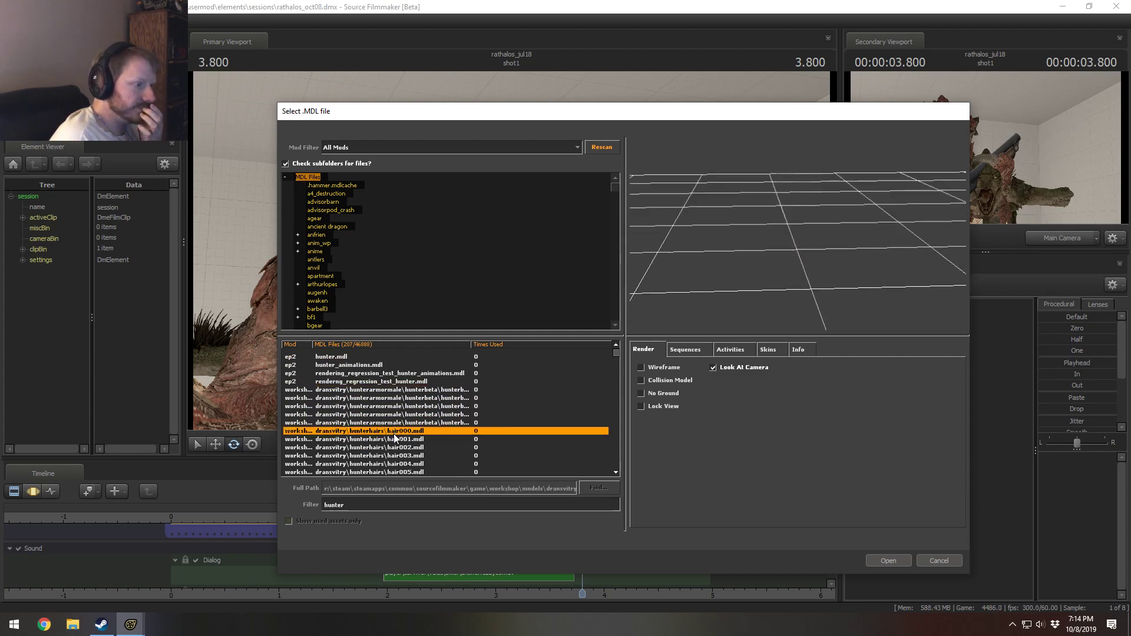
click(396, 438)
Step: Preview the files in the malehunter folder and add malehunter.mdl to the scene as a new animation set
scroll(394, 465, down, 6)
scroll(398, 465, down, 5)
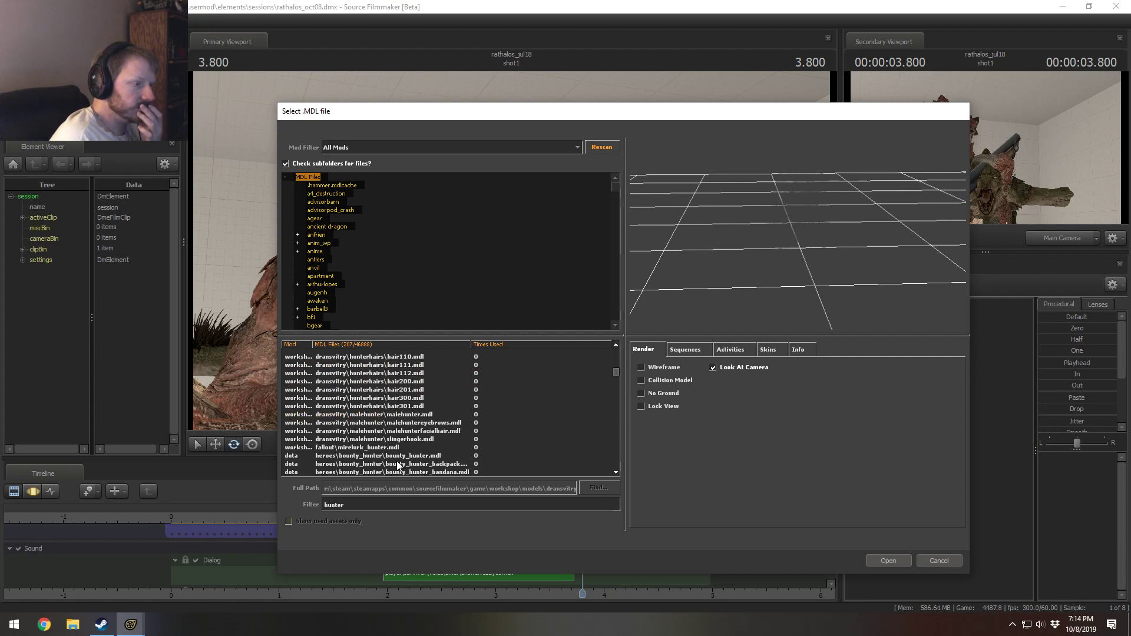
click(420, 415)
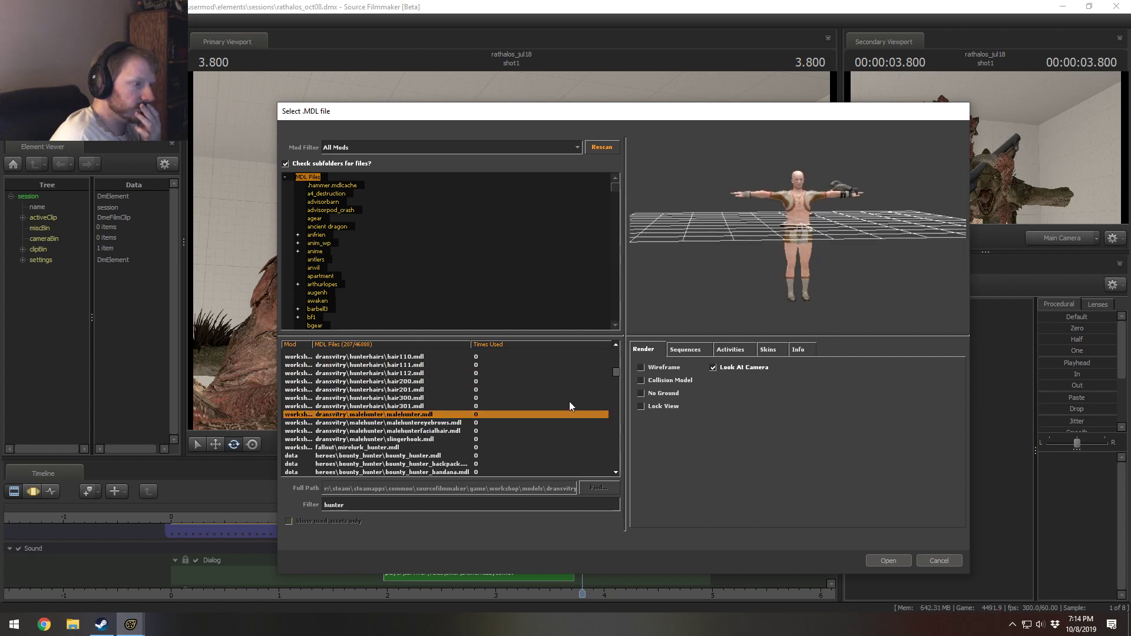
click(443, 423)
click(434, 431)
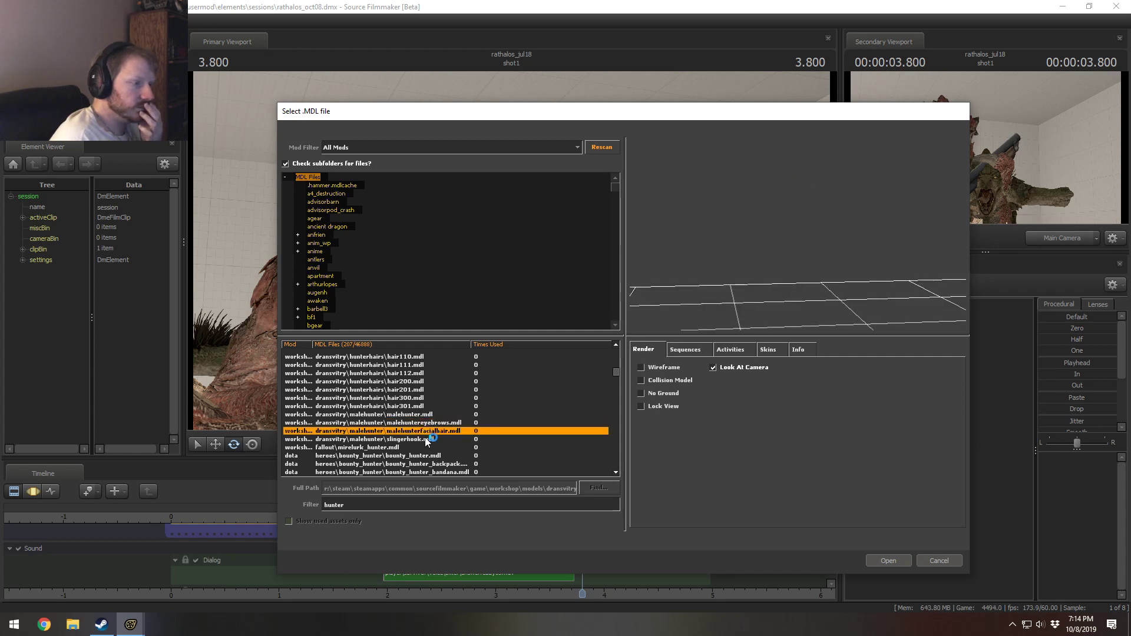
click(423, 438)
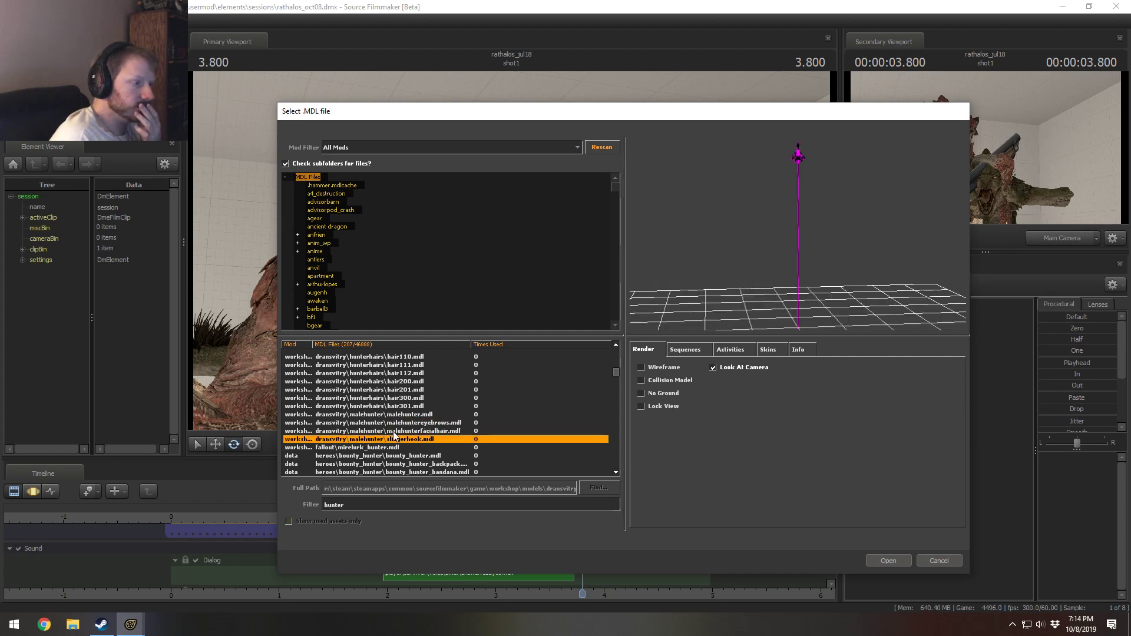
click(404, 414)
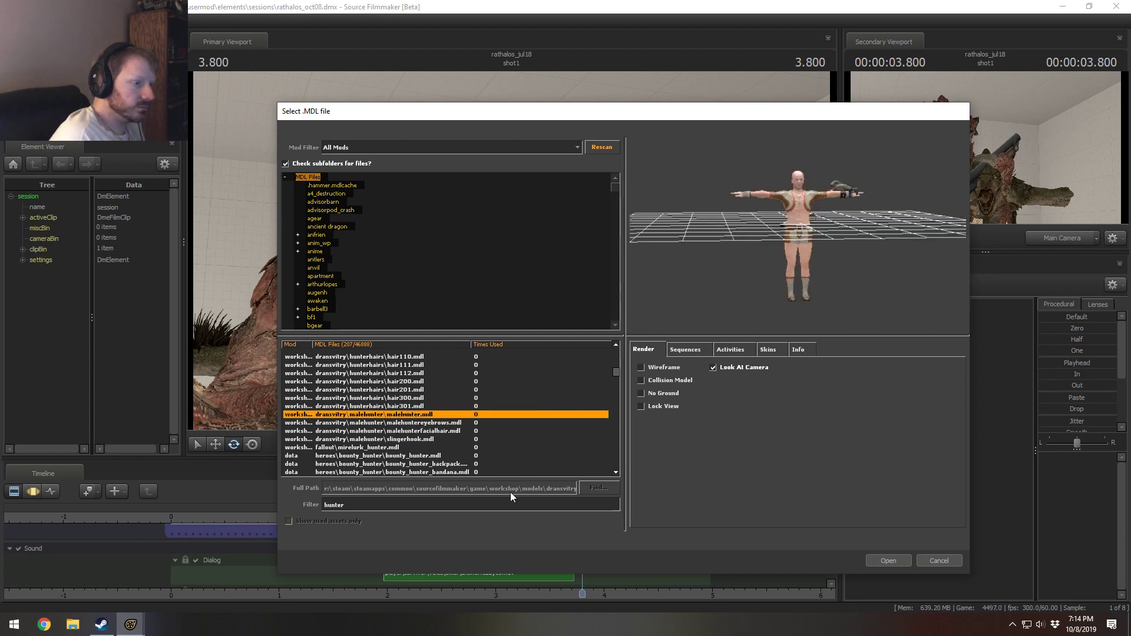
click(885, 557)
Step: Switch to the Work Camera and the motion editor, and select the malehunter1 animation set
click(718, 402)
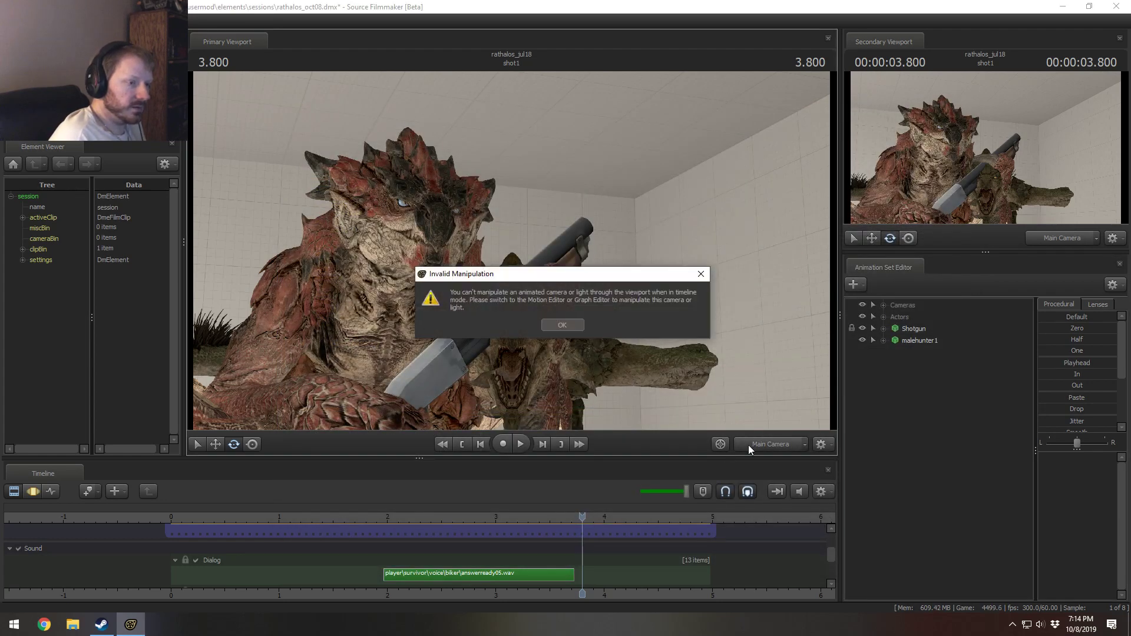
click(562, 325)
key(F4)
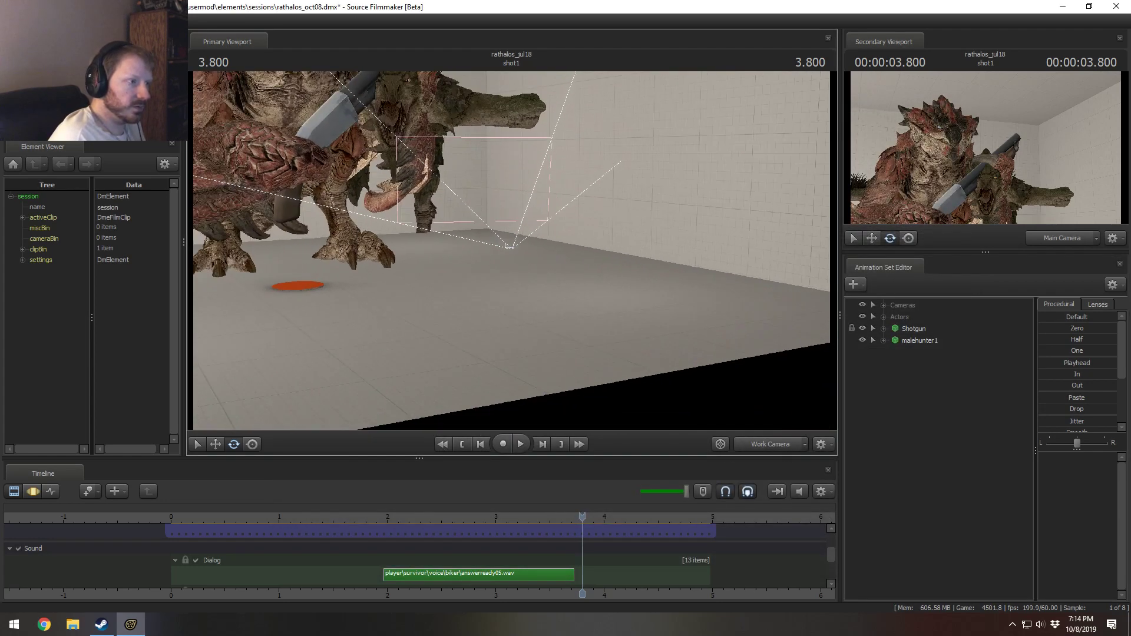
drag(539, 257, 745, 257)
key(F3)
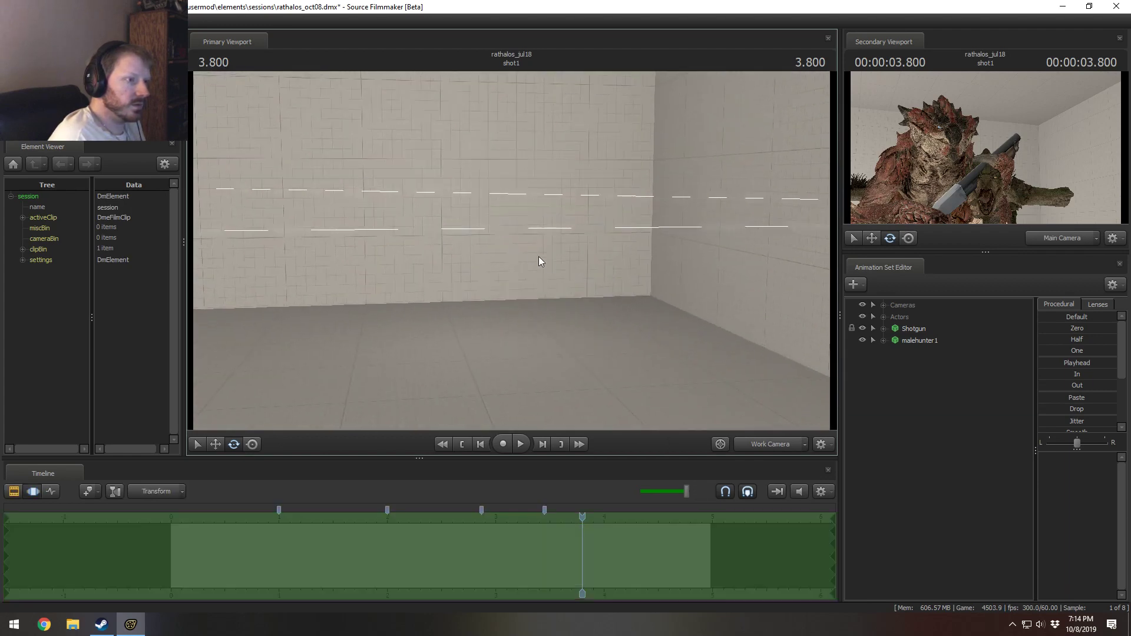
drag(538, 256, 656, 256)
click(892, 343)
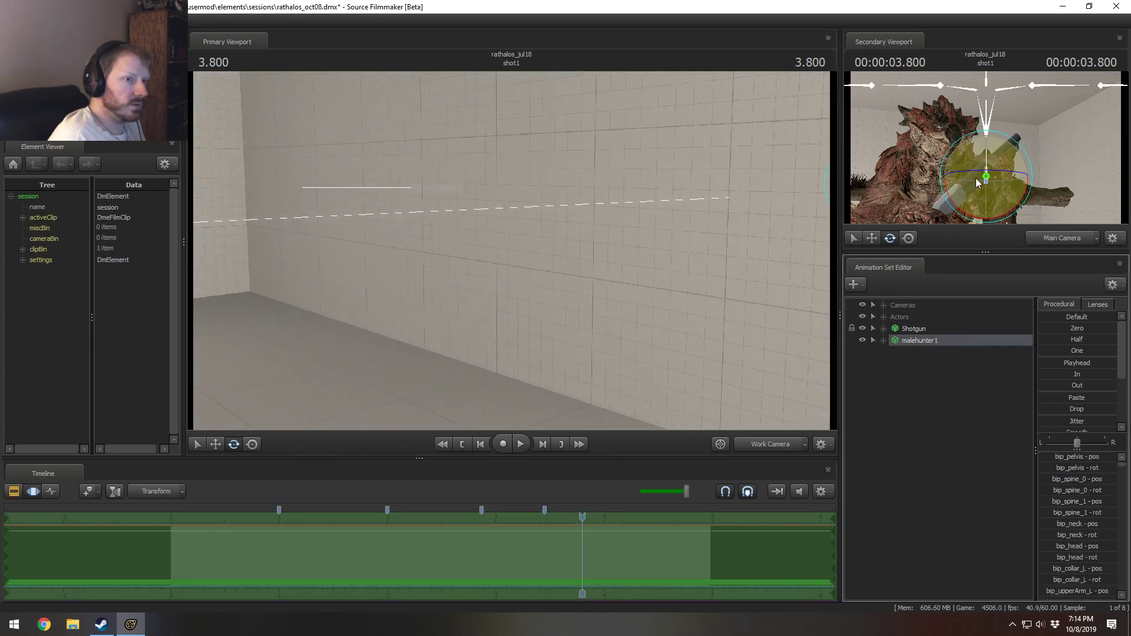
key(s)
drag(511, 250, 581, 232)
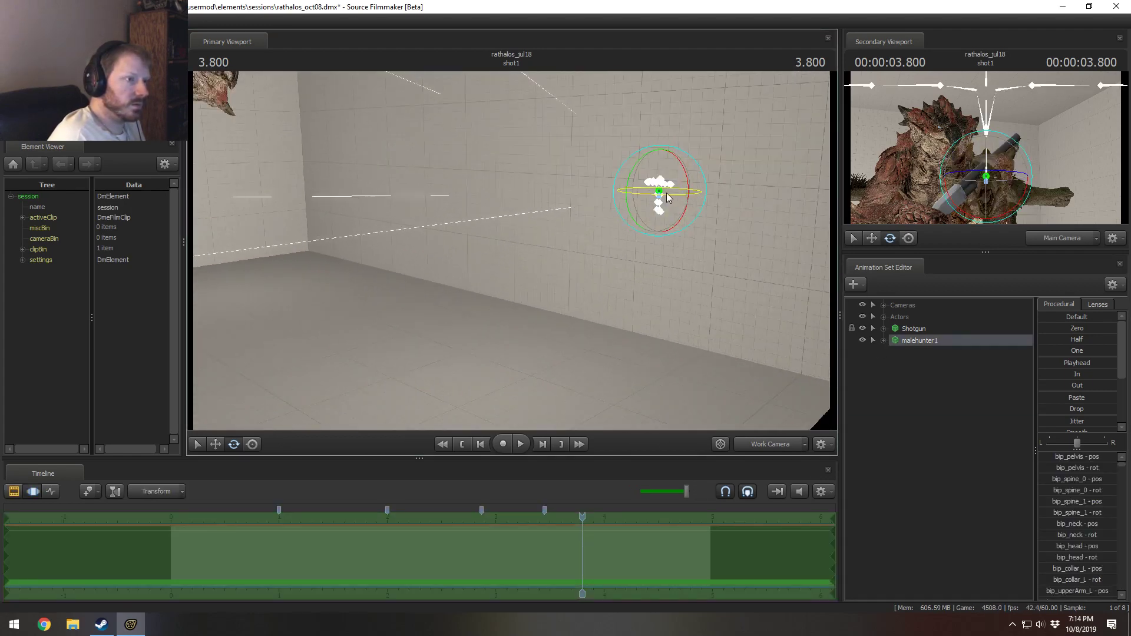
Step: Move malehunter1 into the room near the Rathian, then return to the clip editor with the hunter framed up close
key(w)
key(r)
key(w)
drag(658, 197, 247, 298)
key(w)
drag(512, 250, 487, 74)
key(w)
key(w)
key(a)
key(F2)
key(w)
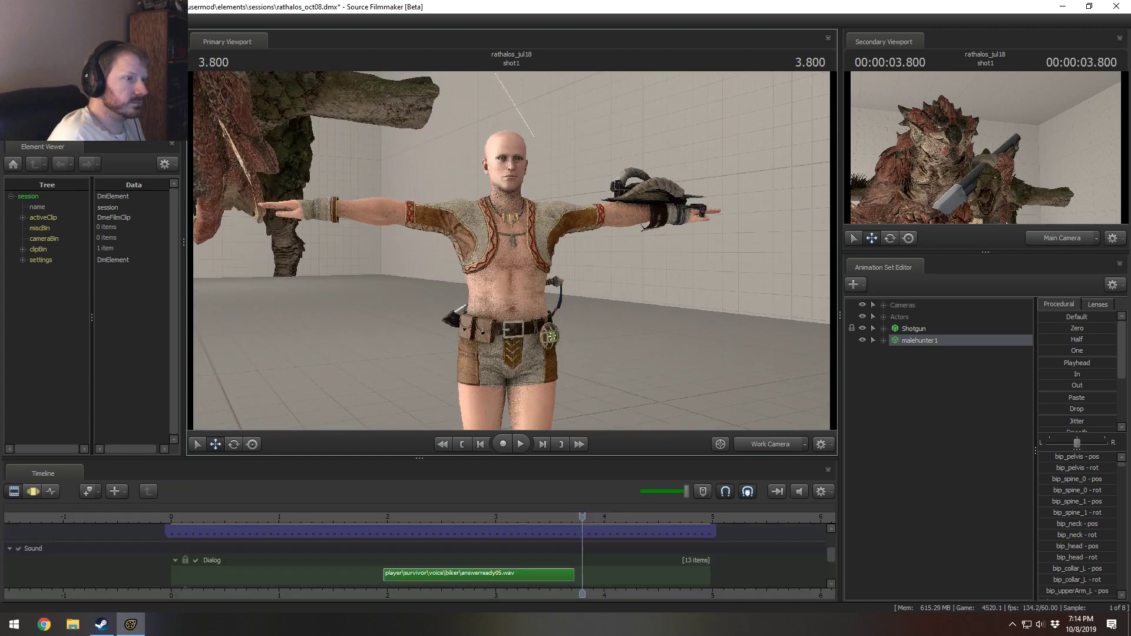
Step: Save the session and open the model browser for a new animation set, with the file list filtered by "hunter"
key(ctrl+s)
right_click(962, 376)
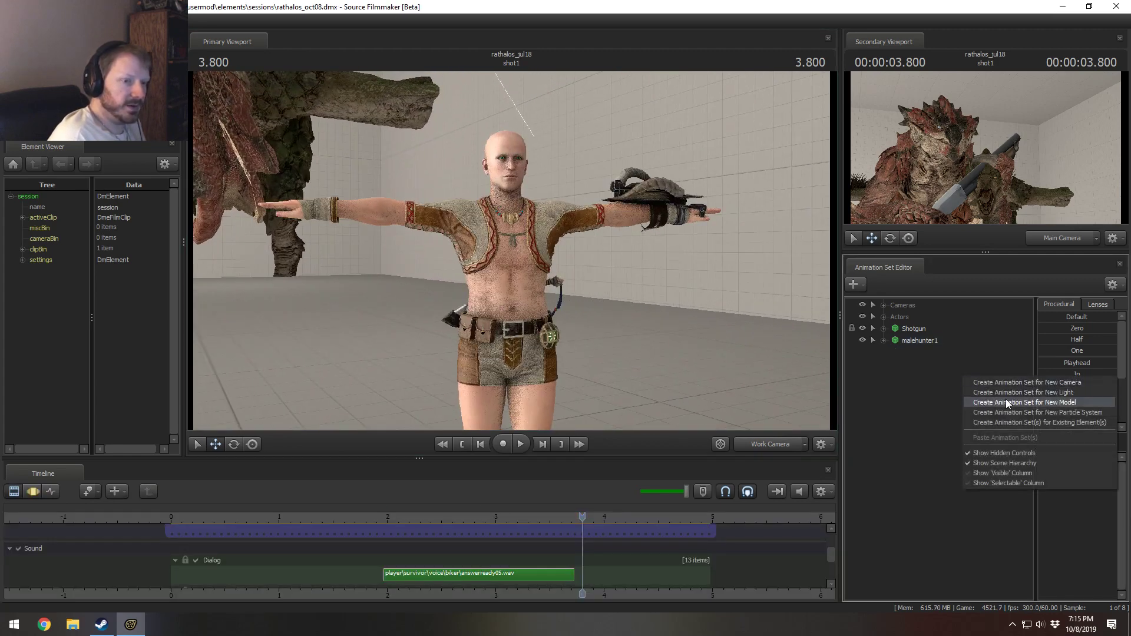
click(1006, 400)
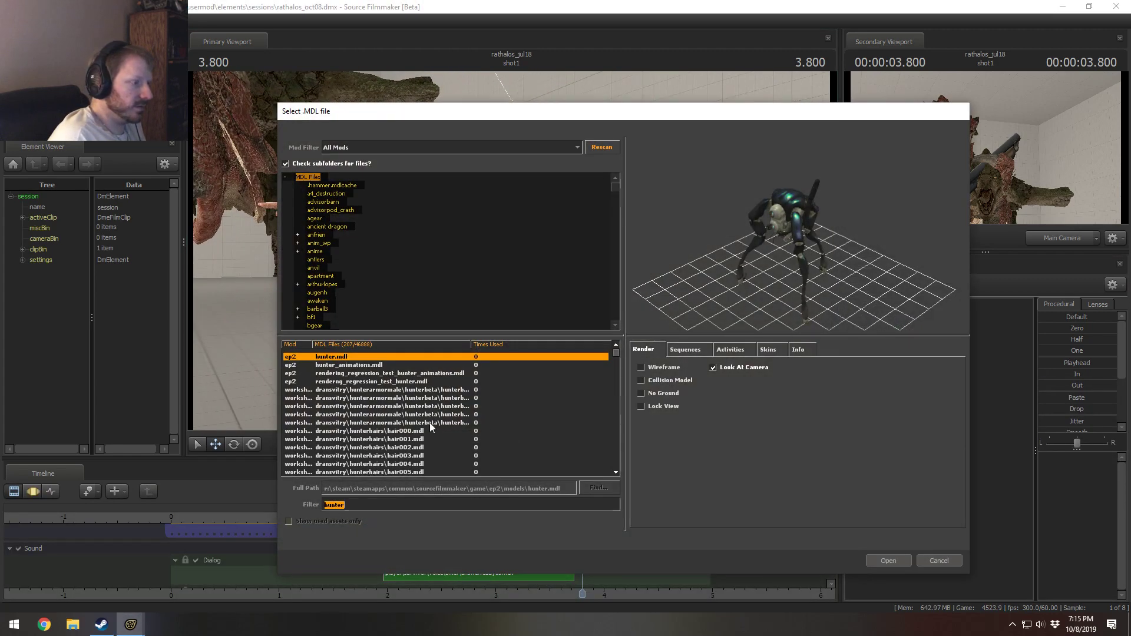
click(338, 505)
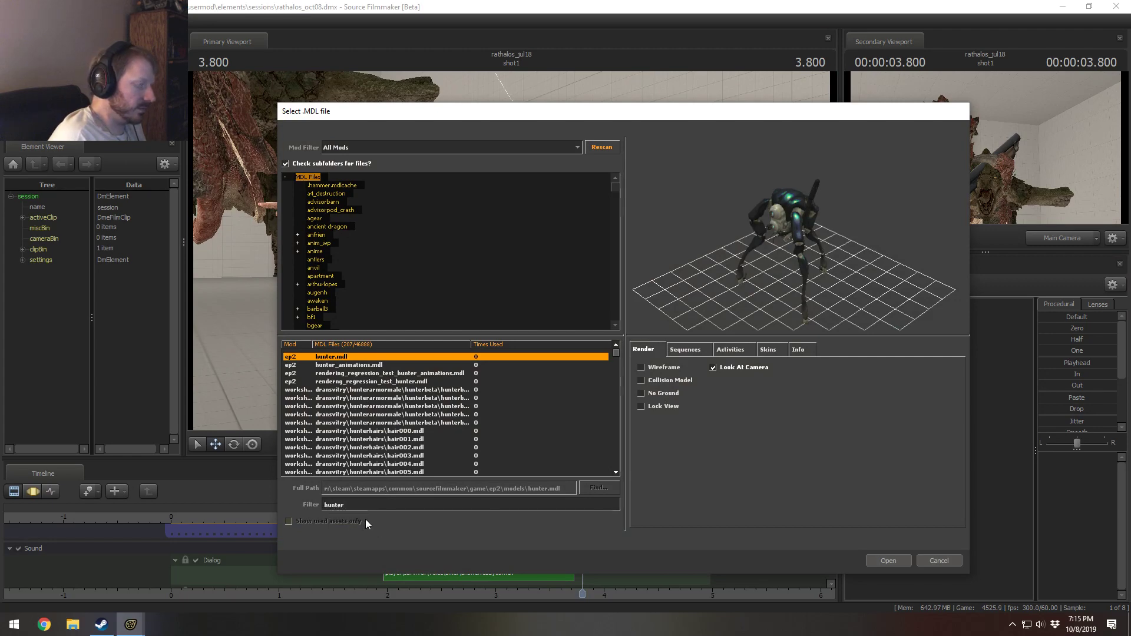
text(ma)
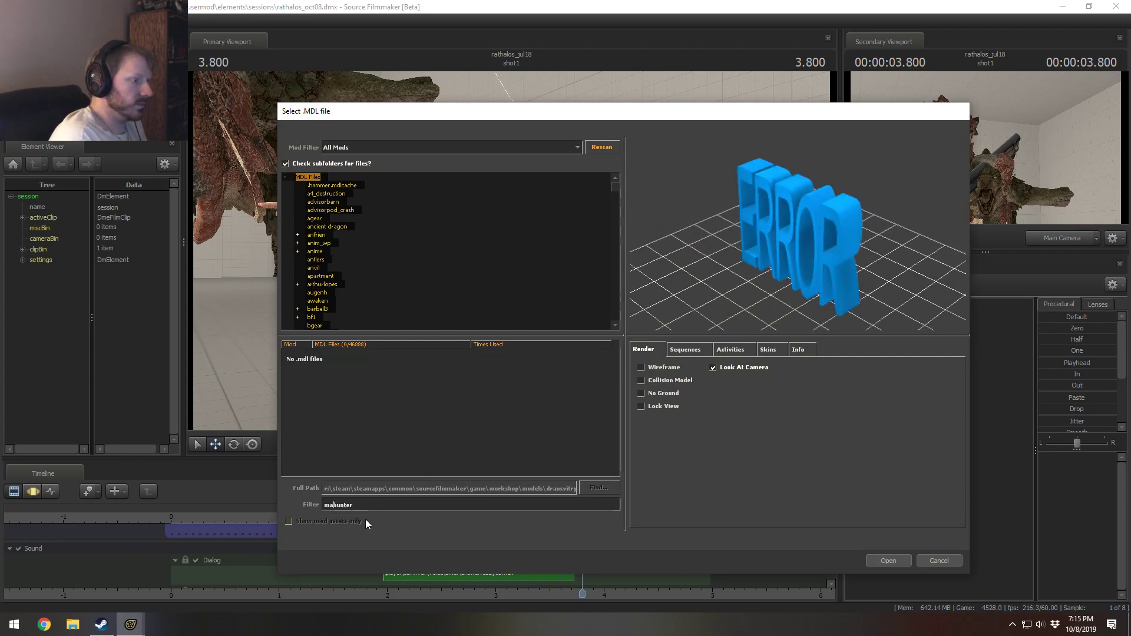
key(BackSpace)
key(BackSpace)
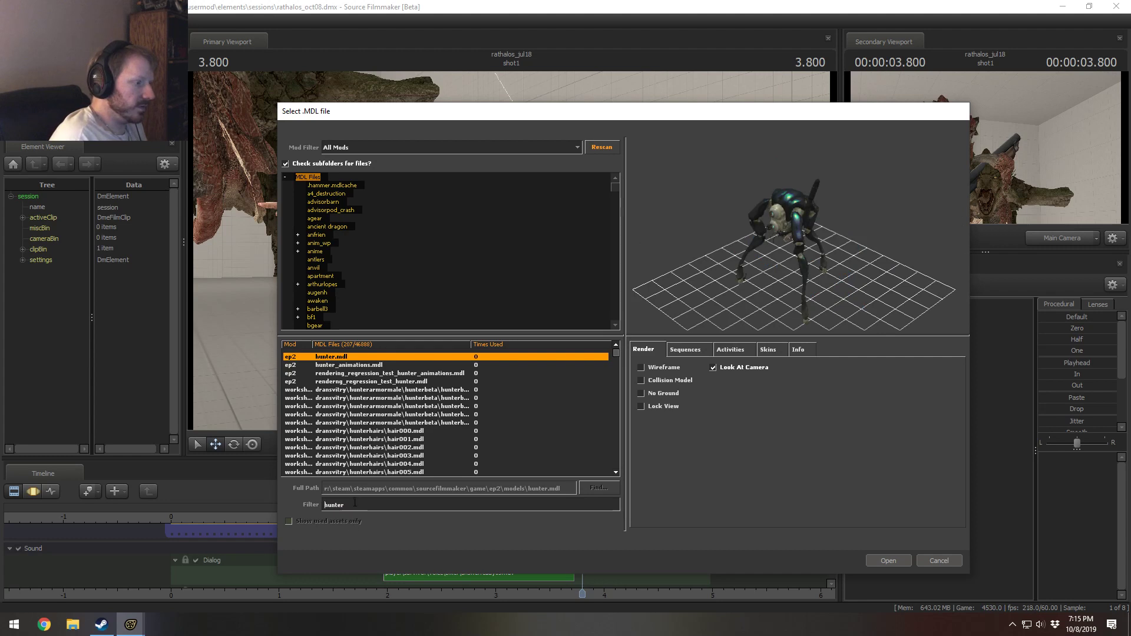
Step: Preview the hunter hair models from hair000.mdl onward in wireframe and add hair005.mdl as a new animation set
click(407, 431)
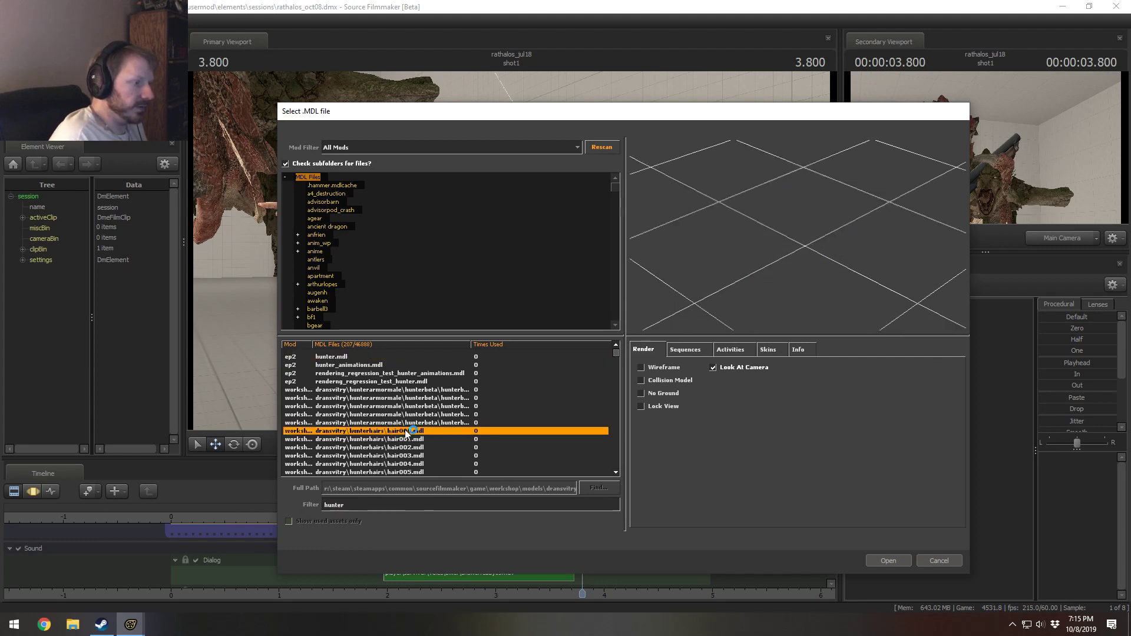
click(680, 369)
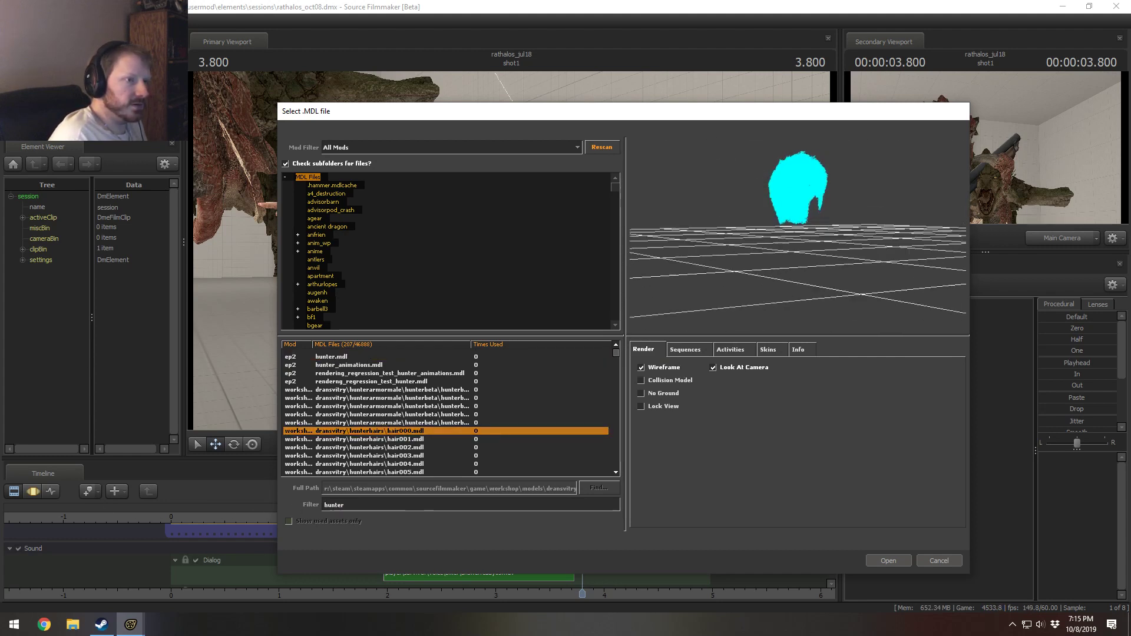
click(378, 448)
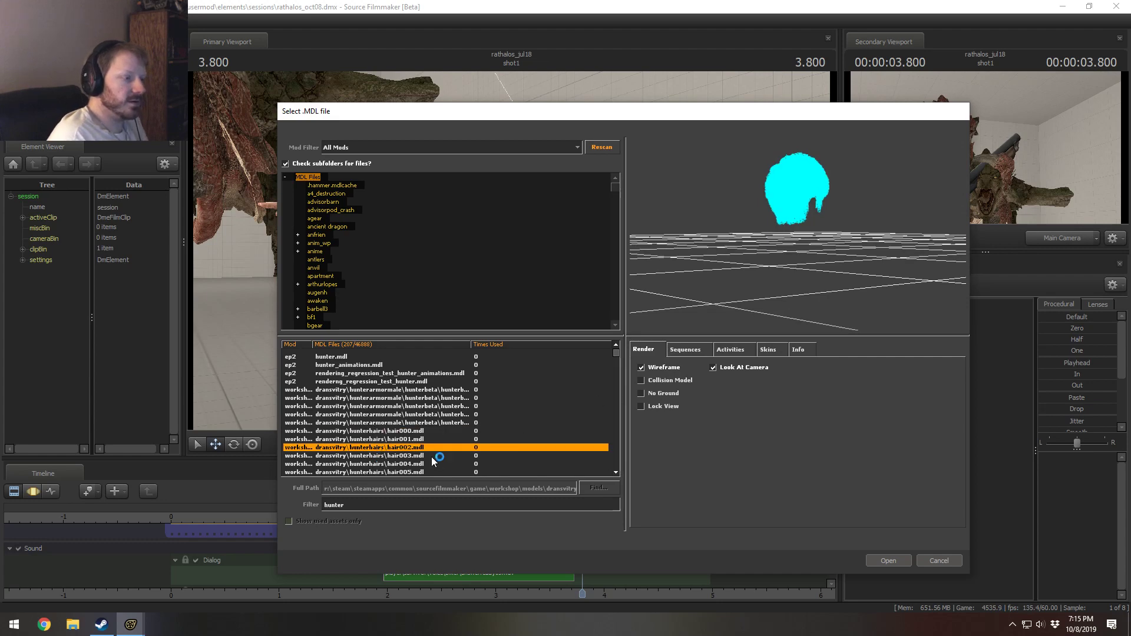
key(Down)
key(Down)
key(Down)
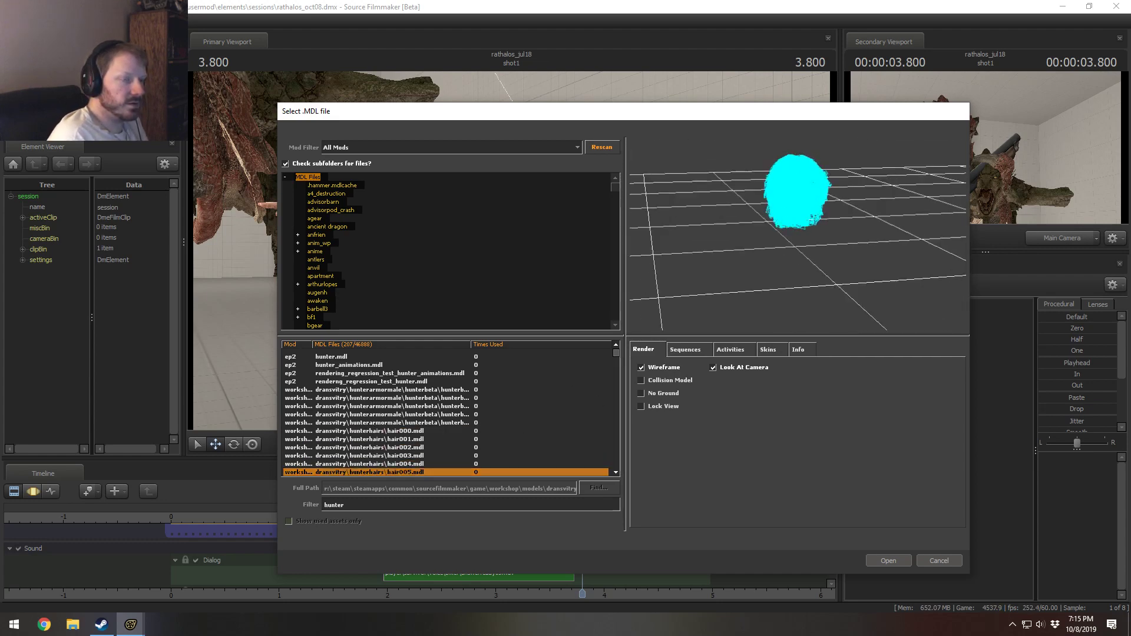
drag(798, 235, 810, 496)
click(888, 561)
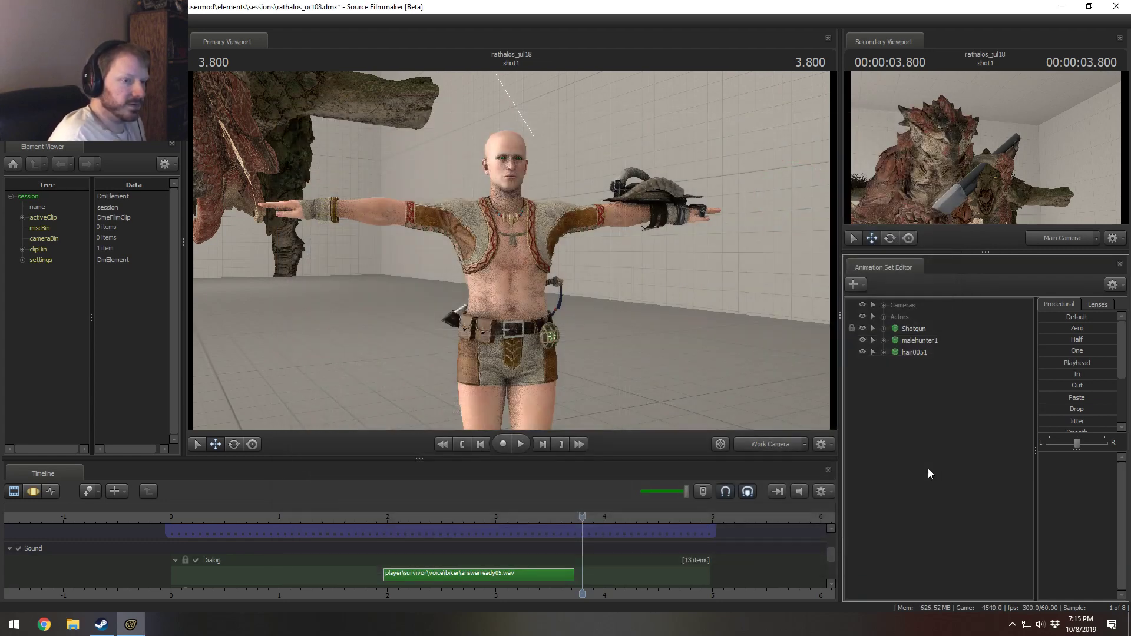
Step: Lock hair0051 to malehunter1 and zero its bones in the motion editor, checking the fit on the hunter's head
click(923, 352)
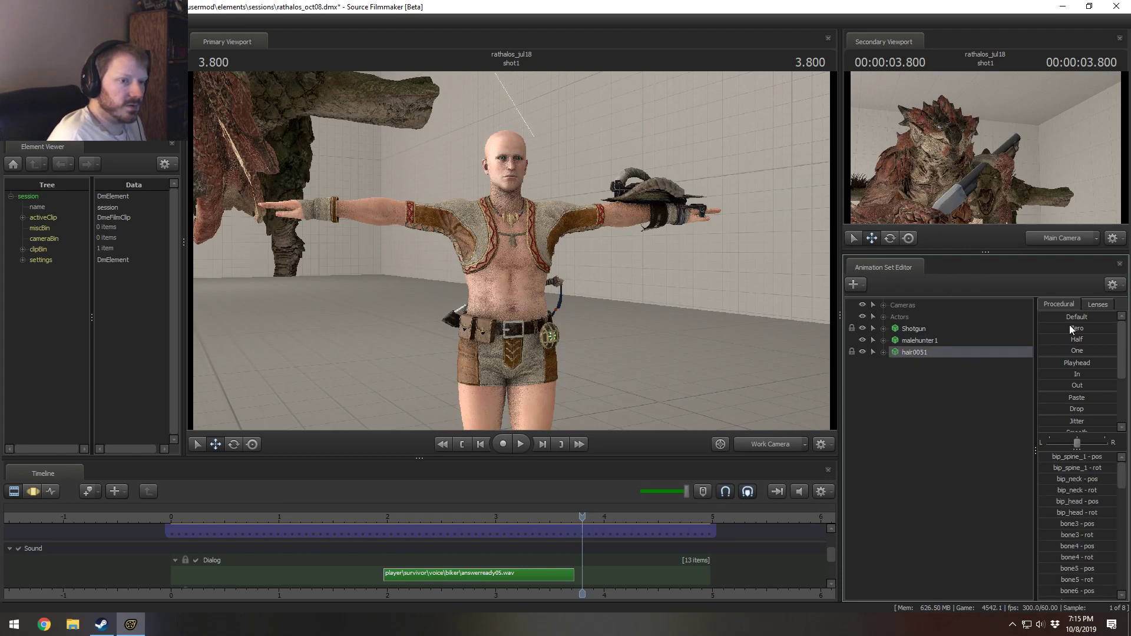
key(F3)
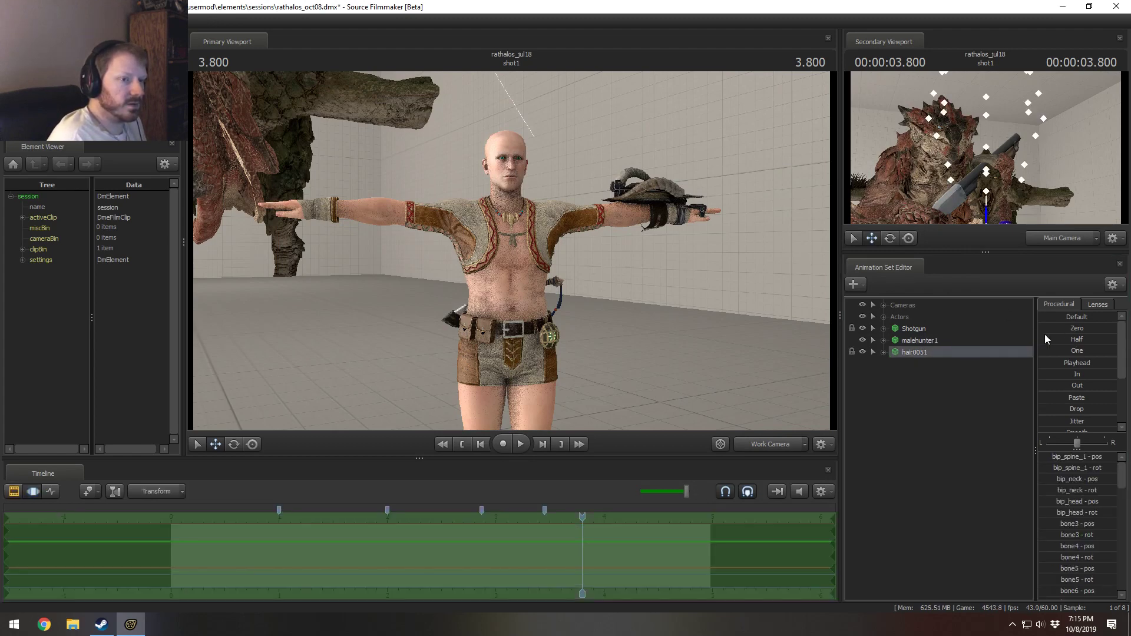
drag(1045, 328, 1116, 328)
alt+drag(791, 262, 854, 263)
mouse_move(594, 257)
alt+mouse_down()
mouse_move(551, 257)
mouse_move(590, 268)
alt+mouse_up()
Step: Copy the hair0051 animation set despite its locked controls, and remove it from the scene
right_click(918, 353)
click(943, 372)
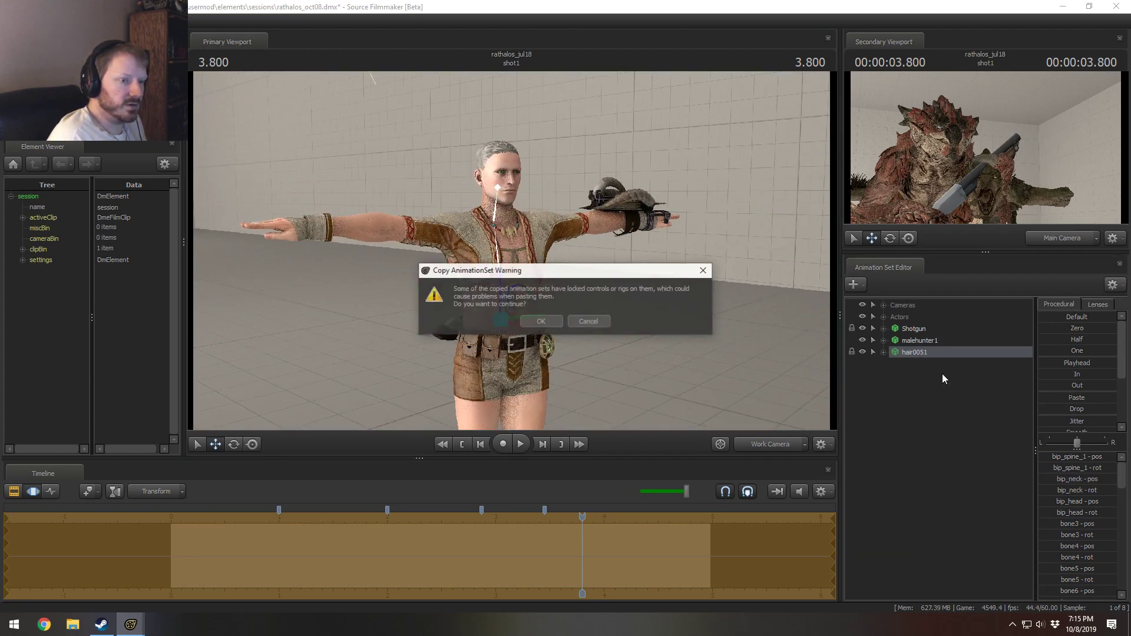
click(540, 321)
right_click(924, 352)
click(943, 374)
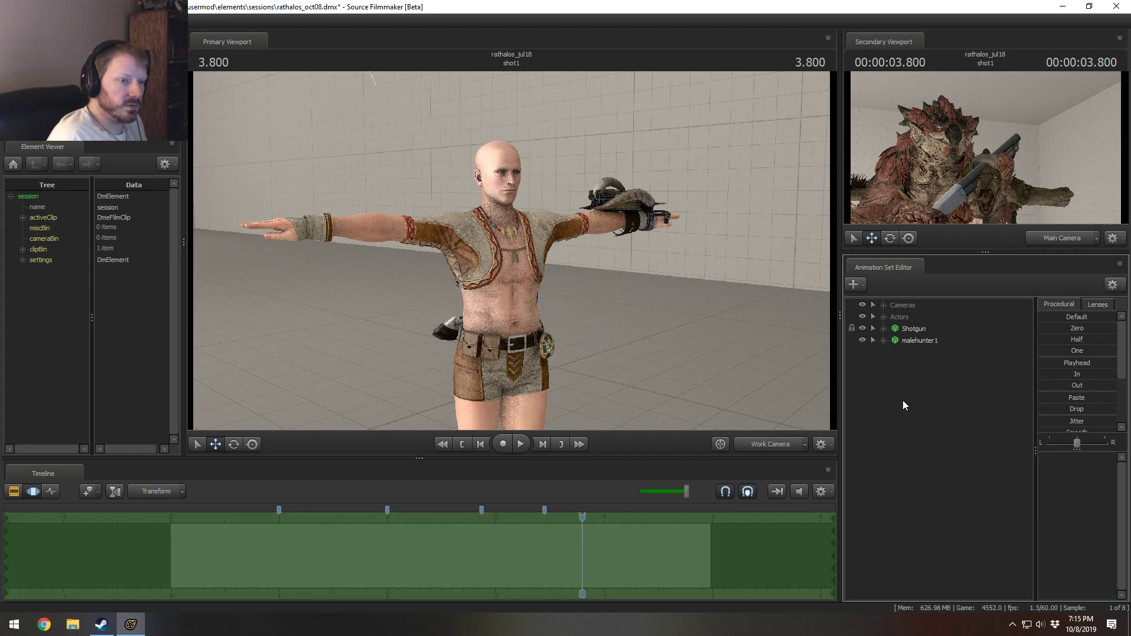
Step: Open the new model browser and preview the hunter hair models in wireframe, from hair002.mdl through hair301.mdl
right_click(901, 405)
click(956, 430)
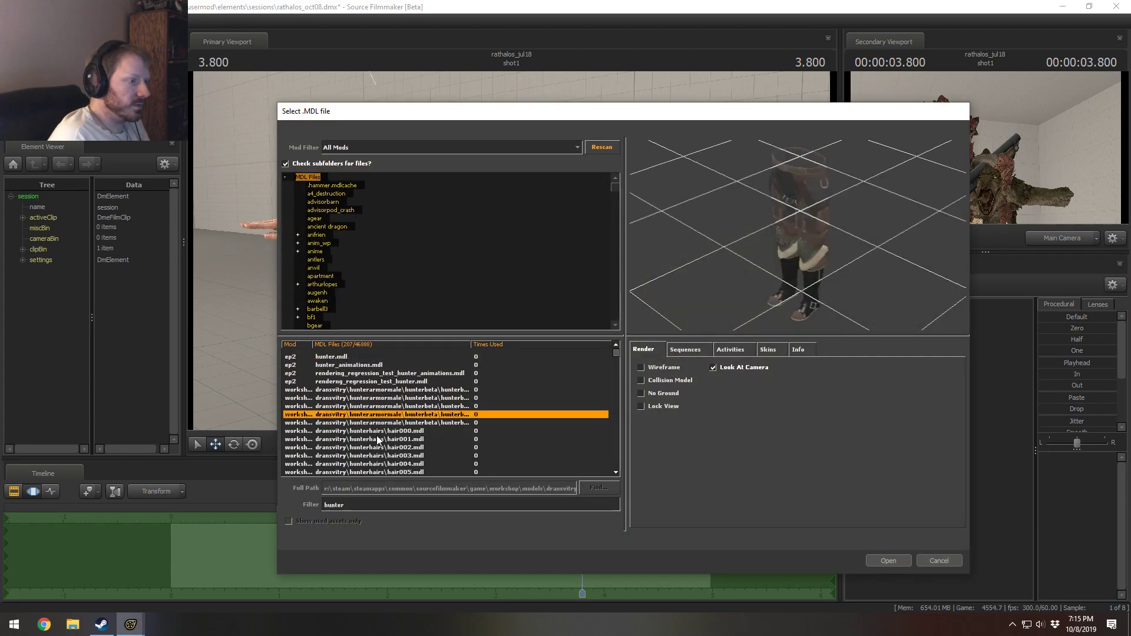
click(380, 447)
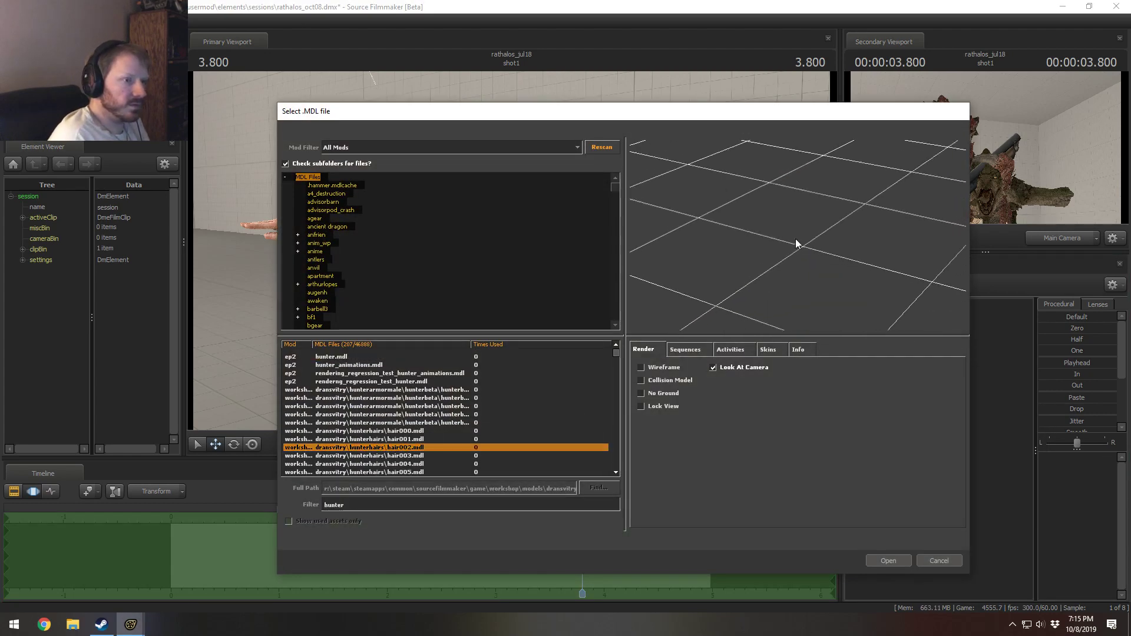
click(678, 370)
drag(698, 219, 813, 194)
key(Down)
key(Down)
key(Down)
key(Down)
key(Down)
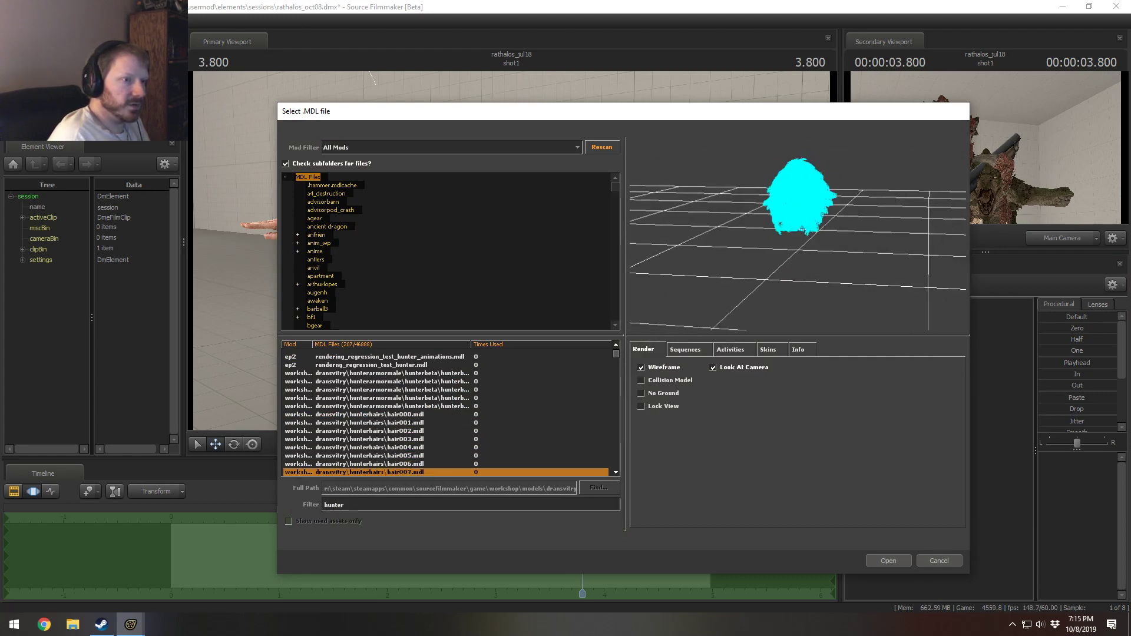
key(Down)
key(Down)
key(Down)
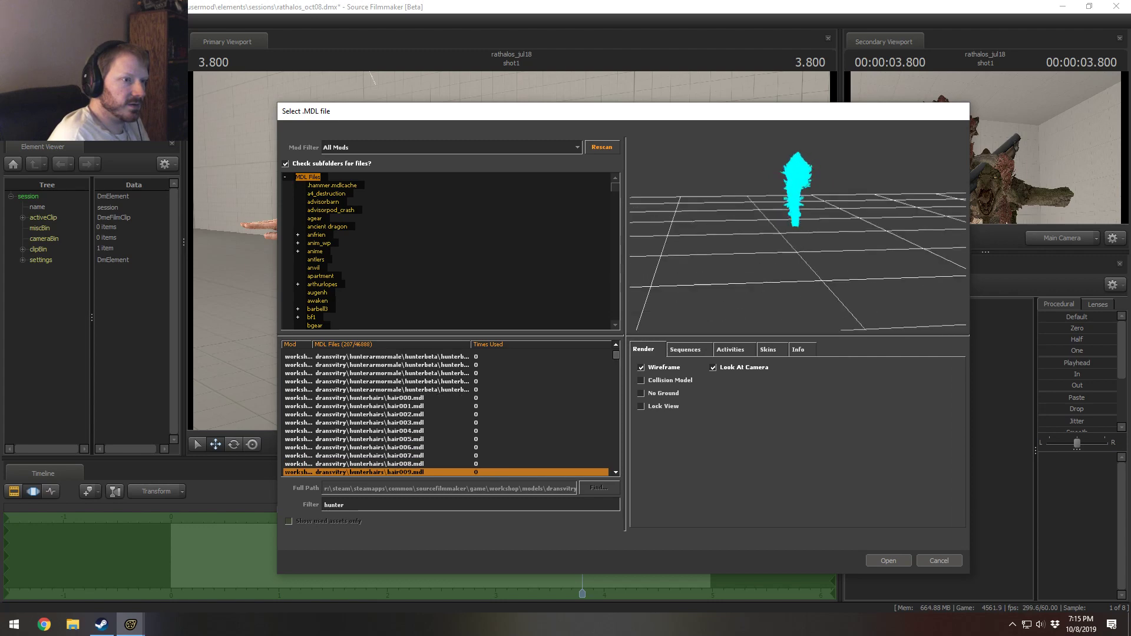
key(Down)
key(Down)
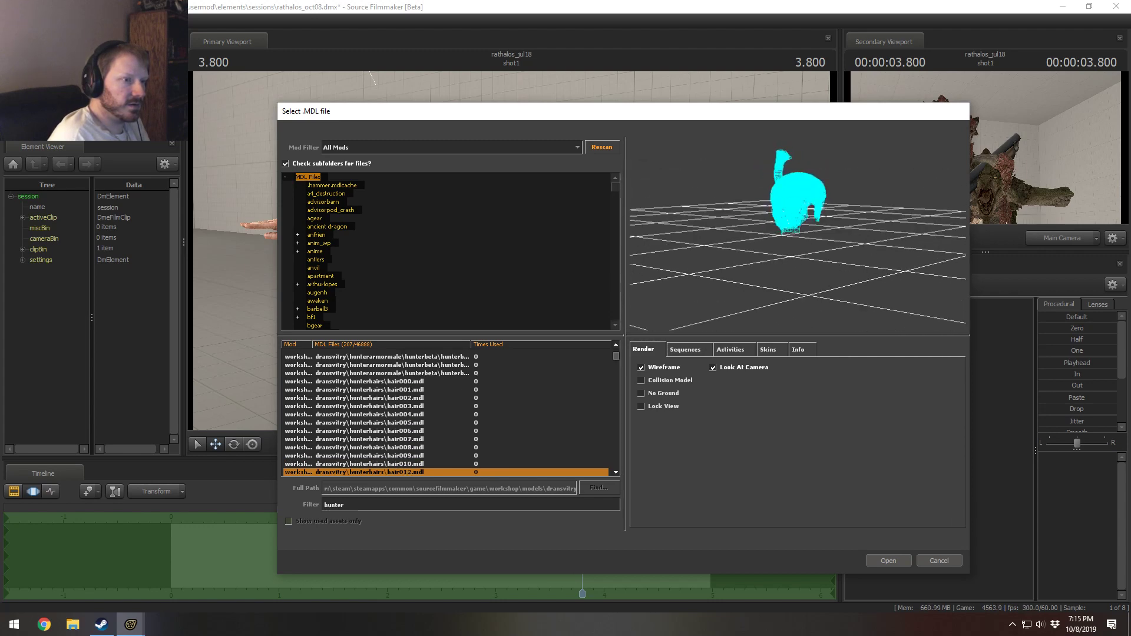
key(Down)
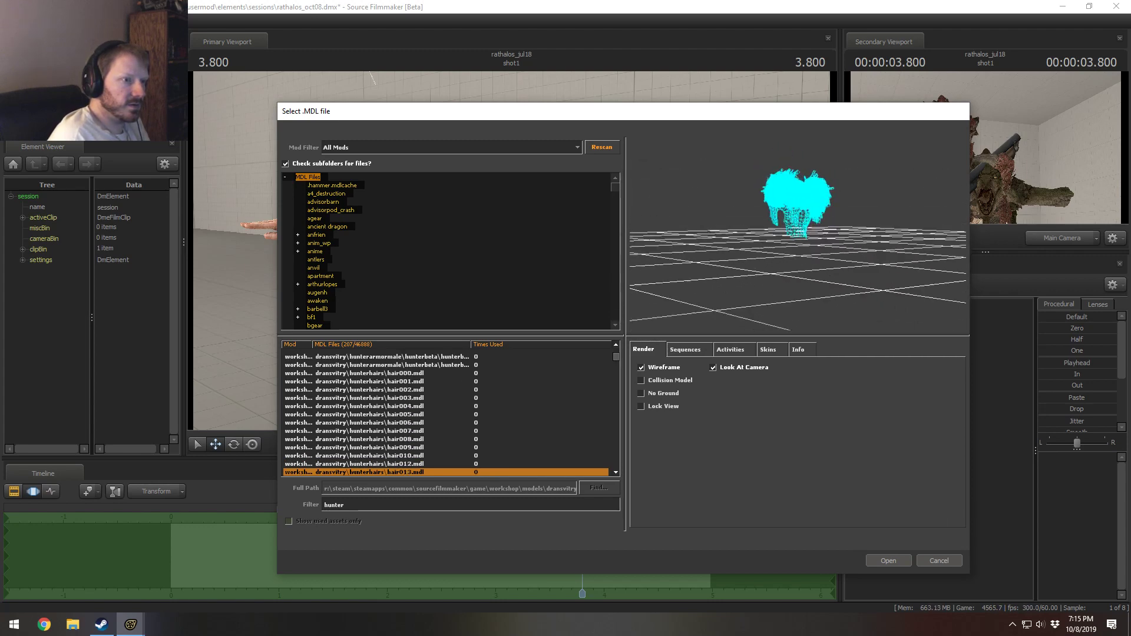
key(Down)
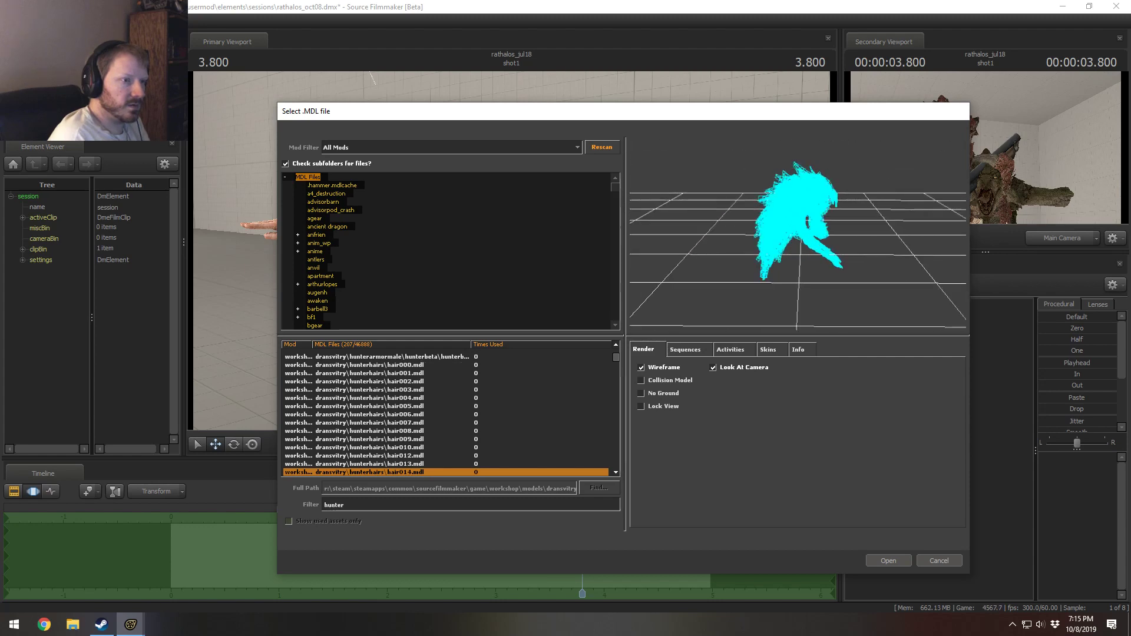
key(Down)
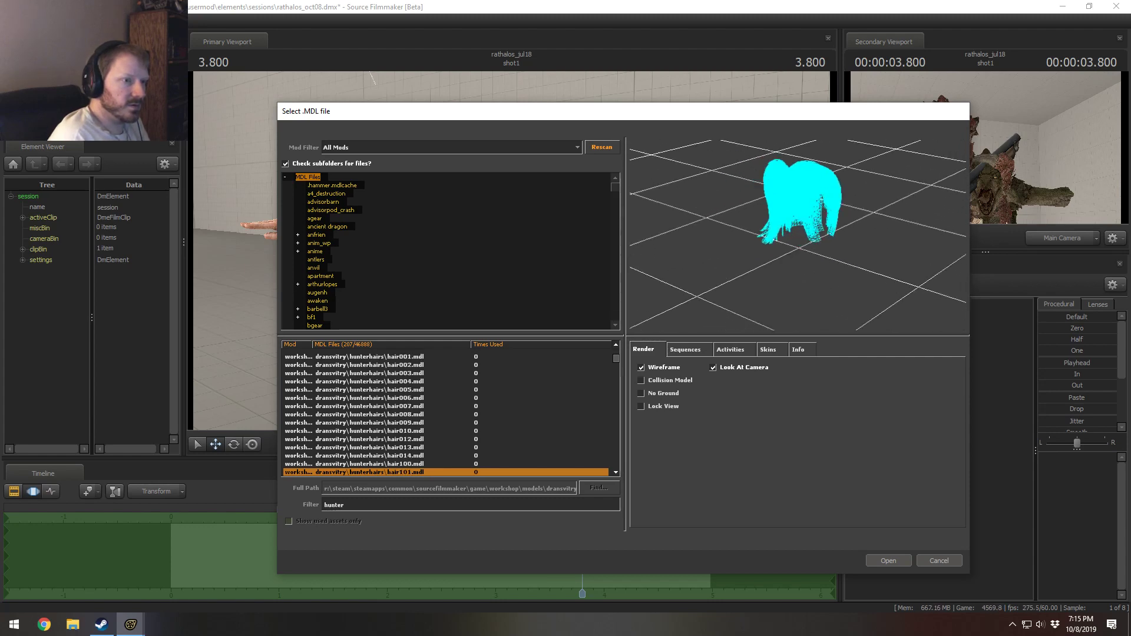
key(Down)
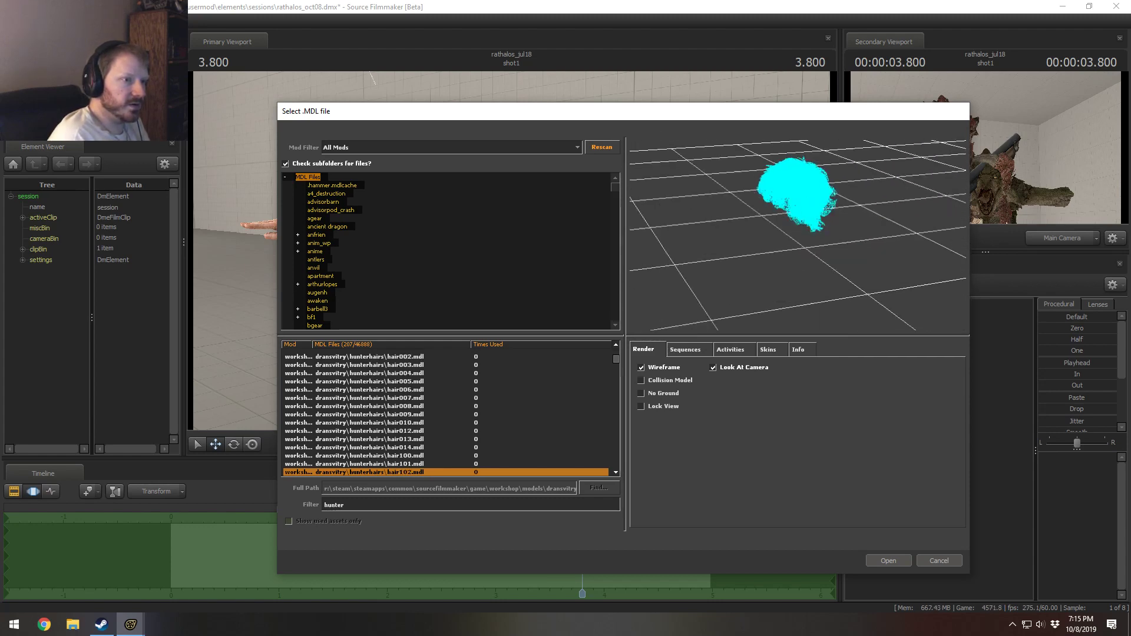
key(Down)
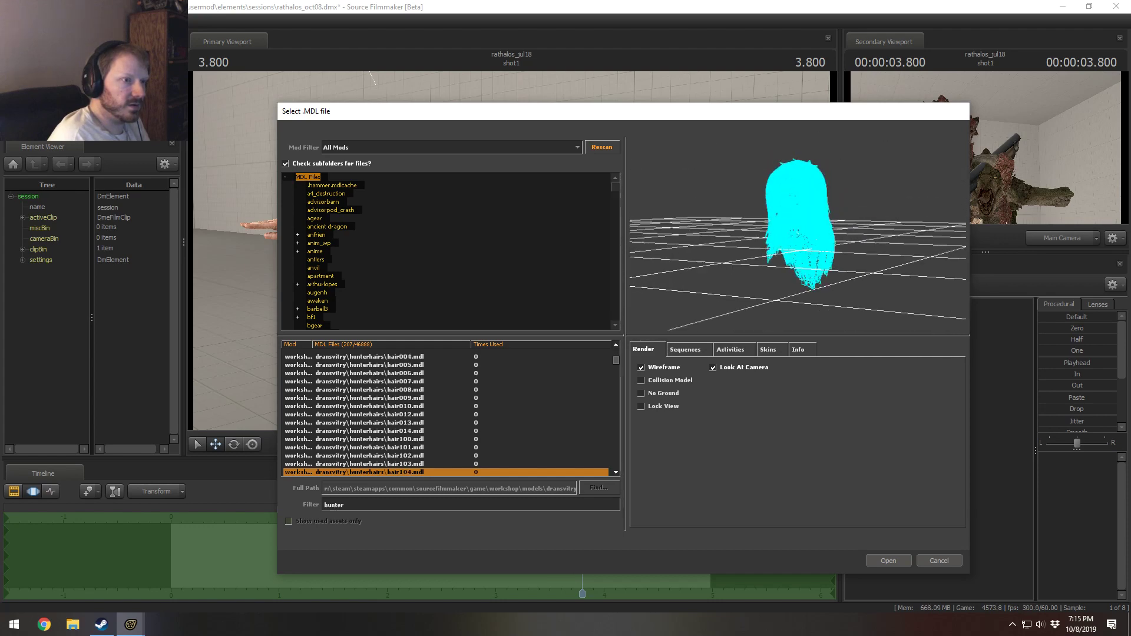
key(Down)
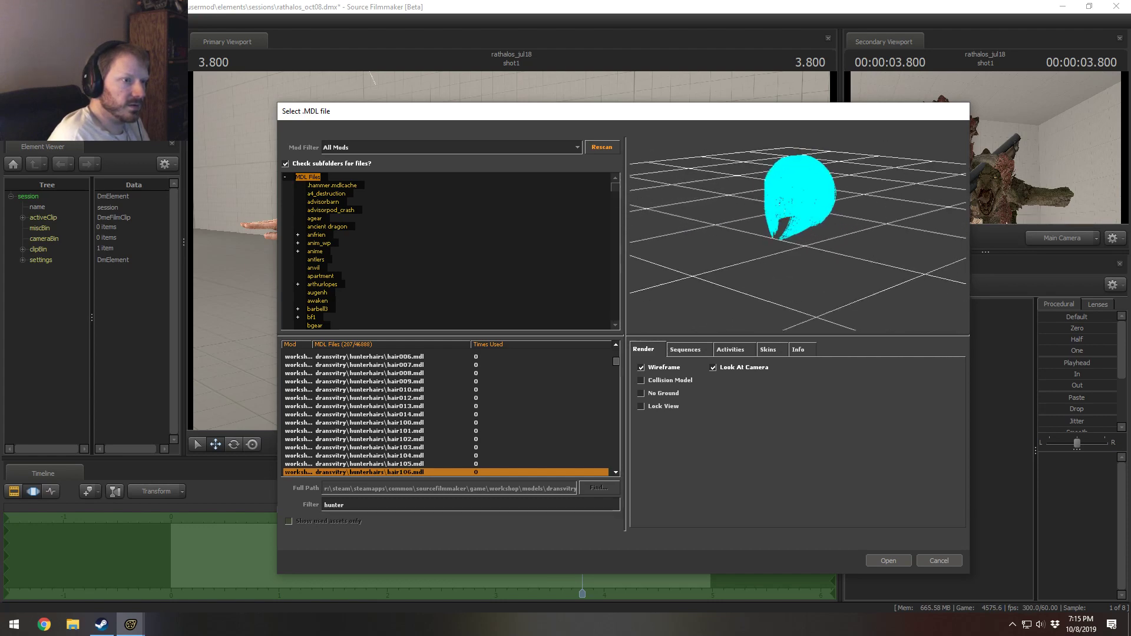
key(Down)
key(Down)
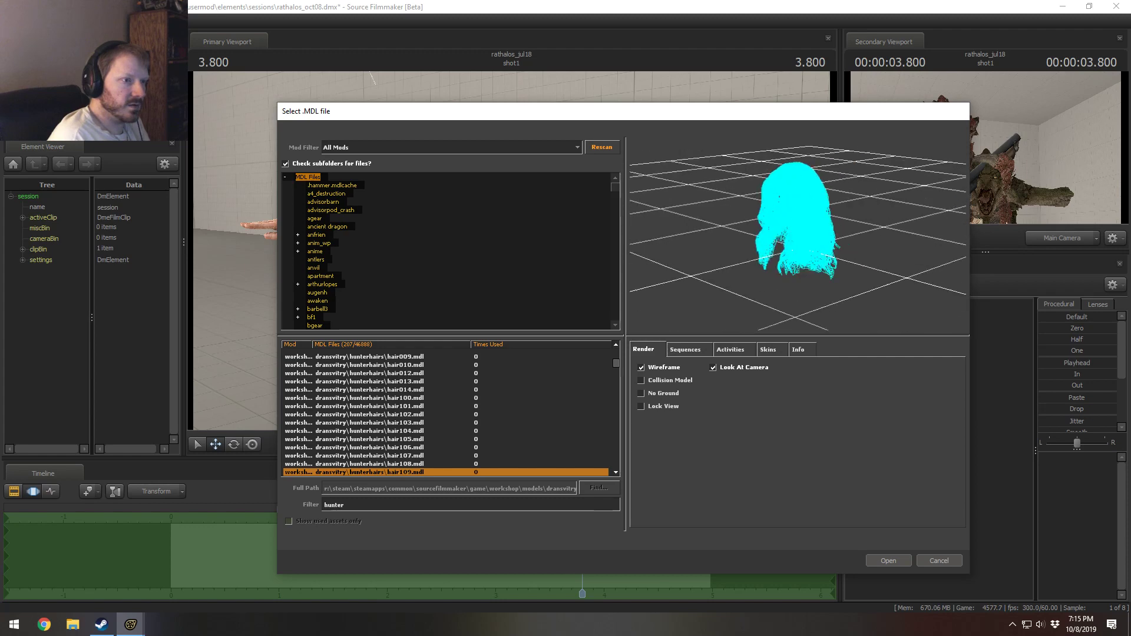
key(Up)
key(Down)
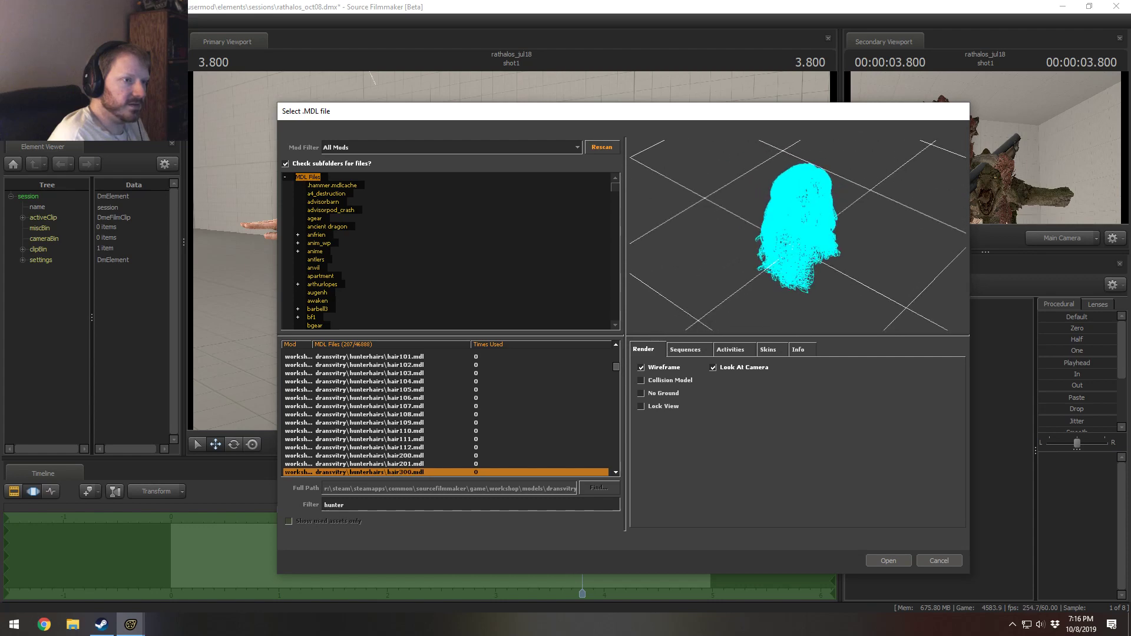
key(Up)
key(Up)
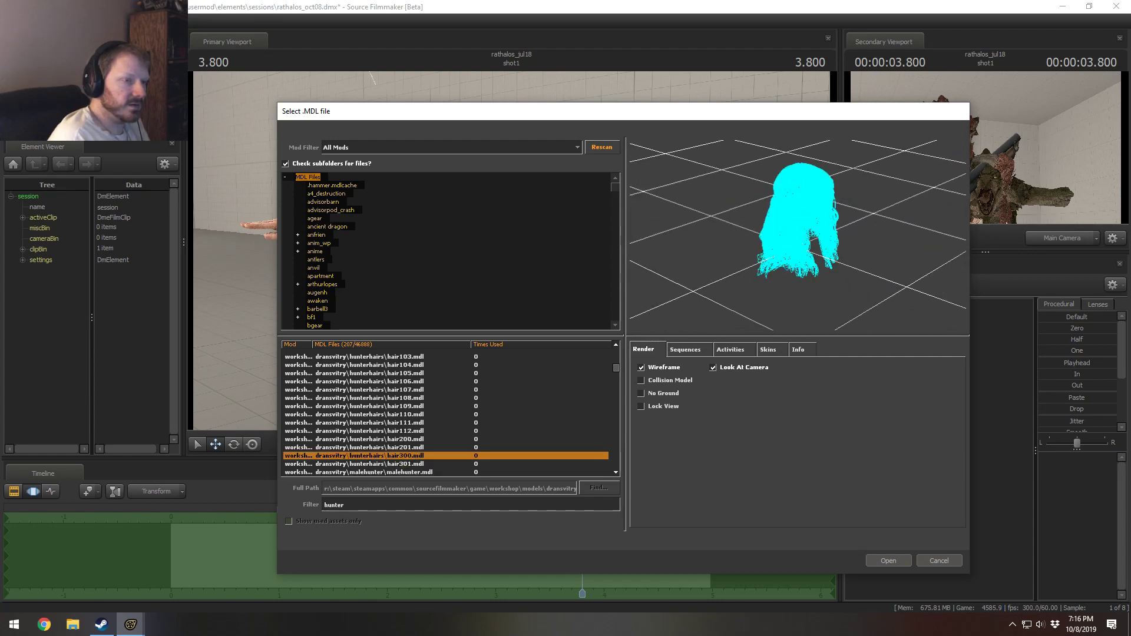
key(Down)
key(Down)
key(Down)
Step: Go back through the hair models to hair005.mdl and add it to the scene as a new animation set
key(Up)
key(Up)
key(Up)
key(Up)
key(Up)
key(Up)
key(Up)
key(Up)
key(Up)
key(Up)
key(Up)
key(Up)
key(Up)
key(Up)
key(Up)
key(Up)
key(Up)
key(Up)
key(Up)
key(Up)
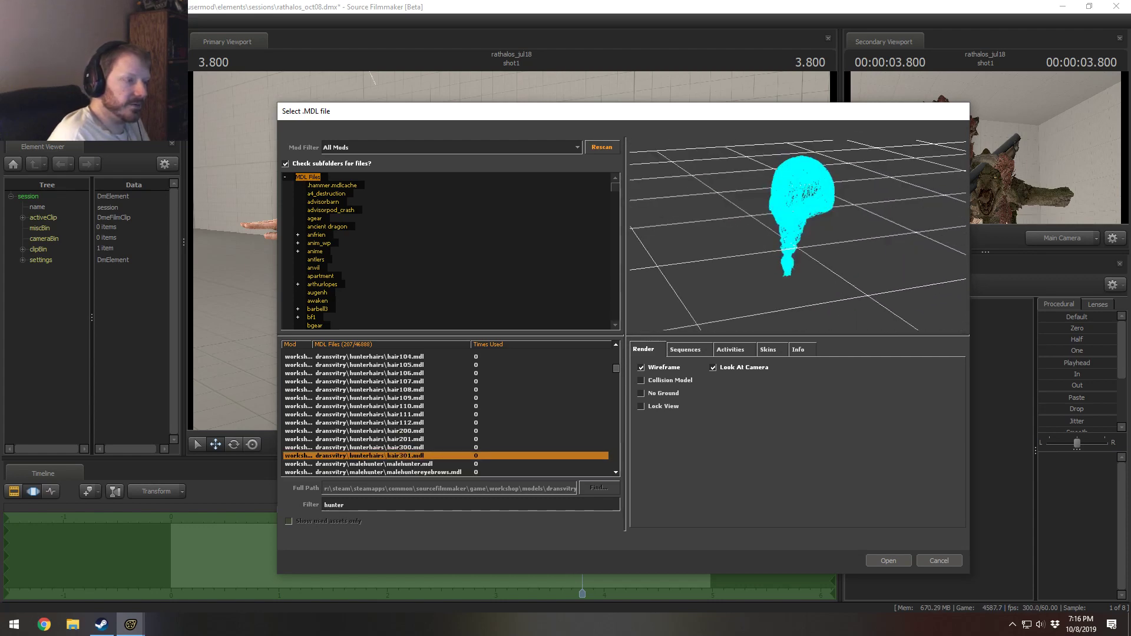
key(Up)
key(Up)
key(Up)
key(Up)
key(Up)
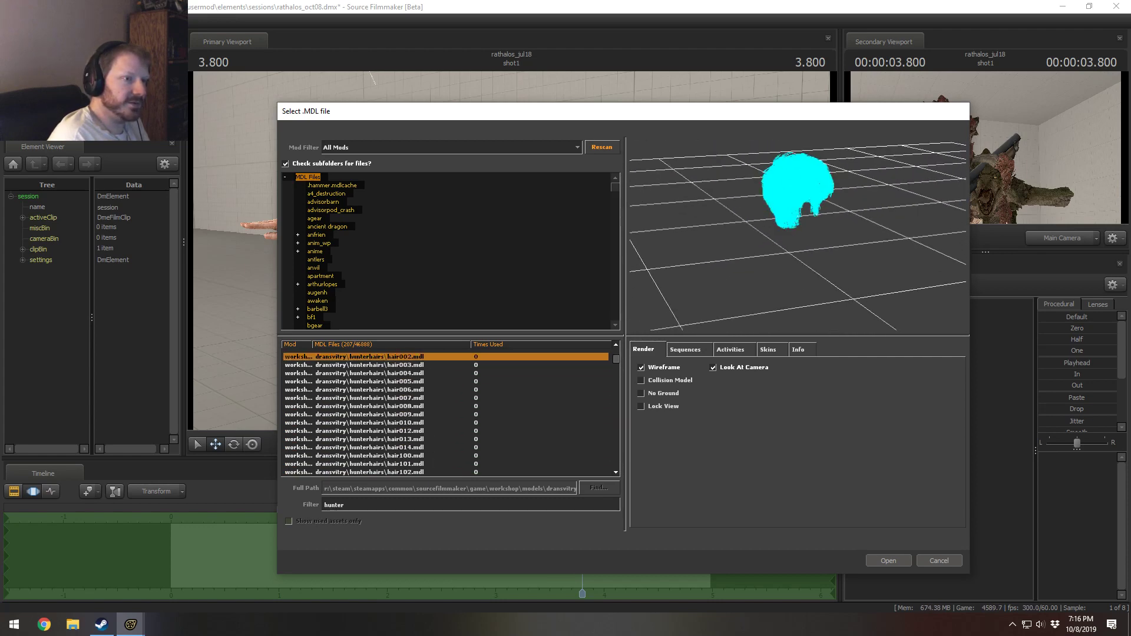
key(Up)
key(Up)
key(Up)
key(Up)
key(Up)
key(Down)
key(Down)
key(Down)
key(Down)
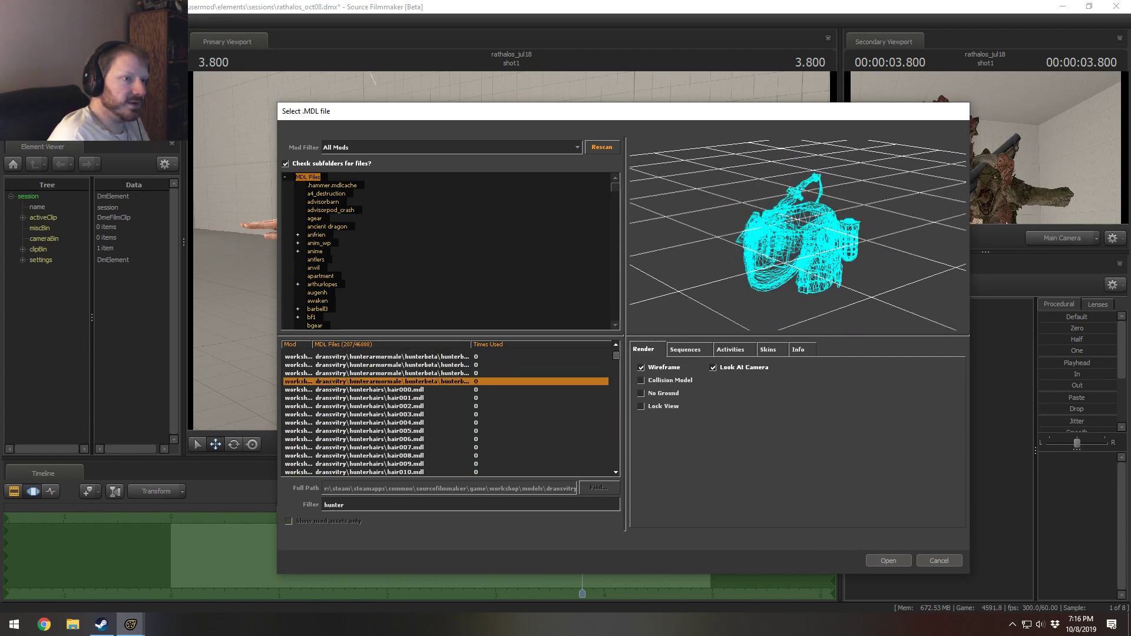
key(Down)
key(Down)
key(Down)
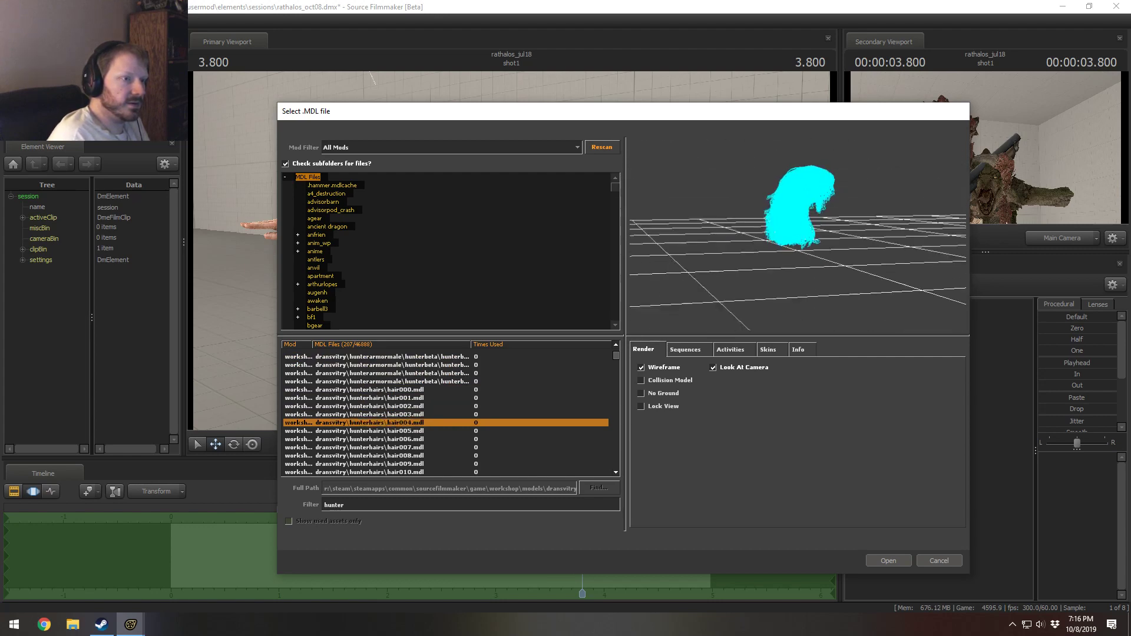
key(Down)
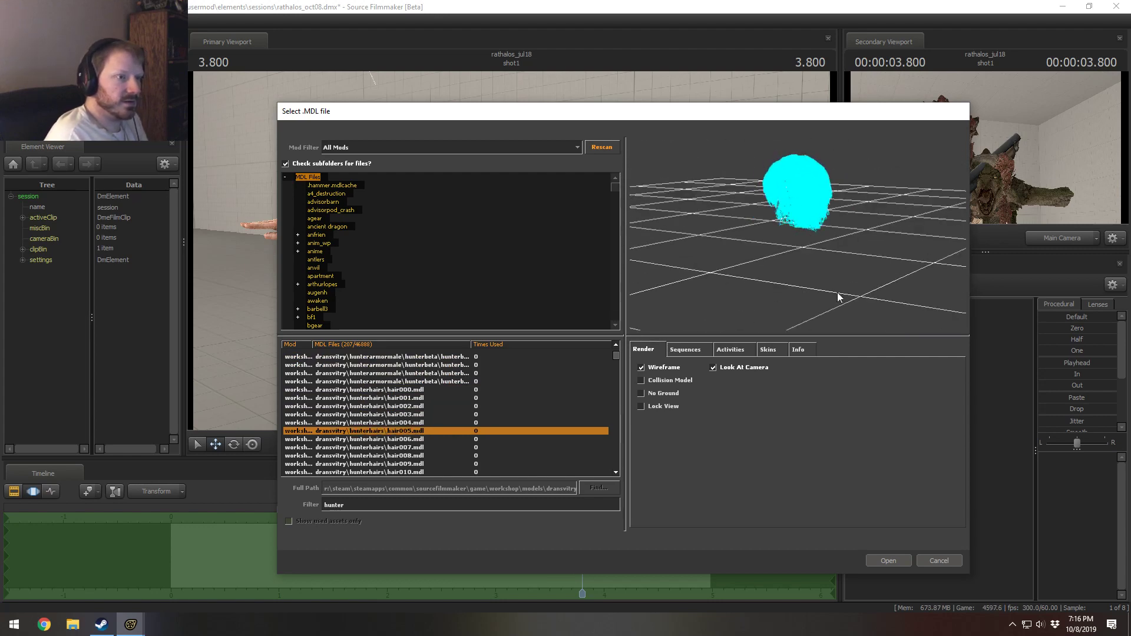
click(888, 558)
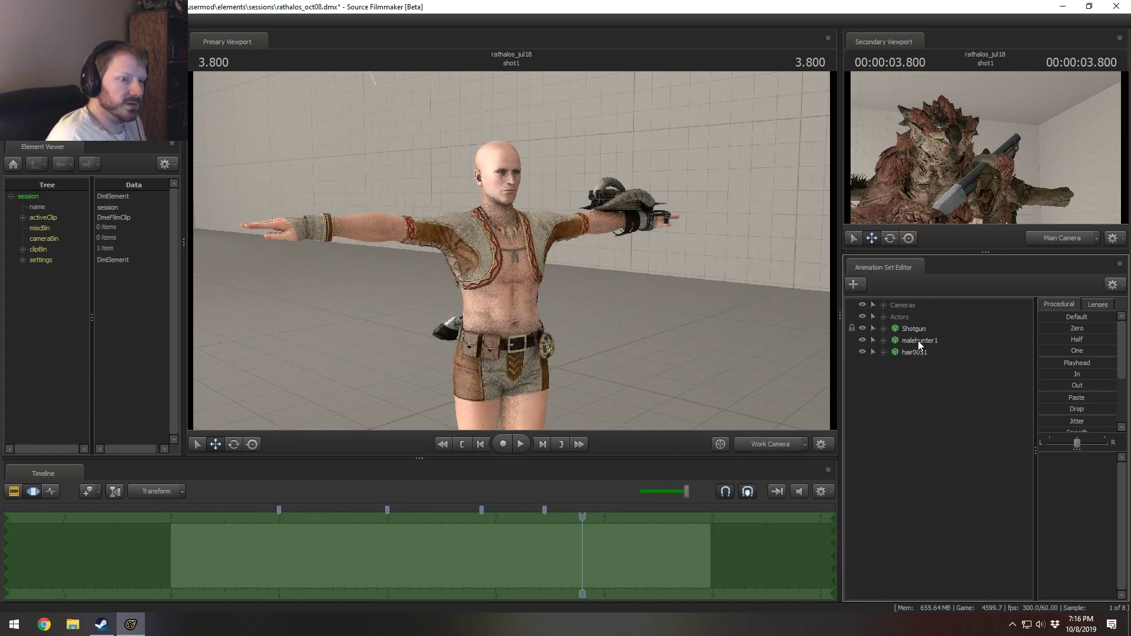
Step: Lock the new hair0051 to malehunter1 and zero all its bones so it sits on the hunter's head
click(914, 353)
drag(1051, 328, 1116, 328)
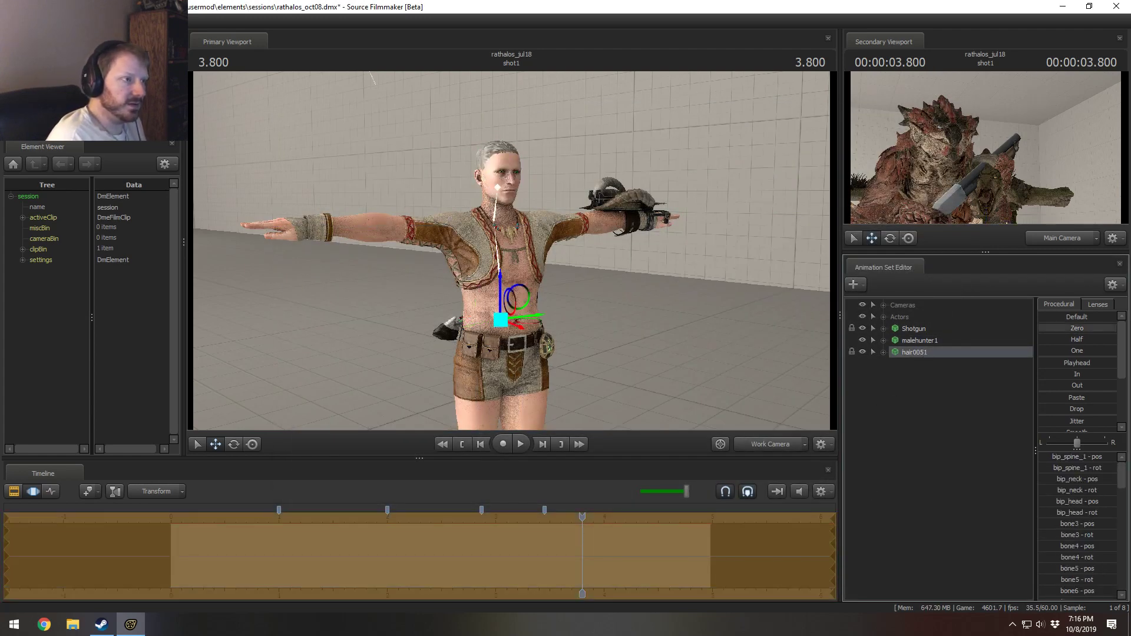
Step: Inspect hair0051 close up on the hunter's head and add override materials to it
drag(512, 251, 307, 250)
key(w)
key(w)
key(Return)
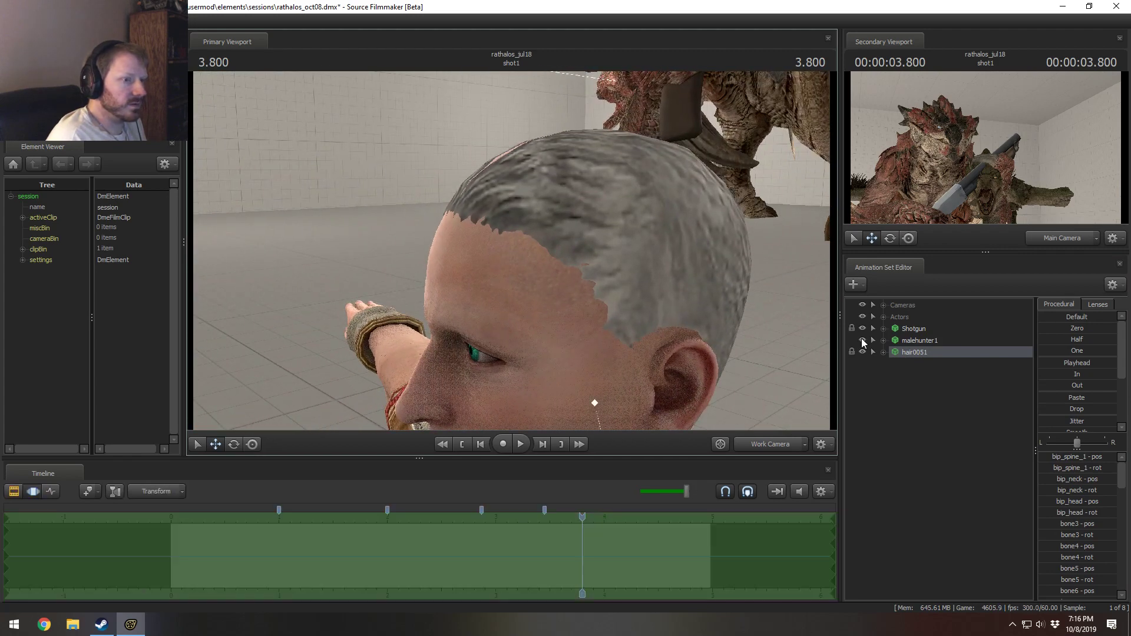
right_click(922, 352)
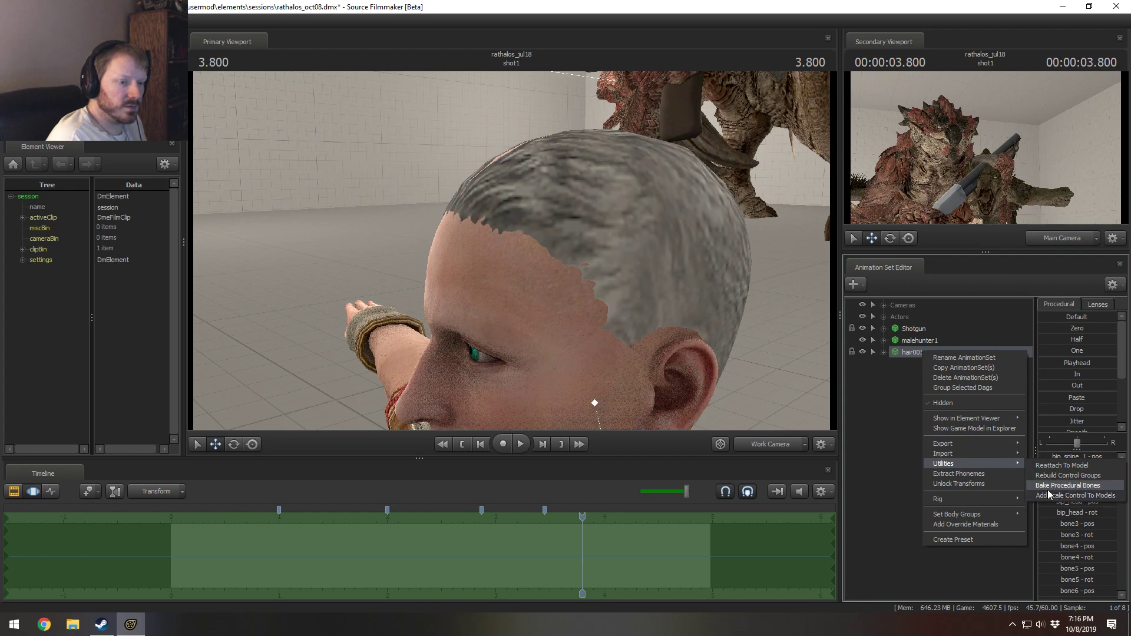
click(960, 524)
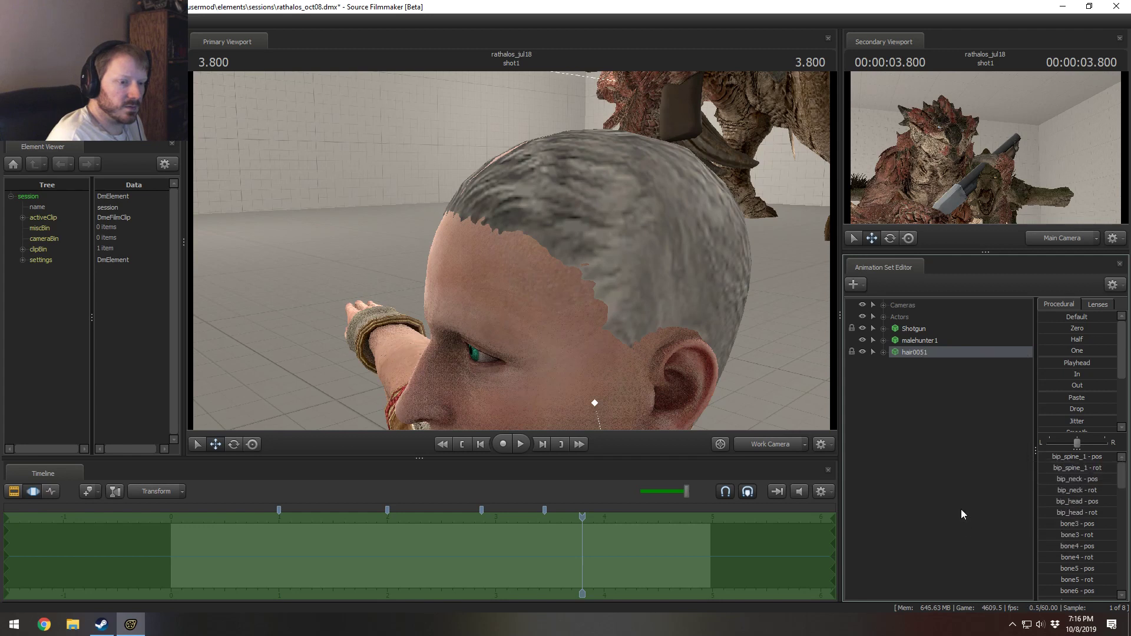
Step: Try switching off the Scalp body group of hair0051, and turn it back on
right_click(929, 373)
mouse_move(1022, 518)
mouse_move(1060, 530)
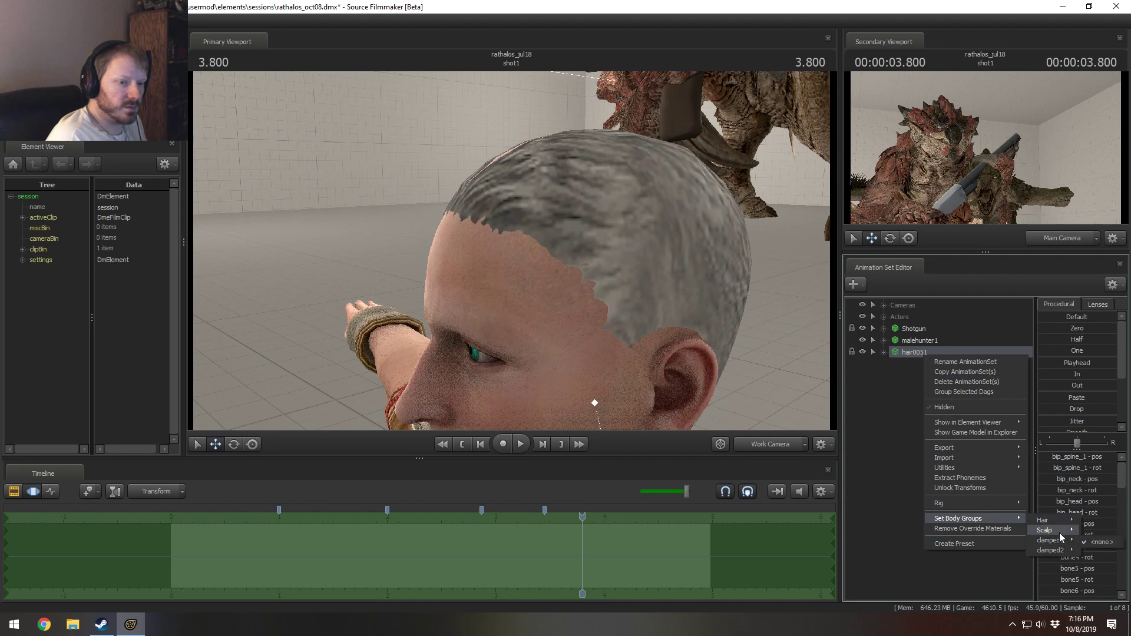
click(1094, 542)
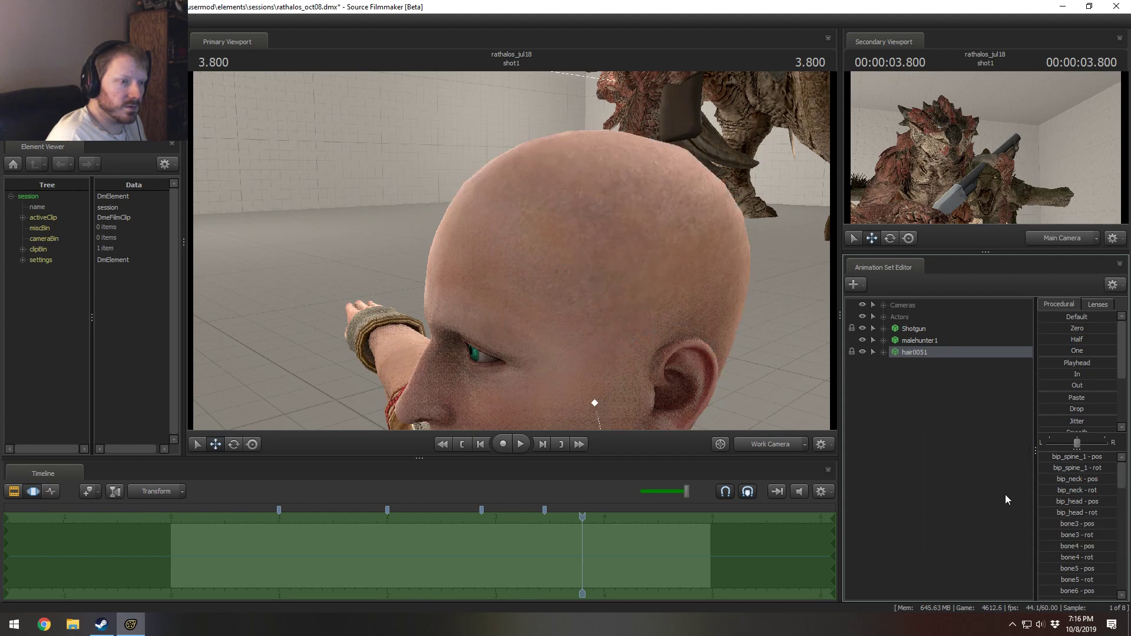
right_click(956, 348)
mouse_move(980, 511)
mouse_move(1072, 523)
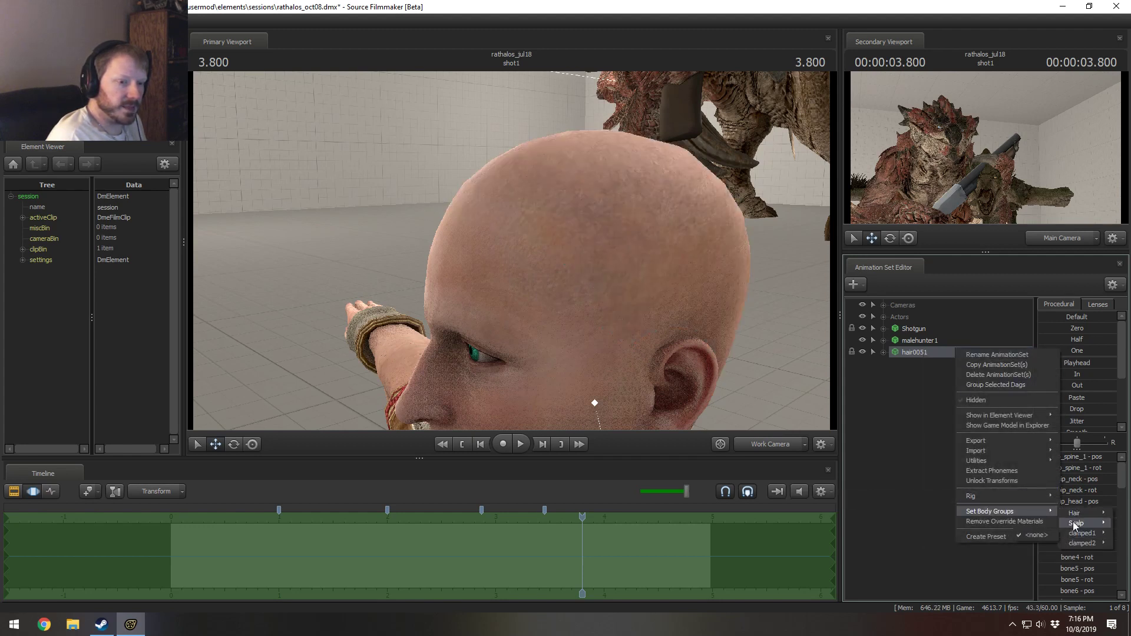
click(1031, 524)
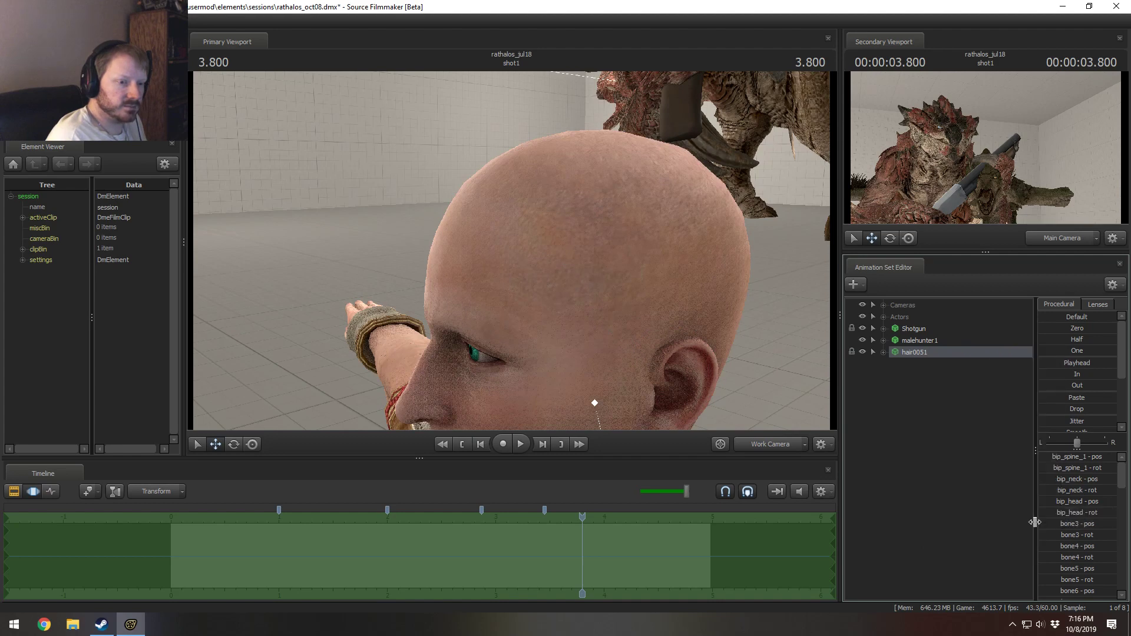
right_click(912, 356)
click(970, 435)
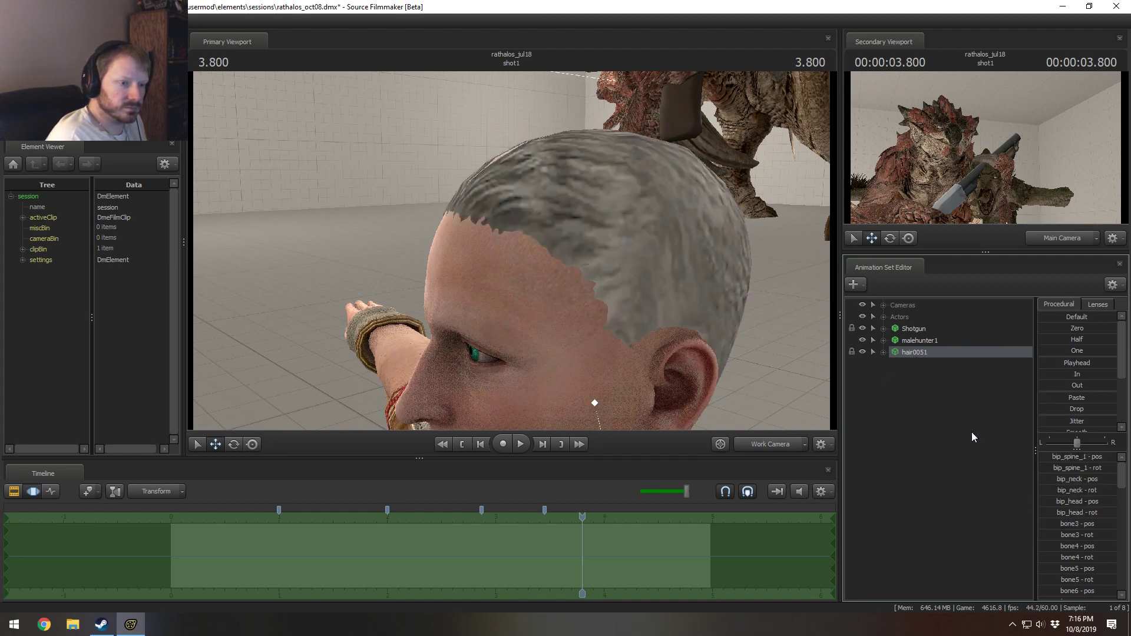
Step: Show hair0051 in the Element Viewer and copy the mtlName path of its game model's hair material
right_click(939, 352)
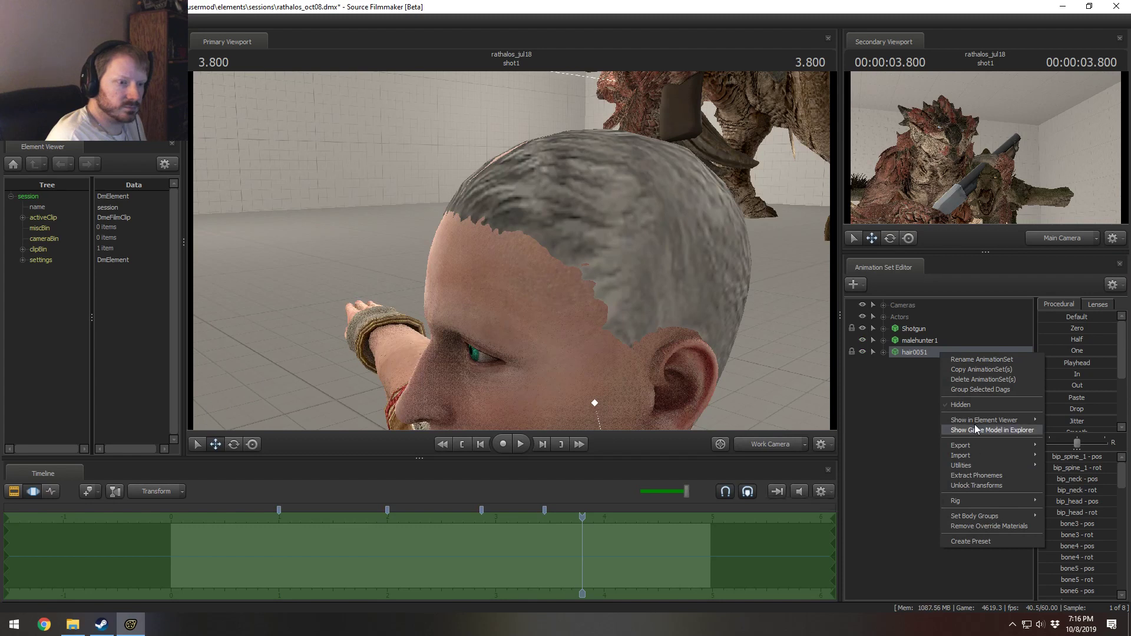
click(1051, 426)
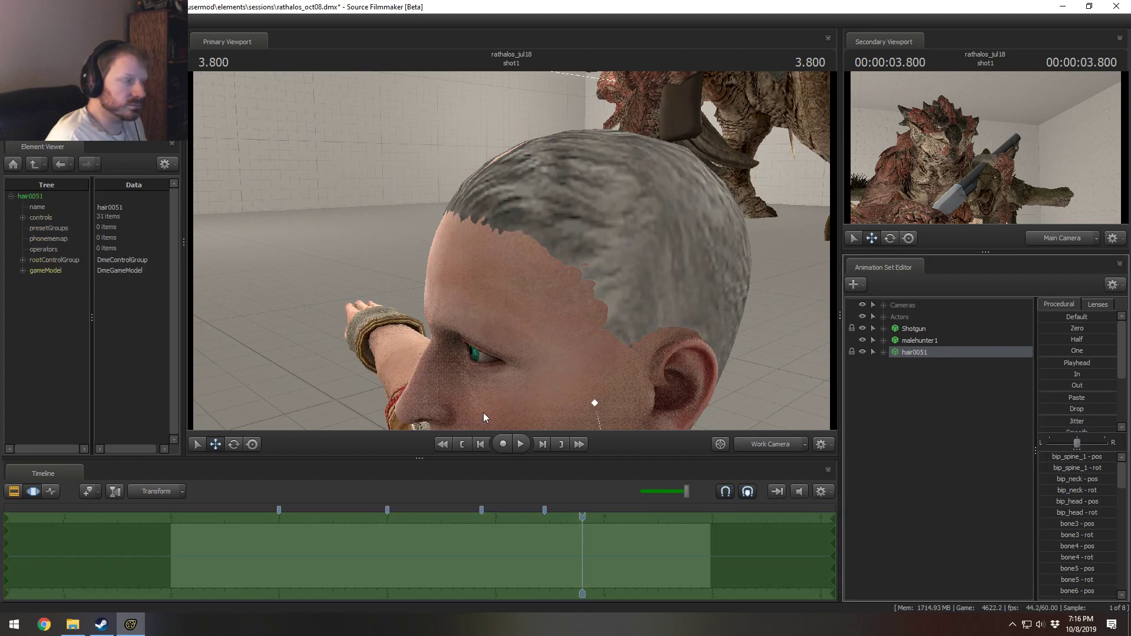
click(22, 270)
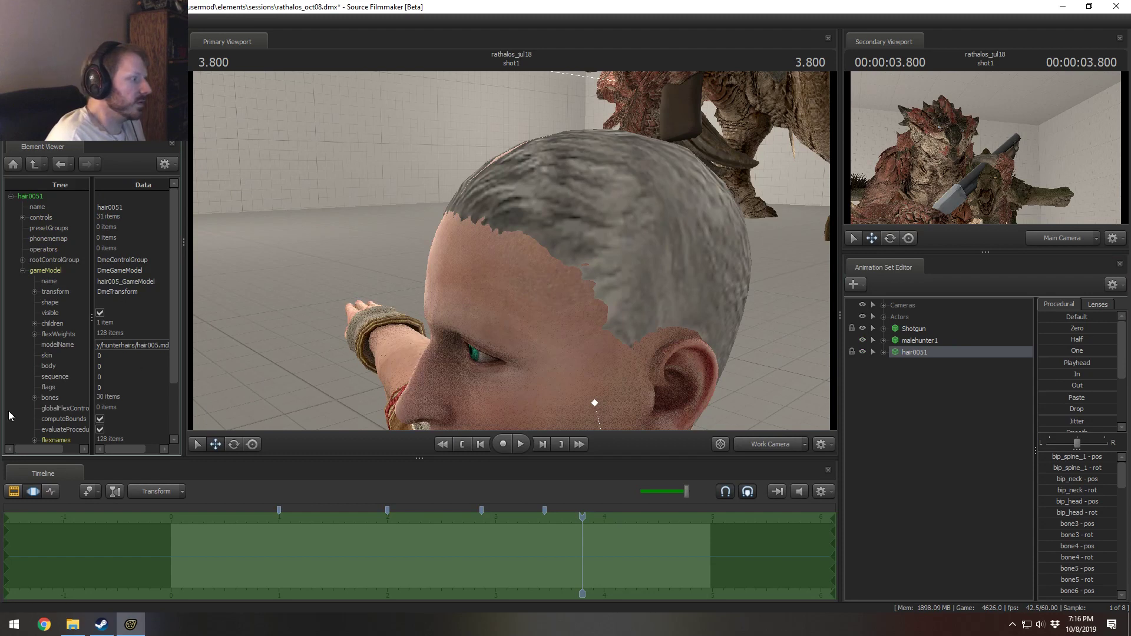
scroll(26, 419, down, 2)
click(35, 438)
scroll(37, 437, down, 1)
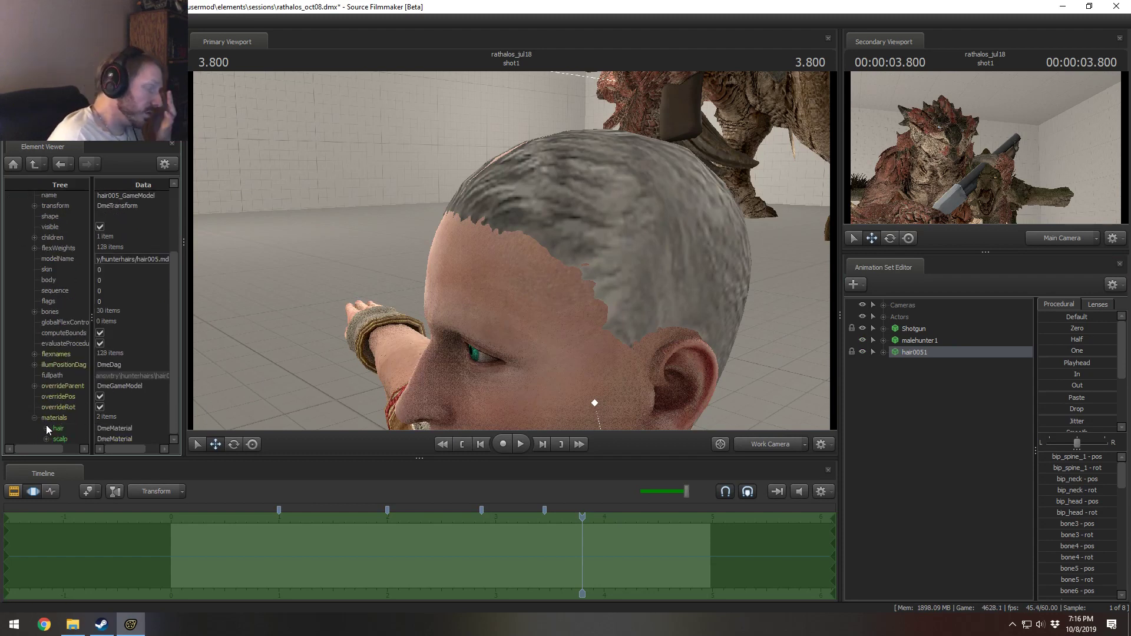
double_click(59, 429)
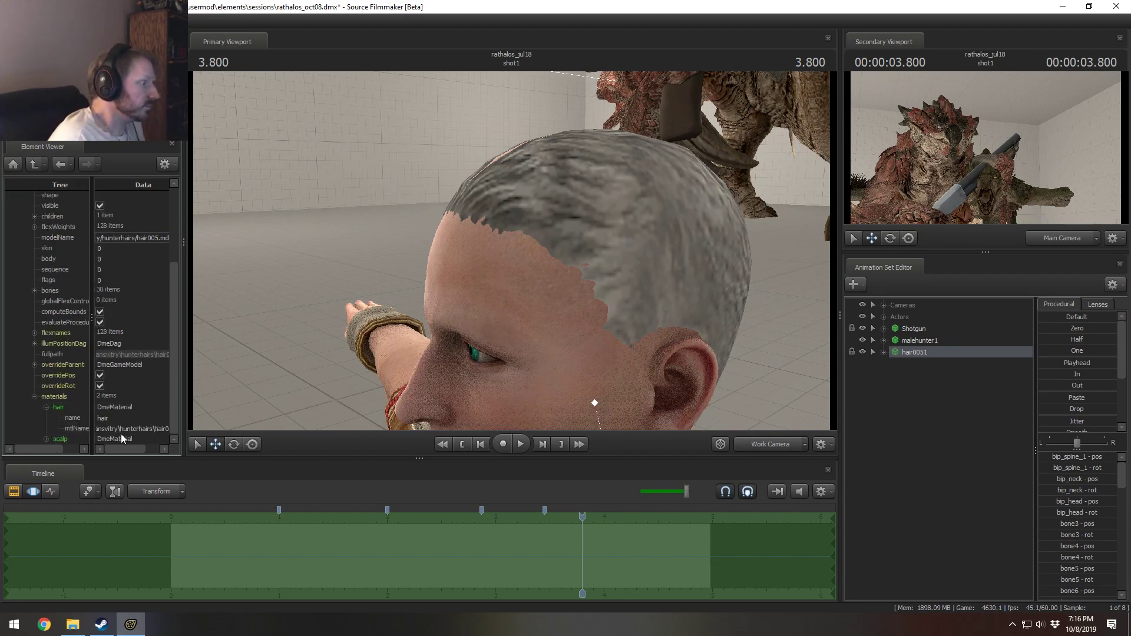
click(126, 428)
Step: Switch to File Explorer and open workshop\materials\models\dransvitry\hunterhairs\hair005
click(72, 624)
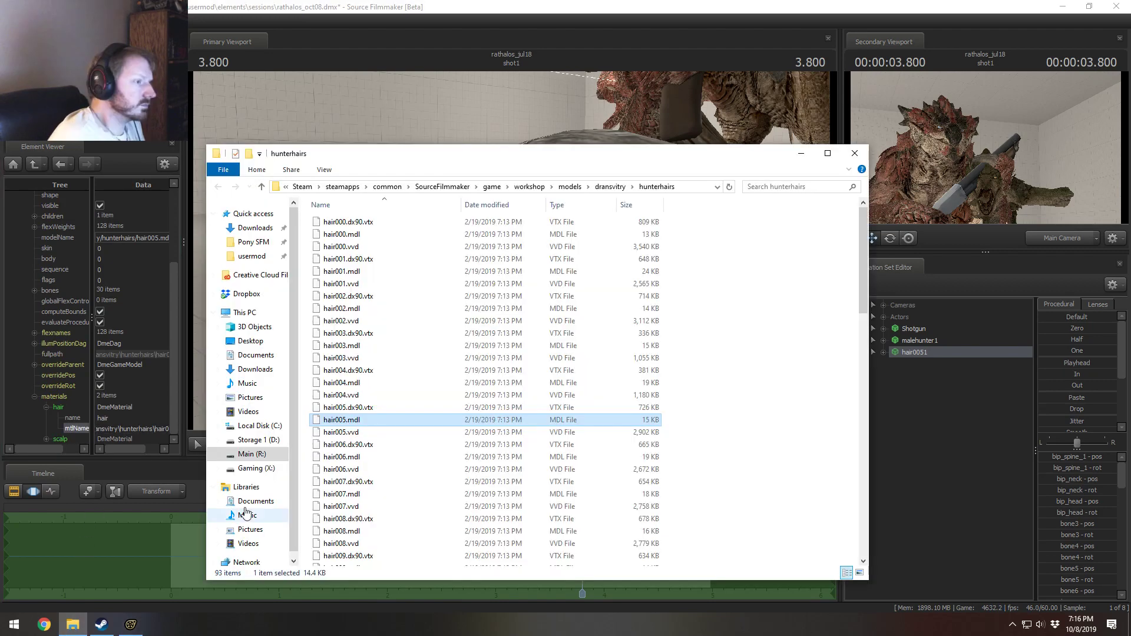
click(531, 187)
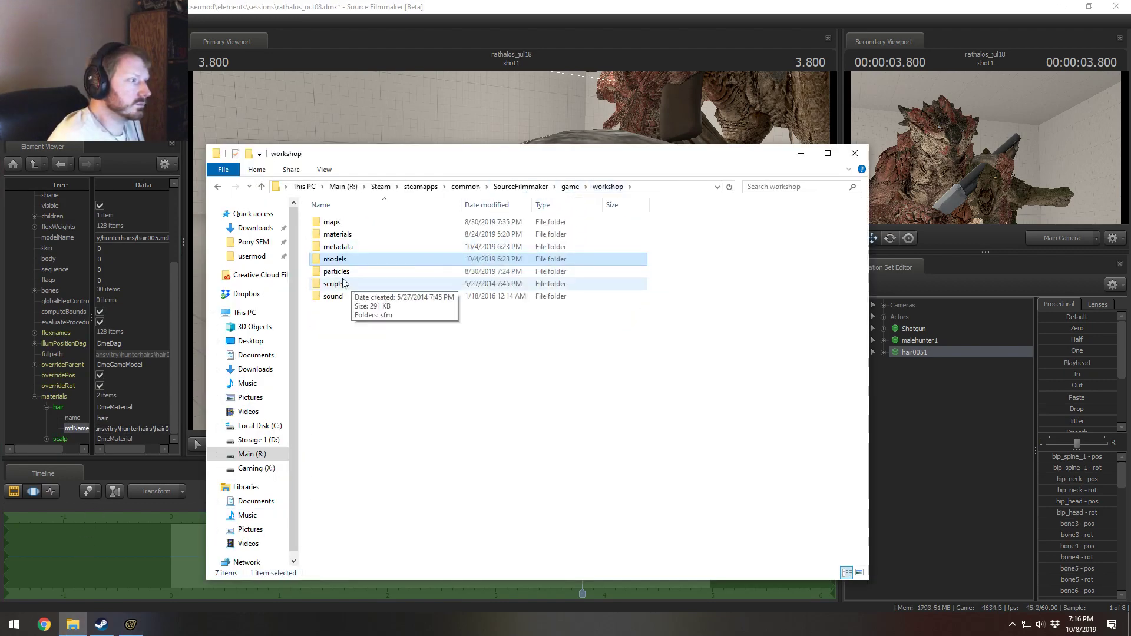
double_click(337, 234)
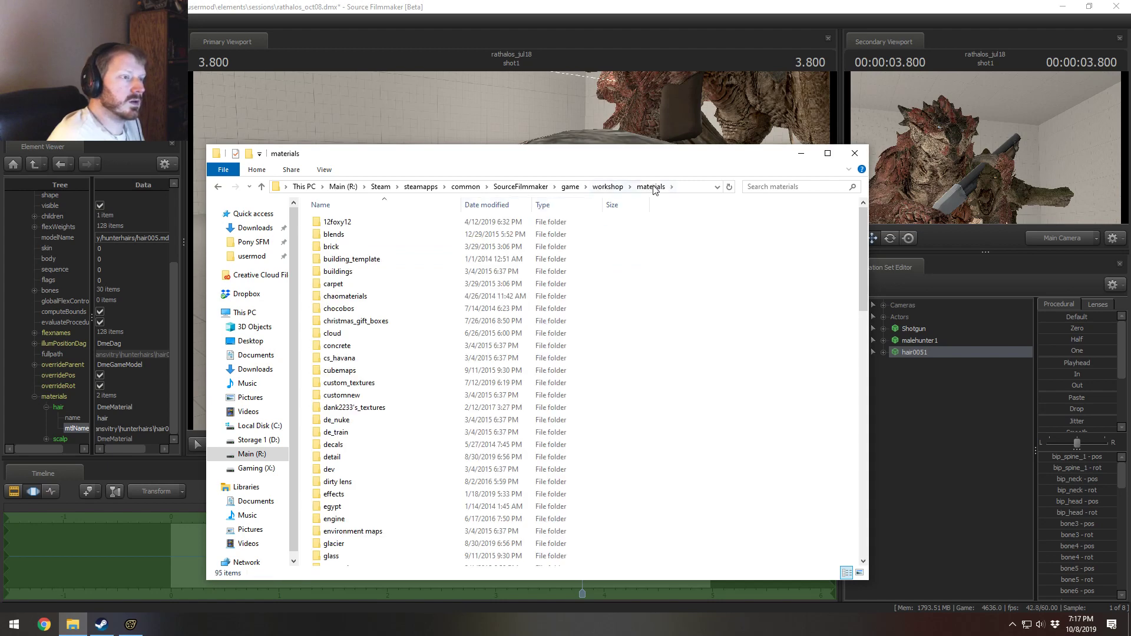
click(683, 188)
text(\)
text(models\dransvitry\hunterhairs\hair005\hair)
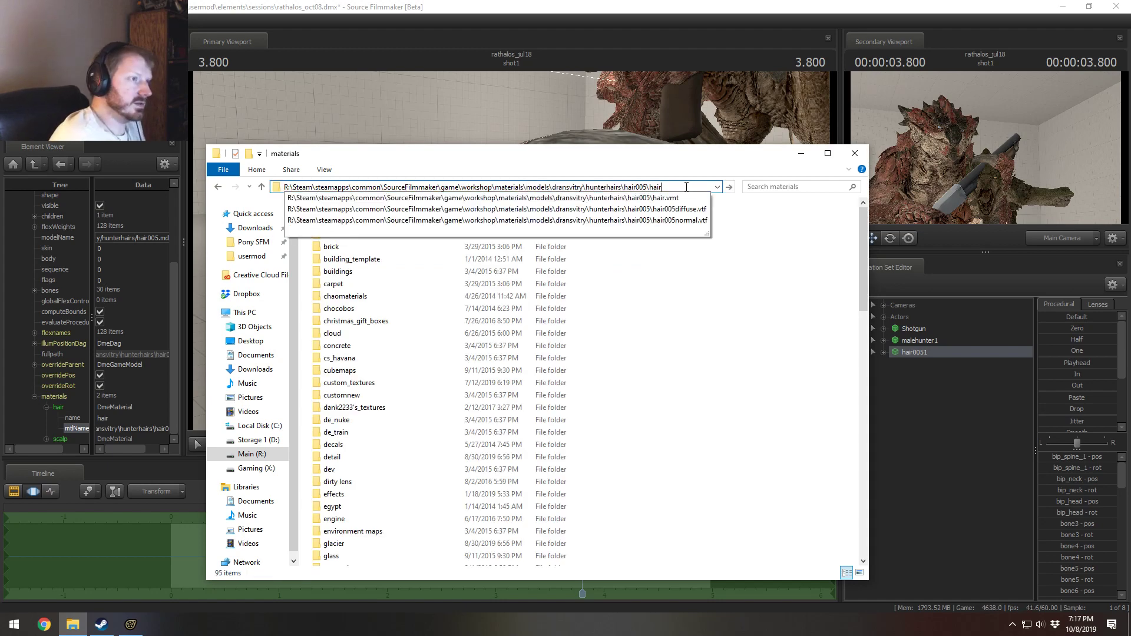
key(BackSpace)
key(BackSpace)
key(BackSpace)
key(BackSpace)
key(Return)
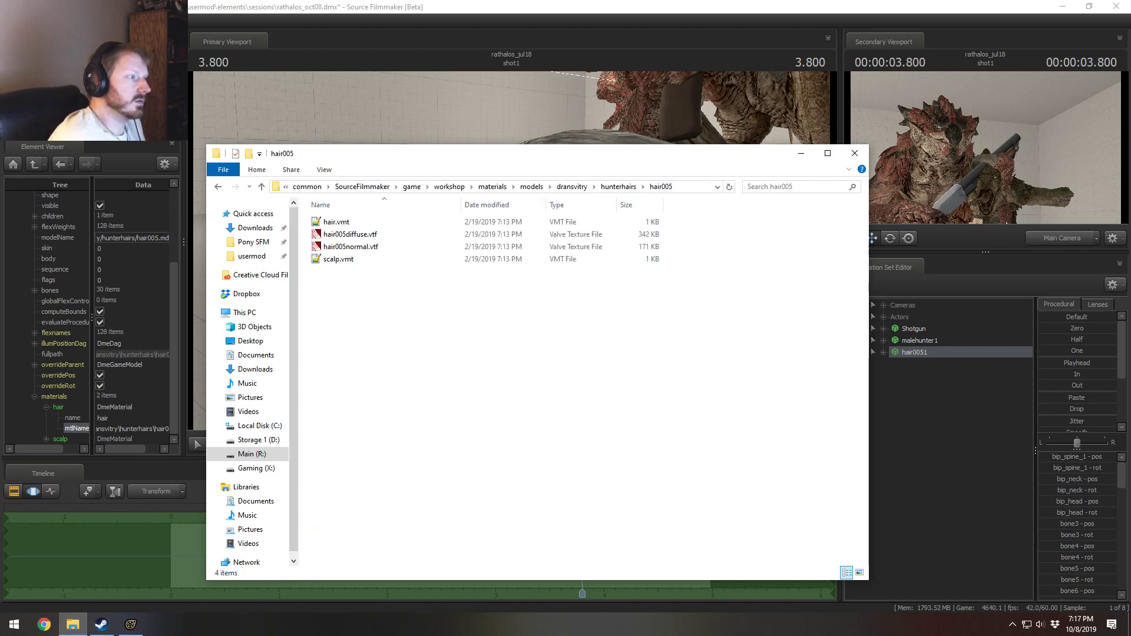
Step: Open hair.vmt in the text editor, comment out its $bumpmap line, and check the hair in Source Filmmaker
double_click(347, 221)
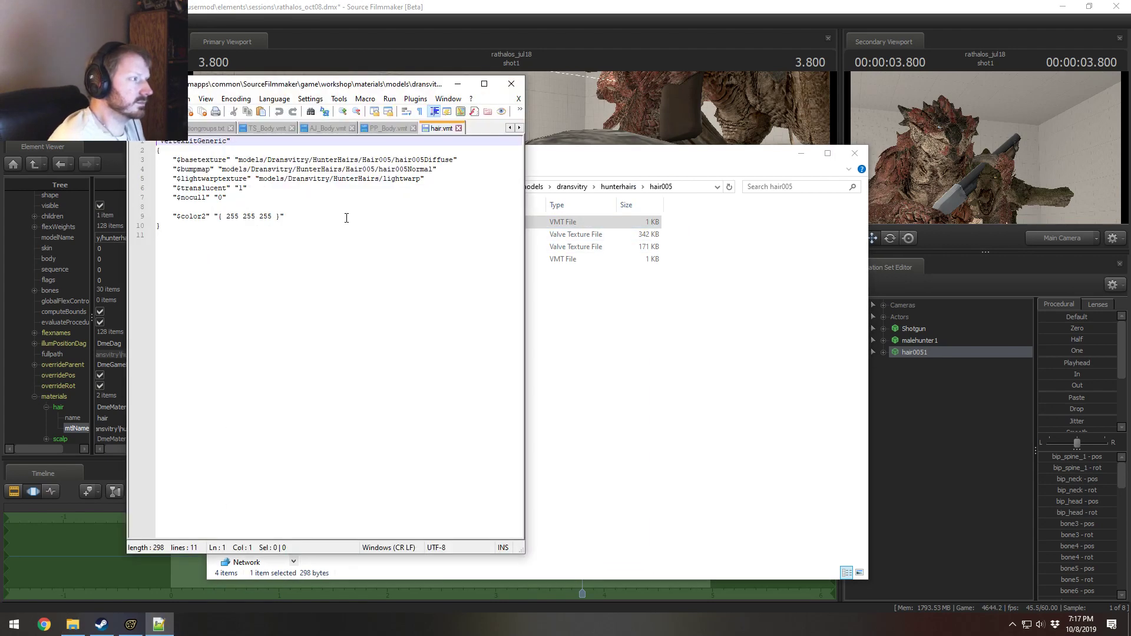
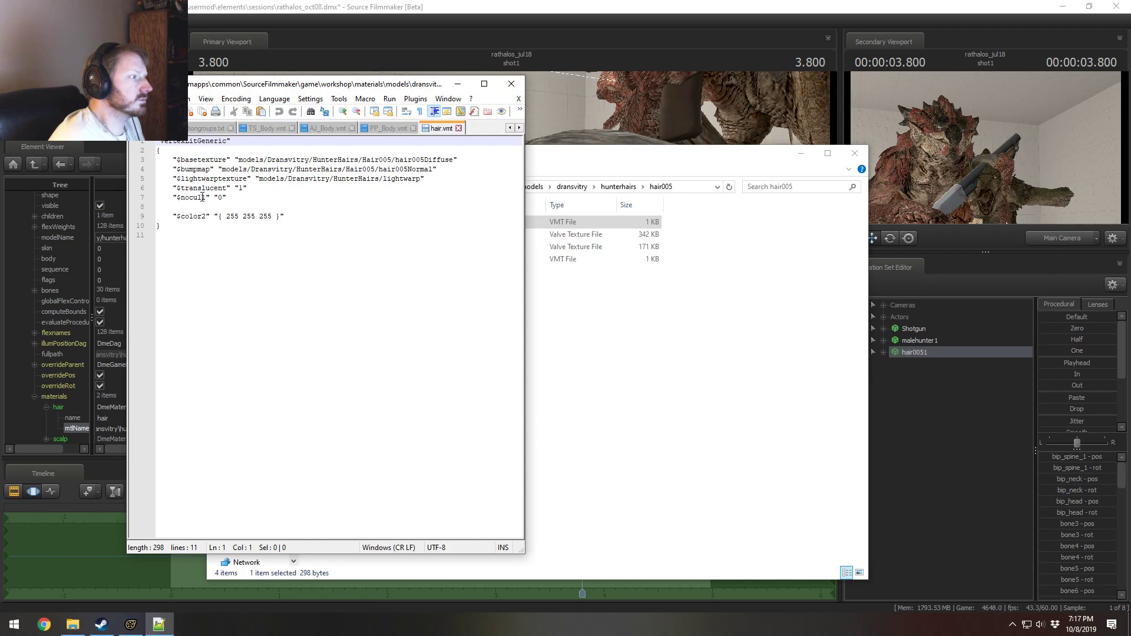
click(175, 190)
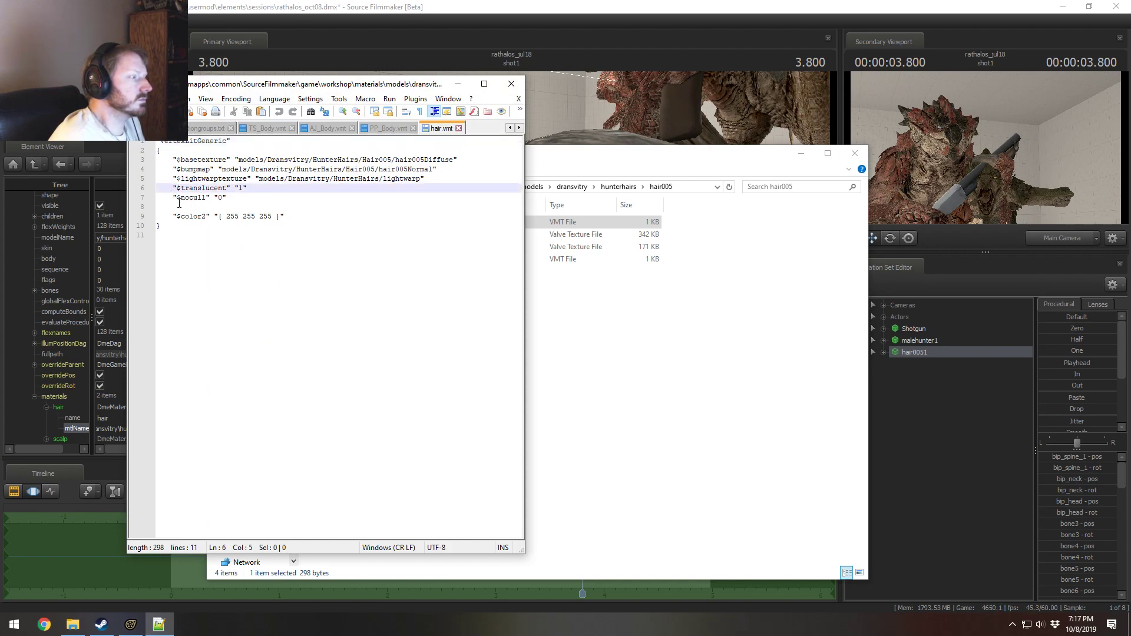
click(174, 169)
text(//)
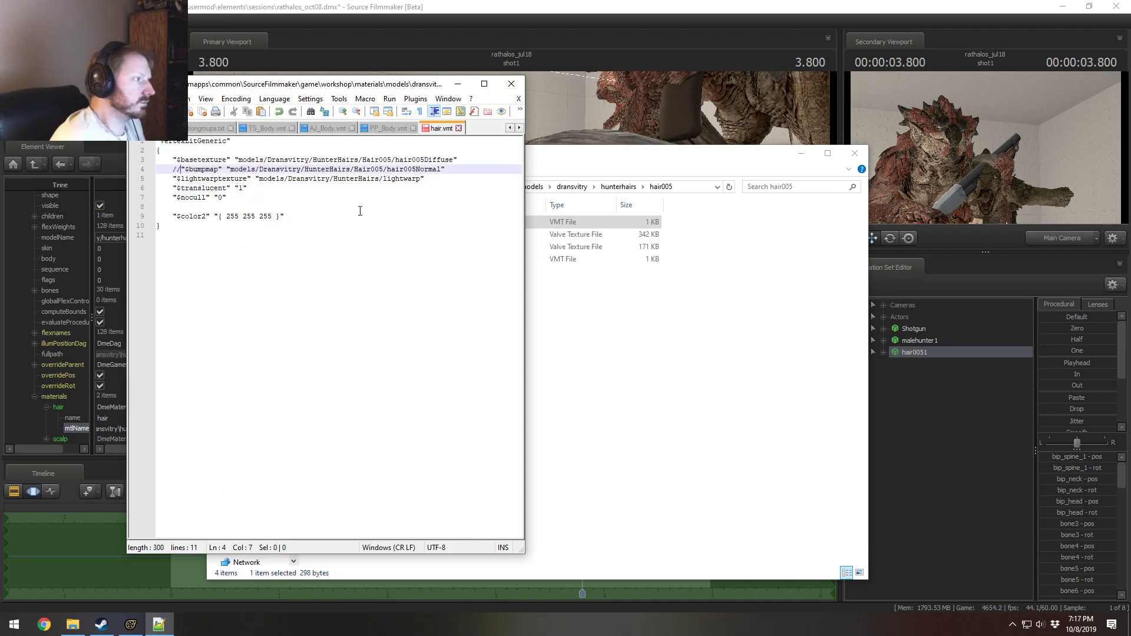
key(alt+Tab)
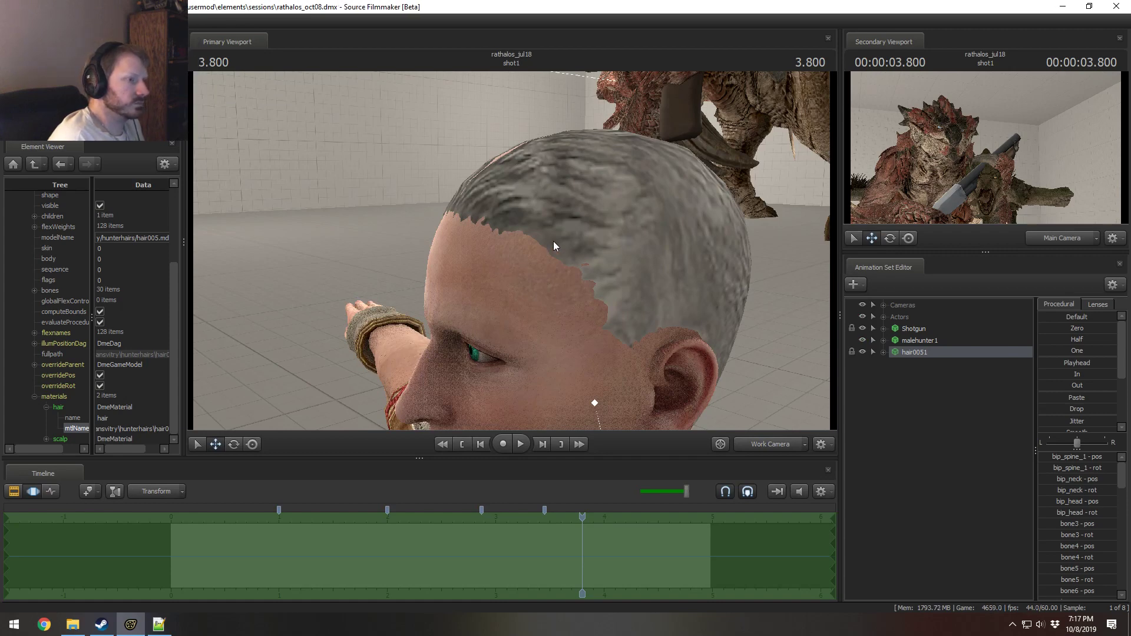
drag(511, 250, 516, 250)
Step: Return to hair.vmt, remove the comment marks from the $bumpmap line, and review the $color2 and $basetexture entries
key(alt+Tab)
key(BackSpace)
key(BackSpace)
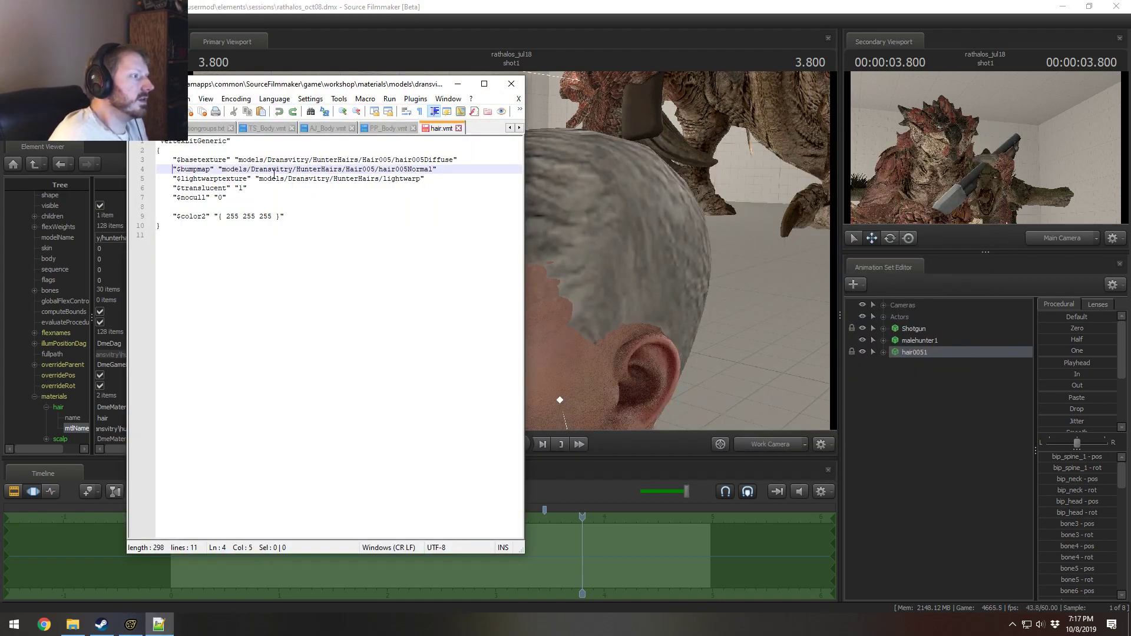
click(172, 217)
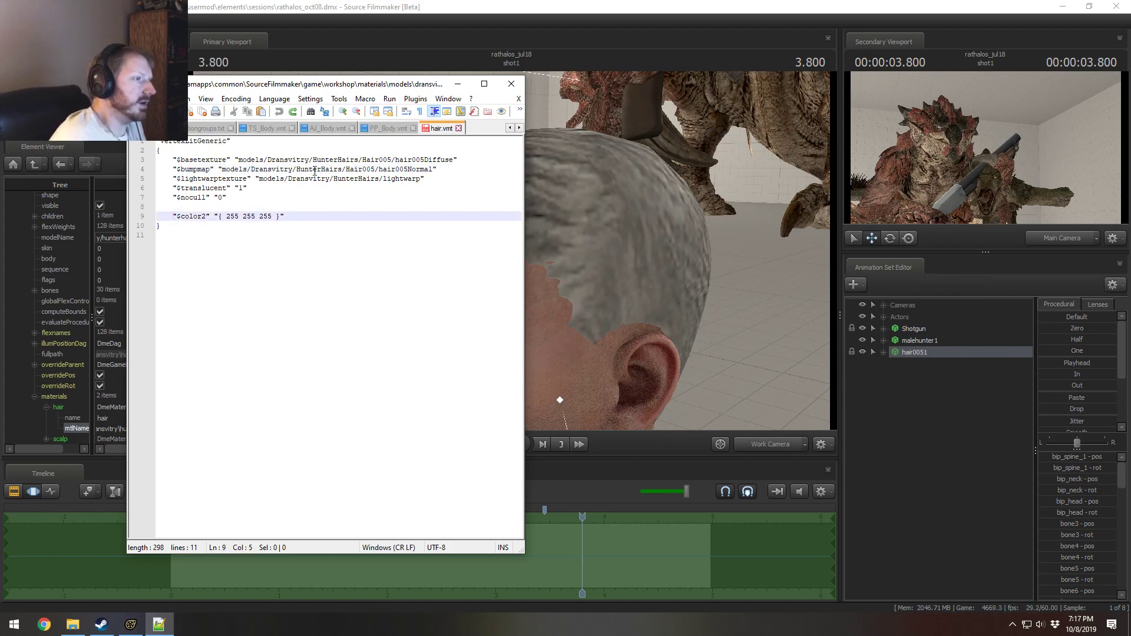
click(421, 161)
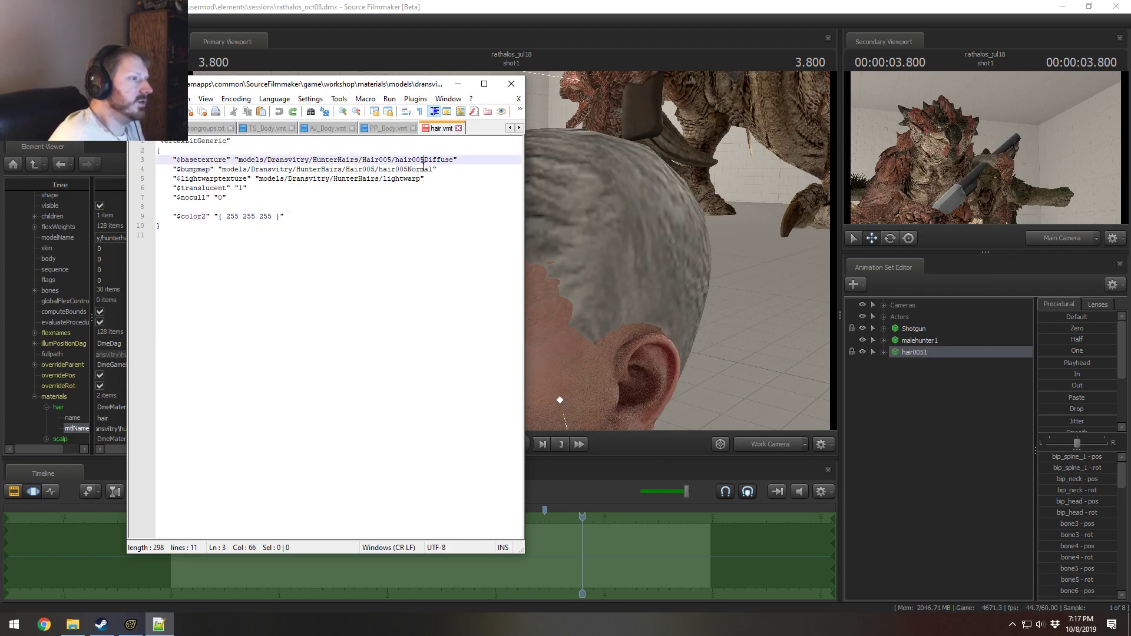
Step: View the hair005diffuse.vtf texture in VTFEdit and close it
click(72, 624)
double_click(372, 234)
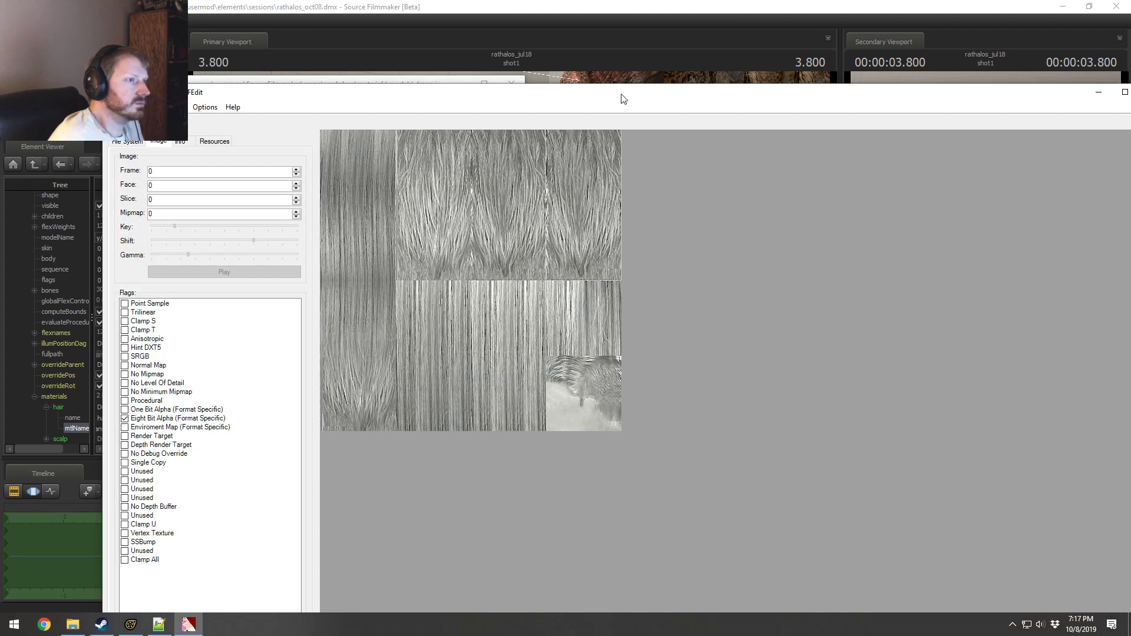
drag(623, 98, 537, 102)
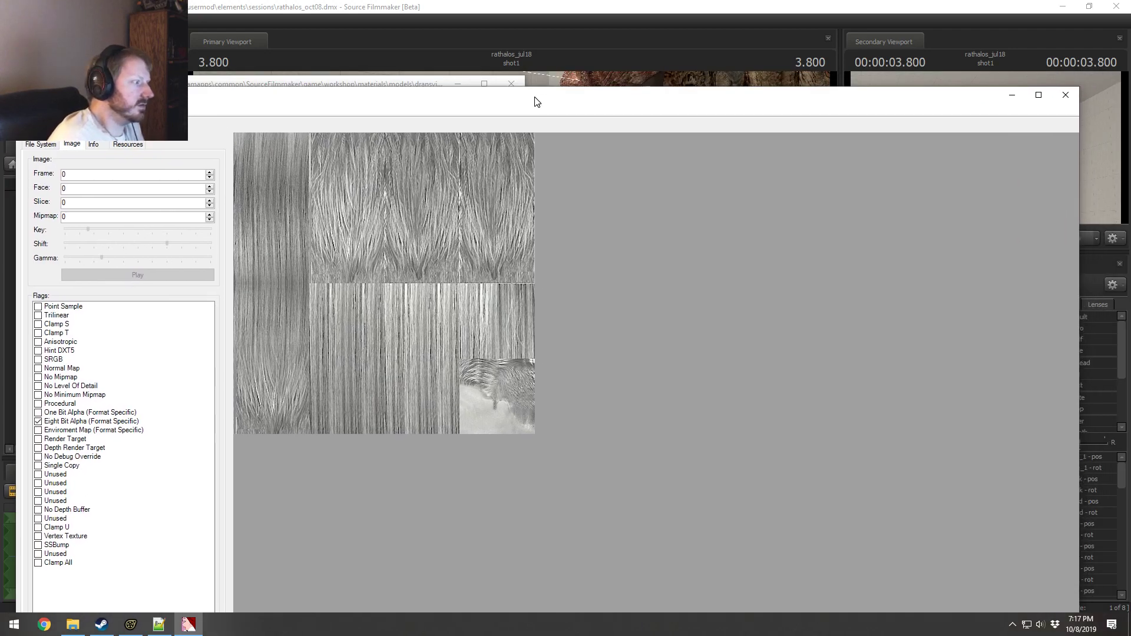
click(1065, 94)
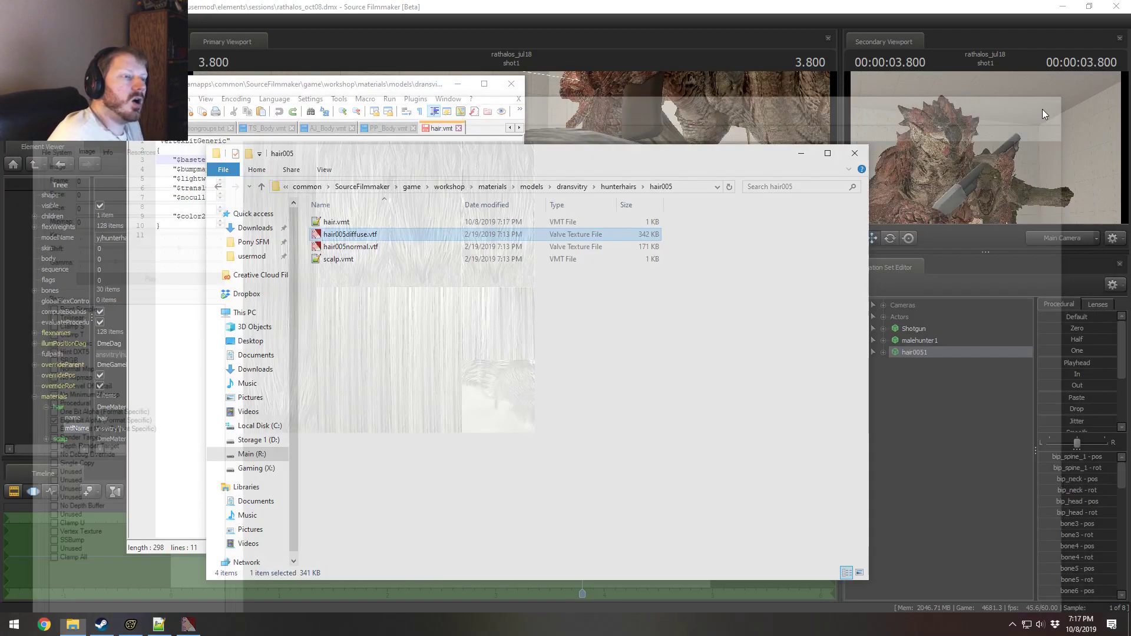
Step: Switch back to Source Filmmaker and delete the hair0051 animation set
click(876, 413)
right_click(912, 353)
click(946, 381)
Step: Add the male hunterbeta arms model from the hunterarmormale folder as a new animation set
right_click(919, 362)
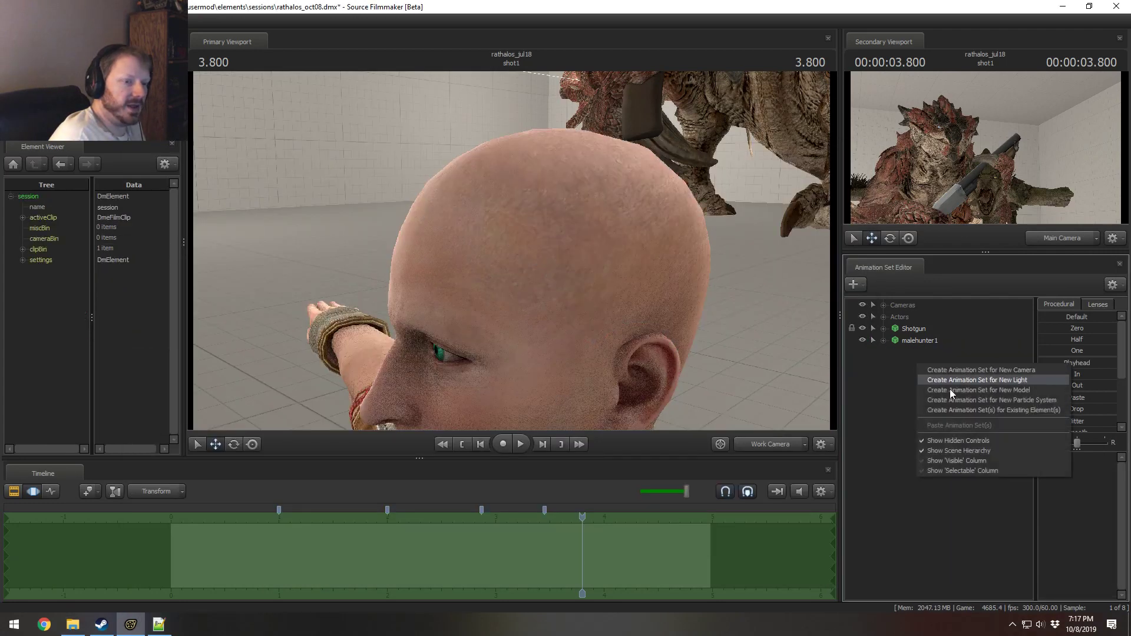
key(Escape)
key(ctrl+shift+m)
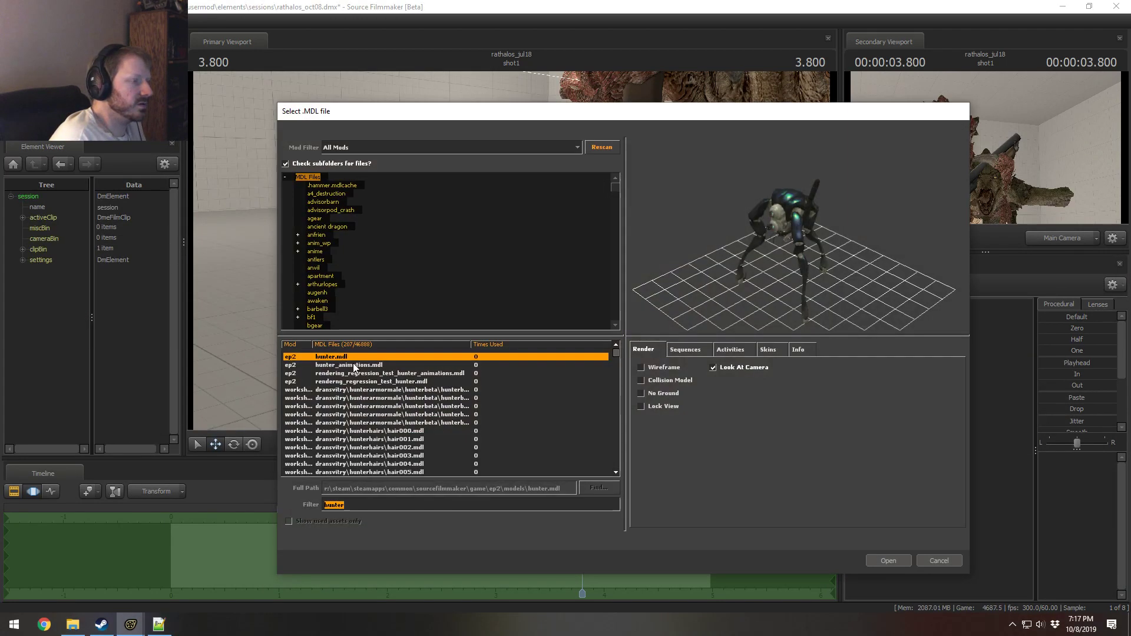
click(343, 406)
key(Up)
key(Up)
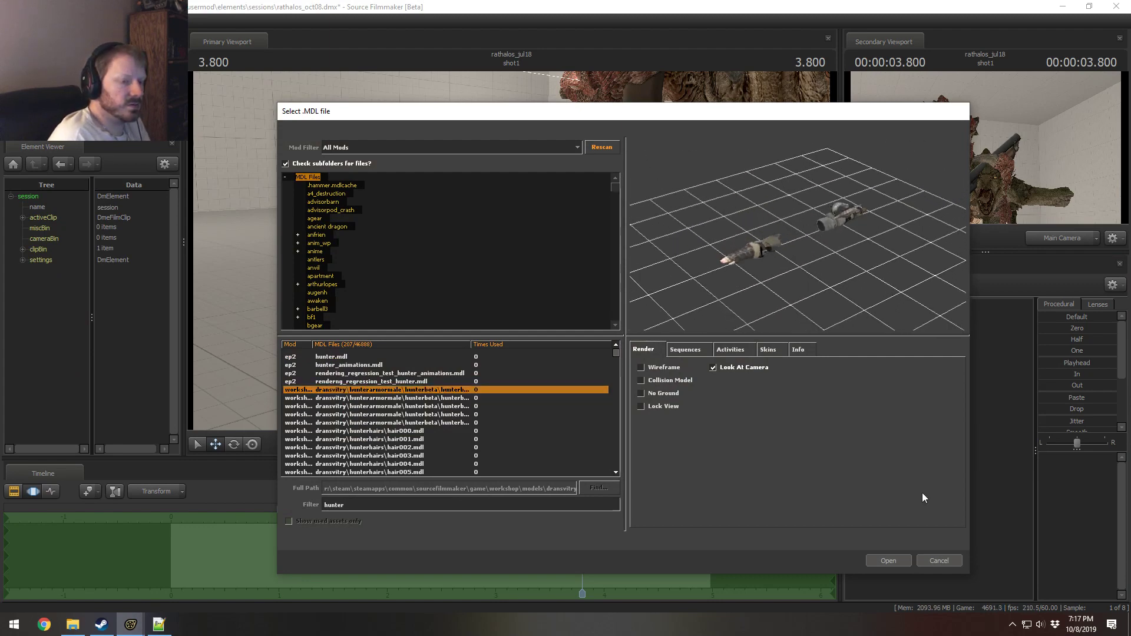
click(885, 563)
Step: Add the male hunterbeta body model from the hunterarmormale folder as a new animation set
right_click(893, 491)
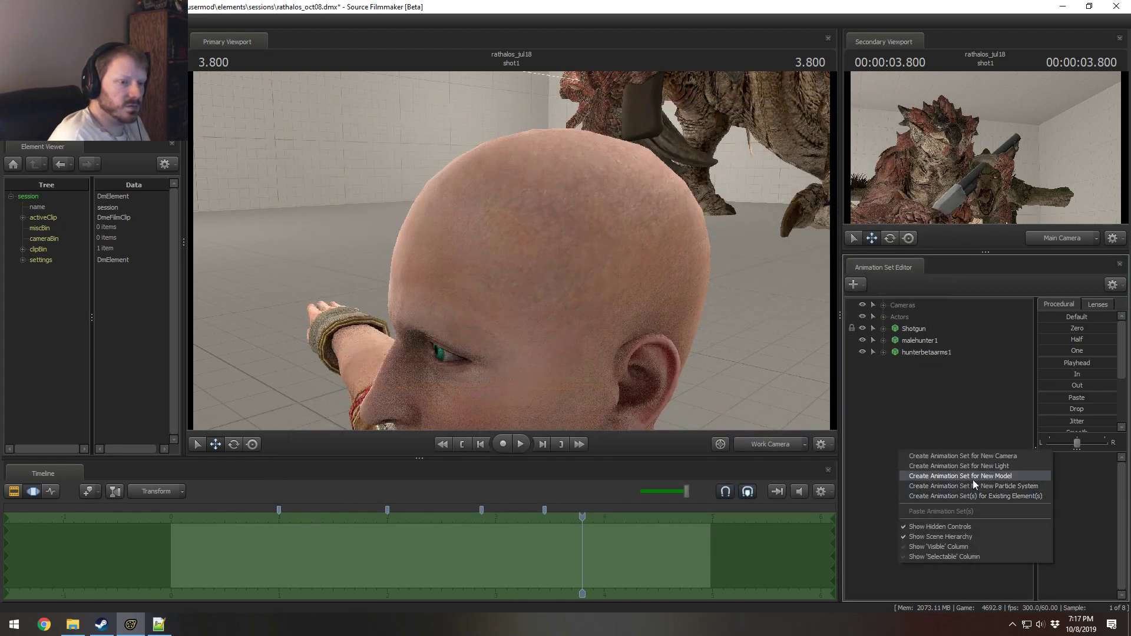
key(Escape)
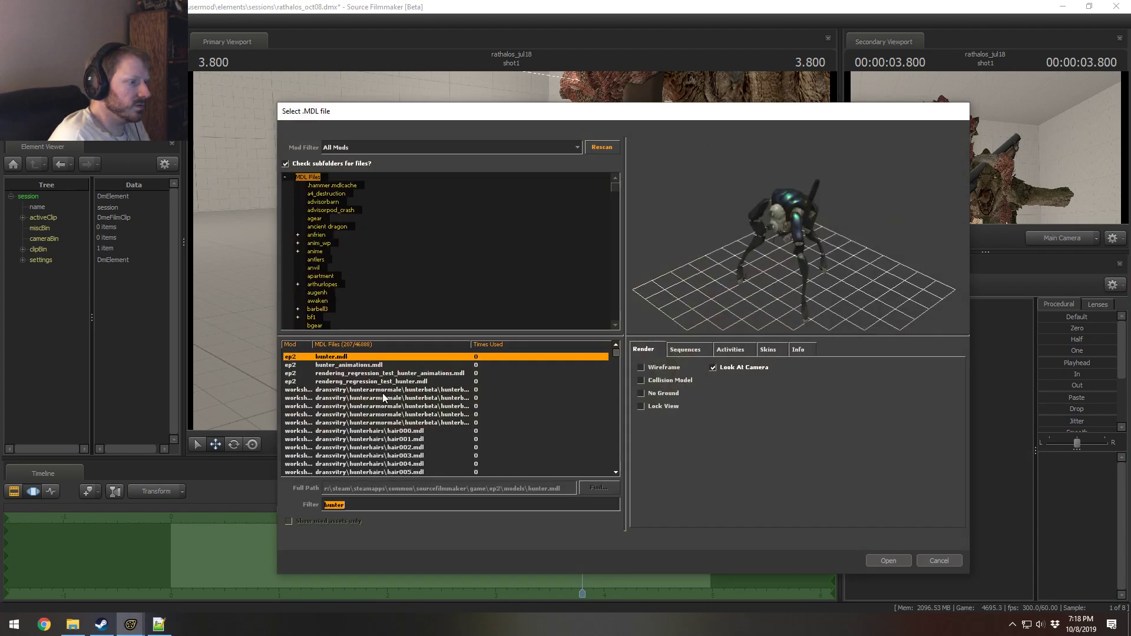
click(387, 398)
click(880, 558)
Step: Add the male hunterbeta helm model from the hunterarmormale folder as a new animation set
right_click(897, 464)
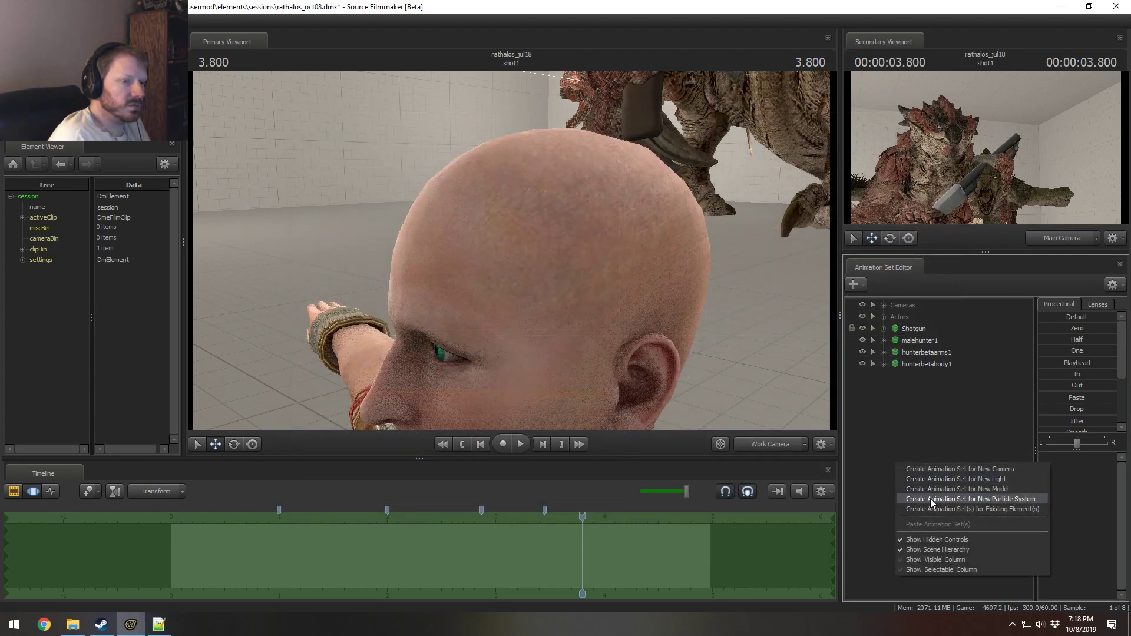
click(944, 488)
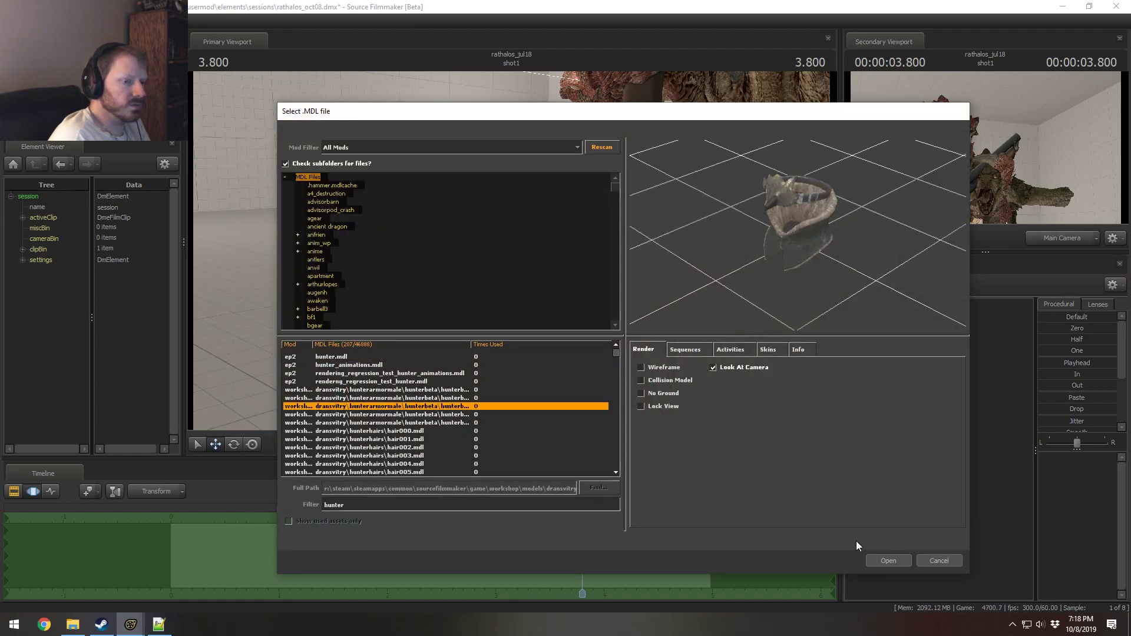
click(888, 560)
Step: Add the male hunterbeta legs model from the hunterarmormale folder as a new animation set
right_click(895, 464)
click(962, 488)
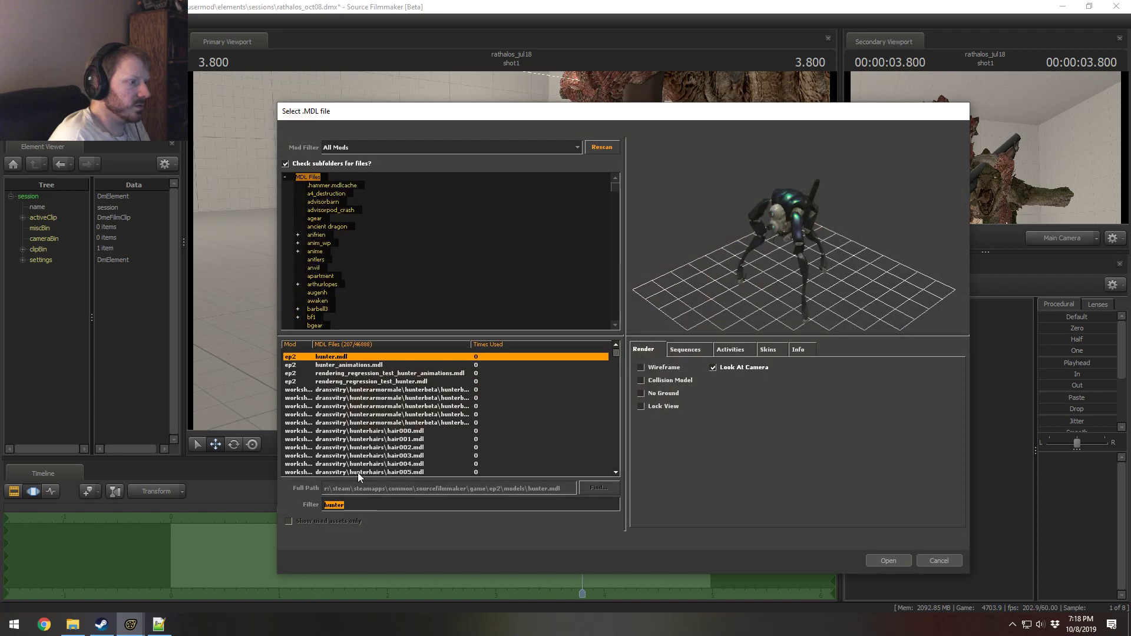
click(434, 406)
click(436, 414)
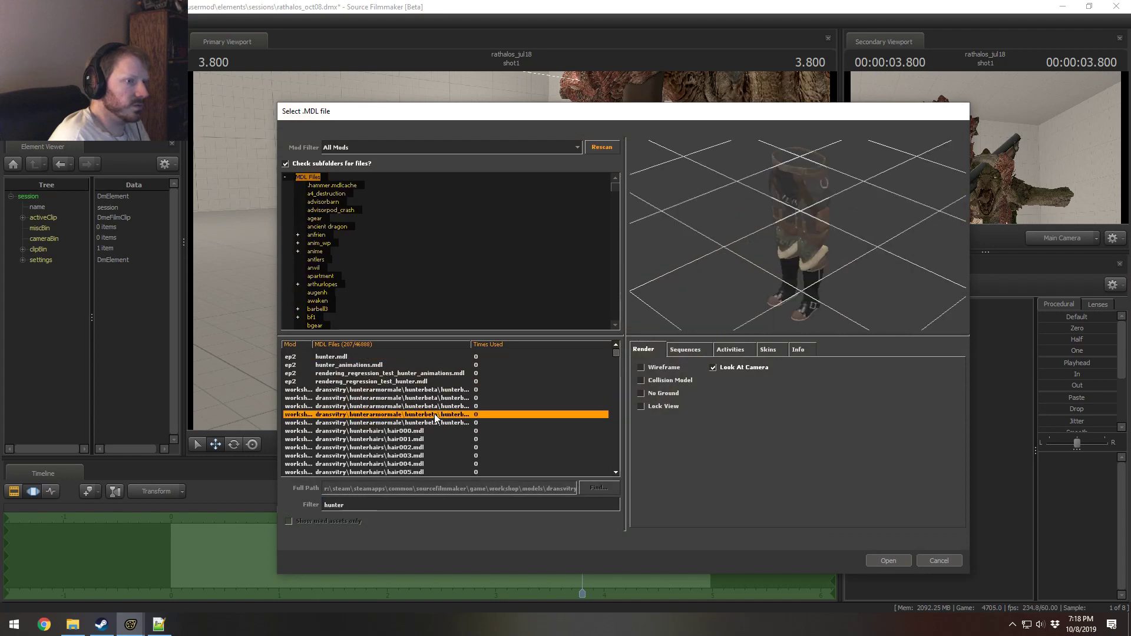
click(888, 564)
Step: Add the male hunterbeta waist model from the hunterarmormale folder as a new animation set
right_click(882, 450)
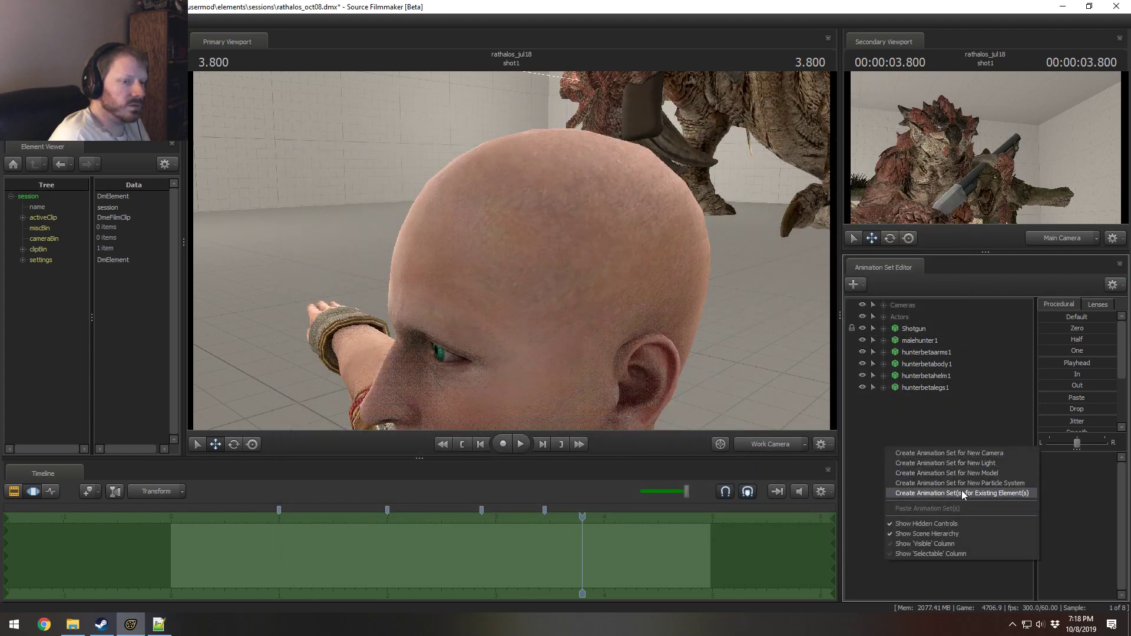
click(968, 478)
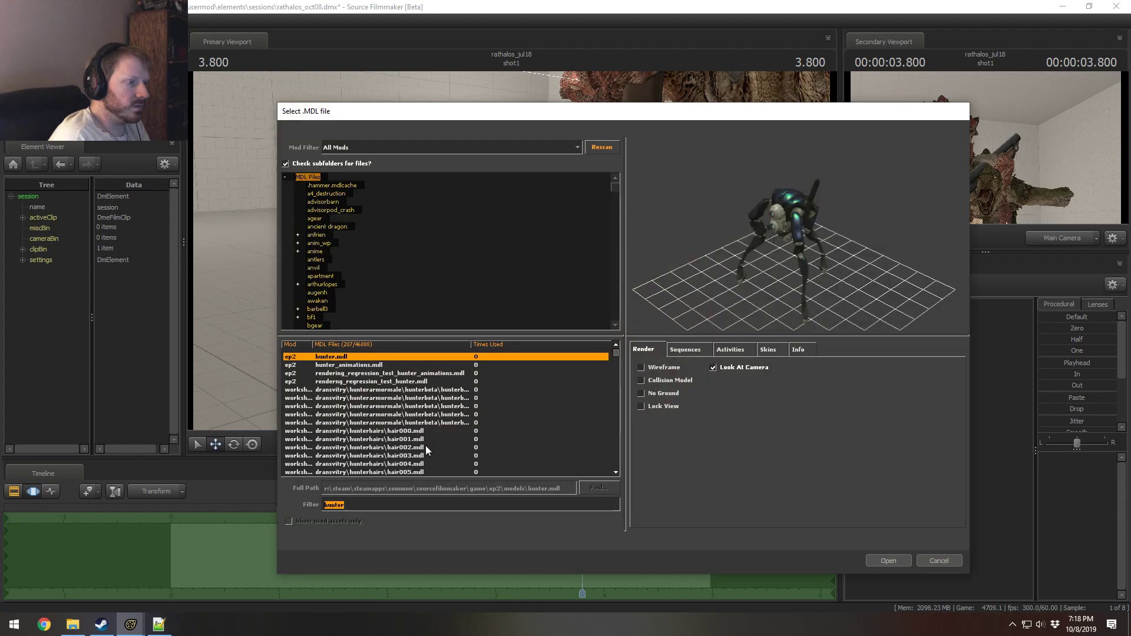
click(442, 423)
drag(696, 272, 741, 245)
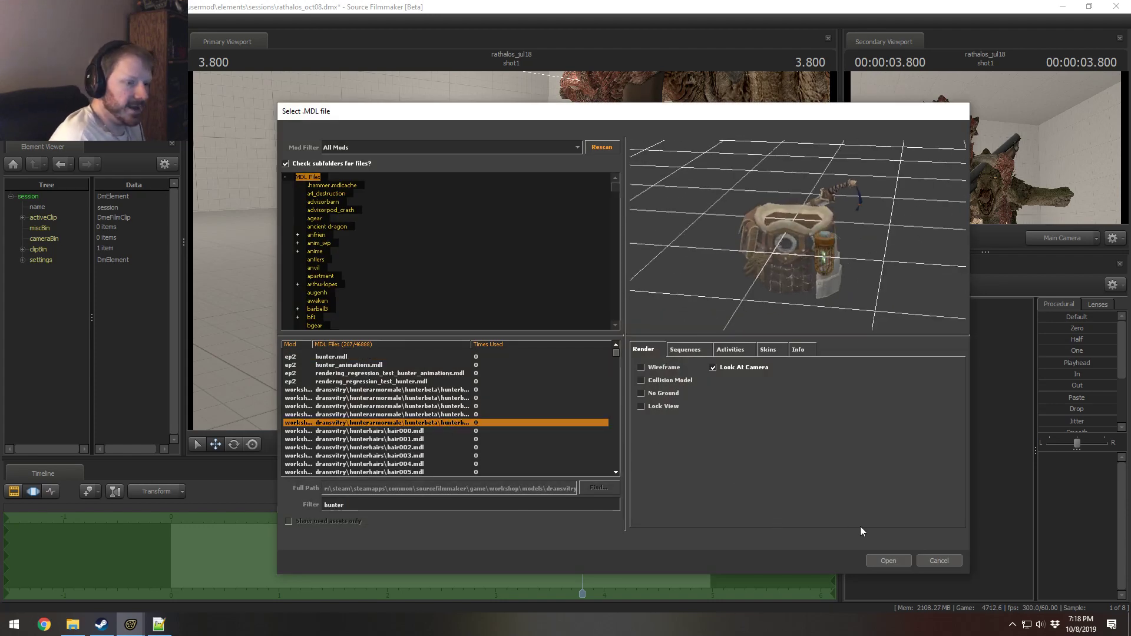
click(892, 558)
Step: Lock the hunterbeta arms, body, helm, legs and waist animation sets to malehunter1
click(935, 343)
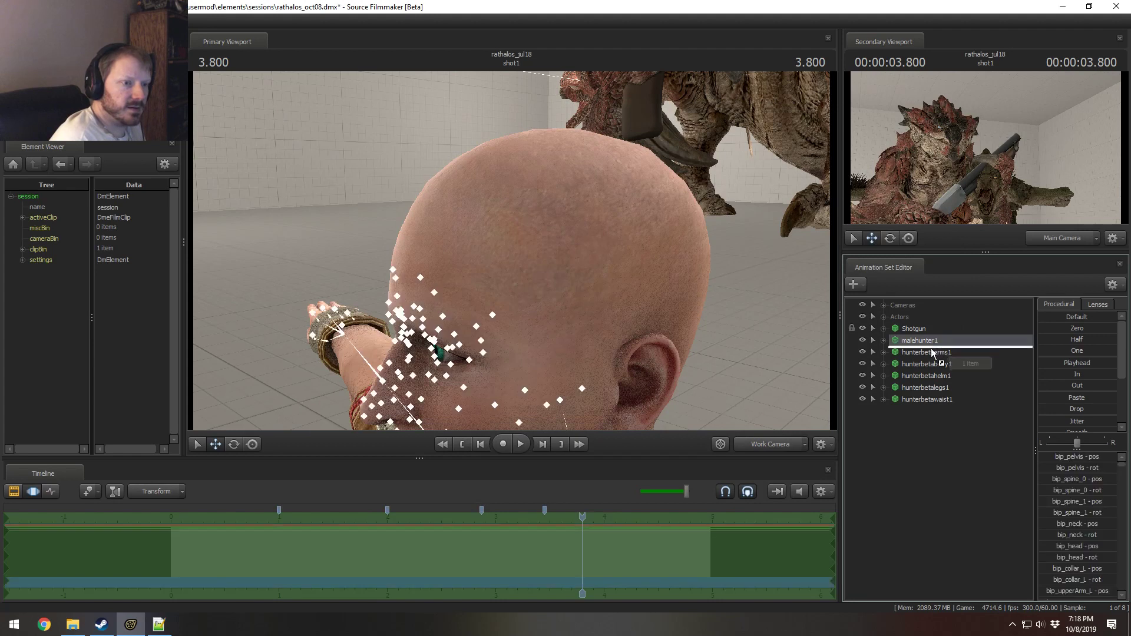
drag(934, 342, 941, 404)
mouse_move(512, 250)
mouse_down()
mouse_move(647, 251)
mouse_move(511, 255)
mouse_up()
key(s)
key(a)
key(d)
key(ctrl)
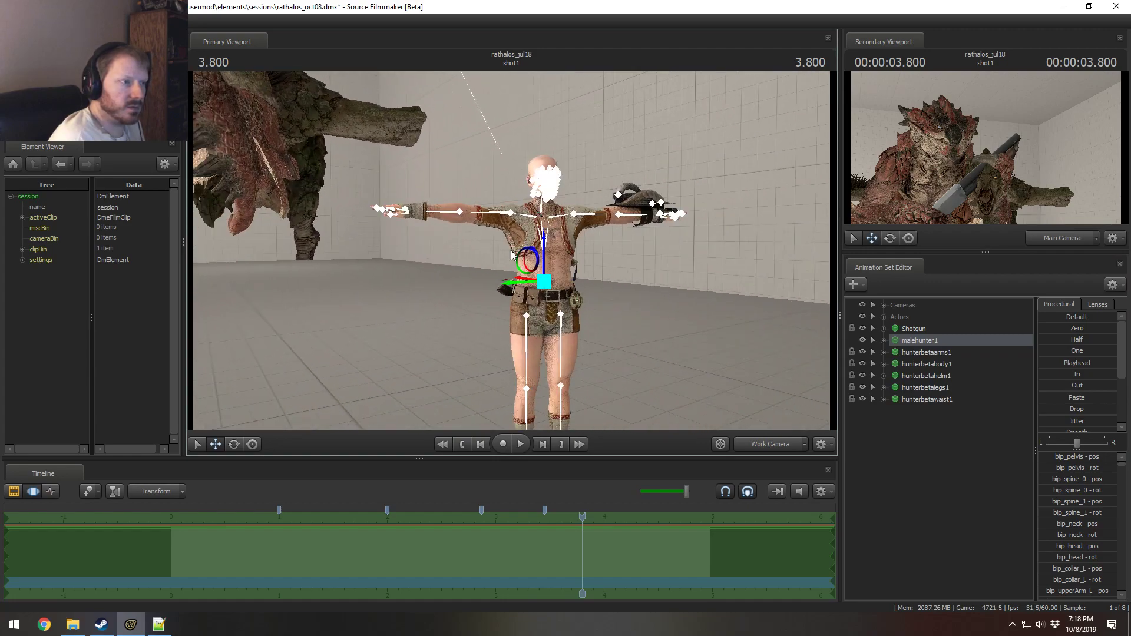
Step: Apply the Zero preset to all five hunterbeta armor sets together so they snap onto the hunter's body
click(924, 352)
shift+click(921, 399)
click(1076, 327)
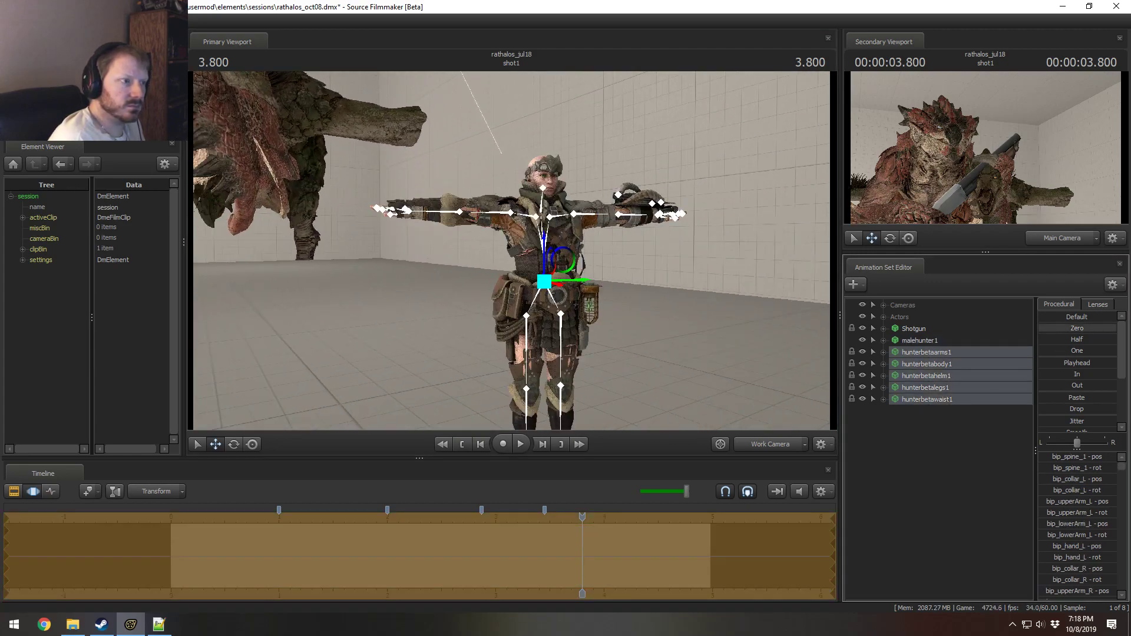
drag(511, 250, 490, 266)
key(w)
key(ctrl)
key(Return)
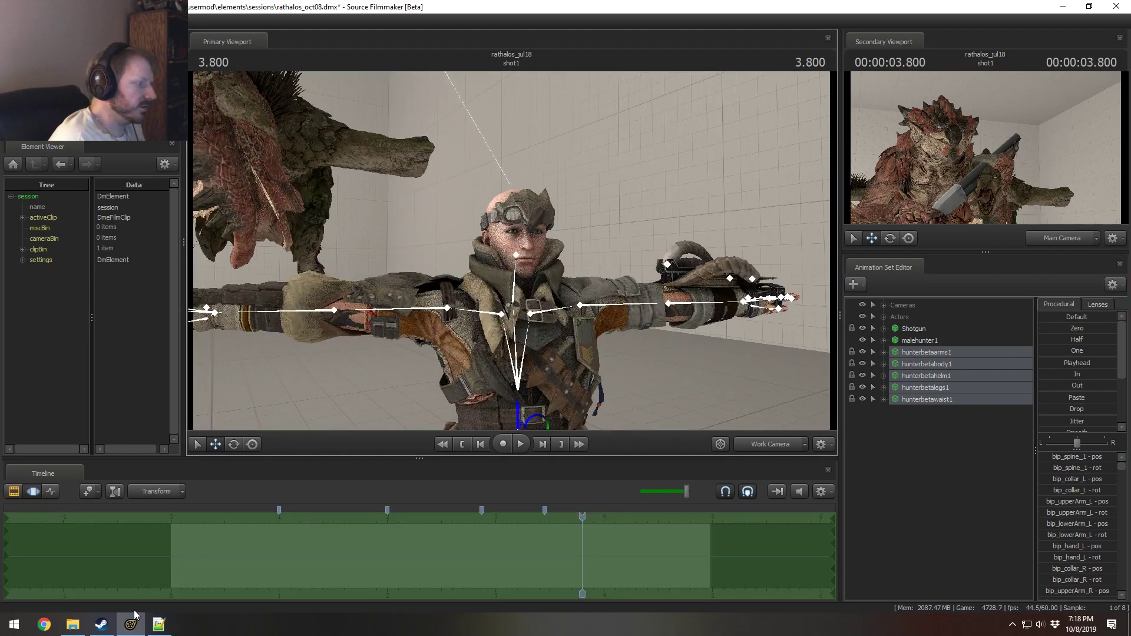
Step: Switch to File Explorer and find the Rathalos clips in the Extras folder of Pony SFM's Videos
click(72, 624)
click(253, 241)
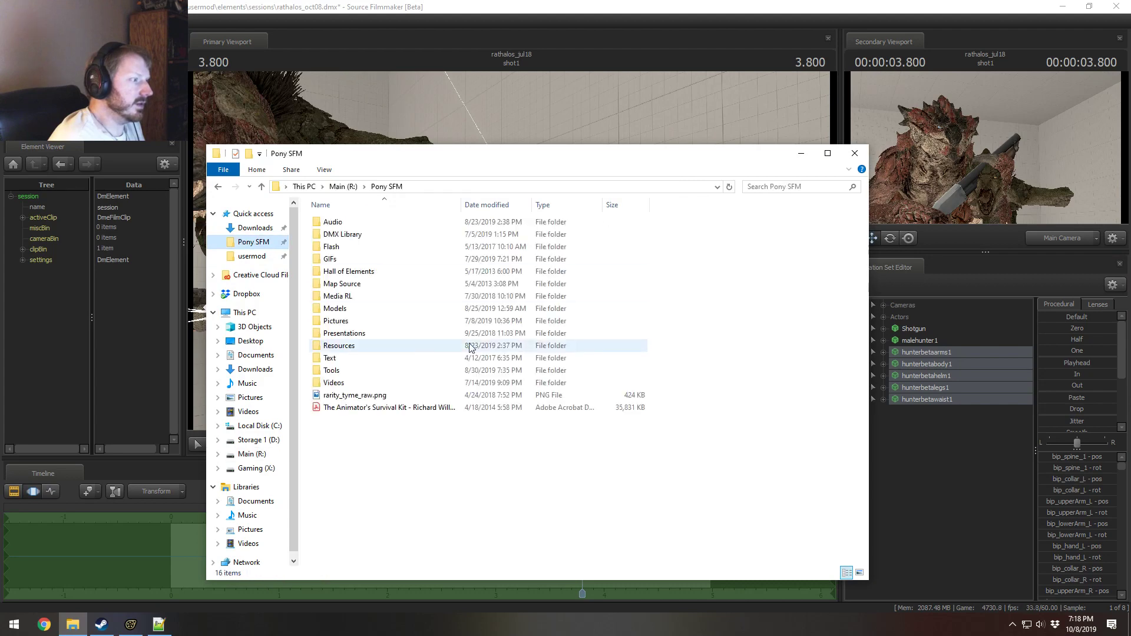
double_click(351, 382)
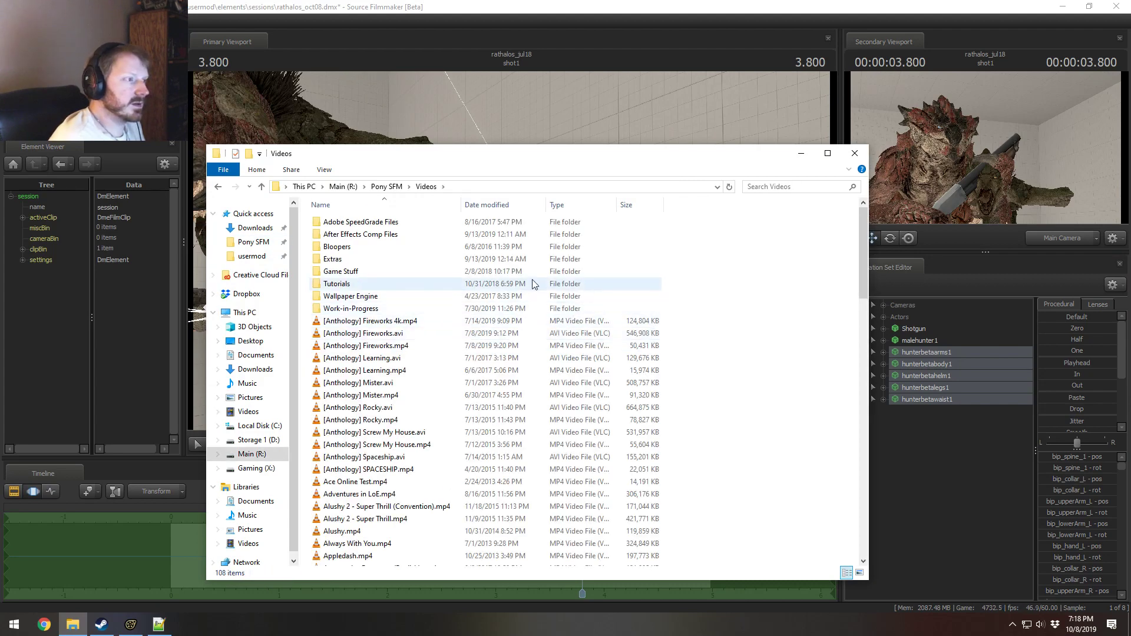
click(339, 260)
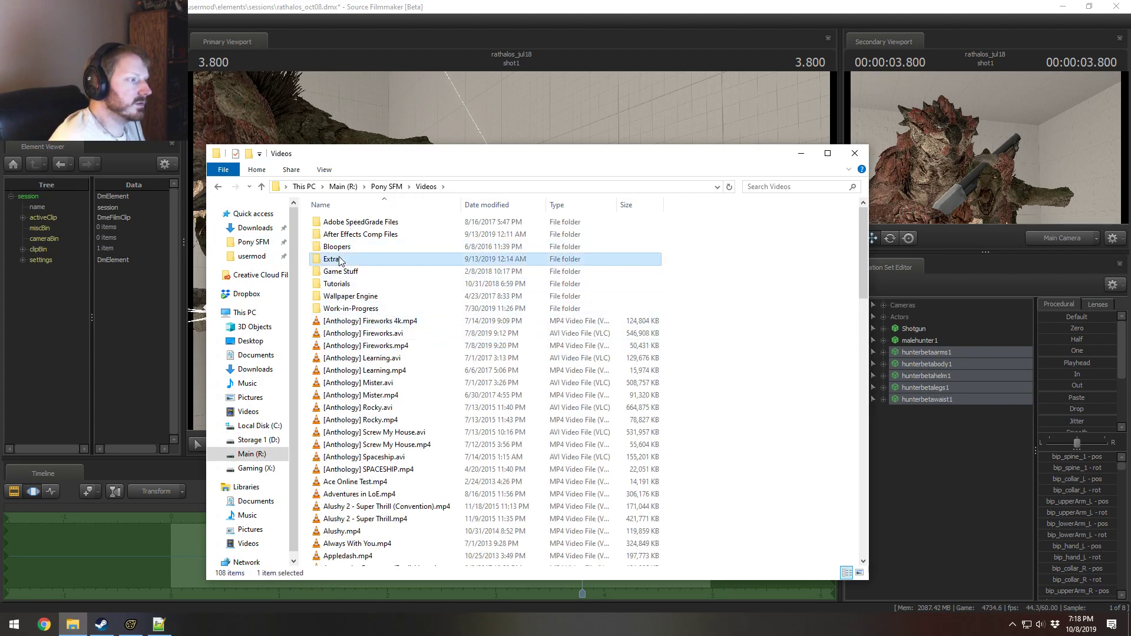
double_click(340, 260)
scroll(412, 401, down, 20)
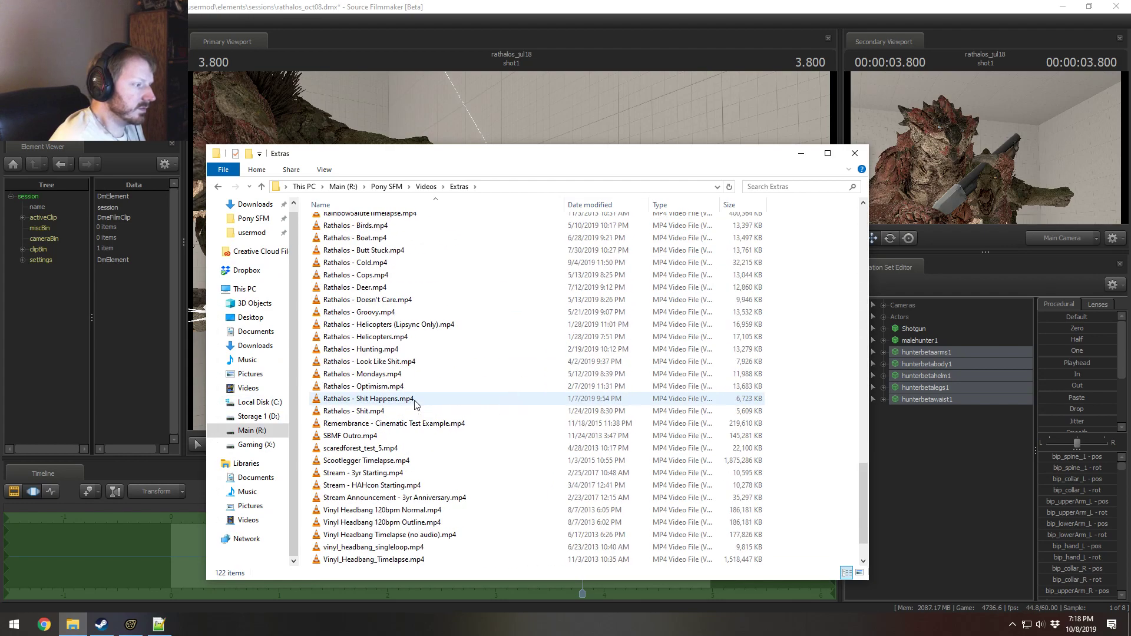
scroll(501, 465, up, 2)
Step: Play Rathalos - Hunting.mp4 in VLC, declining the update, and return to Source Filmmaker
click(391, 417)
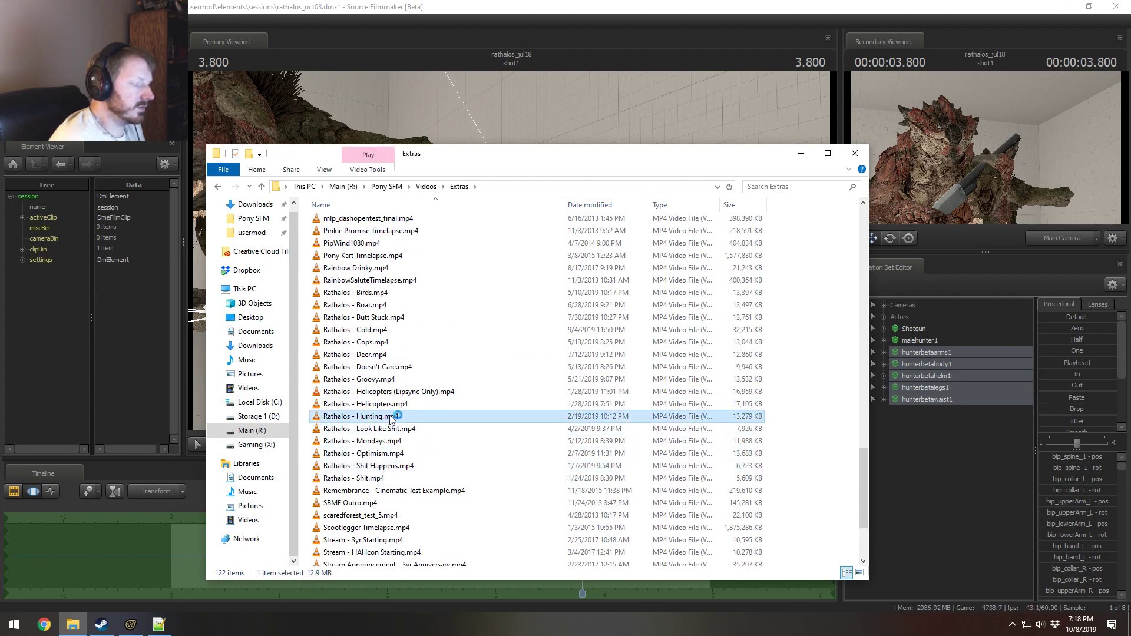
double_click(391, 415)
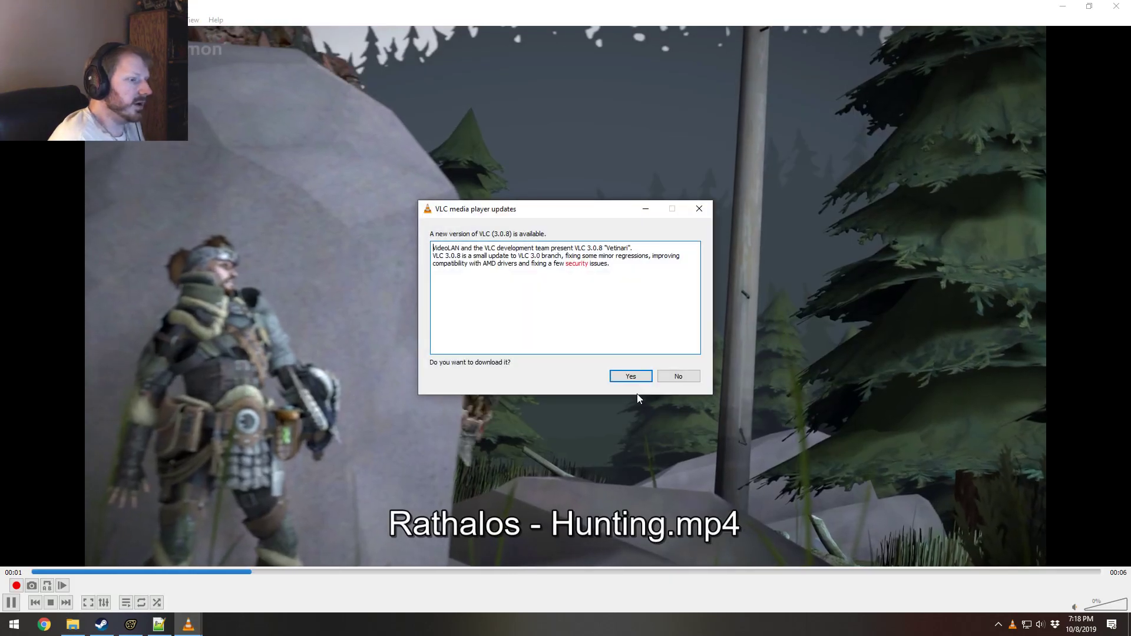
click(677, 375)
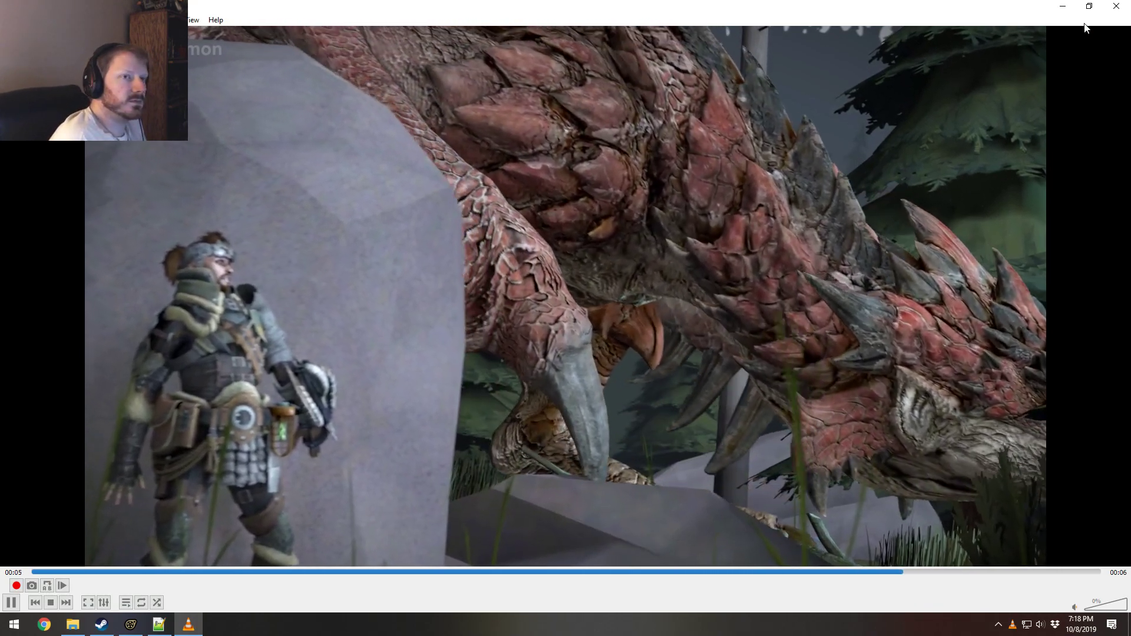
click(1114, 8)
click(805, 150)
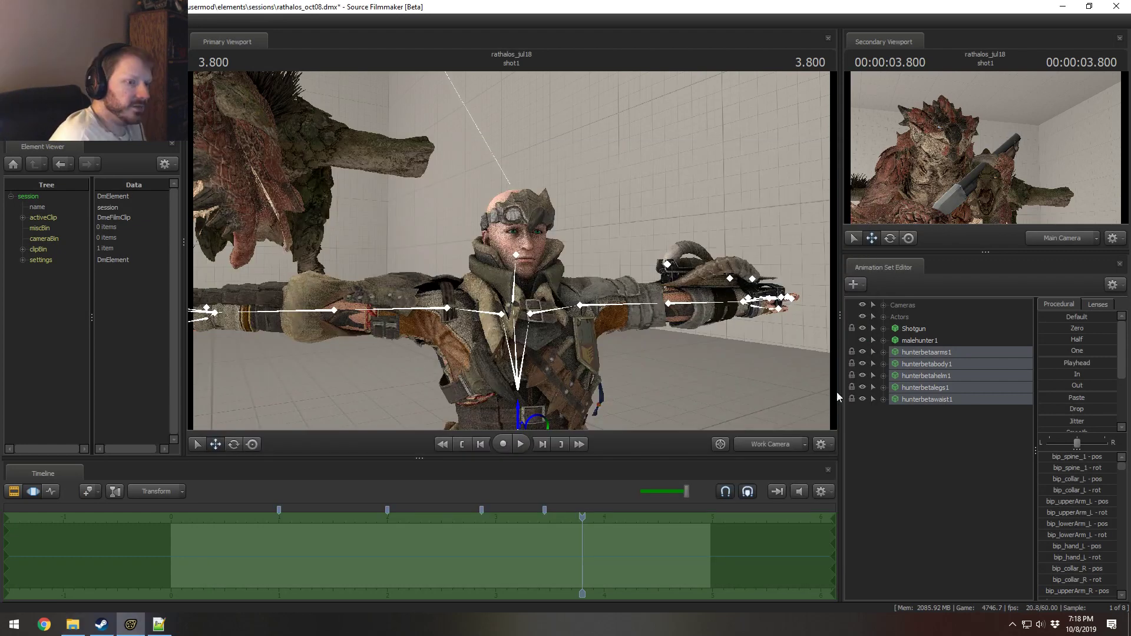
Step: Add malehunterfacialhair.mdl from the malehunter folder as a new animation set
right_click(924, 469)
click(994, 490)
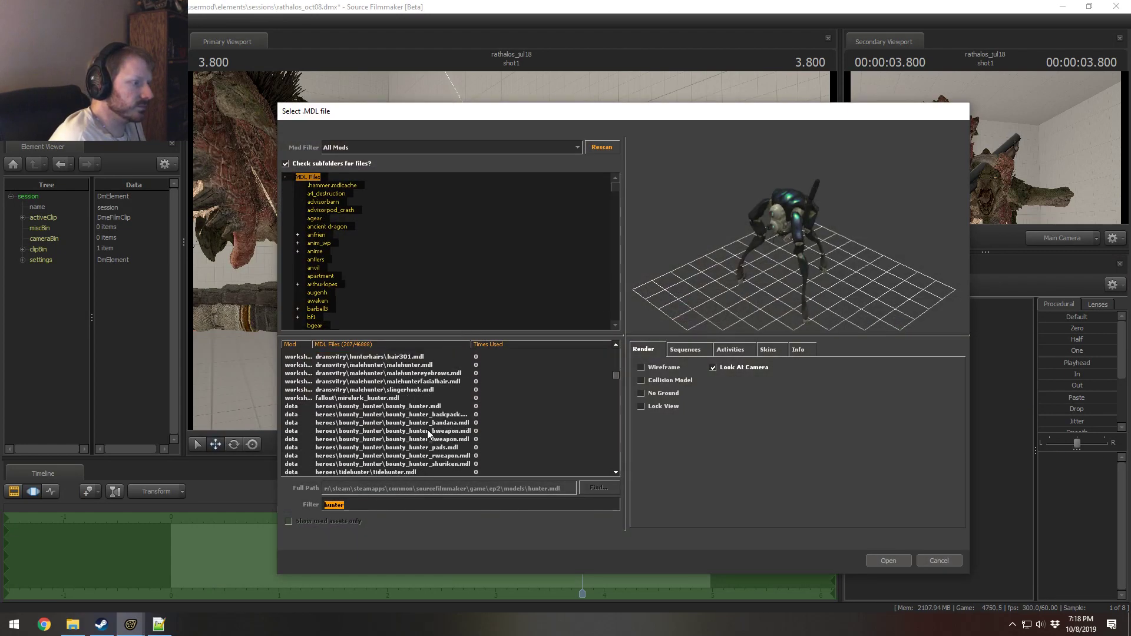
click(419, 382)
key(Up)
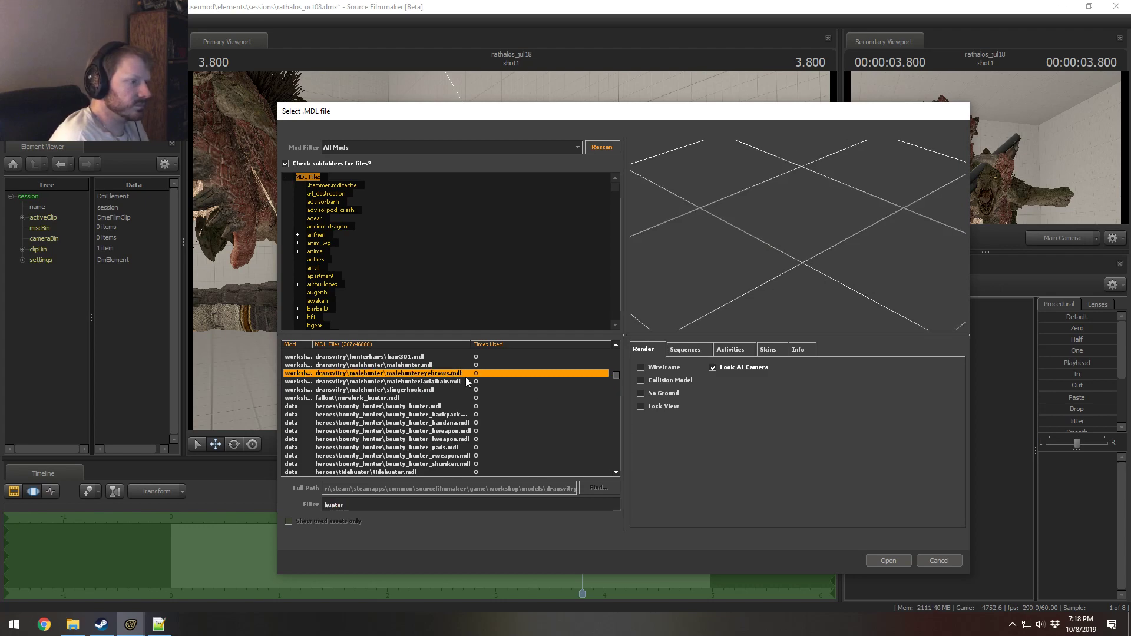
key(Up)
key(Down)
key(Down)
key(Down)
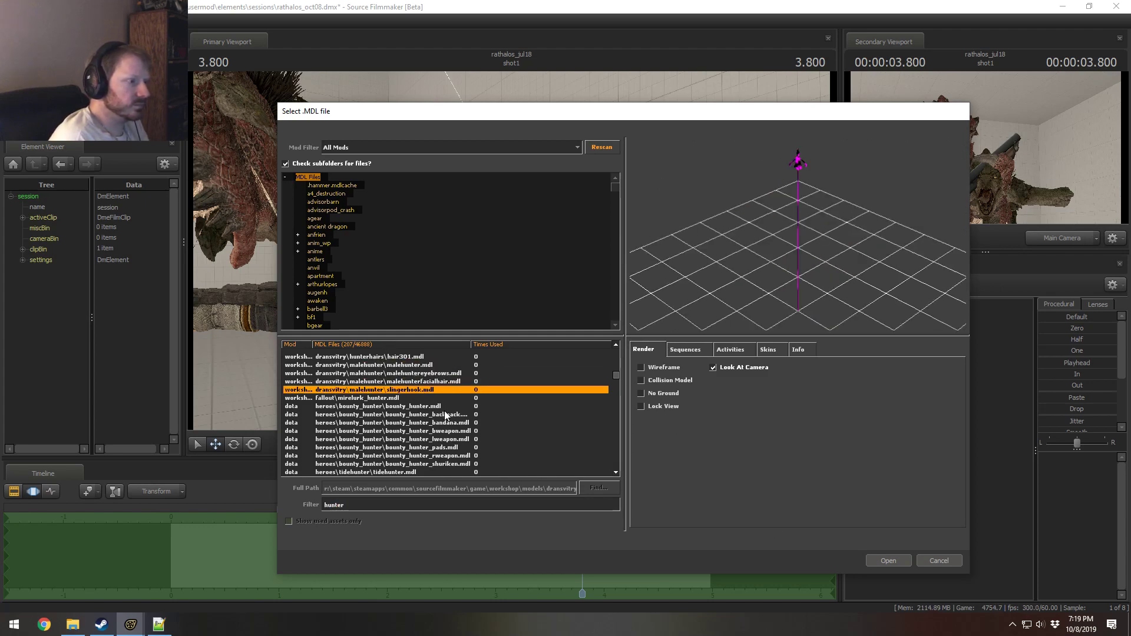
key(Up)
click(874, 563)
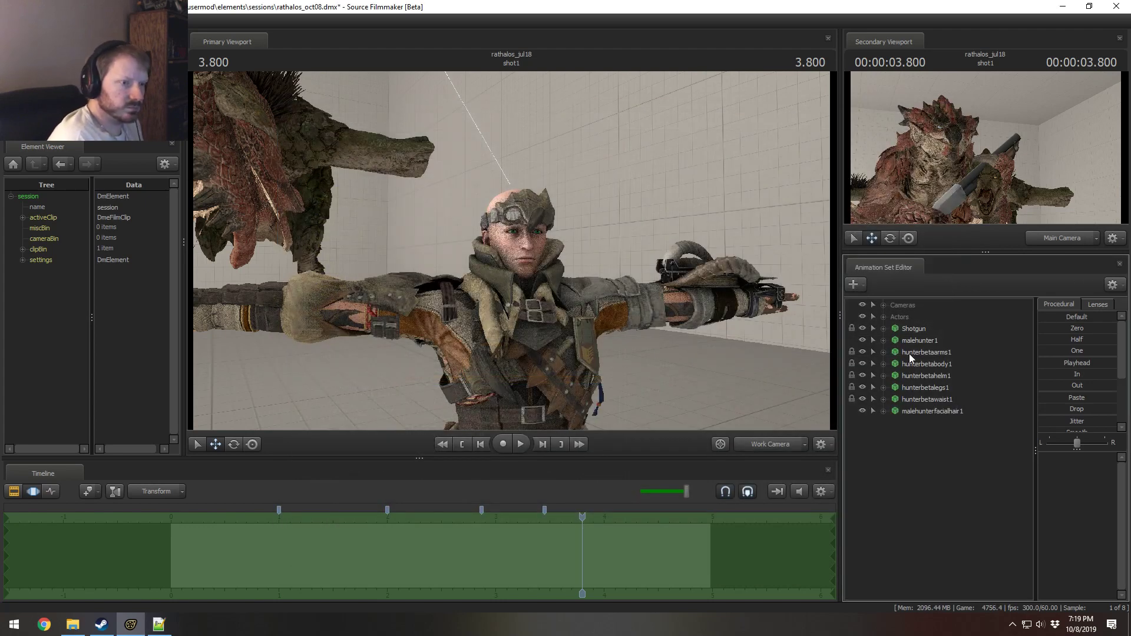
Step: Lock malehunterfacialhair1 to malehunter1 and apply the Zero preset to it
drag(914, 339, 924, 411)
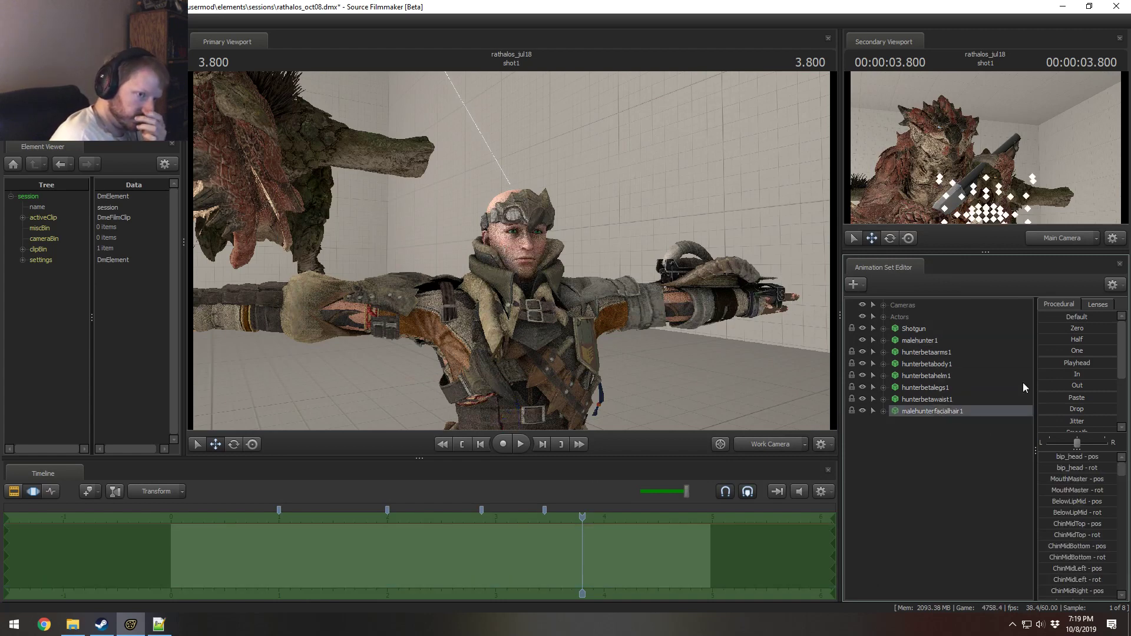
drag(1068, 332, 1117, 333)
key(w)
mouse_move(761, 296)
mouse_down()
mouse_move(748, 288)
mouse_move(772, 289)
mouse_up()
right_click(928, 411)
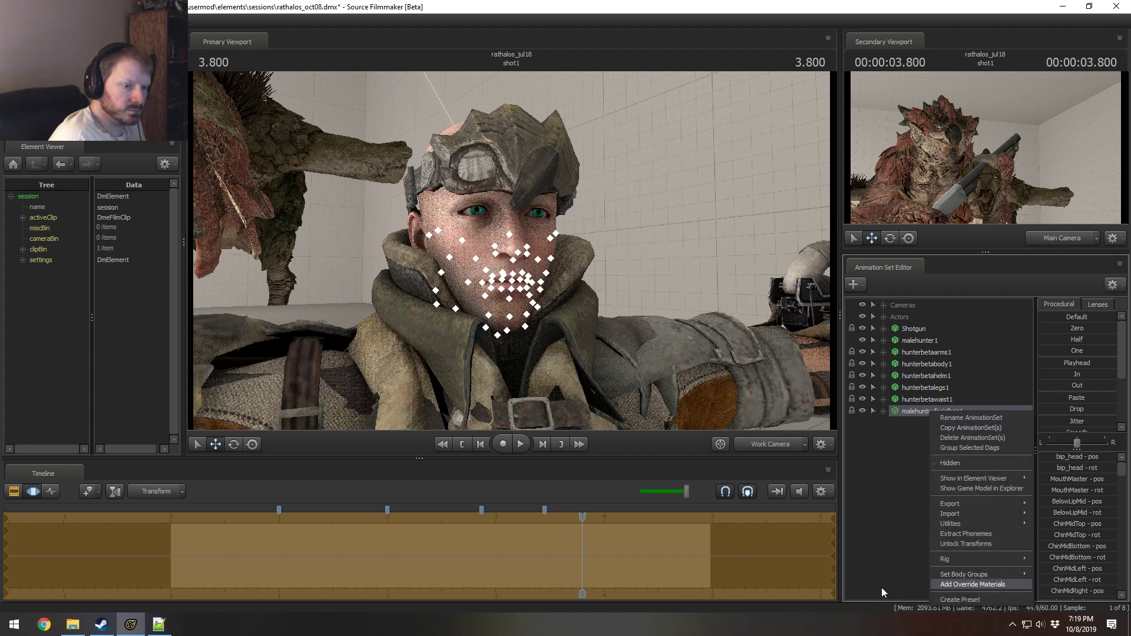
mouse_move(971, 574)
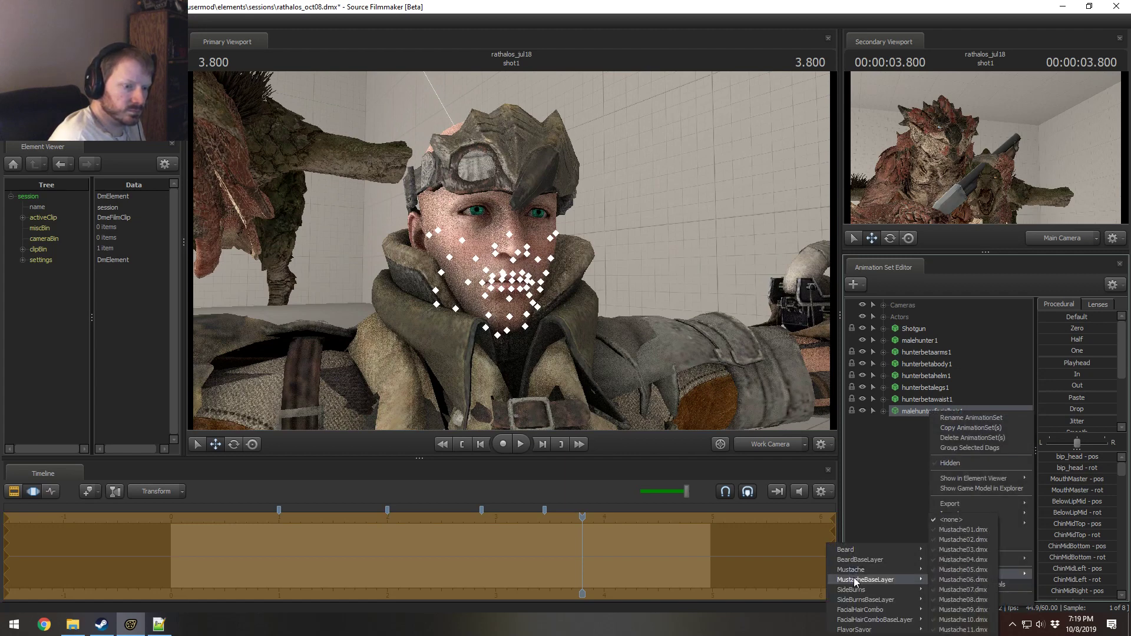
mouse_move(853, 577)
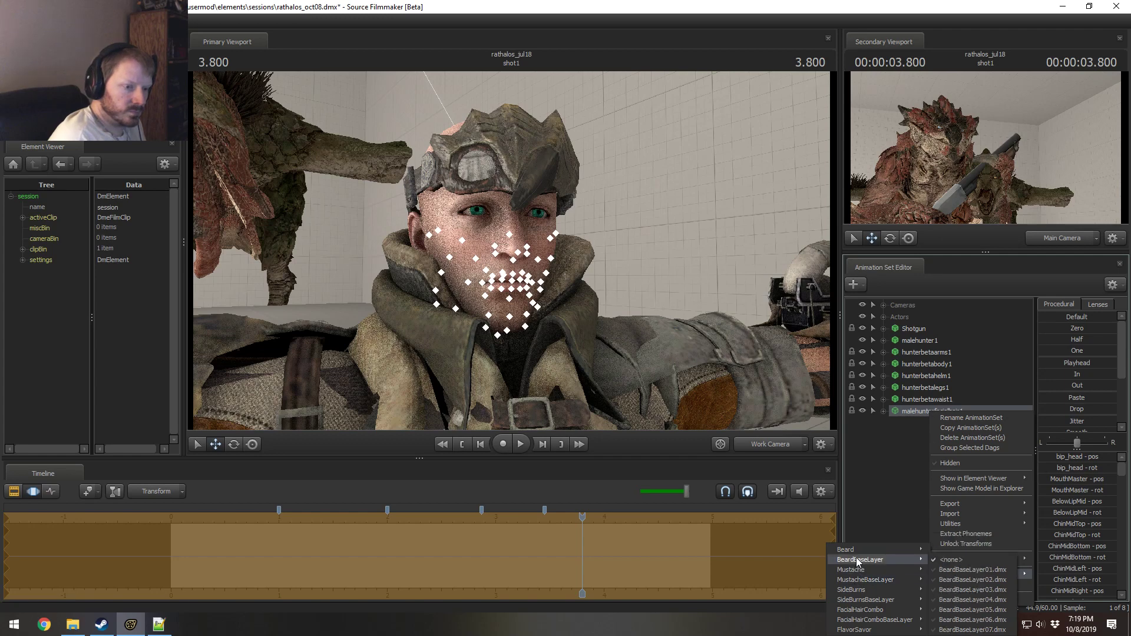
click(949, 401)
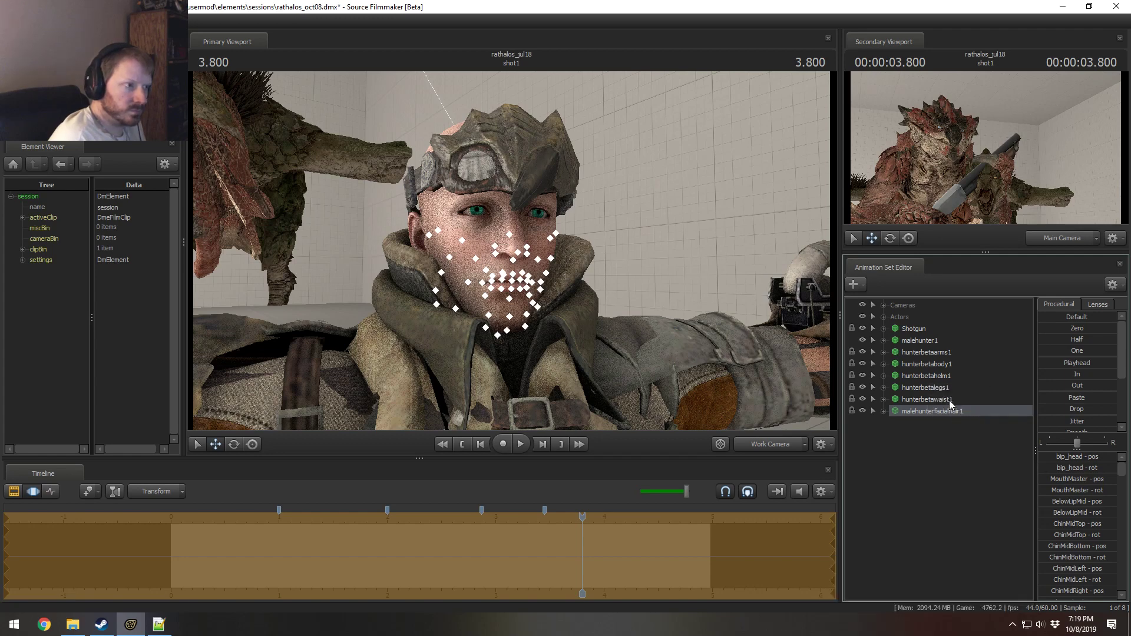
Step: Unlock the transforms of malehunterfacialhair1 and load the setup_skin_bodygroups_animation.py rig script on it
right_click(934, 411)
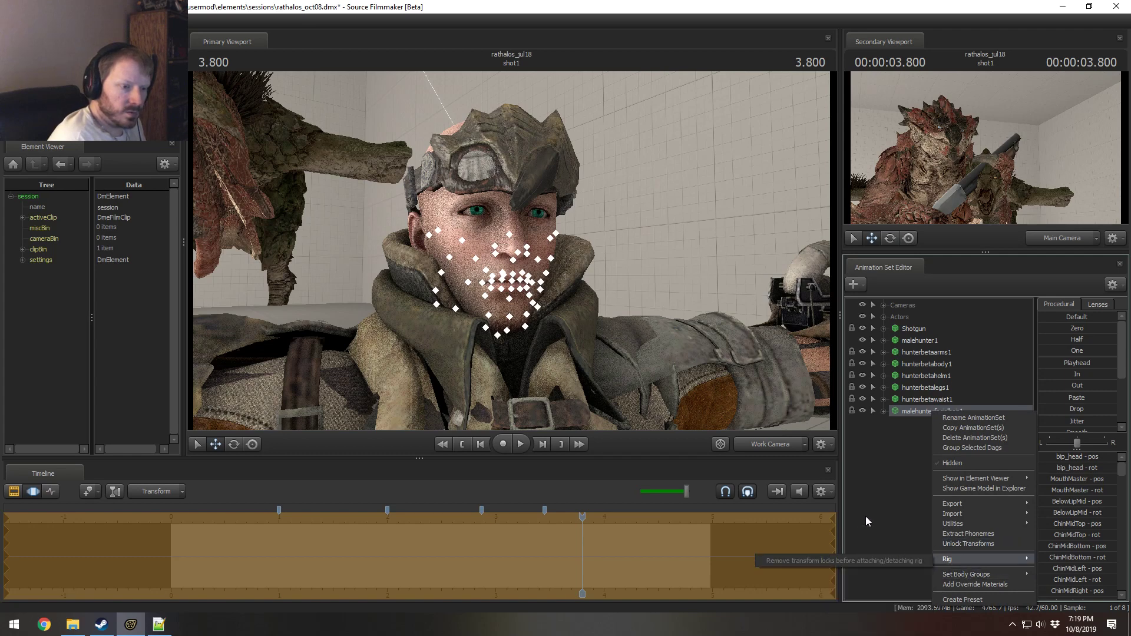
click(960, 544)
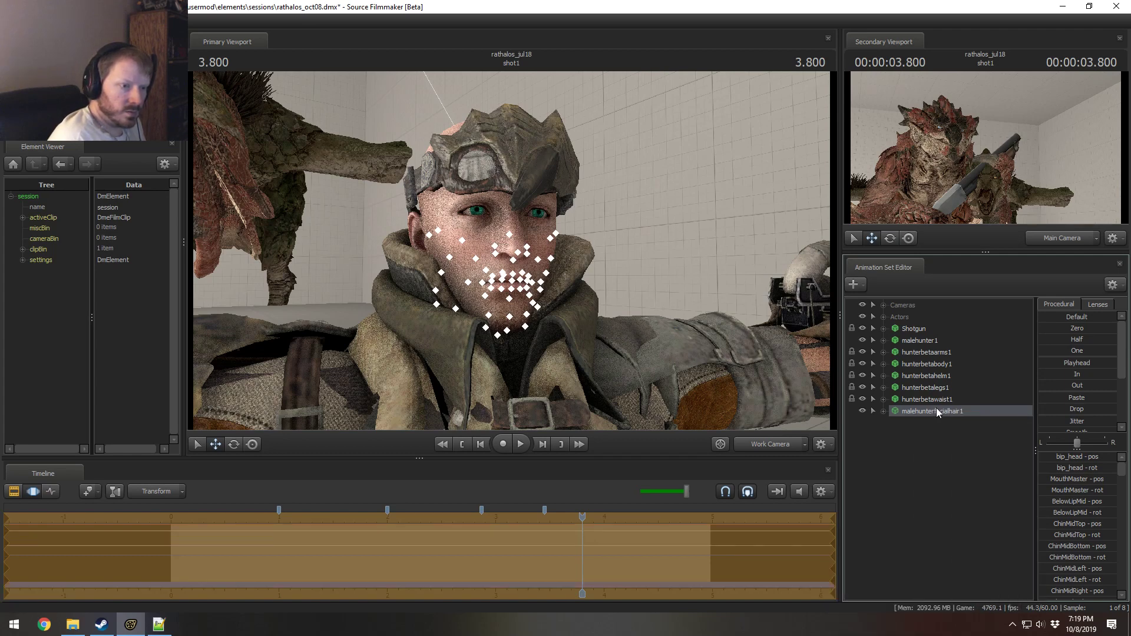
right_click(935, 410)
mouse_move(980, 547)
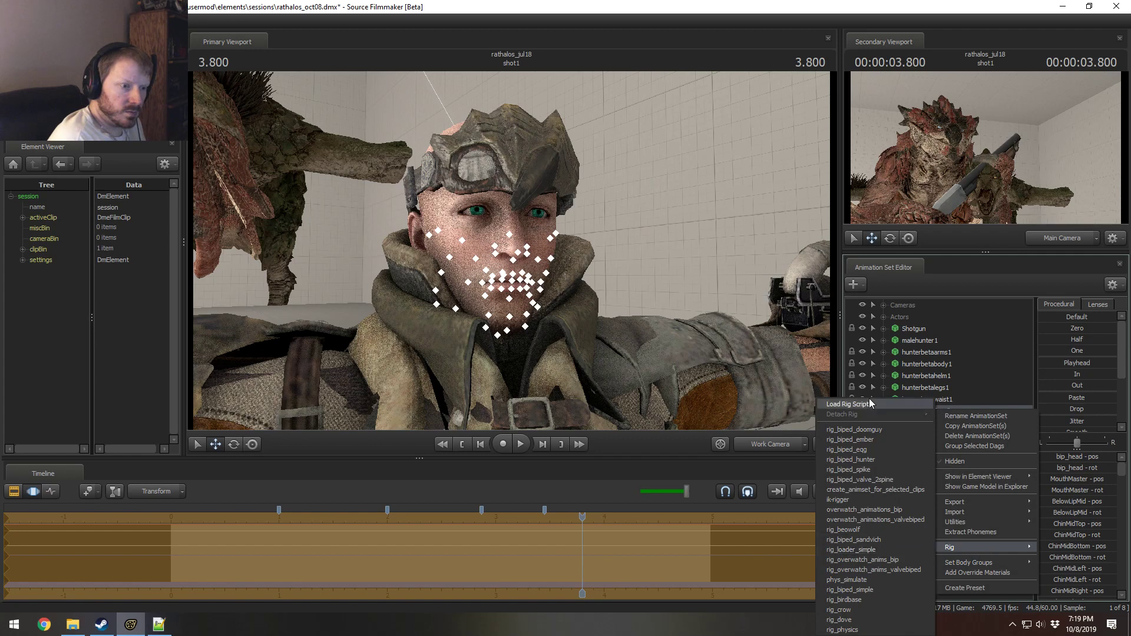
click(868, 400)
double_click(475, 236)
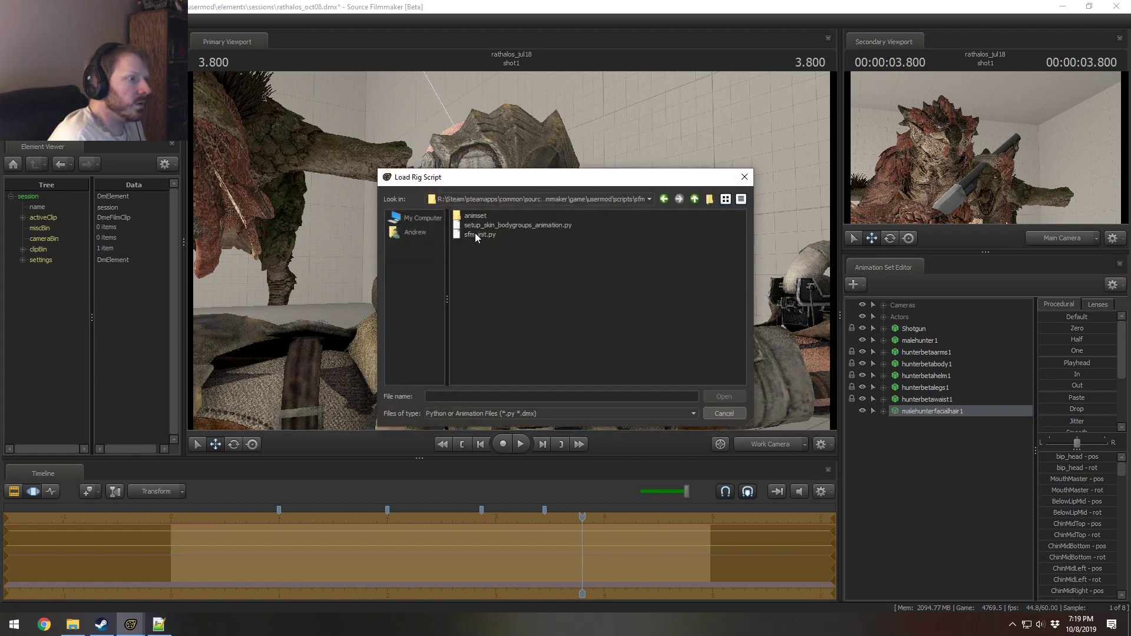
double_click(494, 226)
Step: Lock malehunterfacialhair1 to malehunter1 again and zero its controls to fit the face
right_click(913, 412)
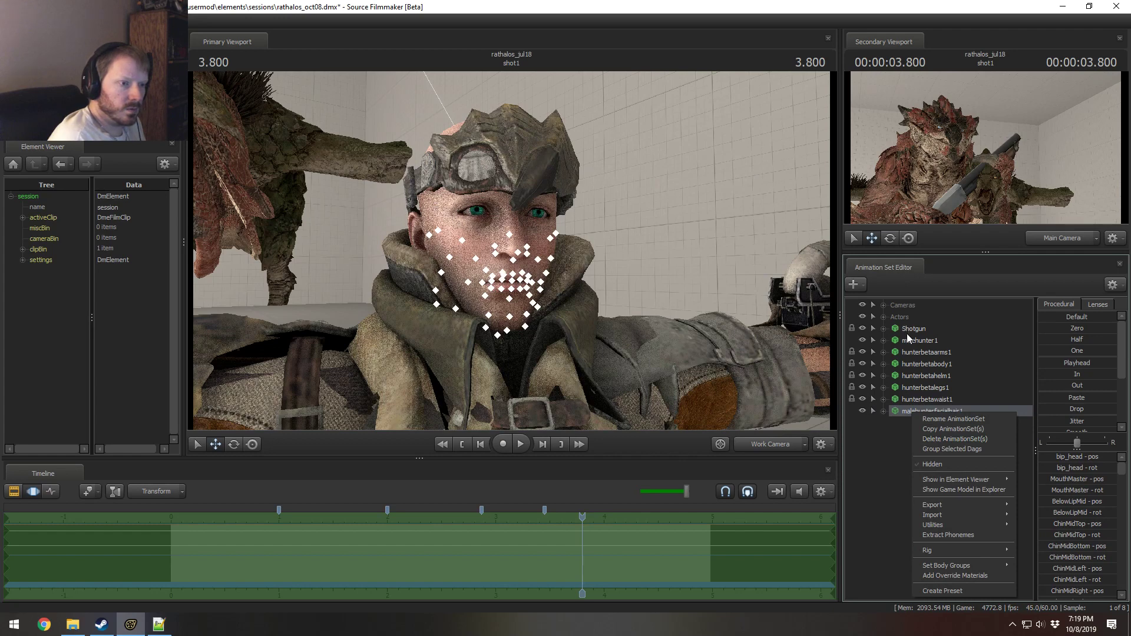
drag(909, 339, 925, 414)
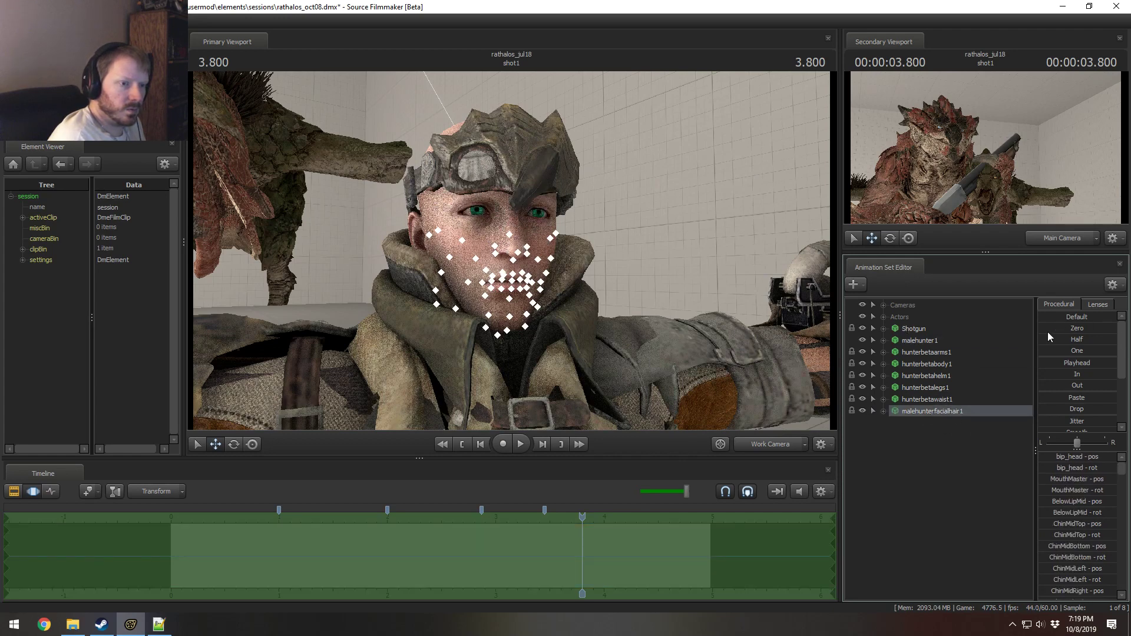
click(1048, 332)
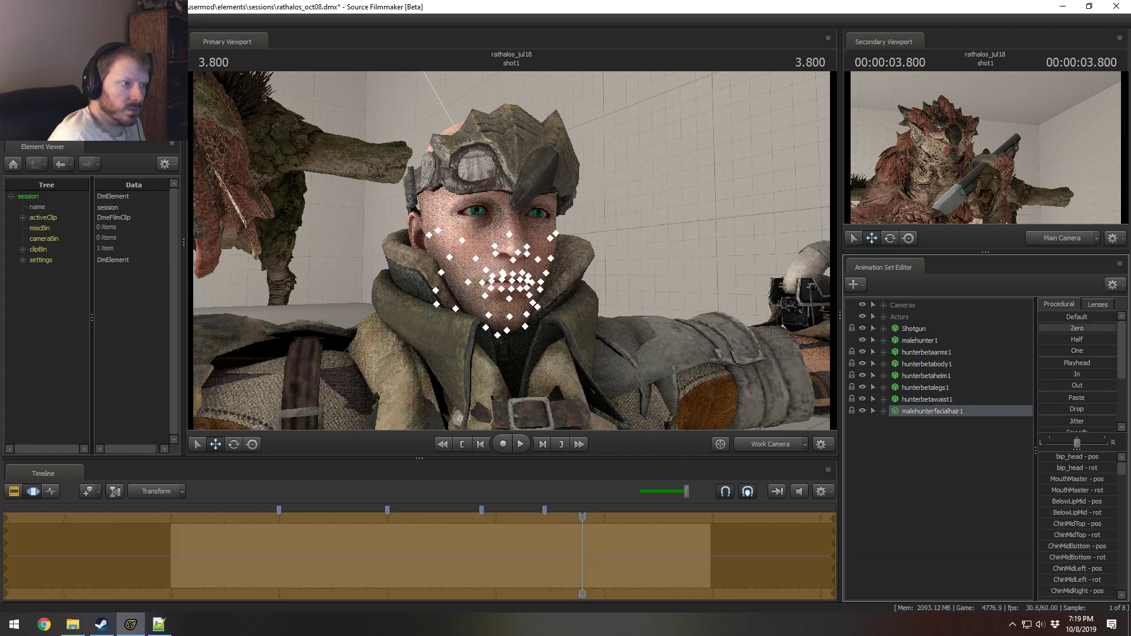
Step: Adjust the BodyGroups of malehunterfacialhair1, using FacialHairComboBaseLayer for a combined mustache and beard
click(883, 411)
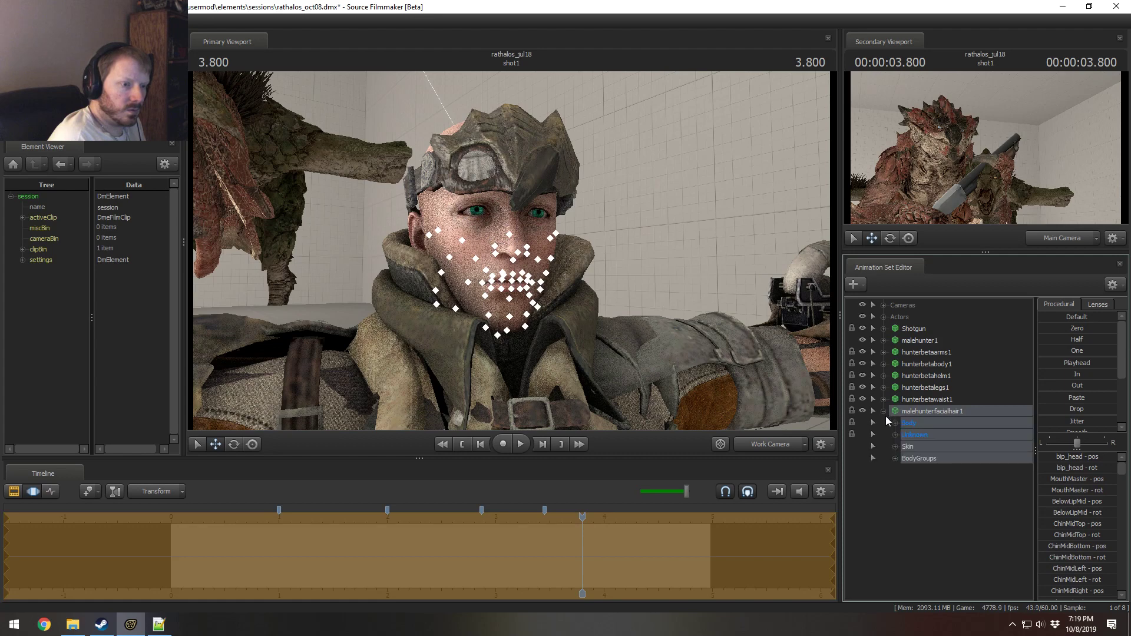
click(923, 458)
mouse_move(1039, 456)
mouse_down()
mouse_move(1110, 457)
mouse_move(1039, 456)
mouse_up()
mouse_move(1070, 510)
mouse_down()
mouse_move(1102, 511)
mouse_move(1060, 478)
mouse_move(1089, 468)
mouse_move(1064, 468)
mouse_up()
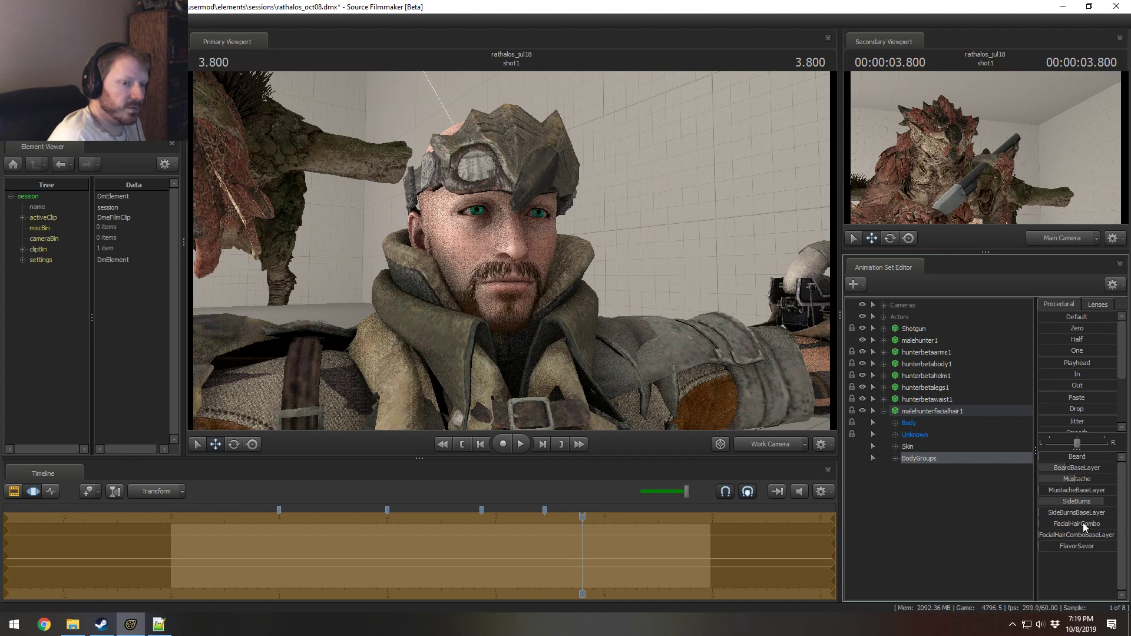
mouse_move(1083, 524)
mouse_down()
mouse_move(1116, 523)
mouse_move(1039, 523)
mouse_move(1039, 468)
mouse_move(1064, 534)
mouse_move(1115, 534)
mouse_move(1094, 534)
mouse_up()
mouse_move(510, 251)
alt+mouse_down()
mouse_move(633, 251)
mouse_move(509, 251)
alt+mouse_up()
Step: Play Rathalos - Hunting.mp4 from the Extras folder and pause it where the hunter is in view for reference
click(73, 625)
click(73, 626)
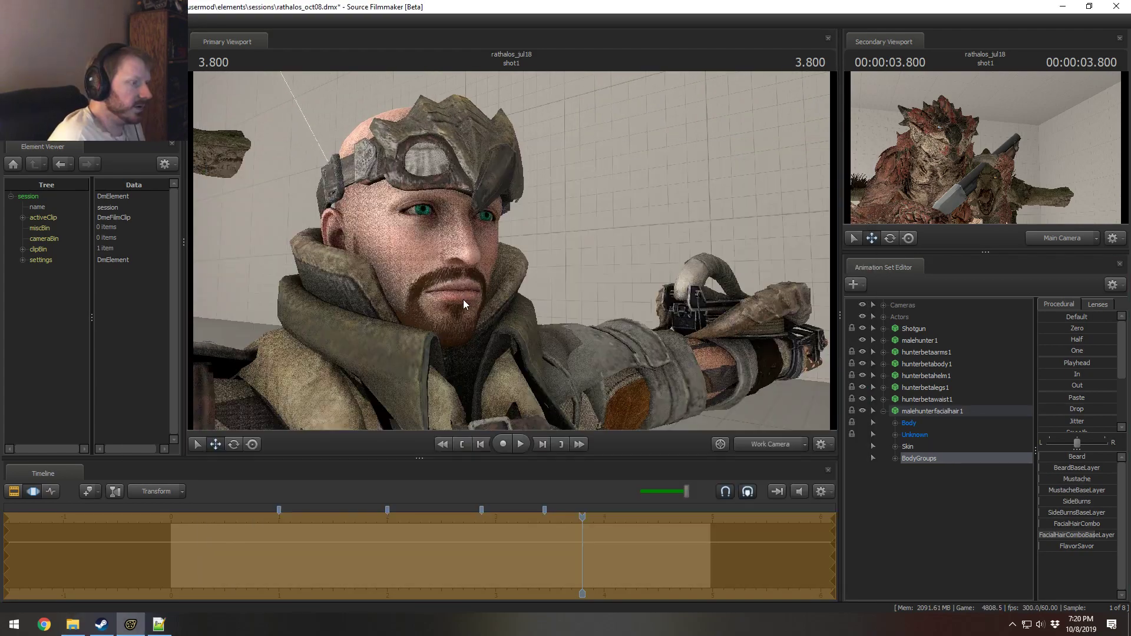
click(73, 626)
click(72, 626)
click(72, 625)
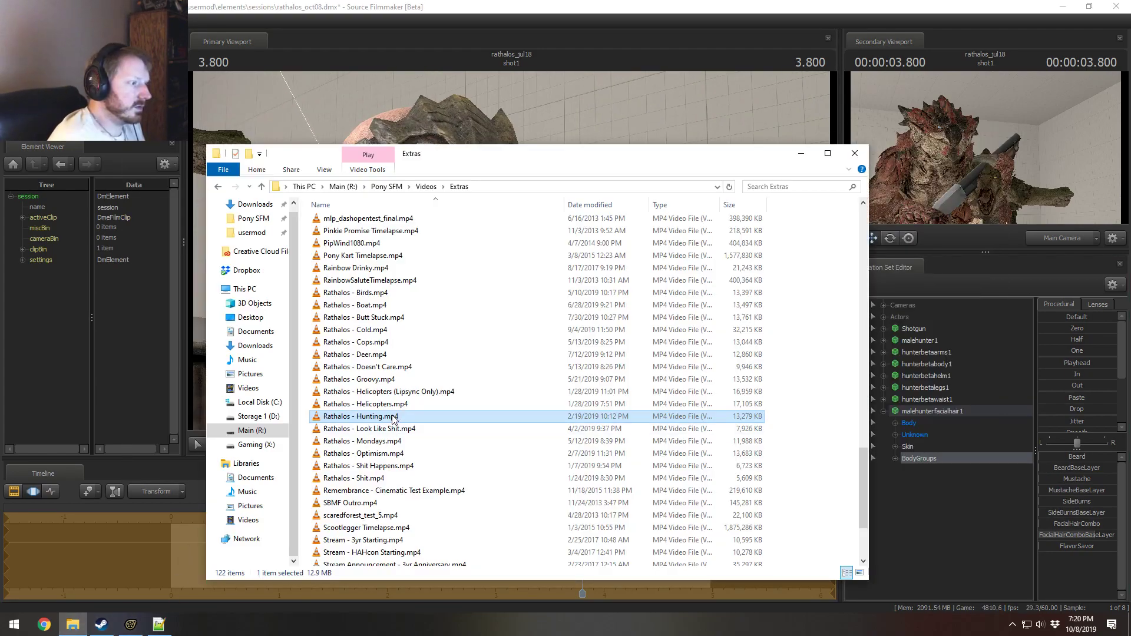
double_click(397, 417)
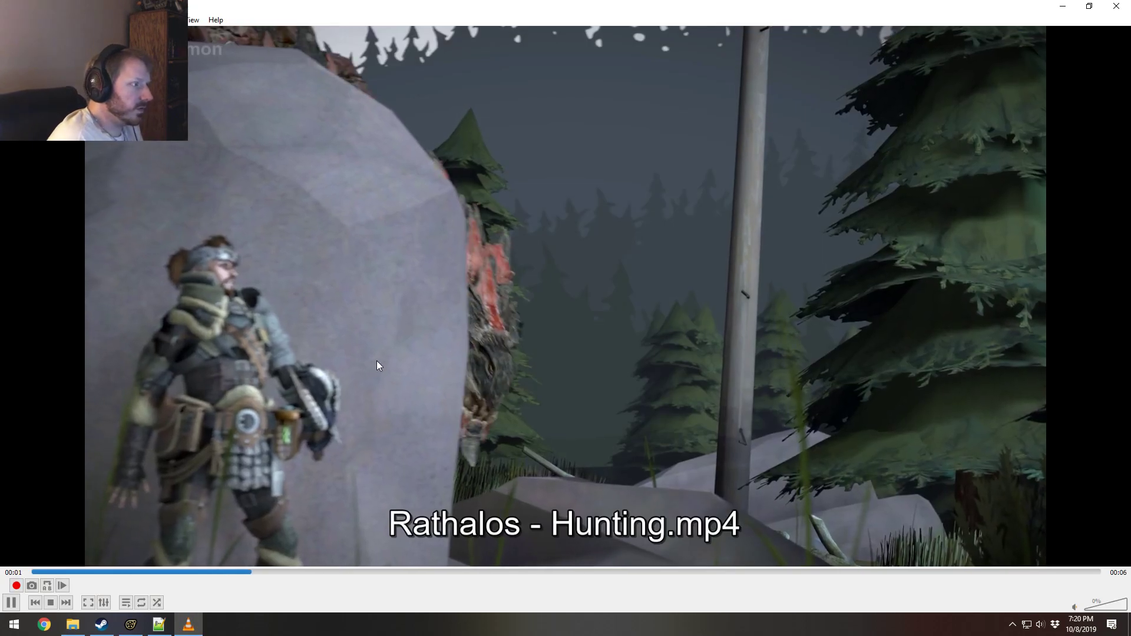
key(space)
key(alt+Tab)
key(alt+Tab)
key(alt+Tab)
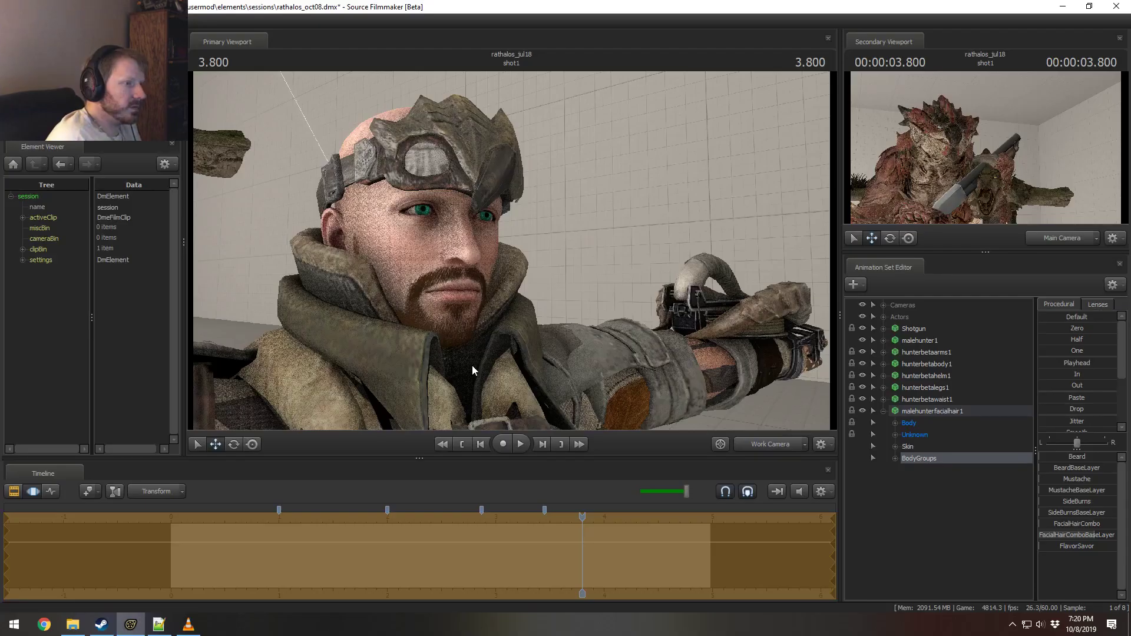
Step: Compare the hunter's face with the paused video and adjust the FacialHairComboBaseLayer body group to match
key(alt+Tab)
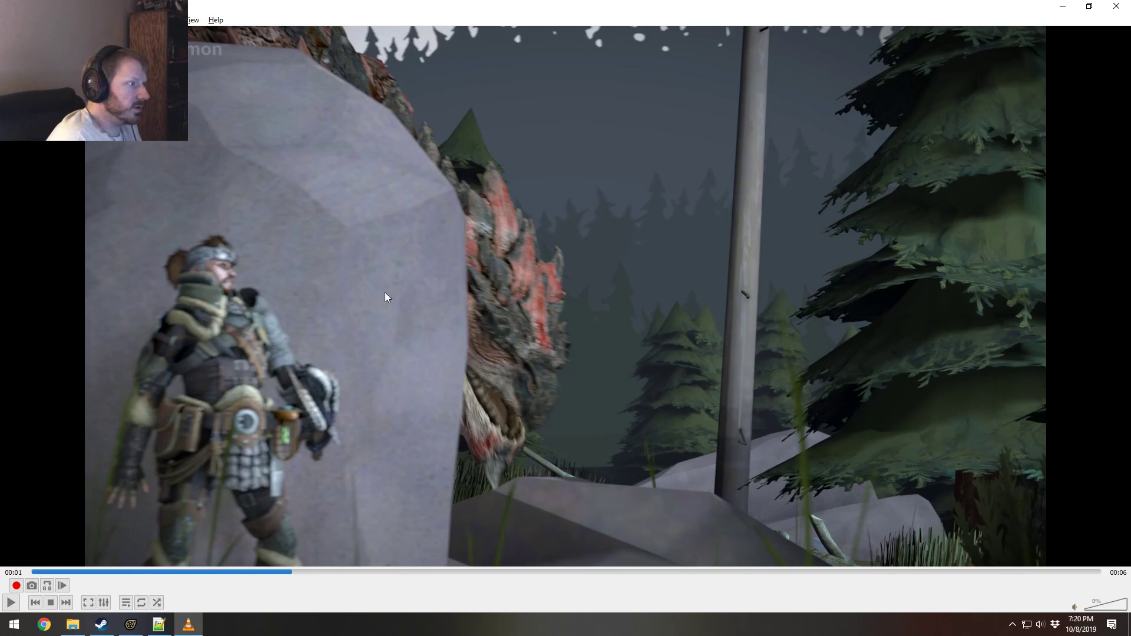
key(alt+Tab)
drag(1060, 535, 1091, 535)
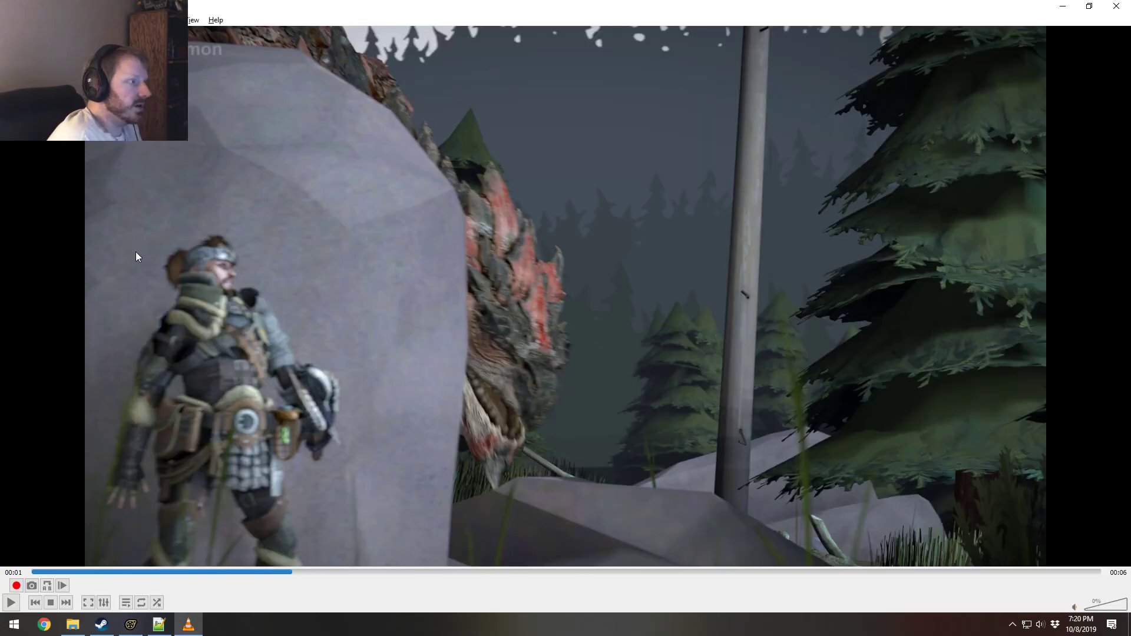
key(alt+Tab)
Step: Start an animation set for a new model and preview the dransvitry hunterhairs models in wireframe
right_click(926, 494)
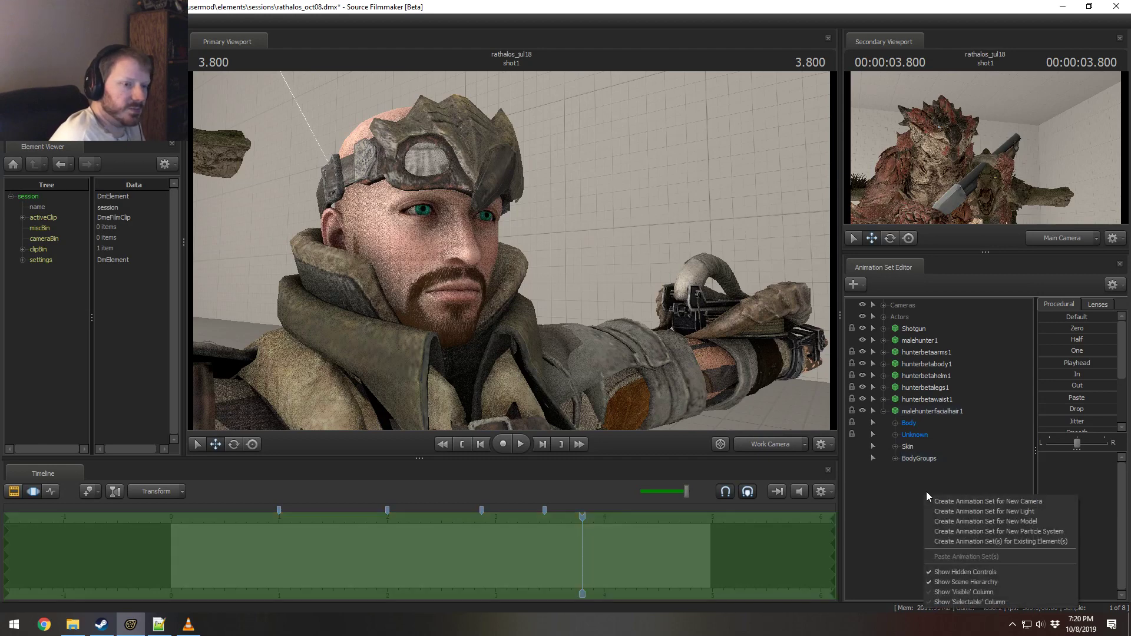
click(963, 522)
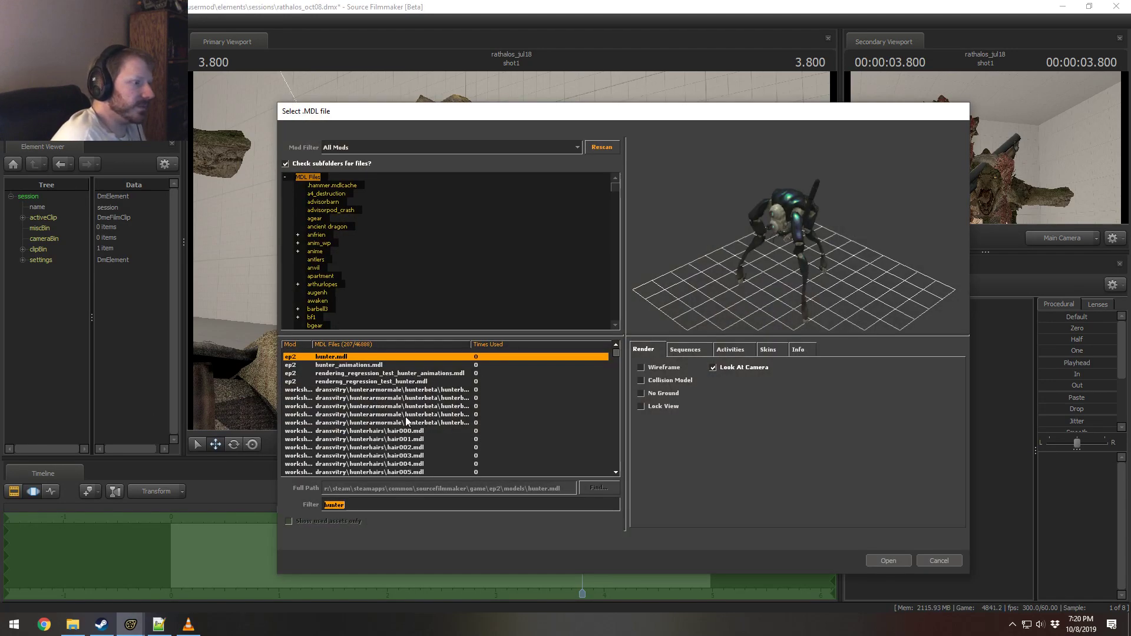
click(404, 432)
key(Down)
key(Down)
key(Down)
key(Down)
key(Down)
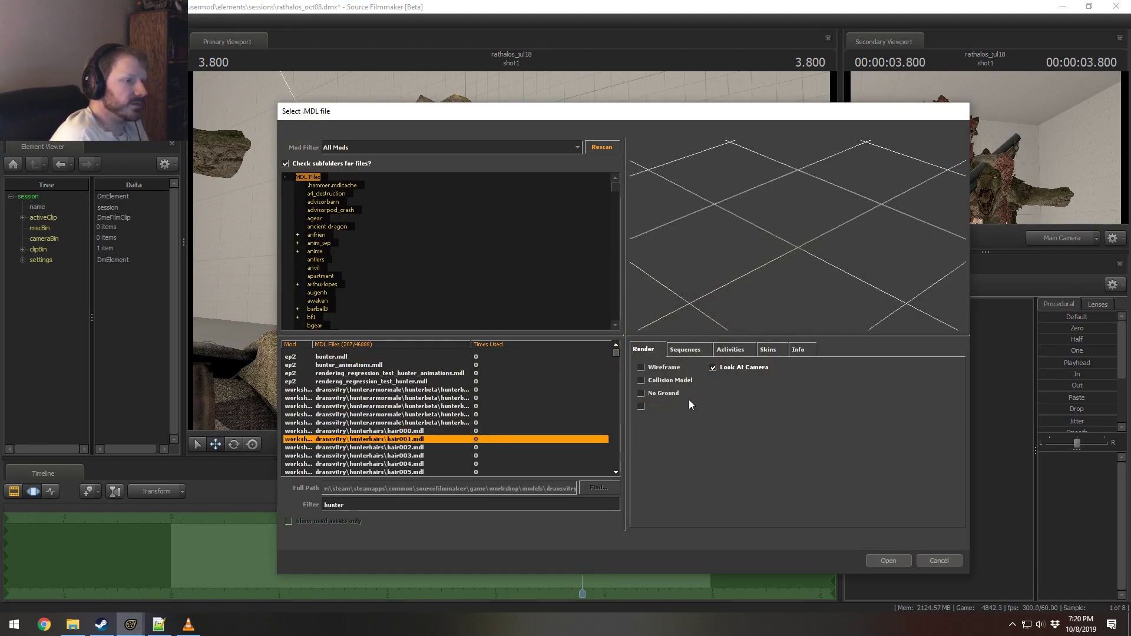
click(640, 367)
Step: Browse the hunterhairs models up to hair010.mdl and compare its wireframe shape with the hunter's hair in the video
key(Down)
key(Down)
key(Down)
key(Down)
key(Down)
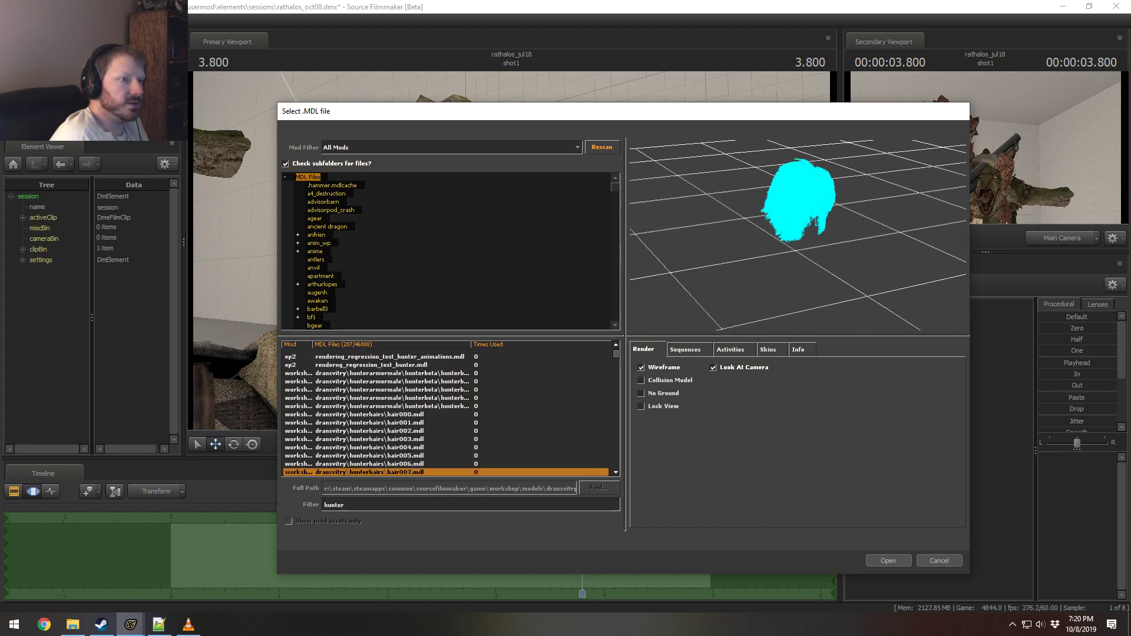
mouse_move(764, 277)
mouse_down()
mouse_move(812, 247)
mouse_move(764, 277)
mouse_up()
key(alt+Tab)
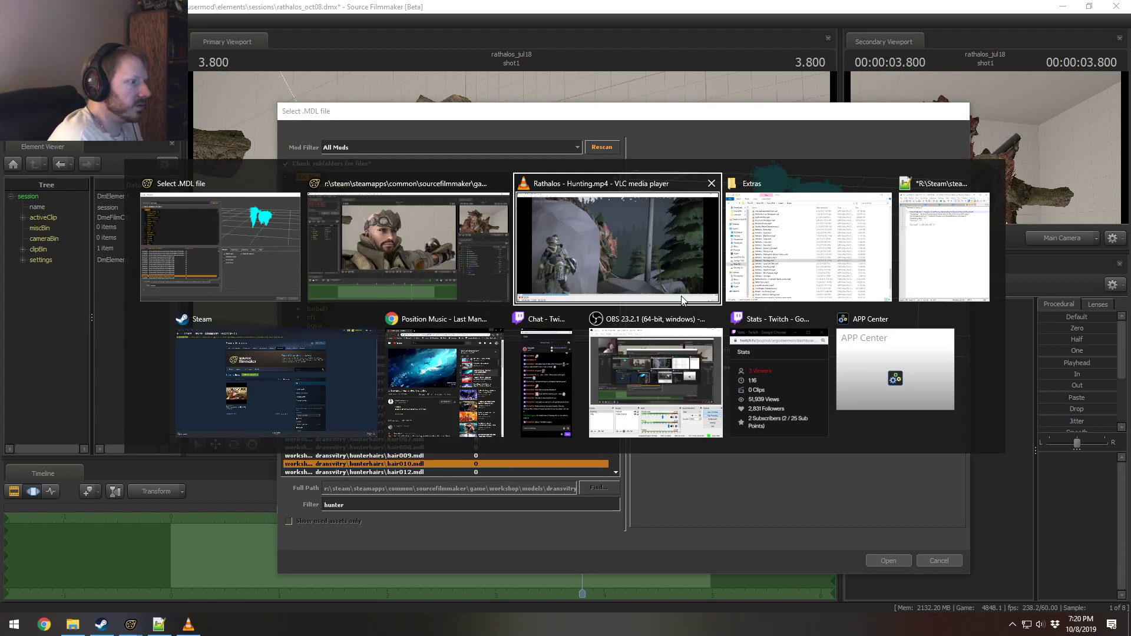
key(alt+Tab)
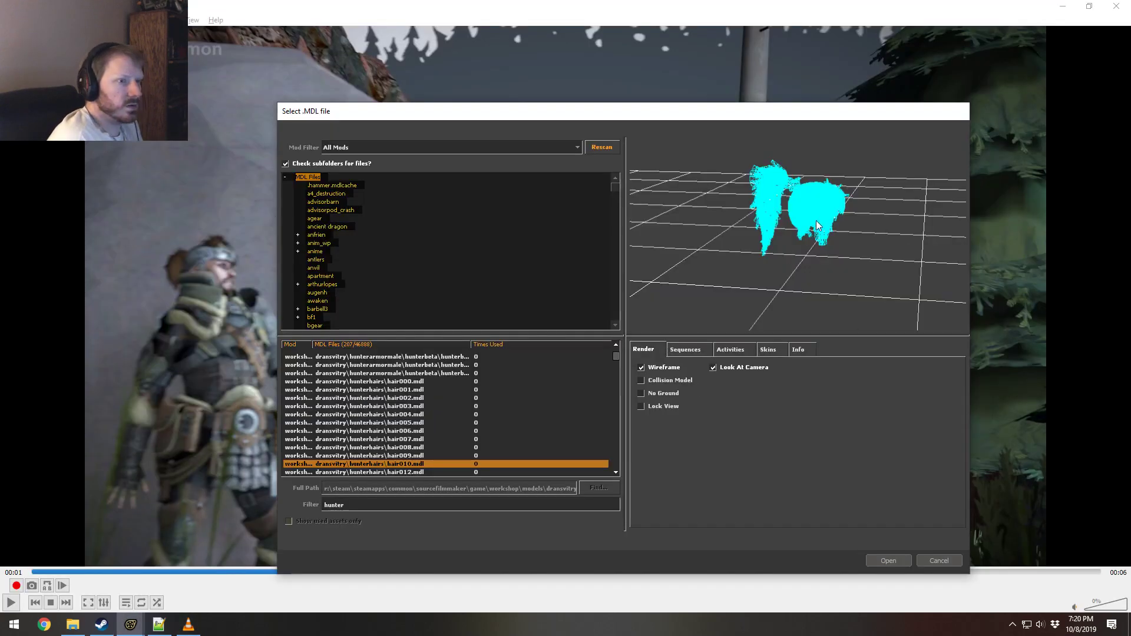
drag(816, 225, 816, 177)
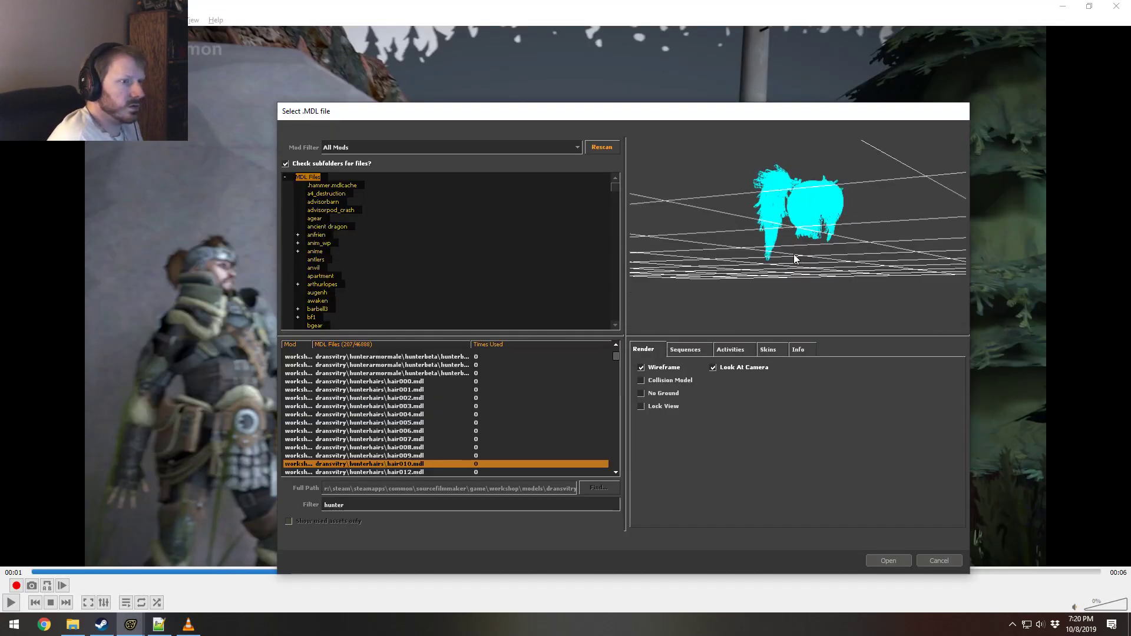
drag(794, 259, 818, 271)
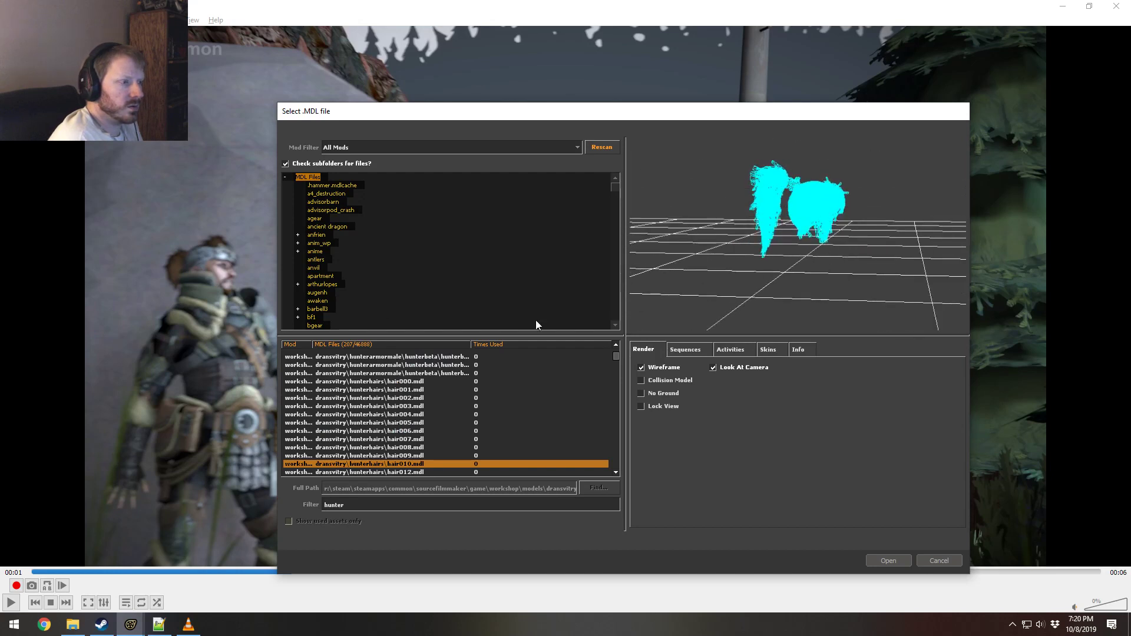
Step: Add hair013.mdl from the hunterhairs folder as the new animation set
key(Down)
key(Down)
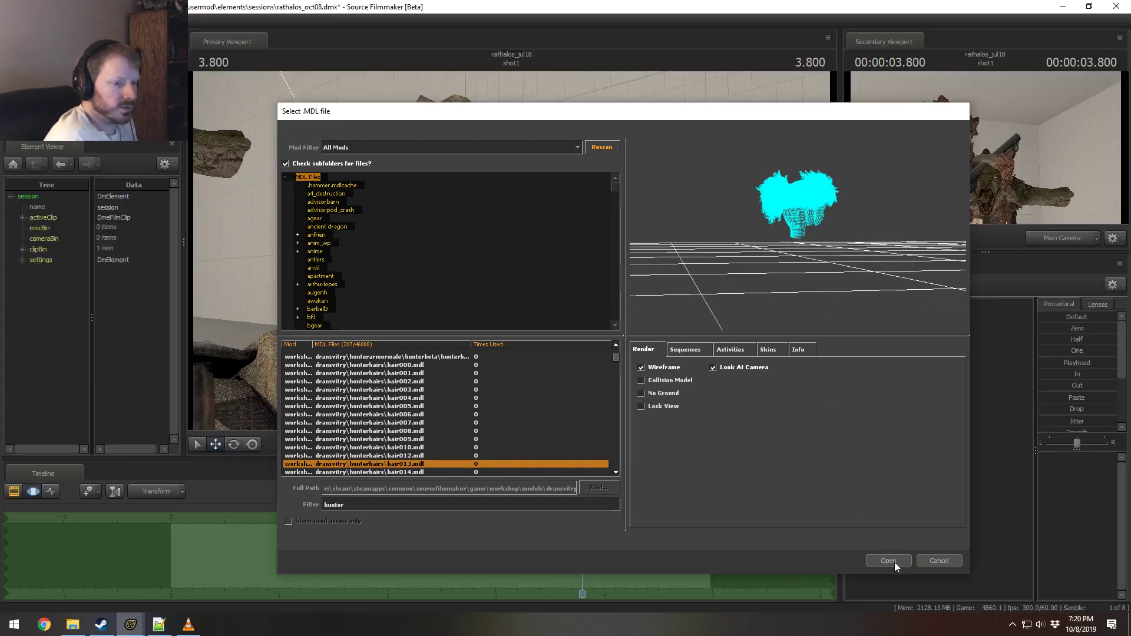
click(888, 560)
Step: Lock hair0131 to malehunter1 and apply the Zero preset to it
click(922, 422)
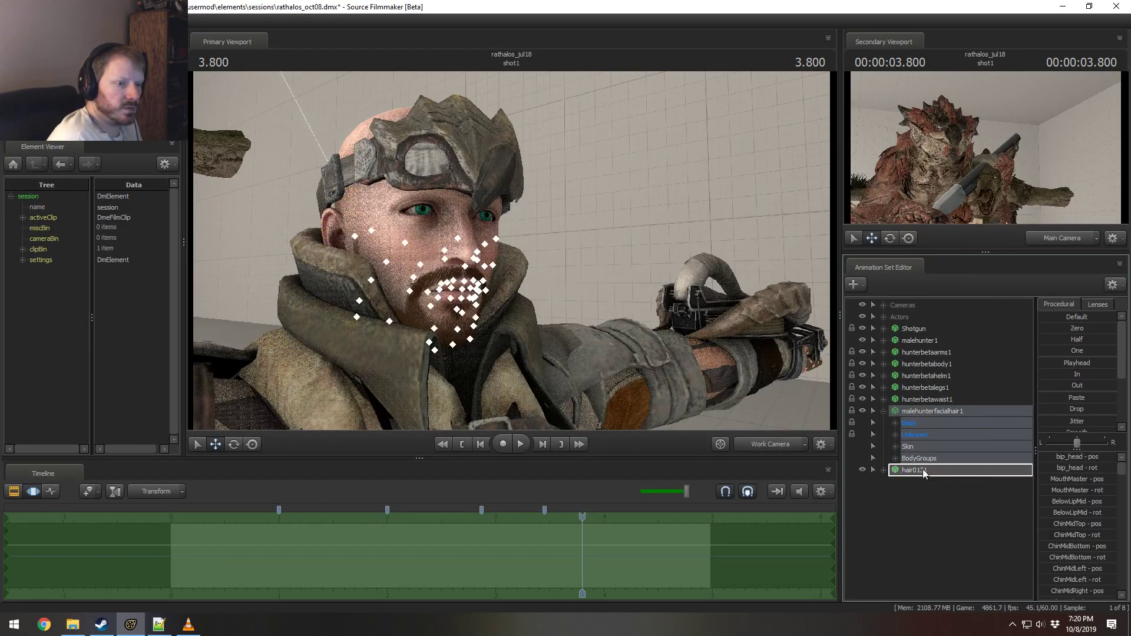
click(922, 469)
click(913, 329)
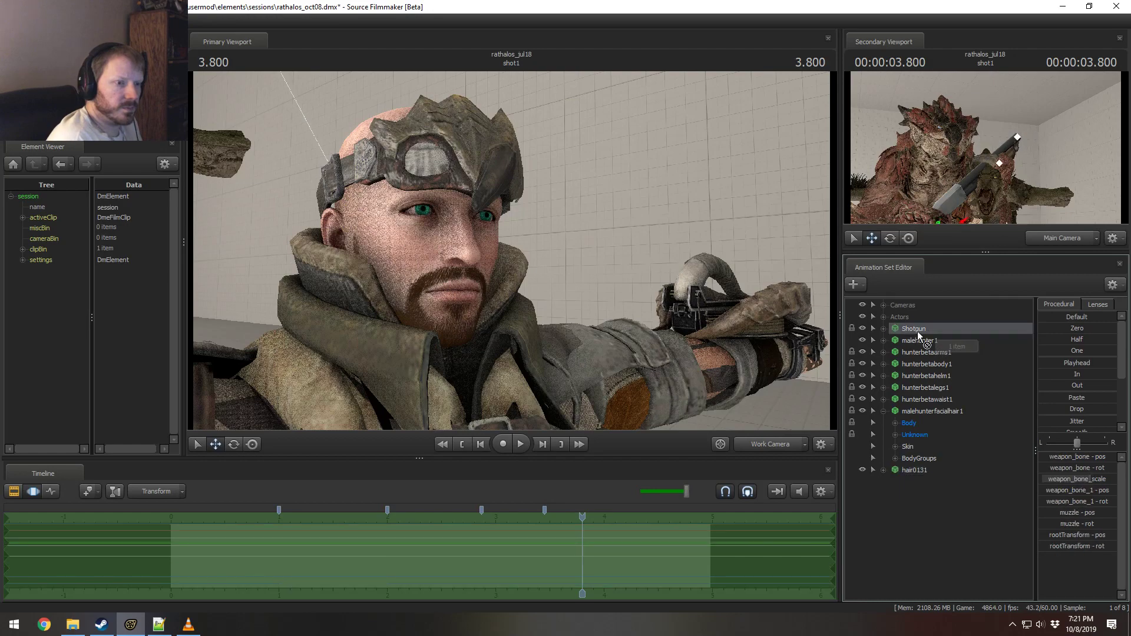
drag(916, 341, 918, 470)
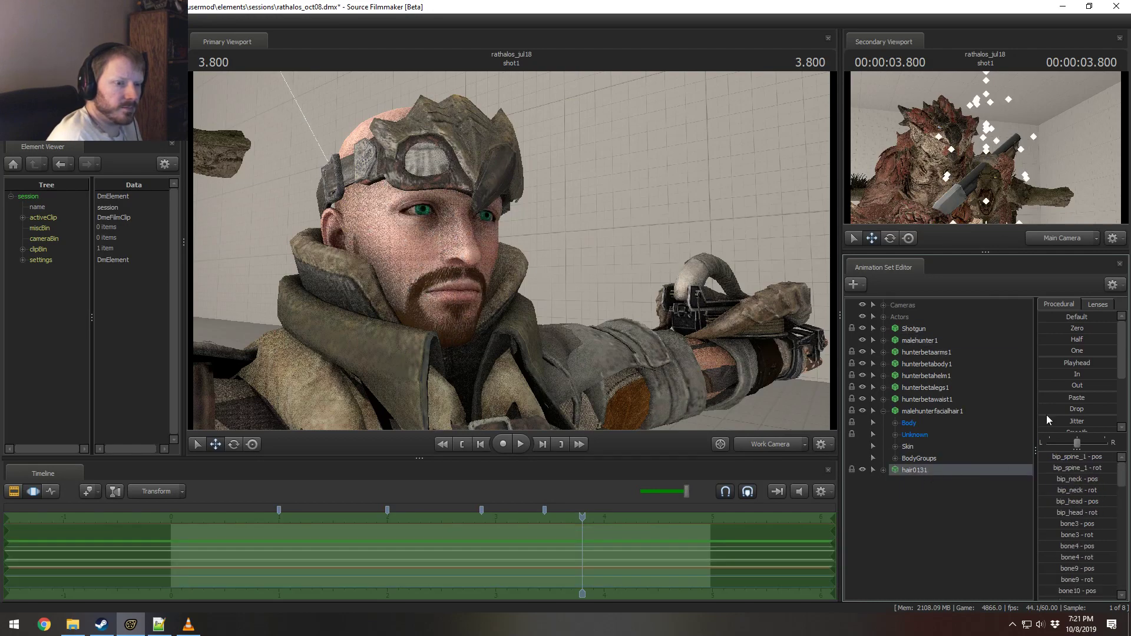
drag(1064, 328, 1117, 328)
Step: Inspect how the hair fits under the helmet and review which body groups hair0131 offers
alt+drag(723, 286, 486, 246)
key(s)
right_click(935, 474)
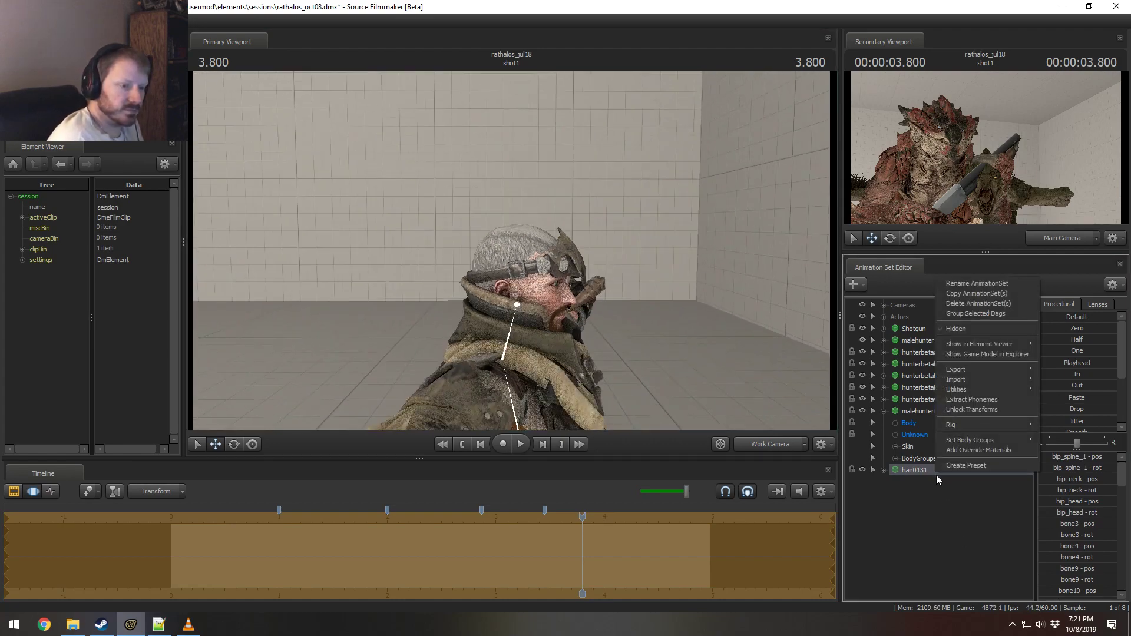
mouse_move(986, 439)
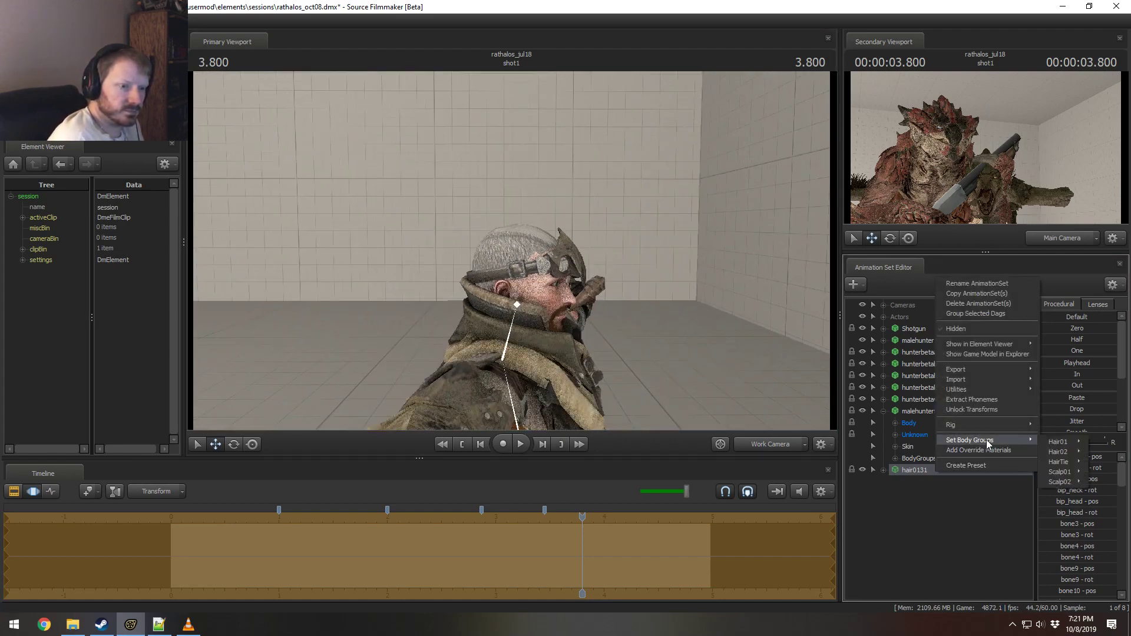
mouse_move(1067, 462)
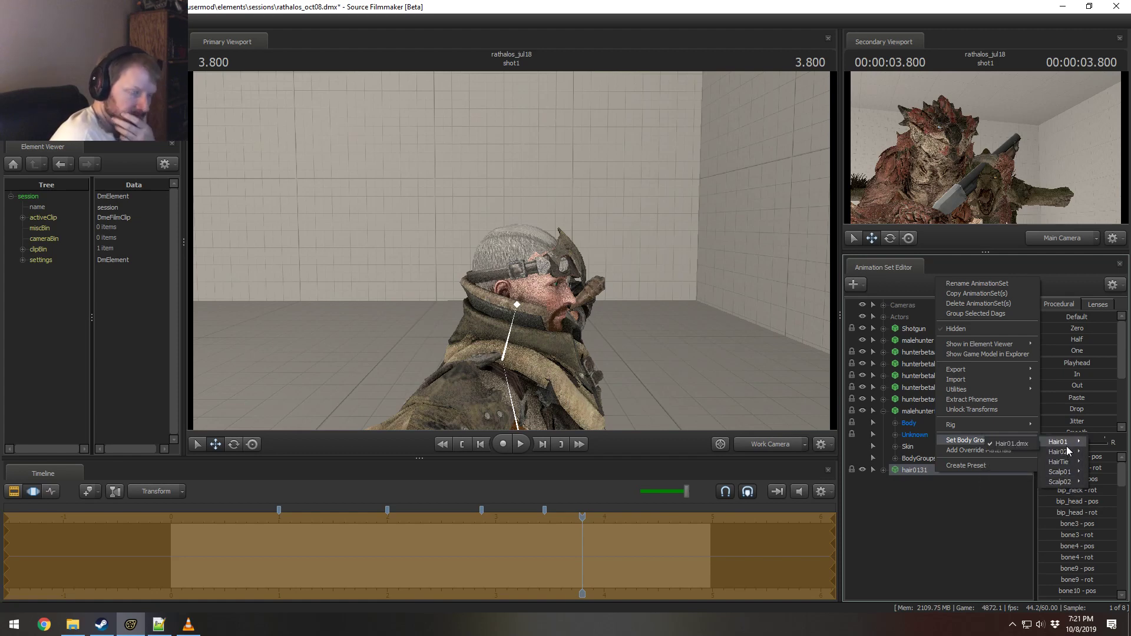
alt+drag(651, 344, 511, 251)
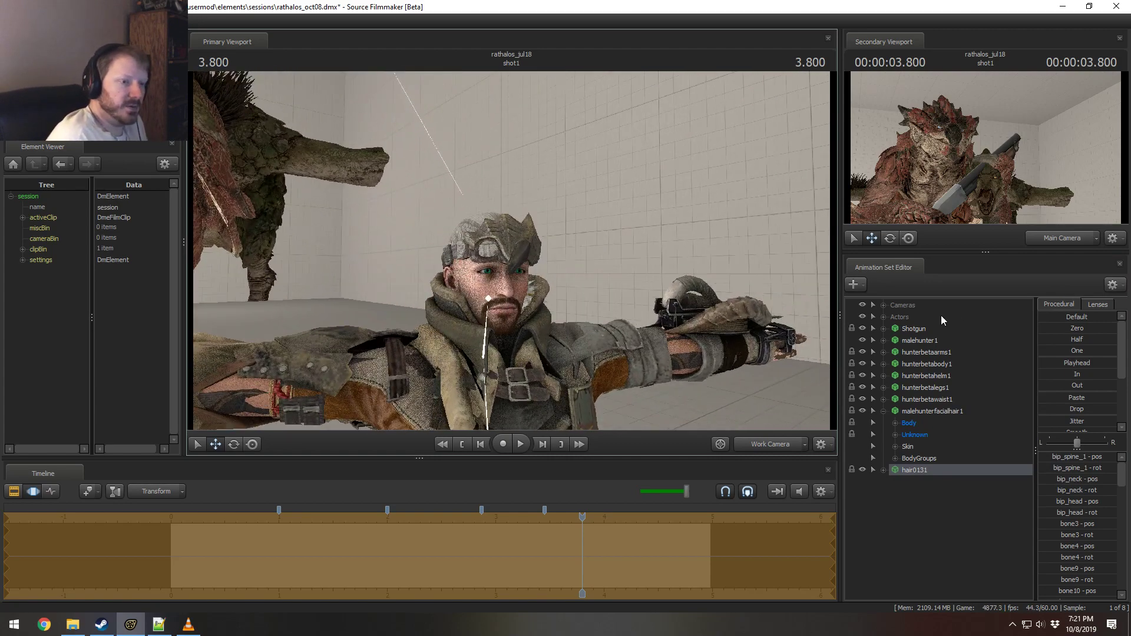
Step: Collapse the expanded control groups of the hunter's armor and facial hair animation sets
click(883, 399)
click(883, 387)
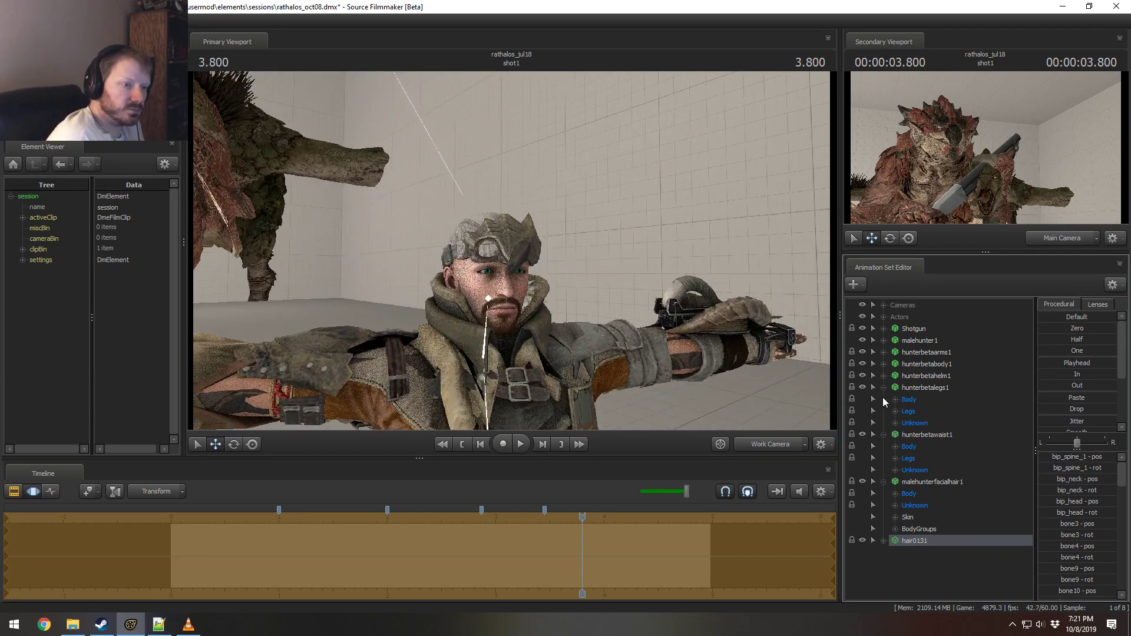
click(882, 388)
click(884, 400)
click(884, 400)
key(ctrl+z)
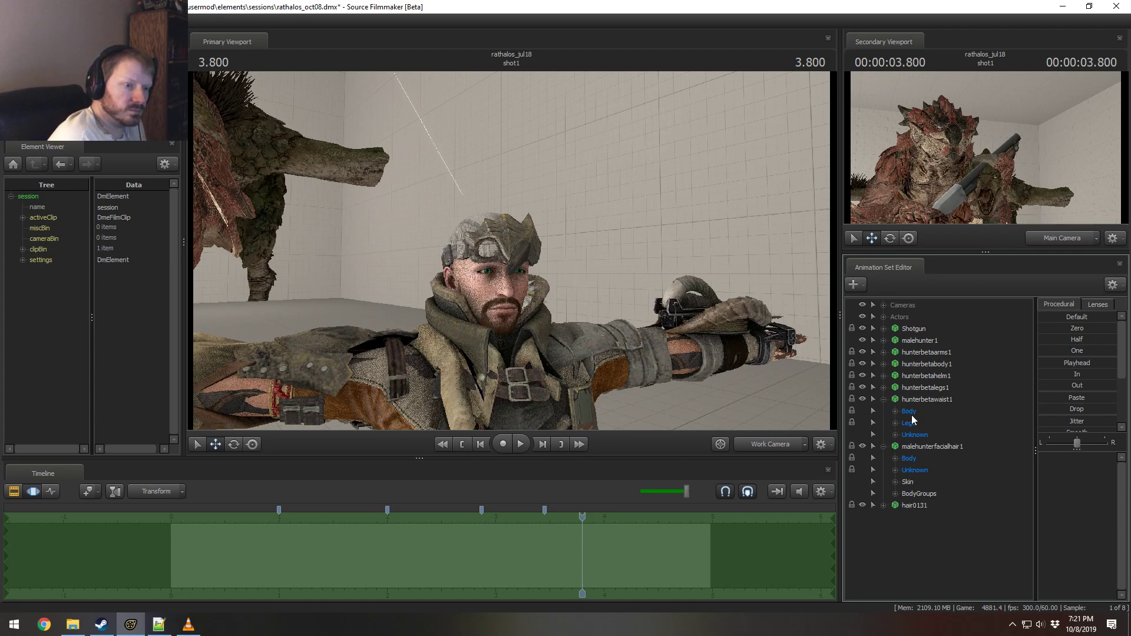
click(882, 399)
click(884, 411)
Step: Group the animation sets from malehunter1 through hair0131 into a single dag
click(932, 423)
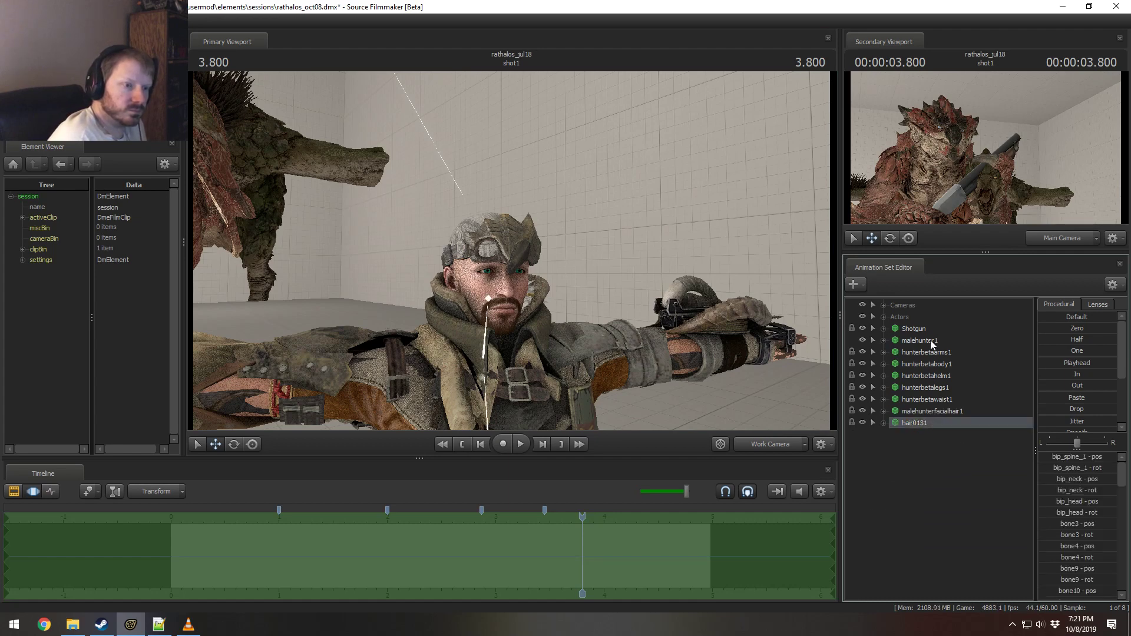
shift+click(931, 340)
right_click(929, 339)
click(951, 374)
Step: Rename the new group of hunter animation sets as Hunter
right_click(939, 344)
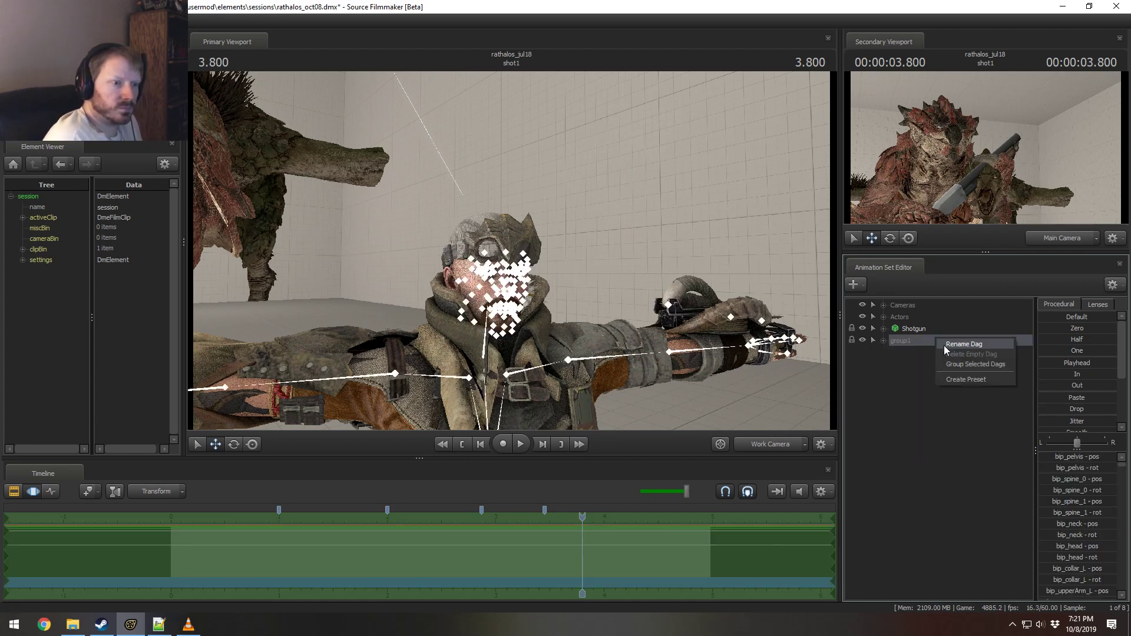
click(954, 345)
text(Hunter)
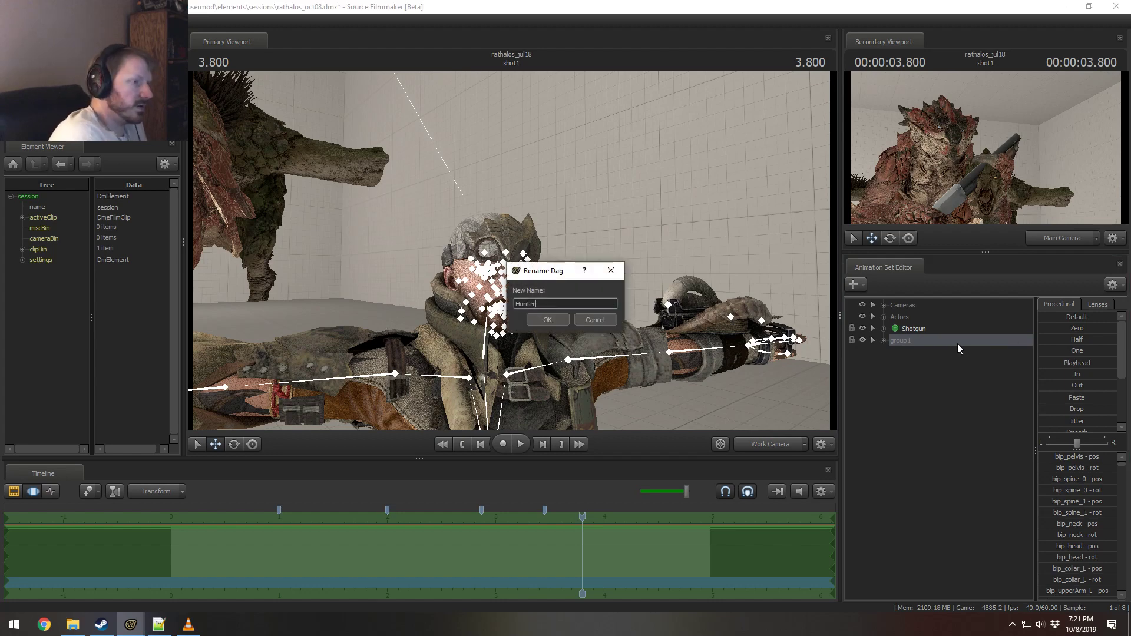
key(Return)
Step: Move the Hunter group under Actors and expand Actors to list its members
drag(932, 341, 913, 317)
click(883, 317)
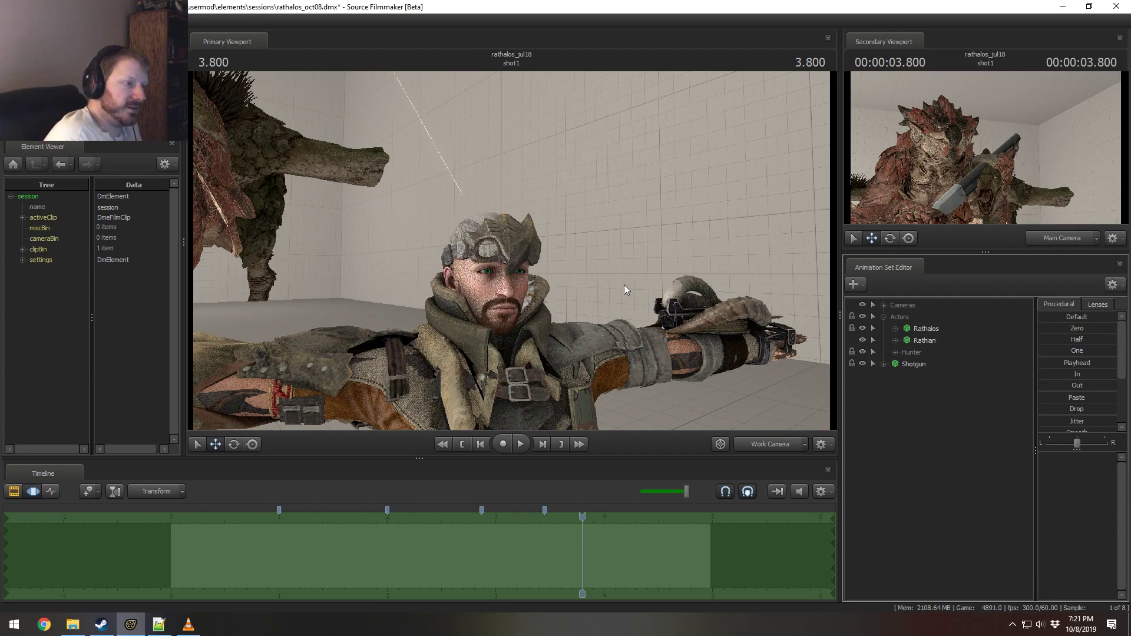
drag(624, 290, 518, 206)
key(s)
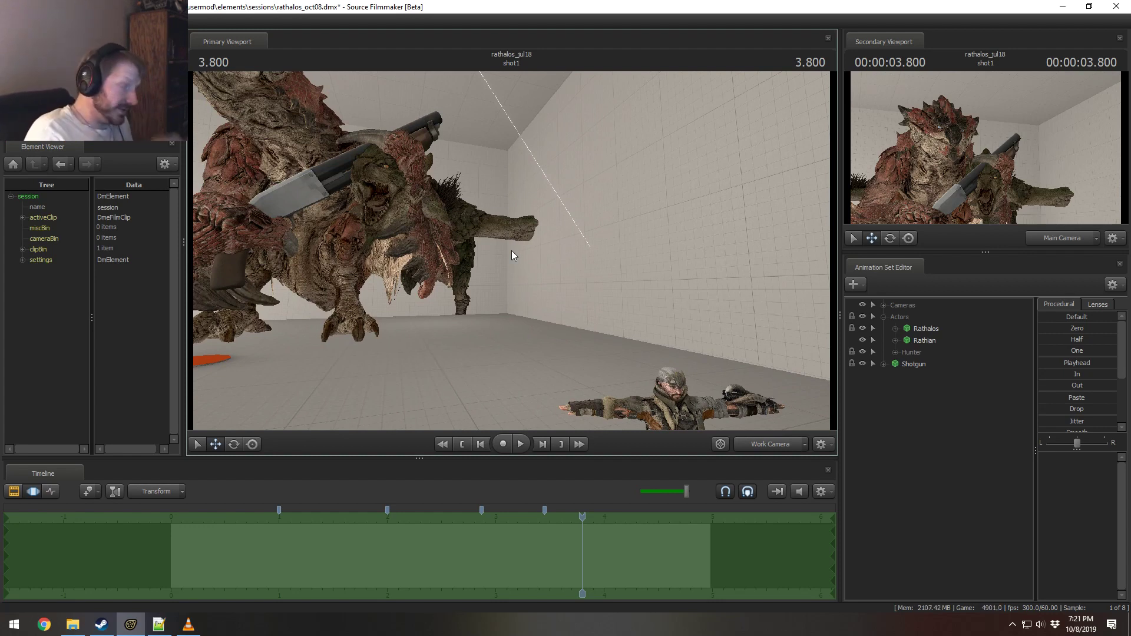
Step: Save the session and relaunch Source Filmmaker with the recent session rathalos_oct08.dmx
drag(507, 244, 537, 254)
key(ctrl+s)
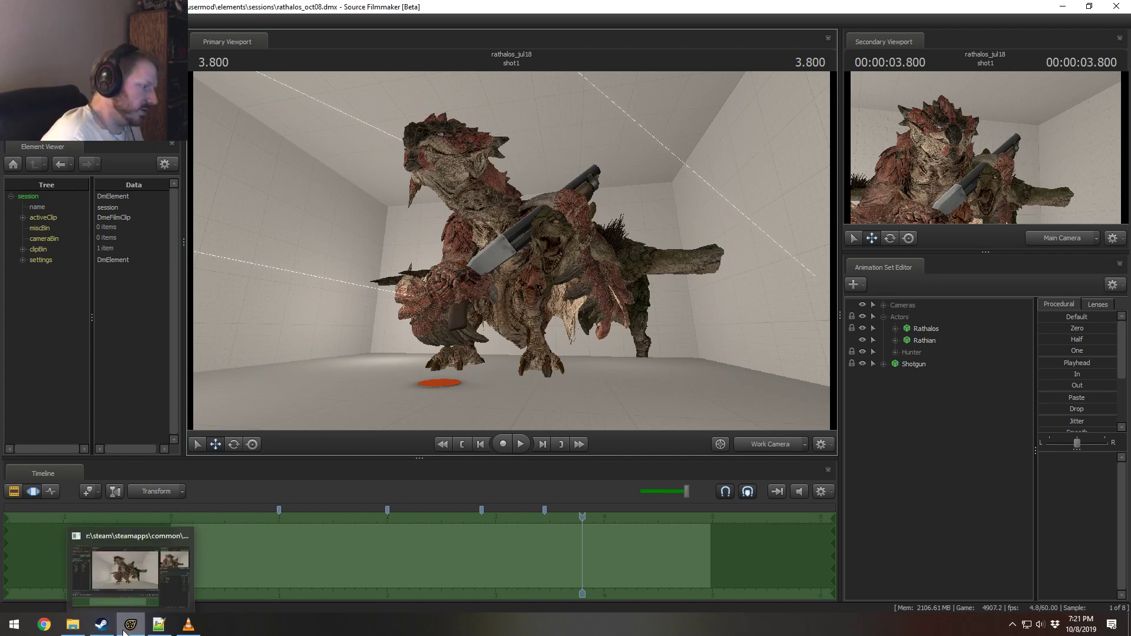
click(188, 625)
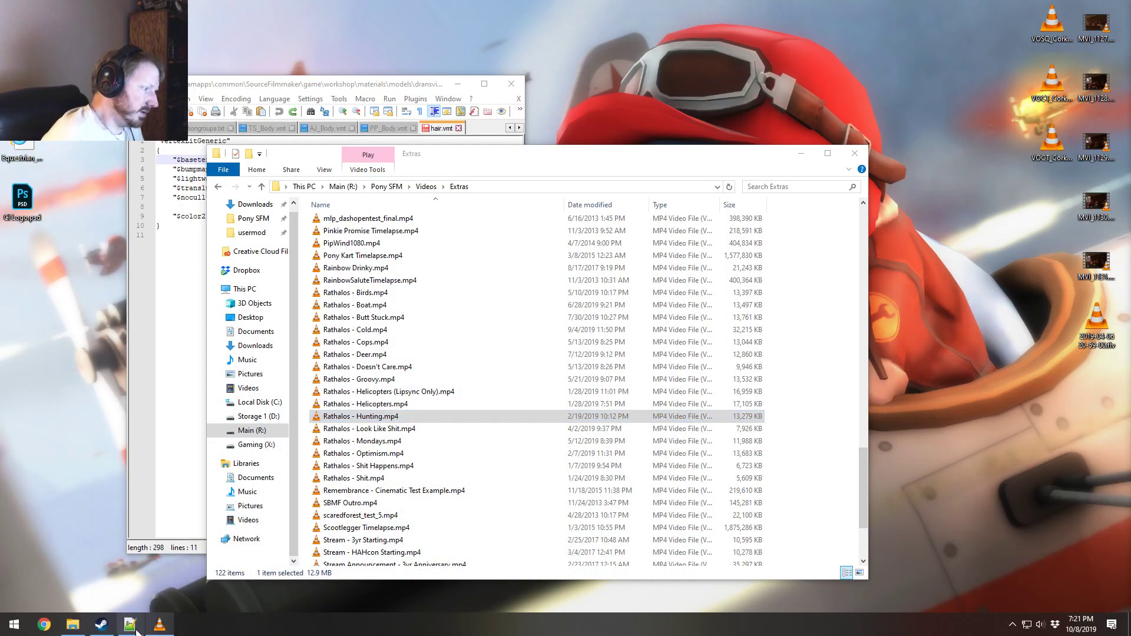
right_click(101, 624)
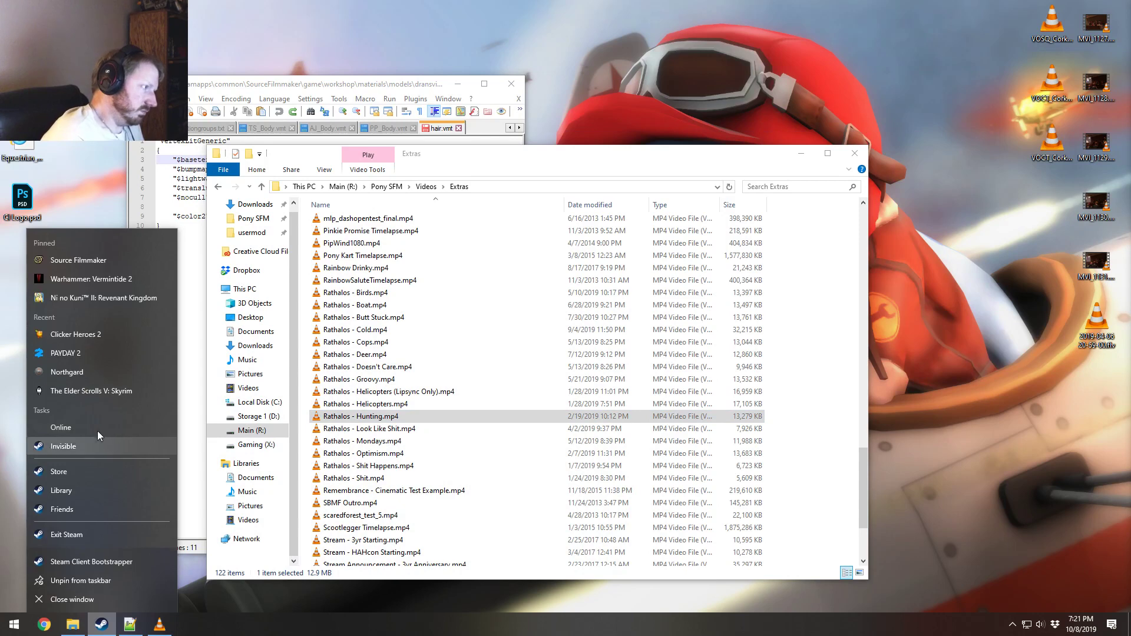
click(102, 261)
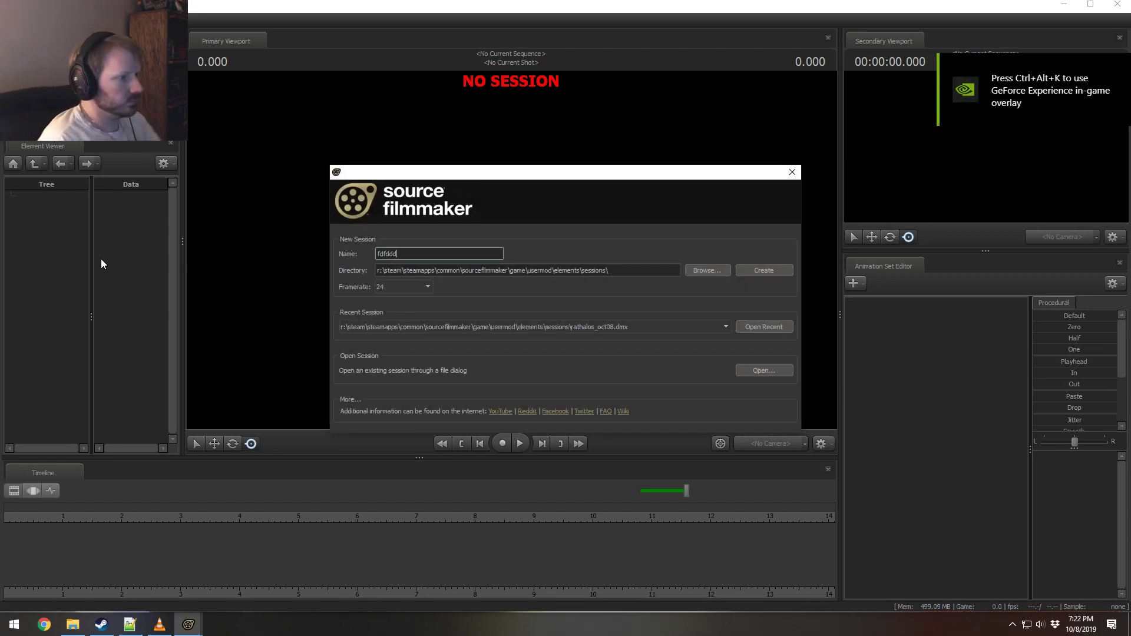
click(761, 324)
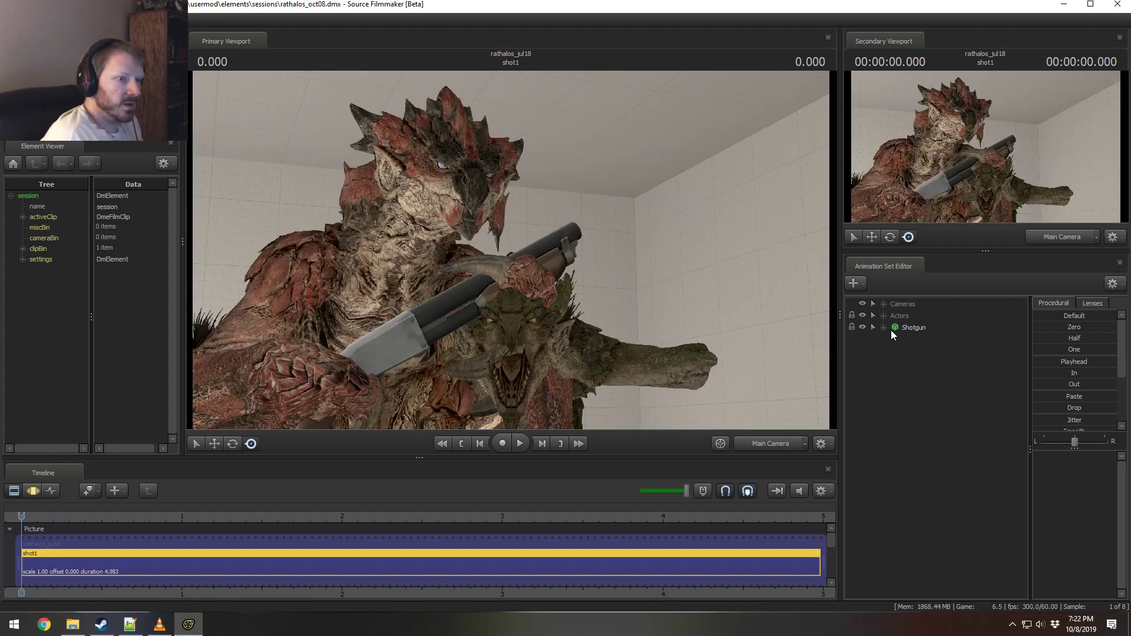
Step: Make the Rathian actor unselectable and hidden in the Actors group, and save the session
click(883, 316)
click(872, 338)
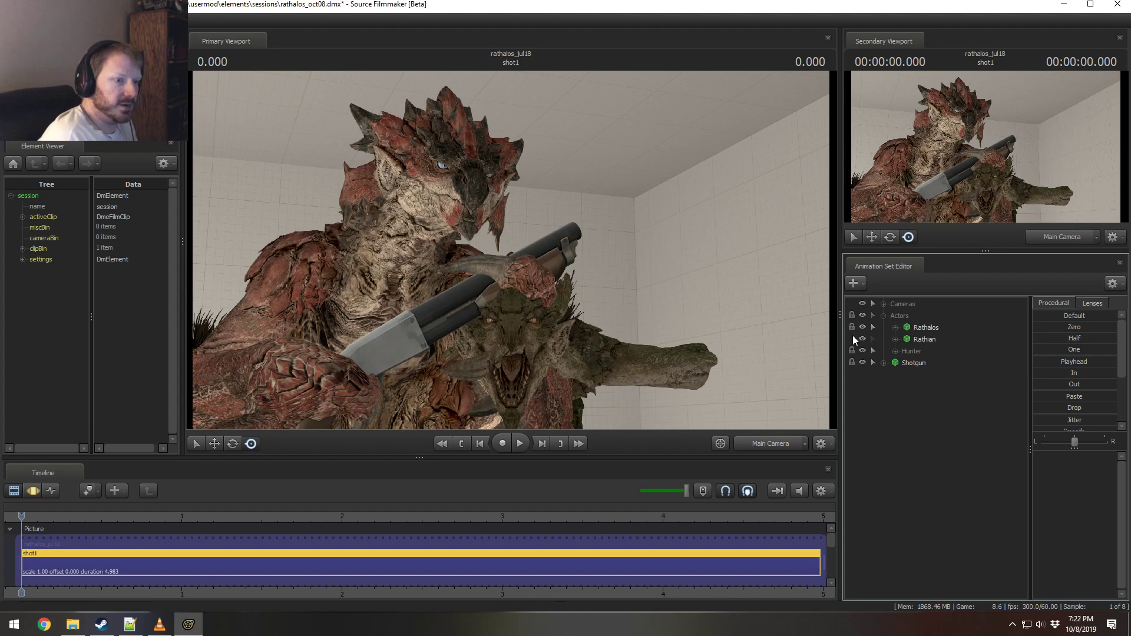
click(863, 338)
key(ctrl+s)
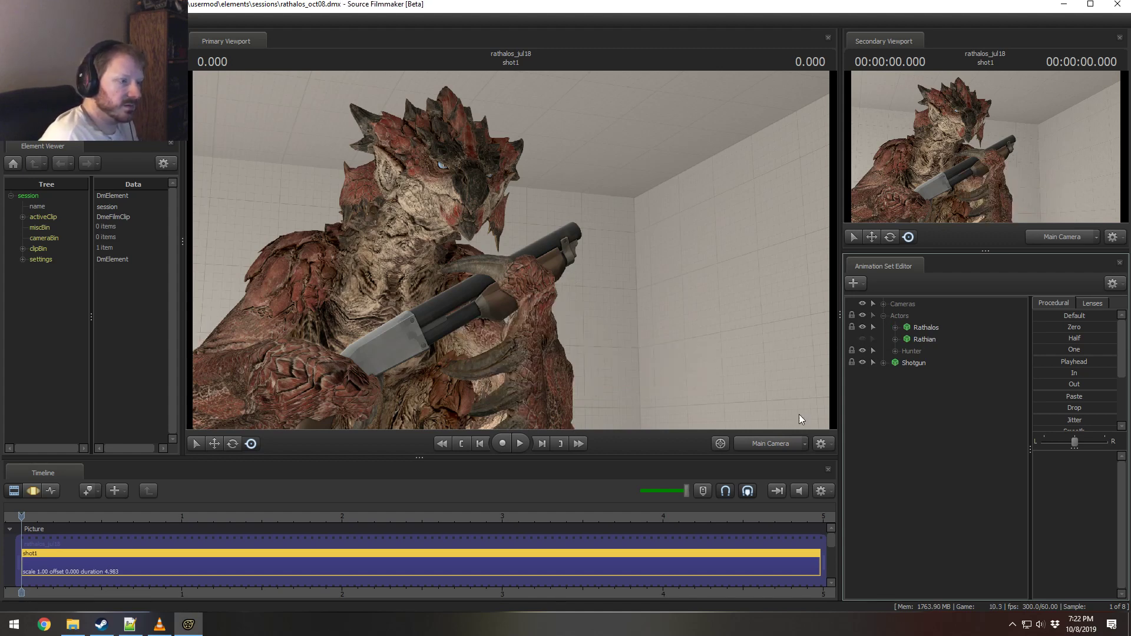
Step: Enlarge the timeline area to show the sound tracks and lower the playback volume to 19%
drag(647, 457, 648, 395)
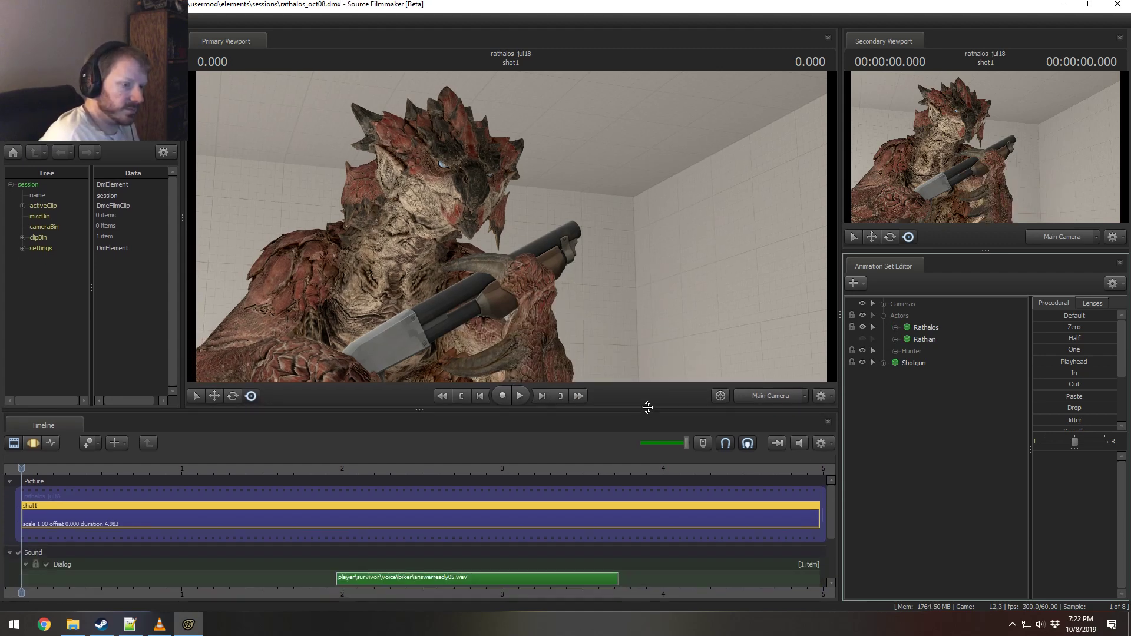
scroll(830, 512, down, 3)
drag(686, 430, 652, 430)
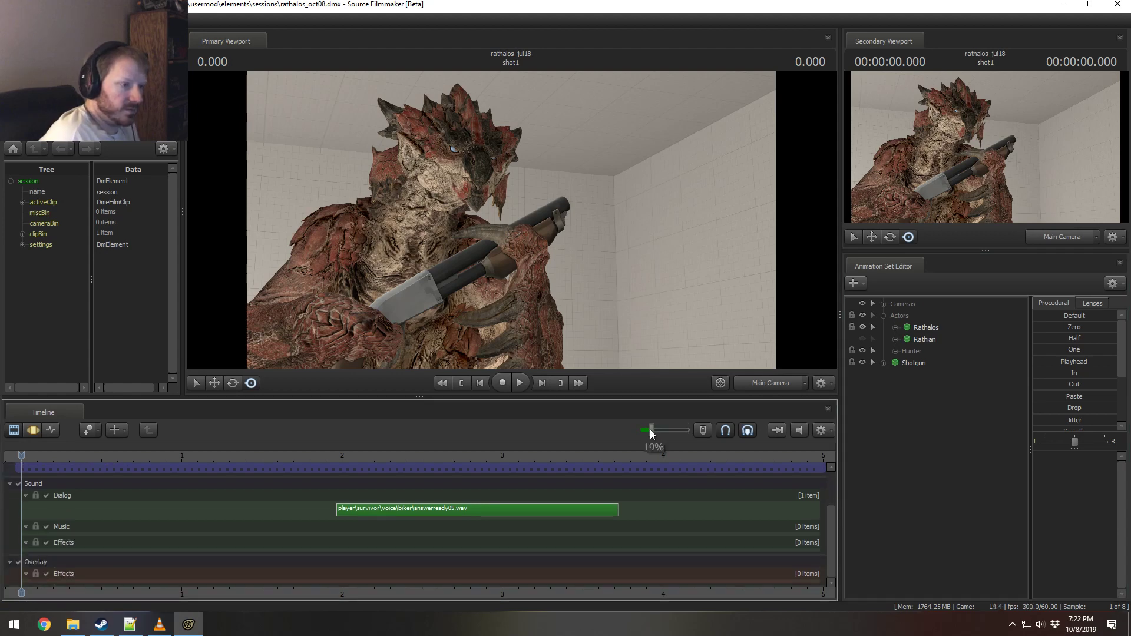
Step: Start adding a clip to the Effects sound track at 1.550 seconds and filter the WAV files for "shotgun"
right_click(190, 546)
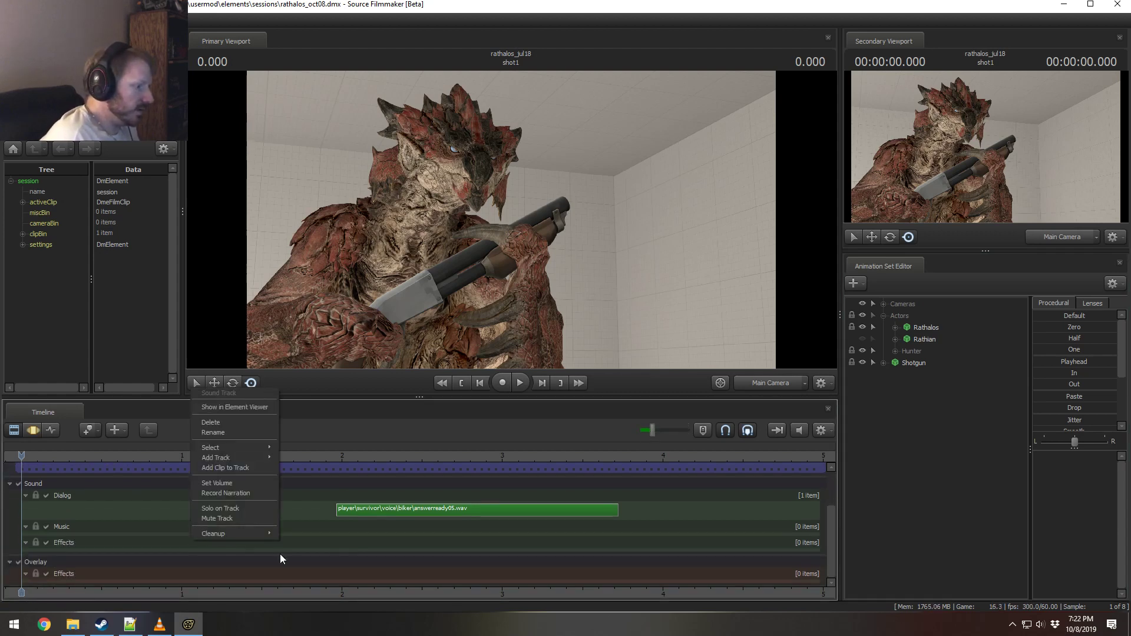
right_click(367, 545)
click(270, 458)
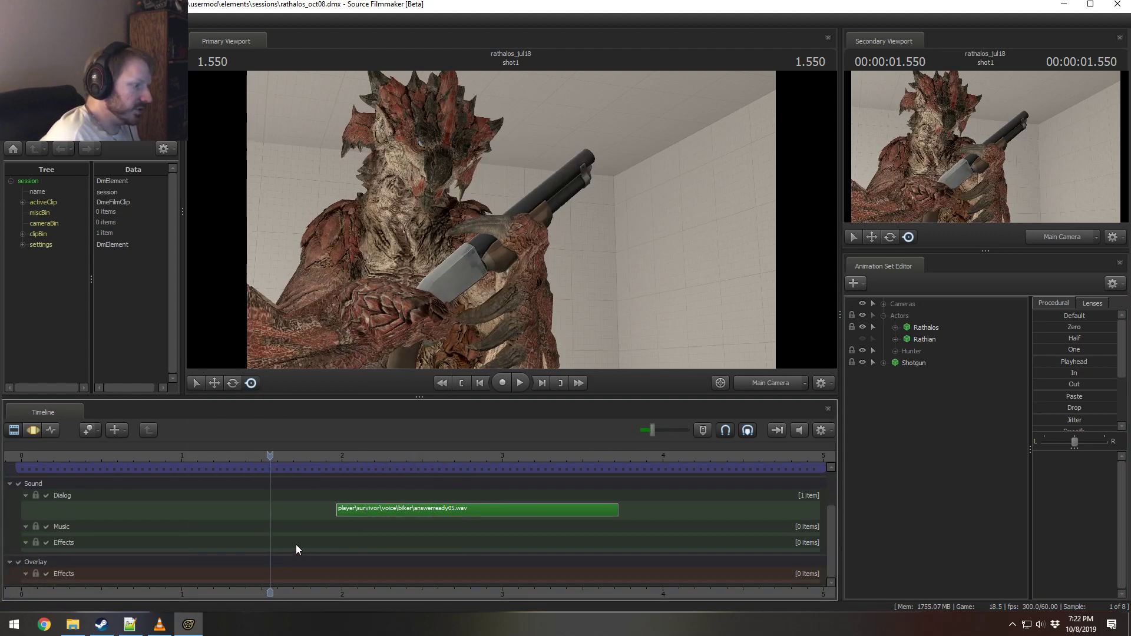
right_click(298, 547)
click(343, 473)
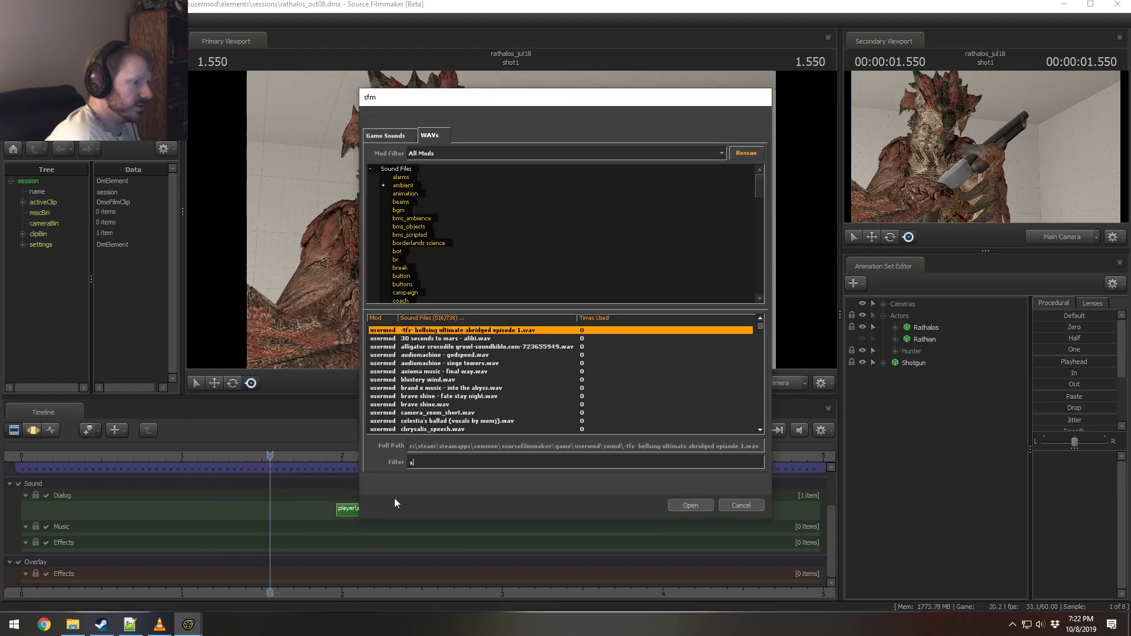
text(shotgun)
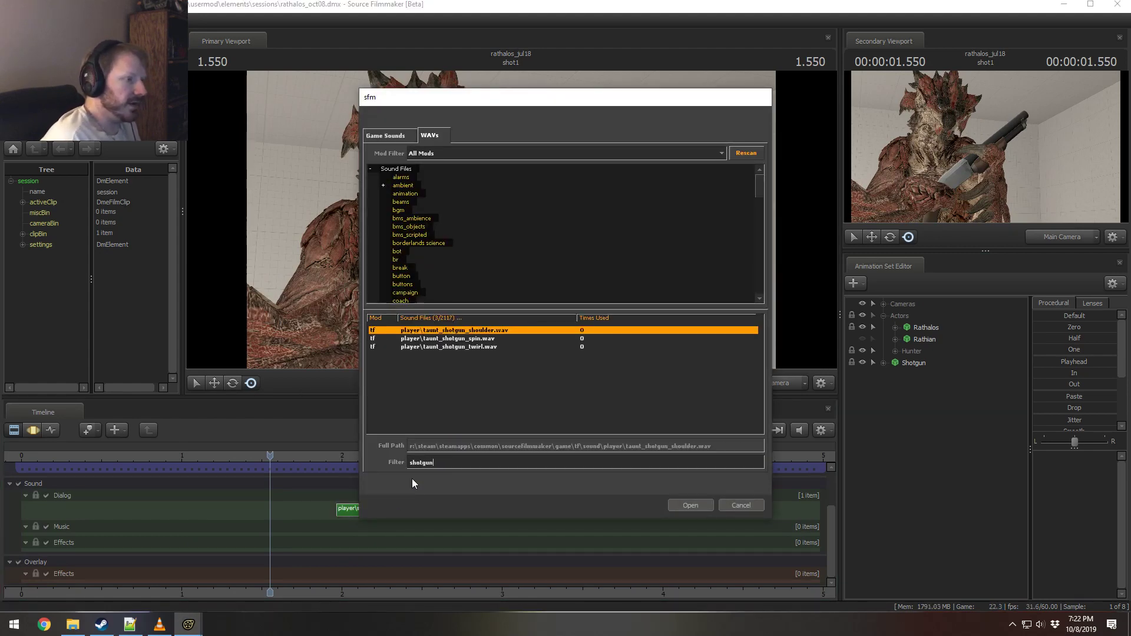
Step: Audition the filtered shotgun sounds, including the taunt, cock, shoot and reload files, to find a suitable effect
click(488, 347)
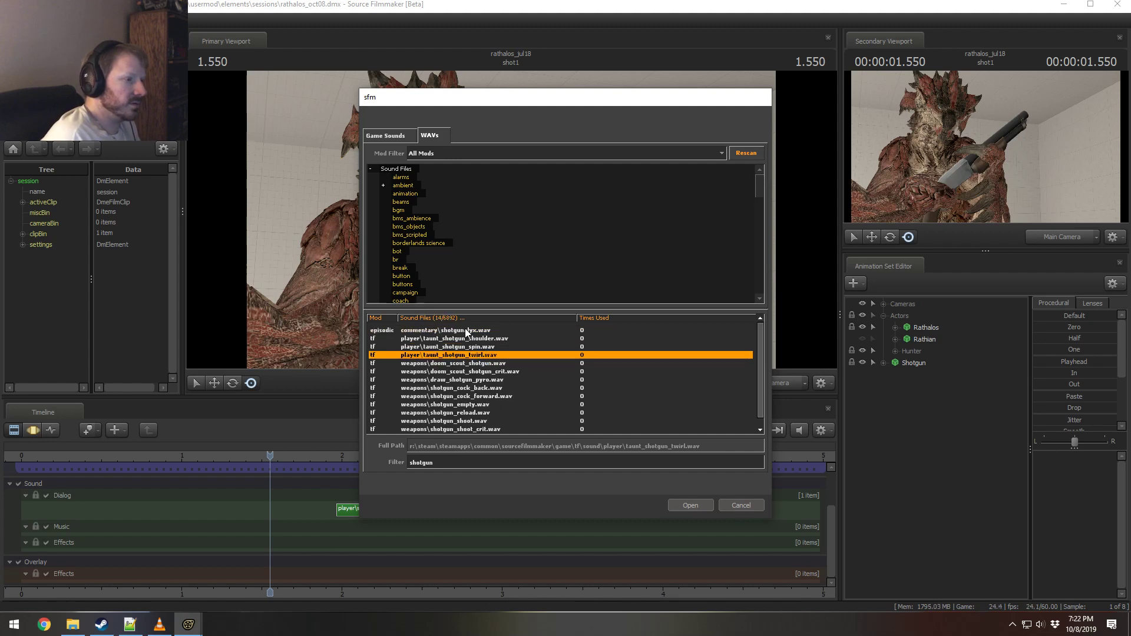
click(465, 340)
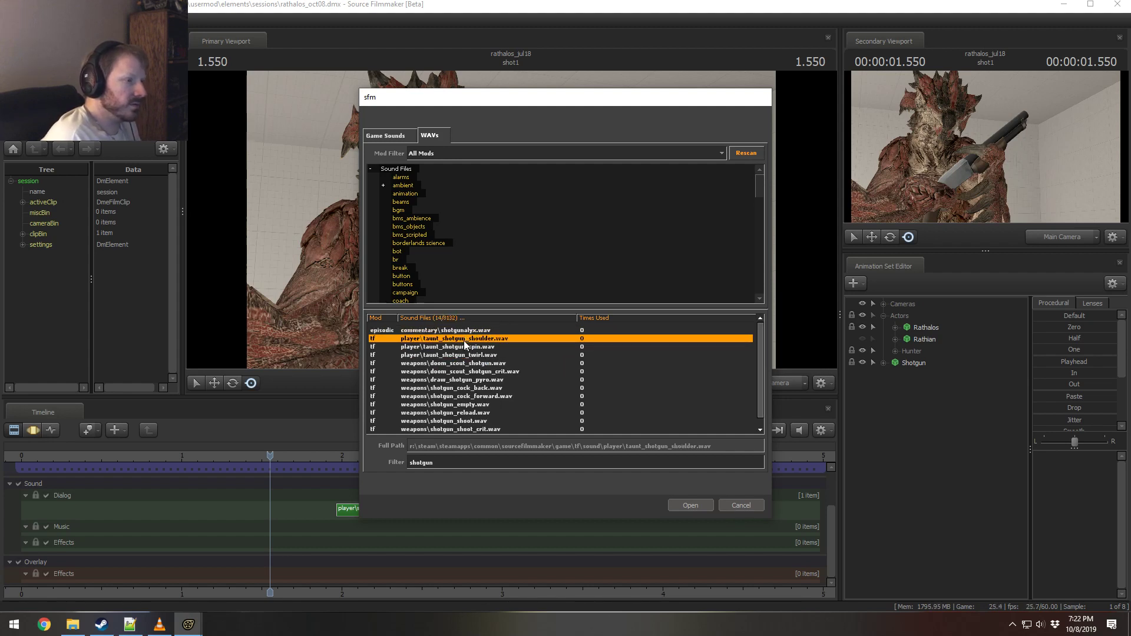
click(461, 388)
click(474, 396)
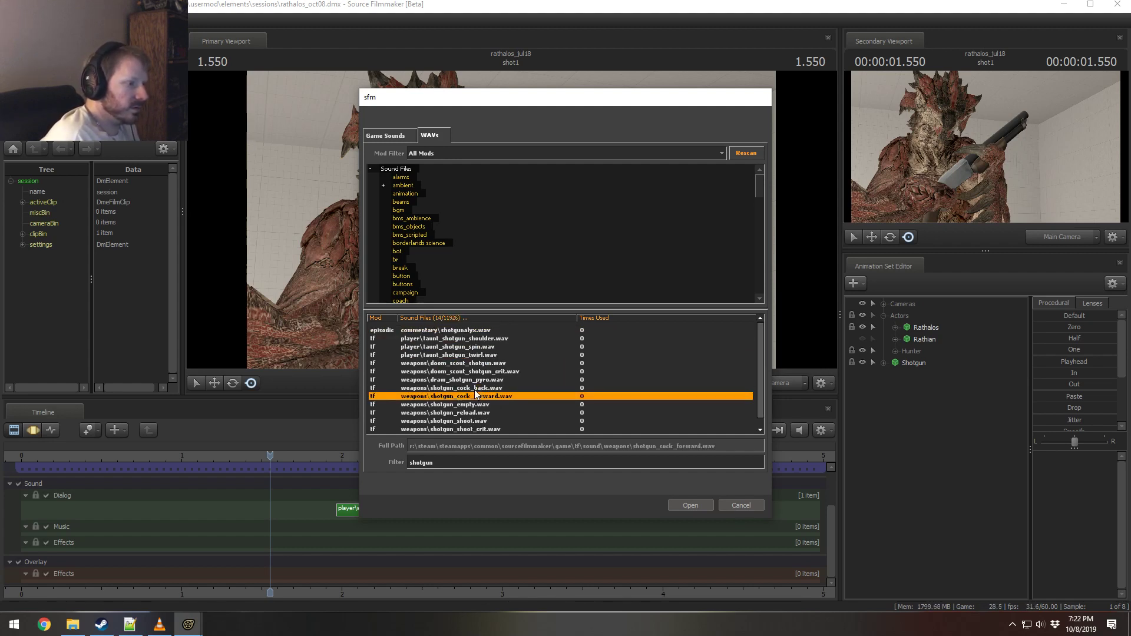
click(474, 405)
click(474, 421)
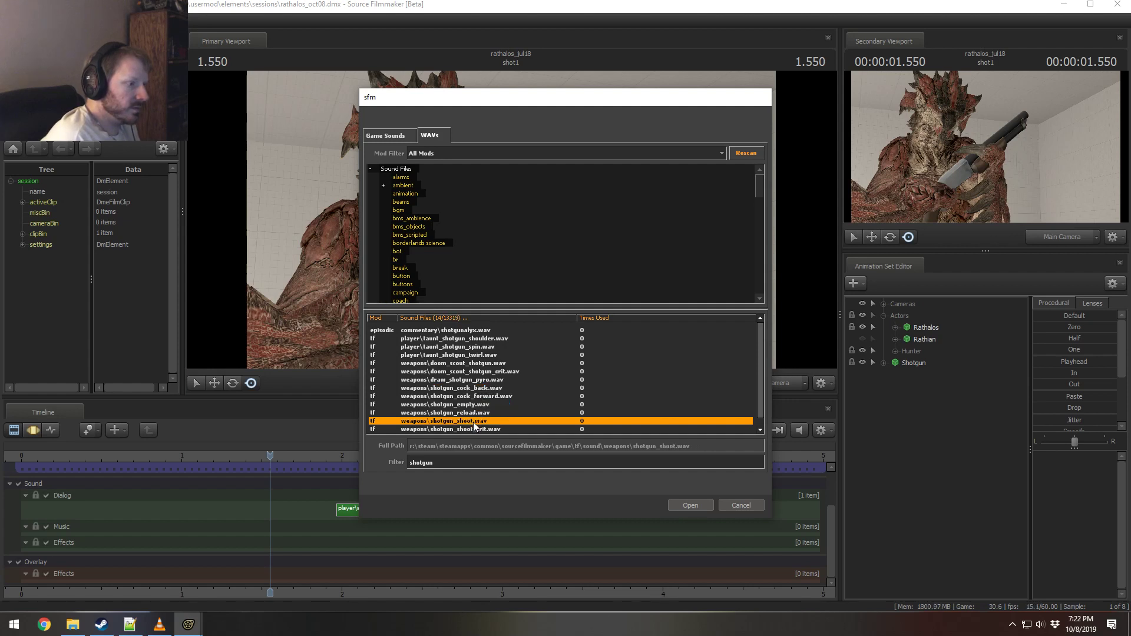
click(474, 413)
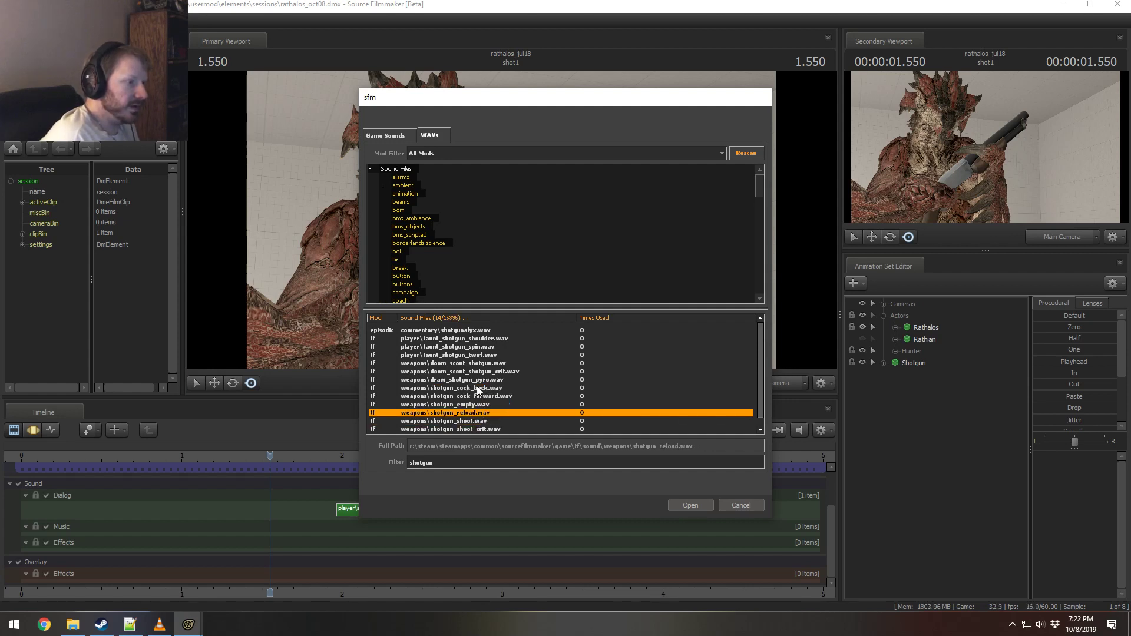
scroll(477, 389, down, 1)
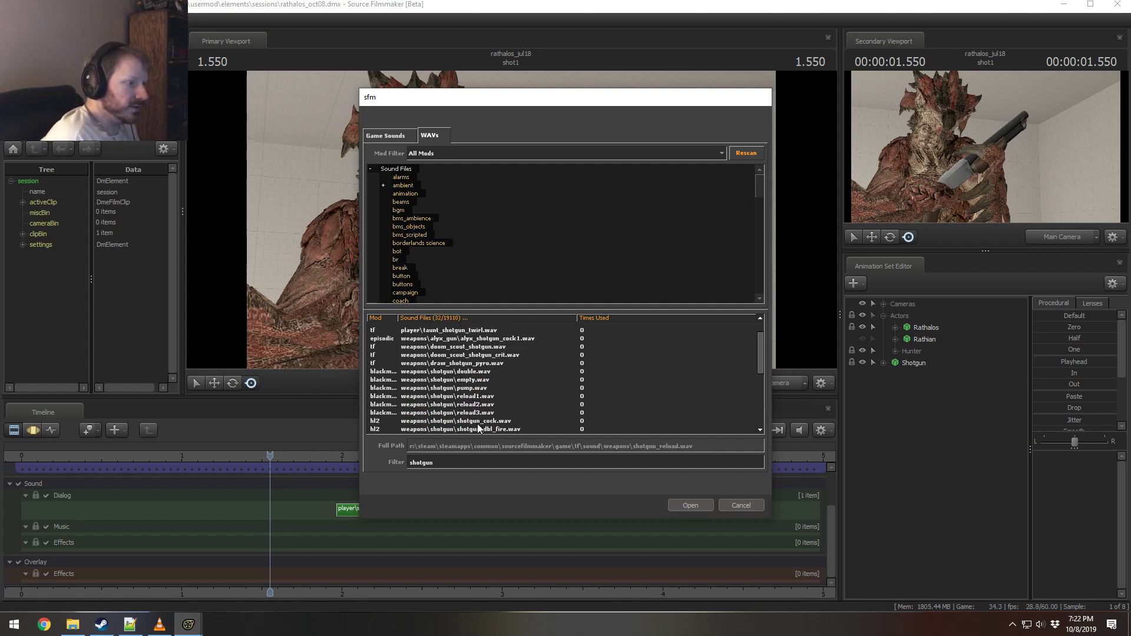
click(478, 429)
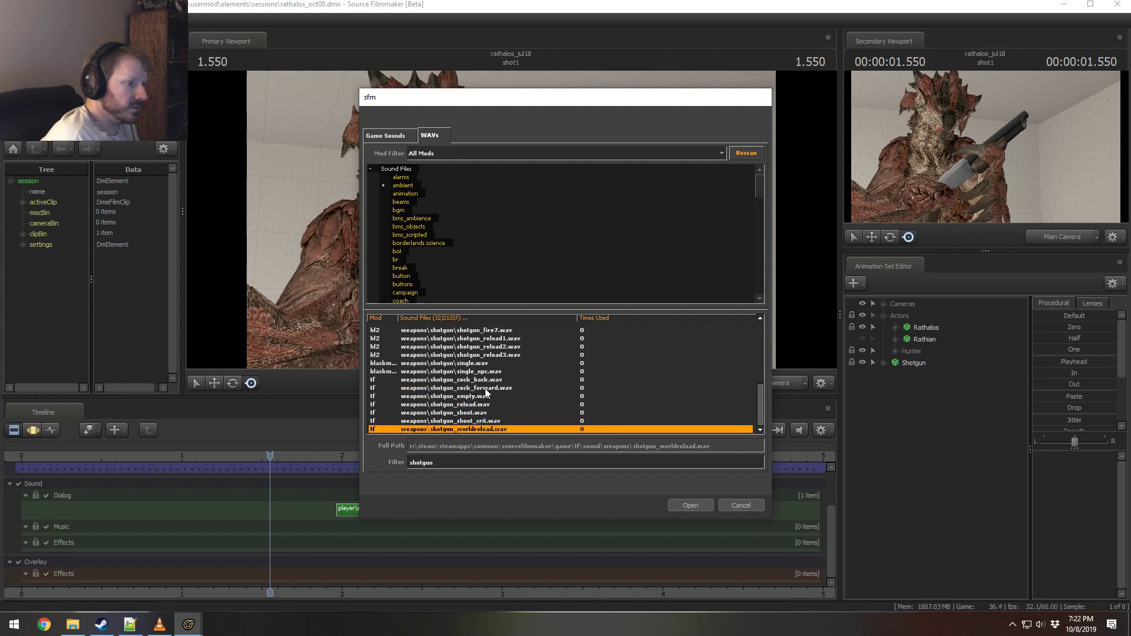
scroll(485, 393, up, 3)
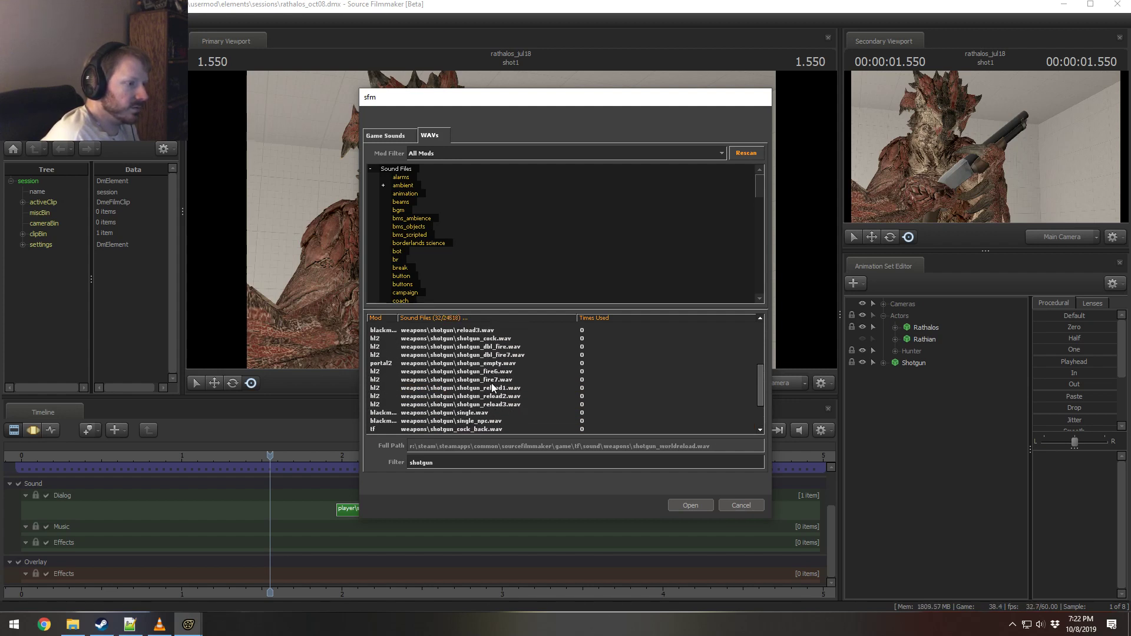
click(492, 382)
click(494, 397)
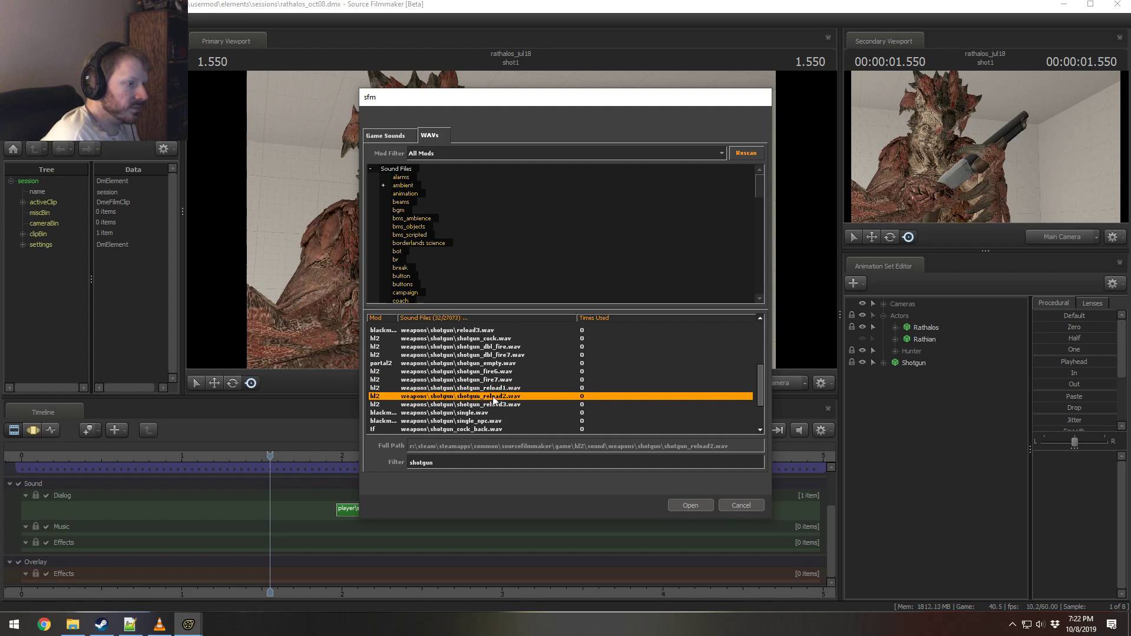
click(495, 405)
scroll(495, 406, up, 1)
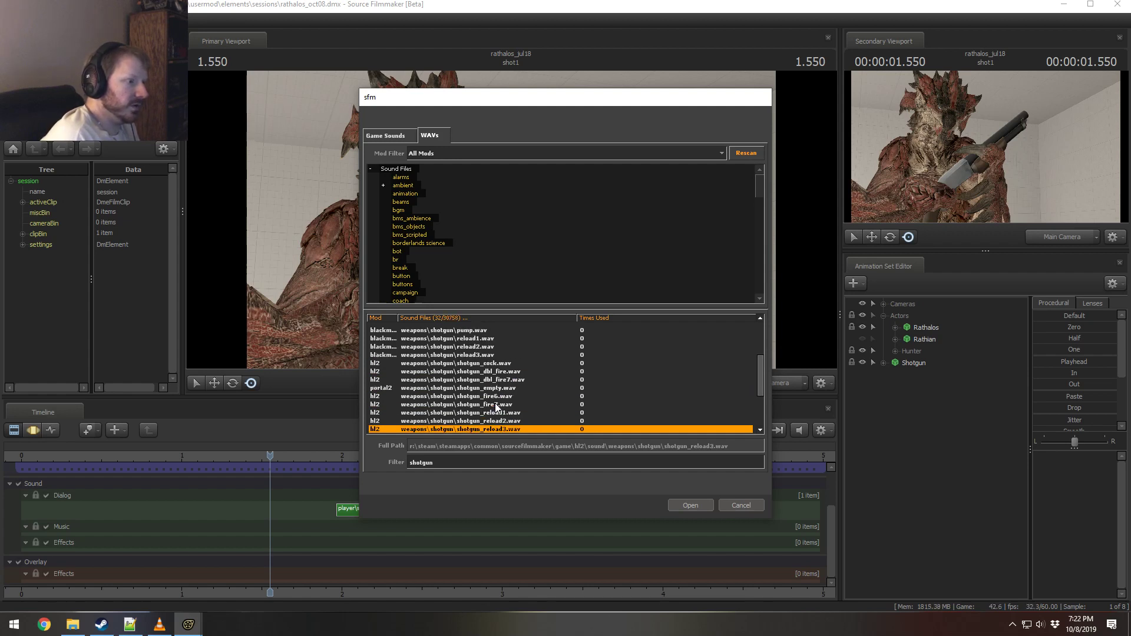
Step: Add the hl2 clip weapons\shotgun\shotgun_cock.wav to the Effects track and move it to start at about 1.1 seconds
click(504, 363)
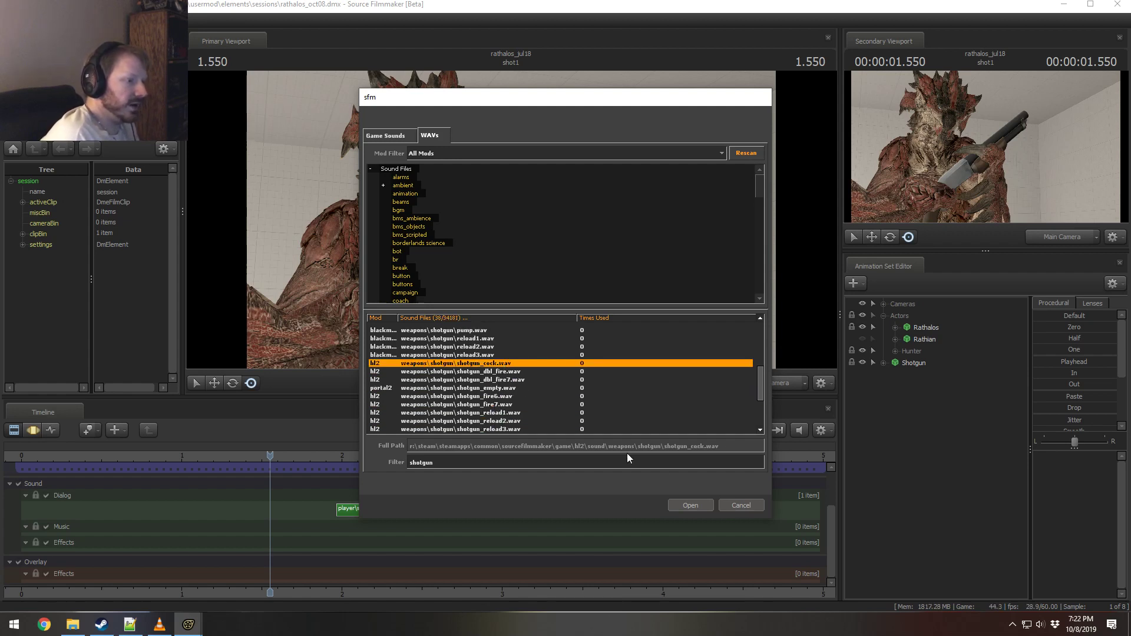
click(689, 505)
drag(292, 459, 243, 464)
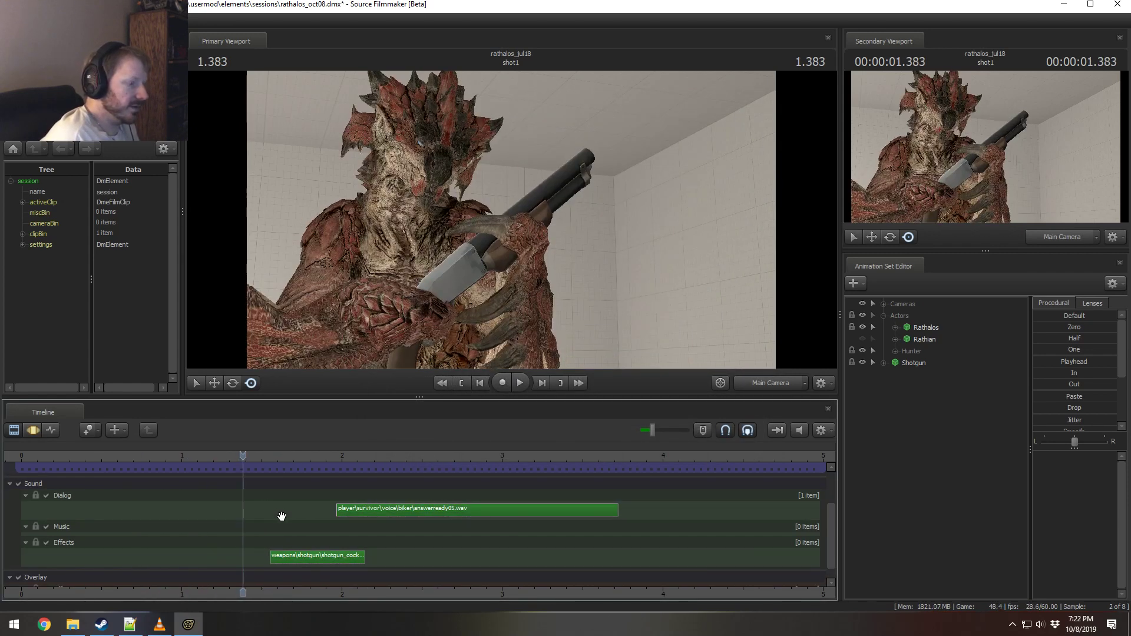
drag(295, 557, 221, 557)
Step: Play back the shot from just before the shotgun sound to check the effect's timing against the animation
click(182, 459)
key(space)
key(space)
click(144, 456)
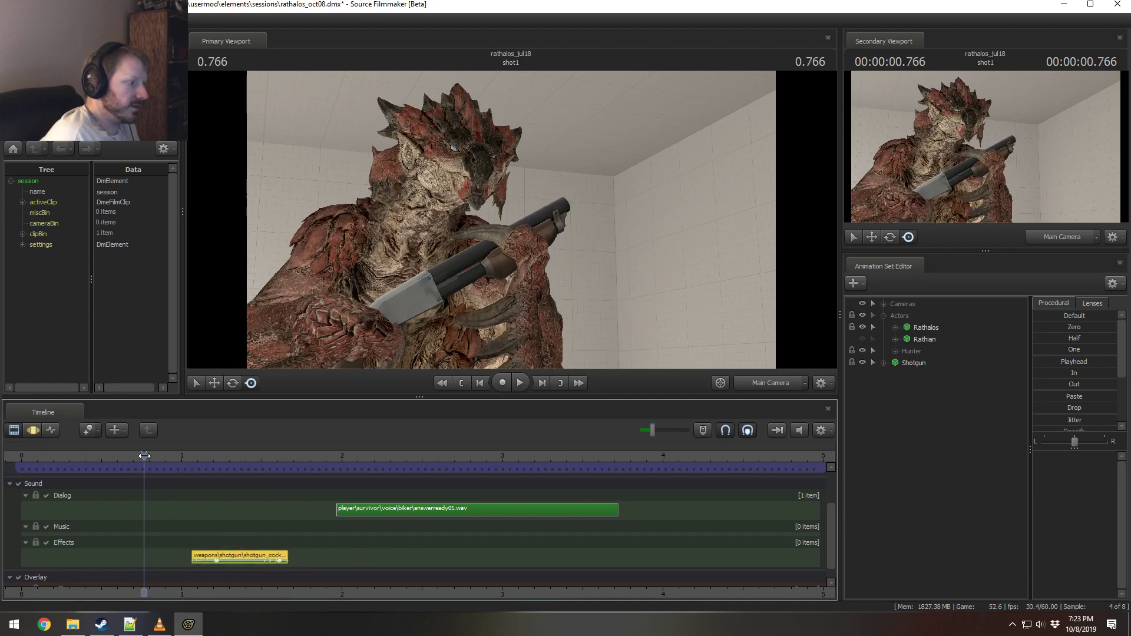
key(space)
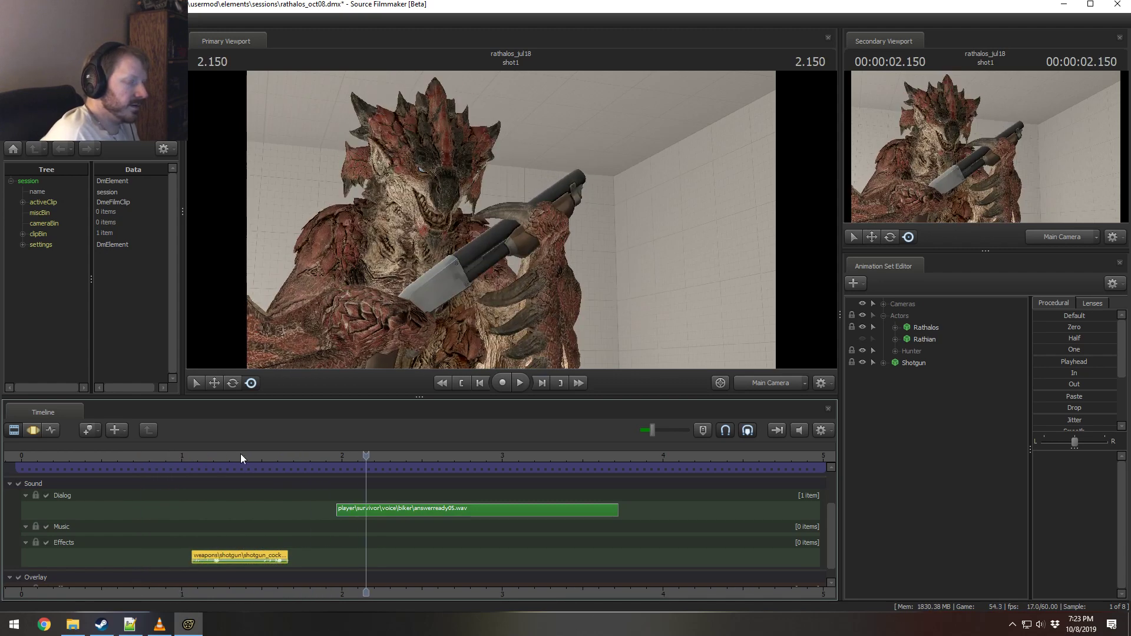
Step: Select Rathalos in the Motion Editor and set the time selection from about 1 to 2 seconds
drag(835, 547, 825, 503)
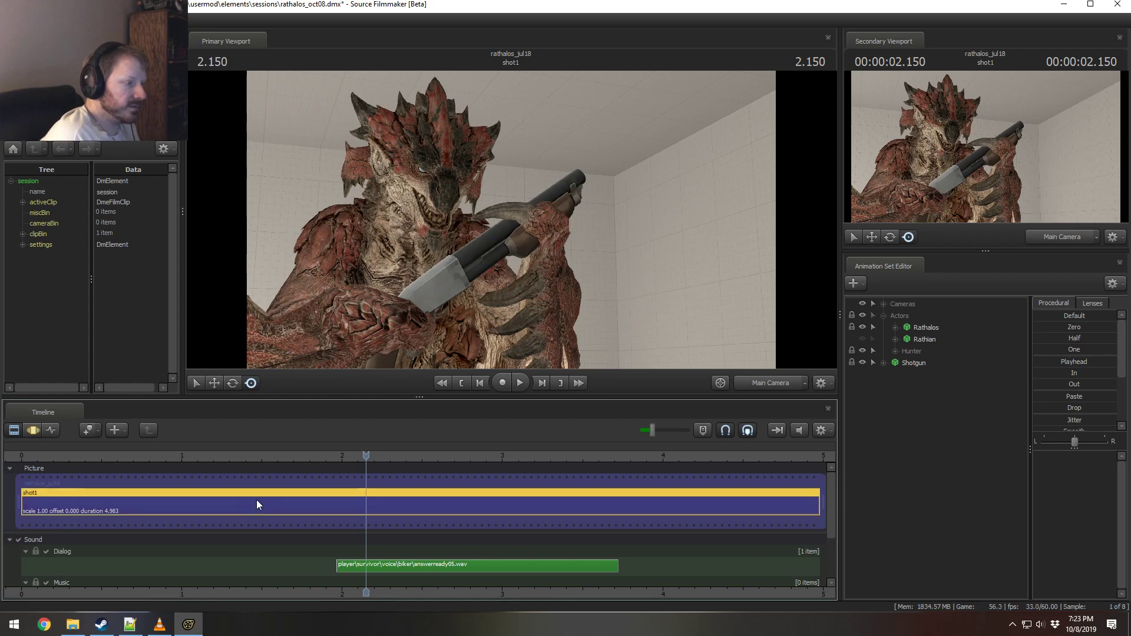
key(F3)
key(F2)
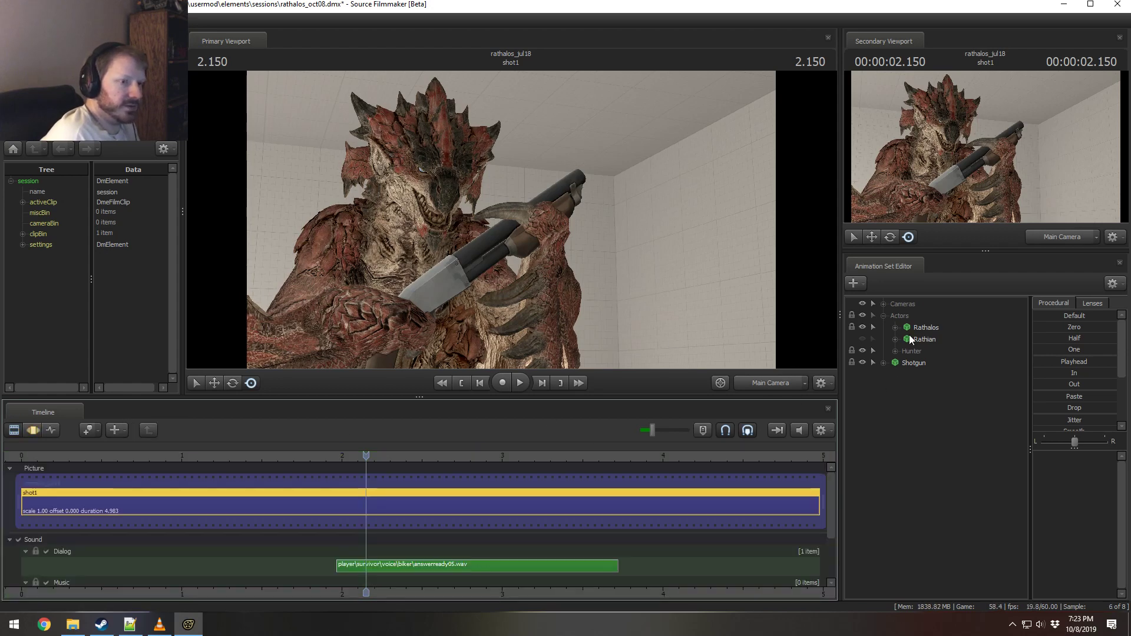
click(926, 328)
key(F3)
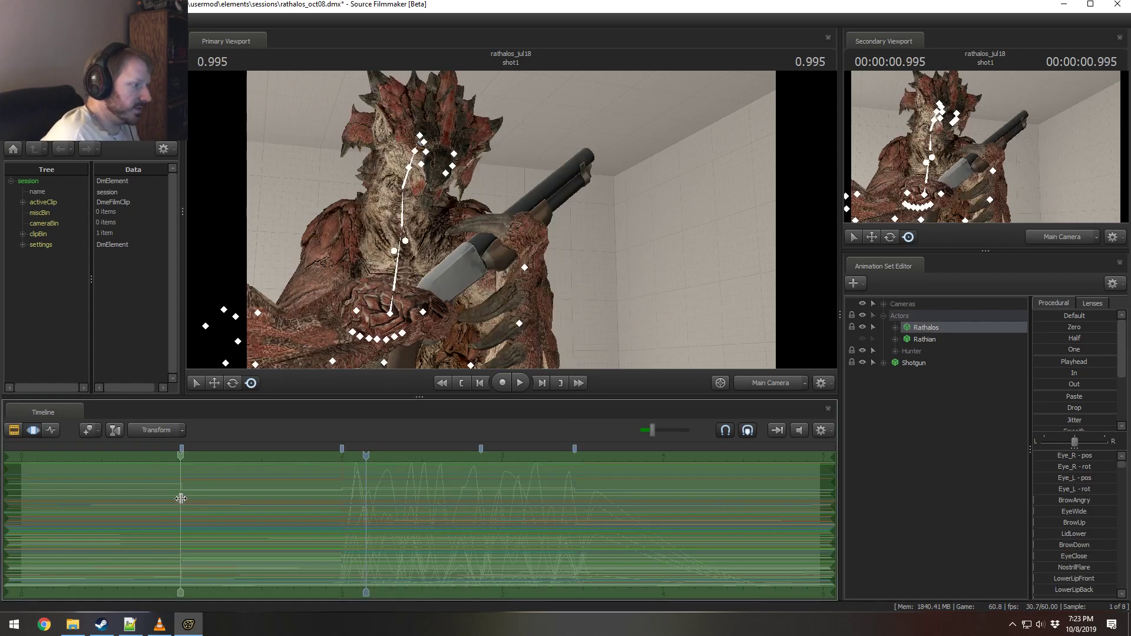
shift+click(181, 500)
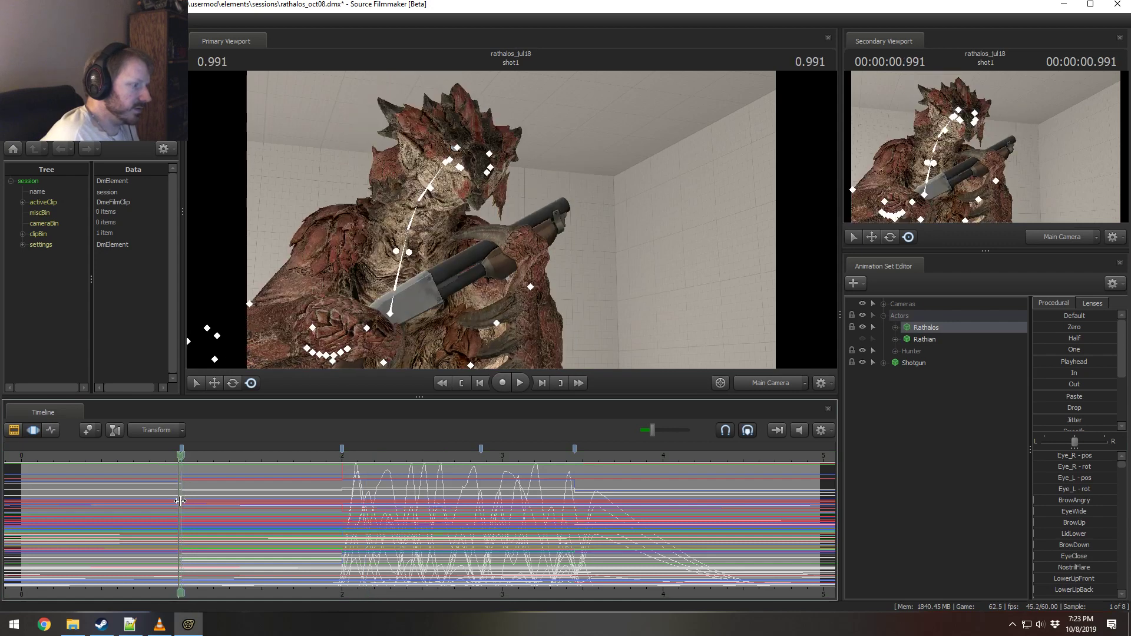
drag(181, 500, 340, 524)
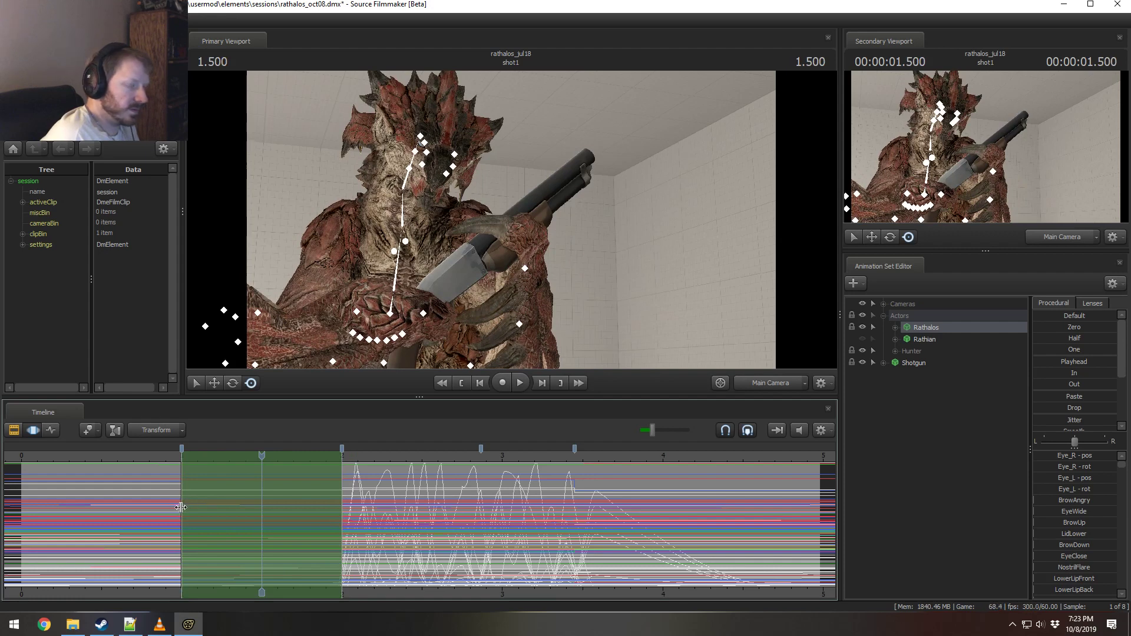
Step: Expand the Rathalos animation set and reveal its hidden control groups
click(894, 327)
ctrl+click(915, 339)
click(907, 351)
click(907, 350)
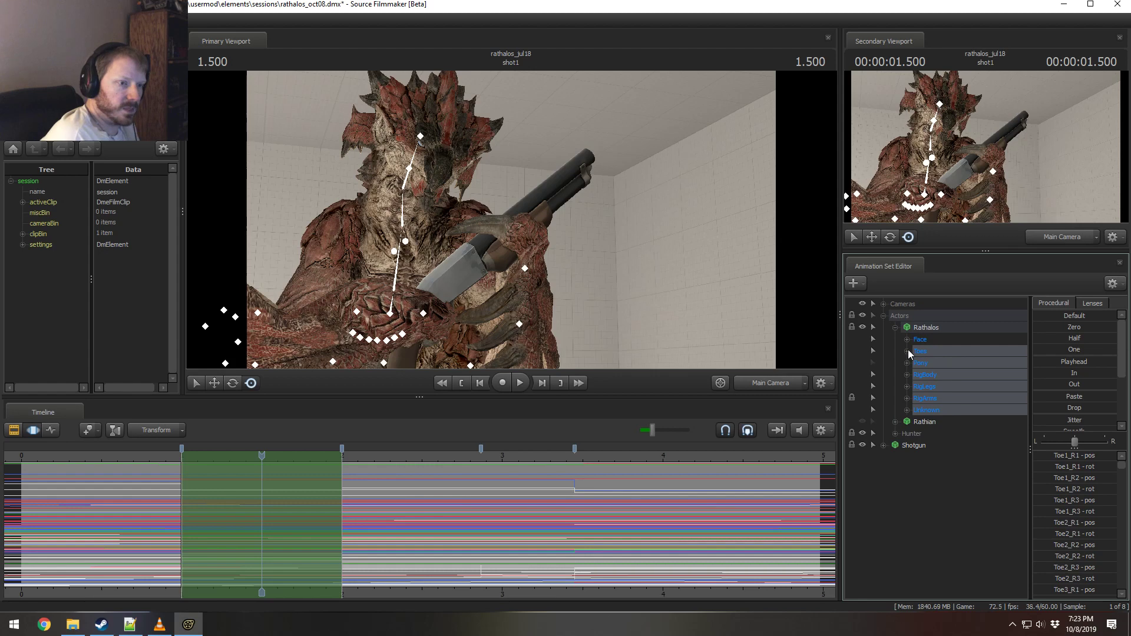
right_click(930, 463)
click(942, 540)
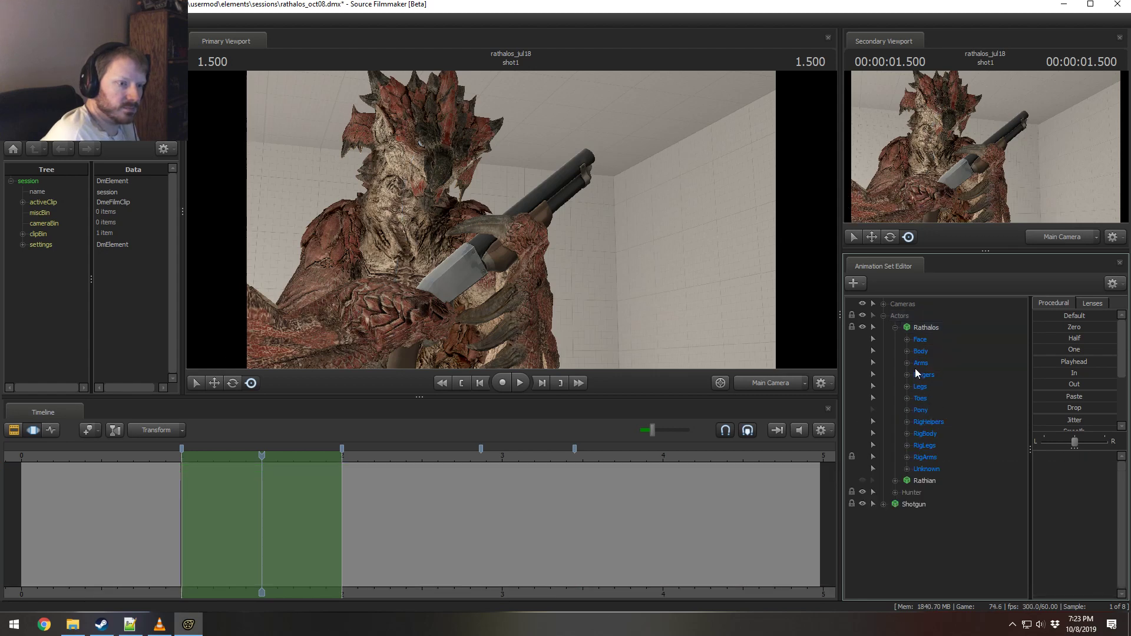
Step: Select Rathalos's controls except Face and the Body group's Jaw, and pull the time selection's start to about 1.4 seconds
click(919, 327)
ctrl+click(916, 340)
click(907, 351)
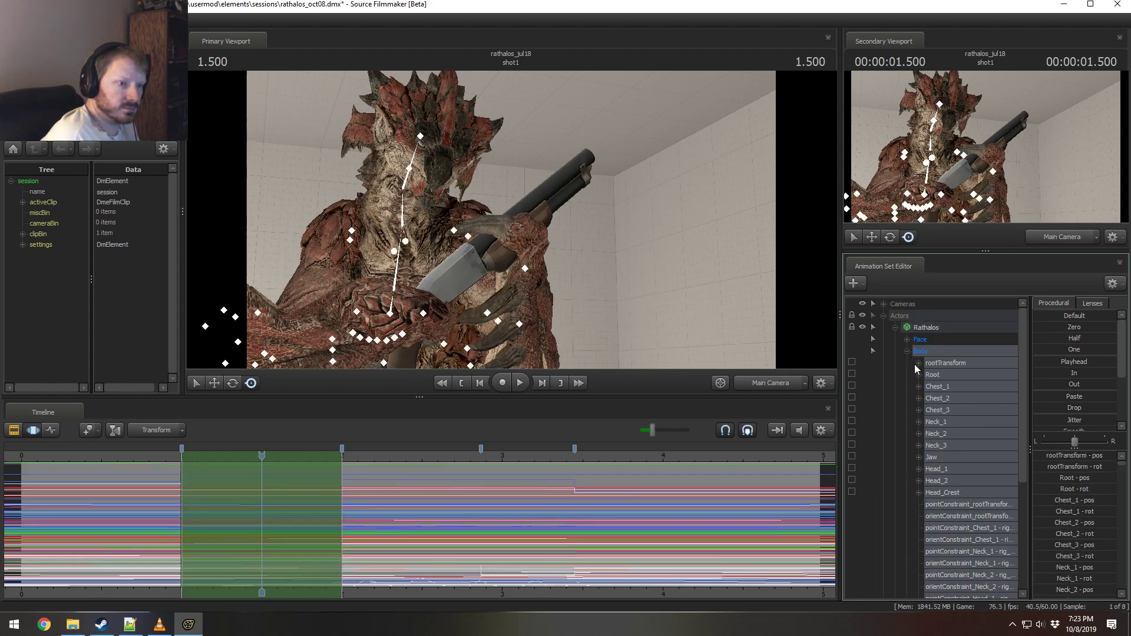
ctrl+click(932, 457)
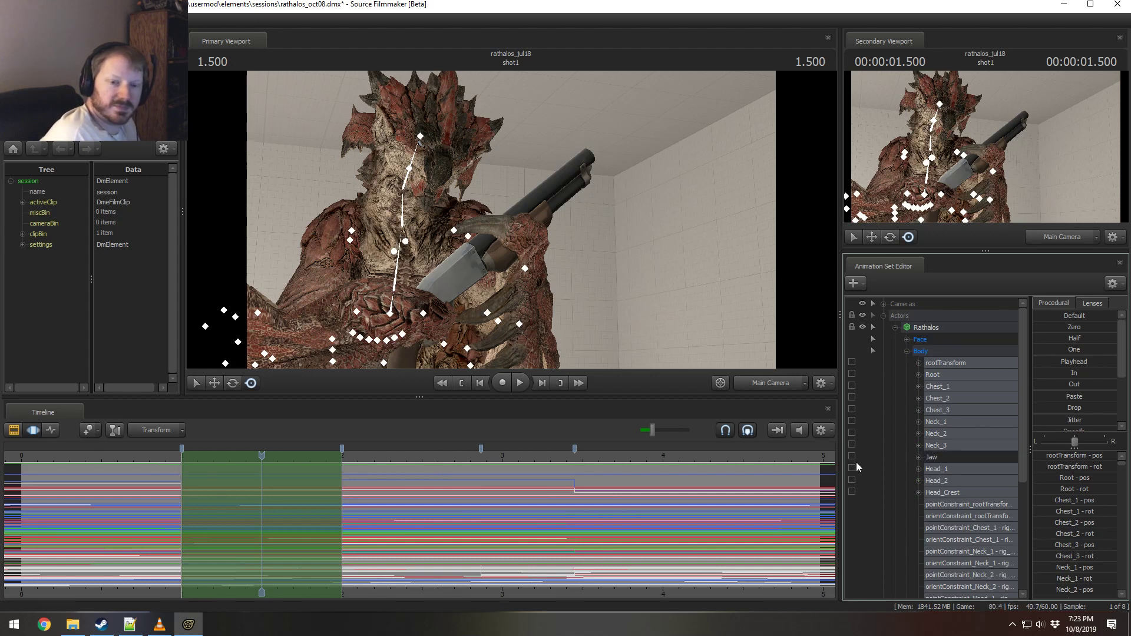
drag(182, 499, 248, 515)
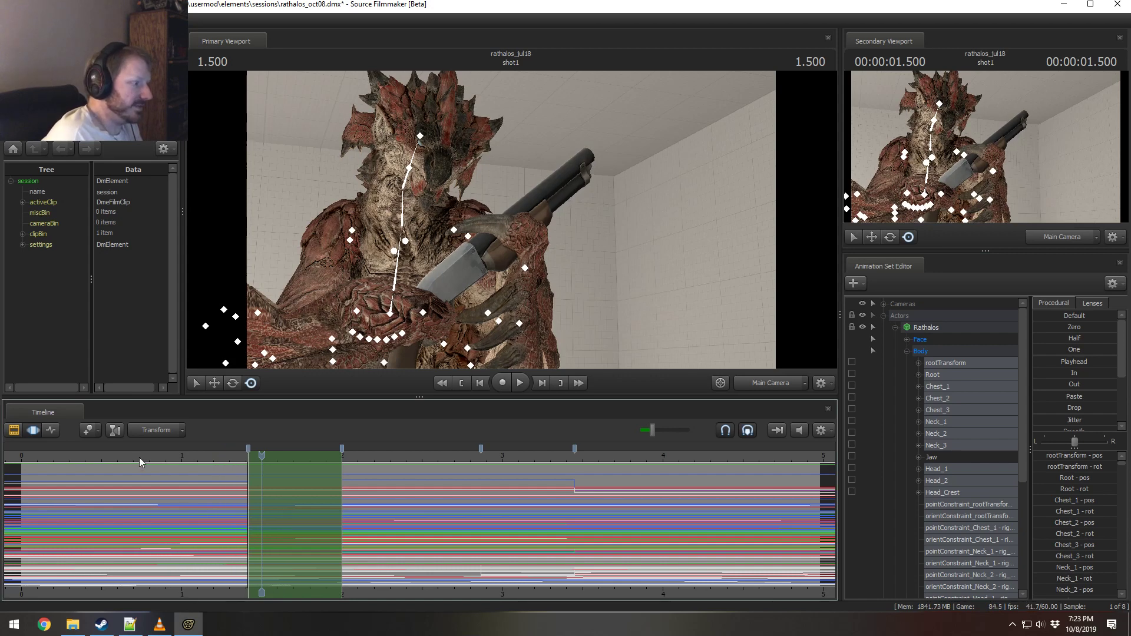
Step: Play back the shot repeatedly from before the 1-second mark to compare the retimed pose change with the shotgun sound
key(space)
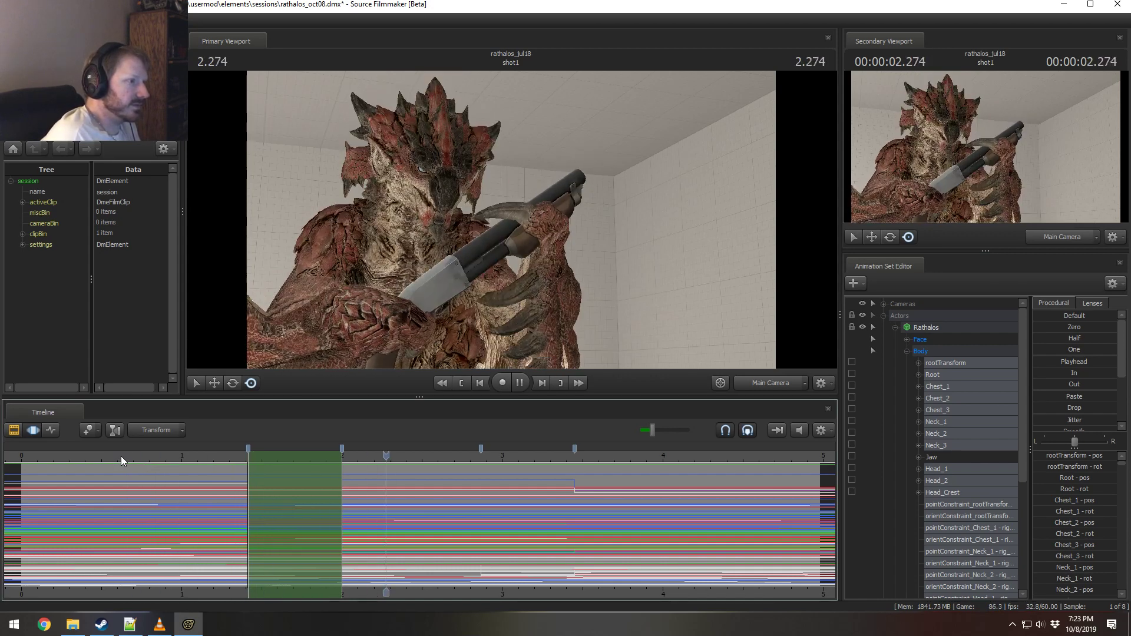
key(space)
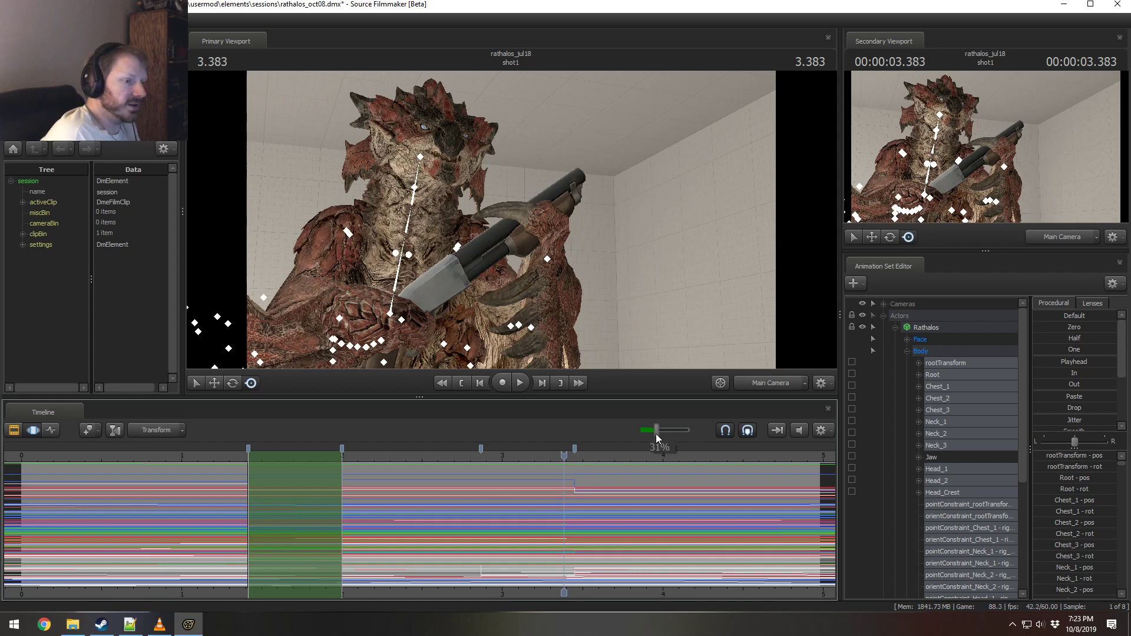
drag(654, 434, 652, 433)
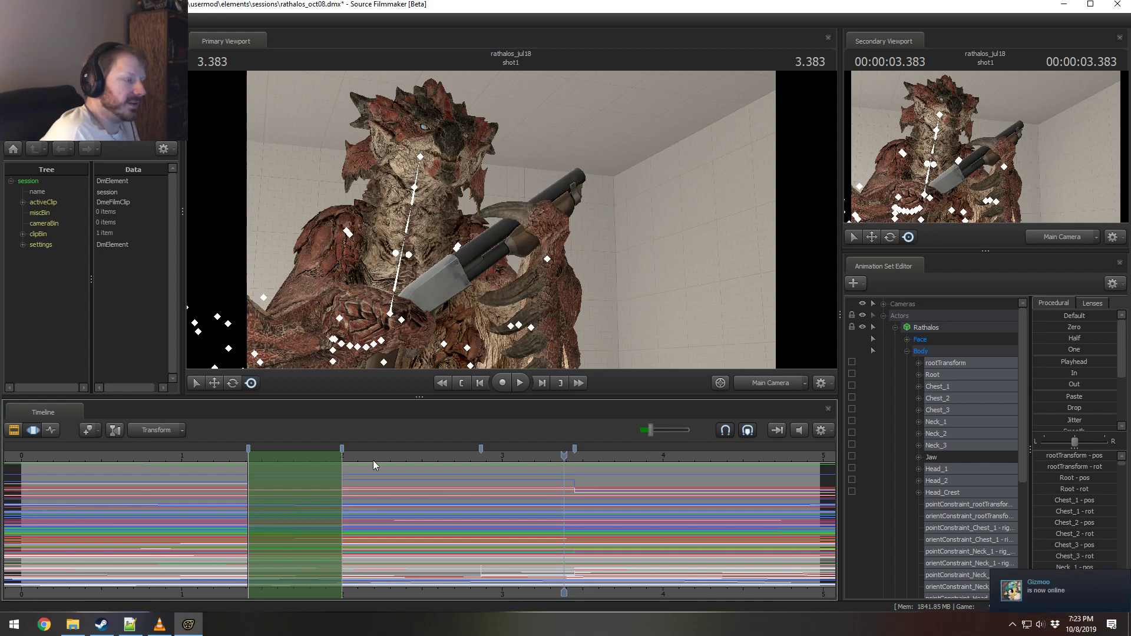
click(118, 455)
key(space)
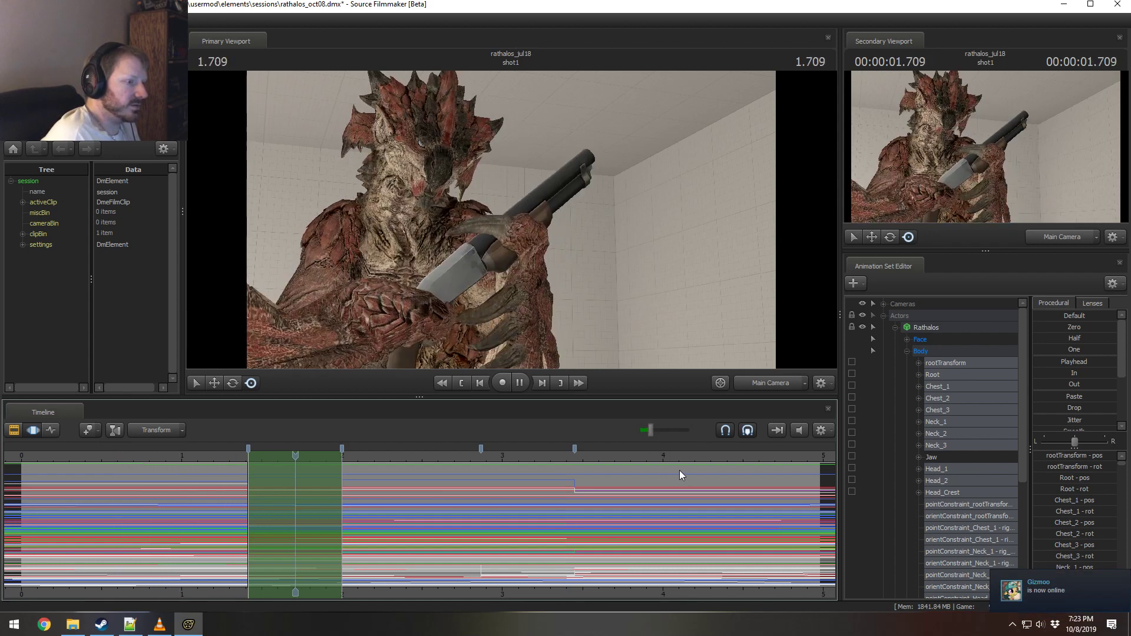
key(space)
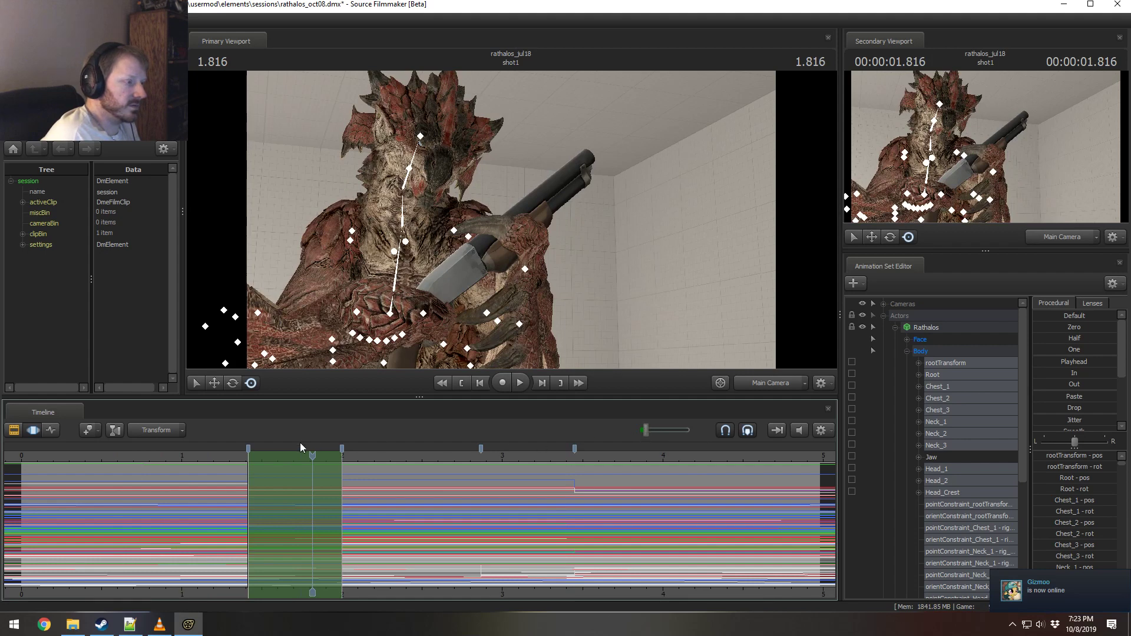
click(174, 457)
key(space)
key(space)
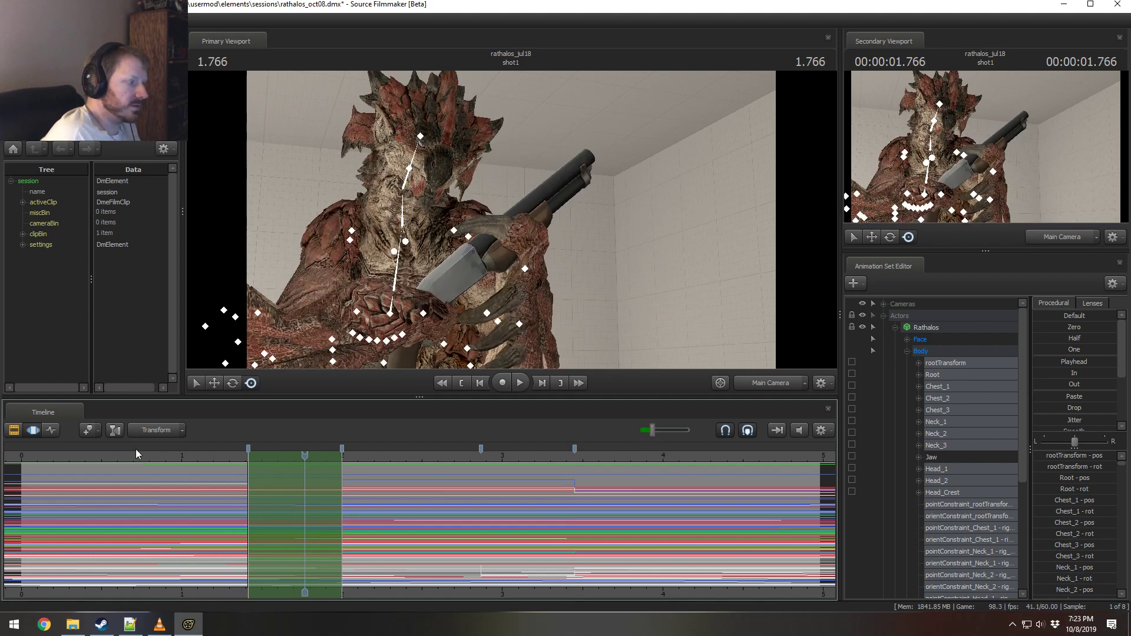
click(84, 457)
key(space)
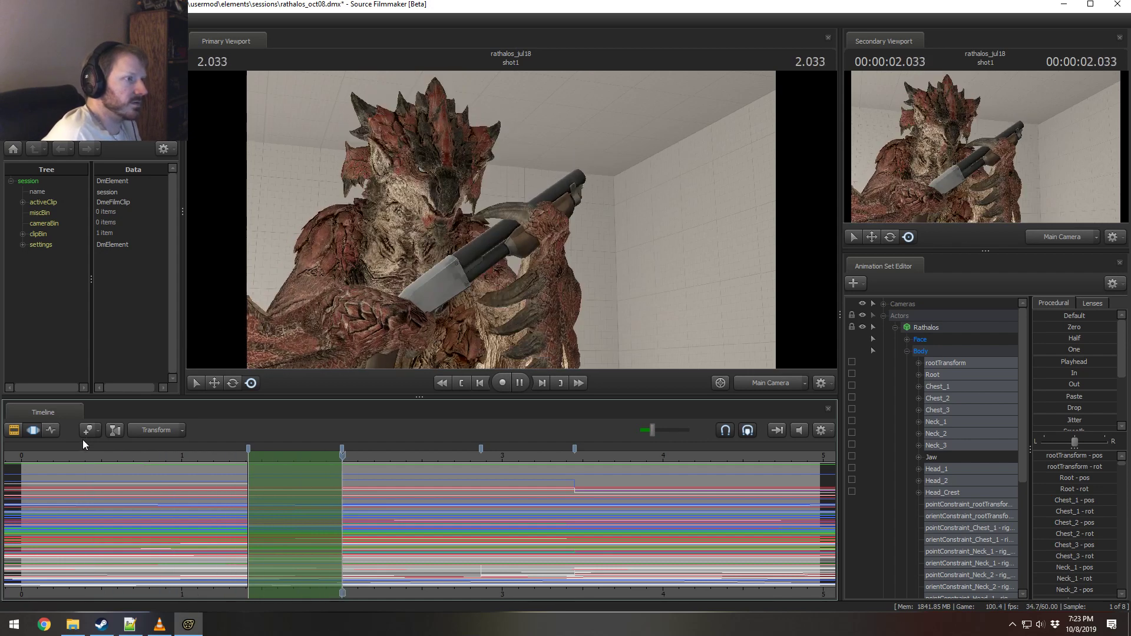
key(space)
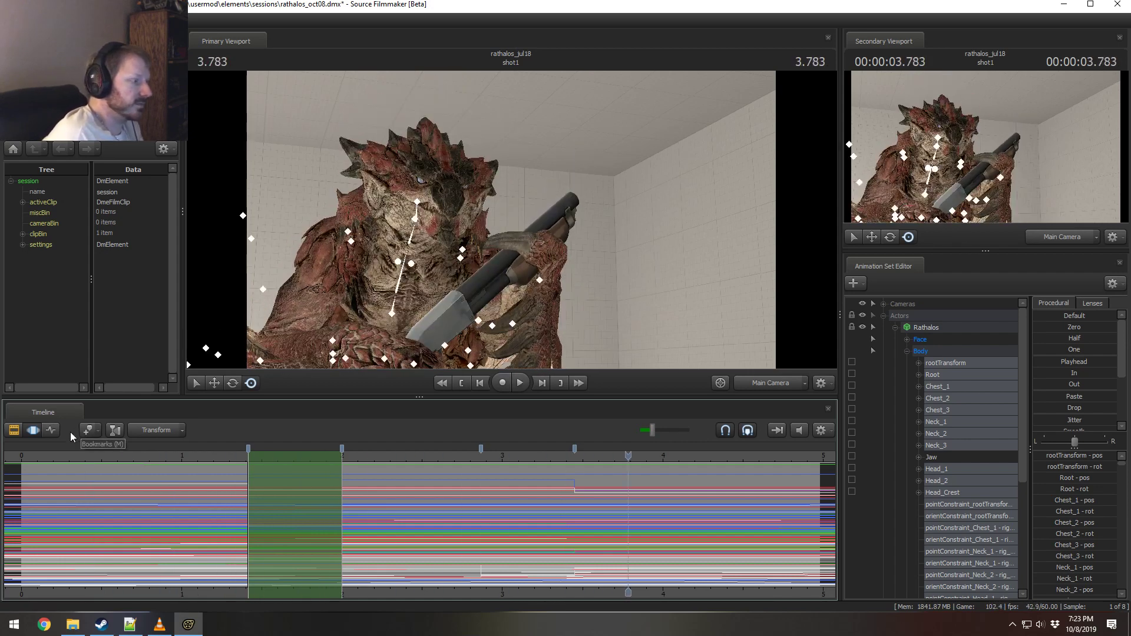
key(space)
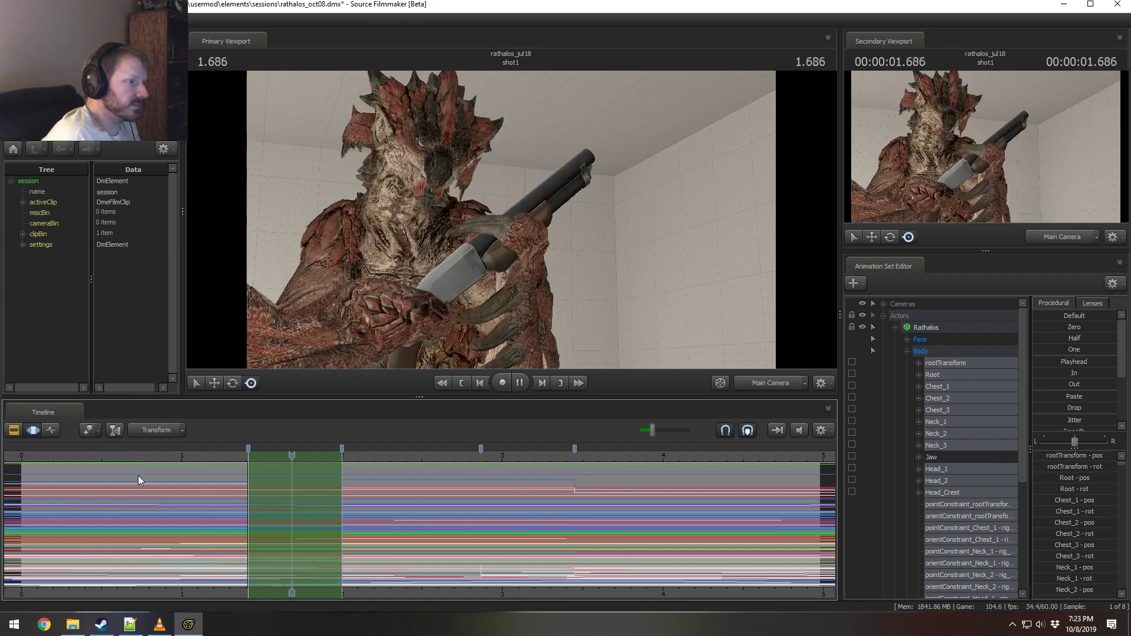
key(space)
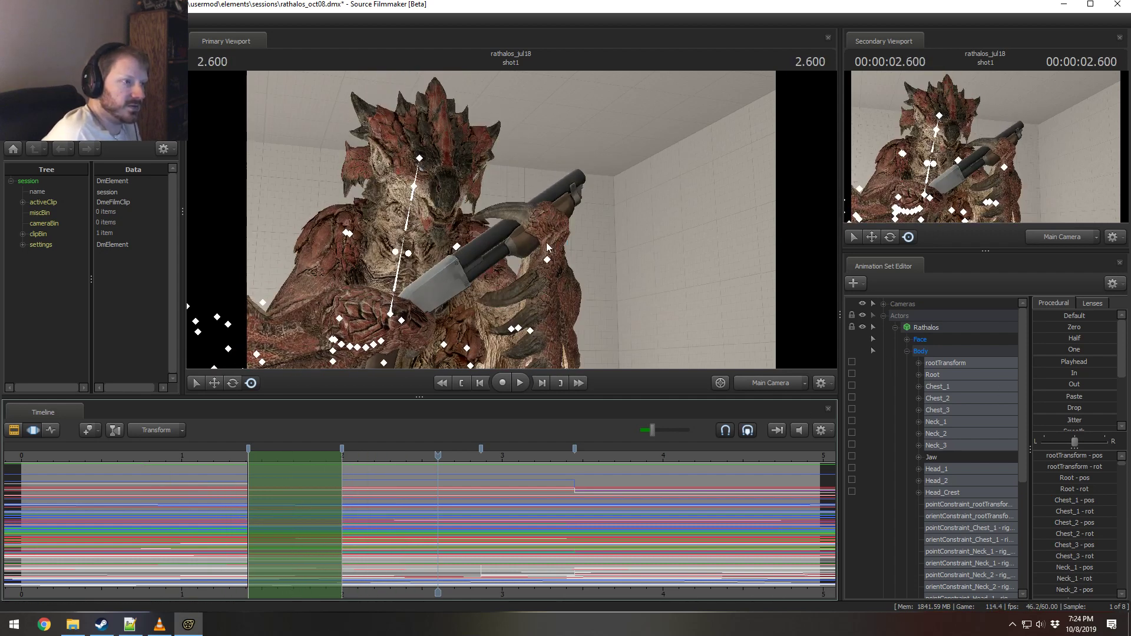
Step: Select the shotgun's weapon_bone_1 and try pulling the time selection's end to about 1.5 seconds, returning it to 2 seconds
click(541, 225)
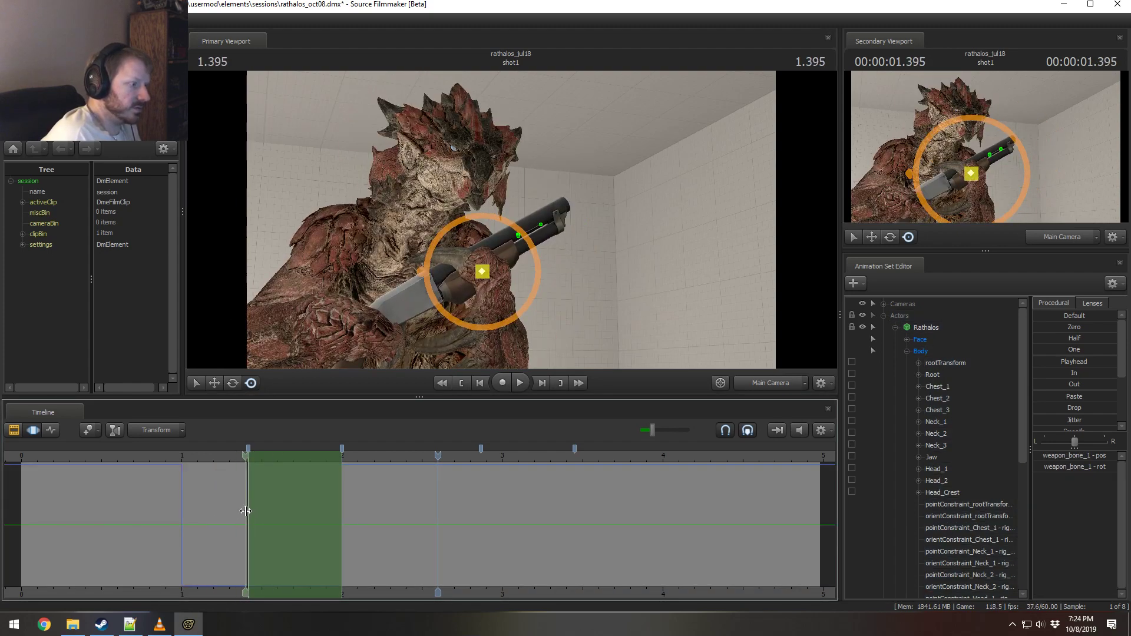
drag(337, 494, 261, 498)
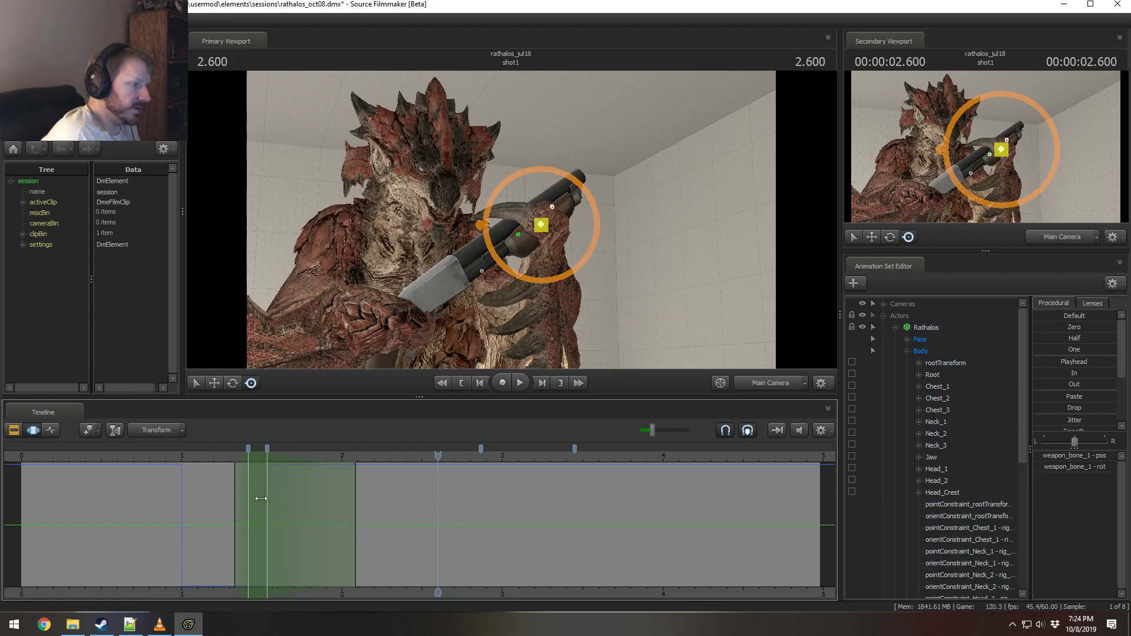
drag(250, 452, 341, 452)
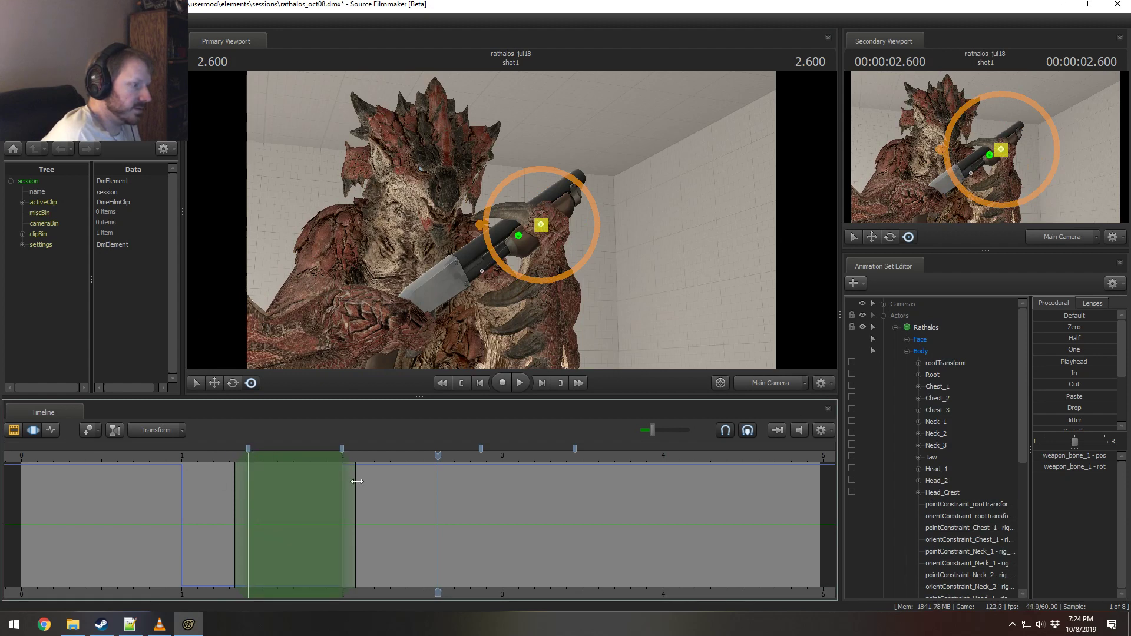
Step: Turn off the Bookmarks Attached To Log Data option in the Motion Editor
click(820, 431)
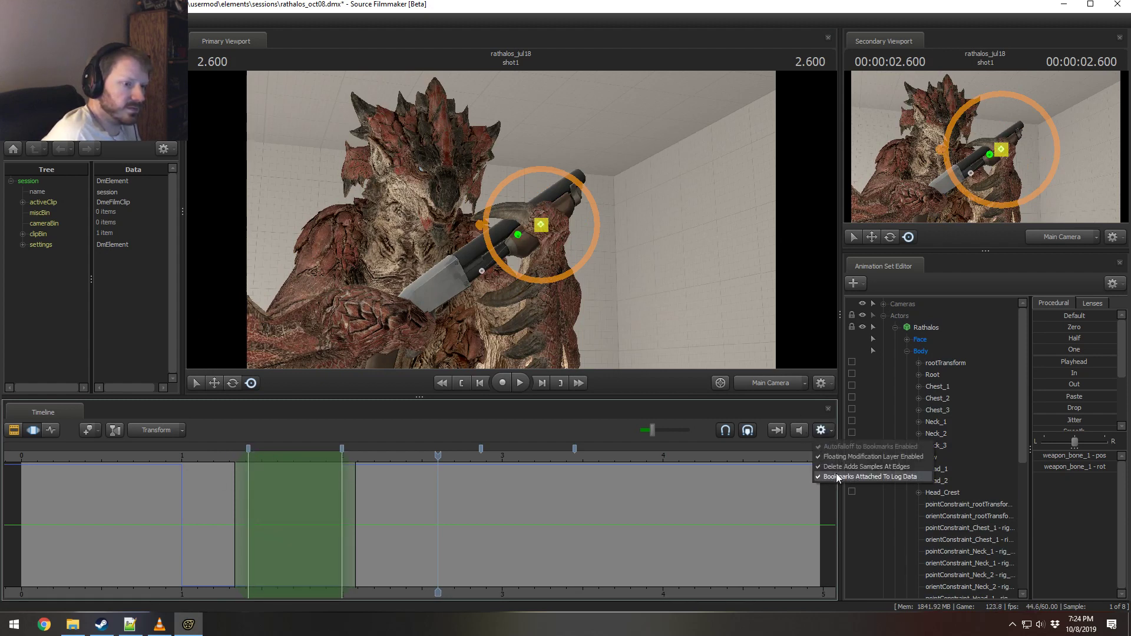
click(836, 476)
Step: Try collapsing the time selection onto about 1.4 seconds for weapon_bone_1 and play through the shot to check its motion
drag(341, 485, 248, 485)
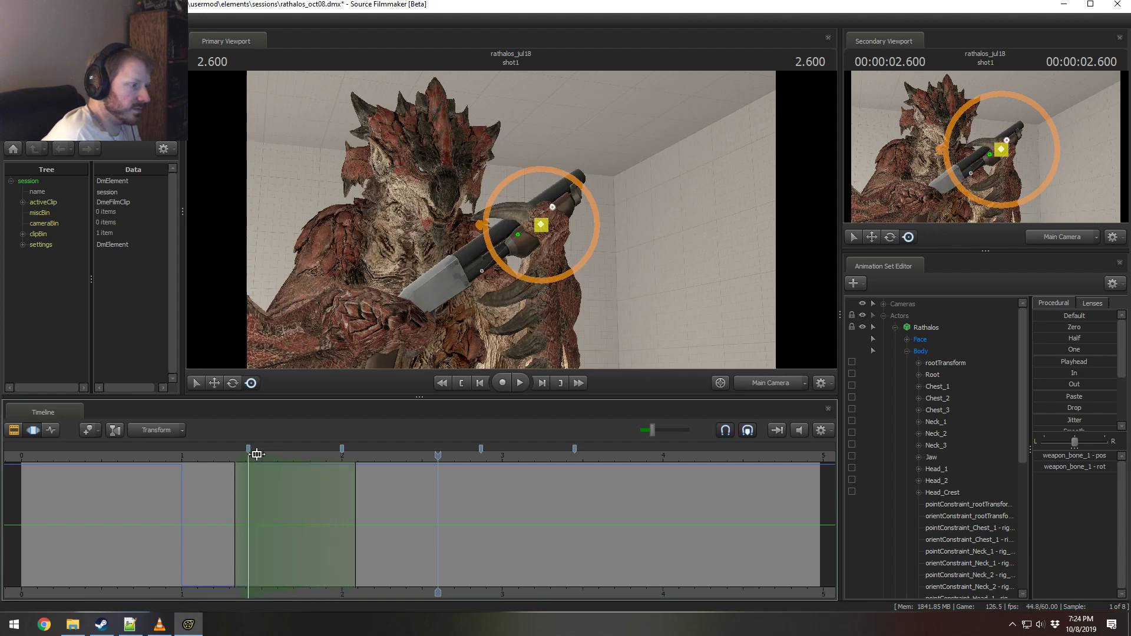
key(ctrl+z)
drag(341, 476, 248, 472)
click(99, 459)
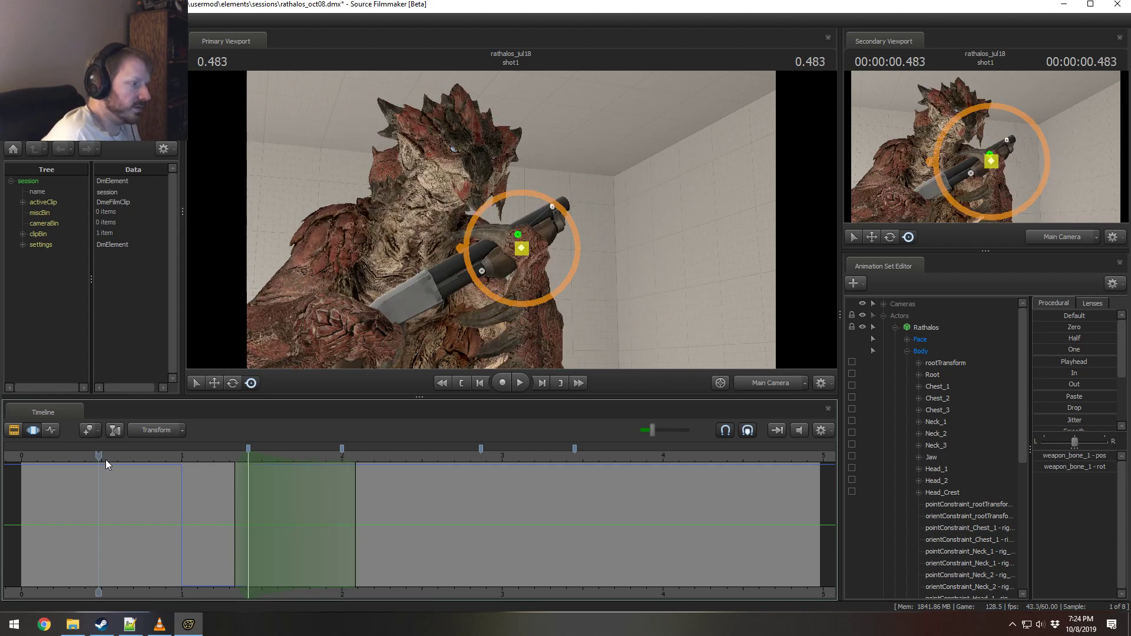
key(space)
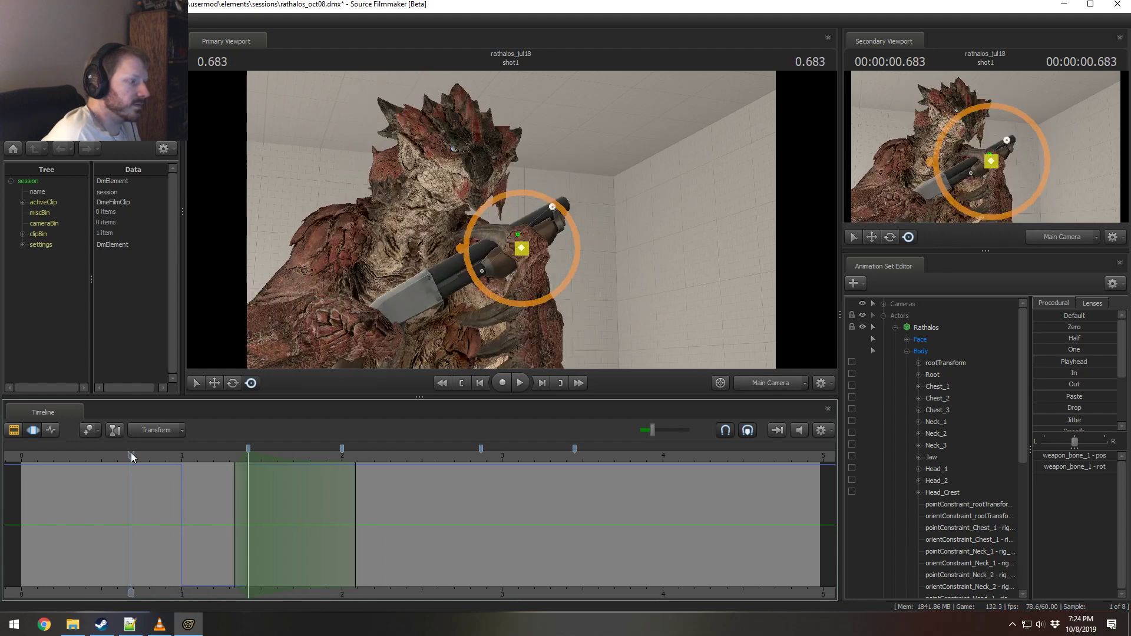
key(space)
mouse_move(205, 523)
mouse_down()
mouse_move(91, 535)
mouse_move(217, 542)
mouse_move(209, 547)
mouse_move(136, 545)
mouse_move(437, 521)
mouse_up()
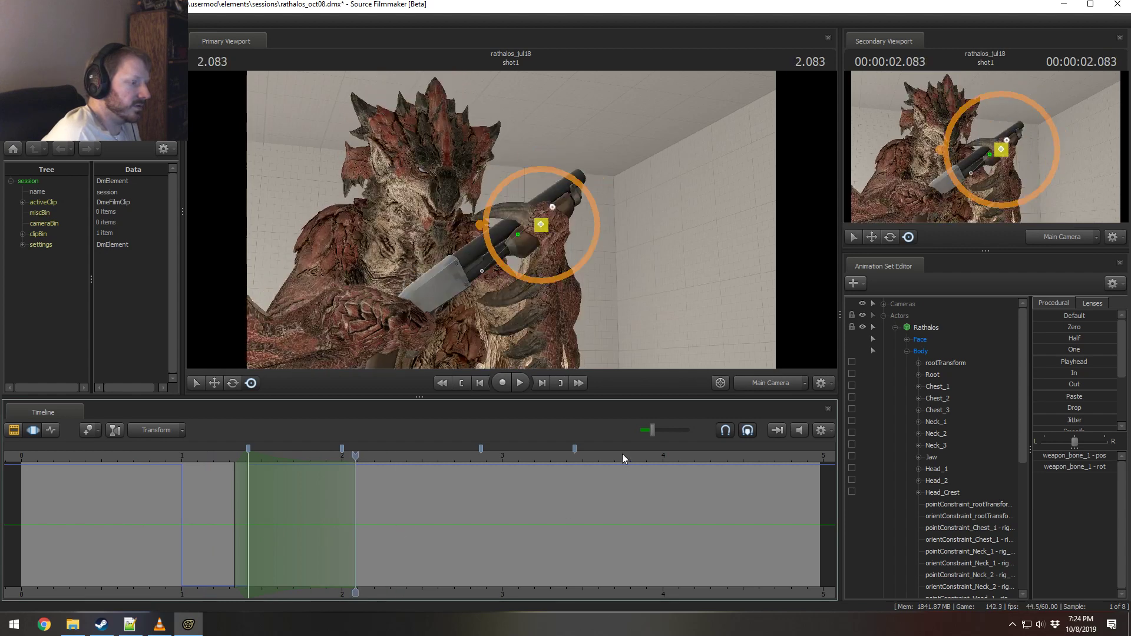
Step: Undo the retiming edits back to the original time selection from 1 to 2 seconds
key(ctrl+z)
key(ctrl+z)
key(ctrl+z)
key(ctrl+z)
key(ctrl+z)
key(ctrl+z)
key(ctrl+z)
key(ctrl+z)
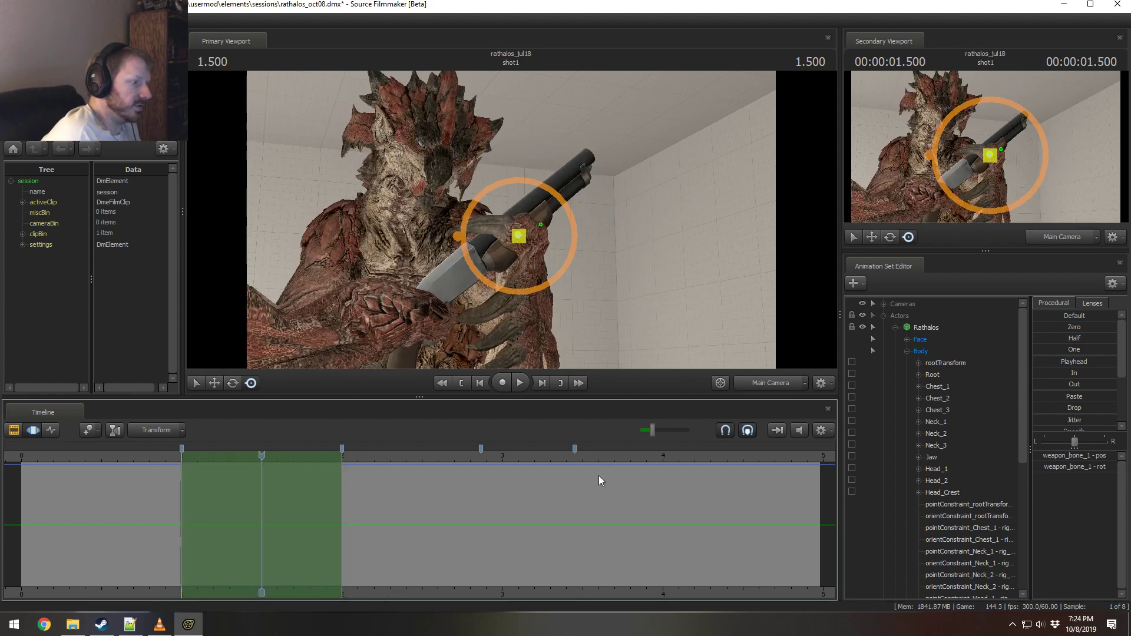
Step: Set the time selection to 1.5–2 seconds and select Rathalos without its Face group, together with the whole Shotgun
mouse_move(283, 522)
mouse_down()
mouse_move(197, 522)
mouse_move(308, 537)
mouse_move(97, 527)
mouse_move(359, 532)
mouse_move(262, 535)
mouse_move(302, 535)
mouse_up()
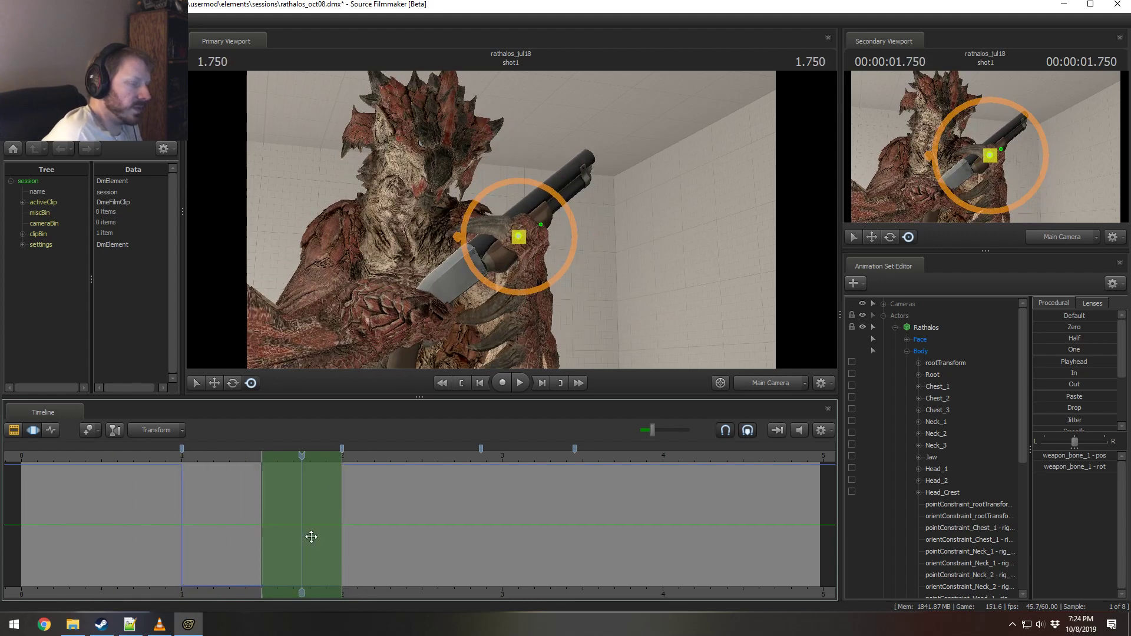
click(934, 329)
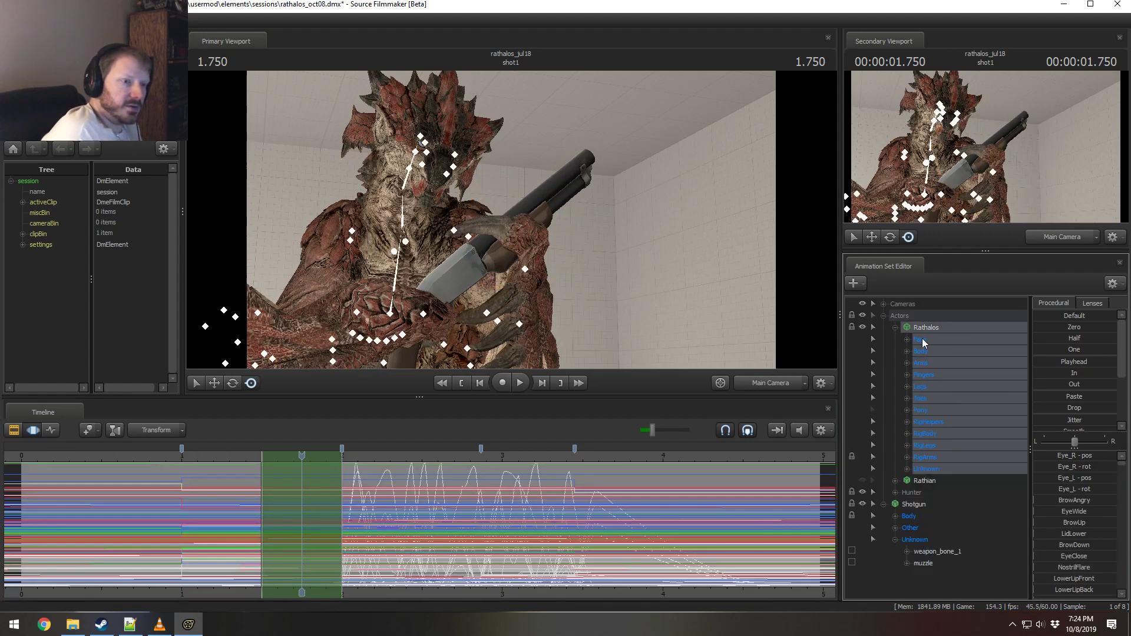
ctrl+click(921, 338)
click(907, 351)
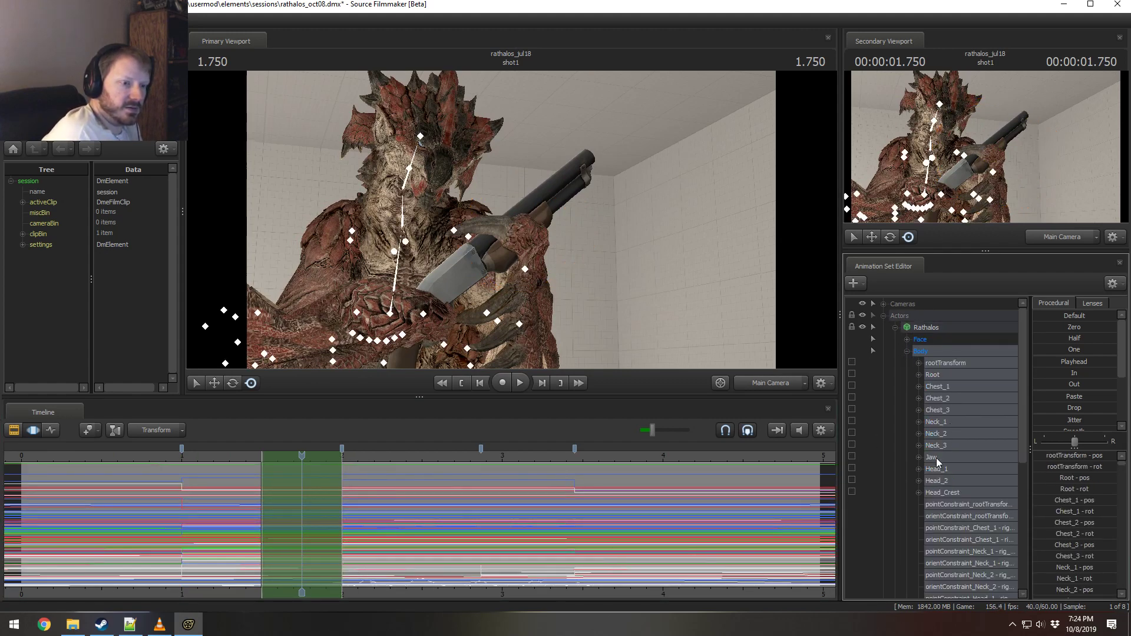
click(908, 351)
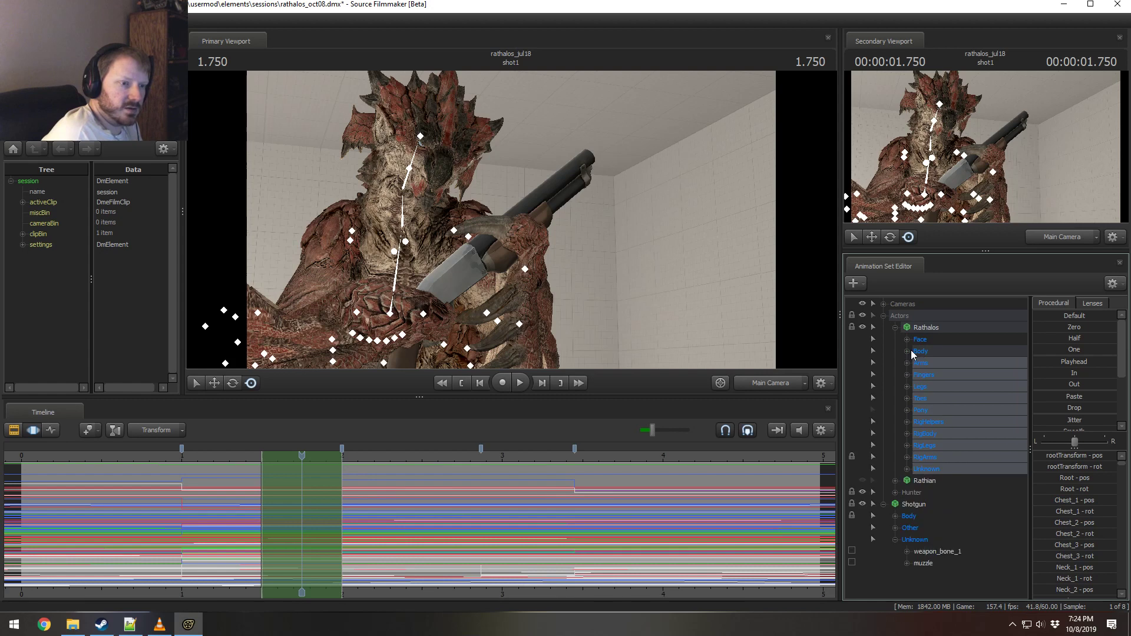
ctrl+click(918, 503)
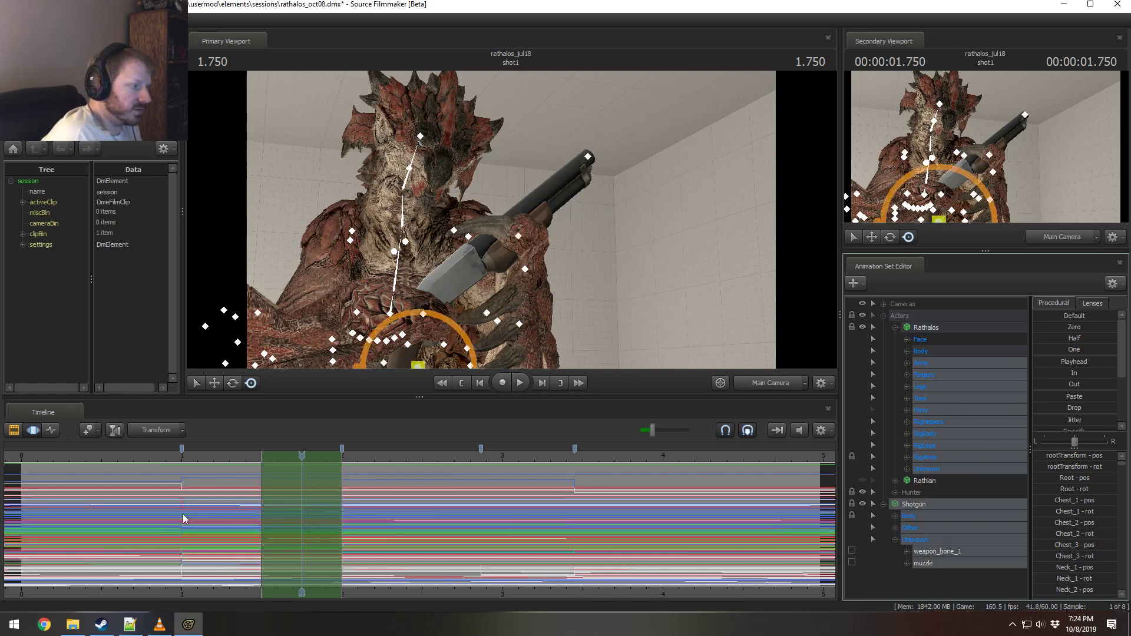
Step: Move the time selection to 1–1.5 seconds, collapse its start onto 1.5 seconds to delay the pose change, and play back the shot
shift+drag(180, 509, 263, 510)
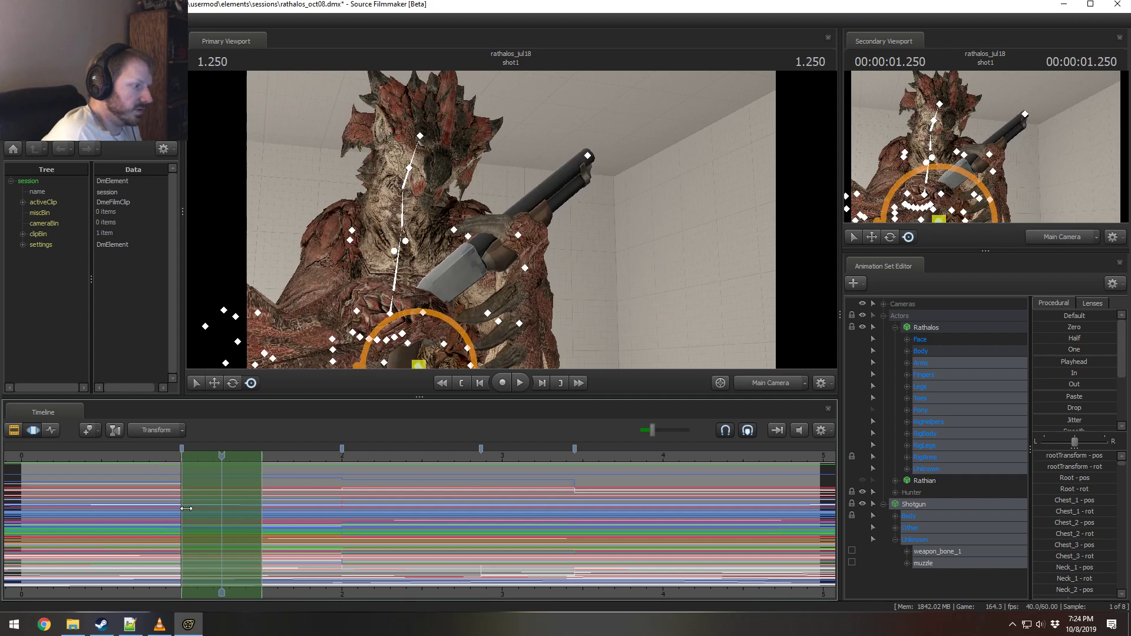
drag(192, 504, 266, 523)
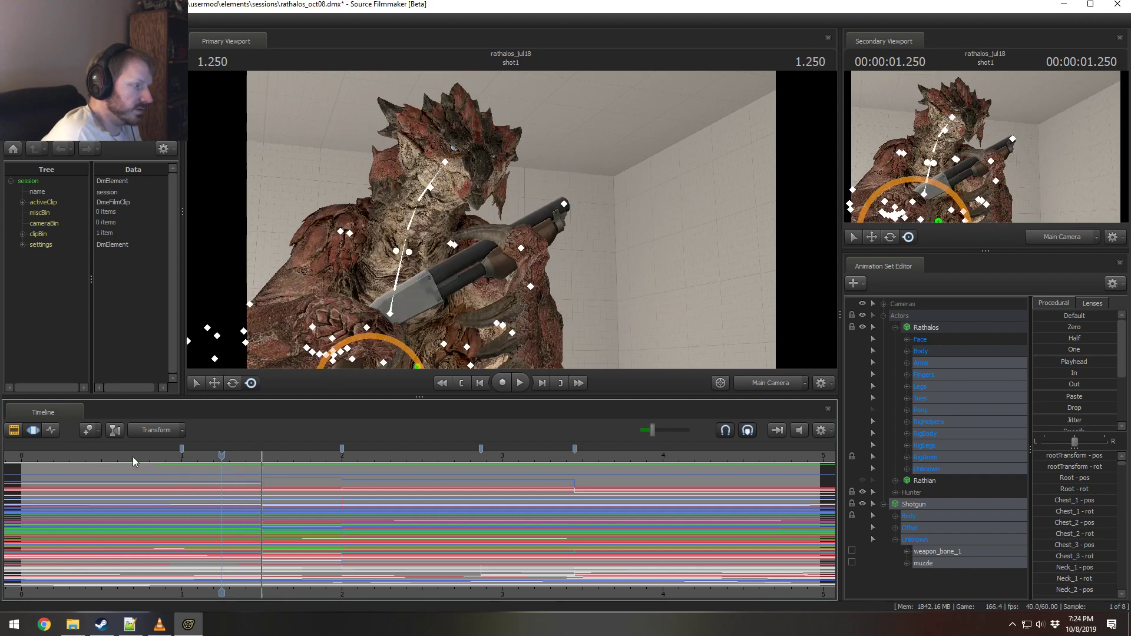
key(space)
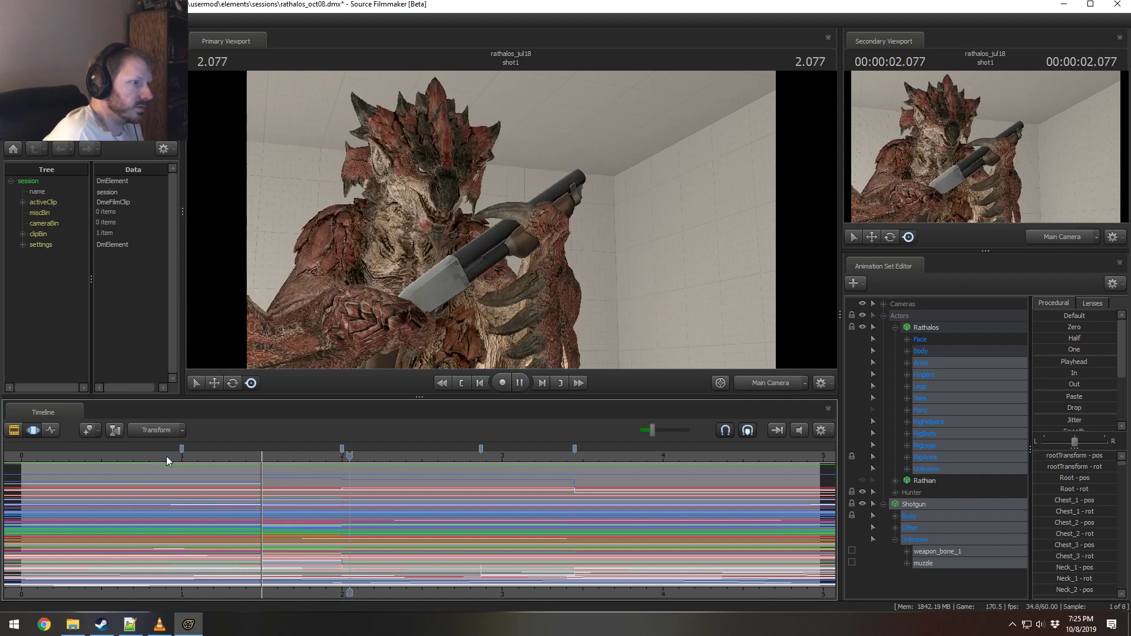
key(space)
Step: Move the shotgun_cock.wav clip on the Effects track to start at about 1.4 seconds and play back the shot from about 1 second
key(F2)
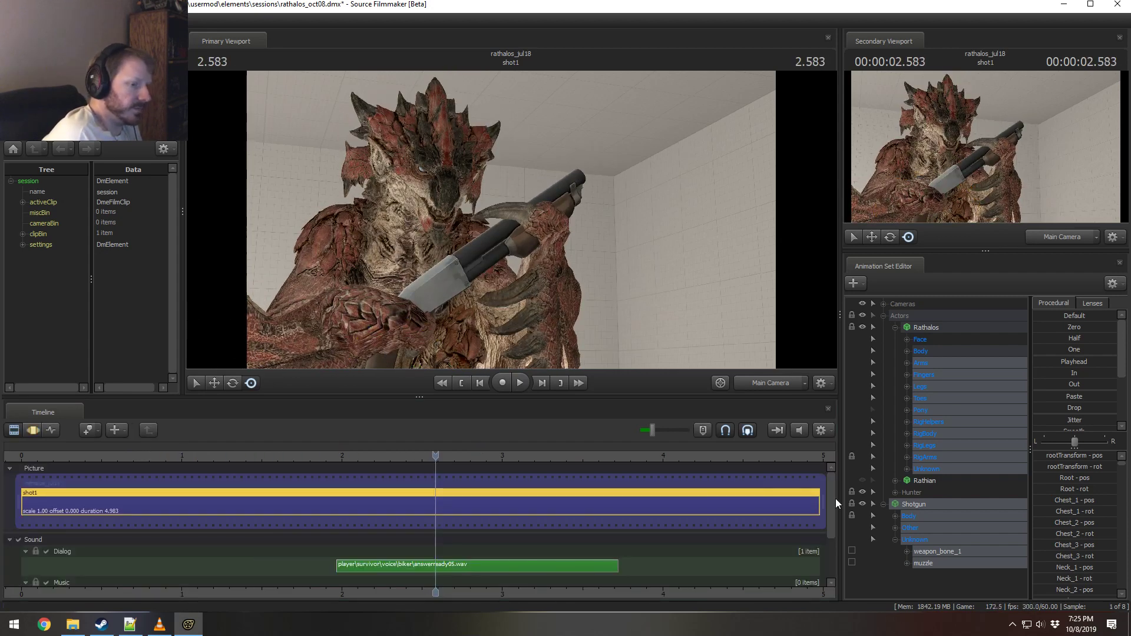
scroll(832, 515, down, 3)
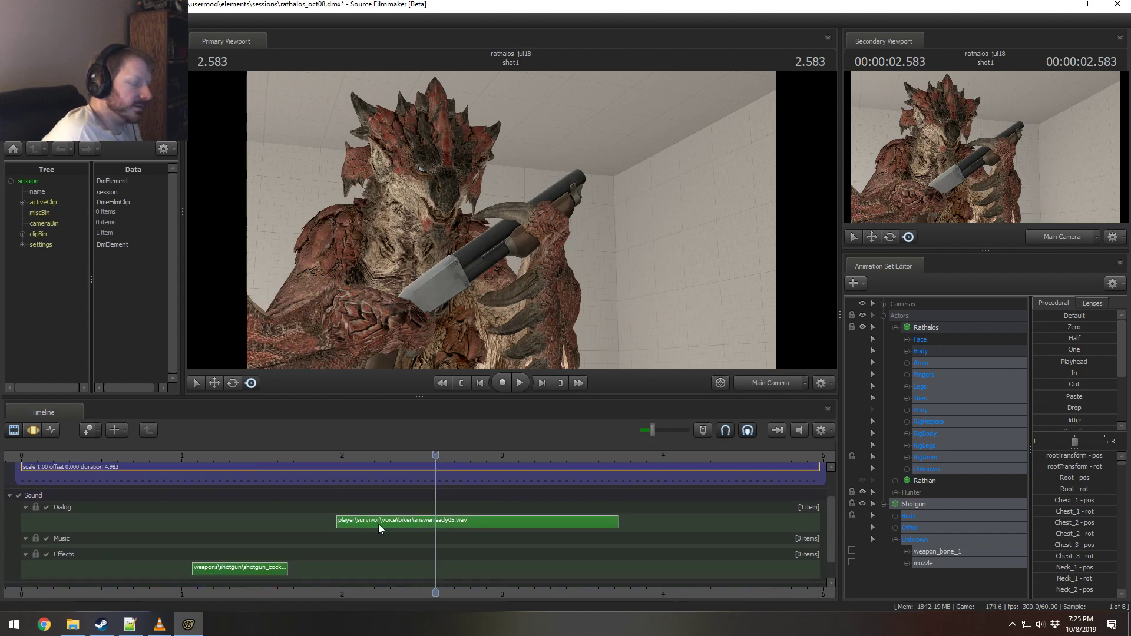
click(238, 569)
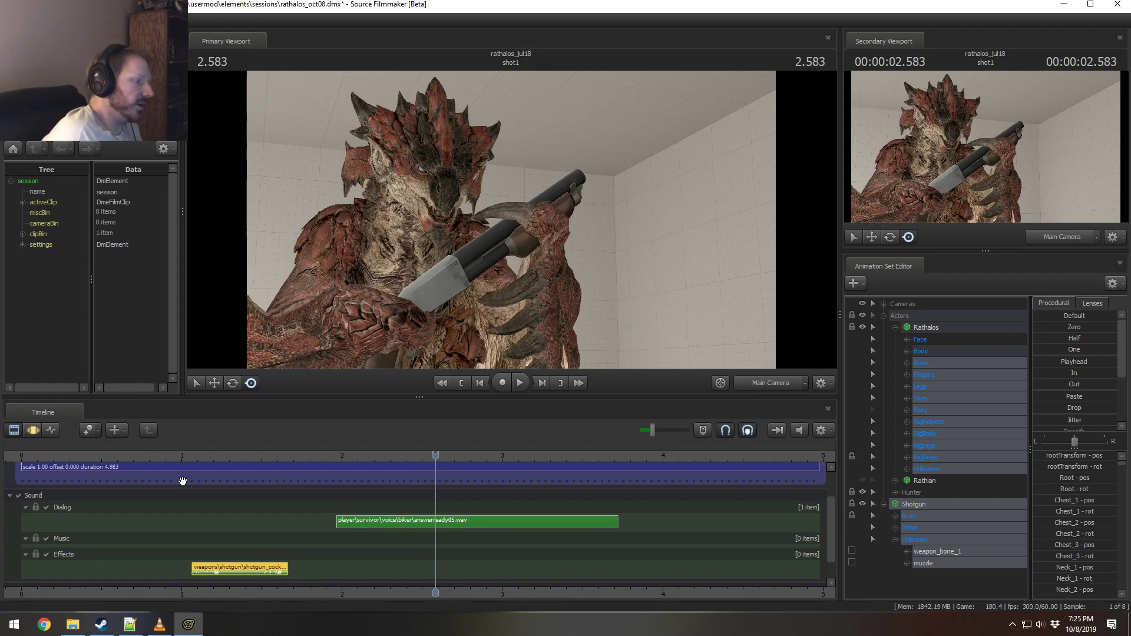
drag(235, 458, 259, 513)
drag(236, 578, 291, 577)
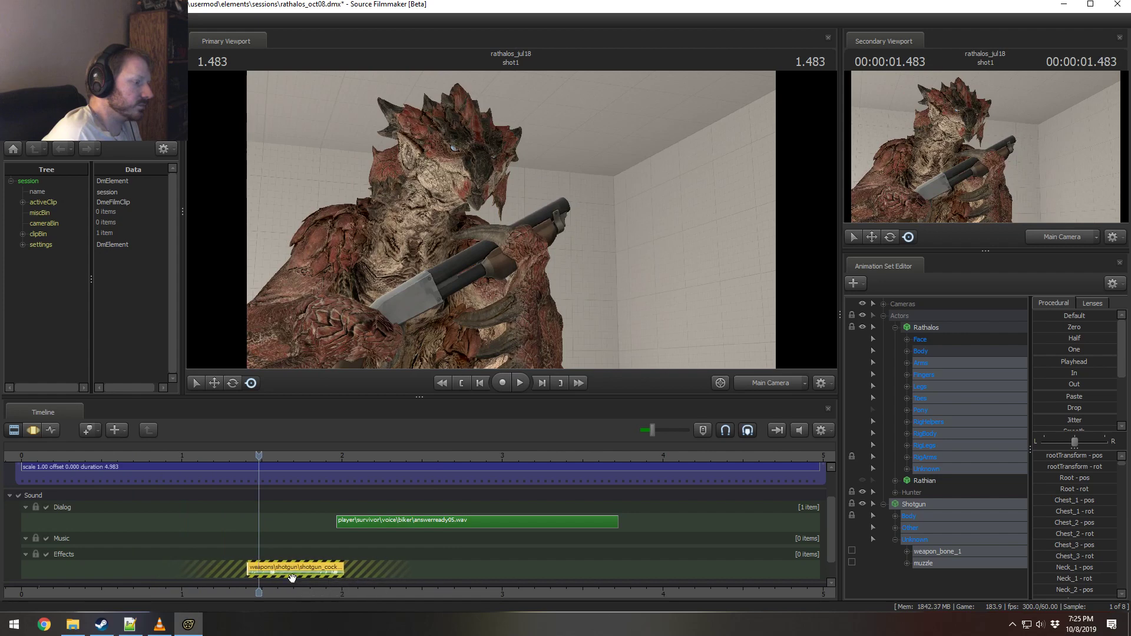
click(175, 457)
key(space)
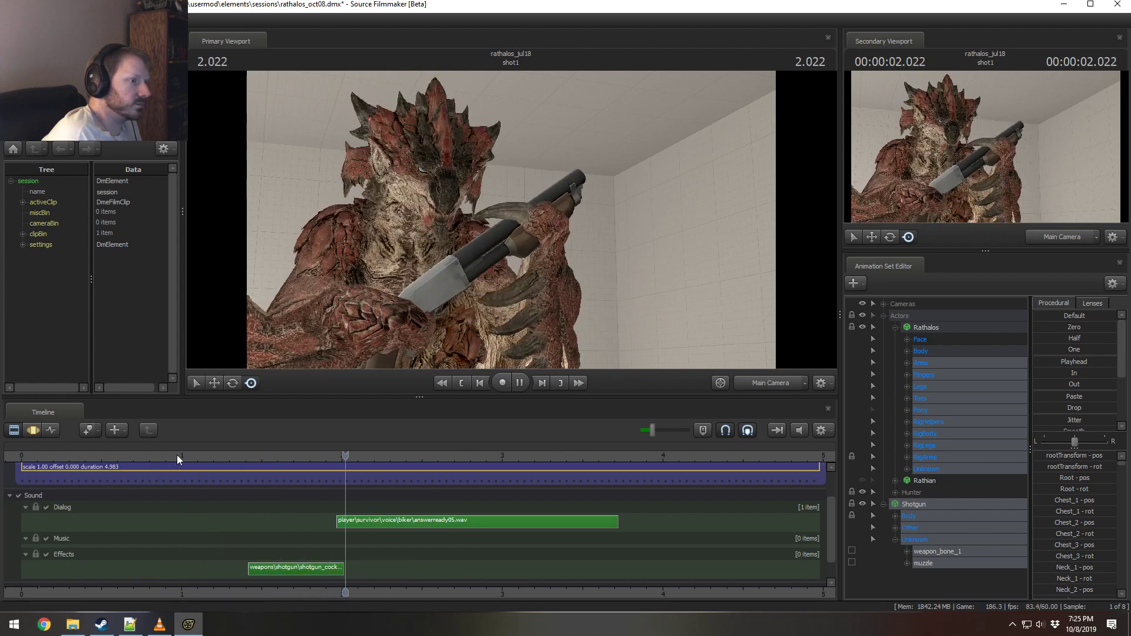
Step: Play back the shot repeatedly from before the shotgun cock to check the sound and pose timing
key(space)
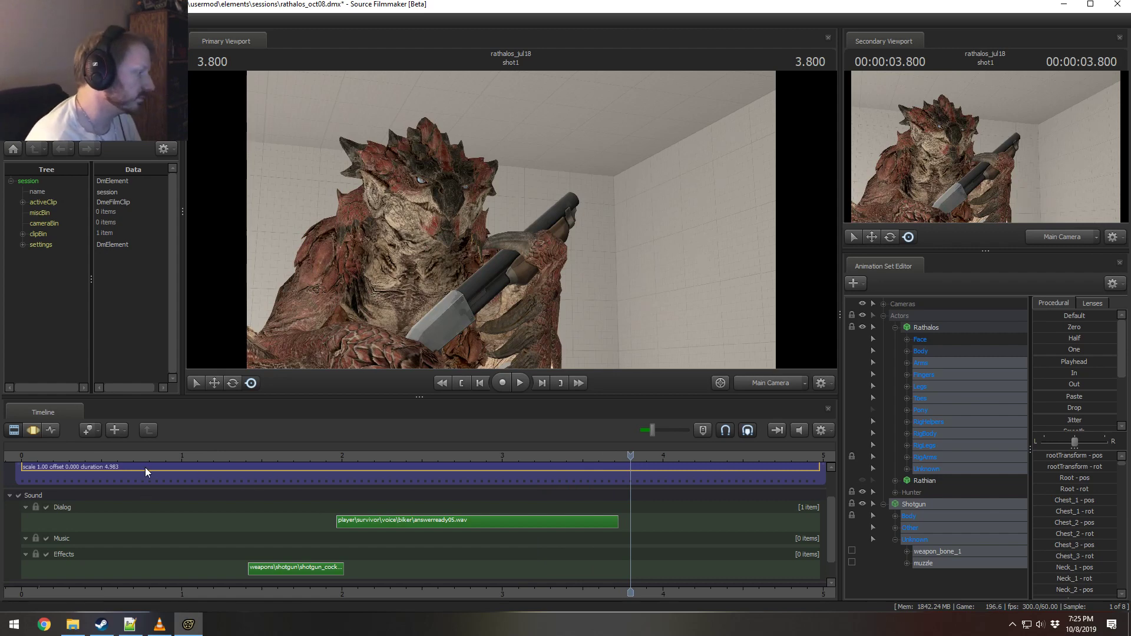
click(118, 455)
key(space)
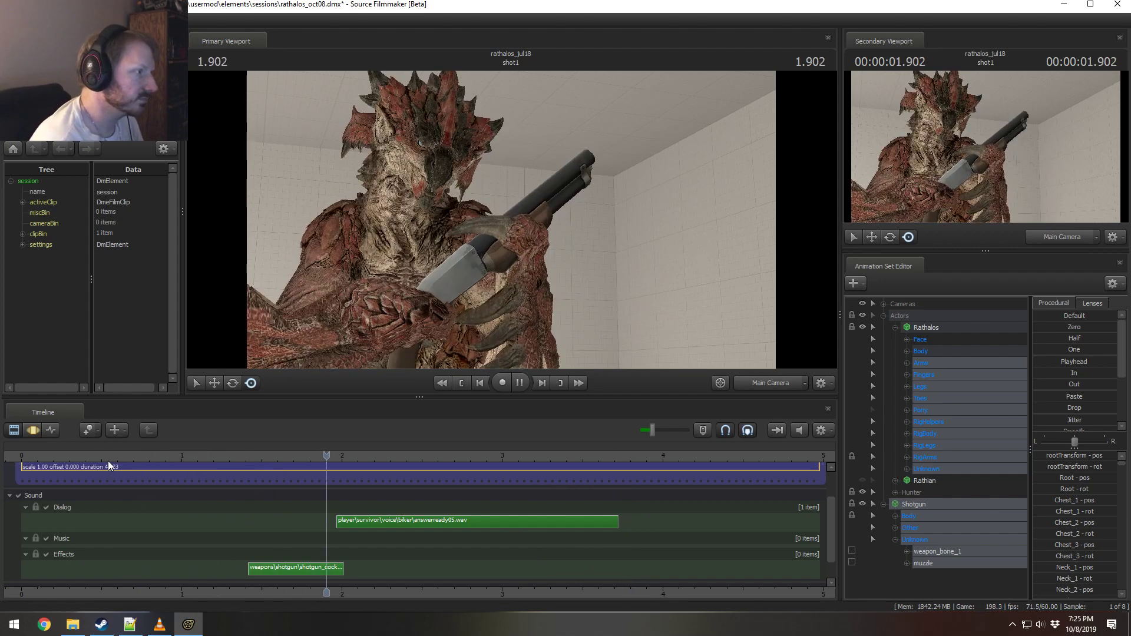
key(space)
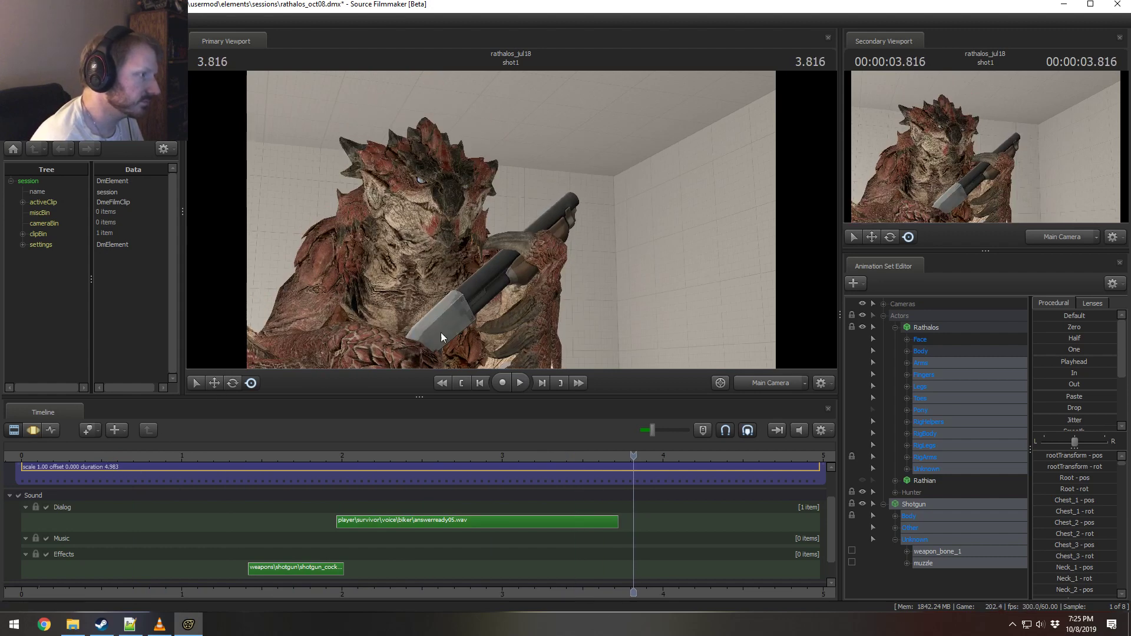
click(211, 454)
key(space)
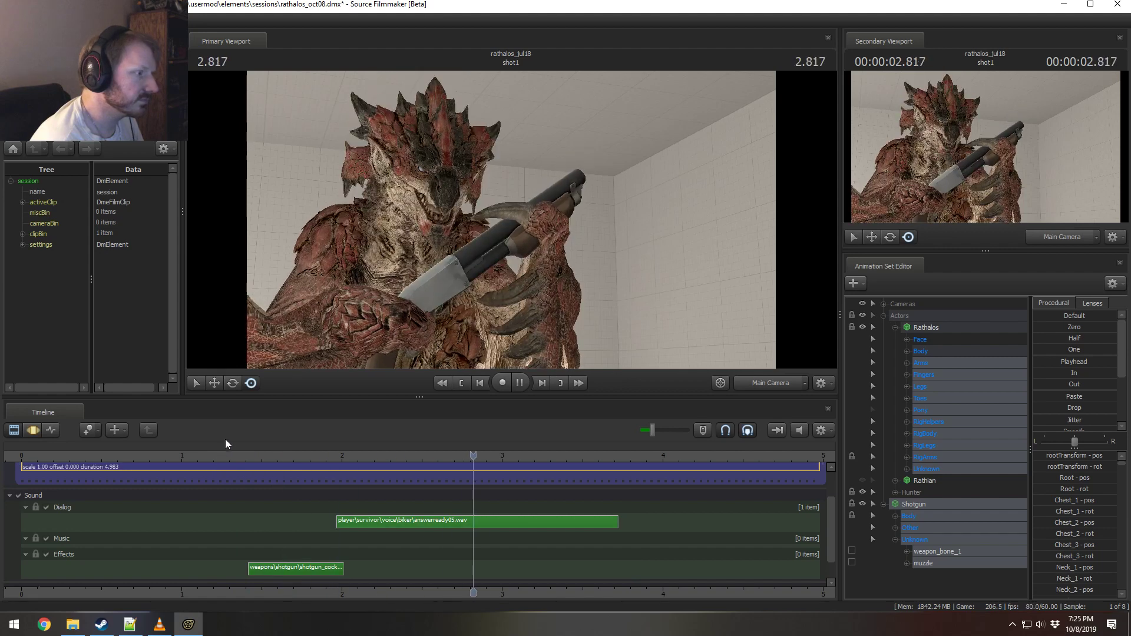
key(space)
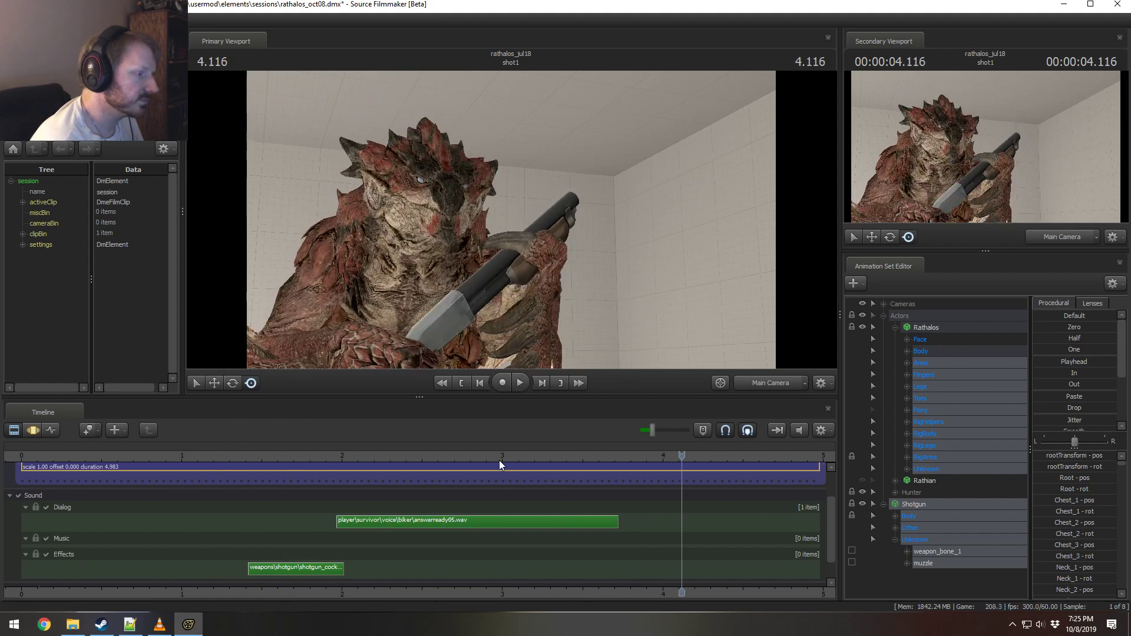
Step: Switch to motion editing and set the time selection from about 3.45 seconds through the end of the shot
key(F3)
drag(555, 487, 730, 515)
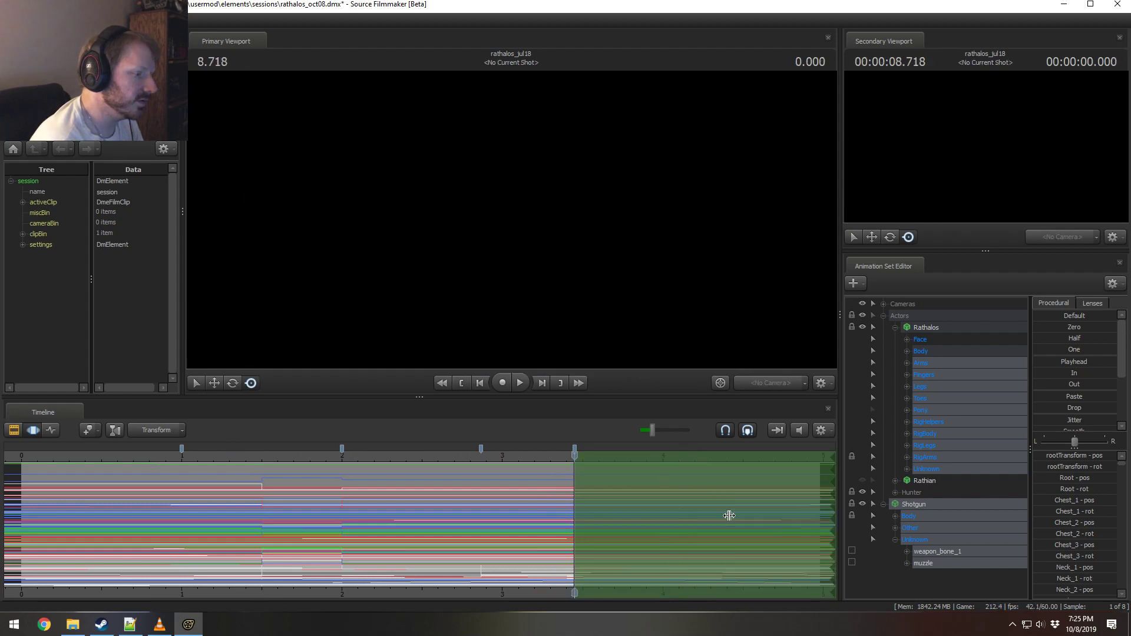
drag(572, 457, 565, 459)
key(space)
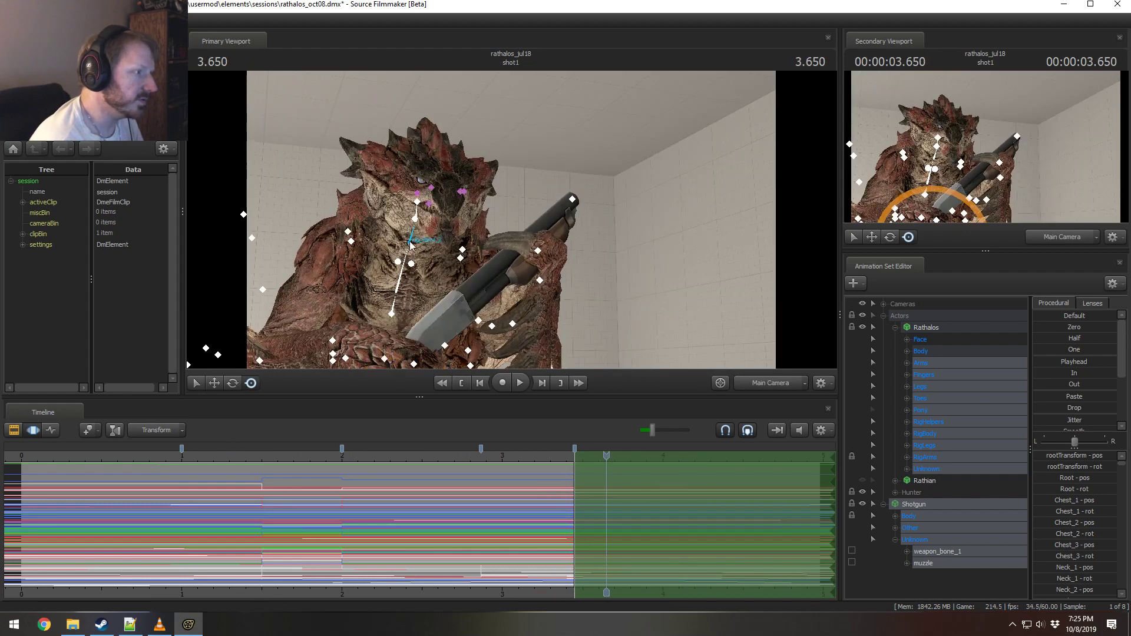
Step: Rotate rig_neck and rig_head upward together, rotate rig_head separately to angle the gaze, and play back the shot
click(417, 202)
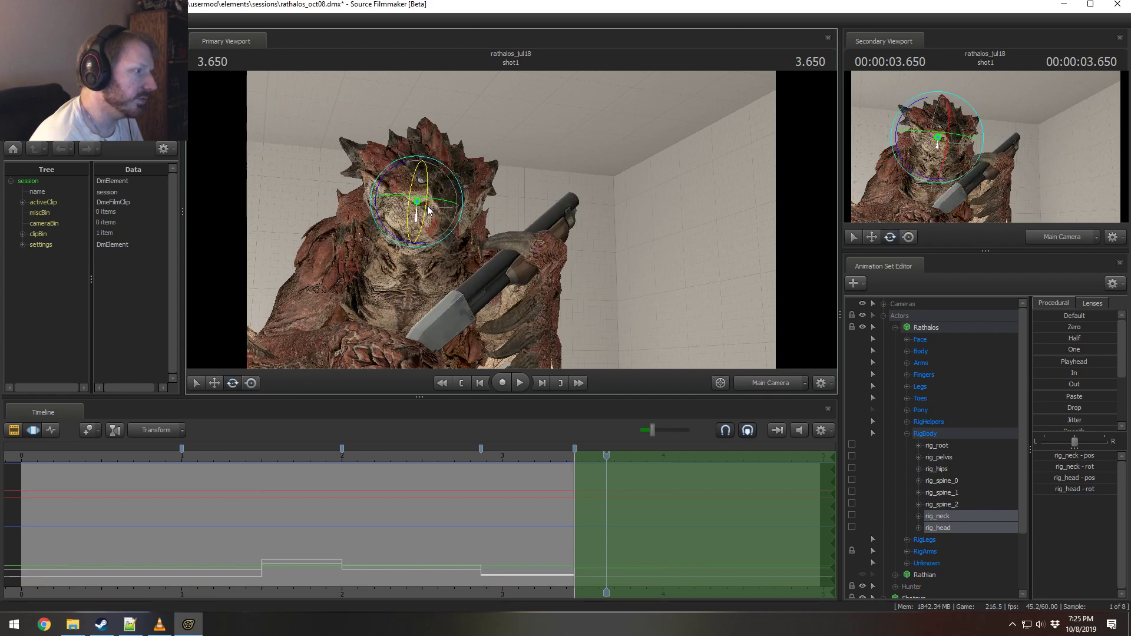
right_click(419, 218)
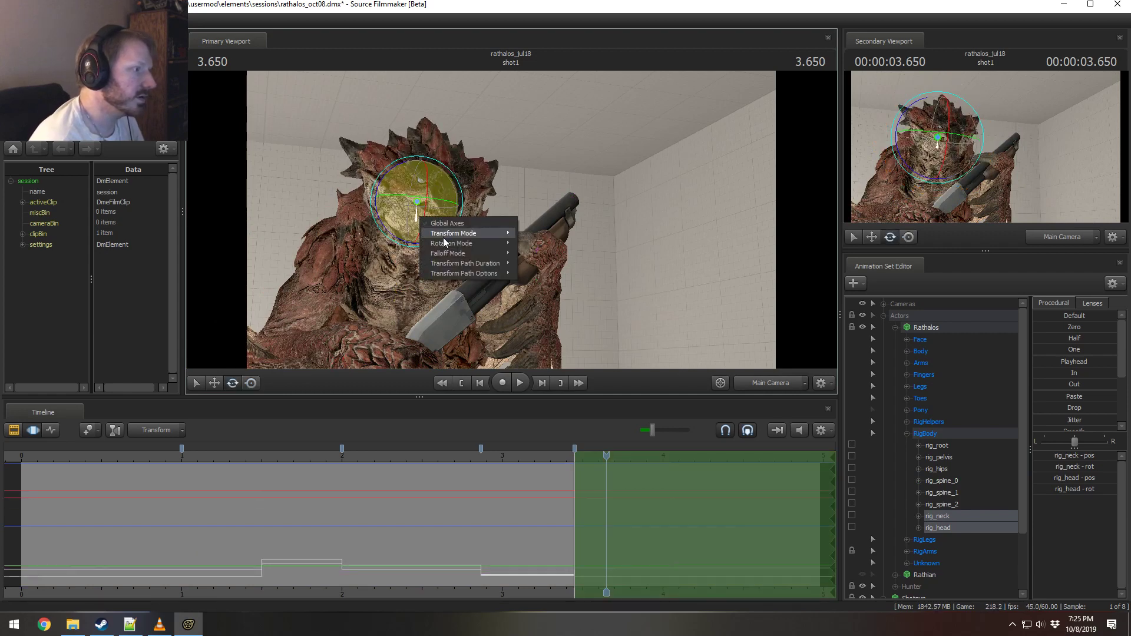
click(523, 253)
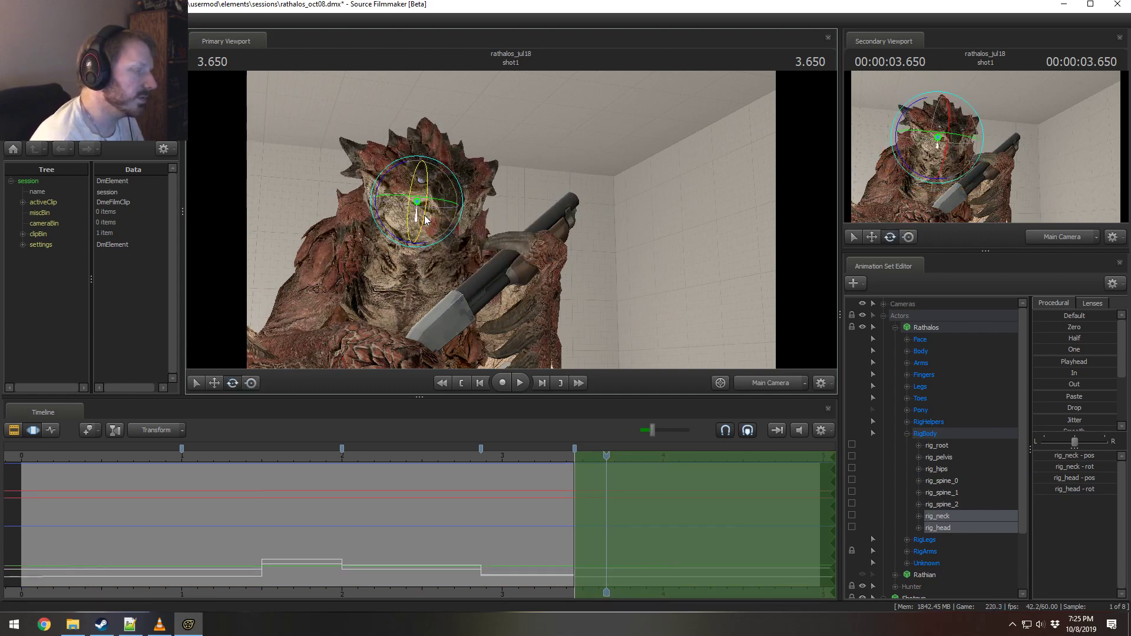
drag(426, 215, 427, 194)
click(418, 186)
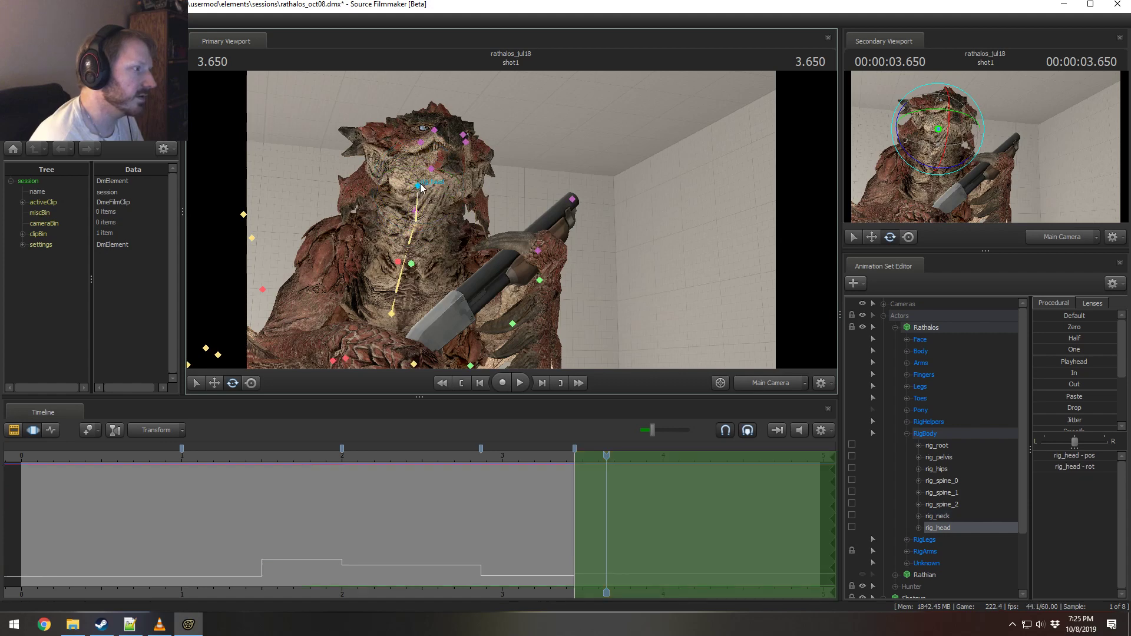
drag(427, 216, 444, 174)
drag(519, 457, 448, 454)
key(space)
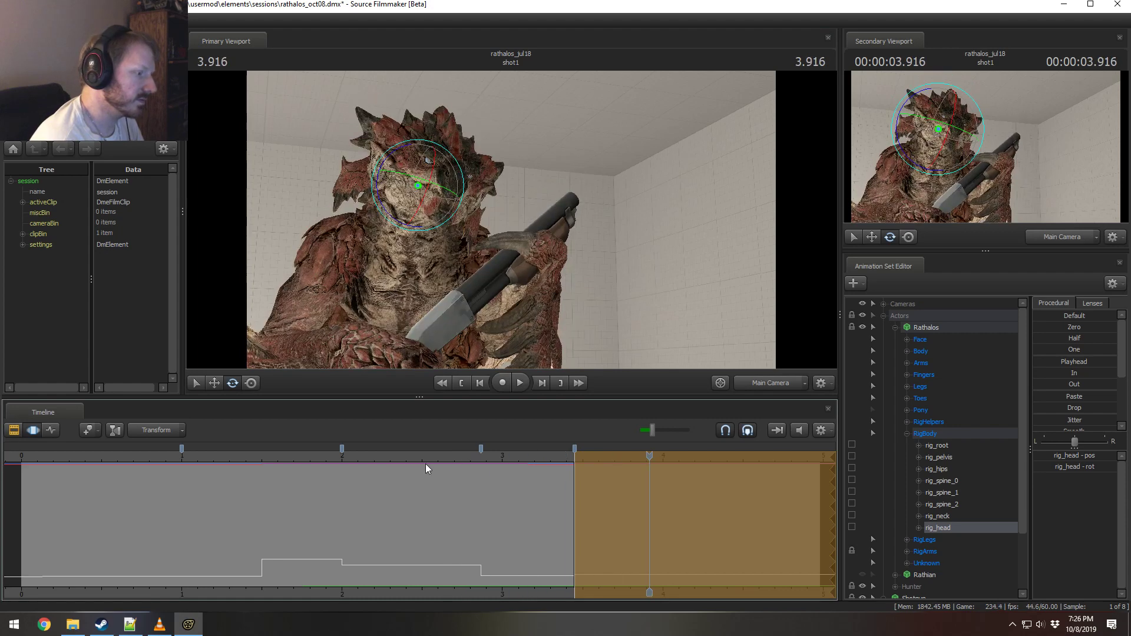
Step: From a side view in the work camera at 3.45 seconds, raise rig_spine_2 and rig_neck and pitch rig_head downward
drag(425, 464, 575, 464)
click(774, 383)
alt+drag(758, 349, 485, 208)
ctrl+click(445, 199)
ctrl+shift+click(467, 194)
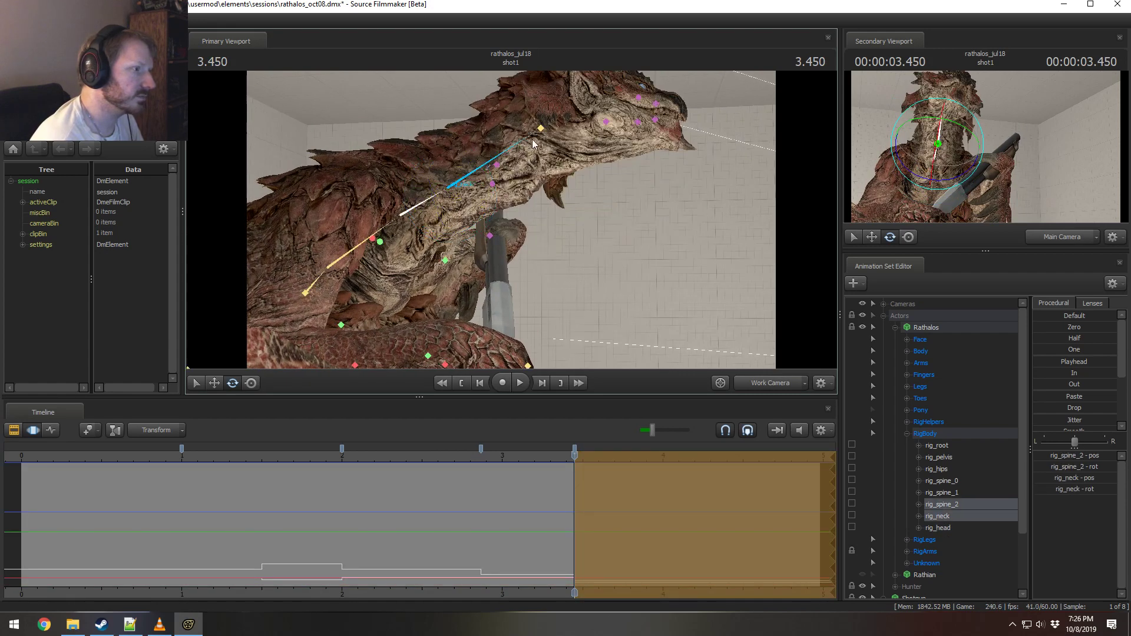
click(541, 136)
drag(558, 170, 552, 174)
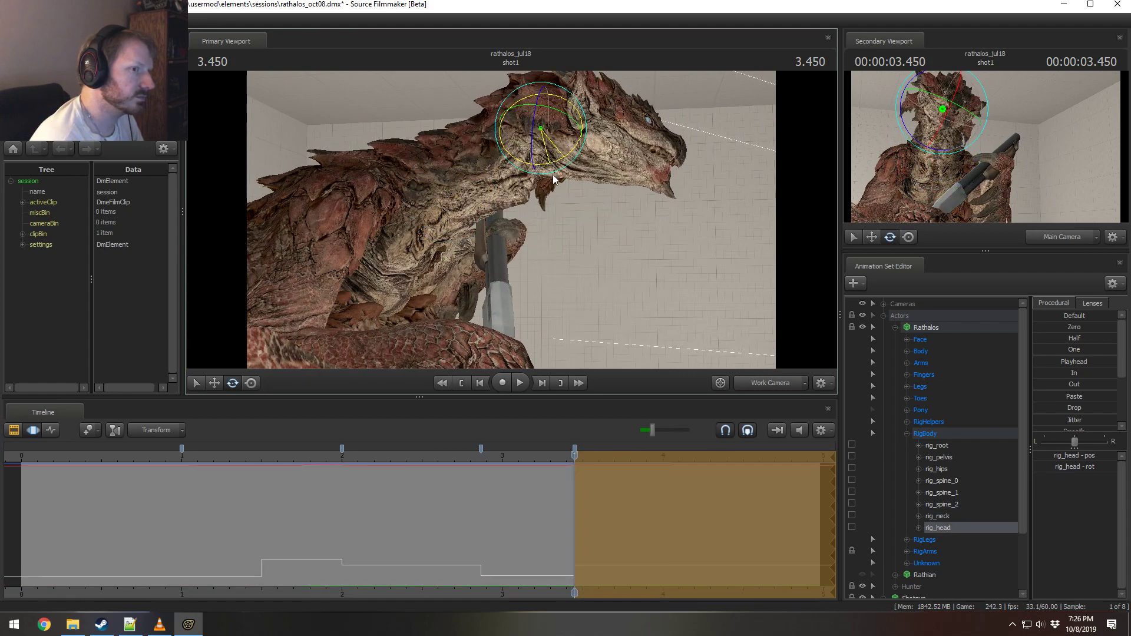
Step: Rotate rig_neck slightly forward and down, and tilt rig_head back up to compensate
ctrl+click(477, 179)
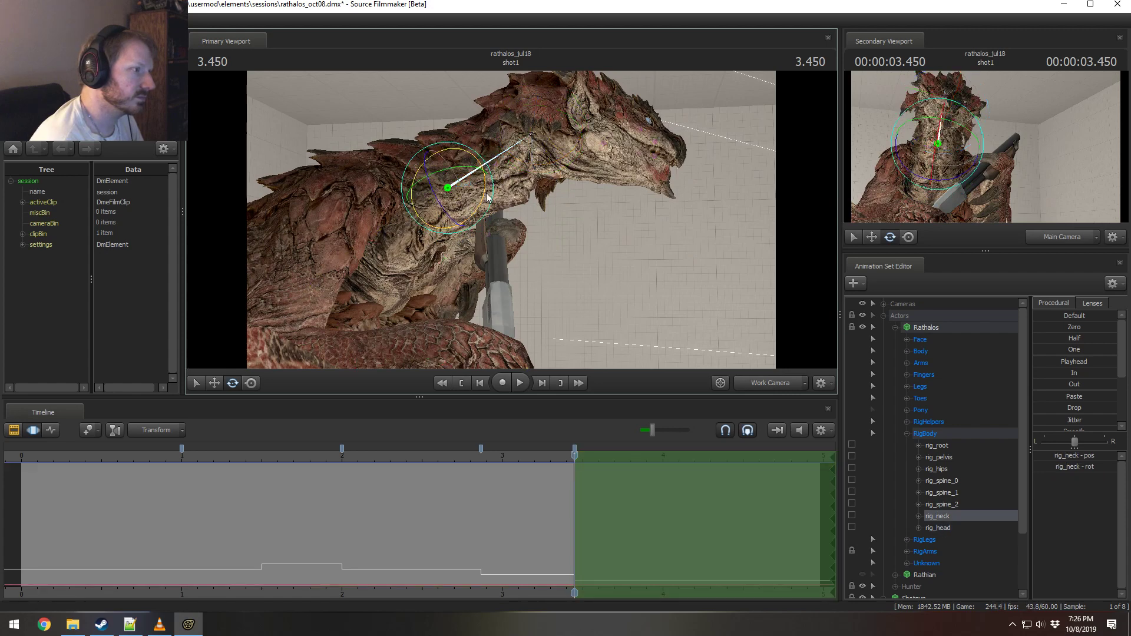
drag(485, 186, 488, 203)
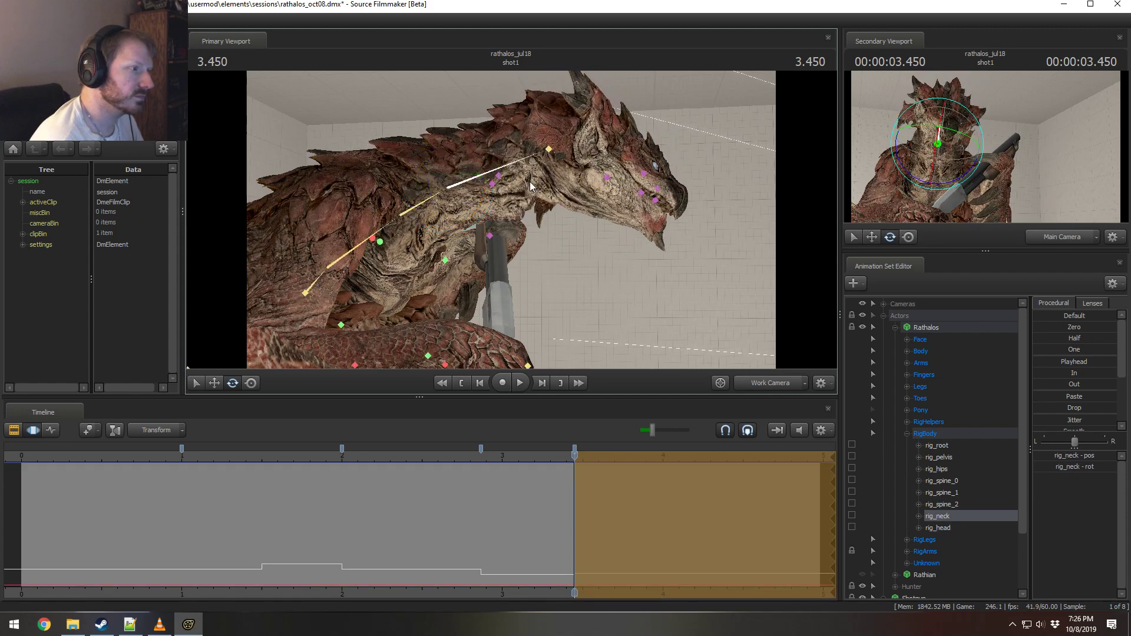
ctrl+click(550, 148)
drag(558, 187, 562, 185)
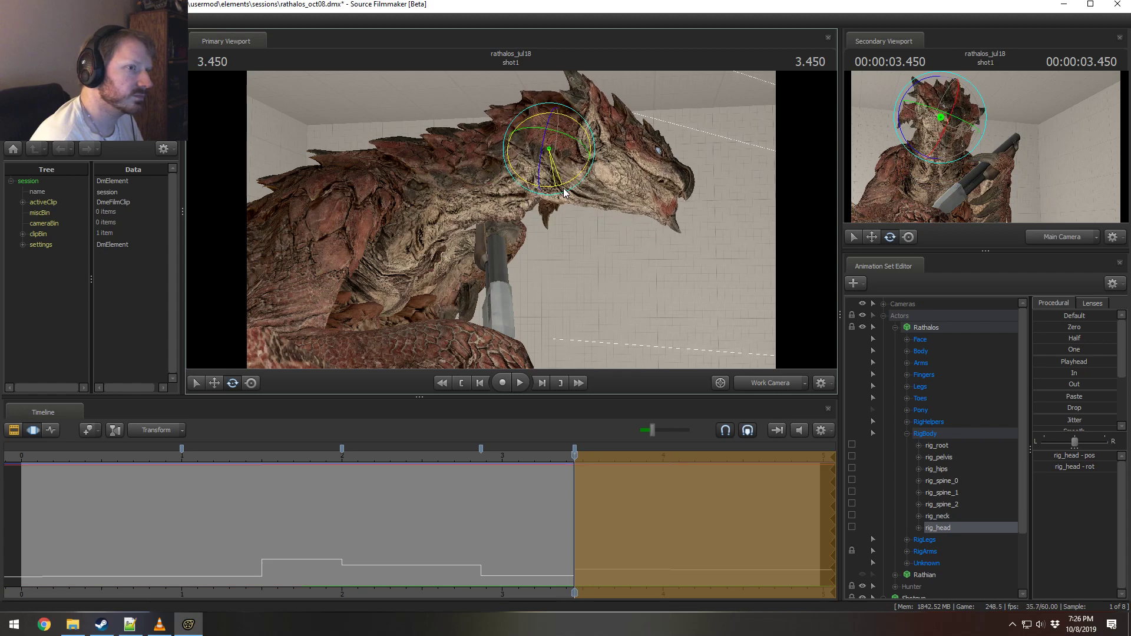
Step: Play back the end of the shot through the work camera and the main camera to check the head movement
click(445, 455)
key(space)
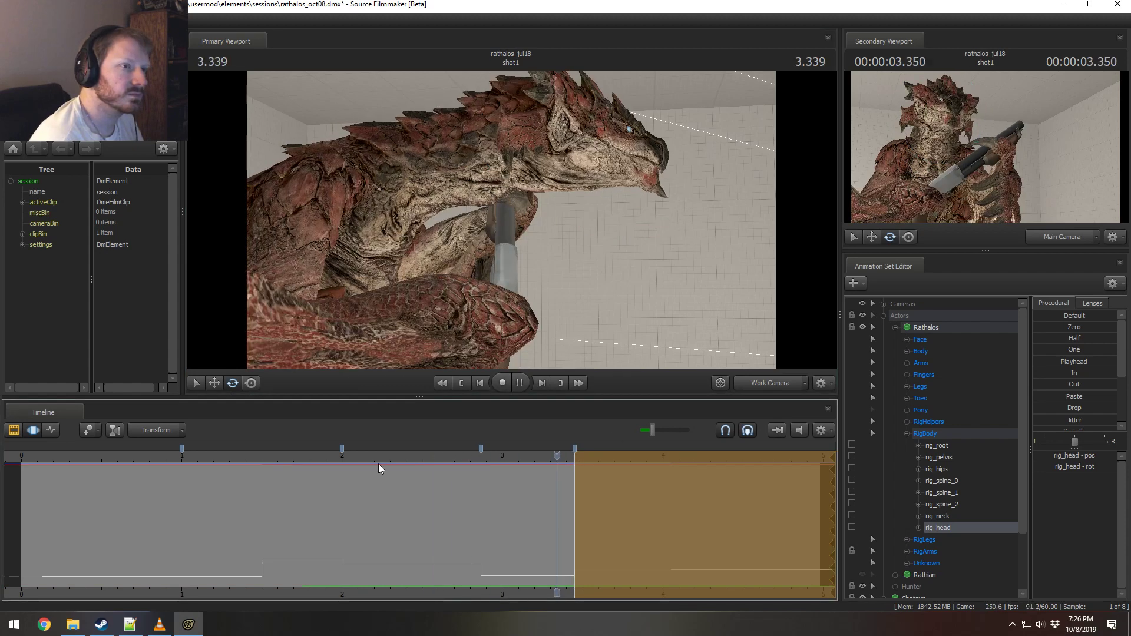
key(space)
click(409, 463)
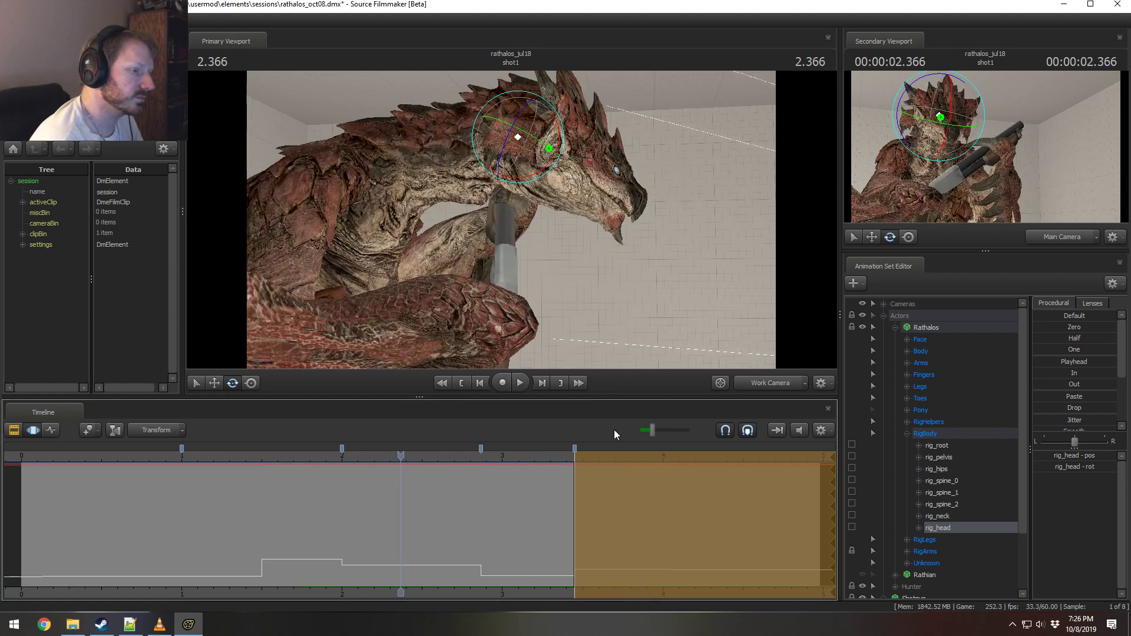
key(space)
click(765, 383)
key(space)
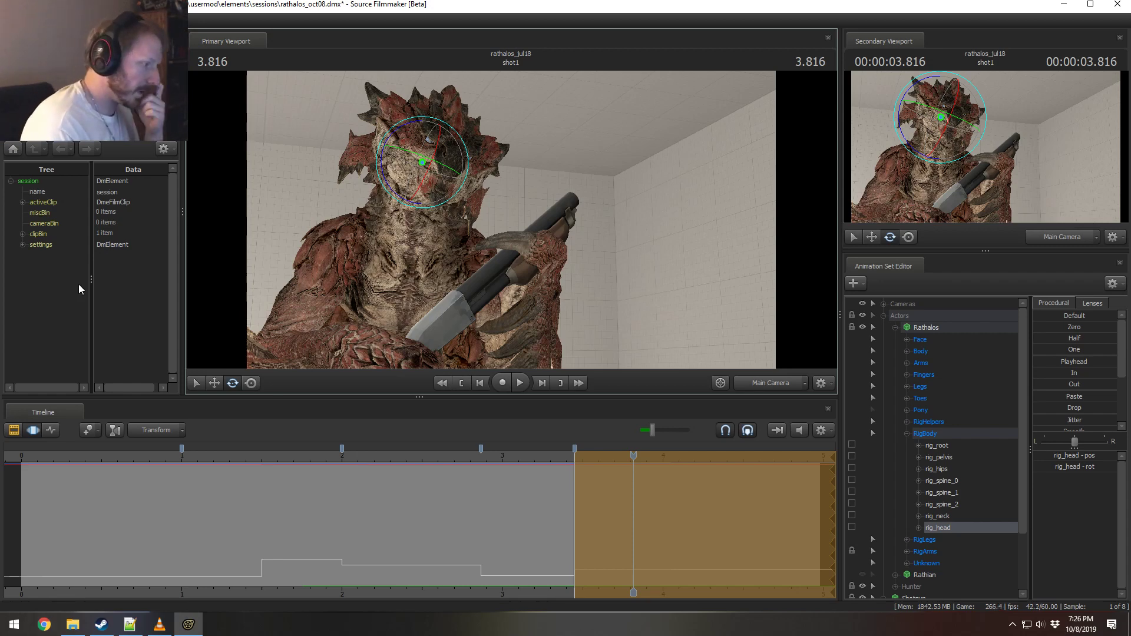
Step: Set the time selection to about 2–2.87 seconds and adjust the rotation of Rathalos's head and neck
mouse_move(260, 464)
mouse_down()
mouse_move(570, 486)
mouse_move(360, 496)
mouse_move(265, 524)
mouse_move(383, 525)
mouse_move(342, 540)
mouse_move(480, 546)
mouse_up()
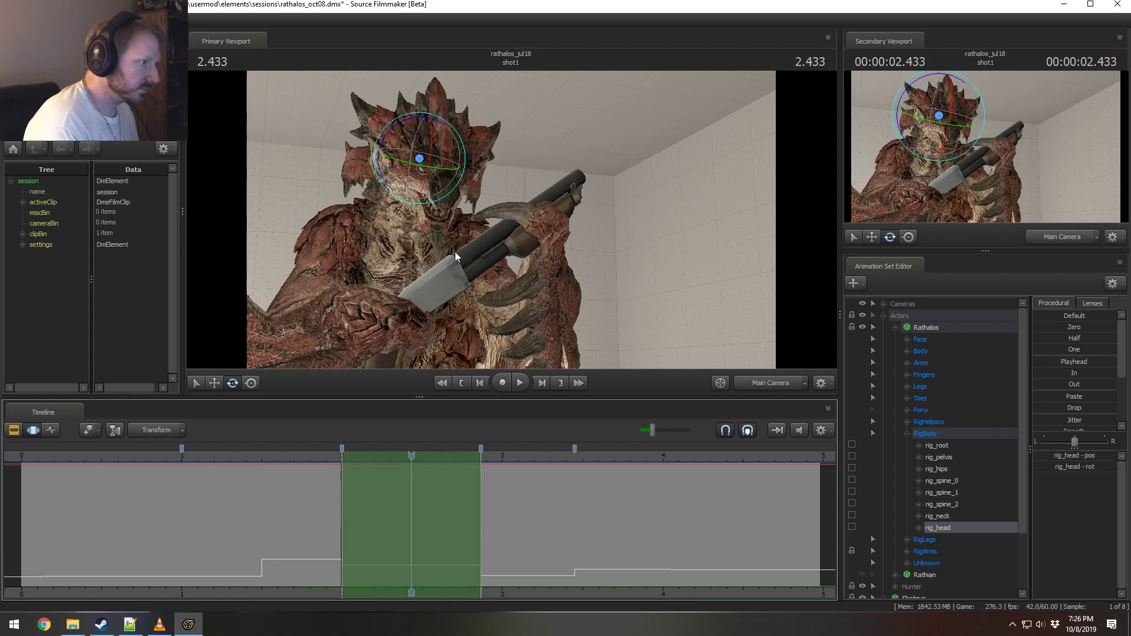
key(ctrl)
mouse_move(428, 172)
mouse_down()
mouse_move(417, 212)
mouse_move(425, 177)
mouse_up()
ctrl+click(408, 209)
ctrl+shift+click(413, 197)
click(419, 170)
Step: Play back the shot from about 1 second to review the adjusted head poses
click(213, 460)
key(space)
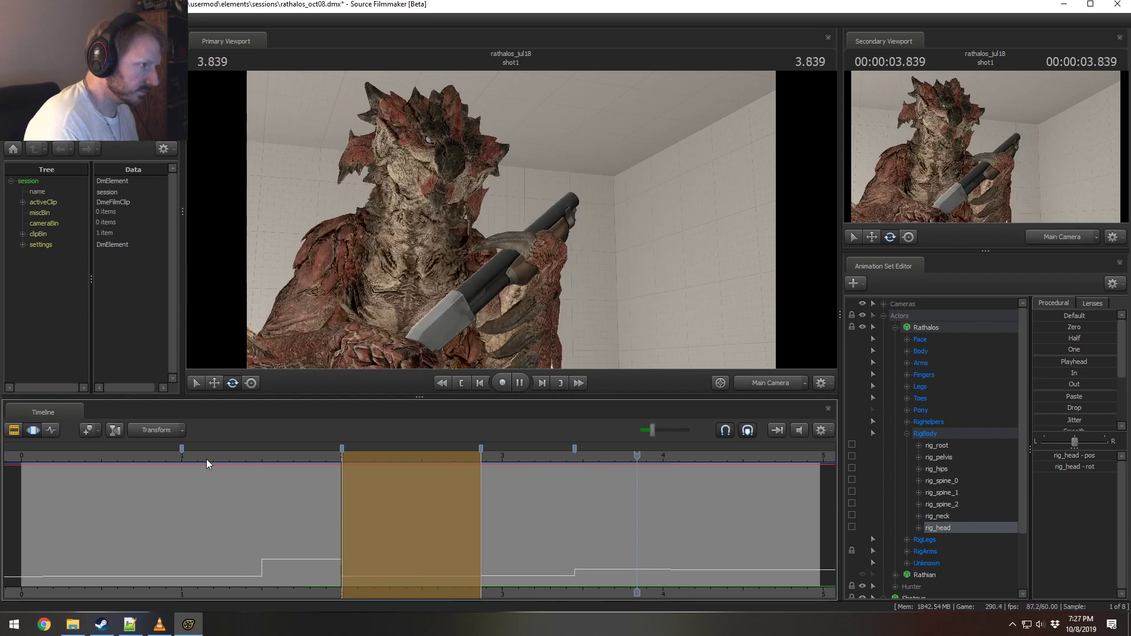
key(space)
click(175, 454)
key(space)
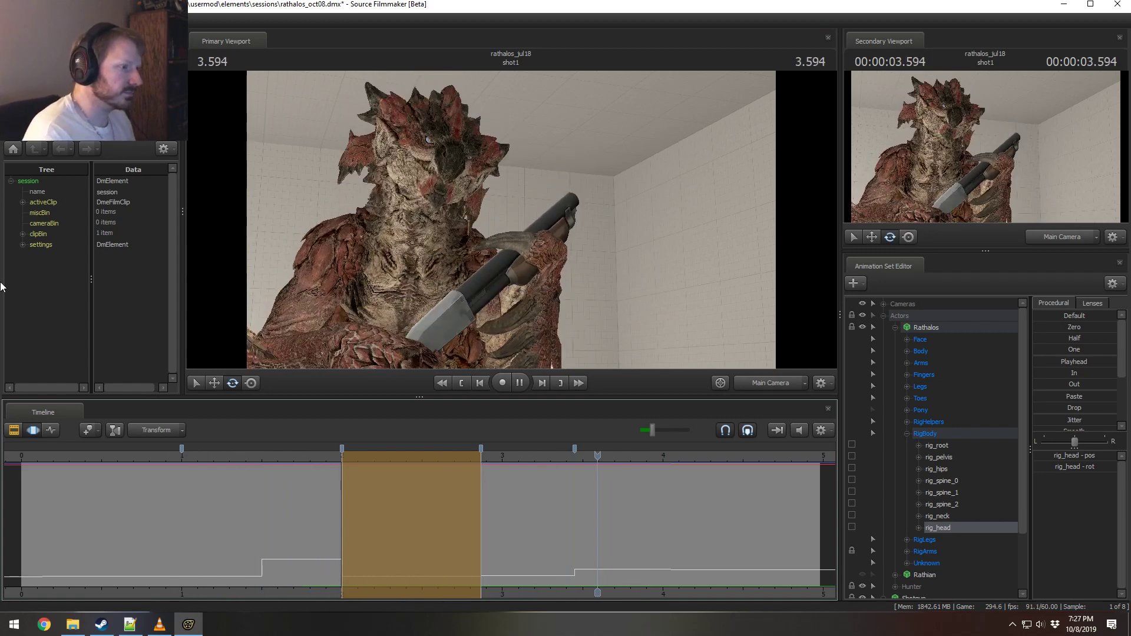
key(space)
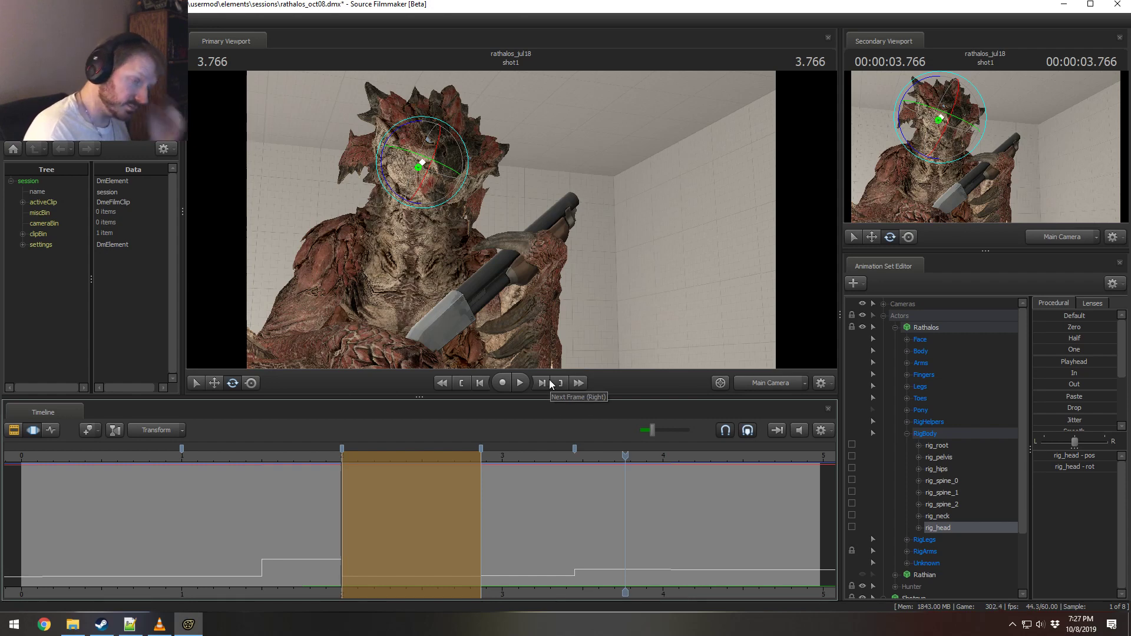
Step: Collapse the RigBody, Rathalos, Actors and Shotgun entries in the animation set tree and save the session
click(906, 434)
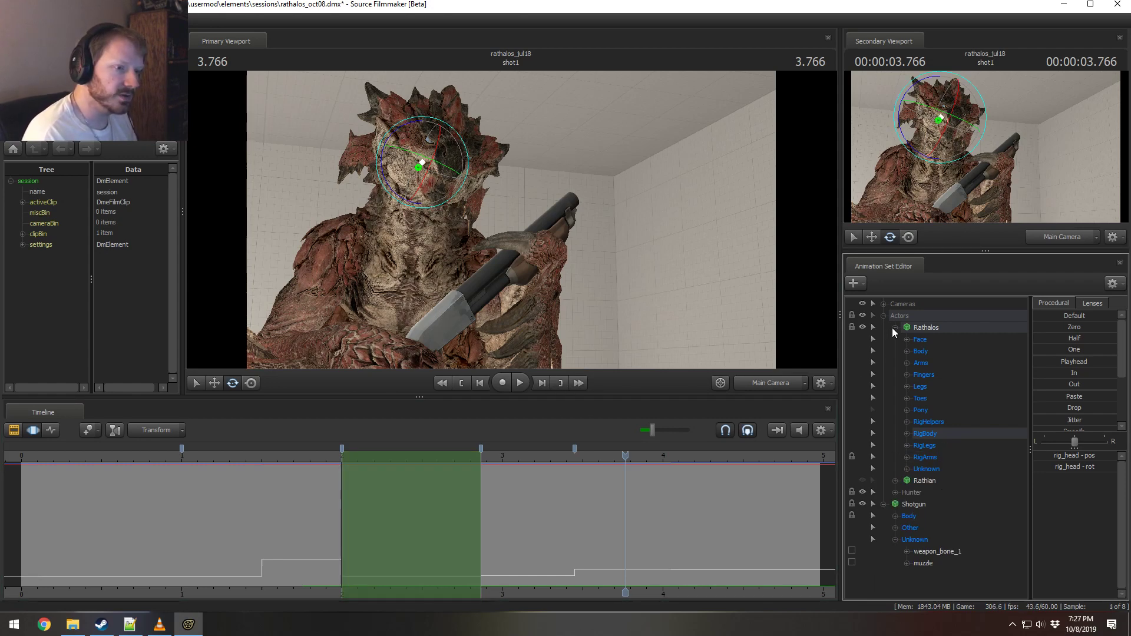
click(894, 328)
key(ctrl+s)
click(883, 316)
click(883, 327)
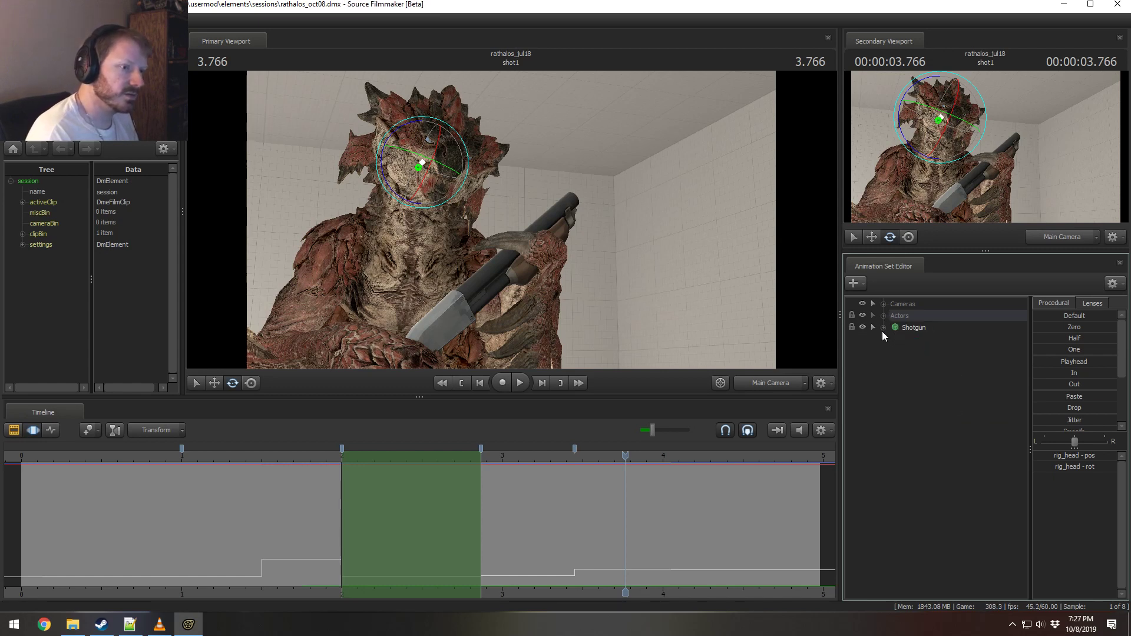
right_click(886, 388)
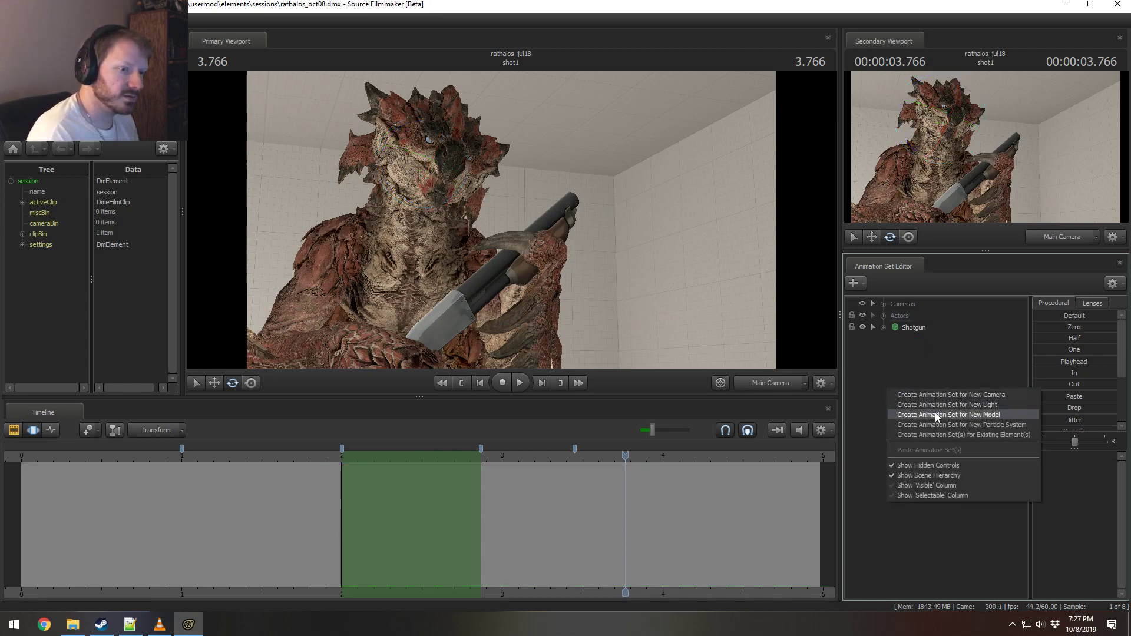
click(934, 374)
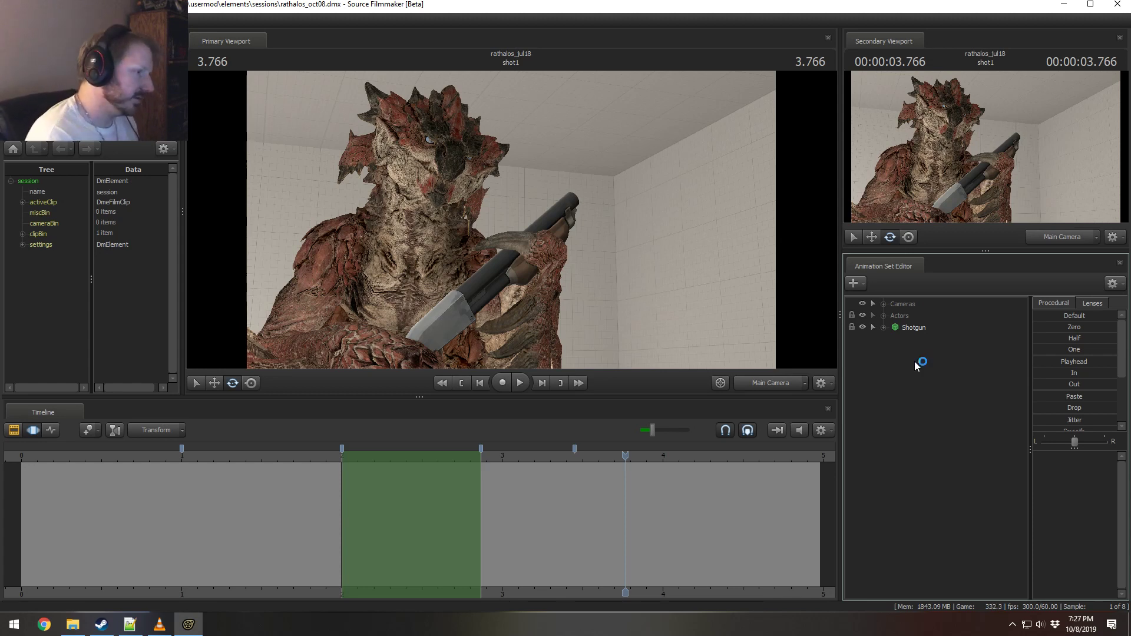
Step: Unload the current map and load forest_dim.bsp in its place, filtering the map files by "forest"
right_click(609, 179)
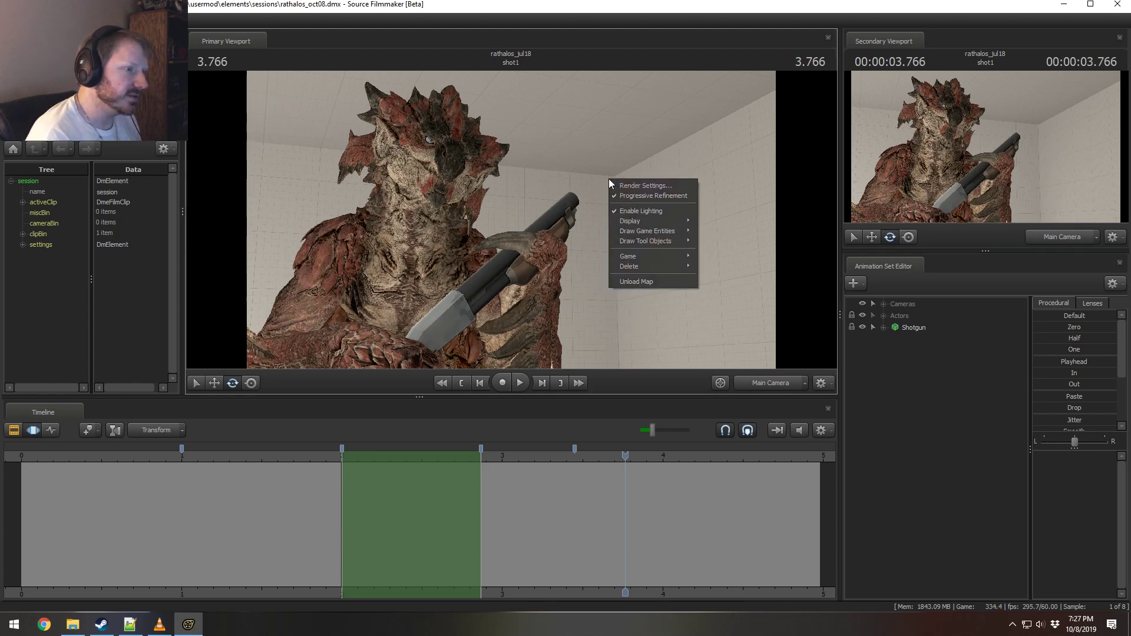
click(646, 282)
right_click(647, 270)
click(669, 370)
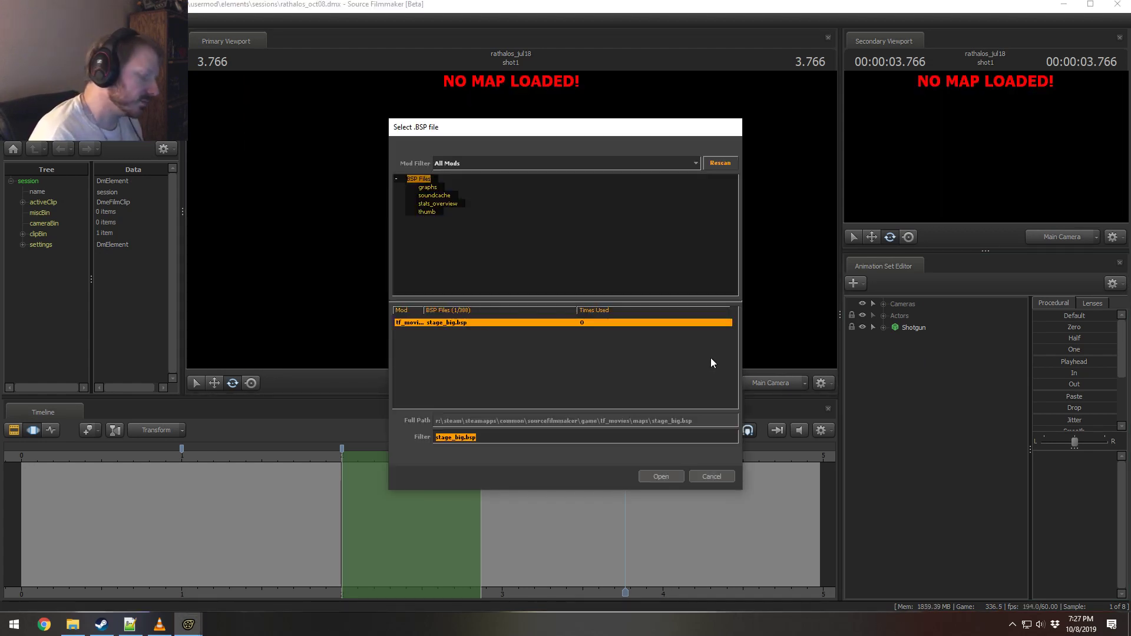
text(forest)
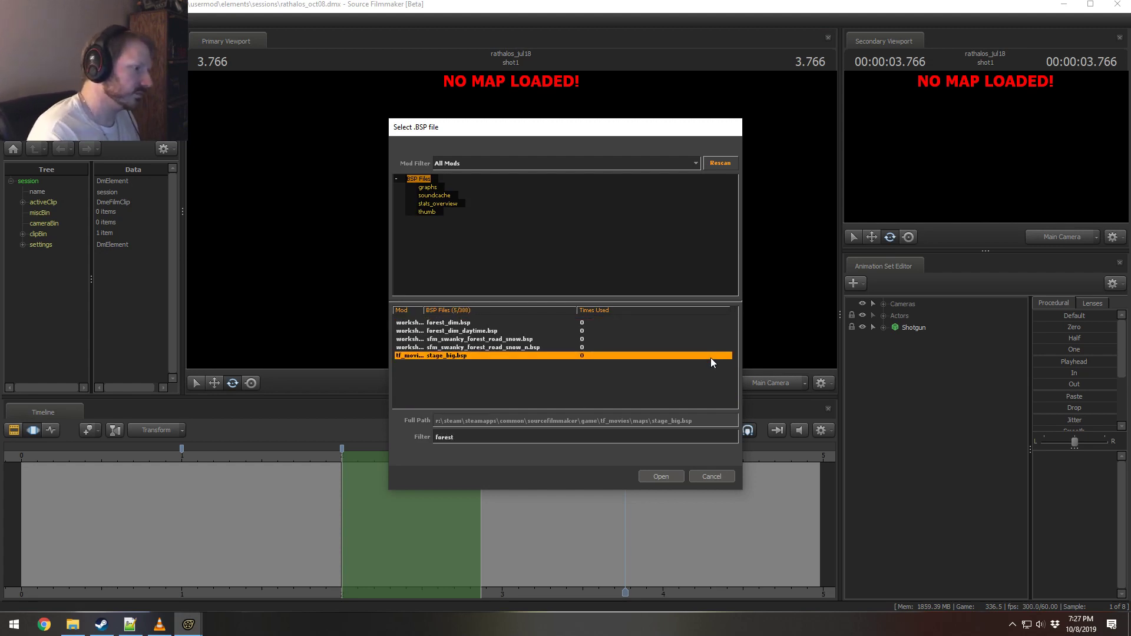
click(489, 323)
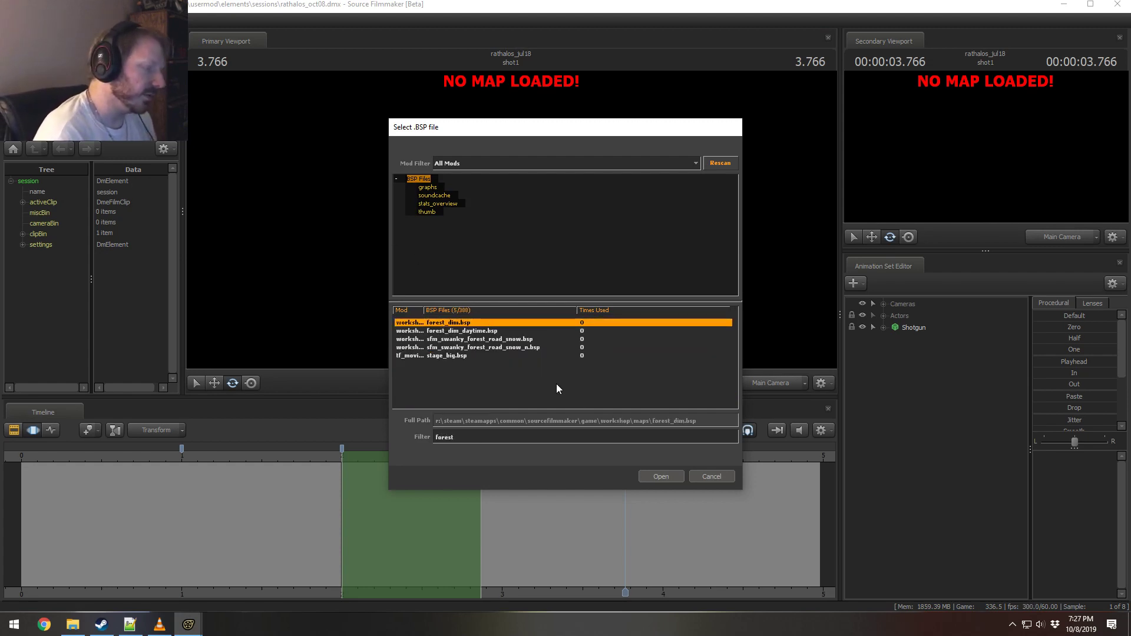
click(659, 481)
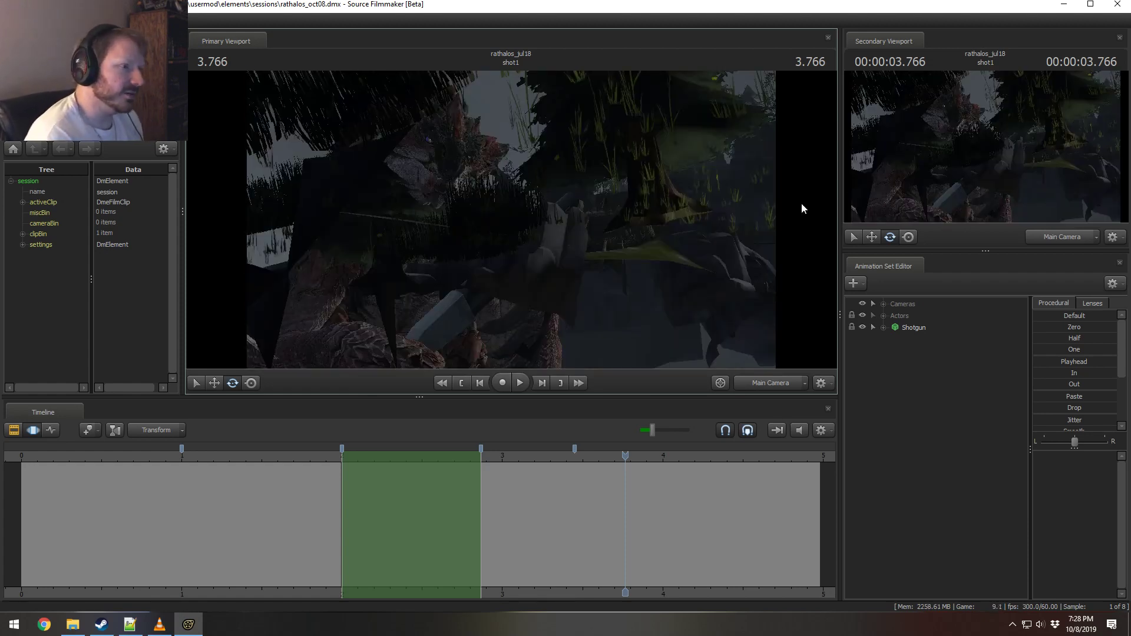
Step: Switch the primary viewport to the work camera and look over the forest clearing
click(770, 383)
drag(511, 219, 511, 219)
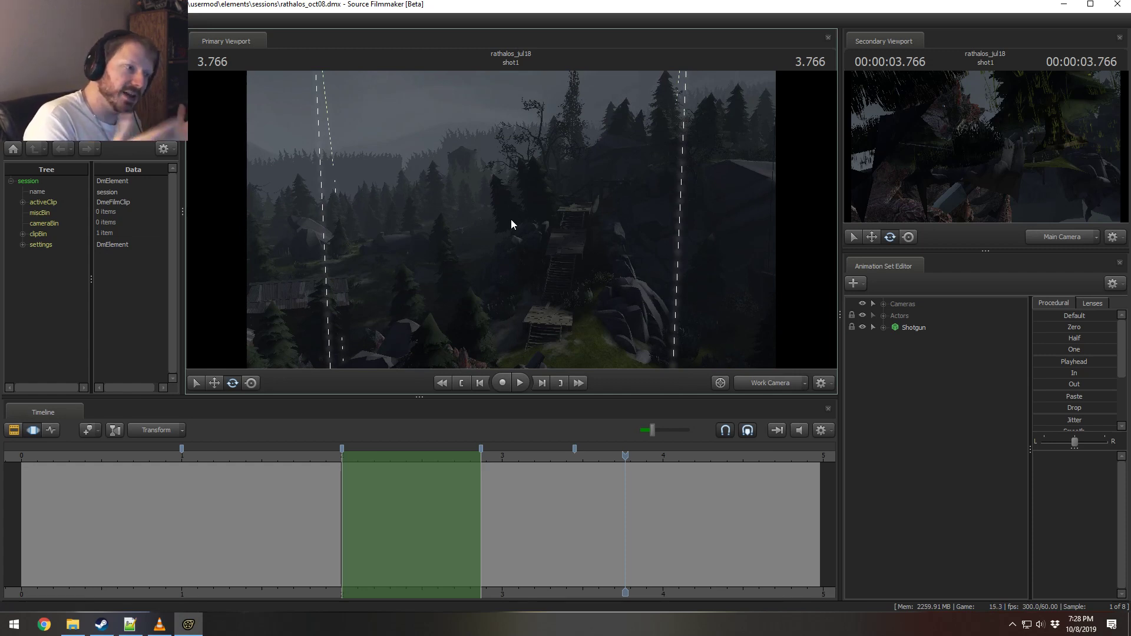
drag(510, 219, 519, 204)
right_click(520, 206)
mouse_move(555, 268)
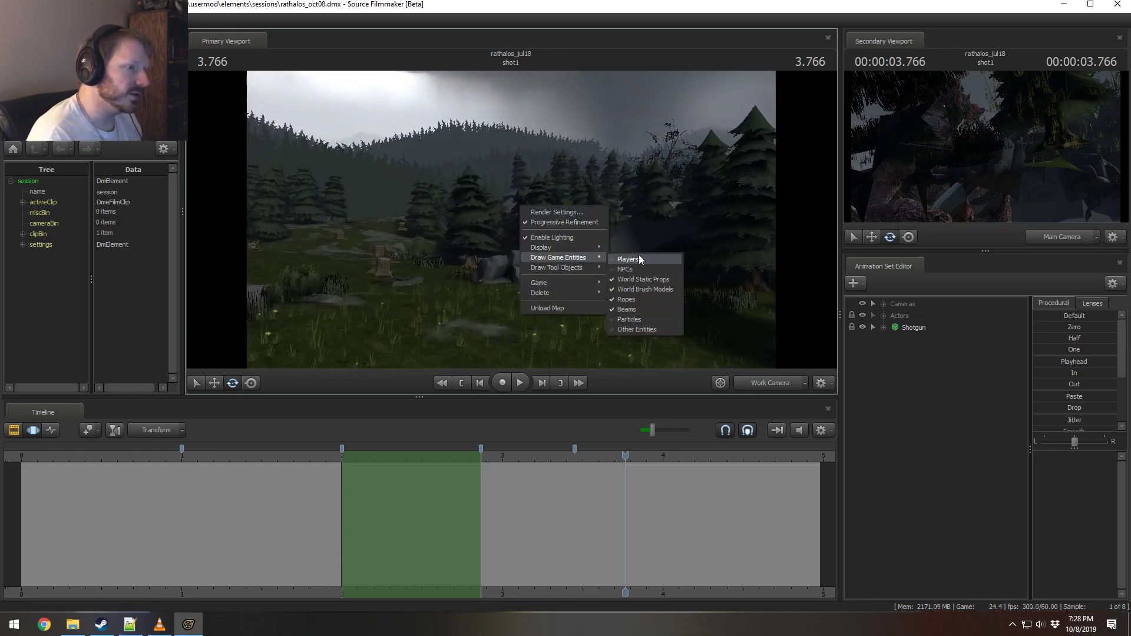
click(631, 288)
right_click(516, 223)
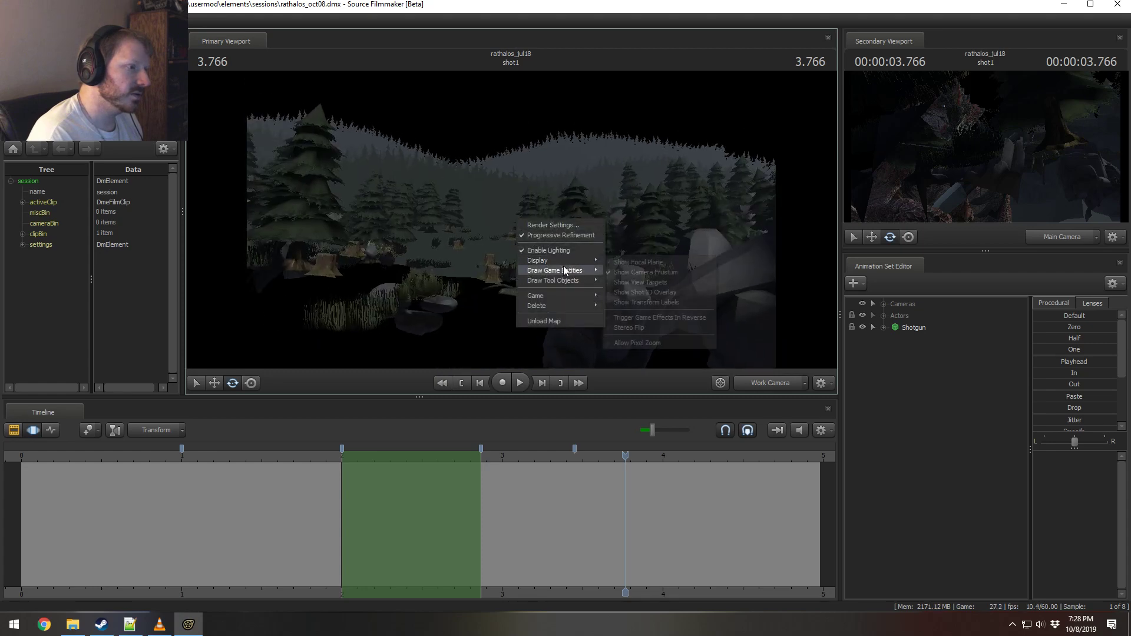
mouse_move(564, 267)
click(642, 296)
Step: Turn off the drawing of world static props in the primary viewport and locate Rathalos on the open terrain
right_click(602, 224)
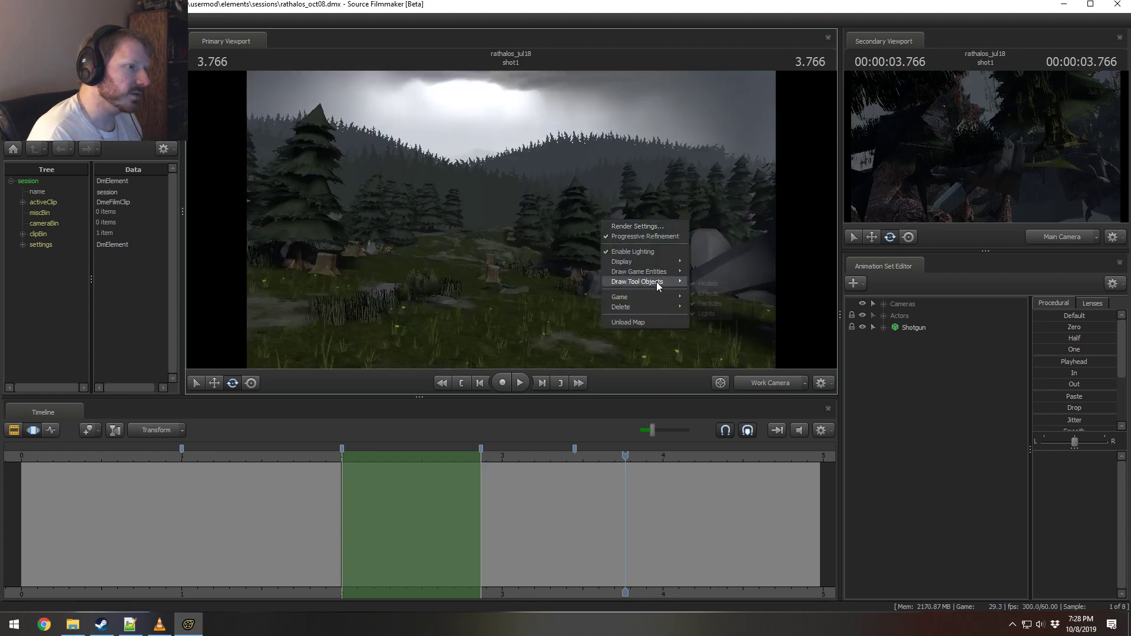
mouse_move(651, 269)
click(712, 295)
drag(510, 220, 329, 221)
mouse_move(511, 220)
mouse_down()
mouse_move(341, 209)
mouse_move(517, 235)
mouse_up()
Step: Extend the time selection over the whole shot, select Rathalos and move him across the terrain towards the clearing
key(ctrl+a)
click(883, 315)
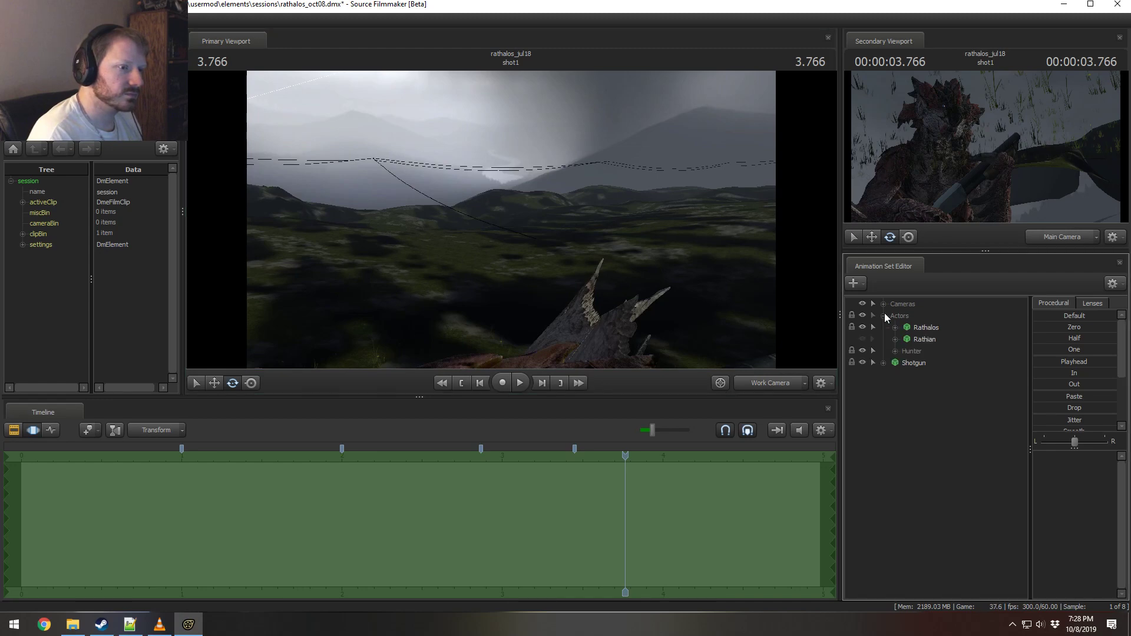
click(913, 327)
drag(728, 286, 701, 359)
drag(511, 220, 504, 259)
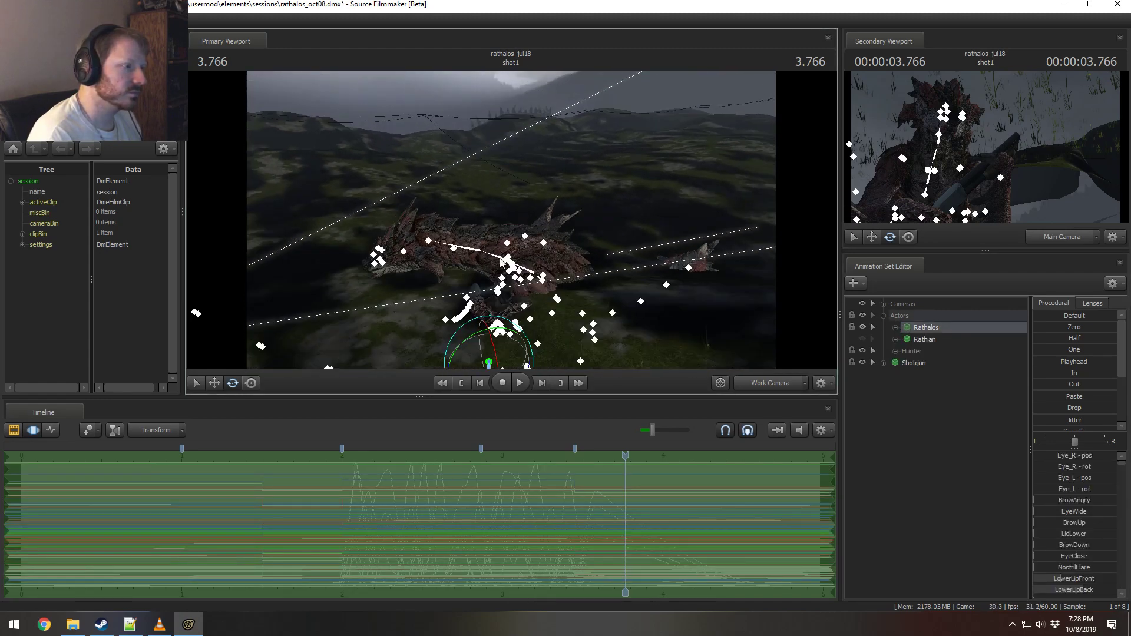
key(r)
drag(490, 362, 494, 169)
Step: Turn the drawing of world static props back on and move Rathalos into the forest clearing
right_click(545, 279)
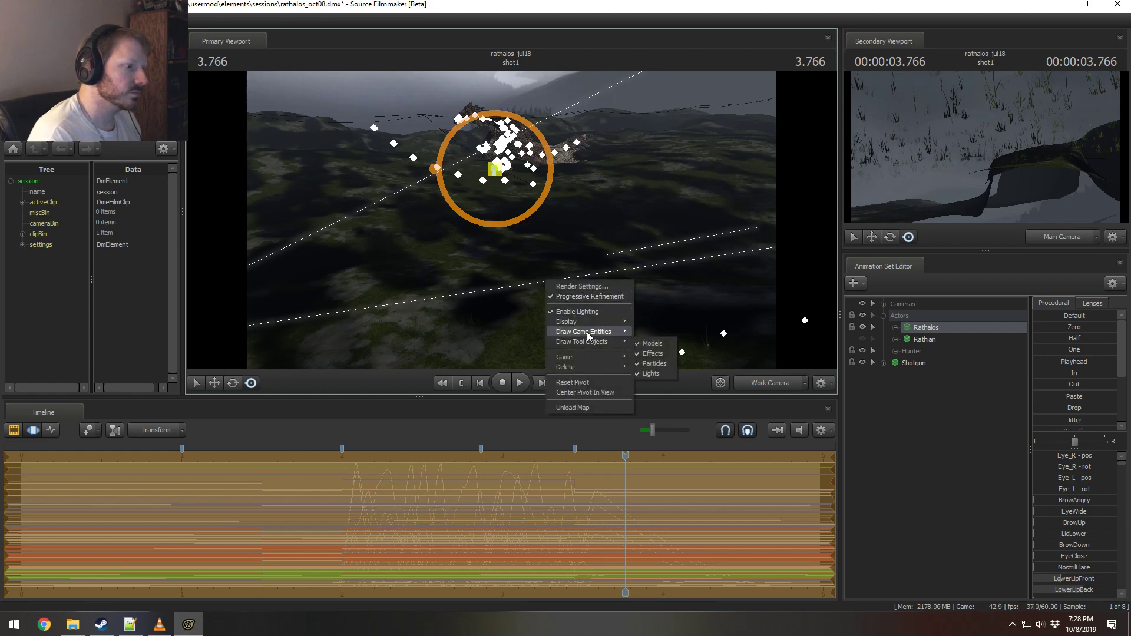
click(670, 354)
key(w)
mouse_move(511, 220)
mouse_down()
mouse_move(521, 203)
mouse_move(515, 212)
mouse_move(498, 192)
mouse_move(516, 209)
mouse_up()
key(w)
key(ctrl)
drag(638, 349, 454, 268)
Step: Choose a rotation mode for the manipulator, turn Rathalos to face the work camera and adjust his position in the clearing
key(e)
key(ctrl)
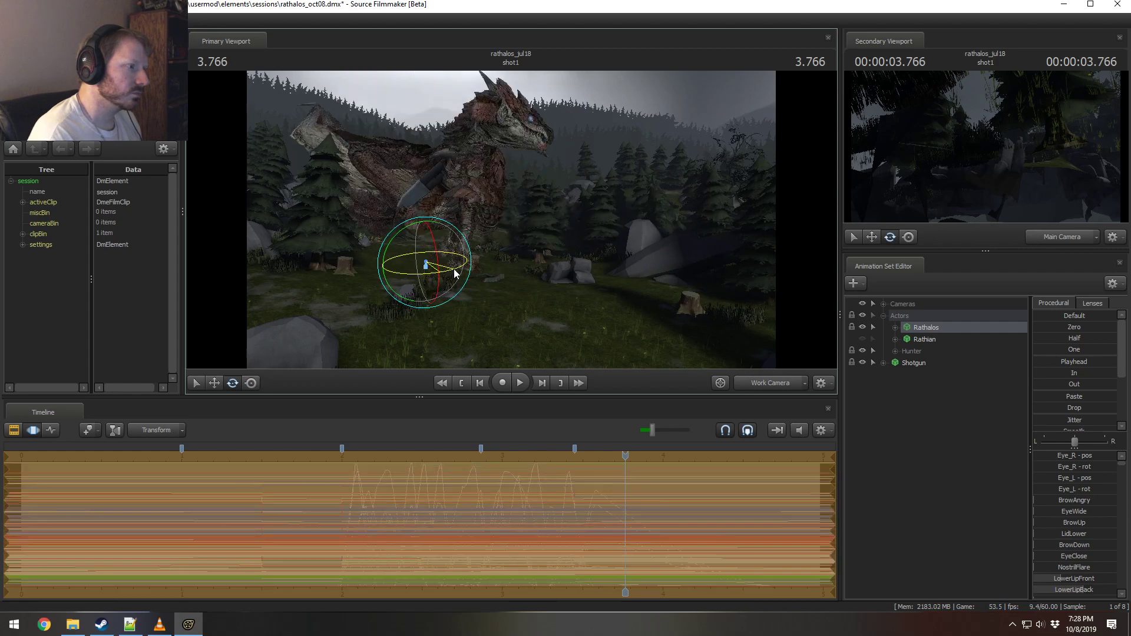
key(ctrl)
right_click(454, 270)
mouse_move(475, 289)
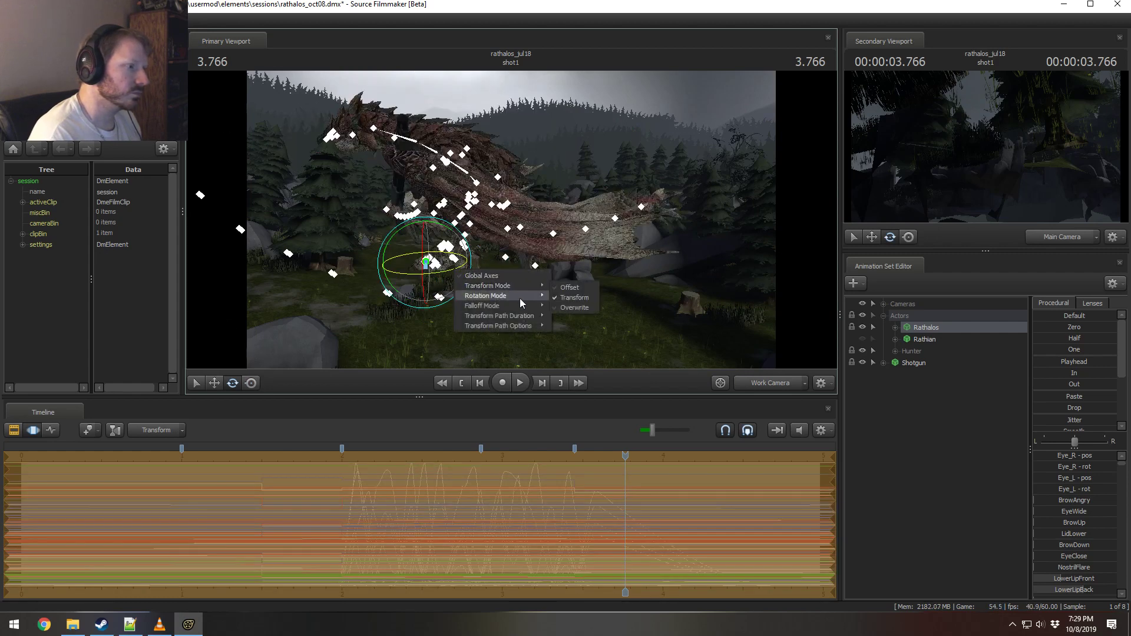
mouse_move(519, 298)
click(571, 298)
drag(443, 276, 464, 244)
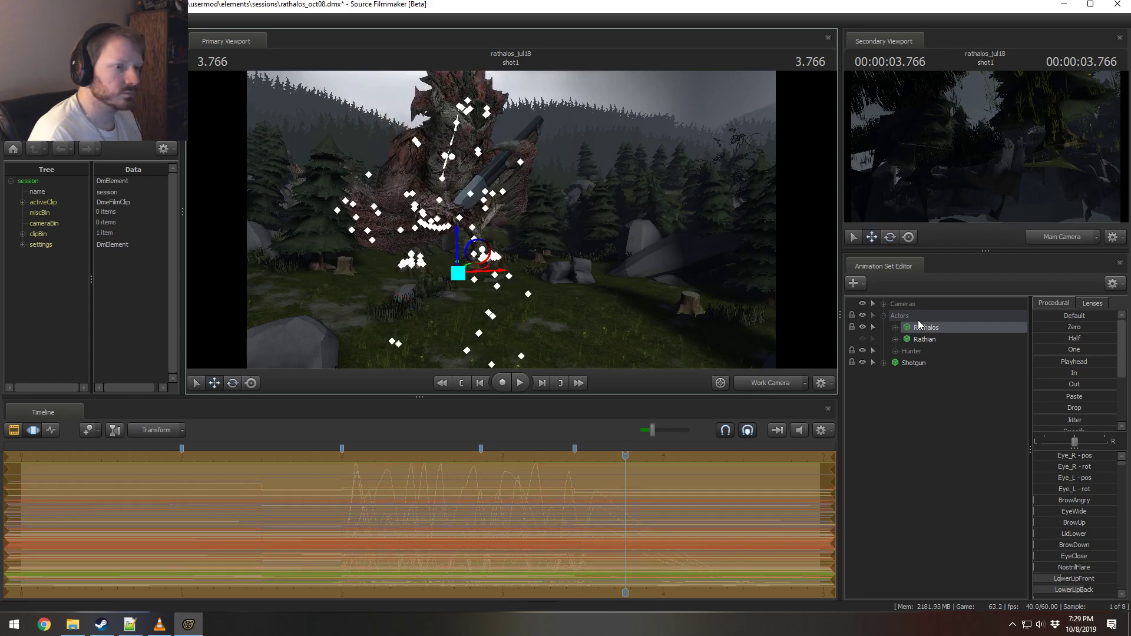
Step: Select the Main Camera and fly it through the forest to frame Rathalos with the shotgun against the treeline and sky
click(883, 303)
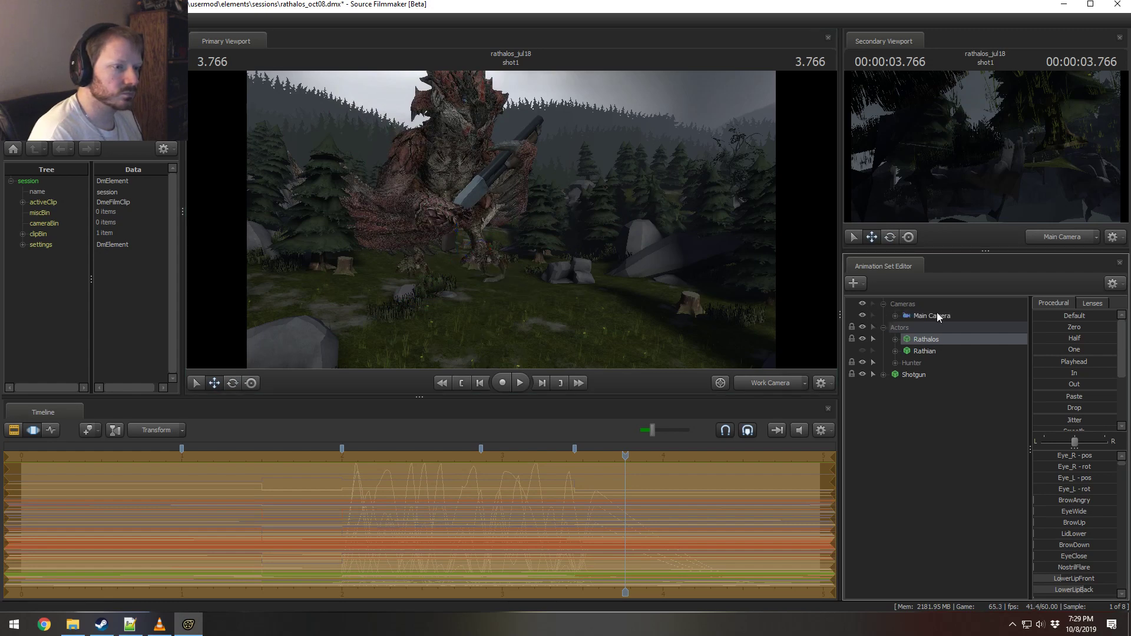
click(936, 316)
drag(511, 220, 489, 266)
key(s)
key(w)
key(s)
drag(510, 219, 730, 165)
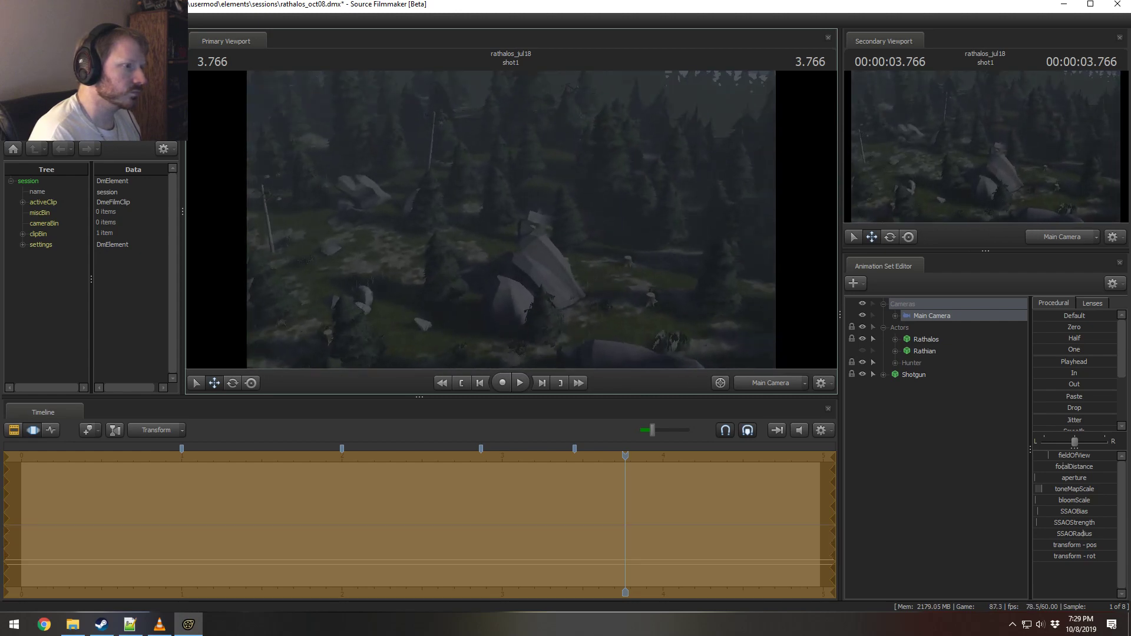
drag(511, 219, 583, 183)
drag(510, 219, 412, 230)
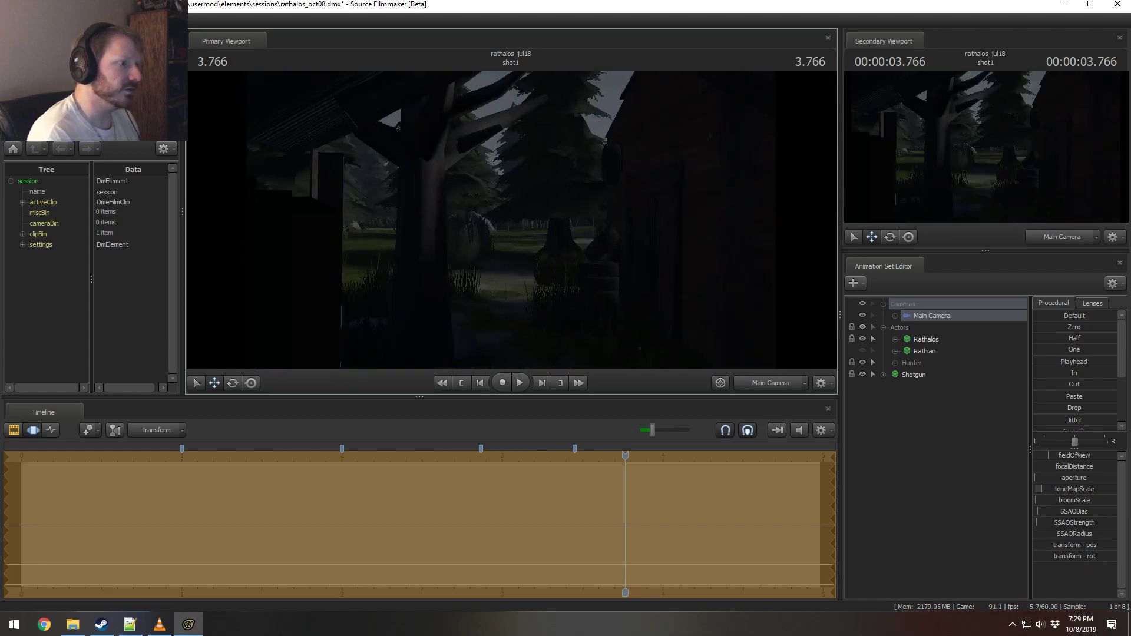
drag(511, 219, 654, 227)
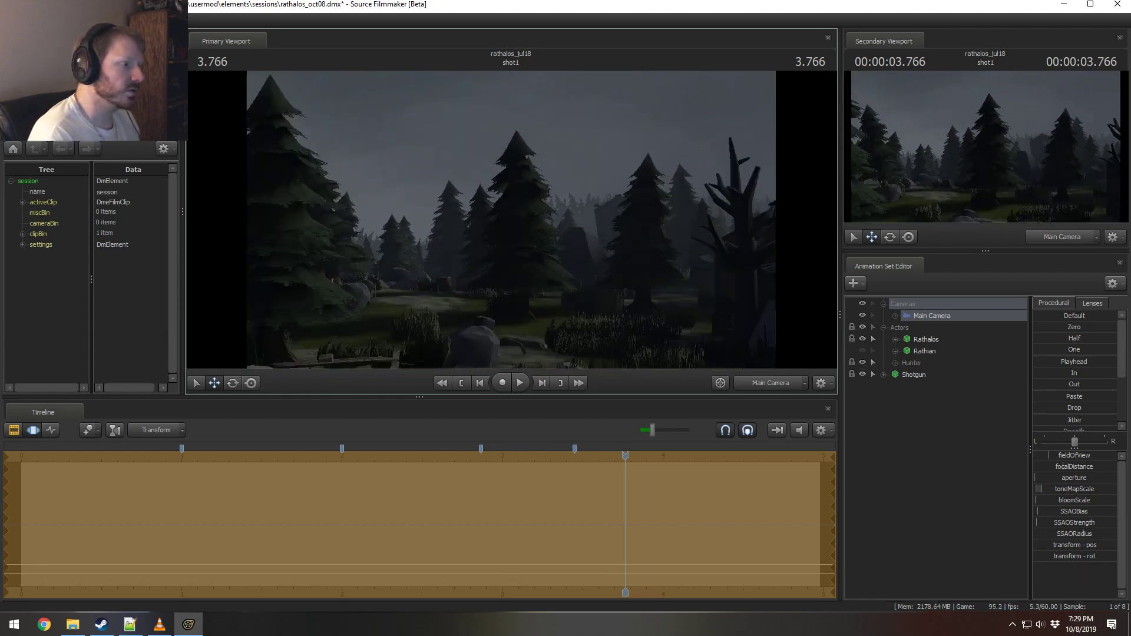
drag(515, 224, 560, 258)
key(w)
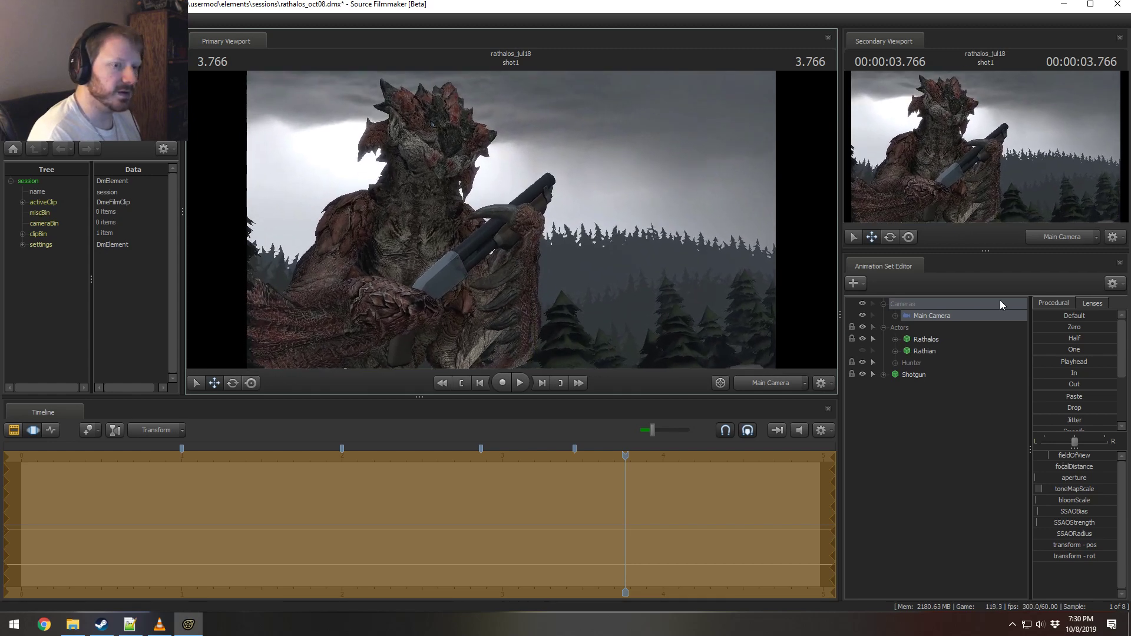
Step: Widen the Main Camera's field of view slightly and reframe Rathalos with trees on both sides
click(1093, 304)
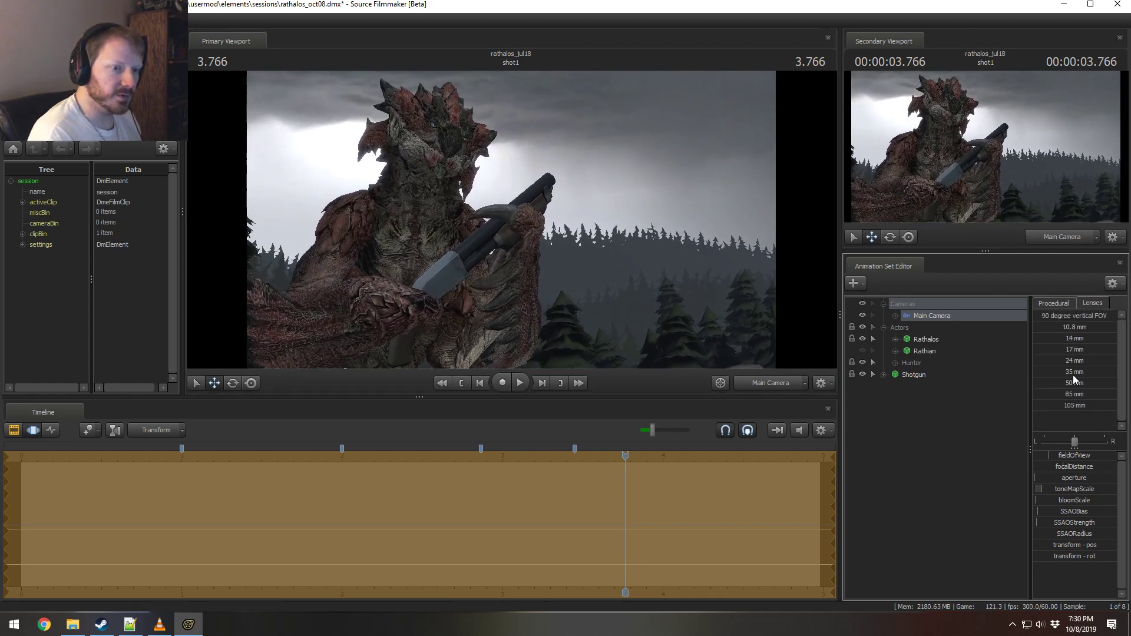
drag(1060, 455, 1070, 456)
drag(737, 316, 736, 342)
drag(511, 235, 511, 217)
Step: Play back the shot from about 0.4 to 3.9 seconds in the Clip Editor to review the new framing
key(F2)
click(92, 457)
key(space)
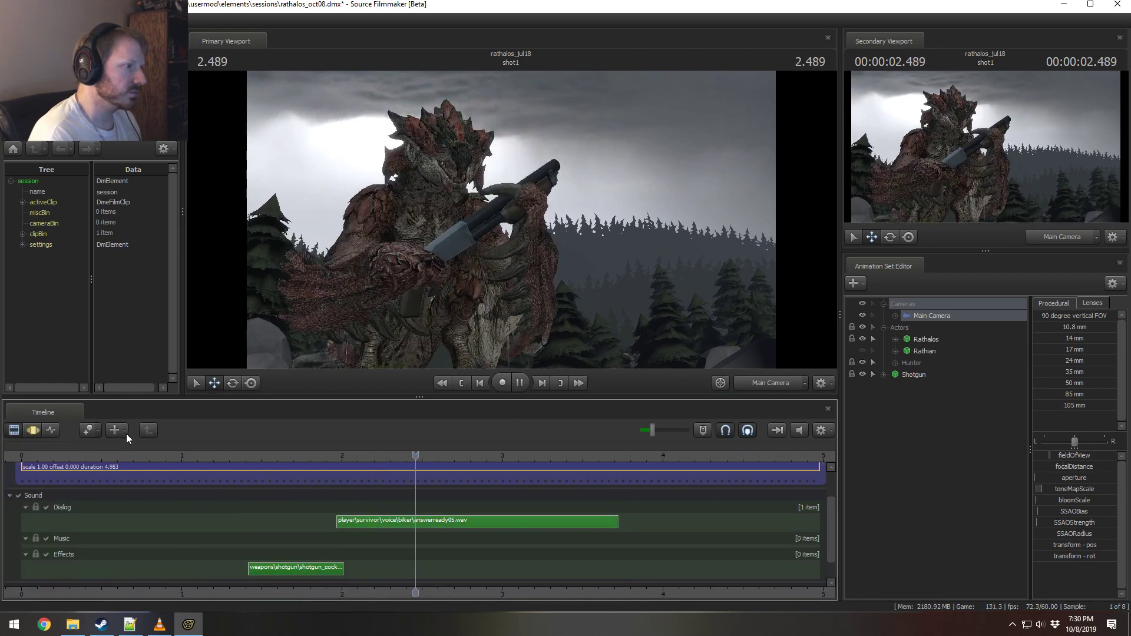
key(space)
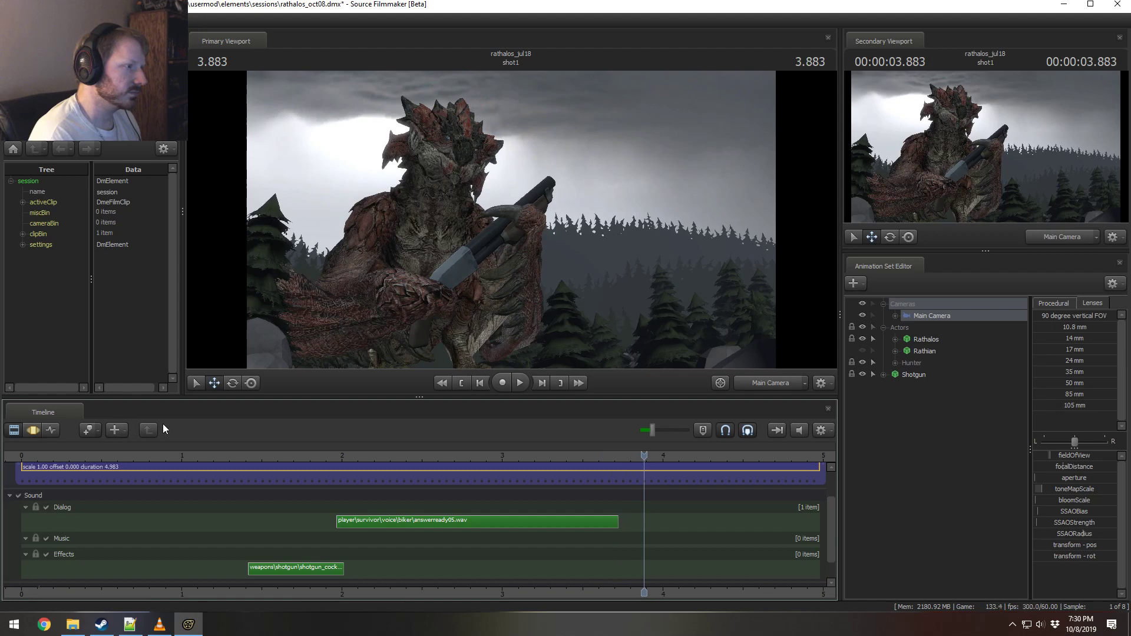
Step: Raise the maximum of the Main Camera's focalDistance to 1200 and slide the focal distance up to that limit
click(1071, 305)
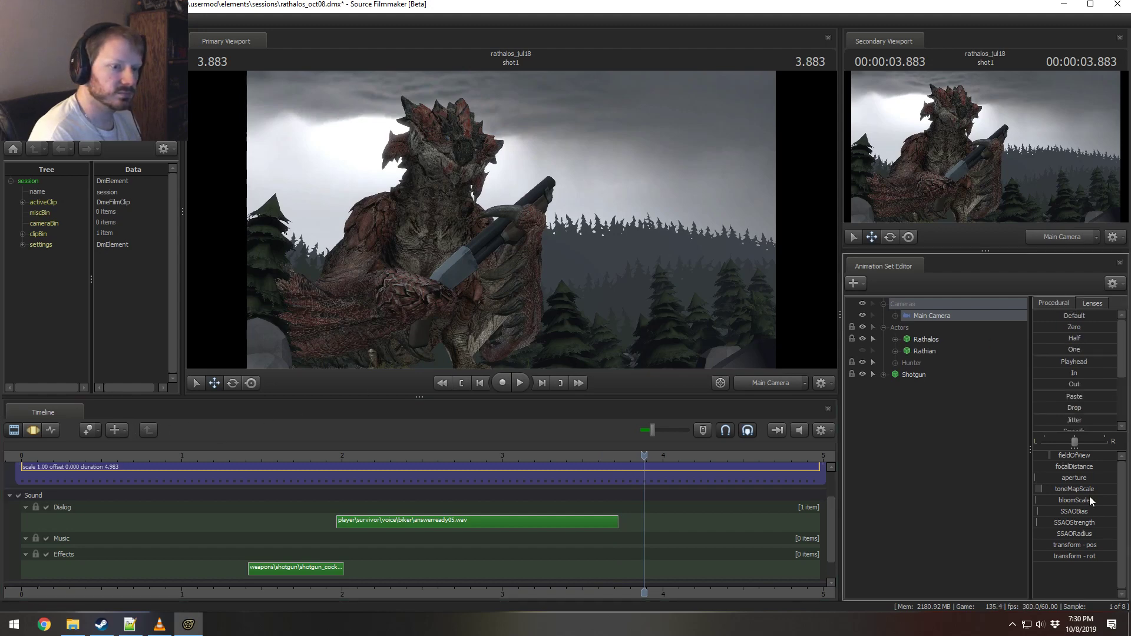
key(F2)
click(1072, 469)
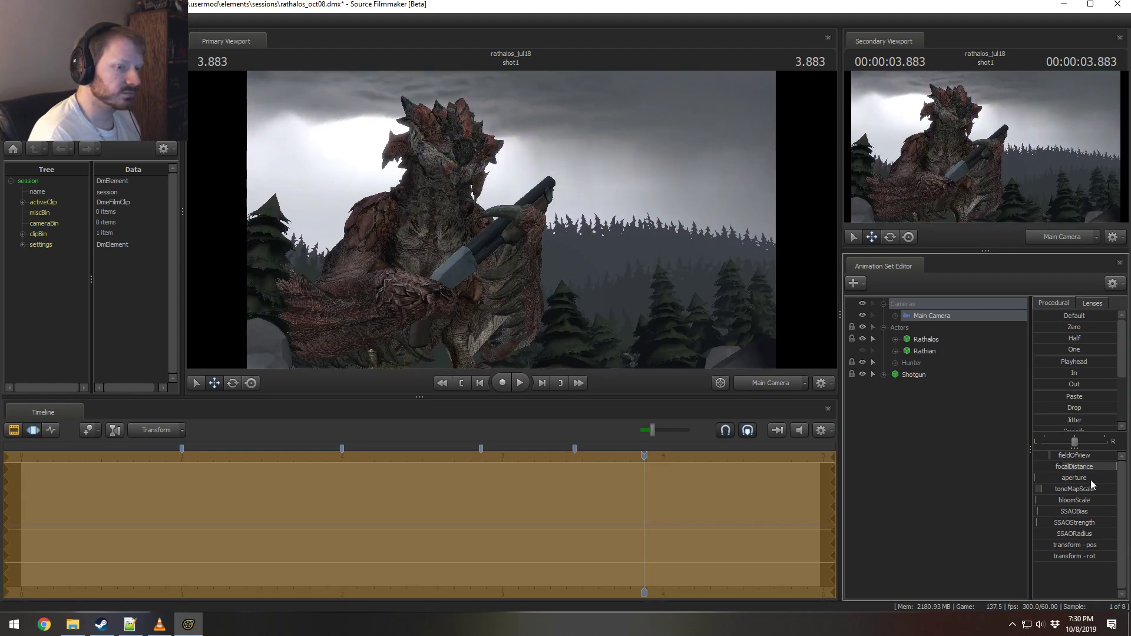
right_click(1083, 468)
click(1065, 478)
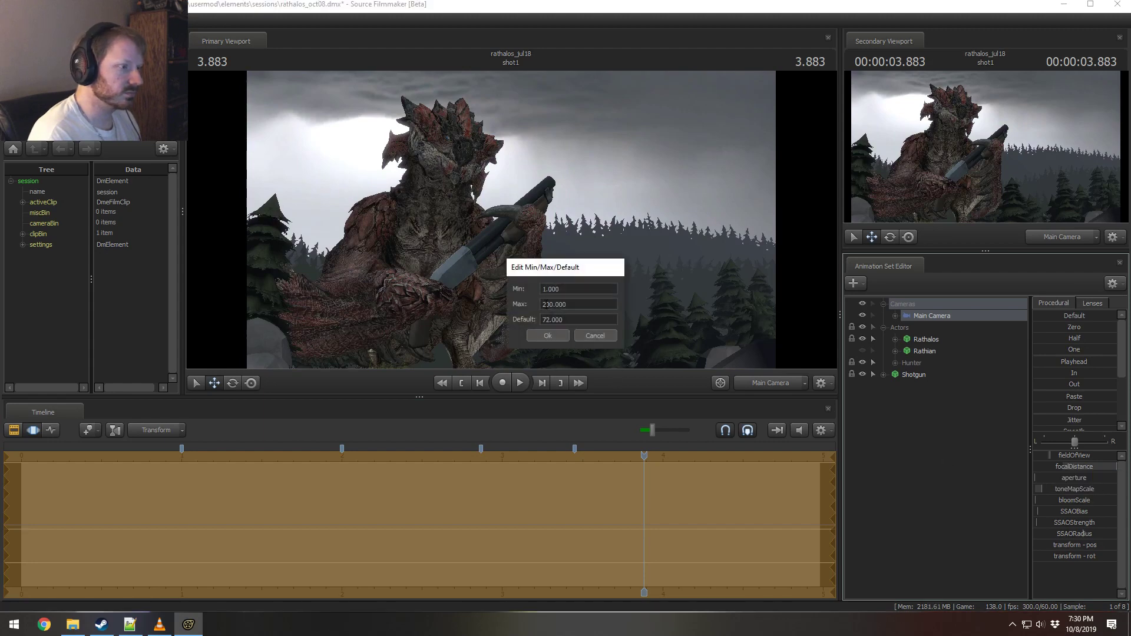
click(548, 335)
click(1058, 468)
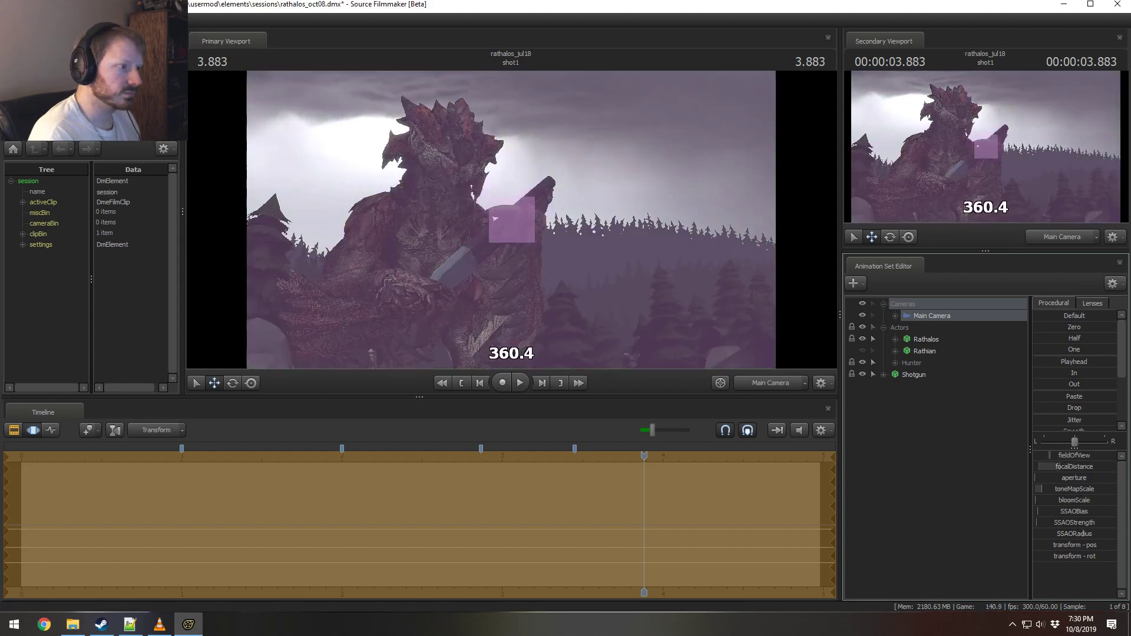
drag(1058, 467, 1115, 494)
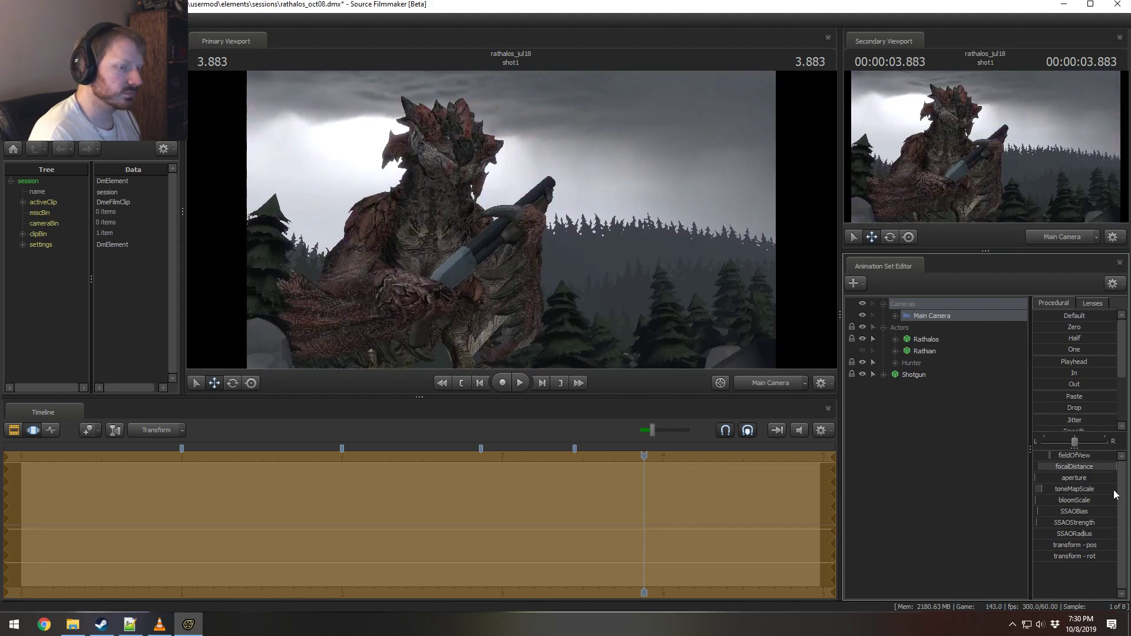
Step: Edit the focalDistance maximum again, set the focus on Rathalos and open the aperture to blur the background trees
right_click(1065, 469)
click(1067, 479)
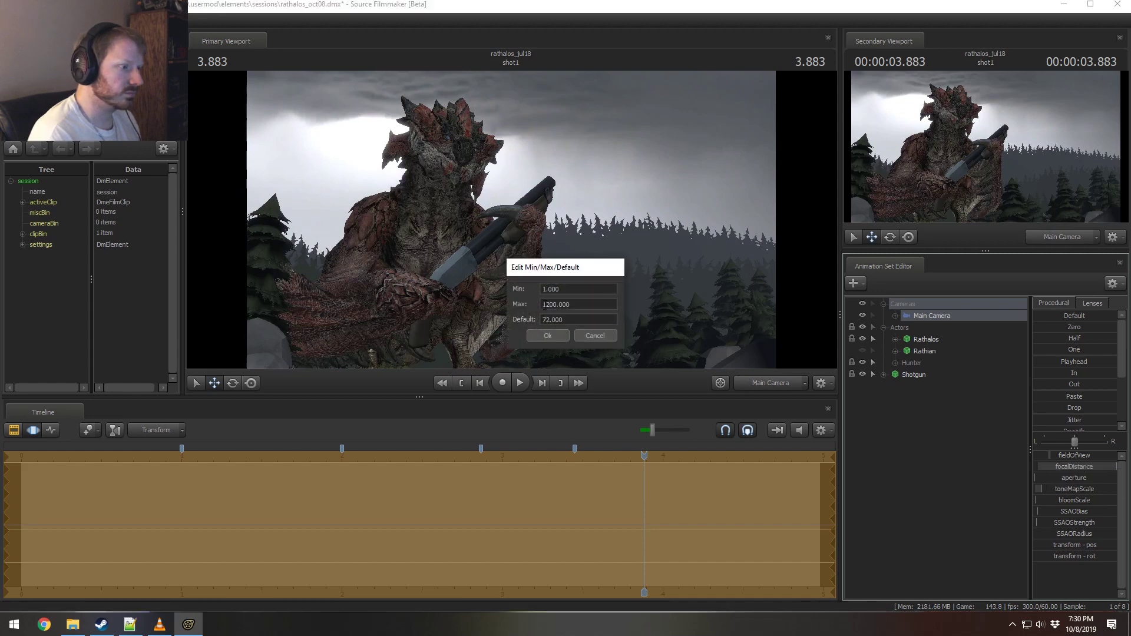
click(547, 305)
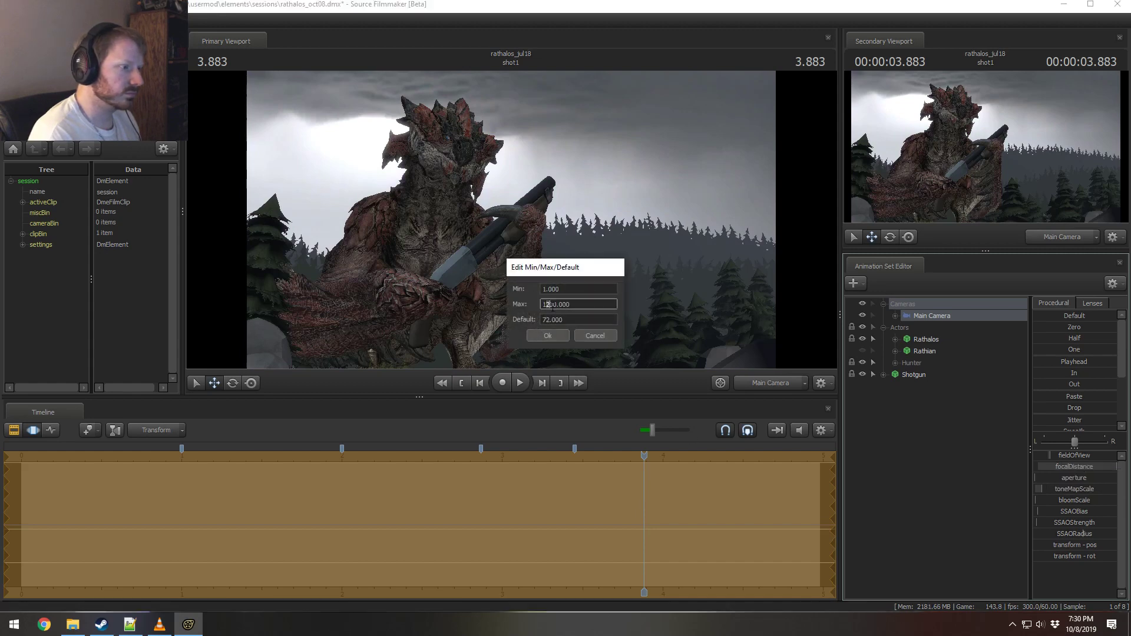
click(546, 335)
mouse_move(1047, 471)
mouse_down()
mouse_move(1088, 475)
mouse_move(1065, 468)
mouse_up()
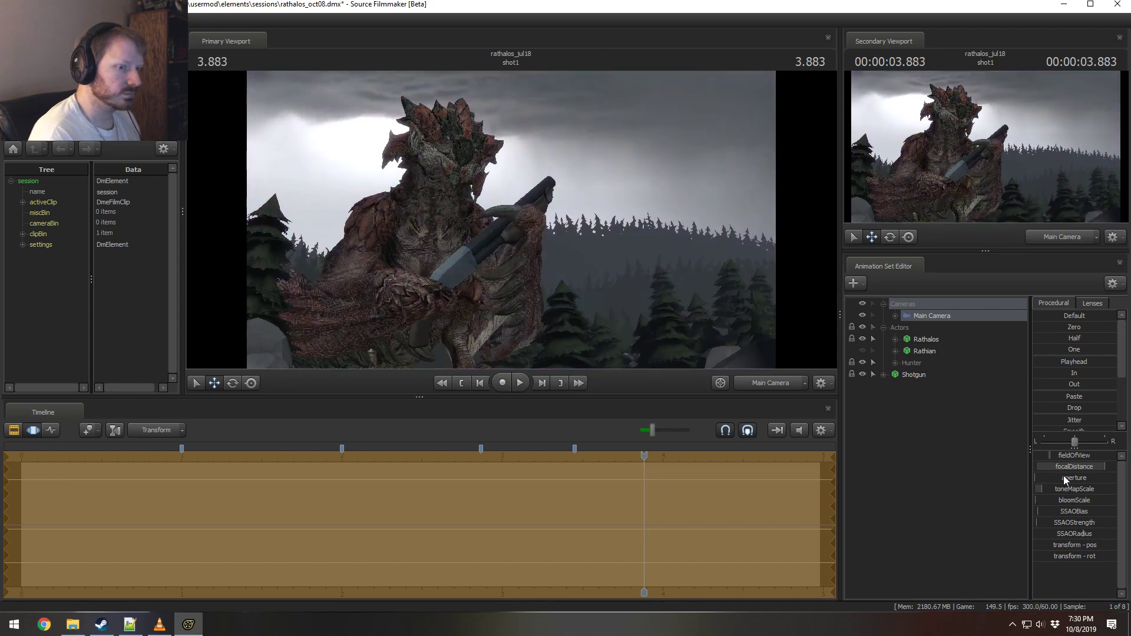
key(F2)
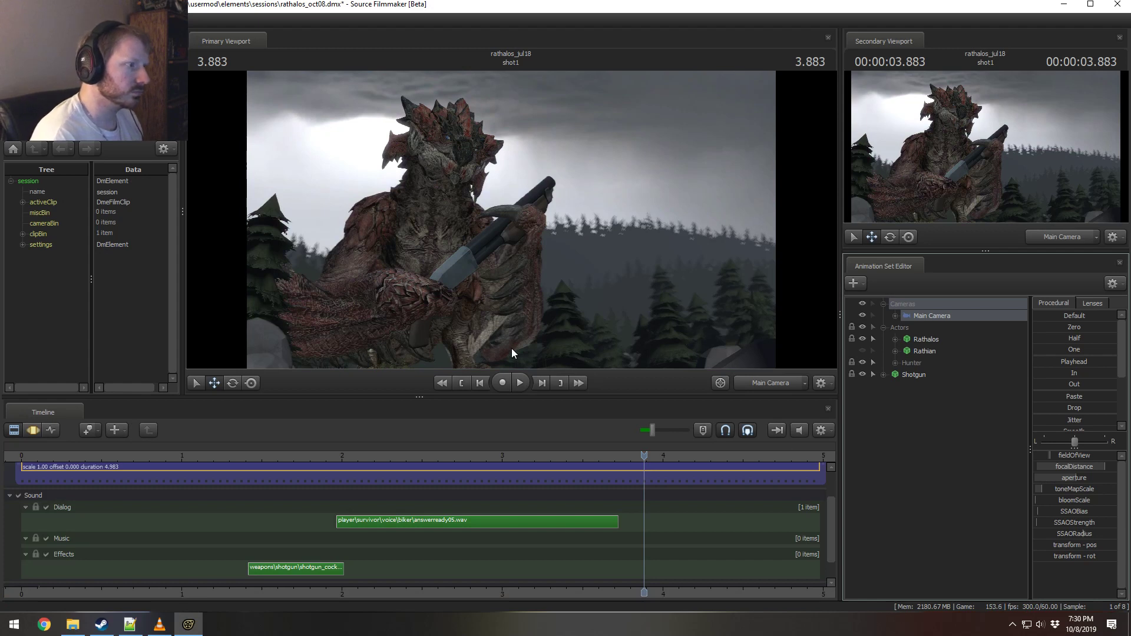
Step: Unload the current map and load forest_dim_daytime.bsp in its place, filtering the map files by "forest"
right_click(563, 234)
click(590, 334)
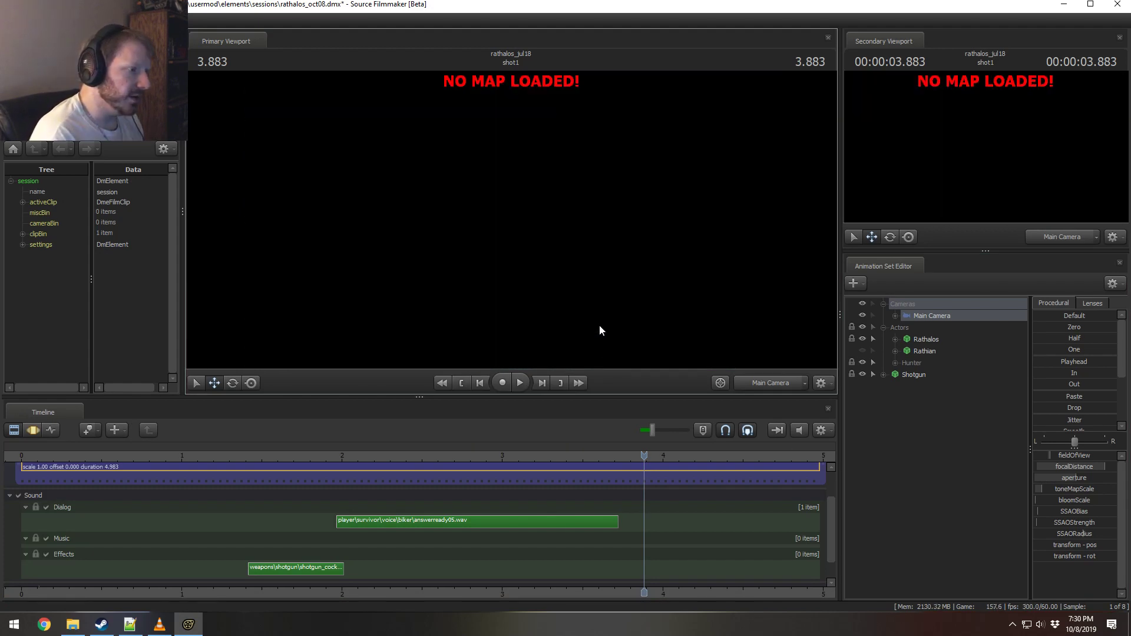
click(645, 371)
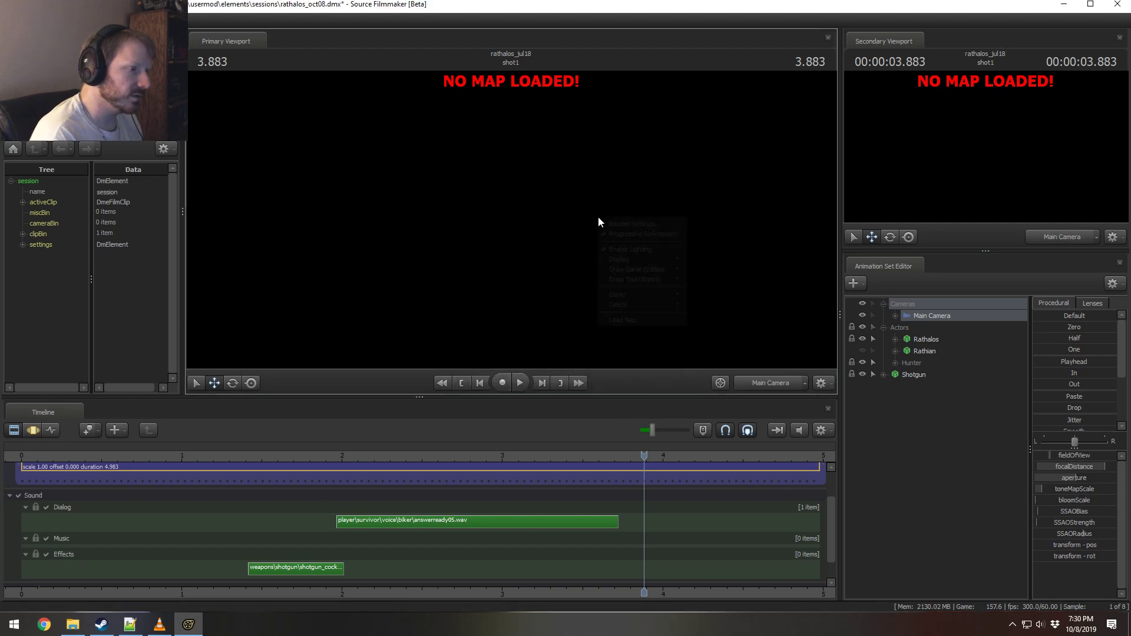
right_click(598, 219)
click(642, 324)
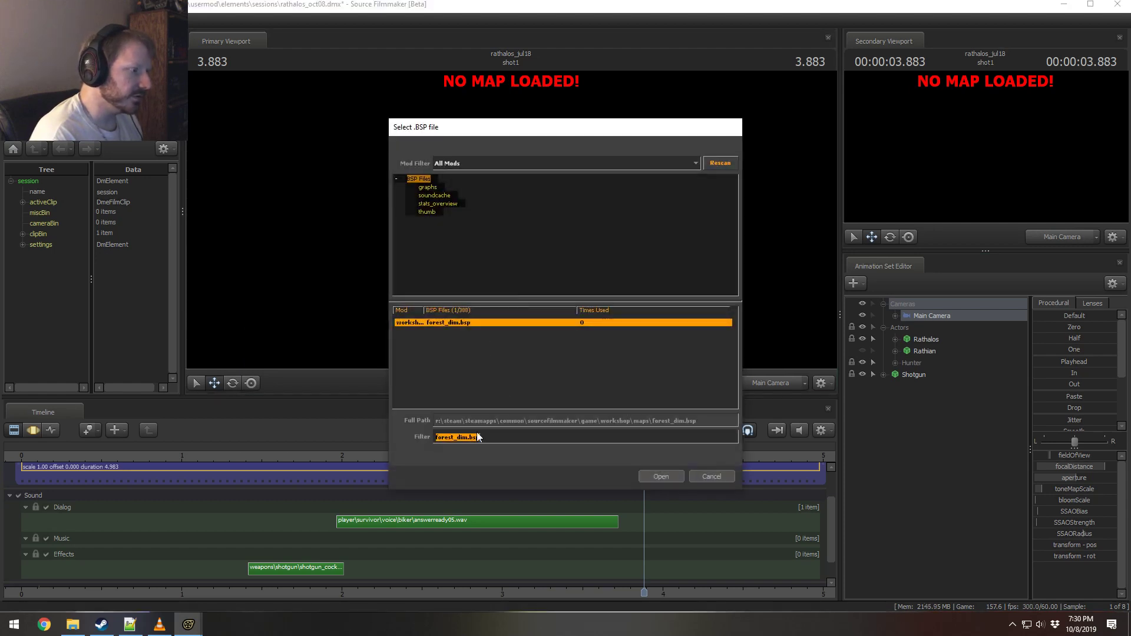
text(forest)
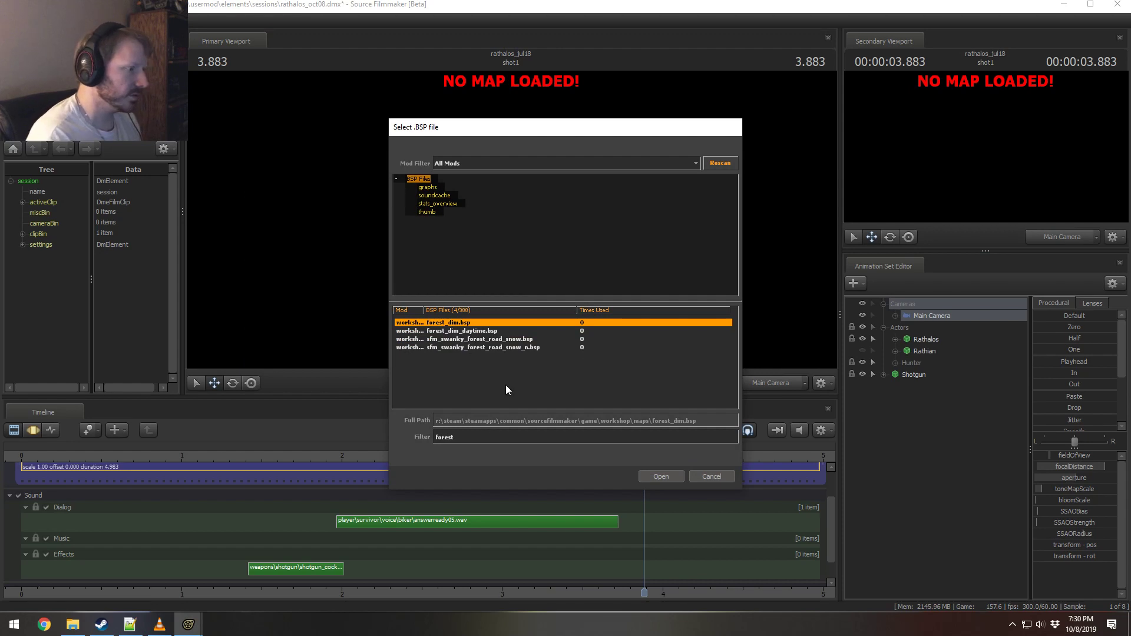
double_click(495, 331)
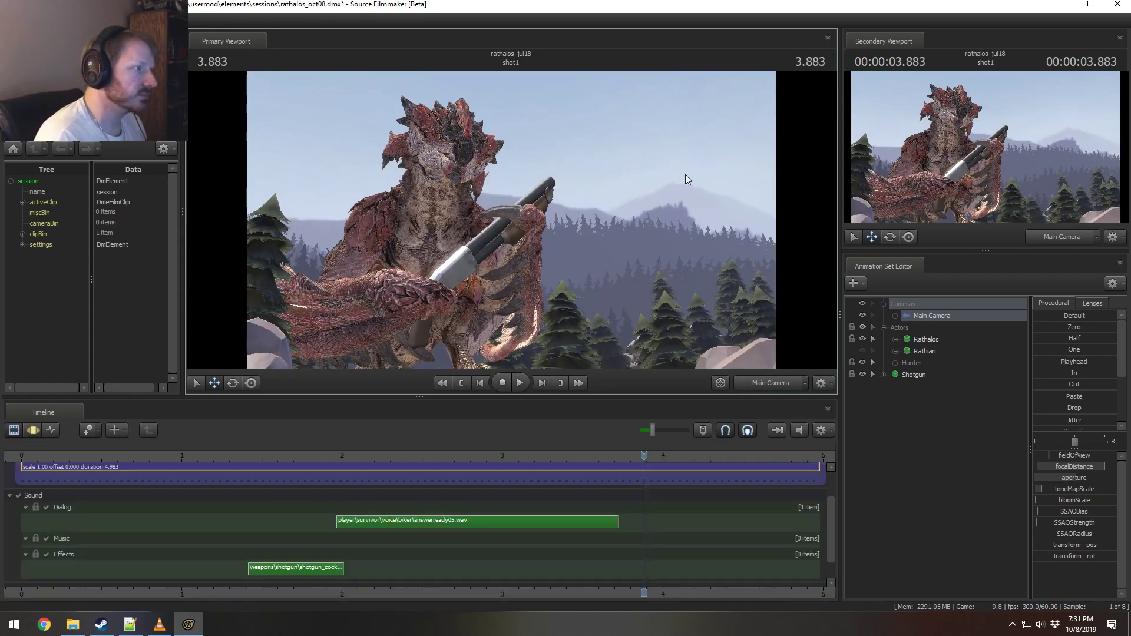
Step: Make Rathian visible, centre the work camera view on it and show its motion in the Motion Editor
click(926, 351)
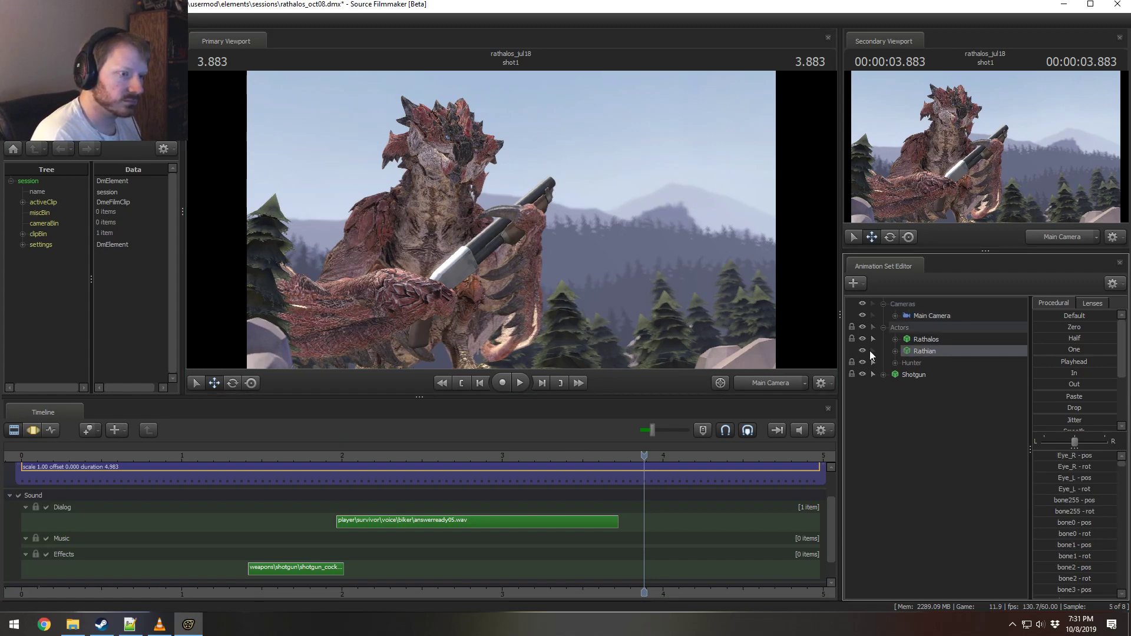
click(743, 382)
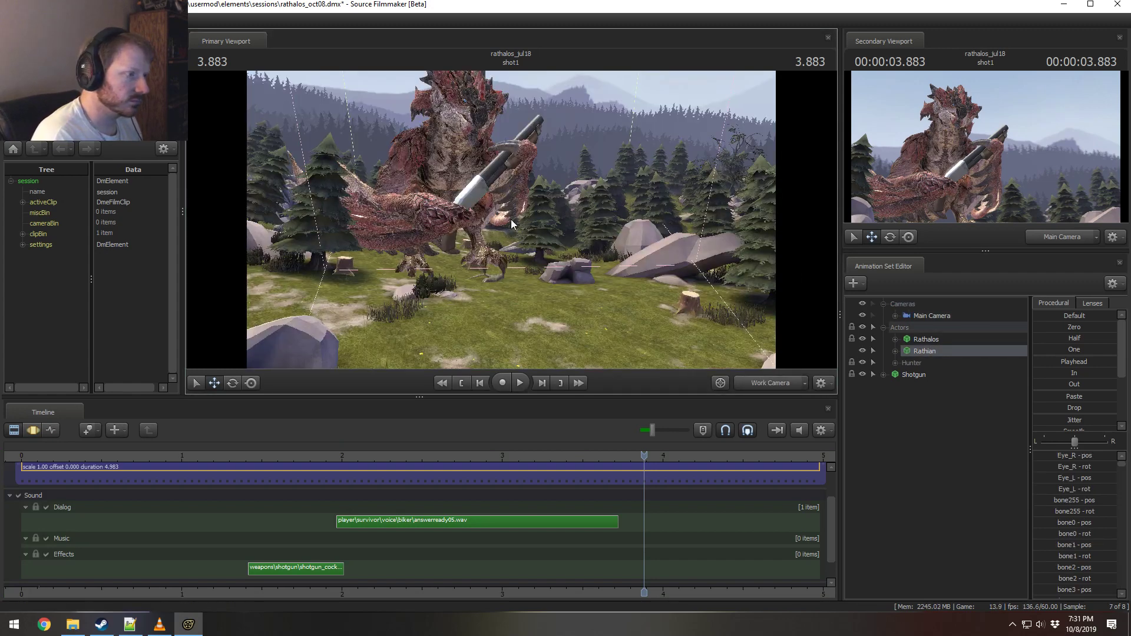
key(f)
key(F3)
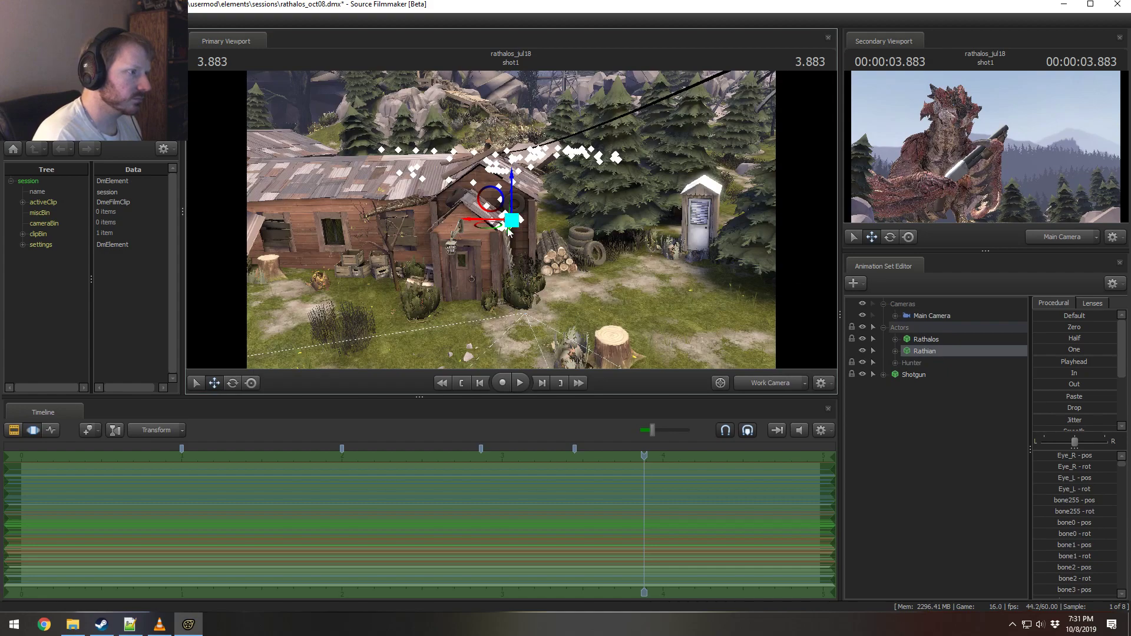
Step: Move Rathian away from the cabin into the clearing beside Rathalos and rotate it to face the camera
drag(510, 222, 190, 269)
drag(511, 220, 241, 220)
key(r)
drag(631, 353, 579, 230)
key(w)
drag(483, 237, 548, 250)
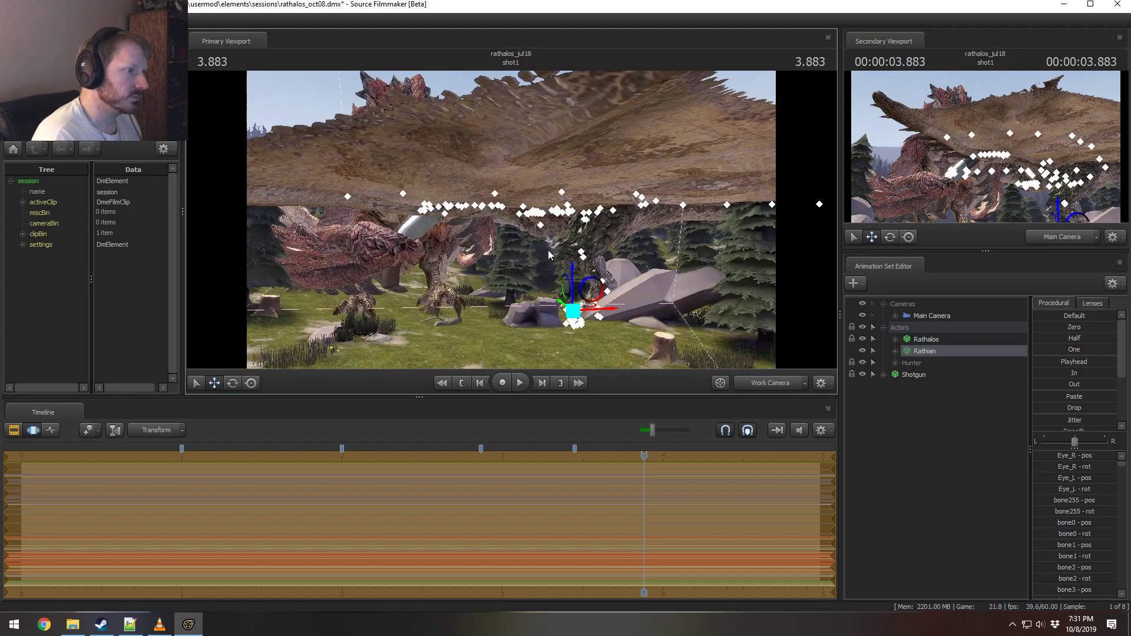
key(e)
drag(582, 325, 627, 309)
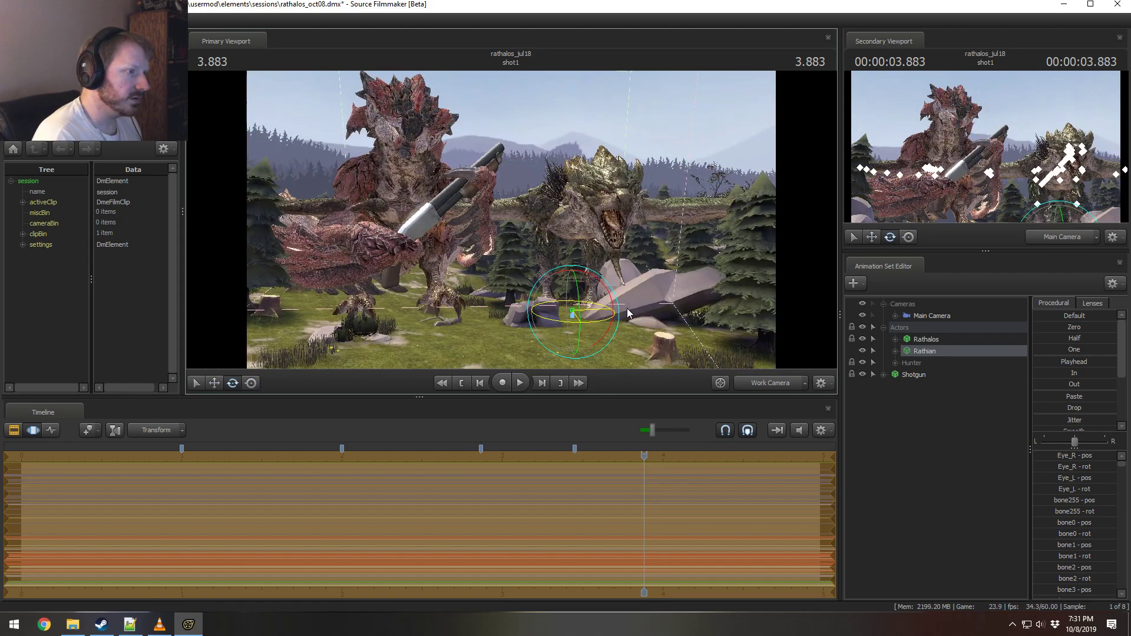
Step: Import a Rathian idle sequence onto the Rathian animation set
right_click(926, 351)
mouse_move(949, 464)
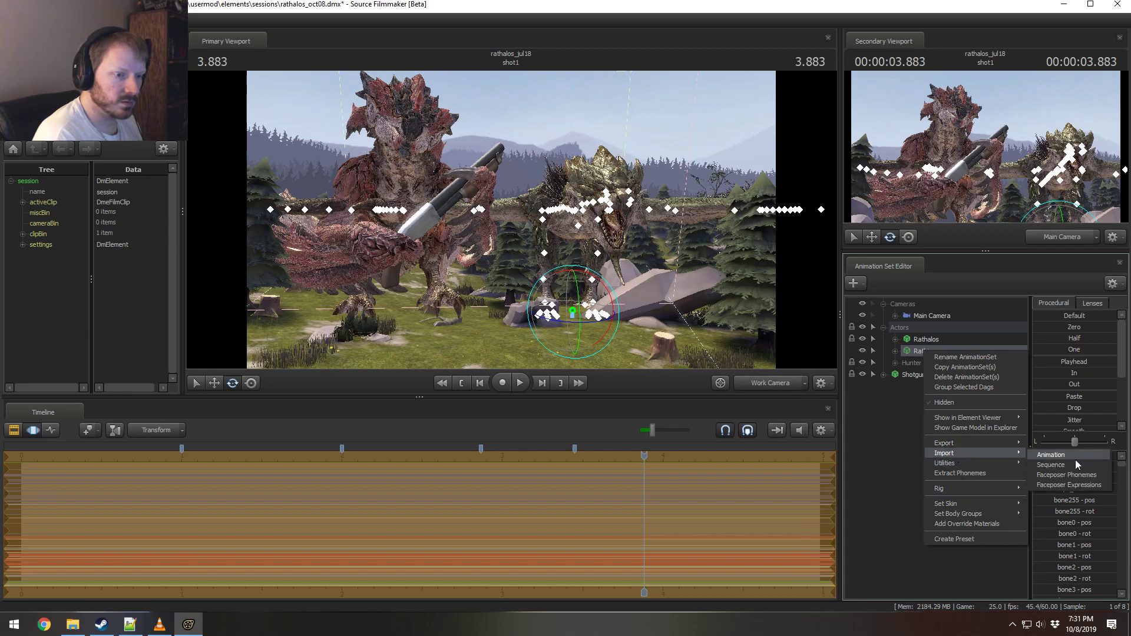
click(1075, 463)
click(471, 335)
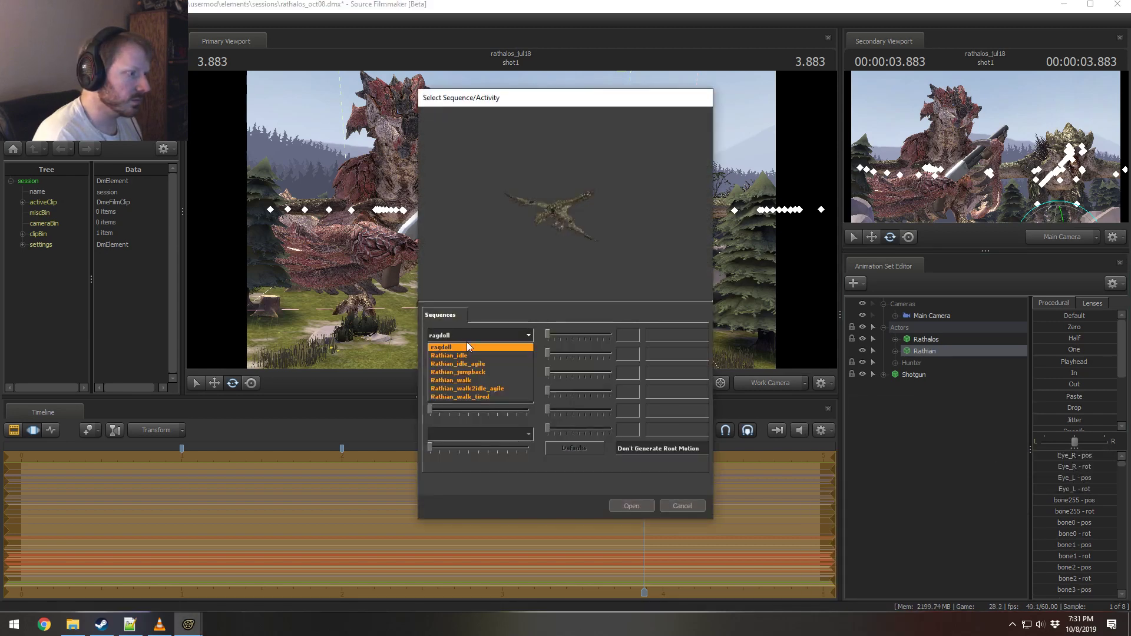
click(457, 360)
click(624, 502)
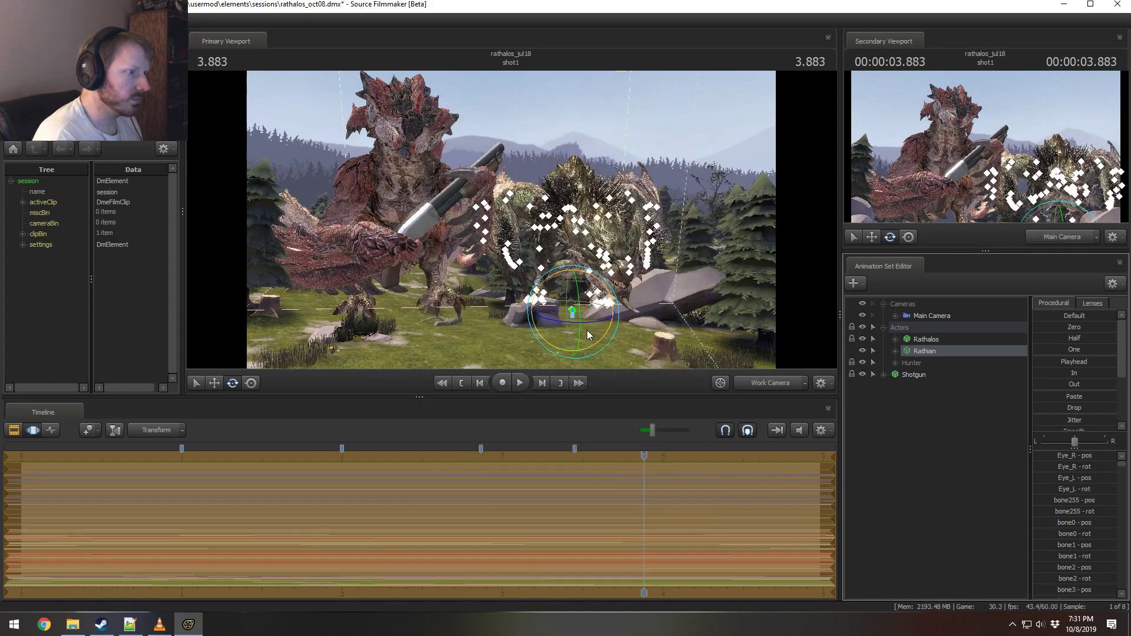
Step: Add a scale control to the rootTransform in Rathian's Body group
alt+drag(527, 223, 522, 230)
key(w)
click(894, 352)
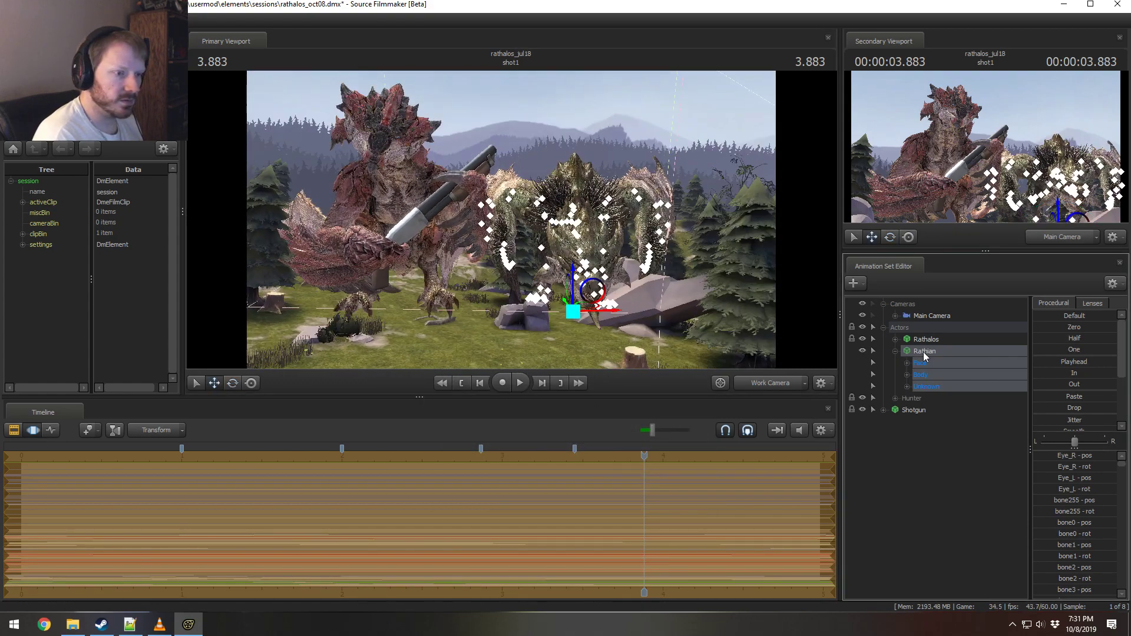
right_click(956, 348)
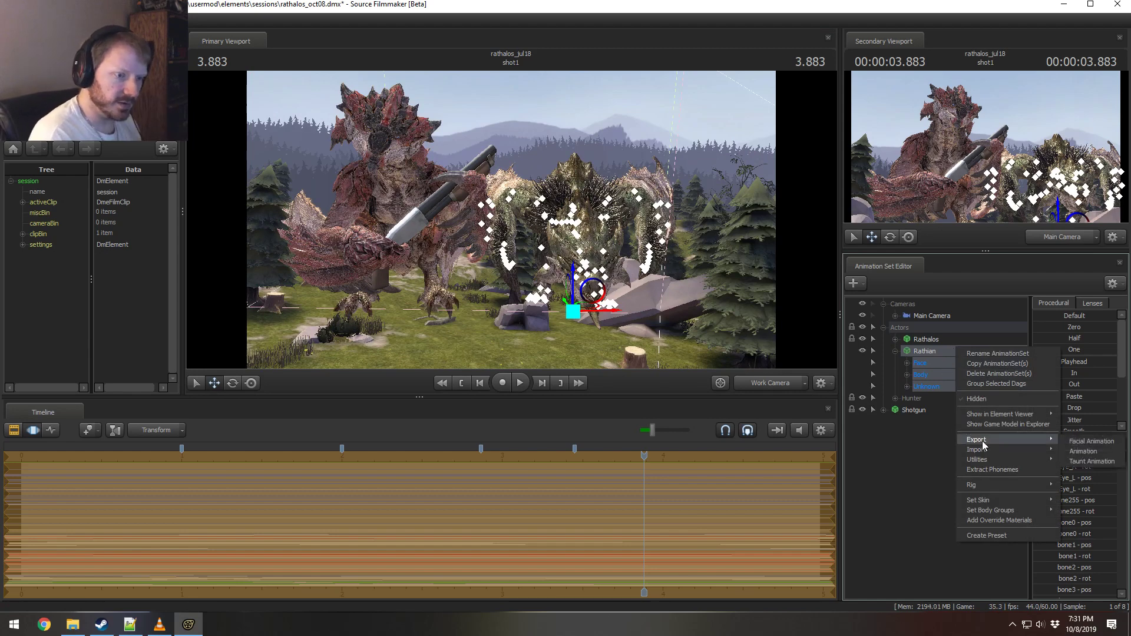
click(906, 374)
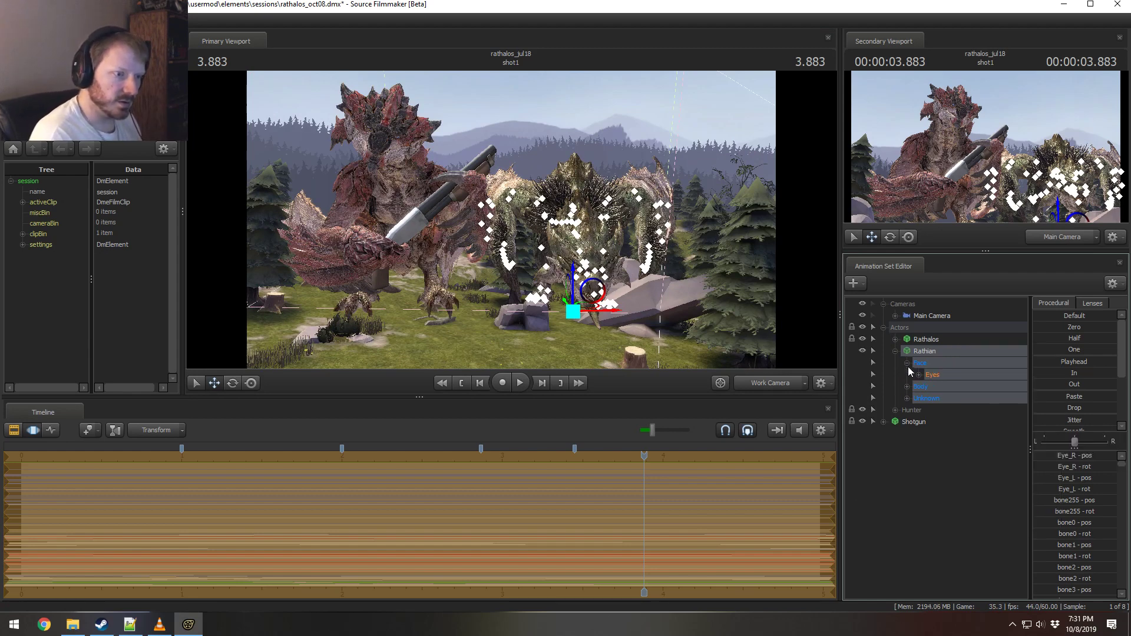
click(907, 375)
click(949, 387)
right_click(949, 387)
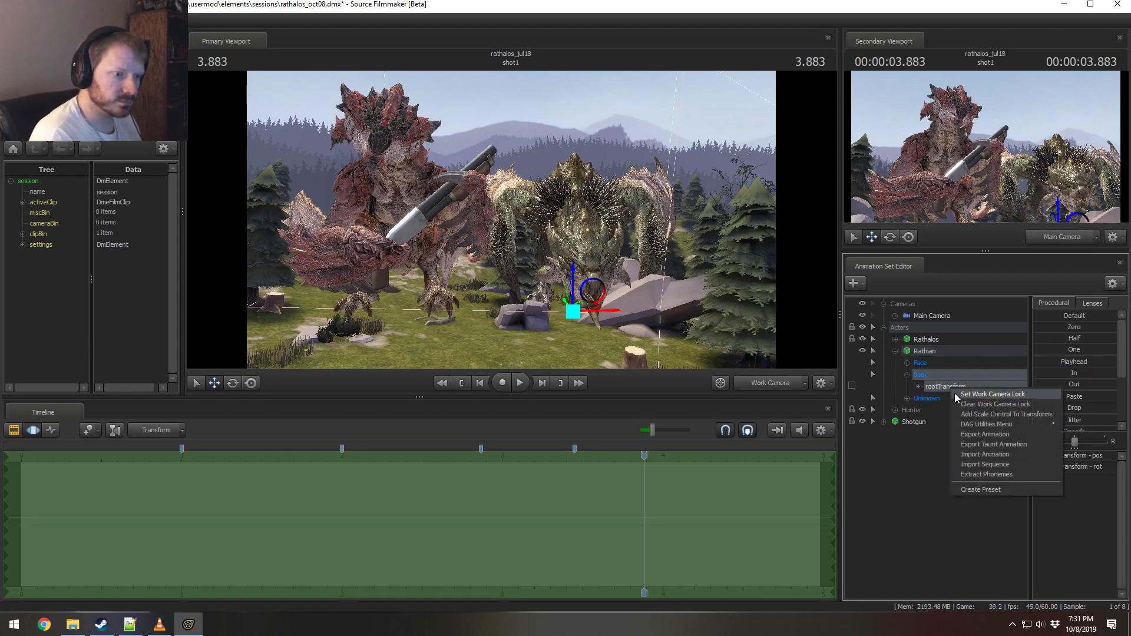
click(968, 415)
Step: Lower rootTransform_scale in two adjustments to shrink Rathian relative to Rathalos
click(1069, 455)
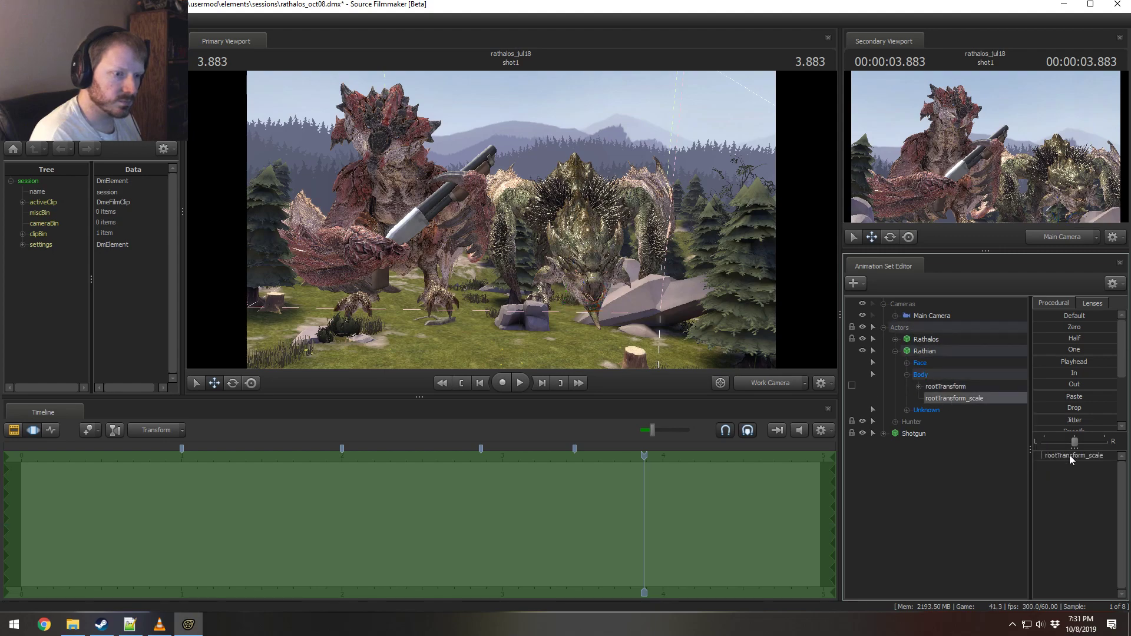
drag(1069, 455, 1056, 456)
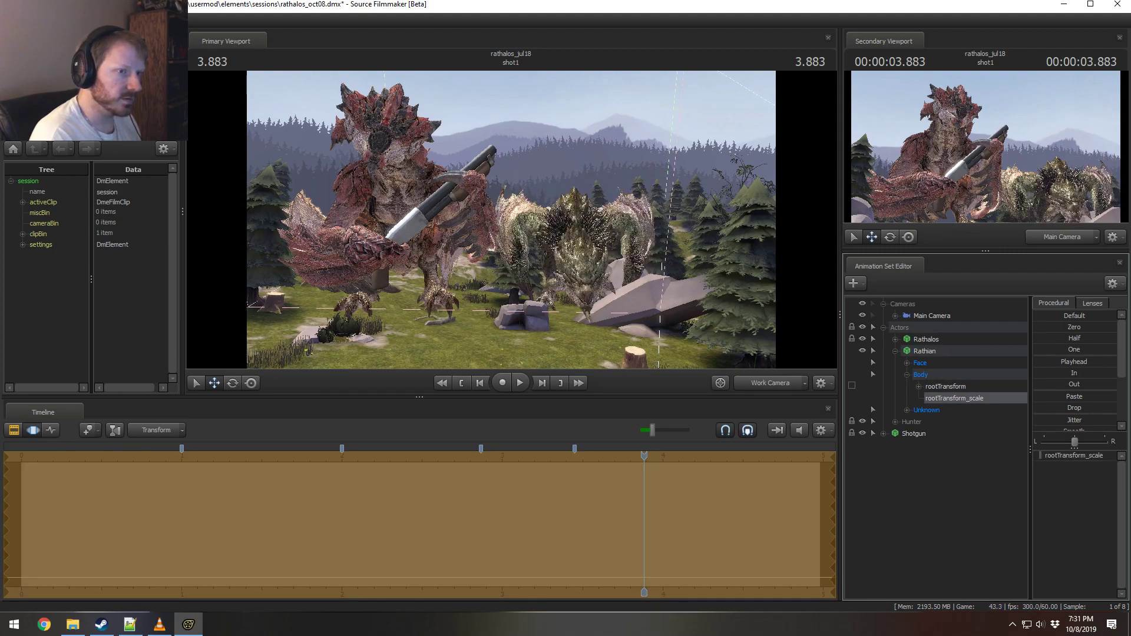
key(w)
drag(788, 347, 828, 315)
key(a)
drag(1044, 457, 1037, 457)
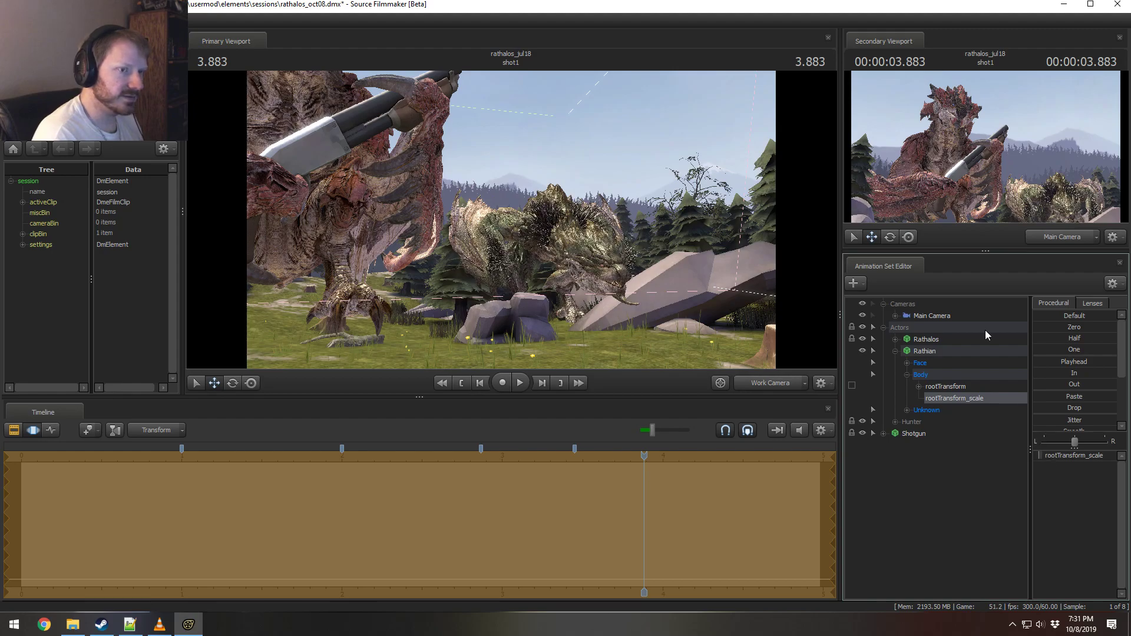
drag(743, 258, 550, 310)
key(d)
key(F2)
key(F3)
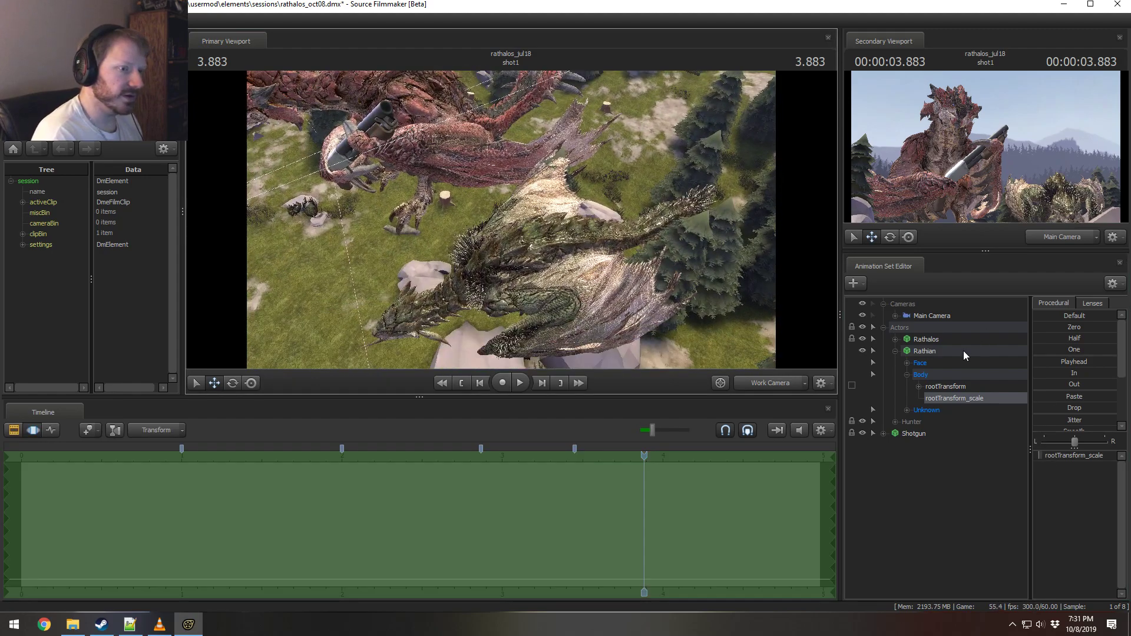
Step: Select the whole Rathian animation set and reposition the model on the ground next to Rathalos
click(963, 351)
drag(503, 315, 600, 305)
key(e)
key(w)
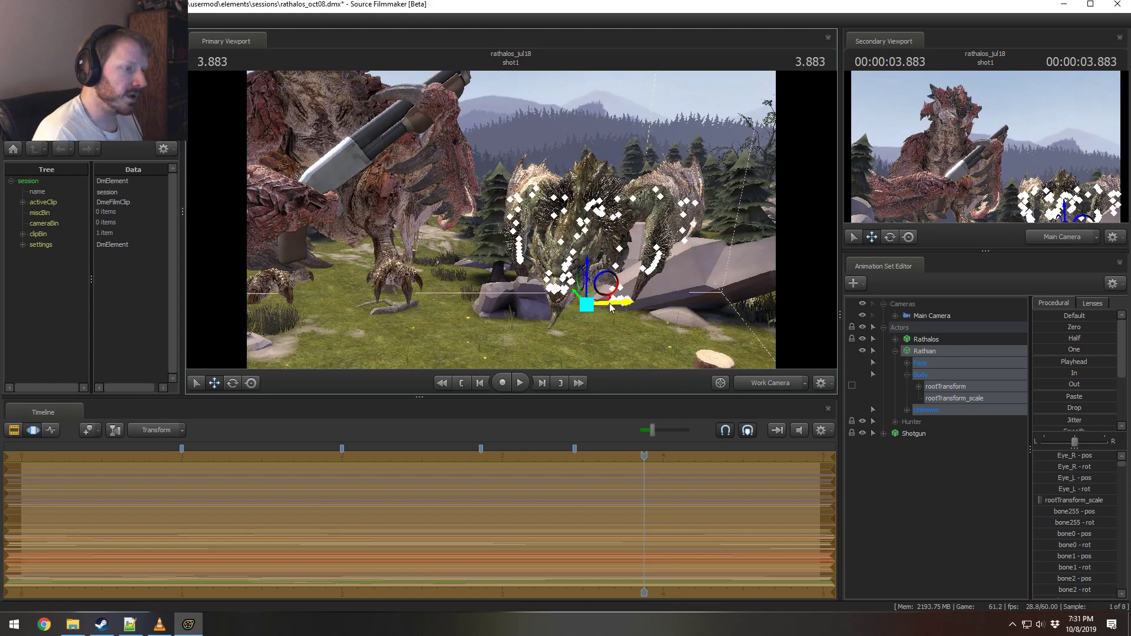
mouse_move(516, 221)
alt+mouse_down()
mouse_move(516, 177)
mouse_move(516, 206)
alt+mouse_up()
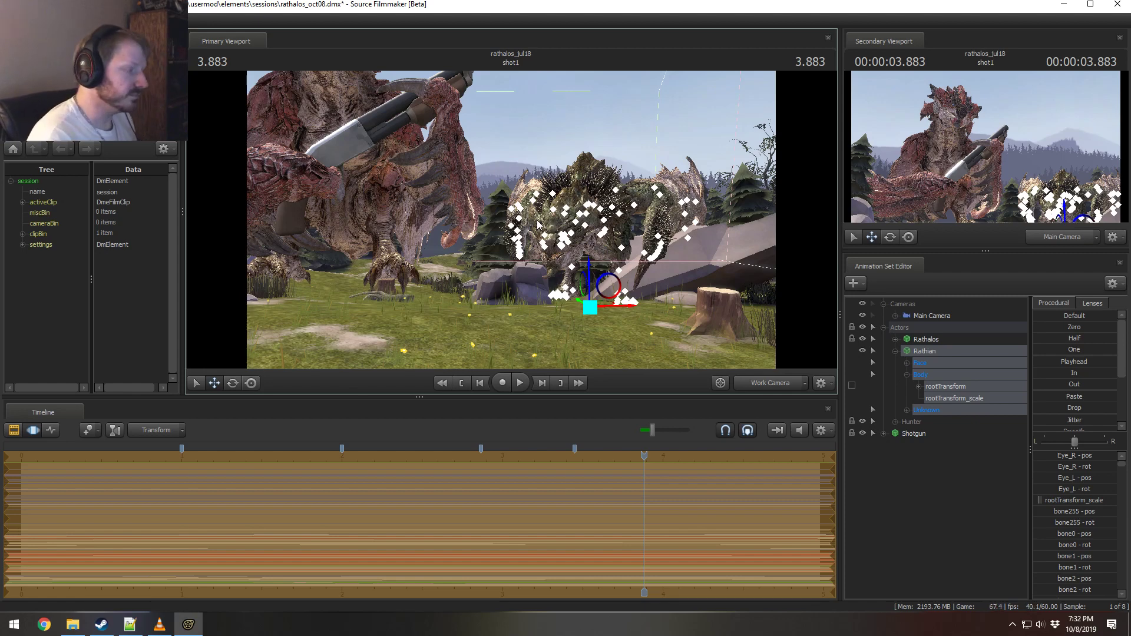
Step: Apply the rig_rathian.py rig script to Rathian
right_click(936, 356)
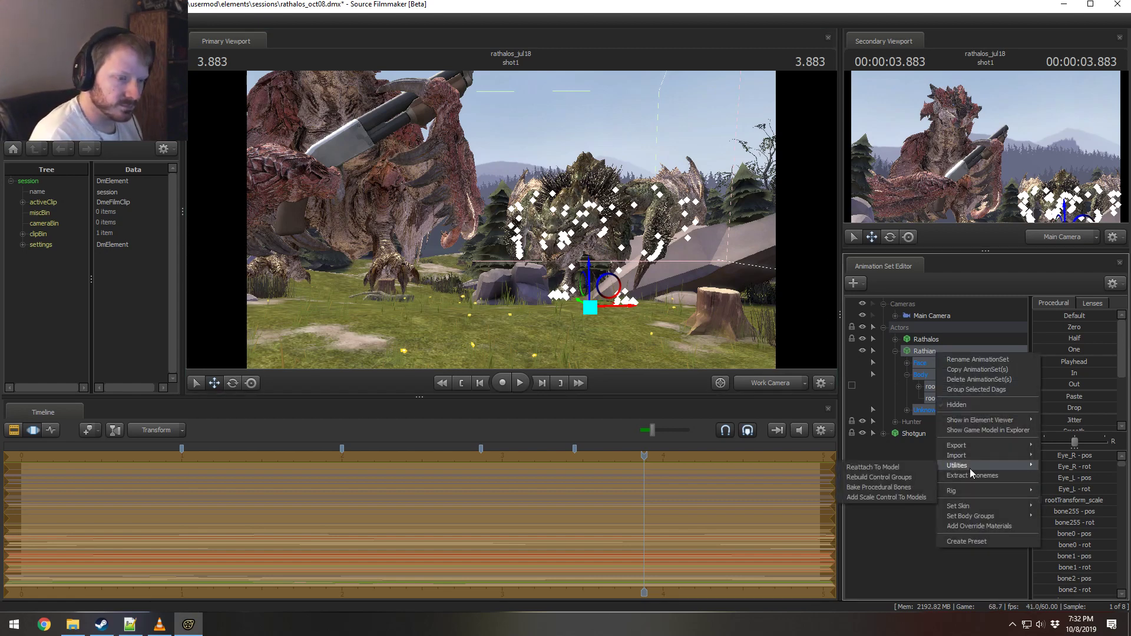
mouse_move(954, 493)
click(849, 404)
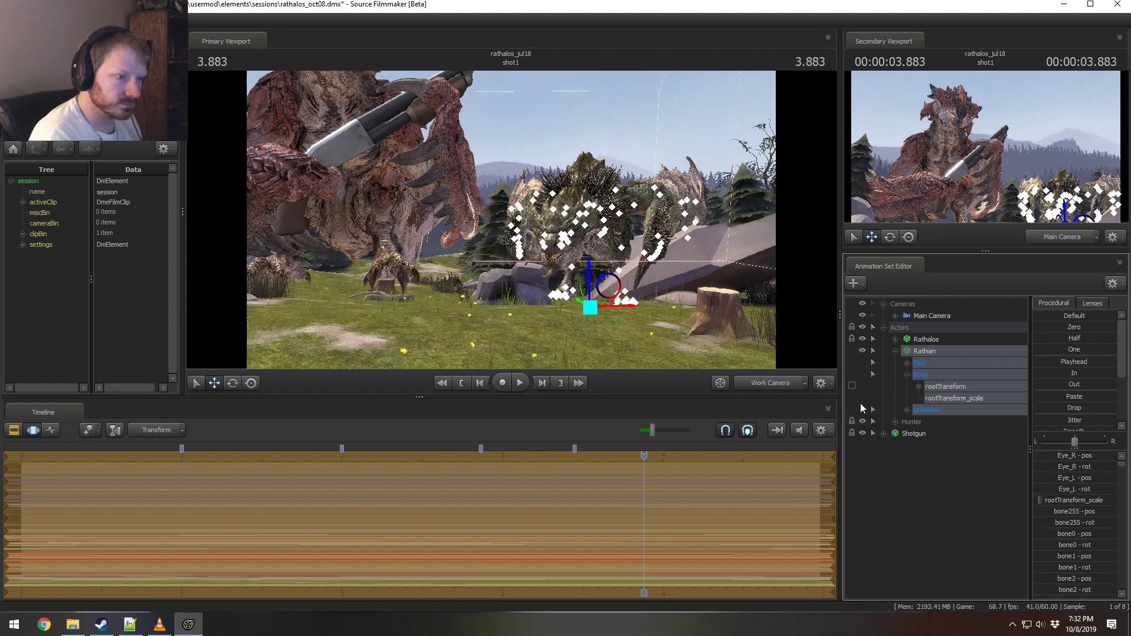
click(693, 199)
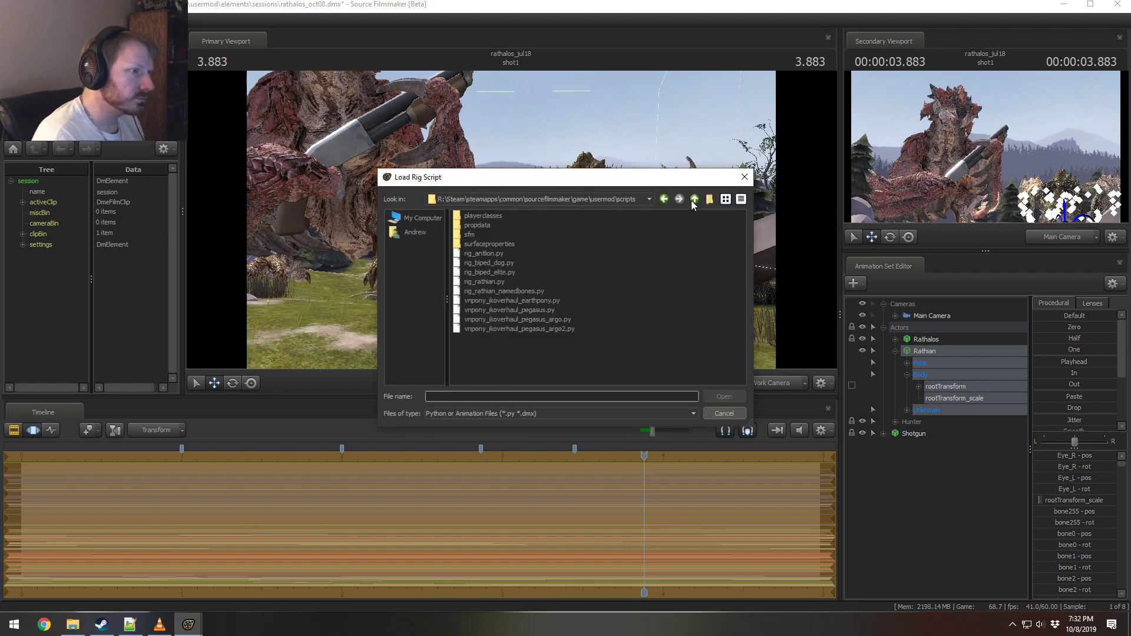
double_click(496, 282)
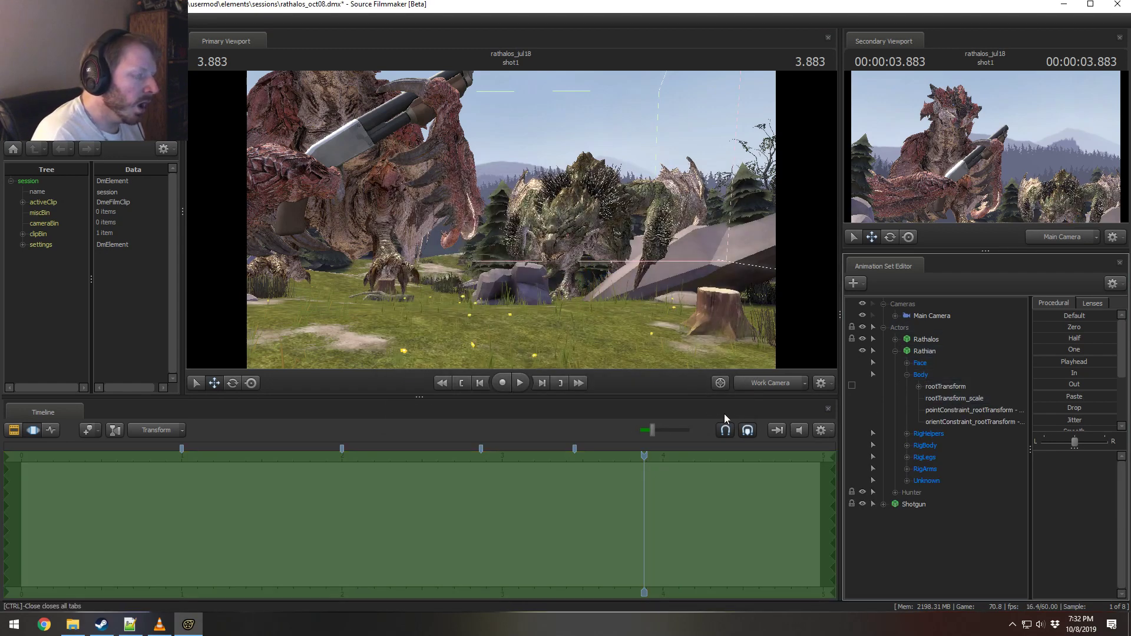
click(922, 446)
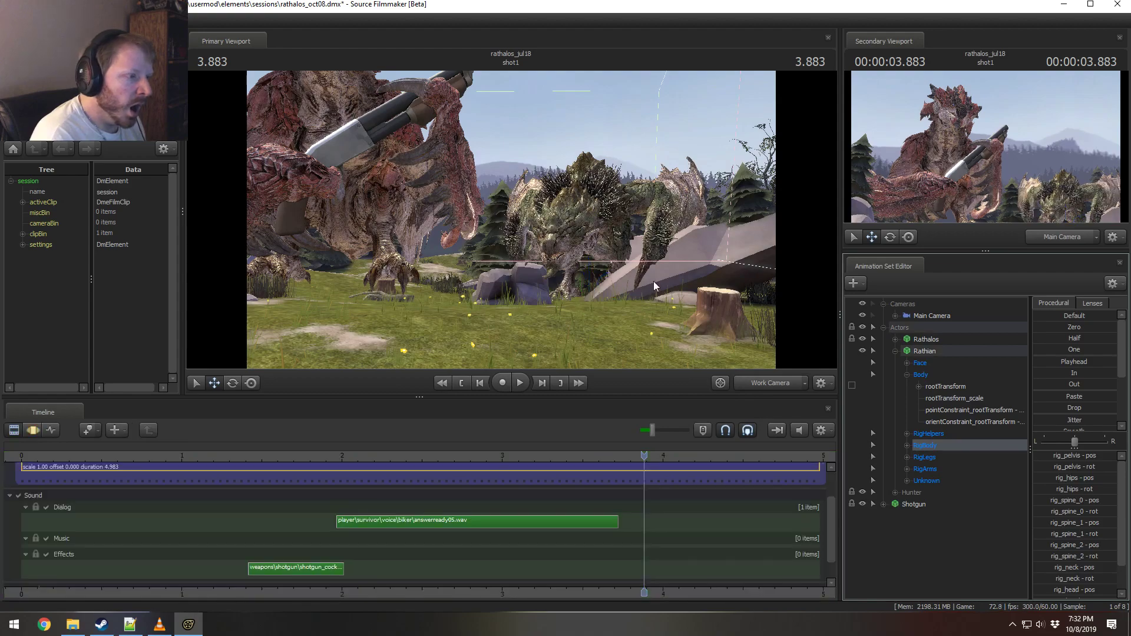
ctrl+click(586, 240)
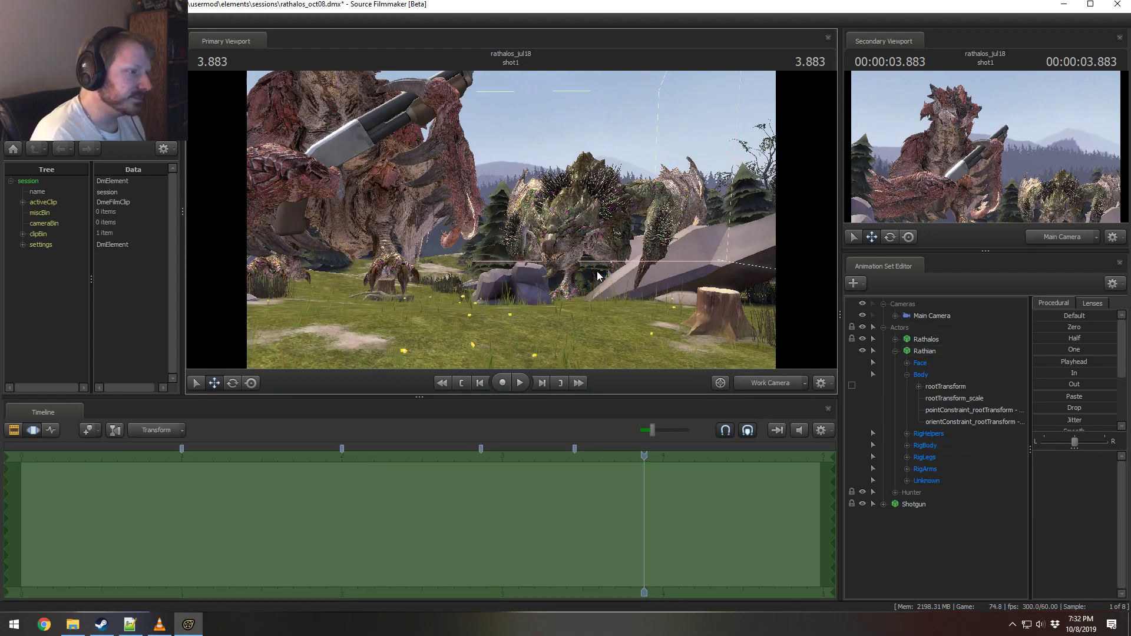
drag(596, 271, 511, 224)
key(F2)
key(F3)
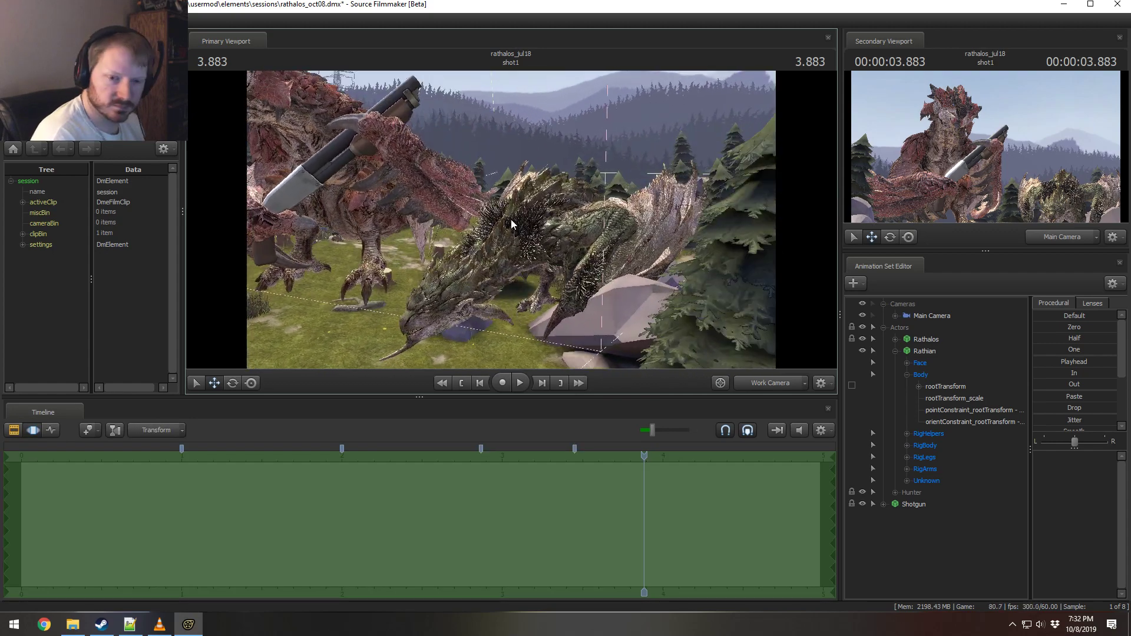
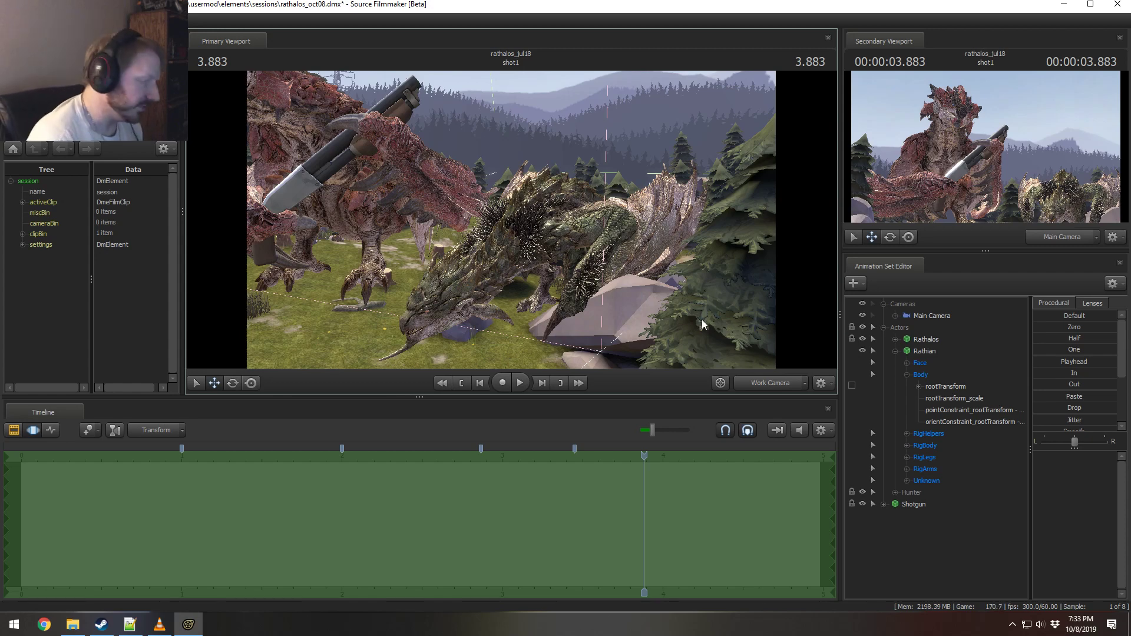
Step: Check which import options are available for the rigged Rathian and for the Shotgun
right_click(924, 352)
mouse_move(950, 457)
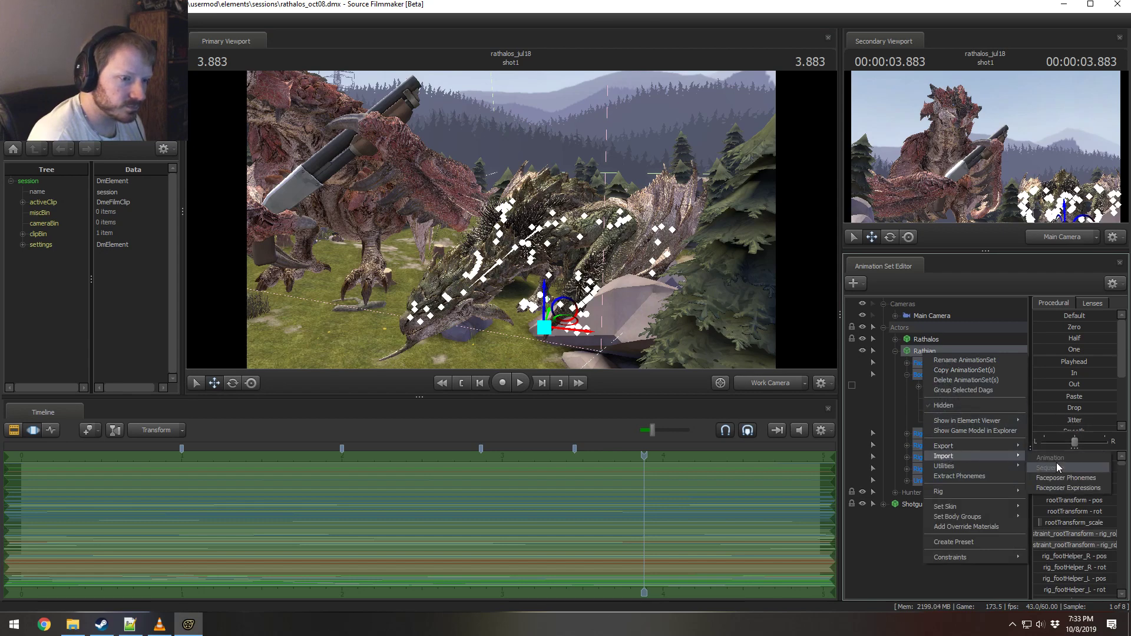
click(899, 566)
click(913, 504)
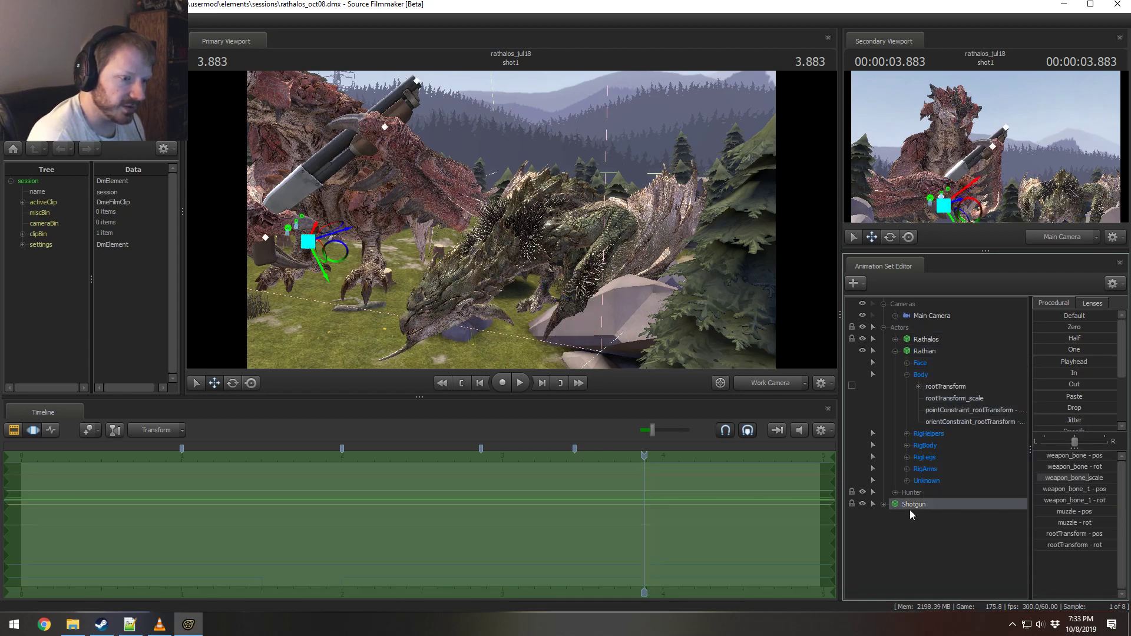
right_click(912, 504)
mouse_move(962, 418)
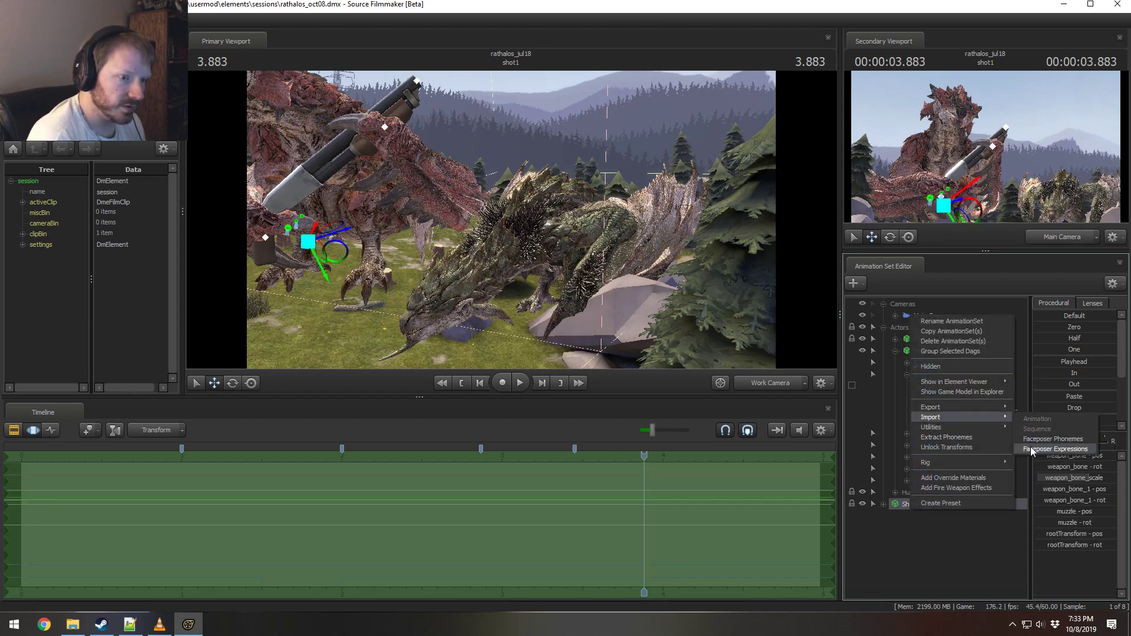
click(966, 532)
Step: Review the channel list for importing derpy_destiny_full.dmx onto the Main Camera and cancel the import
right_click(913, 317)
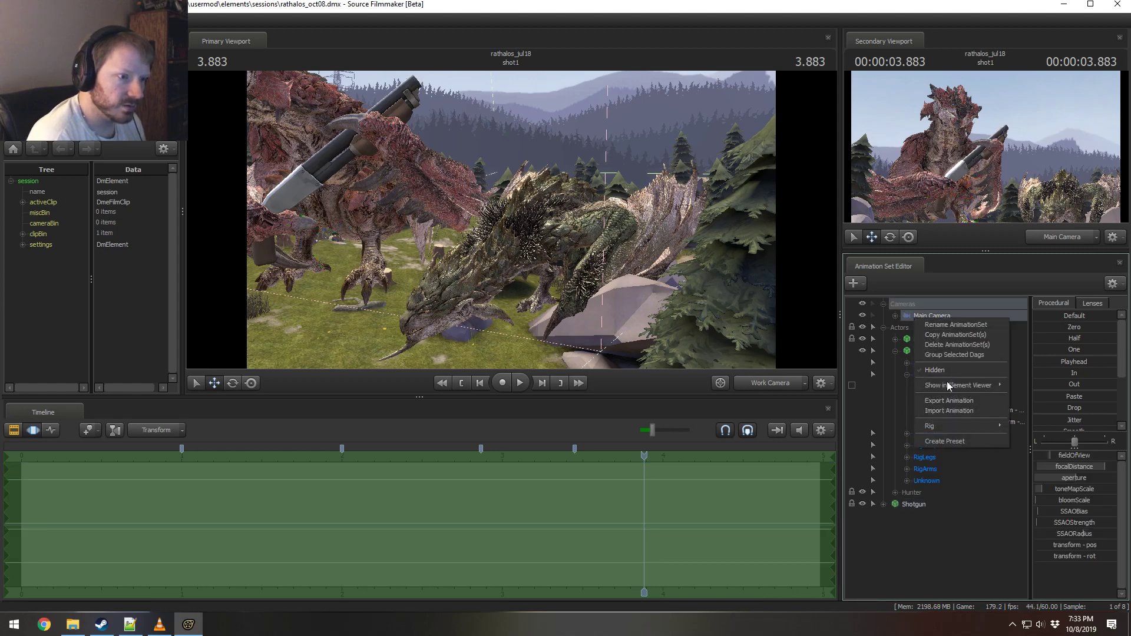
click(948, 408)
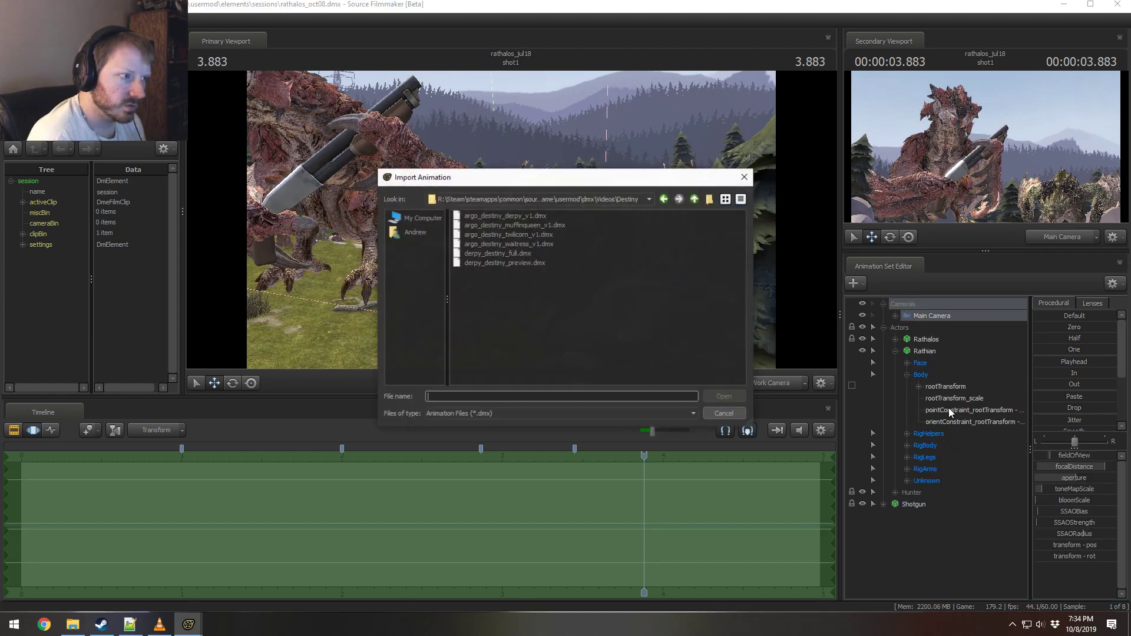
double_click(496, 253)
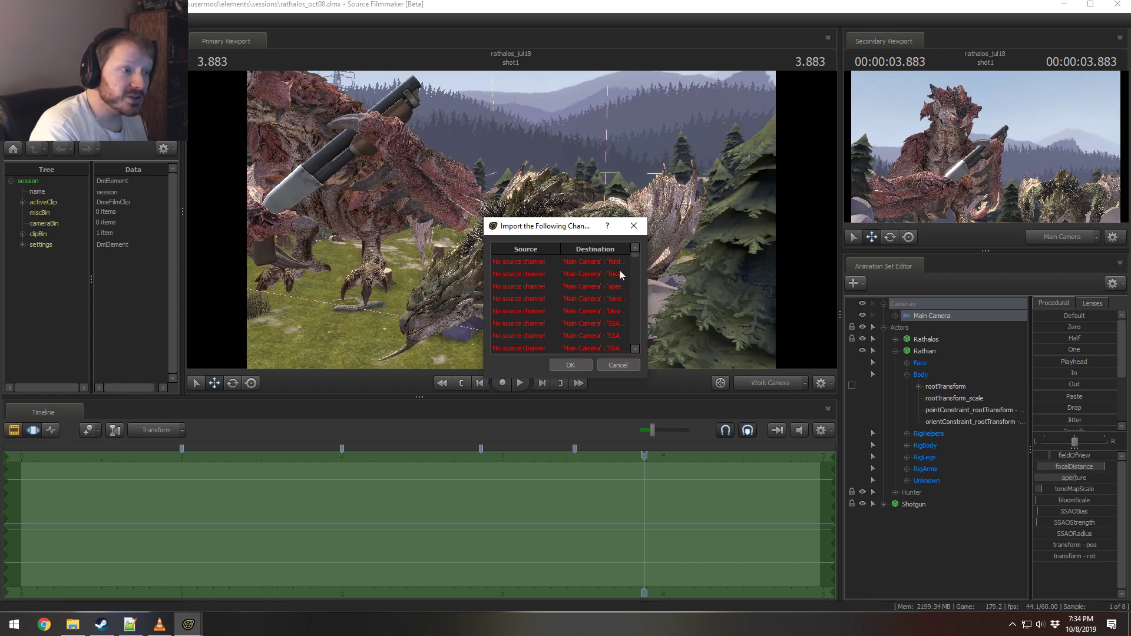
mouse_move(633, 254)
mouse_down()
mouse_move(642, 277)
mouse_move(641, 252)
mouse_up()
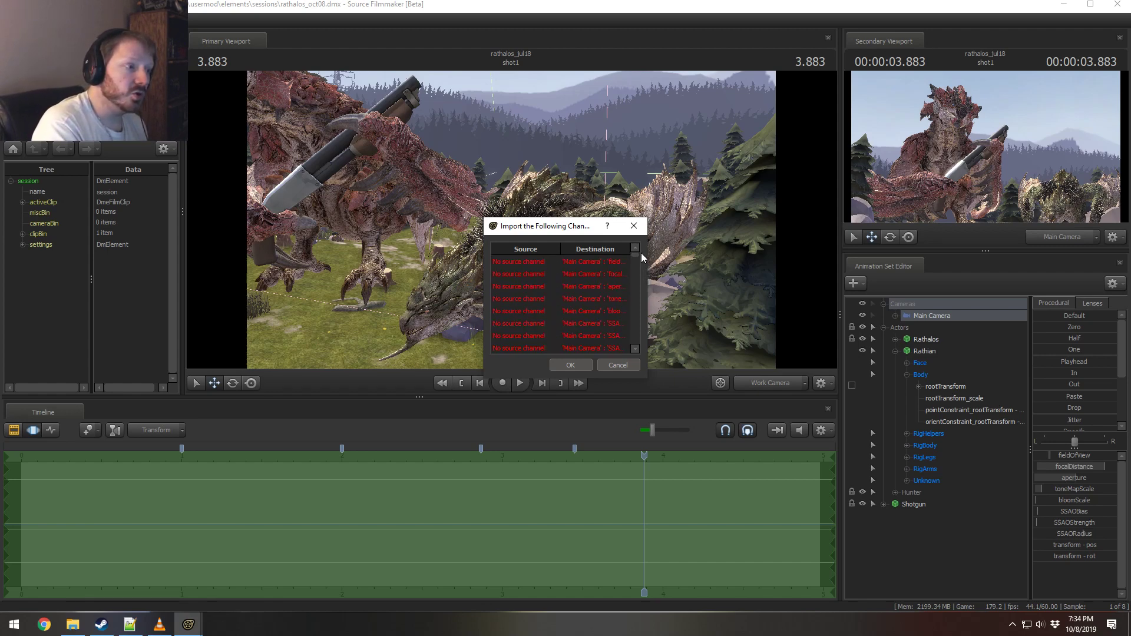
click(619, 365)
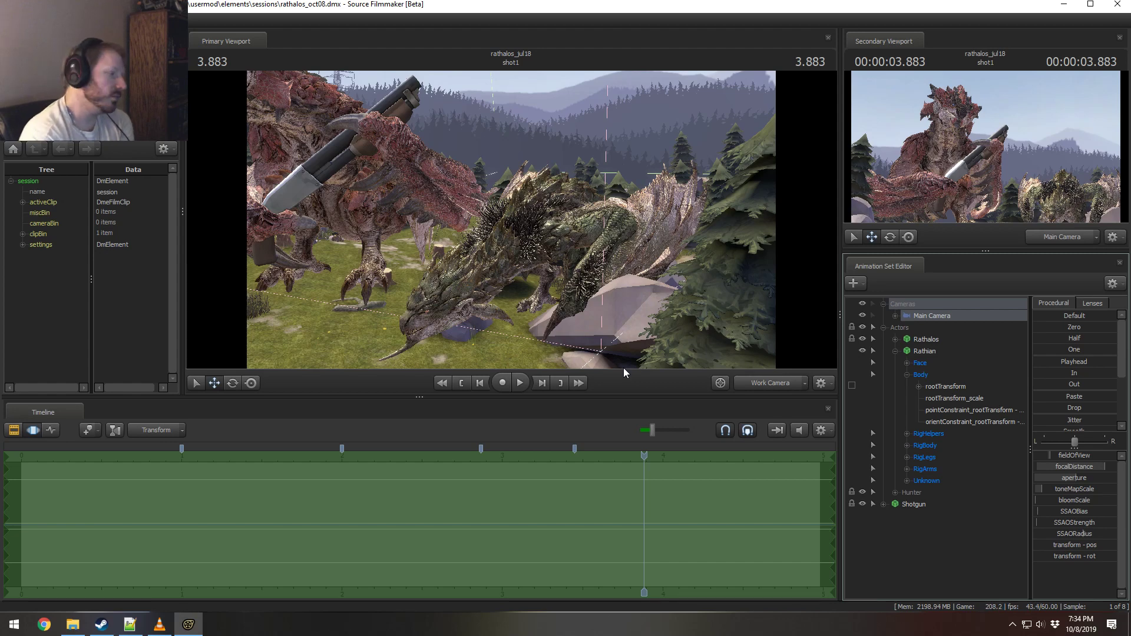
Step: Switch to File Explorer, go to the usermod dmx folder, and open alushy_rainbow_surprised.dmx in Notepad++
click(72, 624)
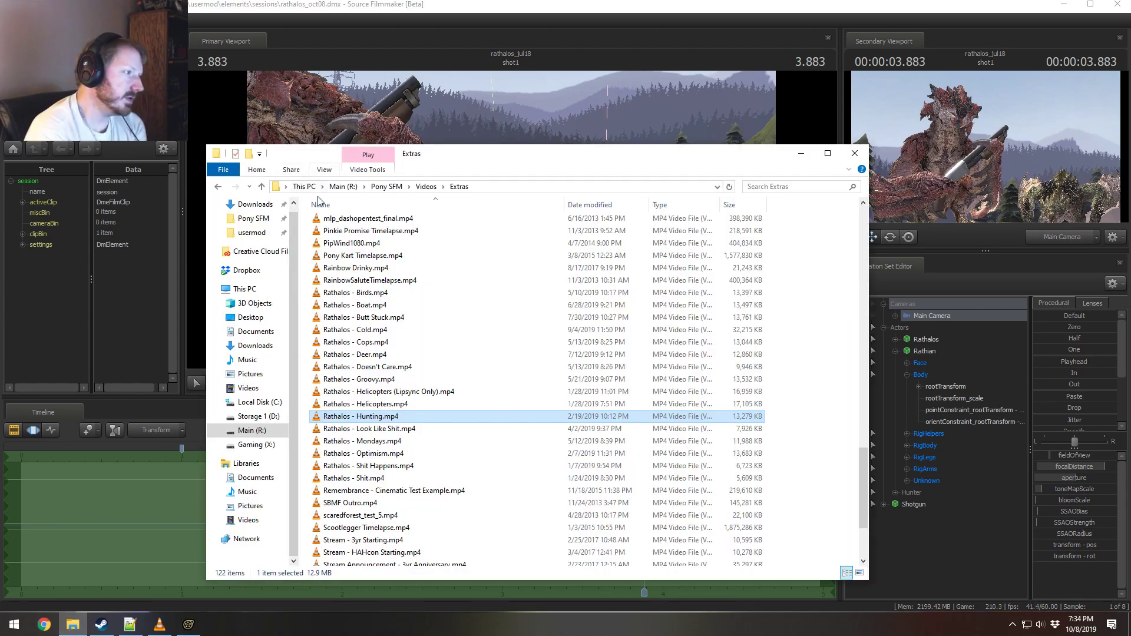
click(254, 219)
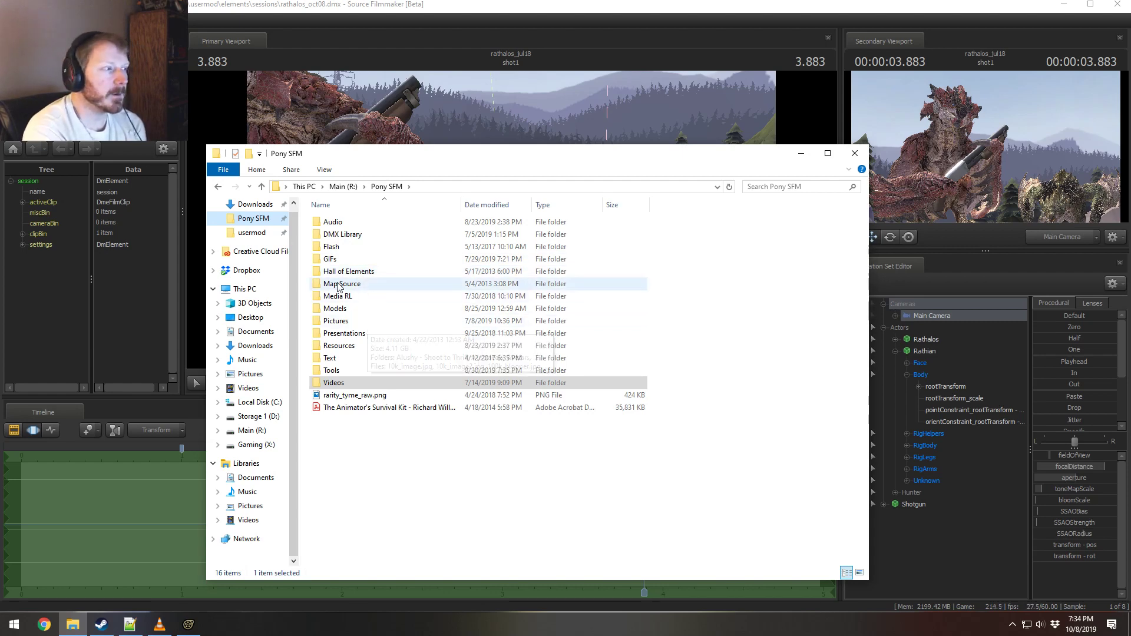
click(252, 232)
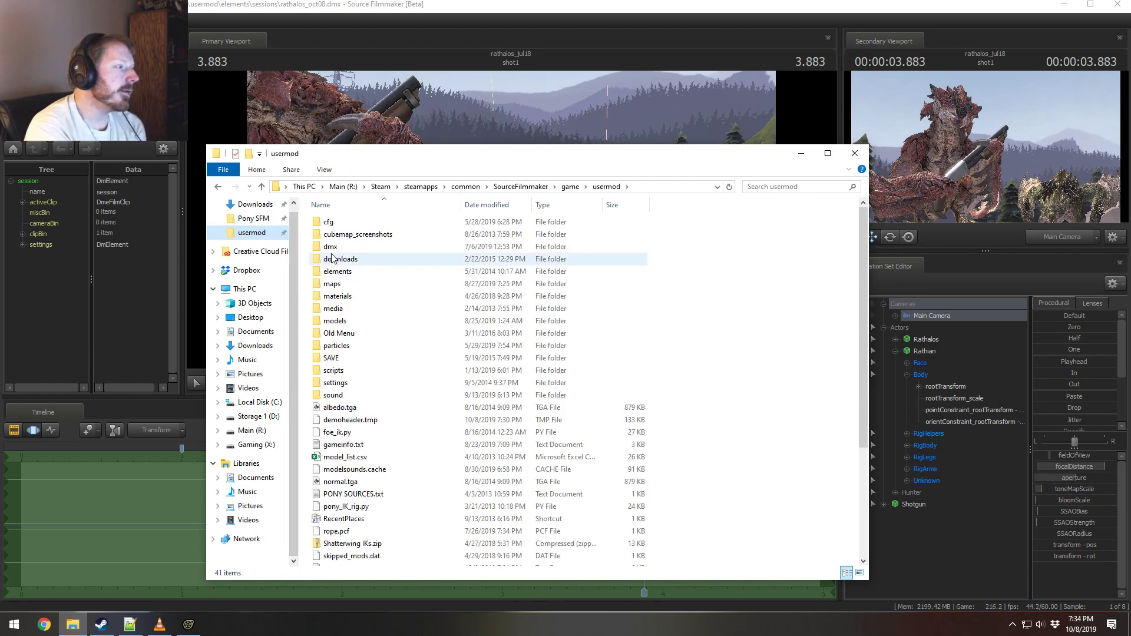
click(333, 252)
double_click(333, 250)
right_click(381, 295)
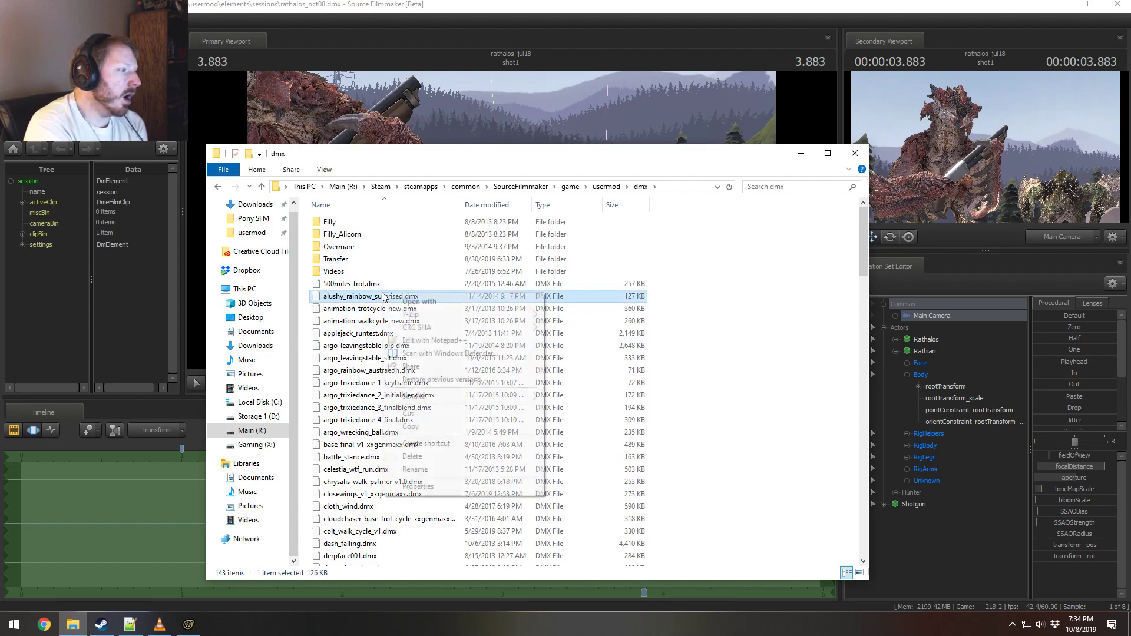
click(411, 341)
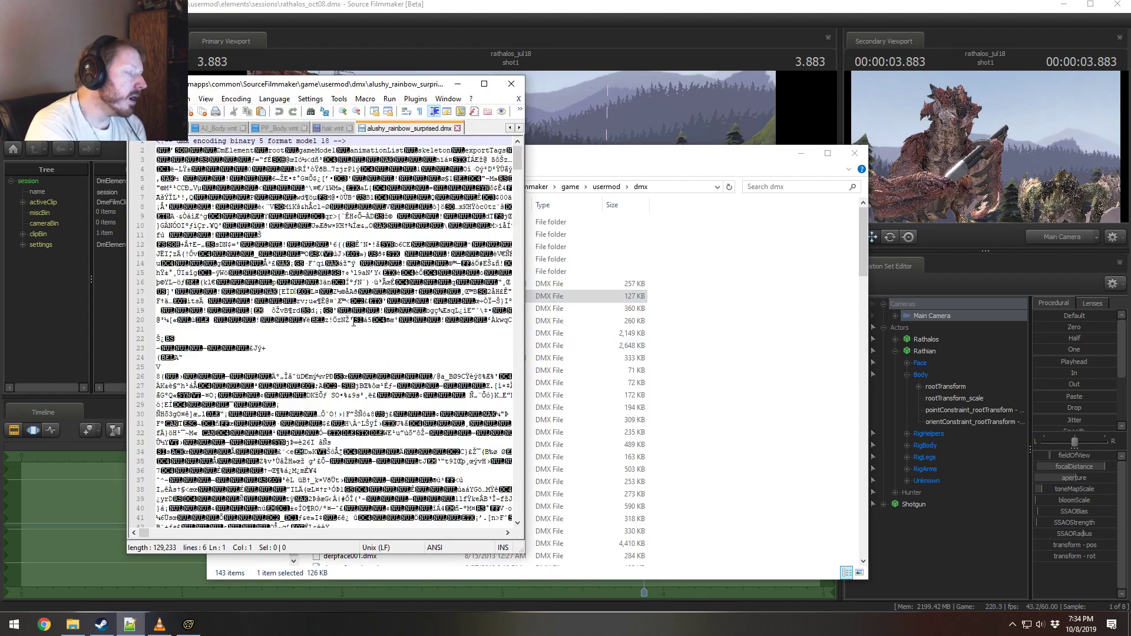
Step: Look through the binary contents of alushy_rainbow_surprised.dmx down to its last lines and close the file
click(343, 272)
scroll(344, 272, down, 9)
drag(519, 185, 517, 526)
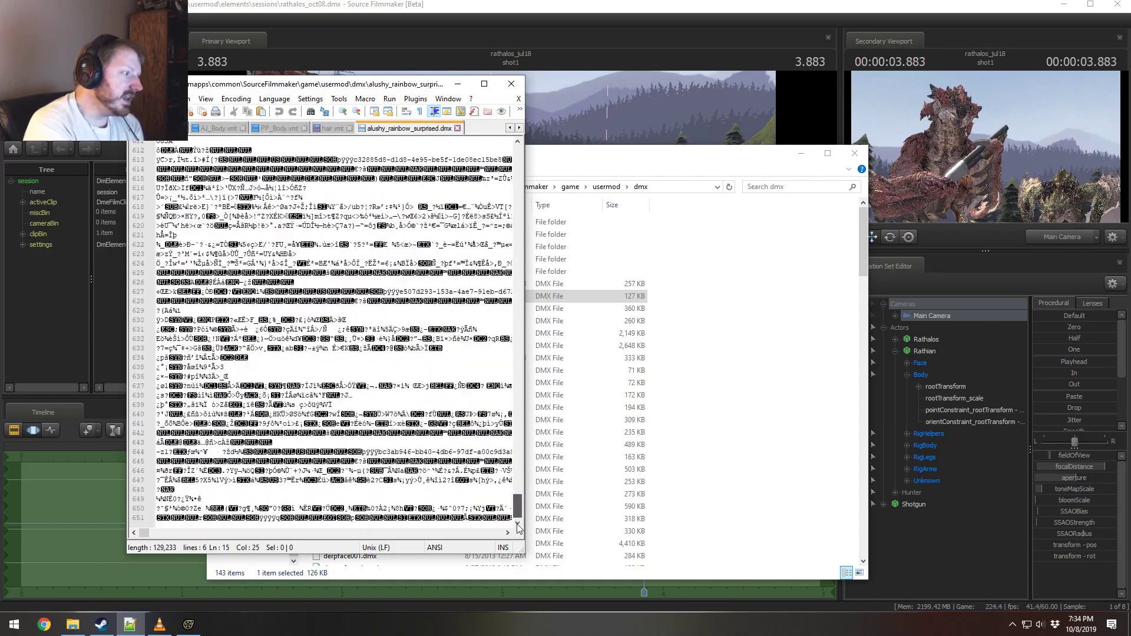
click(457, 127)
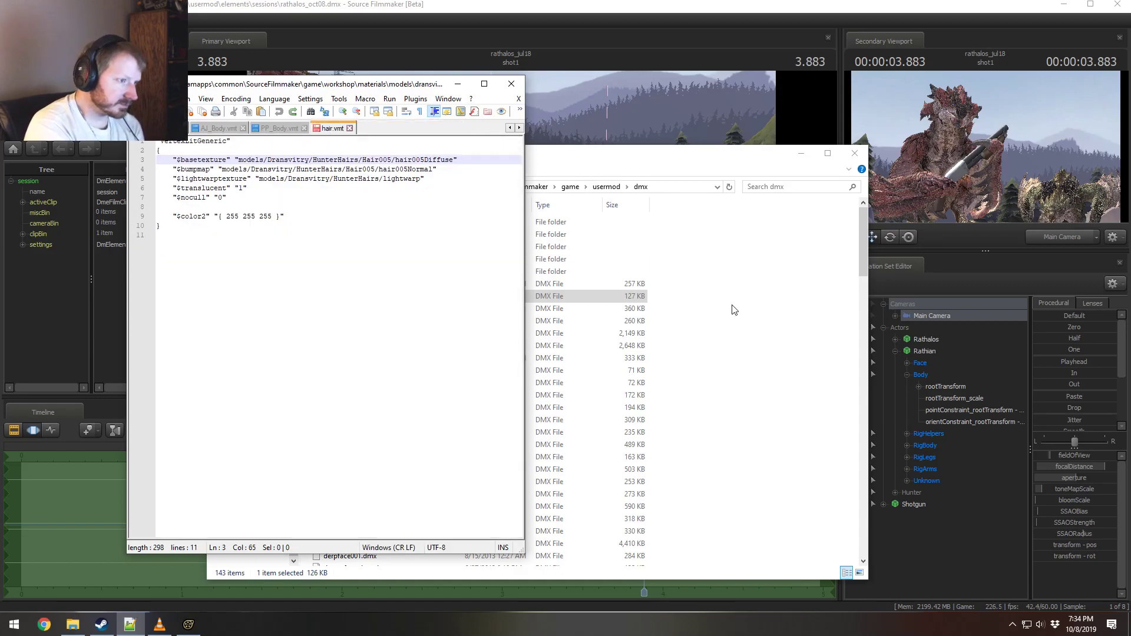
Step: Browse the Models folder on the R: drive and its Other subfolder for a readable animation file
click(733, 310)
click(253, 219)
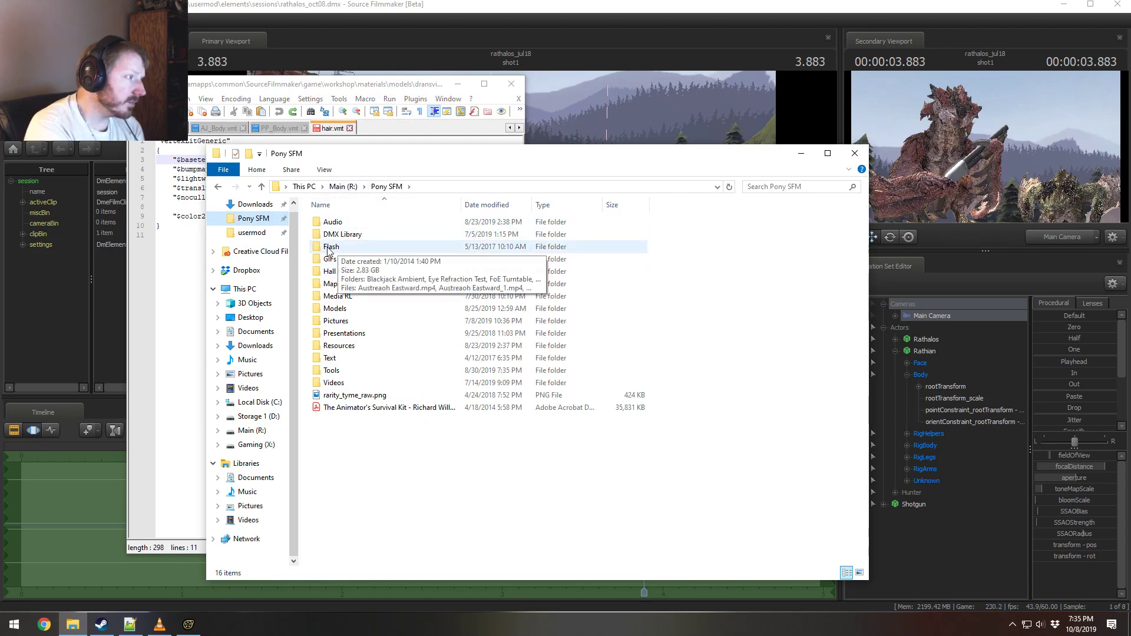
click(343, 186)
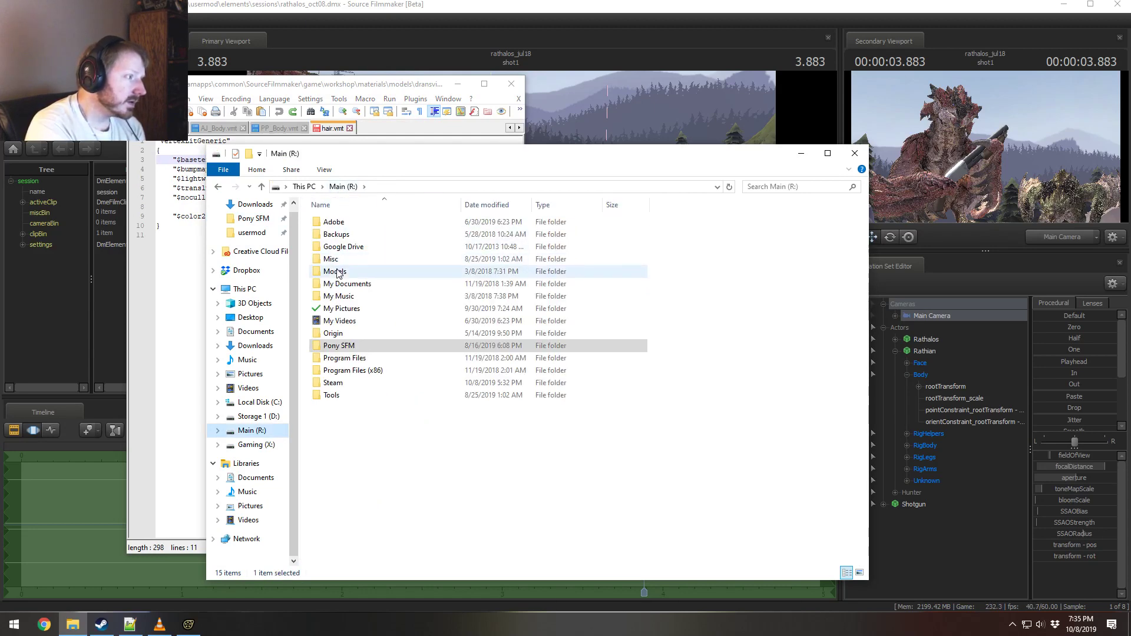
double_click(337, 272)
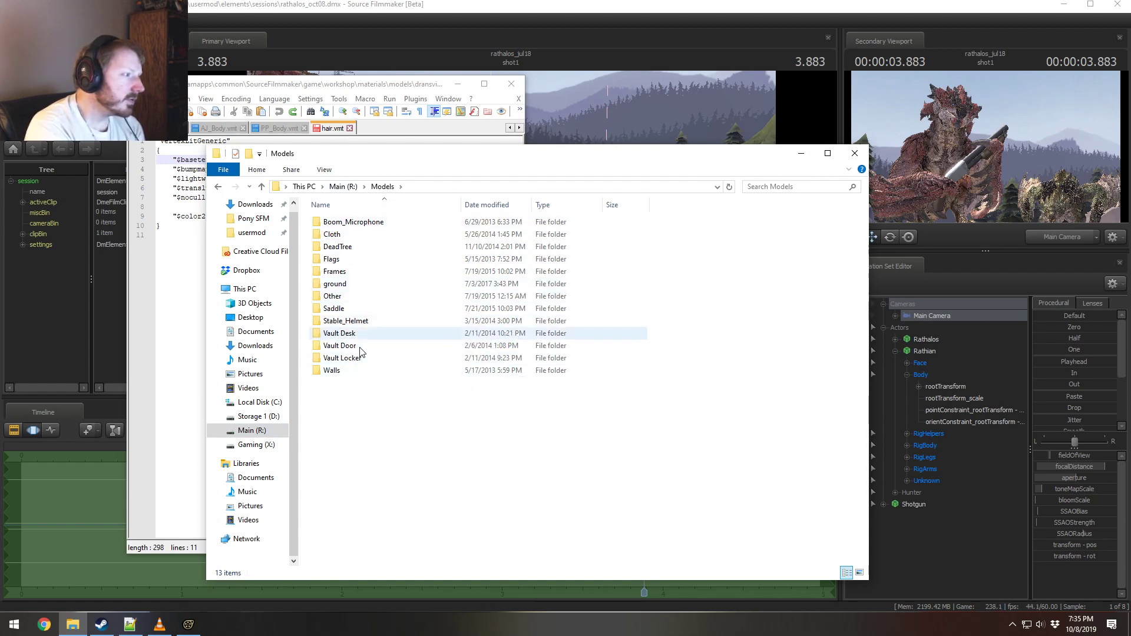
double_click(336, 296)
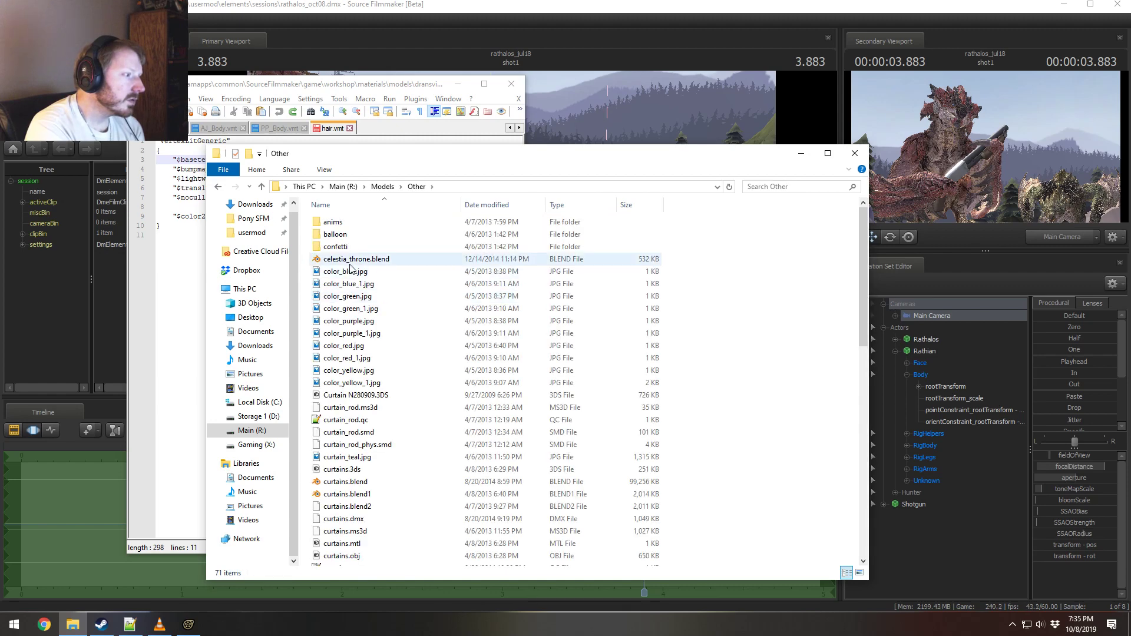
scroll(352, 283, down, 7)
scroll(352, 283, down, 5)
click(380, 186)
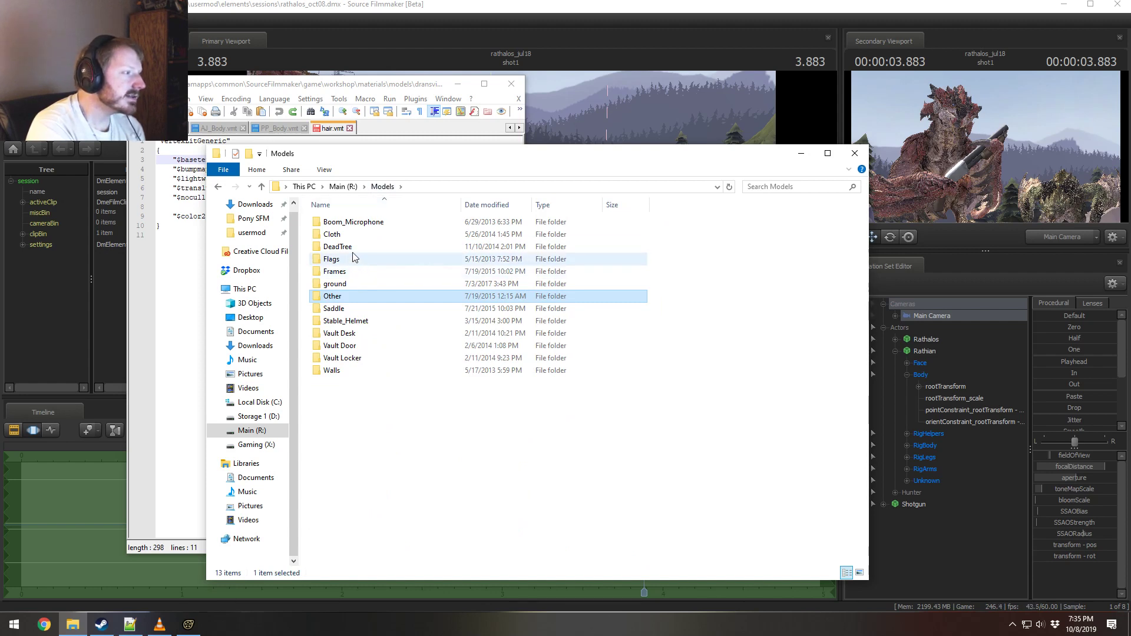
click(353, 186)
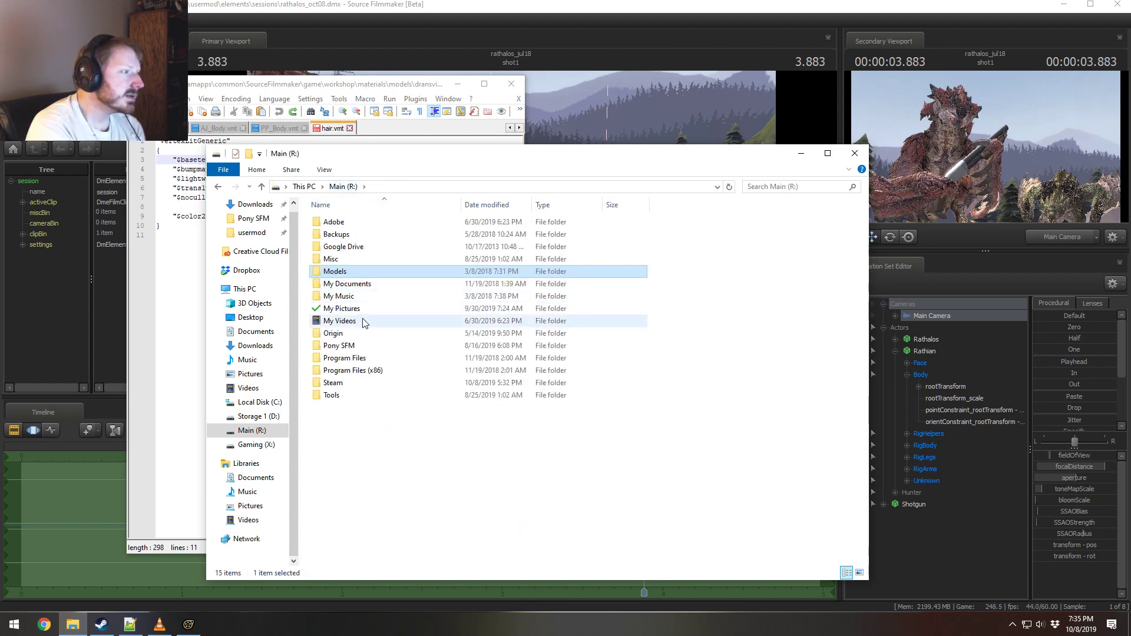
Step: Go to Pony SFM\Models\Rathalos\rathalos_anims and open Rathian_idle.smd in Notepad++
click(340, 348)
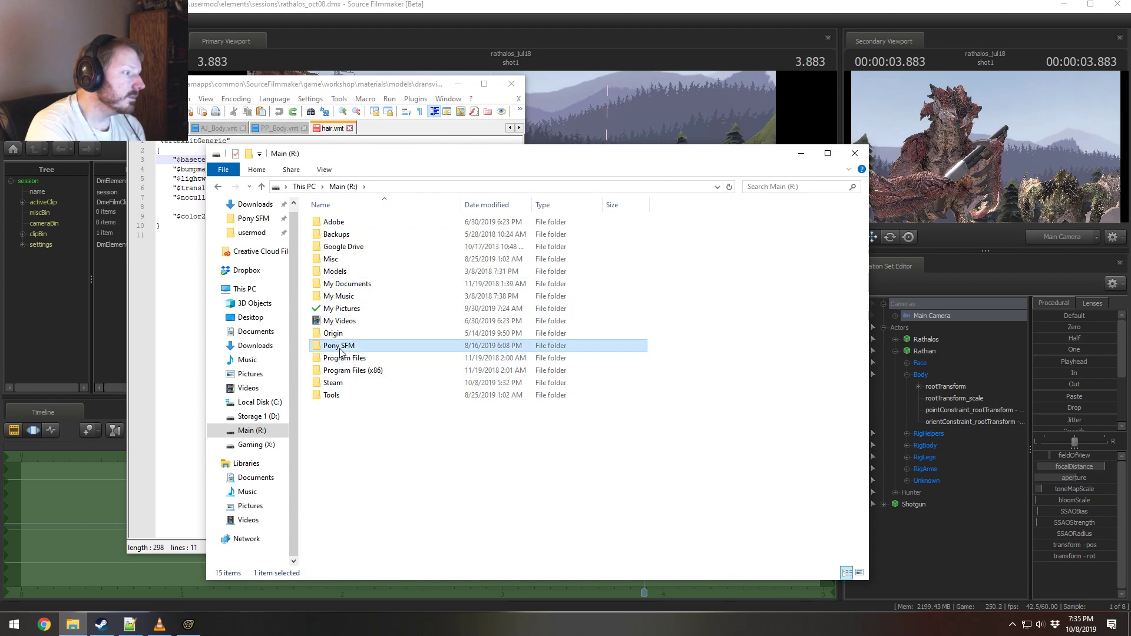
double_click(340, 348)
double_click(338, 300)
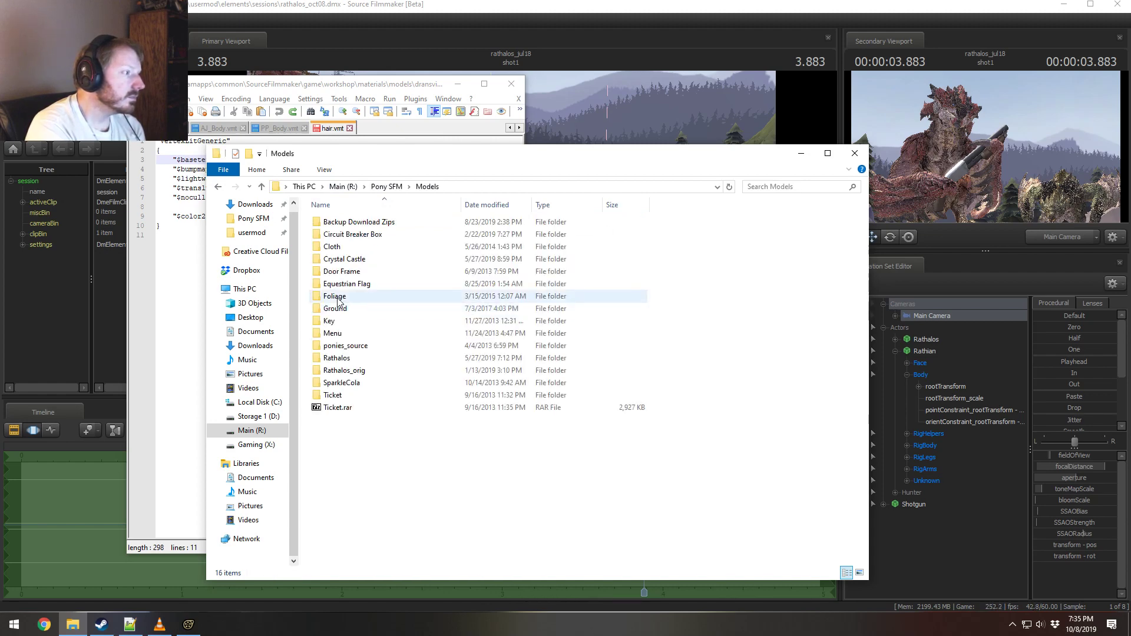
double_click(338, 359)
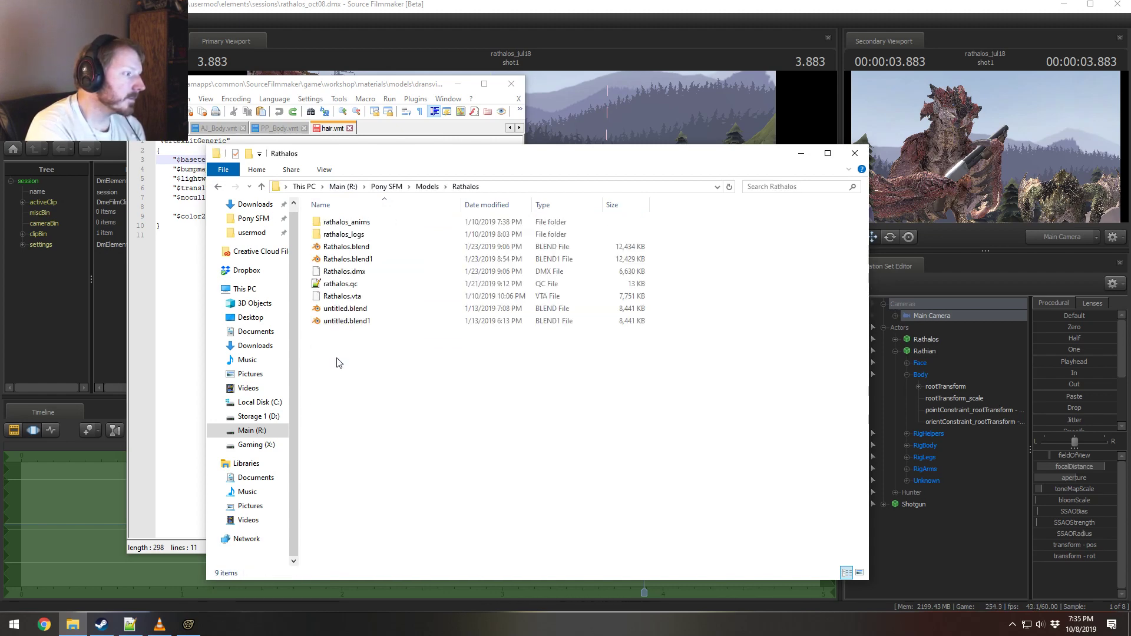
double_click(340, 224)
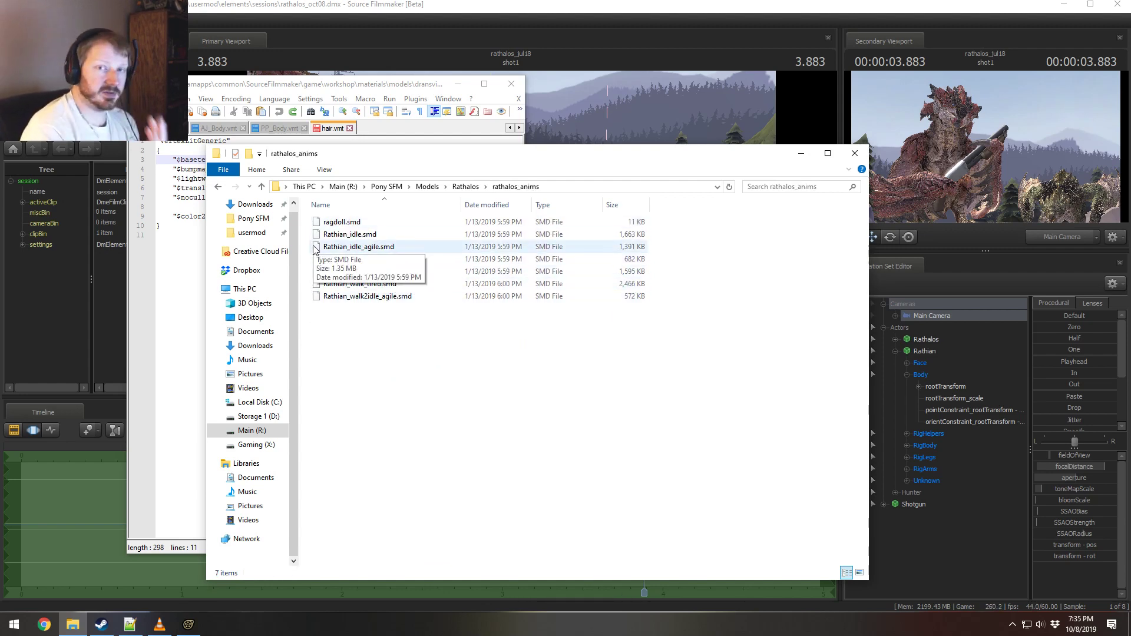
right_click(372, 236)
click(403, 288)
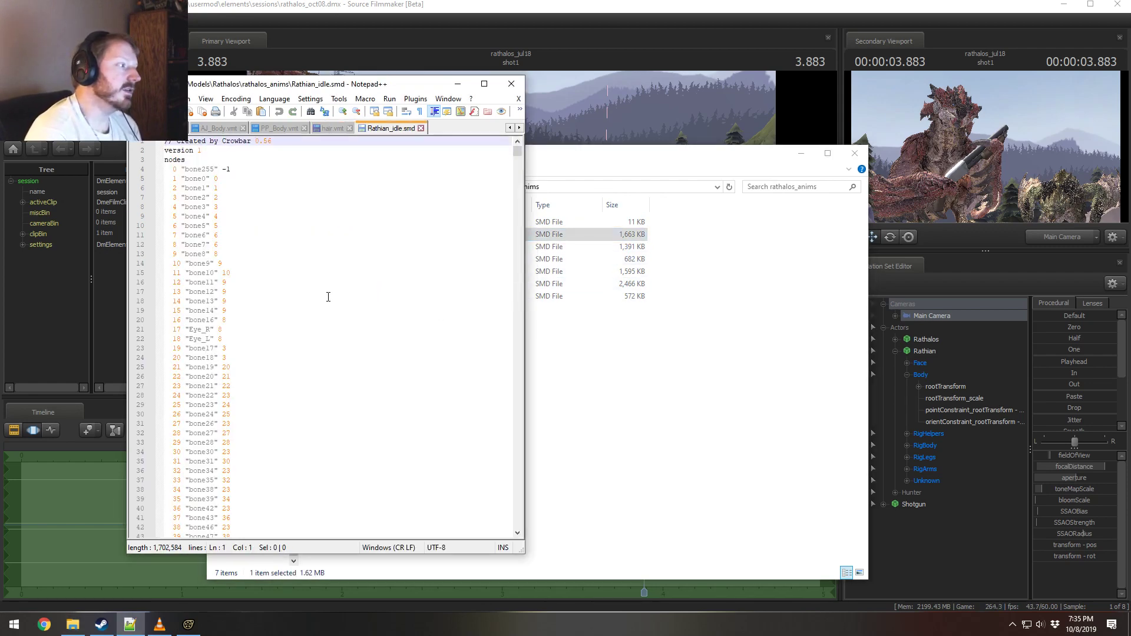
Step: Examine the position and rotation values of bones 19 and 20 in the skeleton section of Rathian_idle.smd
scroll(415, 279, down, 20)
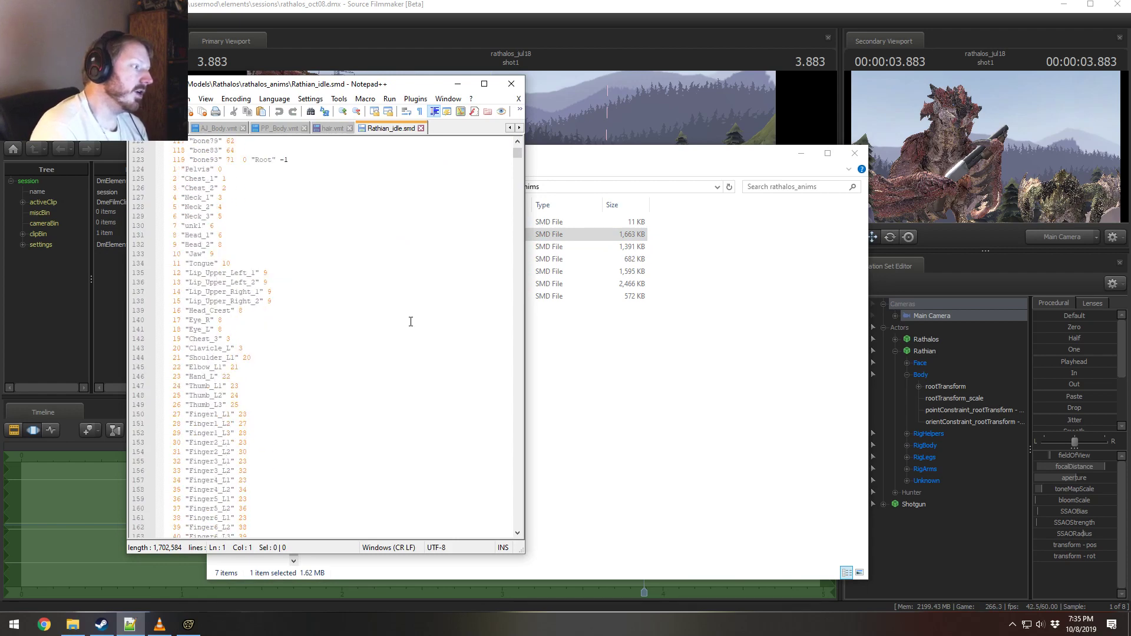
scroll(408, 321, down, 20)
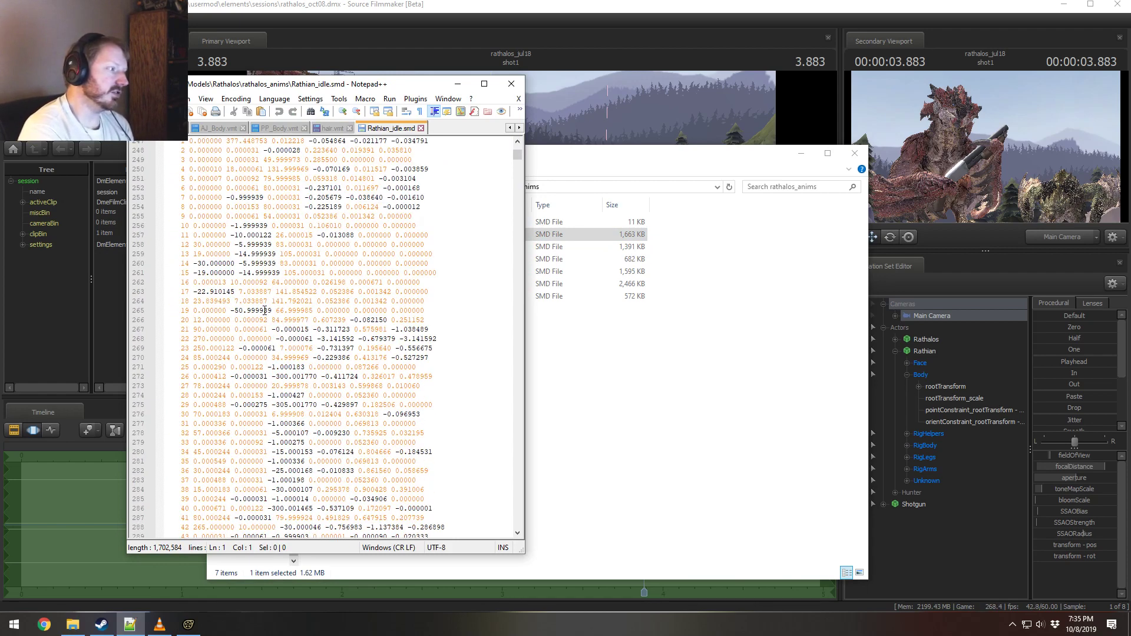
click(220, 318)
click(292, 311)
click(318, 310)
click(394, 309)
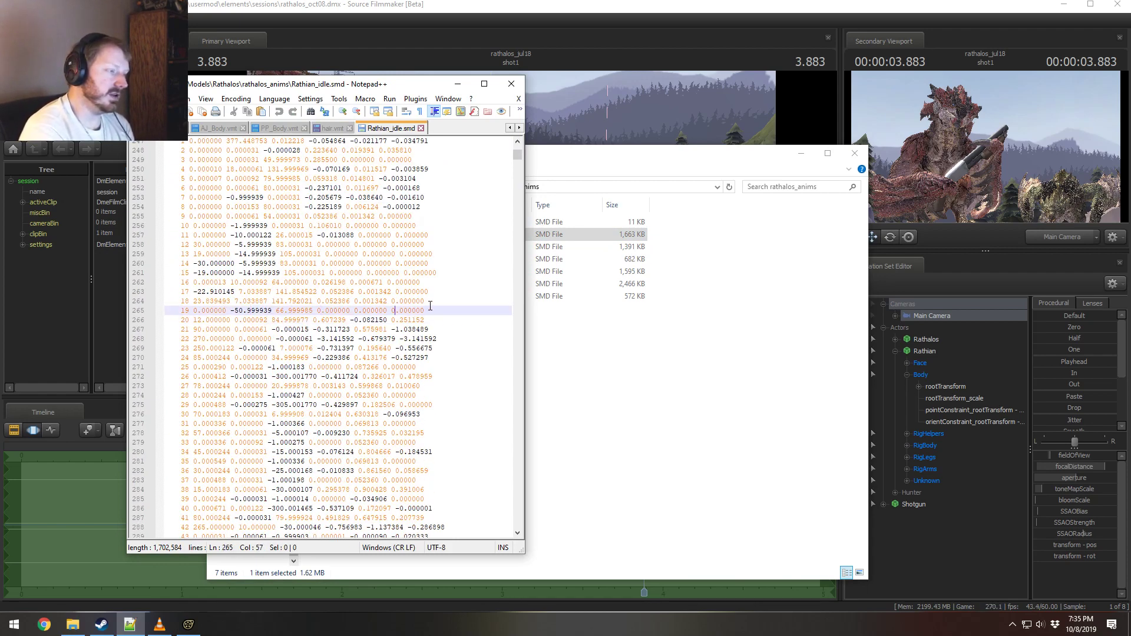
click(226, 312)
click(288, 311)
click(334, 312)
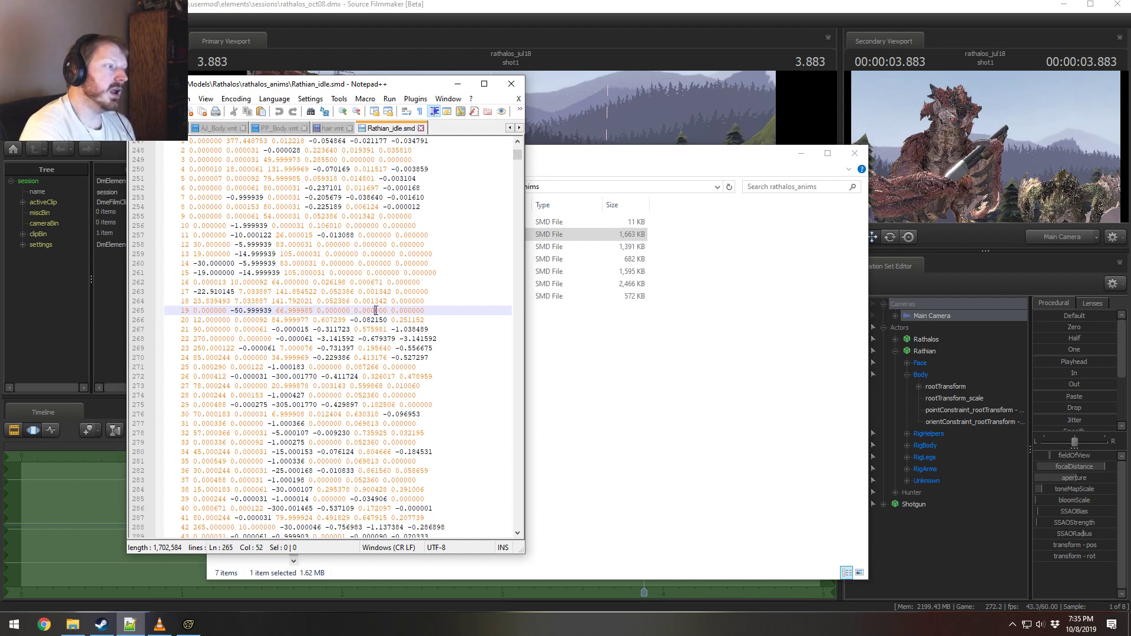
drag(424, 320, 420, 320)
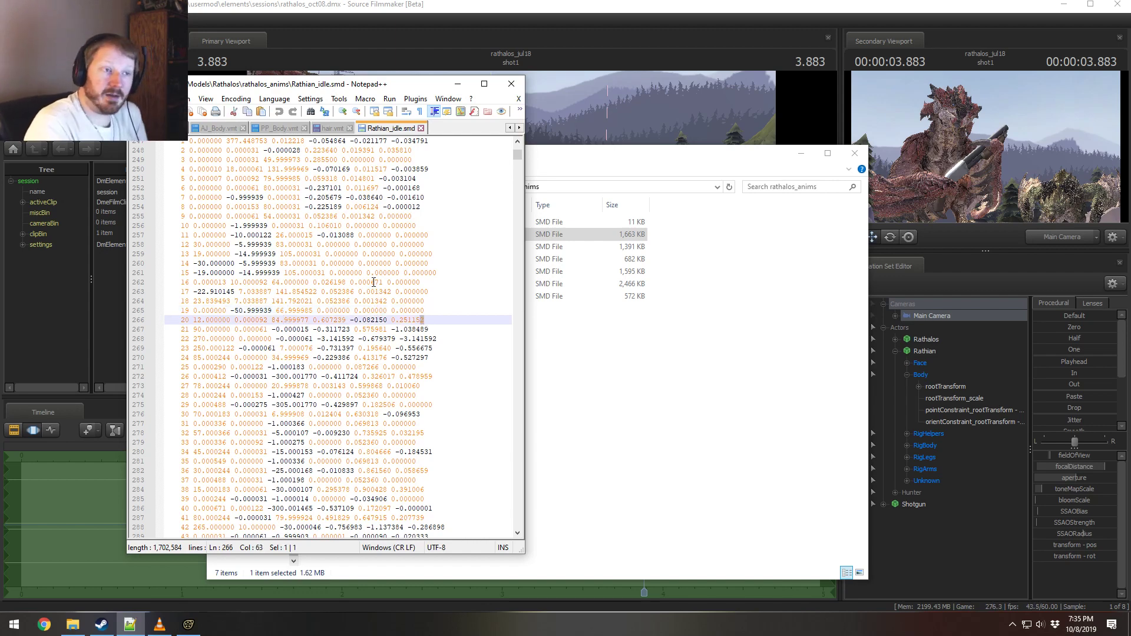
Step: Compare the named bones at the end of the nodes list with the numbered rows under time 0
scroll(240, 285, up, 8)
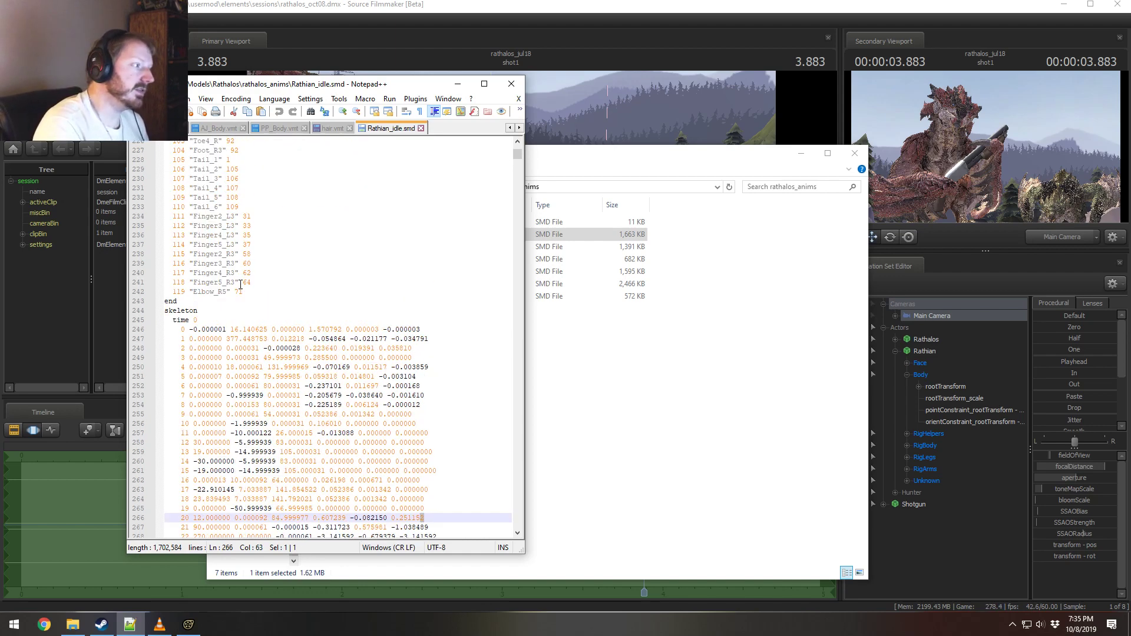
scroll(205, 380, up, 1)
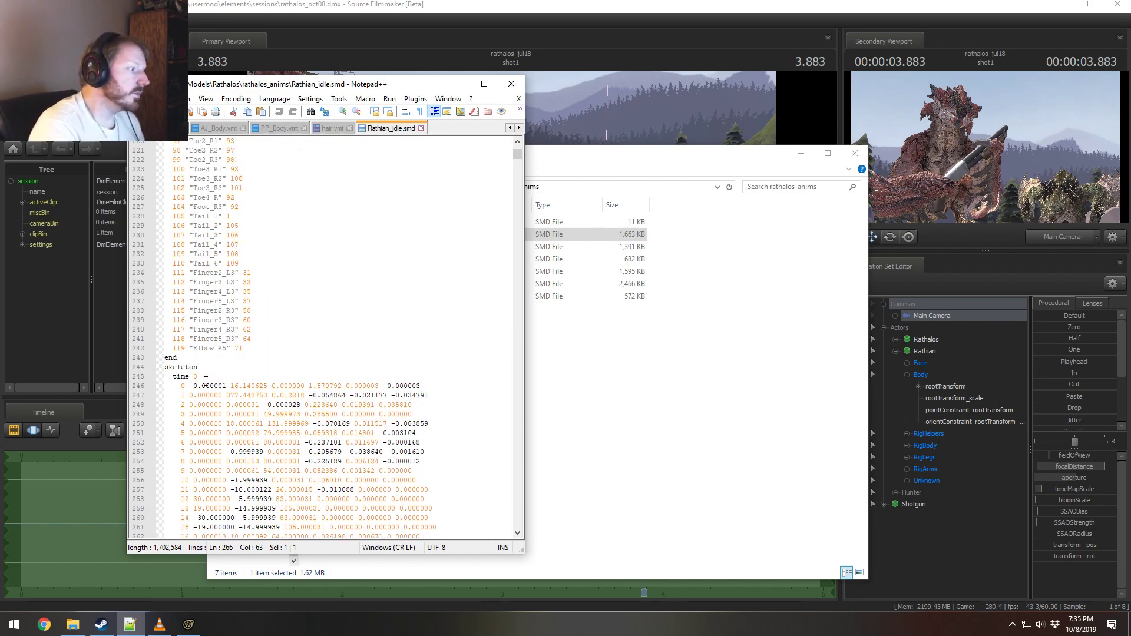
scroll(265, 424, up, 7)
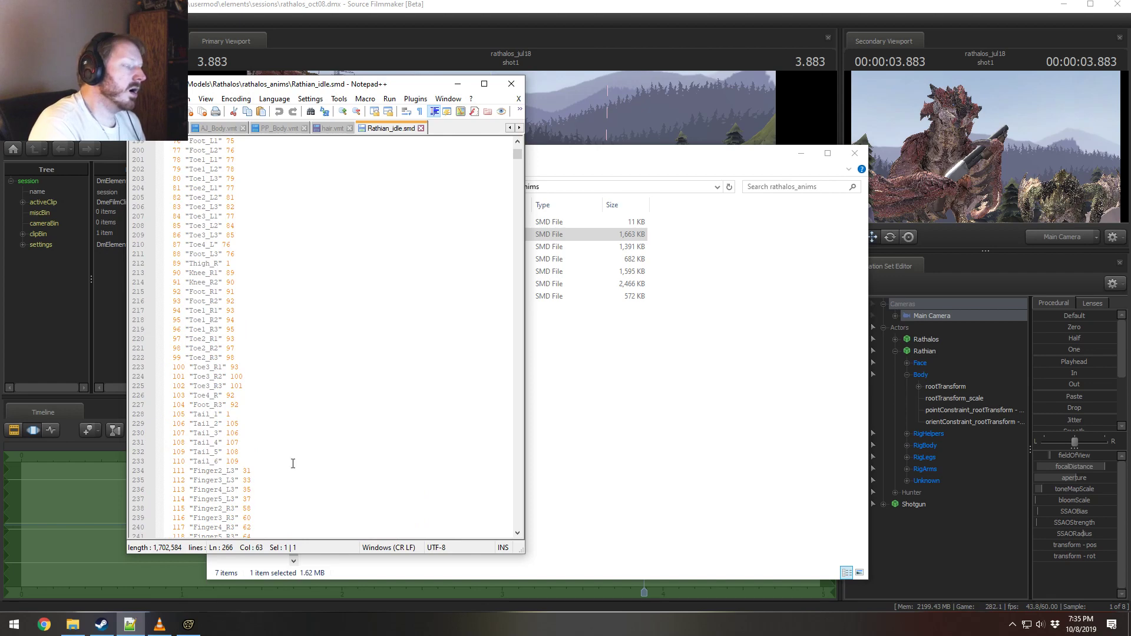
click(273, 367)
click(200, 207)
scroll(254, 273, up, 4)
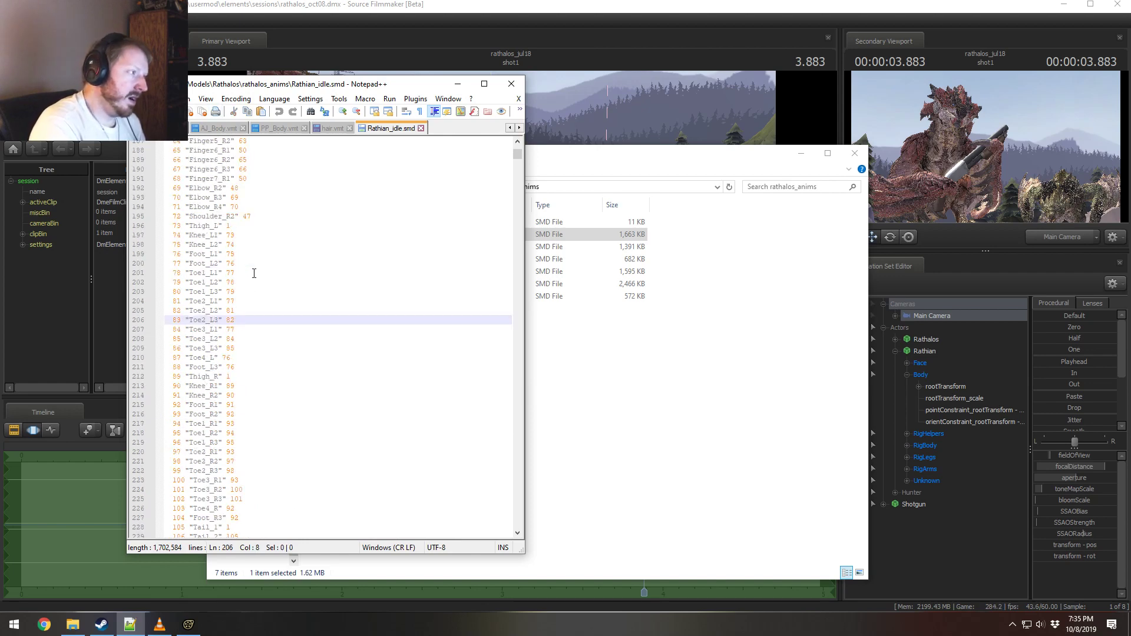
scroll(253, 273, down, 19)
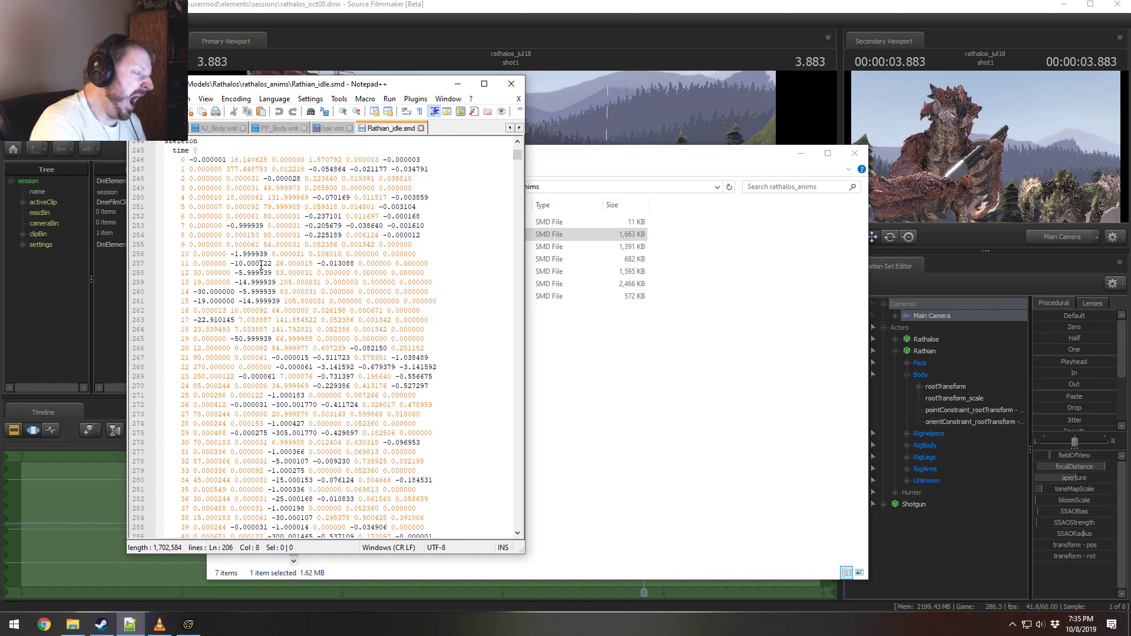
scroll(261, 265, up, 6)
click(179, 263)
Step: Examine the bone IDs, names and parent numbers from the start of the nodes list through the descriptively named bones
scroll(188, 283, up, 20)
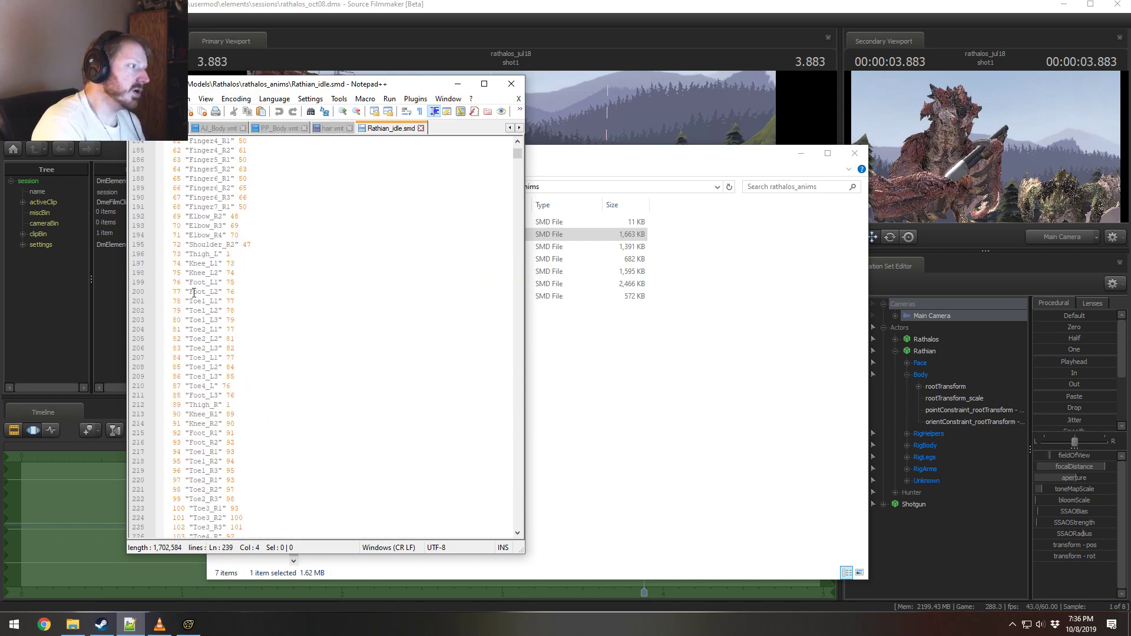
scroll(192, 298, up, 20)
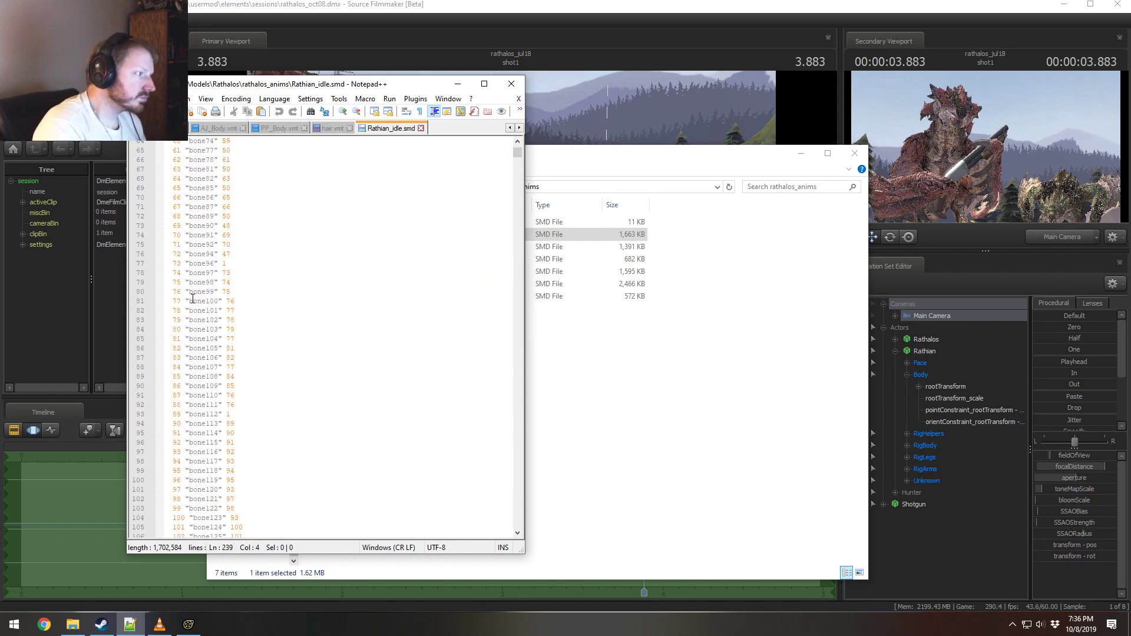
scroll(193, 293, up, 2)
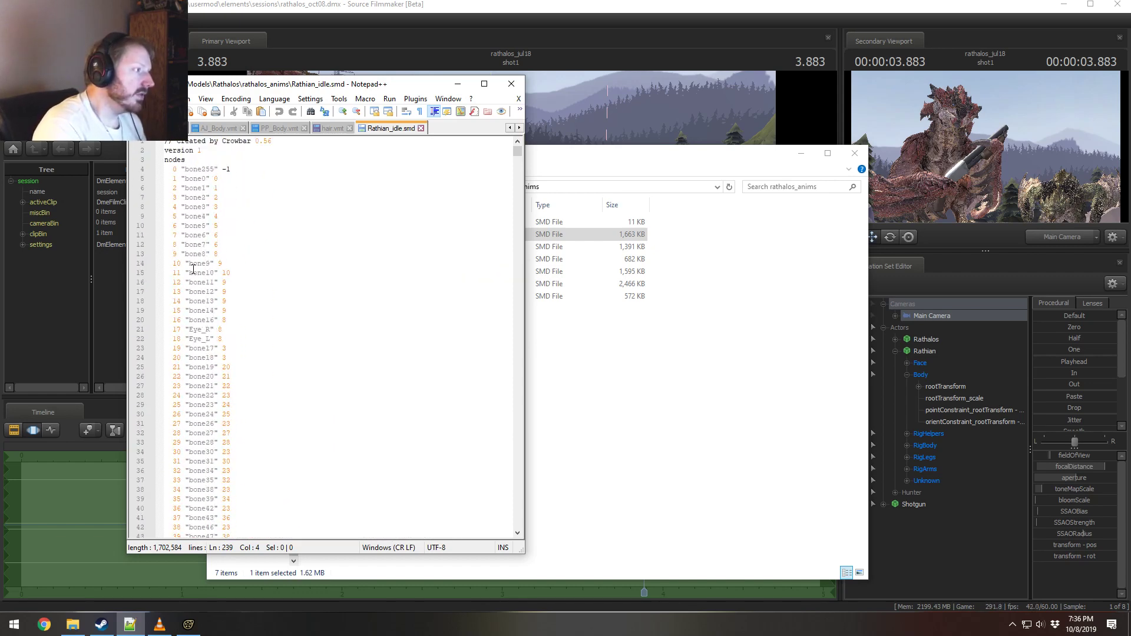
click(175, 173)
click(175, 179)
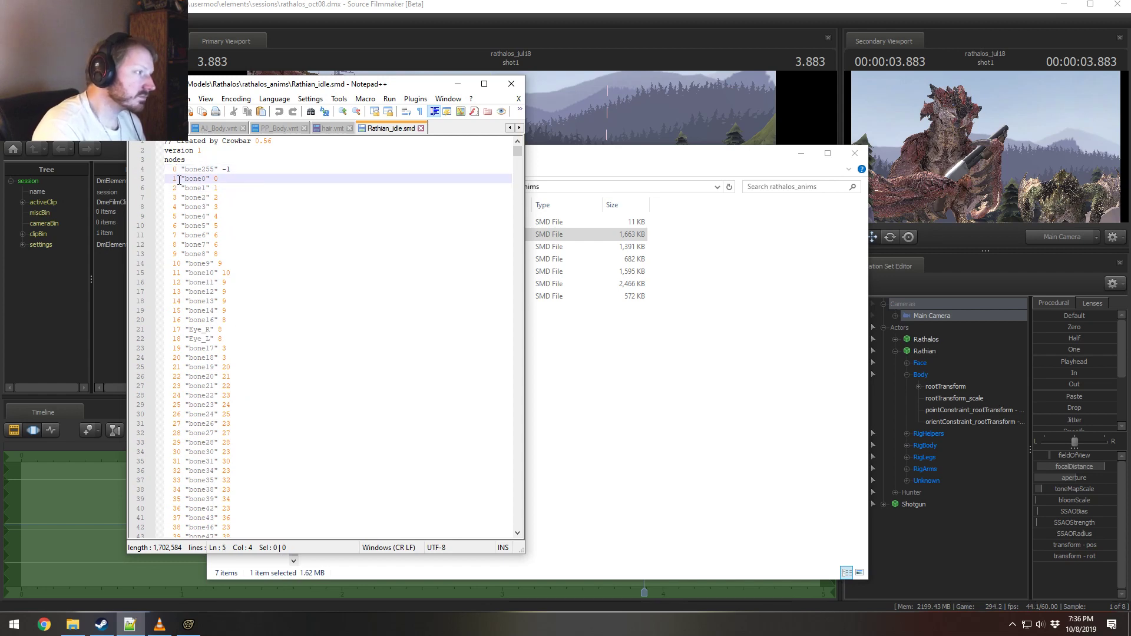
click(177, 170)
click(204, 169)
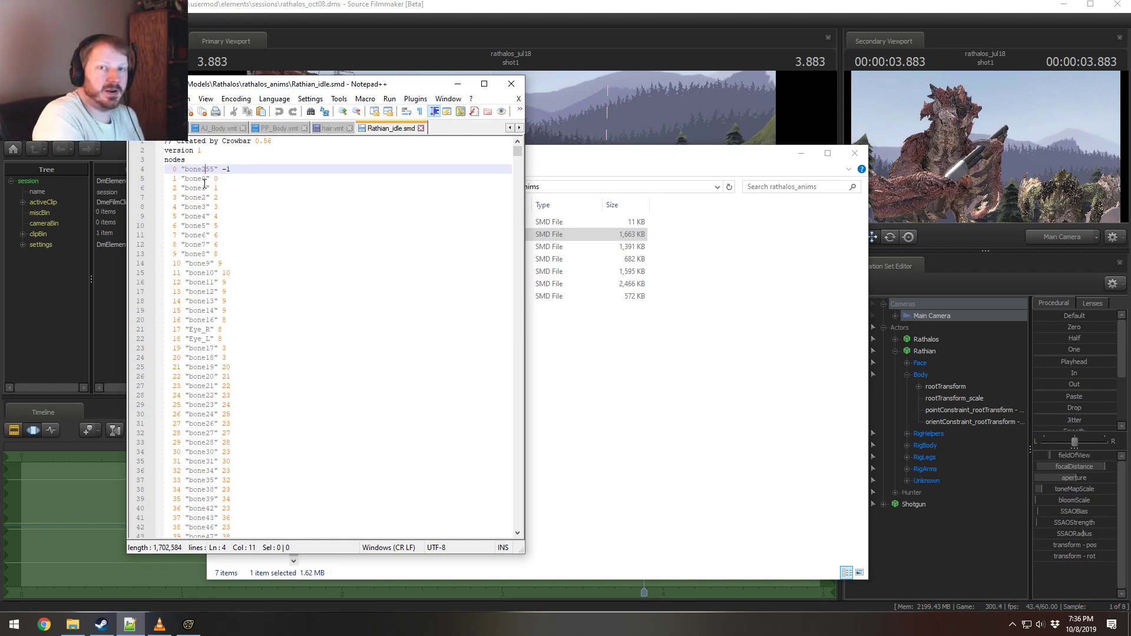
click(208, 188)
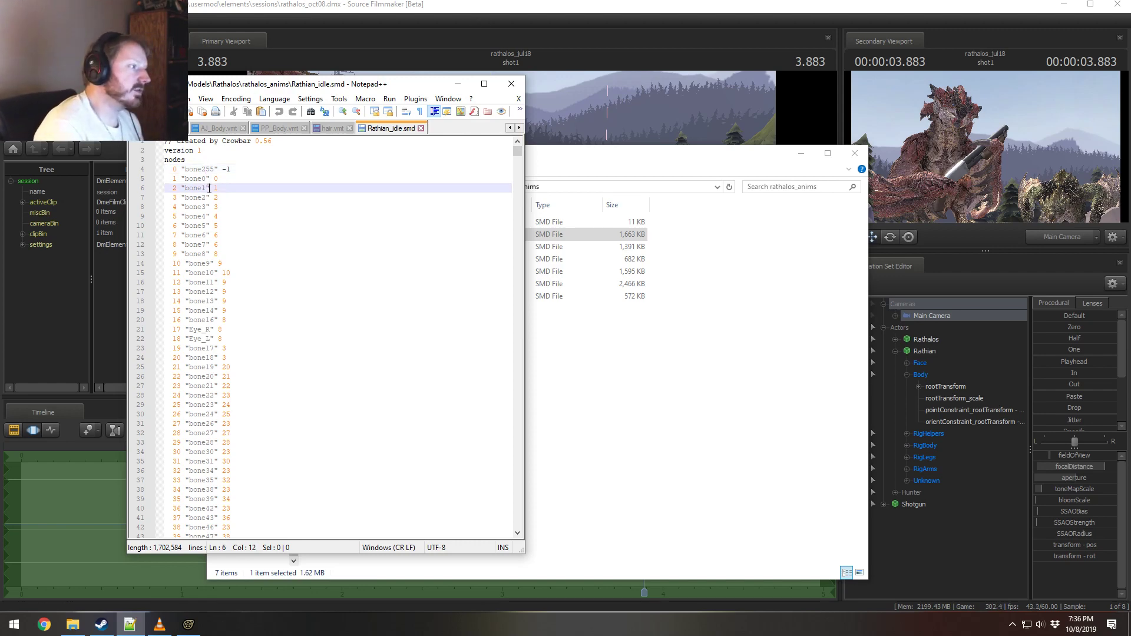
scroll(237, 293, down, 18)
scroll(237, 293, down, 20)
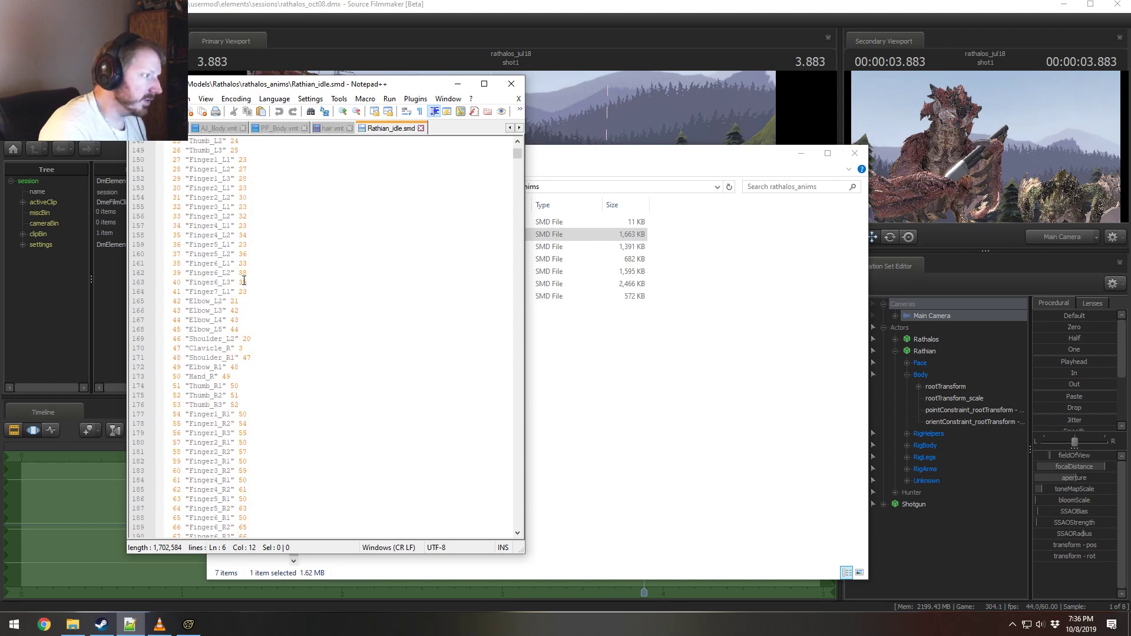
Step: Examine the named bones that follow "Root" in the nodes list of Rathian_idle.smd and the numbered bones preceding them
scroll(244, 280, up, 1)
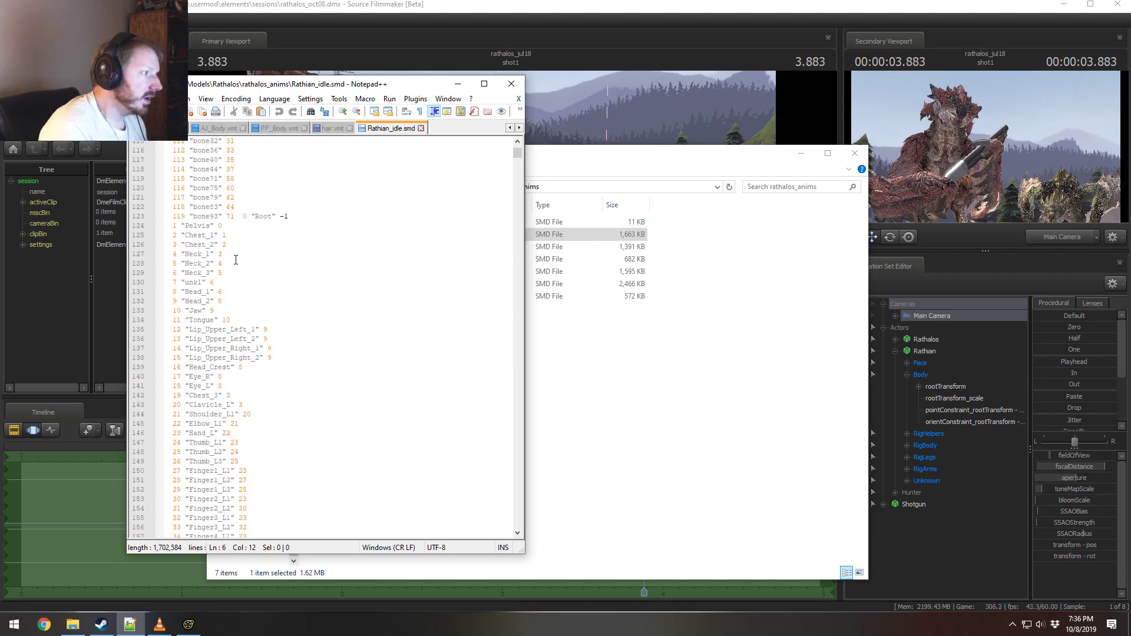
scroll(231, 448, up, 6)
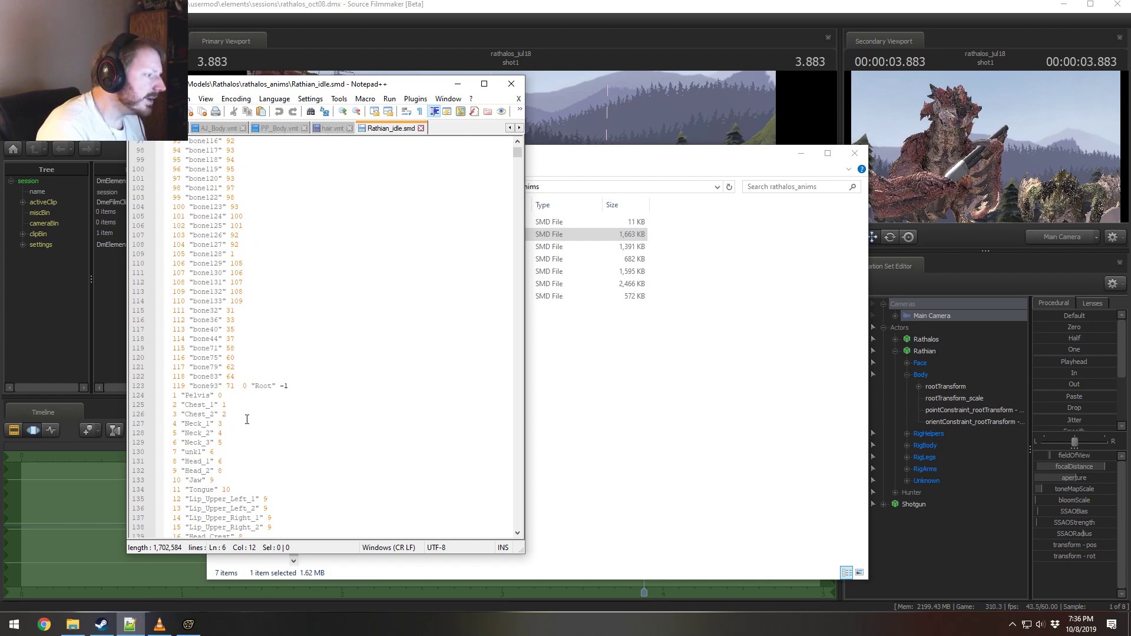
scroll(247, 418, down, 6)
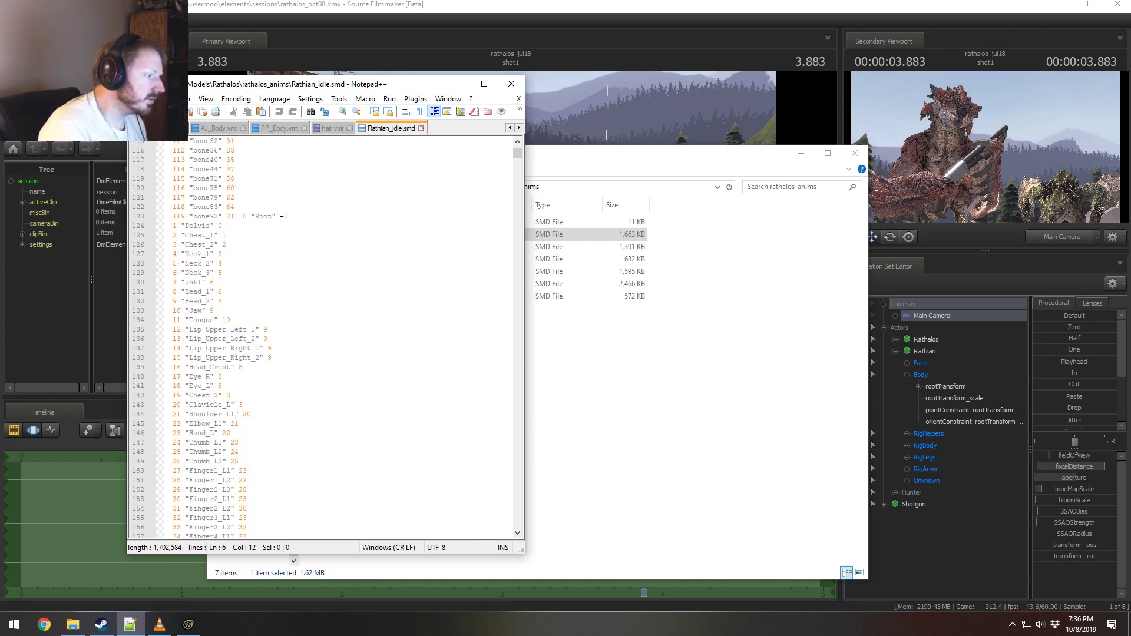
scroll(246, 467, up, 20)
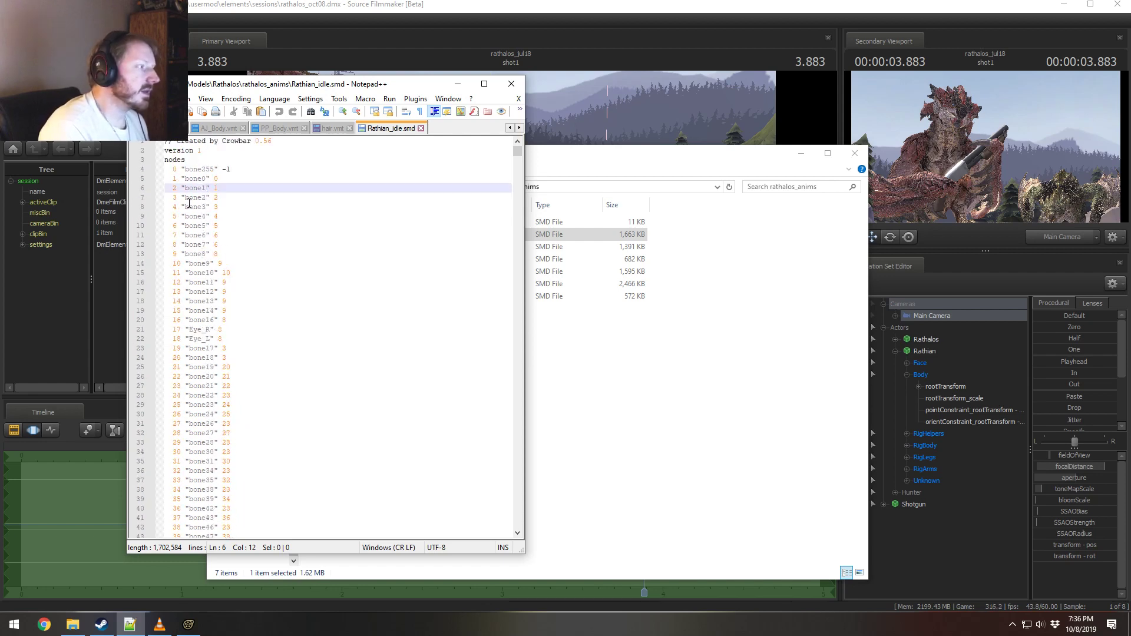
Step: Check the IDs, names and parent numbers of bone0, bone7, Eye_R and the neighbouring numbered bones, and close Rathian_idle.smd
click(189, 201)
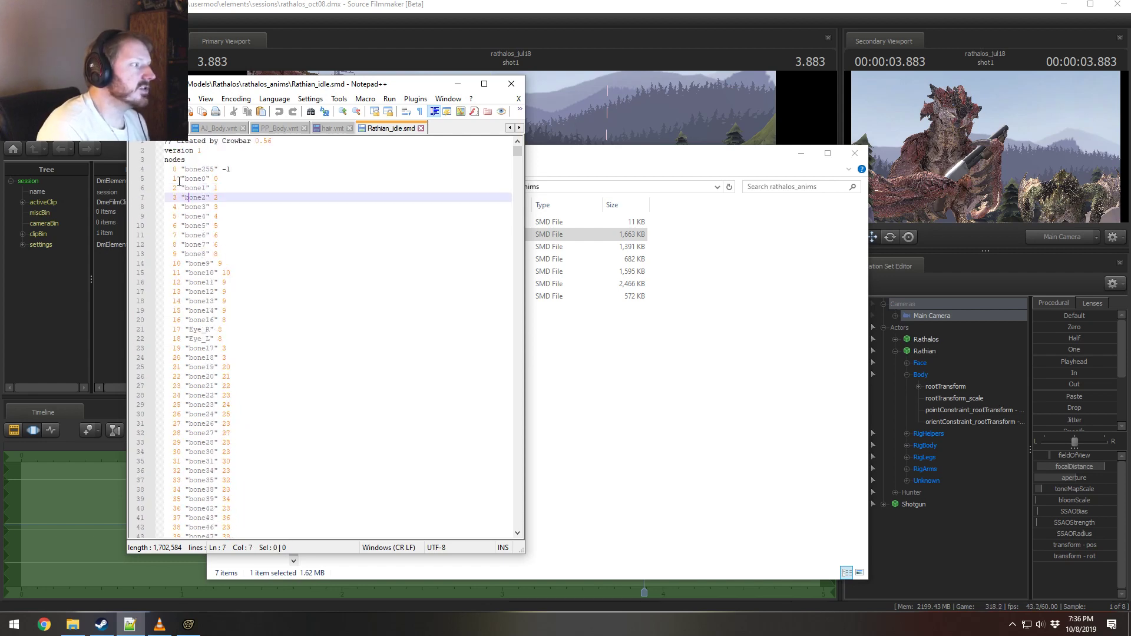
click(177, 179)
double_click(195, 178)
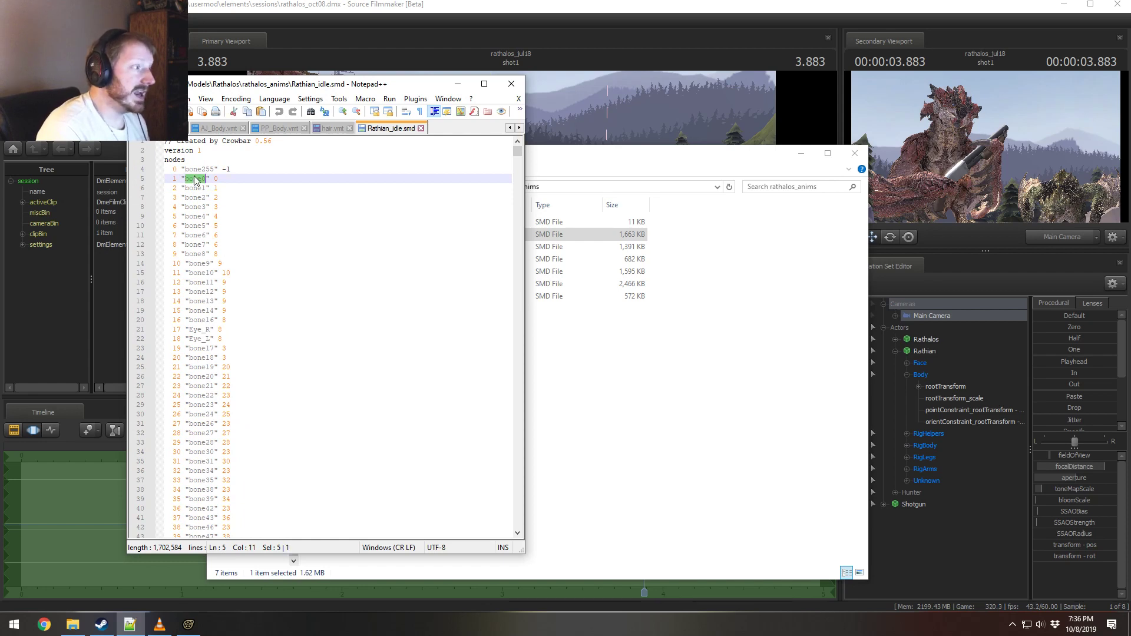
click(216, 179)
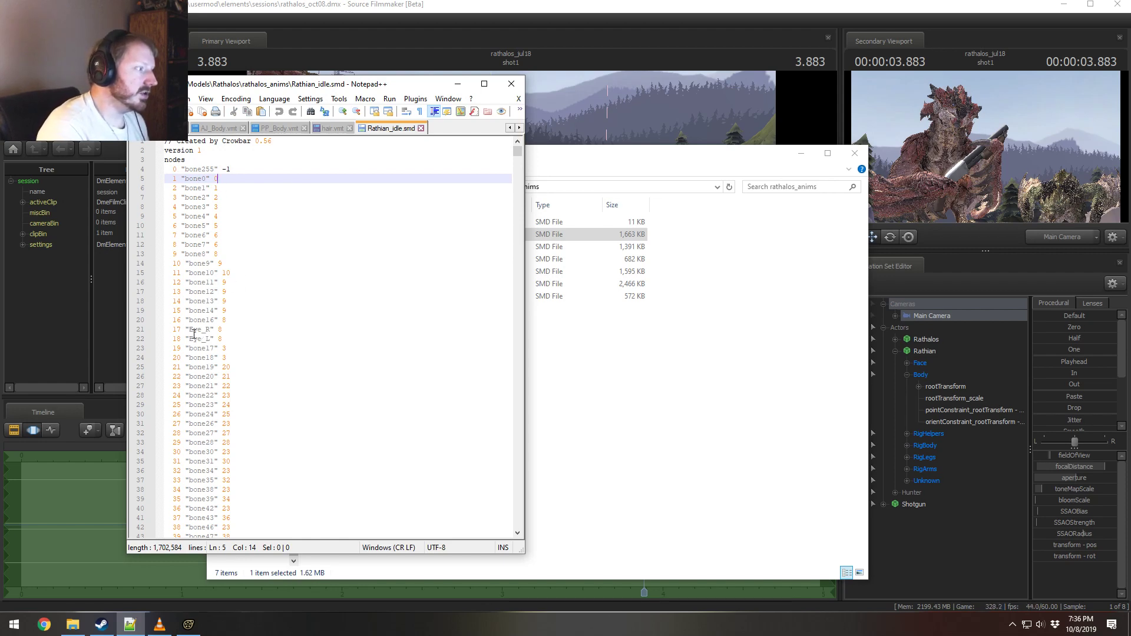
click(231, 322)
click(206, 330)
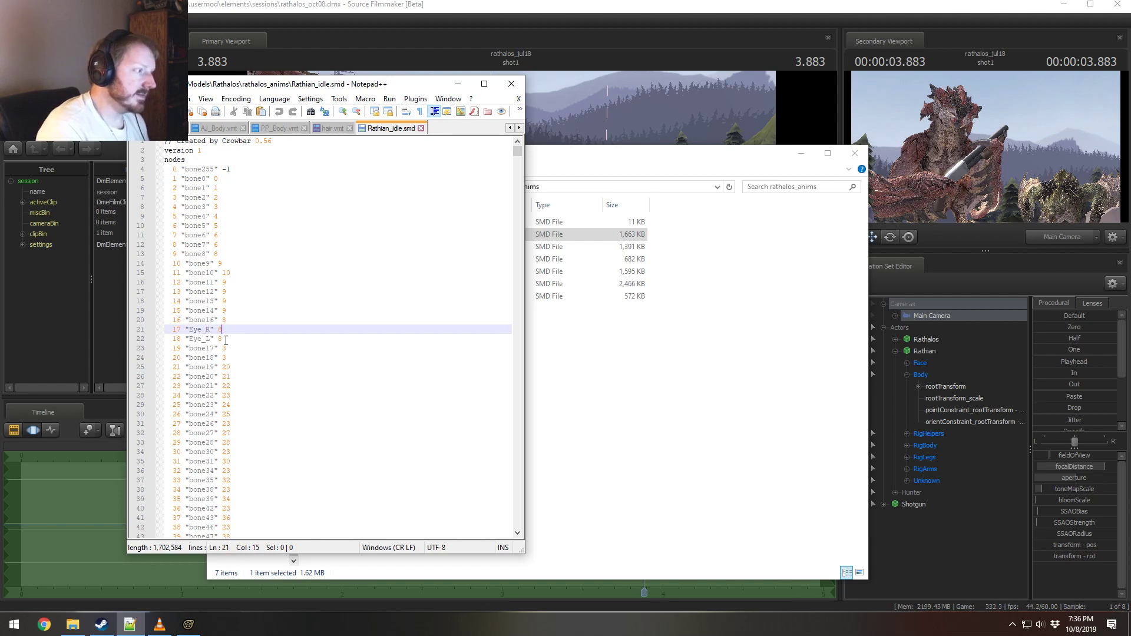
drag(176, 254, 238, 253)
drag(173, 244, 221, 243)
click(233, 243)
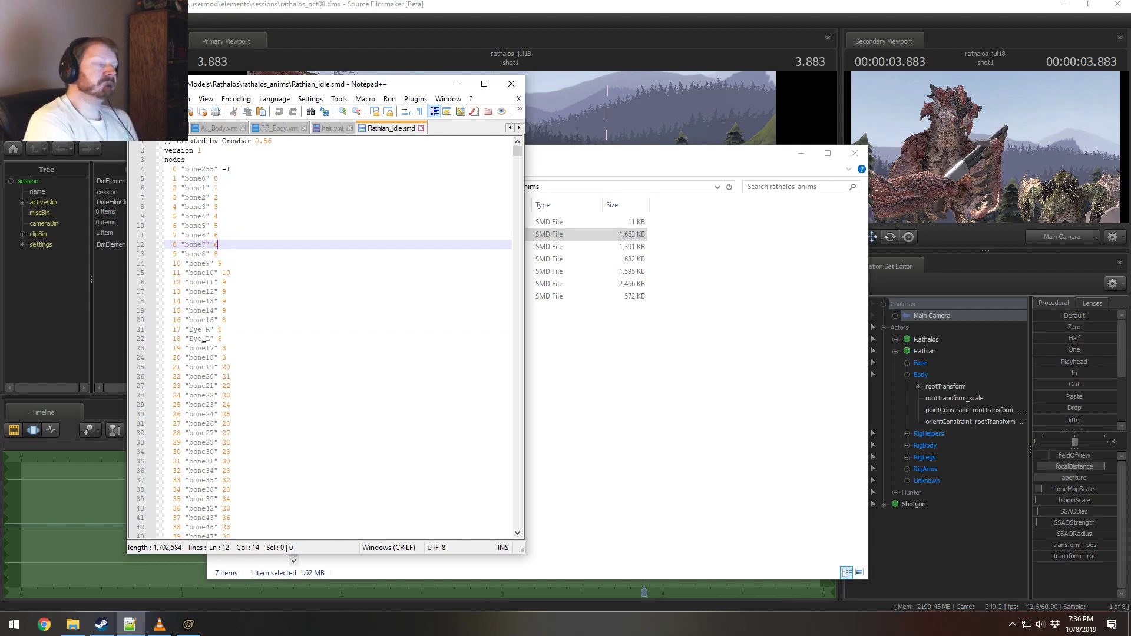
click(222, 300)
double_click(194, 179)
scroll(241, 368, down, 7)
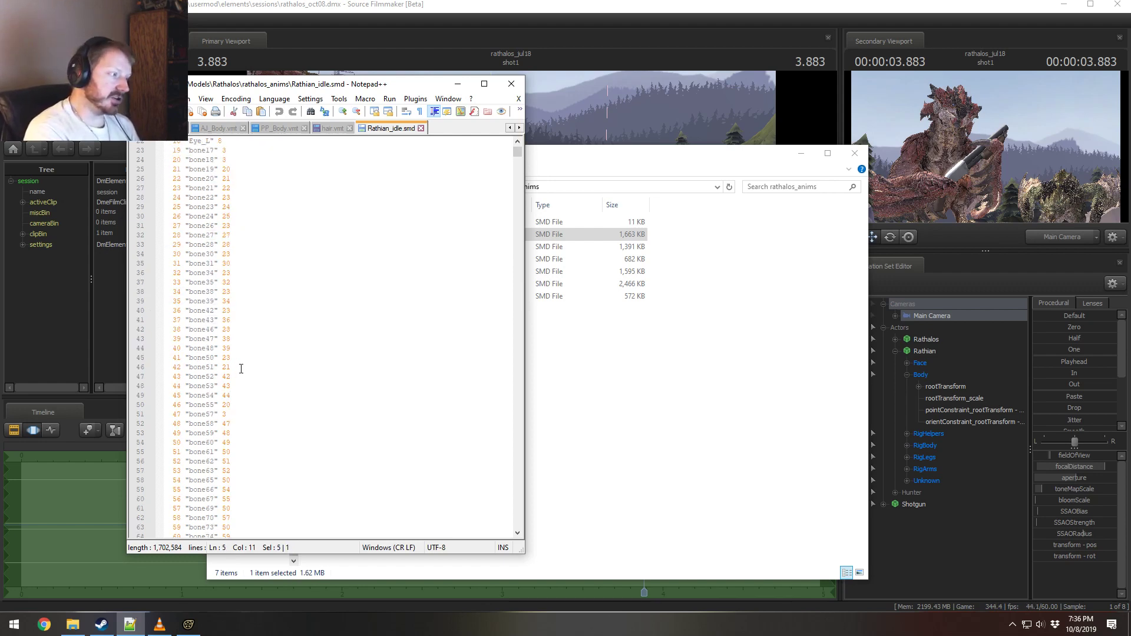
scroll(241, 368, down, 11)
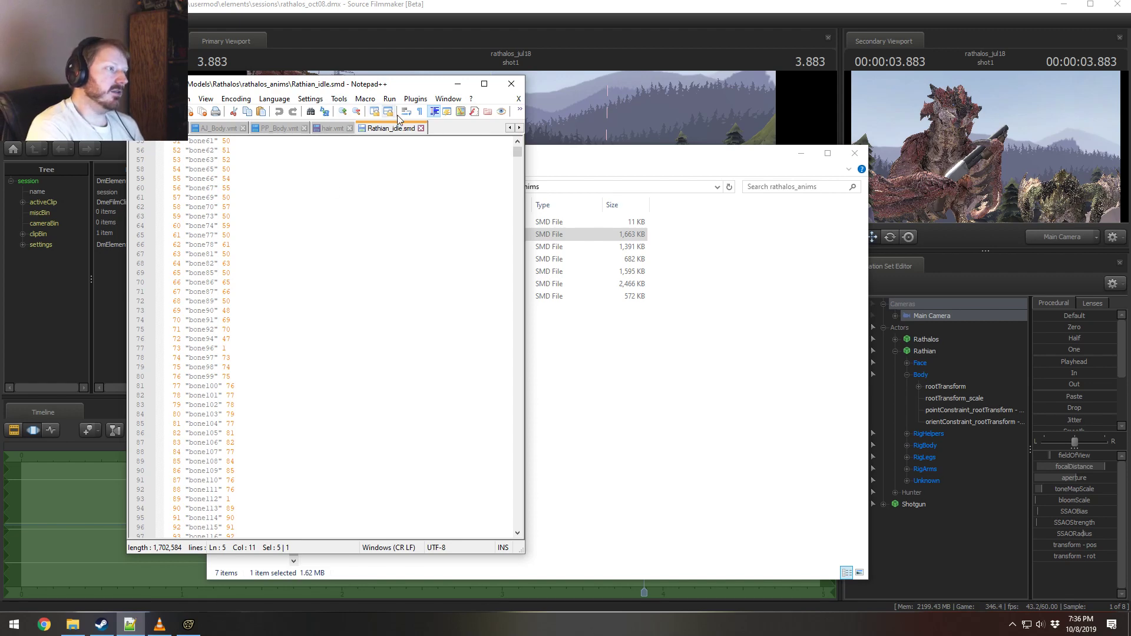
click(421, 128)
click(618, 383)
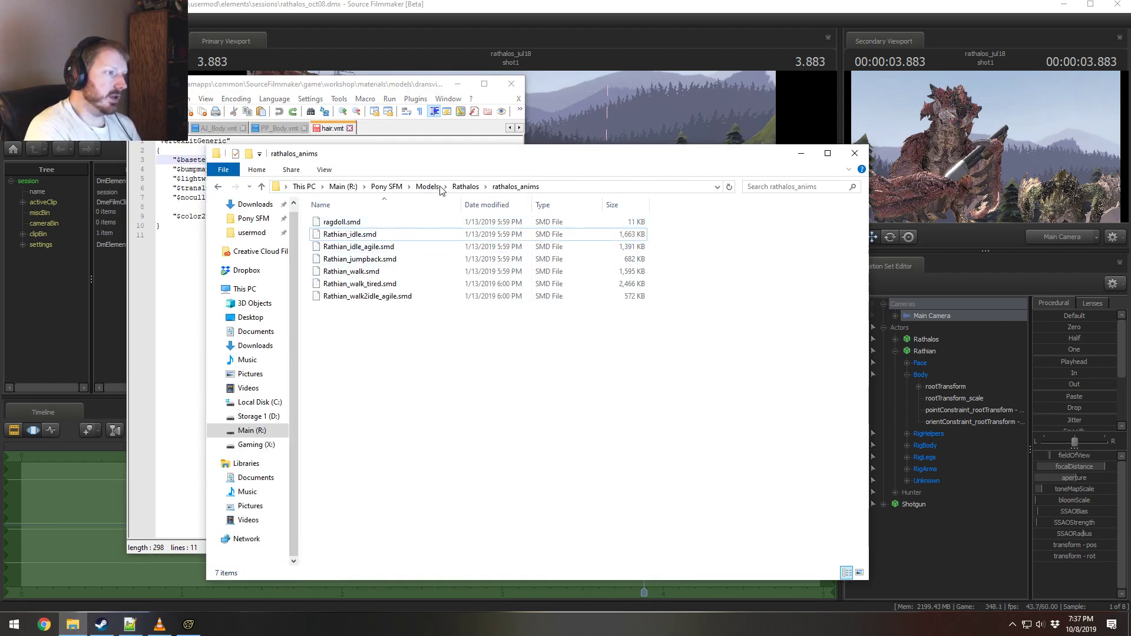
Step: Reopen Rathian_idle.smd in Notepad++ to review the named bones from Clavicle_L onward, and close the file again
right_click(374, 236)
click(401, 285)
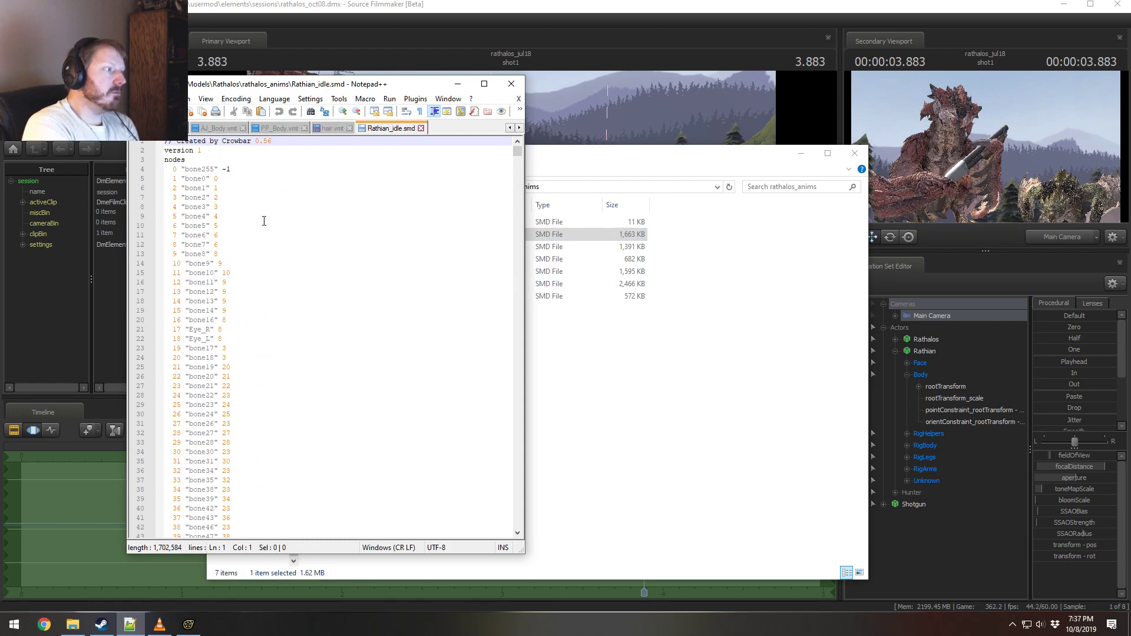
scroll(264, 221, down, 20)
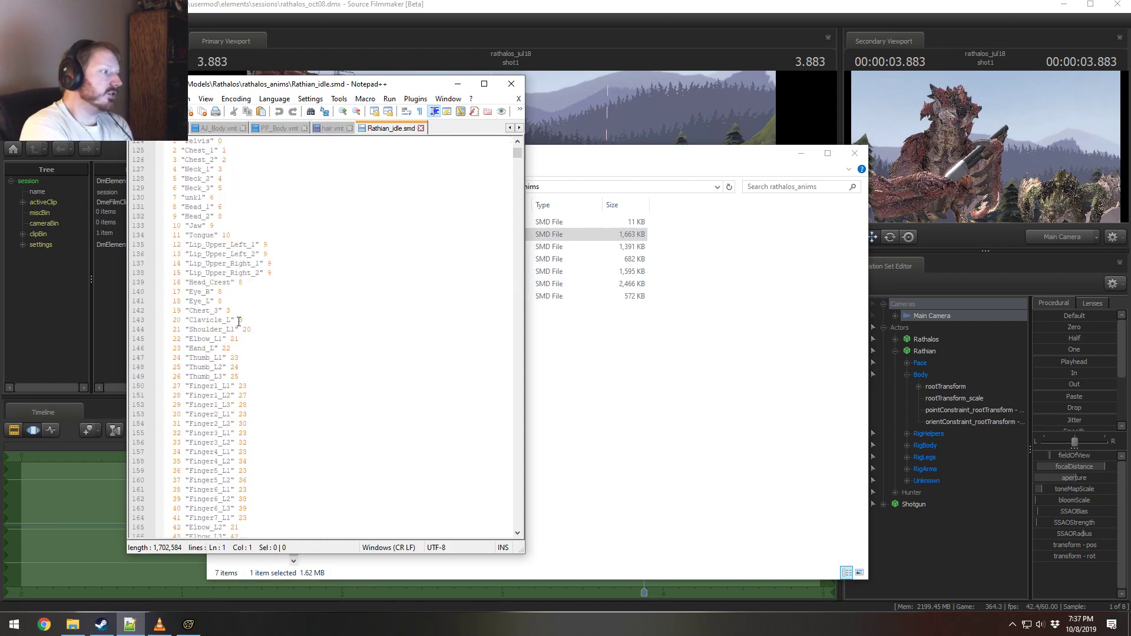
click(242, 319)
scroll(479, 280, down, 16)
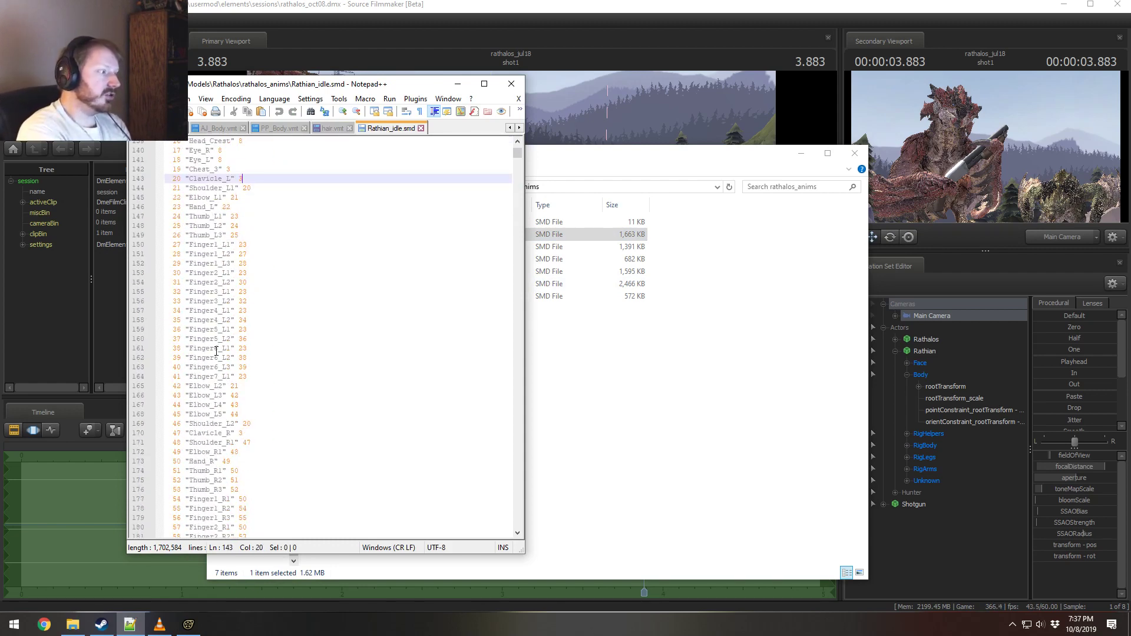
click(420, 128)
click(646, 530)
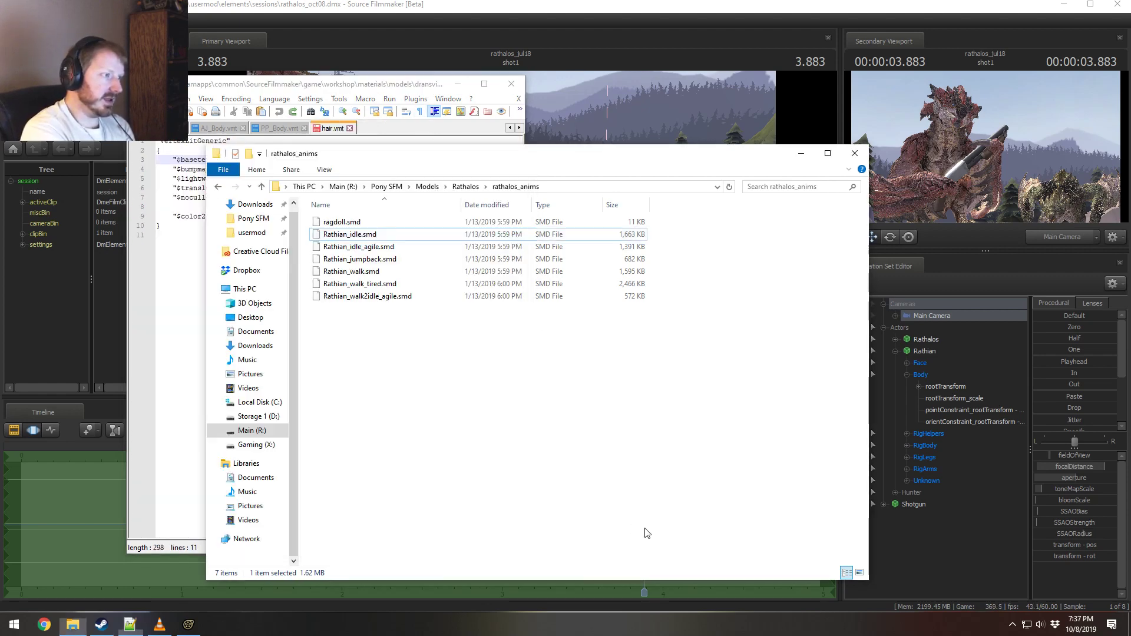
Step: Open rathalos.qc from the Rathalos folder, examine its $definebone lines from Root to the tail bones, and close it
click(464, 186)
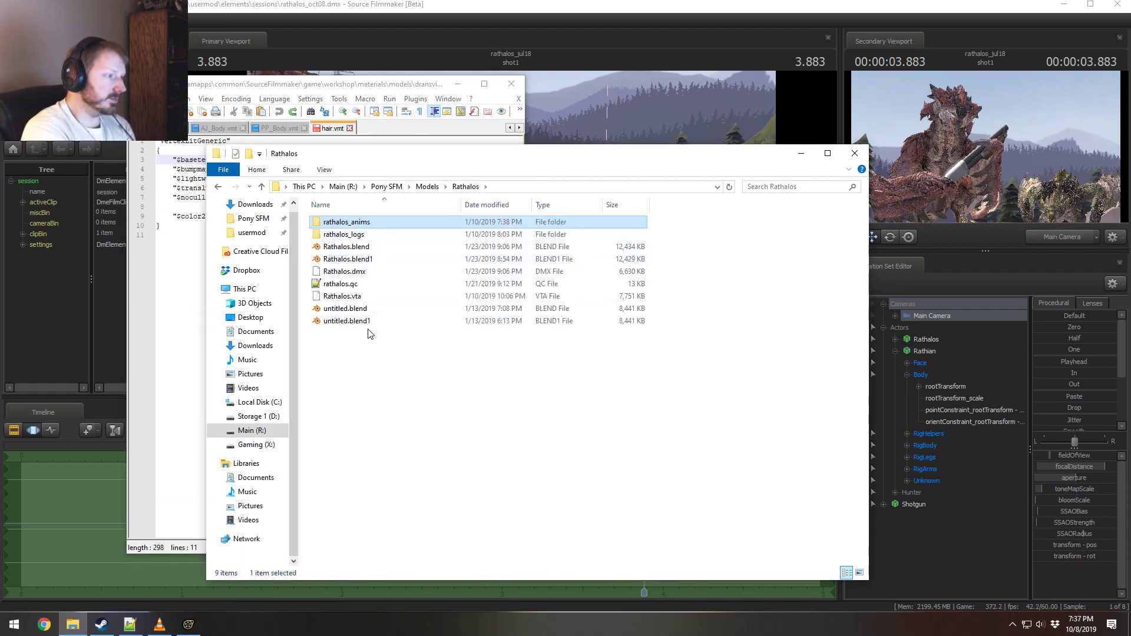
double_click(357, 286)
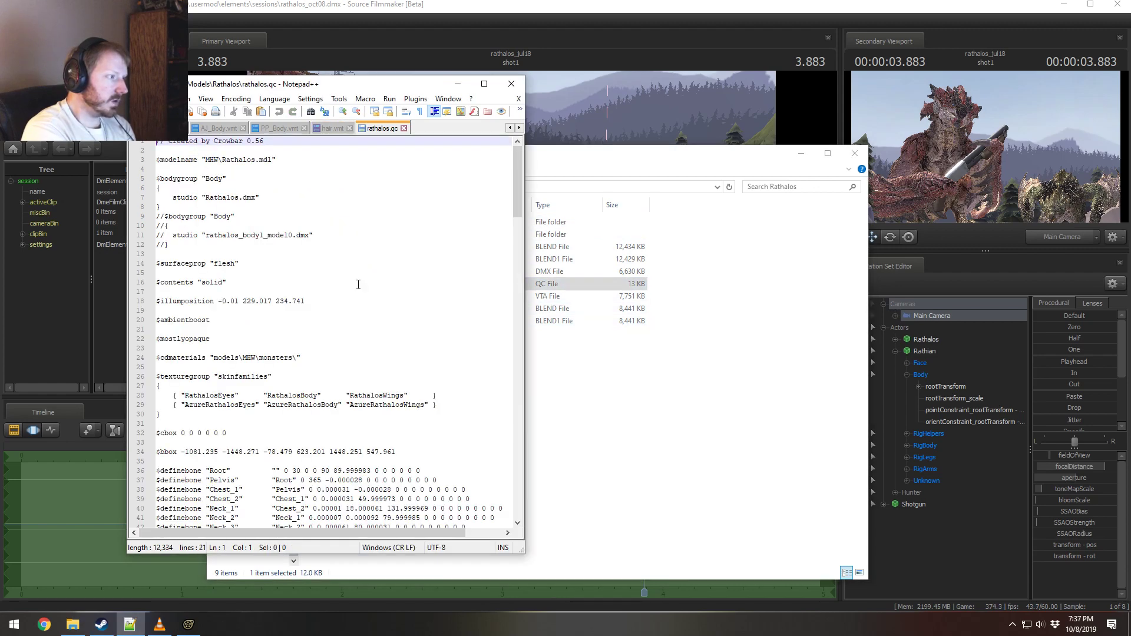
scroll(287, 415, down, 9)
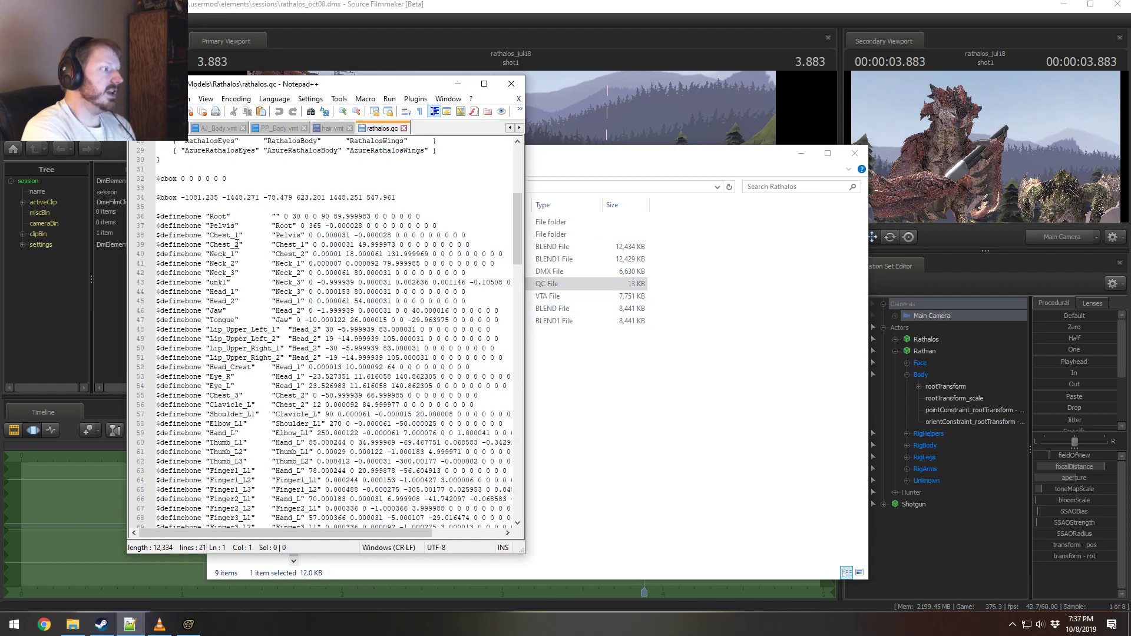
scroll(237, 243, down, 18)
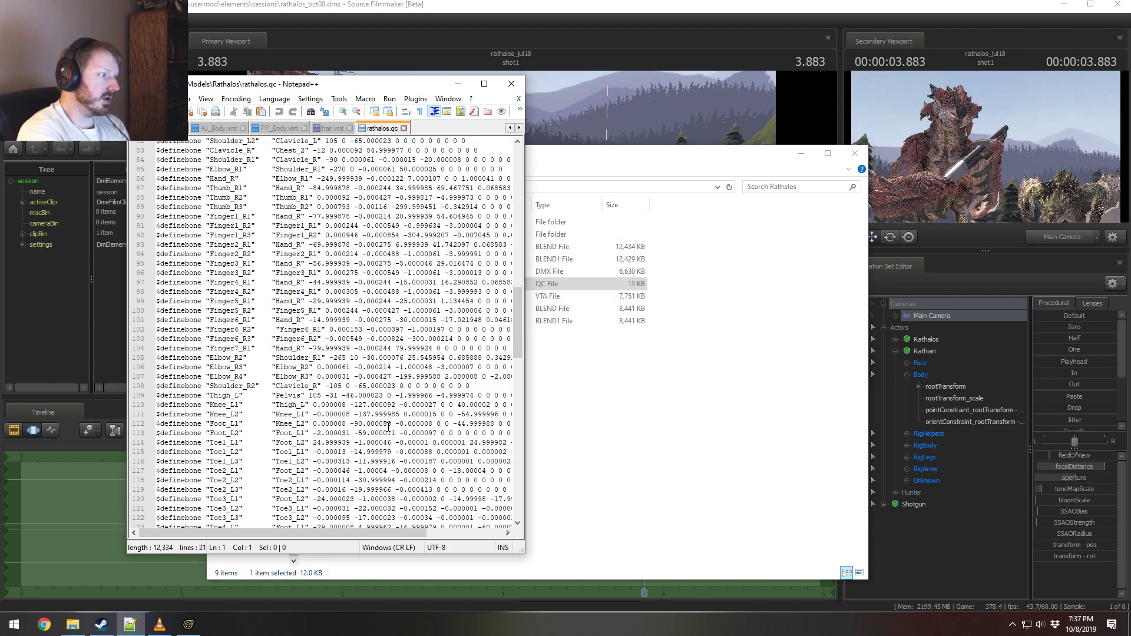
scroll(388, 427, down, 8)
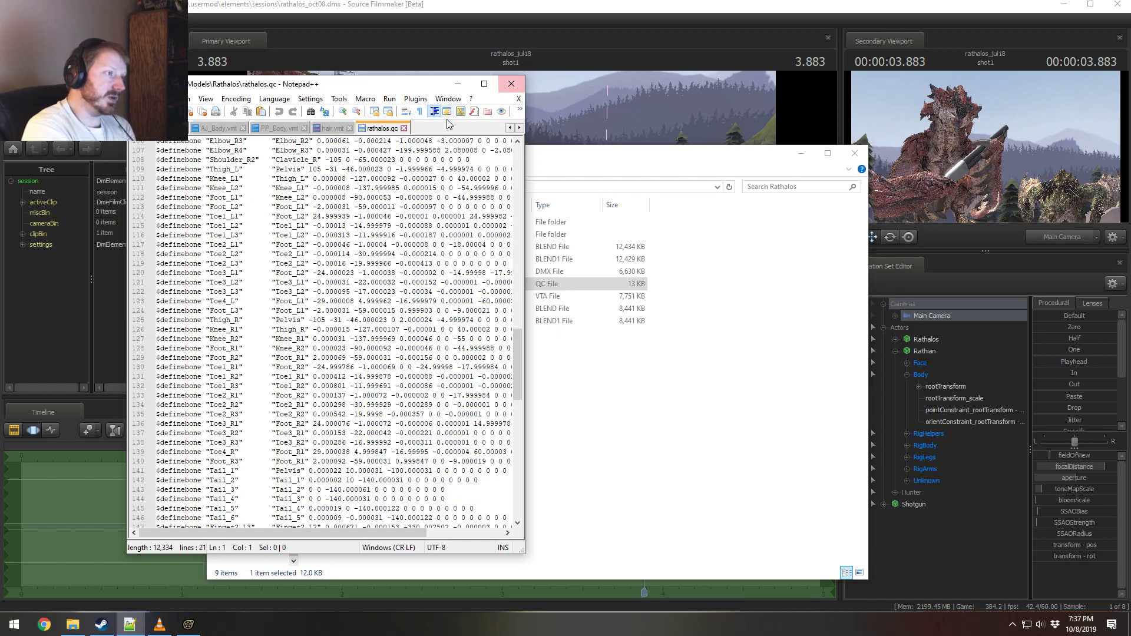
click(404, 129)
click(596, 419)
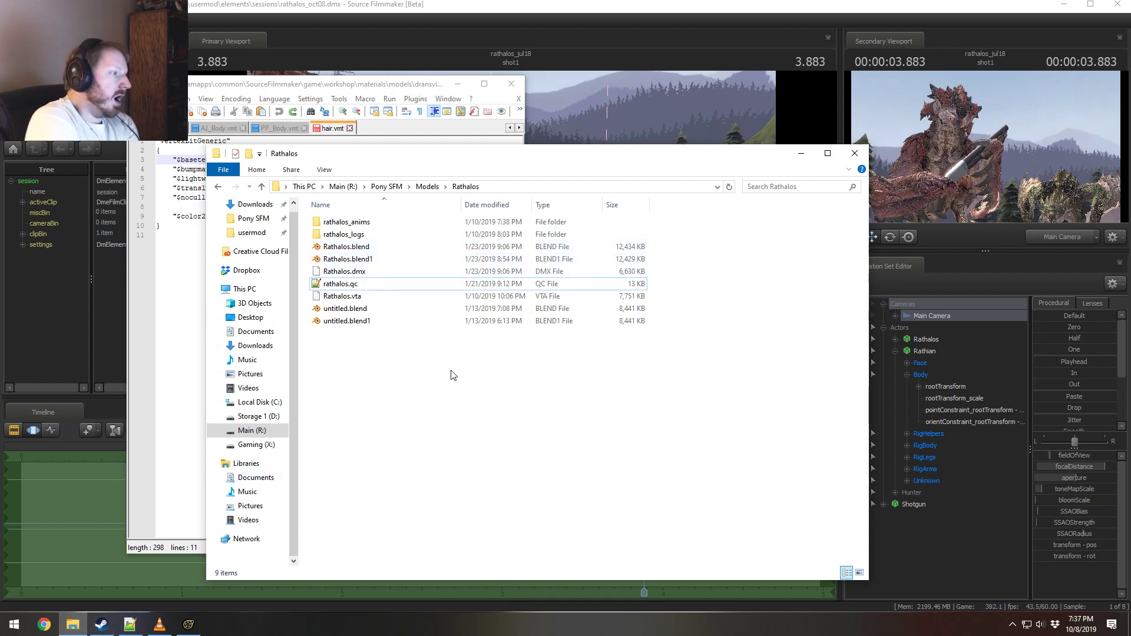
Step: Look through the DMX animation files in SourceFilmmaker's usermod\dmx folder and return to usermod
click(254, 219)
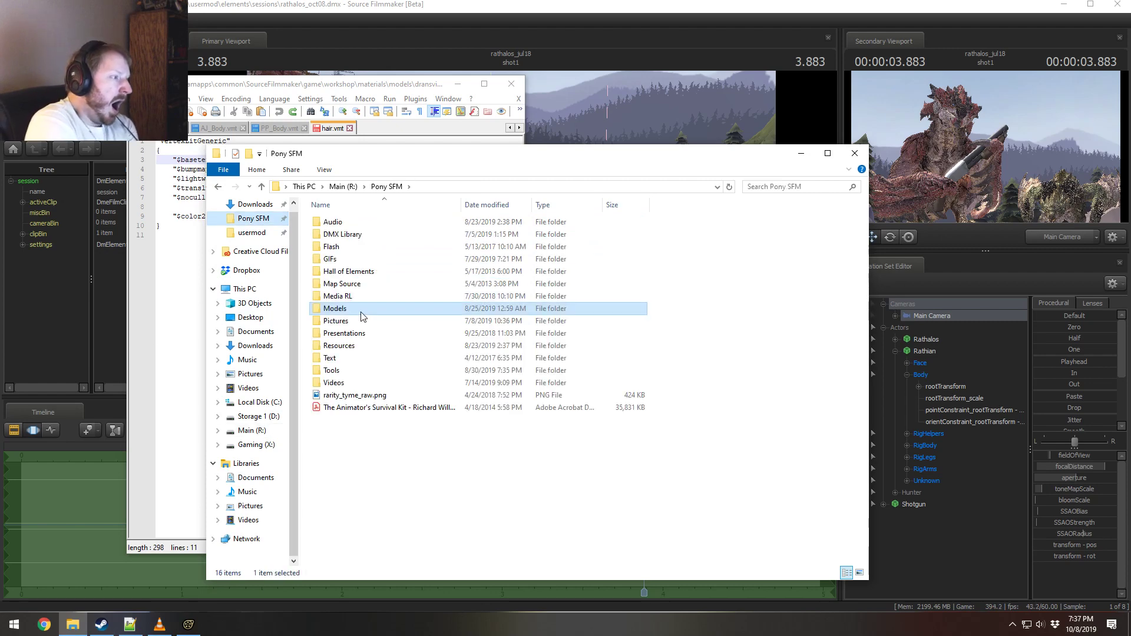
click(259, 233)
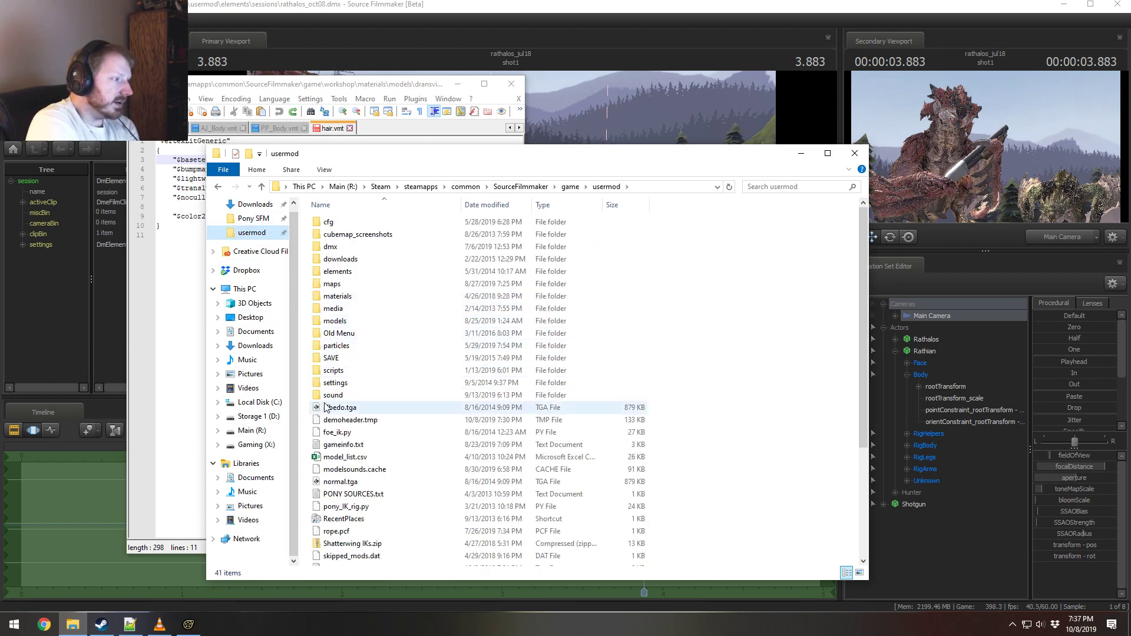
double_click(331, 252)
scroll(379, 383, down, 10)
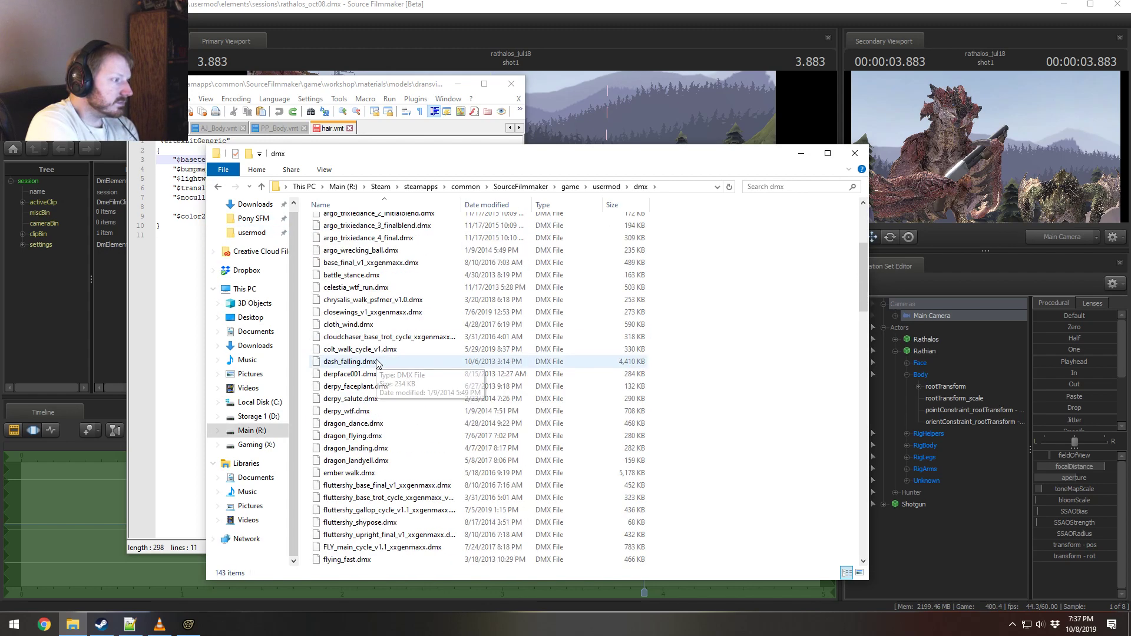
scroll(379, 395, up, 5)
scroll(379, 395, up, 5)
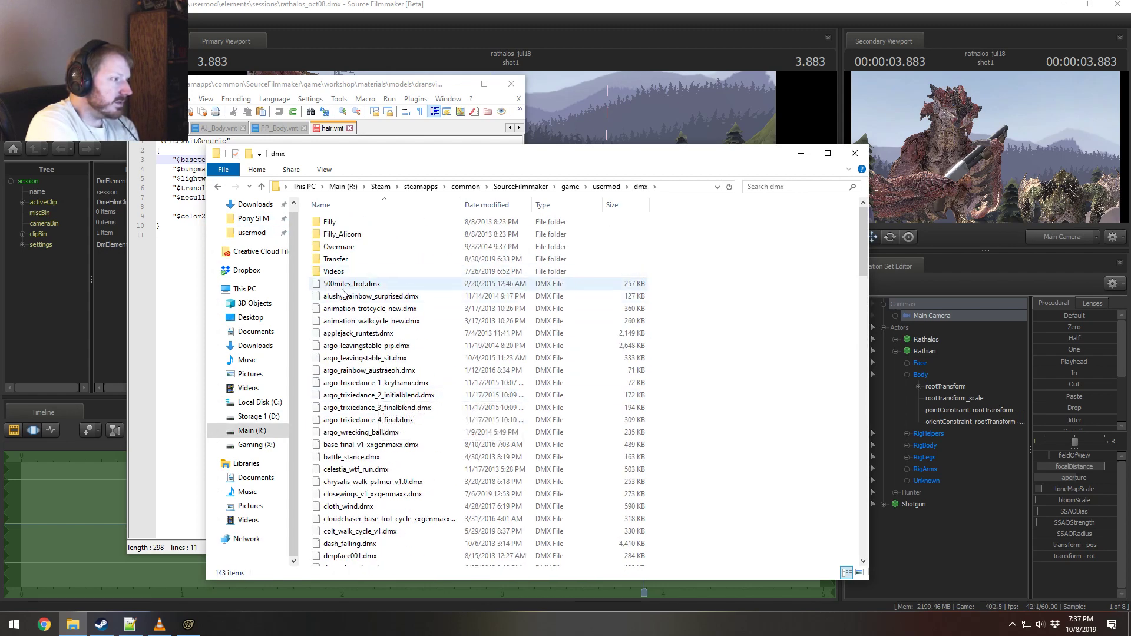
click(612, 187)
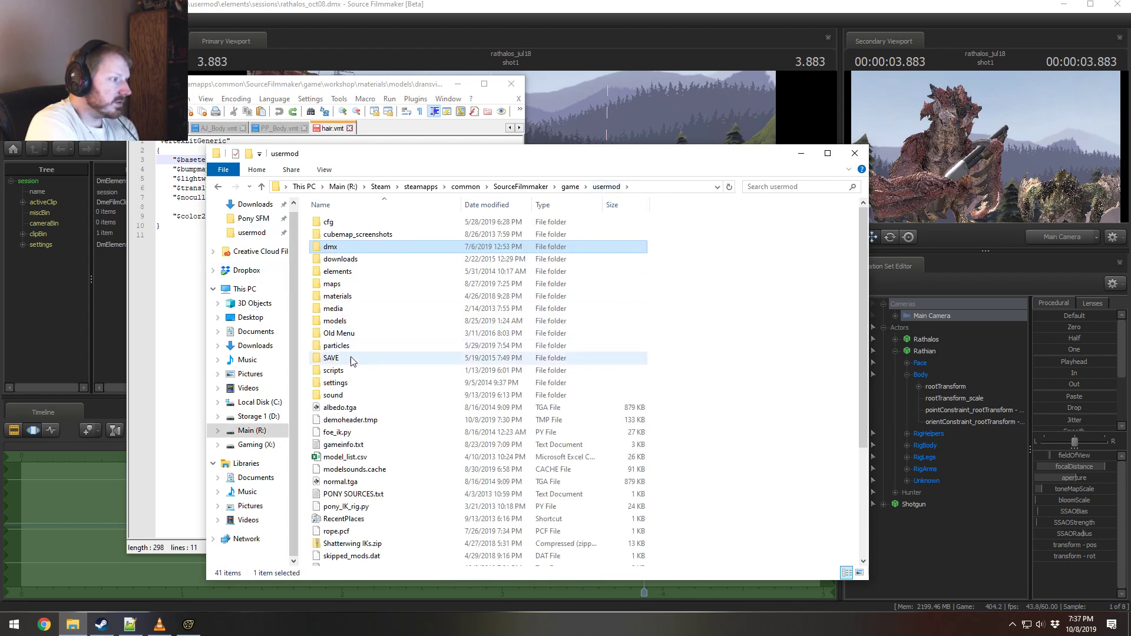
Step: Open rig_rathian_namedbones.py from the usermod\scripts folder in Notepad++
double_click(352, 373)
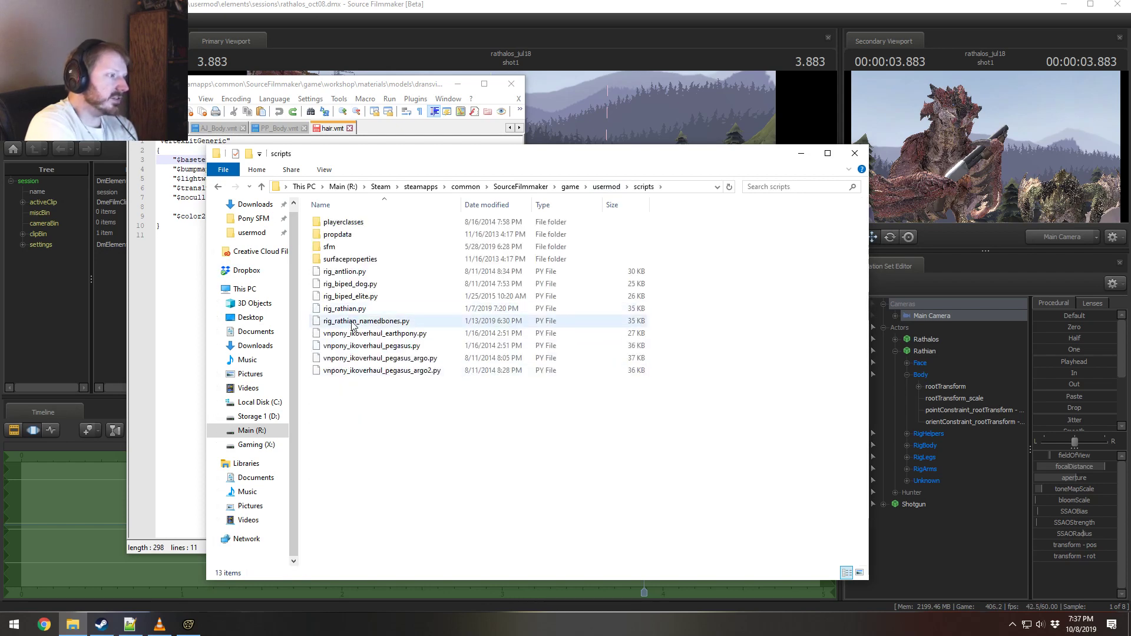
right_click(351, 322)
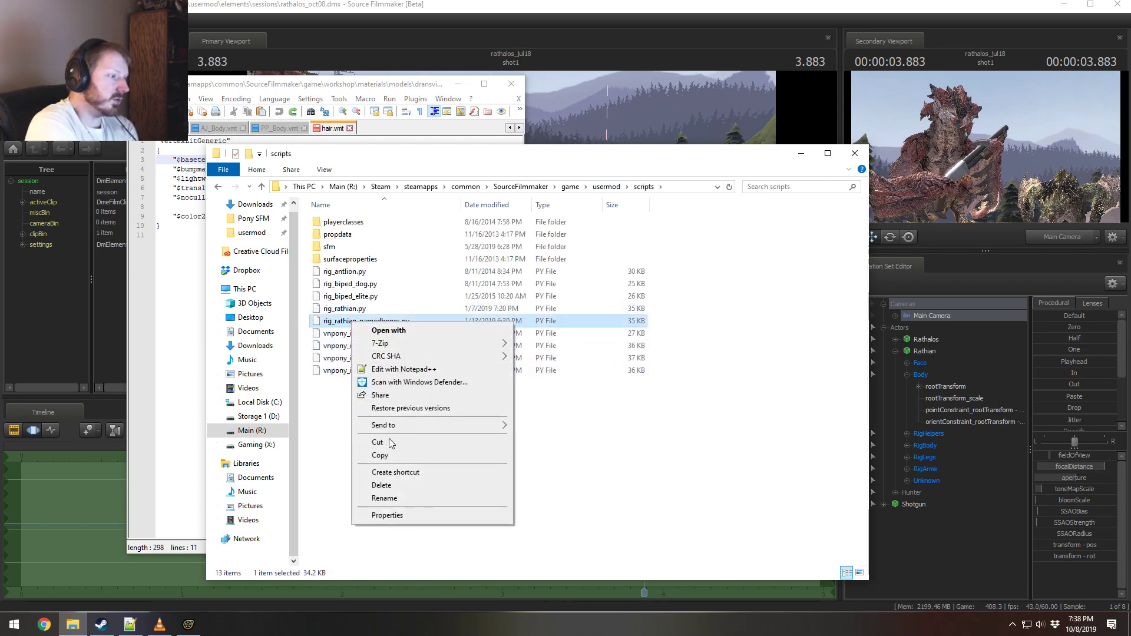
click(383, 499)
click(391, 471)
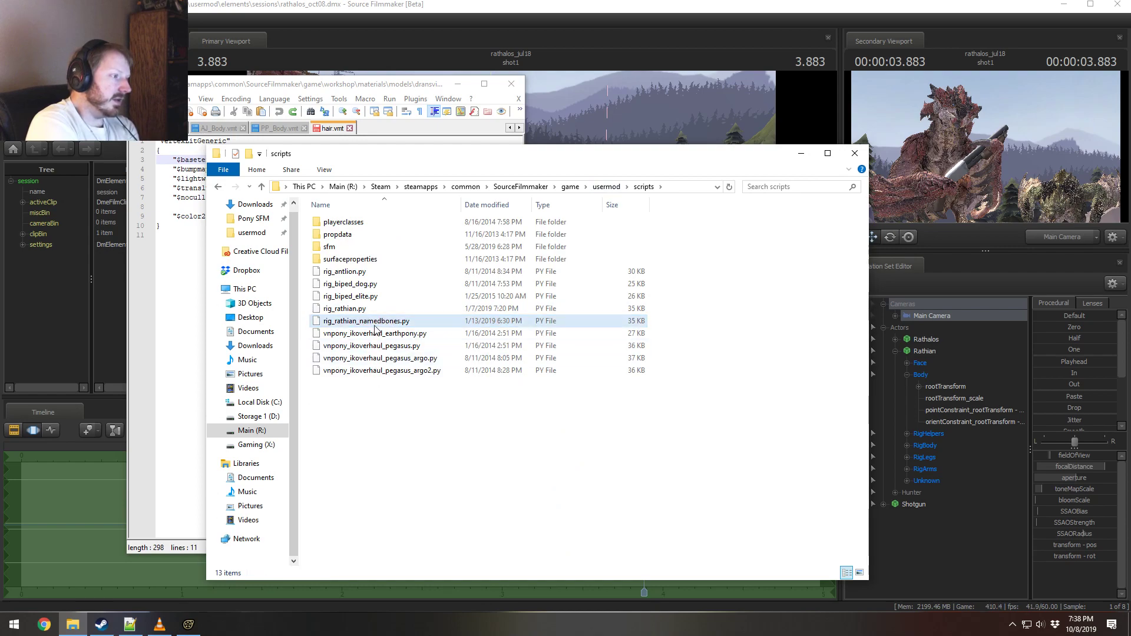
right_click(375, 322)
click(426, 368)
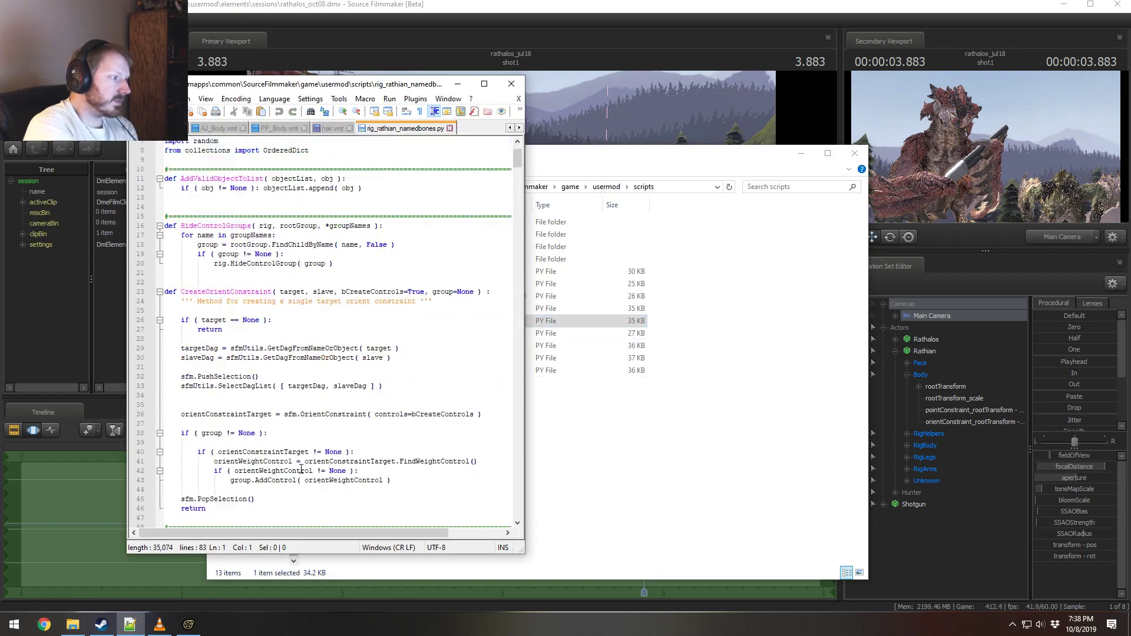
Step: Widen the Notepad++ window and look through the foot, finger and constraint functions of rig_rathian_namedbones.py up to its header
scroll(283, 461, down, 20)
scroll(283, 461, down, 20)
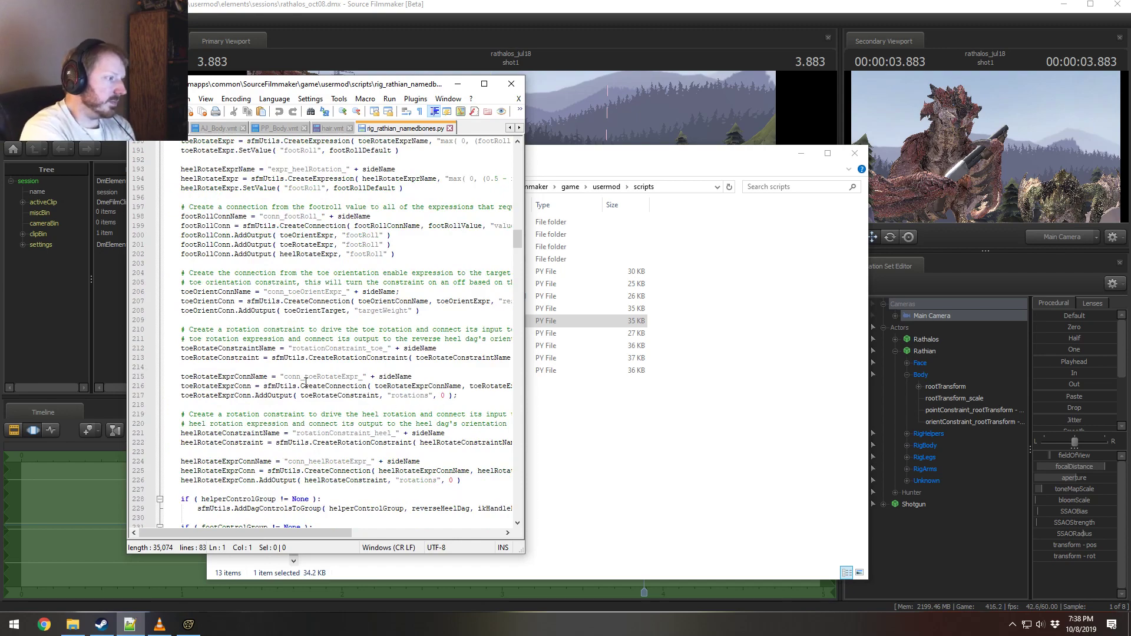
drag(525, 363, 793, 364)
scroll(533, 368, up, 13)
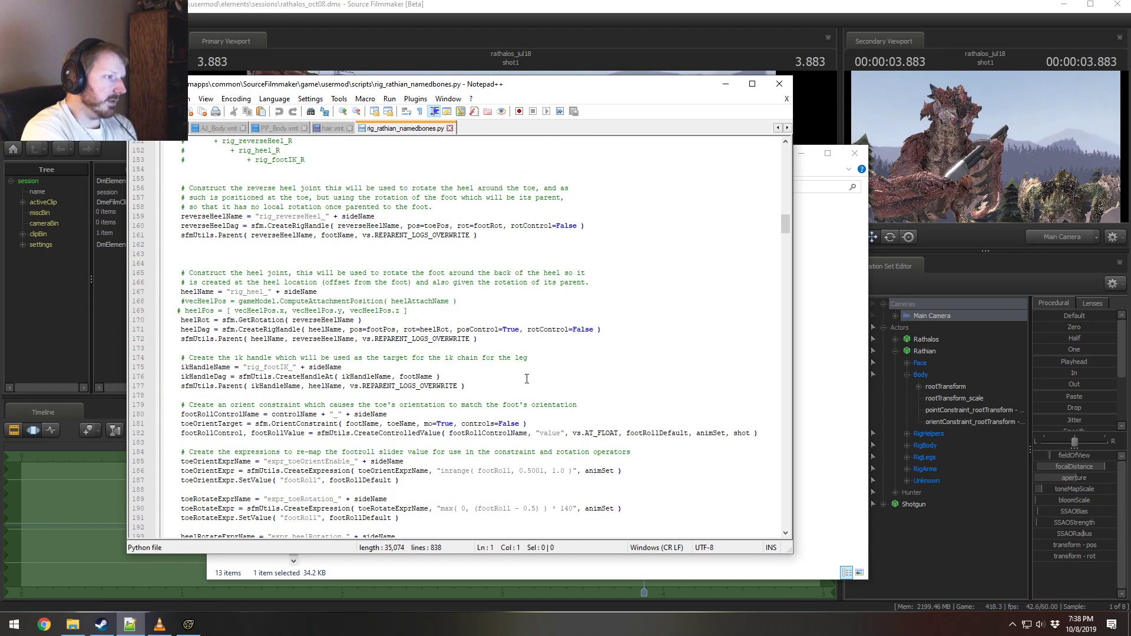
scroll(526, 379, up, 20)
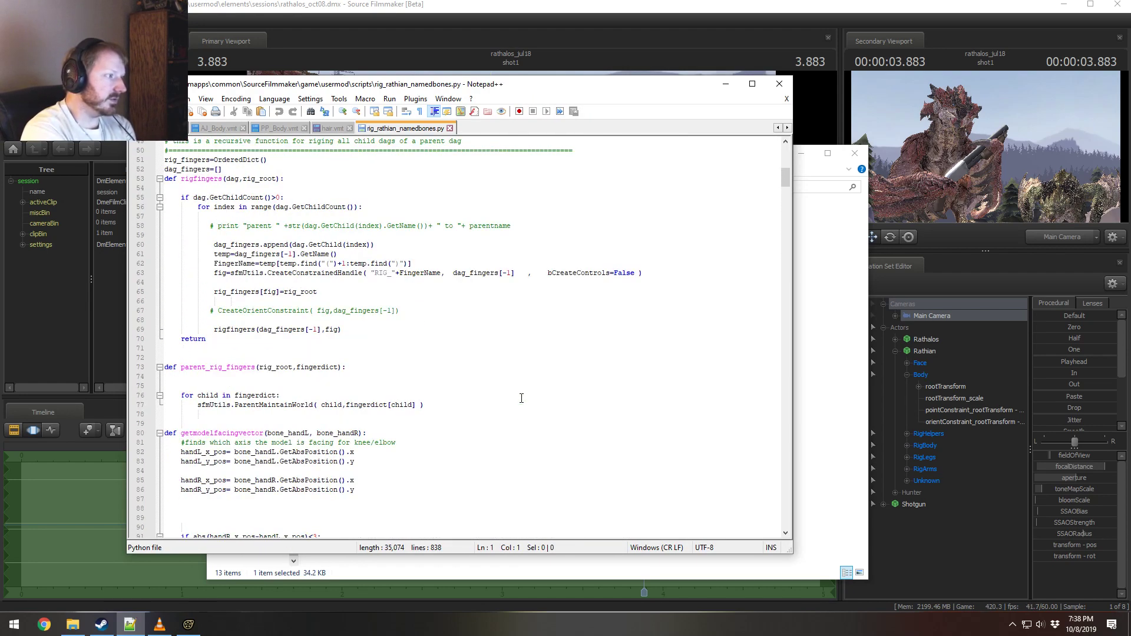
scroll(521, 398, up, 16)
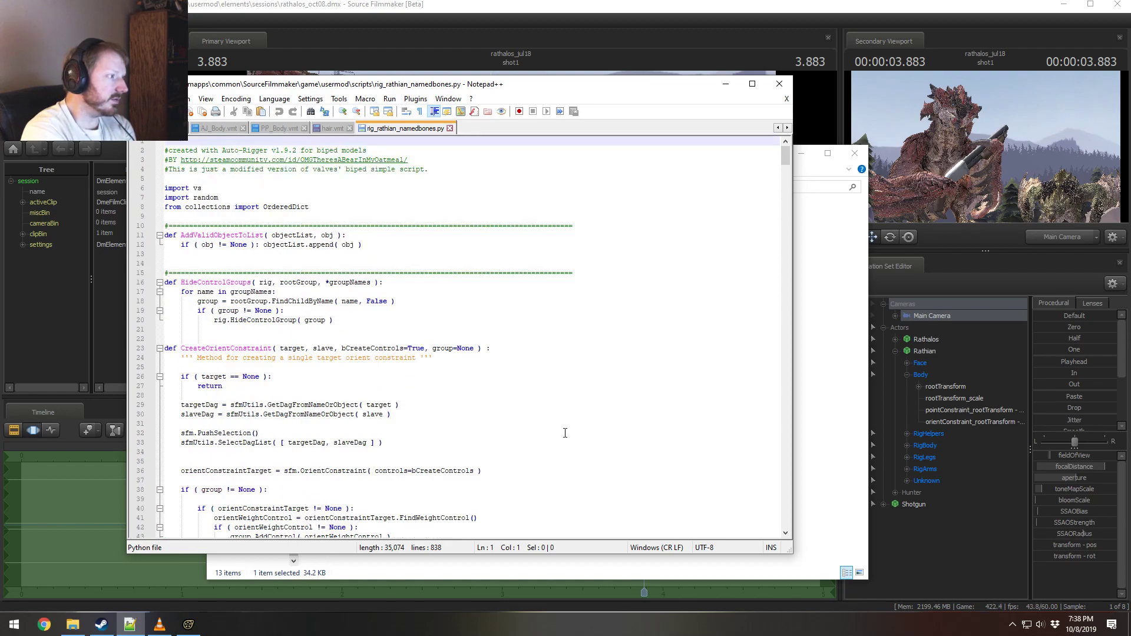
Step: Examine how rig_rathian_namedbones.py finds the spine, neck, leg and toe bones by name in its FindFirstDag lines, and close the file
scroll(564, 433, down, 20)
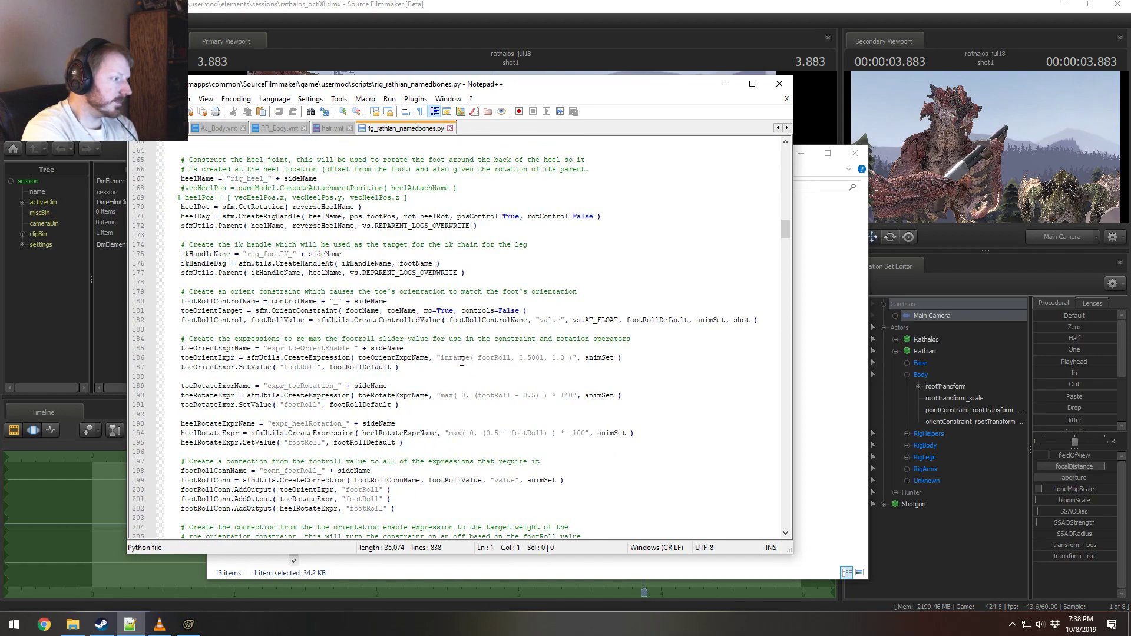
scroll(462, 361, down, 20)
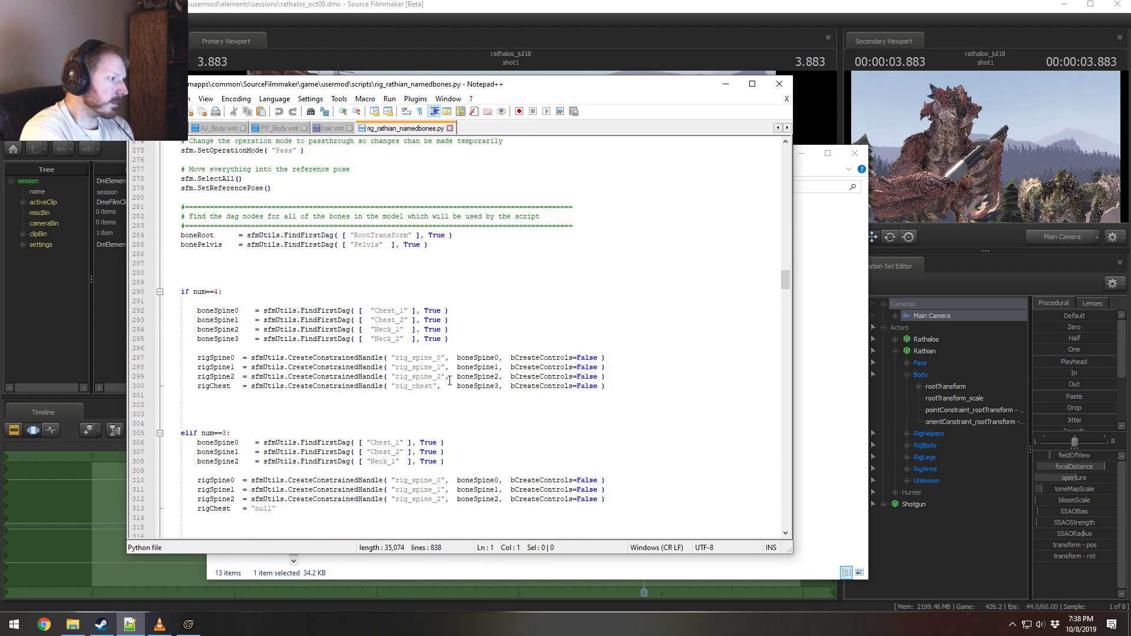
scroll(300, 358, down, 2)
click(205, 245)
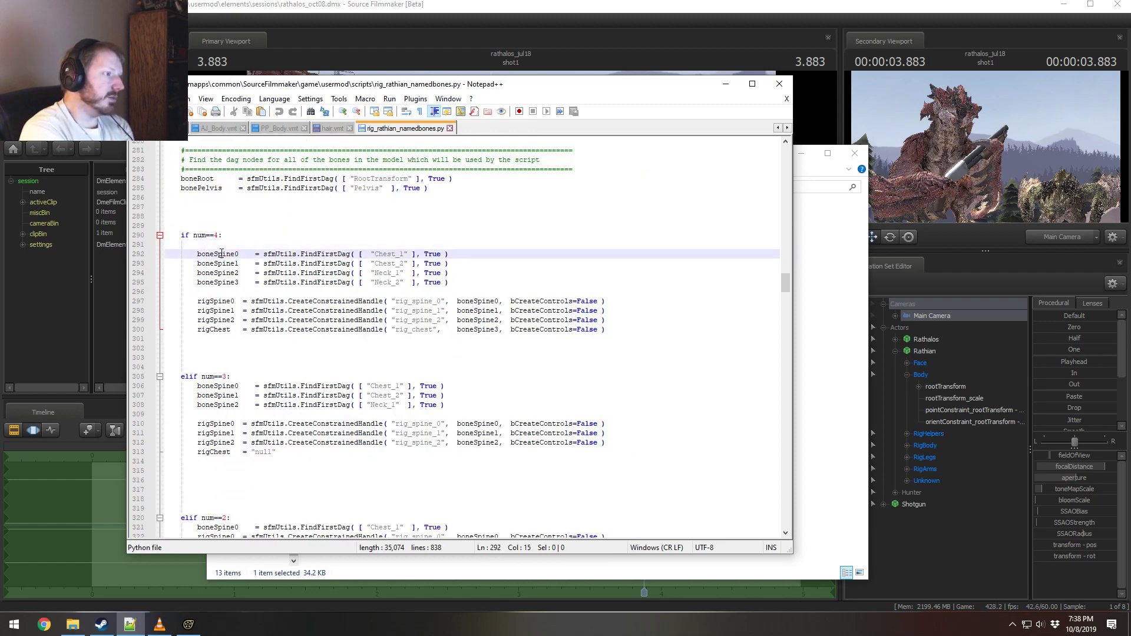
drag(391, 263, 386, 273)
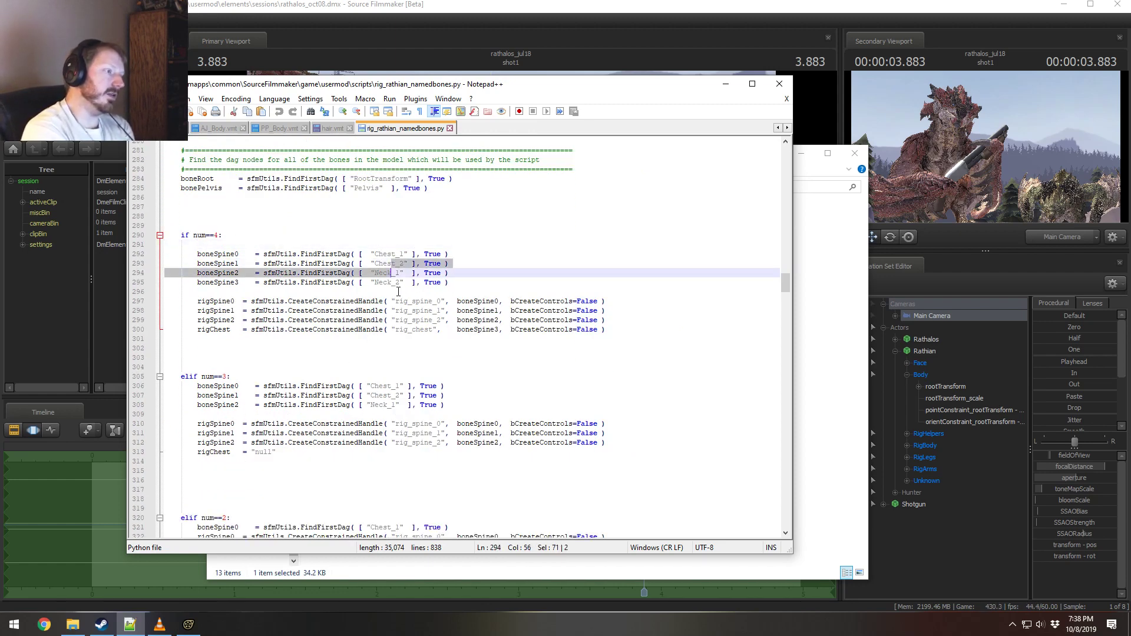
click(417, 338)
click(424, 442)
scroll(423, 445, down, 11)
scroll(395, 465, down, 1)
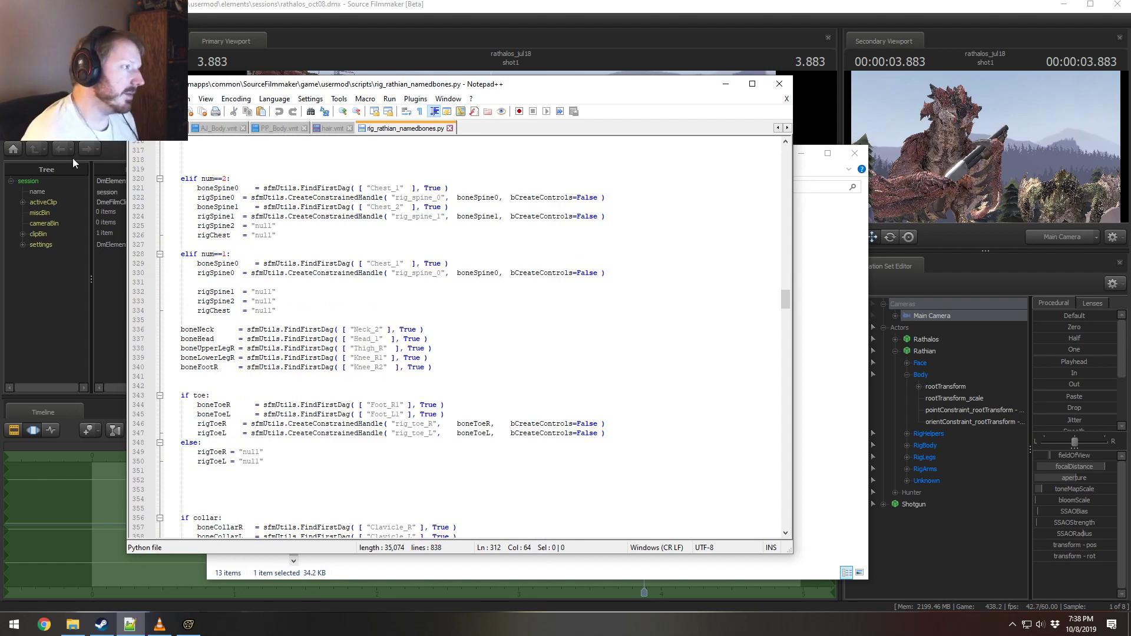
click(450, 129)
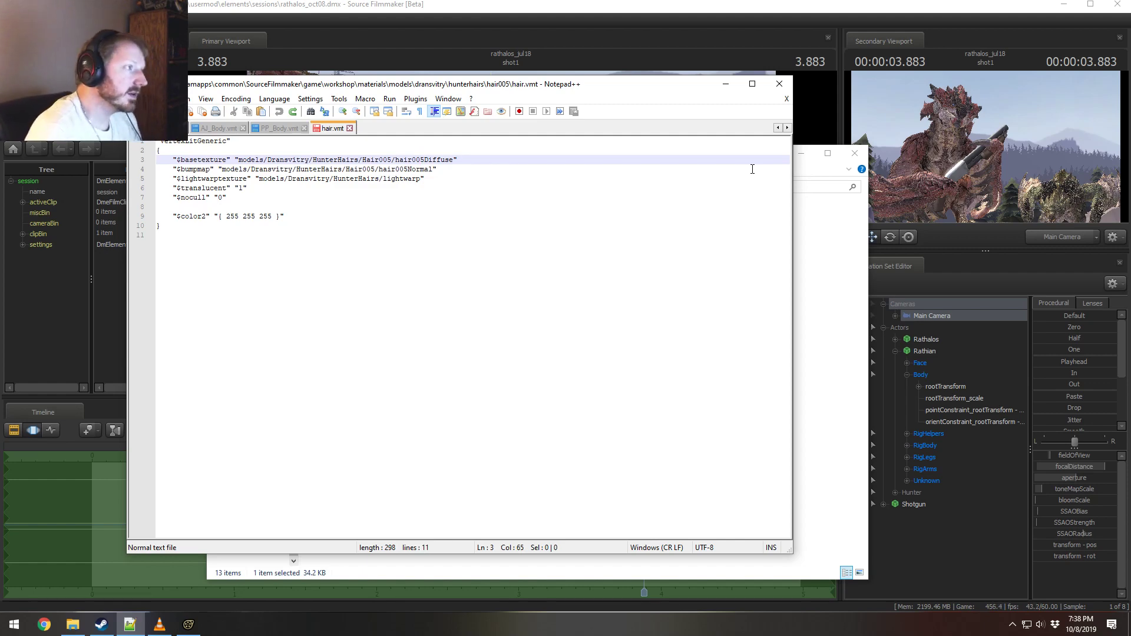
Step: Switch back to Source Filmmaker, maximize its window, and match the work camera to the Main Camera's view
click(372, 4)
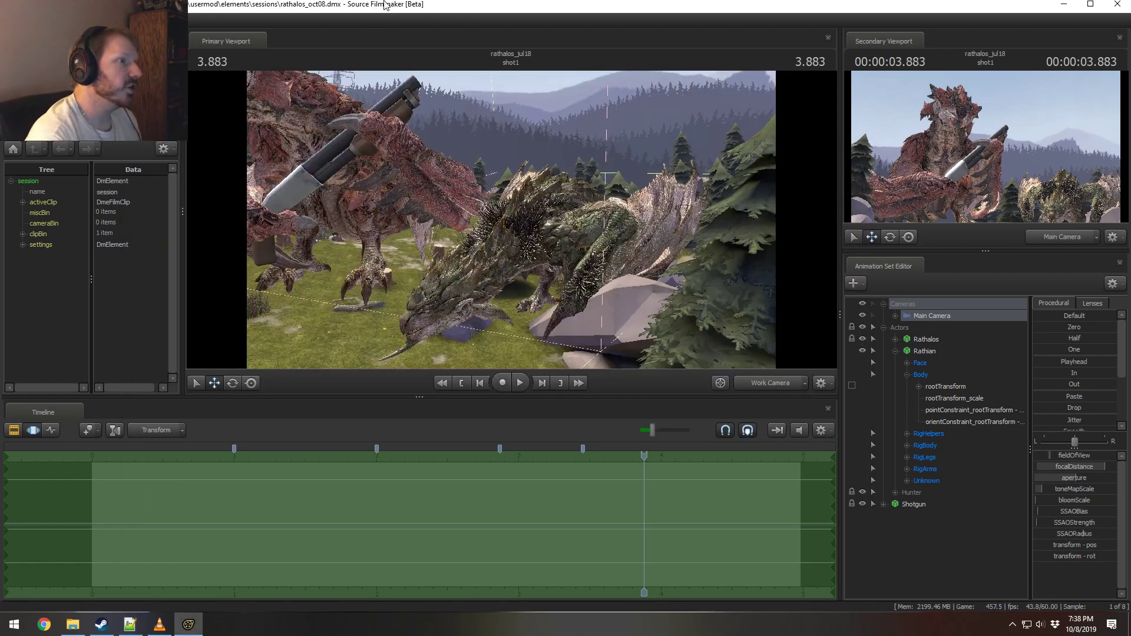
click(1087, 5)
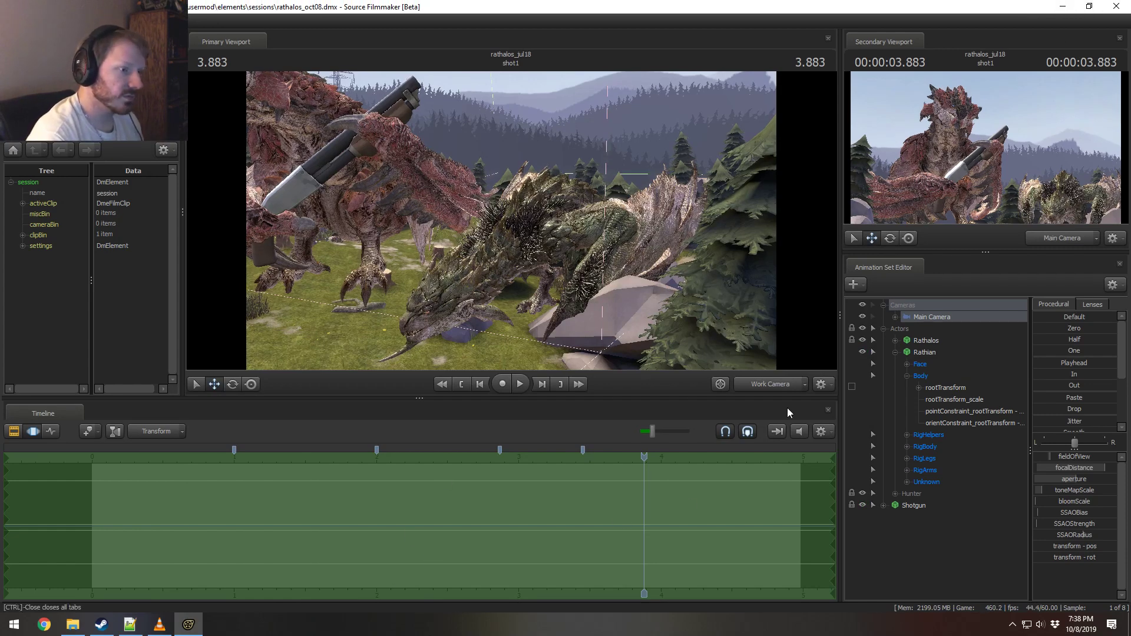
ctrl+click(766, 384)
drag(670, 268, 670, 288)
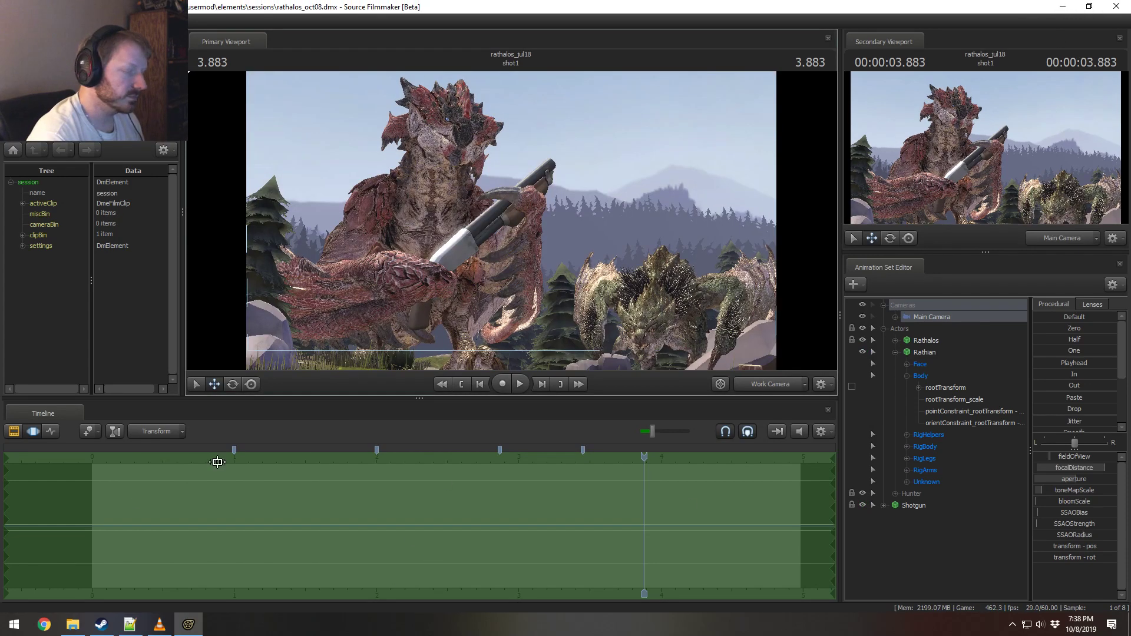
Step: Show the shot and sound tracks in the Clip Editor and play the shot up to about 3.9 seconds
key(F2)
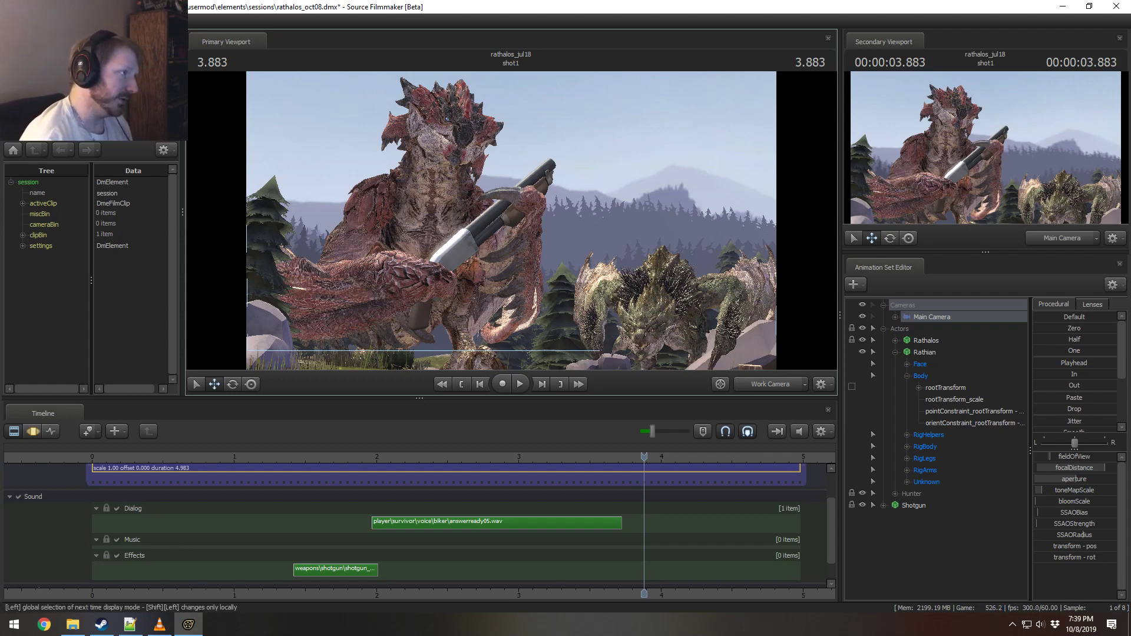
scroll(677, 532, up, 1)
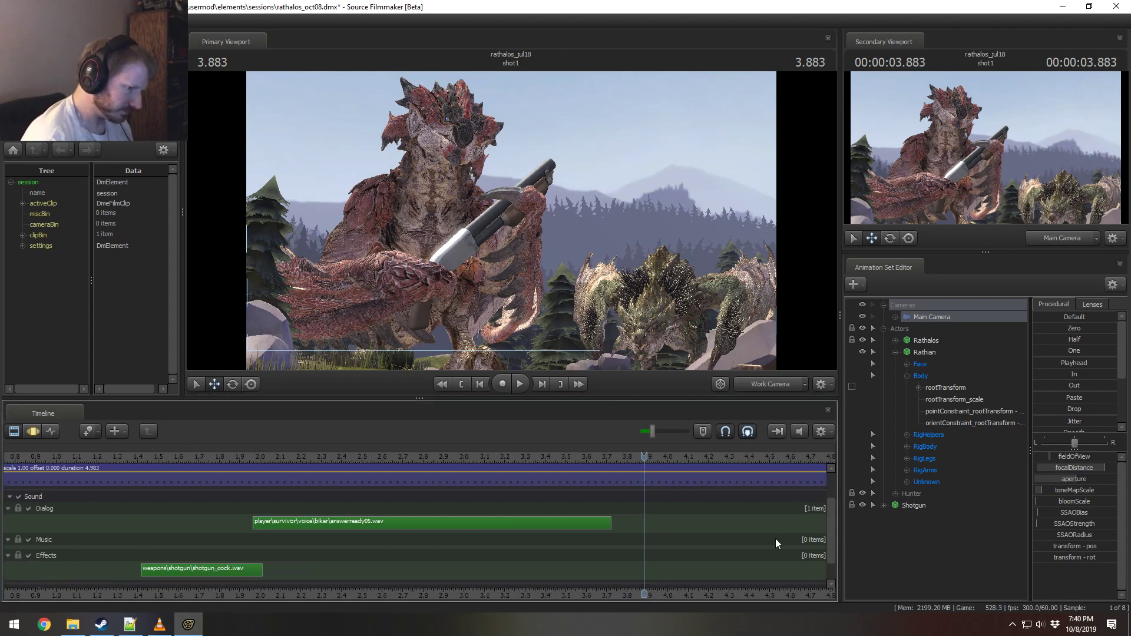
drag(835, 544, 835, 508)
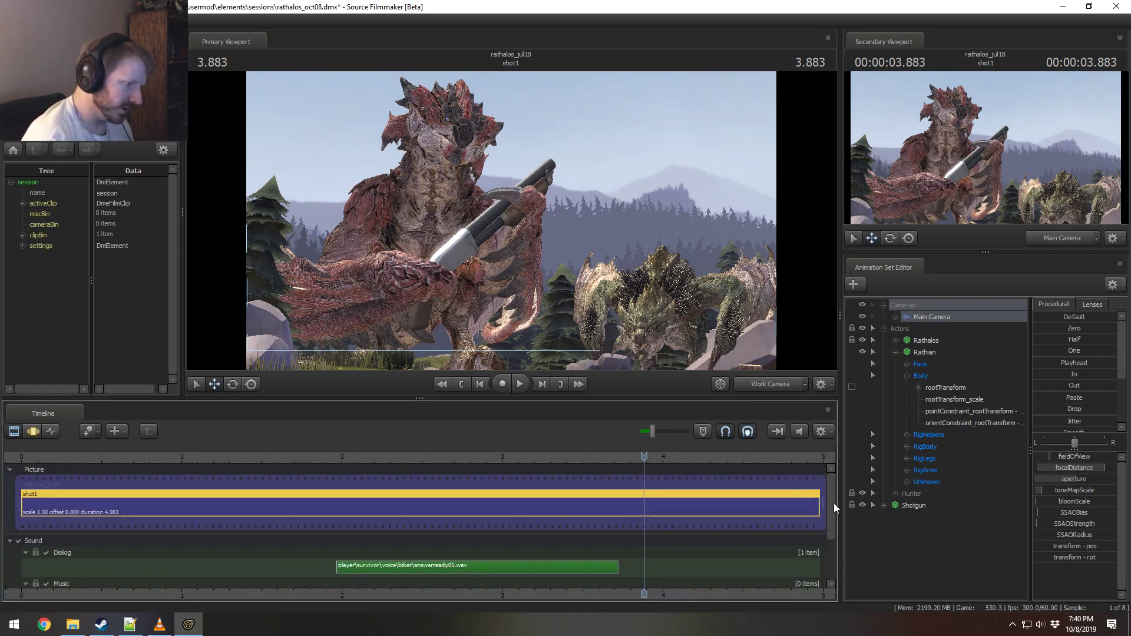
drag(305, 461, 133, 456)
key(space)
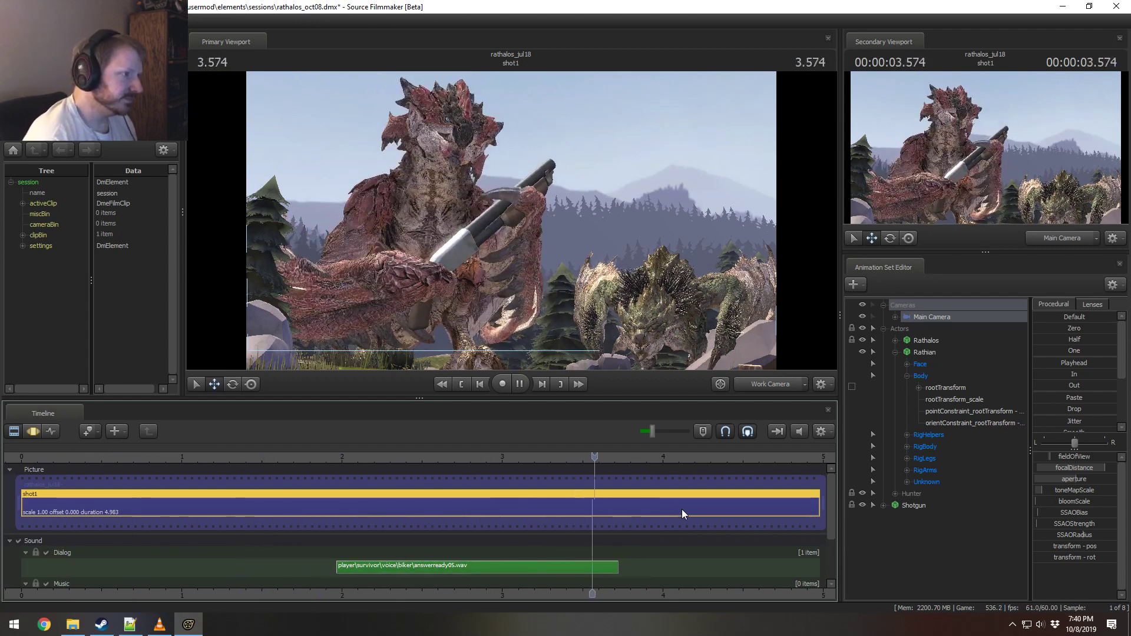
key(space)
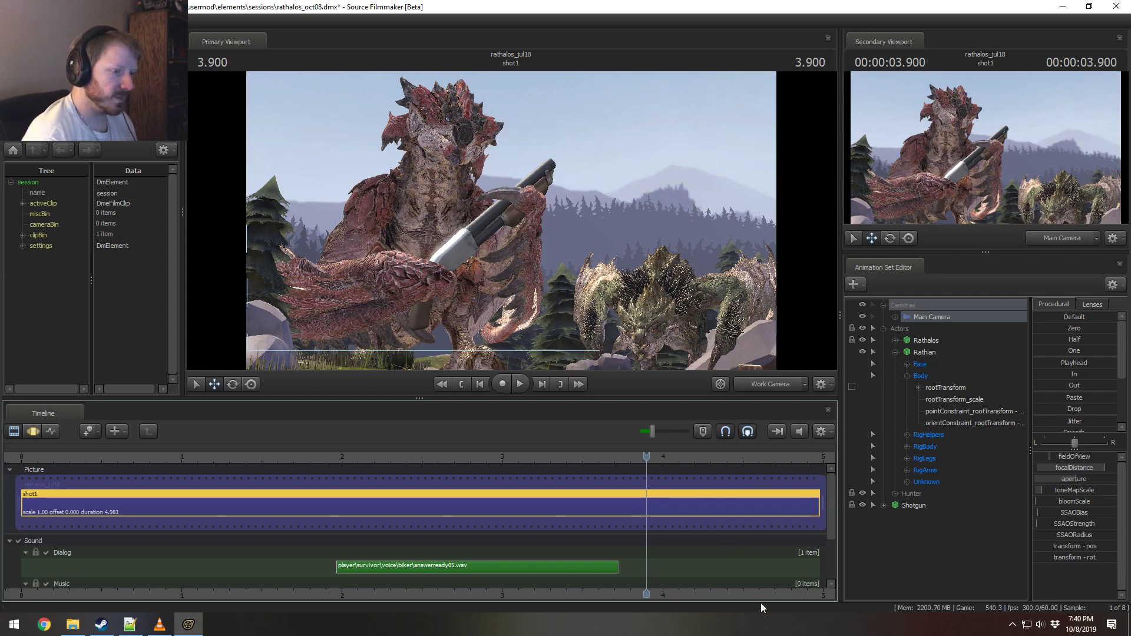
Step: Save the session and collapse the Actors and Cameras groups in the Animation Set Editor
middle_drag(762, 559, 633, 555)
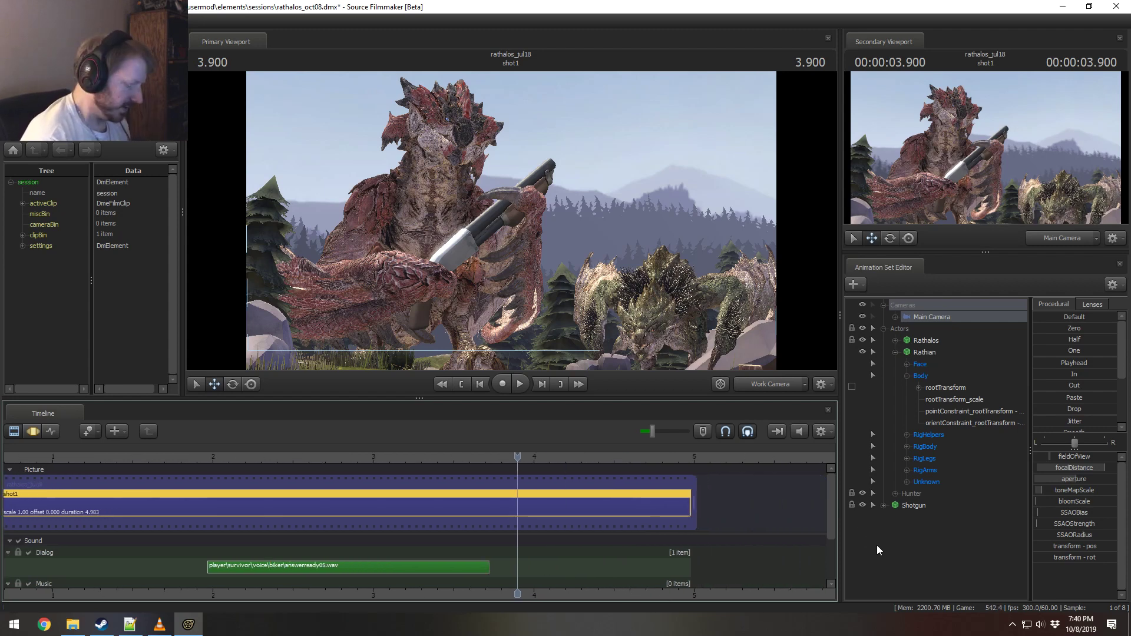
click(893, 341)
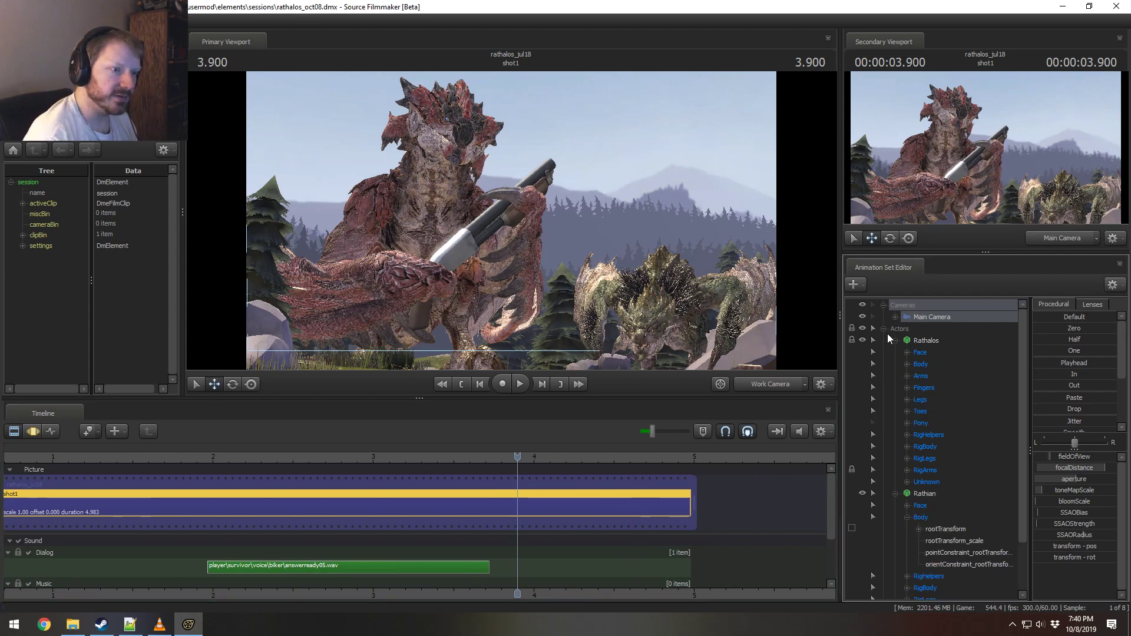
click(883, 328)
click(883, 305)
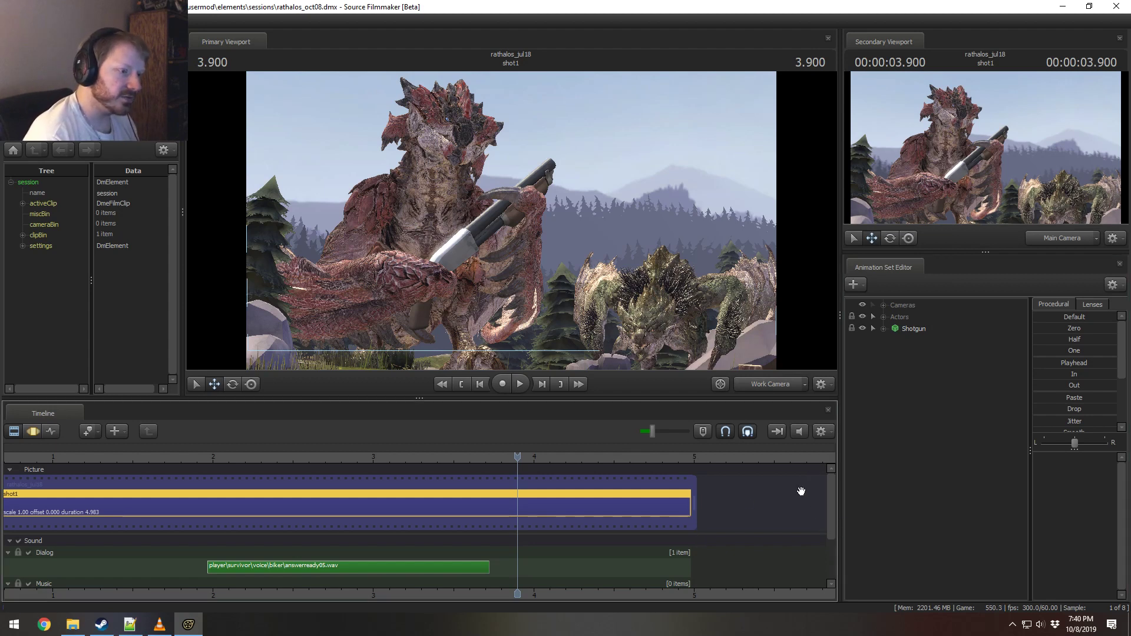
Step: Lower the playback volume and start adding a clip to the Dialog sound track, filtering the WAV files by "scream"
click(649, 431)
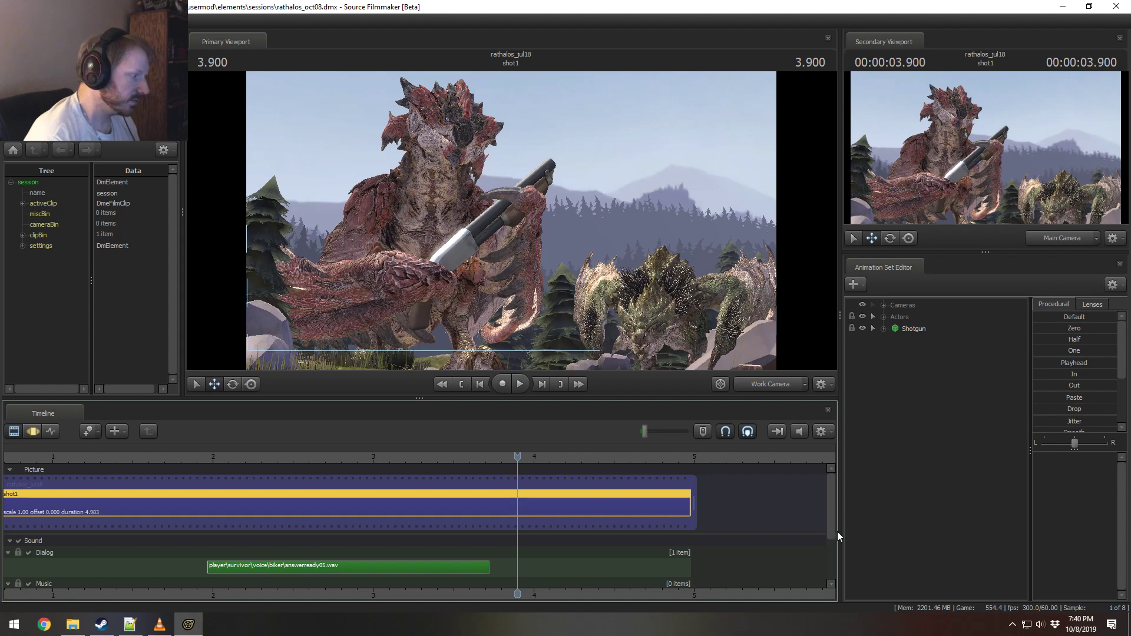
right_click(555, 573)
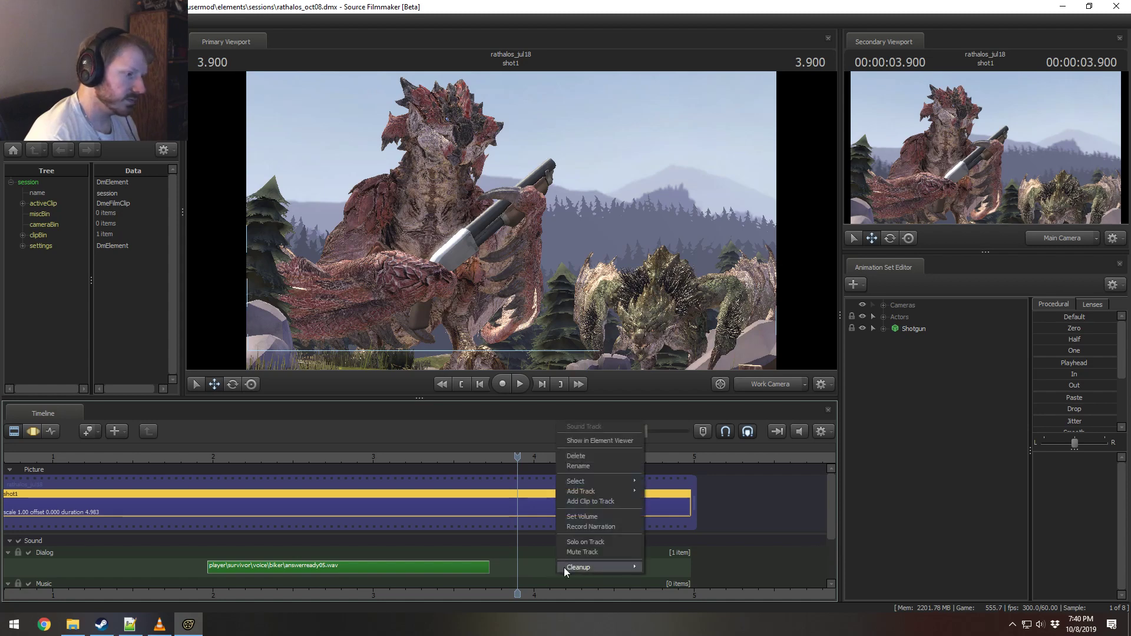
click(573, 499)
text(scream)
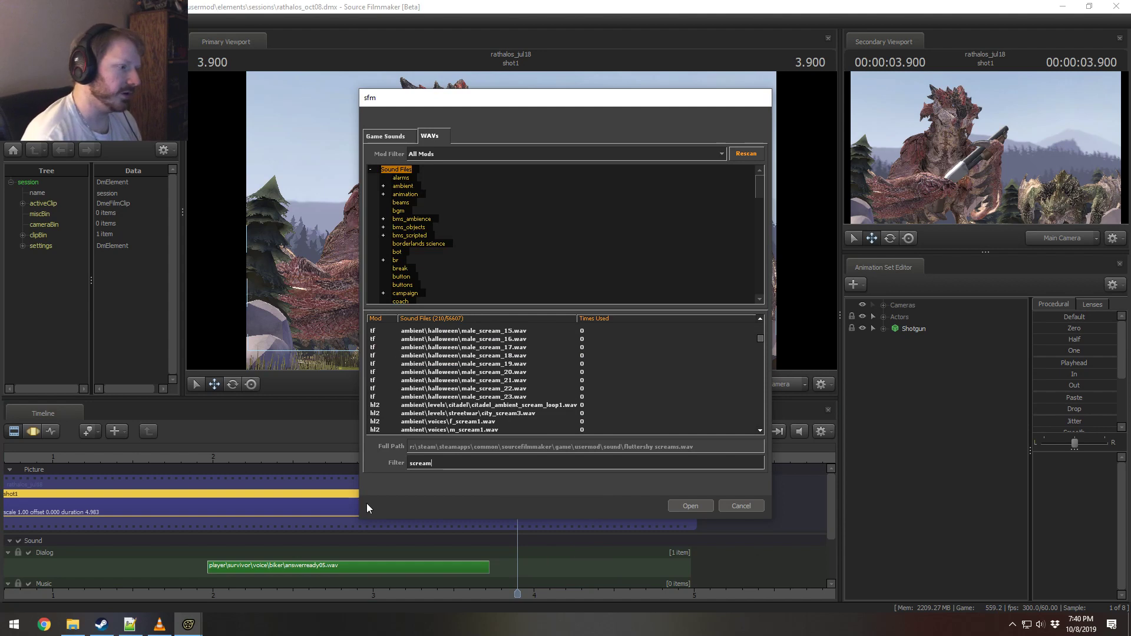
Step: Audition the male_scream and female_scream files from ambient\halloween, plus ambient\fallscream.wav
click(497, 372)
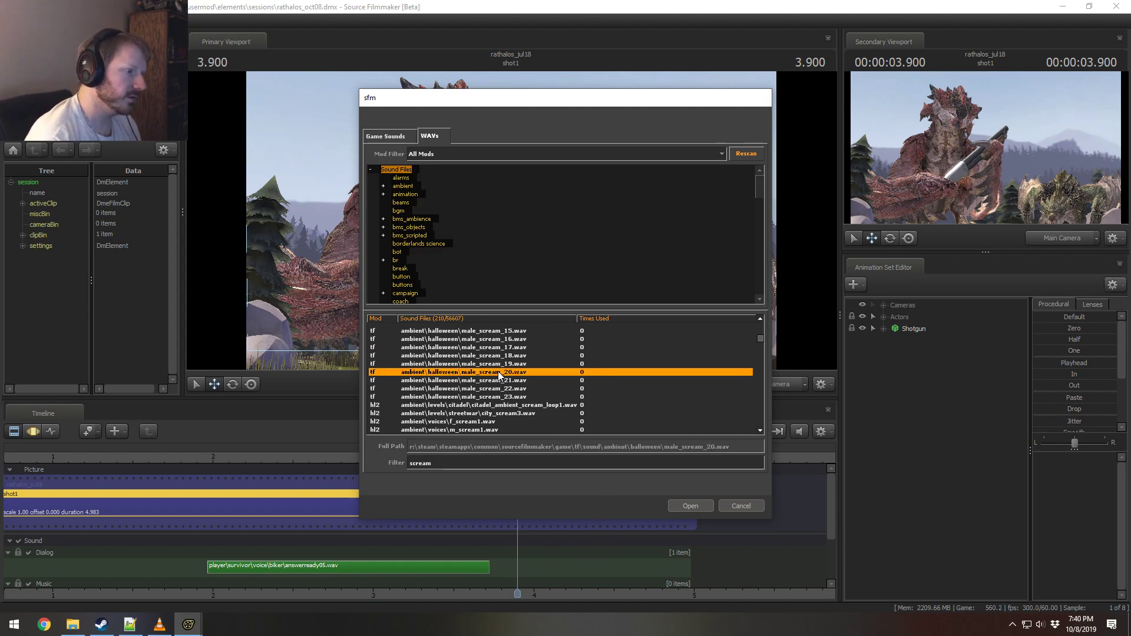
click(501, 364)
click(501, 331)
scroll(512, 391, up, 10)
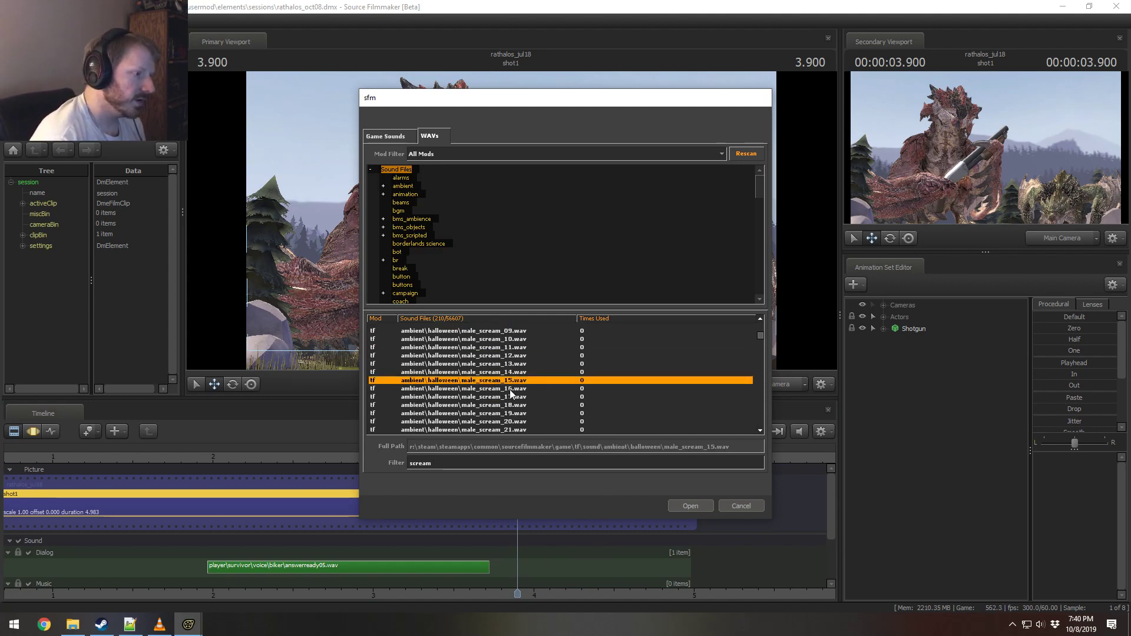
click(511, 382)
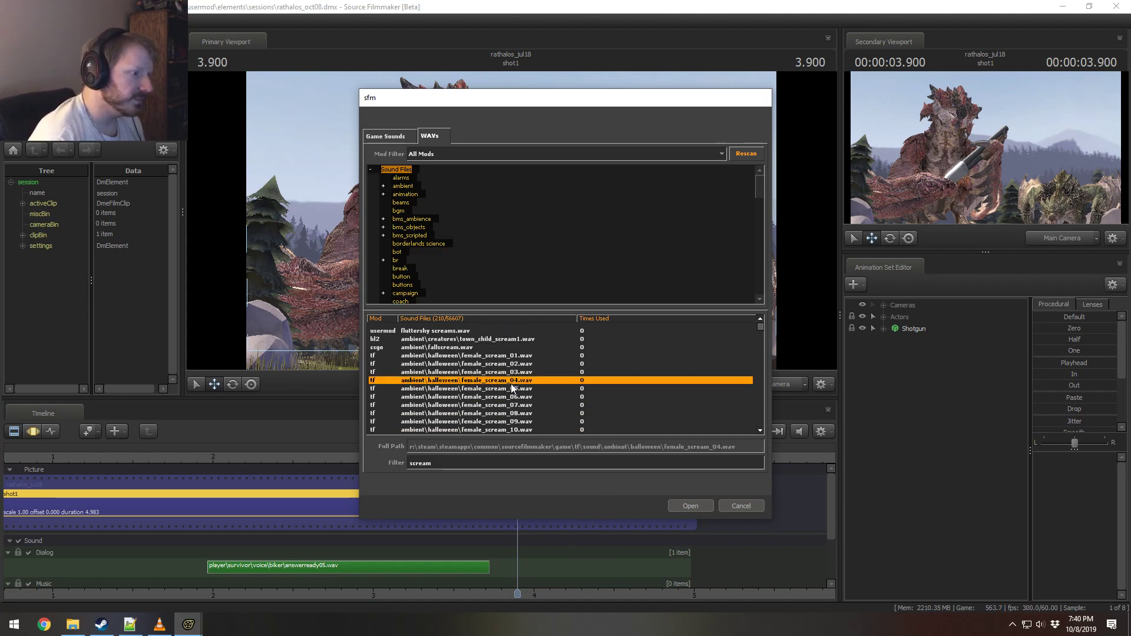
click(496, 355)
click(455, 347)
scroll(455, 365, down, 5)
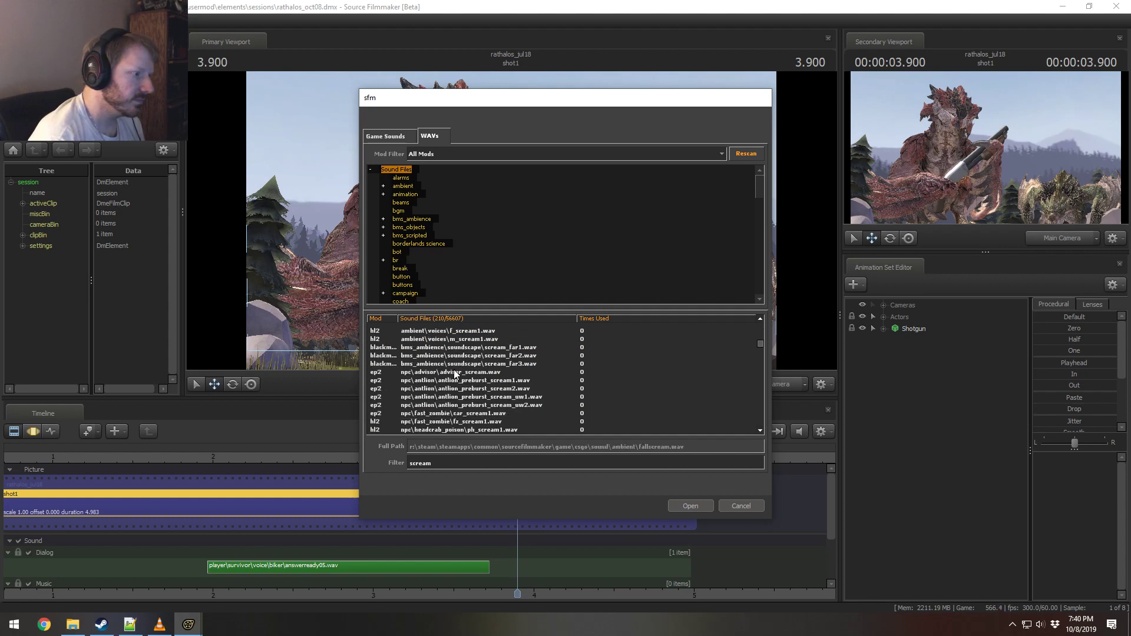
Step: Audition advisor_scream.wav, the m_scream1 and f_scream1 voices, and the bms_ambience scream_far sounds
click(455, 371)
scroll(462, 380, up, 4)
scroll(464, 381, down, 1)
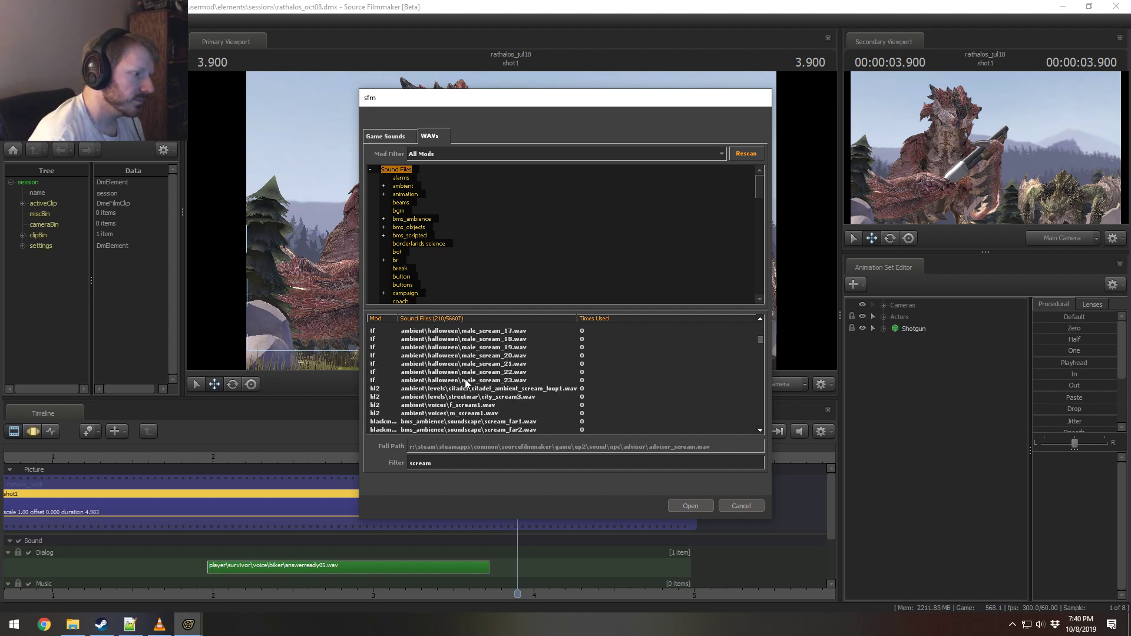
click(466, 385)
scroll(468, 380, down, 3)
click(474, 340)
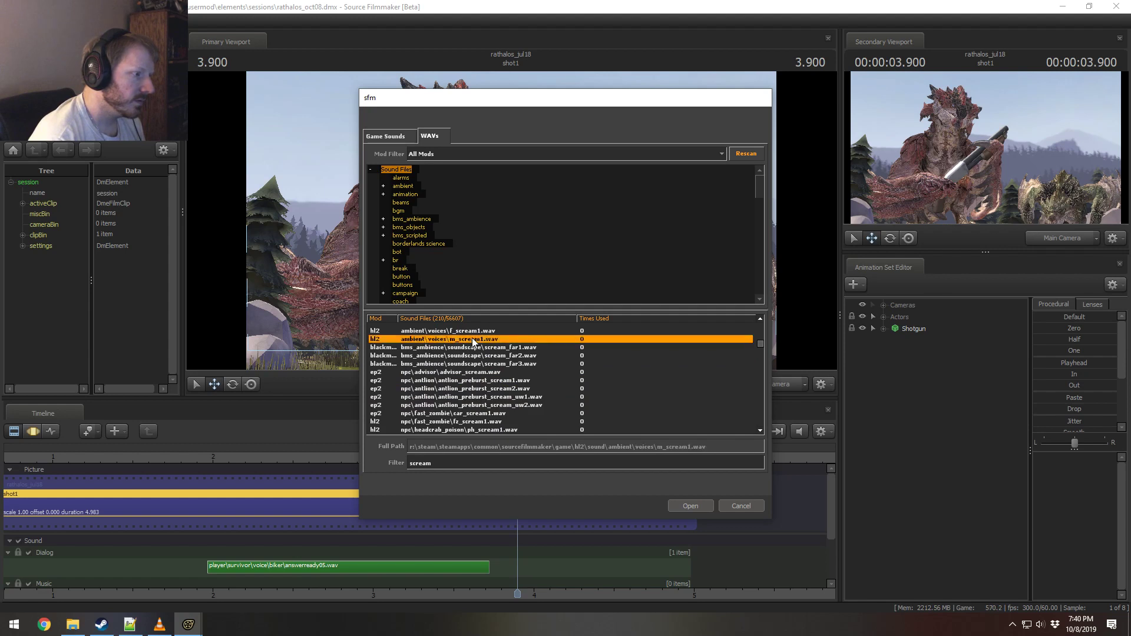
click(475, 331)
click(475, 372)
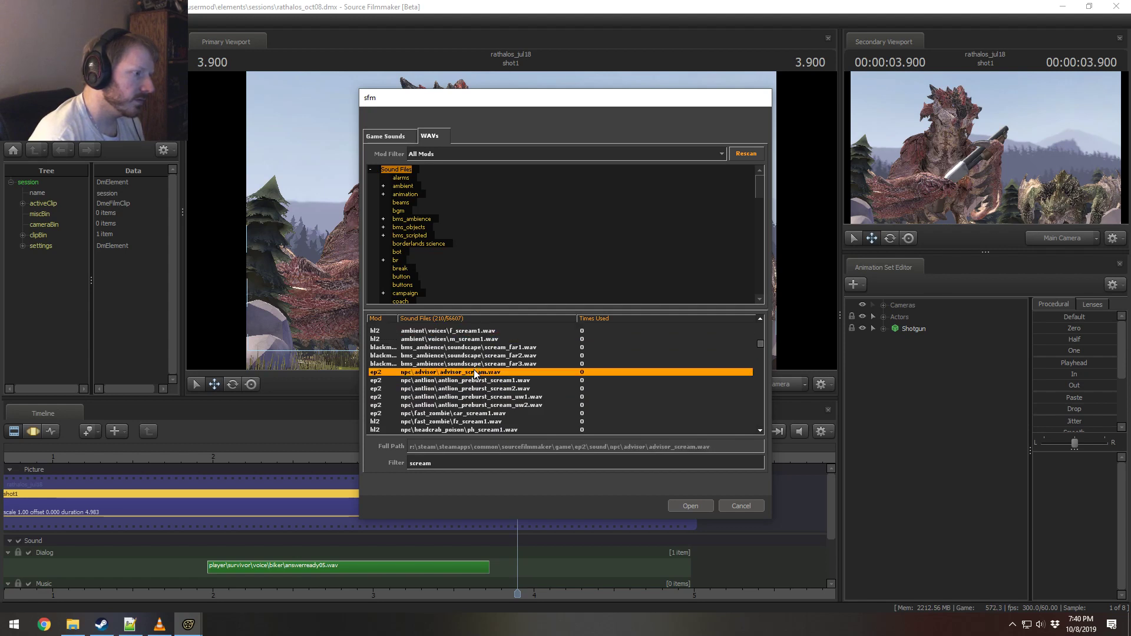
click(476, 363)
click(476, 347)
Step: Audition the vo\halloween_scream WAV files among the "scream" results
scroll(469, 383, down, 8)
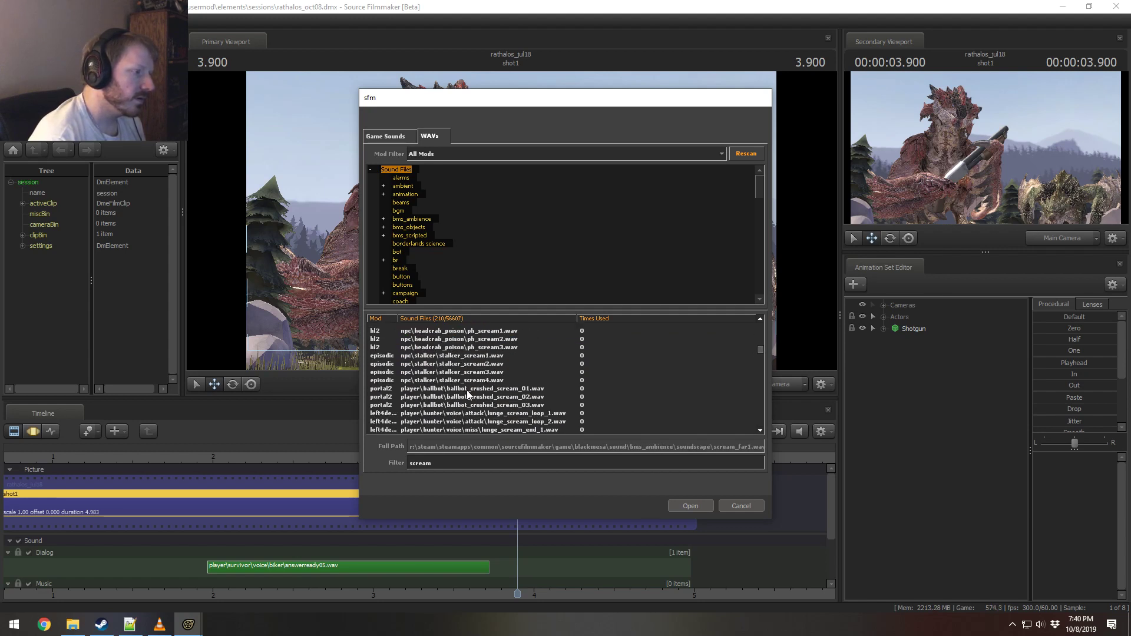
scroll(468, 394, down, 15)
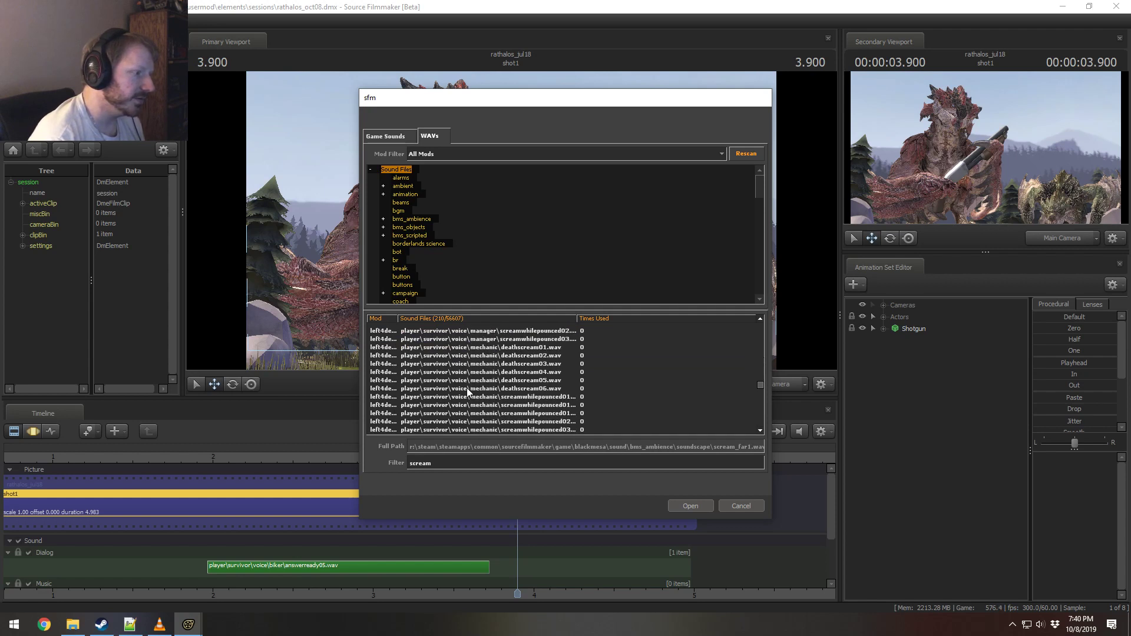
scroll(469, 391, down, 10)
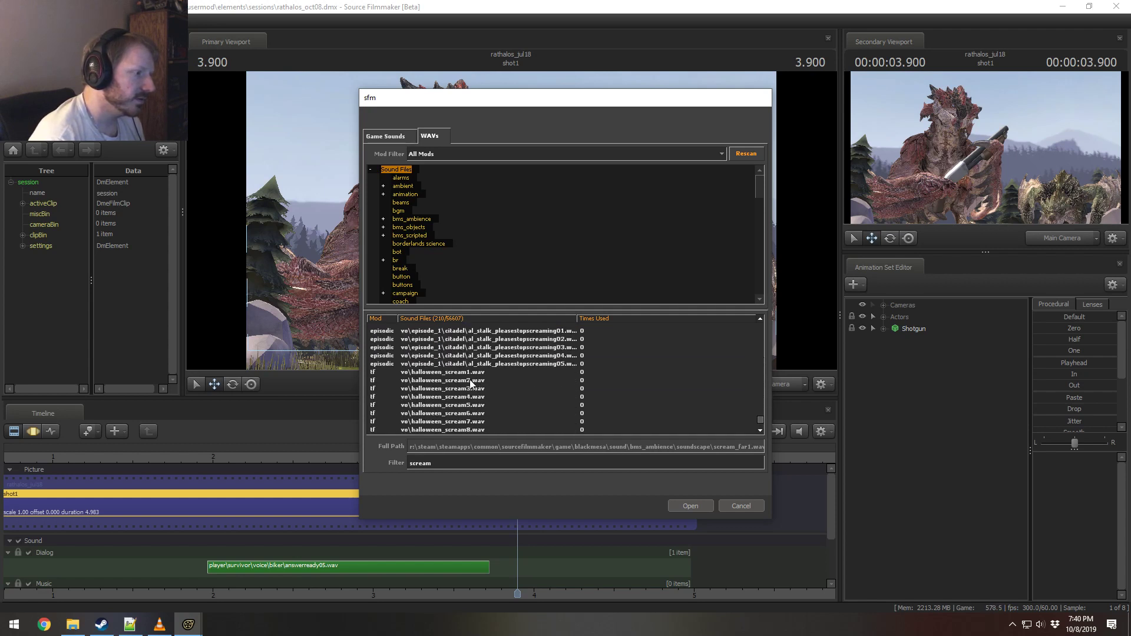
click(471, 381)
click(463, 372)
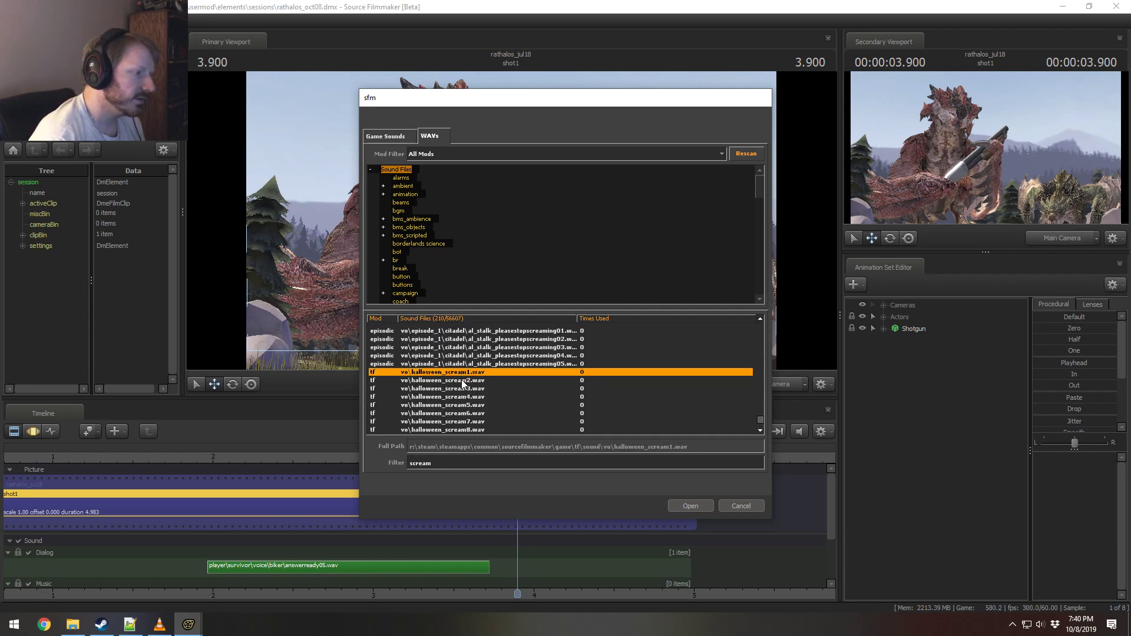
click(463, 388)
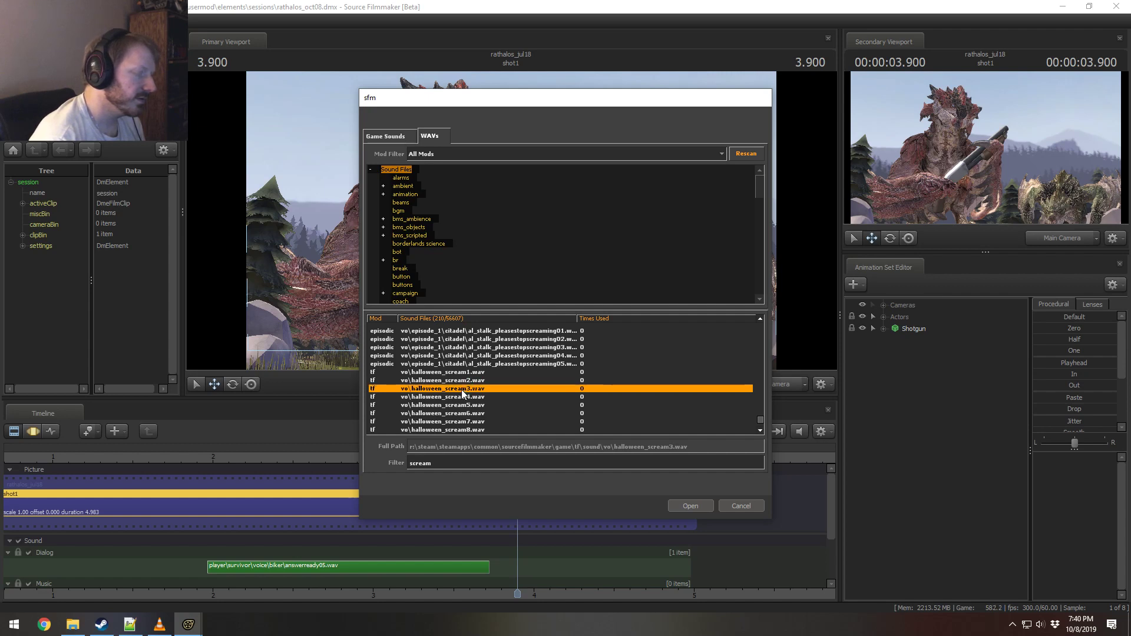
click(465, 413)
click(464, 424)
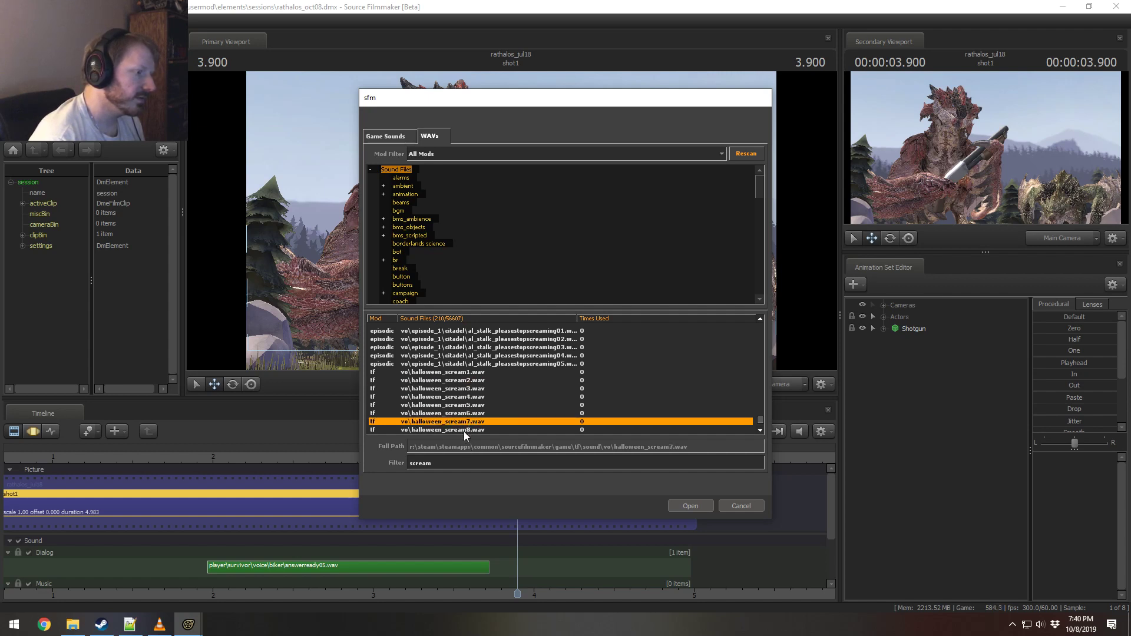
scroll(464, 430, down, 1)
click(466, 405)
click(467, 372)
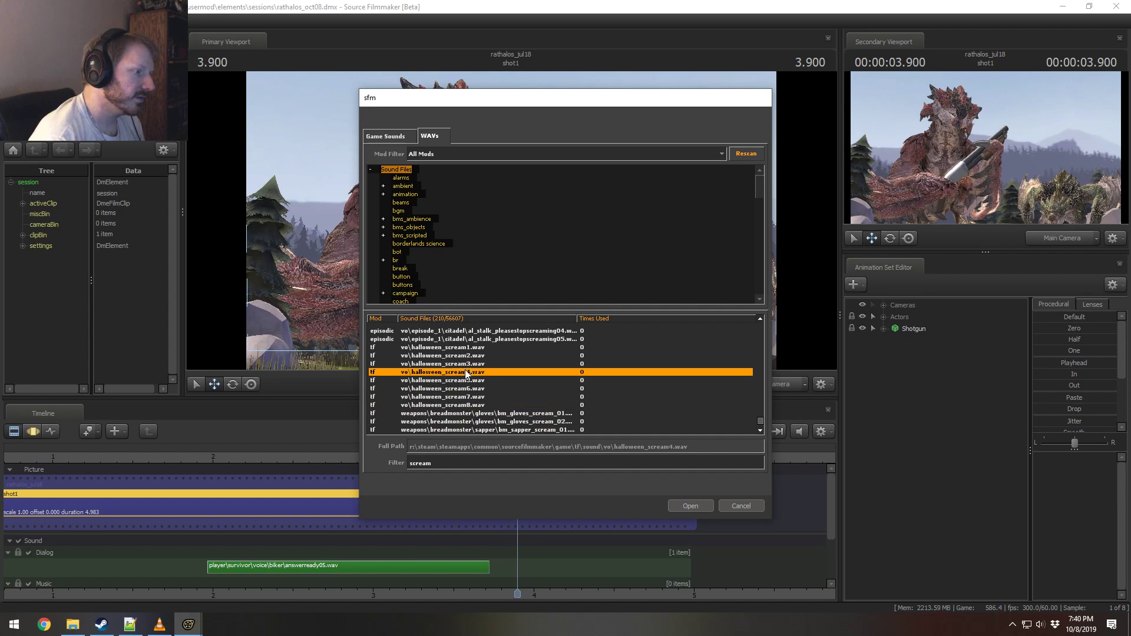
click(467, 363)
click(470, 357)
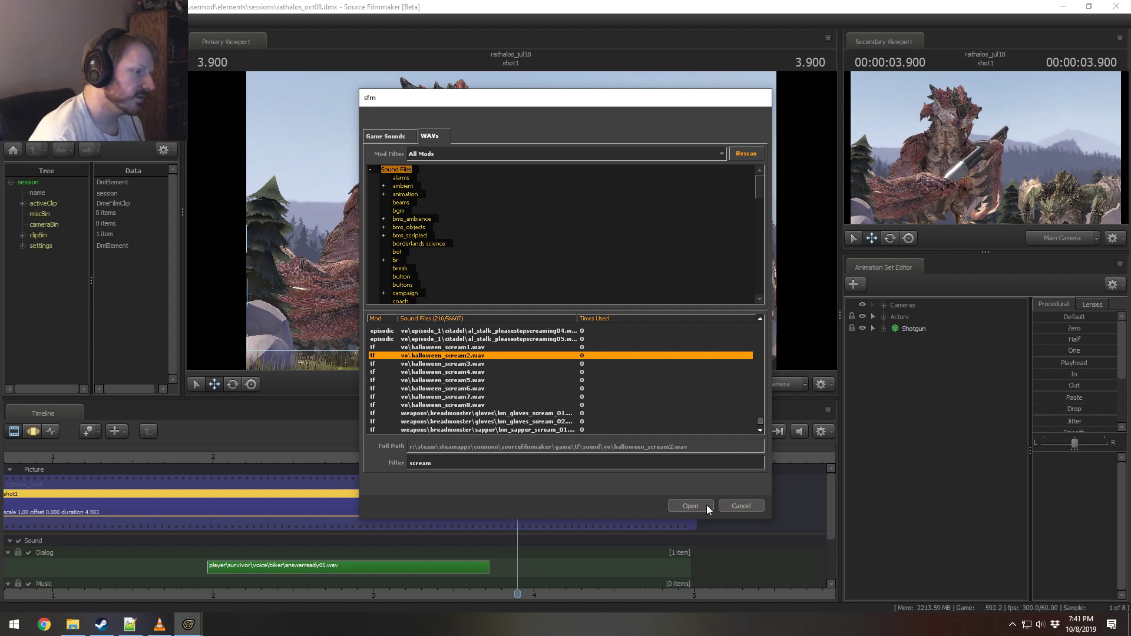
Step: Insert vo\halloween_scream2.wav into the Dialog track and move the clip to start at about 4.4 s
click(450, 348)
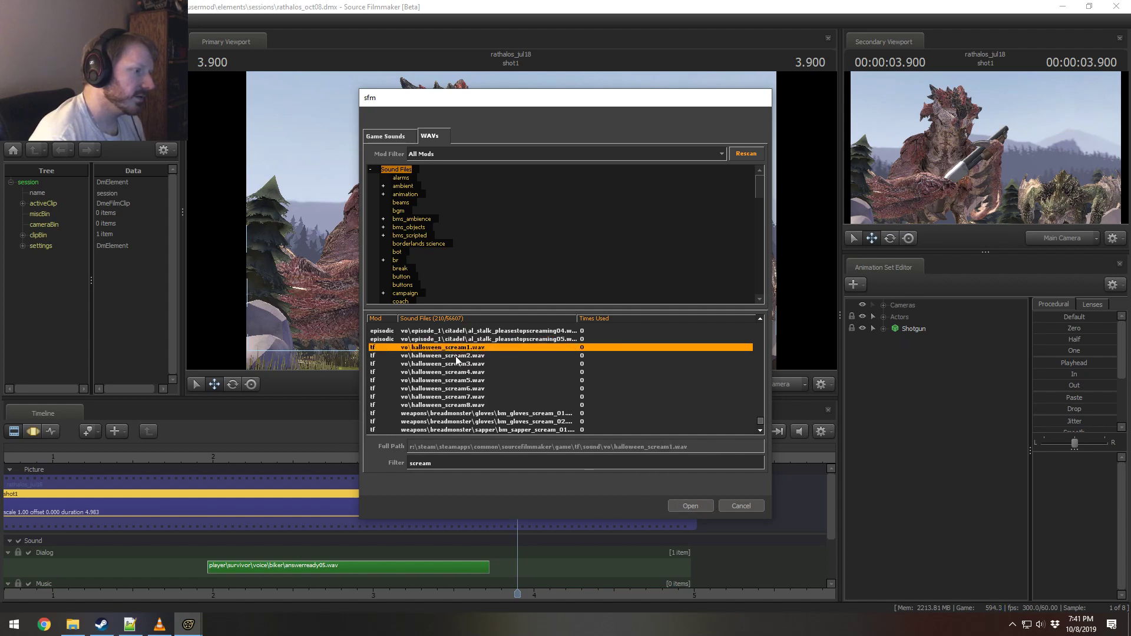
click(455, 357)
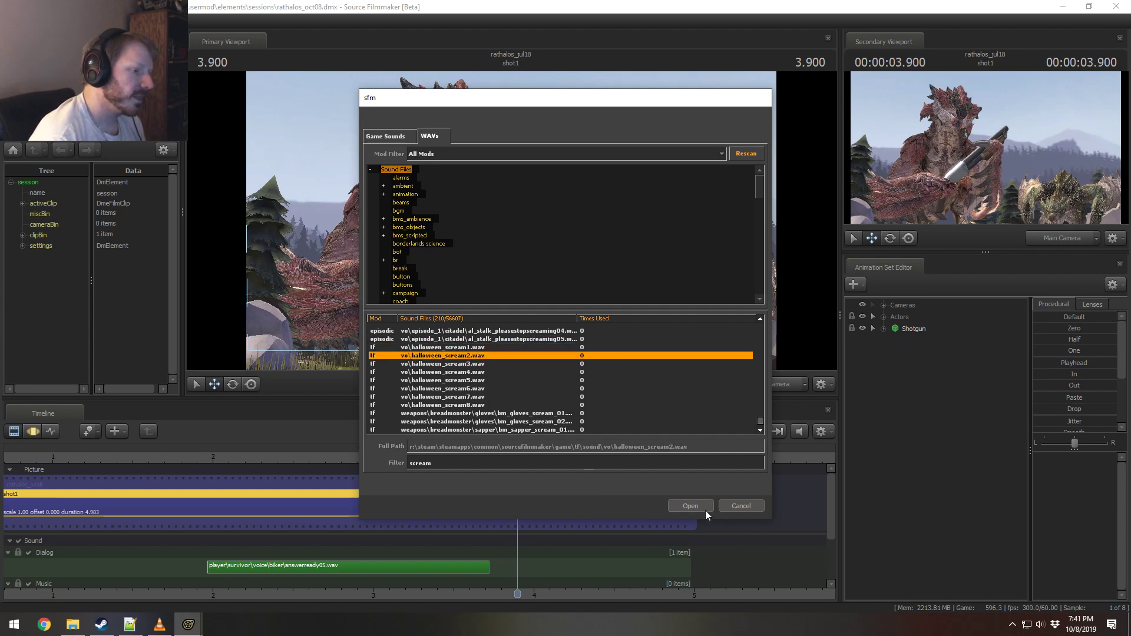
click(686, 507)
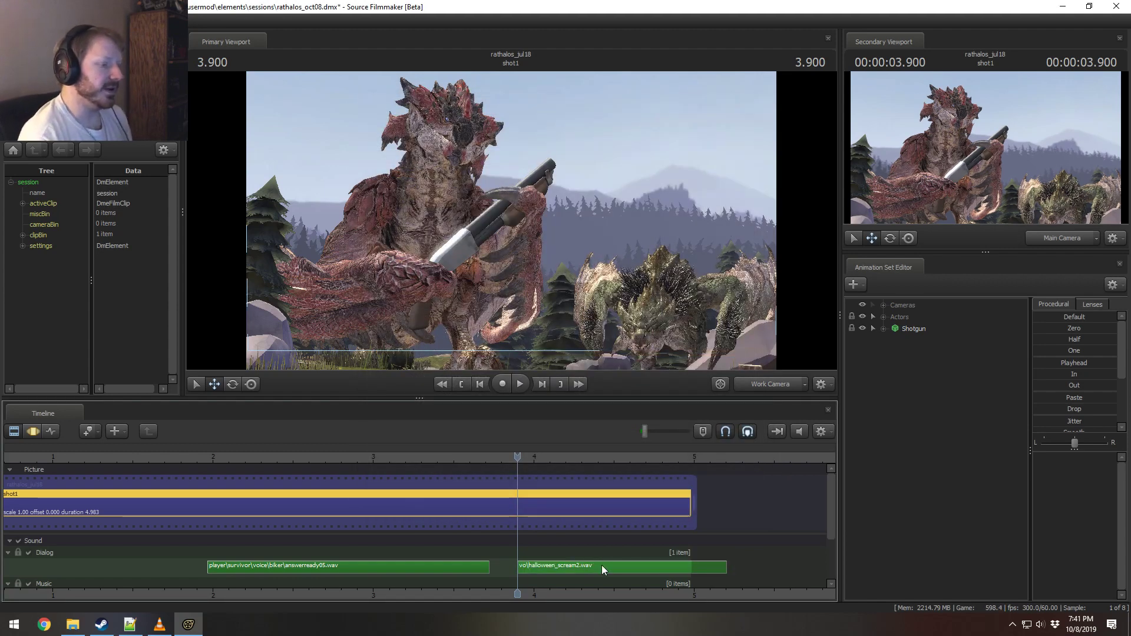
drag(602, 564, 669, 563)
scroll(600, 522, down, 2)
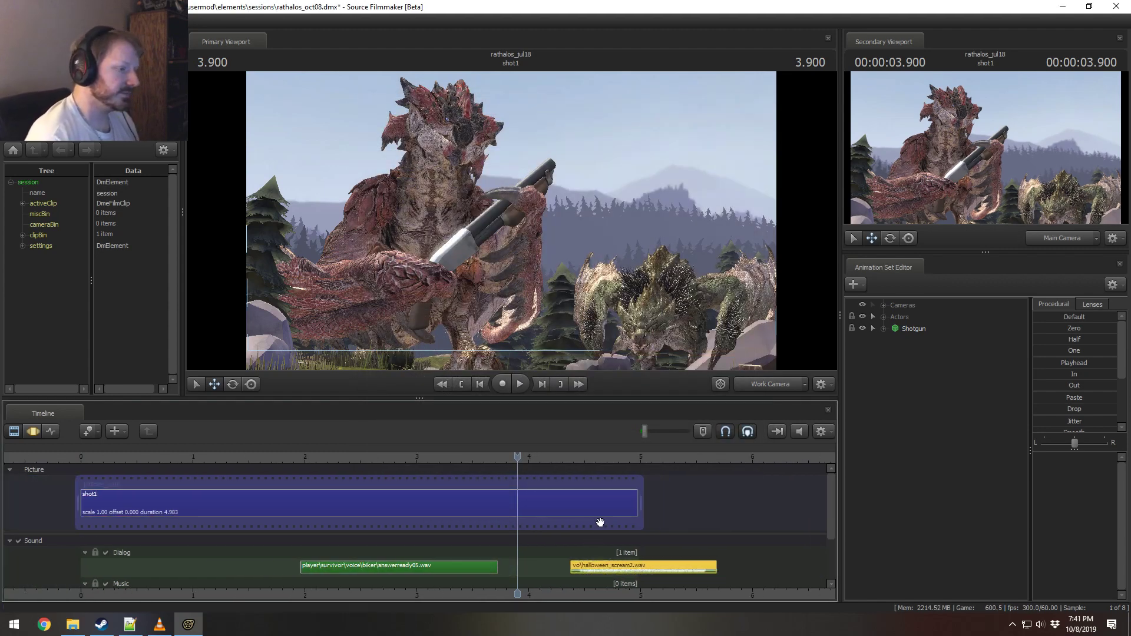
Step: Play back the opening of the sequence and split shot1 at 0.950
click(80, 456)
key(space)
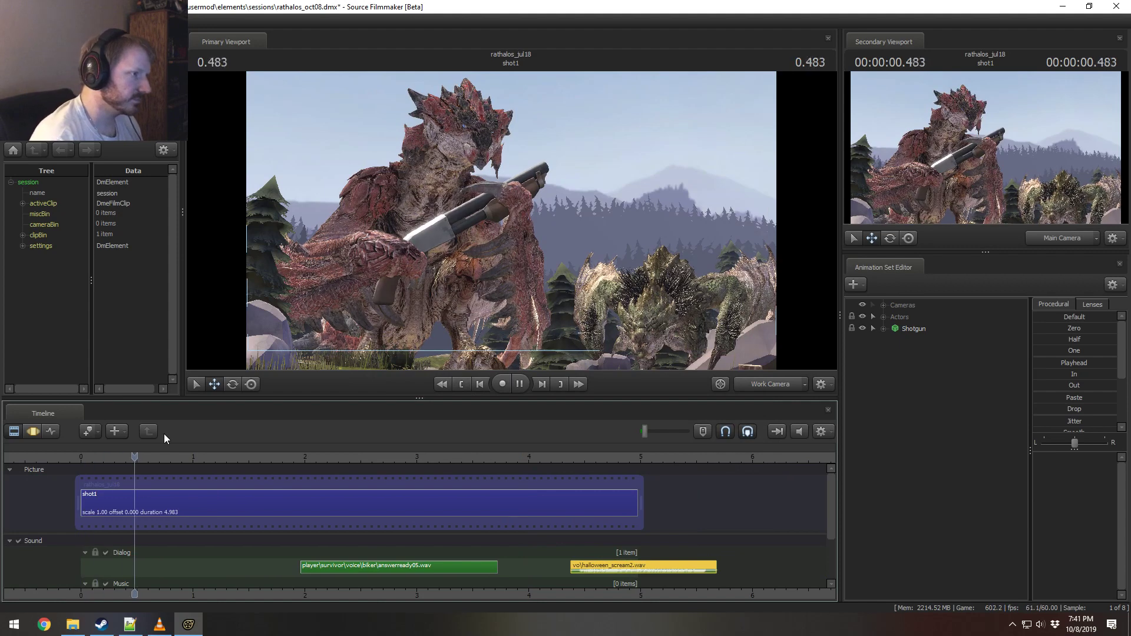
key(space)
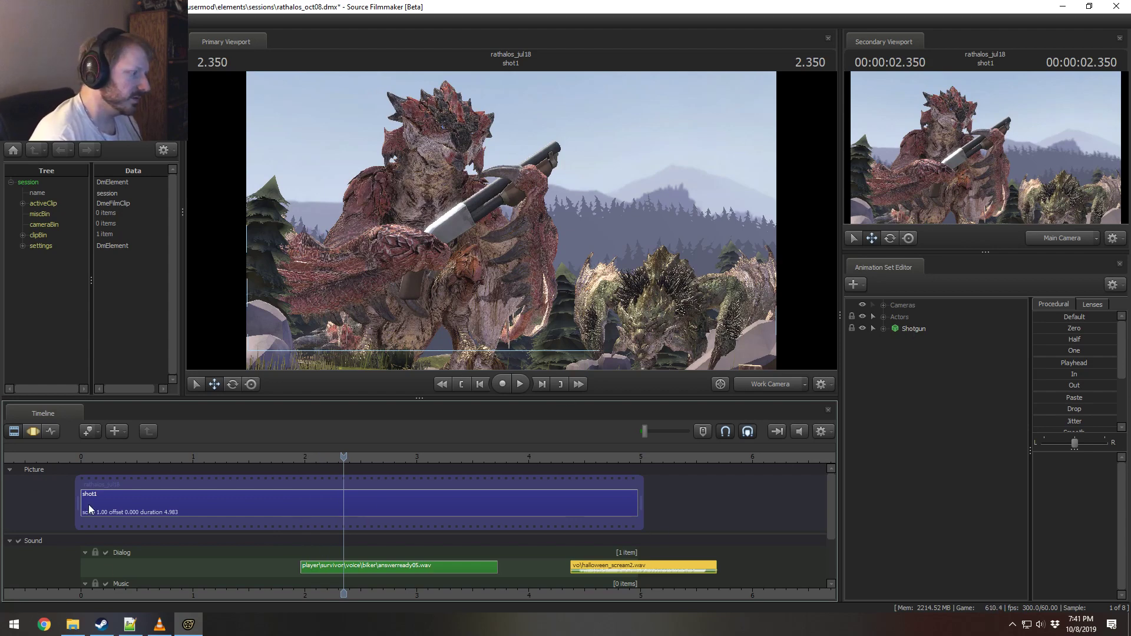
drag(123, 470, 186, 483)
click(189, 495)
key(b)
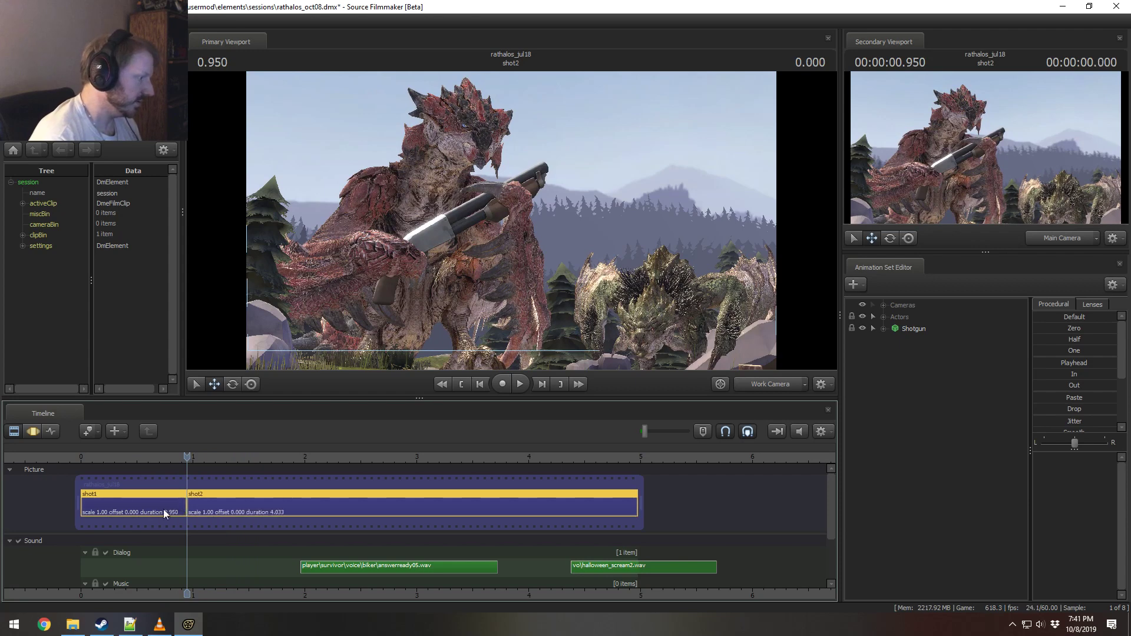
Step: Trim the parent sequence's start to the beginning of shot2 and play back the result
drag(81, 482, 188, 498)
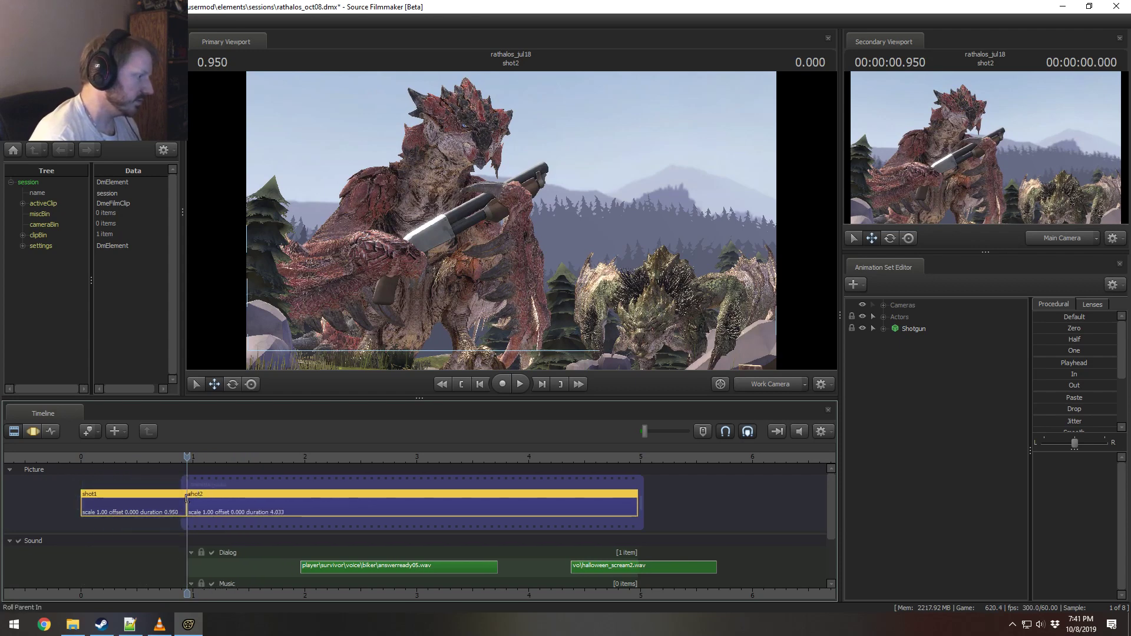
click(156, 452)
key(space)
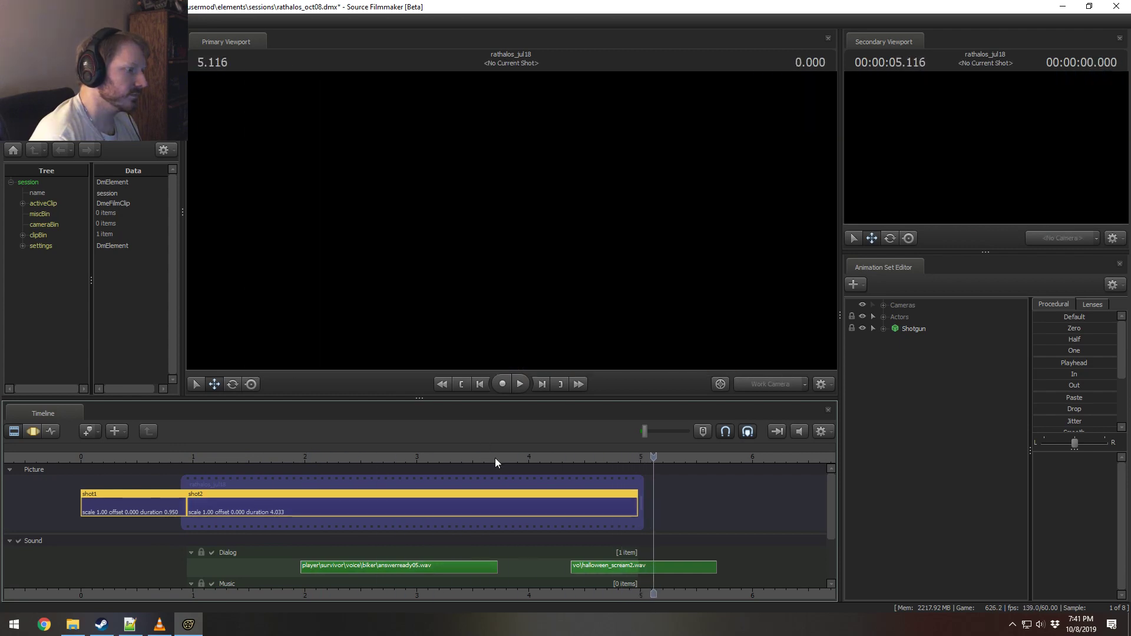
Step: Split shot2 at 4.033 and select the new shot at the end of the sequence
click(513, 462)
drag(517, 467, 532, 476)
click(529, 507)
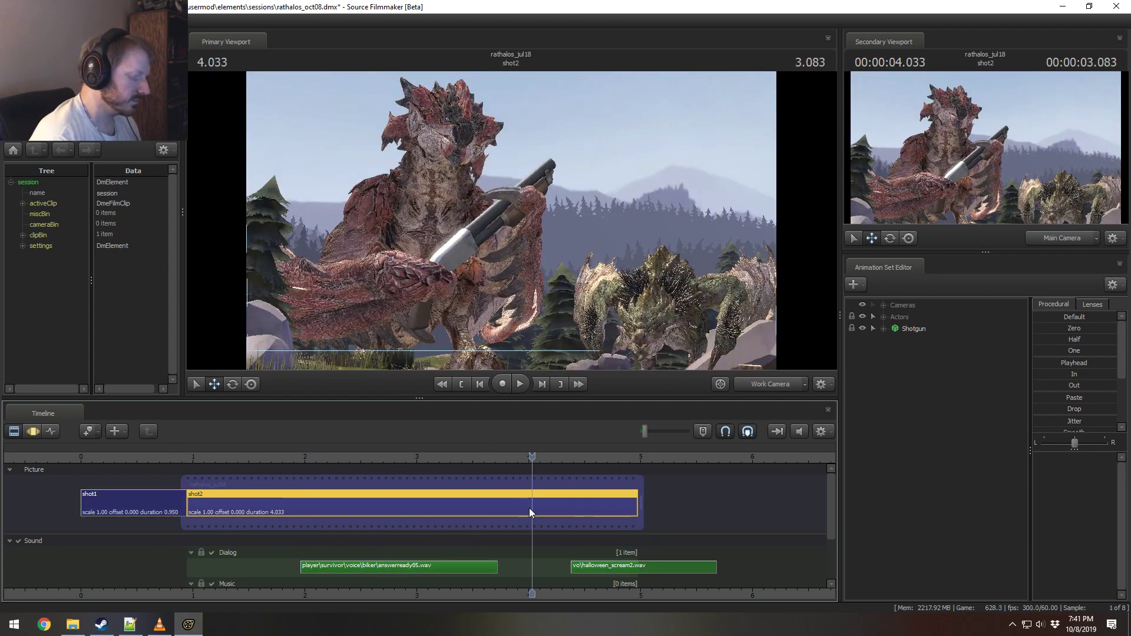
key(b)
click(567, 506)
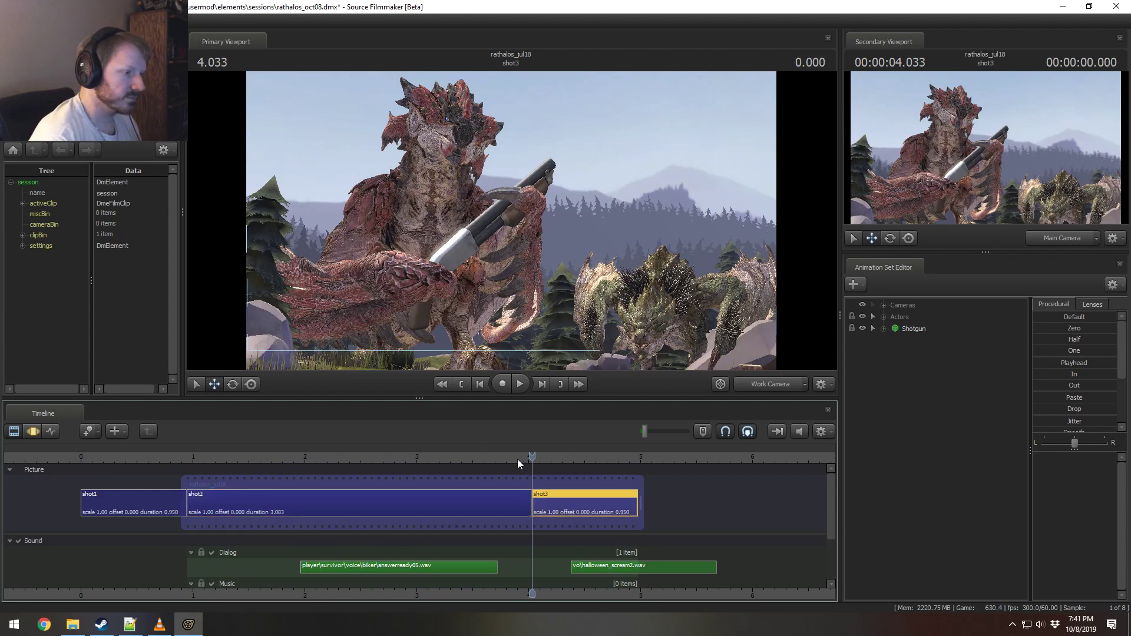
Step: Play back the cut, shorten shot2 to a duration of 2.850, and trim the parent sequence to shot3's end
drag(517, 459, 461, 458)
key(space)
click(422, 469)
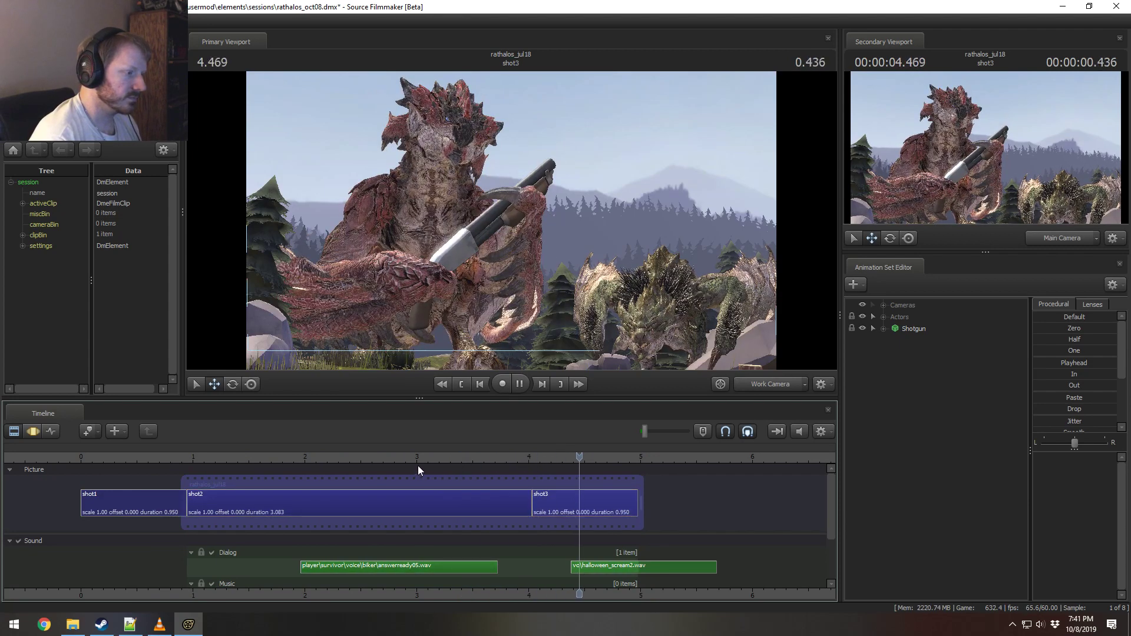
click(416, 462)
key(space)
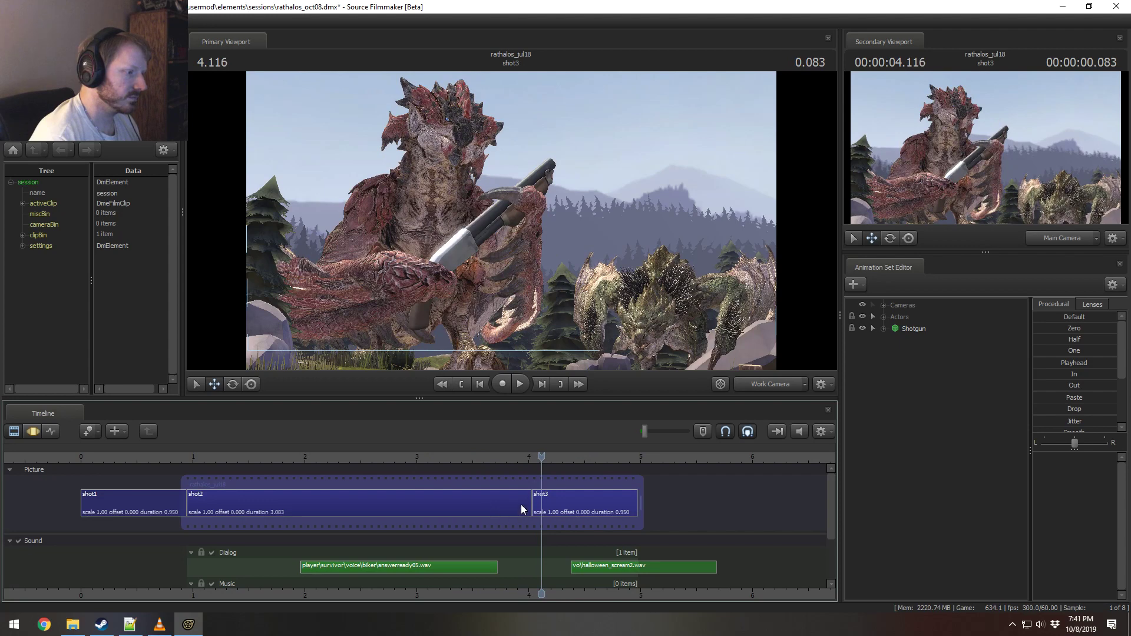
drag(527, 499, 501, 499)
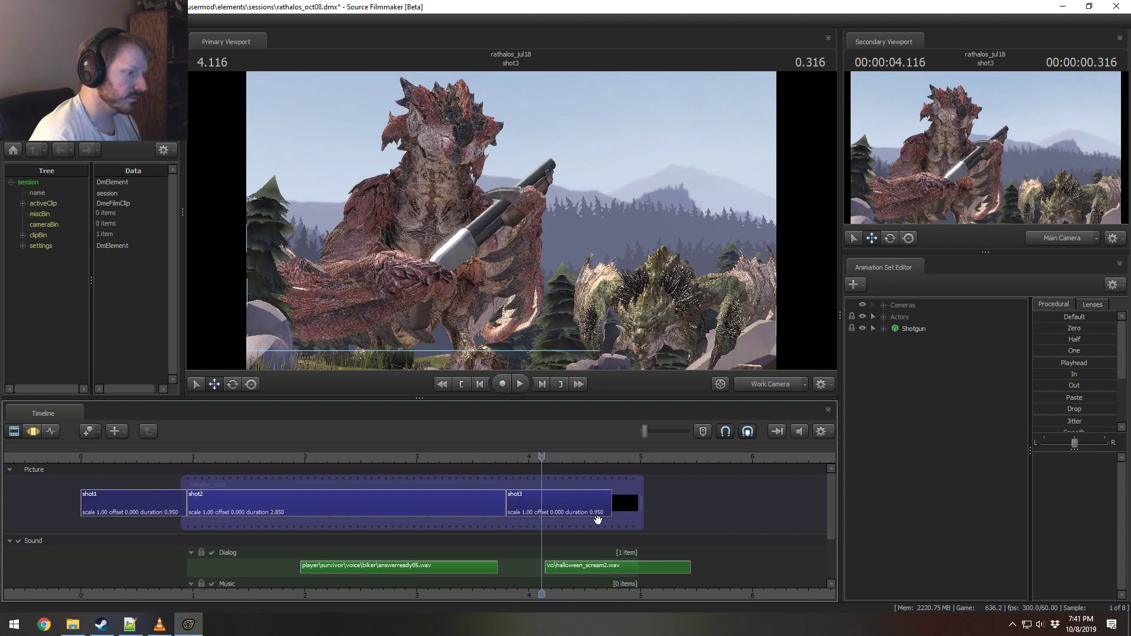
drag(639, 497, 614, 499)
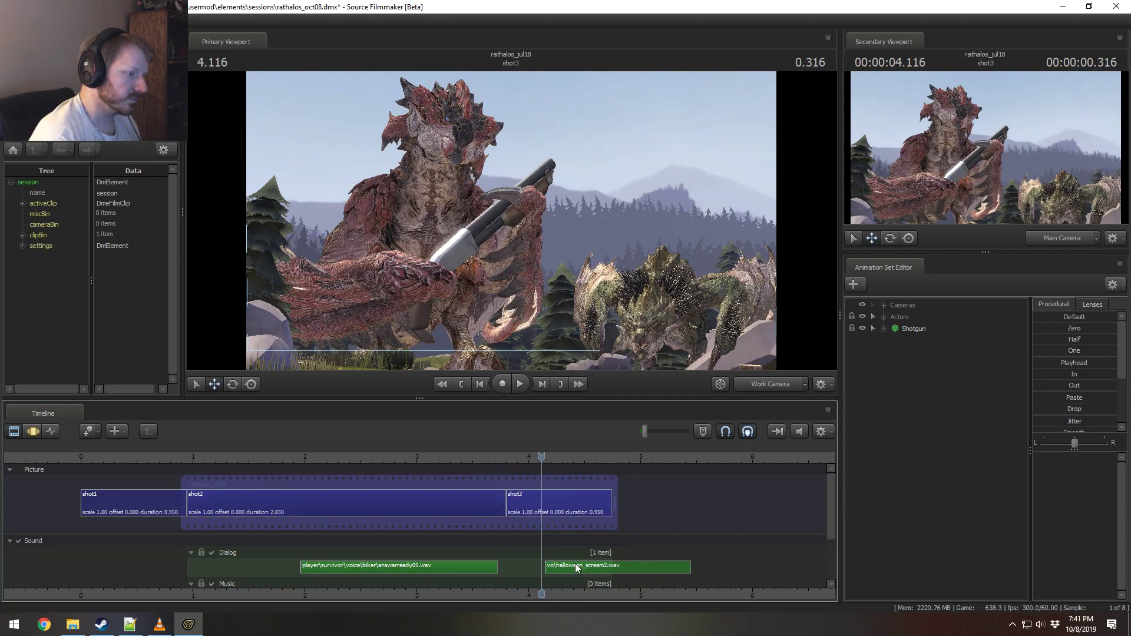
Step: Shift the halloween_scream2 clip to about 4.1 s and trim the end of shot3 to about 4.6 s
drag(576, 568, 568, 567)
mouse_move(610, 498)
mouse_down()
mouse_move(579, 505)
mouse_move(593, 505)
mouse_up()
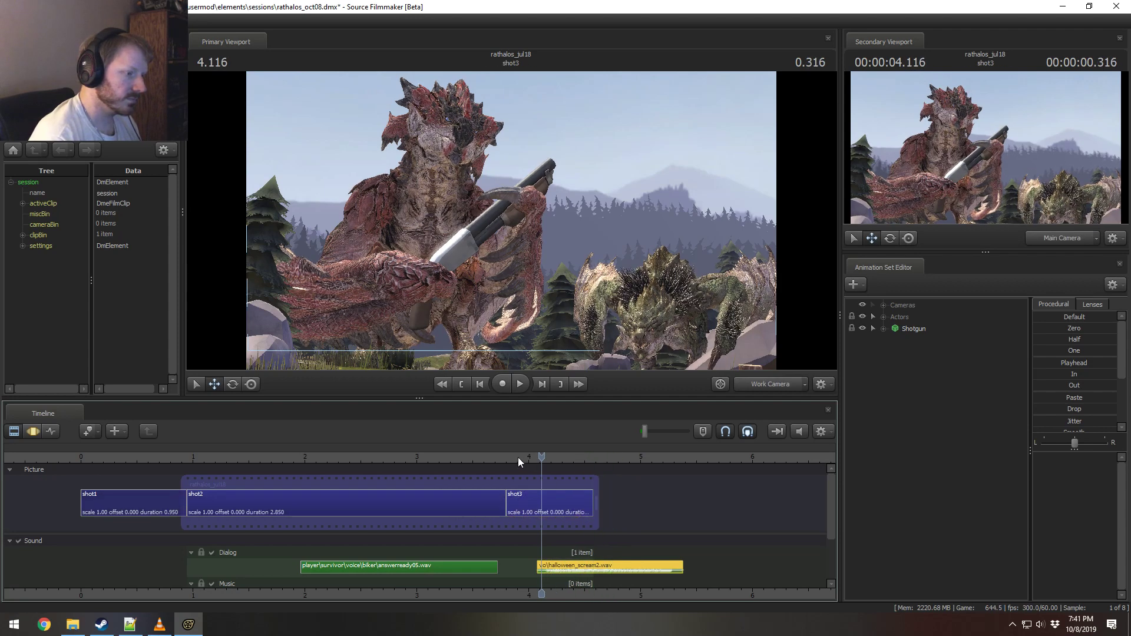
Step: Select shot3 with the playhead at 4.183 and show its Main Camera in the primary viewport
drag(518, 461, 548, 461)
click(547, 500)
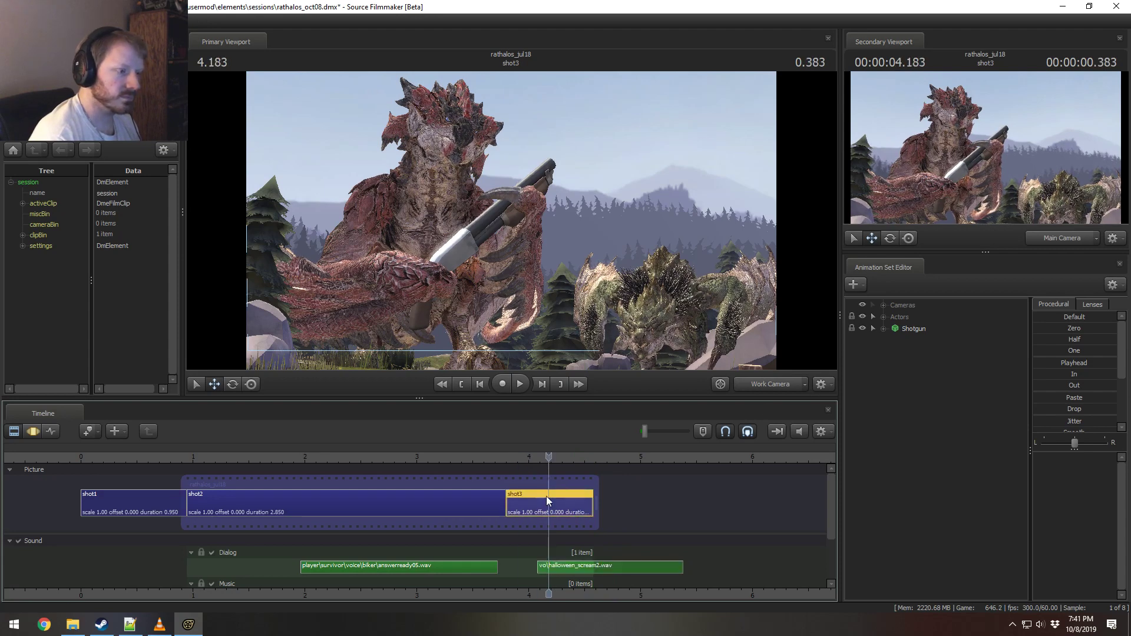
click(884, 305)
drag(930, 317, 589, 306)
Step: Reposition shot3's Main Camera in the Motion Editor to face the outhouse among the trees
drag(594, 252, 603, 343)
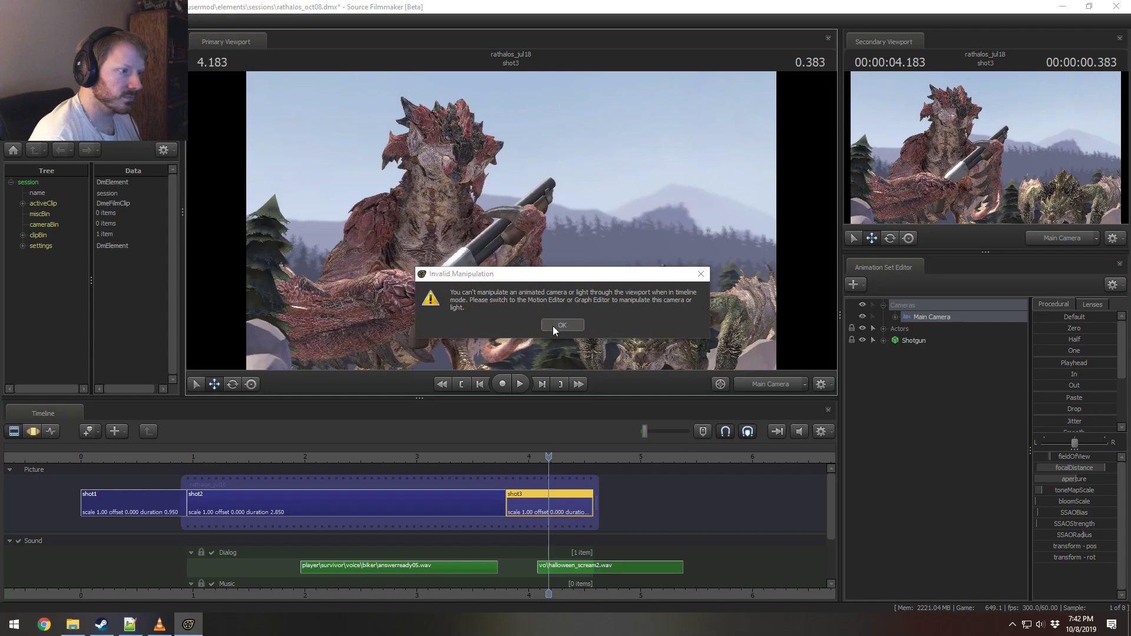
click(553, 327)
key(F3)
drag(568, 285, 833, 203)
key(w)
key(s)
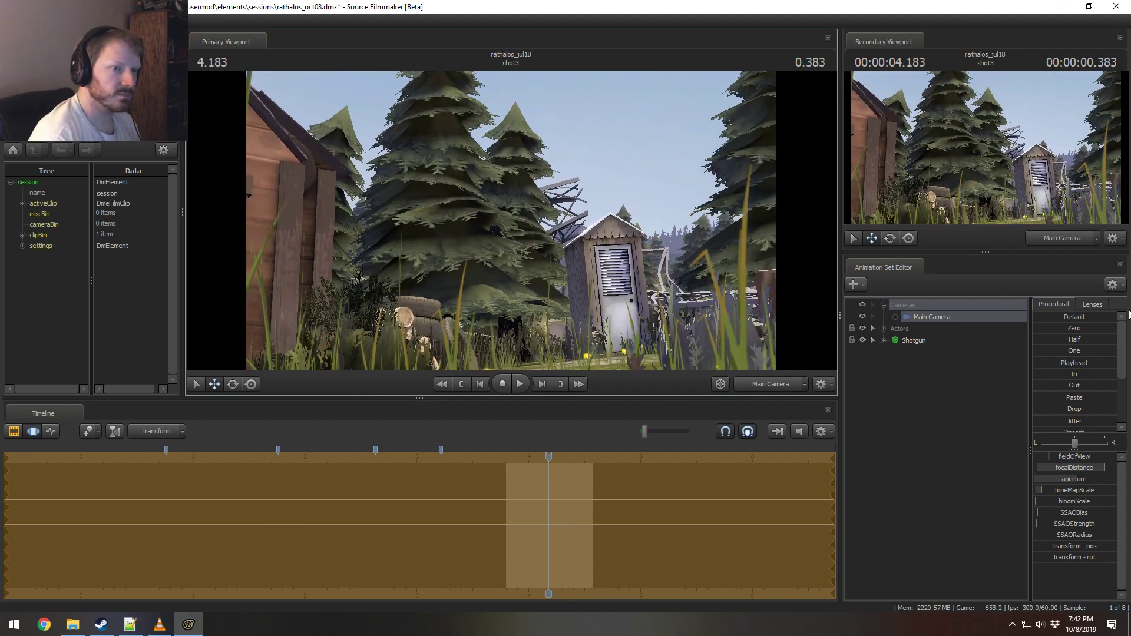
Step: Set the Main Camera's lens to 85 mm and reframe it on the trees beside the outhouse
click(1098, 304)
click(1065, 395)
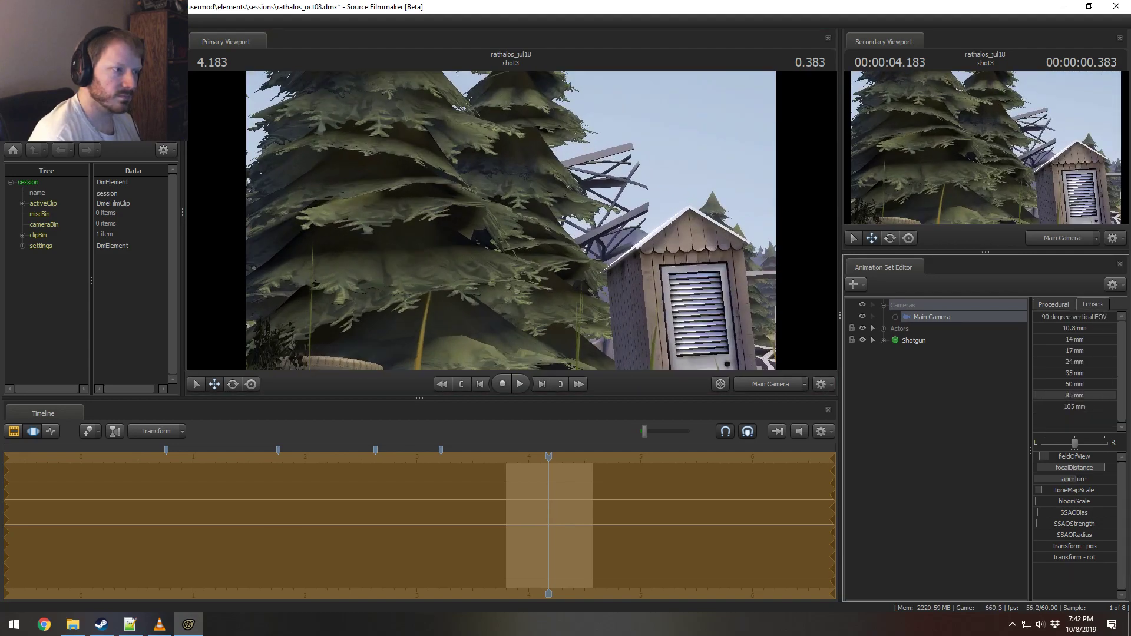
key(s)
drag(715, 338, 712, 369)
Step: Using the Work Camera, move and rotate malehunter1 from the Hunter group into the Main Camera's view before the outhouse
key(z)
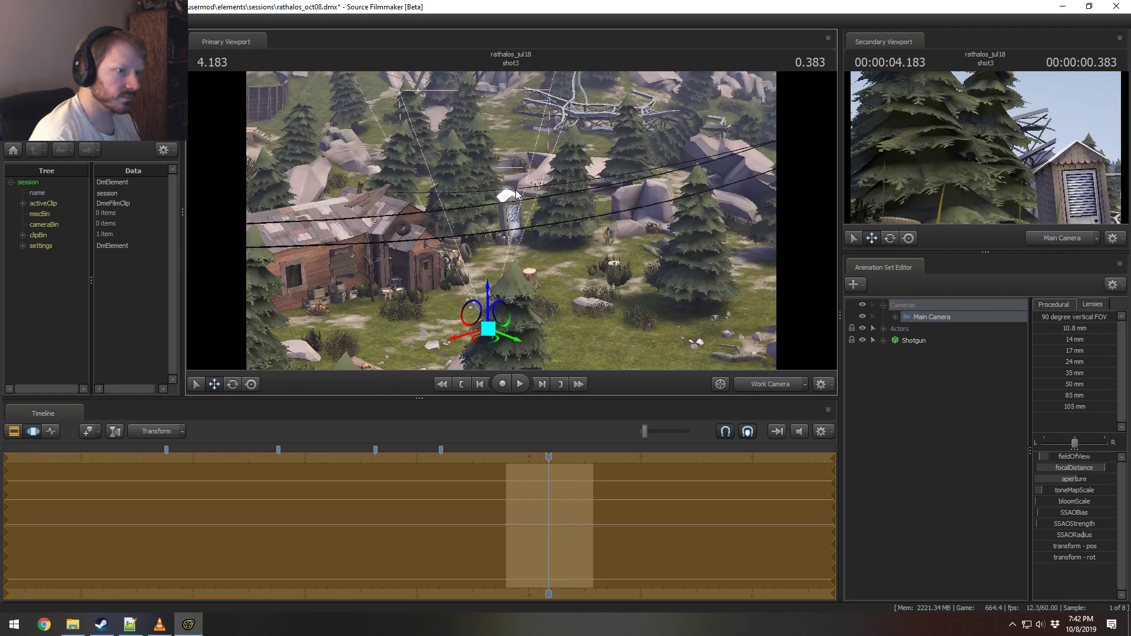
click(883, 328)
click(896, 362)
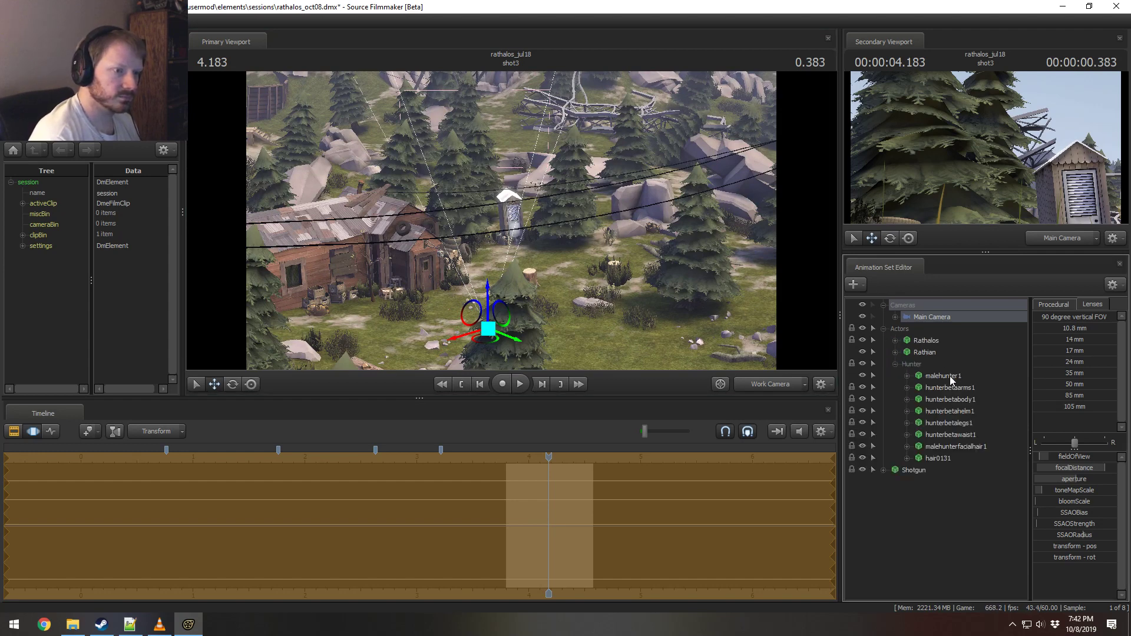
click(942, 376)
drag(446, 206, 467, 304)
drag(515, 227, 536, 300)
key(w)
alt+drag(511, 259, 589, 268)
key(e)
drag(490, 349, 441, 283)
key(w)
drag(463, 321, 588, 267)
alt+drag(539, 221, 502, 257)
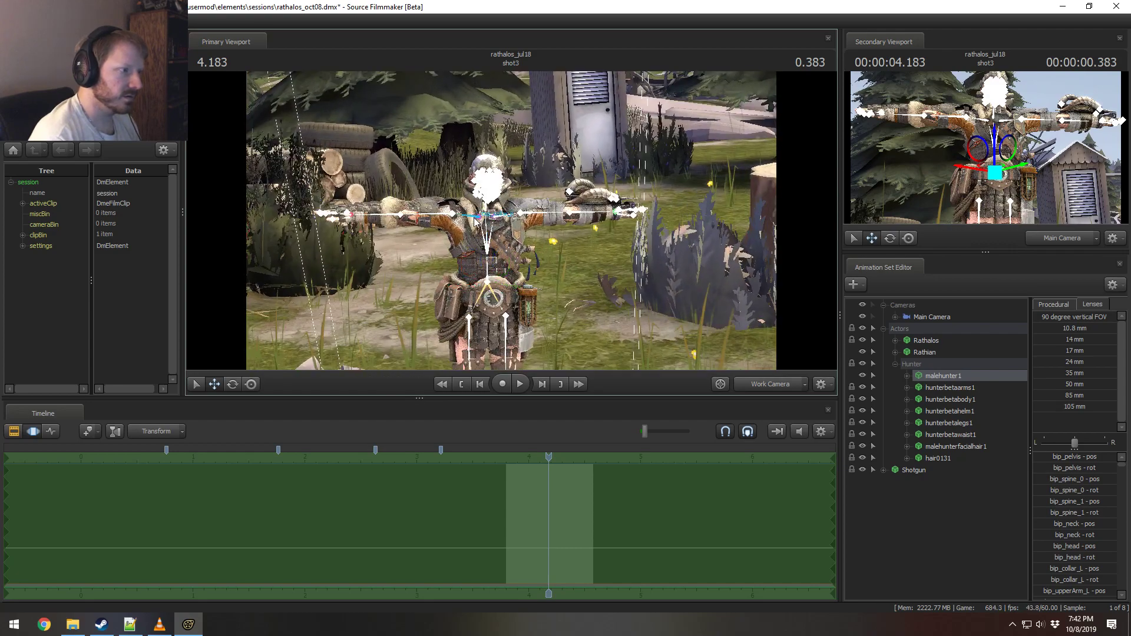
Step: Try to apply the rig_biped_simple rig to malehunter1
click(487, 269)
alt+drag(487, 269, 520, 240)
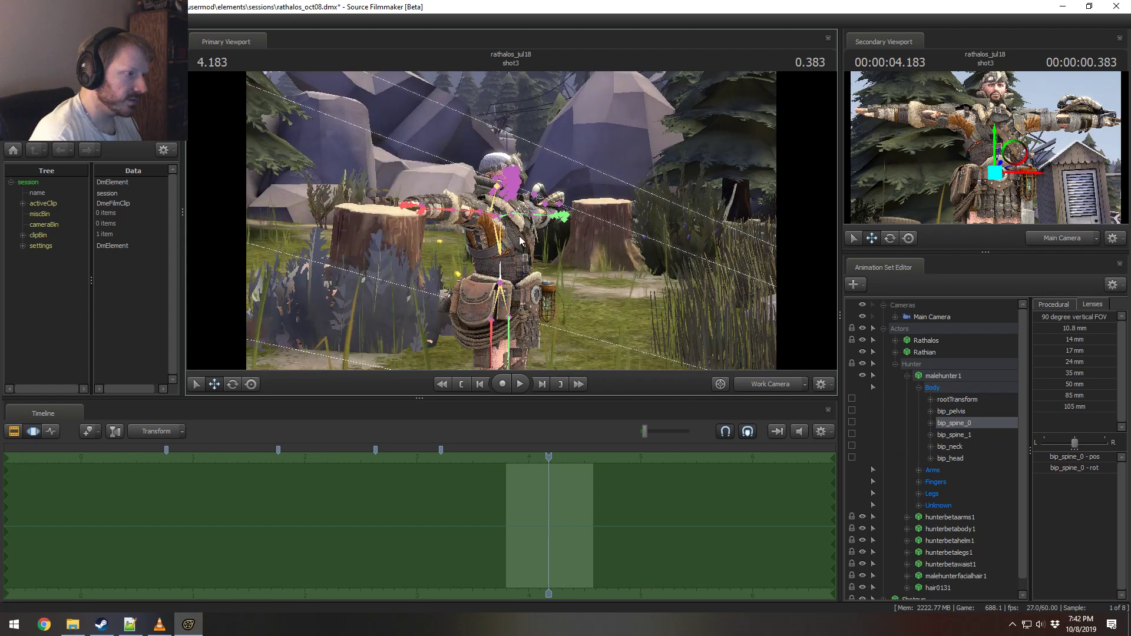
click(942, 384)
right_click(945, 383)
click(911, 404)
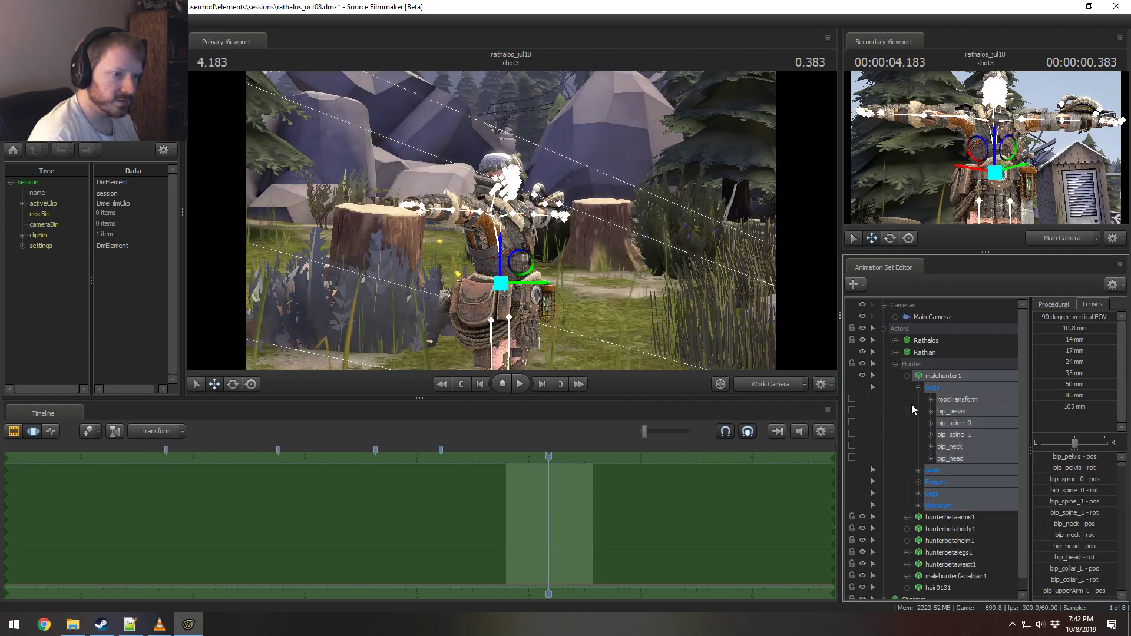
click(941, 400)
key(ctrl+s)
click(943, 375)
right_click(943, 375)
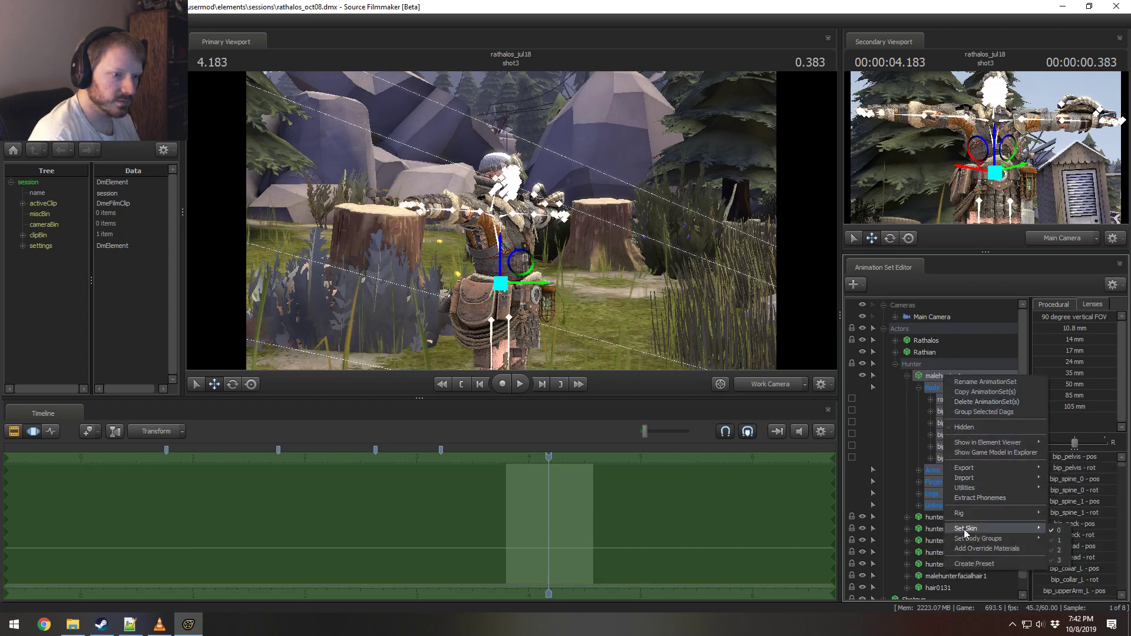
mouse_move(969, 512)
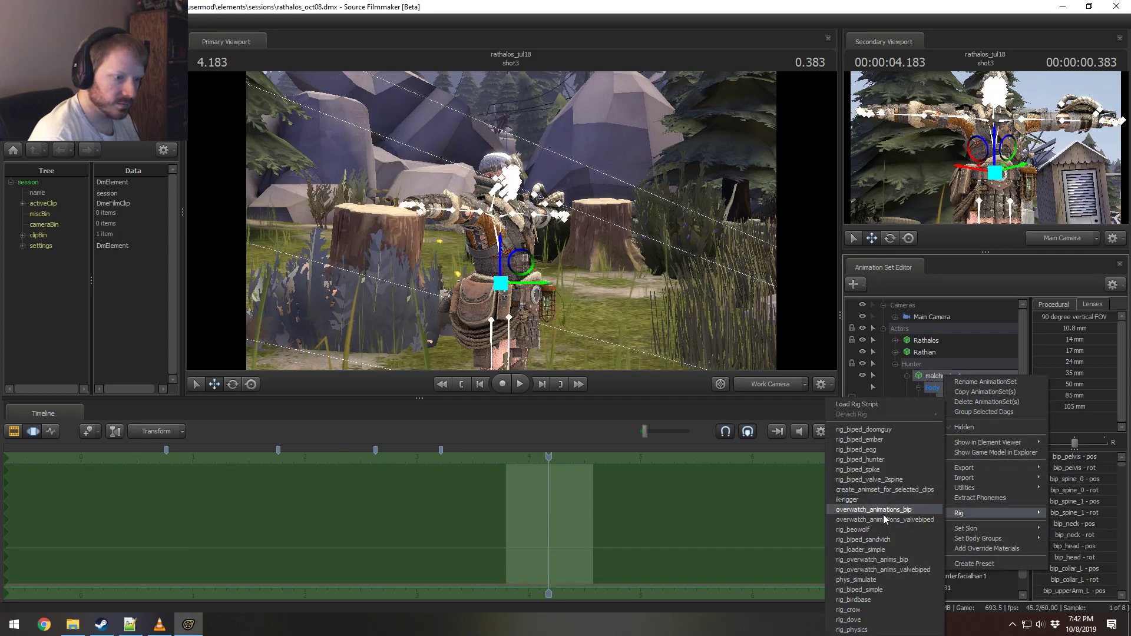
click(868, 589)
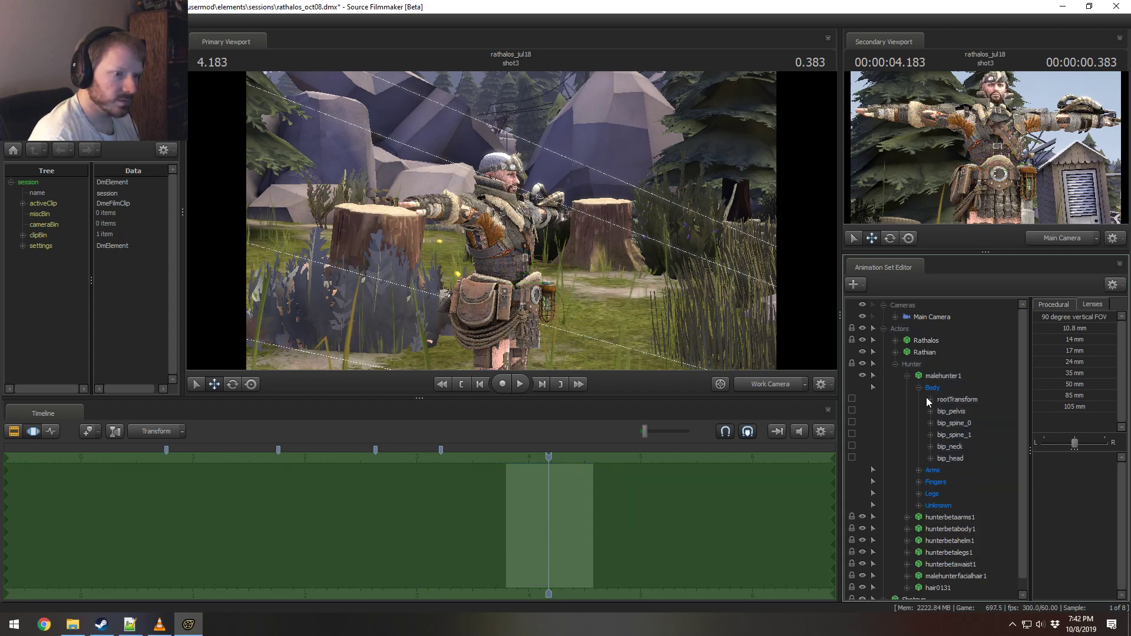
Step: Try to apply the rig_loader_simple rig to malehunter1
right_click(947, 388)
mouse_move(973, 495)
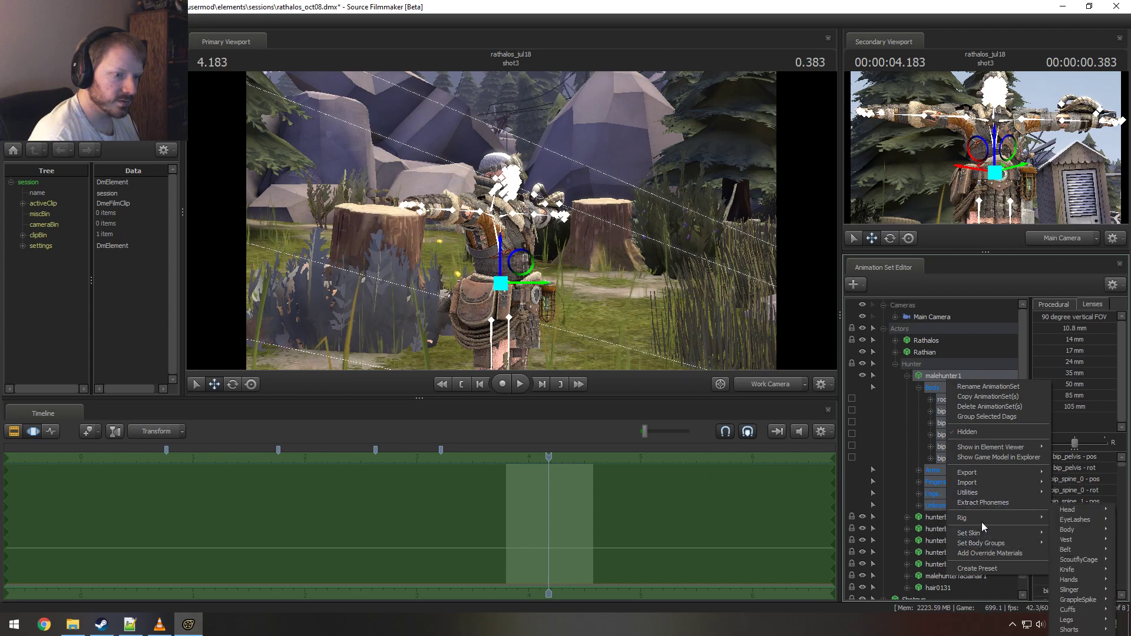
mouse_move(979, 523)
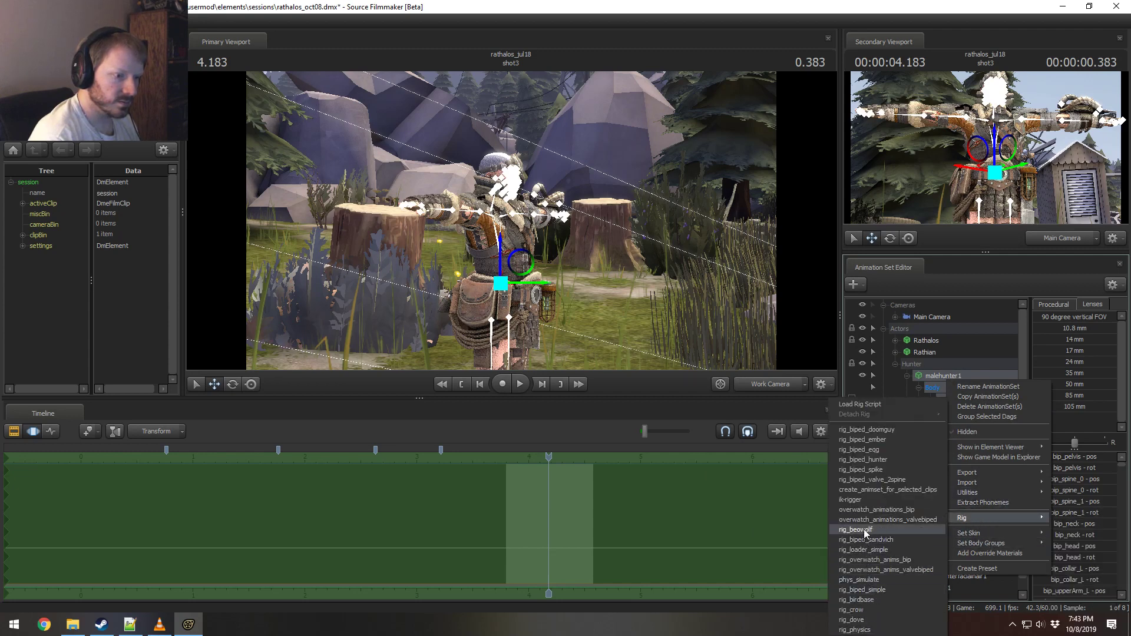
click(896, 550)
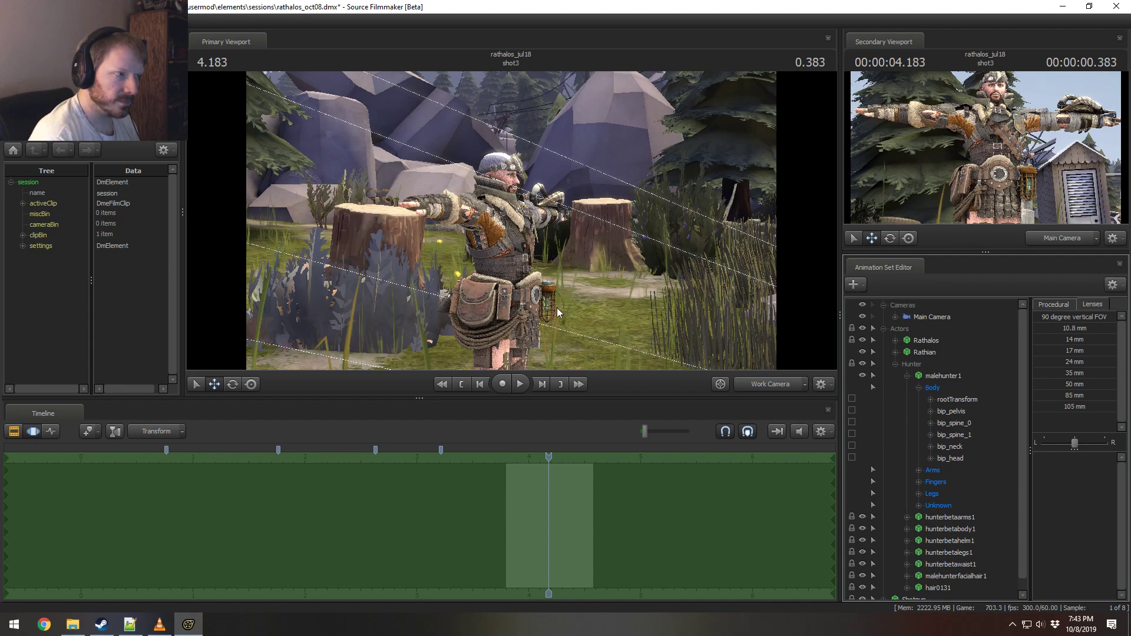
Step: Select malehunter1's right upper arm bone for rotation and set the rotation mode to Local
drag(557, 313, 569, 196)
click(476, 201)
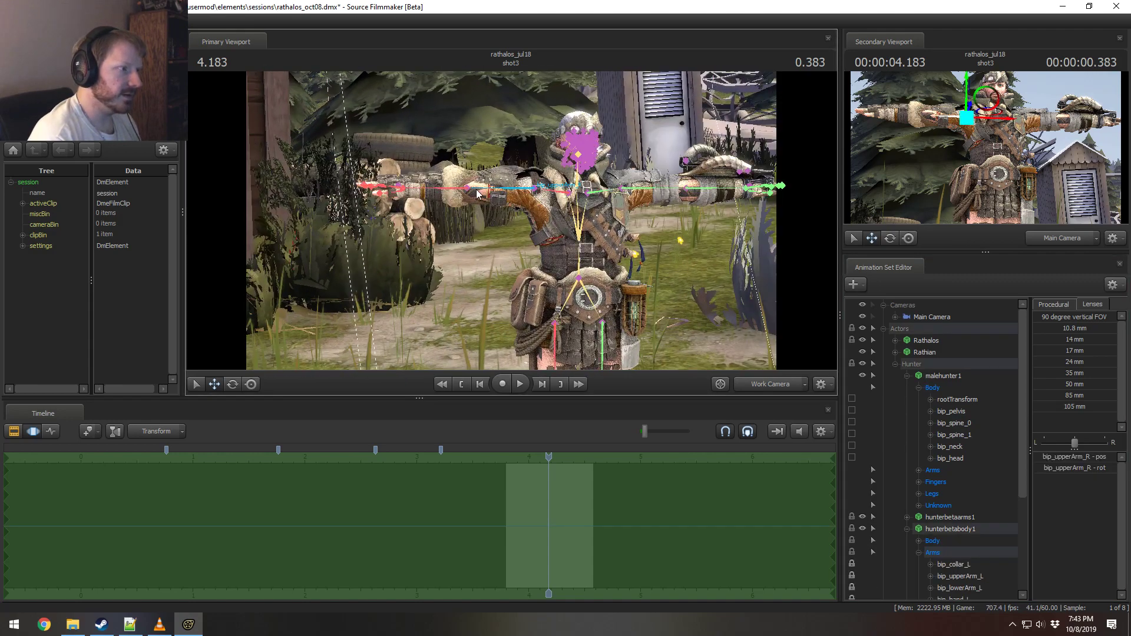
key(e)
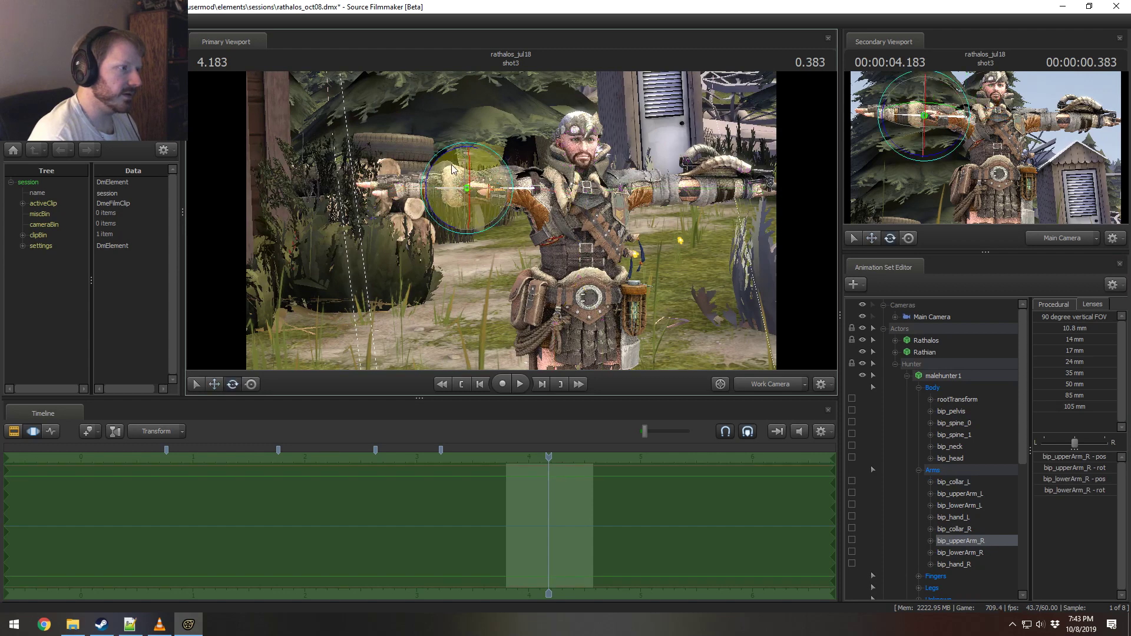
drag(436, 158, 425, 195)
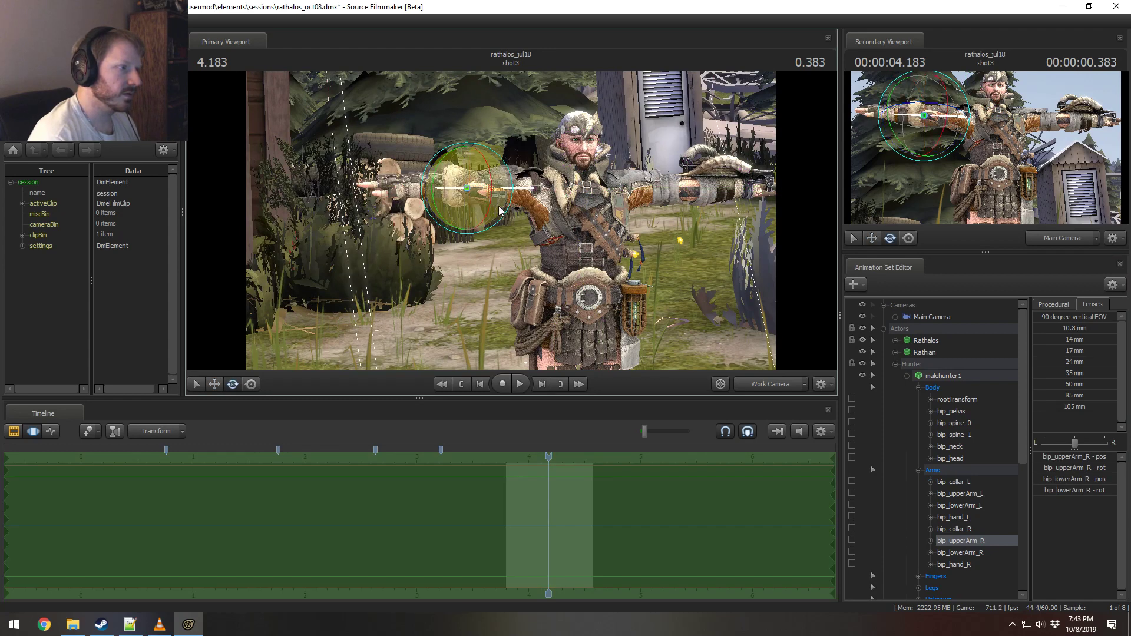
right_click(493, 217)
mouse_move(520, 238)
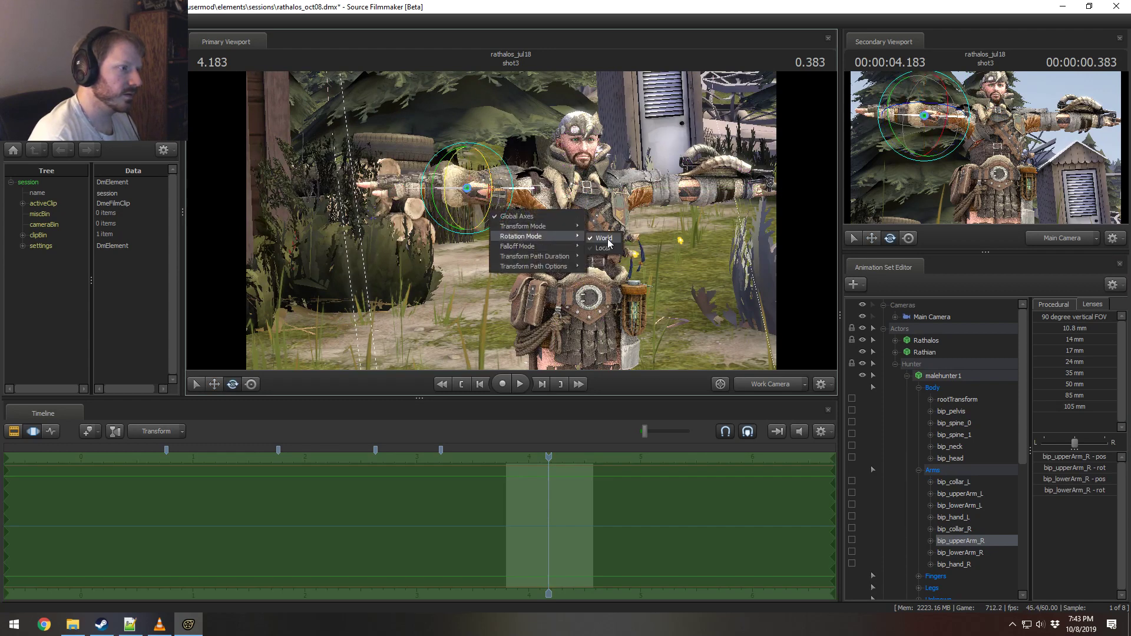
click(600, 247)
Step: Try to rotate malehunter1's right upper and lower arm bones together, and undo the change
ctrl+click(496, 154)
click(504, 191)
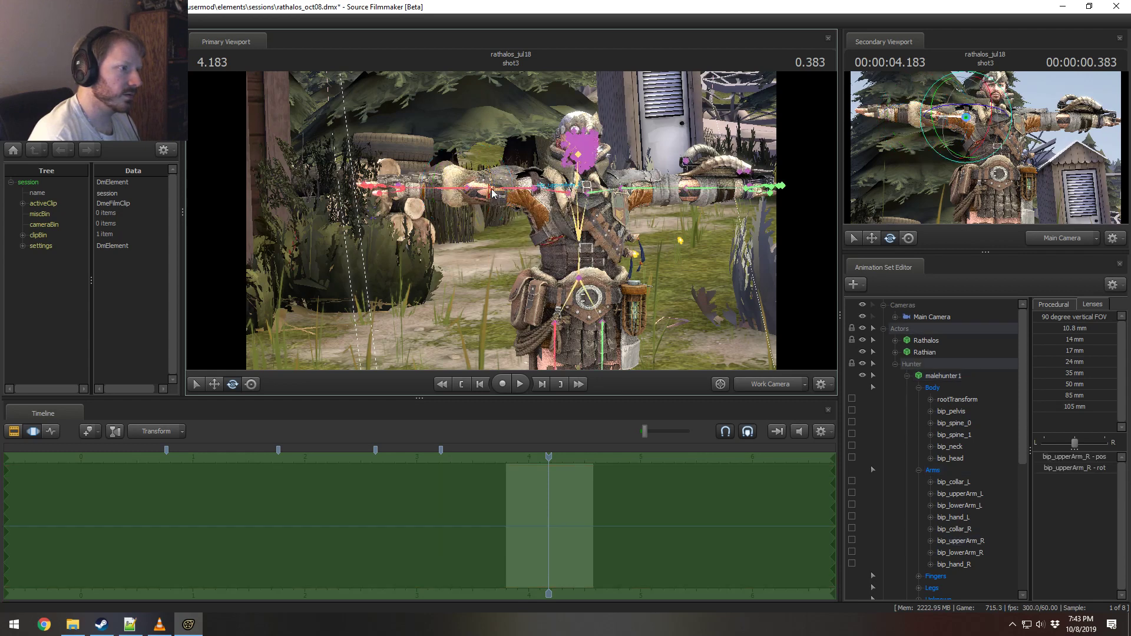
ctrl+click(453, 193)
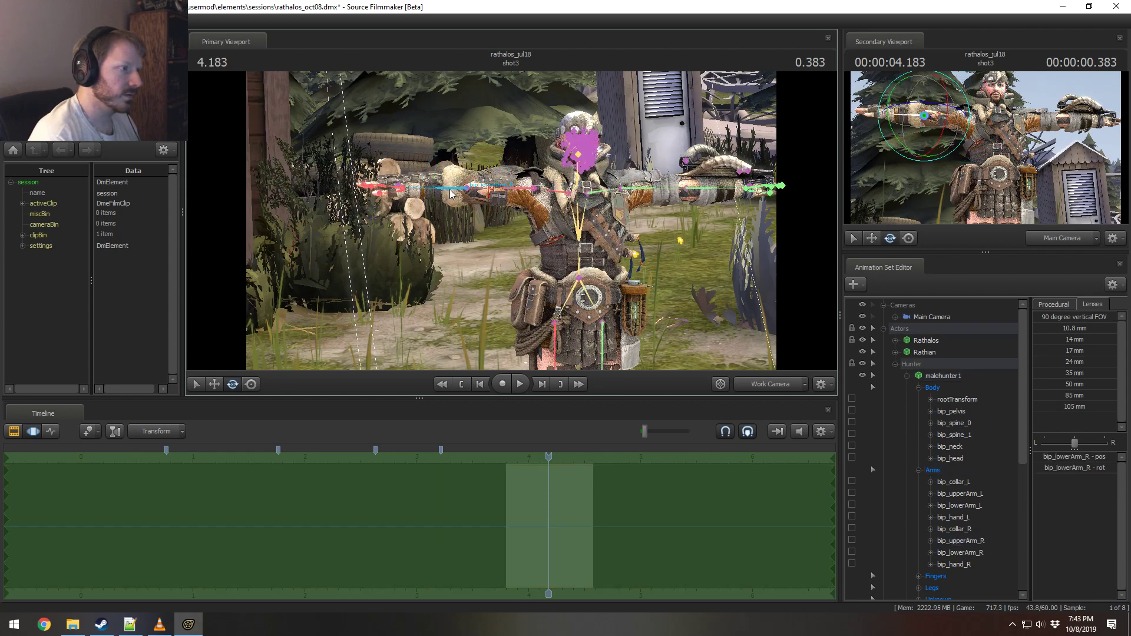
ctrl+click(512, 194)
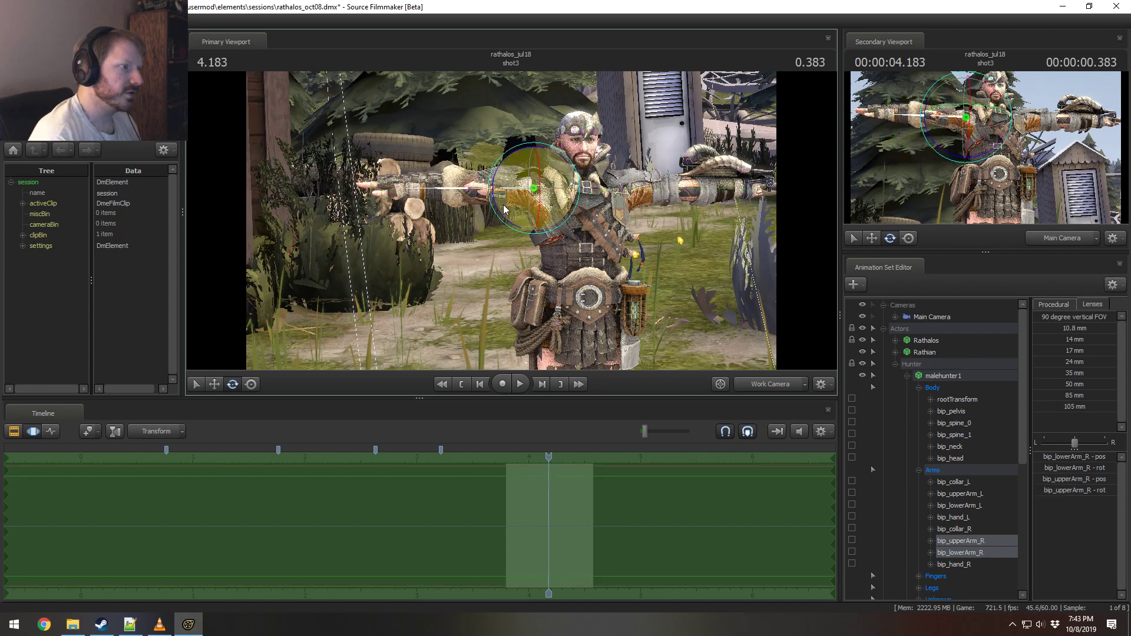
drag(502, 213, 500, 174)
key(ctrl+z)
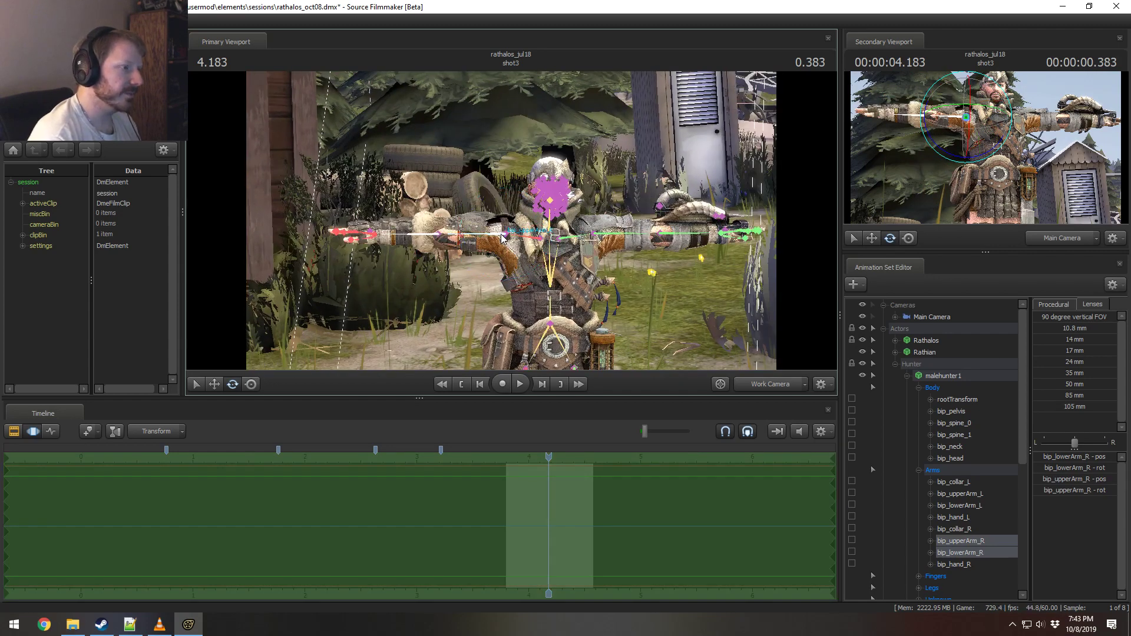
Step: Rotate malehunter1's bip_upperArm_R and bip_upperArm_L downward so both arms hang beside the body
click(496, 238)
drag(469, 268, 529, 324)
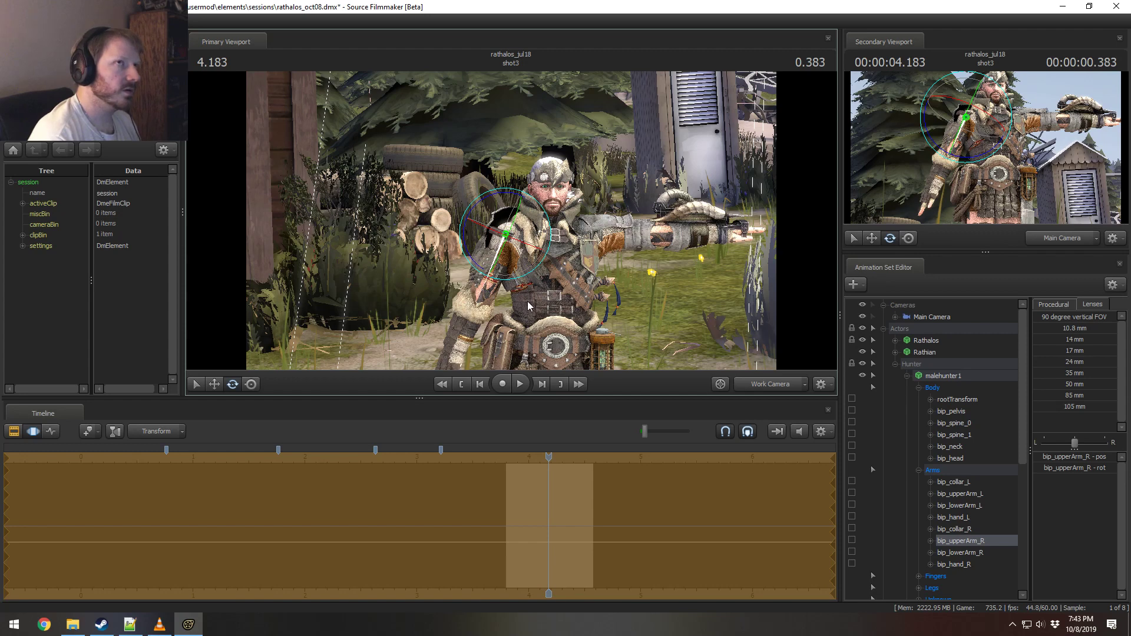
ctrl+click(609, 237)
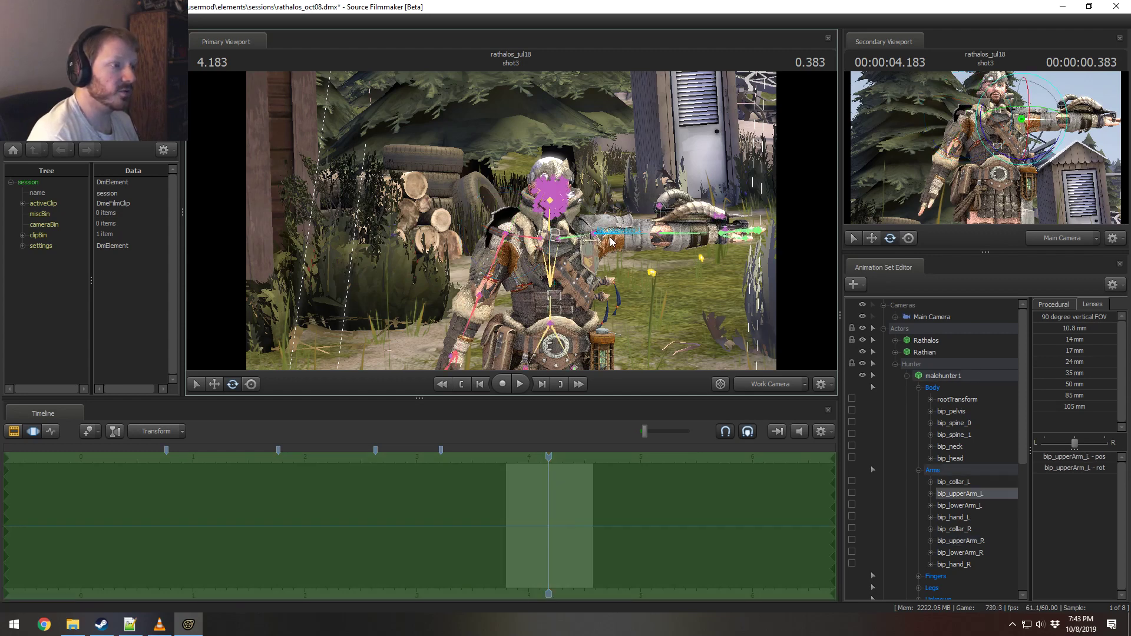
drag(602, 194, 640, 229)
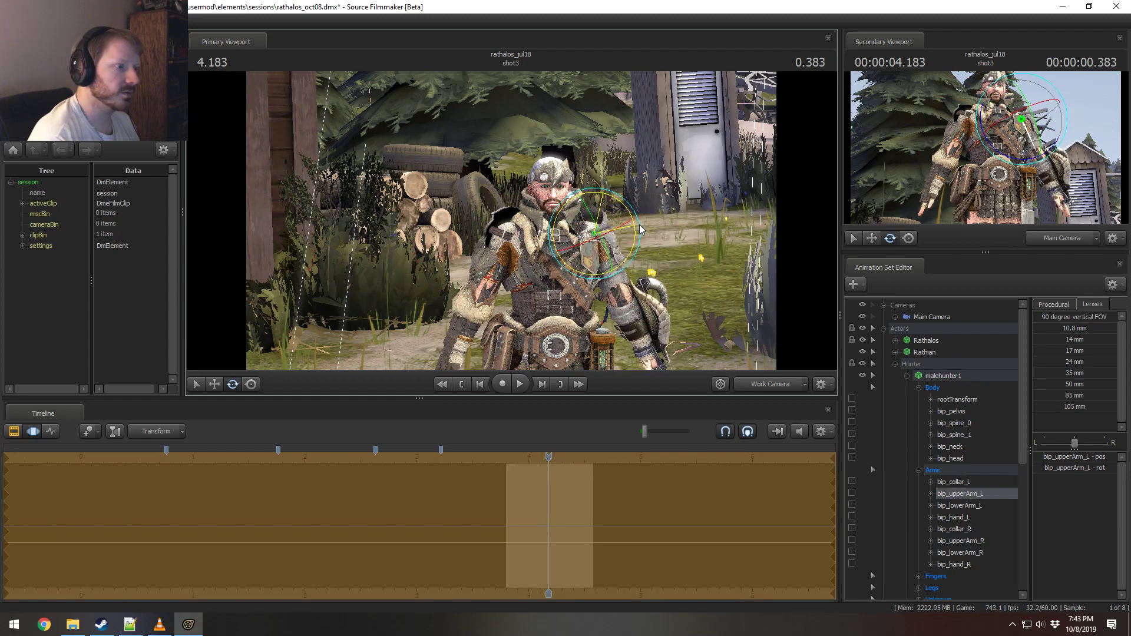
Step: Try to rotate malehunter1's bip_lowerArm_R with the hunter seen from his right side
ctrl+click(473, 319)
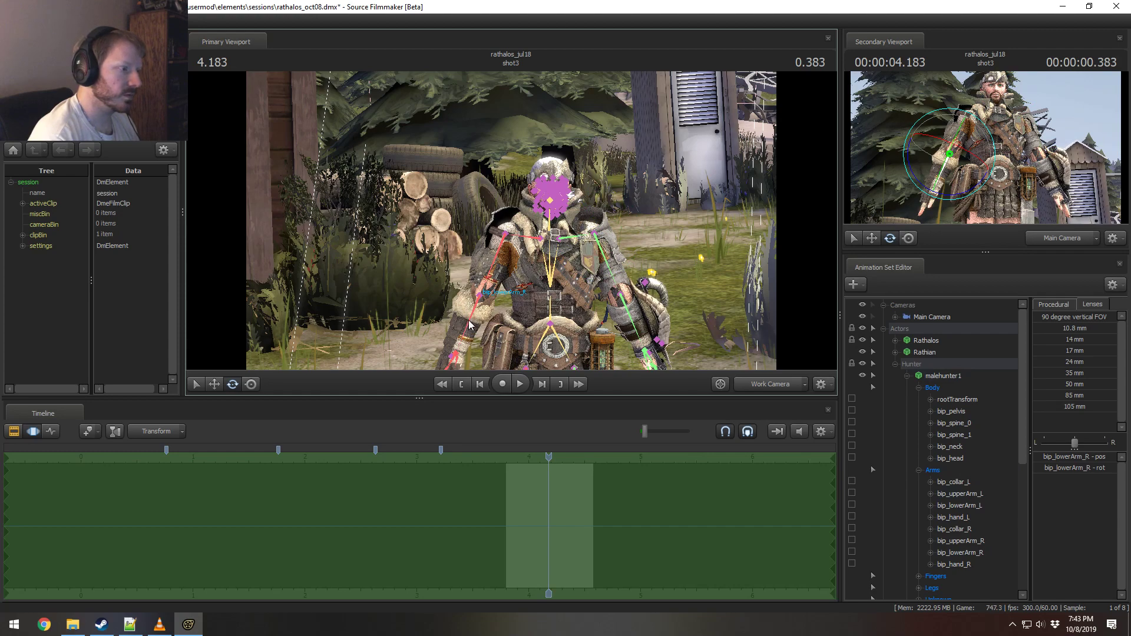
alt+drag(475, 330, 529, 250)
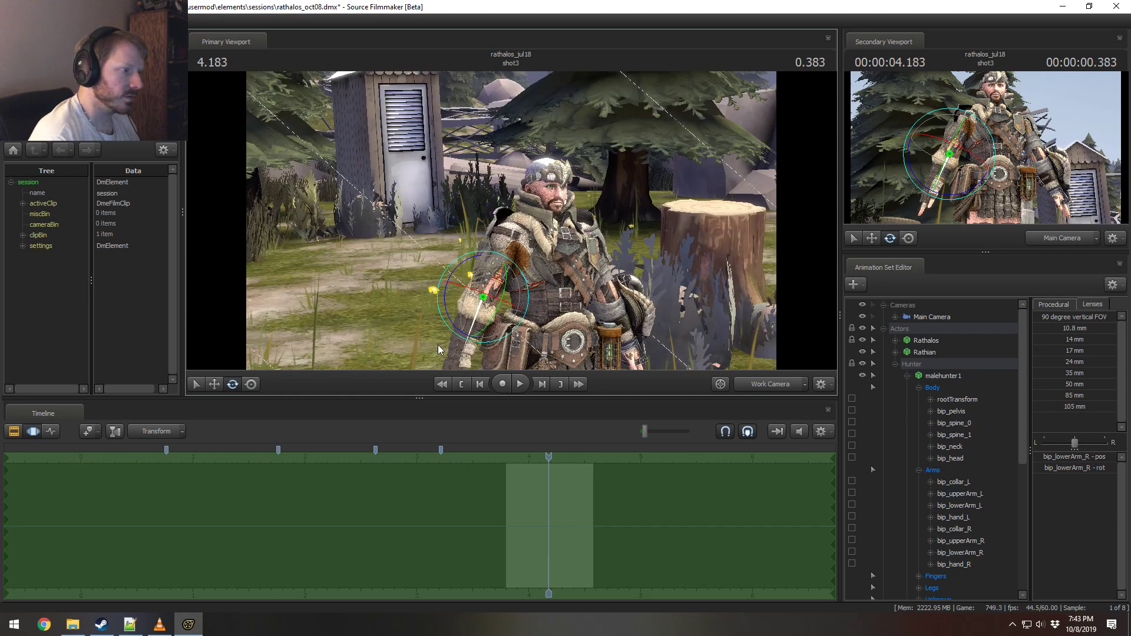
drag(471, 321, 476, 324)
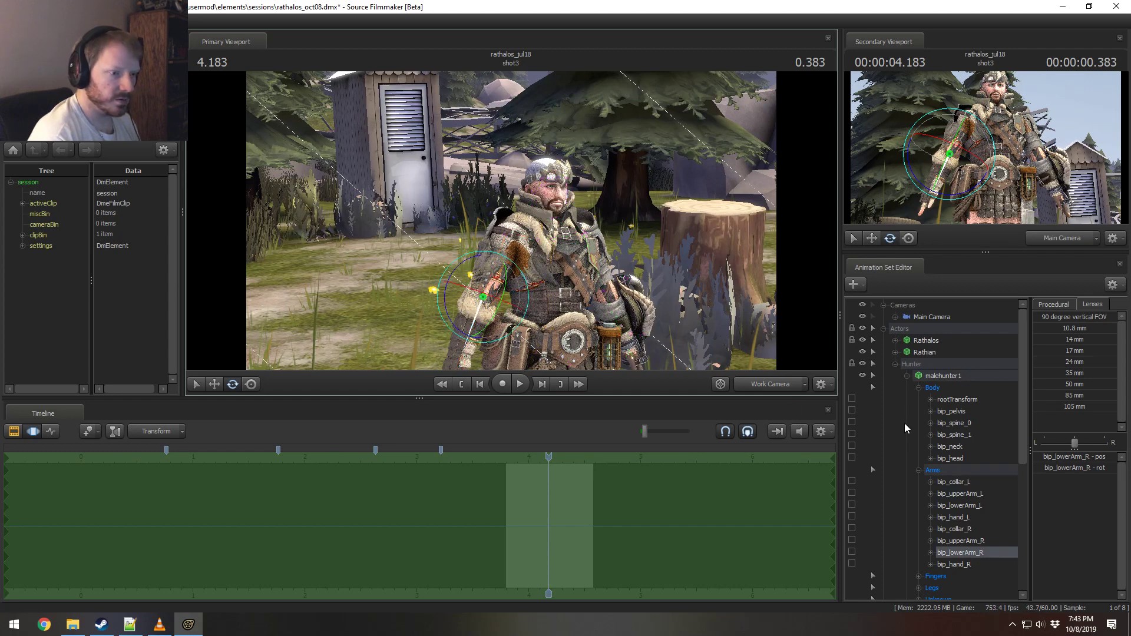
Step: Collapse the hunter's model entries and make the hunterbeta armor pieces, malehunterfacialhair1 and hair0131 unselectable in the viewport
click(907, 376)
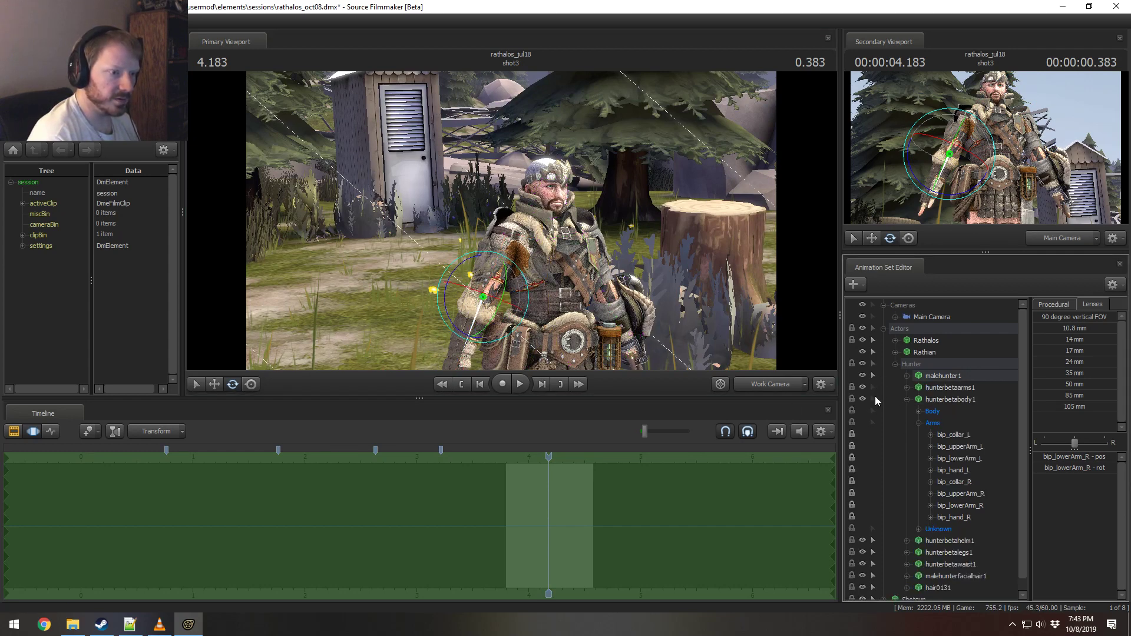
click(907, 399)
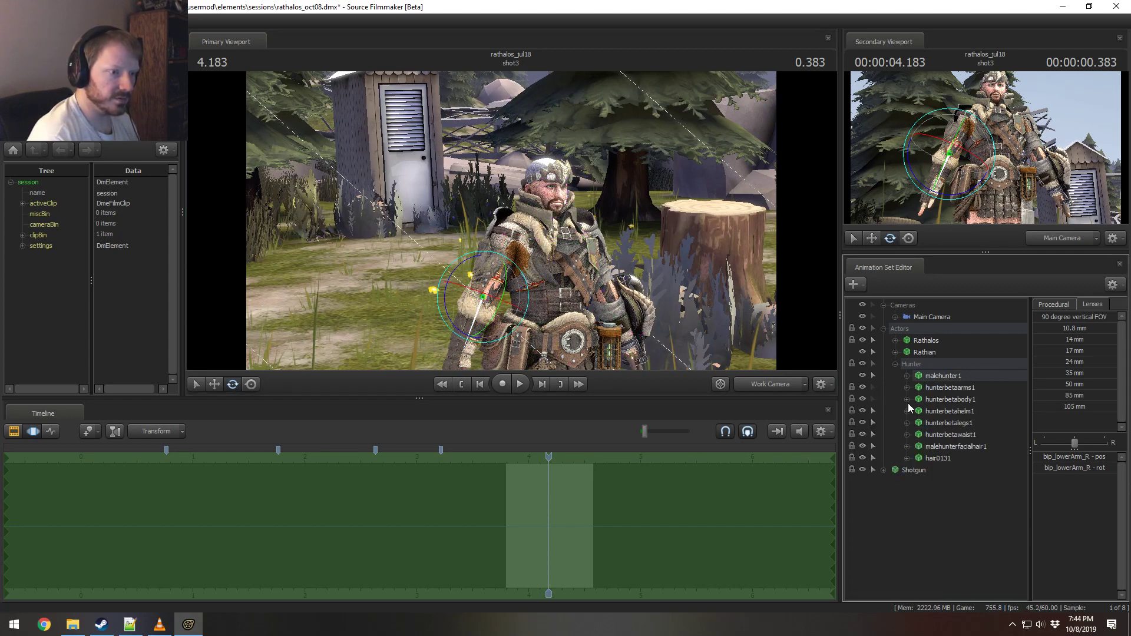
click(873, 445)
click(871, 458)
key(ctrl)
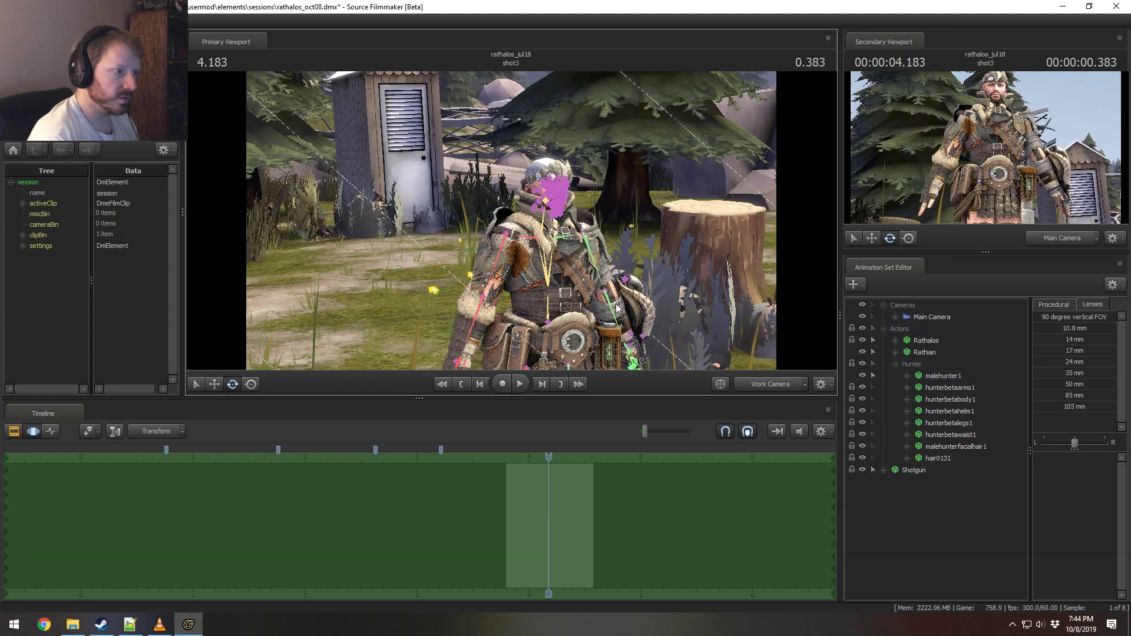
Step: Rotate malehunter1's bip_lowerArm_R and bip_lowerArm_L to bend both forearms at the elbows
ctrl+click(484, 320)
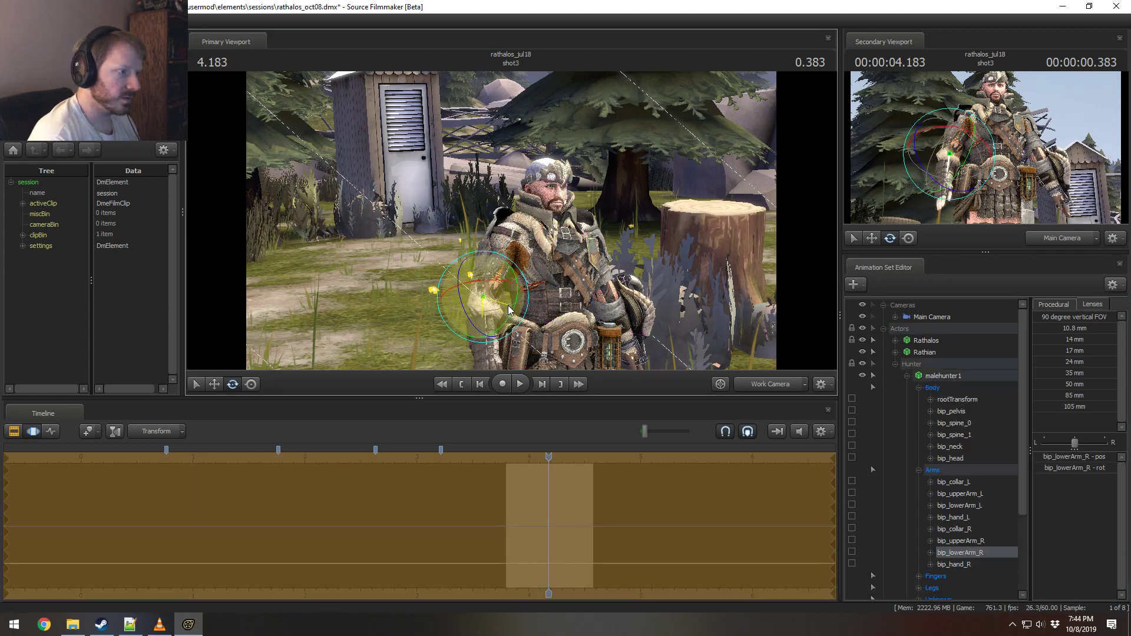
drag(510, 310, 485, 331)
key(ctrl)
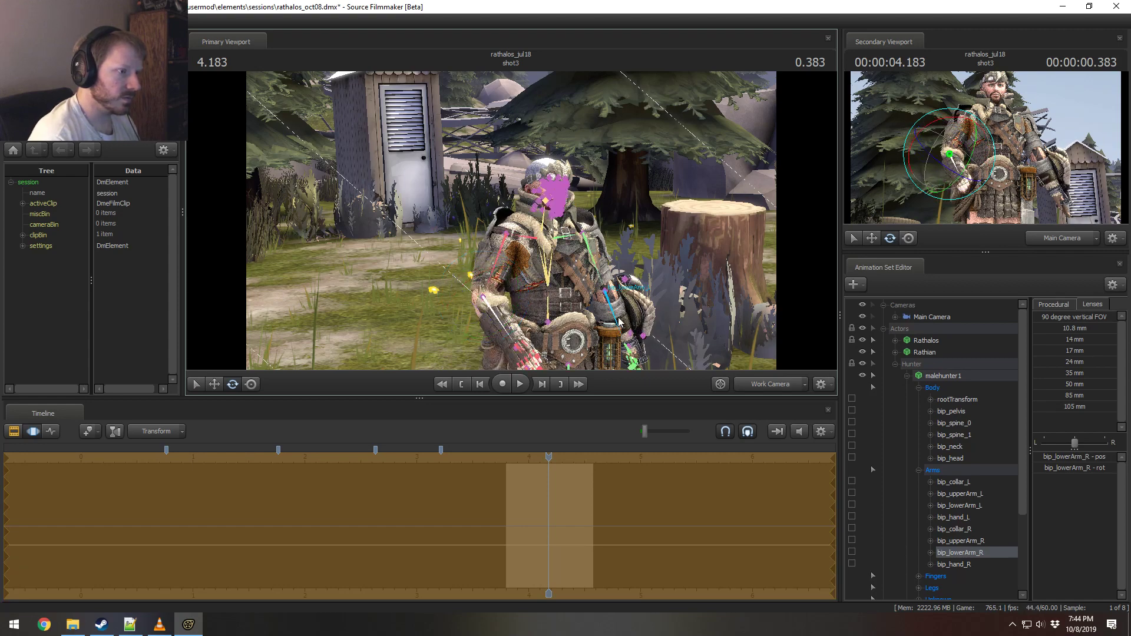
ctrl+click(618, 322)
alt+drag(618, 322, 517, 257)
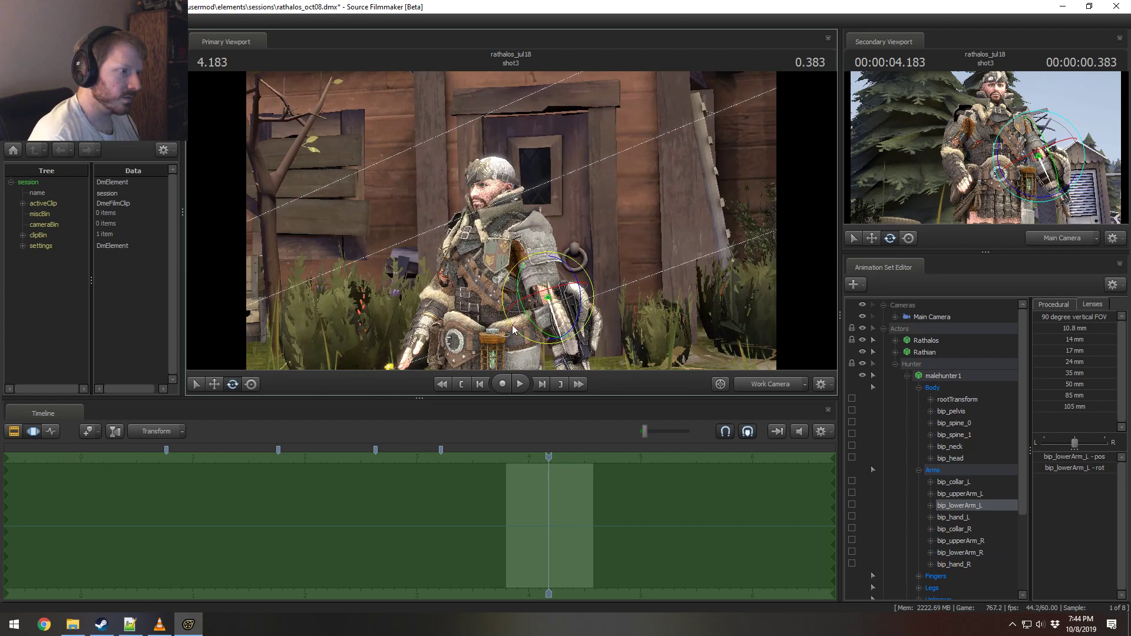
drag(512, 329, 700, 285)
drag(524, 269, 528, 222)
key(w)
key(w)
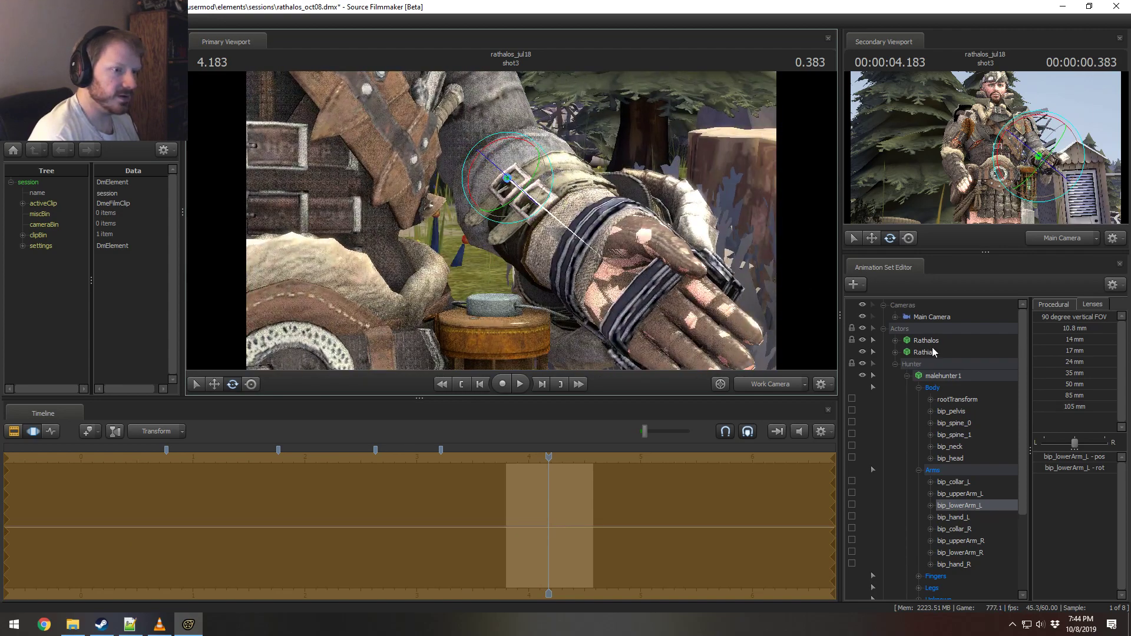
Step: Set malehunter1's Hands body group to <none>
click(942, 372)
right_click(942, 372)
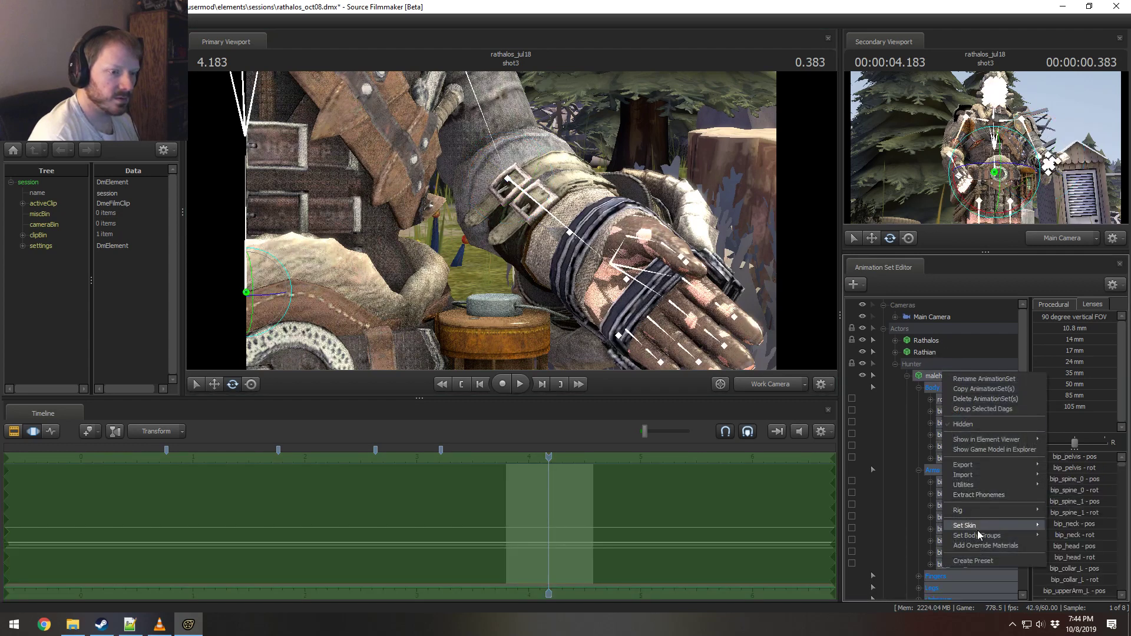
mouse_move(976, 533)
mouse_move(1072, 583)
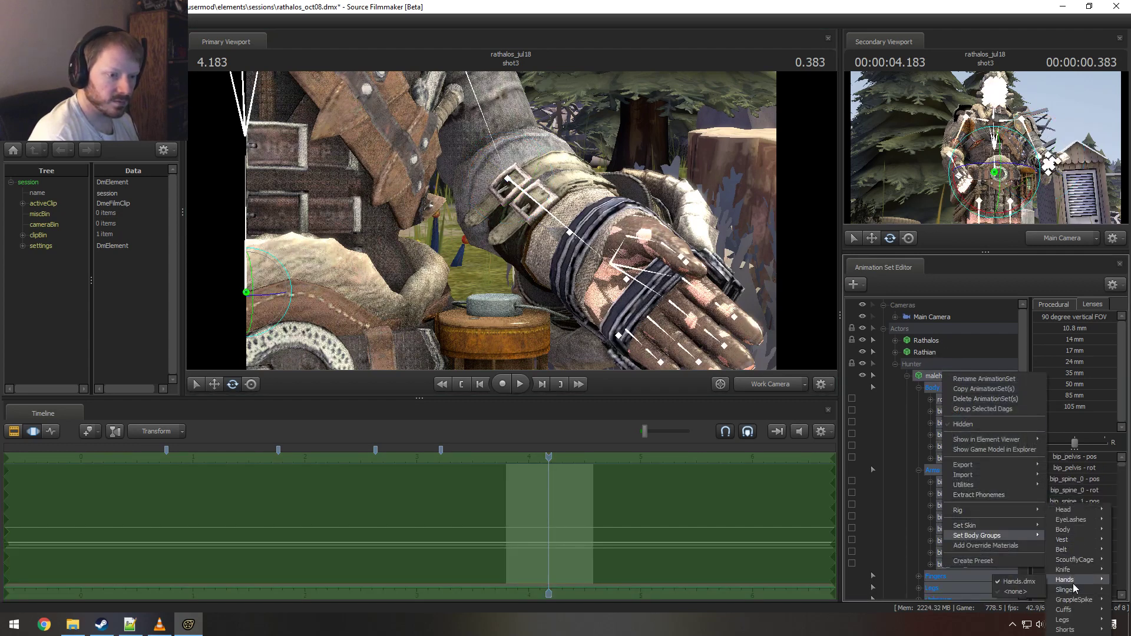
click(1038, 590)
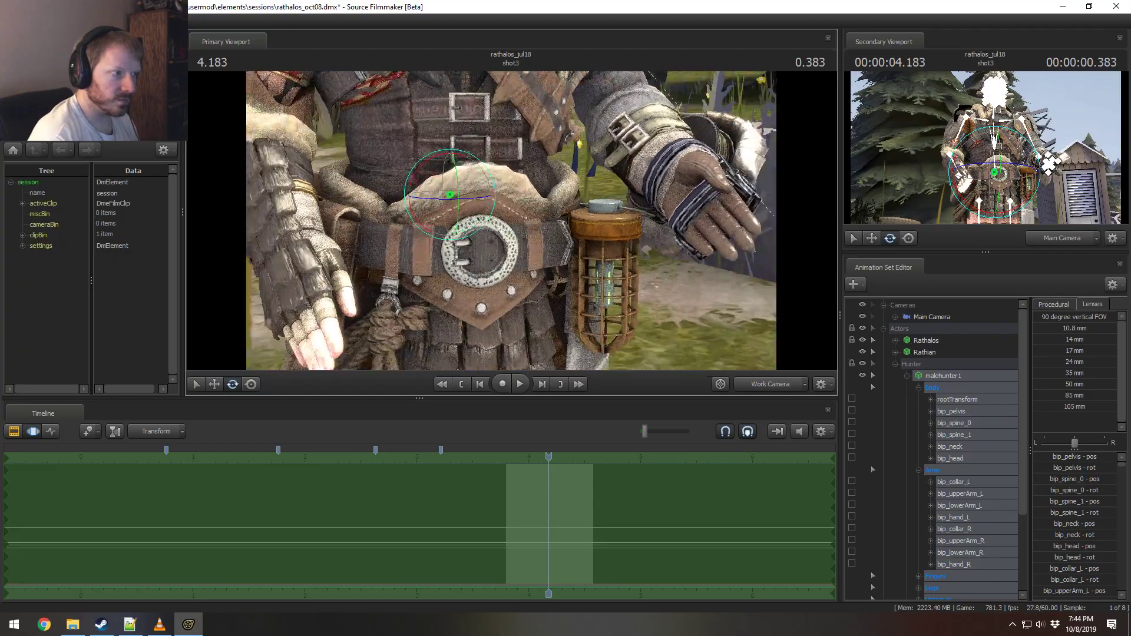
Step: Set malehunter1's Body body group to Body02.dmx after checking the clipping around the arms and waist from behind
alt+drag(511, 221, 516, 197)
key(ctrl+z)
key(w)
key(s)
key(ctrl+z)
alt+drag(679, 323, 772, 348)
key(w)
alt+drag(511, 220, 595, 303)
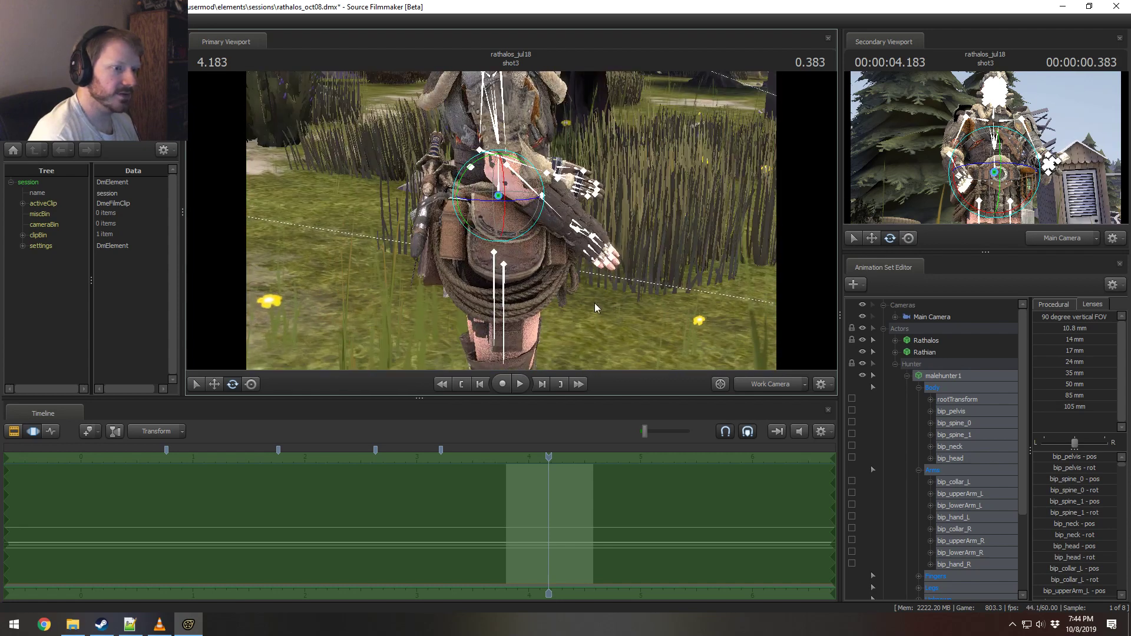
right_click(945, 376)
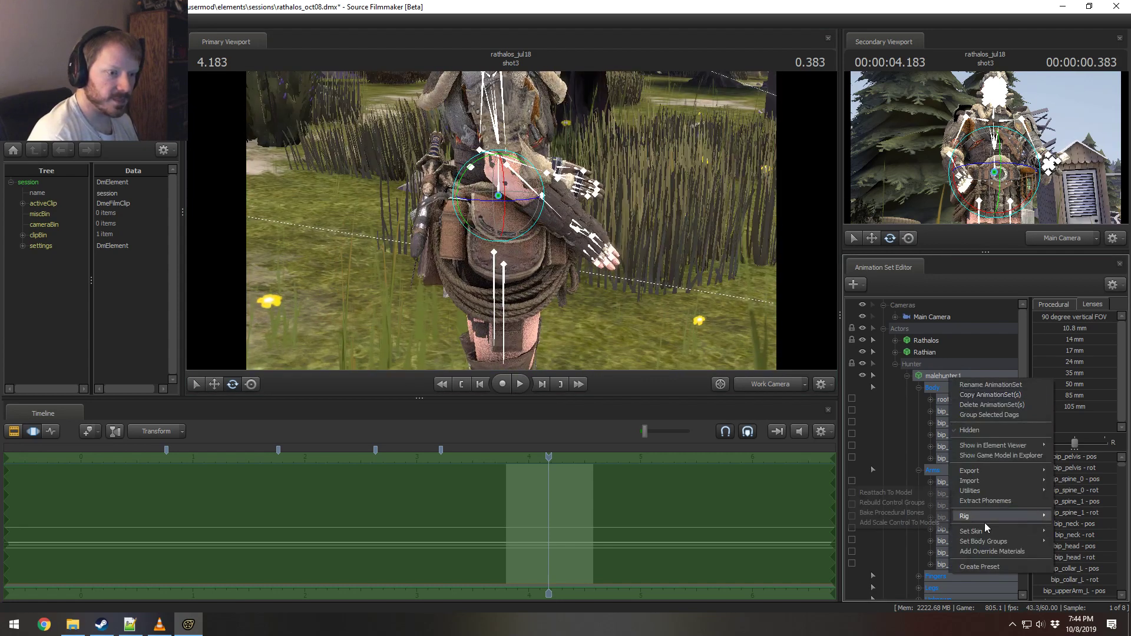
mouse_move(987, 542)
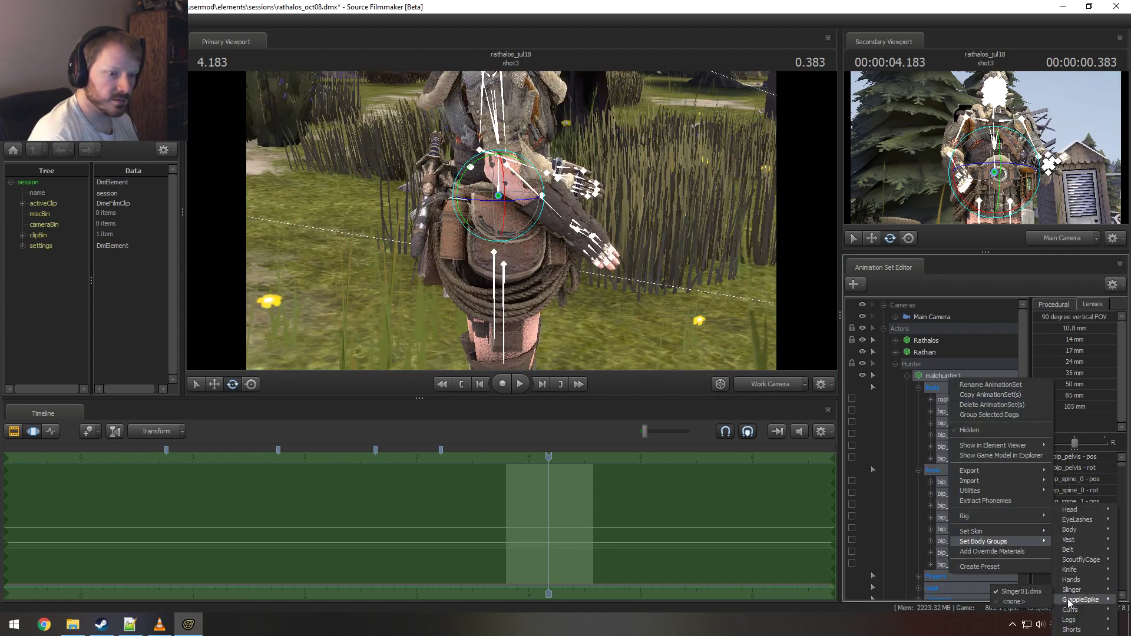
mouse_move(1078, 548)
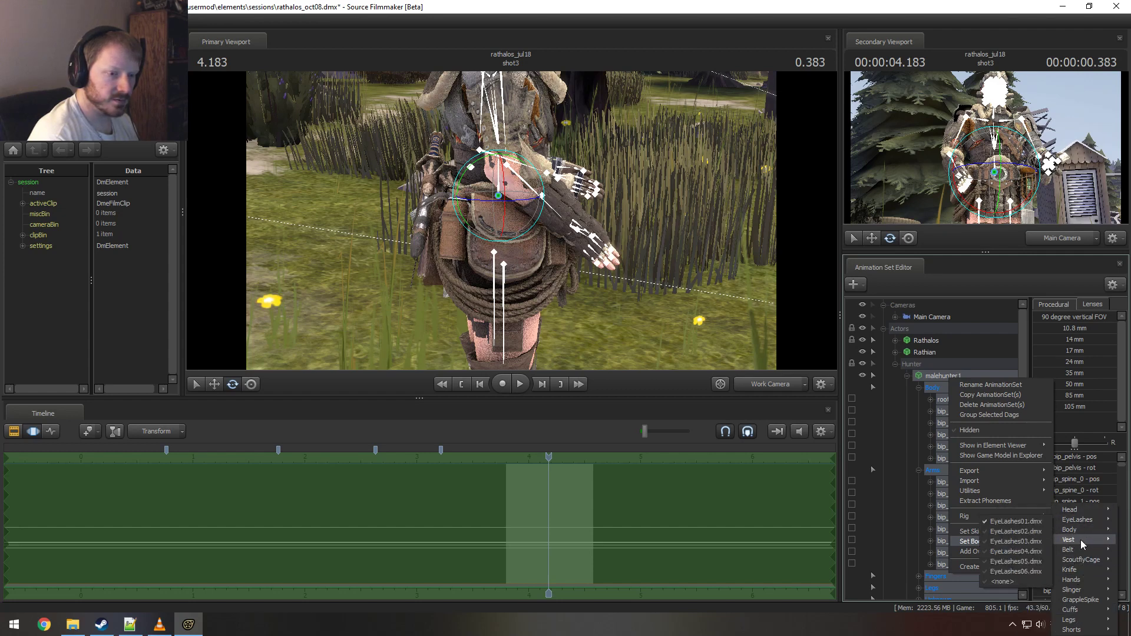
click(1038, 542)
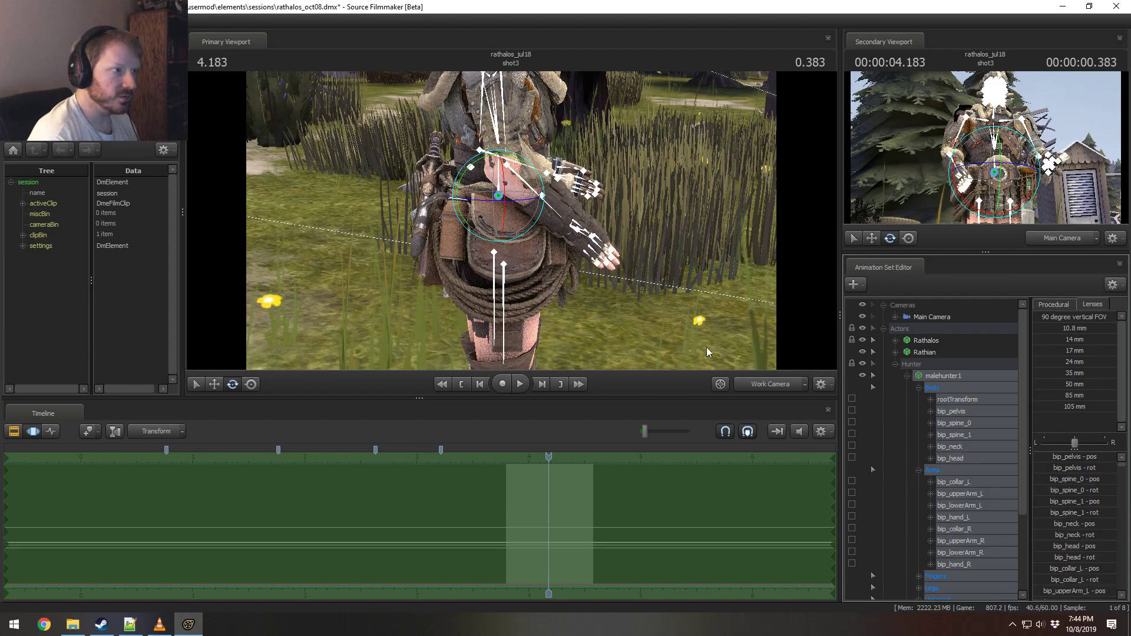
Step: Set malehunter1's Legs body group to <none> so the bare legs stop clipping through the armor
alt+drag(705, 347, 727, 150)
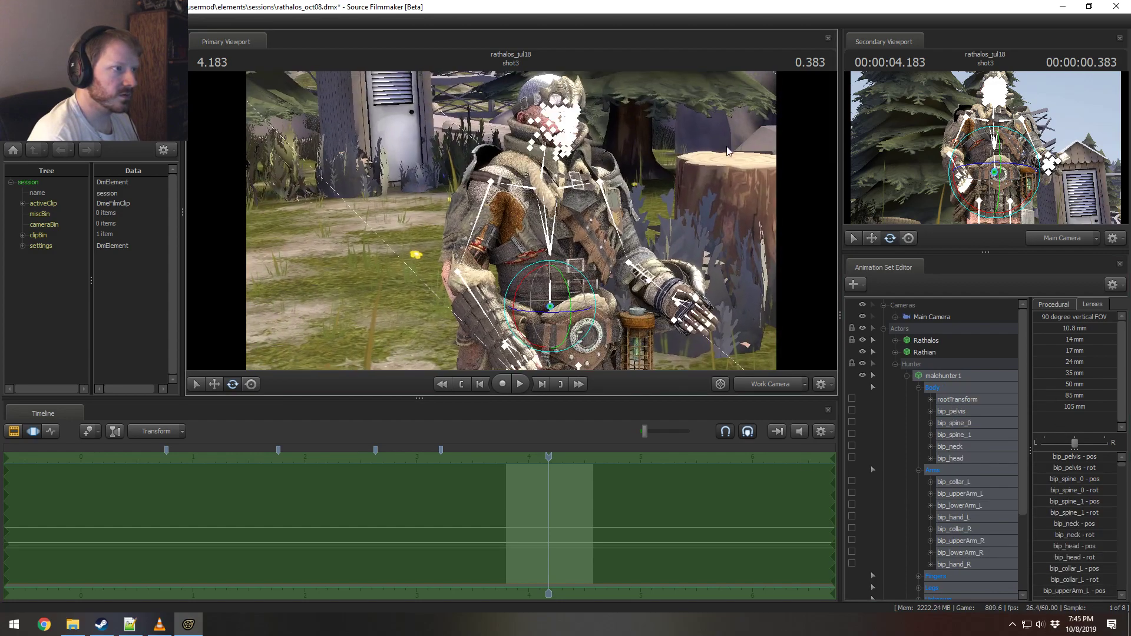
right_click(941, 375)
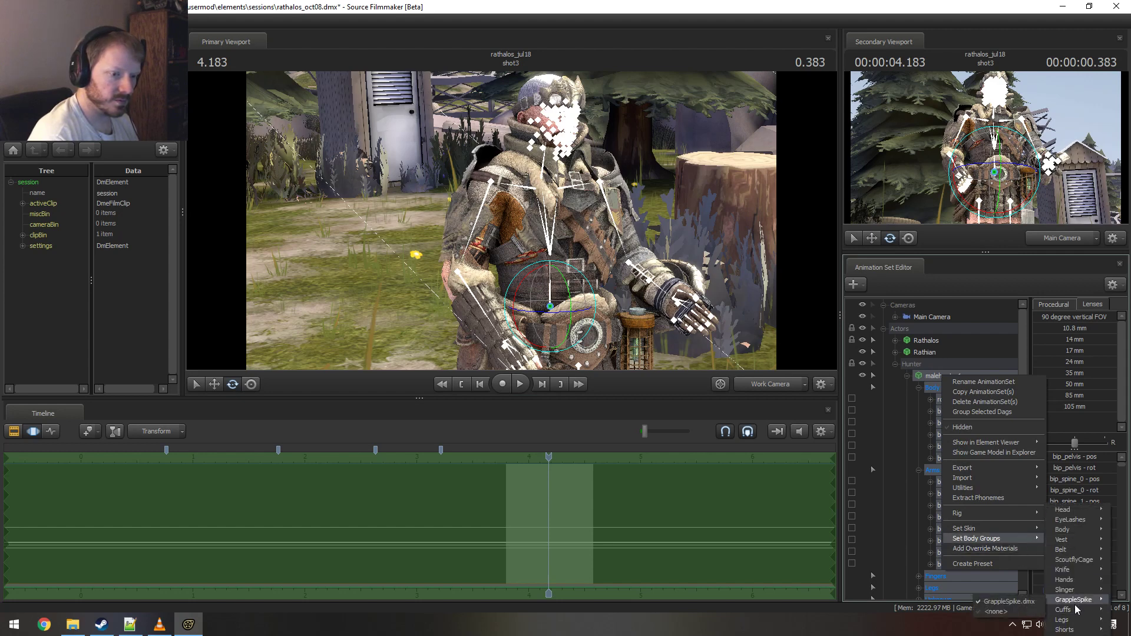
mouse_move(1074, 610)
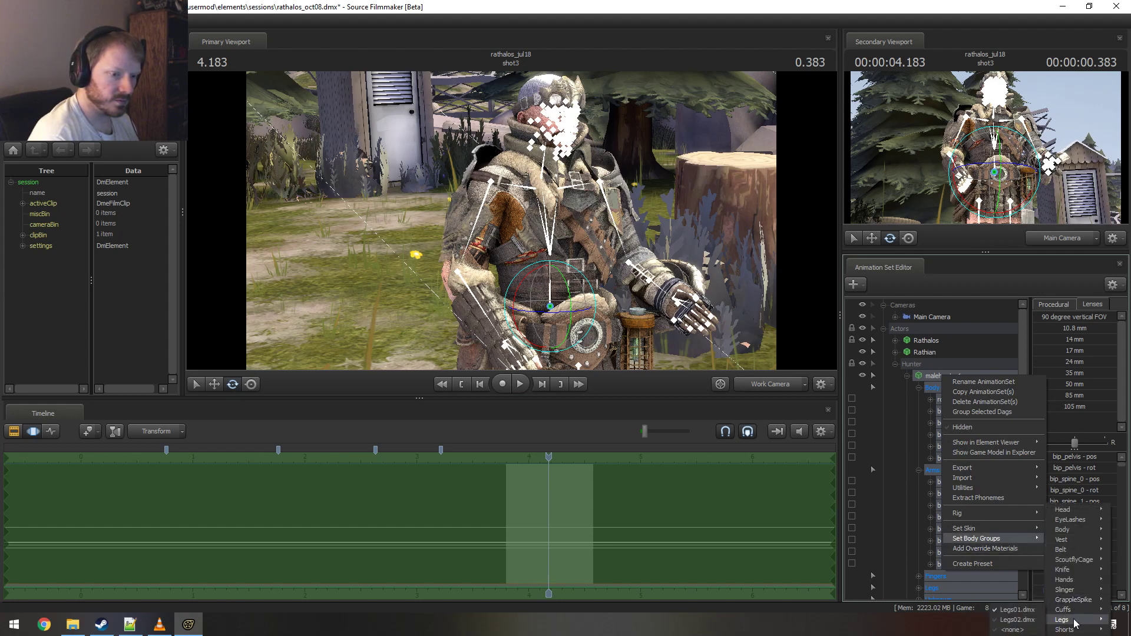
click(1007, 630)
Step: Set malehunter1's Body body group to Body01.dmx with the exposed skin on the arm in close view
drag(512, 221, 541, 203)
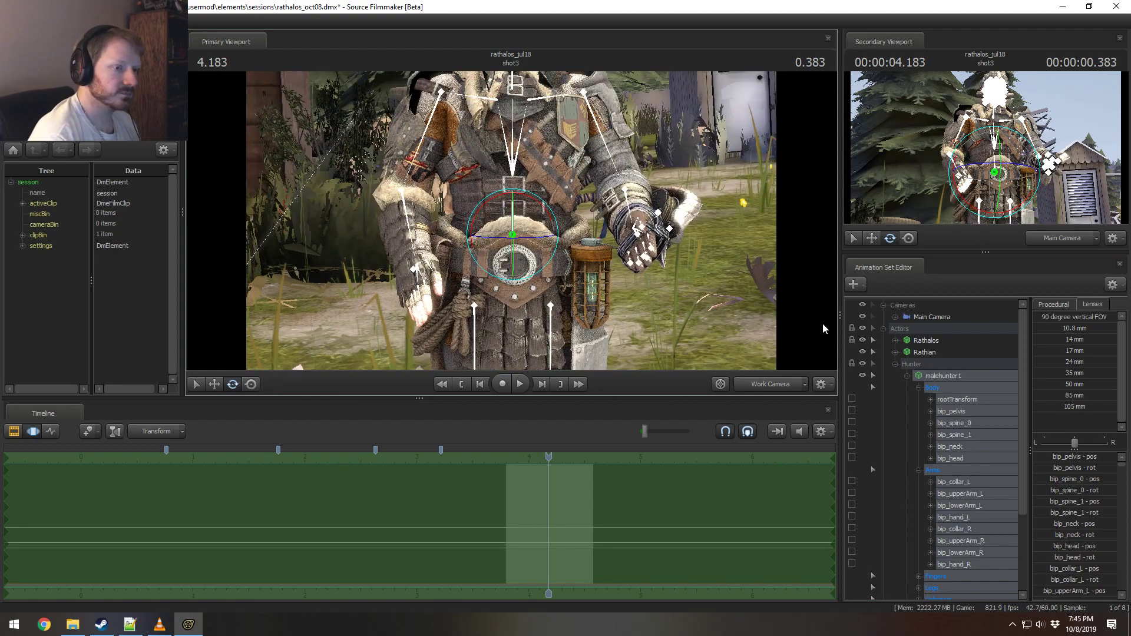
right_click(939, 376)
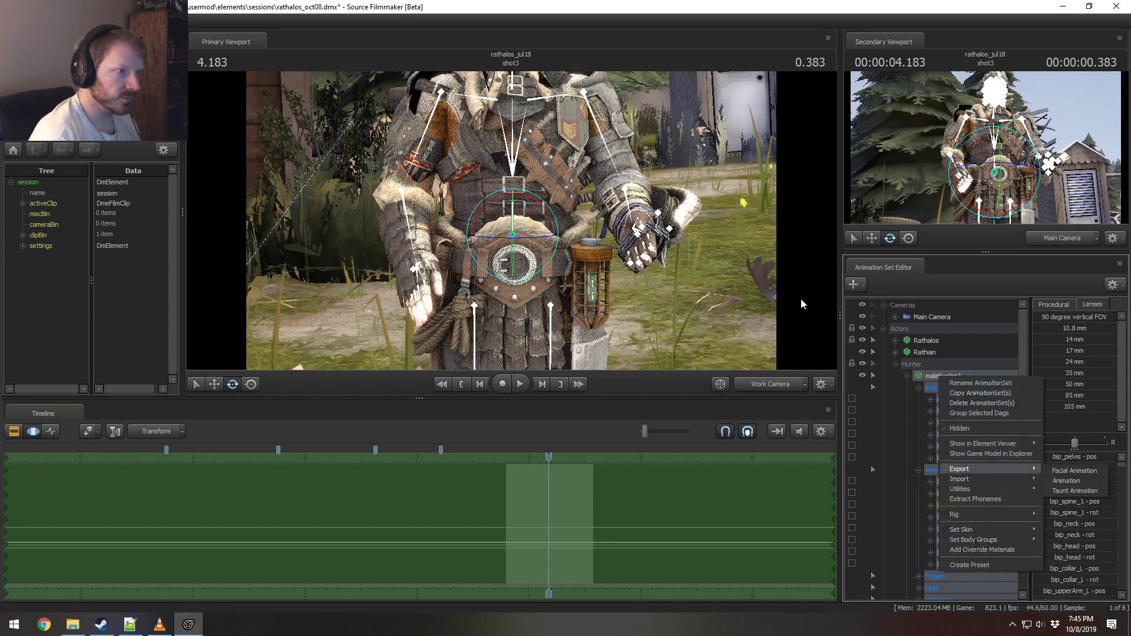
alt+drag(801, 298, 895, 330)
alt+drag(558, 241, 730, 239)
right_click(960, 377)
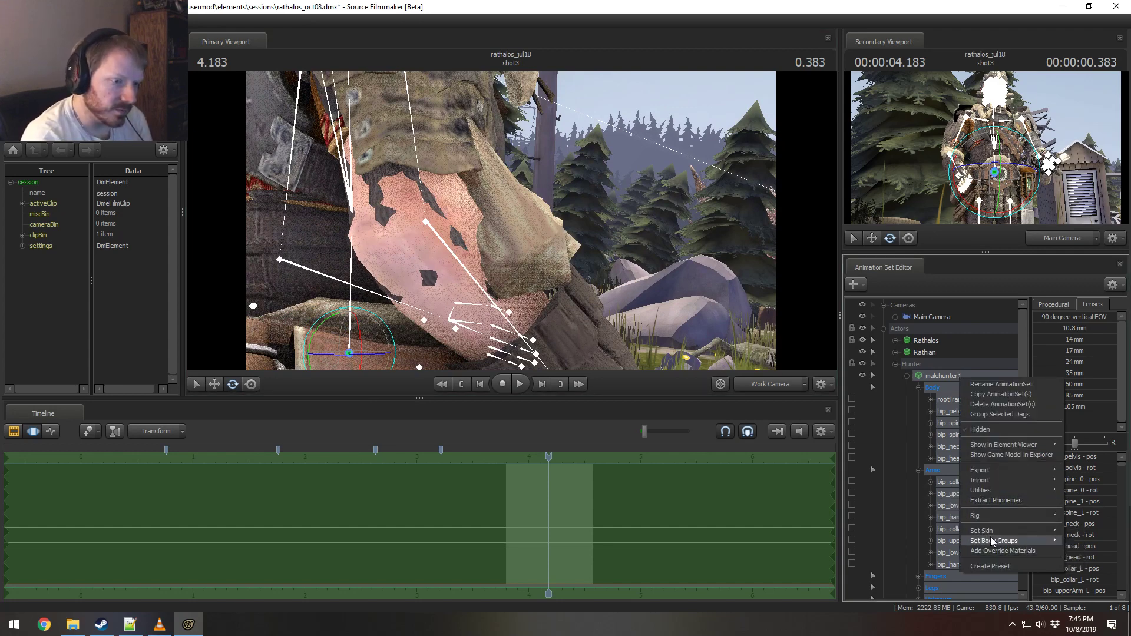
mouse_move(992, 539)
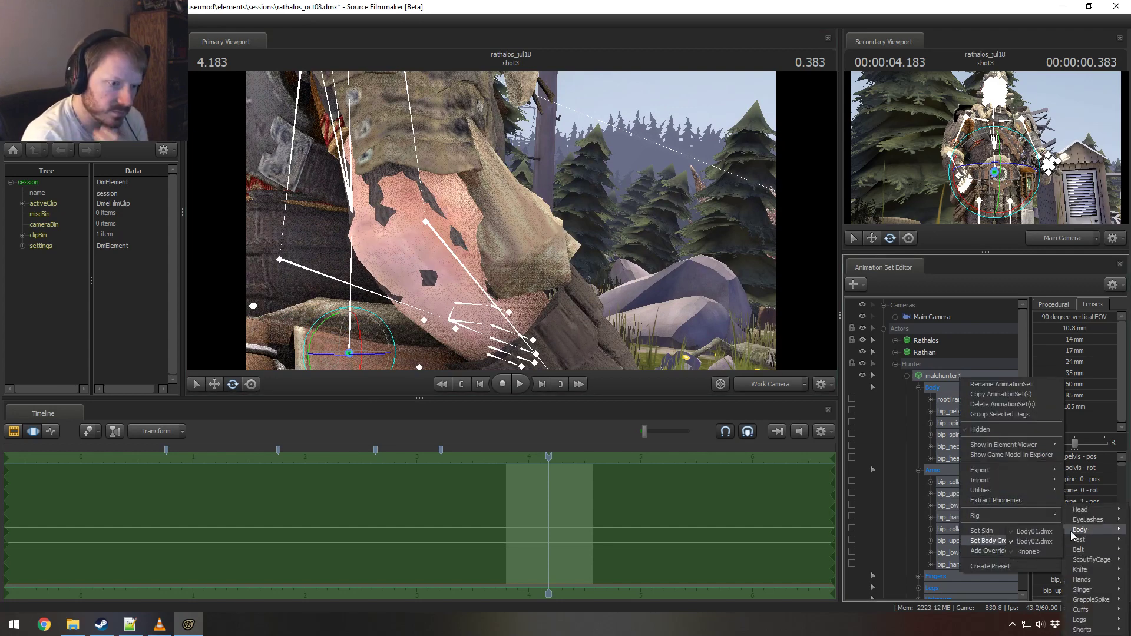
click(1056, 530)
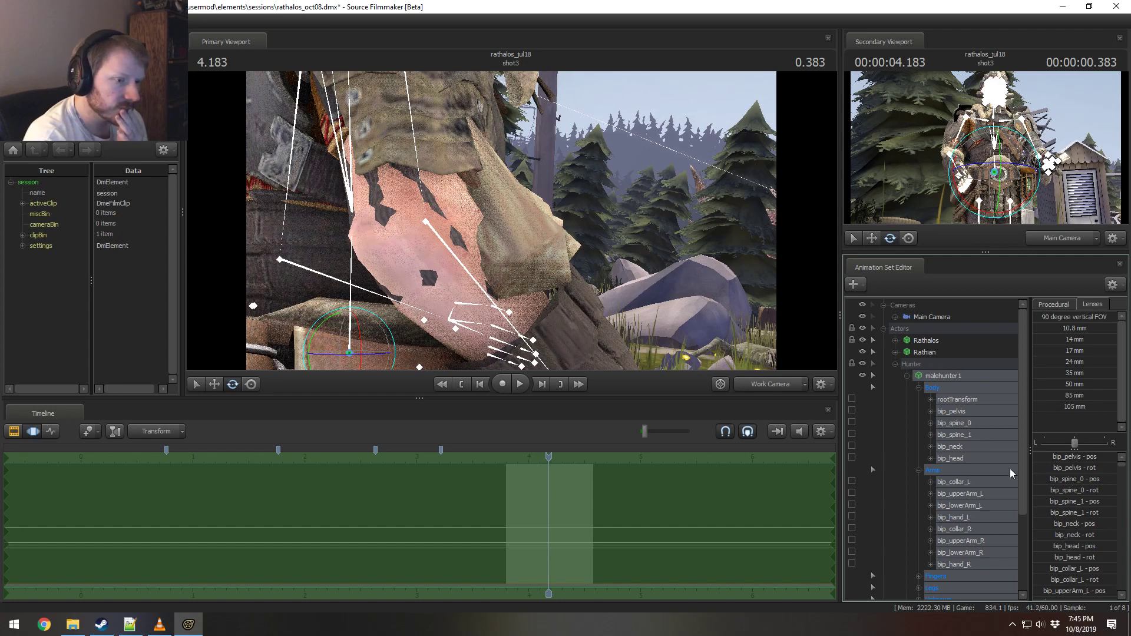
Step: Open malehunter1's body group choices for the Body part again
right_click(944, 377)
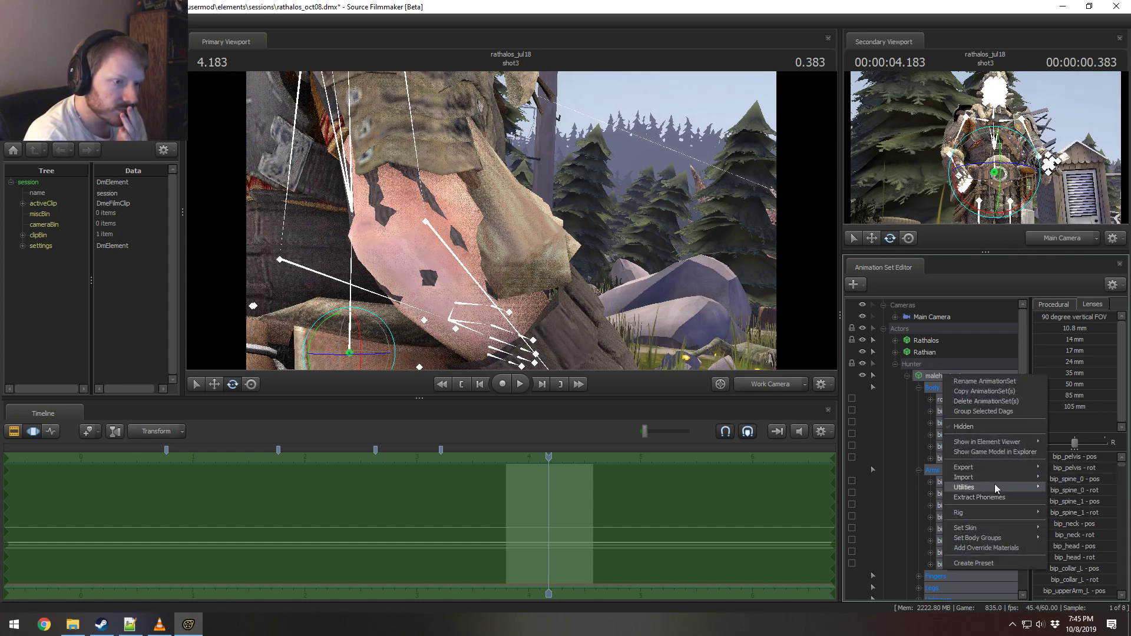
mouse_move(974, 536)
mouse_move(1069, 550)
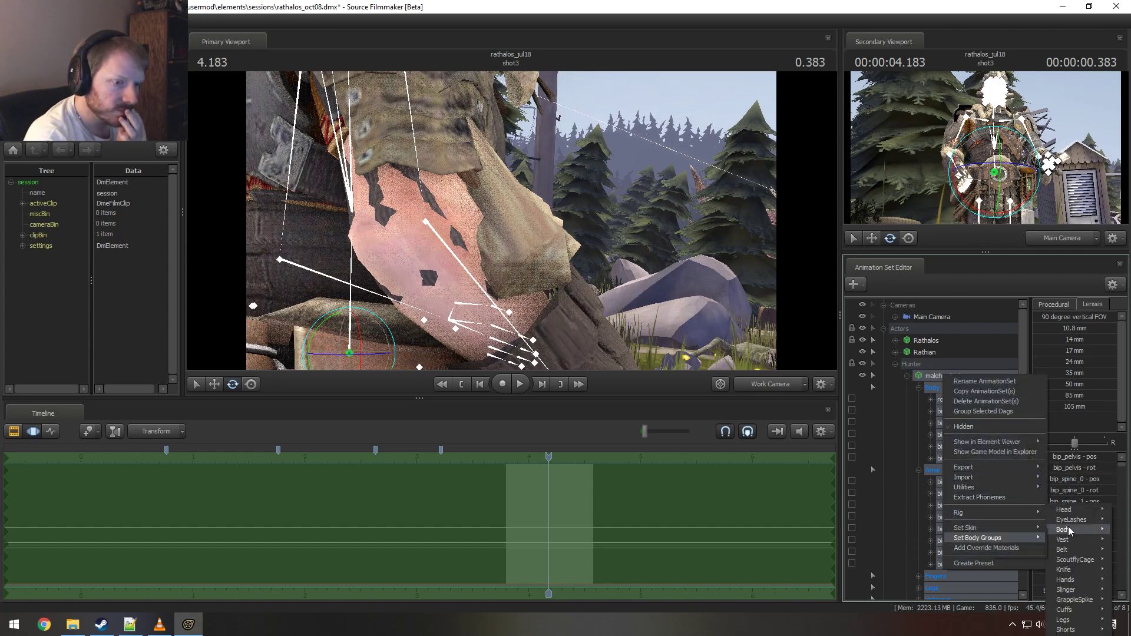
Step: Change the Body body group of the malehunter1 model
mouse_move(1068, 530)
click(1023, 550)
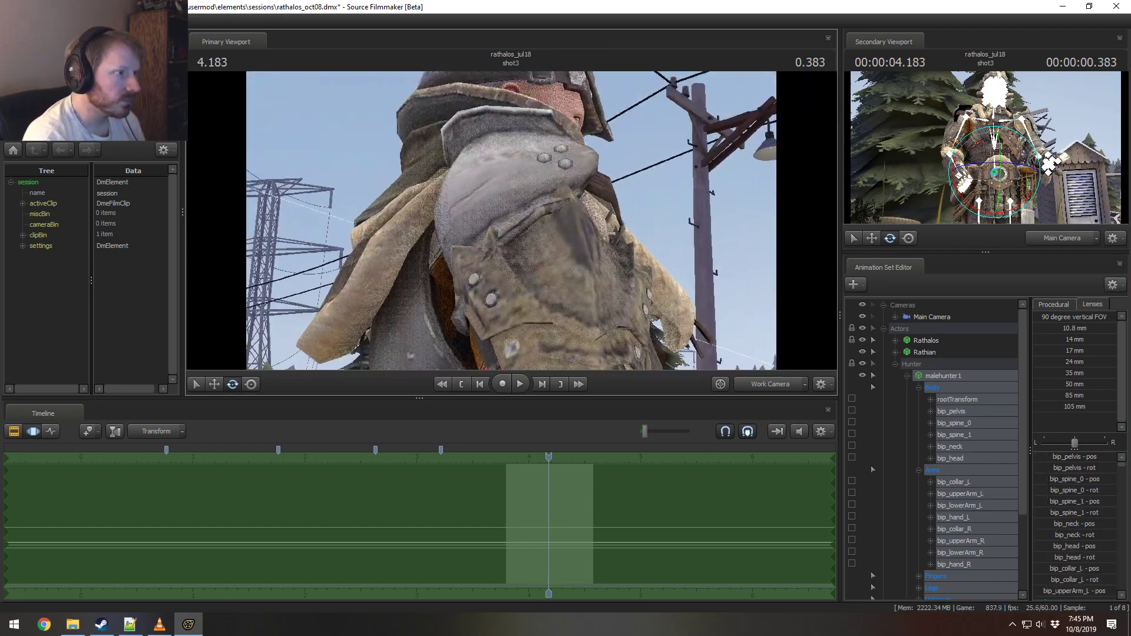
Step: Reposition the Main Camera to face the hunter in the clearing, and return the primary viewport to the Work Camera
drag(511, 220, 695, 206)
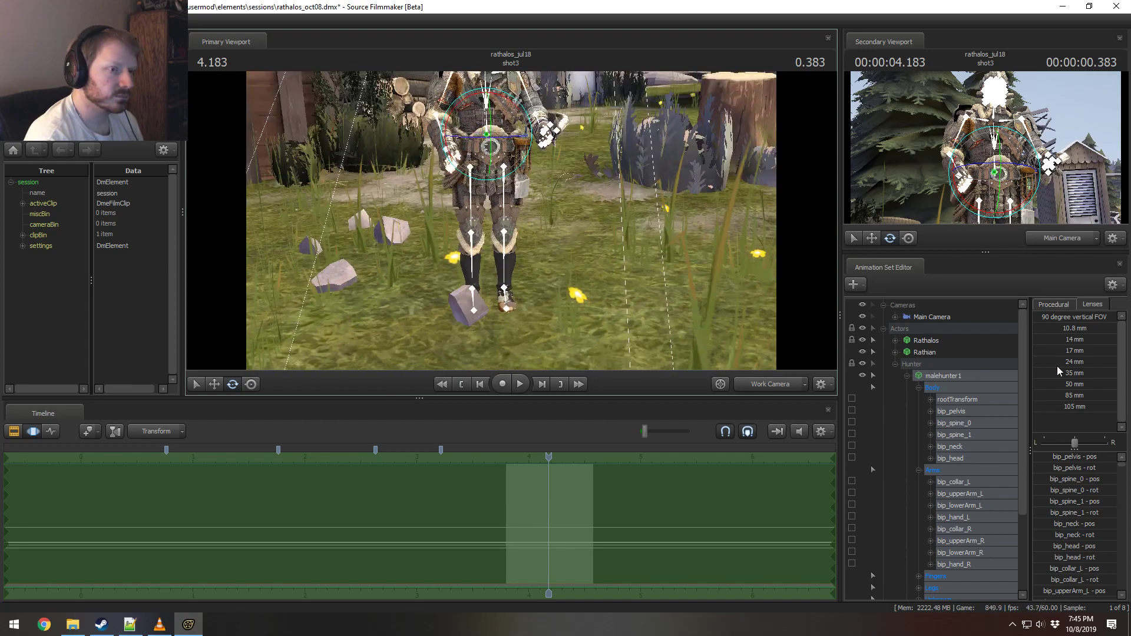
drag(926, 317, 590, 175)
click(755, 382)
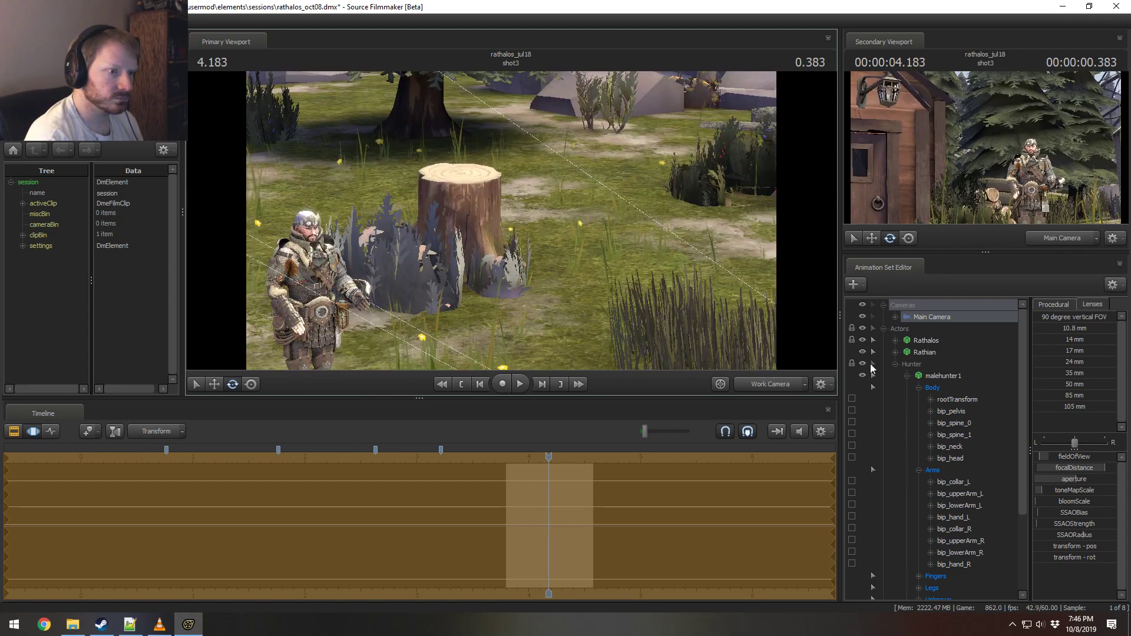
Step: Move the malehunter1 model across the grass until it stands close in front of the Main Camera
click(924, 375)
drag(418, 200, 420, 240)
key(w)
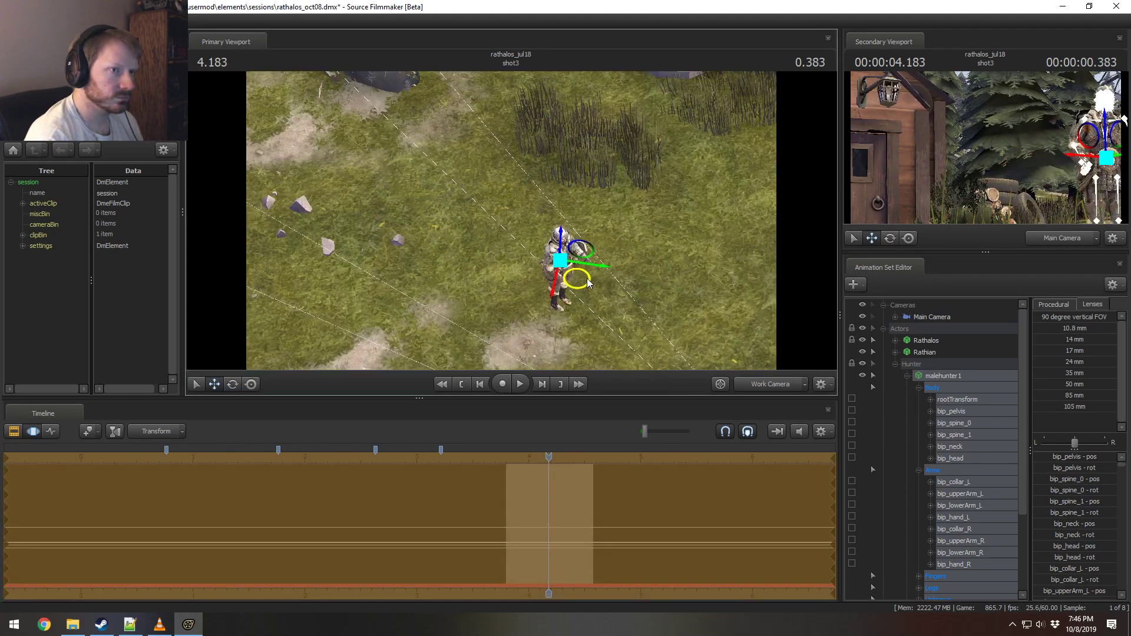
alt+drag(703, 309, 615, 241)
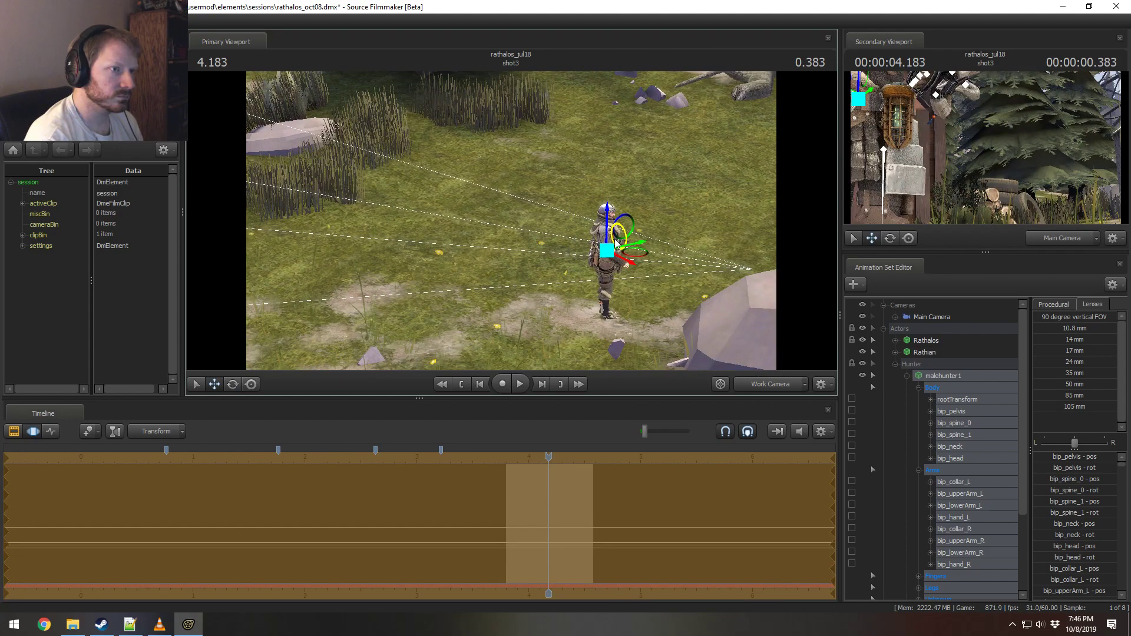
Step: Load the Main Camera in the primary viewport and reframe it on the hunter's head and chest
click(929, 316)
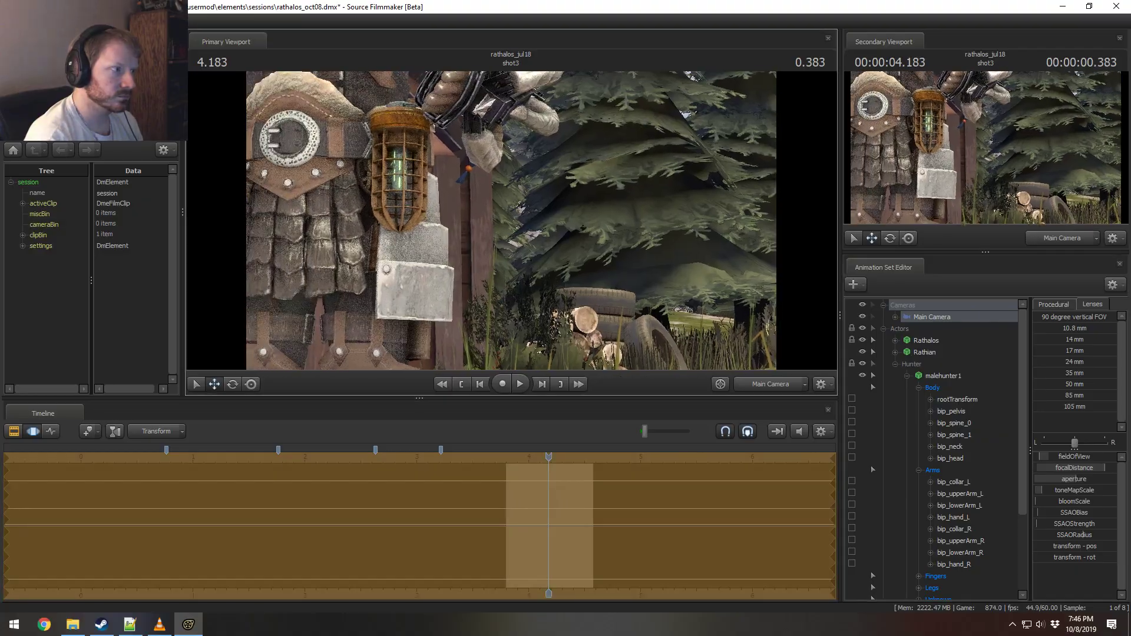
mouse_move(511, 221)
mouse_down()
mouse_move(530, 236)
mouse_move(548, 230)
mouse_move(560, 183)
mouse_move(583, 206)
mouse_move(548, 241)
mouse_move(551, 230)
mouse_move(511, 226)
mouse_up()
key(w)
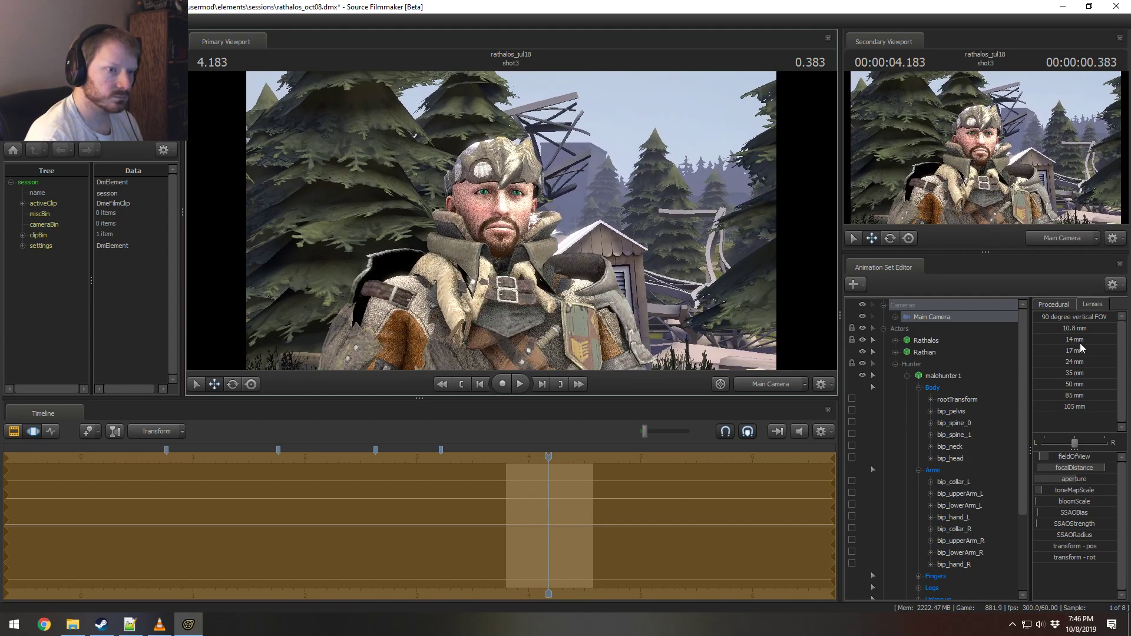
Step: Set the Main Camera's focalDistance maximum to 160 and adjust its focal distance for the close-up of the hunter
drag(1080, 469, 1016, 453)
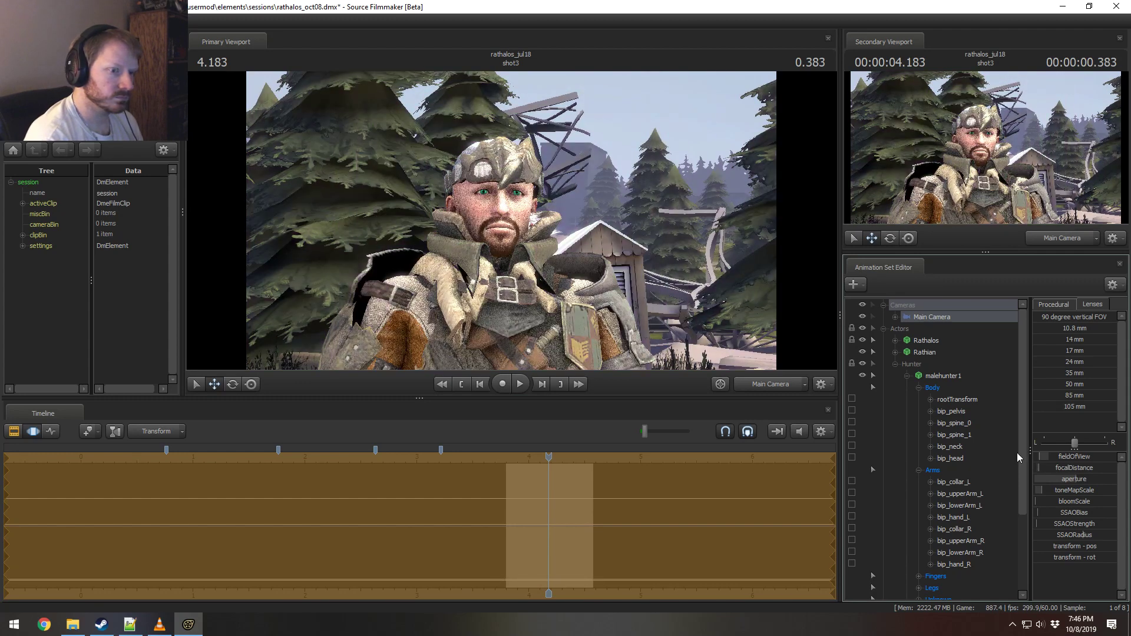
right_click(1044, 468)
click(1098, 478)
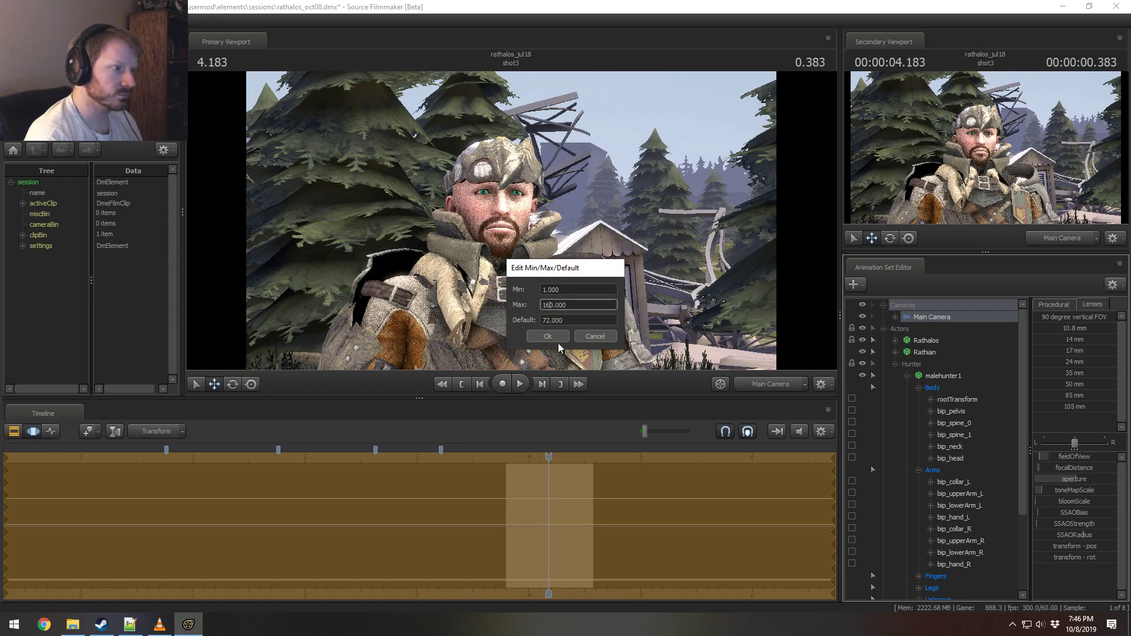
click(555, 339)
drag(1068, 469, 1058, 475)
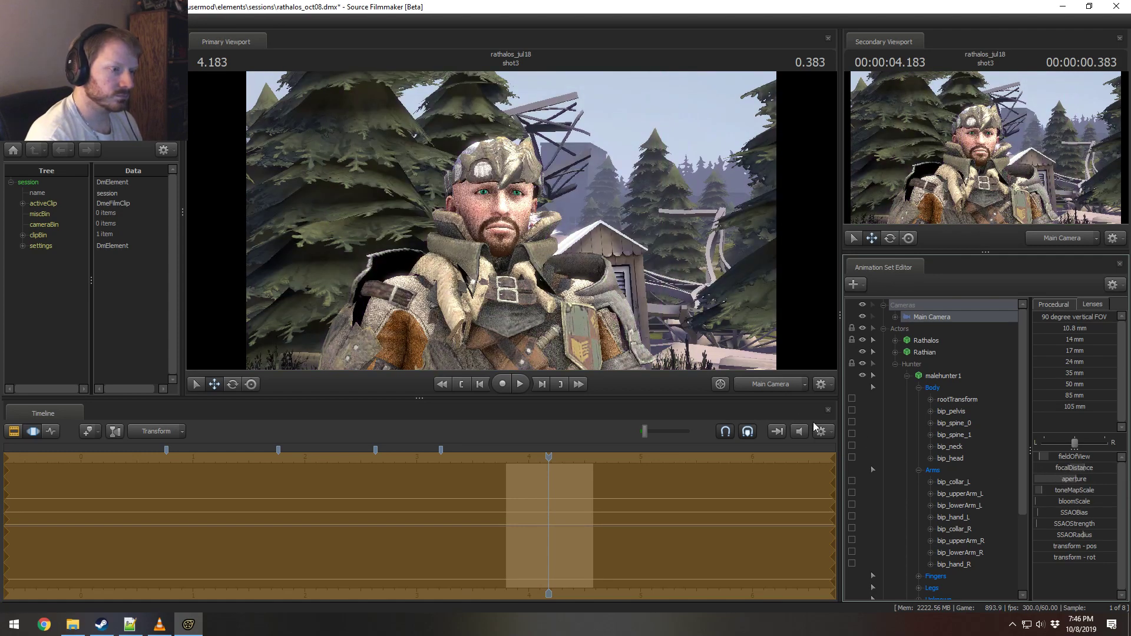
Step: Switch the primary viewport to the Work Camera and bring the whole hunter and the Main Camera into view in the motion editor
click(769, 383)
drag(730, 318, 730, 360)
key(s)
drag(563, 220, 563, 260)
key(F2)
key(F3)
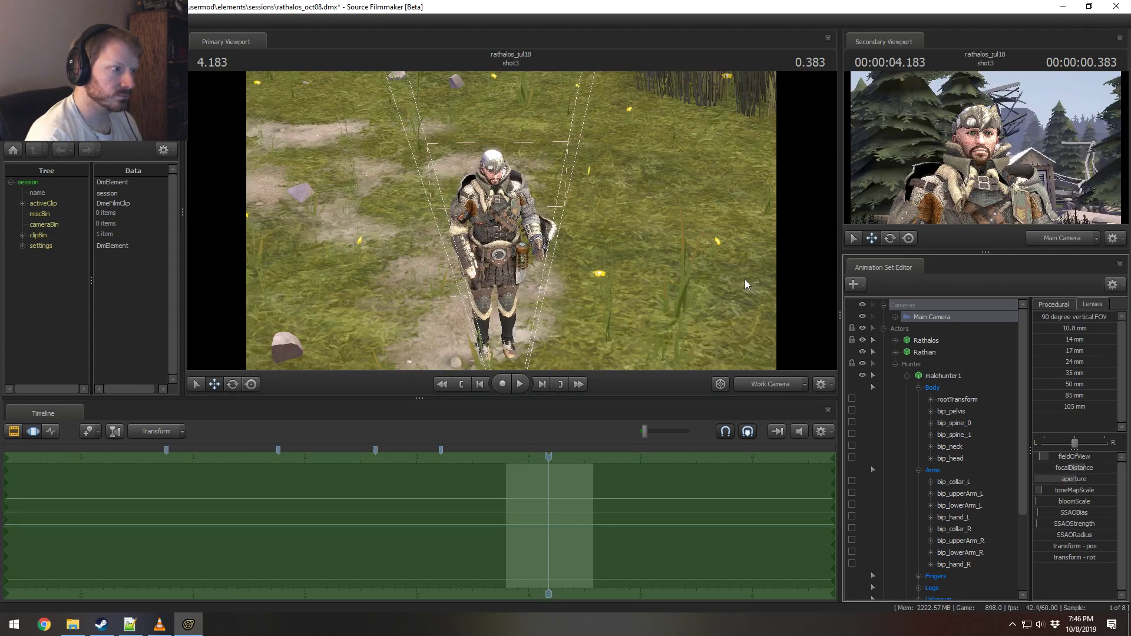
drag(490, 167, 484, 266)
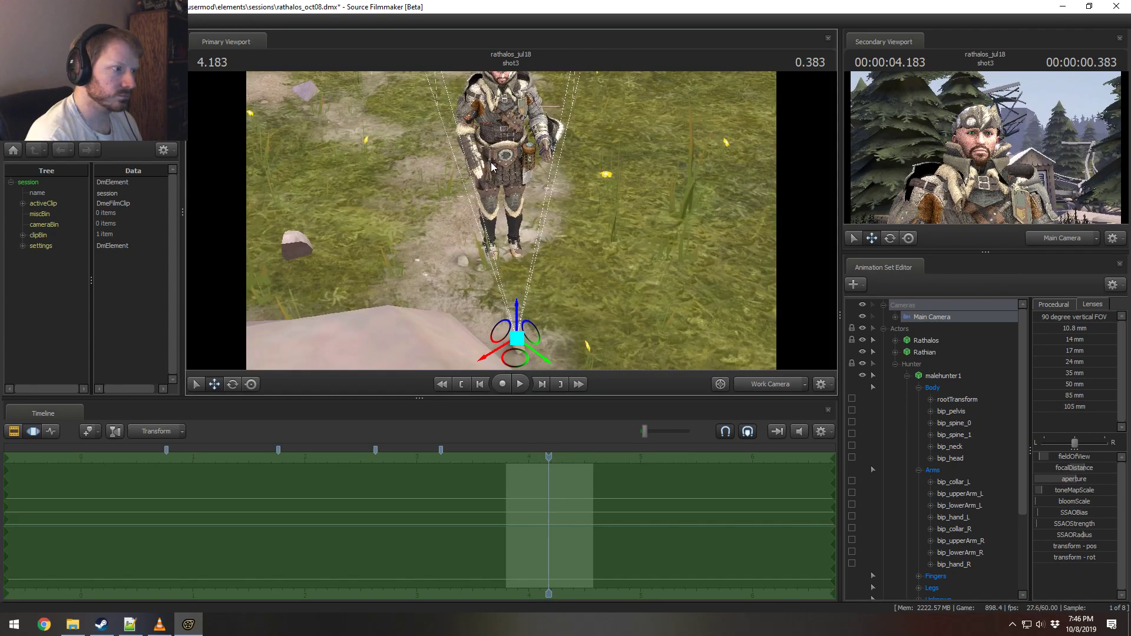
click(937, 387)
drag(496, 158, 509, 163)
key(ctrl+z)
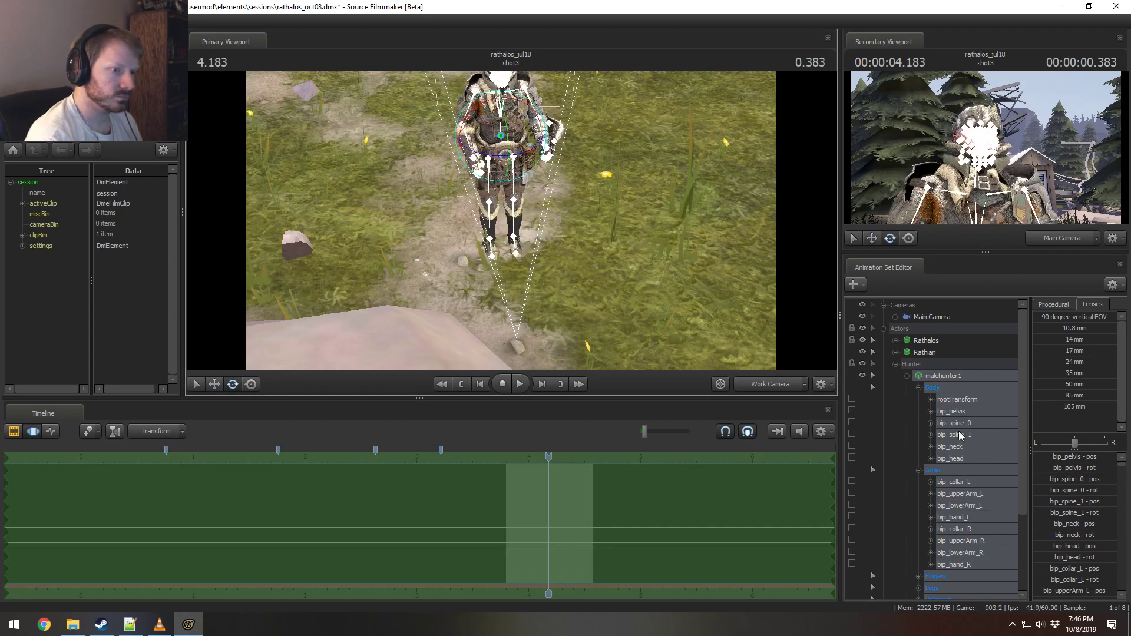
Step: Turn the hunter at an angle to the Main Camera and shift it slightly, using only its rootTransform
click(957, 399)
drag(489, 184, 493, 166)
key(w)
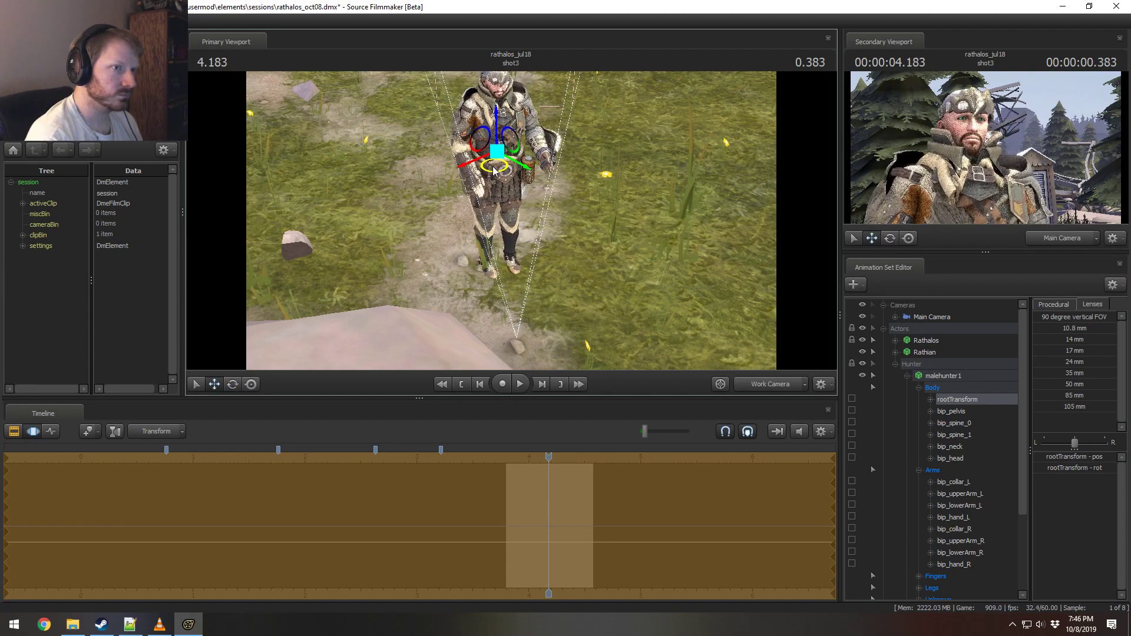
Step: Refine the Main Camera's framing of the turned hunter and preview the refined shot in the clip editor
click(953, 318)
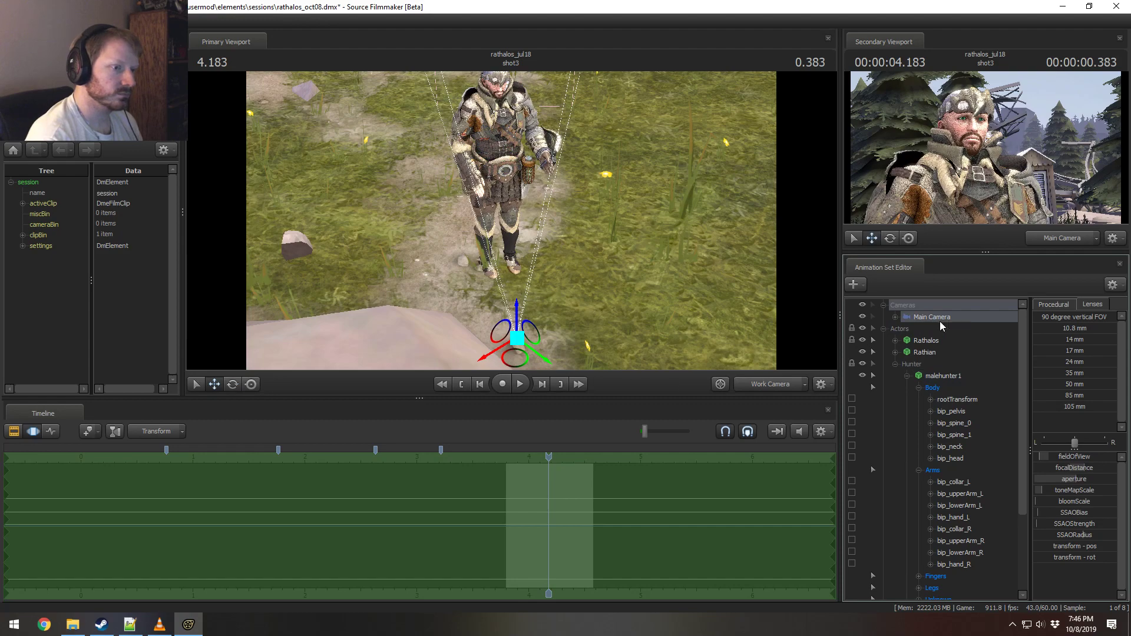
drag(940, 322, 565, 217)
drag(510, 220, 521, 218)
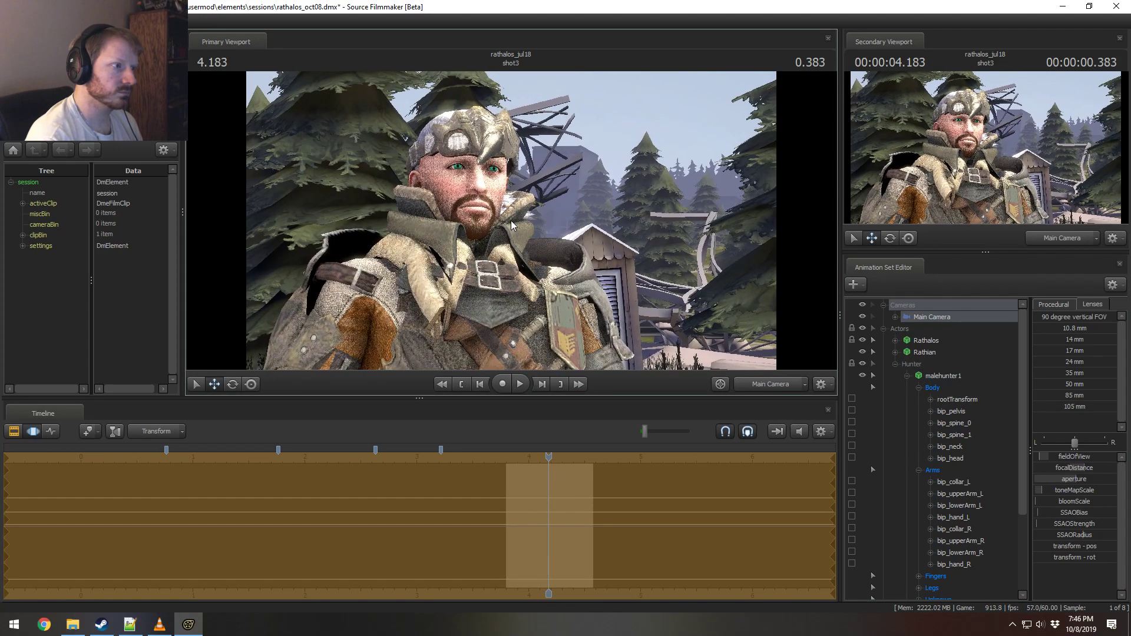
key(F2)
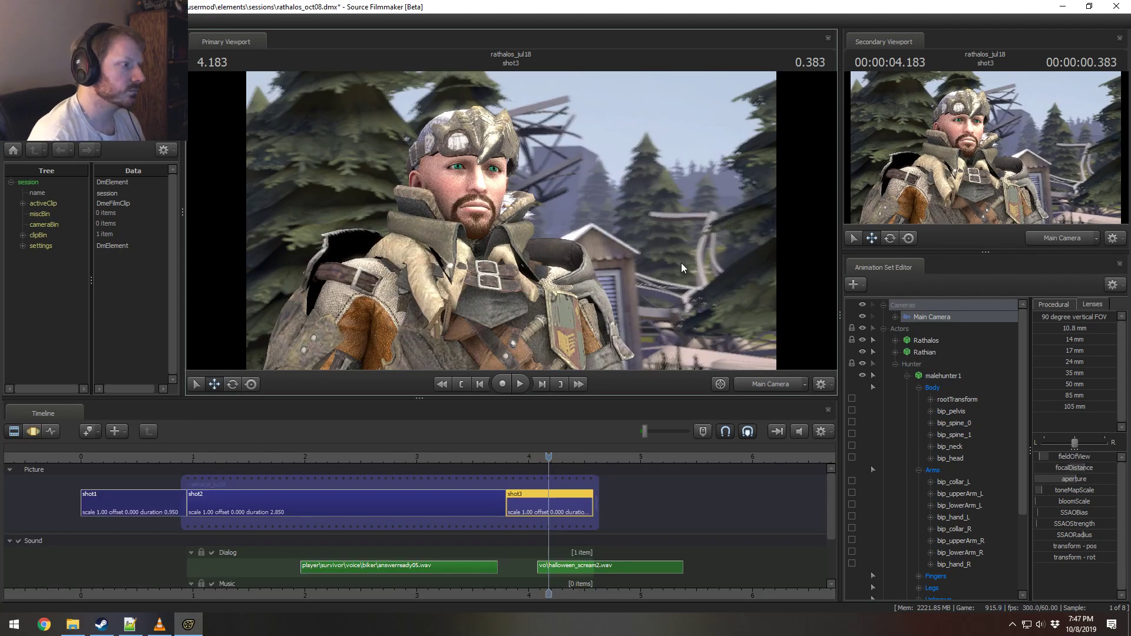
key(F3)
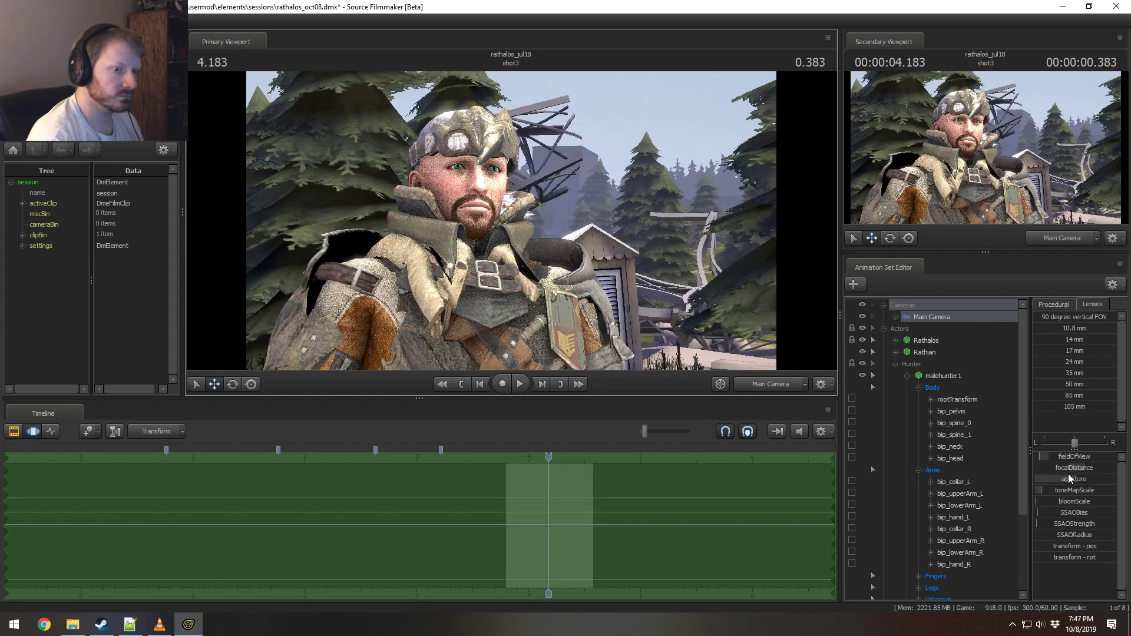
Step: Override the progressive refinement samples with 32 for both depth of field and motion blur
key(F2)
right_click(587, 236)
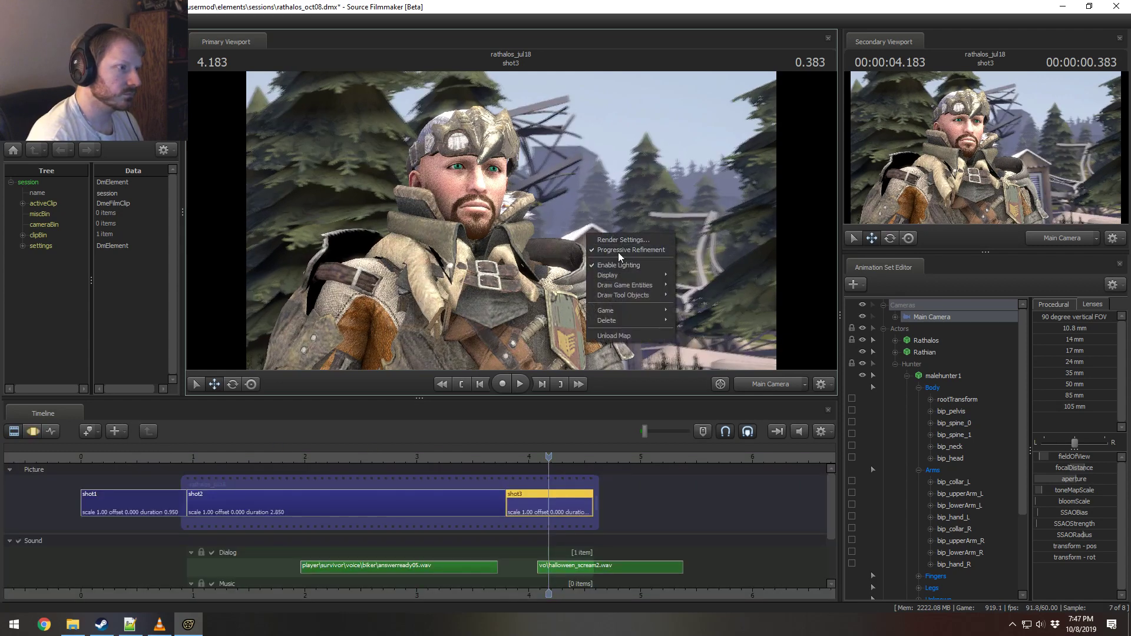
click(620, 238)
click(601, 271)
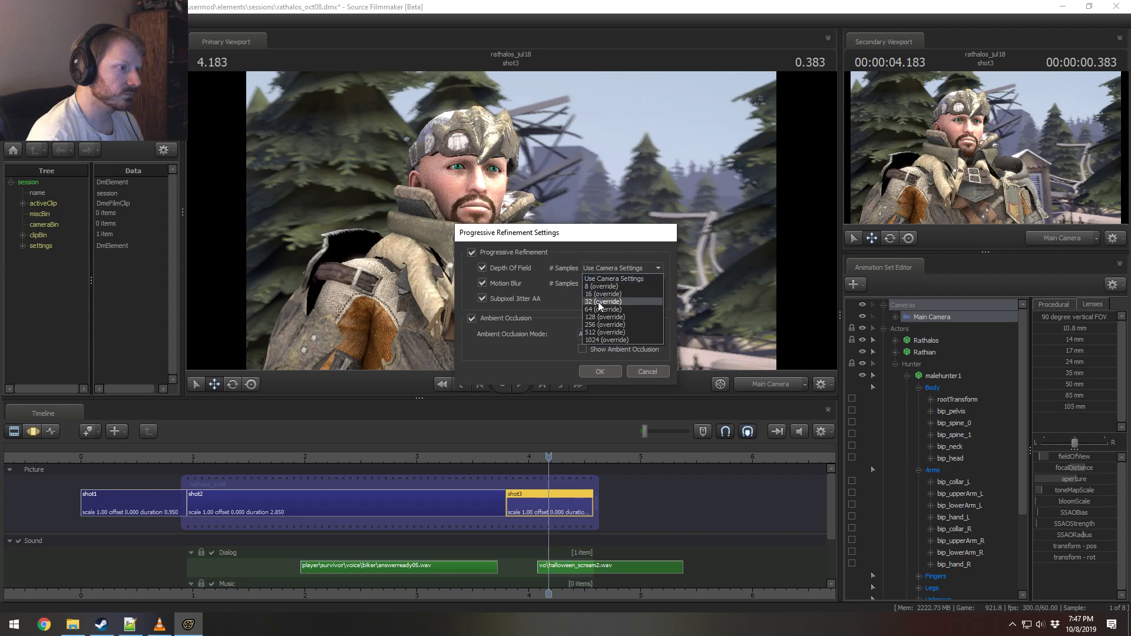
click(598, 301)
click(599, 286)
click(600, 321)
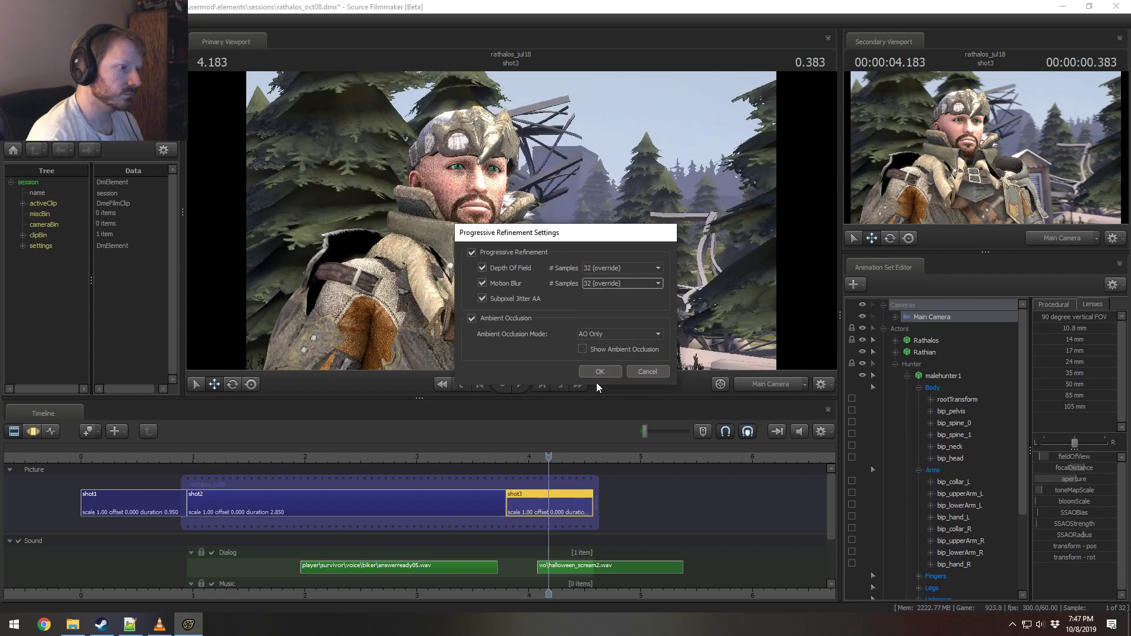
click(598, 372)
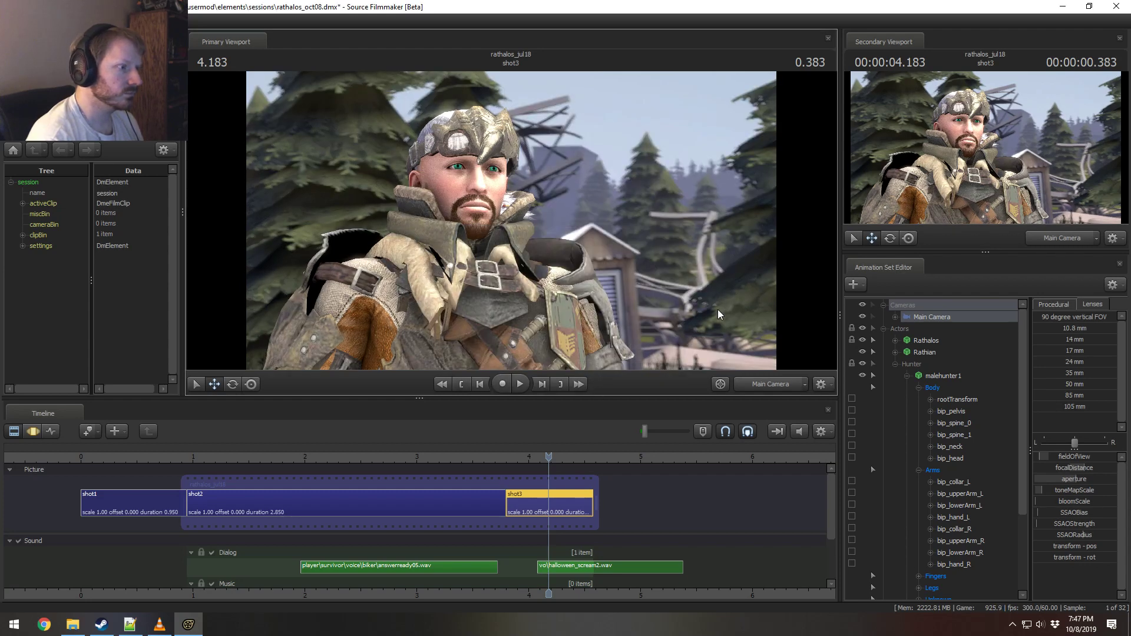
Step: Switch the primary viewport to the Work Camera and turn off drawing of World Static Props
click(768, 384)
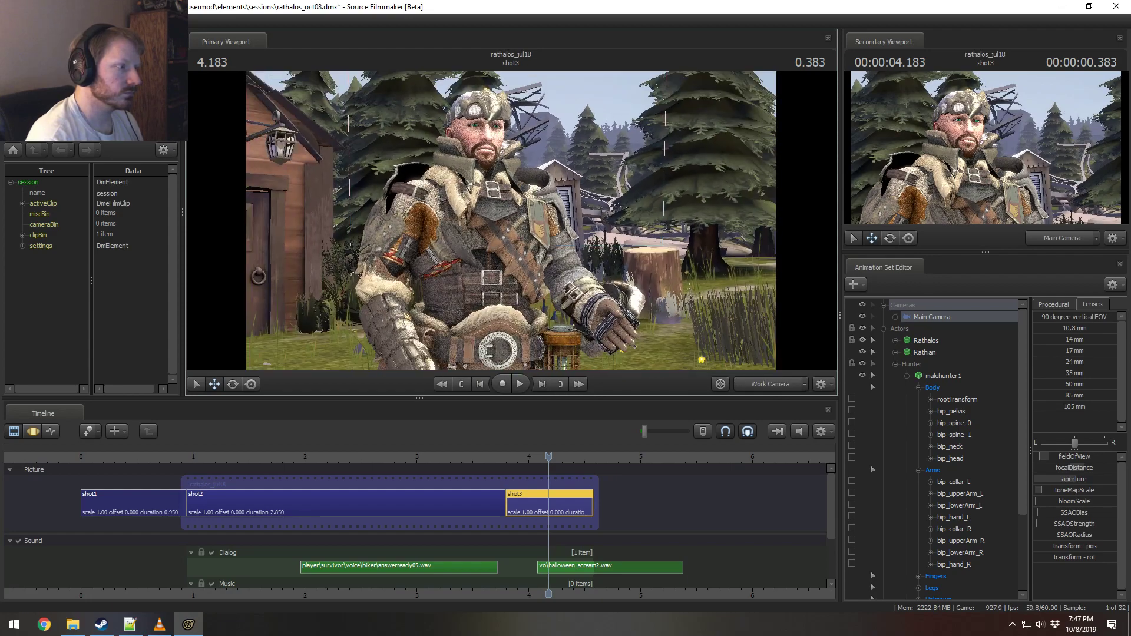
key(w)
mouse_move(511, 220)
mouse_down()
mouse_move(509, 189)
mouse_move(499, 219)
mouse_up()
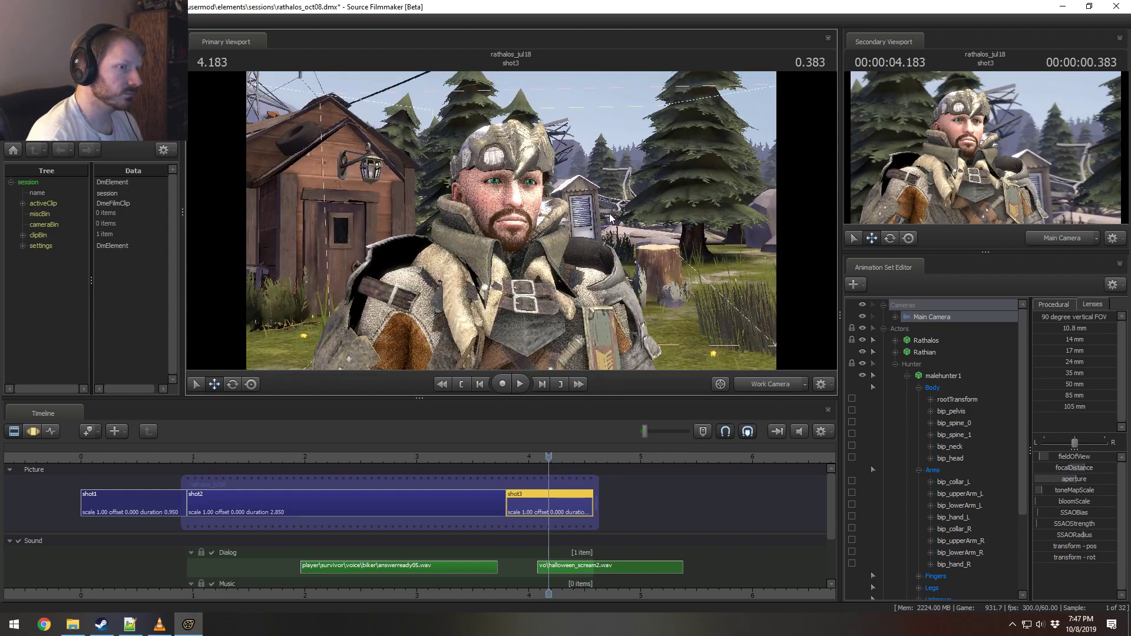
right_click(622, 193)
mouse_move(660, 246)
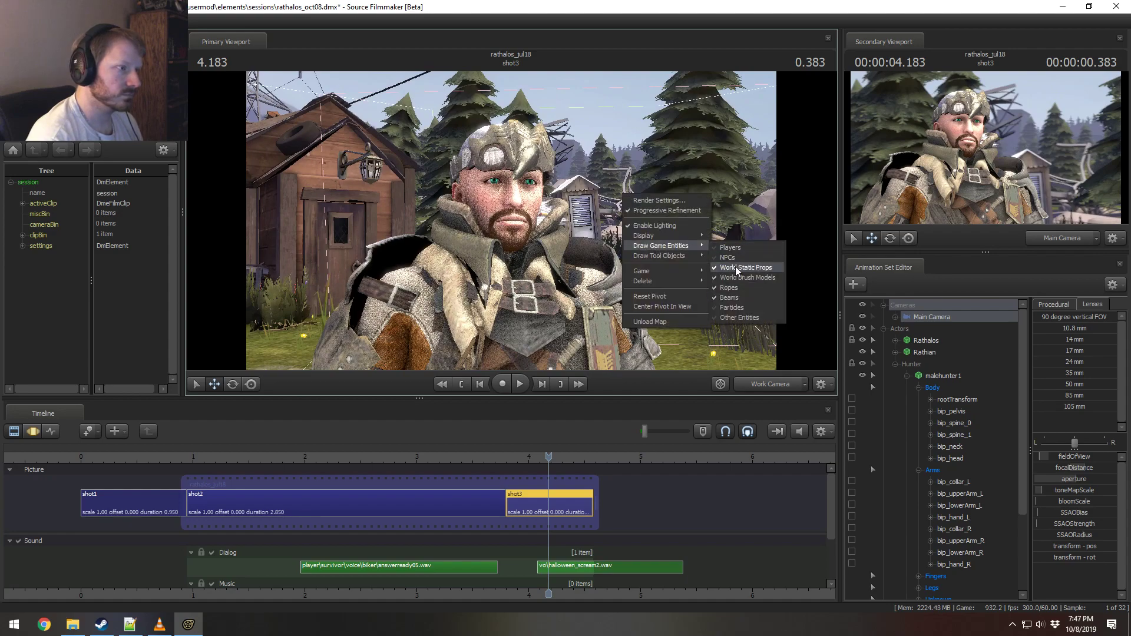
click(736, 268)
drag(737, 268, 733, 269)
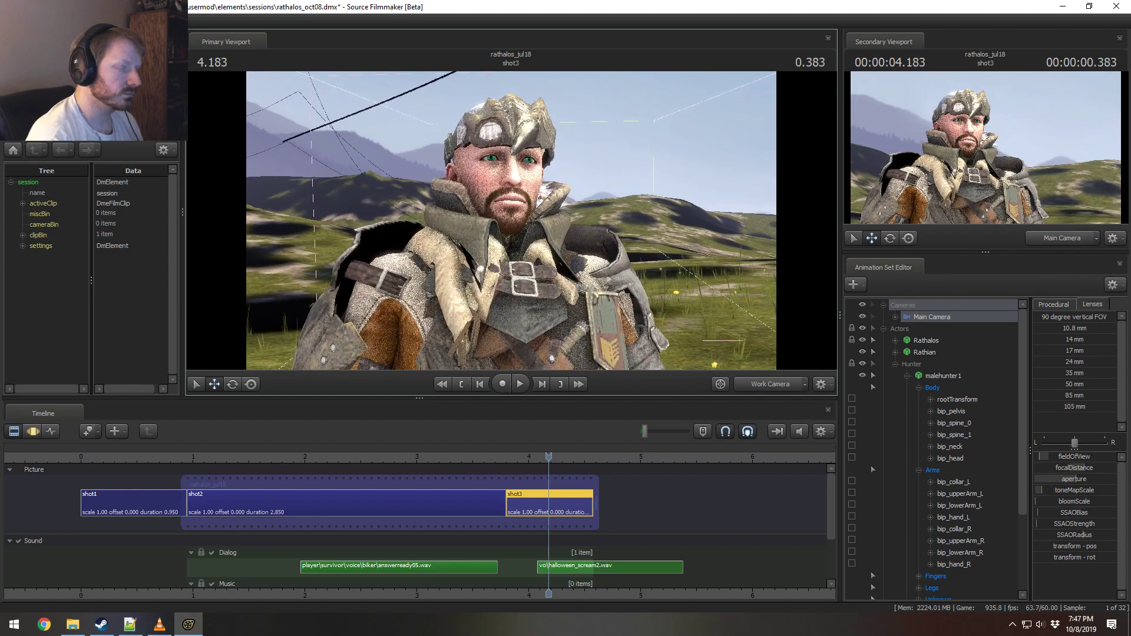
Step: Collapse malehunter1's Body group, expand its Unknown group and select that group to look through its facial bones
key(w)
drag(511, 221, 499, 228)
key(F2)
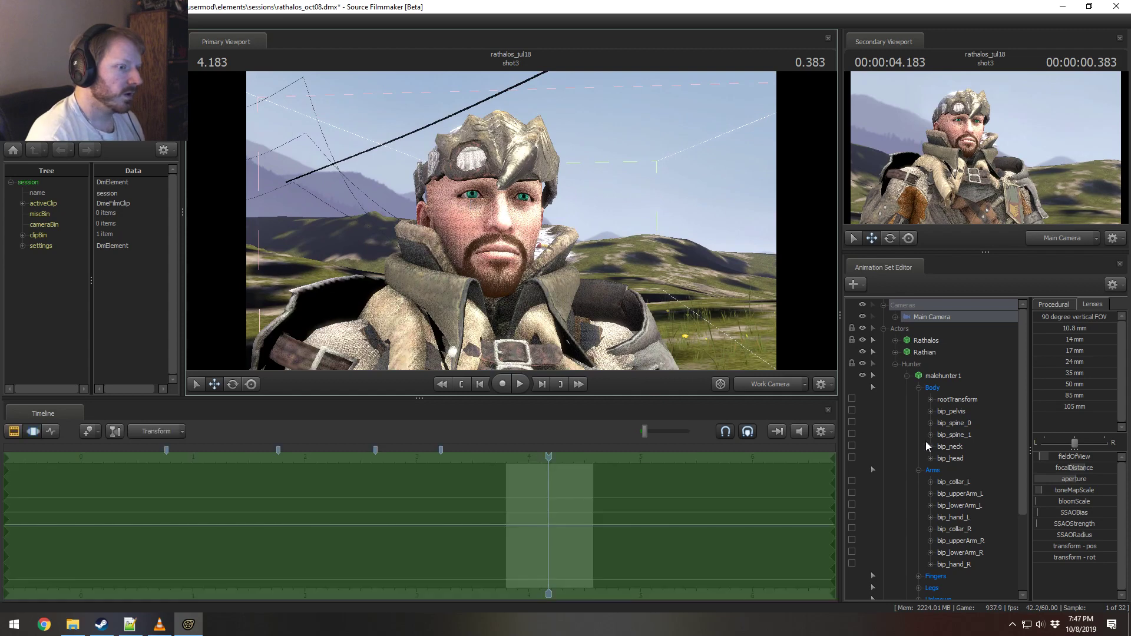
click(919, 387)
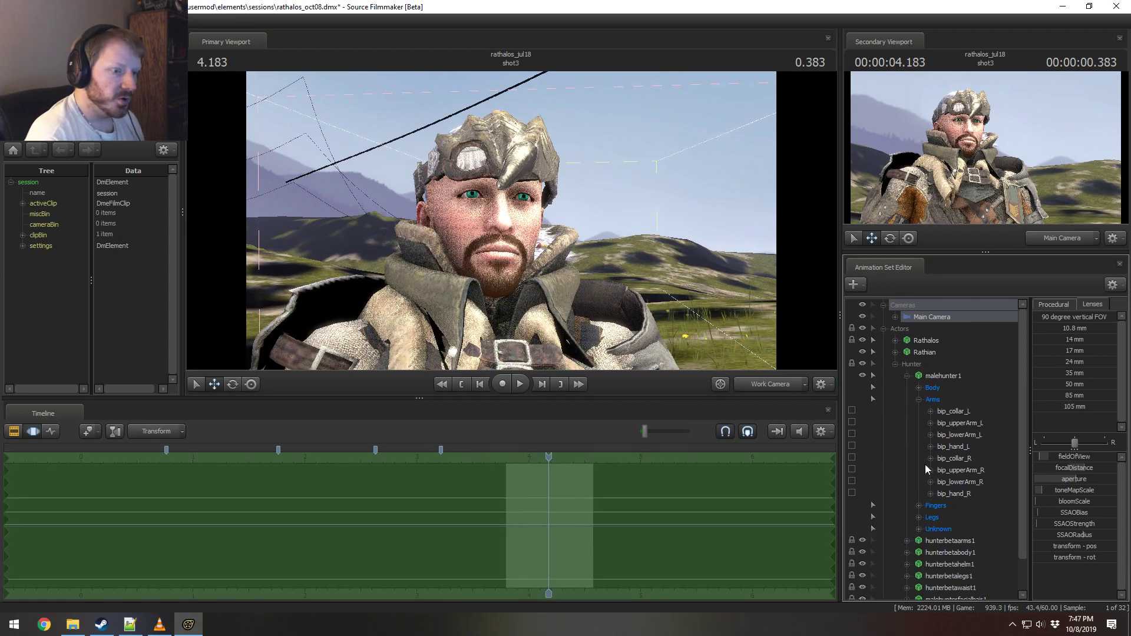
click(919, 528)
scroll(948, 501, down, 3)
click(941, 424)
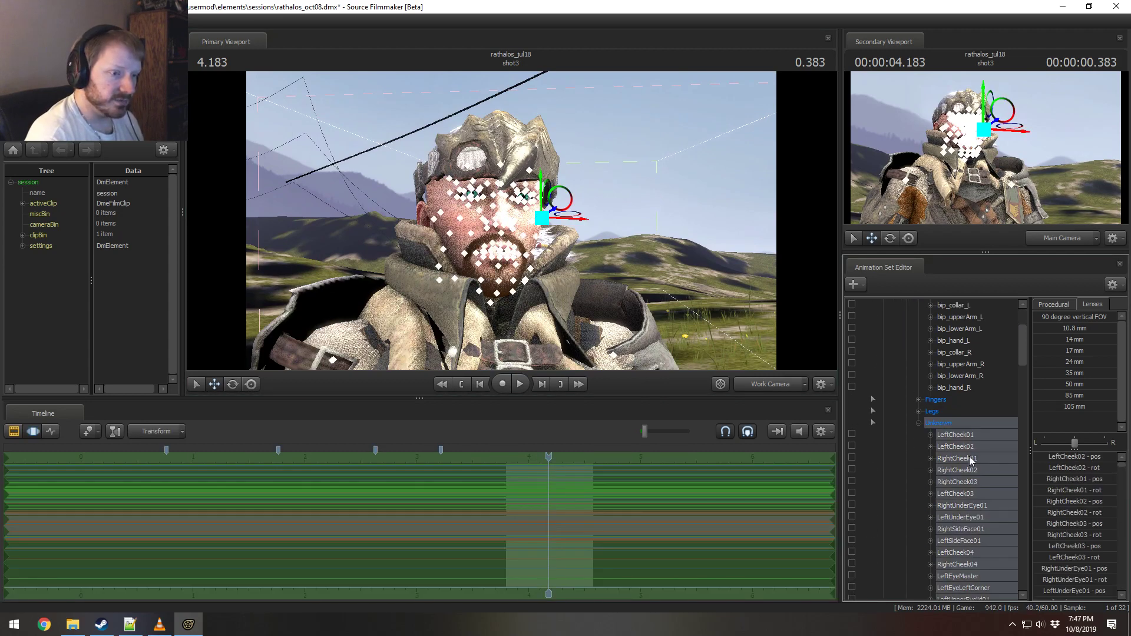
scroll(977, 469, down, 10)
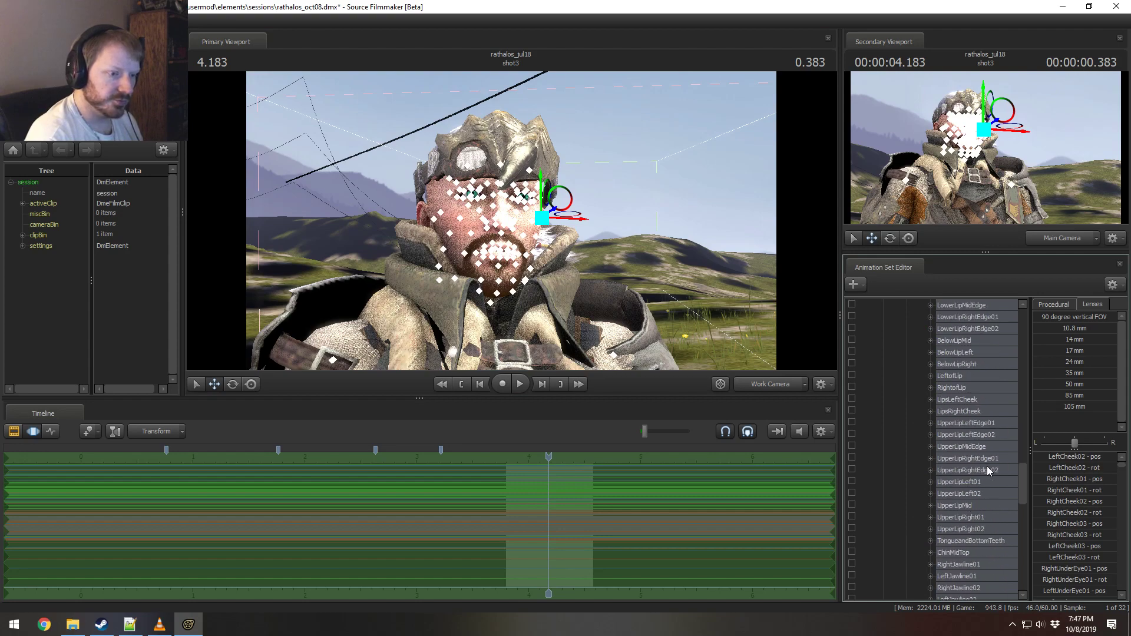
scroll(987, 465, down, 8)
Step: Rotate RightEyeController and LeftEyeController to redirect the hunter's gaze
click(646, 195)
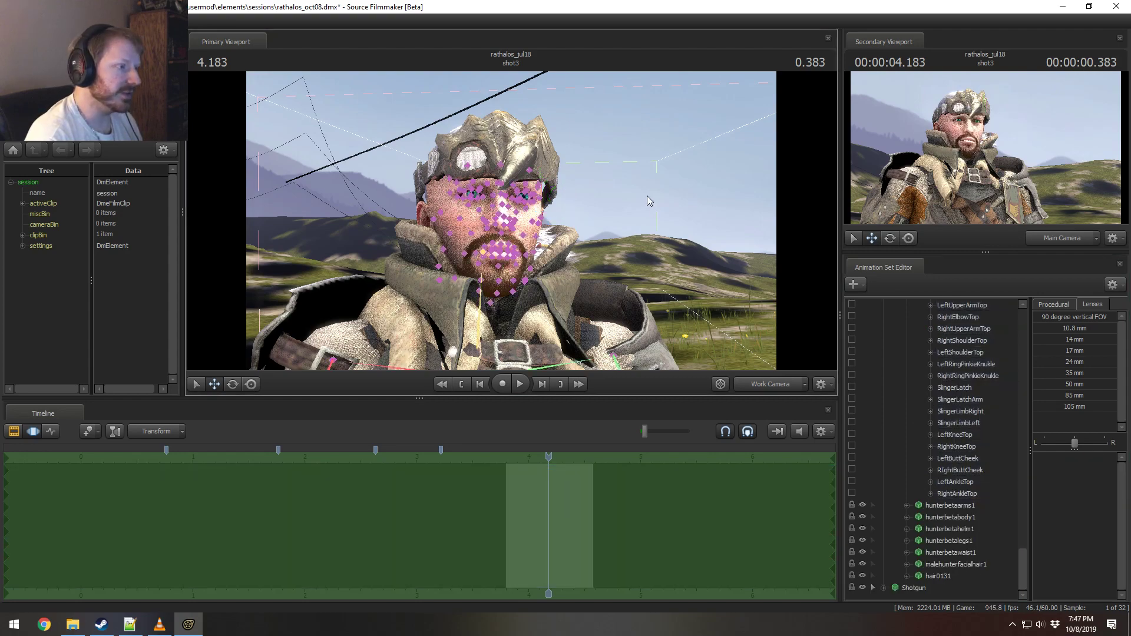
drag(647, 196, 637, 181)
key(w)
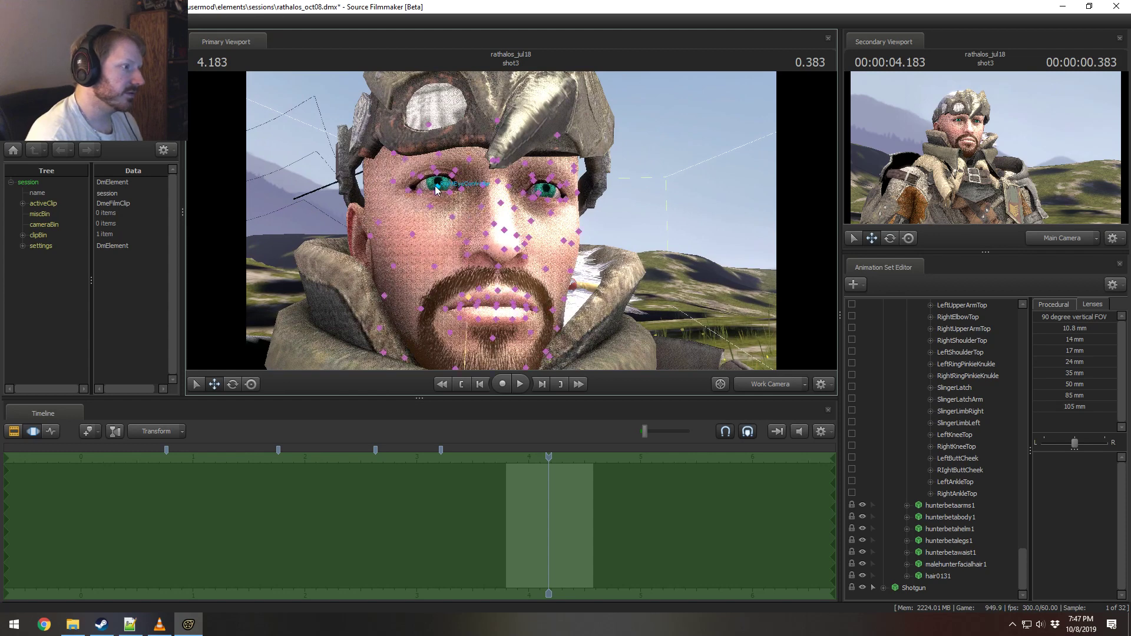
click(436, 187)
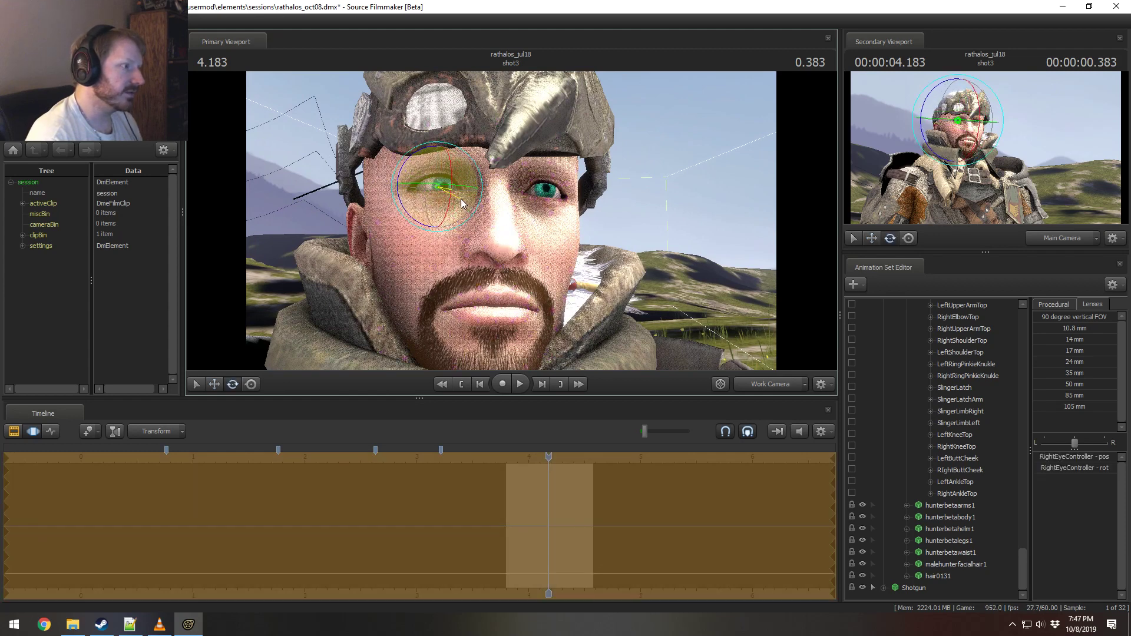
click(538, 196)
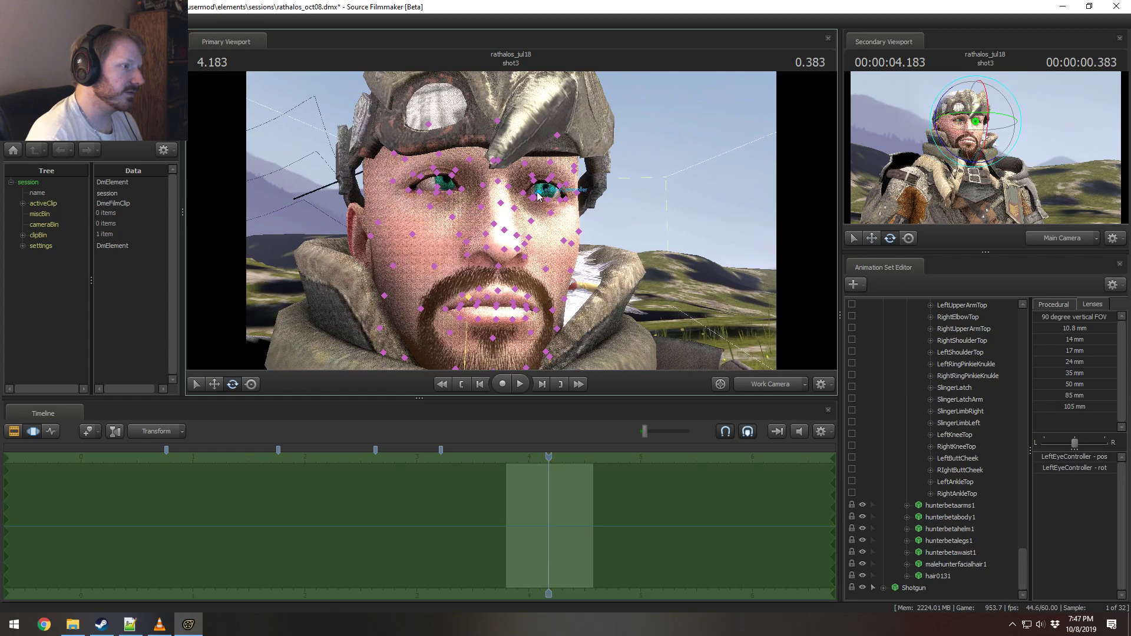
drag(539, 196, 524, 219)
key(ctrl)
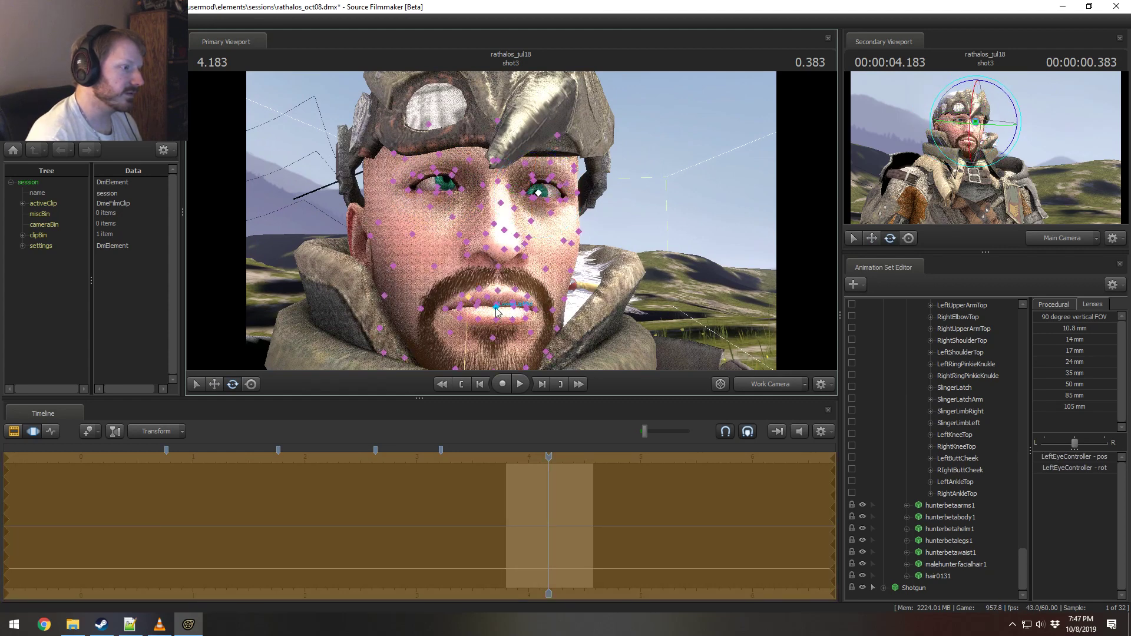
Step: Move the LowerLipMid and UpperLipMidEdge bones to part the hunter's lips
ctrl+click(496, 308)
drag(498, 348, 497, 335)
key(ctrl+z)
key(w)
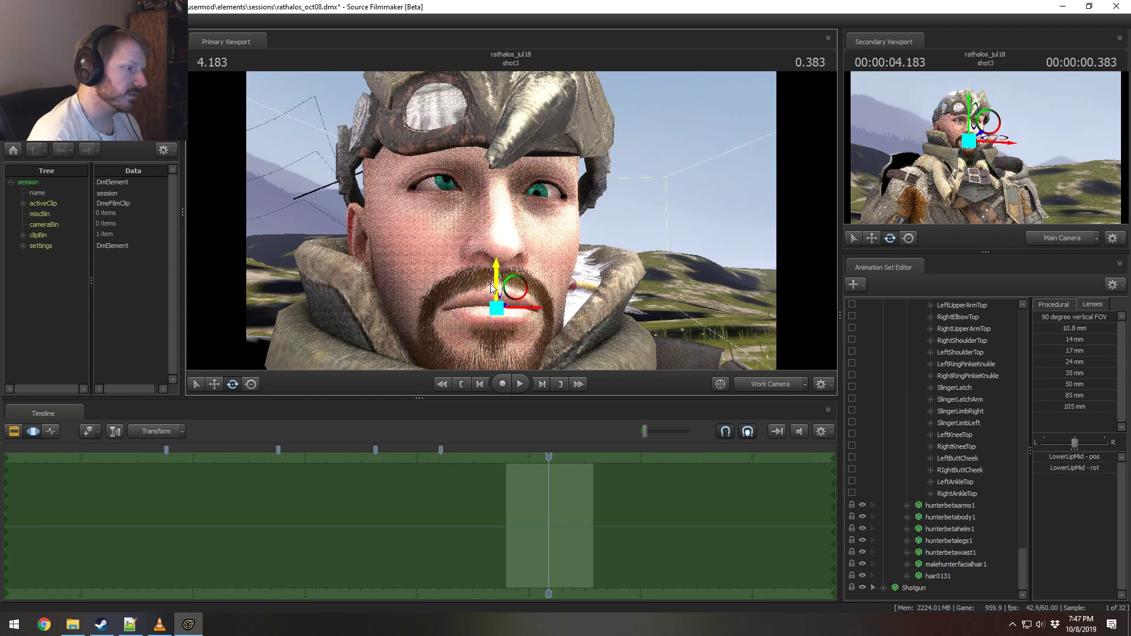
drag(492, 288, 501, 239)
ctrl+click(498, 294)
key(ctrl)
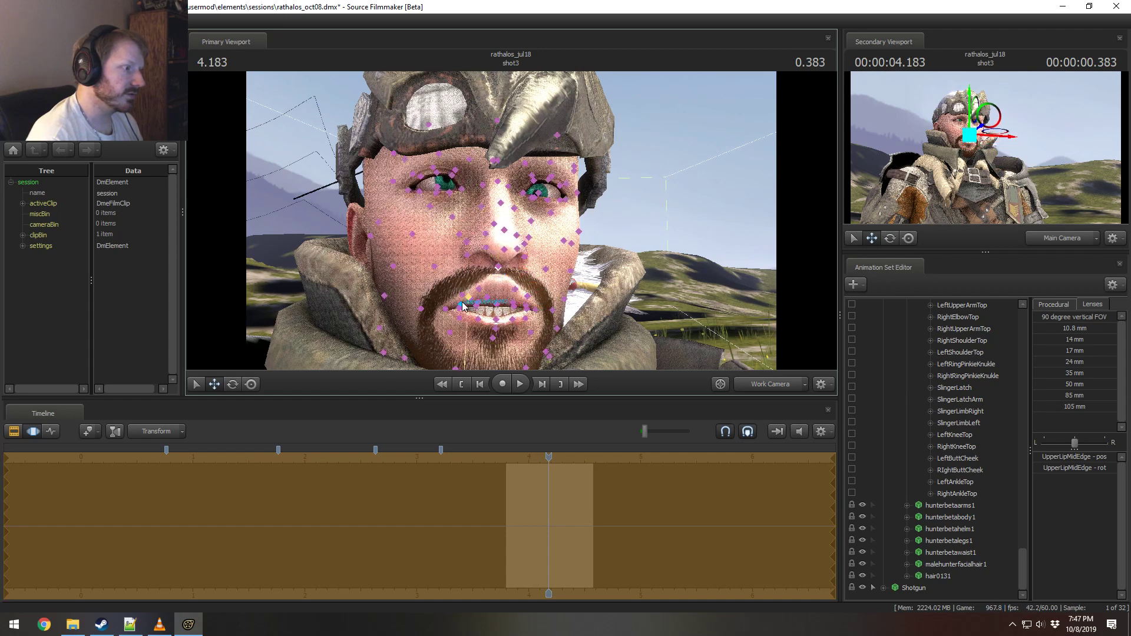
Step: Raise UpperLipRight02 and UpperLipLeft01 to lift both sides of the hunter's upper lip
ctrl+click(462, 305)
drag(464, 269, 468, 226)
key(ctrl)
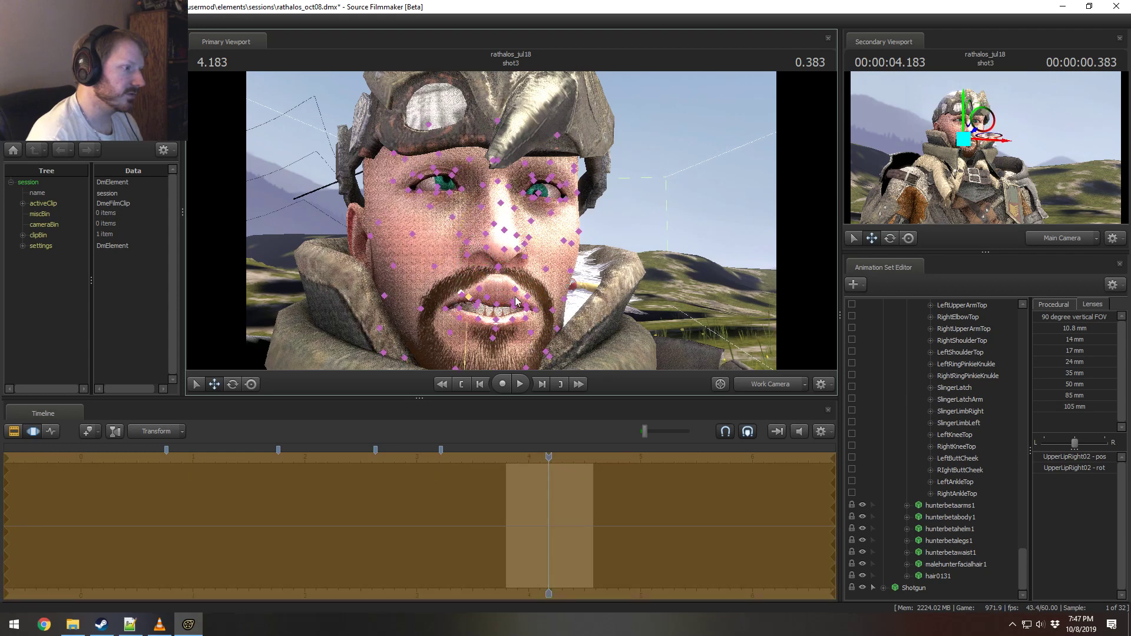
ctrl+click(522, 309)
drag(526, 282, 531, 254)
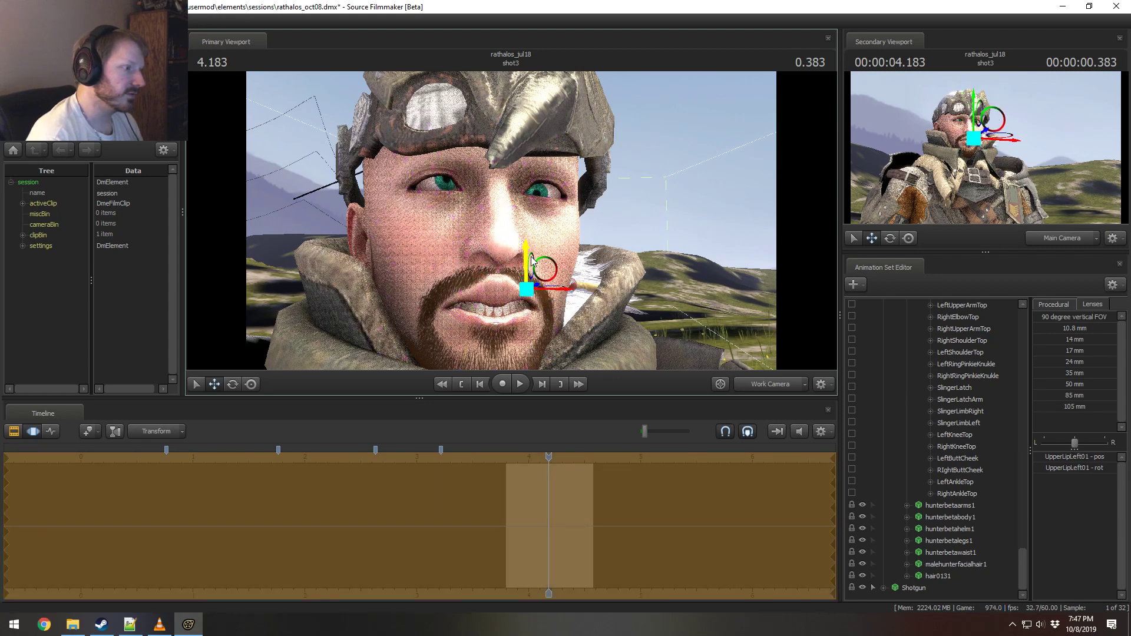
Step: Adjust the hunter's nose in profile, trying DorsumNasi02 and LeftDorsumNasi01 and moving NoseTip upward
alt+drag(483, 221, 630, 235)
ctrl+click(500, 232)
key(e)
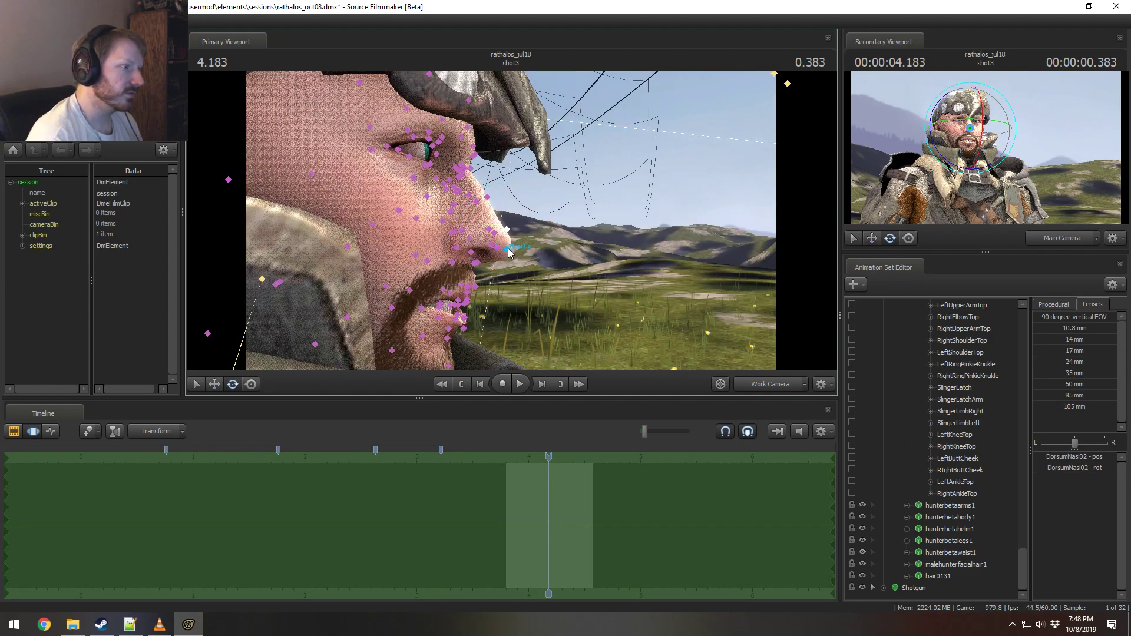
click(508, 249)
key(w)
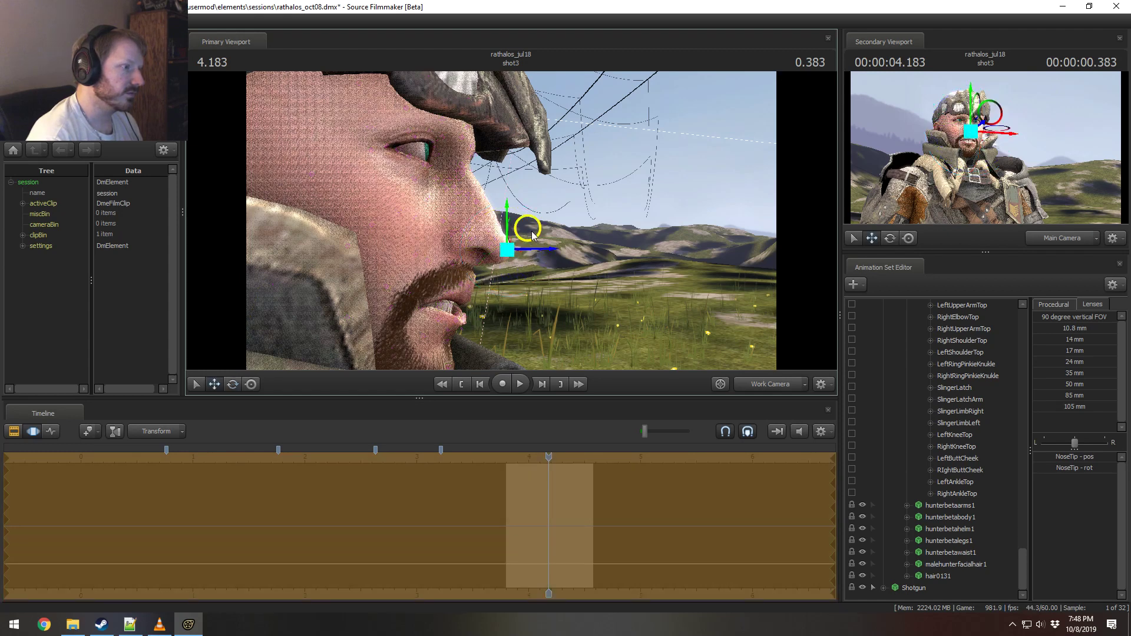
click(514, 195)
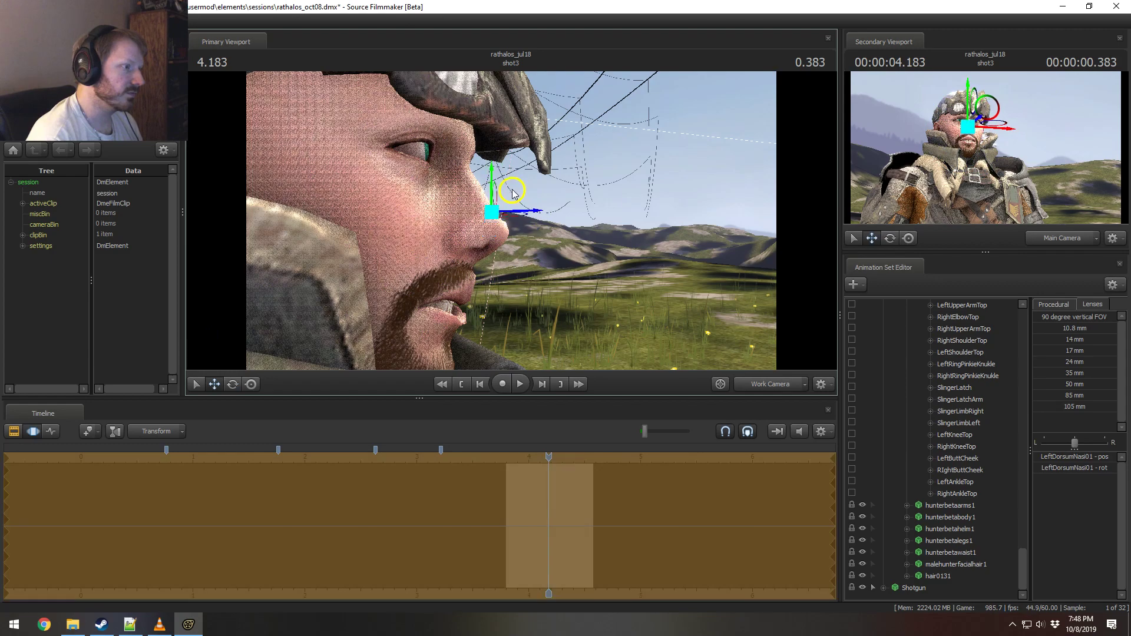
Step: Pull LeftCheek01 outward to puff out the hunter's left cheek
alt+drag(694, 259, 547, 259)
key(ctrl)
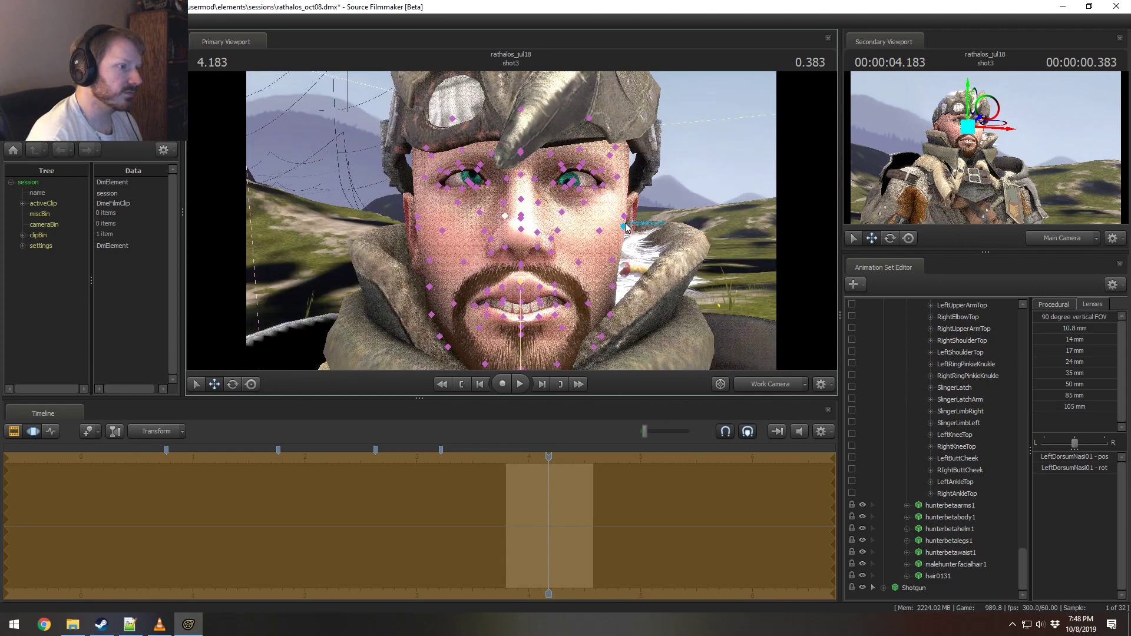
ctrl+click(624, 225)
key(e)
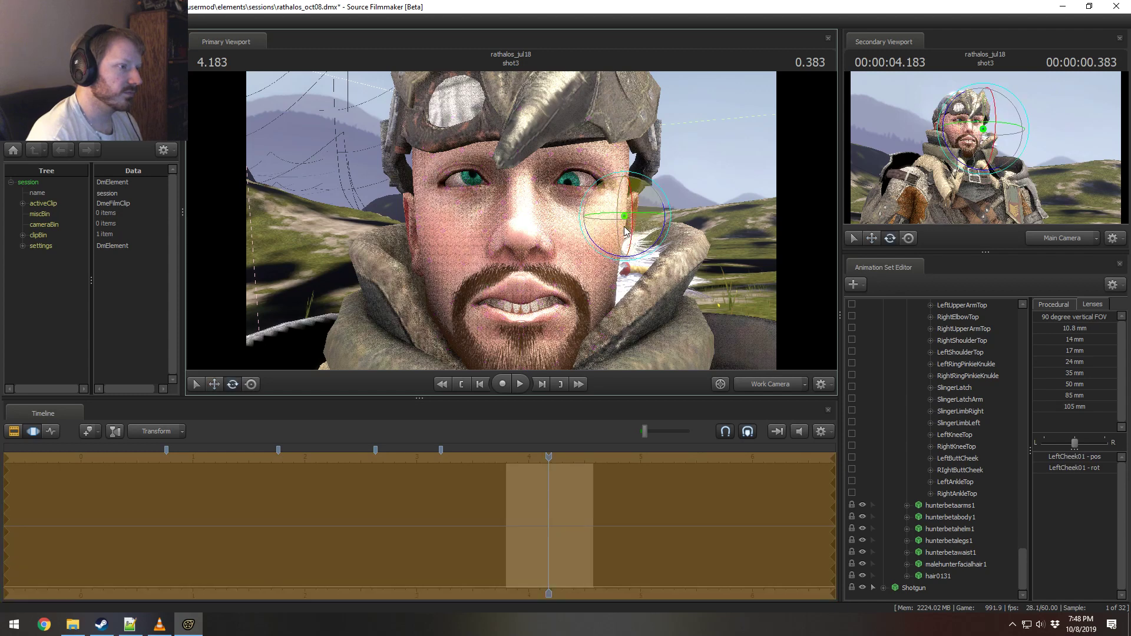
key(w)
drag(633, 200, 717, 220)
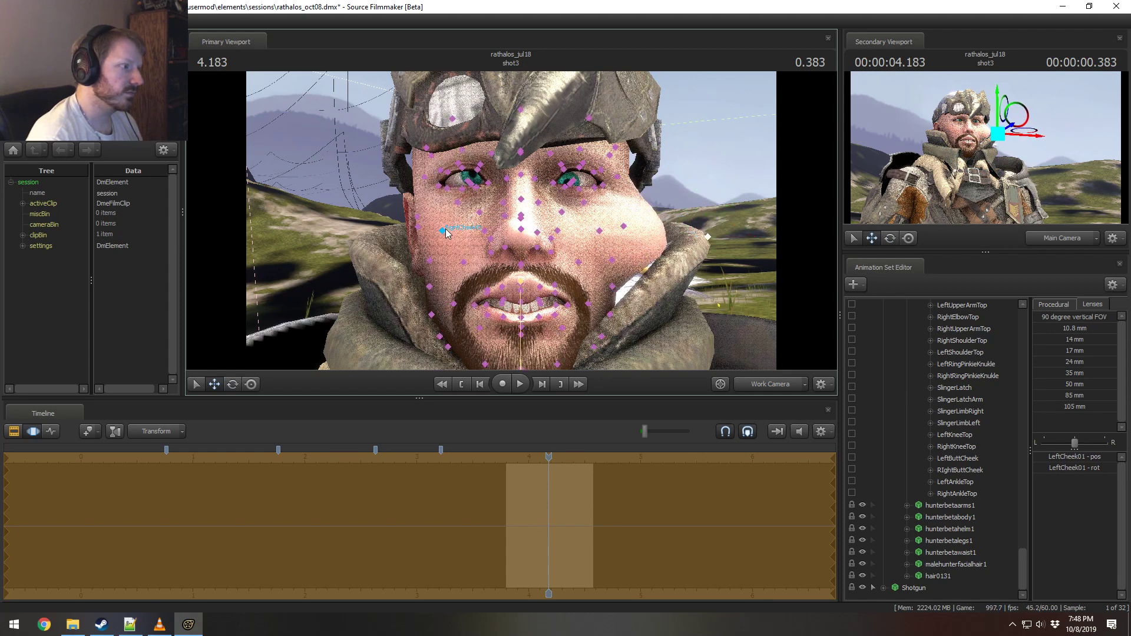
Step: Pull RightSideFace01 outward to widen the right side of the hunter's face
click(443, 230)
drag(398, 182, 336, 154)
key(ctrl+z)
click(418, 231)
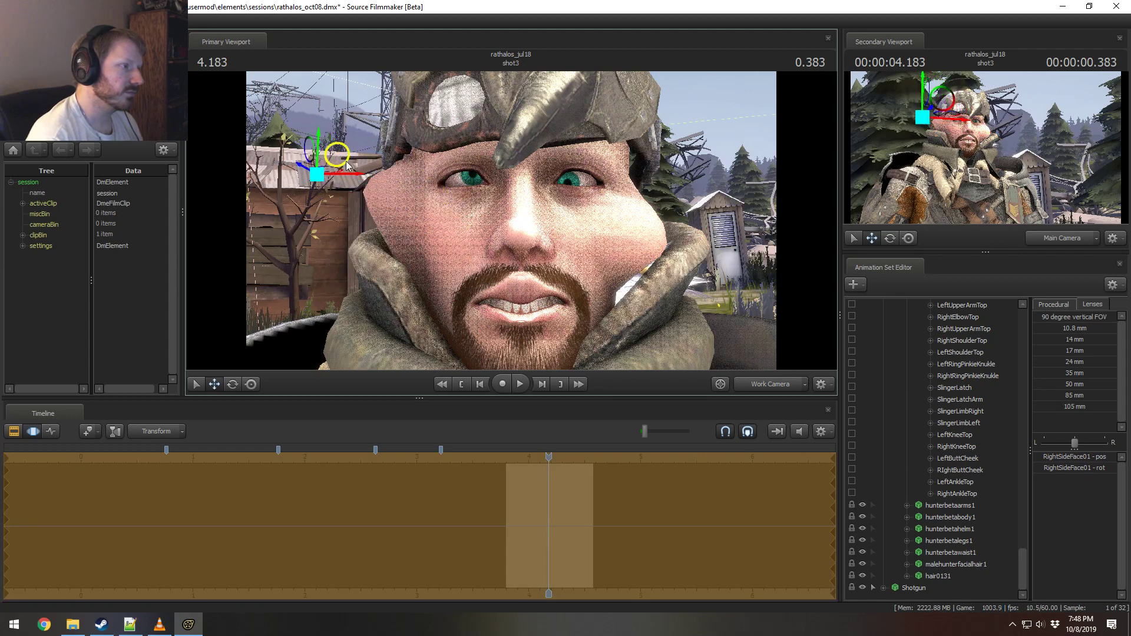
Step: Pull RightNostril02 and LeftNostril02 upward and outward to flare the hunter's nostrils
click(511, 247)
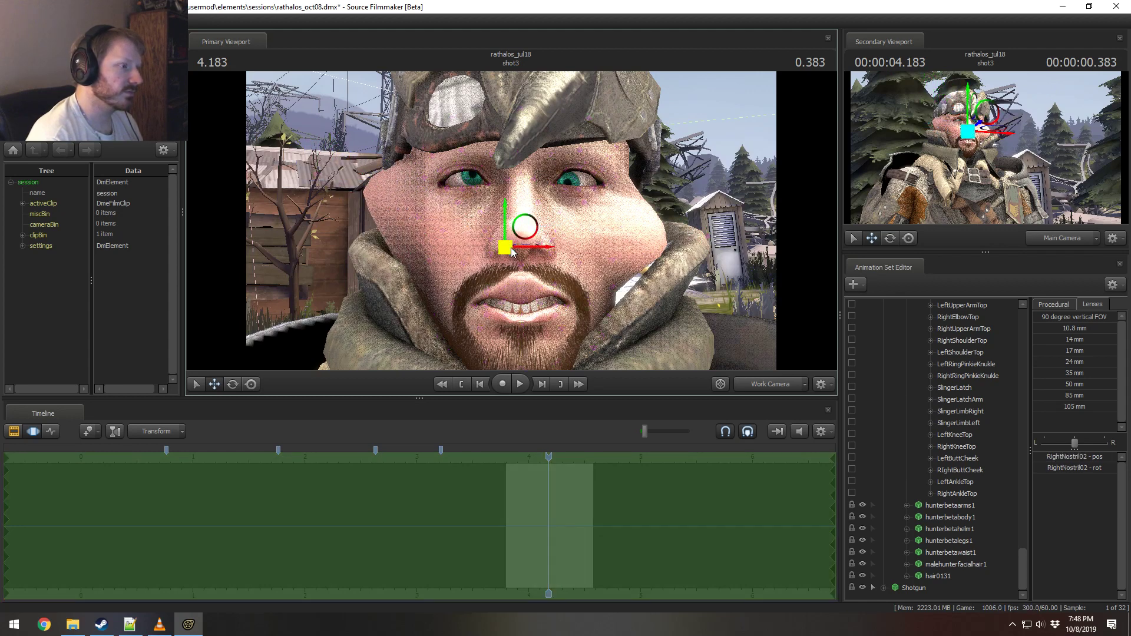
drag(516, 217, 514, 189)
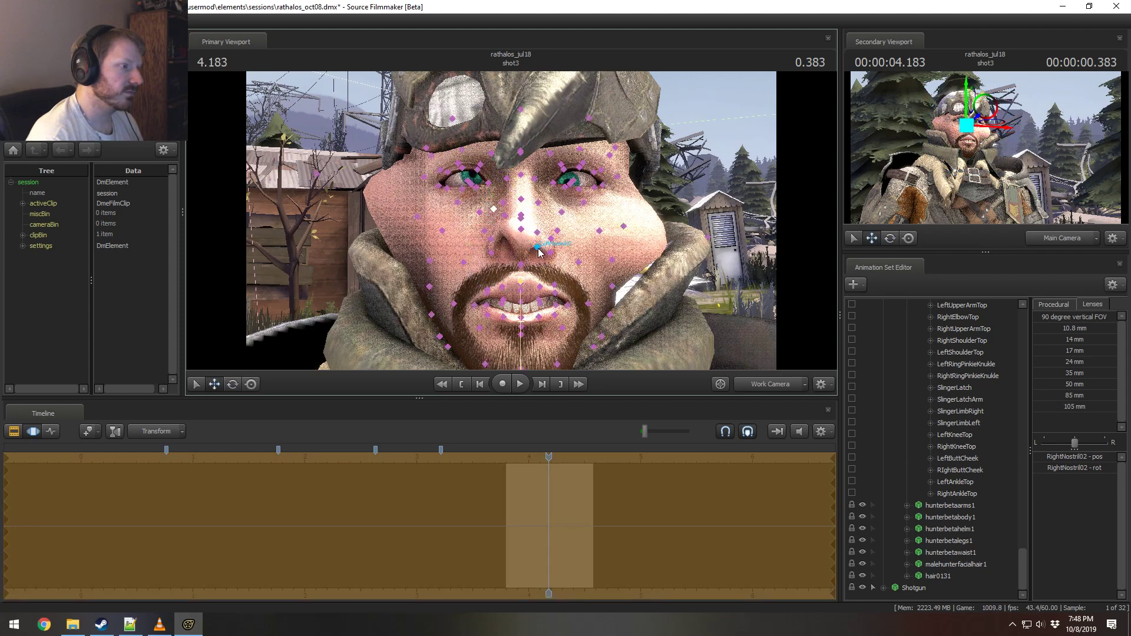
click(537, 248)
drag(601, 220, 653, 164)
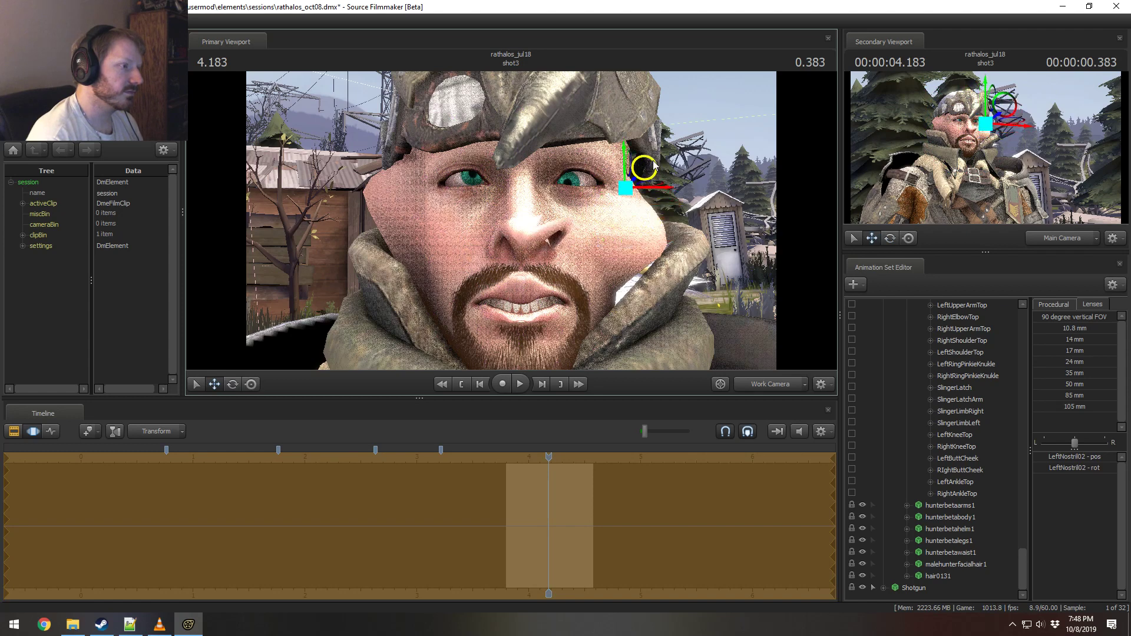
click(613, 223)
Step: Shift LeftUpperEyelid03 and RightLowerEyelid02 to reshape the hunter's eyelids
ctrl+click(565, 170)
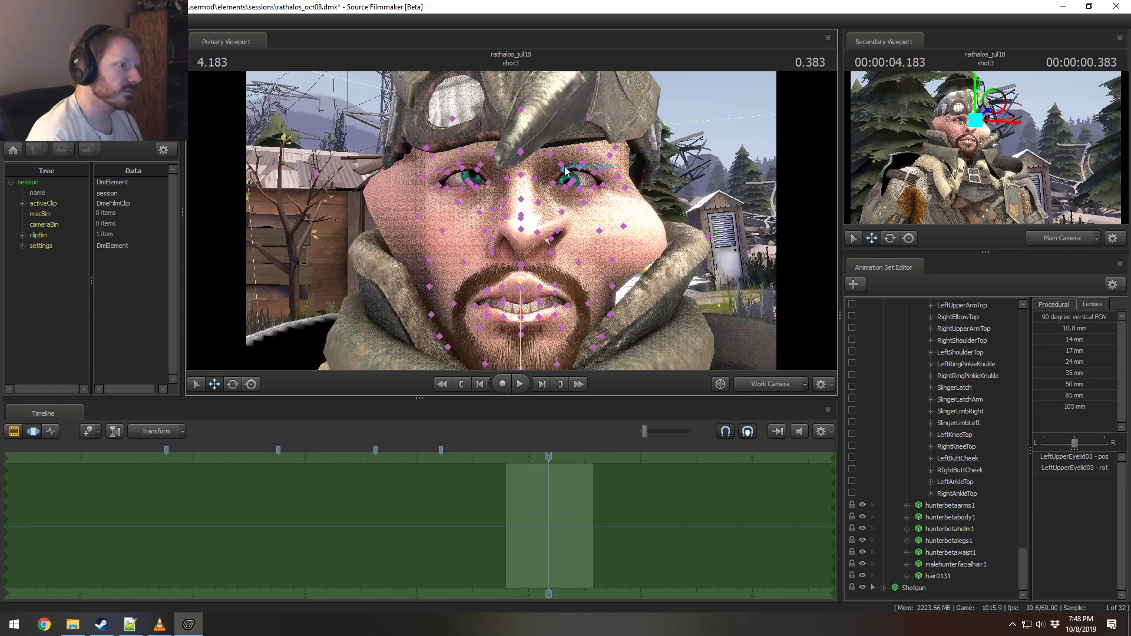
mouse_move(586, 156)
mouse_down()
mouse_move(592, 98)
mouse_move(600, 158)
mouse_up()
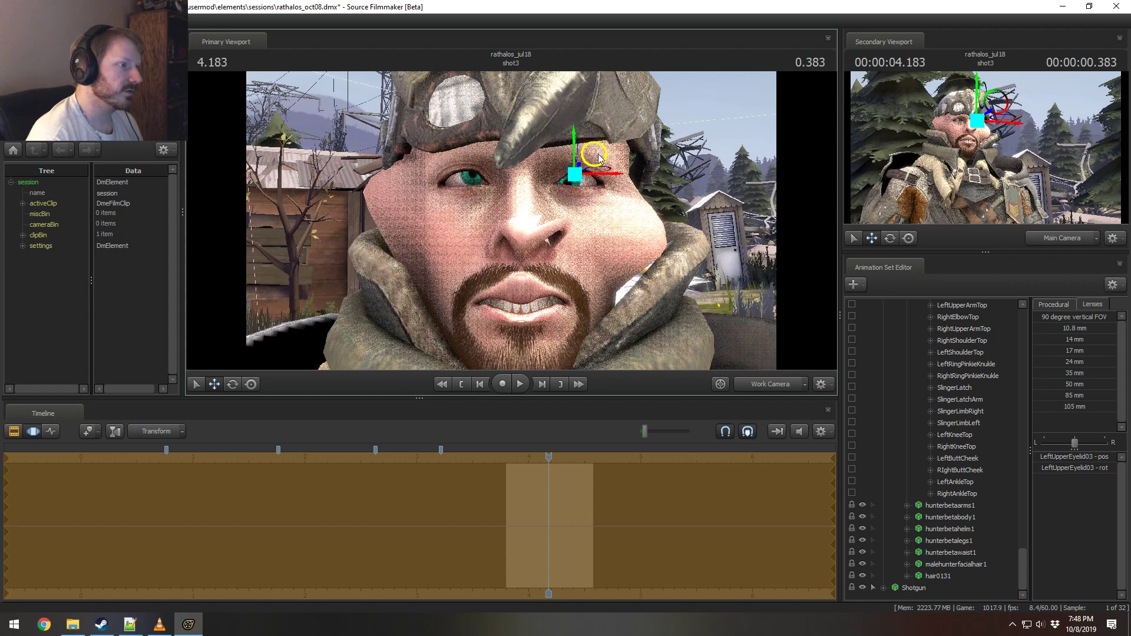
ctrl+click(469, 189)
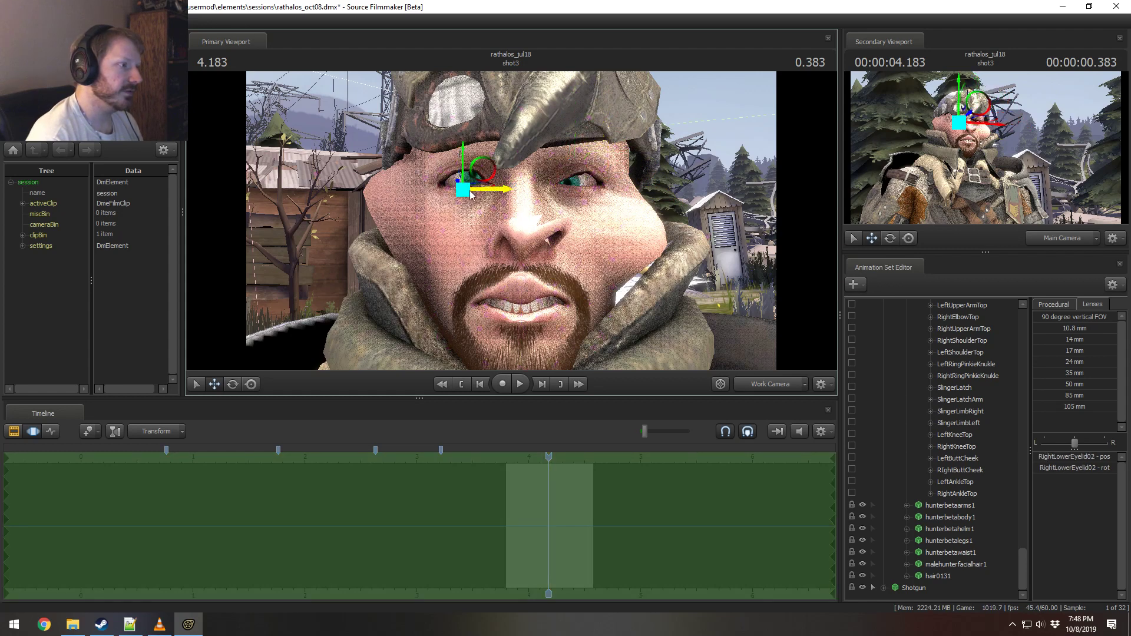
Step: Undo the eyelid, nostril and cheek edits on the hunter's face
key(F2)
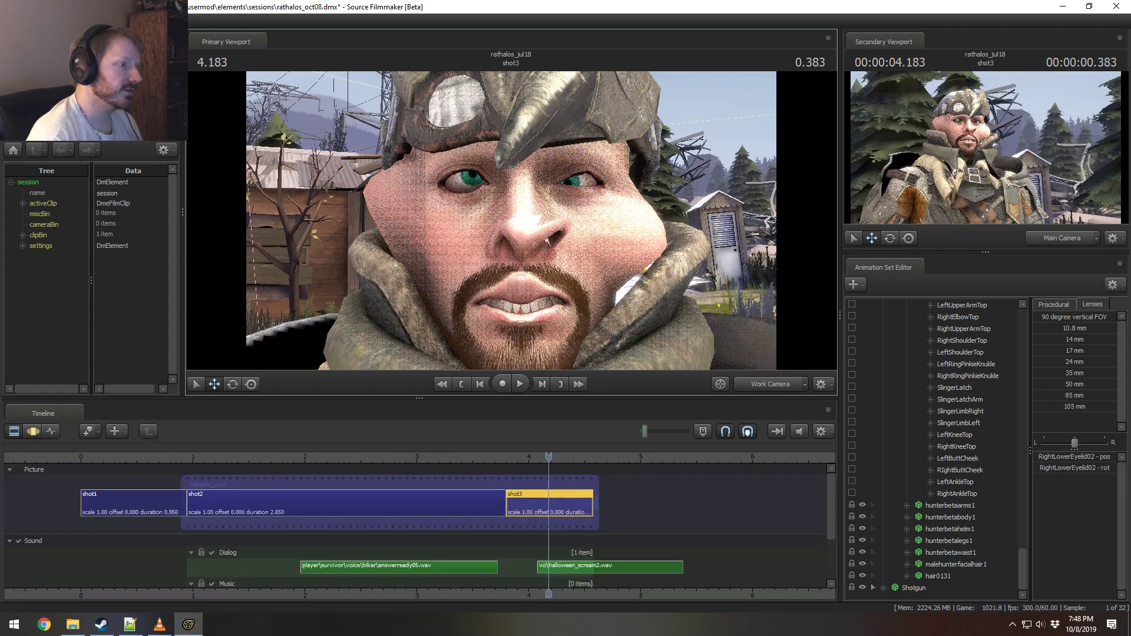
drag(547, 241, 511, 220)
key(s)
key(F3)
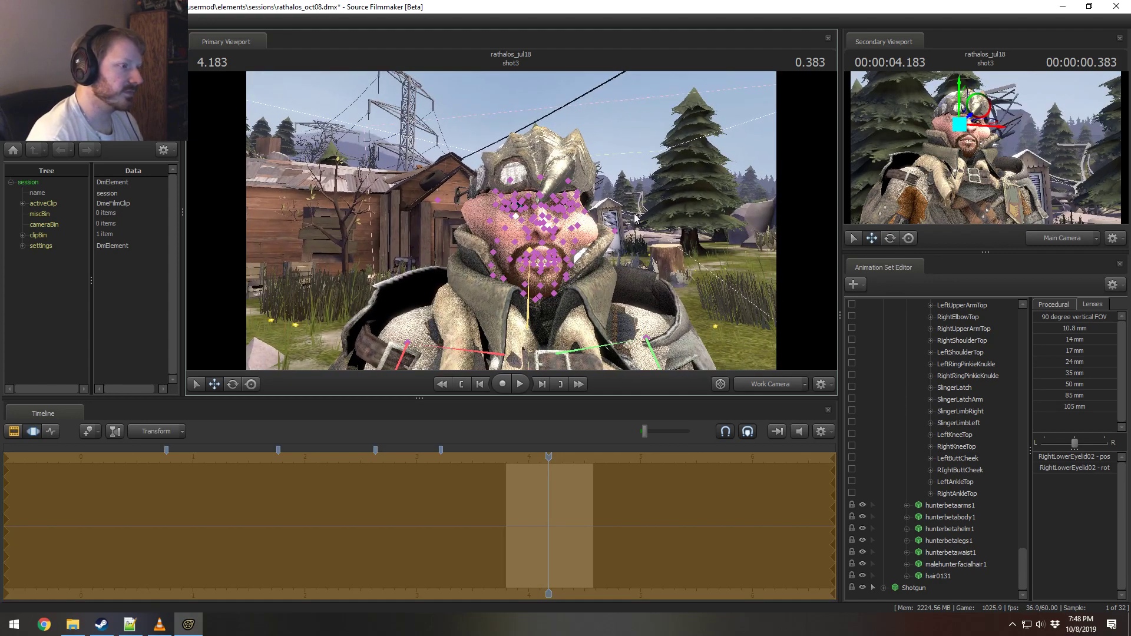
key(ctrl+z)
key(ctrl+z)
key(ctrl+z)
key(ctrl+z)
key(ctrl+z)
key(ctrl+z)
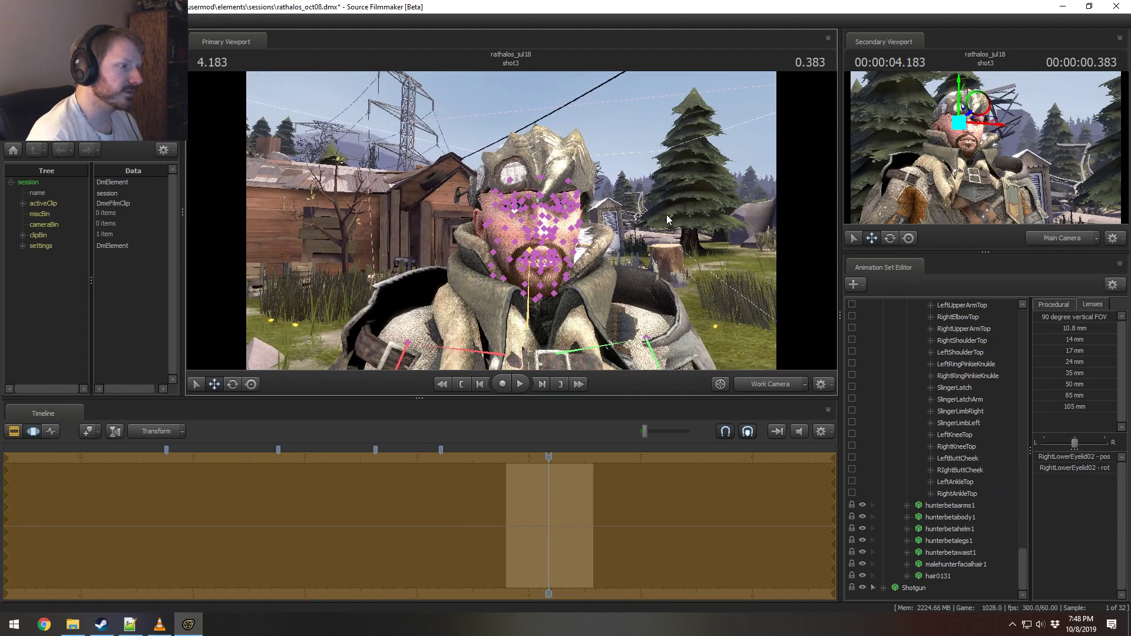
Step: Undo the remaining lip edits and the eye rotations to restore the hunter's neutral face
drag(666, 214, 511, 220)
key(w)
key(s)
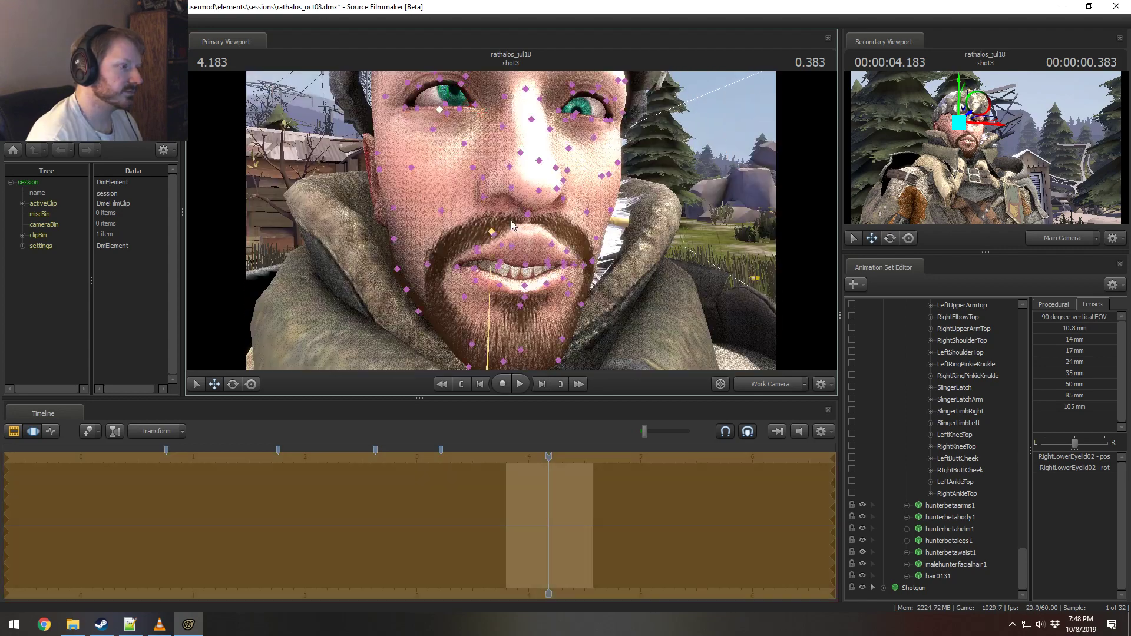
key(ctrl+z)
key(ctrl+z)
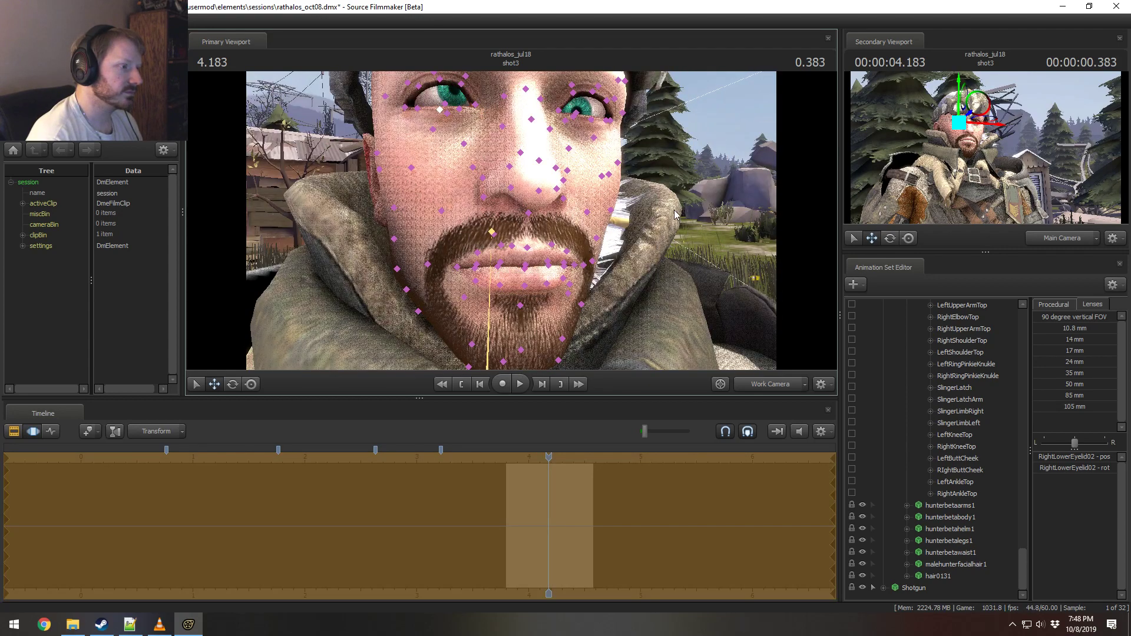
key(ctrl+z)
key(ctrl+z)
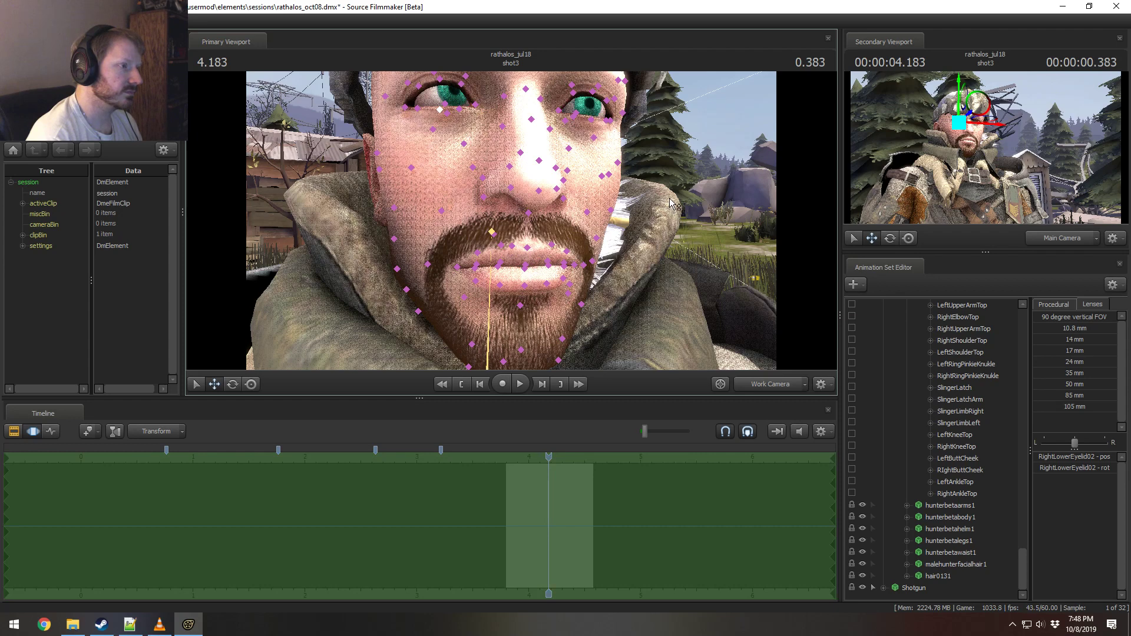
key(ctrl+z)
key(ctrl+z)
key(F2)
key(F3)
key(F2)
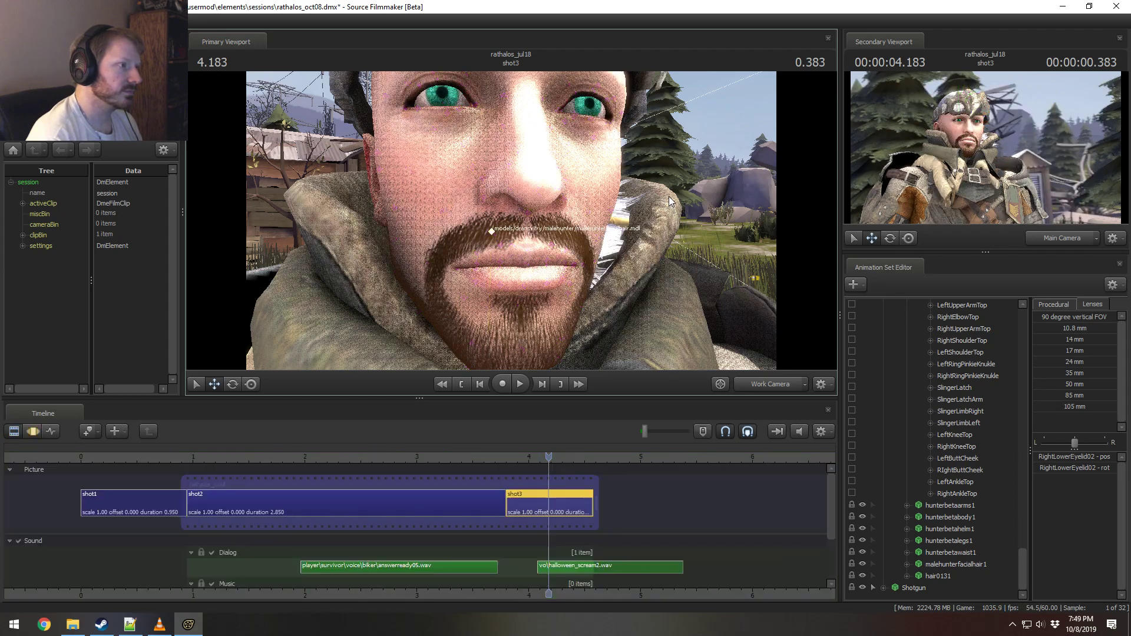
key(F3)
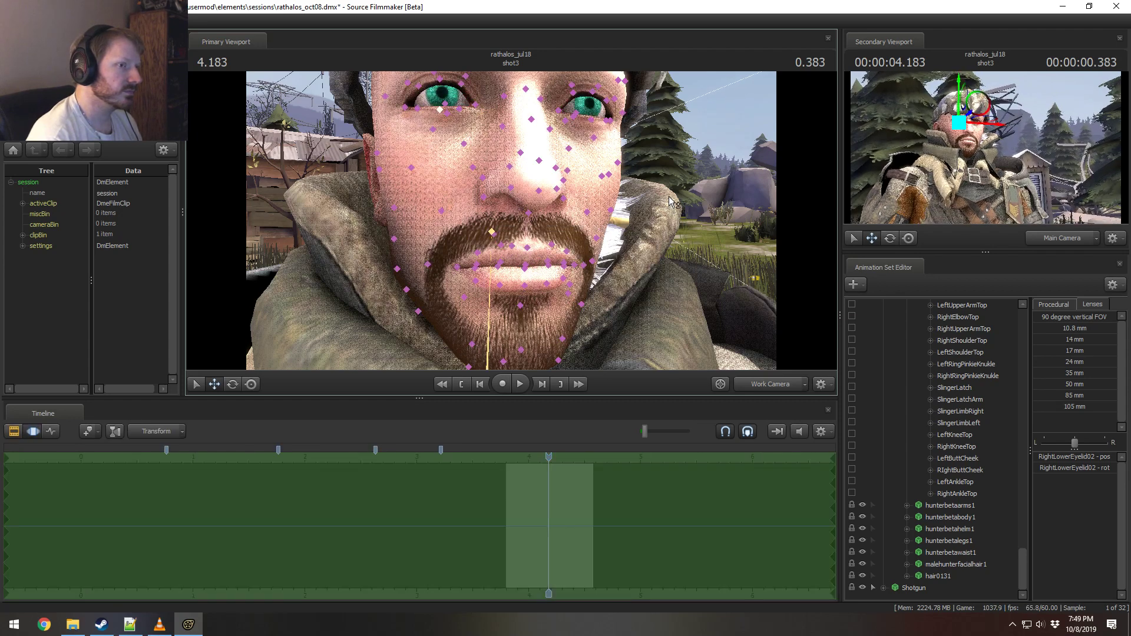
key(F2)
key(F3)
key(F2)
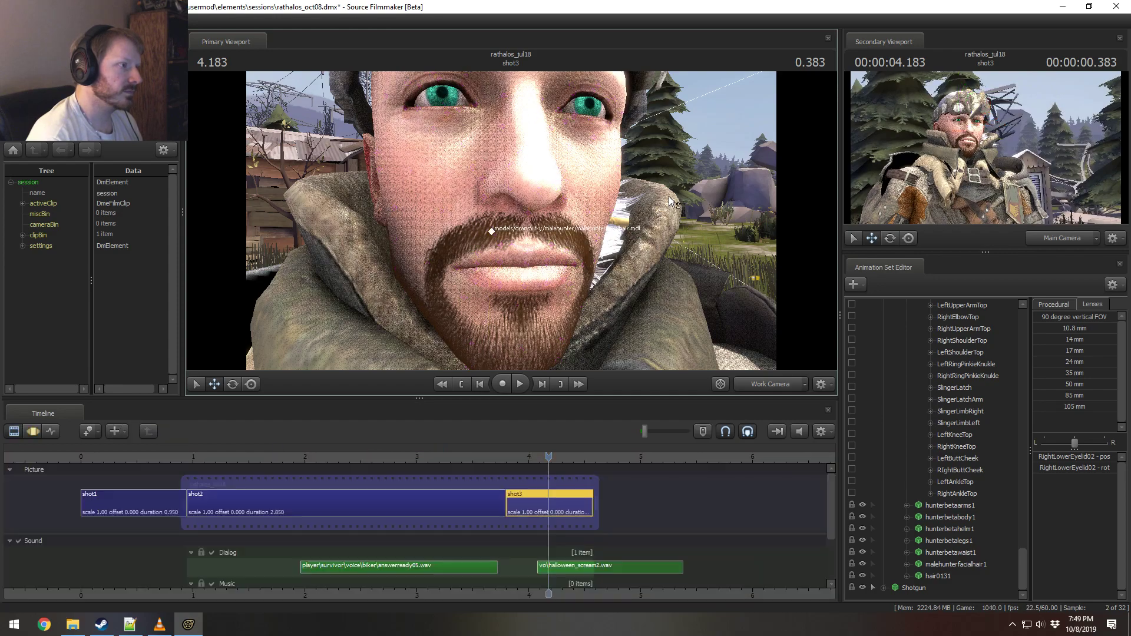
key(F3)
key(F2)
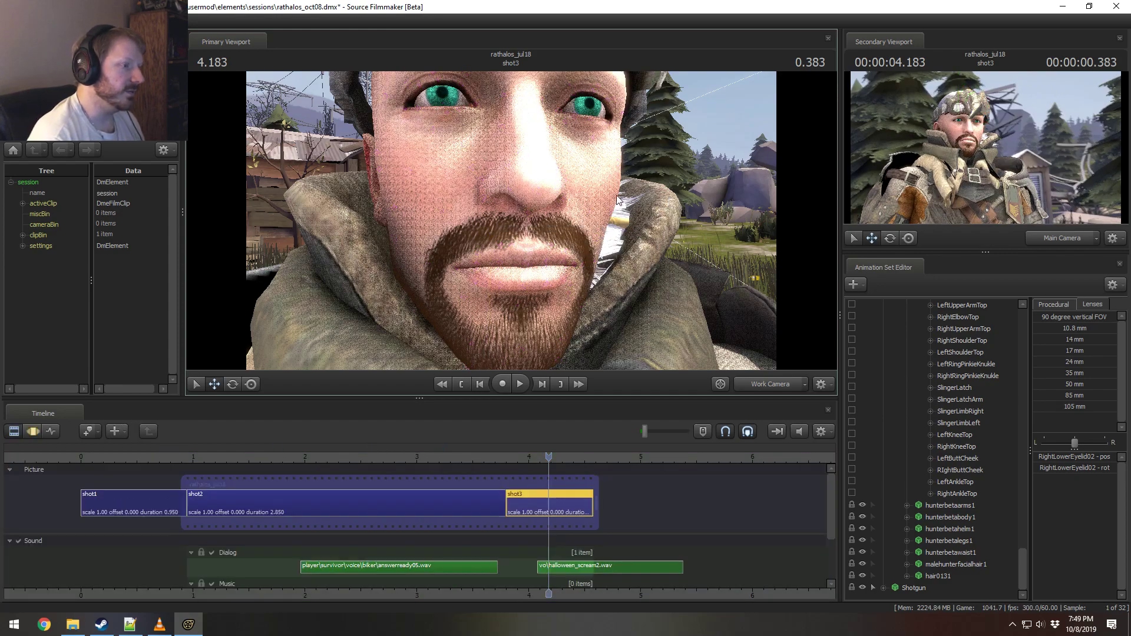
Step: Select the finger bones of the hunter's left hand and rotate them to curl the open hand
mouse_move(617, 200)
mouse_down()
mouse_move(636, 199)
mouse_move(617, 206)
mouse_up()
key(s)
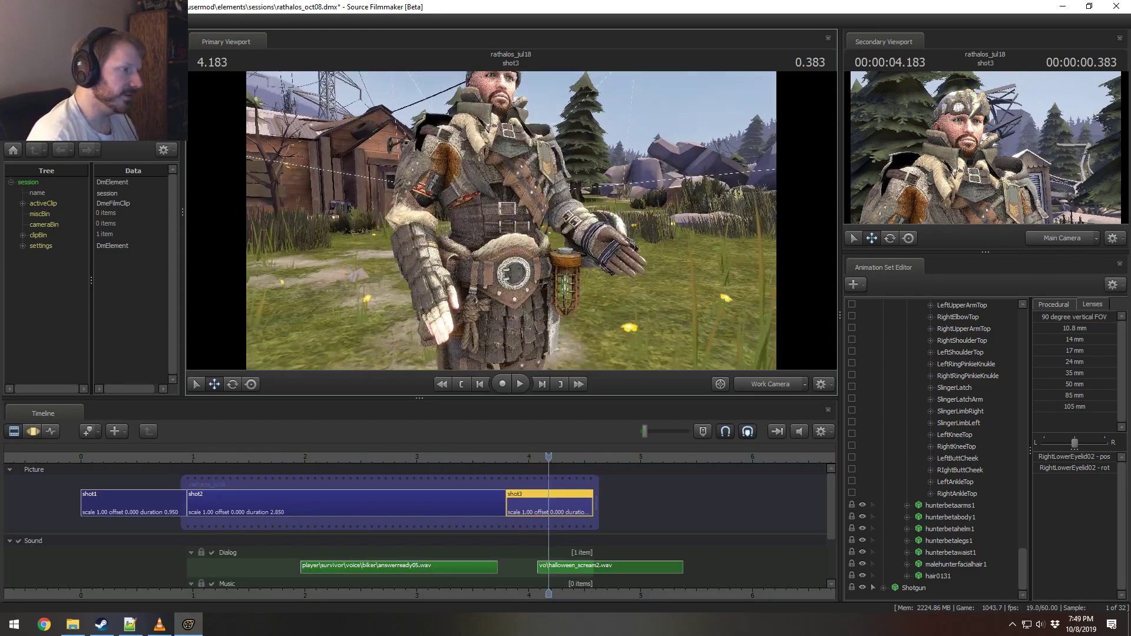
drag(511, 271, 511, 221)
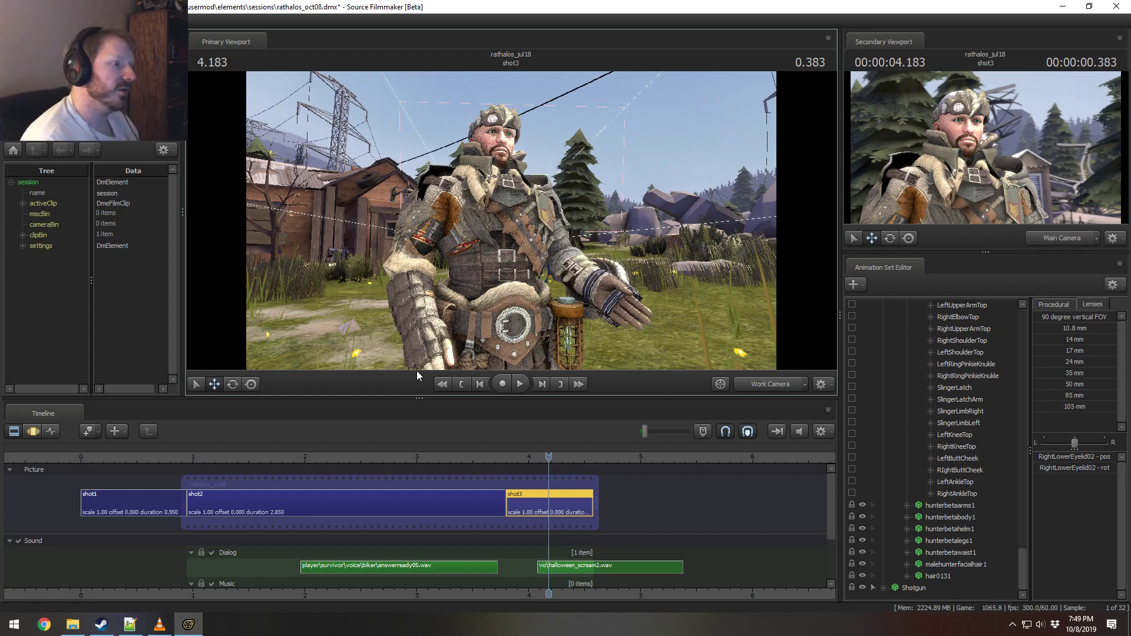
drag(631, 279, 649, 331)
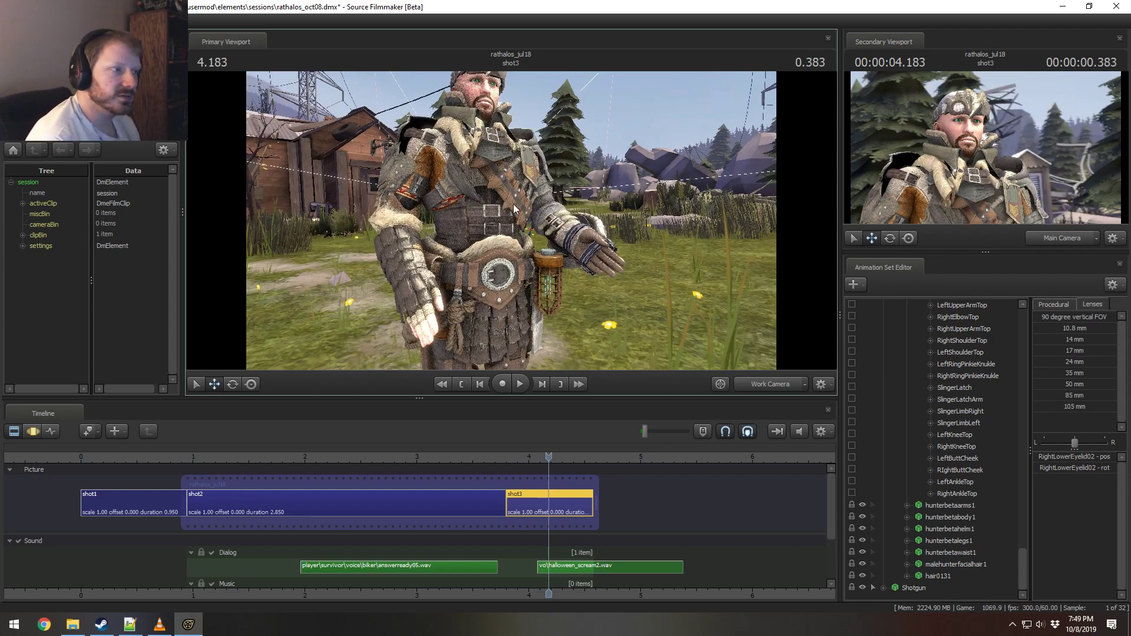
drag(568, 203, 453, 259)
drag(451, 327, 510, 242)
key(F3)
key(ctrl)
key(ctrl)
mouse_move(428, 307)
ctrl+mouse_down()
mouse_move(472, 328)
mouse_move(464, 290)
mouse_move(446, 287)
mouse_move(446, 276)
mouse_move(412, 288)
mouse_move(467, 296)
ctrl+mouse_up()
key(w)
key(s)
key(e)
drag(474, 231, 465, 232)
Step: Rotate the left thumb bones bip_thumb_1_L and bip_thumb_2_L, and adjust the left arm by rotating bip_upperArm_L
drag(605, 220, 545, 197)
ctrl+click(597, 222)
ctrl+click(575, 222)
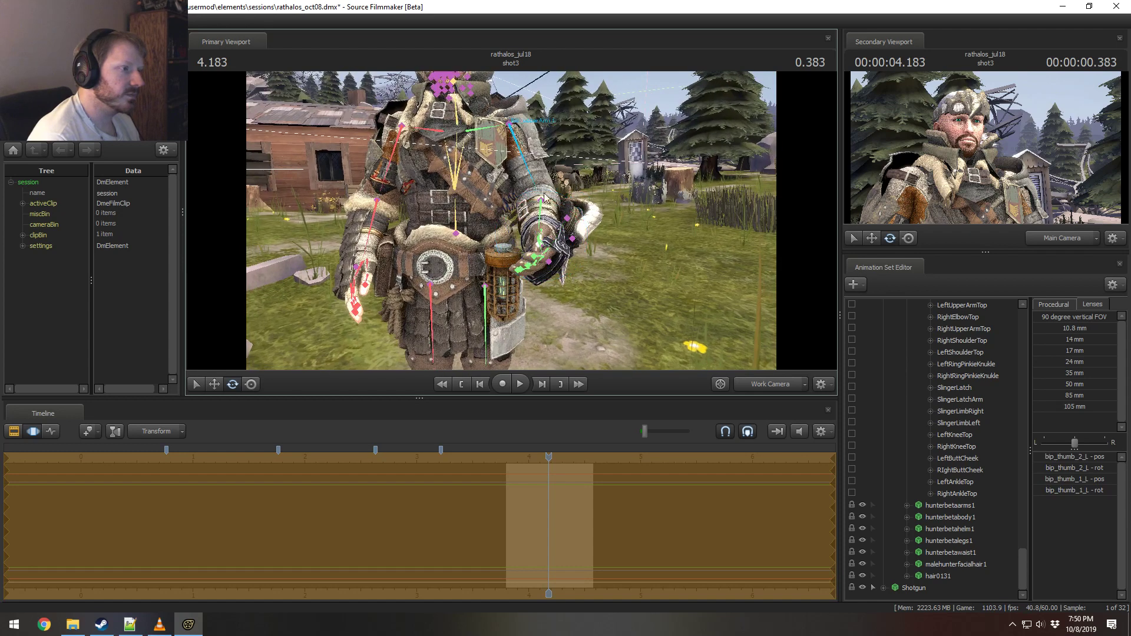
ctrl+click(539, 186)
drag(518, 157, 511, 225)
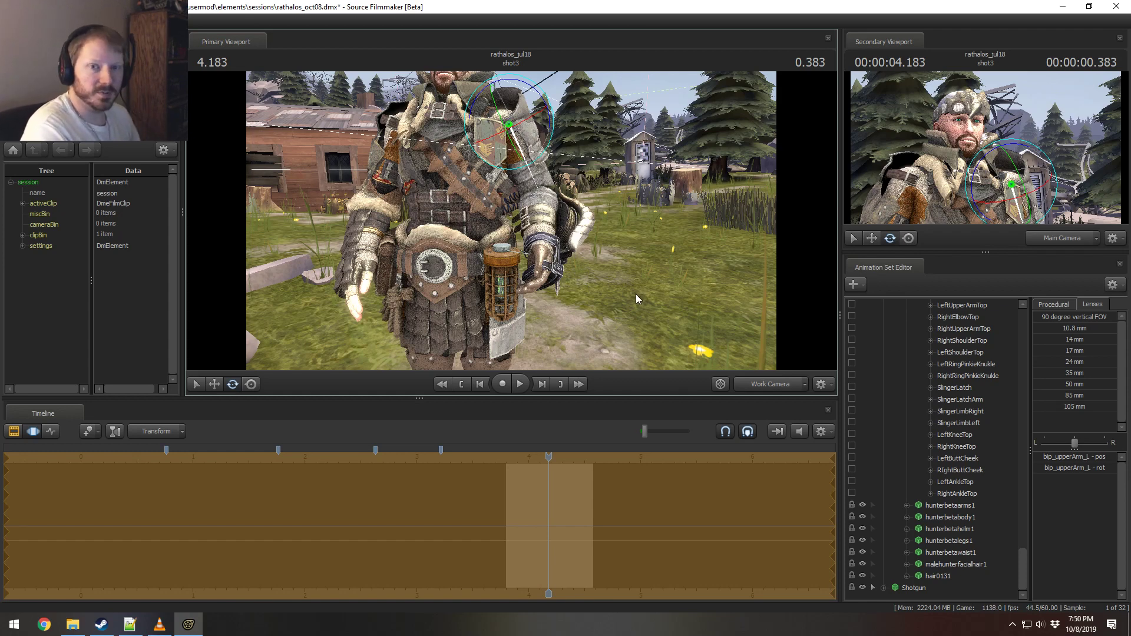
Step: Return to the clip view of the timeline and play shot3 from its start
key(F2)
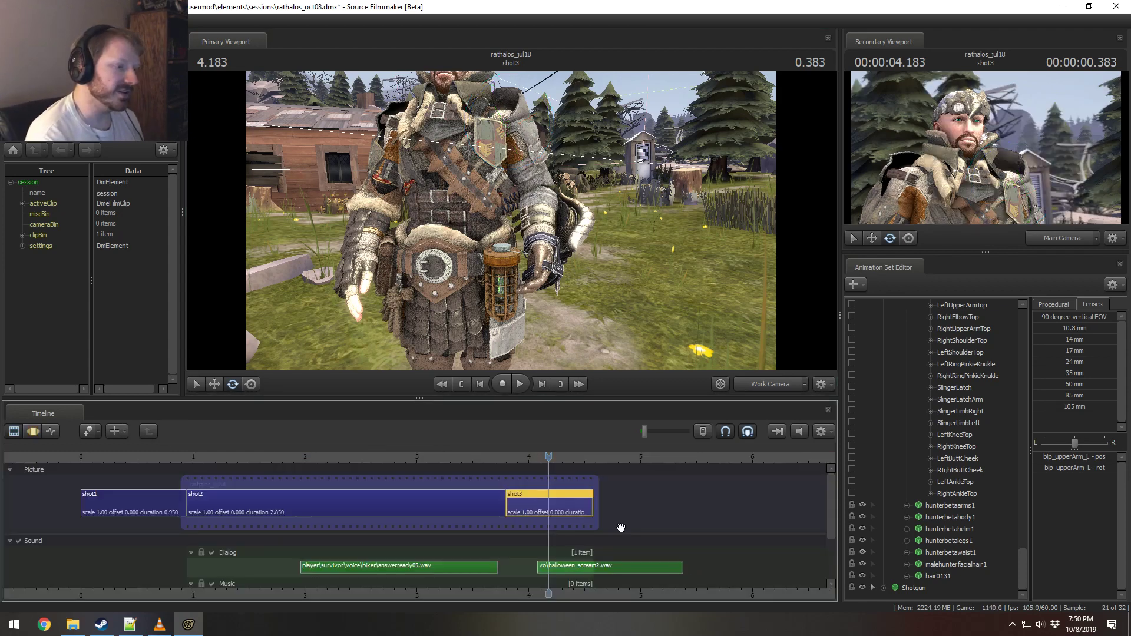
middle_drag(616, 595, 728, 586)
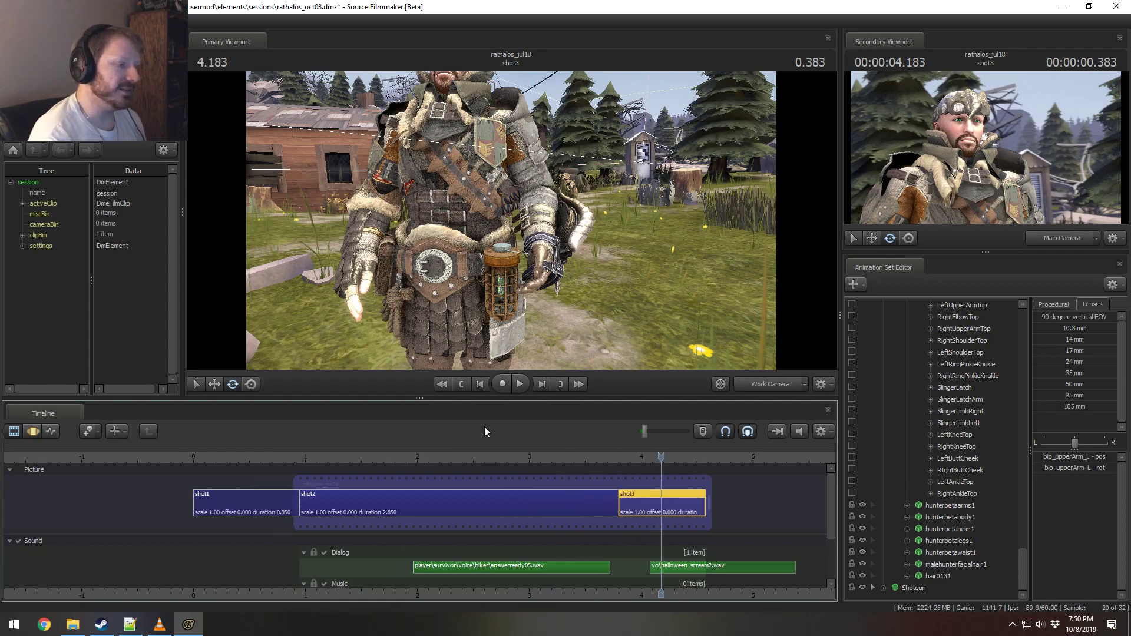
drag(528, 457, 619, 457)
key(space)
key(space)
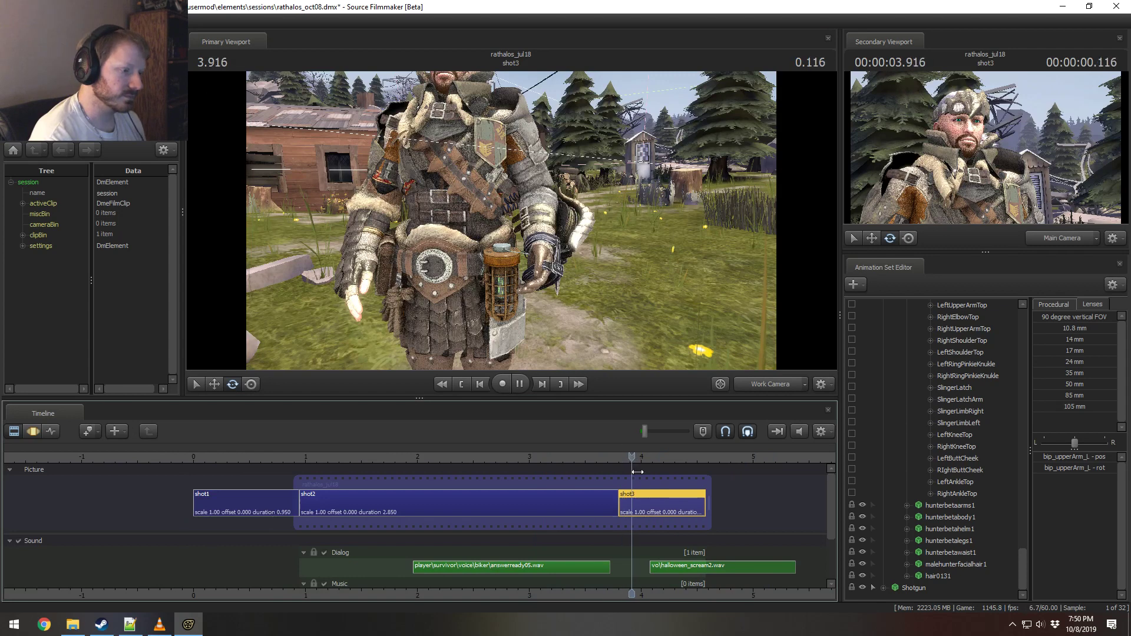
Step: Play the cut from shot2 into shot3 and stop playback within shot3 in the clip view
click(505, 459)
key(F3)
key(space)
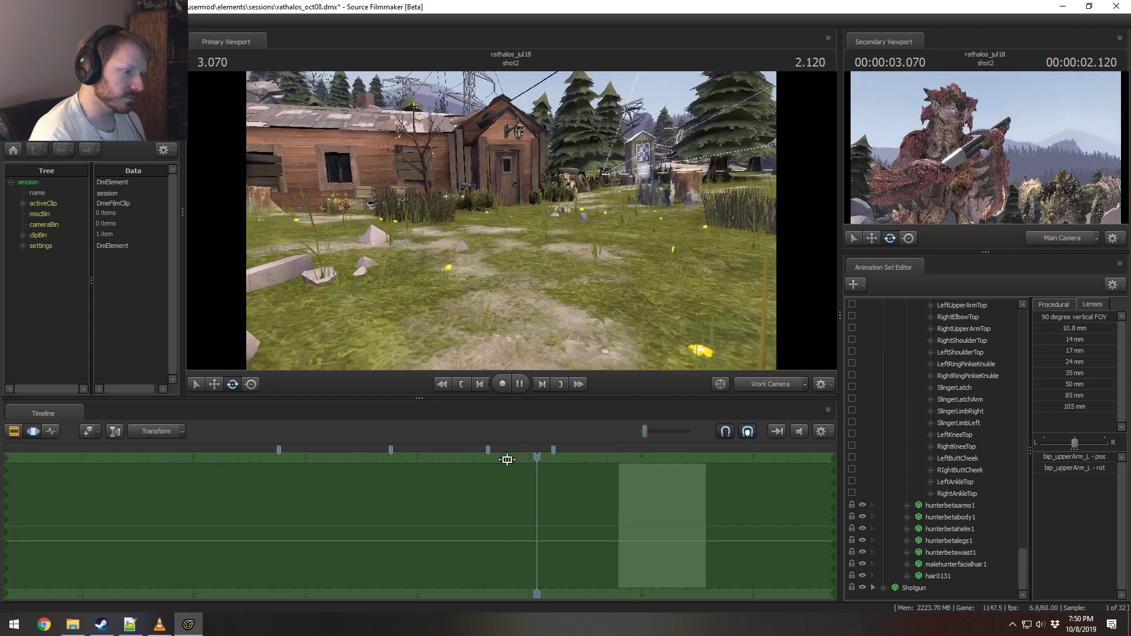
key(F2)
key(space)
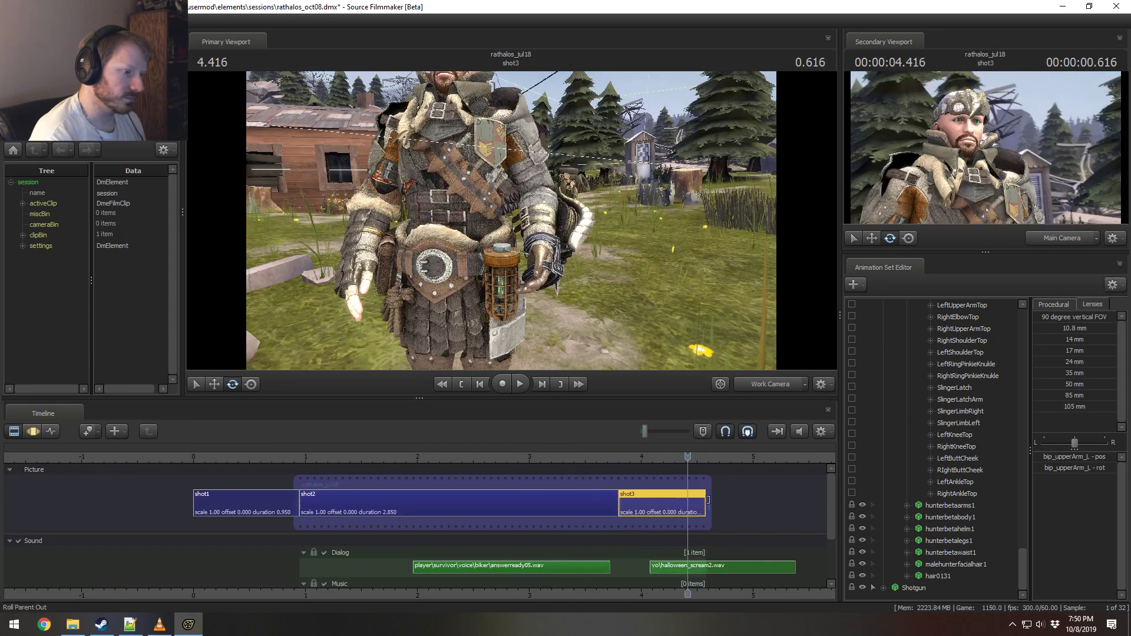
Step: Extend shot3 to a duration of 1.033, shift the halloween_scream2.wav clip to start at about 4.4 s, and play the cut
drag(709, 503, 733, 503)
drag(665, 567, 698, 570)
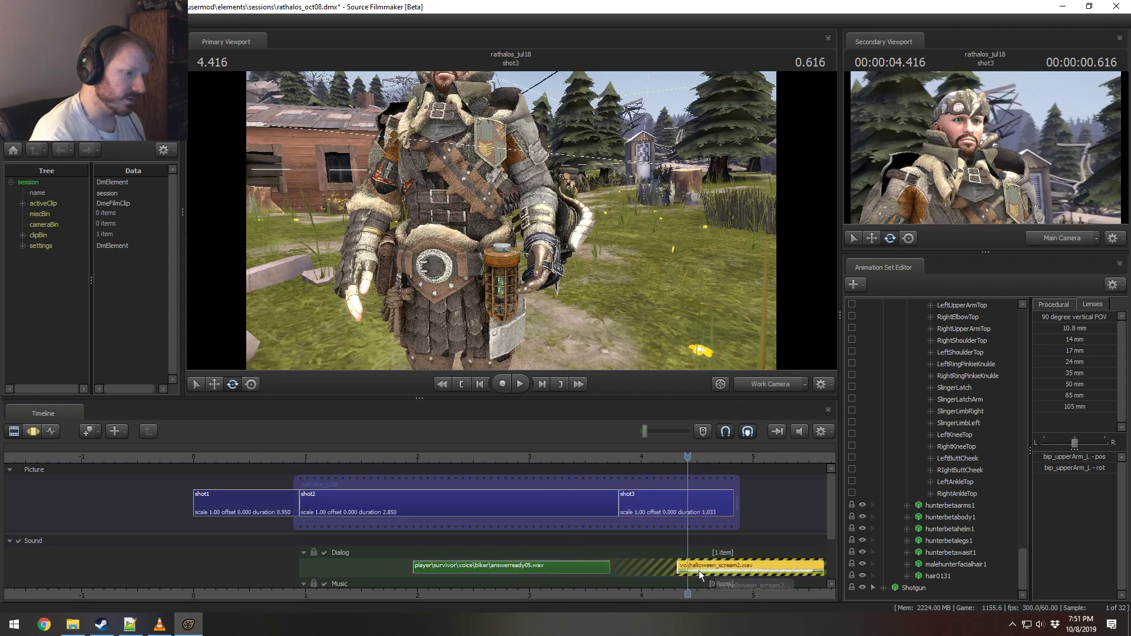
click(536, 457)
key(space)
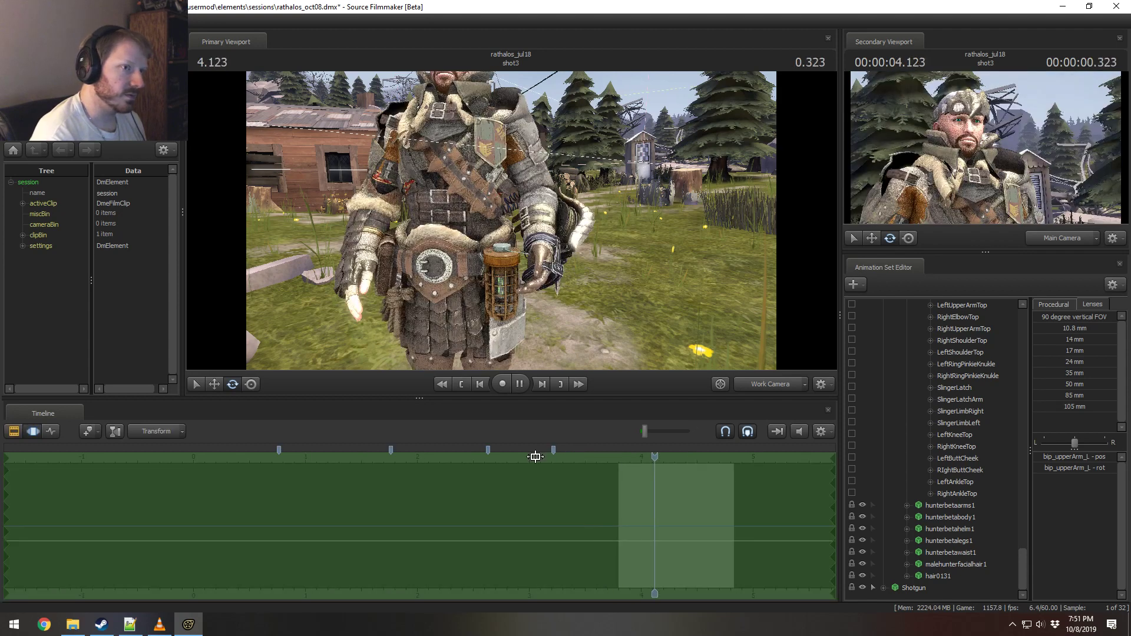
key(space)
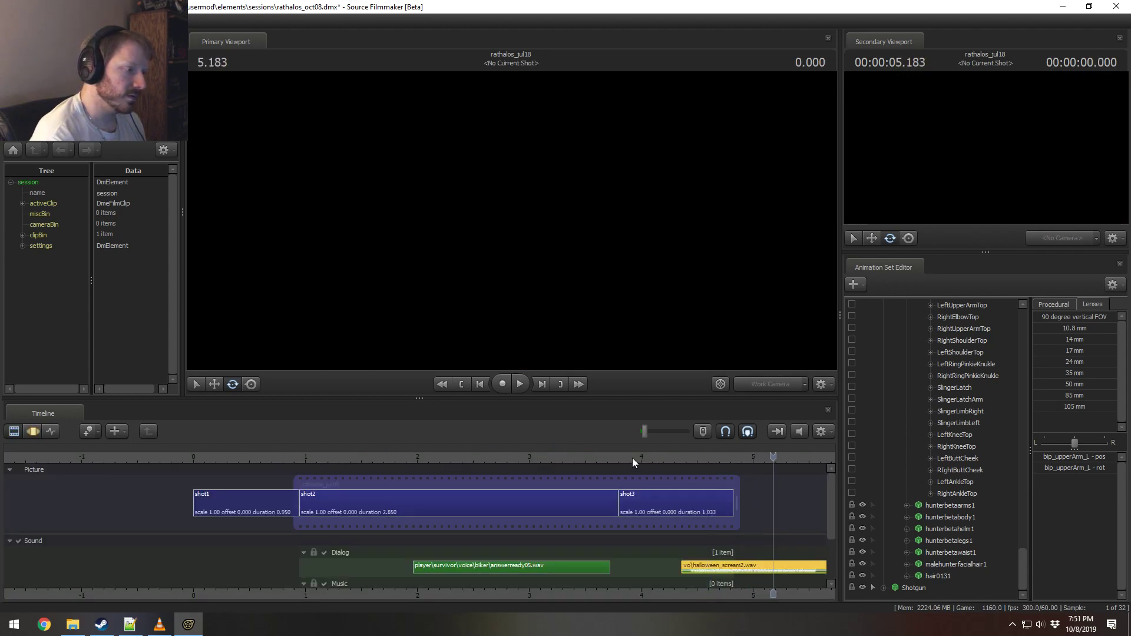
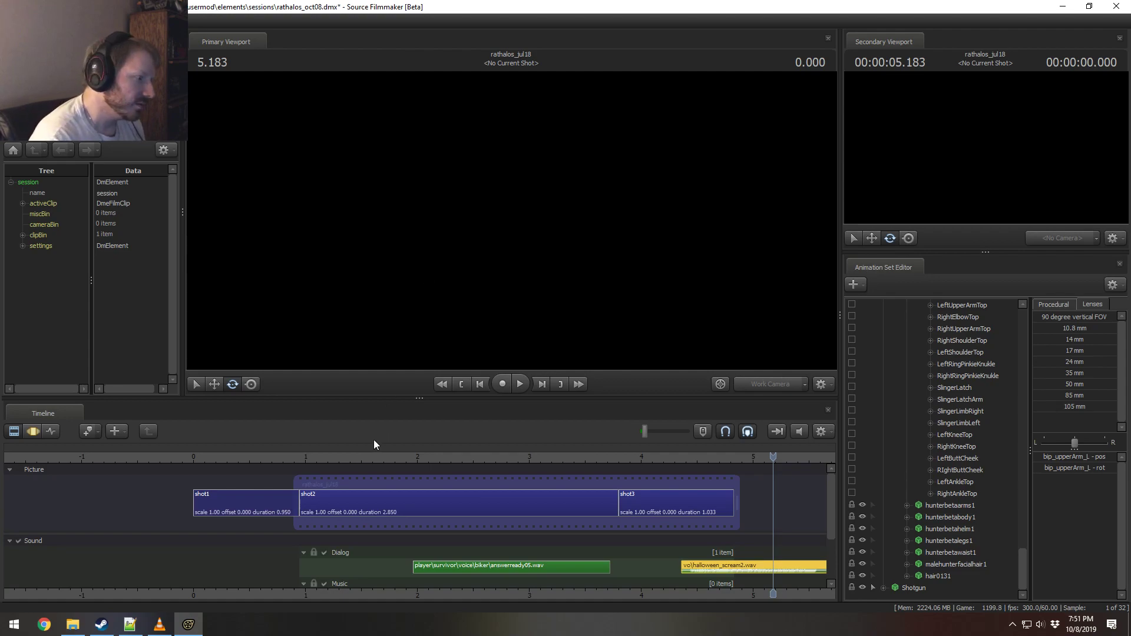
Step: Copy the Main Camera view to the Work Camera at 1.433 in shot2 and inspect Rathalos and Rathian from farther back
click(353, 466)
ctrl+click(780, 385)
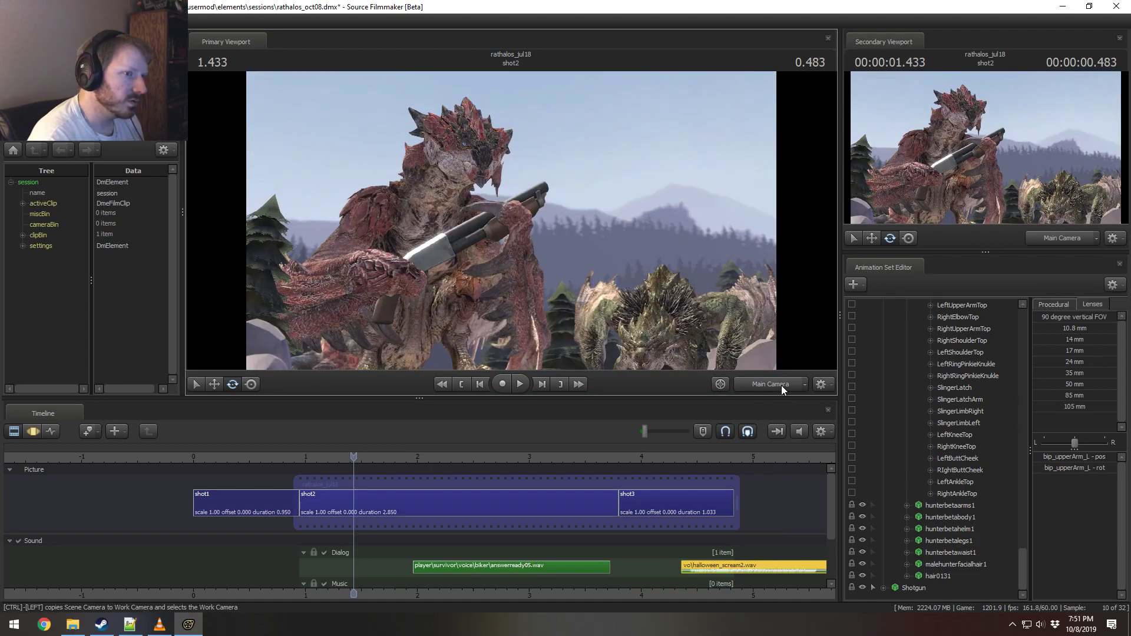
key(s)
drag(694, 316, 577, 353)
key(a)
key(z)
key(w)
key(d)
drag(511, 220, 522, 213)
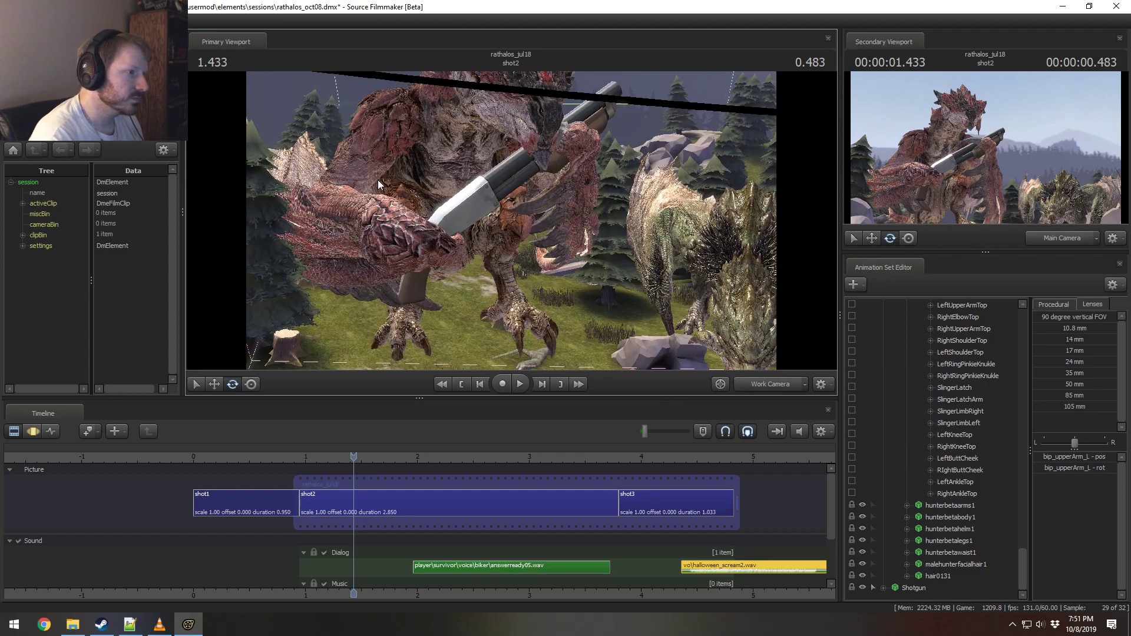
drag(609, 158, 512, 221)
key(s)
key(w)
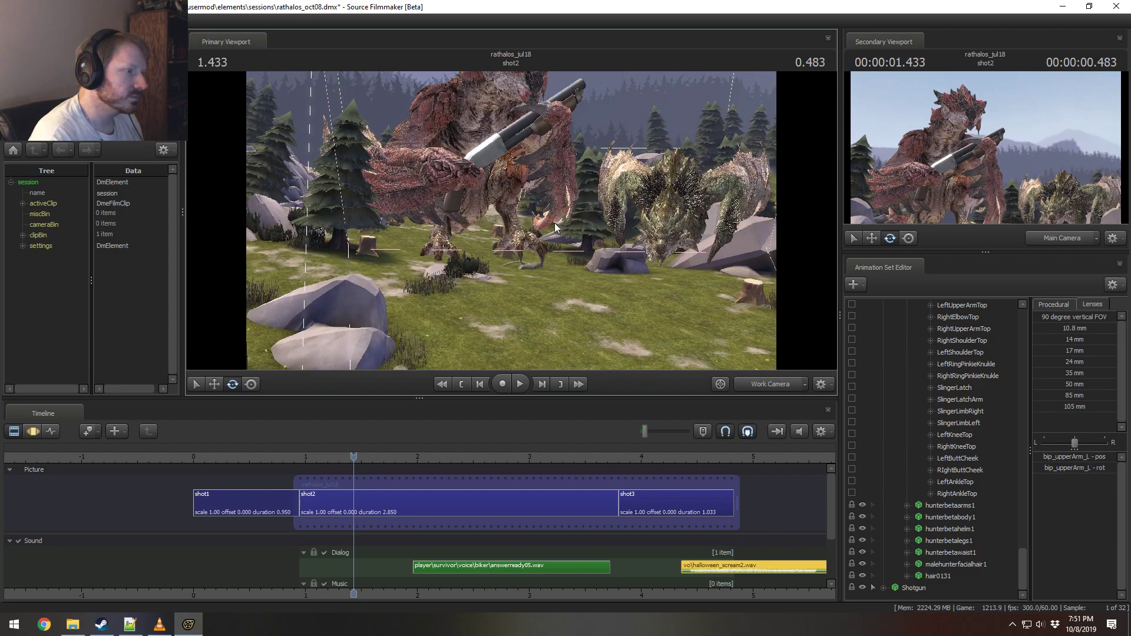
Step: Collapse the Hunter group in the list of animation sets
scroll(942, 448, up, 10)
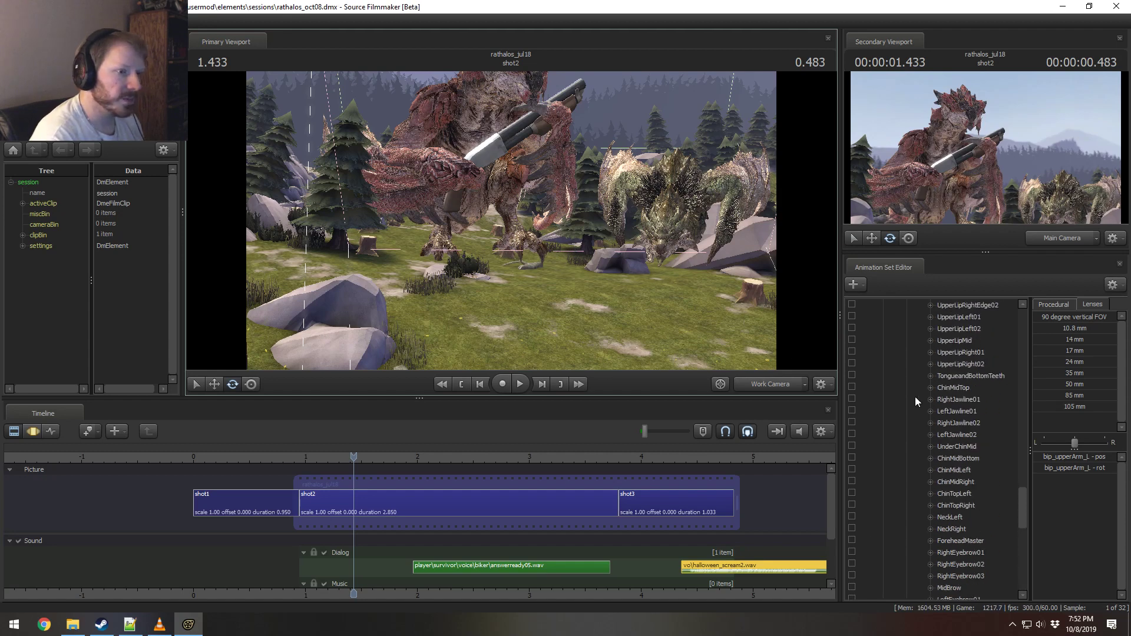
scroll(917, 398, up, 8)
scroll(920, 398, up, 8)
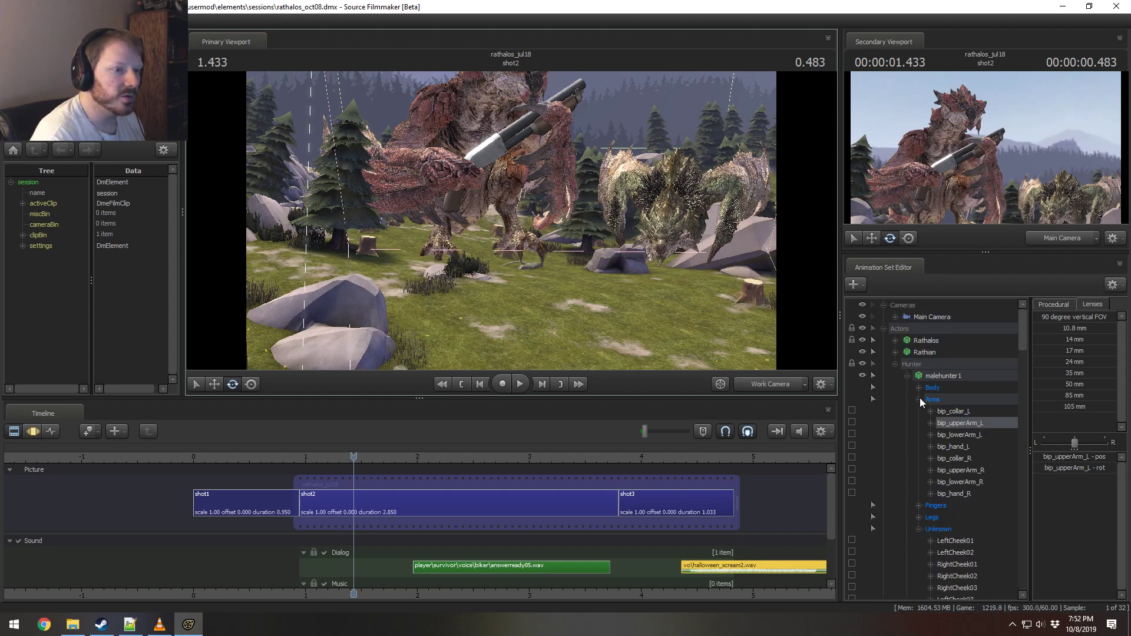
click(896, 364)
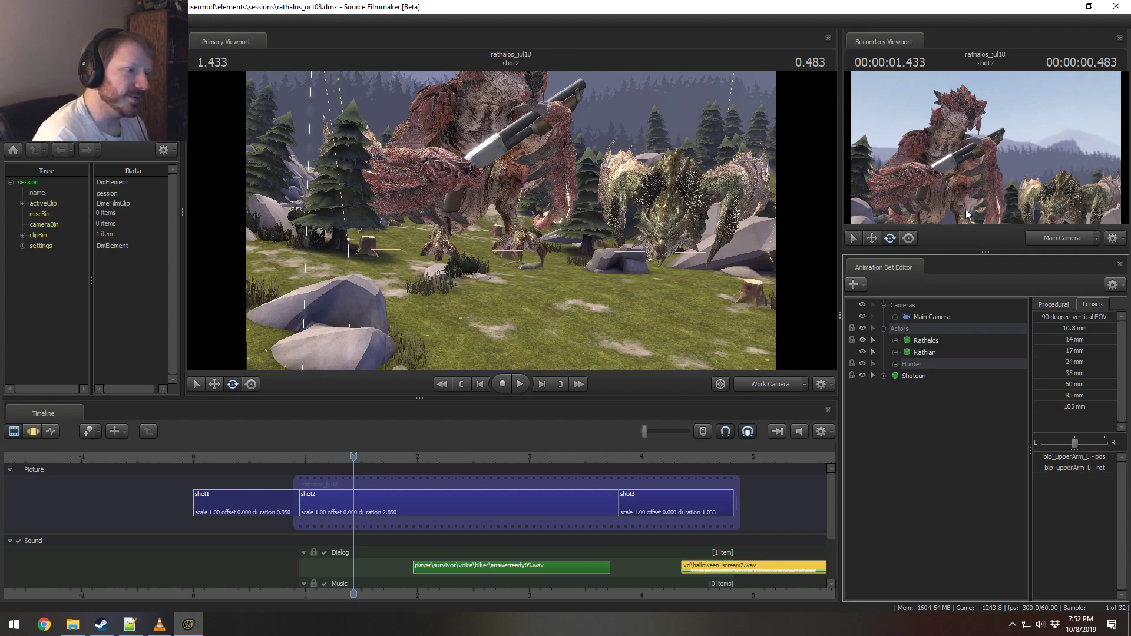
Step: Compare the Work Camera view of the clearing beside the monsters with shot2's Main Camera framing
drag(602, 208, 735, 327)
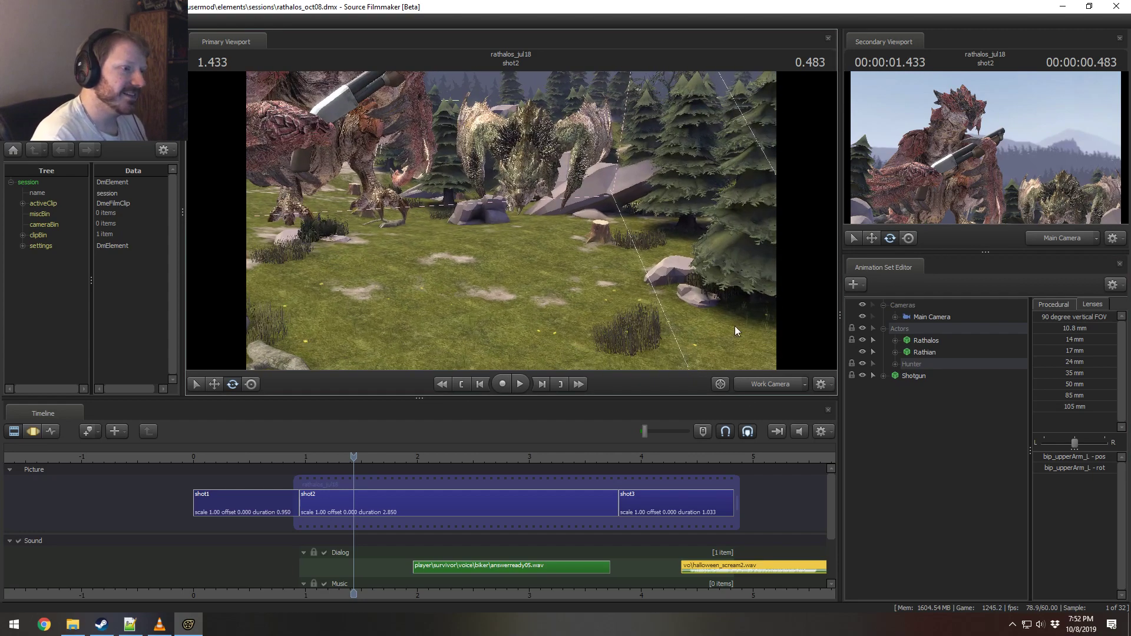
click(772, 382)
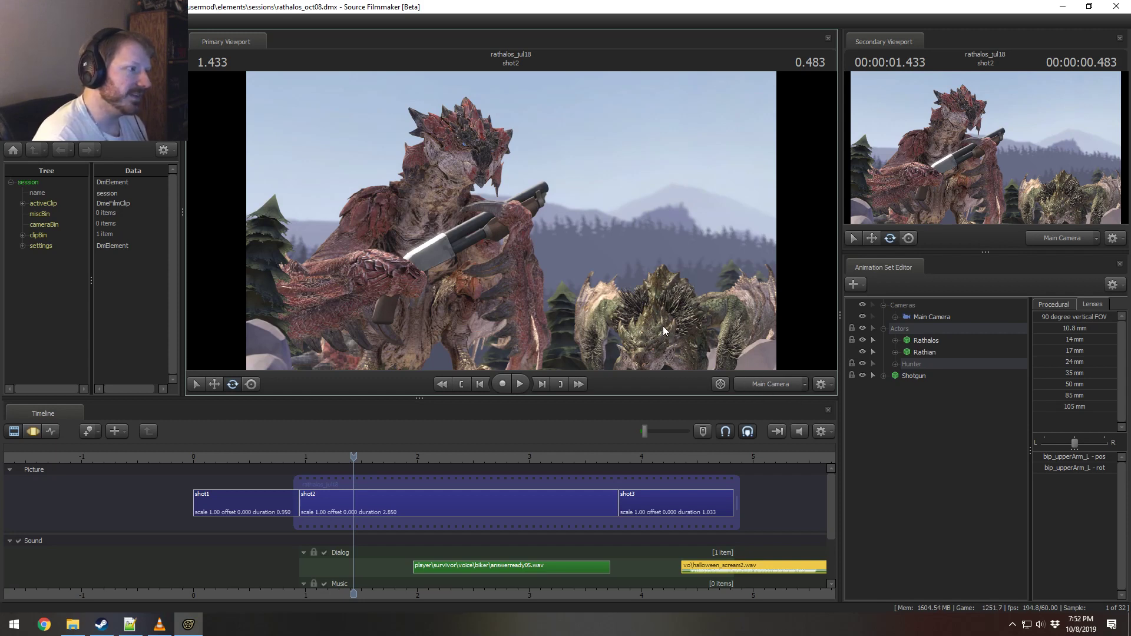
key(F2)
key(F1)
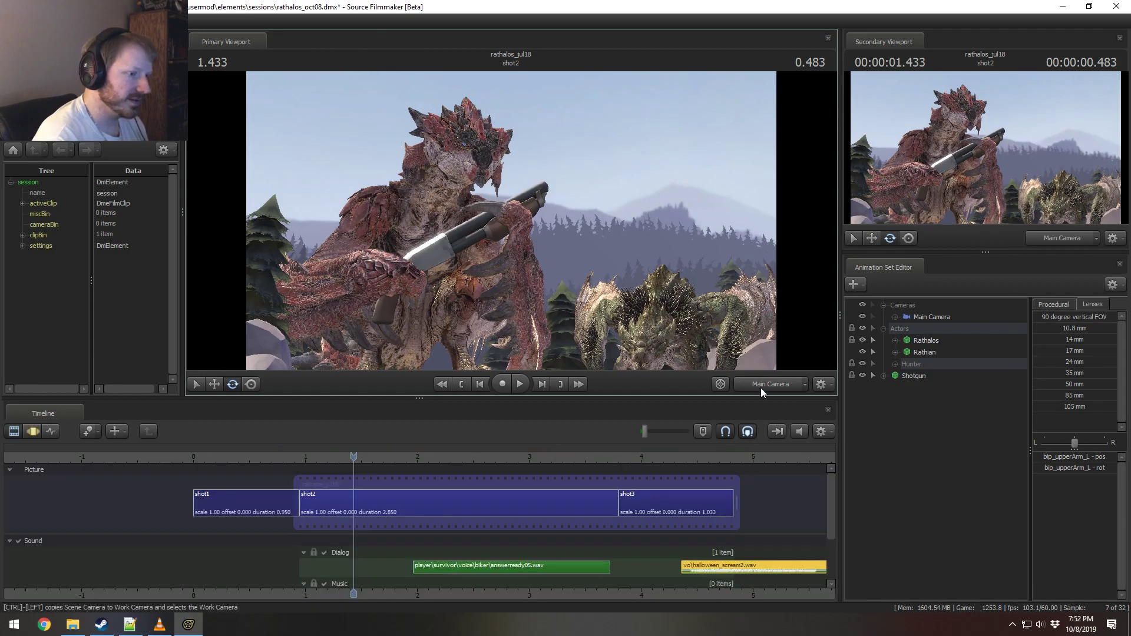
Step: Return to the Work Camera and try hiding the World Static Props around the cabin in shot2
click(753, 384)
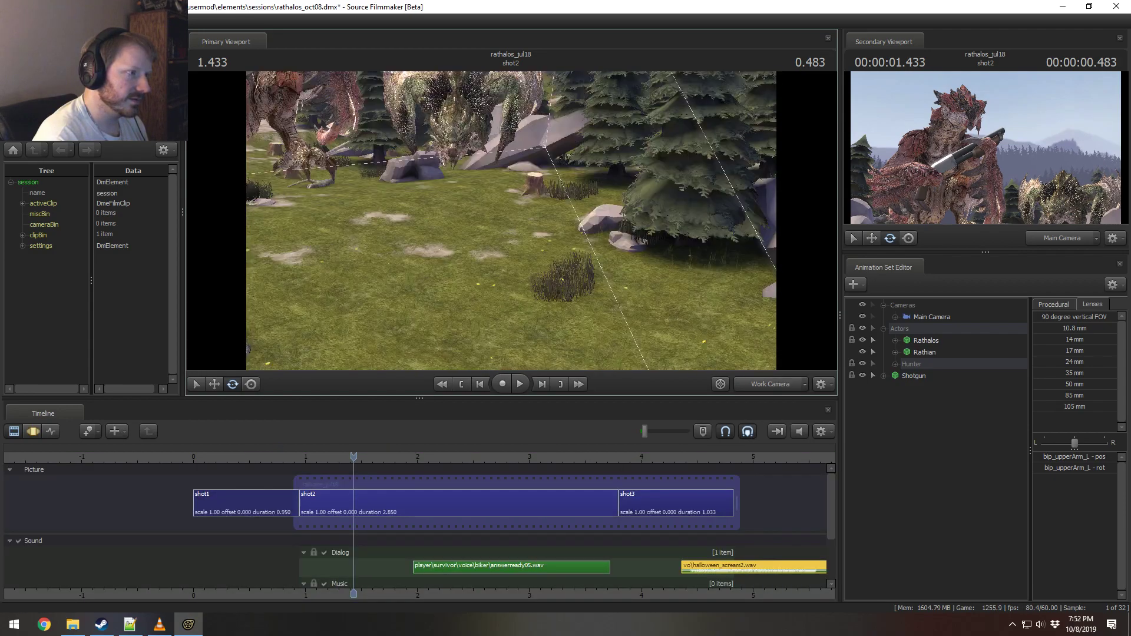
right_click(511, 223)
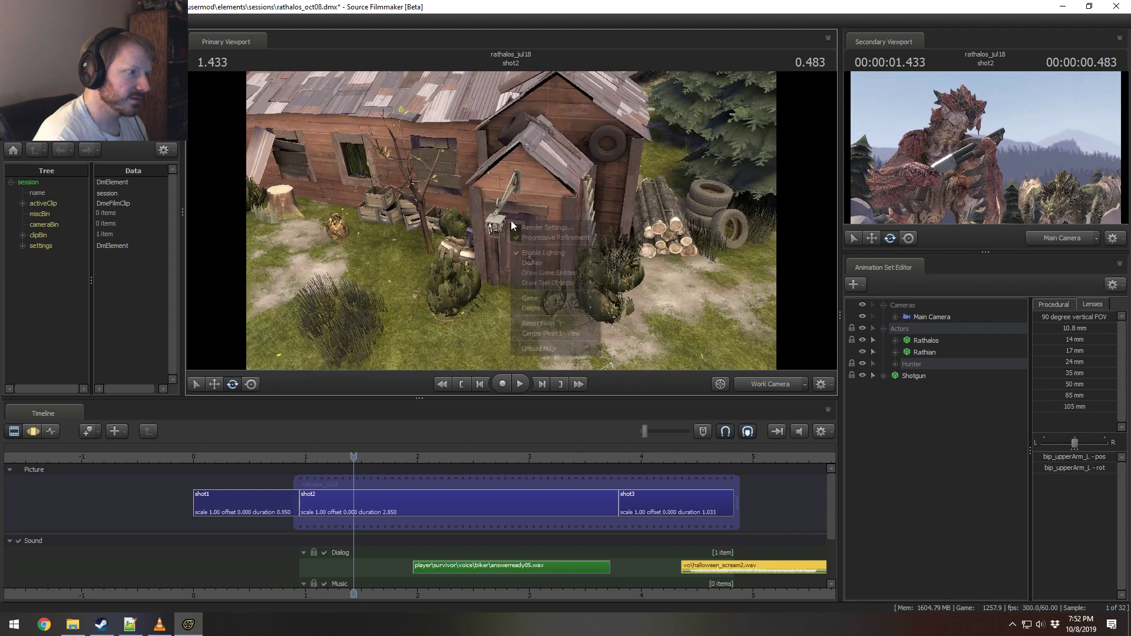
mouse_move(555, 272)
click(620, 296)
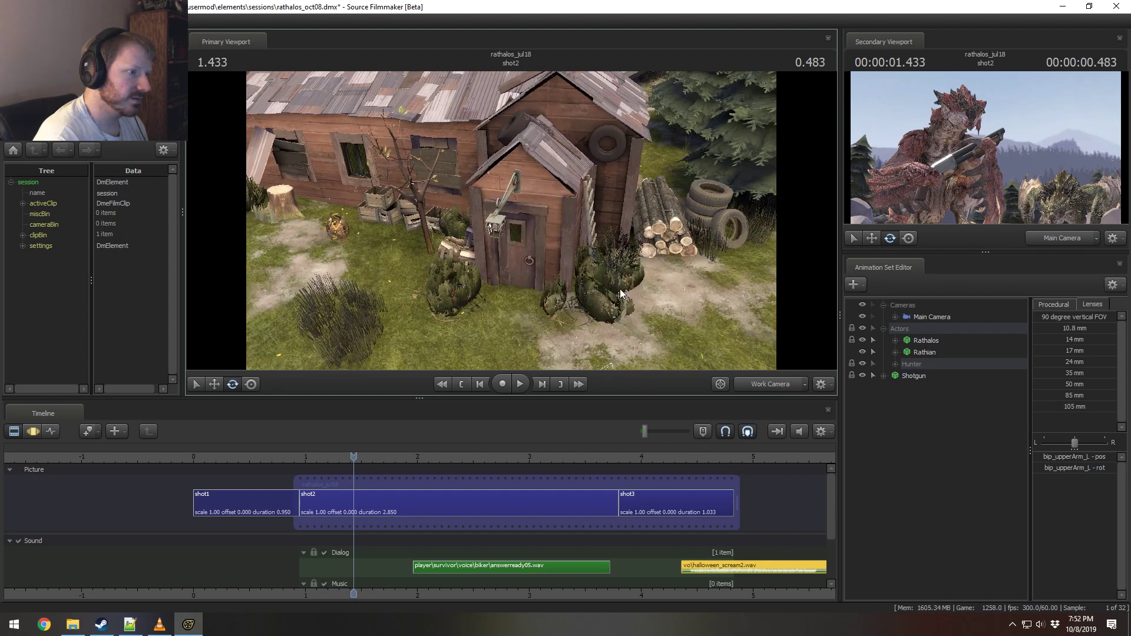
right_click(621, 289)
mouse_move(648, 342)
click(743, 361)
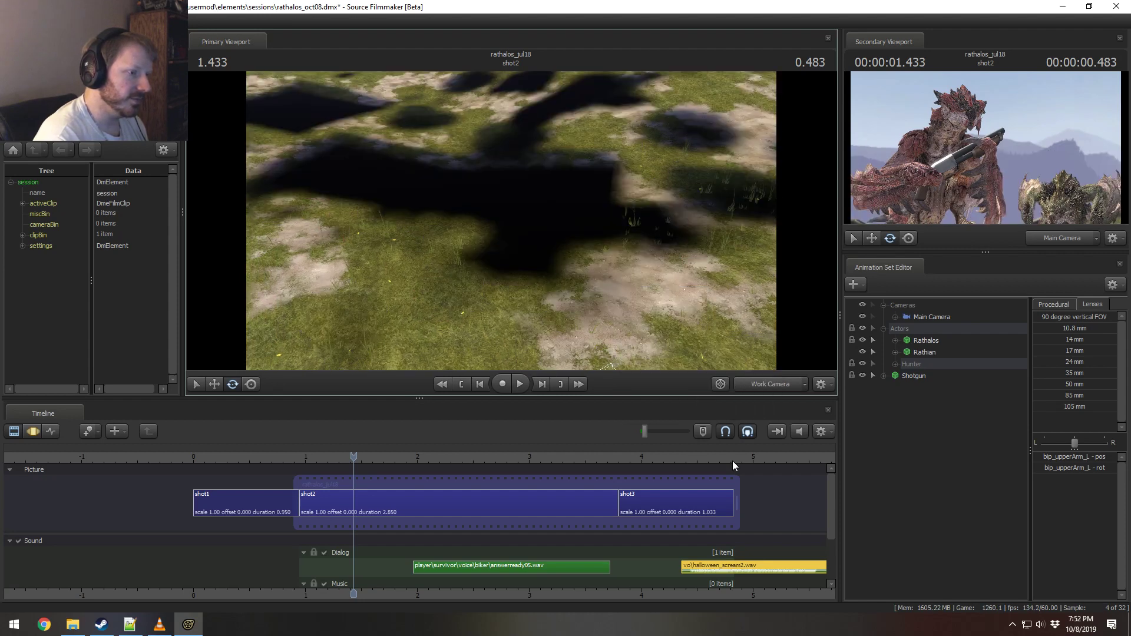
drag(511, 221, 464, 149)
key(F3)
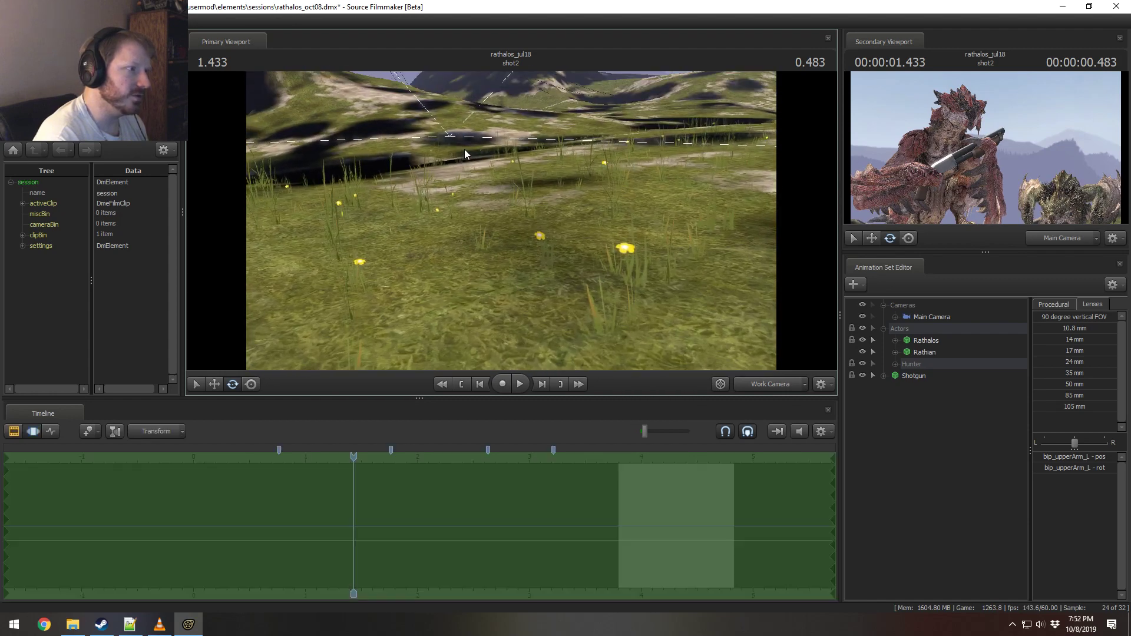
Step: Check the drawn tool objects and game entities options and hide the World Static Props in shot2 again
right_click(514, 200)
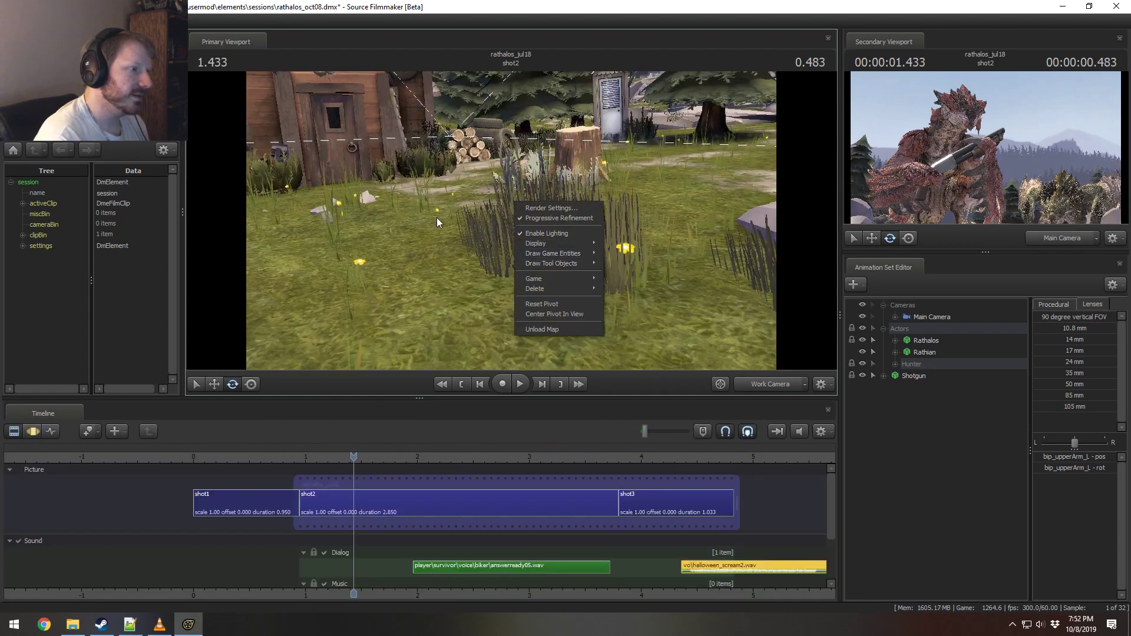
right_click(436, 217)
mouse_move(494, 280)
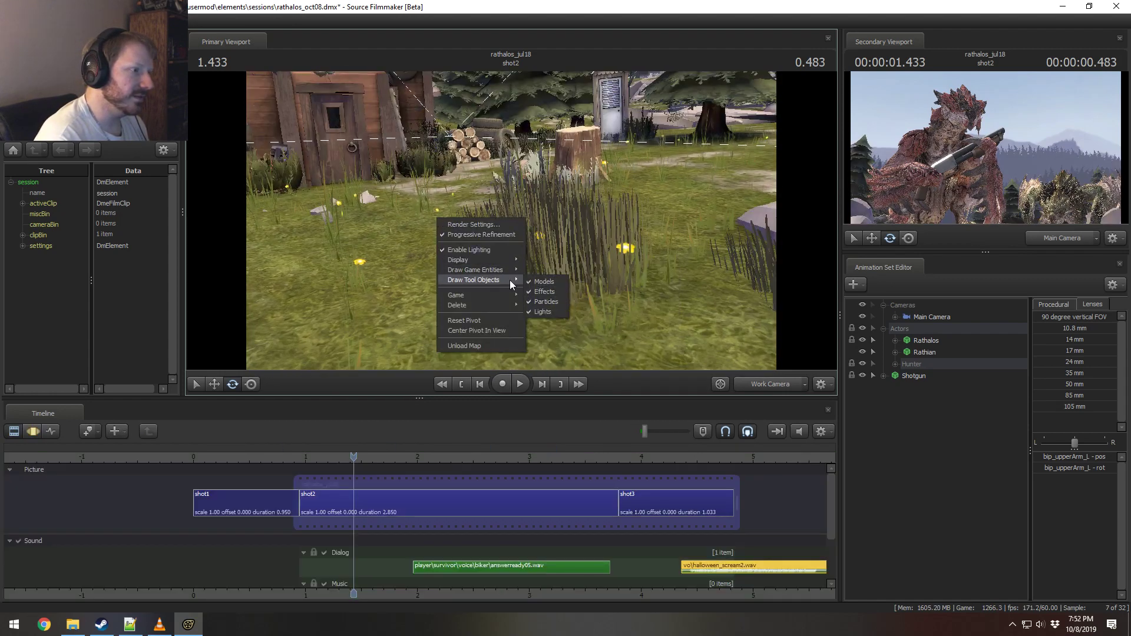
click(530, 280)
right_click(505, 263)
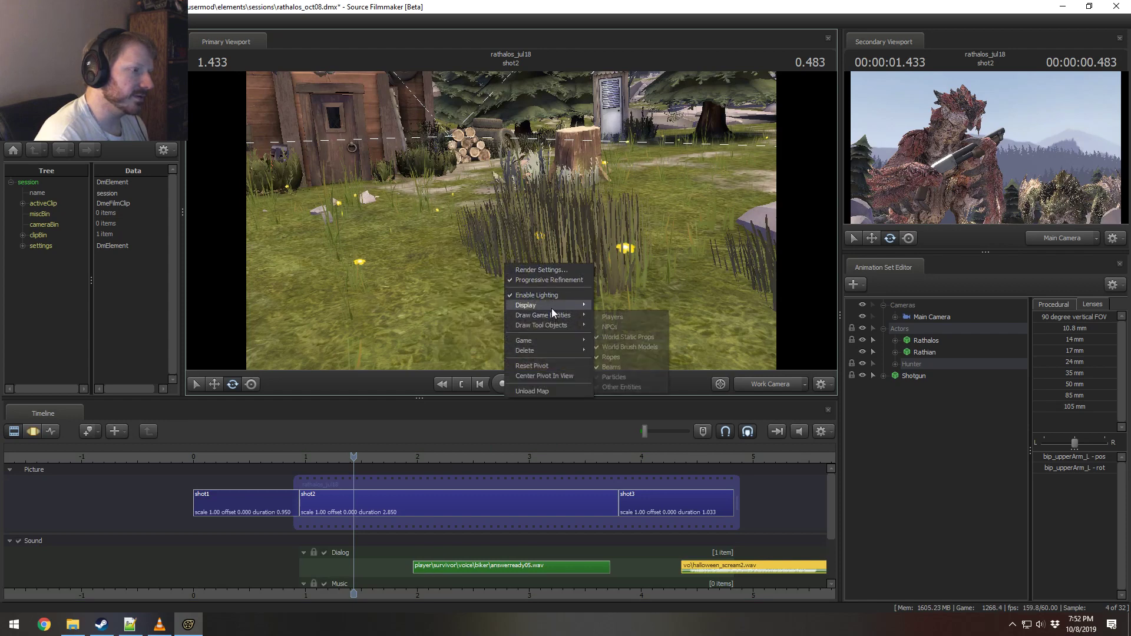
mouse_move(551, 306)
click(607, 325)
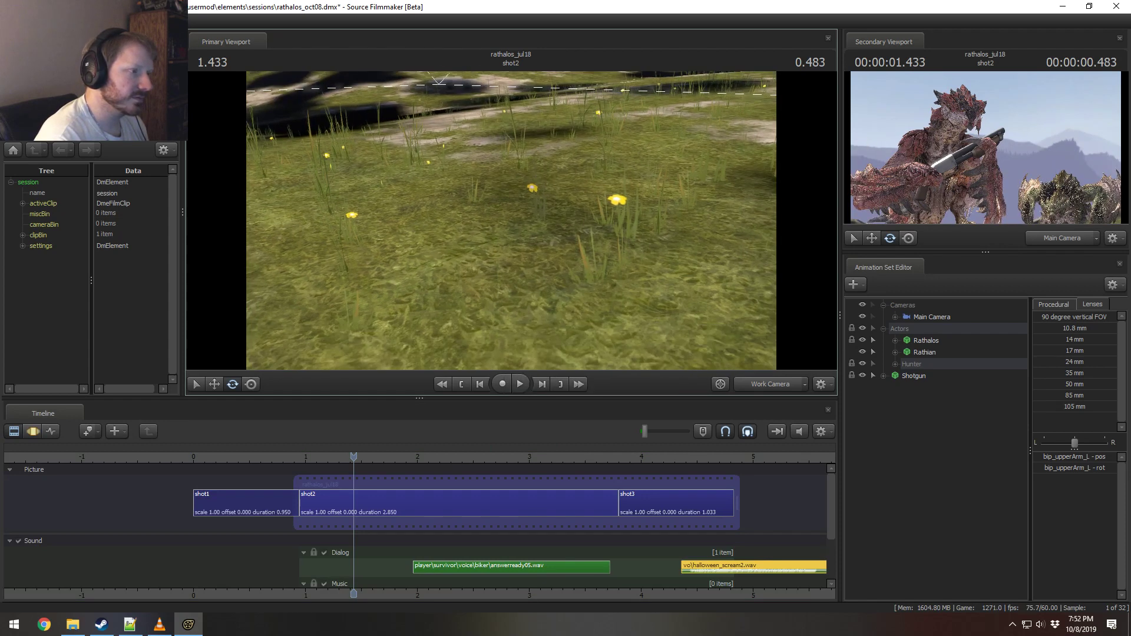
drag(510, 277, 510, 220)
Step: Inspect the map scenery in shot3 and the monsters at 3.150 in shot2, and return to the Main Camera
click(645, 458)
drag(630, 343, 630, 220)
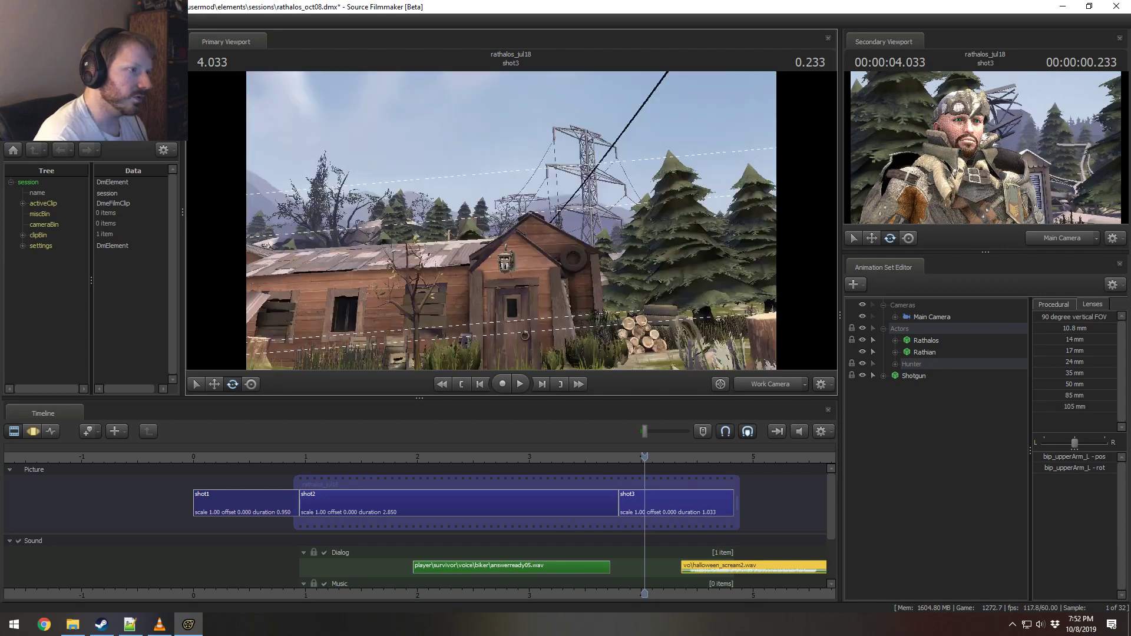
right_click(541, 255)
click(545, 457)
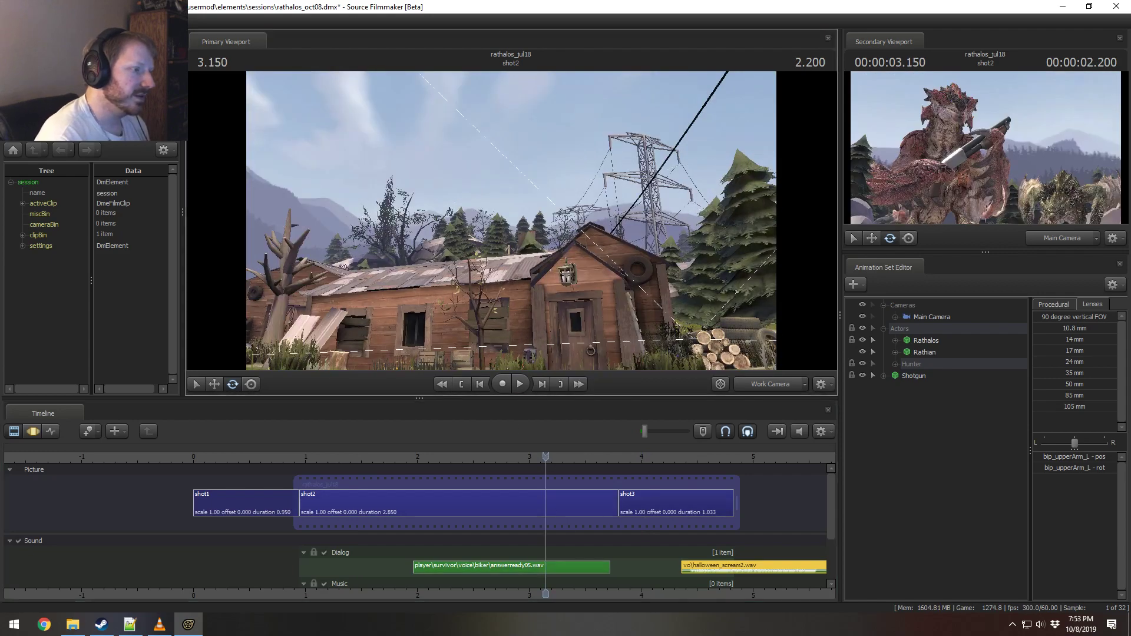
mouse_move(510, 220)
mouse_down()
mouse_move(277, 236)
mouse_move(330, 177)
mouse_move(297, 192)
mouse_move(277, 235)
mouse_move(412, 277)
mouse_move(508, 221)
mouse_up()
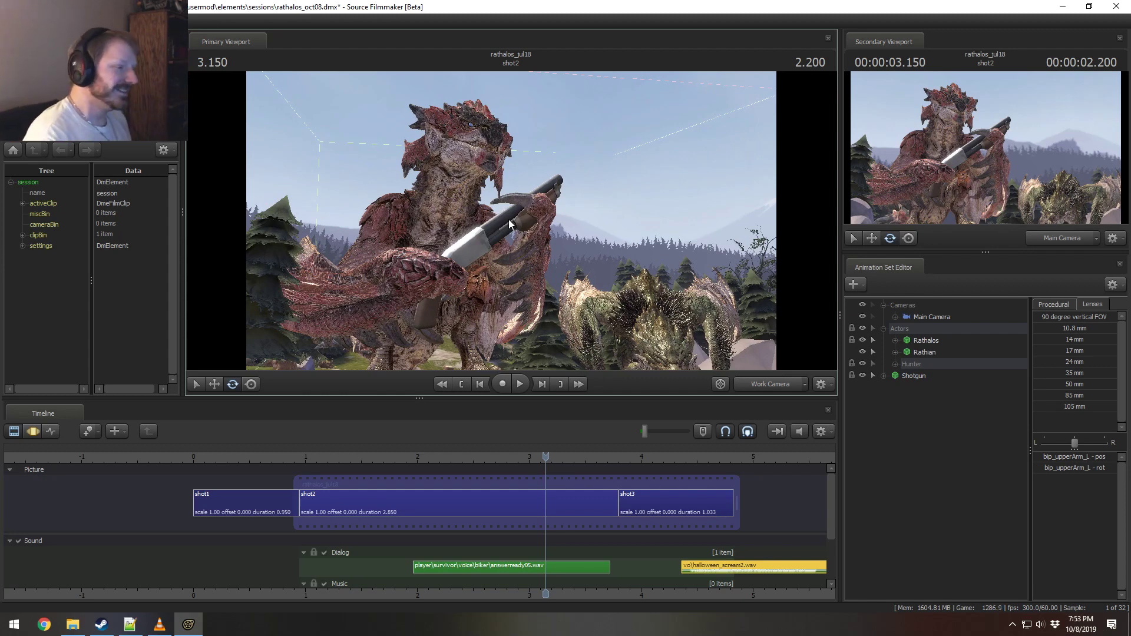
key(s)
drag(610, 235, 598, 277)
key(w)
click(775, 387)
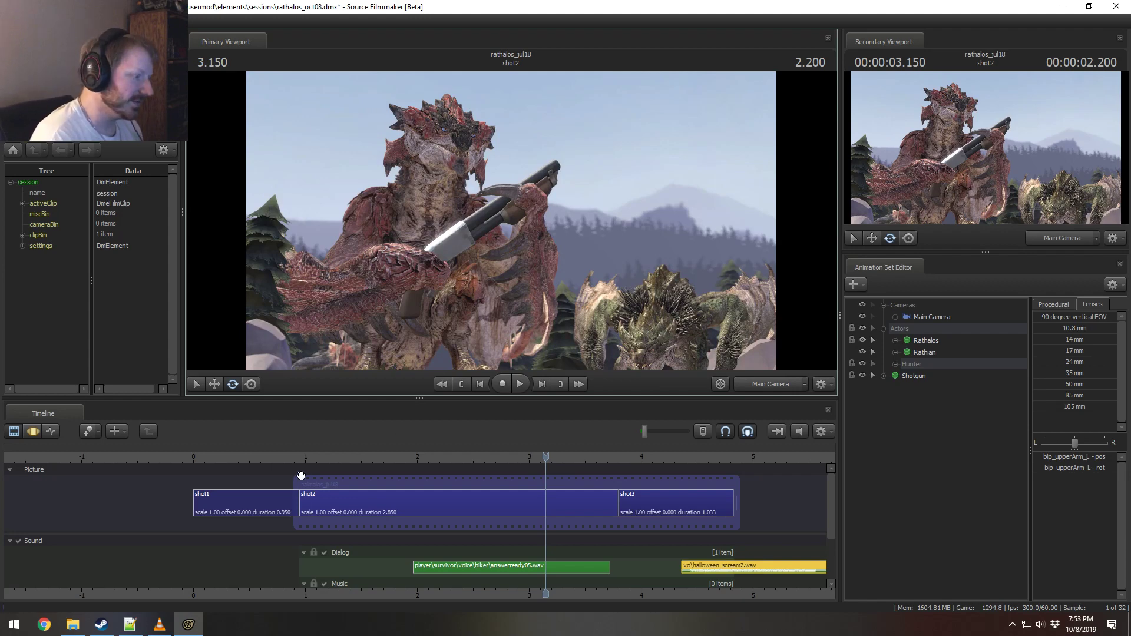
Step: Play shot2 from near its start through the Main Camera and pause at 2.433
click(320, 458)
key(space)
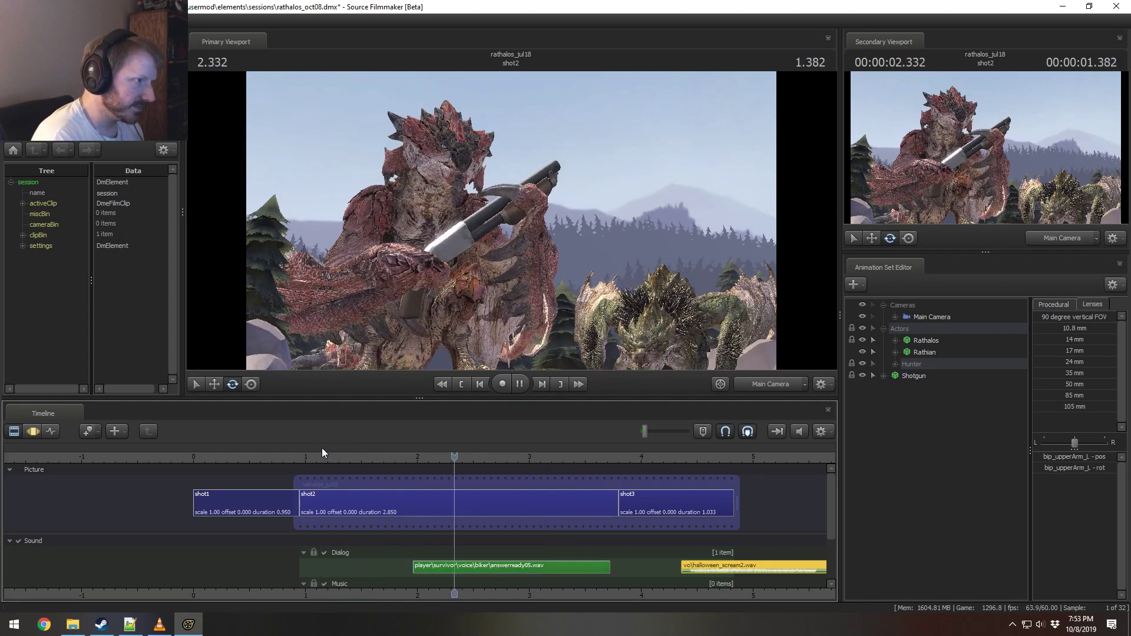
key(space)
Step: Expand the Hunter group in shot2, select all of its models, and delete them together with the group
click(895, 364)
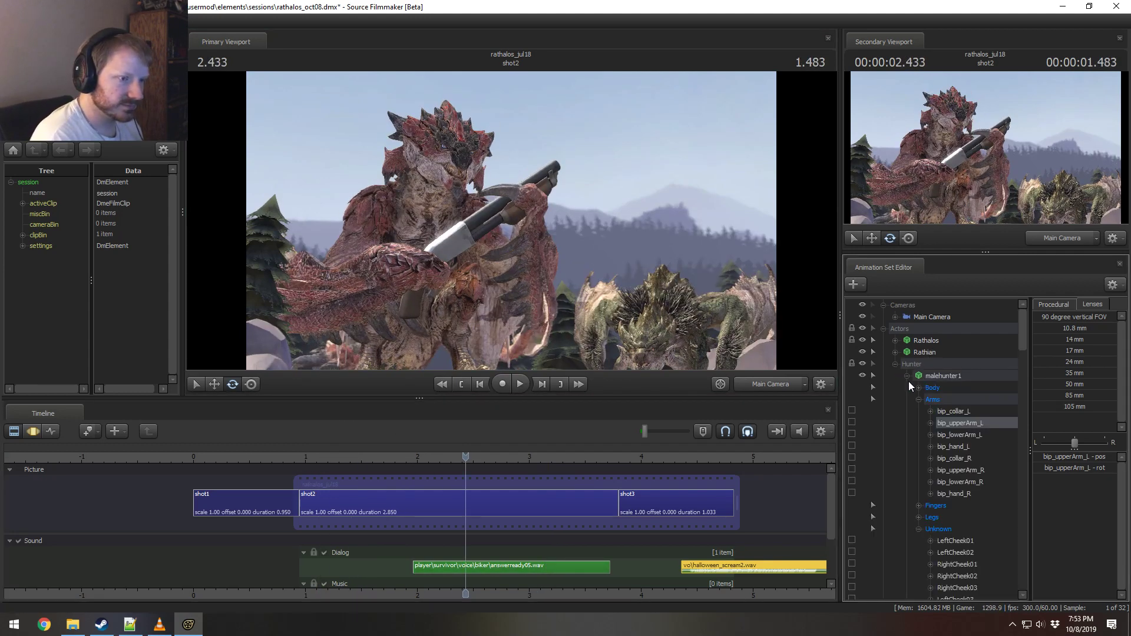
click(894, 365)
click(895, 363)
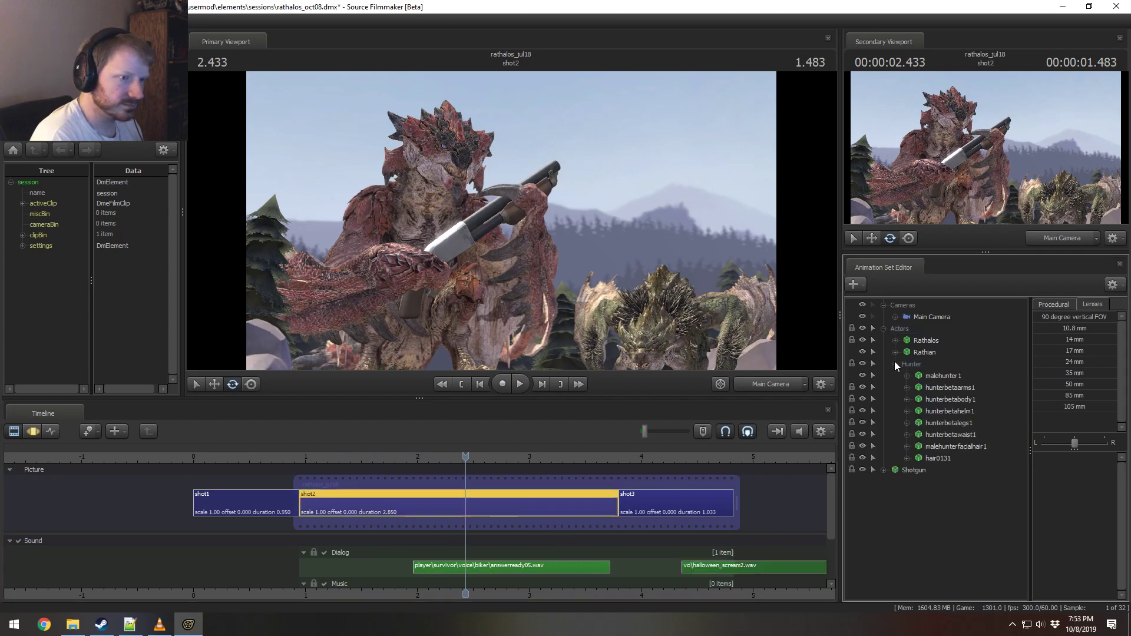
click(928, 365)
right_click(932, 382)
click(965, 412)
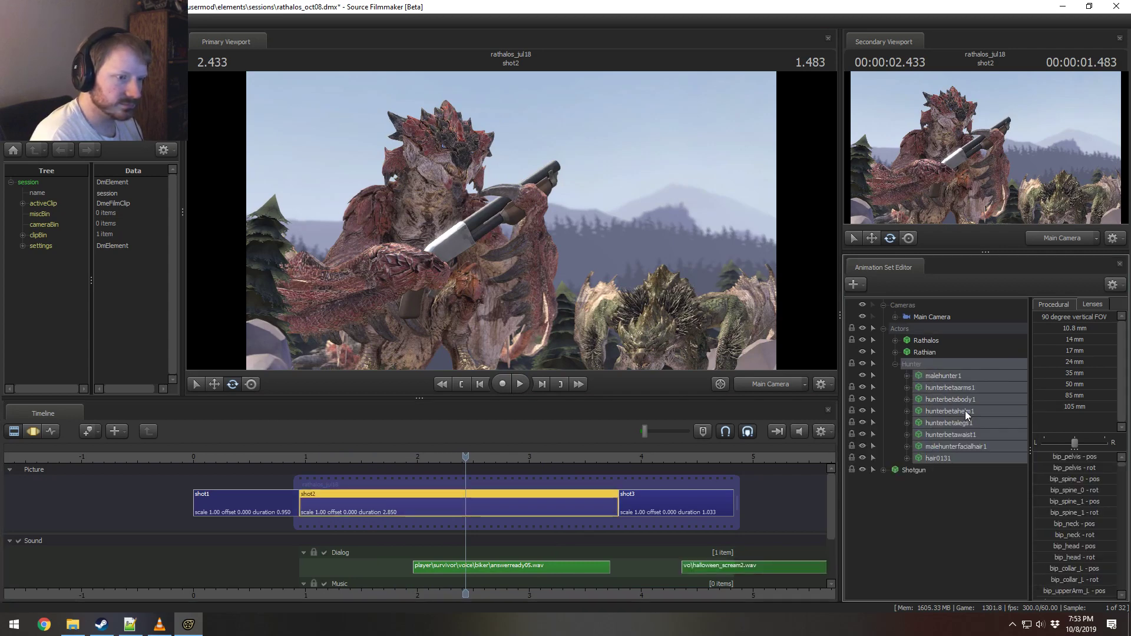
right_click(906, 361)
click(922, 380)
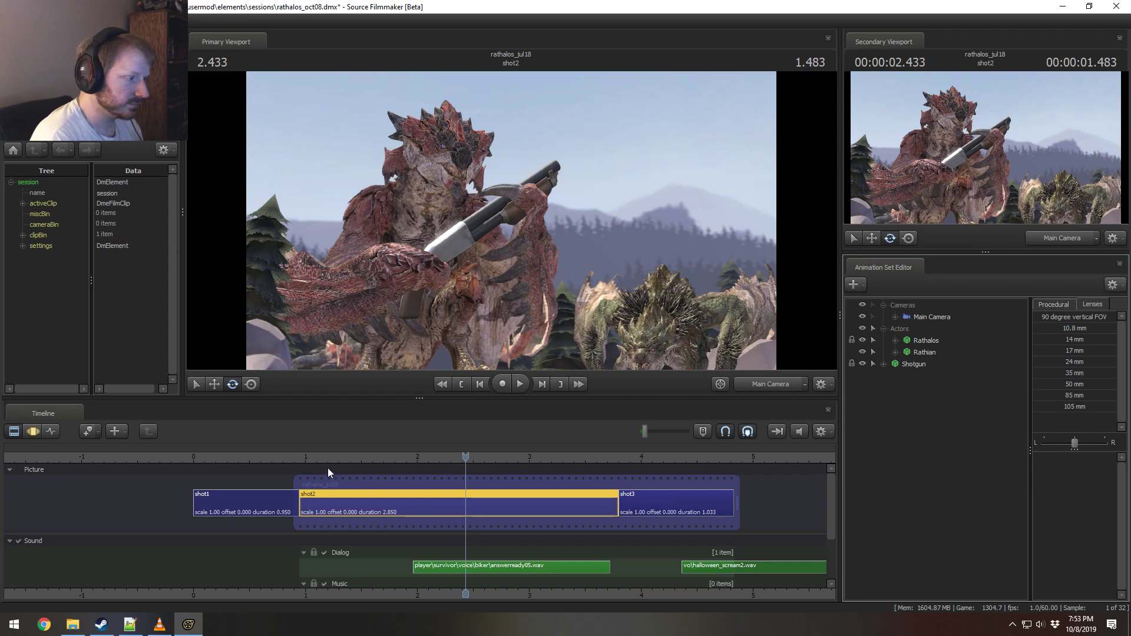
Step: Delete the Rathian animation set from shot3
click(695, 475)
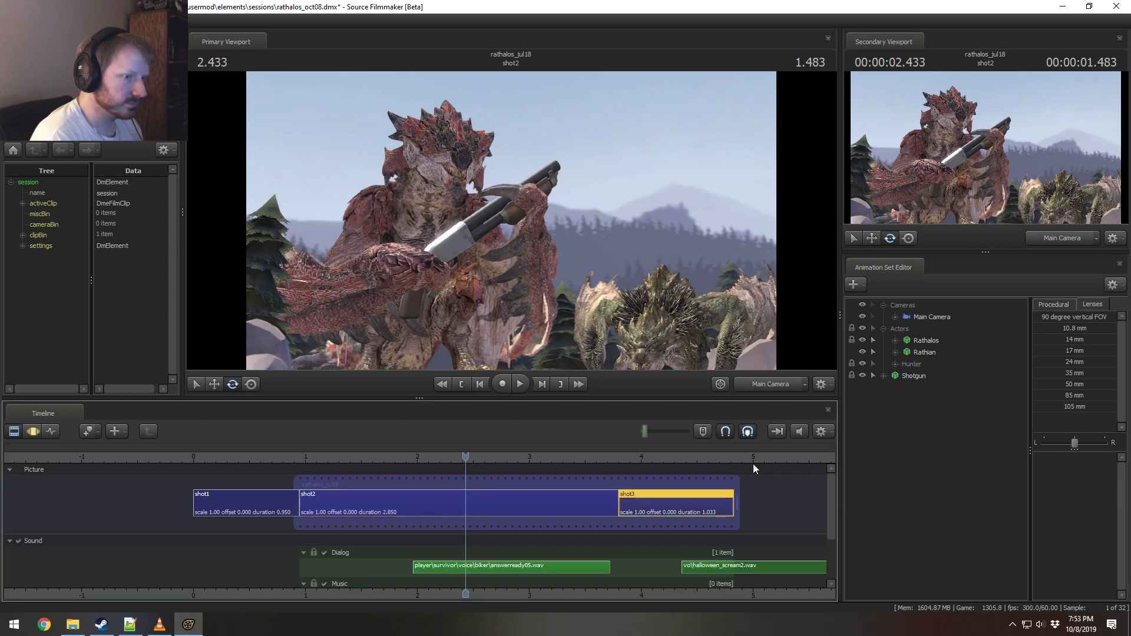
click(921, 350)
right_click(921, 352)
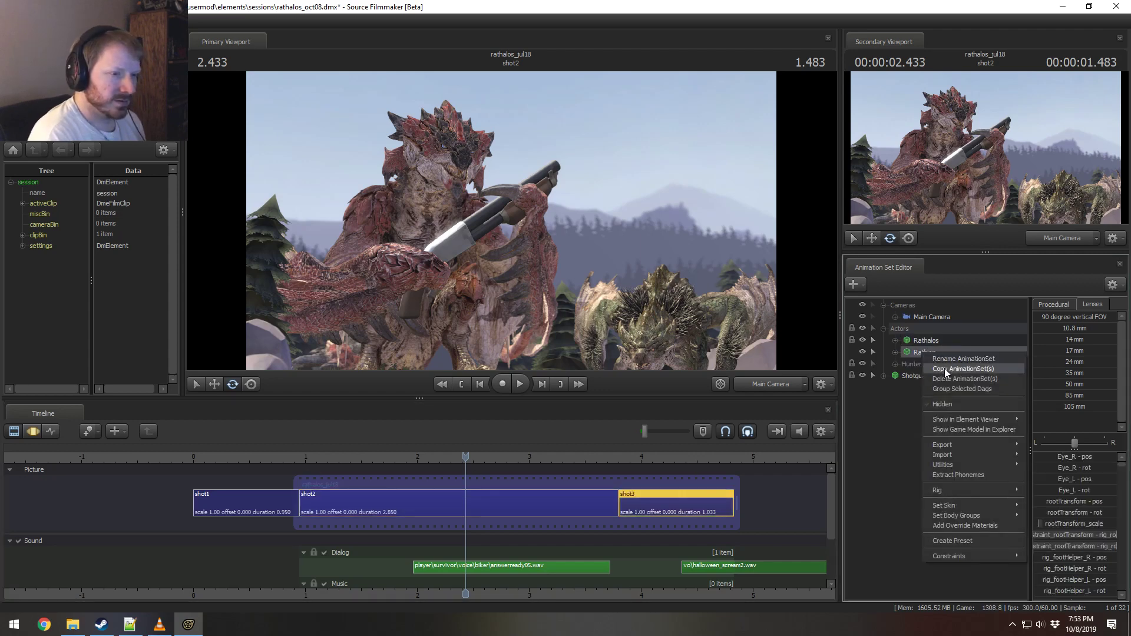
click(948, 376)
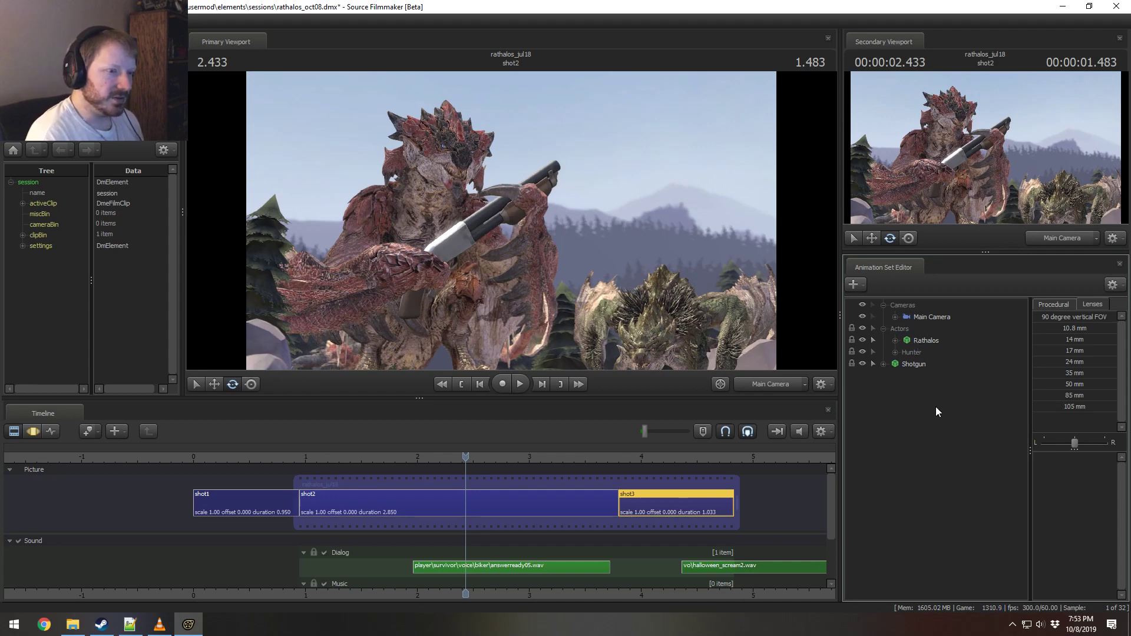
Step: At 1.300 in shot2, select the Rathalos controls for motion editing, leaving out the Face group and the Jaw
click(339, 457)
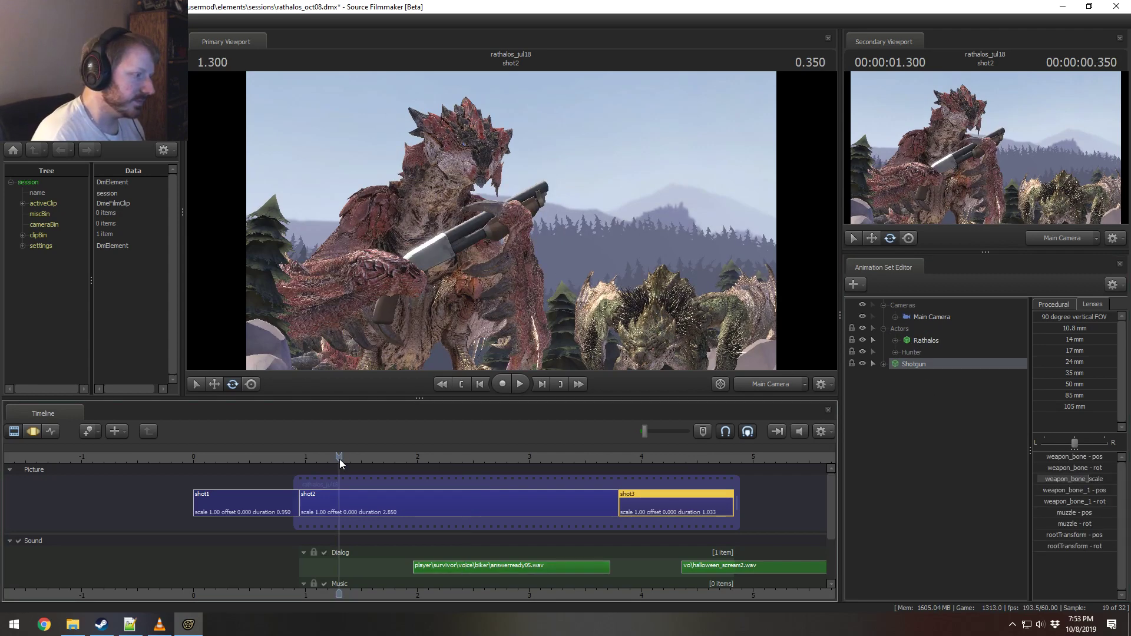
click(347, 497)
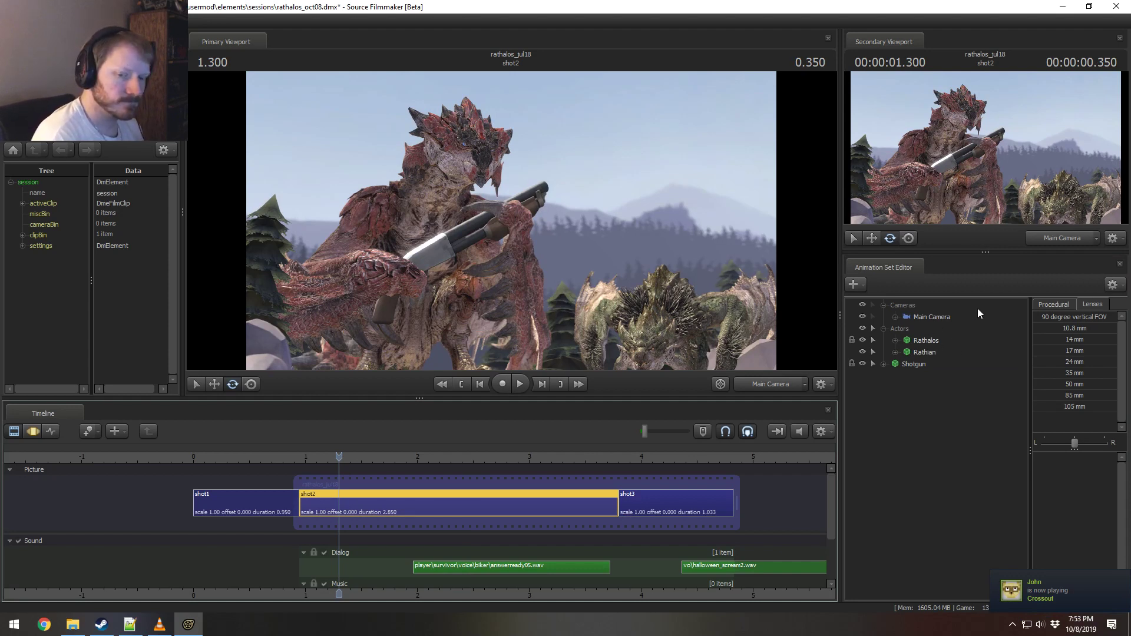
click(924, 341)
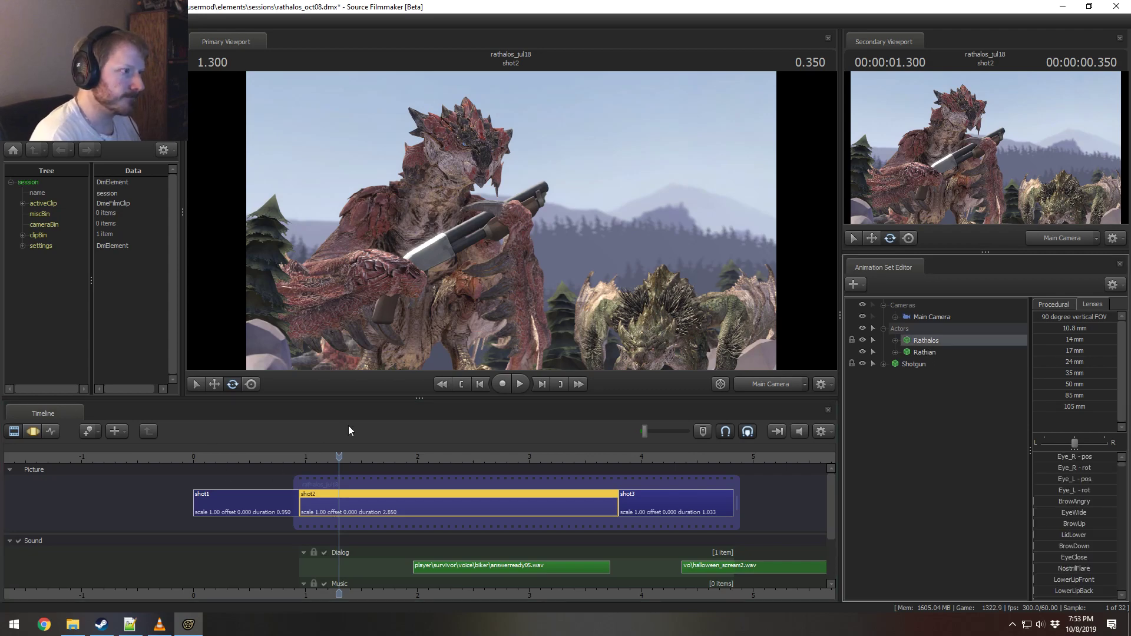
click(894, 340)
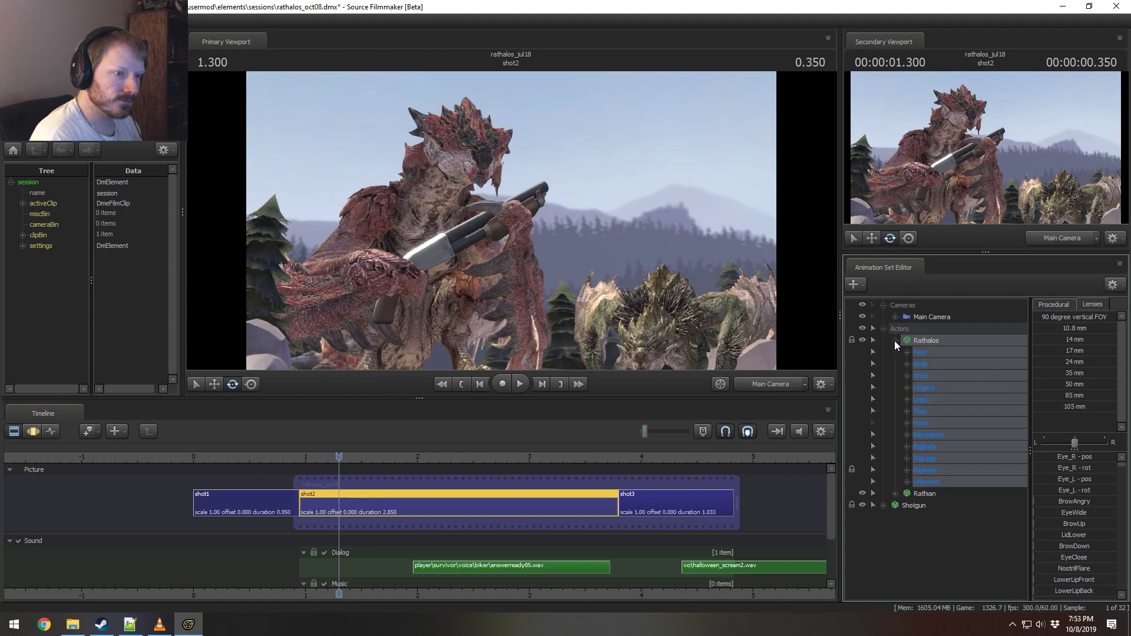
key(F3)
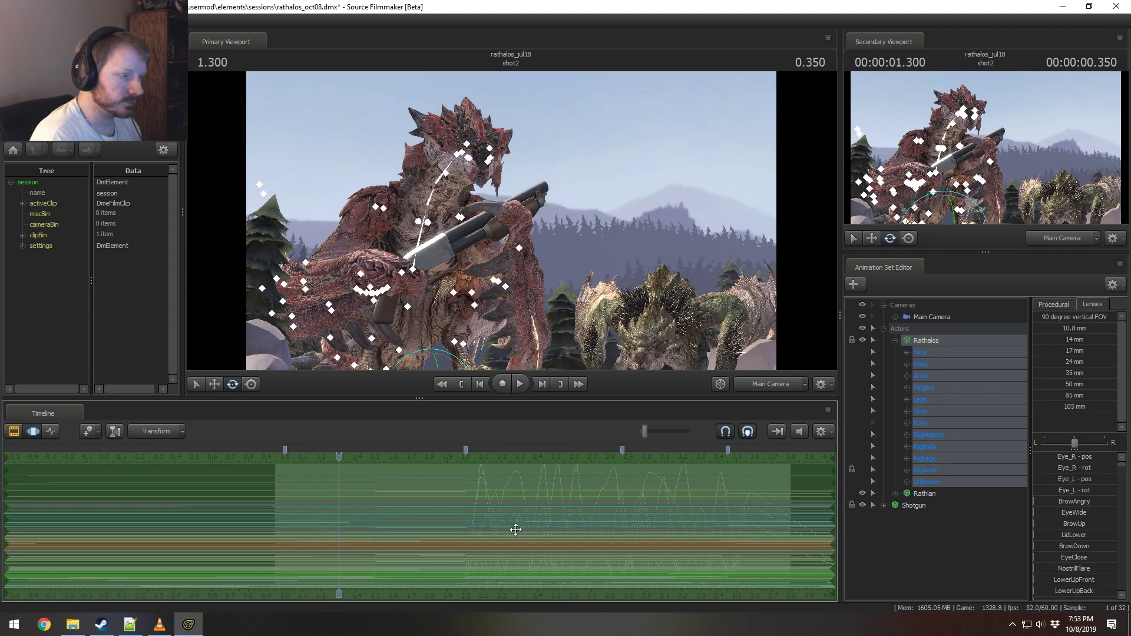
ctrl+click(927, 353)
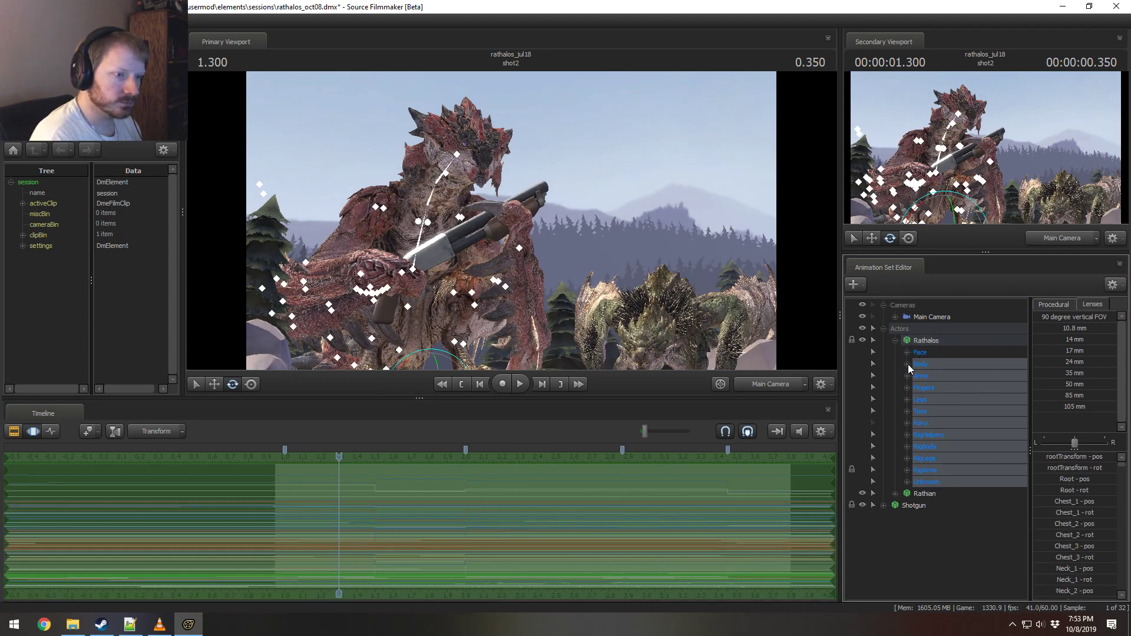
click(908, 365)
ctrl+click(937, 473)
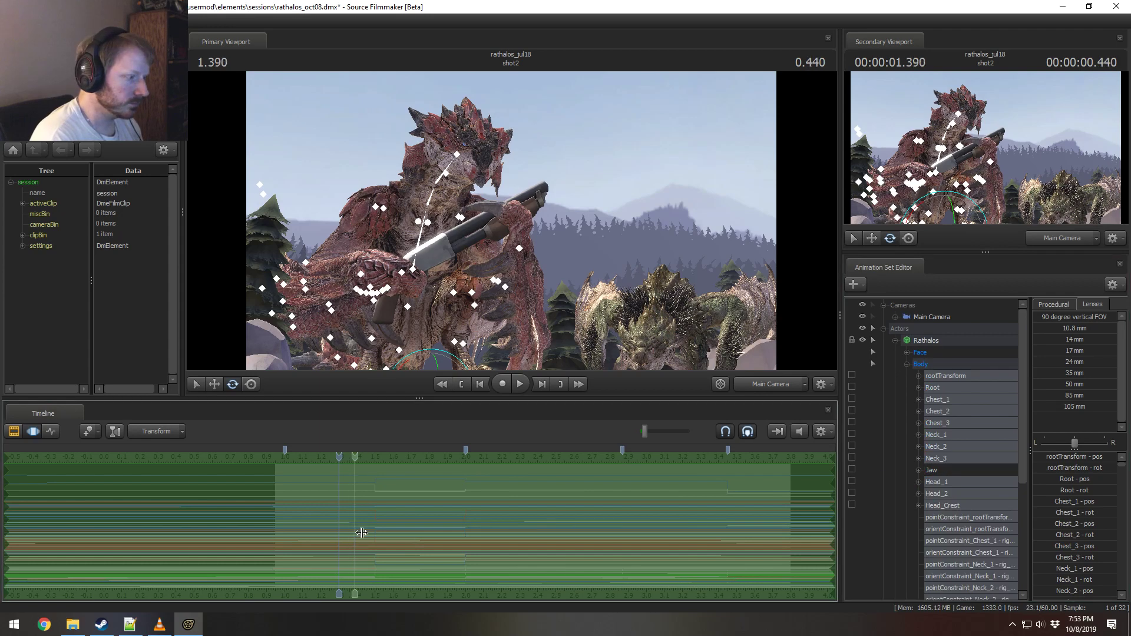
Step: Select a short time range around 1.500, add the Shotgun to the selection, and apply the Round preset to blend the pose change
shift+drag(368, 536, 439, 536)
scroll(383, 543, up, 5)
scroll(377, 533, up, 5)
scroll(396, 525, down, 1)
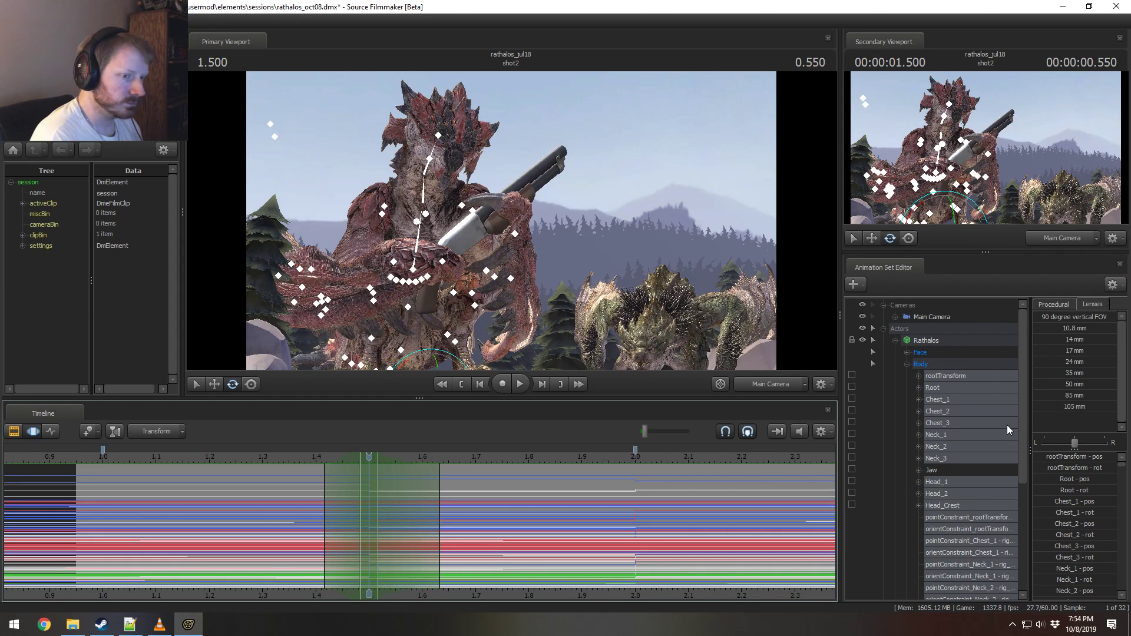
click(1052, 302)
scroll(903, 413, down, 5)
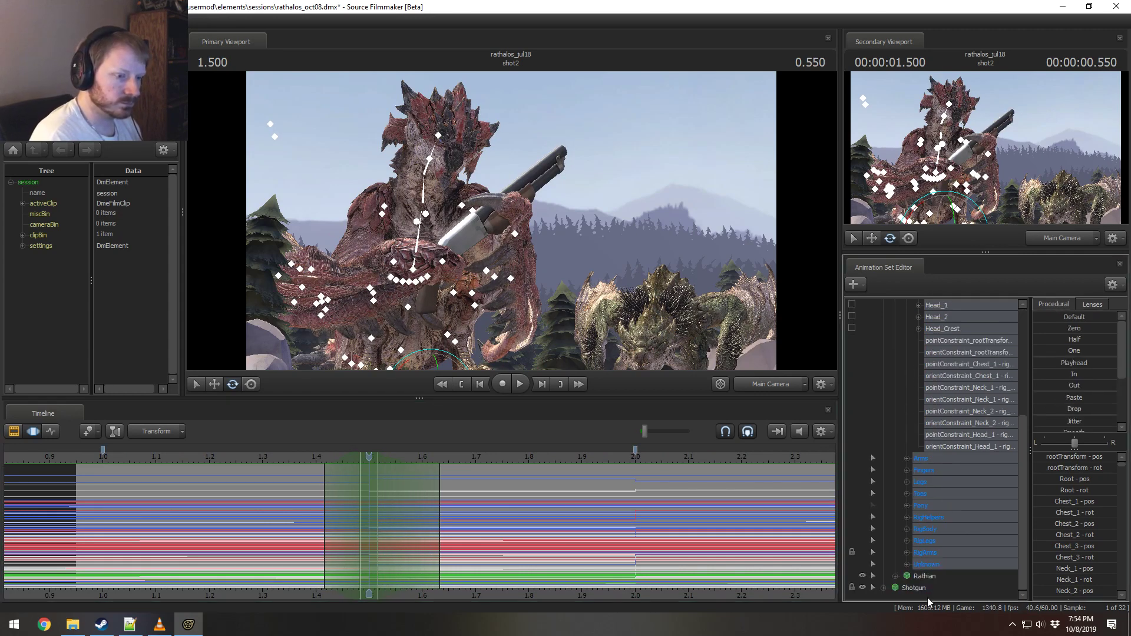
click(909, 589)
scroll(1050, 422, down, 3)
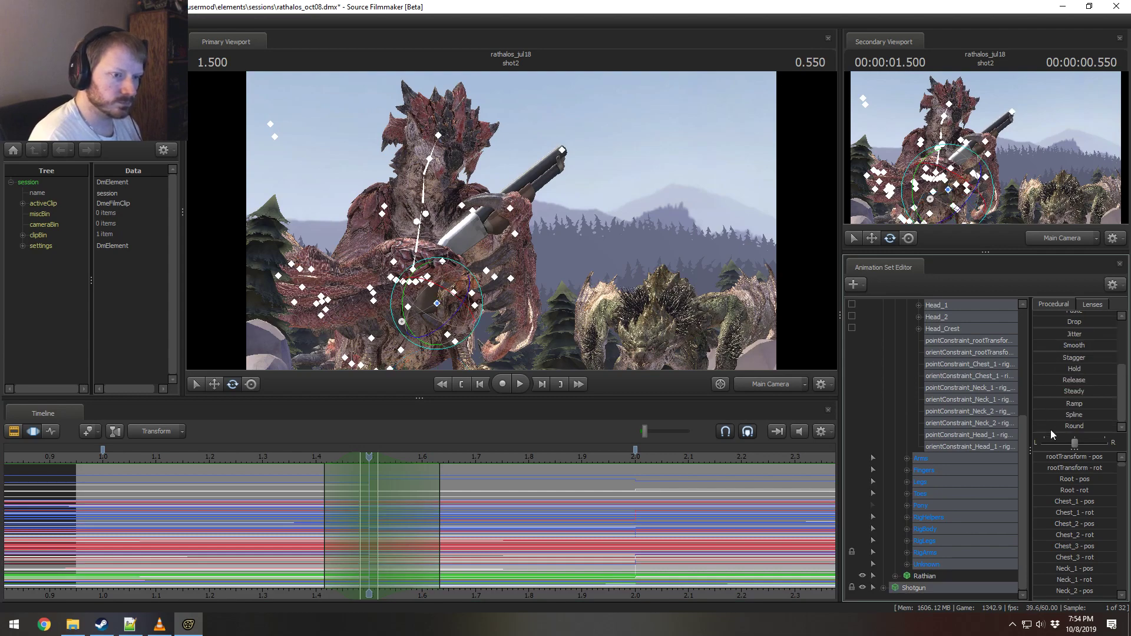
double_click(1051, 426)
key(space)
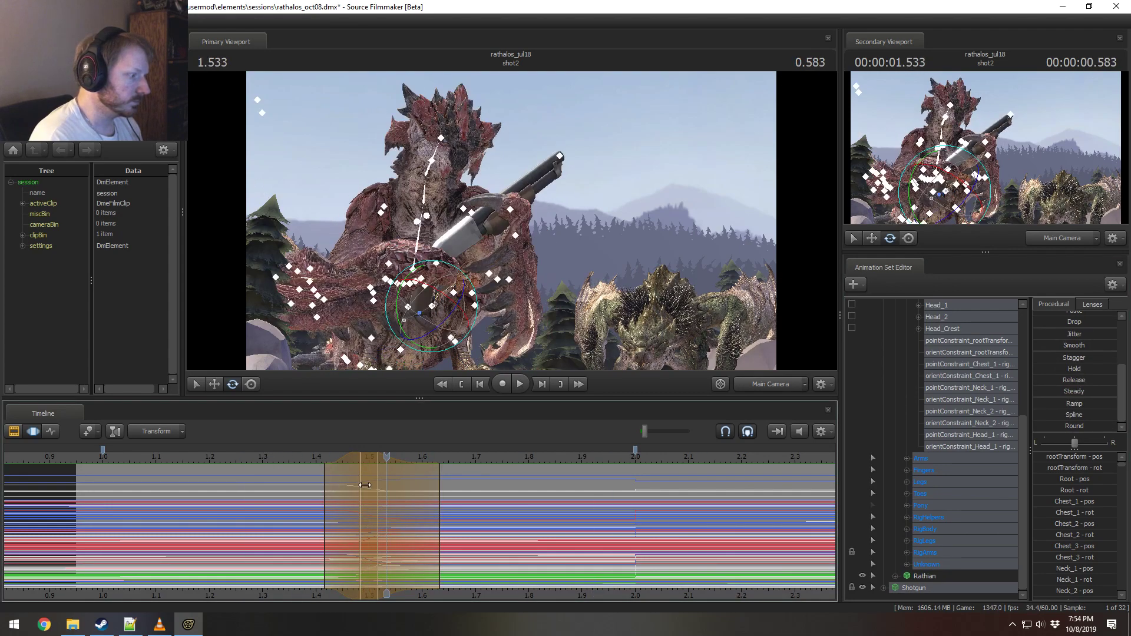
Step: Widen the blend range to run from about 1.40 to about 1.88 and play it back
drag(391, 493, 411, 500)
drag(376, 457, 366, 456)
key(space)
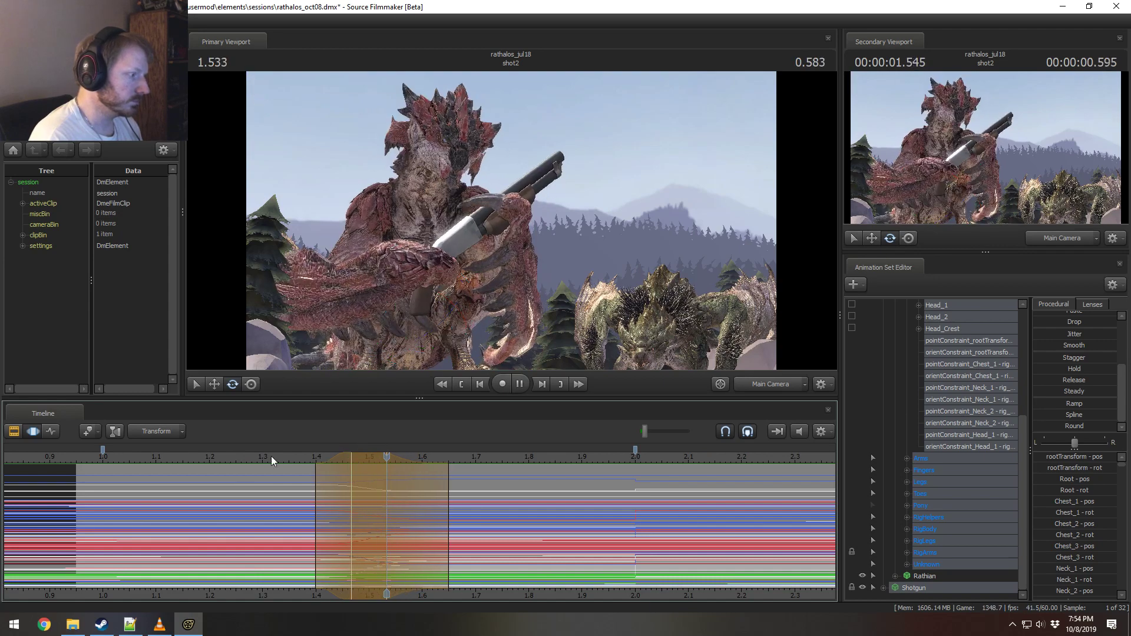
key(space)
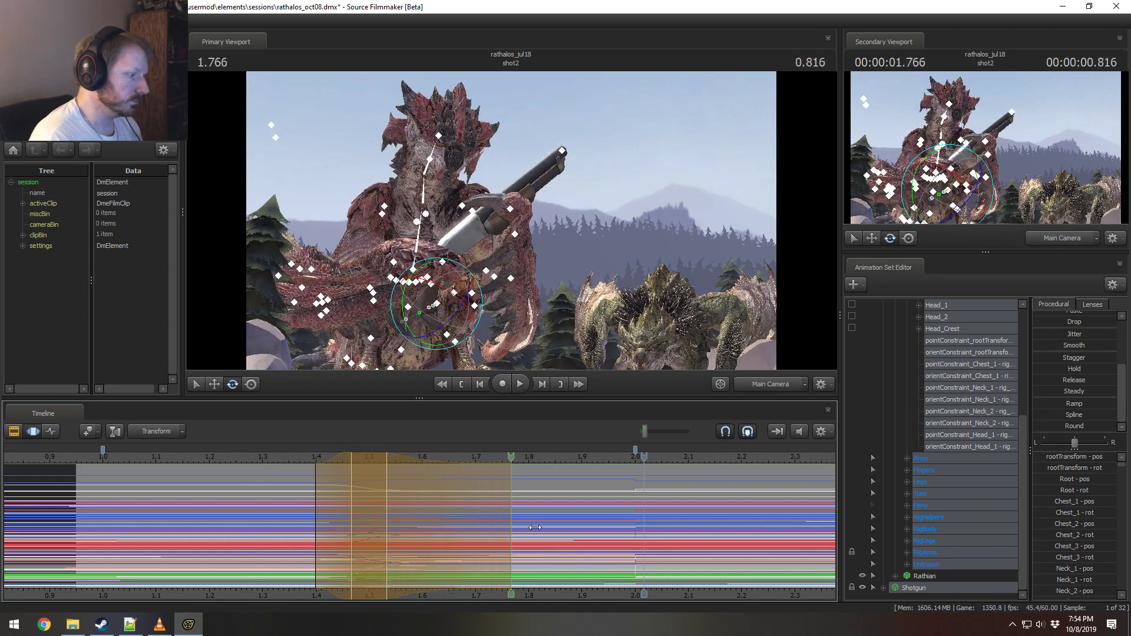
drag(534, 527, 595, 527)
click(215, 458)
key(space)
key(space)
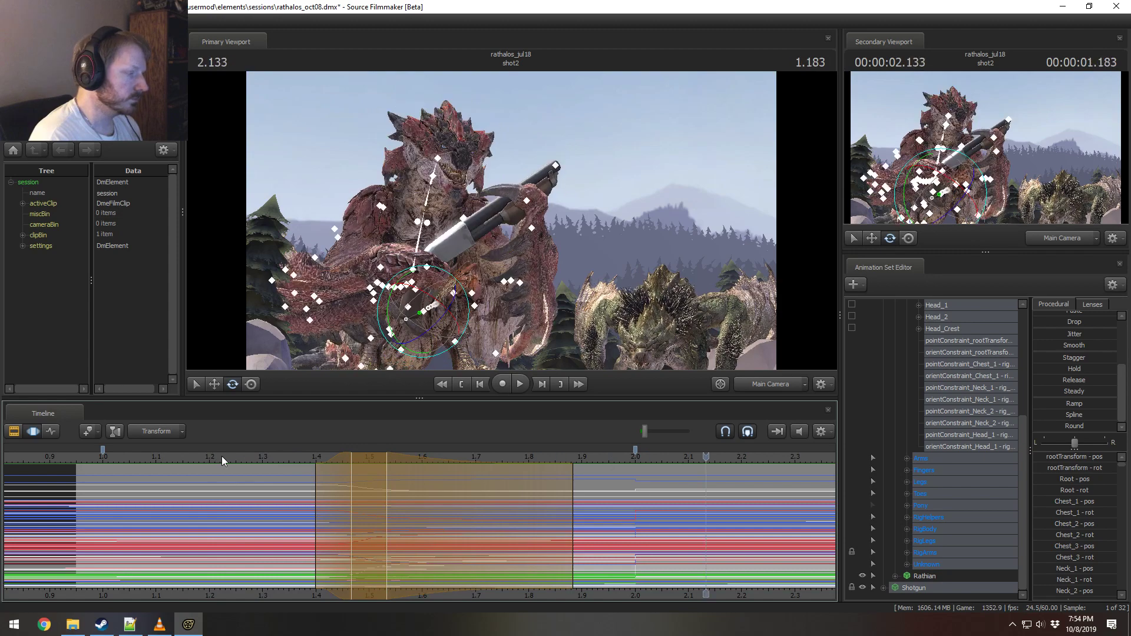
Step: Pull the blend's end back to about 1.80, start it earlier at about 1.37, and review the motion
drag(544, 500, 454, 487)
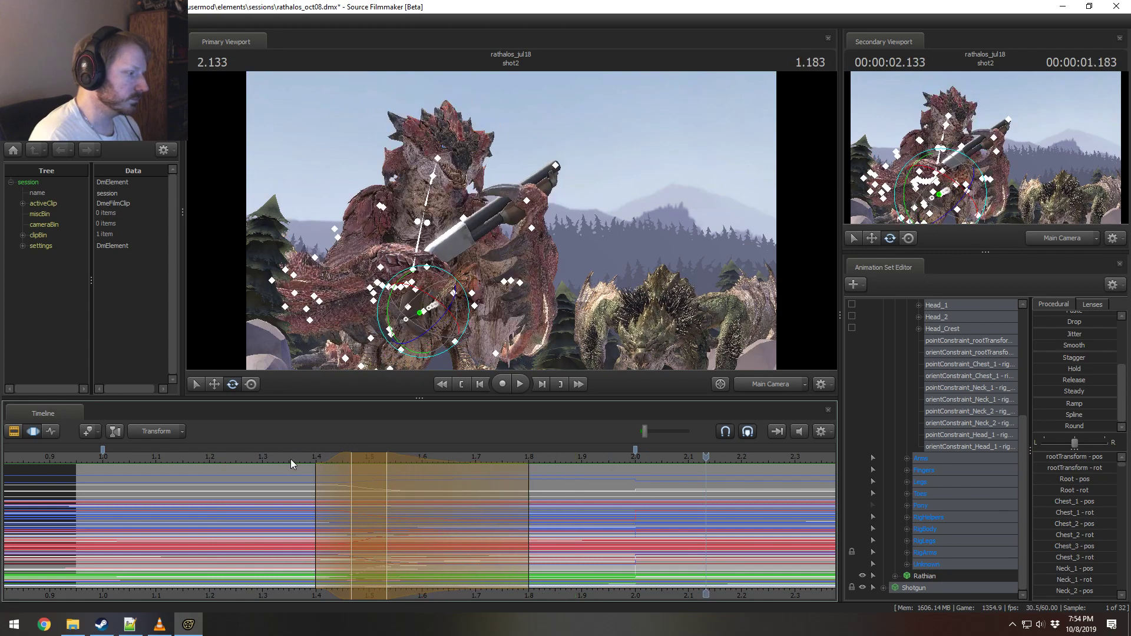
key(space)
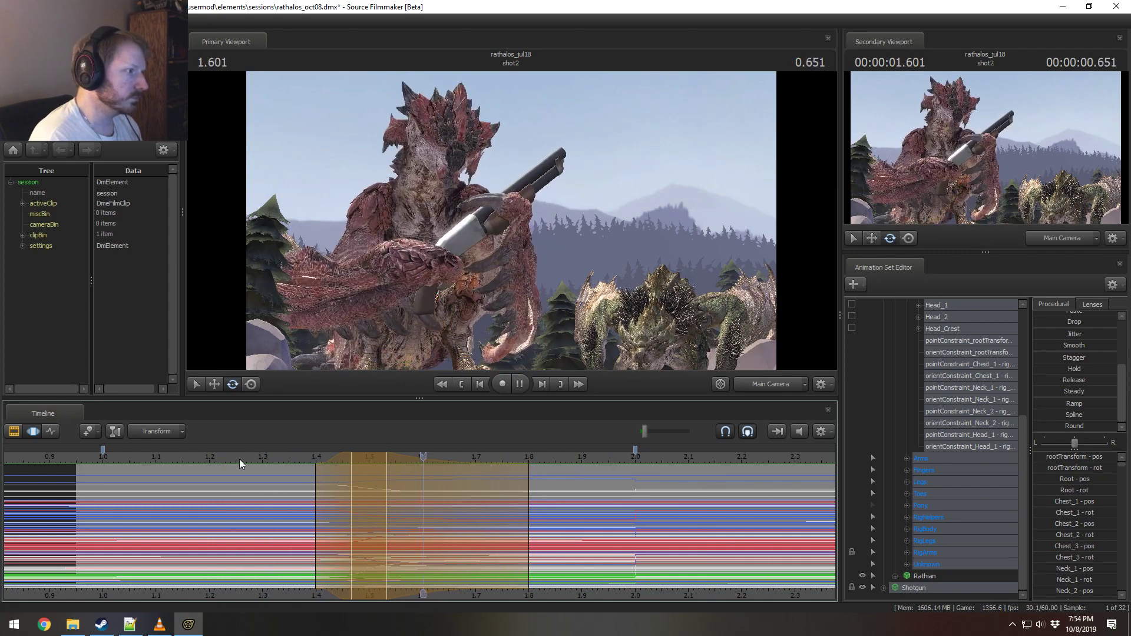
key(space)
drag(335, 493, 316, 493)
key(space)
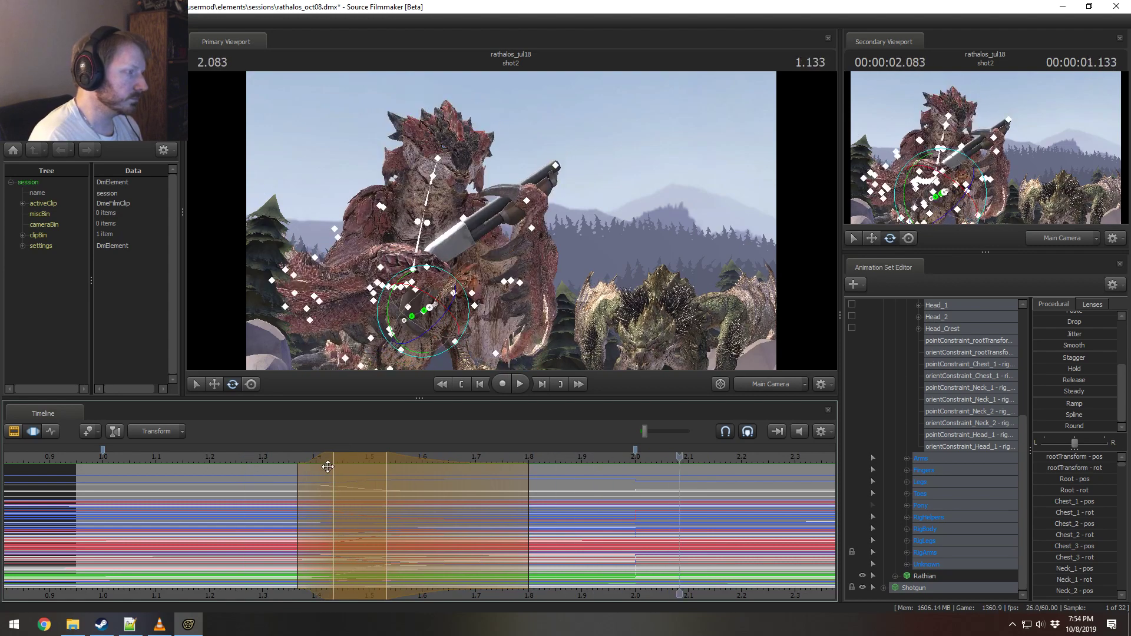
Step: Ease the first blend from about 1.32 to about 1.82 with its full-strength range ending near 1.60, and review the motion
drag(297, 501, 270, 500)
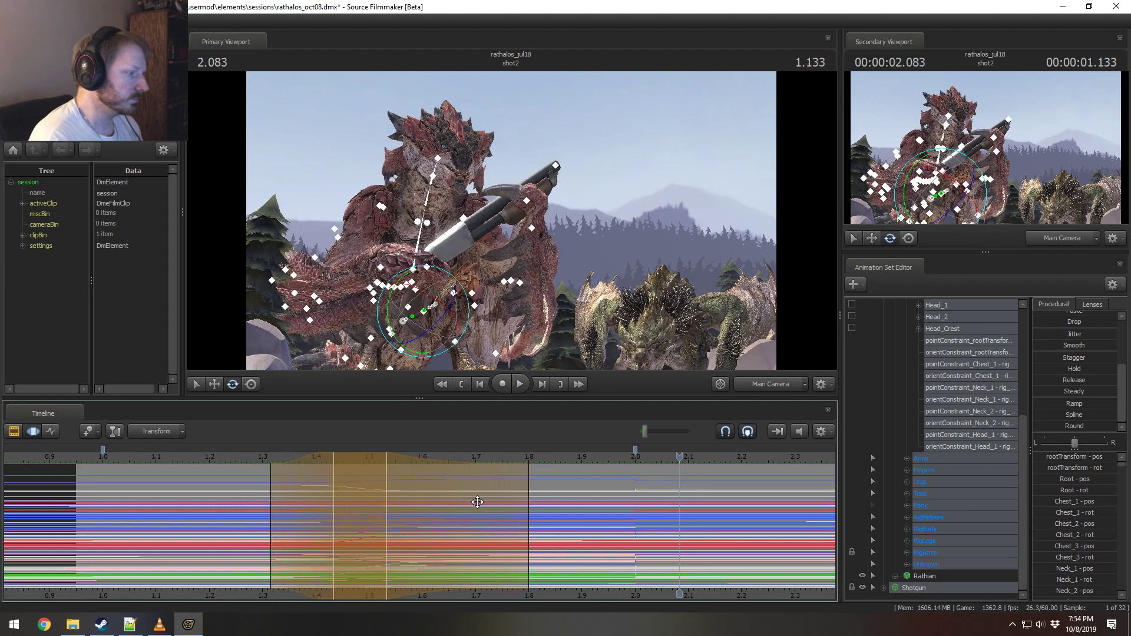
drag(477, 502, 513, 502)
key(space)
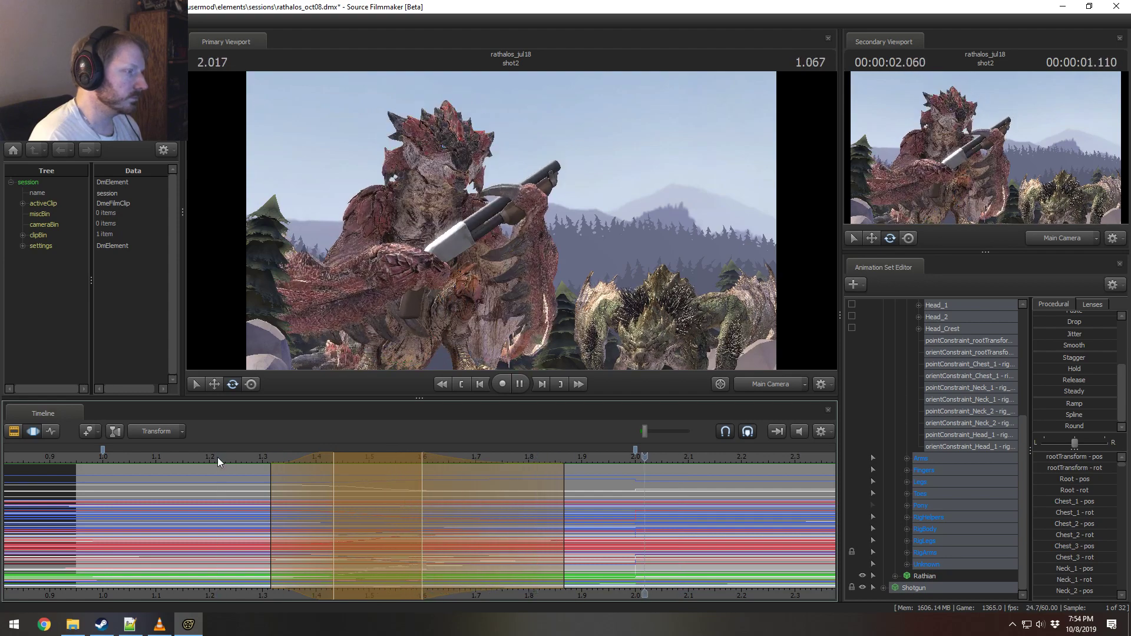
click(217, 457)
drag(563, 512, 546, 512)
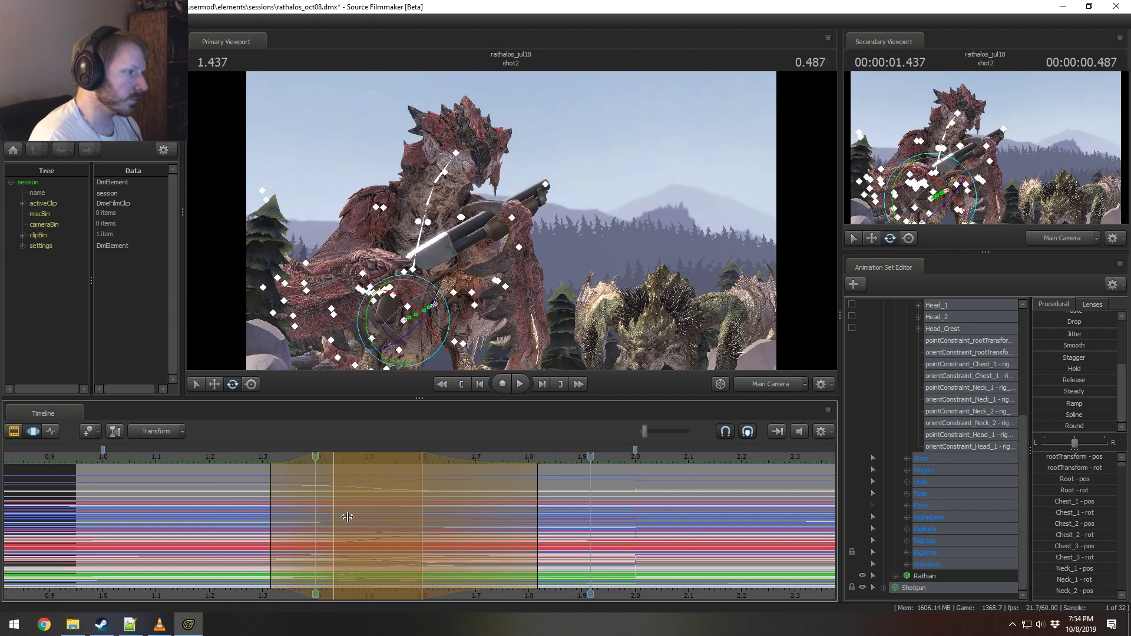
drag(347, 517, 465, 522)
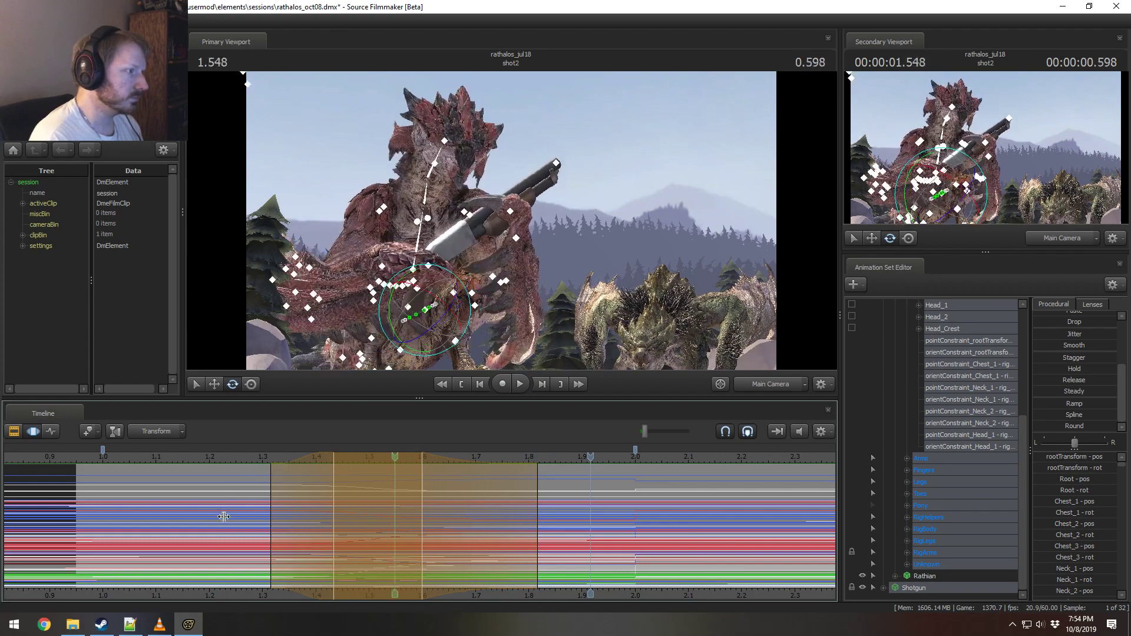
drag(355, 514, 463, 509)
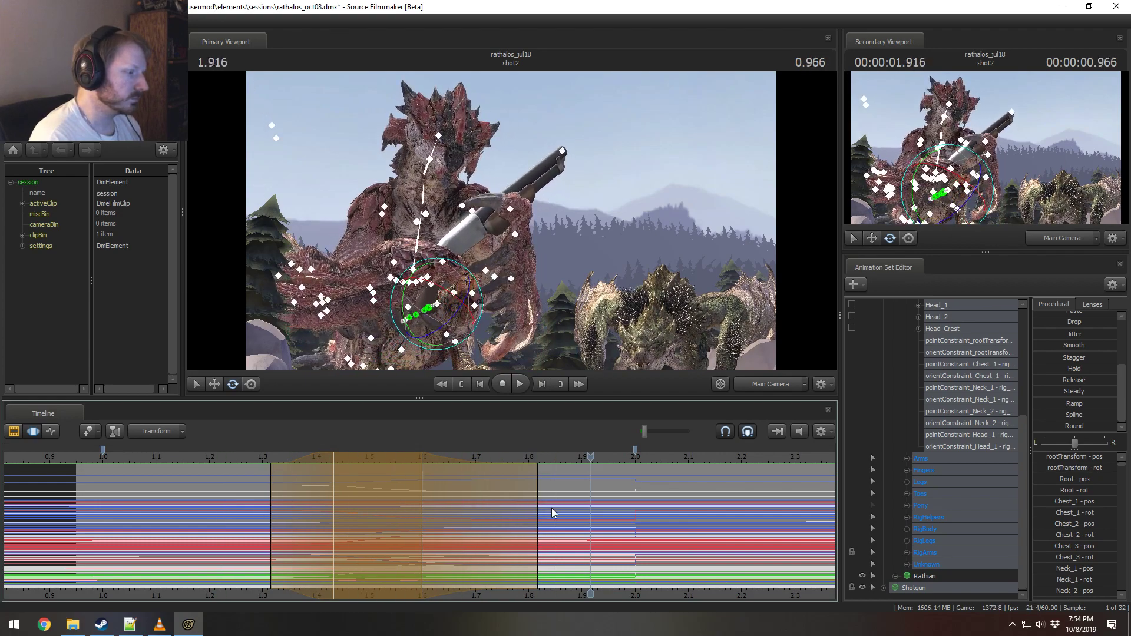
Step: Select a short time range around 2.016 and apply the Round preset to the Rathalos and Shotgun pose change
drag(609, 513, 661, 524)
shift+scroll(659, 524, up, 2)
drag(1035, 428, 1038, 426)
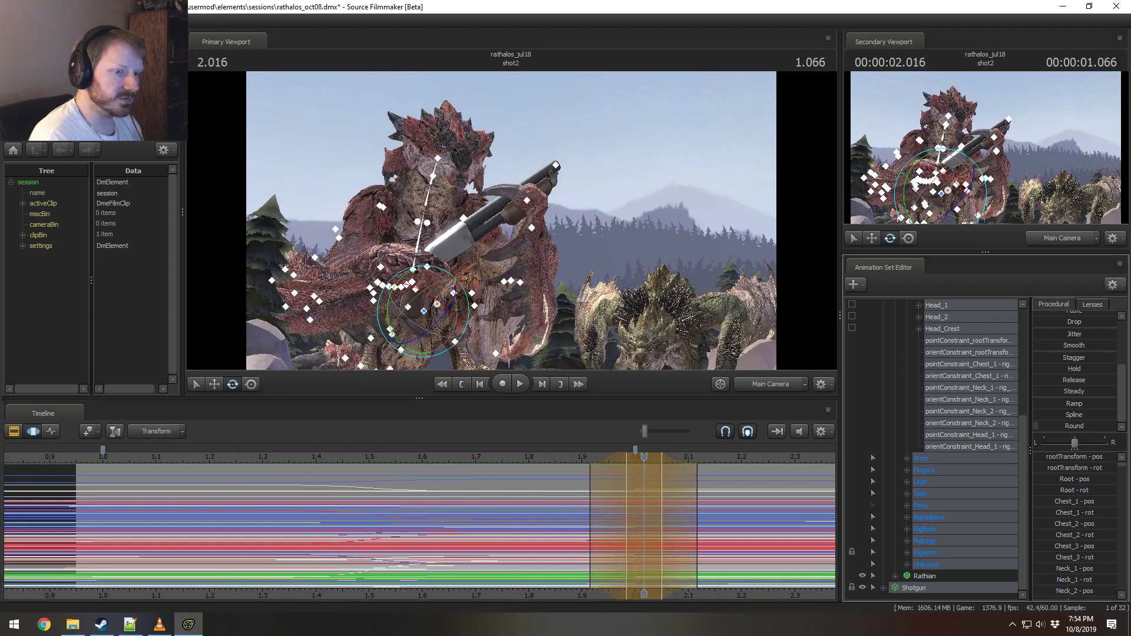
Step: Extend the end of the second blend to about 2.30 and play shot2 to check the movement
scroll(498, 536, down, 3)
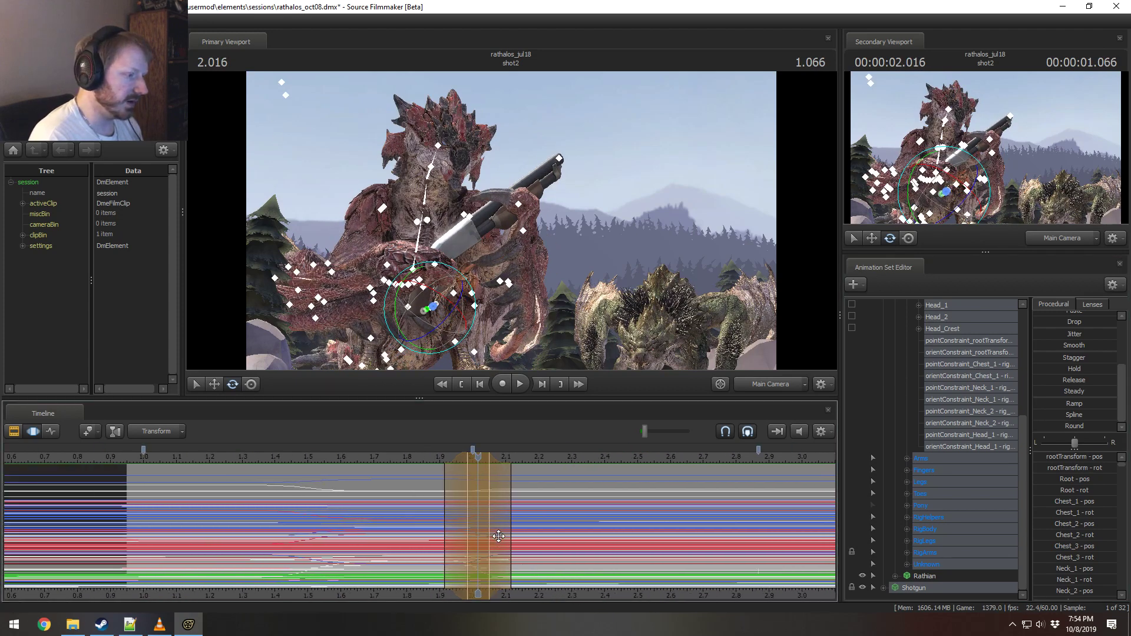
drag(498, 536, 572, 521)
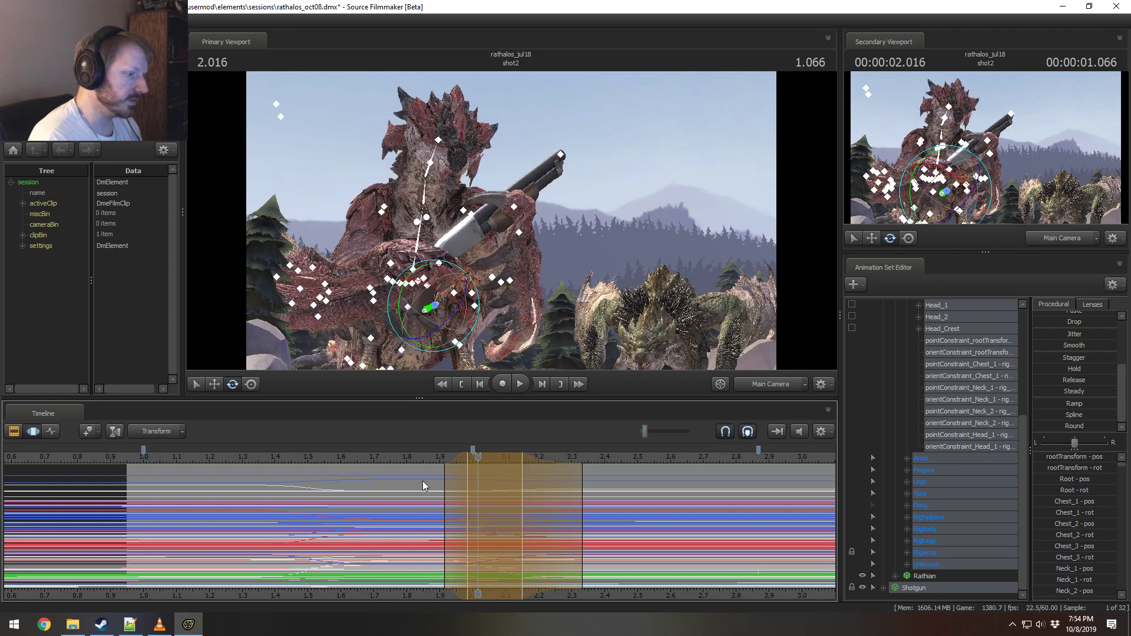
drag(401, 455, 152, 460)
key(space)
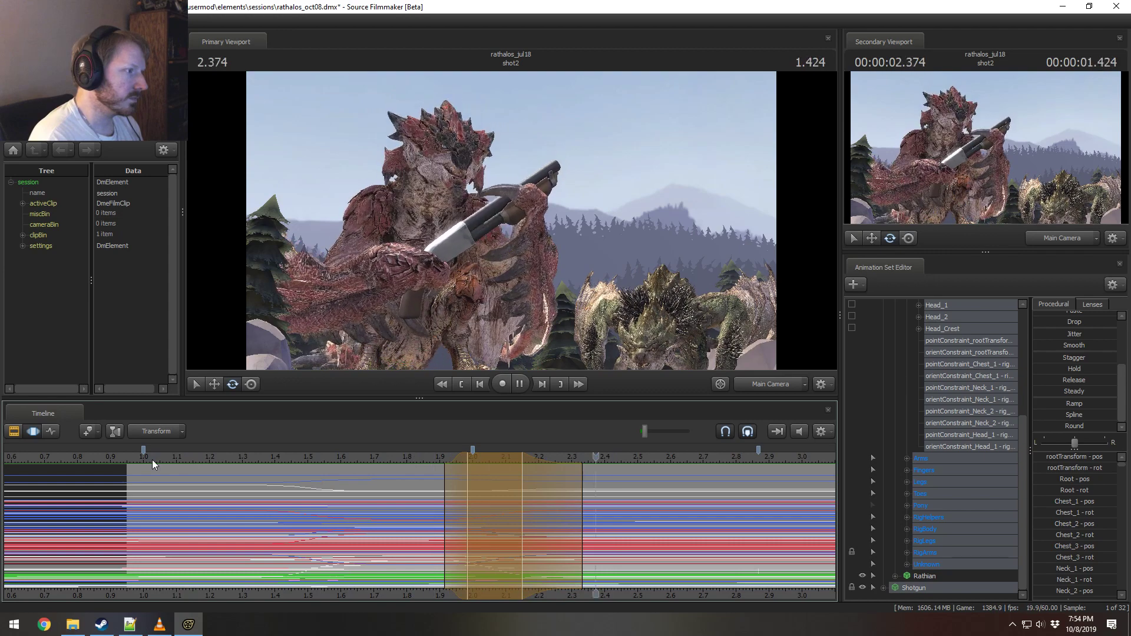
drag(564, 514, 553, 514)
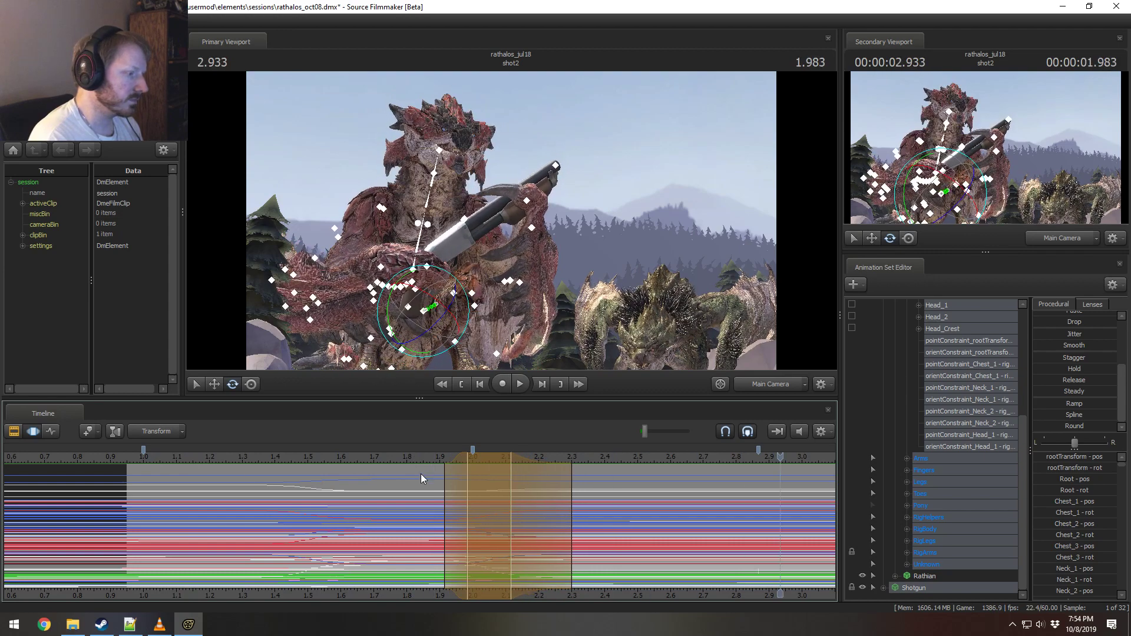
Step: Lengthen the second blend's falloff to end at about 2.37 and replay both pose changes
click(422, 456)
key(space)
drag(421, 455, 324, 464)
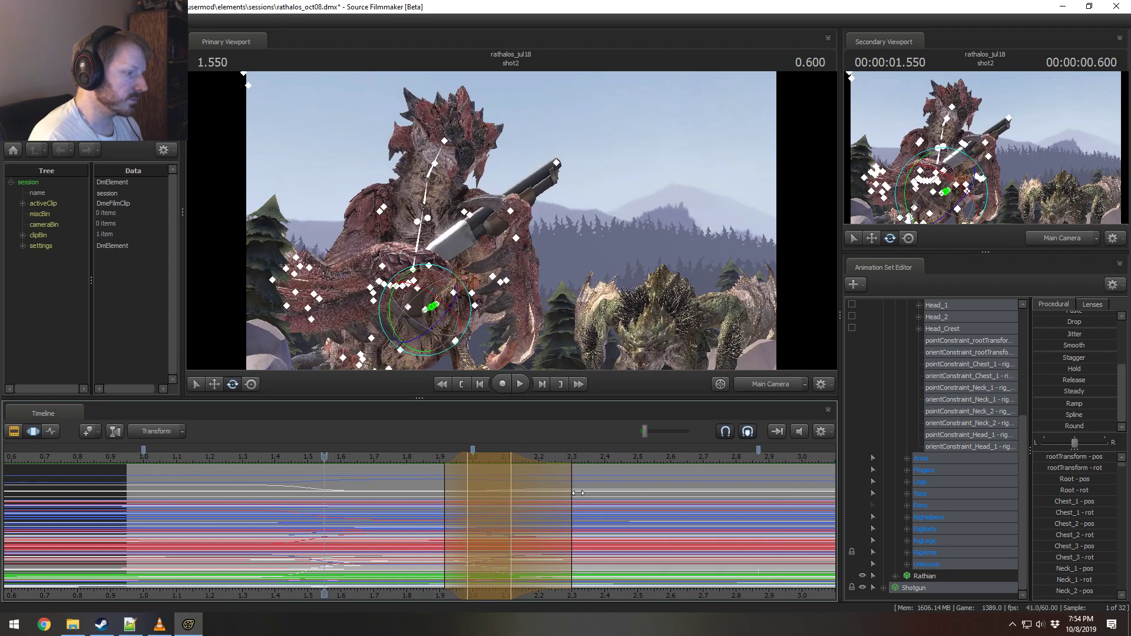
drag(573, 495, 591, 529)
key(space)
key(space)
click(294, 456)
key(space)
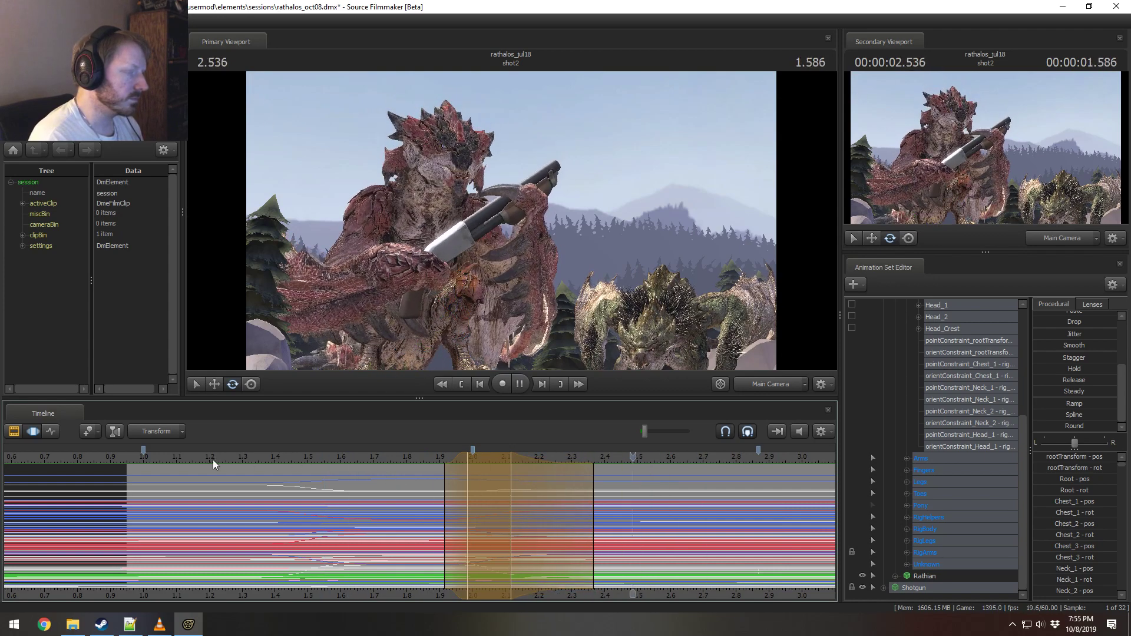
click(182, 459)
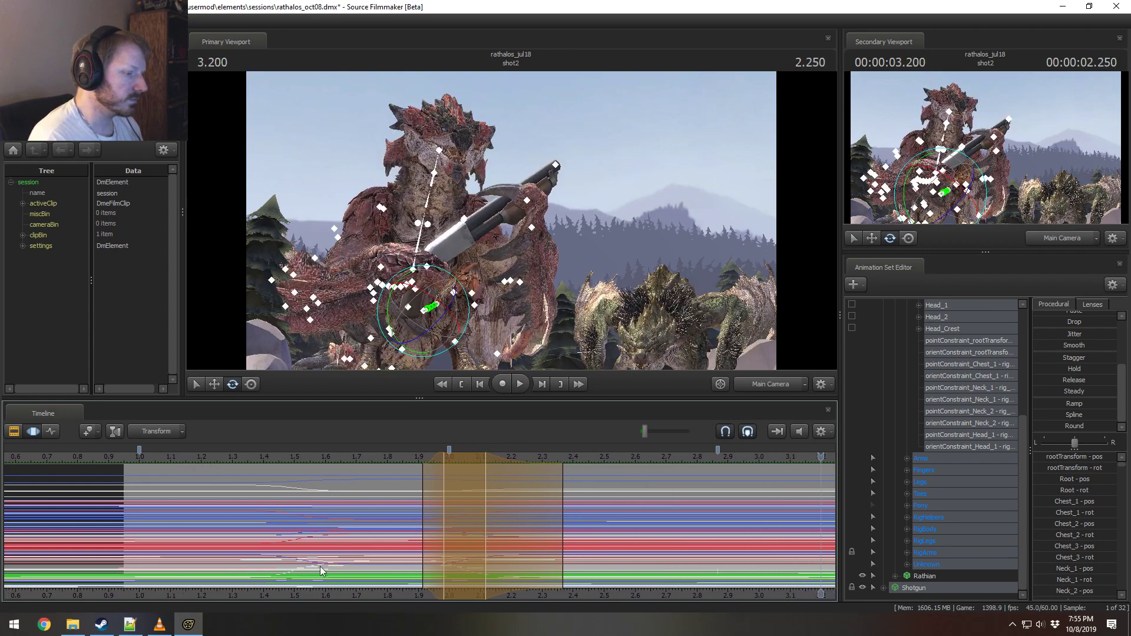
Step: Select a short time range around 2.866, from about 2.73 to about 3.03, and apply the Round preset to the third pose change
middle_drag(537, 587, 295, 580)
key(space)
key(space)
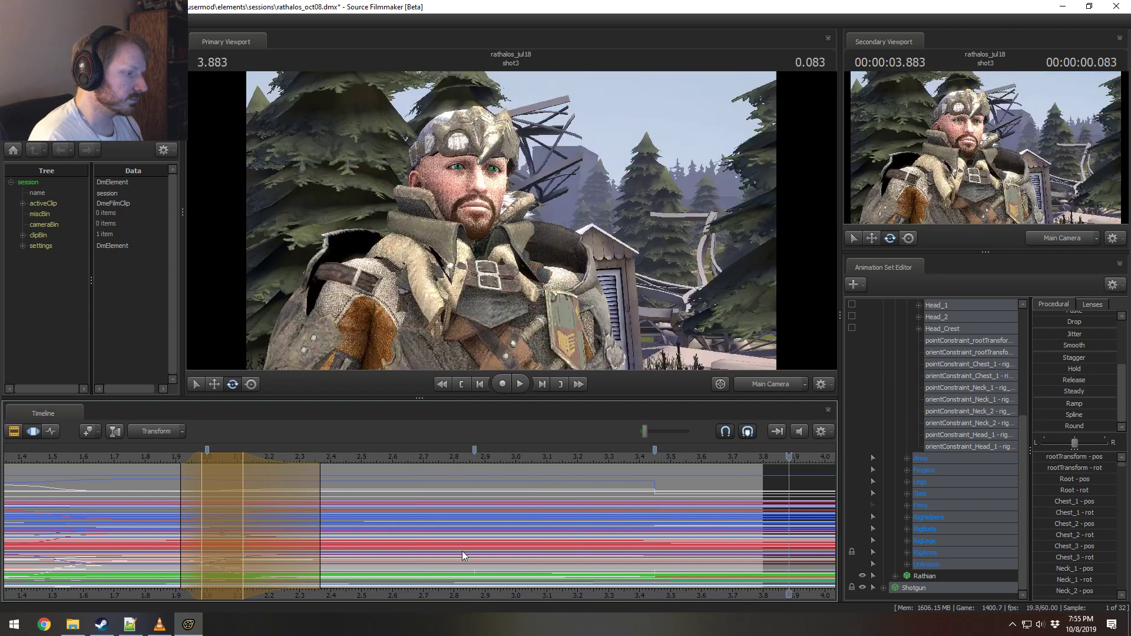
click(466, 549)
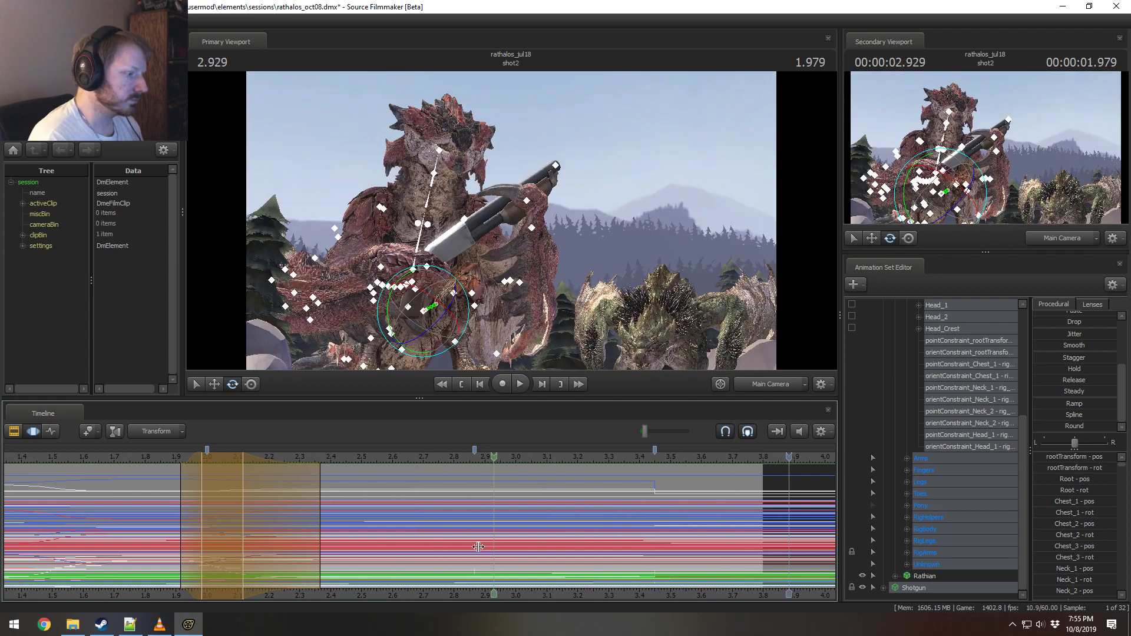
shift+drag(464, 549, 543, 555)
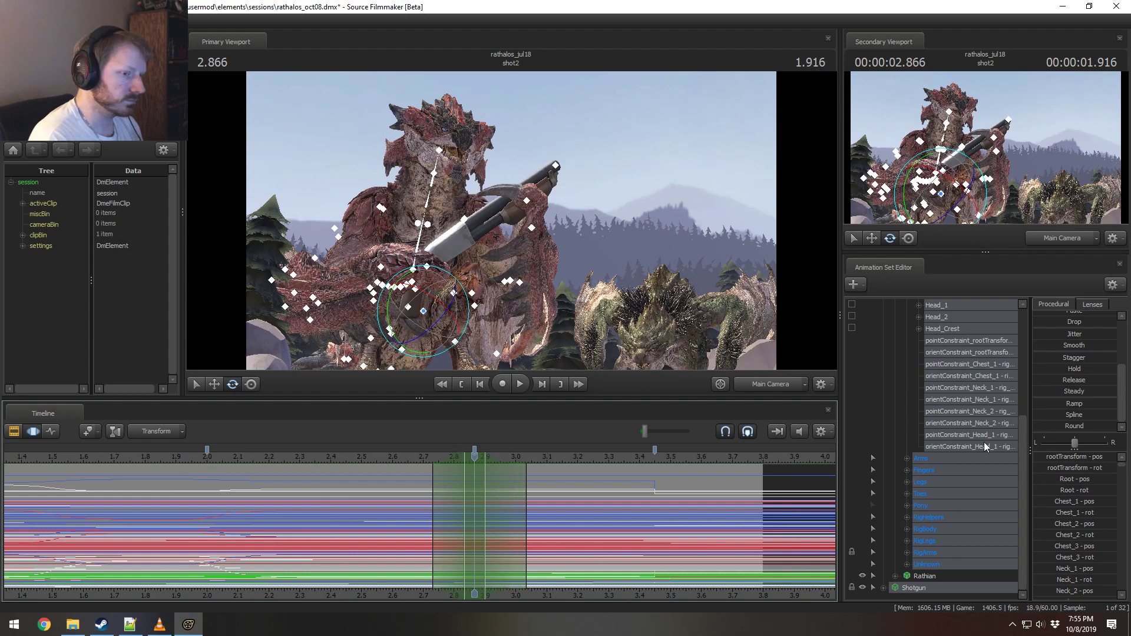
click(1064, 428)
key(space)
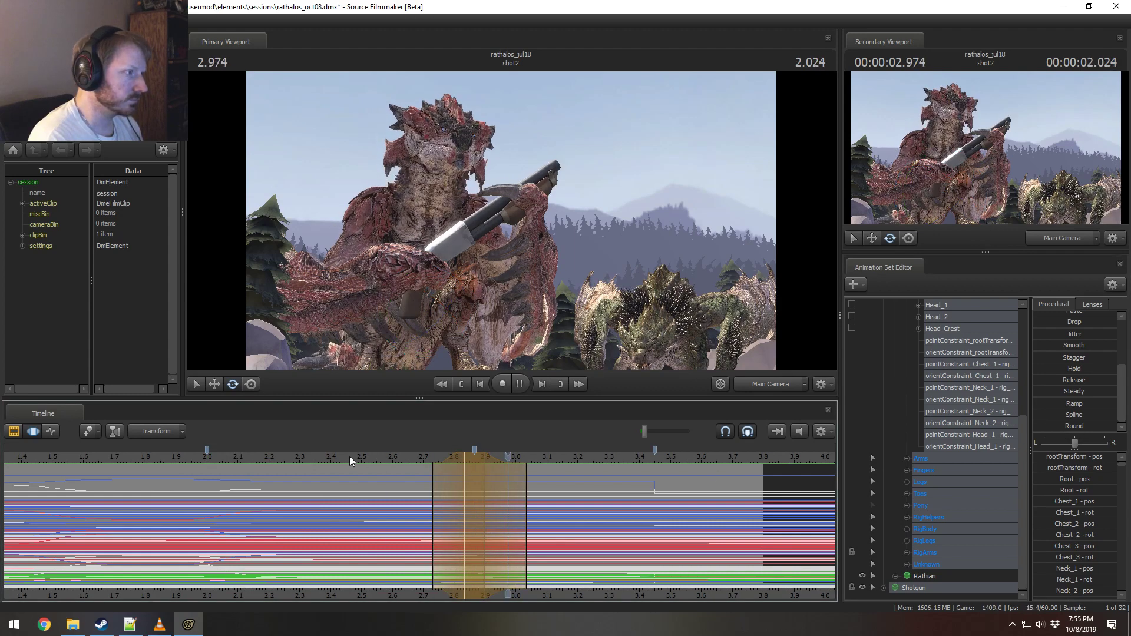
Step: Stretch the third blend to run from about 2.72 to about 3.20, with full strength from about 2.82 to 2.92, and replay it
drag(443, 505, 427, 505)
drag(517, 513, 586, 521)
click(374, 462)
key(space)
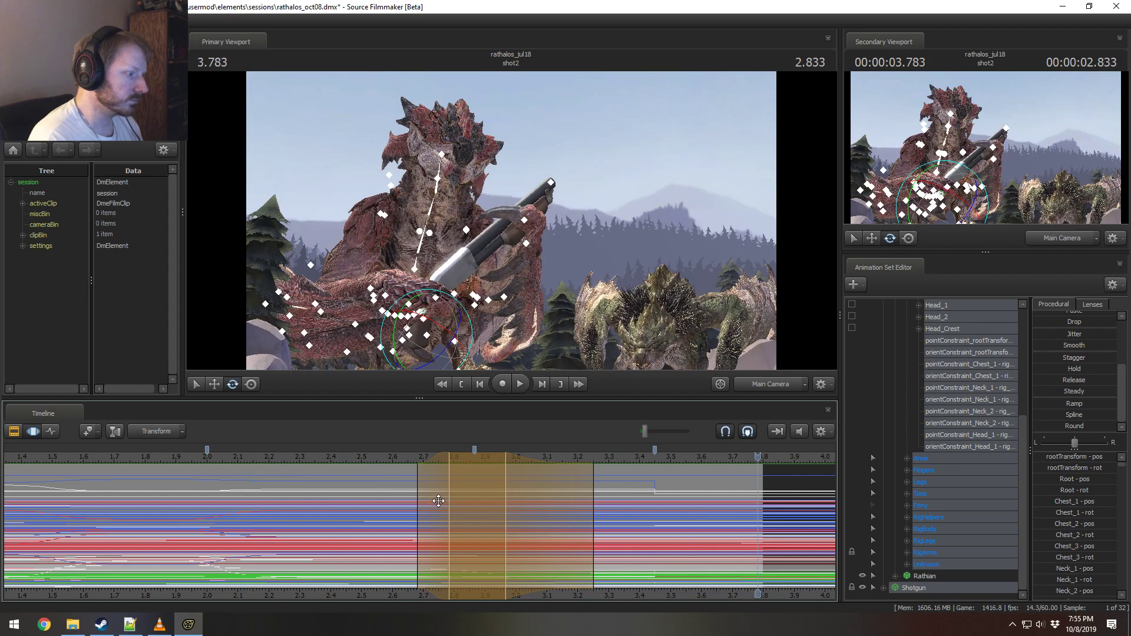
drag(439, 502, 450, 504)
drag(565, 513, 550, 517)
click(372, 457)
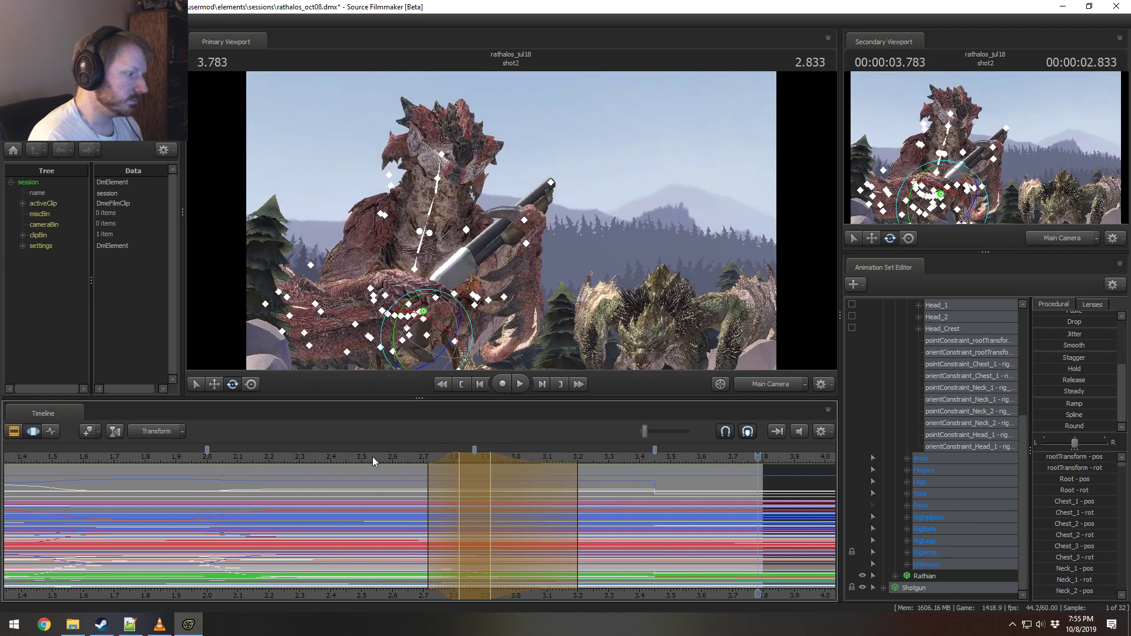
key(space)
Step: Blend the last pose change over about 3.18 to about 3.68, with full strength from about 3.28 to 3.40, and play it
click(598, 490)
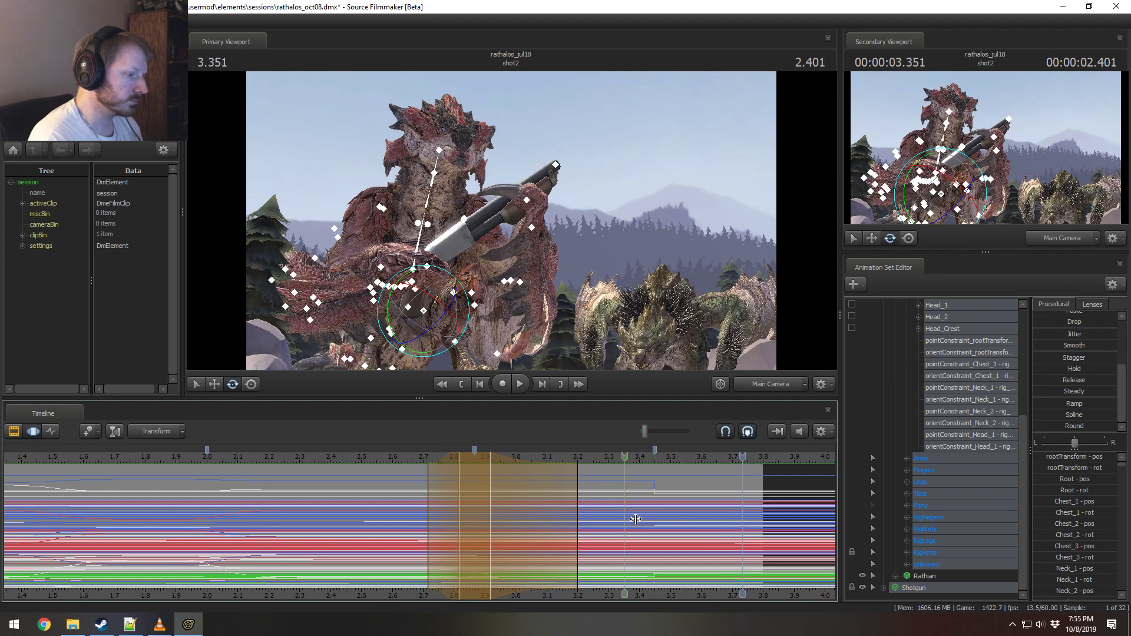
drag(654, 521, 695, 546)
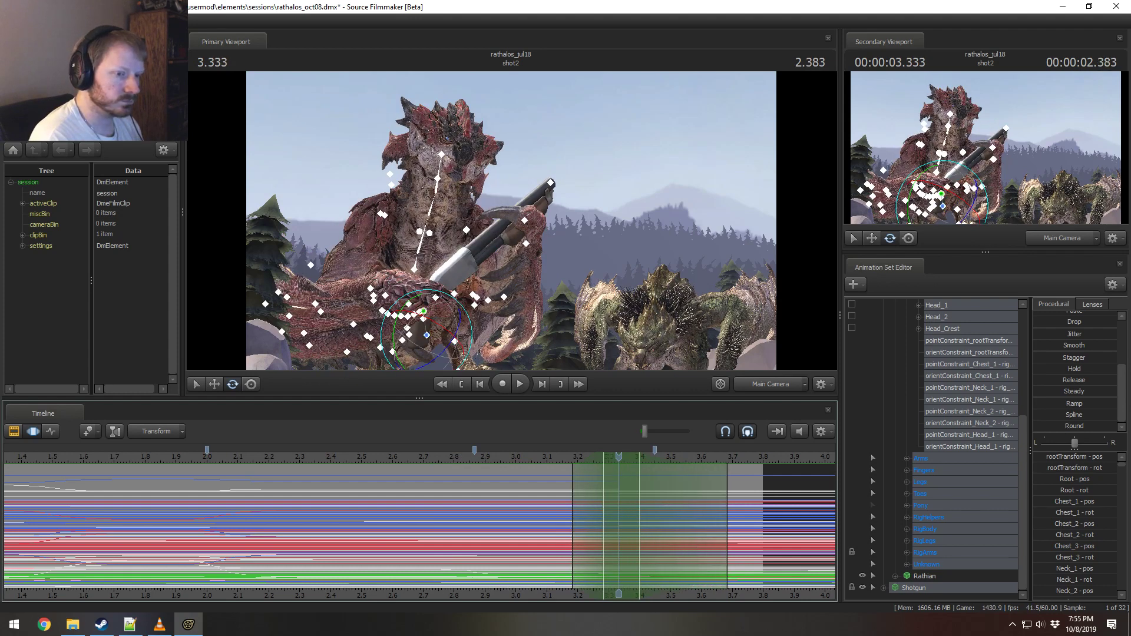
key(space)
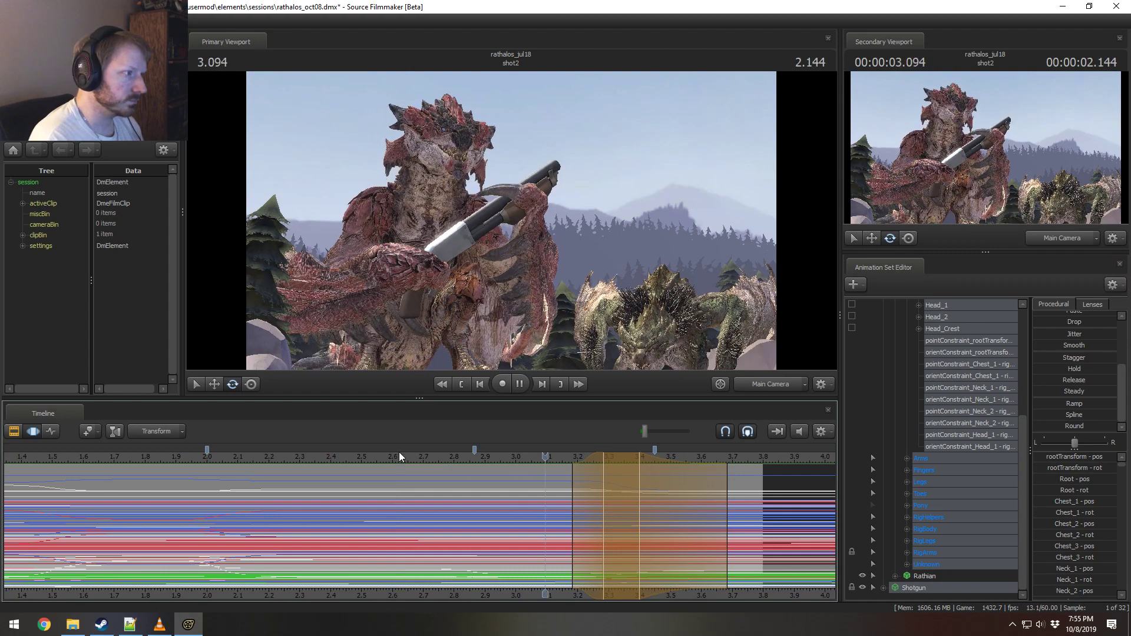
key(space)
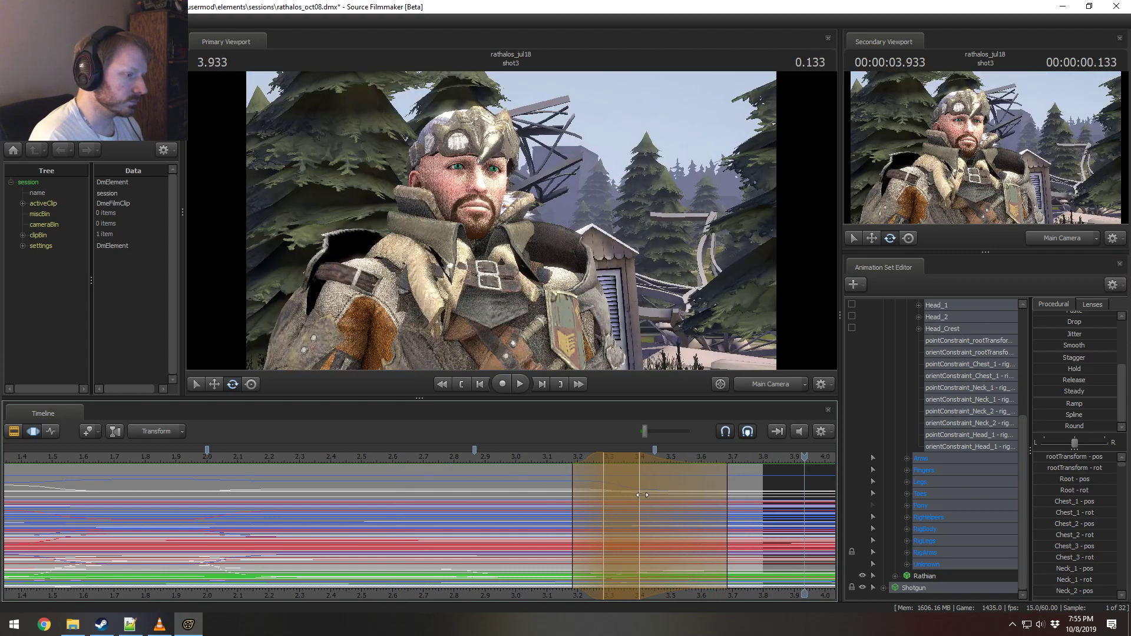
Step: Extend the last blend's full-strength range to end at about 3.50 and replay the later pose changes in shot2 several times
drag(642, 494, 670, 494)
click(294, 457)
key(space)
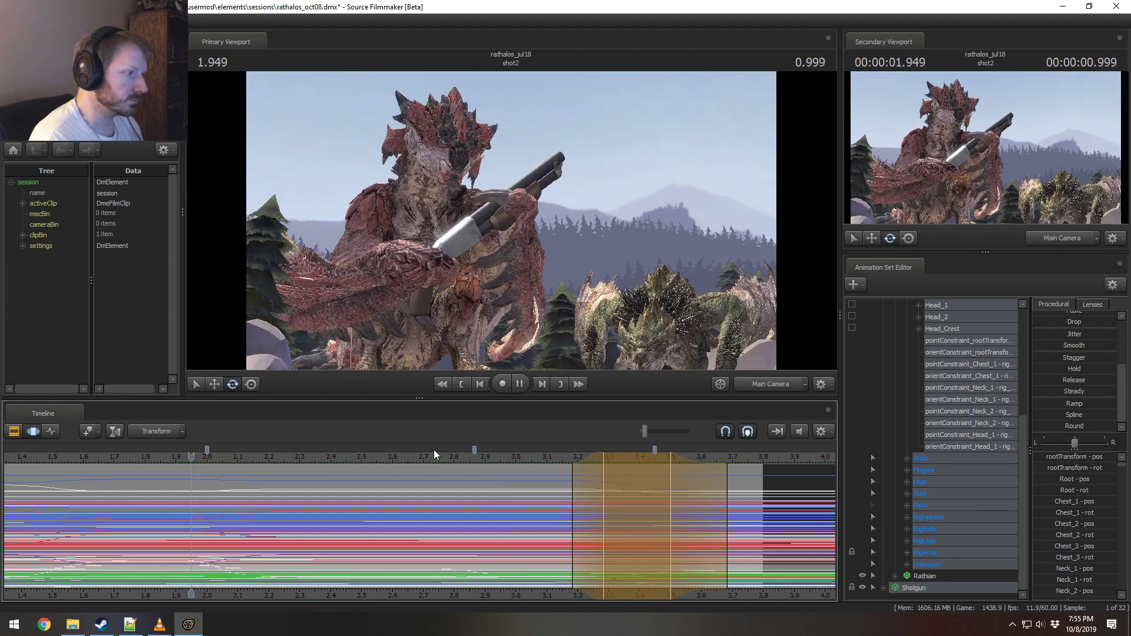
key(space)
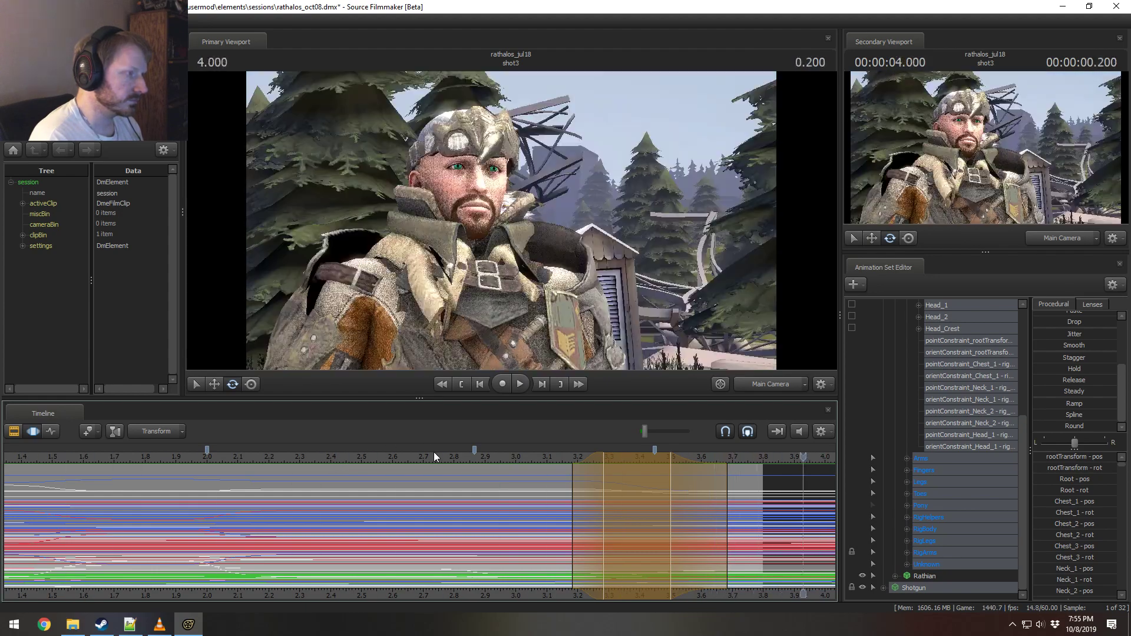
click(513, 457)
key(space)
key(space)
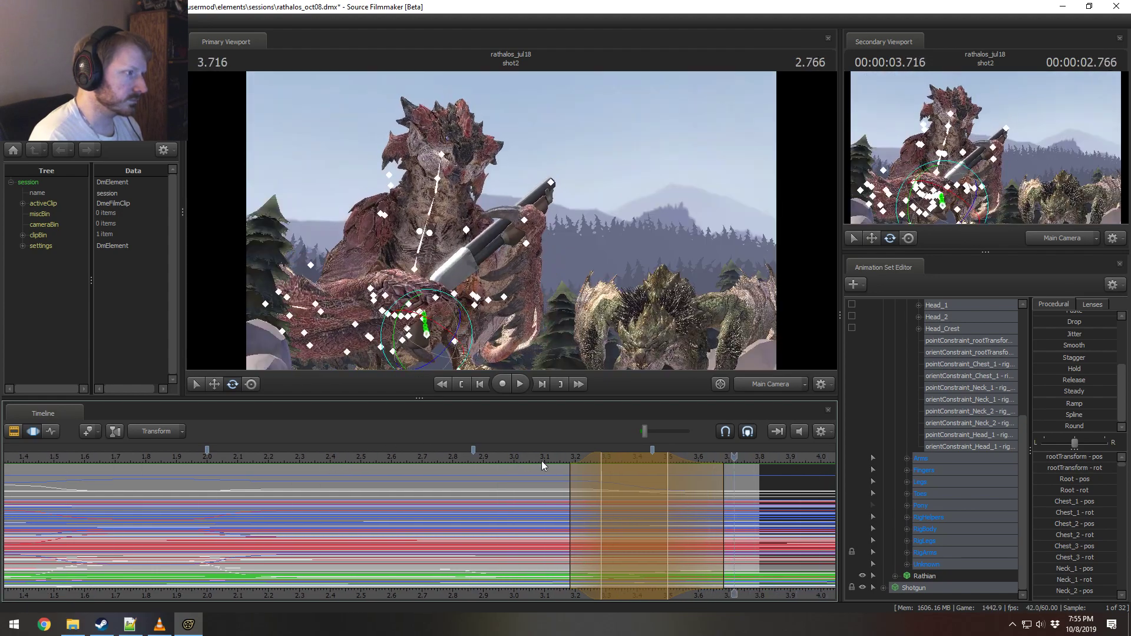
key(space)
click(722, 534)
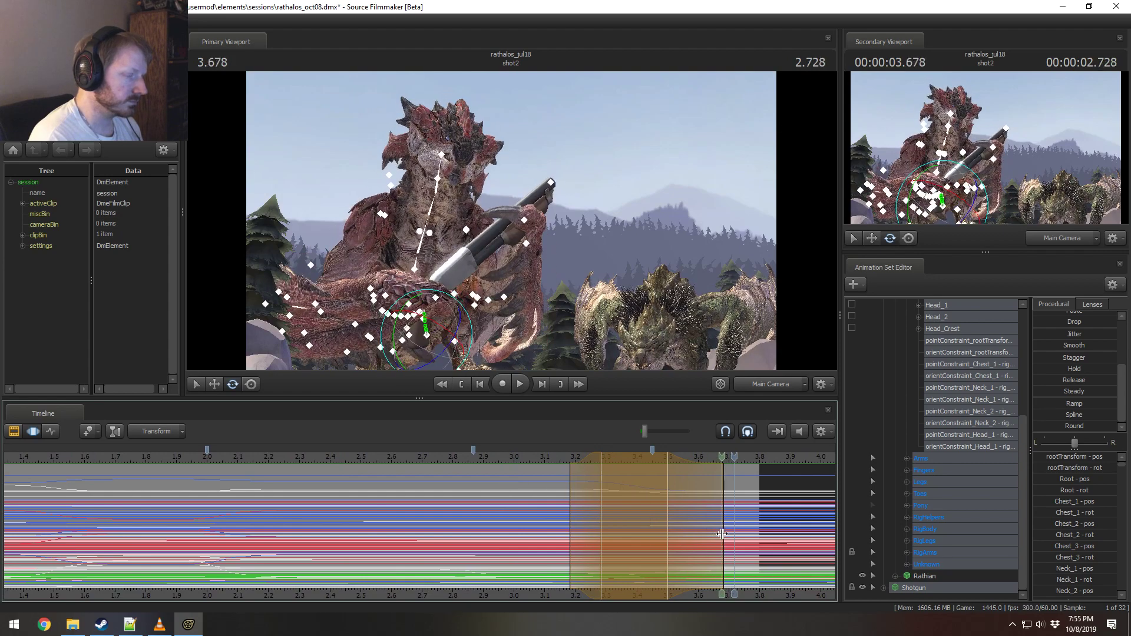
key(space)
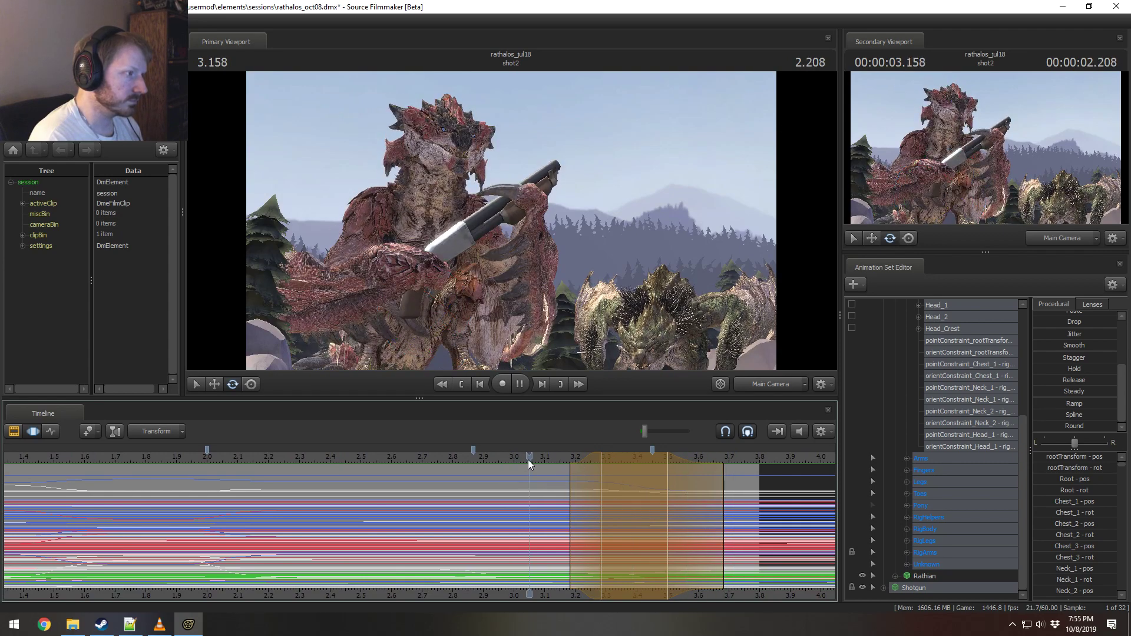
key(space)
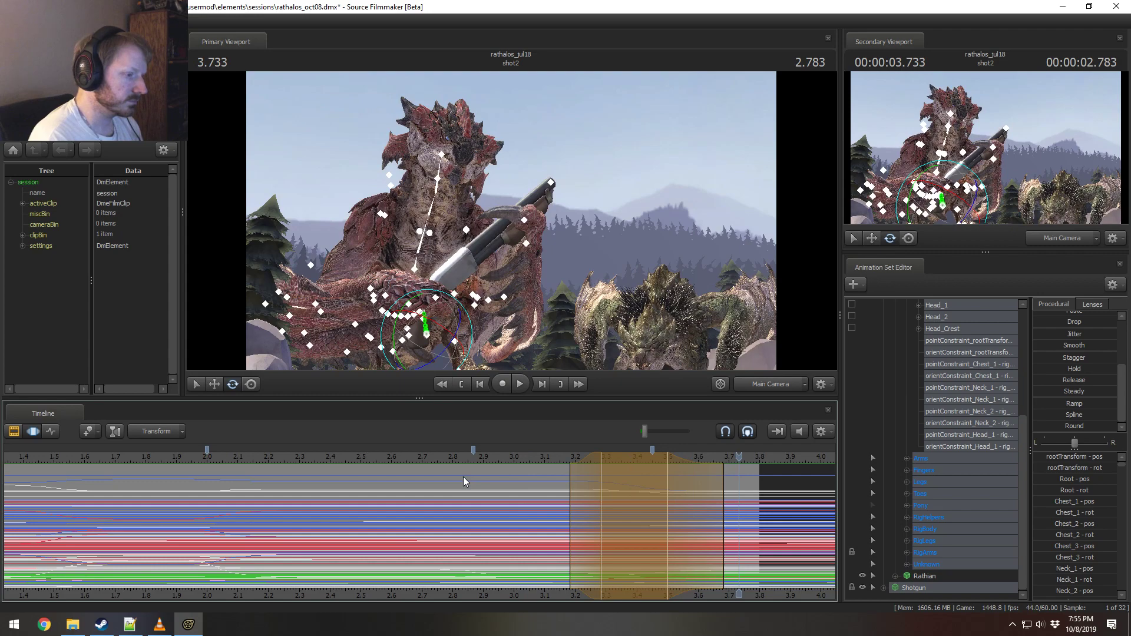
Step: Turn off lighting in the primary viewport and play shot2 from its start in the Clip Editor
key(F1)
click(277, 461)
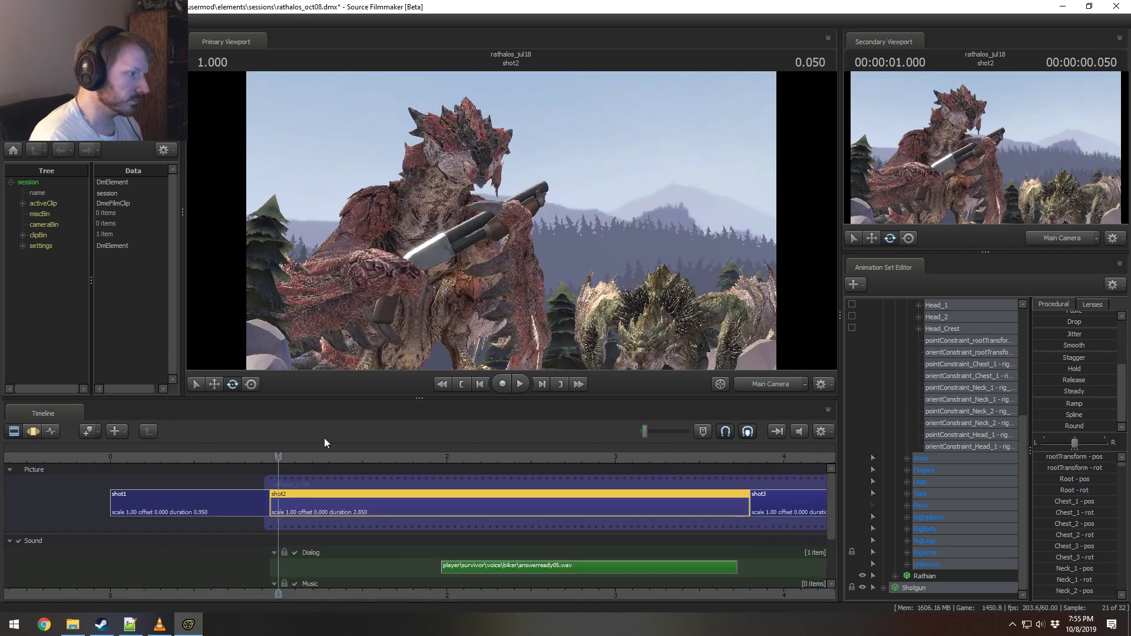
key(space)
right_click(564, 226)
click(596, 258)
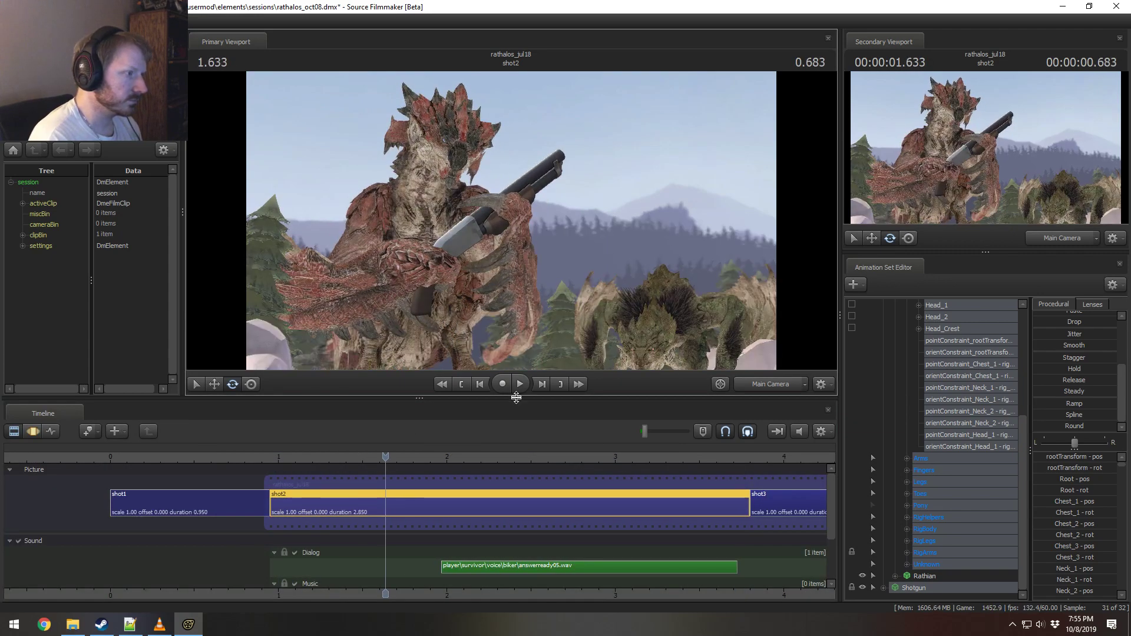
click(519, 384)
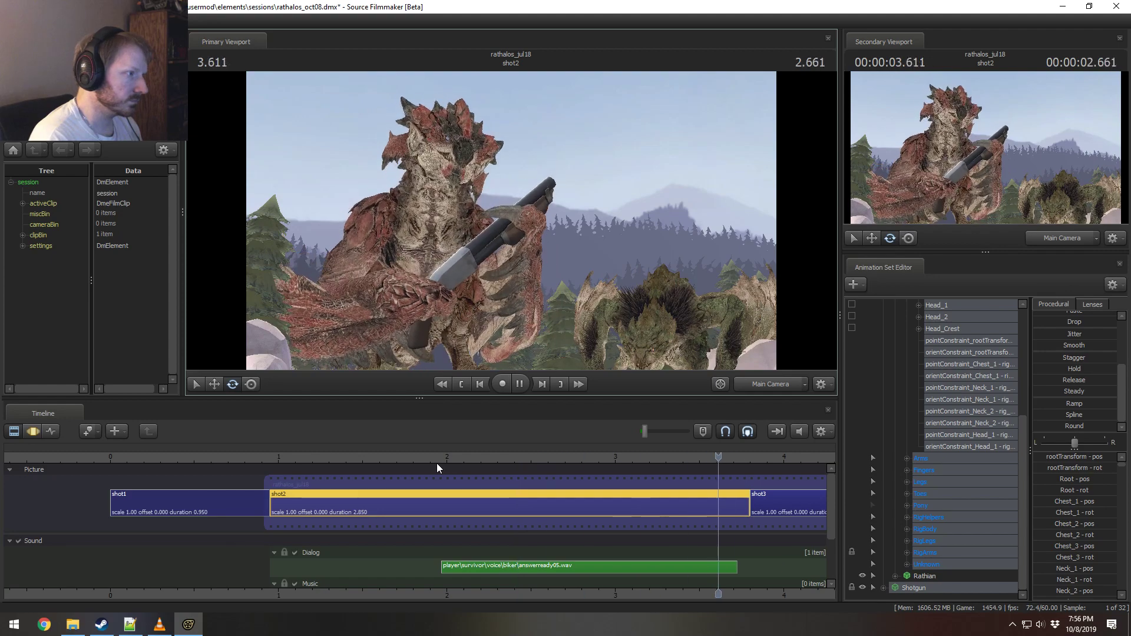
click(280, 459)
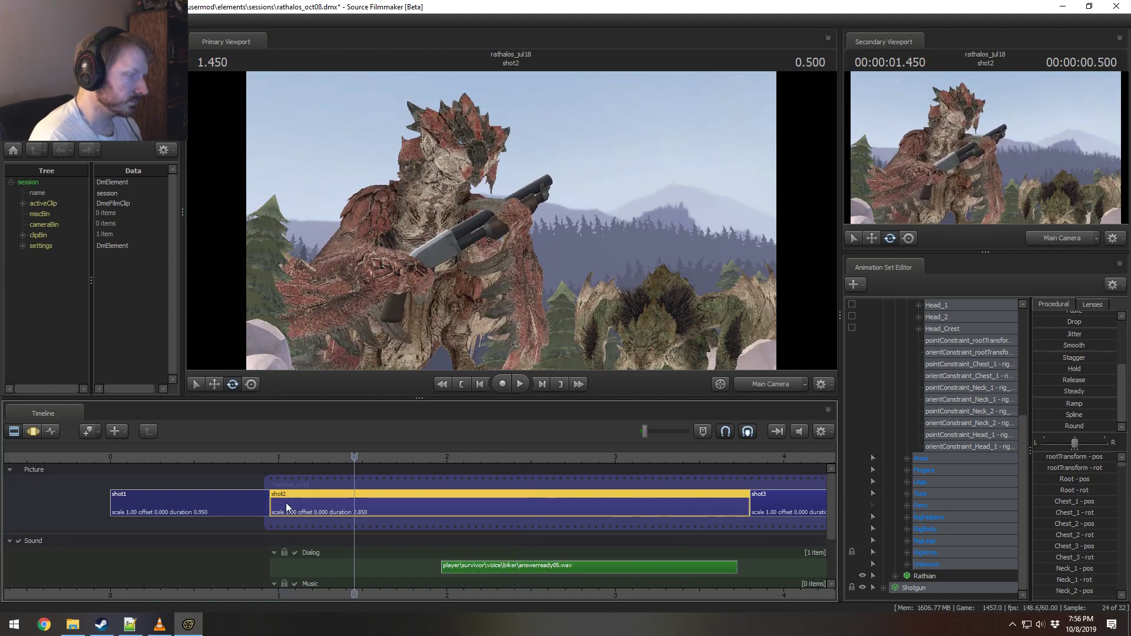
Step: In the work camera, rotate the Rathalos rig_head around 1.533, blending from about 1.33 to about 1.85, and play the movement
double_click(285, 503)
shift+click(373, 527)
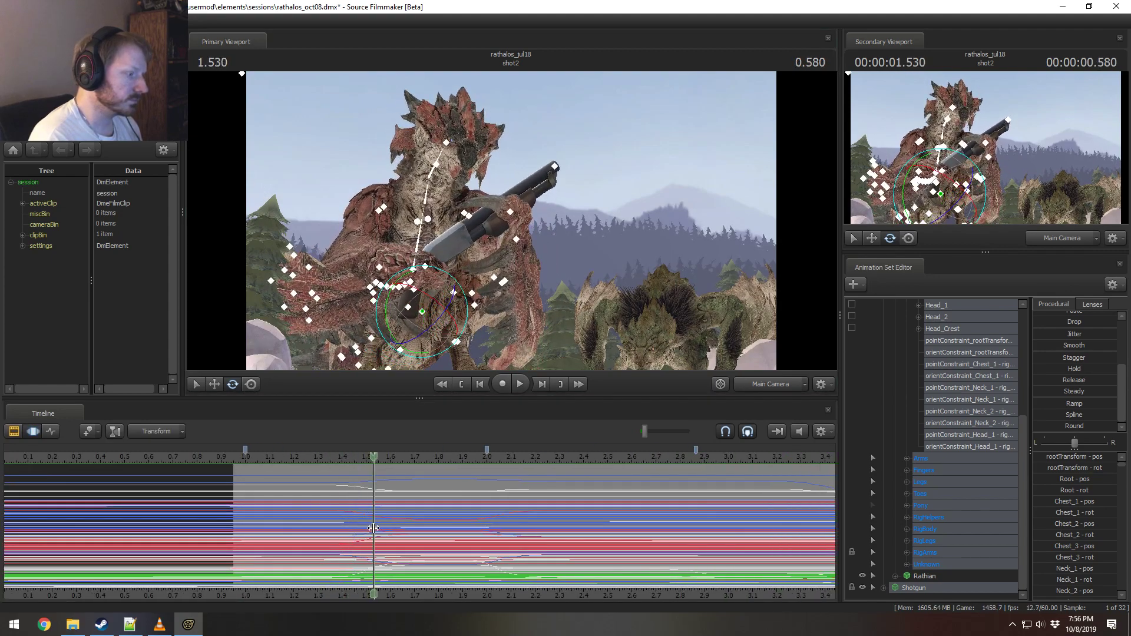
scroll(373, 528, up, 5)
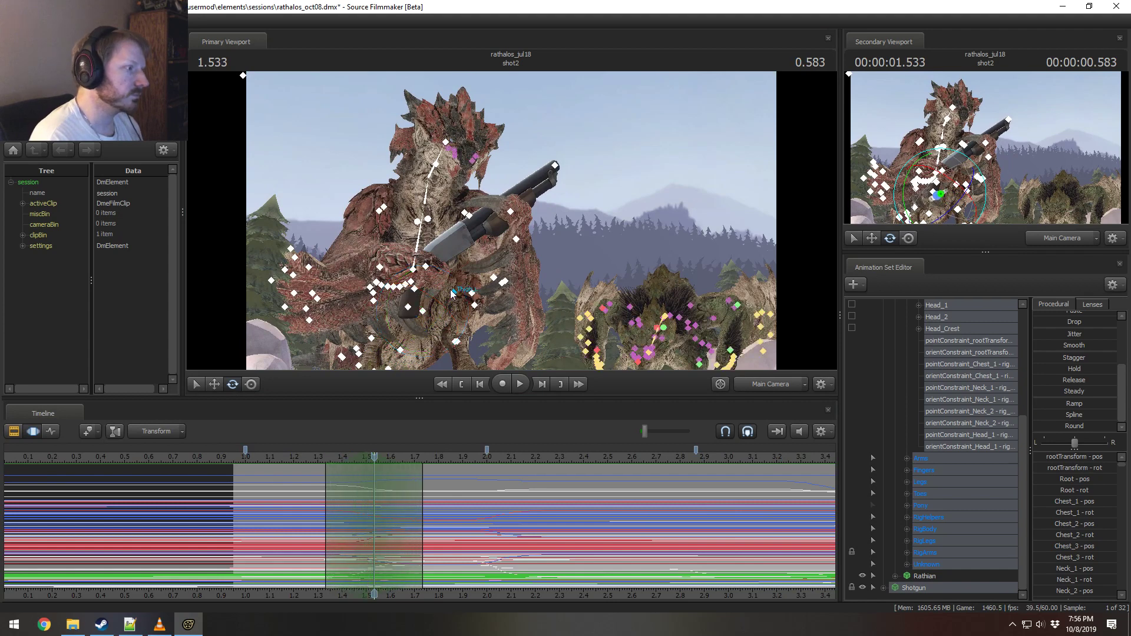
click(446, 150)
drag(449, 162, 457, 165)
click(780, 385)
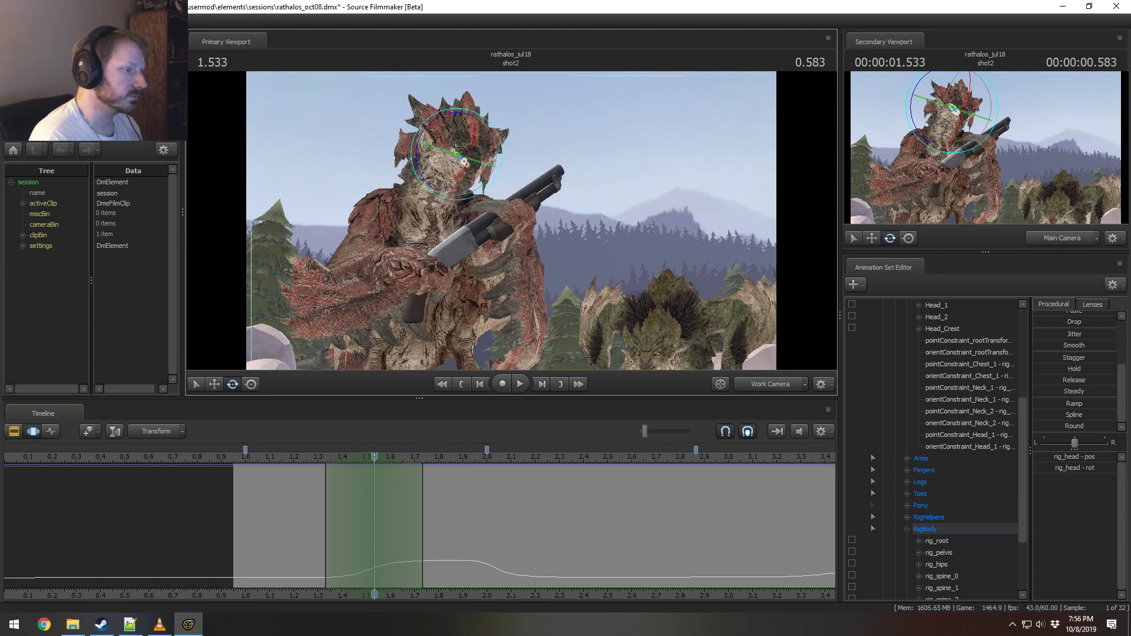
key(w)
mouse_move(519, 206)
mouse_down()
mouse_move(492, 195)
mouse_move(503, 205)
mouse_up()
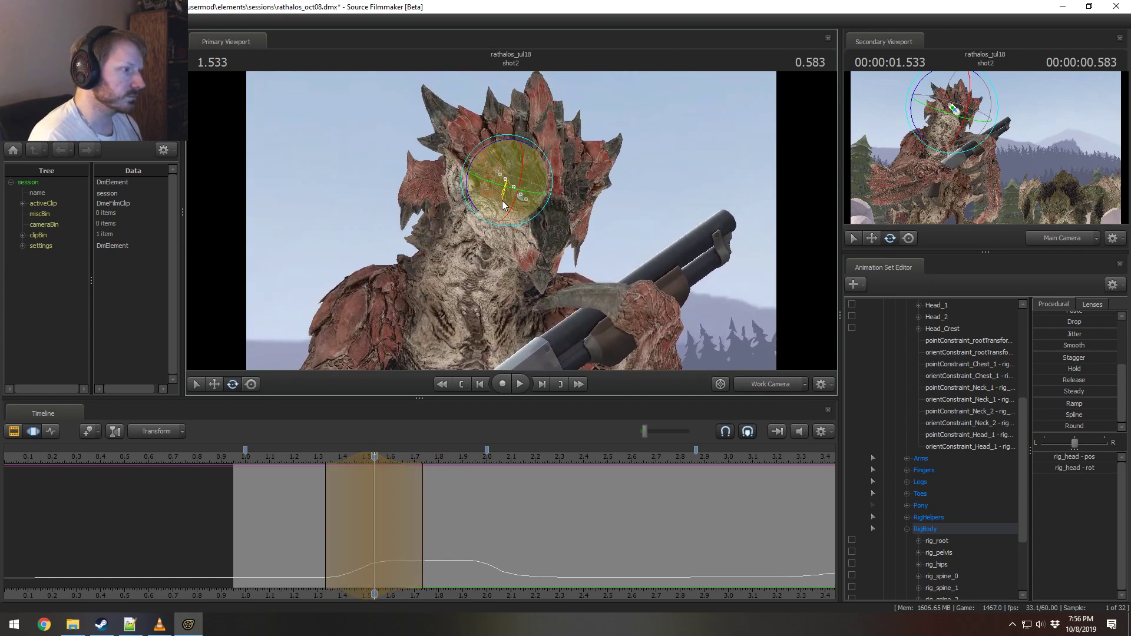
click(296, 455)
key(space)
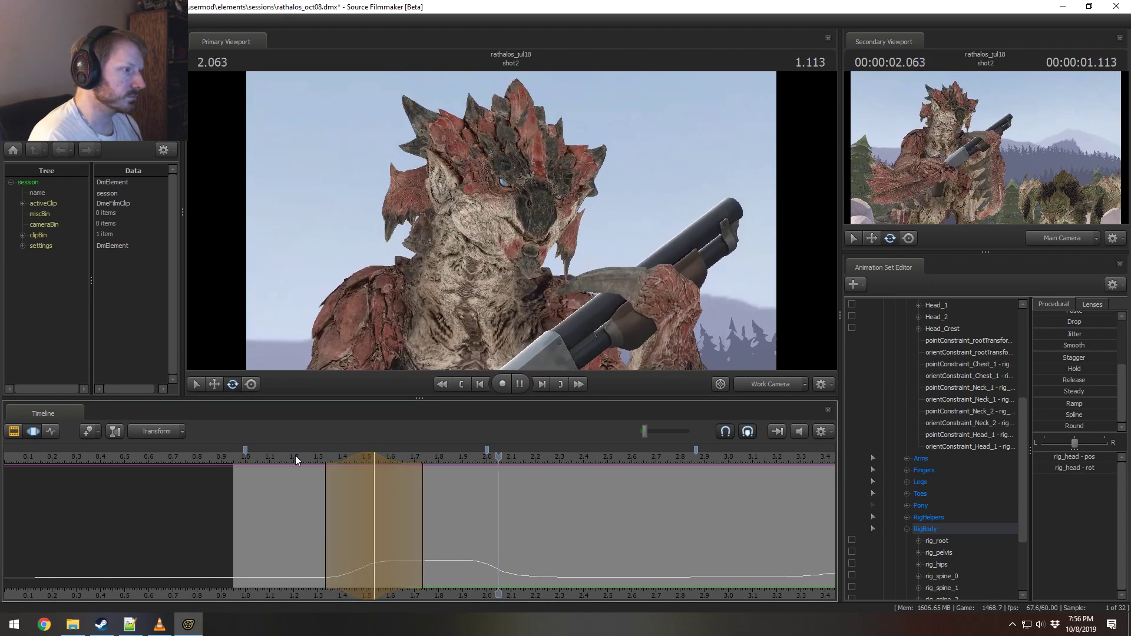
key(space)
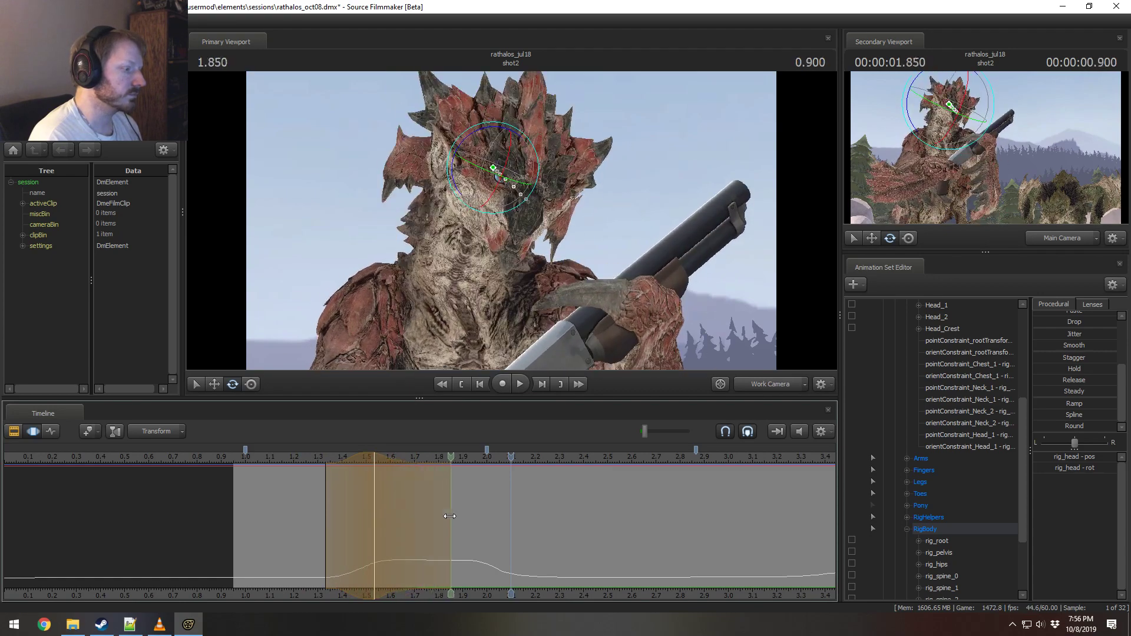
Step: Rotate the Rathalos rig_neck around 1.616 within a range from about 1.35 to about 1.88, and play the result
key(Escape)
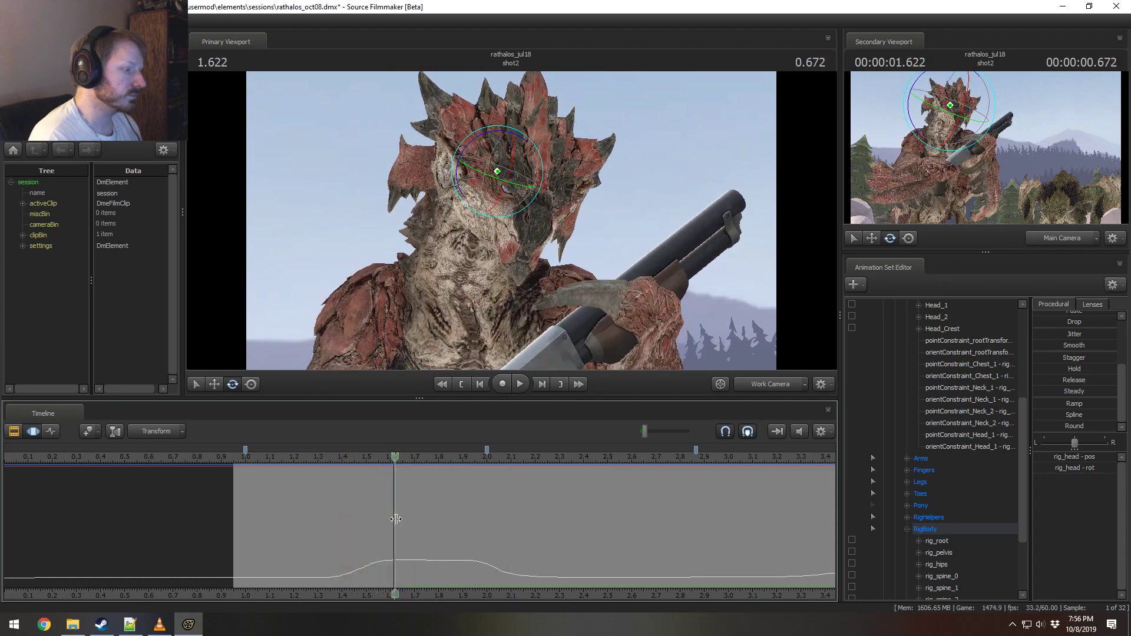
click(395, 518)
shift+scroll(395, 519, up, 3)
ctrl+click(483, 232)
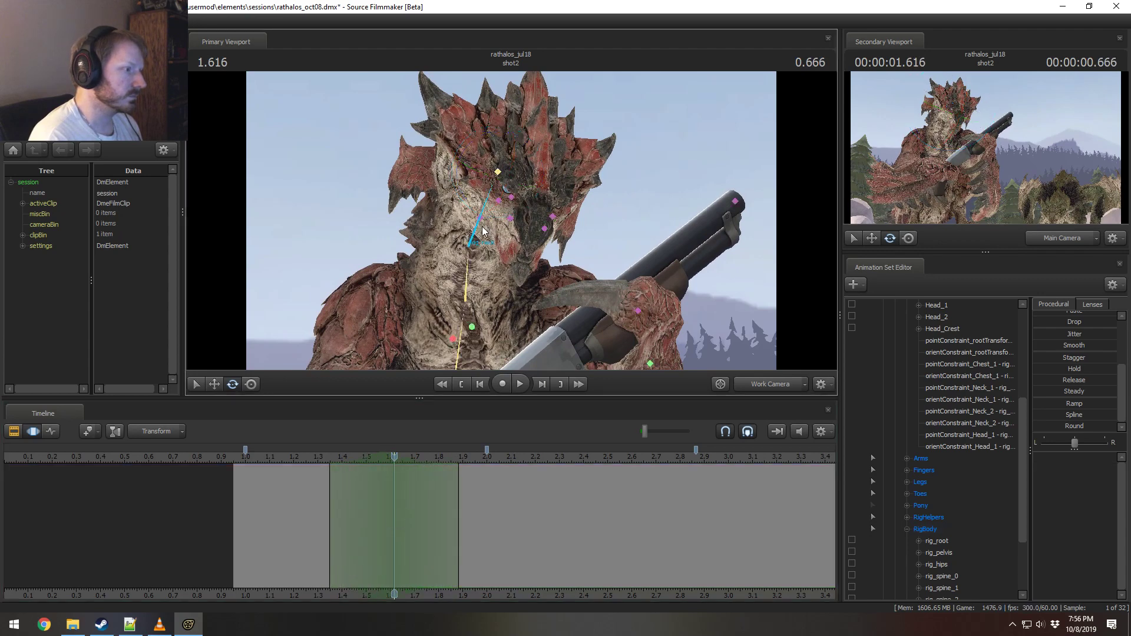
drag(480, 249, 481, 291)
click(317, 459)
key(space)
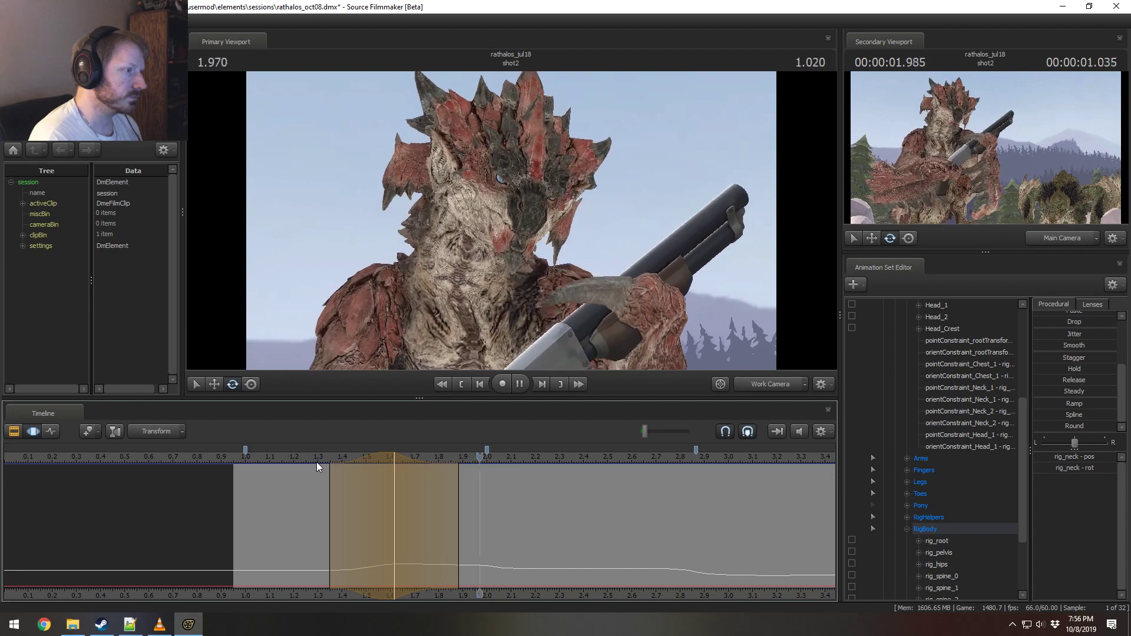
key(space)
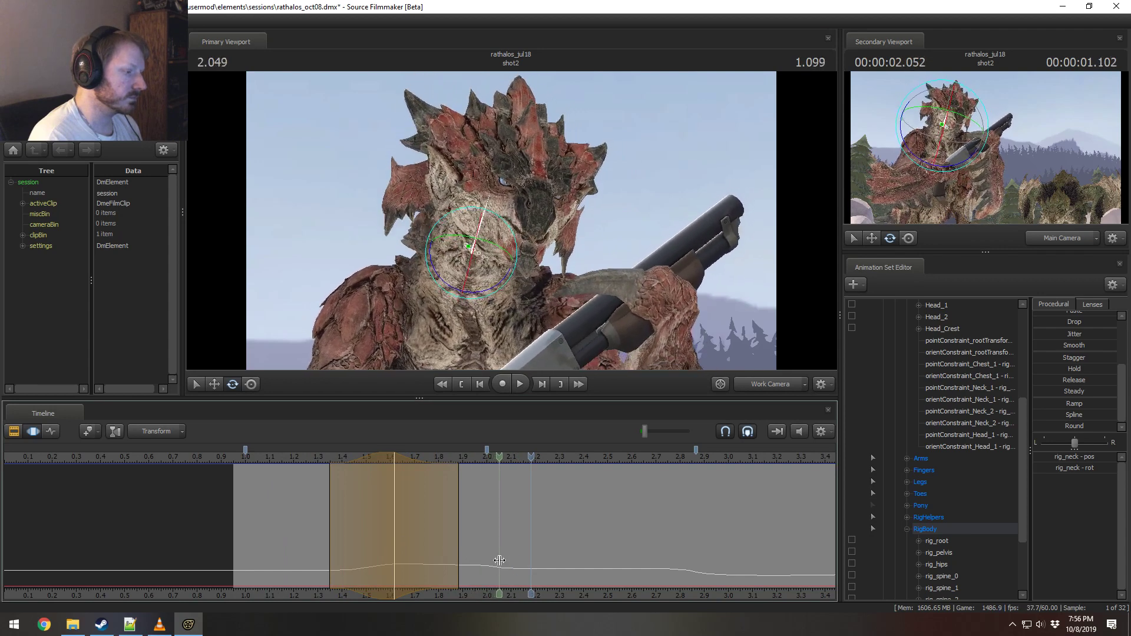
Step: Rotate the Rathalos rig_head around 2.083 within a range from about 1.87 to about 2.53, and play the result
click(499, 560)
click(506, 563)
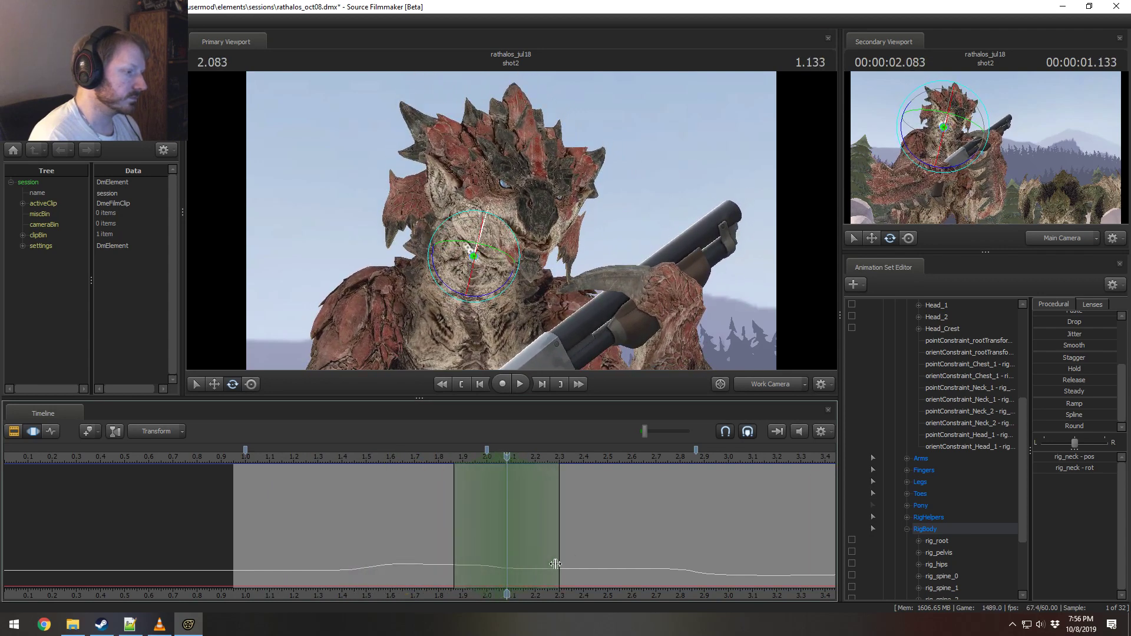
drag(563, 542, 616, 542)
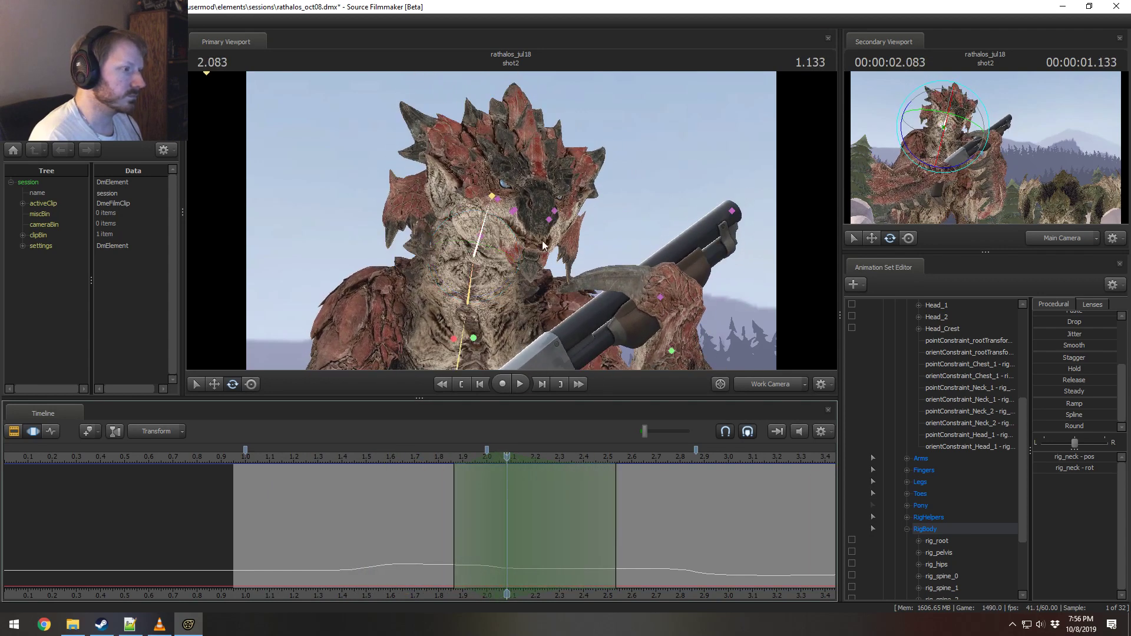
click(492, 195)
drag(493, 196, 513, 205)
click(431, 458)
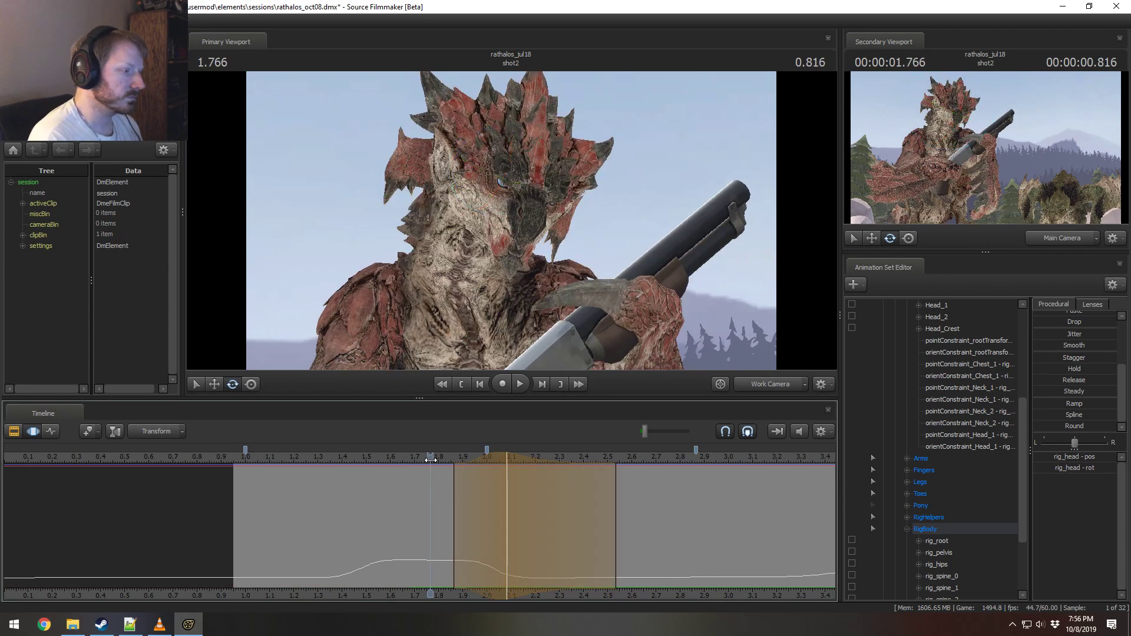
key(space)
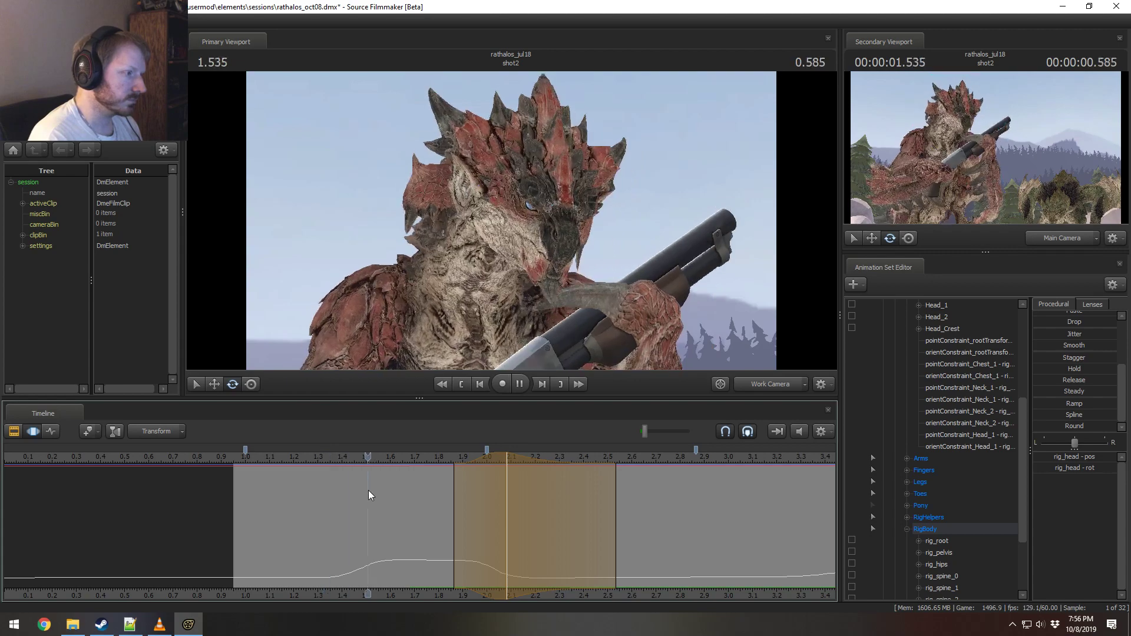
key(space)
Step: Rotate the Rathalos rig_spine_2 at 1.566, blending from about 1.33 to about 1.80
drag(363, 470, 380, 563)
drag(526, 151, 483, 183)
key(ctrl+z)
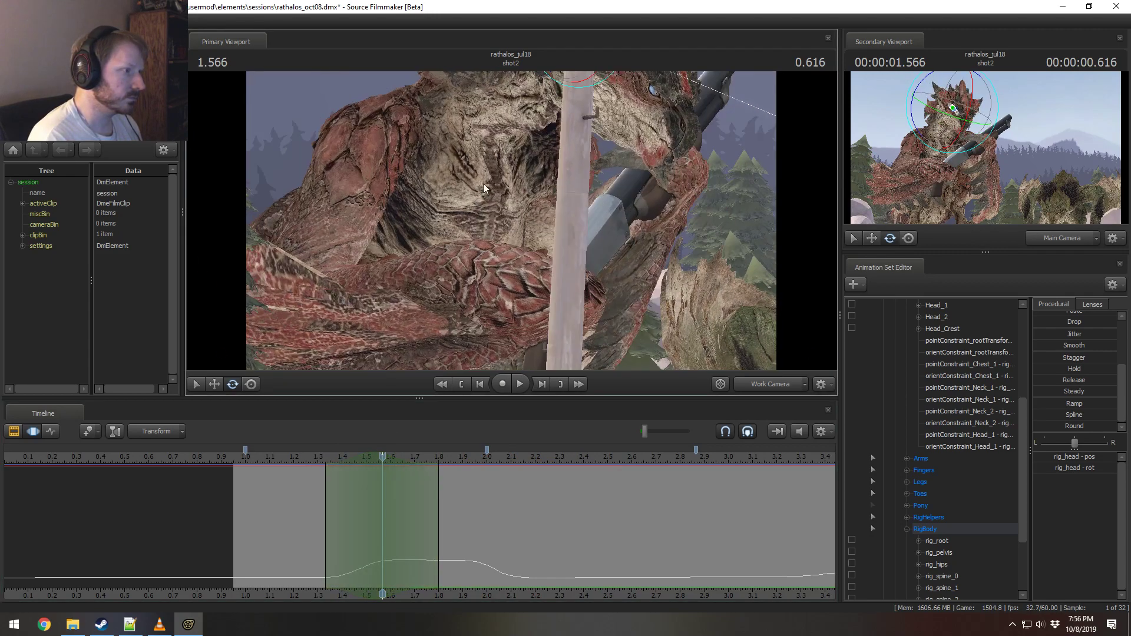
click(464, 135)
drag(475, 118, 495, 130)
alt+drag(599, 178, 511, 154)
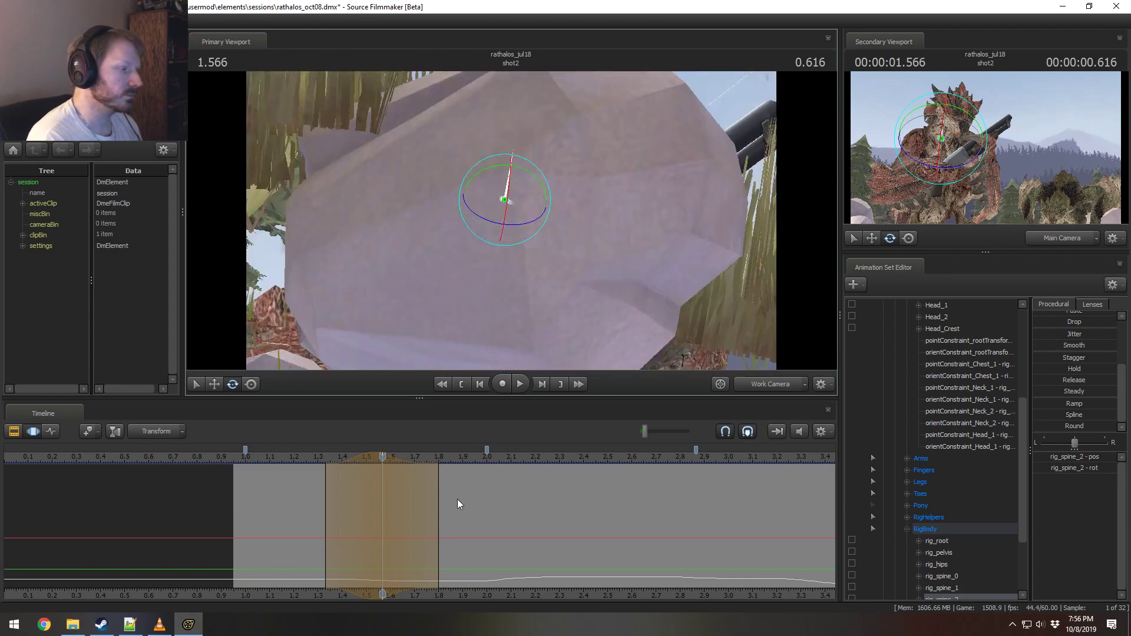
Step: Play the spine movement repeatedly from about 1.3, viewing the Rathalos upper body from a closer work camera angle
click(316, 456)
alt+drag(510, 351, 556, 176)
key(space)
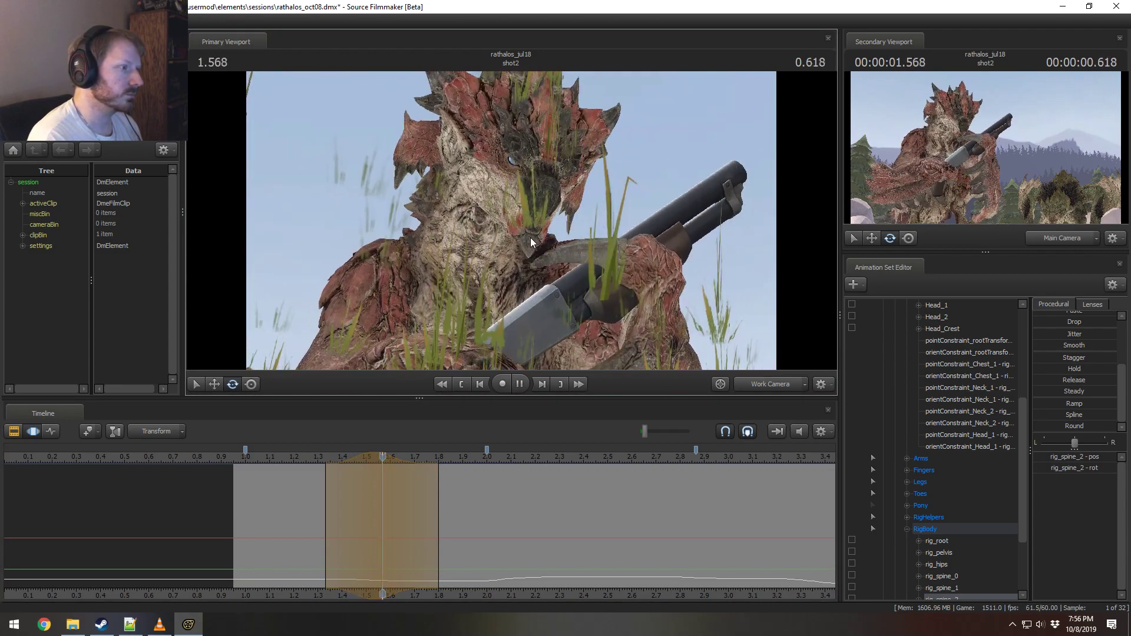
key(space)
click(306, 456)
mouse_move(528, 222)
mouse_down()
mouse_move(555, 185)
mouse_move(541, 176)
mouse_move(528, 222)
mouse_up()
key(space)
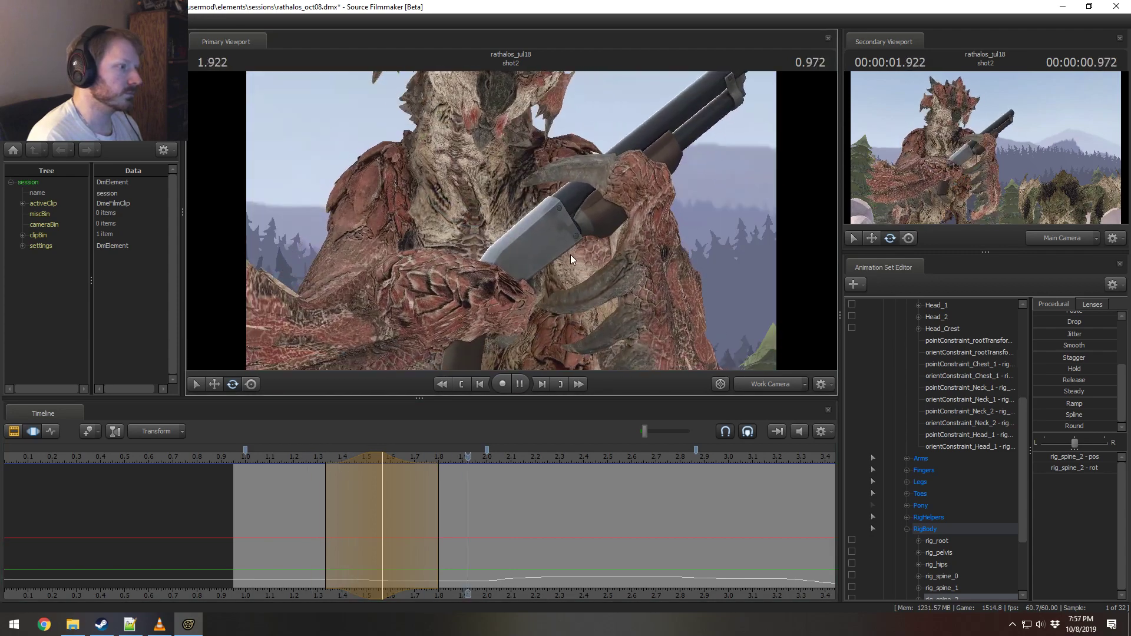
Step: Move the Rathalos rig_hand_R at 1.600, blending from about 1.33 to about 2.03
mouse_move(323, 502)
mouse_down()
mouse_move(353, 524)
mouse_move(280, 512)
mouse_move(349, 522)
mouse_up()
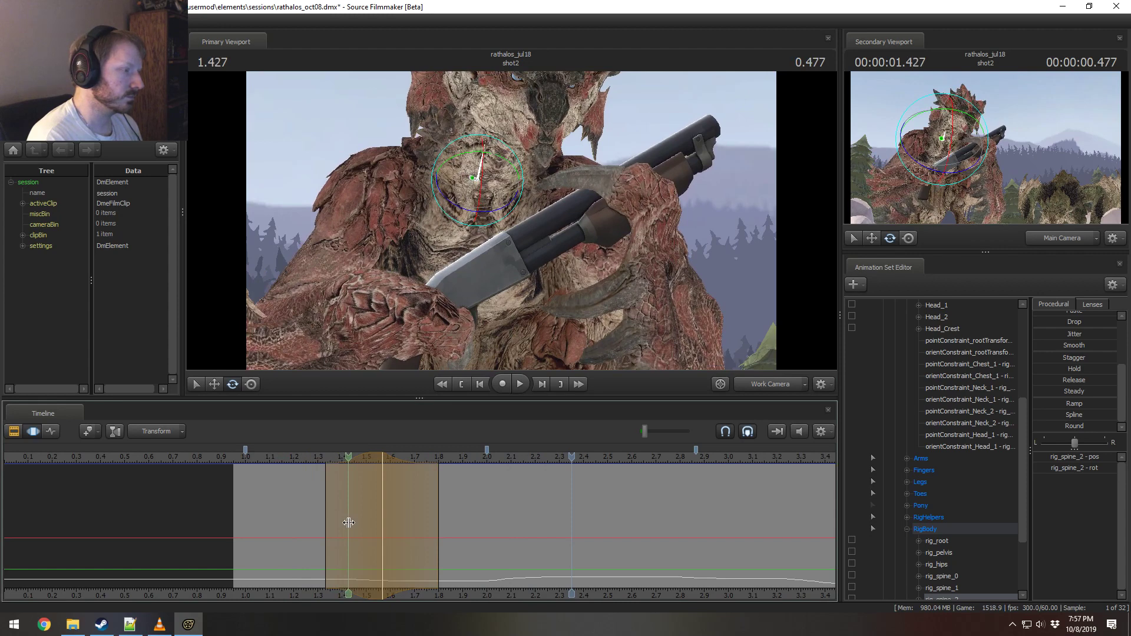
drag(349, 522, 396, 524)
drag(488, 239, 458, 235)
click(428, 255)
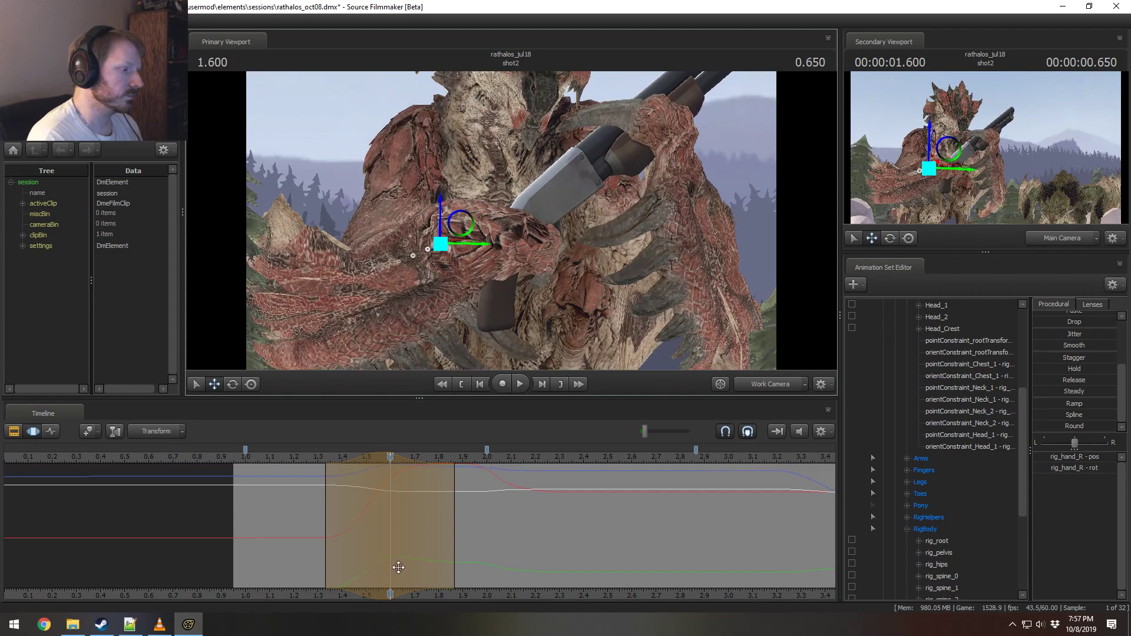
drag(454, 551, 495, 539)
Step: Play the right hand movement from about 1.2, both close up and from a wider work camera view
key(space)
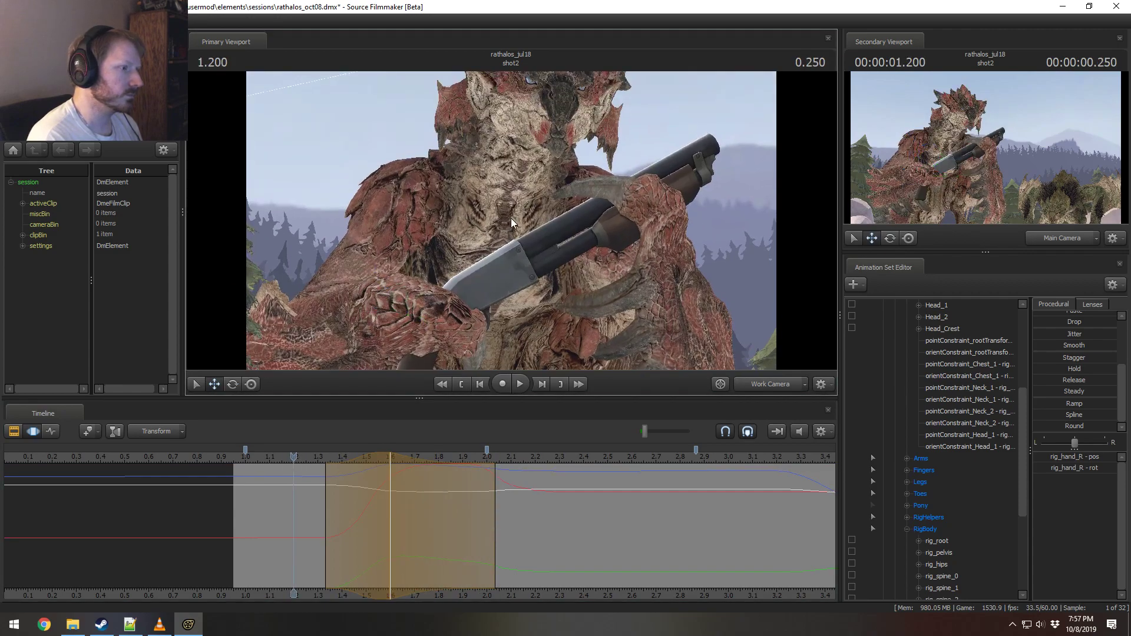
key(space)
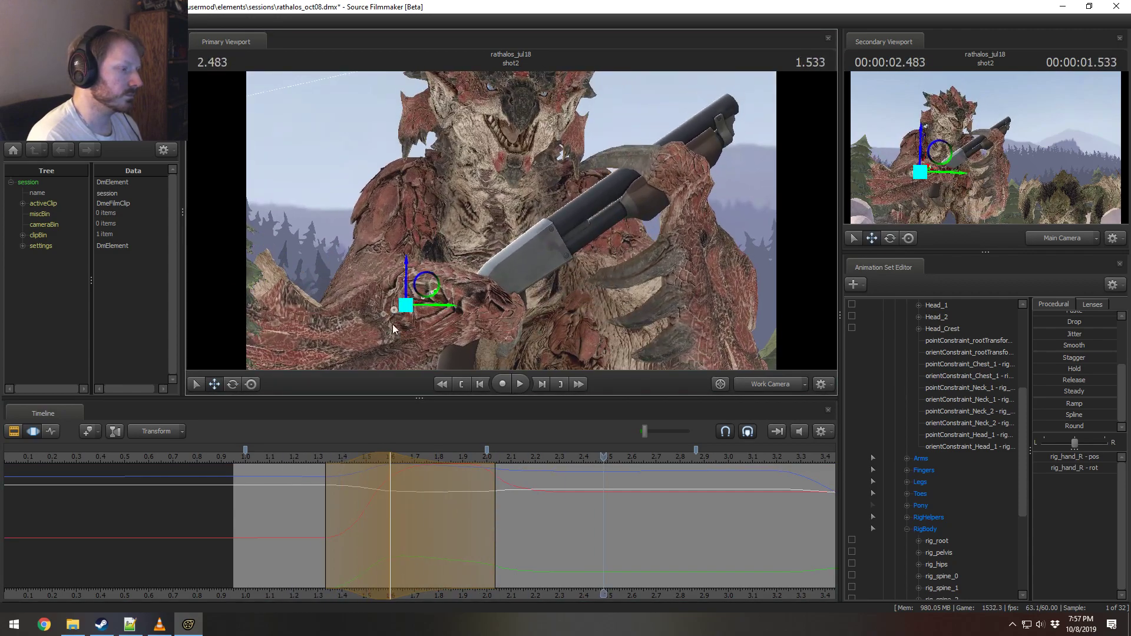
click(300, 468)
key(space)
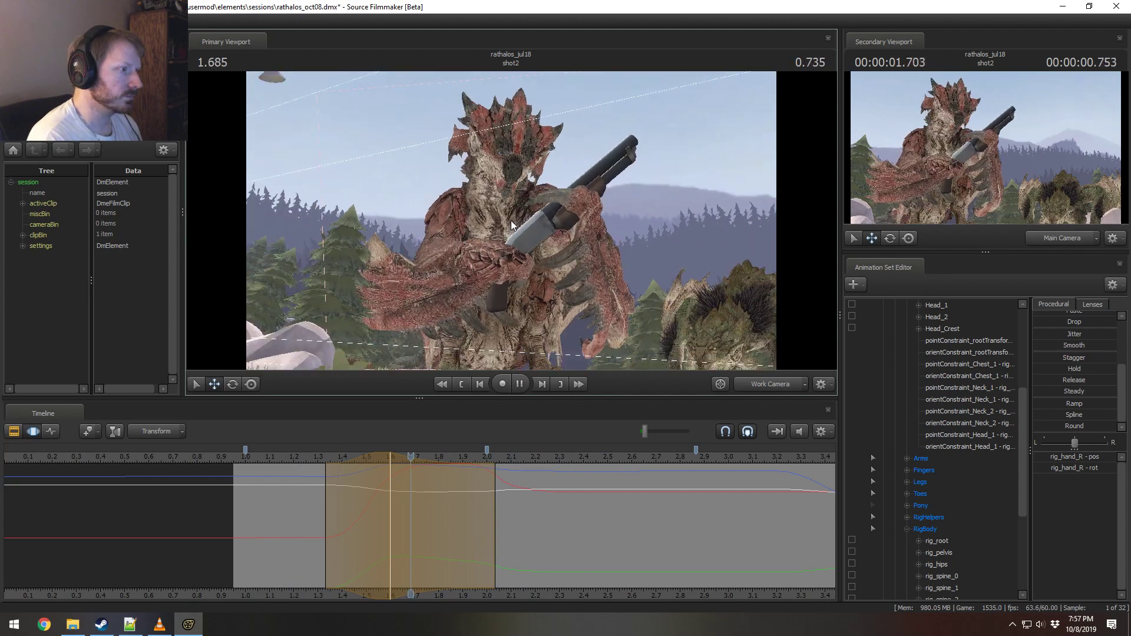
key(space)
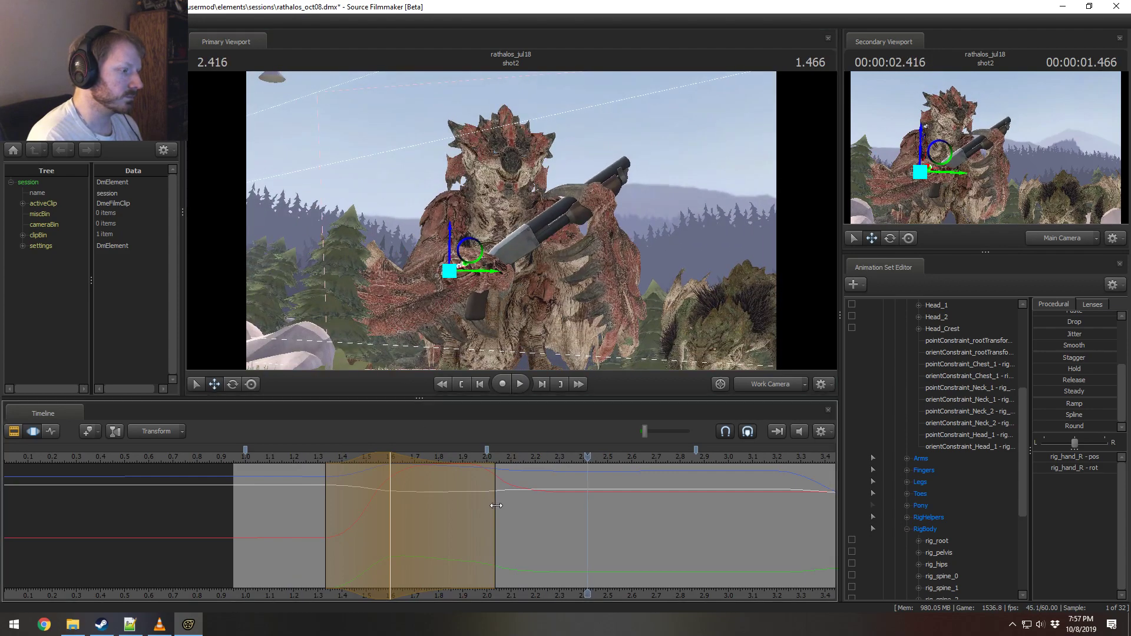
Step: Hold the rig_hand_R adjustment from about 1.60 to about 1.73, end its falloff at about 1.95, and play it
drag(496, 505, 465, 507)
drag(394, 506, 422, 507)
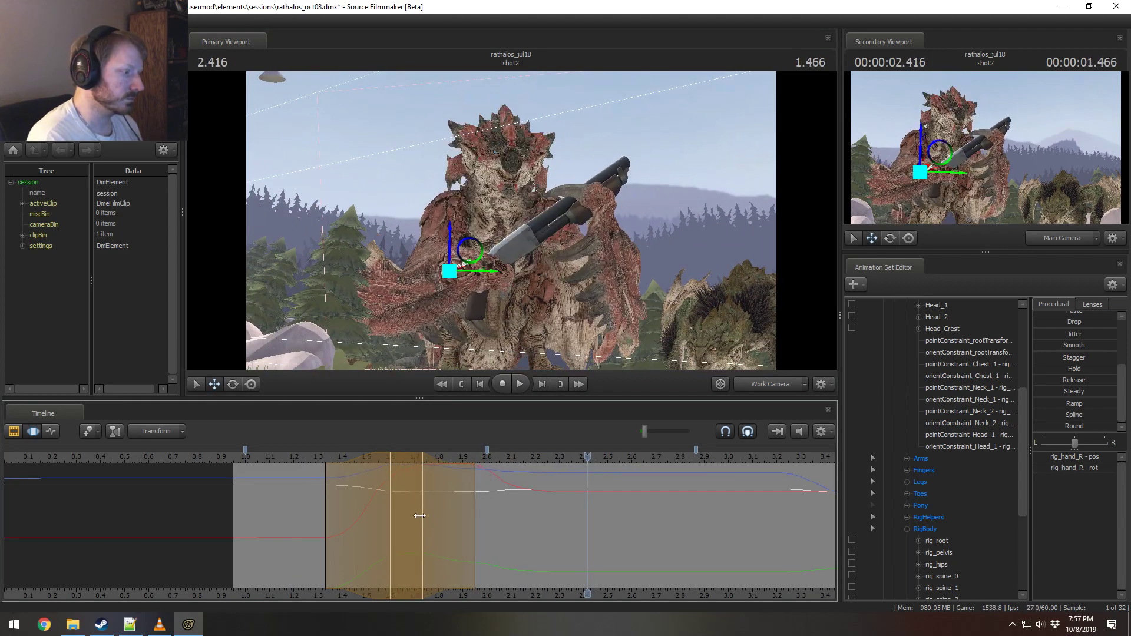
click(298, 463)
key(space)
key(space)
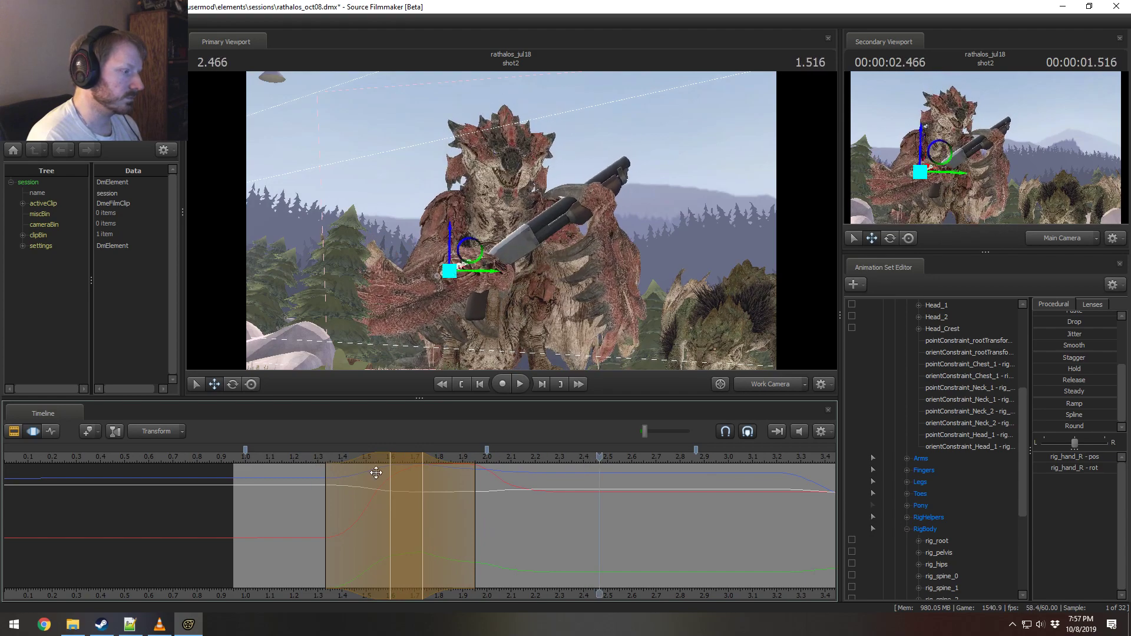
Step: Shift the rig_hand_R adjustment earlier to hold from about 1.52 to about 1.65, and end its falloff at about 1.93
click(362, 458)
click(297, 462)
key(space)
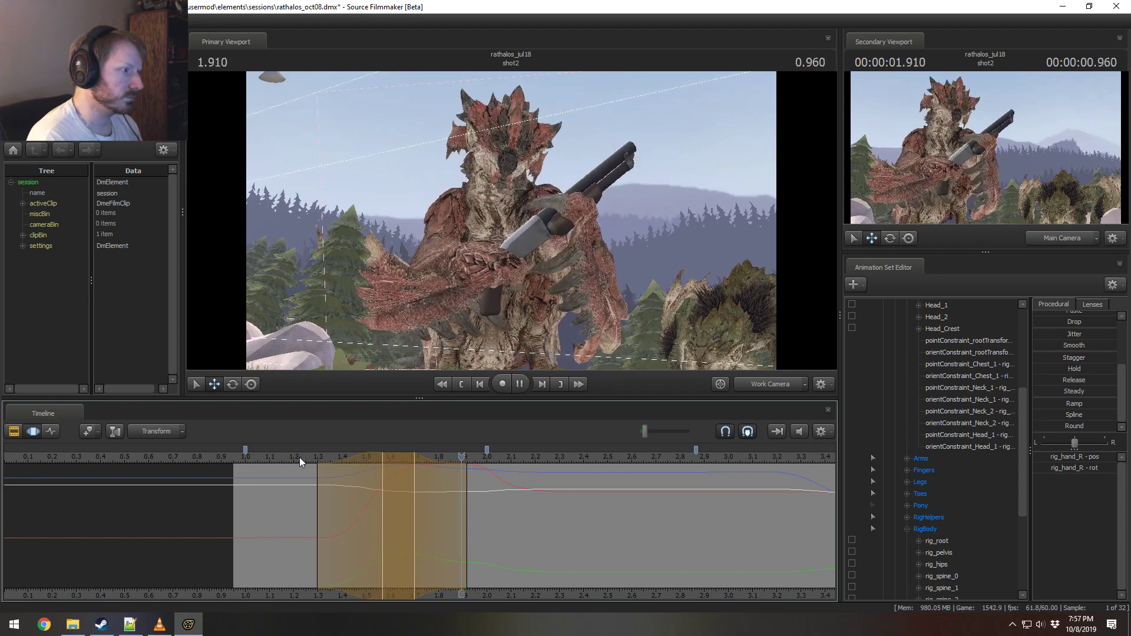
key(space)
drag(353, 458, 341, 459)
click(298, 461)
key(space)
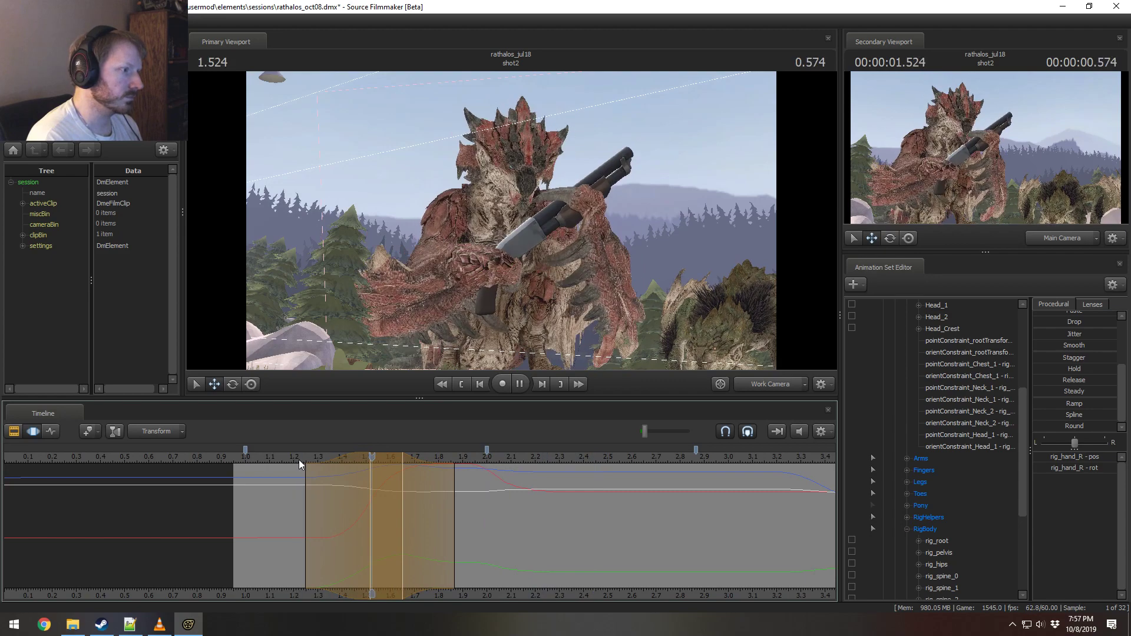
key(space)
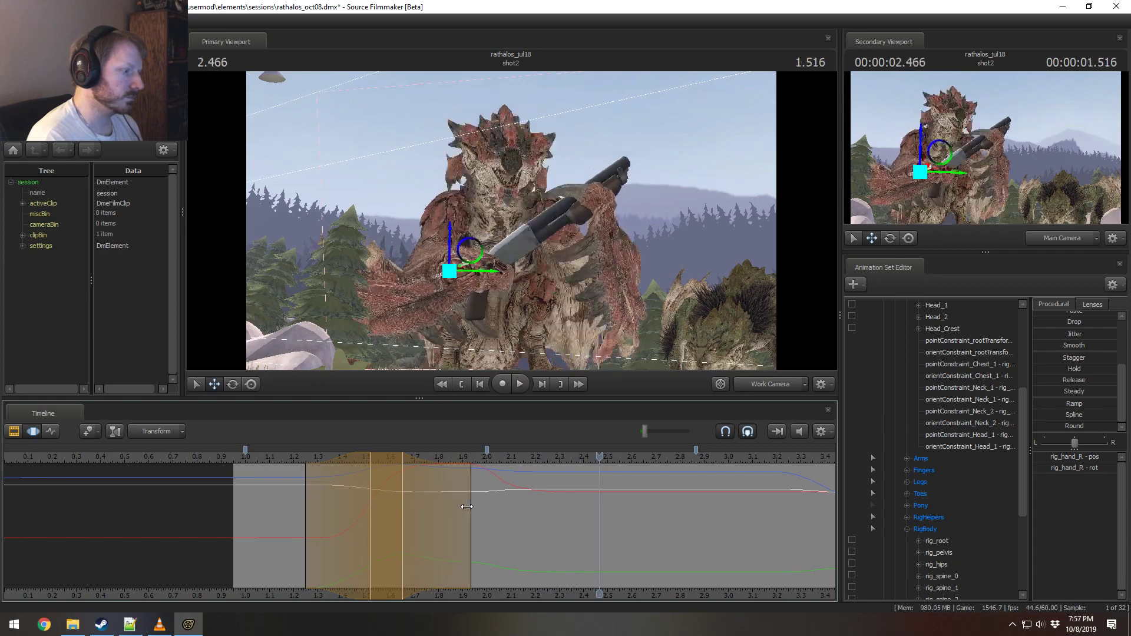
Step: Replay the retimed right hand movement several times from about 1.2 to judge its timing
click(290, 462)
key(space)
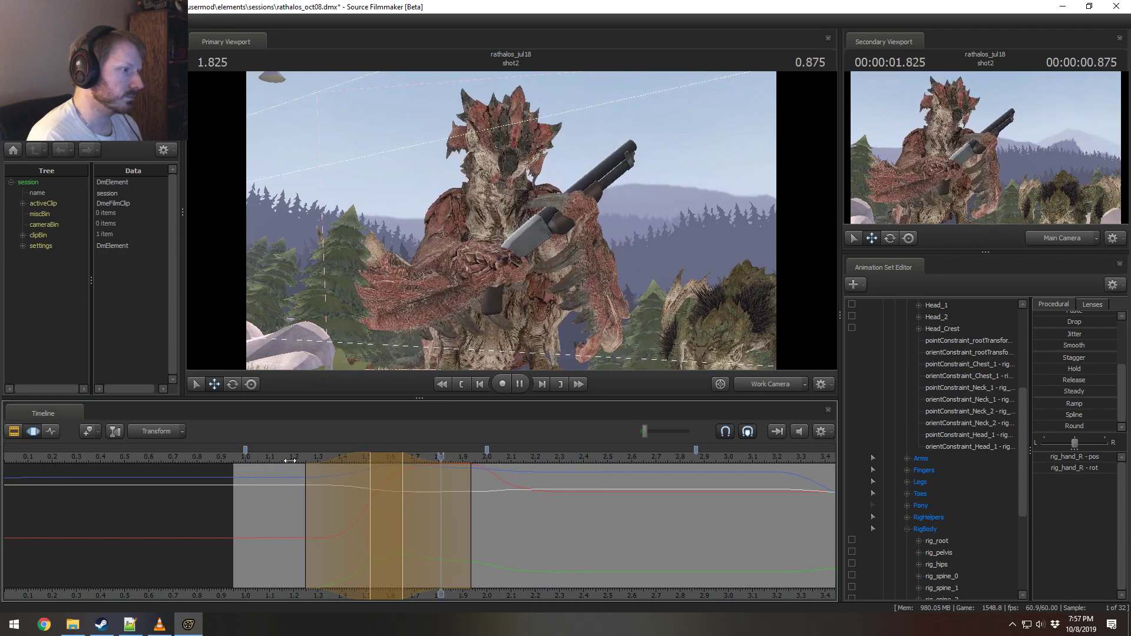
click(292, 458)
key(space)
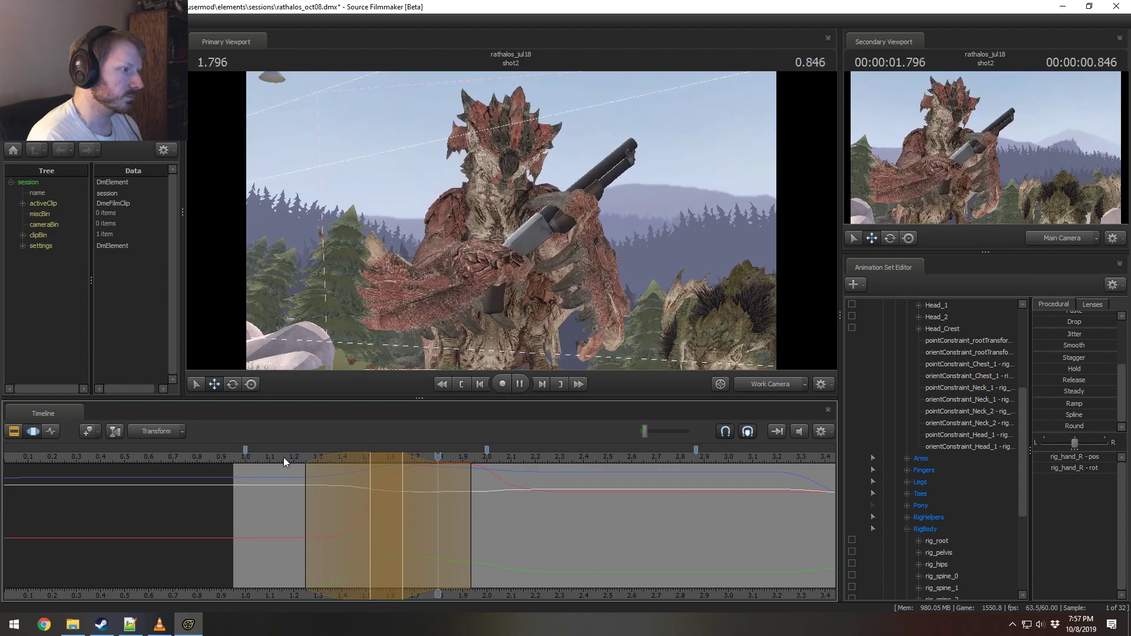
click(284, 457)
key(space)
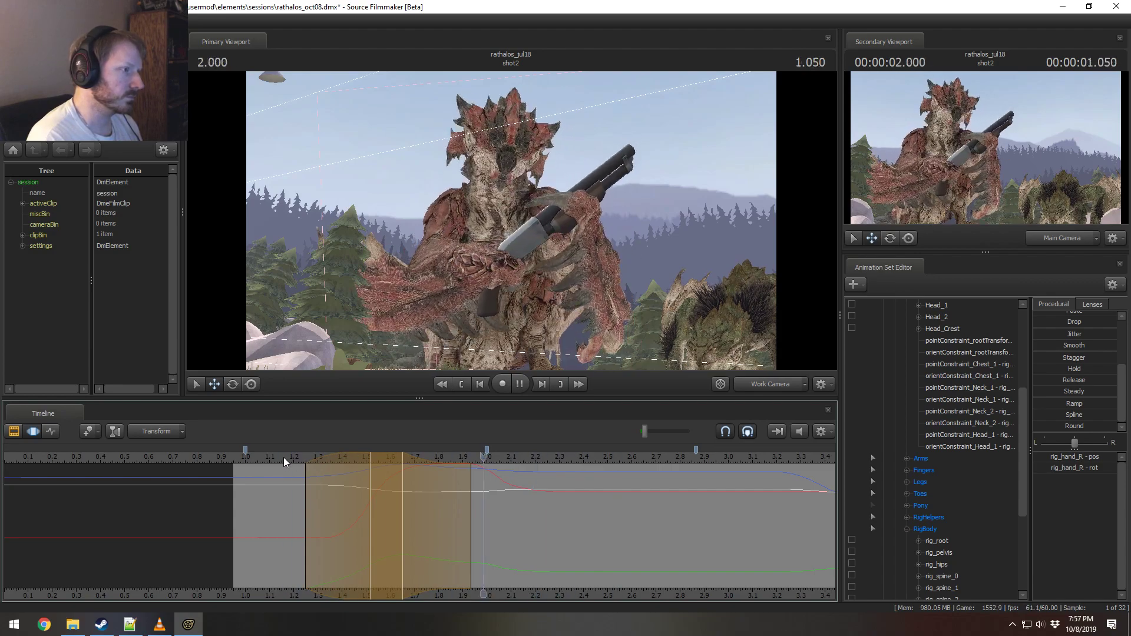
key(space)
Step: Reposition and rotate the Rathalos rig_hand_R at about 2.04, blending from about 1.90 to about 2.33, and play it
drag(303, 505, 496, 557)
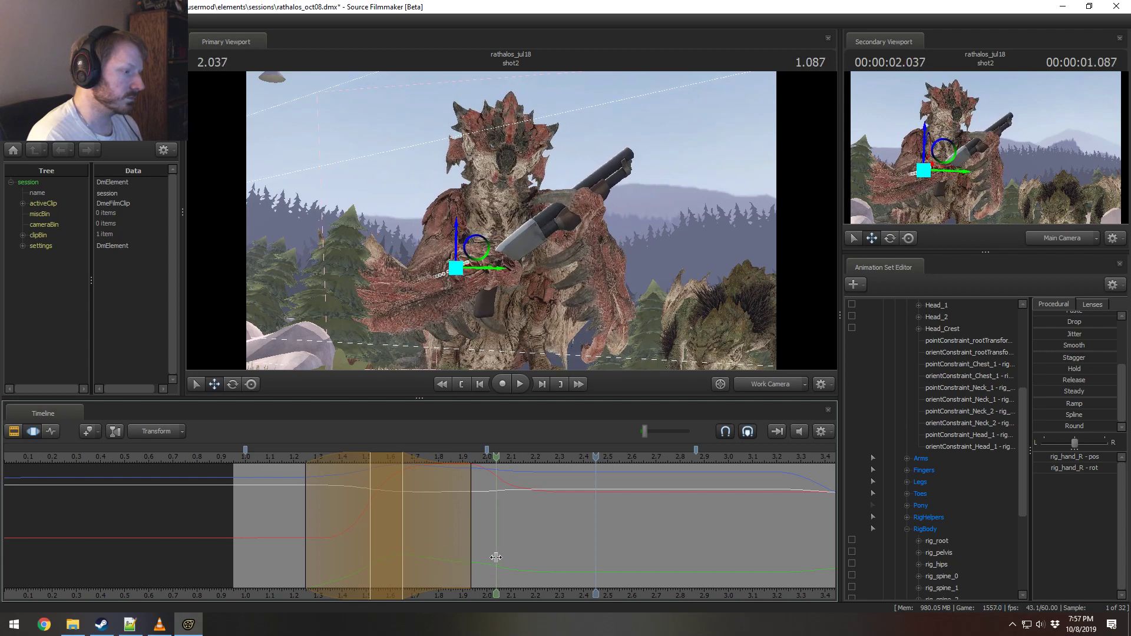
click(496, 557)
drag(531, 518, 574, 533)
key(e)
drag(460, 246, 477, 280)
key(w)
click(401, 458)
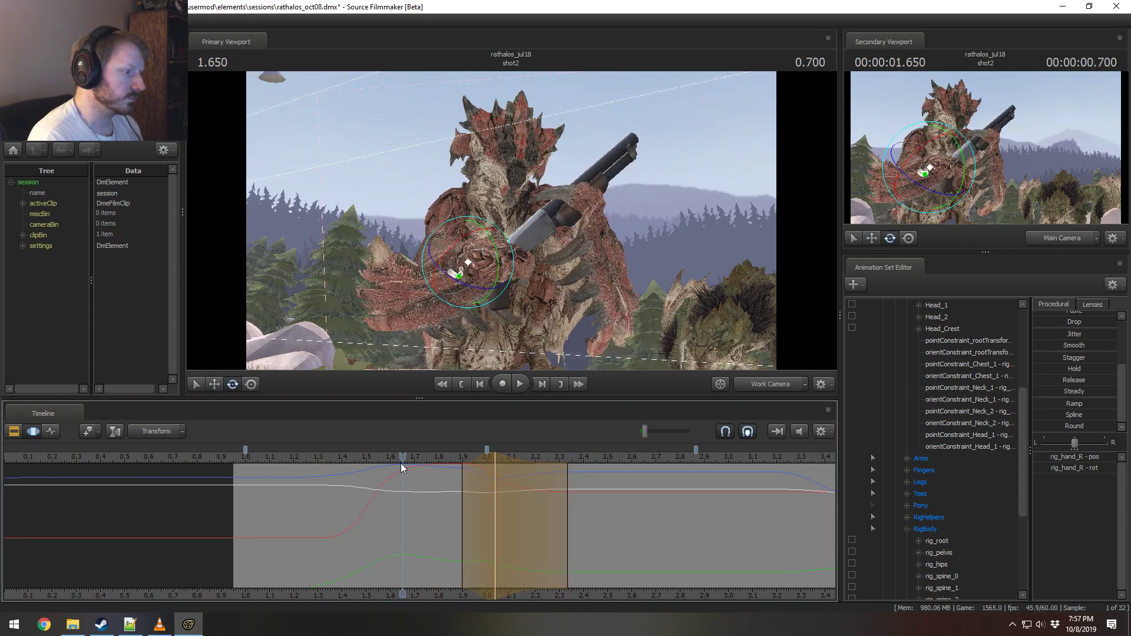
key(space)
key(space)
Step: Shift the peak of the rig_hand_R adjustment to about 2.12, extend its falloff end to about 3.02, and play the result
drag(463, 468, 442, 500)
drag(502, 454, 522, 454)
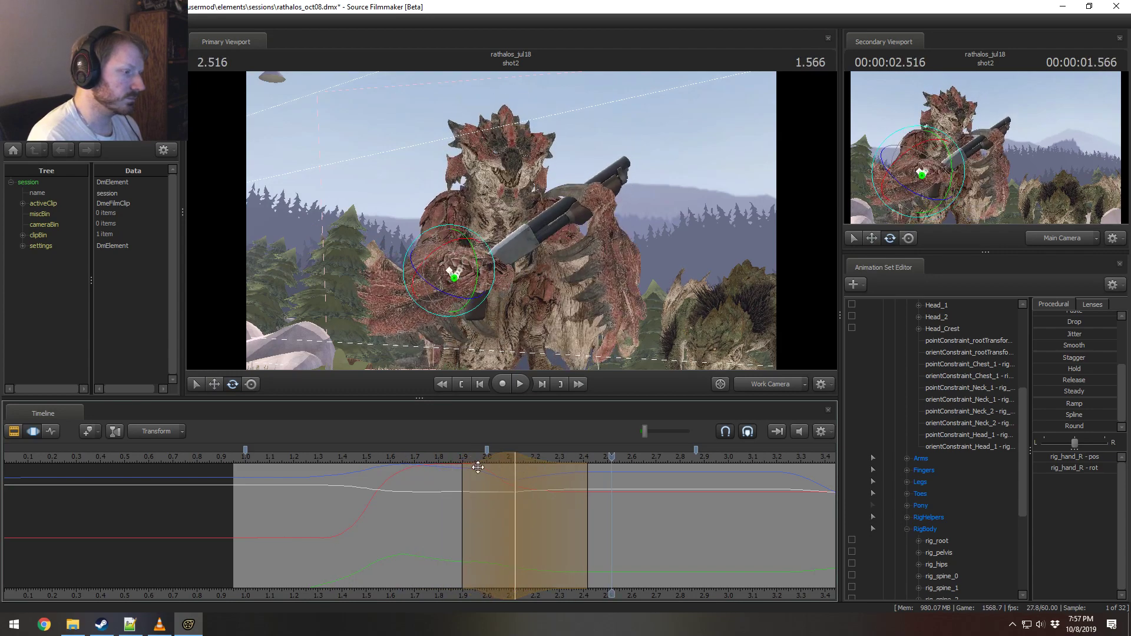
click(430, 458)
key(space)
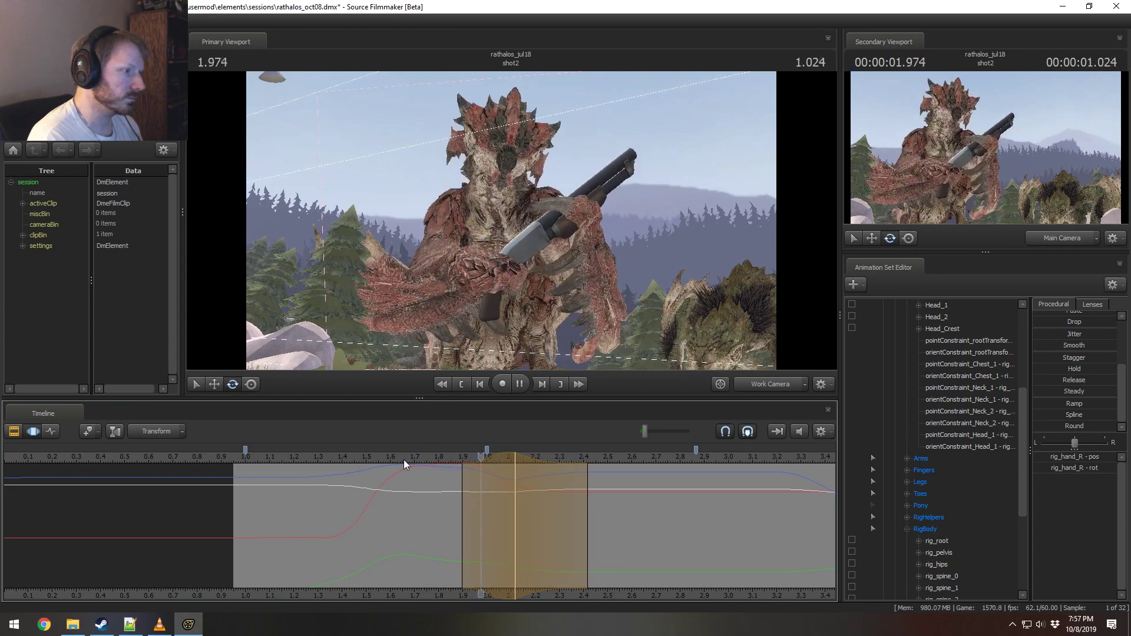
key(space)
drag(587, 498, 732, 498)
key(space)
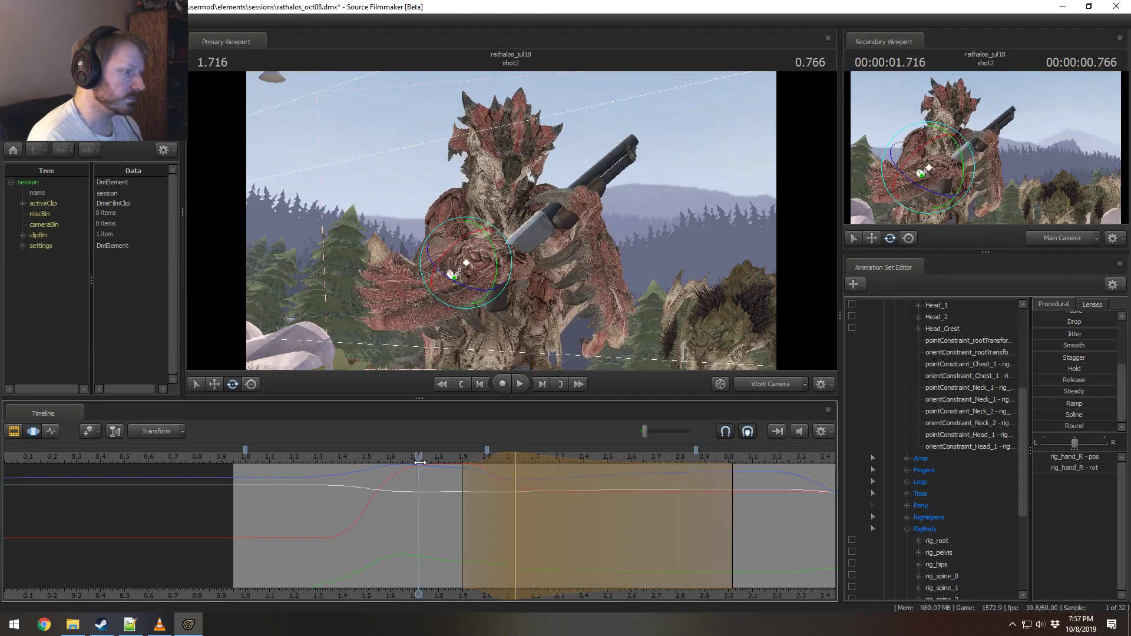
click(386, 458)
key(space)
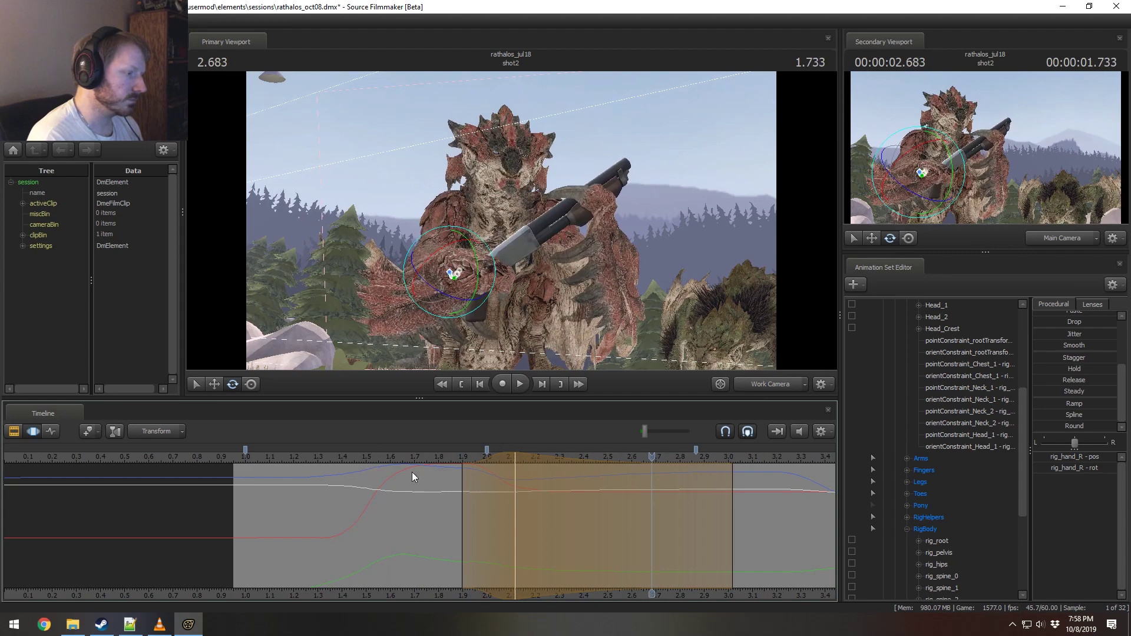
Step: Try moving the Rathalos rig_hand_R at 2.400 within a range from about 1.86 to about 2.98
click(483, 533)
drag(484, 533, 626, 549)
drag(719, 524, 731, 524)
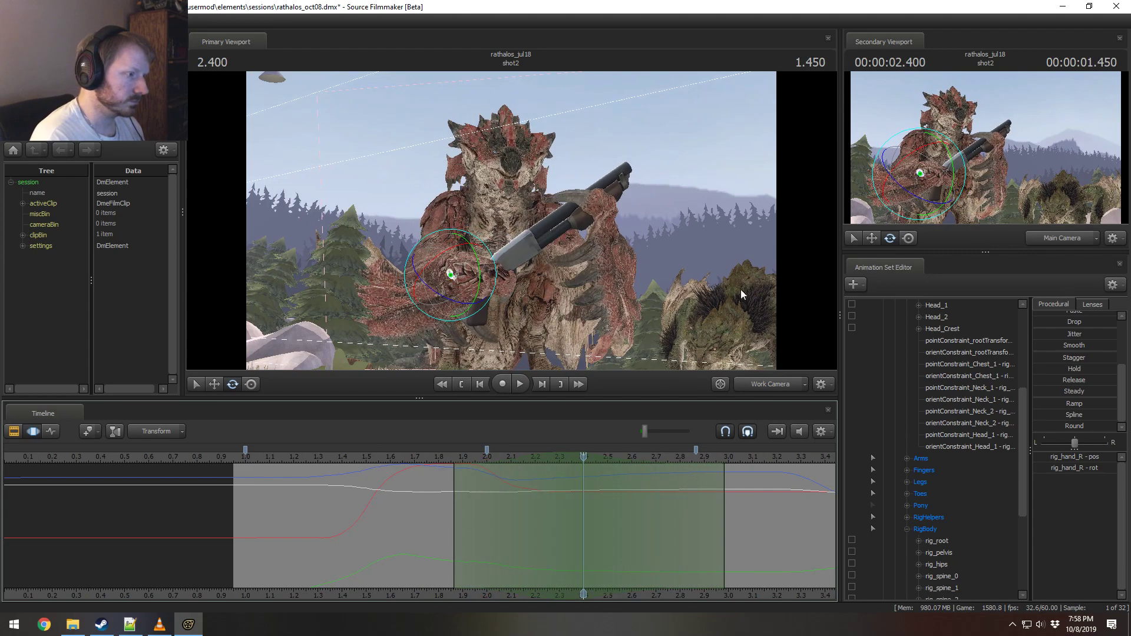
key(w)
drag(740, 288, 740, 298)
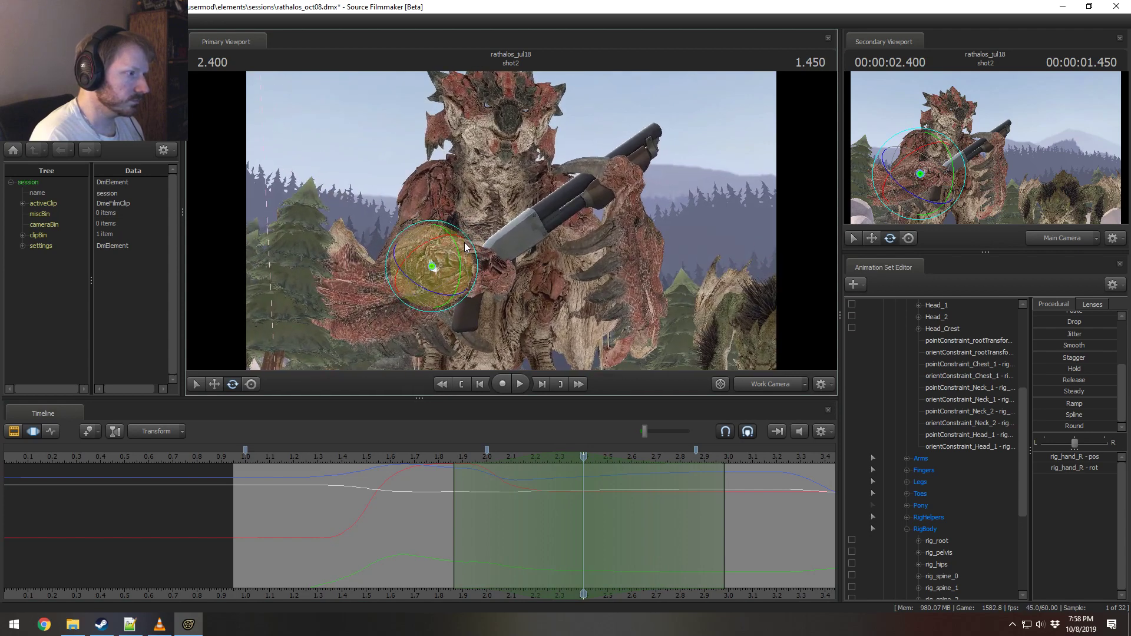
drag(468, 238, 463, 238)
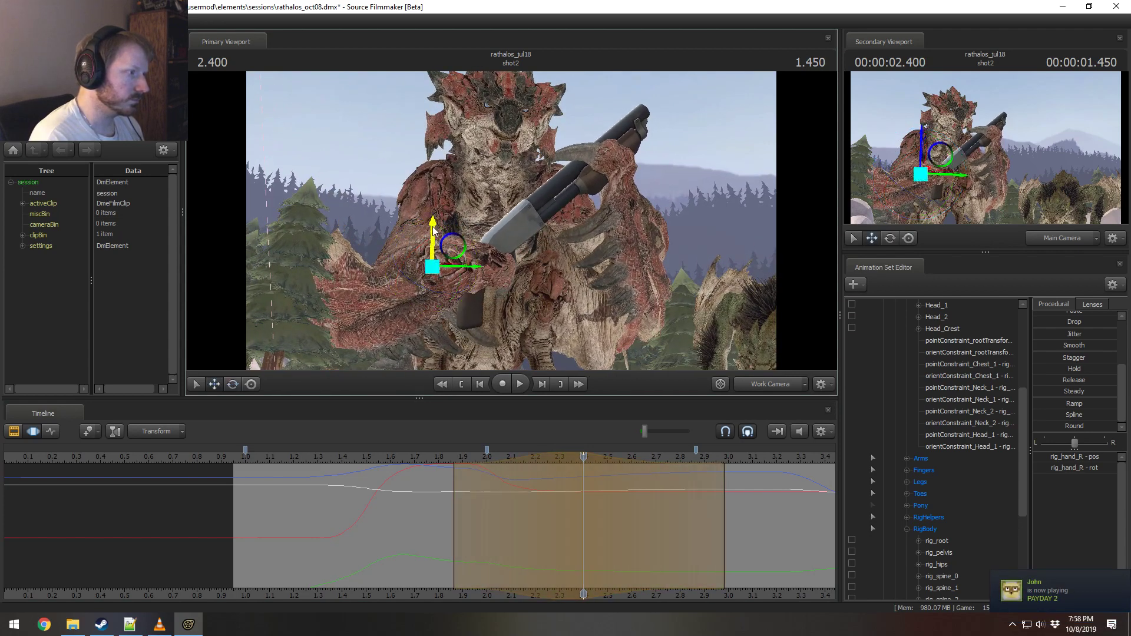
Step: Play the trial right hand move repeatedly from about 1.7
click(411, 457)
key(space)
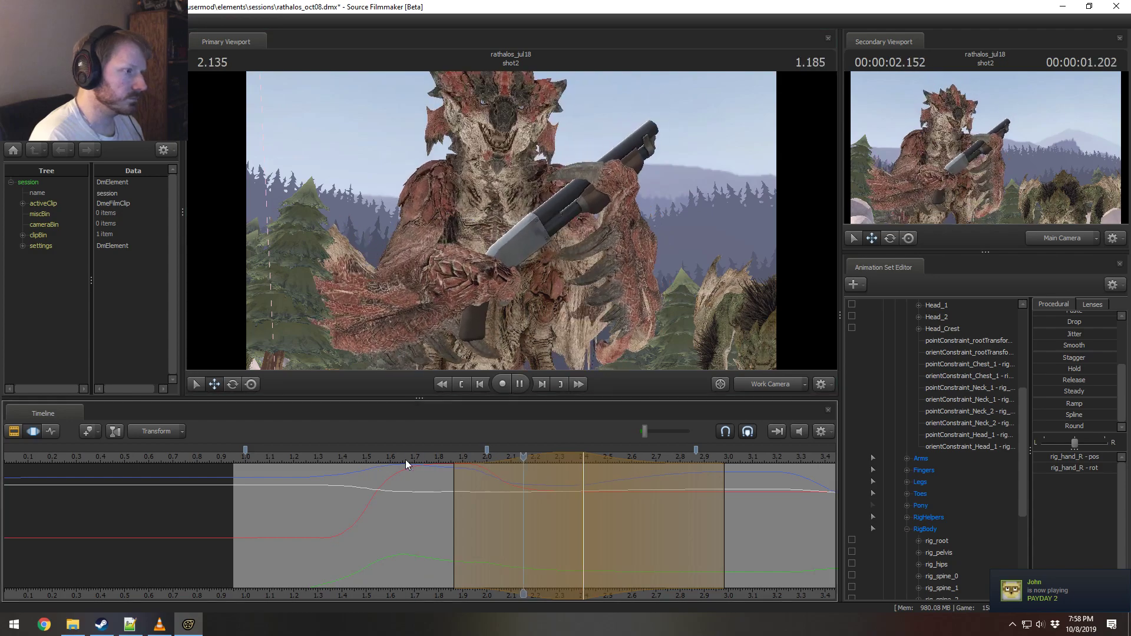
key(space)
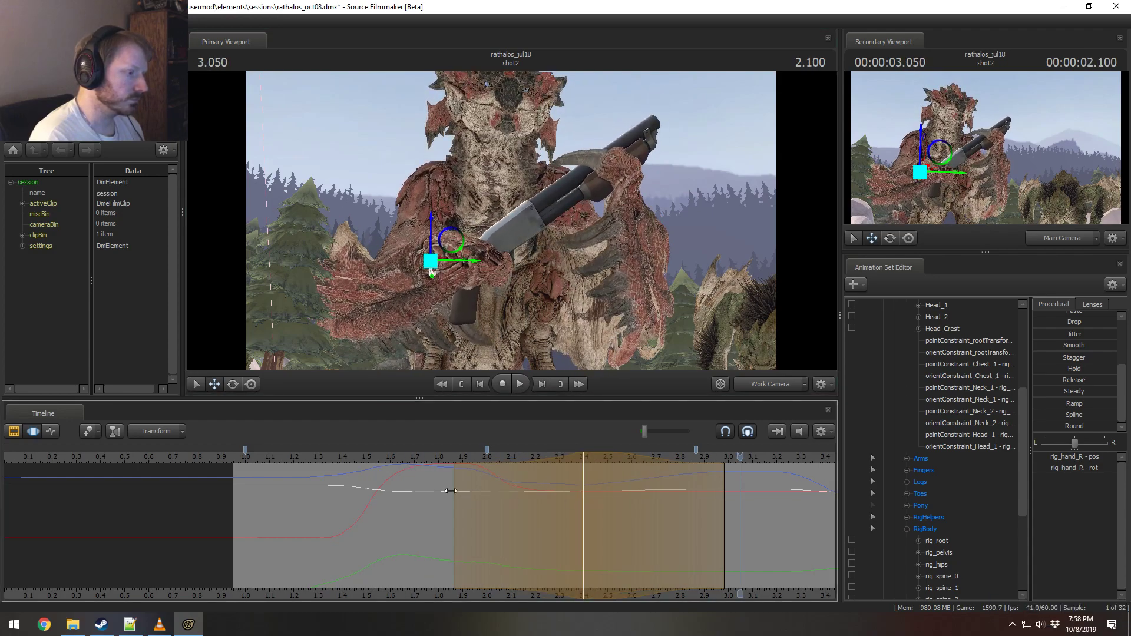
click(406, 457)
key(space)
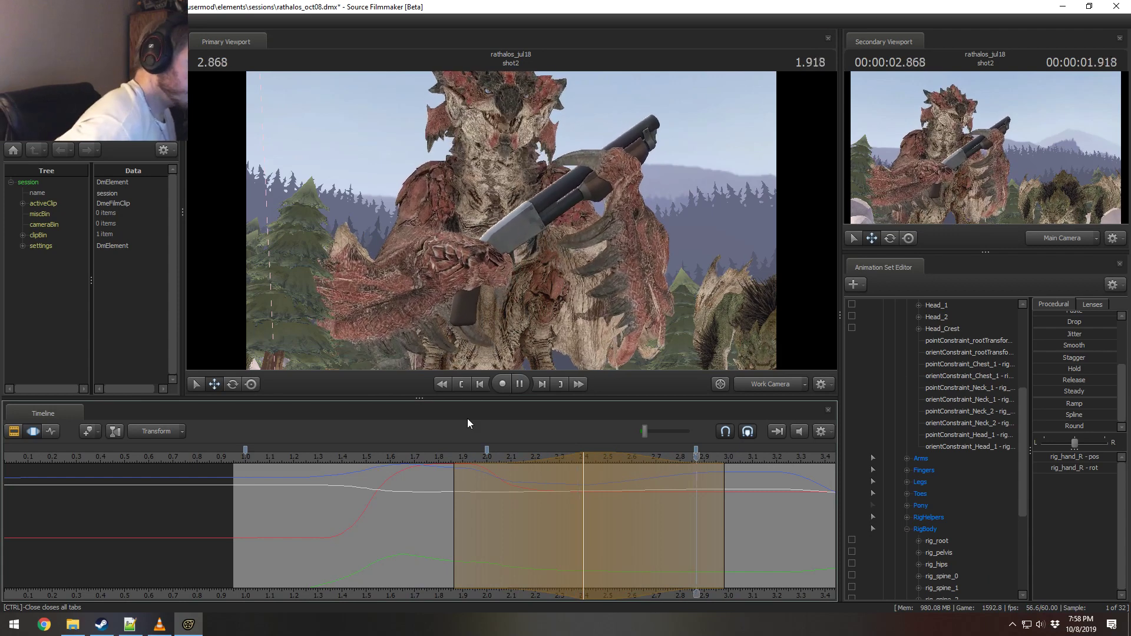
key(space)
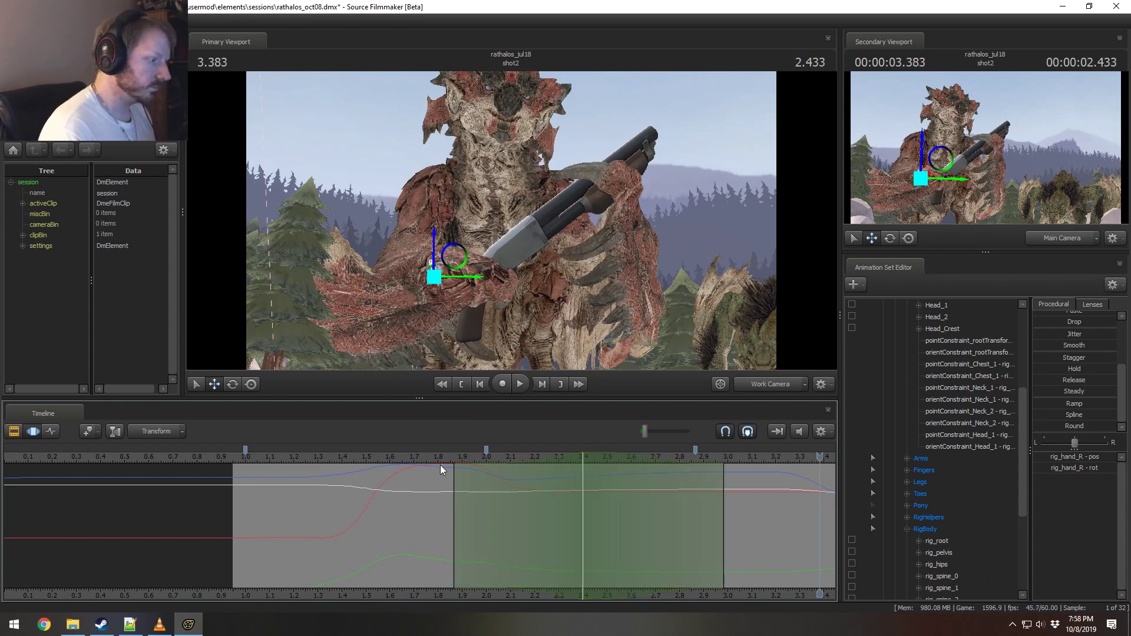
Step: Try another rig_hand_R move at 2.400, play it, and undo the move
drag(426, 461, 580, 518)
drag(465, 232, 451, 238)
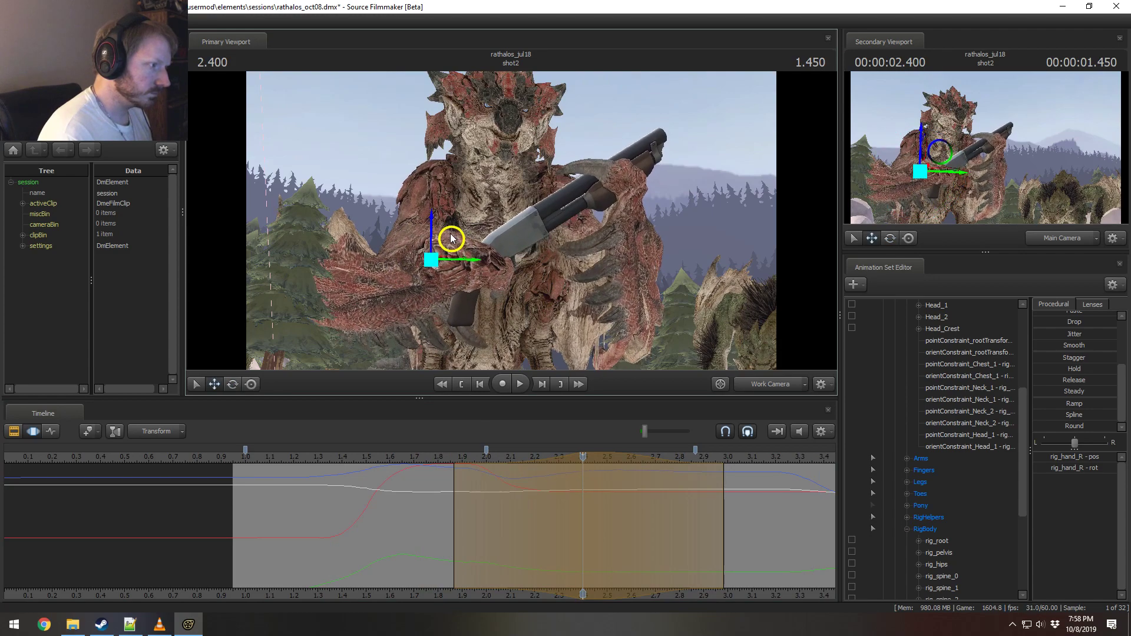
key(space)
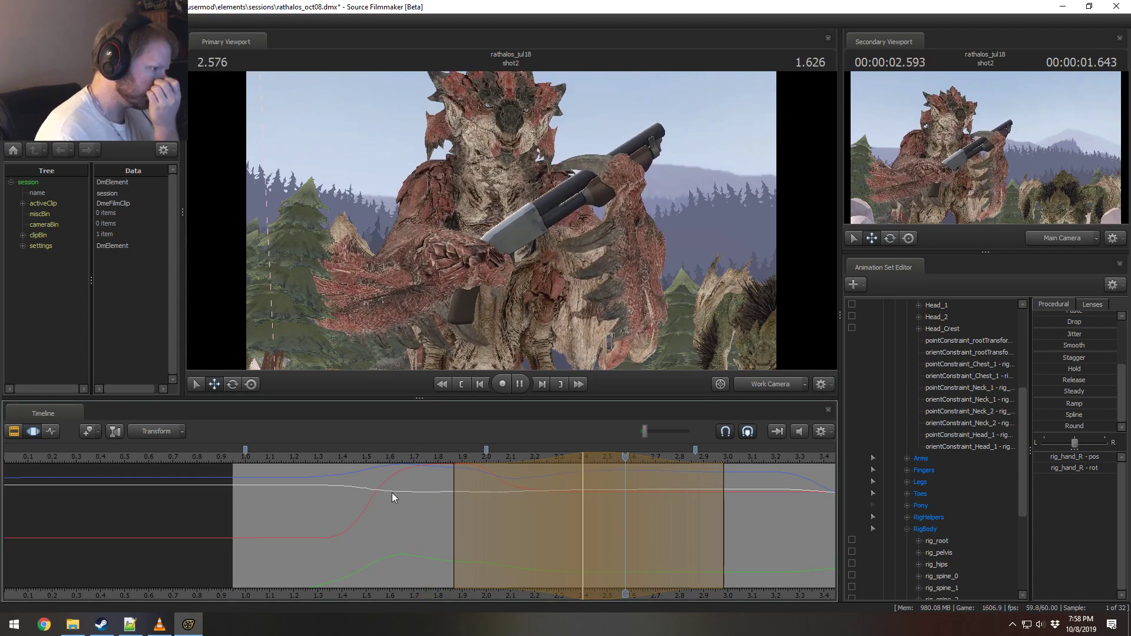
key(space)
key(ctrl+z)
Step: Play shot2 from 1.633 with the timeline visible up to the end of the shot
click(372, 458)
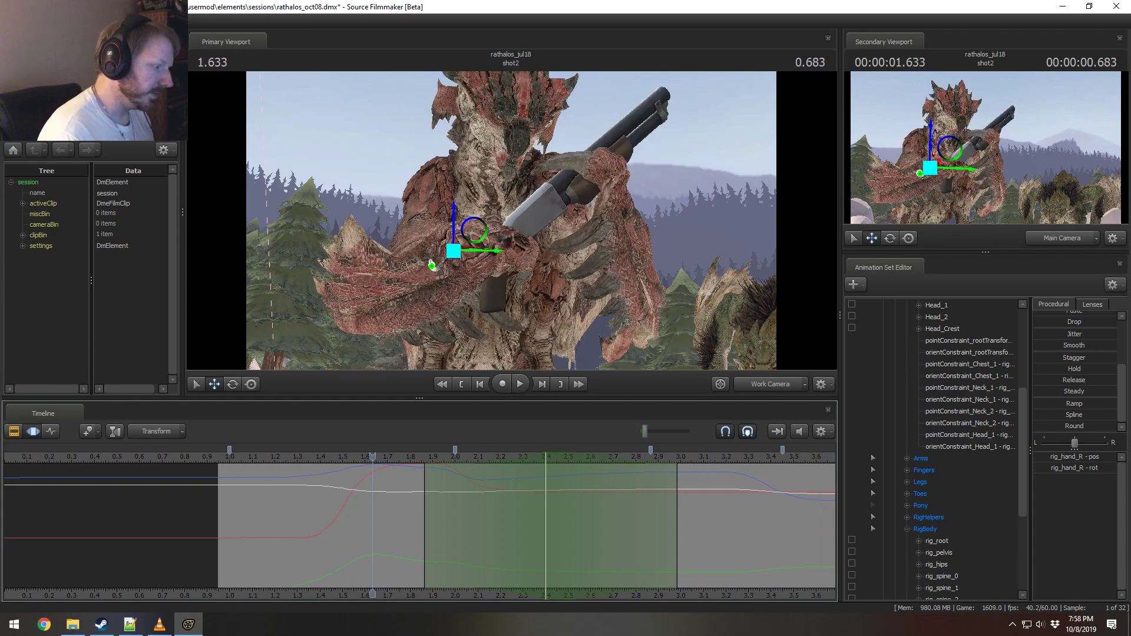
middle_drag(402, 592, 197, 581)
key(space)
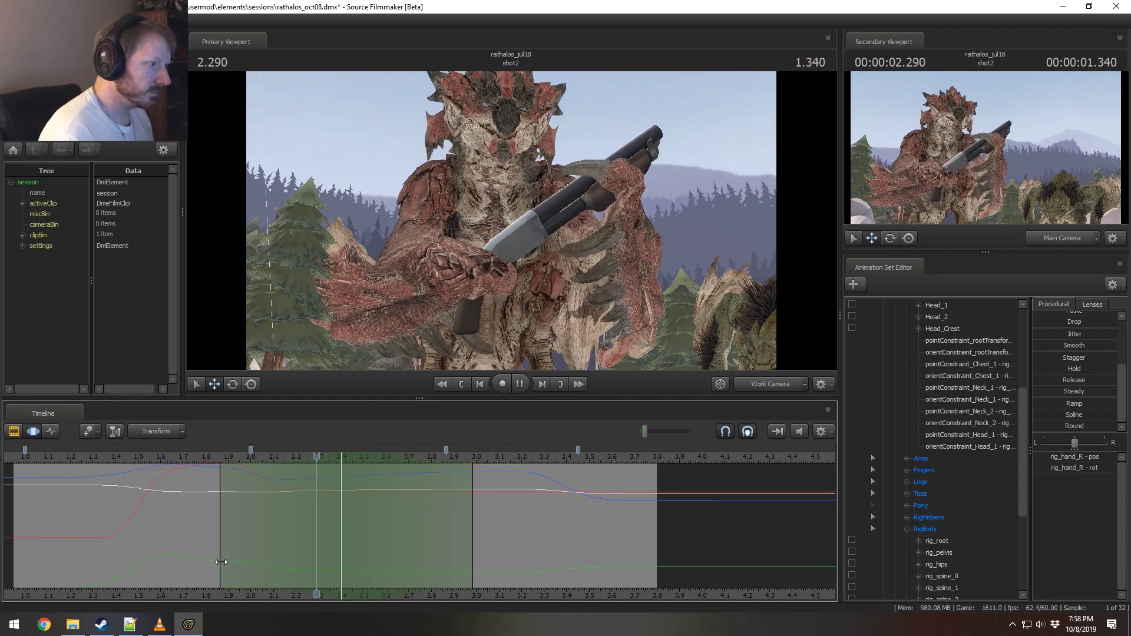
Step: Adjust the Rathalos rig_hand_R pose at 2.133 within a time selection from about 1.88 to about 2.91
drag(212, 515, 458, 535)
key(Escape)
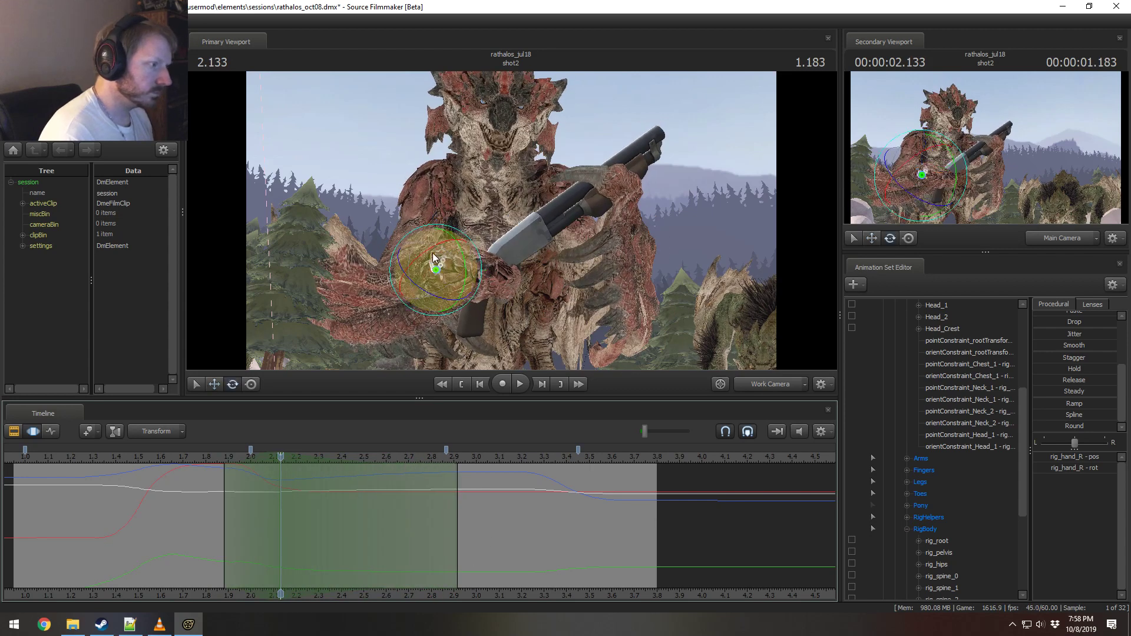
drag(433, 258, 455, 272)
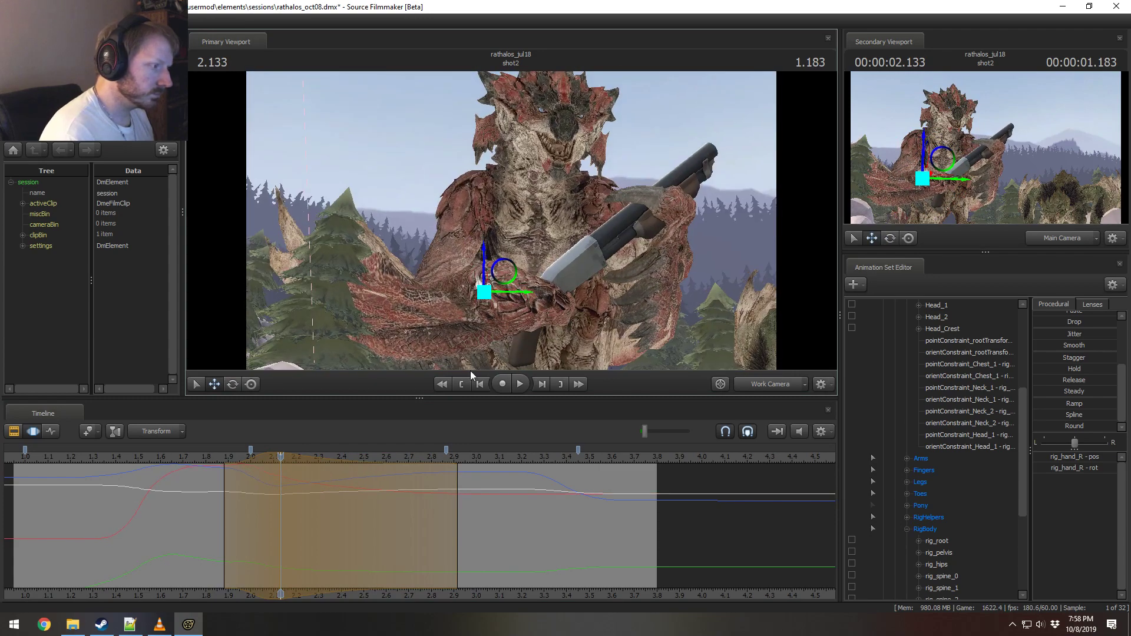
Step: Play the adjusted right hand motion twice, starting from about 1.7 and from 1.75
click(184, 462)
key(space)
key(space)
click(196, 461)
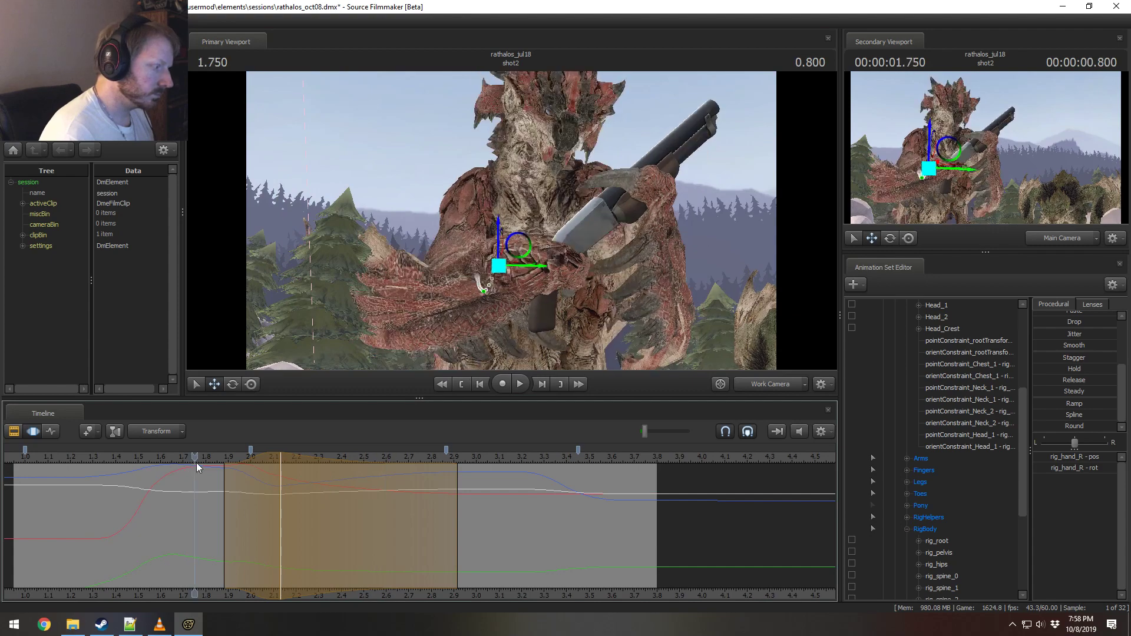
key(space)
key(space)
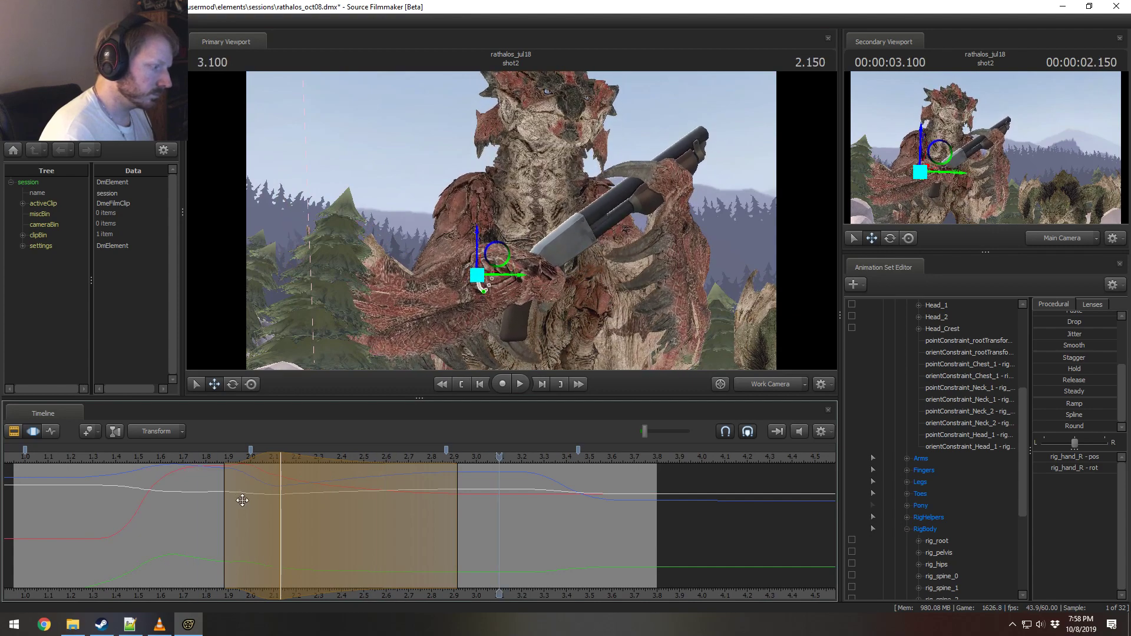
Step: Shorten the end of the right hand adjustment to about 2.53 and play the shot from about 1.78
drag(469, 509, 373, 507)
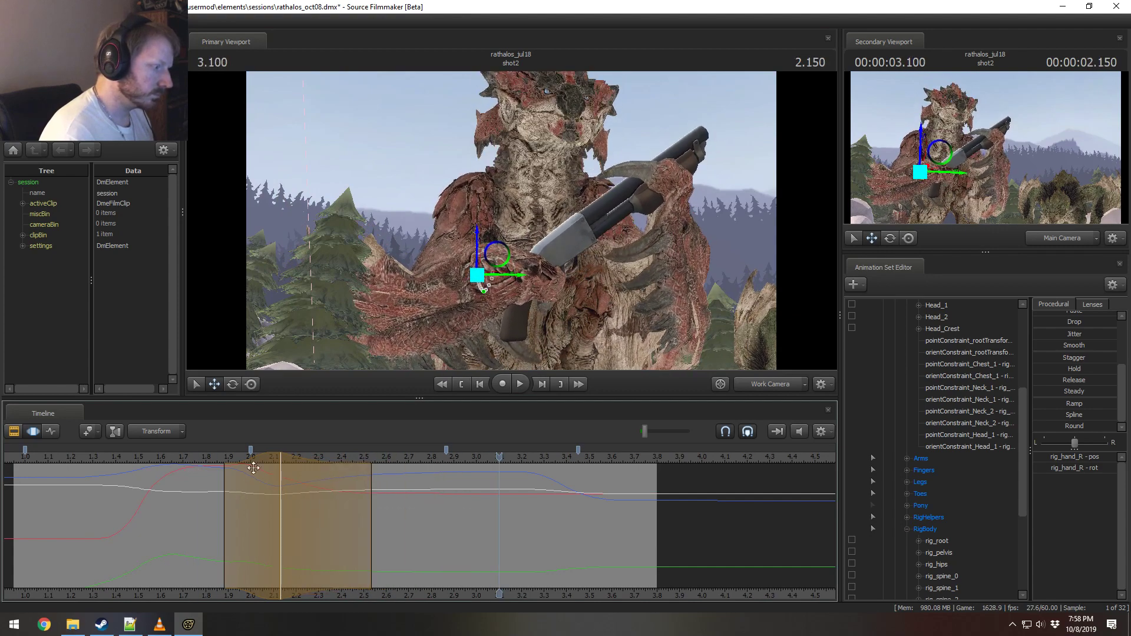
click(201, 460)
key(space)
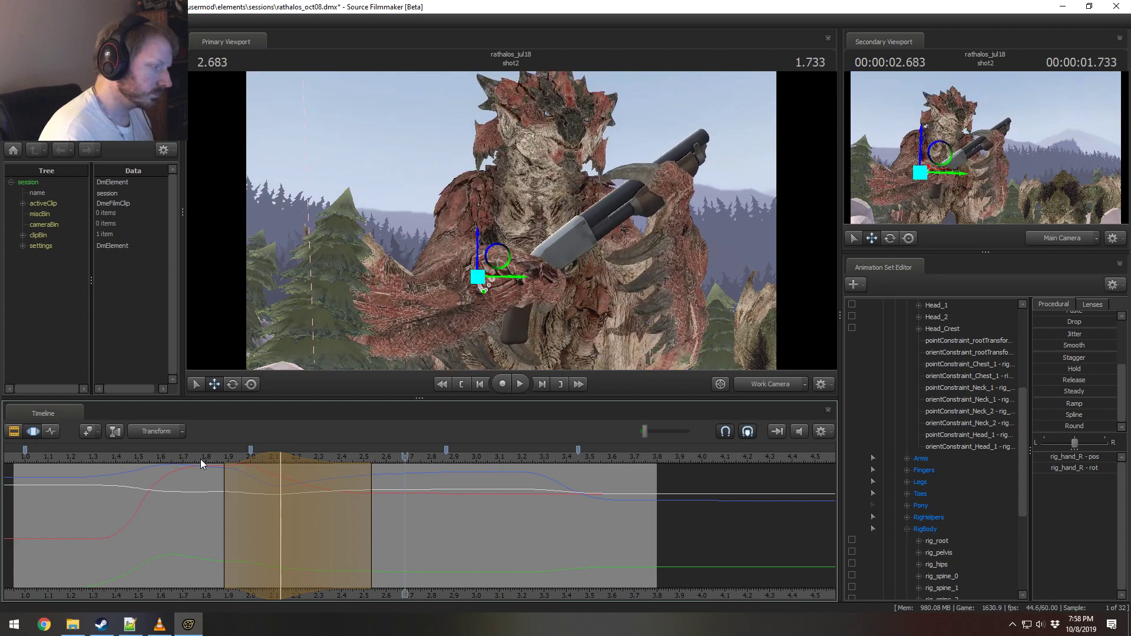
key(space)
key(space)
Step: Rotate rig_hand_R at 2.033, widen the blended range to about 1.75 to 2.32, and play the result
drag(225, 500, 258, 510)
key(Escape)
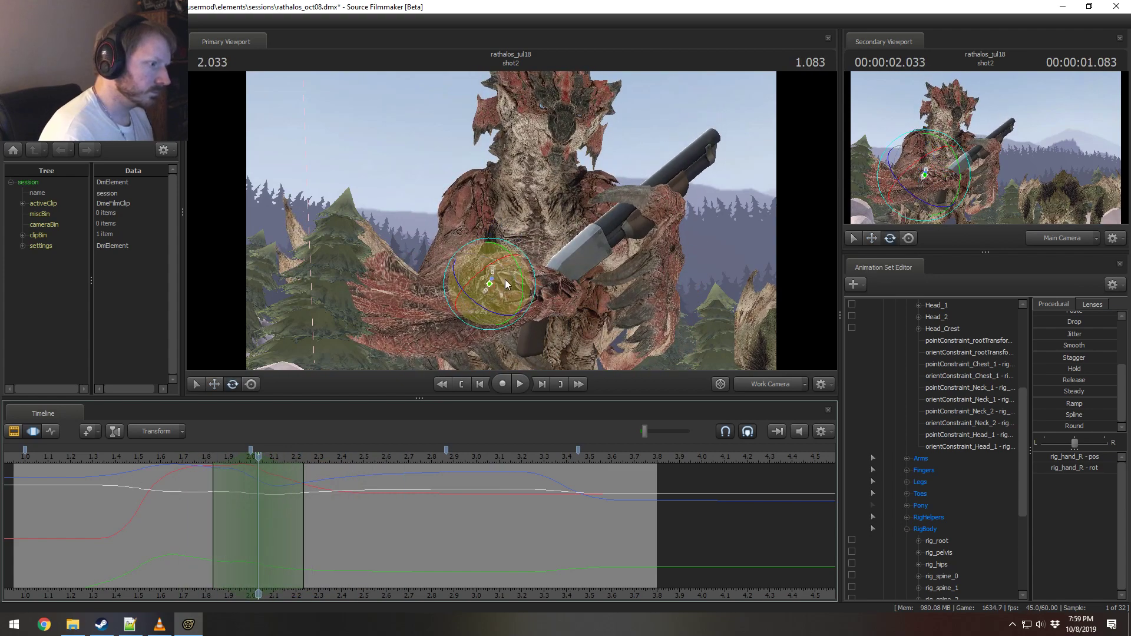
drag(505, 280, 498, 271)
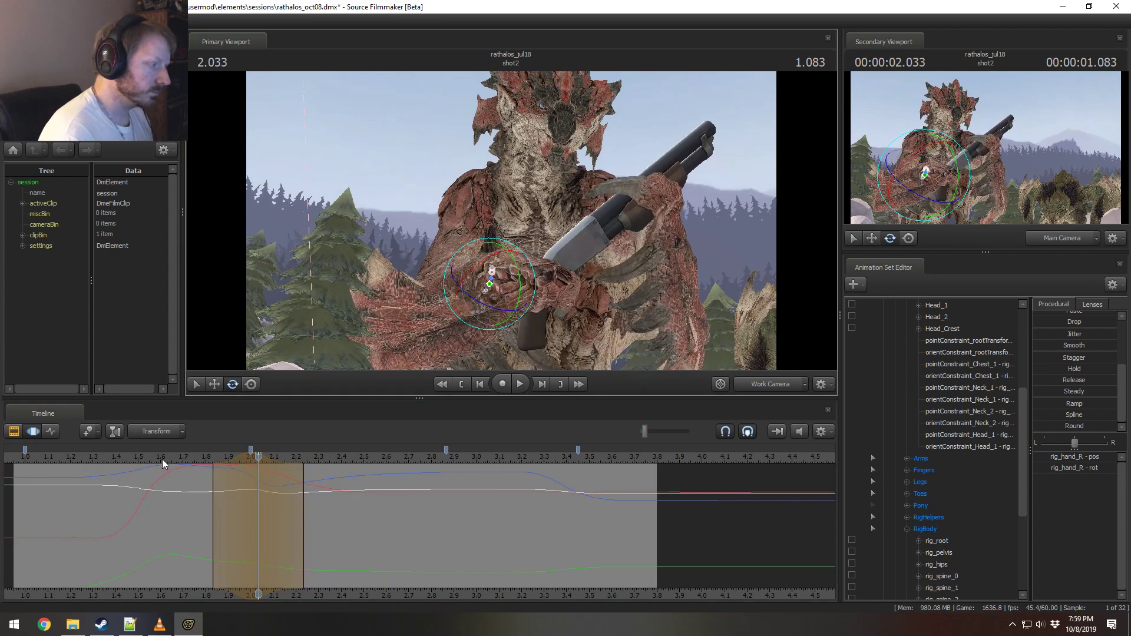
key(space)
key(space)
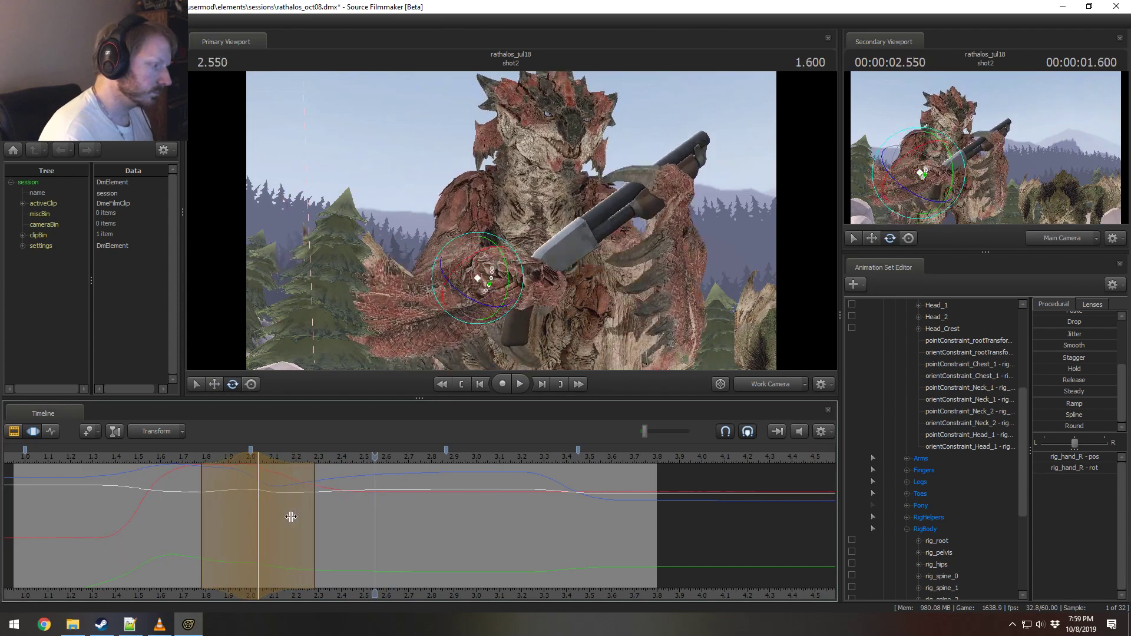
key(space)
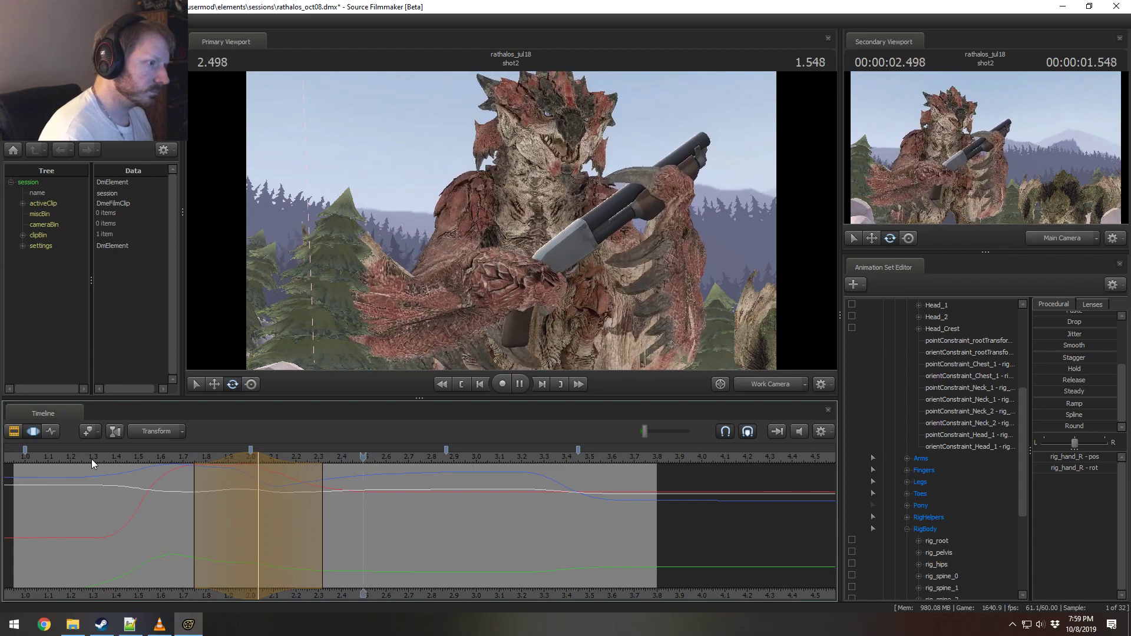
key(space)
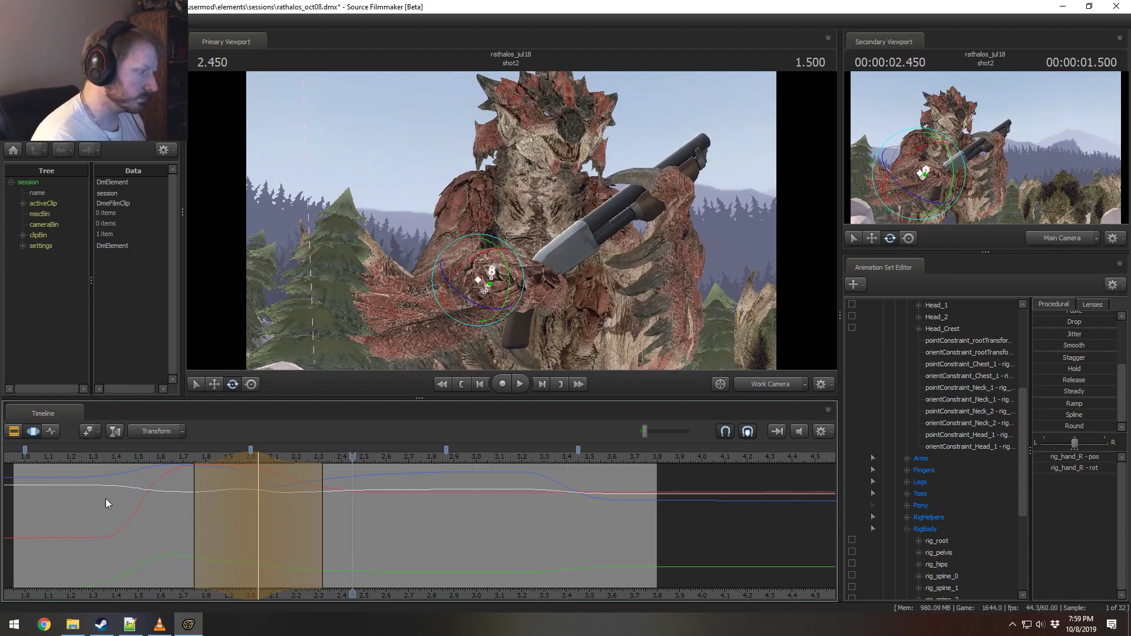
Step: Place the playhead at 1.666 with a falloff time selection around it from about 1.48 to about 1.85
drag(106, 498, 209, 520)
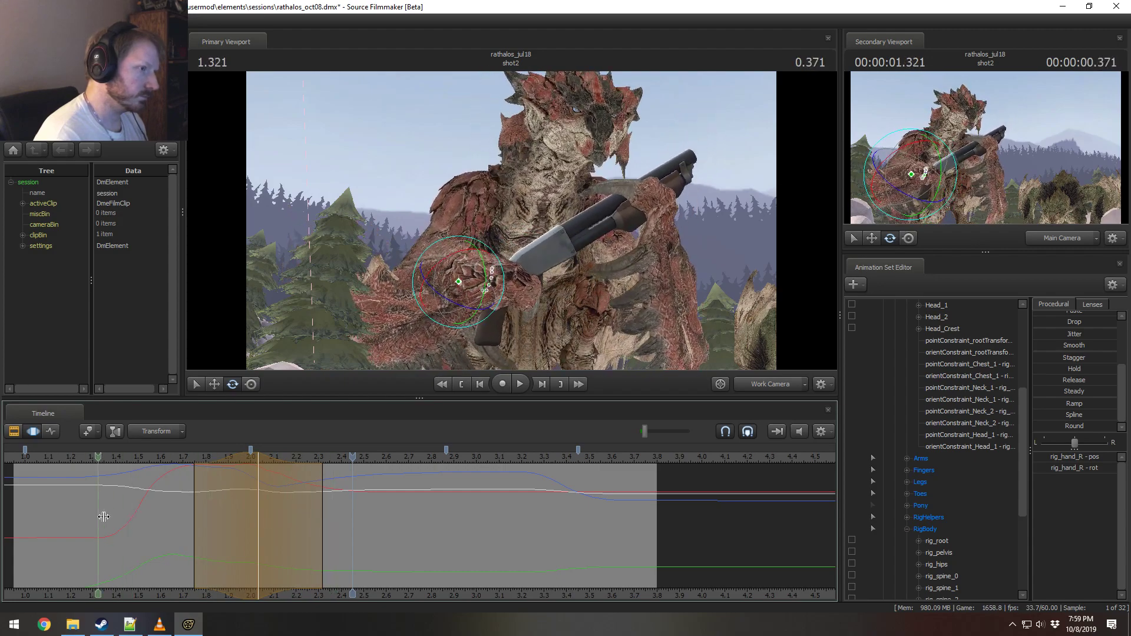
drag(104, 517, 176, 518)
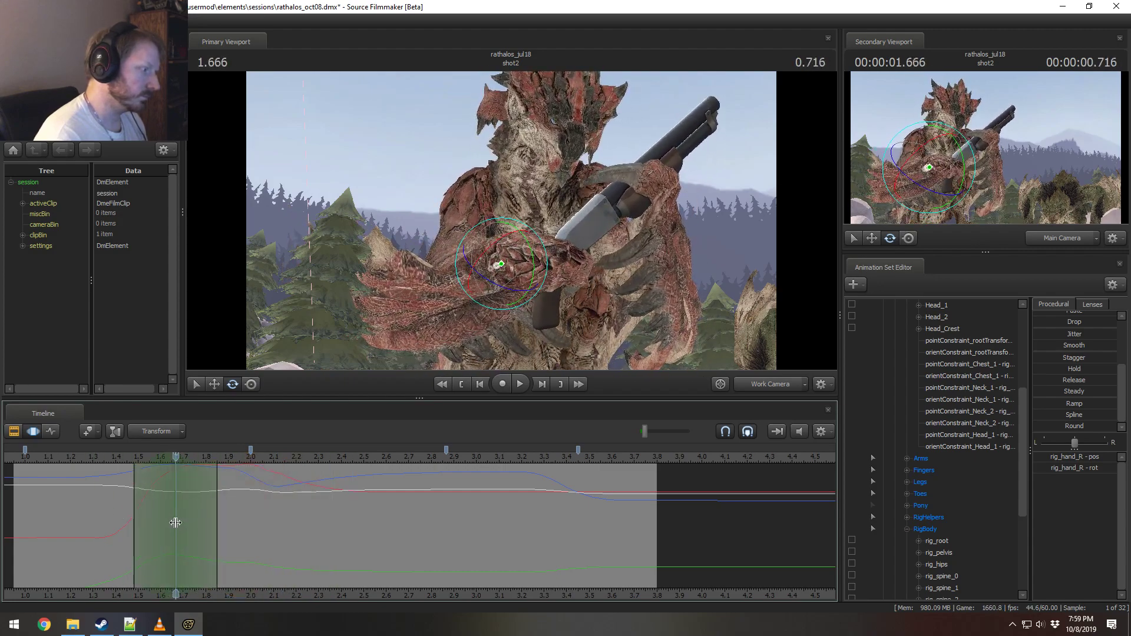
Step: Try rotating the Shotgun's weapon_bone_1 at 1.666 and undo the rotation
click(650, 183)
drag(671, 184, 659, 180)
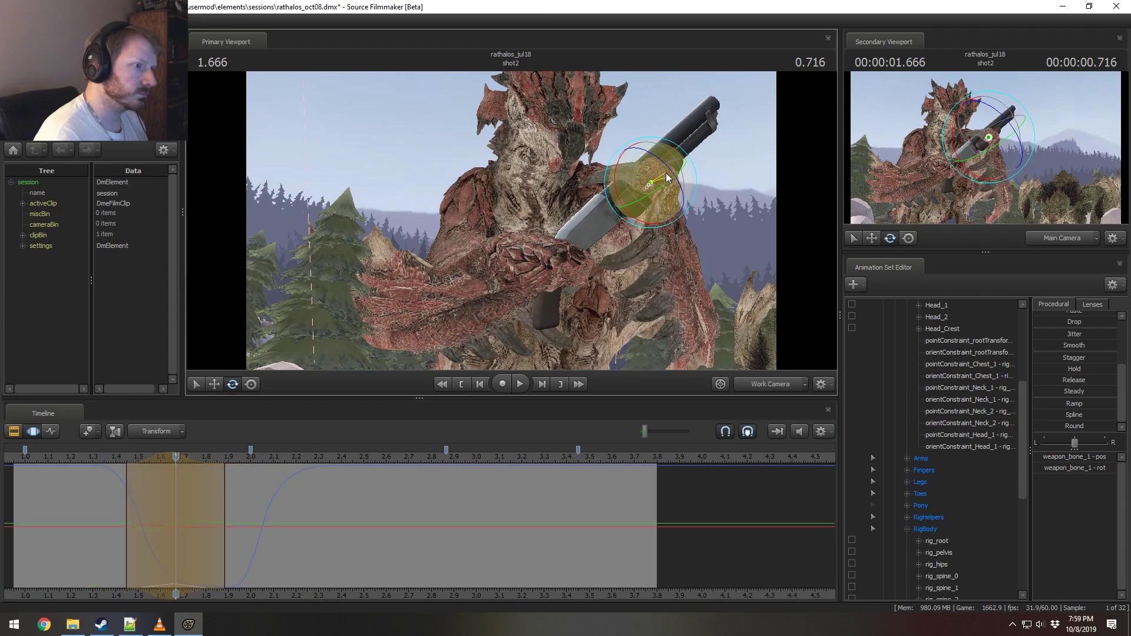
key(ctrl+z)
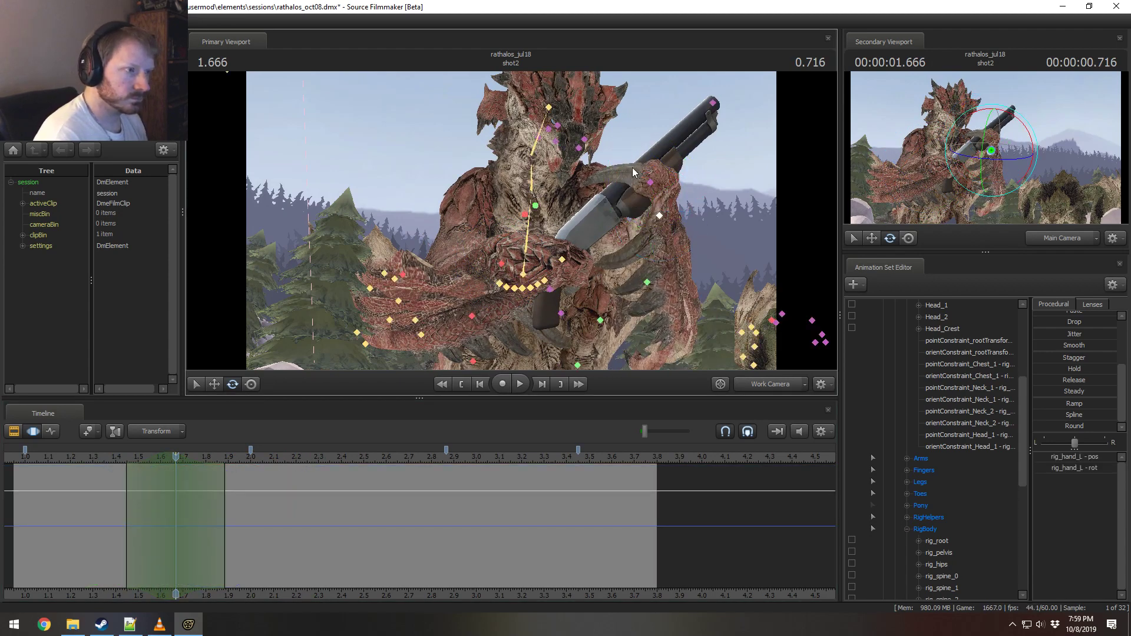
Step: Expand the Rathalos Fingers group and try rotating Finger7_L1 at 1.666
click(659, 215)
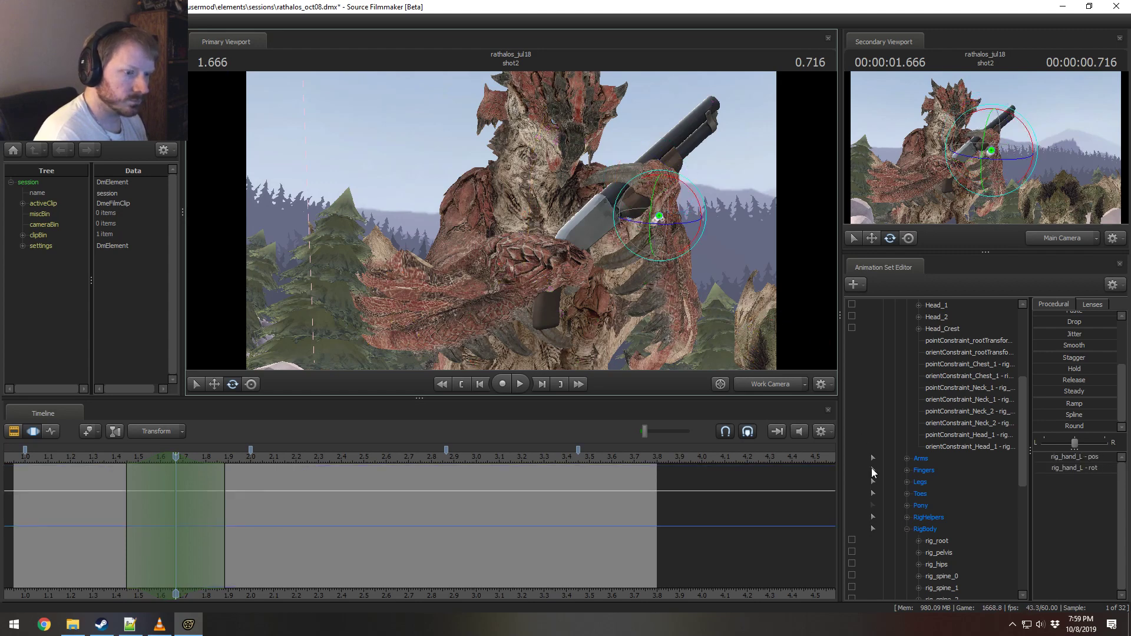
scroll(948, 475, up, 4)
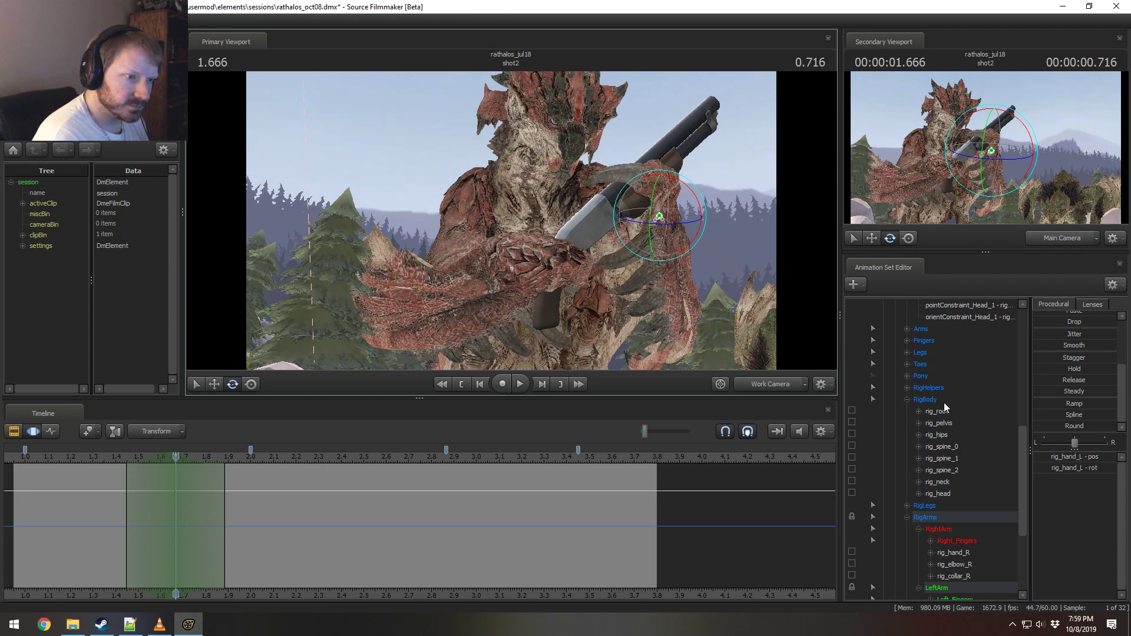
click(911, 344)
scroll(938, 419, down, 6)
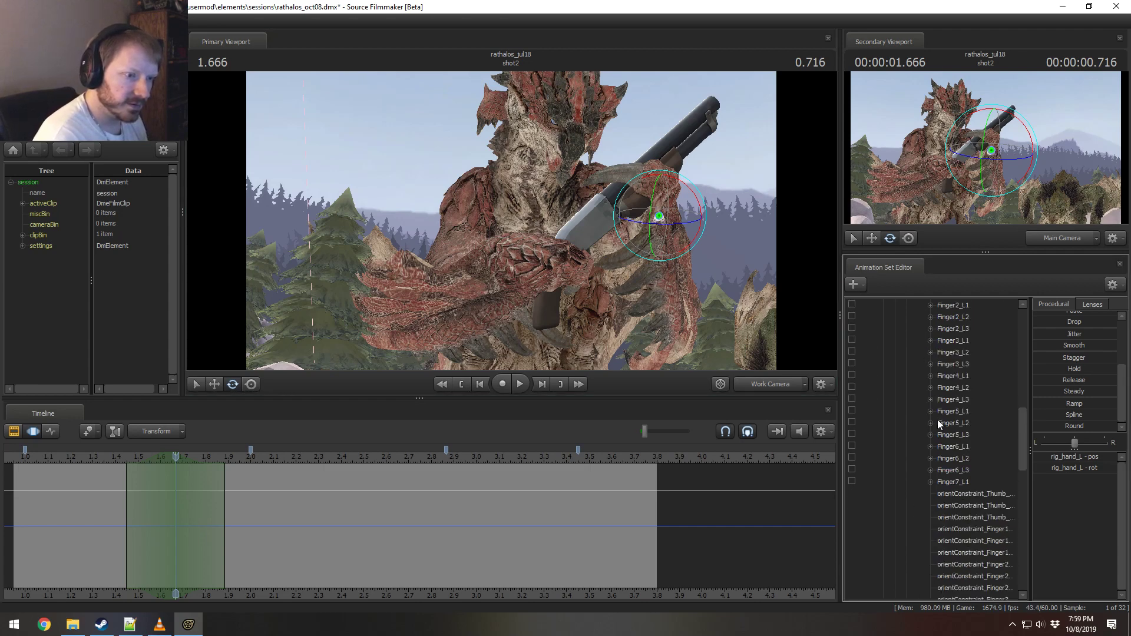
click(954, 412)
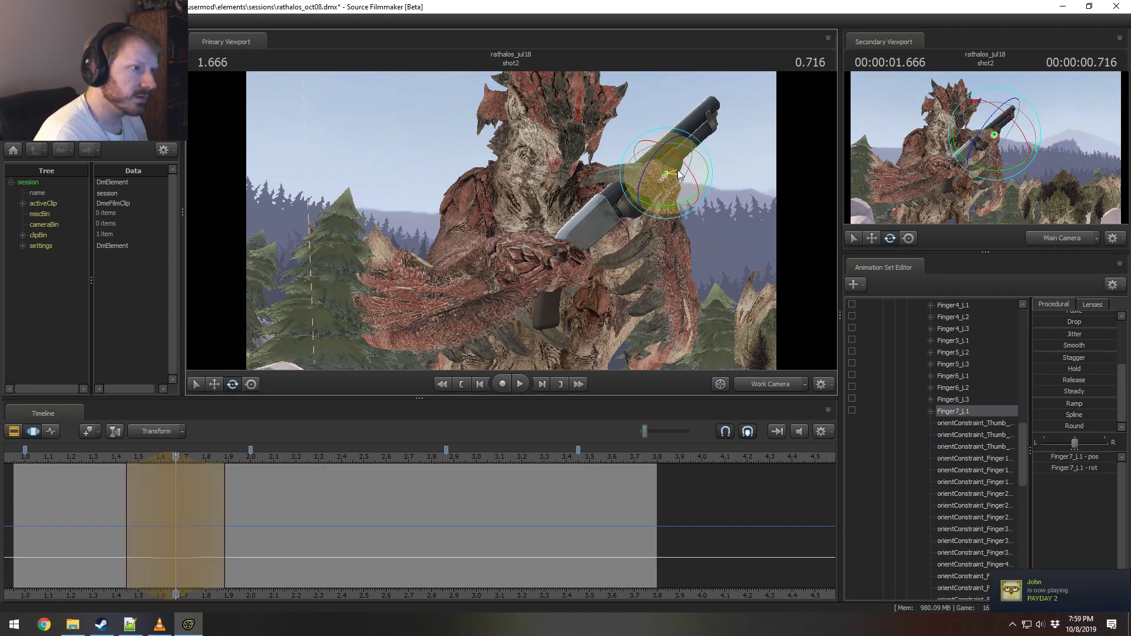
Step: Expand the Left_Fingers rig group under LeftArm and select RIG_Finger7_L1
scroll(967, 437, up, 6)
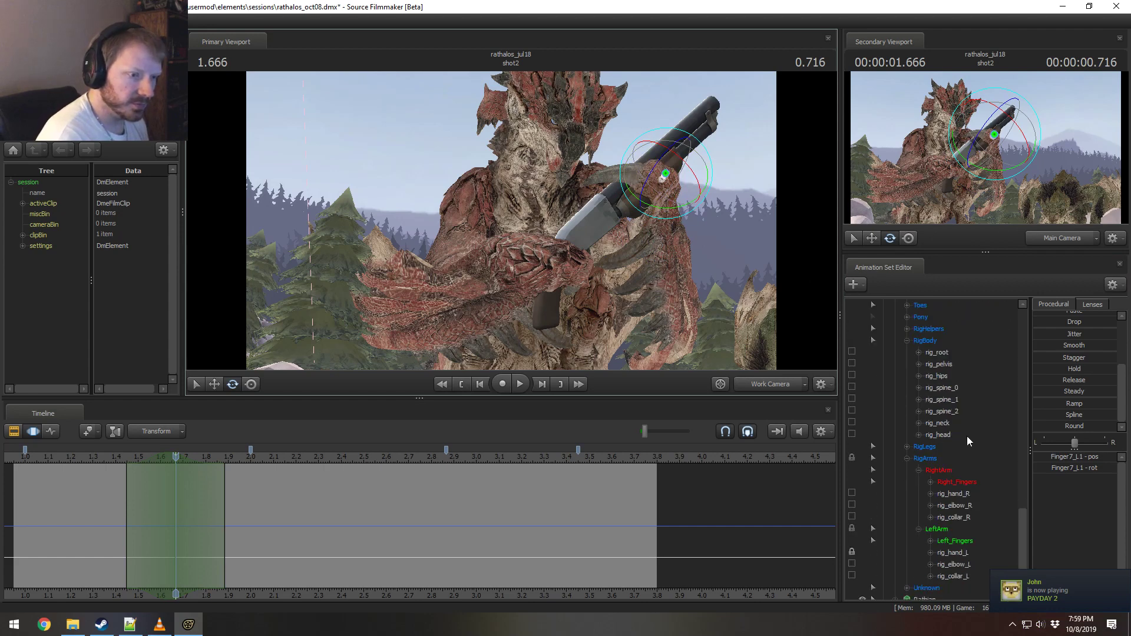
click(930, 541)
scroll(960, 519, down, 3)
scroll(980, 489, down, 6)
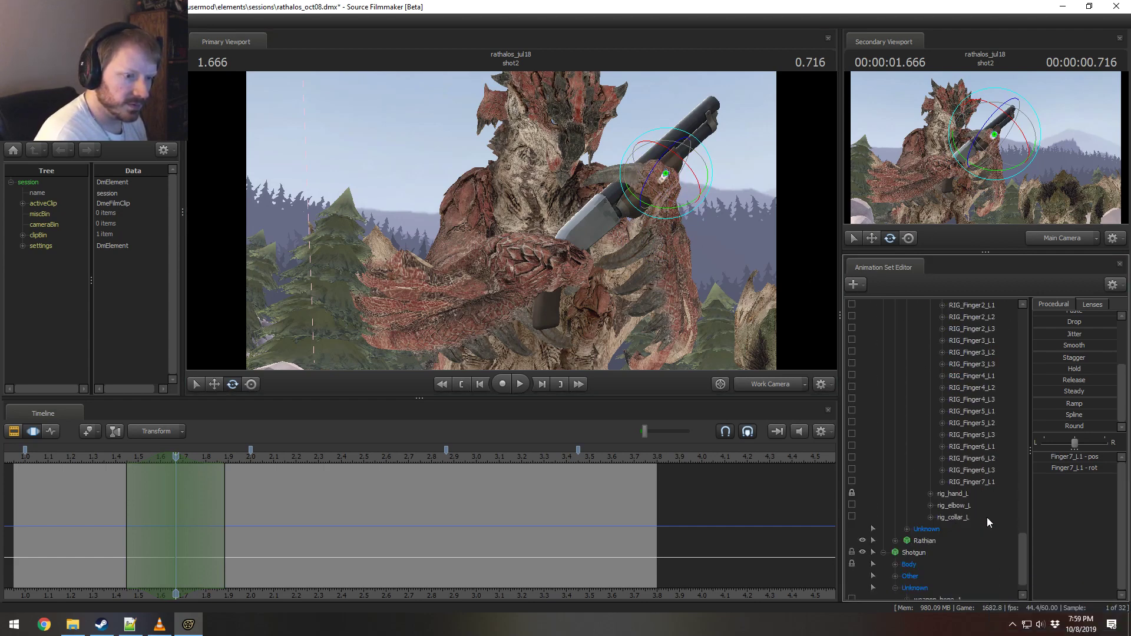
click(972, 482)
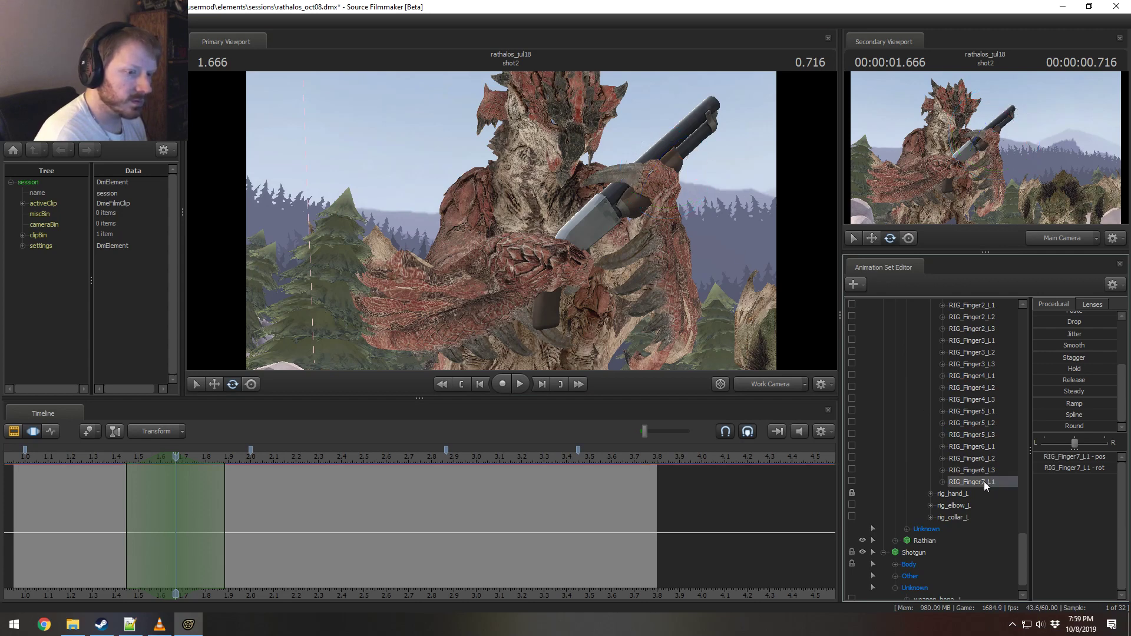
Step: Examine the controls in the Left_Fingers rig group, from RIG_Thumb_L1 through RIG_Finger7_L1
scroll(984, 482, up, 6)
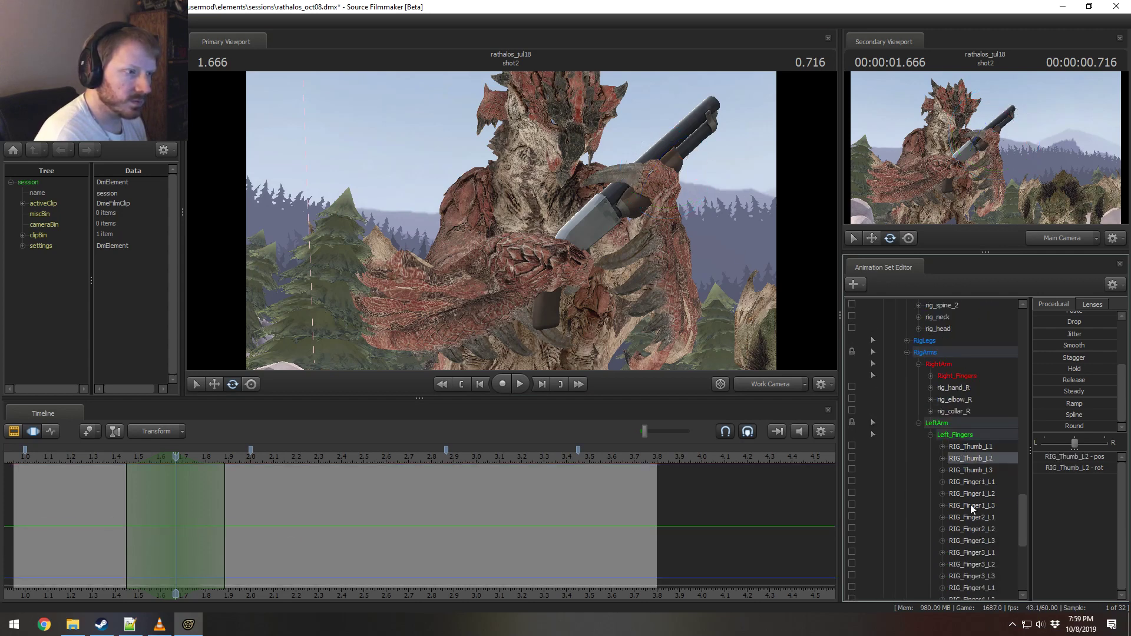
click(972, 541)
scroll(977, 537, down, 4)
click(980, 549)
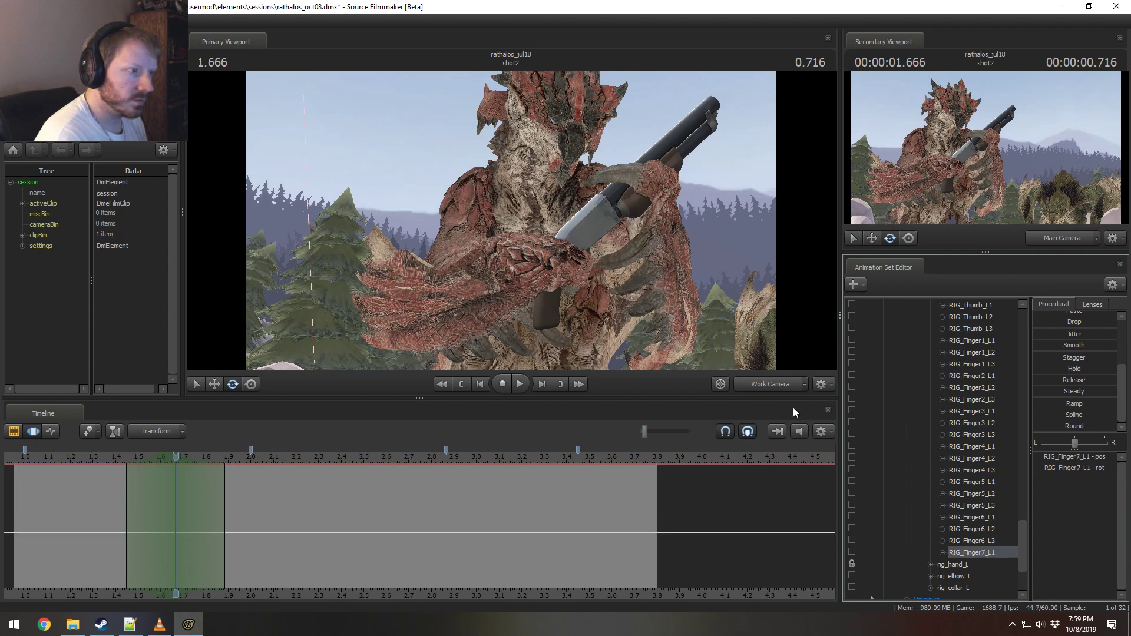
scroll(919, 460, up, 6)
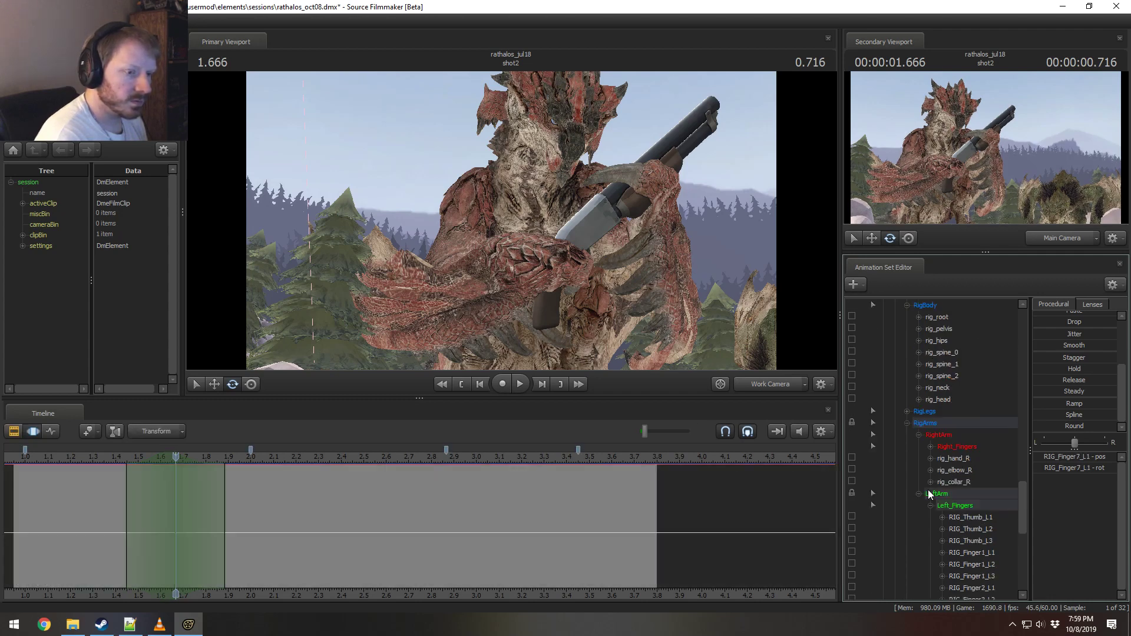
click(930, 506)
click(929, 505)
click(930, 506)
click(931, 505)
scroll(949, 518, down, 5)
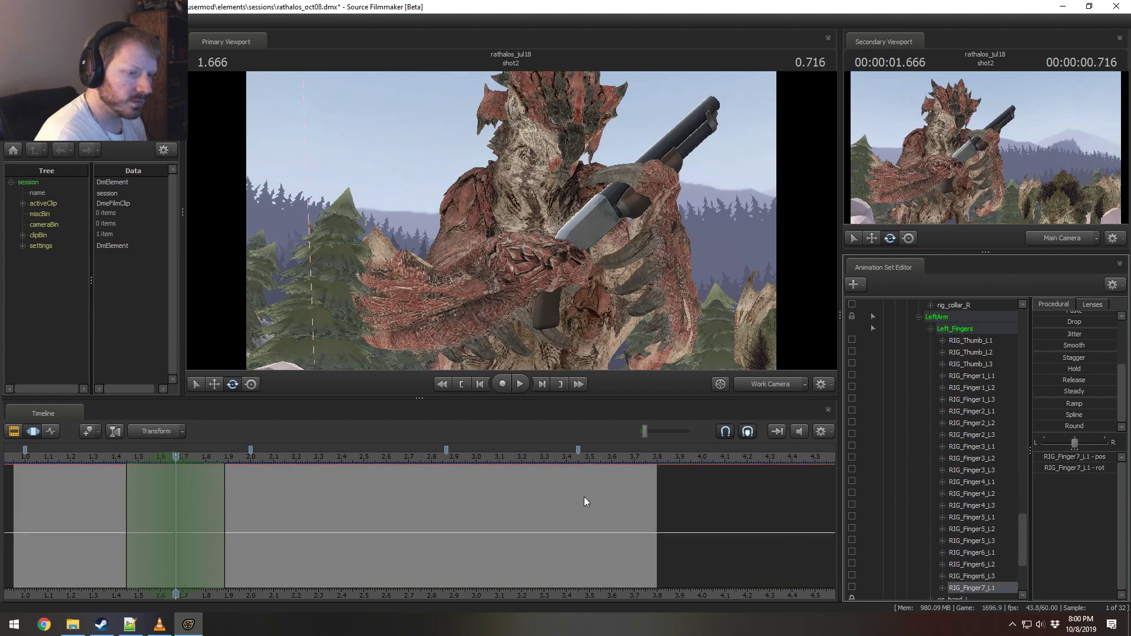
Step: Select RIG_Finger1_L1 and locate the left finger rig controls in the scene with the work camera
drag(646, 176, 512, 222)
key(s)
scroll(973, 445, up, 2)
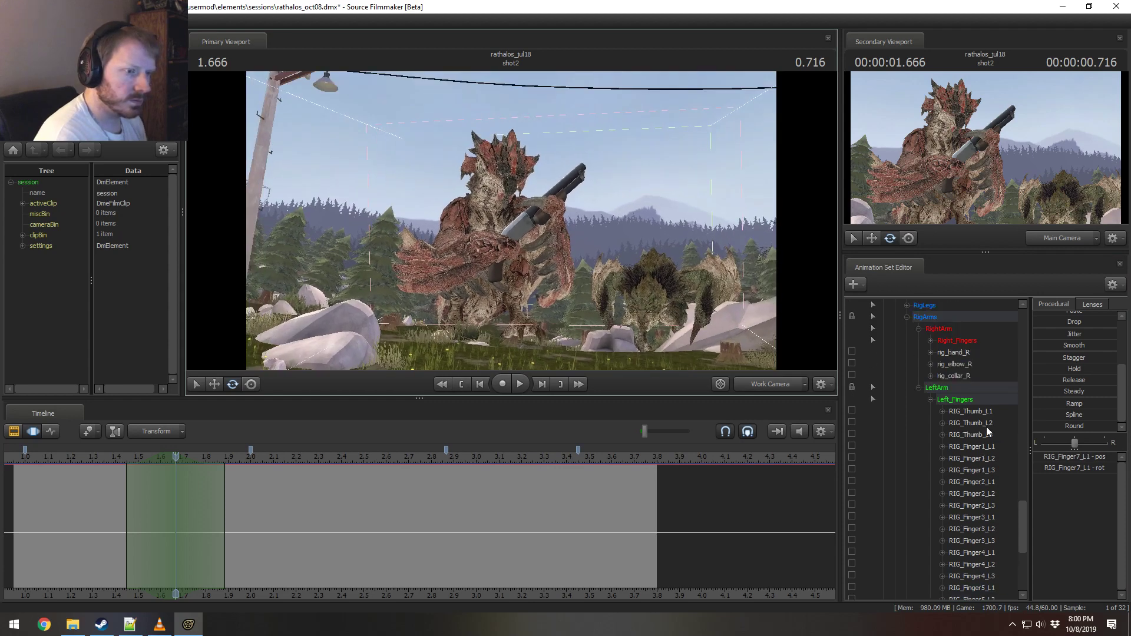
click(960, 447)
drag(678, 265, 511, 221)
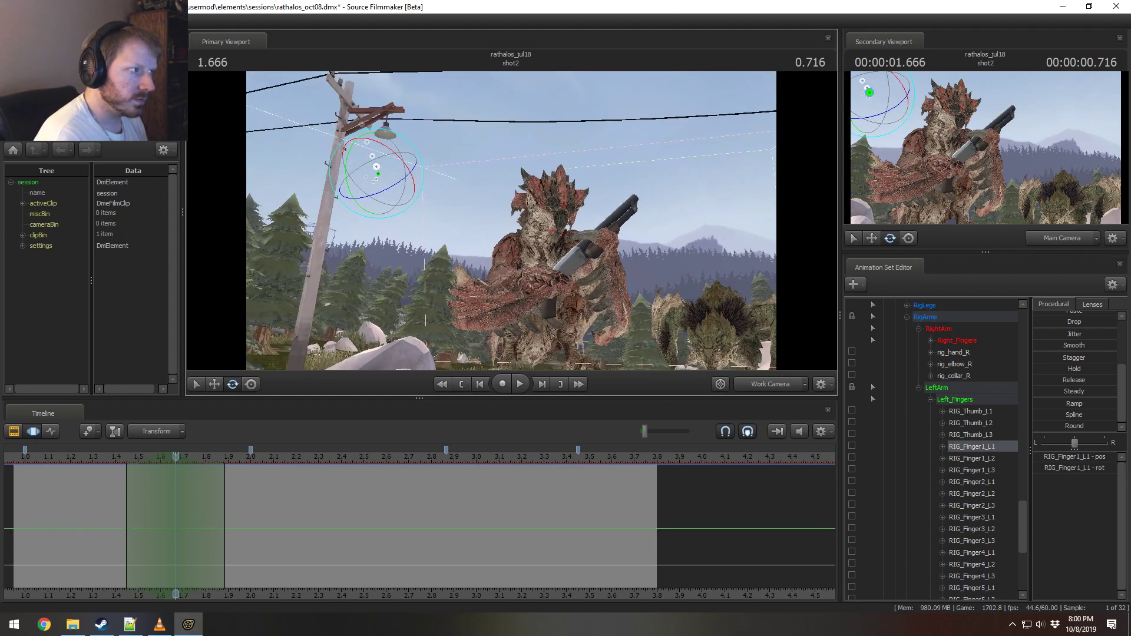
Step: Select RIG_Finger7_L1, frame it in the work camera, and rotate it at 1.666
scroll(958, 520, down, 3)
click(972, 553)
drag(677, 294, 427, 184)
drag(511, 222, 539, 235)
alt+drag(663, 255, 522, 206)
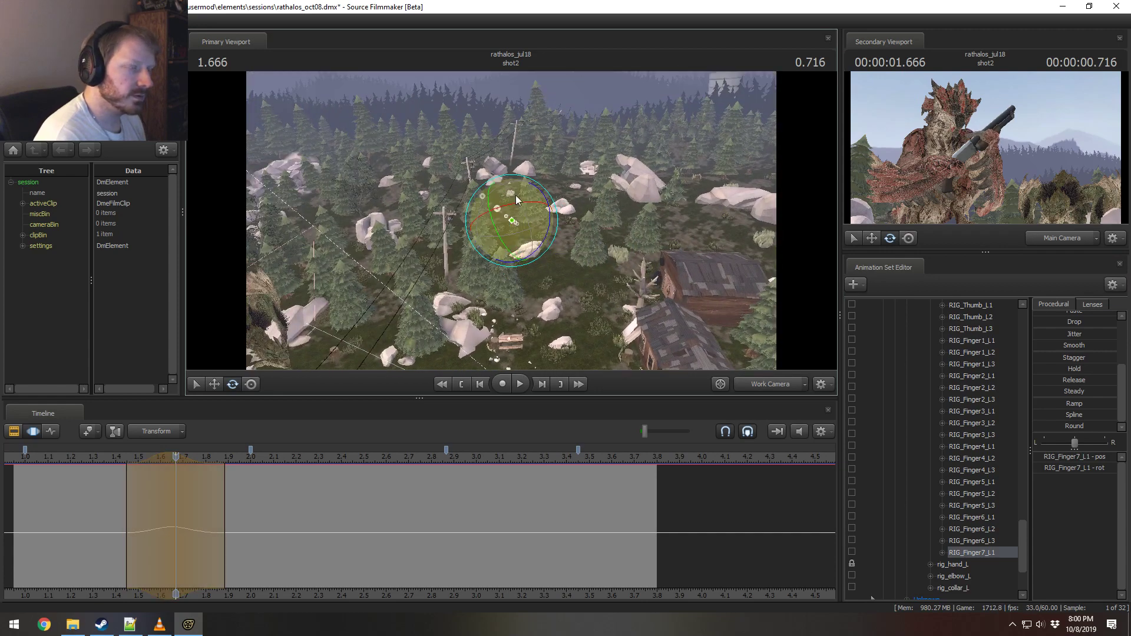
Step: Show the main camera in the primary viewport and the work camera in the secondary one, and adjust RIG_Finger7_L1 further
click(769, 383)
click(769, 384)
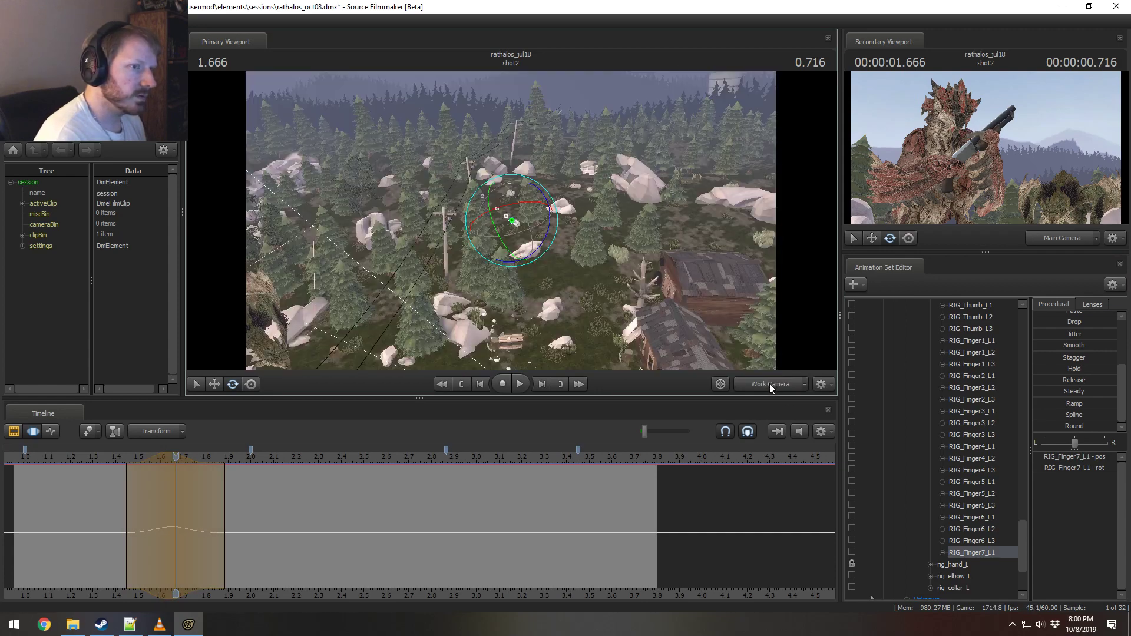
click(792, 384)
click(1040, 237)
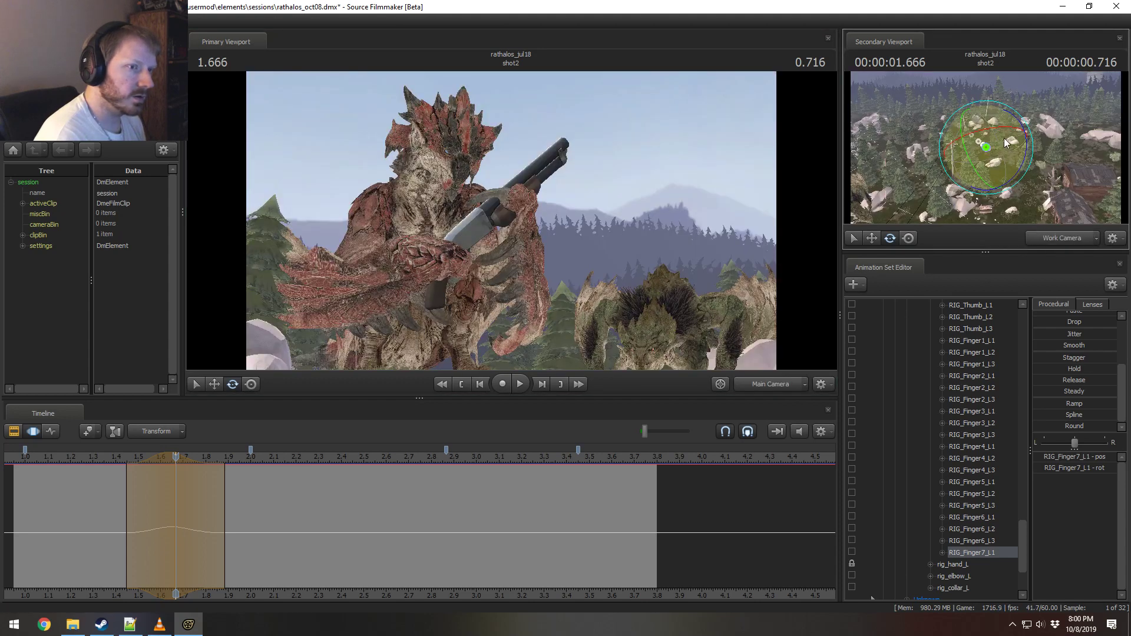
drag(1011, 151, 999, 119)
key(w)
Step: Move Finger7_L1 slightly upward at 1.666 and play the shot from about 1.35
scroll(903, 507, up, 17)
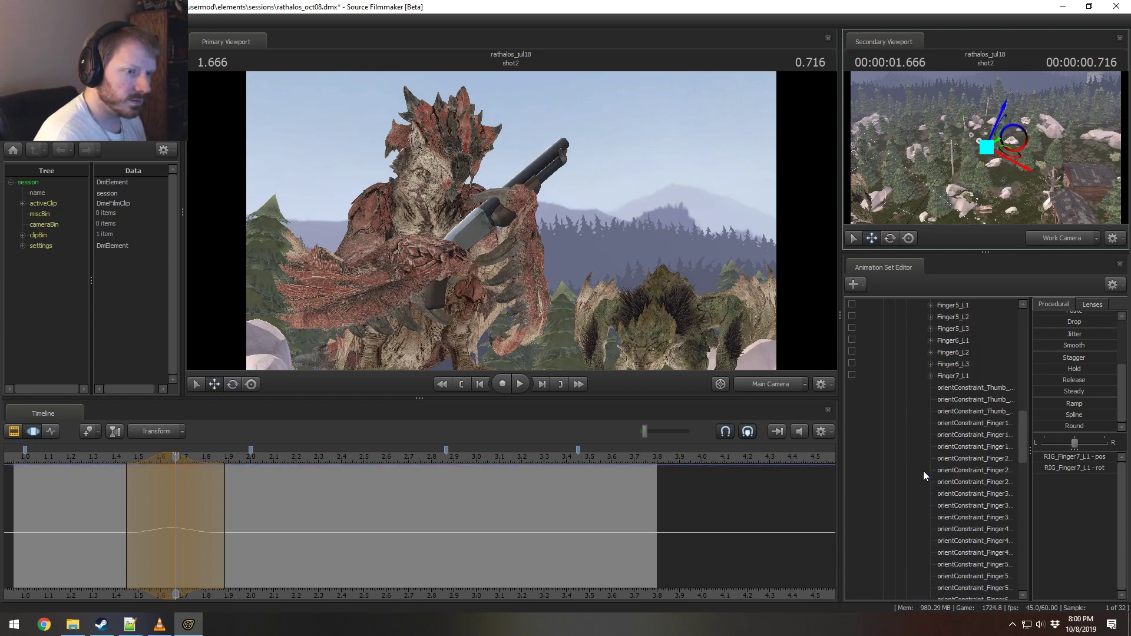
click(954, 376)
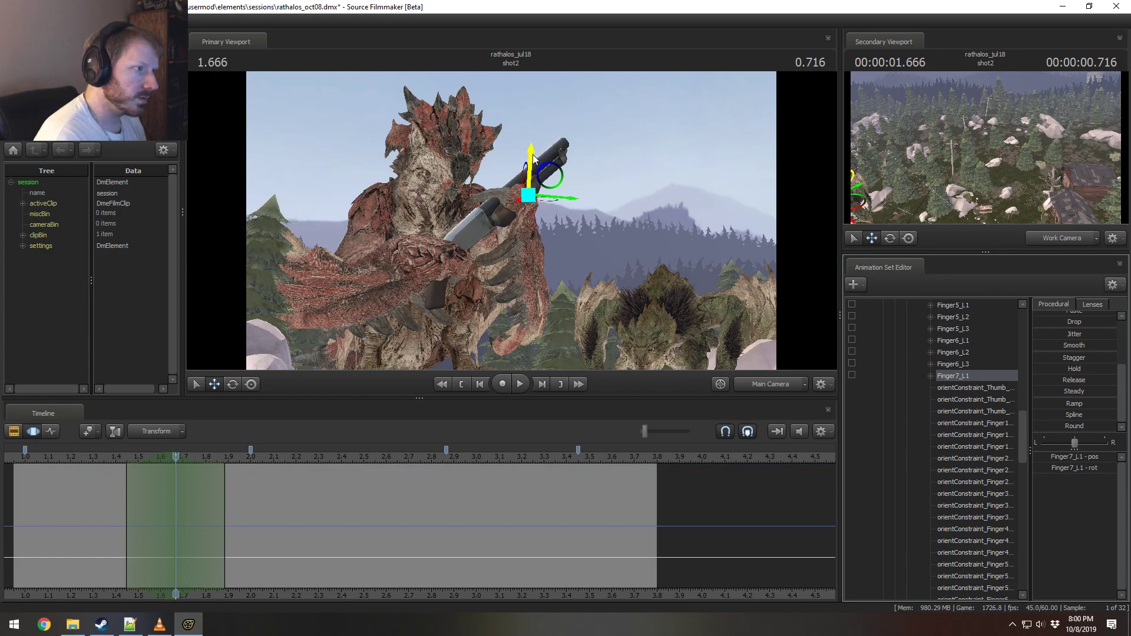
drag(535, 149, 537, 150)
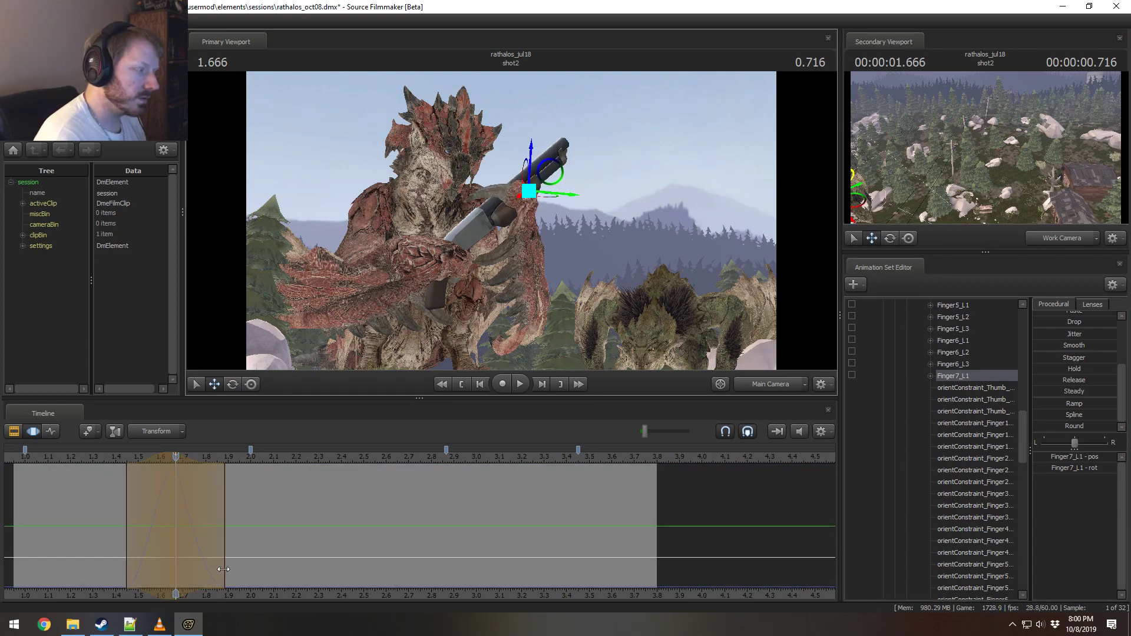
click(105, 458)
key(space)
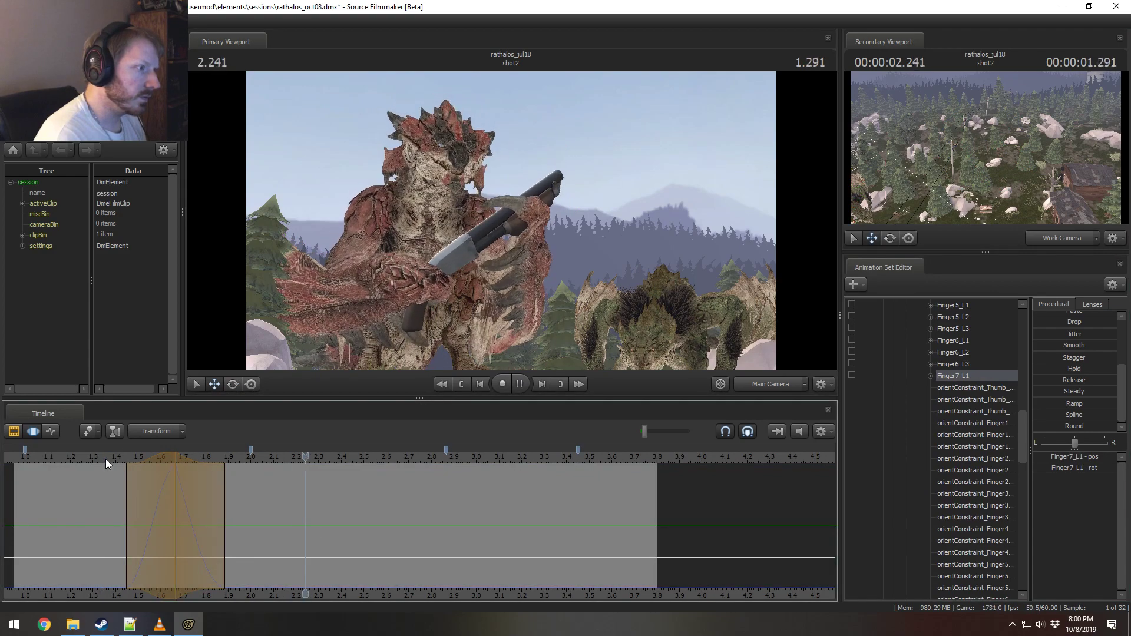
Step: Replay the shot from about 1.36 and set a falloff time selection from about 1.4 to 2.1 around 1.650
key(space)
click(106, 461)
key(space)
key(space)
mouse_move(182, 493)
mouse_down()
mouse_move(154, 497)
mouse_move(273, 510)
mouse_move(82, 487)
mouse_move(195, 497)
mouse_move(112, 487)
mouse_move(171, 495)
mouse_up()
scroll(168, 497, up, 2)
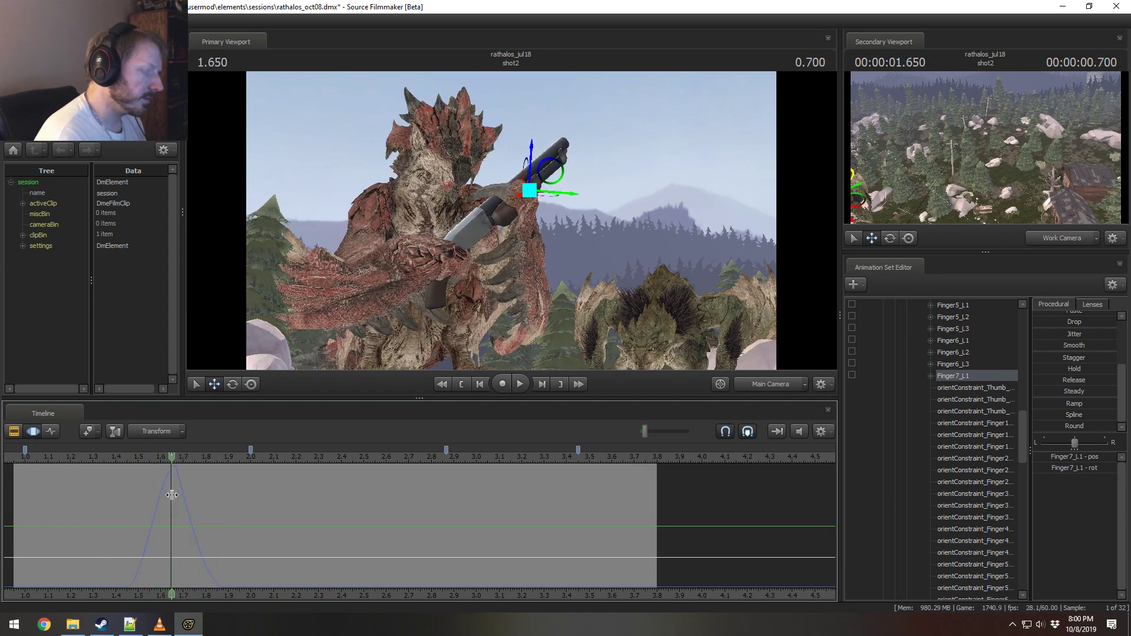
scroll(171, 495, up, 5)
scroll(219, 502, up, 2)
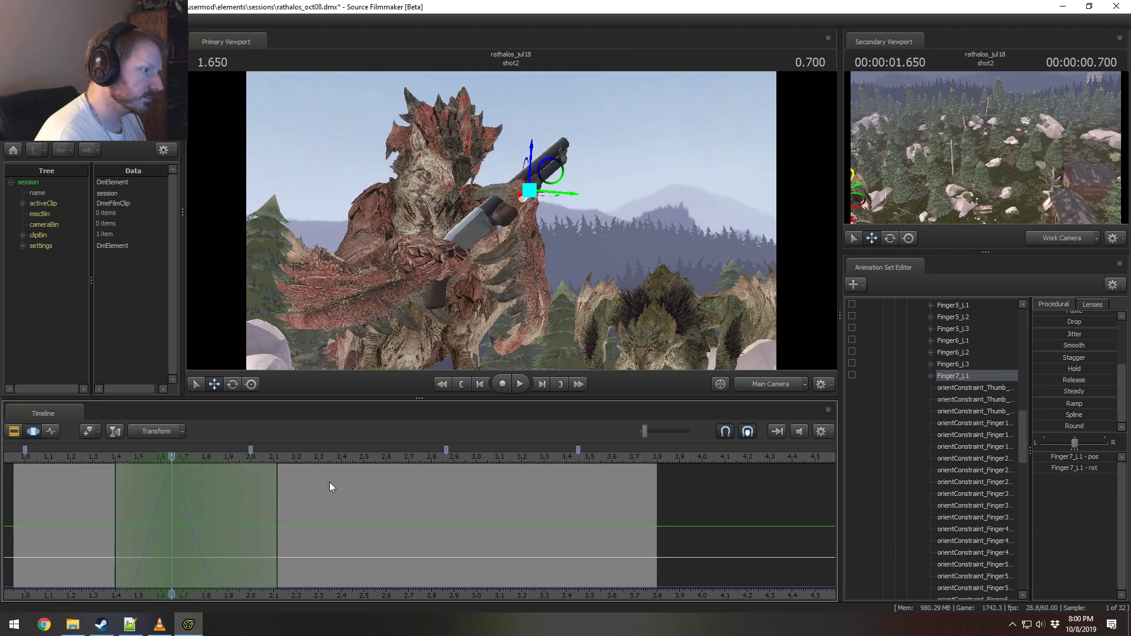
Step: Try moving rig_elbow_L up and outward at 1.650 and play the shot to check the arm motion
click(510, 274)
drag(516, 268, 540, 227)
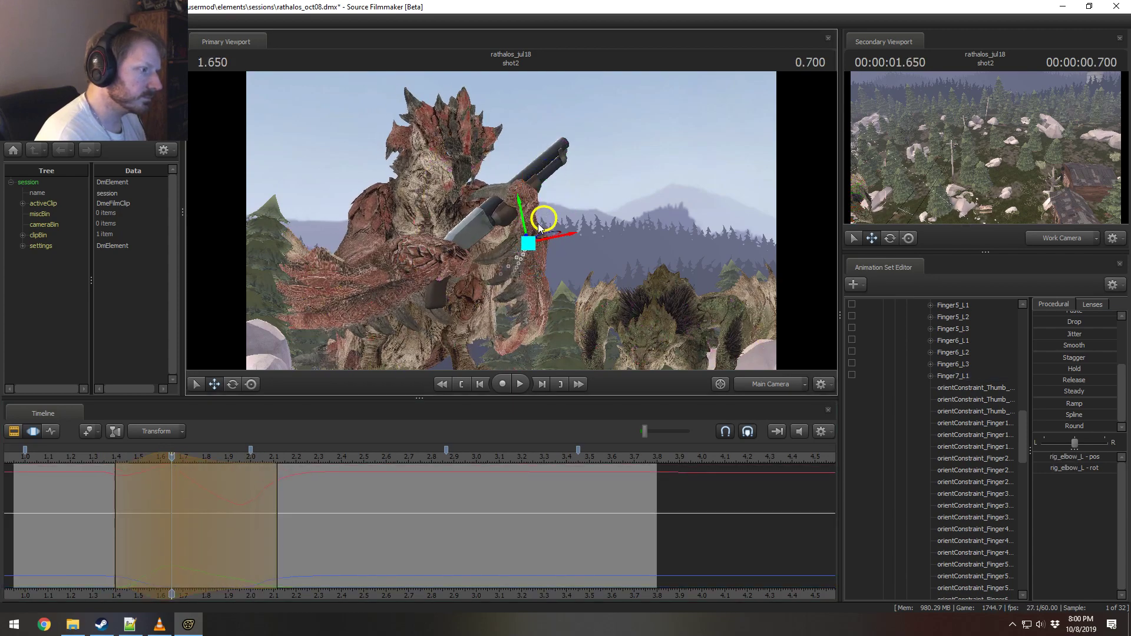
click(96, 458)
key(space)
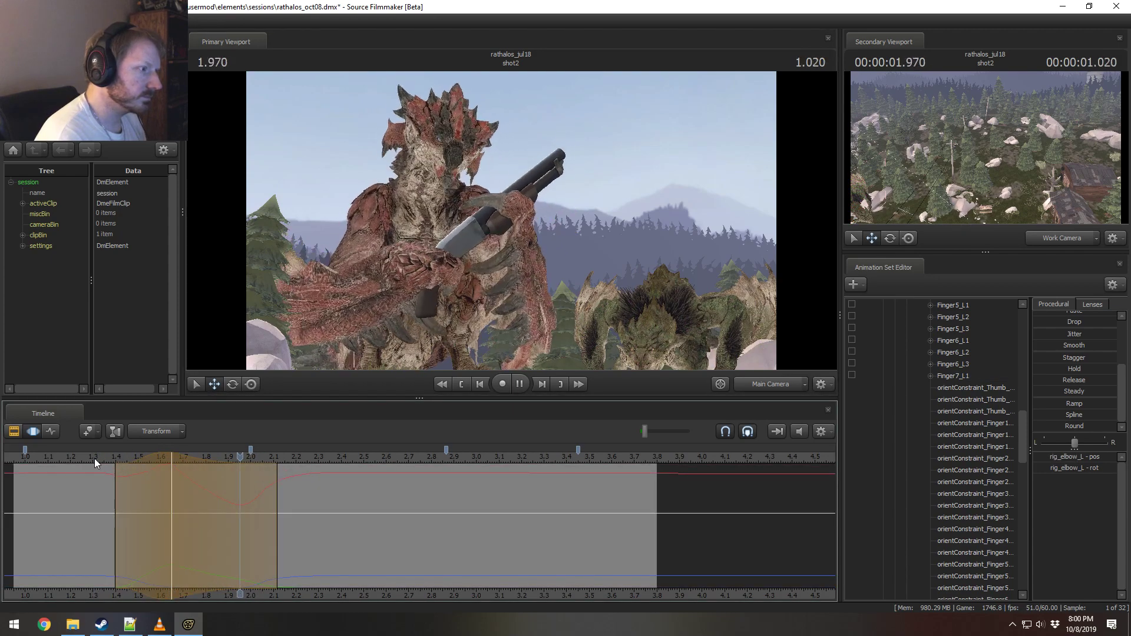
key(space)
click(86, 462)
key(space)
key(space)
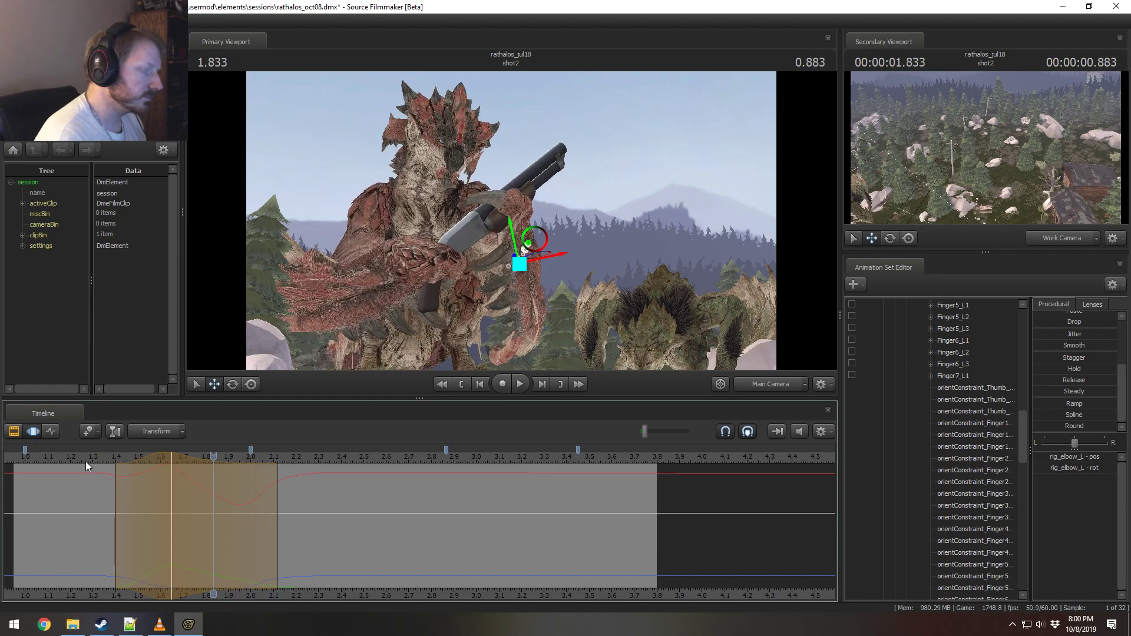
drag(86, 461, 171, 480)
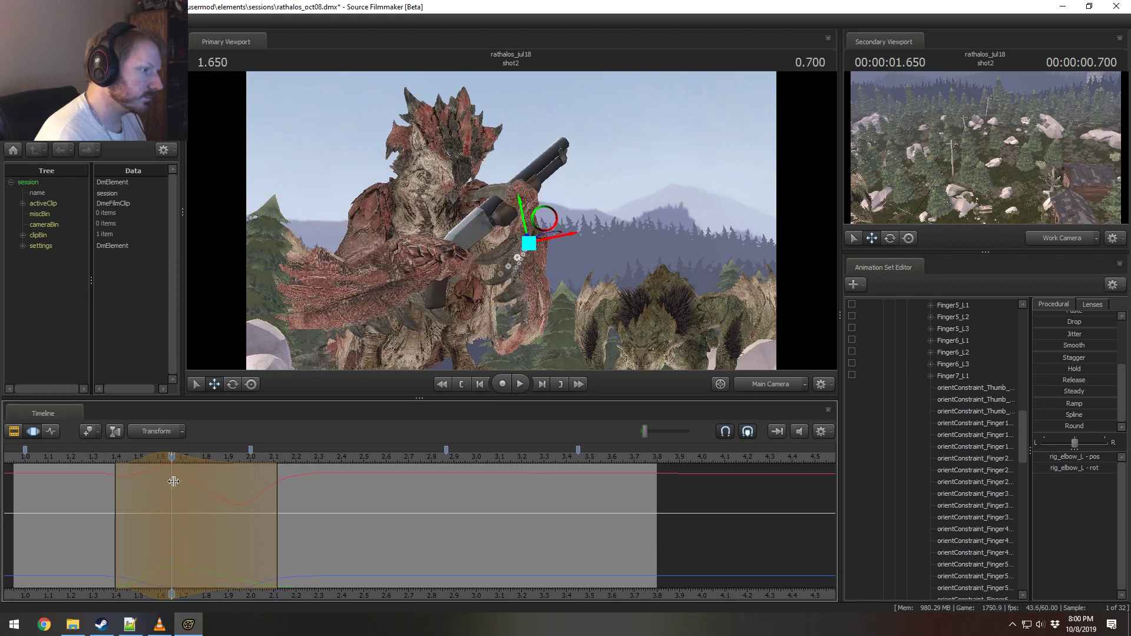
key(ctrl+z)
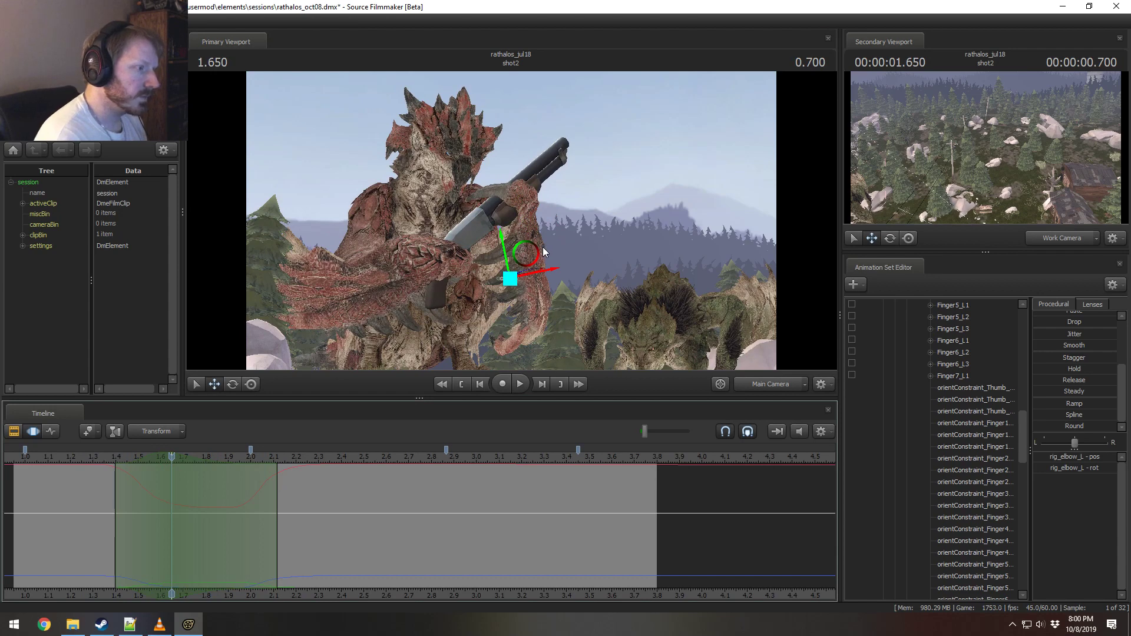
Step: Try raising rig_elbow_L and shifting and rotating rig_hand_L outward at 1.650
drag(525, 257, 552, 234)
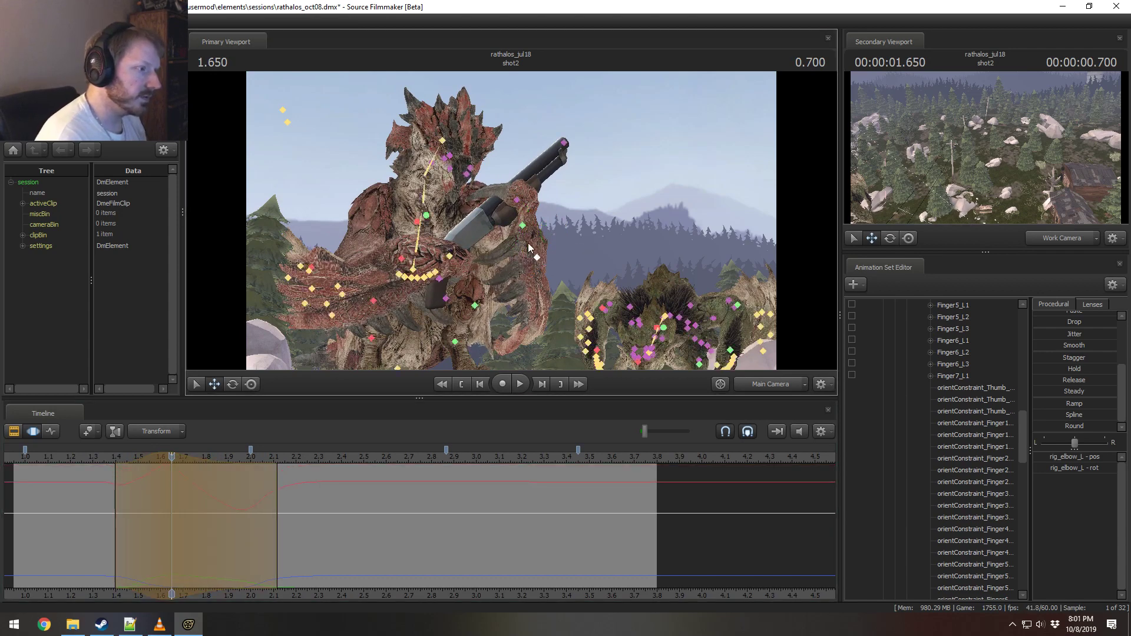
ctrl+click(536, 235)
drag(524, 210, 537, 212)
key(e)
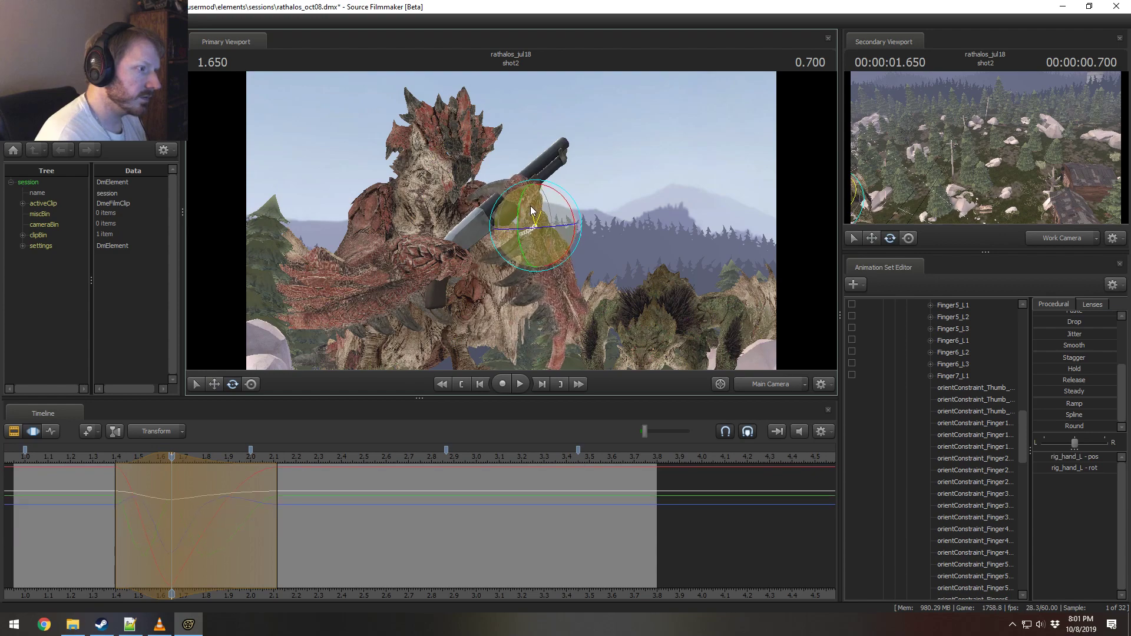
key(ctrl+z)
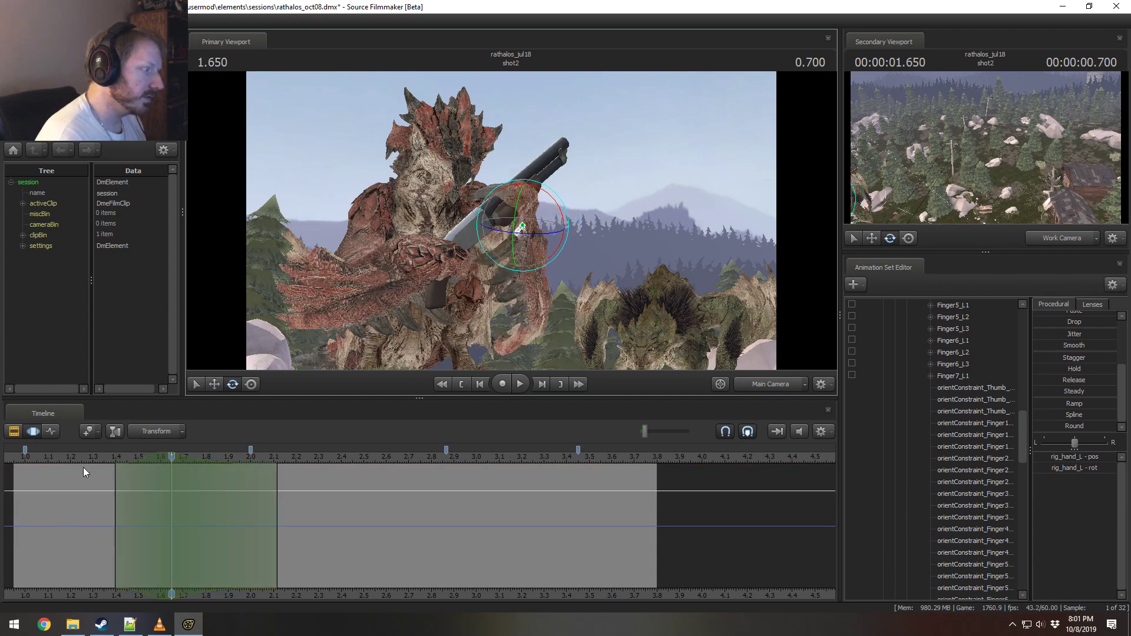
Step: Replay the shot around the 1.650 pose to examine the left arm and hand motion
key(space)
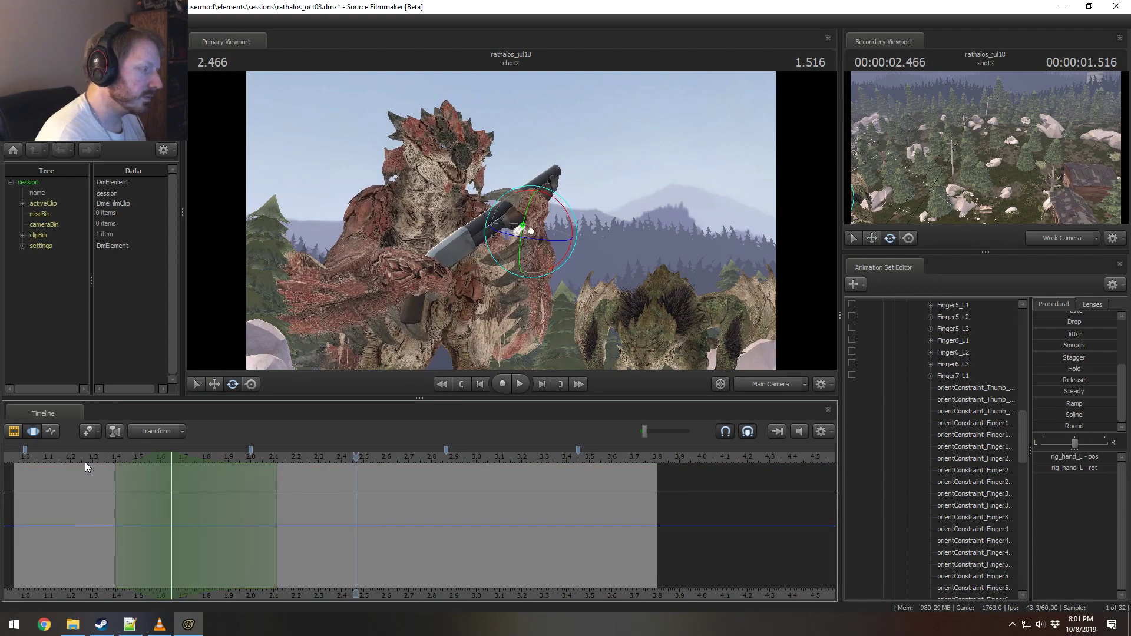
key(space)
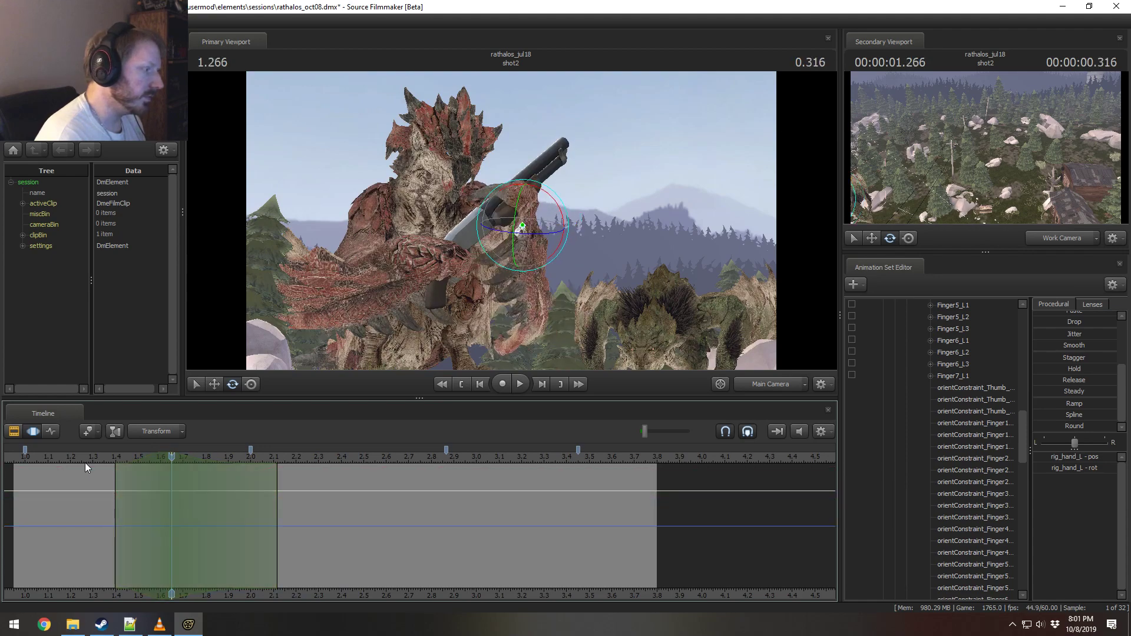
key(space)
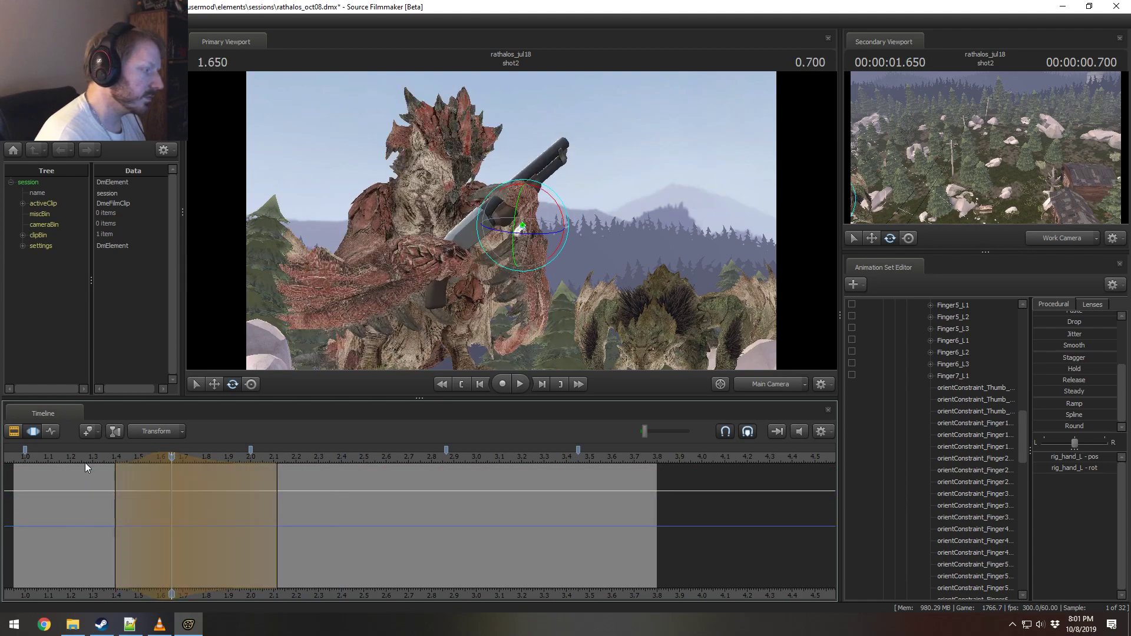
key(space)
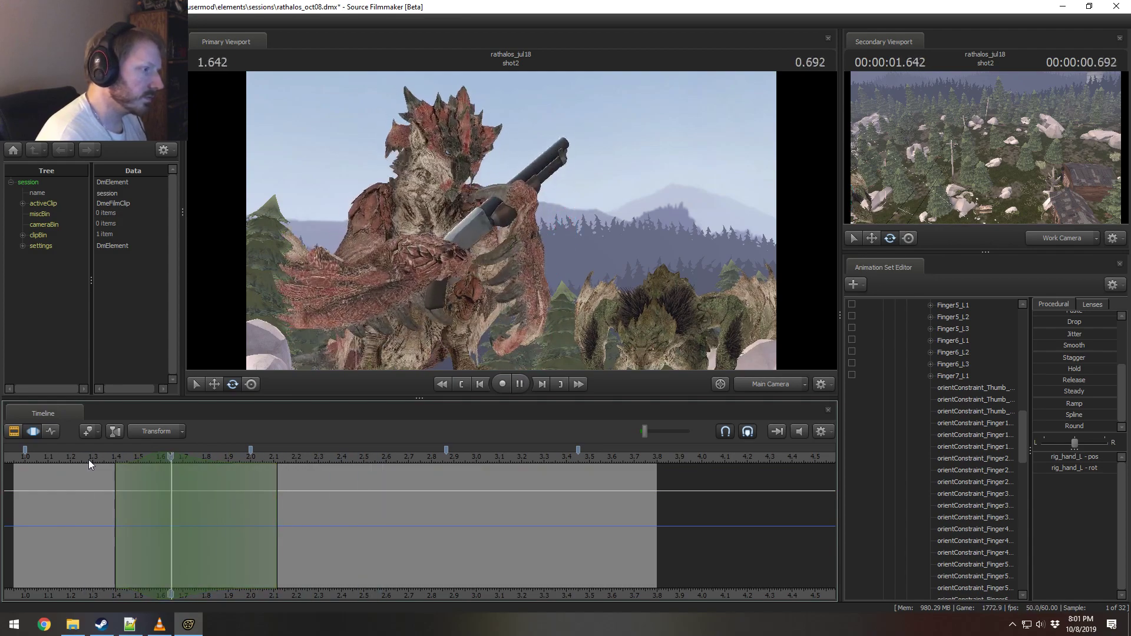
key(space)
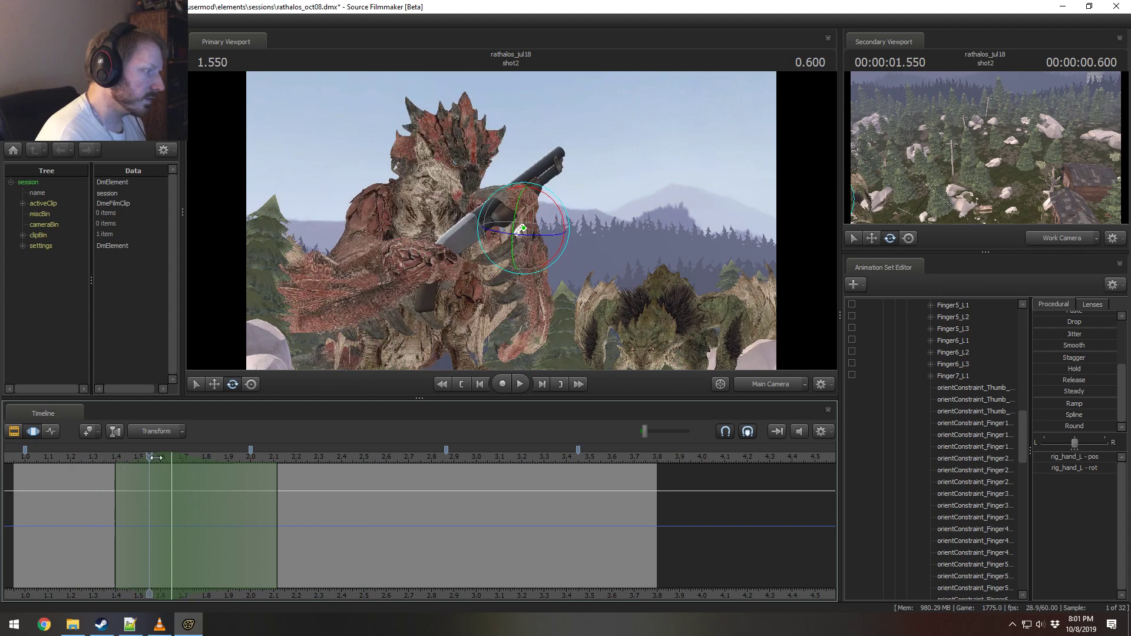
Step: Move rig_elbow_L up and outward at 1.650, shift the adjustment earlier to about 1.53, and play the shot
key(ctrl)
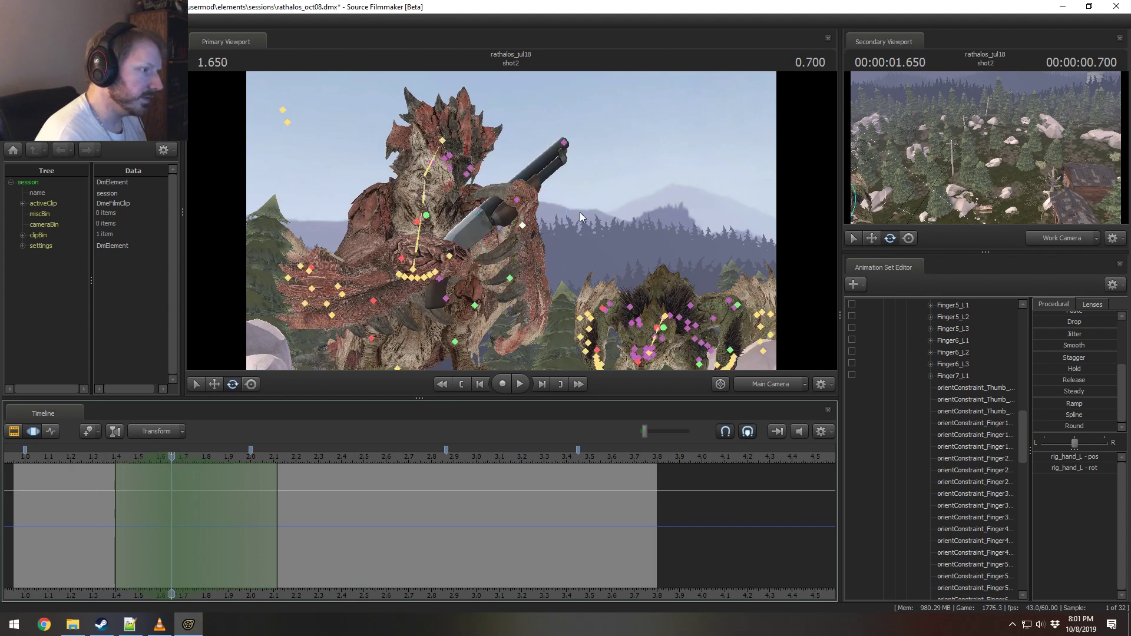
ctrl+click(510, 279)
drag(518, 265, 534, 255)
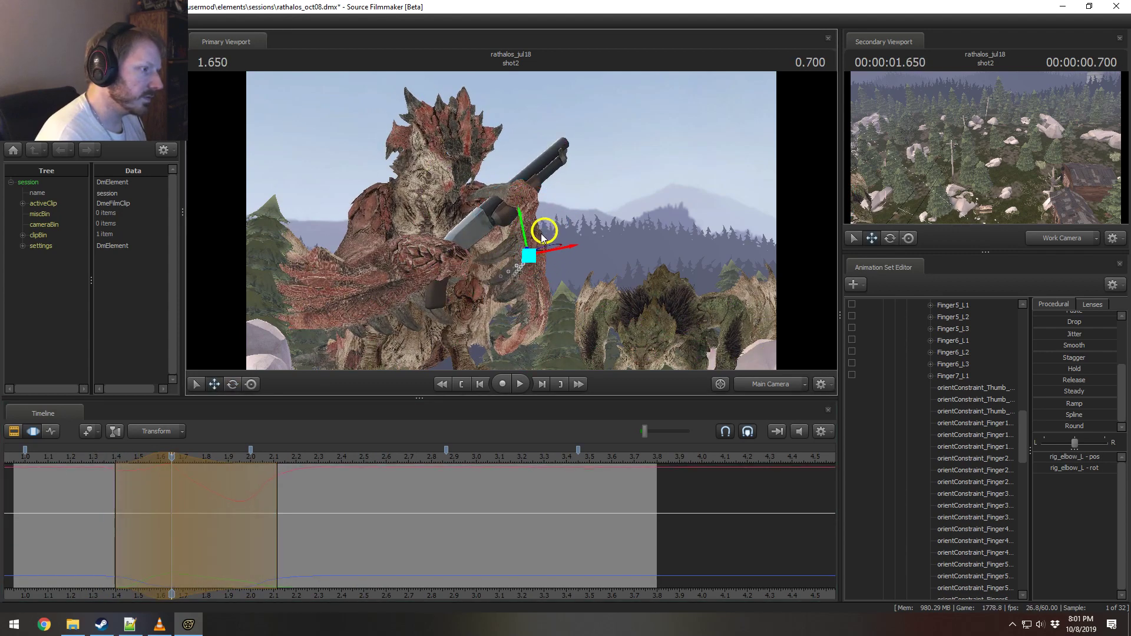
click(104, 457)
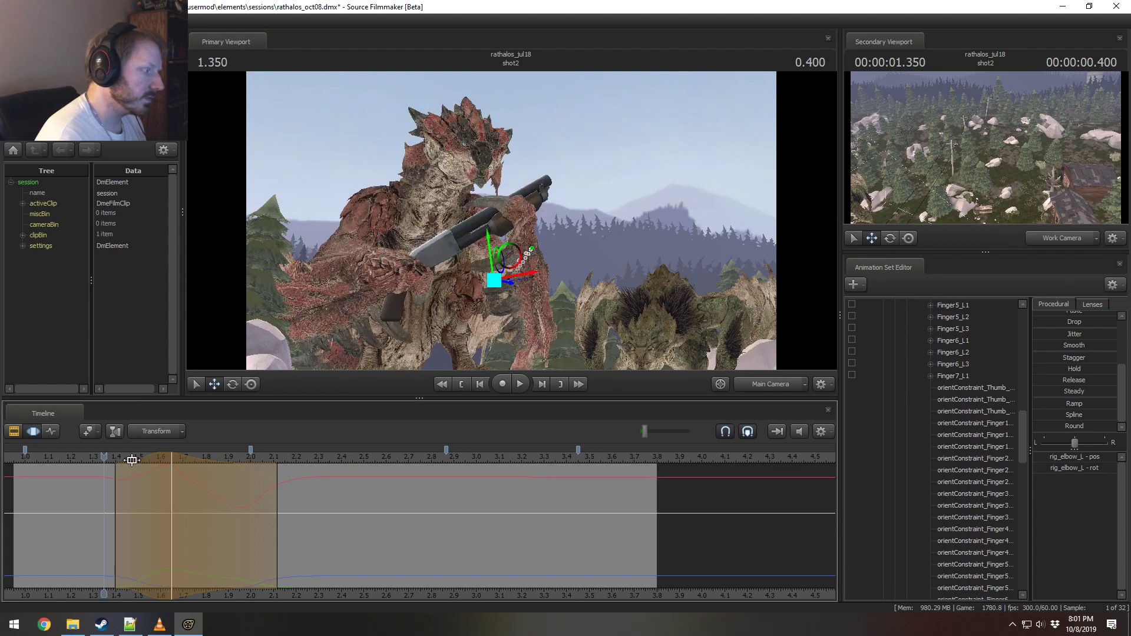
drag(146, 453, 119, 457)
click(64, 457)
key(space)
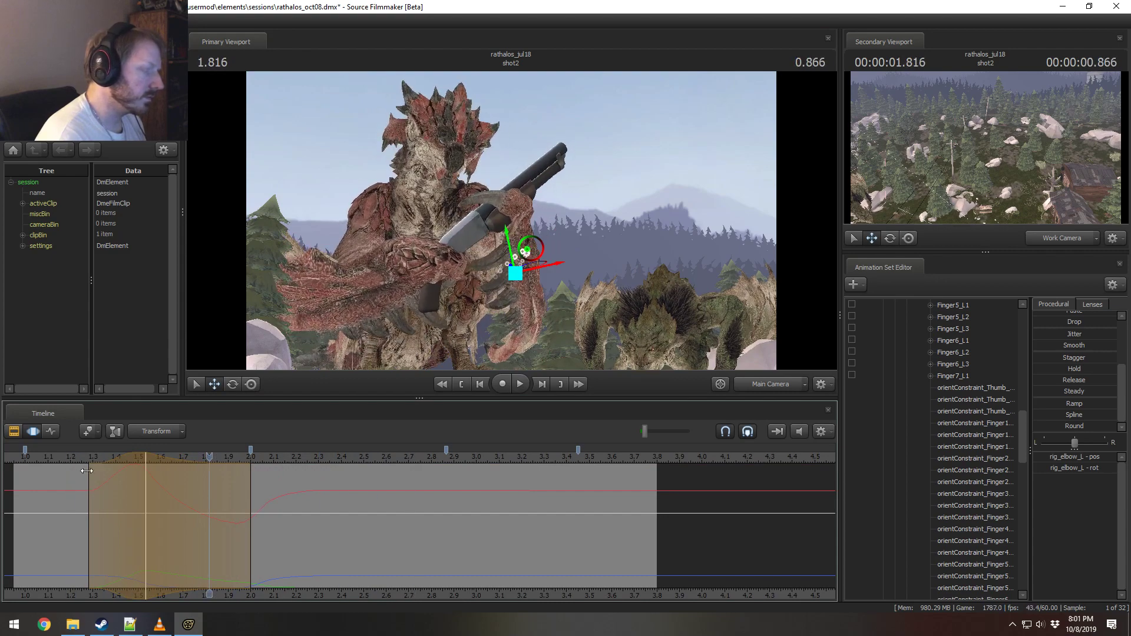
Step: Select rig_pelvis and slightly raise and rotate it at 1.466, using a falloff selection from about 1.23 to 1.92
click(129, 519)
drag(129, 519, 231, 516)
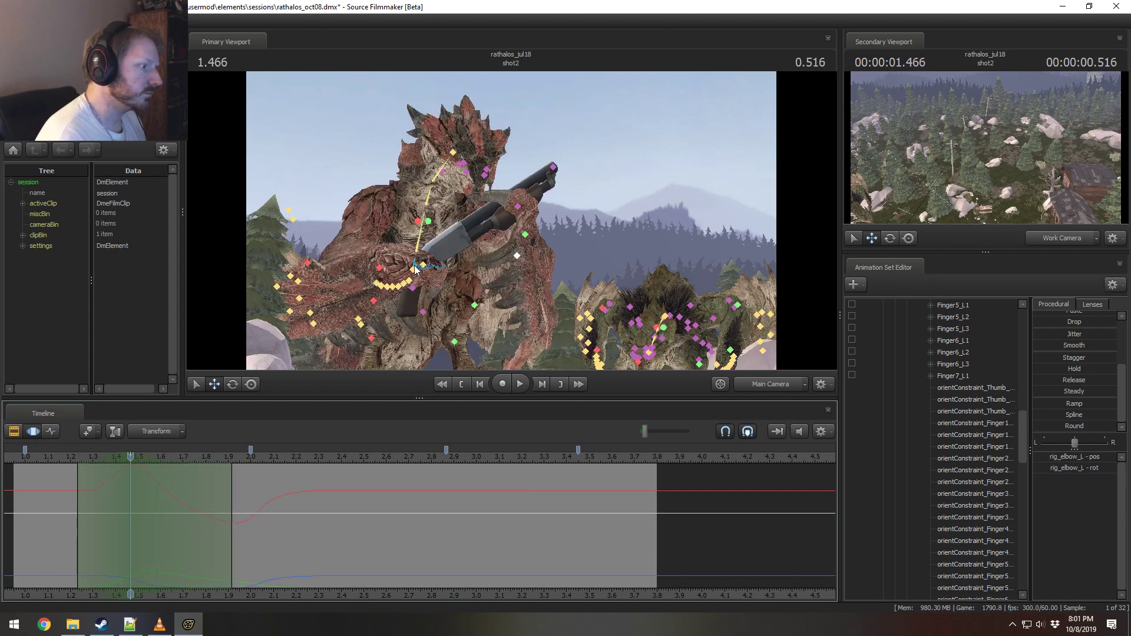
click(411, 277)
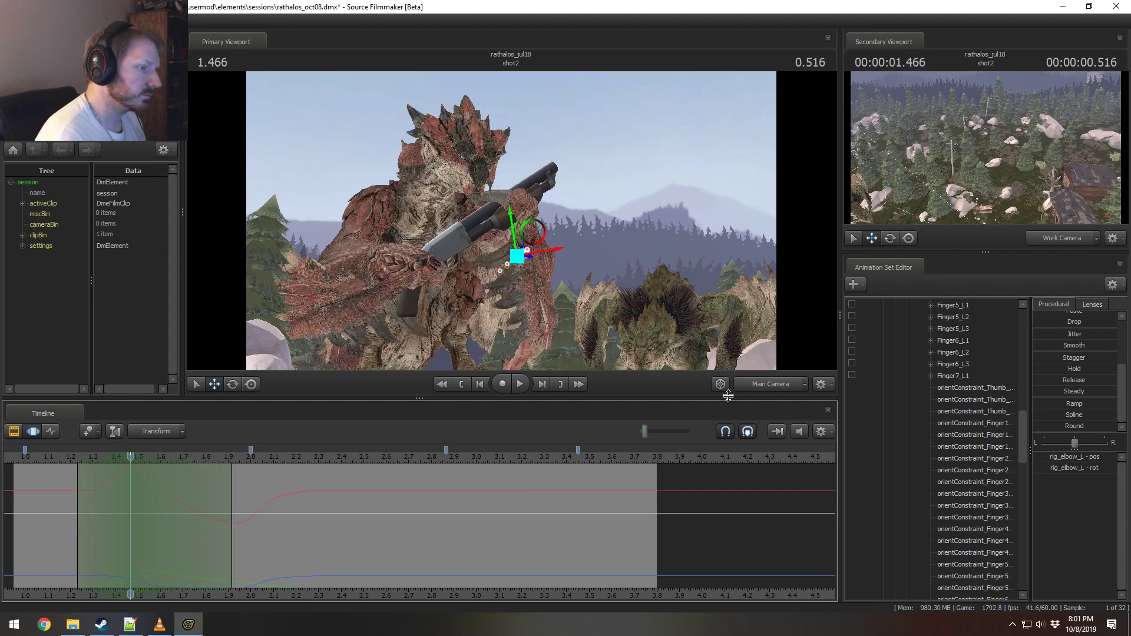
scroll(917, 447, up, 10)
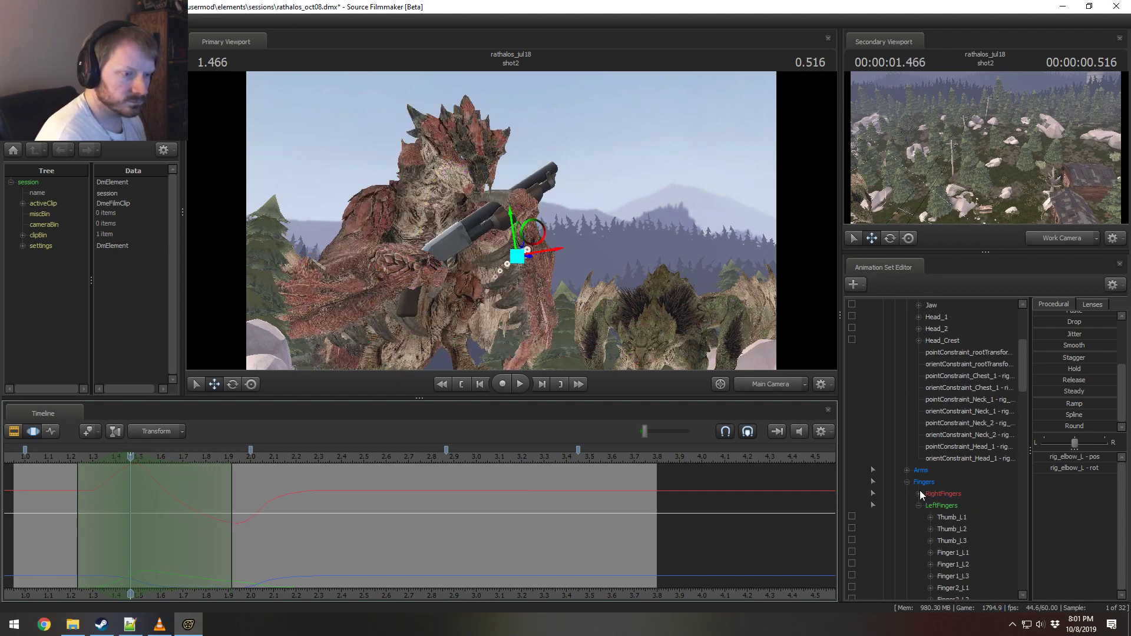
click(907, 482)
scroll(916, 519, down, 1)
click(939, 529)
key(e)
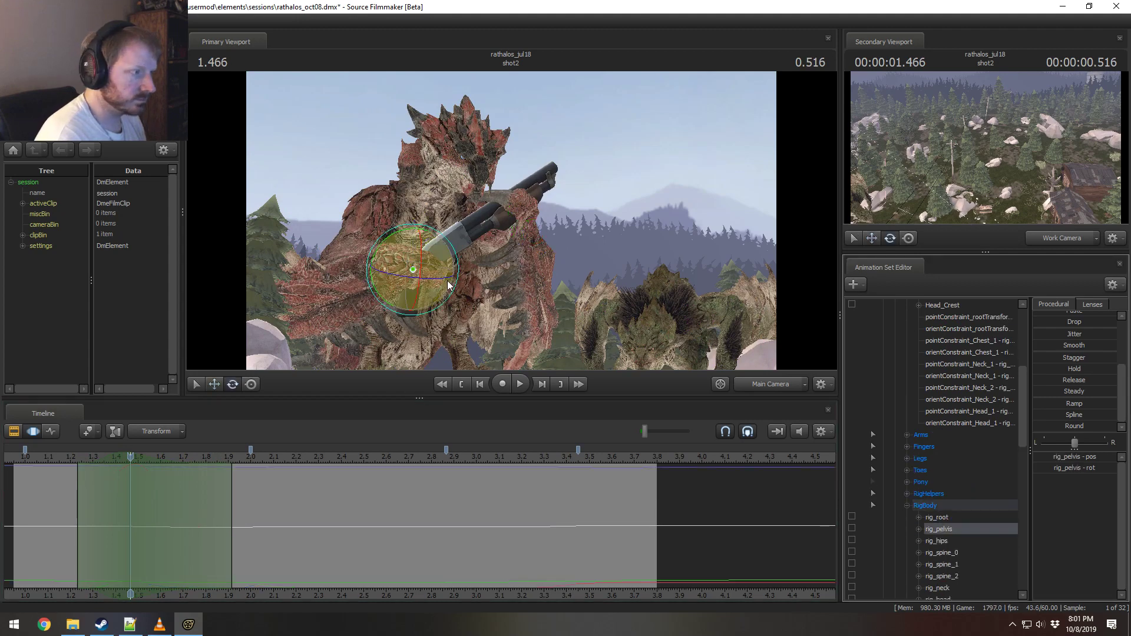
key(w)
drag(414, 233, 414, 238)
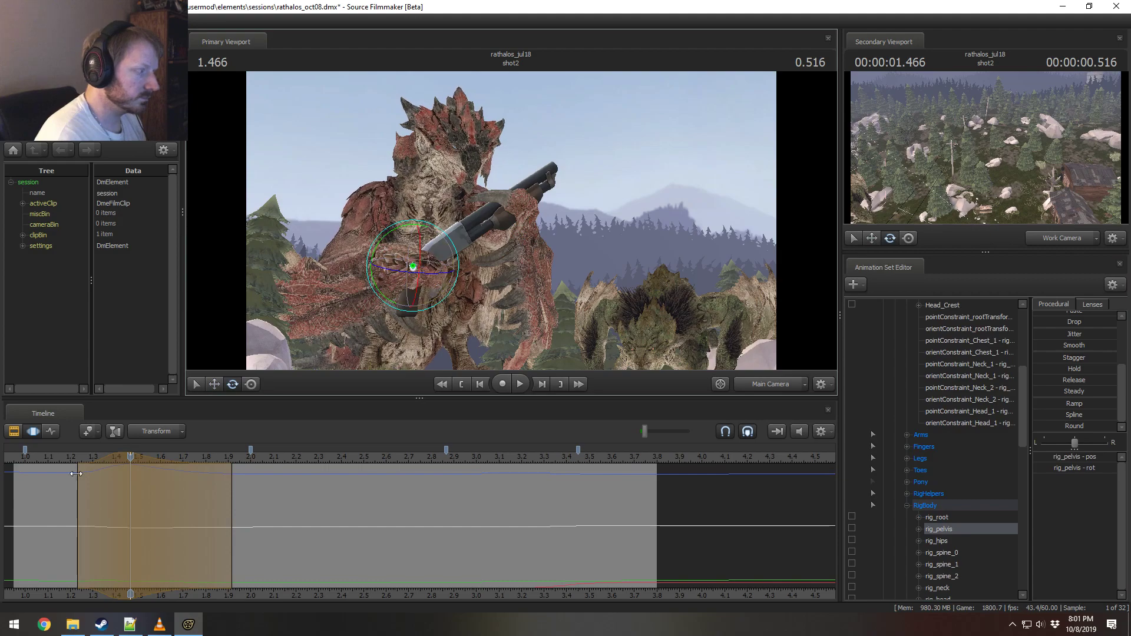
Step: Play the shot from about 1.16 and rotate rig_pelvis further at 1.466
click(61, 455)
key(space)
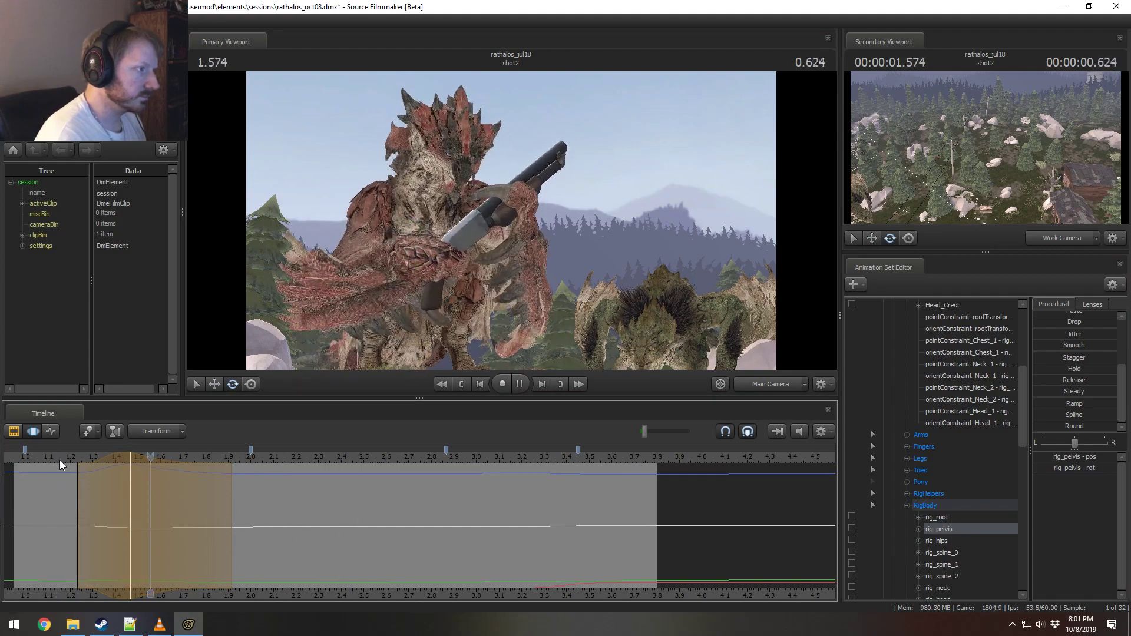
key(space)
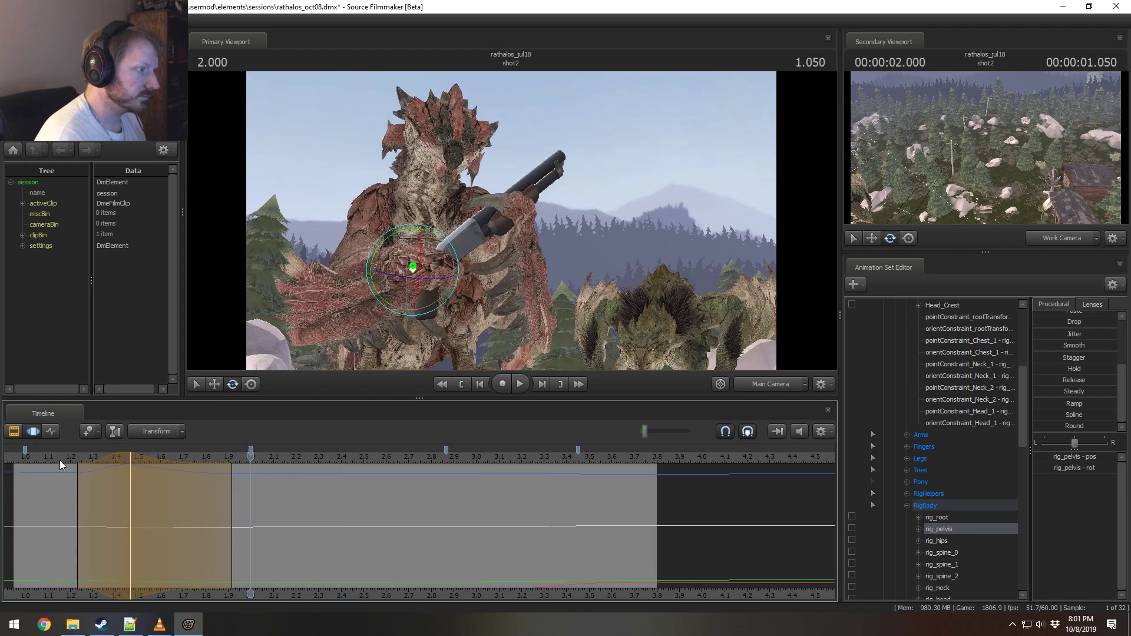
mouse_move(111, 469)
mouse_down()
mouse_move(101, 465)
mouse_move(132, 478)
mouse_up()
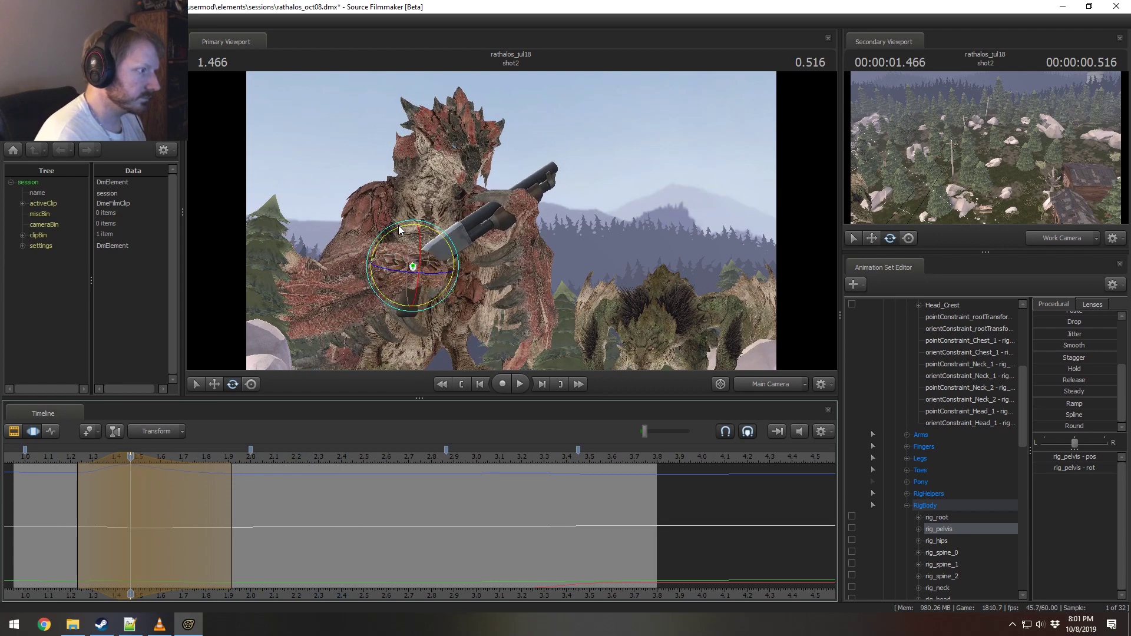
drag(400, 230, 394, 230)
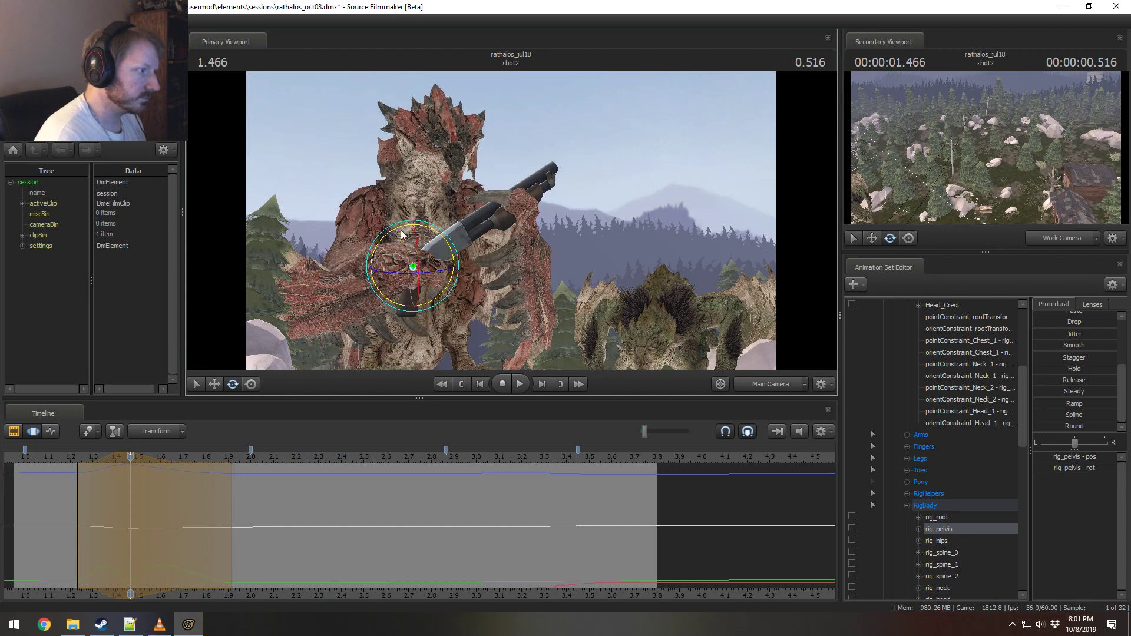
Step: Rotate rig_spine_1 and rig_spine_2 together at 1.466 to counter the pelvis rotation, and play the shot
ctrl+click(415, 213)
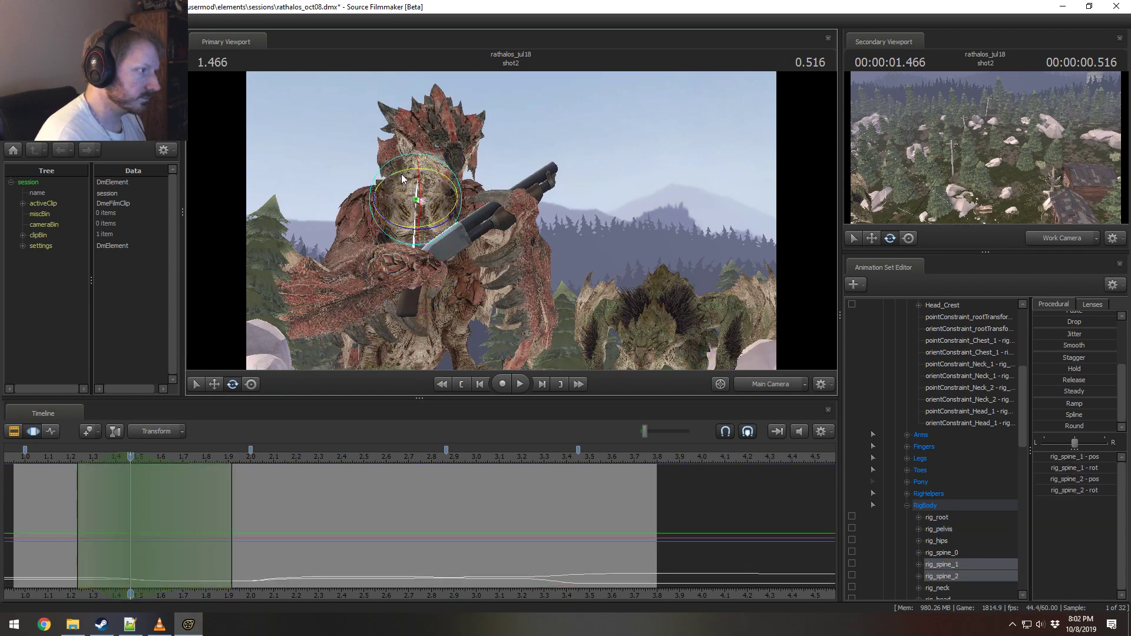
ctrl+shift+click(400, 190)
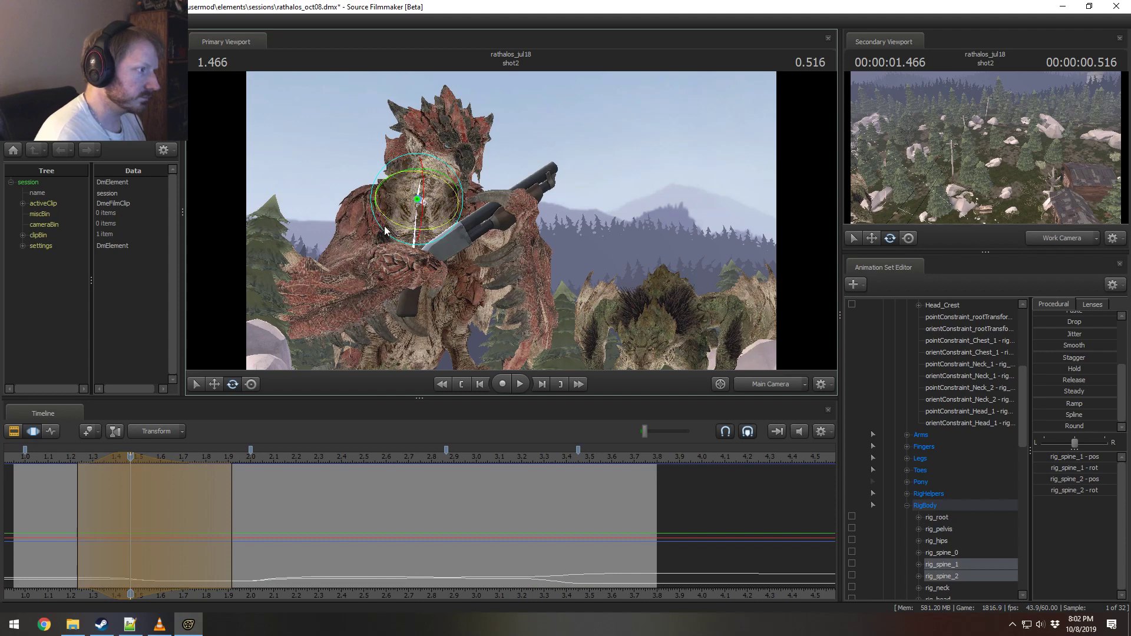
key(ctrl+z)
drag(374, 176, 393, 198)
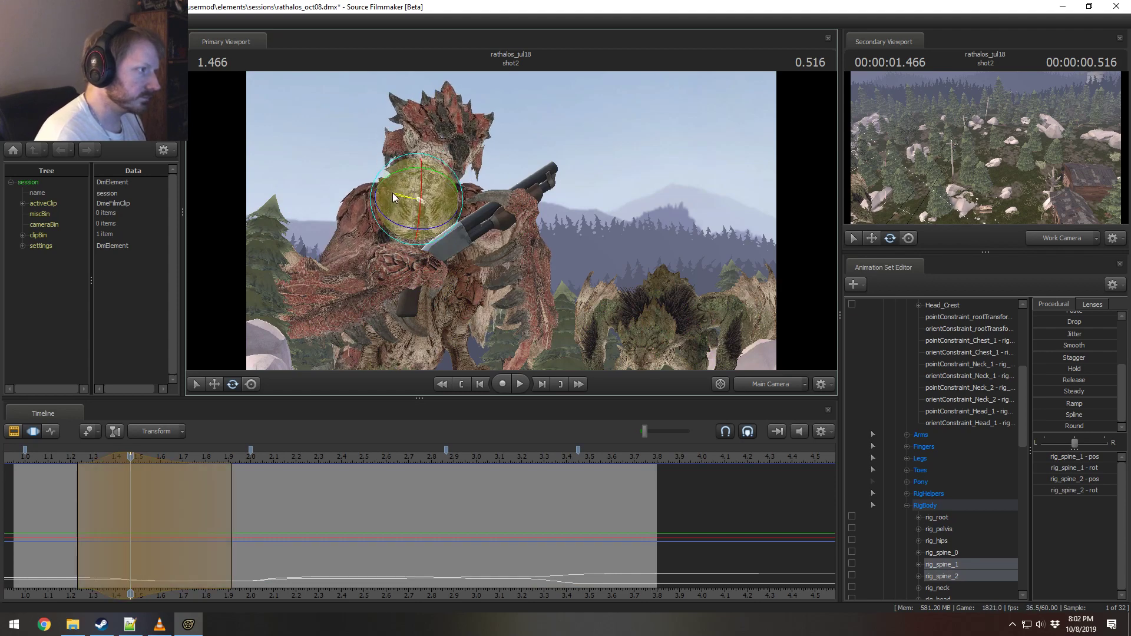
key(space)
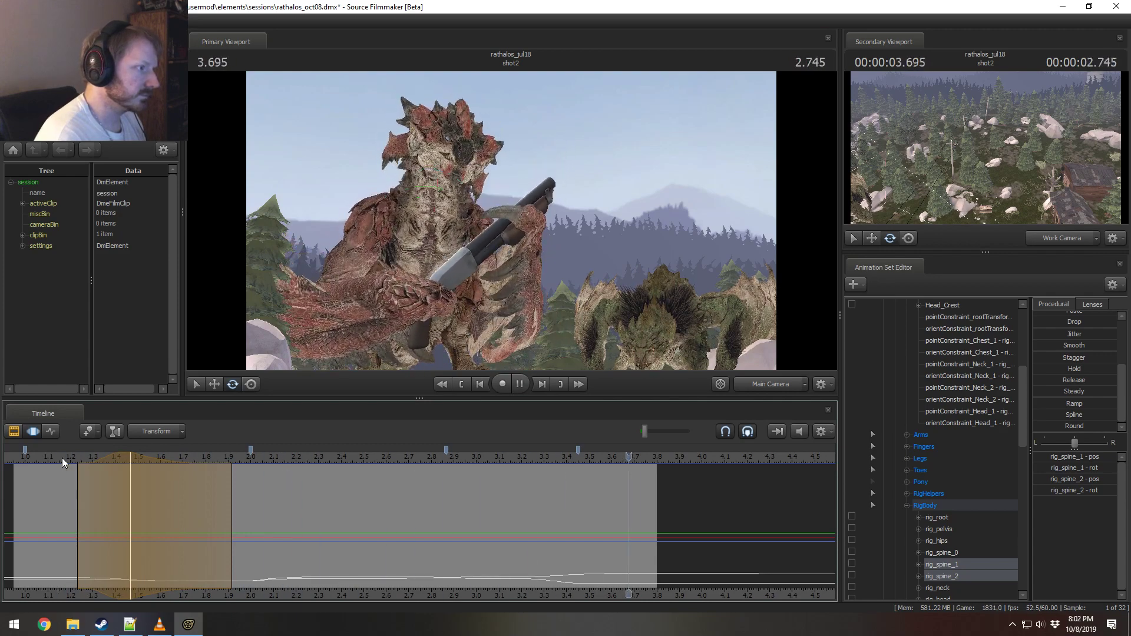
Step: Show the shots and sound clips in the timeline and play shot2 from about 1.166
click(62, 457)
key(F2)
key(F3)
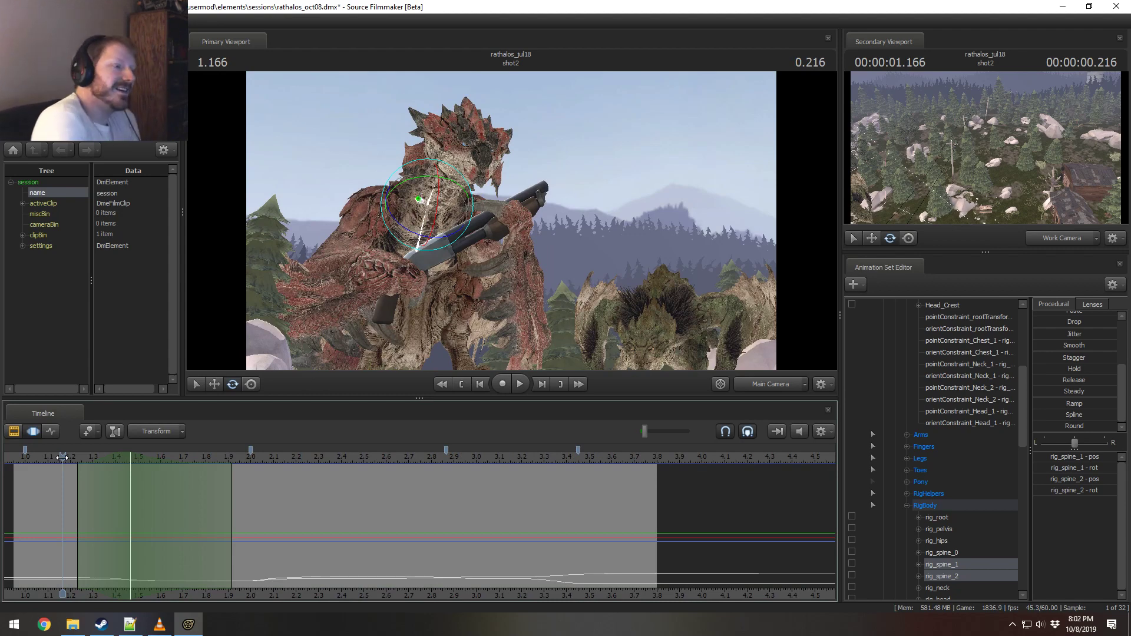
key(F2)
key(space)
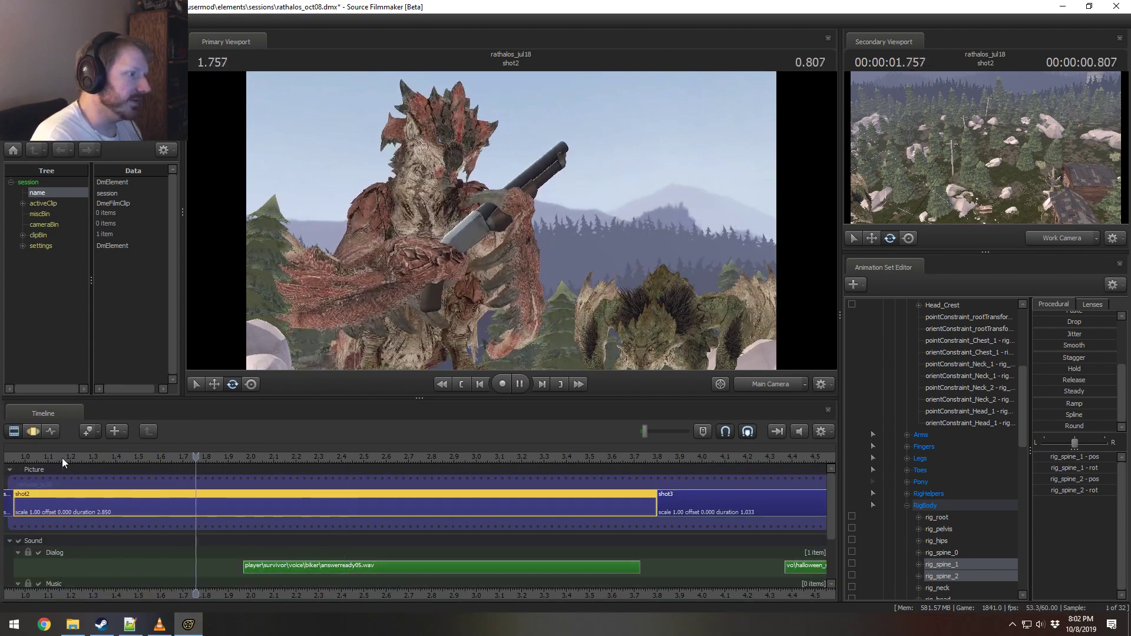
key(space)
key(space)
key(space)
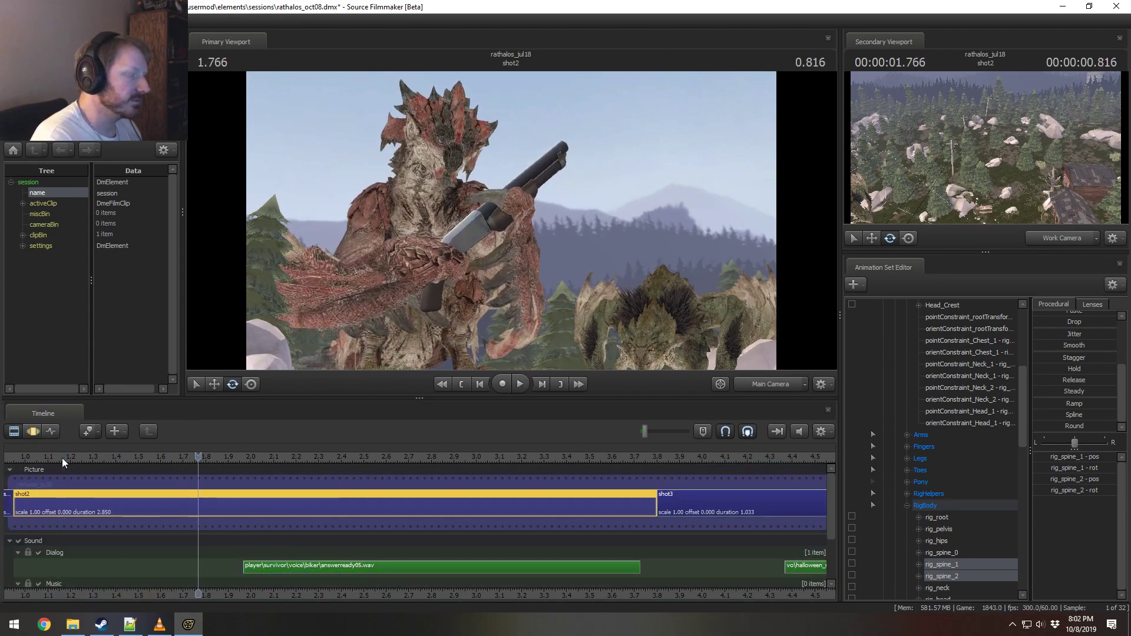
Step: Play shot2 from about 1.16 to review the pelvis and spine motion
key(space)
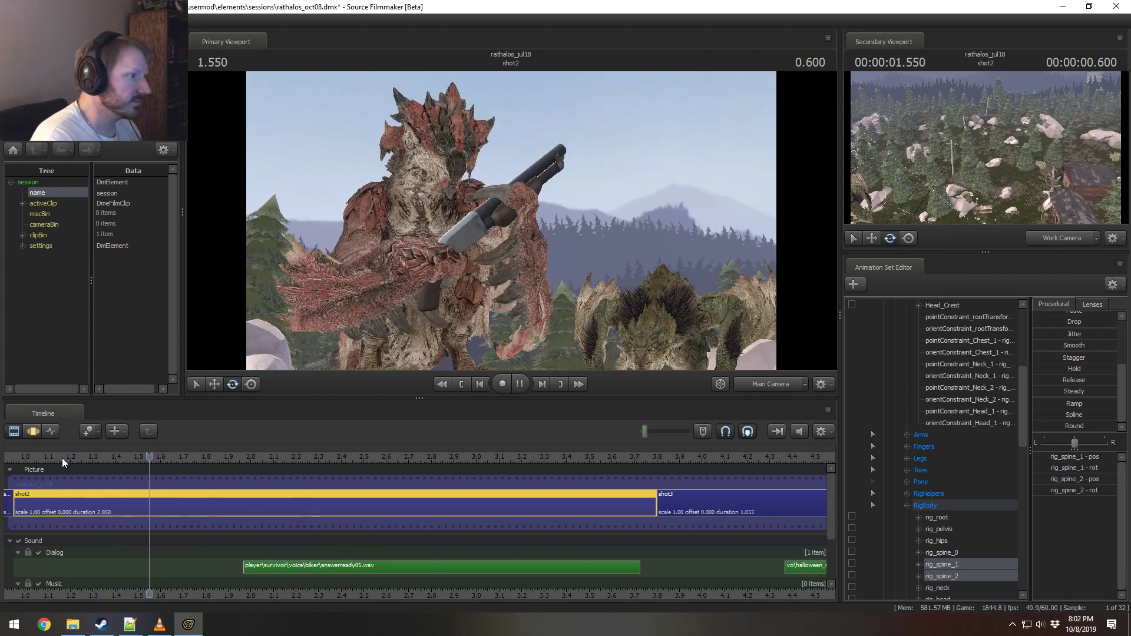
key(space)
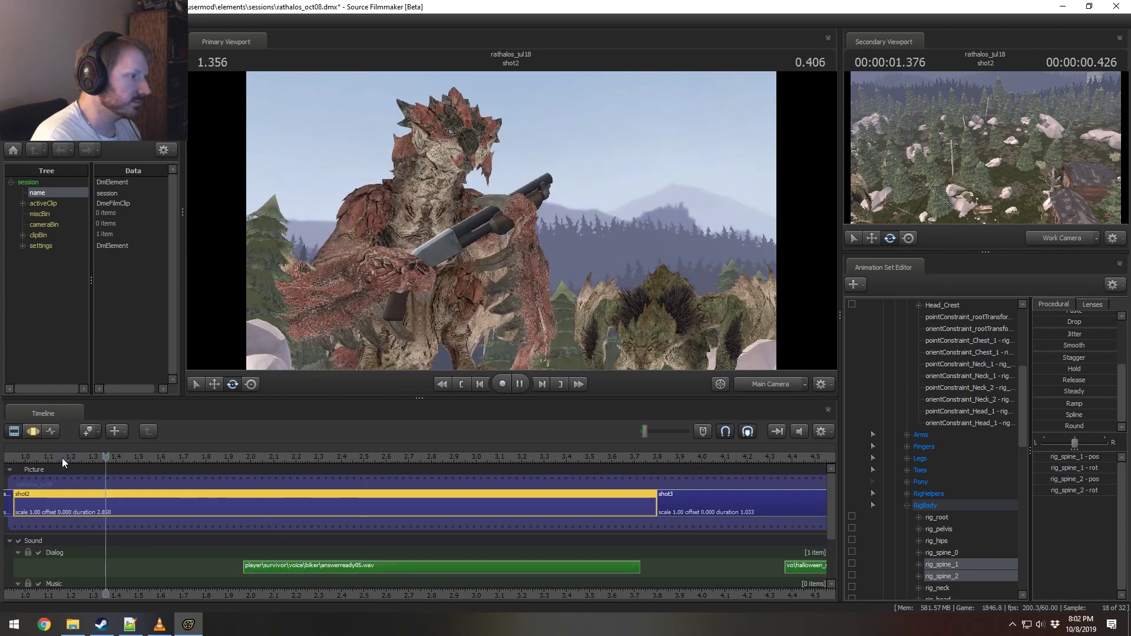
key(space)
Step: Rotate RIG_Finger7_L1 at 1.416, using a time selection that covers everything earlier and falls off to about 1.62
key(F3)
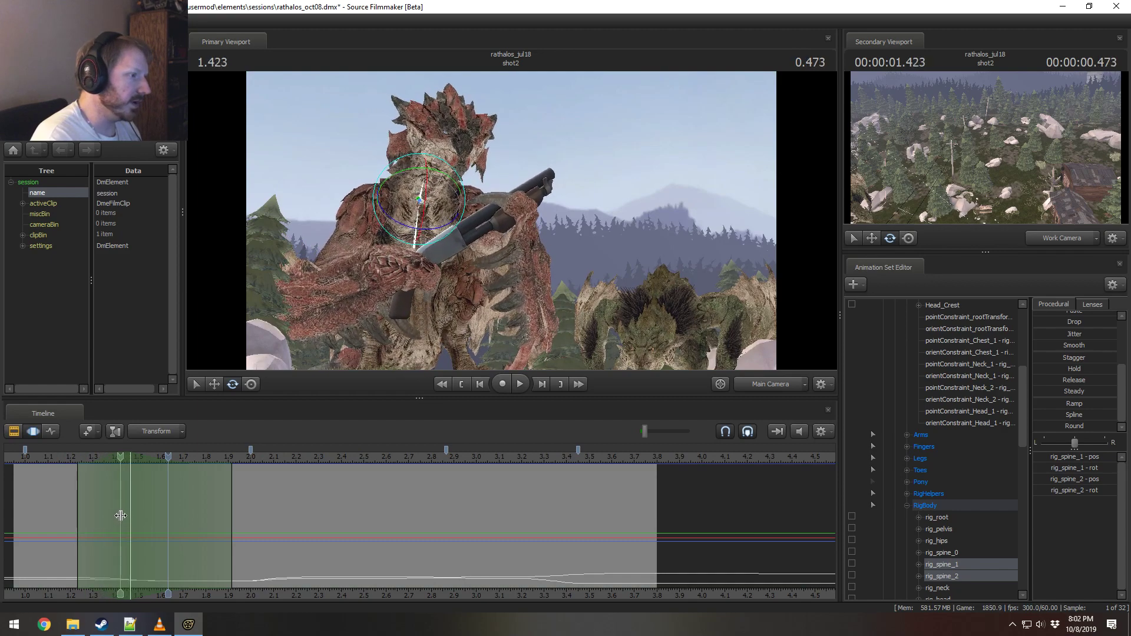
shift+drag(119, 515, 5, 516)
scroll(136, 511, up, 3)
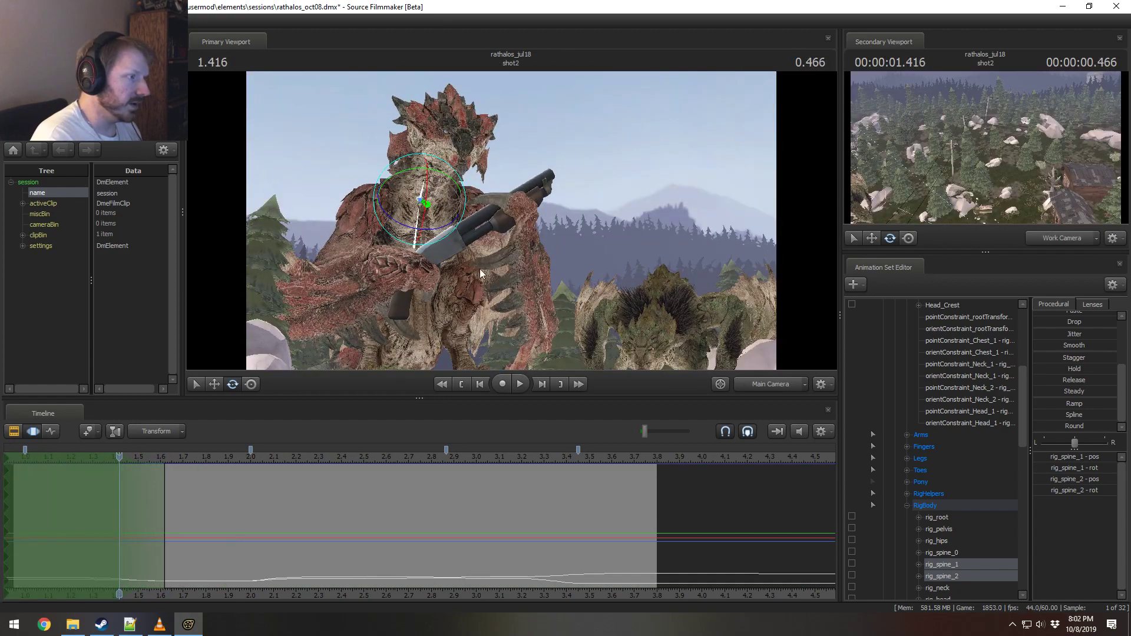
scroll(952, 527, down, 10)
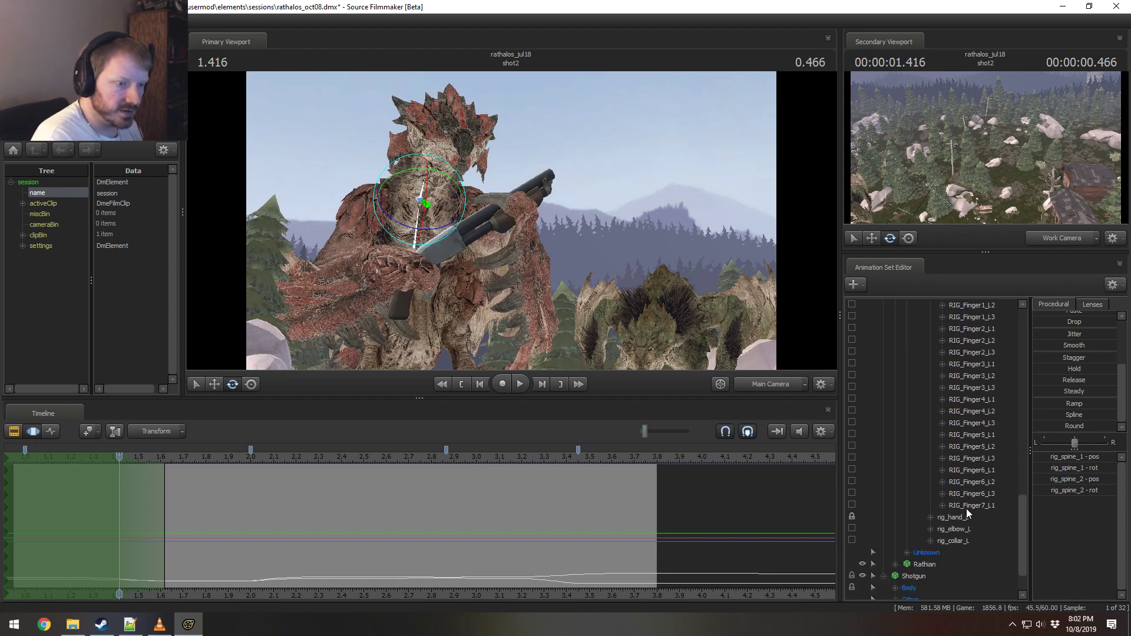
click(965, 506)
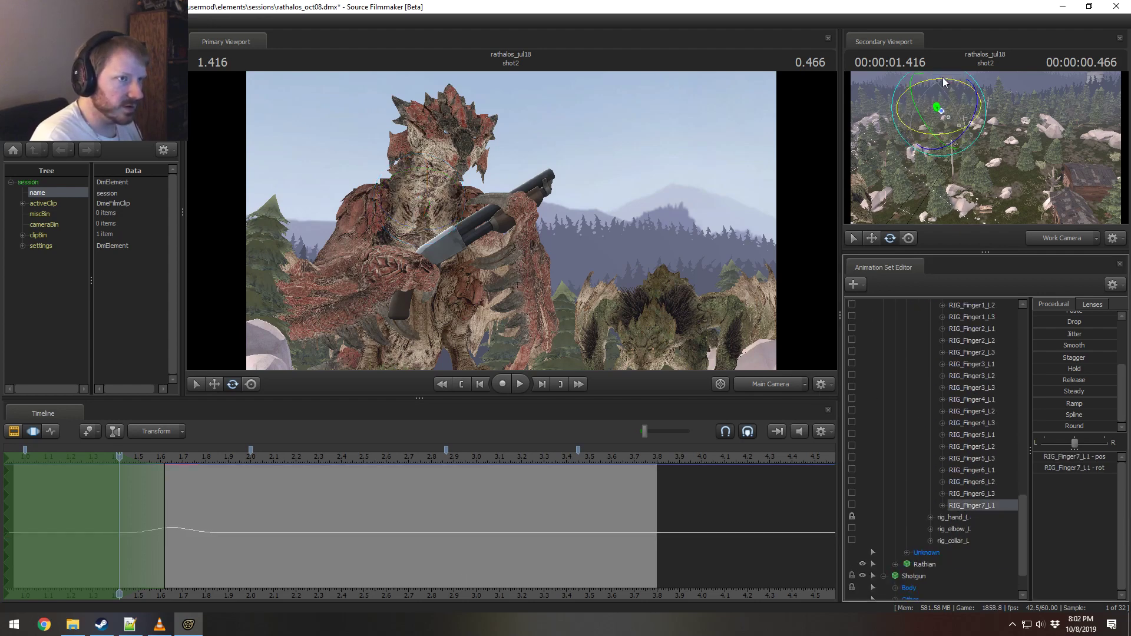
drag(954, 82, 910, 108)
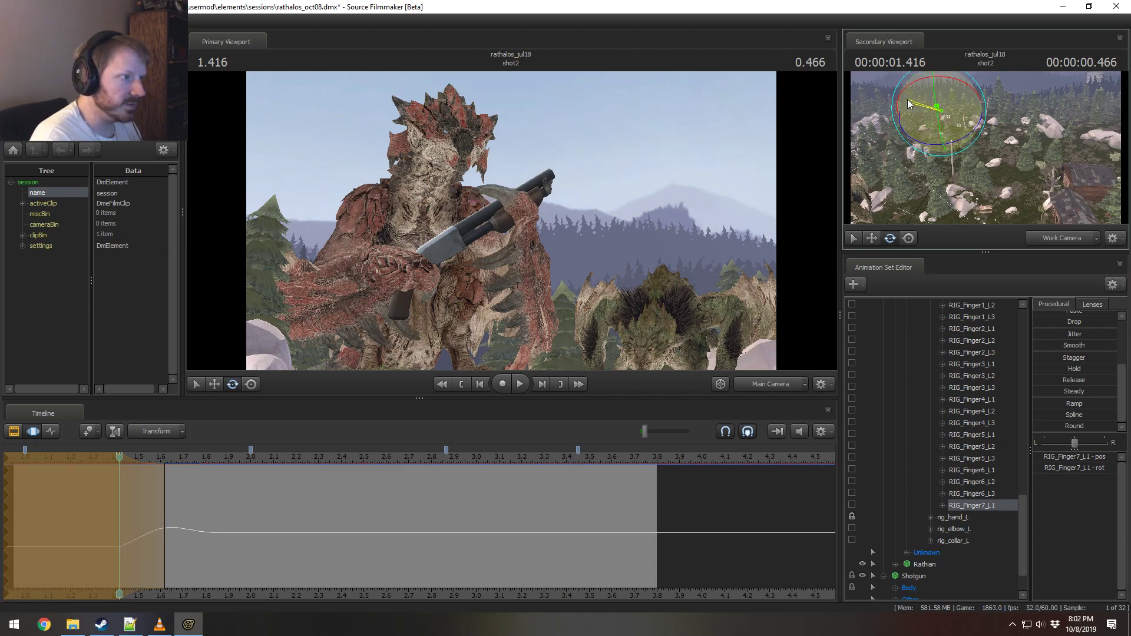
Step: Blend RIG_Finger7_L1 partly toward its pose at 1.350 with the Playhead preset, selecting from about 2.18 onward with falloff from 1.98
drag(119, 458, 92, 461)
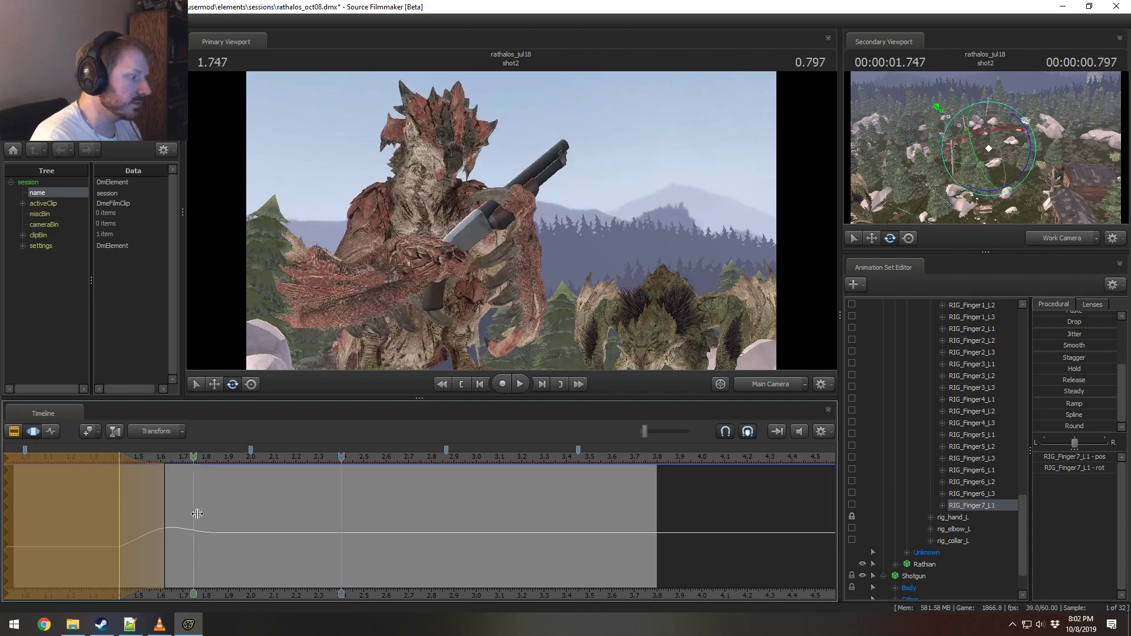
drag(240, 524, 272, 524)
key(bracketleft)
key(bracketright)
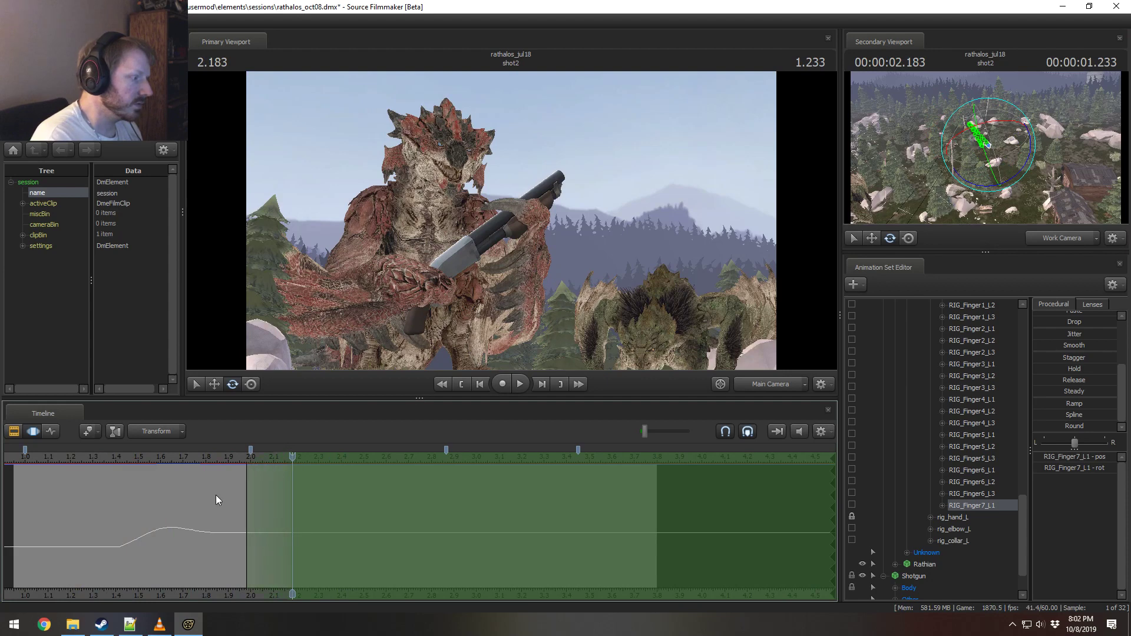
click(104, 464)
scroll(1079, 348, up, 3)
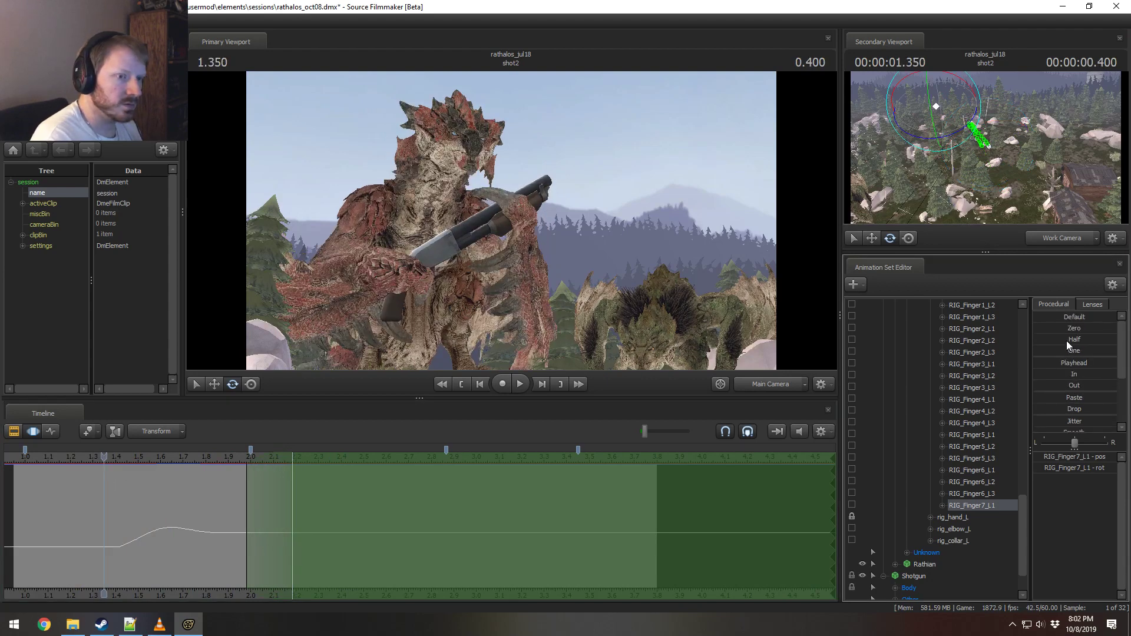
drag(1063, 363, 1116, 363)
drag(1036, 363, 1077, 363)
Step: Play the shot and shift the RIG_Finger7_L1 edit's time selection slightly earlier, so its falloff begins at about 1.93
click(30, 457)
key(space)
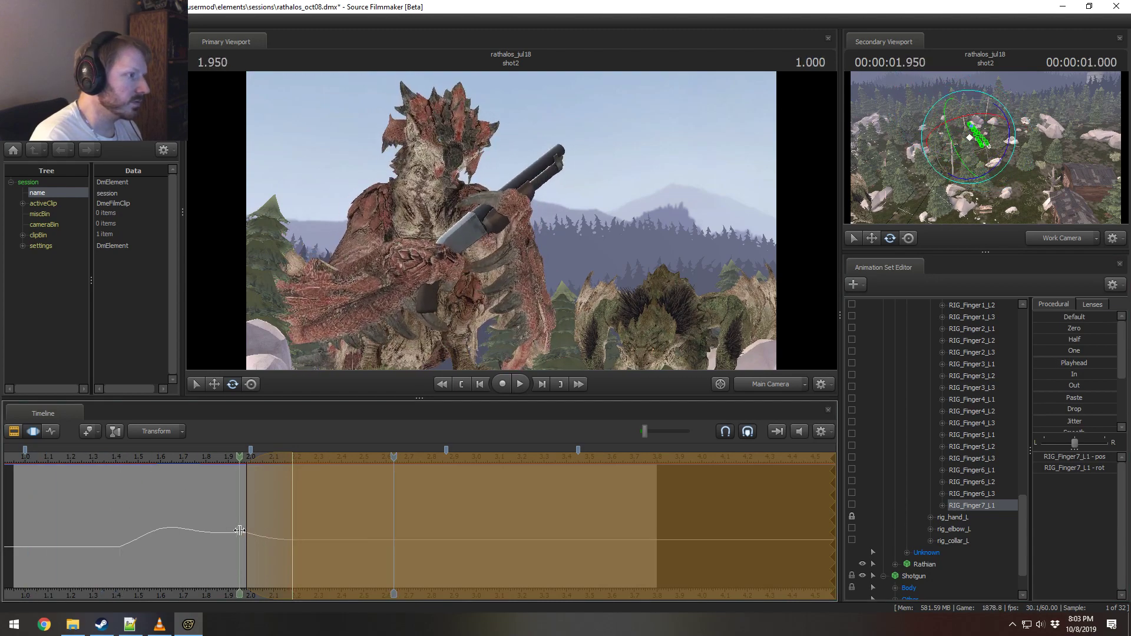
key(space)
drag(293, 536, 246, 513)
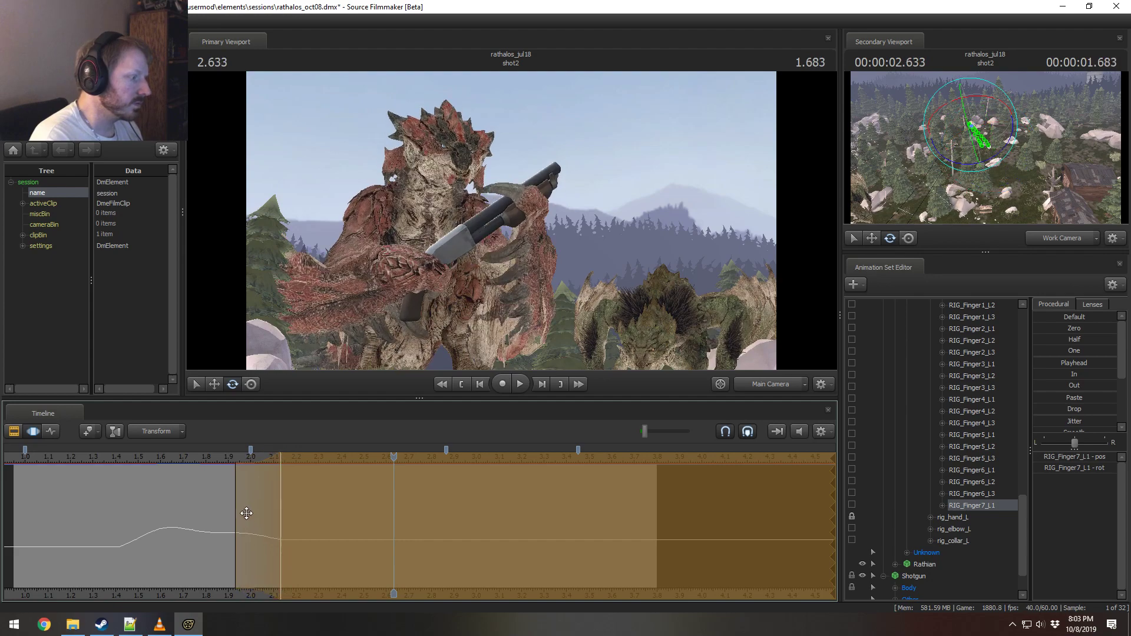
Step: Play shot2 from about 1.0 with the shots and sound clips shown in the timeline to review the finger motion
key(space)
drag(210, 457, 55, 454)
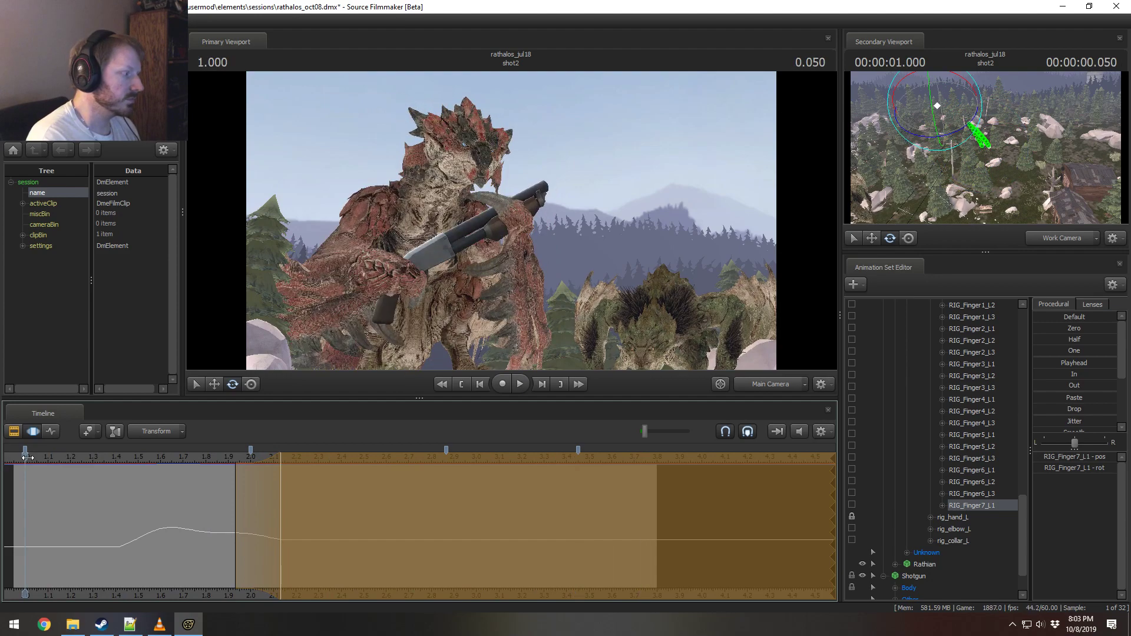
key(F2)
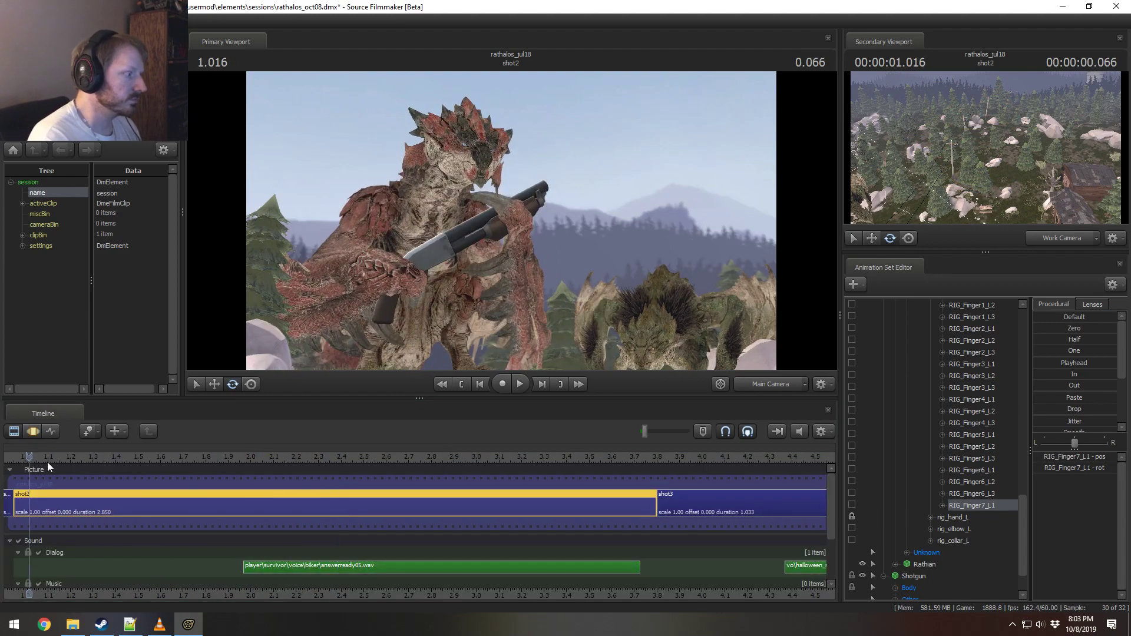
key(space)
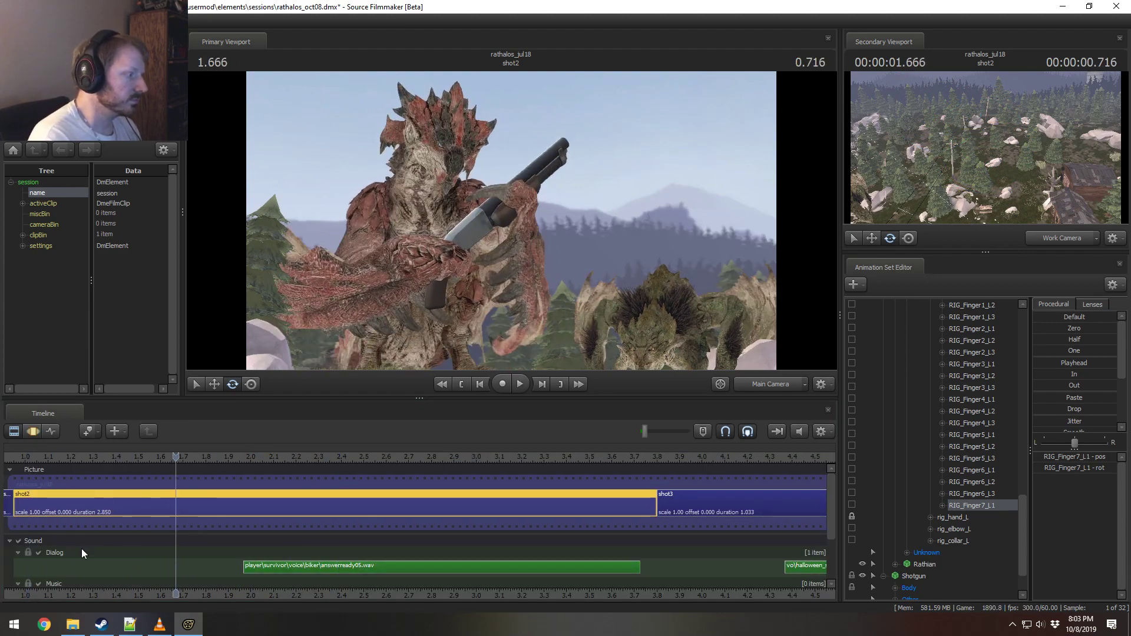
Step: Rotate and slightly lower rig_collar_R at 1.750, using a falloff selection from about 1.45 to 2.05, and play the shot
key(F3)
mouse_move(135, 553)
mouse_down()
mouse_move(174, 543)
mouse_move(215, 552)
mouse_up()
shift+click(215, 551)
scroll(214, 552, up, 3)
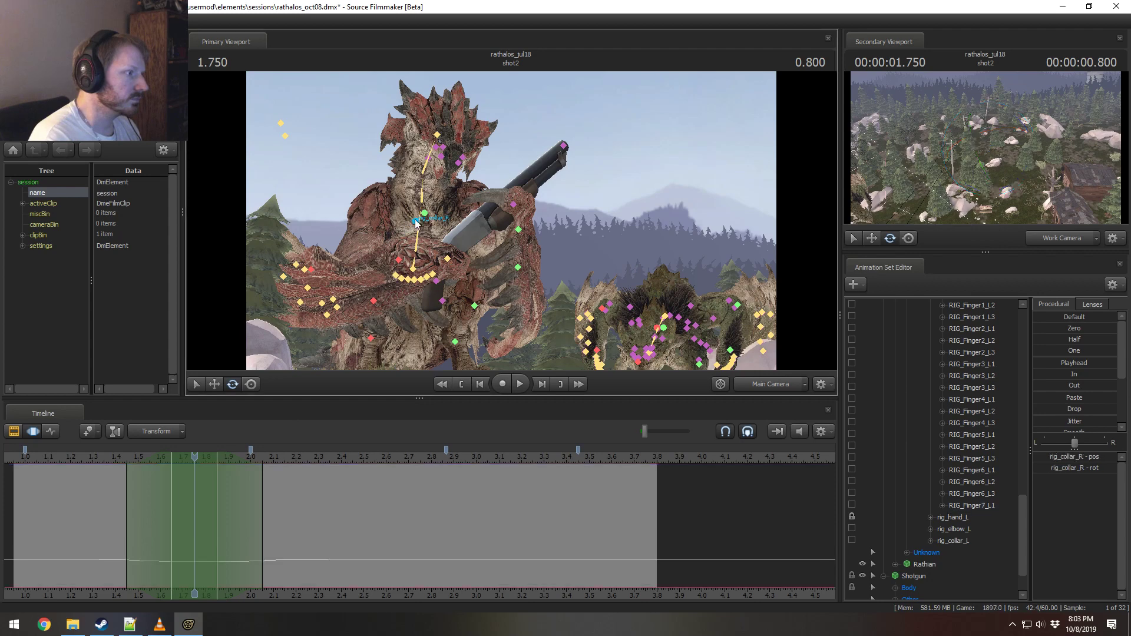
click(415, 221)
drag(429, 205, 424, 228)
key(w)
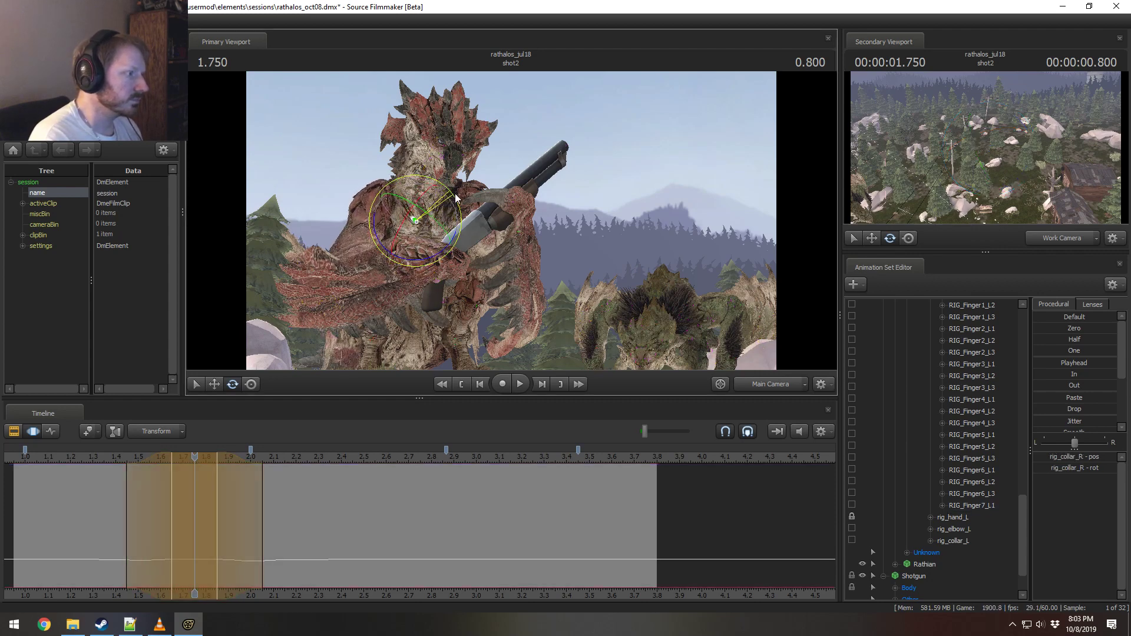
drag(415, 221, 410, 231)
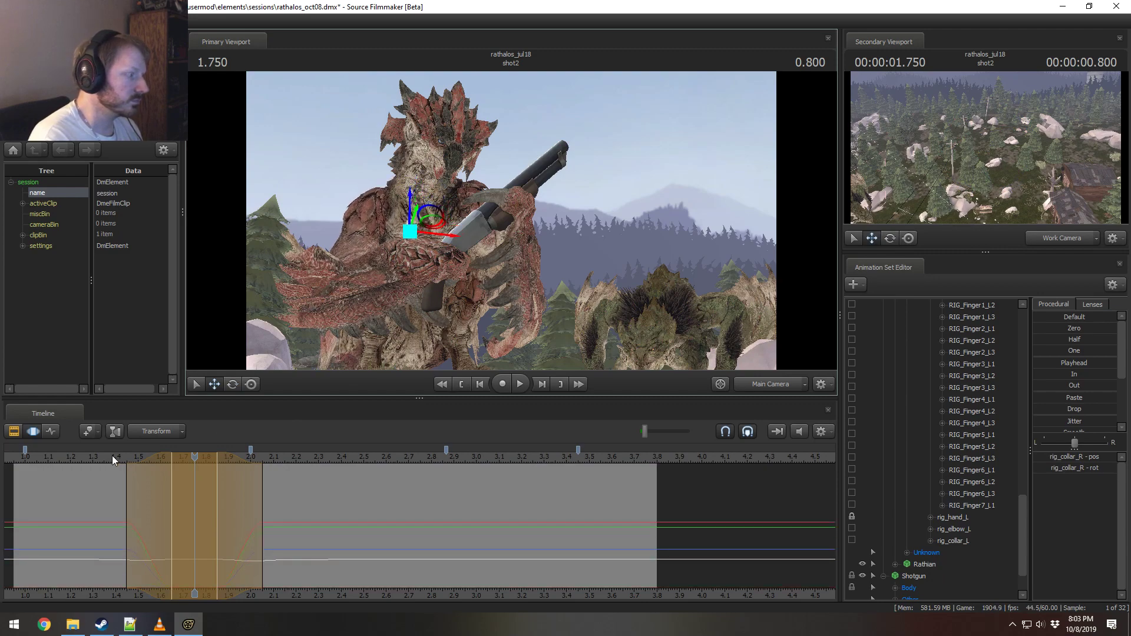
key(space)
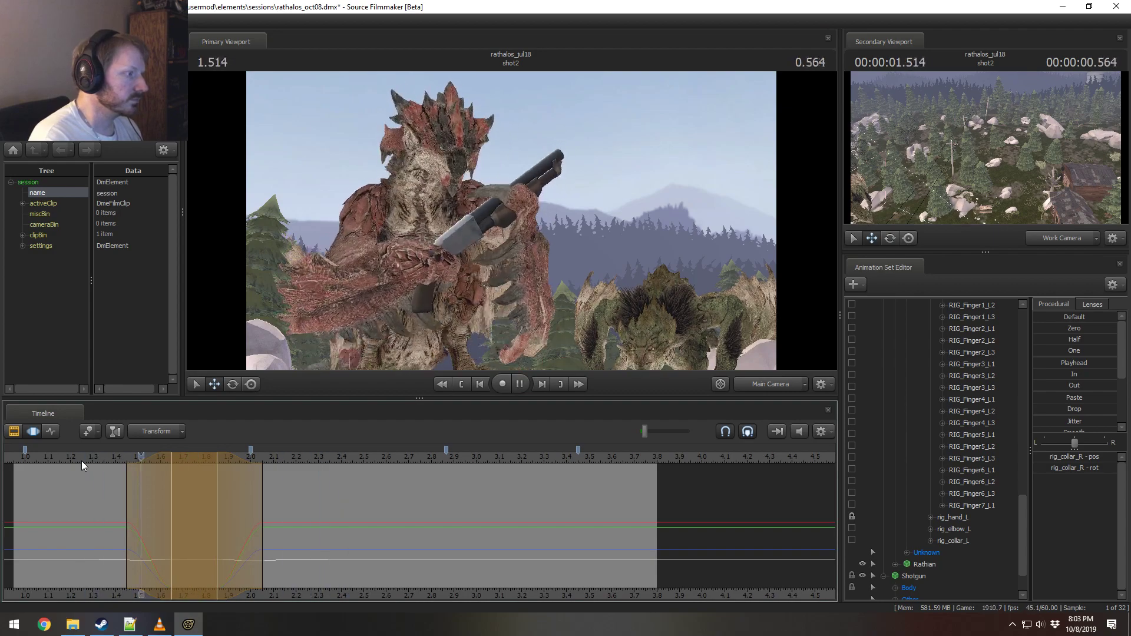
key(space)
Step: Move rig_elbow_R up and outward at 1.600, using a falloff selection from about 1.42 to 2.0, and play the shot
key(shift)
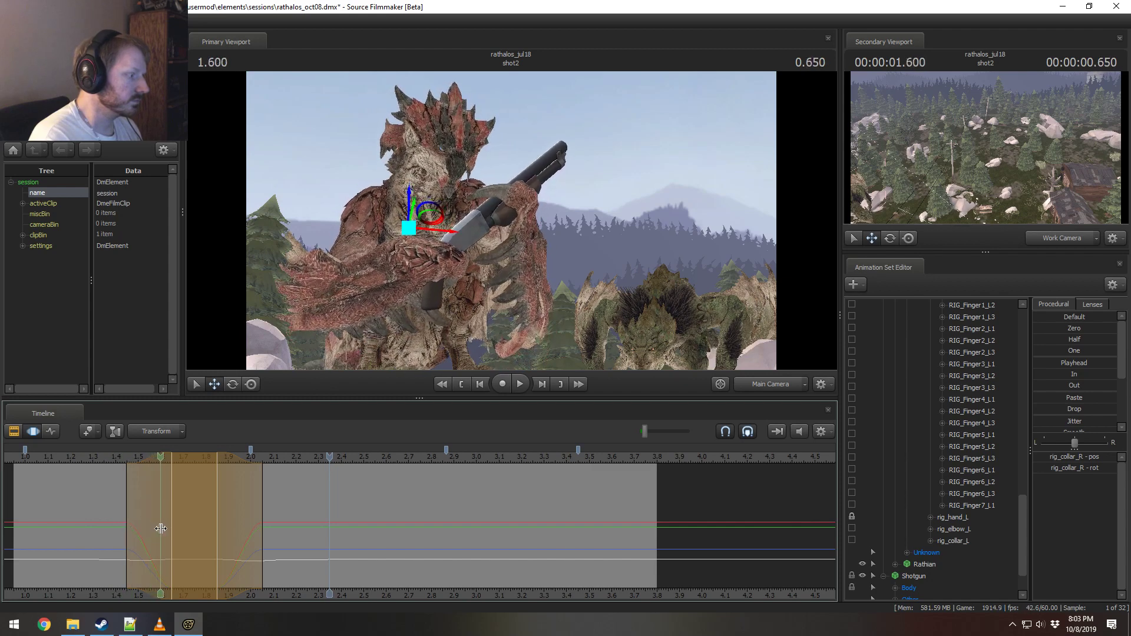
shift+click(160, 528)
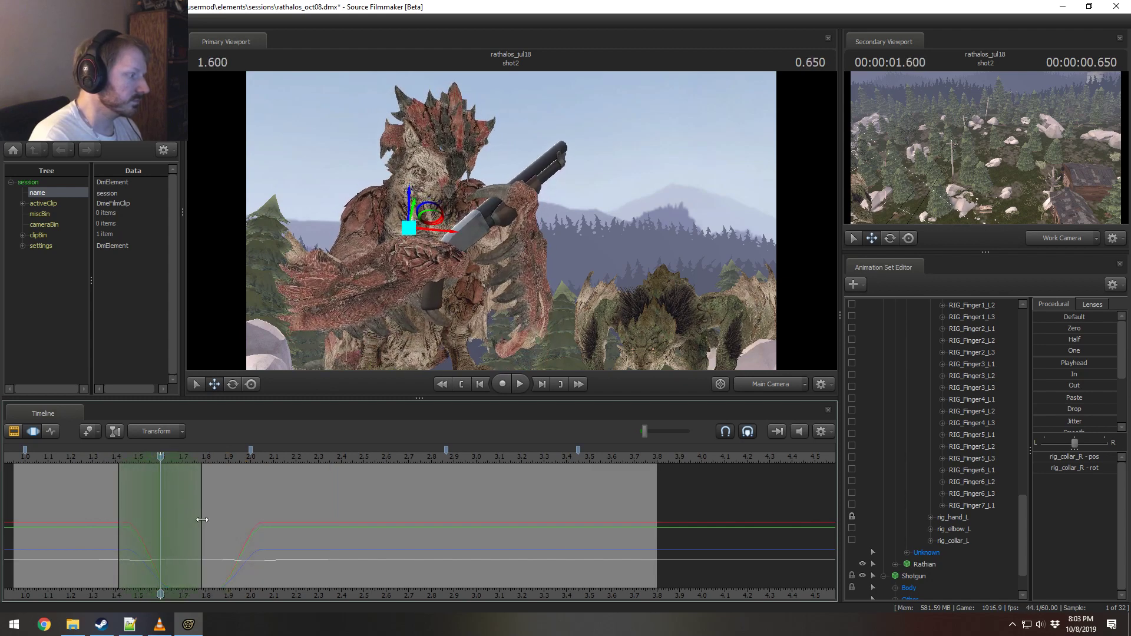
drag(202, 520, 250, 519)
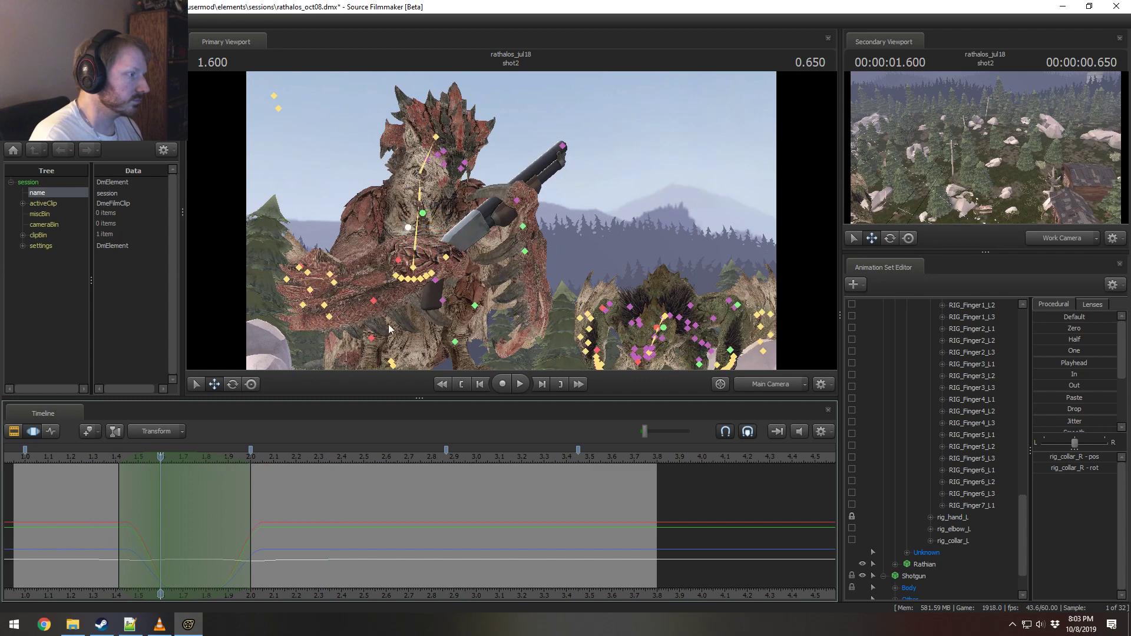
click(303, 267)
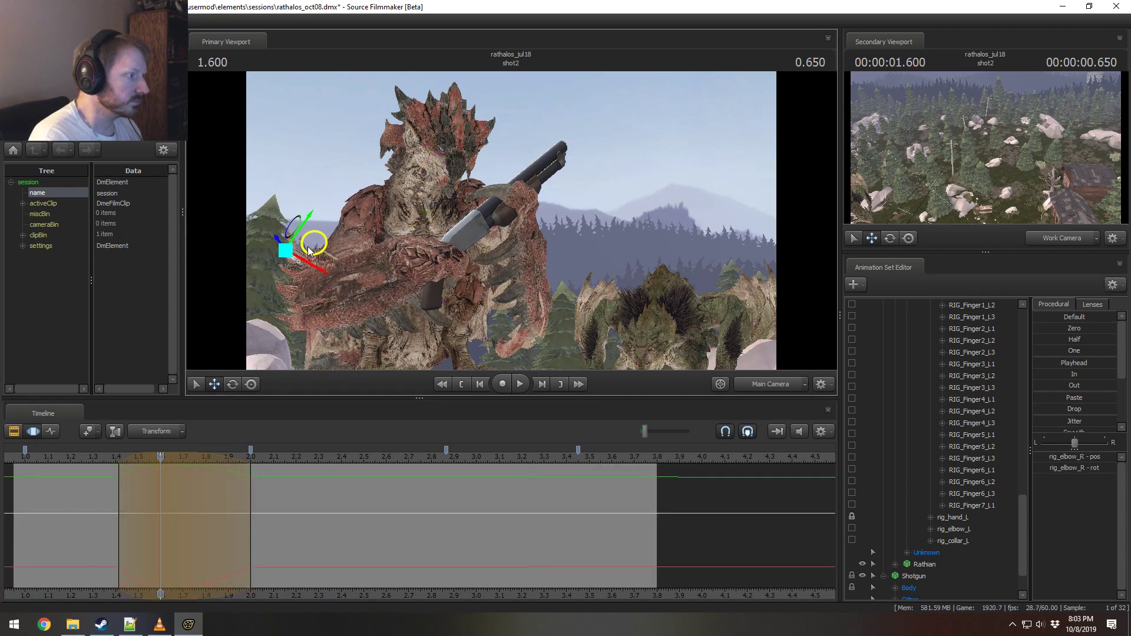
key(space)
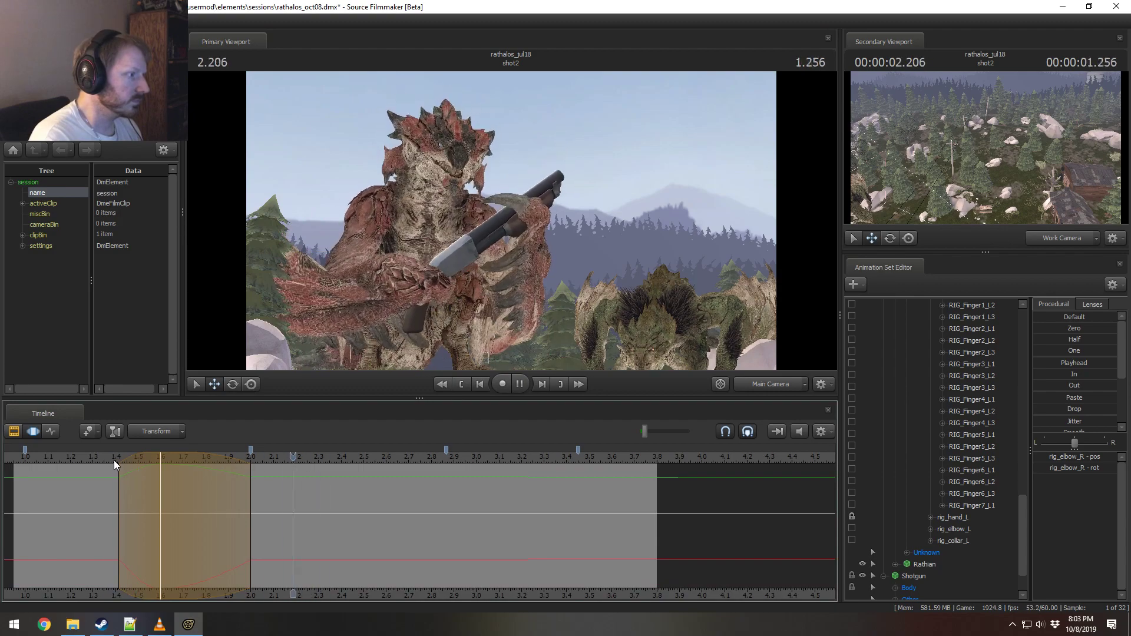
key(space)
Step: Move rig_elbow_R inward from 2.000 onward, with falloff starting at about 1.68, and play the shot
drag(146, 500, 493, 518)
scroll(324, 529, up, 4)
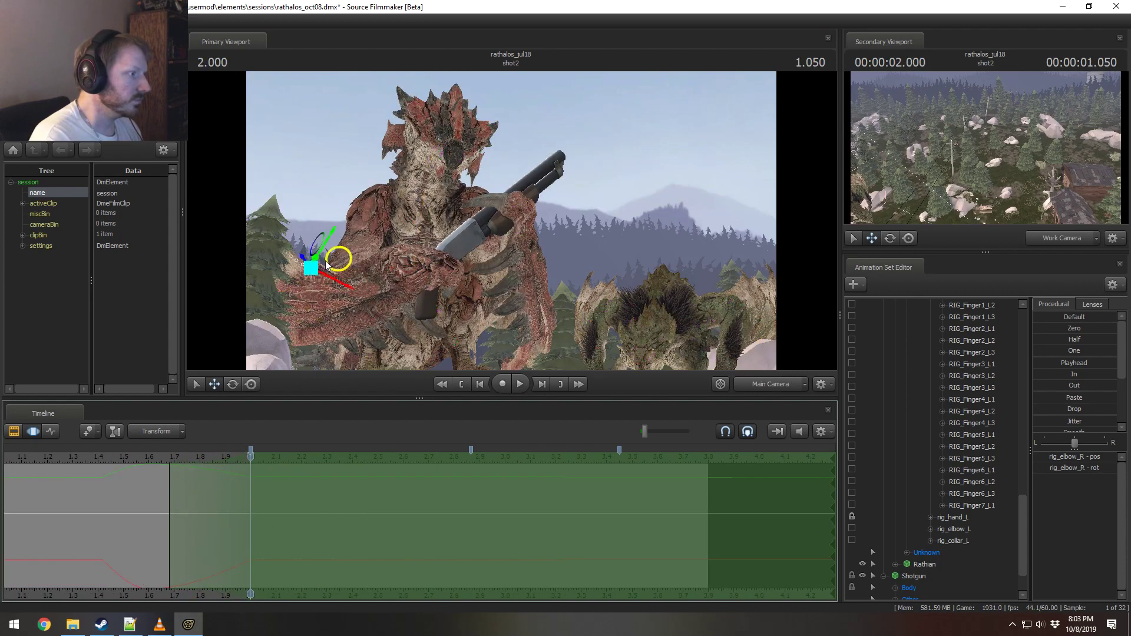
mouse_move(331, 260)
mouse_down()
mouse_move(351, 266)
mouse_move(344, 275)
mouse_up()
click(79, 461)
key(space)
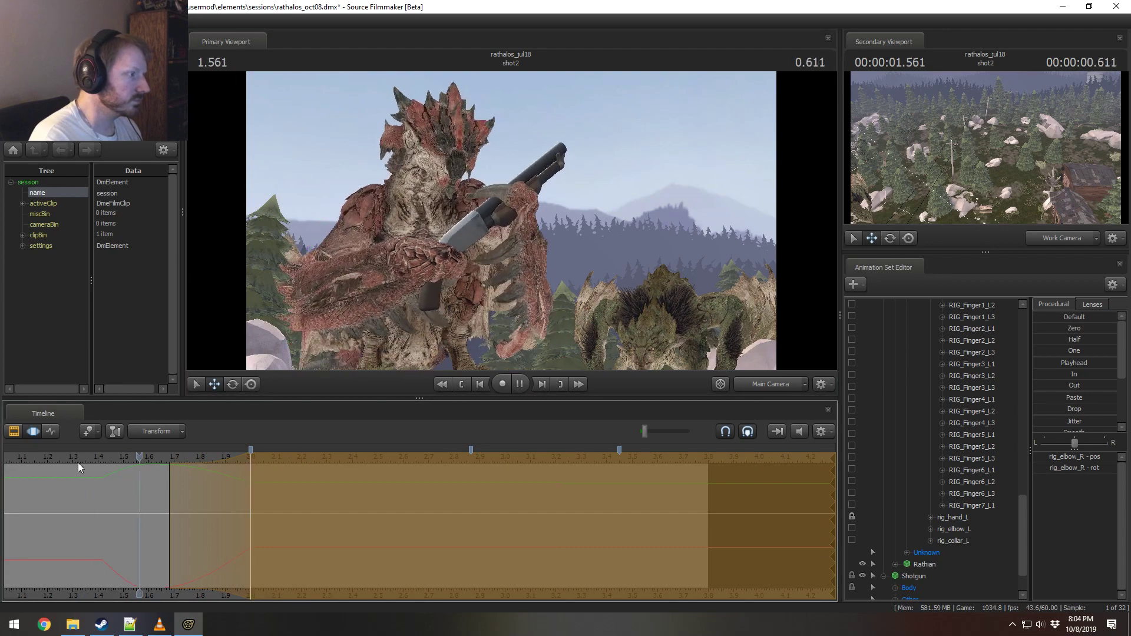
key(space)
Step: Play the shot from about 1.0 to review the elbow motion
scroll(80, 476, down, 4)
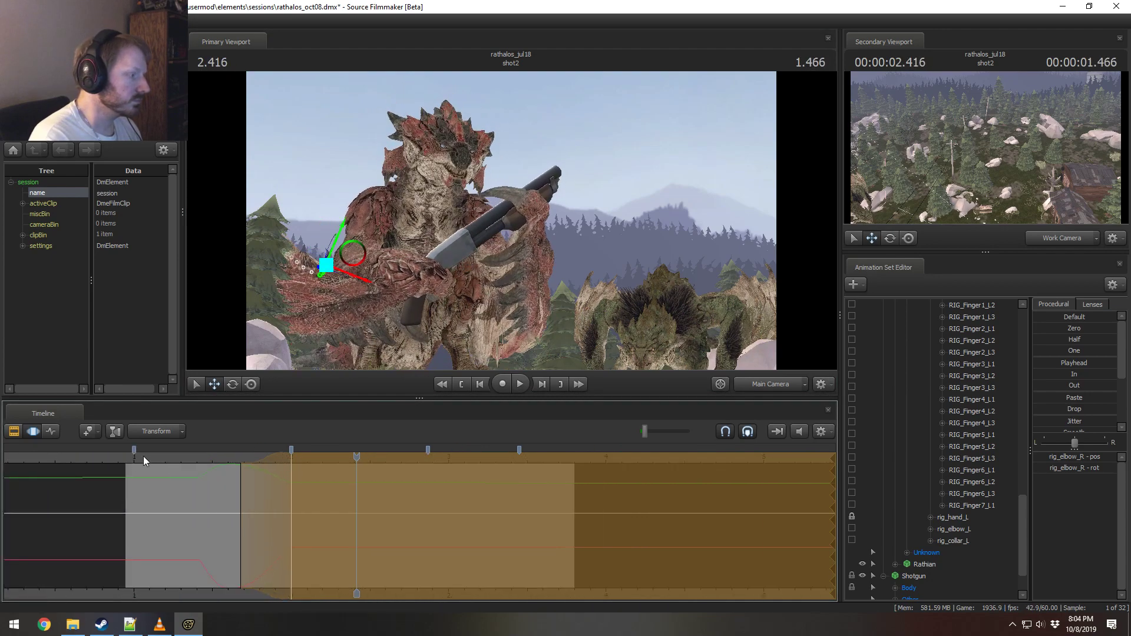
click(134, 460)
key(space)
key(space)
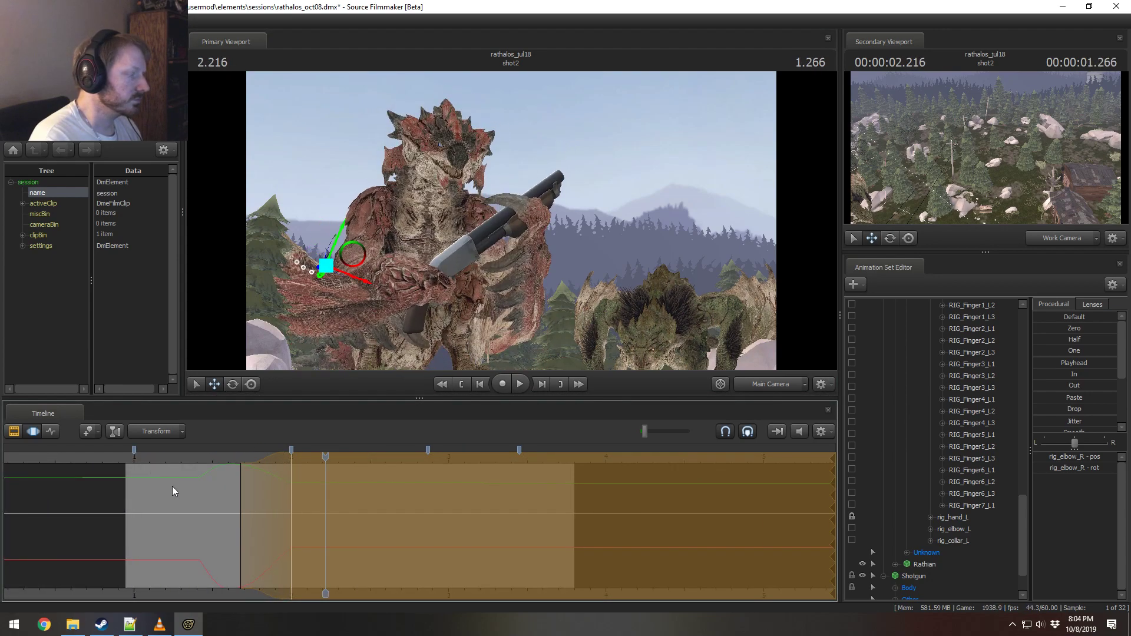
Step: Finish the pending elbow edit and select rig_knee_R at 2.216
key(shift)
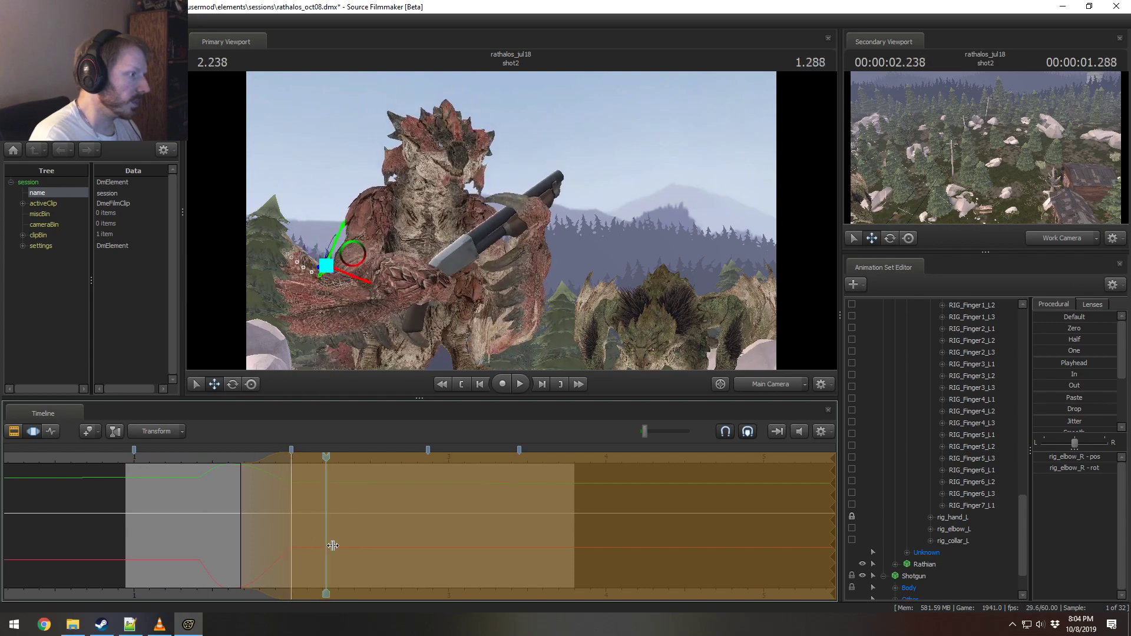
key(F2)
key(F3)
key(ctrl)
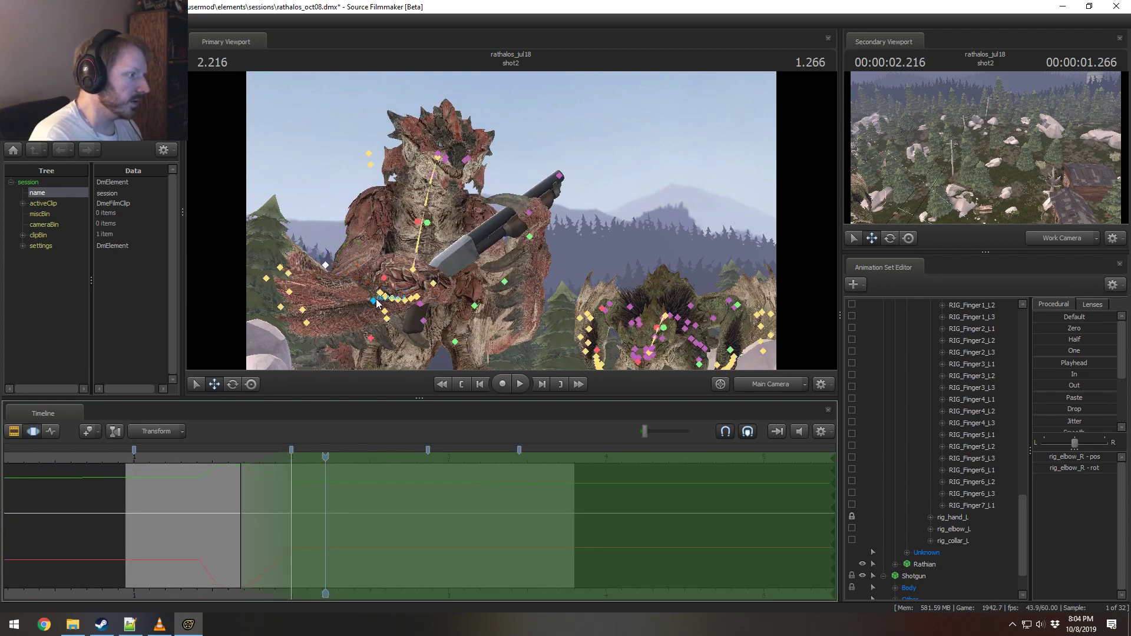
click(377, 302)
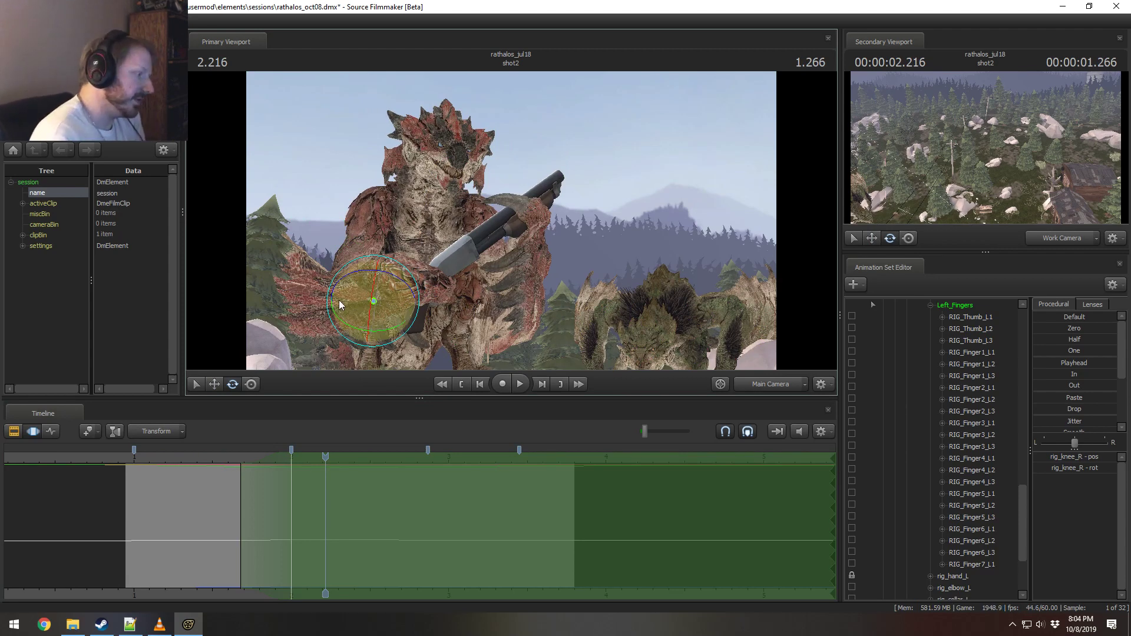
Step: Play the shot repeatedly from about 1.06 to 1.15 onward to check the pose transition
click(142, 455)
key(space)
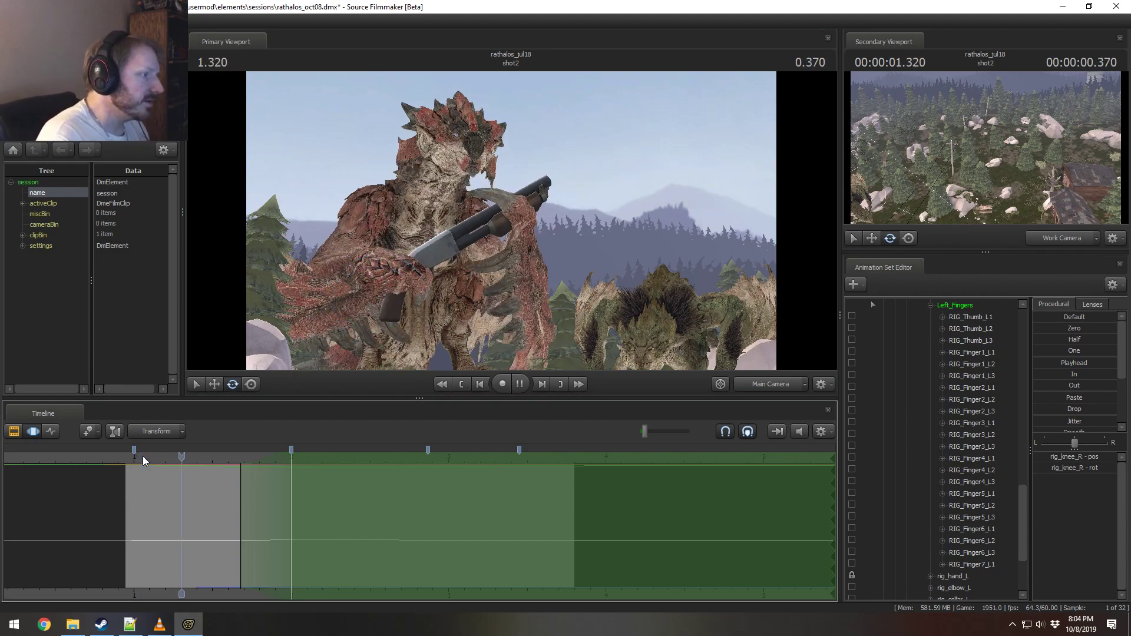
key(space)
key(space)
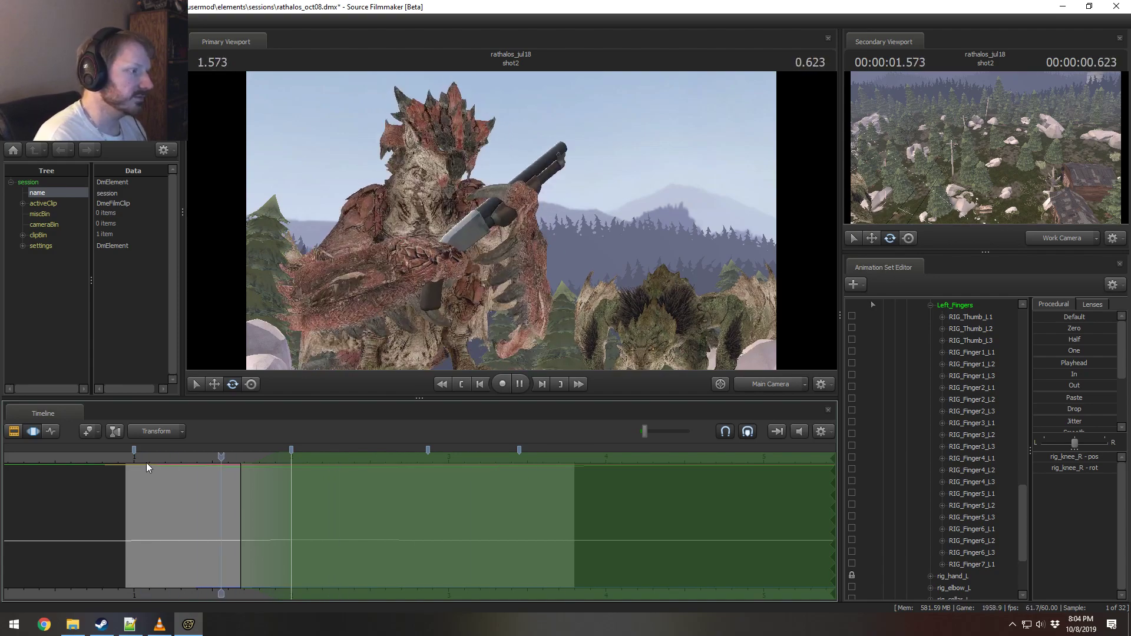
click(156, 459)
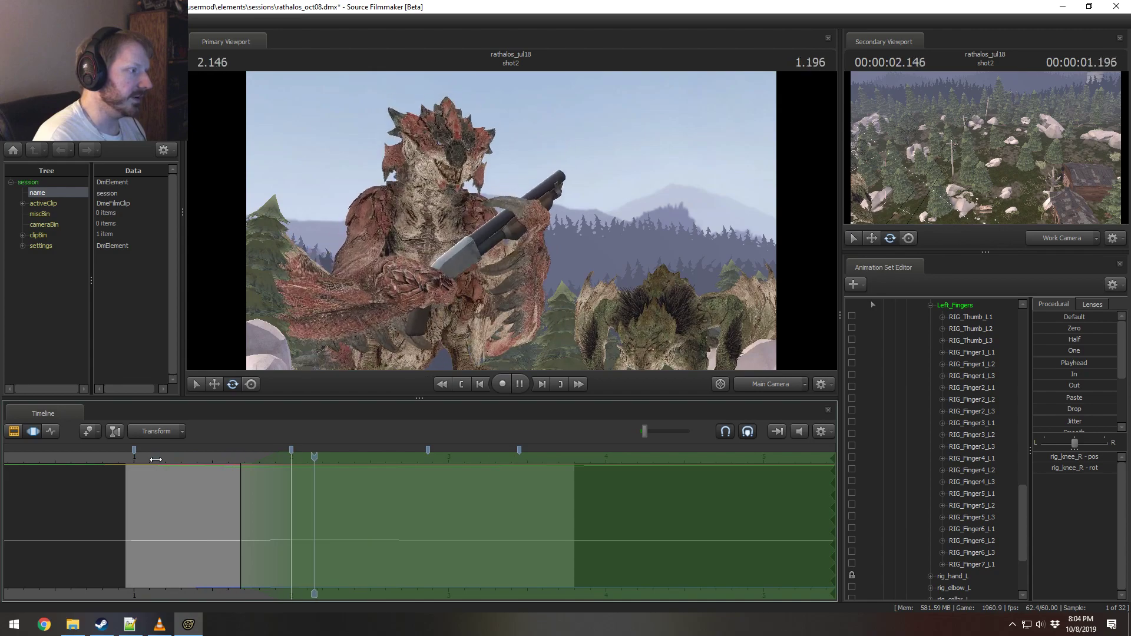
click(157, 458)
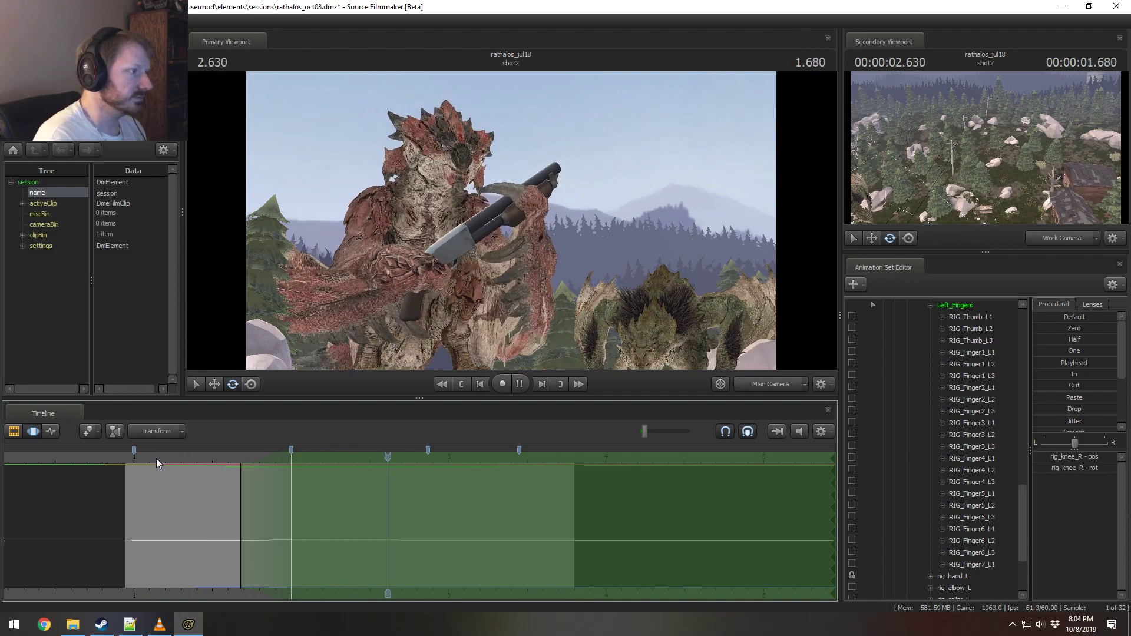
Step: Play the shot from about 1.15 and set a time selection centred on 1.650 with falloff from about 1.43 to 2.0
click(157, 458)
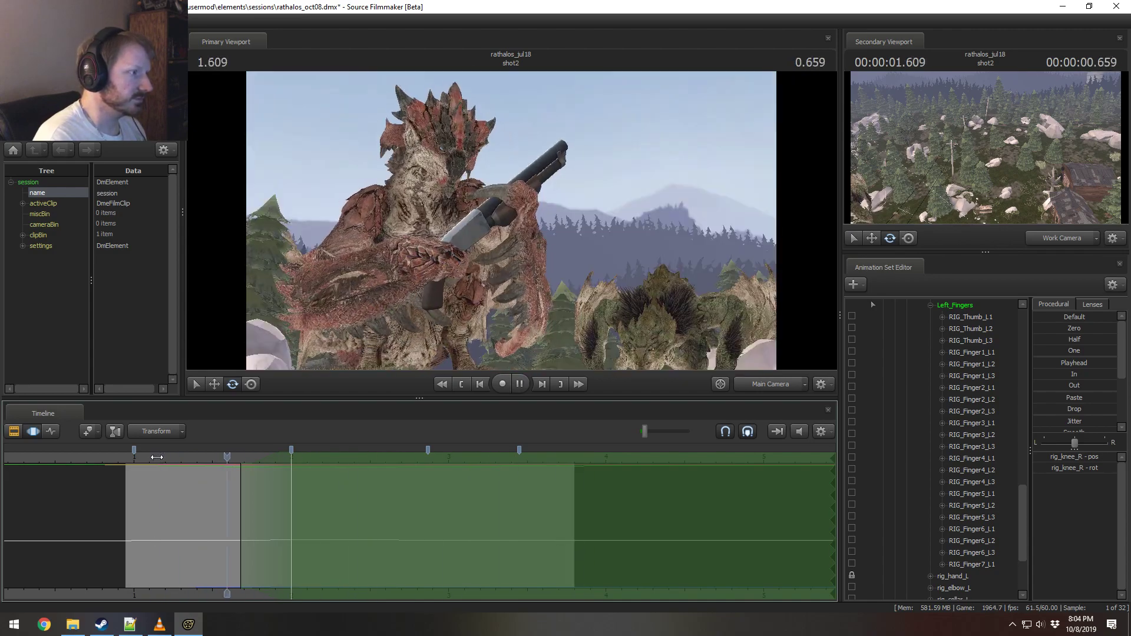
key(space)
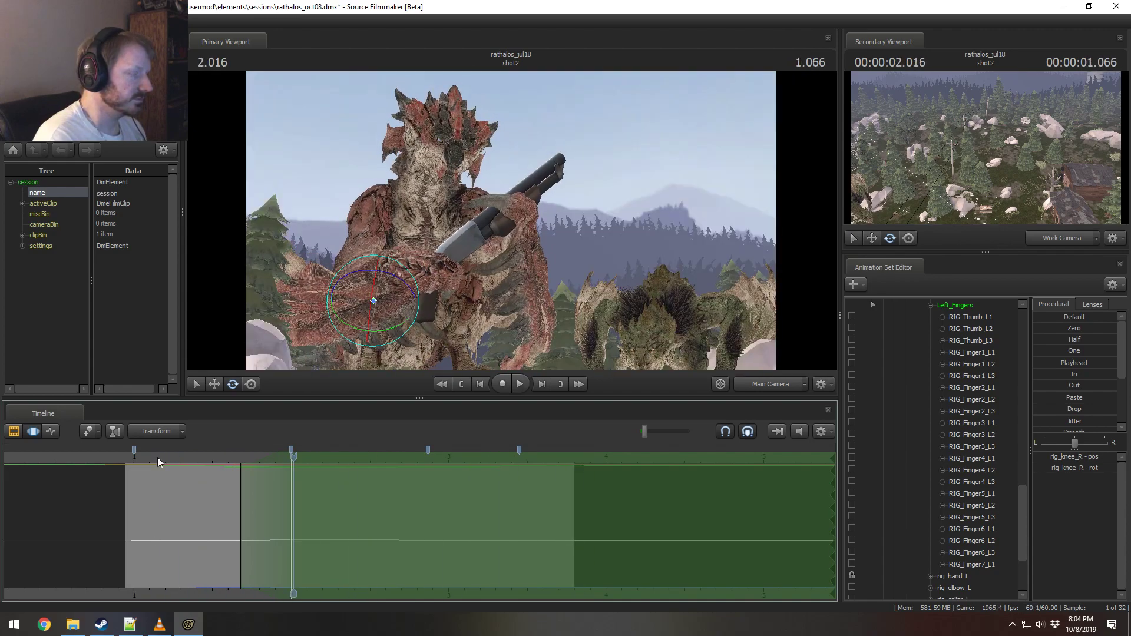
click(236, 528)
scroll(236, 529, up, 5)
drag(269, 513, 293, 513)
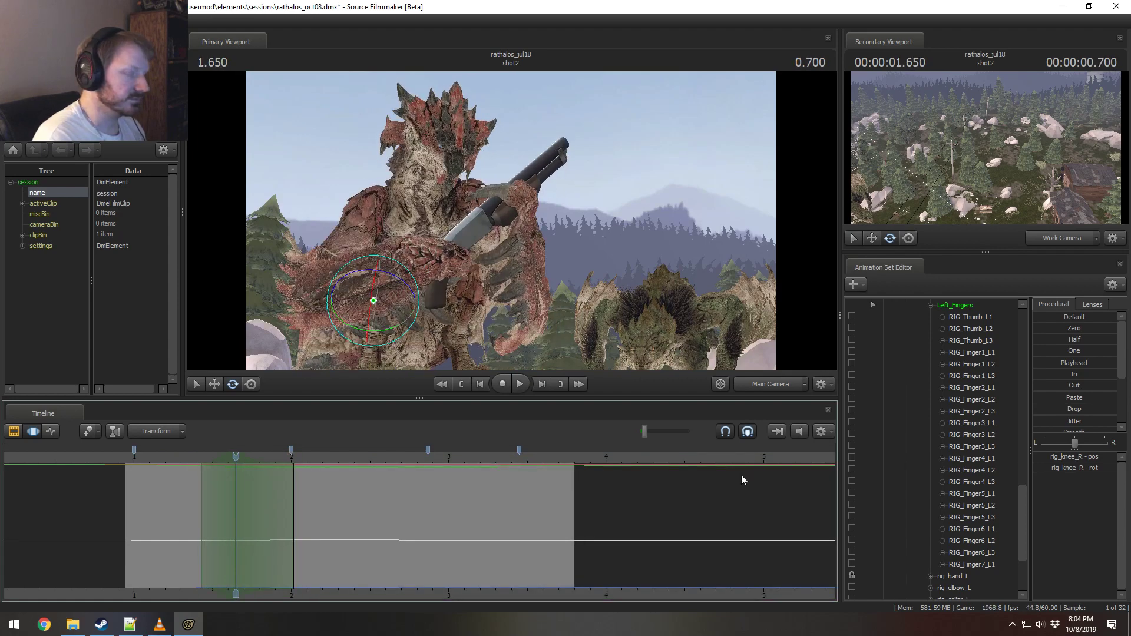
Step: Raise TeethOut in Rathalos's Lower Face controls to about half around 1.650, with the falloff ending at about 1.98
scroll(935, 422, up, 10)
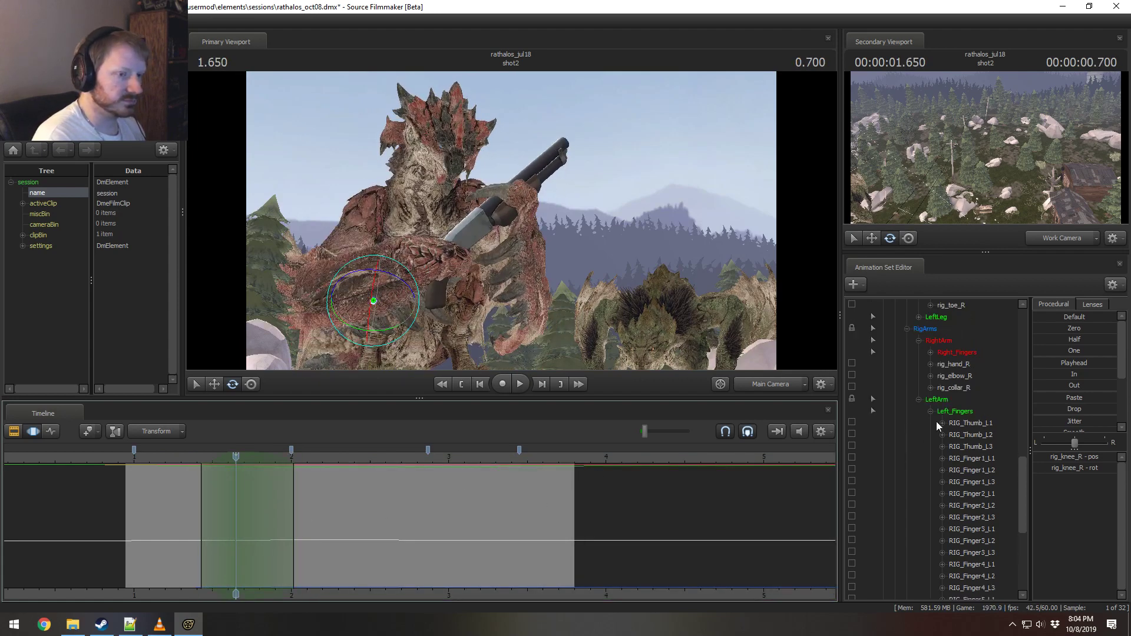
scroll(924, 334, up, 7)
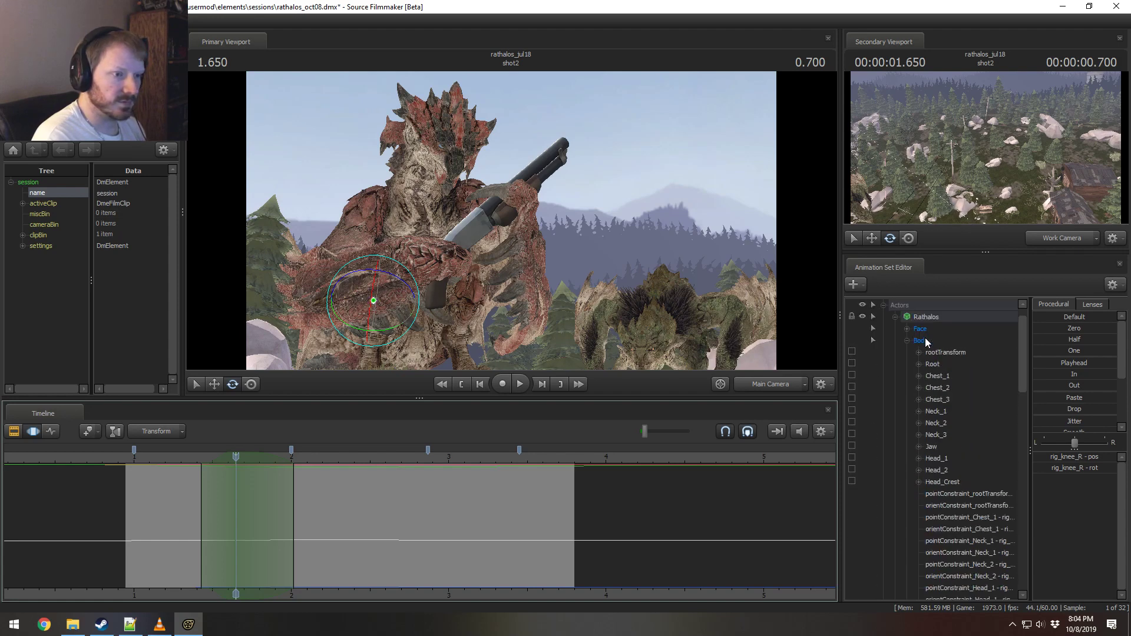
click(907, 364)
click(906, 353)
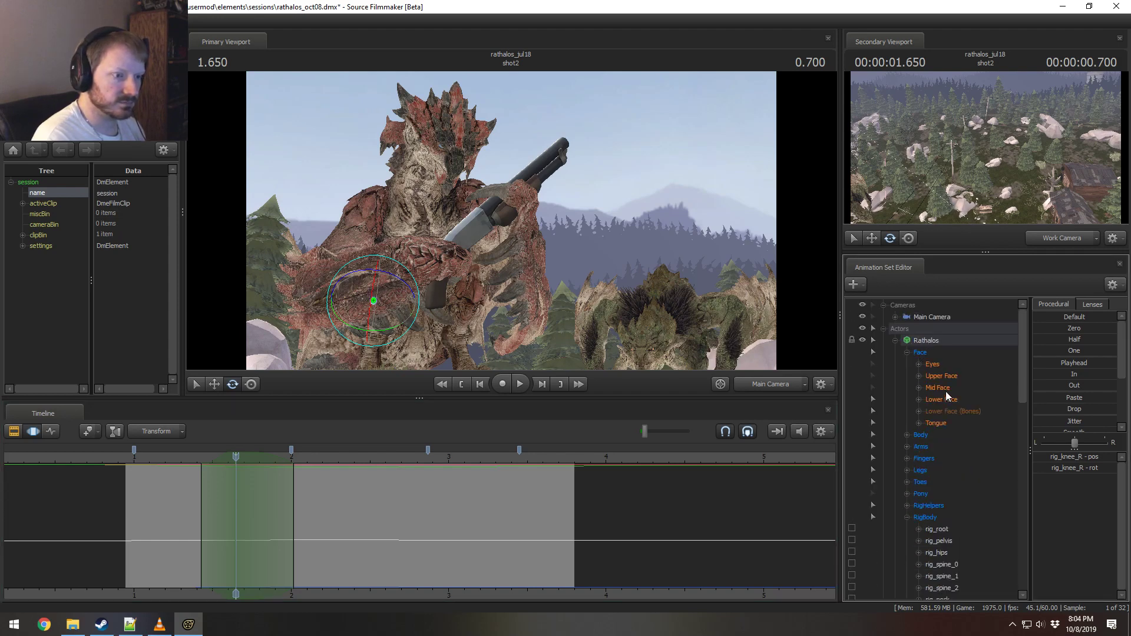
click(947, 399)
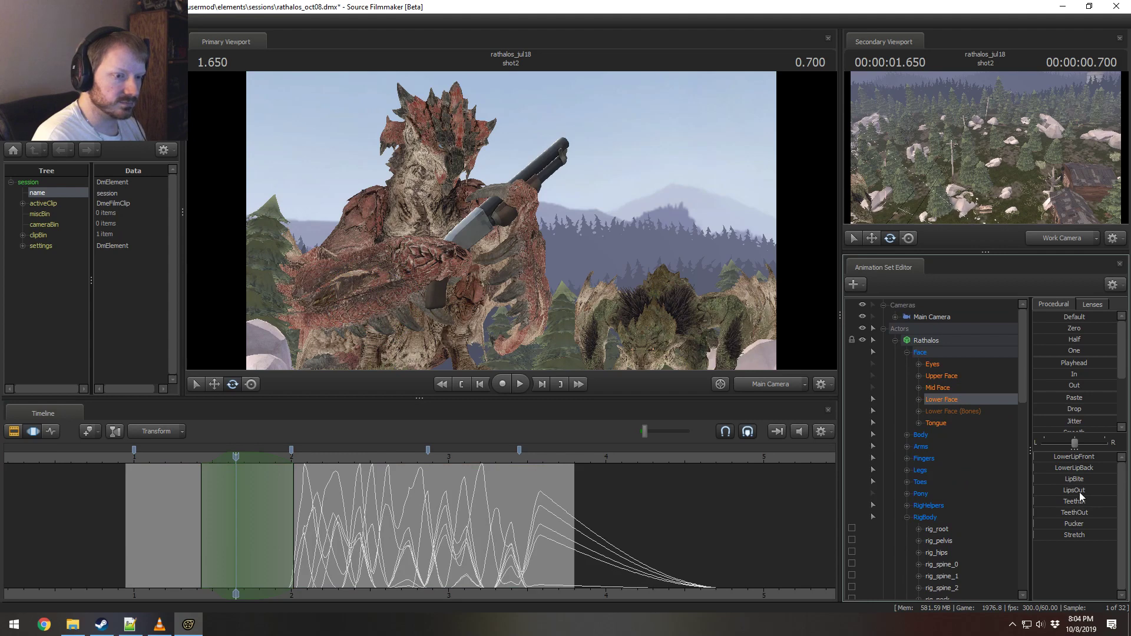
drag(1081, 517, 1093, 517)
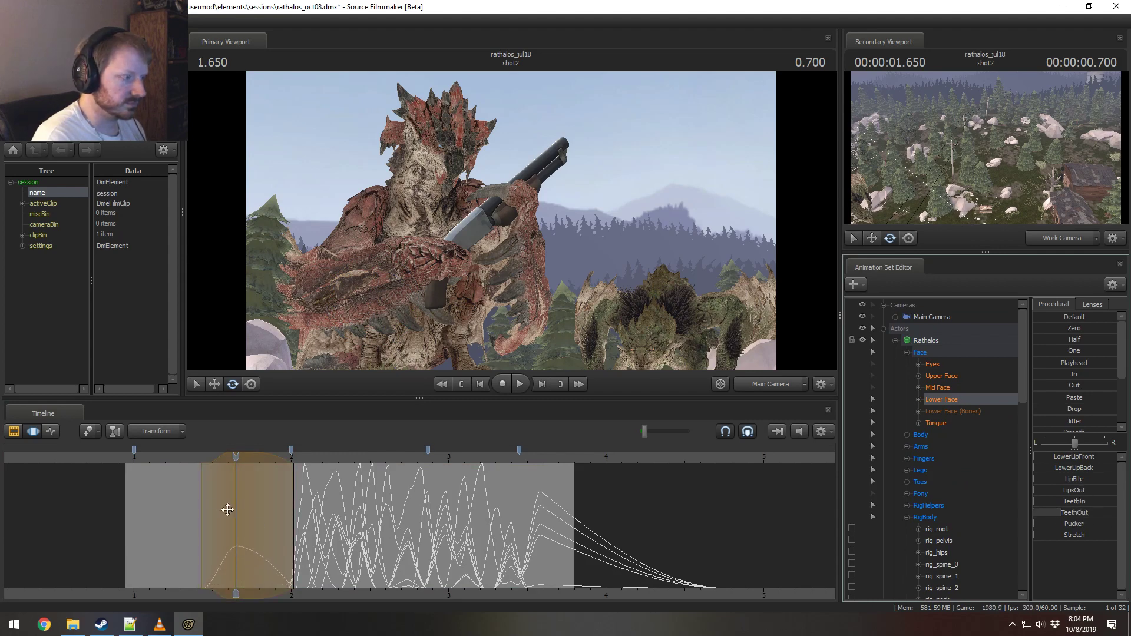
drag(300, 507, 295, 507)
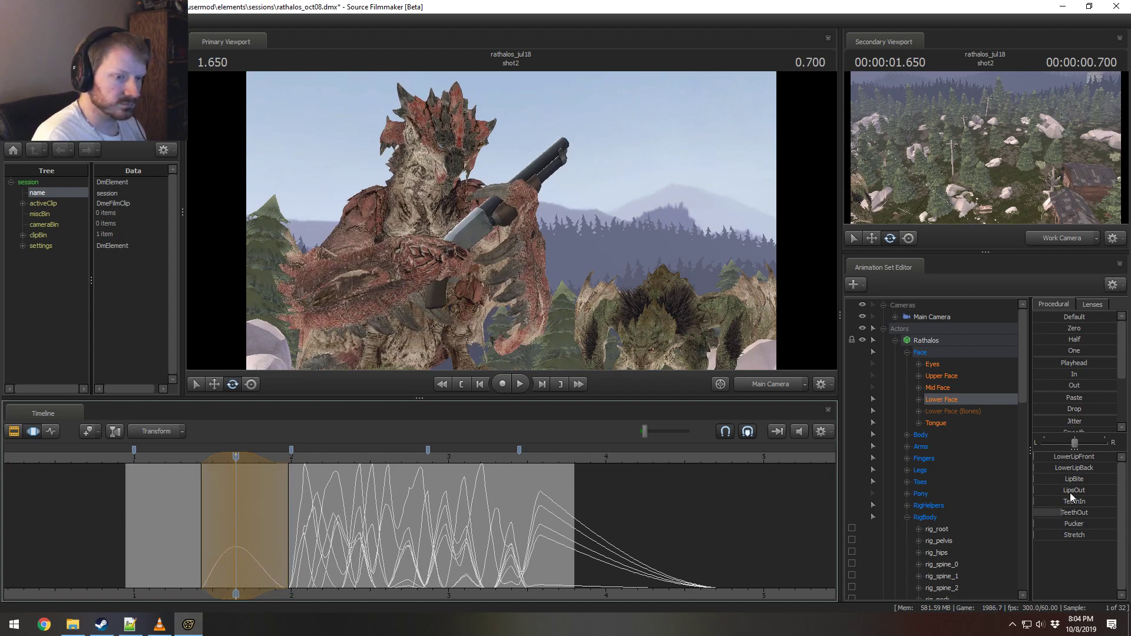
drag(1076, 512, 1086, 511)
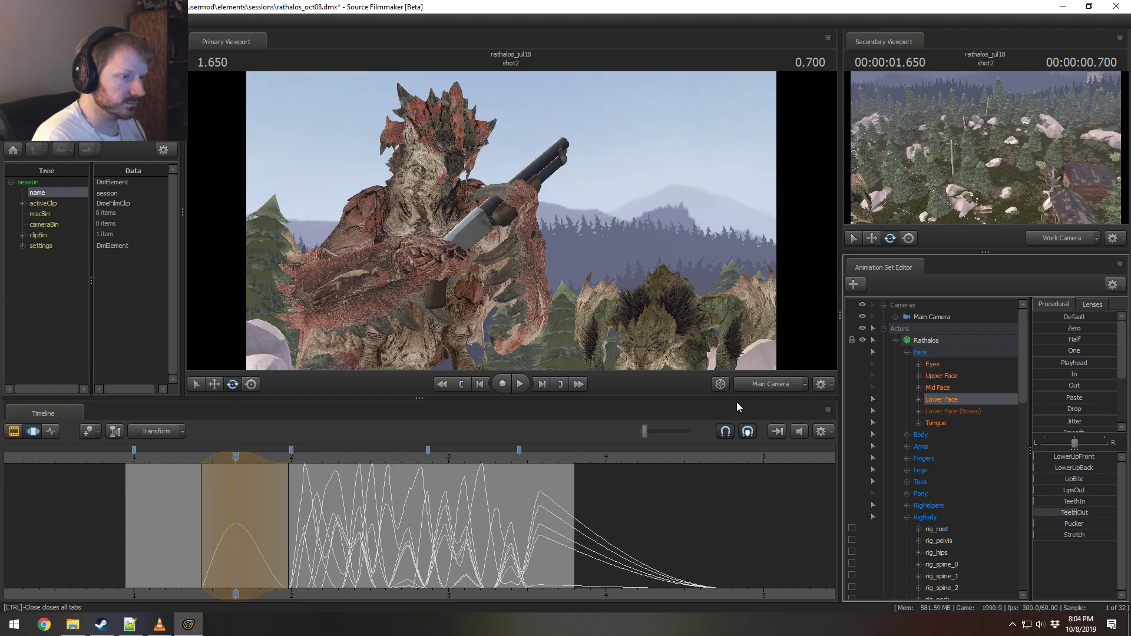
Step: Through the Work Camera, rotate and shift Rathalos's Jaw bone around 1.650 so the mouth closes around its lips
ctrl+click(764, 381)
mouse_move(510, 220)
mouse_down()
mouse_move(448, 221)
mouse_move(530, 221)
mouse_move(525, 209)
mouse_up()
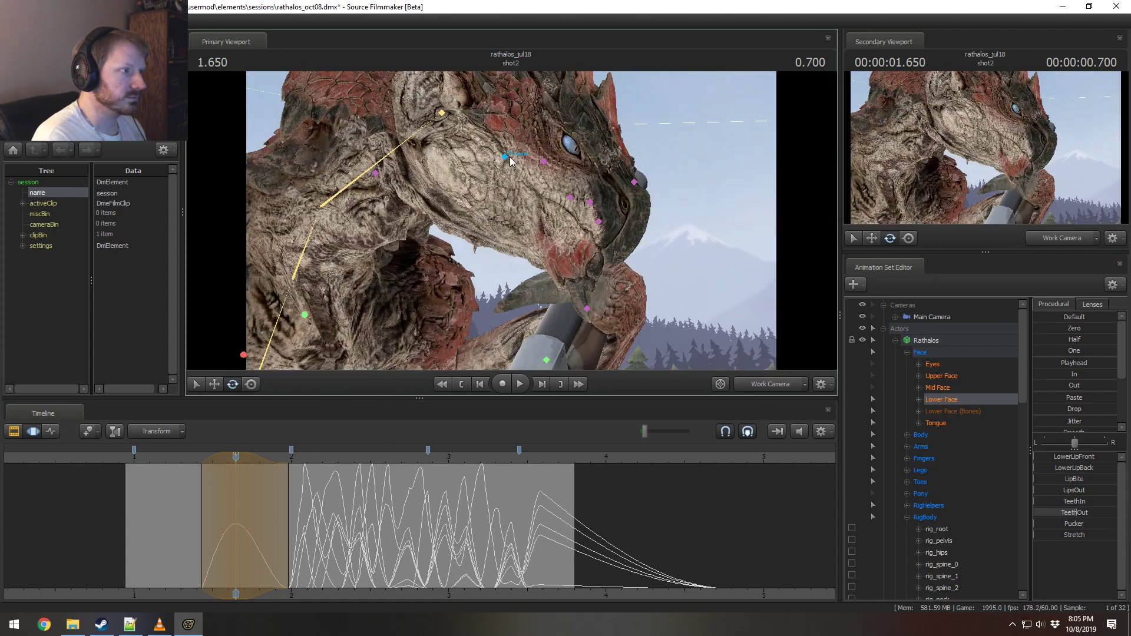
click(908, 436)
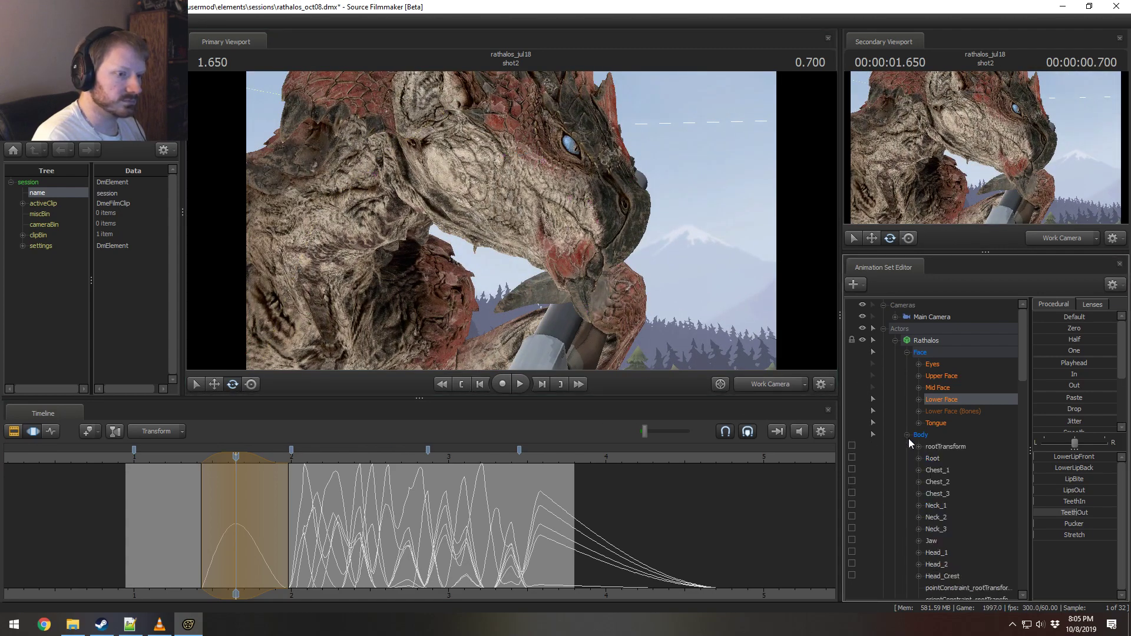
click(931, 540)
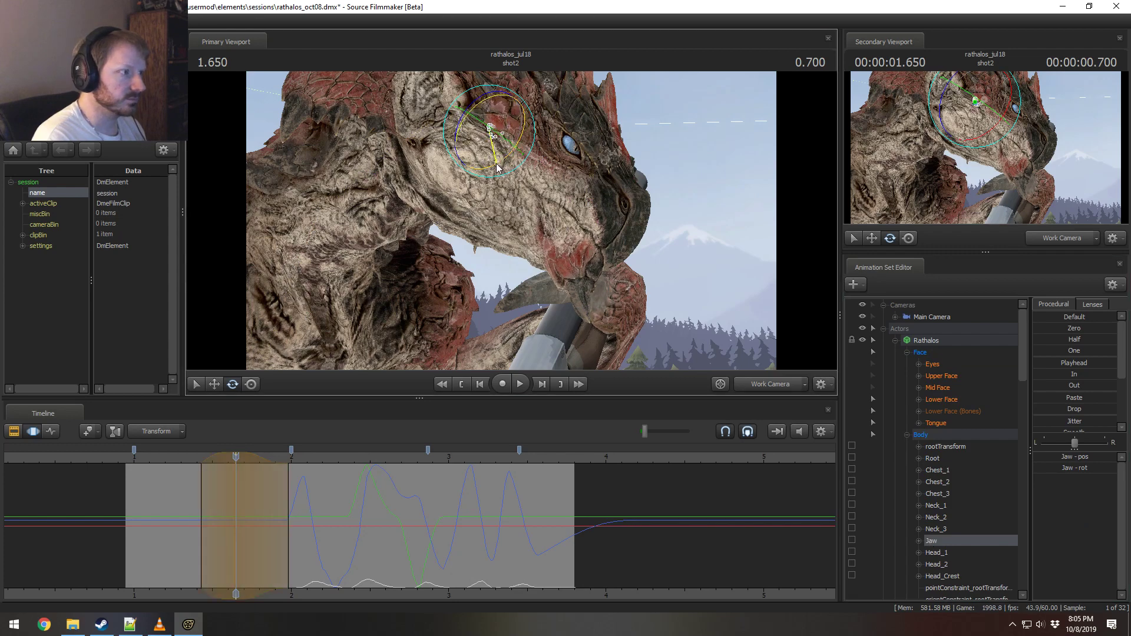
drag(495, 172, 489, 172)
key(w)
drag(529, 205, 530, 202)
drag(513, 92, 510, 96)
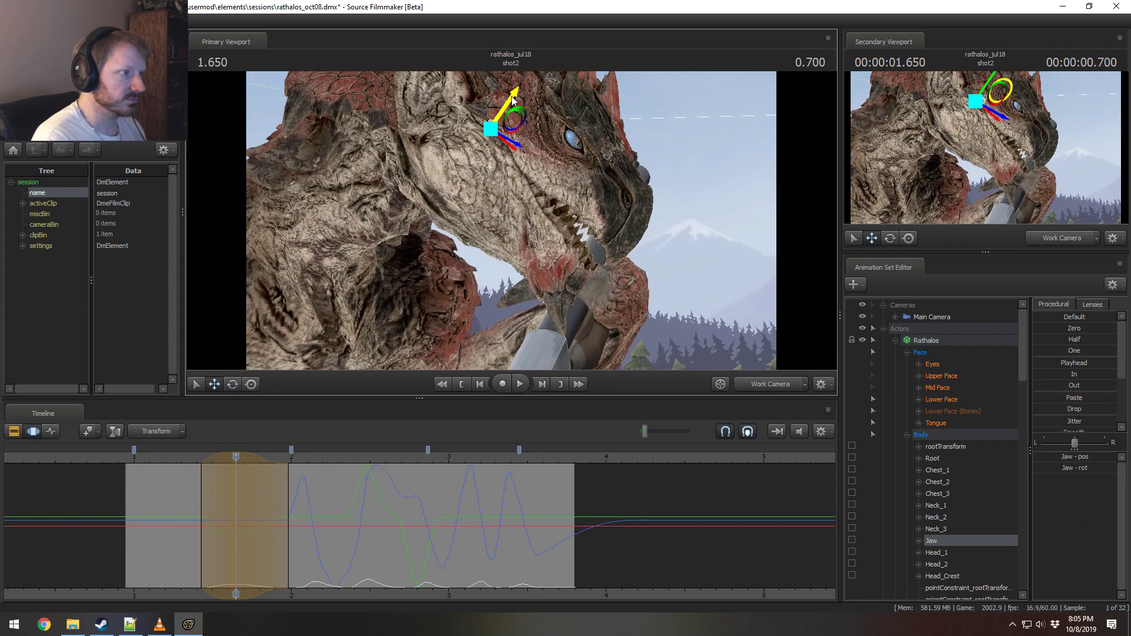
key(e)
drag(522, 135, 542, 140)
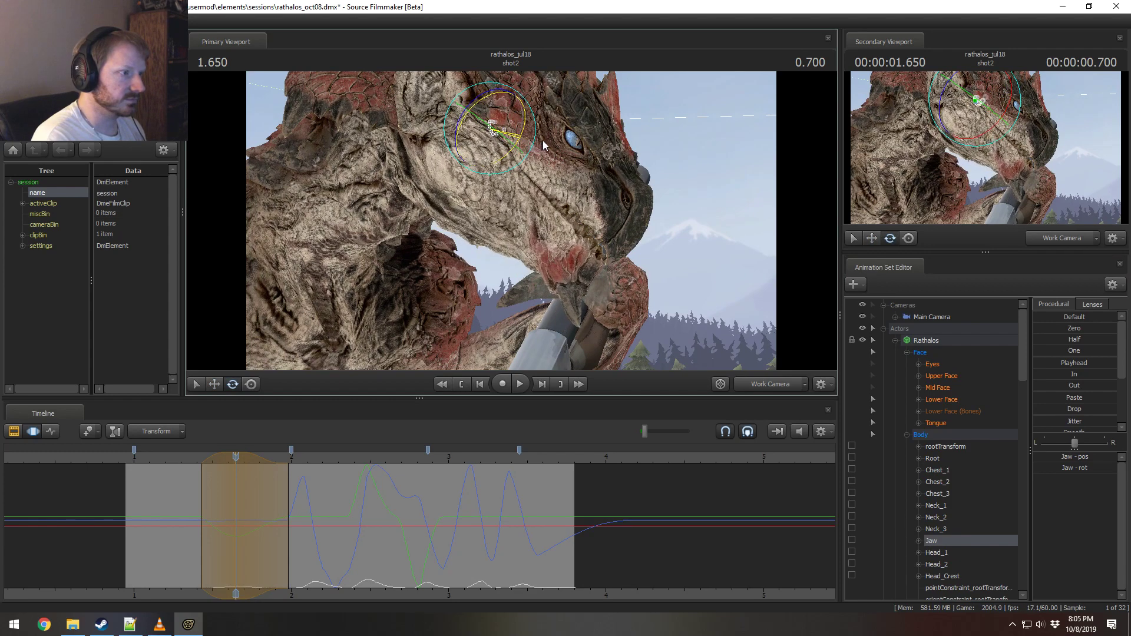
Step: Raise LowerLipFront and LowerLipBack, and move Lip_Upper_Left_2 and Lip_Upper_Right_2 upward around 1.650 to bare the teeth
click(947, 400)
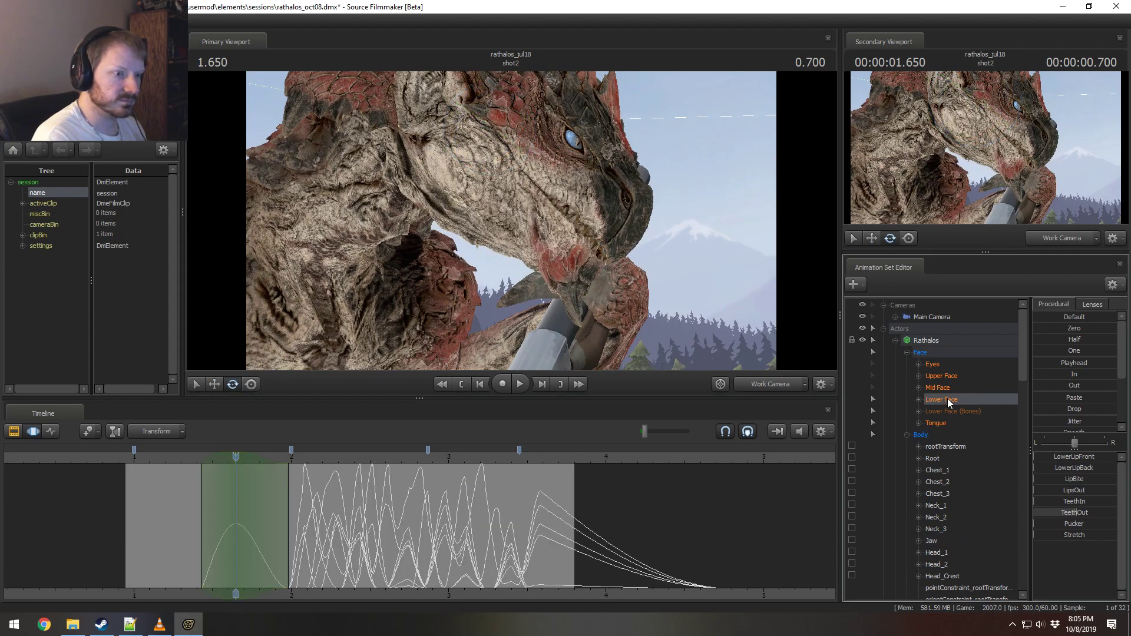
drag(1071, 457, 1129, 467)
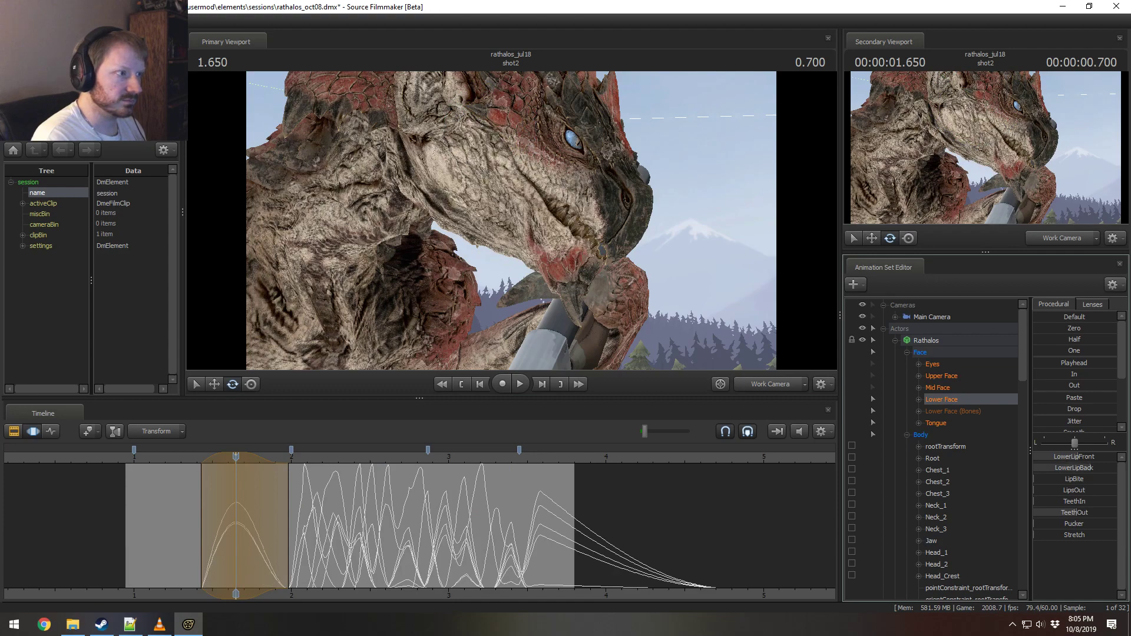
ctrl+drag(591, 192, 598, 235)
alt+drag(598, 235, 605, 227)
ctrl+drag(583, 189, 597, 208)
mouse_move(597, 207)
alt+mouse_down()
mouse_move(564, 210)
mouse_move(589, 188)
alt+mouse_up()
key(w)
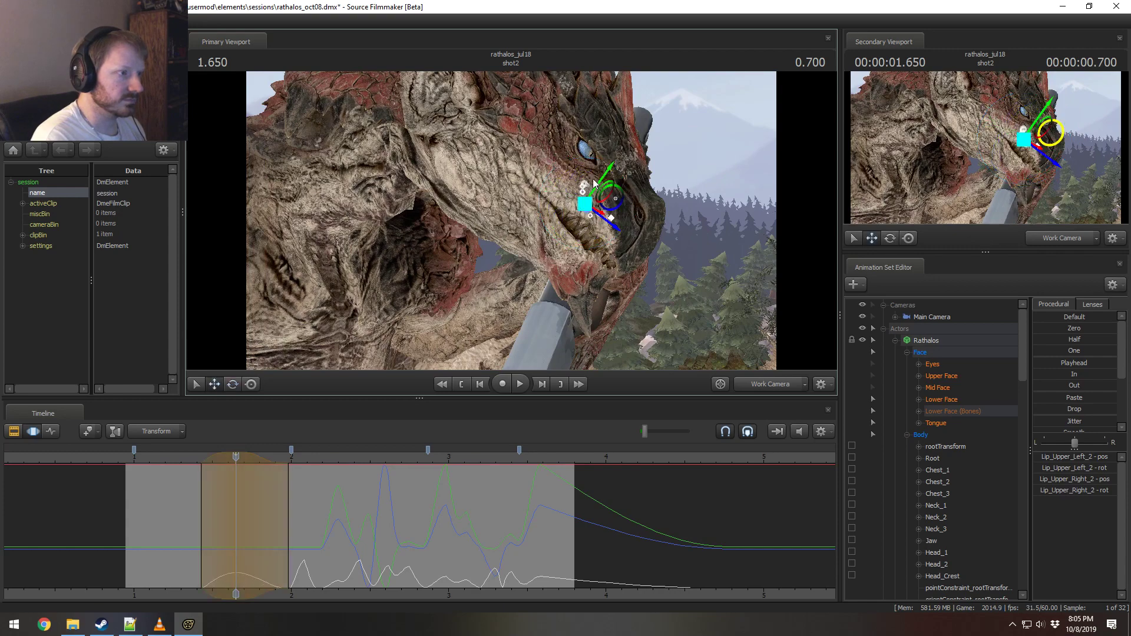
drag(524, 218, 527, 216)
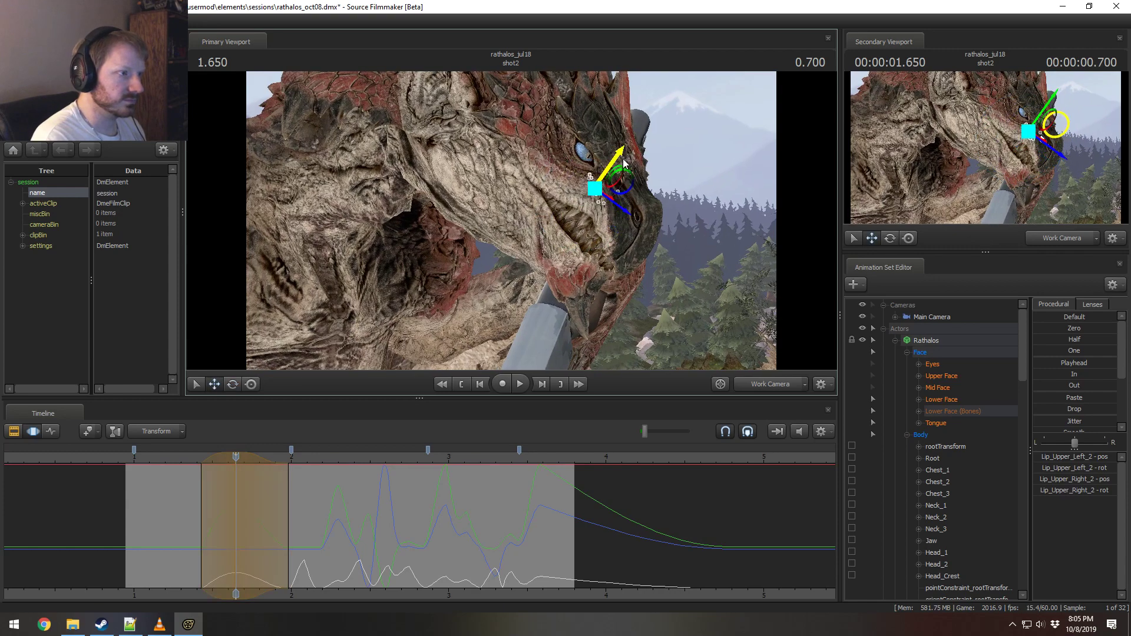
Step: Play the shot from about 1.27 in the Work Camera to check the mouth motion
click(176, 455)
key(space)
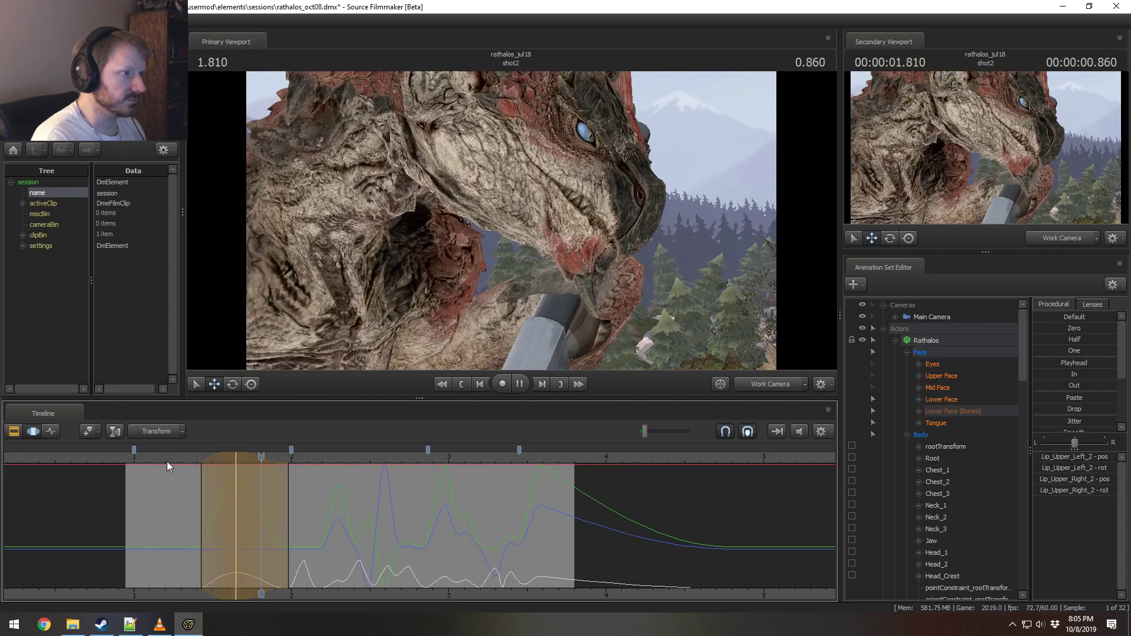
key(space)
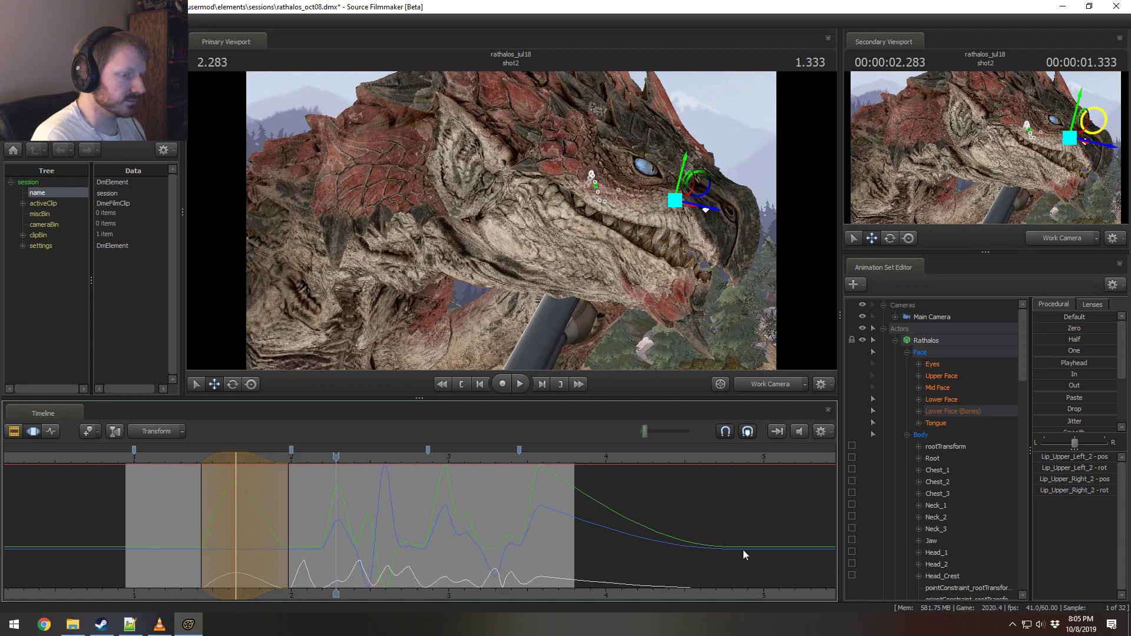
Step: Apply the In preset to Lower Face and Lower Face (Bones) from about 1.7 onward, extending the end falloff to about 2.08
click(943, 410)
ctrl+click(942, 400)
scroll(254, 556, up, 1)
drag(254, 556, 222, 522)
click(1063, 384)
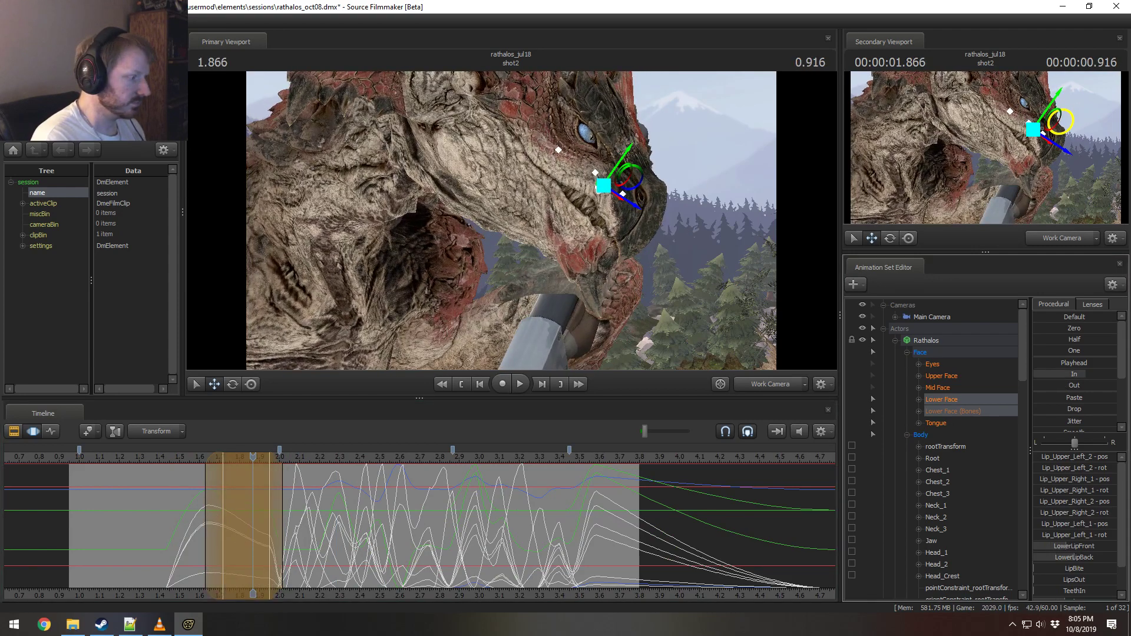
drag(284, 520, 296, 520)
Step: Play the mouth motion in the Work Camera, and play it from 1.066 through the Main Camera
key(space)
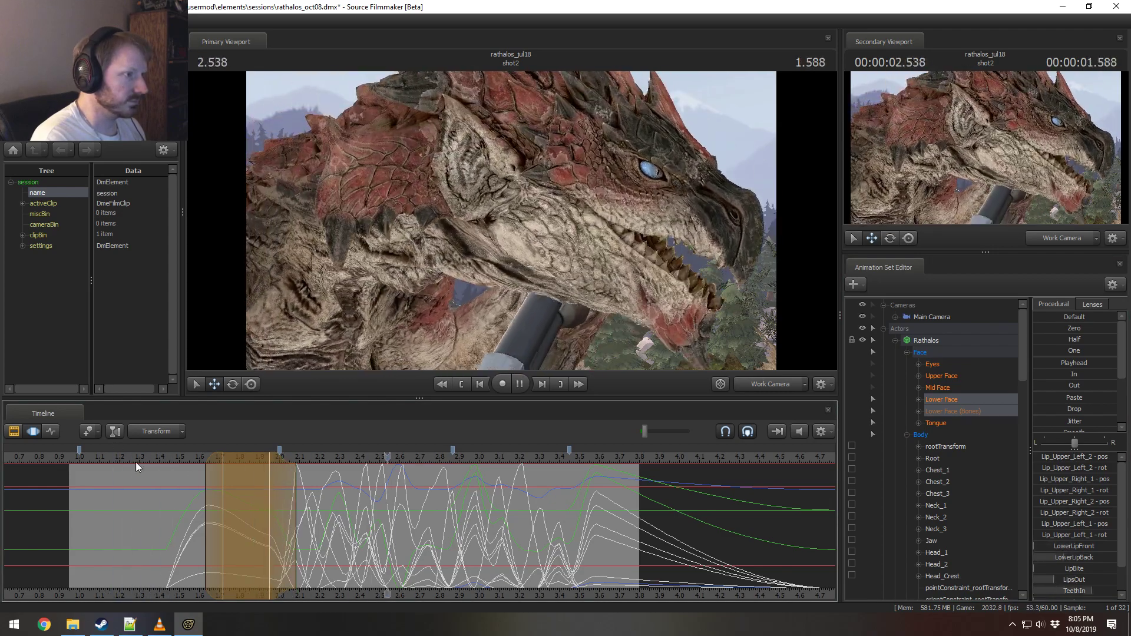
key(space)
click(776, 385)
click(94, 457)
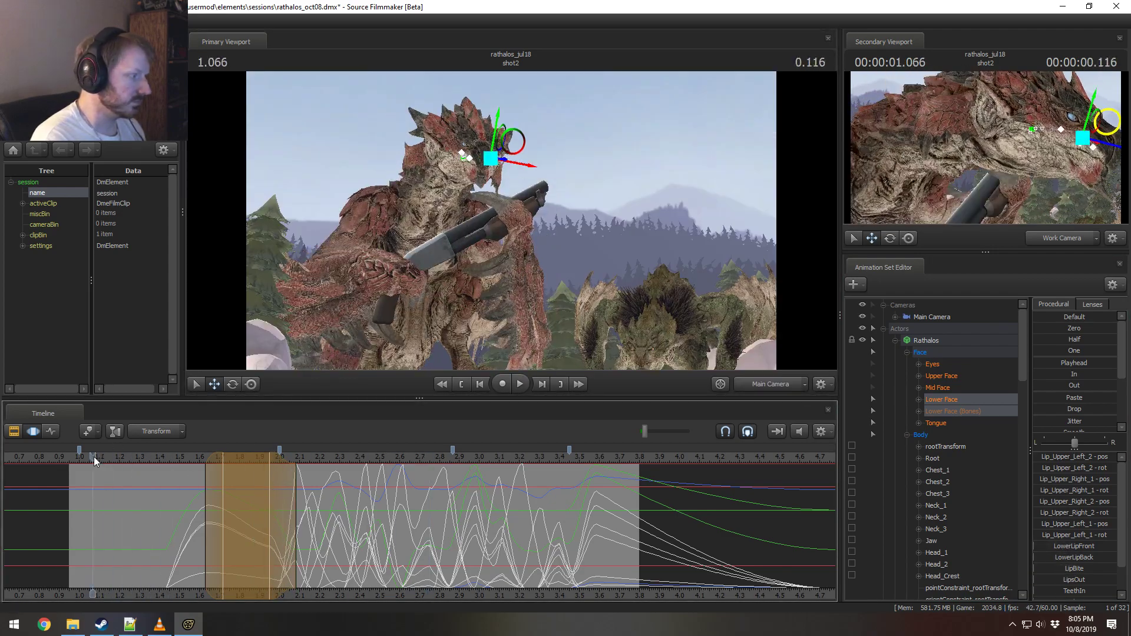
key(space)
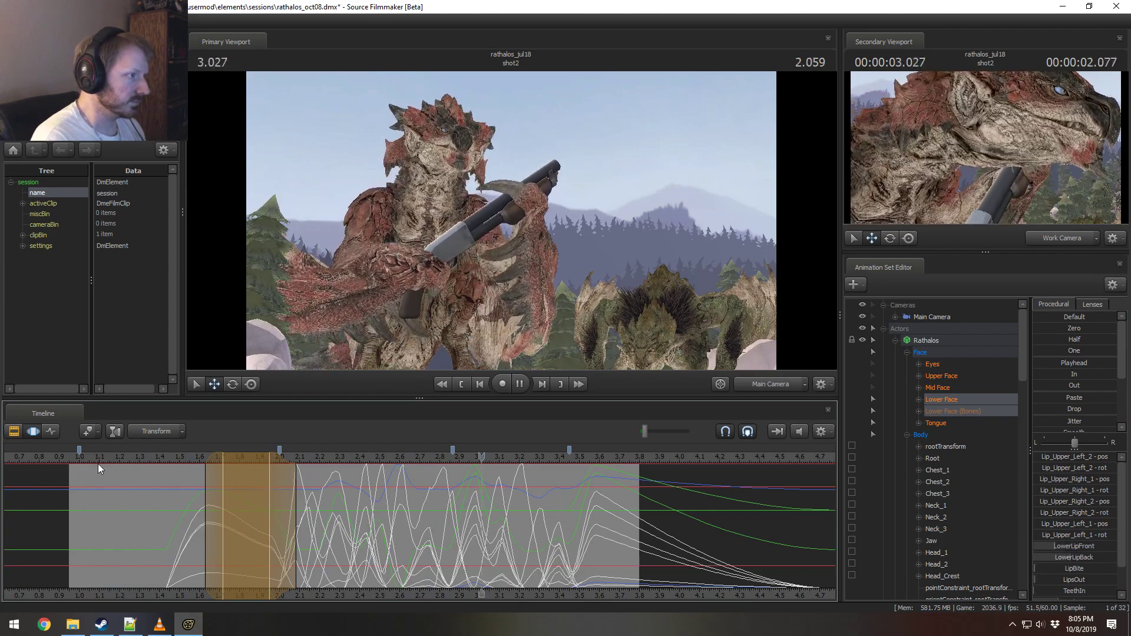
key(space)
Step: Play shot2 in the Clip Editor from about 1.08 and save the session
click(96, 458)
key(F2)
key(space)
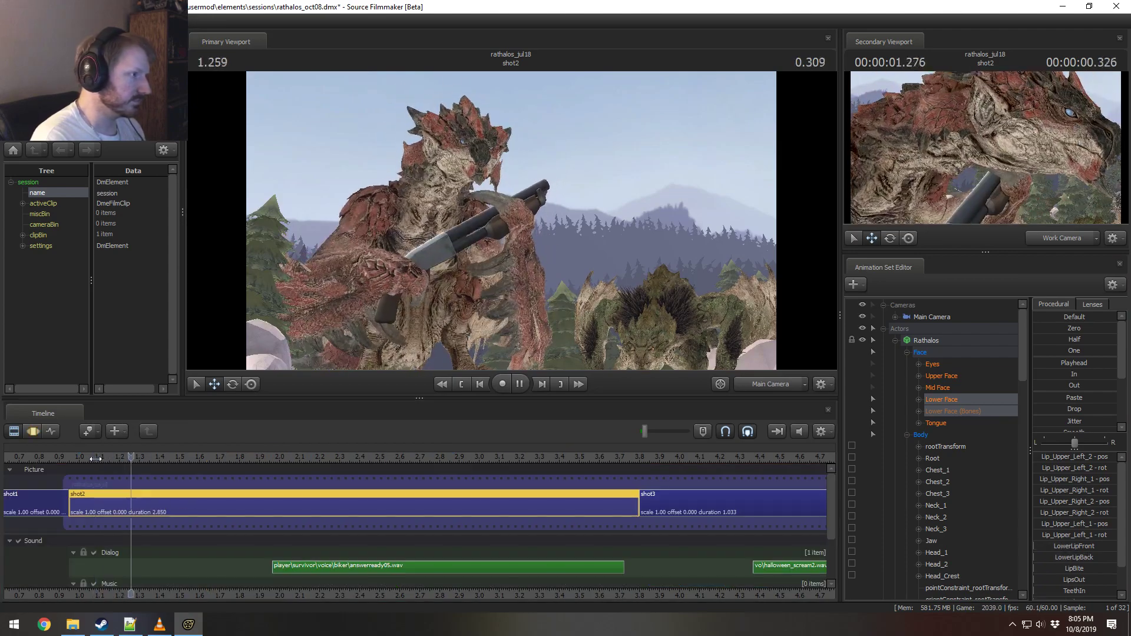
key(ctrl+s)
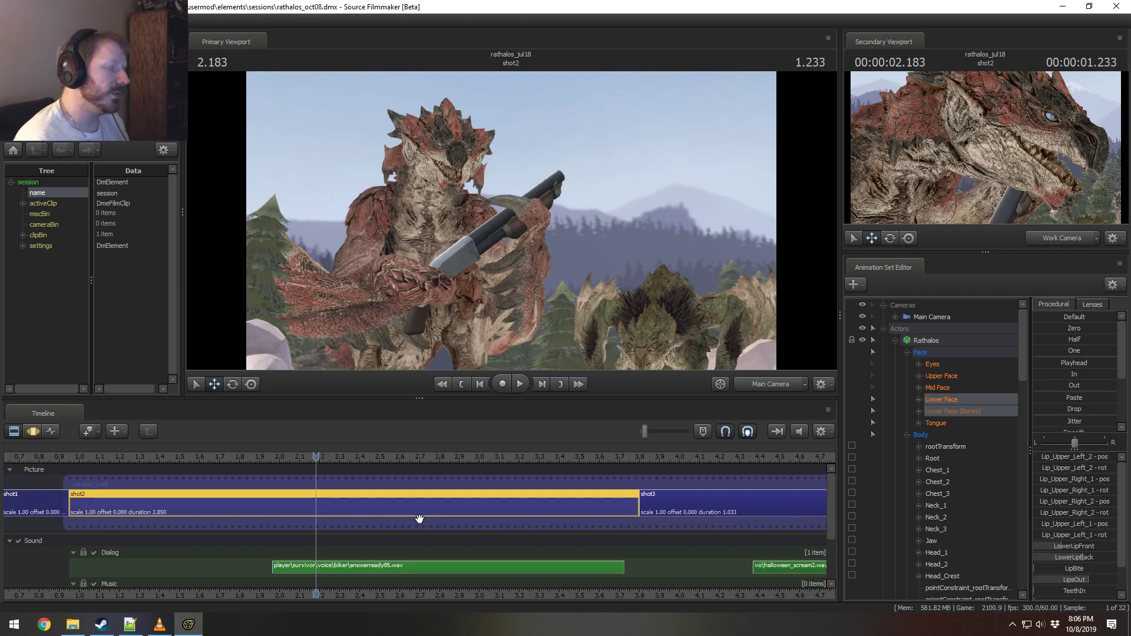
Step: Replay shot2 in the Clip Editor from about 1.33 and again from about 1.0 to review the animation with the dialog
click(145, 454)
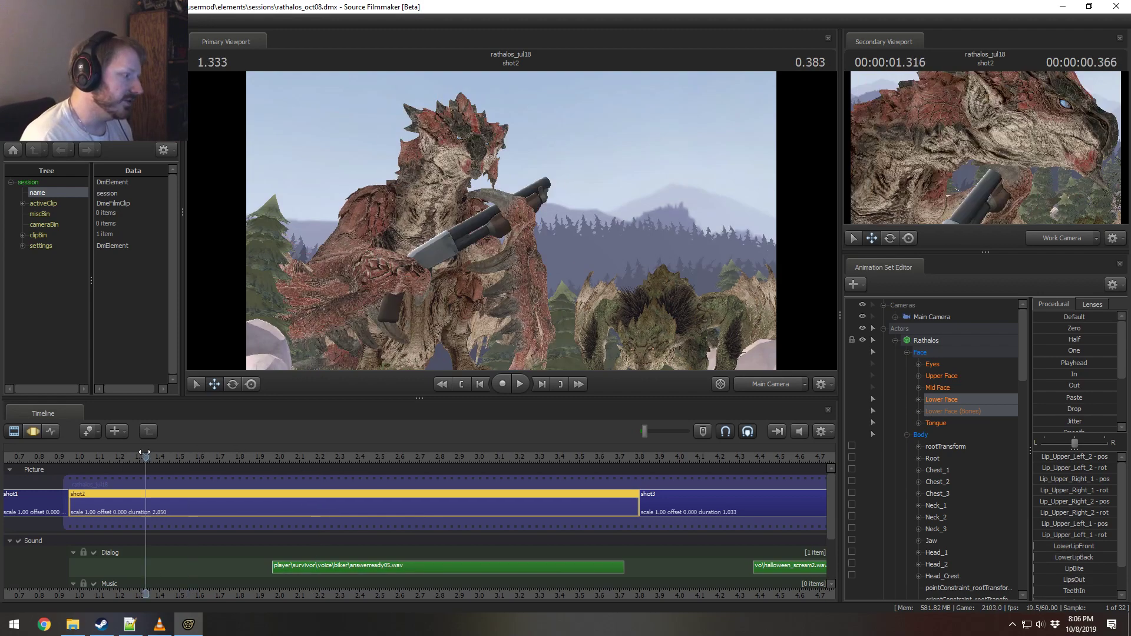
key(space)
key(space)
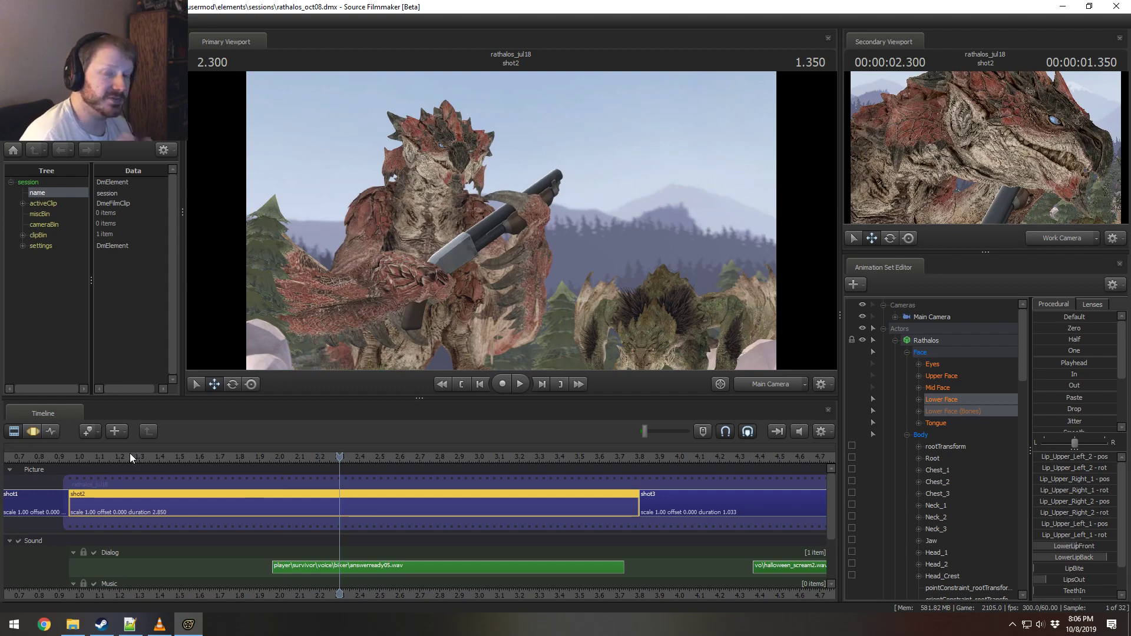
click(77, 458)
key(space)
key(space)
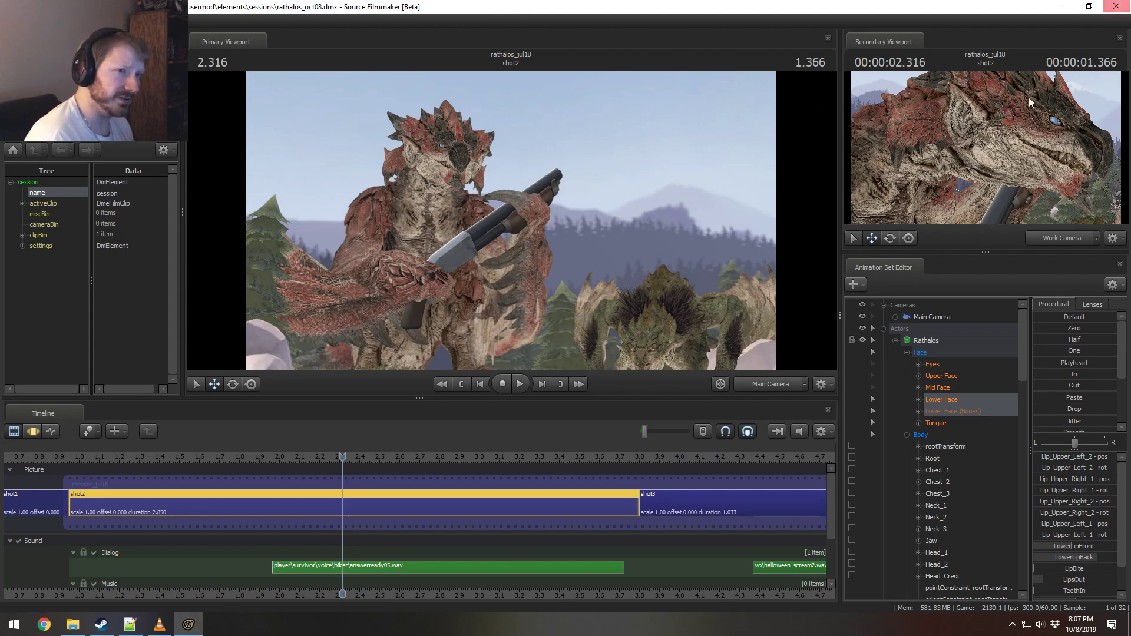
Step: Close Source Filmmaker, the media player, Notepad++, the File Explorer window and the Steam window
click(160, 624)
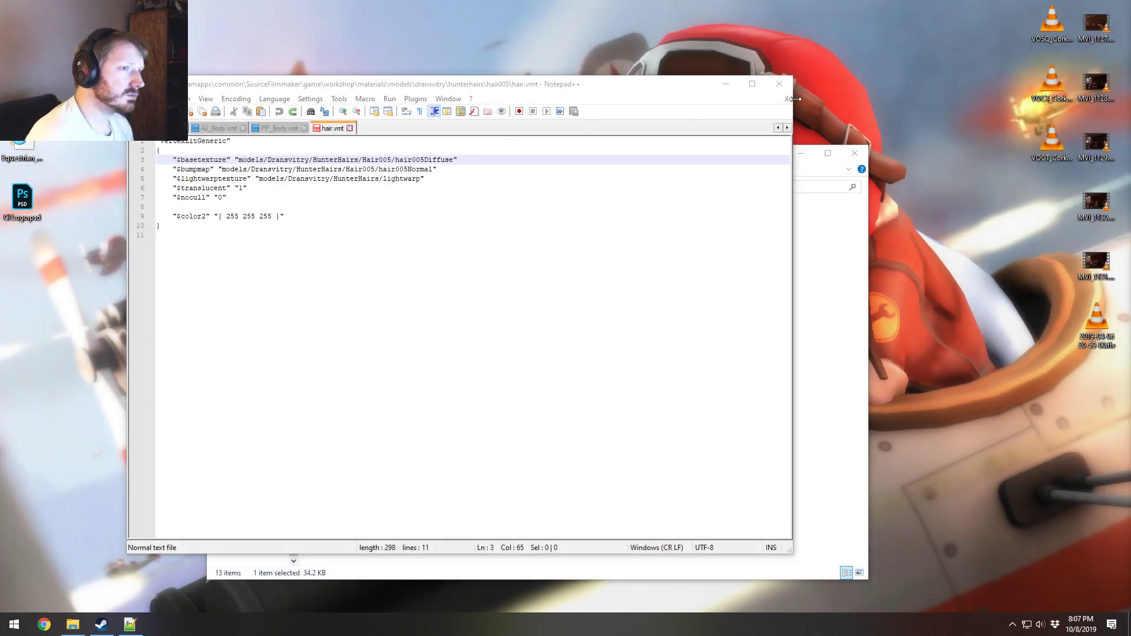
click(779, 83)
click(854, 153)
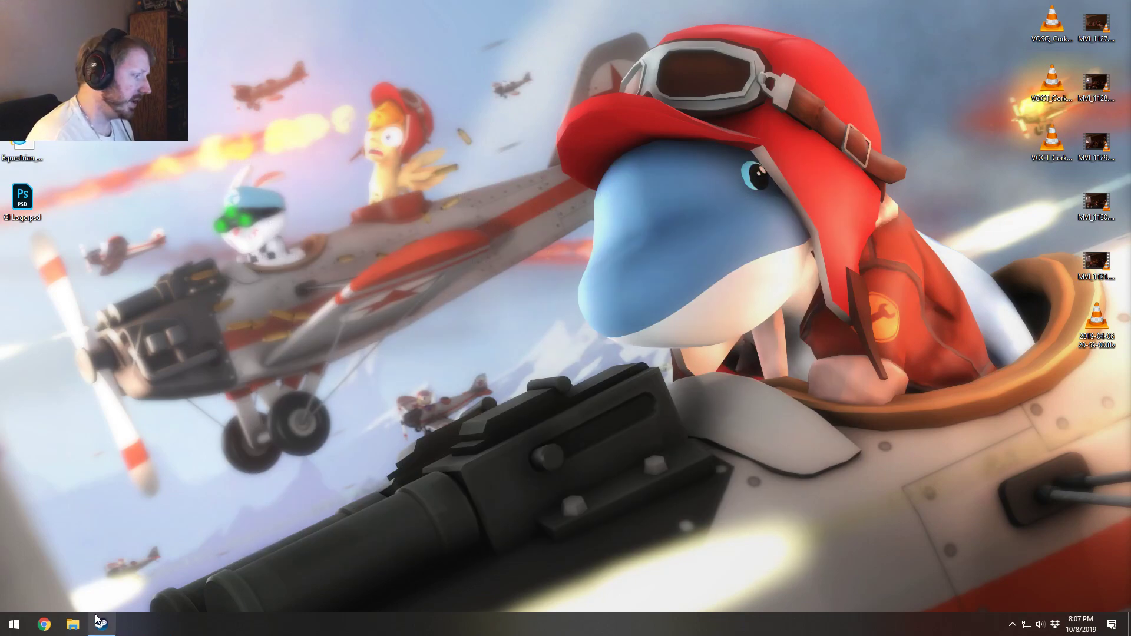
click(97, 621)
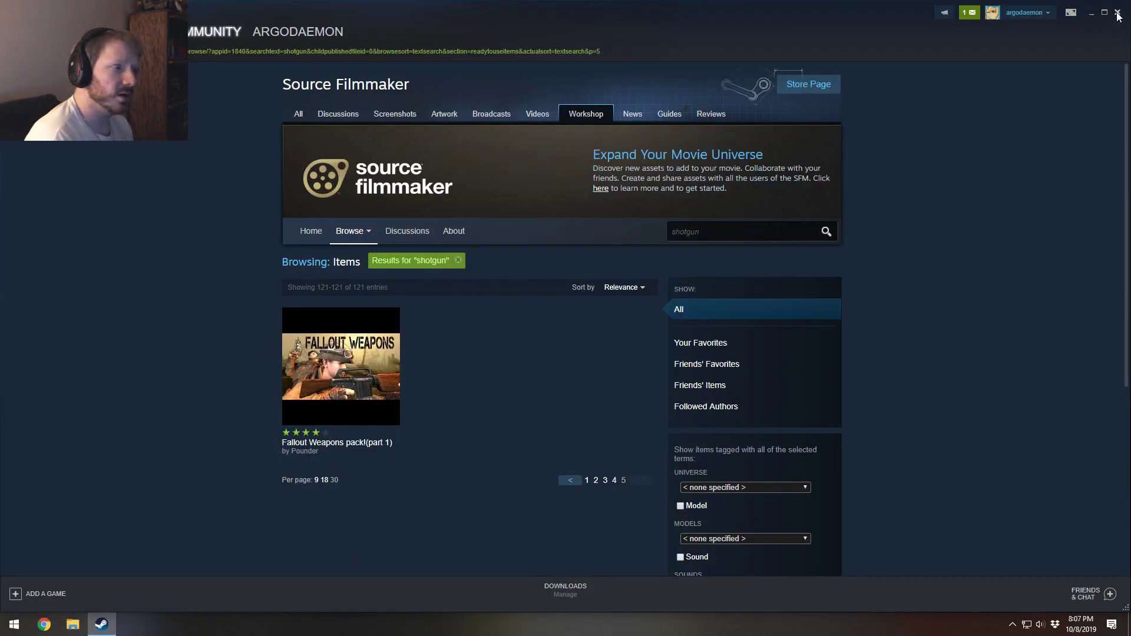
click(1117, 11)
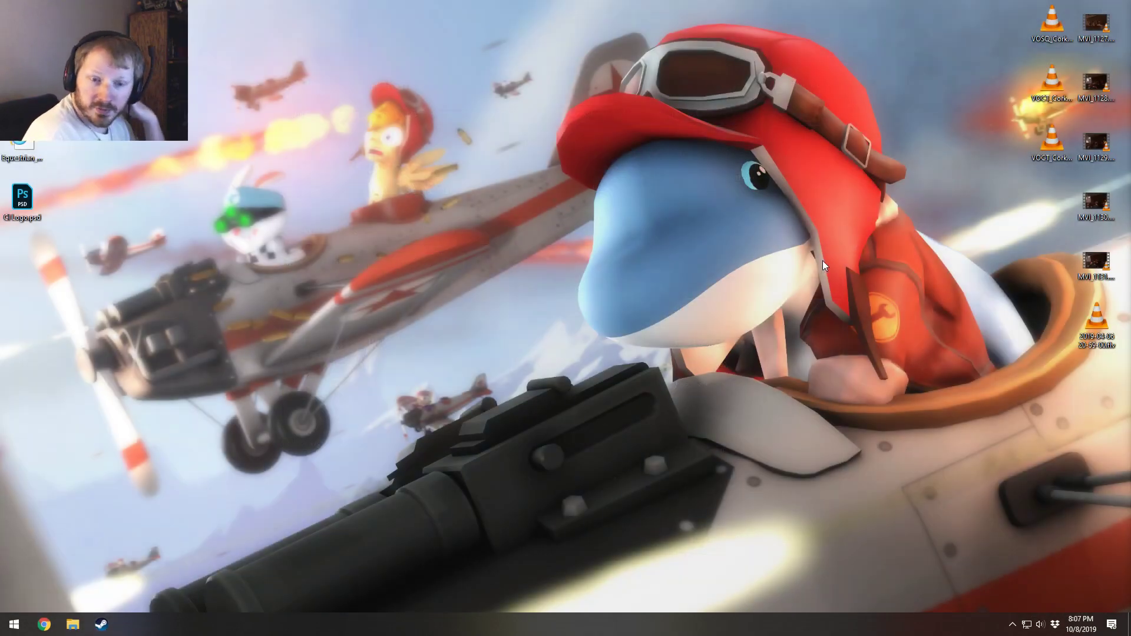